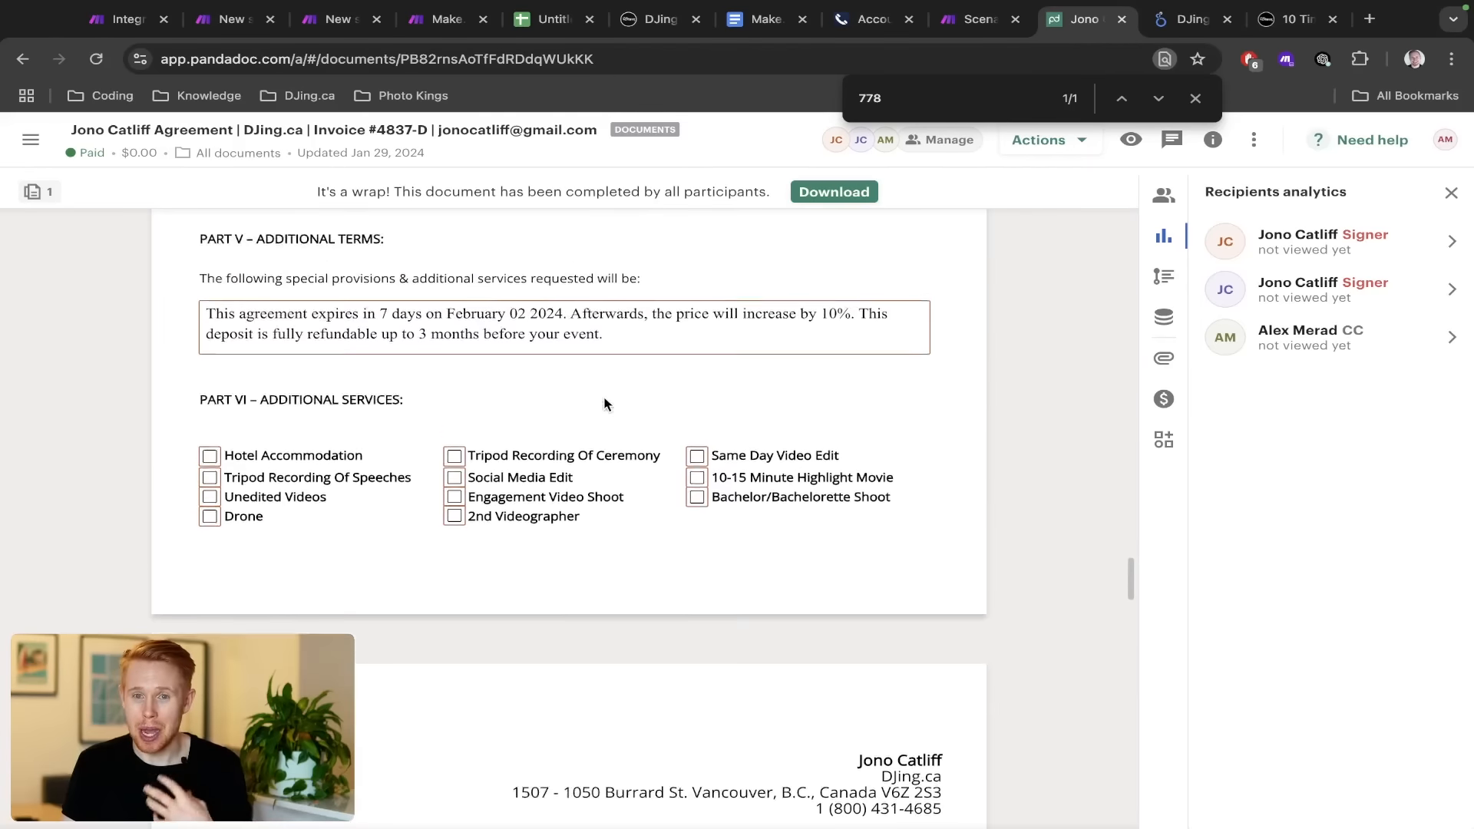
{"action": "scroll", "coordinate": [604, 403], "scroll_direction": "up", "scroll_amount": 15}
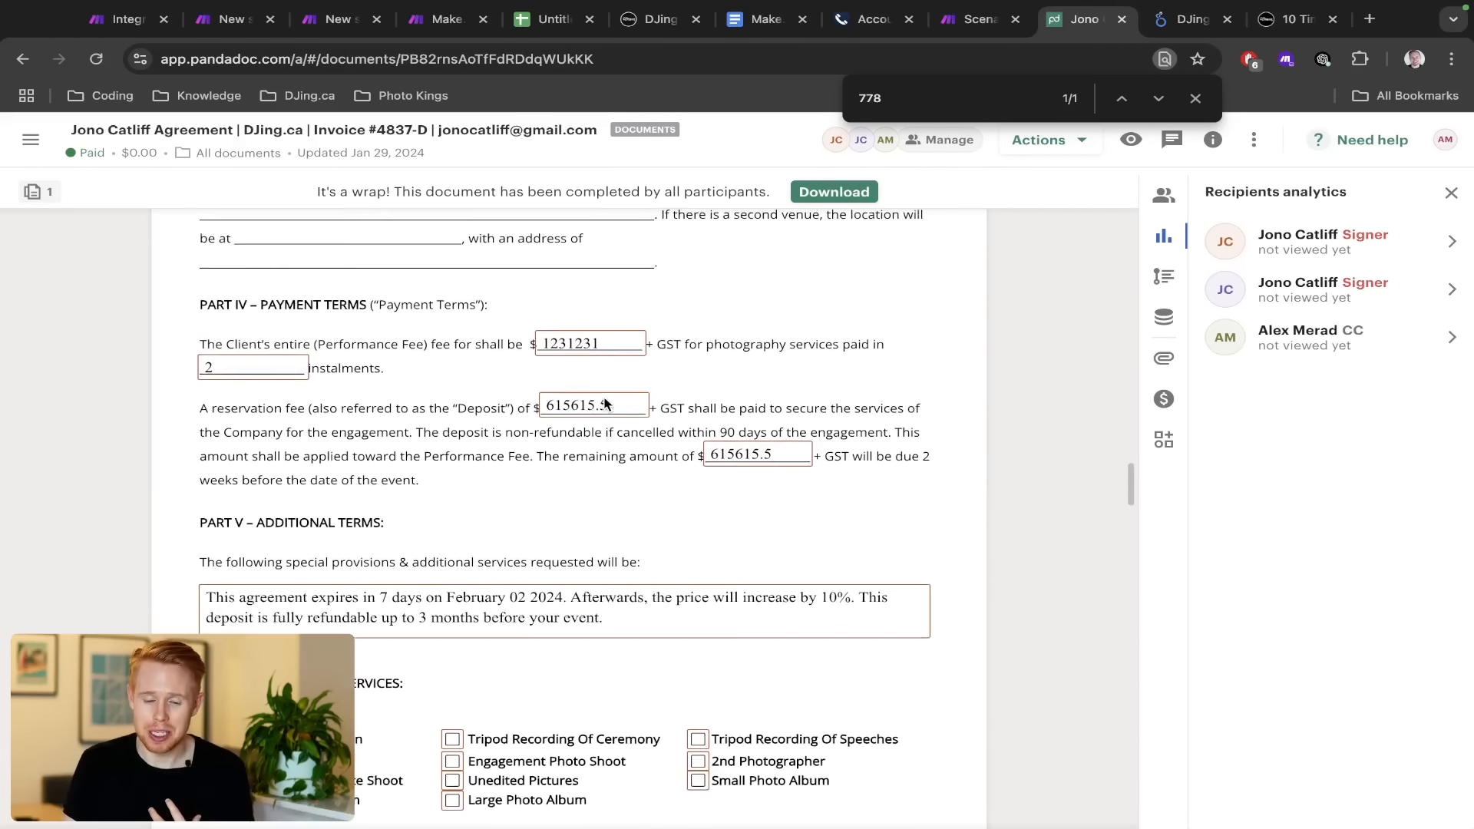
{"action": "scroll", "coordinate": [604, 403], "scroll_direction": "up", "scroll_amount": 8}
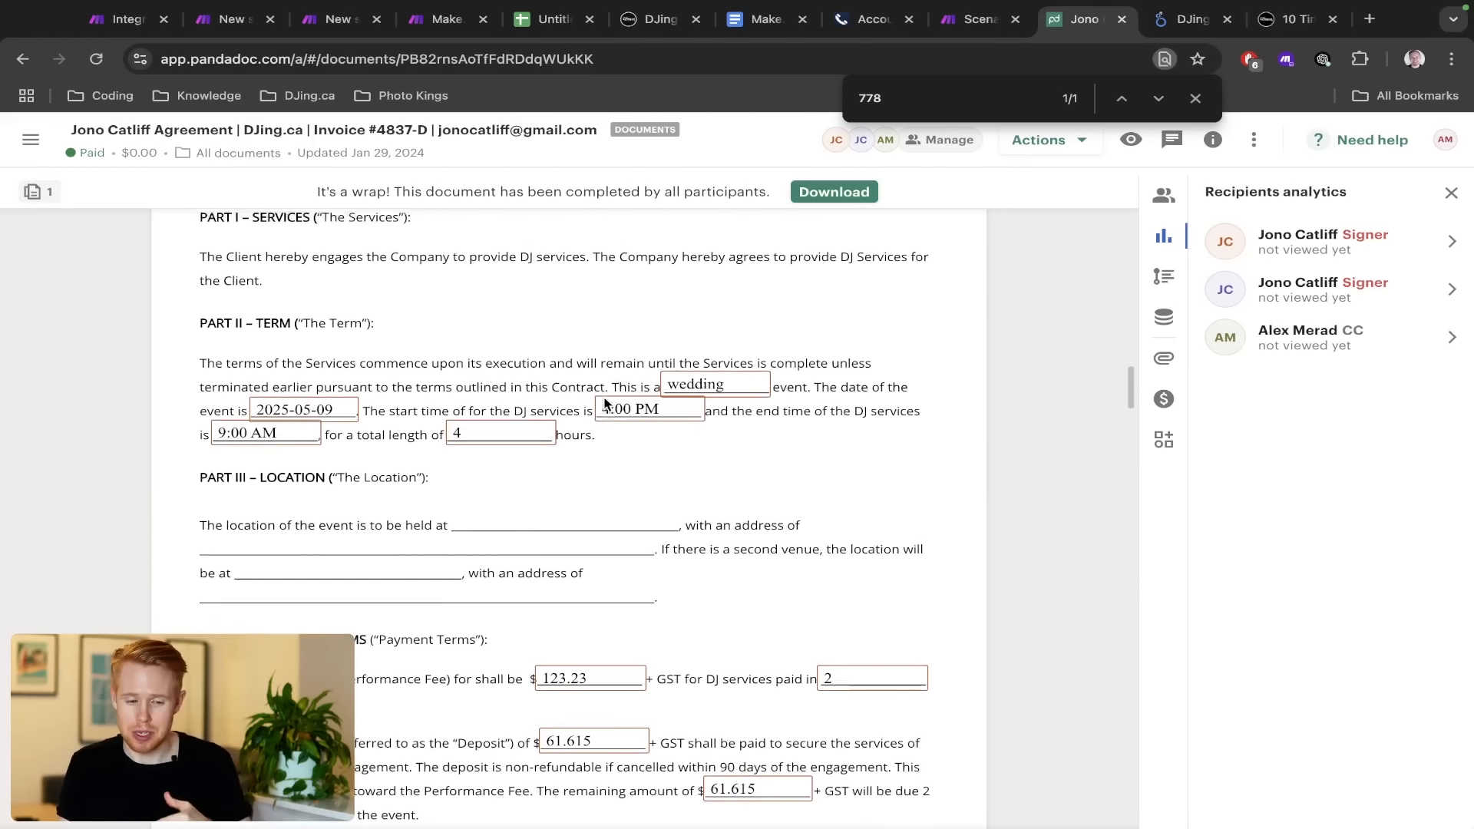
{"action": "scroll", "coordinate": [604, 403], "scroll_direction": "up", "scroll_amount": 5}
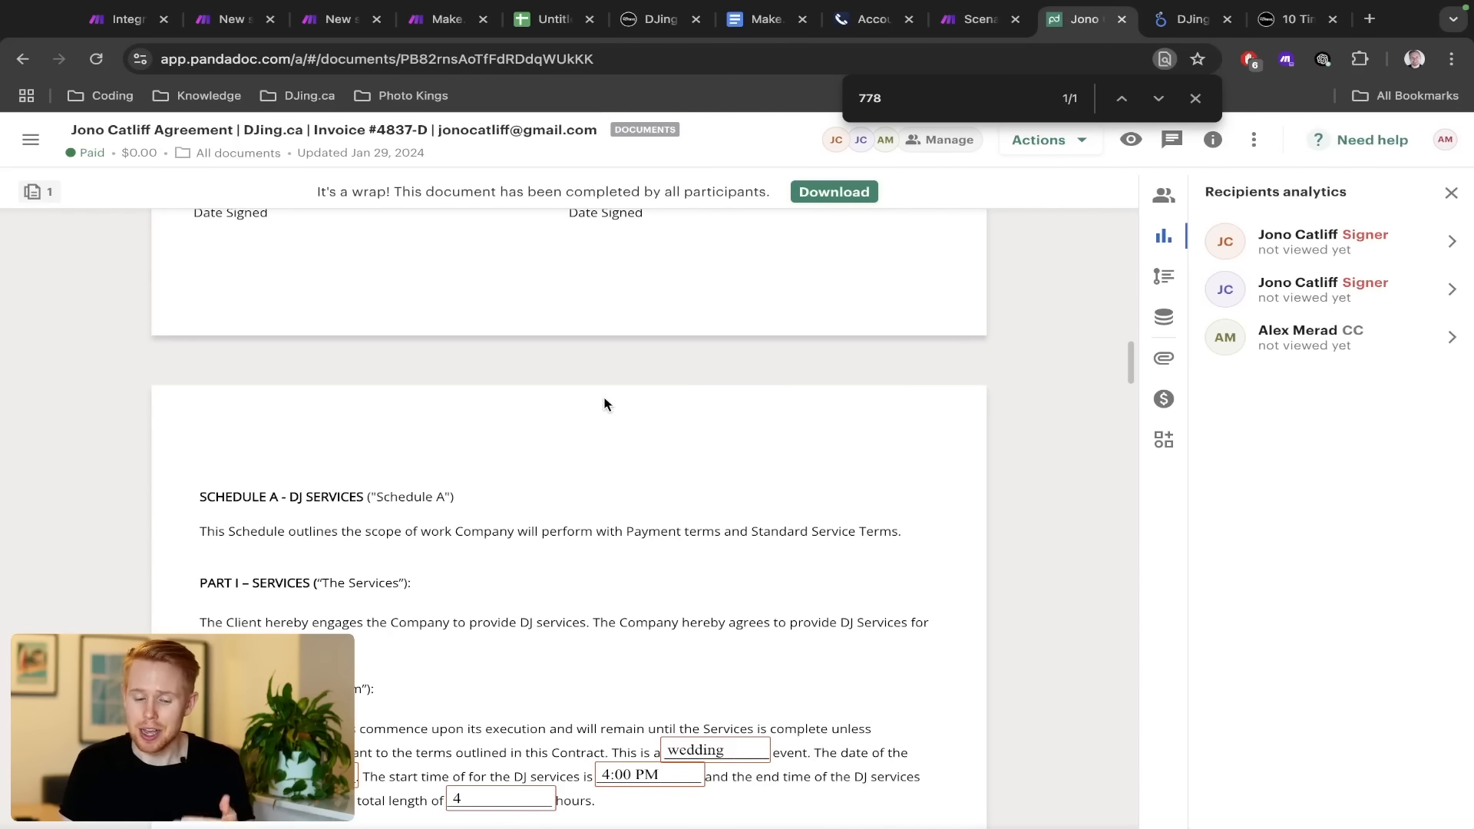
{"action": "scroll", "coordinate": [604, 403], "scroll_direction": "up", "scroll_amount": 15}
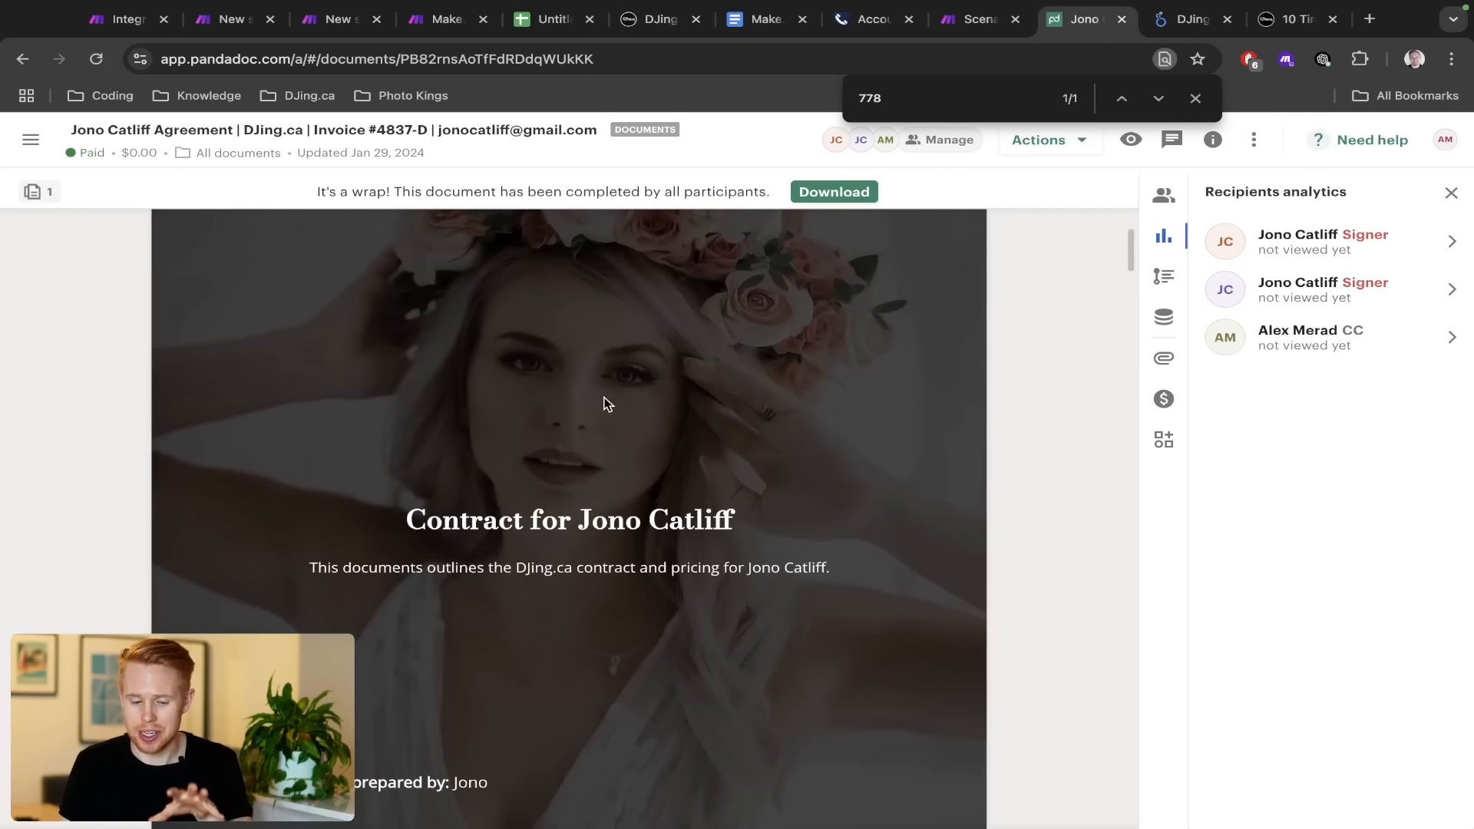
{"action": "scroll", "coordinate": [606, 403], "scroll_direction": "up", "scroll_amount": 1}
{"action": "scroll", "coordinate": [605, 404], "scroll_direction": "down", "scroll_amount": 5}
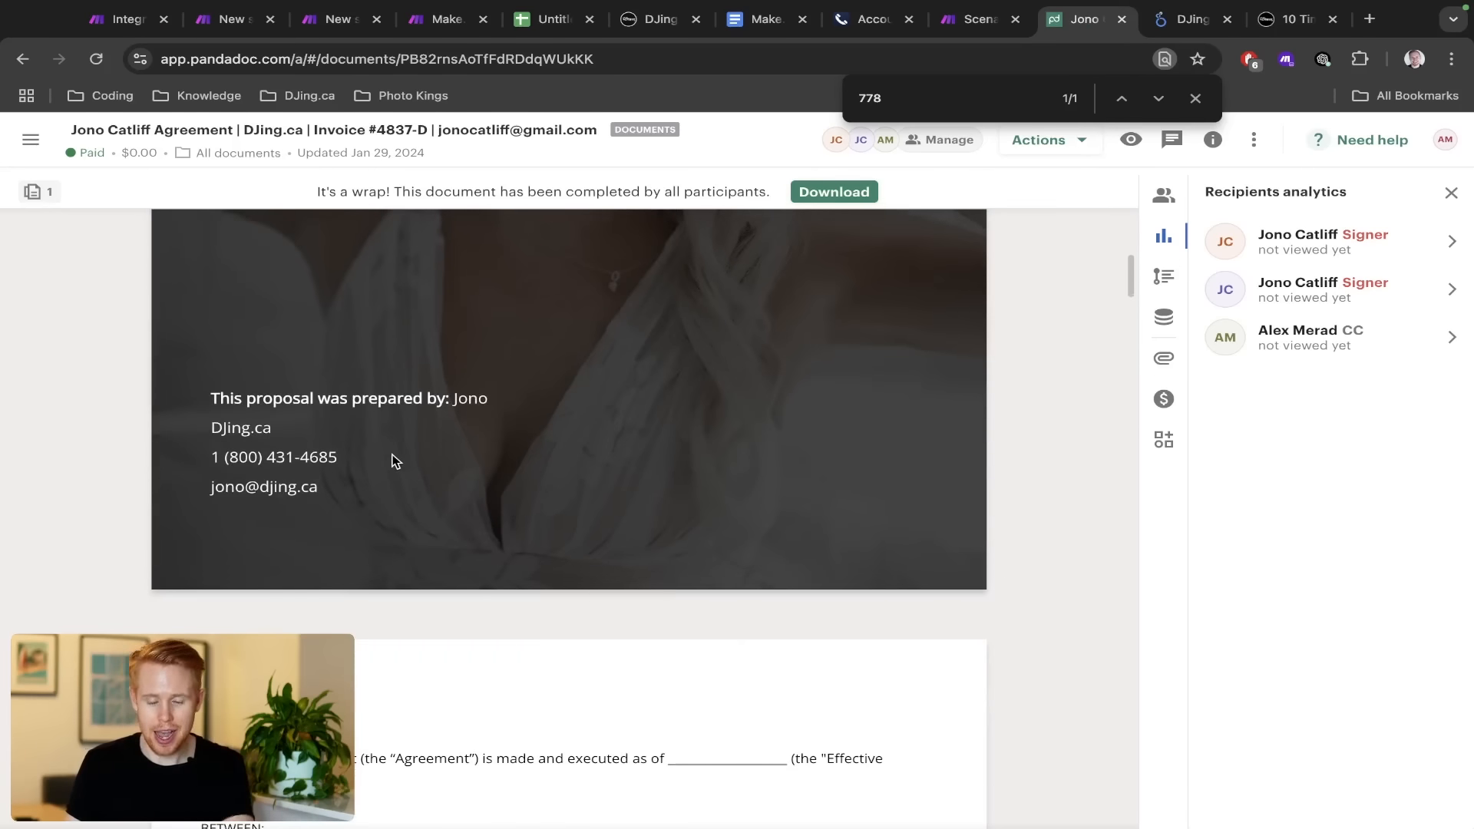
{"action": "scroll", "coordinate": [391, 460], "scroll_direction": "down", "scroll_amount": 20}
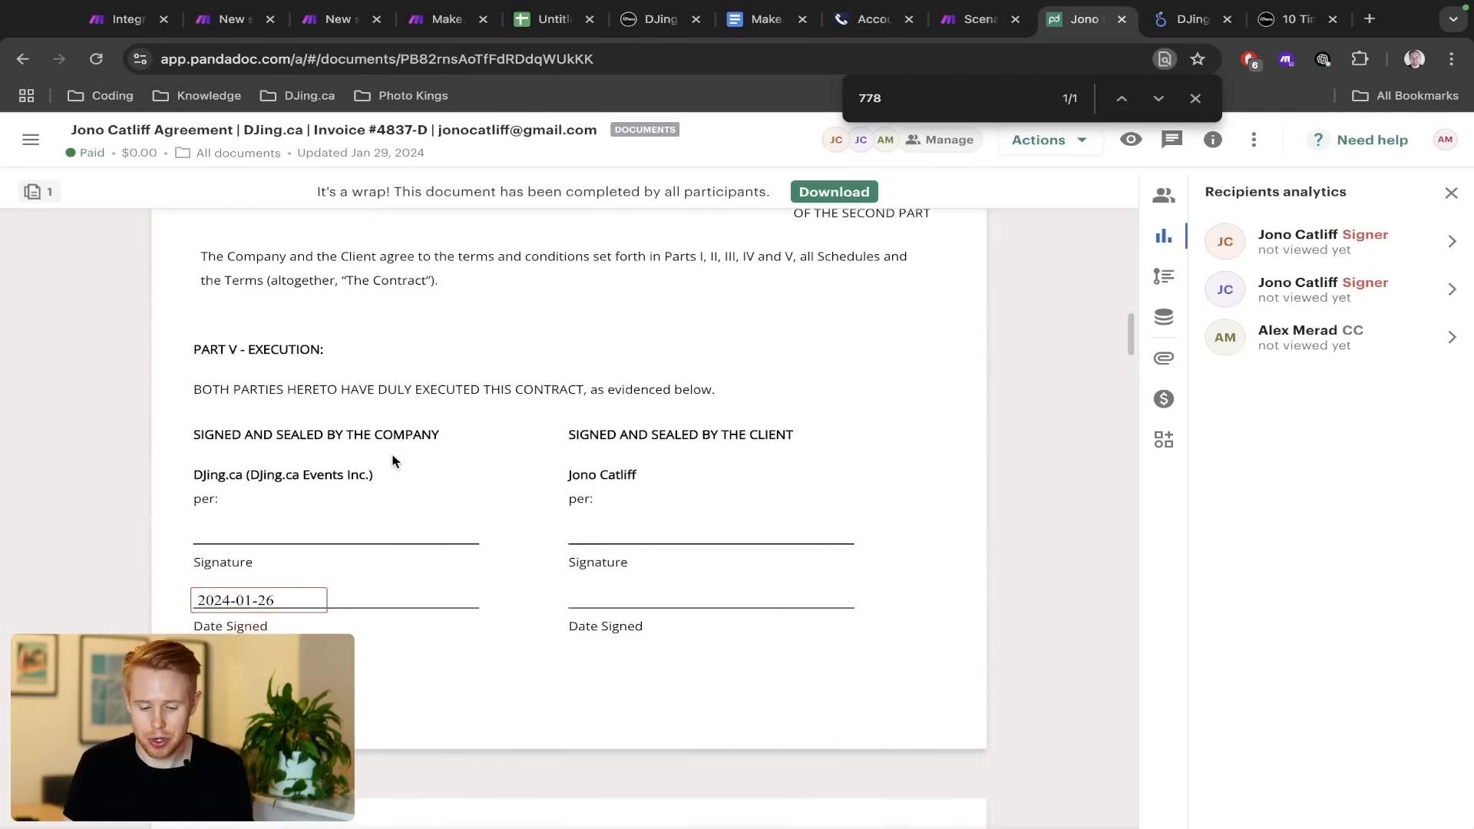
{"action": "scroll", "coordinate": [393, 460], "scroll_direction": "down", "scroll_amount": 7}
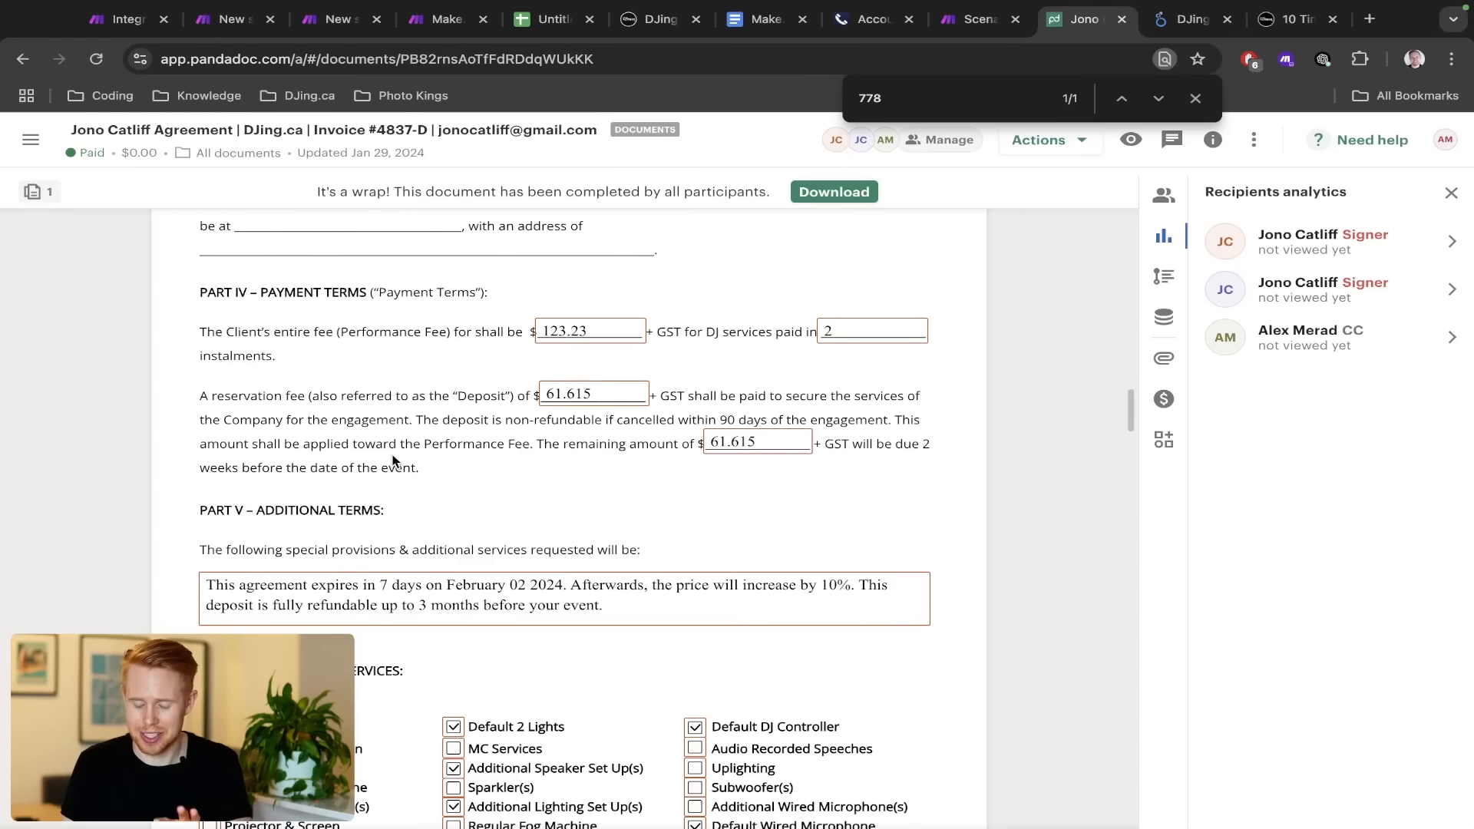
{"action": "scroll", "coordinate": [393, 460], "scroll_direction": "down", "scroll_amount": 4}
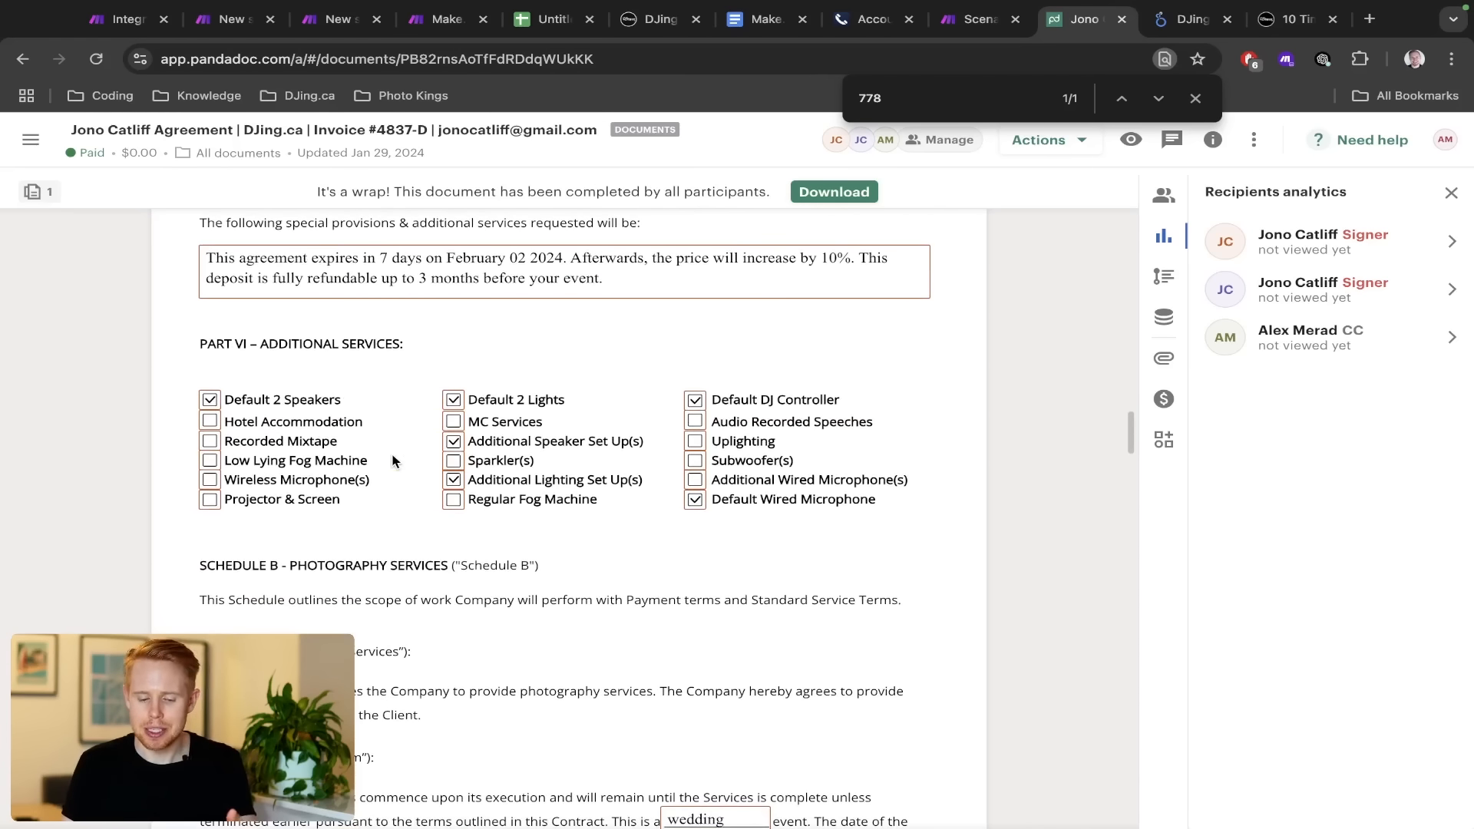
{"action": "scroll", "coordinate": [392, 461], "scroll_direction": "down", "scroll_amount": 7}
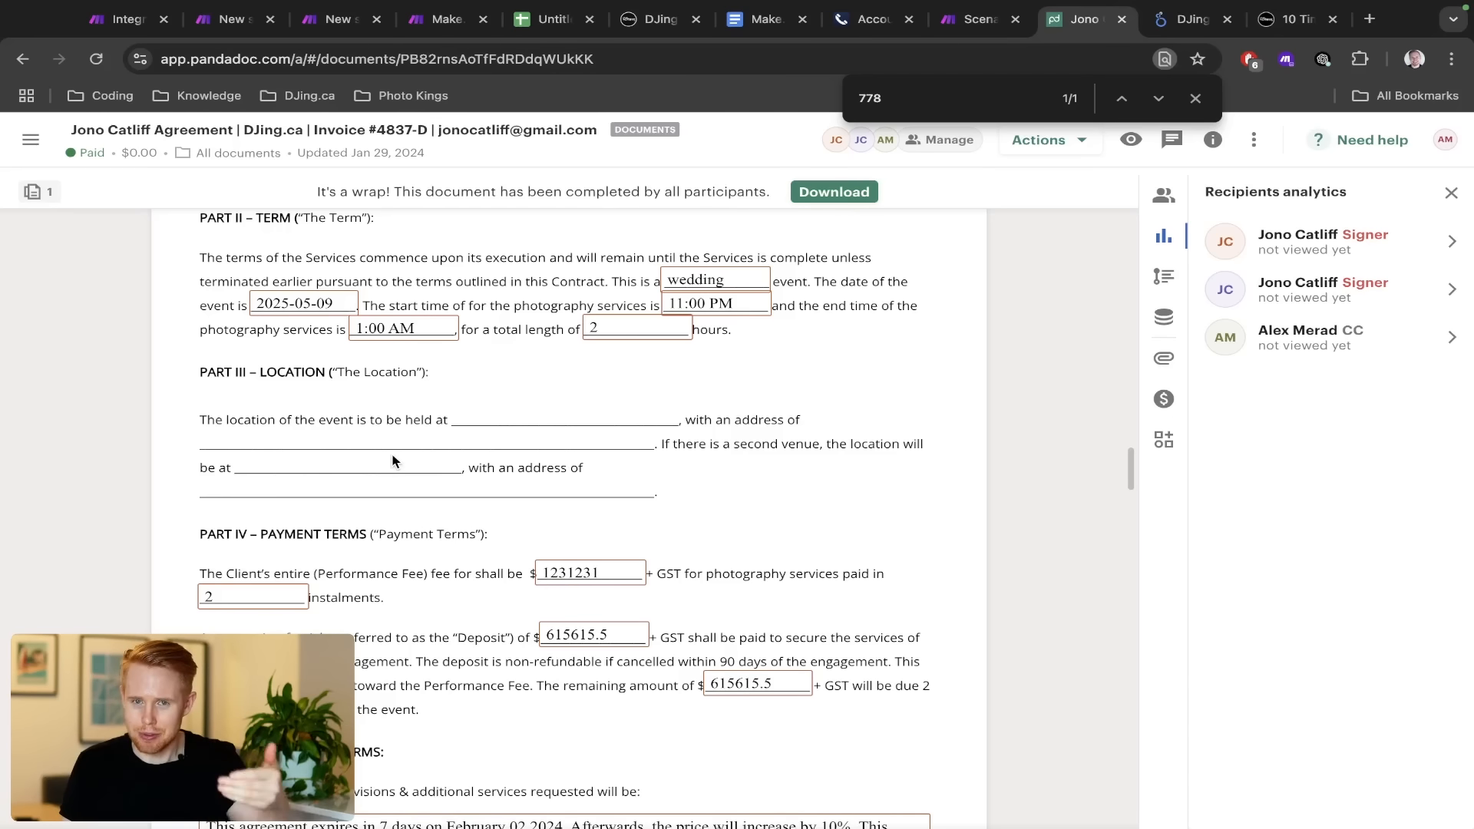
{"action": "scroll", "coordinate": [392, 461], "scroll_direction": "down", "scroll_amount": 5}
{"action": "scroll", "coordinate": [392, 461], "scroll_direction": "down", "scroll_amount": 10}
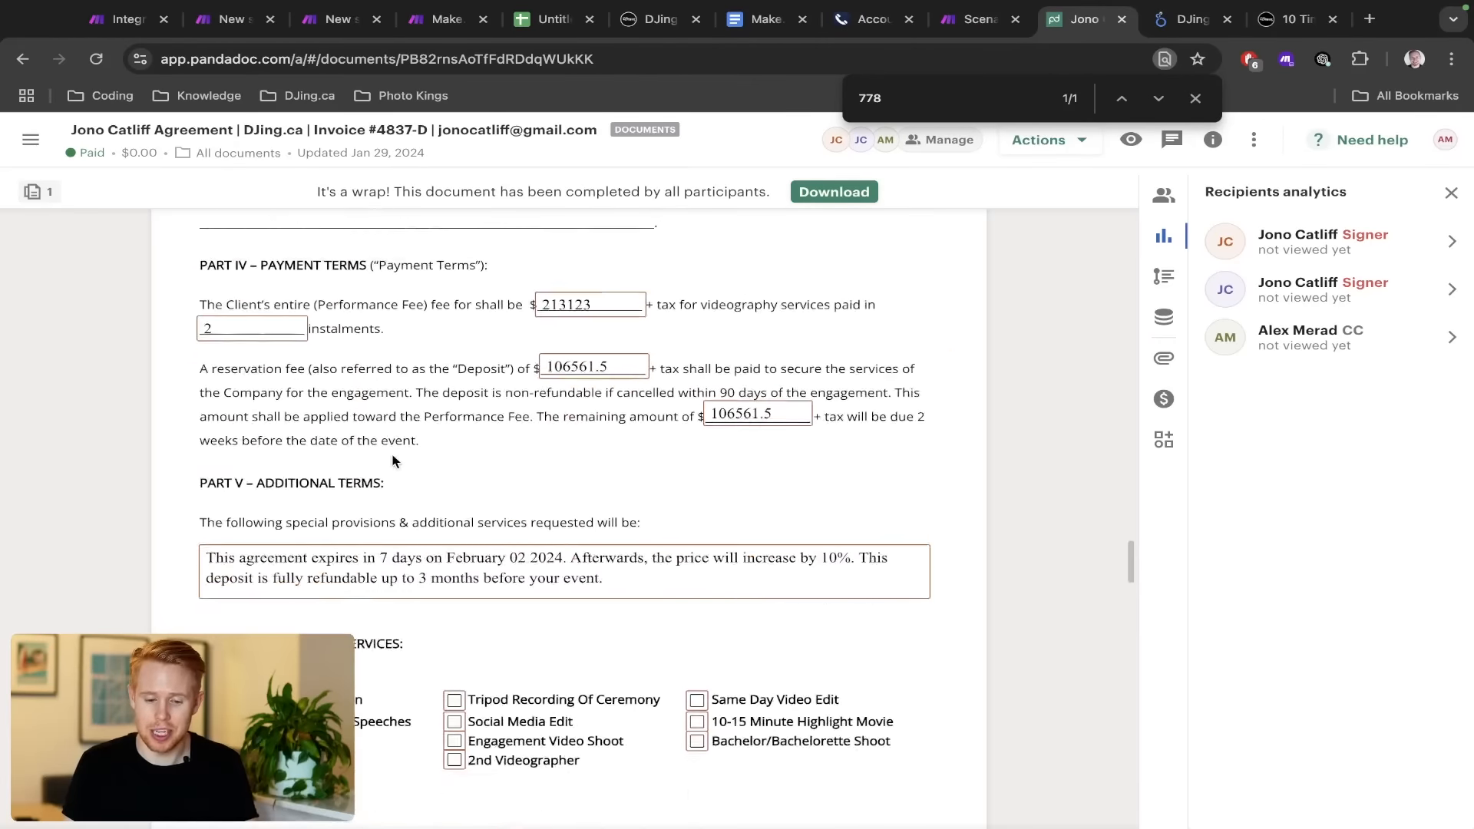
{"action": "scroll", "coordinate": [392, 461], "scroll_direction": "down", "scroll_amount": 2}
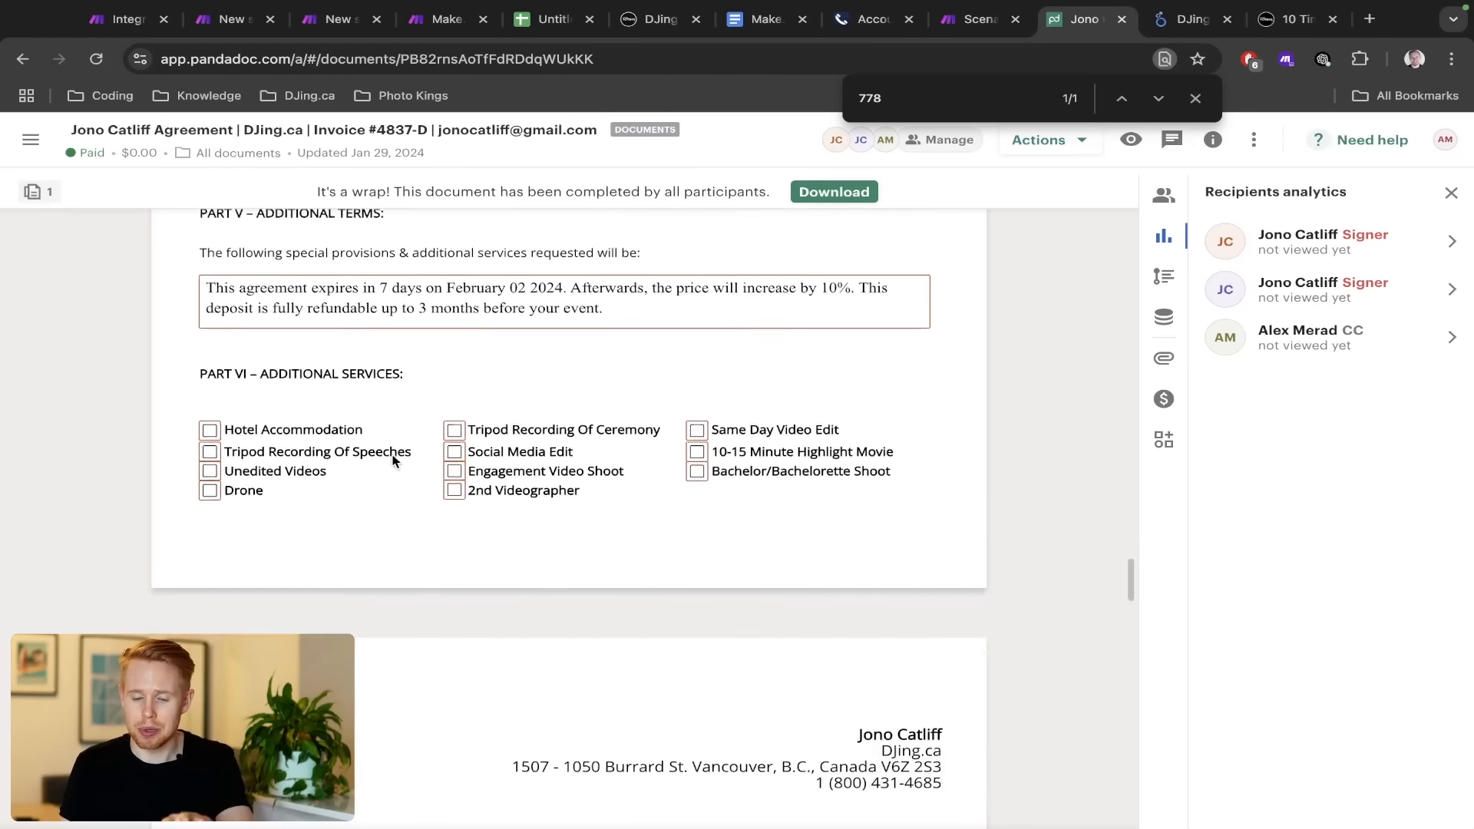
Review the November 2024 DJing.ca Analytics Leads page: 78 leads by source and its pie charts
{"action": "key", "text": "ctrl+Tab"}
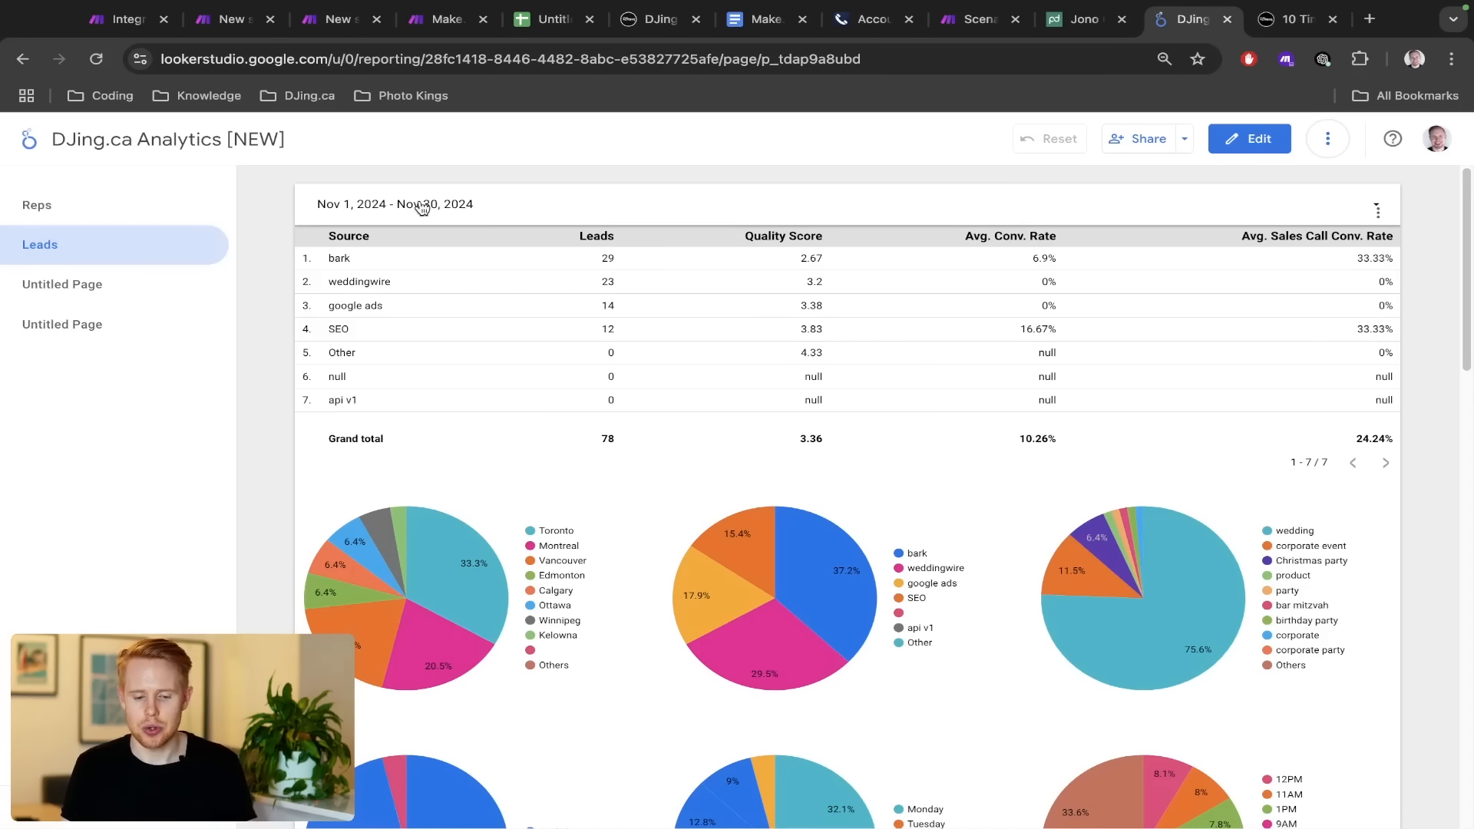
{"action": "left_click", "coordinate": [388, 201]}
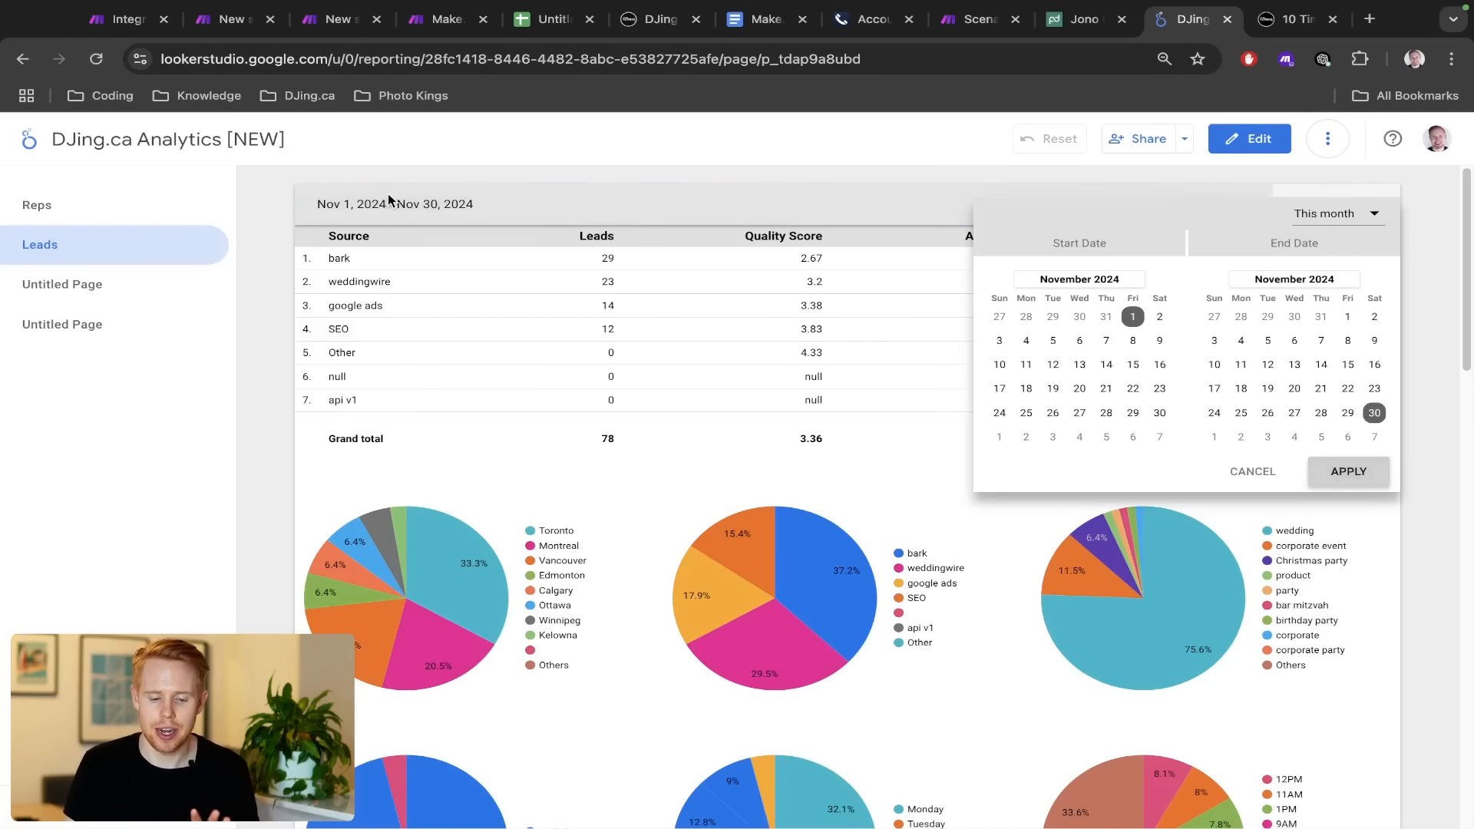
{"action": "left_click", "coordinate": [501, 158]}
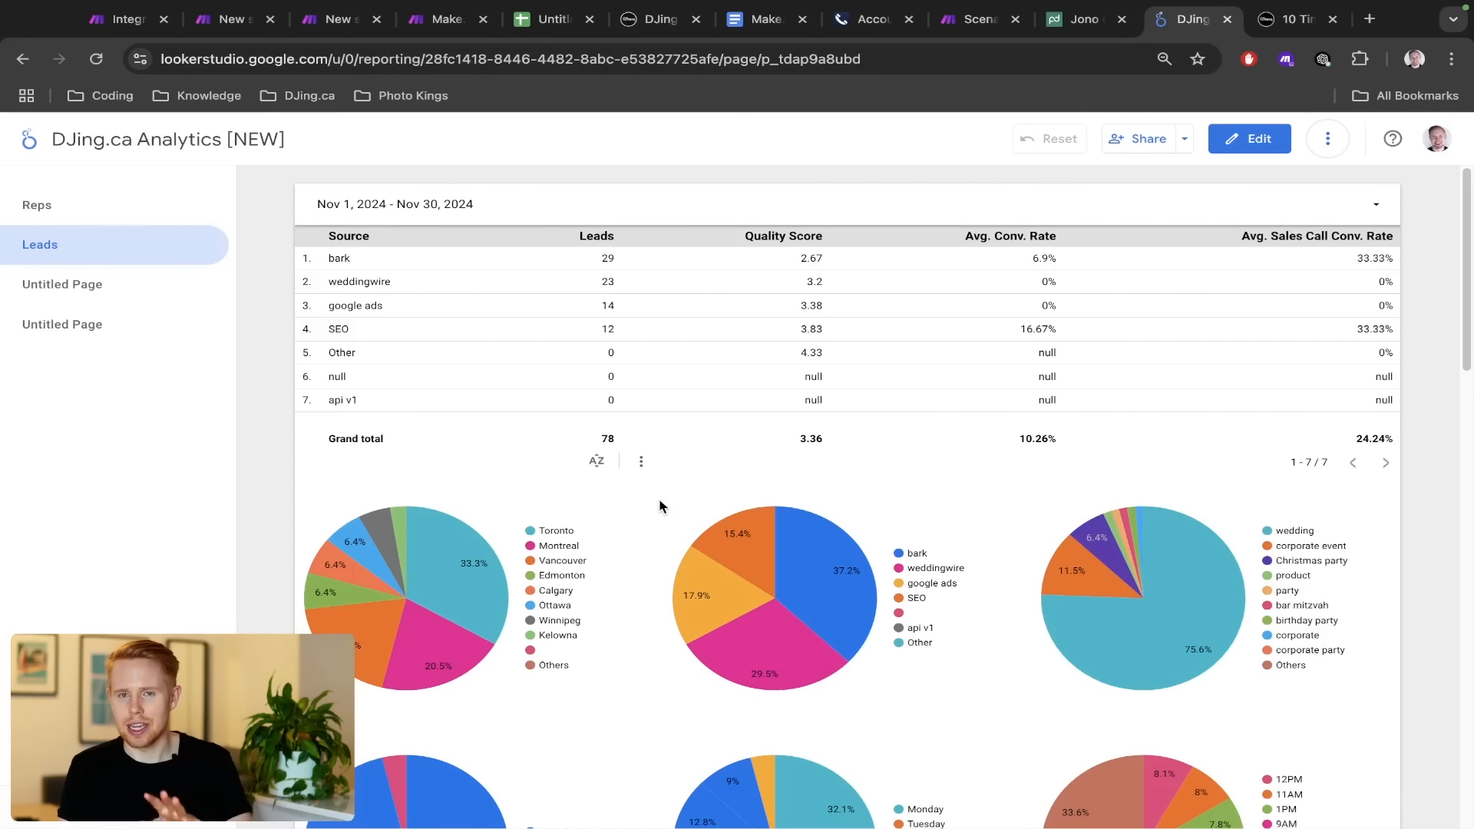
{"action": "scroll", "coordinate": [658, 505], "scroll_direction": "down", "scroll_amount": 3}
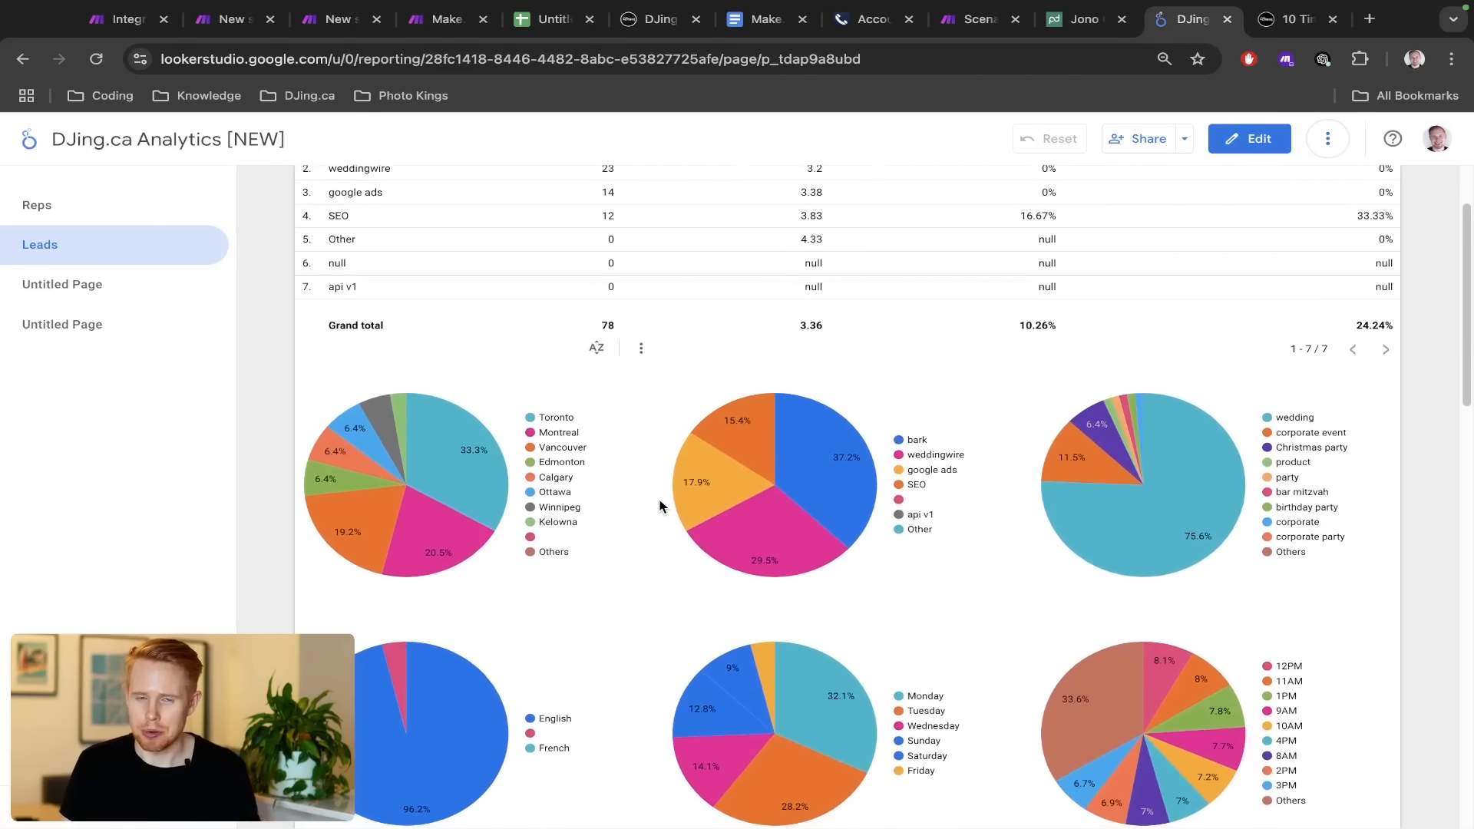
{"action": "scroll", "coordinate": [658, 505], "scroll_direction": "down", "scroll_amount": 5}
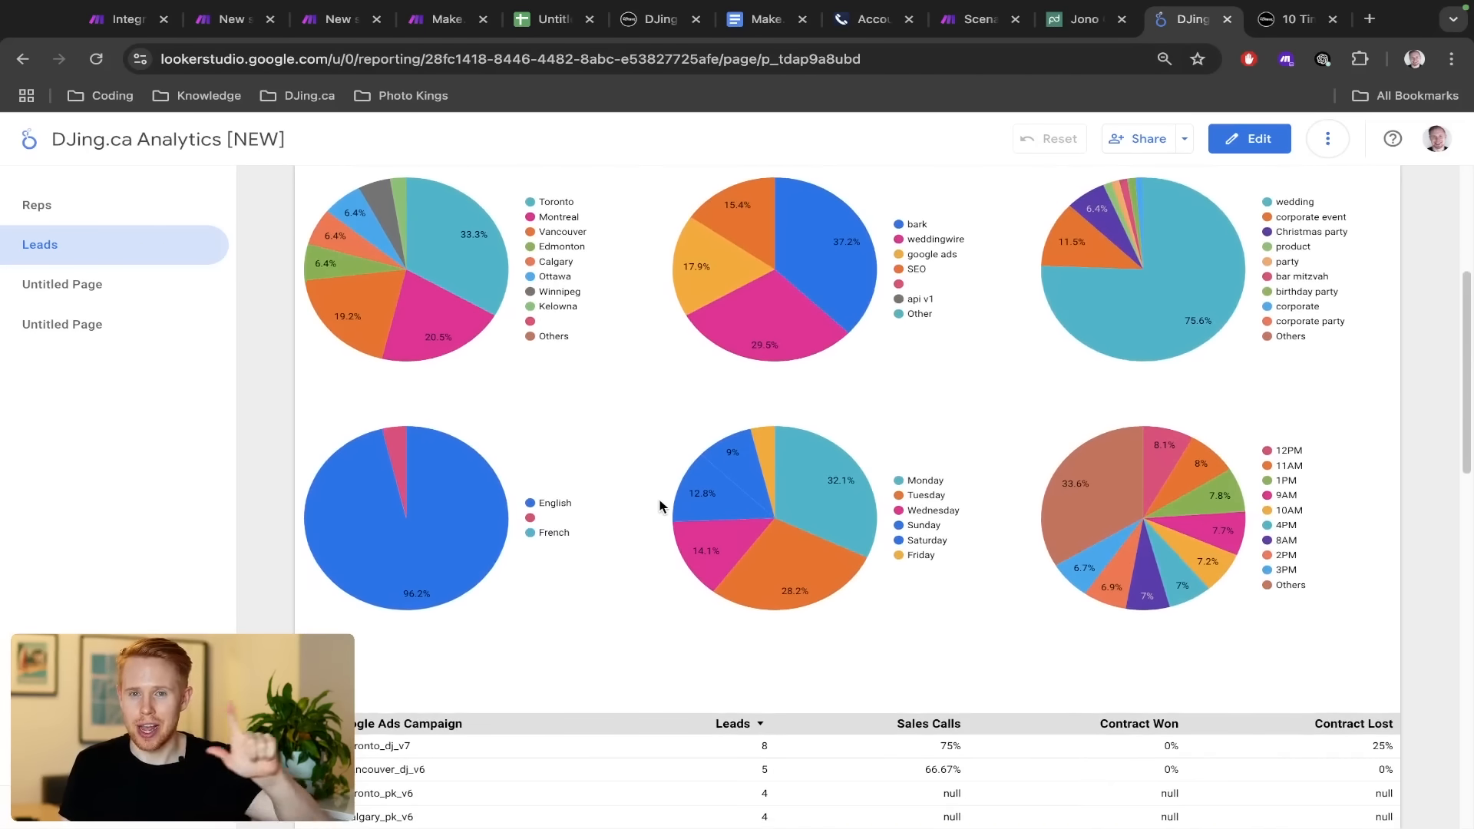
{"action": "scroll", "coordinate": [658, 505], "scroll_direction": "up", "scroll_amount": 2}
{"action": "mouse_move", "coordinate": [829, 348]}
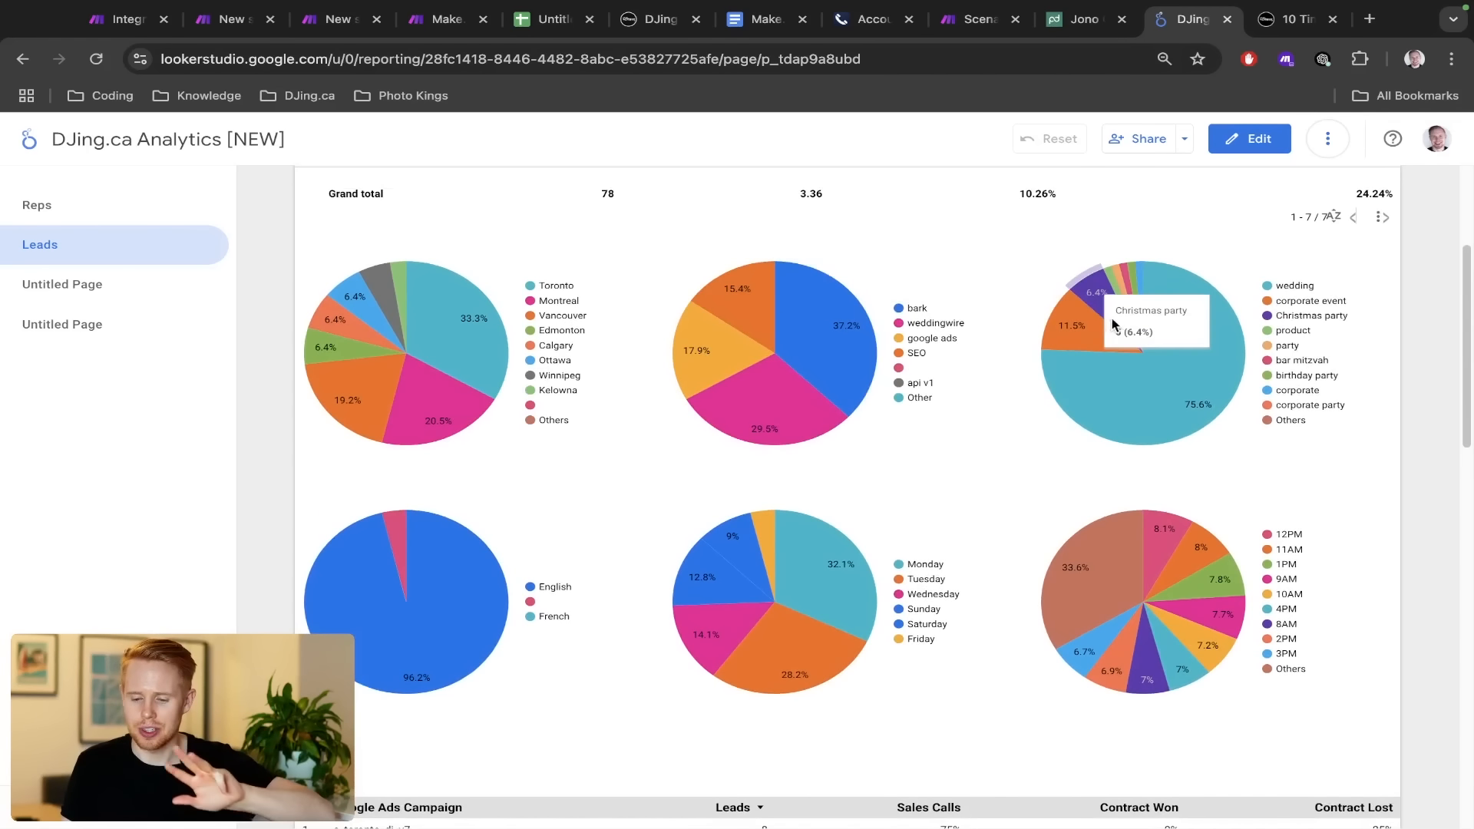
{"action": "mouse_move", "coordinate": [1127, 321]}
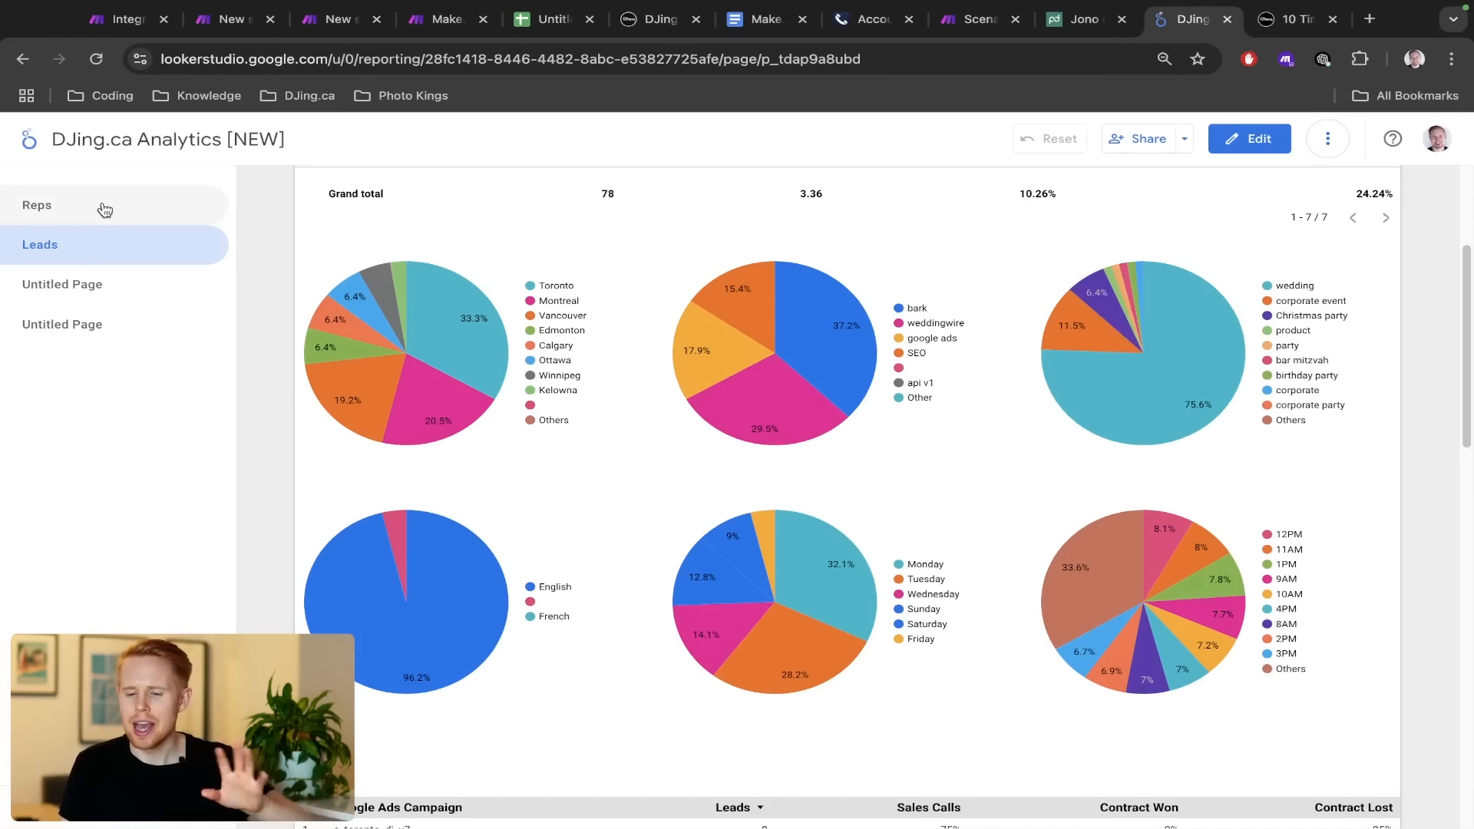
Read the wedding entrance songs post down to sections 7 and 8, 'At Last' and 'Concerning Hobbits'
{"action": "key", "text": "ctrl+Tab"}
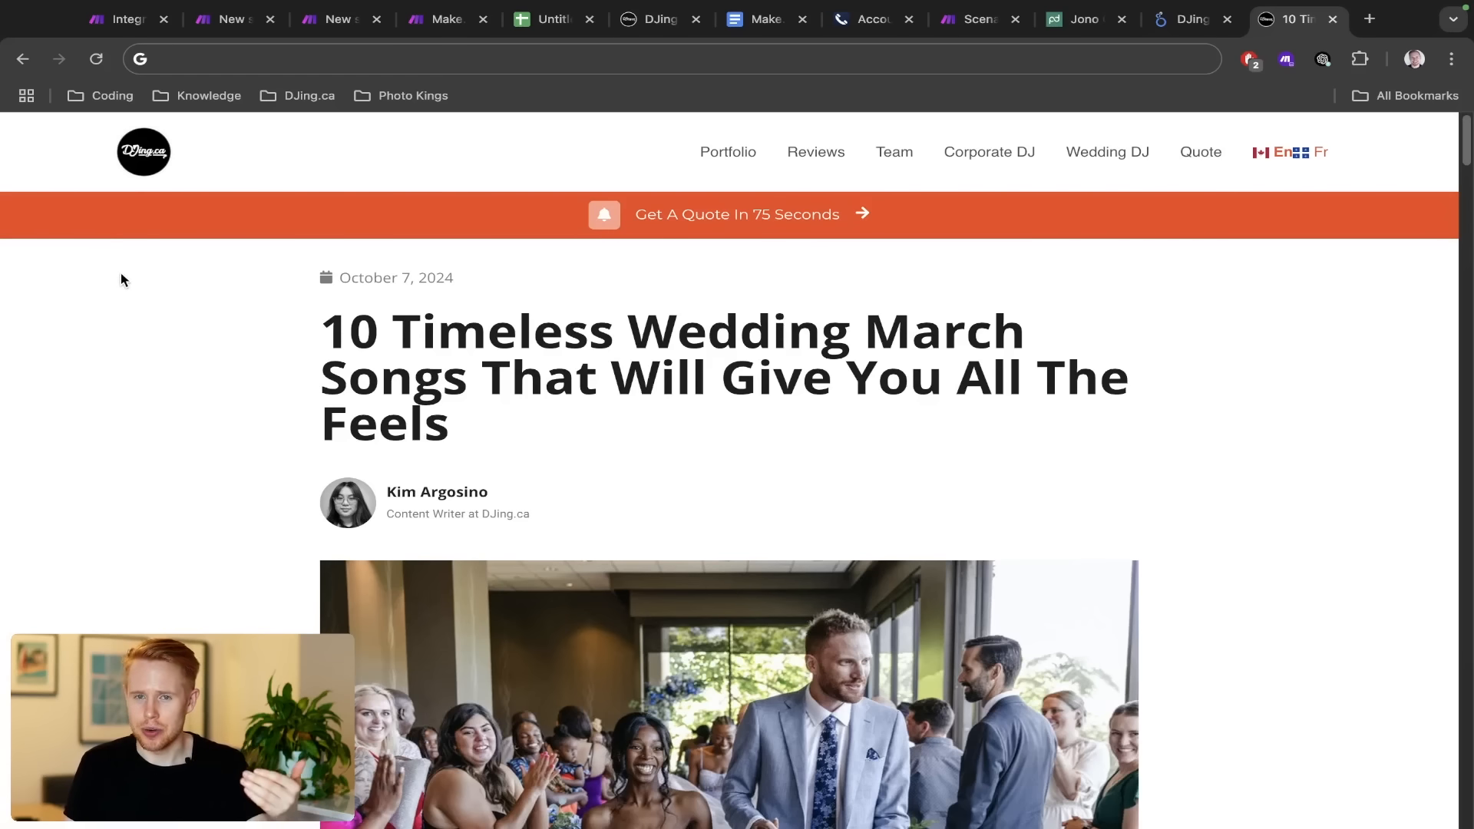
{"action": "scroll", "coordinate": [149, 379], "scroll_direction": "down", "scroll_amount": 12}
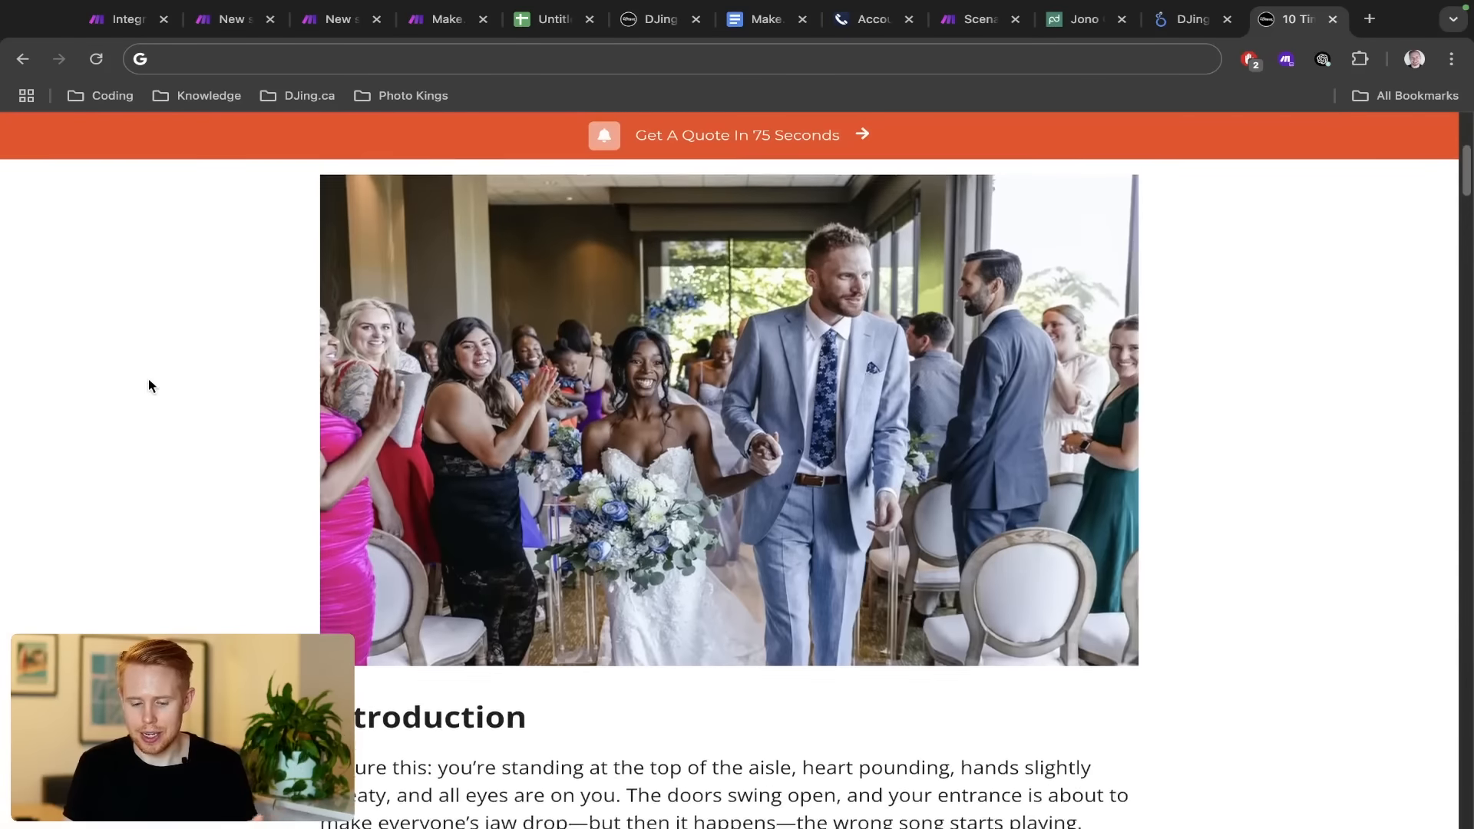
{"action": "scroll", "coordinate": [149, 379], "scroll_direction": "down", "scroll_amount": 15}
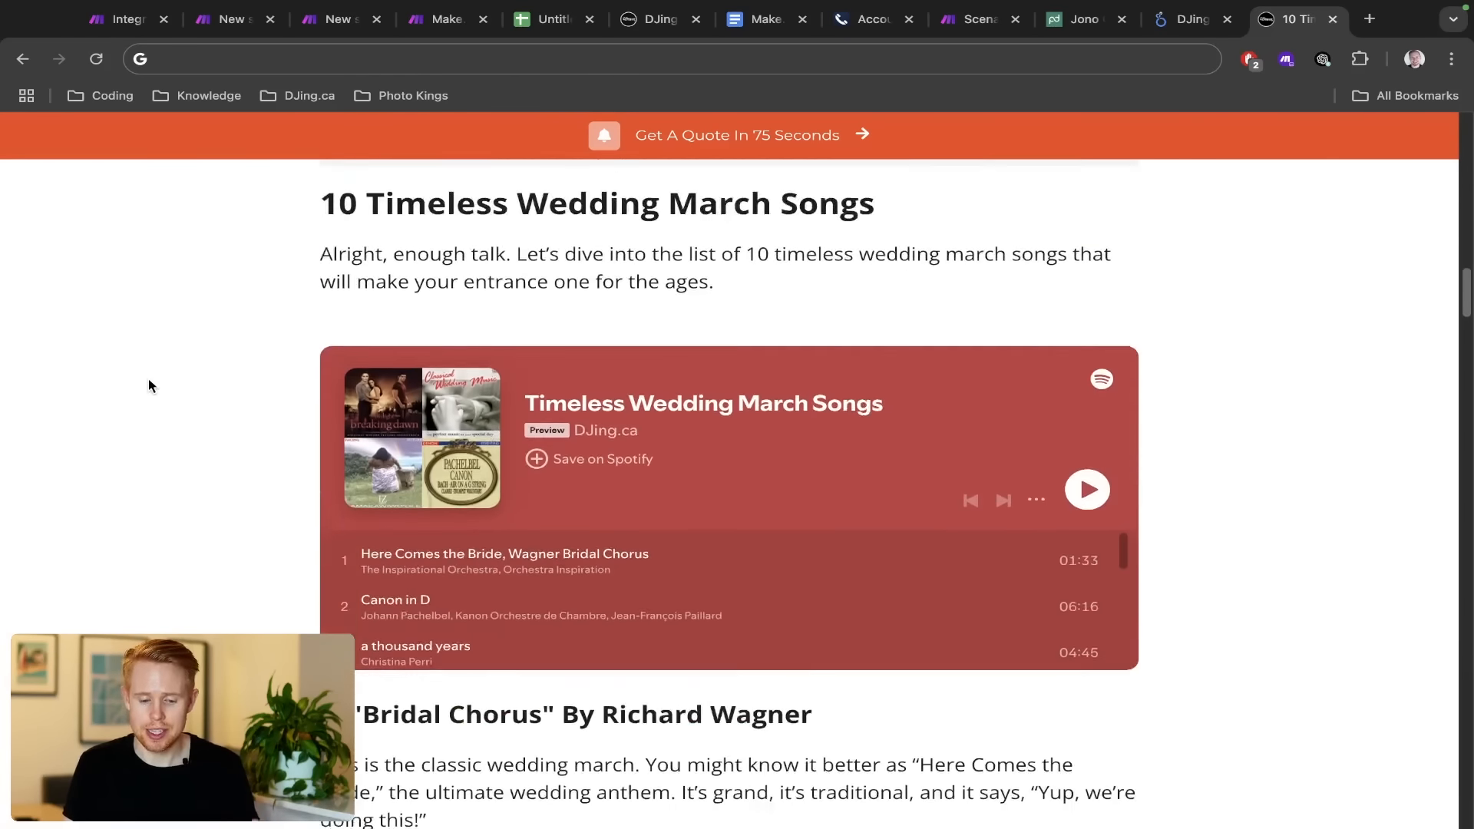
{"action": "scroll", "coordinate": [151, 385], "scroll_direction": "down", "scroll_amount": 8}
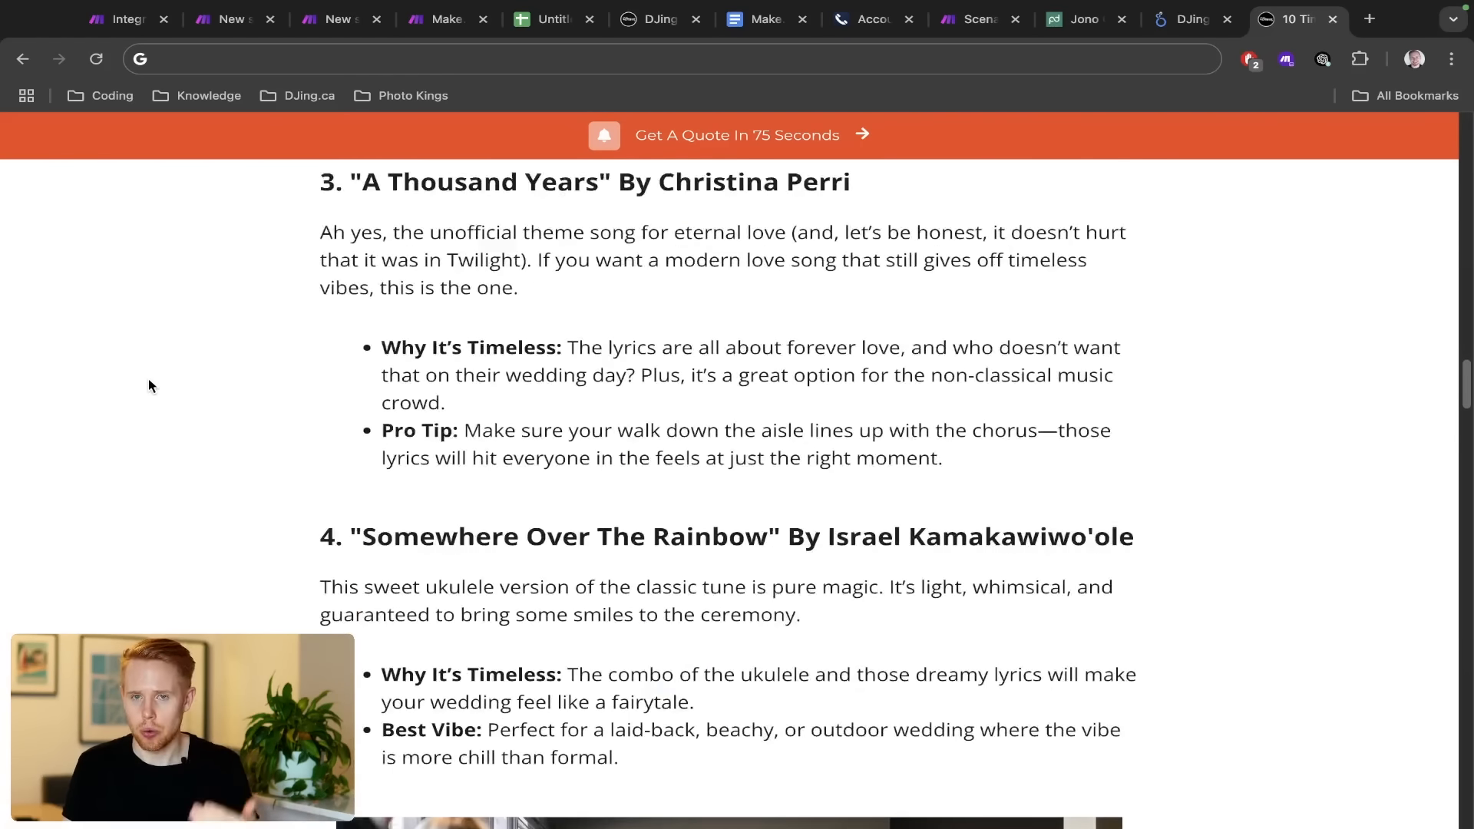
{"action": "scroll", "coordinate": [151, 385], "scroll_direction": "down", "scroll_amount": 8}
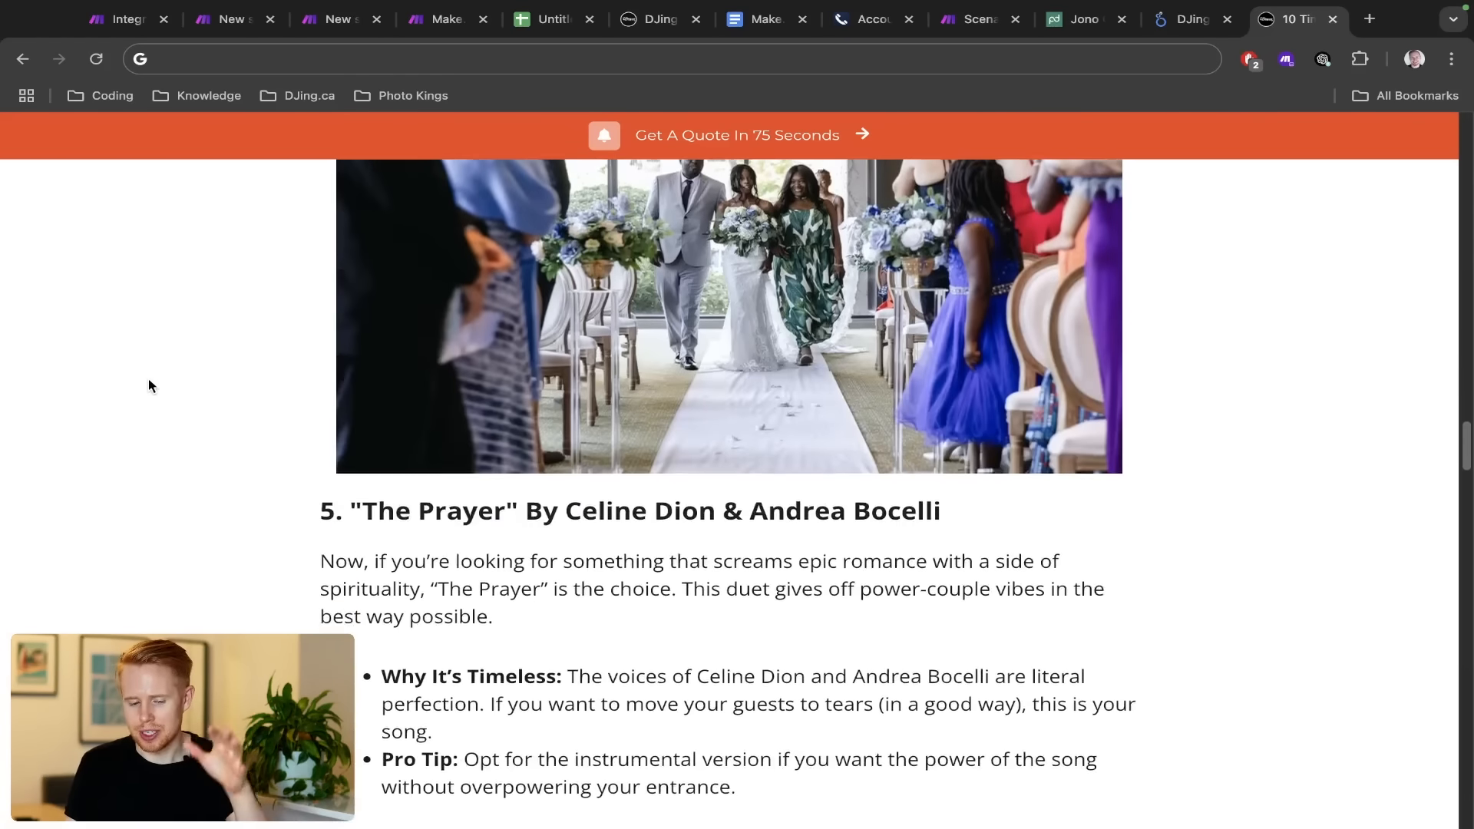
{"action": "scroll", "coordinate": [151, 386], "scroll_direction": "down", "scroll_amount": 7}
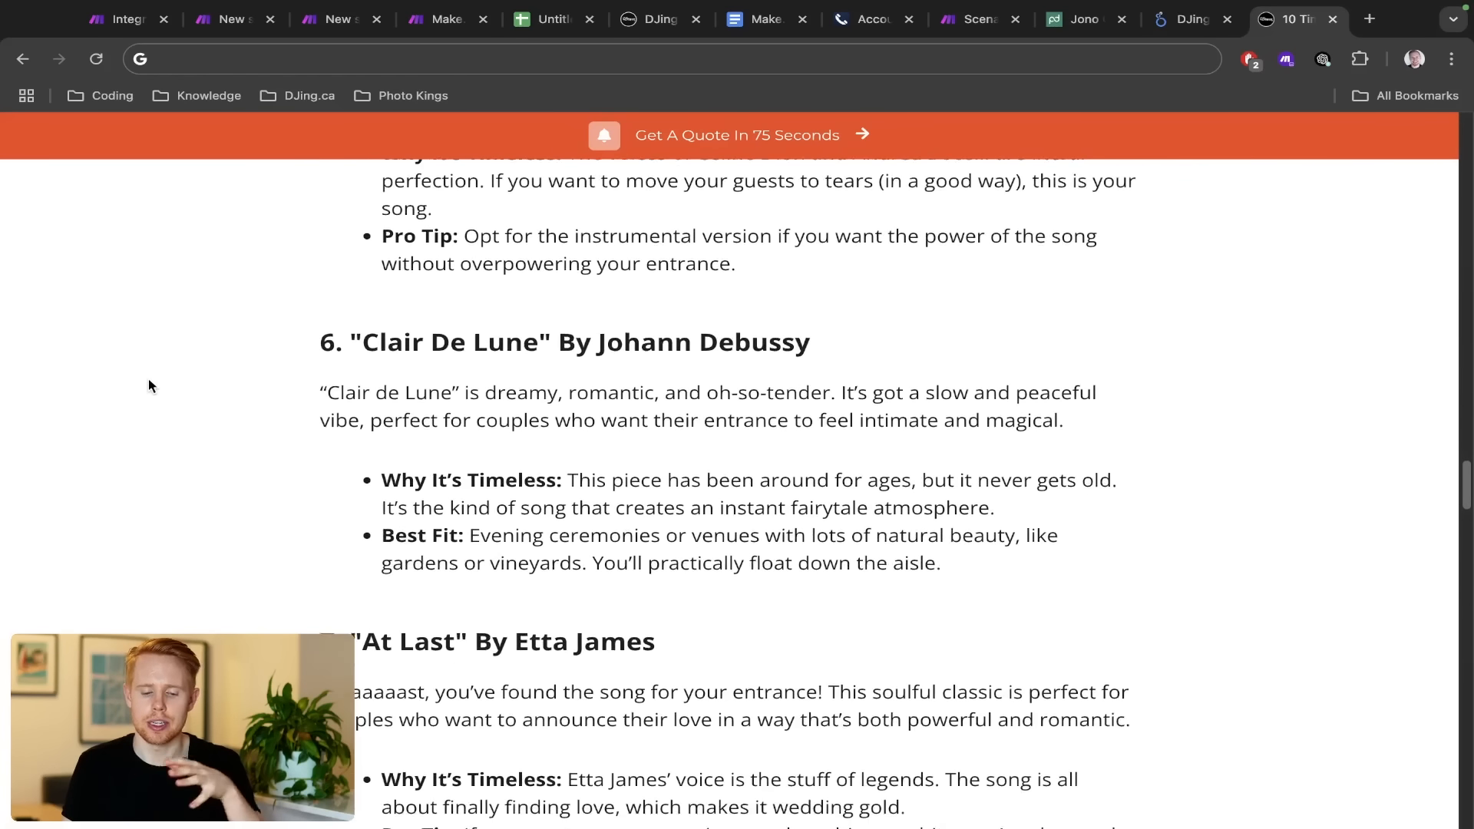
{"action": "scroll", "coordinate": [150, 385], "scroll_direction": "up", "scroll_amount": 1}
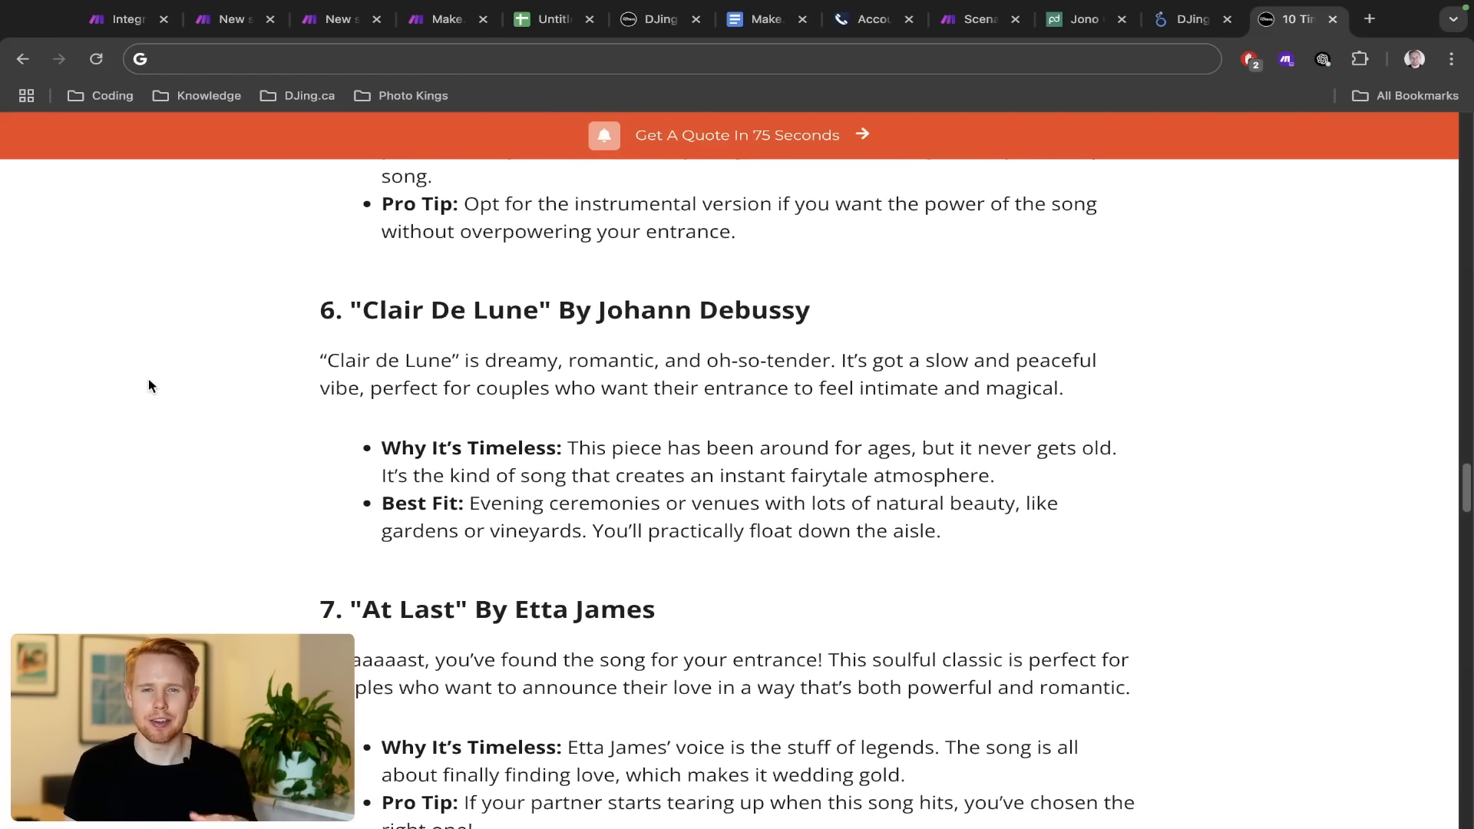
{"action": "scroll", "coordinate": [149, 381], "scroll_direction": "down", "scroll_amount": 5}
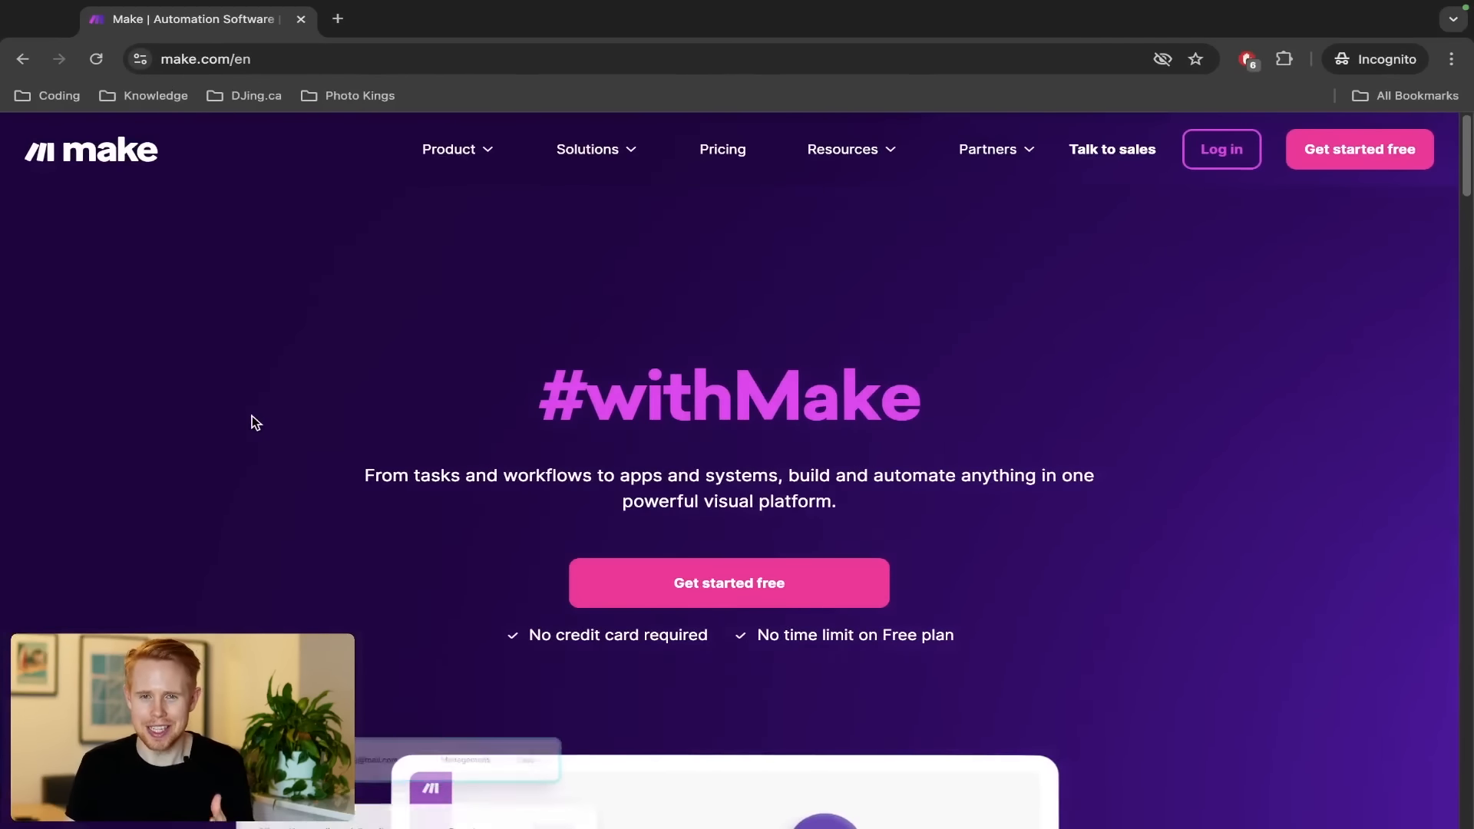
Scroll the make.com homepage past the #withMake hero to the laptop workflow mockup
{"action": "scroll", "coordinate": [330, 435], "scroll_direction": "down", "scroll_amount": 6}
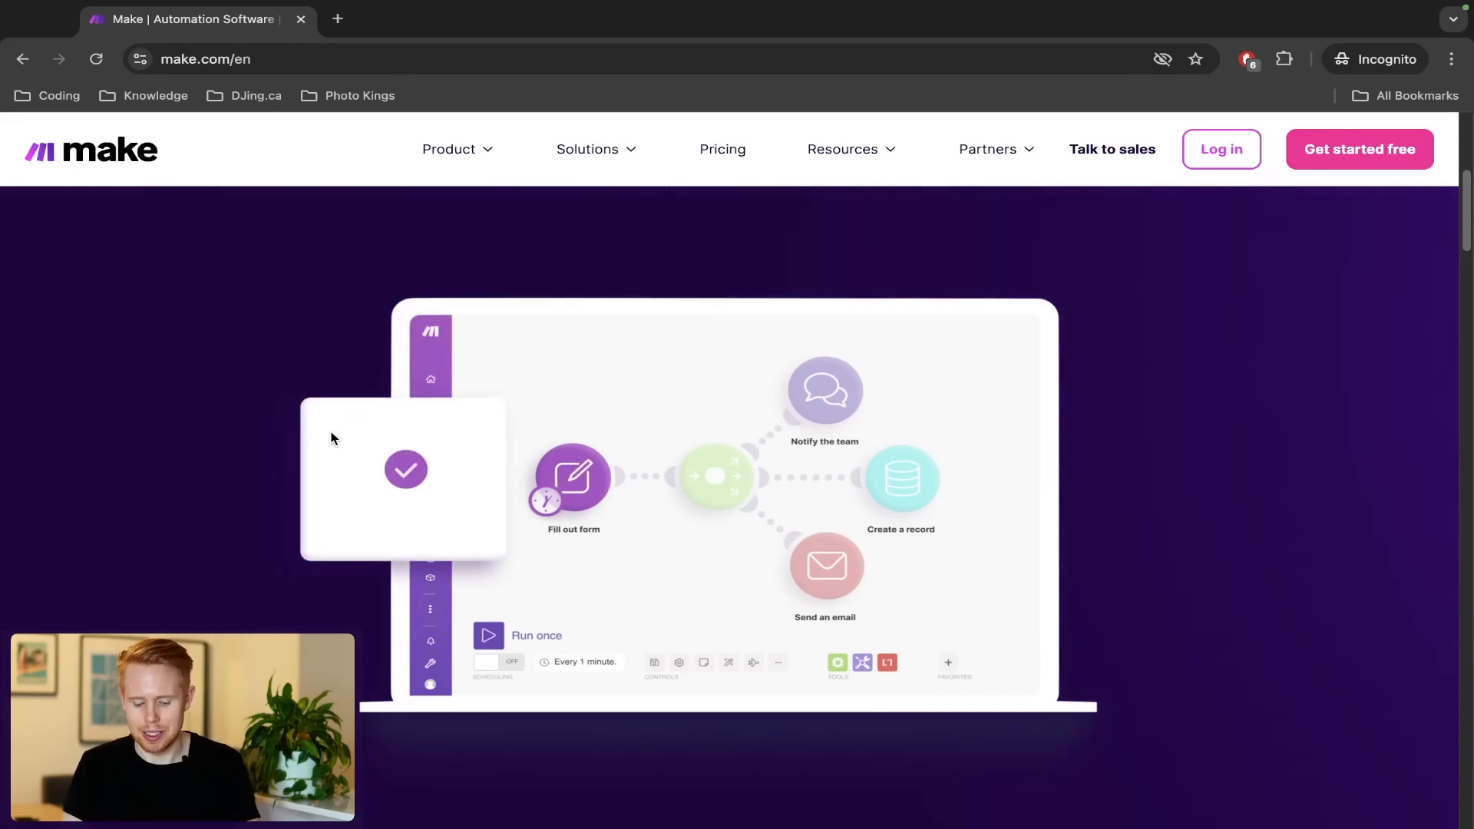
Search 'make.com academy' in a new private tab and scroll to the Learning Path courses
{"action": "key", "text": "ctrl+t"}
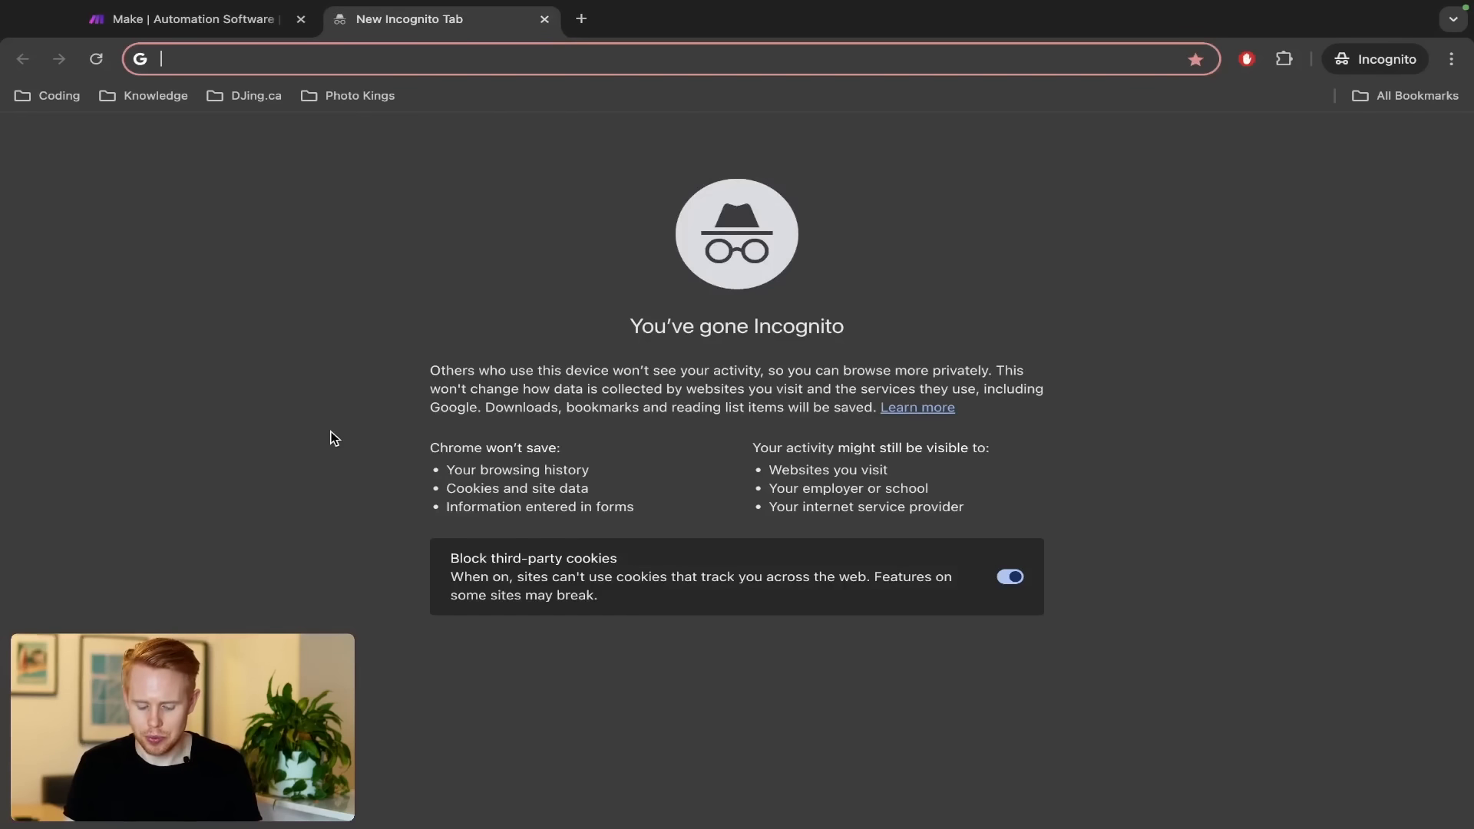
{"action": "type", "text": "make.com academ"}
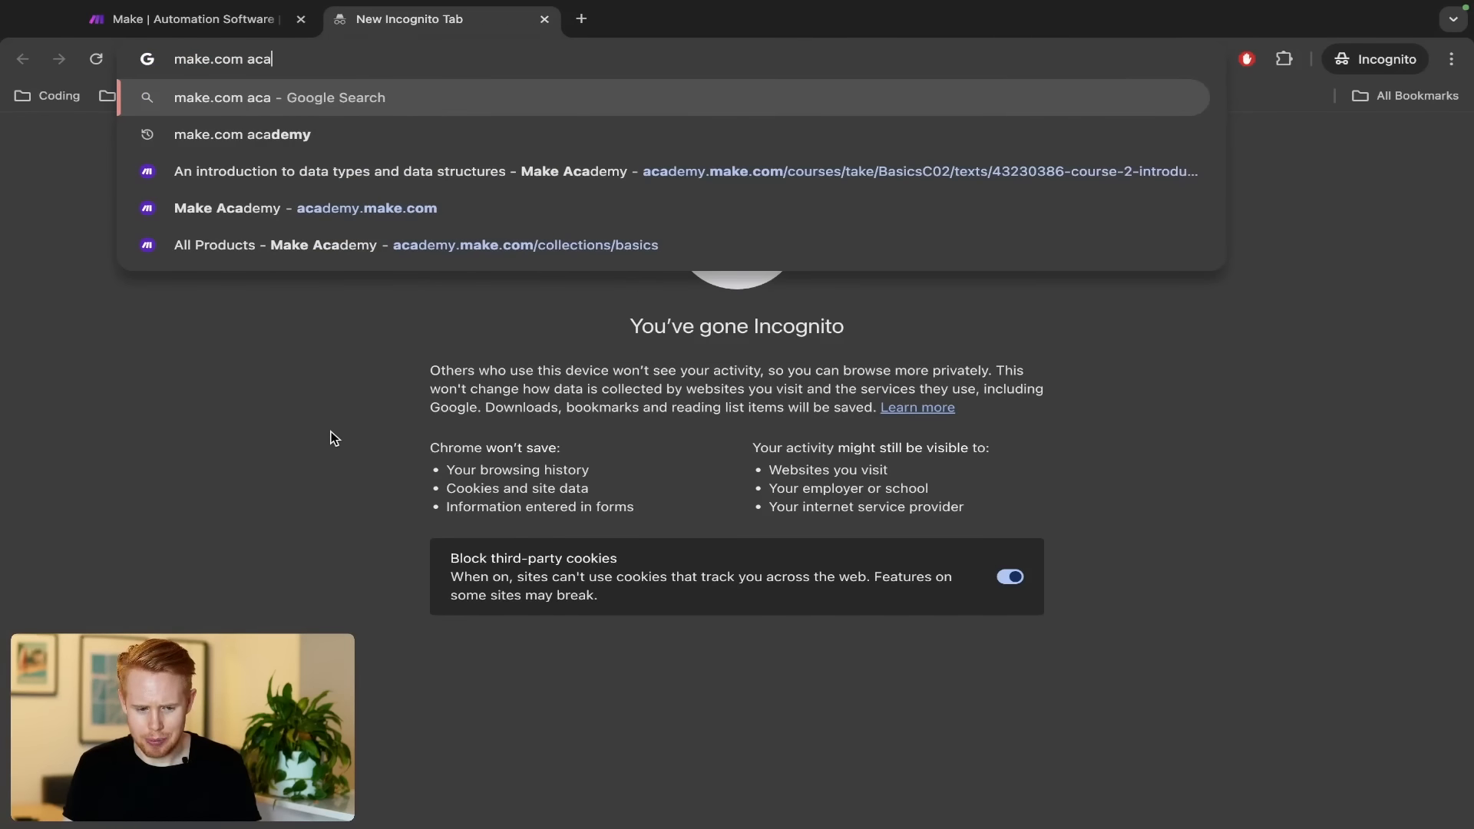
{"action": "type", "text": "y"}
{"action": "key", "text": "Return"}
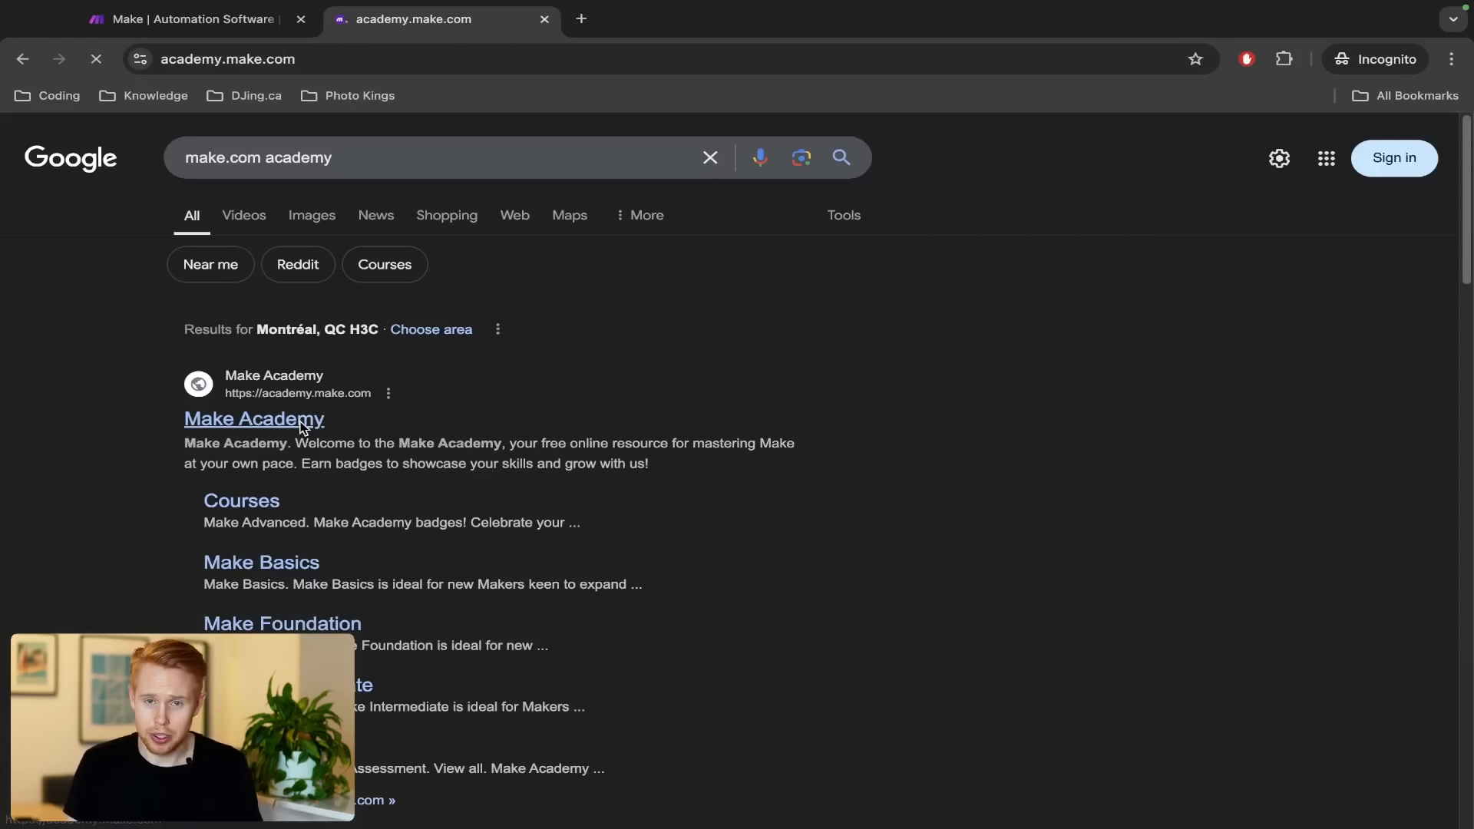
{"action": "scroll", "coordinate": [402, 466], "scroll_direction": "down", "scroll_amount": 3}
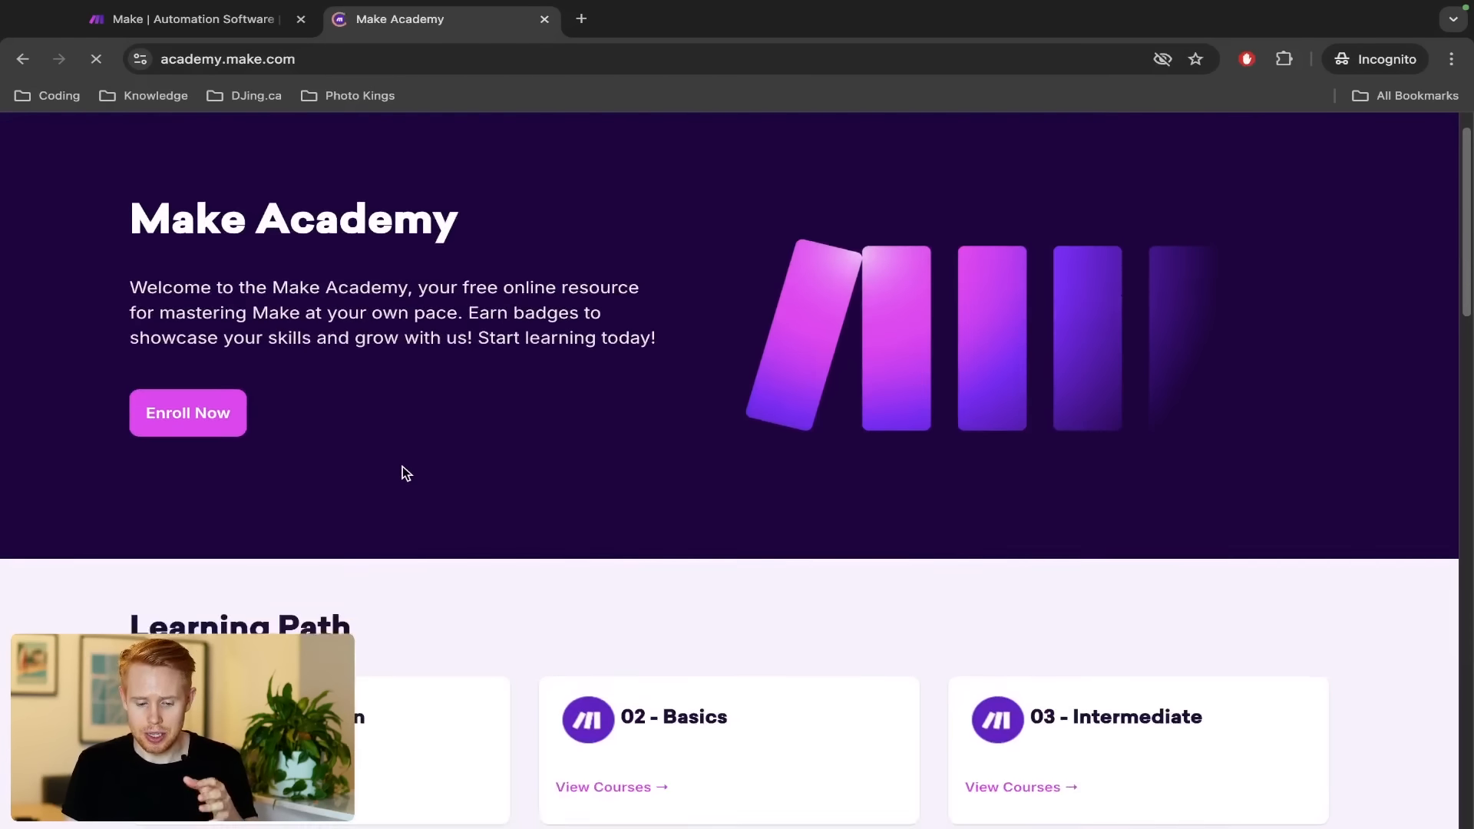
{"action": "scroll", "coordinate": [402, 468], "scroll_direction": "down", "scroll_amount": 3}
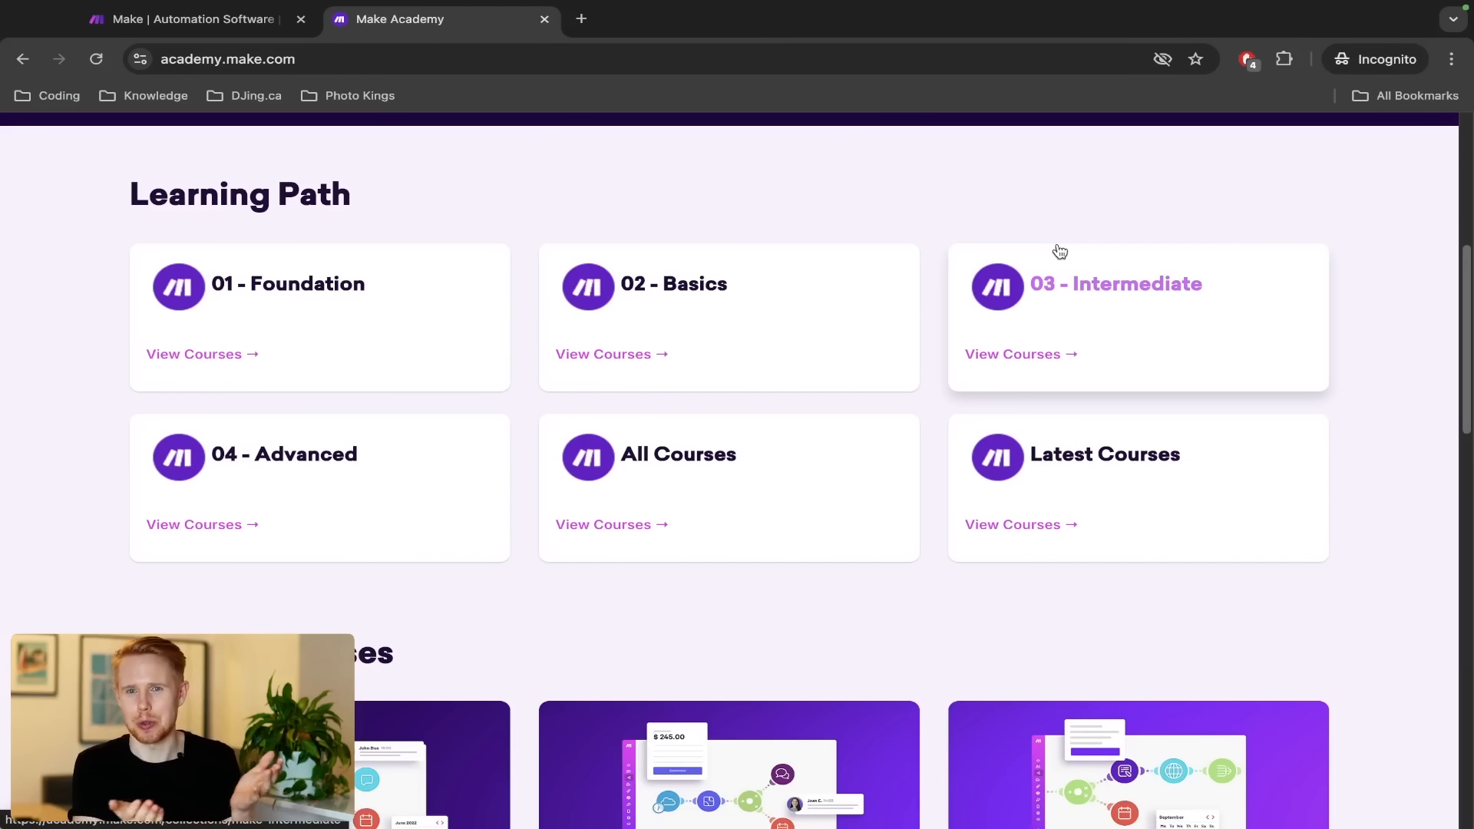
Switch to the other Chrome window's first tab showing the Make.com Beginner Scenario #1 editor
{"action": "key", "text": "ctrl+Left"}
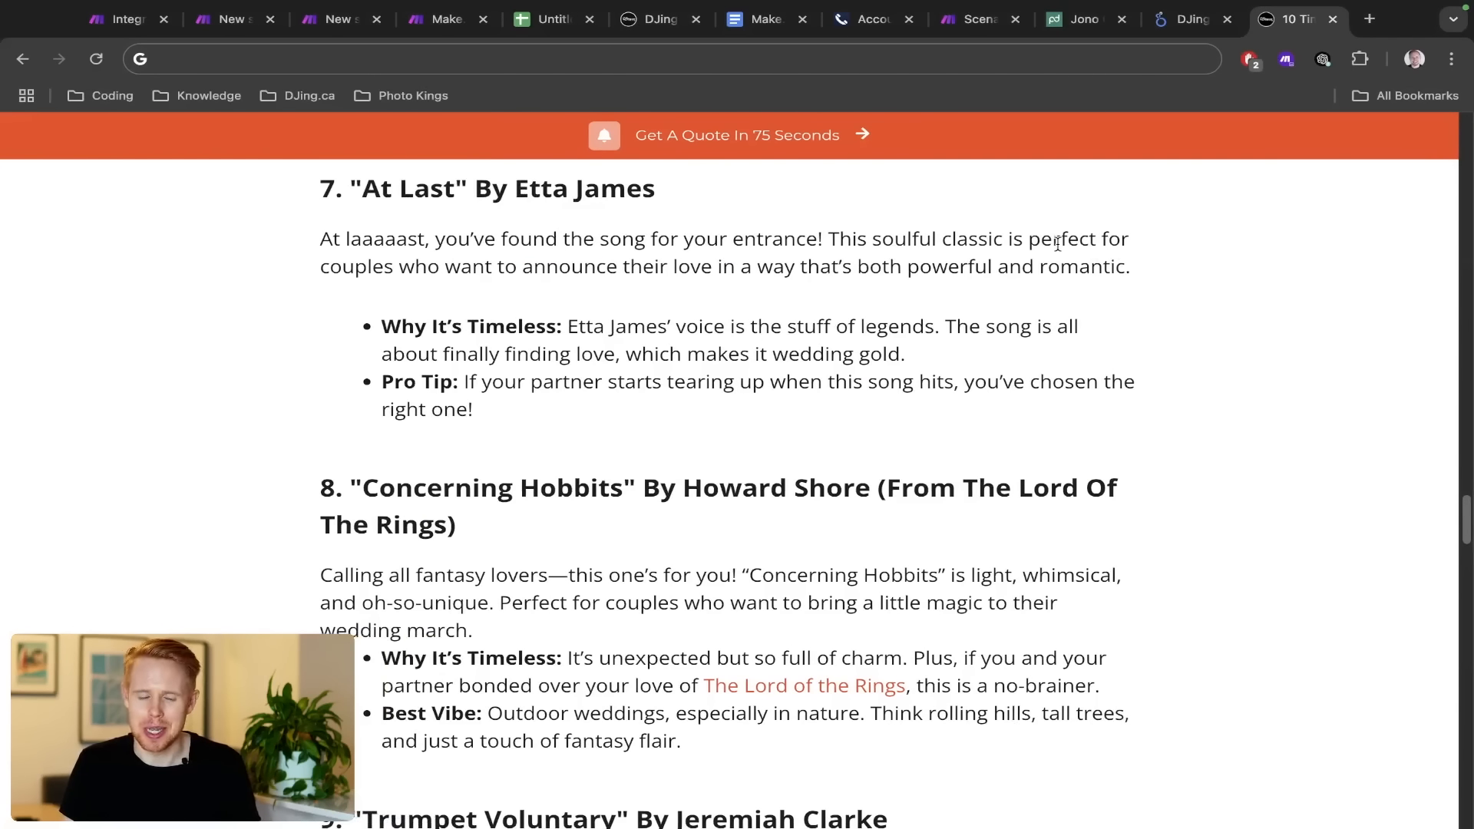
{"action": "key", "text": "ctrl+1"}
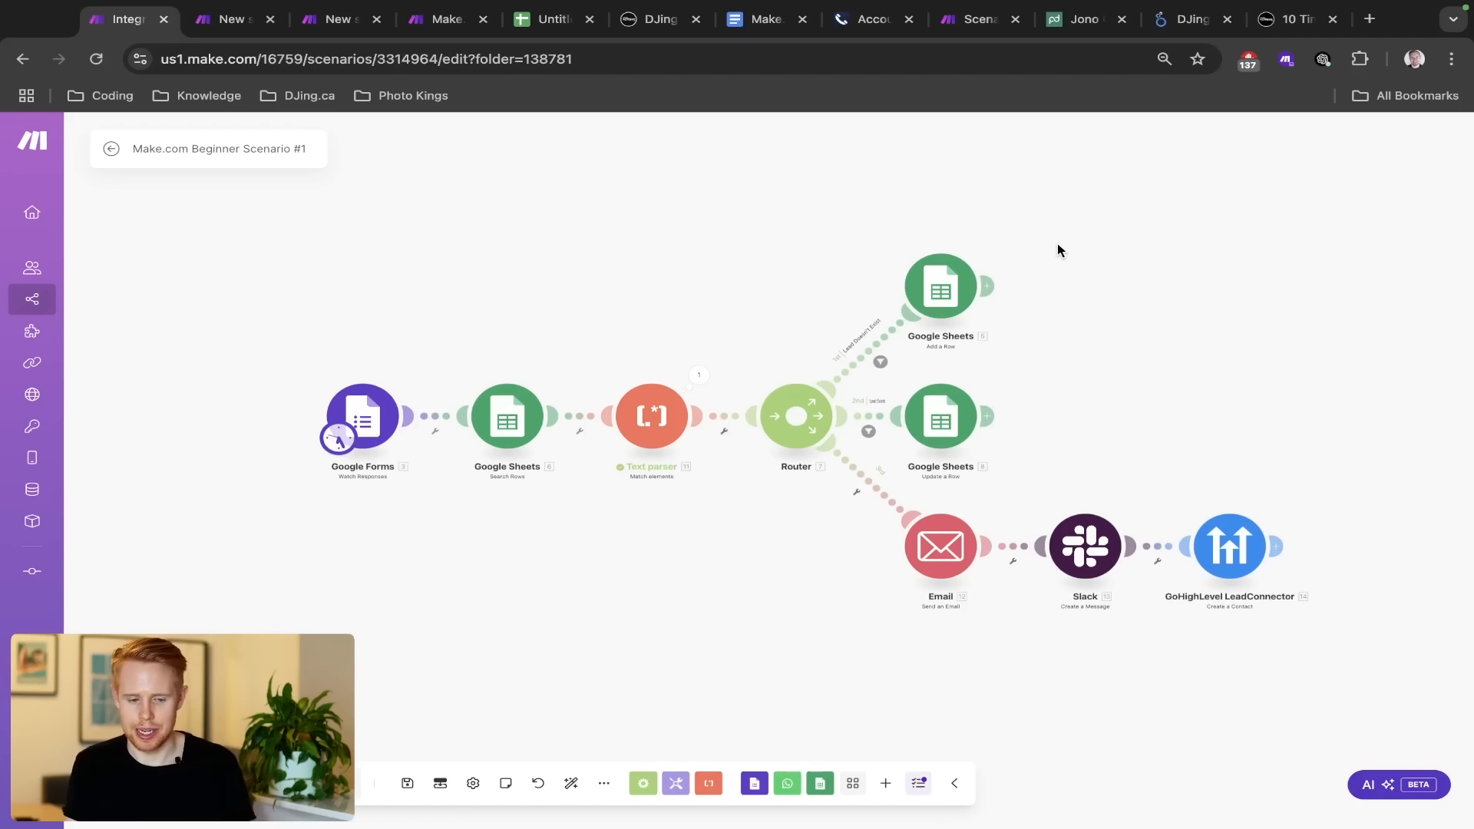
{"action": "key", "text": "ctrl+Tab"}
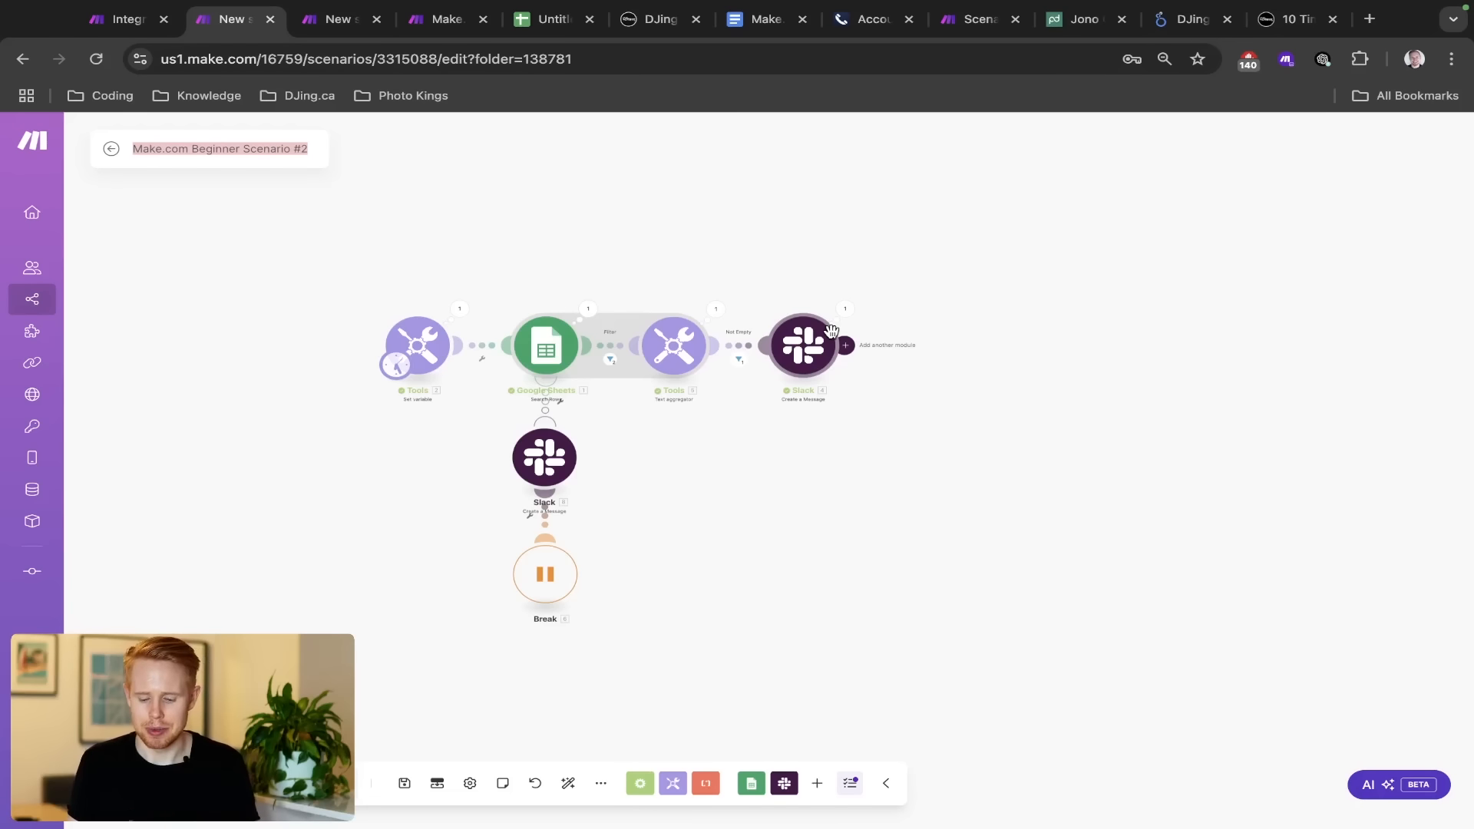
{"action": "key", "text": "ctrl+Tab"}
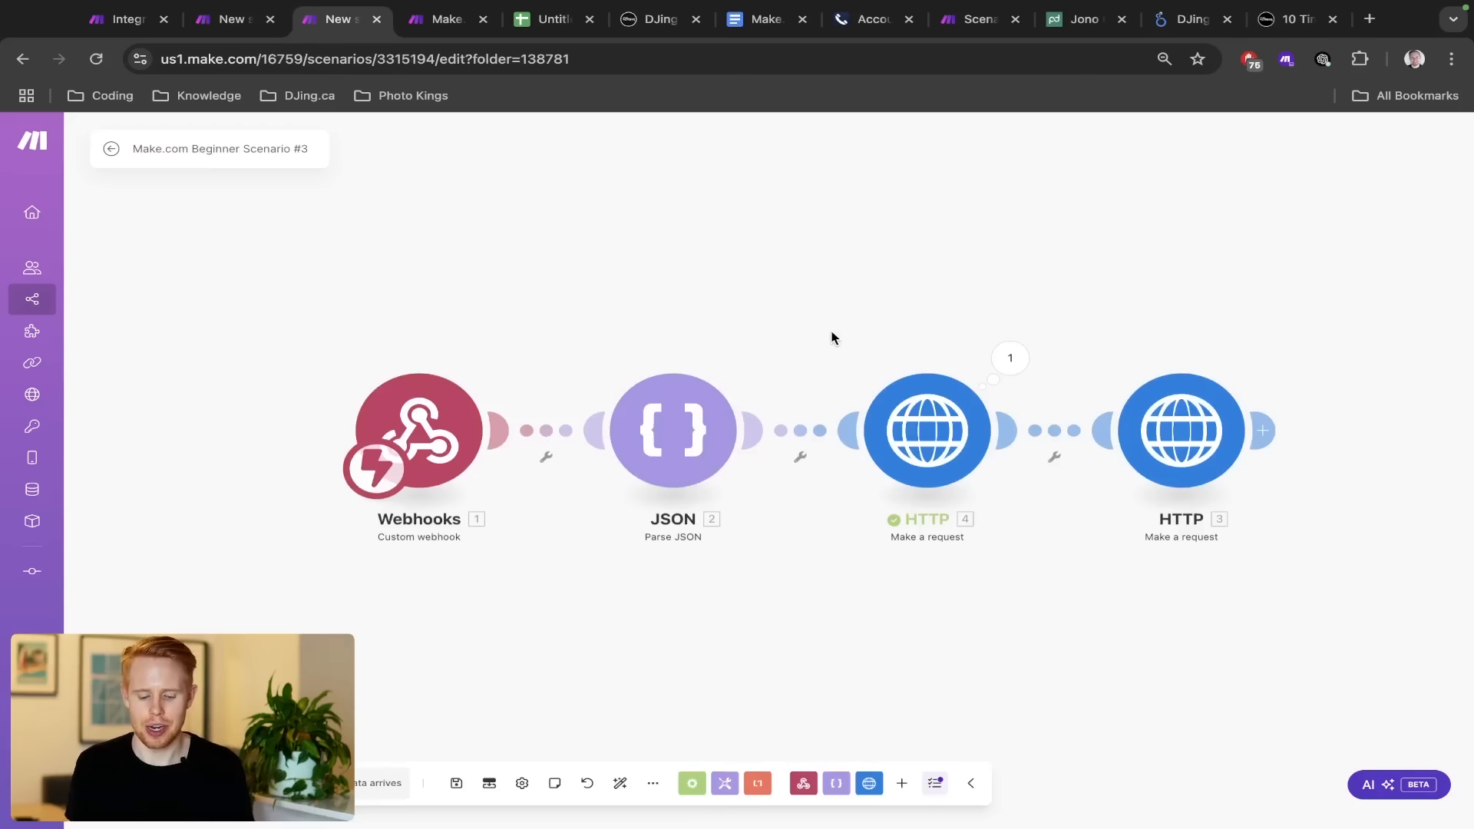
{"action": "key", "text": "ctrl+1"}
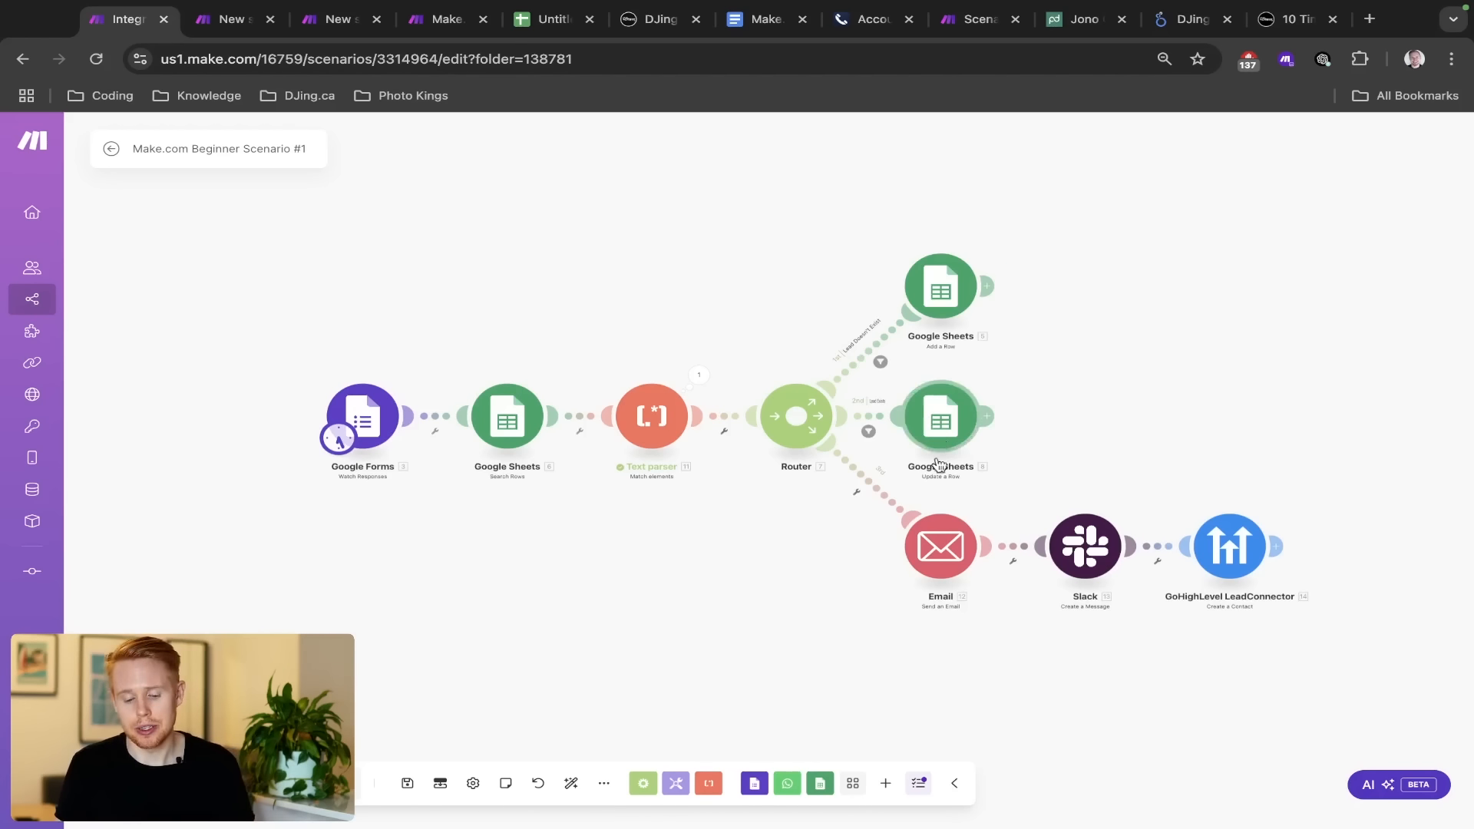
{"action": "left_click", "coordinate": [604, 791]}
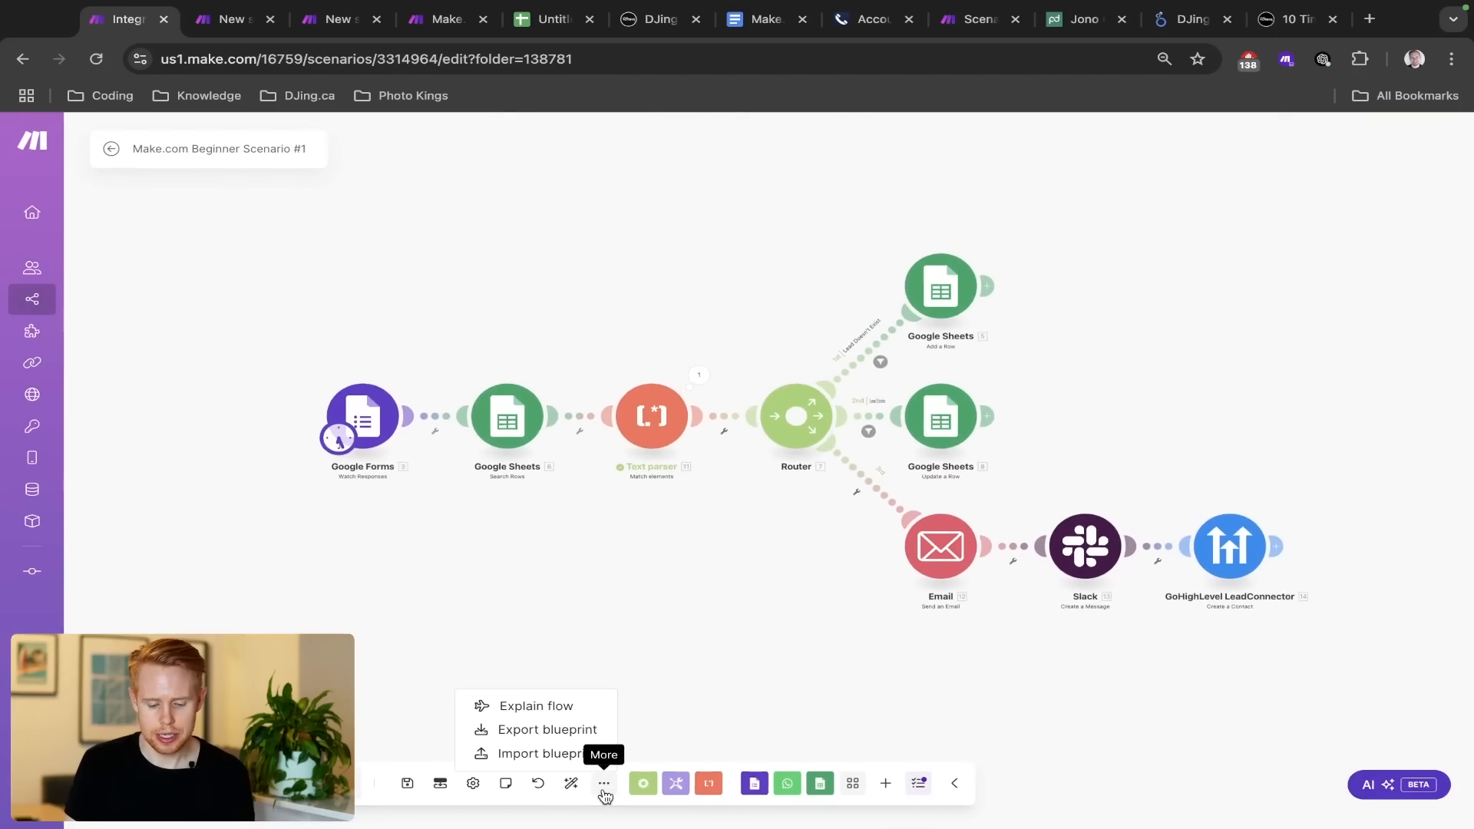
{"action": "left_click", "coordinate": [564, 753]}
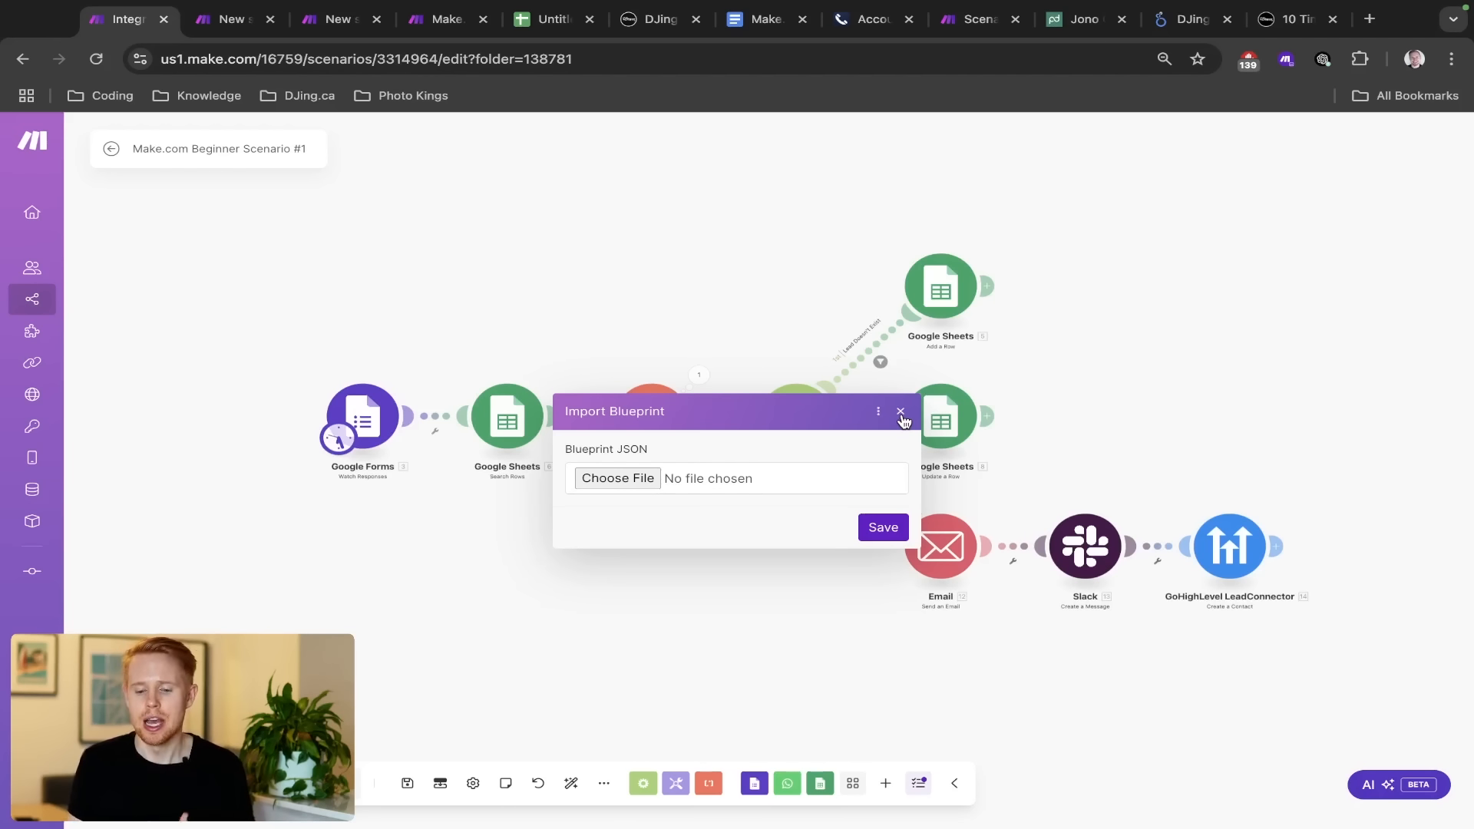
{"action": "left_click", "coordinate": [901, 412]}
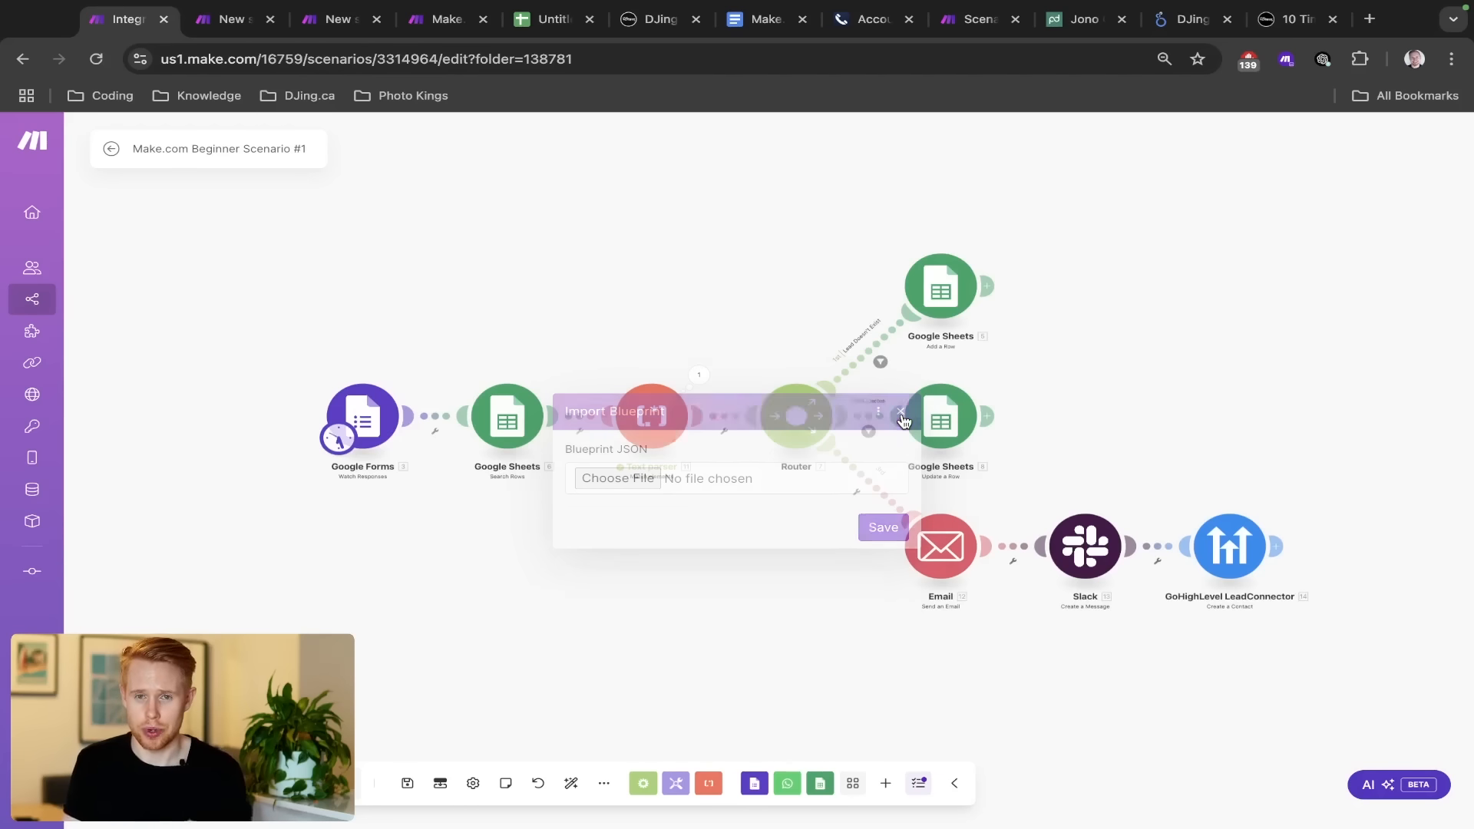
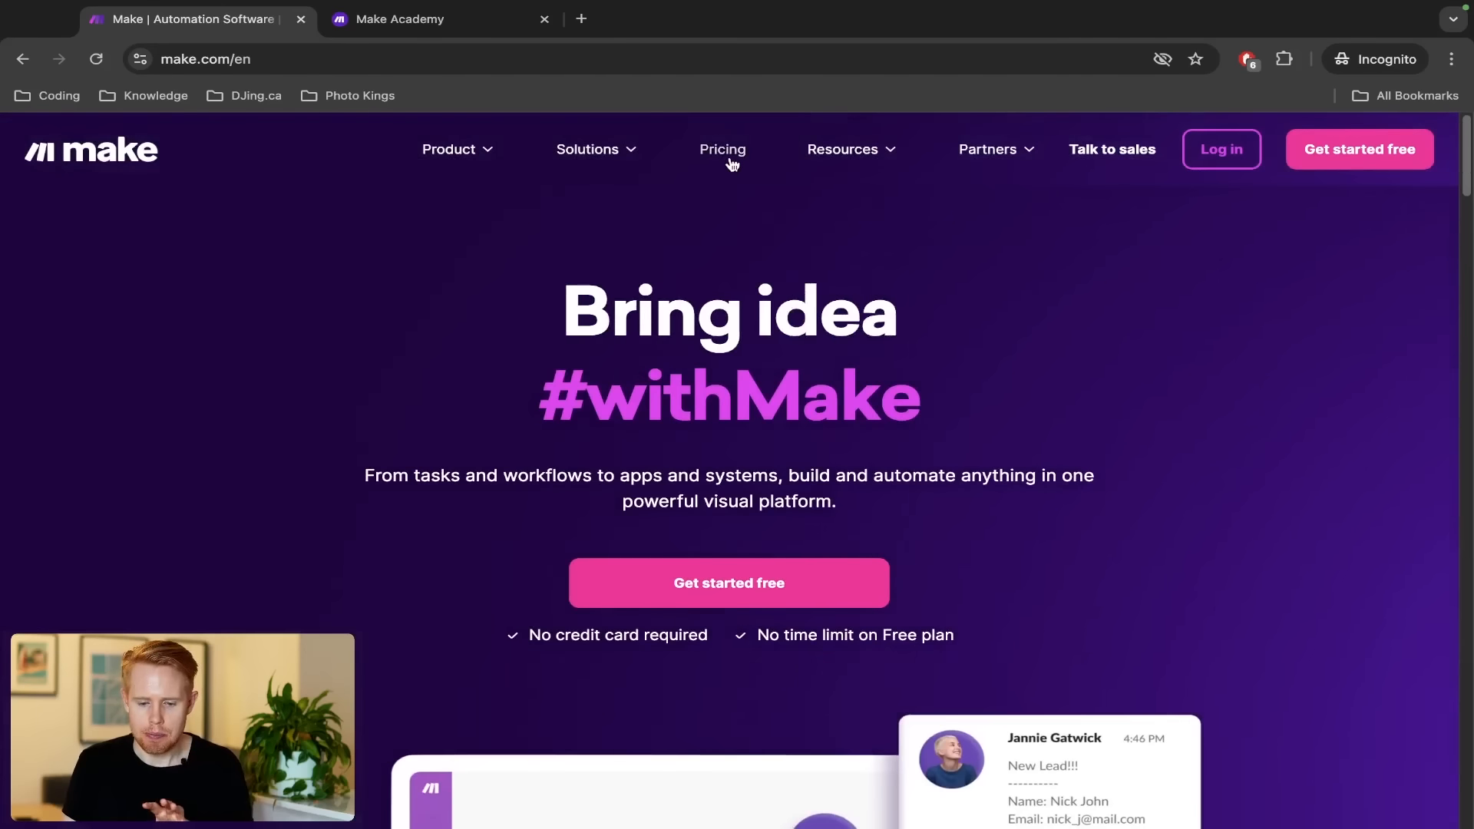
Review the Make.com pricing plan cards, highlighting the Core plan's $9/mo price
{"action": "left_click", "coordinate": [729, 154]}
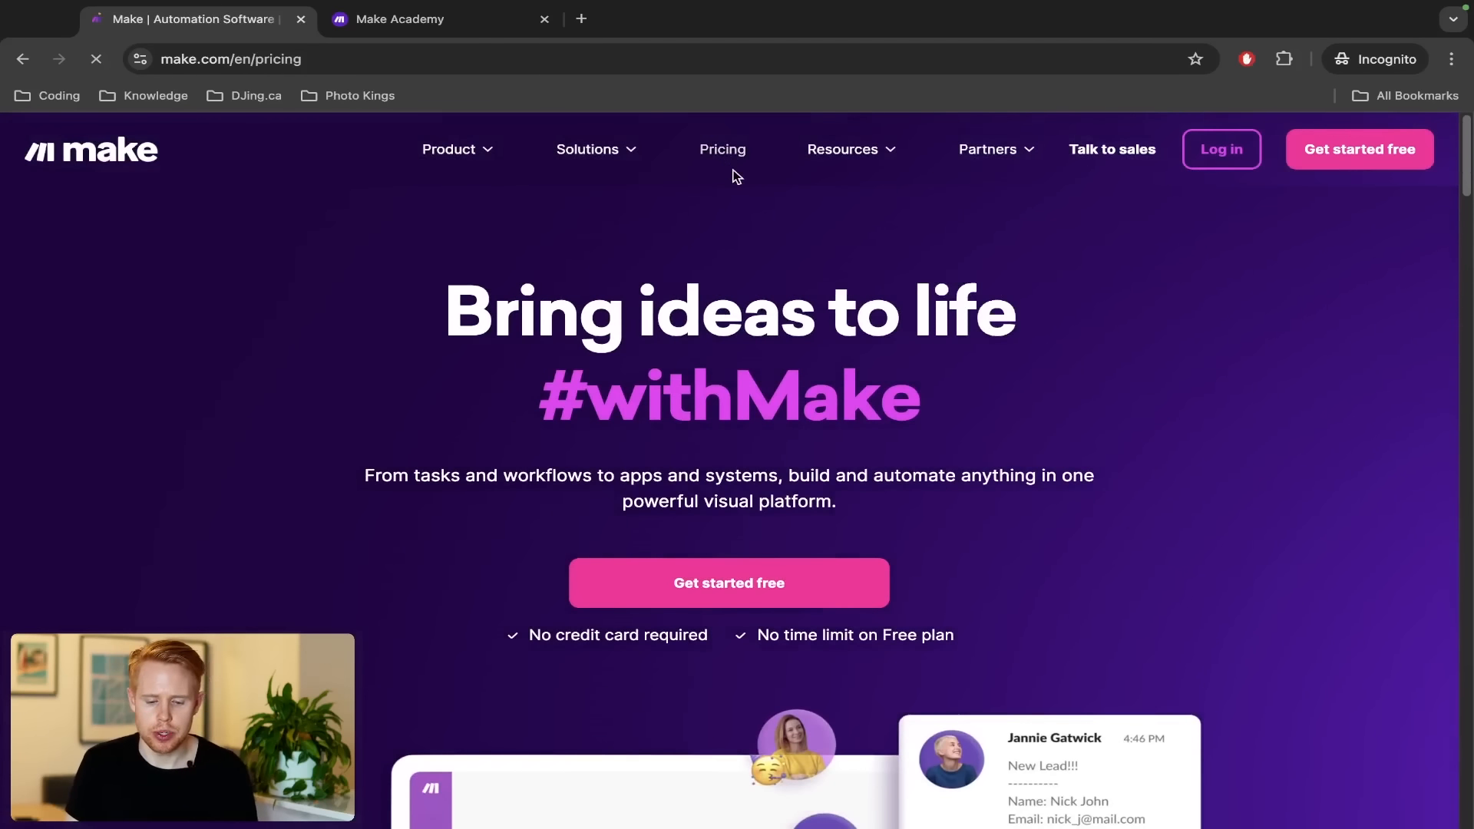
{"action": "scroll", "coordinate": [738, 308], "scroll_direction": "down", "scroll_amount": 4}
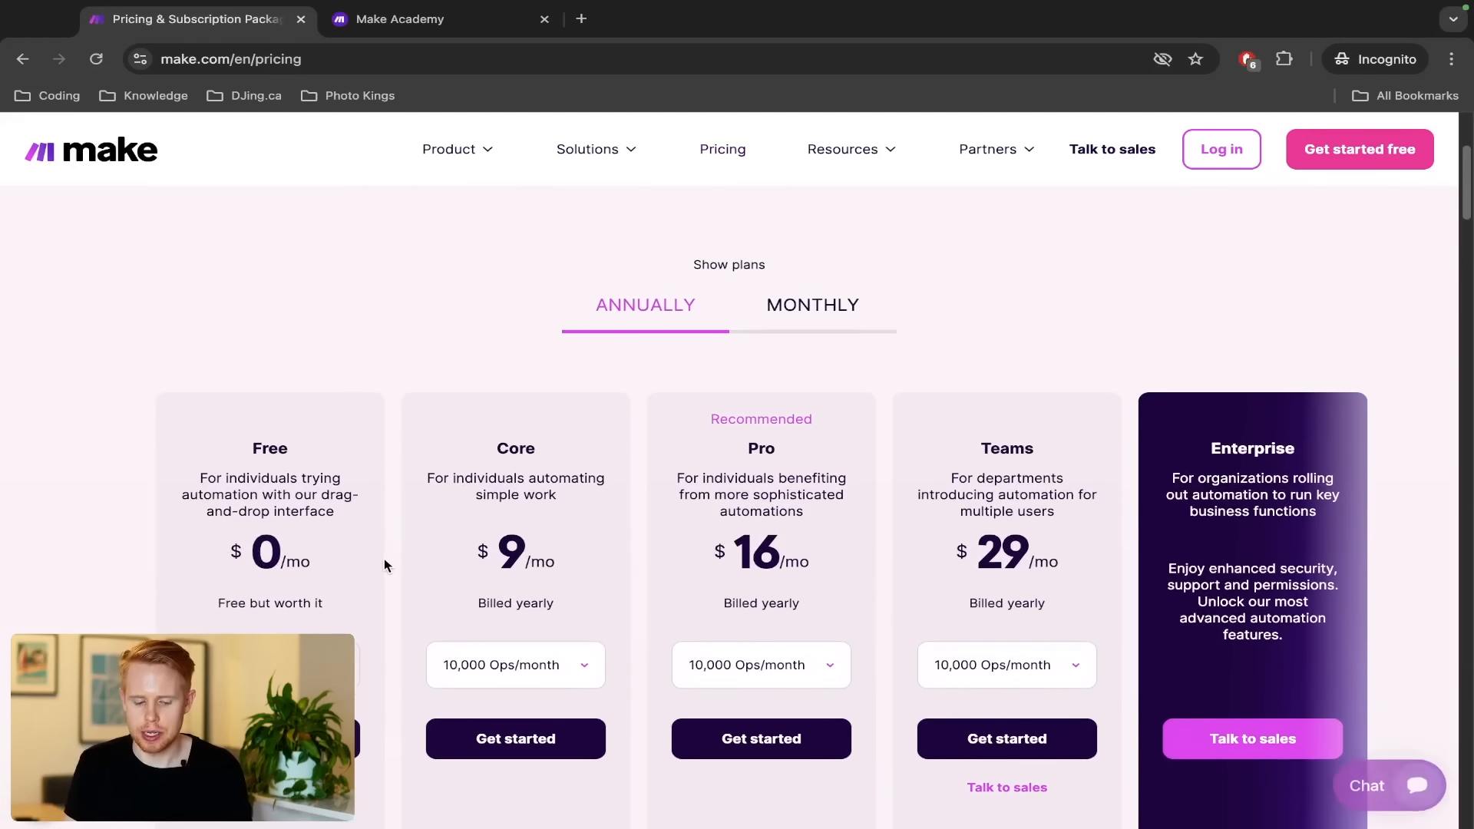
{"action": "scroll", "coordinate": [343, 577], "scroll_direction": "down", "scroll_amount": 2}
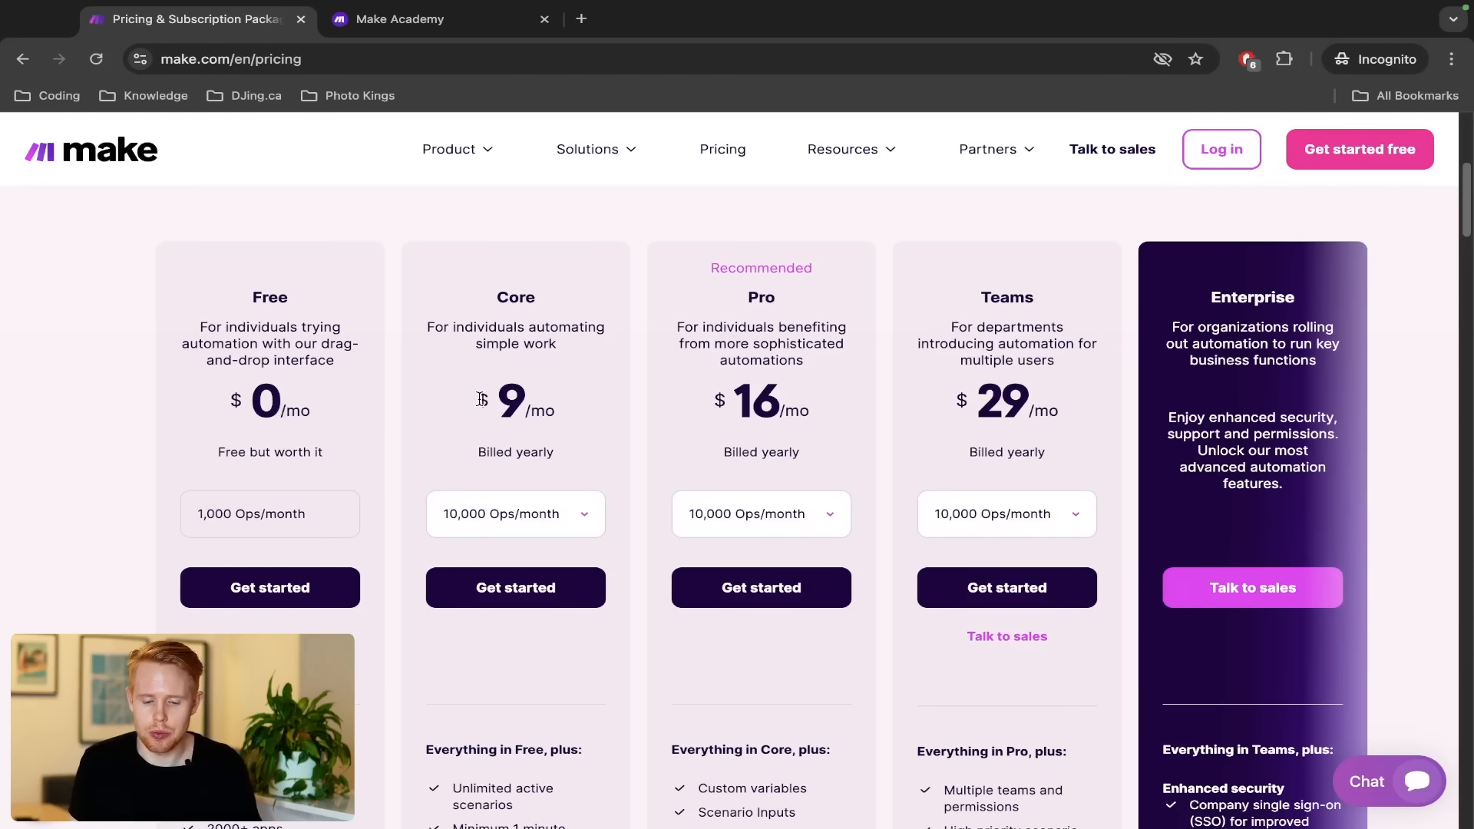
{"action": "left_click_drag", "start_coordinate": [481, 399], "coordinate": [591, 418]}
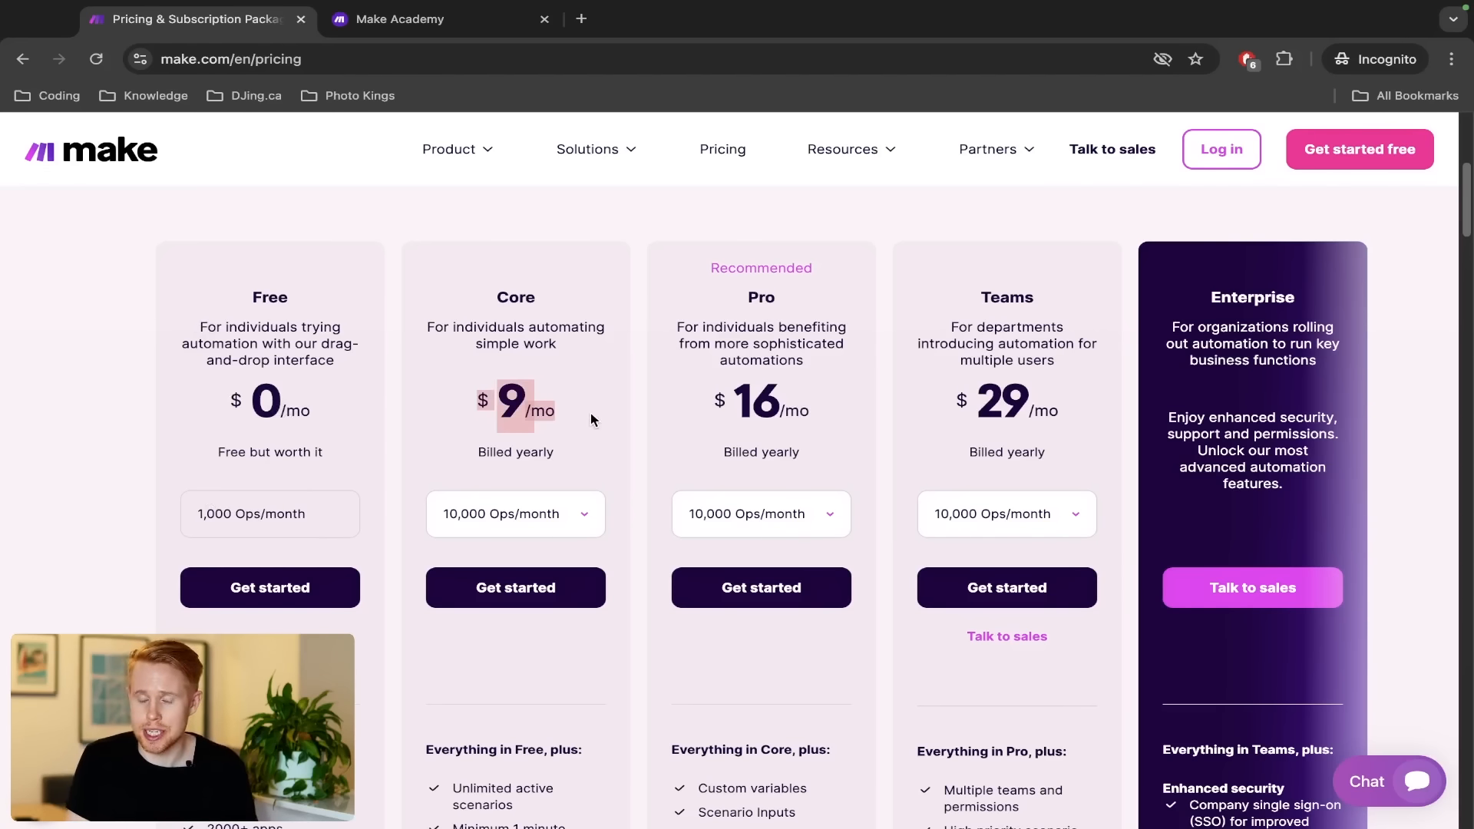
{"action": "scroll", "coordinate": [591, 417], "scroll_direction": "down", "scroll_amount": 7}
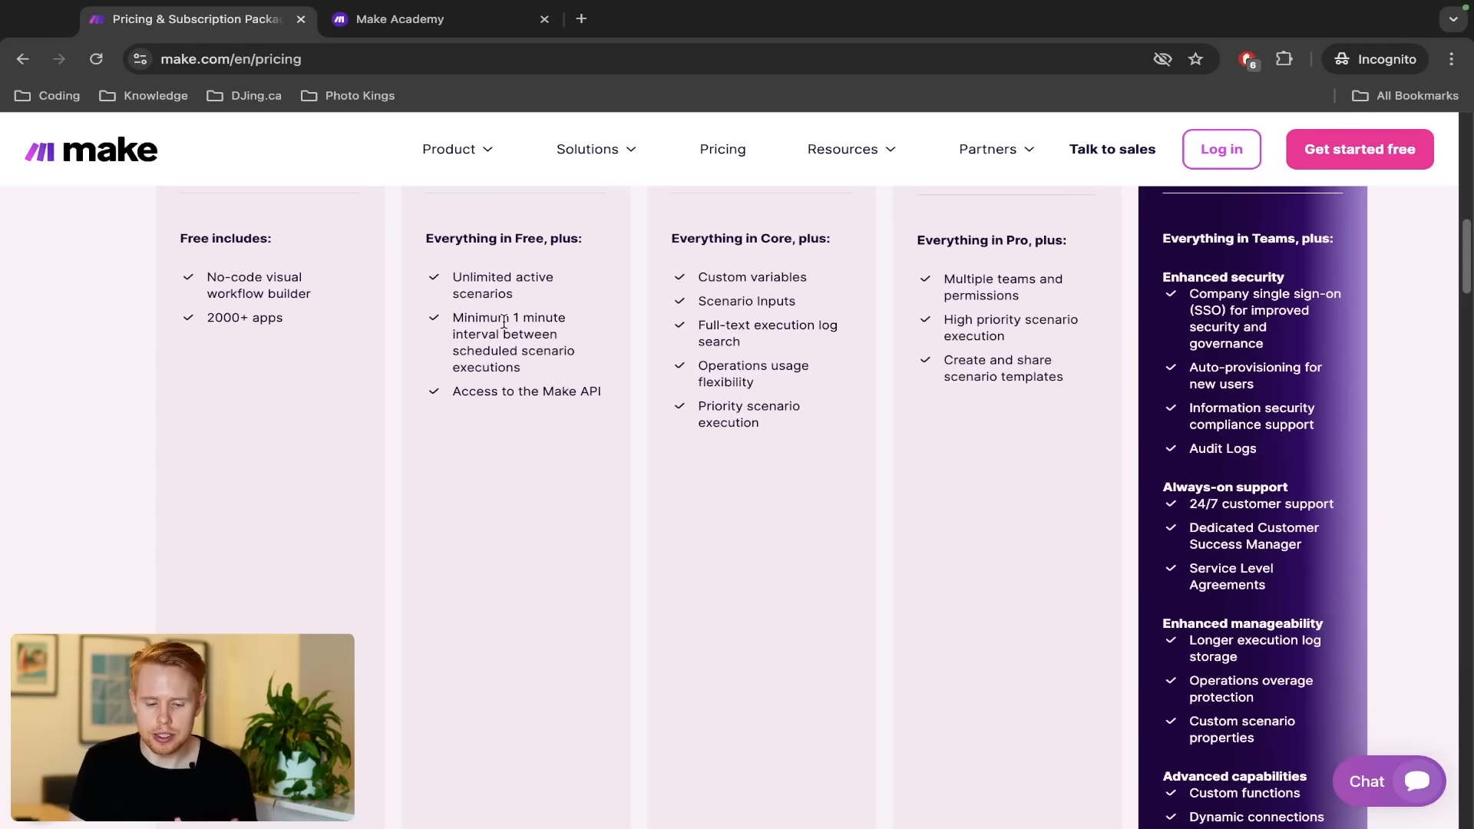
{"action": "scroll", "coordinate": [503, 321], "scroll_direction": "up", "scroll_amount": 3}
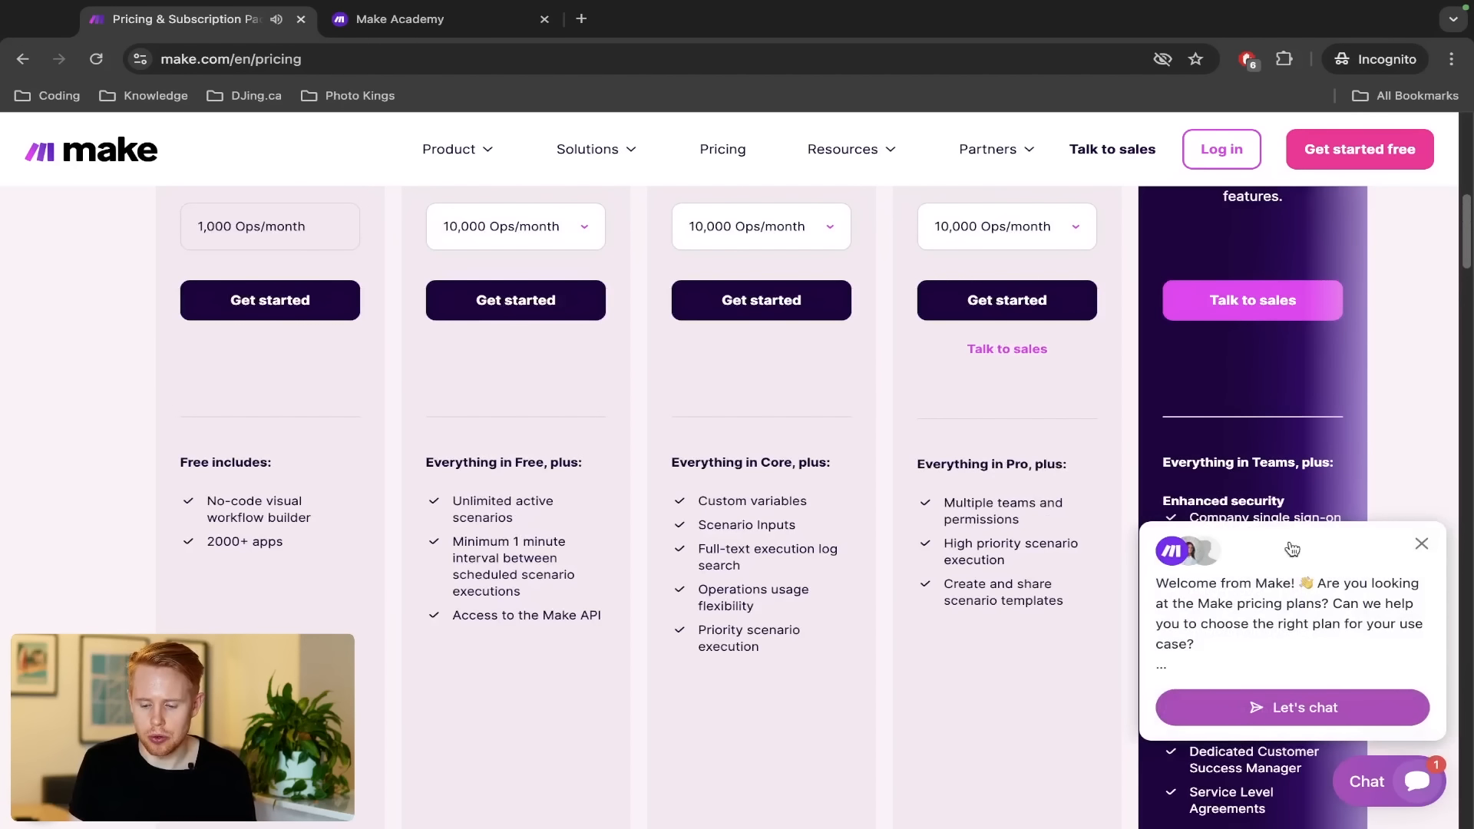
Dismiss the chat welcome popup and go to the free-account sign-up page
{"action": "left_click", "coordinate": [1421, 545]}
{"action": "scroll", "coordinate": [637, 517], "scroll_direction": "up", "scroll_amount": 2}
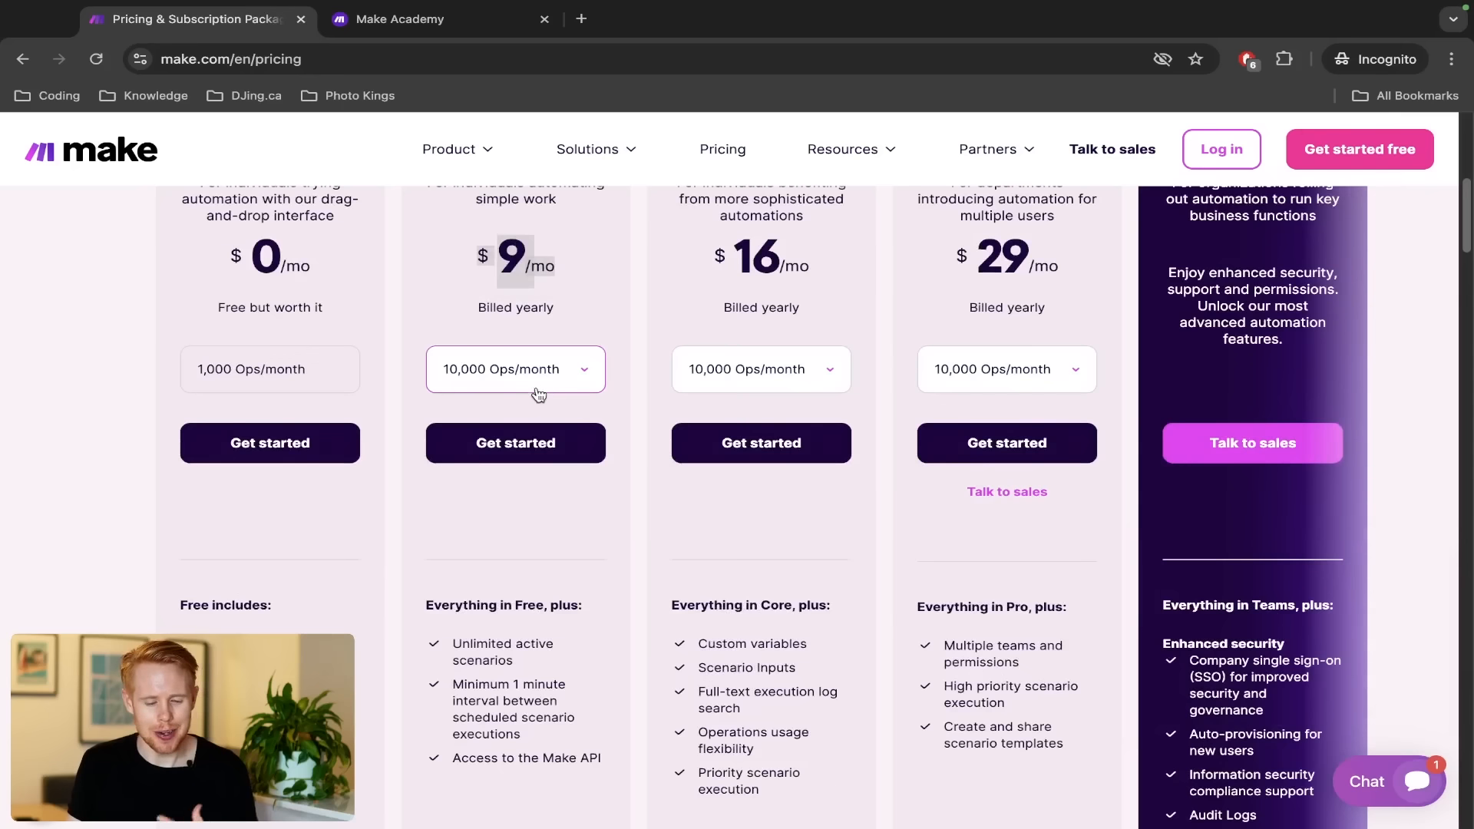
{"action": "scroll", "coordinate": [534, 509], "scroll_direction": "down", "scroll_amount": 2}
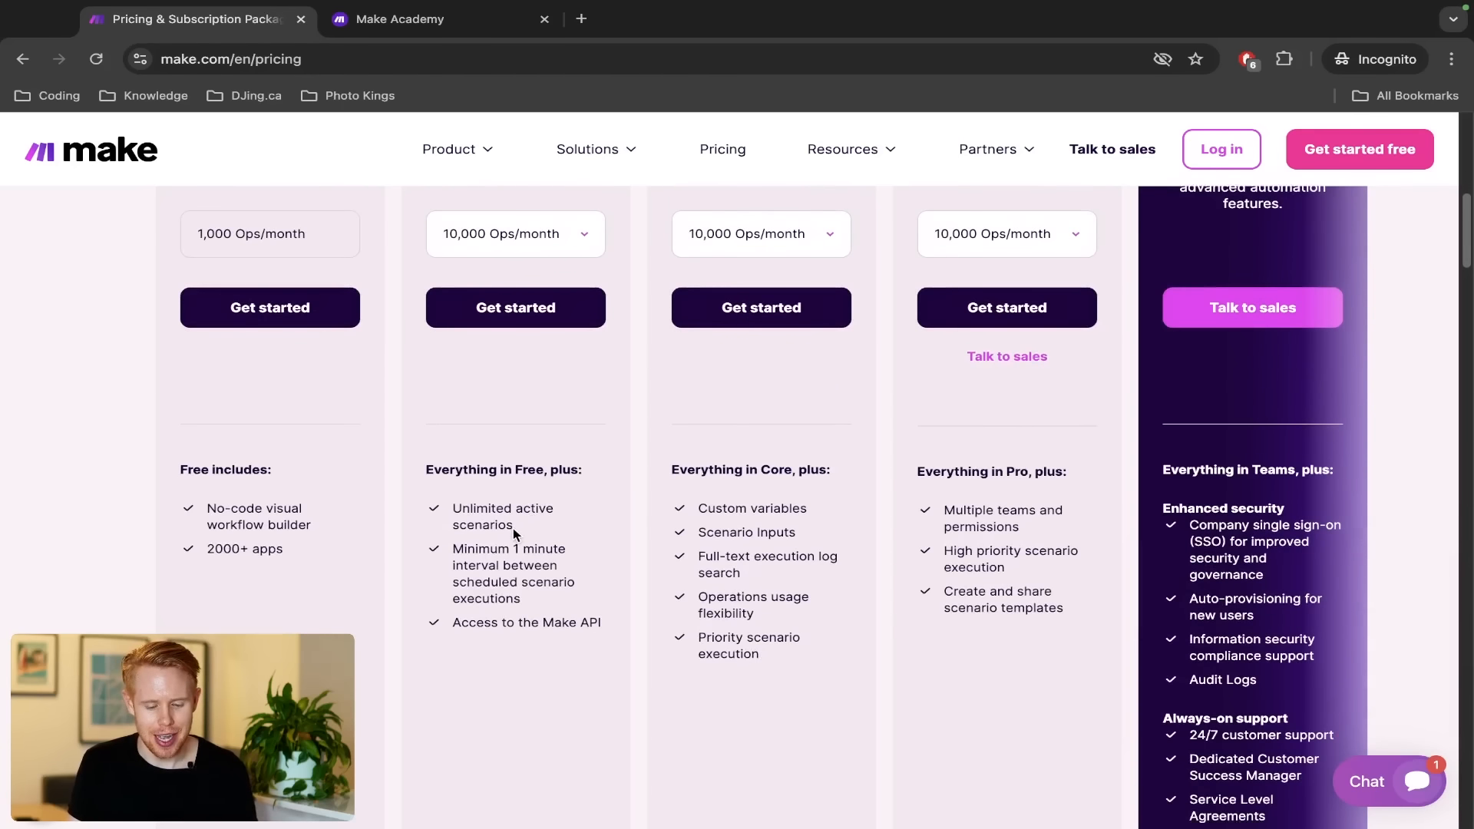
{"action": "scroll", "coordinate": [514, 534], "scroll_direction": "up", "scroll_amount": 5}
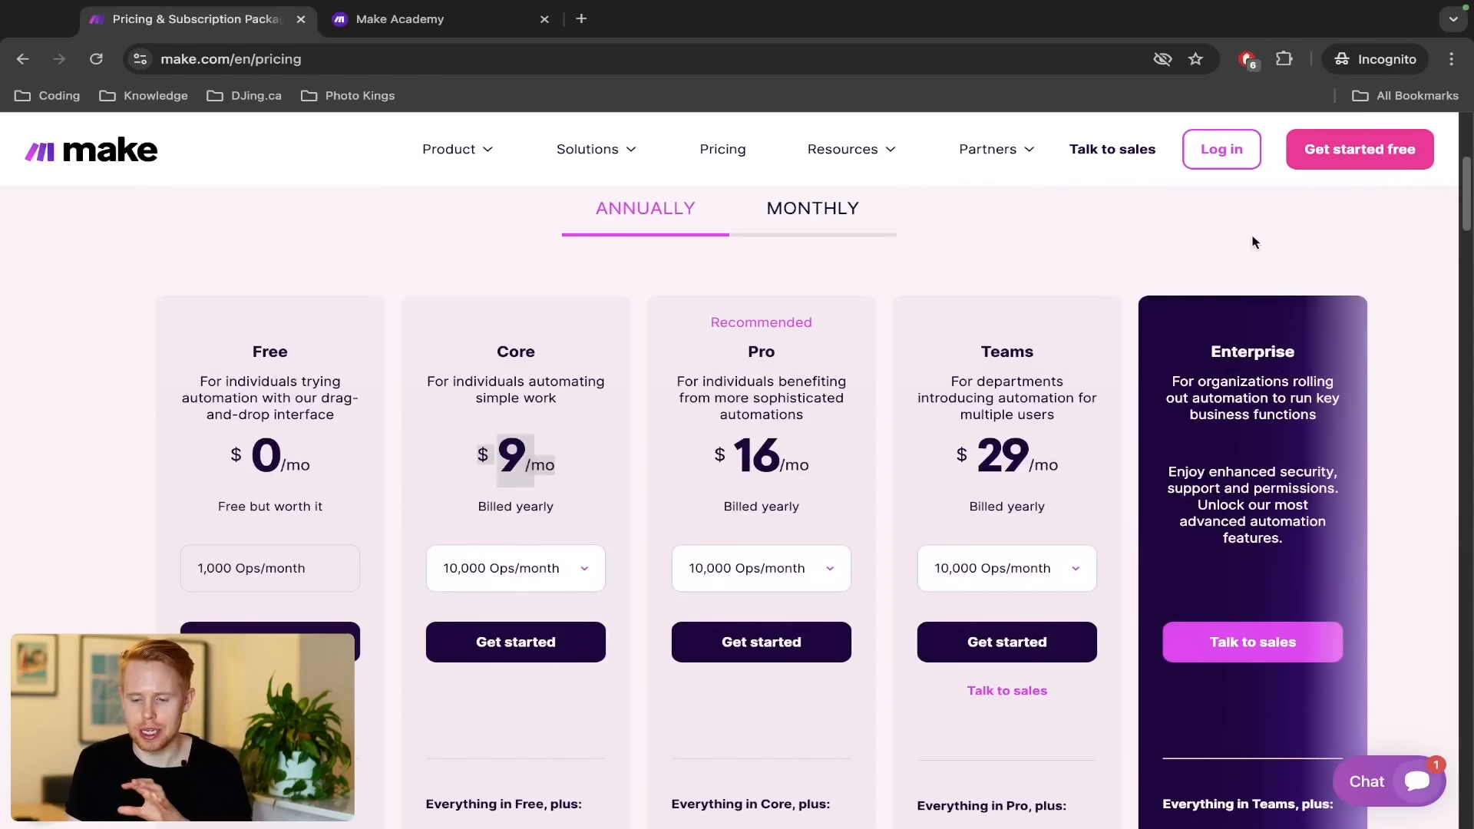
{"action": "left_click", "coordinate": [1326, 159]}
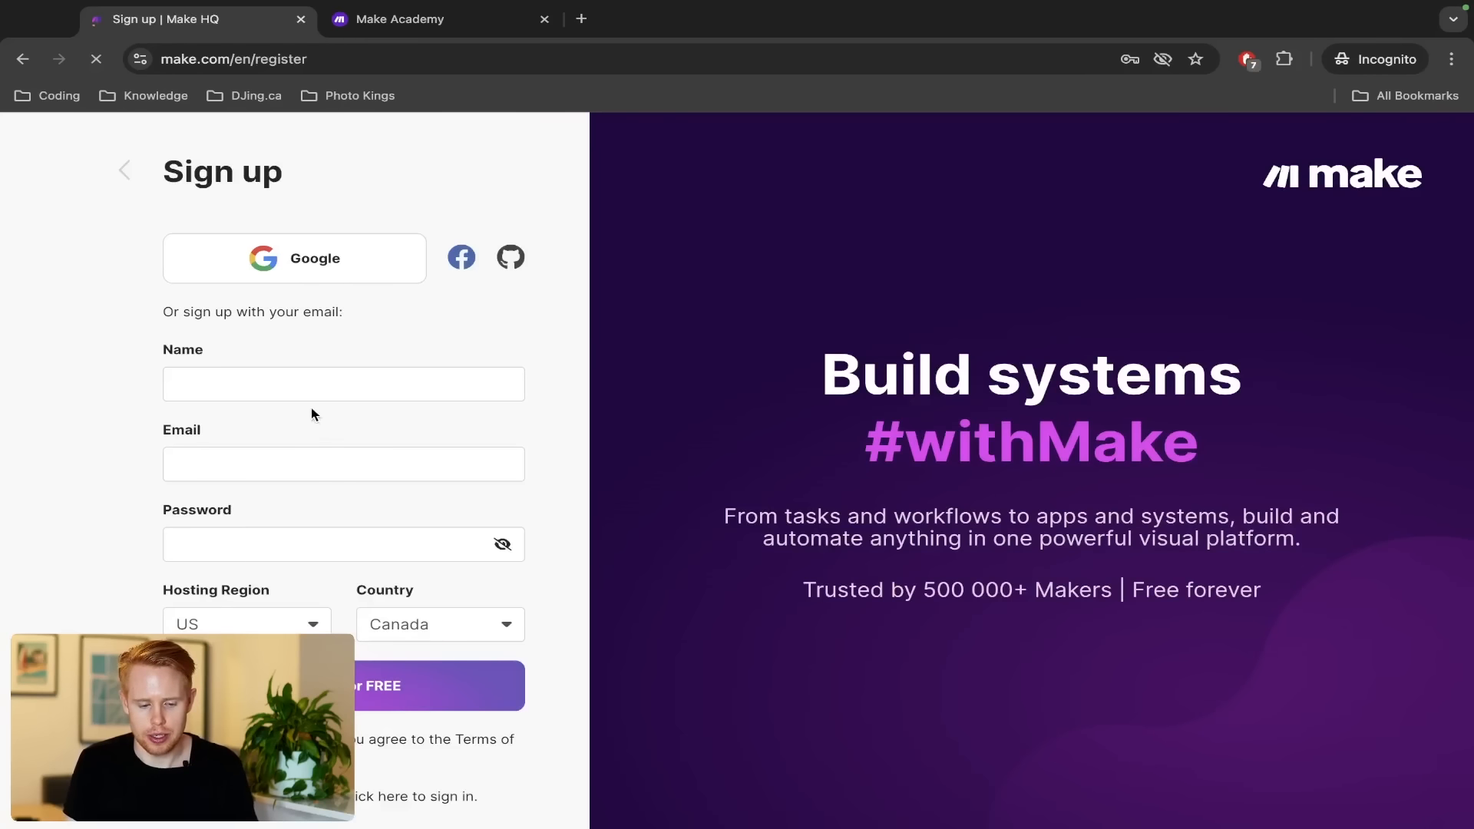
Fill in the account holder's name, e-mail and a password, and submit the sign-up form
{"action": "left_click", "coordinate": [310, 387]}
{"action": "type", "text": "Jono Catliff"}
{"action": "key", "text": "Tab"}
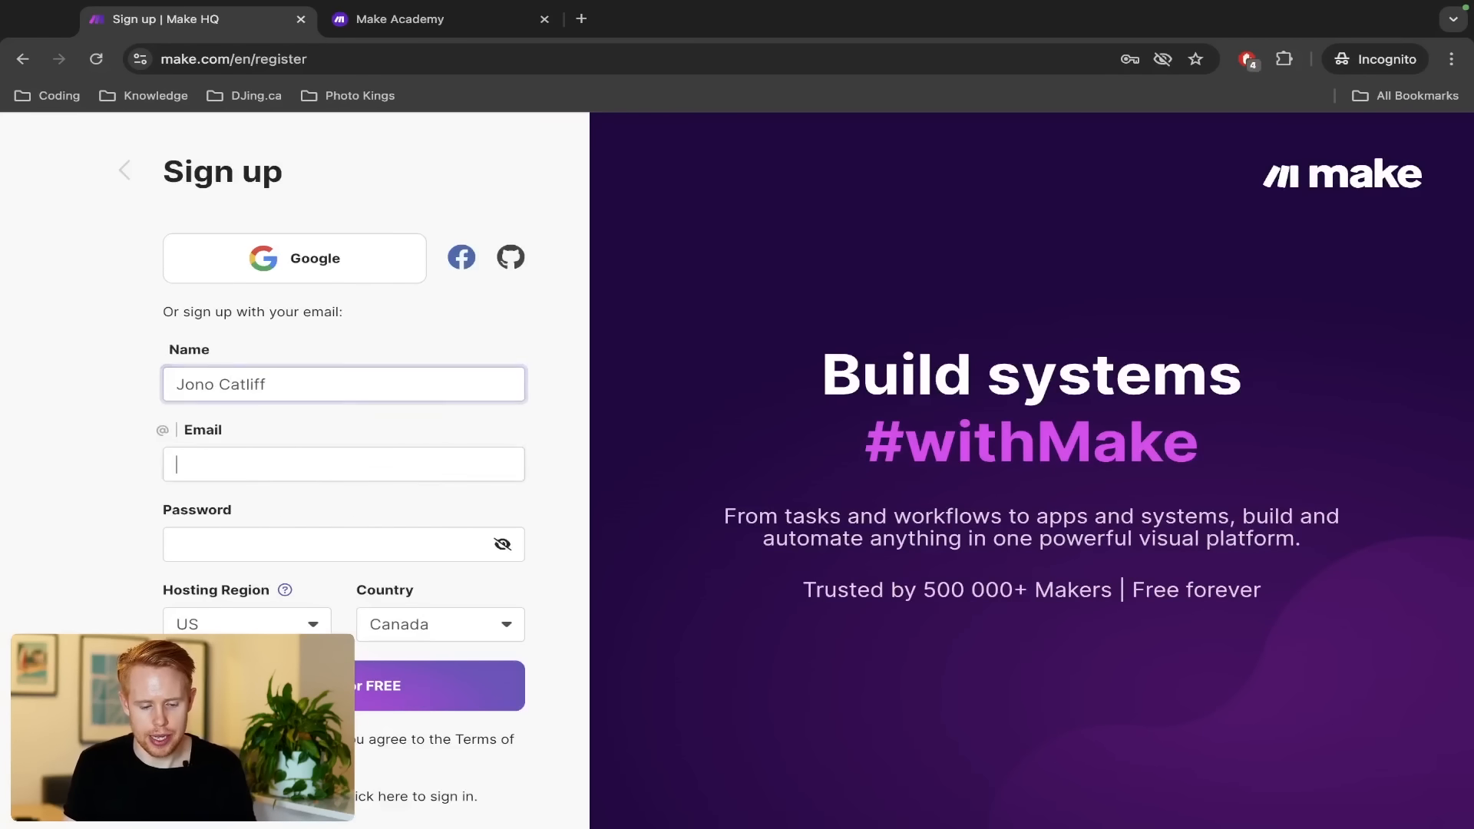
{"action": "key", "text": "Tab"}
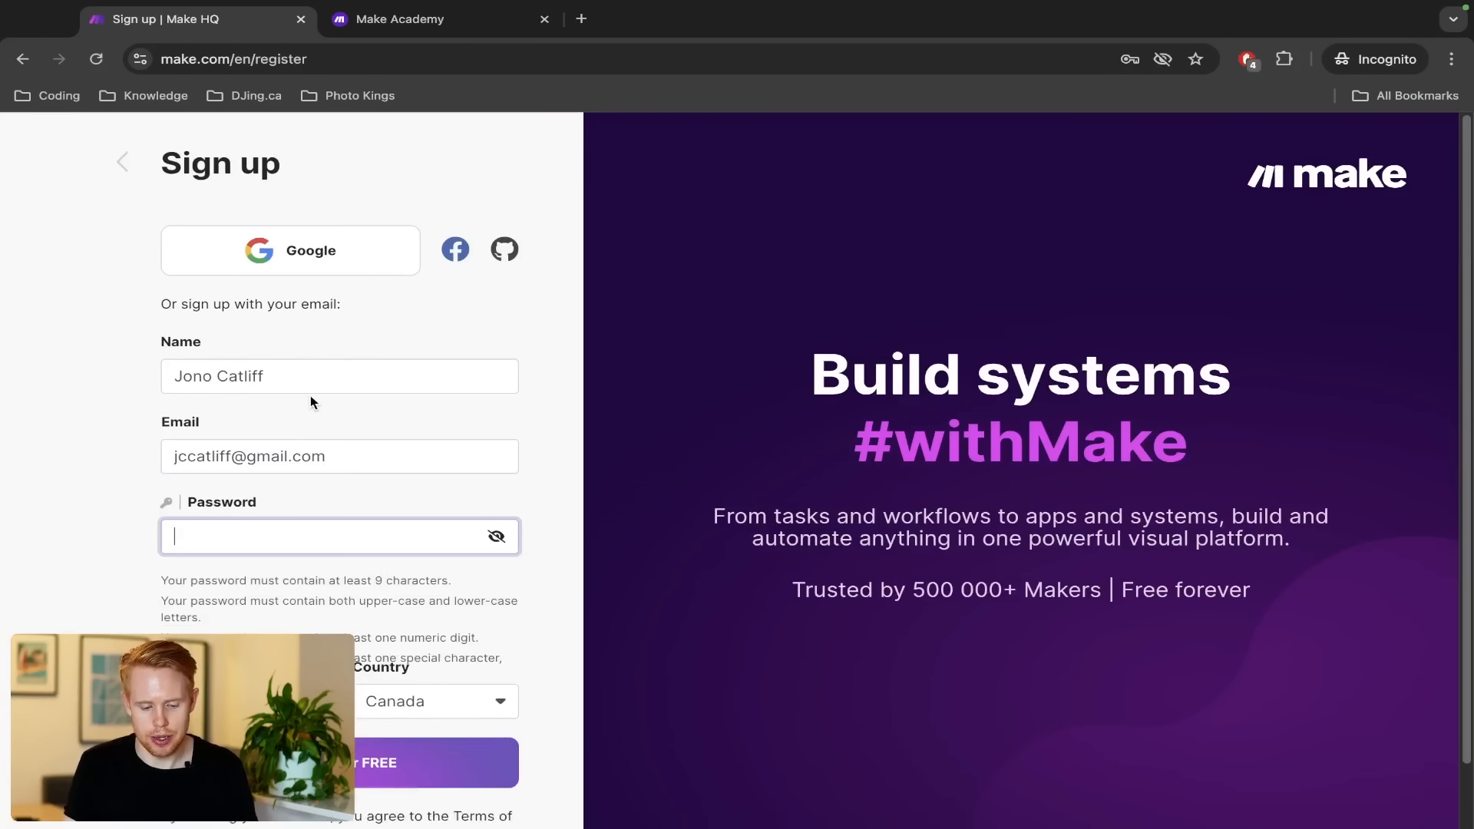
{"action": "type", "text": "•••••••••"}
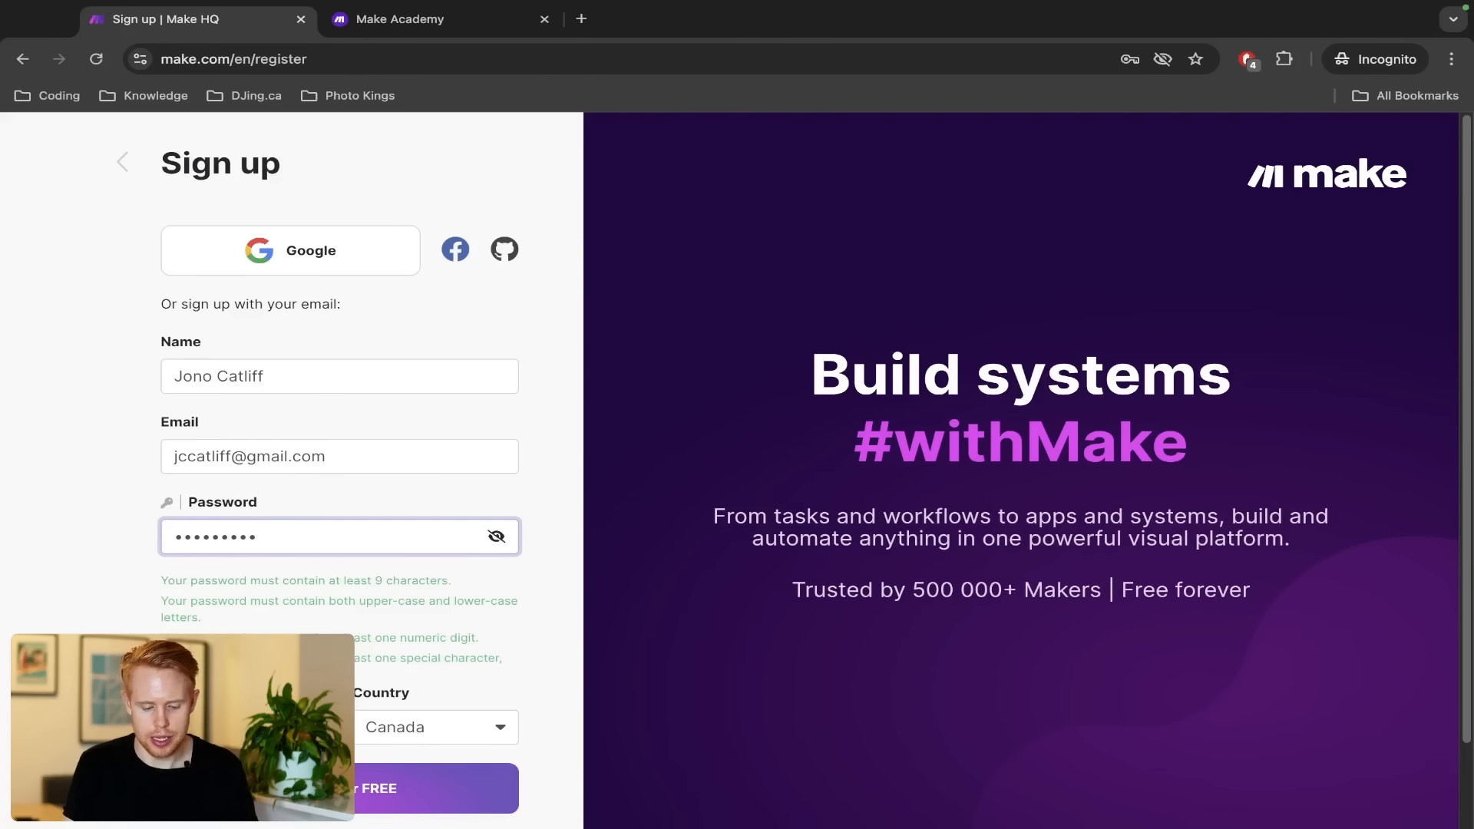
{"action": "key", "text": "Return"}
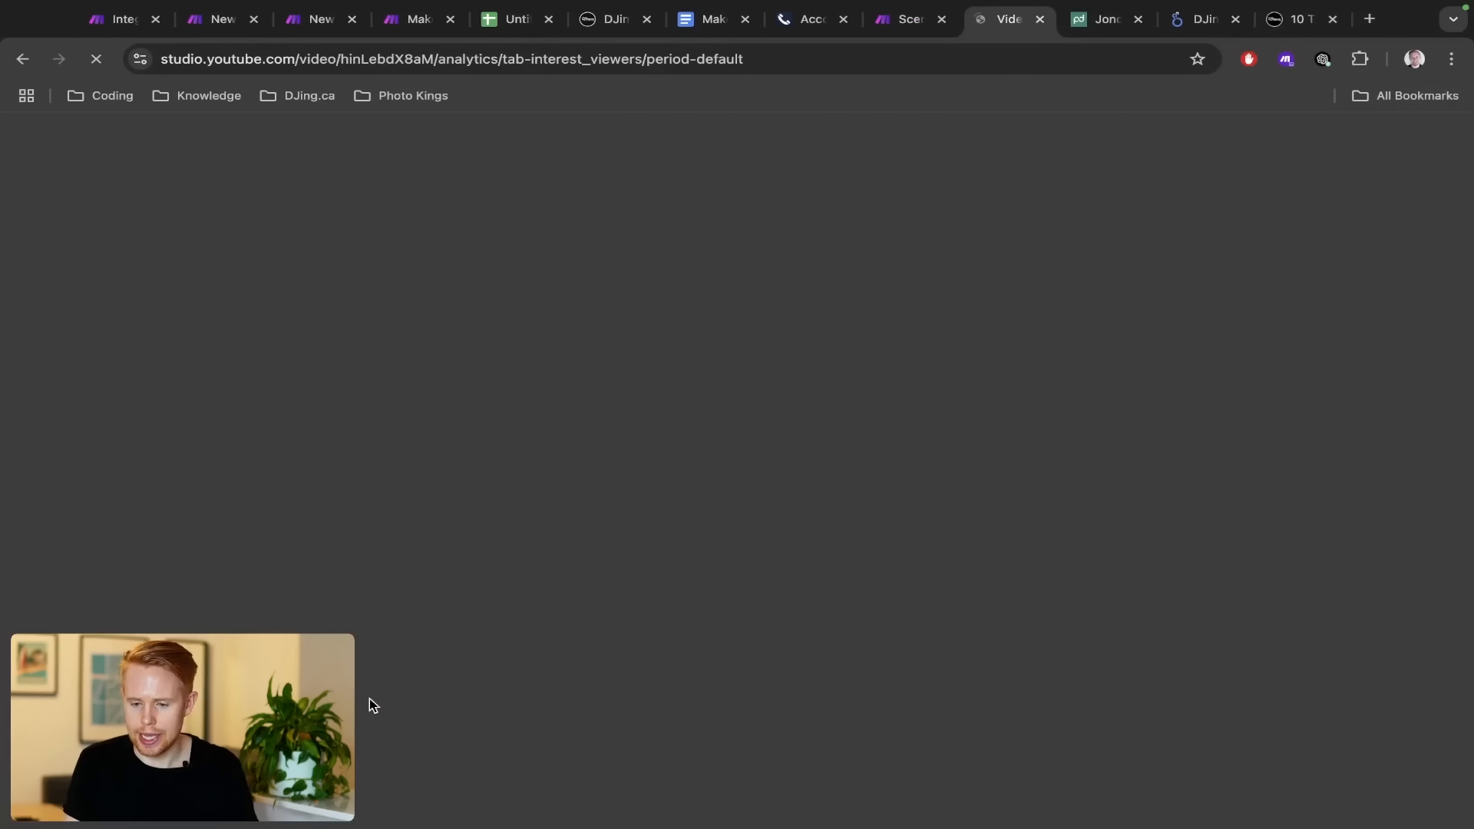
{"action": "key", "text": "ctrl+w"}
{"action": "key", "text": "ctrl+t"}
Load gmail.com, open the Make verification email and copy its verification link address
{"action": "type", "text": "gmail.com"}
{"action": "key", "text": "Return"}
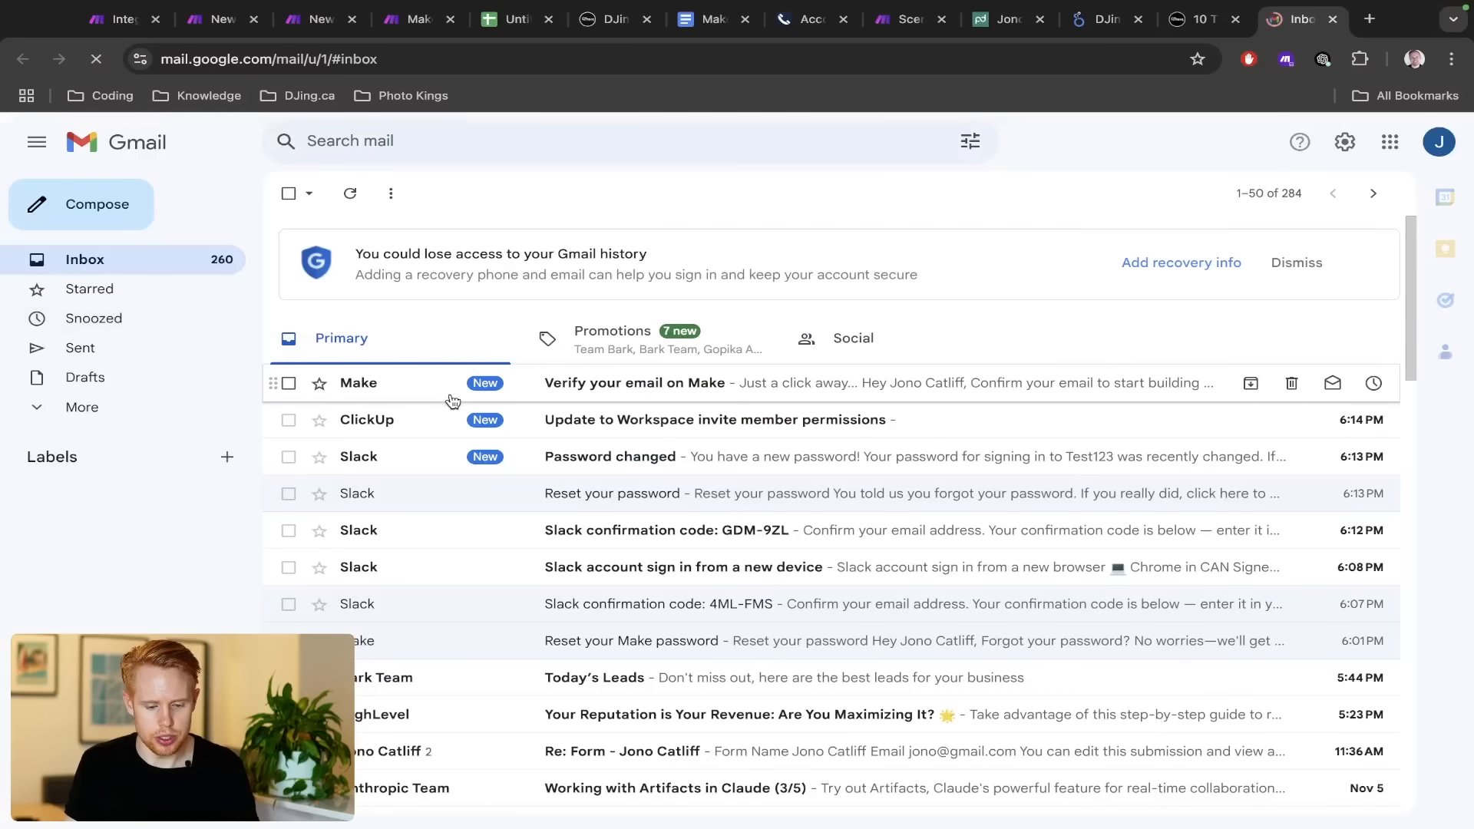
{"action": "left_click", "coordinate": [450, 398]}
{"action": "right_click", "coordinate": [729, 577]}
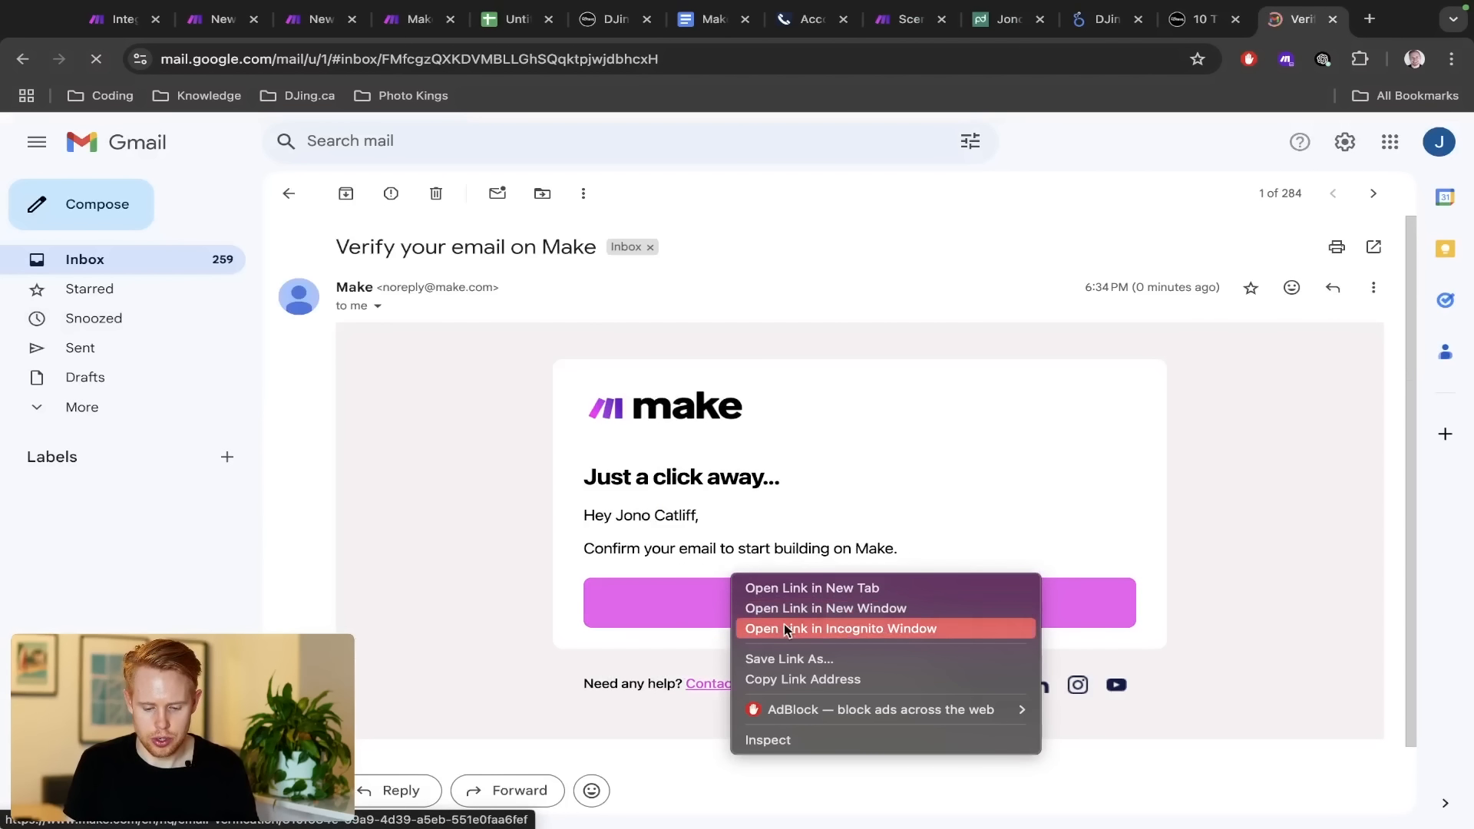
{"action": "left_click", "coordinate": [781, 680]}
{"action": "key", "text": "alt+Tab"}
{"action": "key", "text": "ctrl+t"}
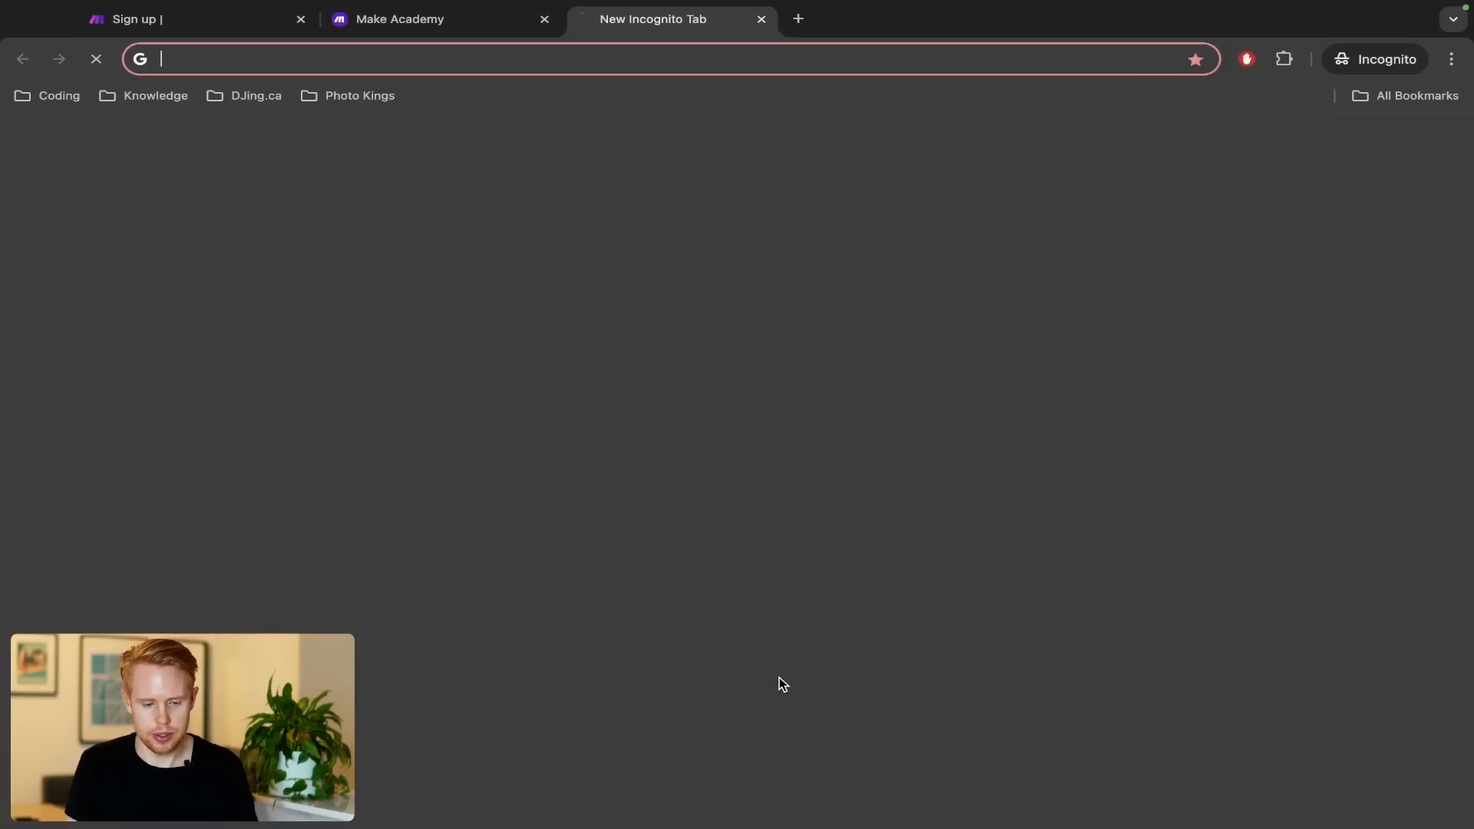
Load the pasted verification link in an incognito tab and sign in with the account password
{"action": "key", "text": "ctrl+v"}
{"action": "key", "text": "Return"}
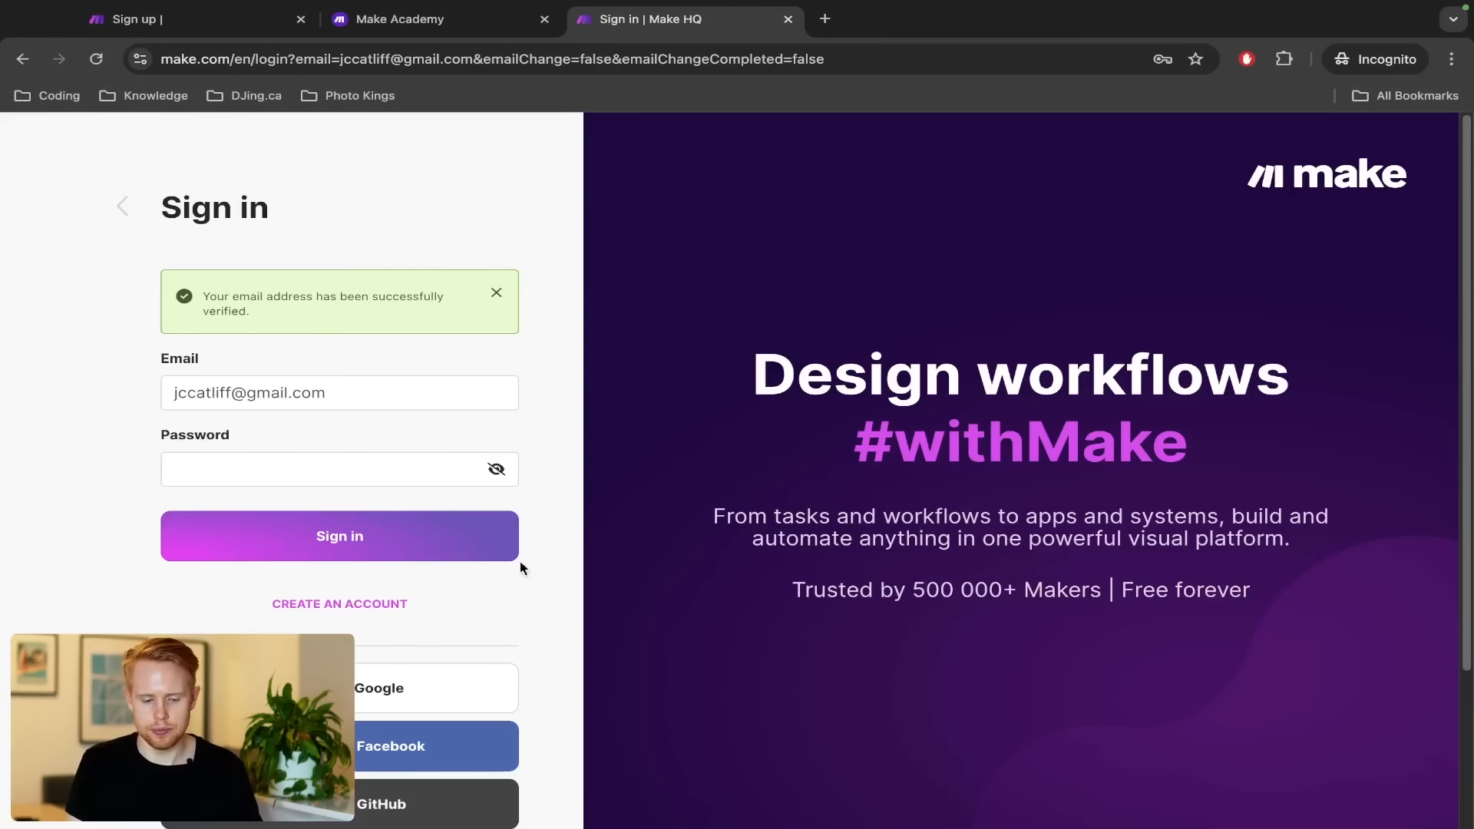
{"action": "left_click", "coordinate": [382, 469]}
{"action": "type", "text": "••••••••••"}
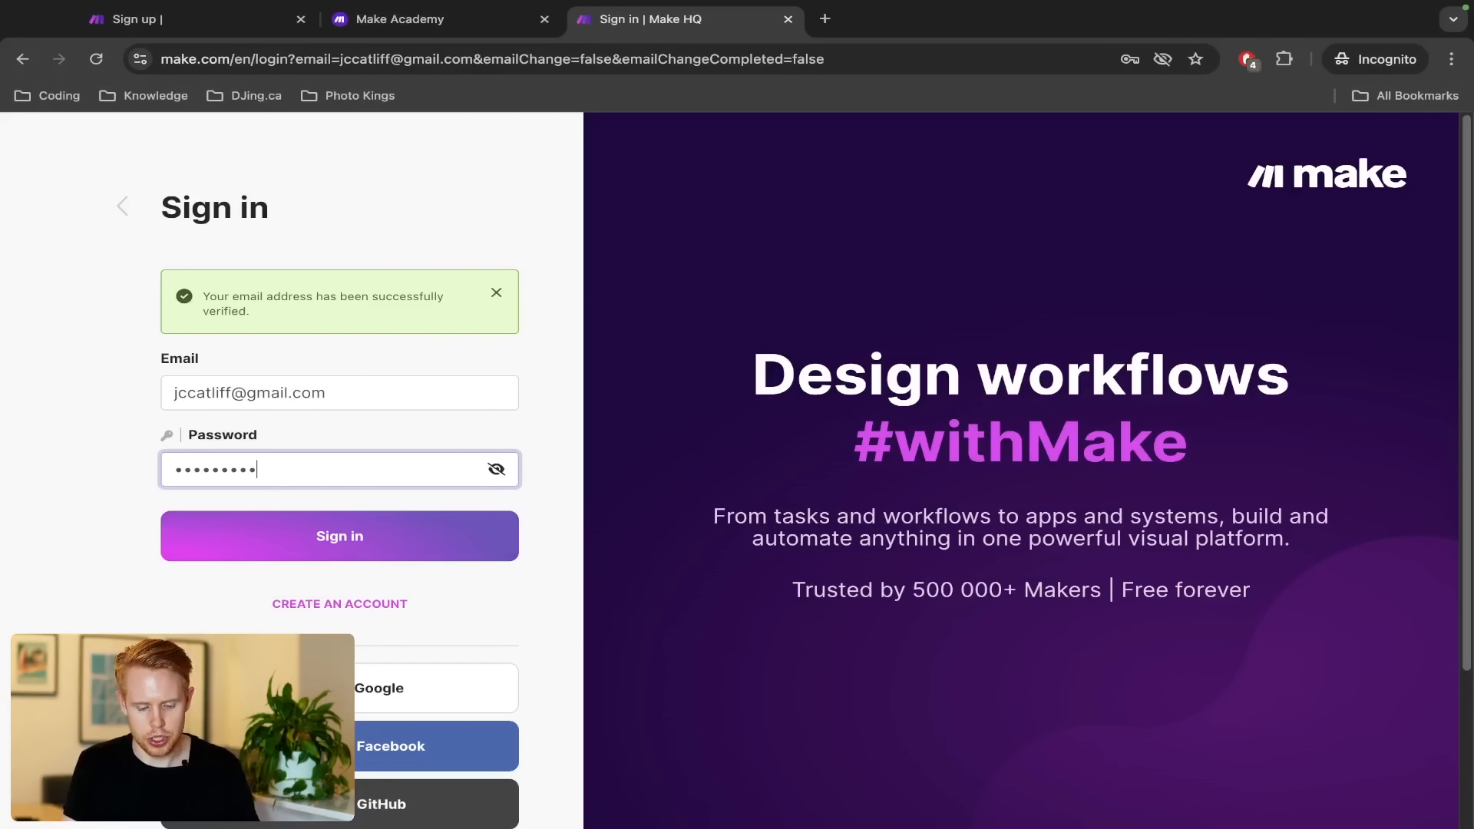
{"action": "key", "text": "Return"}
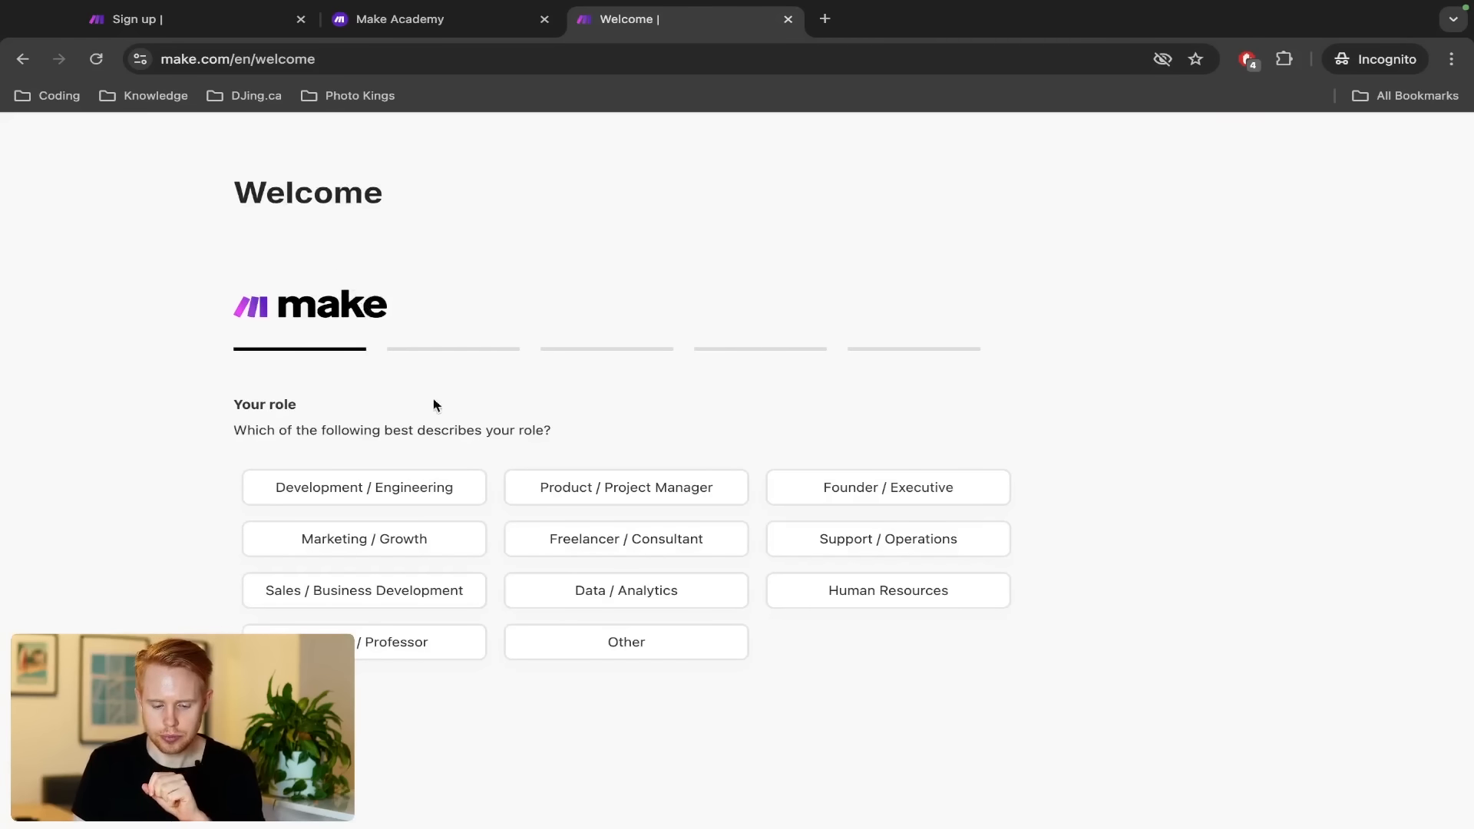
Answer the onboarding questions (role Other, goal Team Communication, experience, company size, referral) and get started
{"action": "left_click", "coordinate": [595, 640]}
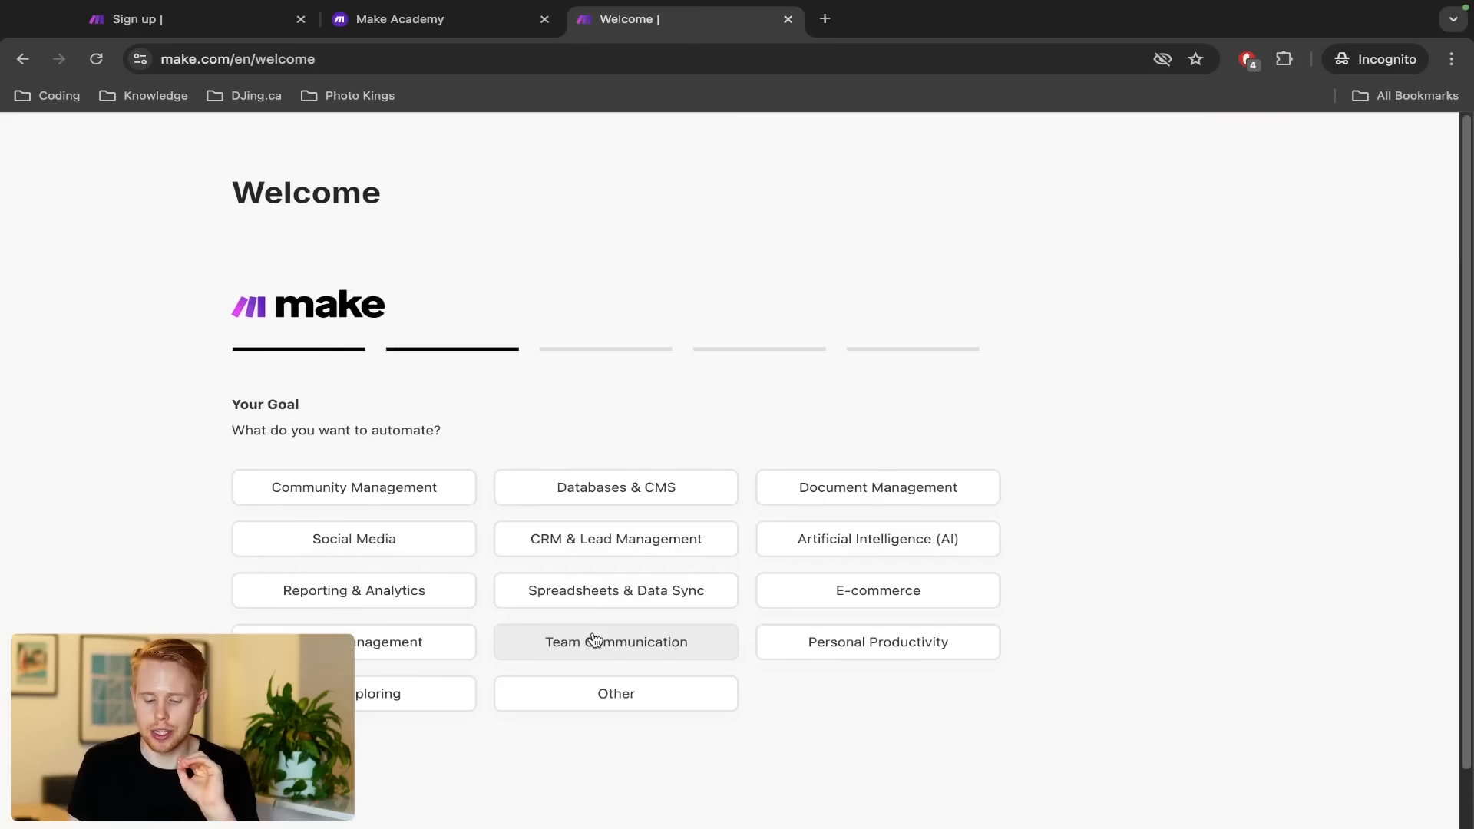
{"action": "left_click", "coordinate": [592, 641]}
{"action": "left_click", "coordinate": [586, 500]}
{"action": "left_click", "coordinate": [586, 497]}
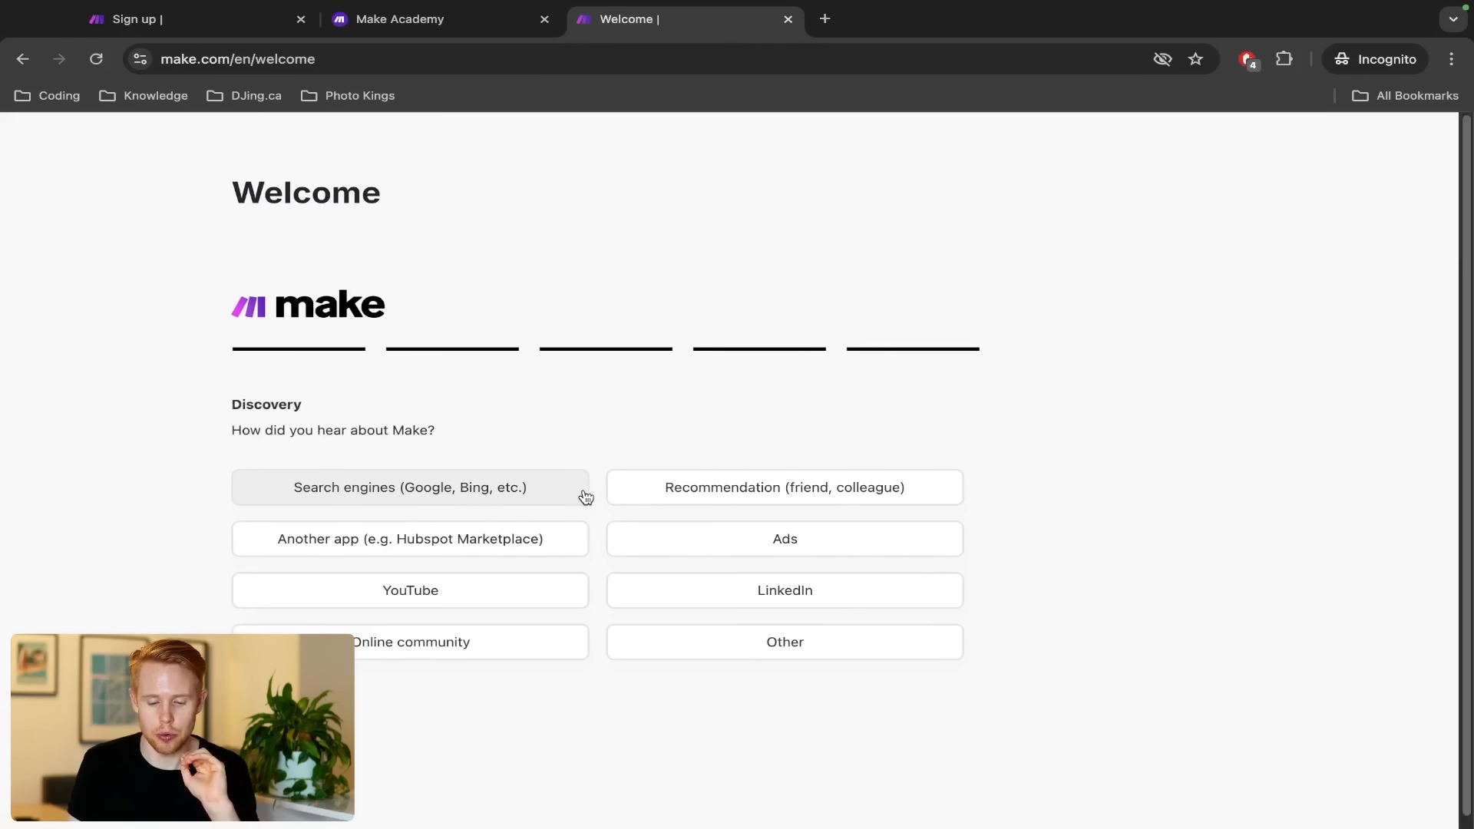
{"action": "left_click", "coordinate": [585, 497]}
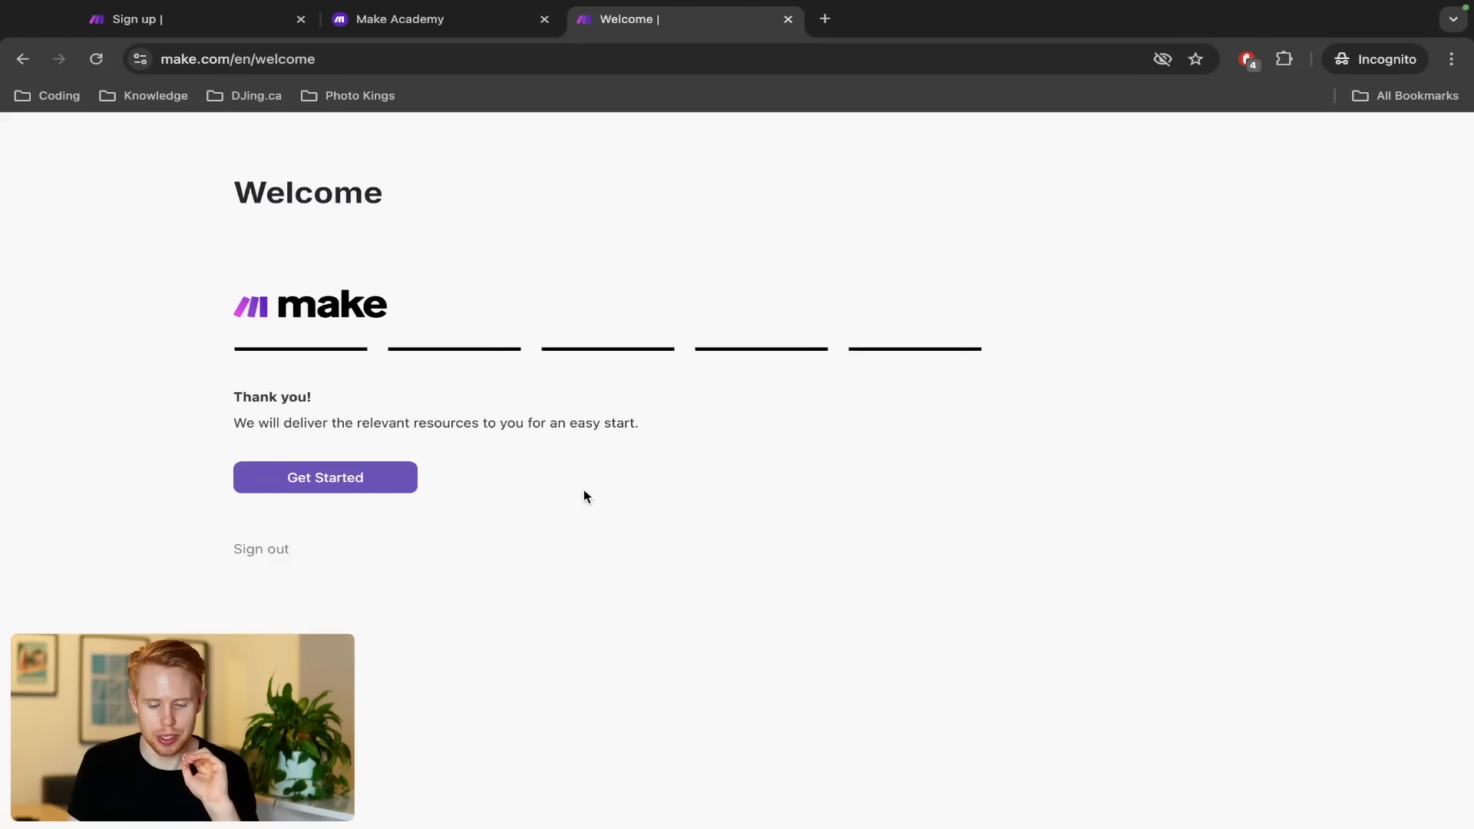
{"action": "left_click", "coordinate": [380, 482]}
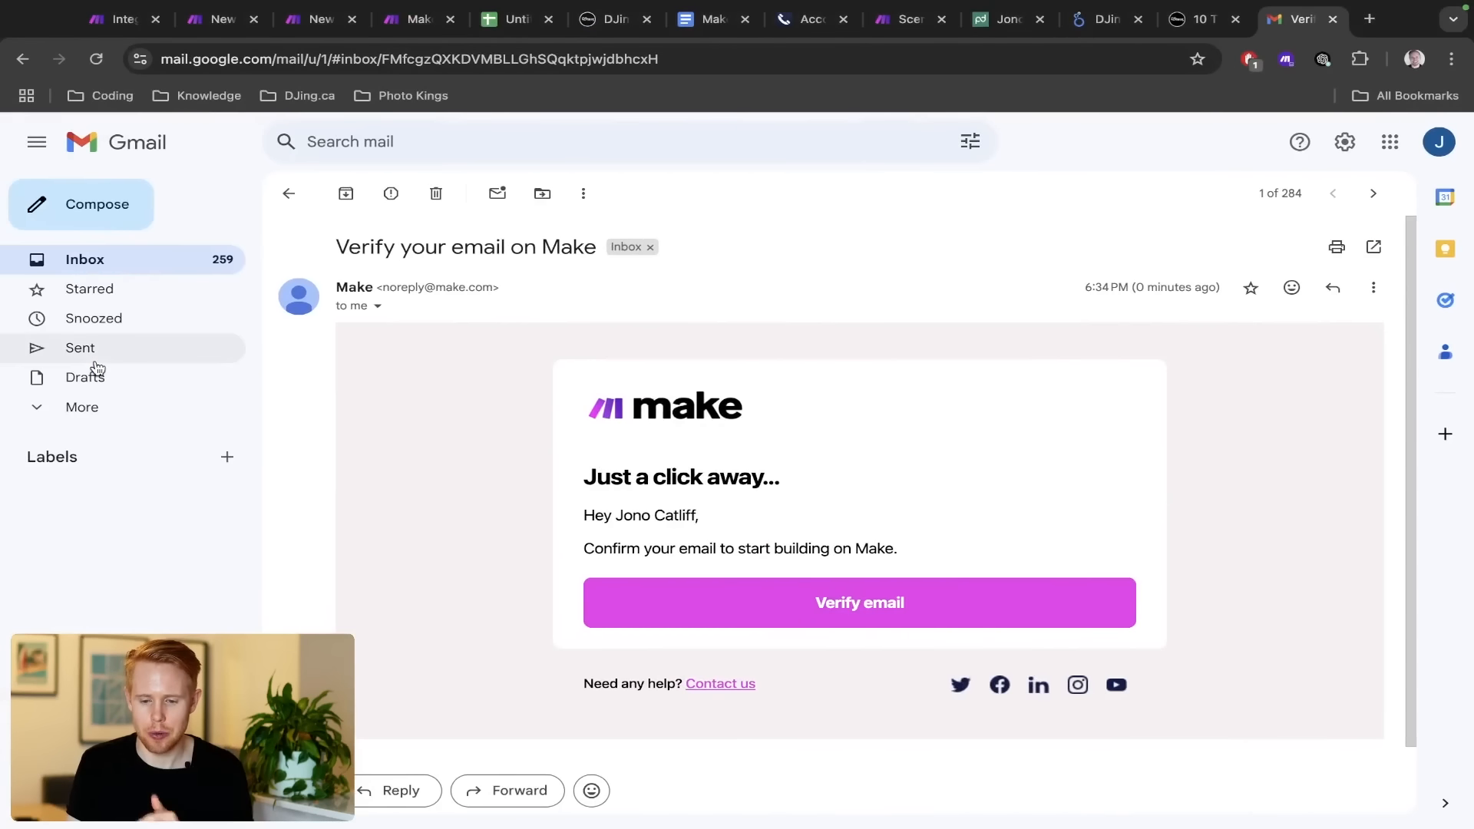
Go from the All scenarios list to the Templates gallery, then on to Connections
{"action": "left_click", "coordinate": [910, 19]}
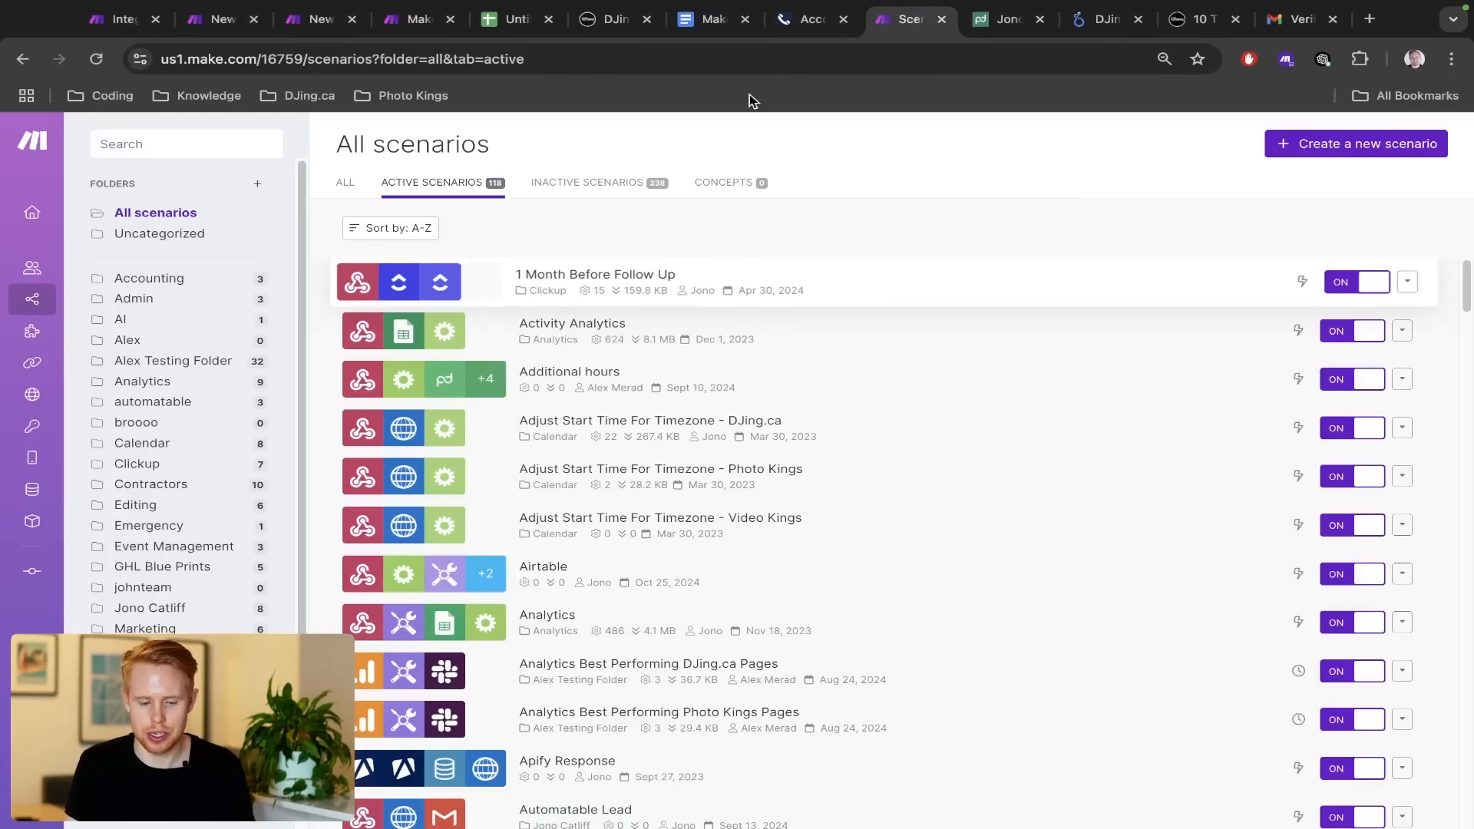
{"action": "mouse_move", "coordinate": [52, 331]}
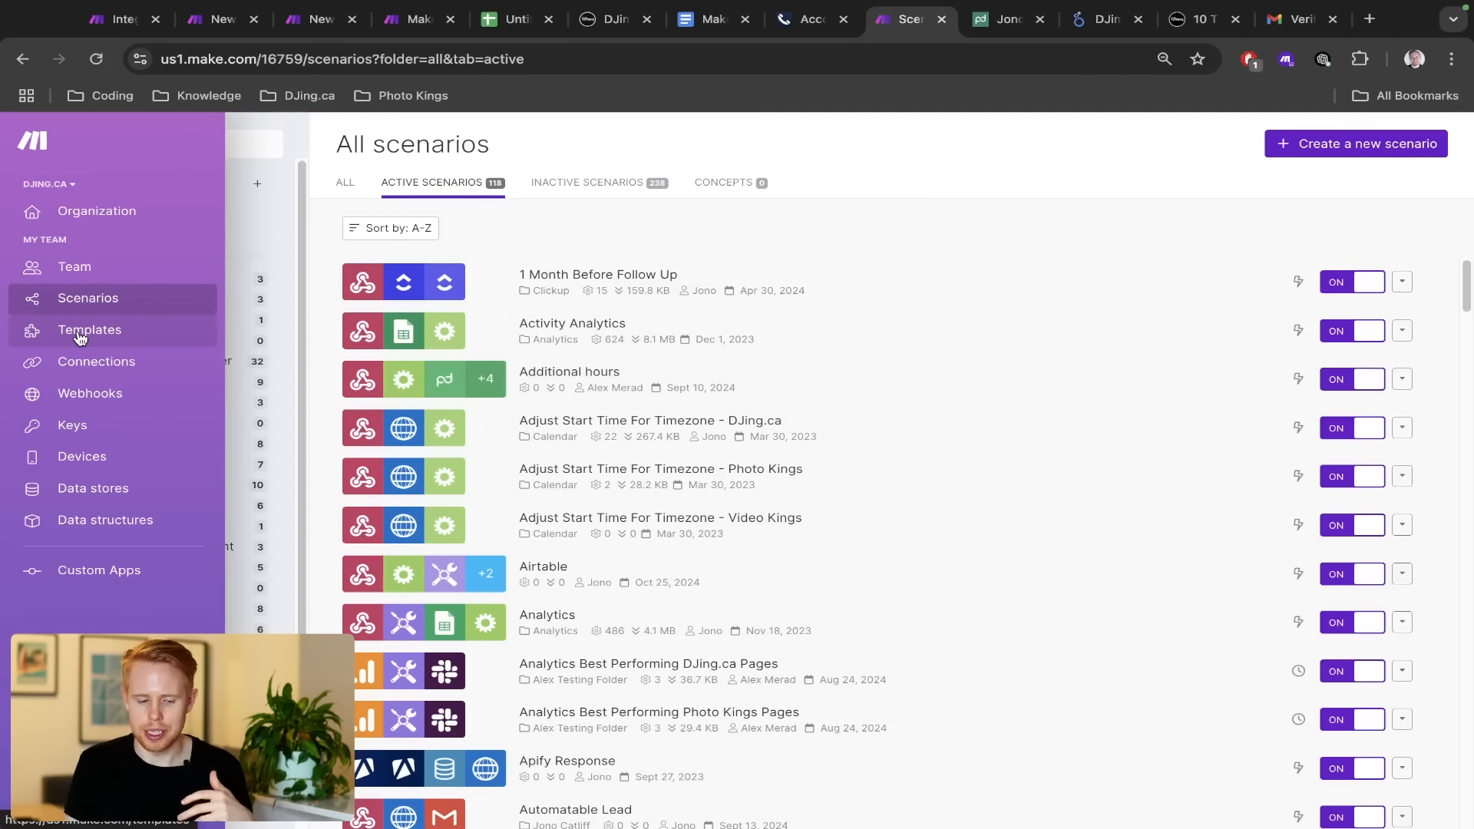
{"action": "left_click", "coordinate": [80, 338]}
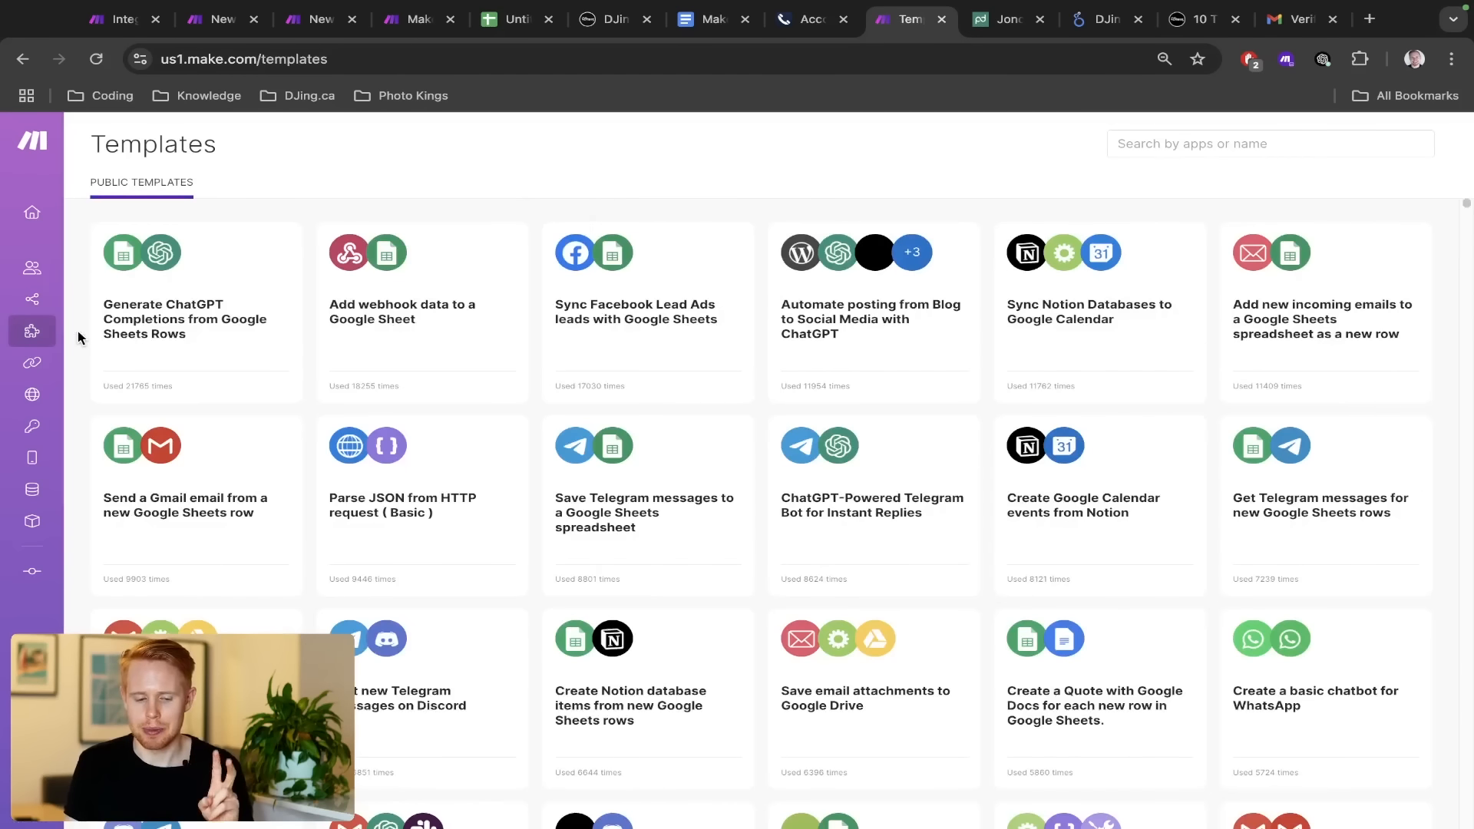
{"action": "mouse_move", "coordinate": [34, 333]}
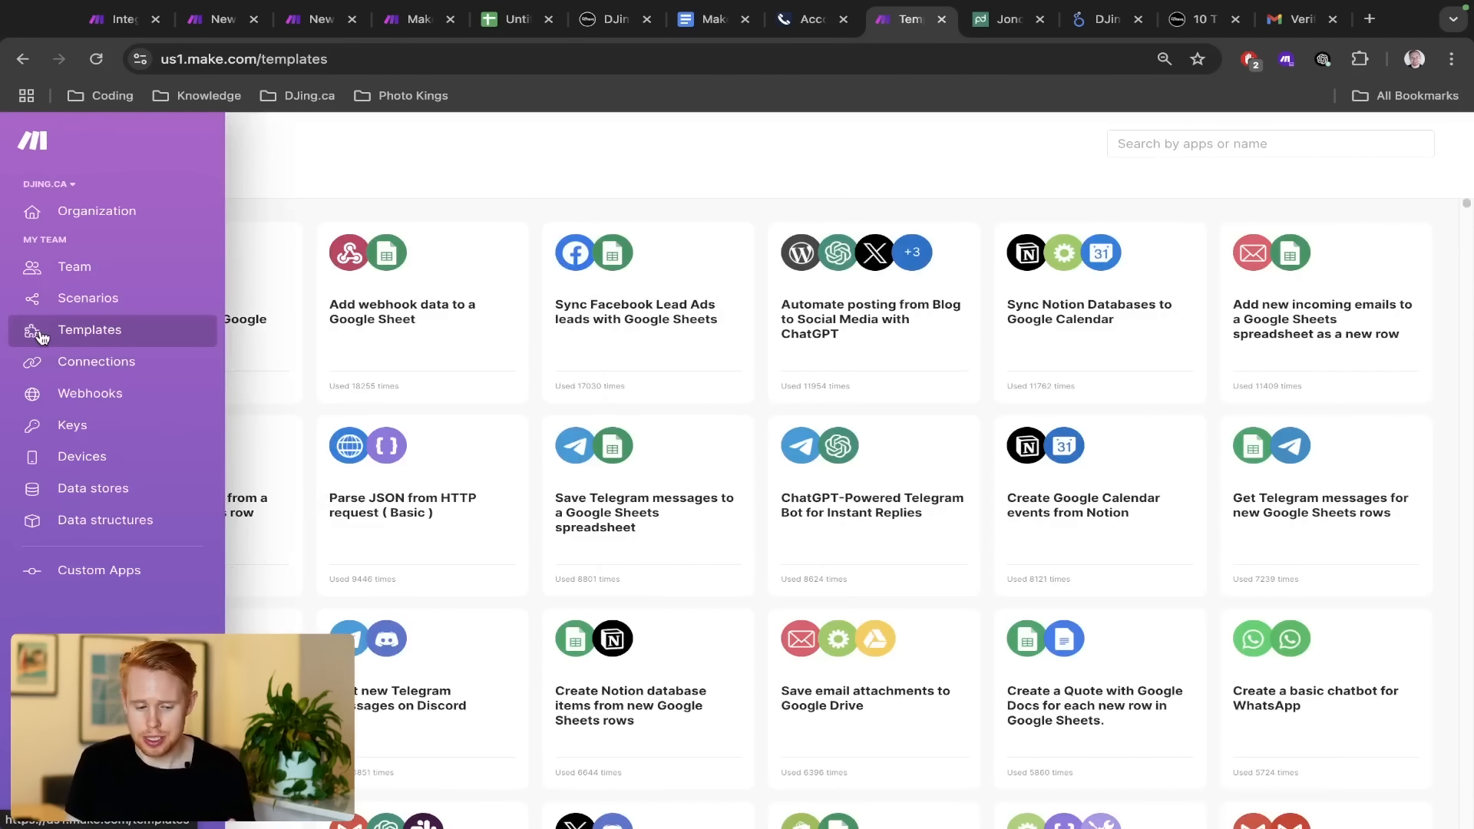
{"action": "left_click", "coordinate": [68, 368]}
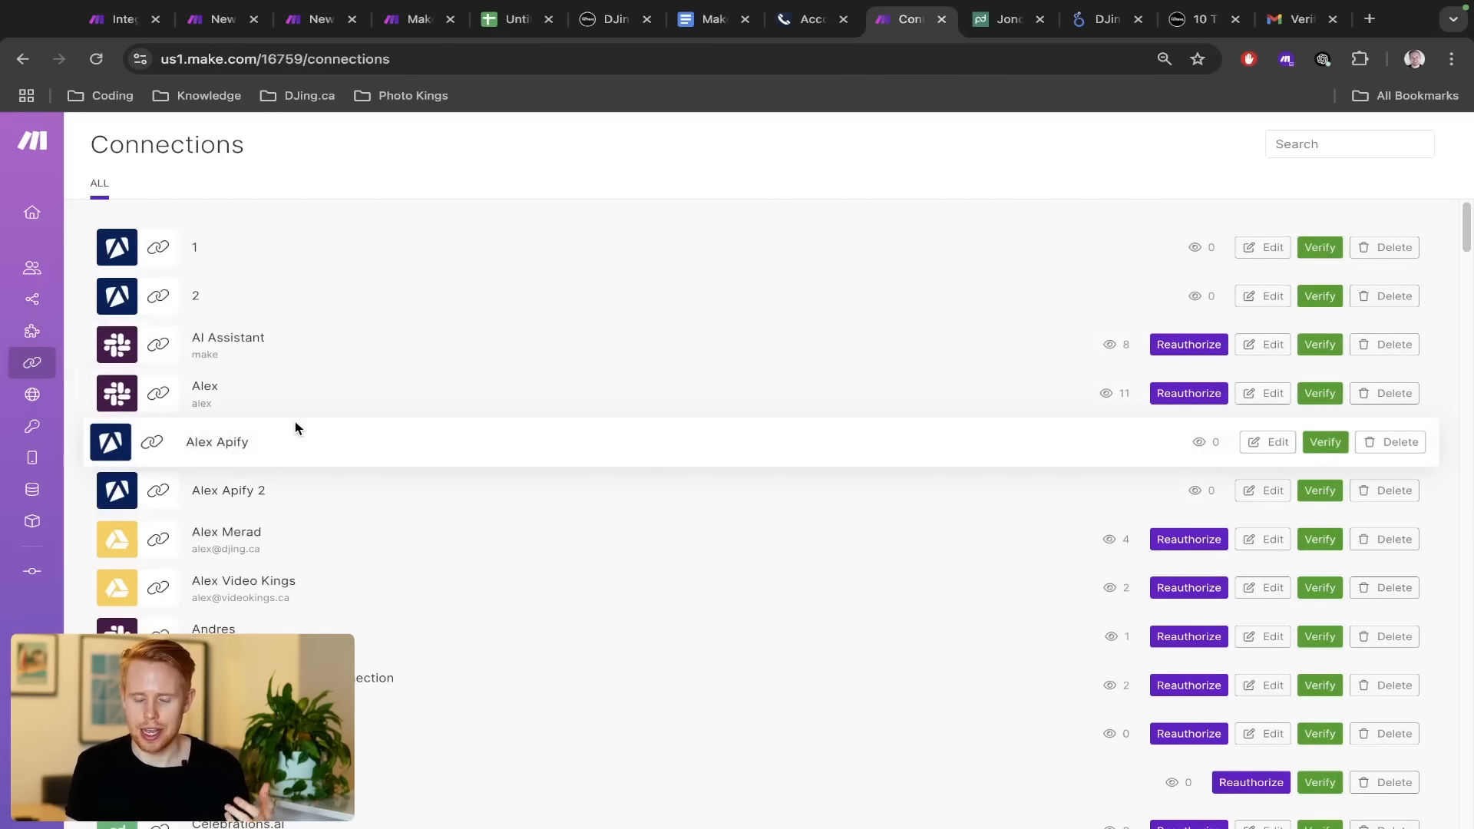
Peek at Webhooks, then return to Connections and scroll through the saved connections
{"action": "mouse_move", "coordinate": [29, 362]}
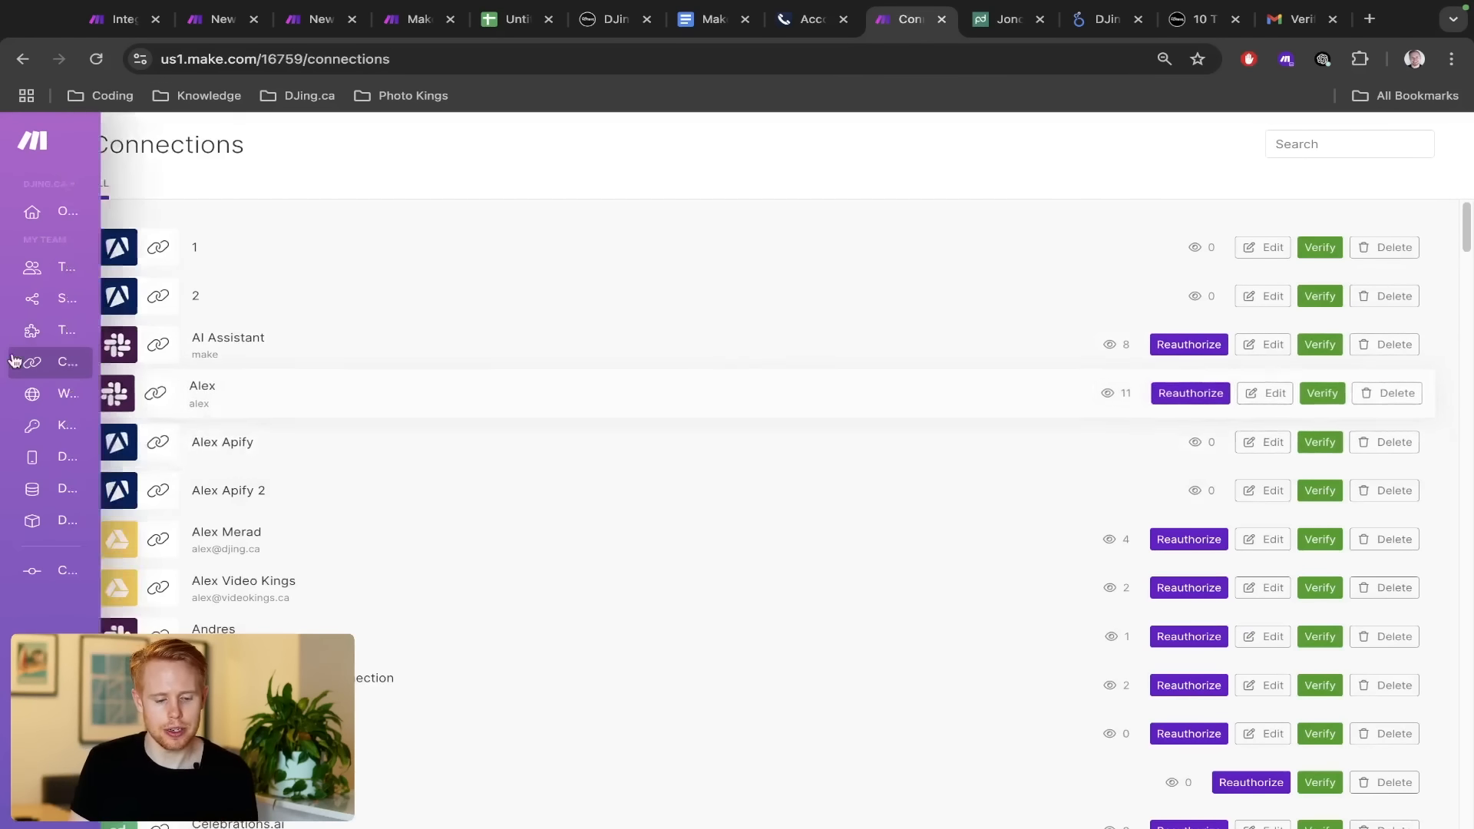
{"action": "left_click", "coordinate": [33, 399]}
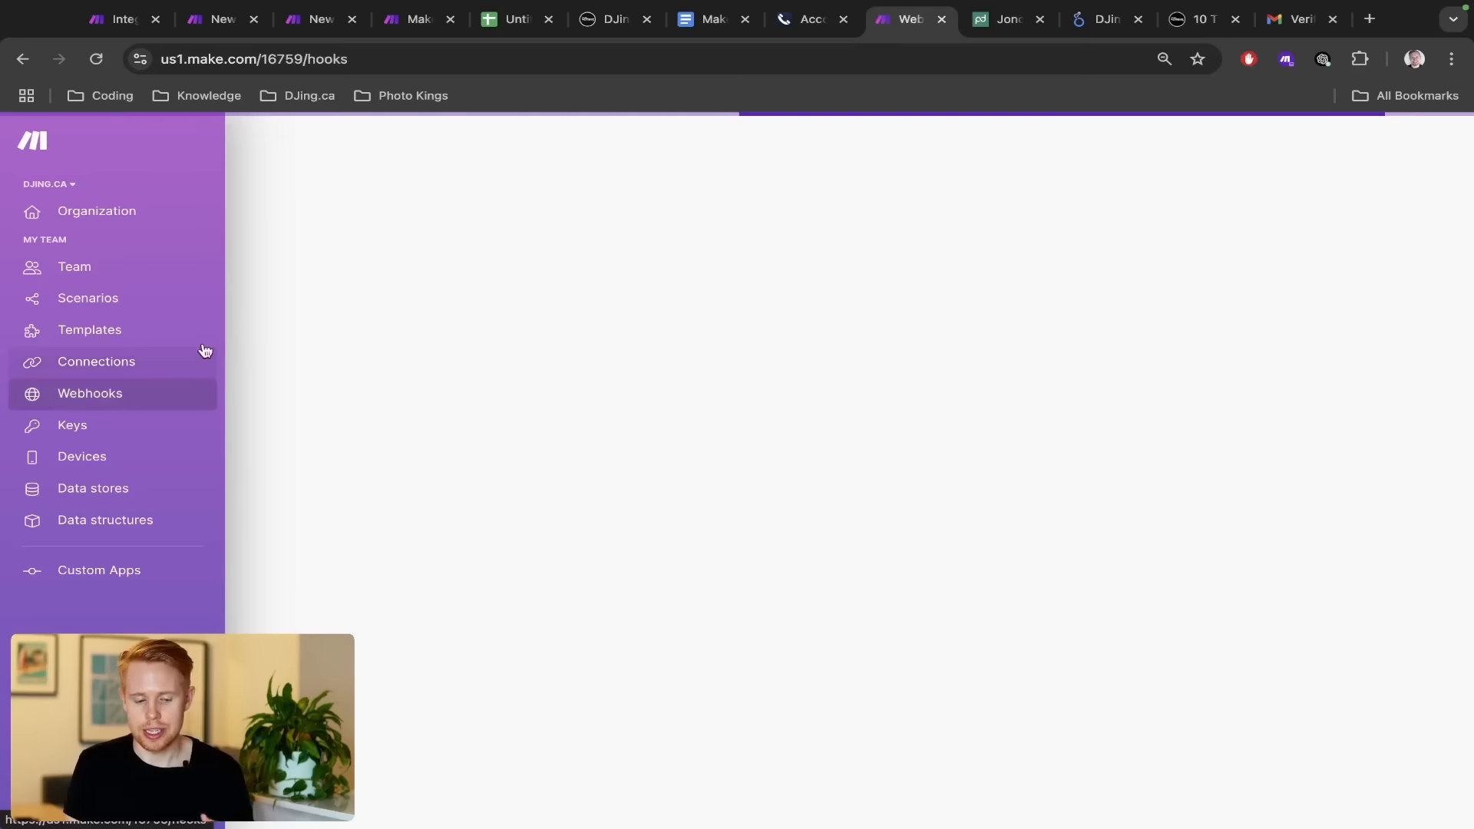
{"action": "left_click", "coordinate": [32, 362]}
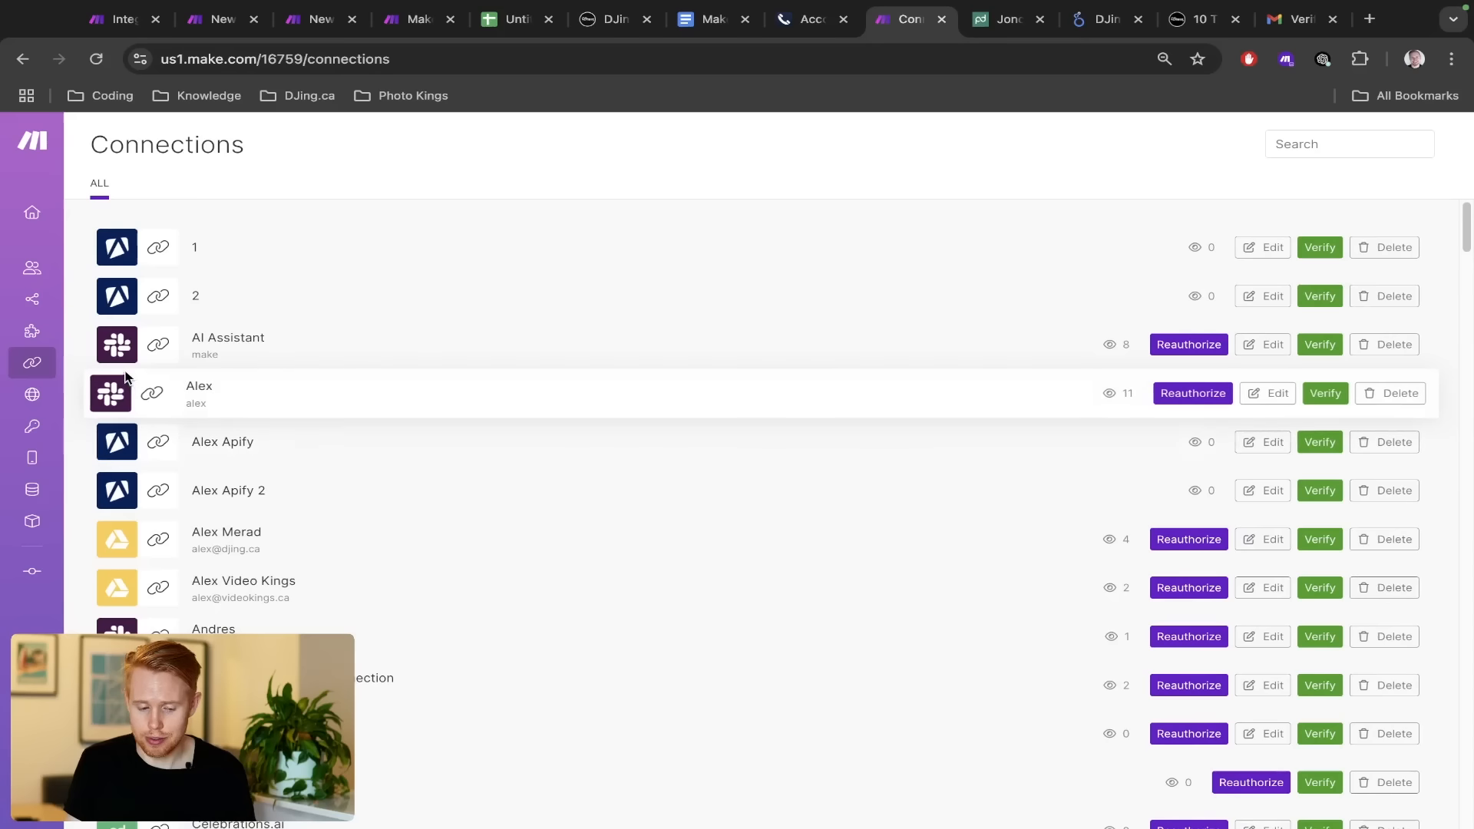
{"action": "scroll", "coordinate": [134, 541], "scroll_direction": "down", "scroll_amount": 2}
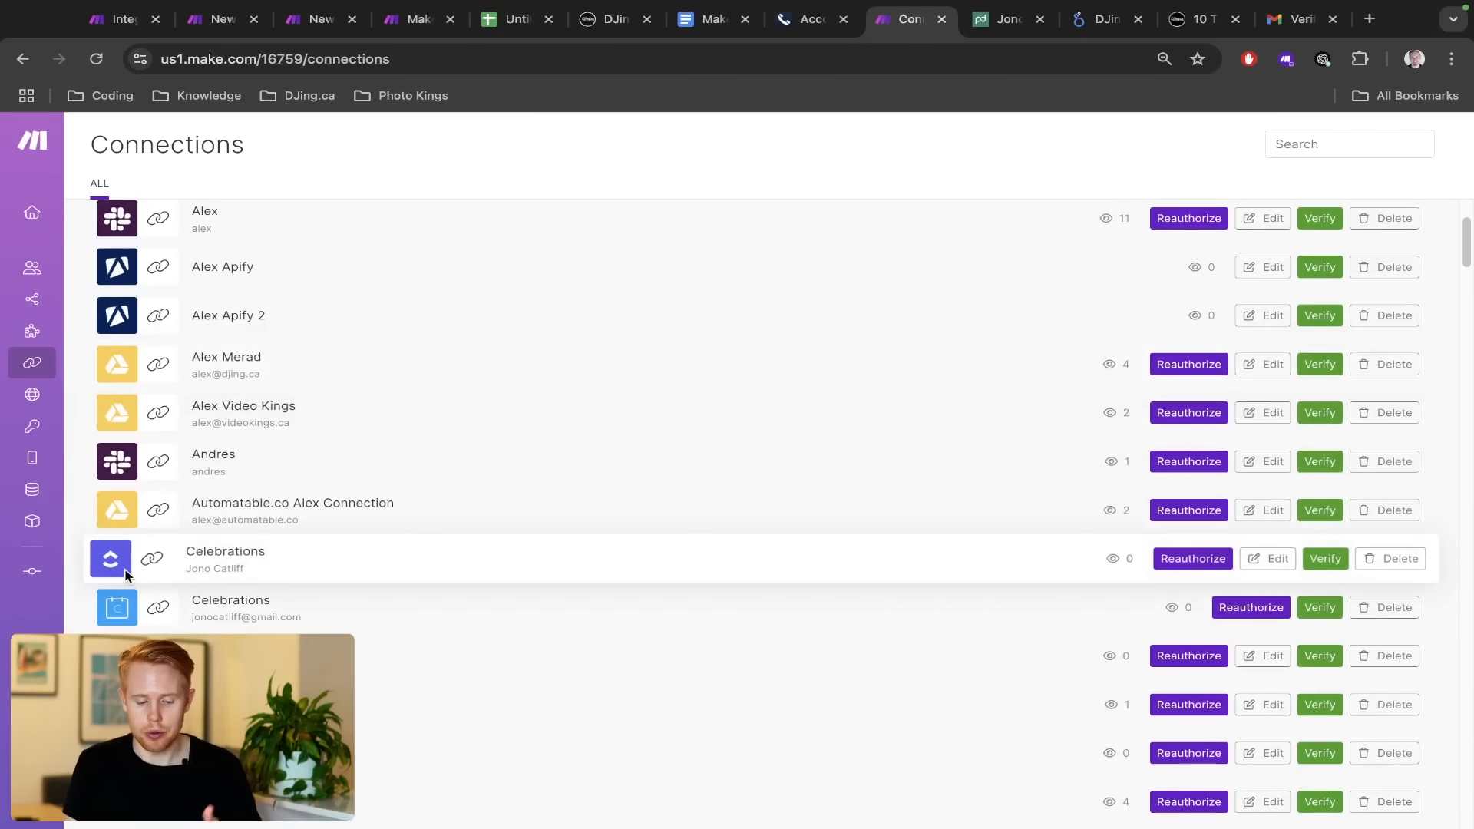
{"action": "scroll", "coordinate": [126, 572], "scroll_direction": "down", "scroll_amount": 1}
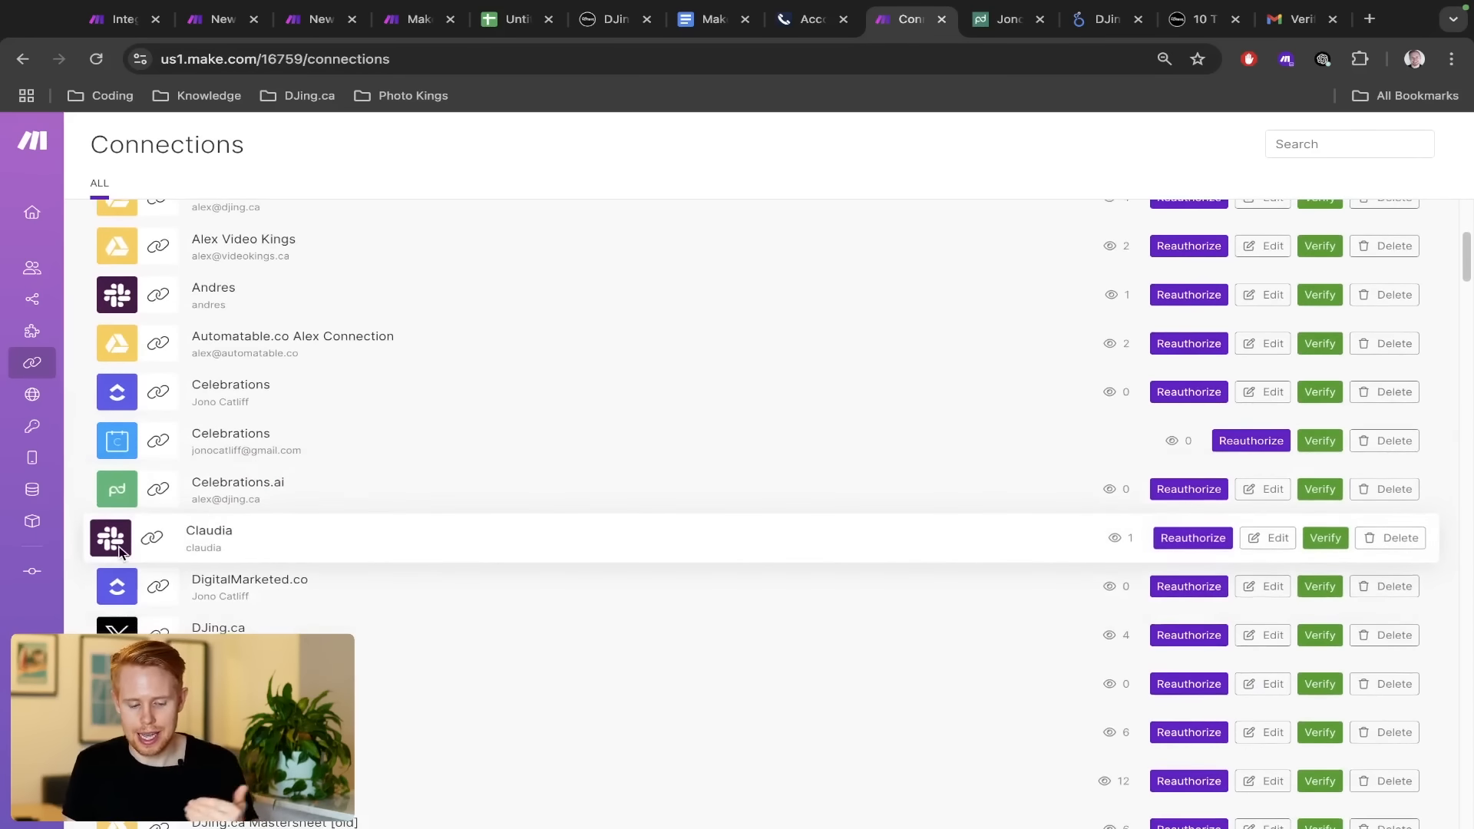
{"action": "scroll", "coordinate": [126, 576], "scroll_direction": "down", "scroll_amount": 1}
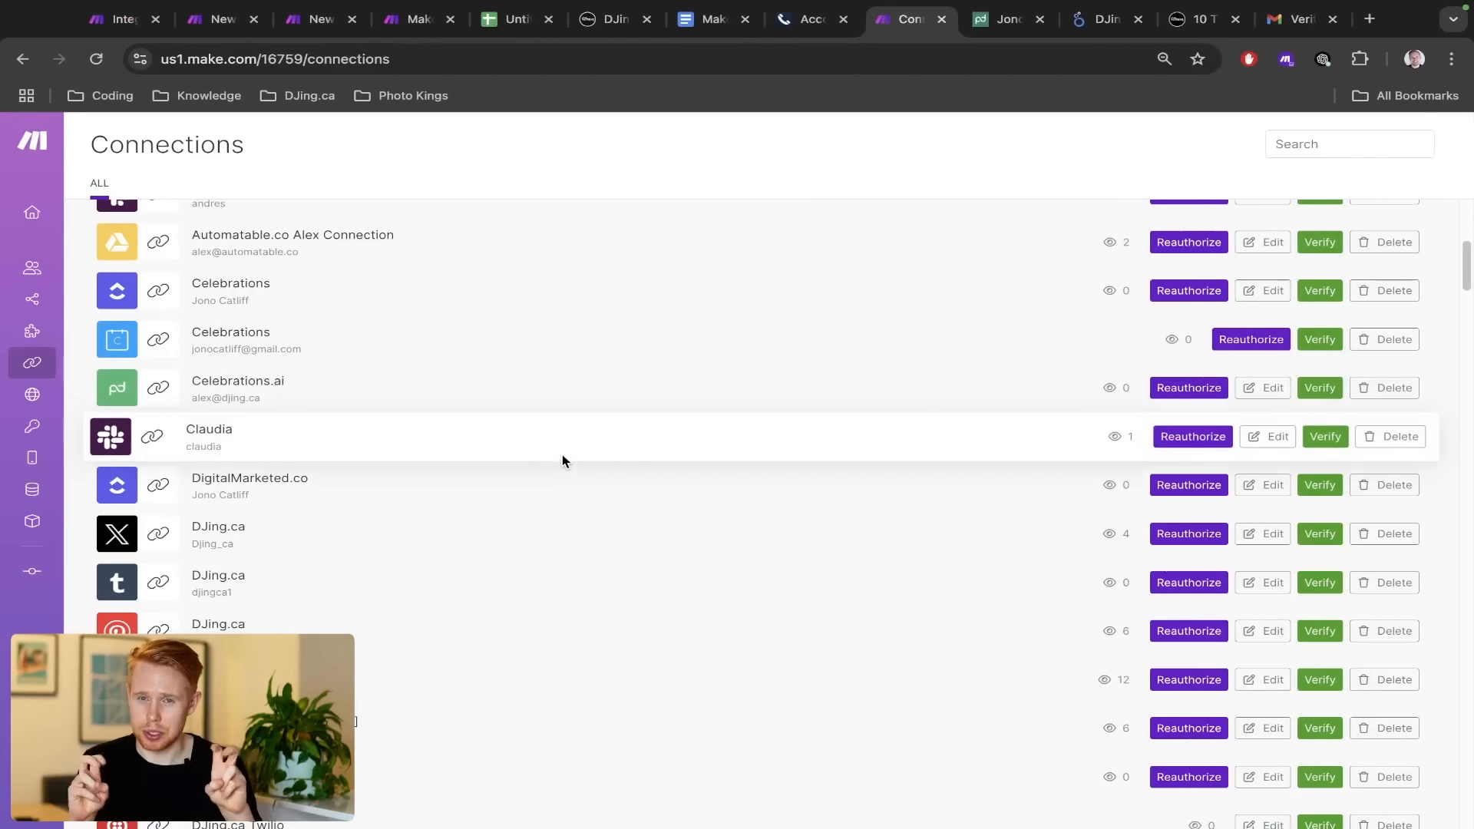
Reopen the Webhooks list, then go to the Organization dashboard
{"action": "mouse_move", "coordinate": [21, 401]}
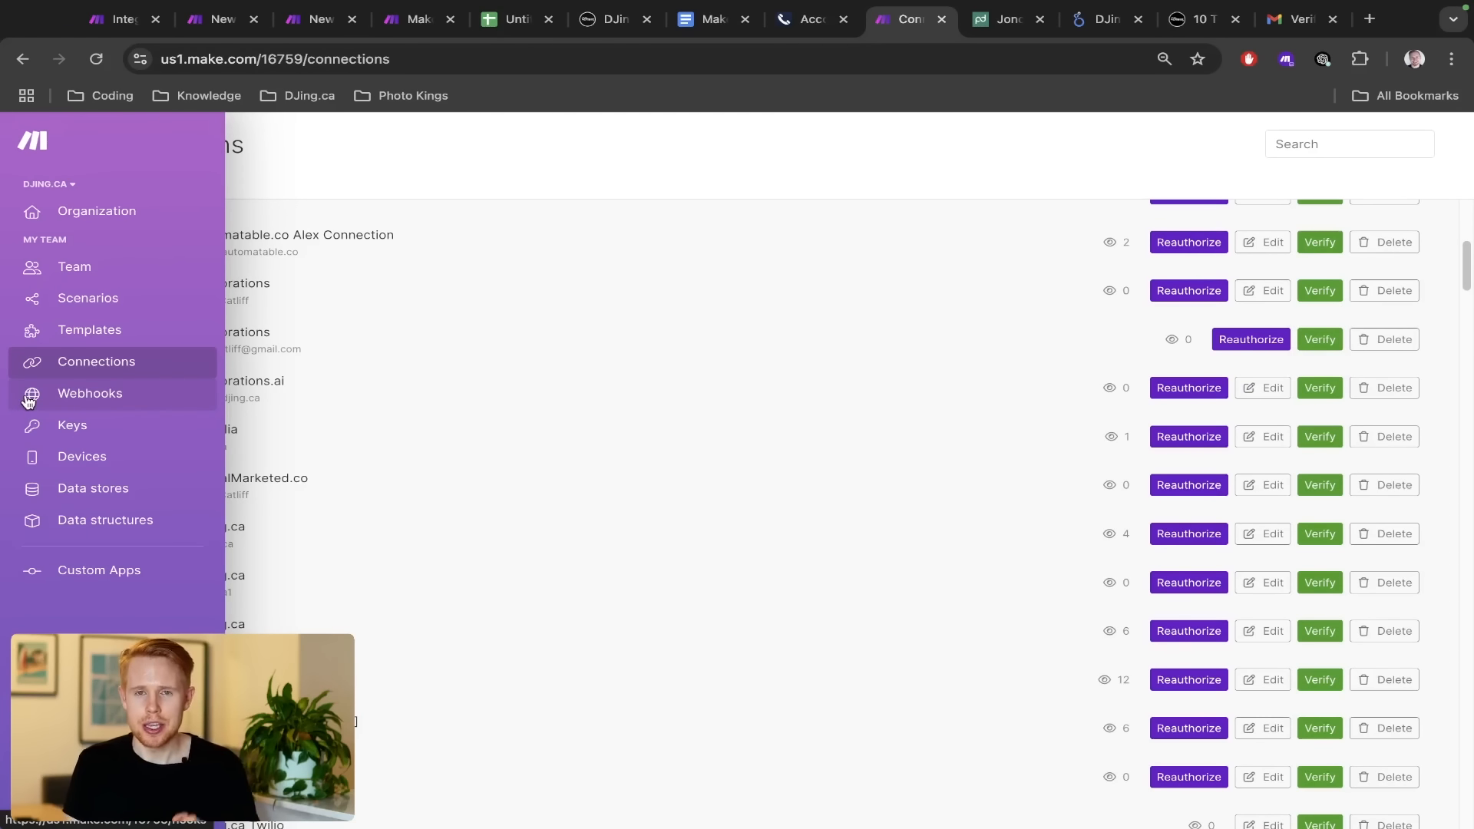
{"action": "left_click", "coordinate": [28, 400]}
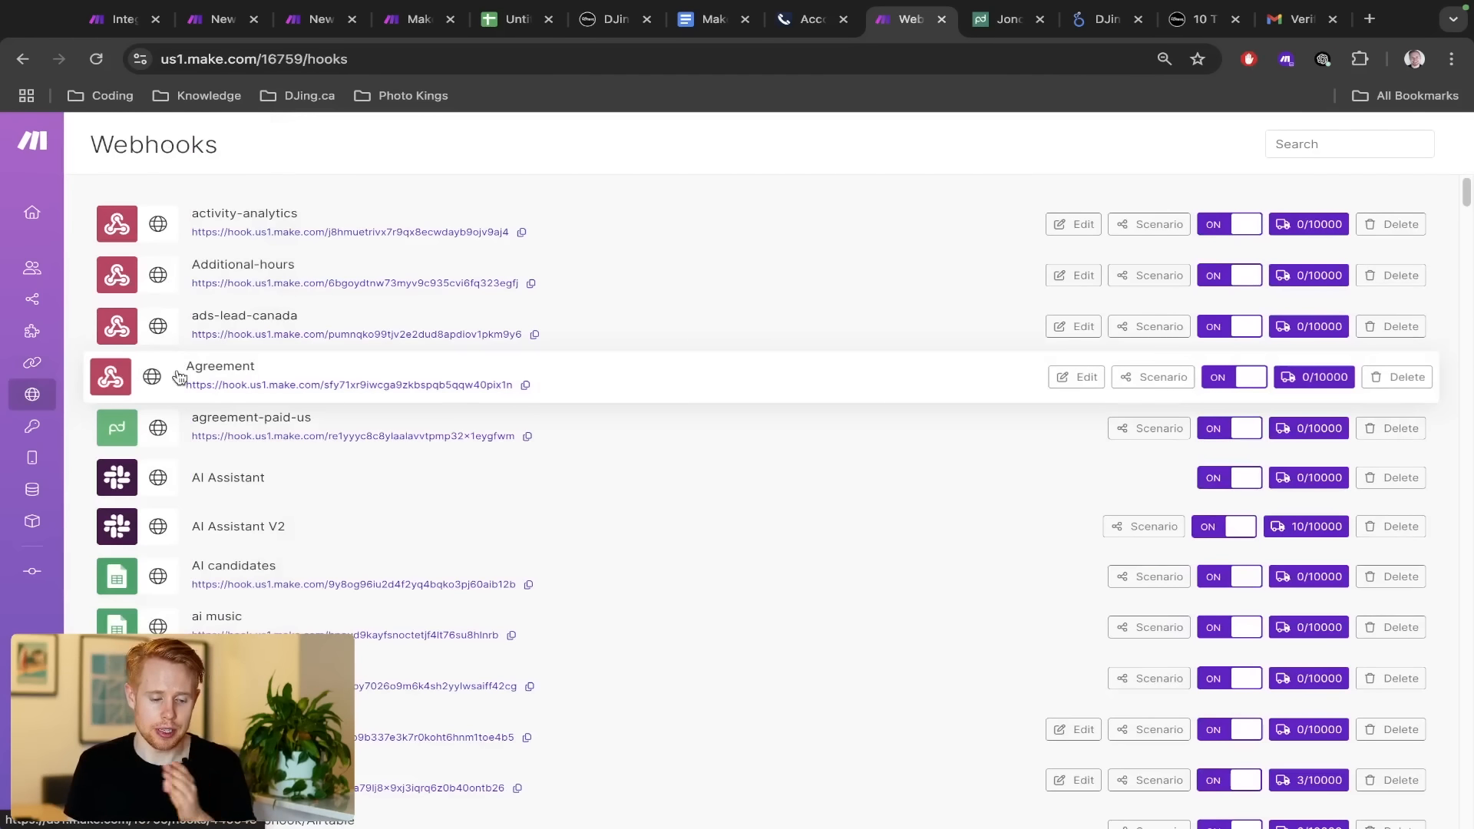
{"action": "mouse_move", "coordinate": [35, 395]}
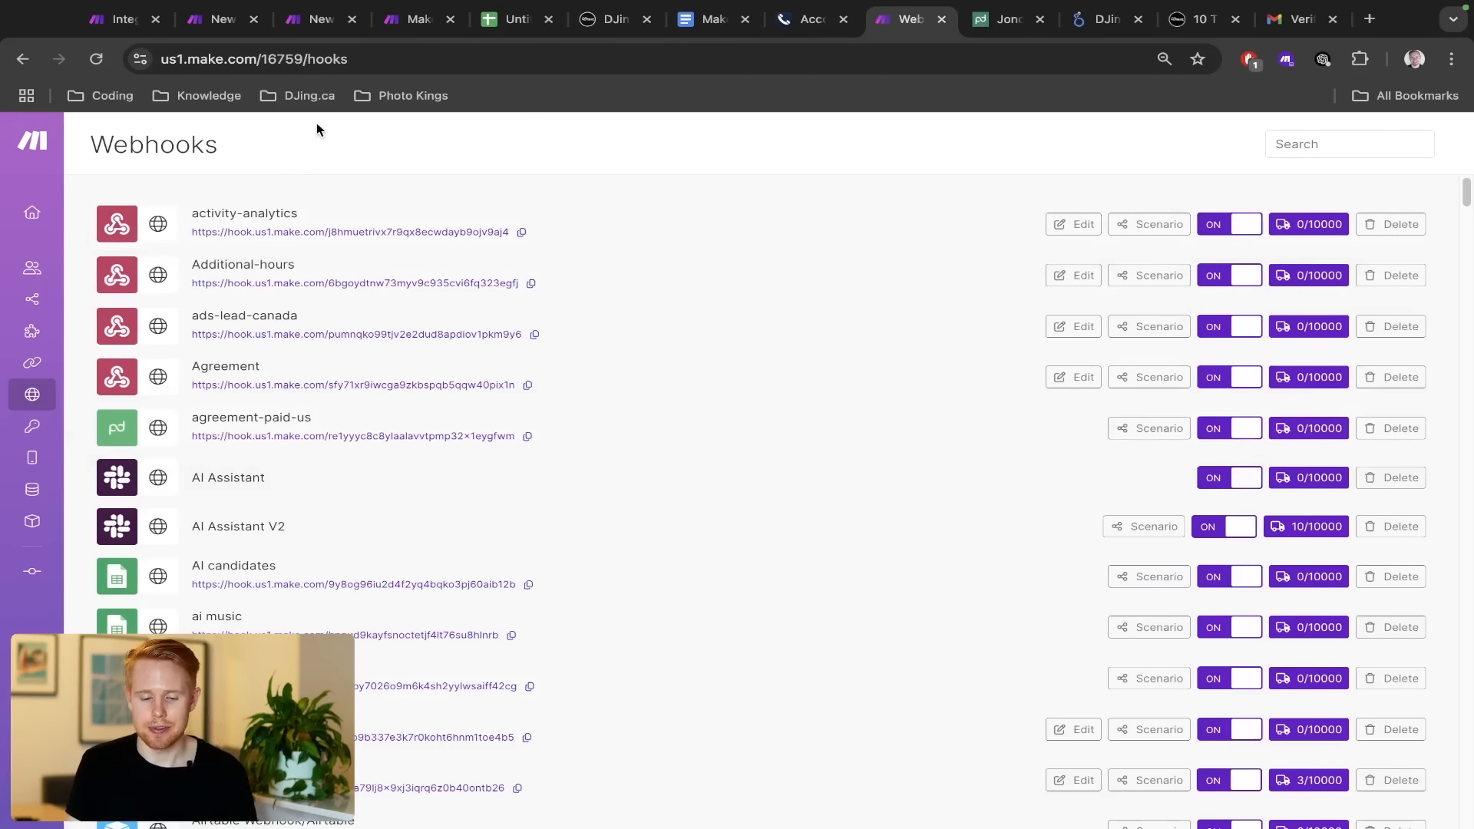
{"action": "mouse_move", "coordinate": [46, 224]}
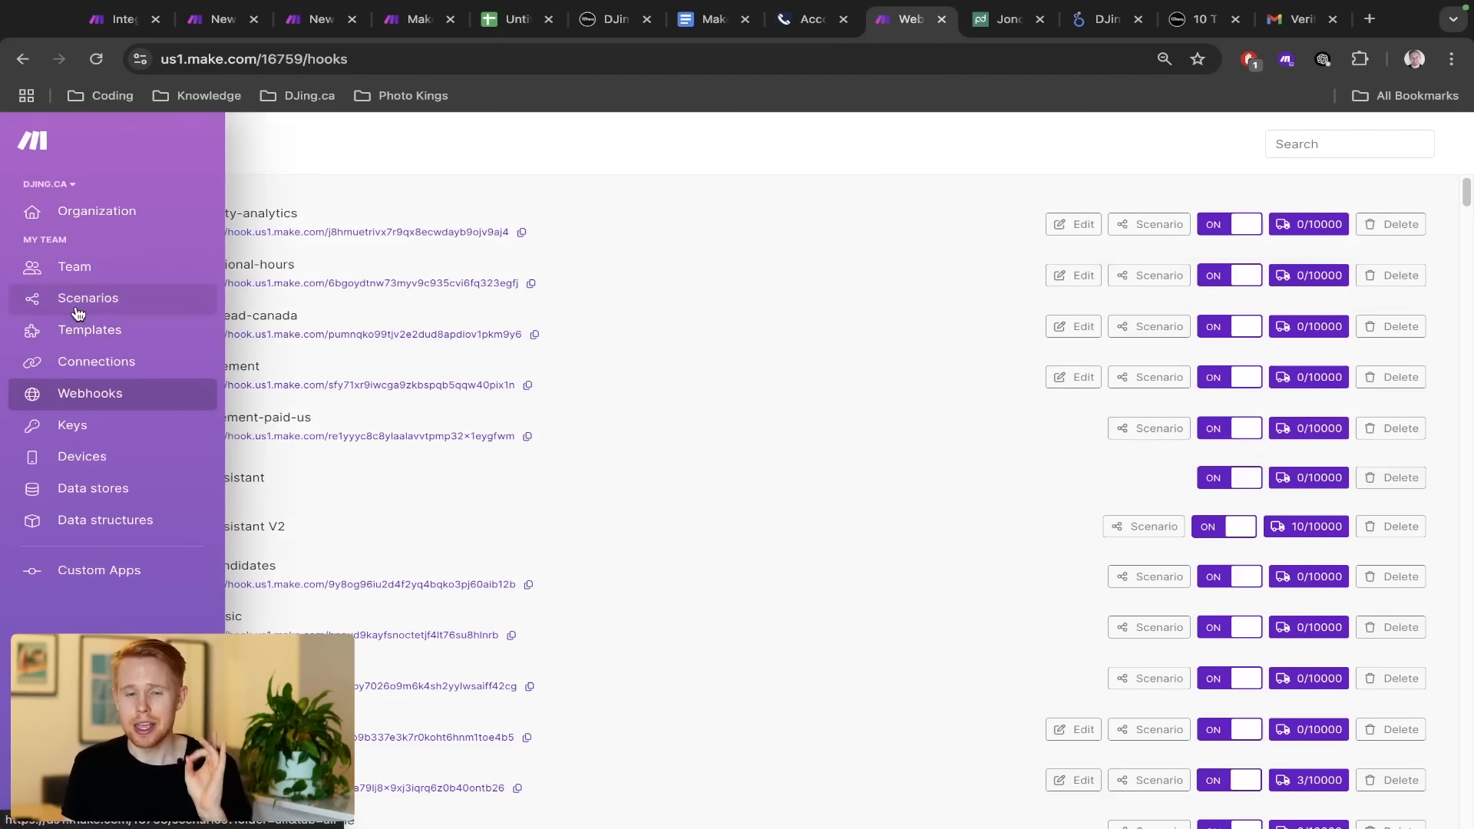
{"action": "left_click", "coordinate": [138, 211]}
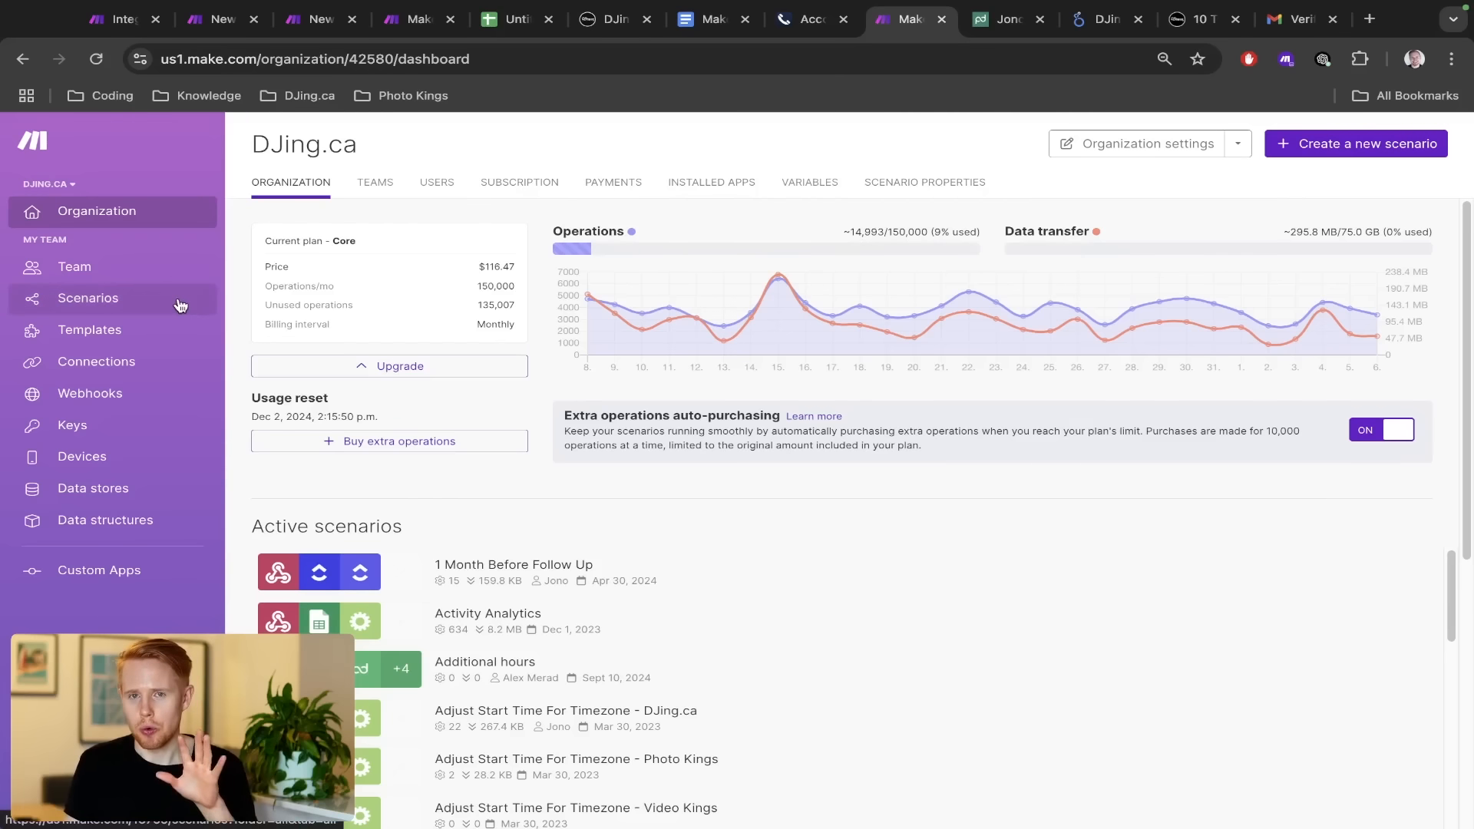
Switch to the fresh account's window and open its empty All scenarios list
{"action": "key", "text": "ctrl+Right"}
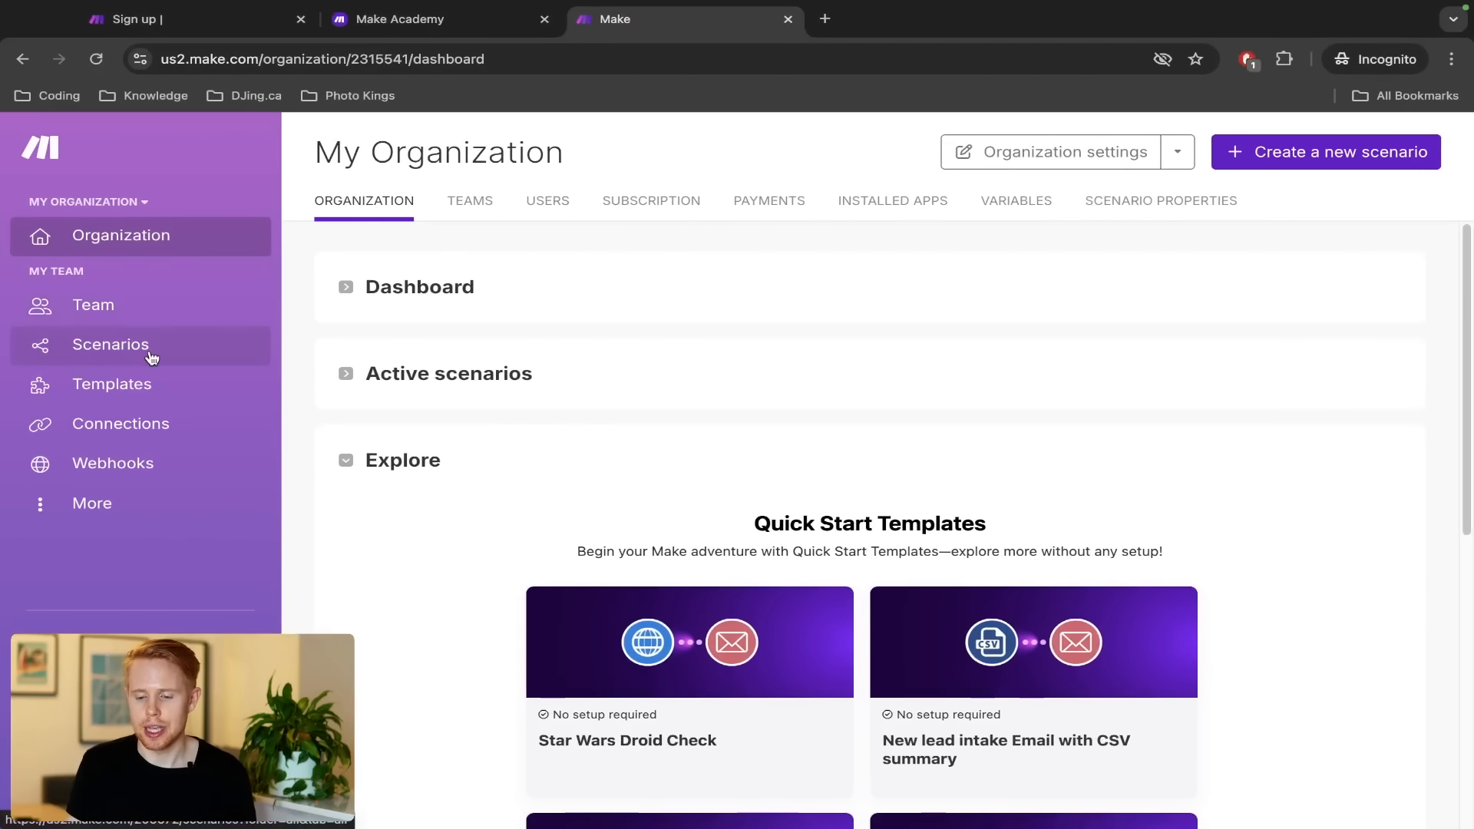
{"action": "left_click", "coordinate": [152, 357]}
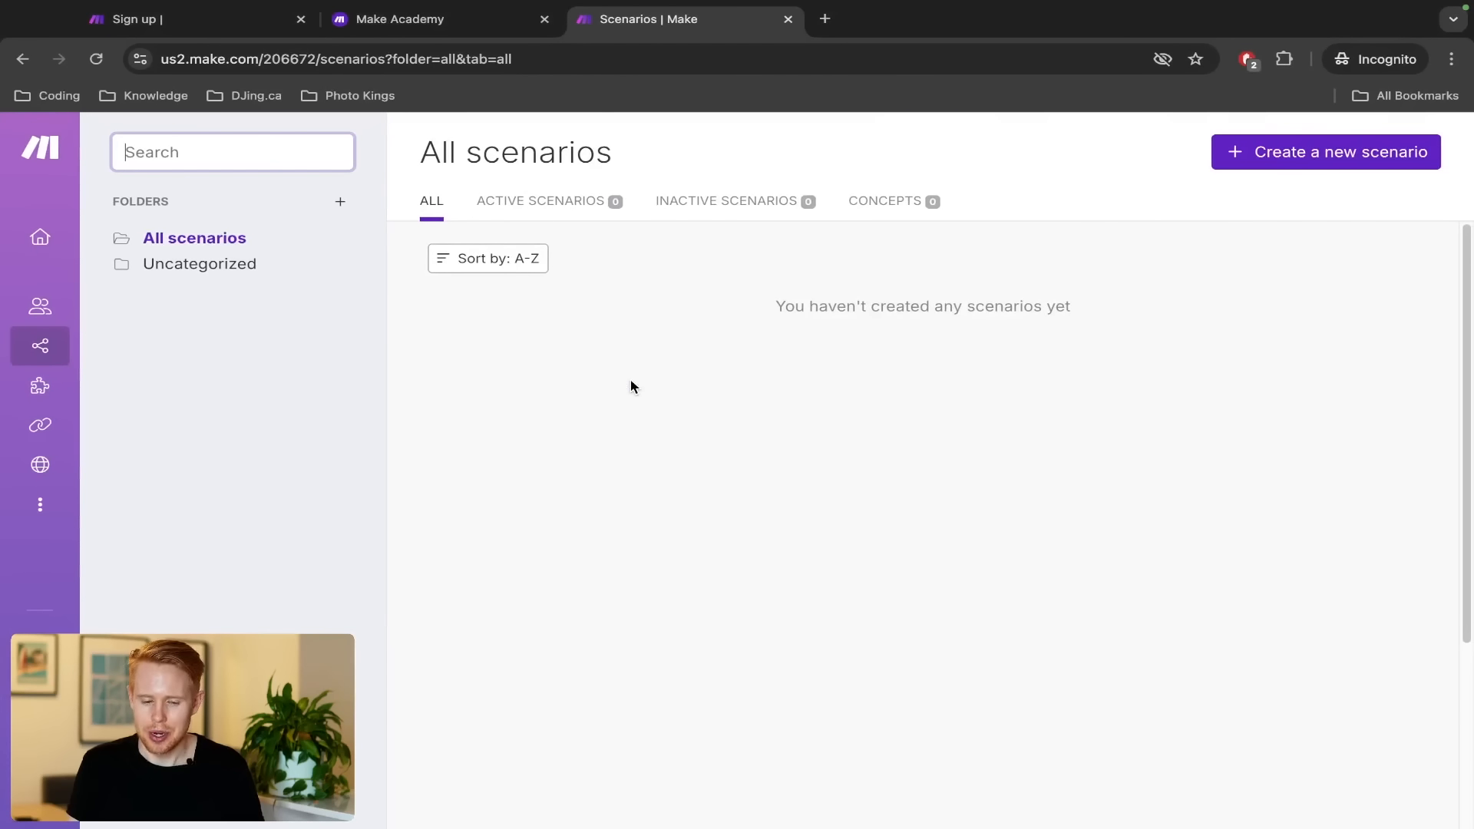
Create a scenario folder named 'Test', open it, and create a new scenario inside
{"action": "left_click", "coordinate": [340, 201]}
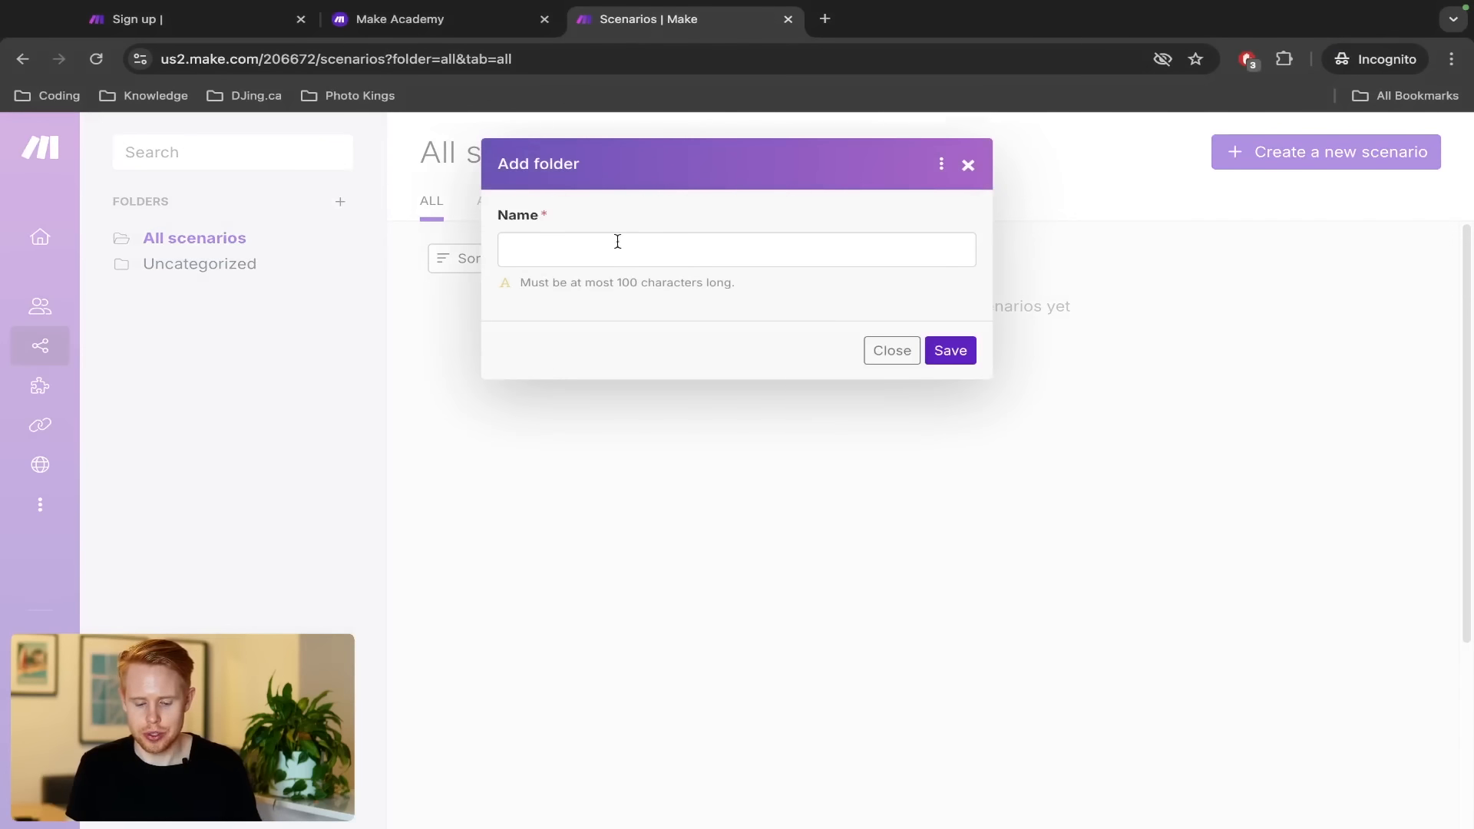
{"action": "left_click", "coordinate": [617, 242]}
{"action": "type", "text": "Test"}
{"action": "left_click", "coordinate": [943, 361]}
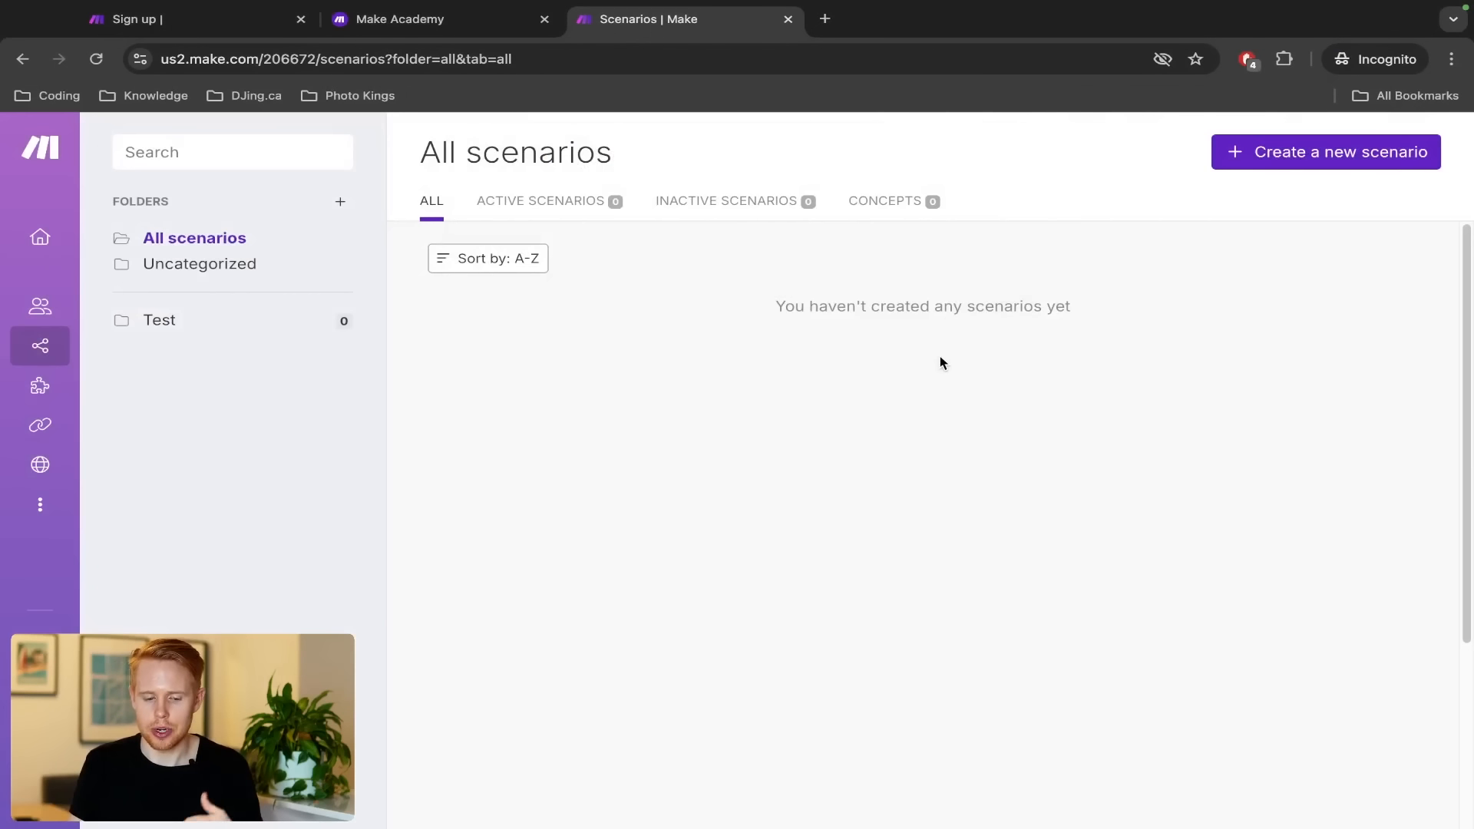
{"action": "left_click", "coordinate": [263, 330]}
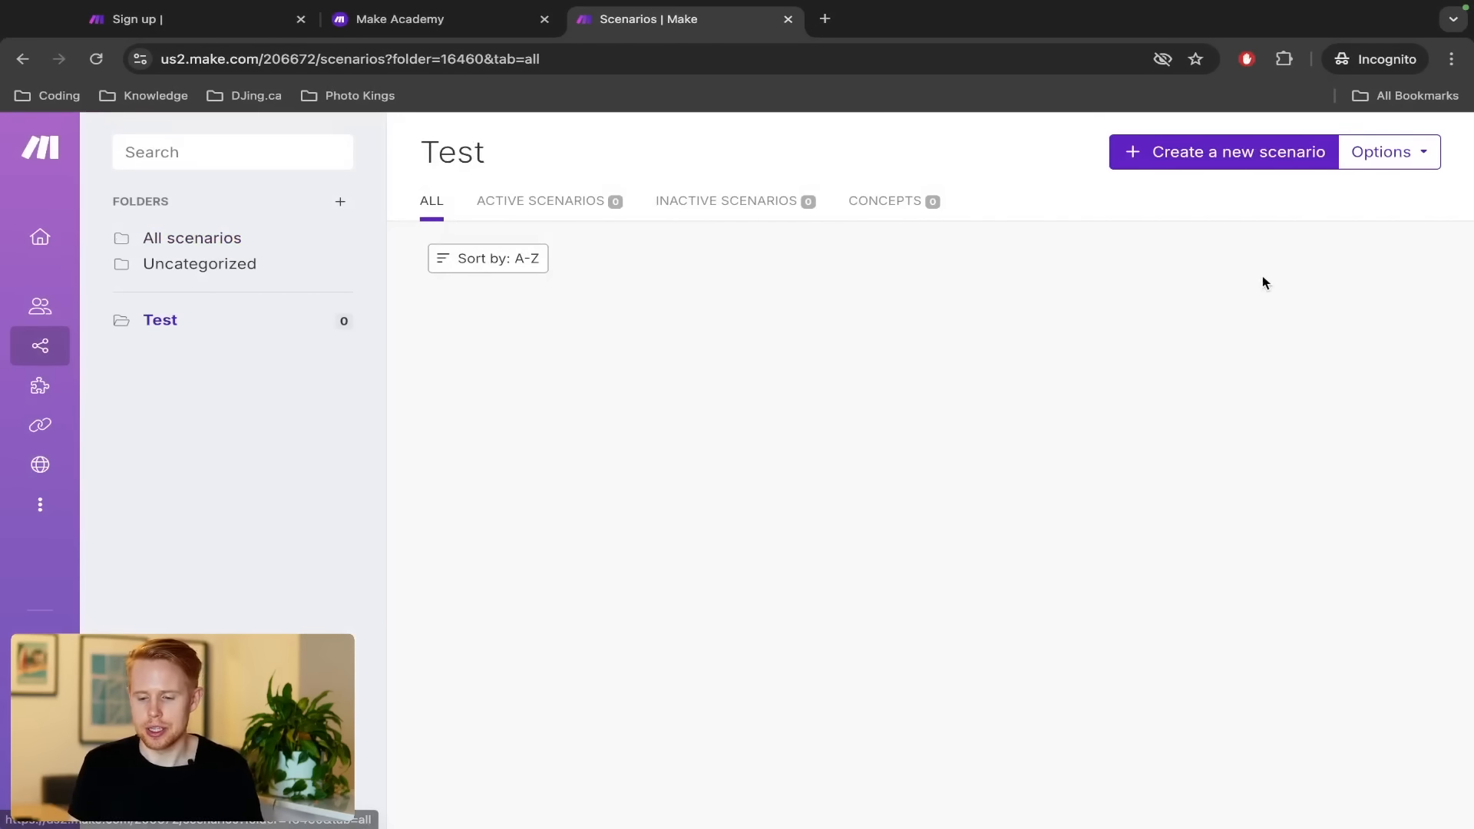
{"action": "left_click", "coordinate": [1202, 149]}
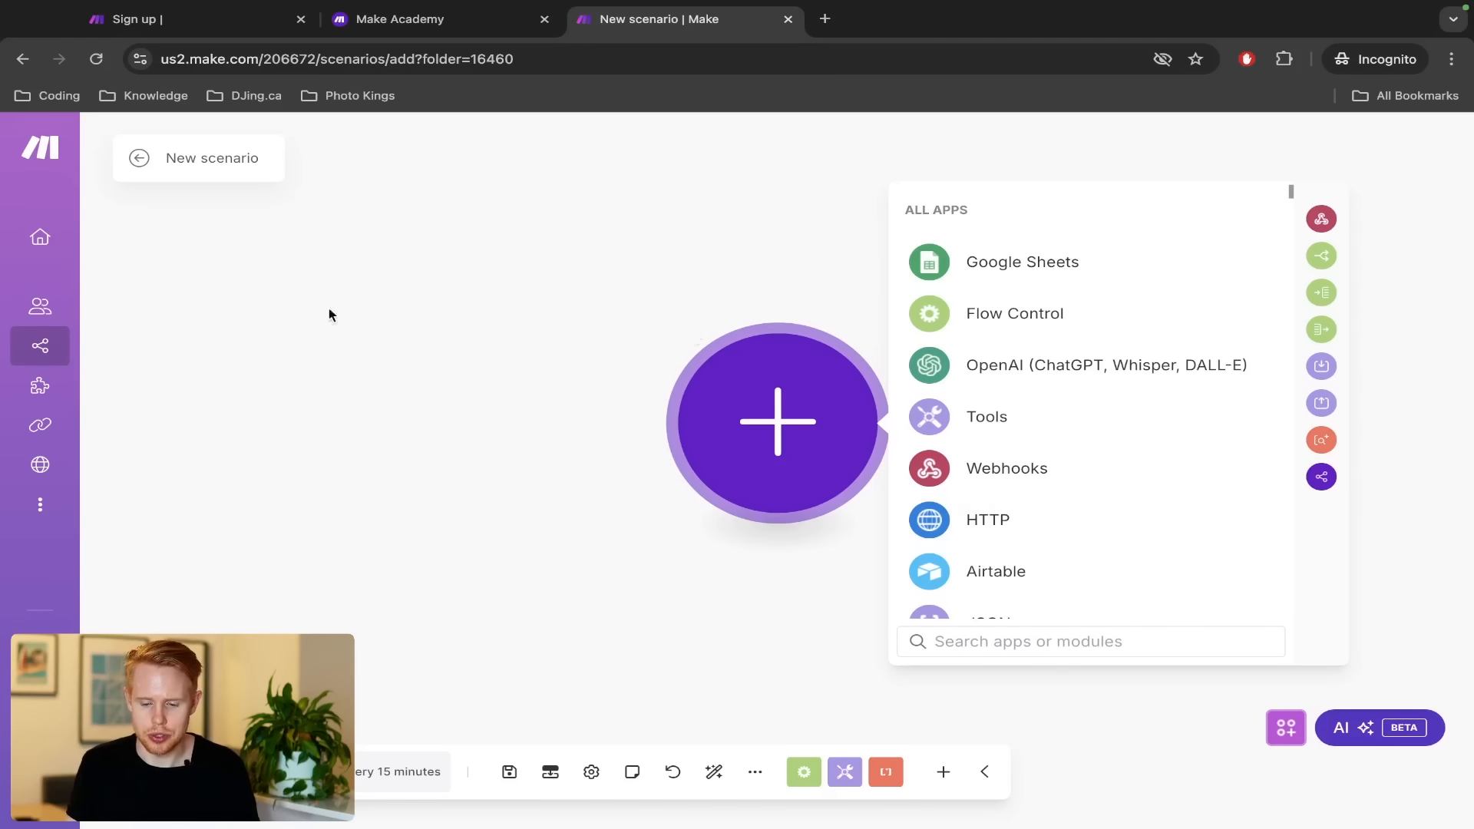
Retitle the new scenario 'Test Scenario #1' and look around the empty canvas
{"action": "double_click", "coordinate": [213, 165]}
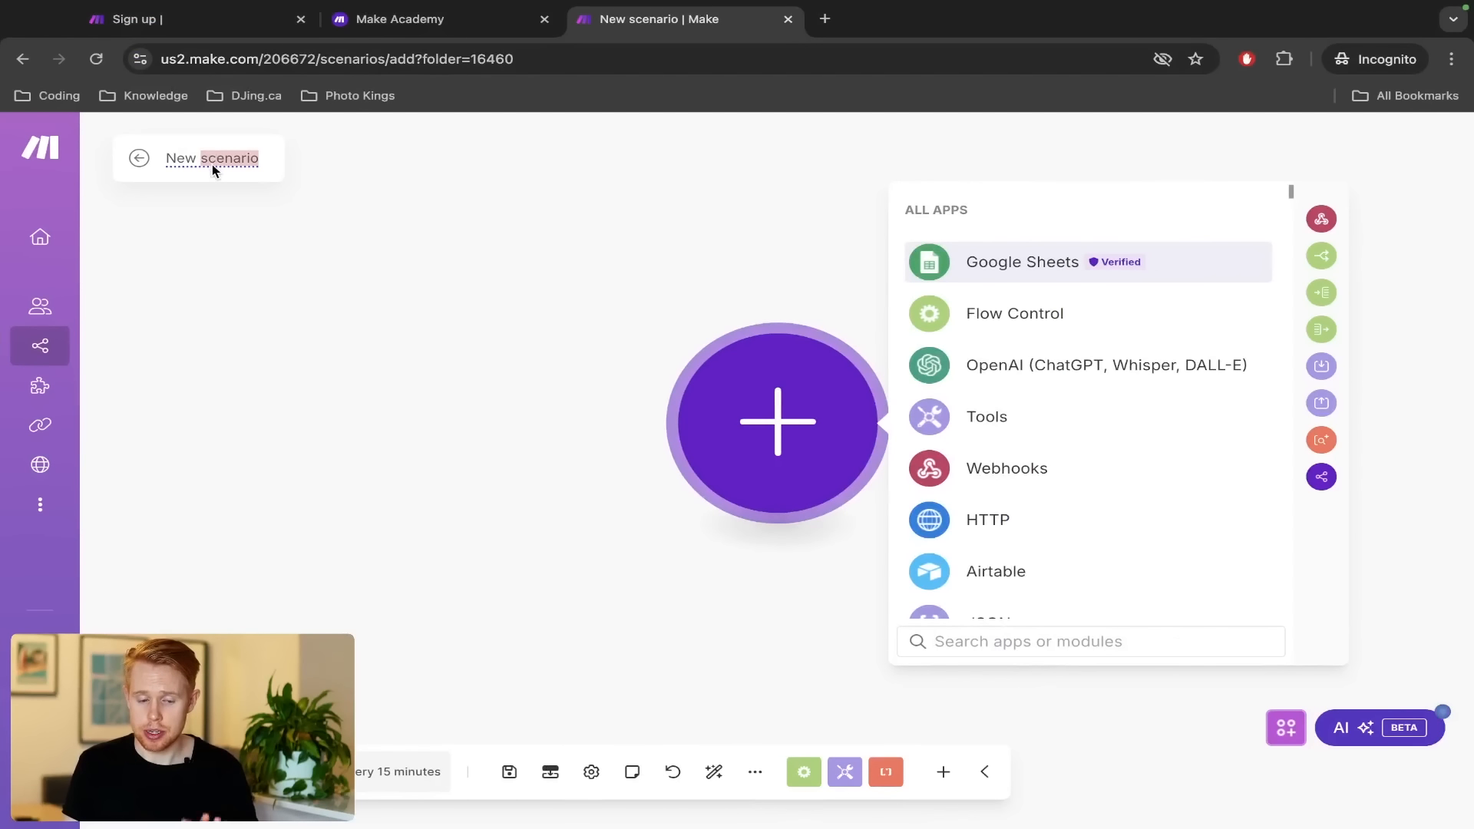
{"action": "type", "text": "Test Scenario #1"}
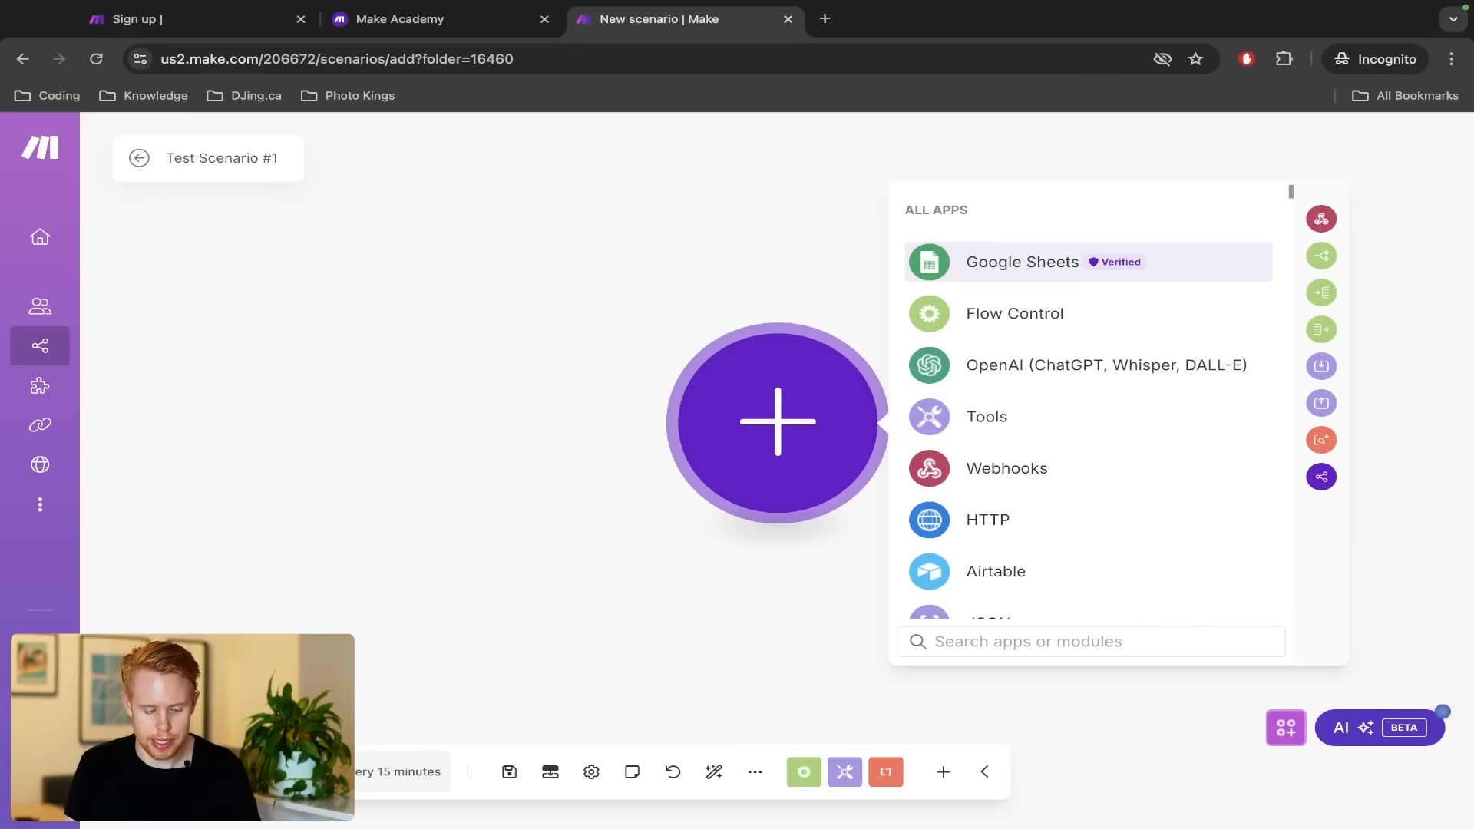
{"action": "scroll", "coordinate": [184, 775], "scroll_direction": "up", "scroll_amount": 5}
{"action": "scroll", "coordinate": [184, 775], "scroll_direction": "left", "scroll_amount": 5}
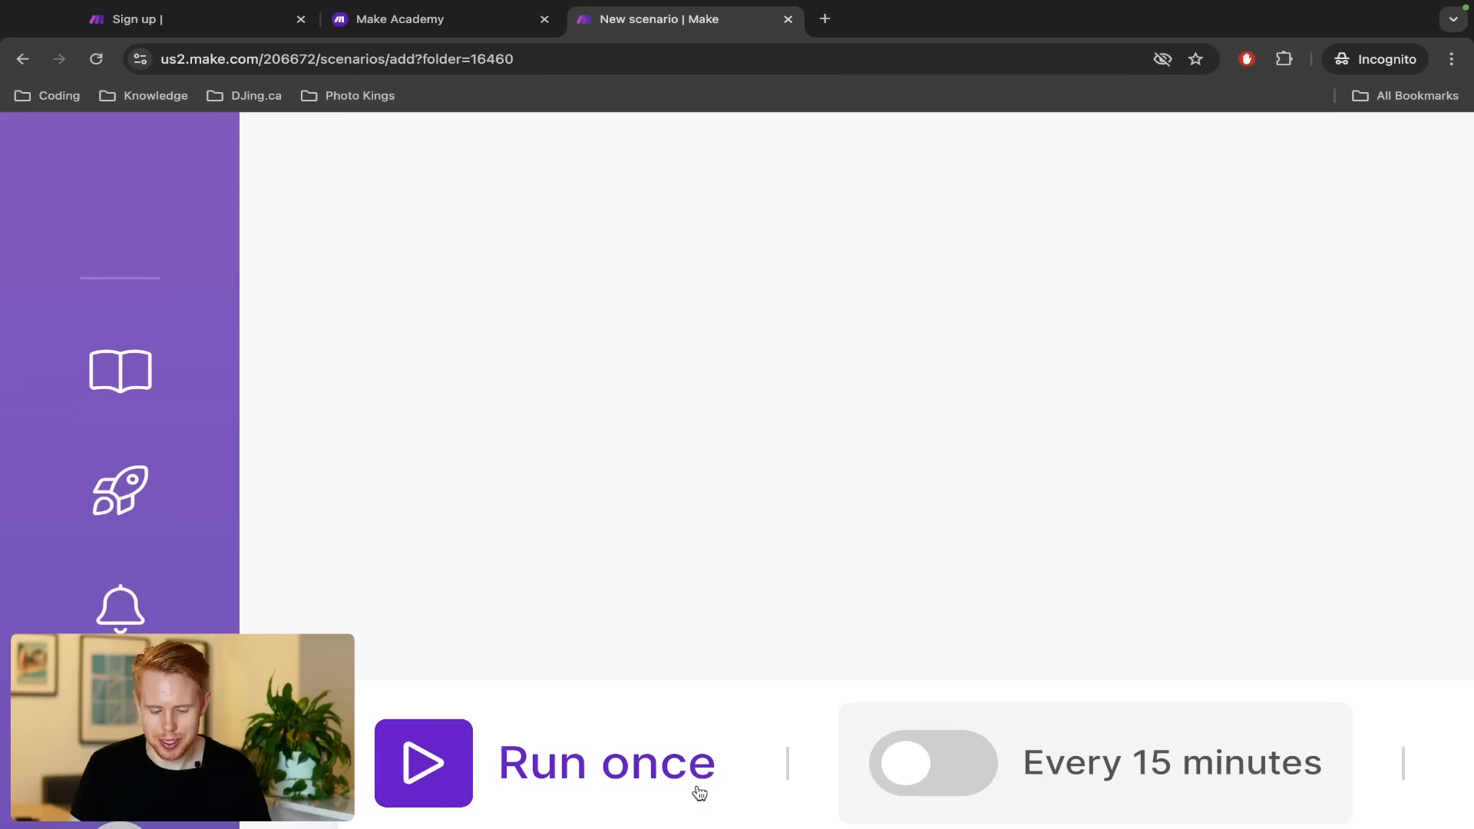
{"action": "scroll", "coordinate": [698, 792], "scroll_direction": "down", "scroll_amount": 3}
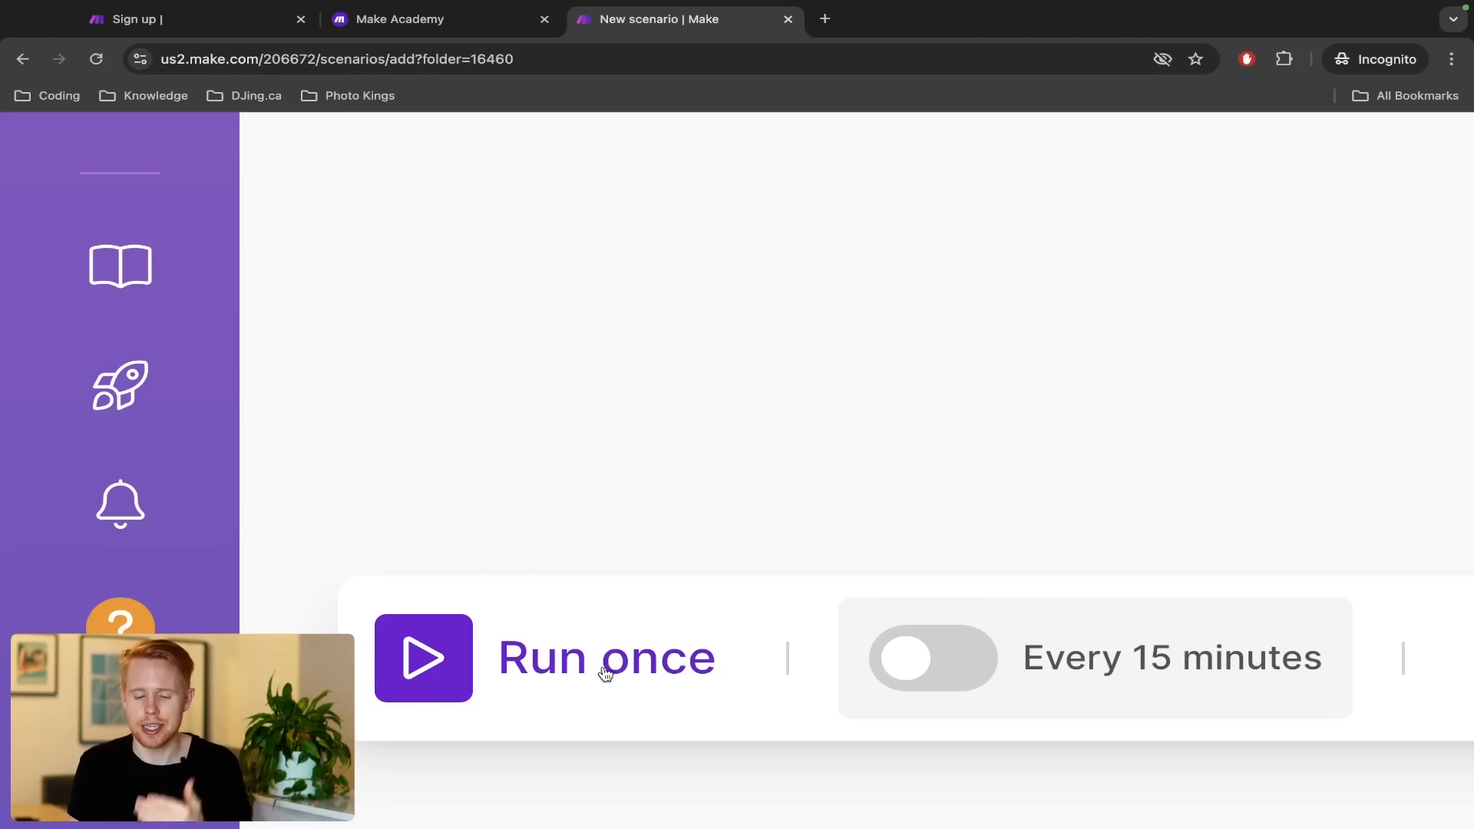
{"action": "scroll", "coordinate": [605, 675], "scroll_direction": "down", "scroll_amount": 3}
{"action": "scroll", "coordinate": [605, 675], "scroll_direction": "down", "scroll_amount": 3}
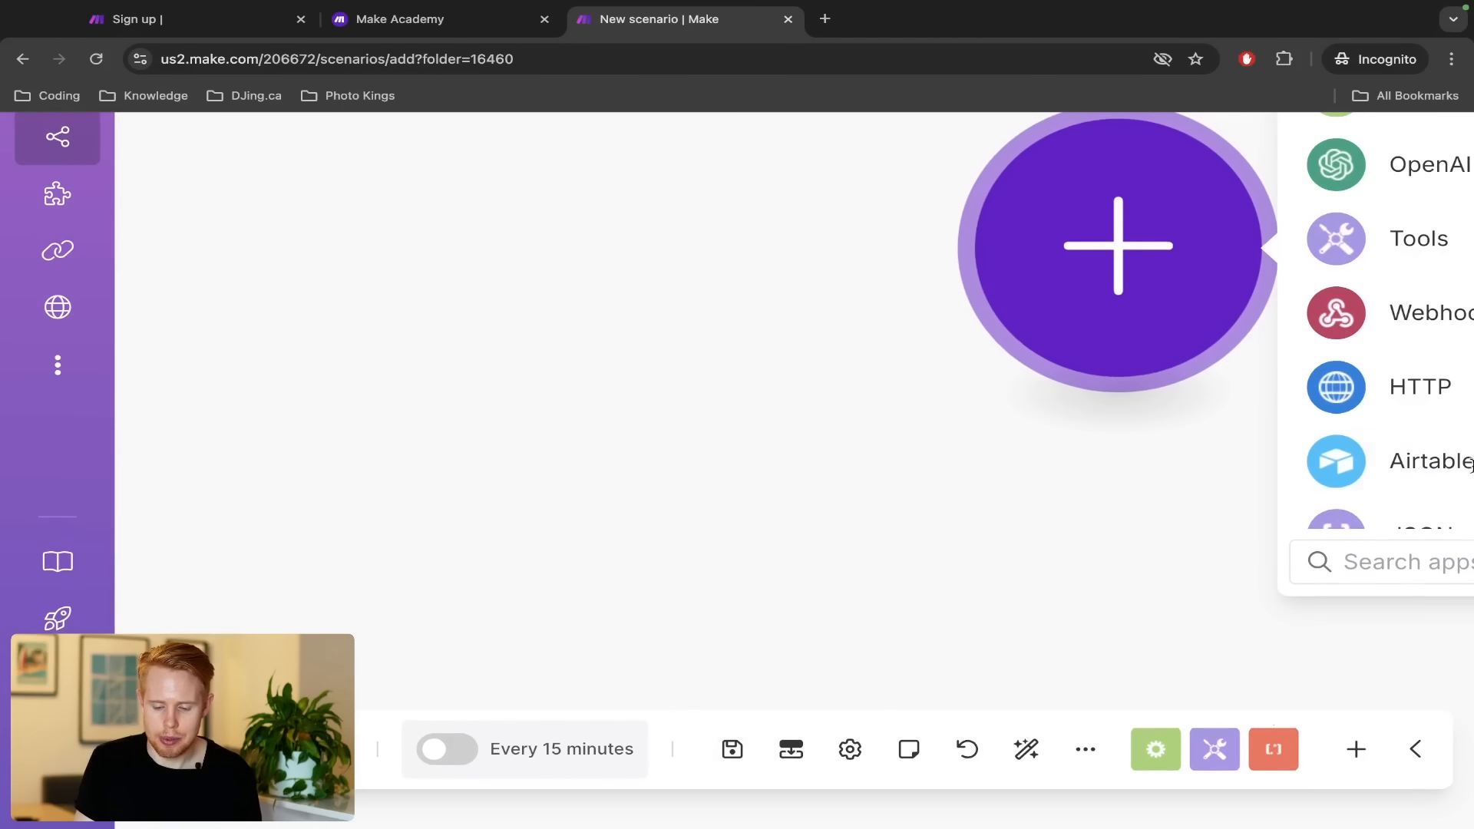
{"action": "scroll", "coordinate": [1466, 412], "scroll_direction": "down", "scroll_amount": 3}
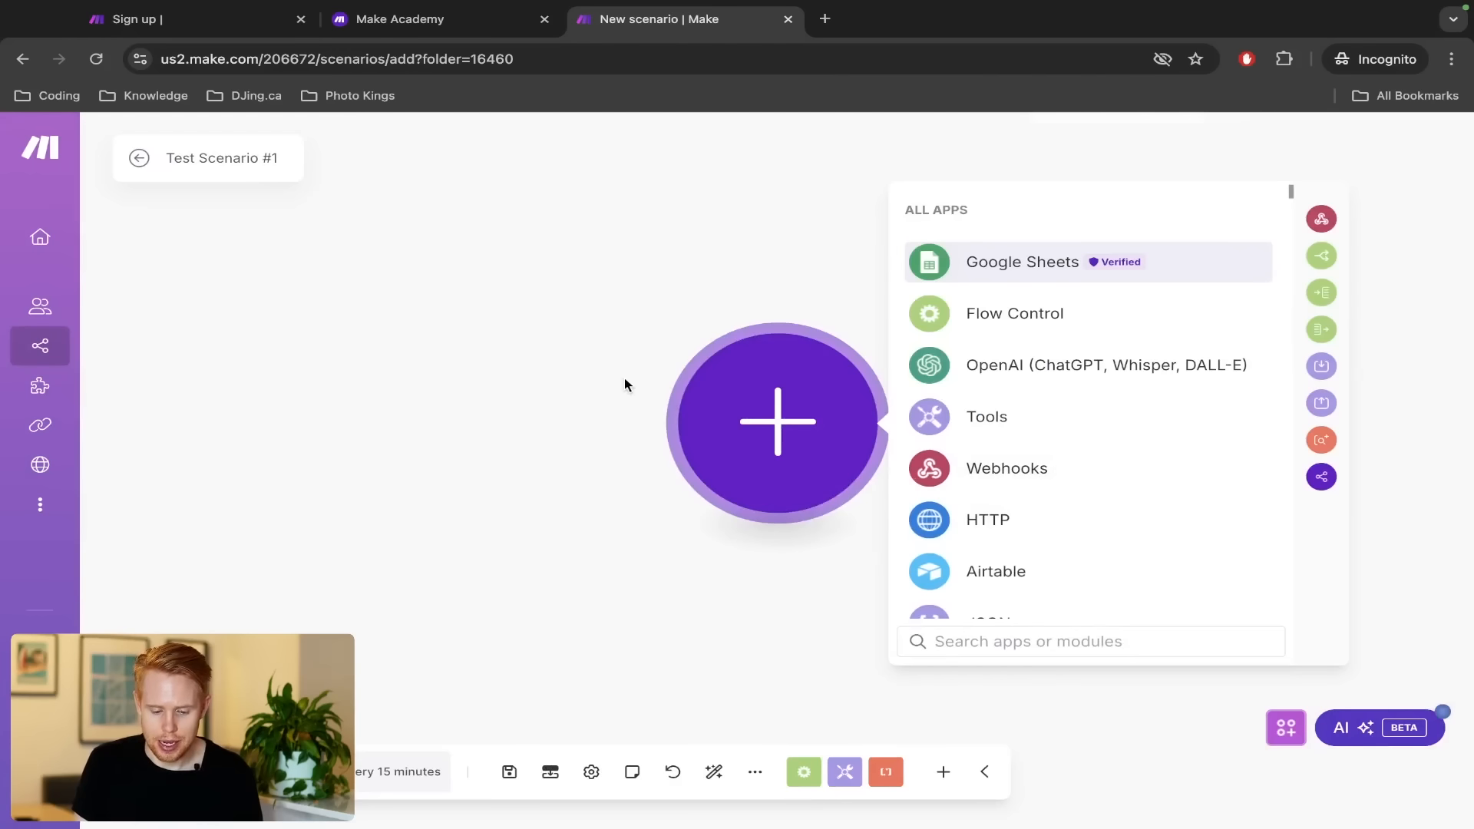
Save and reopen the empty scenario, dismissing the error from trying to activate its schedule
{"action": "left_click", "coordinate": [288, 252]}
{"action": "left_click", "coordinate": [139, 157]}
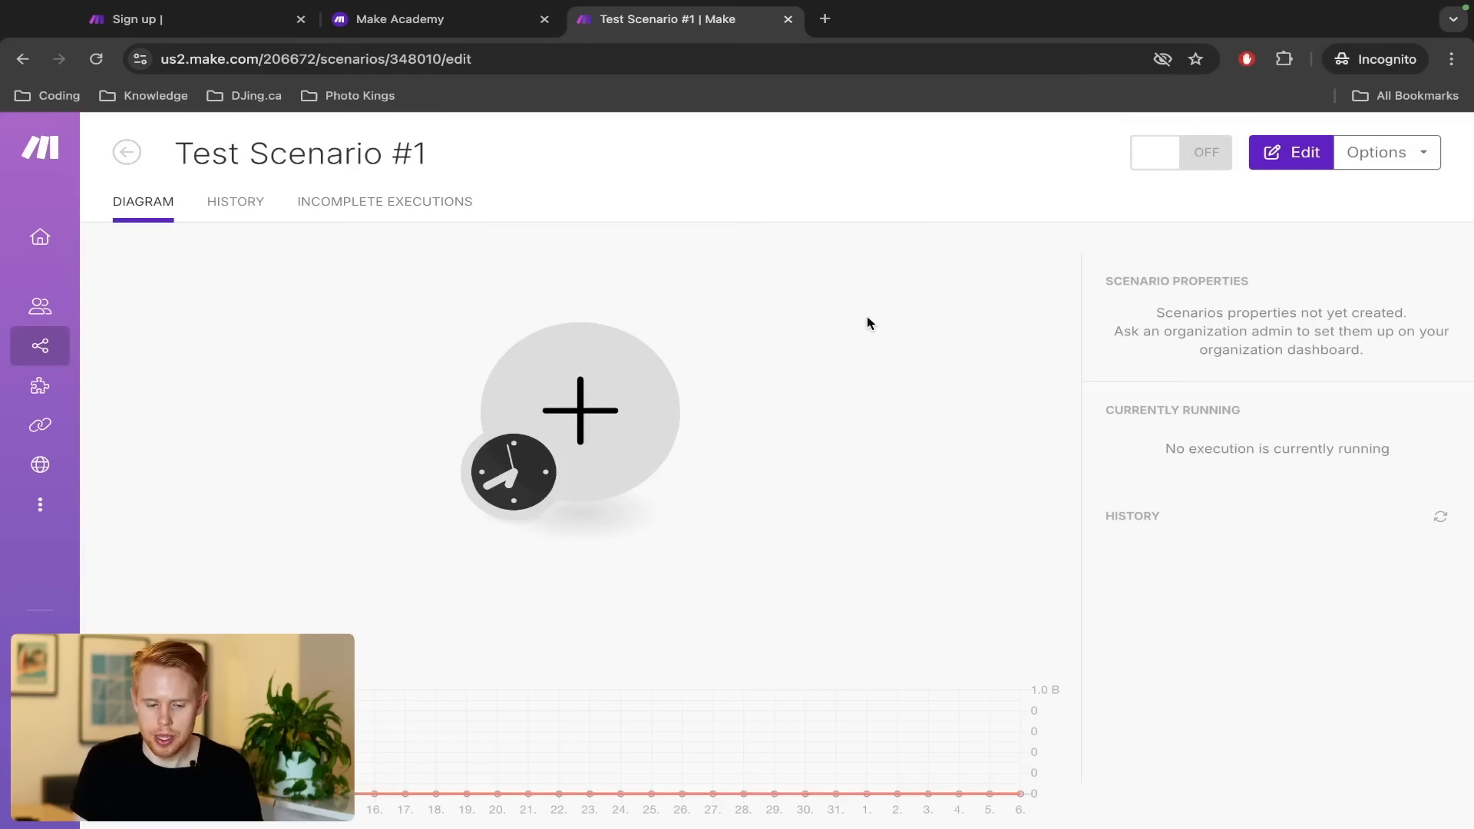
{"action": "left_click", "coordinate": [644, 397]}
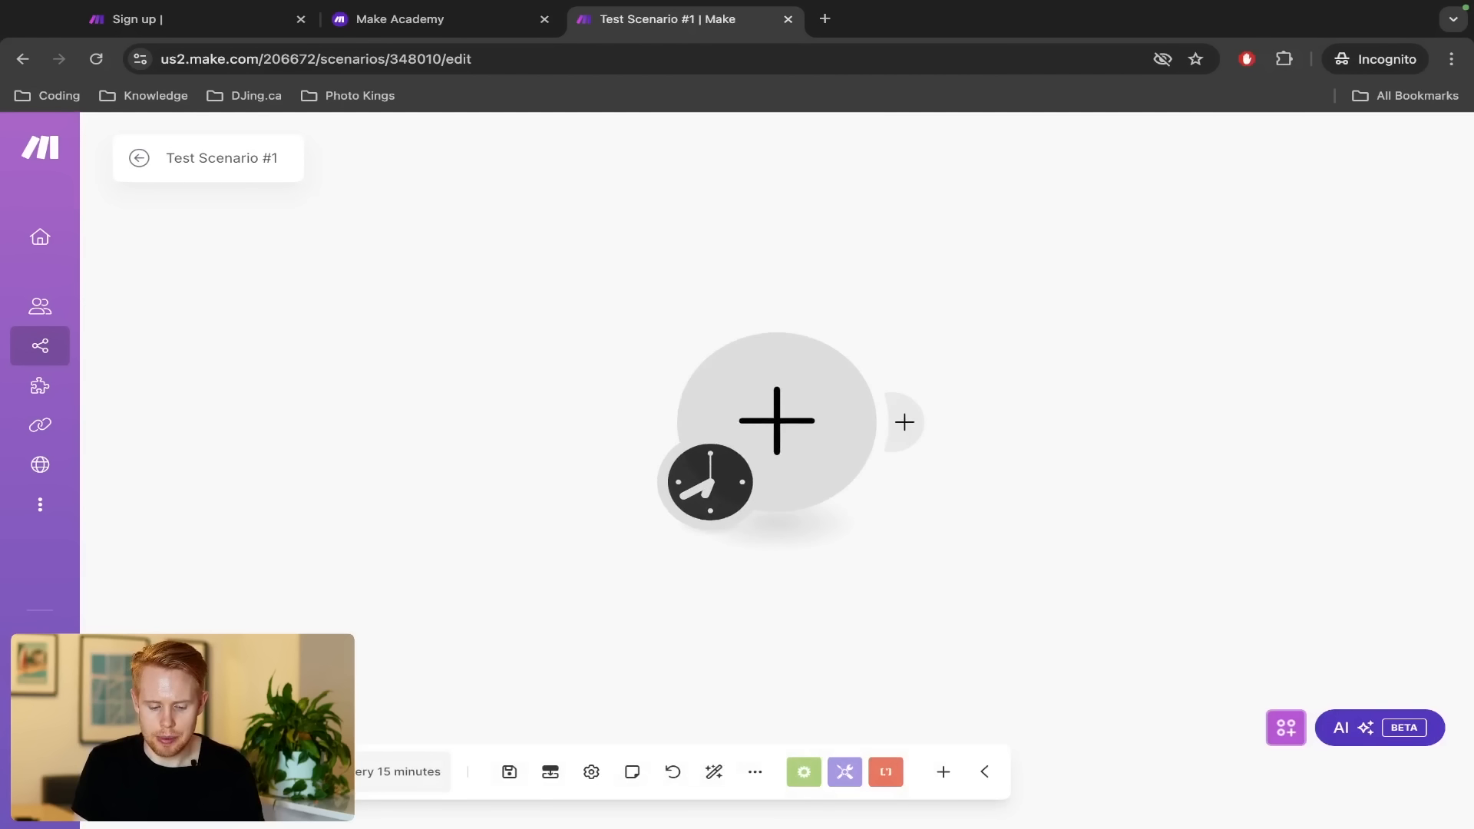
{"action": "left_click", "coordinate": [361, 779]}
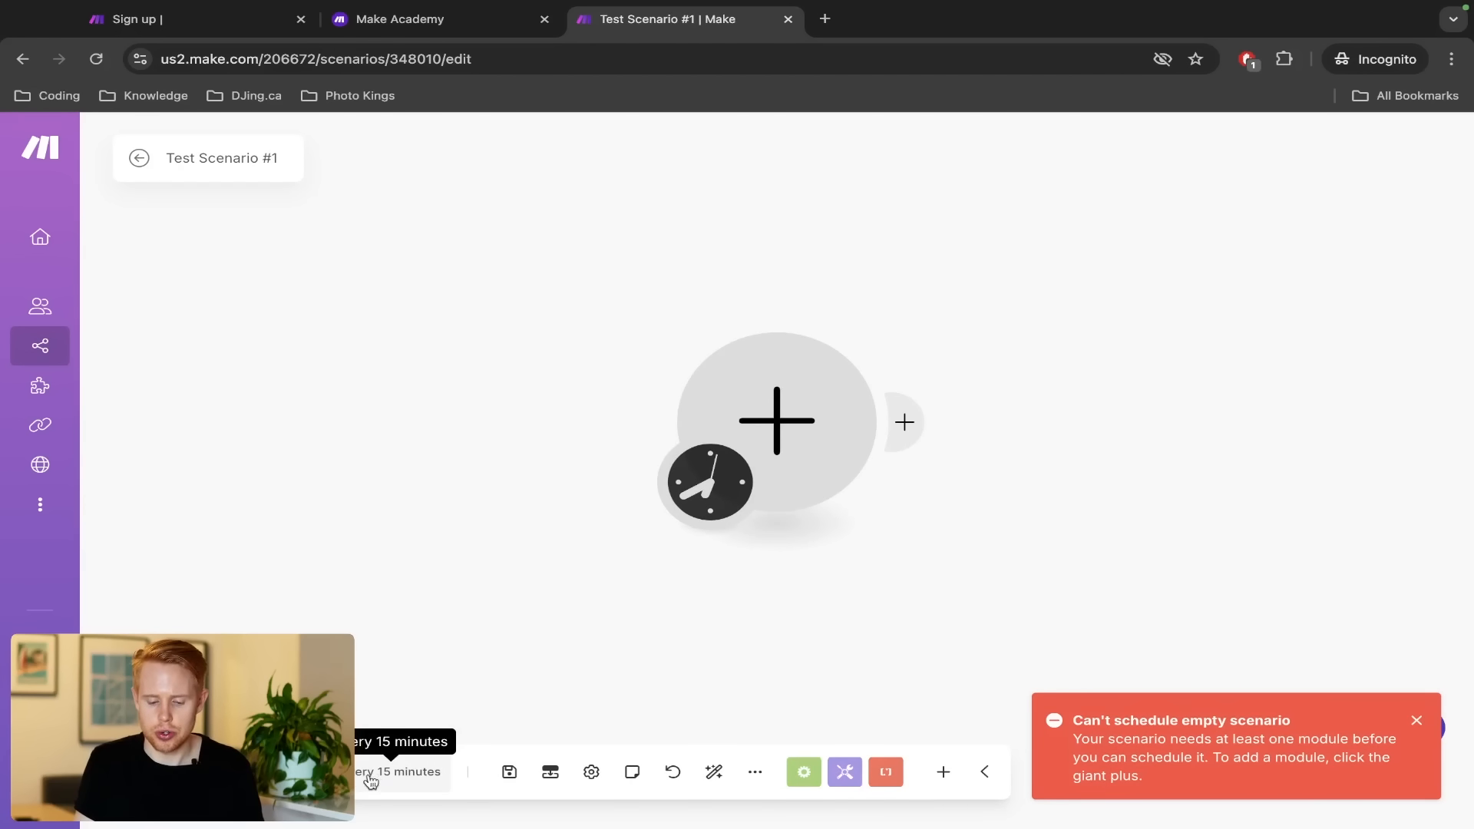
{"action": "triple_click", "coordinate": [1187, 724]}
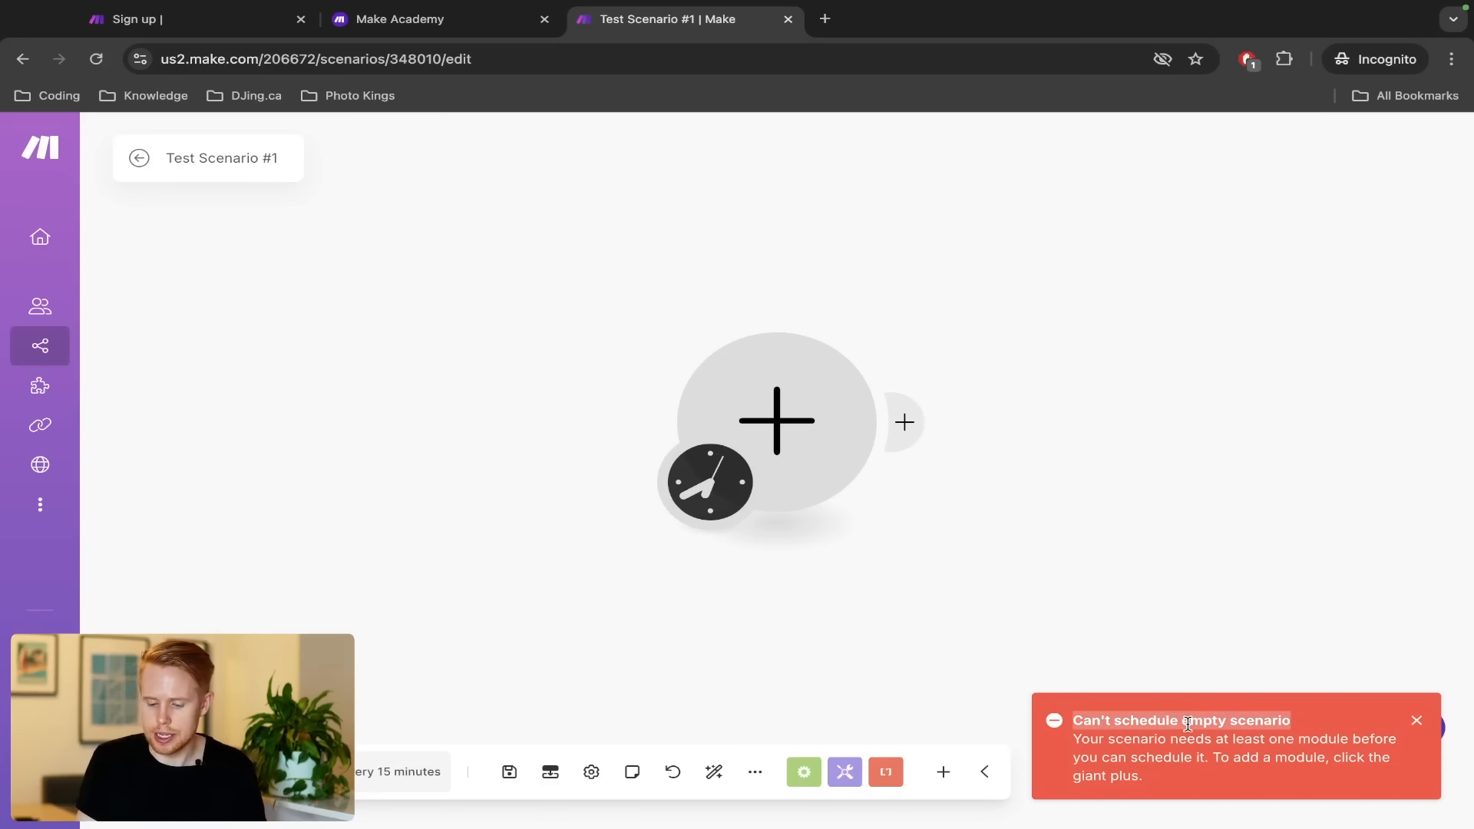
{"action": "left_click", "coordinate": [1416, 721]}
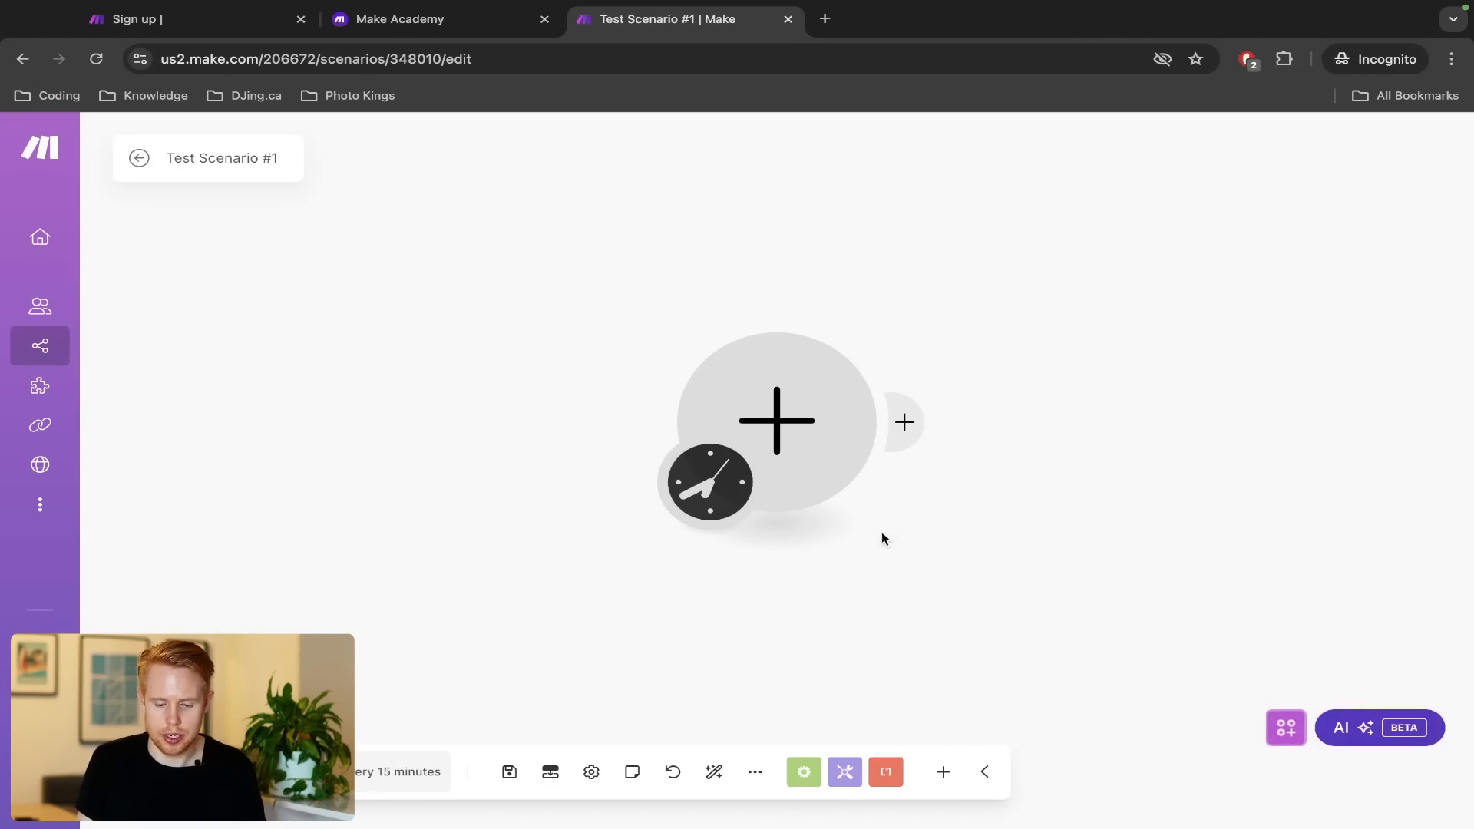
Add a Tools Basic trigger whose bundle item has Name test and Value test
{"action": "left_click", "coordinate": [763, 442]}
{"action": "left_click", "coordinate": [1025, 418]}
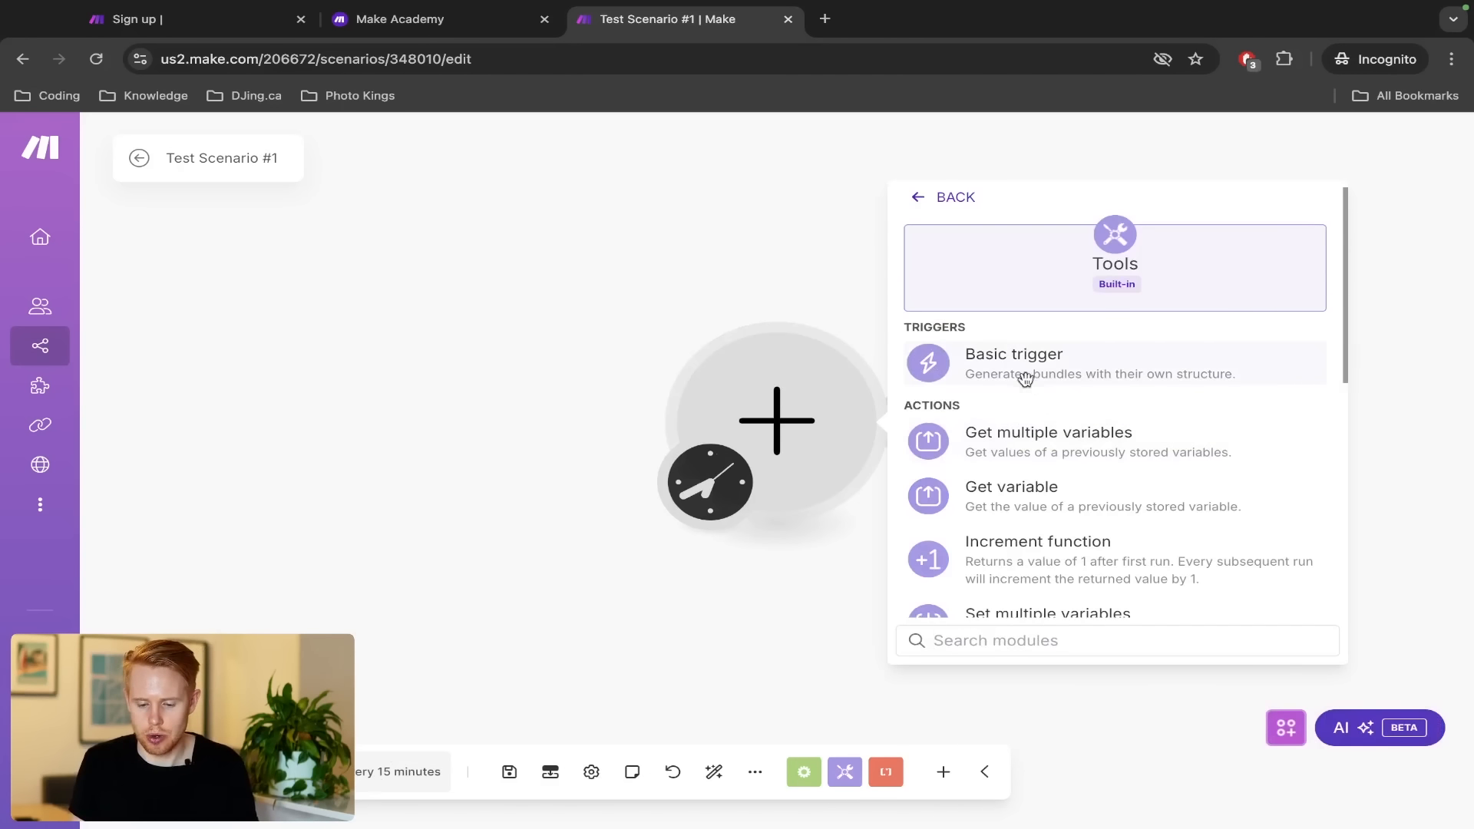
{"action": "left_click", "coordinate": [1021, 367]}
{"action": "left_click", "coordinate": [1001, 432]}
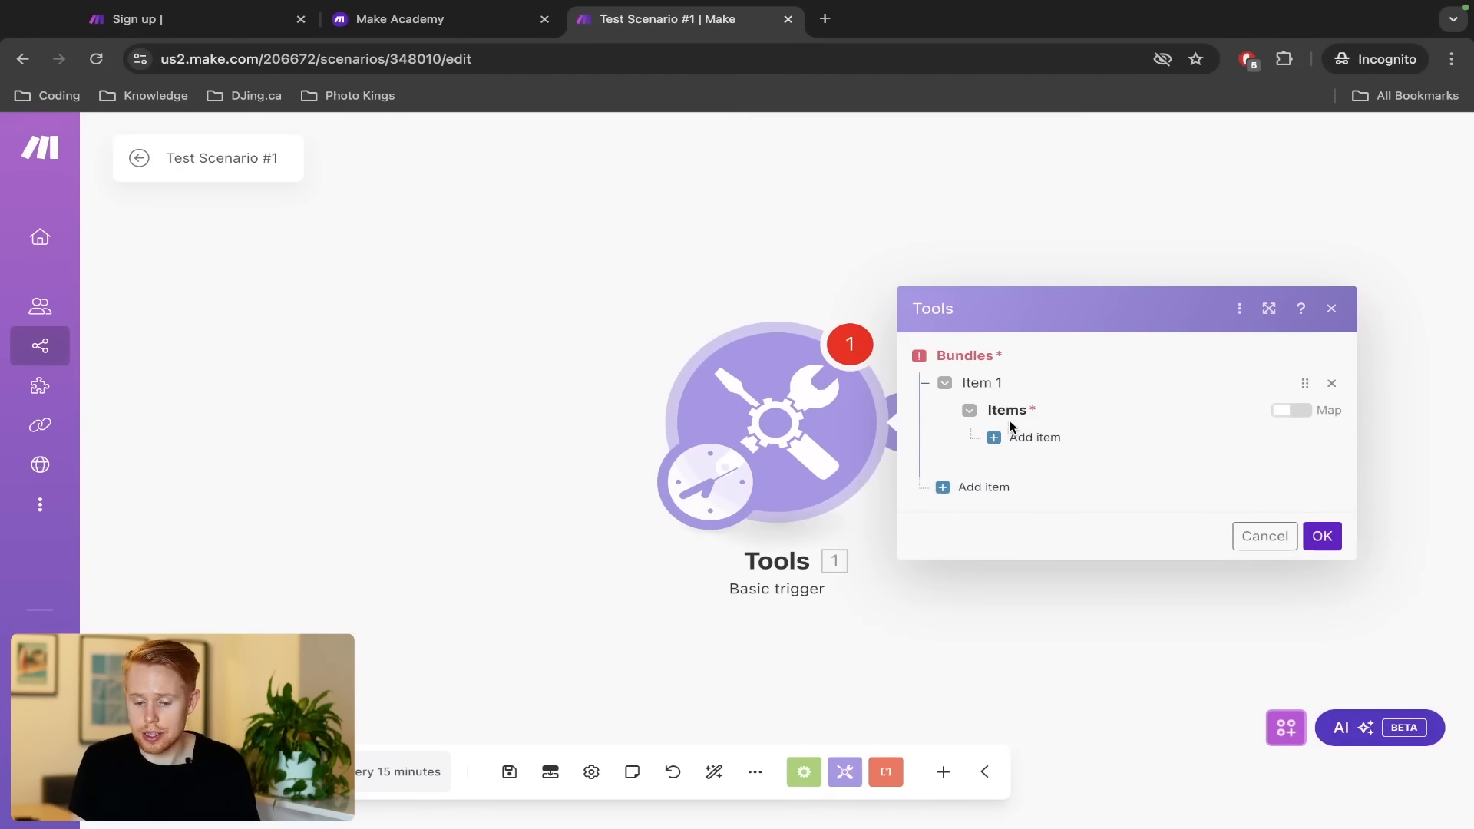
{"action": "left_click", "coordinate": [1019, 436]}
{"action": "left_click", "coordinate": [1055, 400]}
{"action": "type", "text": "test"}
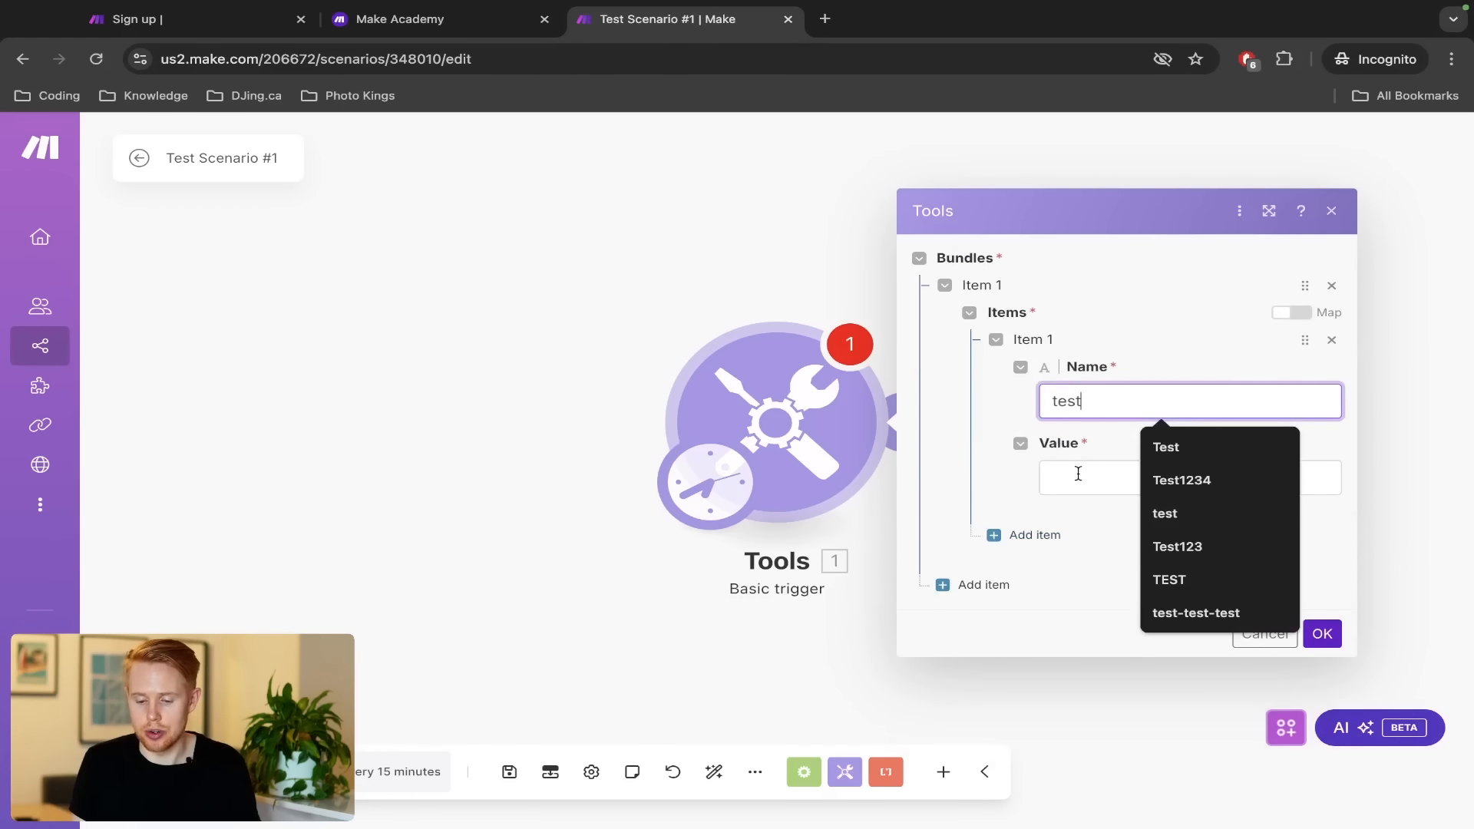
{"action": "left_click", "coordinate": [1076, 473]}
{"action": "type", "text": "test"}
{"action": "left_click", "coordinate": [1321, 633]}
Reopen and cancel the trigger settings, then start and discard a second Tools module
{"action": "left_click", "coordinate": [784, 429]}
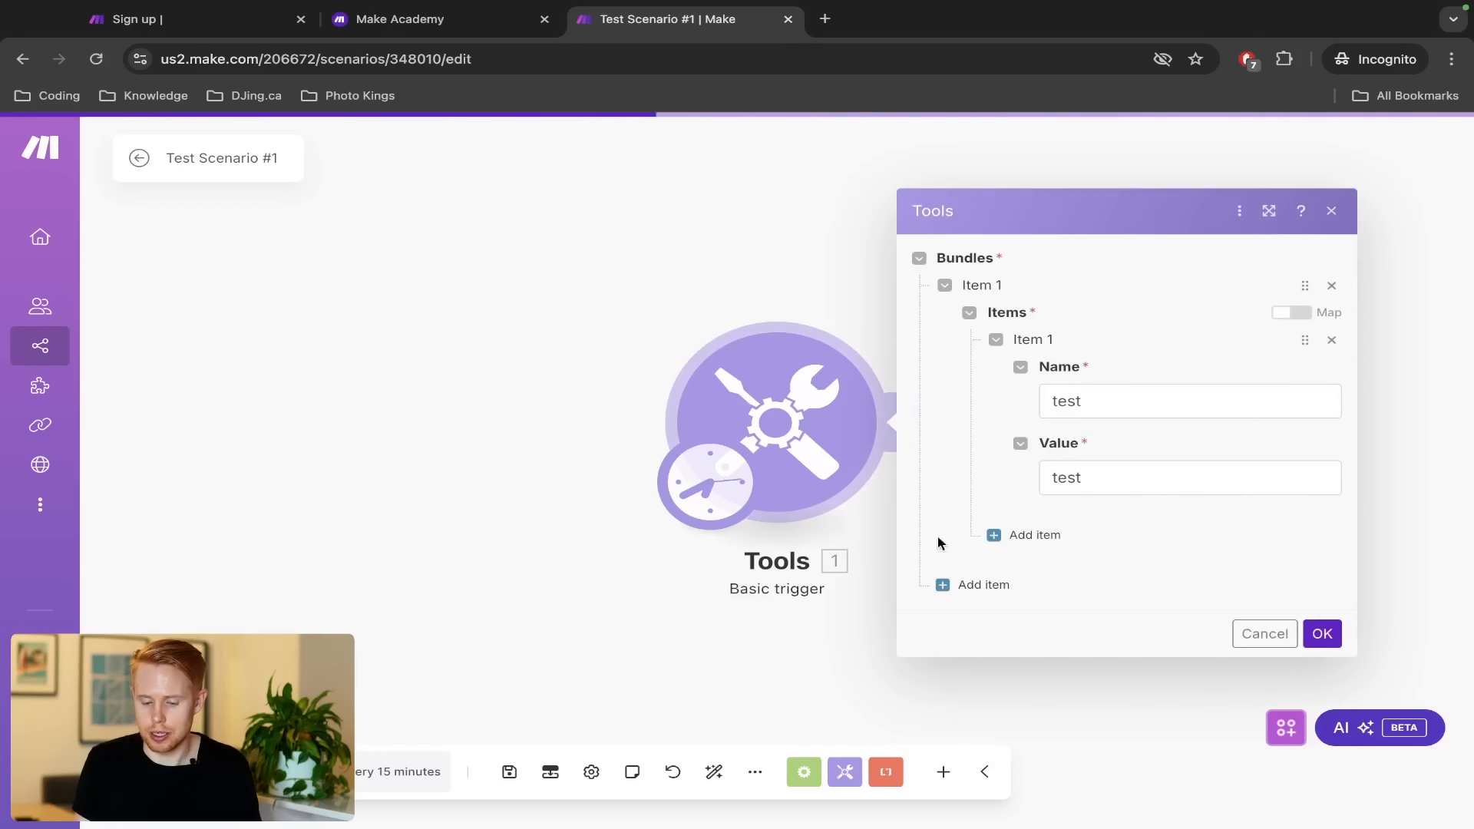
{"action": "left_click", "coordinate": [1262, 632]}
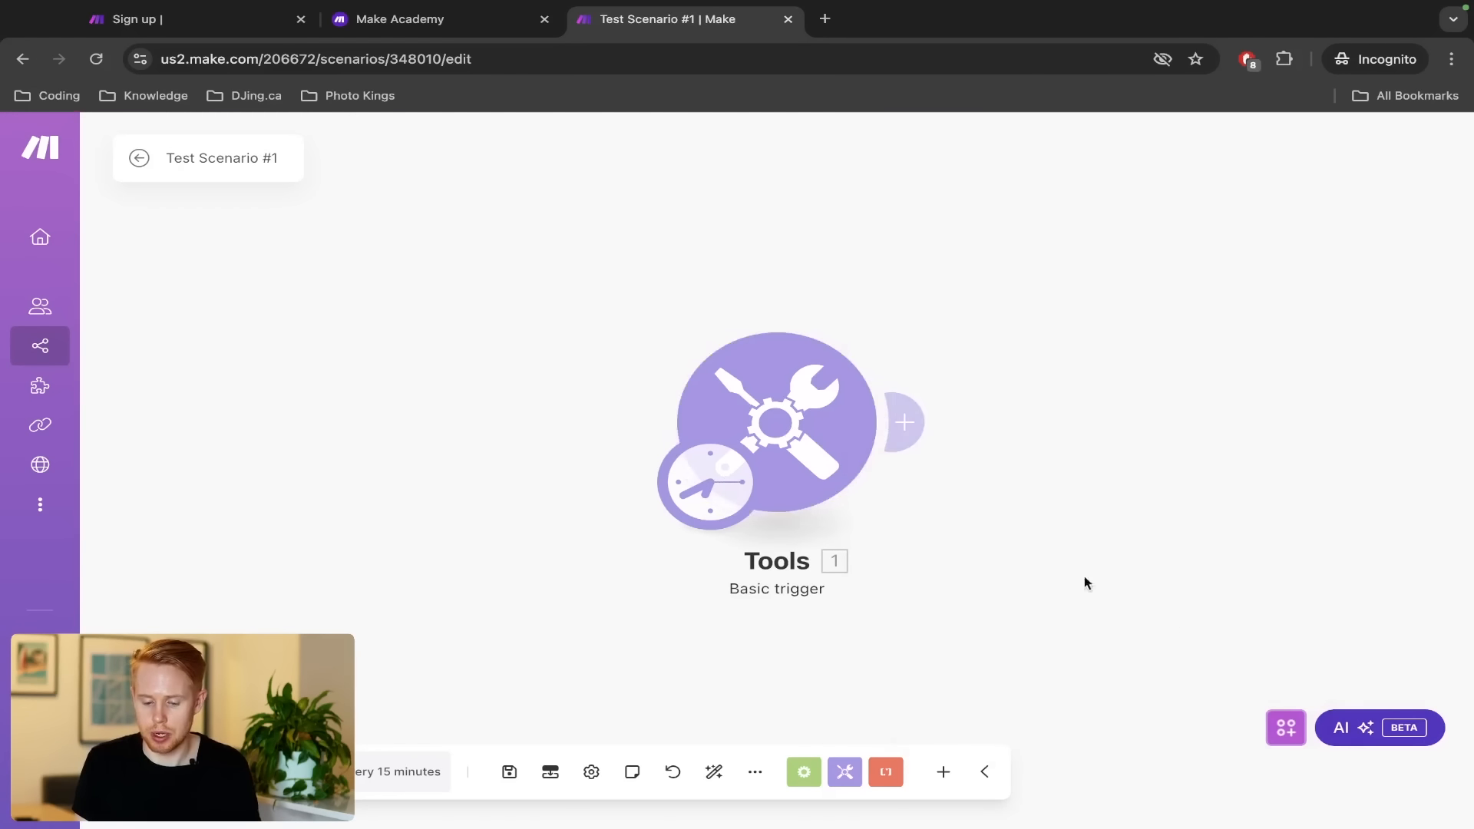
{"action": "left_click", "coordinate": [928, 443]}
{"action": "type", "text": "tools"}
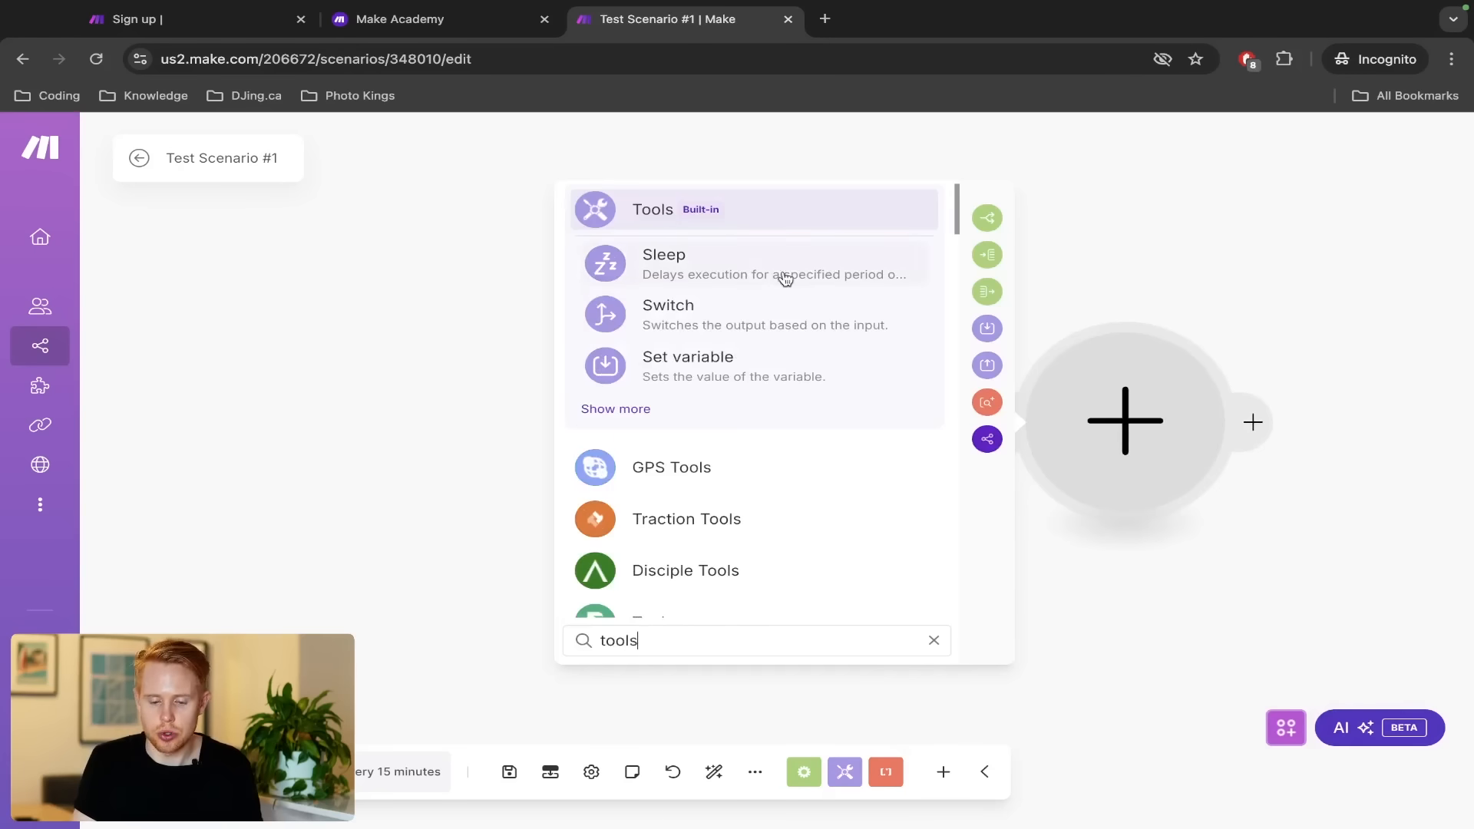
{"action": "left_click", "coordinate": [640, 409]}
{"action": "type", "text": "basic t"}
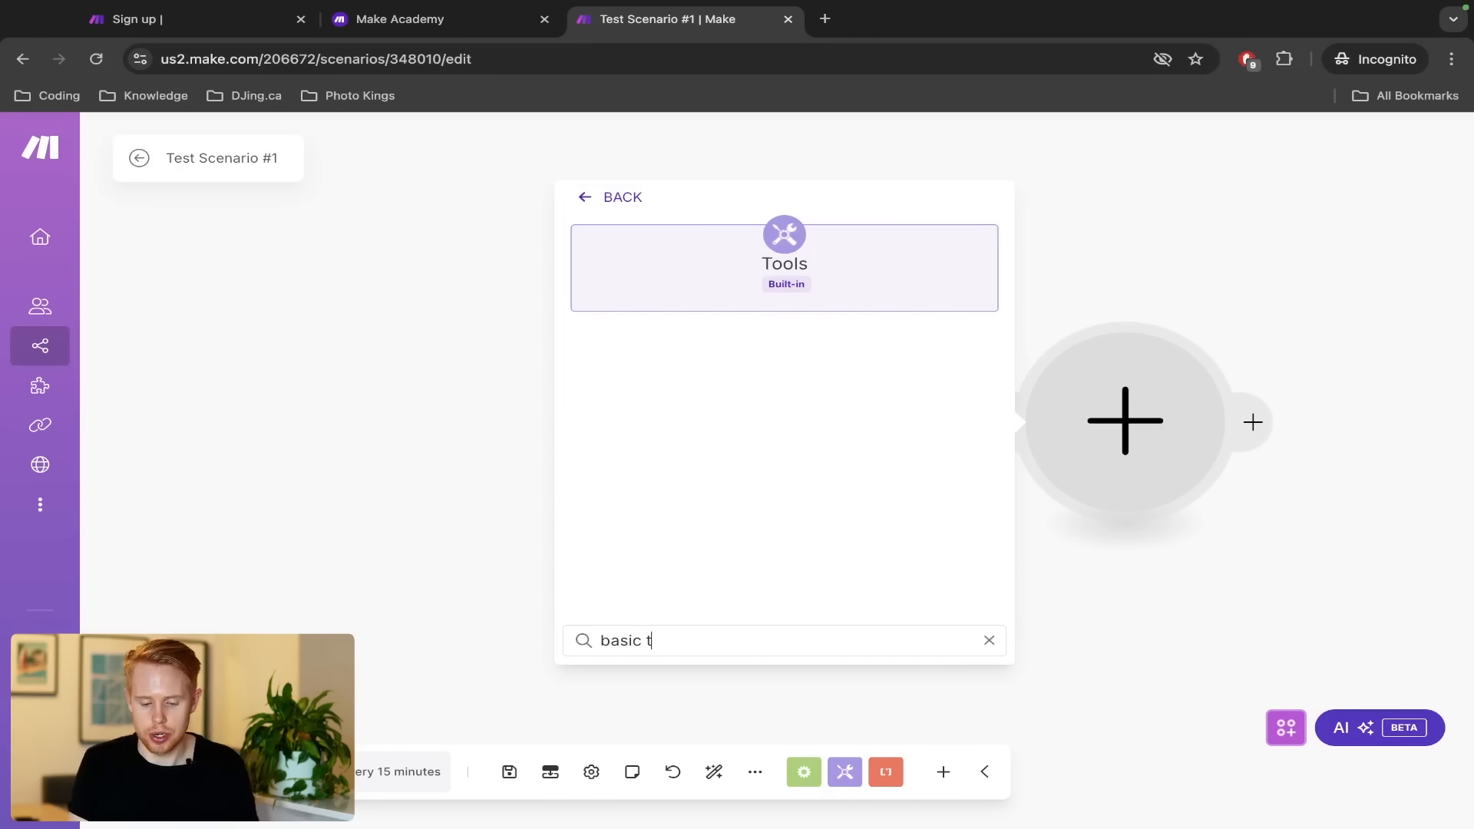
{"action": "key", "text": "super+BackSpace"}
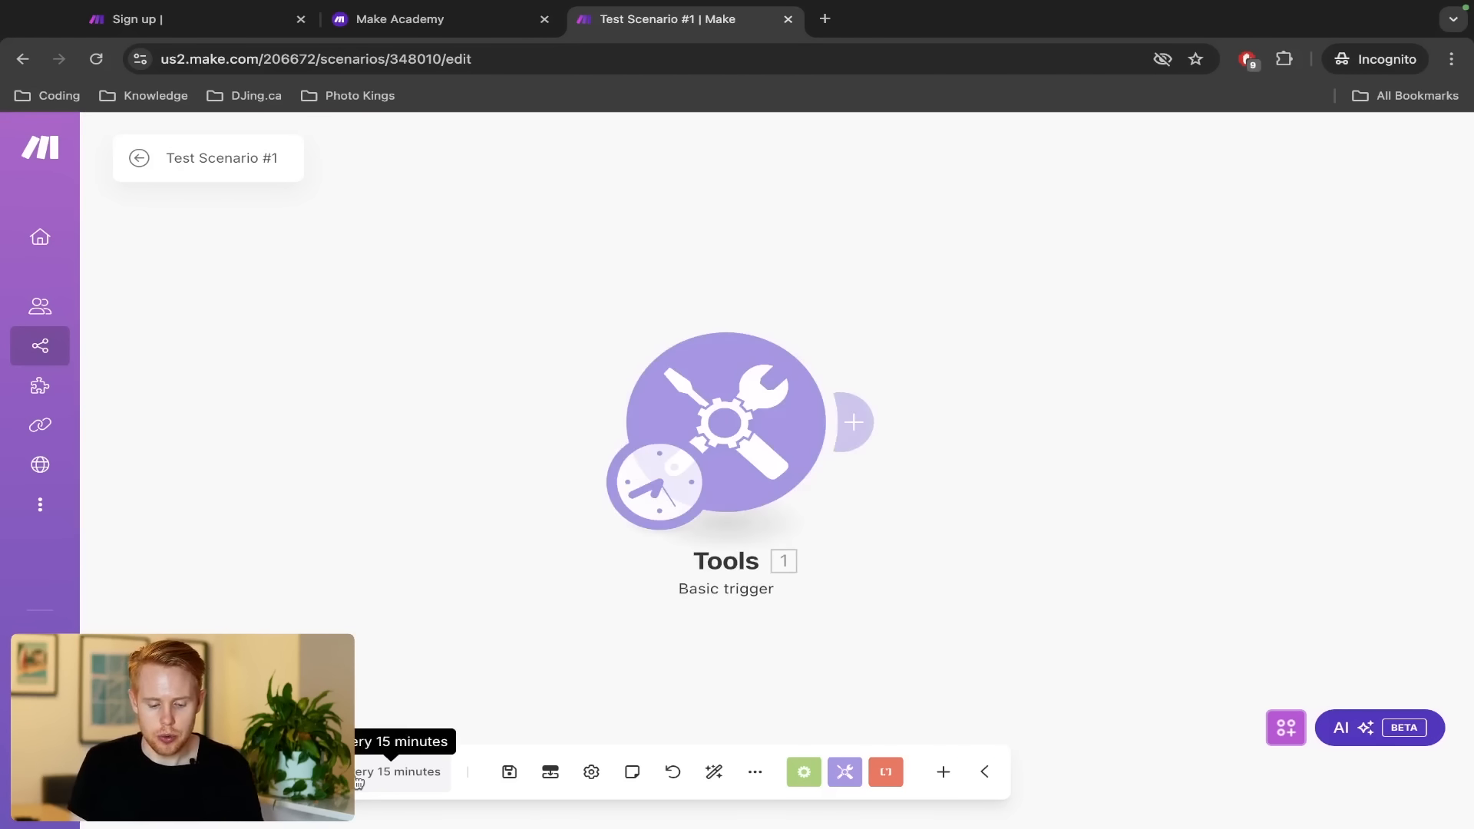
{"action": "left_click", "coordinate": [399, 771]}
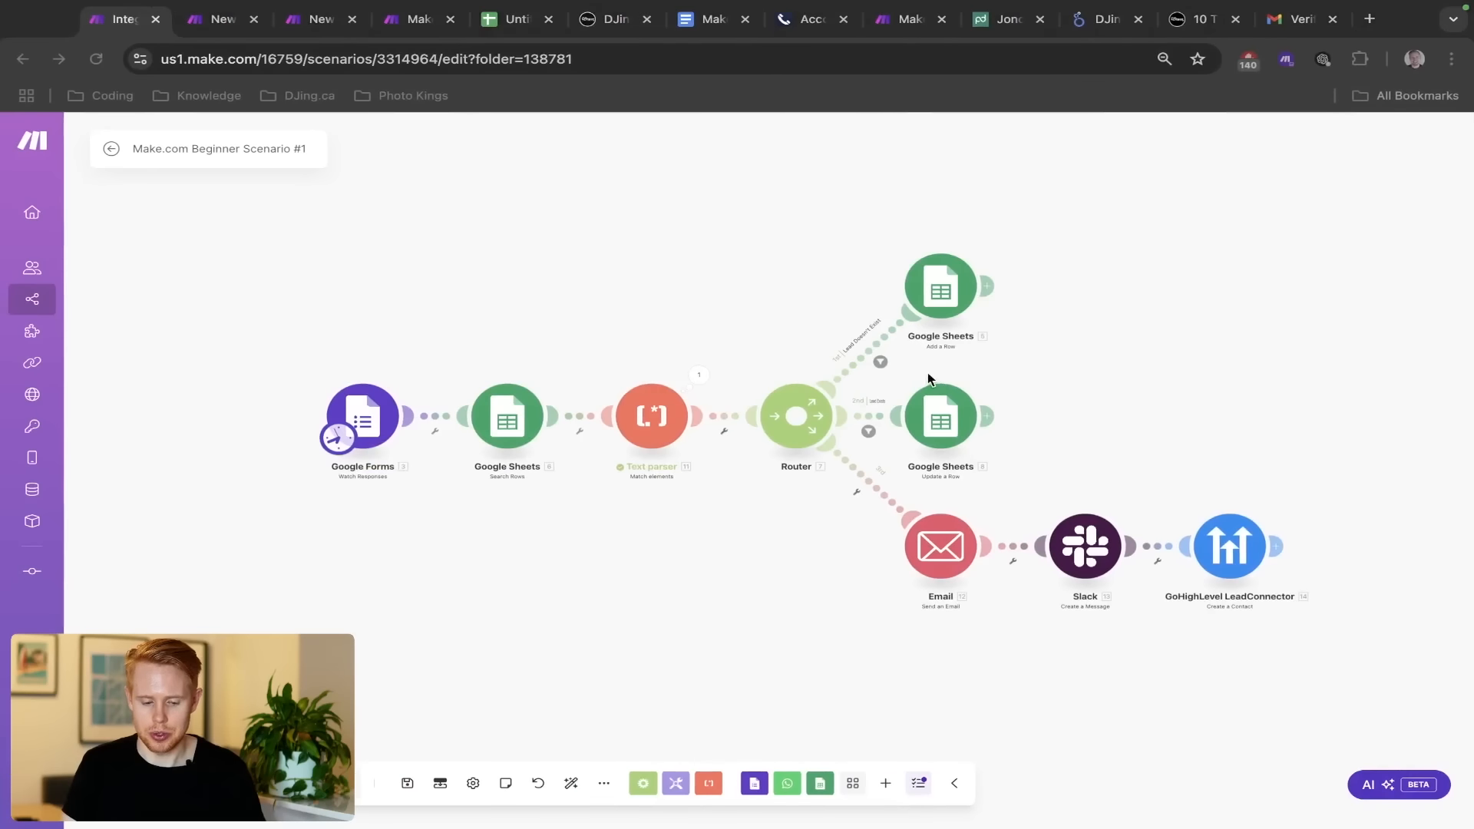
{"action": "left_click_drag", "start_coordinate": [250, 340], "coordinate": [422, 529]}
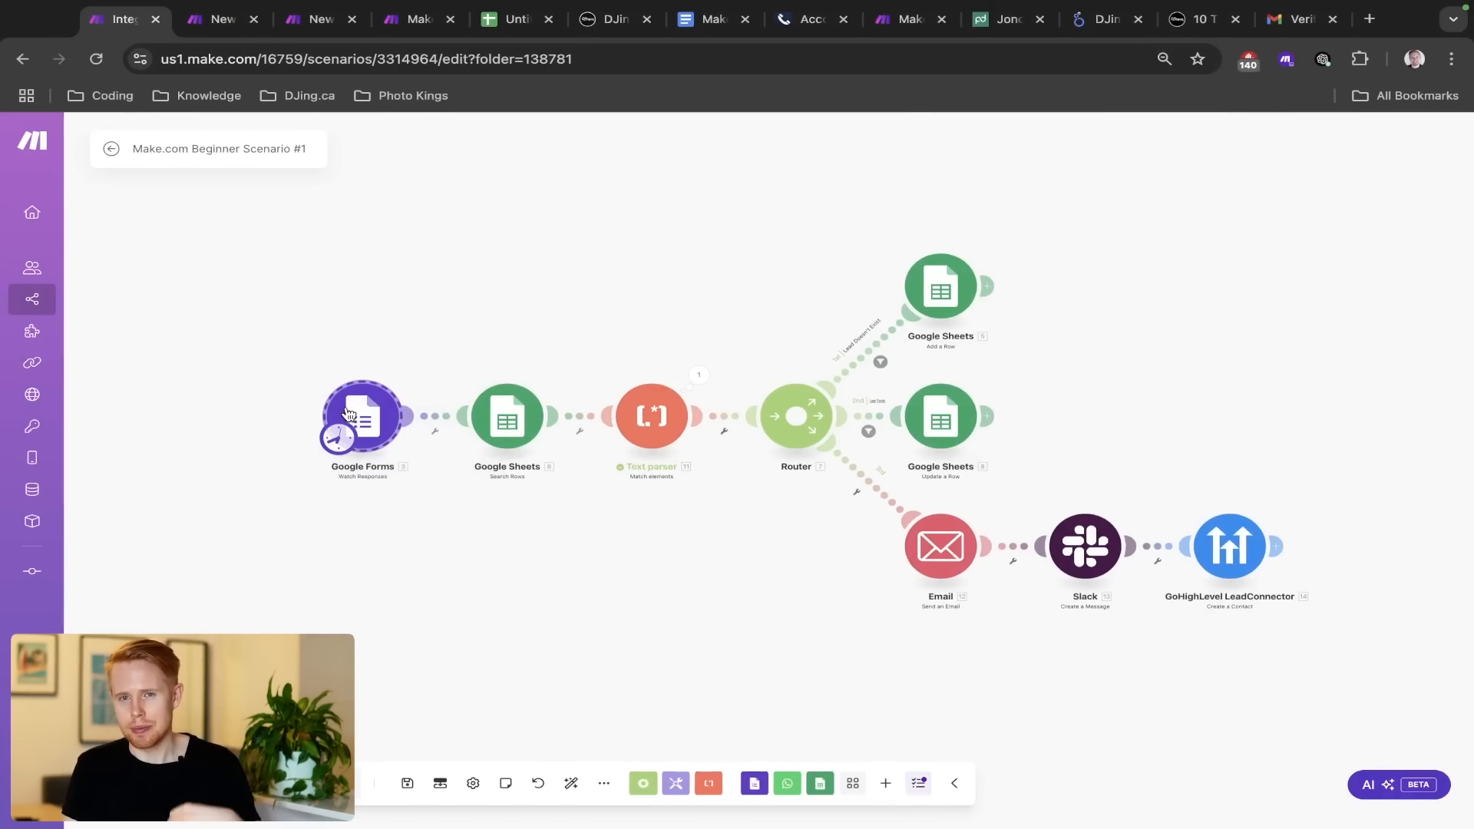
{"action": "left_click_drag", "start_coordinate": [280, 368], "coordinate": [579, 514]}
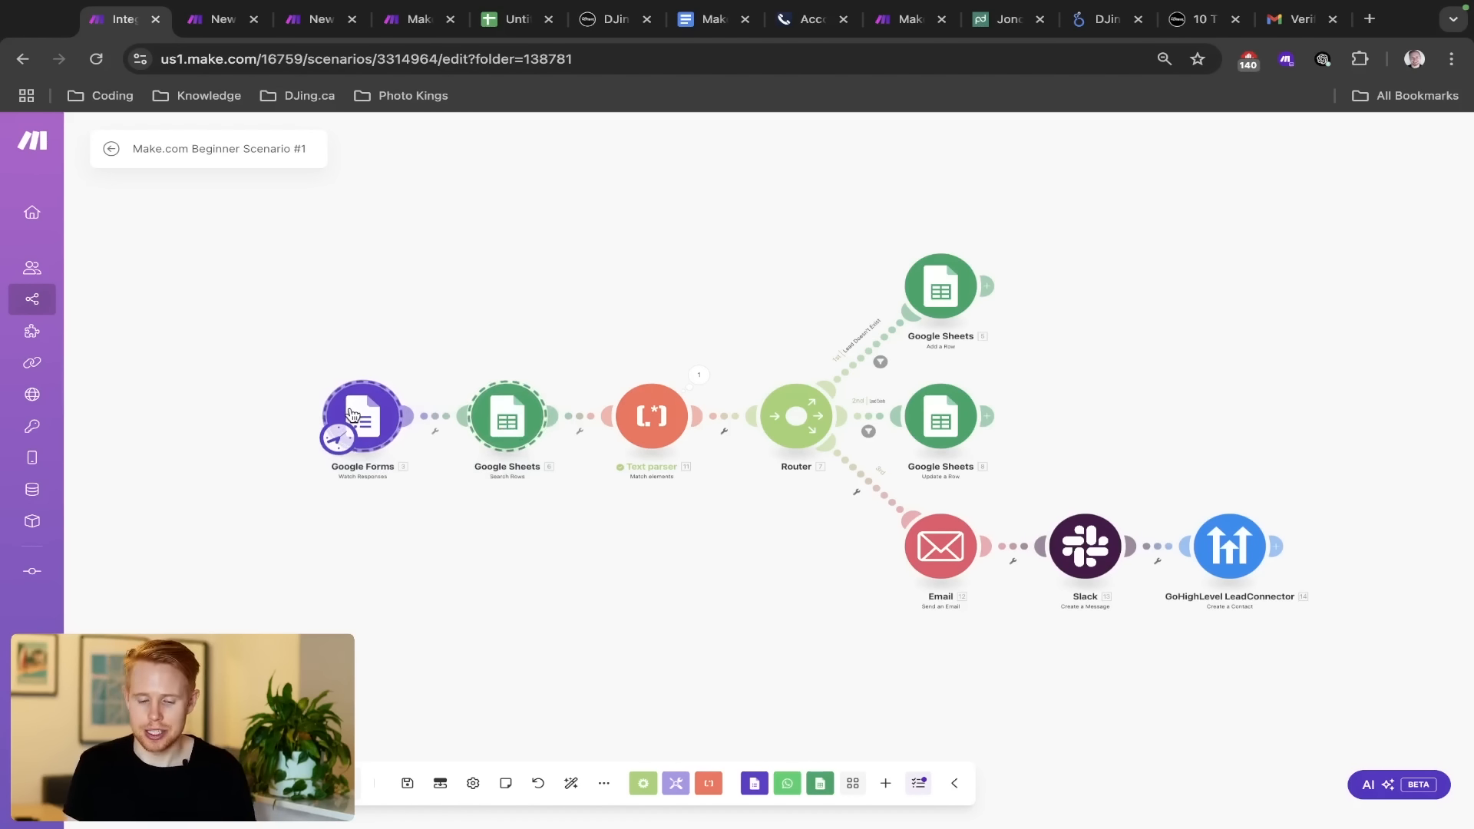
{"action": "left_click_drag", "start_coordinate": [305, 379], "coordinate": [416, 468]}
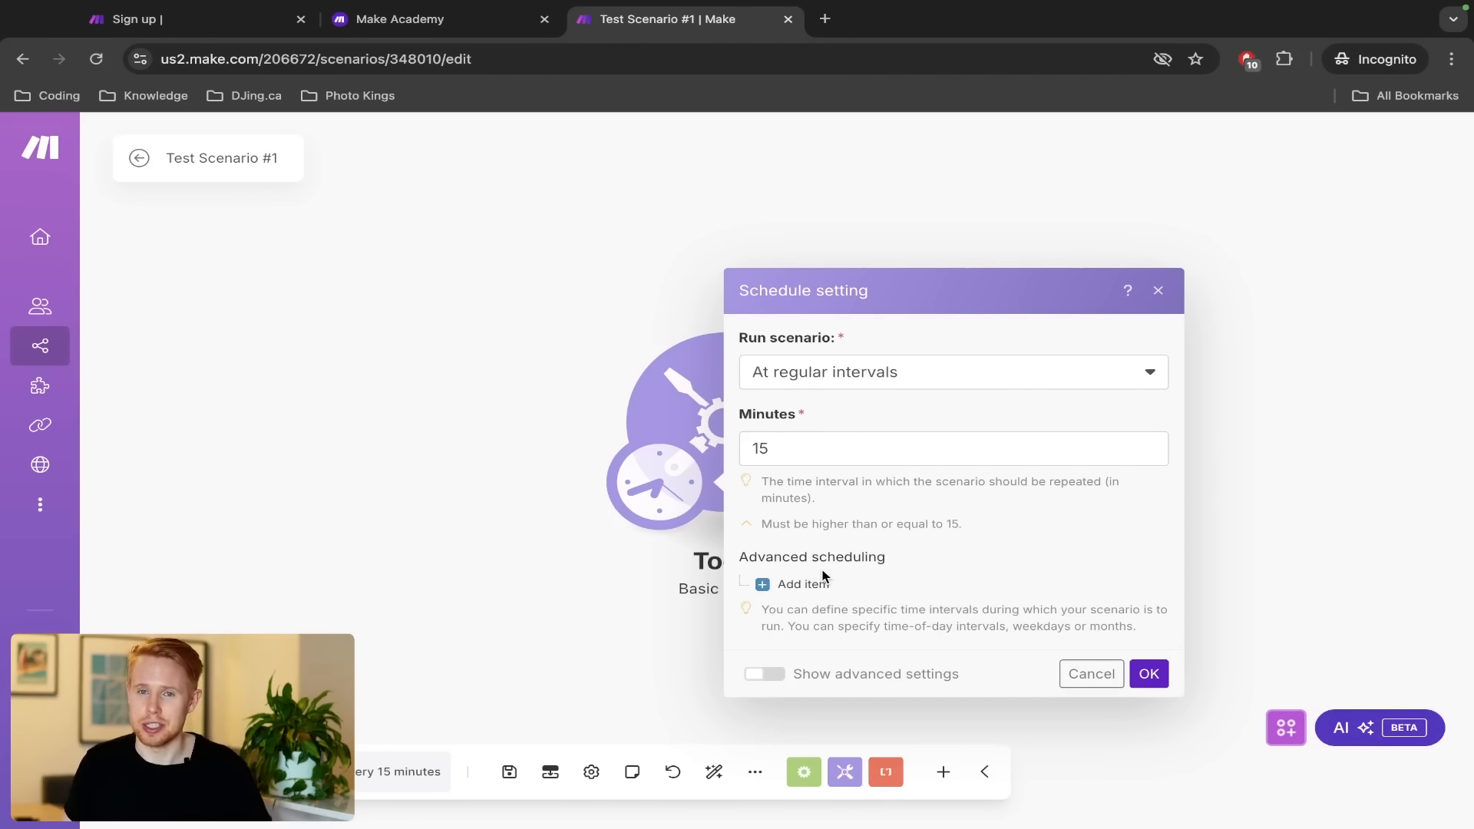
Try the Every day schedule, then close without applying it, keeping 15-minute runs, and save Test Scenario #1
{"action": "left_click", "coordinate": [840, 377]}
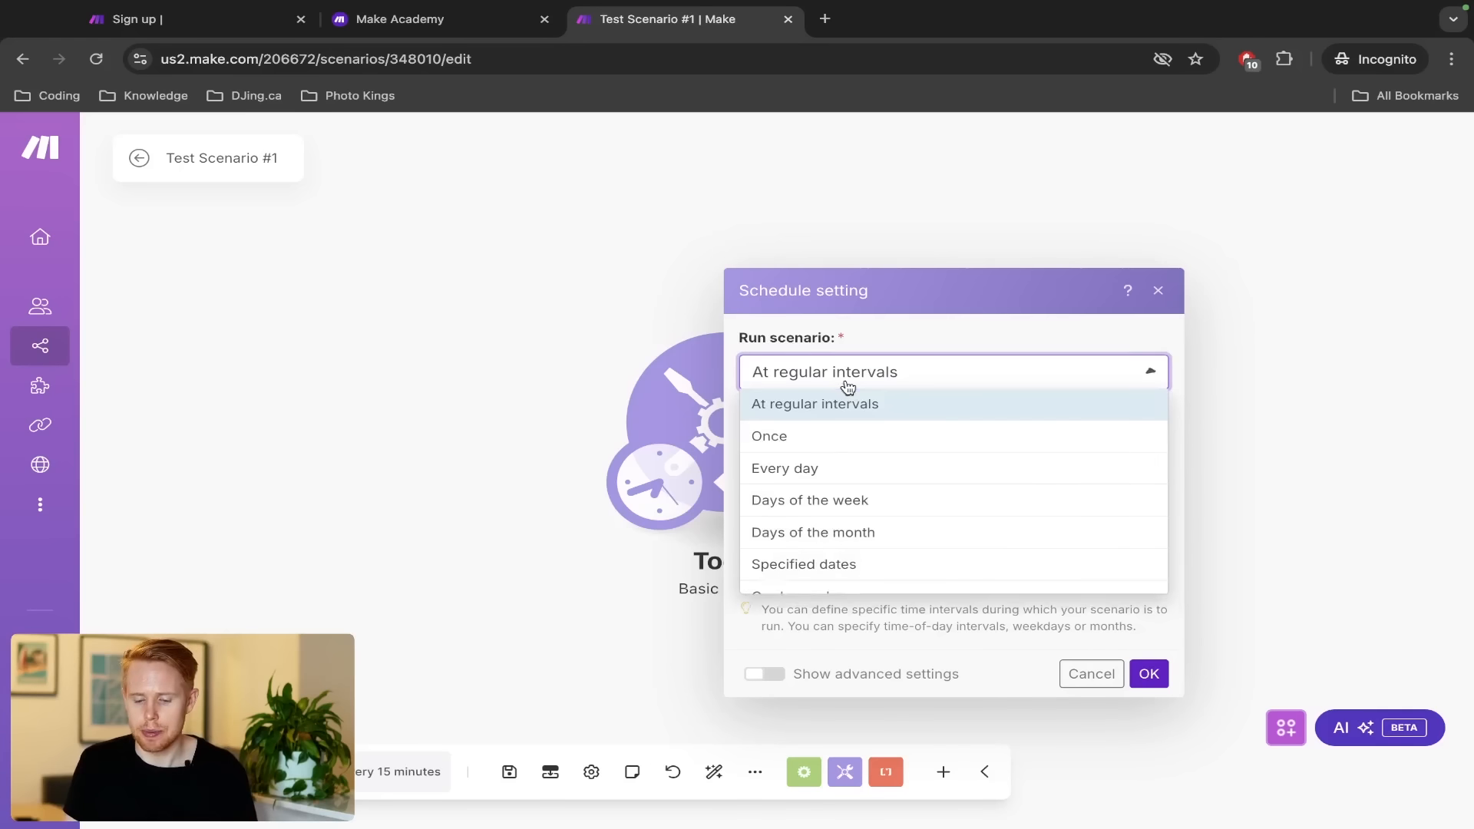
{"action": "left_click", "coordinate": [812, 469]}
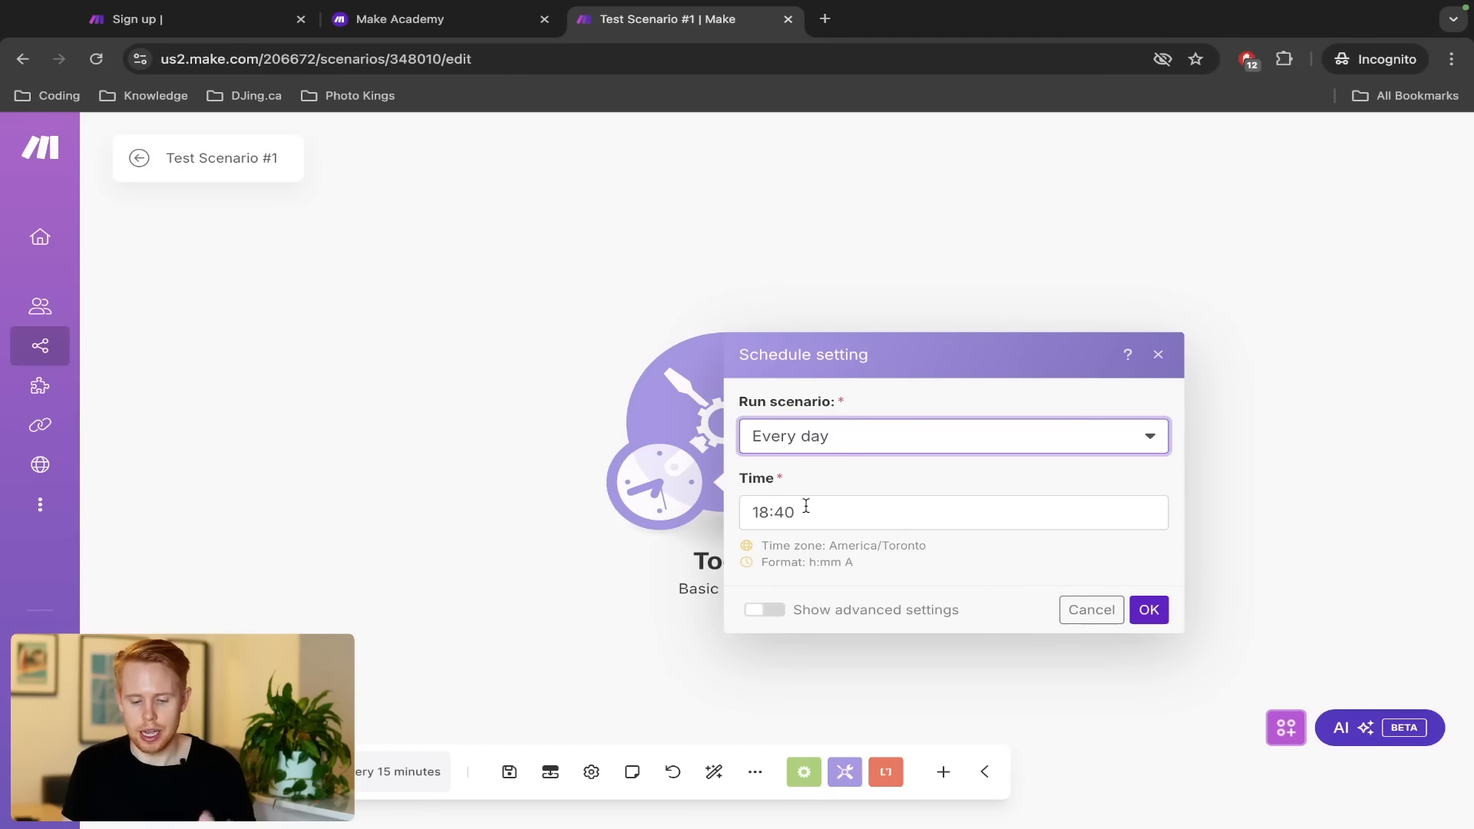
{"action": "left_click", "coordinate": [782, 510]}
{"action": "left_click", "coordinate": [928, 362]}
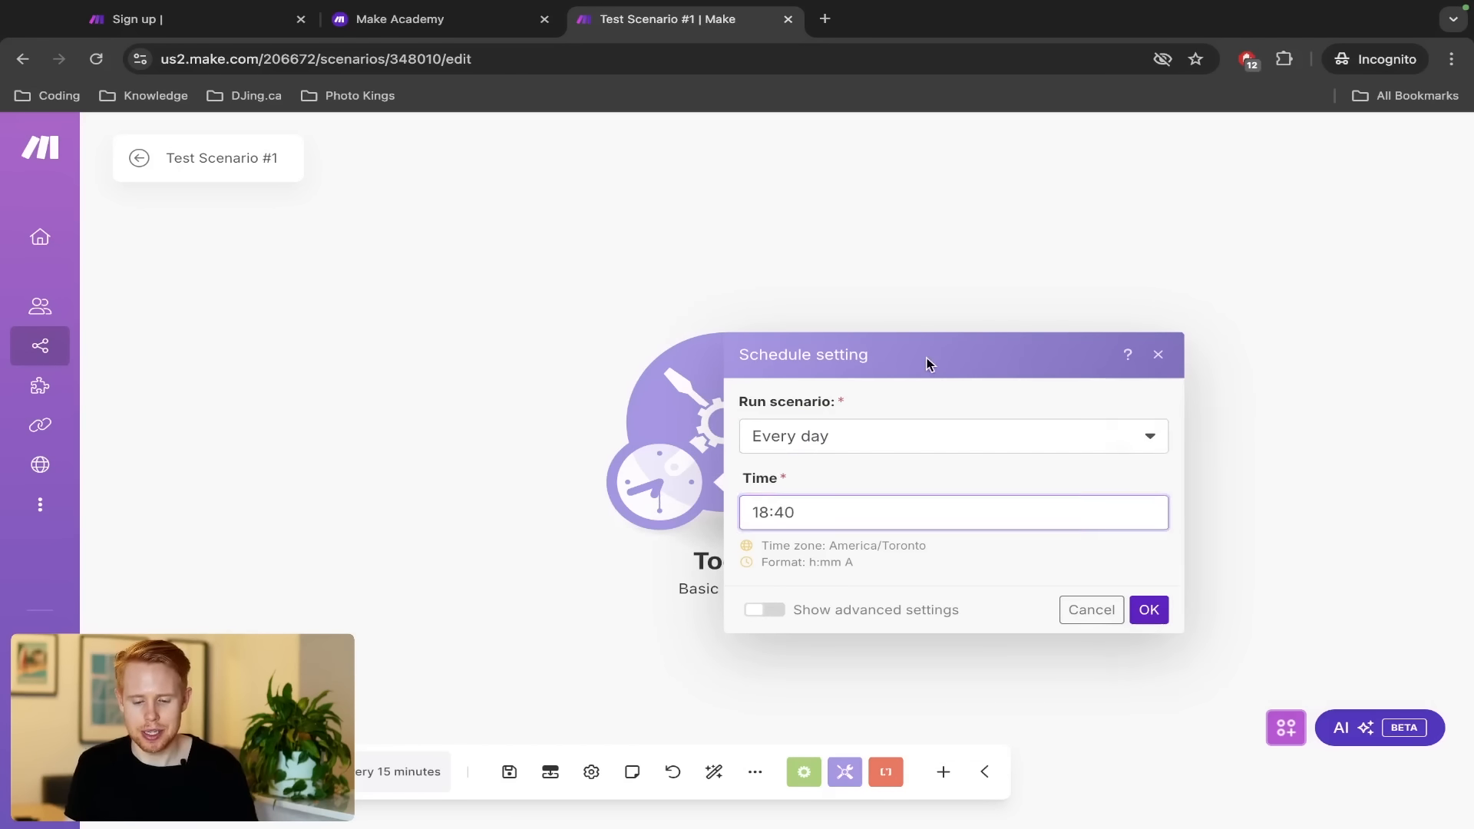
{"action": "left_click", "coordinate": [1157, 354]}
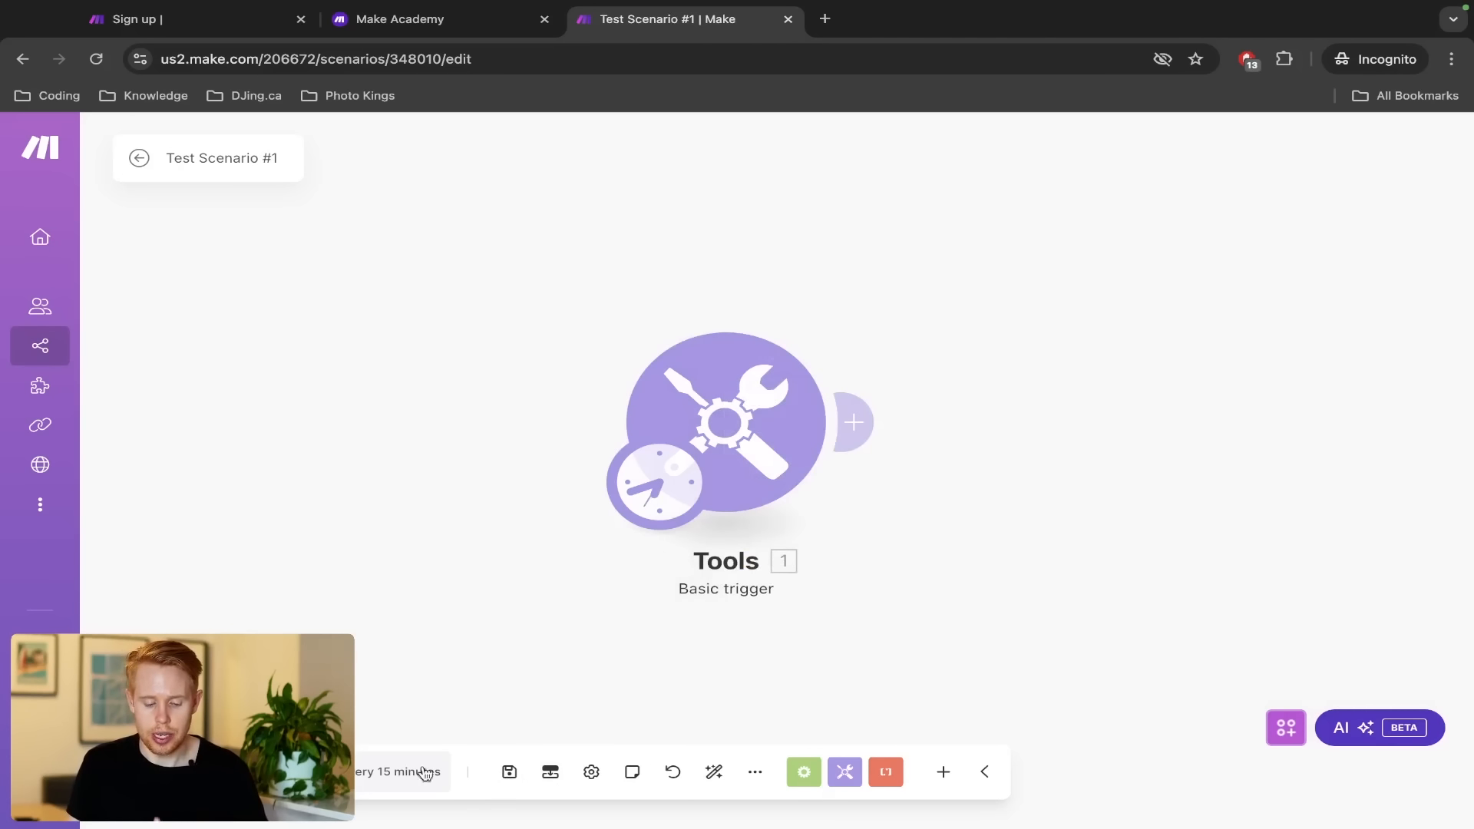
{"action": "left_click", "coordinate": [512, 775]}
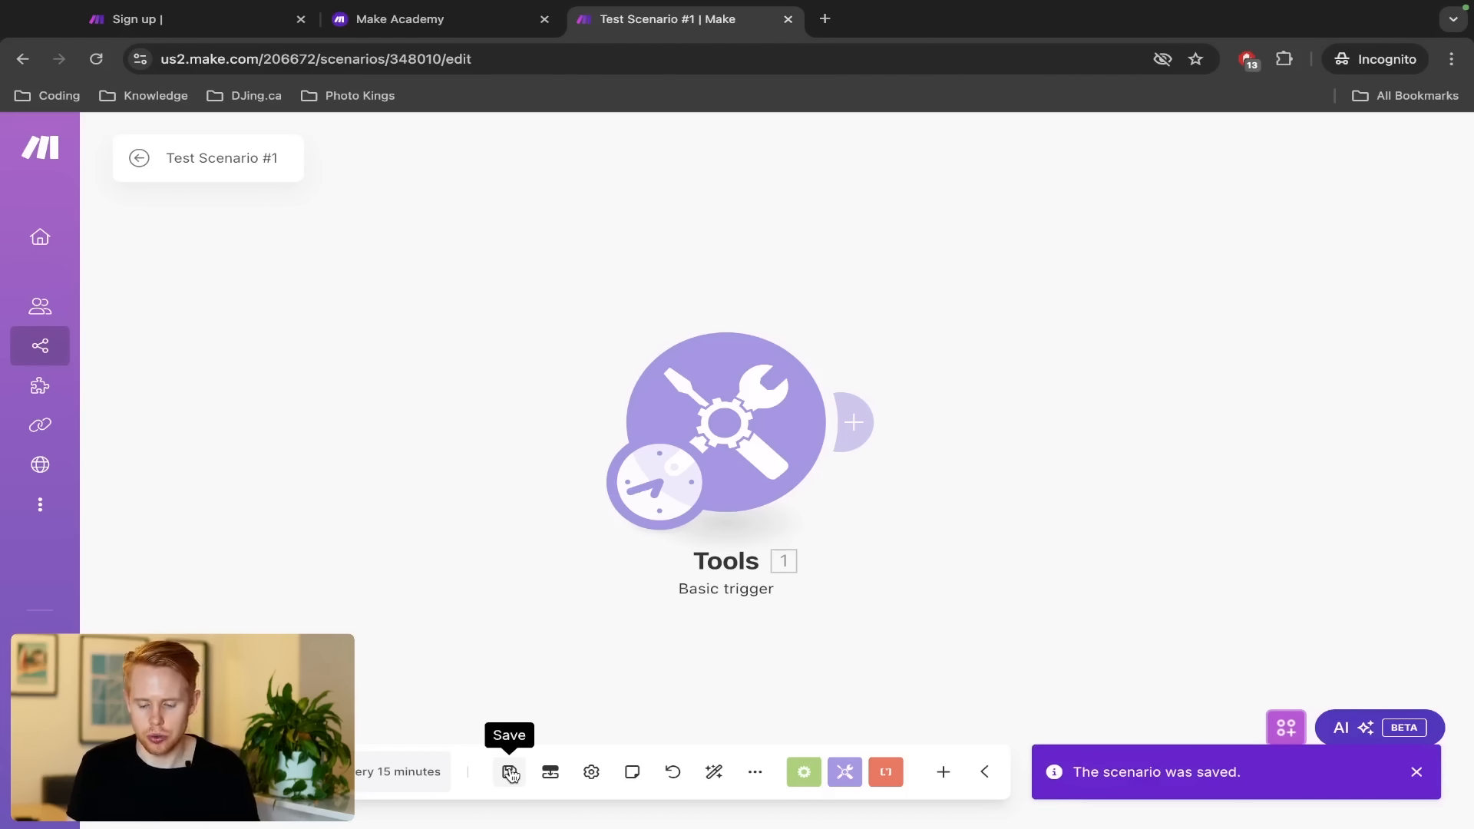
{"action": "left_click", "coordinate": [512, 775]}
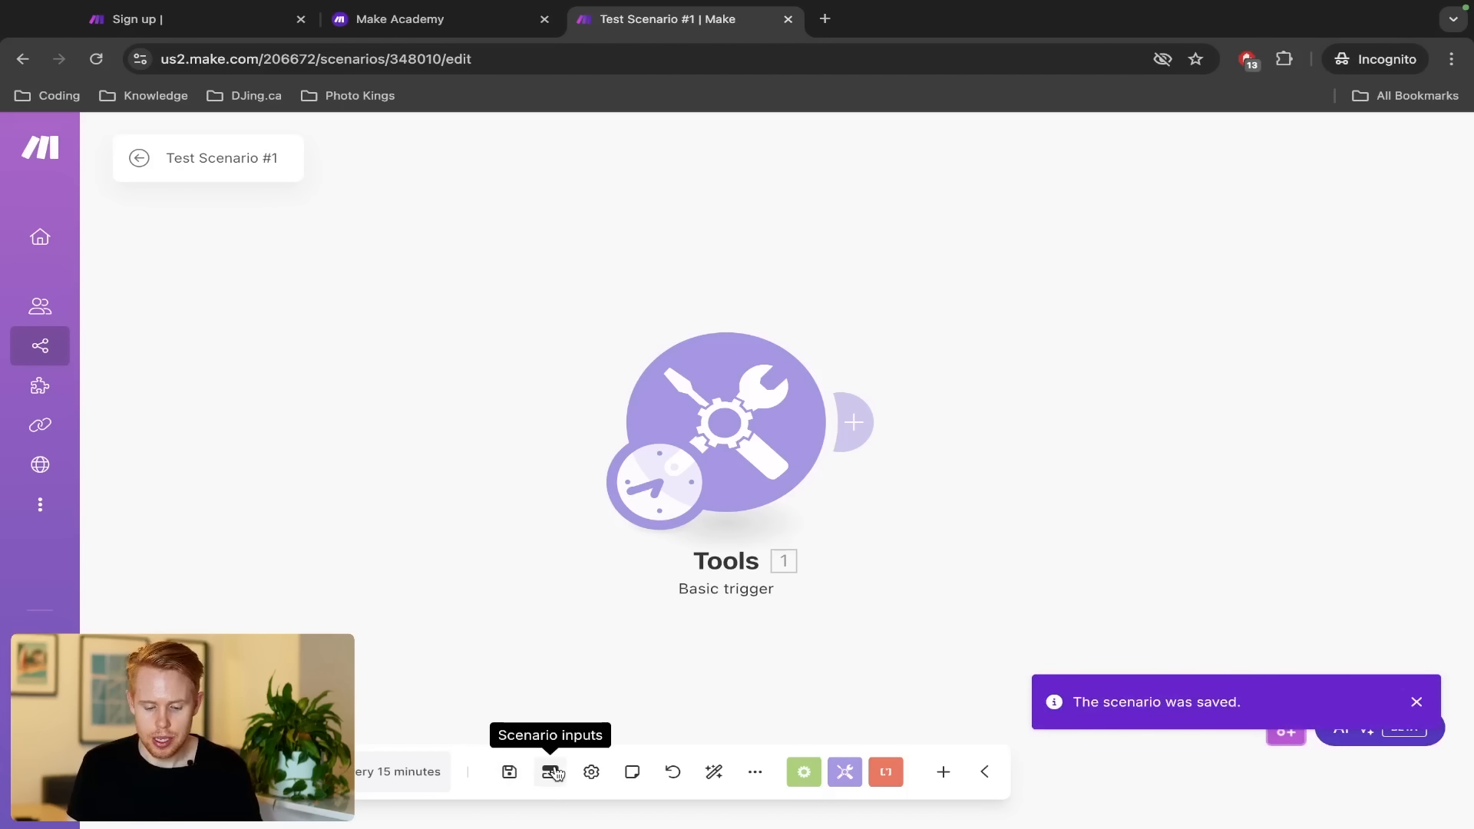
{"action": "left_click", "coordinate": [591, 771]}
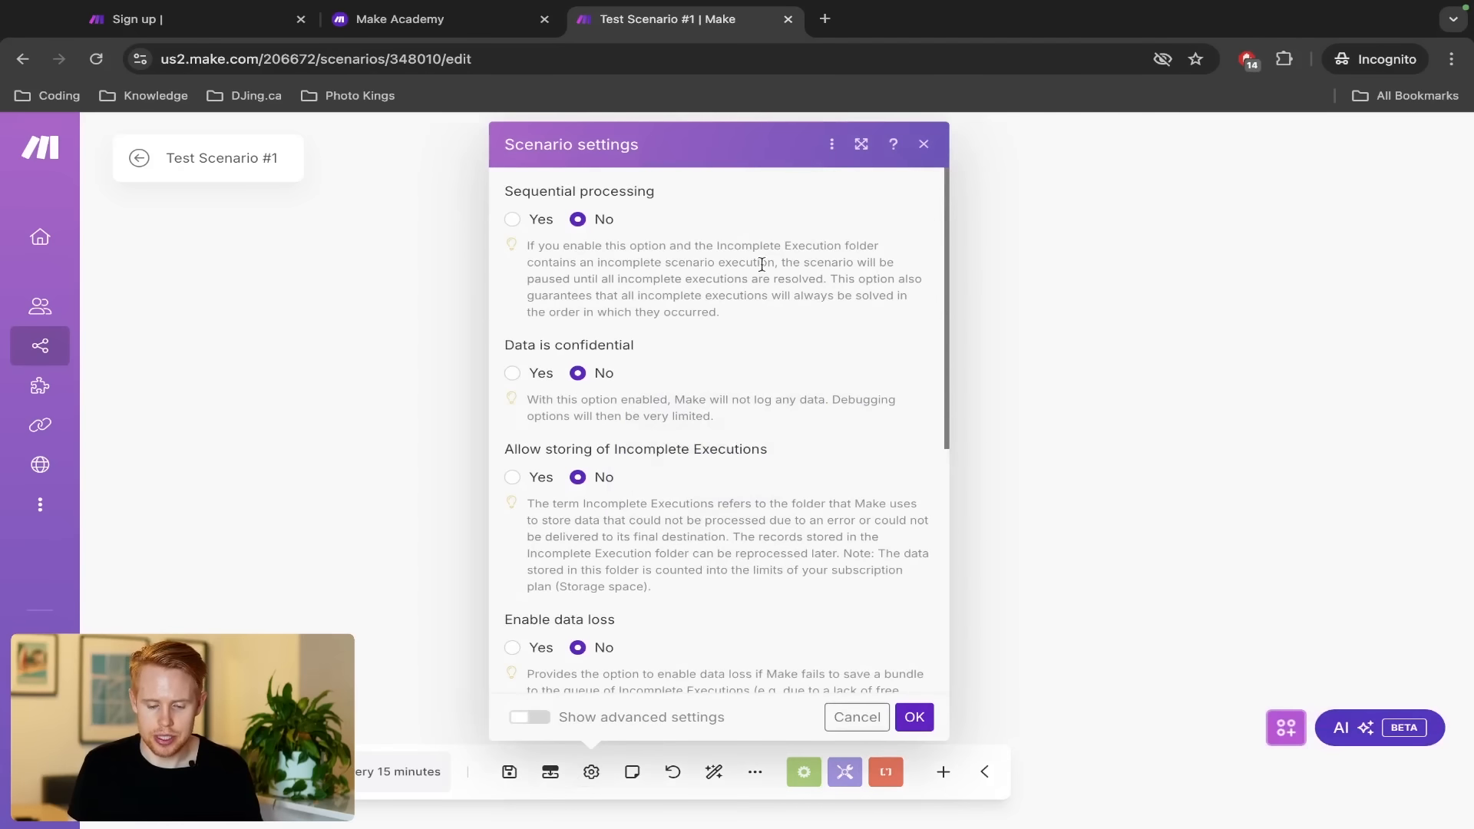
{"action": "scroll", "coordinate": [768, 296], "scroll_direction": "down", "scroll_amount": 6}
{"action": "scroll", "coordinate": [768, 295], "scroll_direction": "up", "scroll_amount": 6}
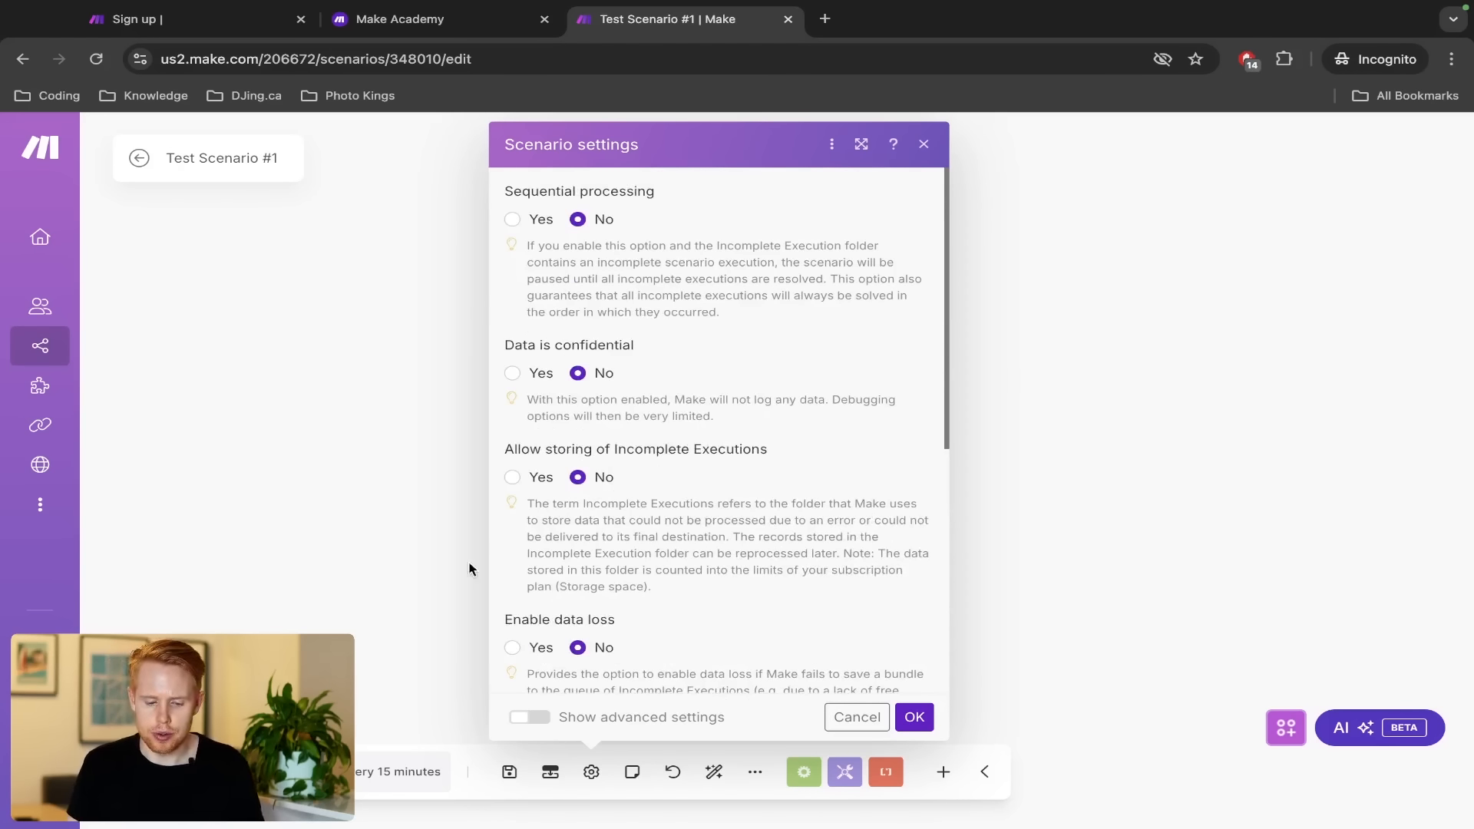
{"action": "scroll", "coordinate": [717, 569], "scroll_direction": "down", "scroll_amount": 5}
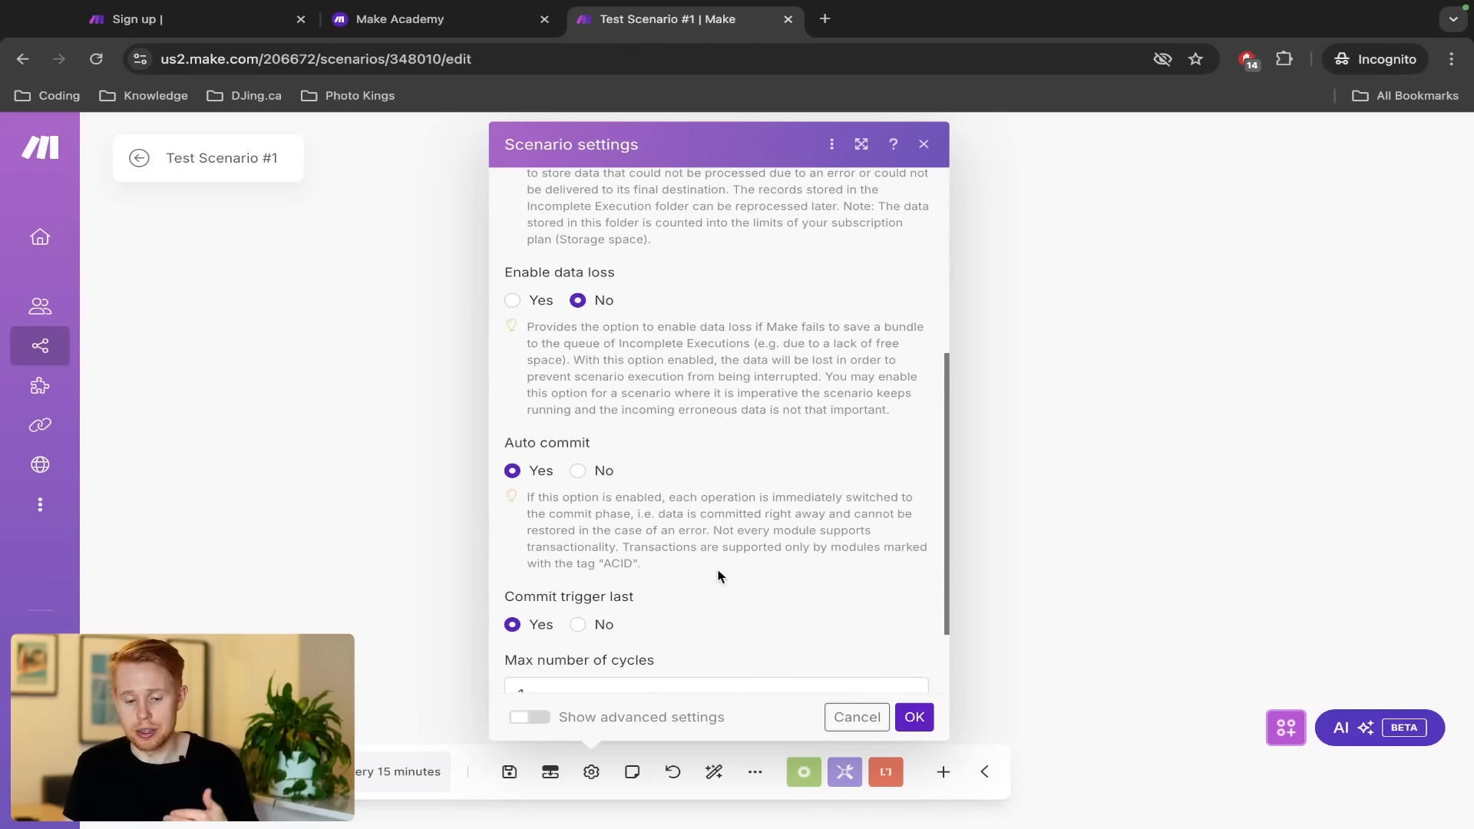
{"action": "scroll", "coordinate": [871, 307], "scroll_direction": "up", "scroll_amount": 4}
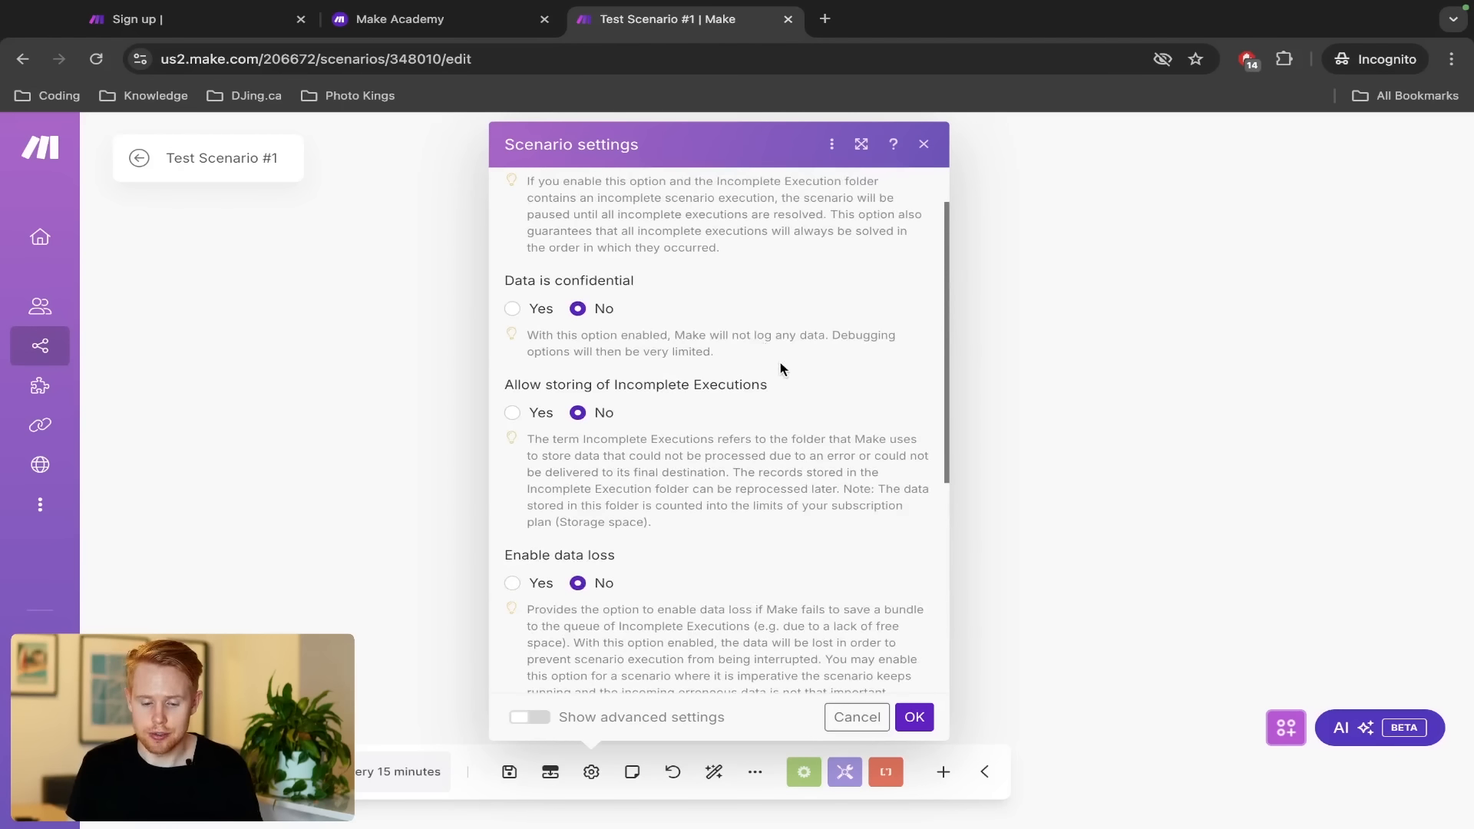
{"action": "left_click_drag", "start_coordinate": [787, 391], "coordinate": [504, 390]}
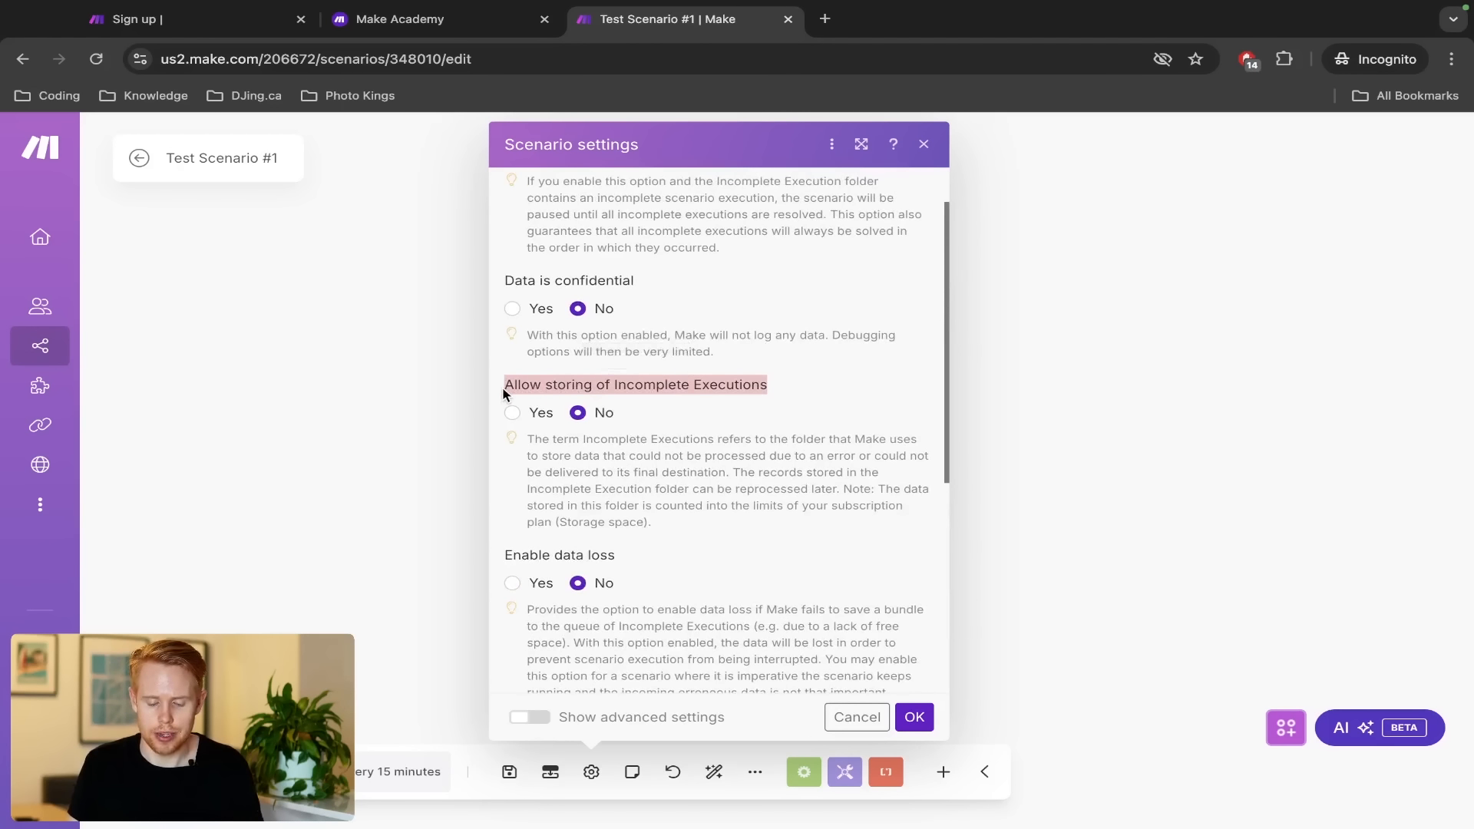
{"action": "left_click", "coordinate": [926, 147]}
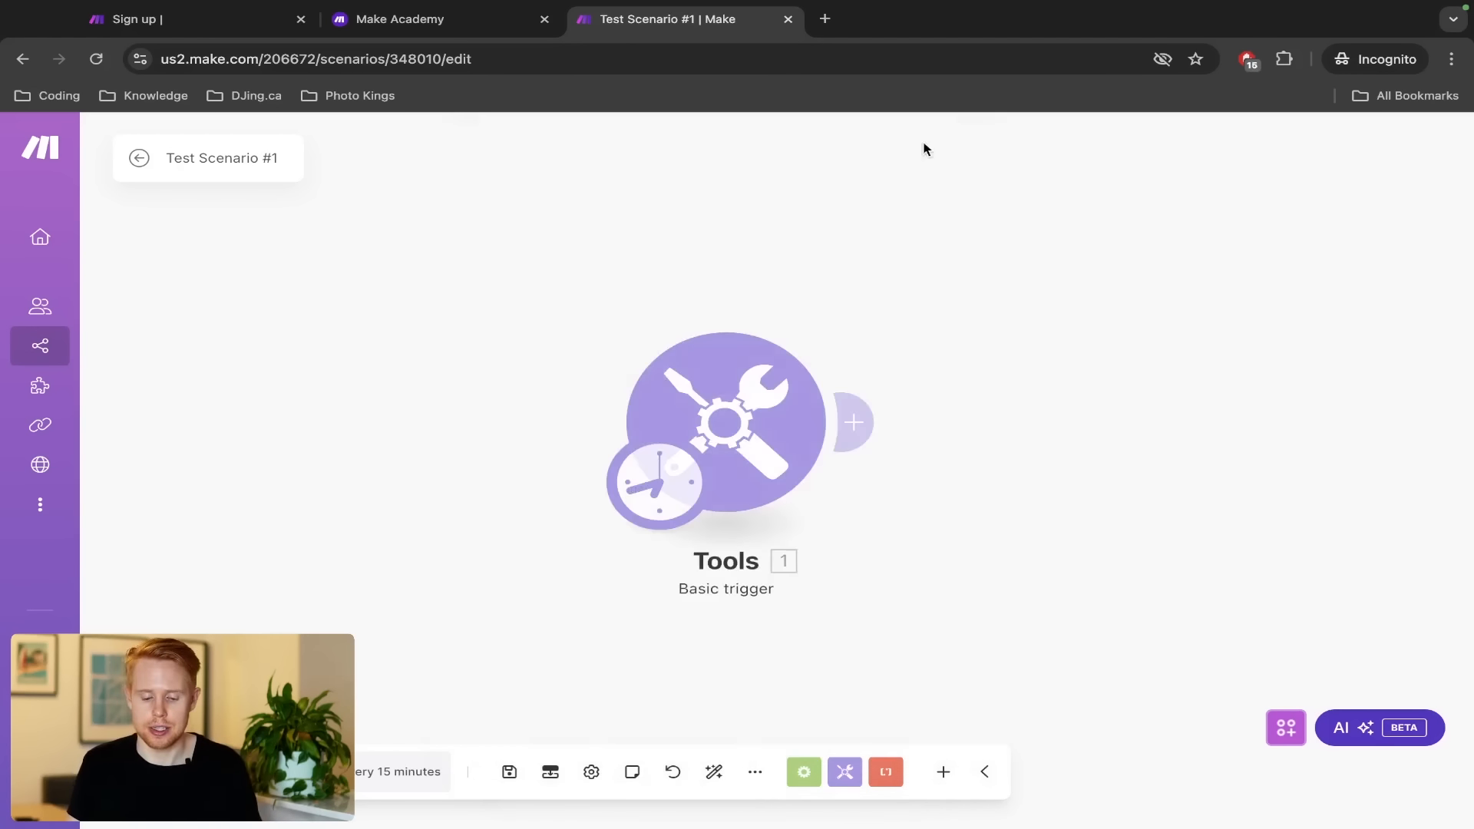
{"action": "left_click", "coordinate": [631, 777]}
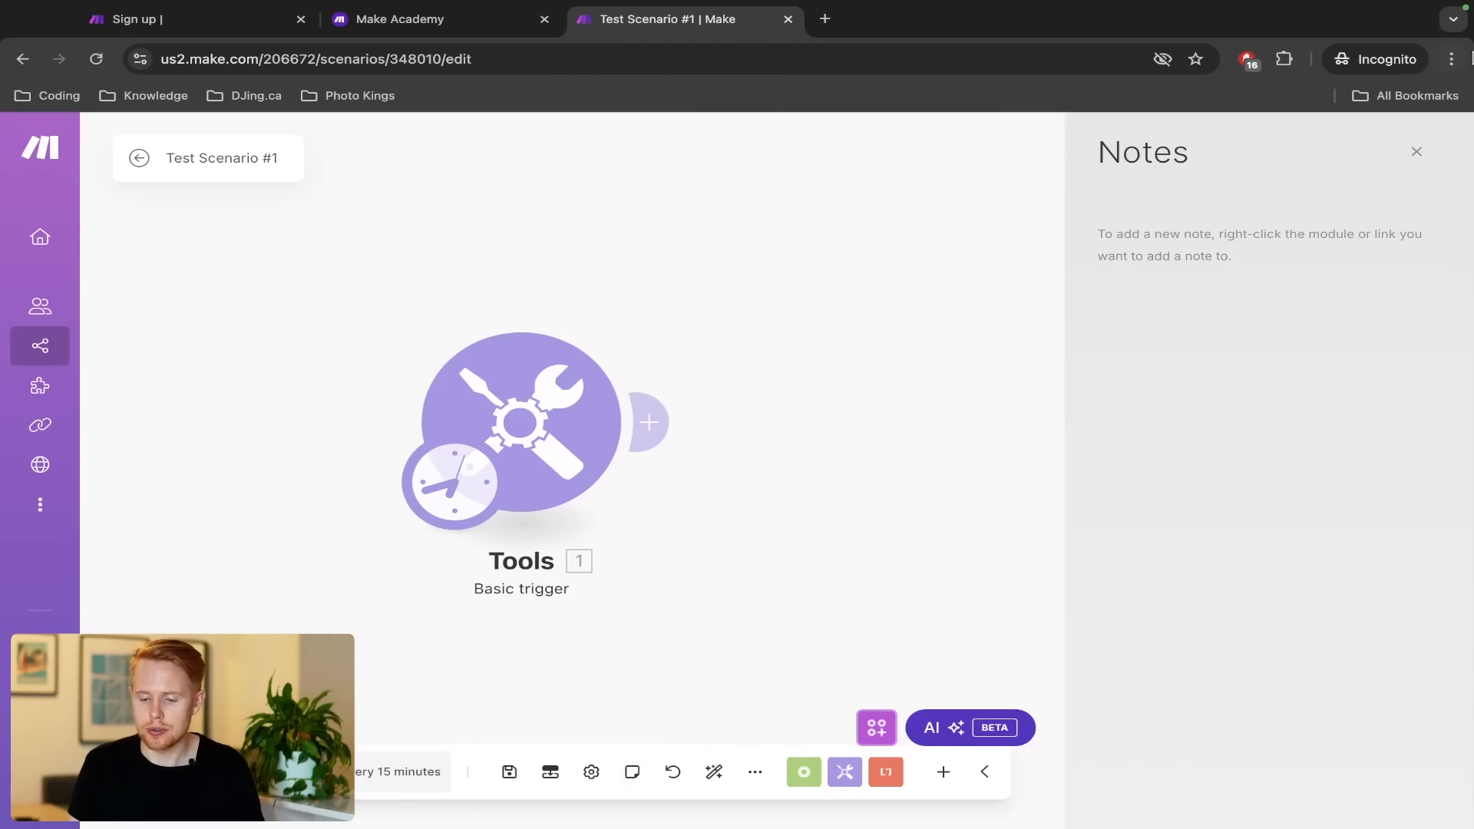
{"action": "left_click", "coordinate": [1415, 154]}
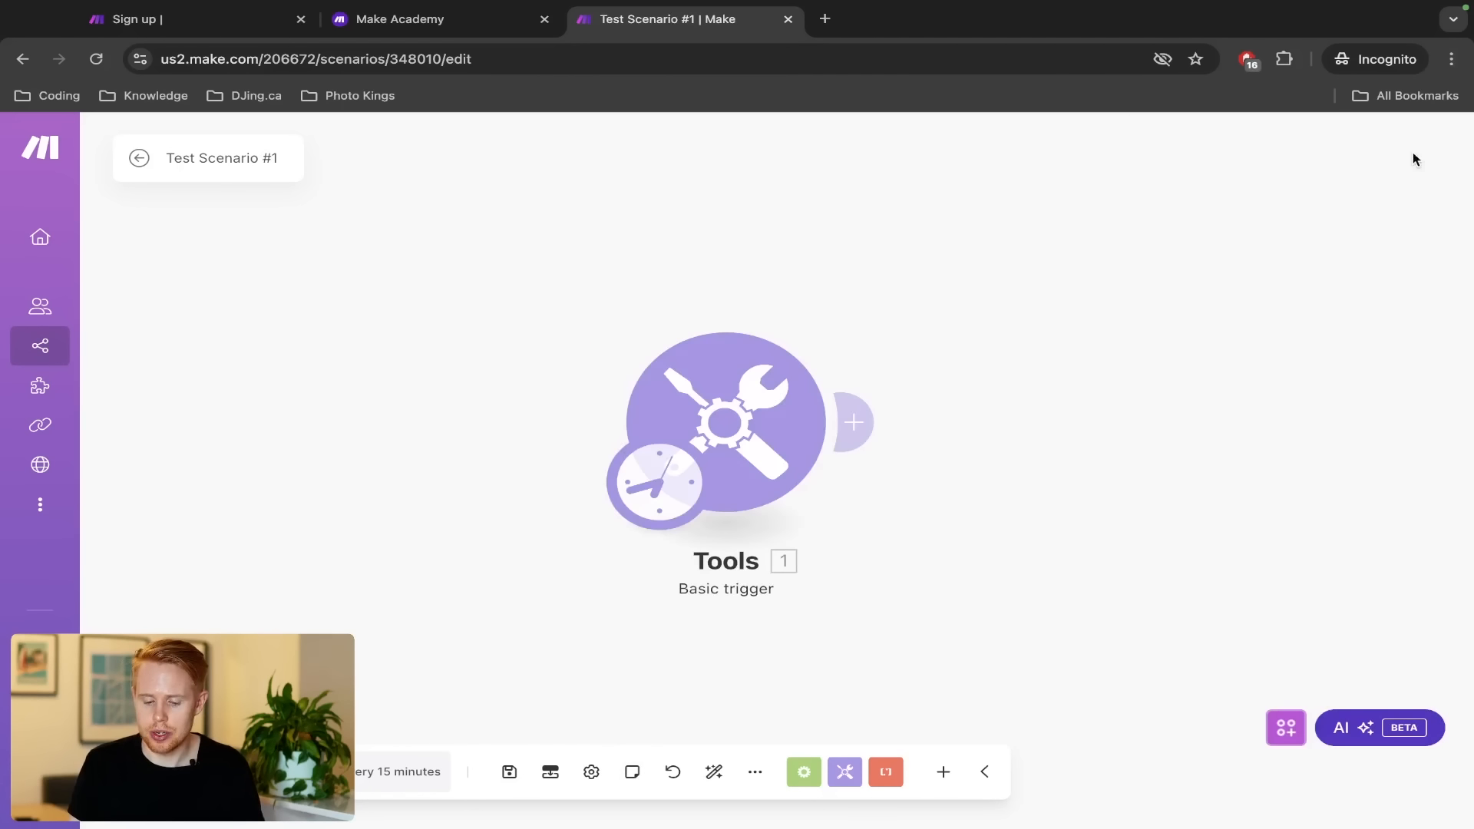
{"action": "left_click", "coordinate": [673, 772]}
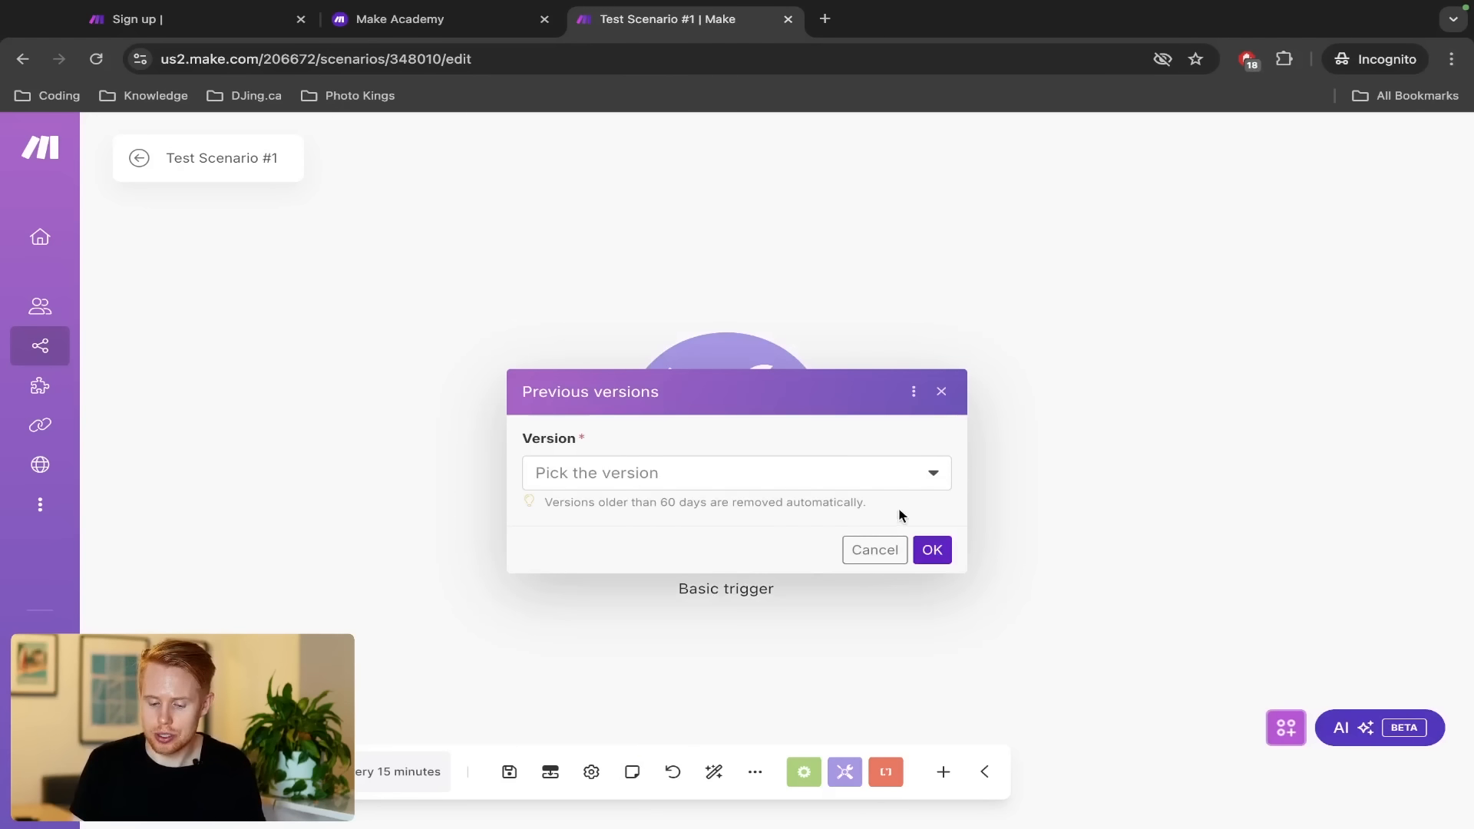
{"action": "left_click", "coordinate": [887, 548]}
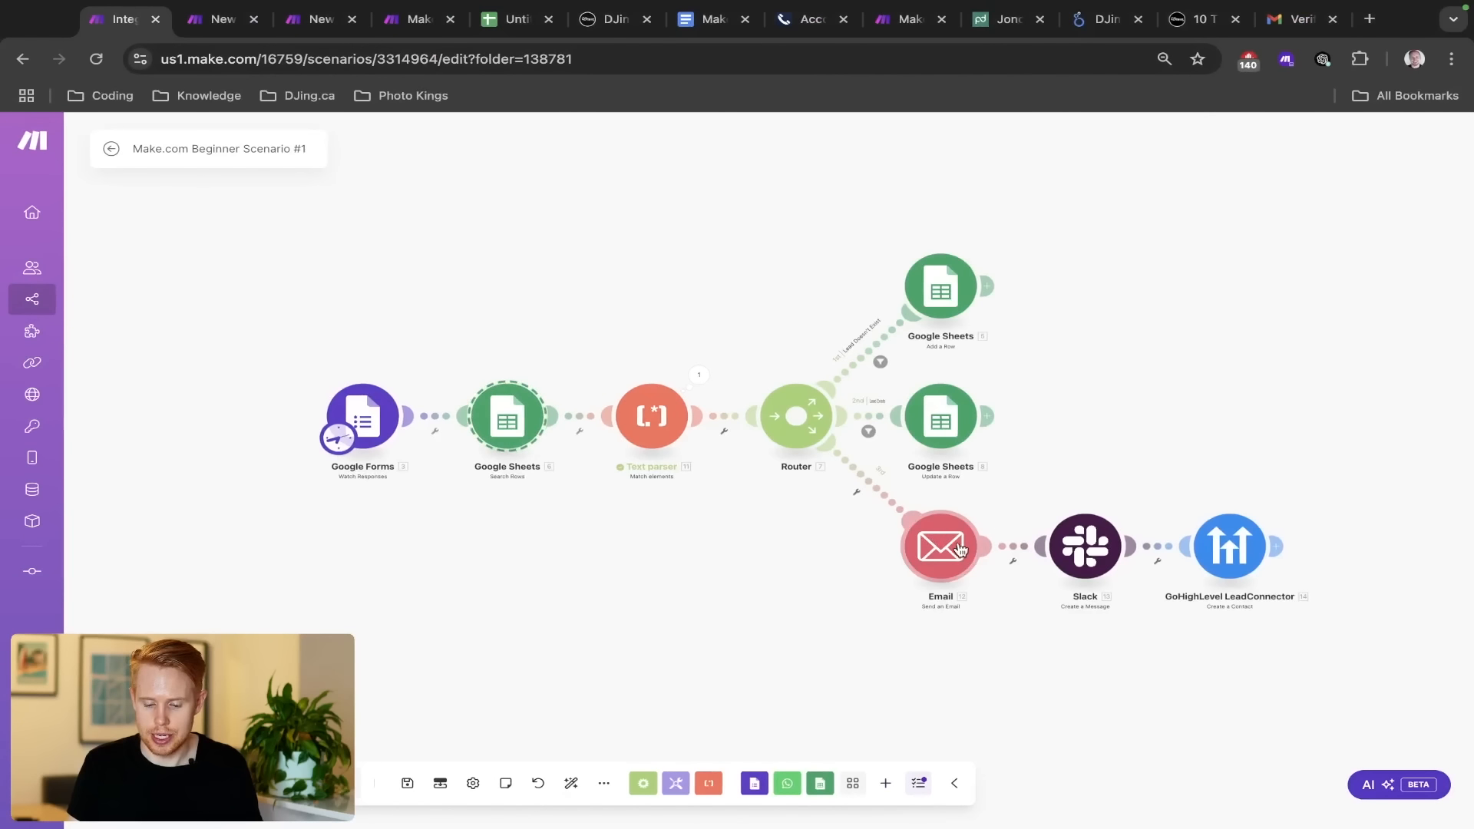
{"action": "left_click_drag", "start_coordinate": [960, 548], "coordinate": [690, 643]}
{"action": "left_click", "coordinate": [570, 783]}
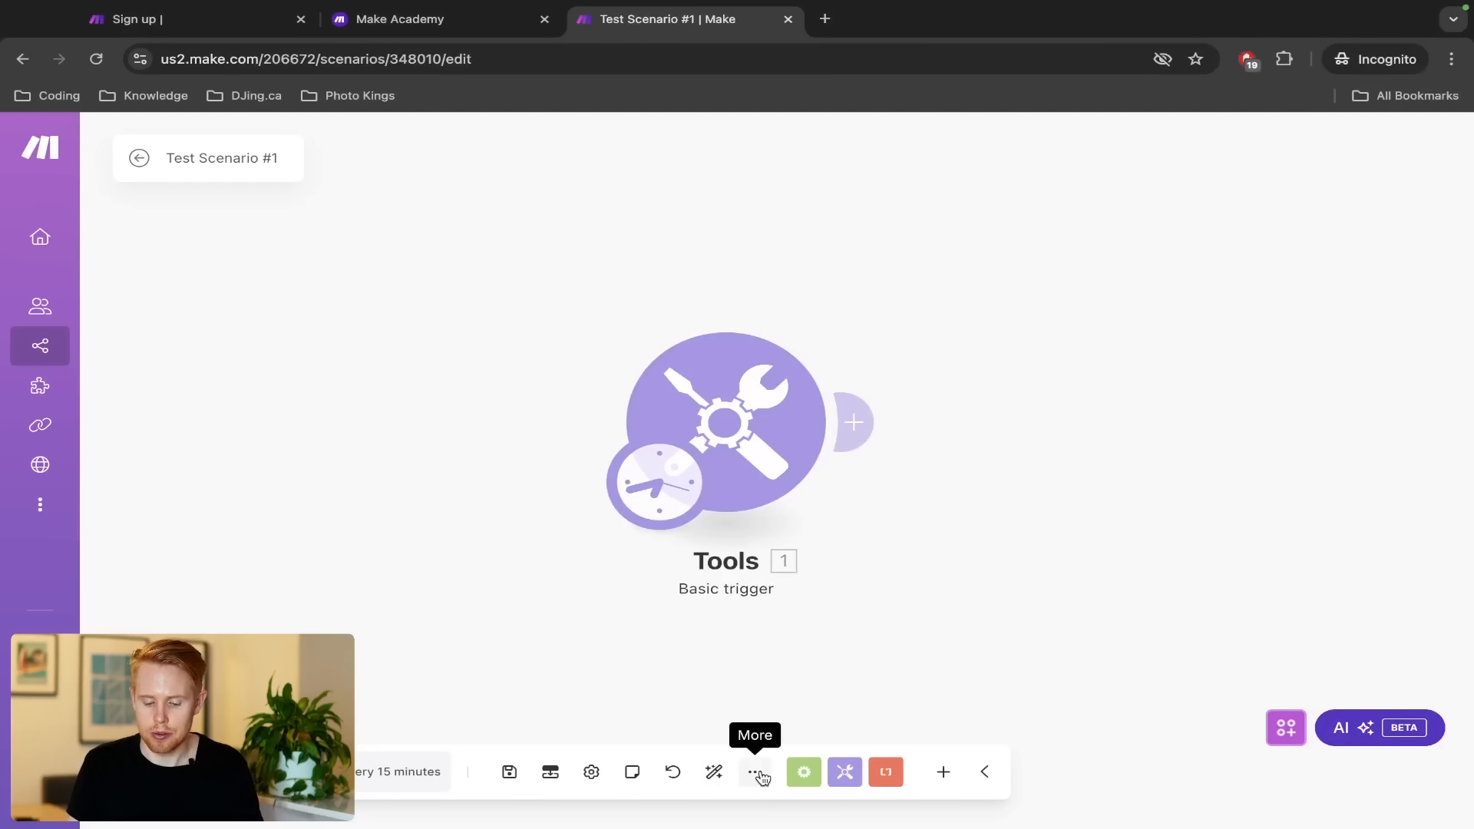
{"action": "left_click", "coordinate": [760, 775]}
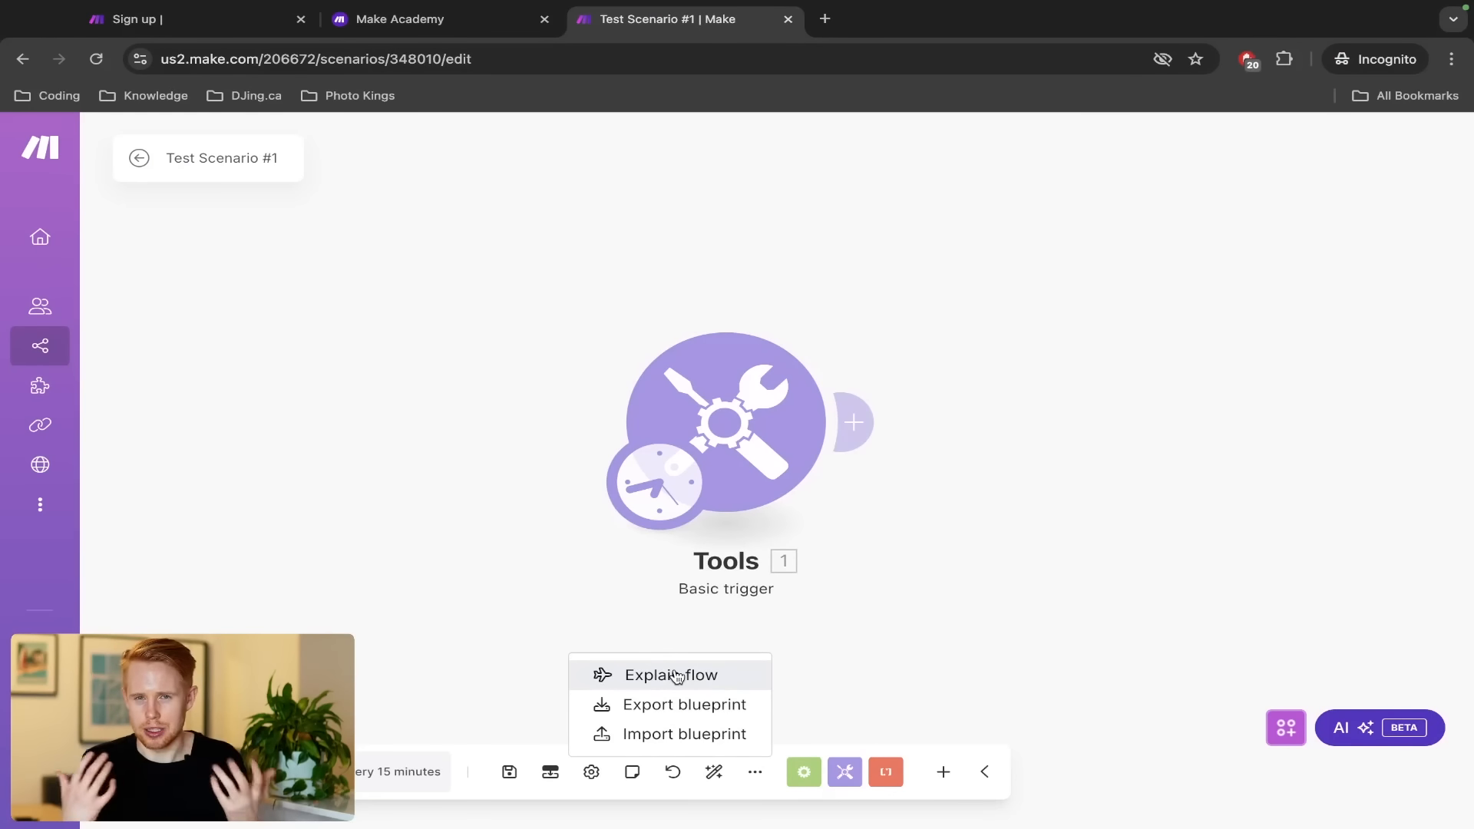
{"action": "left_click", "coordinate": [751, 782]}
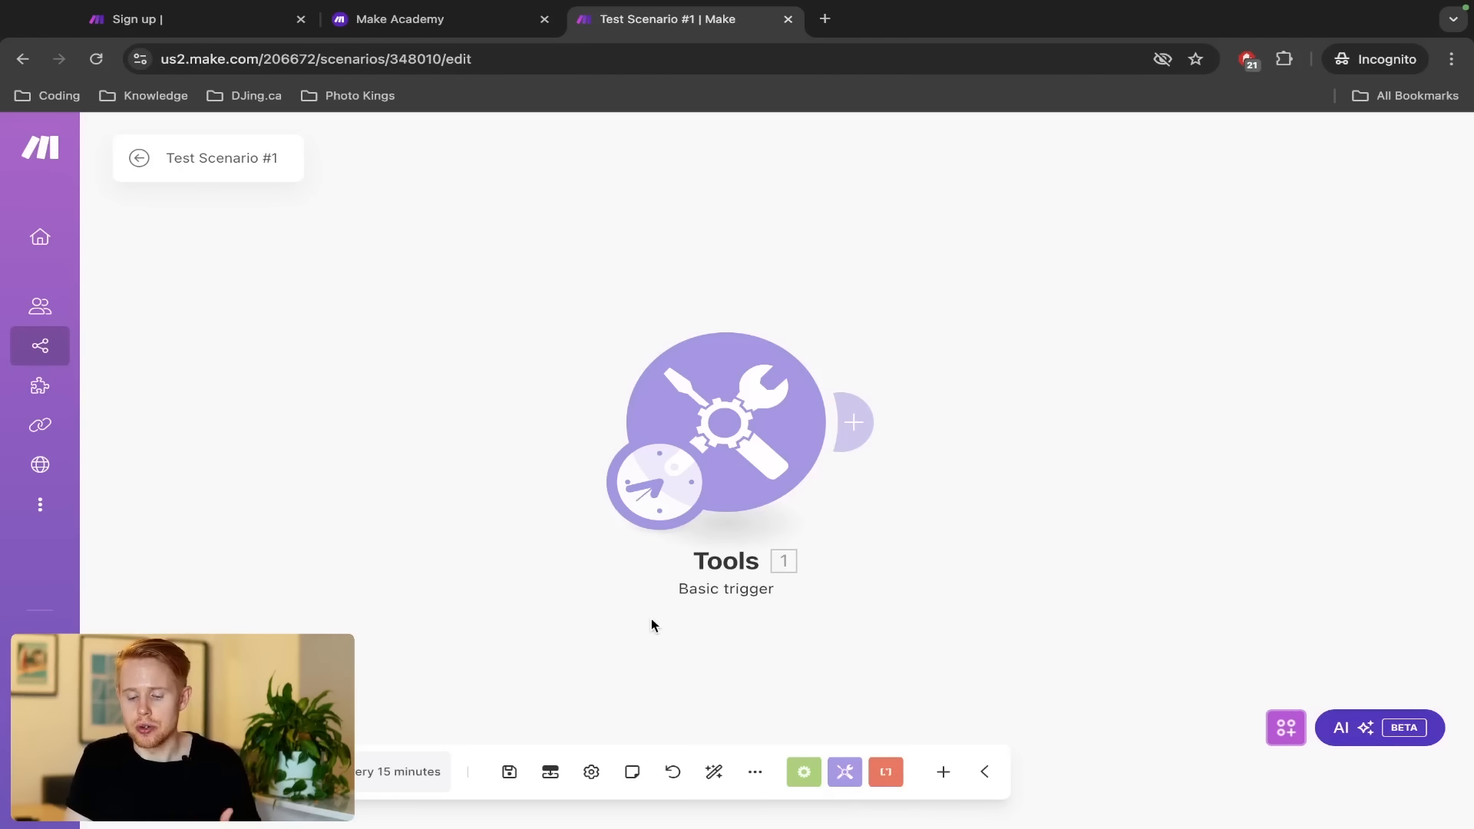
Discard the empty new module and exit the editor to Beginner Scenario #1's overview diagram and history
{"action": "left_click", "coordinate": [852, 422]}
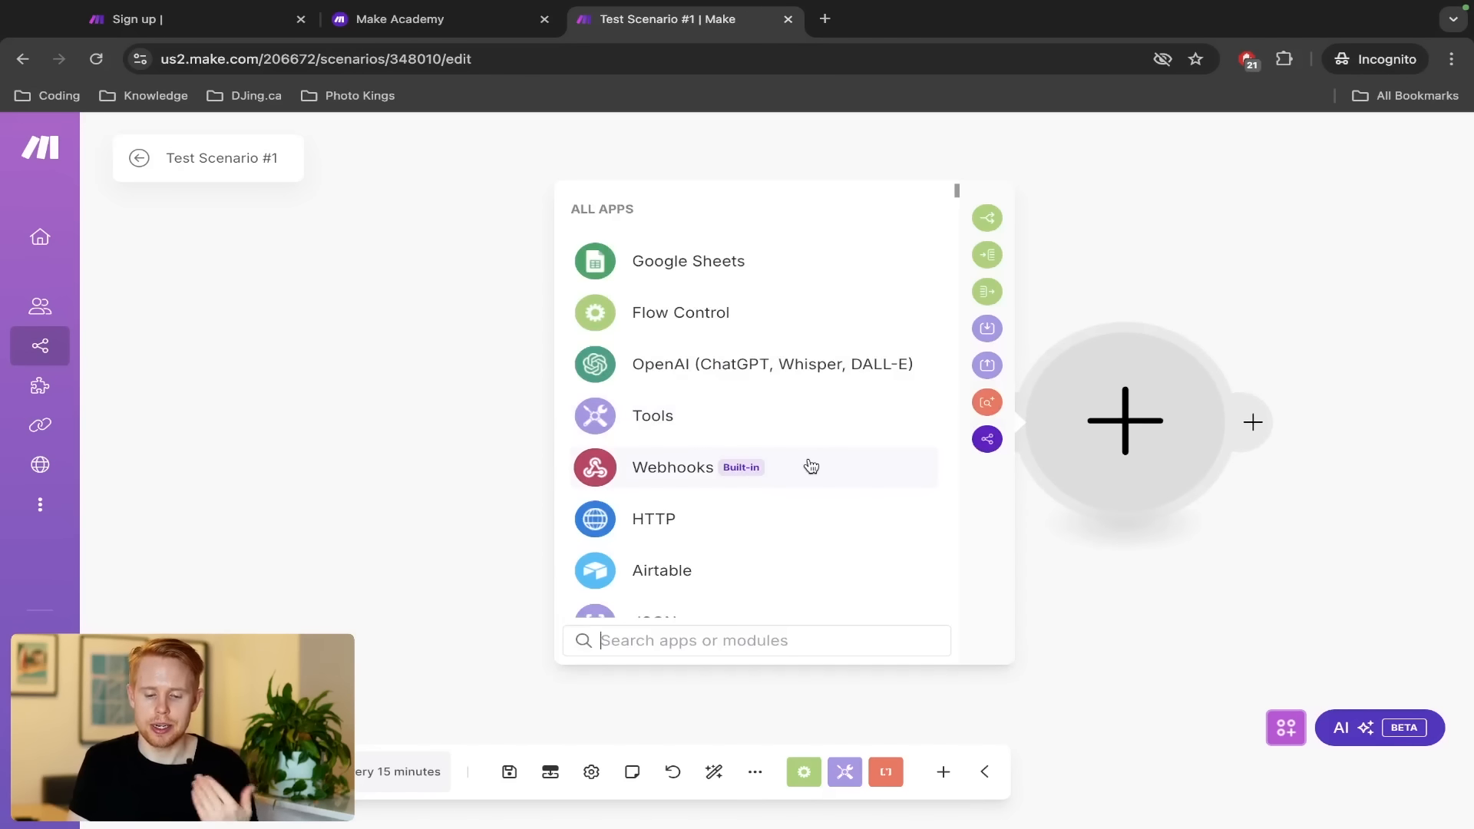
{"action": "scroll", "coordinate": [750, 469], "scroll_direction": "down", "scroll_amount": 3}
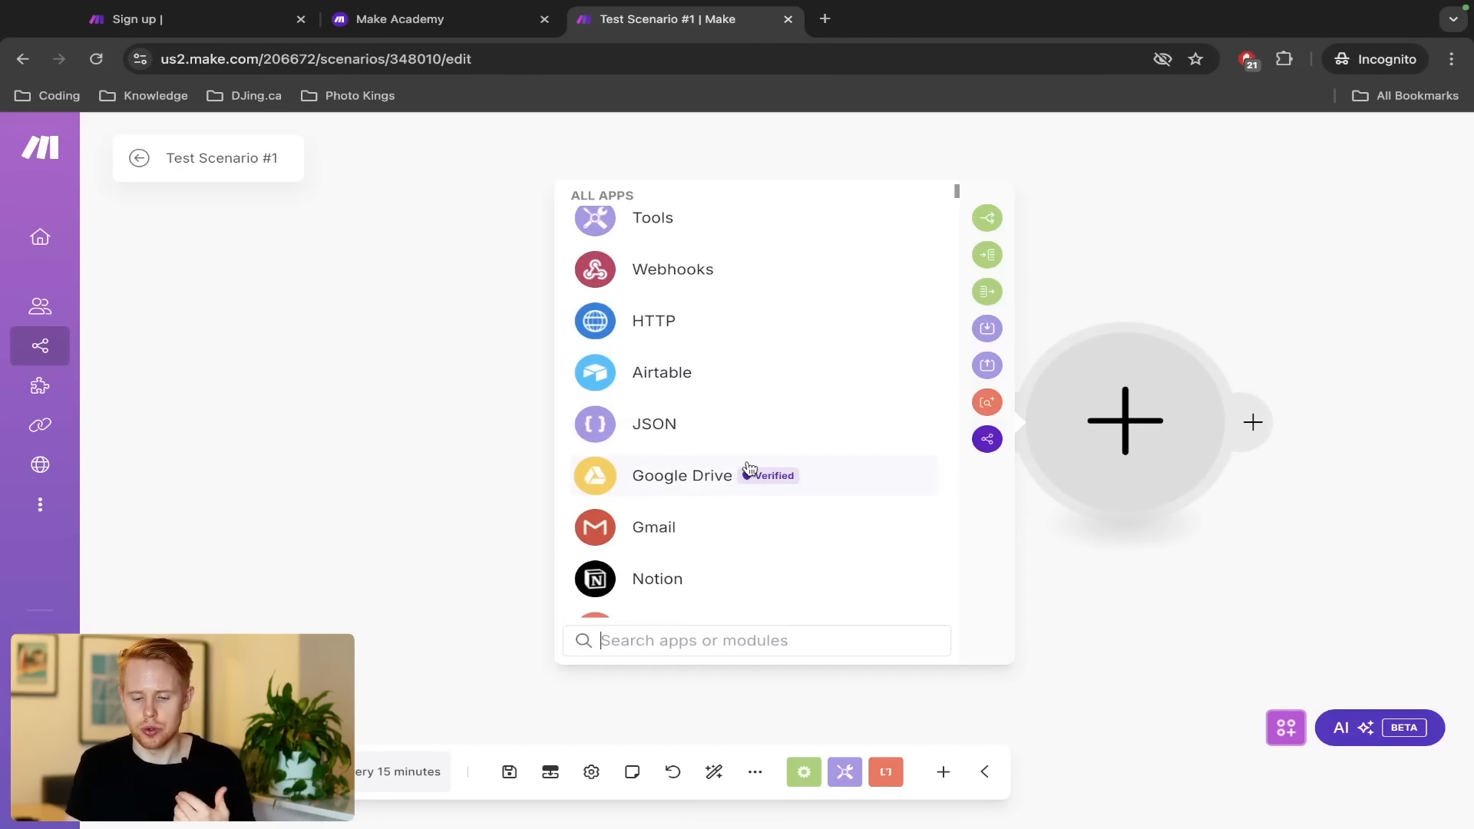
{"action": "left_click", "coordinate": [399, 305]}
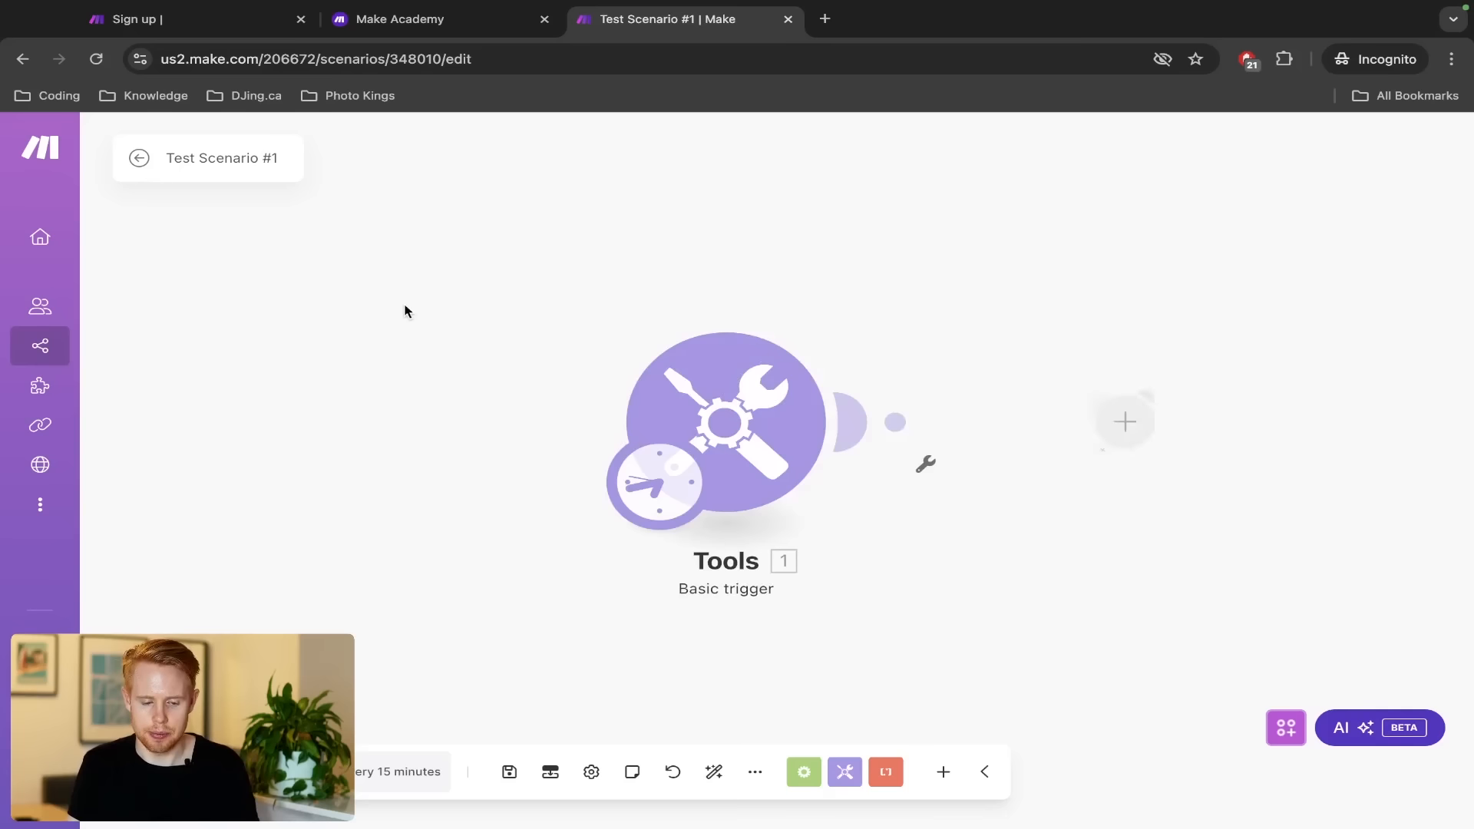
{"action": "left_click", "coordinate": [137, 160]}
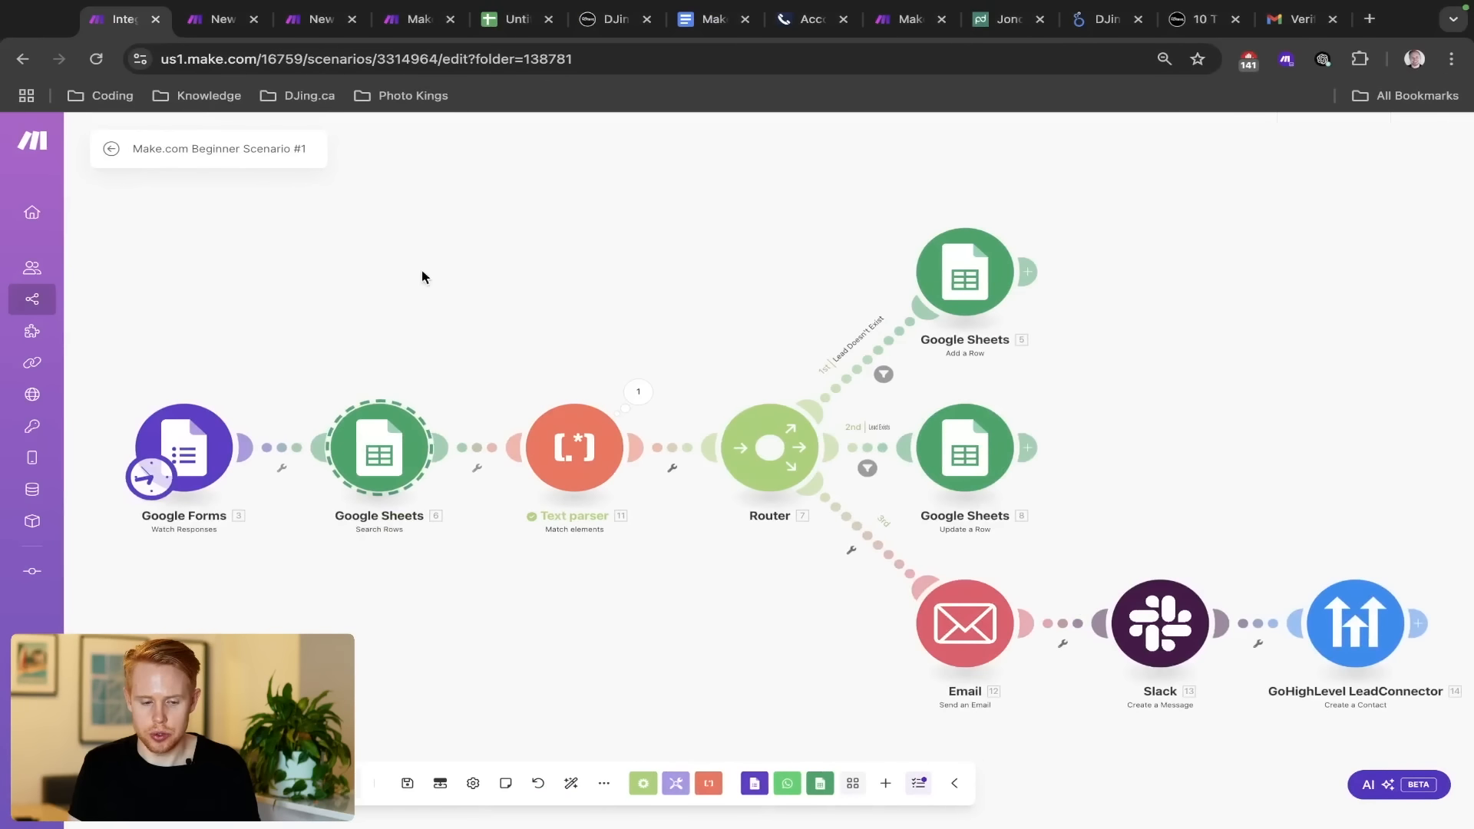
{"action": "left_click", "coordinate": [107, 151]}
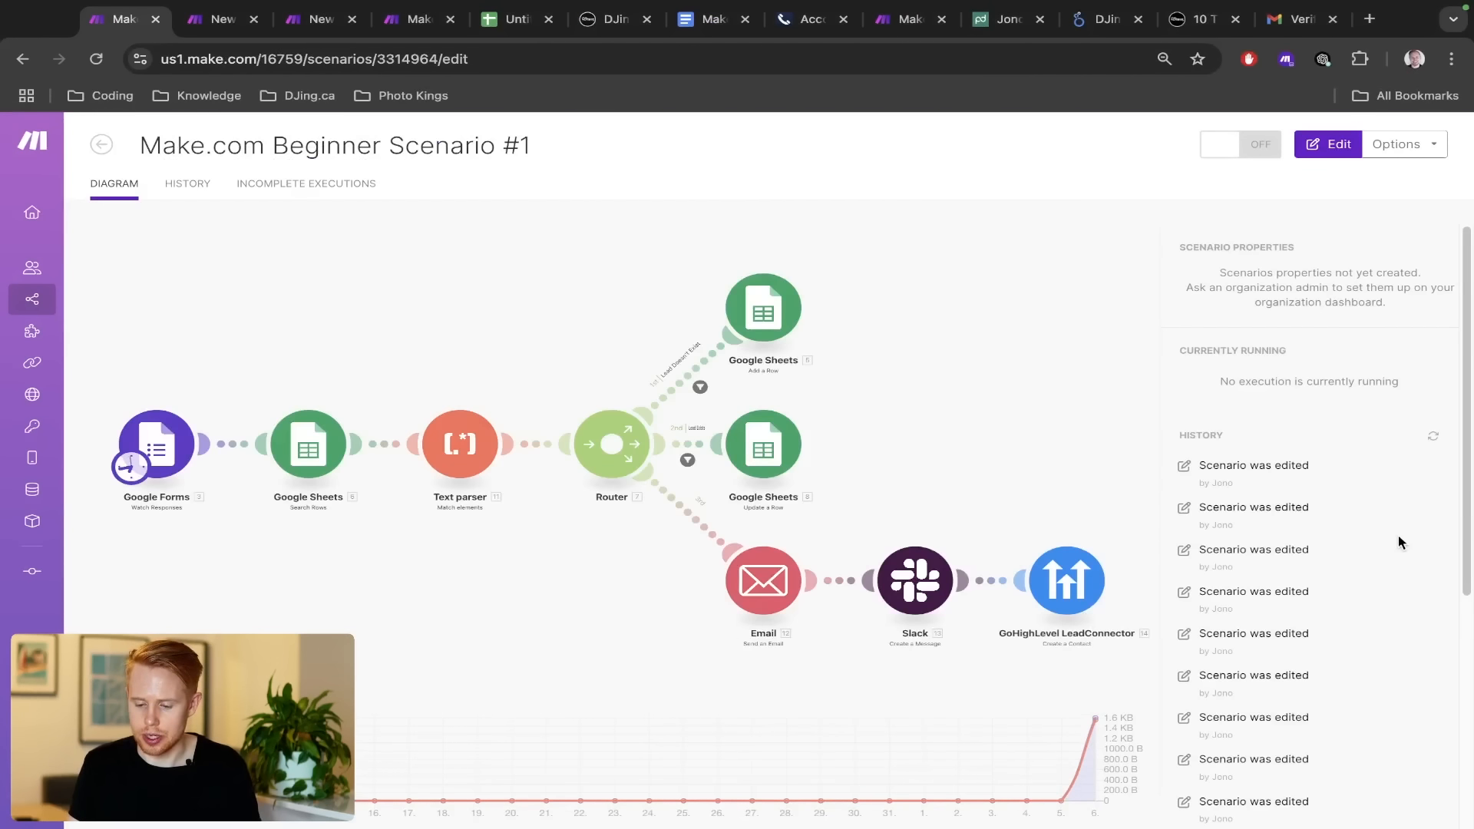
{"action": "scroll", "coordinate": [1398, 536], "scroll_direction": "down", "scroll_amount": 5}
{"action": "scroll", "coordinate": [1398, 535], "scroll_direction": "up", "scroll_amount": 5}
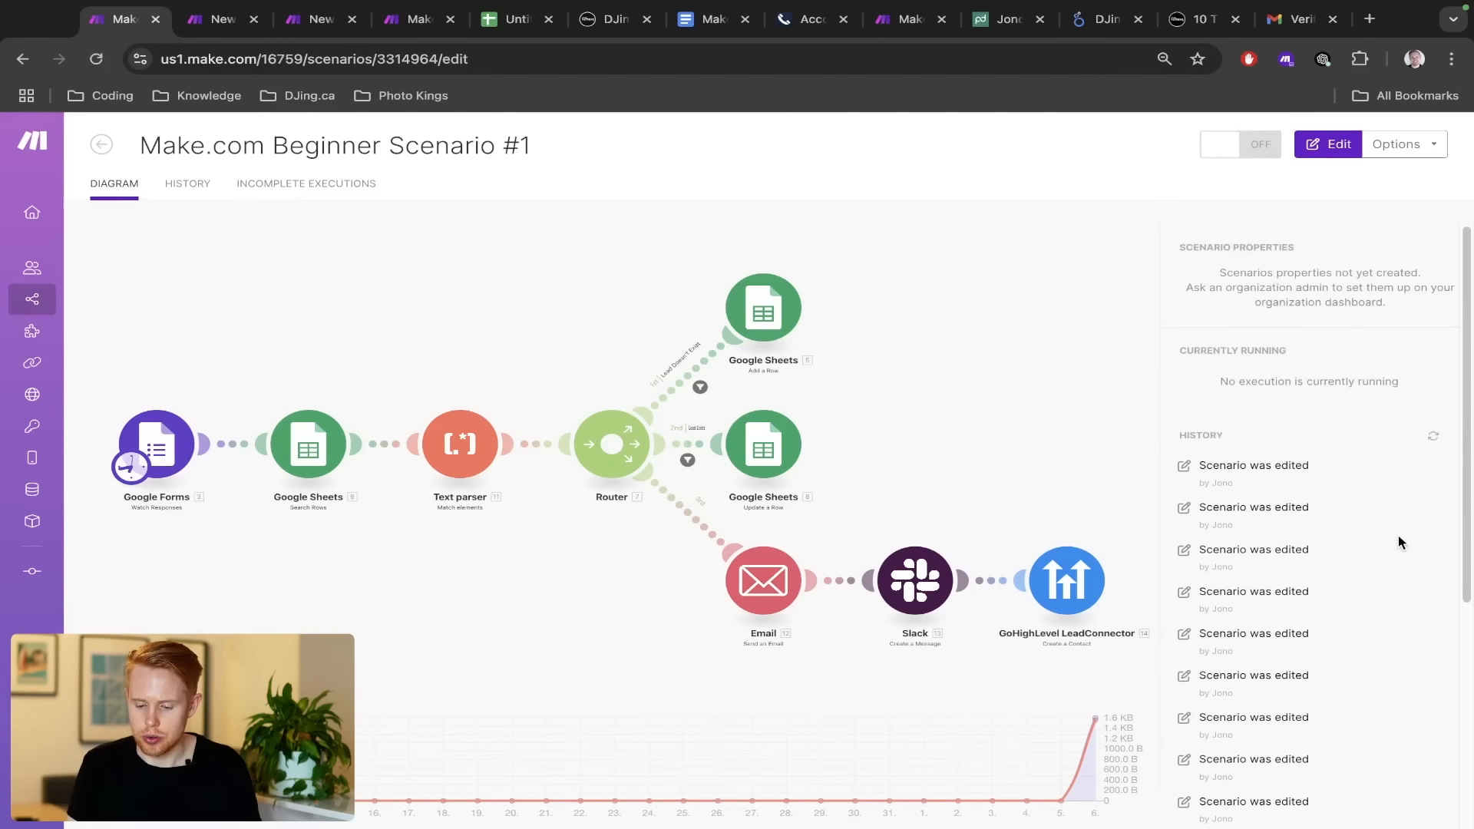
{"action": "left_click", "coordinate": [191, 196]}
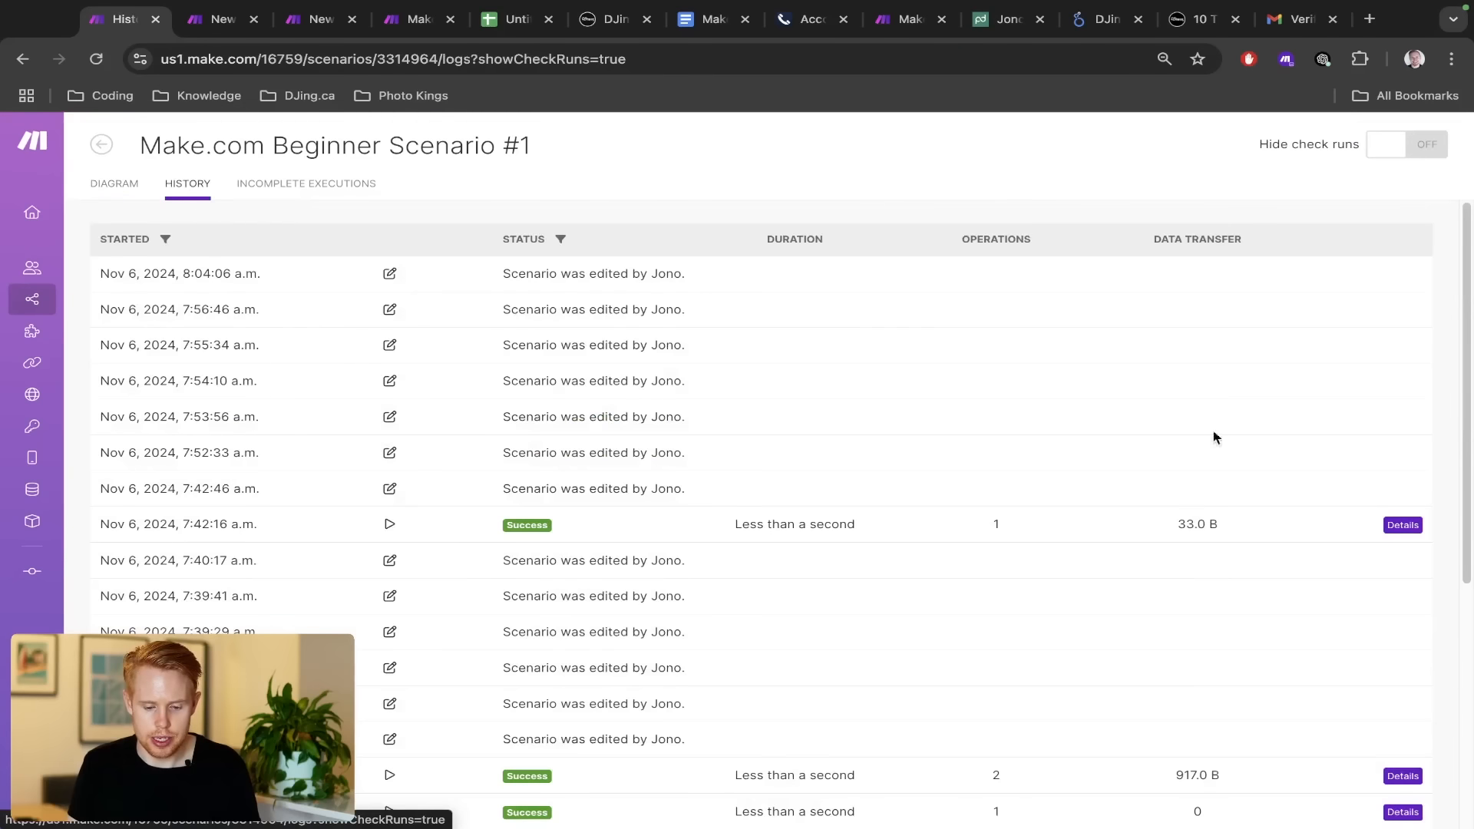
{"action": "scroll", "coordinate": [771, 582], "scroll_direction": "down", "scroll_amount": 4}
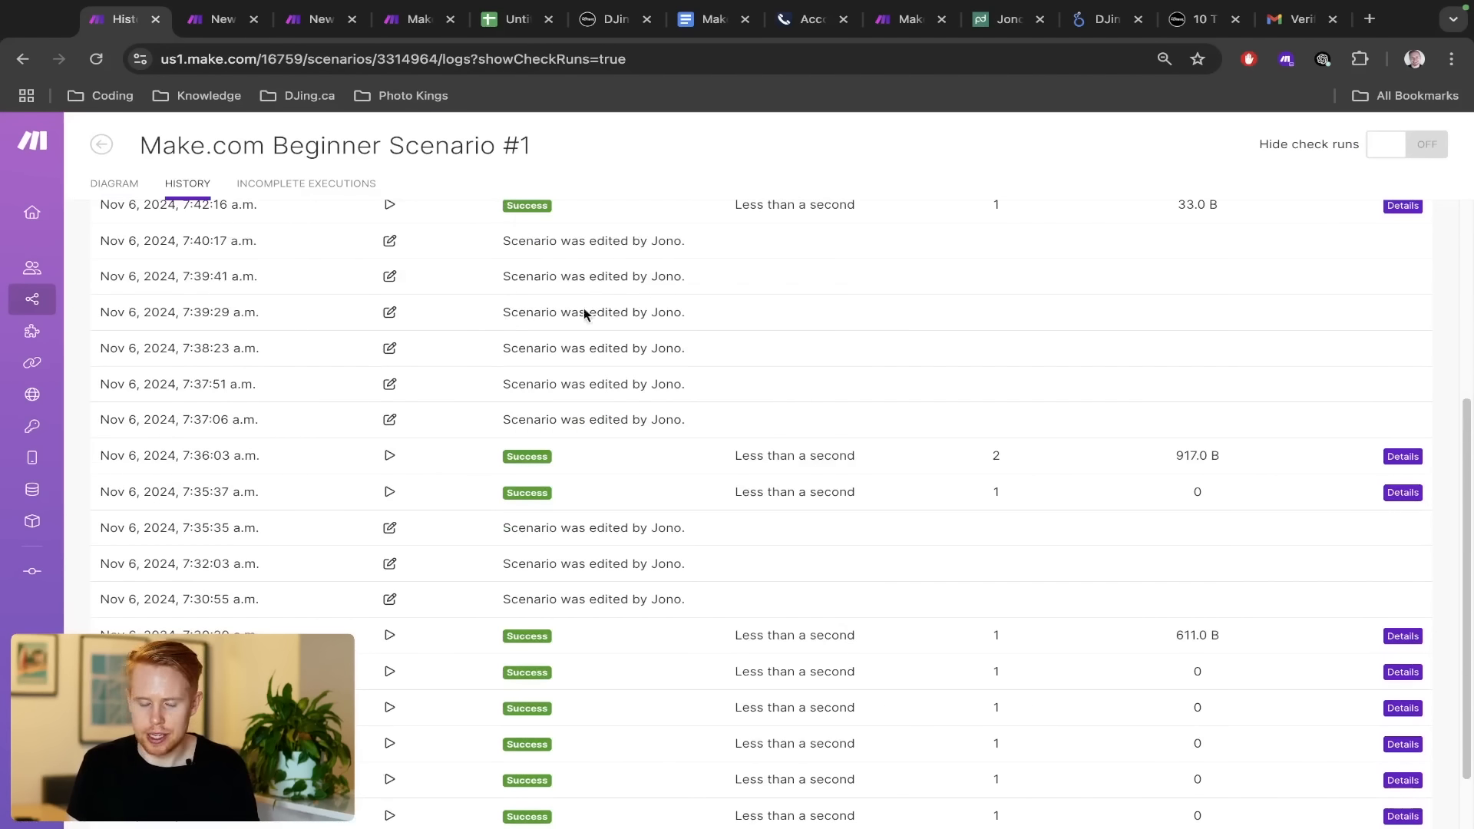
{"action": "scroll", "coordinate": [568, 500], "scroll_direction": "up", "scroll_amount": 4}
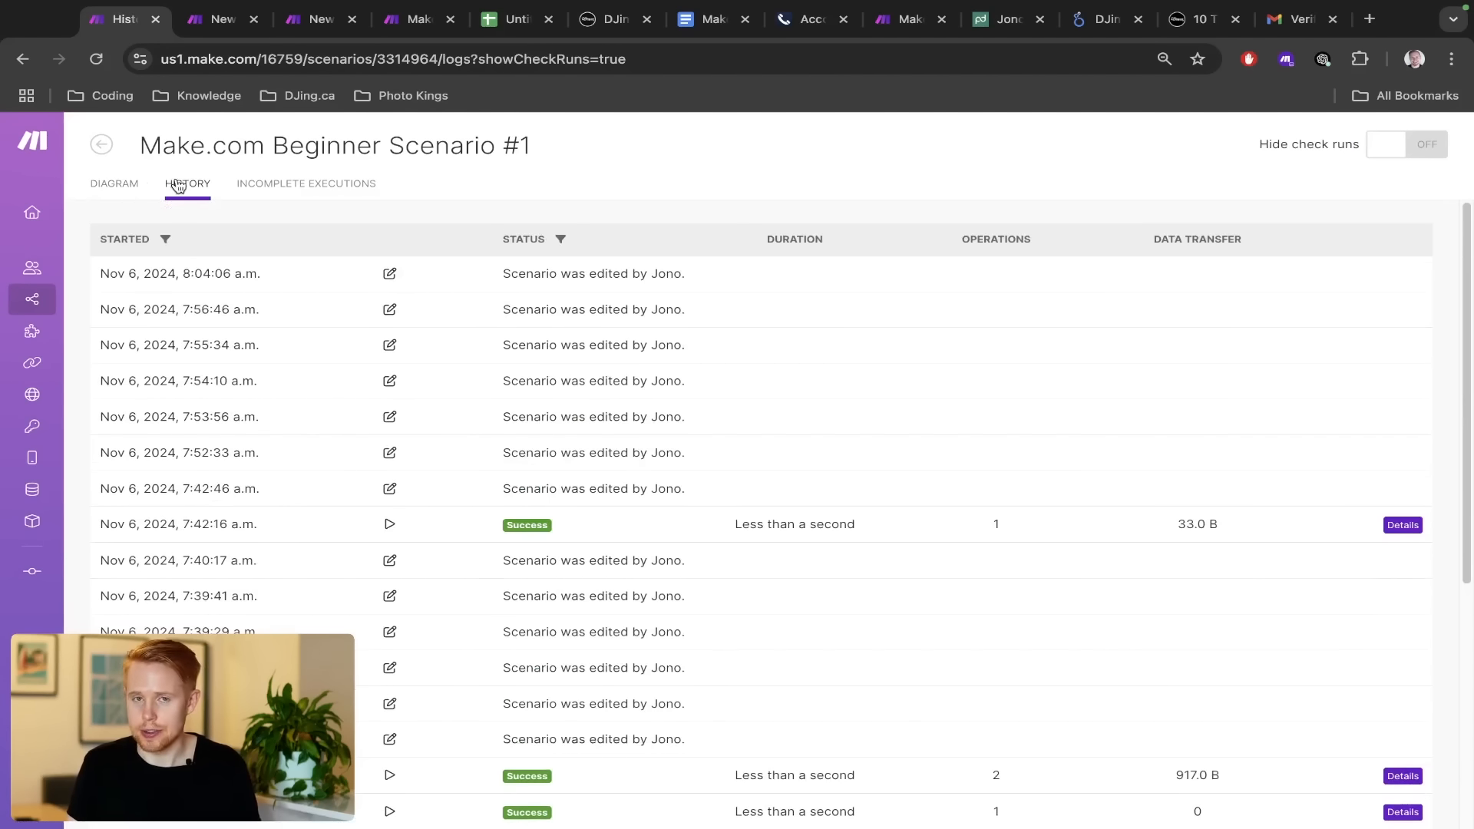
{"action": "left_click", "coordinate": [291, 189]}
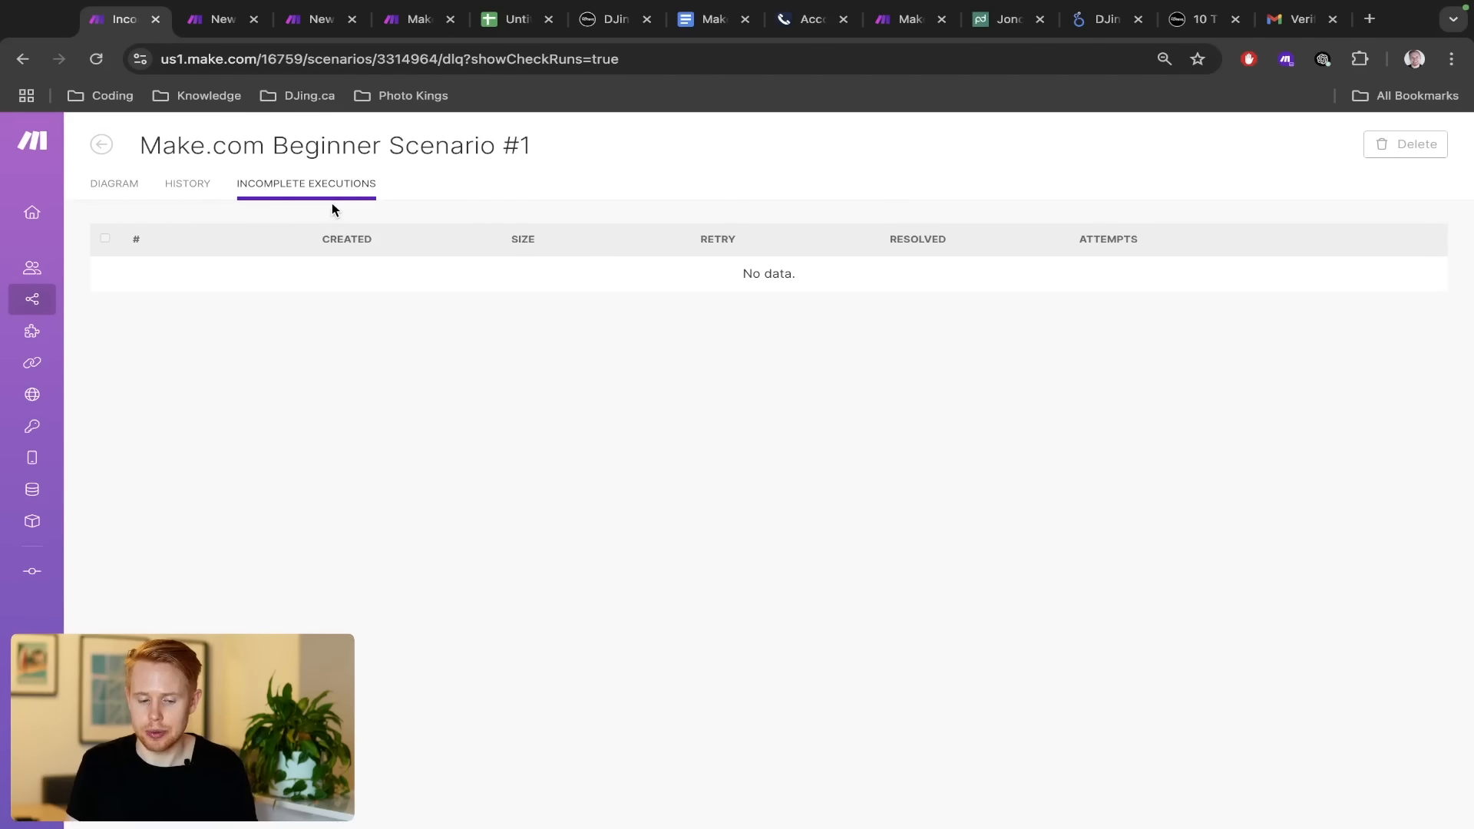
{"action": "left_click", "coordinate": [193, 186]}
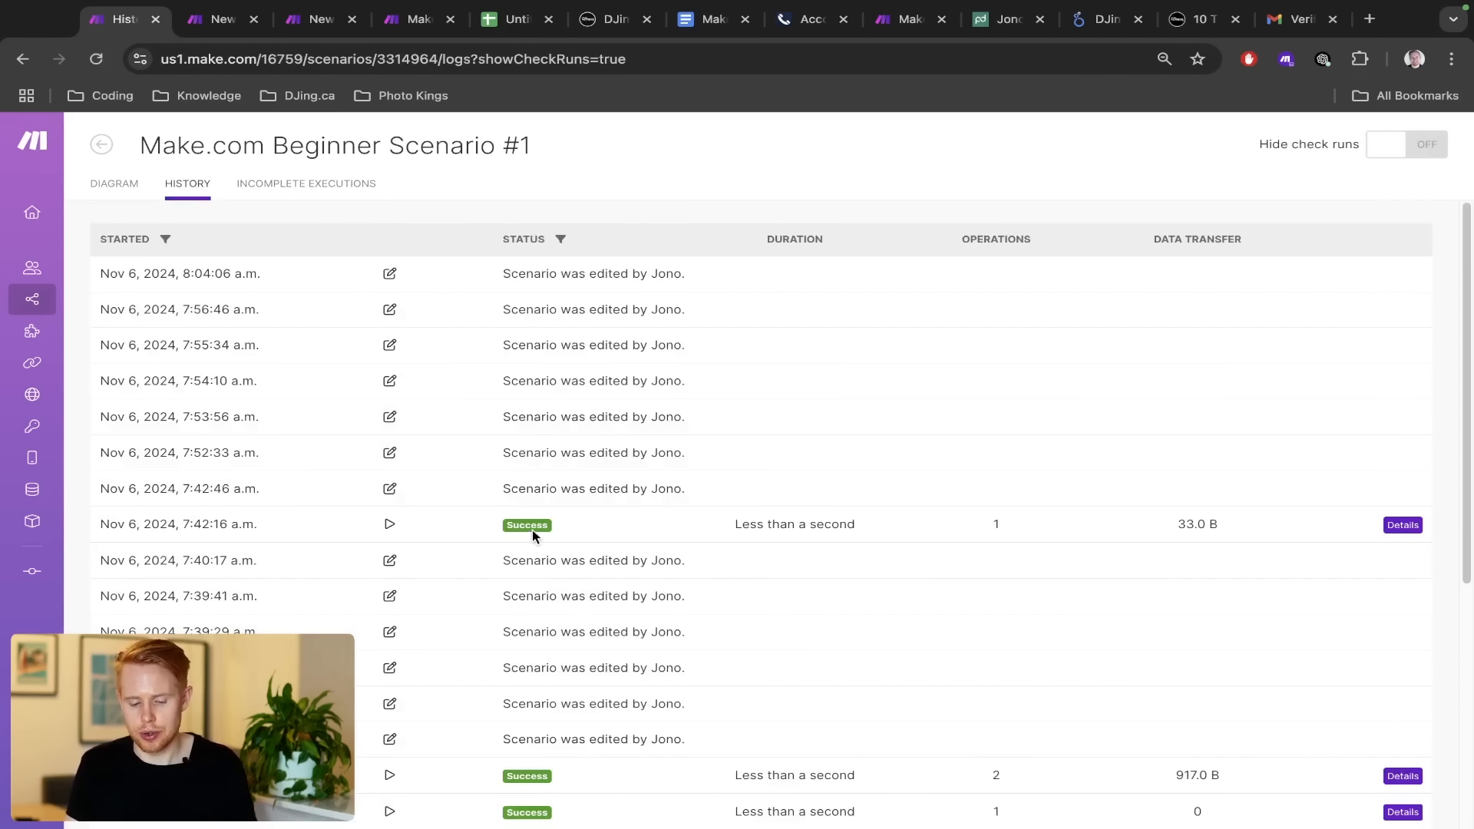
{"action": "left_click", "coordinate": [336, 189]}
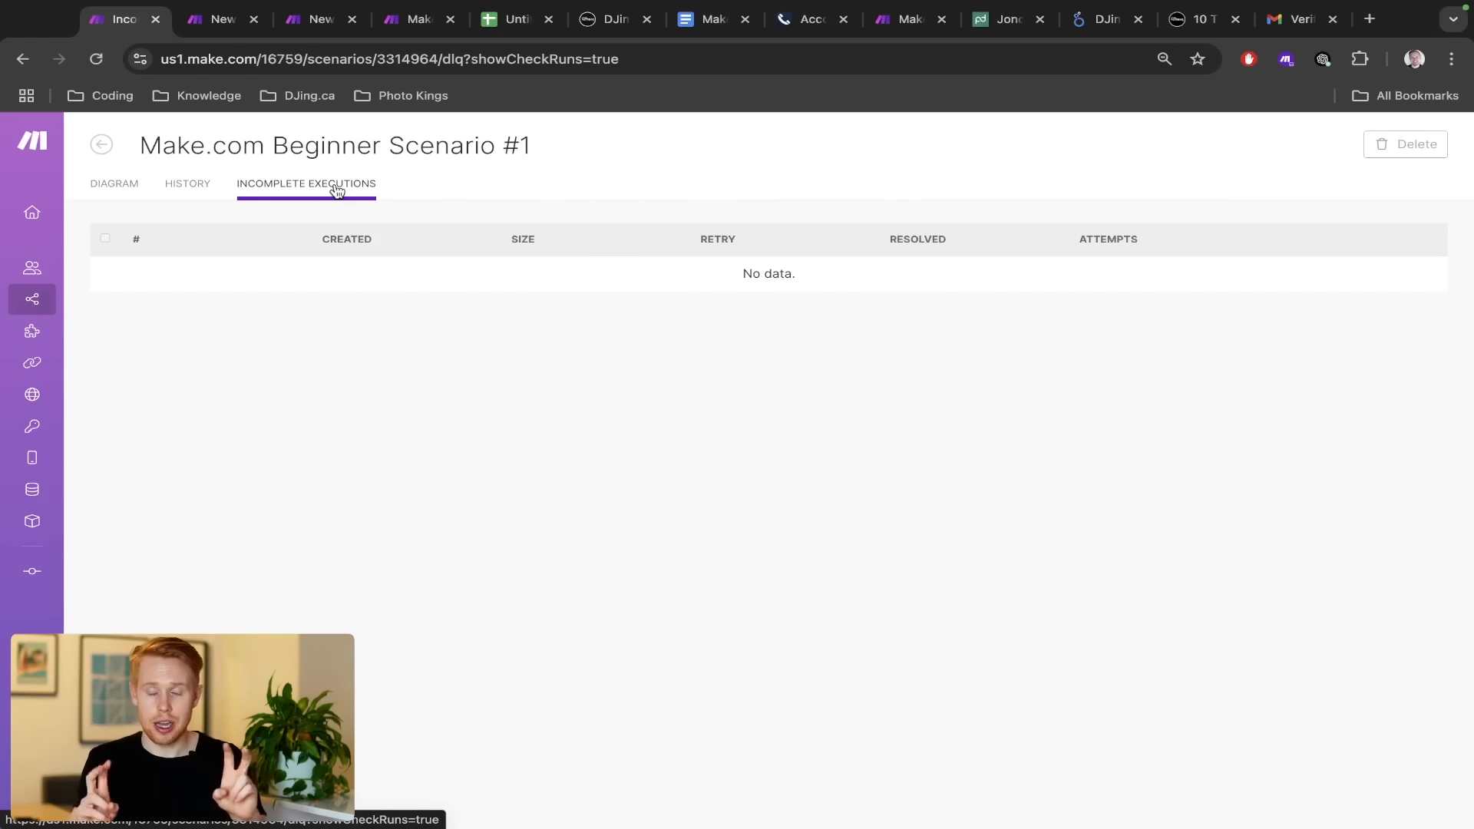
{"action": "left_click", "coordinate": [185, 186]}
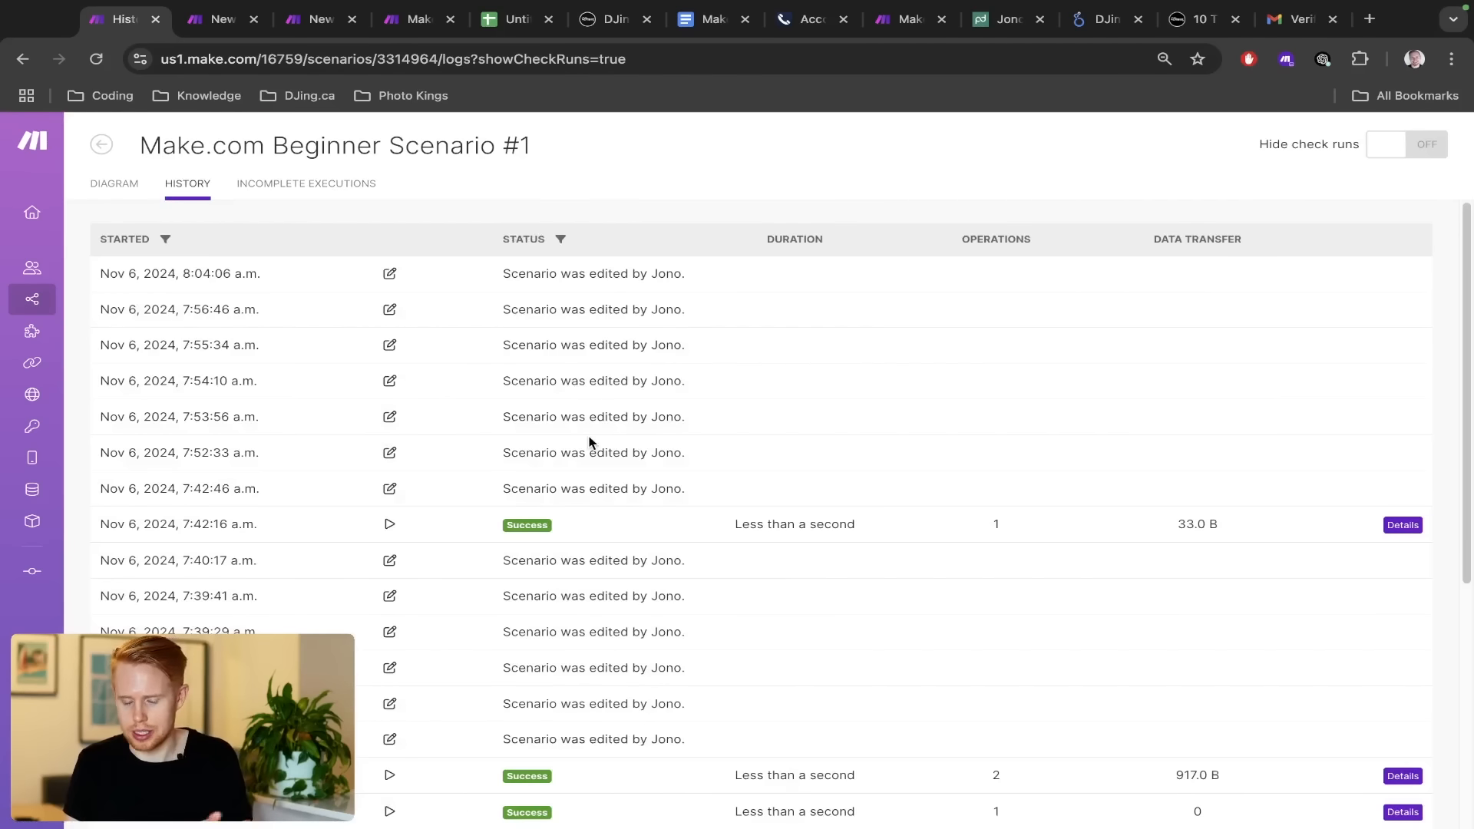
{"action": "scroll", "coordinate": [591, 442], "scroll_direction": "down", "scroll_amount": 10}
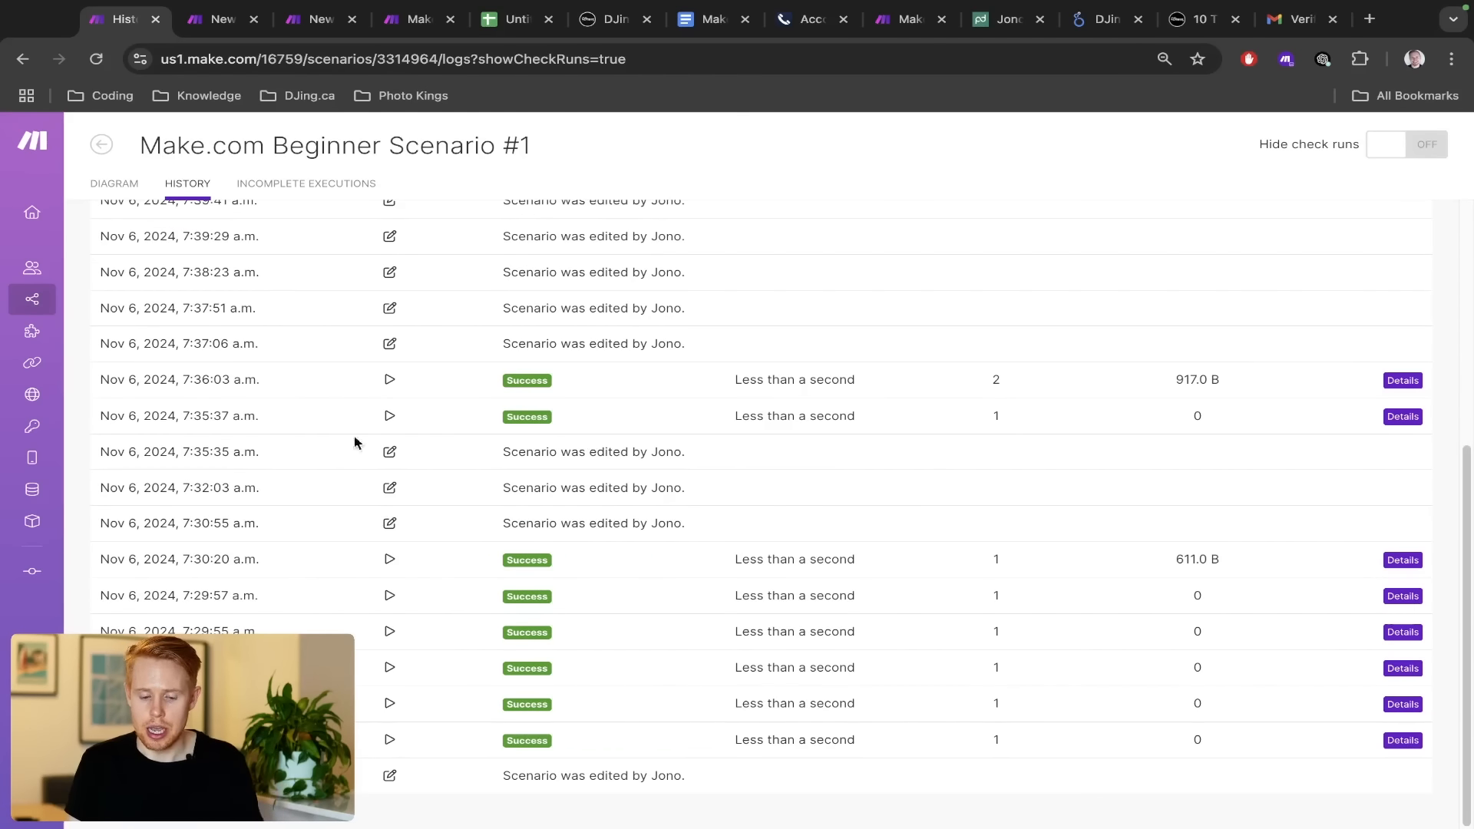
{"action": "left_click_drag", "start_coordinate": [94, 384], "coordinate": [307, 399]}
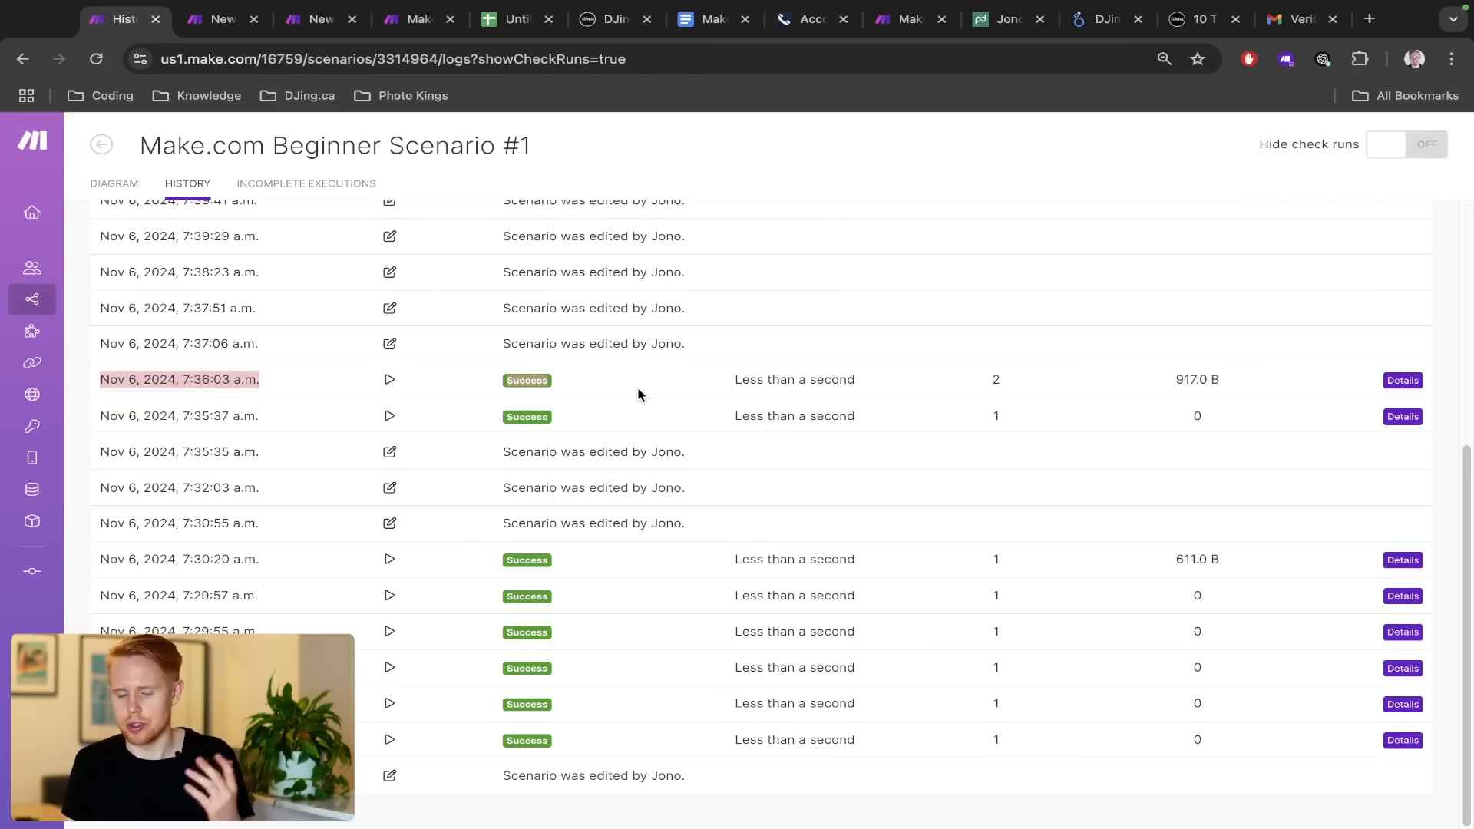
{"action": "scroll", "coordinate": [537, 361], "scroll_direction": "up", "scroll_amount": 10}
{"action": "left_click", "coordinate": [115, 184]}
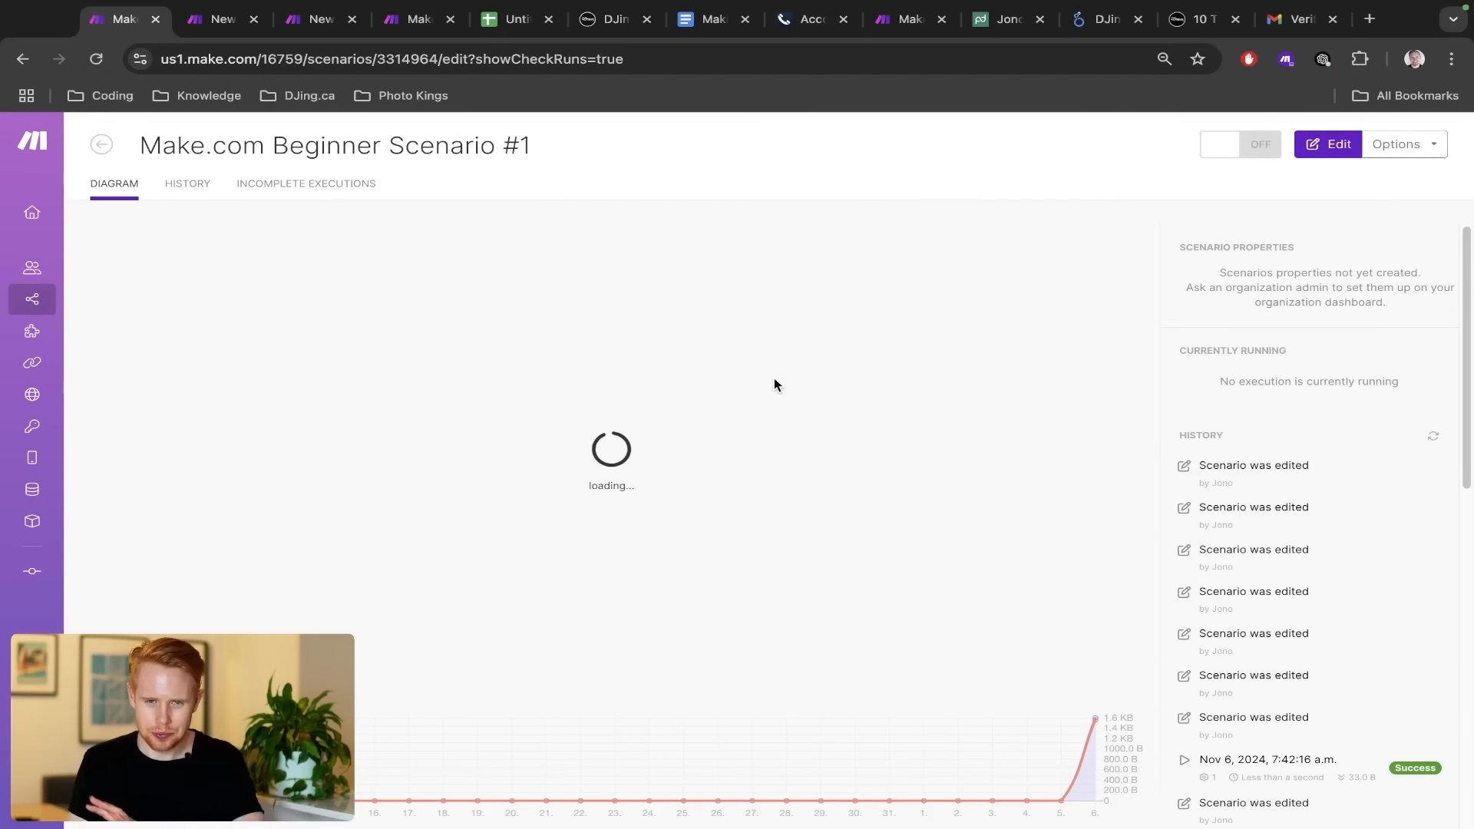
Switch browser windows and box-select the Google Forms, Google Sheets and Email modules in Beginner Scenario #1
{"action": "key", "text": "ctrl+Right"}
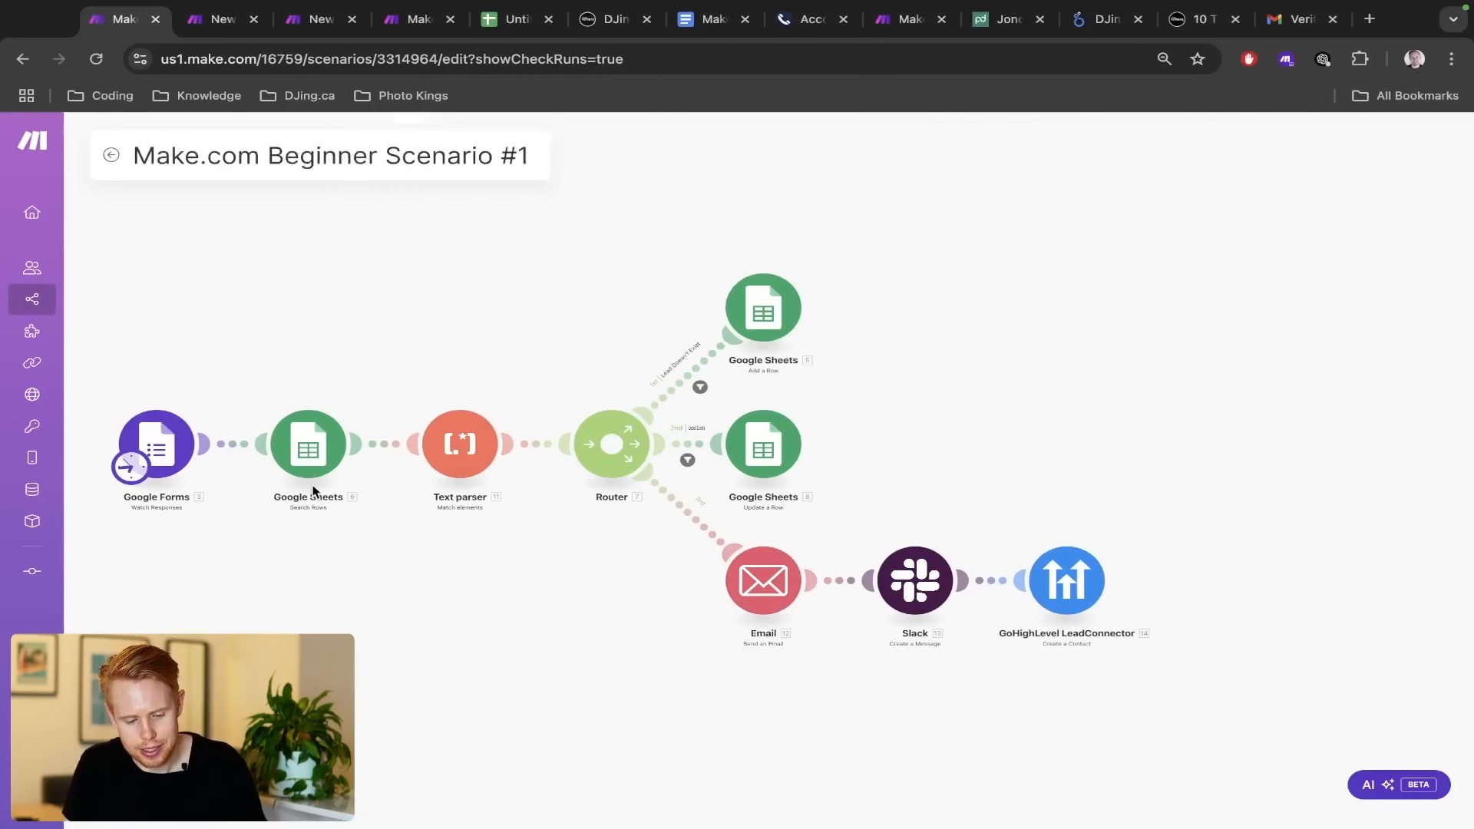
{"action": "left_click_drag", "start_coordinate": [110, 336], "coordinate": [1471, 668]}
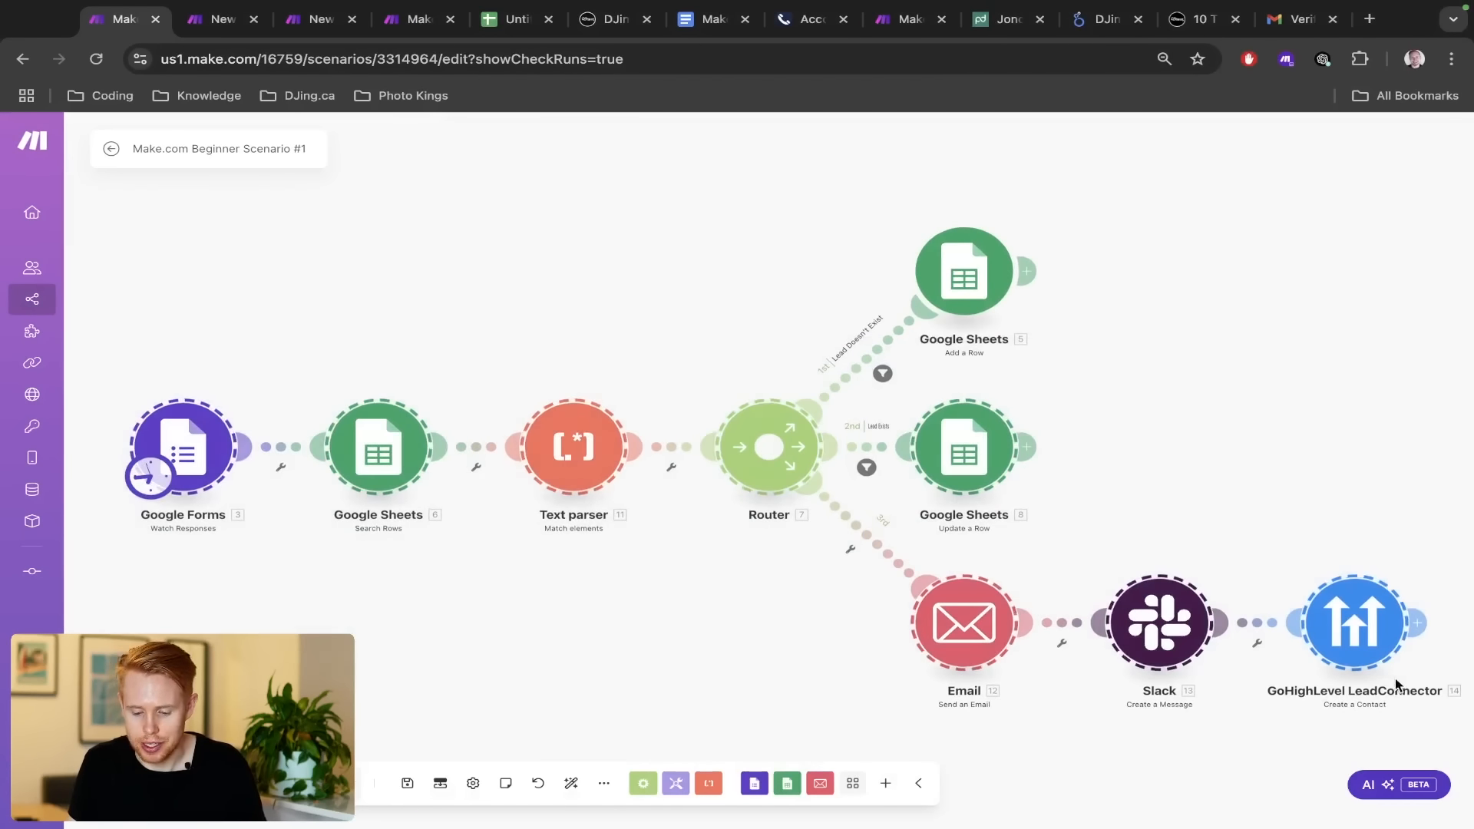
{"action": "left_click_drag", "start_coordinate": [828, 574], "coordinate": [1421, 694]}
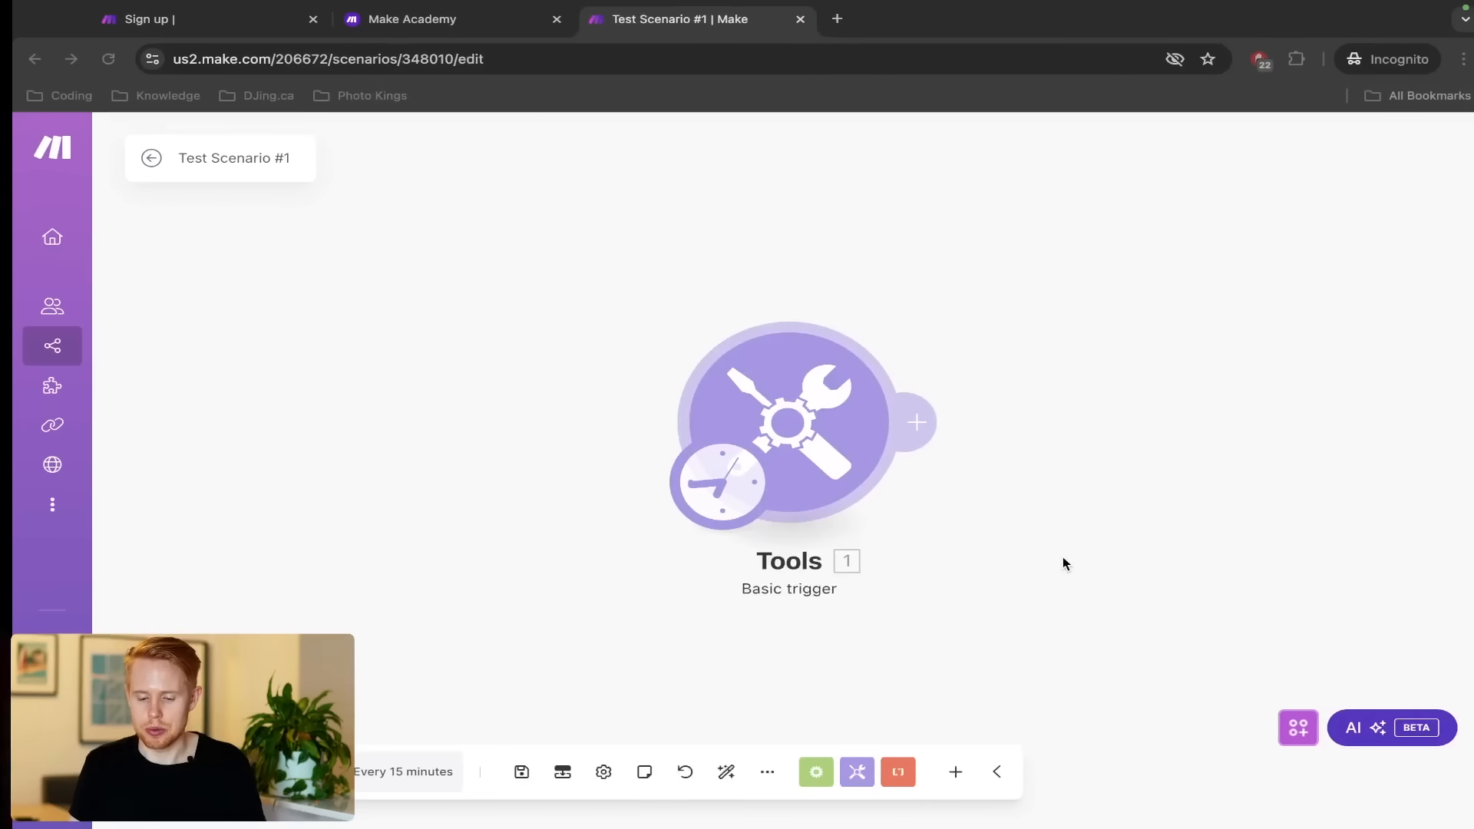
Delete the Tools trigger module, leaving an empty starting module with the app picker open
{"action": "right_click", "coordinate": [785, 418]}
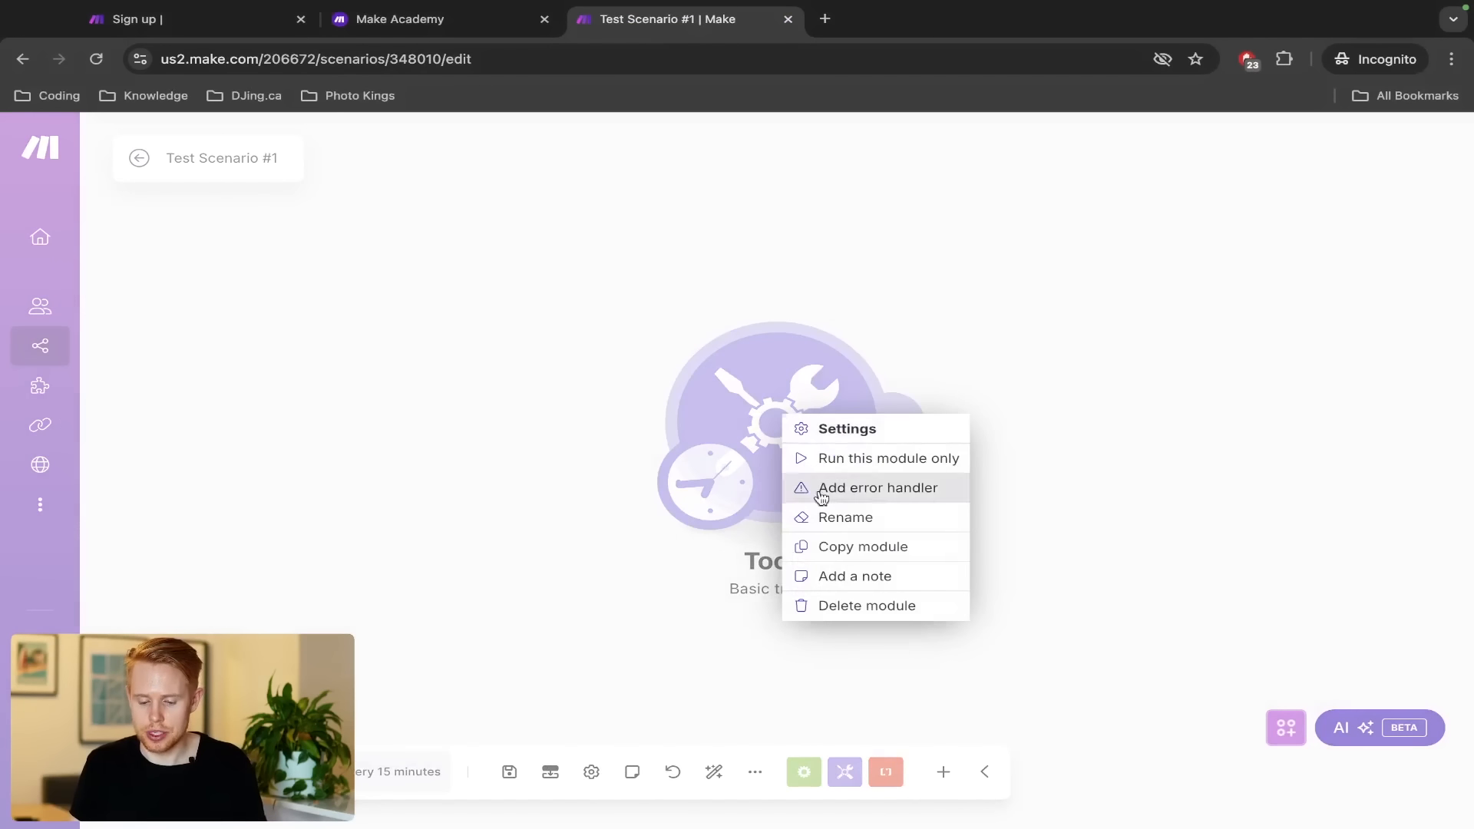
{"action": "left_click", "coordinate": [832, 608]}
{"action": "left_click", "coordinate": [776, 418]}
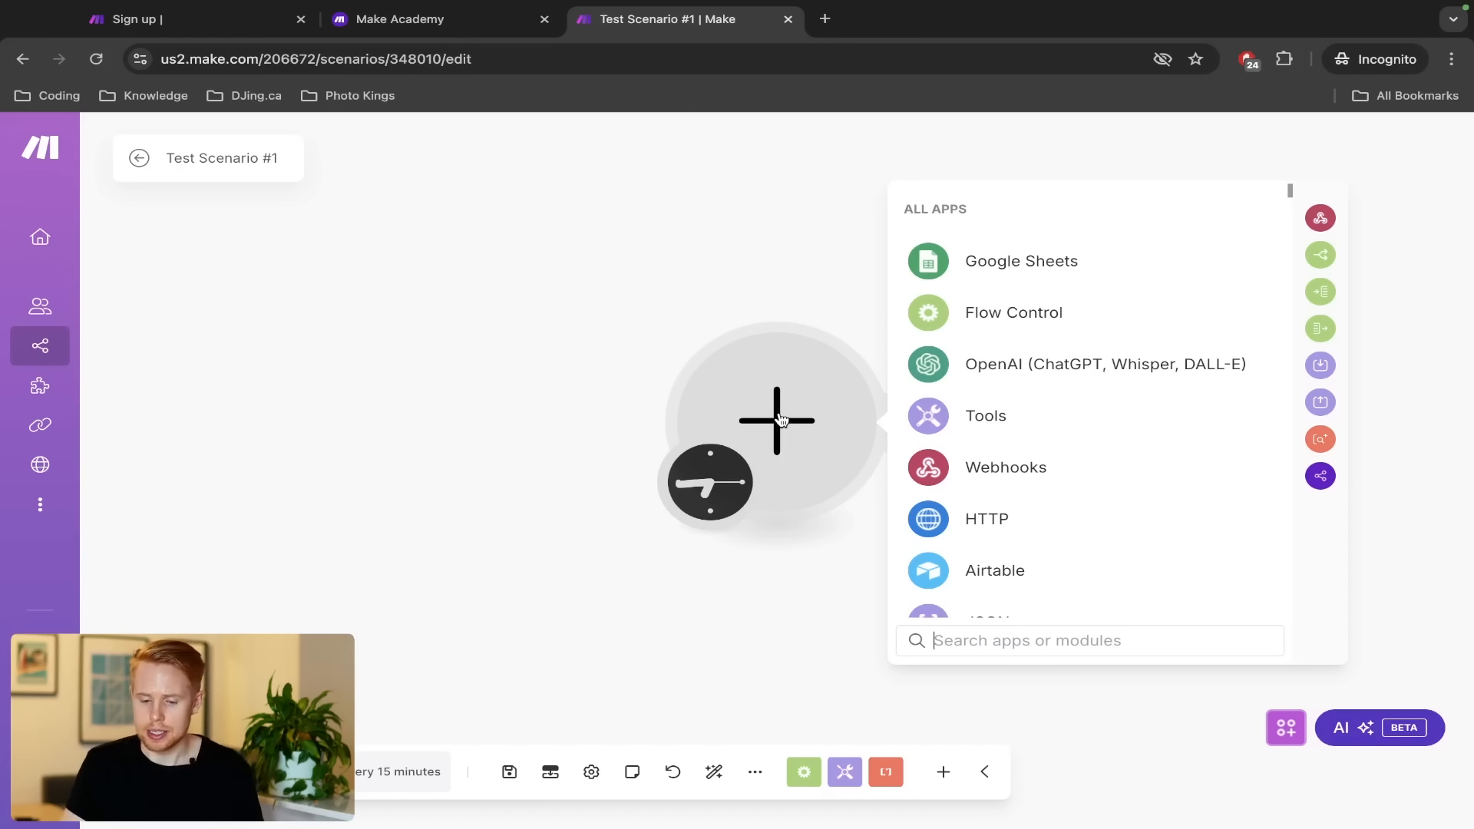
Browse the ALL APPS list, which includes Google Sheets, Flow Control, OpenAI and Tools
{"action": "scroll", "coordinate": [1036, 365], "scroll_direction": "down", "scroll_amount": 5}
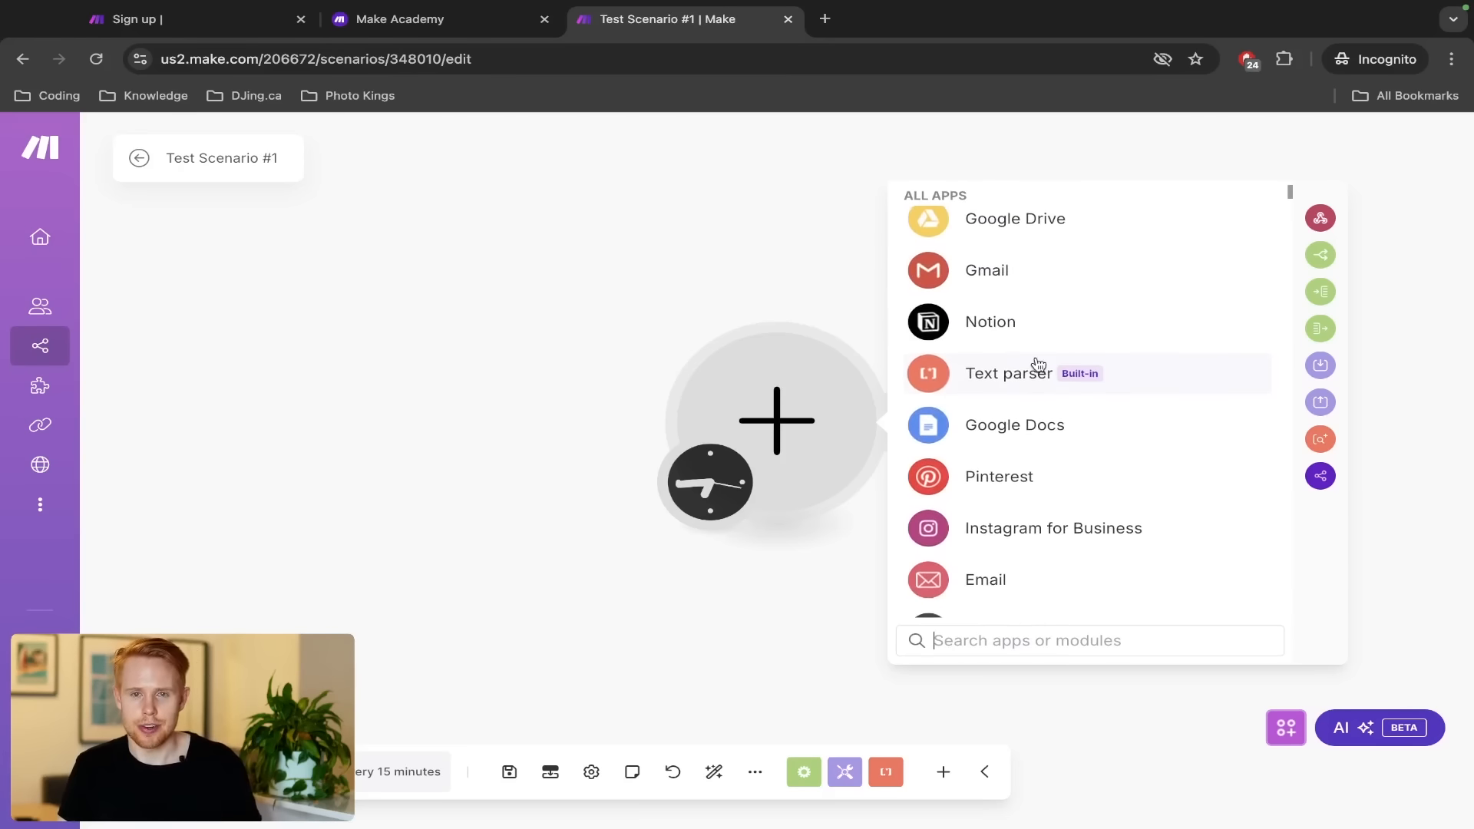
{"action": "scroll", "coordinate": [1038, 363], "scroll_direction": "down", "scroll_amount": 15}
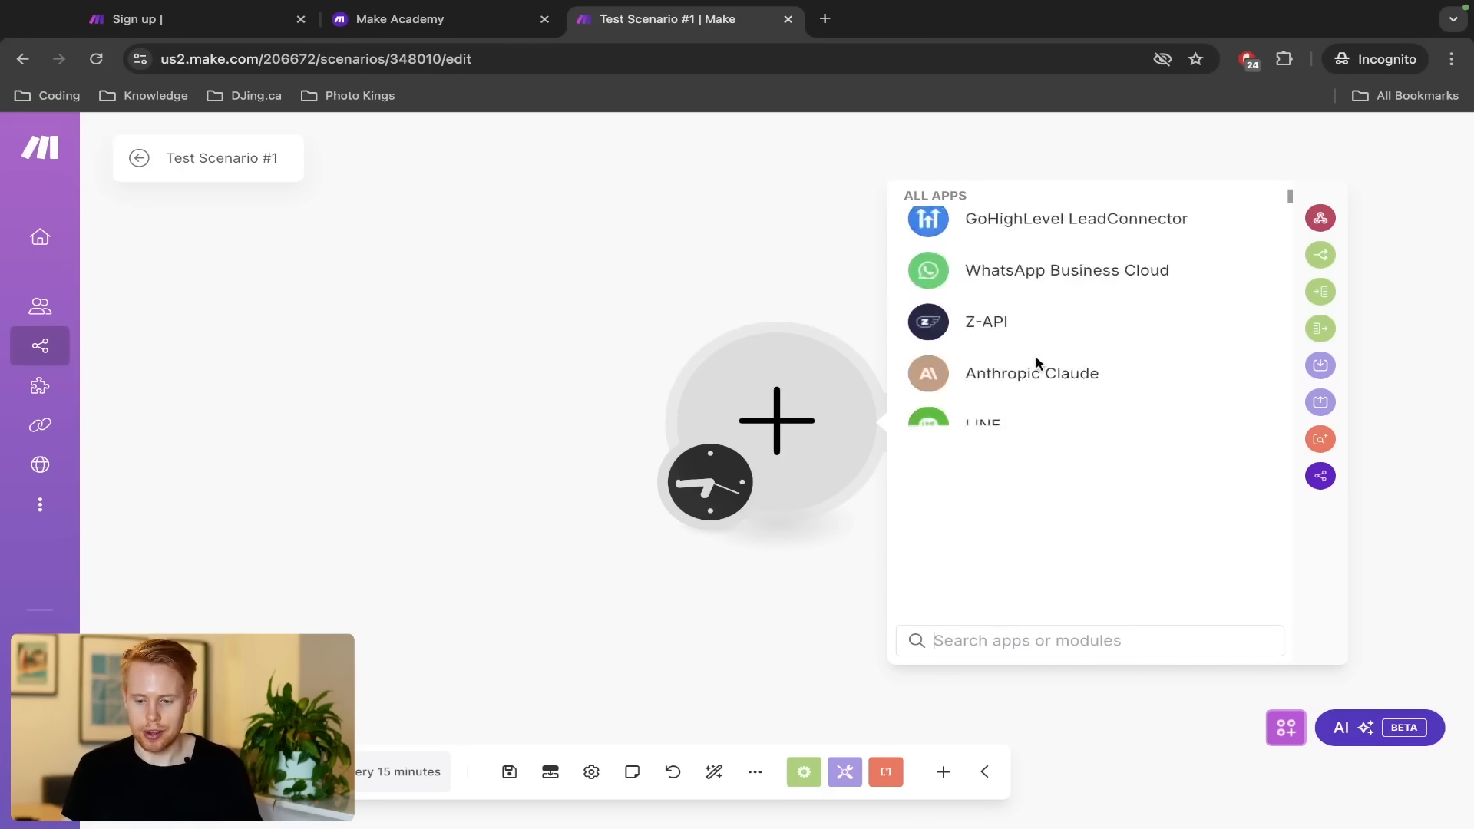
{"action": "scroll", "coordinate": [1036, 364], "scroll_direction": "down", "scroll_amount": 15}
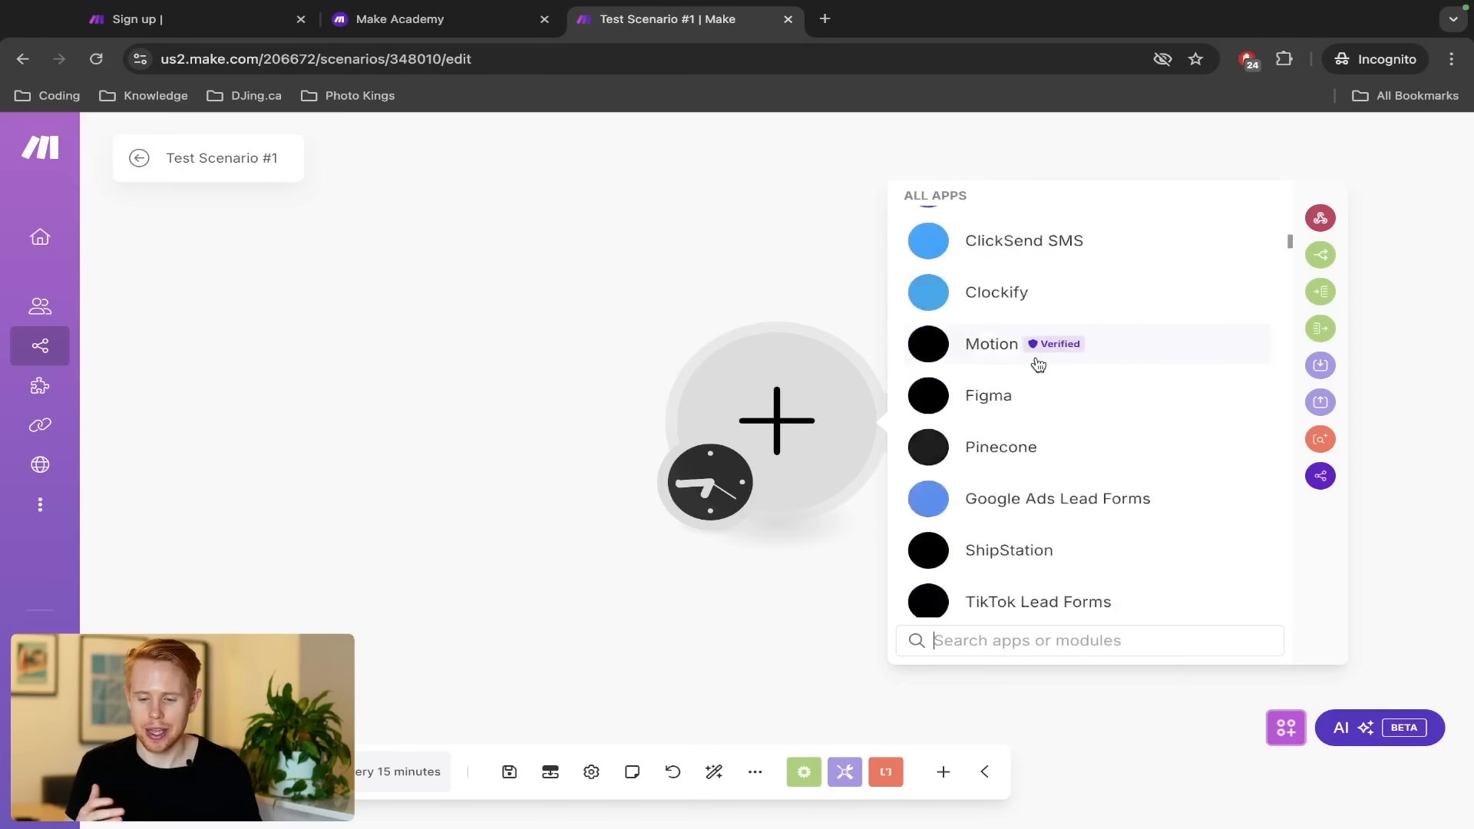
{"action": "scroll", "coordinate": [1038, 364], "scroll_direction": "down", "scroll_amount": 7}
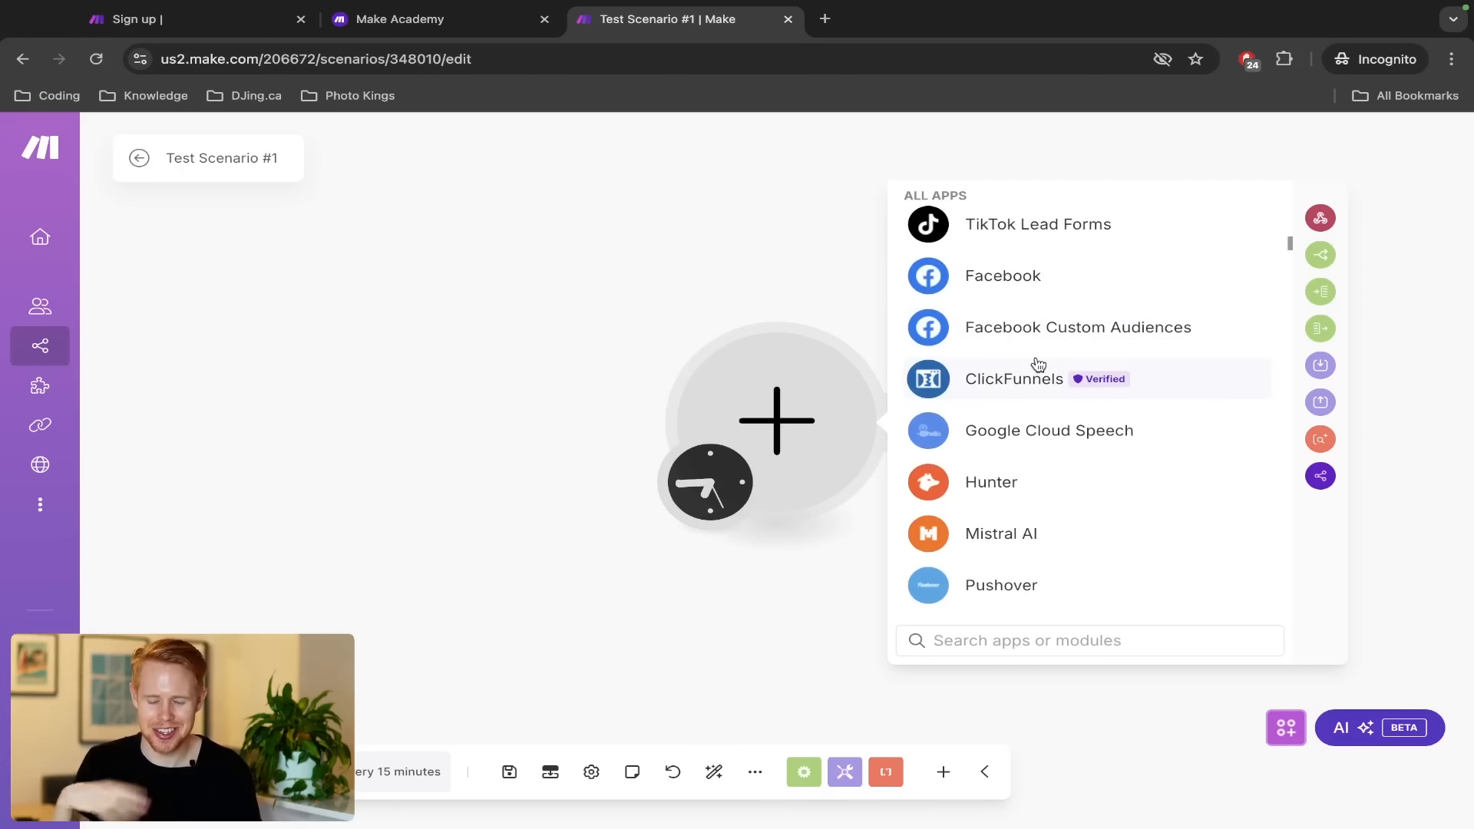
{"action": "scroll", "coordinate": [1038, 364], "scroll_direction": "down", "scroll_amount": 15}
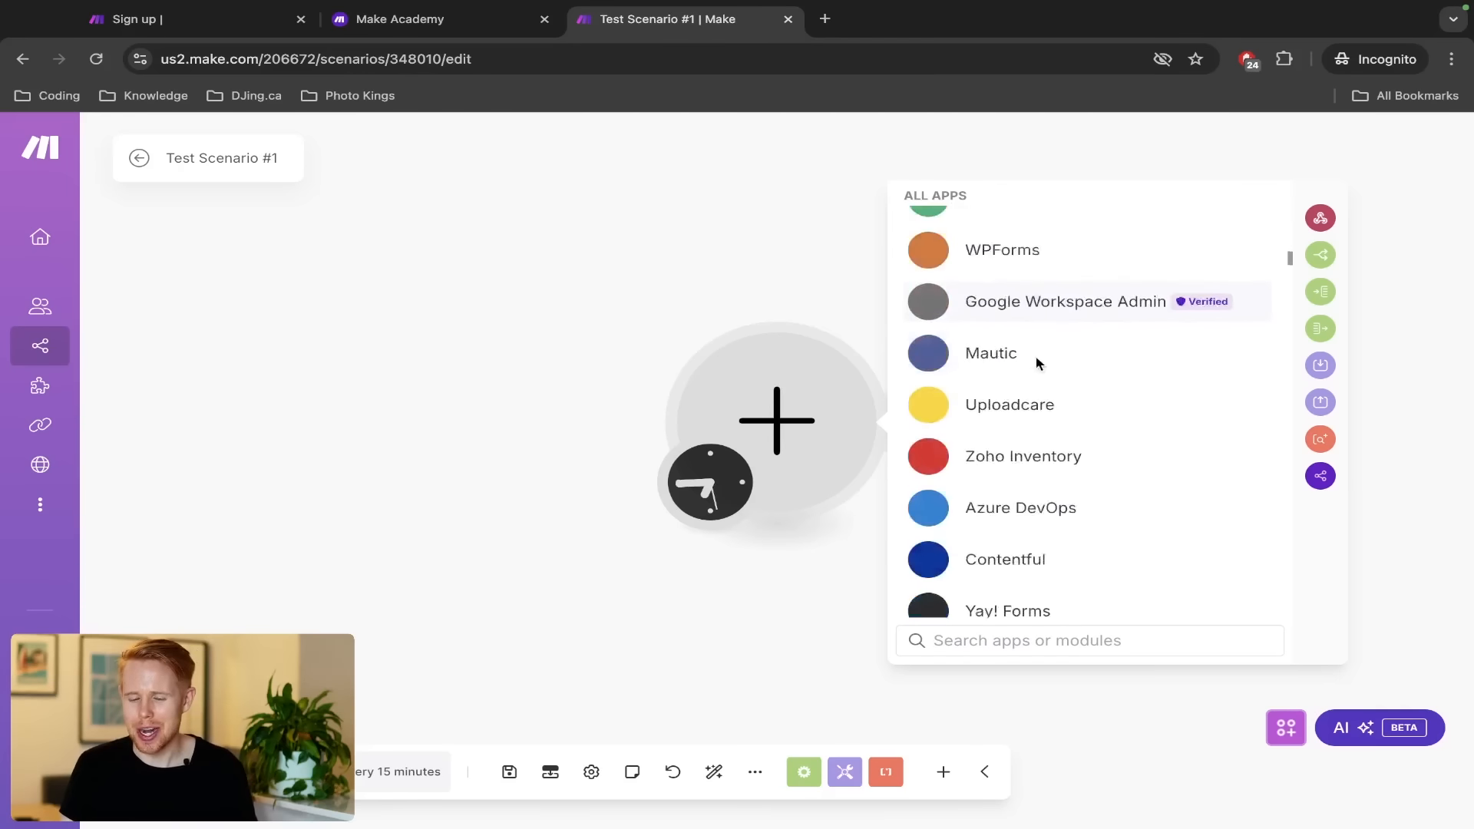
{"action": "scroll", "coordinate": [1038, 364], "scroll_direction": "up", "scroll_amount": 20}
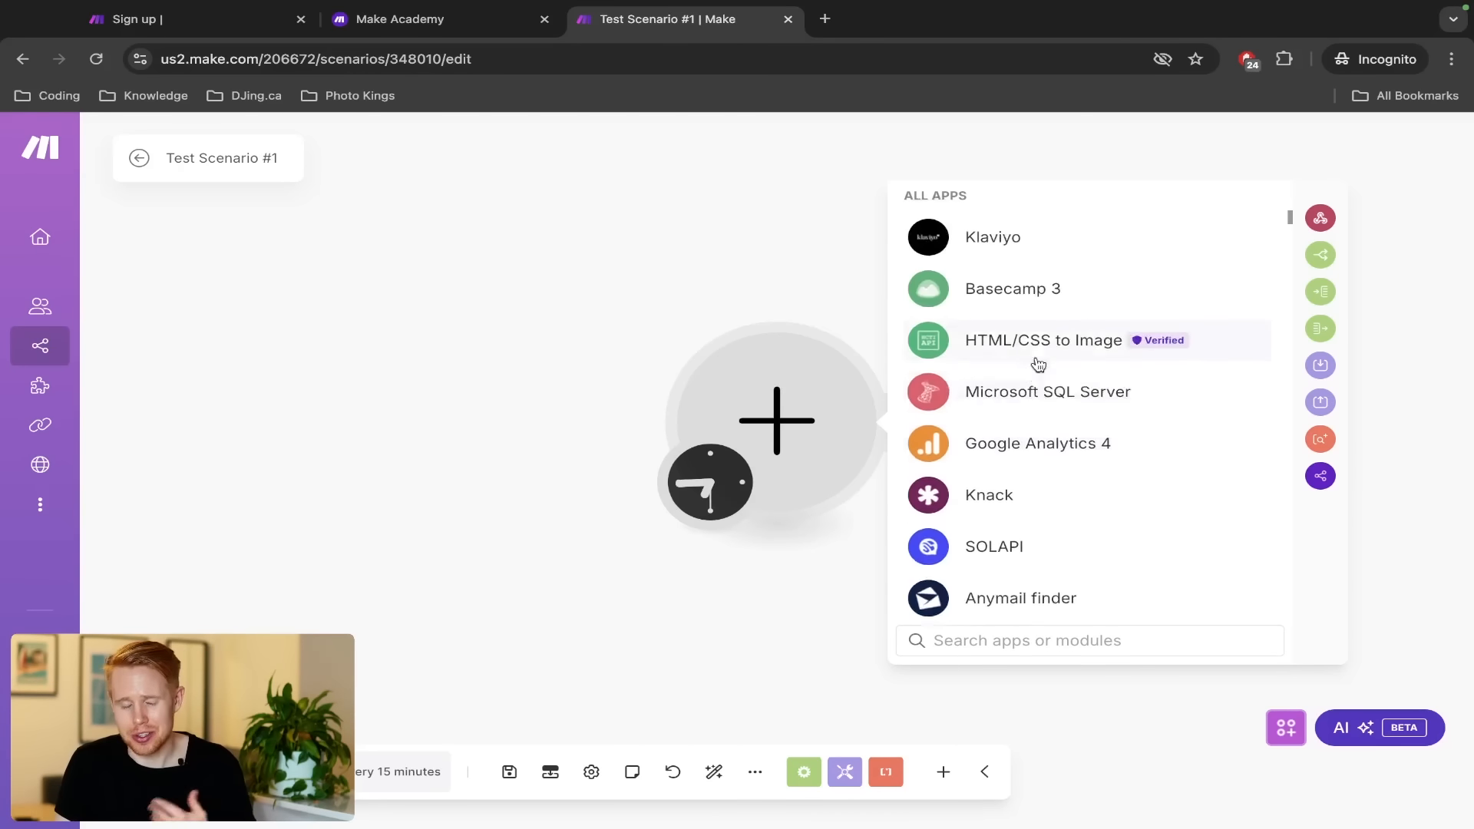
{"action": "scroll", "coordinate": [1037, 364], "scroll_direction": "up", "scroll_amount": 3}
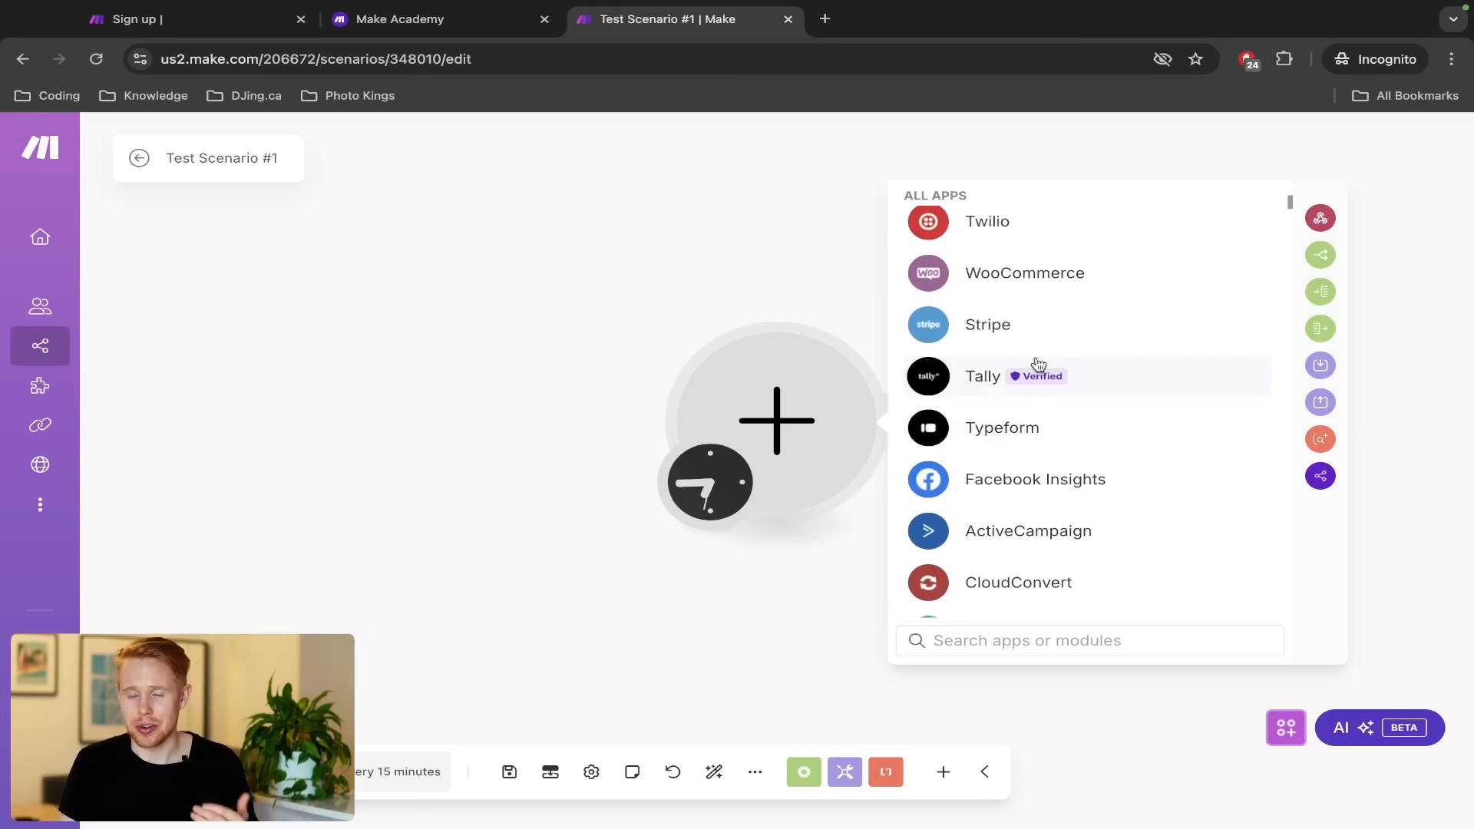
{"action": "scroll", "coordinate": [1038, 364], "scroll_direction": "up", "scroll_amount": 20}
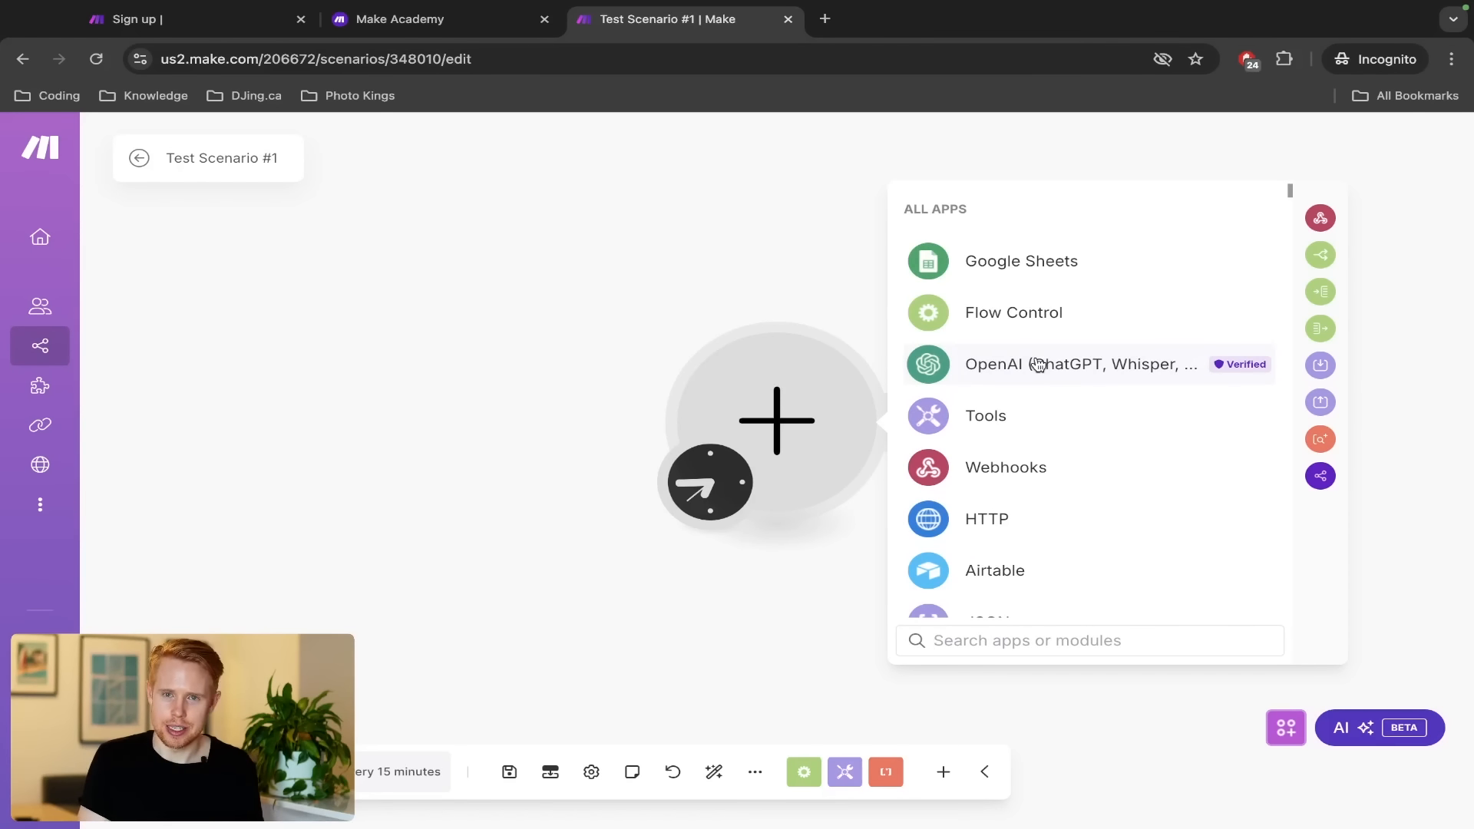
Search apps for 'forms' and browse the Google Forms module list
{"action": "type", "text": "form"}
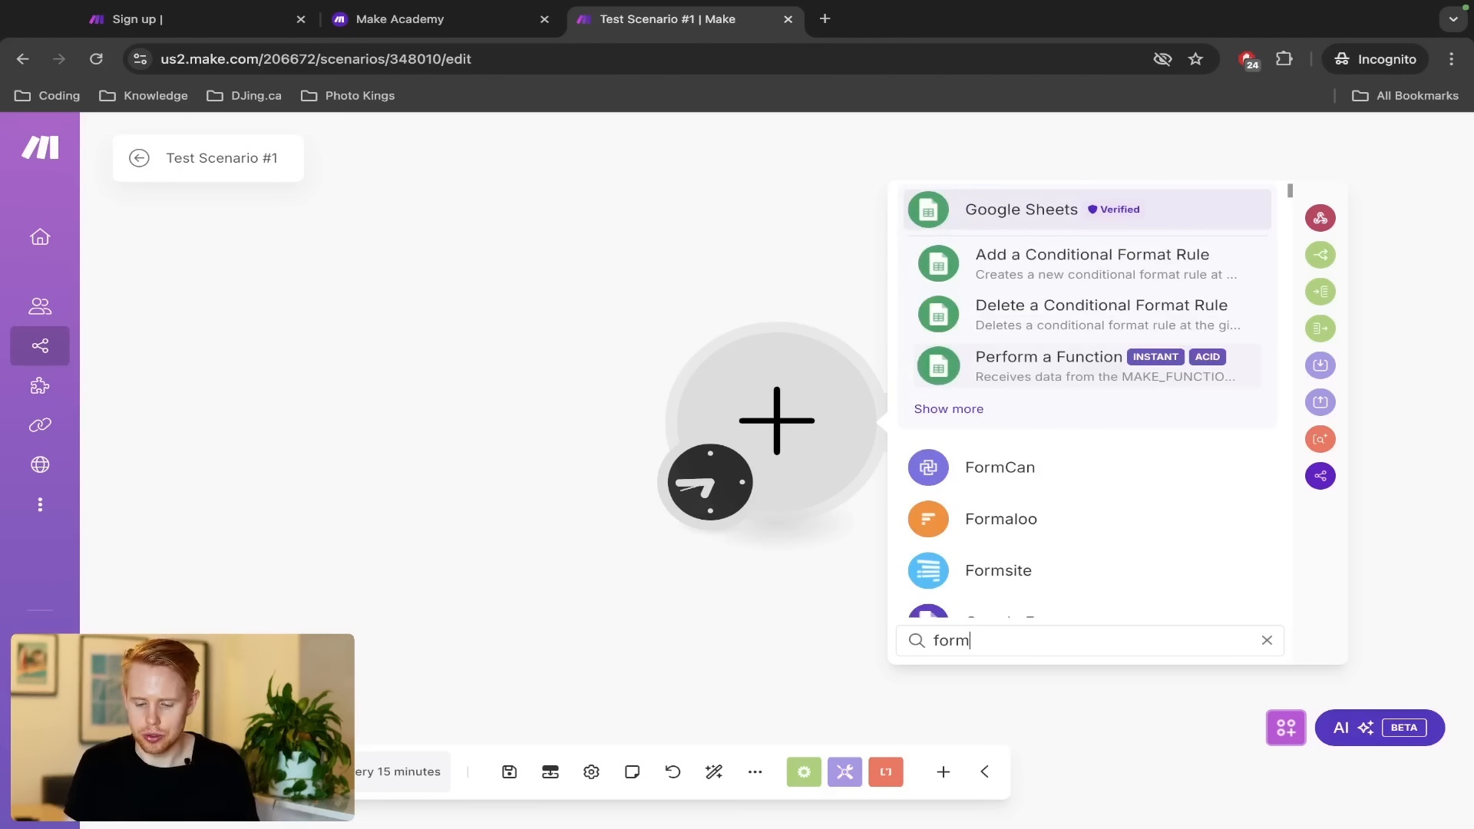
{"action": "type", "text": "s"}
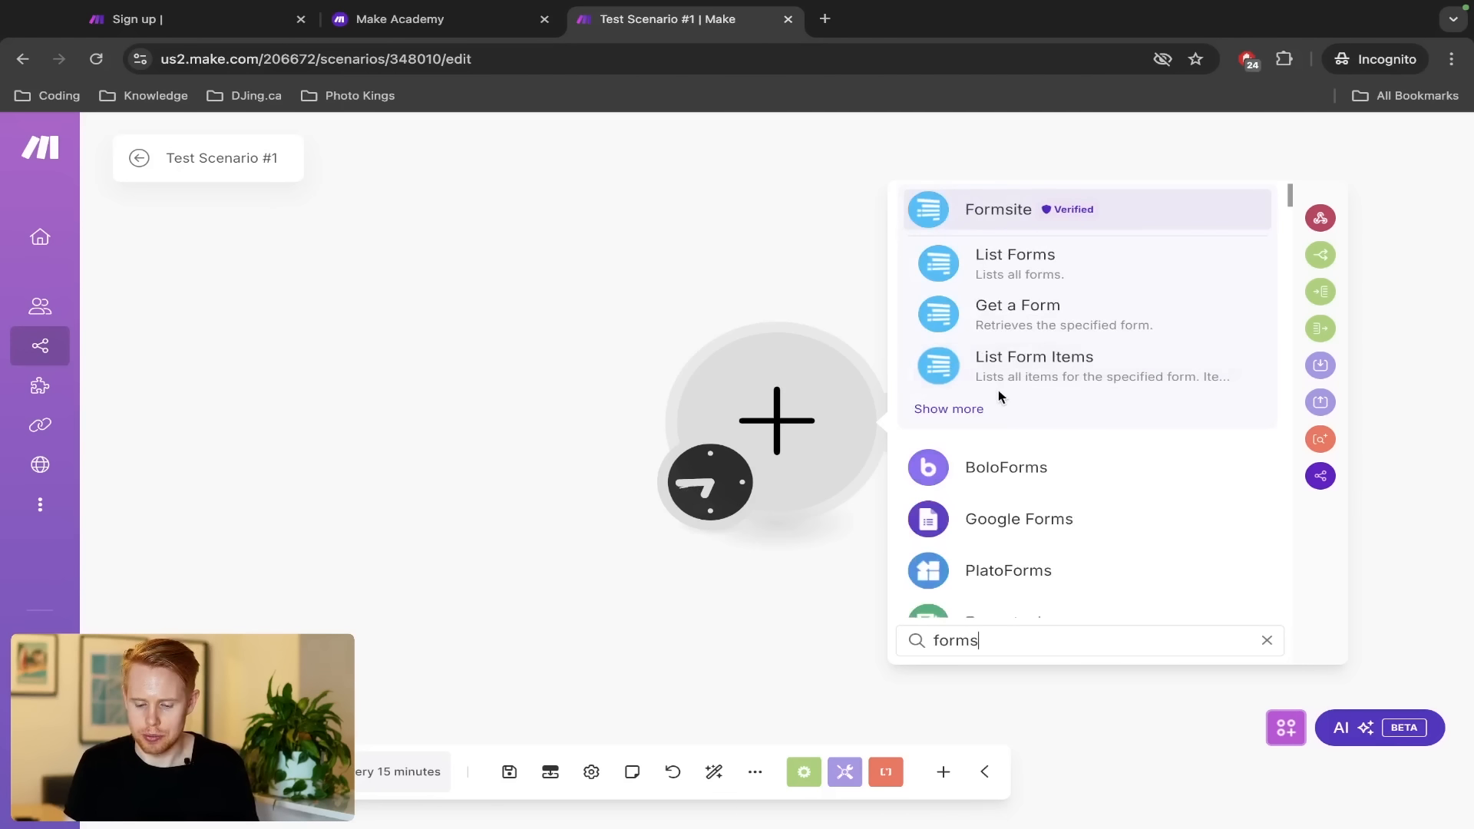
{"action": "left_click", "coordinate": [1007, 533]}
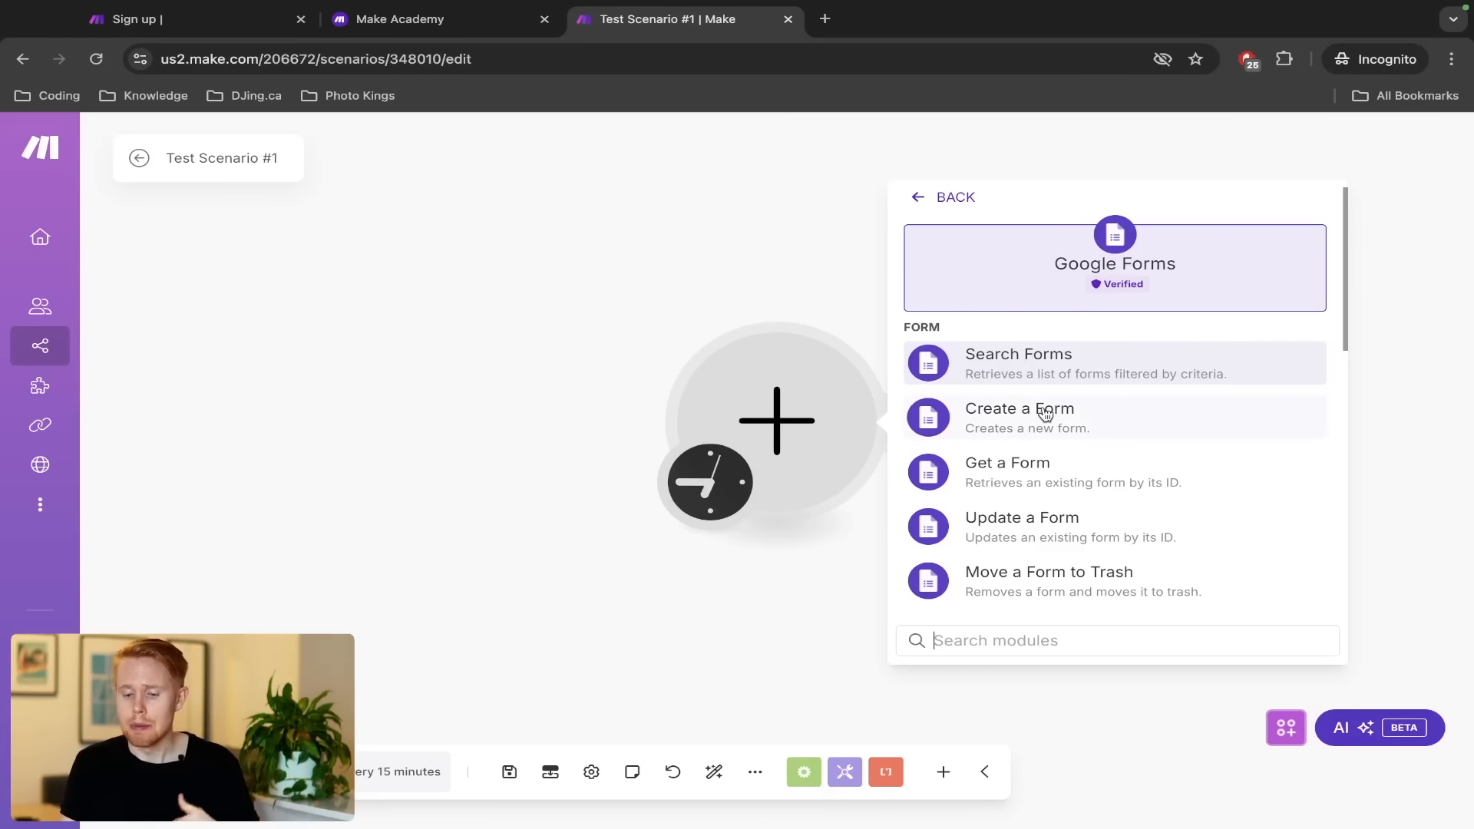
{"action": "scroll", "coordinate": [1045, 414], "scroll_direction": "down", "scroll_amount": 3}
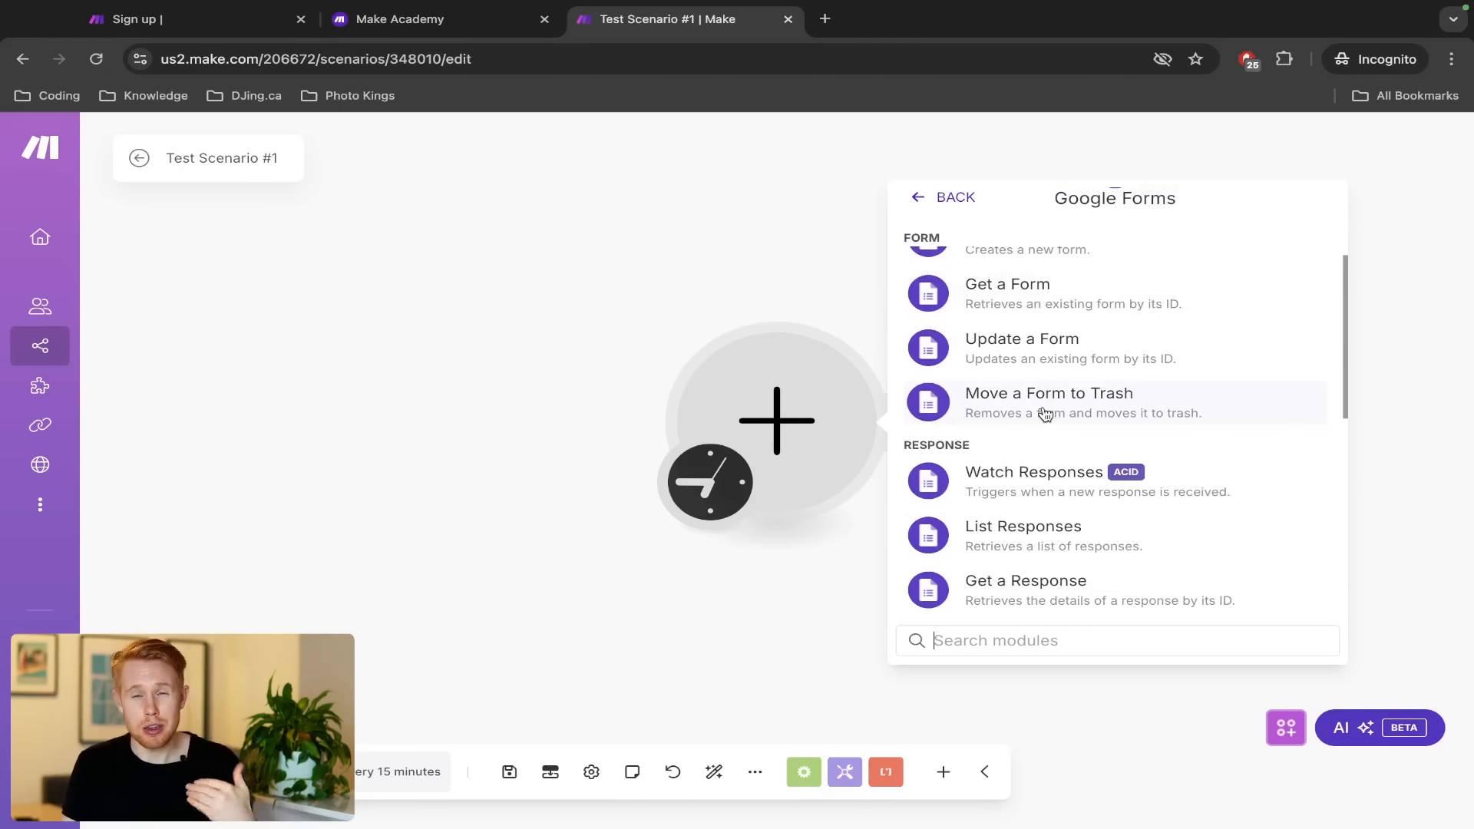
{"action": "scroll", "coordinate": [1046, 415], "scroll_direction": "down", "scroll_amount": 2}
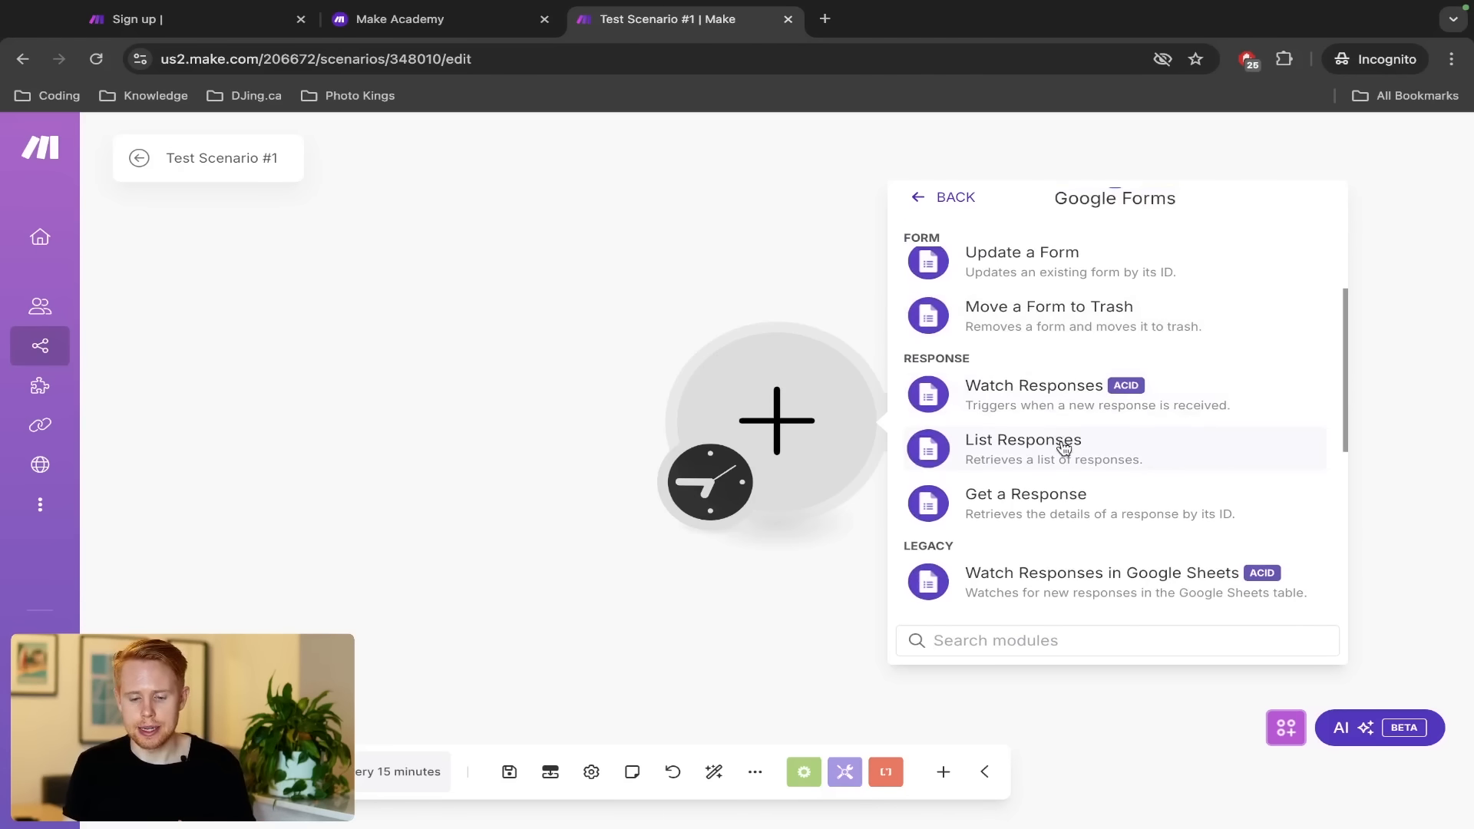
Return to the 'forms' results and replace the search term with 'search'
{"action": "left_click", "coordinate": [942, 202]}
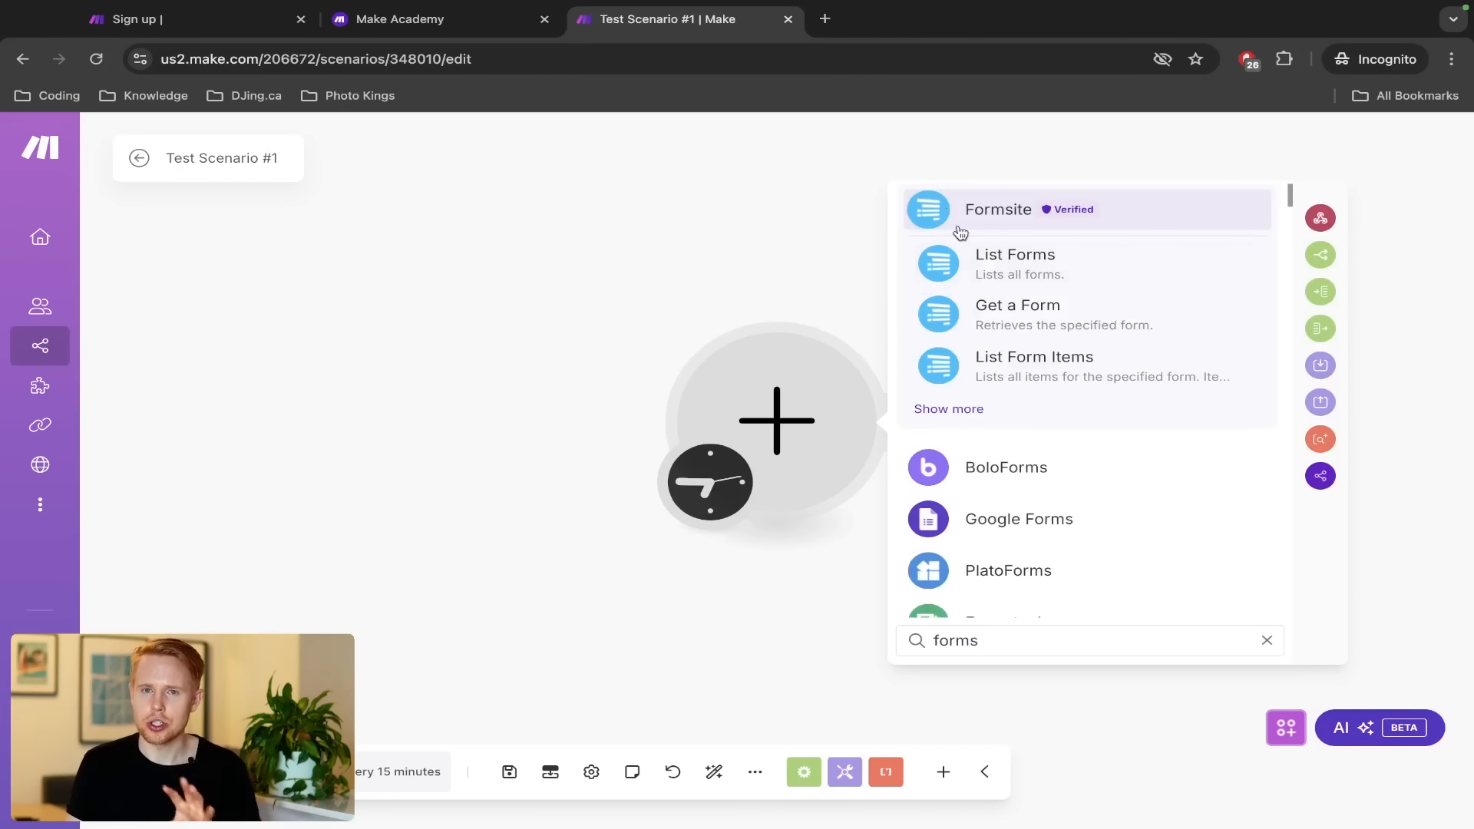
{"action": "double_click", "coordinate": [1041, 623]}
{"action": "type", "text": "search"}
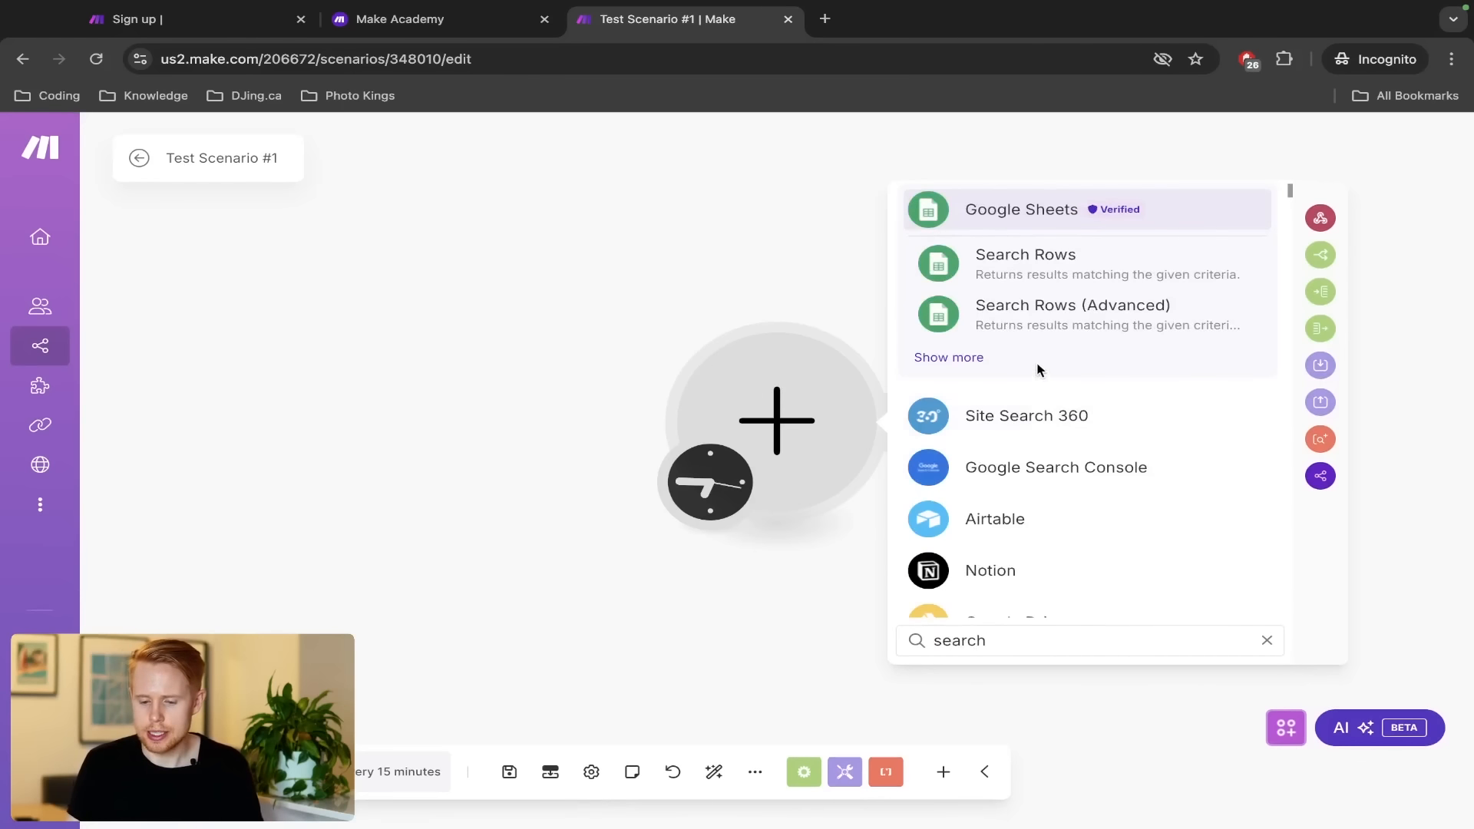
Open Google Sheets from the 'search' results, browse its modules, and go back to the results
{"action": "left_click", "coordinate": [1006, 218]}
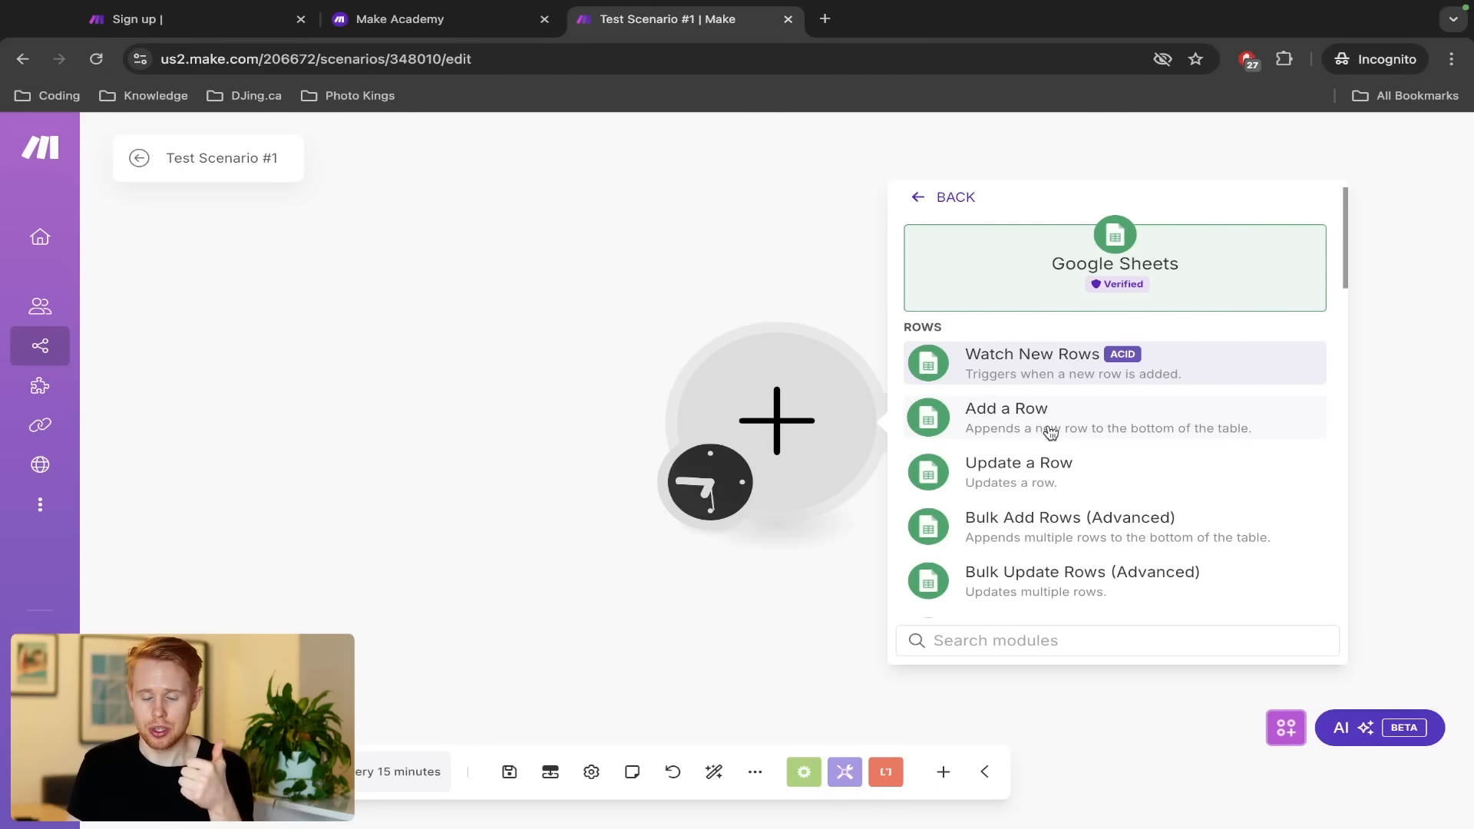
{"action": "scroll", "coordinate": [1042, 477], "scroll_direction": "down", "scroll_amount": 3}
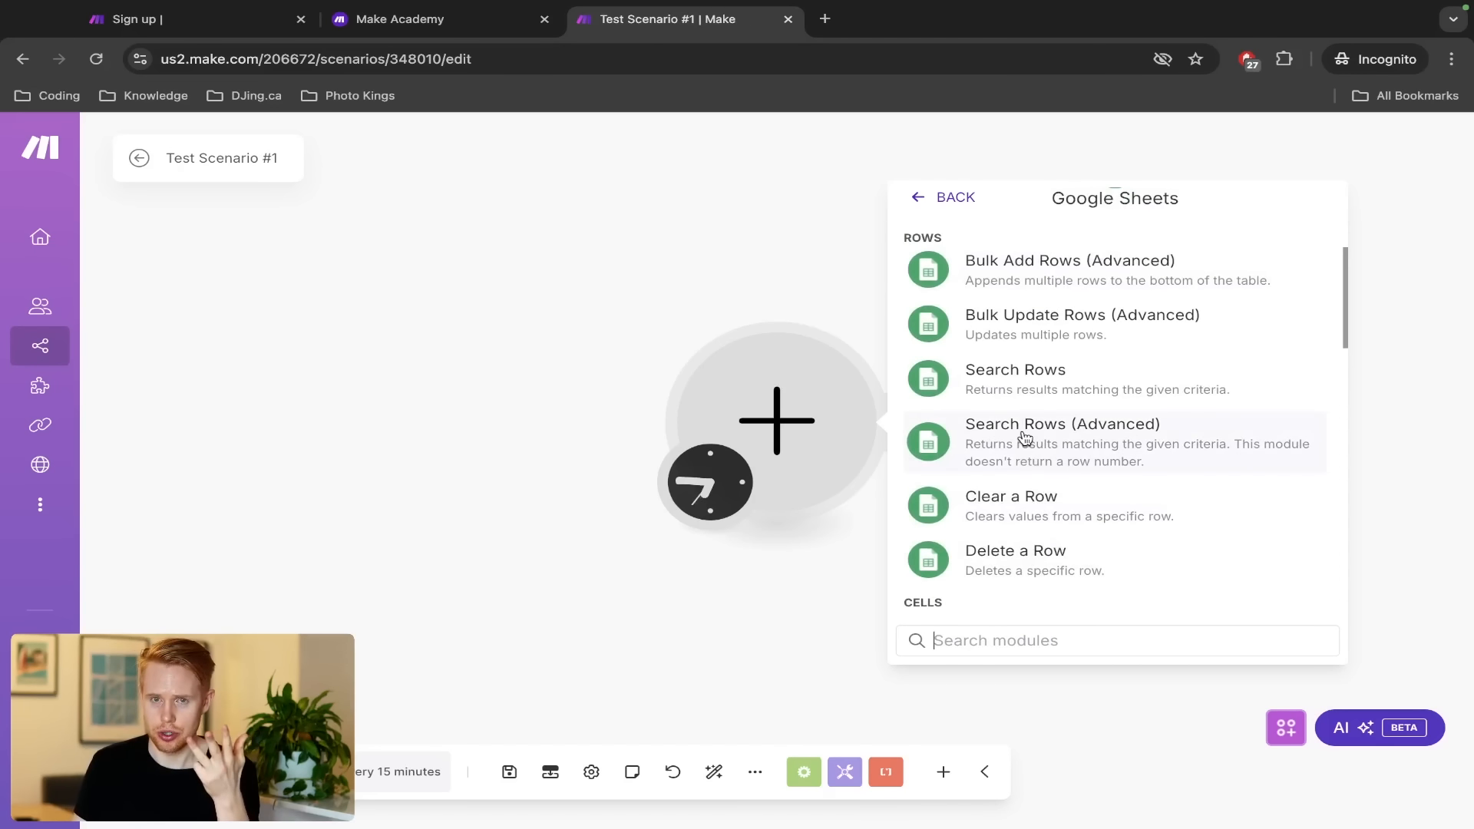
{"action": "scroll", "coordinate": [1025, 438], "scroll_direction": "up", "scroll_amount": 3}
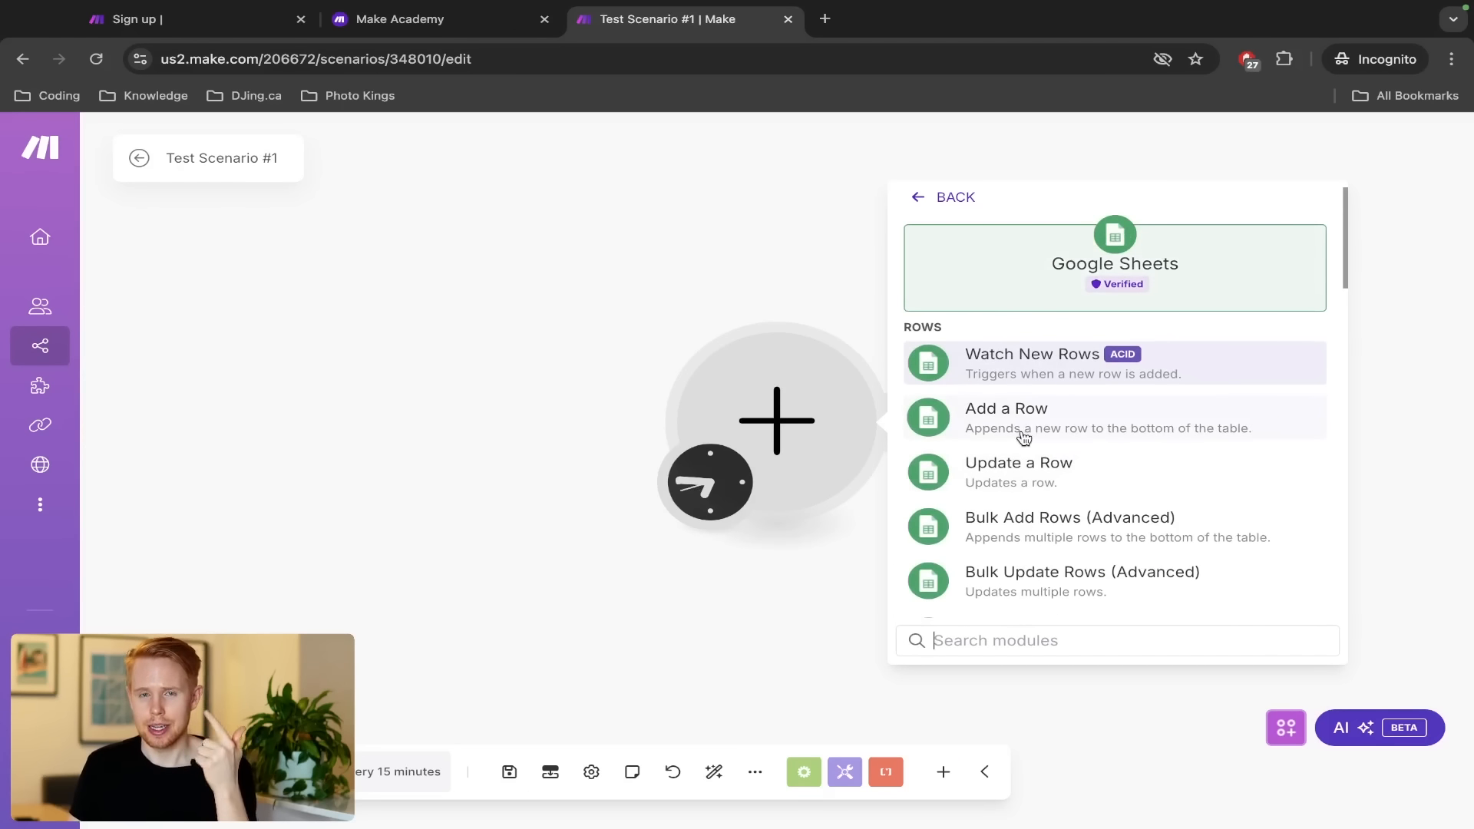
{"action": "scroll", "coordinate": [1024, 437], "scroll_direction": "down", "scroll_amount": 2}
{"action": "scroll", "coordinate": [1025, 437], "scroll_direction": "down", "scroll_amount": 3}
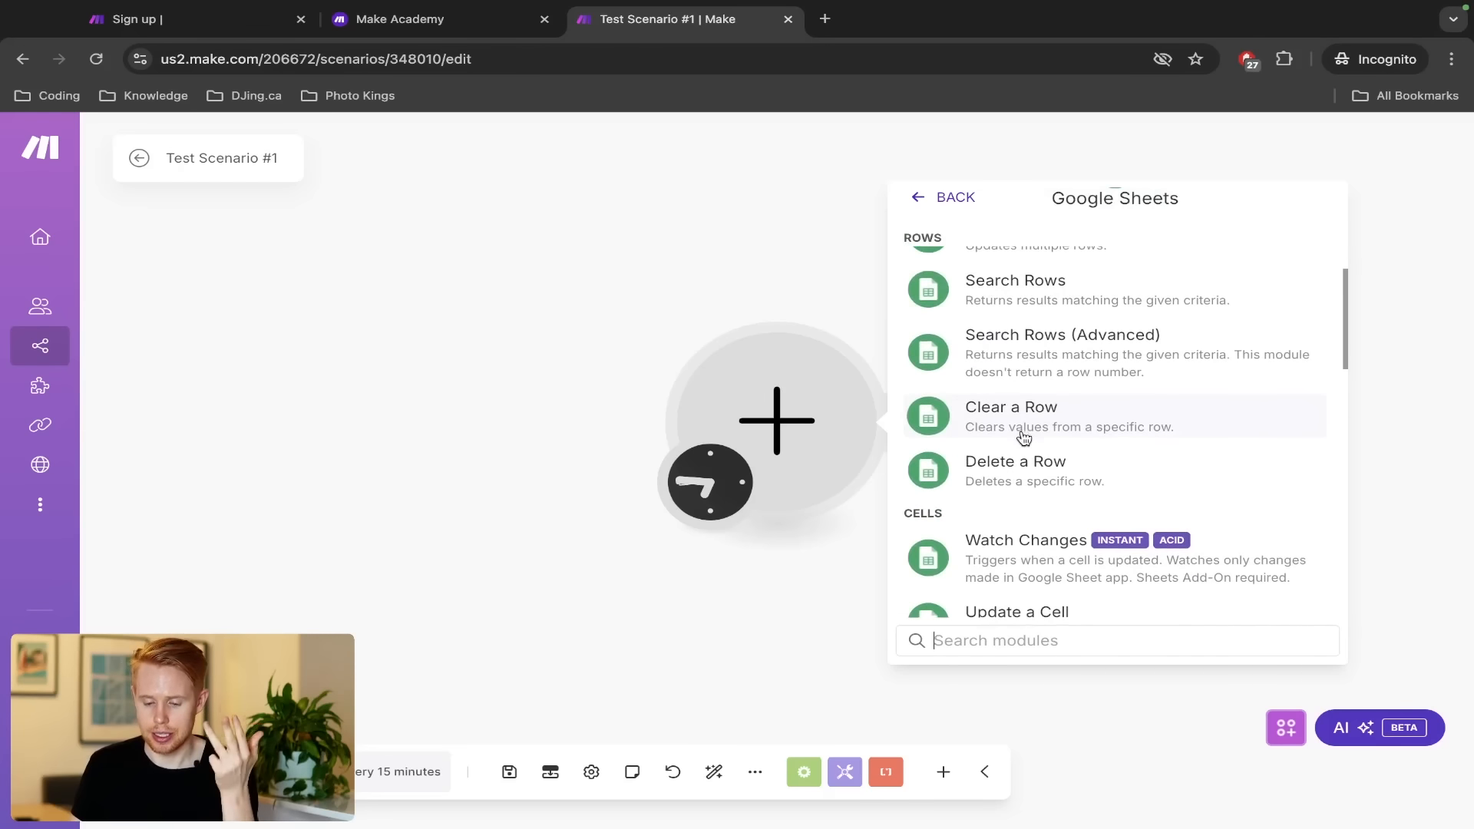
{"action": "scroll", "coordinate": [1025, 437], "scroll_direction": "down", "scroll_amount": 3}
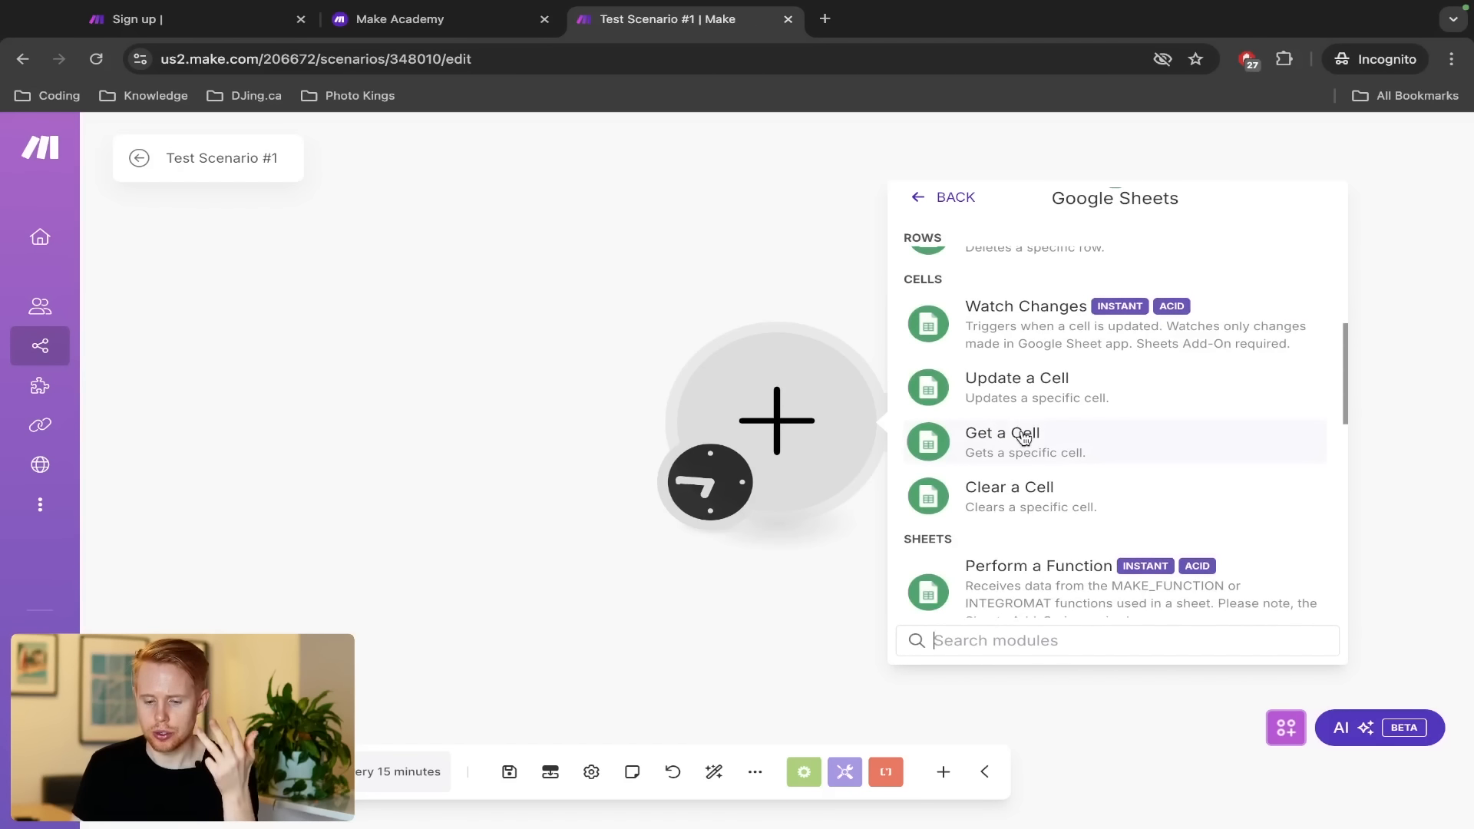
{"action": "scroll", "coordinate": [1024, 438], "scroll_direction": "up", "scroll_amount": 8}
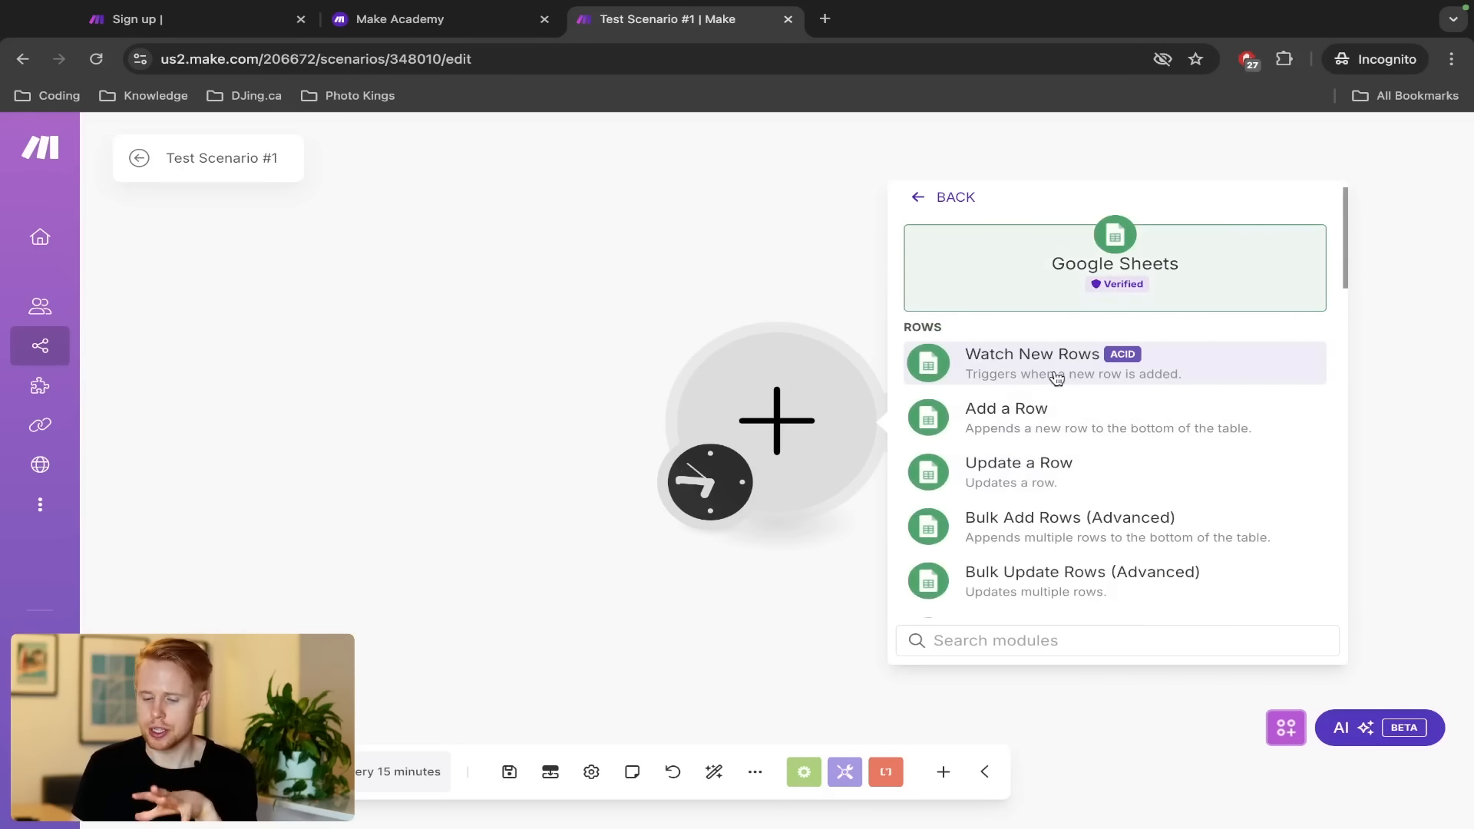
{"action": "scroll", "coordinate": [1054, 374], "scroll_direction": "down", "scroll_amount": 5}
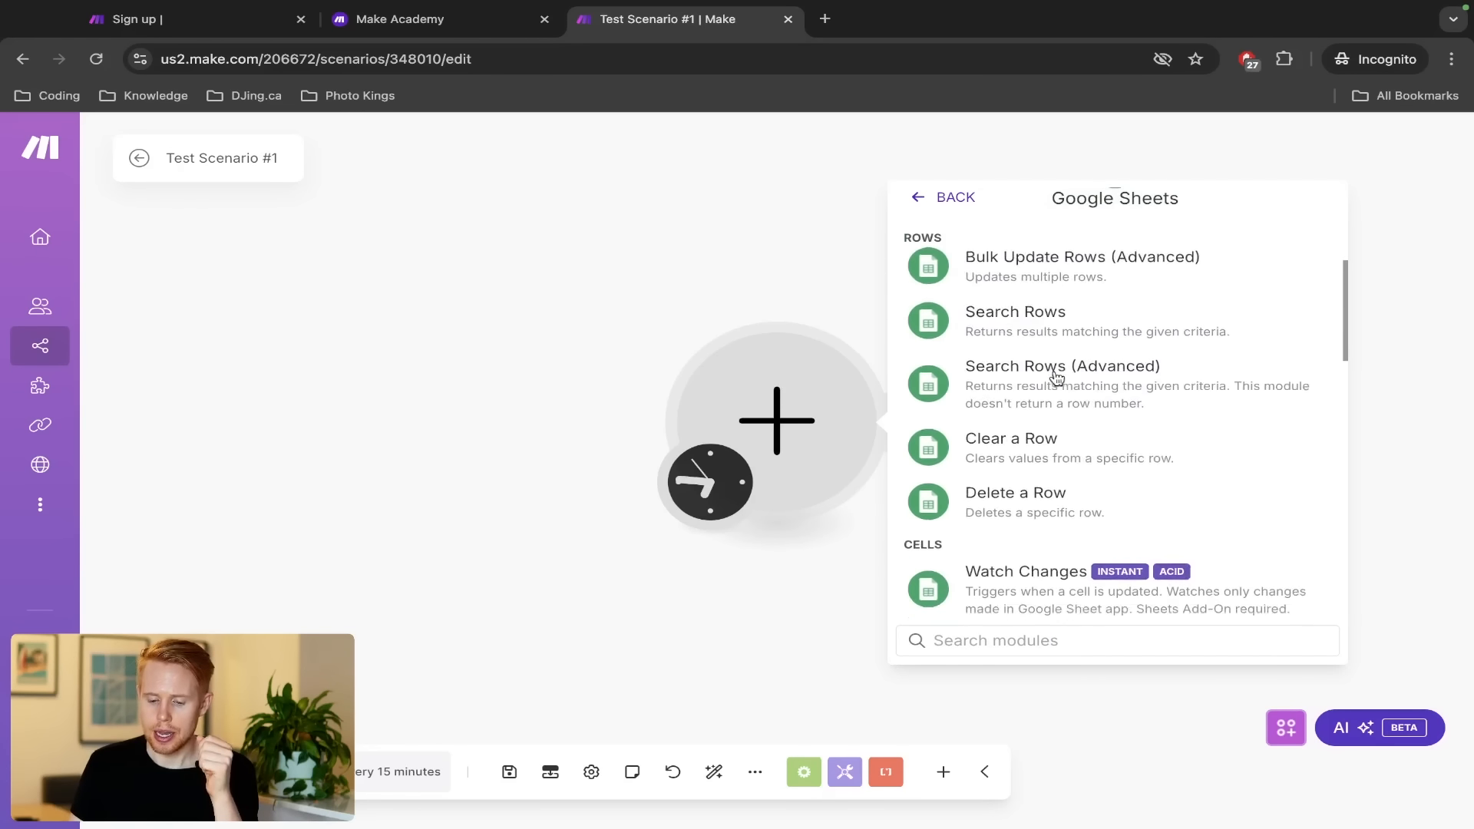
{"action": "left_click", "coordinate": [954, 198]}
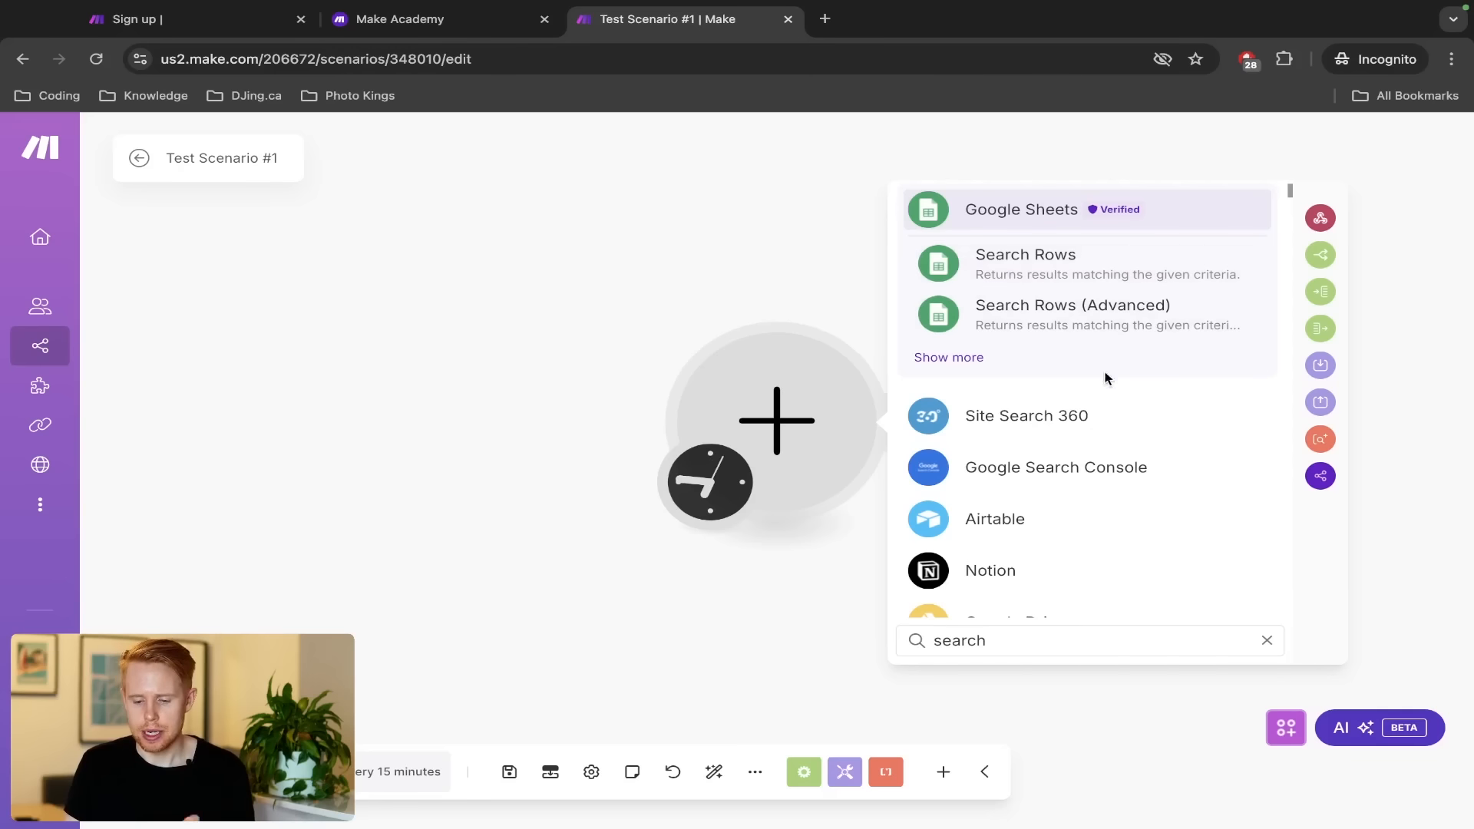
Search 'forms', open Google Forms, and add its Watch Responses trigger under Response
{"action": "double_click", "coordinate": [965, 656]}
{"action": "type", "text": "forms"}
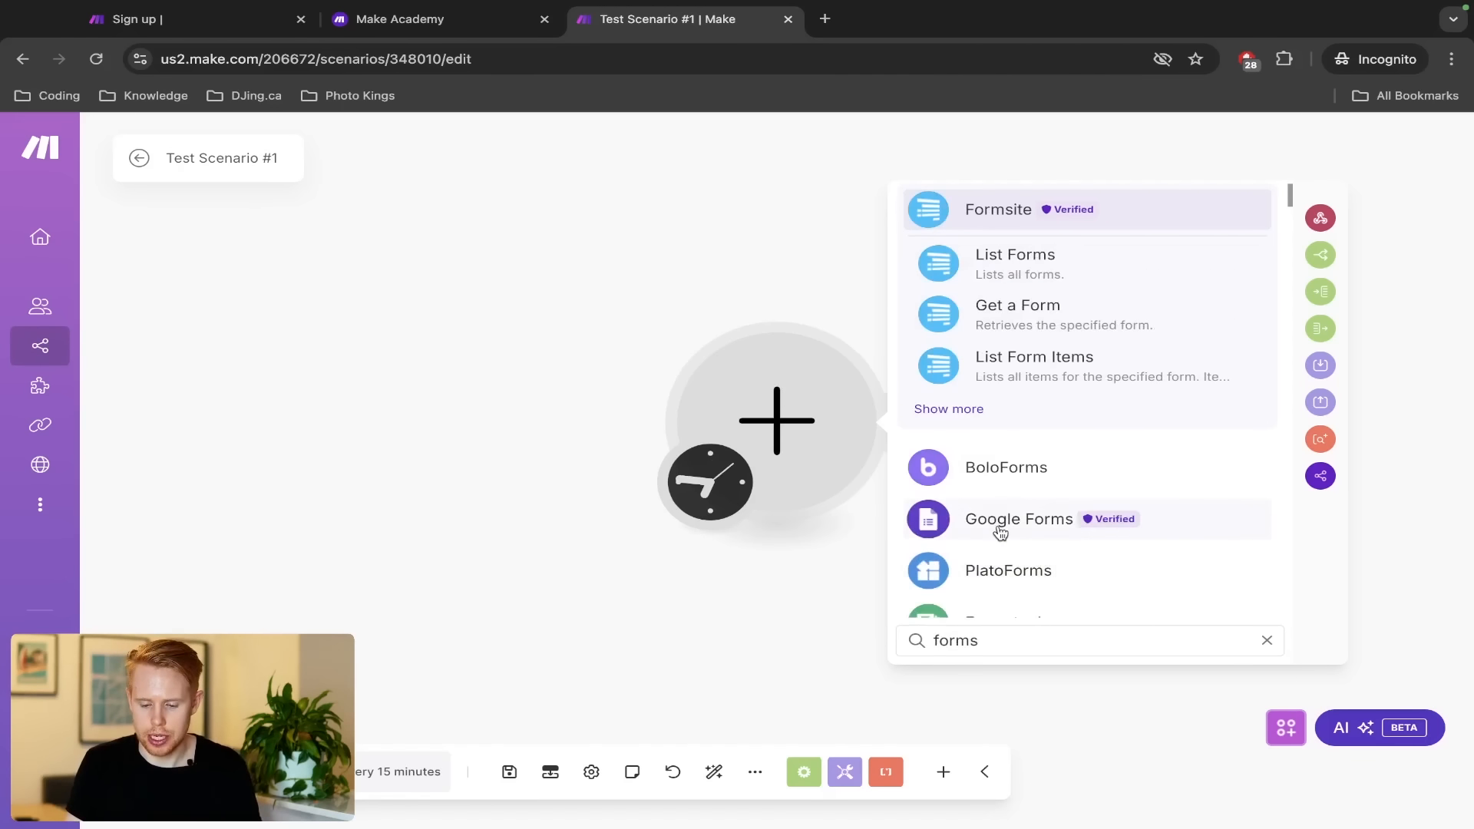
{"action": "left_click", "coordinate": [1000, 530]}
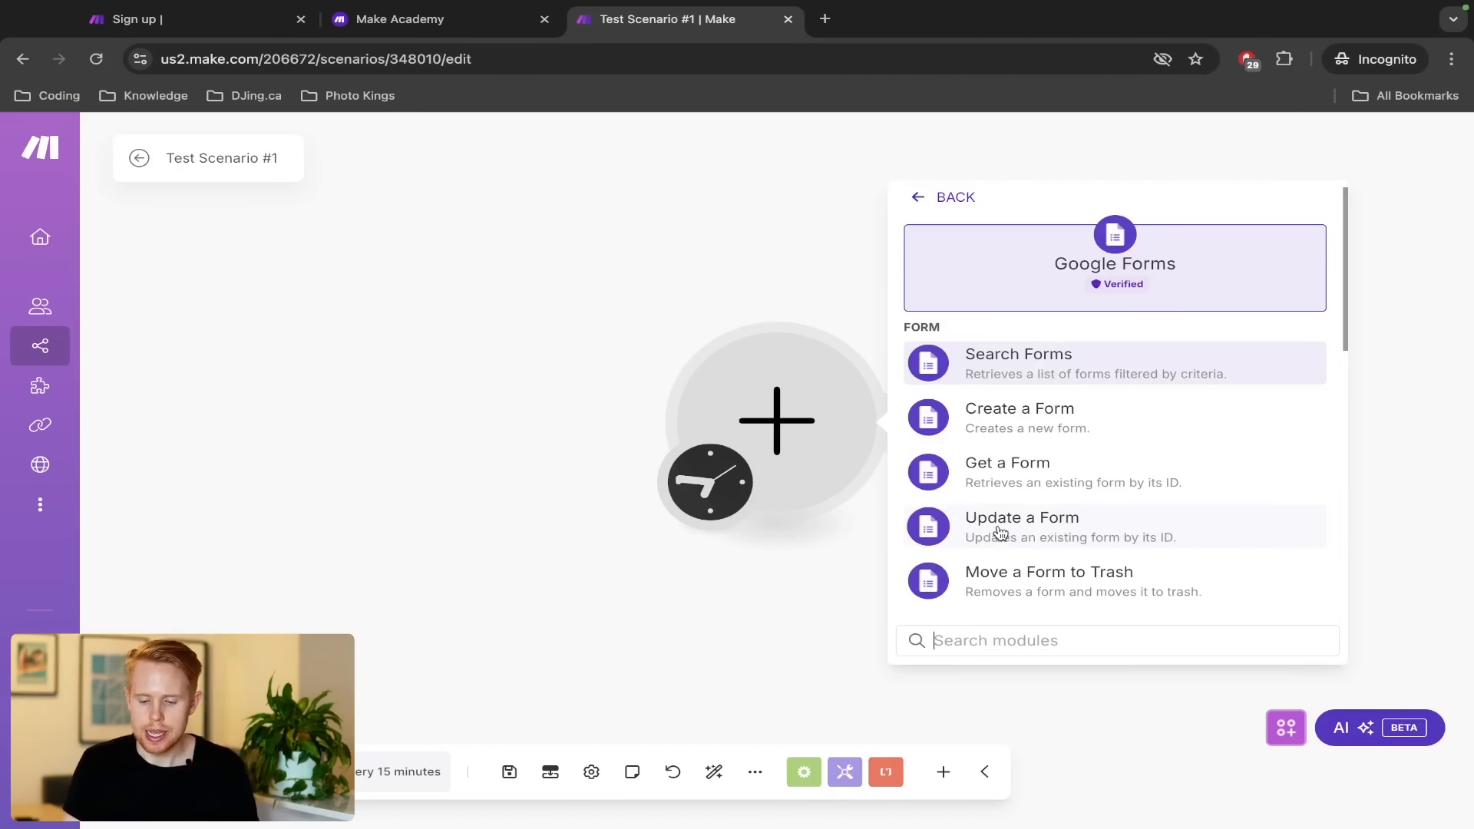
{"action": "scroll", "coordinate": [1003, 510], "scroll_direction": "down", "scroll_amount": 10}
{"action": "scroll", "coordinate": [1008, 514], "scroll_direction": "up", "scroll_amount": 3}
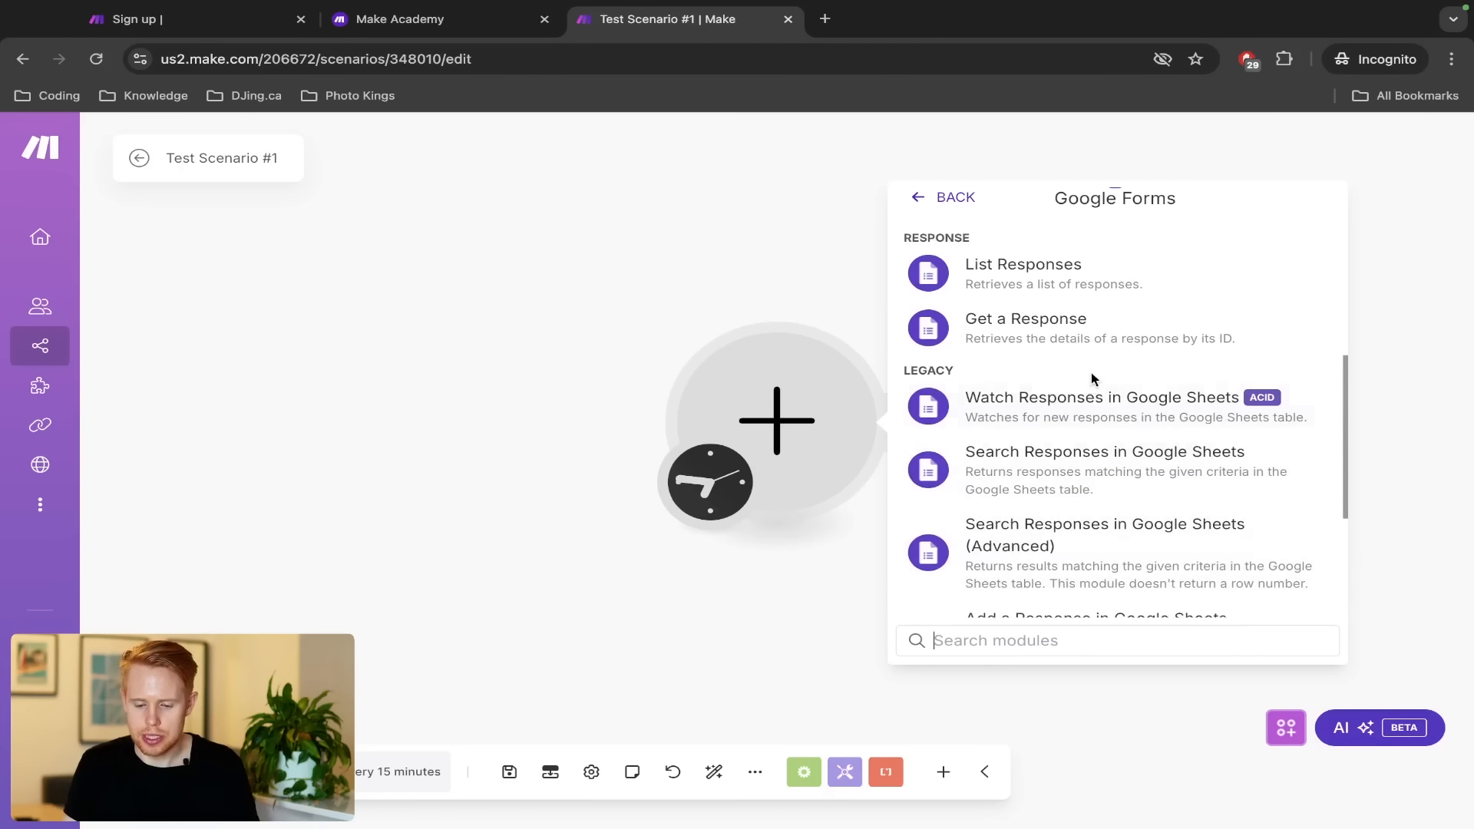
{"action": "scroll", "coordinate": [1075, 418], "scroll_direction": "up", "scroll_amount": 3}
{"action": "scroll", "coordinate": [1075, 419], "scroll_direction": "up", "scroll_amount": 1}
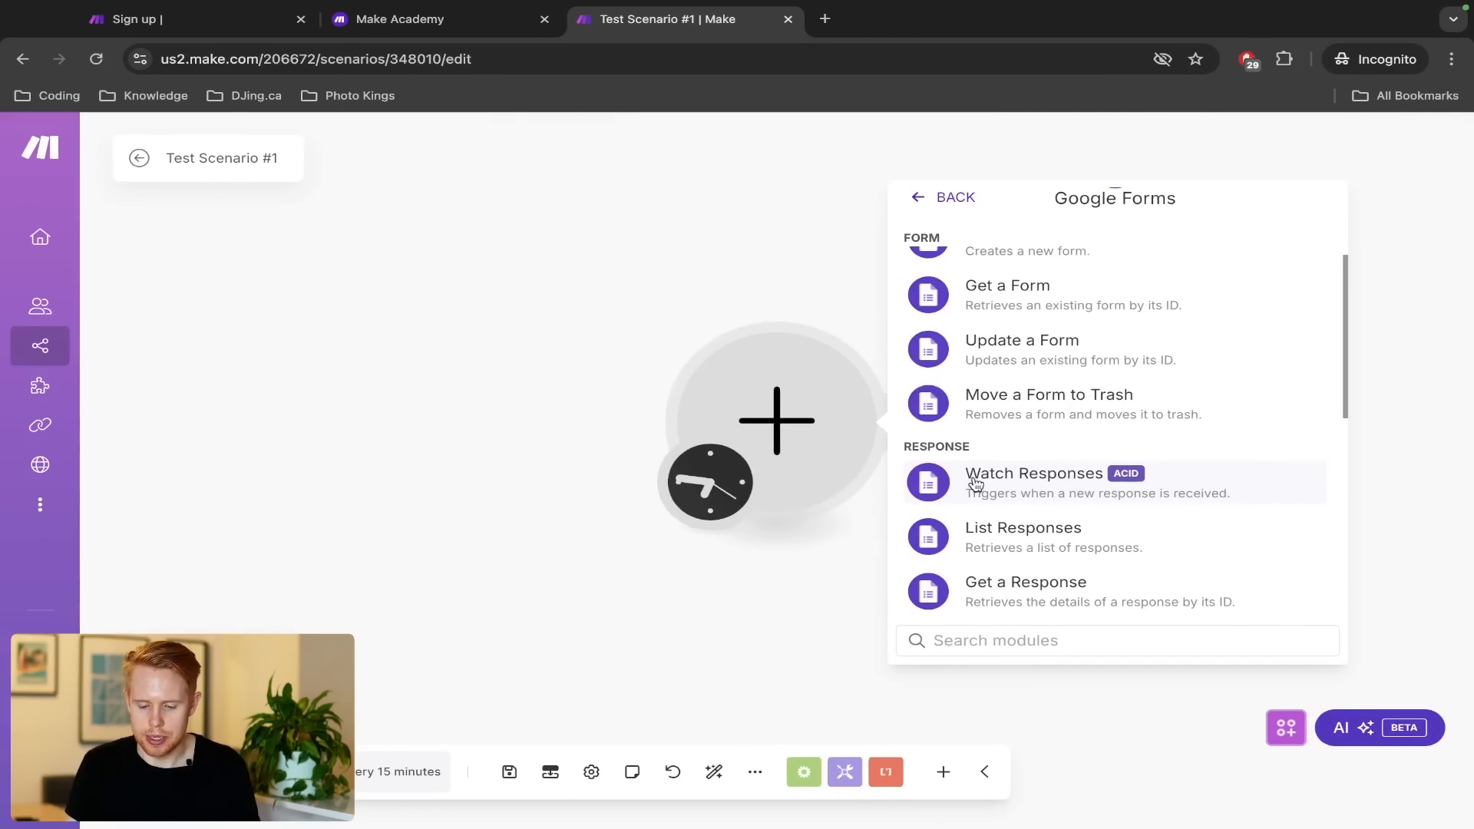
{"action": "left_click", "coordinate": [975, 479]}
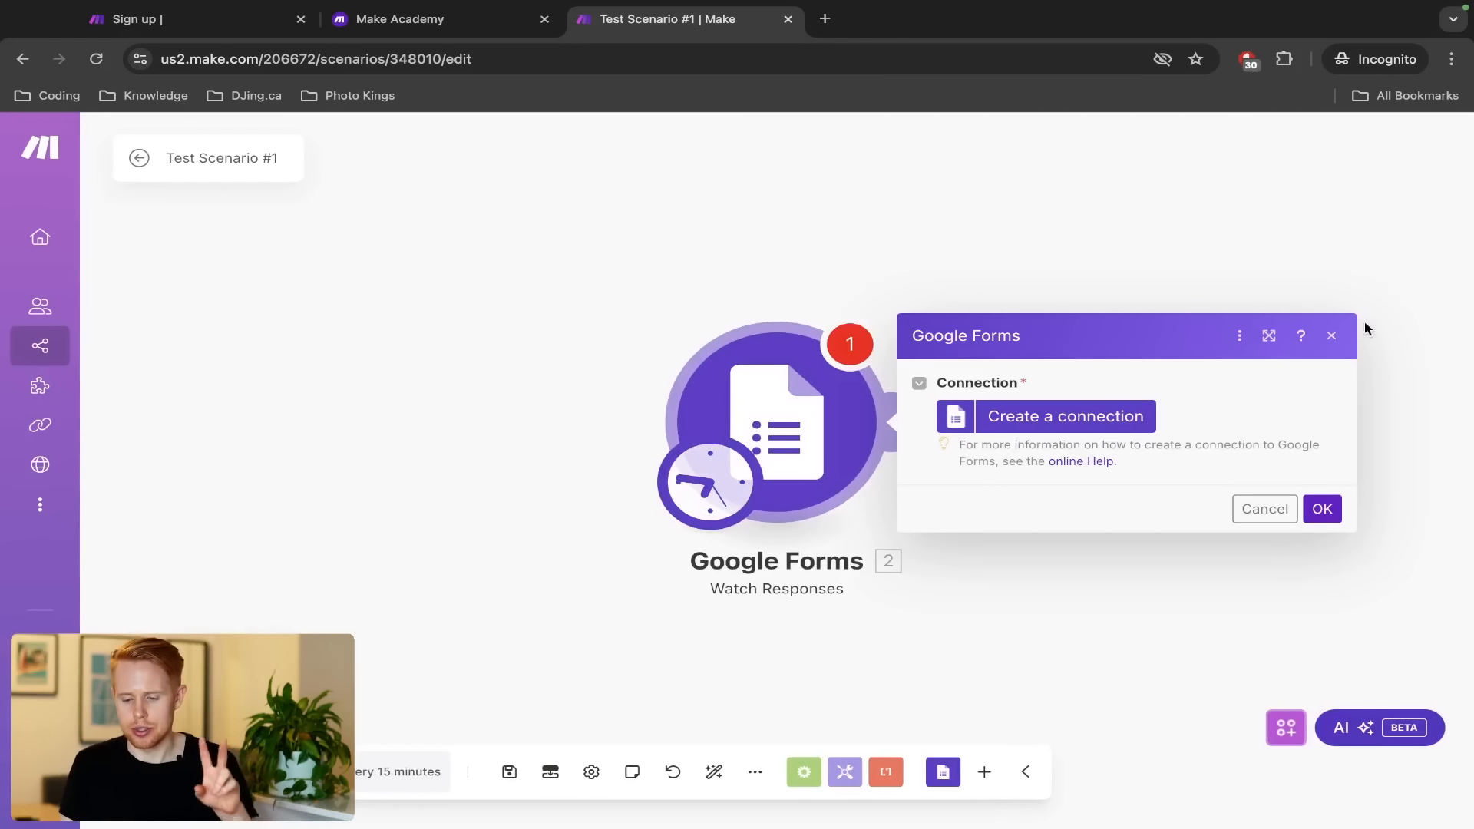
Create a Google connection named 'Make.com Google Forms Connection' and start Sign in with Google
{"action": "left_click", "coordinate": [1333, 341]}
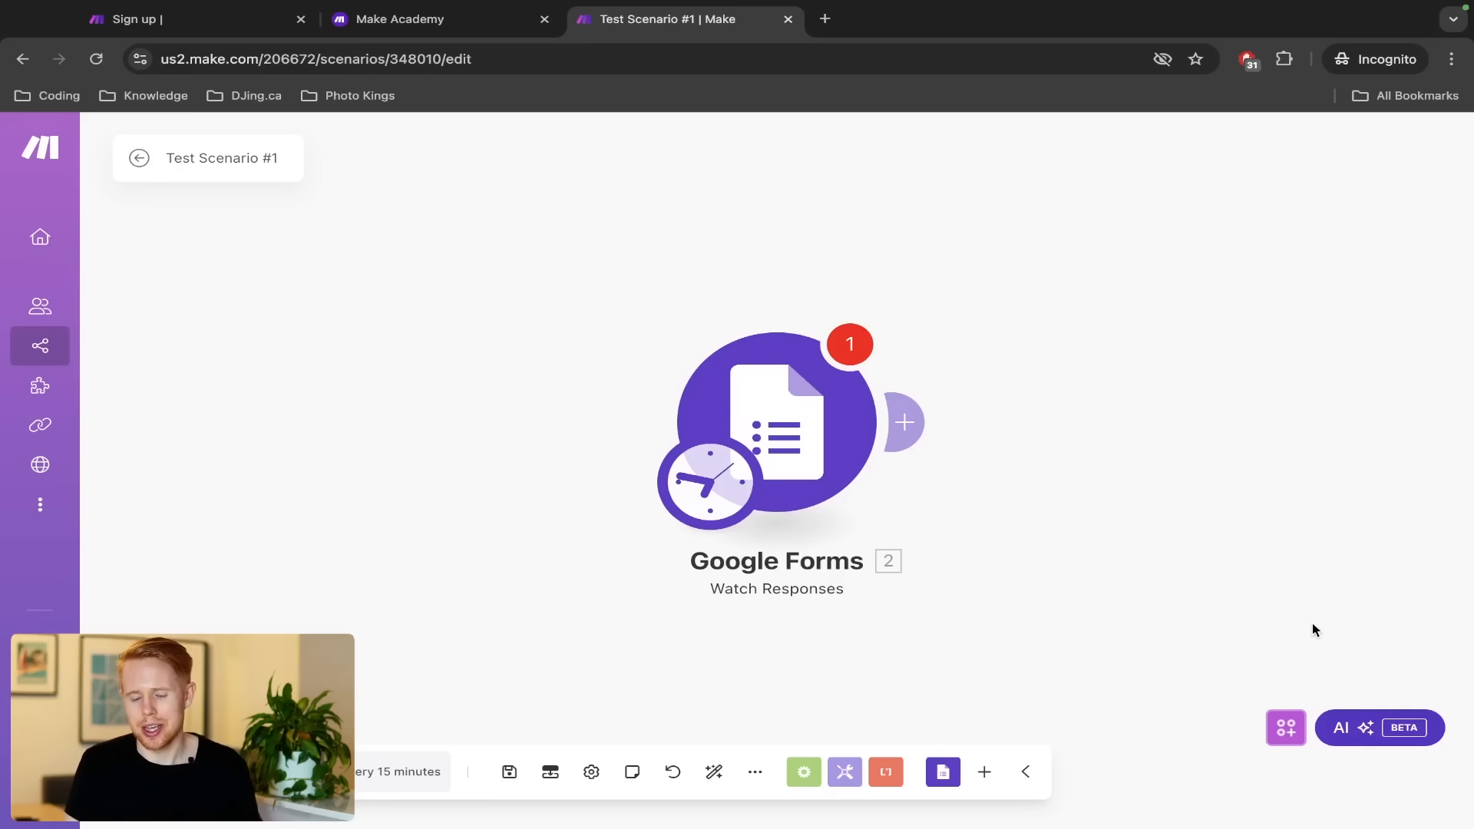
{"action": "left_click", "coordinate": [813, 459]}
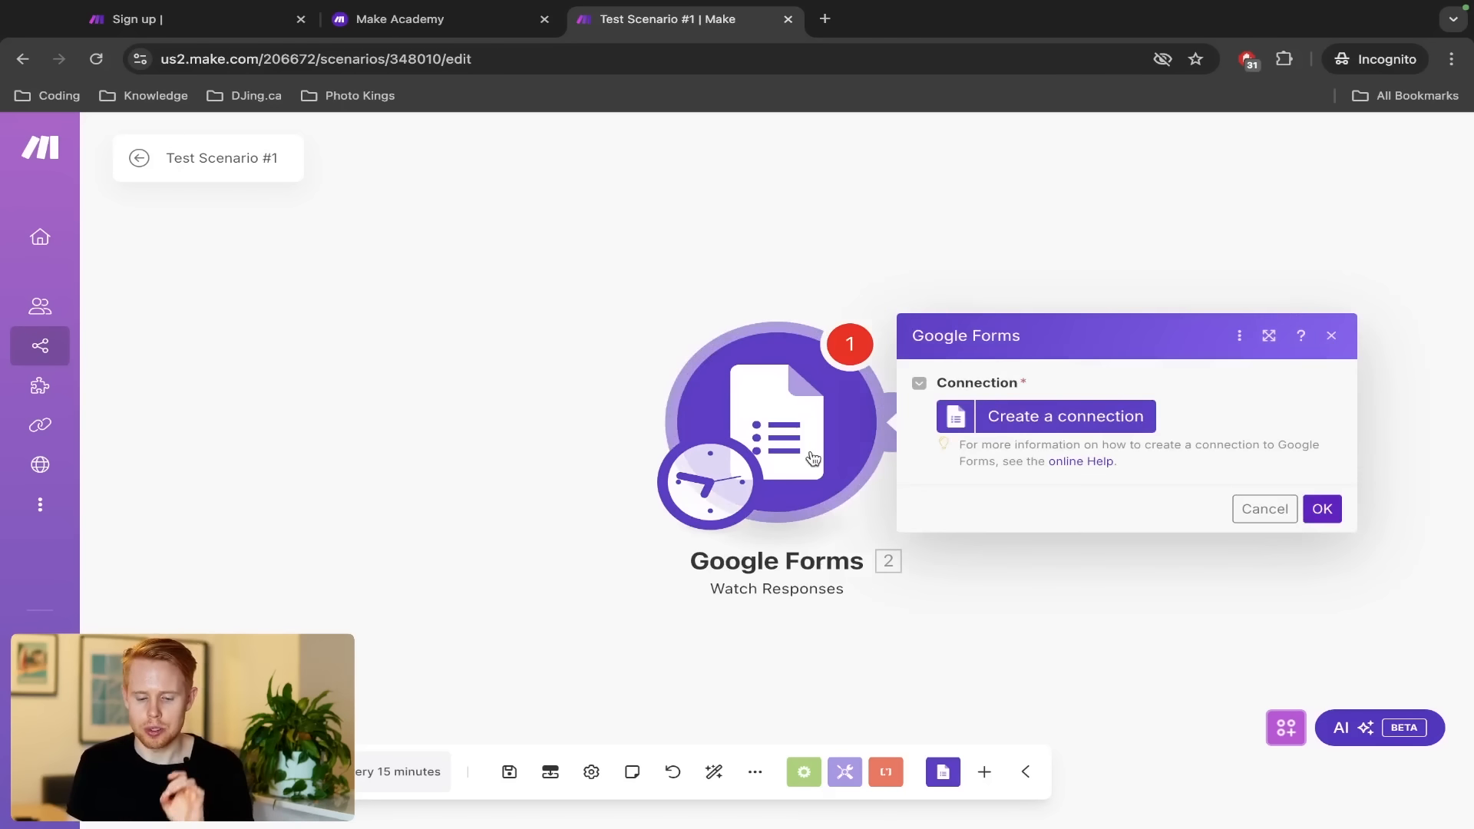
{"action": "left_click", "coordinate": [1010, 426]}
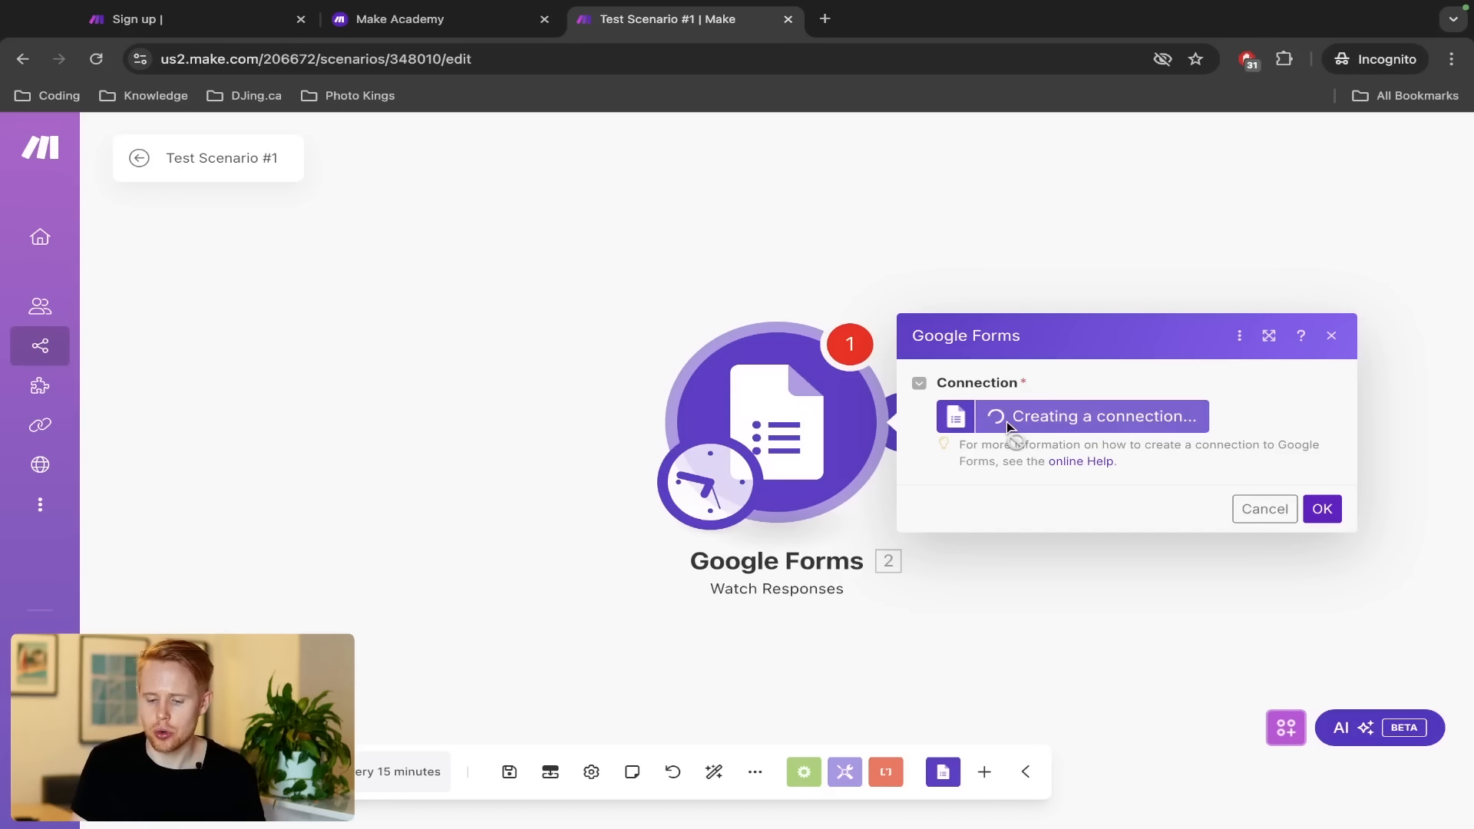
{"action": "left_click", "coordinate": [766, 319]}
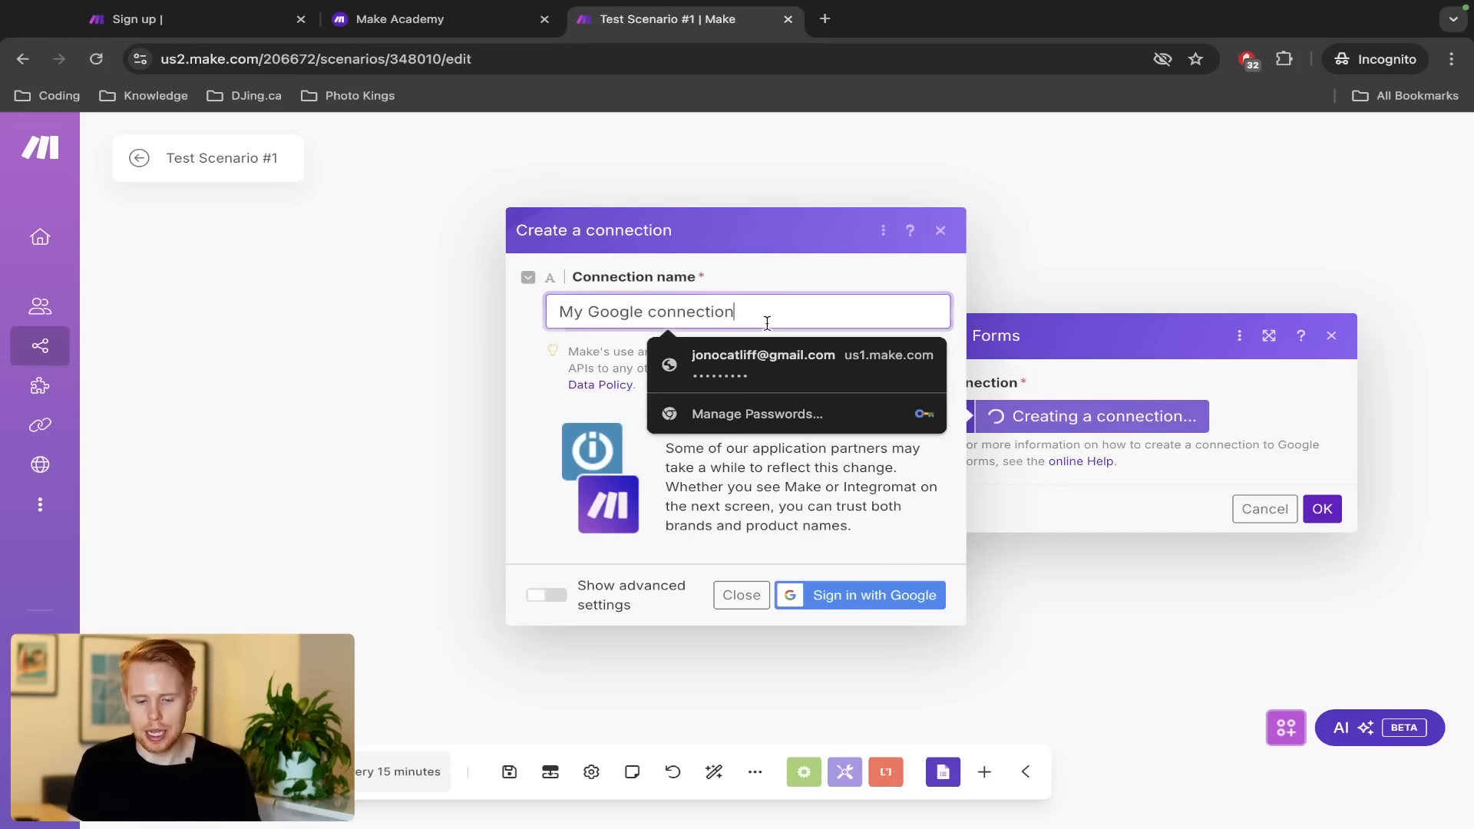
{"action": "key", "text": "ctrl+a"}
{"action": "type", "text": "Make.com"}
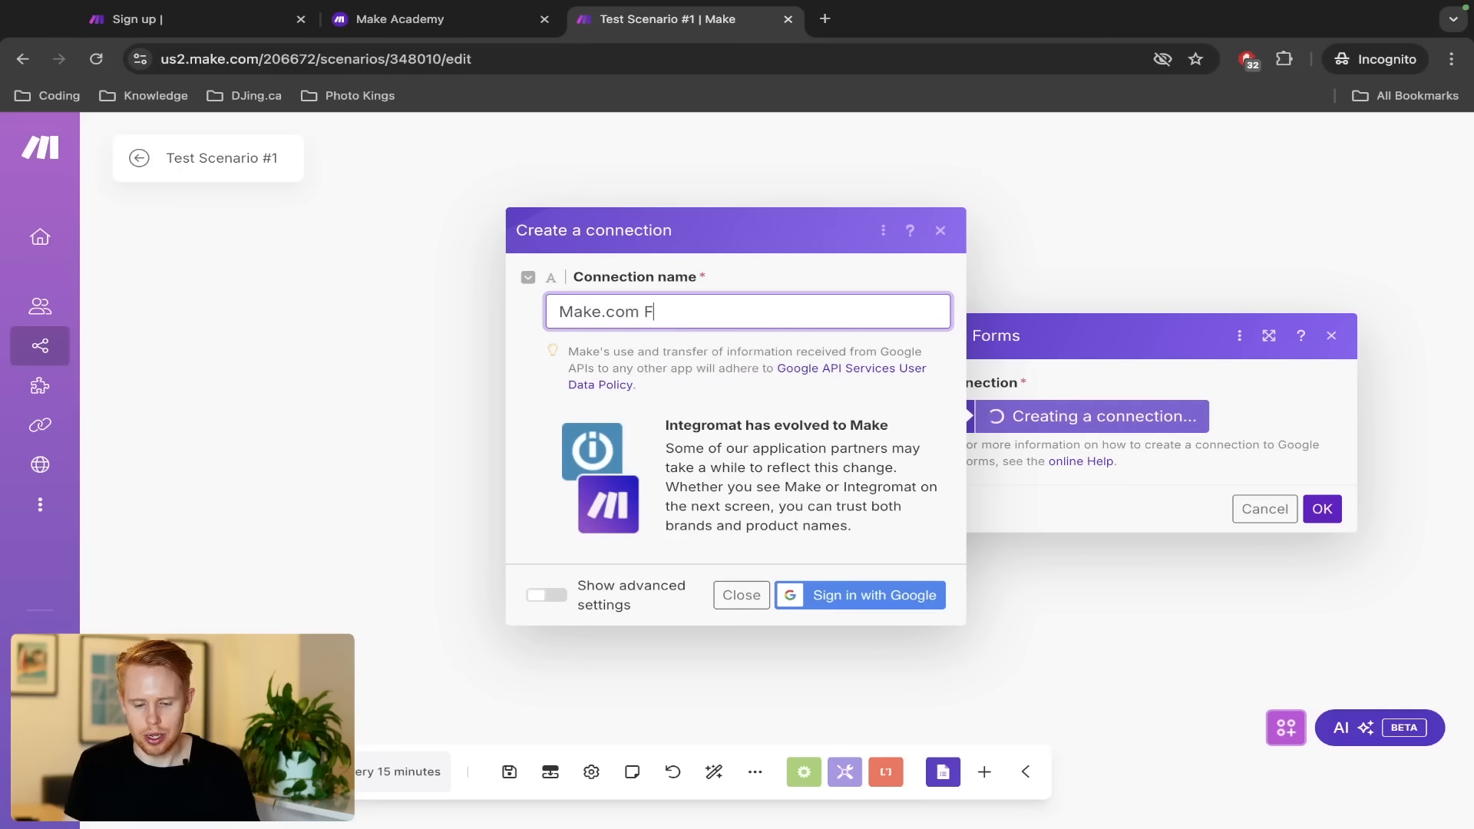
{"action": "type", "text": " Google For"}
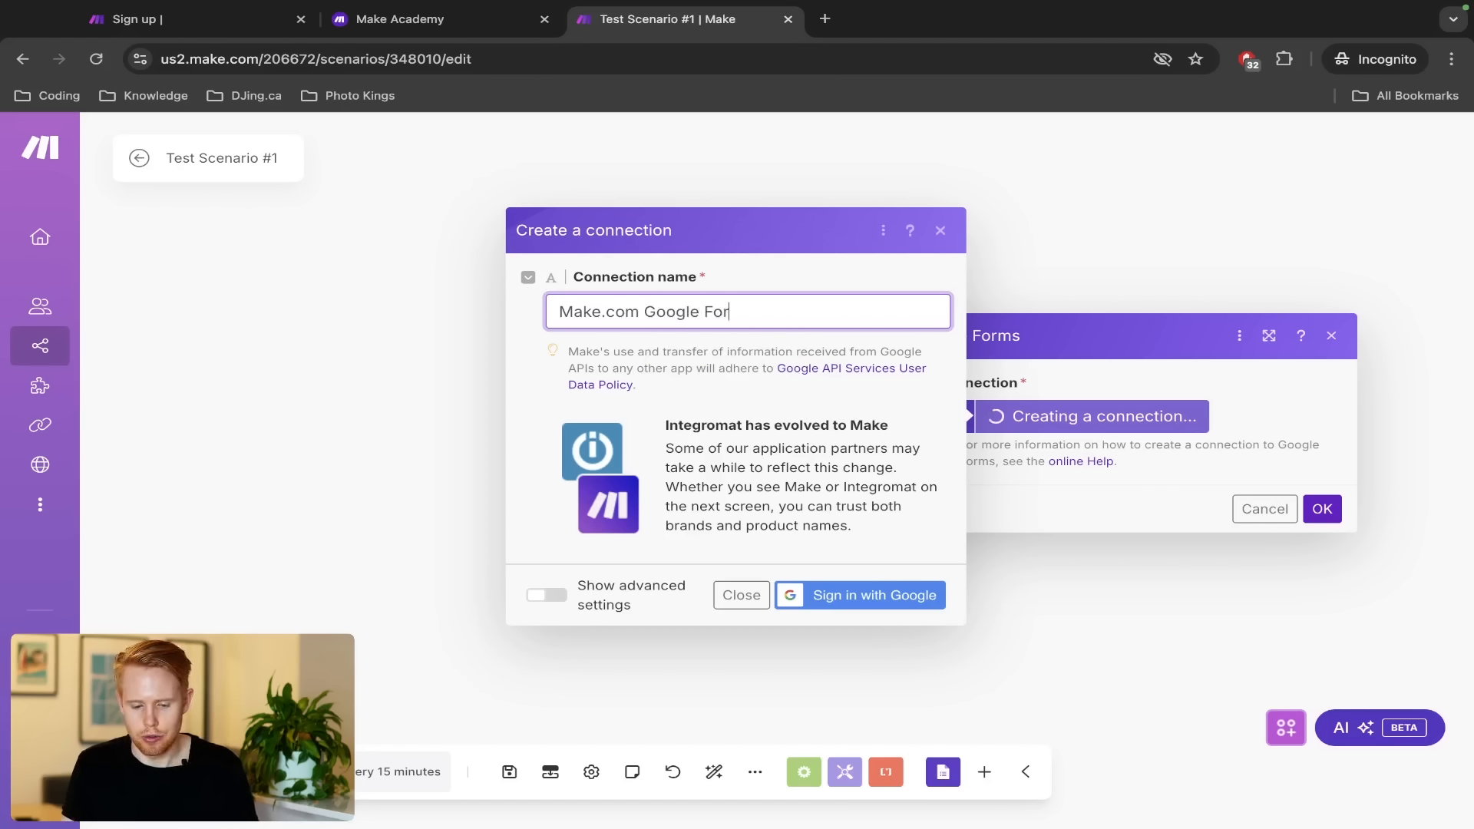
{"action": "type", "text": "ms Connection"}
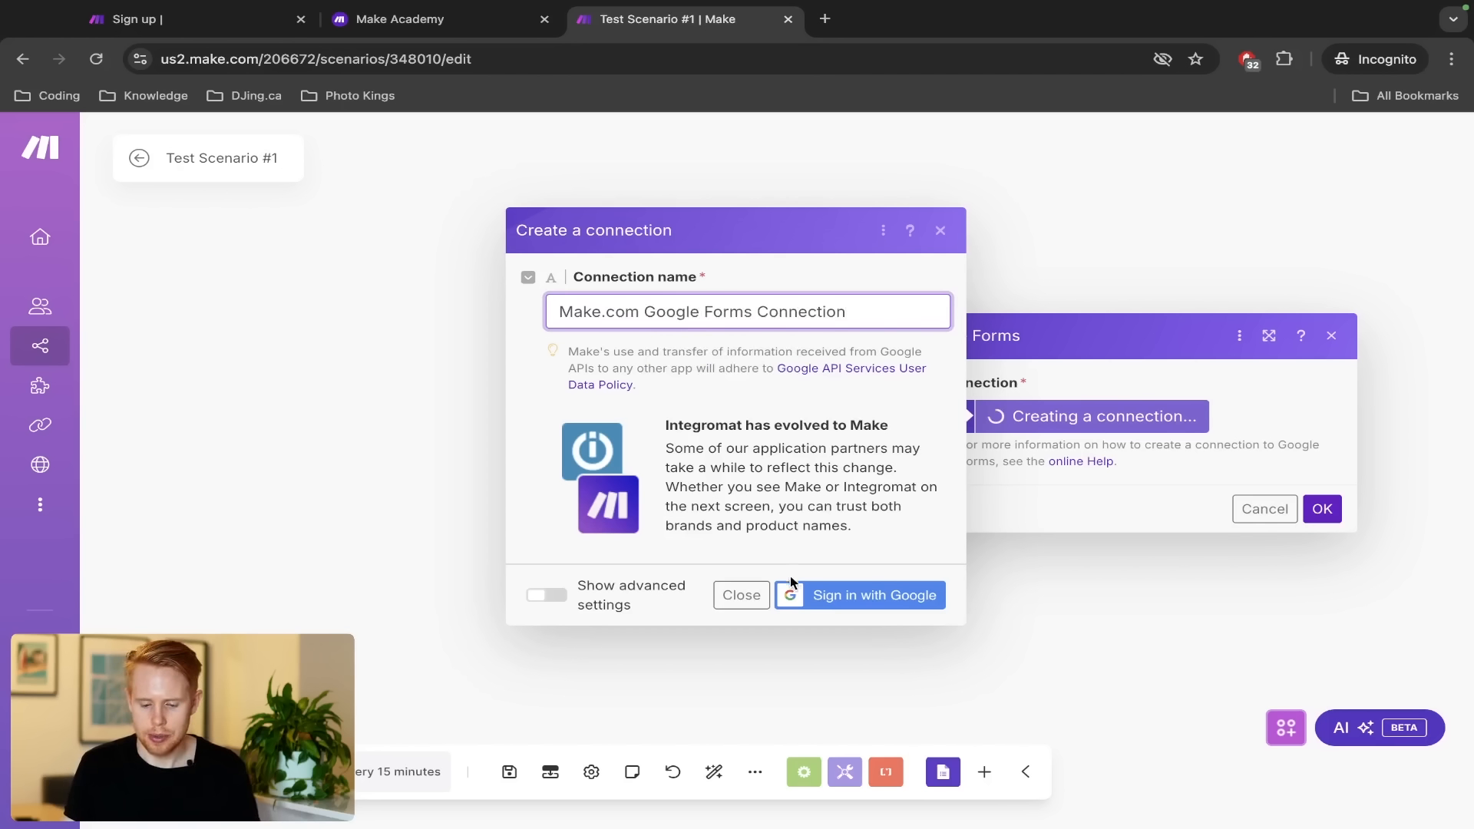
{"action": "left_click", "coordinate": [798, 595]}
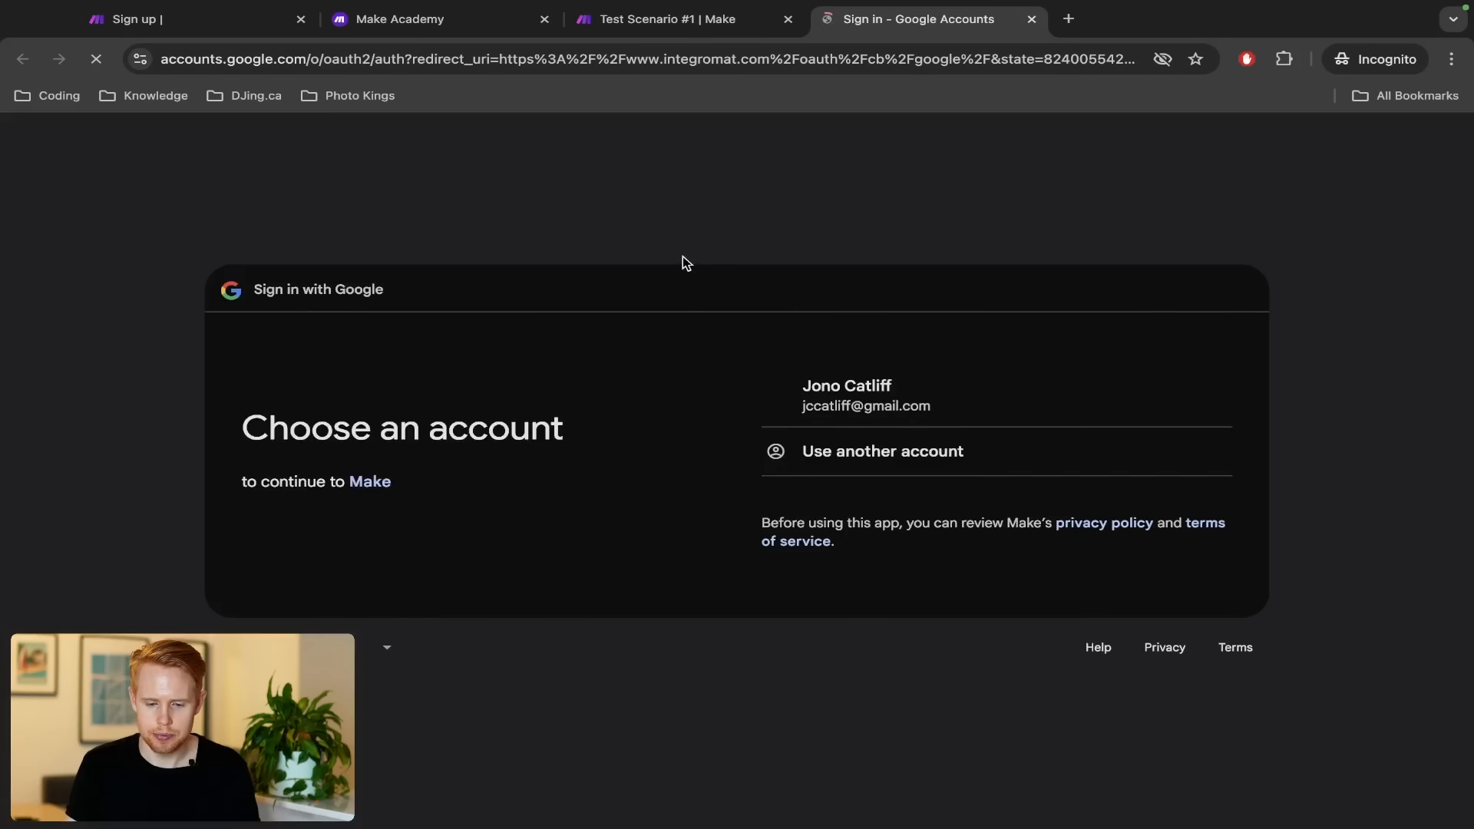
Choose the Google account, continue, and allow Make access to it
{"action": "left_click", "coordinate": [838, 410]}
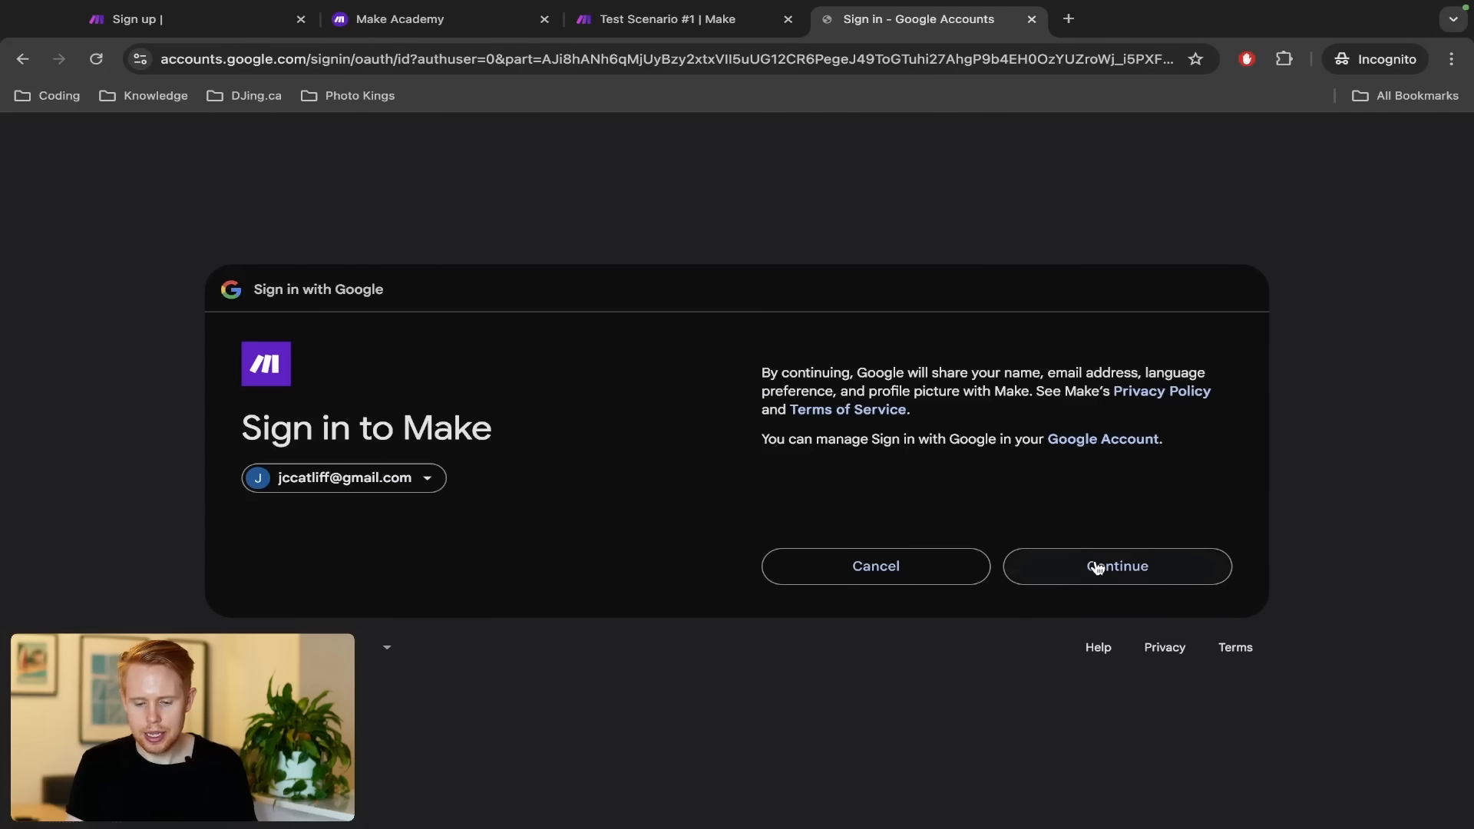
{"action": "left_click", "coordinate": [1096, 567]}
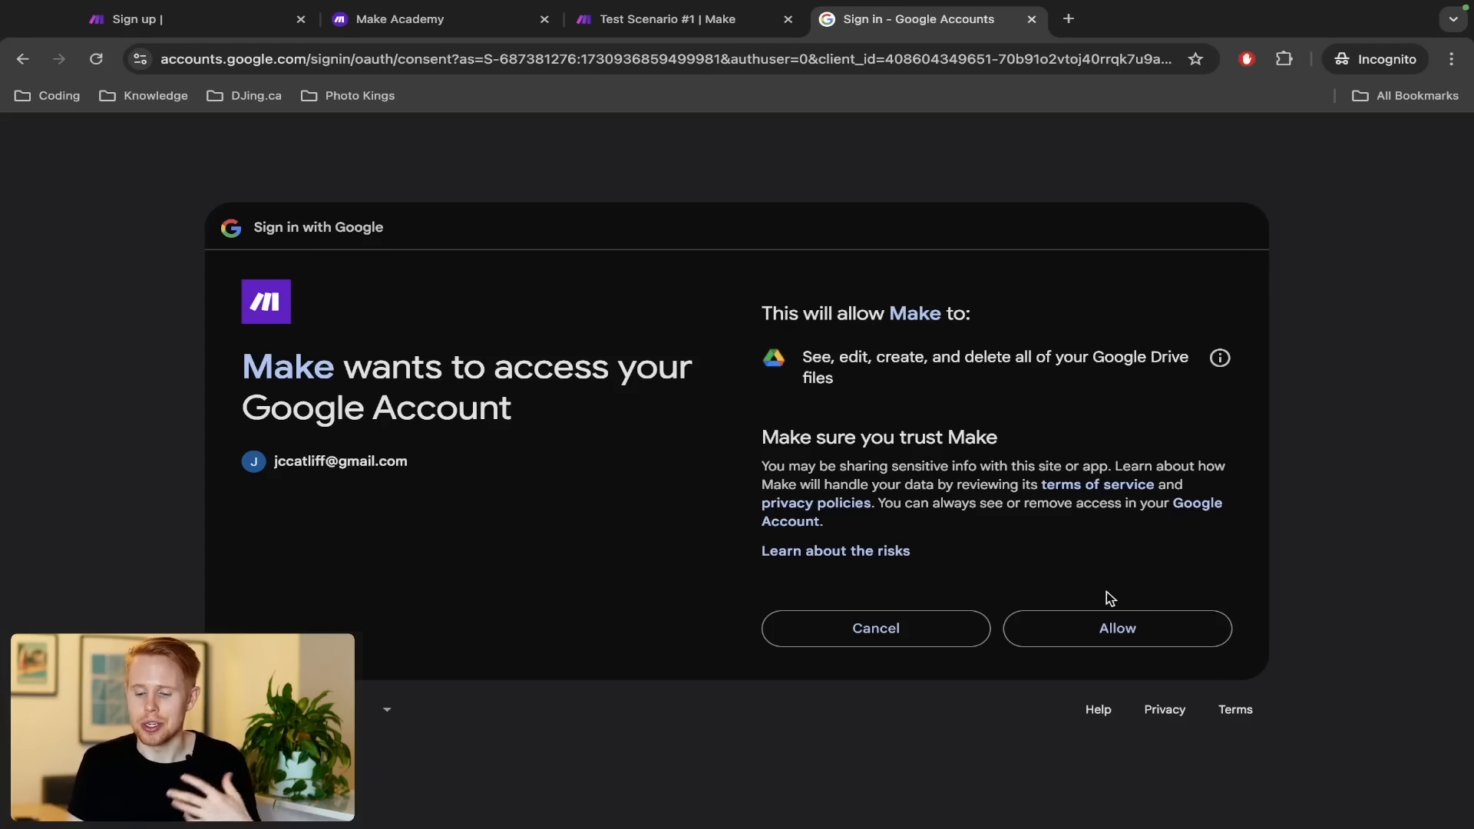
{"action": "left_click", "coordinate": [1098, 628]}
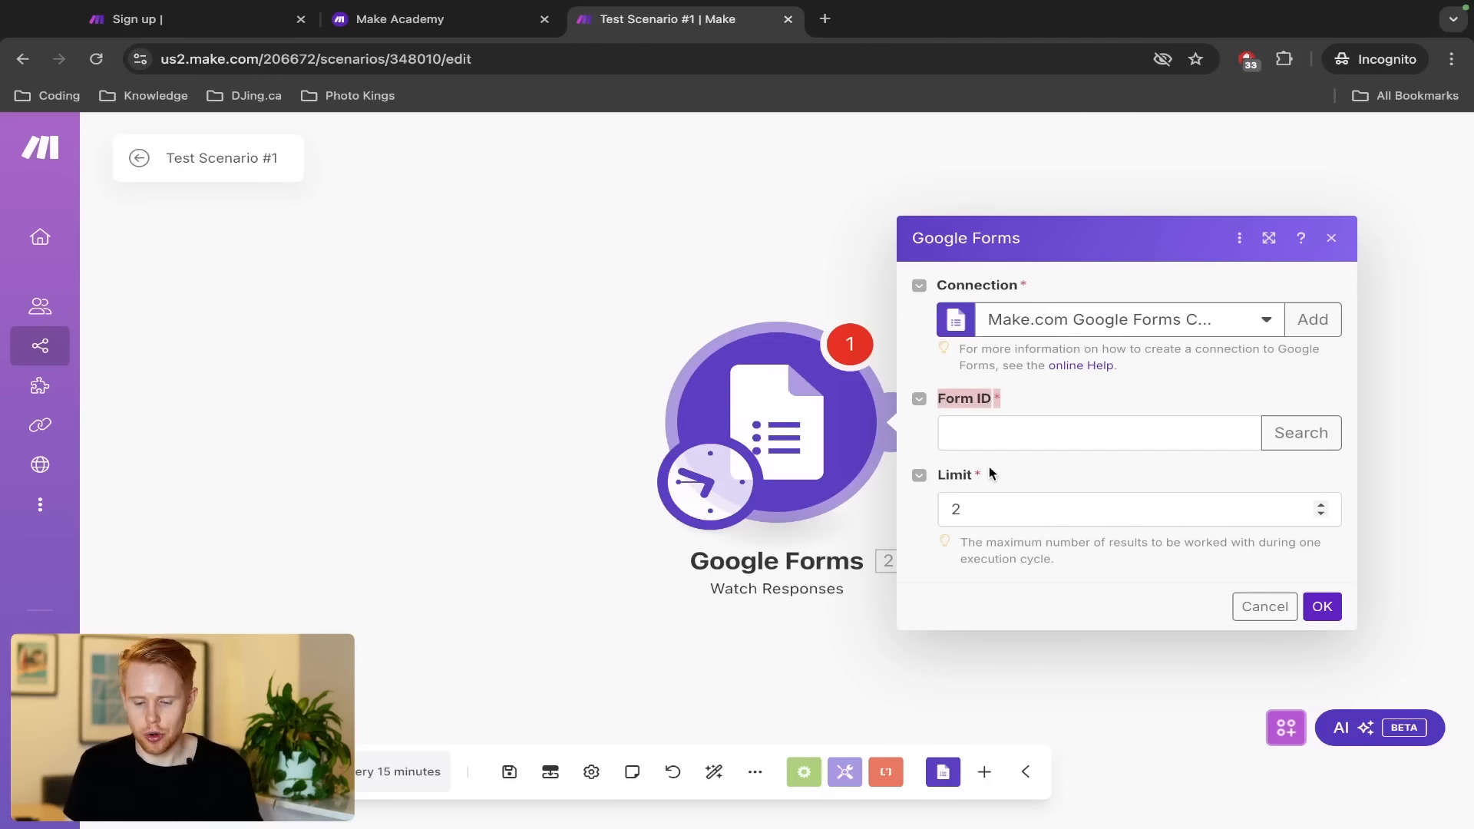
Place the cursor in the Watch Responses trigger's Form ID field
{"action": "left_click", "coordinate": [1030, 396]}
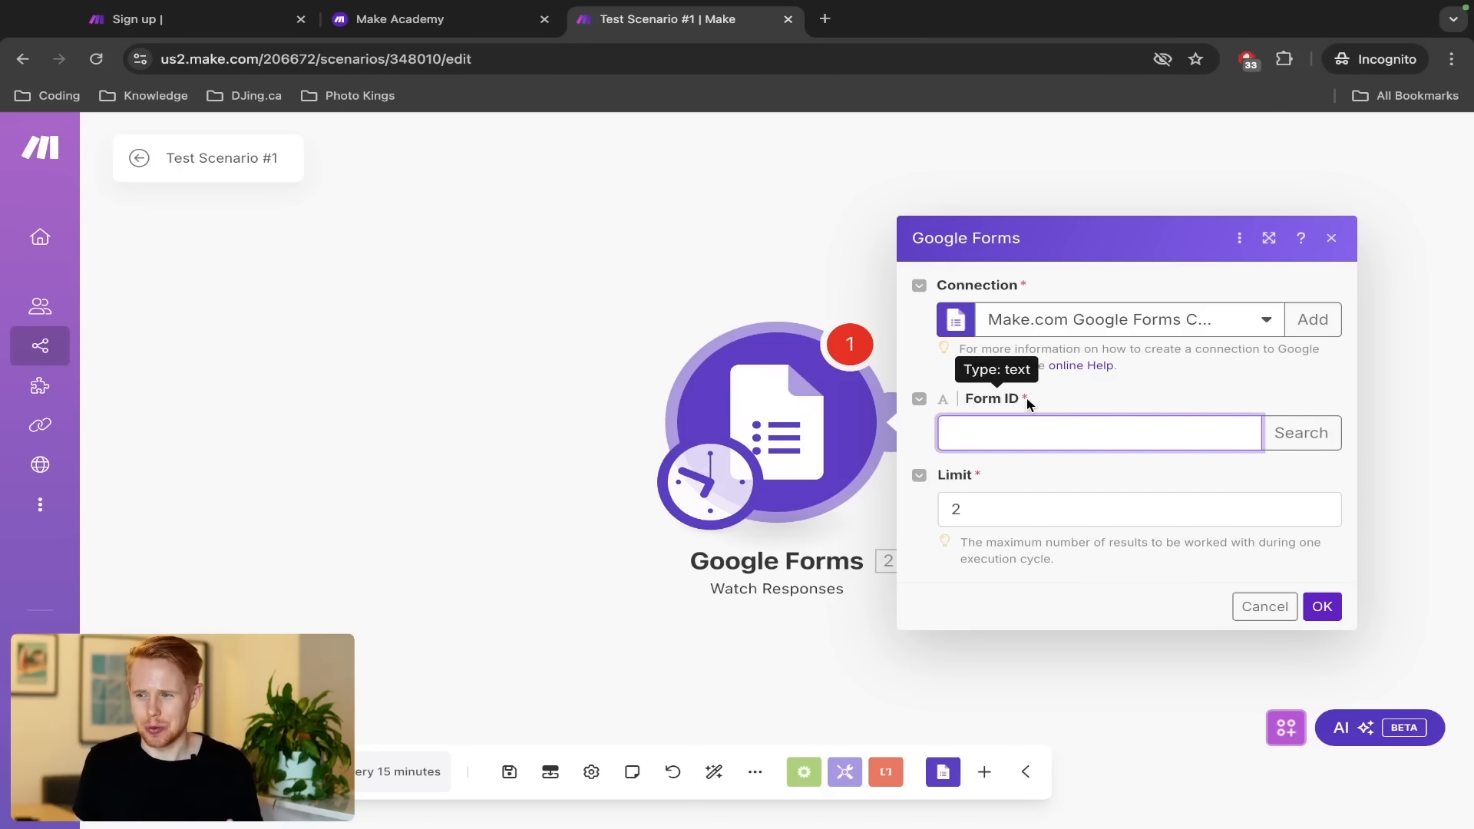
Go to forms.google.com in a new private tab and create a blank form
{"action": "key", "text": "ctrl+t"}
{"action": "type", "text": "forms.goog"}
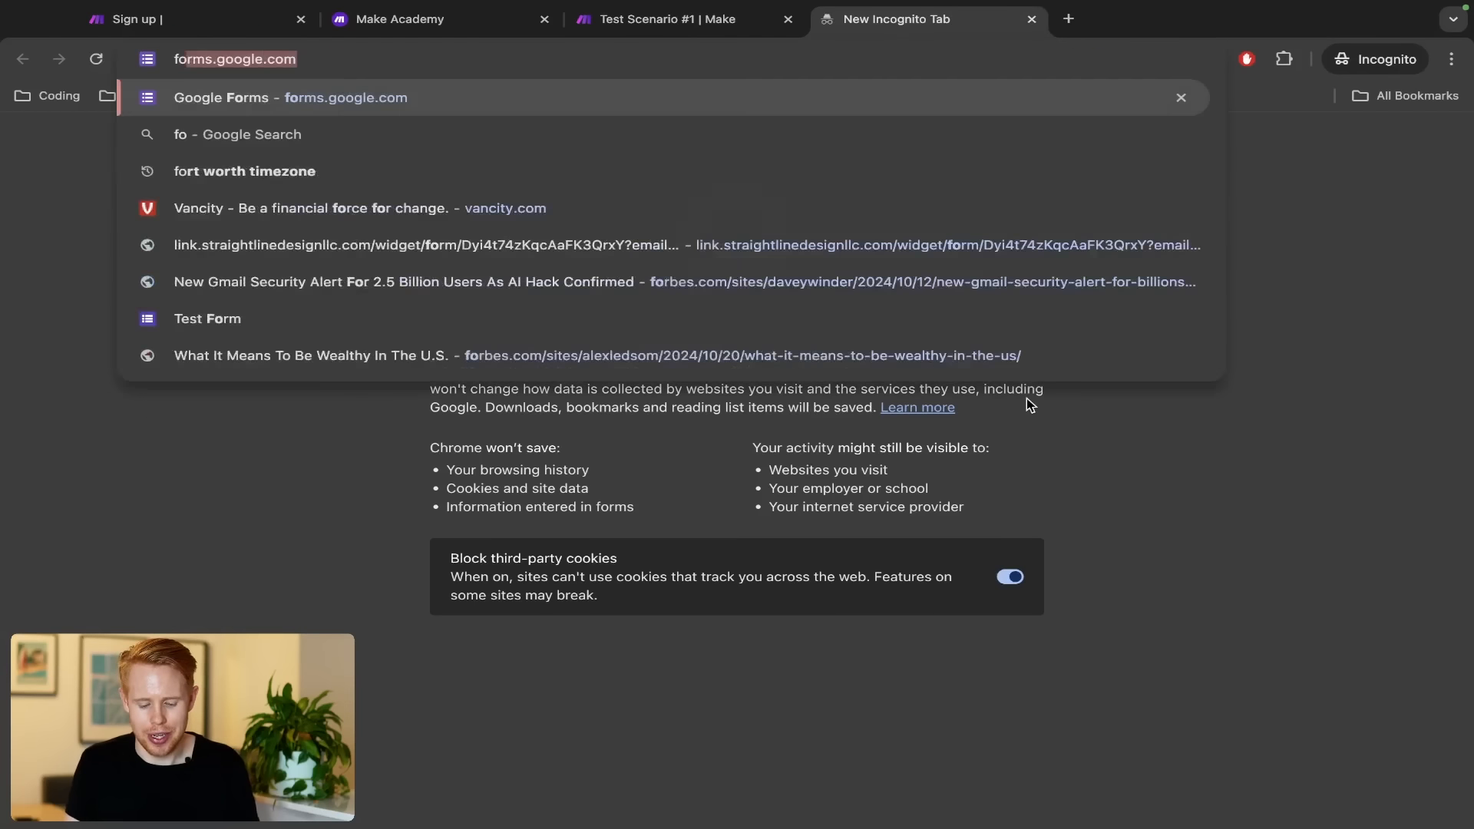
{"action": "type", "text": "le.com"}
{"action": "key", "text": "Return"}
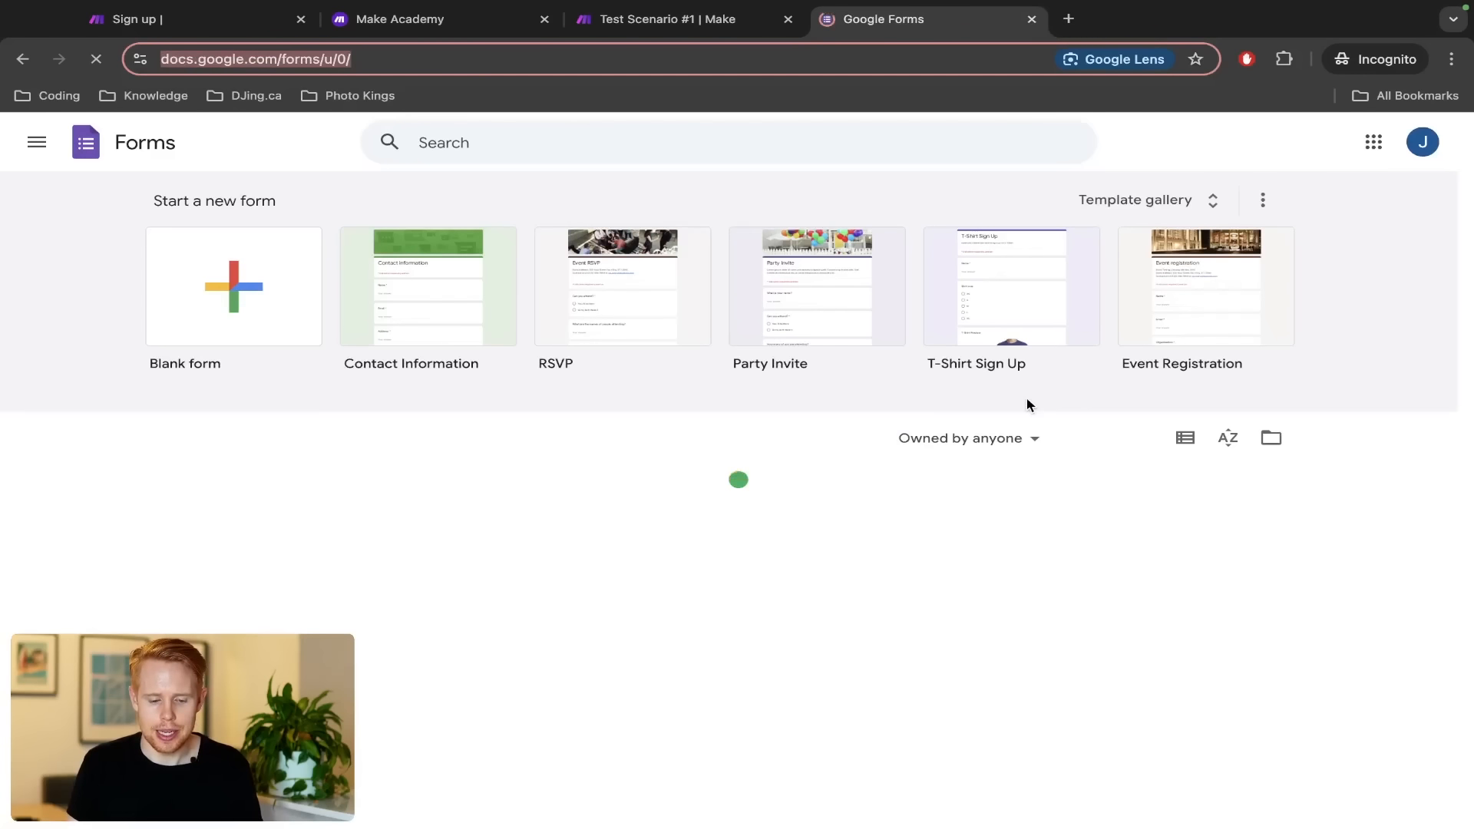
{"action": "left_click", "coordinate": [235, 287]}
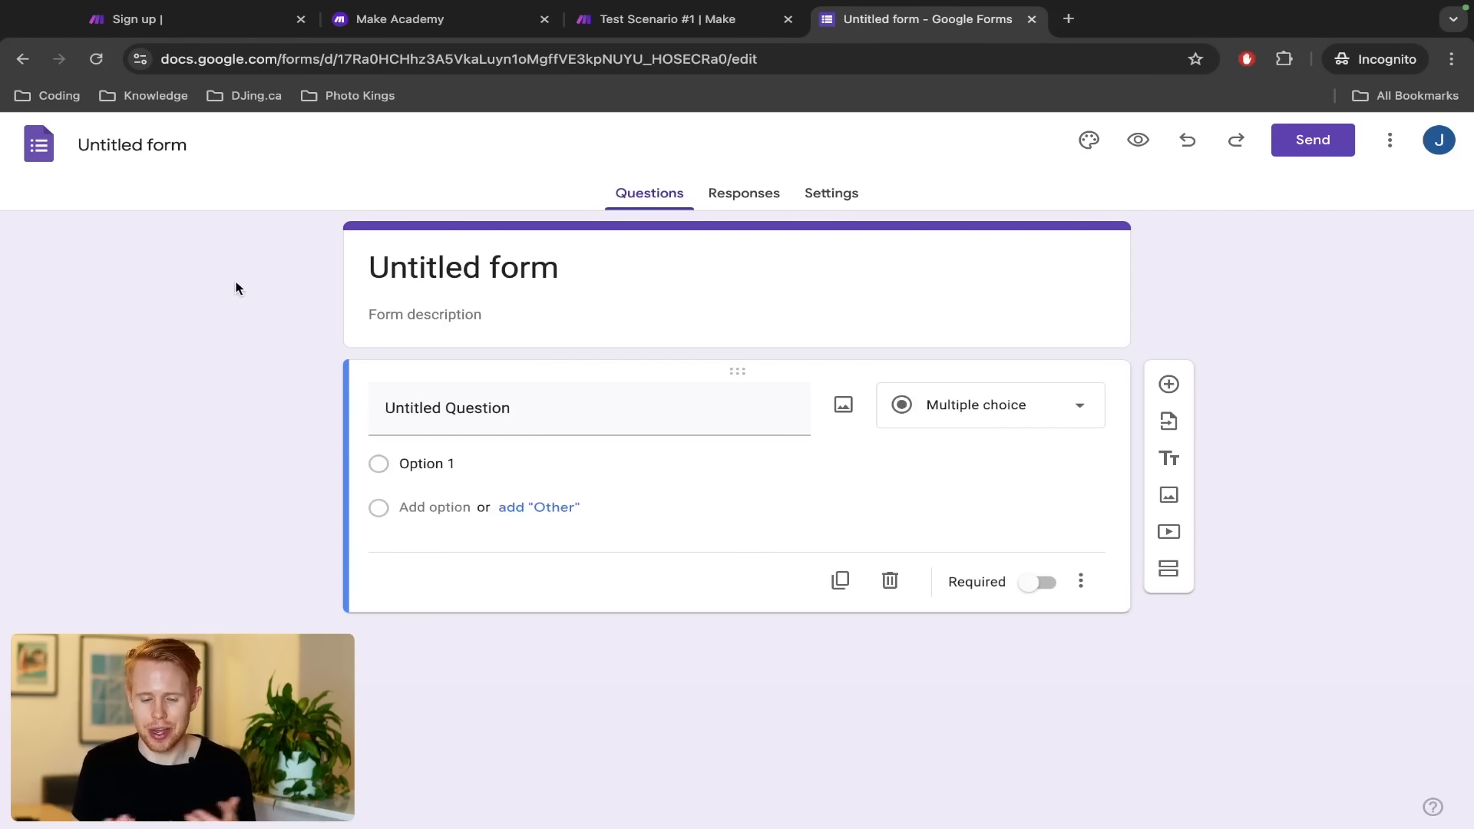
{"action": "left_click", "coordinate": [380, 278]}
Title the form 'Make.com Test Form' and name the first question First Name
{"action": "key", "text": "ctrl+a"}
{"action": "type", "text": "Make."}
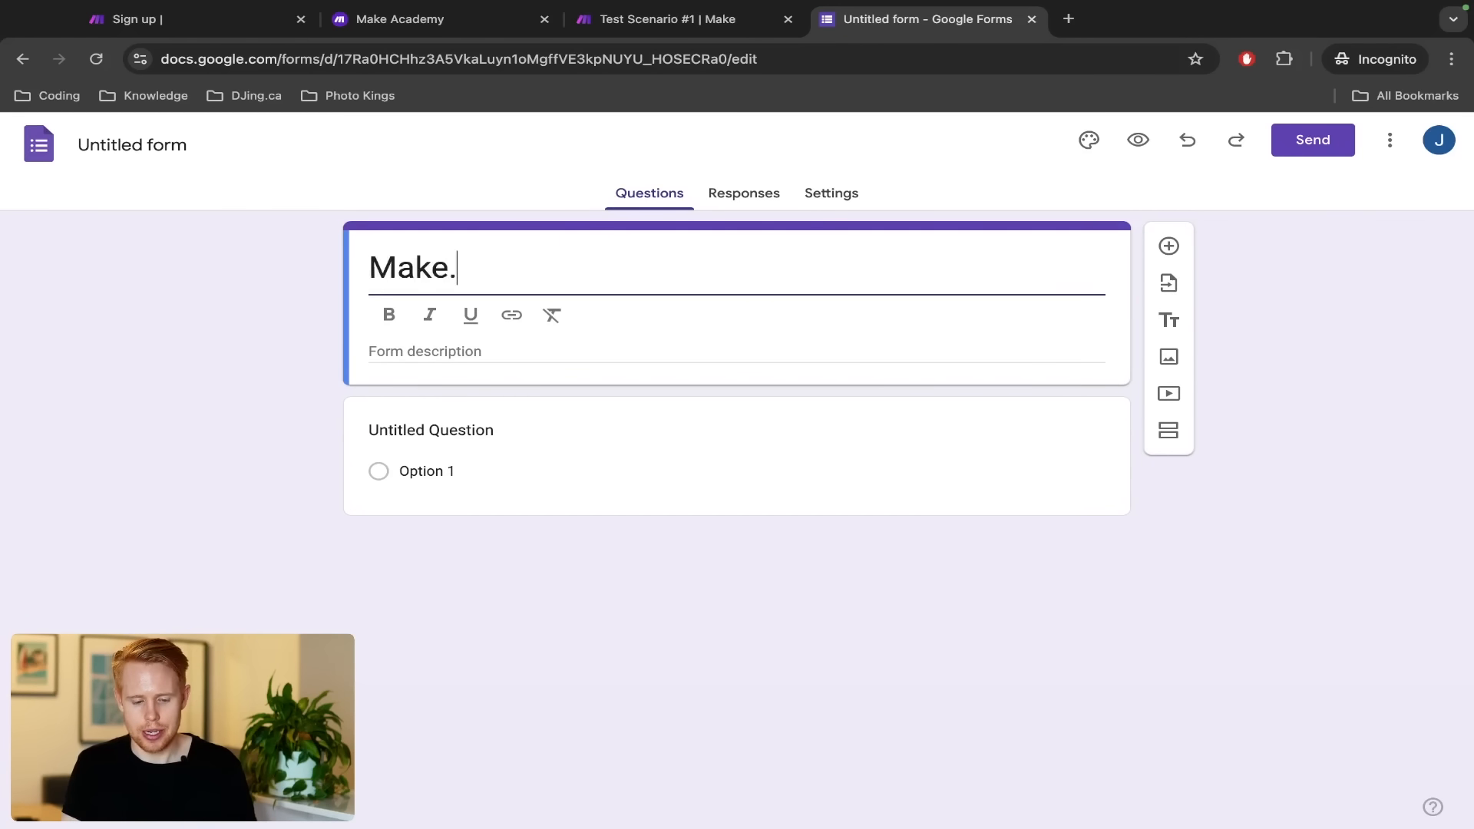
{"action": "type", "text": "com Test Form"}
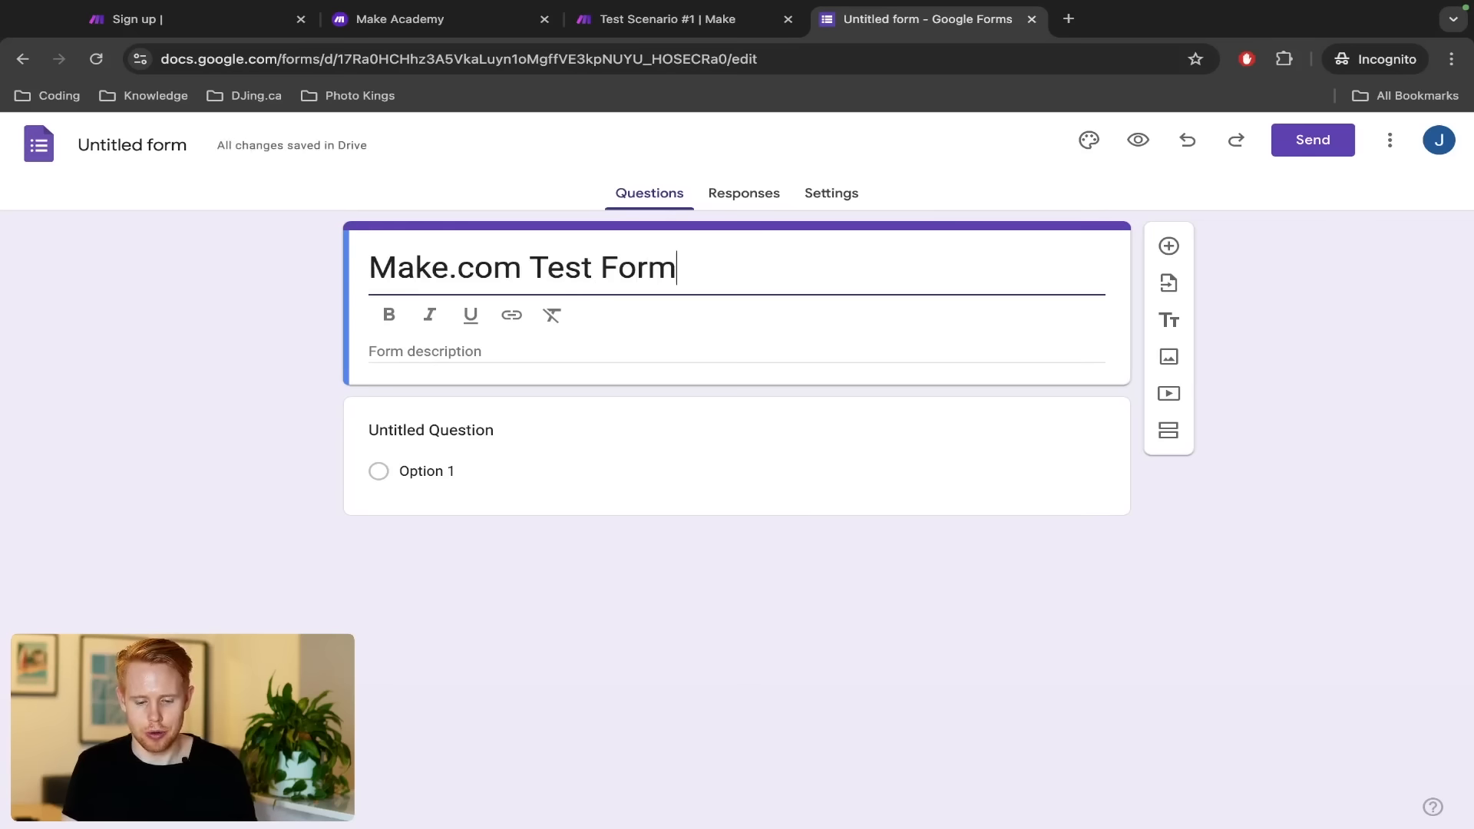
{"action": "left_click", "coordinate": [441, 395]}
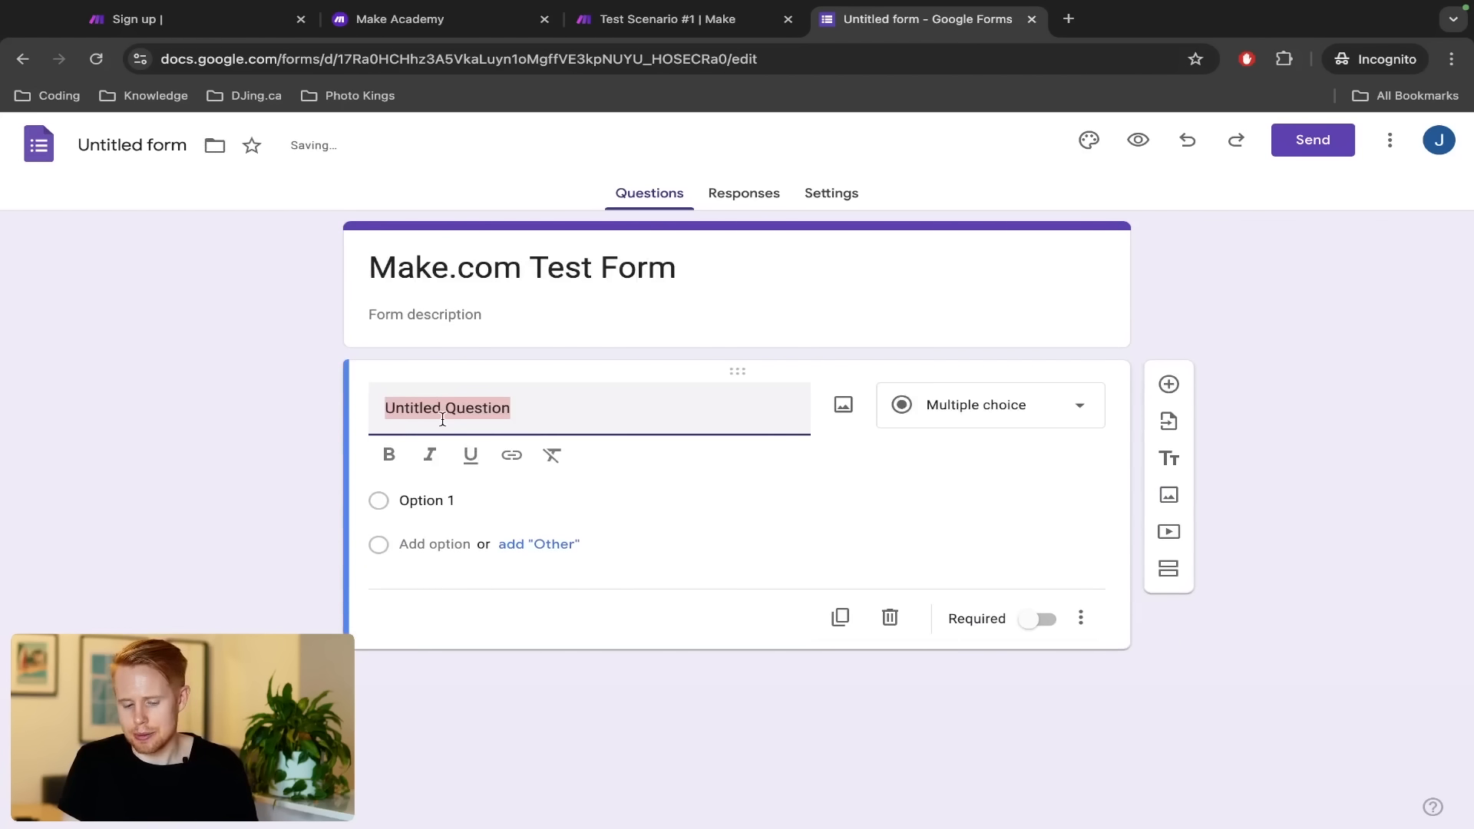
{"action": "type", "text": "First Name"}
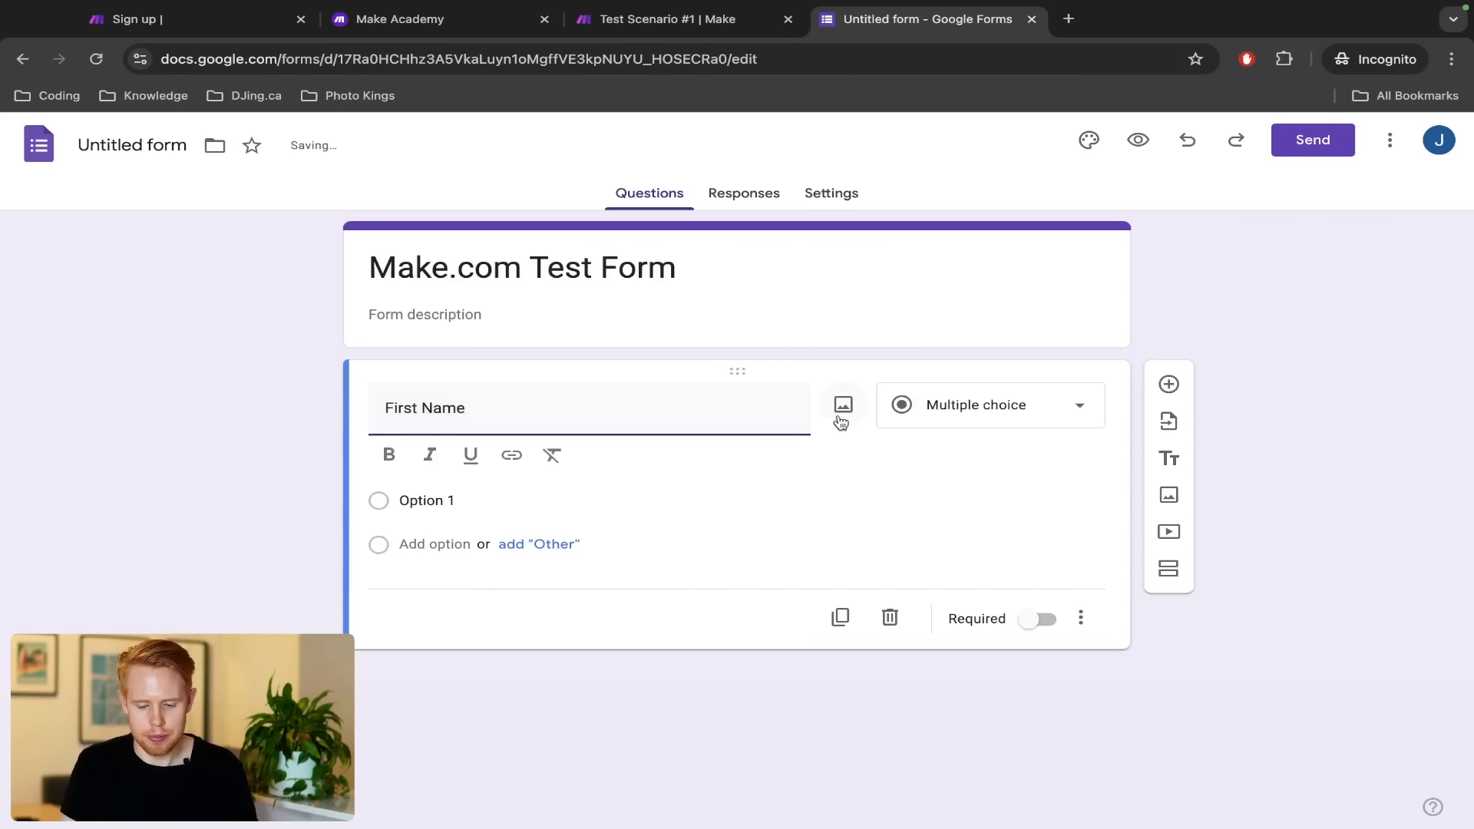
Add Last Name, Email and Budget questions below First Name
{"action": "left_click", "coordinate": [1168, 384]}
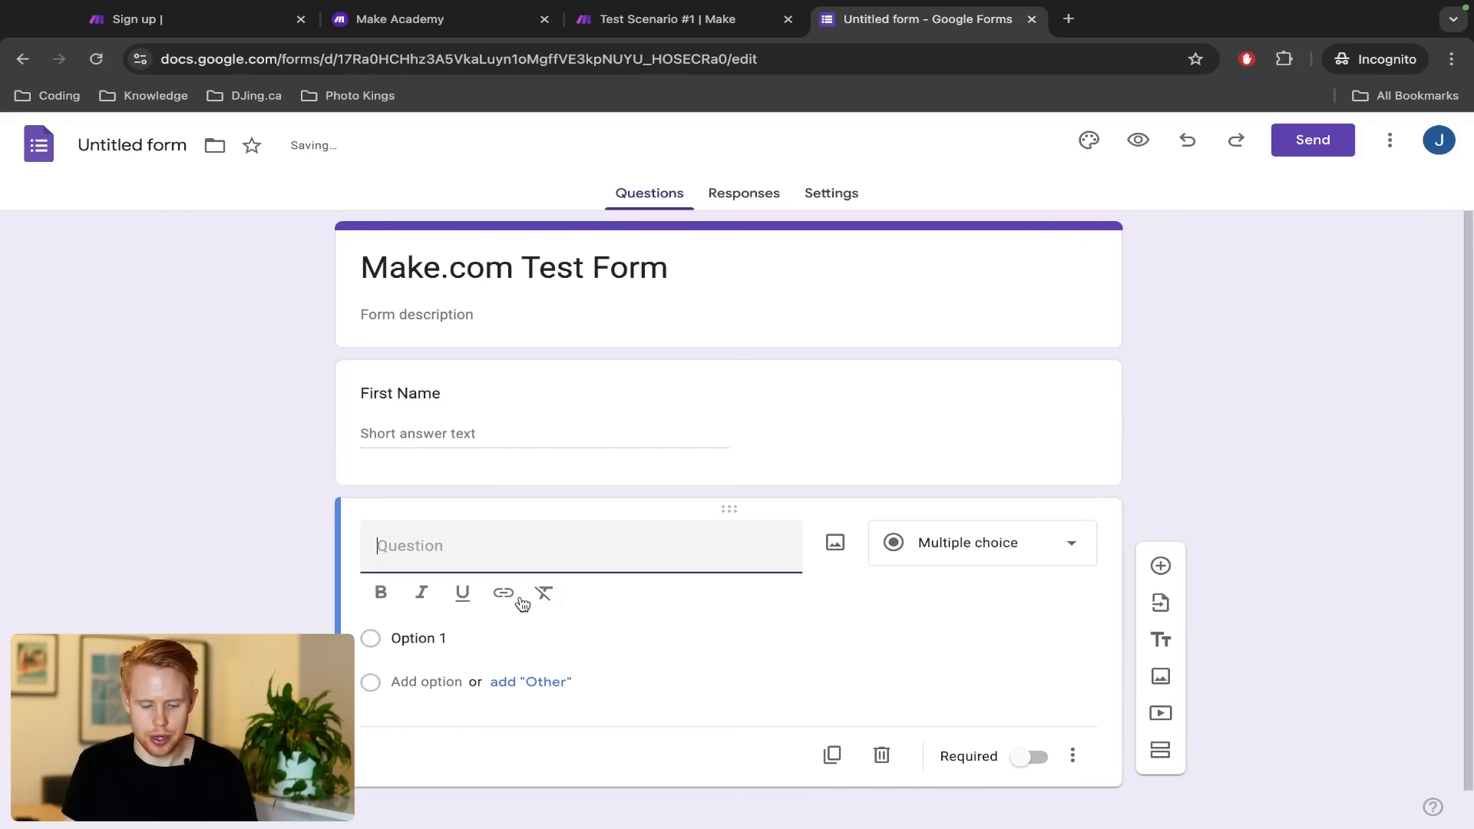
{"action": "type", "text": "Last Name"}
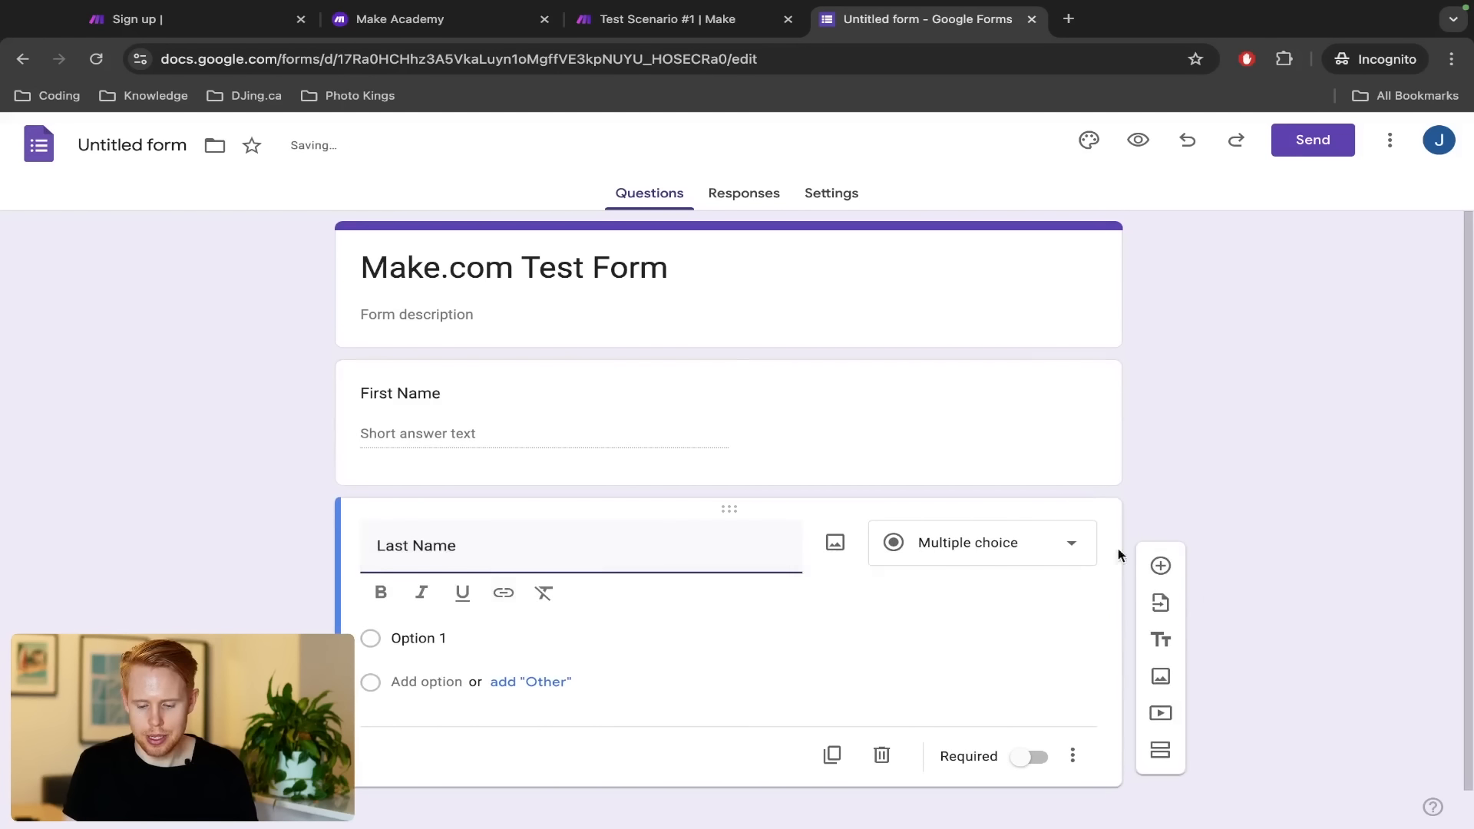
{"action": "left_click", "coordinate": [1160, 565]}
{"action": "type", "text": "Email"}
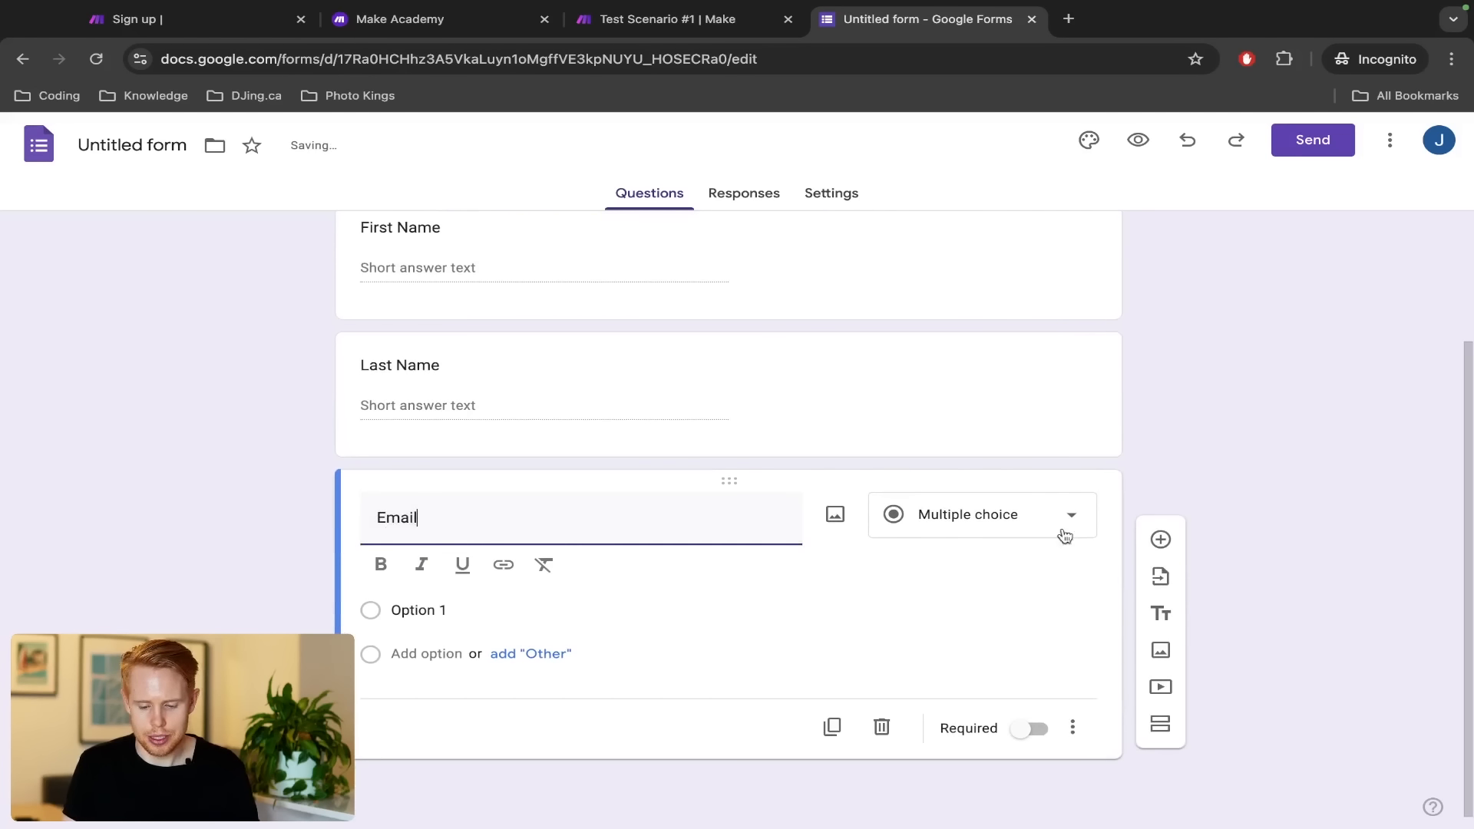
{"action": "left_click", "coordinate": [1160, 606]}
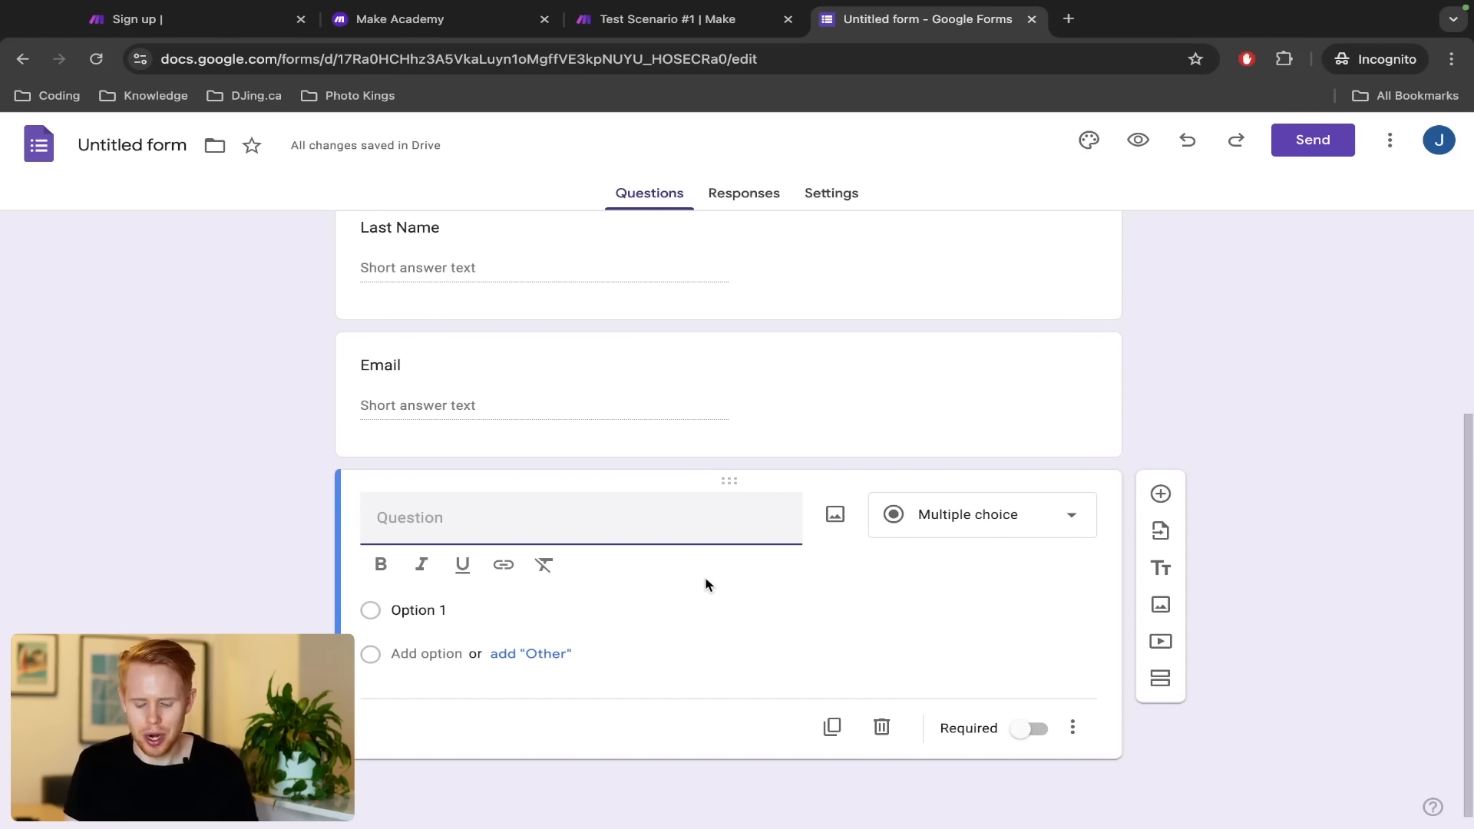
{"action": "type", "text": "Budget"}
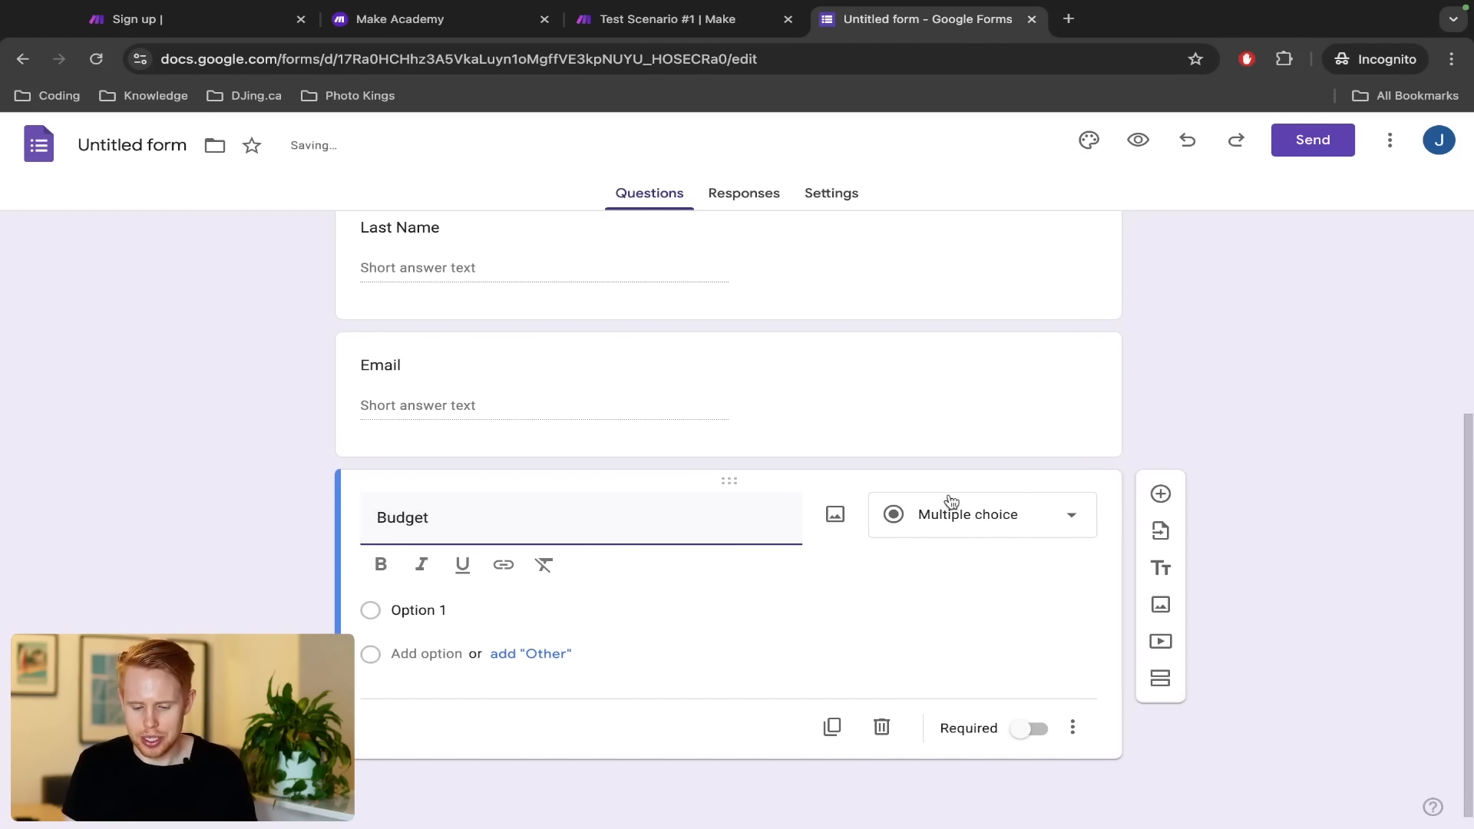
{"action": "left_click", "coordinate": [951, 505]}
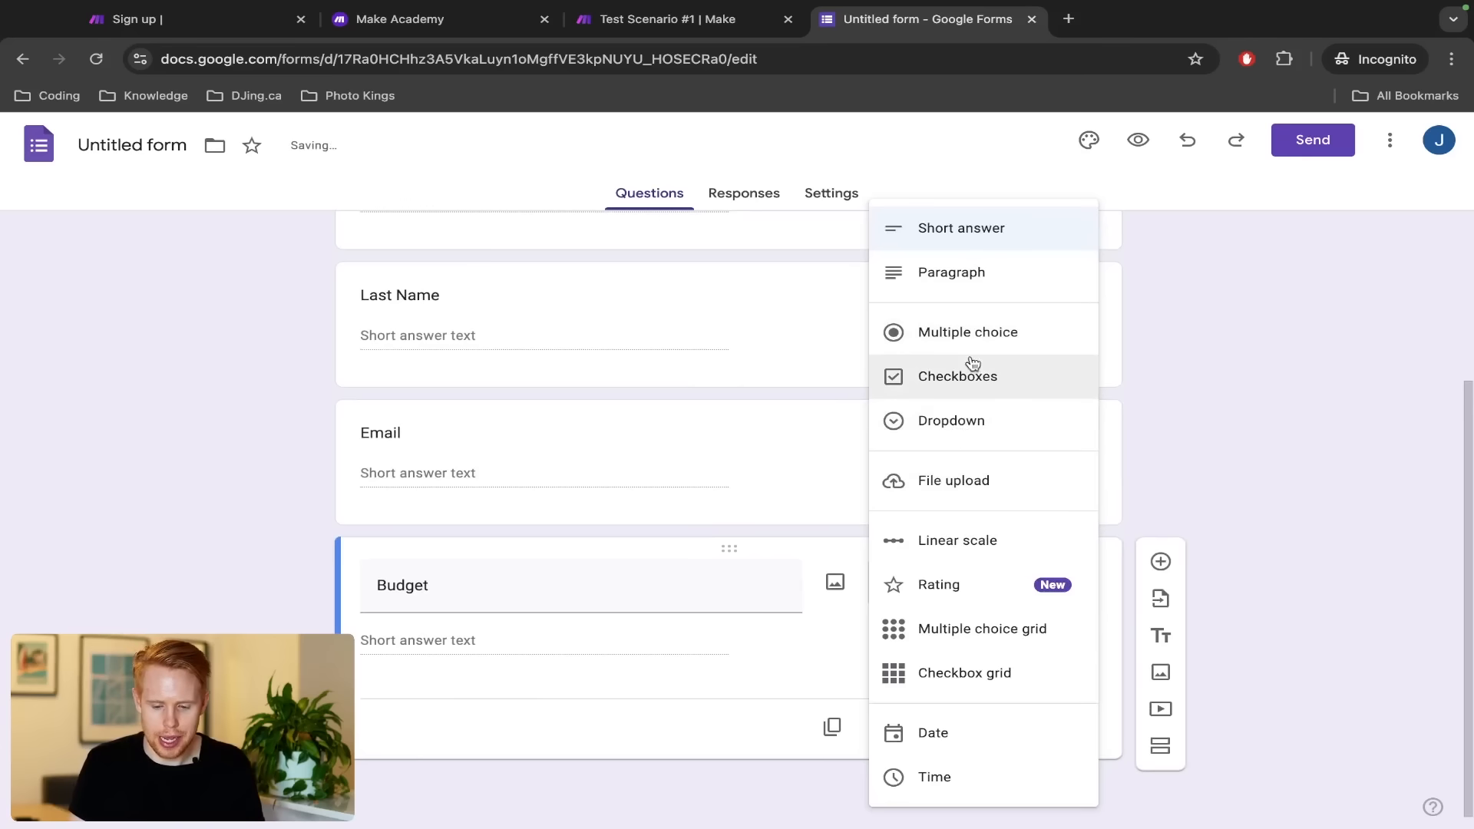
Make Budget a dropdown with options < $100 and $100-$1000
{"action": "left_click", "coordinate": [935, 421]}
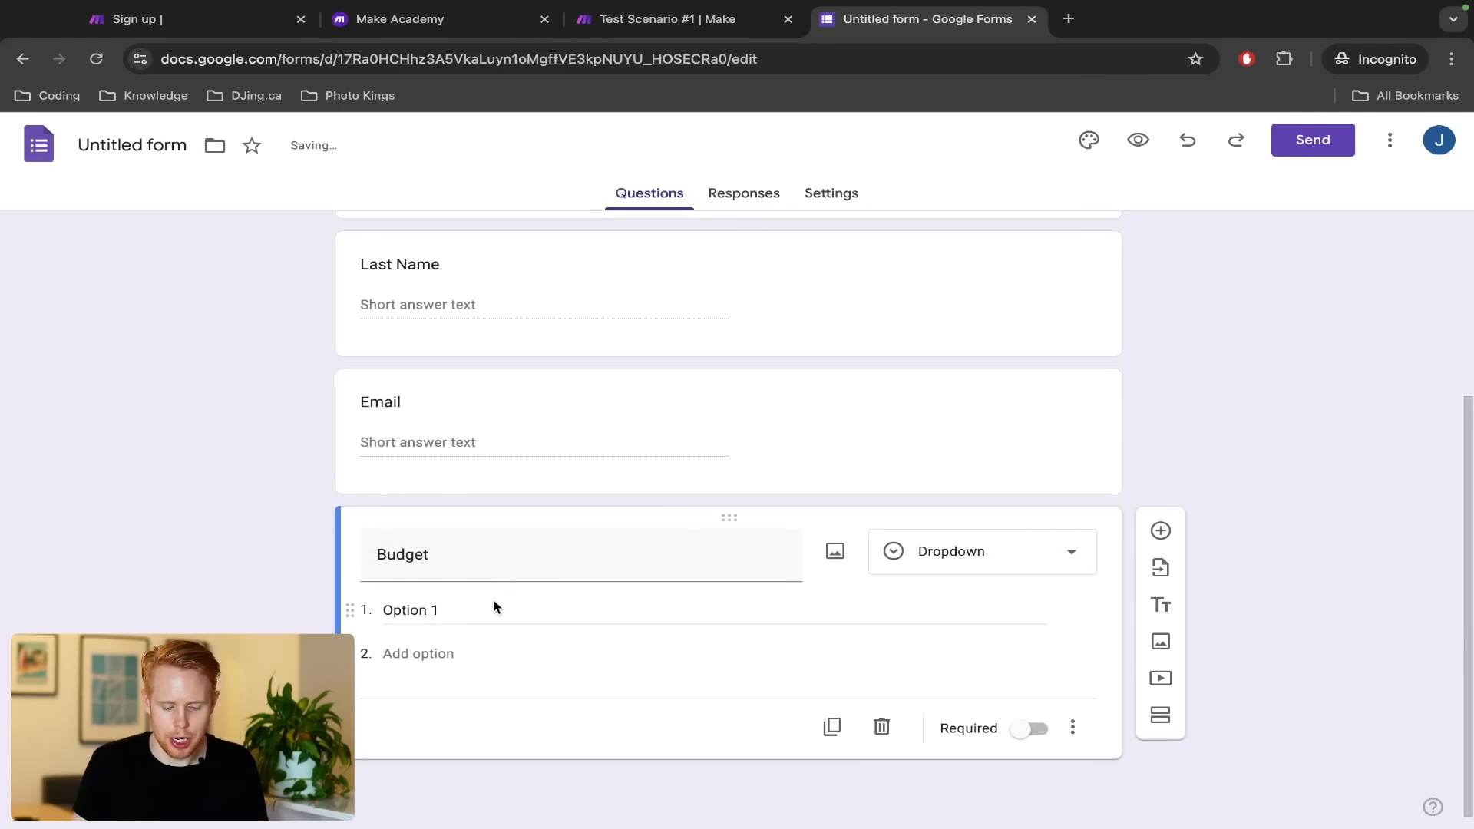
{"action": "left_click", "coordinate": [481, 610]}
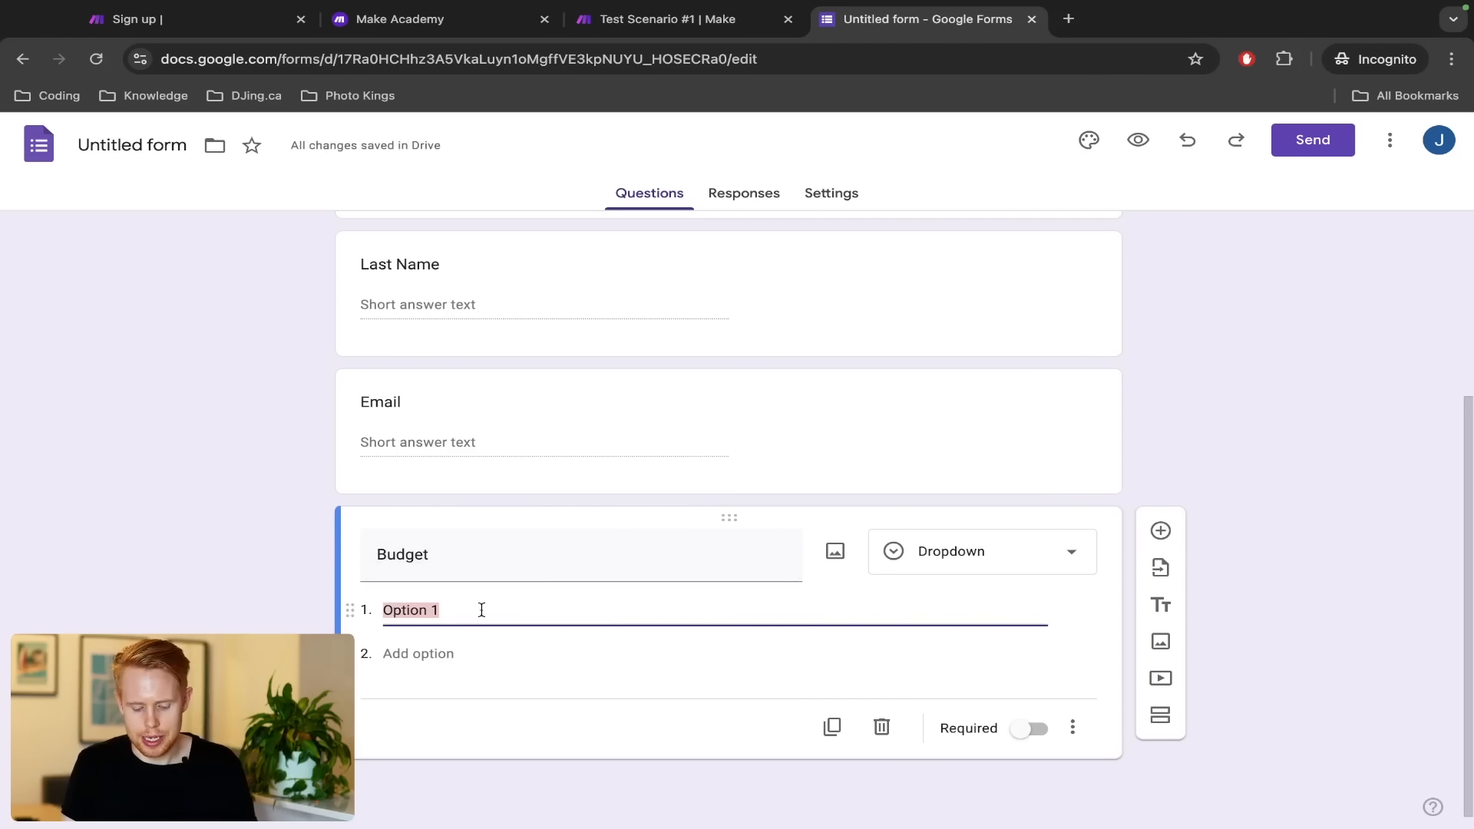
{"action": "type", "text": "<"}
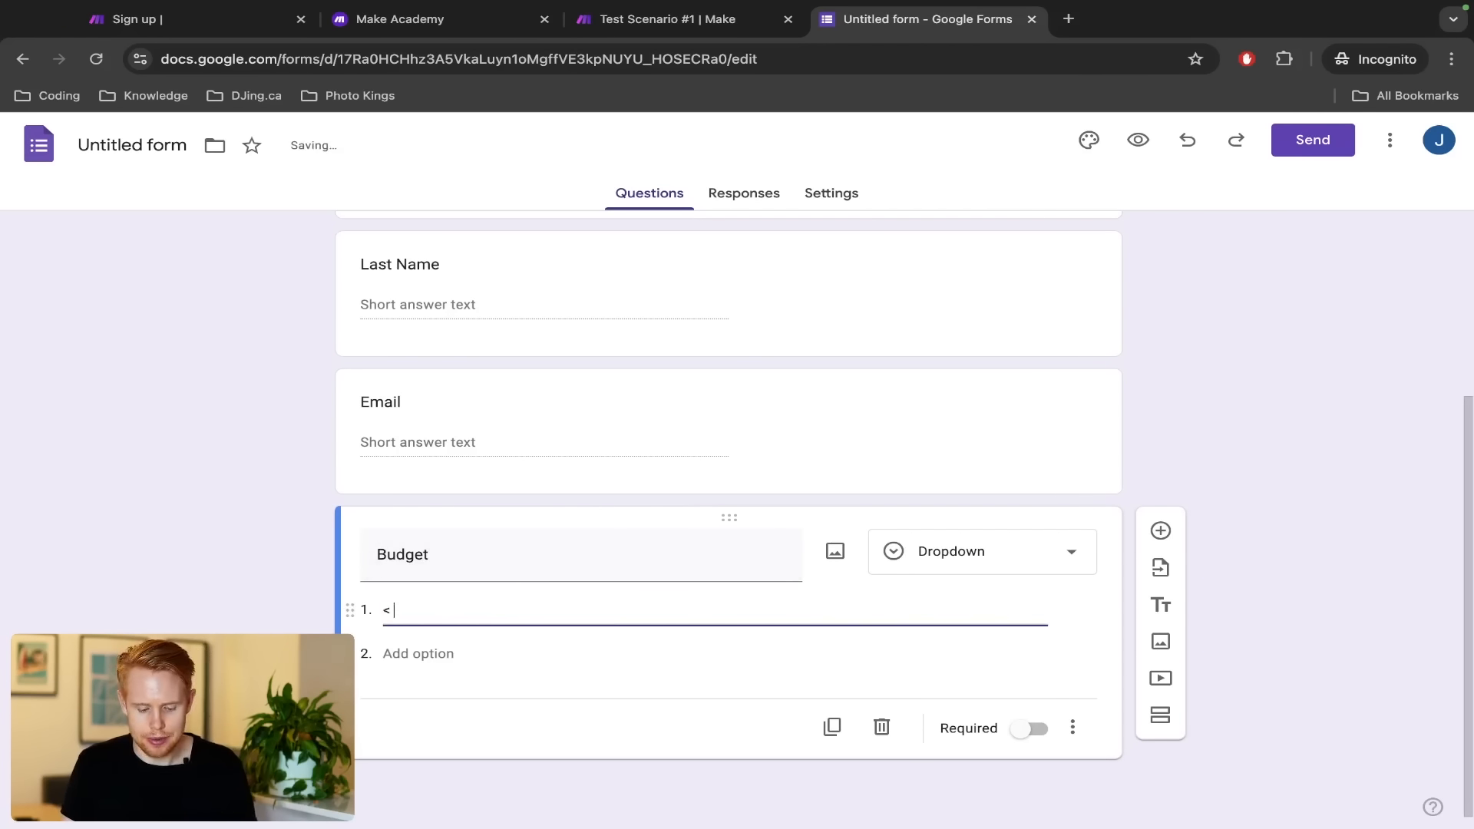
{"action": "type", "text": " $100"}
{"action": "left_click", "coordinate": [425, 643]}
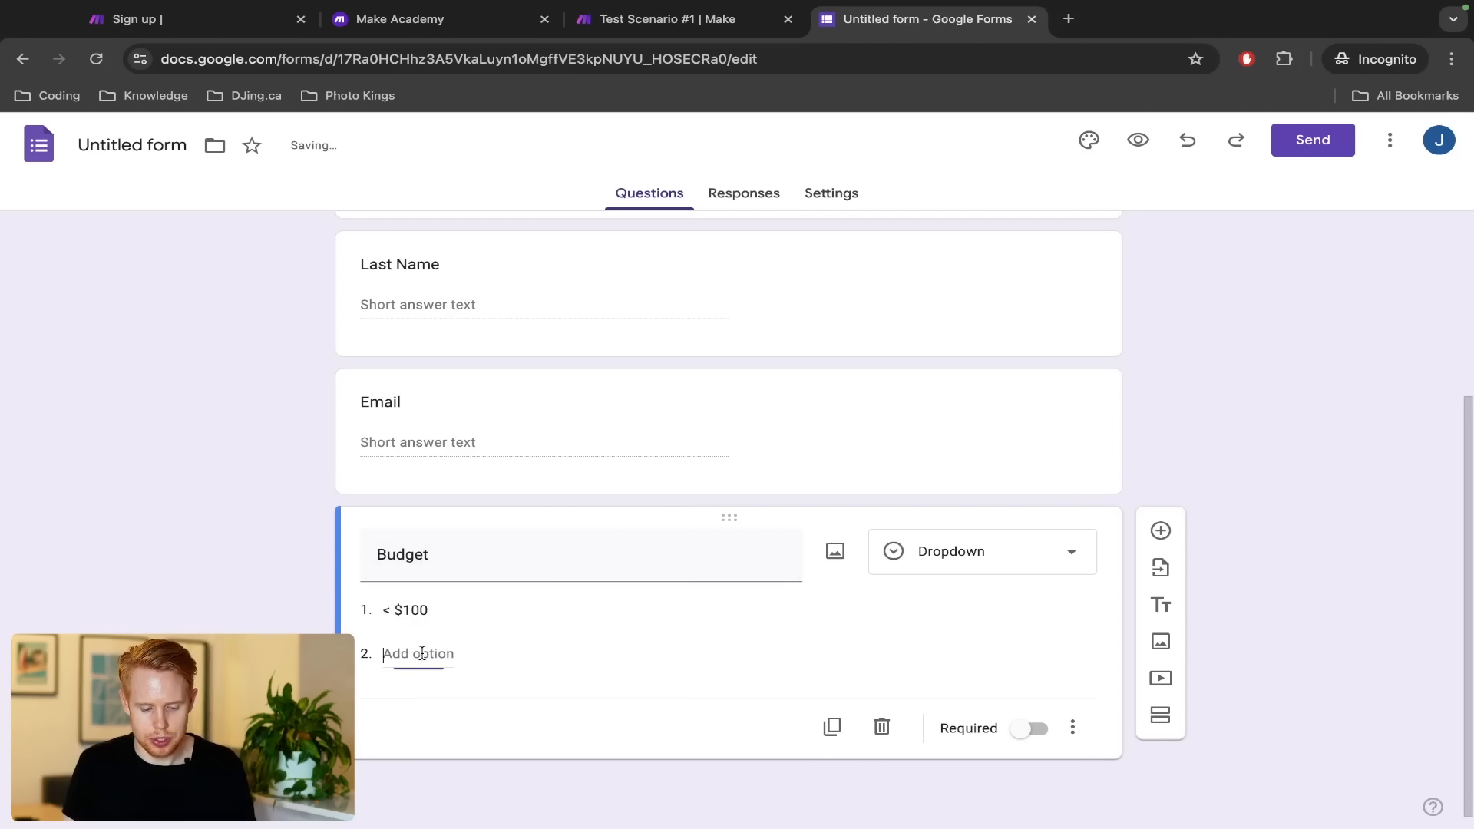
{"action": "type", "text": "$100-10"}
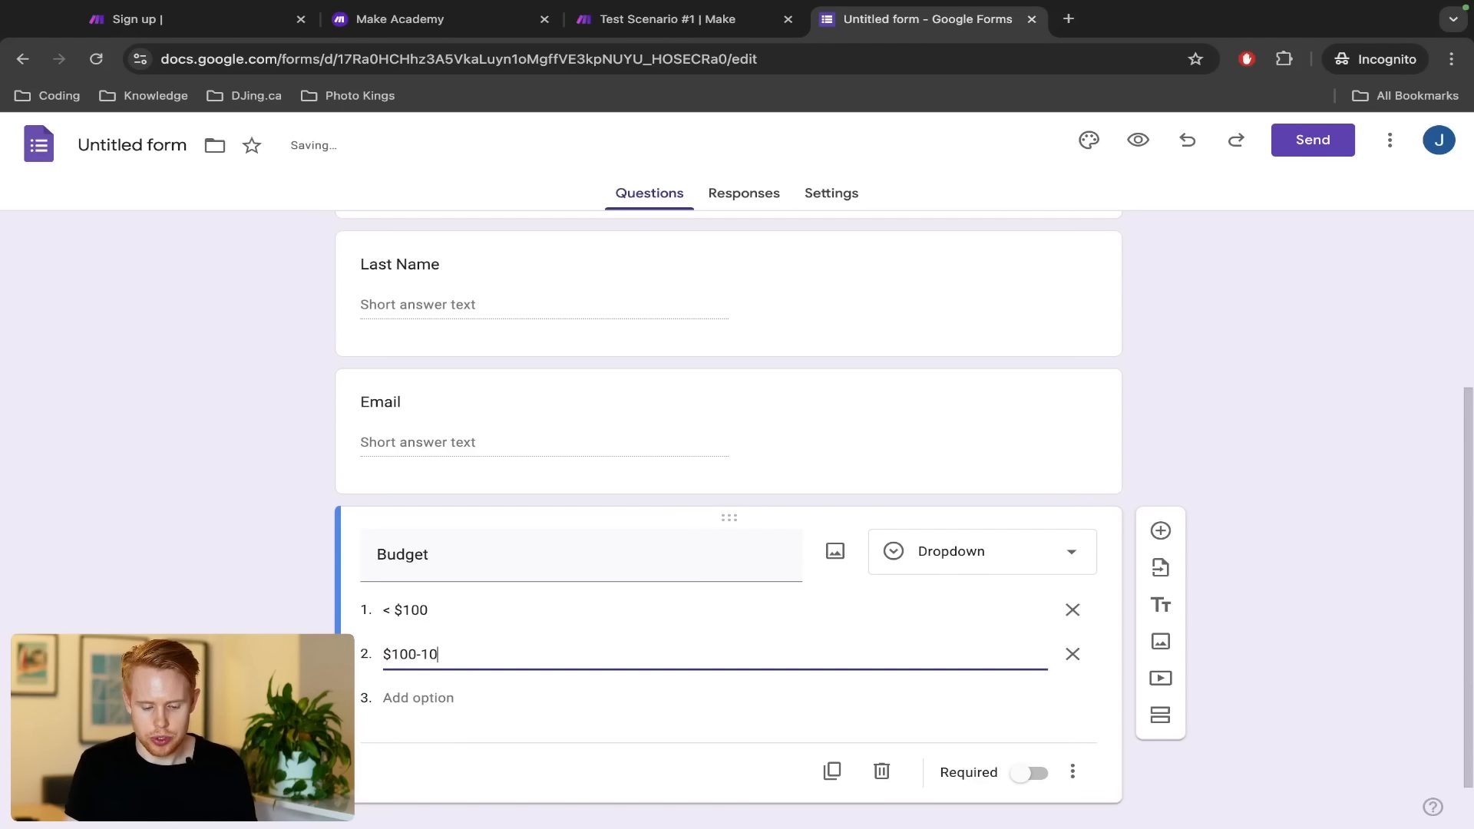
{"action": "key", "text": "BackSpace"}
{"action": "key", "text": "BackSpace"}
{"action": "type", "text": "$1000"}
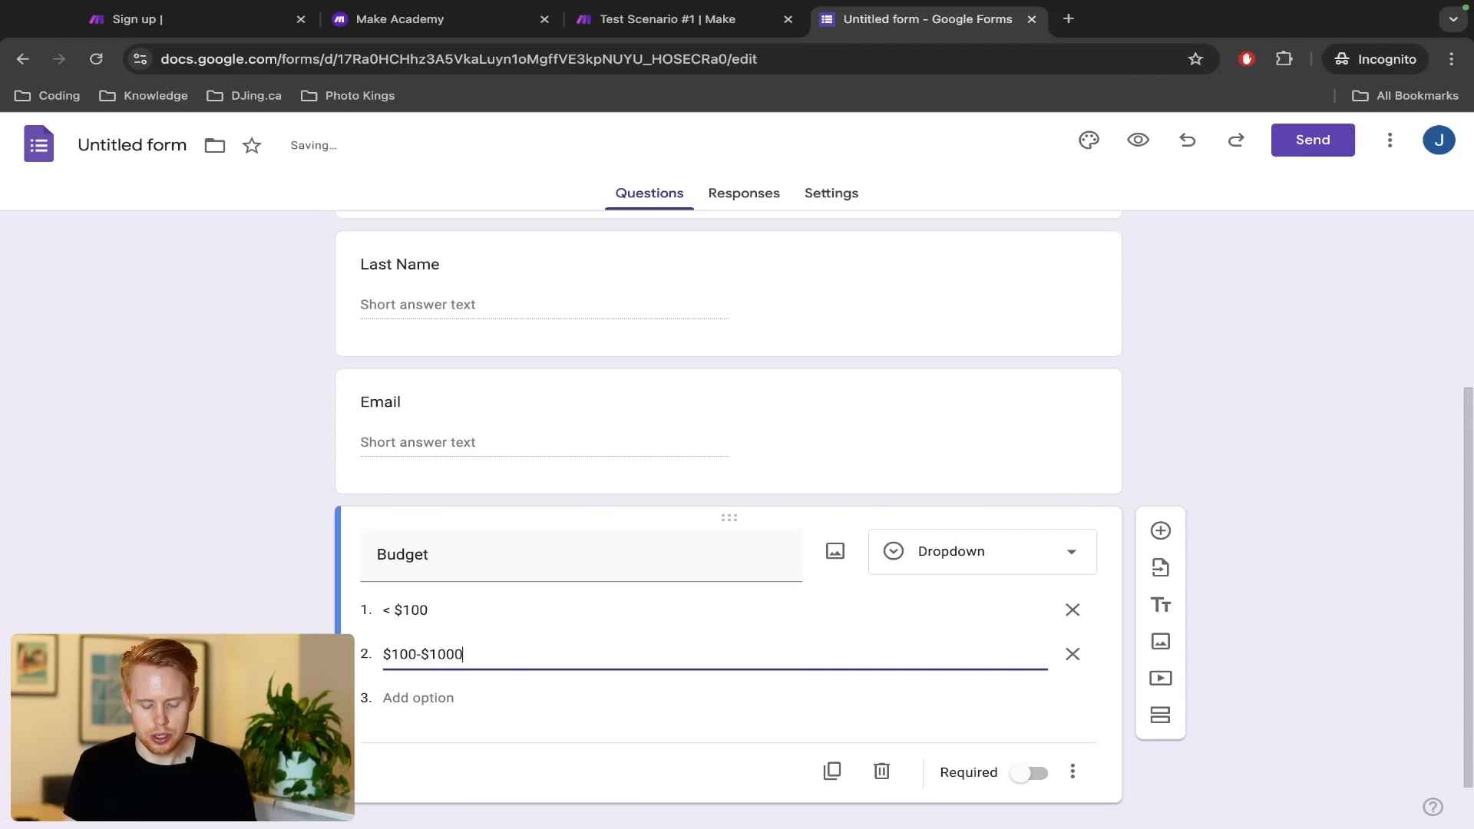
Add a third Budget option $1000+ and insert a new question below Budget
{"action": "left_click", "coordinate": [419, 698]}
{"action": "type", "text": "$10"}
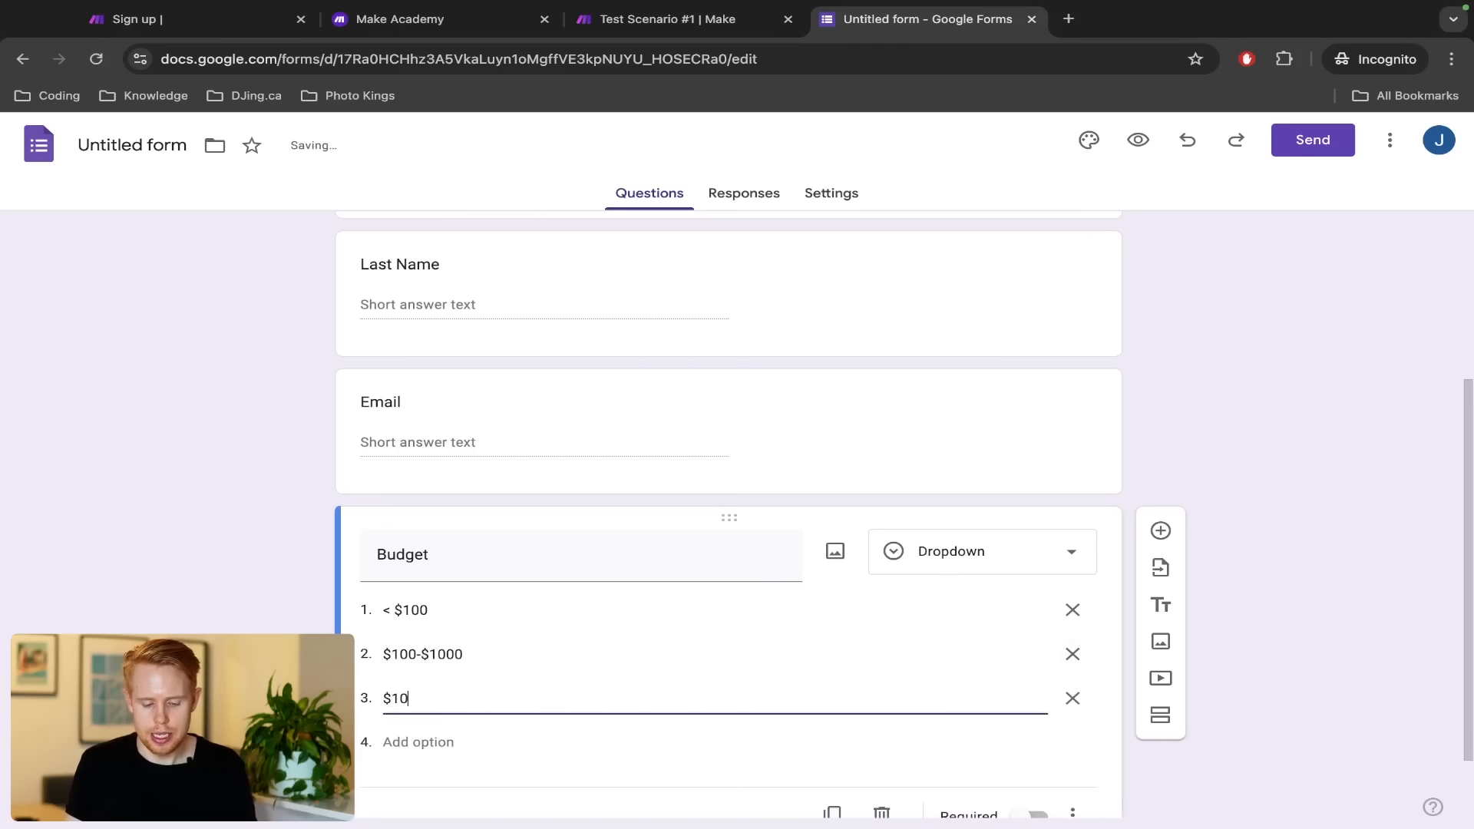
{"action": "type", "text": "00+"}
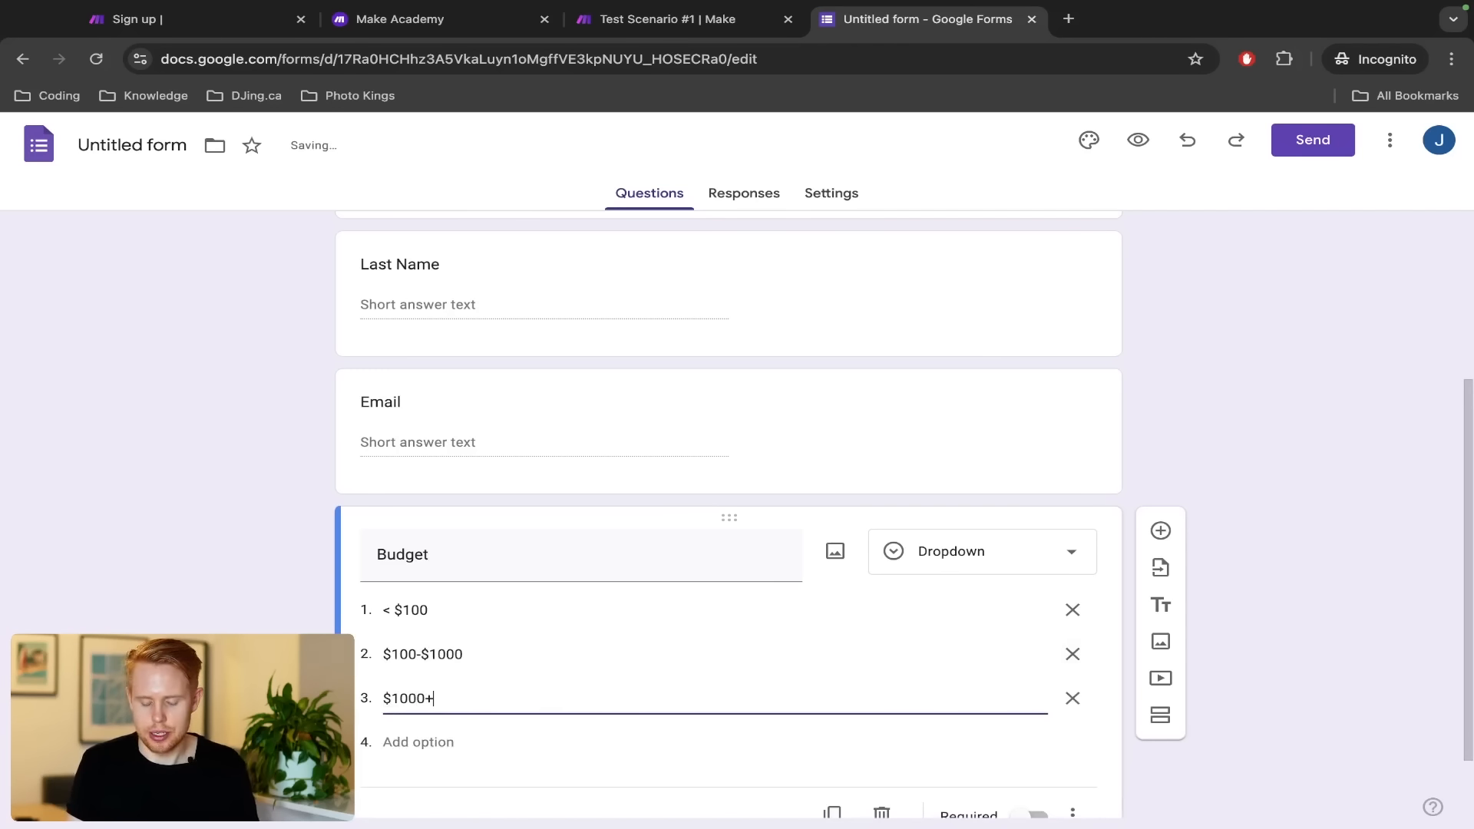
{"action": "left_click", "coordinate": [216, 592]}
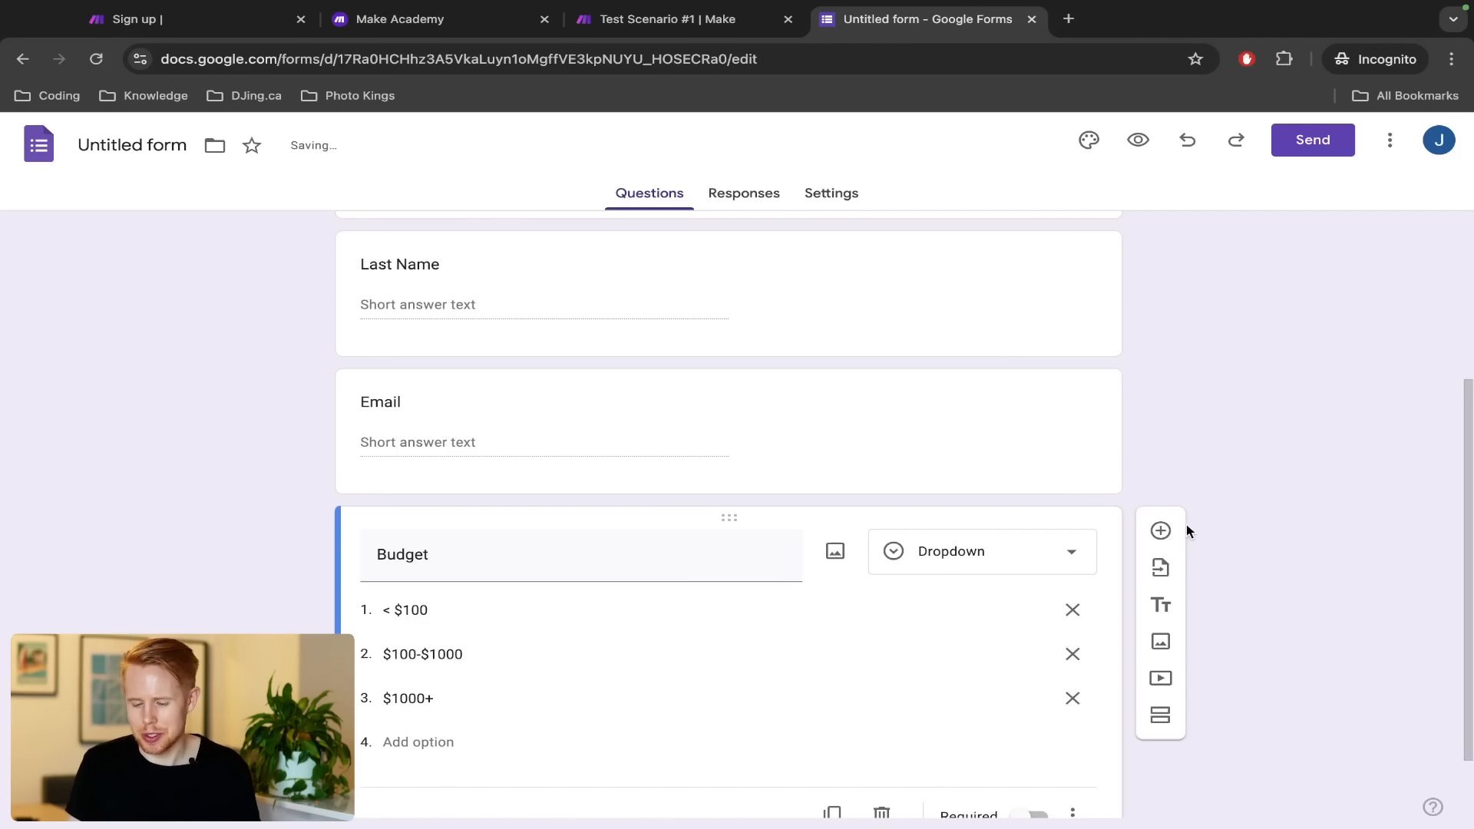
{"action": "left_click", "coordinate": [1160, 530]}
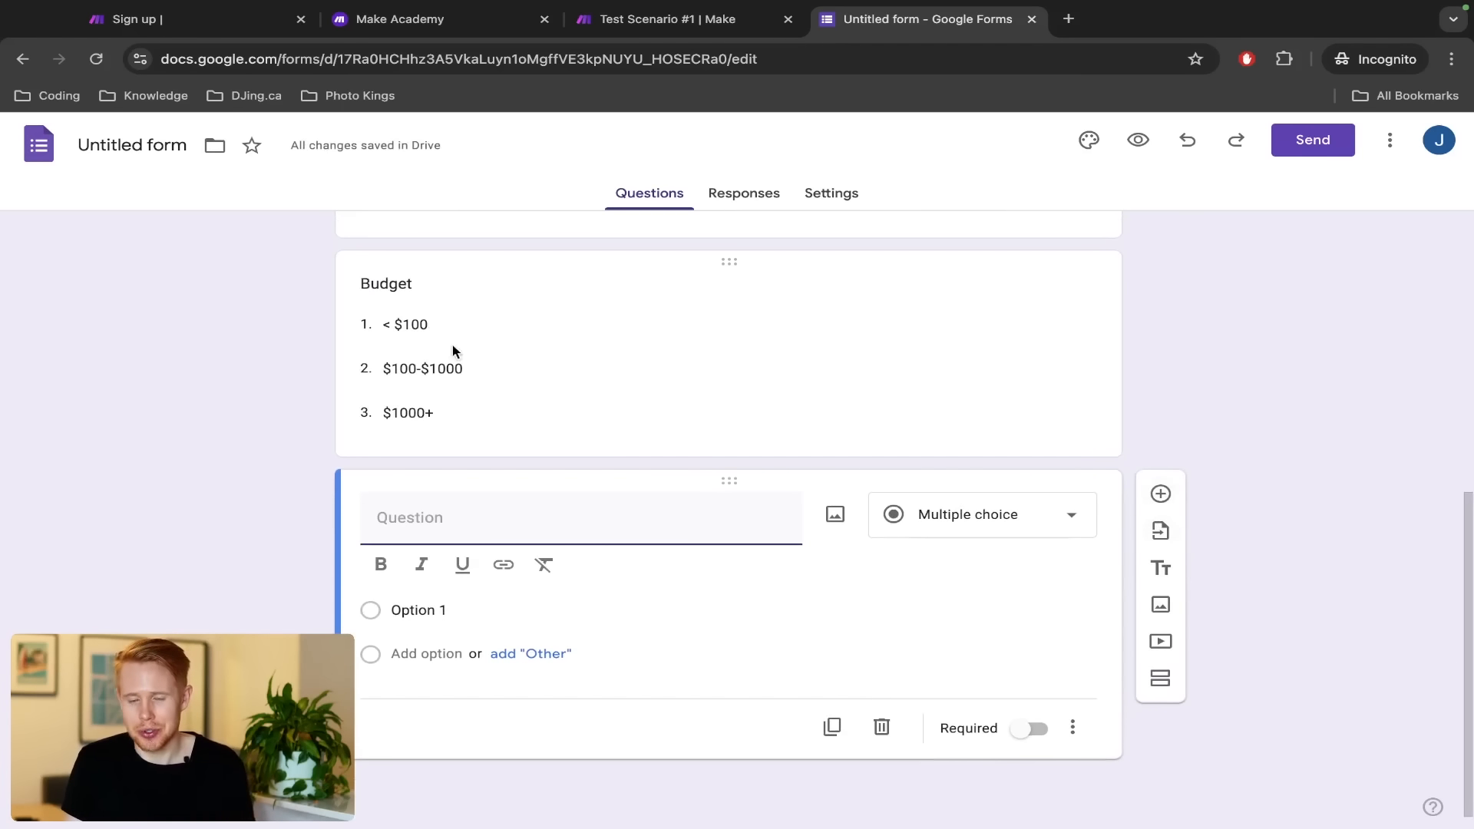
Name the last question Message, with a bracketed note asking for a website link
{"action": "type", "text": "Message"}
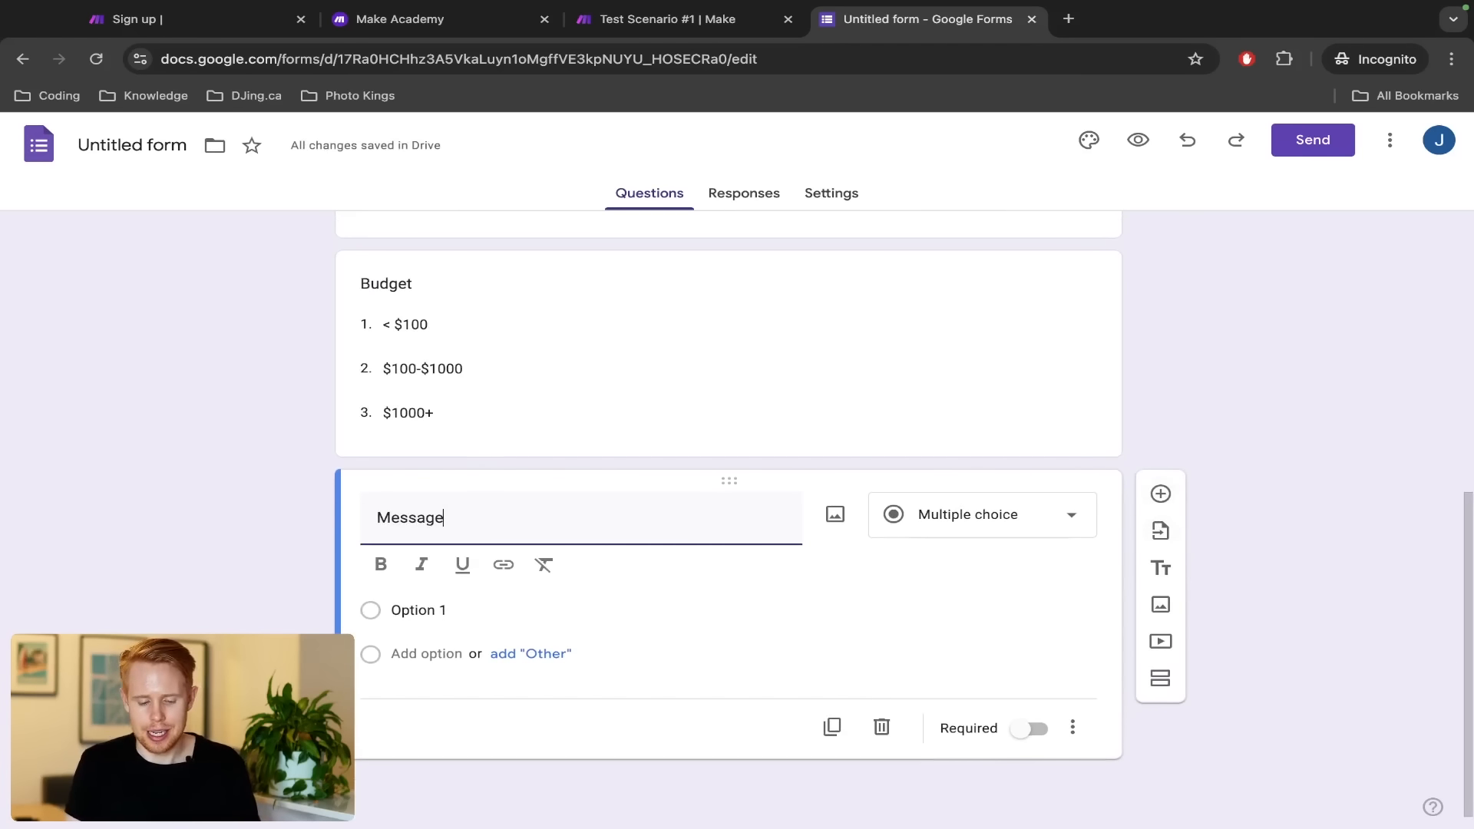
{"action": "type", "text": " ()"}
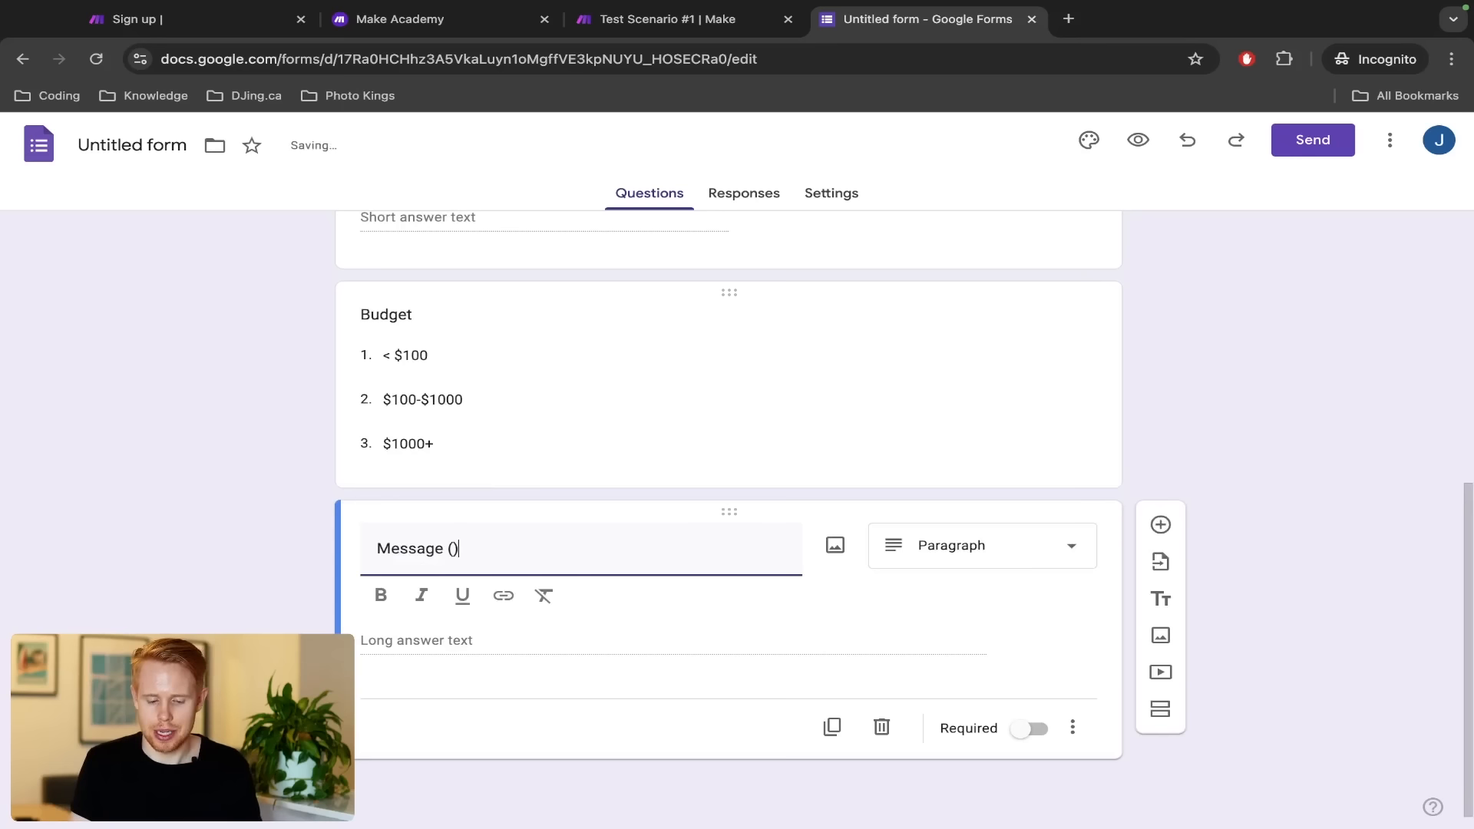
{"action": "key", "text": "Left"}
{"action": "type", "text": "p"}
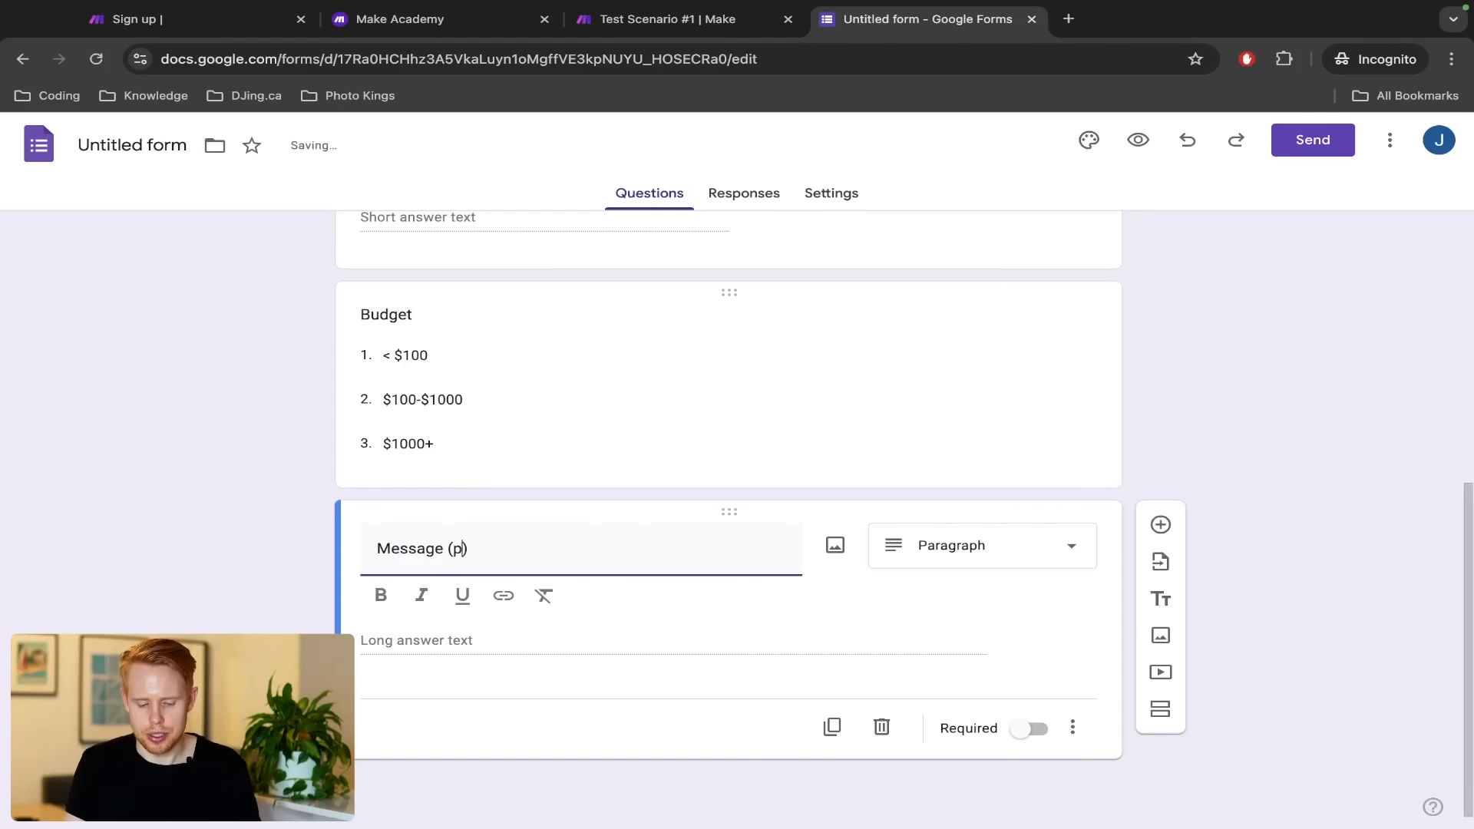
{"action": "type", "text": "lease"}
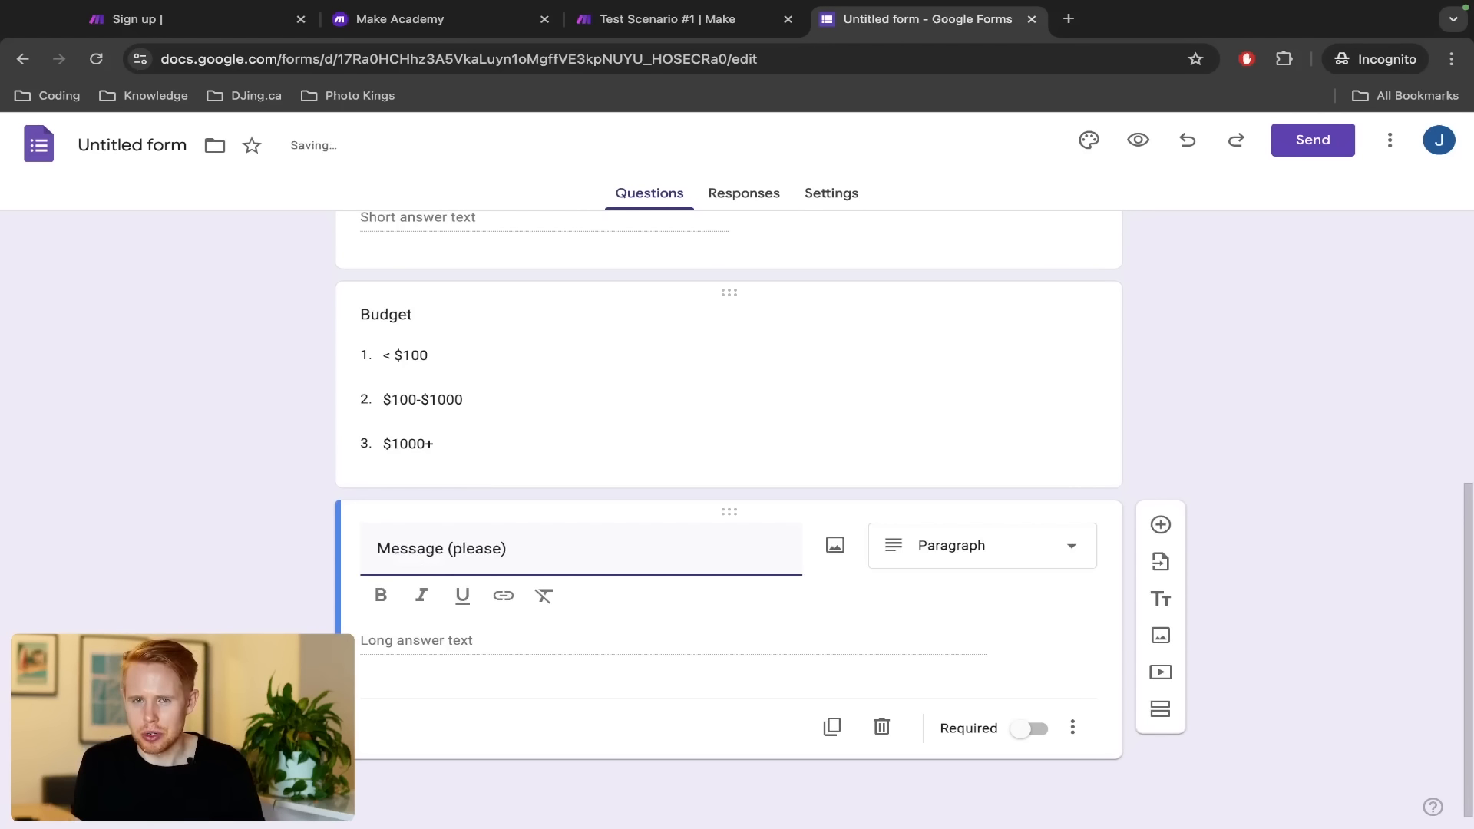
{"action": "type", "text": " provi"}
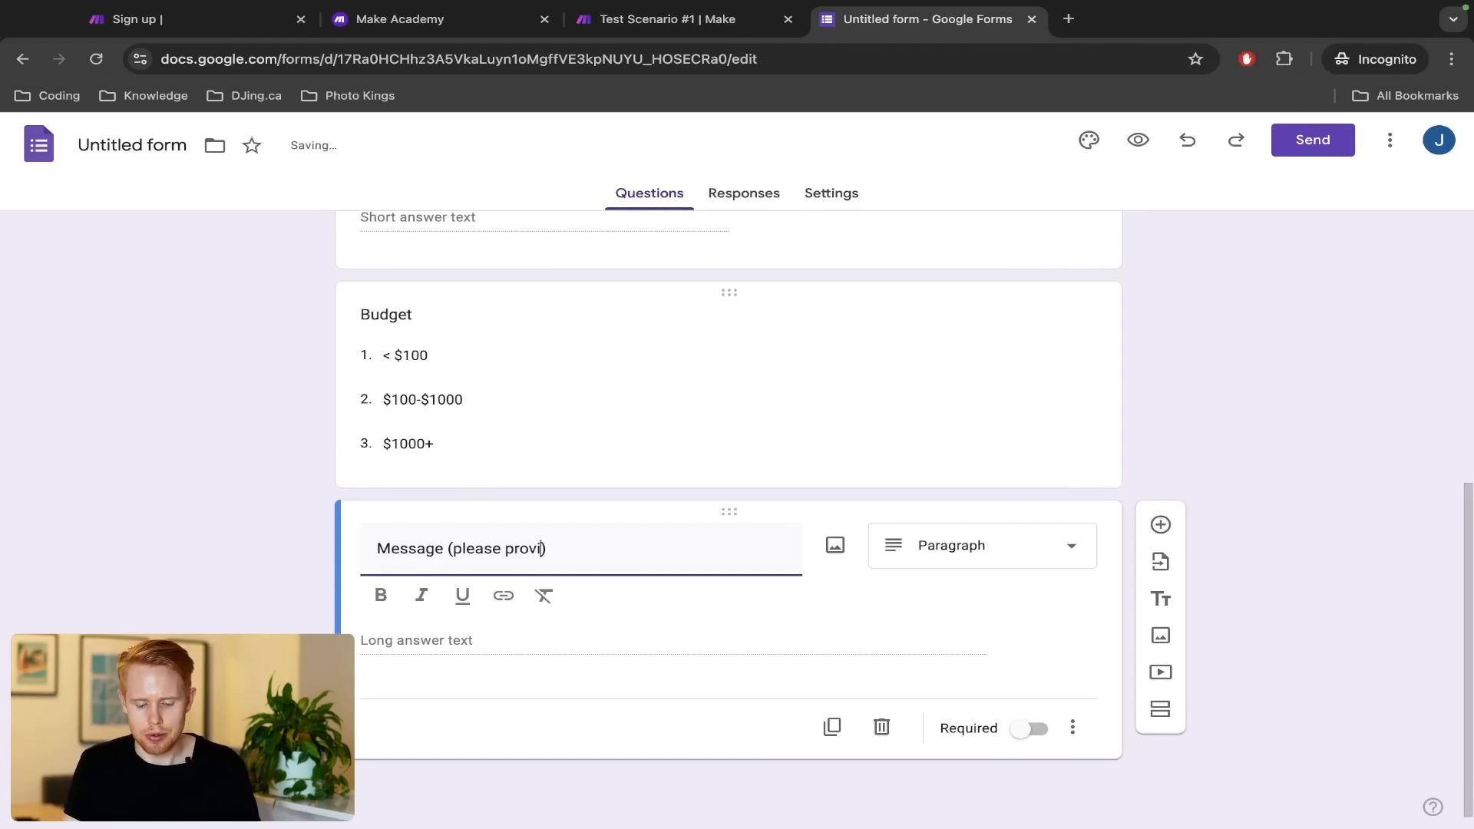
{"action": "type", "text": "de us with a link to "}
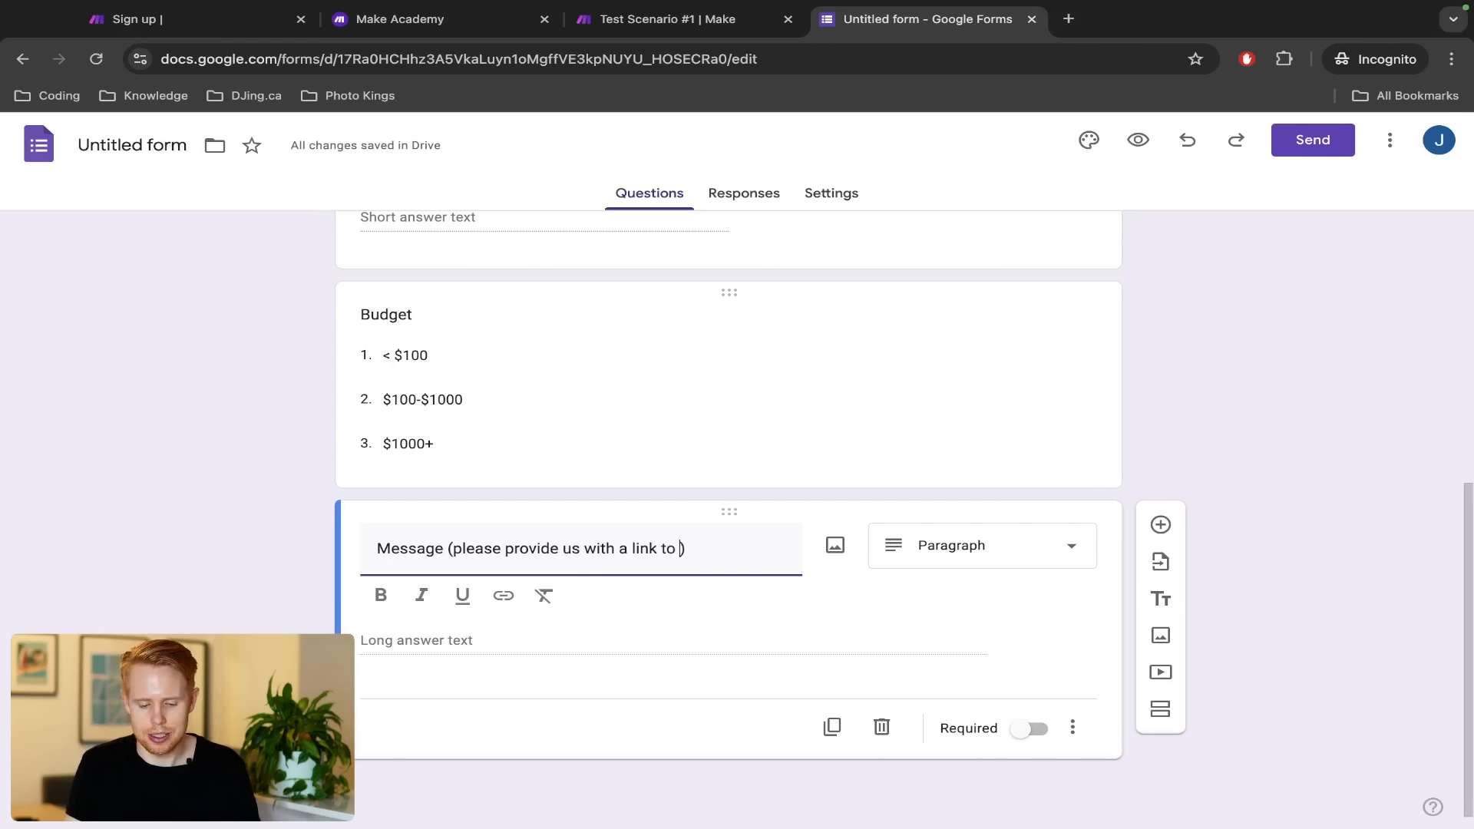
{"action": "type", "text": "e so we can view it"}
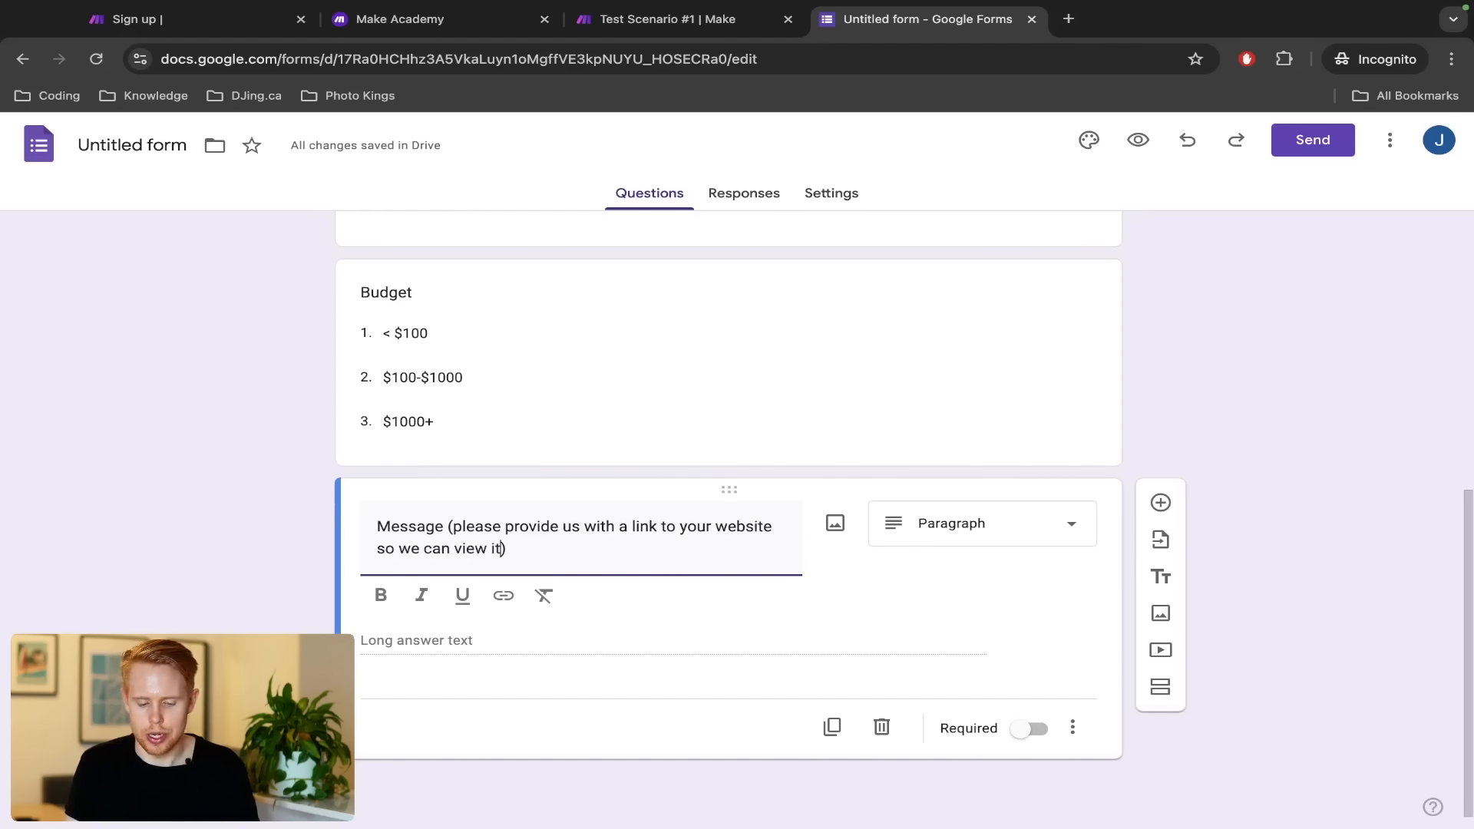
{"action": "left_click", "coordinate": [223, 499]}
Review the finished form and open its Send dialog
{"action": "scroll", "coordinate": [222, 499], "scroll_direction": "up", "scroll_amount": 4}
{"action": "scroll", "coordinate": [222, 504], "scroll_direction": "up", "scroll_amount": 2}
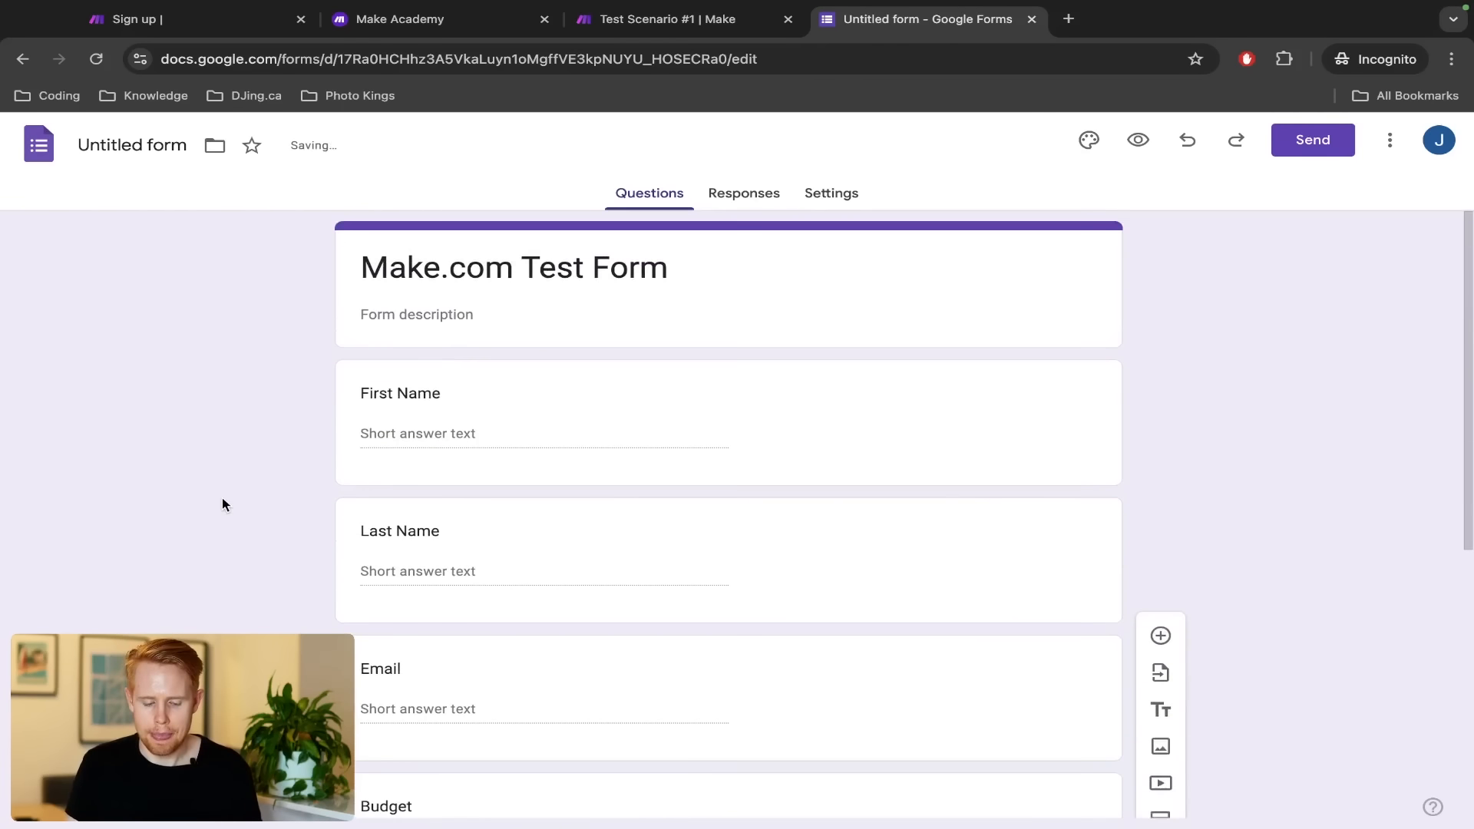
{"action": "scroll", "coordinate": [222, 504], "scroll_direction": "down", "scroll_amount": 6}
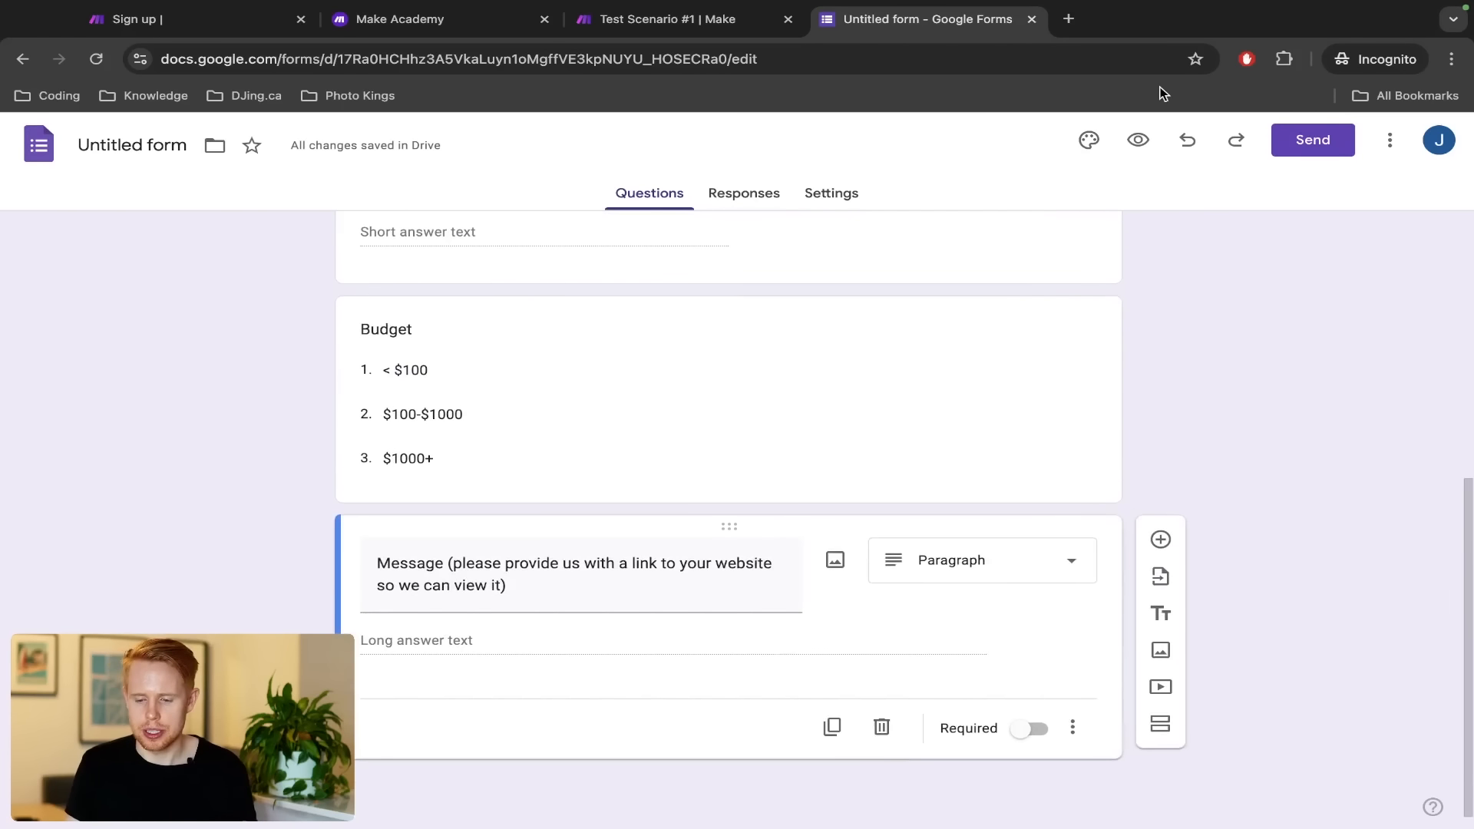
{"action": "left_click", "coordinate": [1335, 147]}
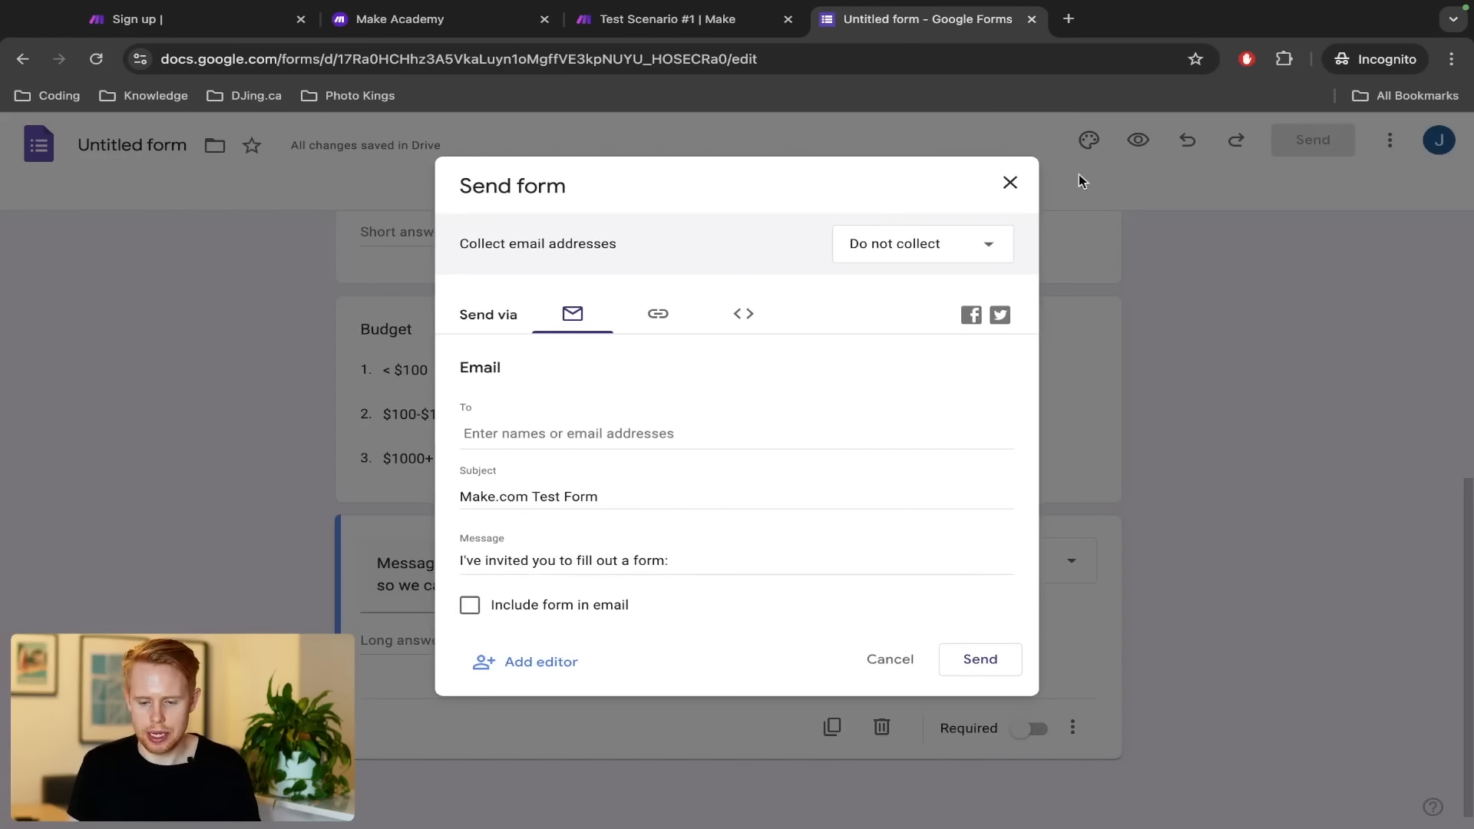
Copy the form's share link and load the live form in a new tab
{"action": "left_click", "coordinate": [1021, 183]}
{"action": "left_click", "coordinate": [1314, 141]}
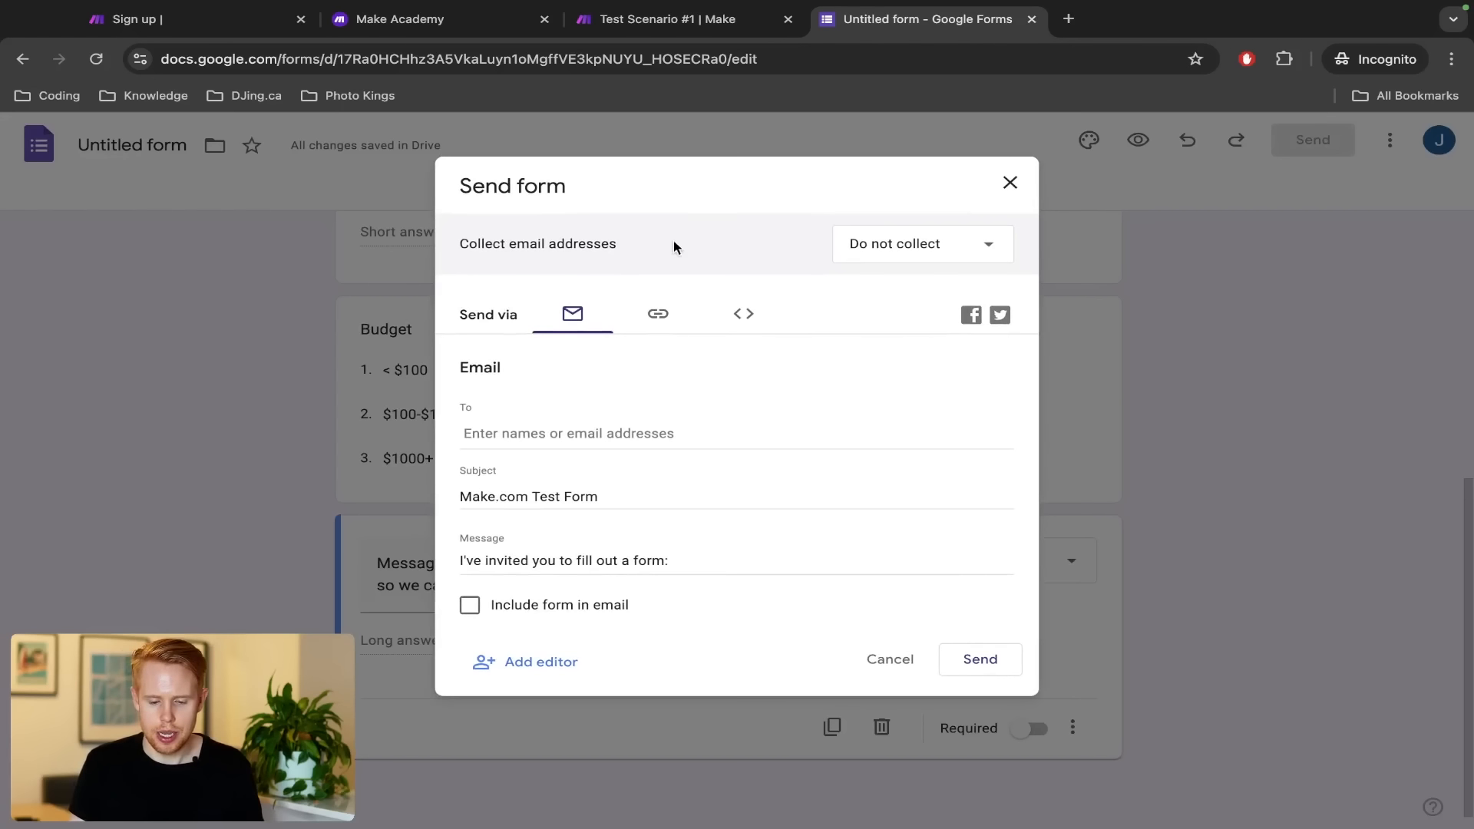
{"action": "left_click", "coordinate": [657, 321]}
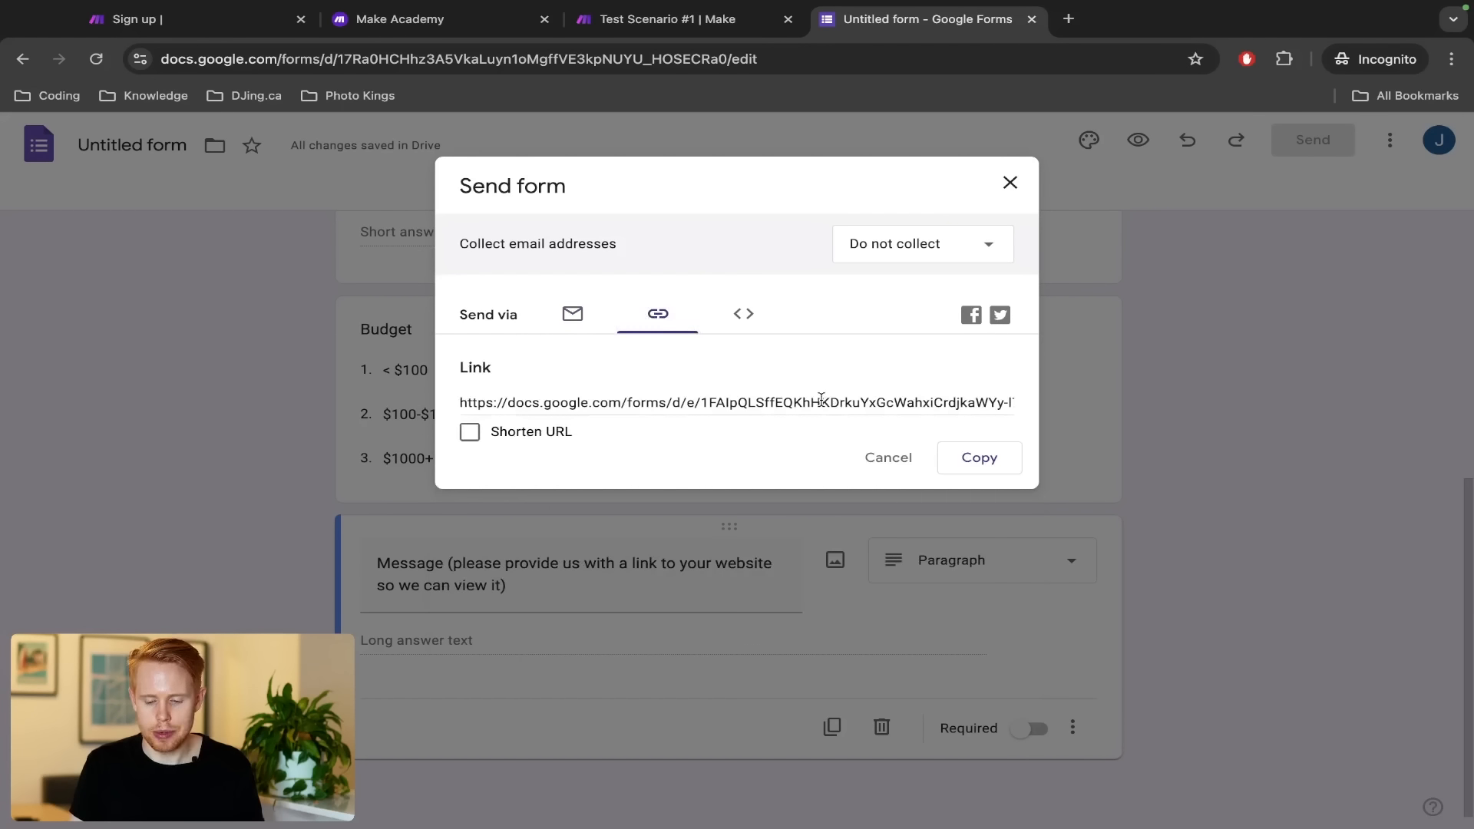
{"action": "left_click", "coordinate": [990, 461]}
{"action": "key", "text": "ctrl+t"}
{"action": "key", "text": "ctrl+v"}
{"action": "key", "text": "Return"}
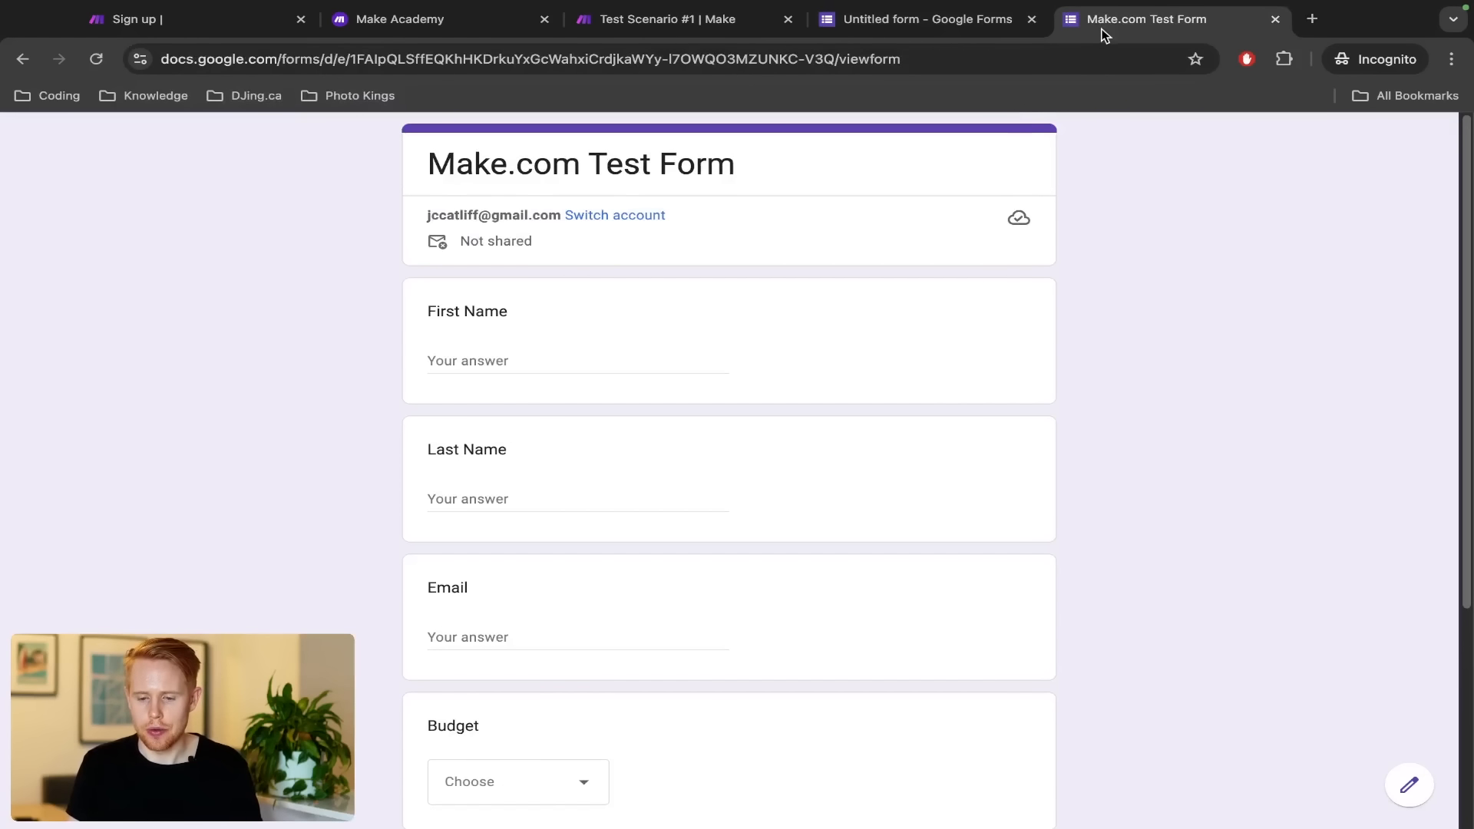
{"action": "left_click_drag", "start_coordinate": [1103, 34], "coordinate": [921, 33]}
Fill in a first name, last name and a test email on the live form
{"action": "left_click", "coordinate": [528, 363]}
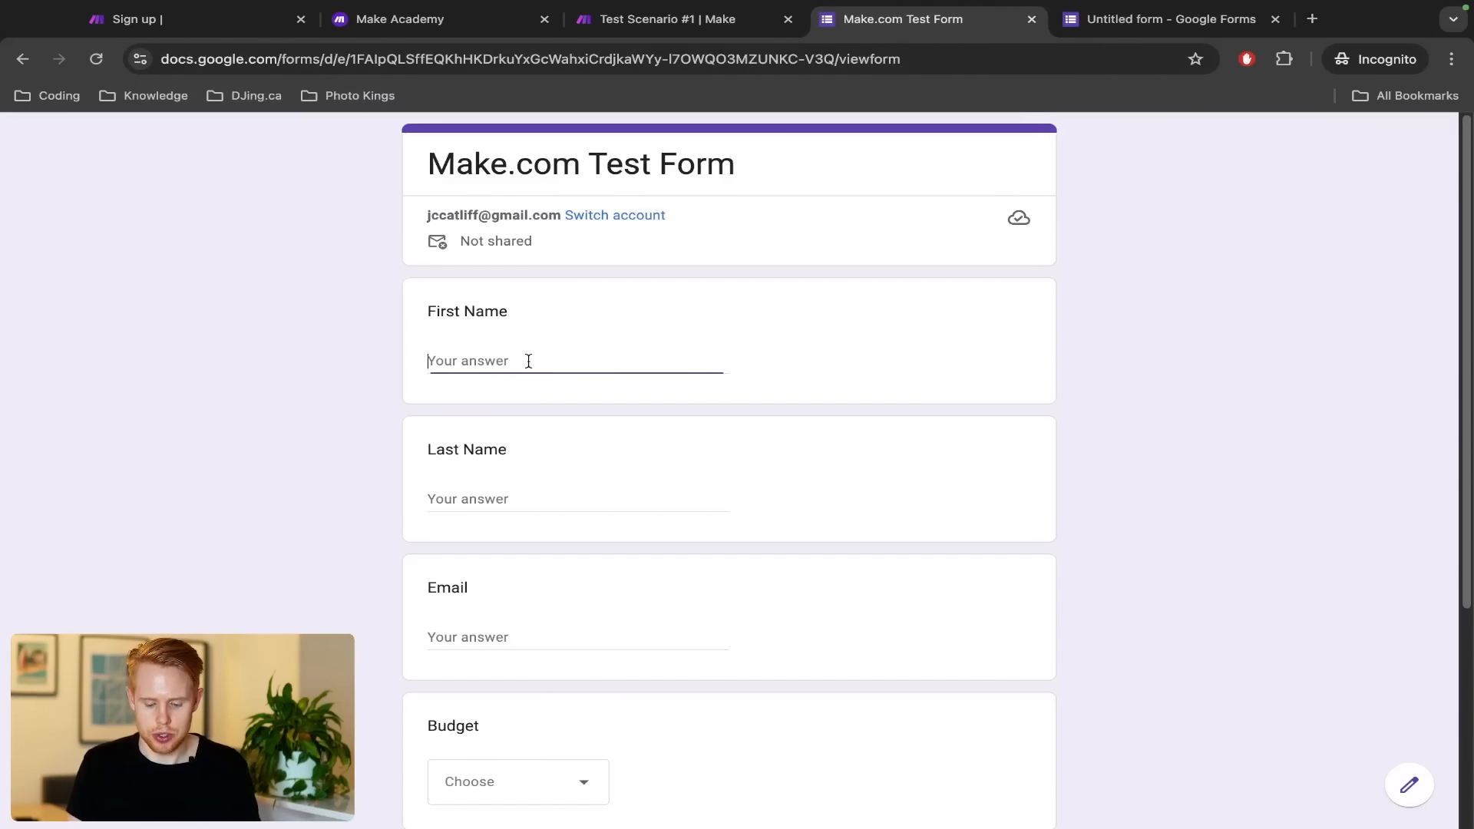
{"action": "type", "text": "Jono"}
{"action": "key", "text": "Tab"}
{"action": "type", "text": "Ca"}
{"action": "key", "text": "Tab"}
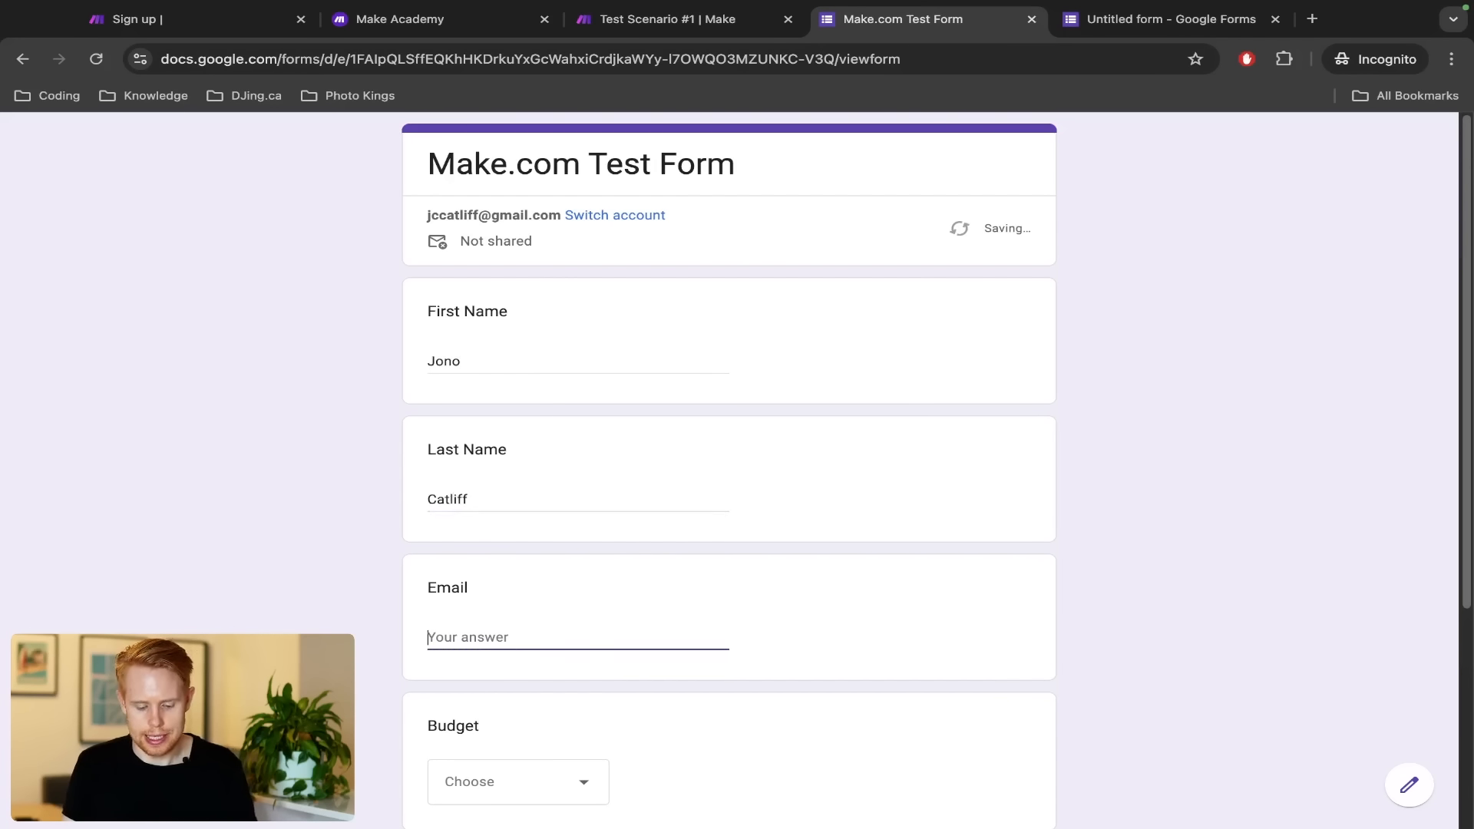
{"action": "type", "text": "test@gmail.com"}
{"action": "key", "text": "Tab"}
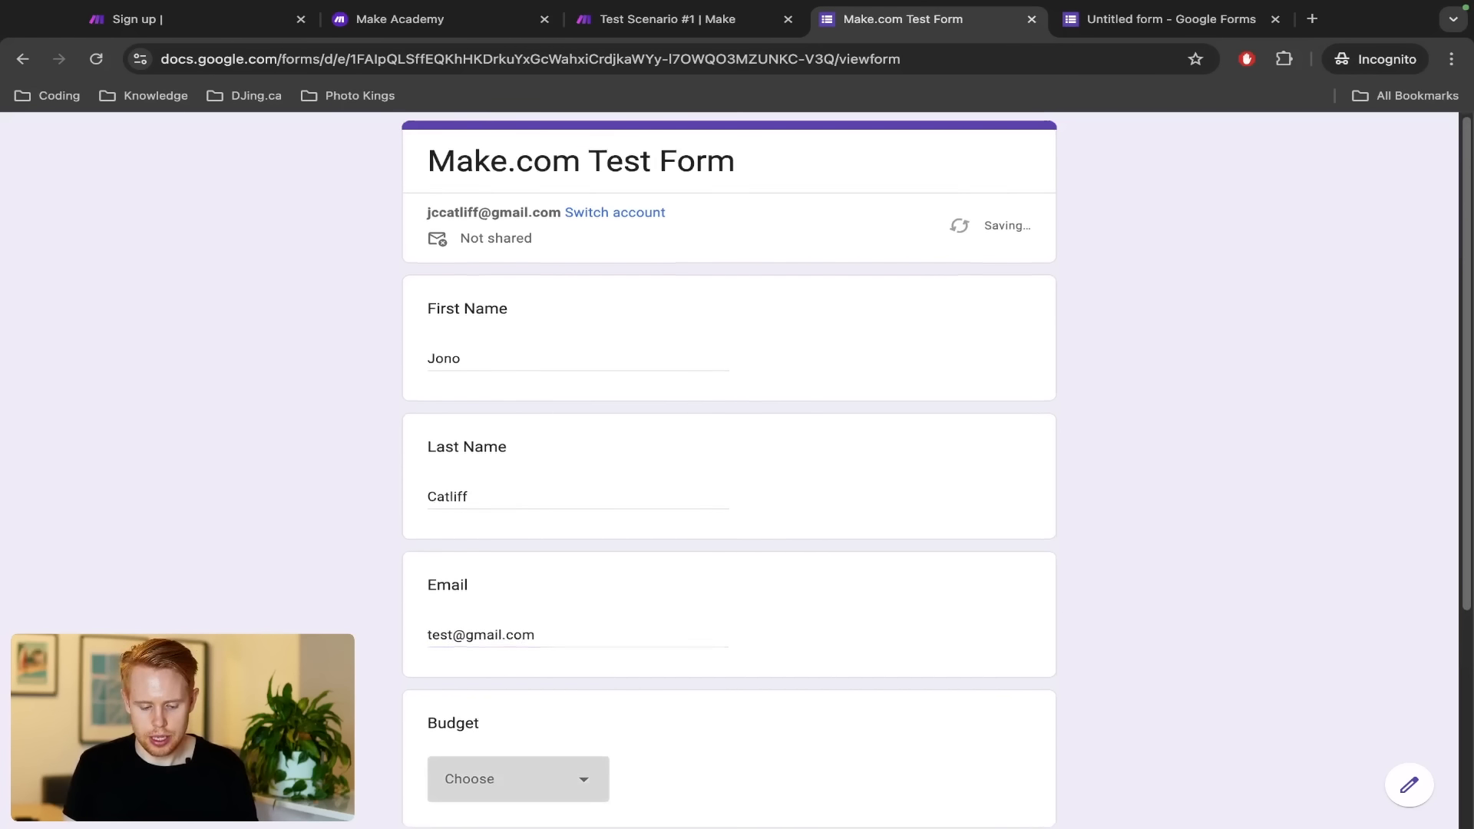
Pick $1000+ for Budget, enter the message 'here' and submit the response
{"action": "scroll", "coordinate": [484, 487], "scroll_direction": "down", "scroll_amount": 2}
{"action": "left_click", "coordinate": [501, 629]}
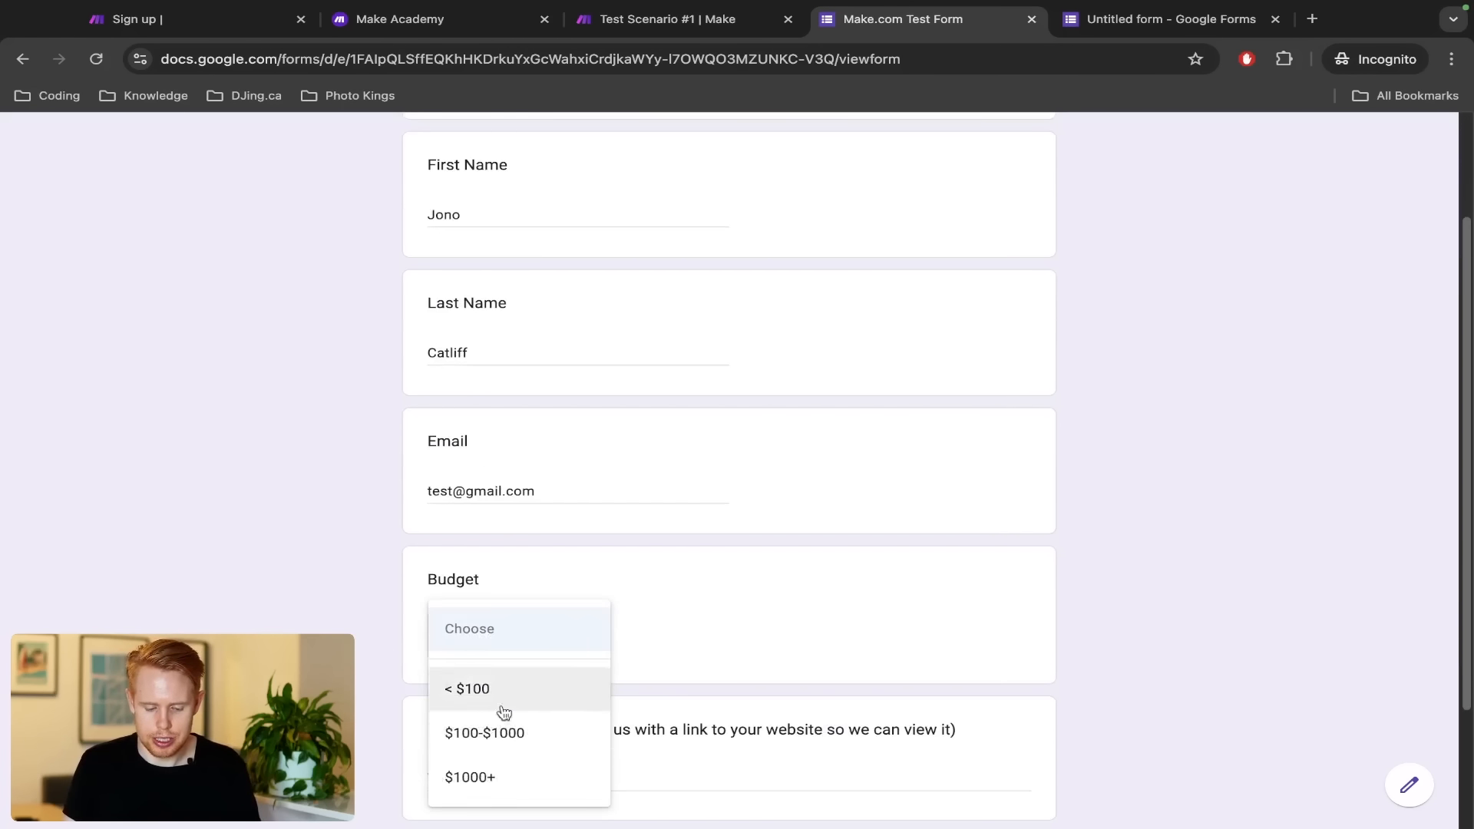
{"action": "left_click", "coordinate": [499, 785]}
{"action": "scroll", "coordinate": [706, 645], "scroll_direction": "down", "scroll_amount": 2}
{"action": "left_click", "coordinate": [563, 624]}
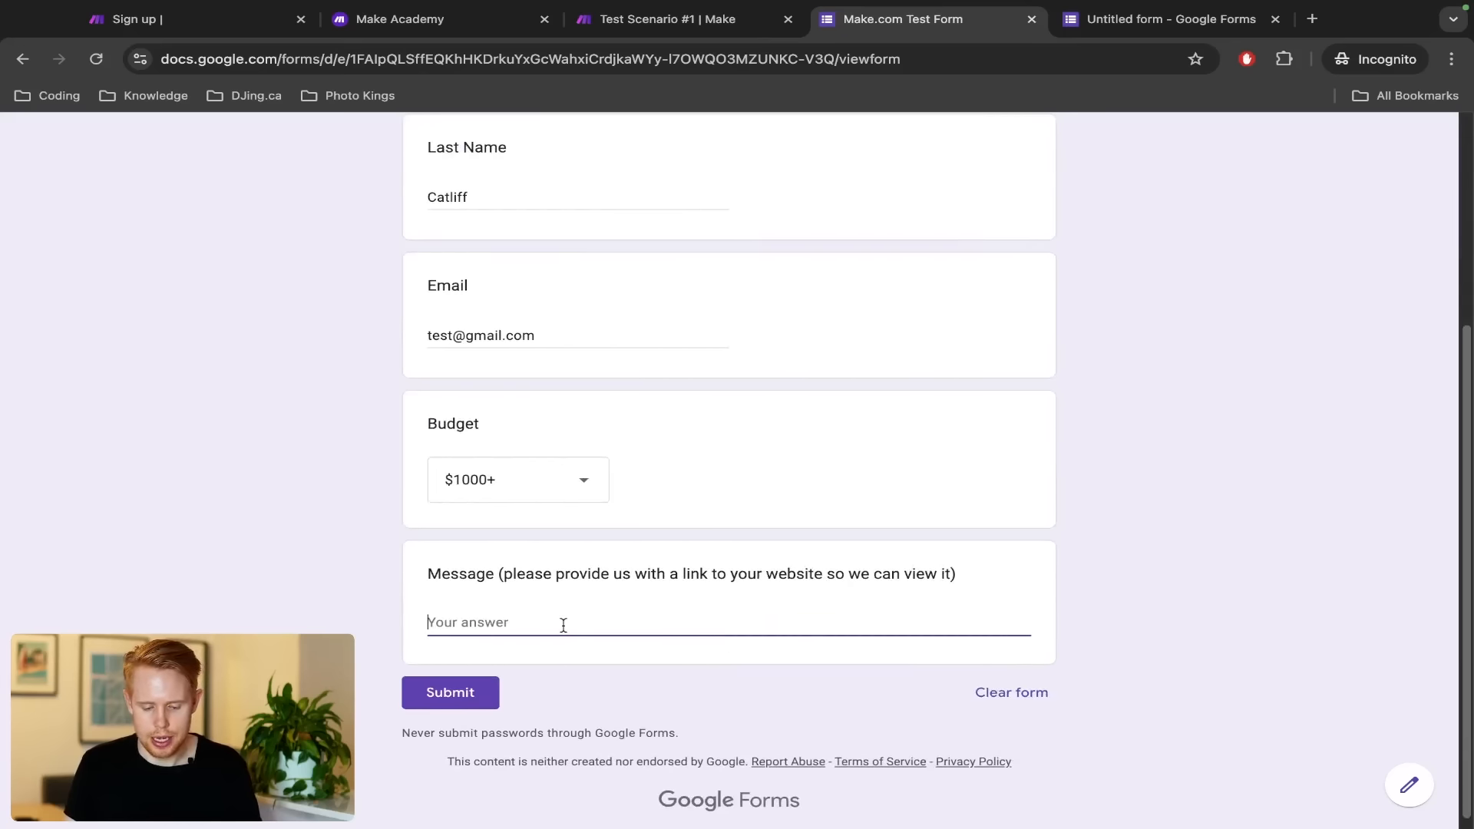
{"action": "type", "text": "here's my site: google.com"}
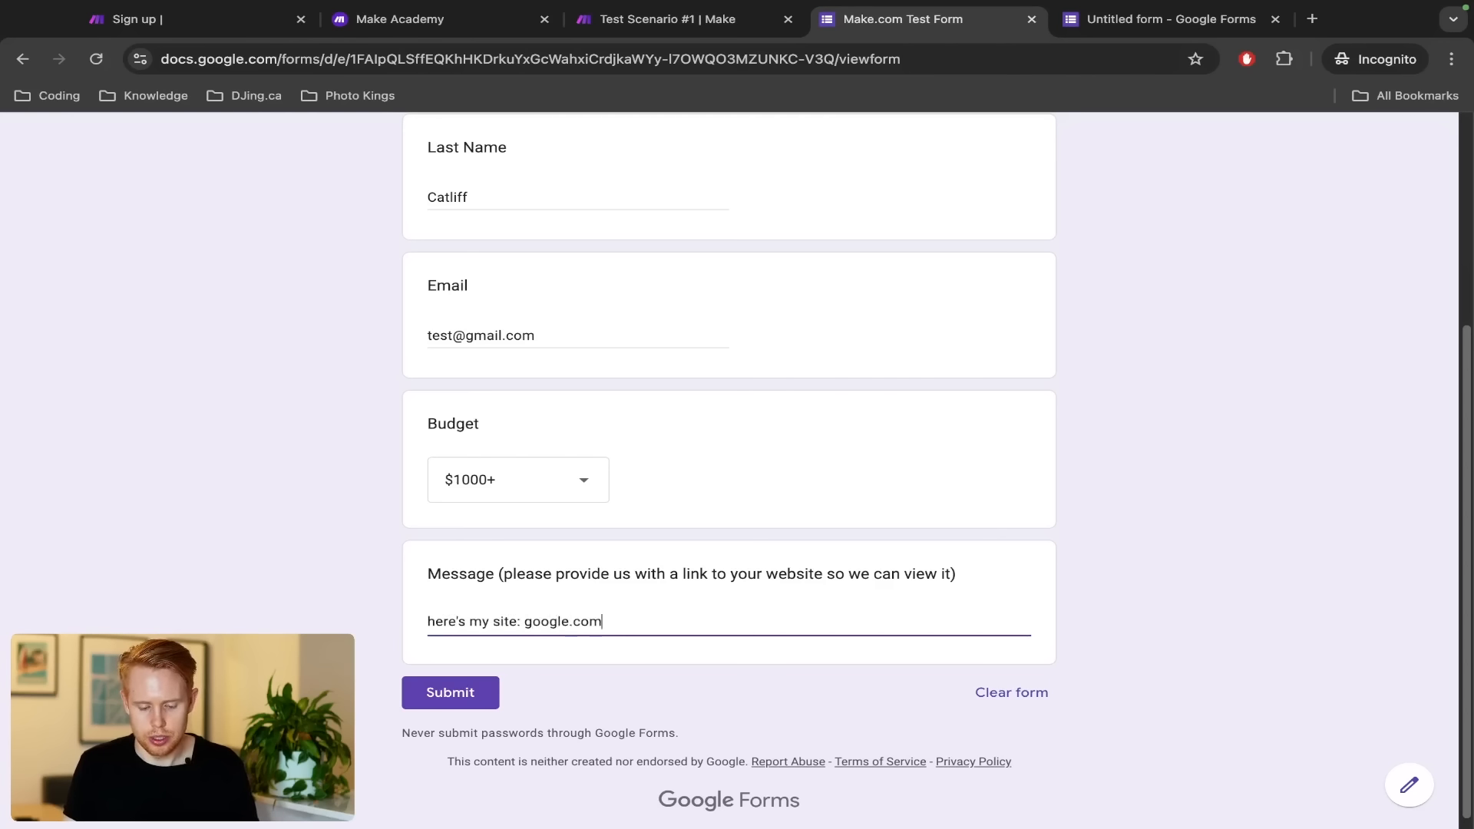
{"action": "left_click", "coordinate": [411, 692]}
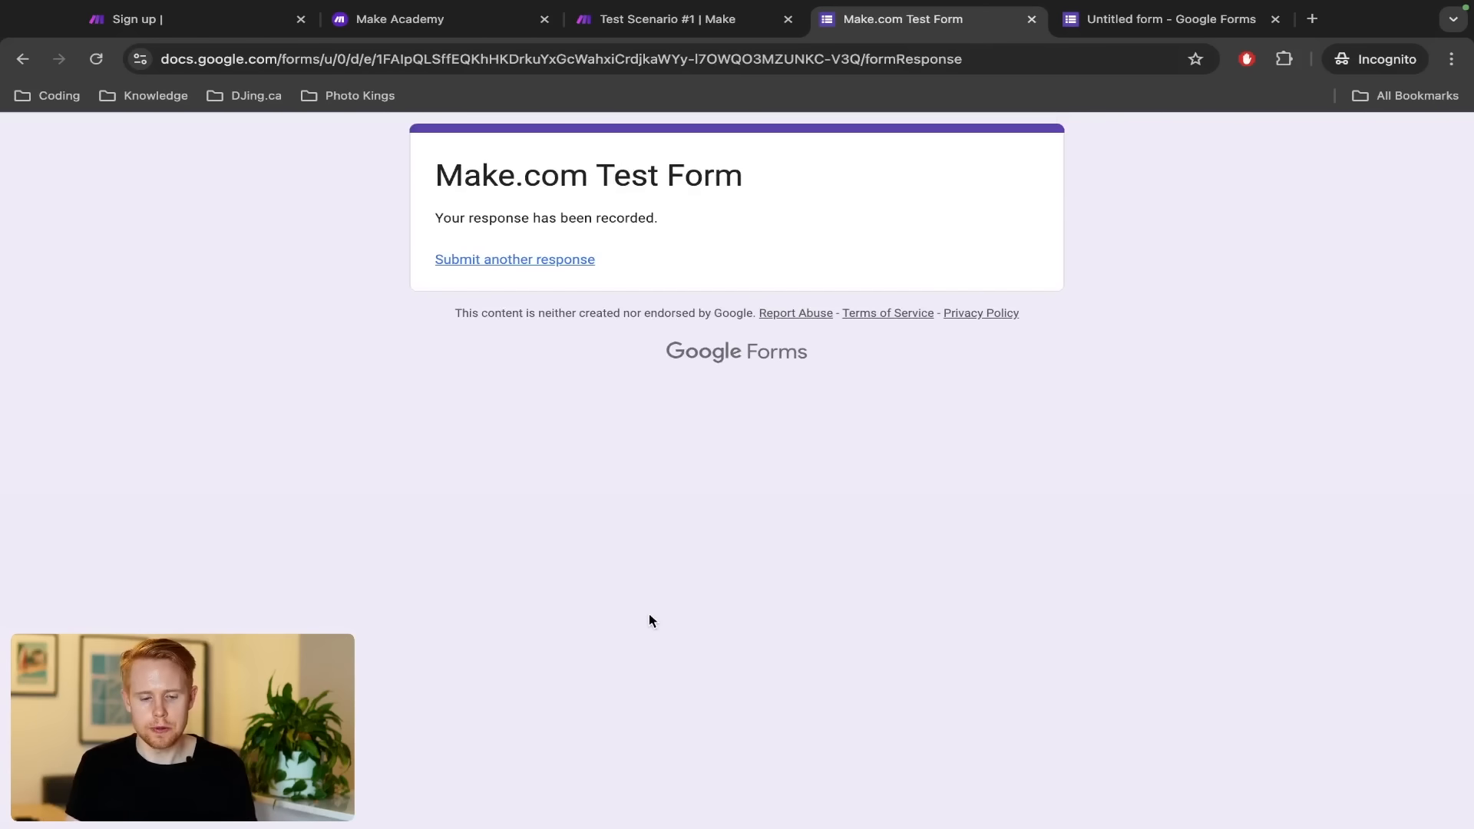
{"action": "key", "text": "ctrl+shift+Tab"}
Tidy the browser tabs, closing Make Academy and the form's sharing options
{"action": "key", "text": "ctrl+shift+Tab"}
{"action": "key", "text": "ctrl+Tab"}
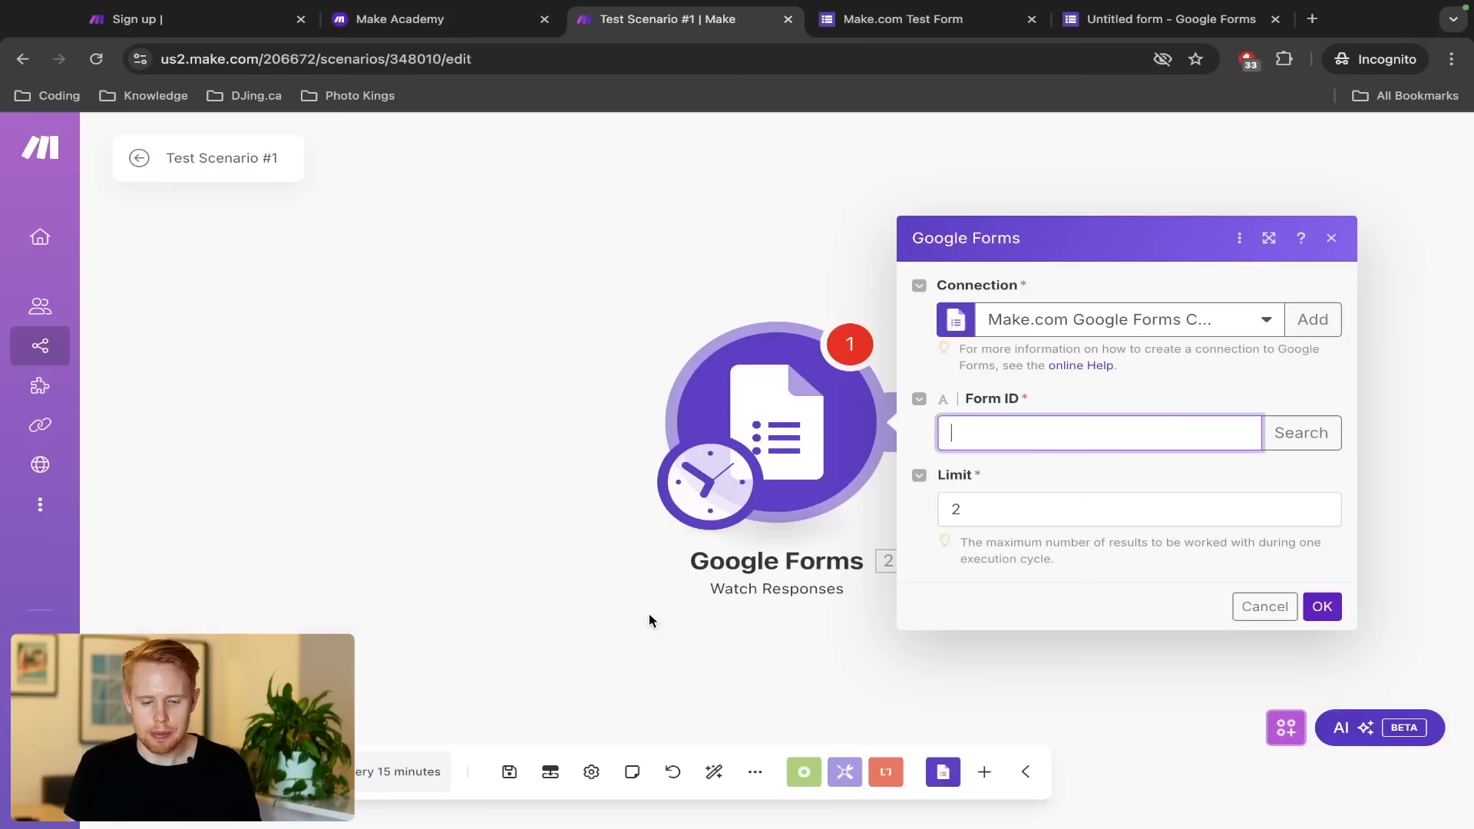
{"action": "key", "text": "ctrl+shift+Tab"}
{"action": "key", "text": "ctrl+w"}
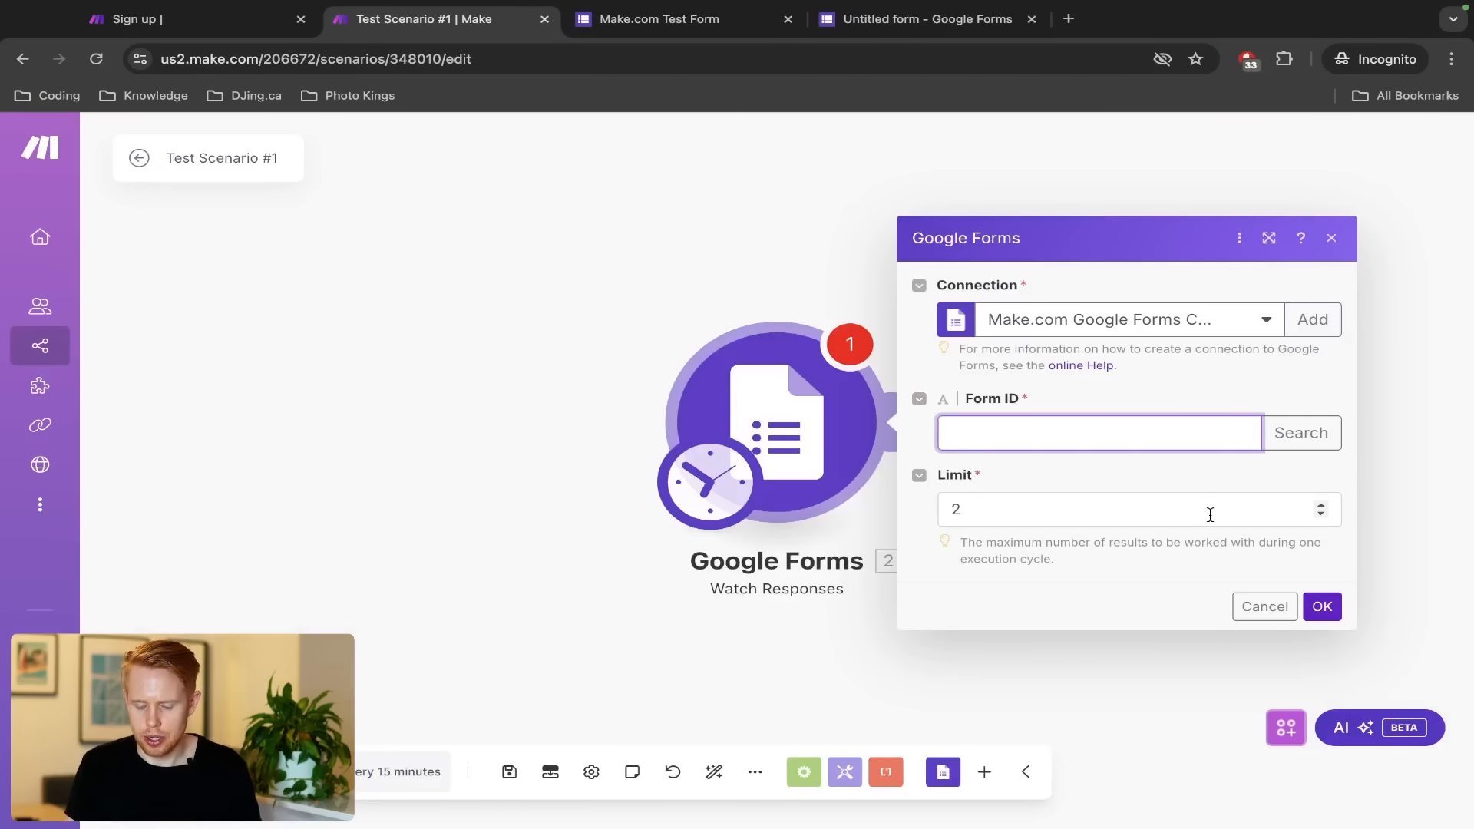
{"action": "key", "text": "ctrl+Tab"}
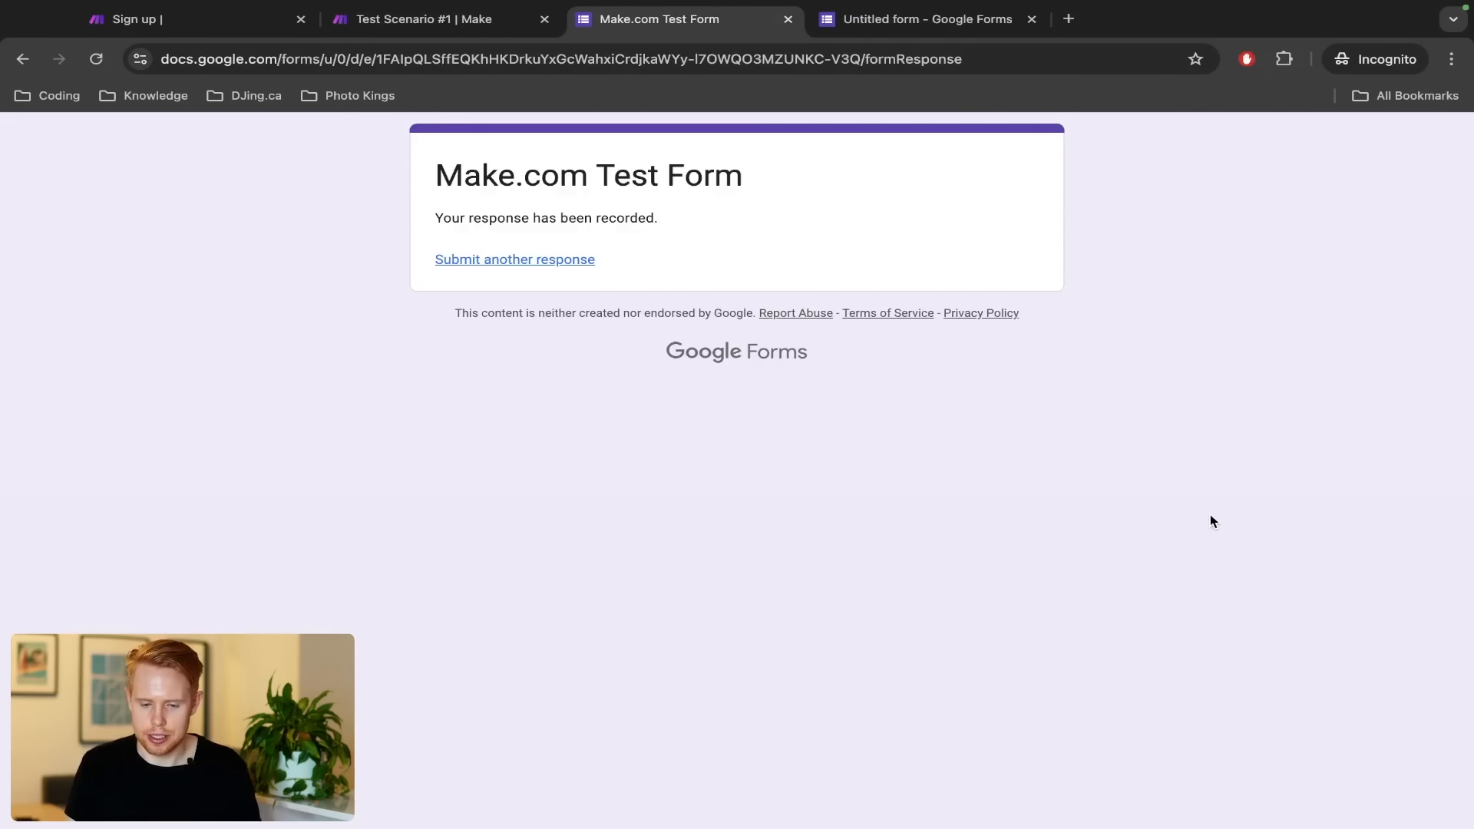
{"action": "key", "text": "ctrl+Tab"}
{"action": "key", "text": "ctrl+shift+Tab"}
{"action": "key", "text": "ctrl+shift+Tab"}
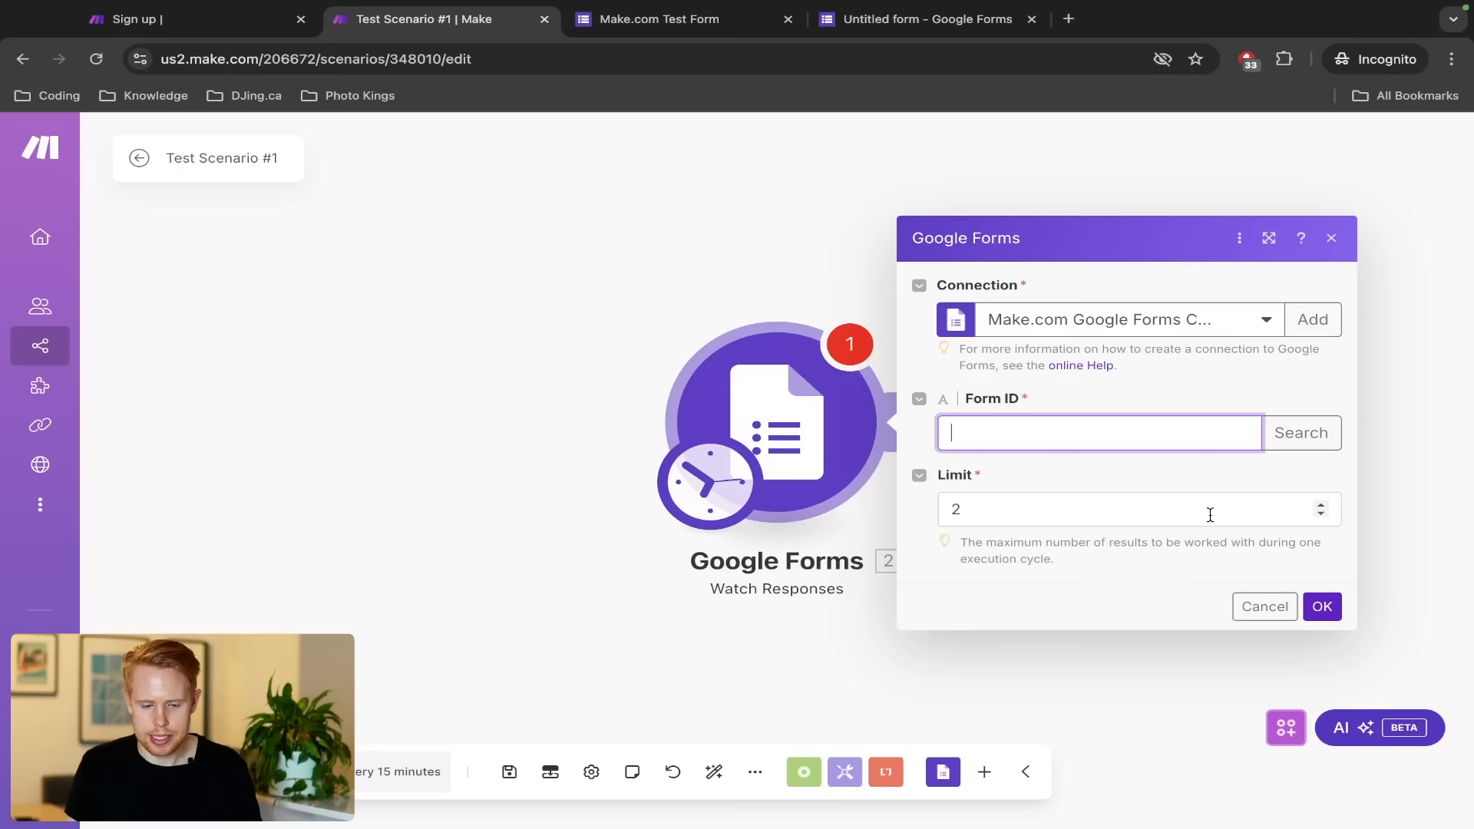
{"action": "left_click", "coordinate": [1021, 404]}
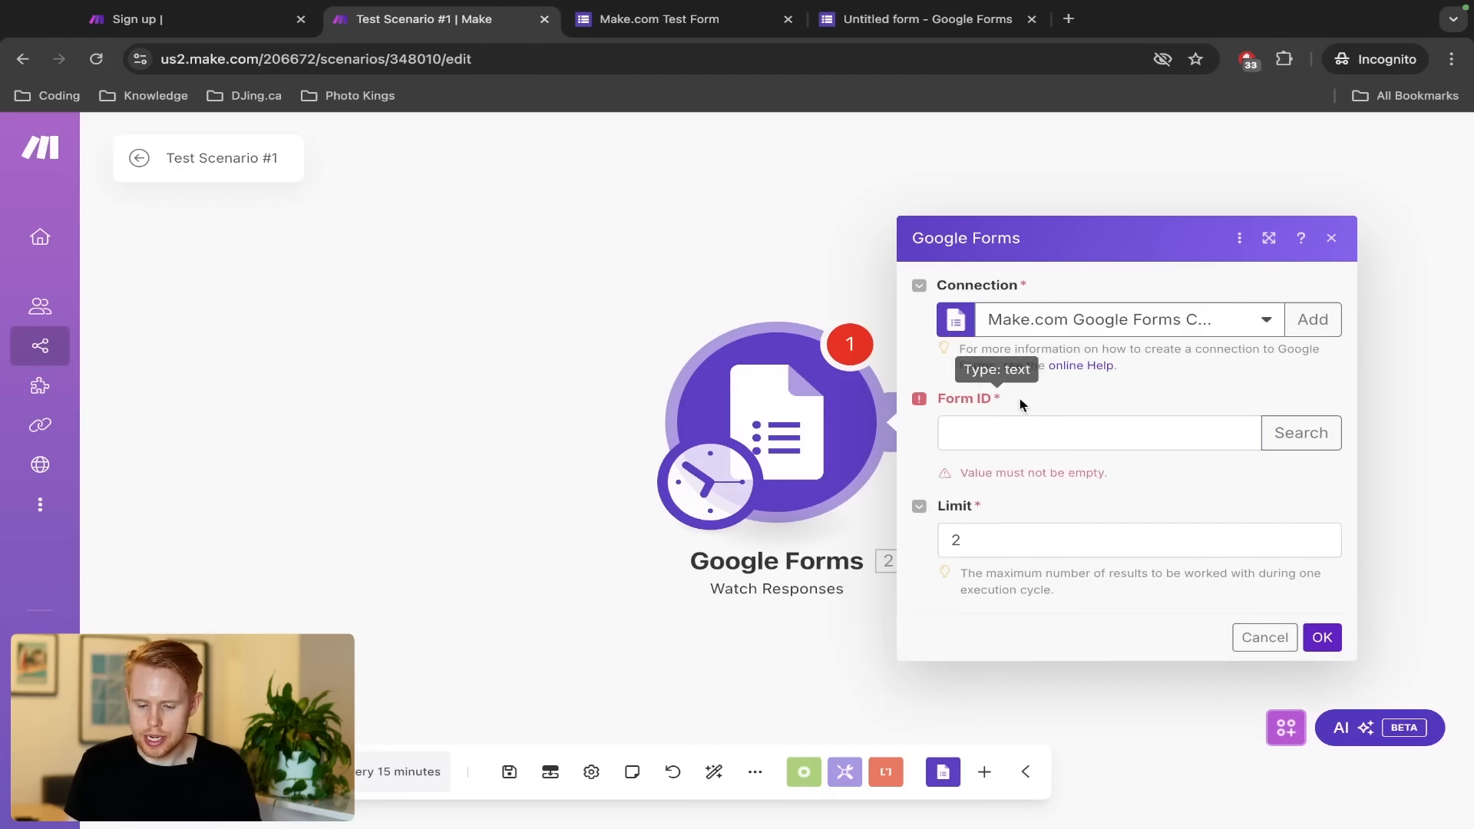
{"action": "left_click_drag", "start_coordinate": [904, 22], "coordinate": [722, 30]}
{"action": "left_click", "coordinate": [1010, 183]}
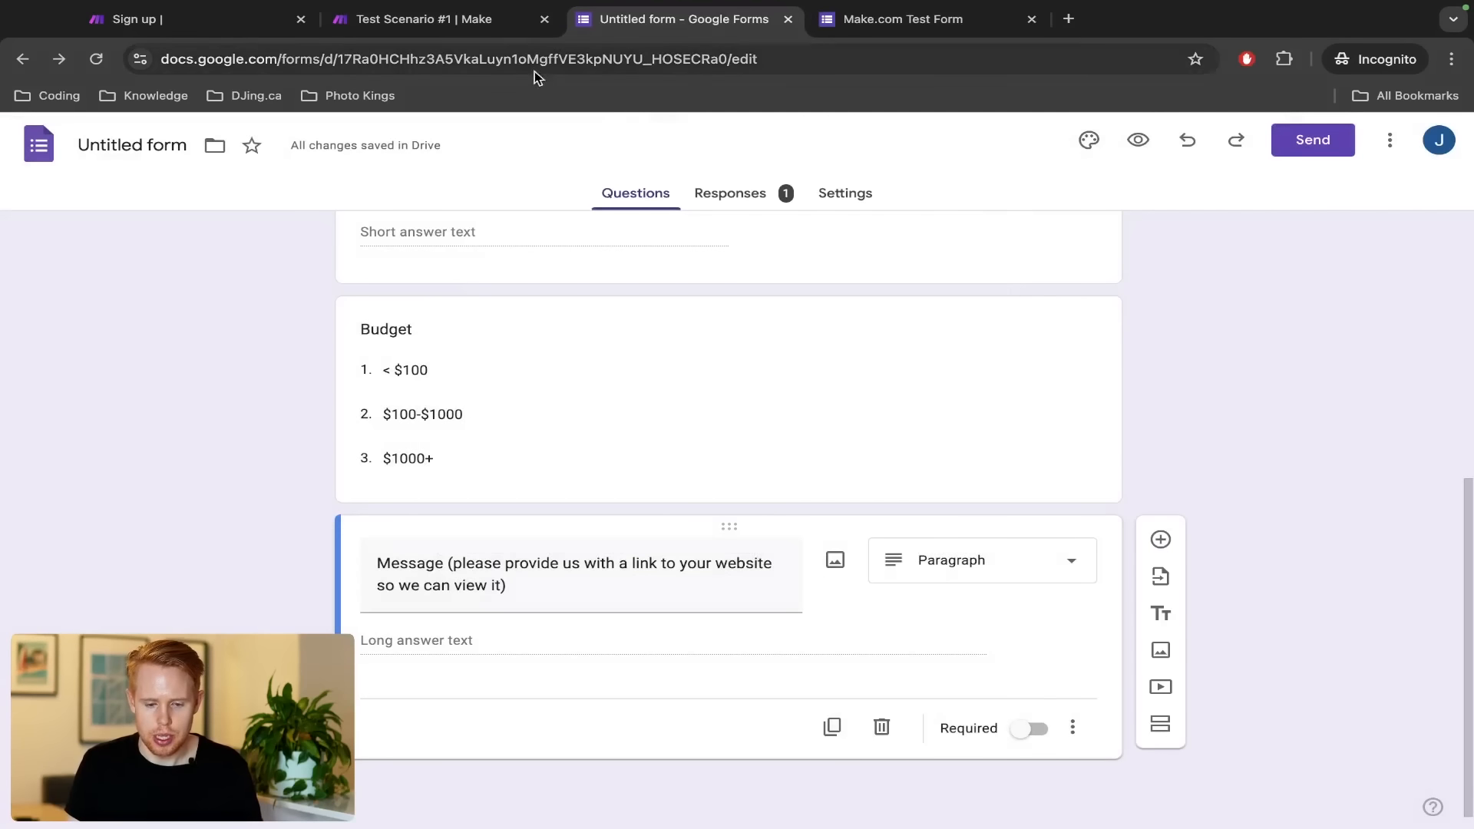
Paste the form ID from the editor URL into Form ID and set Limit to 1
{"action": "double_click", "coordinate": [513, 61]}
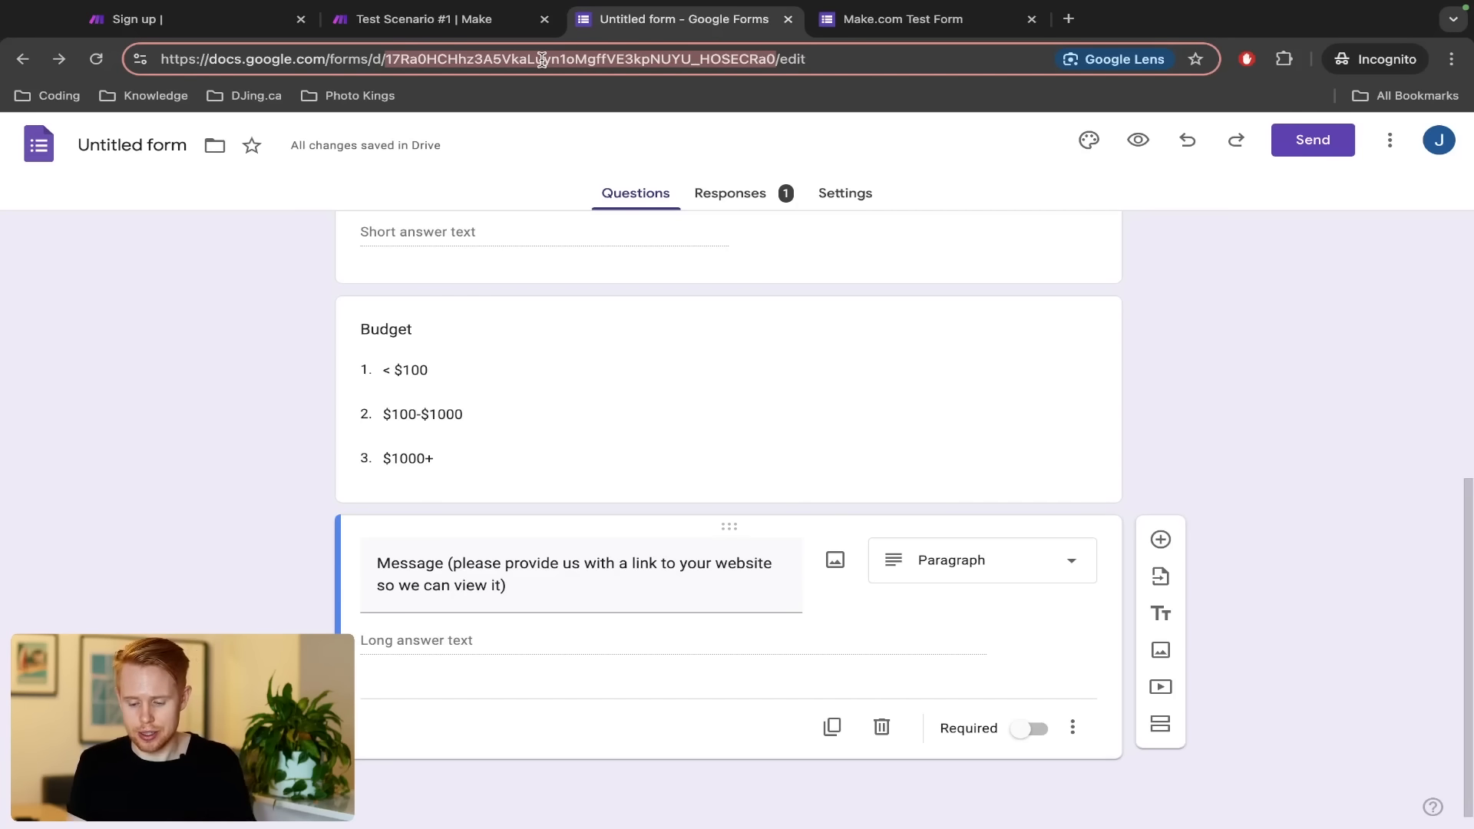
{"action": "key", "text": "ctrl+shift+Tab"}
{"action": "key", "text": "ctrl+v"}
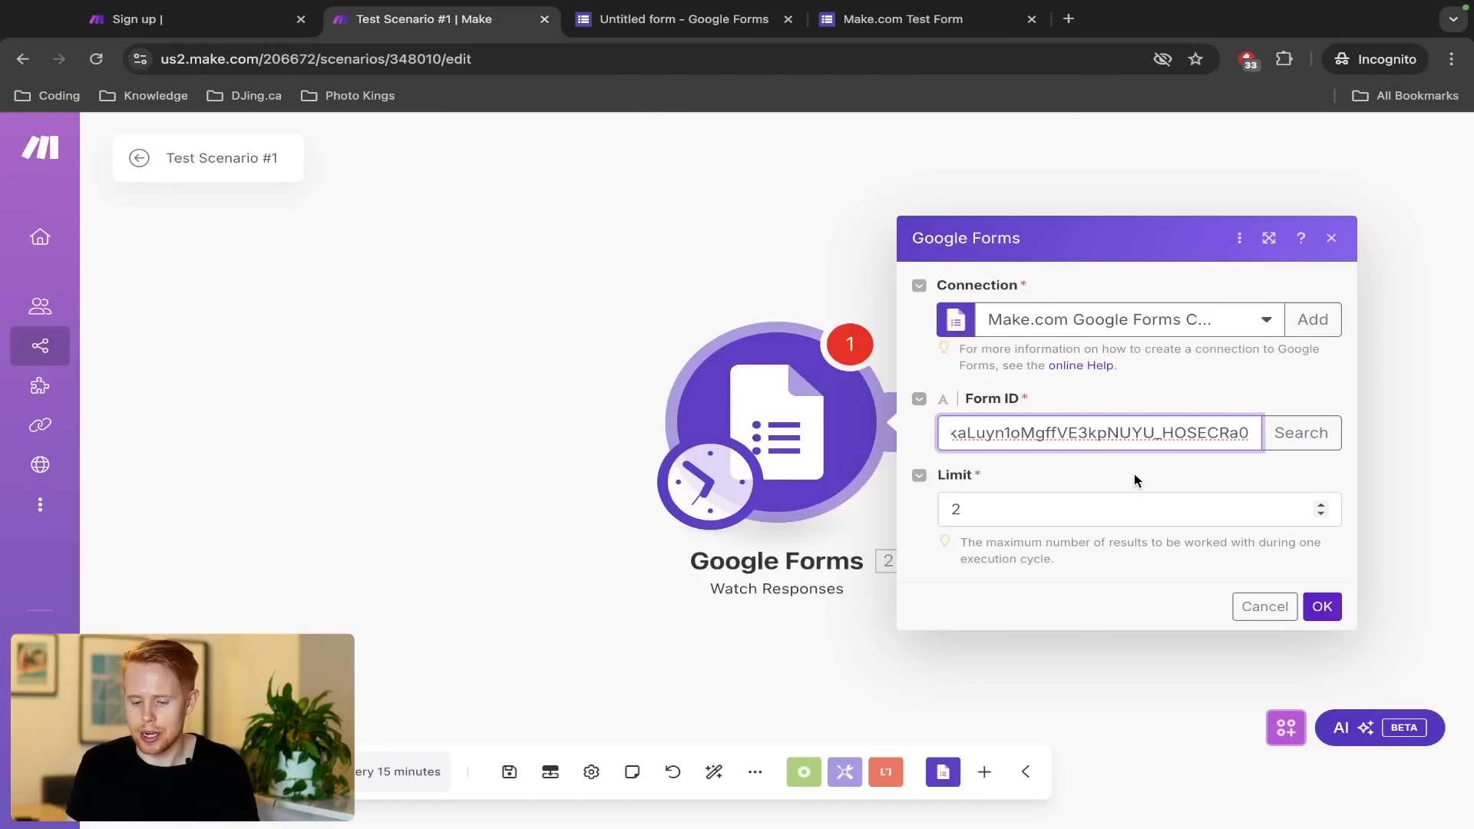
{"action": "key", "text": "Tab"}
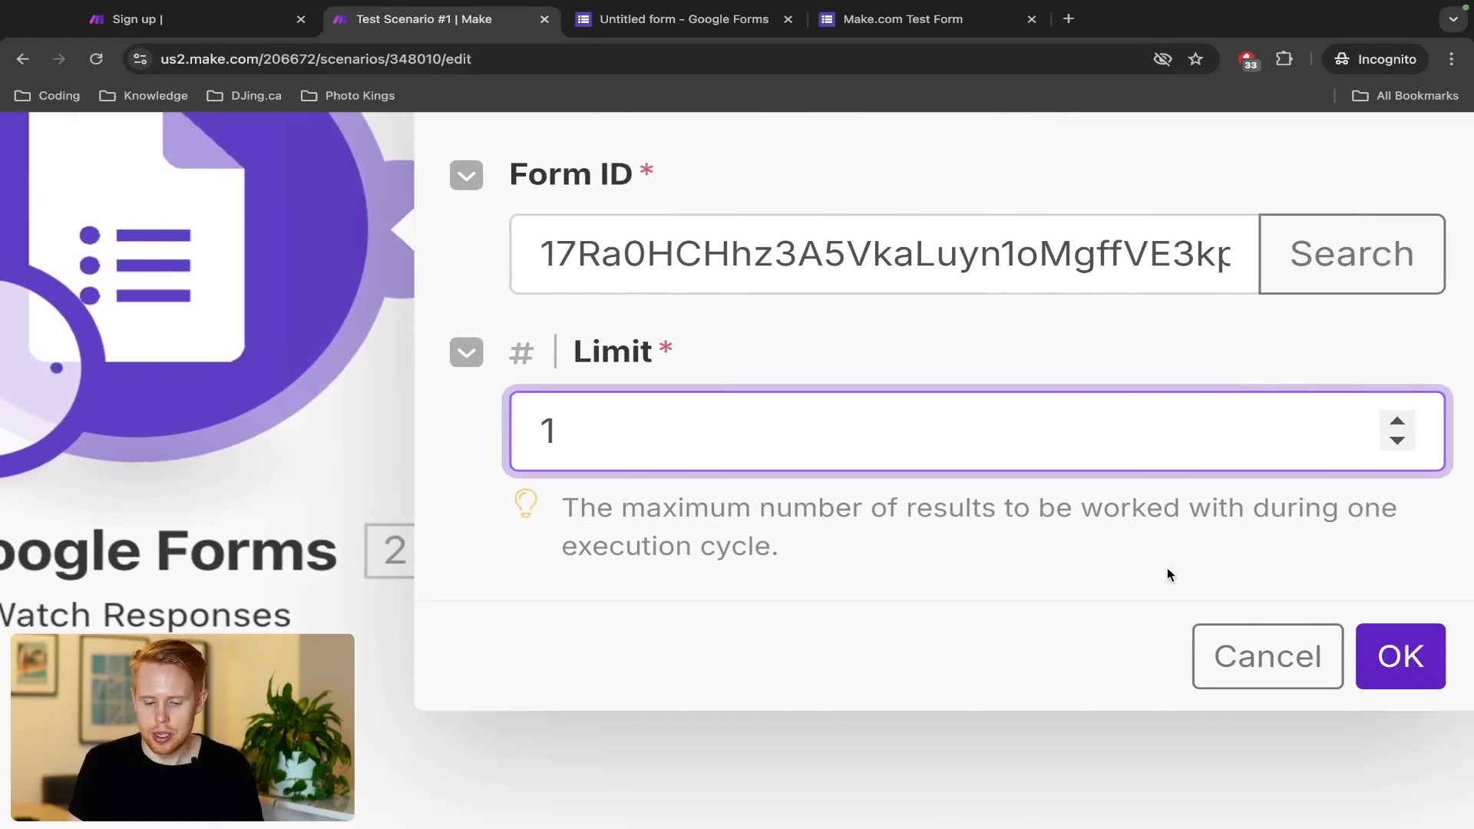
{"action": "left_click_drag", "start_coordinate": [454, 514], "coordinate": [364, 501]}
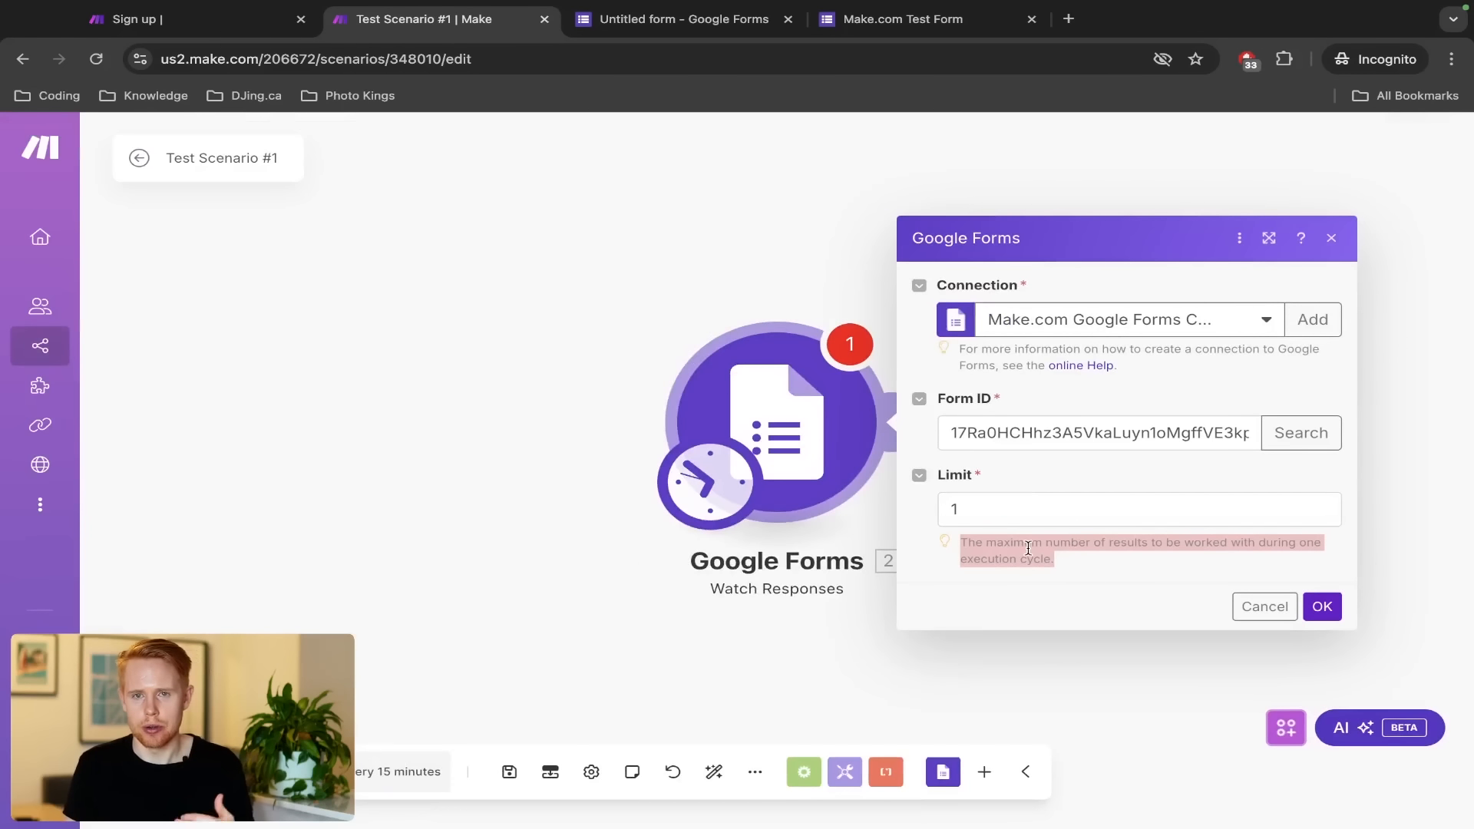
Confirm the Watch Responses settings and choose All as the starting point
{"action": "left_click", "coordinate": [1322, 606]}
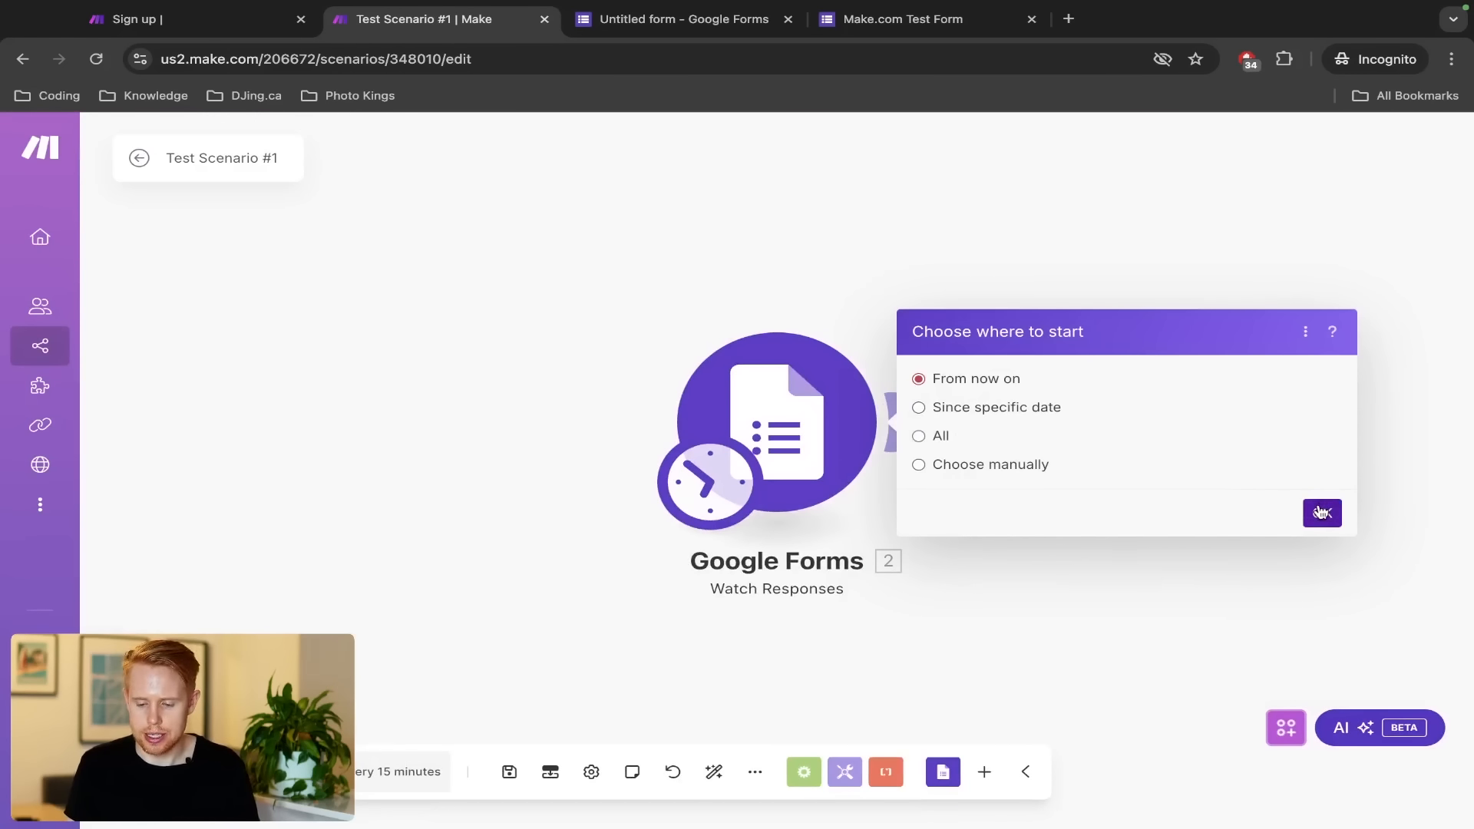
{"action": "left_click", "coordinate": [923, 437]}
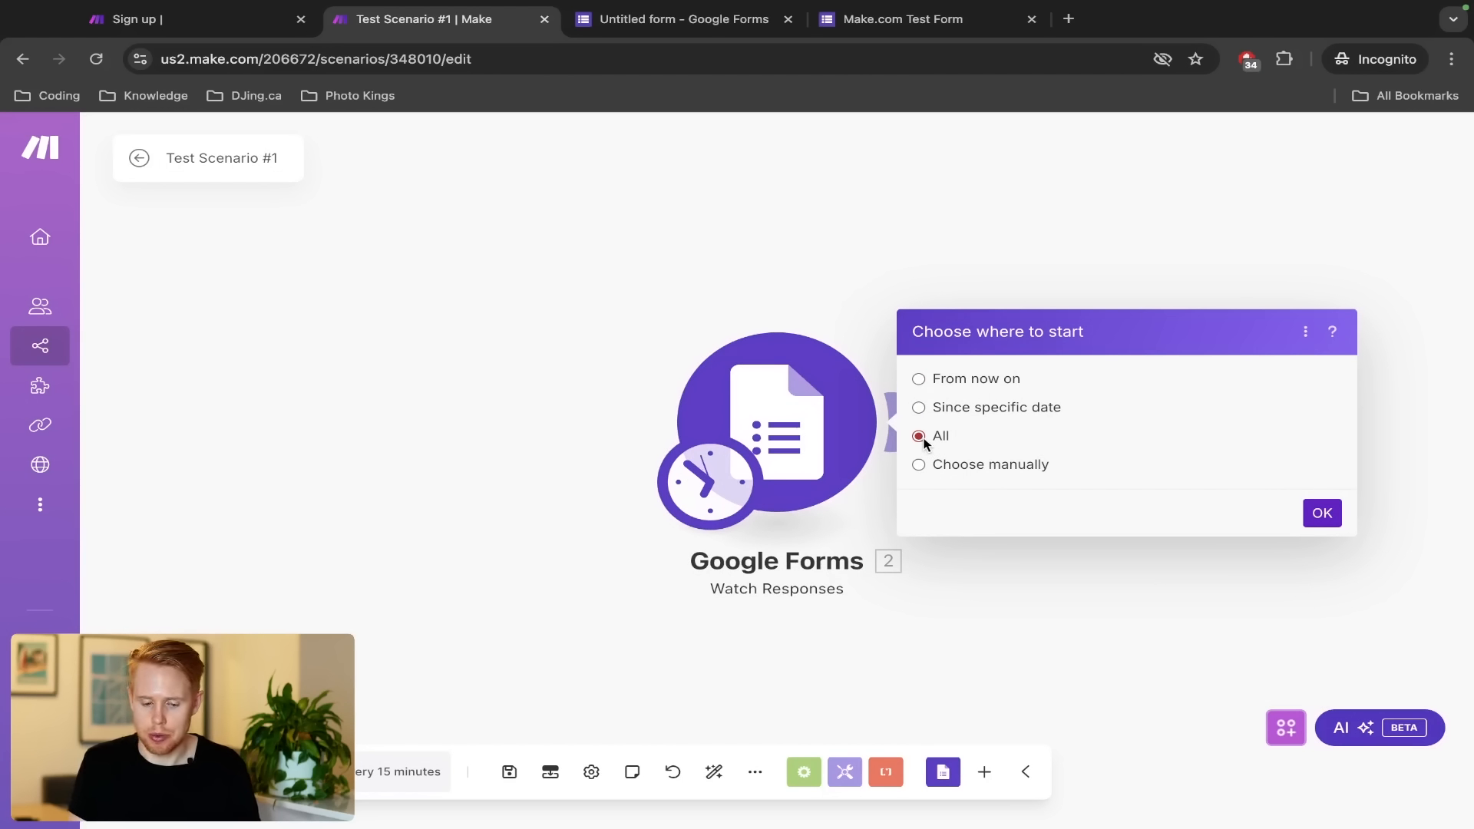
{"action": "key", "text": "ctrl+Tab"}
{"action": "key", "text": "ctrl+Tab"}
{"action": "key", "text": "ctrl+shift+Tab"}
{"action": "key", "text": "ctrl+shift+Tab"}
{"action": "left_click", "coordinate": [1322, 512]}
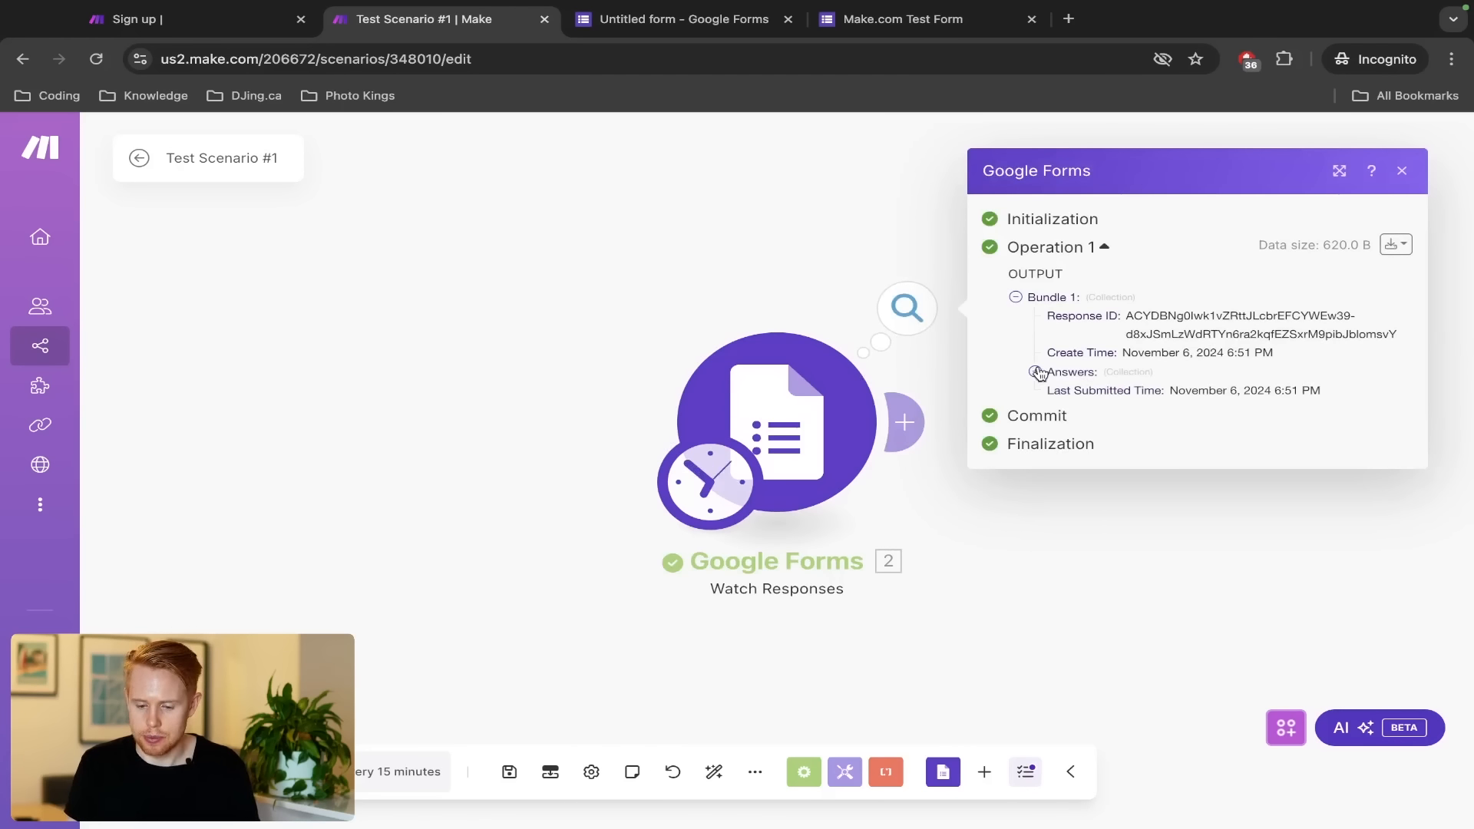
Open the trigger's run output and expand Bundle 1
{"action": "left_click", "coordinate": [1035, 371]}
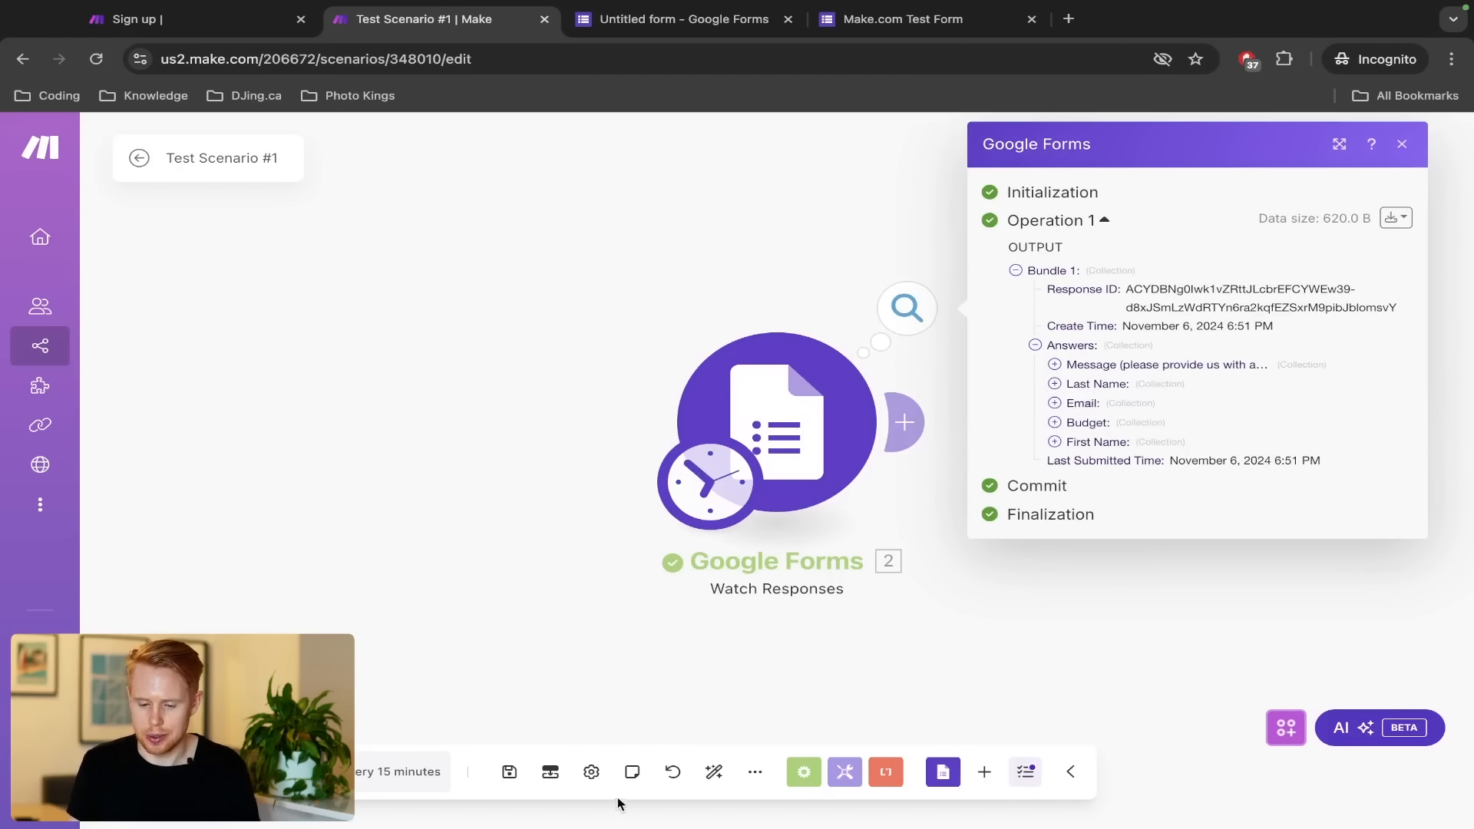
{"action": "left_click", "coordinate": [492, 486]}
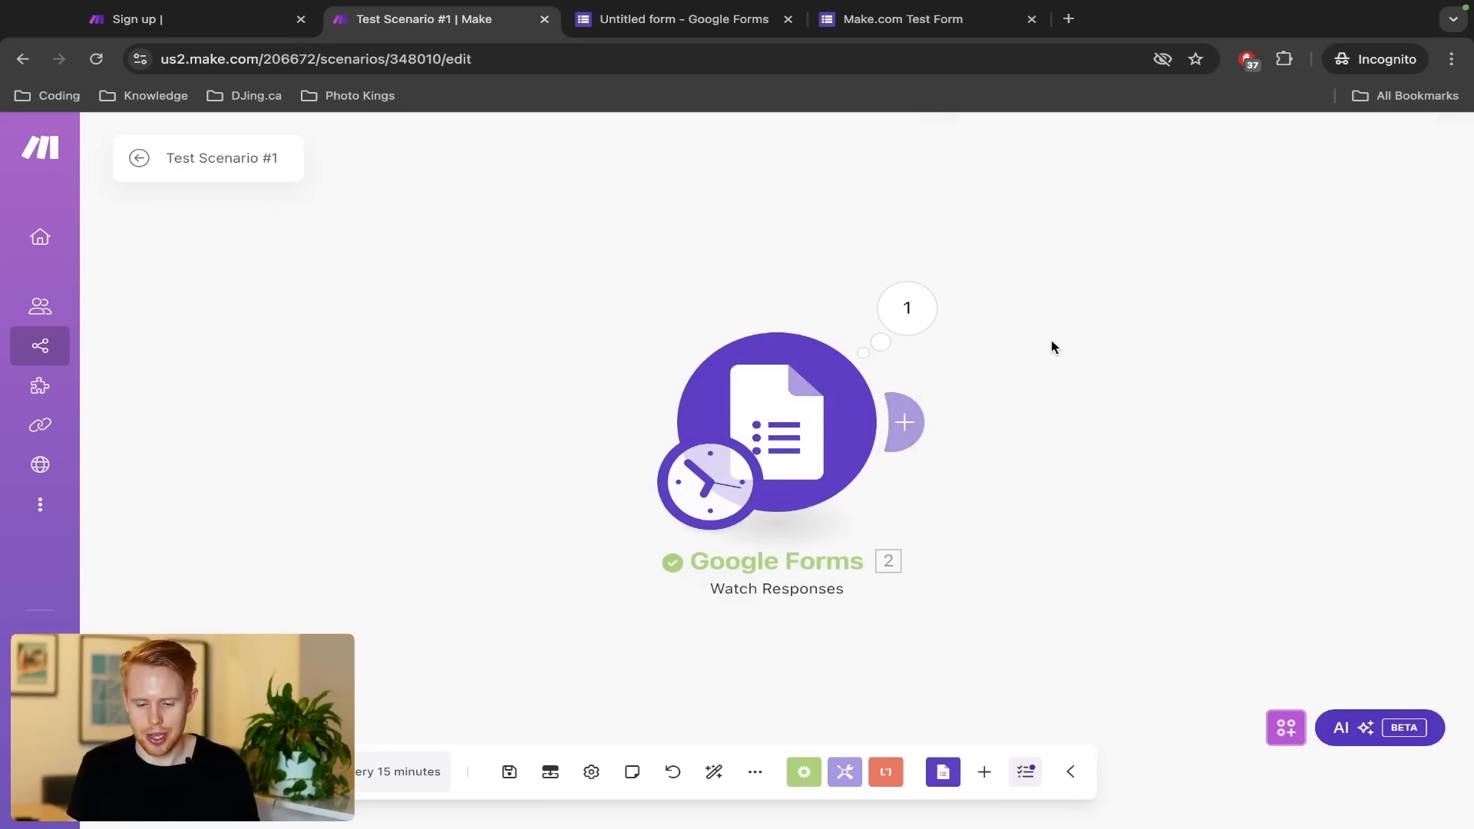
{"action": "left_click_drag", "start_coordinate": [1051, 340], "coordinate": [1020, 367]}
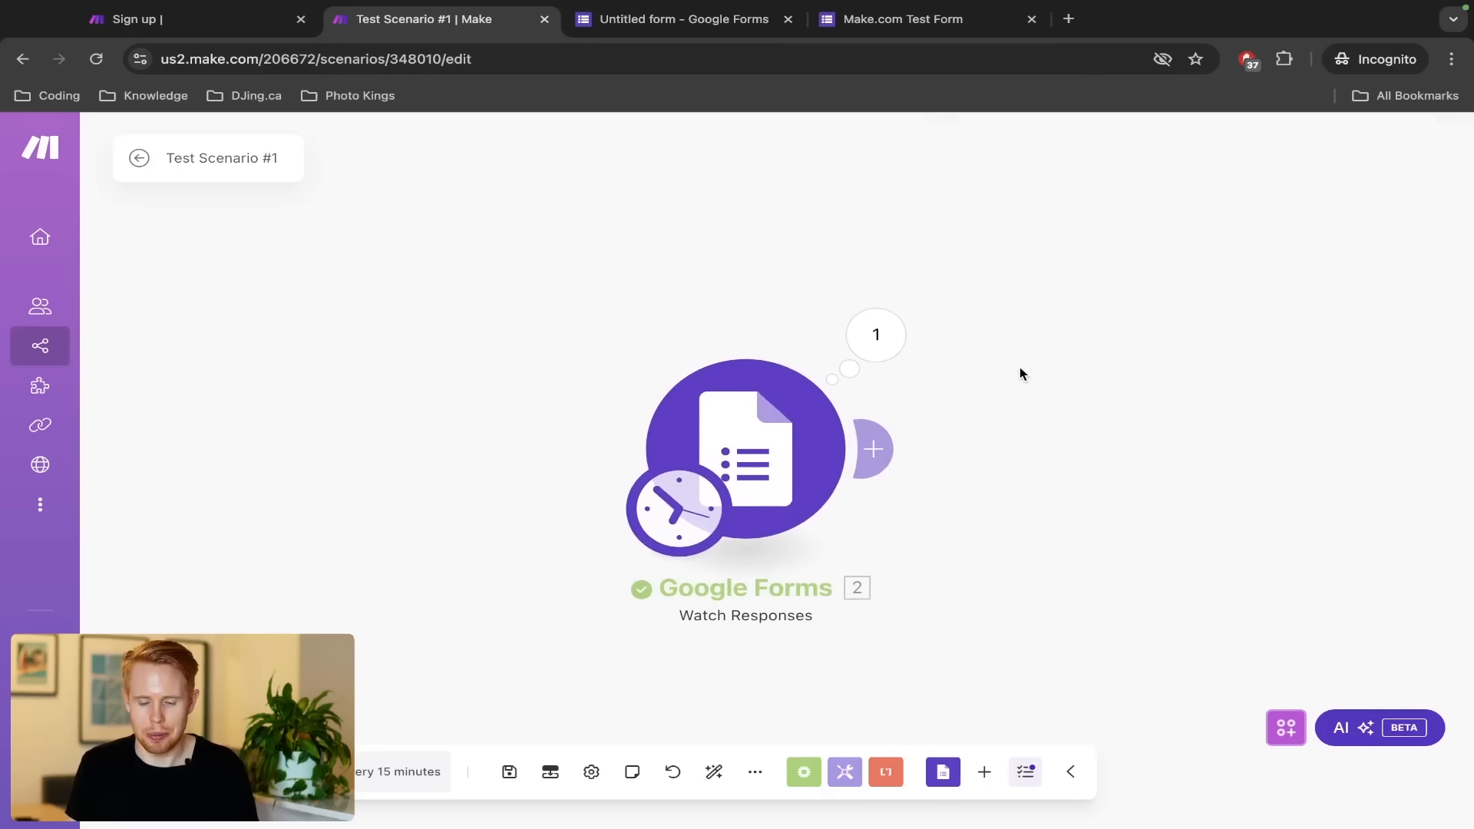
{"action": "left_click", "coordinate": [905, 340]}
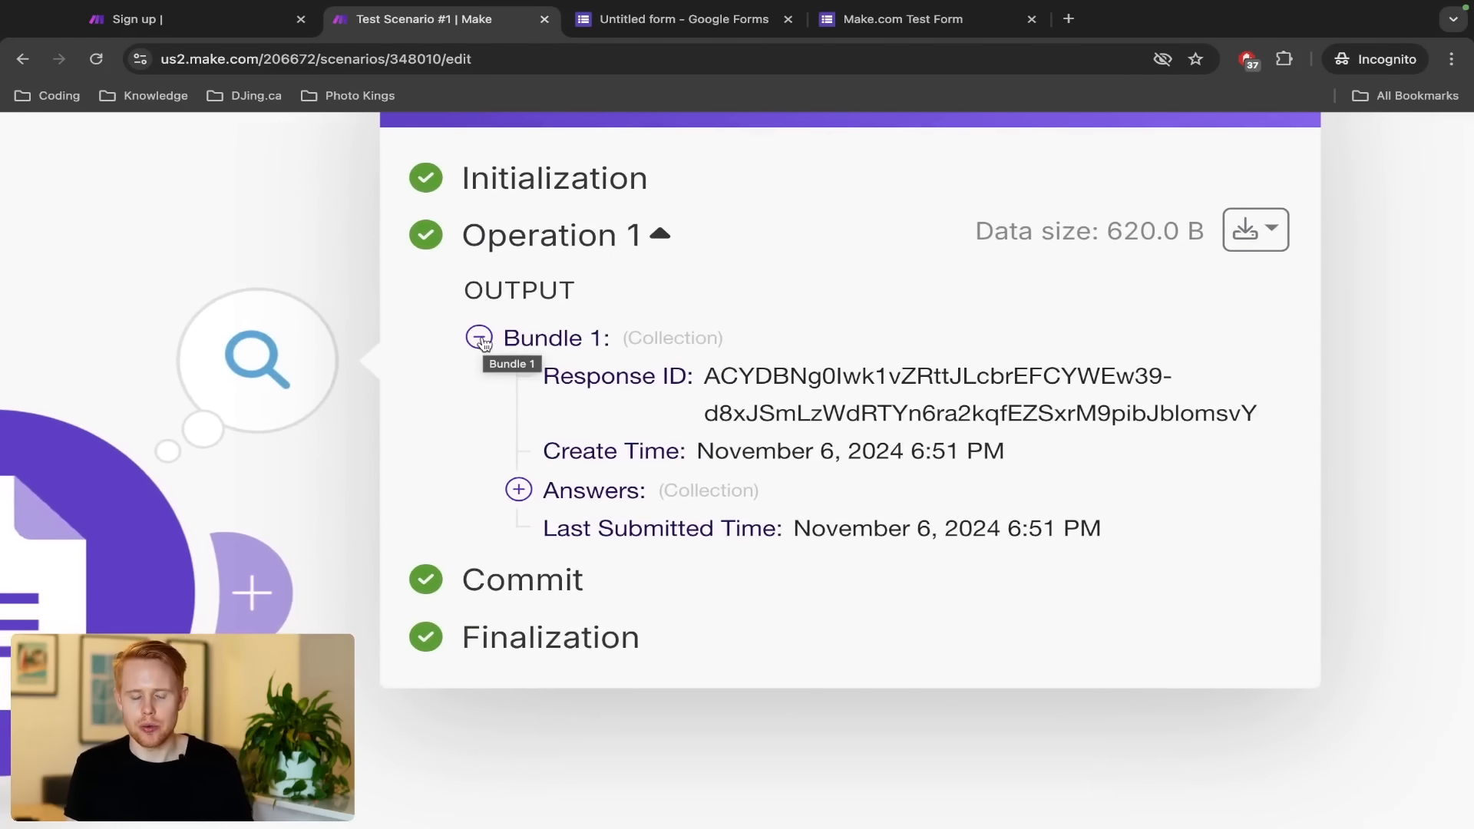
{"action": "left_click", "coordinate": [480, 339]}
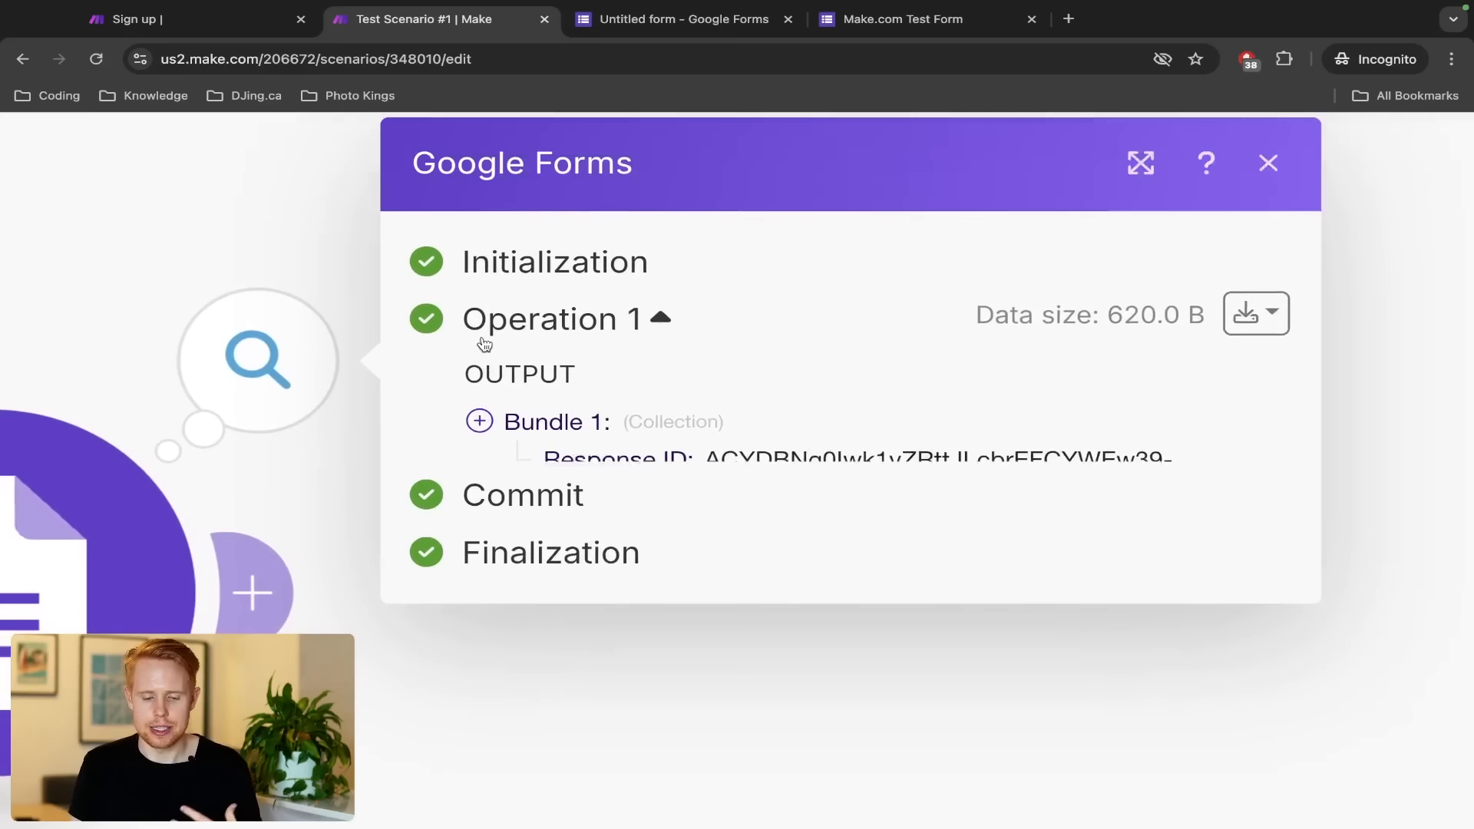
{"action": "left_click", "coordinate": [497, 429]}
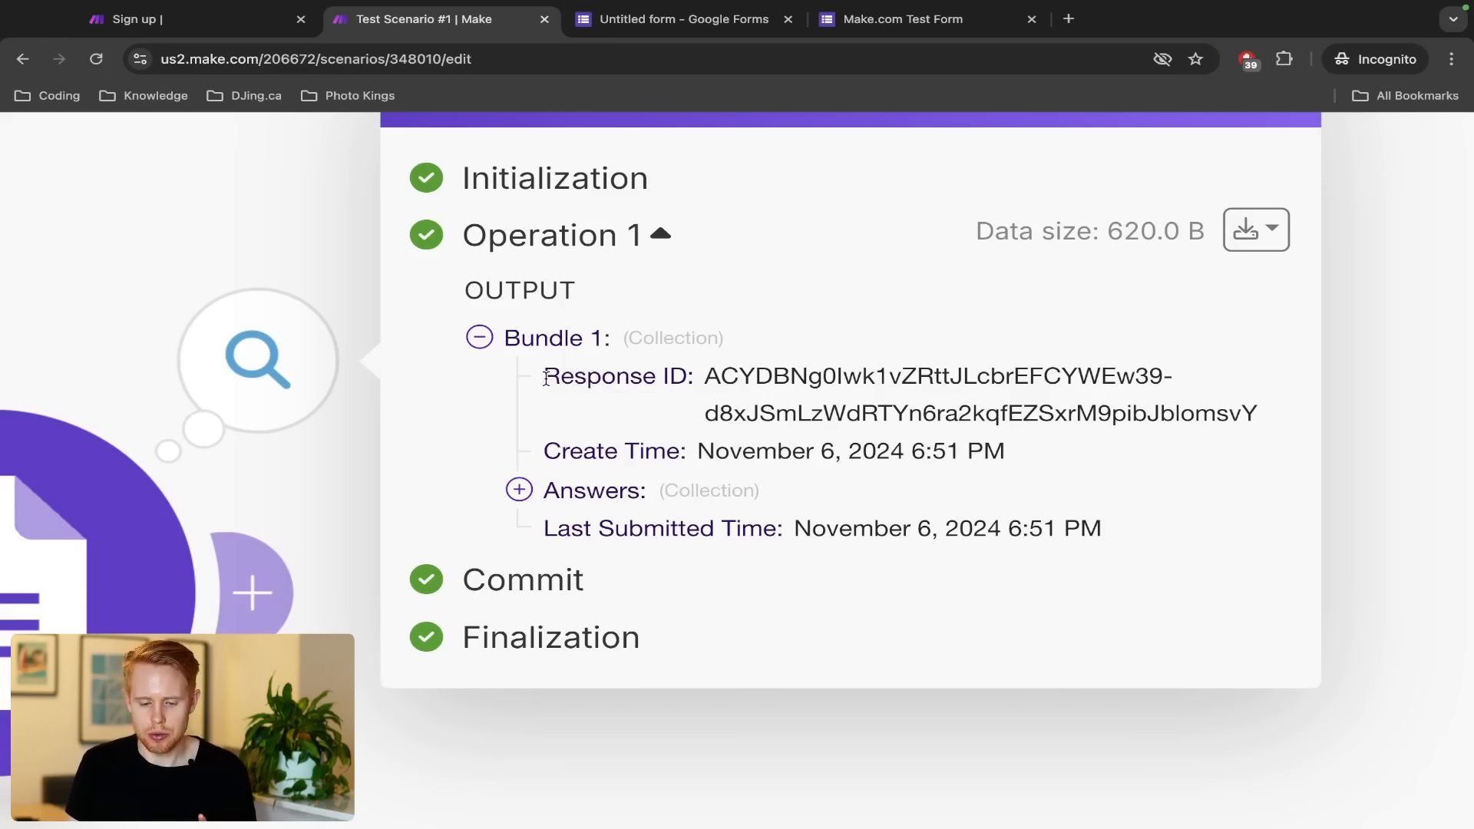
Highlight the Response ID and Create Time values in the bundle
{"action": "left_click_drag", "start_coordinate": [544, 376], "coordinate": [689, 376]}
{"action": "double_click", "coordinate": [766, 377]}
{"action": "triple_click", "coordinate": [766, 377]}
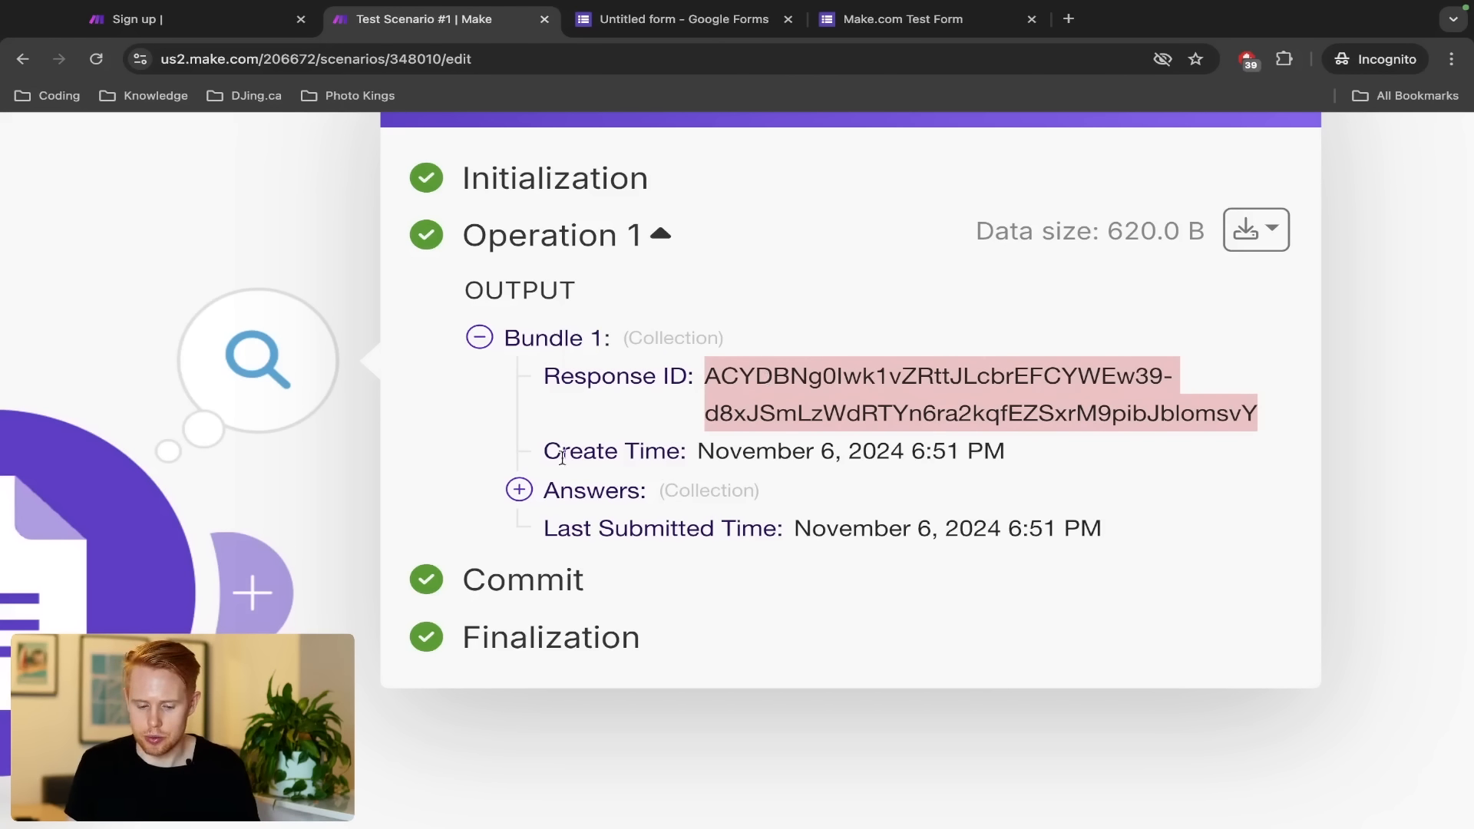
{"action": "left_click_drag", "start_coordinate": [706, 427], "coordinate": [600, 452]}
{"action": "left_click", "coordinate": [643, 452]}
{"action": "left_click_drag", "start_coordinate": [713, 452], "coordinate": [961, 459]}
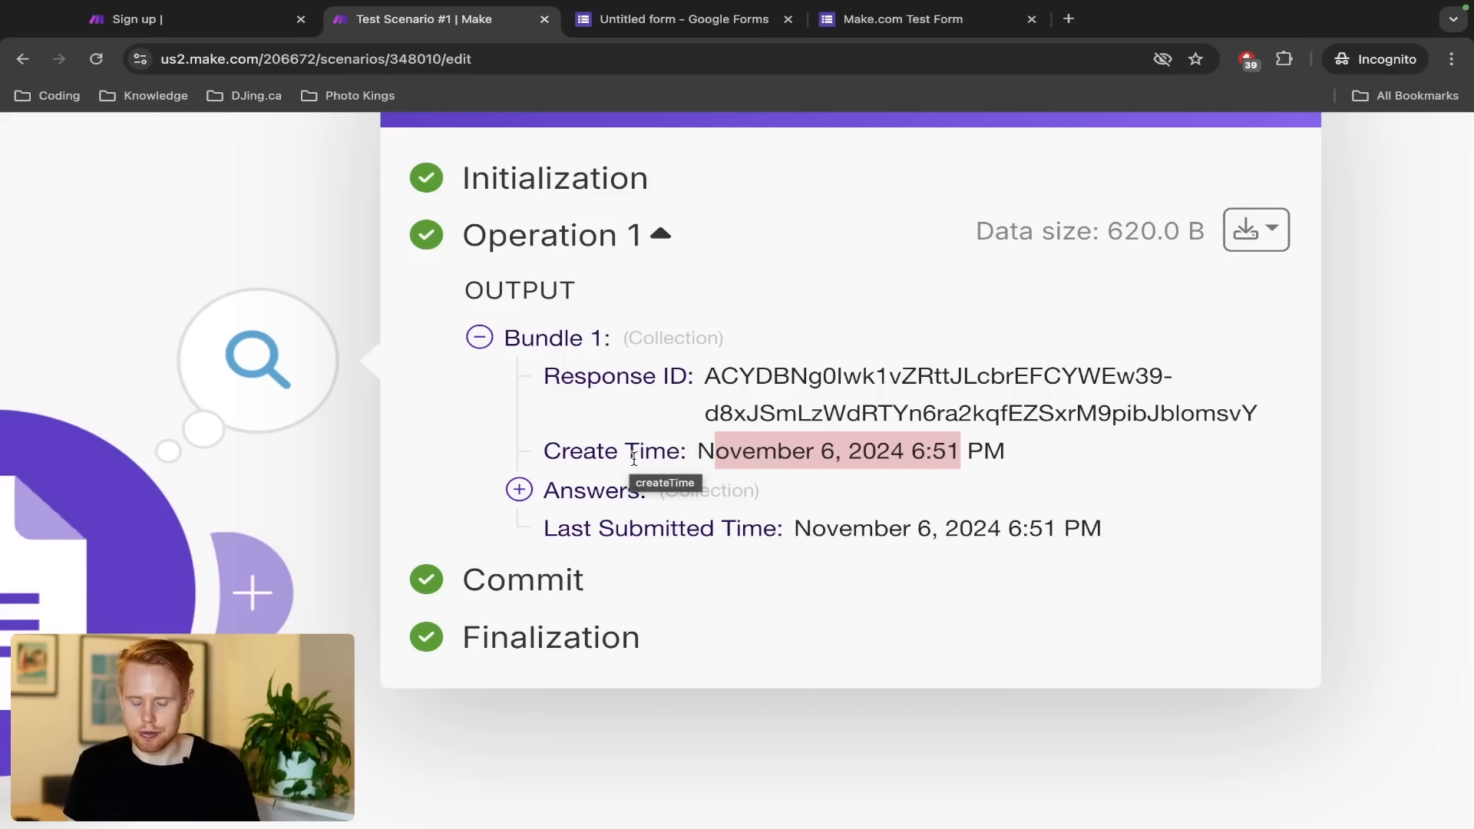
{"action": "scroll", "coordinate": [573, 497], "scroll_direction": "down", "scroll_amount": 1}
Expand Answers > First Name down to the submitted first name value
{"action": "left_click", "coordinate": [559, 490]}
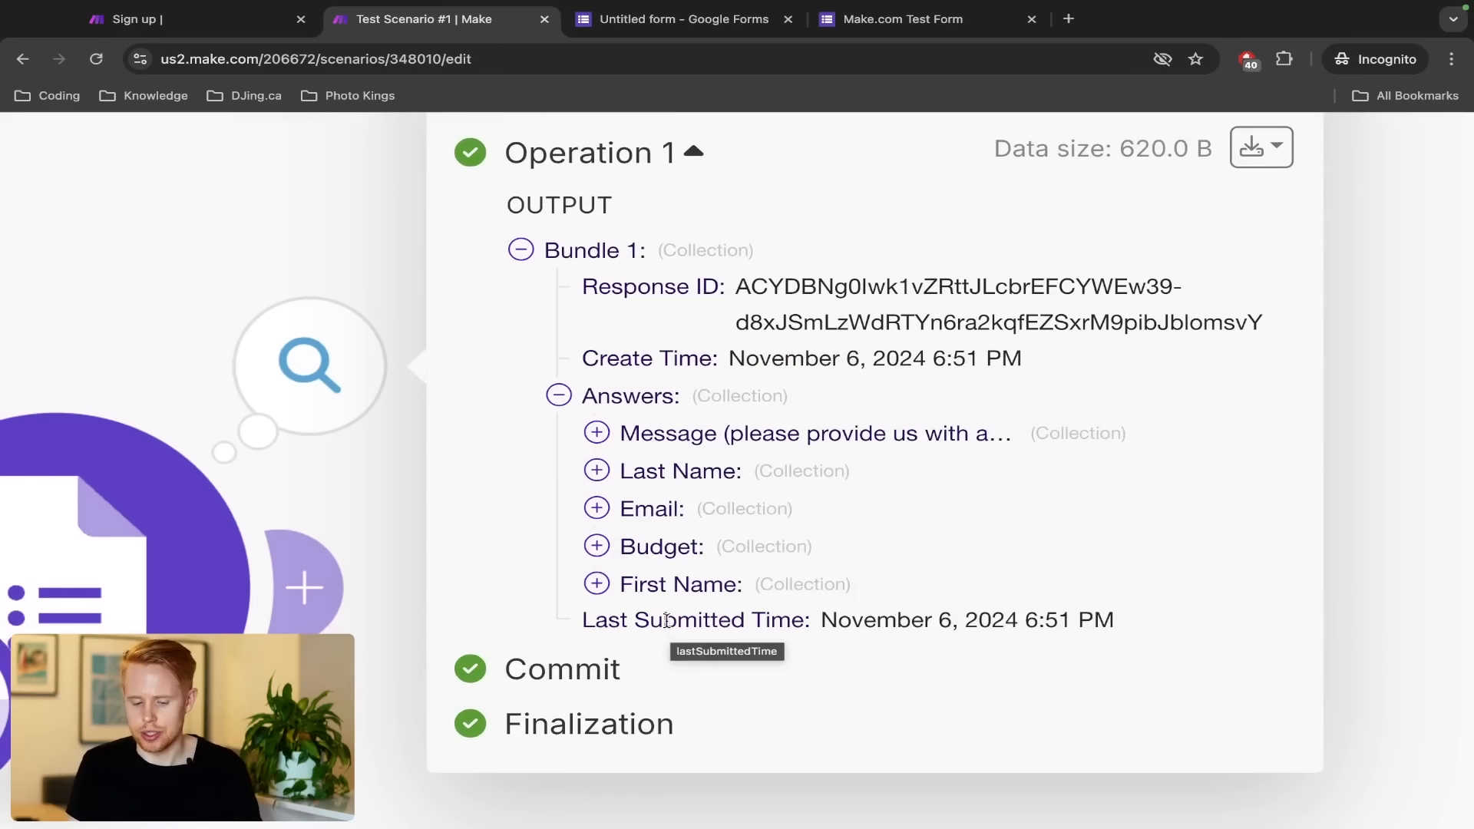
{"action": "left_click", "coordinate": [596, 584]}
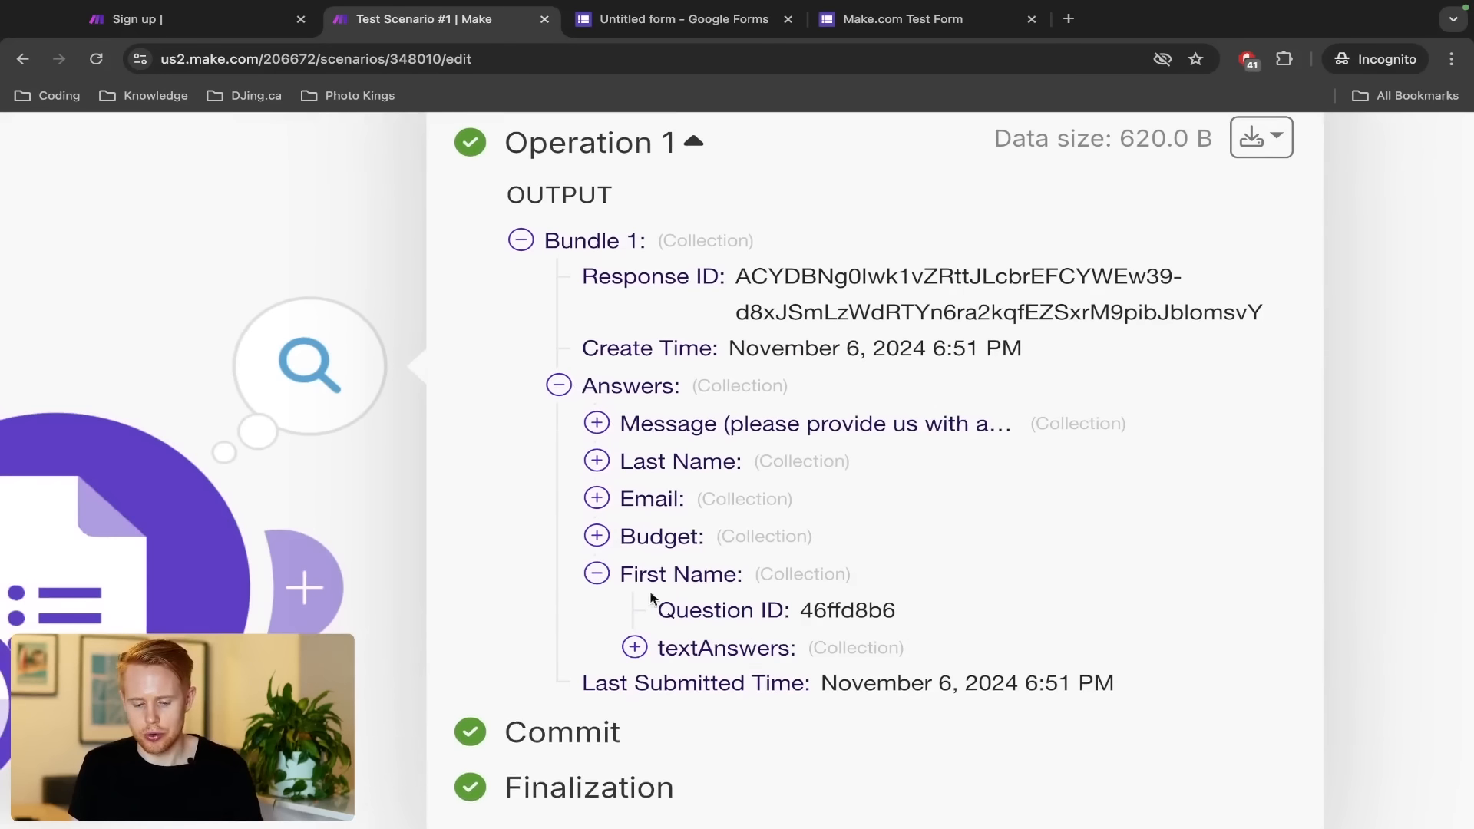
{"action": "left_click", "coordinate": [635, 649]}
{"action": "left_click", "coordinate": [673, 684]}
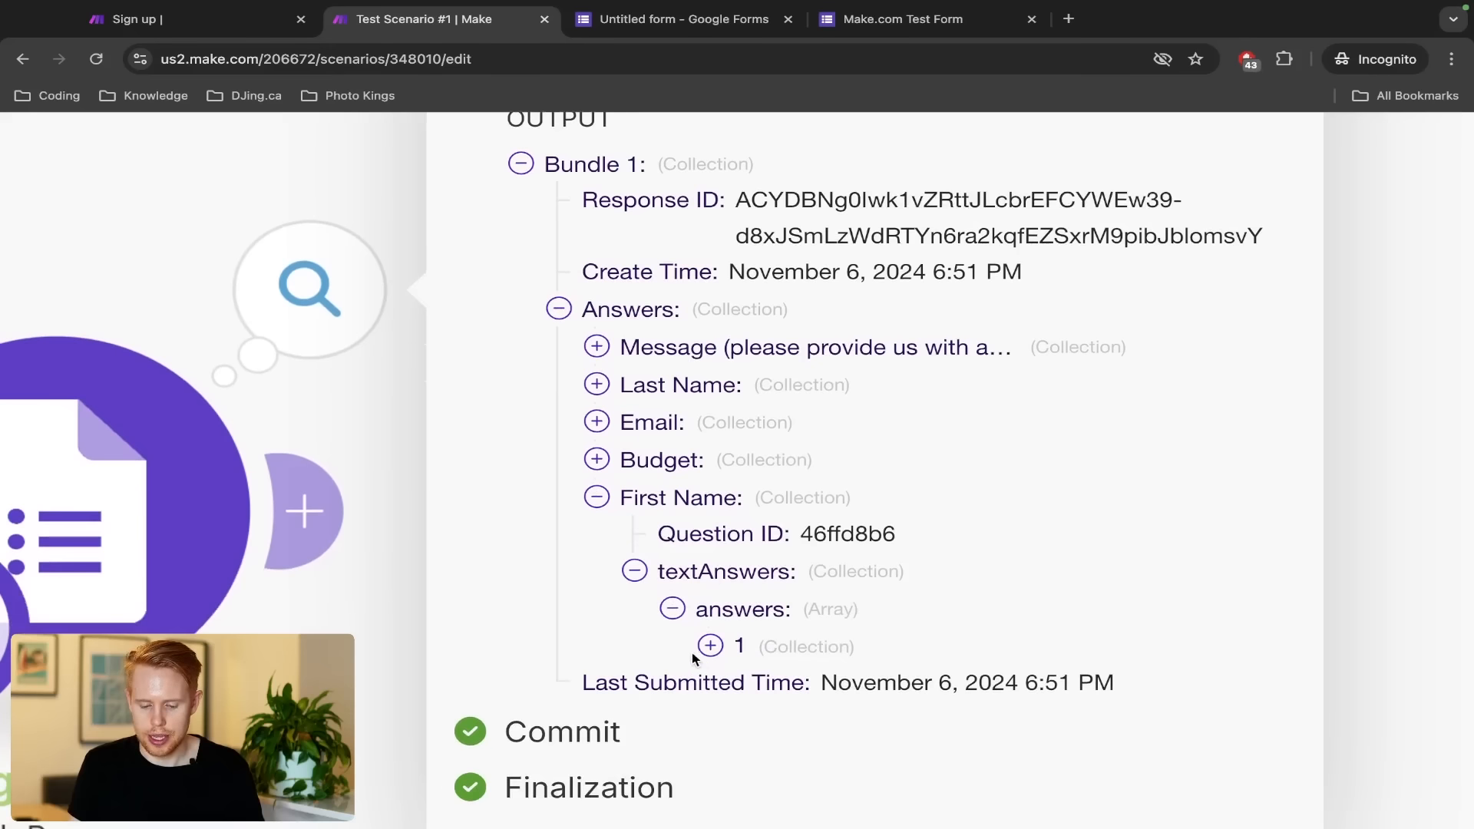
{"action": "left_click", "coordinate": [709, 646]}
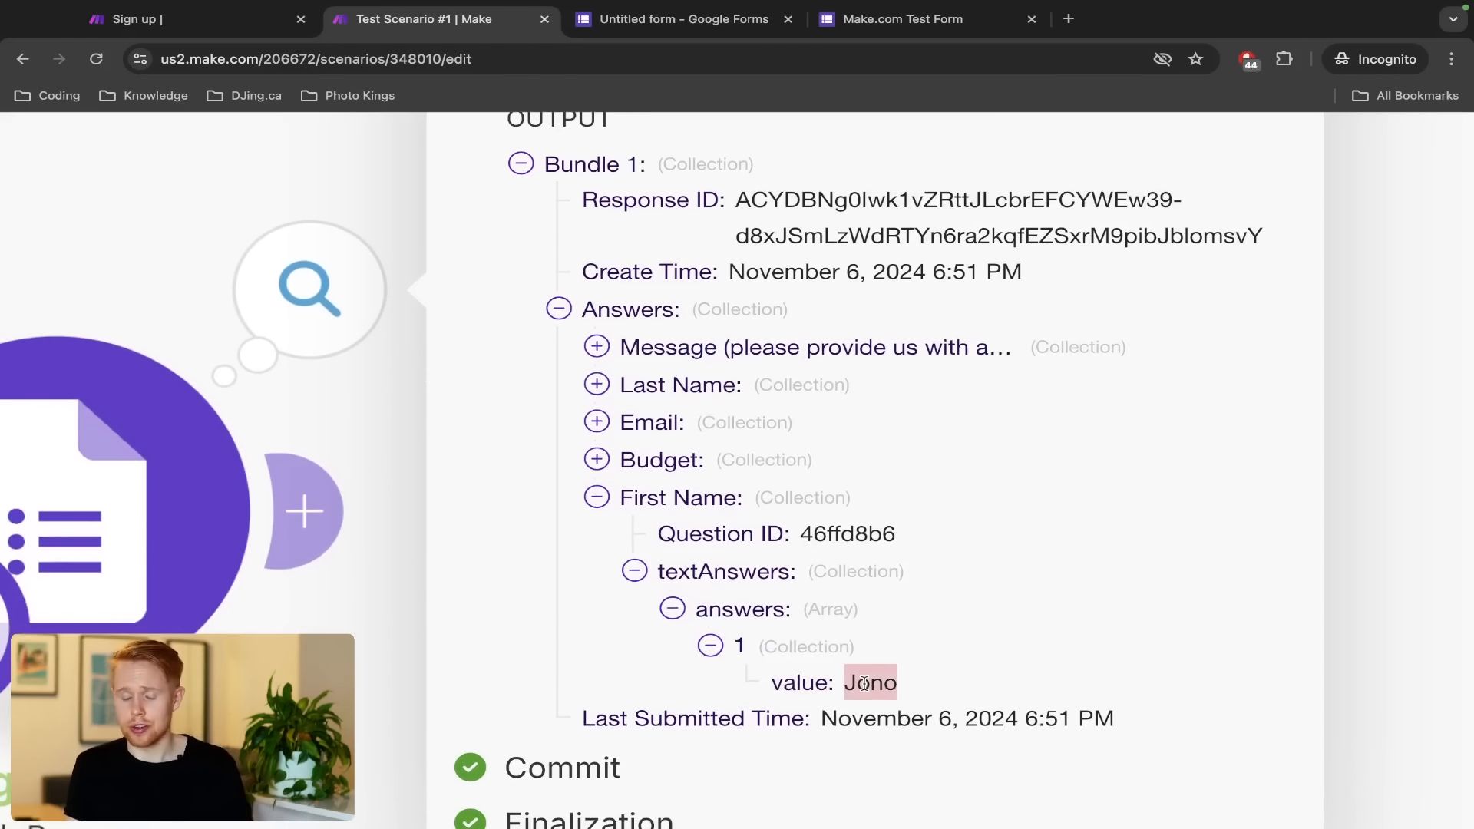
Type a first name into the live test form's First Name field
{"action": "key", "text": "ctrl+Tab"}
{"action": "key", "text": "ctrl+Tab"}
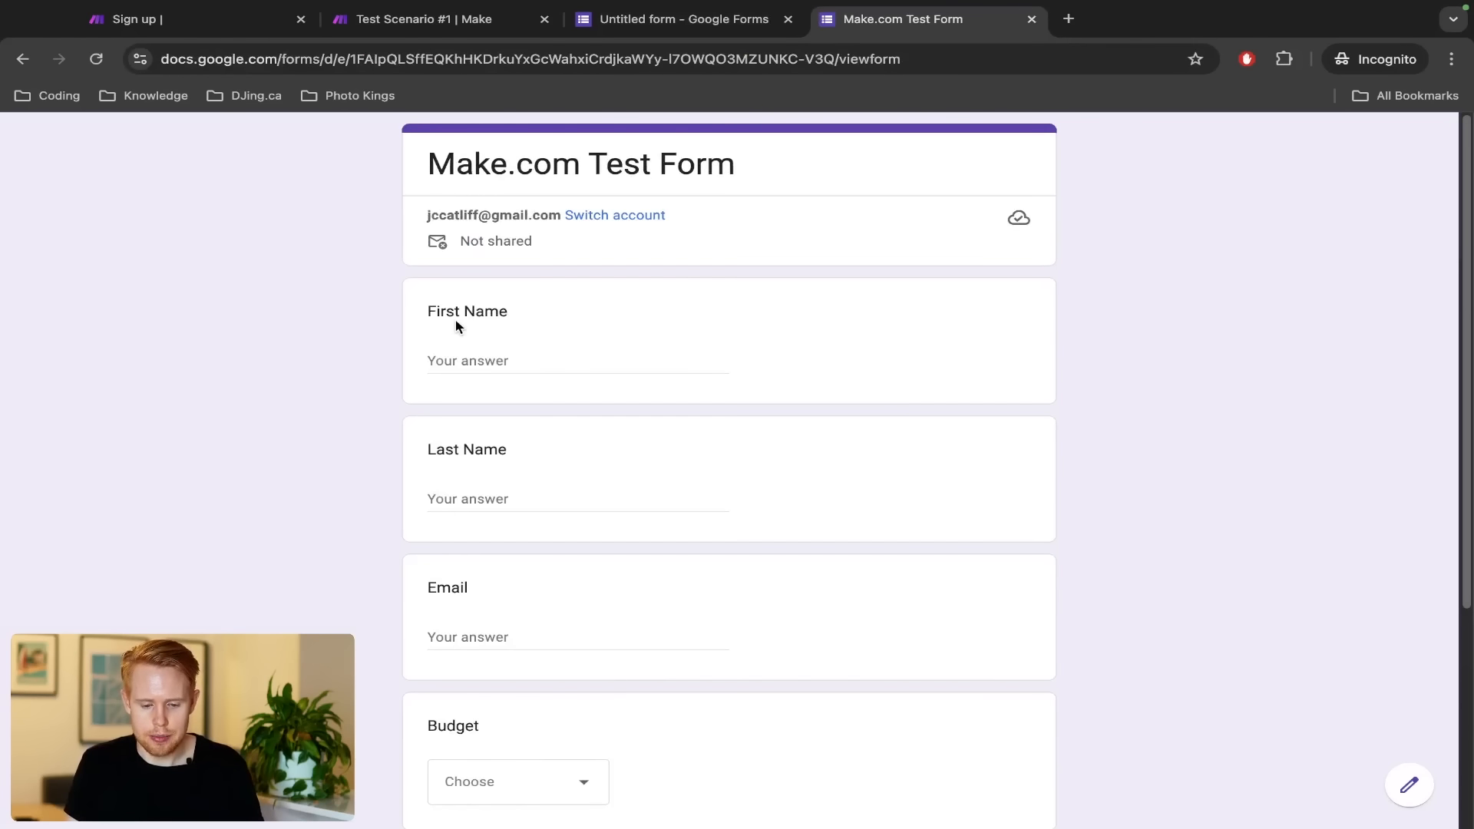
{"action": "left_click", "coordinate": [461, 359]}
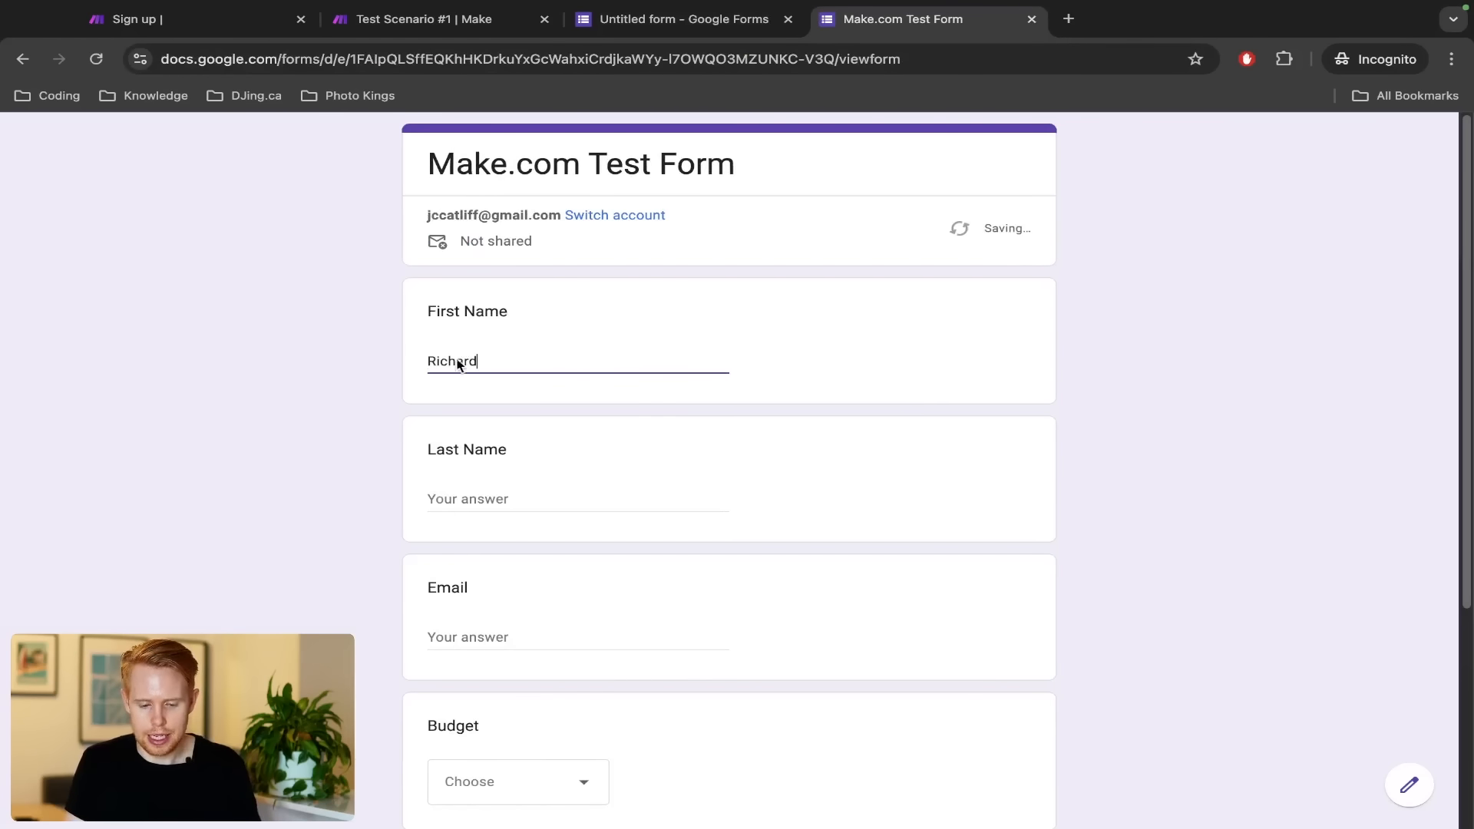
{"action": "key", "text": "ctrl+shift+Tab"}
{"action": "key", "text": "ctrl+shift+Tab"}
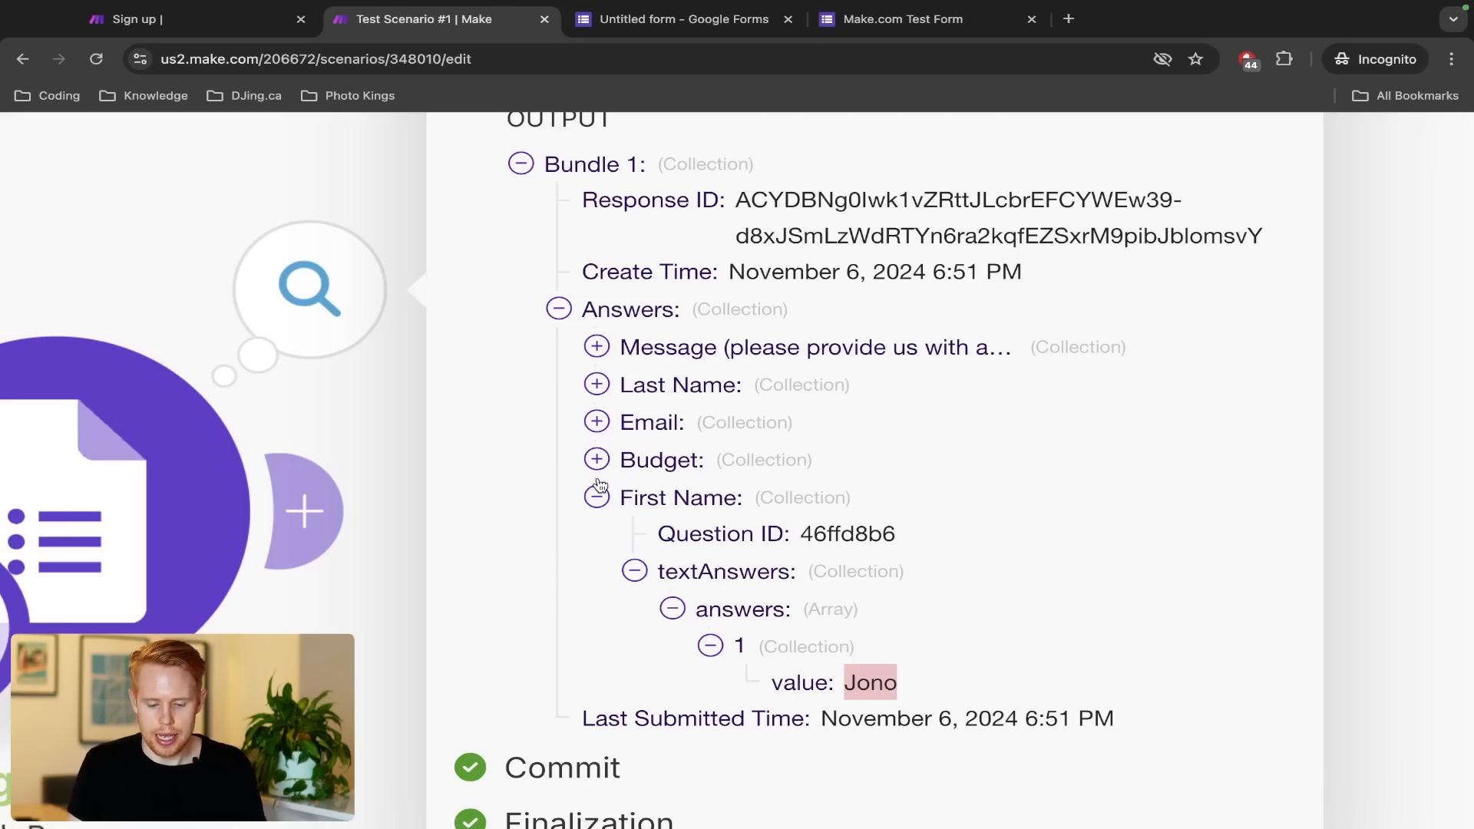
Expand the Last Name answer down to its submitted value
{"action": "left_click", "coordinate": [596, 384]}
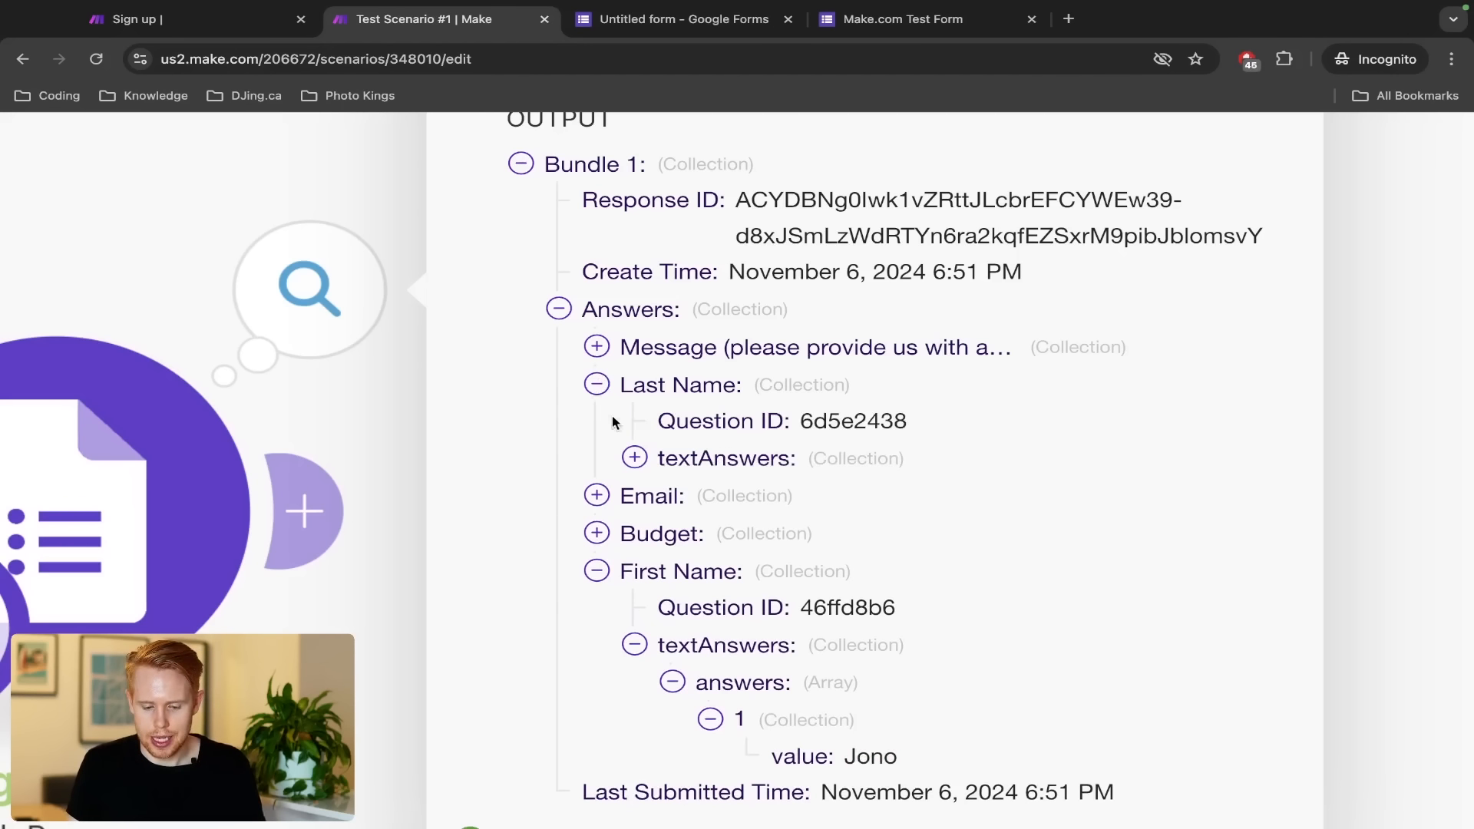
{"action": "left_click", "coordinate": [634, 458]}
{"action": "left_click", "coordinate": [673, 495]}
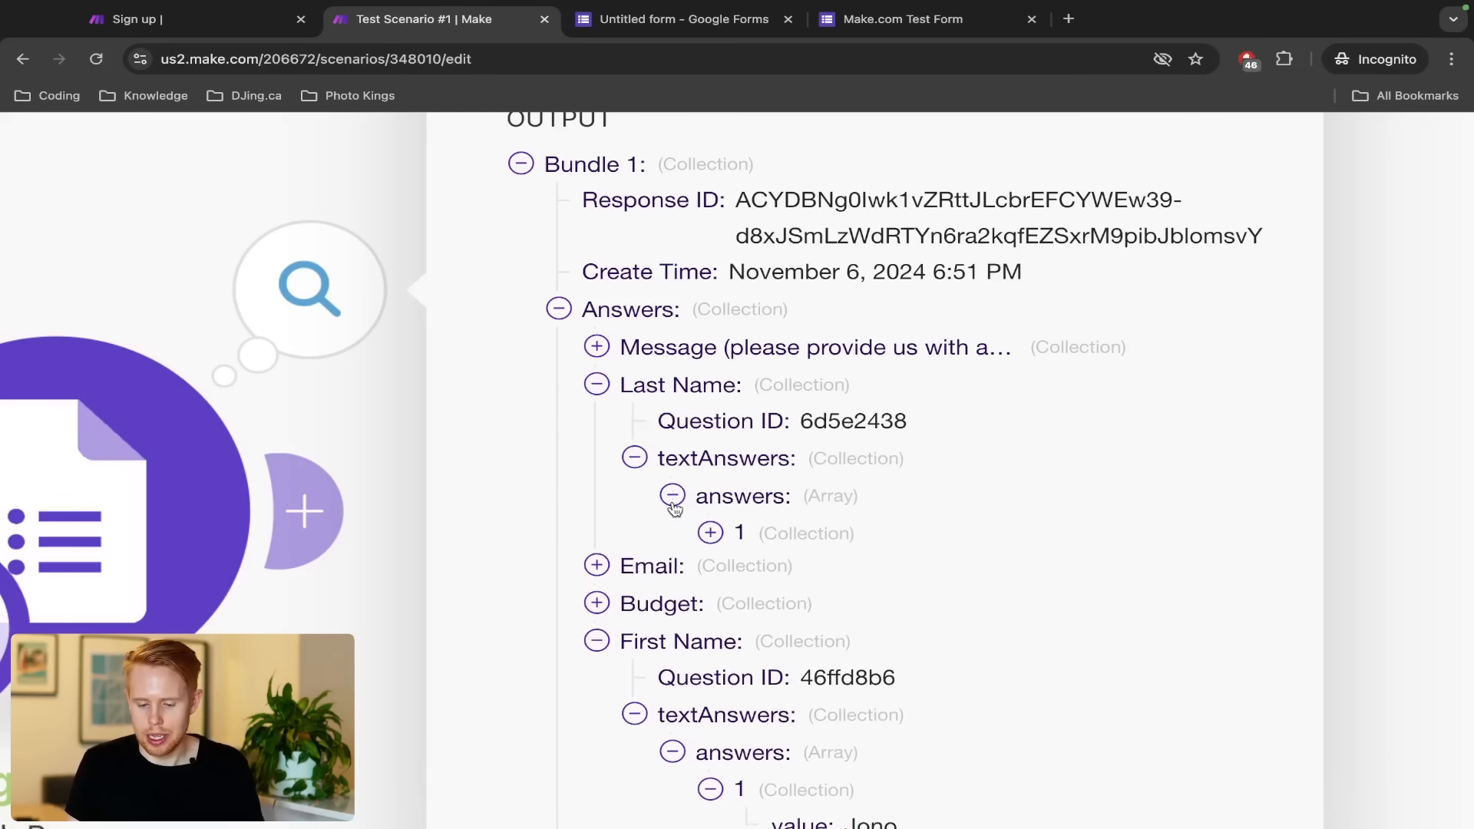
{"action": "left_click", "coordinate": [710, 532]}
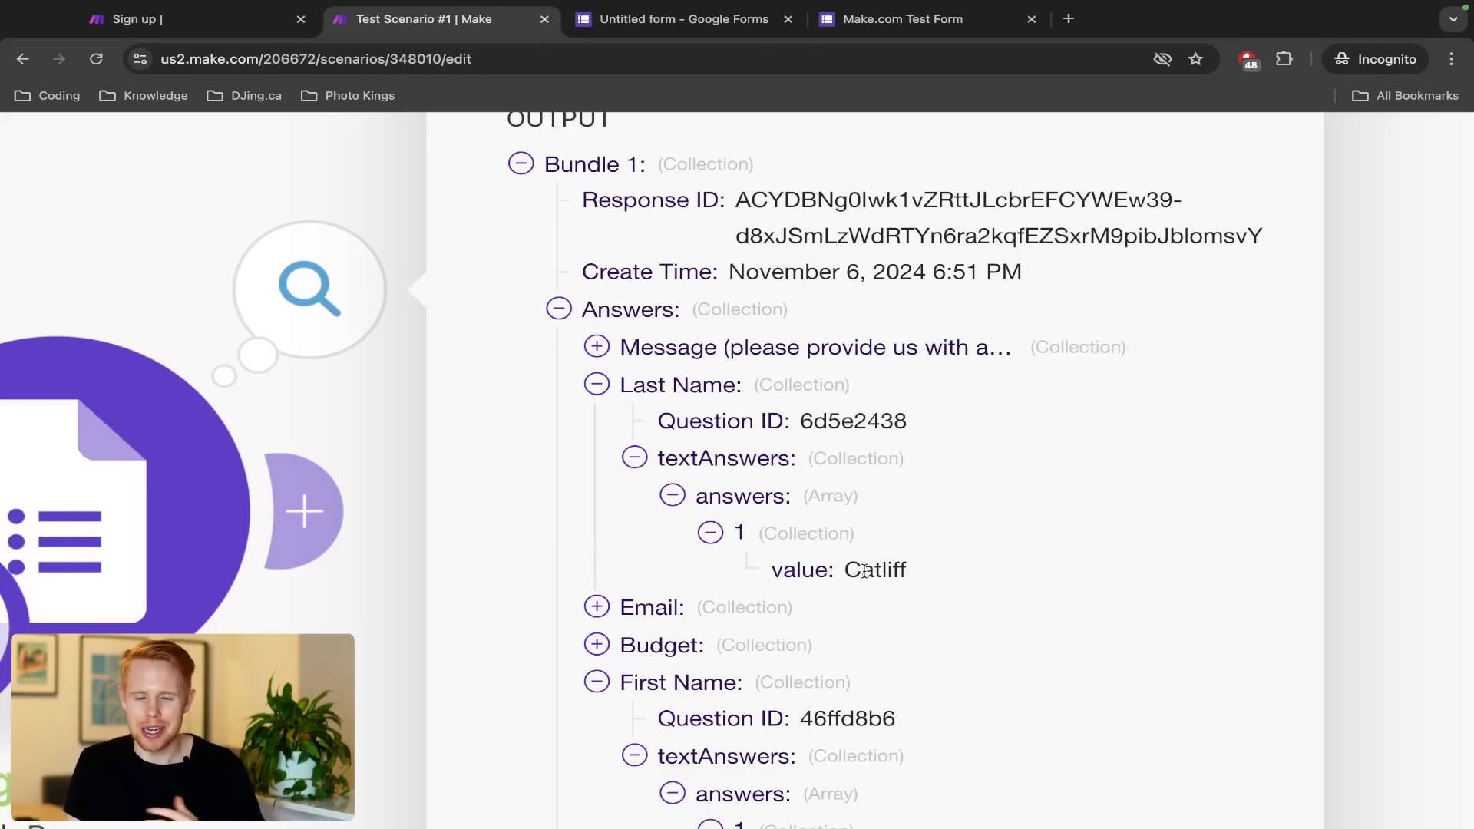
Type a last name into the live form's Last Name field
{"action": "key", "text": "ctrl+Tab"}
{"action": "scroll", "coordinate": [646, 589], "scroll_direction": "up", "scroll_amount": 6}
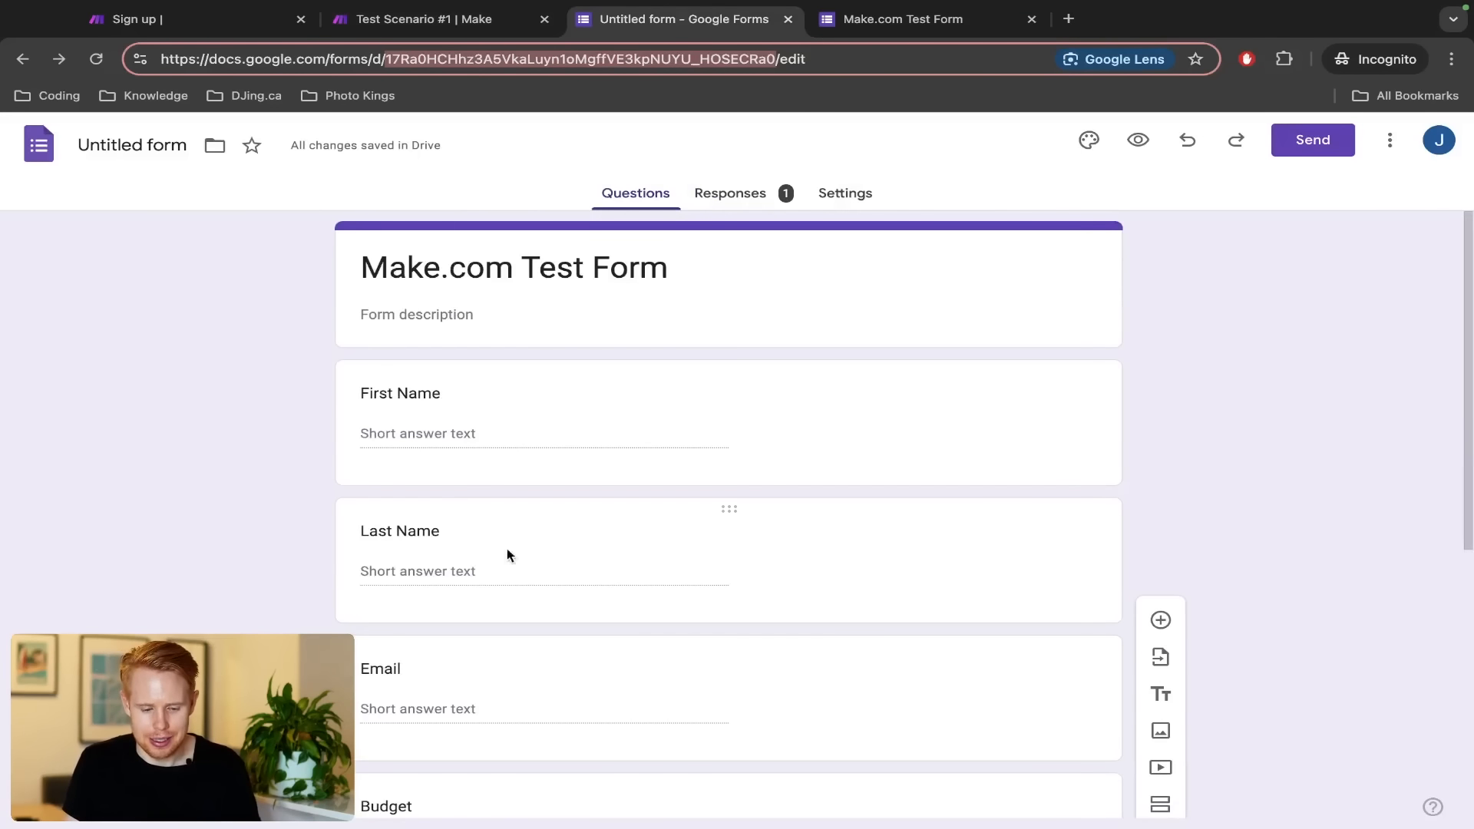
{"action": "key", "text": "ctrl+Tab"}
{"action": "left_click", "coordinate": [468, 484]}
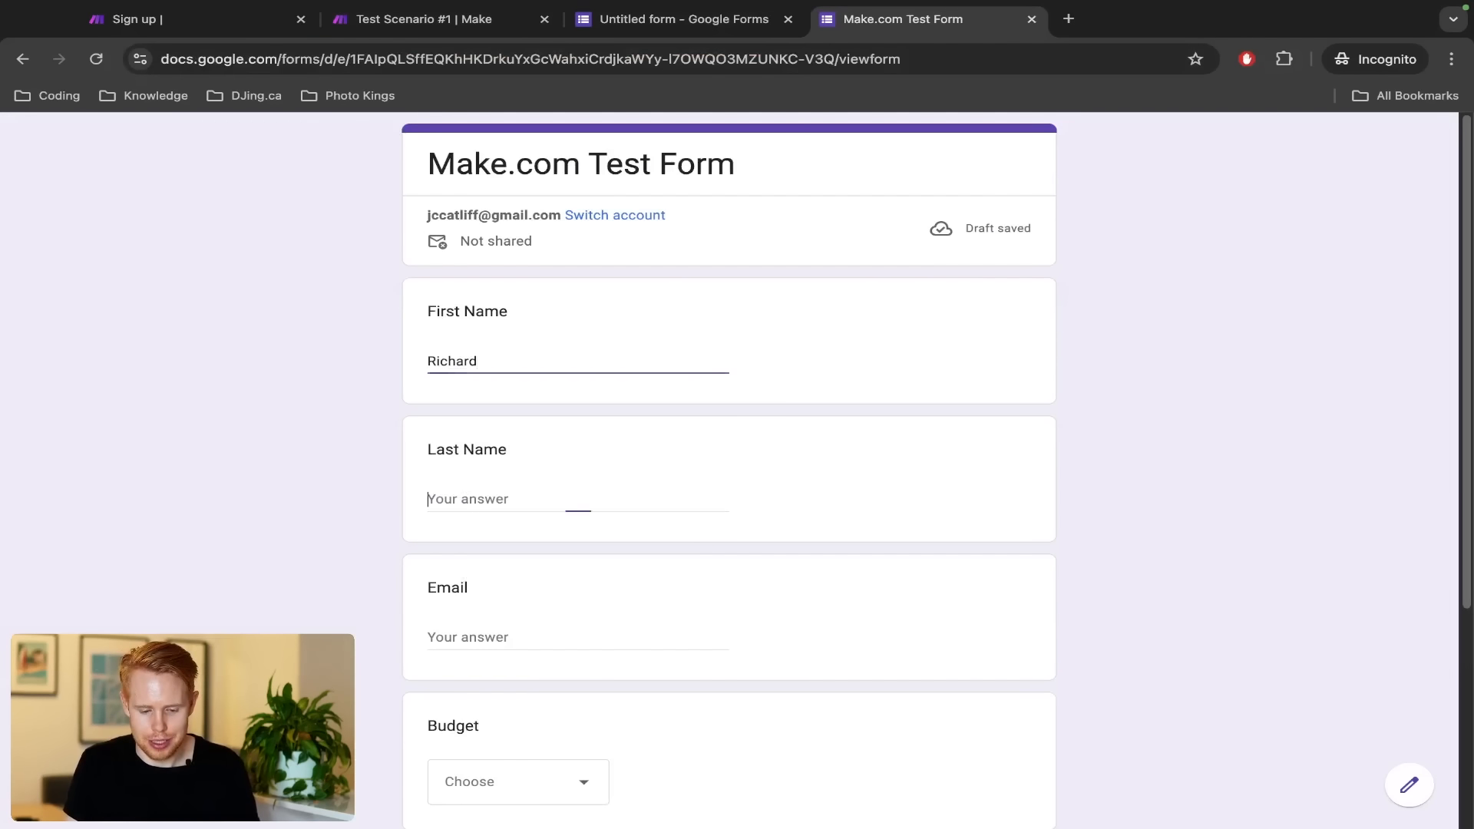
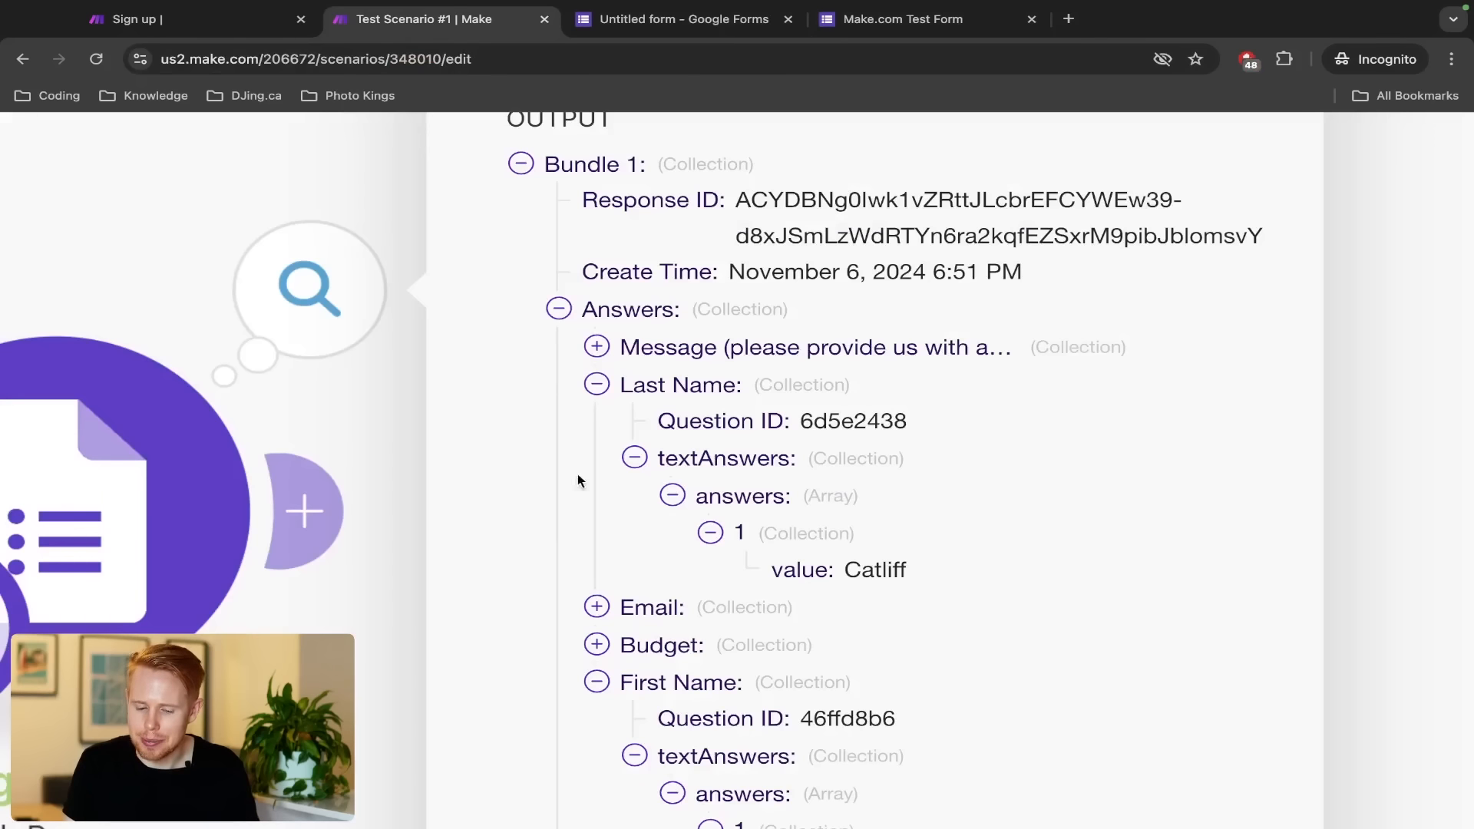
{"action": "double_click", "coordinate": [850, 571]}
Expand the Email answer down to its submitted value
{"action": "scroll", "coordinate": [694, 470], "scroll_direction": "down", "scroll_amount": 2}
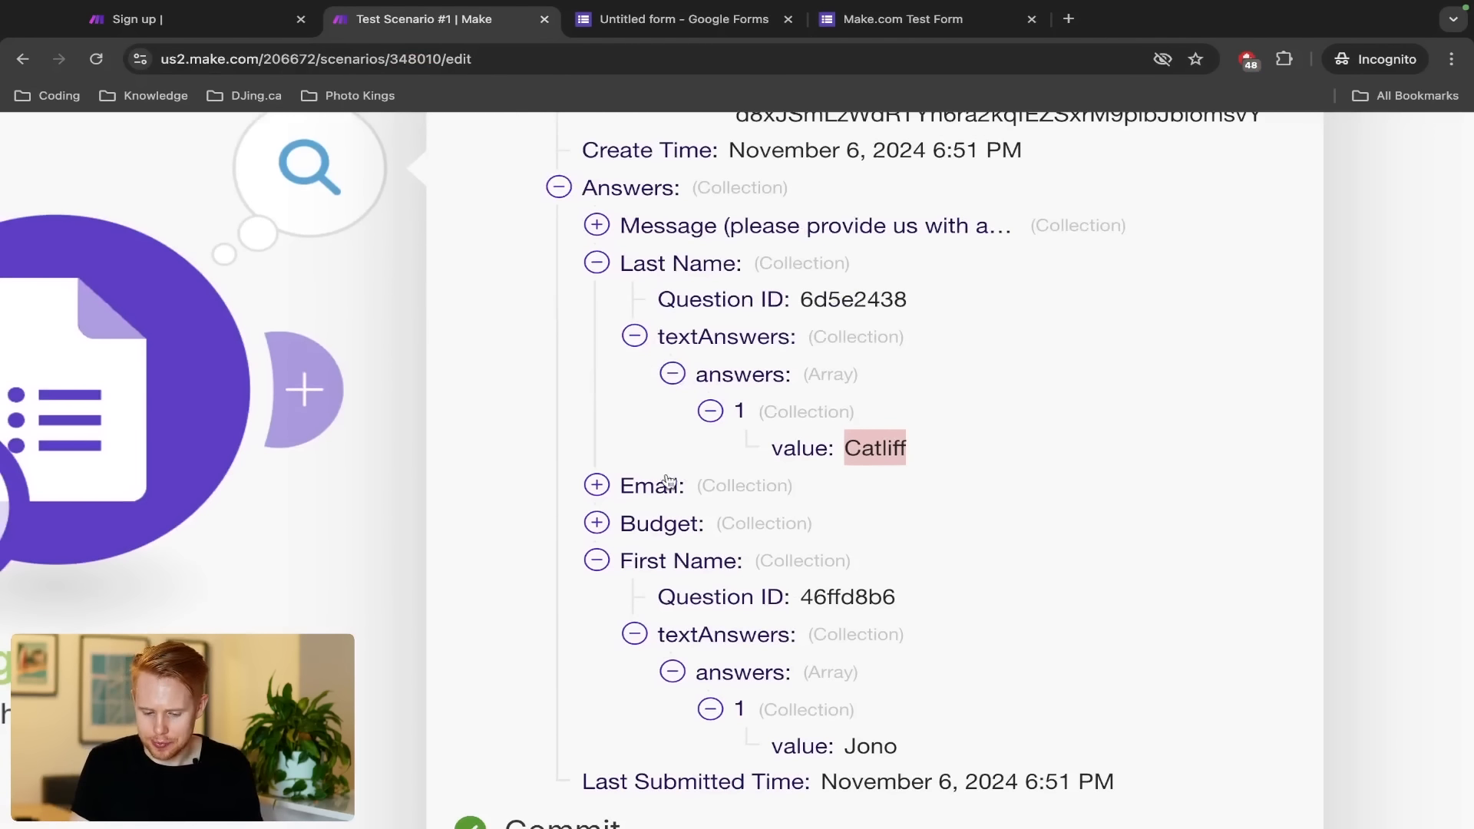
{"action": "left_click", "coordinate": [606, 484]}
{"action": "left_click", "coordinate": [634, 560]}
{"action": "left_click", "coordinate": [672, 597]}
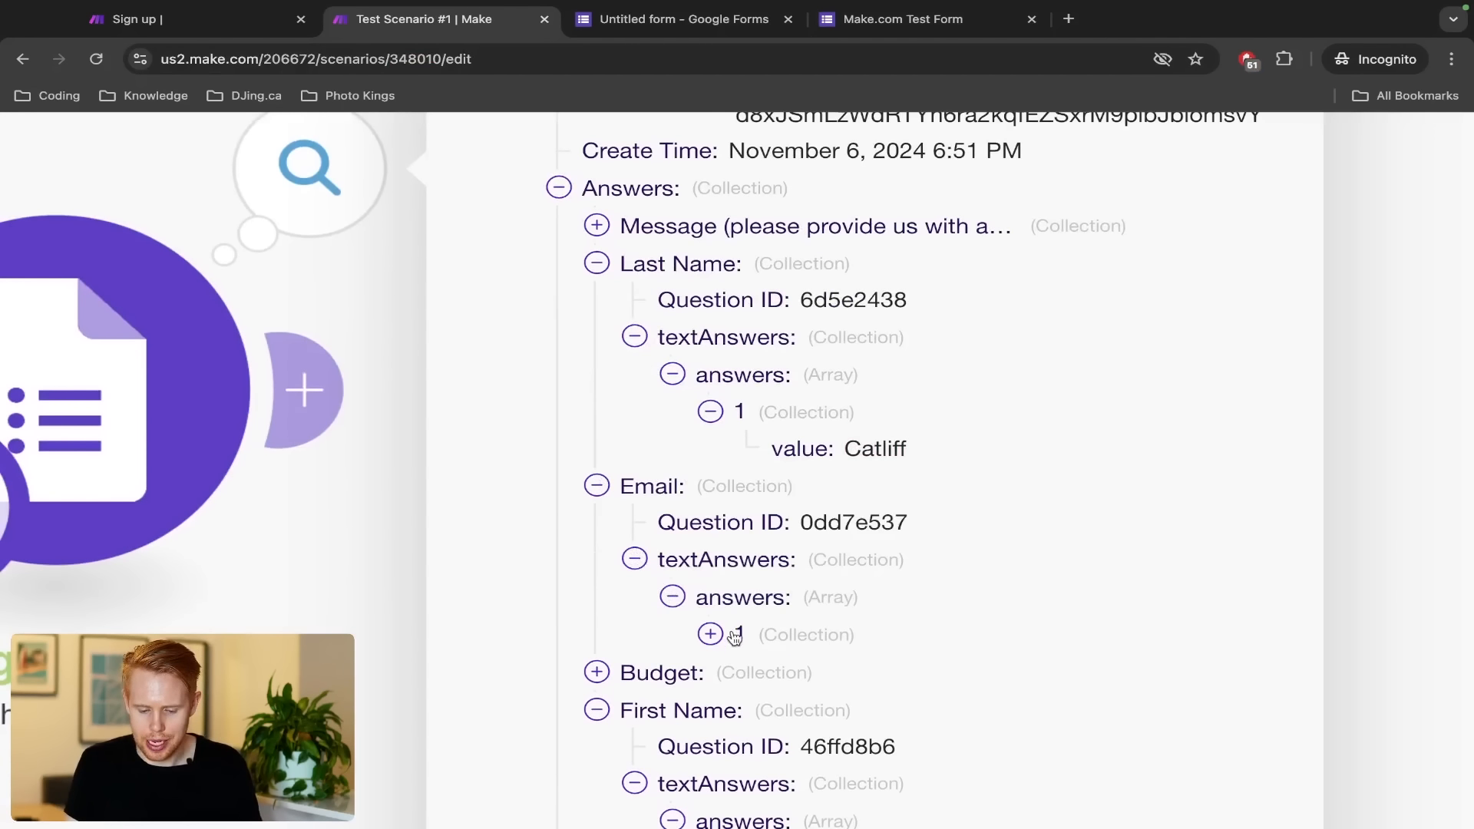
{"action": "left_click", "coordinate": [710, 634]}
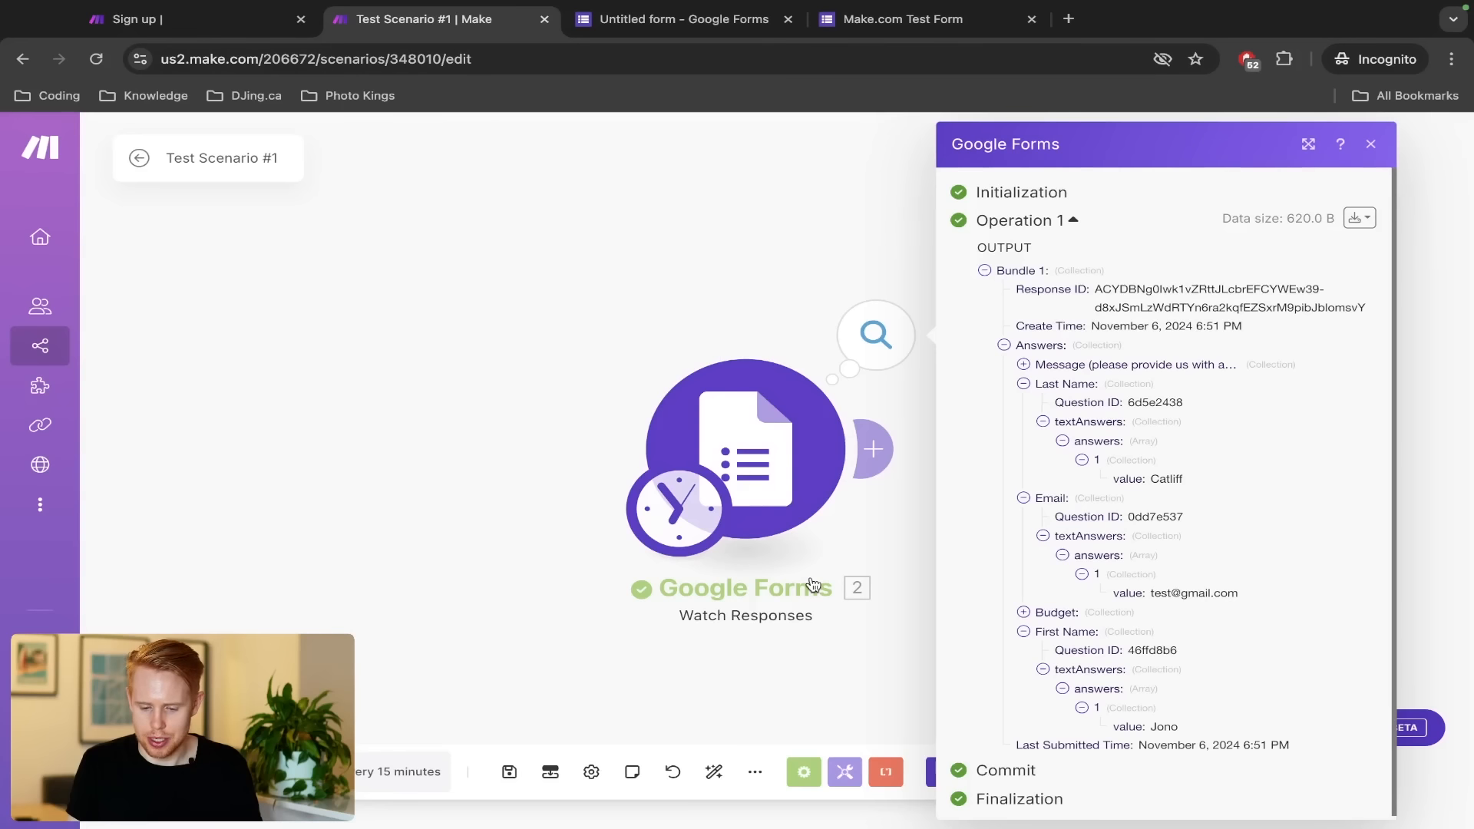
Close the output panel and view the form's Responses summary in Google Forms
{"action": "left_click", "coordinate": [594, 321]}
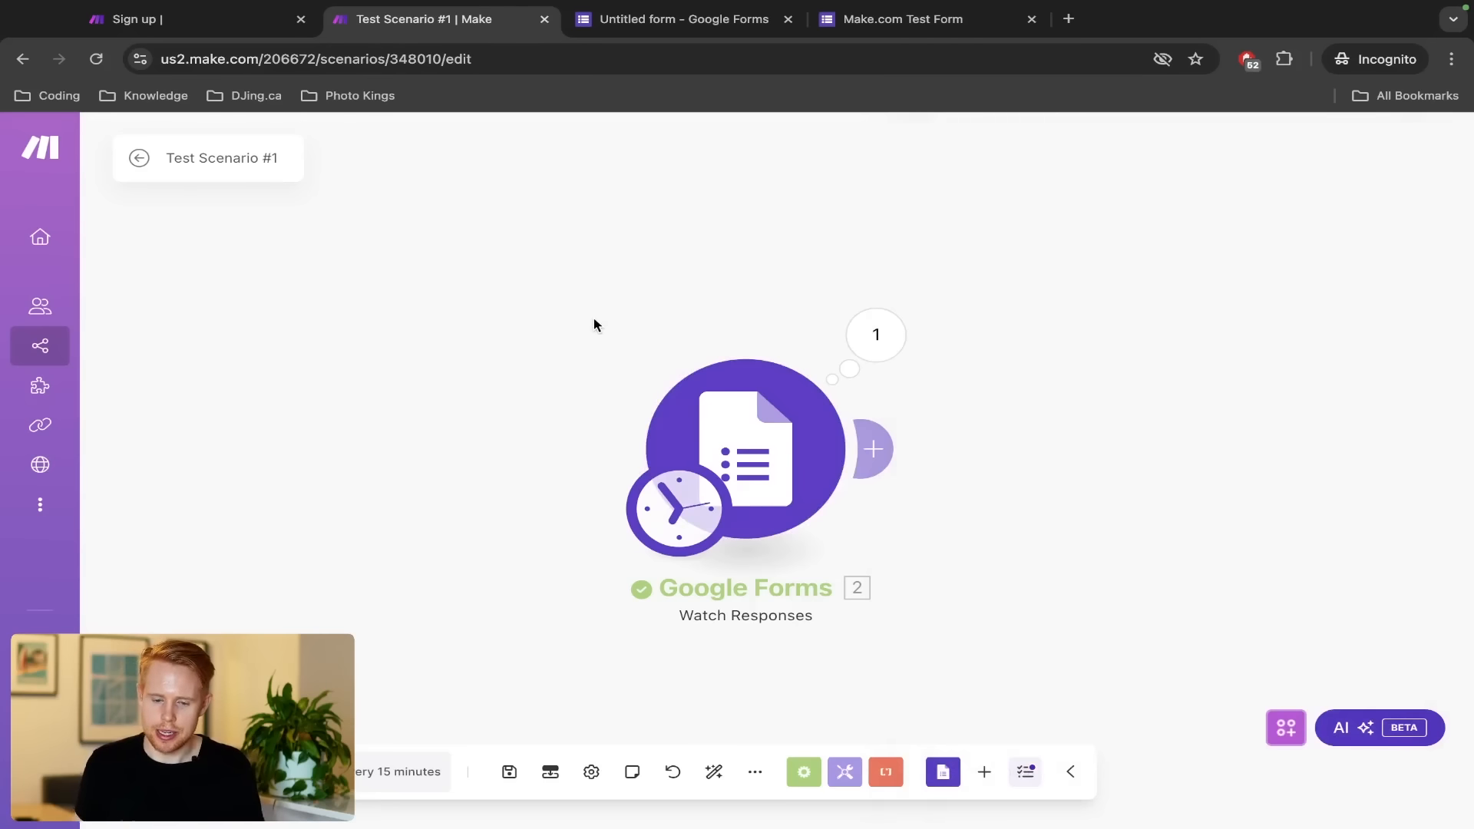
{"action": "key", "text": "ctrl+Tab"}
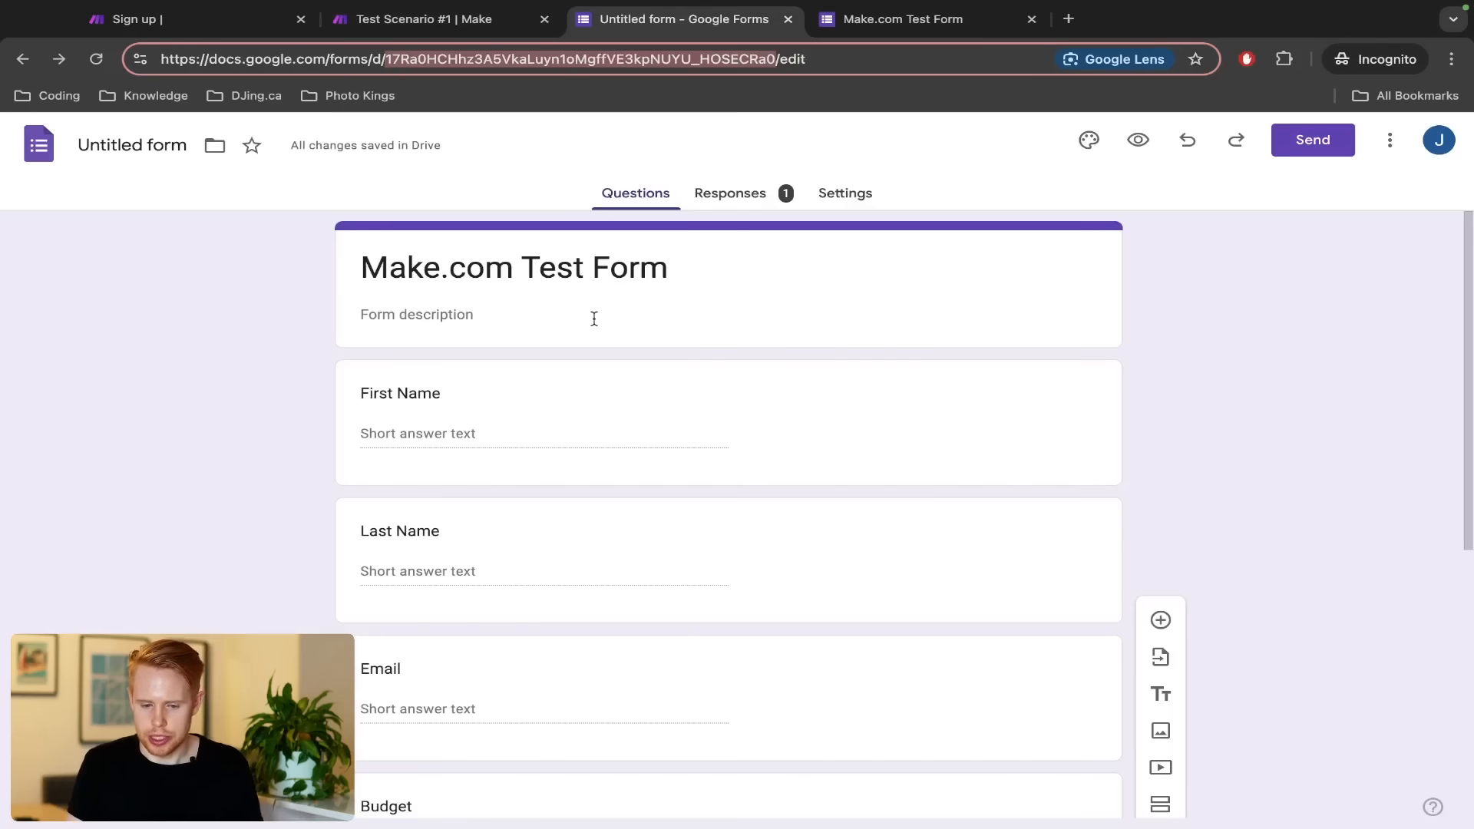
{"action": "left_click", "coordinate": [748, 201]}
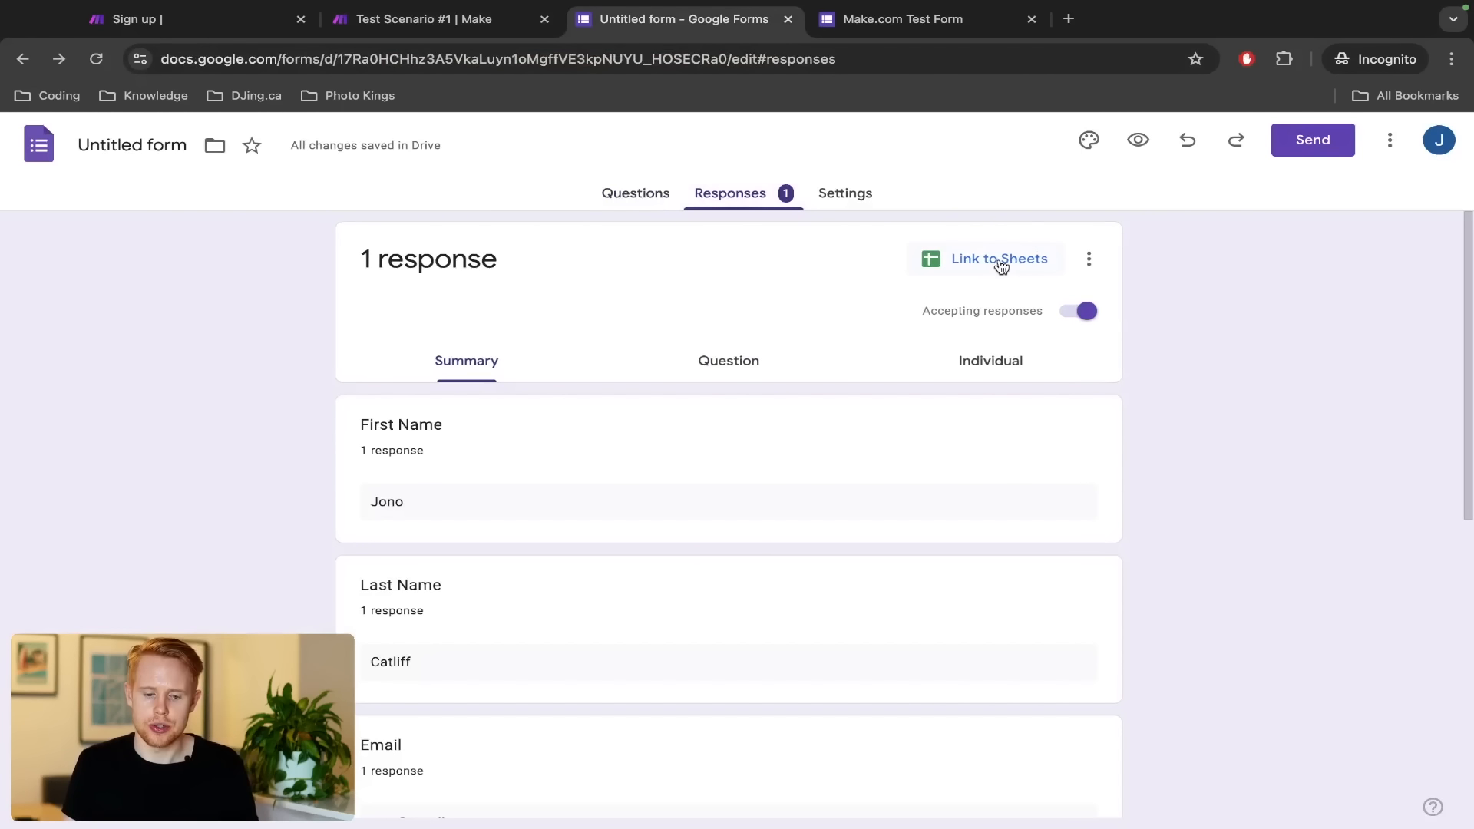
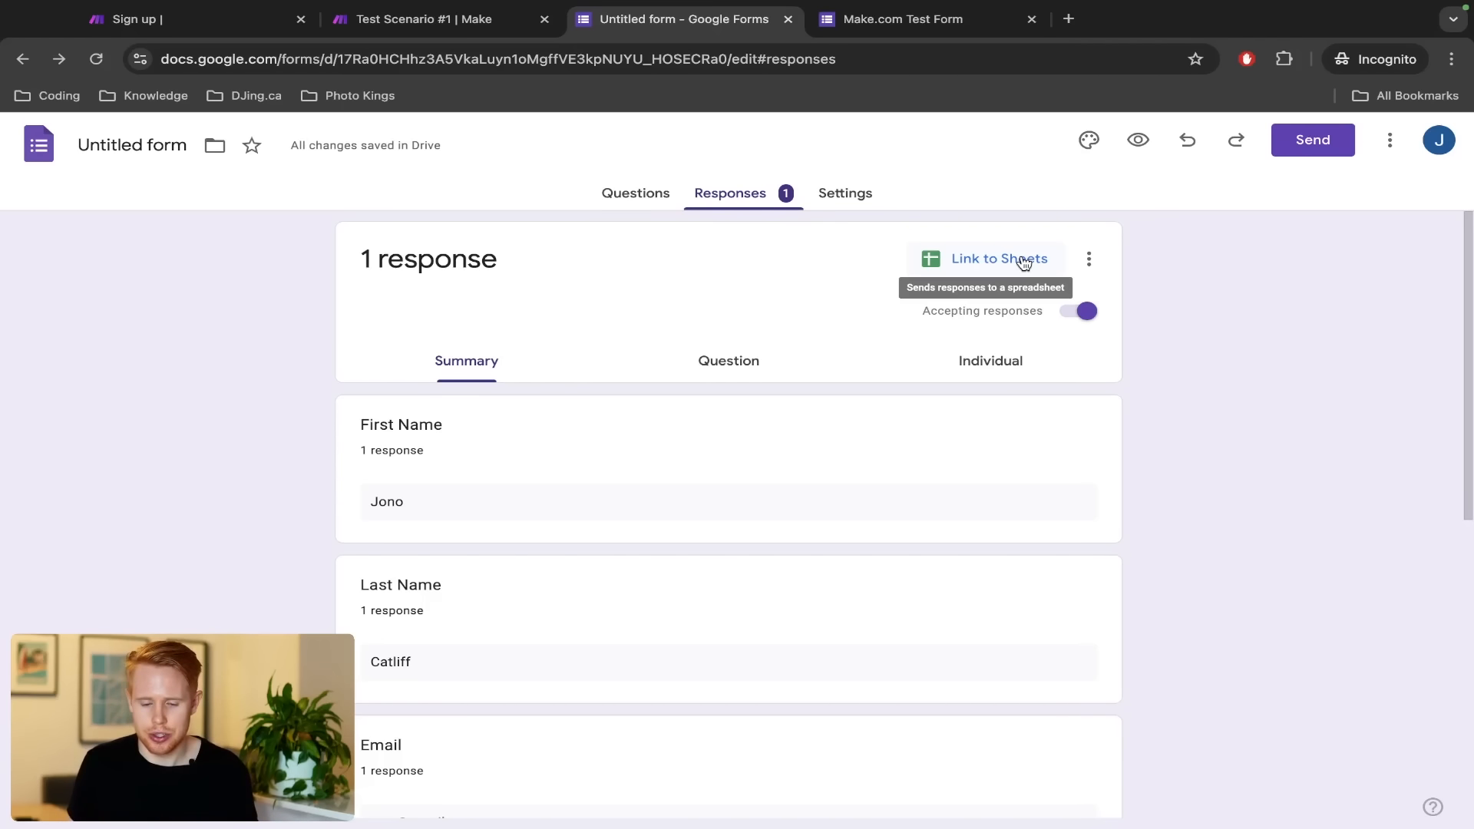
Append a Google Sheets 'Add a Row' action after the Watch Responses trigger on the canvas
{"action": "key", "text": "ctrl+shift+Tab"}
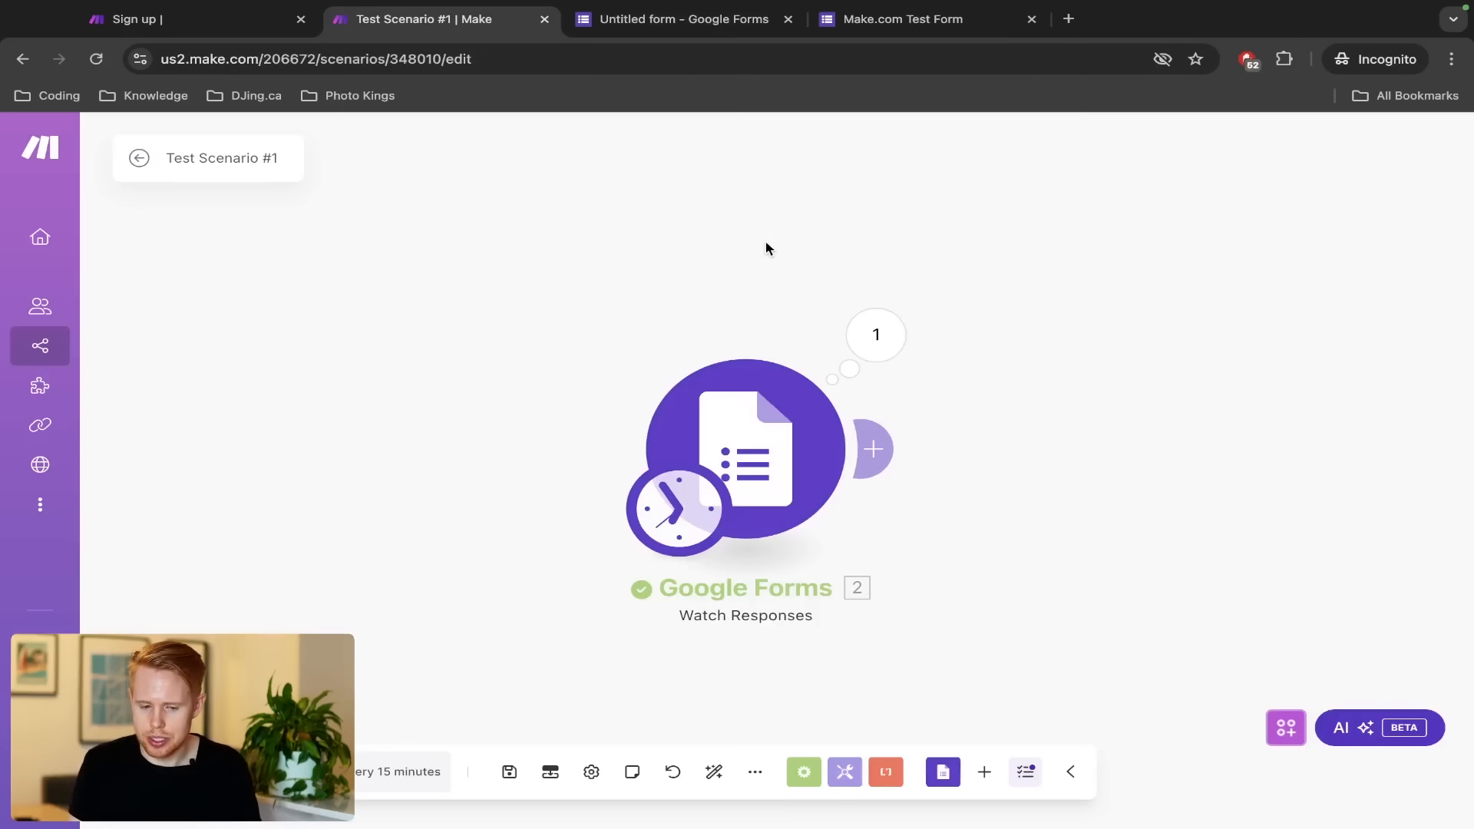
{"action": "left_click_drag", "start_coordinate": [766, 250], "coordinate": [625, 279]}
{"action": "left_click", "coordinate": [735, 455]}
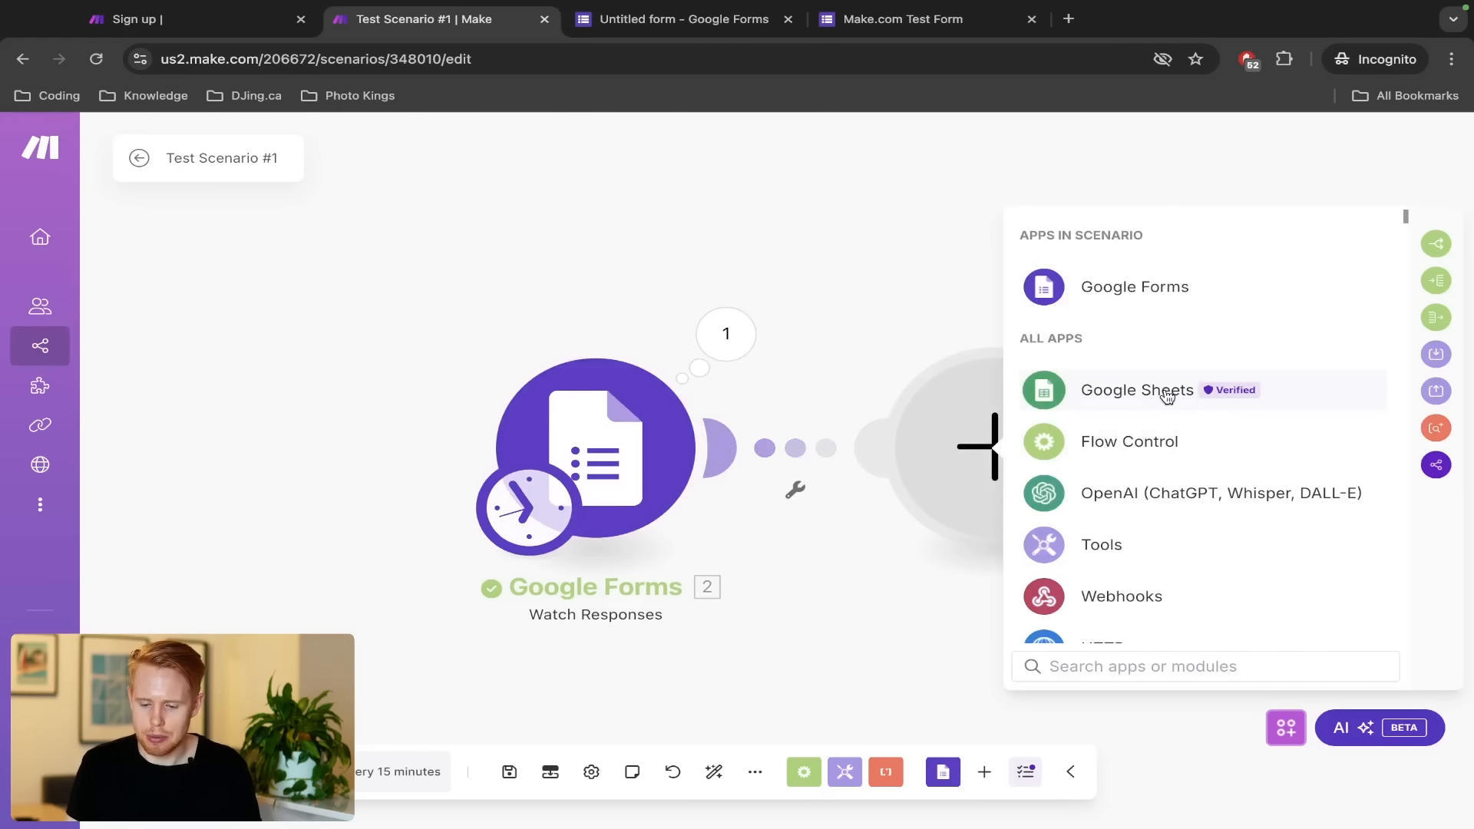
{"action": "left_click", "coordinate": [1167, 395]}
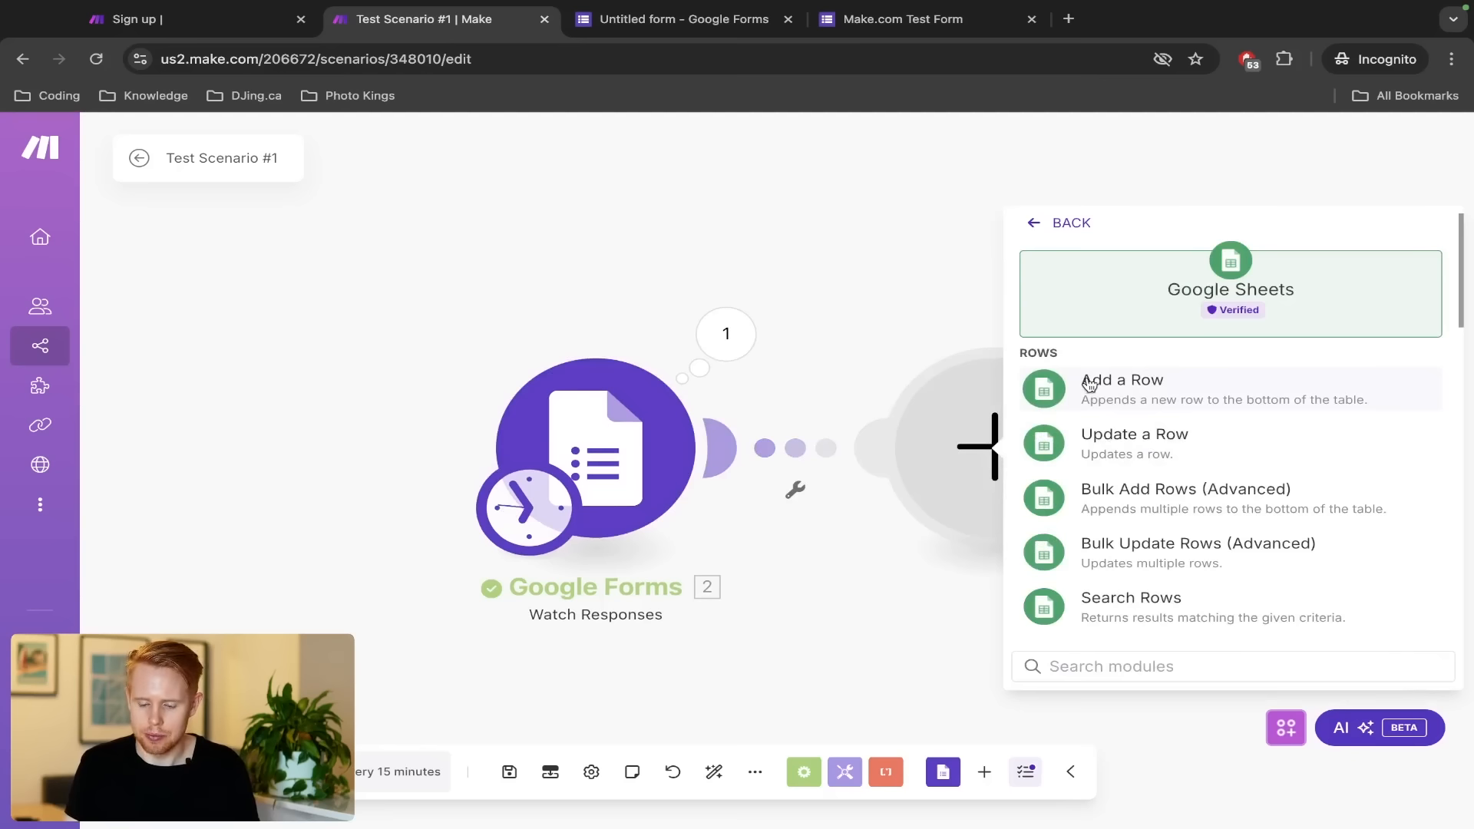
{"action": "left_click", "coordinate": [1090, 385]}
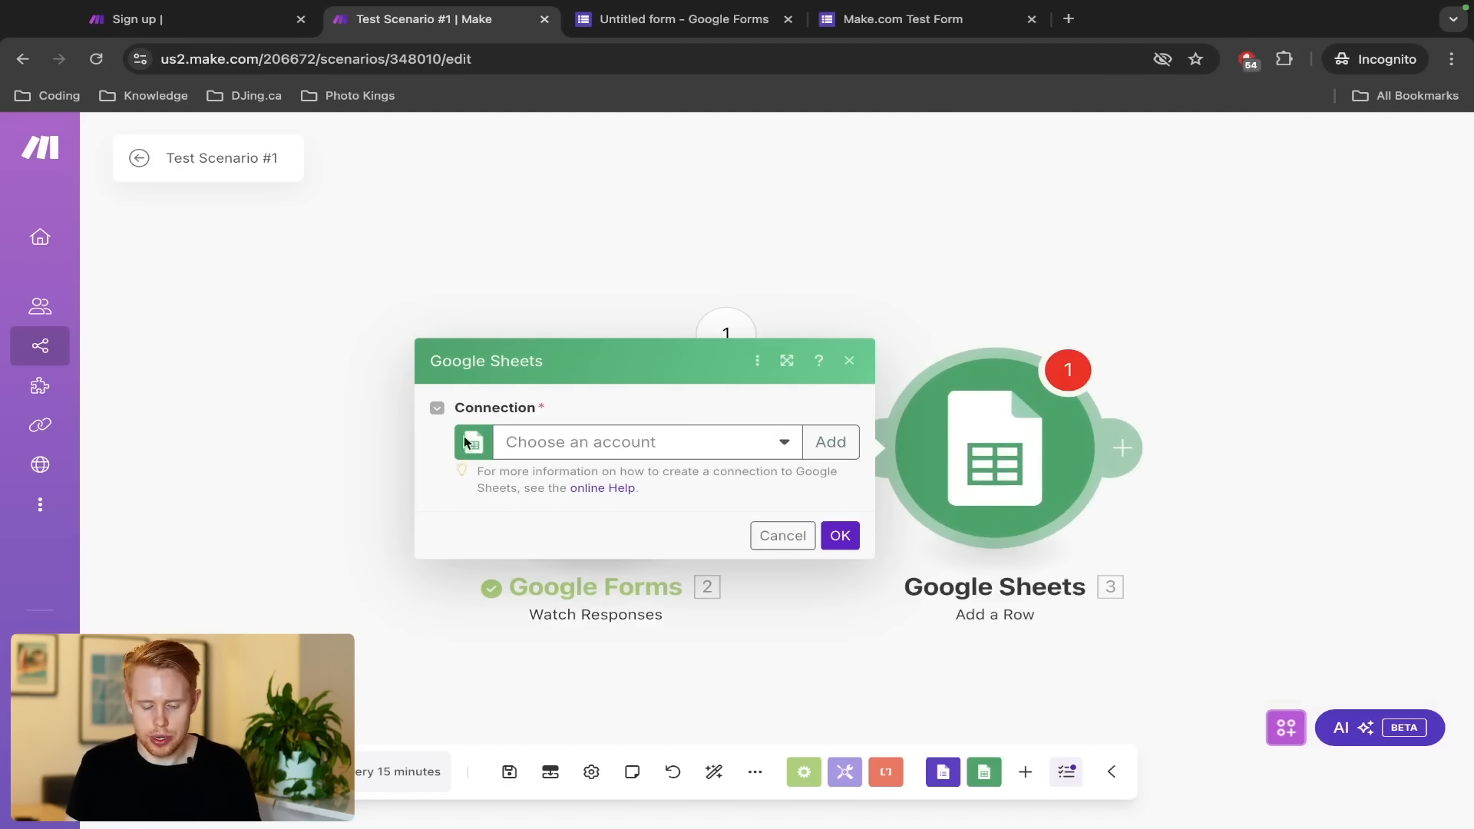
Choose the existing Google Forms connection for the Sheets module and continue updating its permissions
{"action": "left_click", "coordinate": [525, 452]}
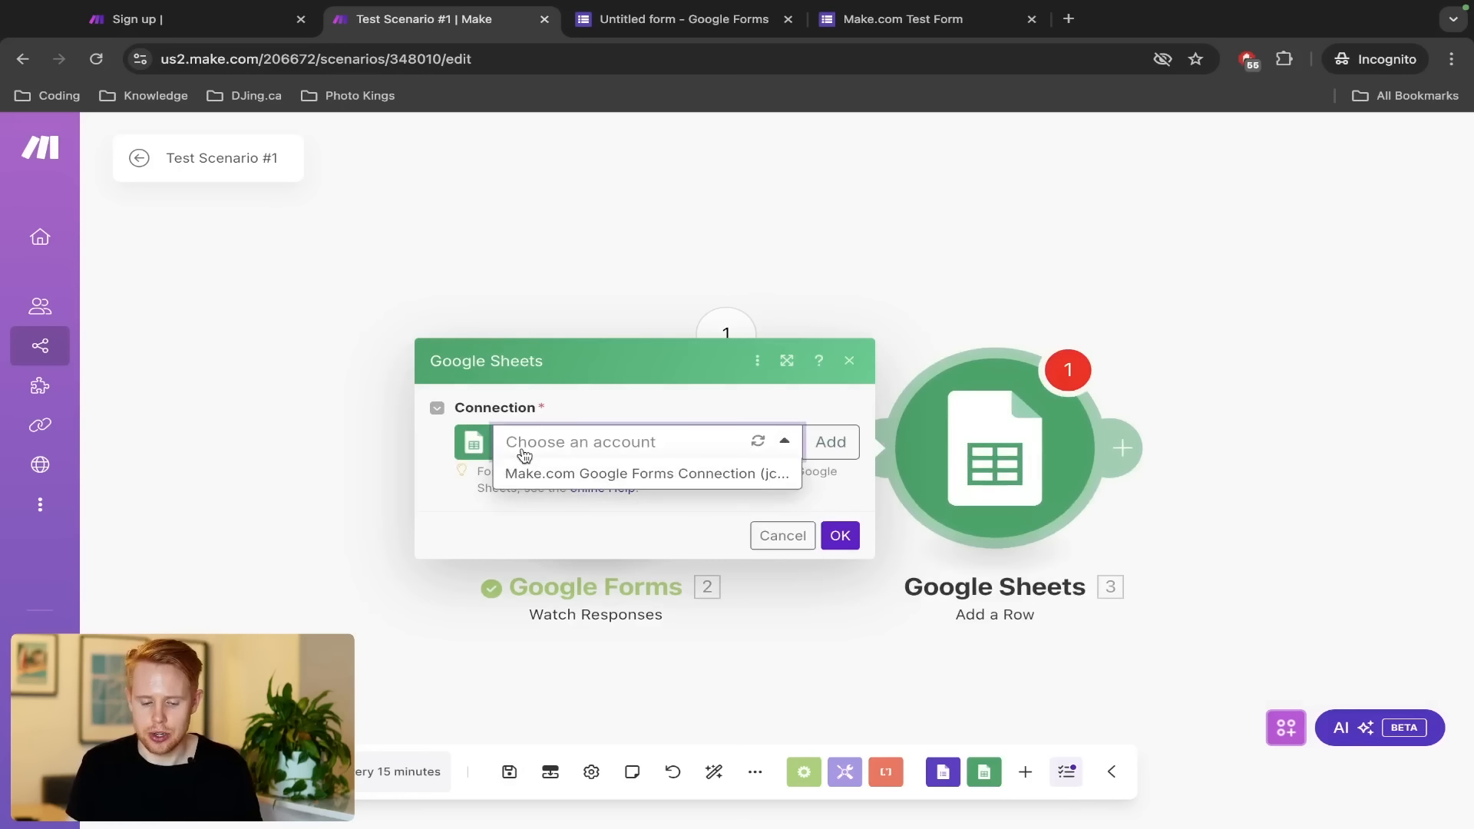
{"action": "left_click", "coordinate": [552, 474]}
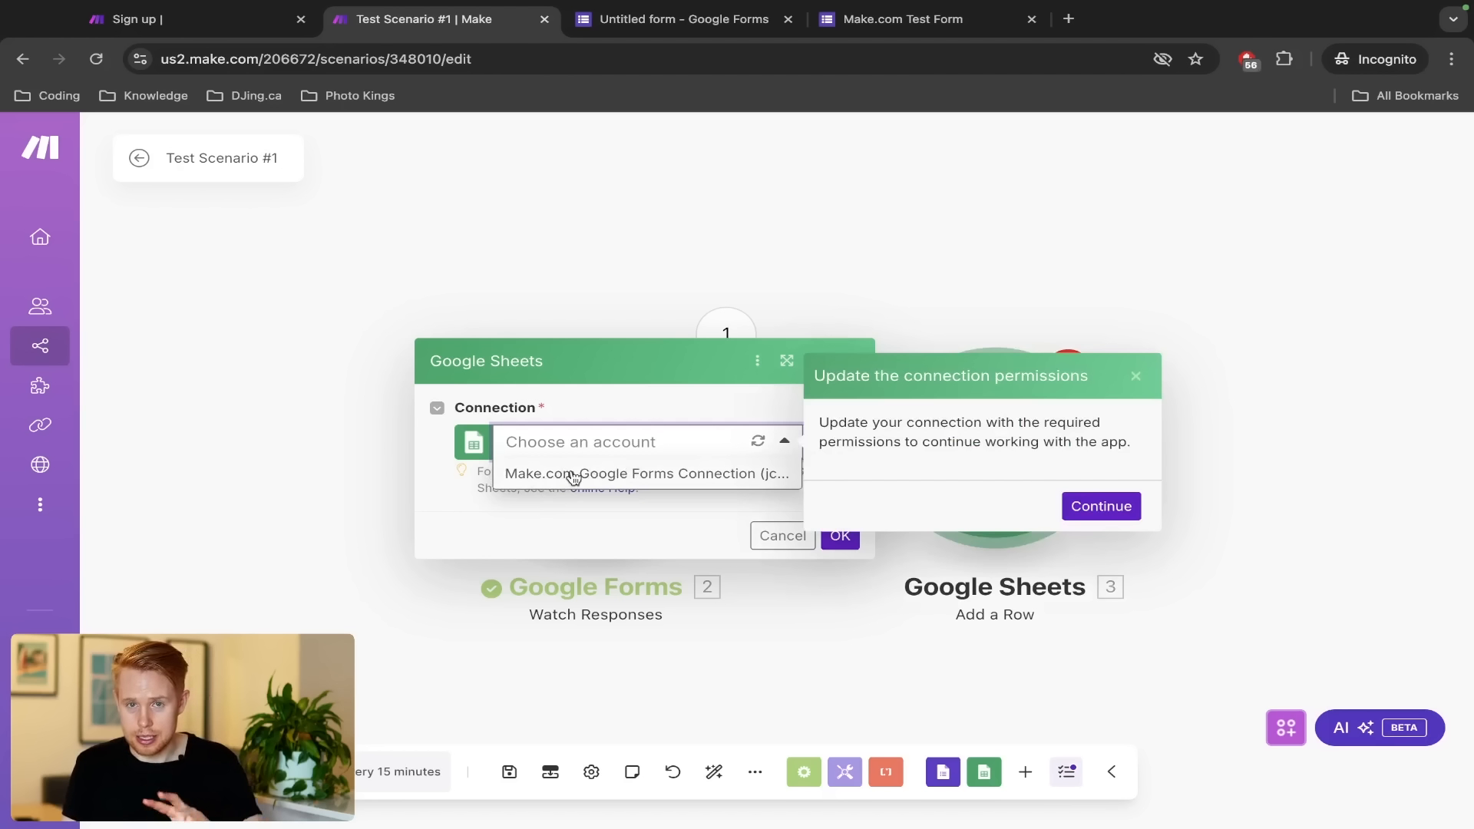
{"action": "left_click", "coordinate": [1136, 375]}
{"action": "left_click", "coordinate": [743, 180]}
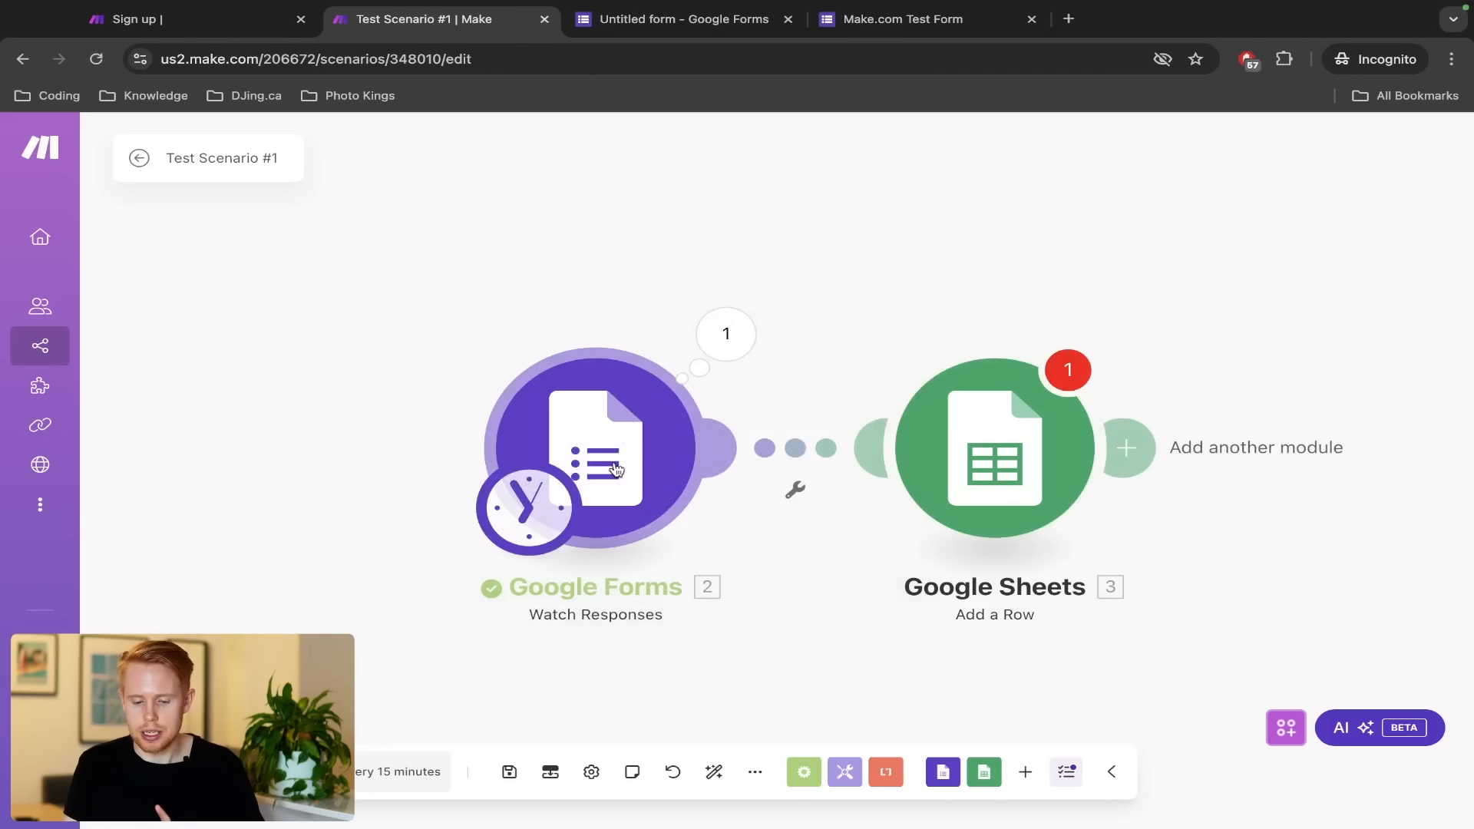
{"action": "left_click", "coordinate": [1060, 482]}
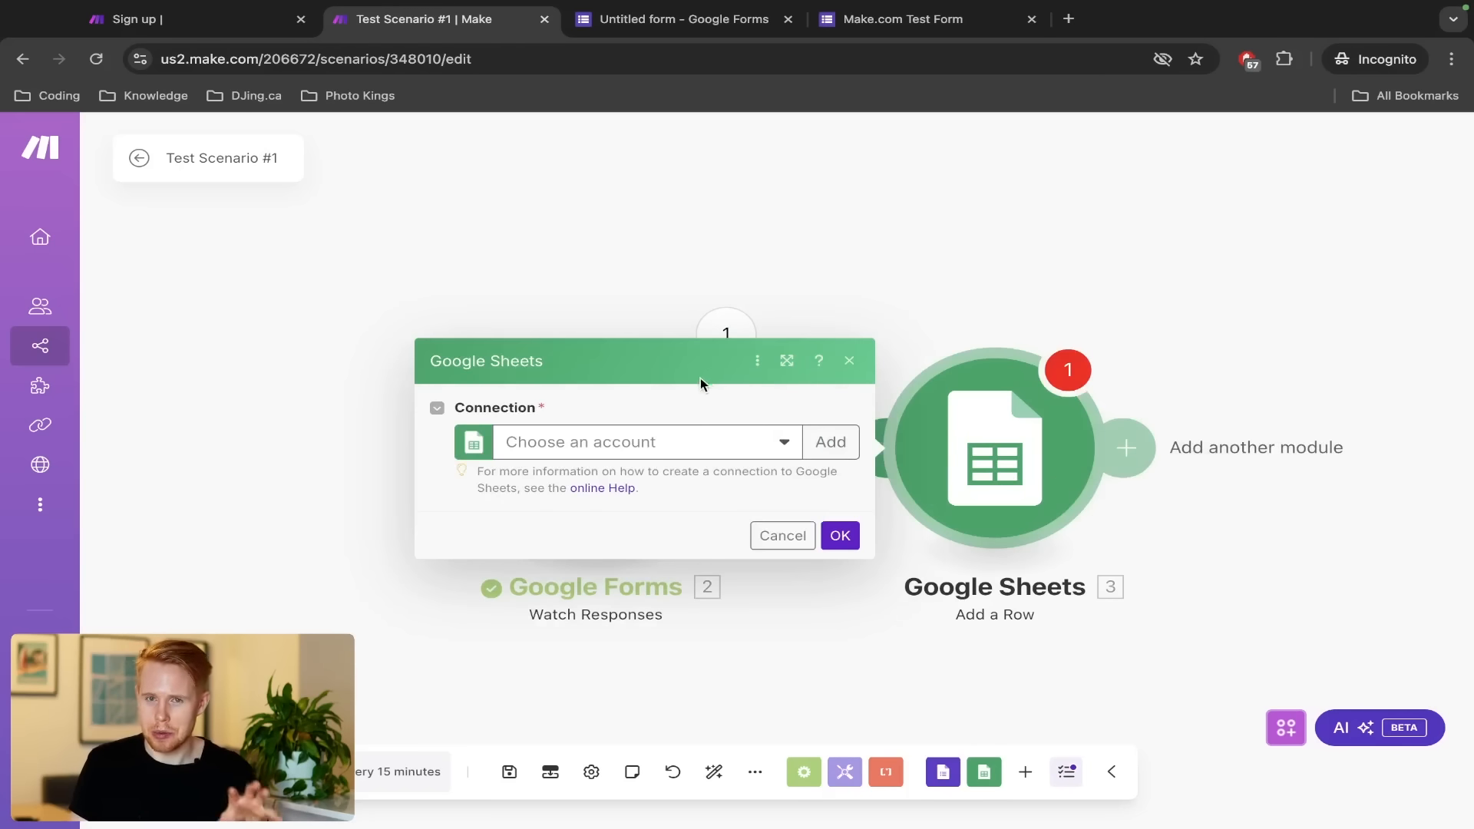
{"action": "left_click", "coordinate": [656, 445]}
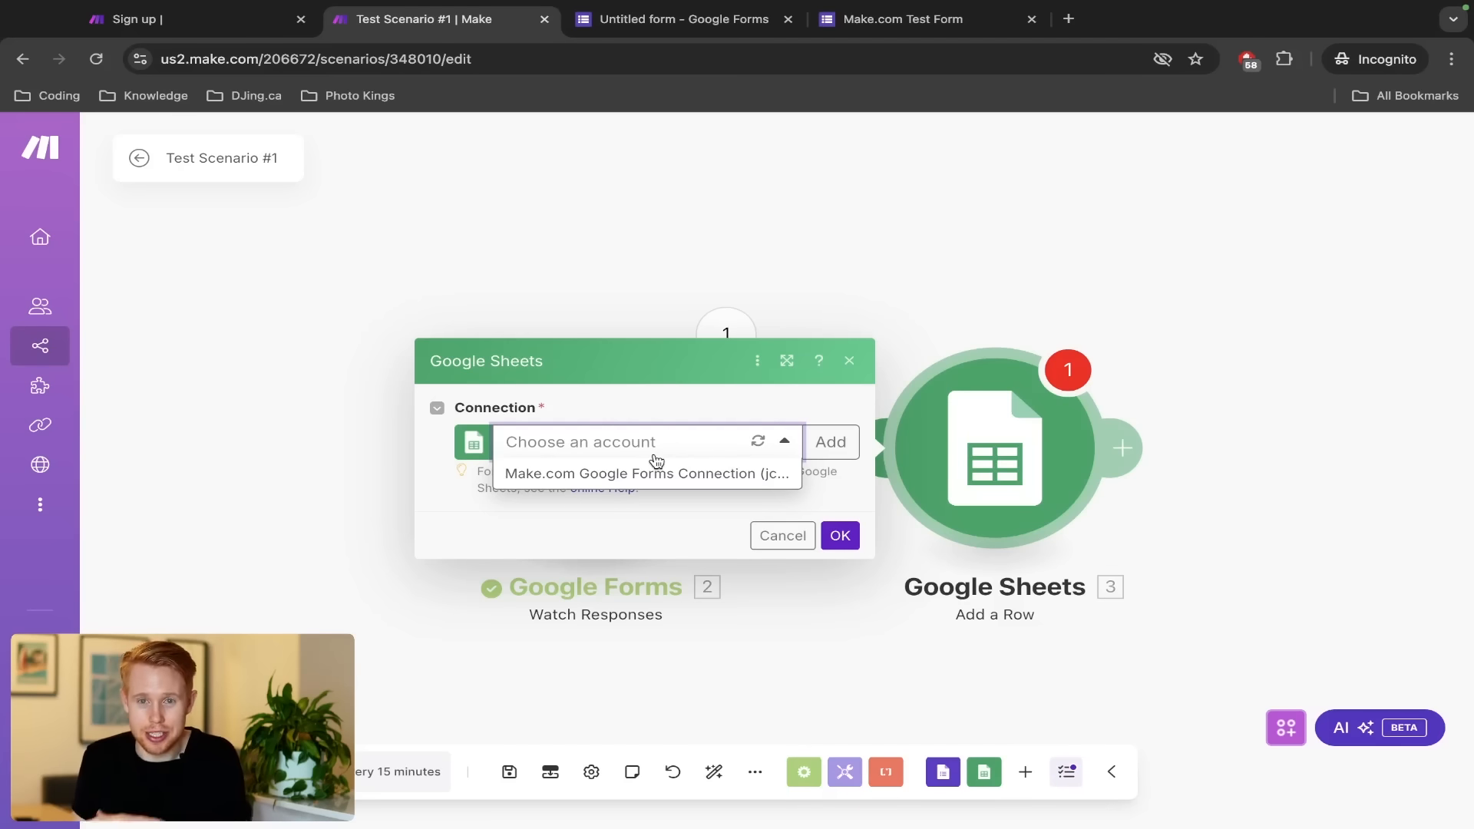
{"action": "left_click", "coordinate": [643, 476]}
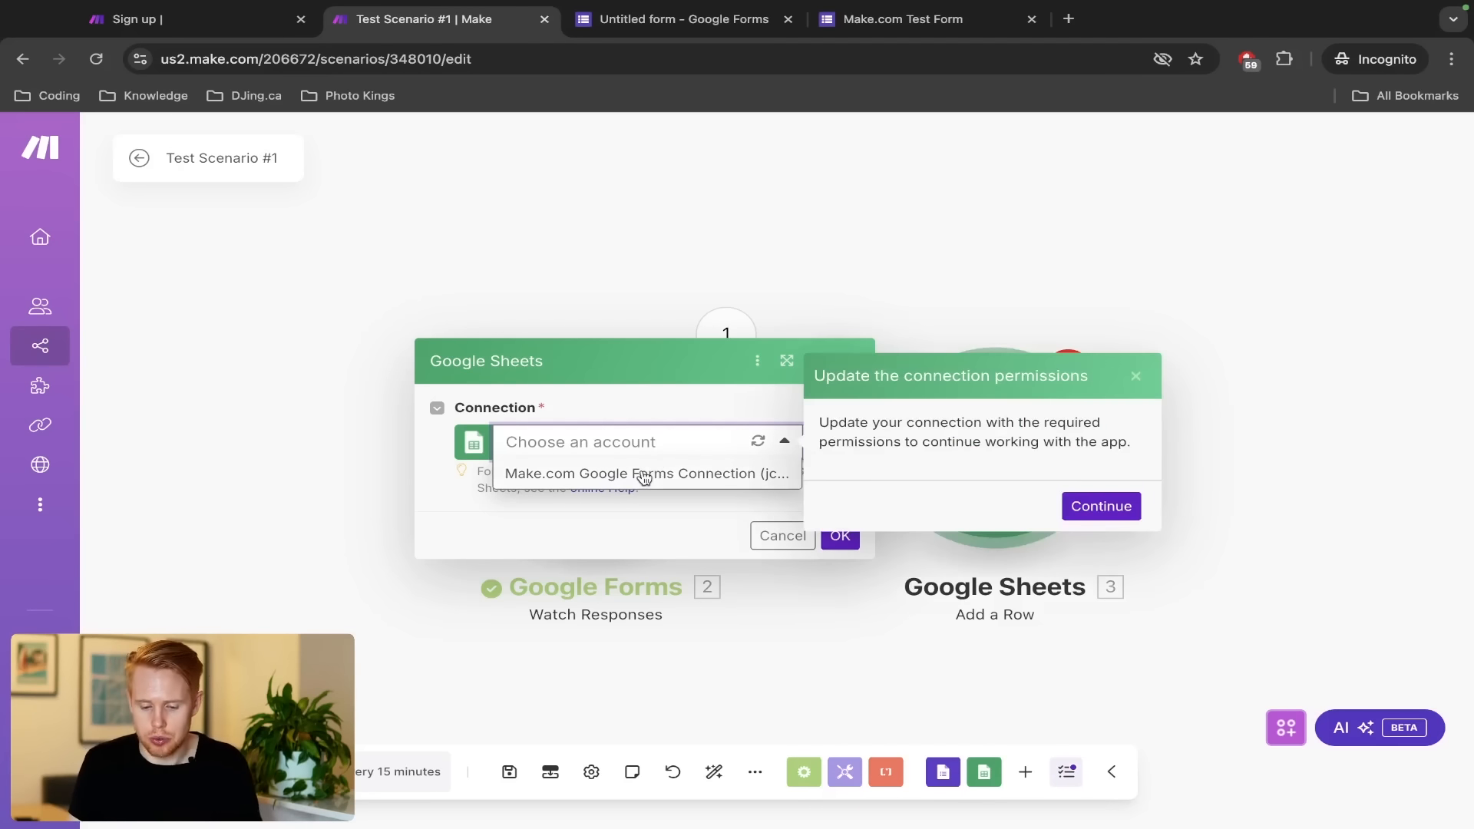
{"action": "left_click_drag", "start_coordinate": [881, 374], "coordinate": [1021, 376]}
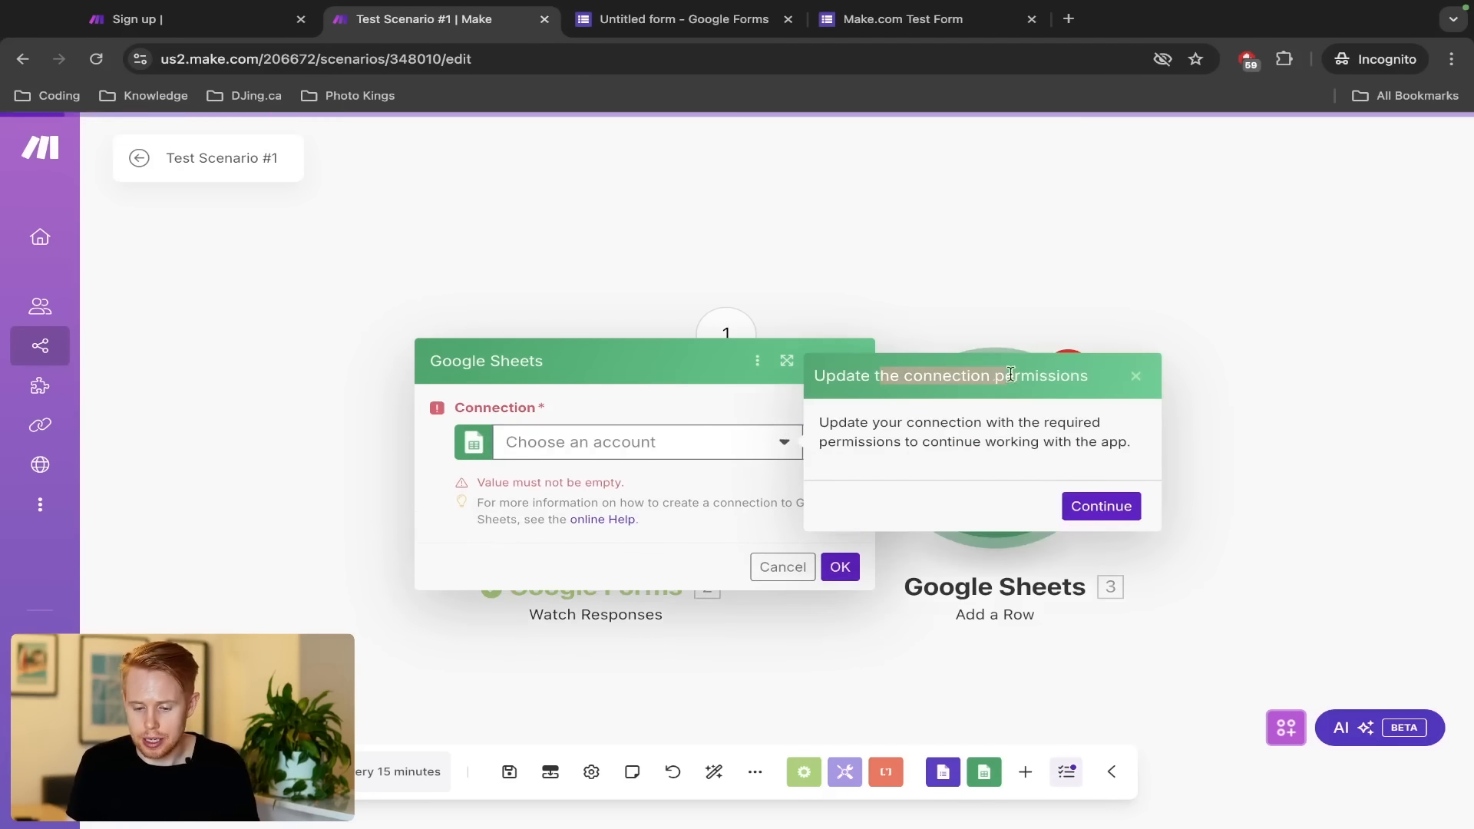
{"action": "left_click", "coordinate": [1099, 506]}
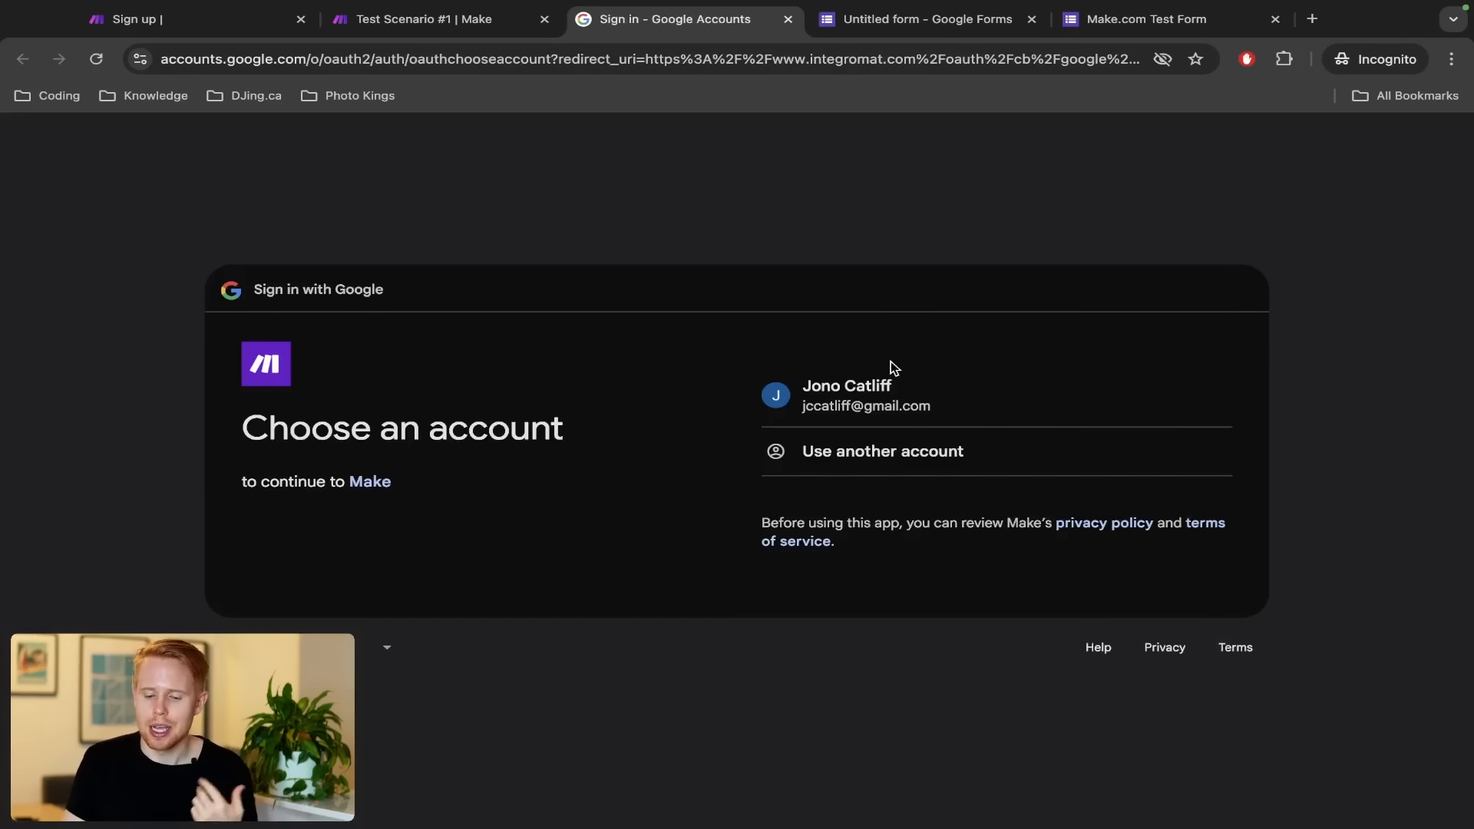
Sign in with the Google account and allow Make access to Drive files and Sheets spreadsheets
{"action": "left_click", "coordinate": [884, 376]}
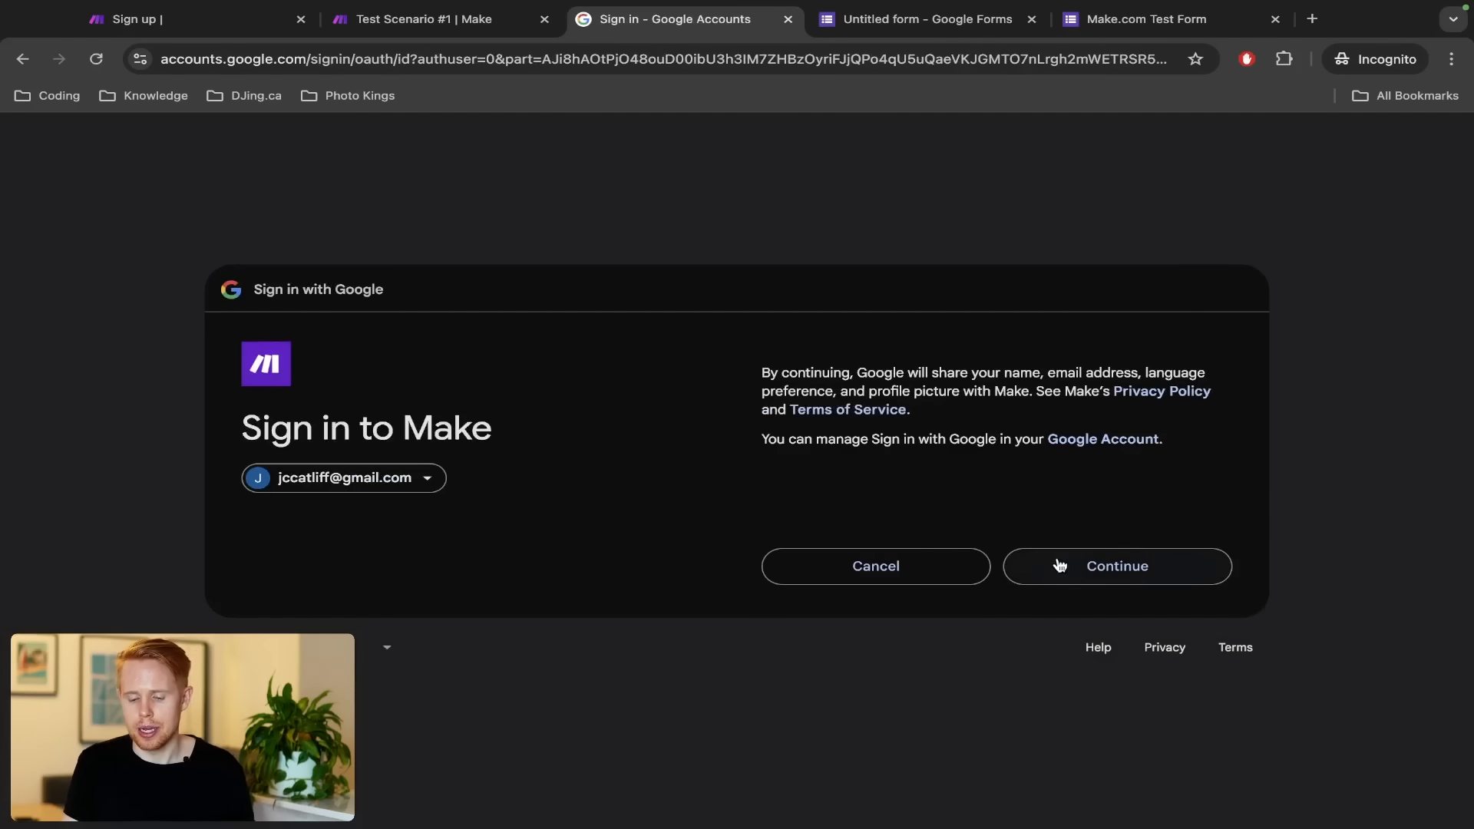
{"action": "left_click", "coordinate": [1057, 567]}
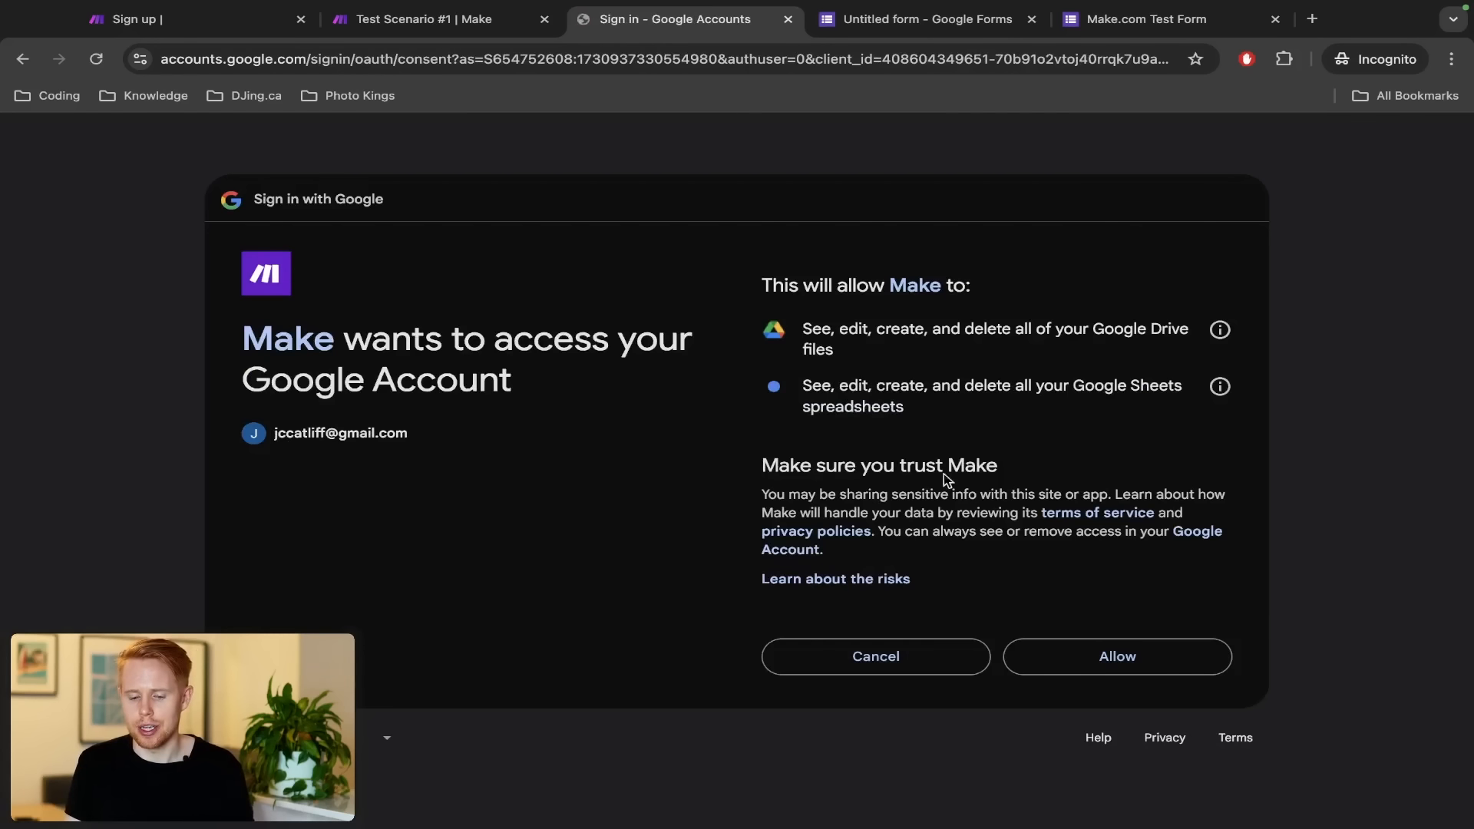
{"action": "left_click_drag", "start_coordinate": [802, 328], "coordinate": [1049, 353]}
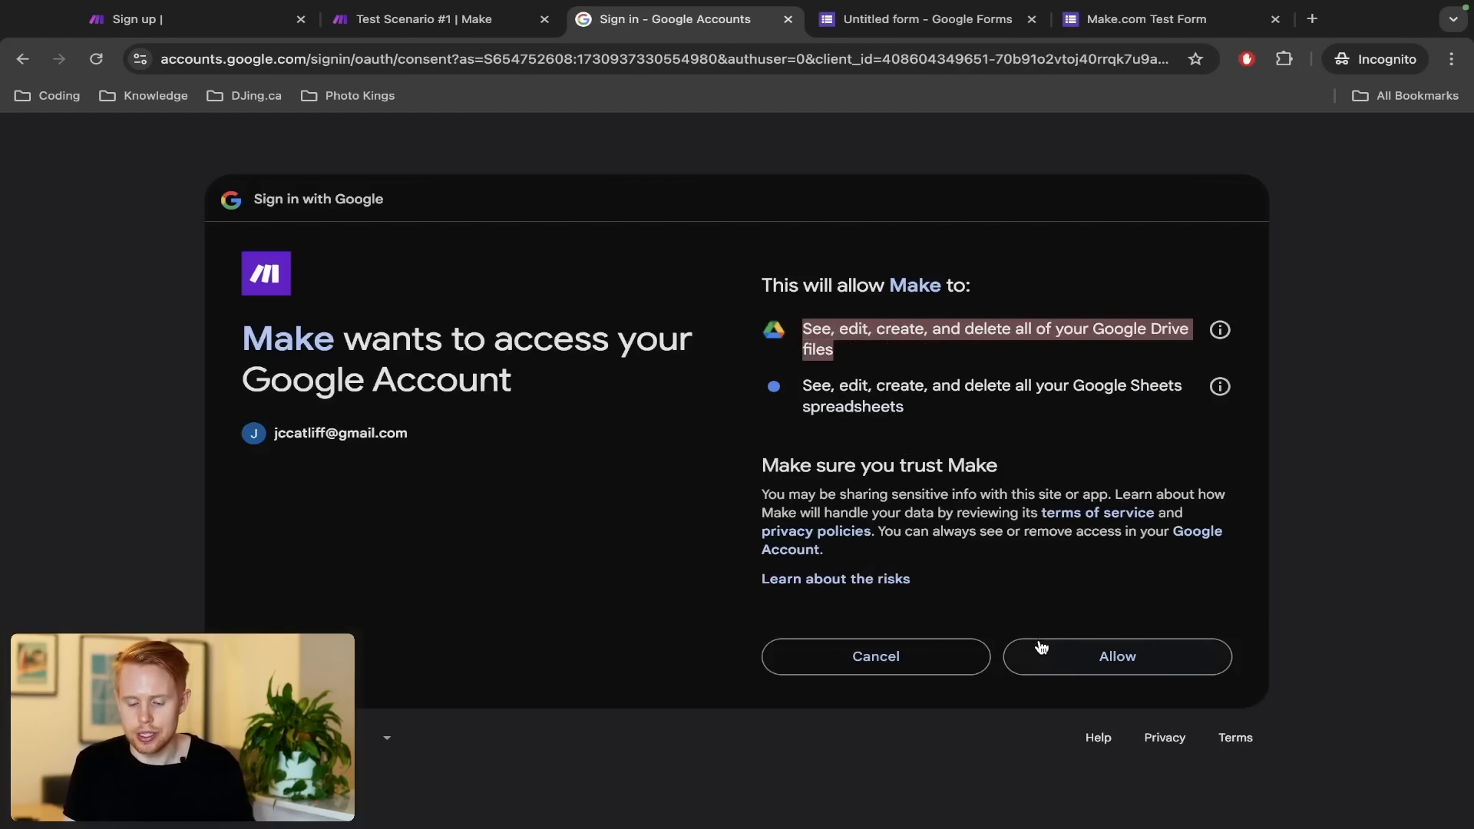
{"action": "left_click_drag", "start_coordinate": [1073, 384], "coordinate": [1075, 428]}
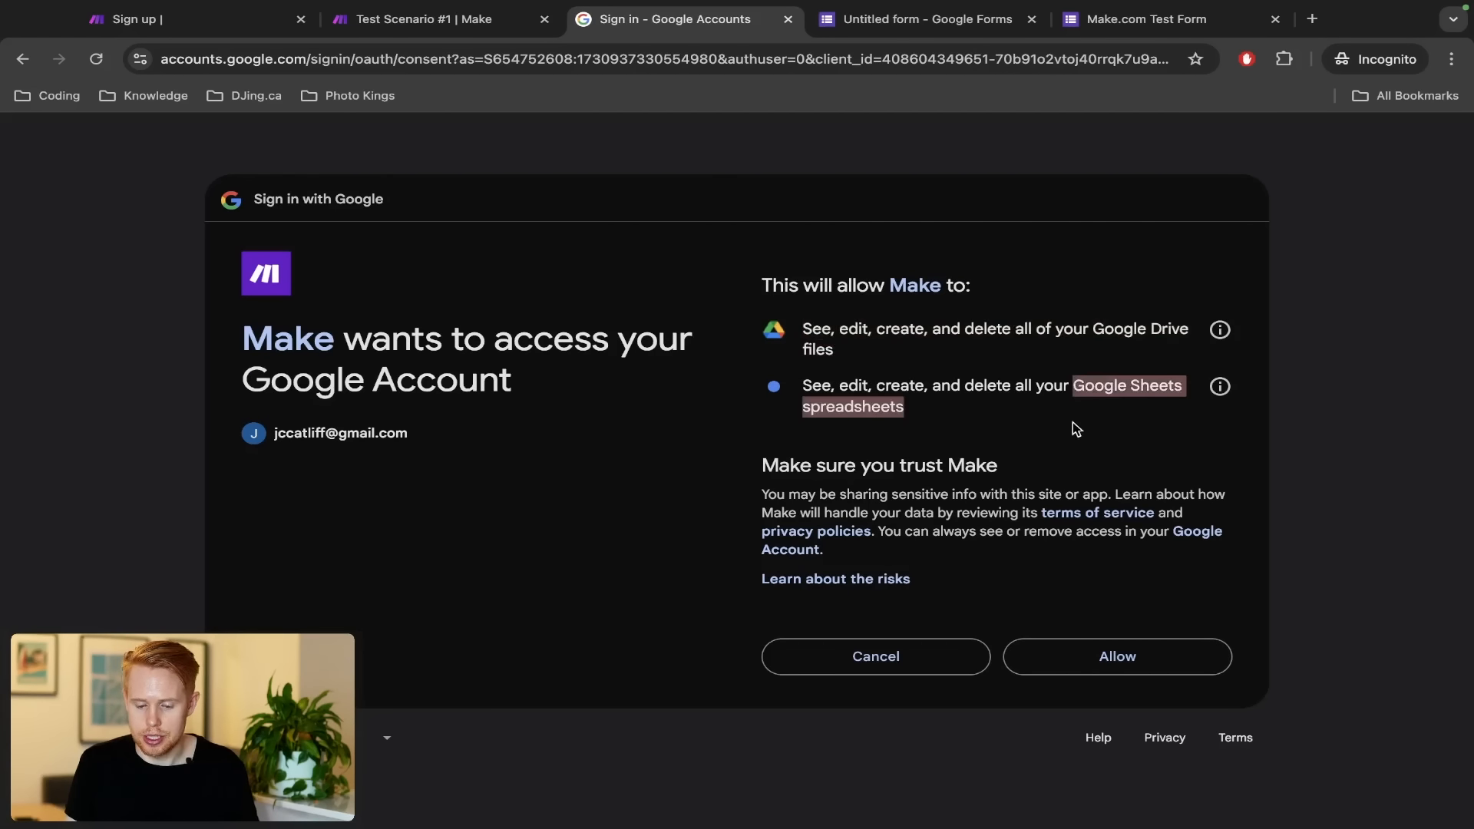
{"action": "left_click", "coordinate": [1104, 657]}
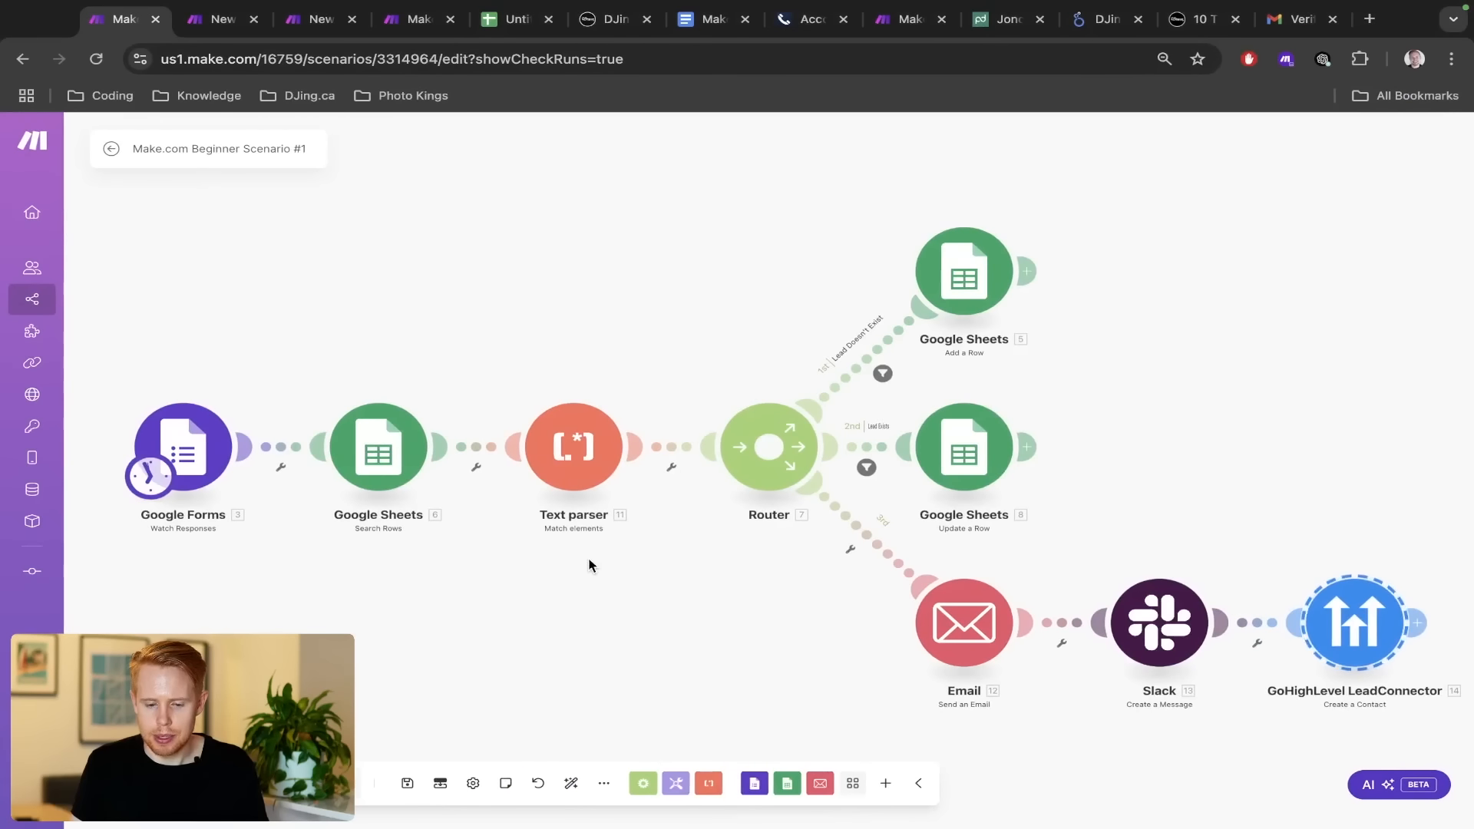
Copy the lead sheet's header row A1:I1, First Name through Initially Contacted
{"action": "left_click", "coordinate": [506, 21]}
{"action": "left_click", "coordinate": [921, 277]}
{"action": "key", "text": "ctrl+shift+Left"}
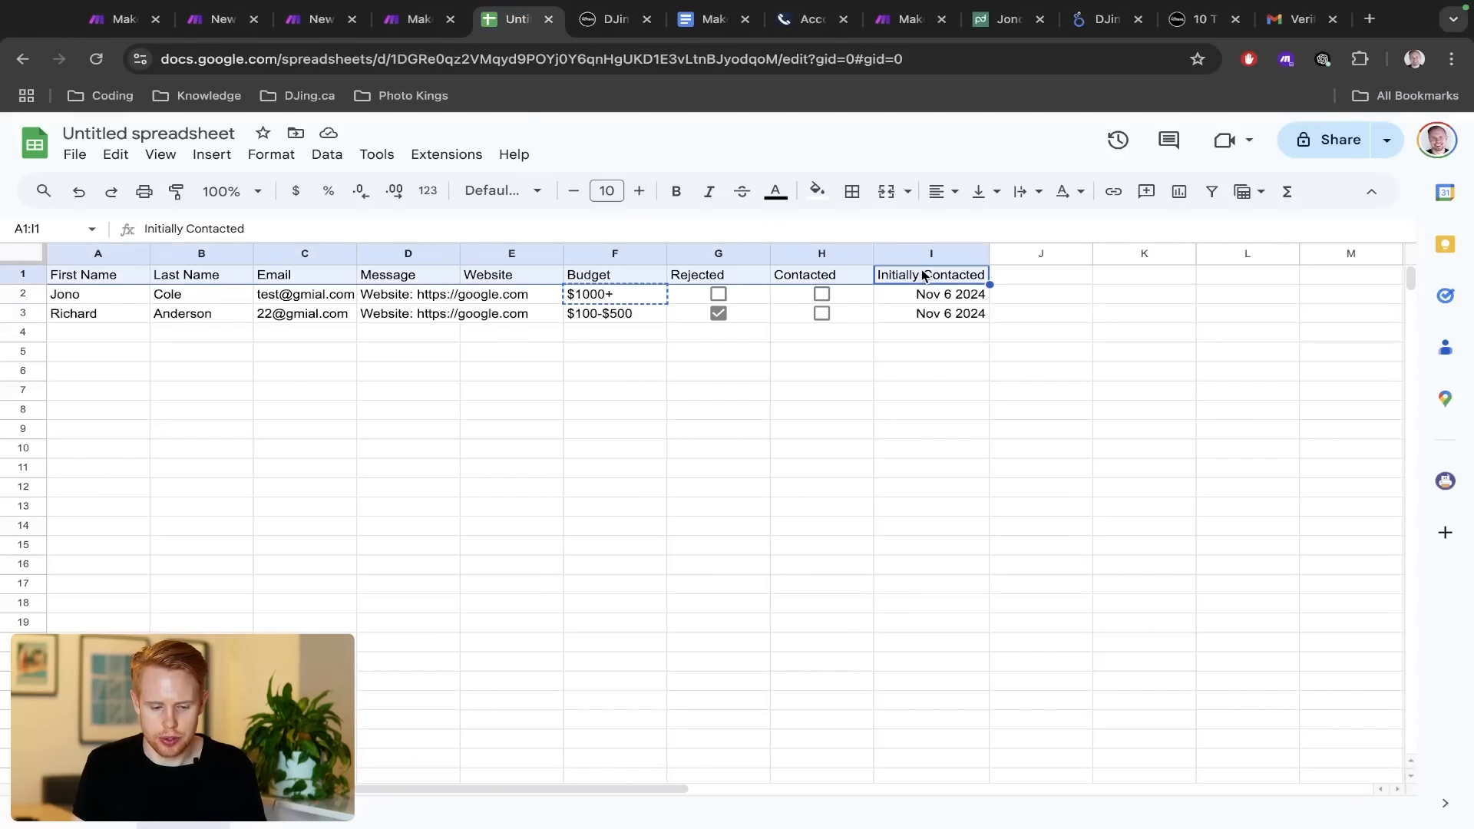
{"action": "key", "text": "ctrl+c"}
Go to sheets.google.com in a new tab and start a blank spreadsheet
{"action": "key", "text": "ctrl+t"}
{"action": "type", "text": "sheets.gog"}
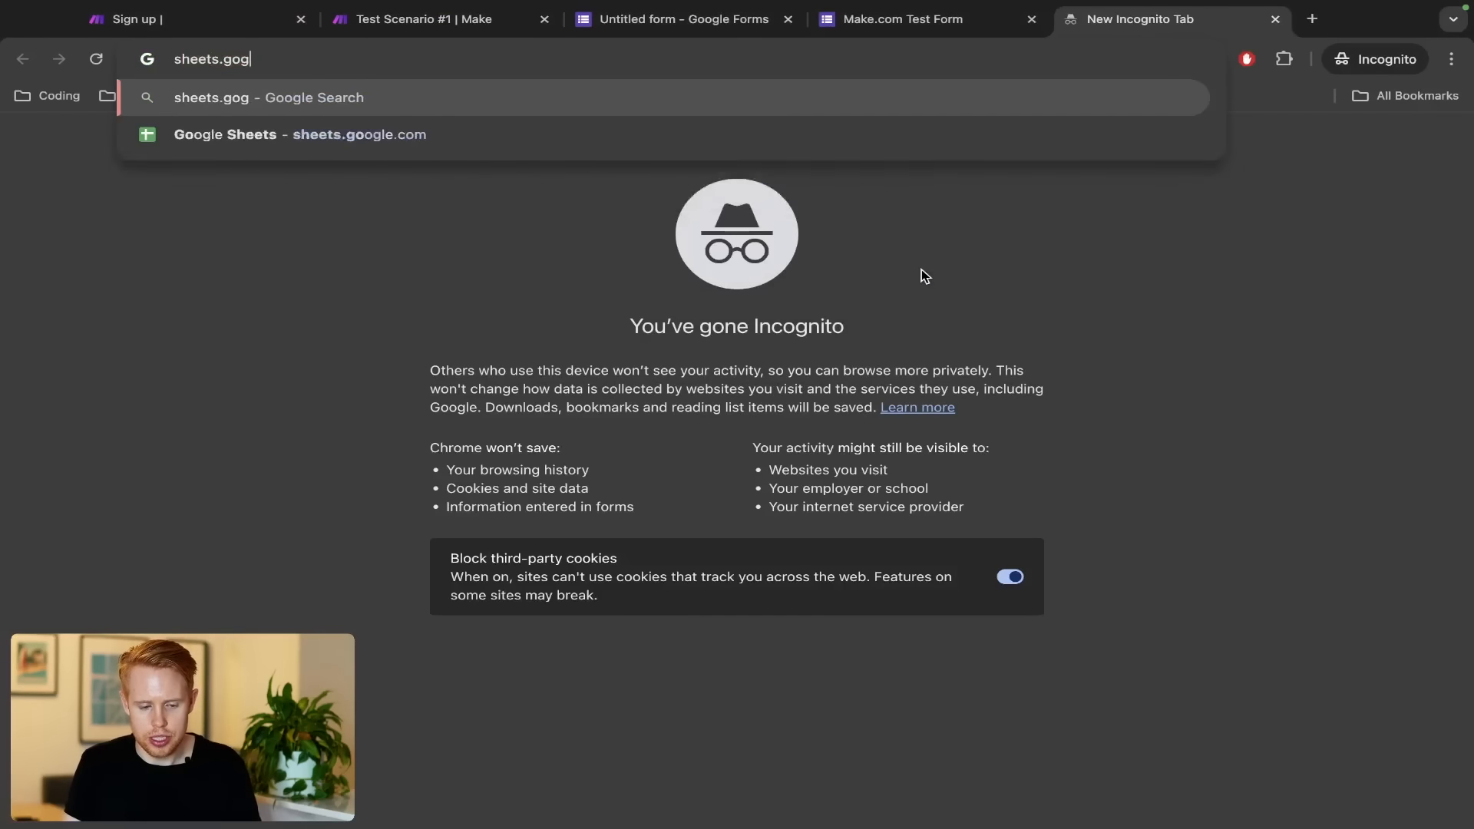
{"action": "key", "text": "BackSpace"}
{"action": "type", "text": "ogle.clm"}
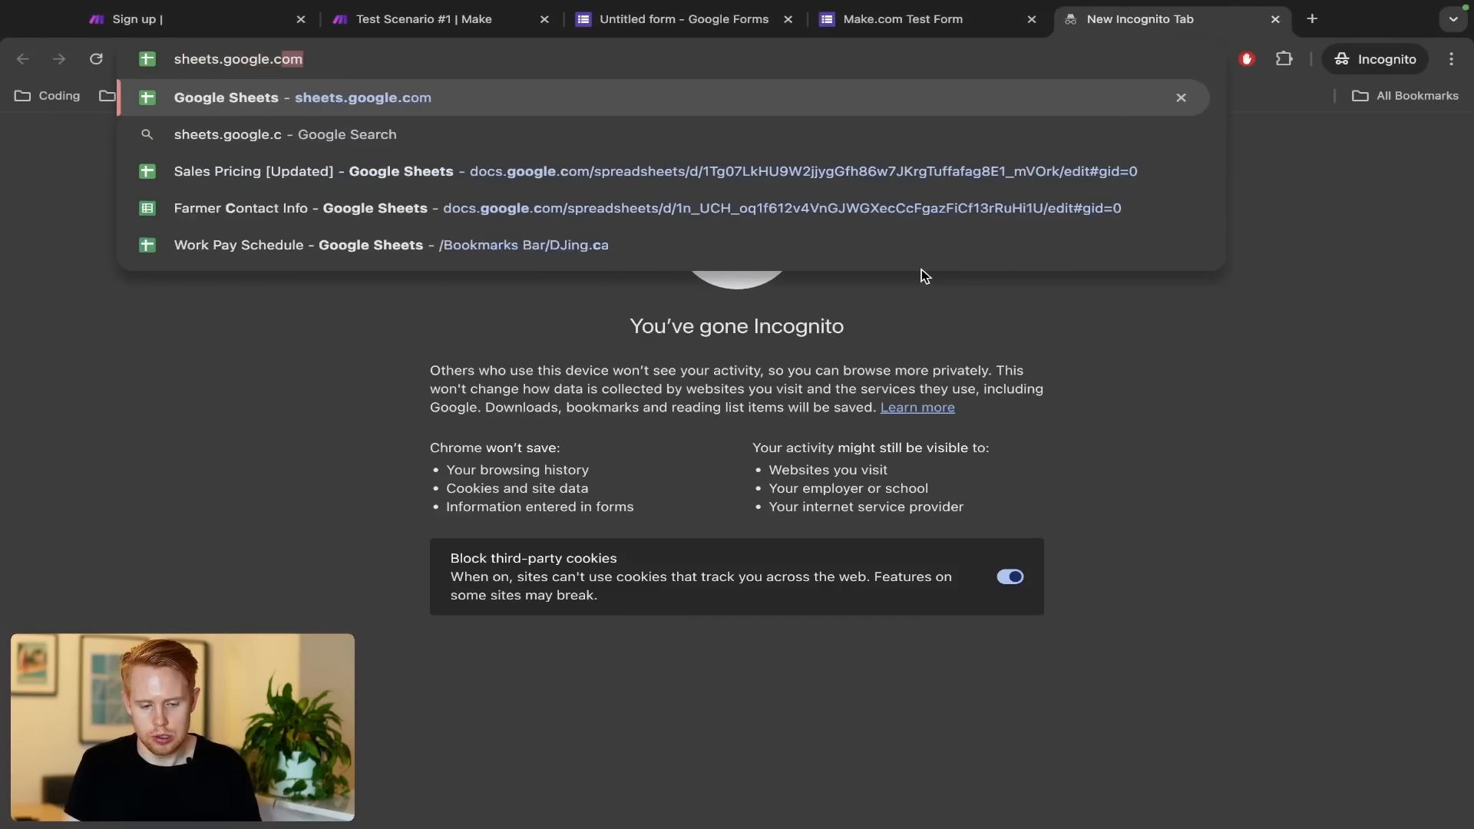
{"action": "key", "text": "Return"}
{"action": "key", "text": "ctrl+l"}
{"action": "type", "text": "sheets.g"}
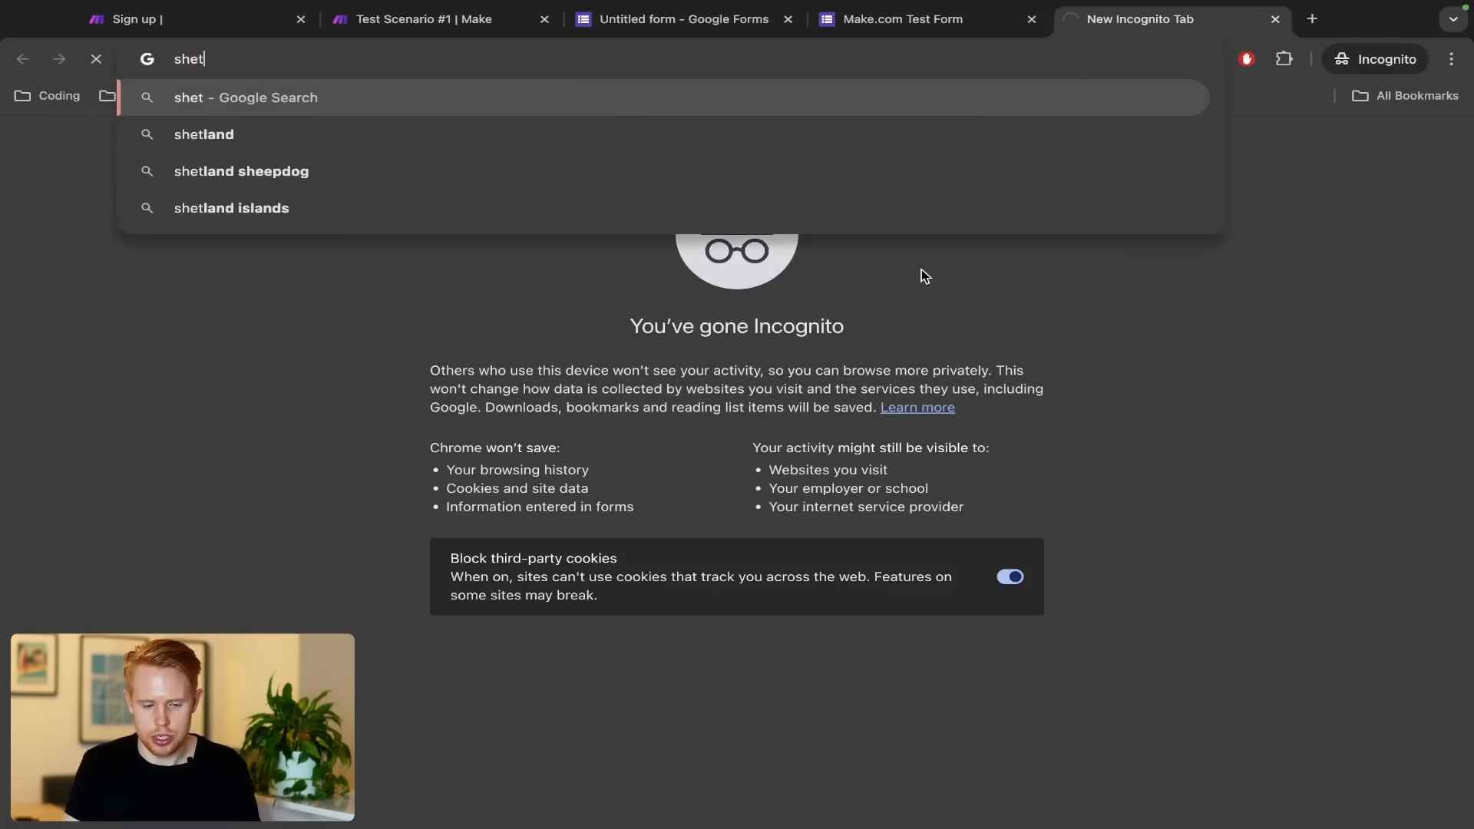
{"action": "key", "text": "Return"}
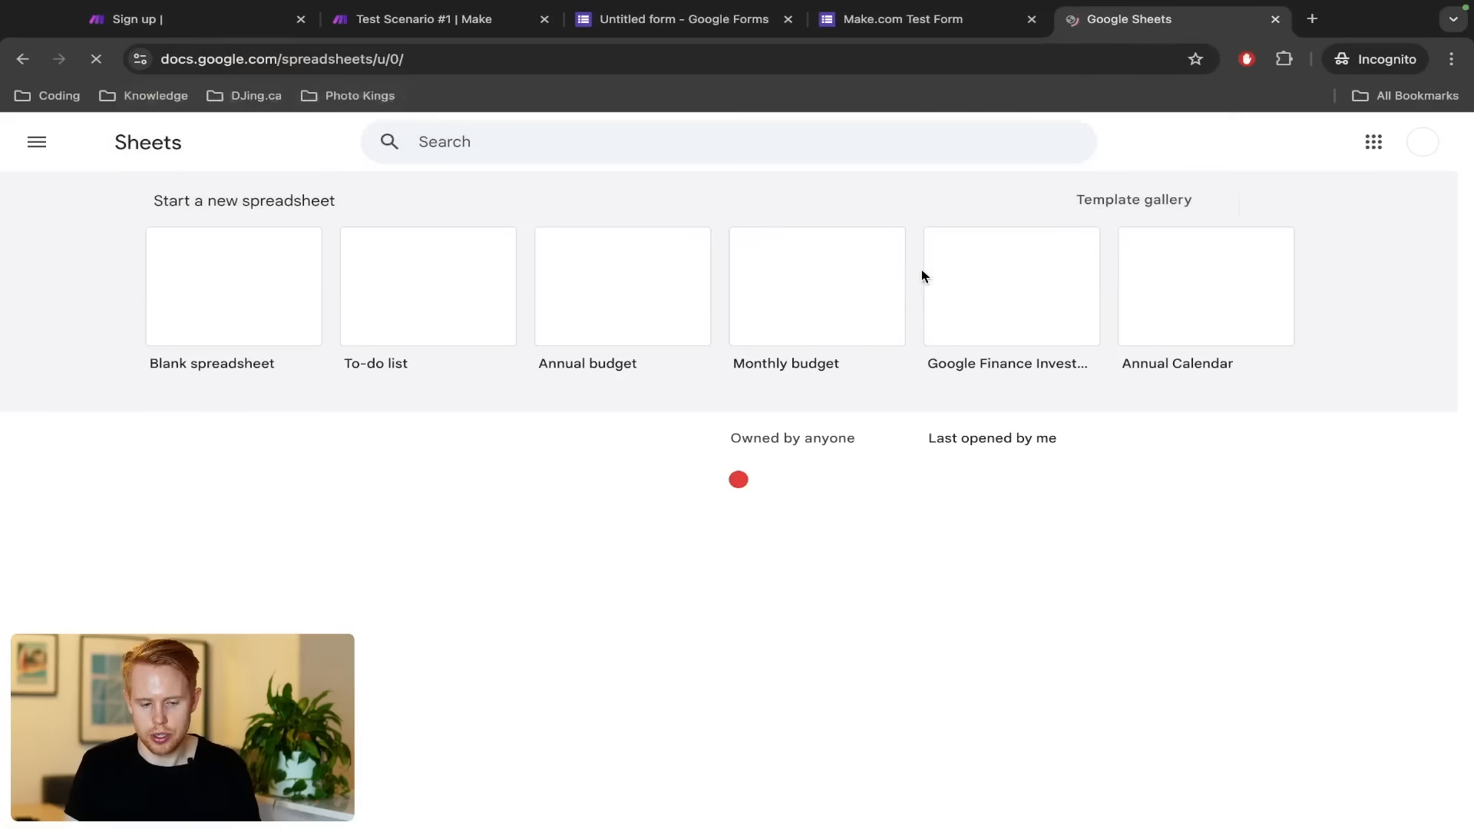
{"action": "left_click_drag", "start_coordinate": [1142, 28], "coordinate": [937, 28]}
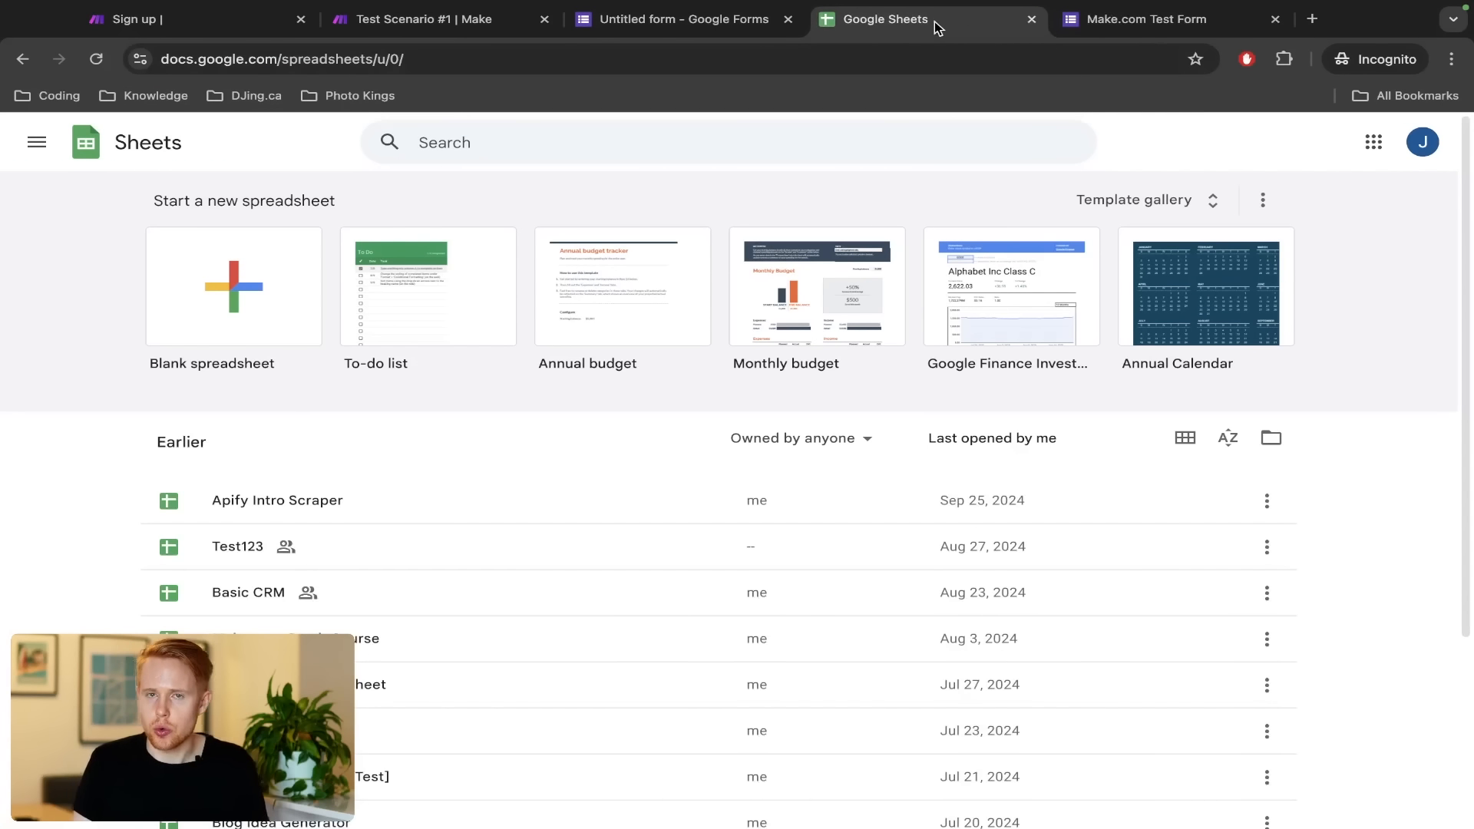
{"action": "left_click", "coordinate": [234, 285]}
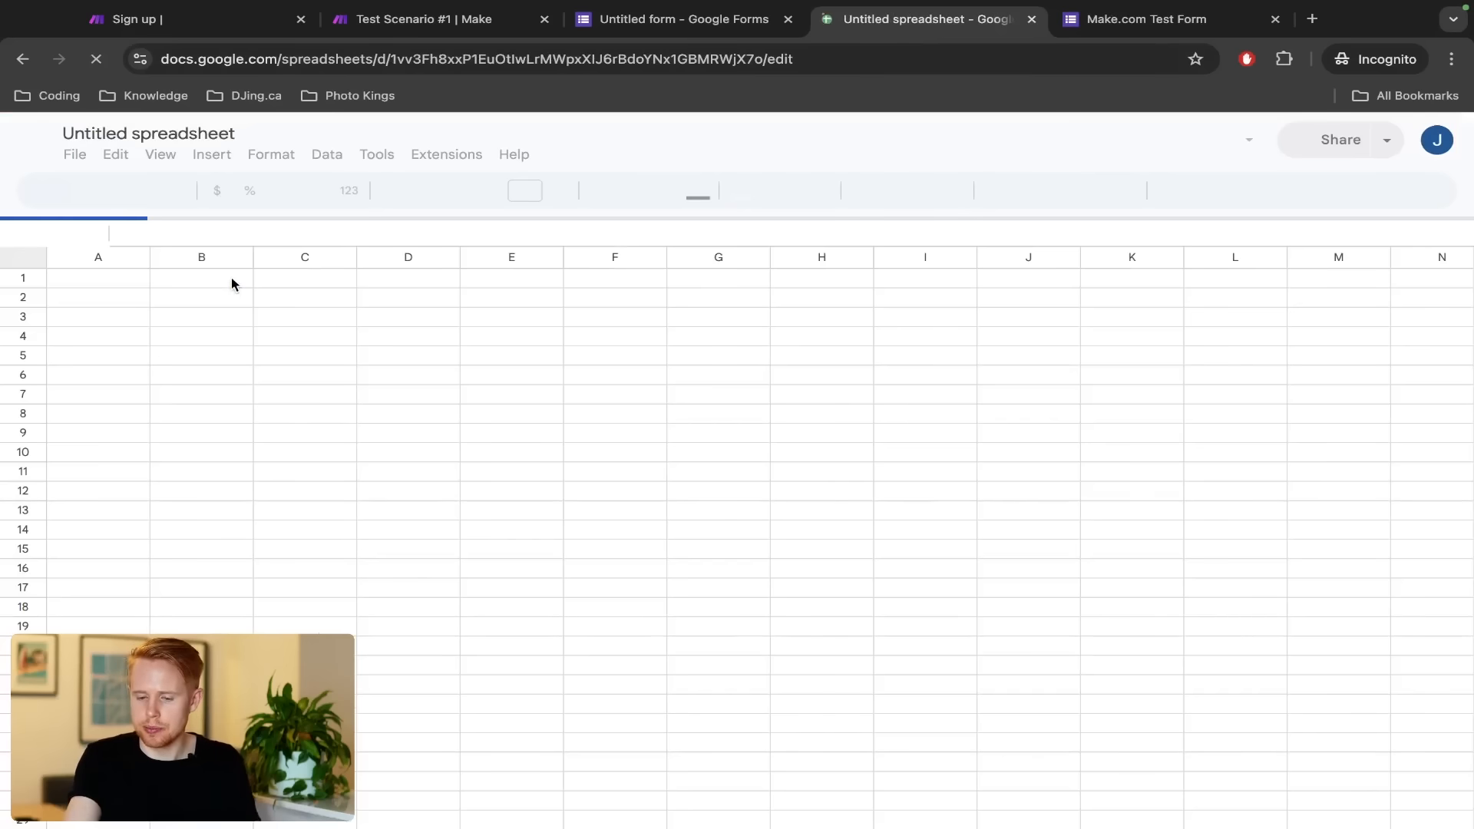
Name the spreadsheet 'Test Make.com Leads' and paste the header row into row 1
{"action": "left_click", "coordinate": [162, 128]}
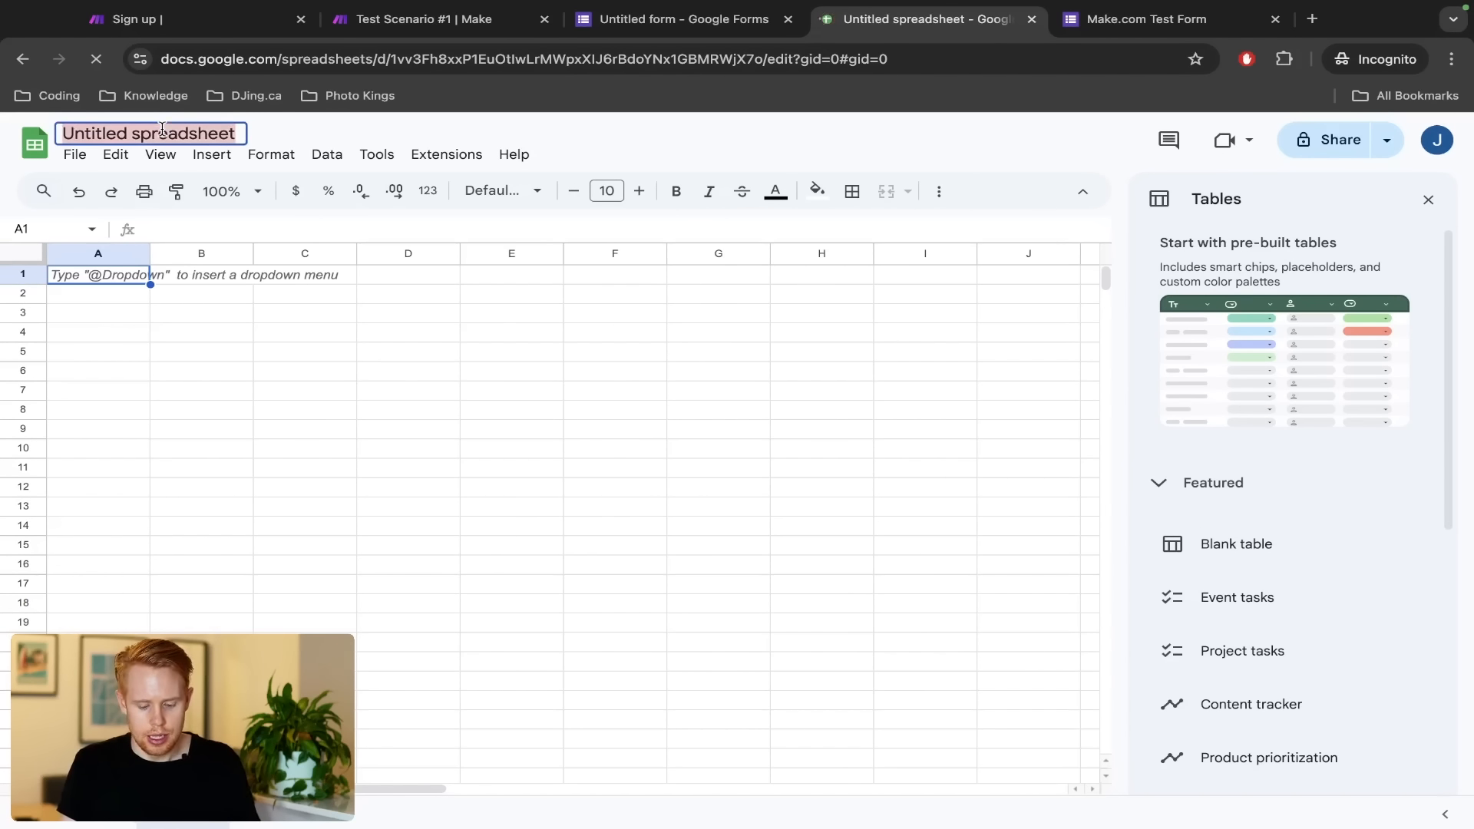
{"action": "type", "text": "Test Make.com Le"}
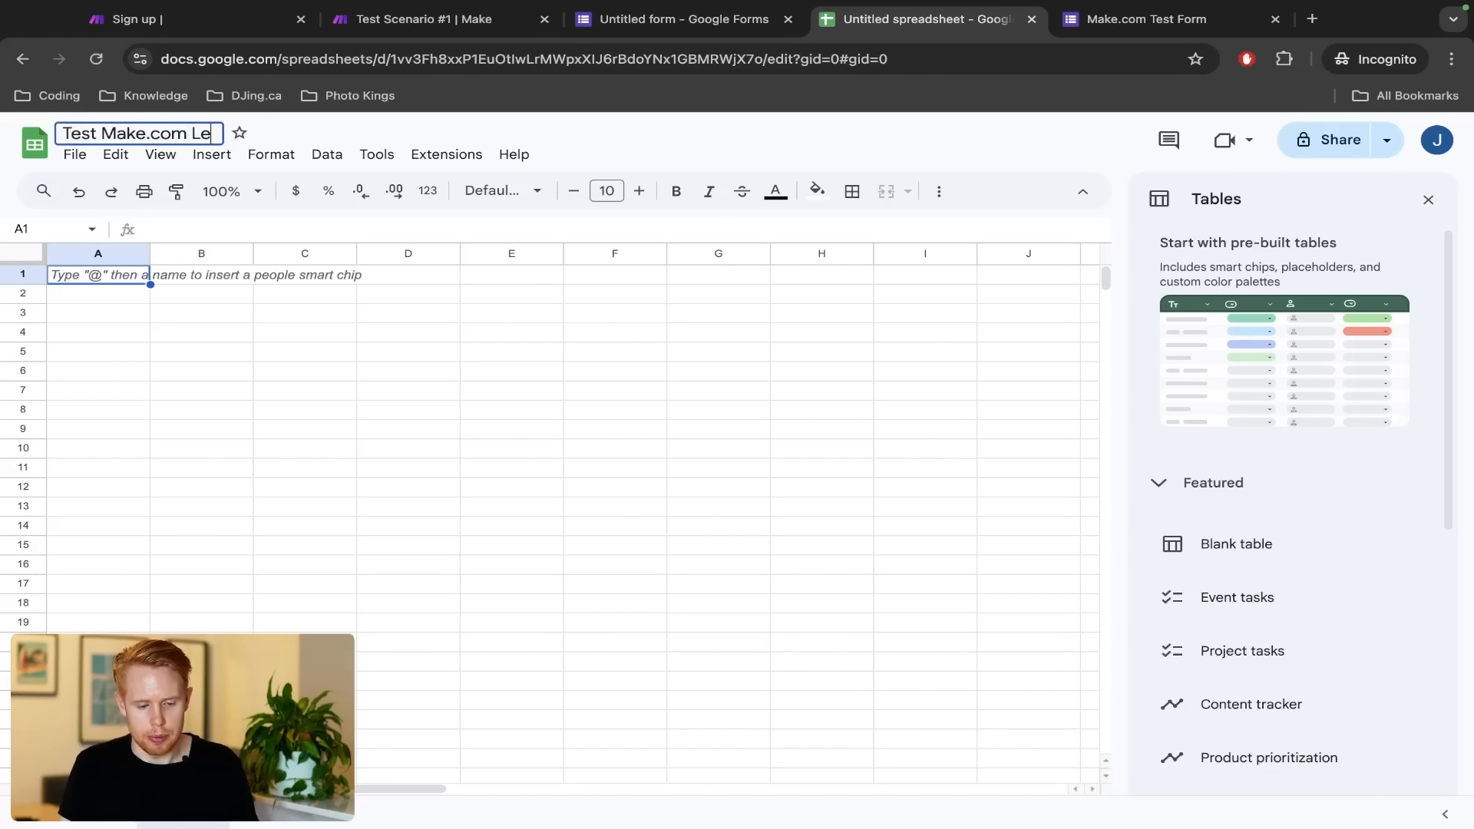
{"action": "type", "text": "ads"}
{"action": "left_click", "coordinate": [164, 355]}
{"action": "left_click", "coordinate": [91, 276]}
{"action": "key", "text": "ctrl+v"}
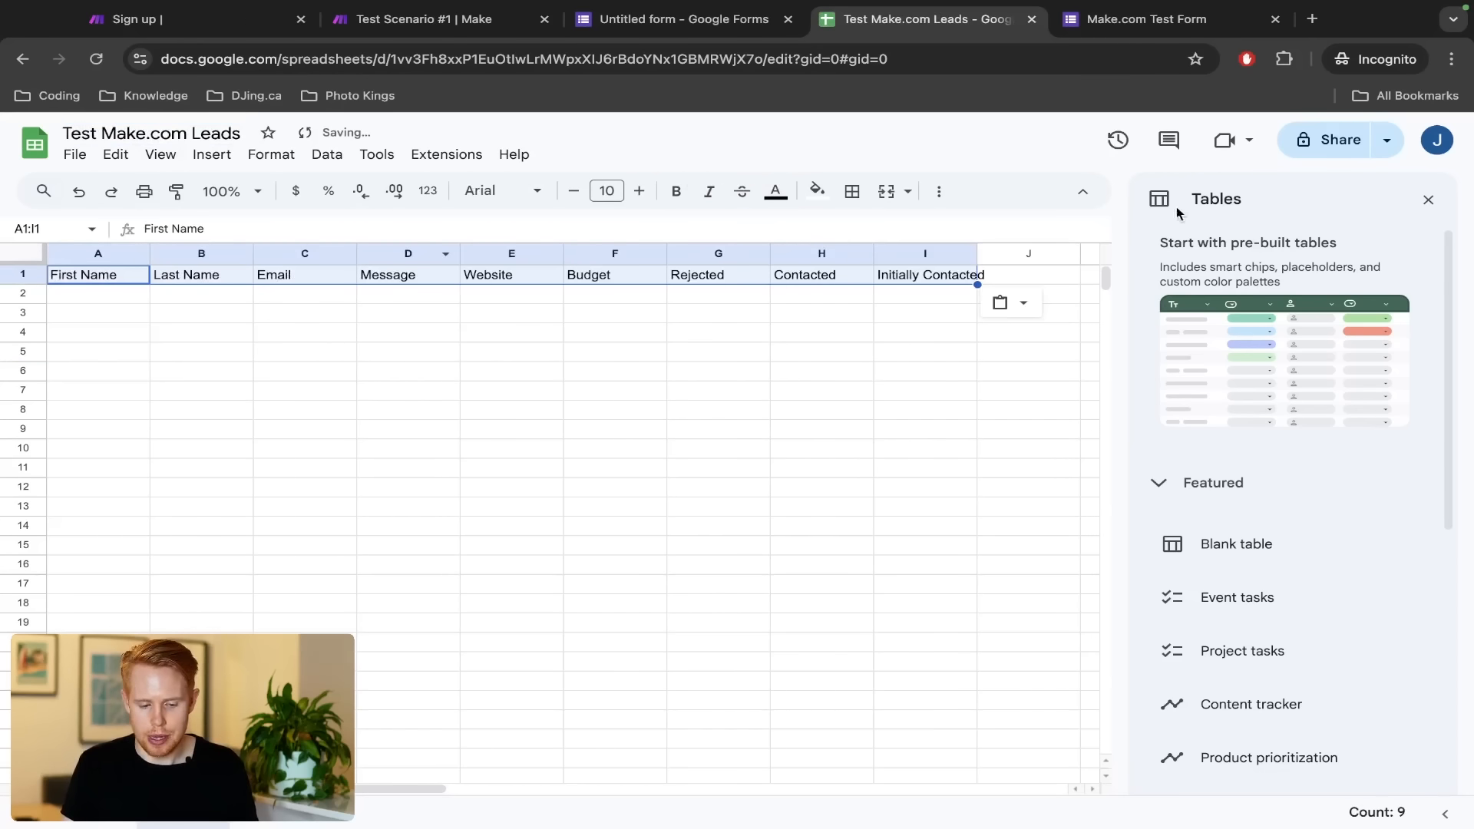
Close the Tables panel, try inserting a row above the header, and zoom to 110%
{"action": "left_click", "coordinate": [1426, 198]}
{"action": "left_click", "coordinate": [23, 274]}
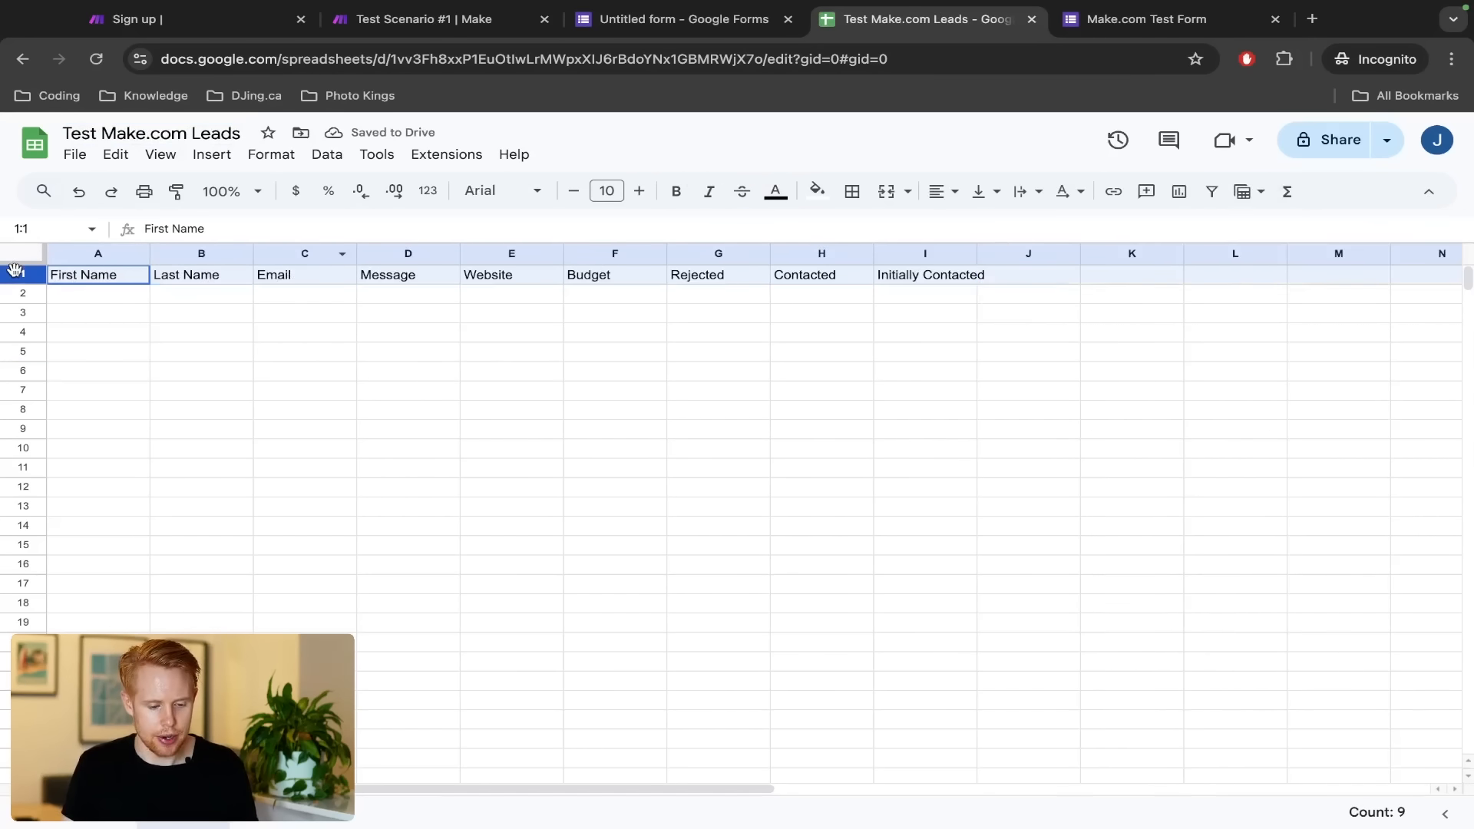
{"action": "key", "text": "ctrl+shift+equal"}
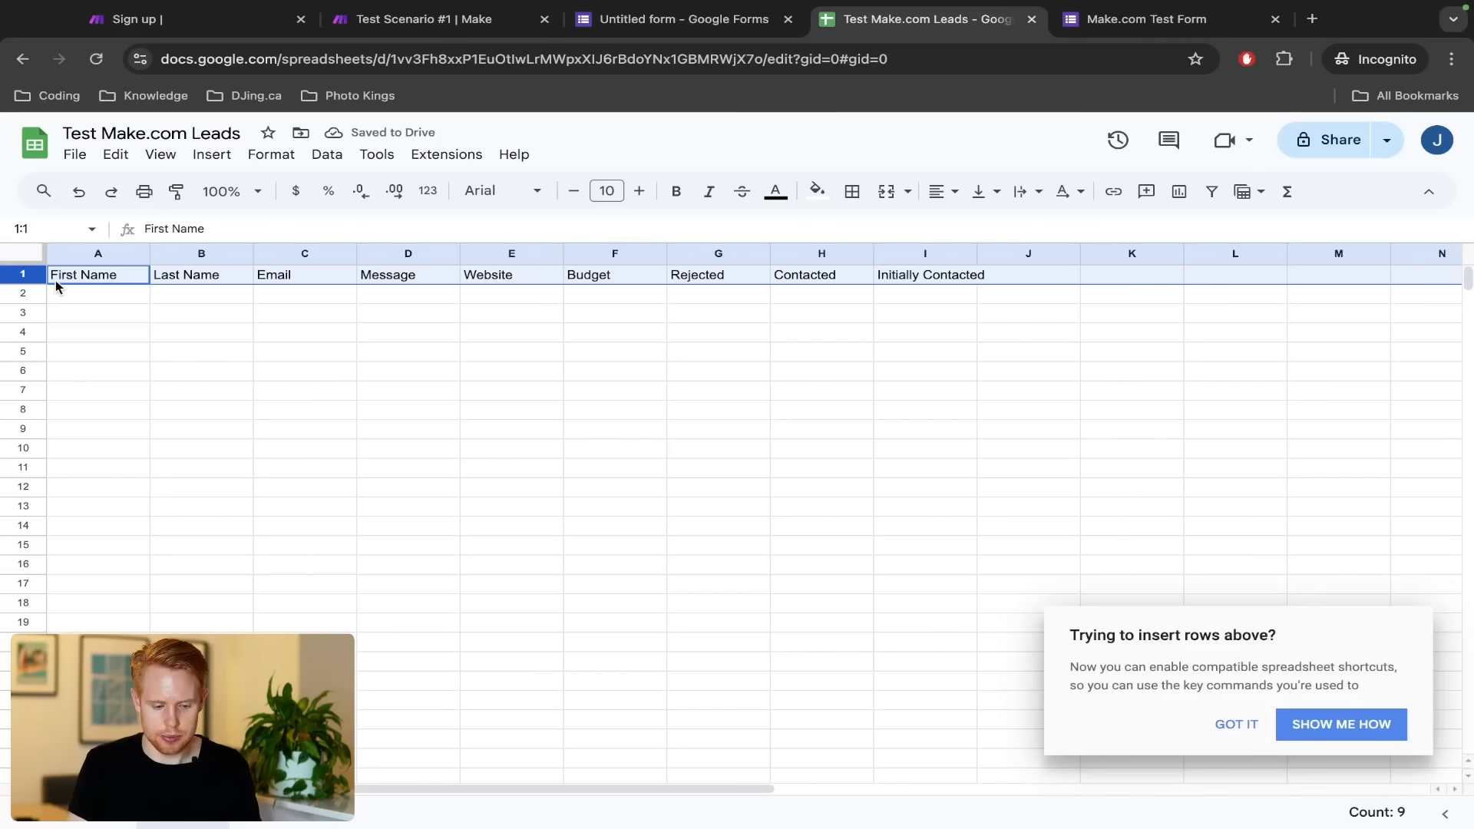
{"action": "key", "text": "ctrl+equal"}
{"action": "key", "text": "ctrl+equal"}
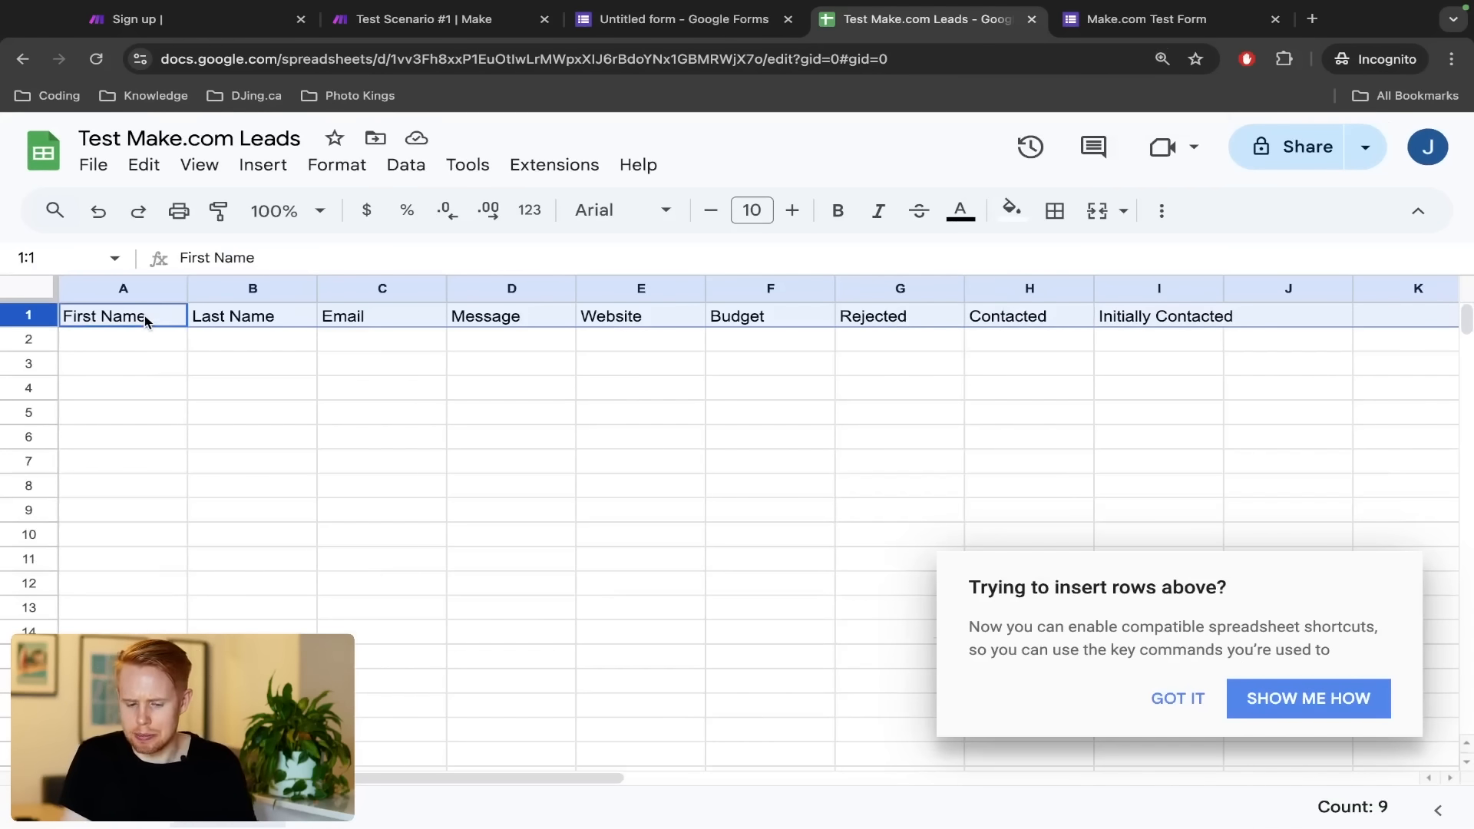
Step through the First Name to Initially Contacted headers and dismiss the shortcuts popup
{"action": "left_click", "coordinate": [145, 321]}
{"action": "key", "text": "Right"}
{"action": "key", "text": "Right"}
{"action": "key", "text": "Right"}
{"action": "key", "text": "Right"}
{"action": "key", "text": "Right"}
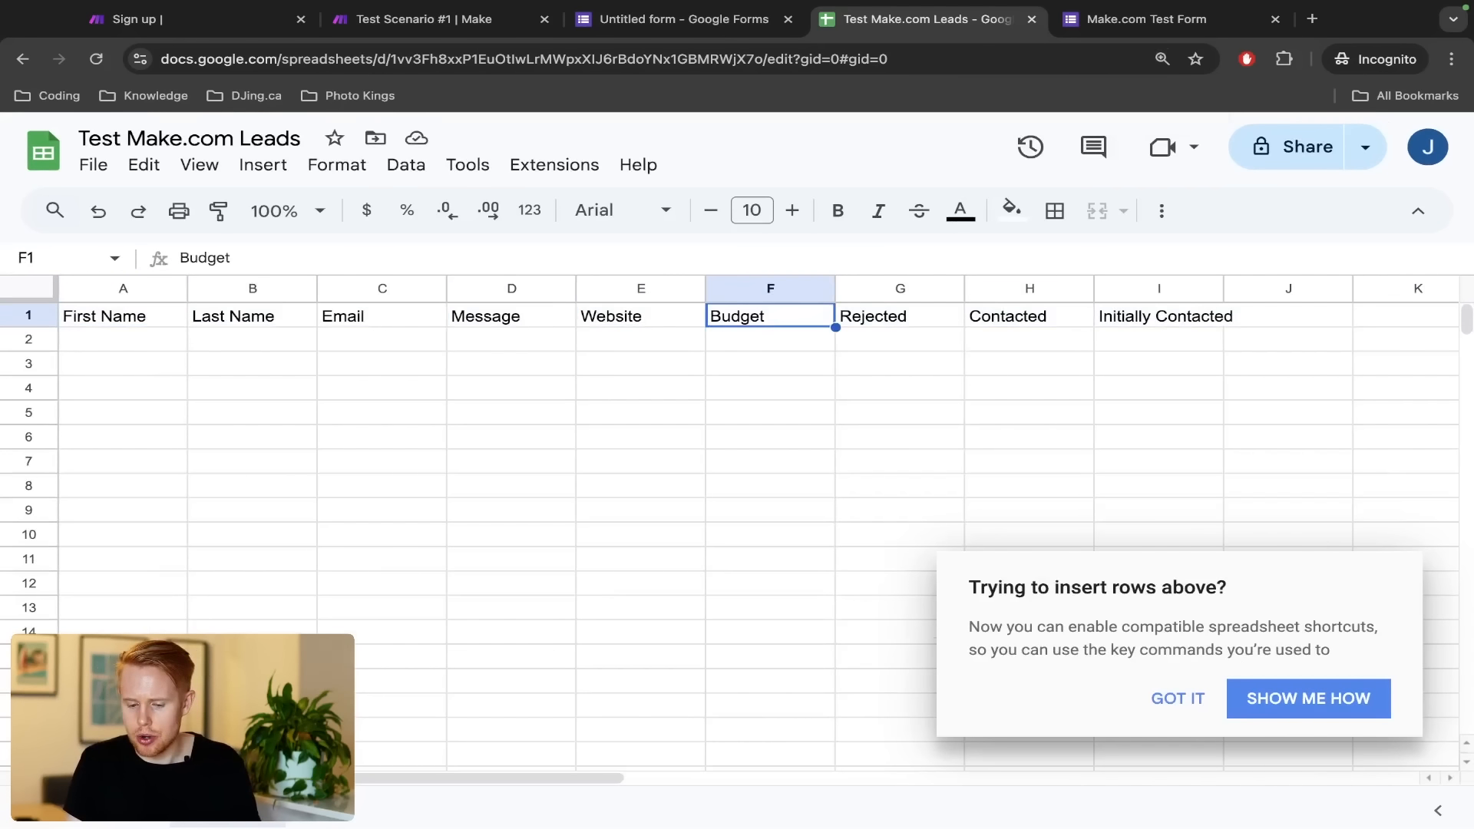
{"action": "key", "text": "Right"}
{"action": "key", "text": "Right"}
{"action": "key", "text": "shift+Right"}
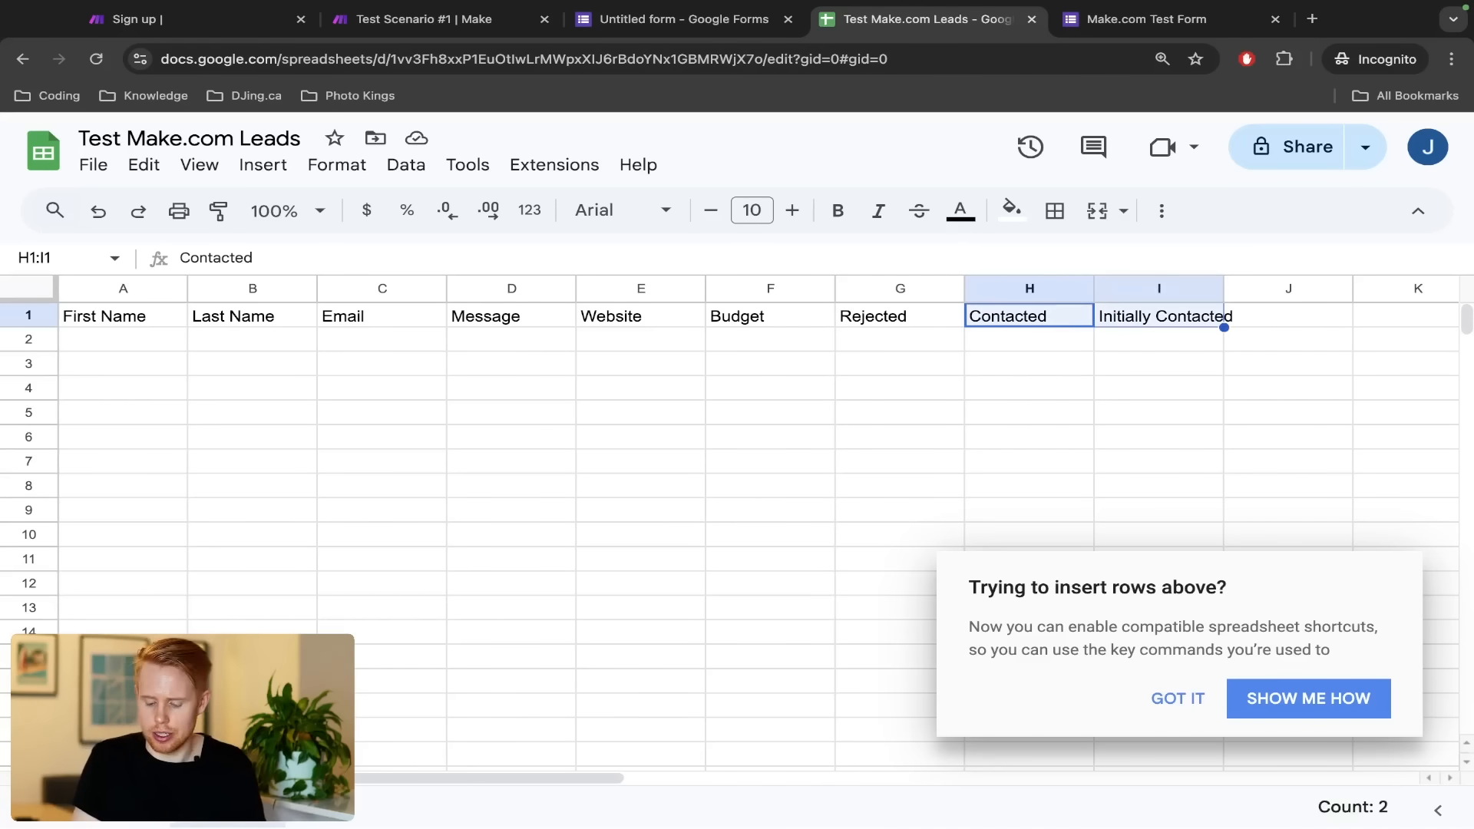
{"action": "left_click", "coordinate": [117, 316]}
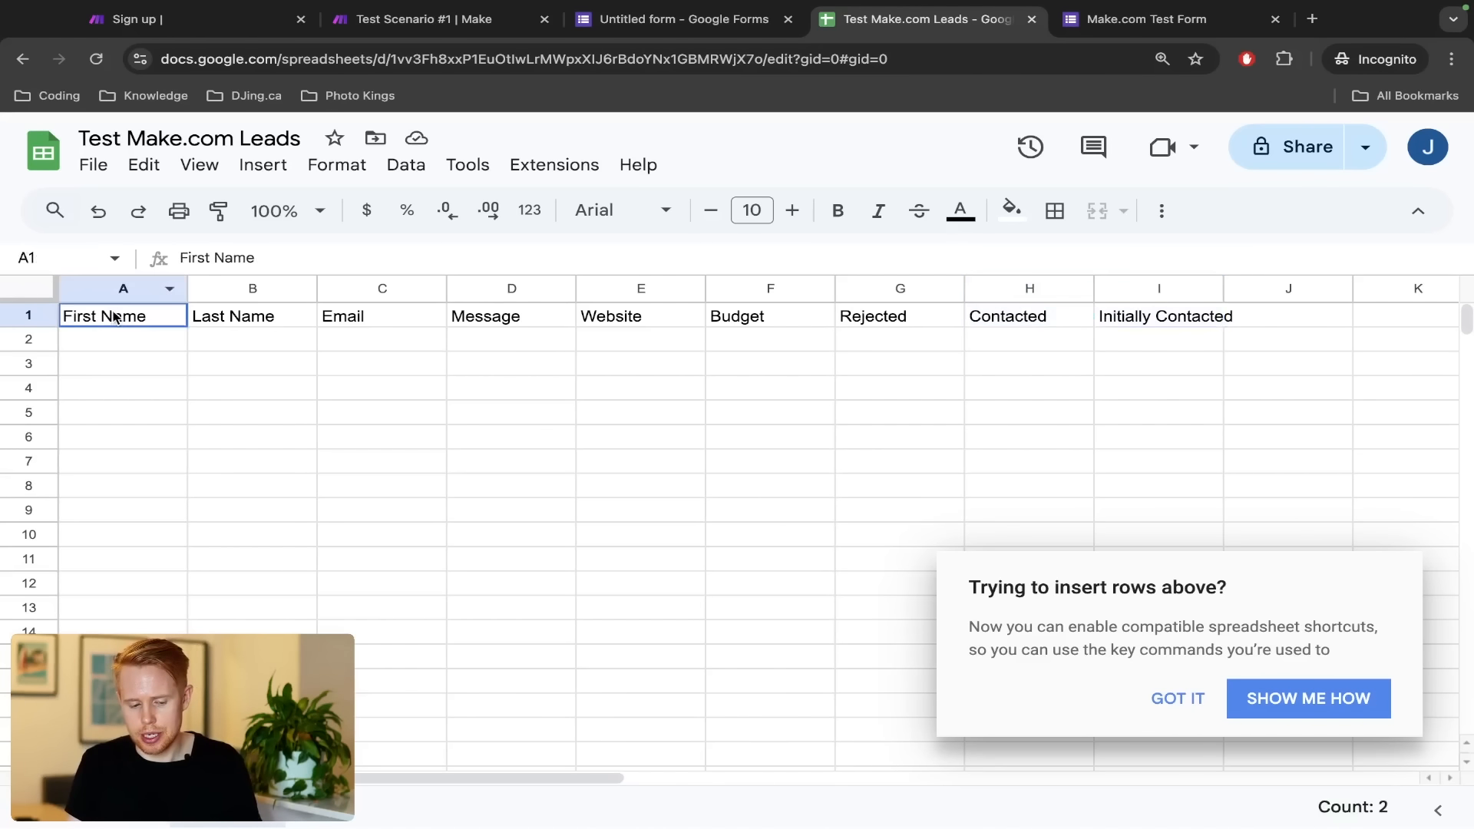
{"action": "key", "text": "shift+Right"}
{"action": "key", "text": "shift+Right"}
{"action": "key", "text": "shift+Right"}
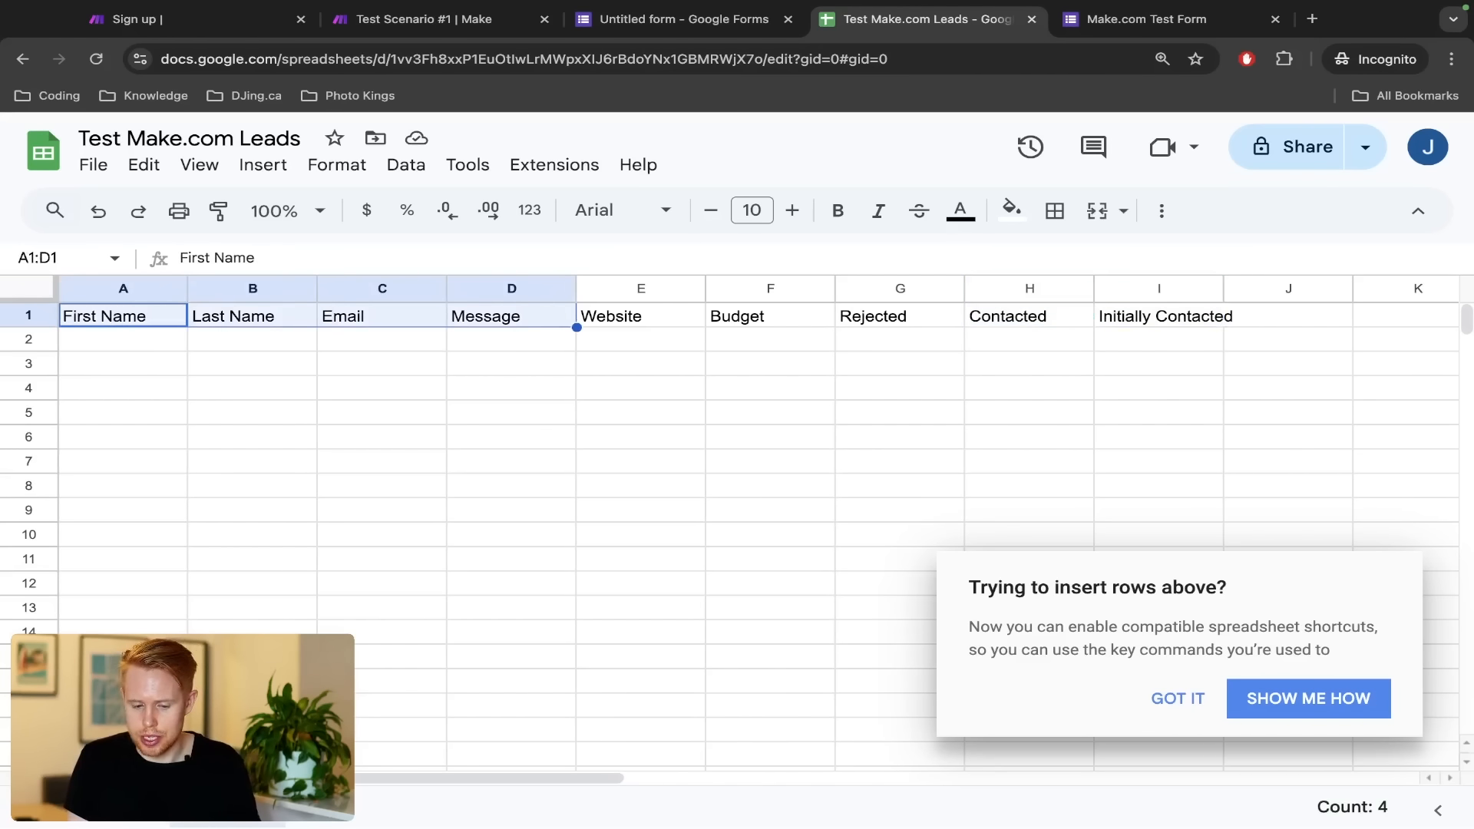
{"action": "key", "text": "Right"}
{"action": "key", "text": "Right"}
{"action": "key", "text": "Right"}
{"action": "key", "text": "Right"}
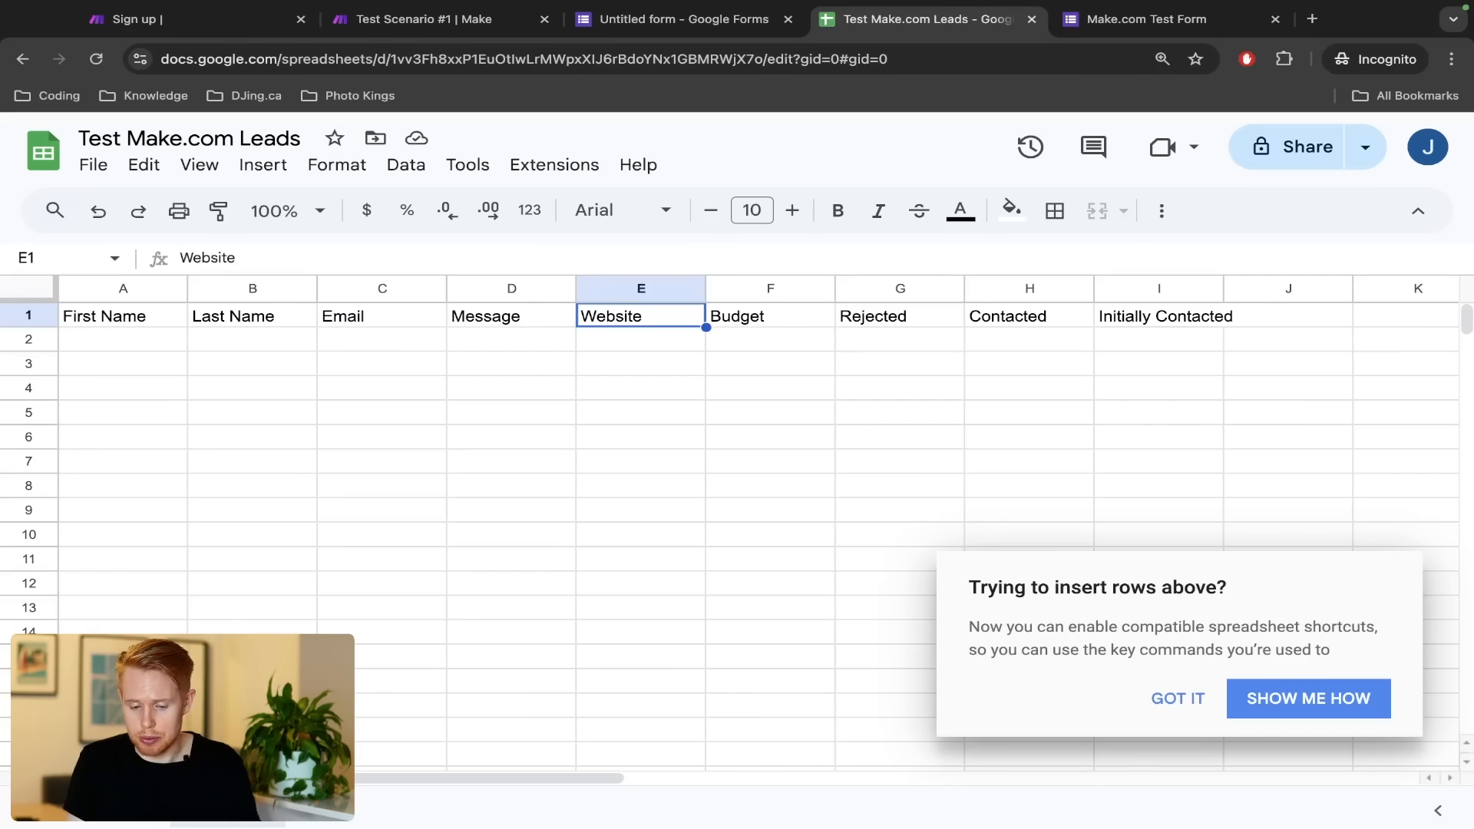
{"action": "key", "text": "Right"}
{"action": "key", "text": "Right"}
{"action": "key", "text": "shift+Right"}
{"action": "key", "text": "shift+Right"}
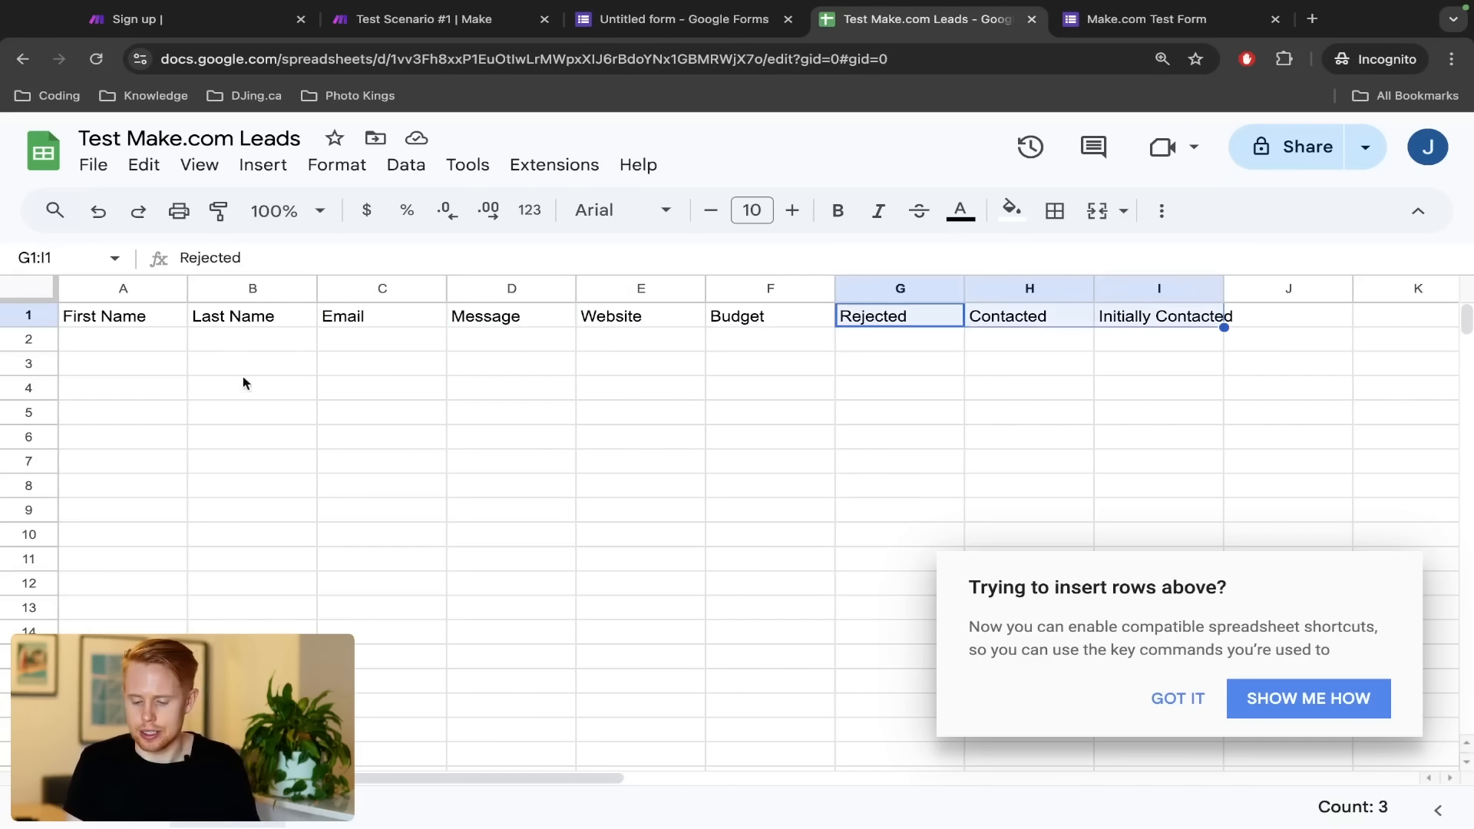
{"action": "left_click", "coordinate": [1173, 698]}
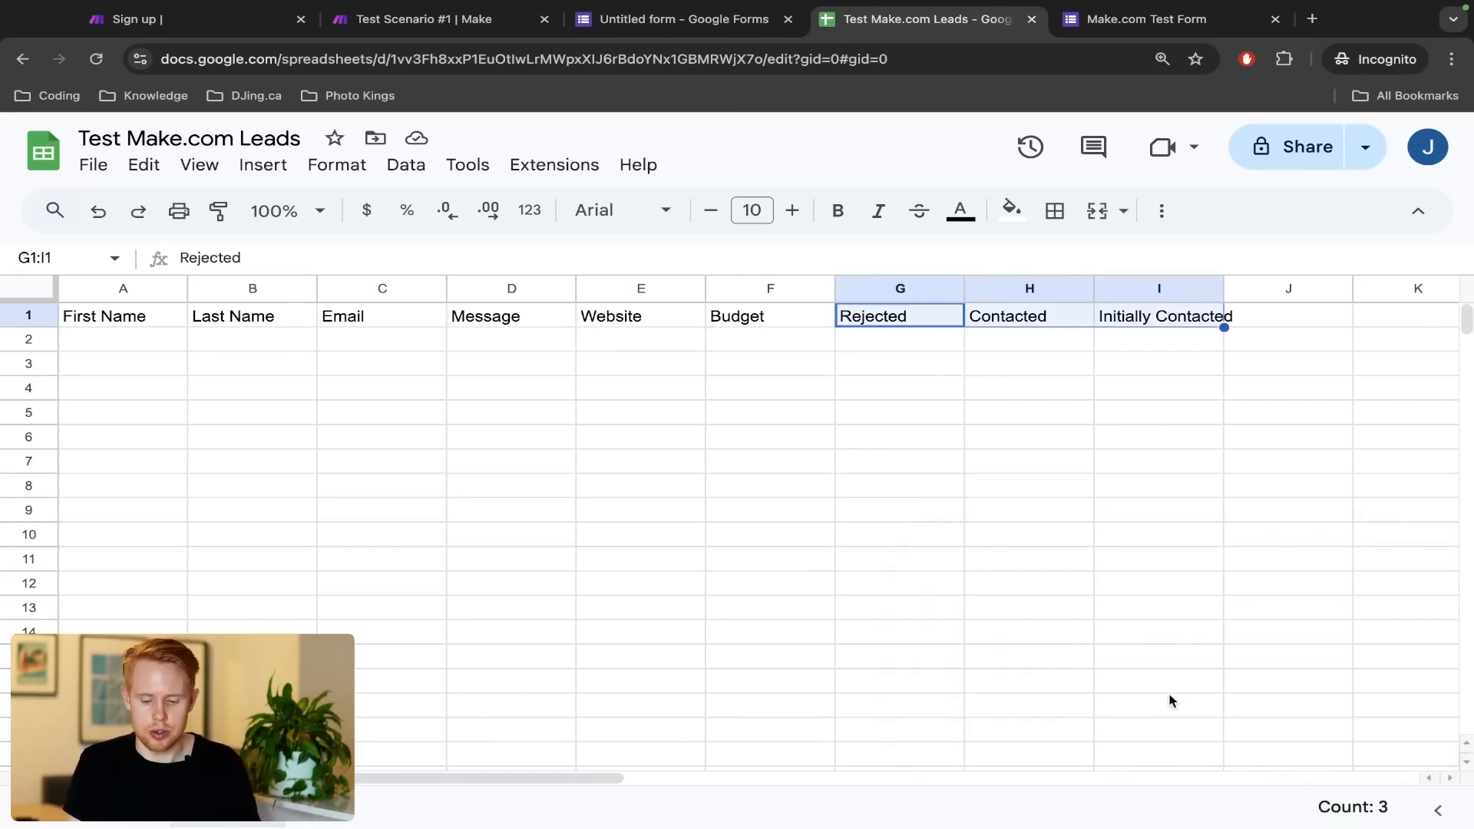
{"action": "key", "text": "ctrl+shift+Tab"}
{"action": "key", "text": "ctrl+shift+Tab"}
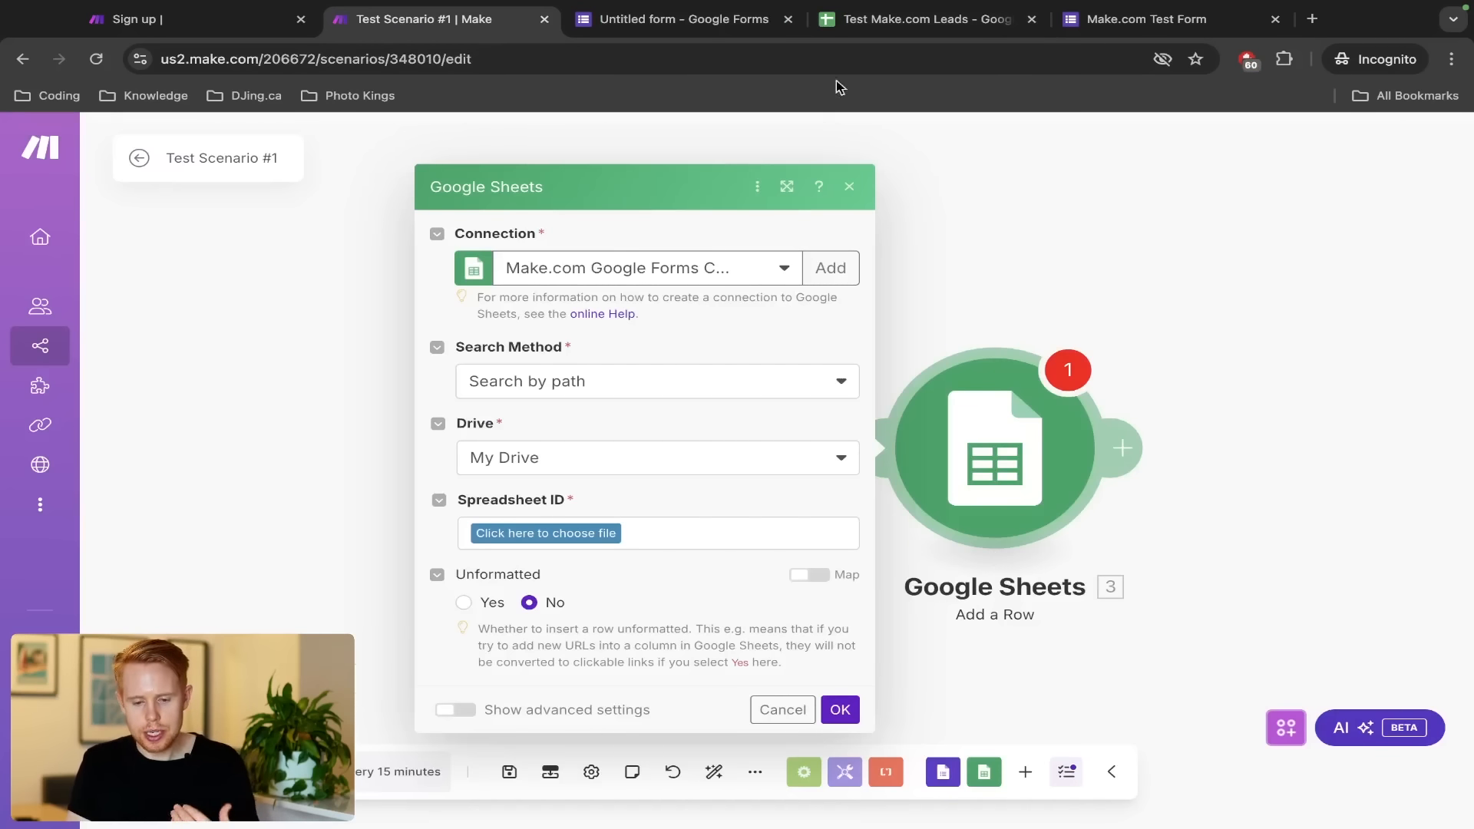
Set the Add a Row module's Search Method to Select from all
{"action": "left_click_drag", "start_coordinate": [864, 26], "coordinate": [614, 26]}
{"action": "left_click", "coordinate": [449, 32]}
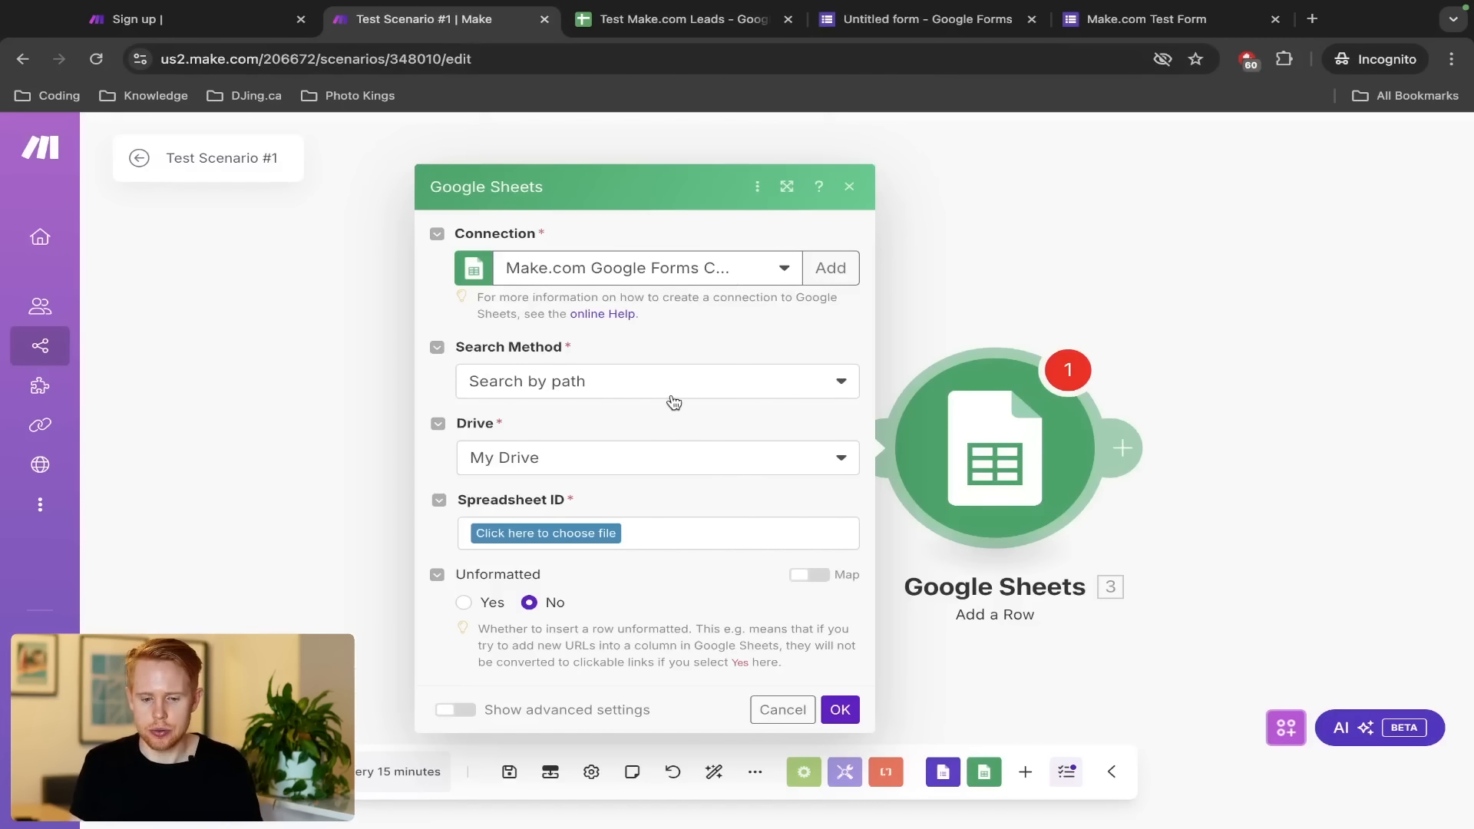
{"action": "left_click", "coordinate": [537, 381]}
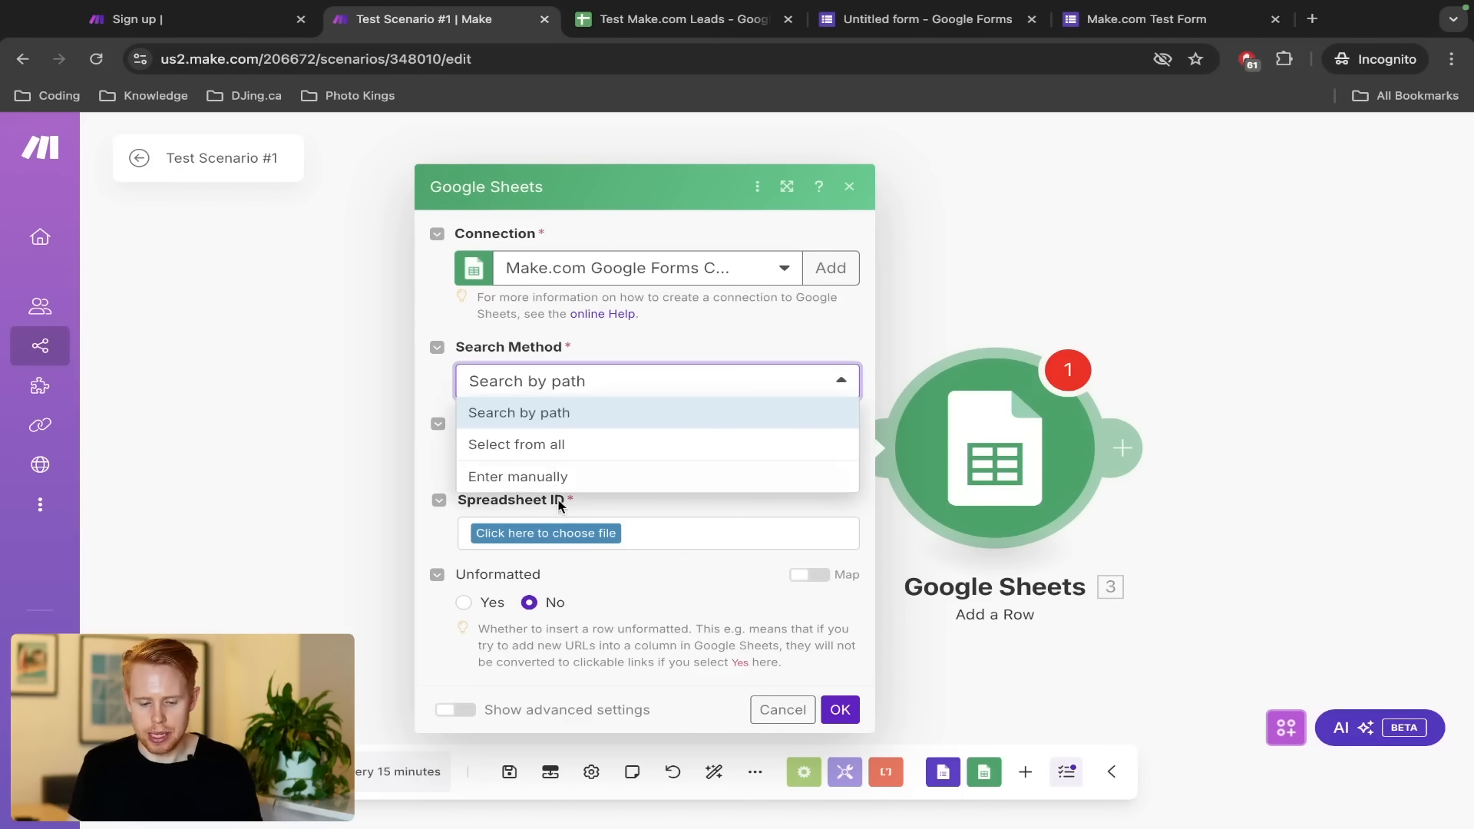
{"action": "left_click", "coordinate": [566, 448]}
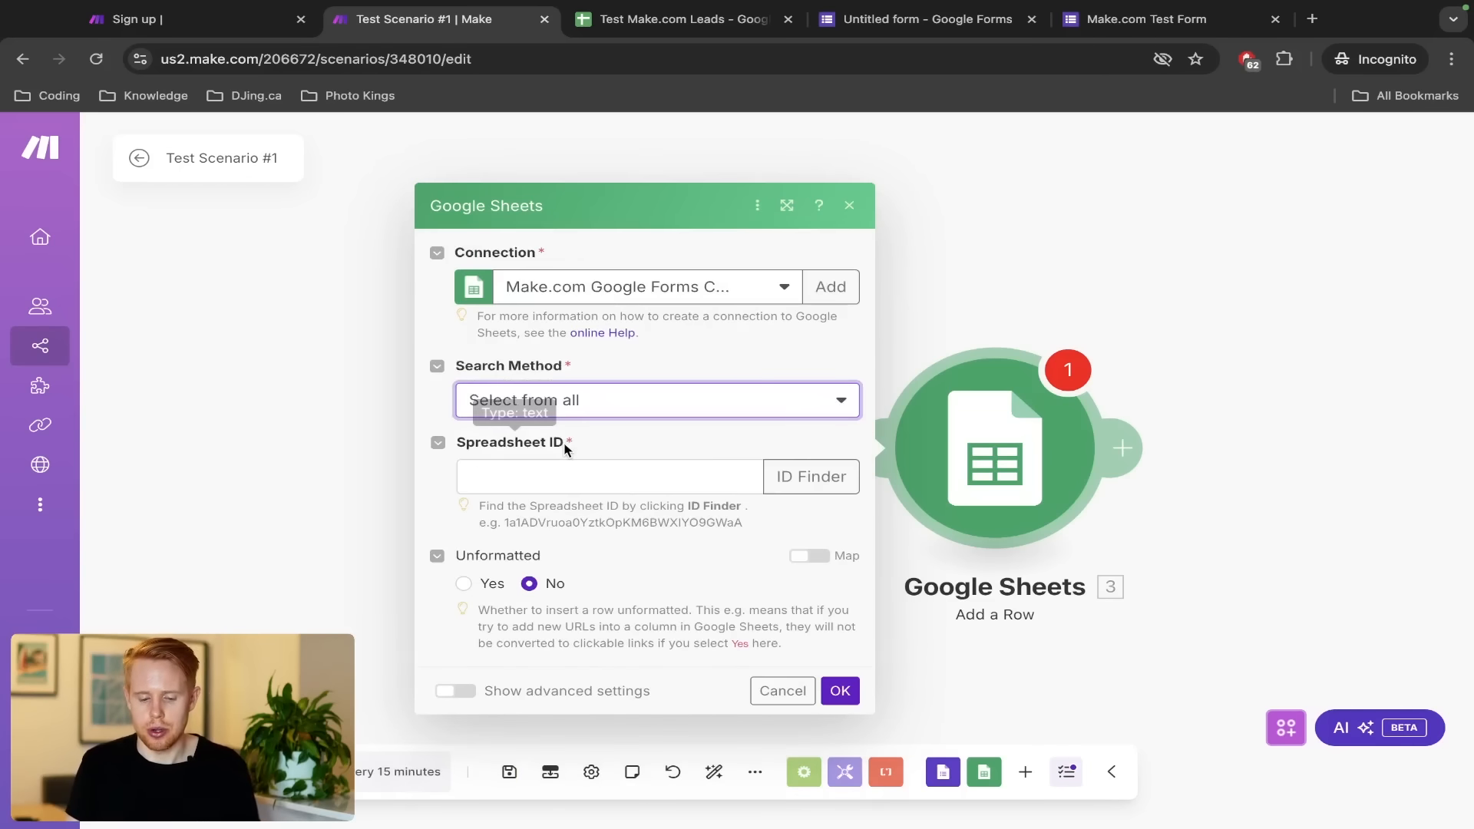
Copy the Test Make.com Leads ID from its URL into the Spreadsheet ID field
{"action": "key", "text": "ctrl+Tab"}
{"action": "key", "text": "super+l"}
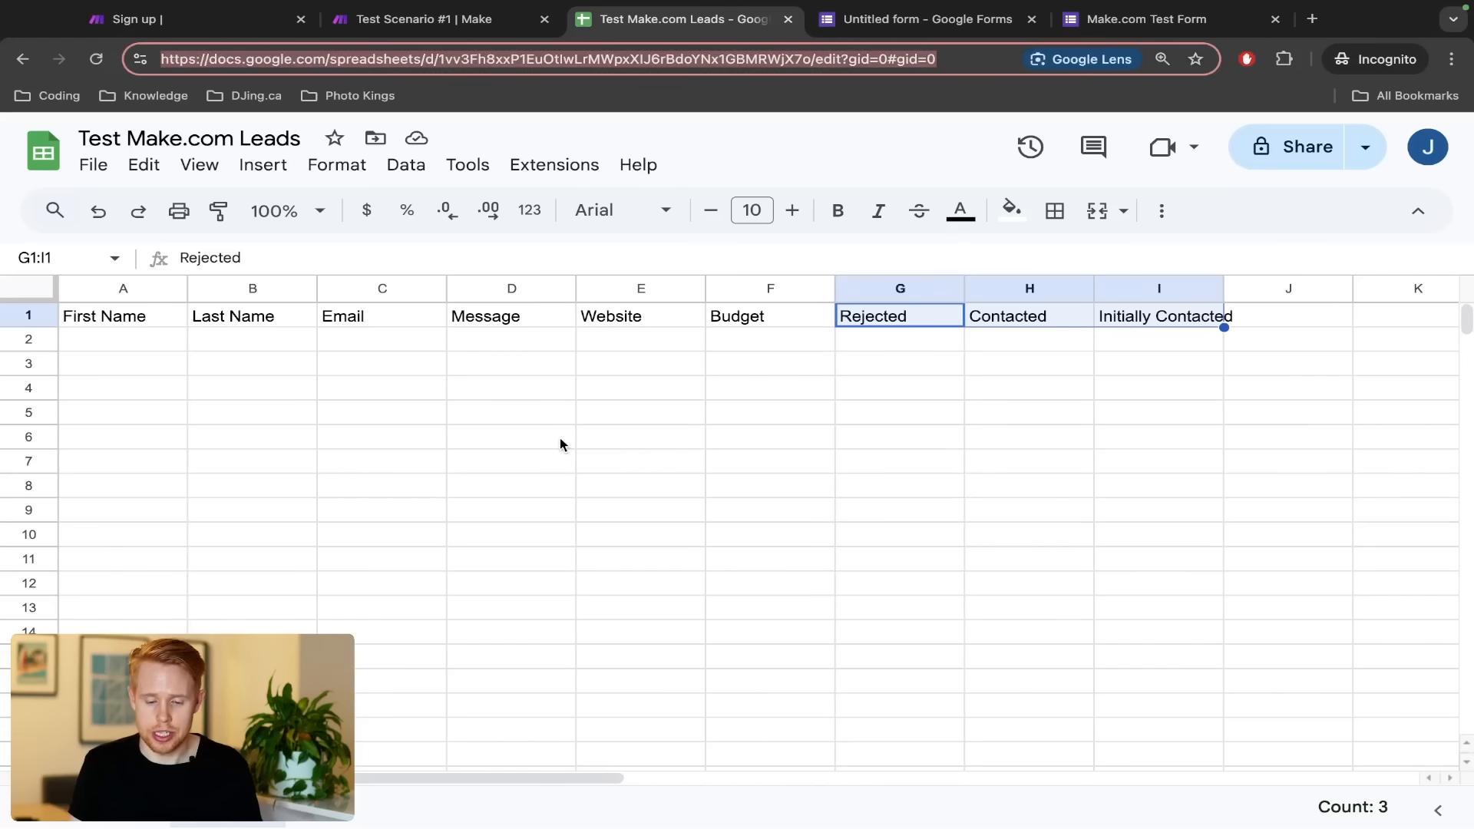
{"action": "key", "text": "Right"}
{"action": "key", "text": "Left"}
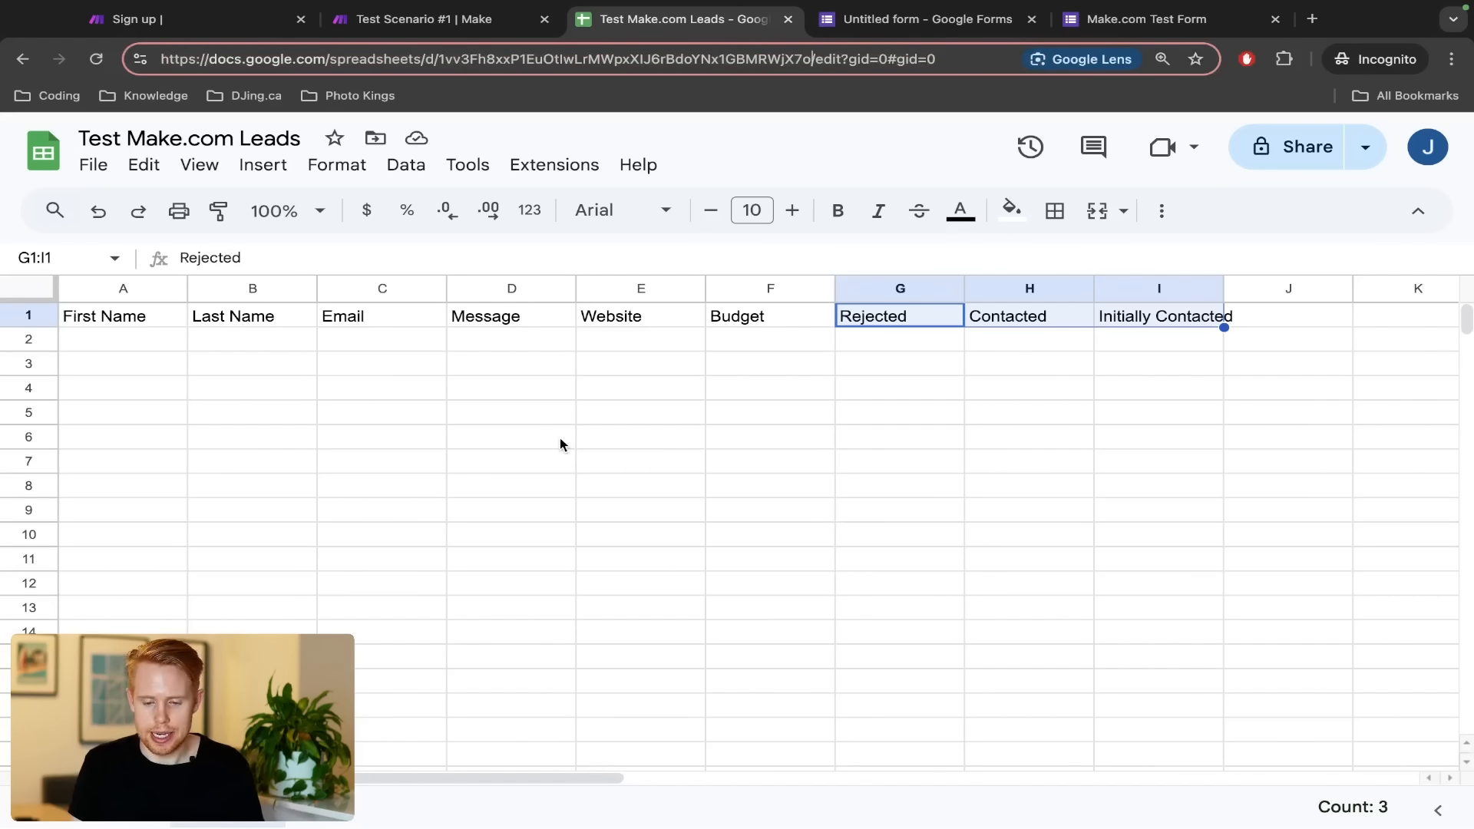
{"action": "key", "text": "alt+shift+Left"}
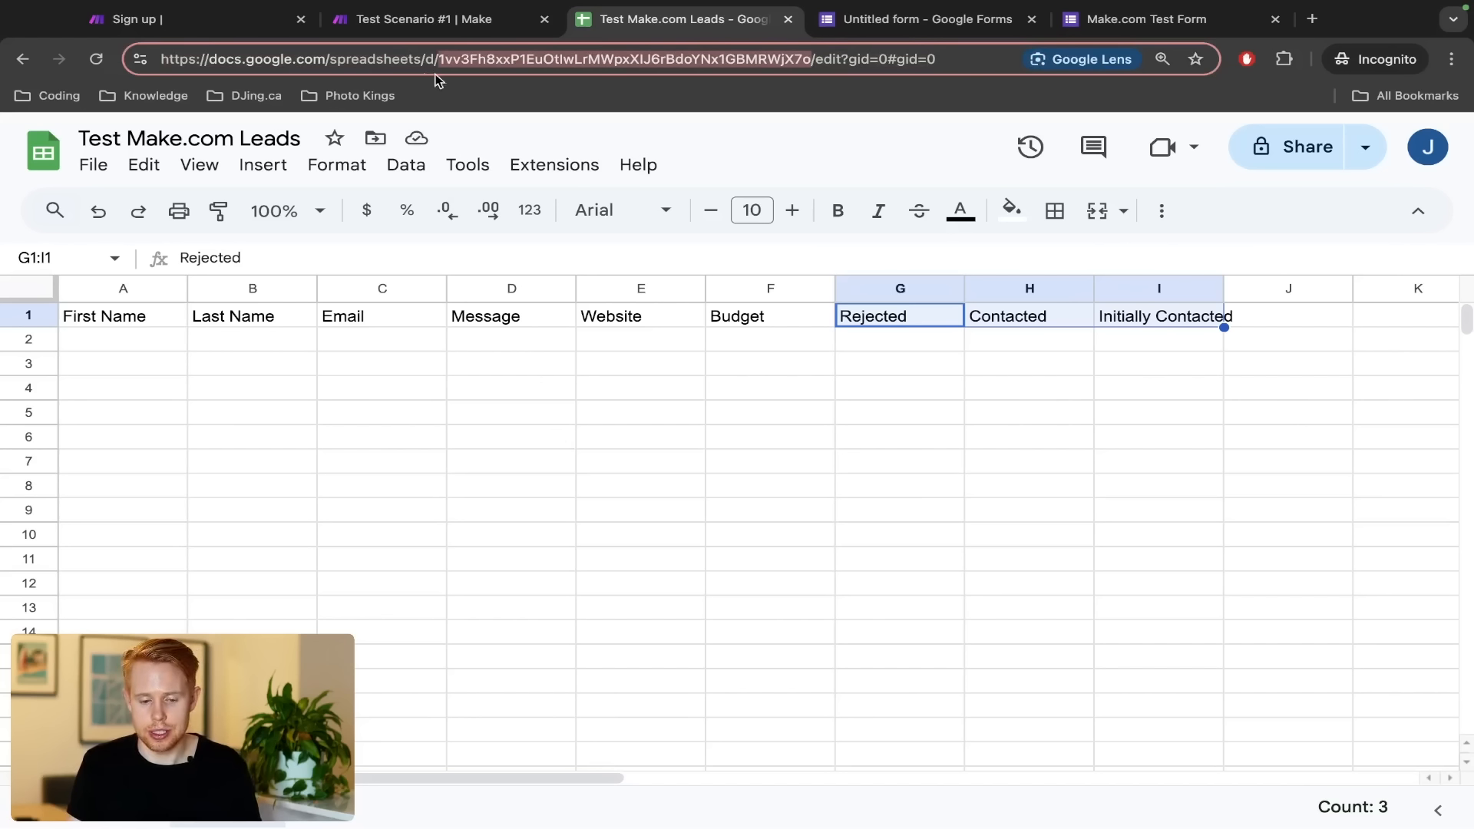
{"action": "key", "text": "ctrl+c"}
{"action": "key", "text": "ctrl+shift+Tab"}
{"action": "left_click", "coordinate": [585, 483]}
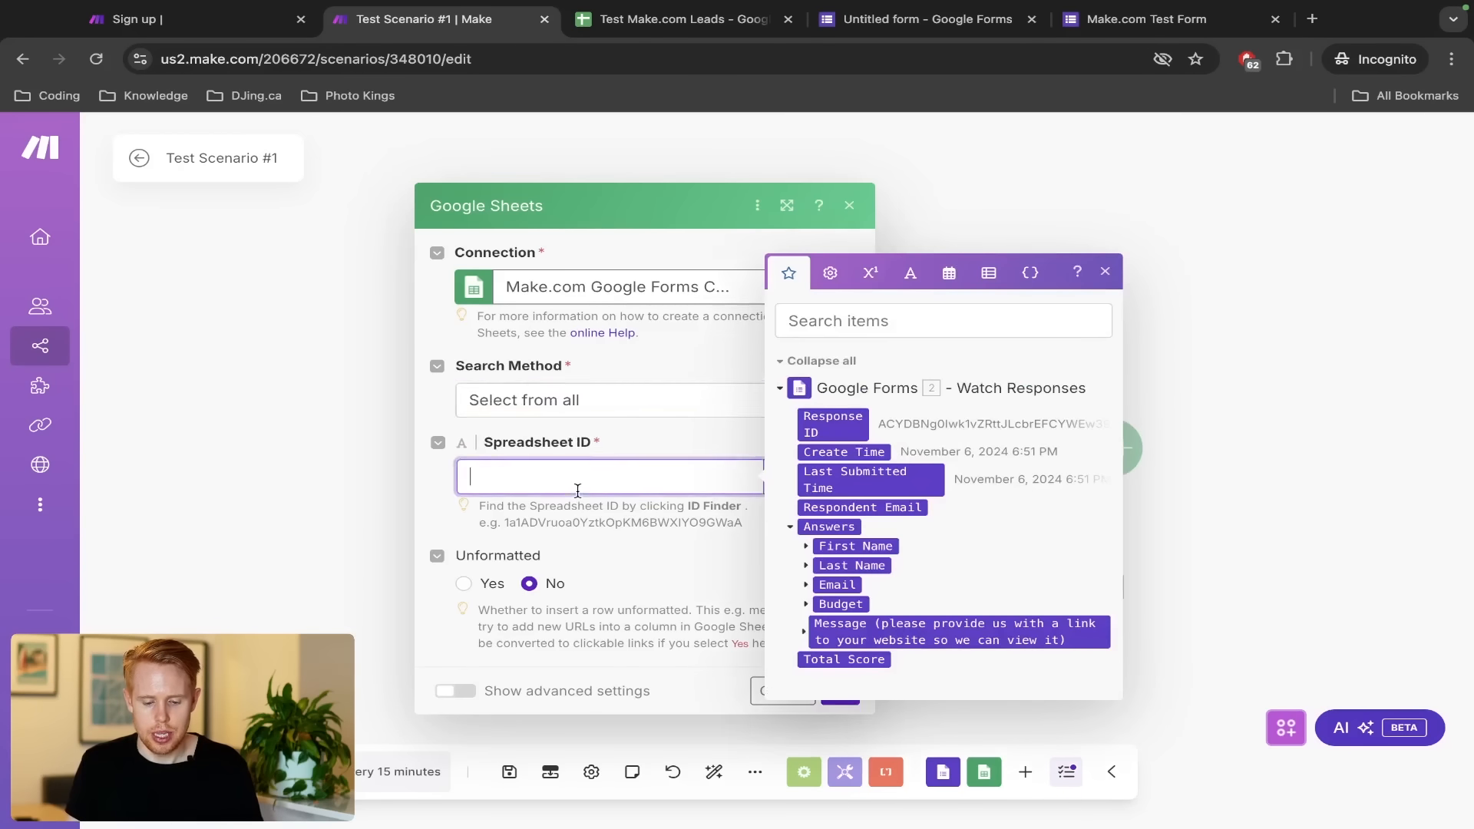
{"action": "key", "text": "ctrl+v"}
{"action": "left_click", "coordinate": [587, 537]}
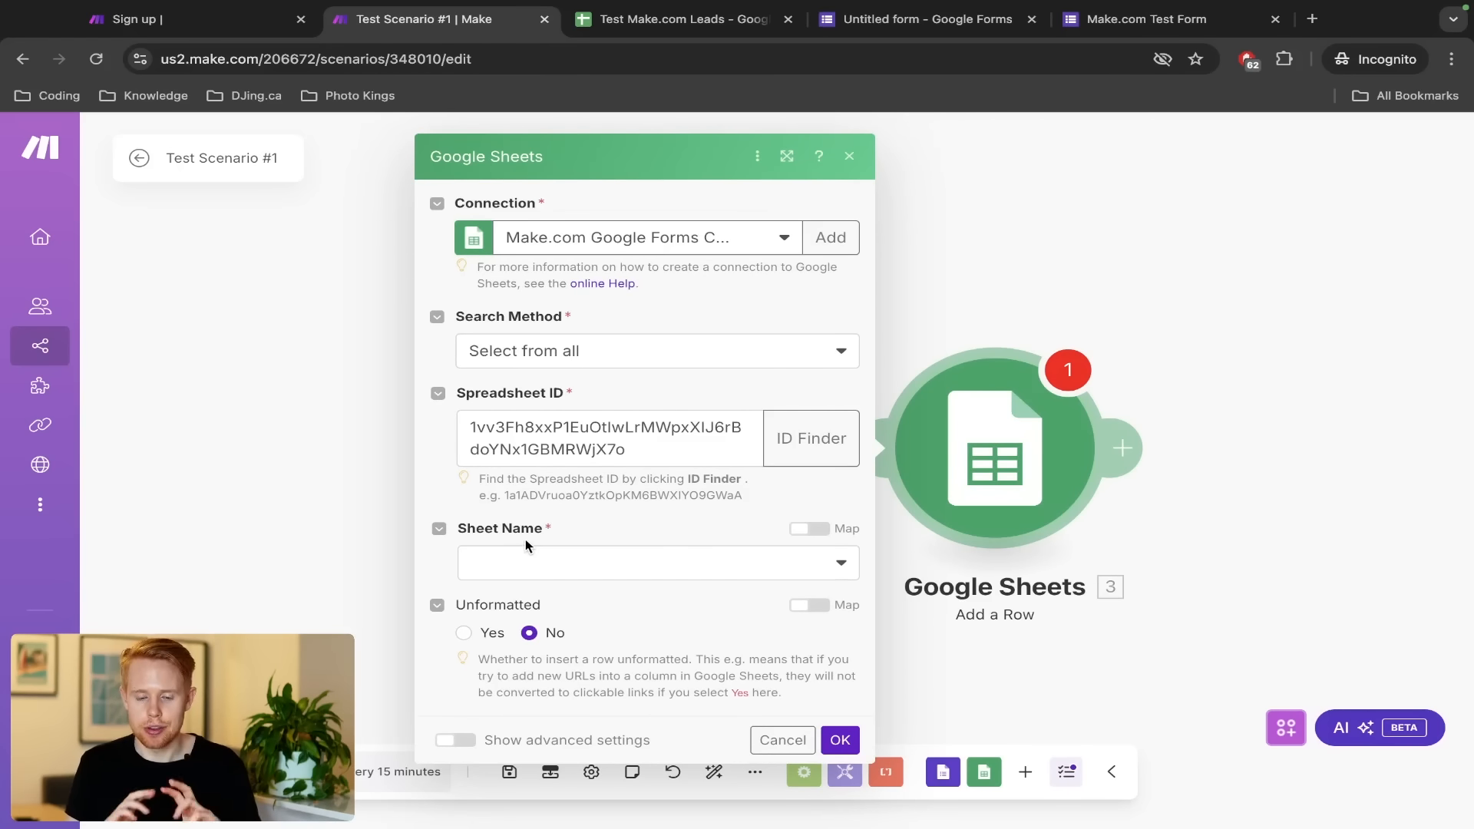
Choose Sheet1 as the Sheet Name and confirm the spreadsheet's tab is named Sheet1
{"action": "key", "text": "ctrl+Tab"}
{"action": "key", "text": "ctrl+shift+Tab"}
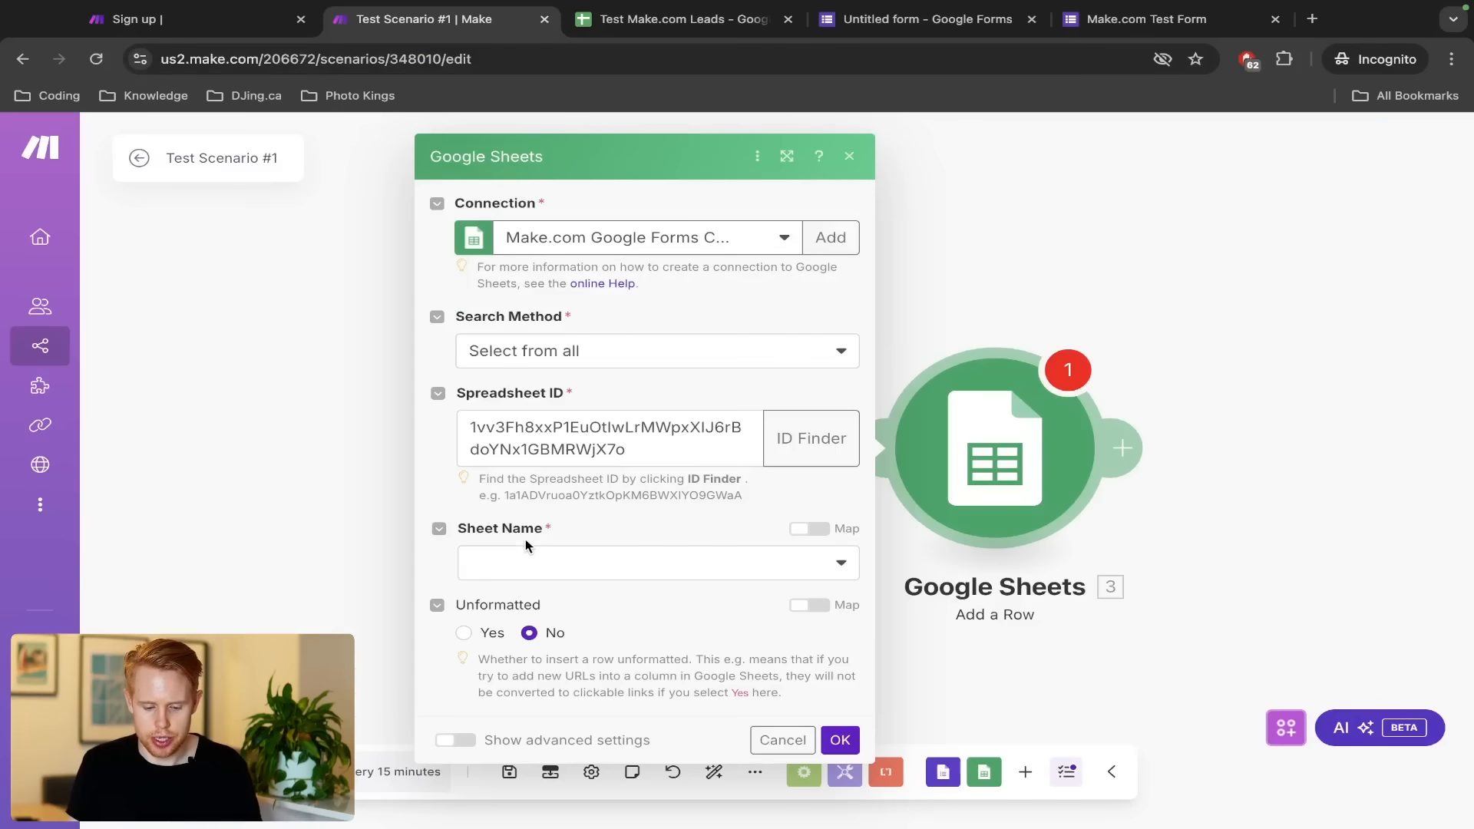
{"action": "double_click", "coordinate": [481, 534]}
{"action": "left_click", "coordinate": [538, 565]}
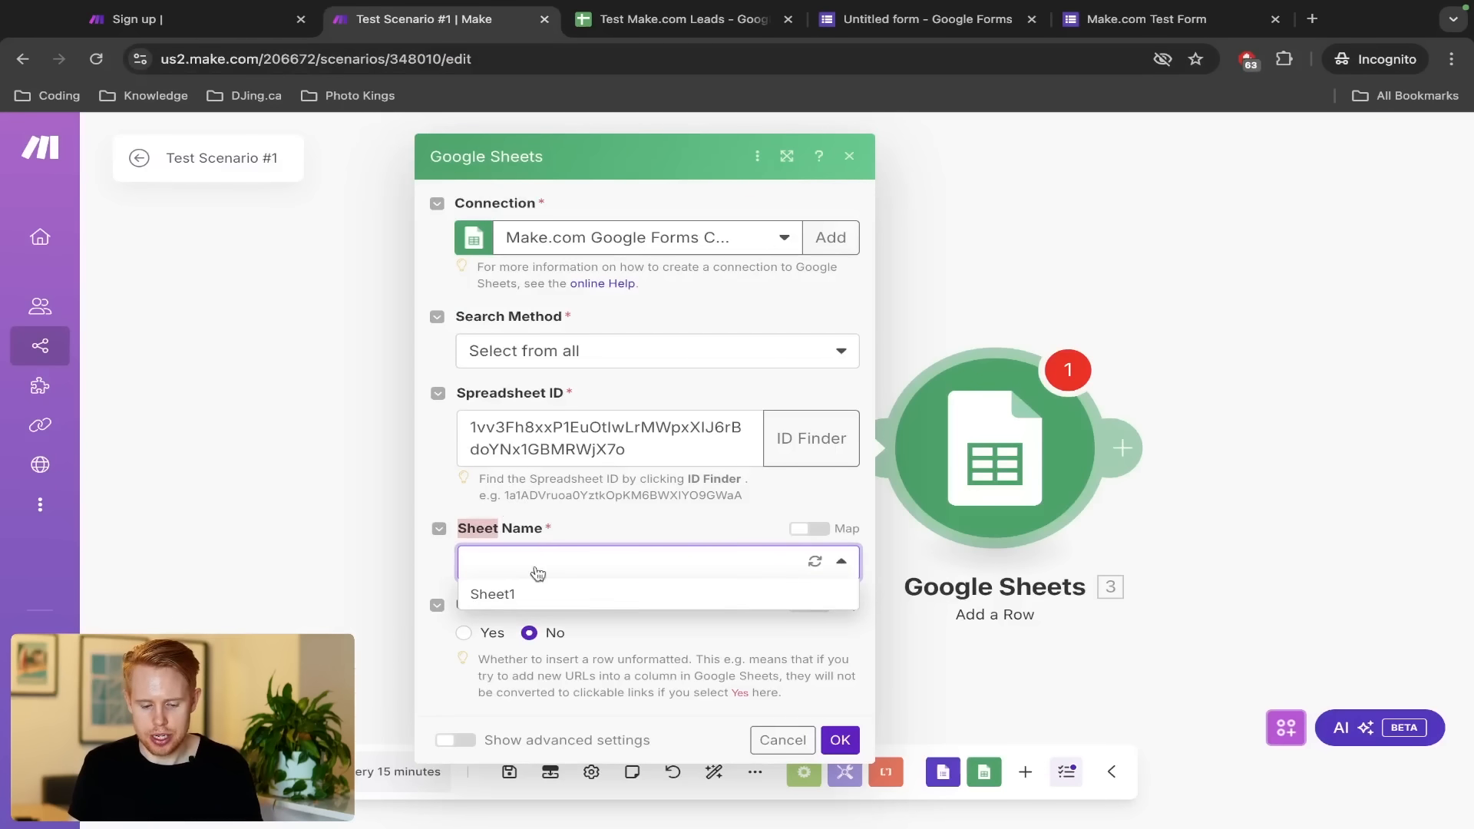
{"action": "left_click", "coordinate": [519, 596]}
{"action": "key", "text": "ctrl+Tab"}
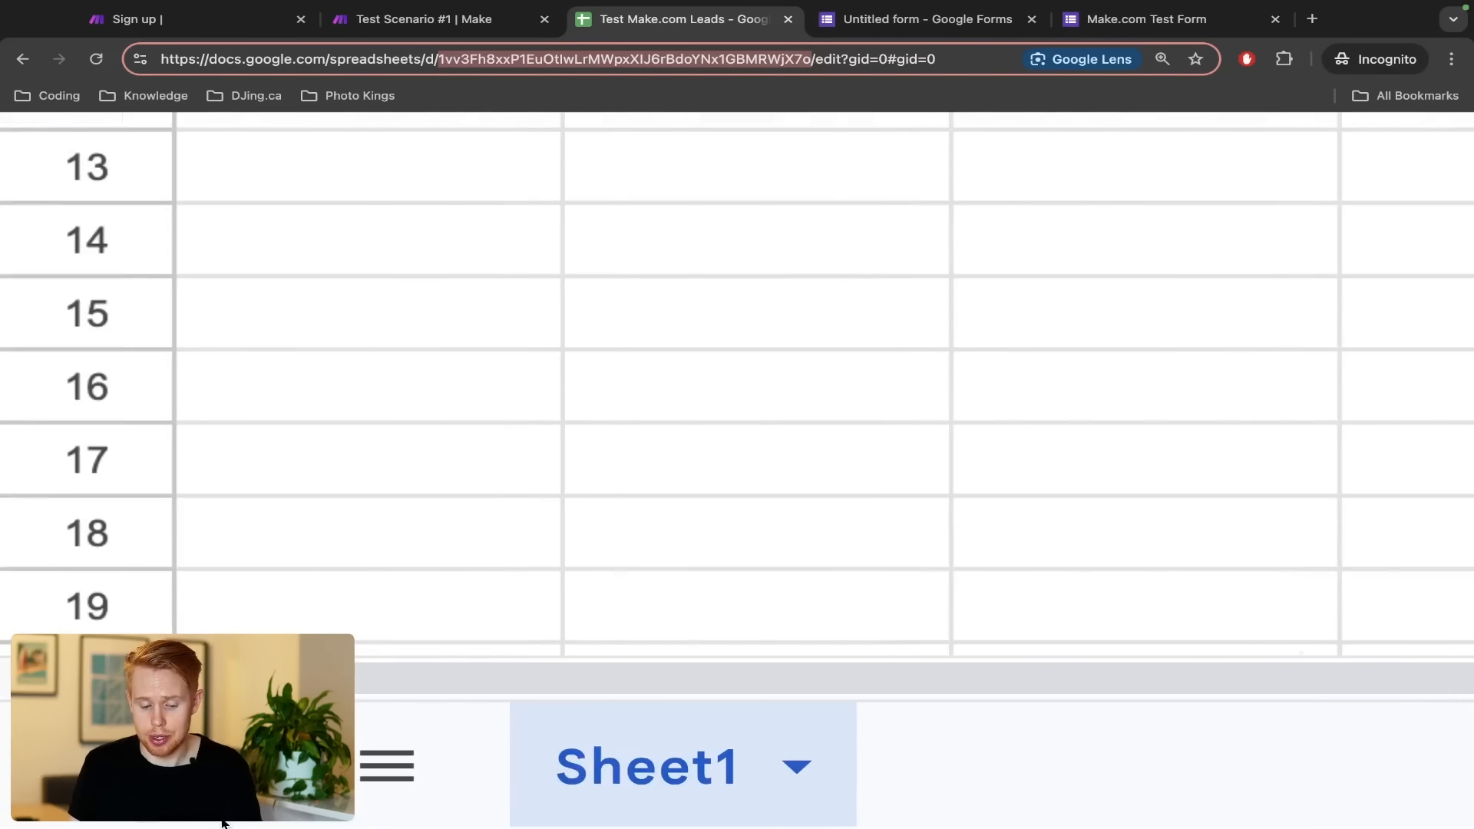
{"action": "double_click", "coordinate": [656, 791]}
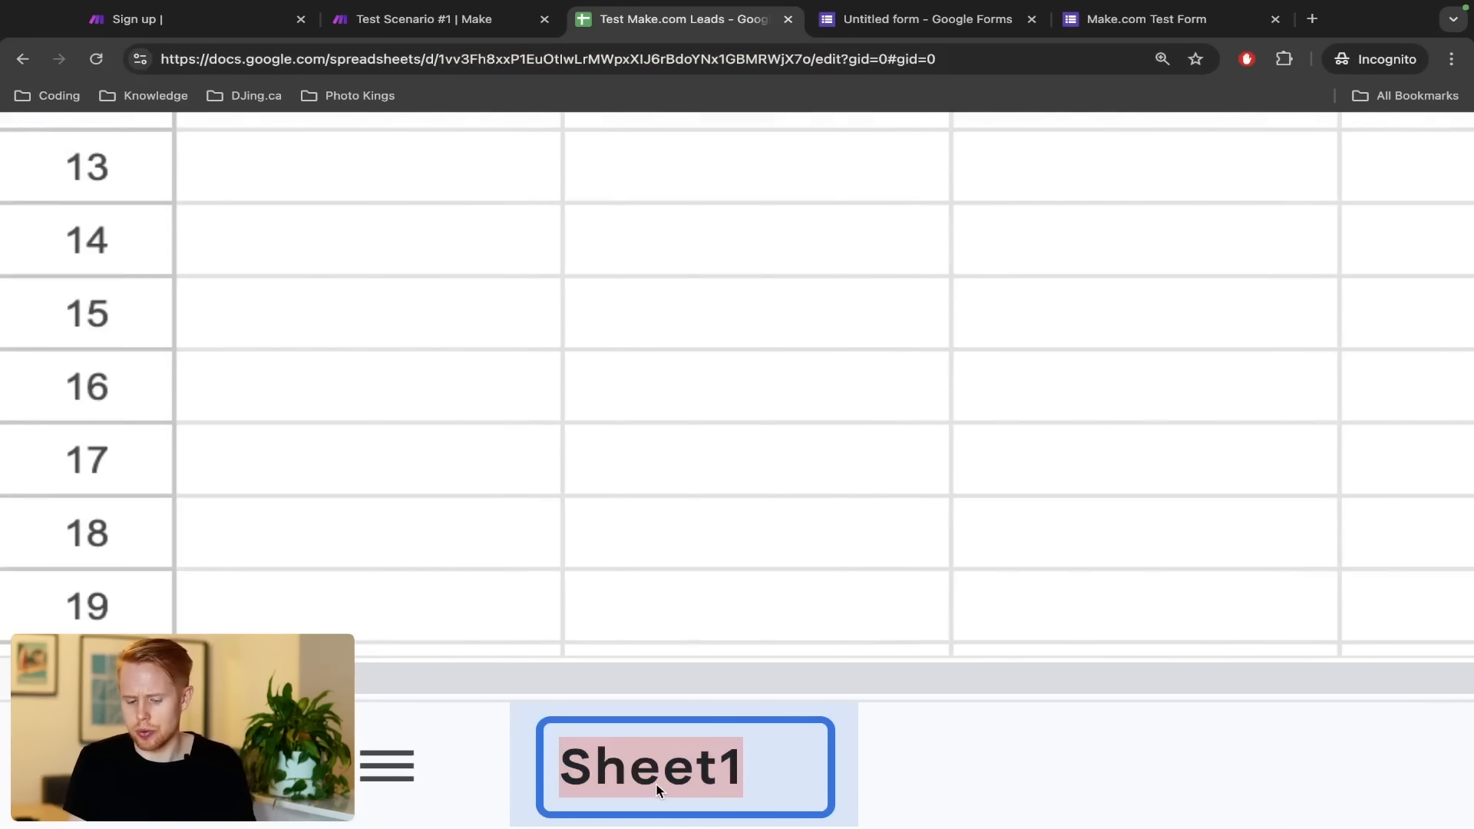
{"action": "left_click", "coordinate": [982, 777]}
{"action": "scroll", "coordinate": [982, 771], "scroll_direction": "down", "scroll_amount": 5}
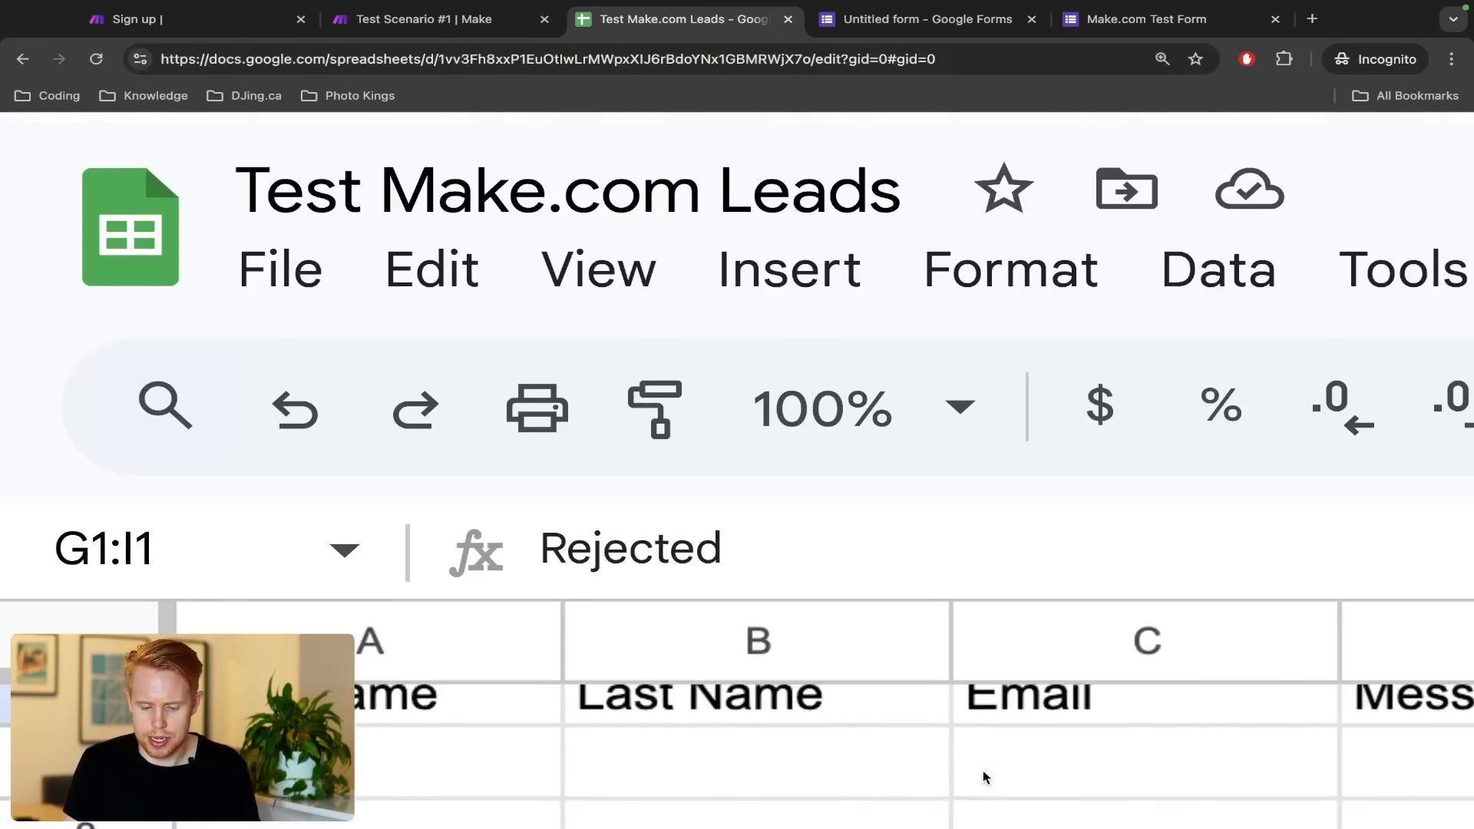
{"action": "key", "text": "ctrl+shift+Tab"}
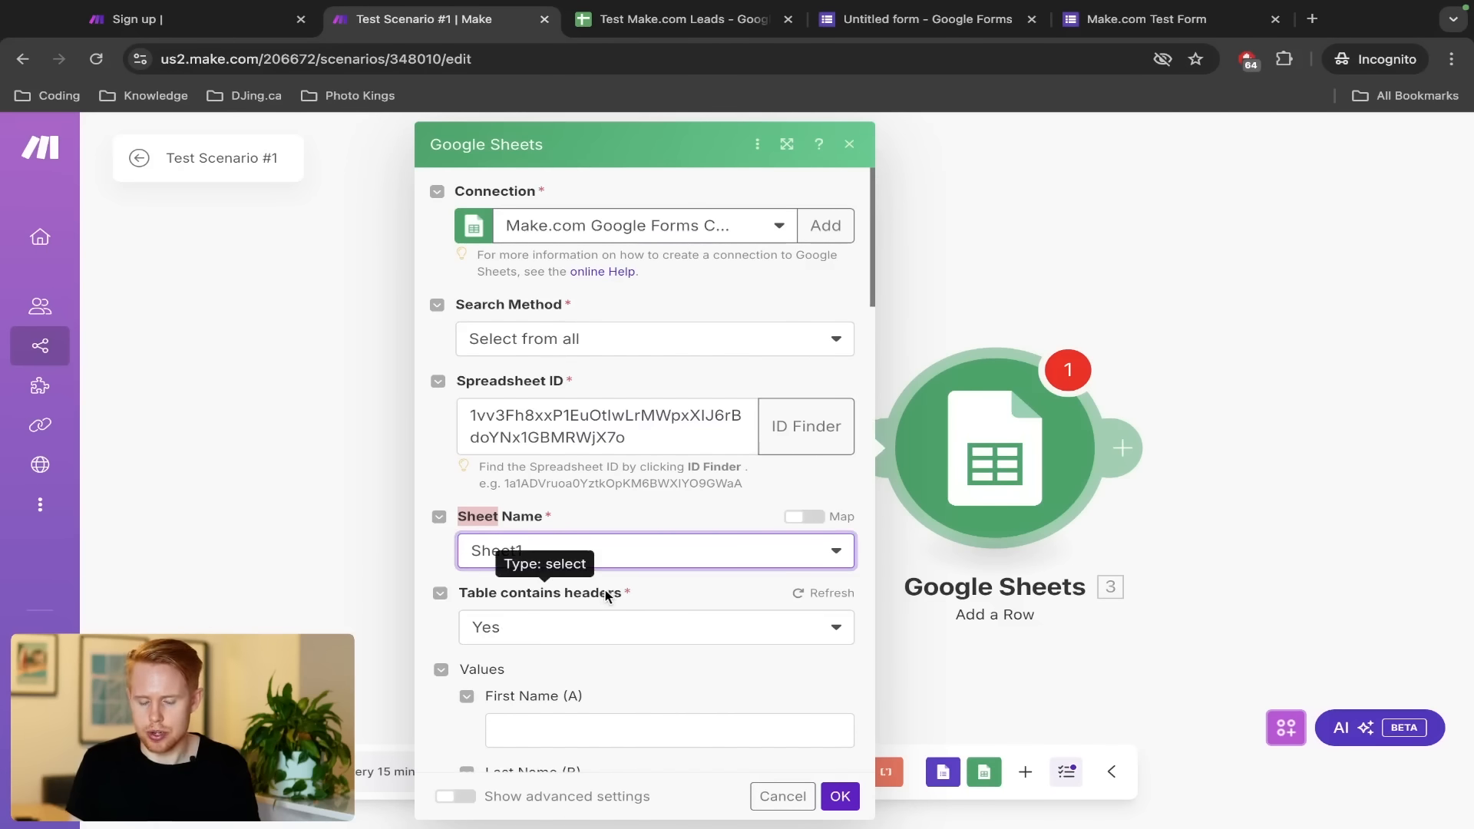
{"action": "scroll", "coordinate": [608, 640], "scroll_direction": "down", "scroll_amount": 3}
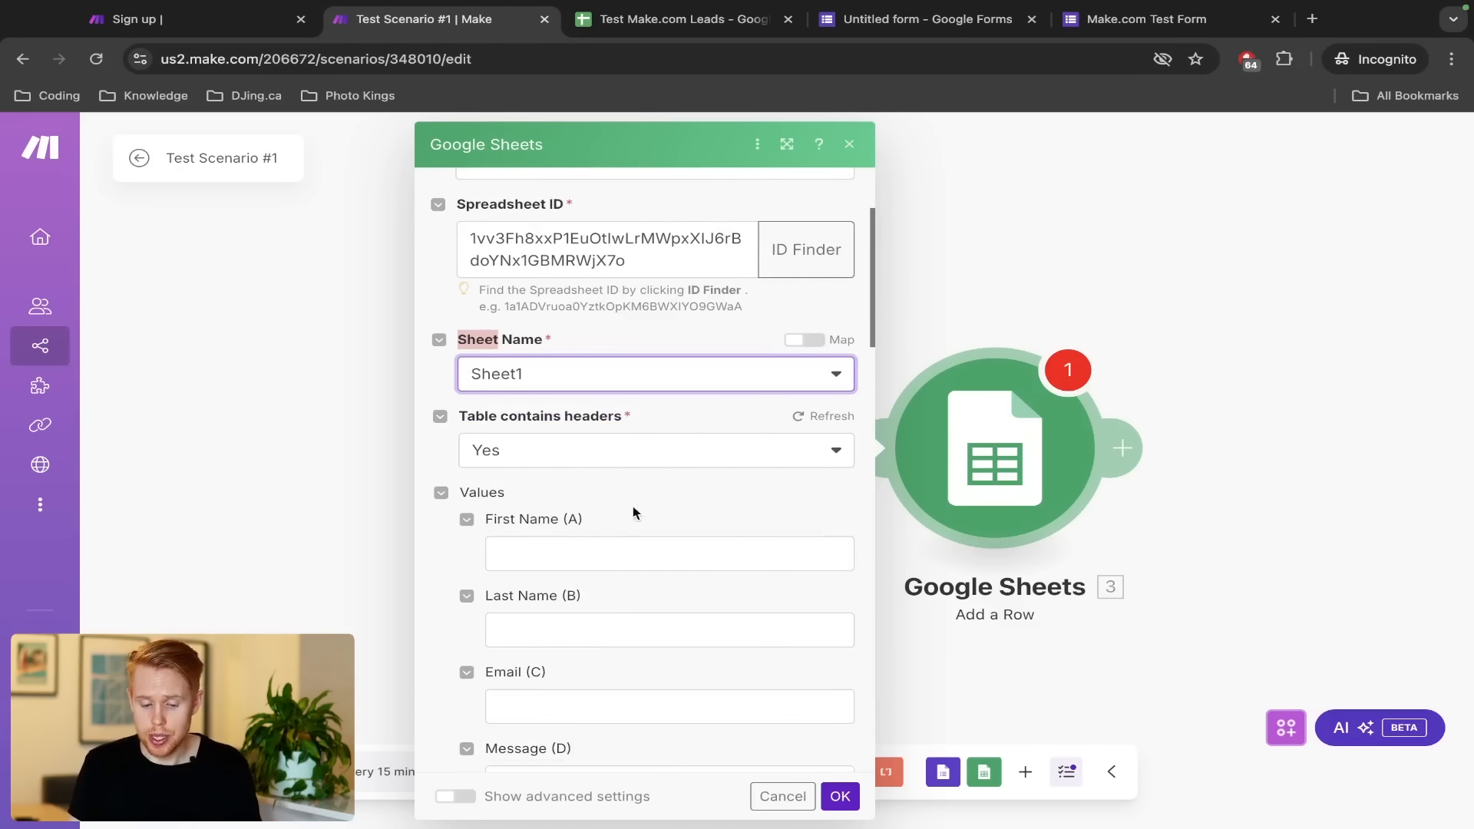
{"action": "scroll", "coordinate": [548, 519], "scroll_direction": "down", "scroll_amount": 2}
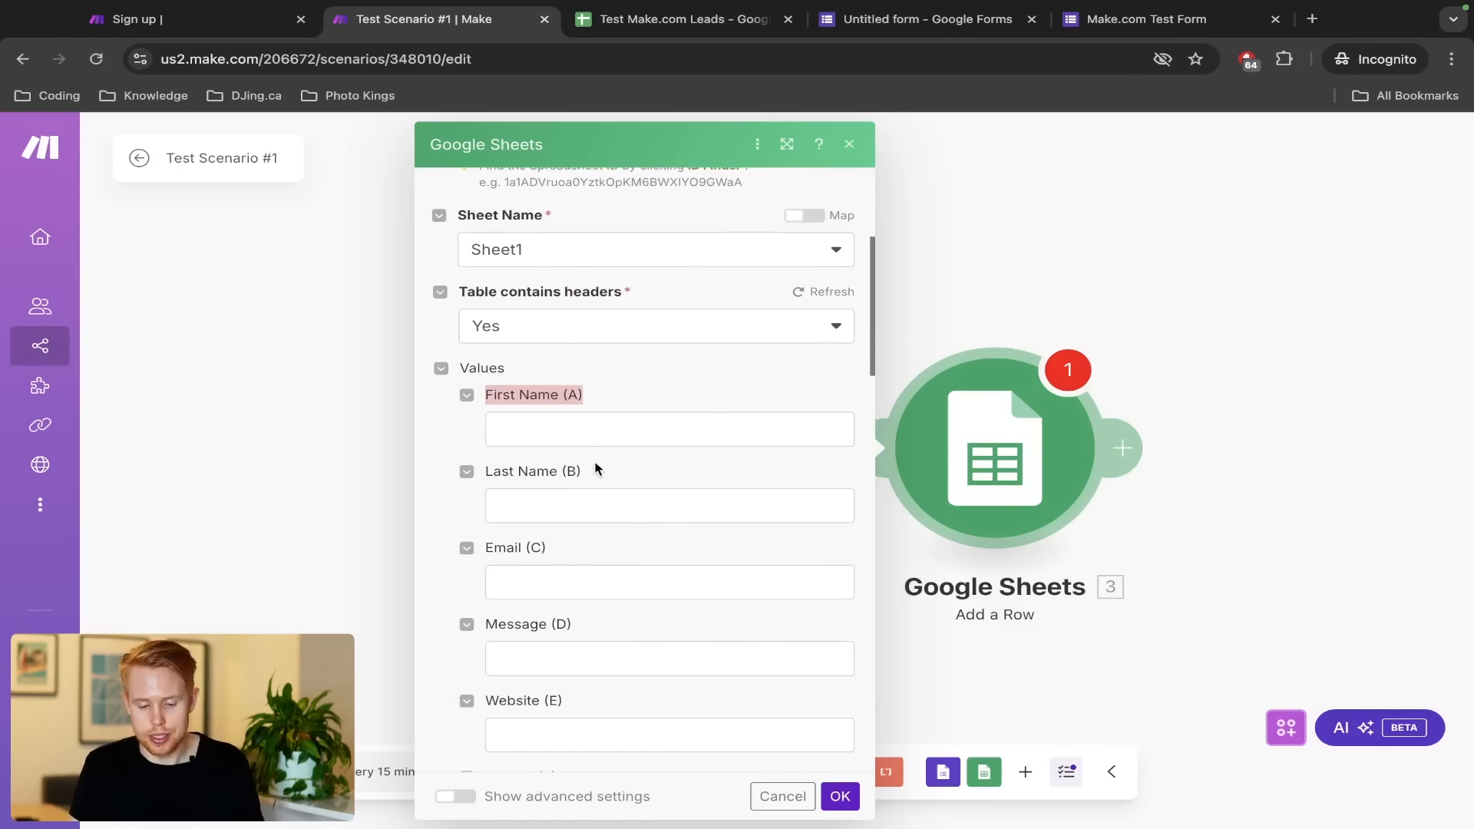
{"action": "key", "text": "ctrl+Tab"}
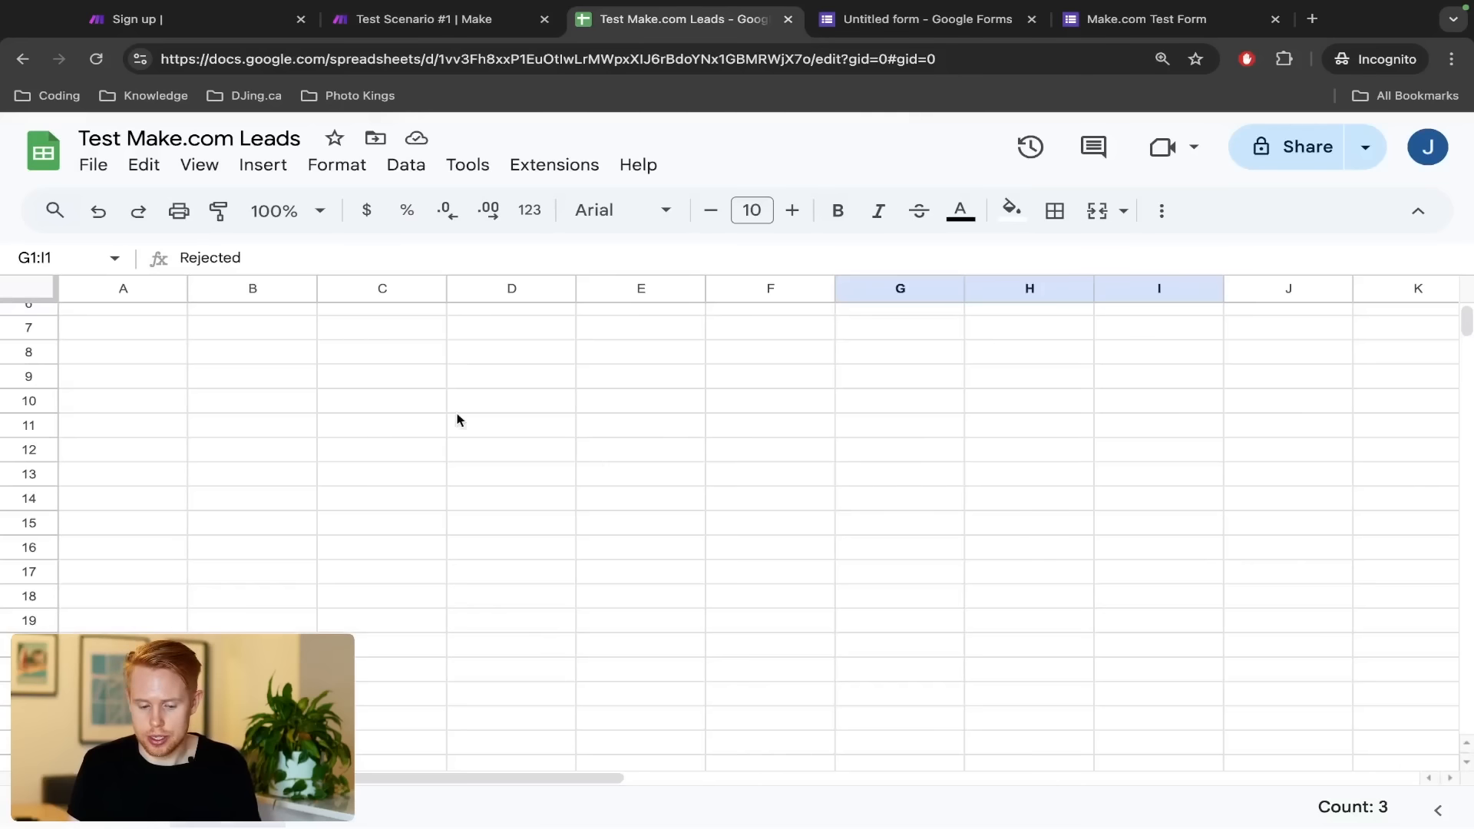
{"action": "scroll", "coordinate": [280, 454], "scroll_direction": "up", "scroll_amount": 3}
{"action": "left_click", "coordinate": [120, 323]}
{"action": "left_click", "coordinate": [247, 319]}
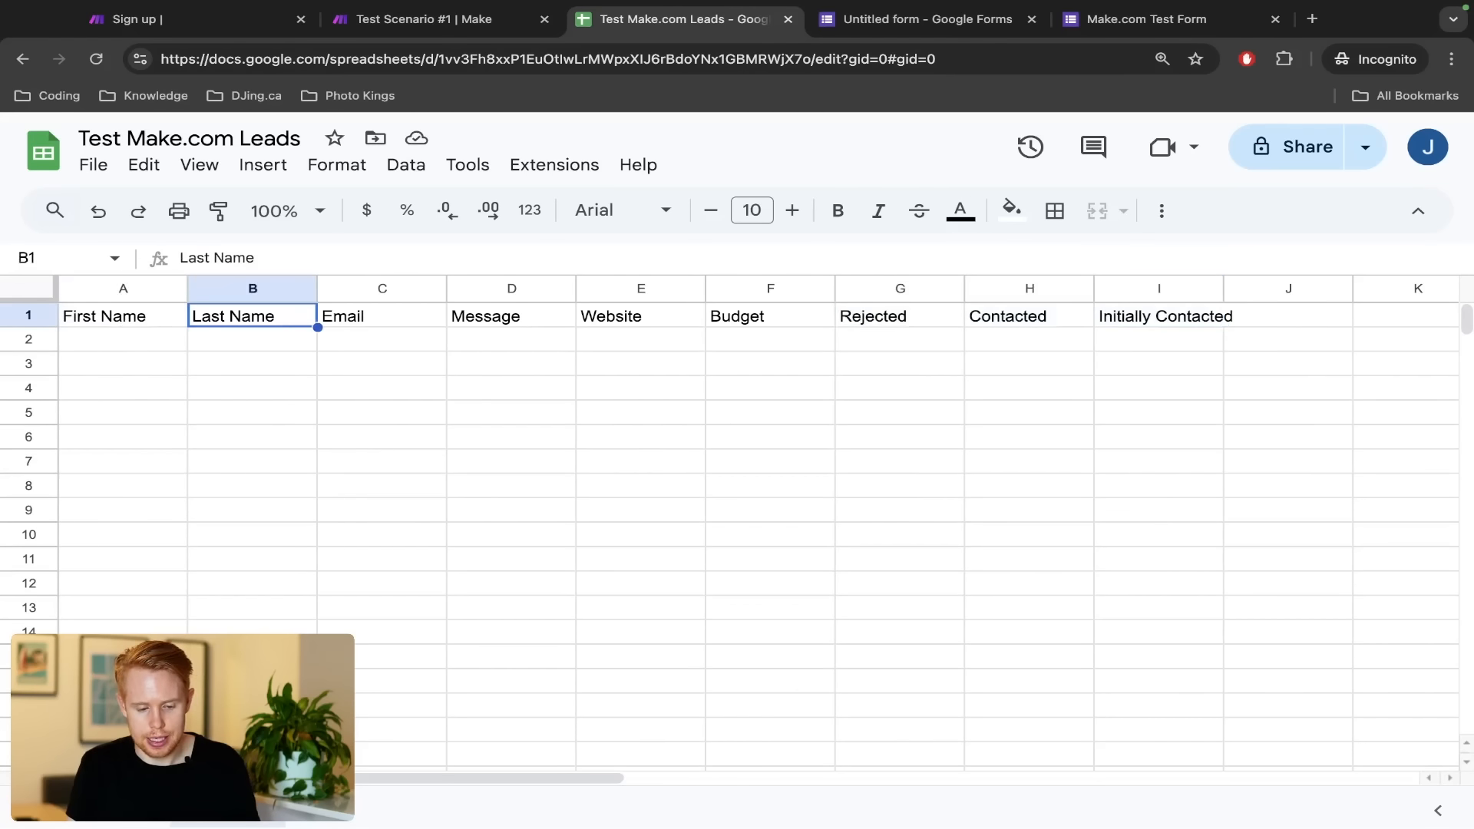
{"action": "key", "text": "ctrl+shift+Tab"}
{"action": "key", "text": "ctrl+Tab"}
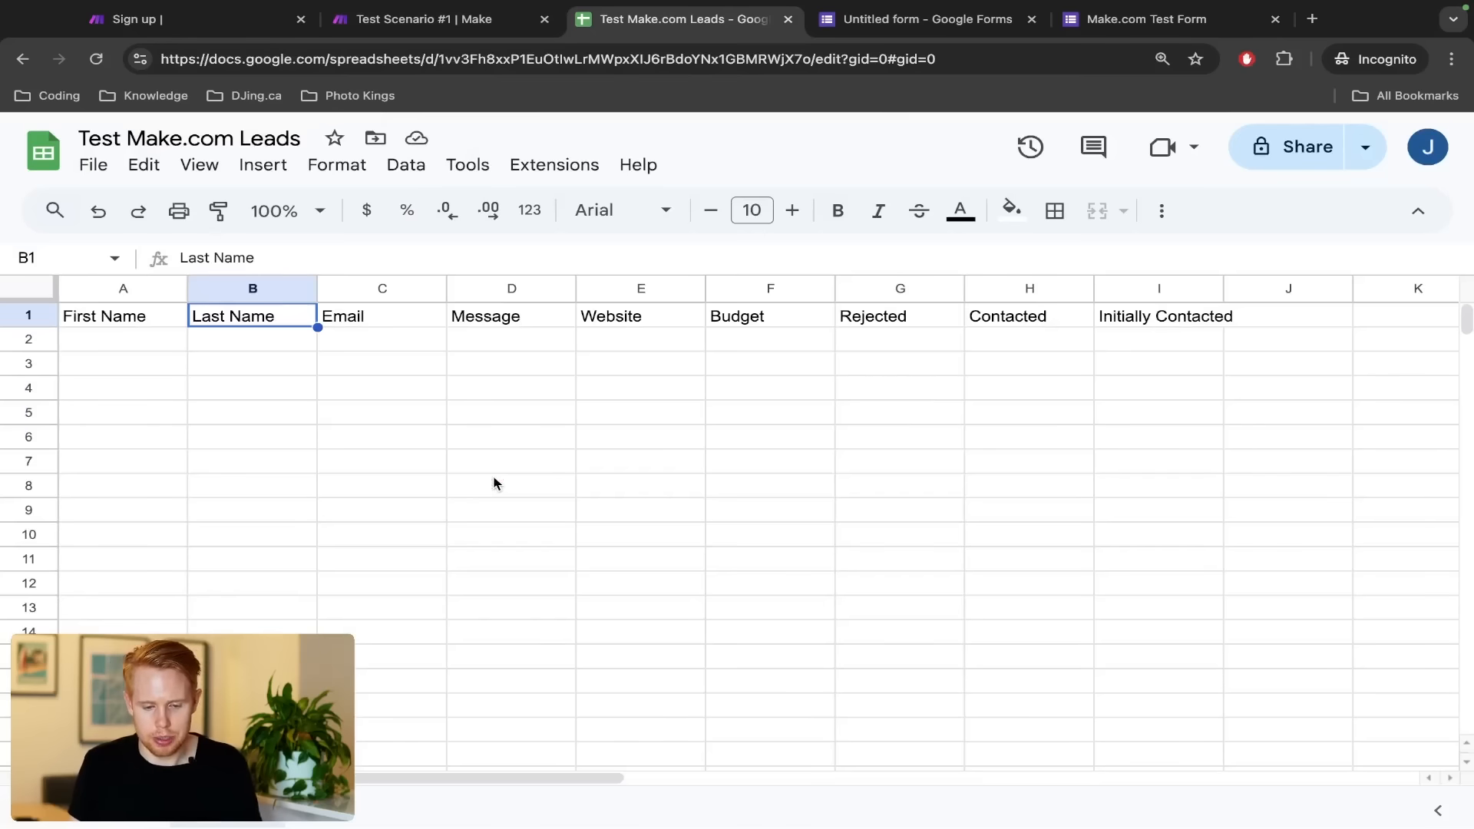
{"action": "key", "text": "Right"}
{"action": "key", "text": "ctrl+shift+Tab"}
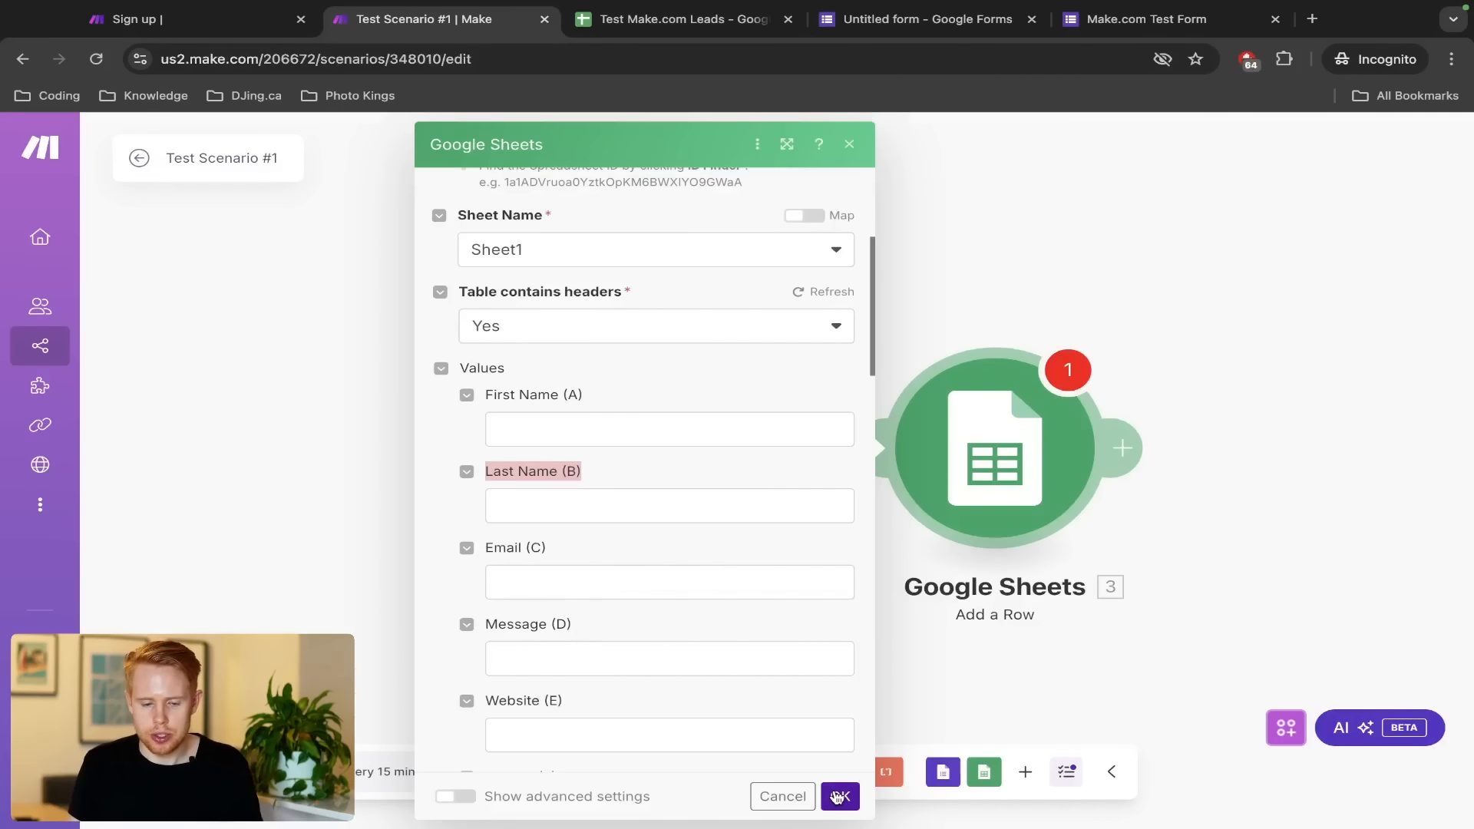
{"action": "key", "text": "ctrl+Tab"}
{"action": "key", "text": "ctrl+Tab"}
Check the test response's first name, last name and email answers, then close Add a Row settings
{"action": "scroll", "coordinate": [710, 624], "scroll_direction": "down", "scroll_amount": 3}
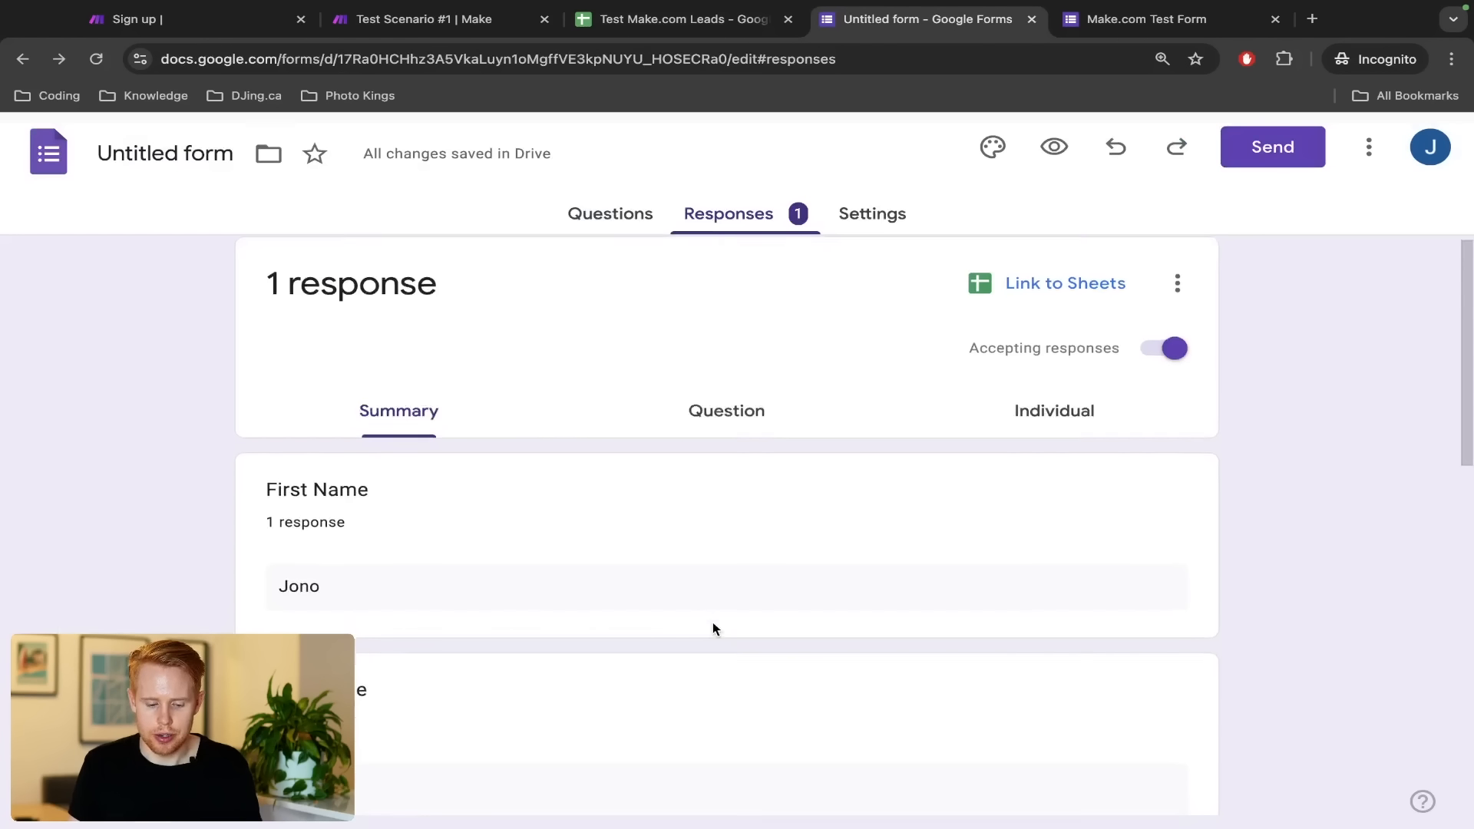
{"action": "double_click", "coordinate": [326, 415]}
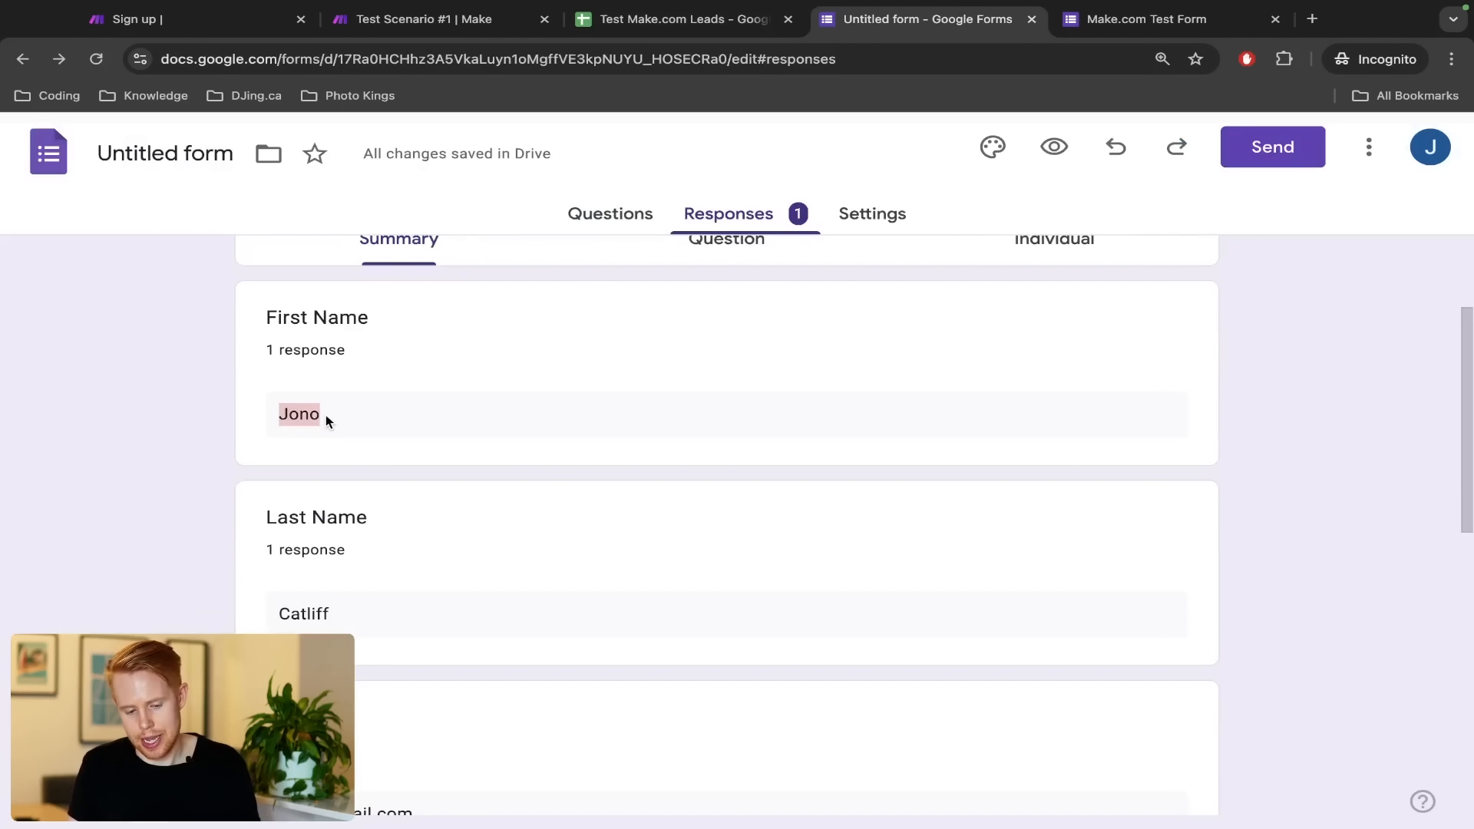
{"action": "double_click", "coordinate": [322, 613]}
{"action": "scroll", "coordinate": [322, 607], "scroll_direction": "down", "scroll_amount": 3}
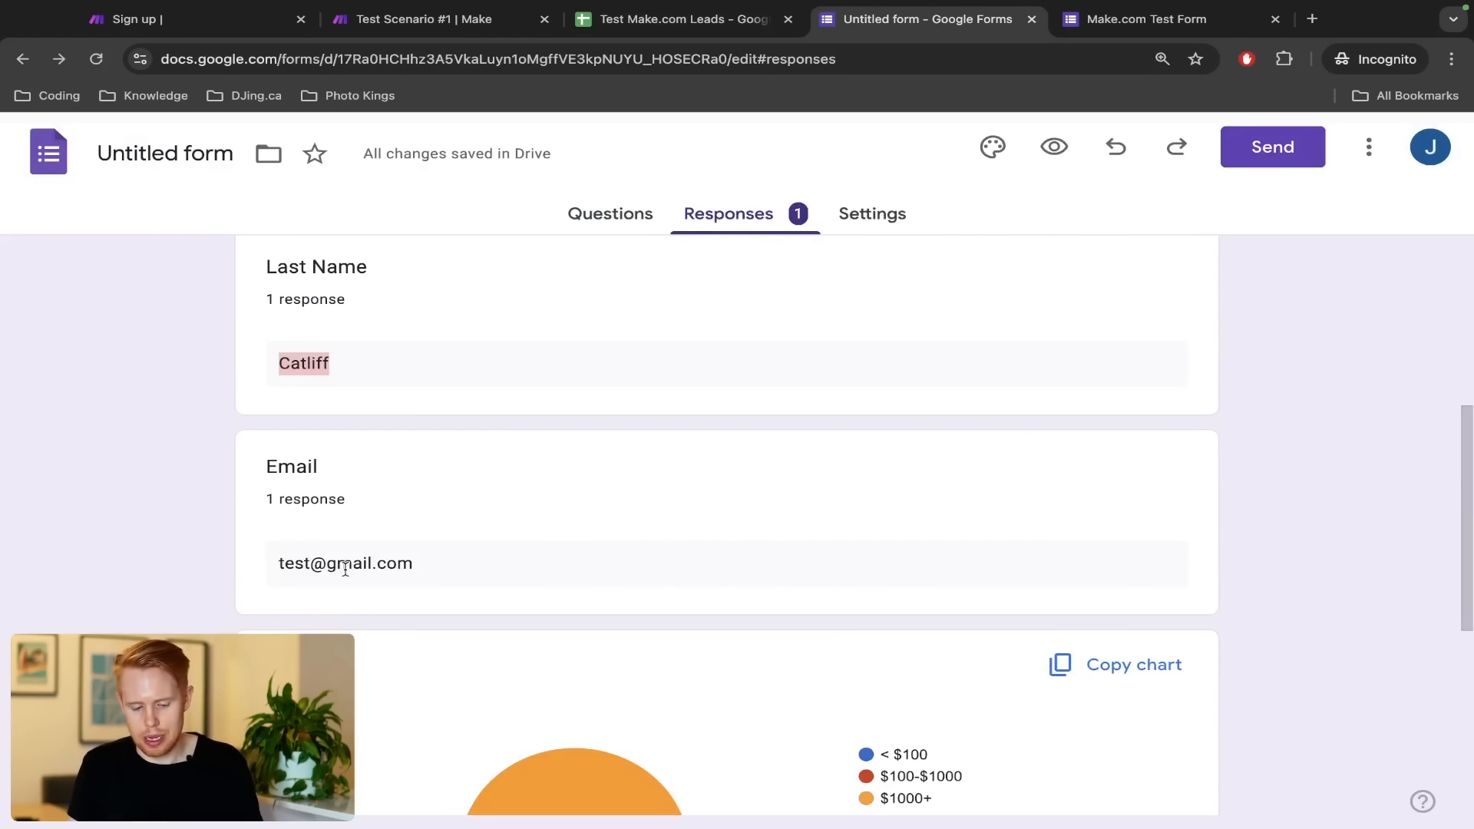
{"action": "double_click", "coordinate": [344, 565]}
{"action": "key", "text": "ctrl+shift+Tab"}
{"action": "key", "text": "ctrl+shift+Tab"}
{"action": "key", "text": "ctrl+Tab"}
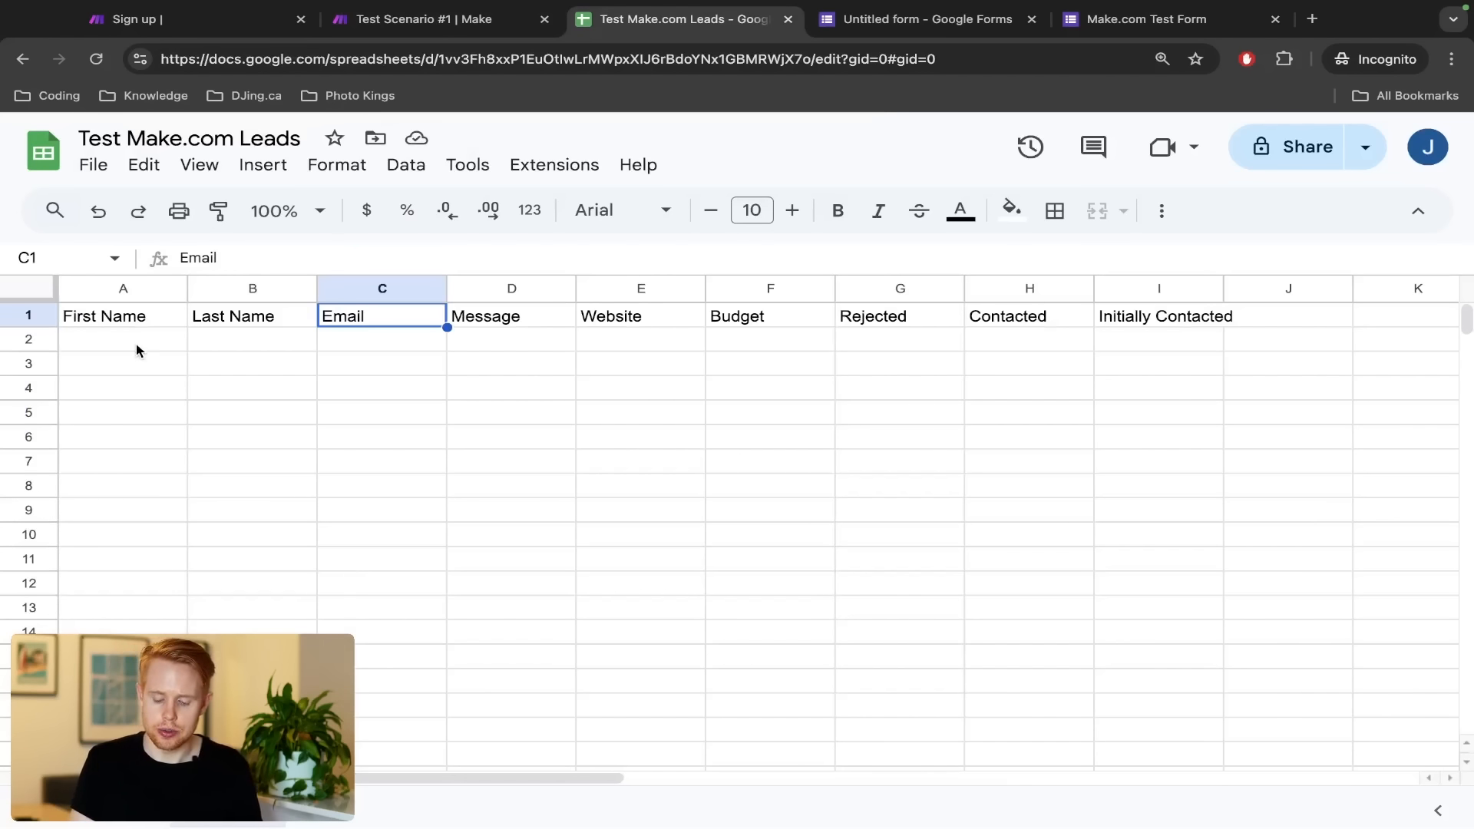
{"action": "key", "text": "ctrl+shift+Tab"}
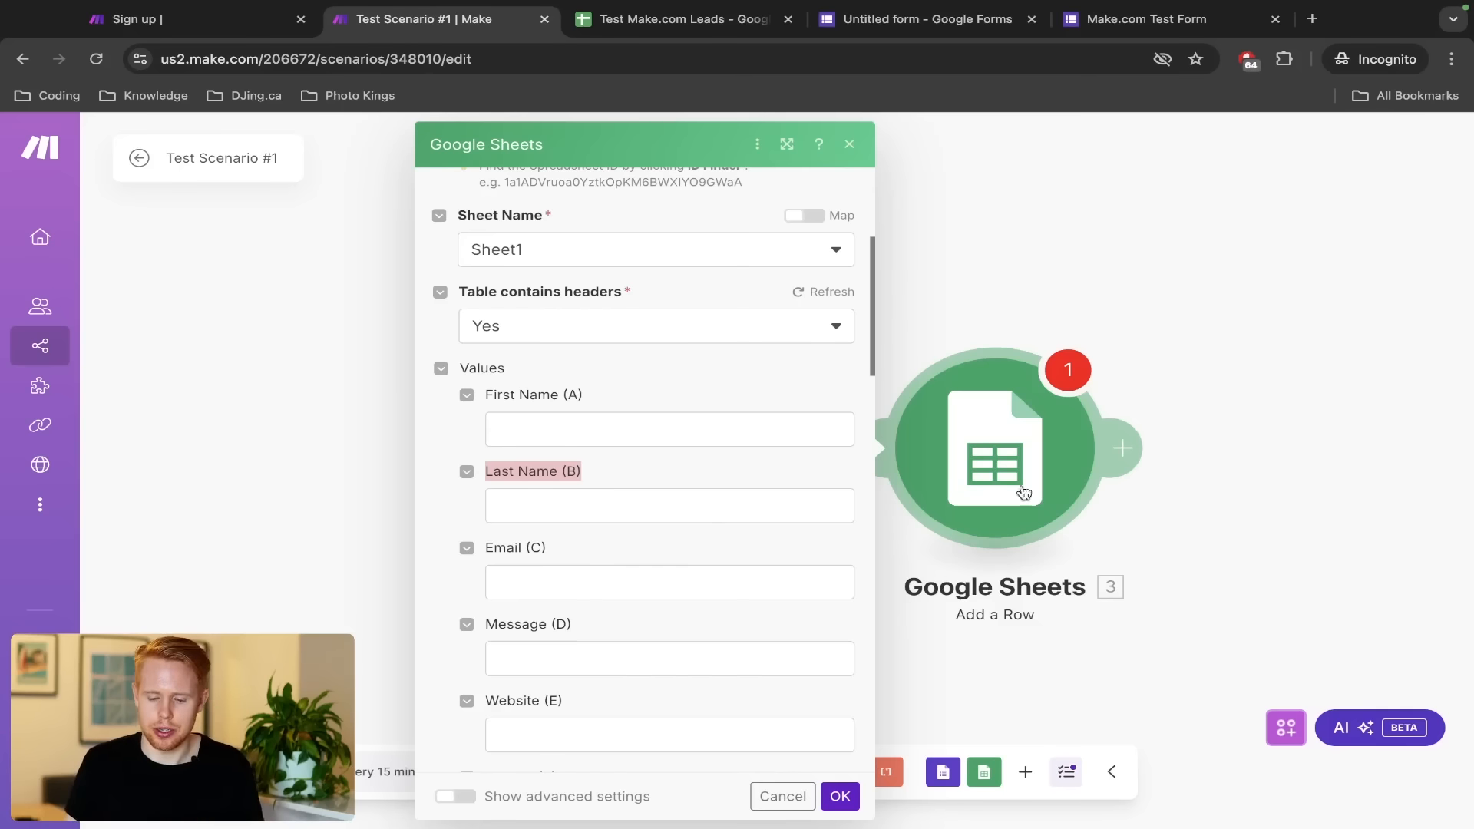
{"action": "left_click", "coordinate": [1199, 530]}
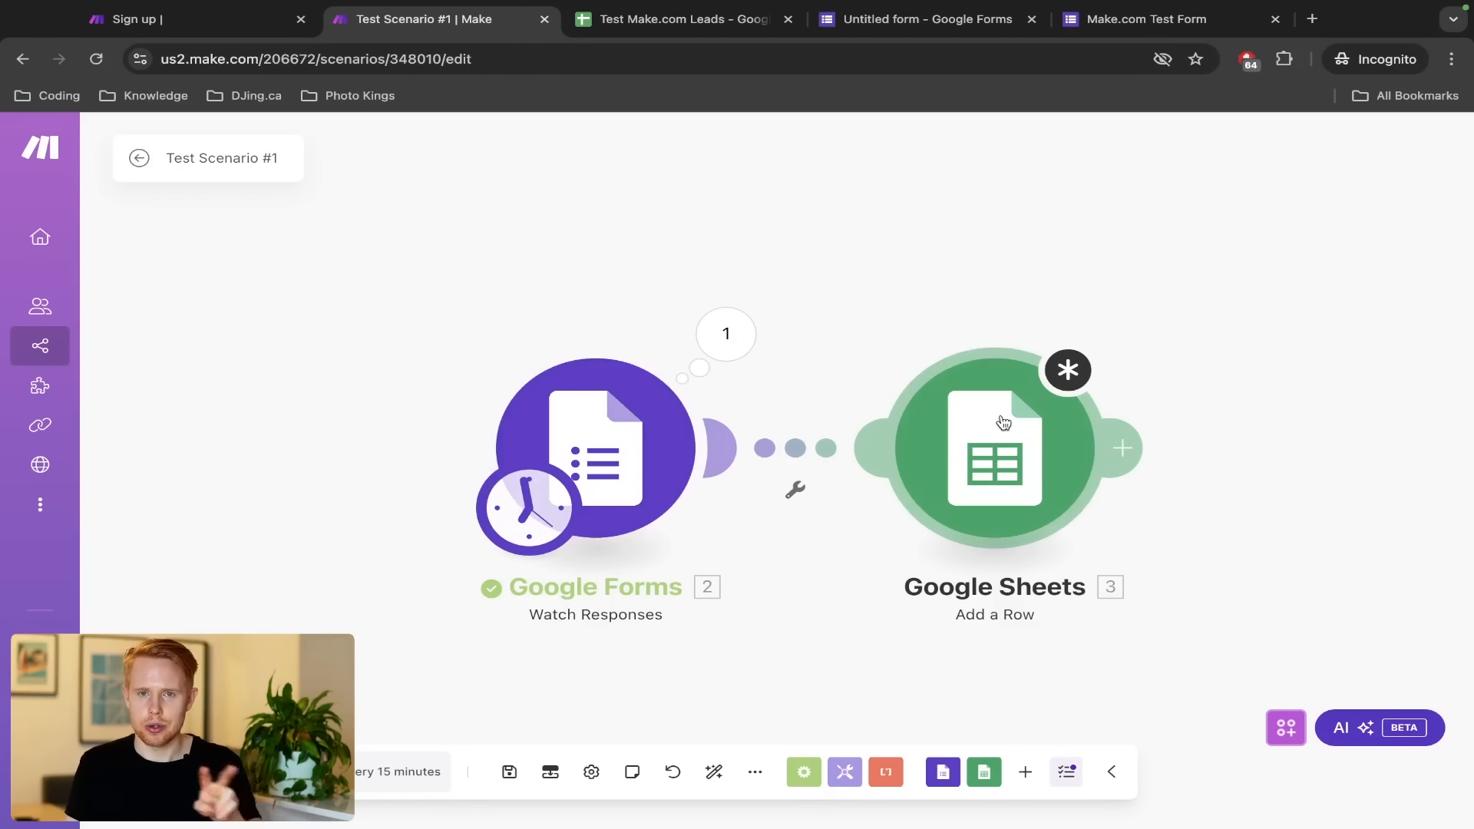
{"action": "left_click_drag", "start_coordinate": [469, 310], "coordinate": [721, 530]}
{"action": "left_click", "coordinate": [729, 360]}
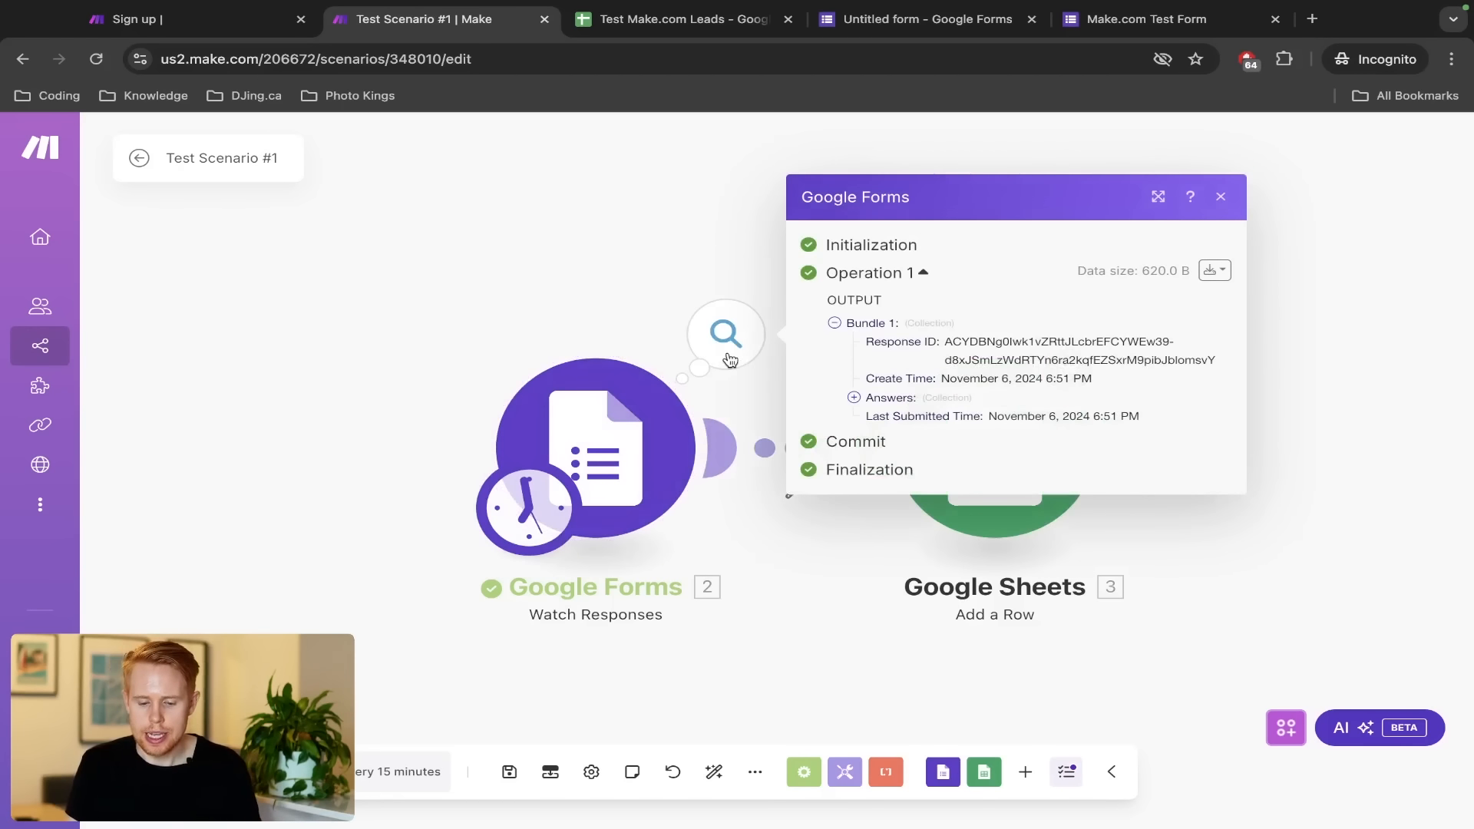
{"action": "left_click", "coordinate": [854, 397]}
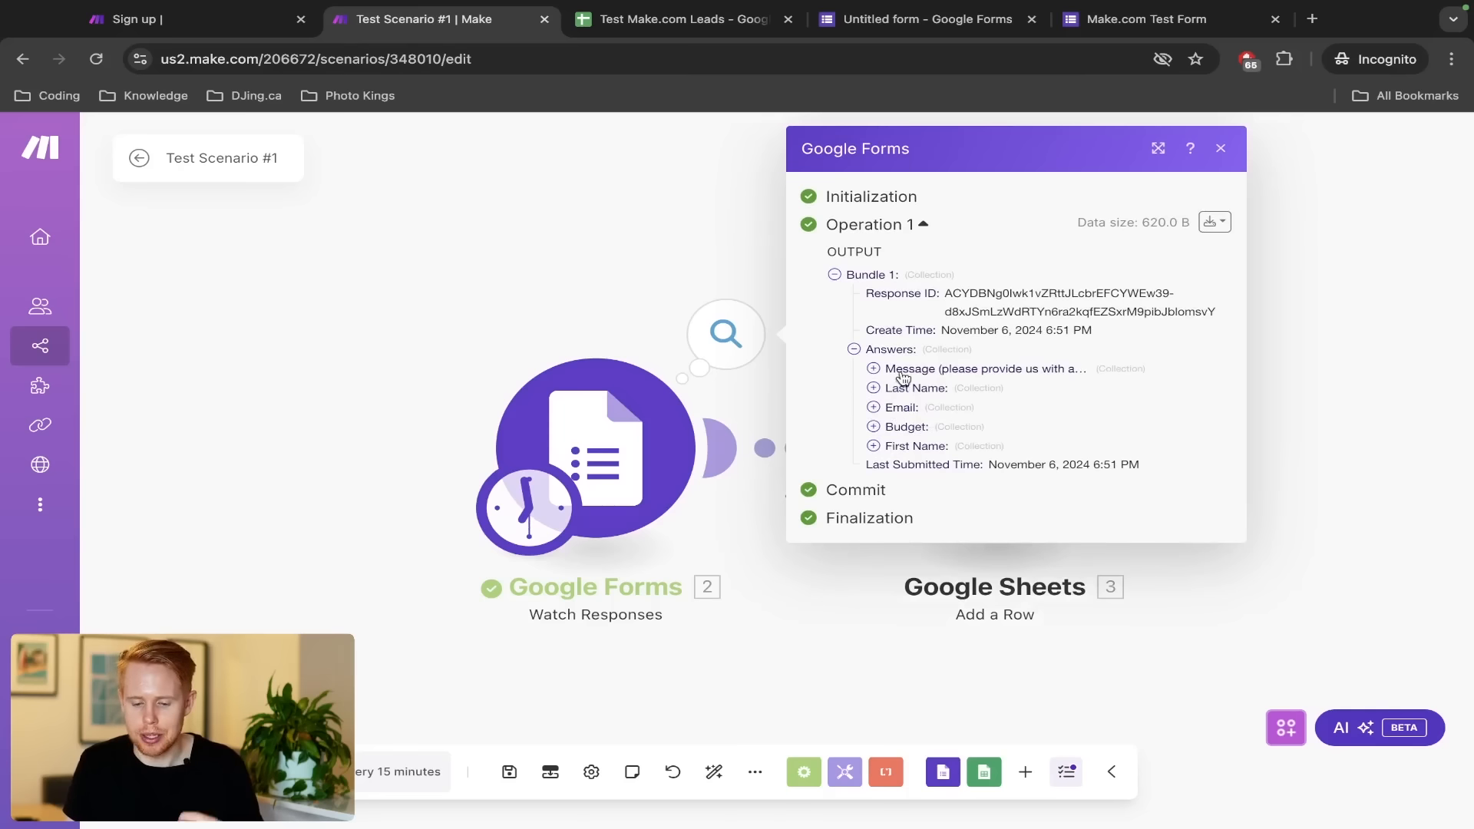
{"action": "left_click", "coordinate": [465, 298]}
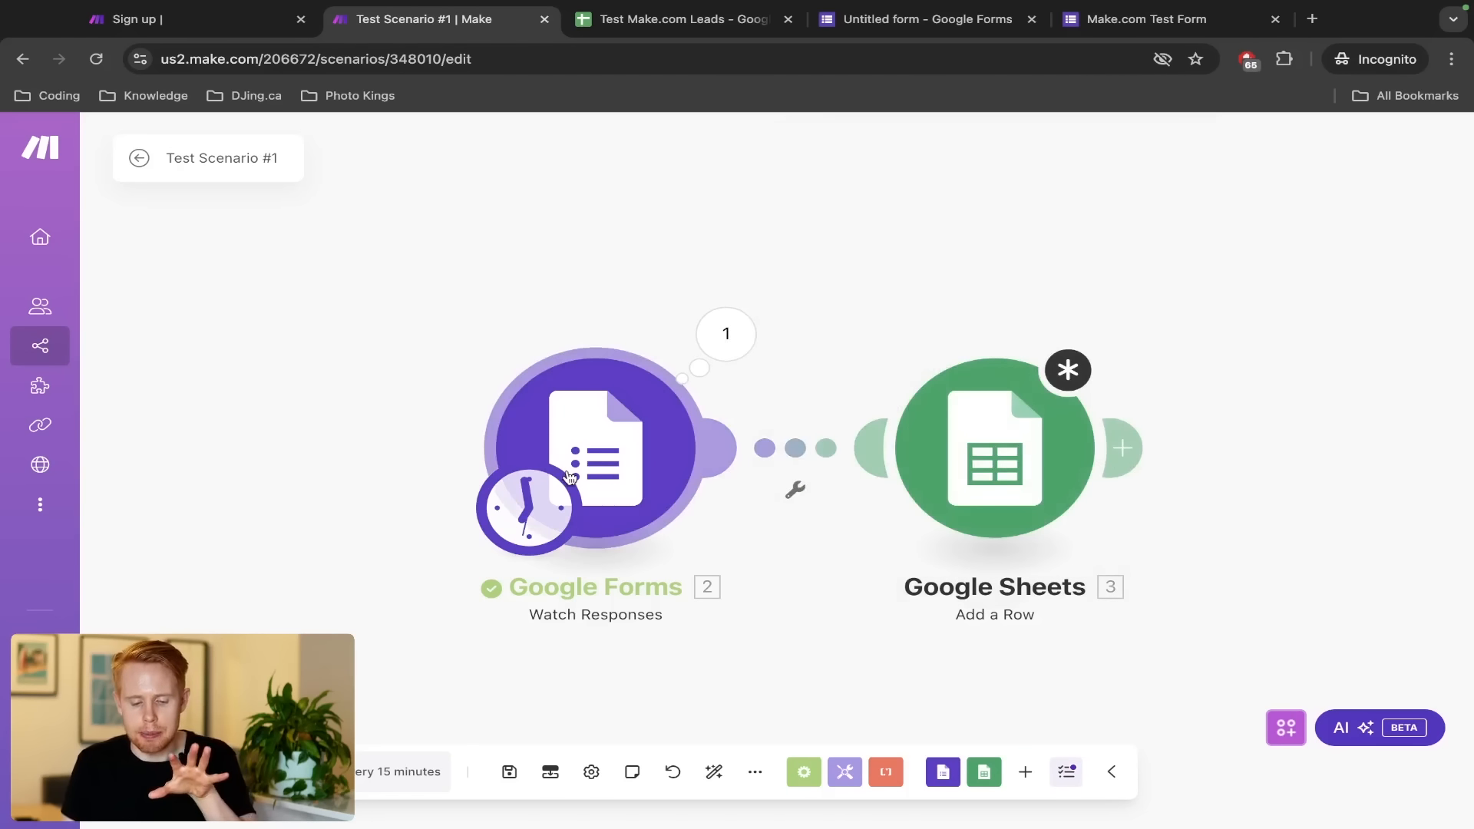
{"action": "left_click", "coordinate": [926, 457]}
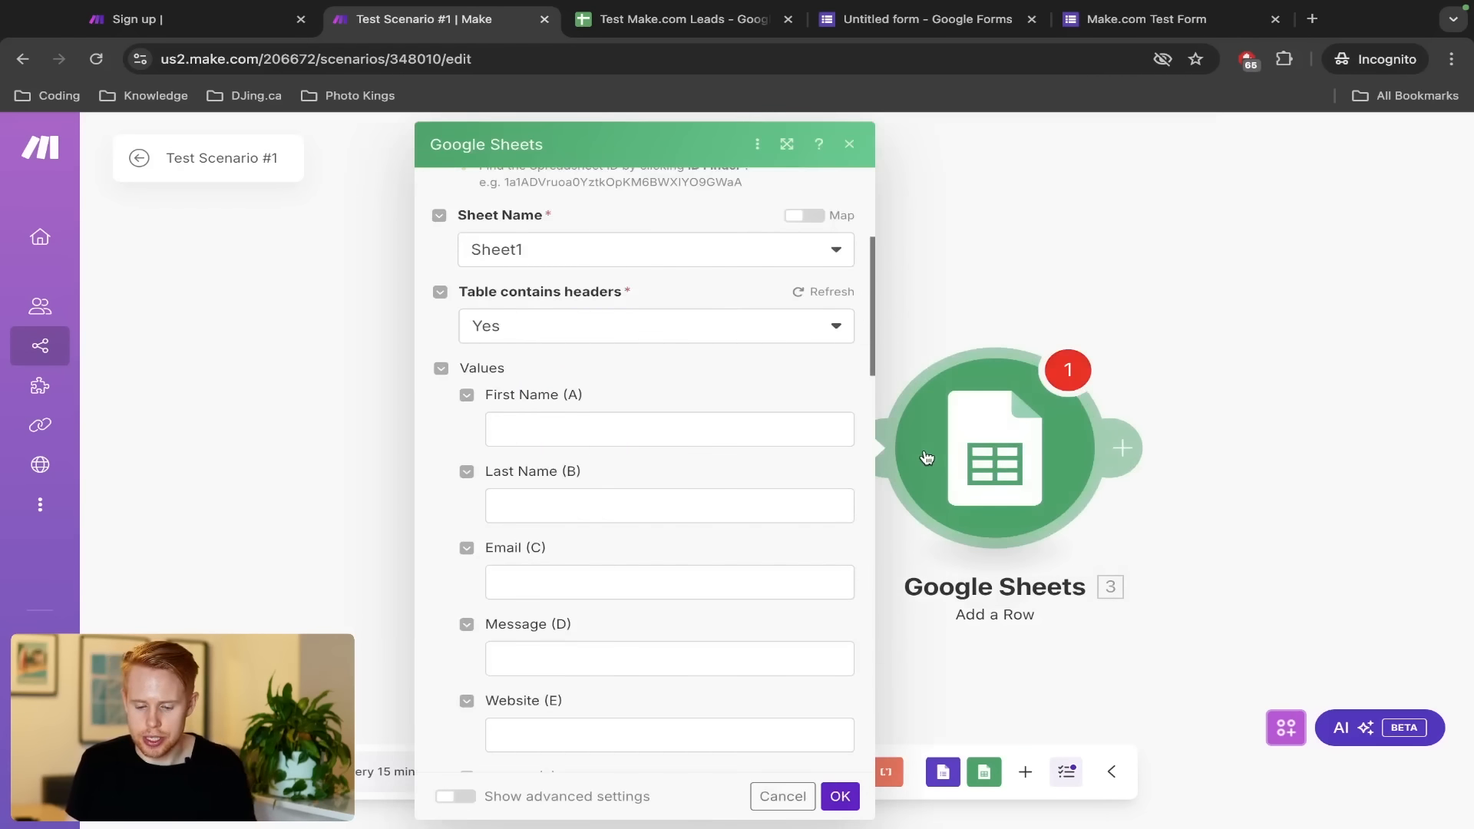
Map the First Name answer's textAnswers value into column A, replacing a wrong mapping
{"action": "left_click", "coordinate": [713, 435]}
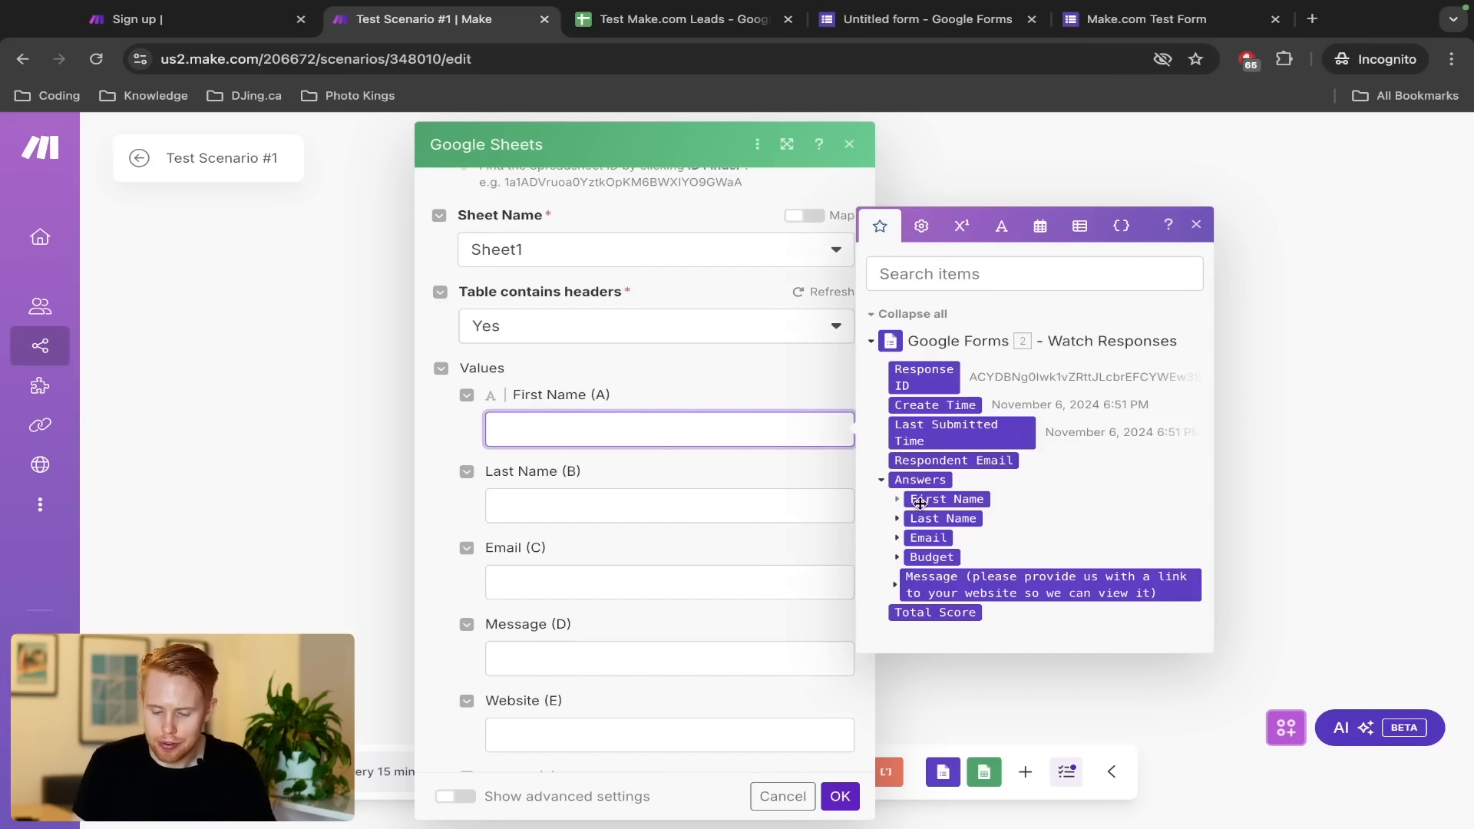
{"action": "left_click", "coordinate": [919, 501]}
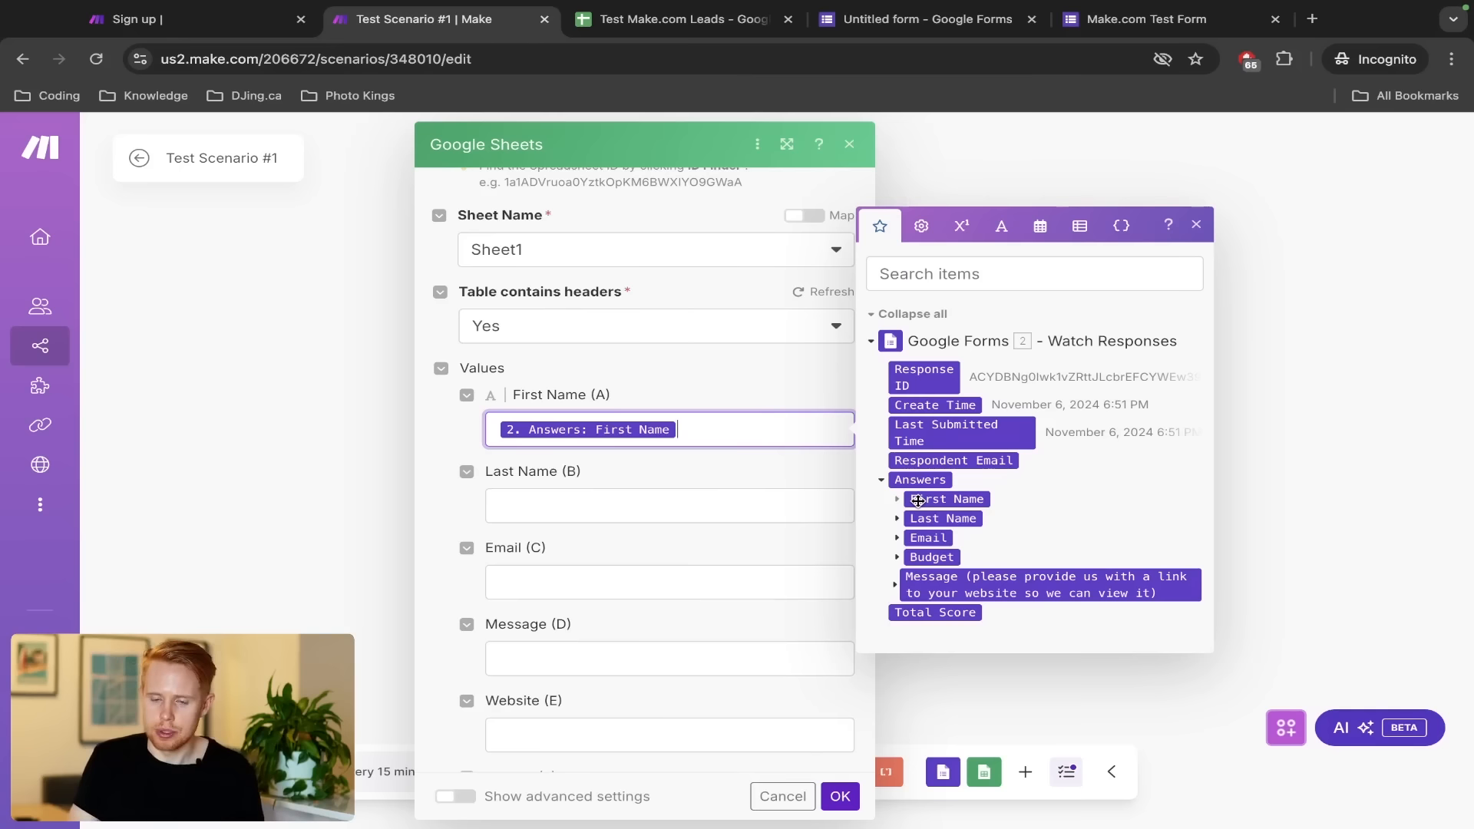
{"action": "key", "text": "BackSpace"}
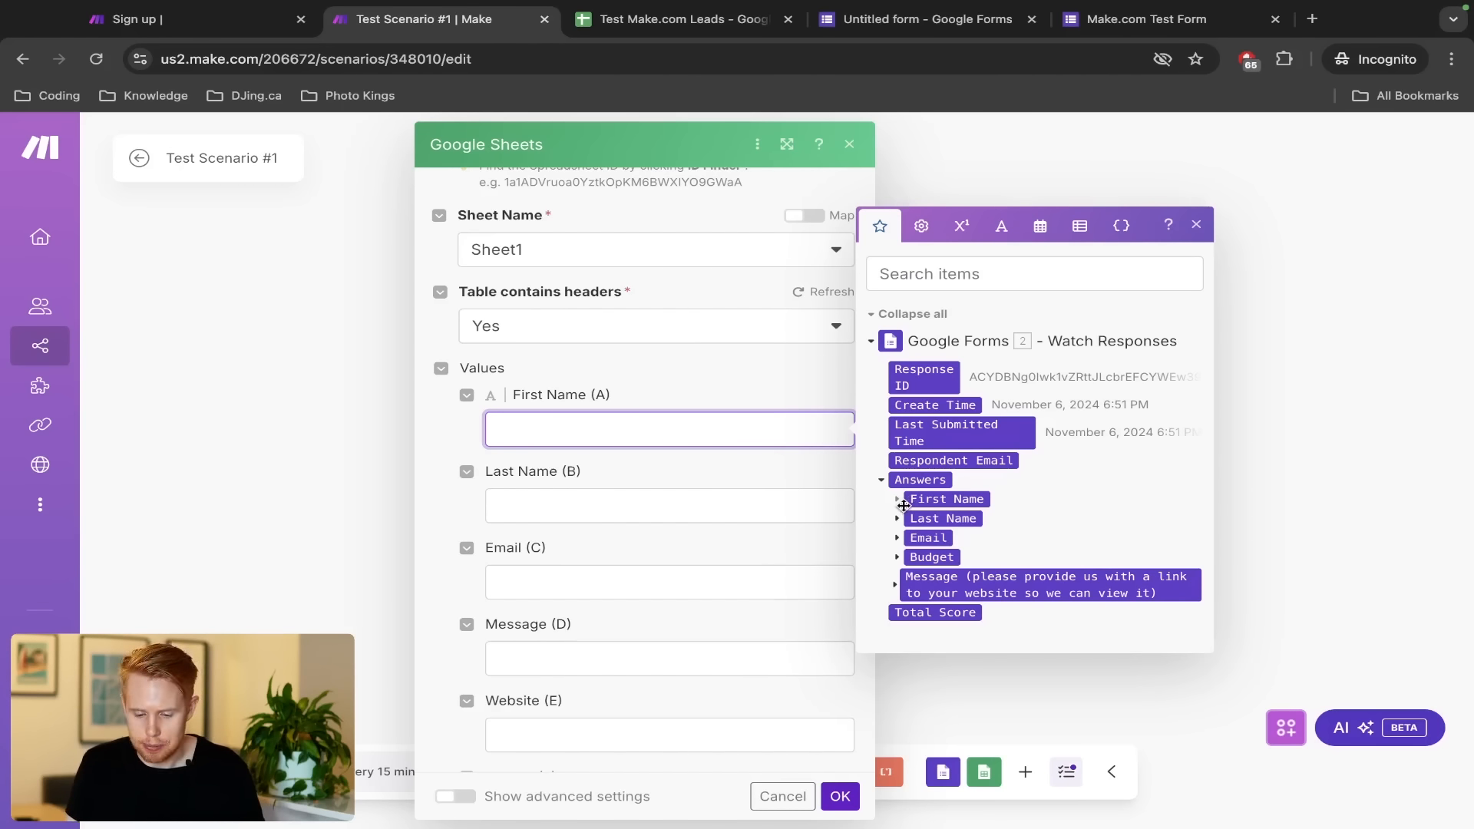
{"action": "scroll", "coordinate": [895, 505], "scroll_direction": "up", "scroll_amount": 5}
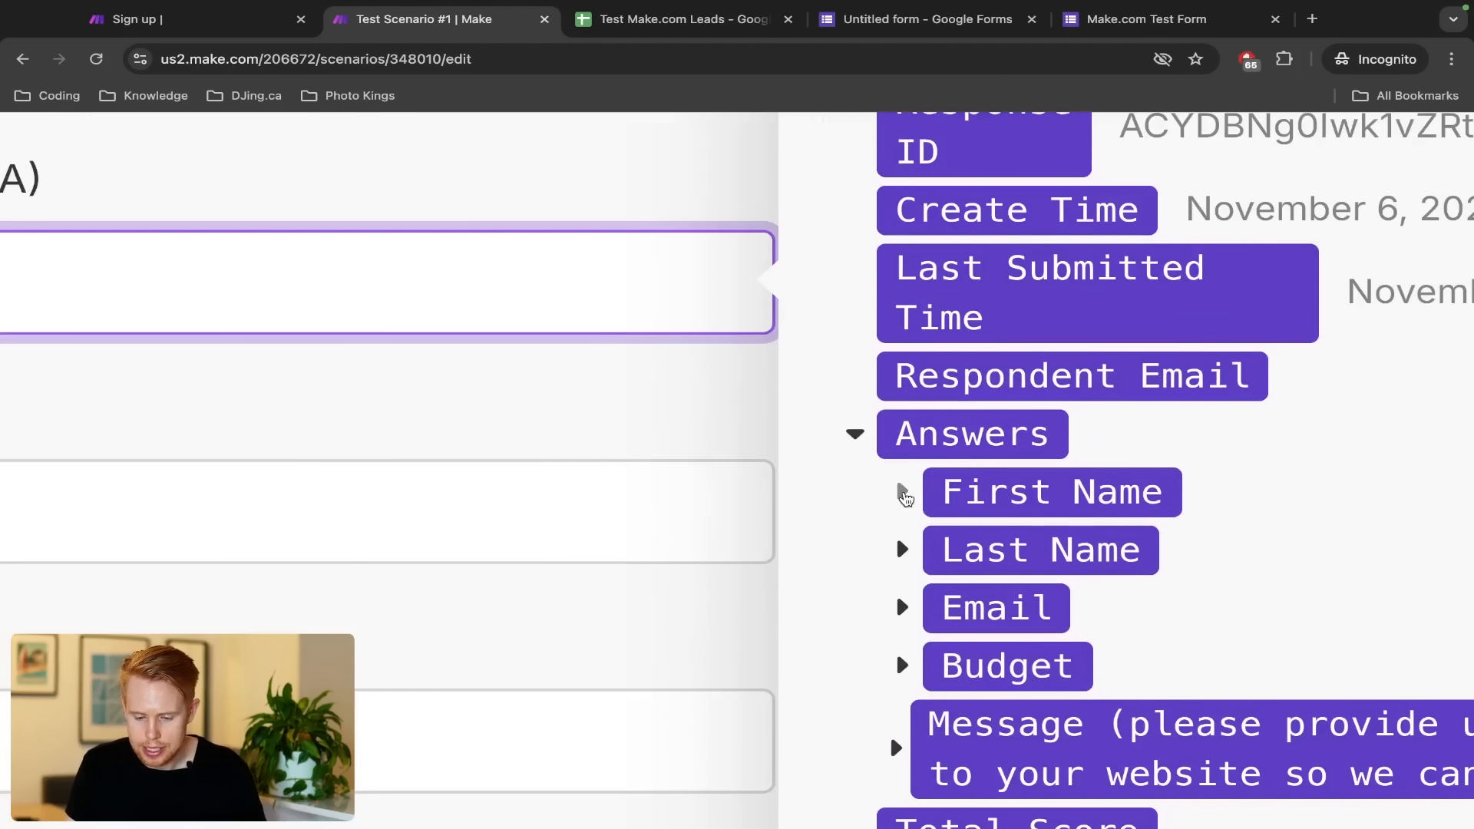
{"action": "left_click", "coordinate": [899, 499]}
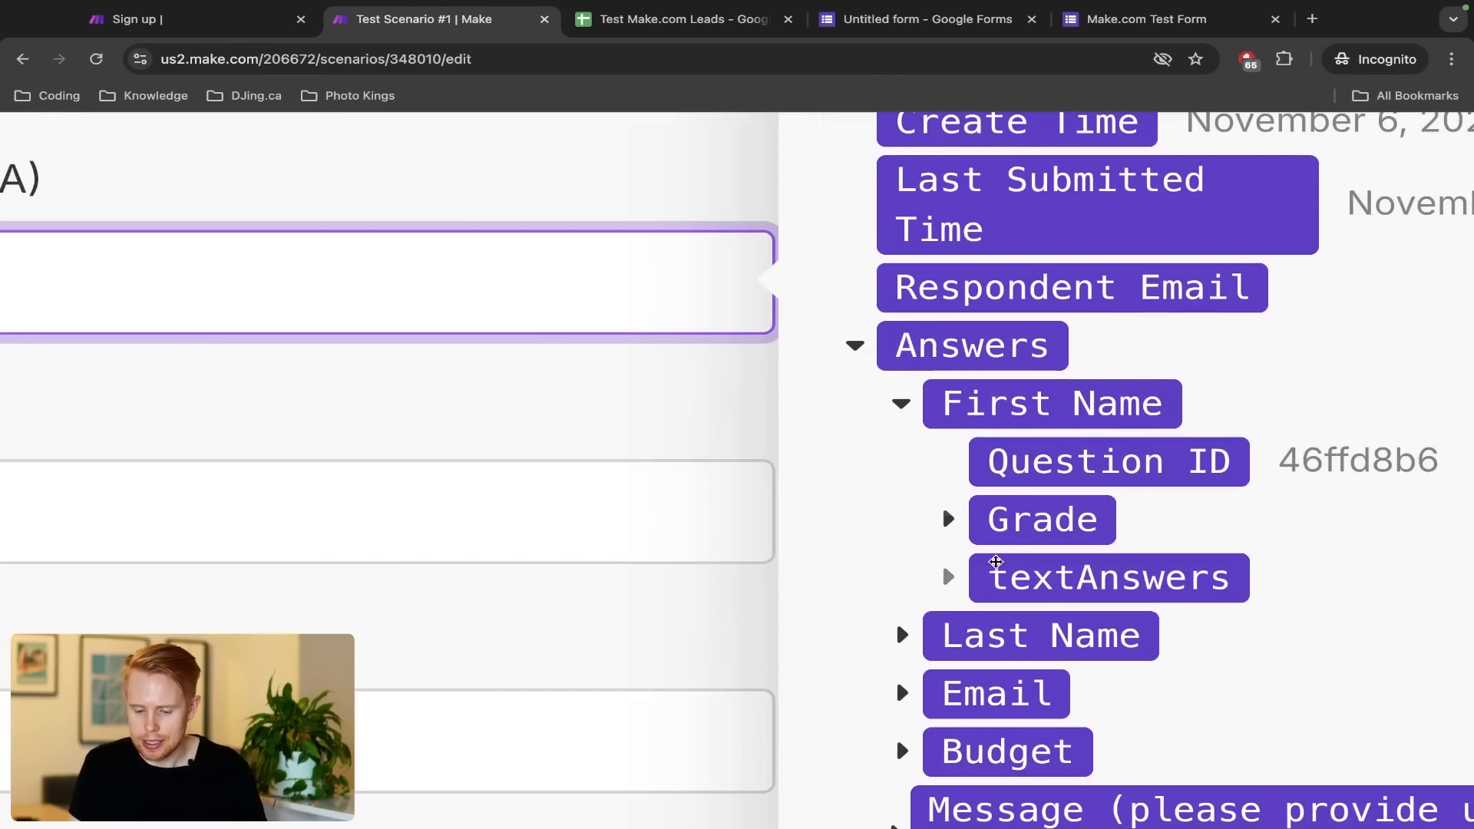
{"action": "left_click", "coordinate": [950, 576]}
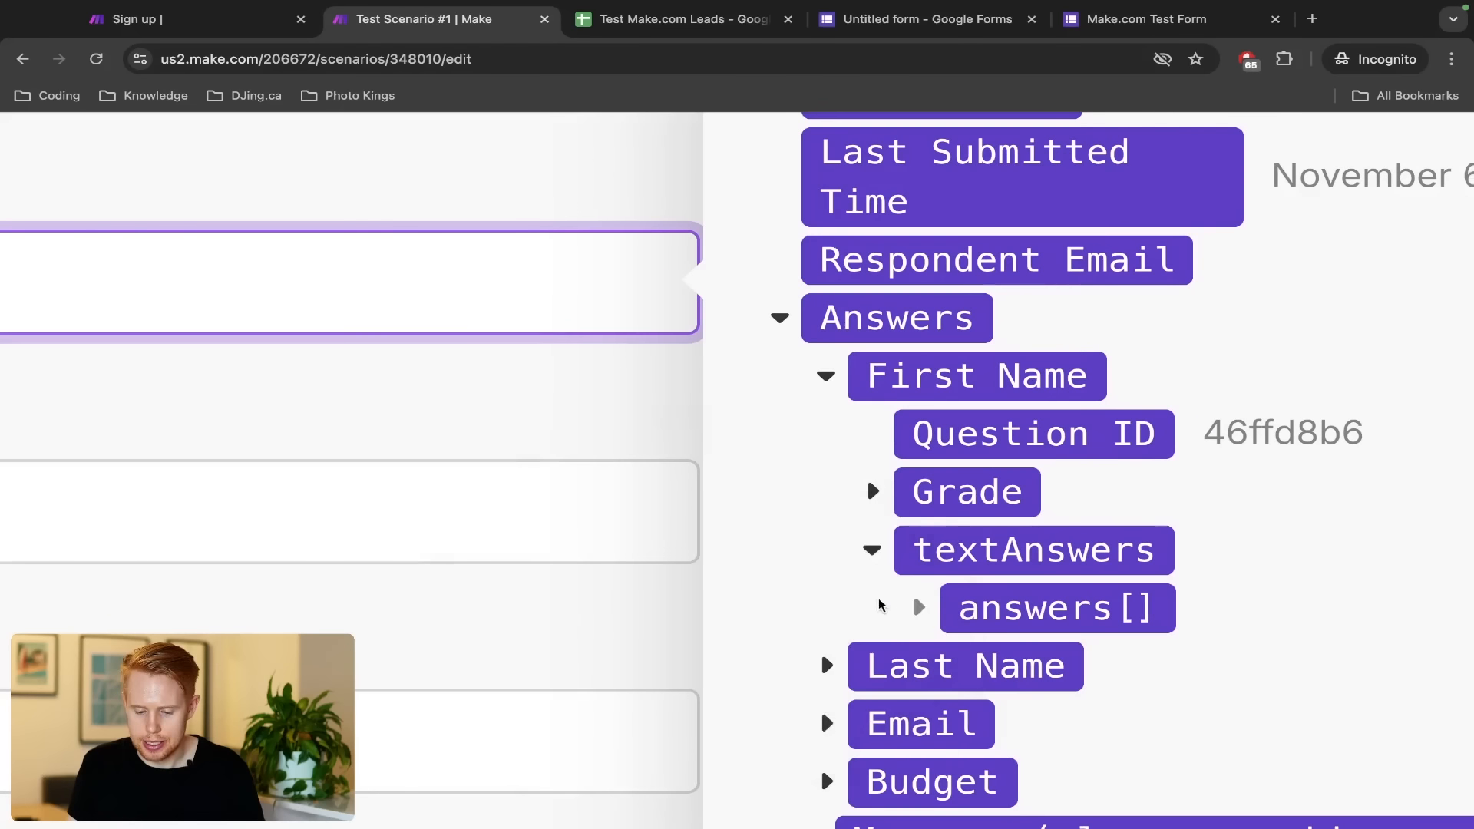
{"action": "left_click", "coordinate": [918, 608]}
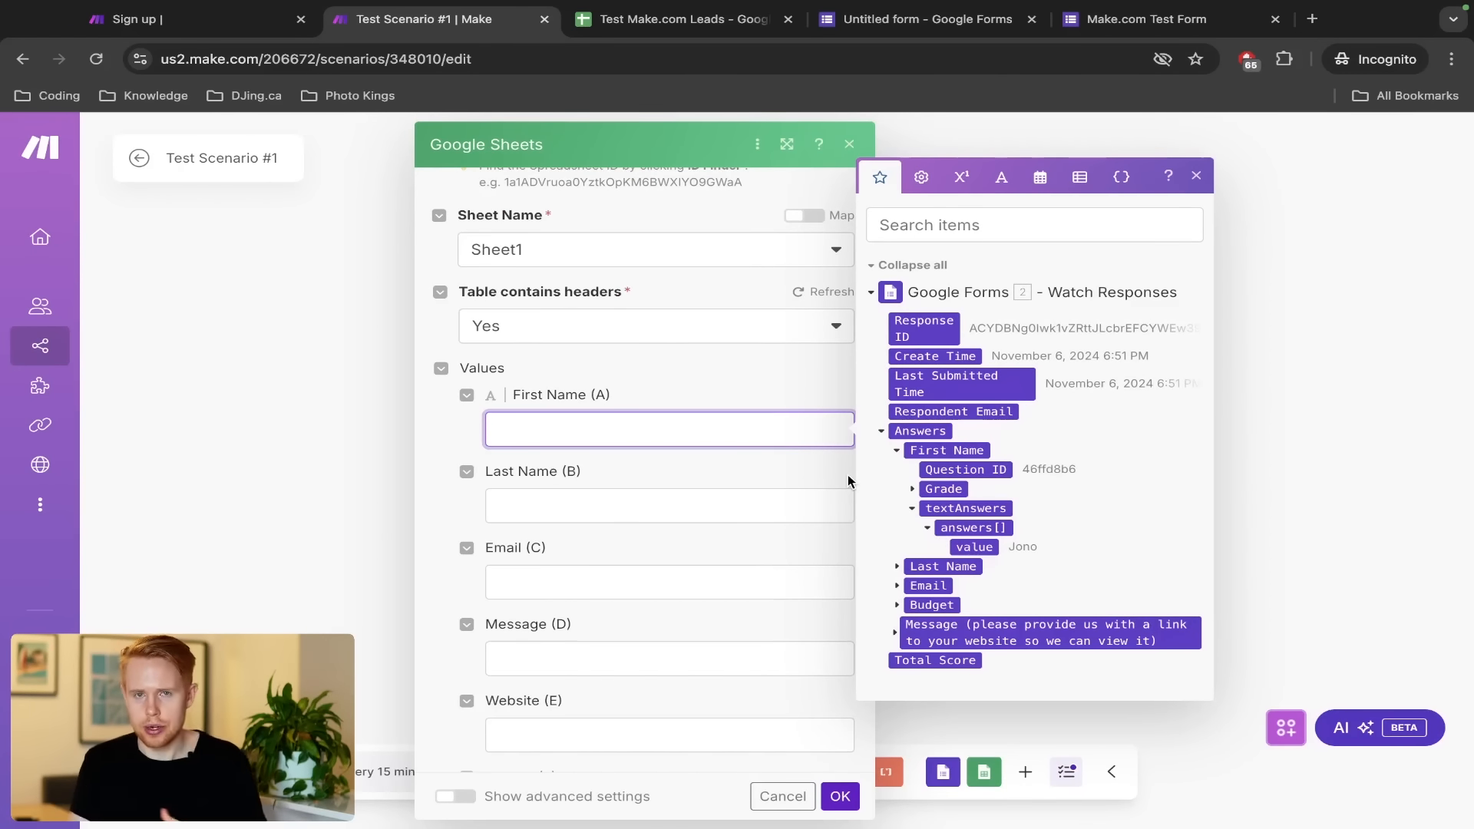
{"action": "left_click", "coordinate": [974, 547]}
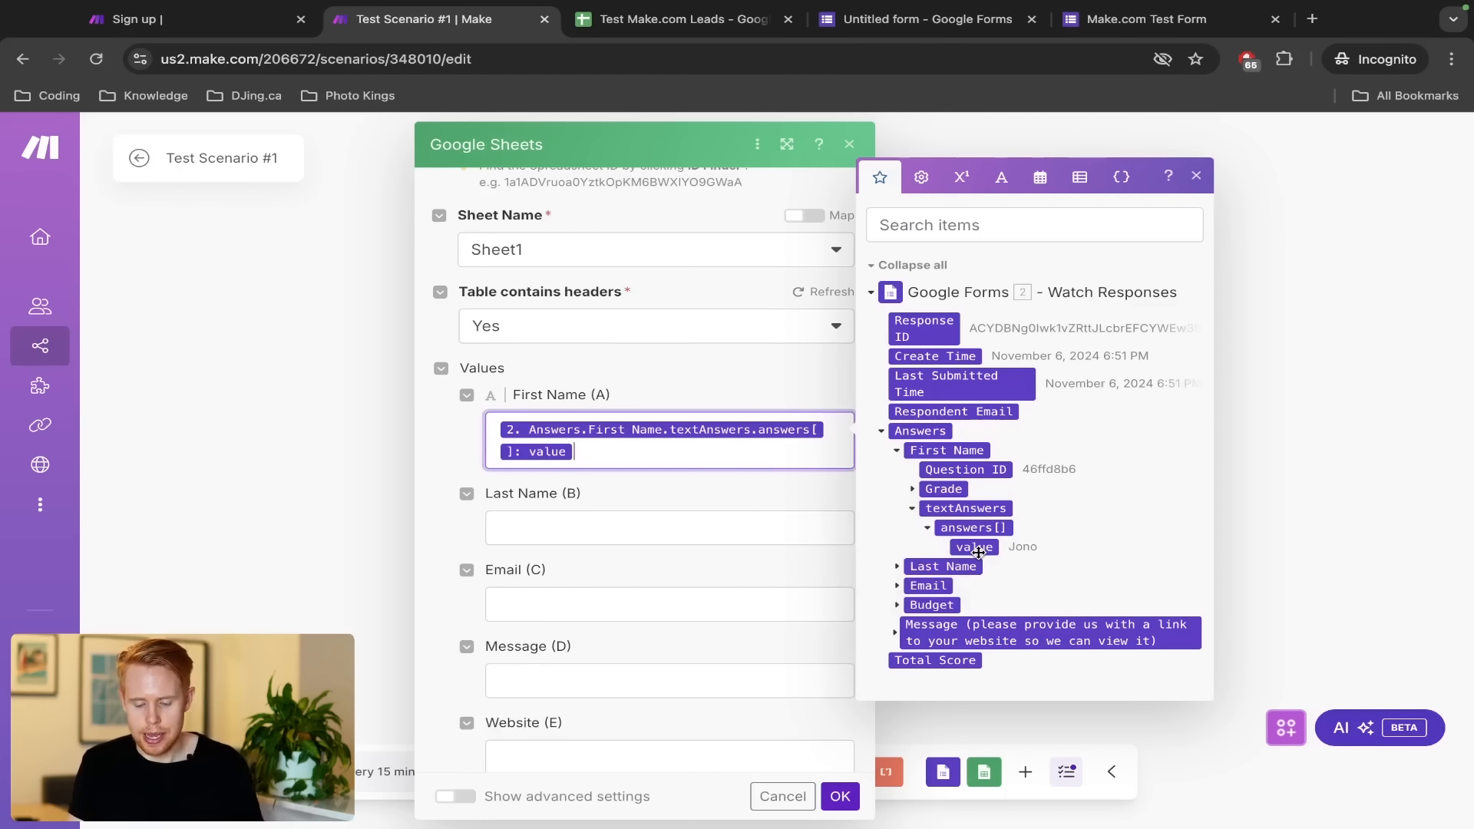
Map the Last Name answer value into column B and Email into column C
{"action": "left_click", "coordinate": [789, 531]}
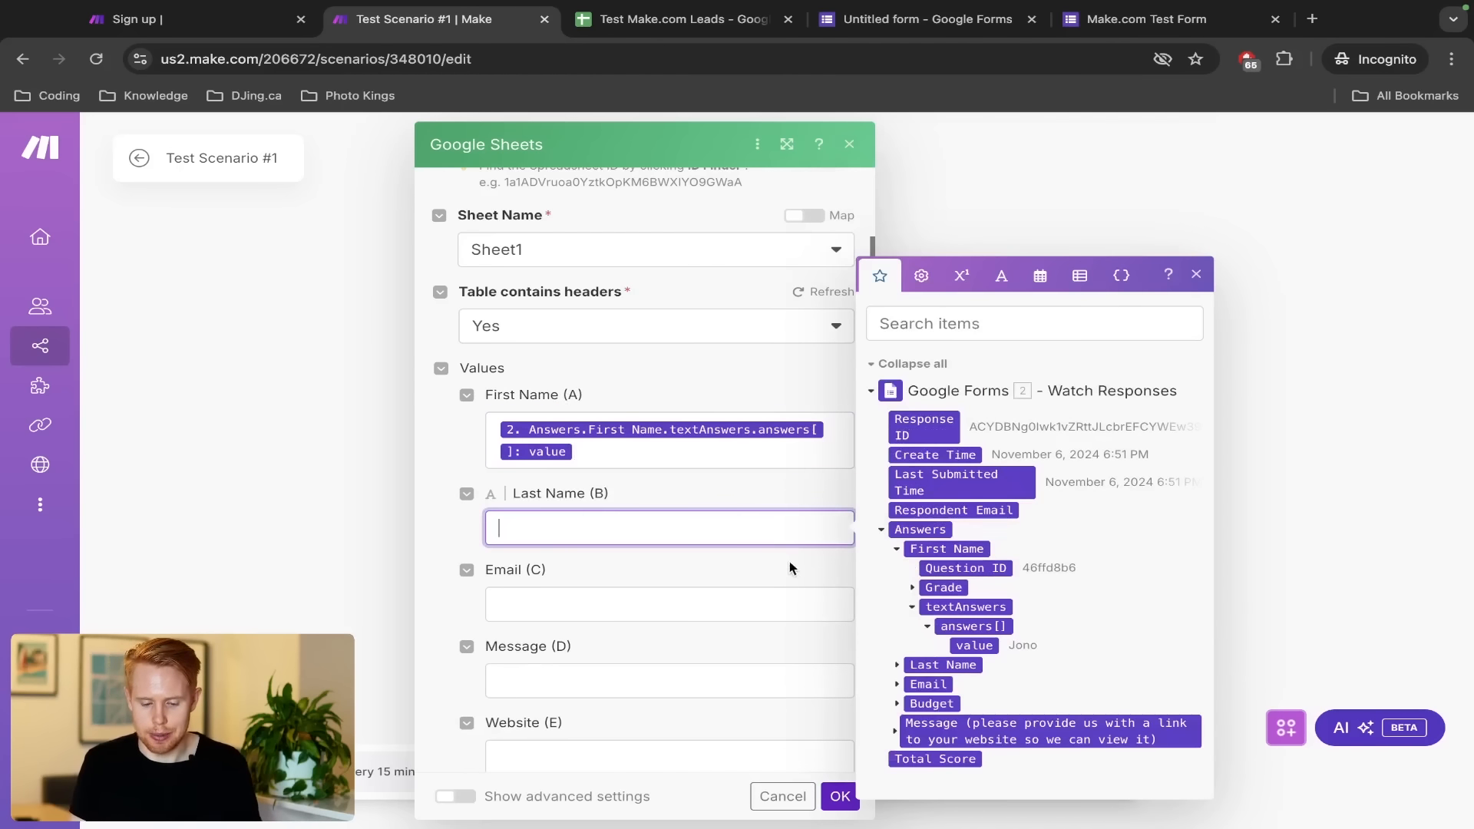
{"action": "left_click", "coordinate": [897, 668]}
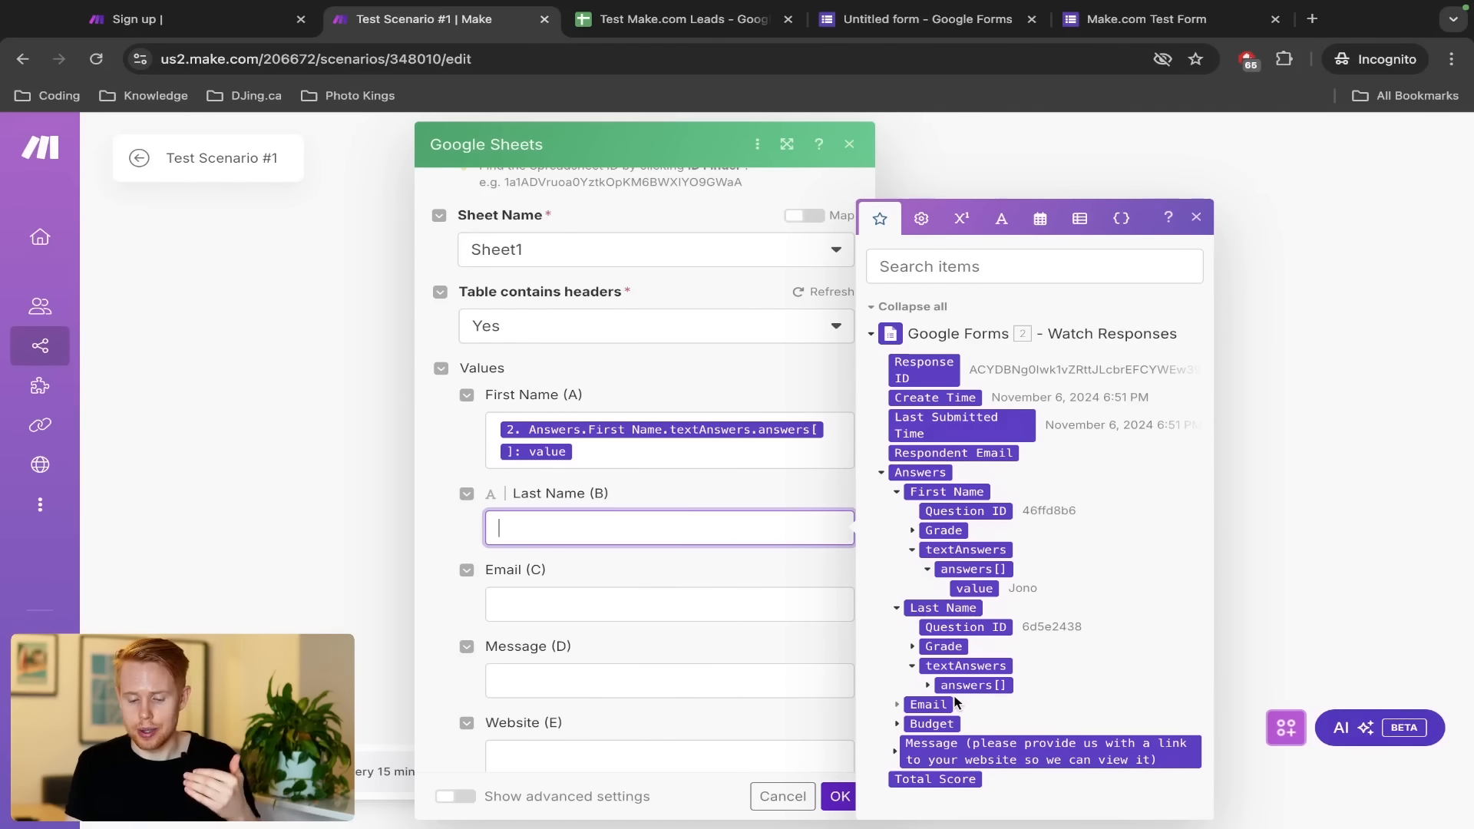
{"action": "left_click", "coordinate": [928, 686]}
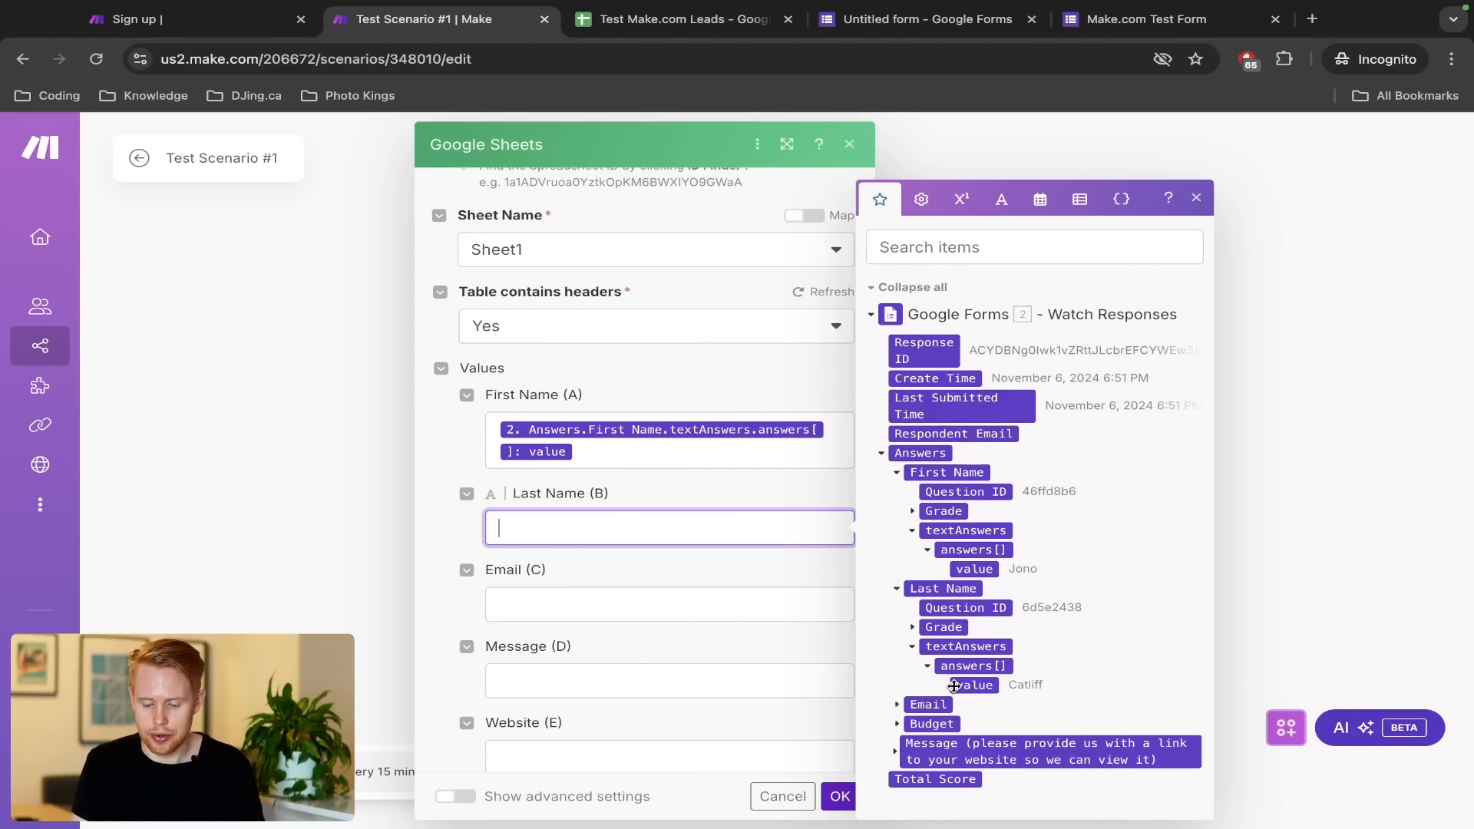
{"action": "left_click", "coordinate": [955, 684]}
{"action": "left_click", "coordinate": [812, 630]}
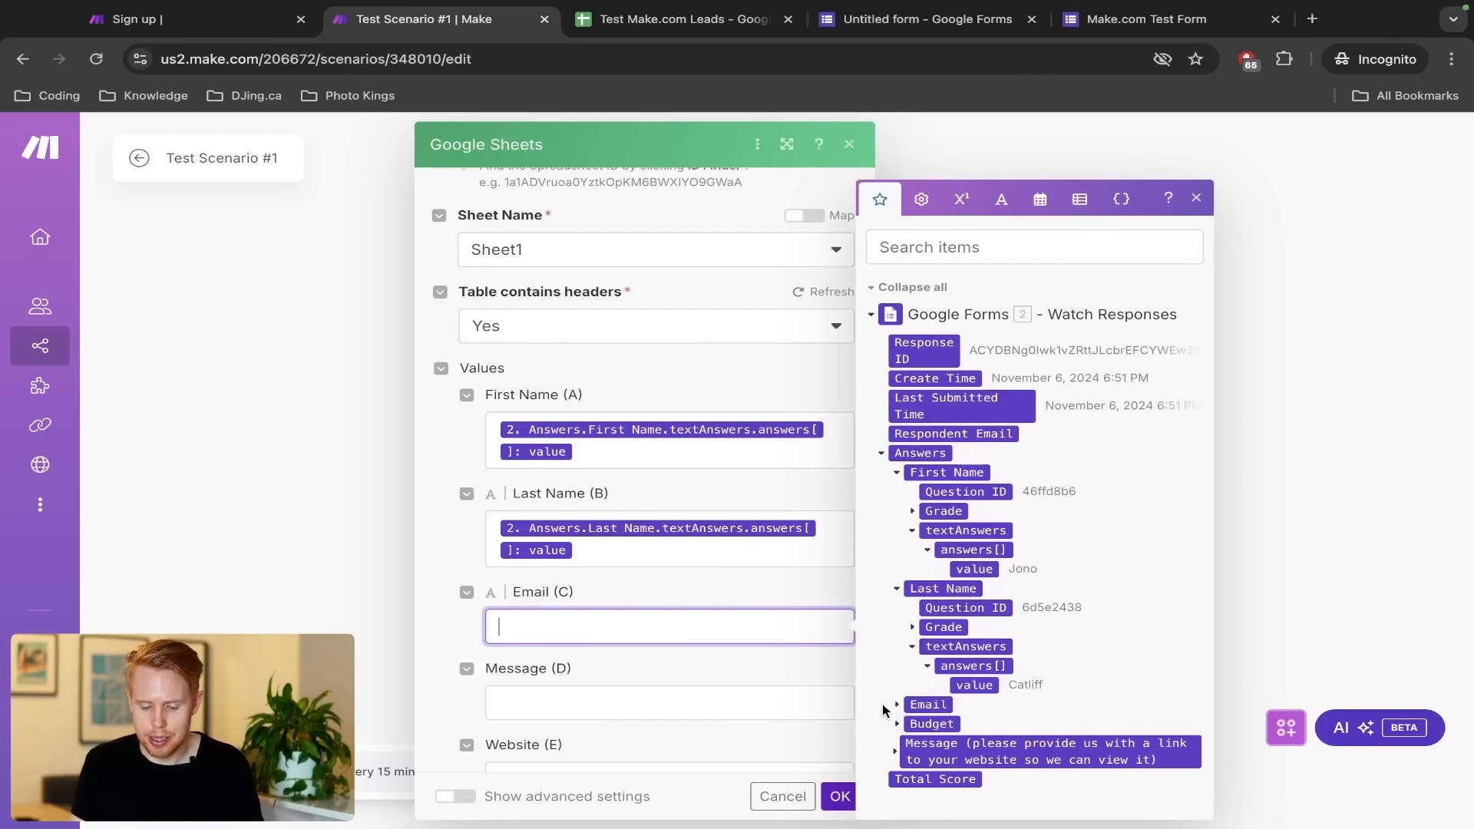
{"action": "left_click", "coordinate": [895, 706]}
{"action": "left_click", "coordinate": [912, 704]}
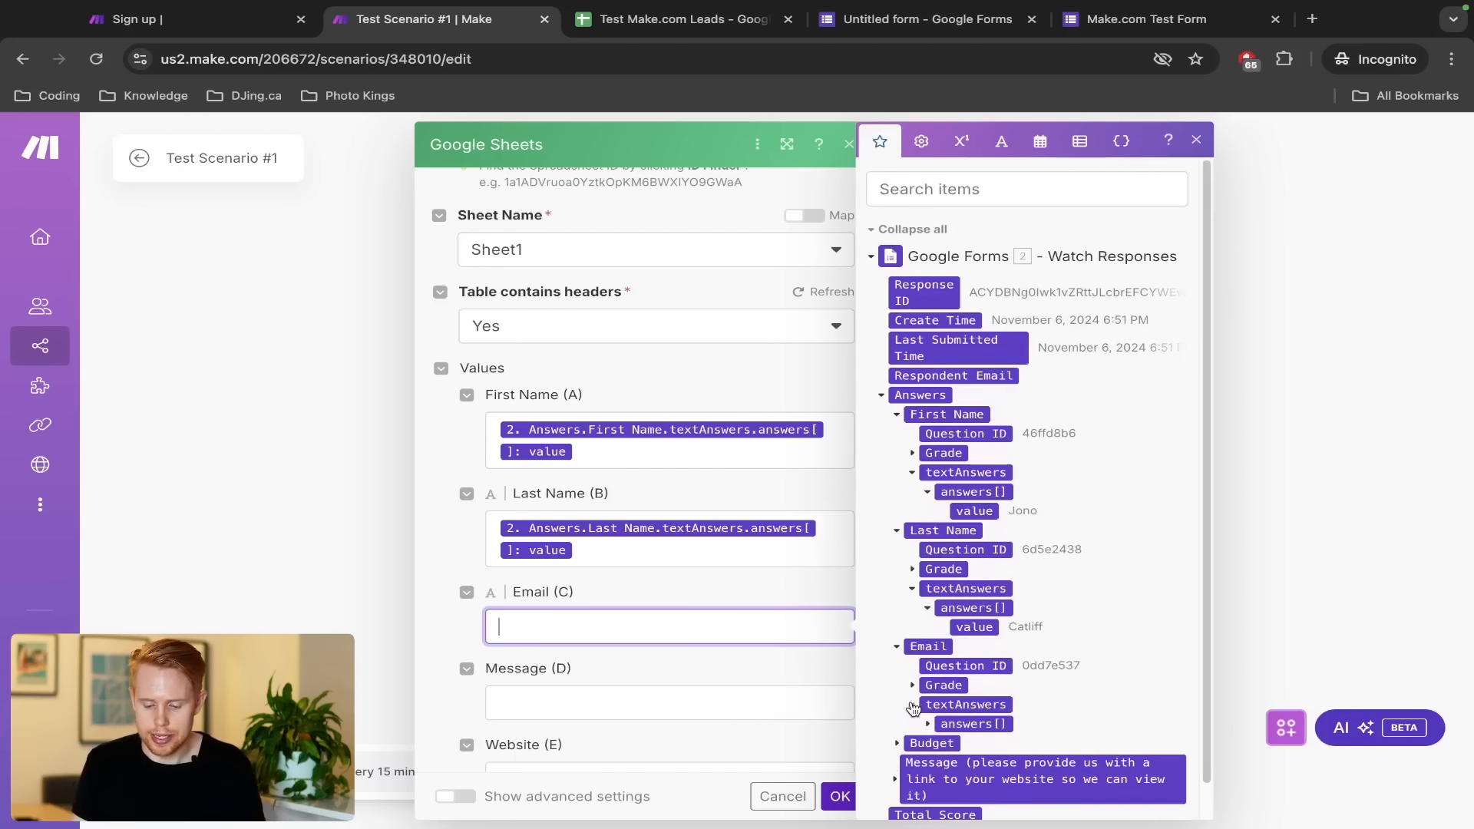
{"action": "left_click", "coordinate": [927, 724]}
{"action": "left_click", "coordinate": [962, 744]}
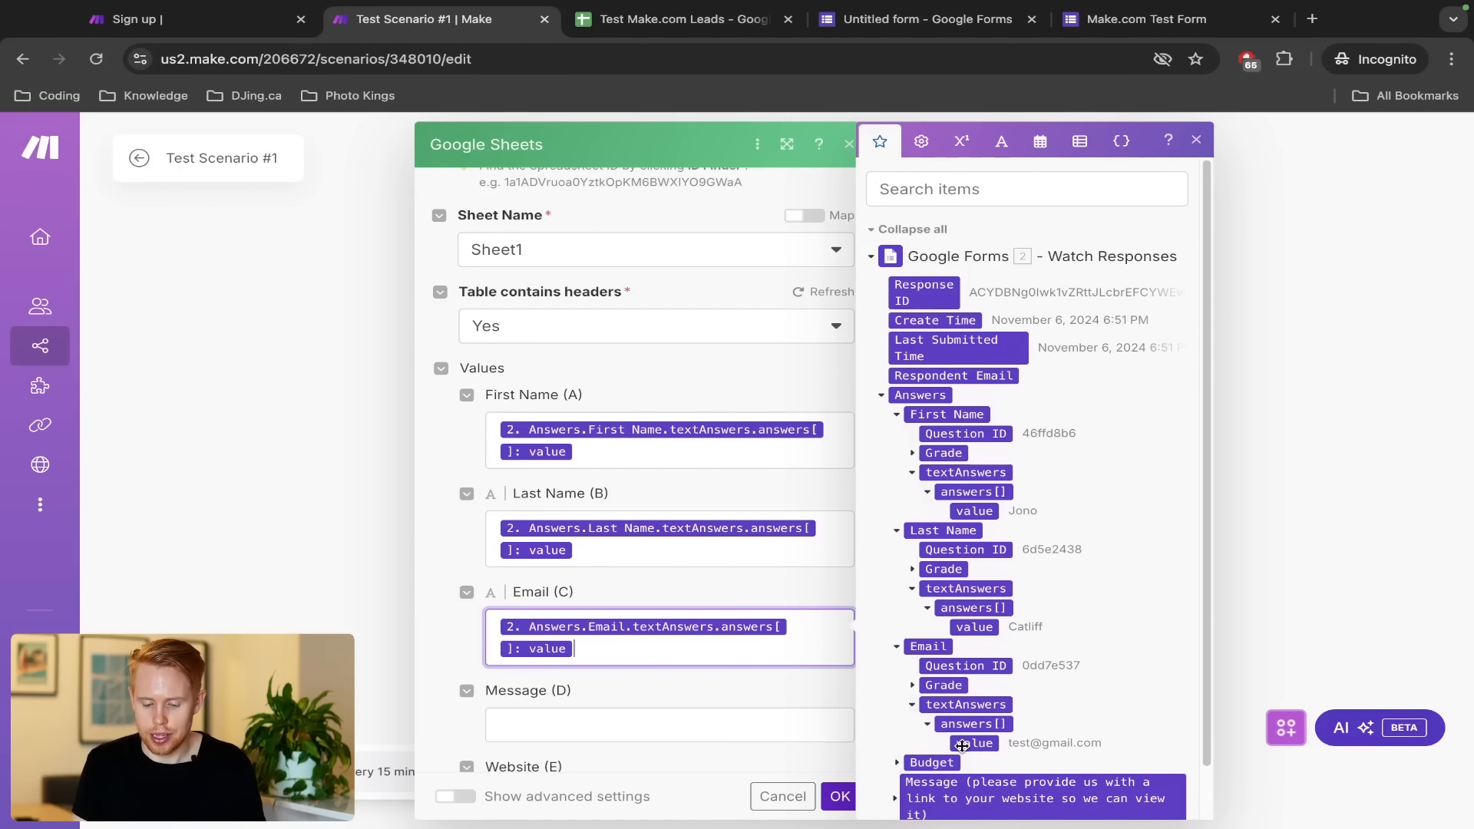
Map the Budget answer value into column F and cross-check the form tabs
{"action": "key", "text": "Tab"}
{"action": "key", "text": "Tab"}
{"action": "key", "text": "Tab"}
{"action": "scroll", "coordinate": [952, 687], "scroll_direction": "down", "scroll_amount": 1}
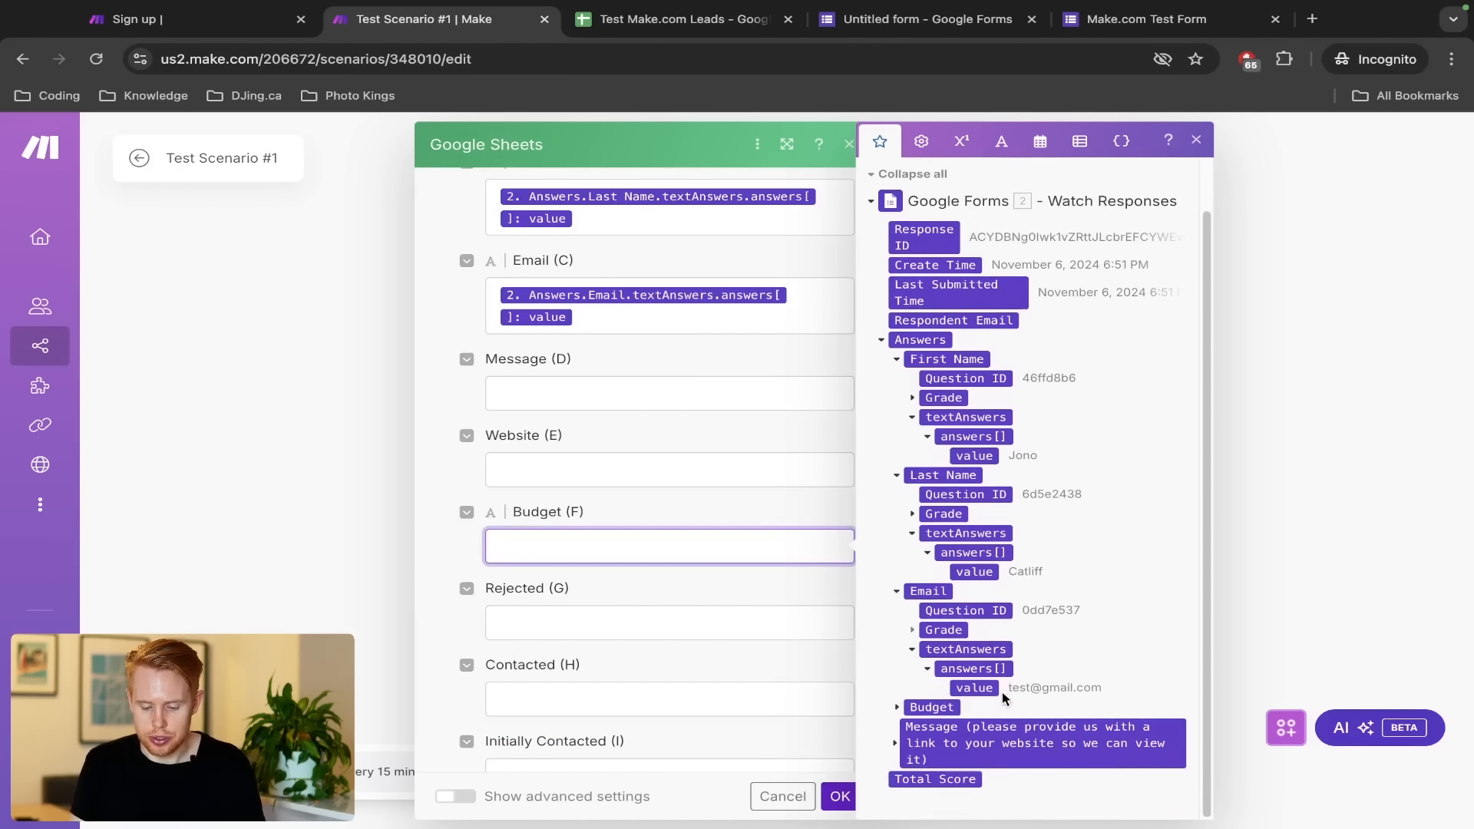
{"action": "left_click", "coordinate": [898, 707]}
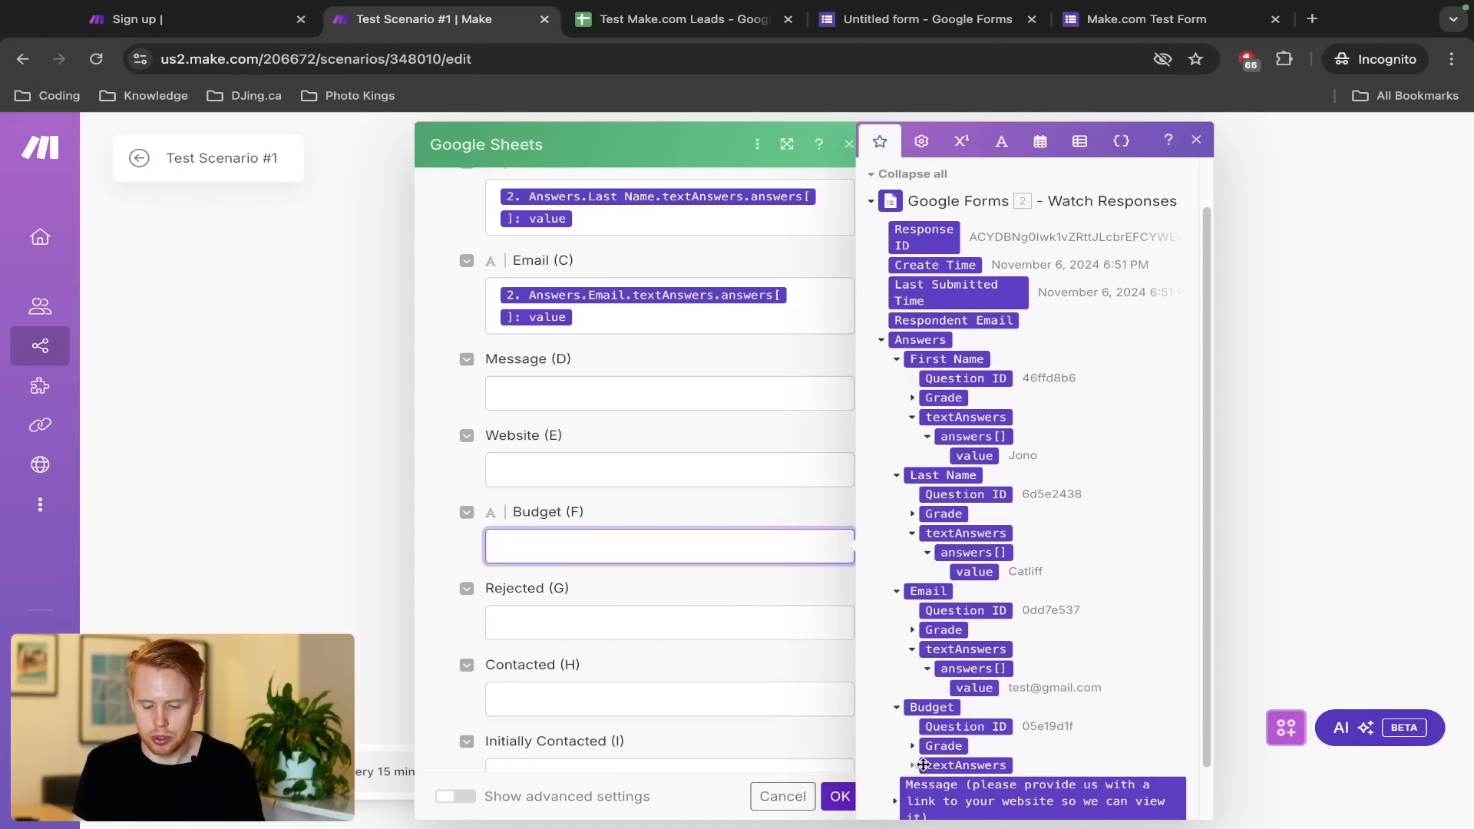
{"action": "left_click", "coordinate": [912, 766]}
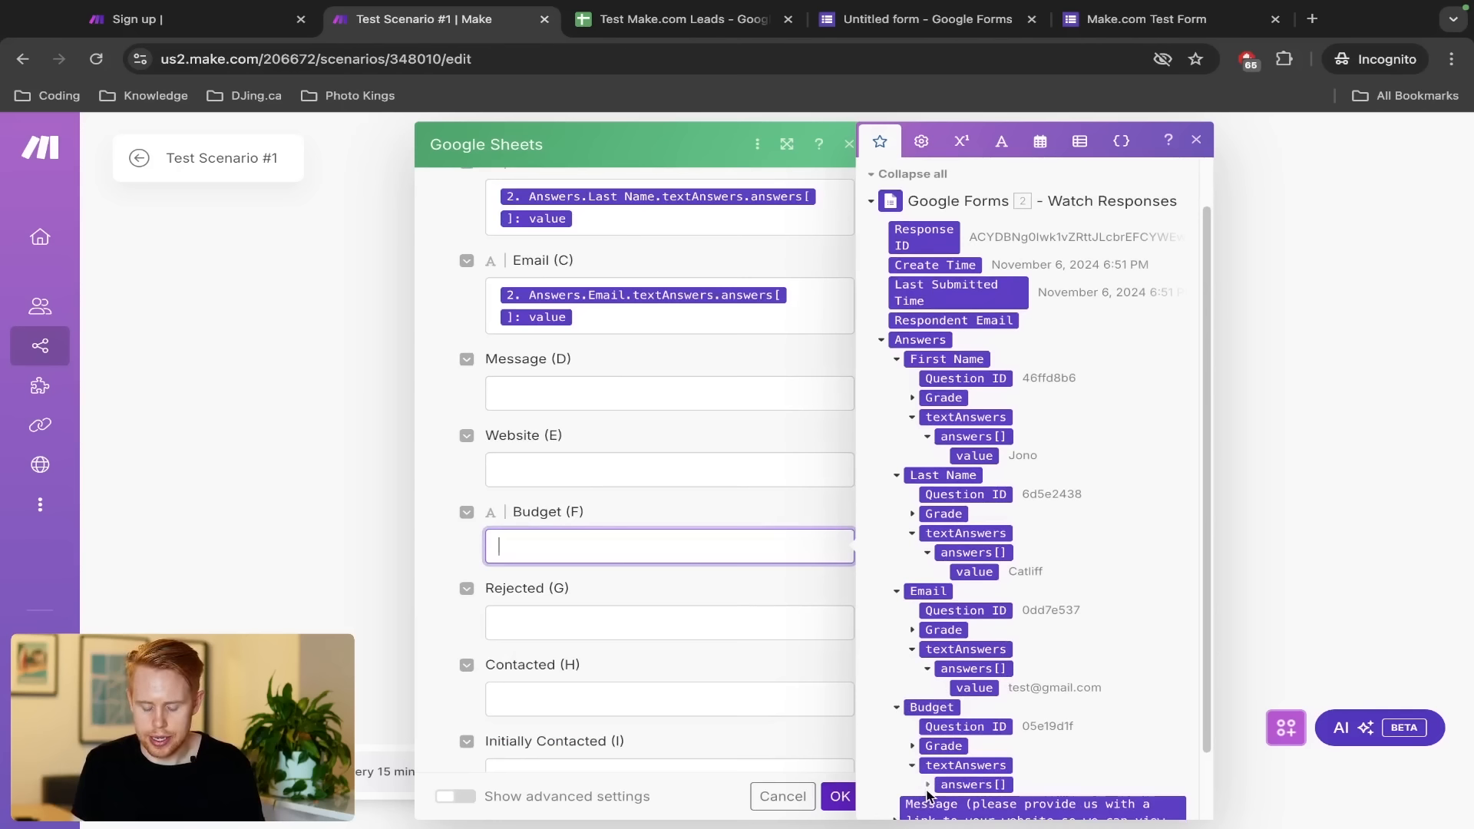
{"action": "left_click", "coordinate": [927, 786]}
{"action": "left_click", "coordinate": [973, 804]}
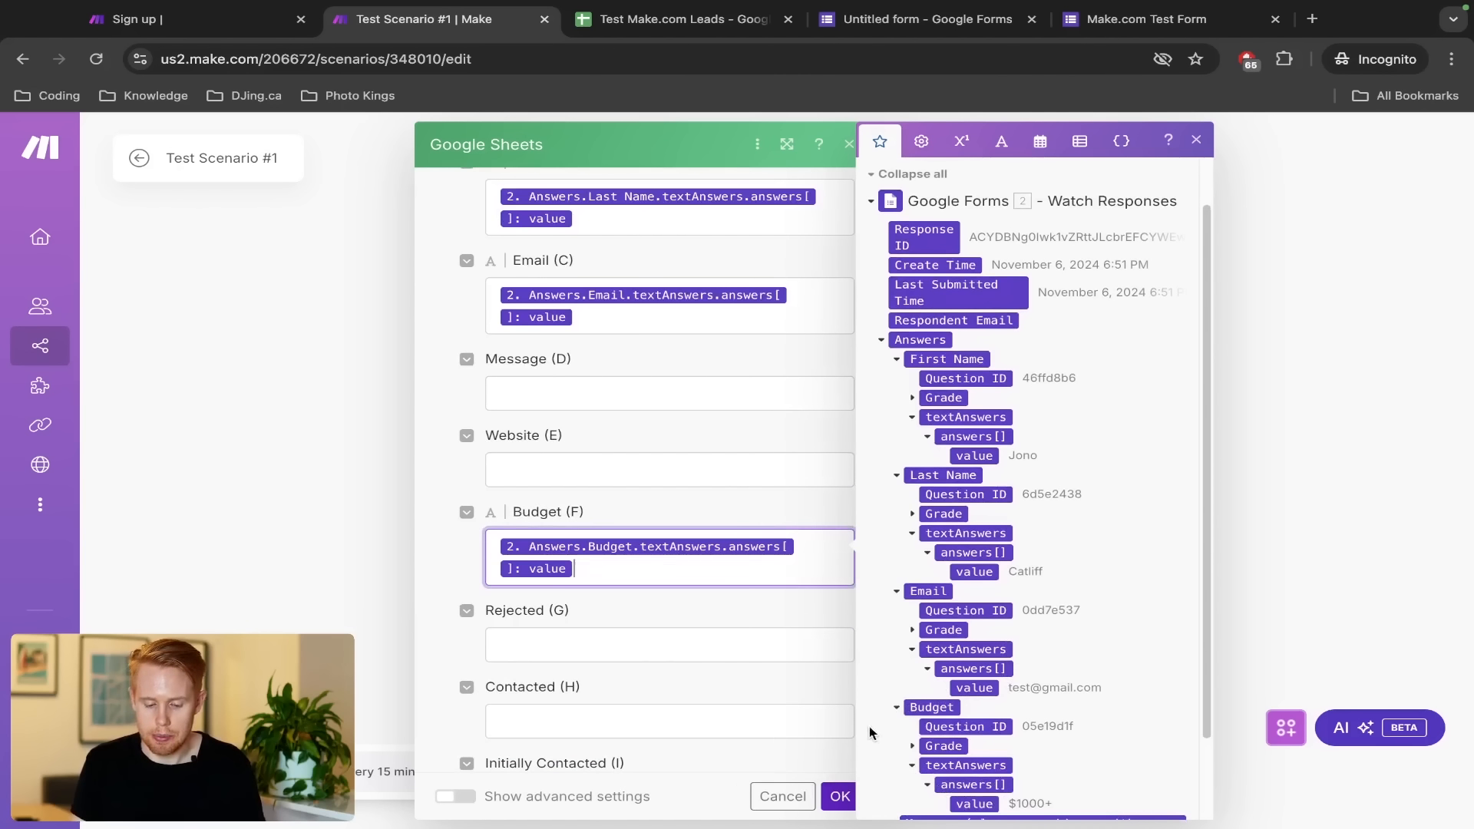
{"action": "scroll", "coordinate": [998, 662], "scroll_direction": "down", "scroll_amount": 2}
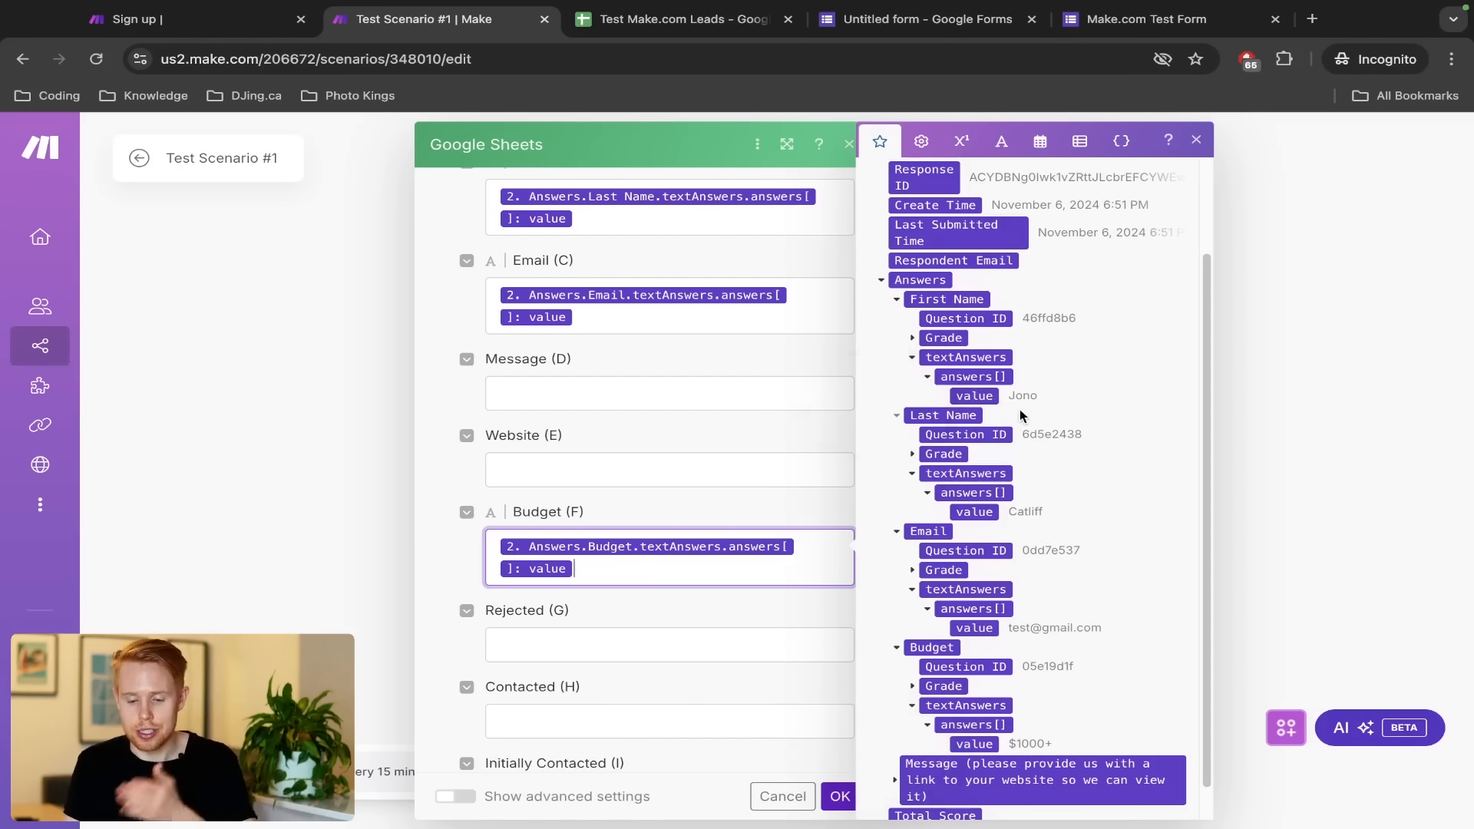
{"action": "key", "text": "ctrl+Tab"}
{"action": "key", "text": "ctrl+Tab"}
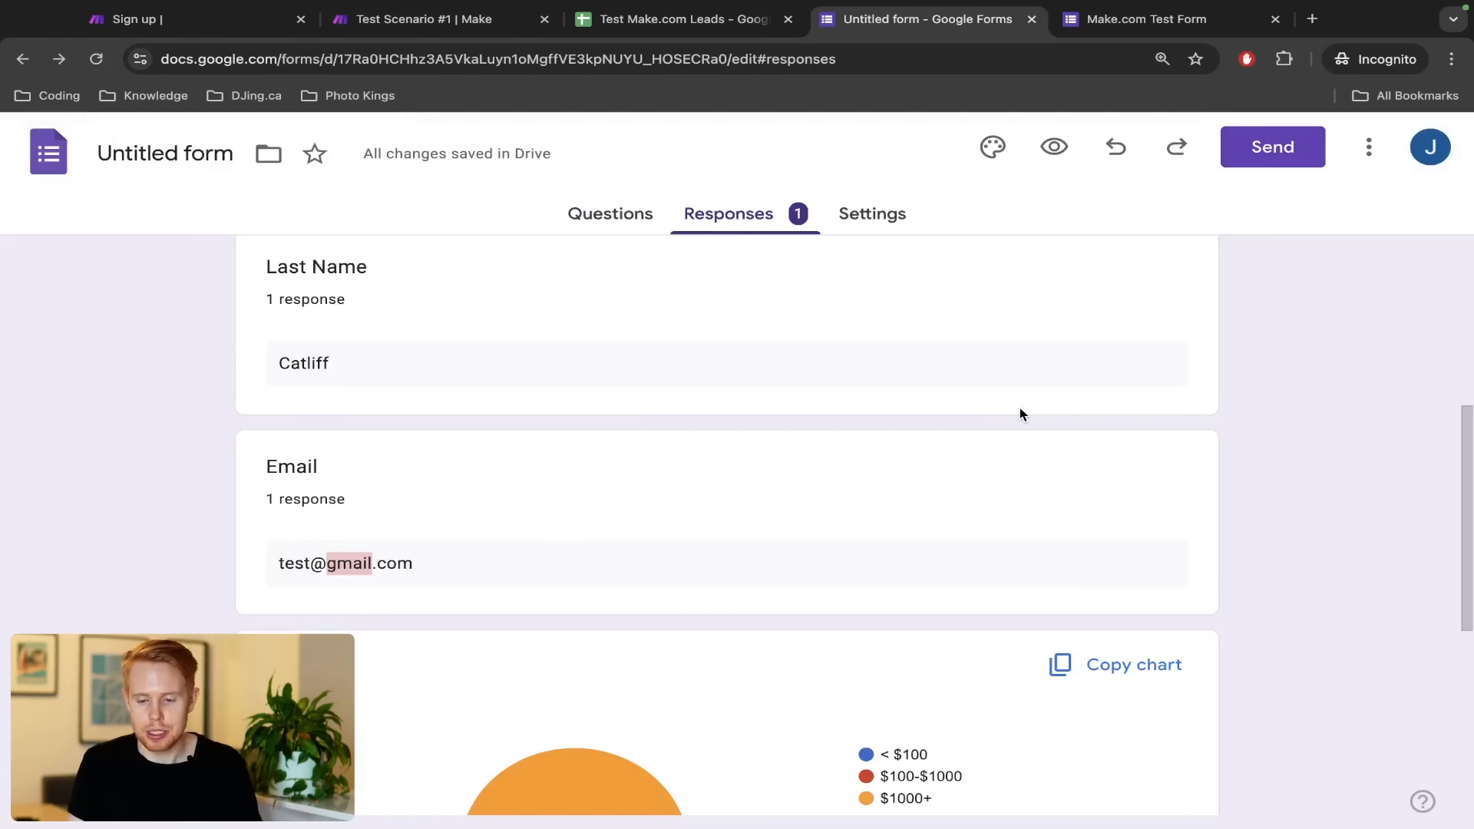
{"action": "key", "text": "ctrl+Tab"}
{"action": "key", "text": "ctrl+shift+Tab"}
{"action": "key", "text": "ctrl+shift+Tab"}
{"action": "key", "text": "ctrl+shift+Tab"}
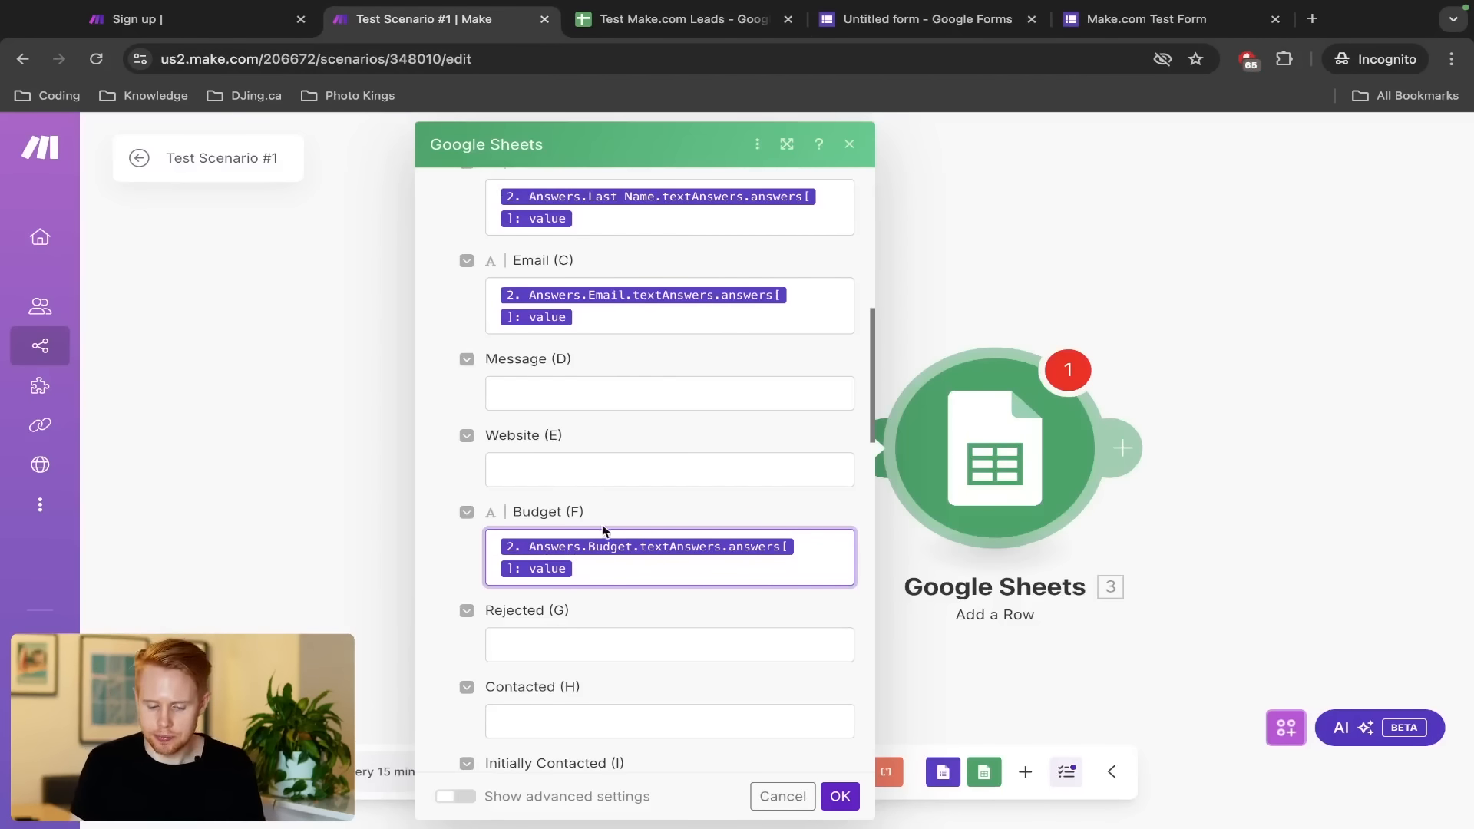
Enter FALSE as the value for Rejected (G) and Contacted (H)
{"action": "left_click", "coordinate": [608, 643]}
{"action": "type", "text": "FALSE"}
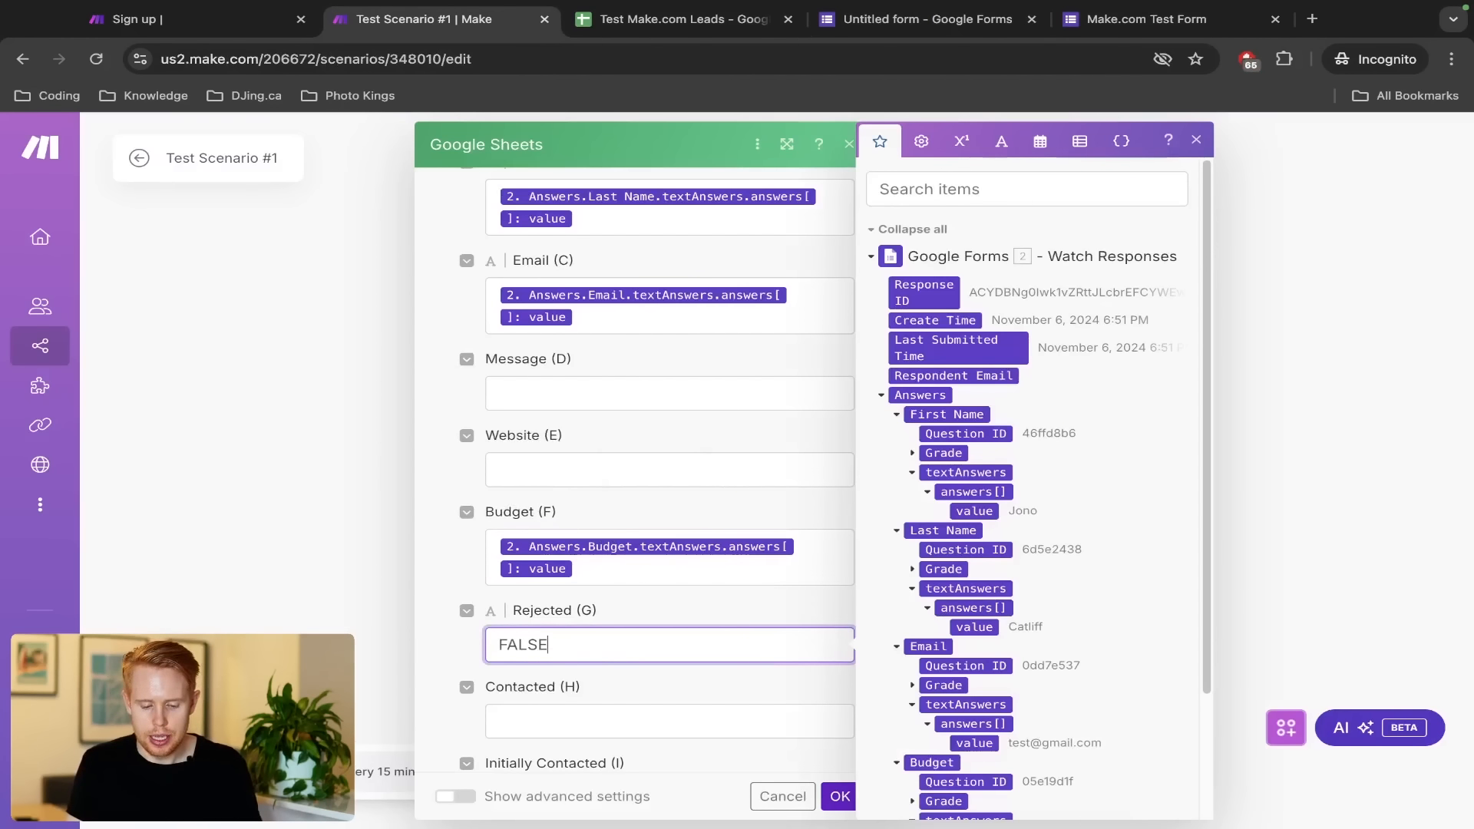
{"action": "left_click", "coordinate": [568, 708]}
{"action": "type", "text": "FALSE"}
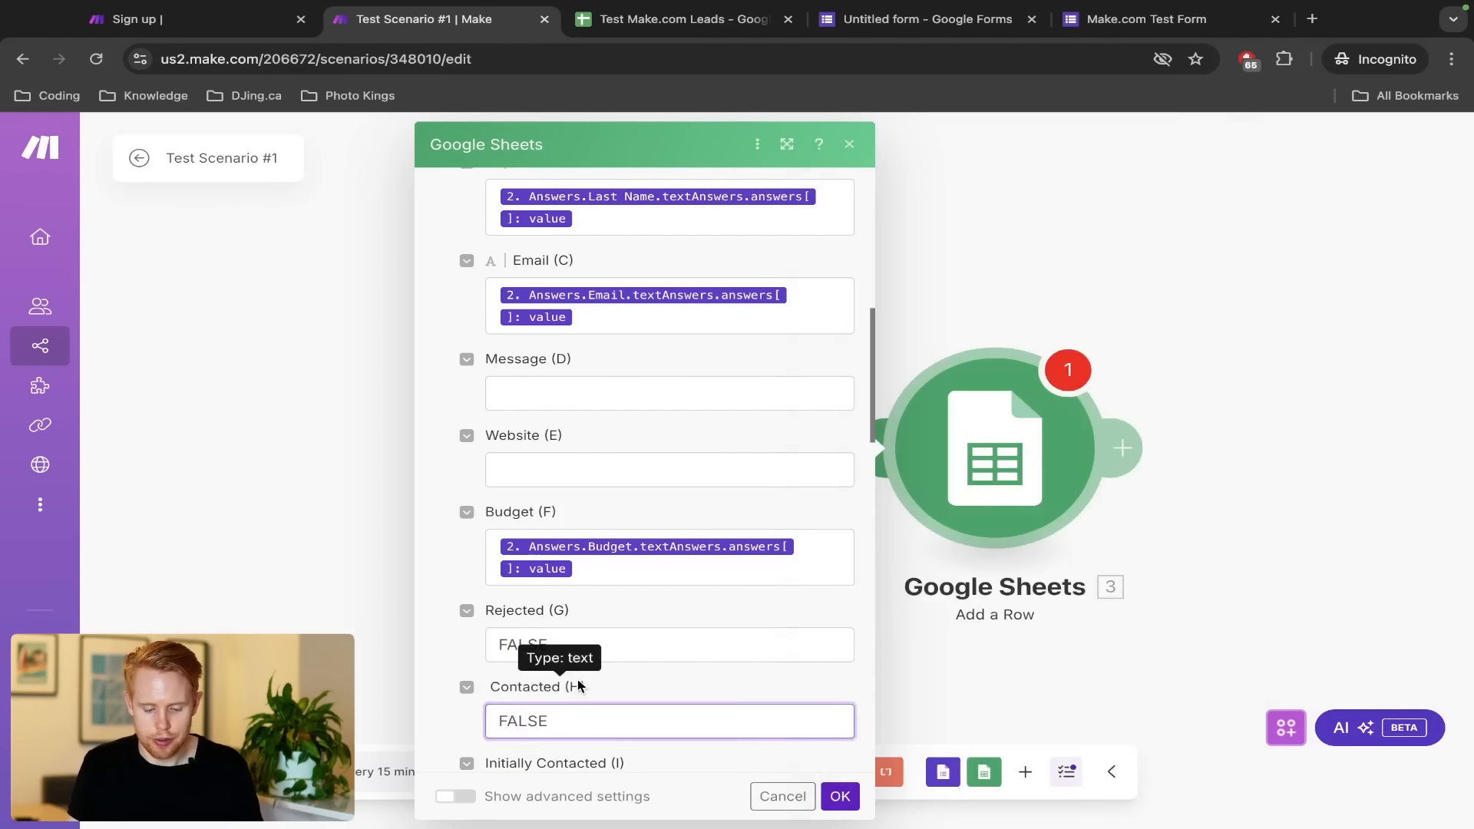
{"action": "scroll", "coordinate": [717, 707], "scroll_direction": "down", "scroll_amount": 3}
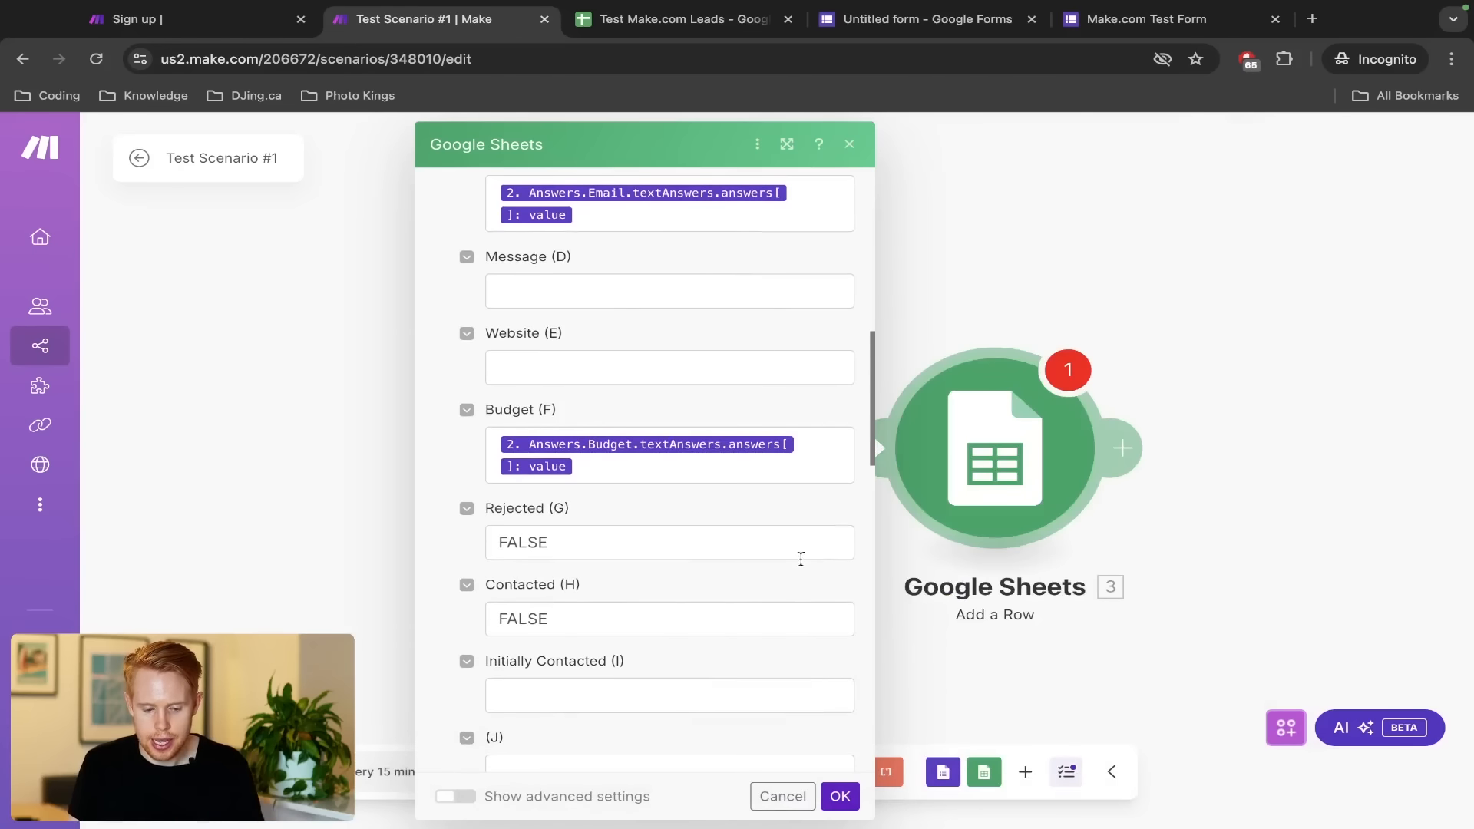
{"action": "scroll", "coordinate": [799, 558], "scroll_direction": "up", "scroll_amount": 2}
Map the form's Message answer value into Message (D) and save the module
{"action": "left_click", "coordinate": [701, 361]}
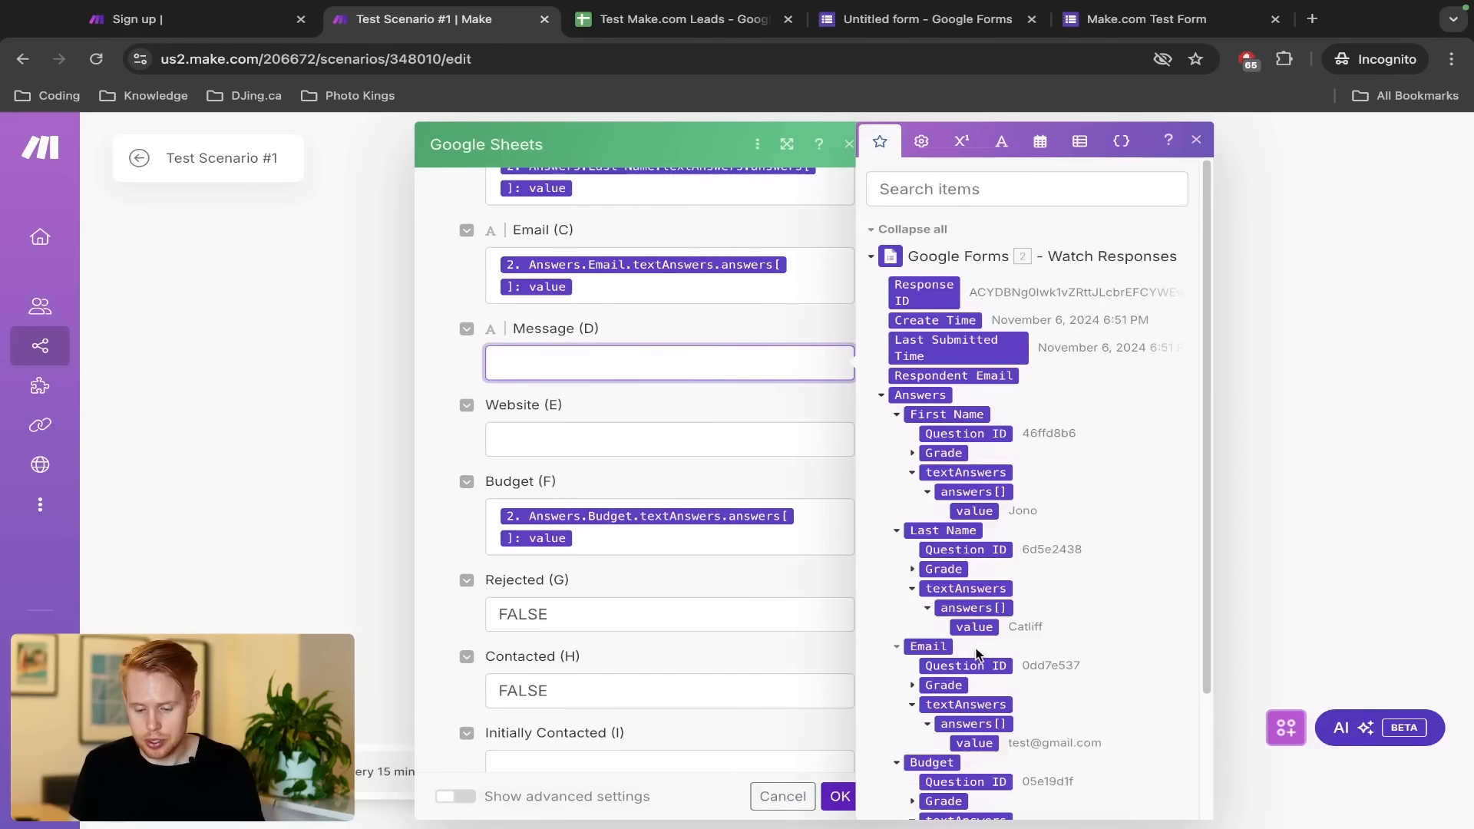
{"action": "scroll", "coordinate": [921, 653], "scroll_direction": "down", "scroll_amount": 3}
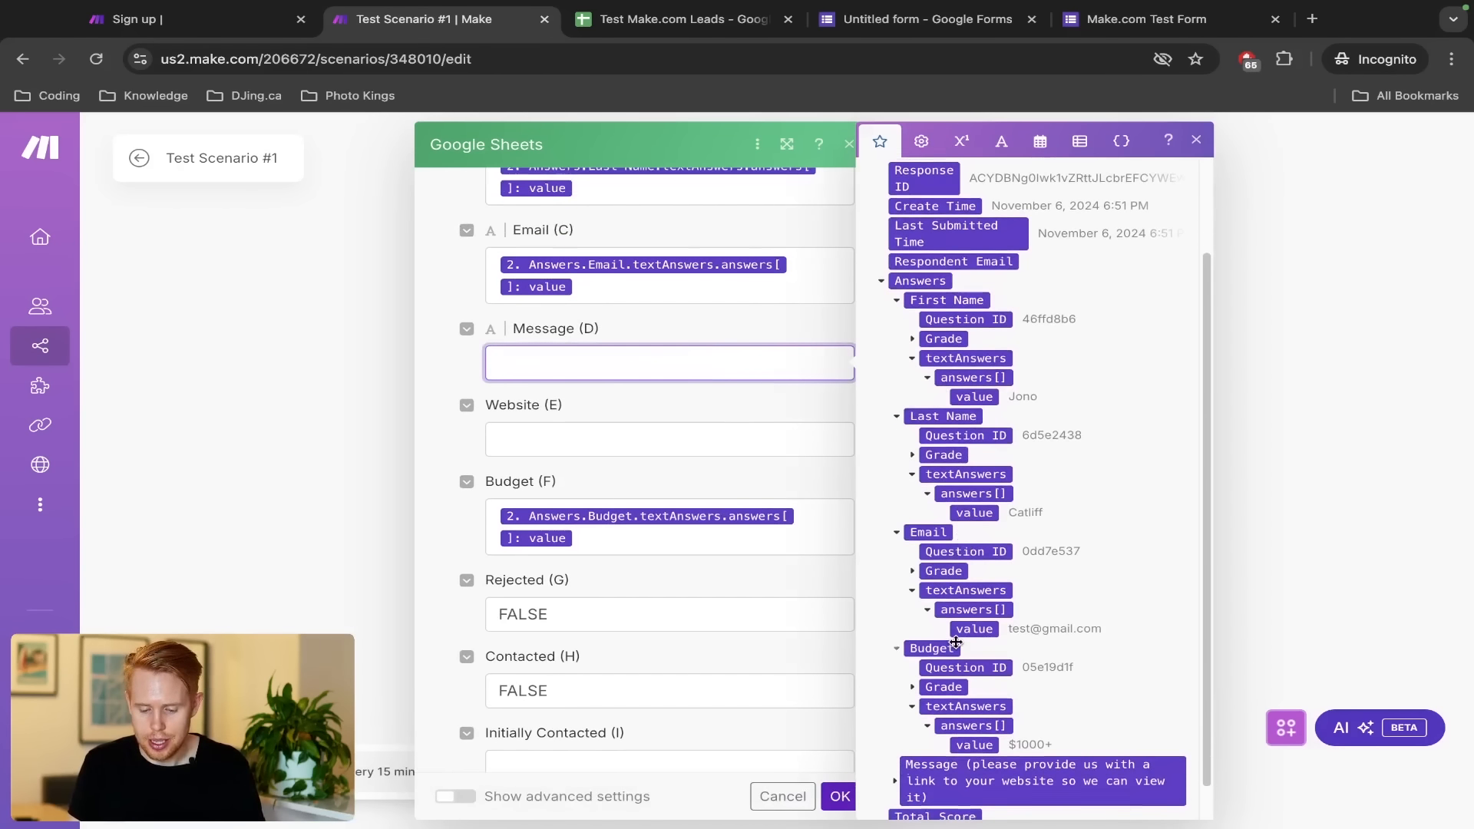
{"action": "left_click", "coordinate": [894, 748]}
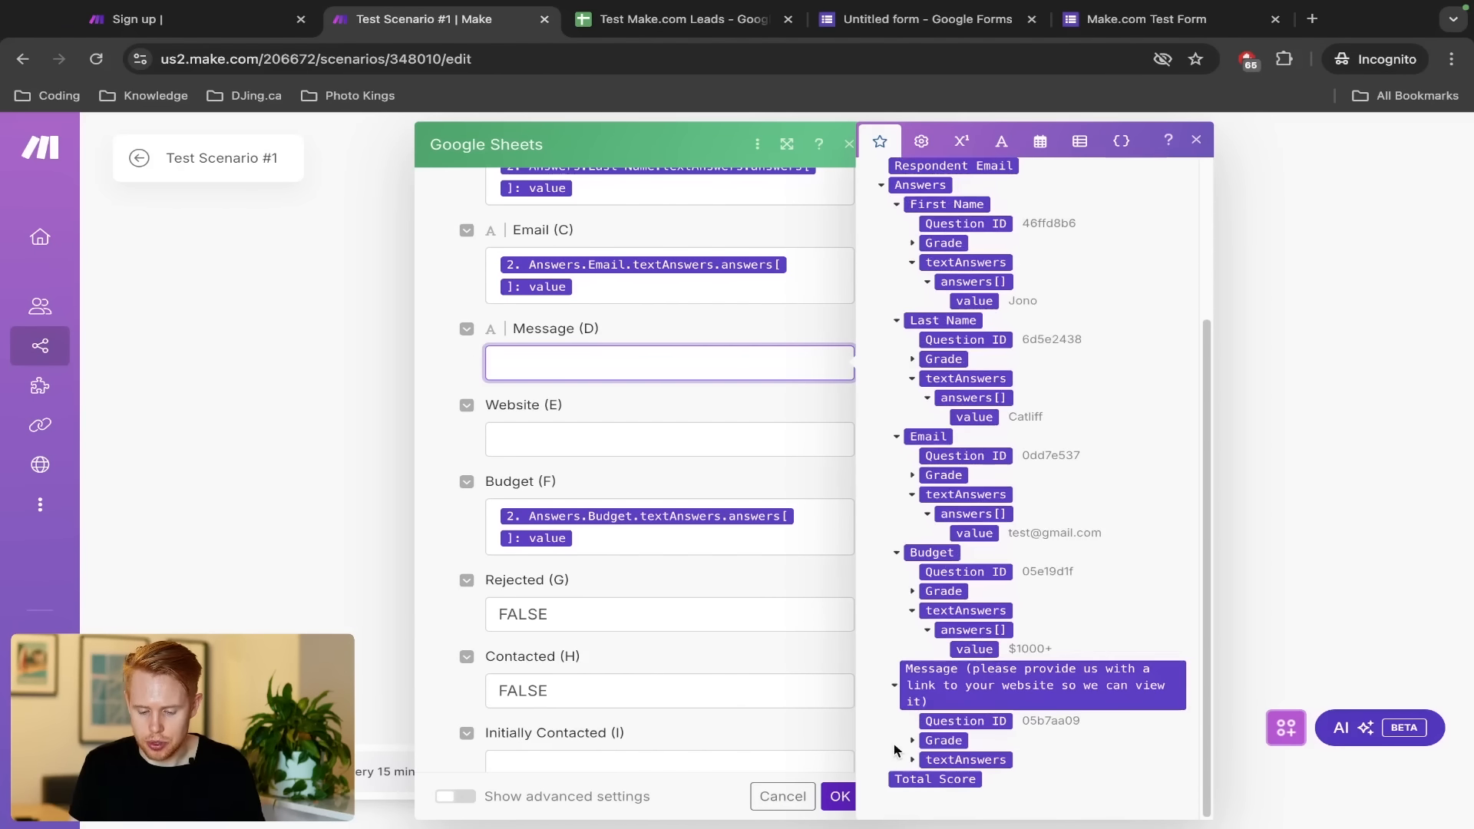
{"action": "left_click", "coordinate": [911, 762]}
{"action": "left_click", "coordinate": [925, 760]}
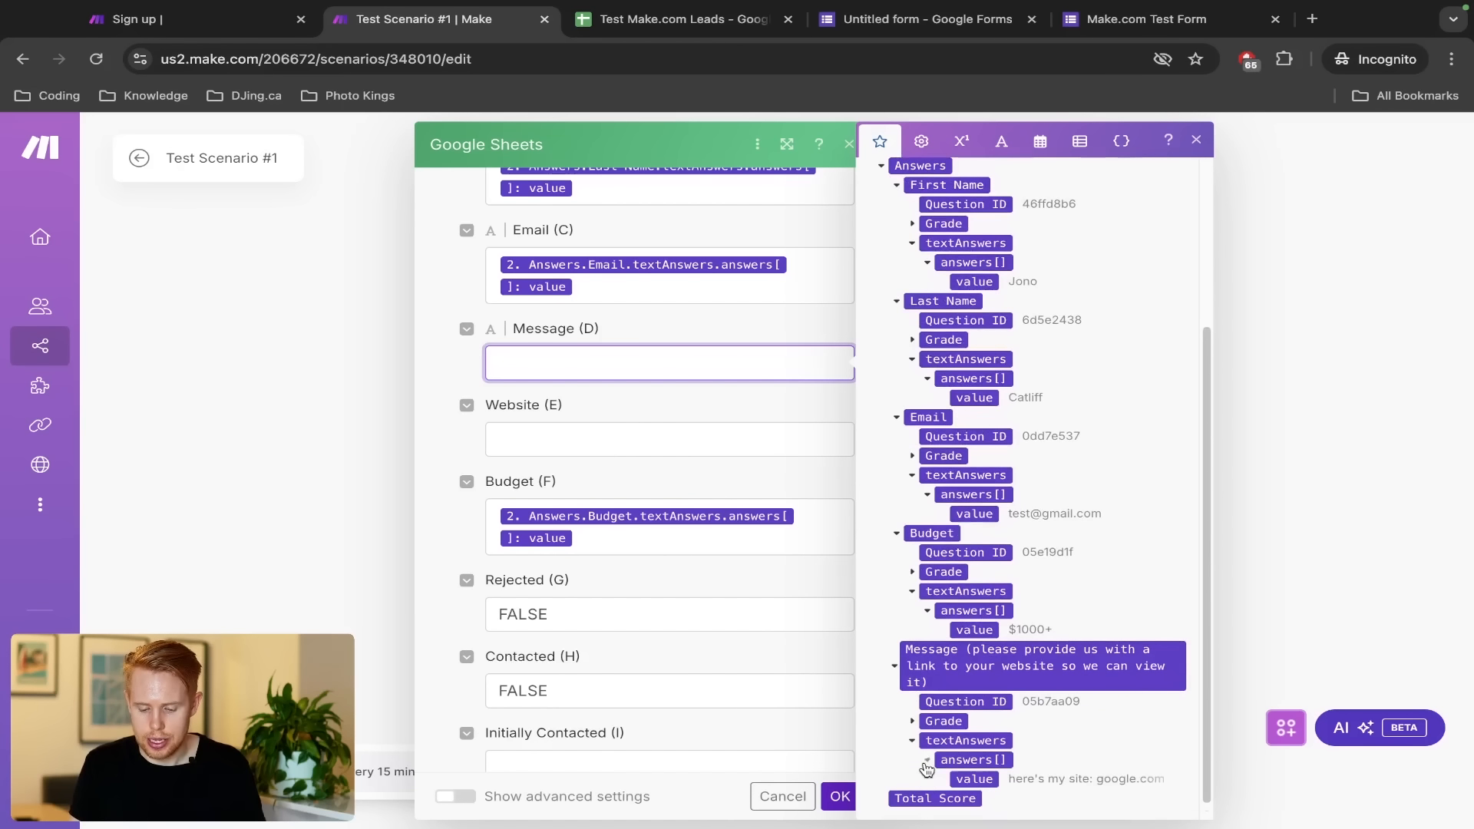
{"action": "left_click", "coordinate": [971, 778]}
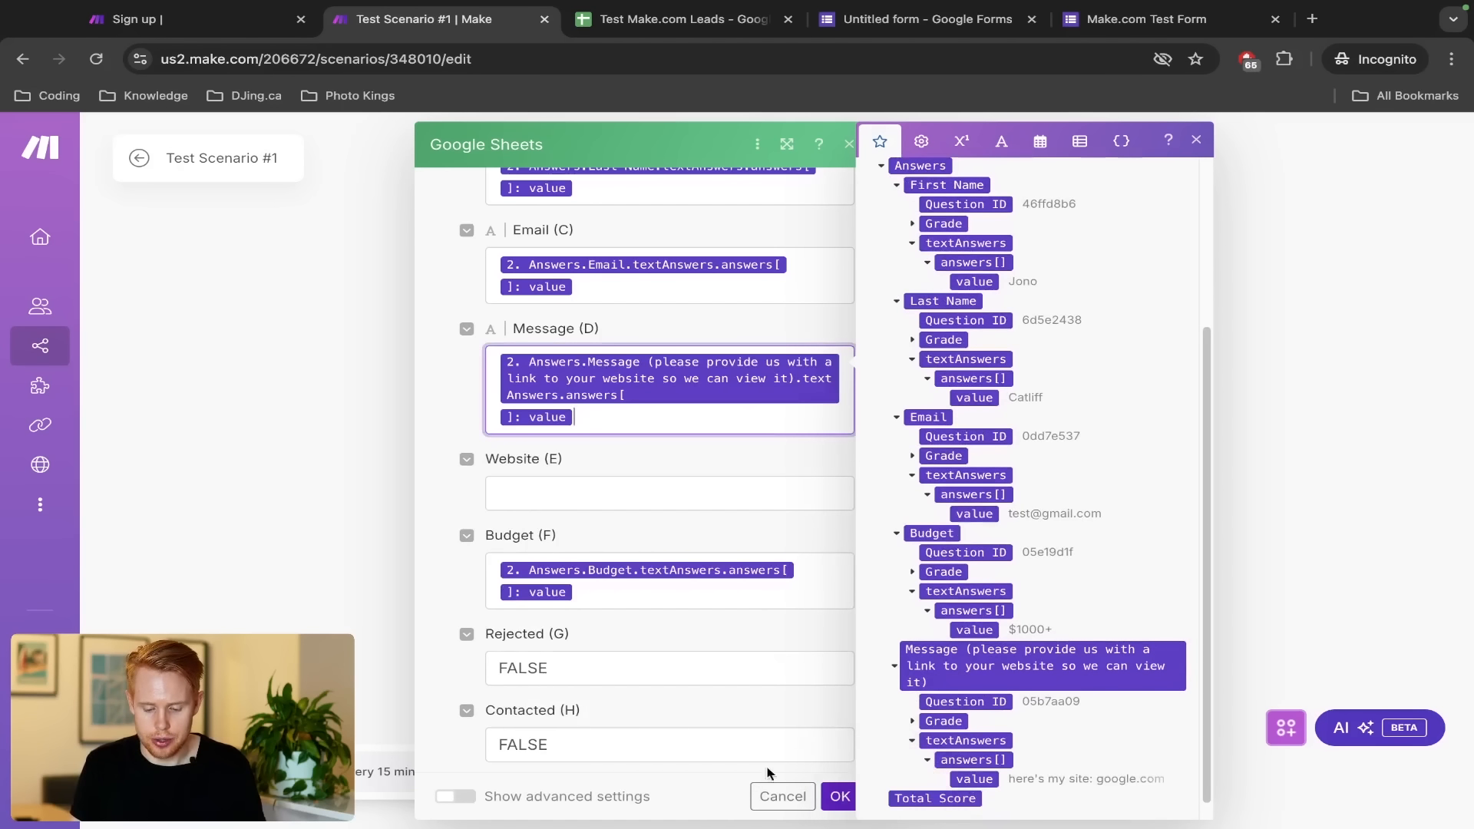
{"action": "left_click", "coordinate": [839, 796]}
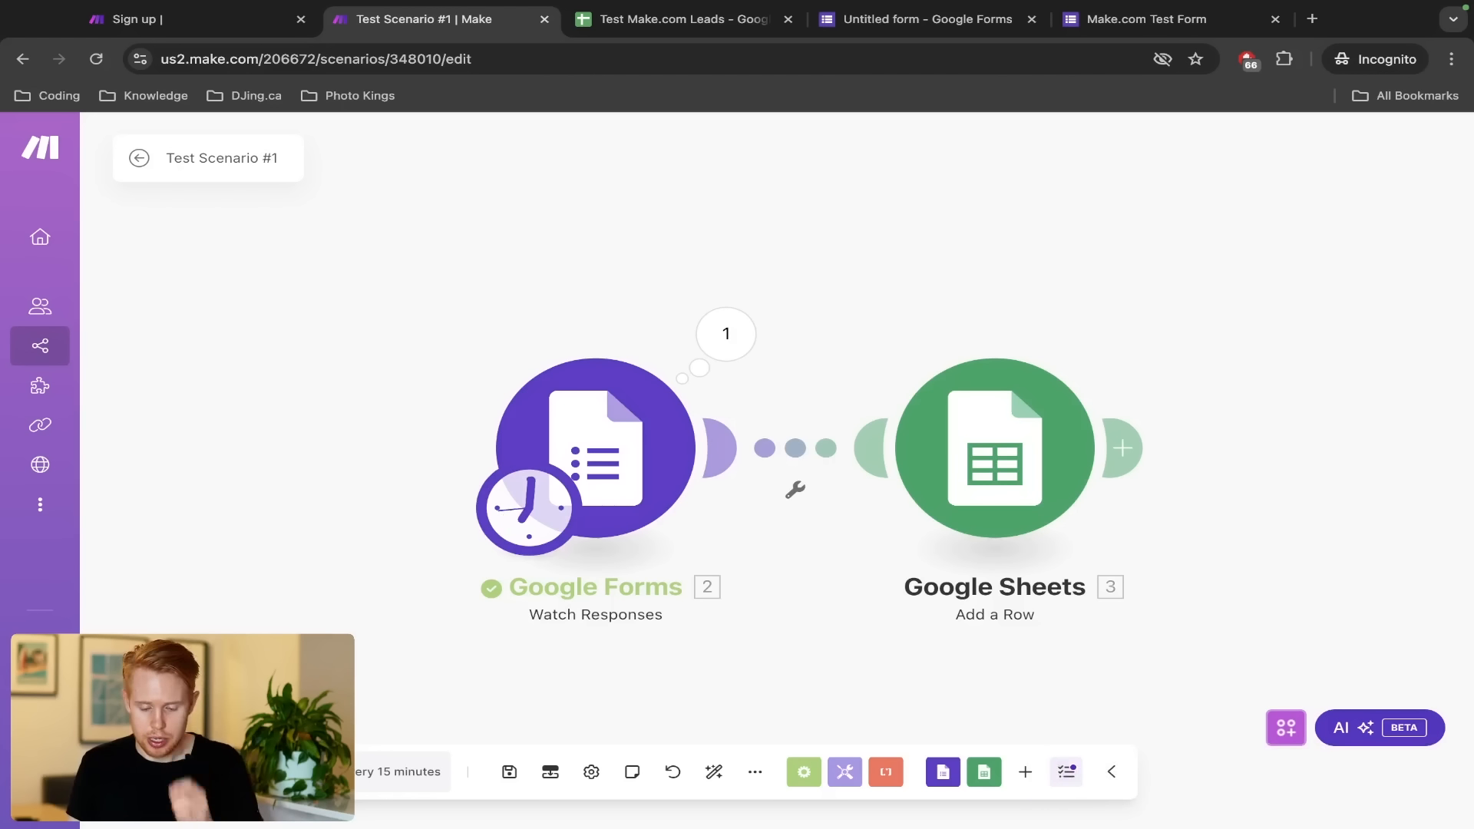
Run the scenario once, inspect the Google Forms trigger's output, and view the form's responses
{"action": "left_click", "coordinate": [180, 772]}
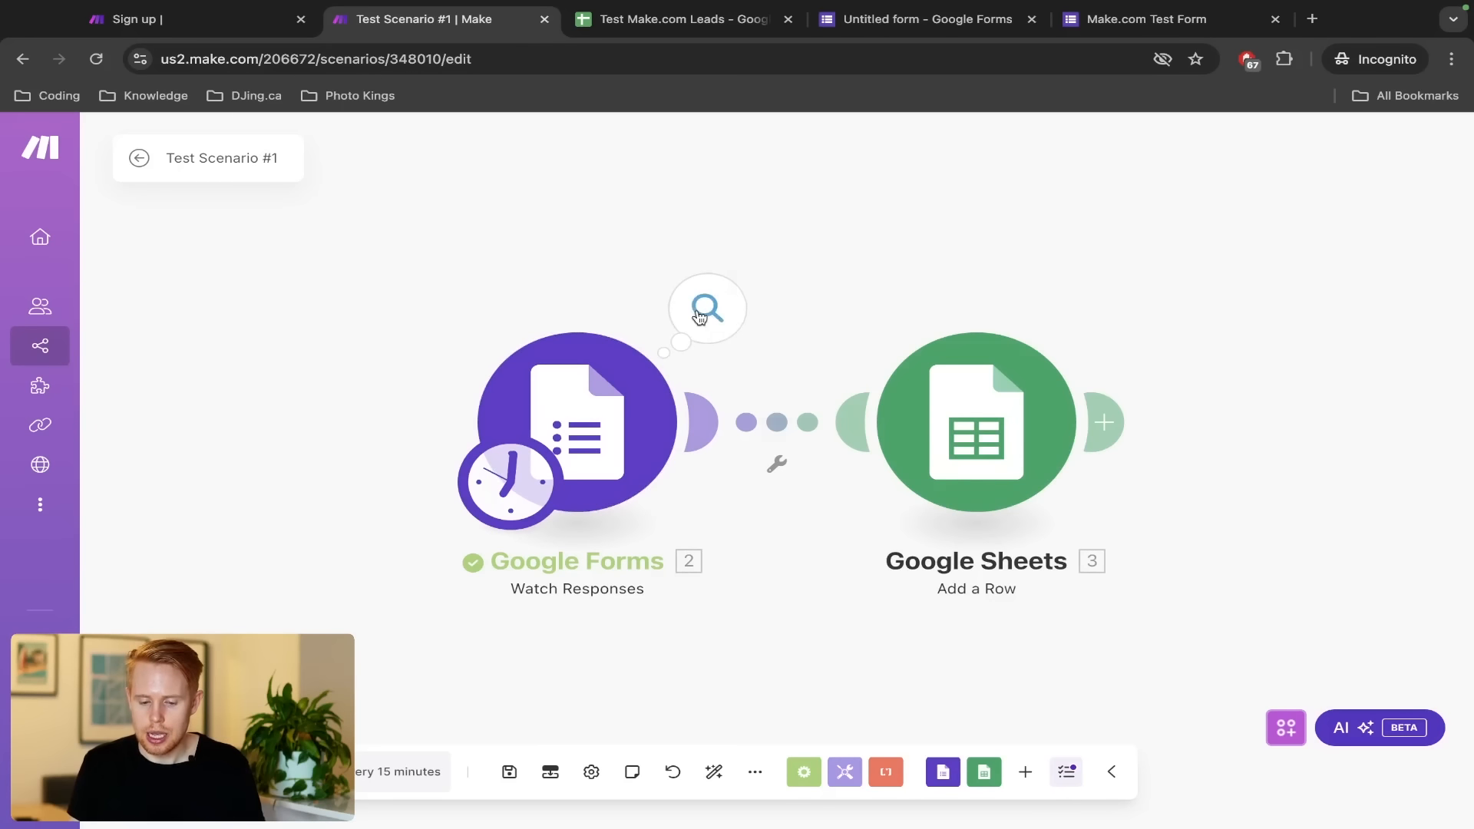
{"action": "left_click", "coordinate": [707, 308]}
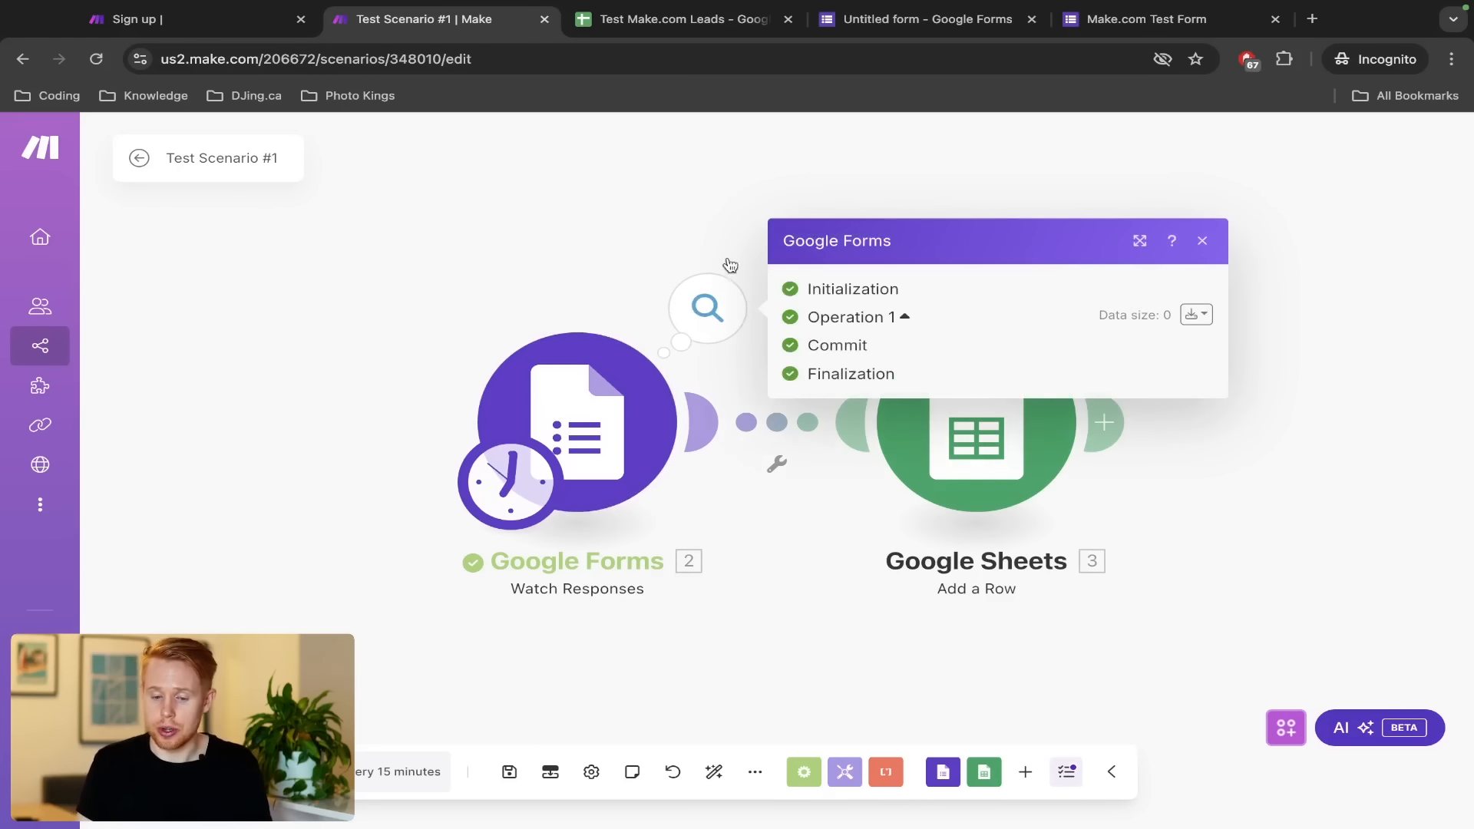
{"action": "left_click", "coordinate": [959, 35]}
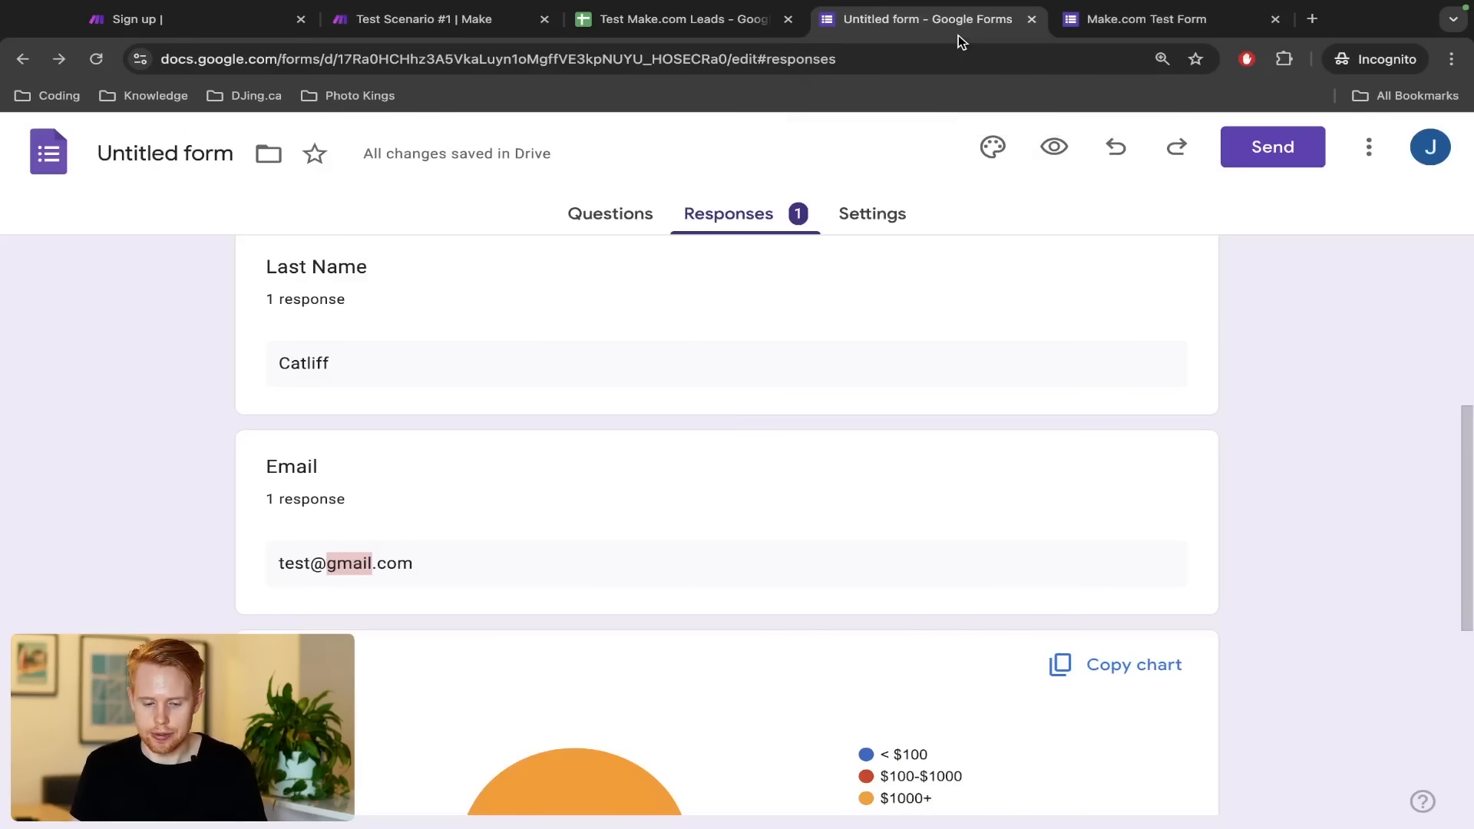
Enter the new lead's e-mail address in the Make.com Test Form
{"action": "left_click", "coordinate": [1103, 30]}
{"action": "left_click_drag", "start_coordinate": [1103, 30], "coordinate": [684, 26]}
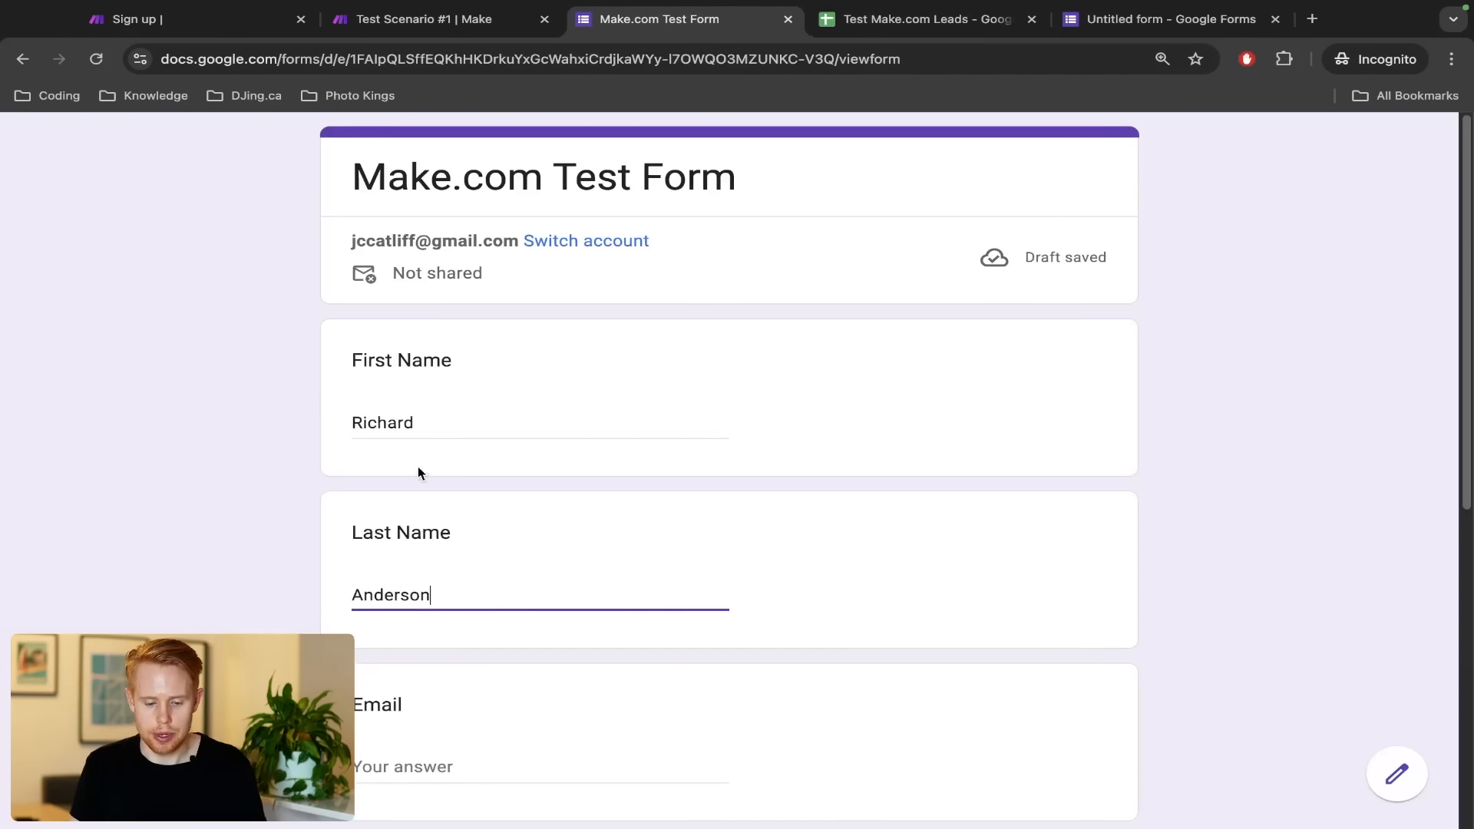
{"action": "scroll", "coordinate": [394, 574], "scroll_direction": "down", "scroll_amount": 3}
{"action": "left_click", "coordinate": [392, 565]}
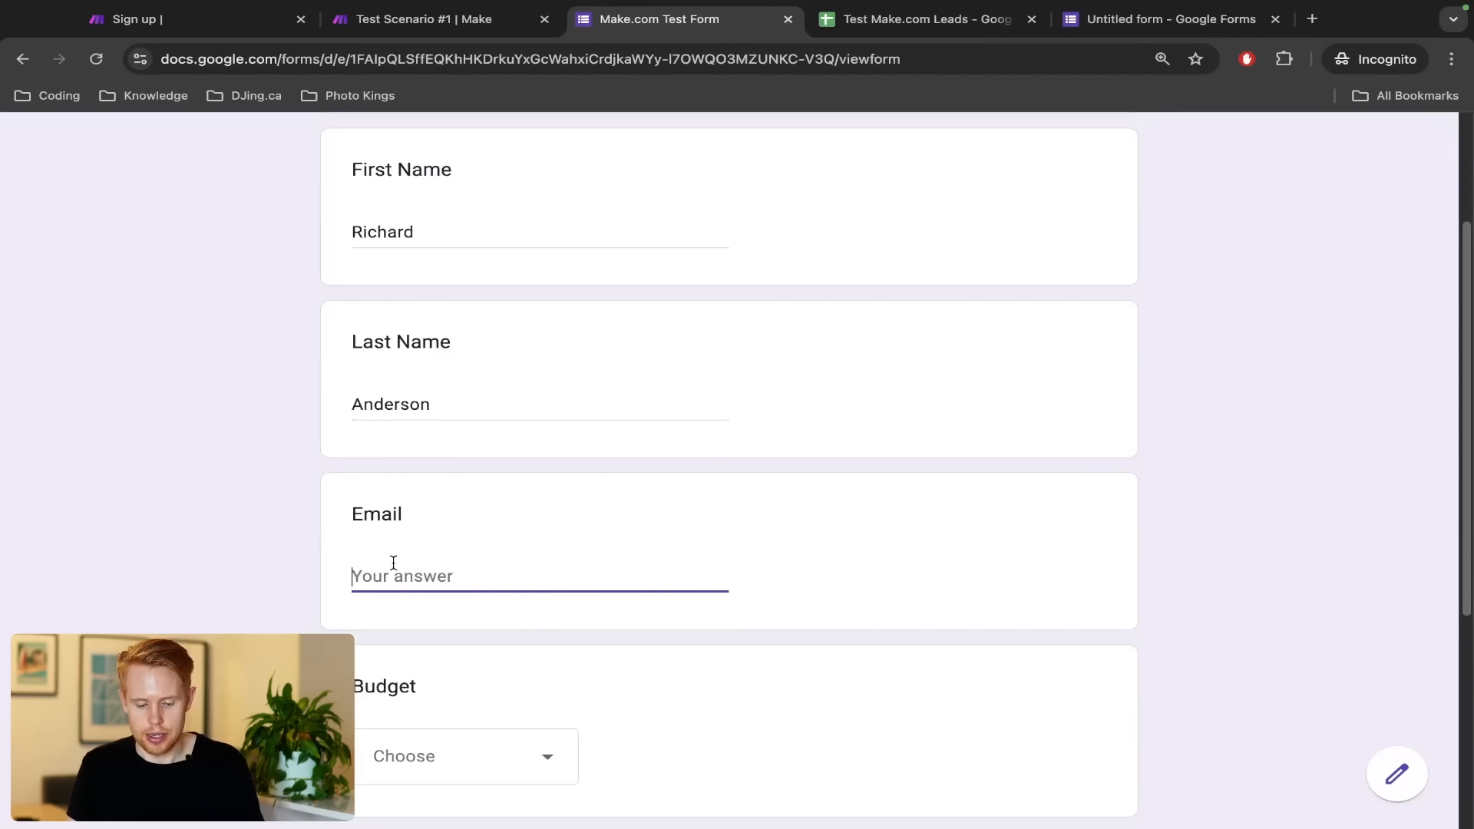
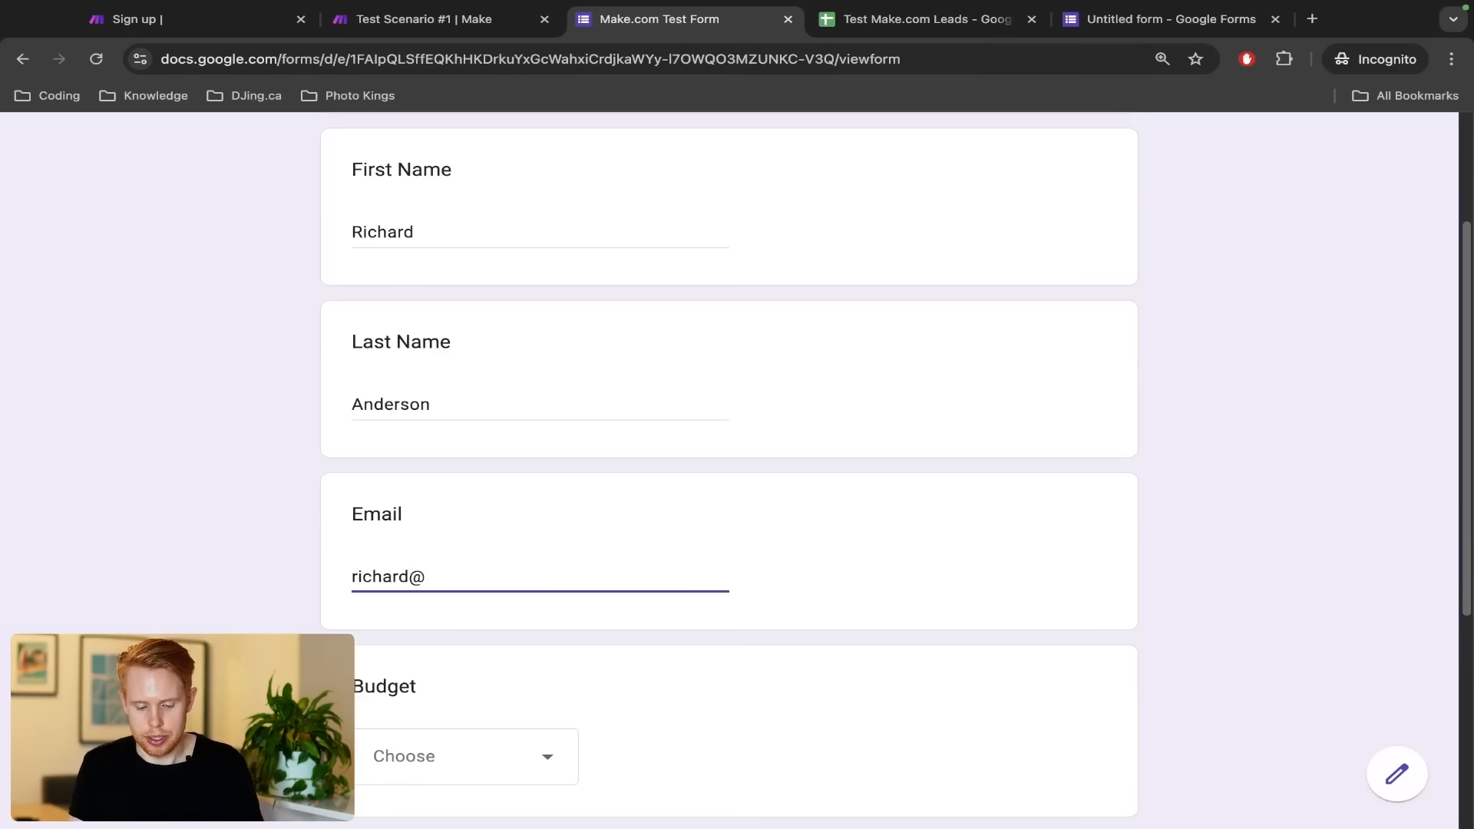
{"action": "key", "text": "Tab"}
Choose the $100-$1000 budget, enter 'asdf' as the message and submit the response
{"action": "left_click", "coordinate": [393, 768]}
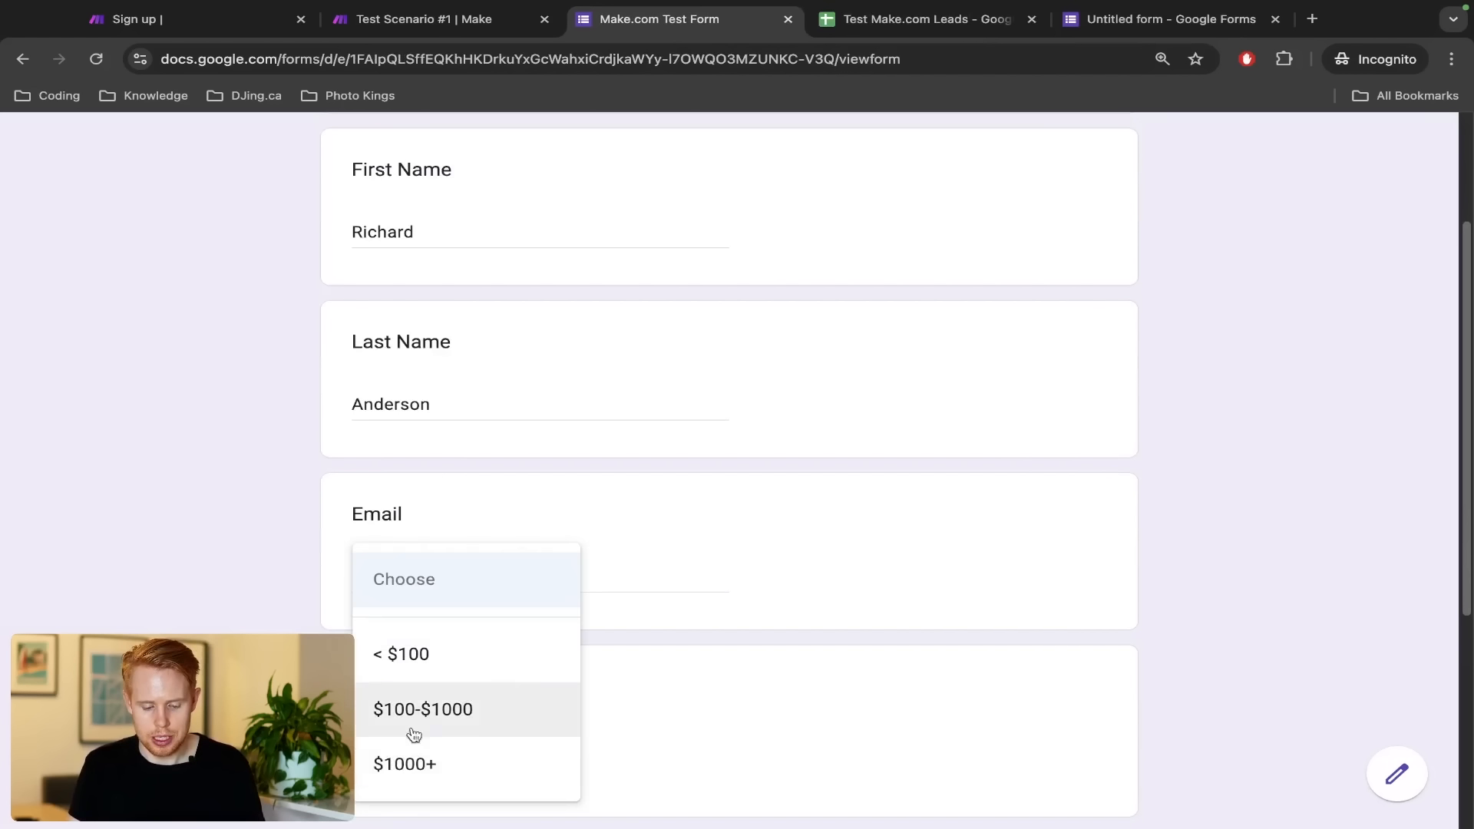
{"action": "left_click", "coordinate": [412, 734]}
{"action": "scroll", "coordinate": [420, 717], "scroll_direction": "down", "scroll_amount": 5}
{"action": "left_click", "coordinate": [419, 564]}
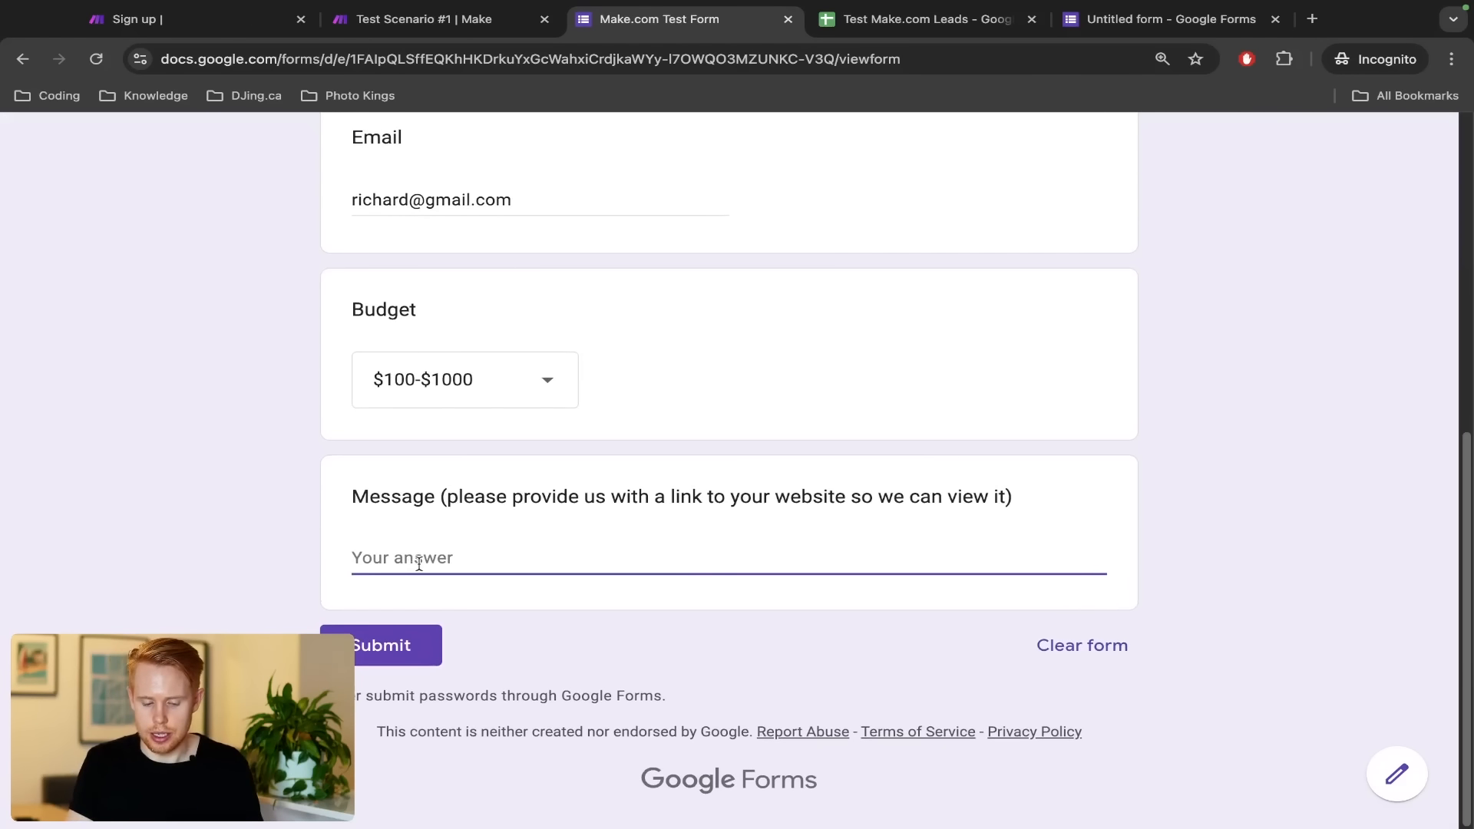
{"action": "type", "text": "asdf"}
{"action": "left_click", "coordinate": [355, 653]}
{"action": "key", "text": "ctrl+shift+Tab"}
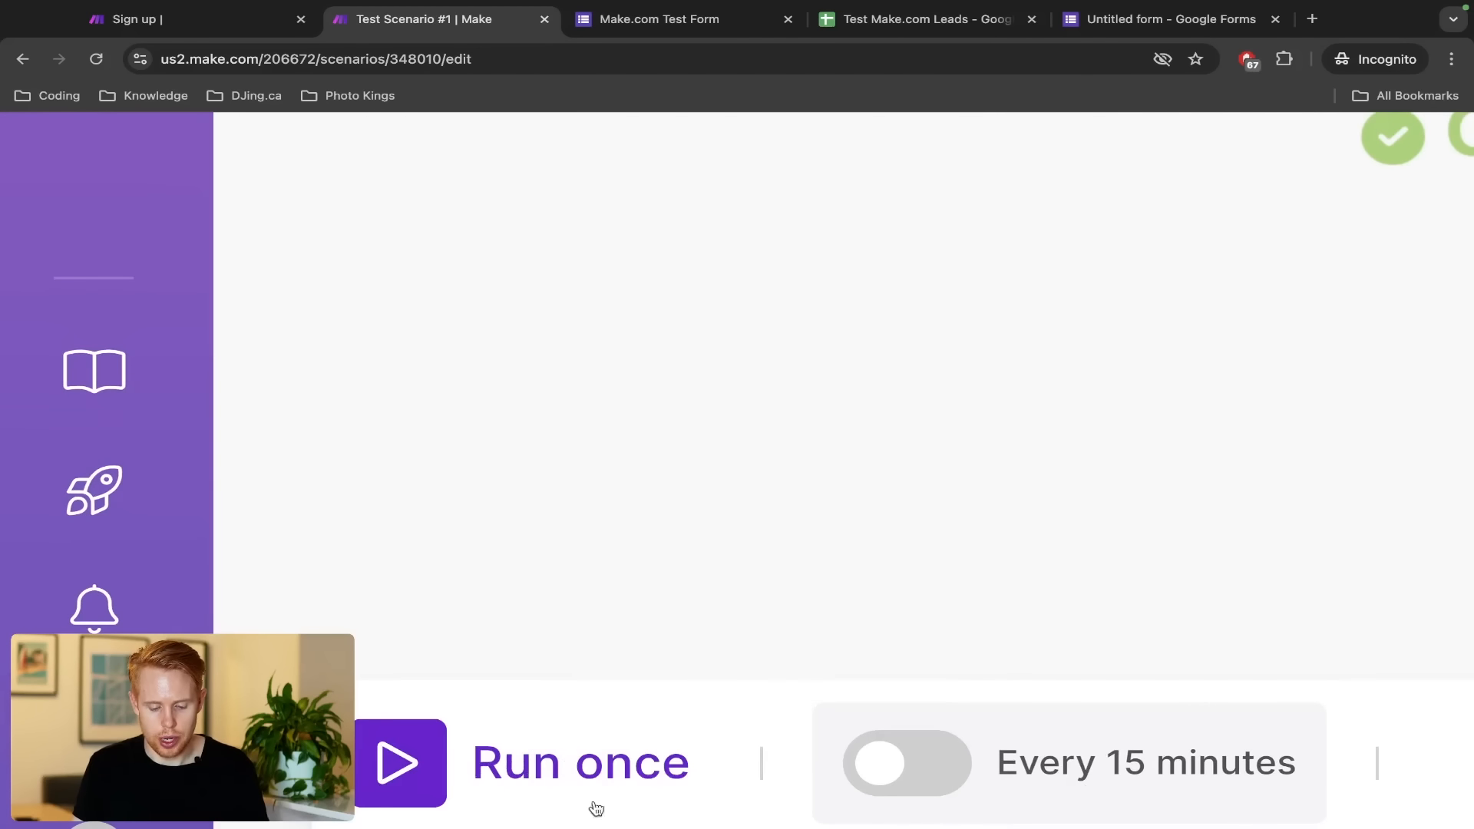
Run the scenario once and check that the form trigger's output holds the submitted first name
{"action": "left_click", "coordinate": [595, 807]}
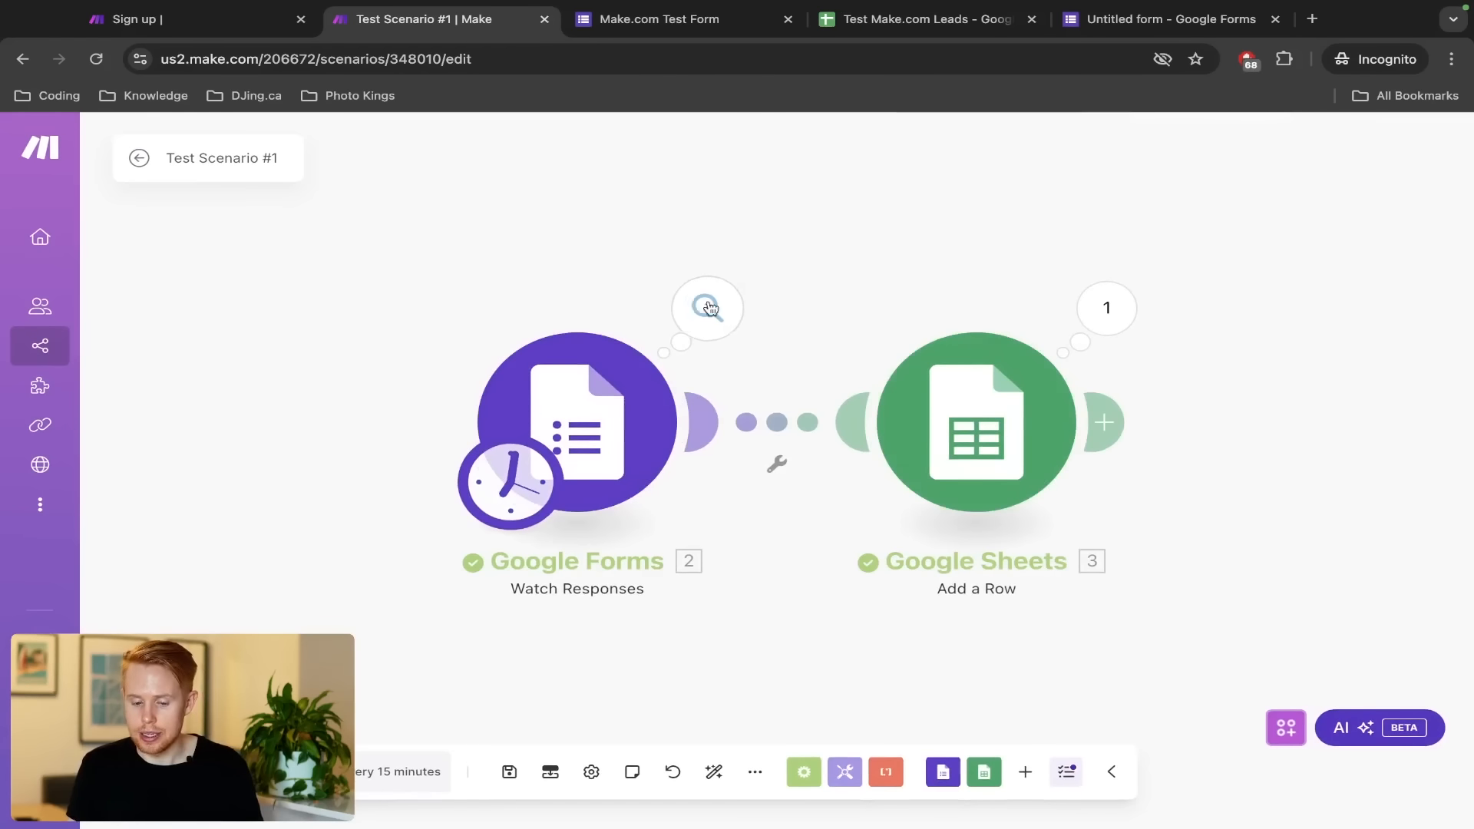
{"action": "left_click", "coordinate": [709, 309]}
{"action": "left_click", "coordinate": [849, 363]}
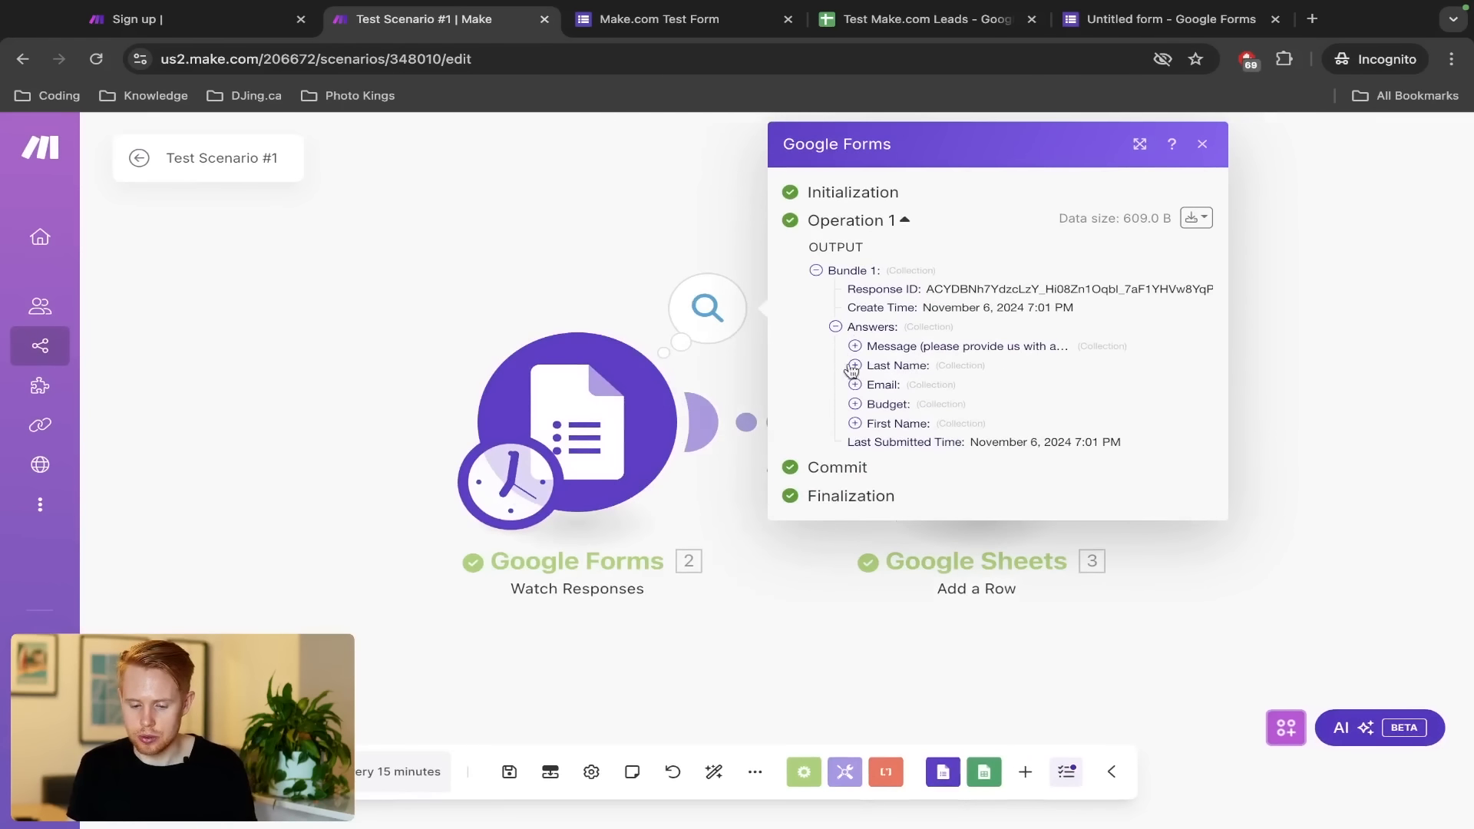
{"action": "left_click", "coordinate": [855, 423]}
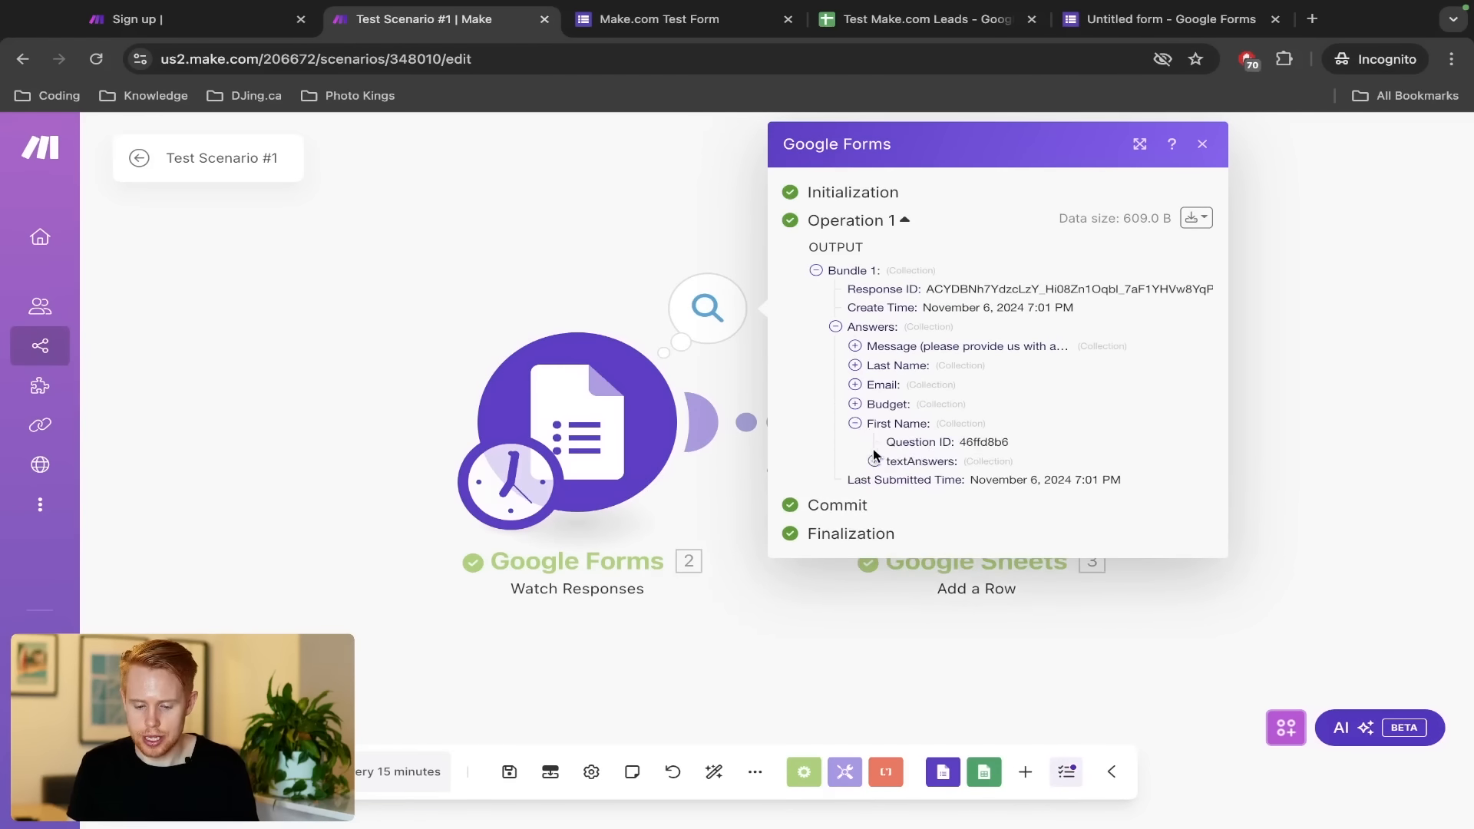
{"action": "left_click", "coordinate": [874, 460]}
{"action": "left_click", "coordinate": [893, 480]}
{"action": "left_click", "coordinate": [913, 500]}
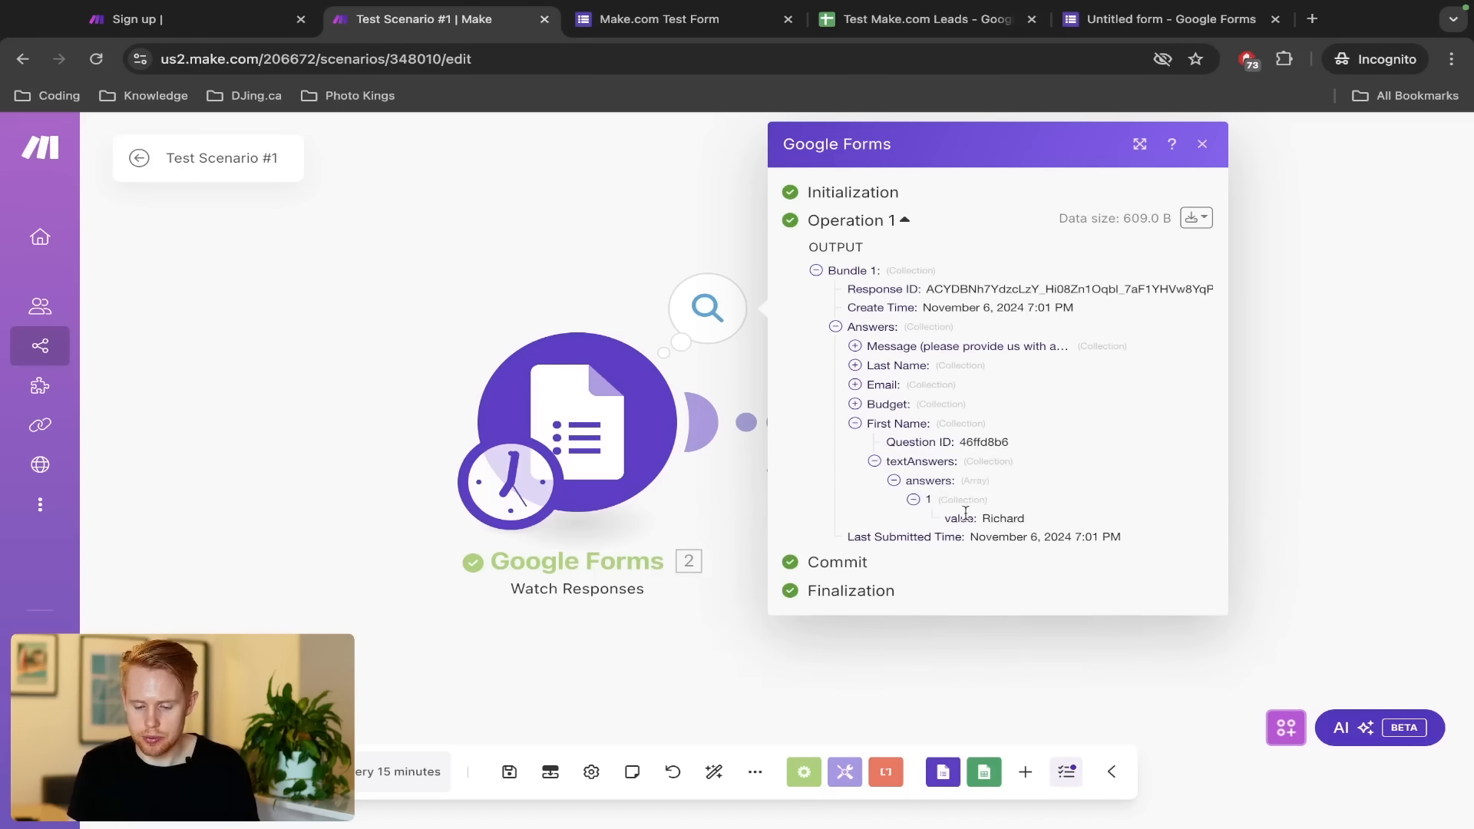
{"action": "left_click", "coordinate": [643, 289]}
Check the Sheets Add a Row details, then select the new lead's row A2:H2 in the spreadsheet
{"action": "left_click", "coordinate": [1101, 307]}
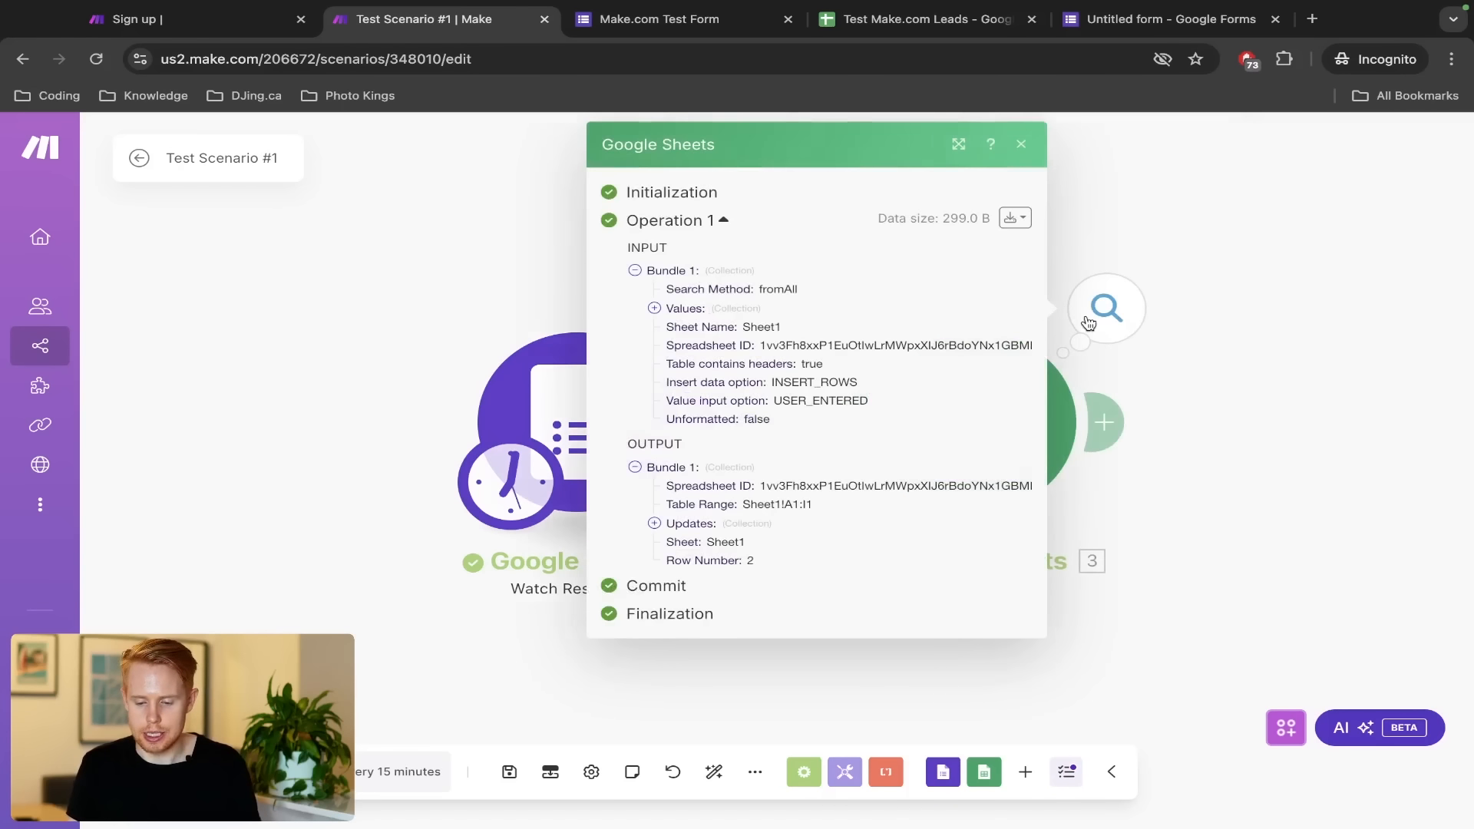
{"action": "left_click", "coordinate": [1419, 593]}
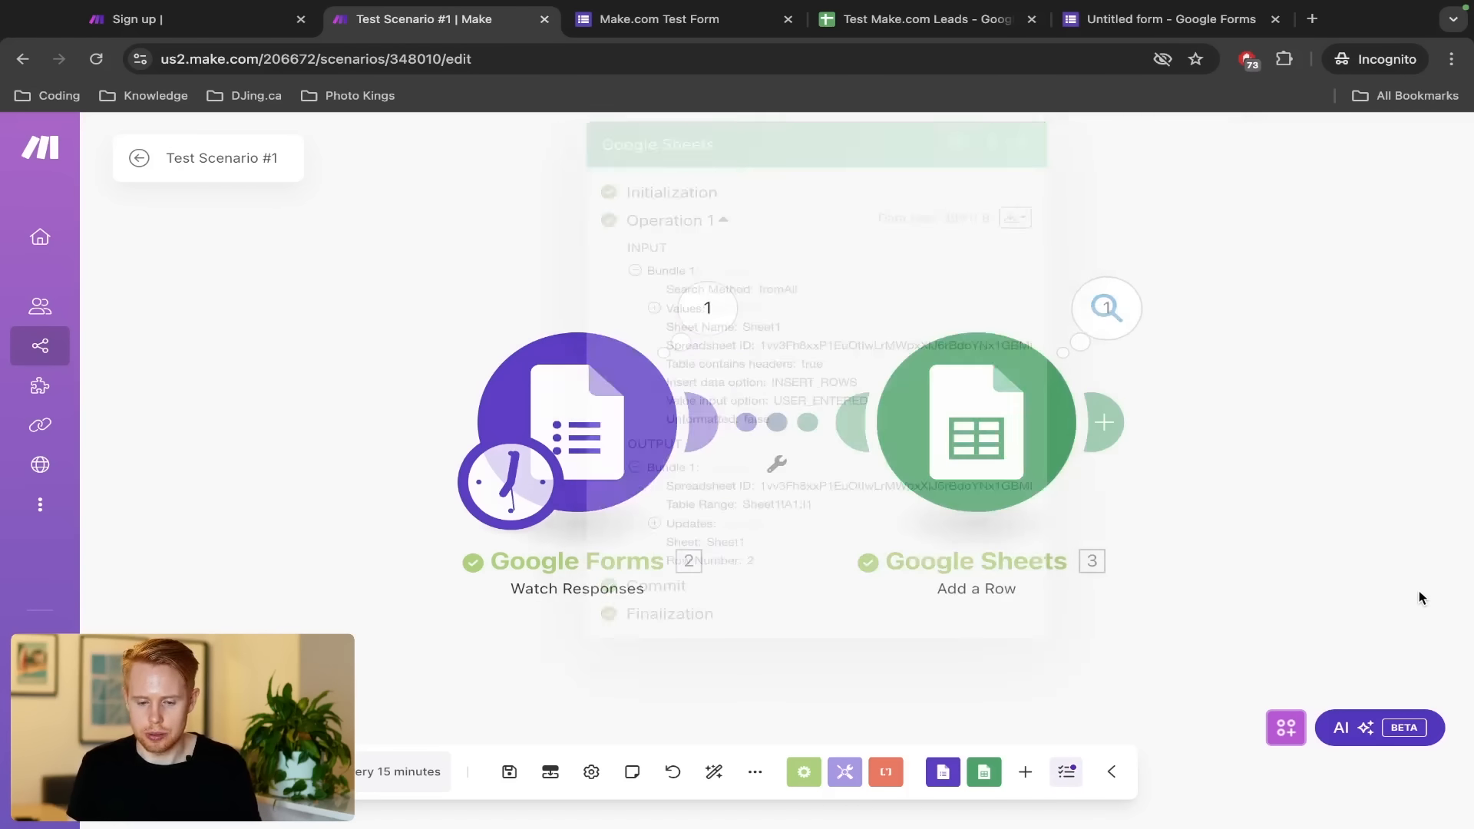
{"action": "key", "text": "ctrl+Tab"}
{"action": "key", "text": "ctrl+Tab"}
{"action": "left_click_drag", "start_coordinate": [76, 350], "coordinate": [1062, 353]}
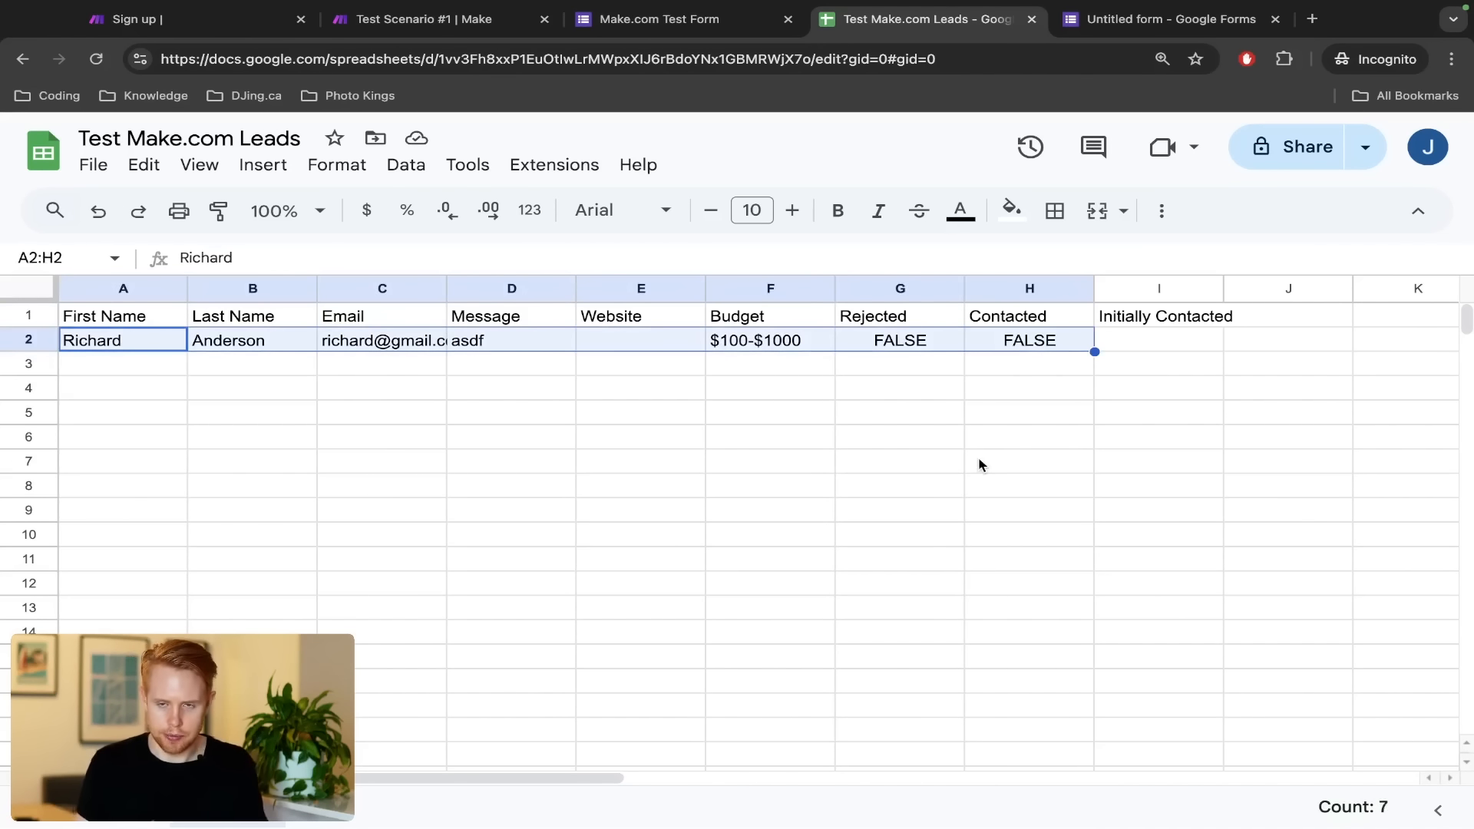
Turn cells G2 and H2 into checkboxes
{"action": "left_click", "coordinate": [913, 342]}
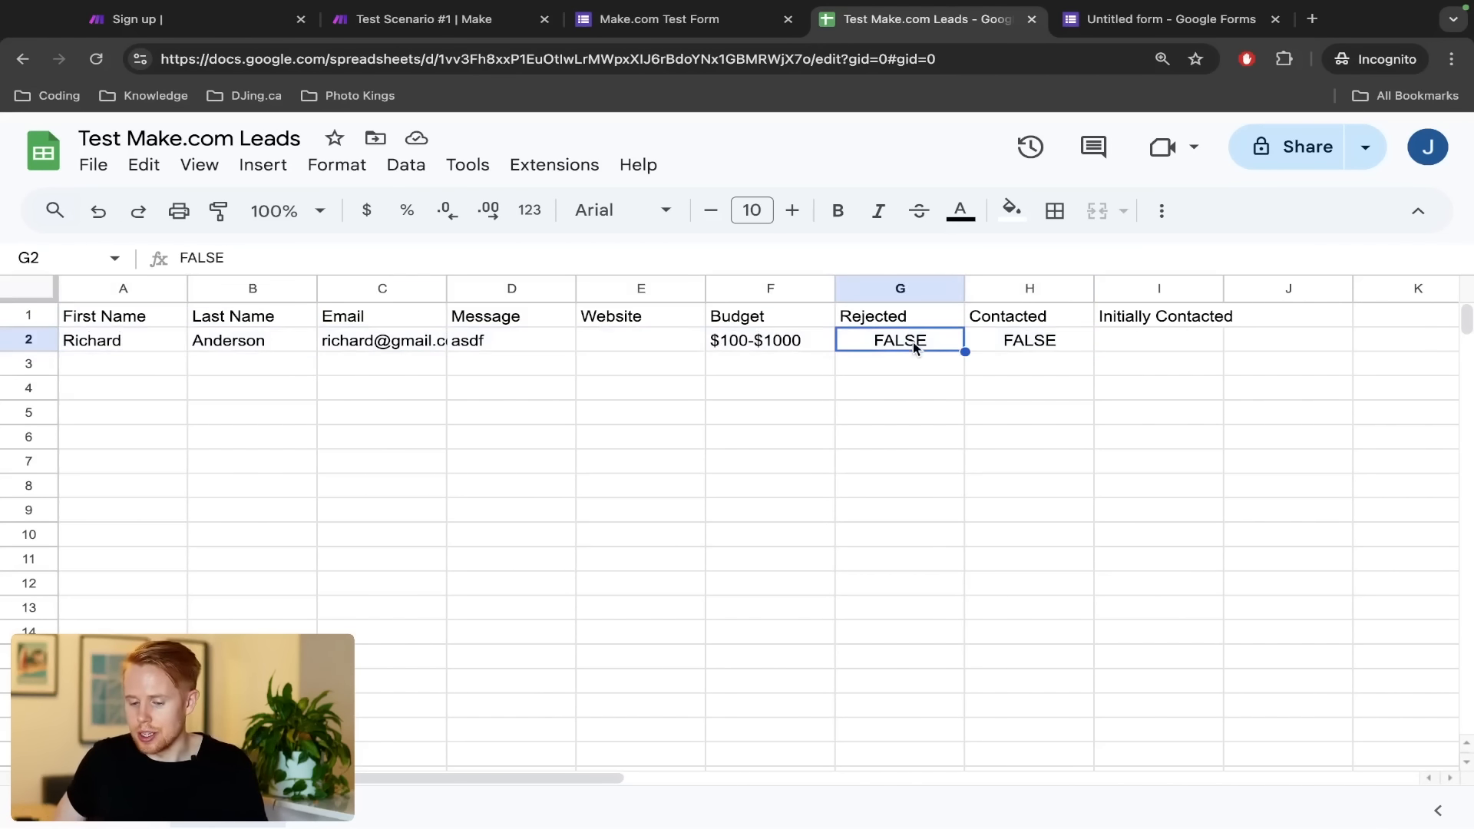
{"action": "left_click_drag", "start_coordinate": [913, 342], "coordinate": [984, 343]}
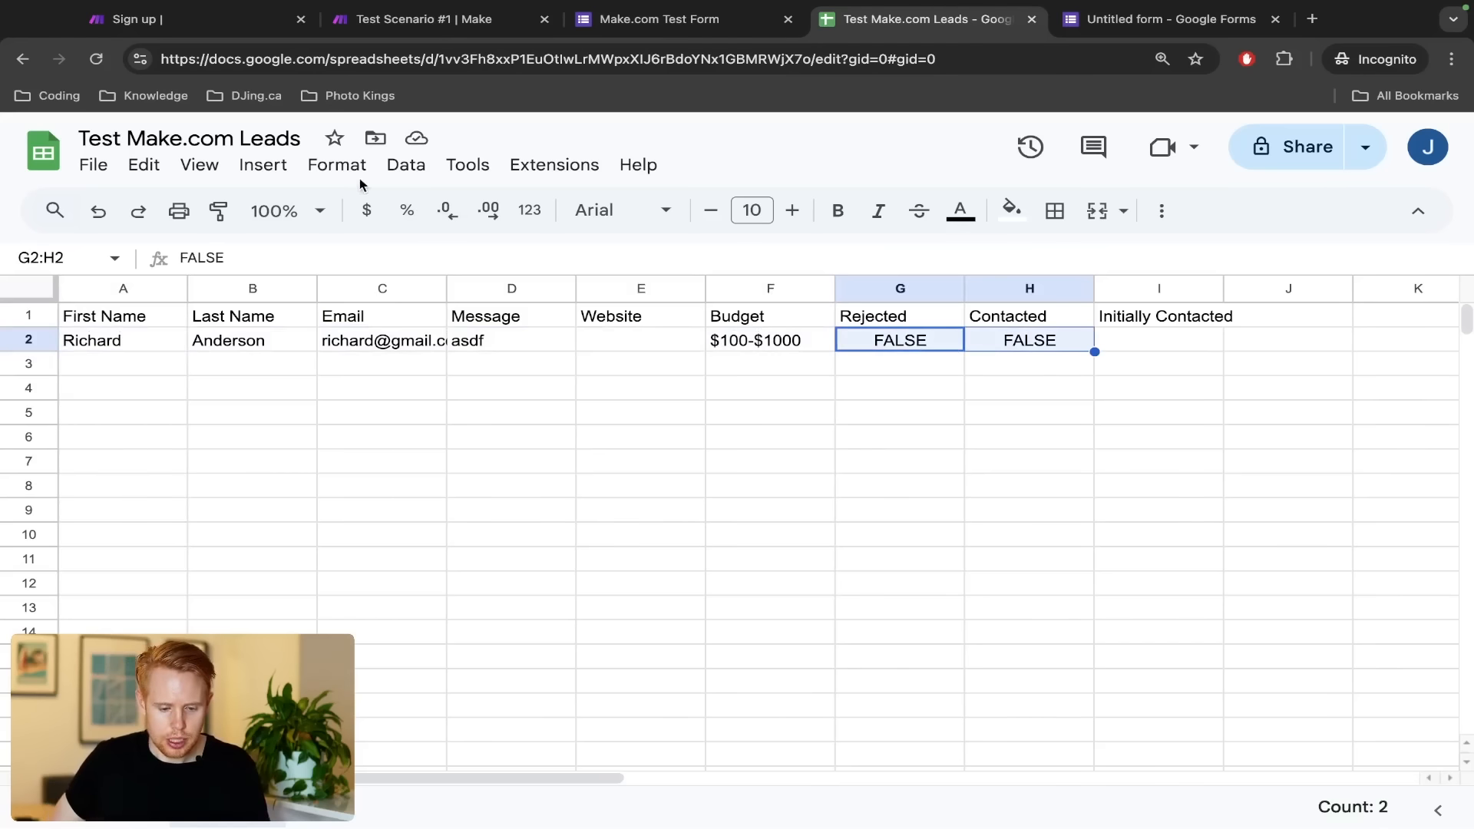
{"action": "left_click", "coordinate": [261, 180]}
{"action": "left_click", "coordinate": [397, 688]}
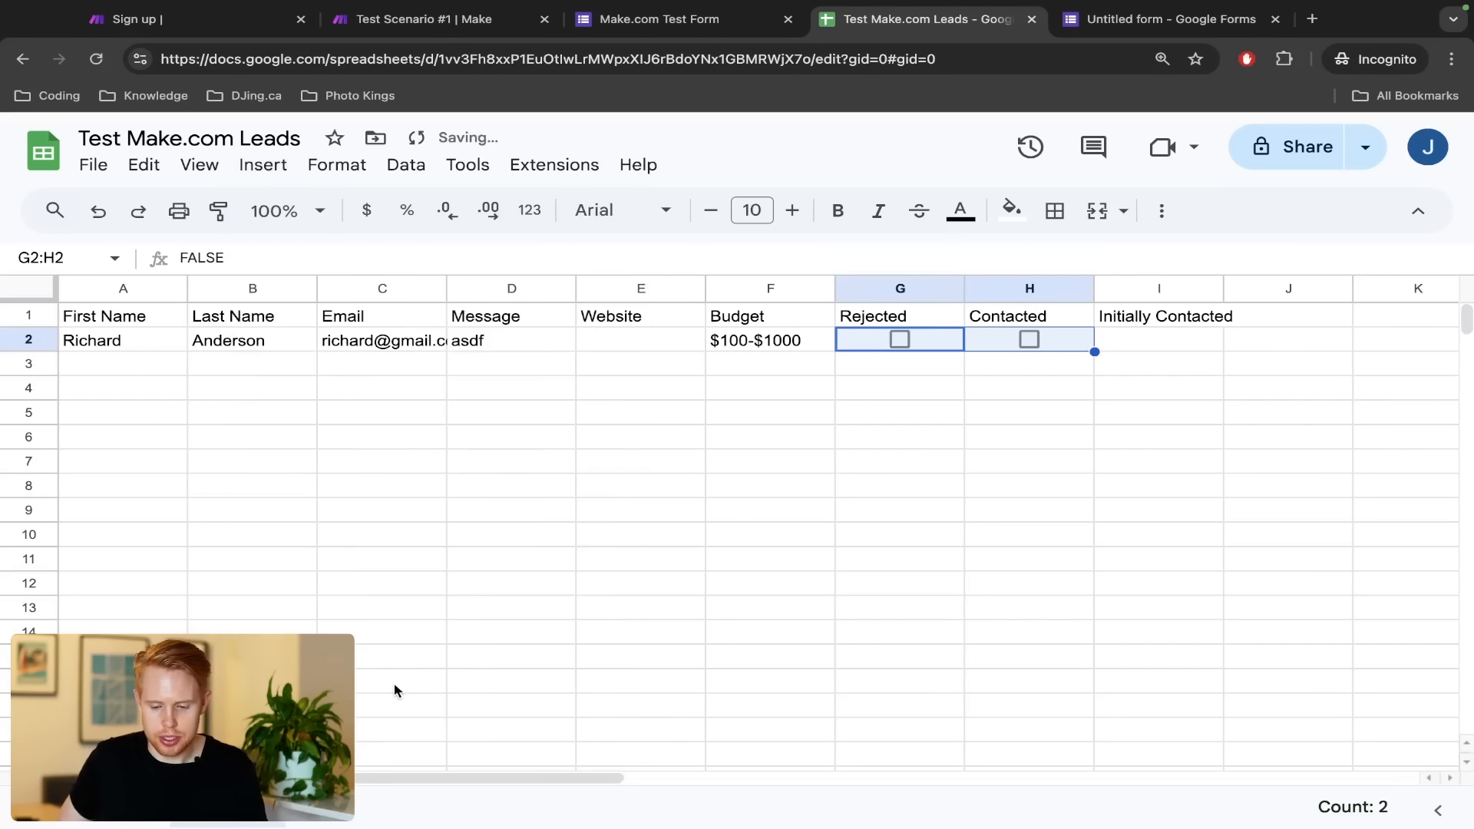
Leave the Rejected checkbox in G2 unticked for the row 2 lead
{"action": "left_click", "coordinate": [1082, 350]}
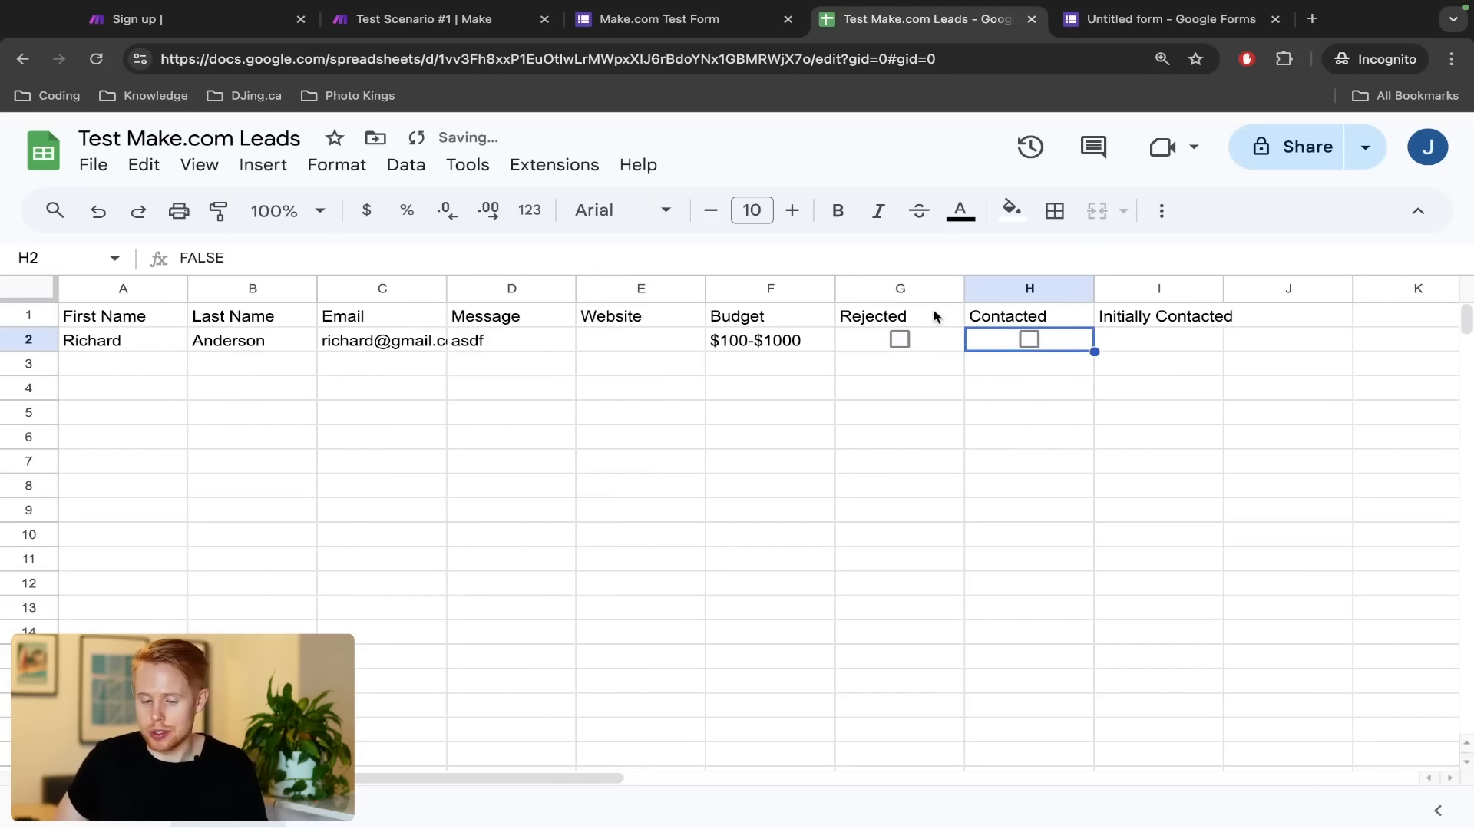
{"action": "left_click", "coordinate": [937, 351]}
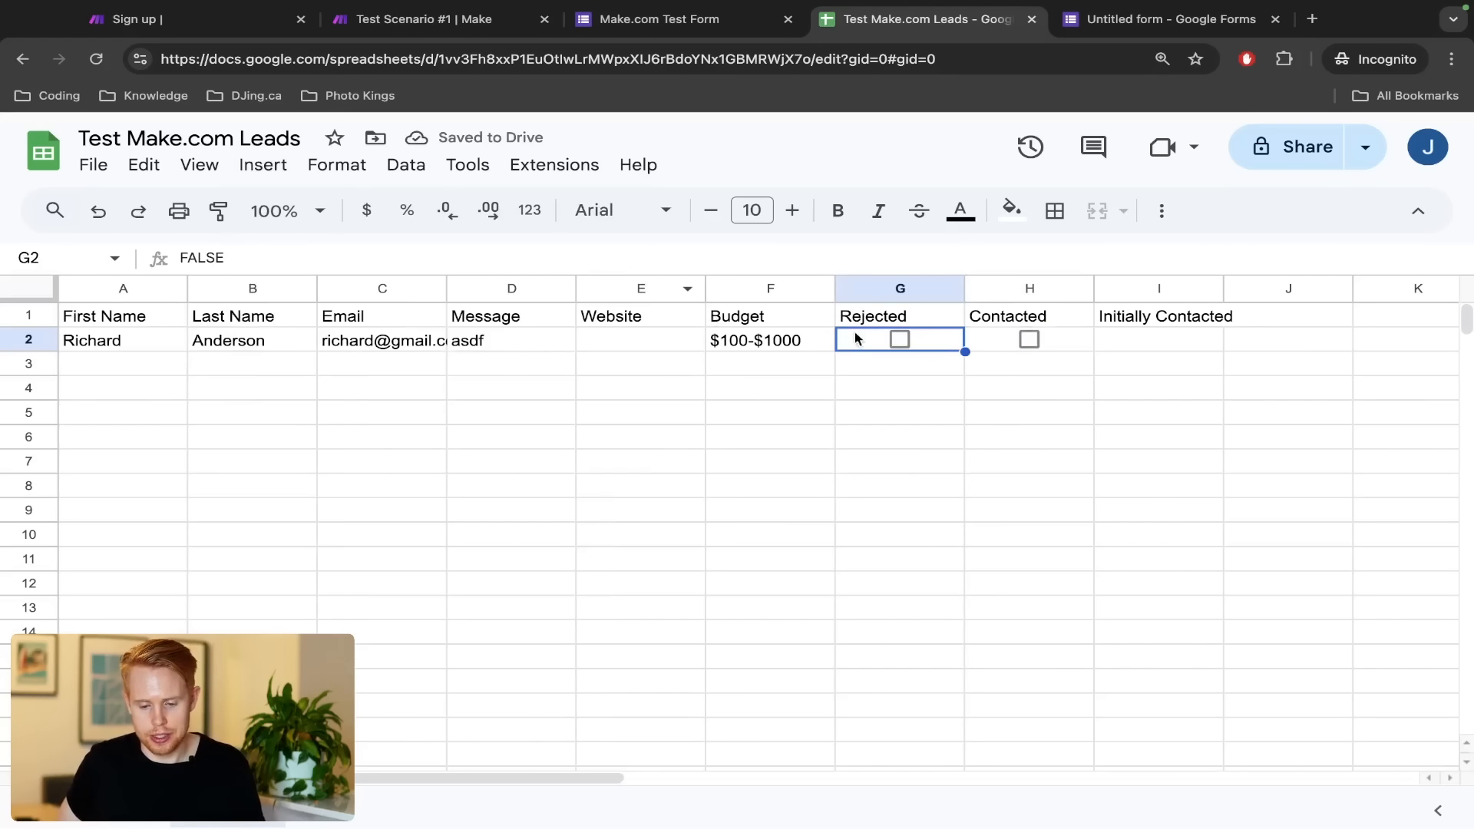
{"action": "left_click", "coordinate": [898, 340]}
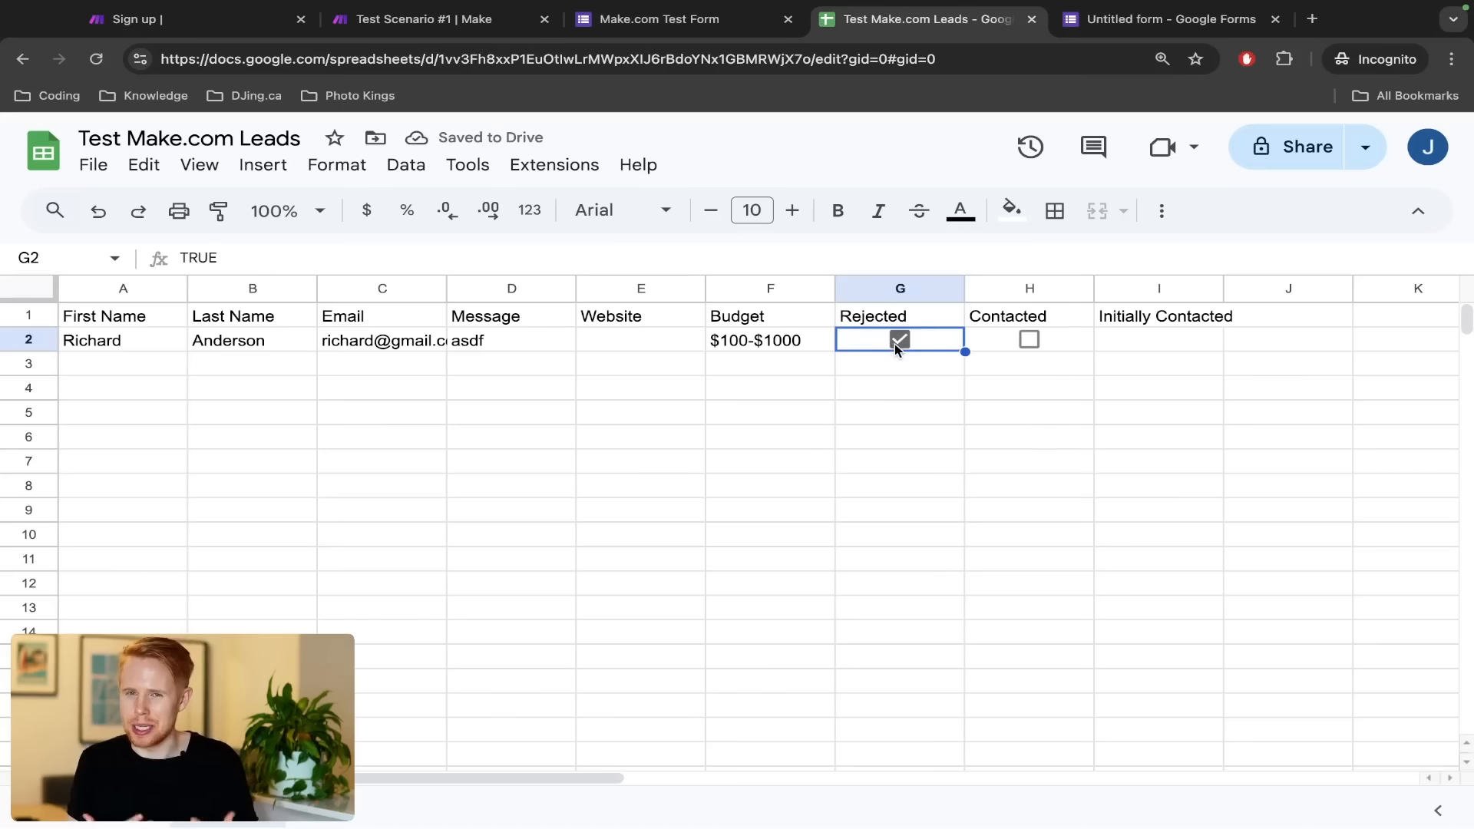
{"action": "left_click", "coordinate": [897, 342]}
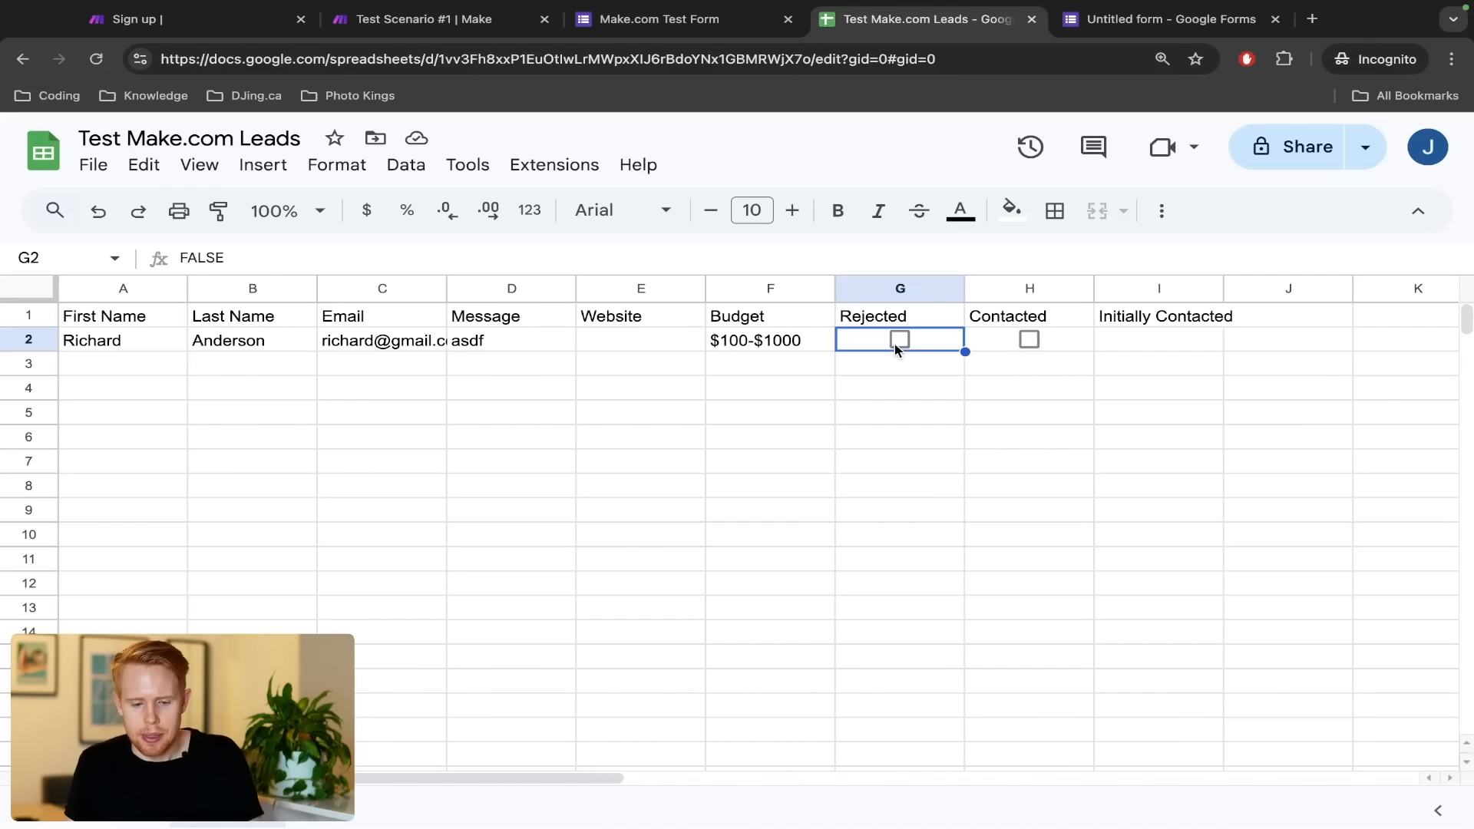
{"action": "key", "text": "ctrl+shift+Tab"}
{"action": "key", "text": "ctrl+shift+Tab"}
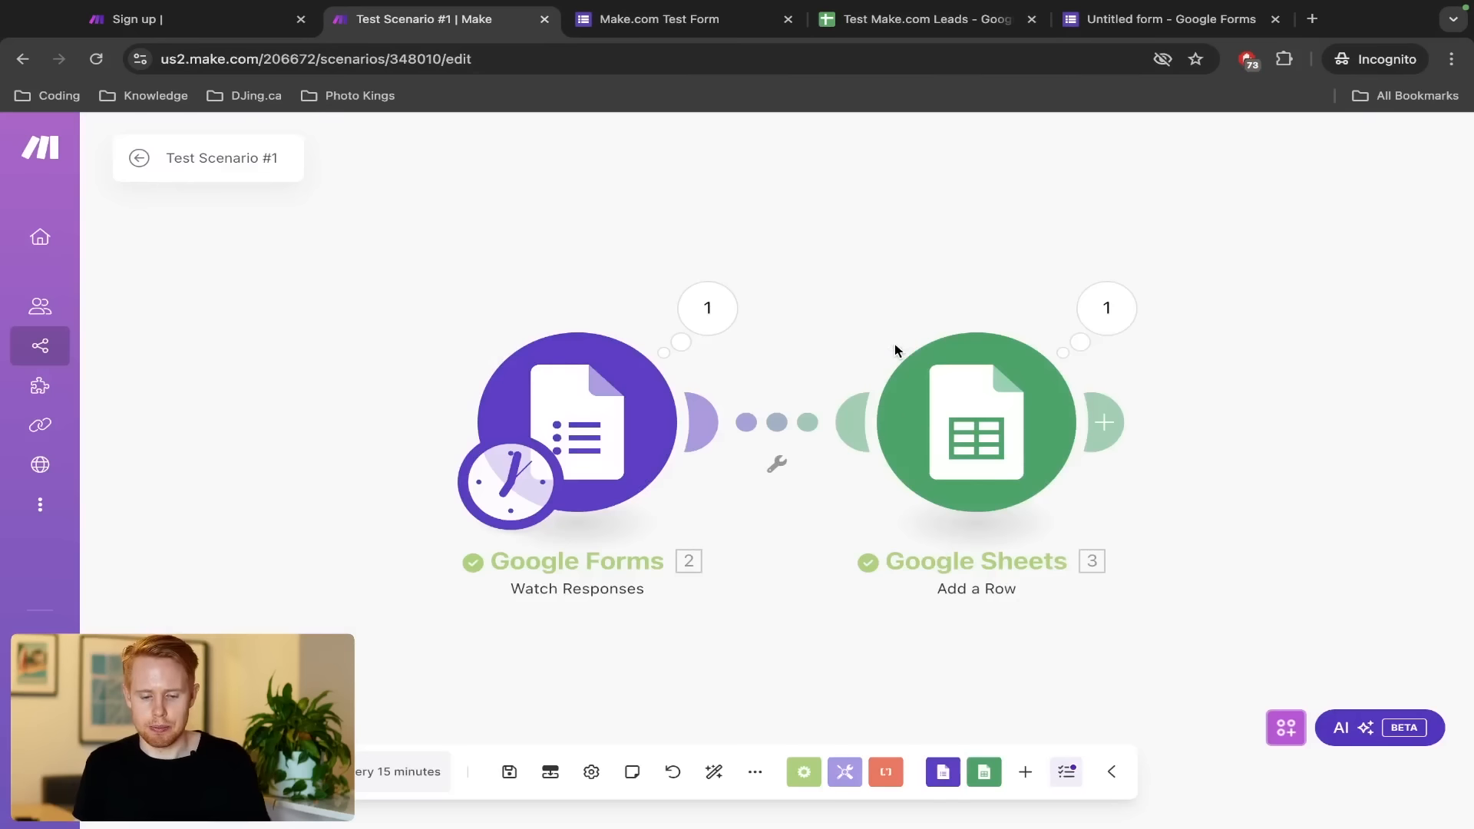
Save the scenario and unlink Google Forms from Google Sheets
{"action": "key", "text": "ctrl+s"}
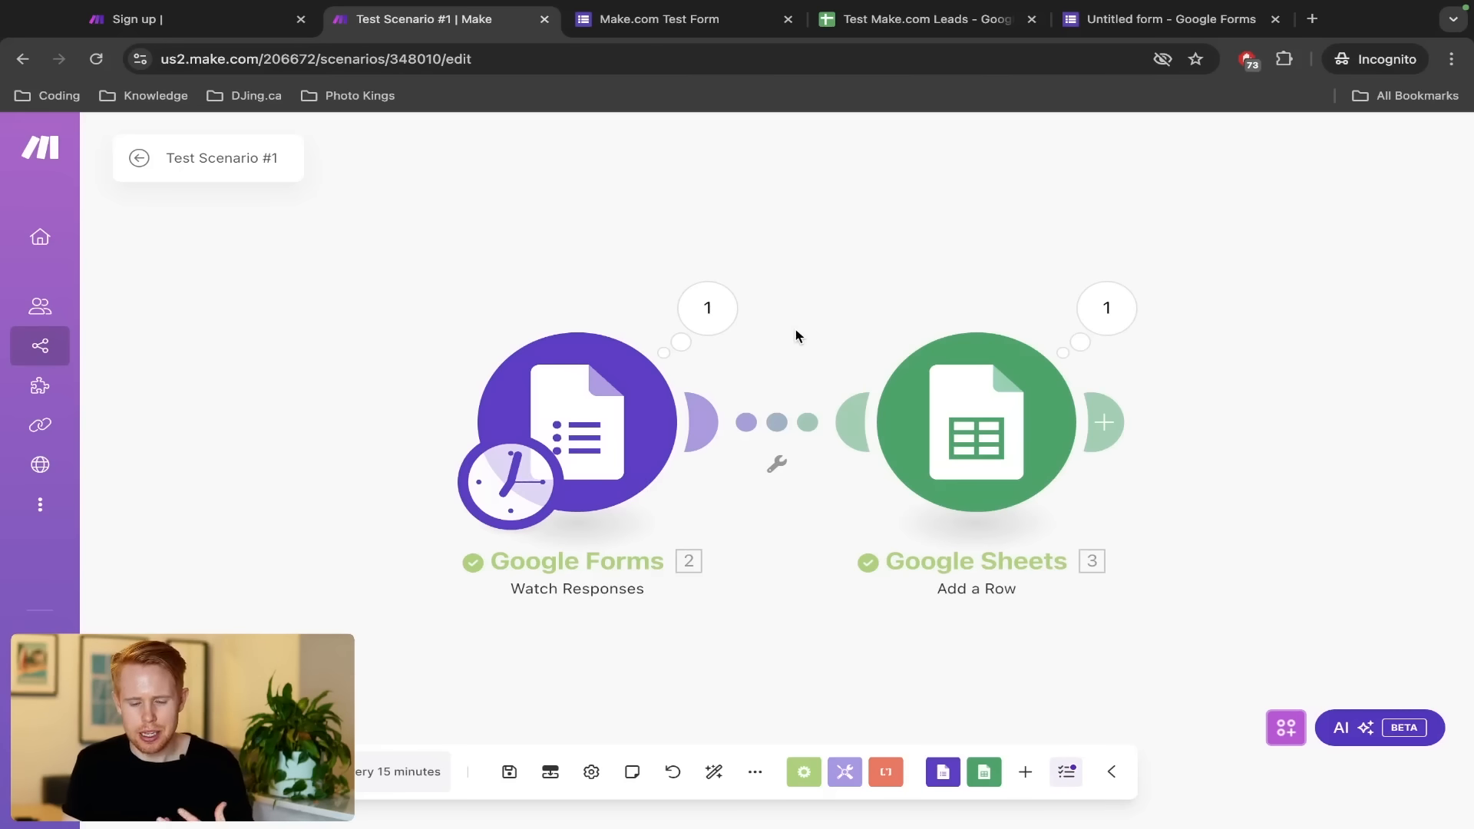
{"action": "right_click", "coordinate": [765, 432]}
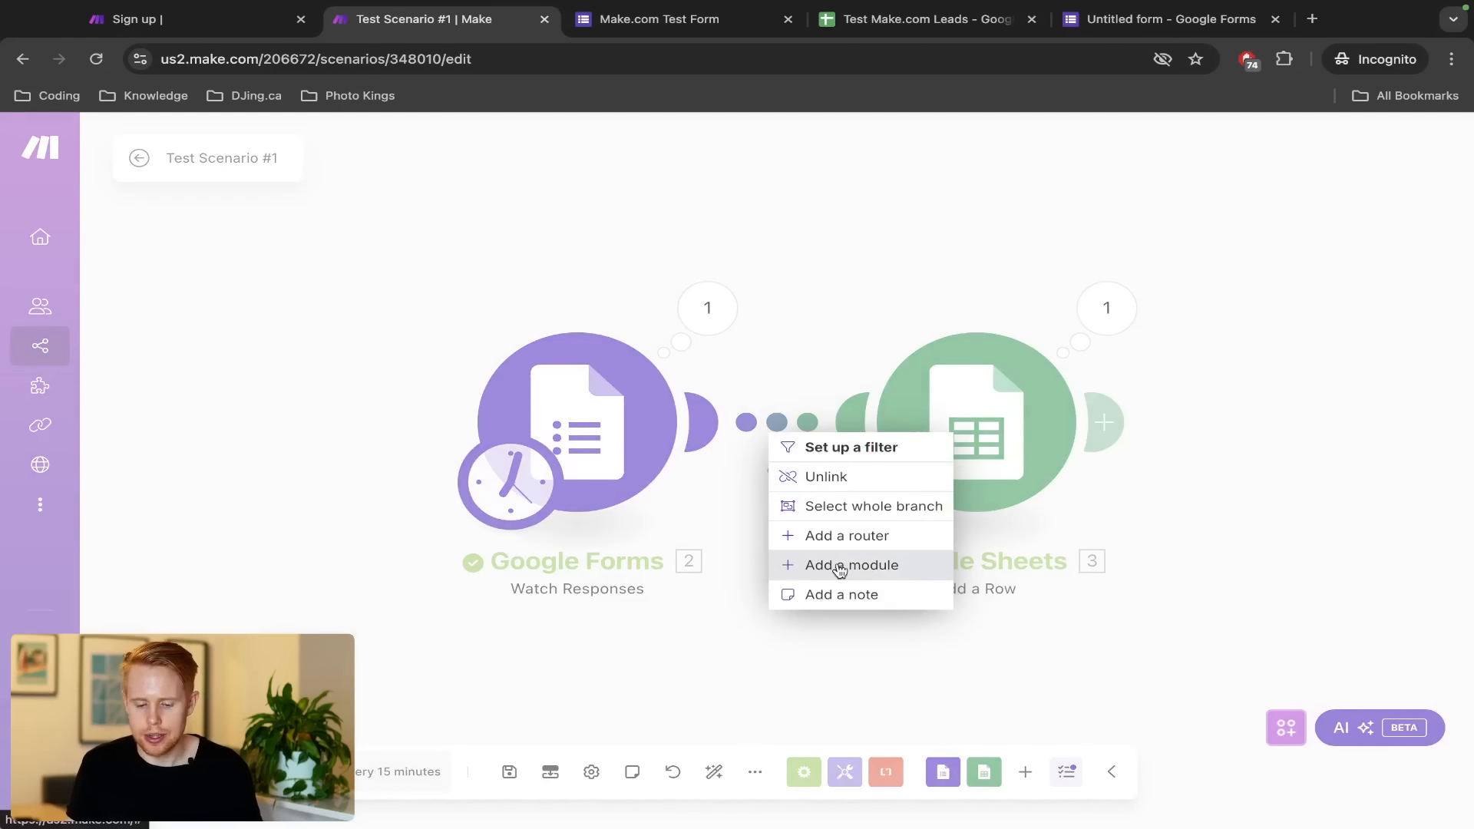
{"action": "left_click", "coordinate": [822, 479]}
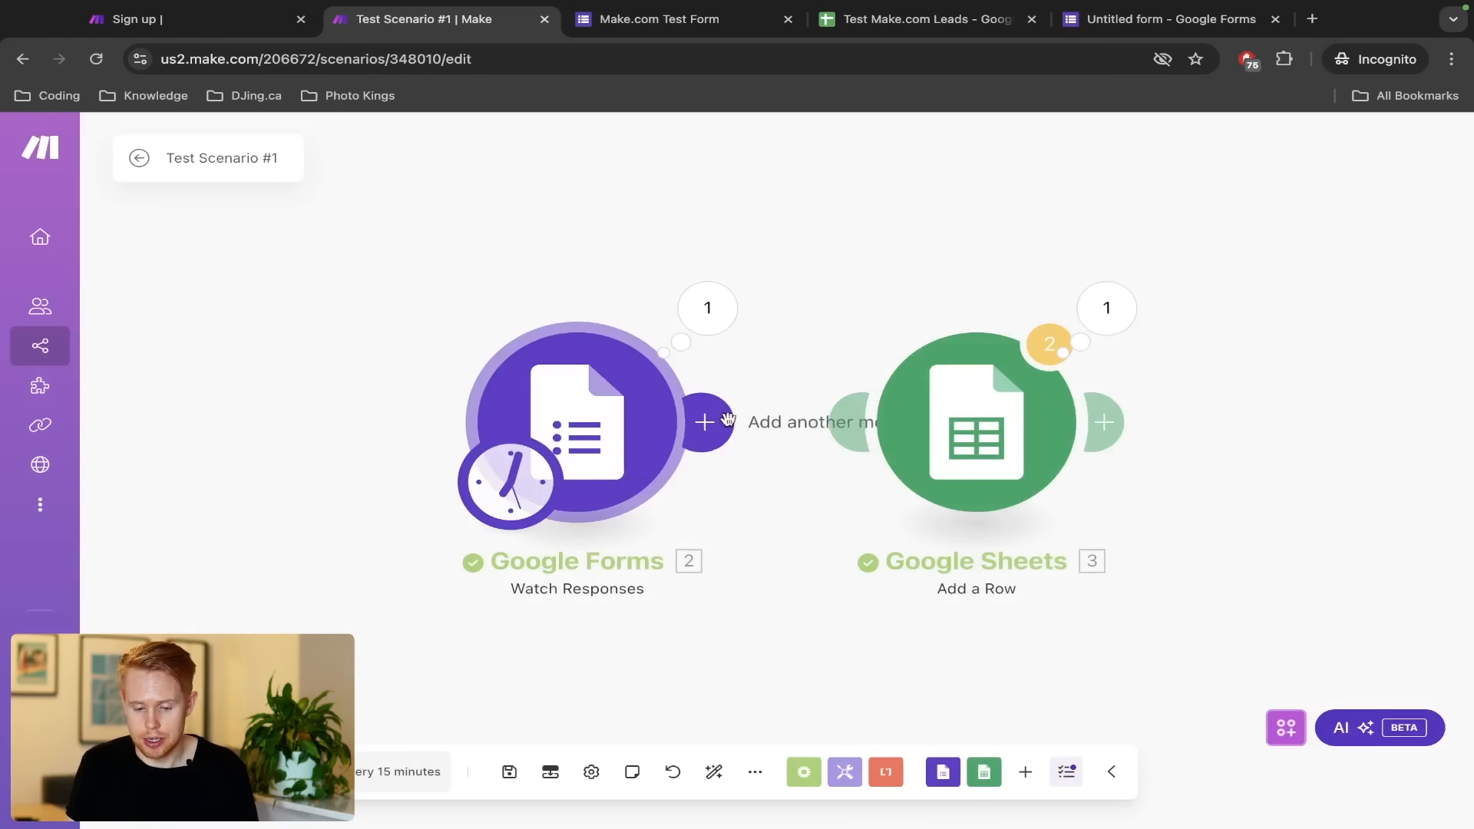
Relink Forms to Sheets and add an empty module on that connection
{"action": "left_click_drag", "start_coordinate": [700, 425], "coordinate": [839, 426]}
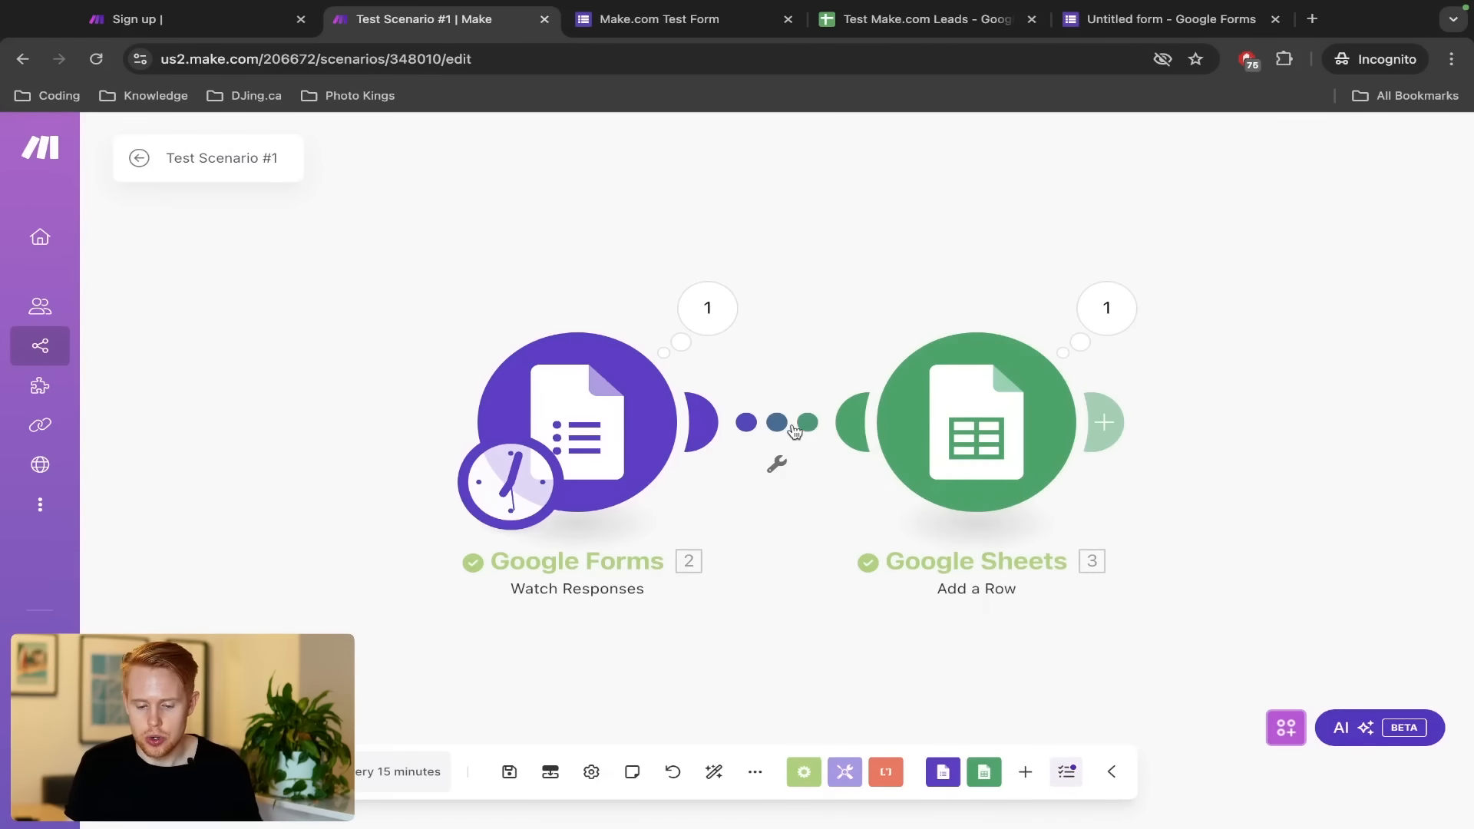
{"action": "right_click", "coordinate": [797, 429]}
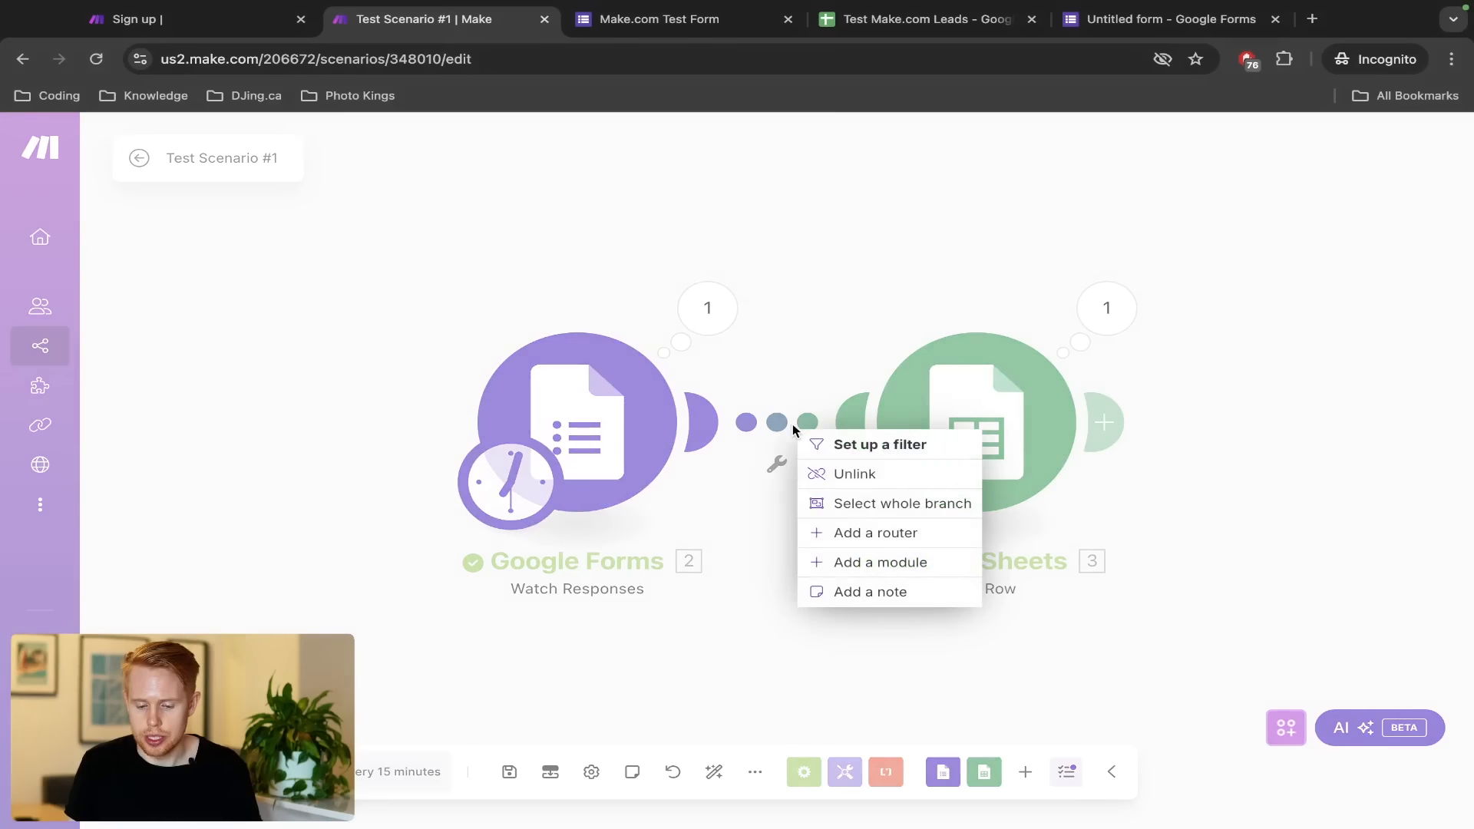
{"action": "left_click", "coordinate": [867, 559]}
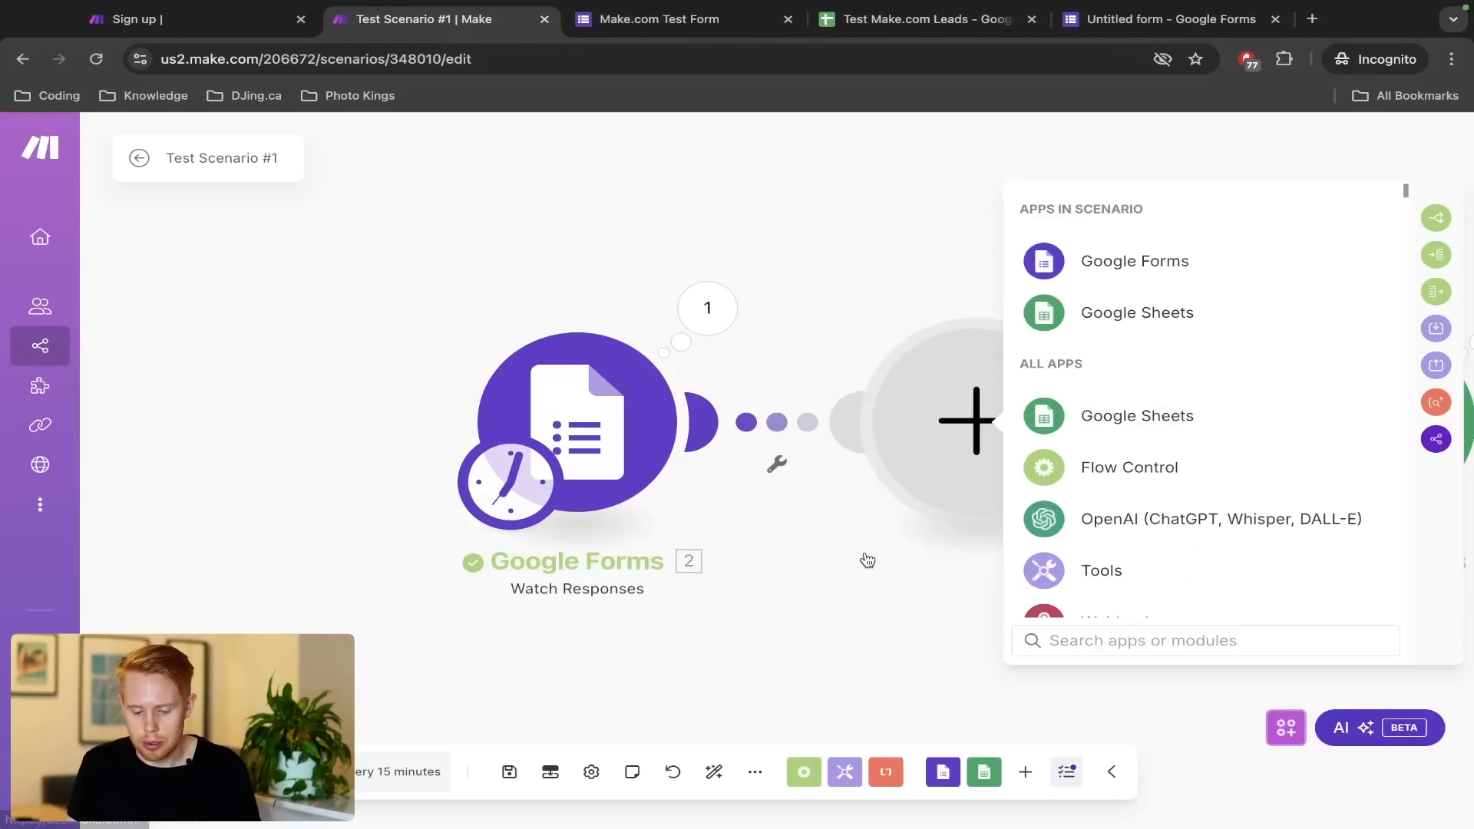
Insert a Flow Control Router between Google Forms and Google Sheets
{"action": "left_click", "coordinate": [1103, 471]}
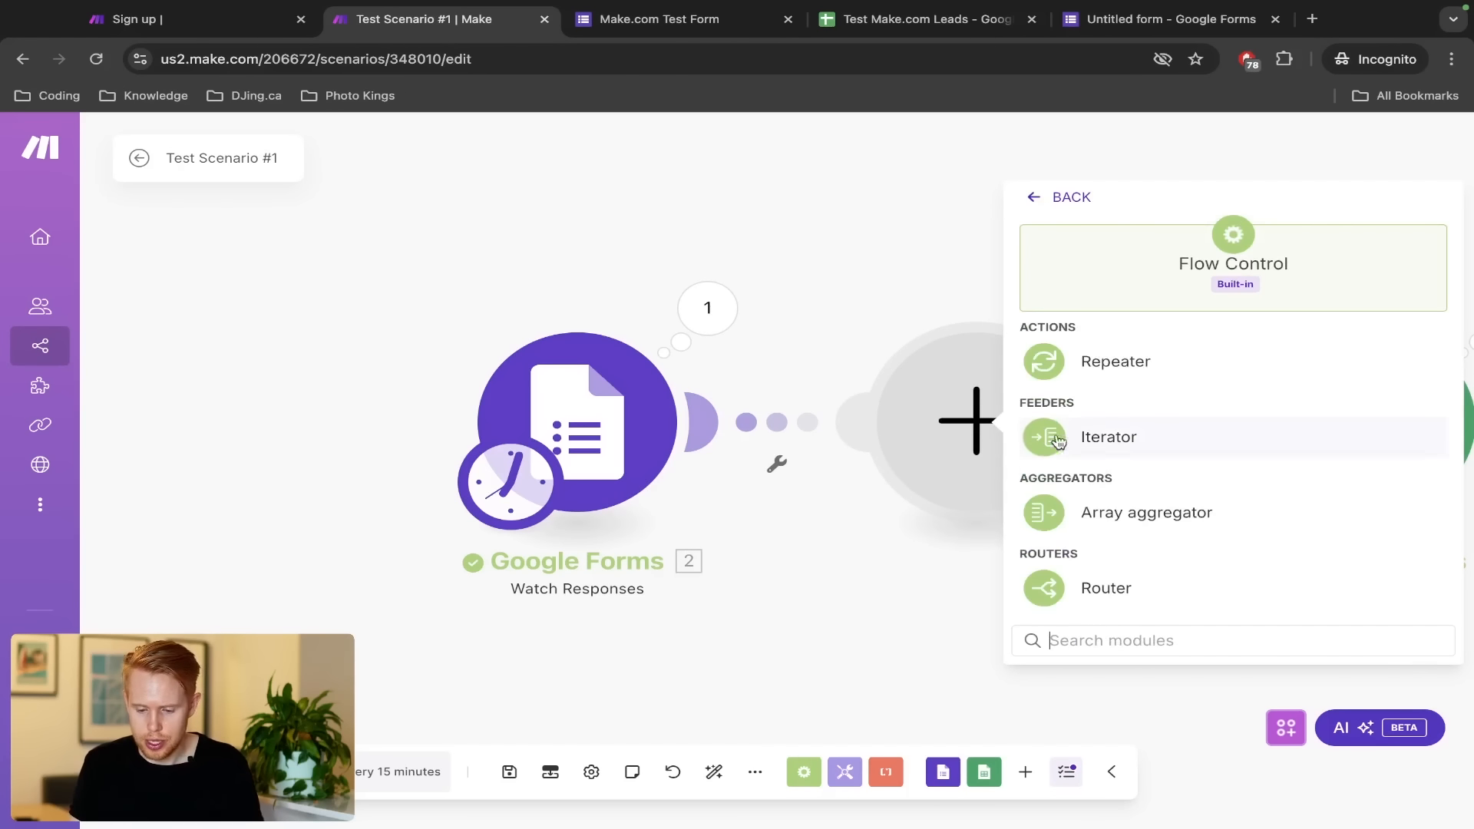
{"action": "left_click", "coordinate": [1086, 585]}
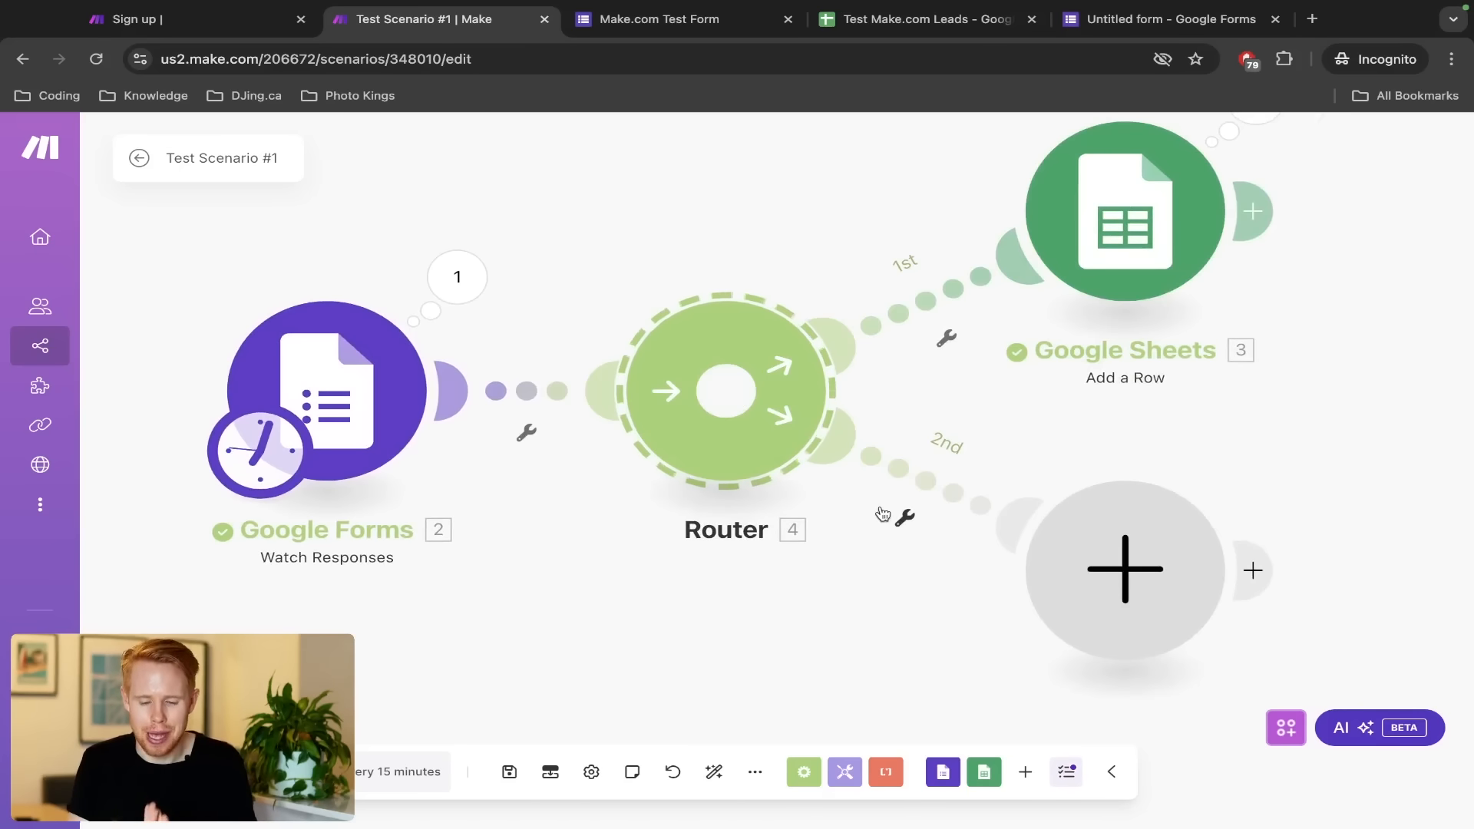
{"action": "scroll", "coordinate": [890, 402], "scroll_direction": "down", "scroll_amount": 3}
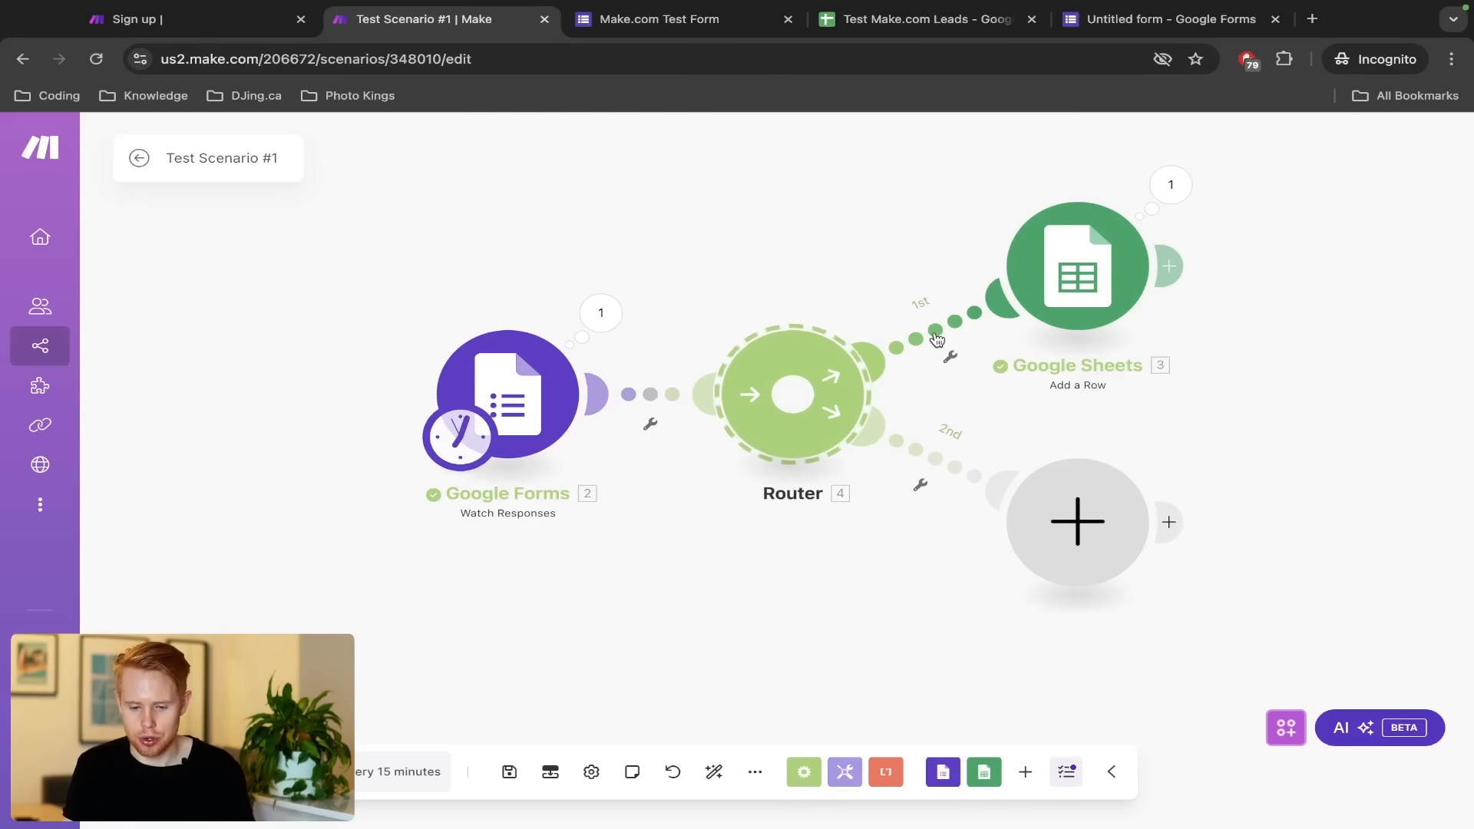
Add a second route, delete the extra third-route module and auto-align the layout
{"action": "left_click", "coordinate": [795, 441]}
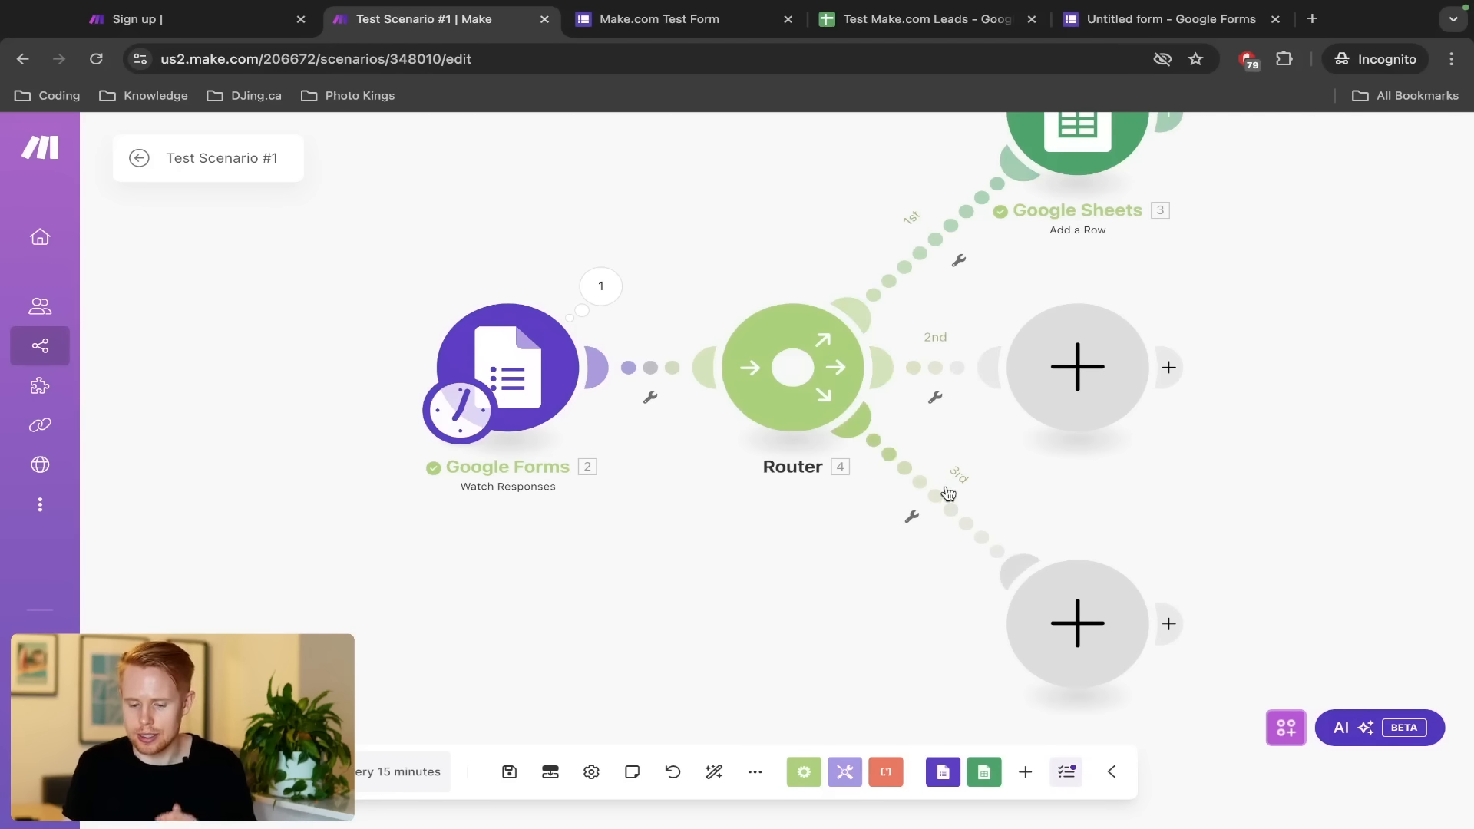
{"action": "right_click", "coordinate": [1094, 622]}
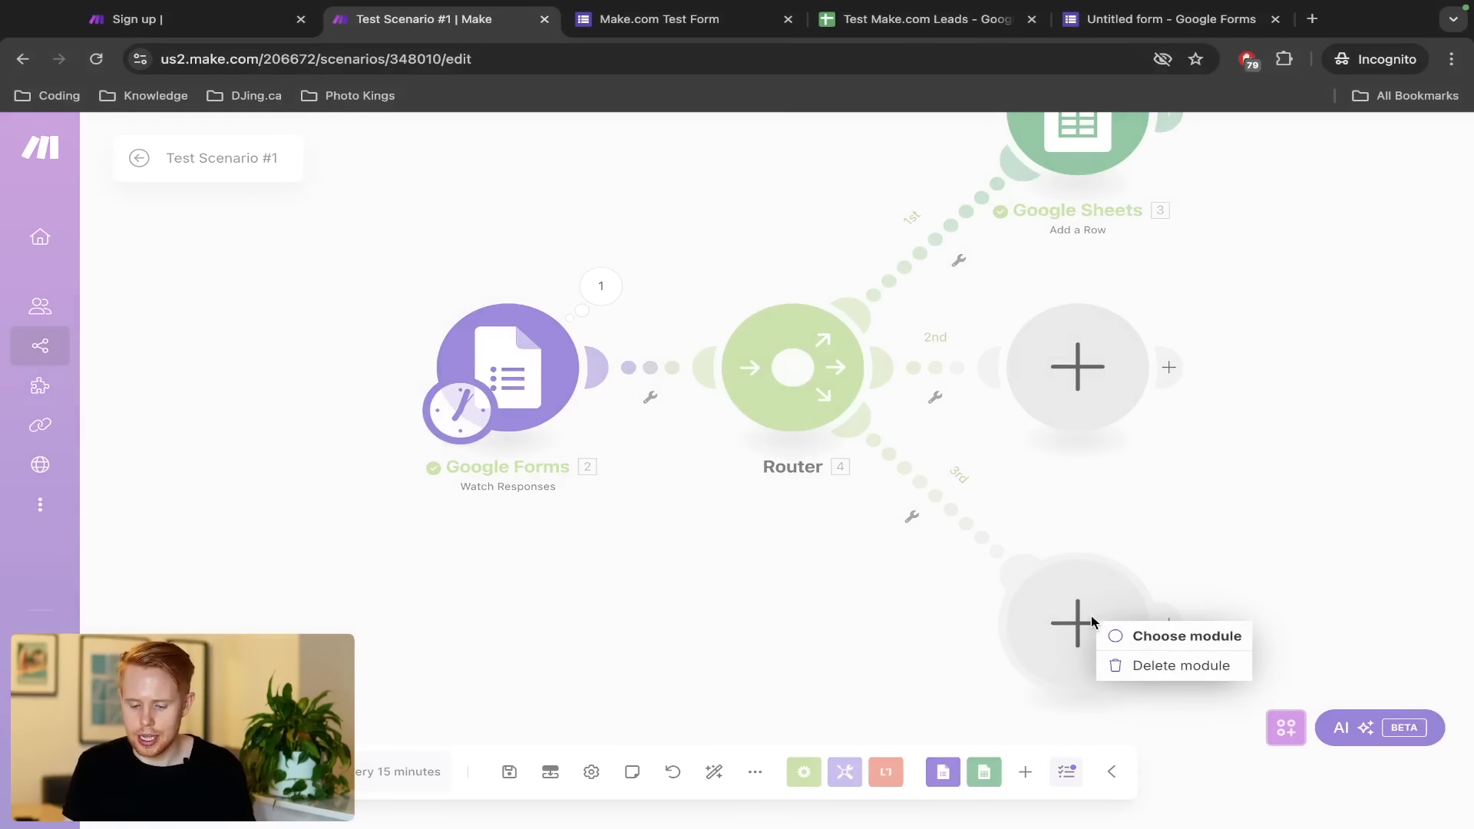
{"action": "left_click", "coordinate": [1147, 668]}
{"action": "left_click", "coordinate": [713, 772]}
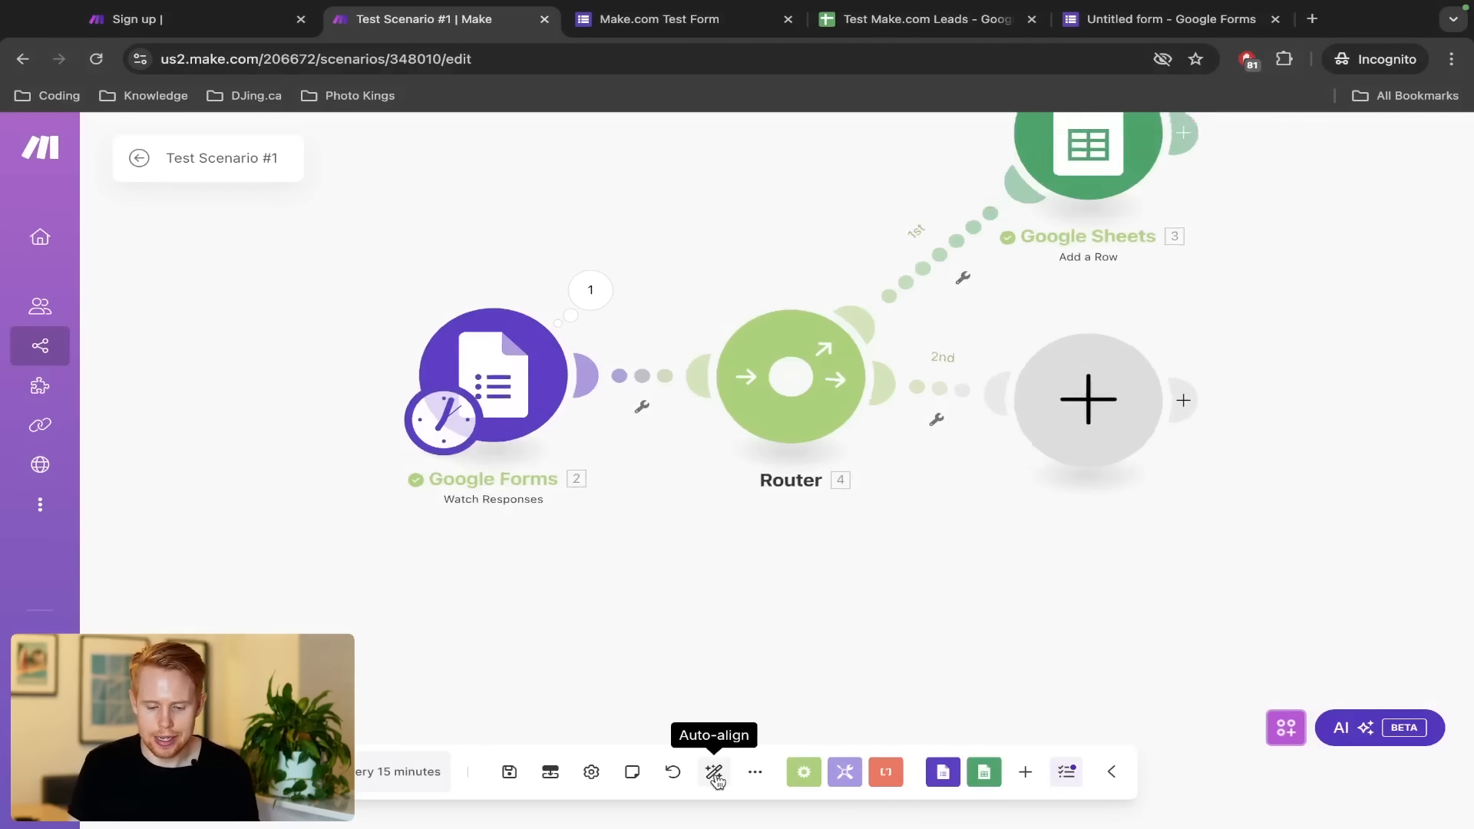
{"action": "left_click_drag", "start_coordinate": [1420, 464], "coordinate": [1245, 424]}
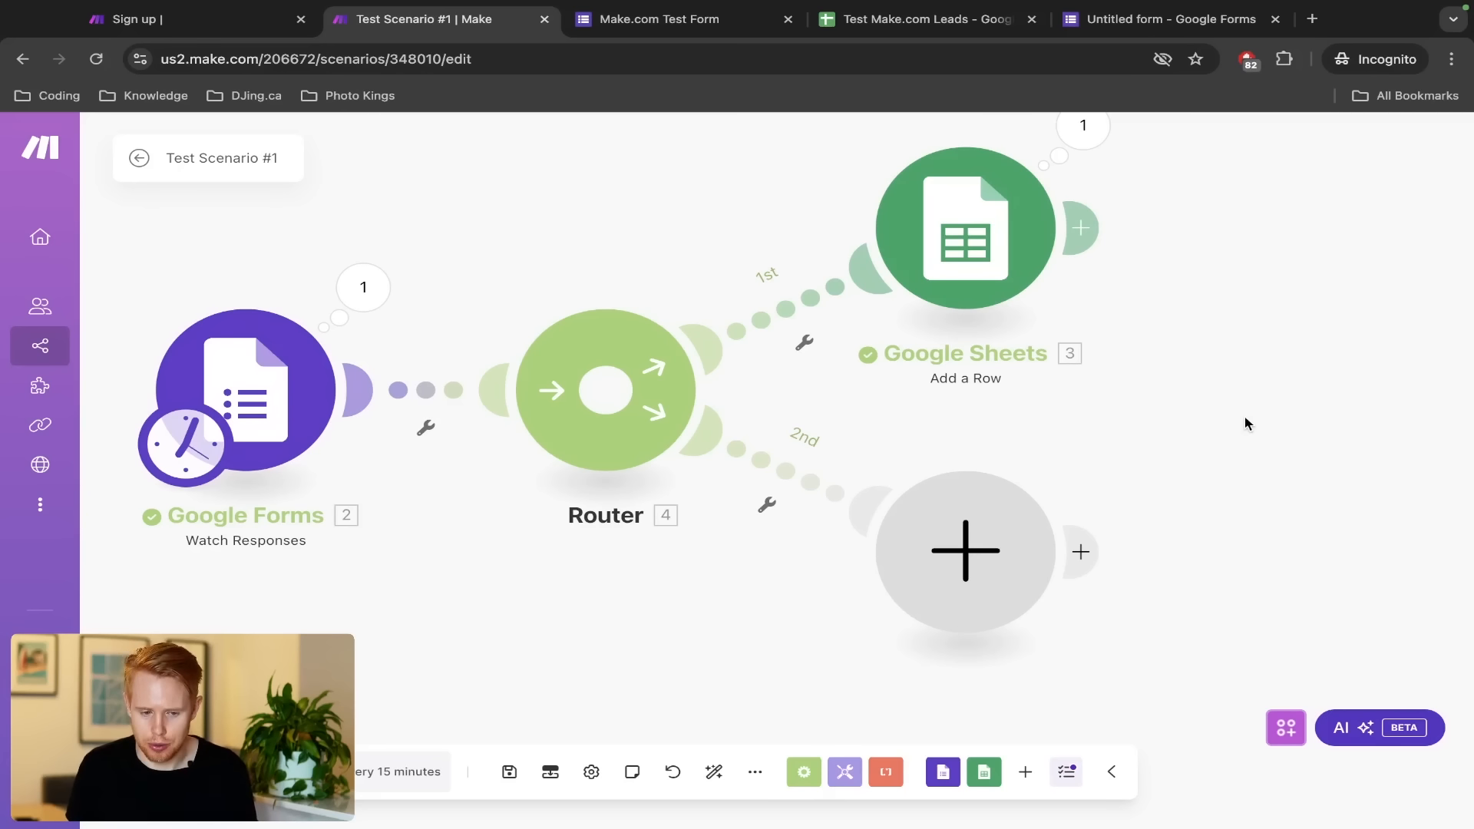
{"action": "key", "text": "ctrl+Tab"}
{"action": "key", "text": "ctrl+Tab"}
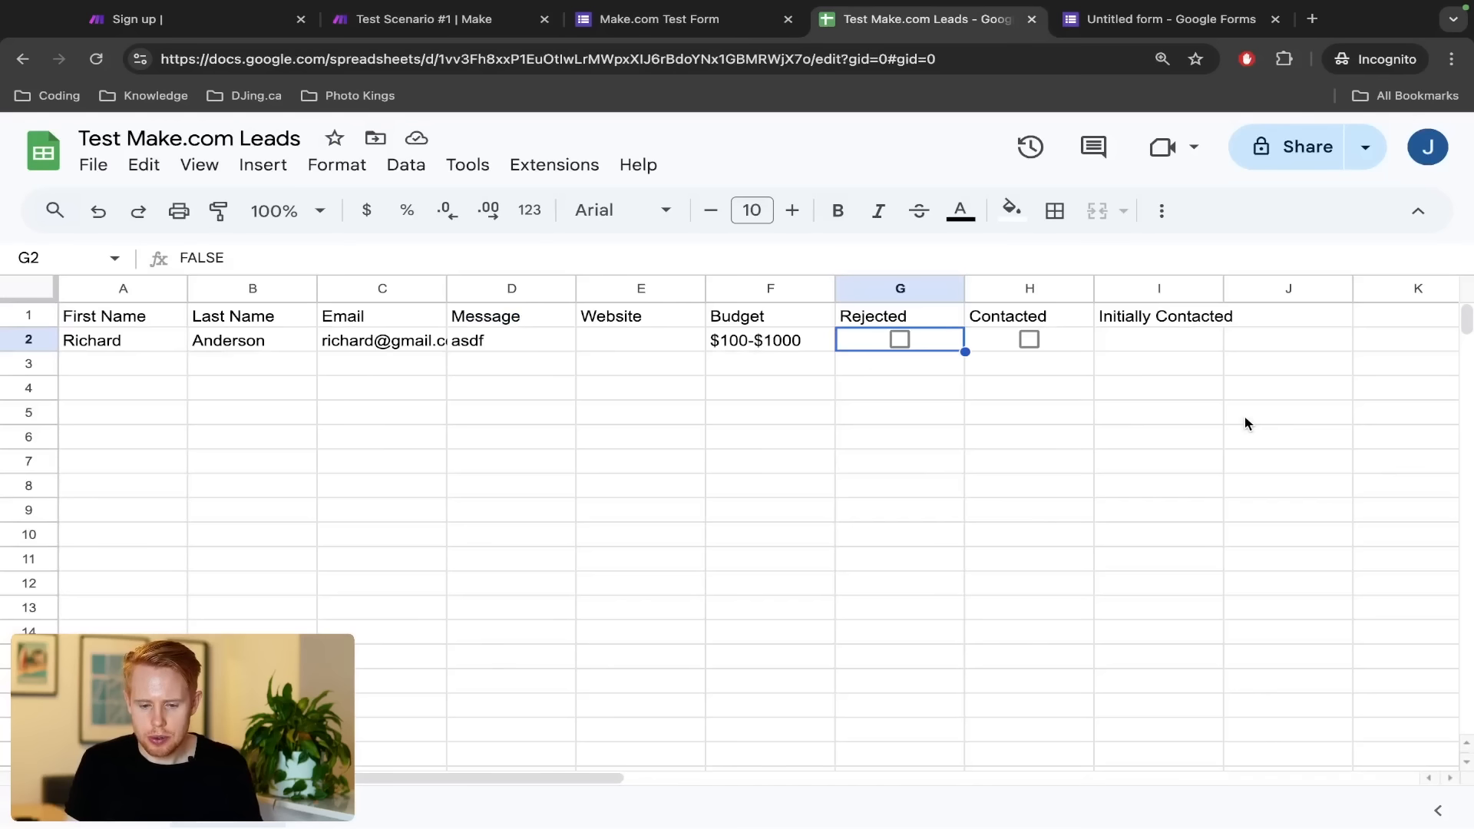
Select row 2 and the lead's first and last name in A2:B2, then return to Make
{"action": "left_click", "coordinate": [35, 346]}
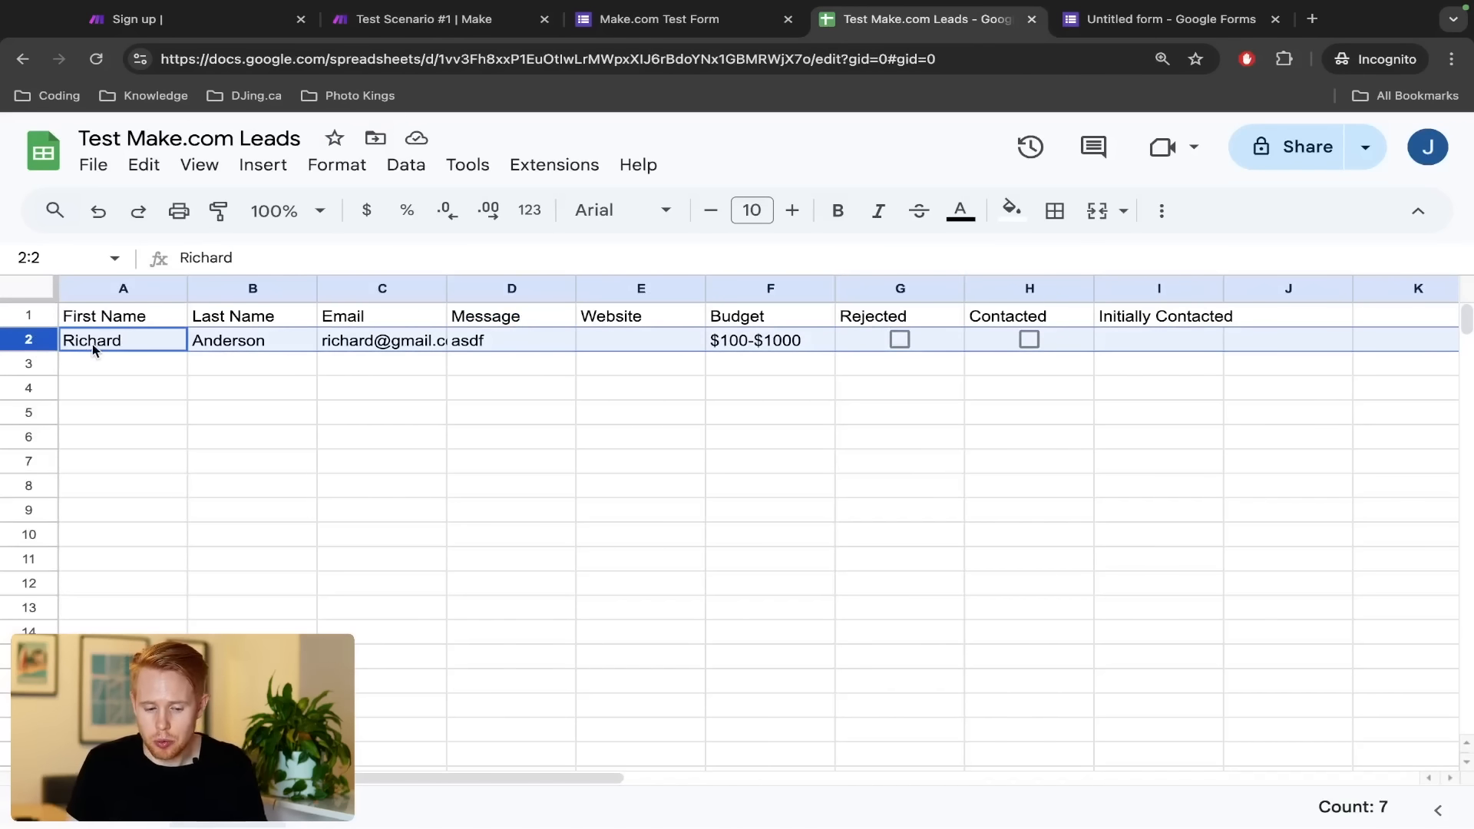
{"action": "left_click", "coordinate": [96, 350]}
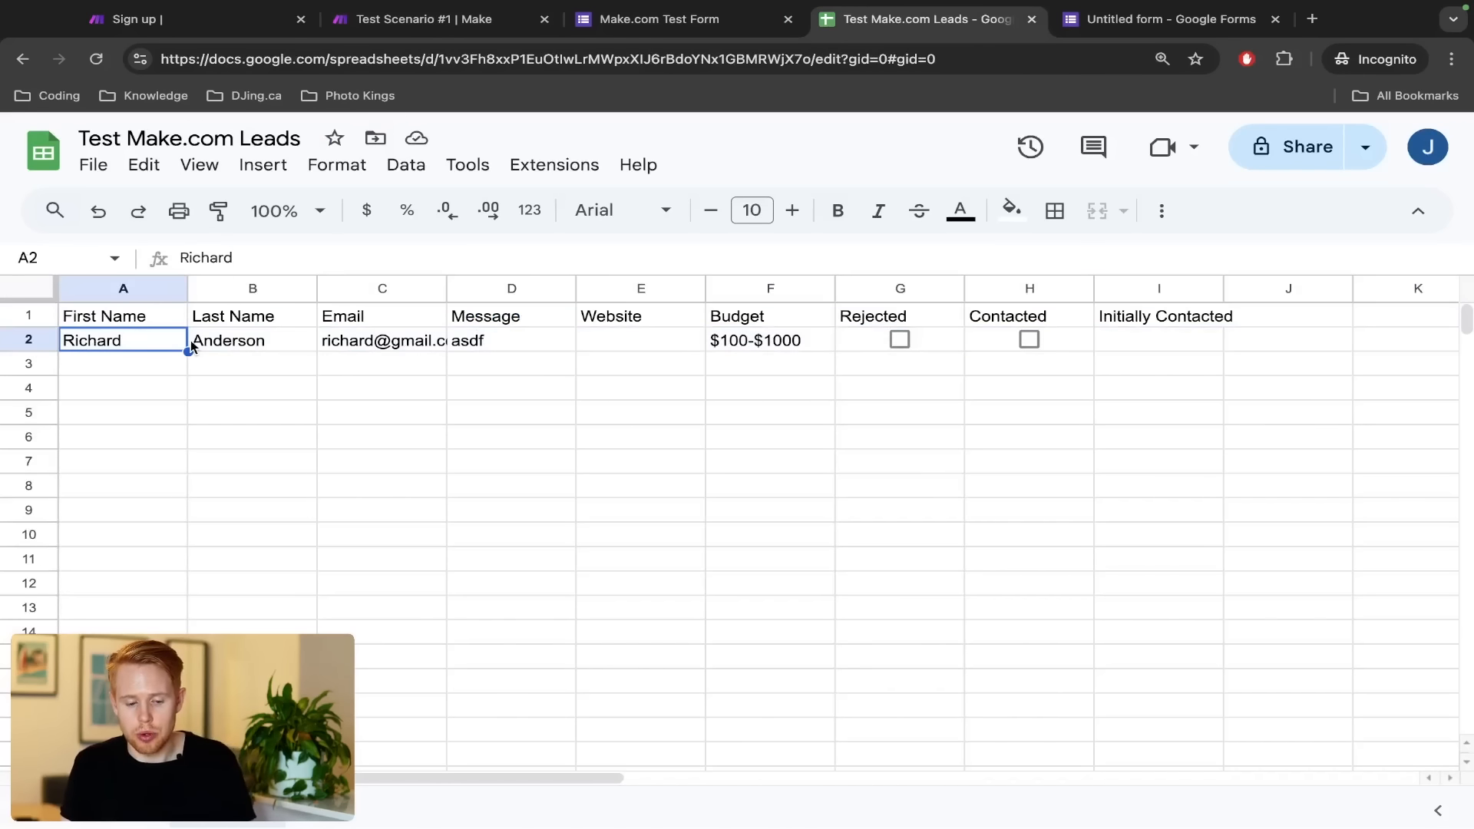
{"action": "left_click_drag", "start_coordinate": [191, 347], "coordinate": [257, 345]}
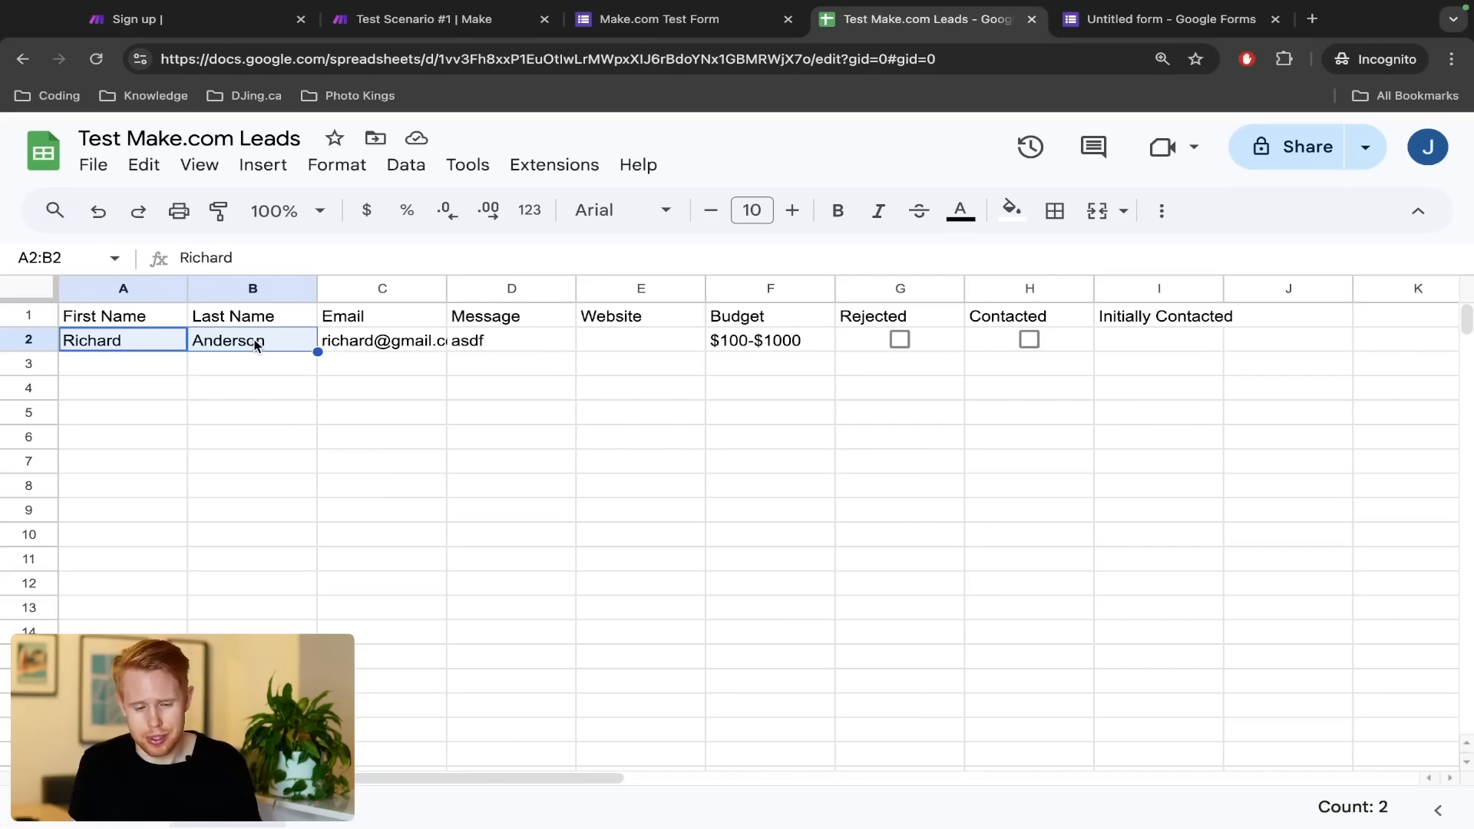
{"action": "key", "text": "super+2"}
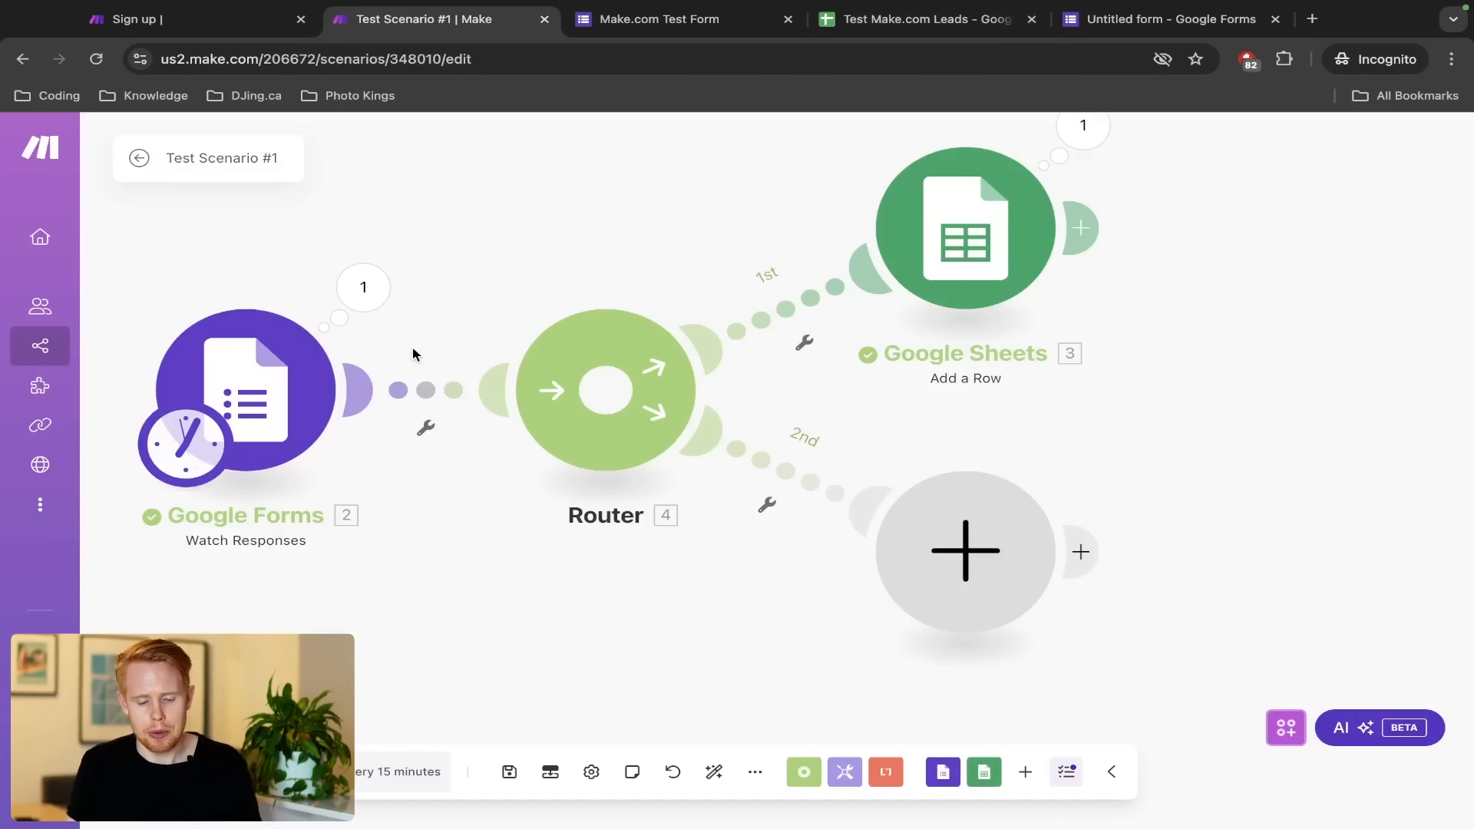
Make the second-route module Google Sheets Update a Row, with the 'Select from all' search method
{"action": "scroll", "coordinate": [414, 351], "scroll_direction": "down", "scroll_amount": 2}
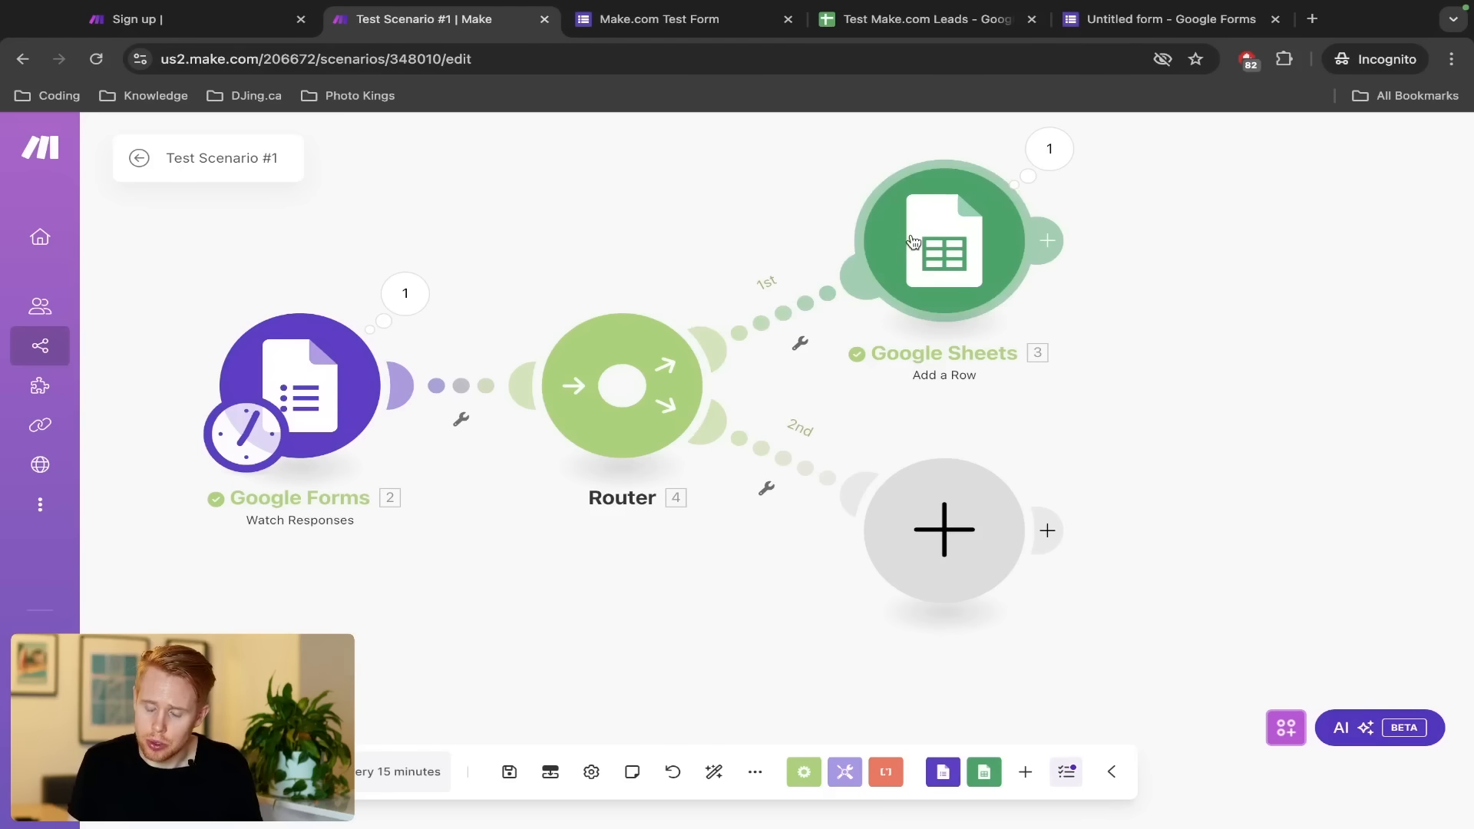
{"action": "left_click", "coordinate": [944, 525]}
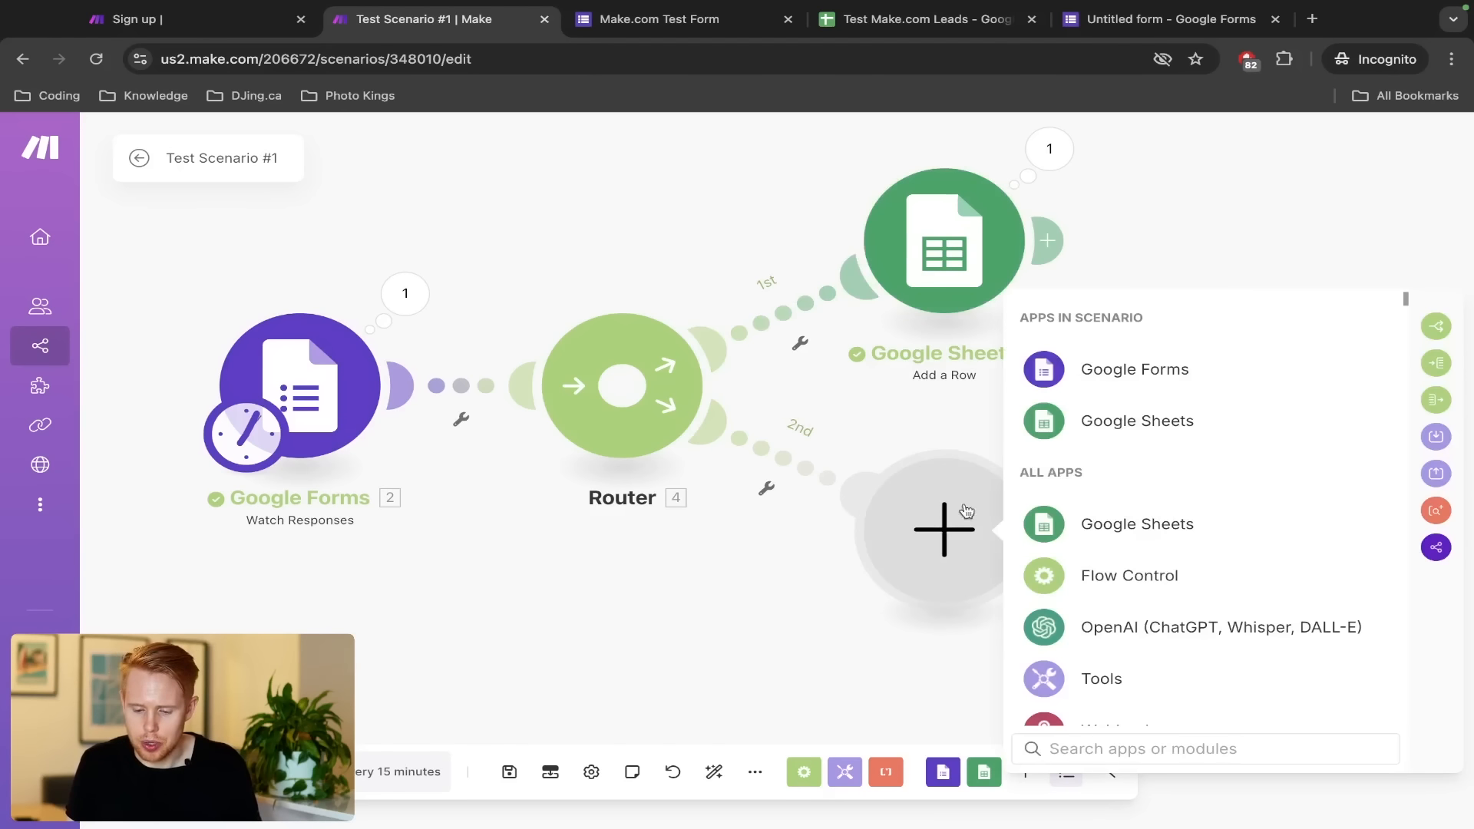
{"action": "left_click", "coordinate": [1090, 428]}
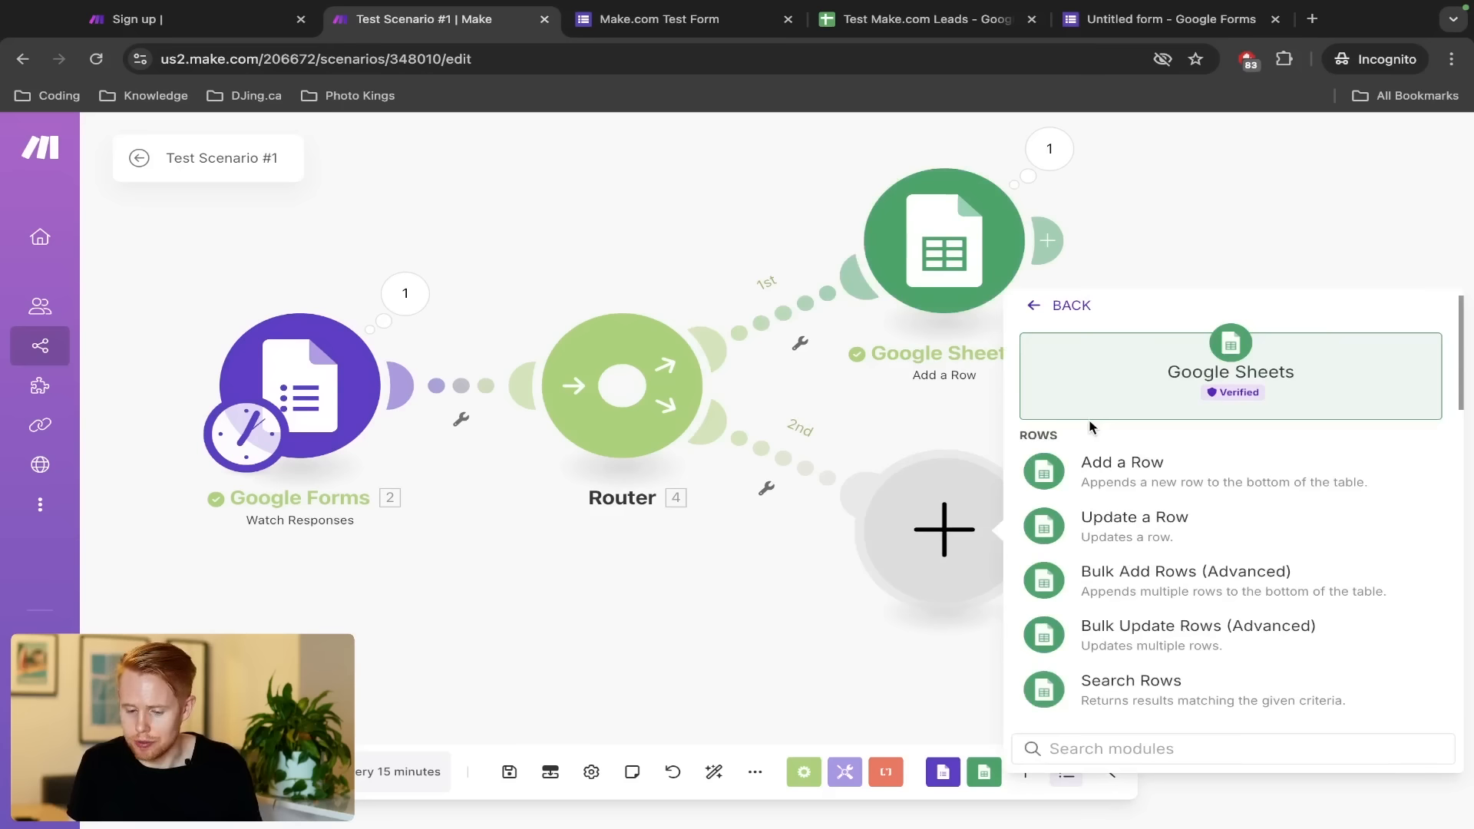
{"action": "left_click", "coordinate": [1090, 521]}
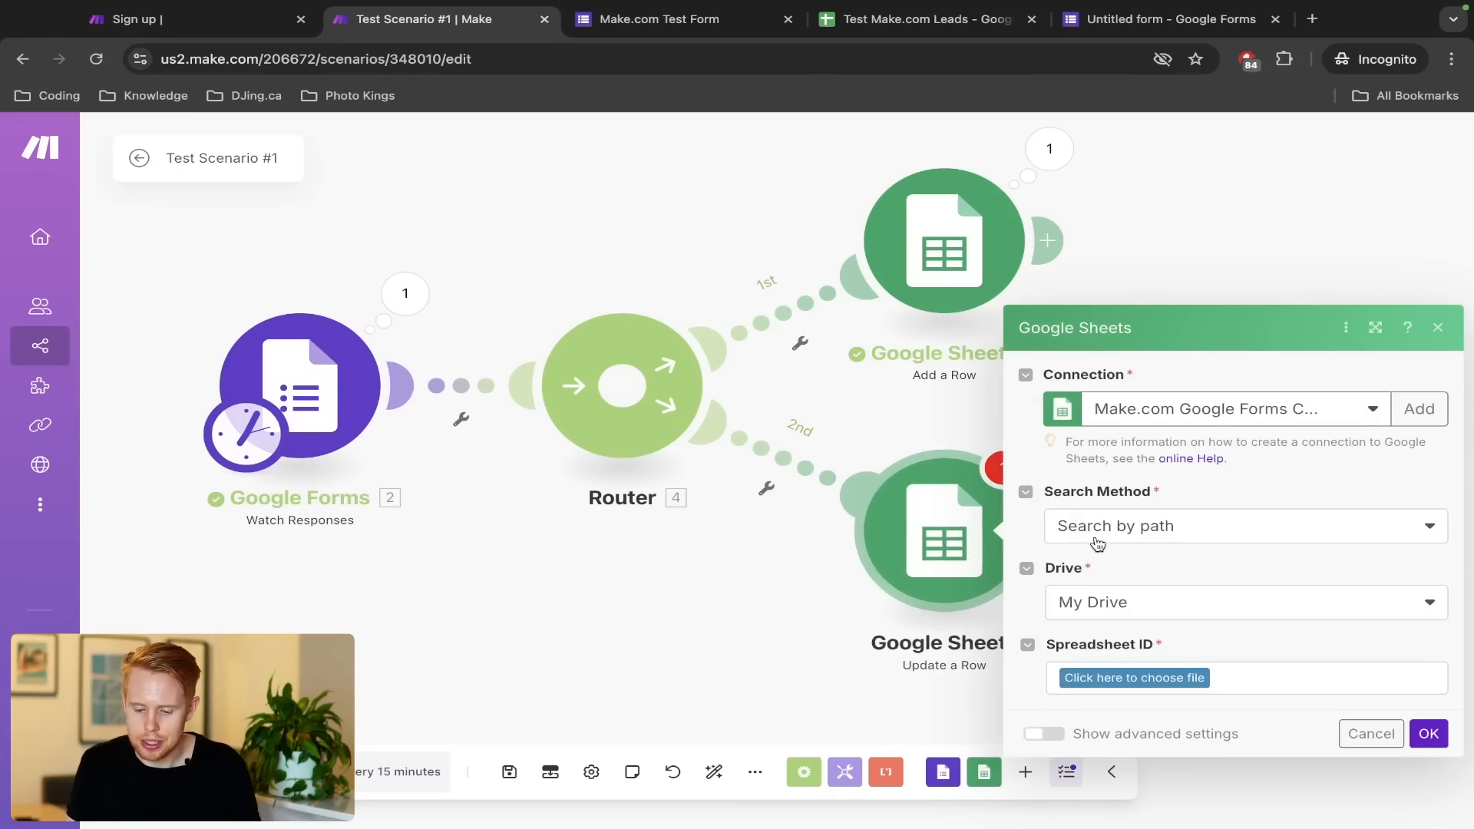
{"action": "left_click", "coordinate": [1154, 534]}
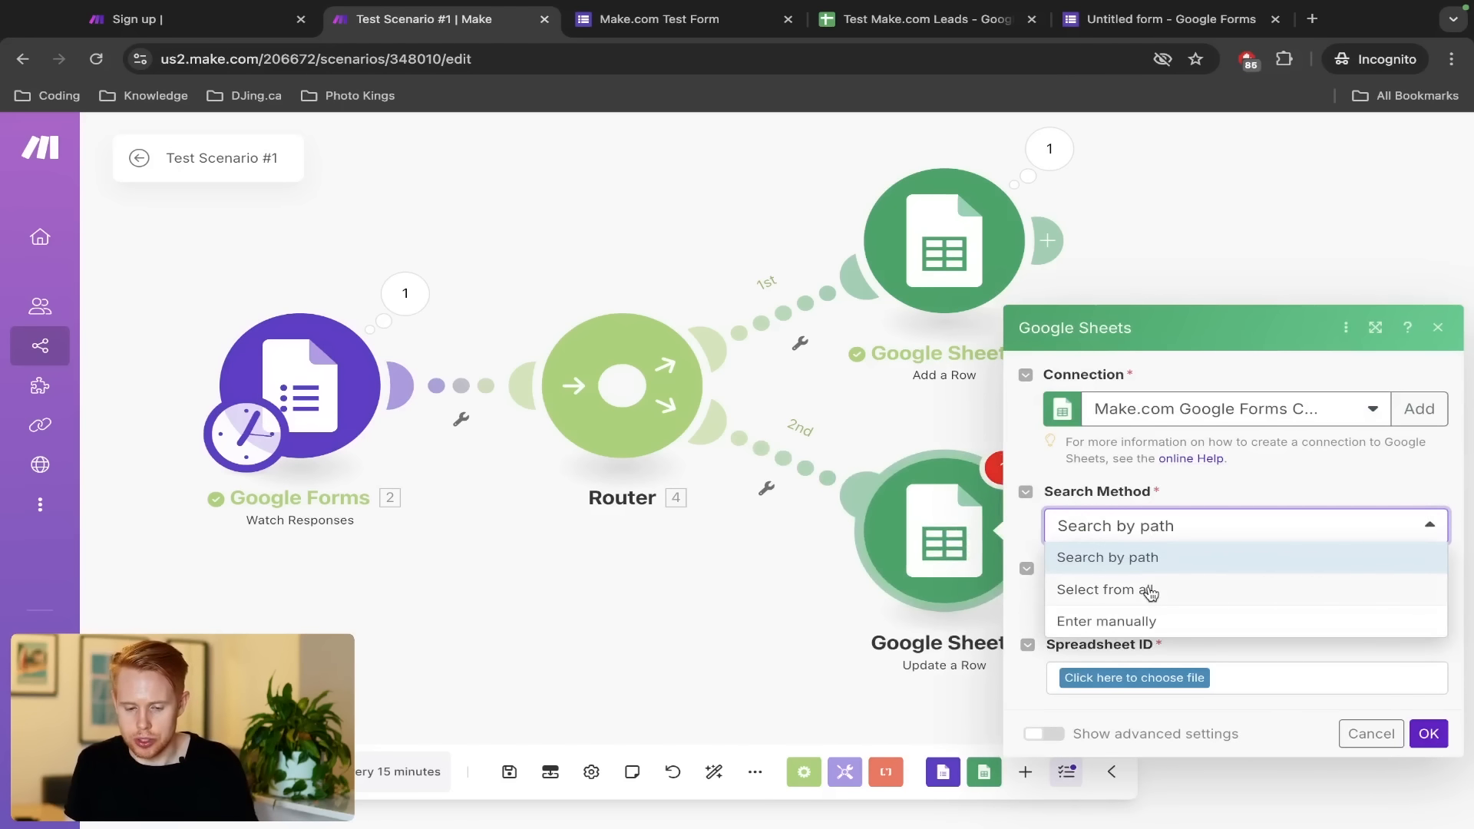
{"action": "left_click", "coordinate": [1148, 591]}
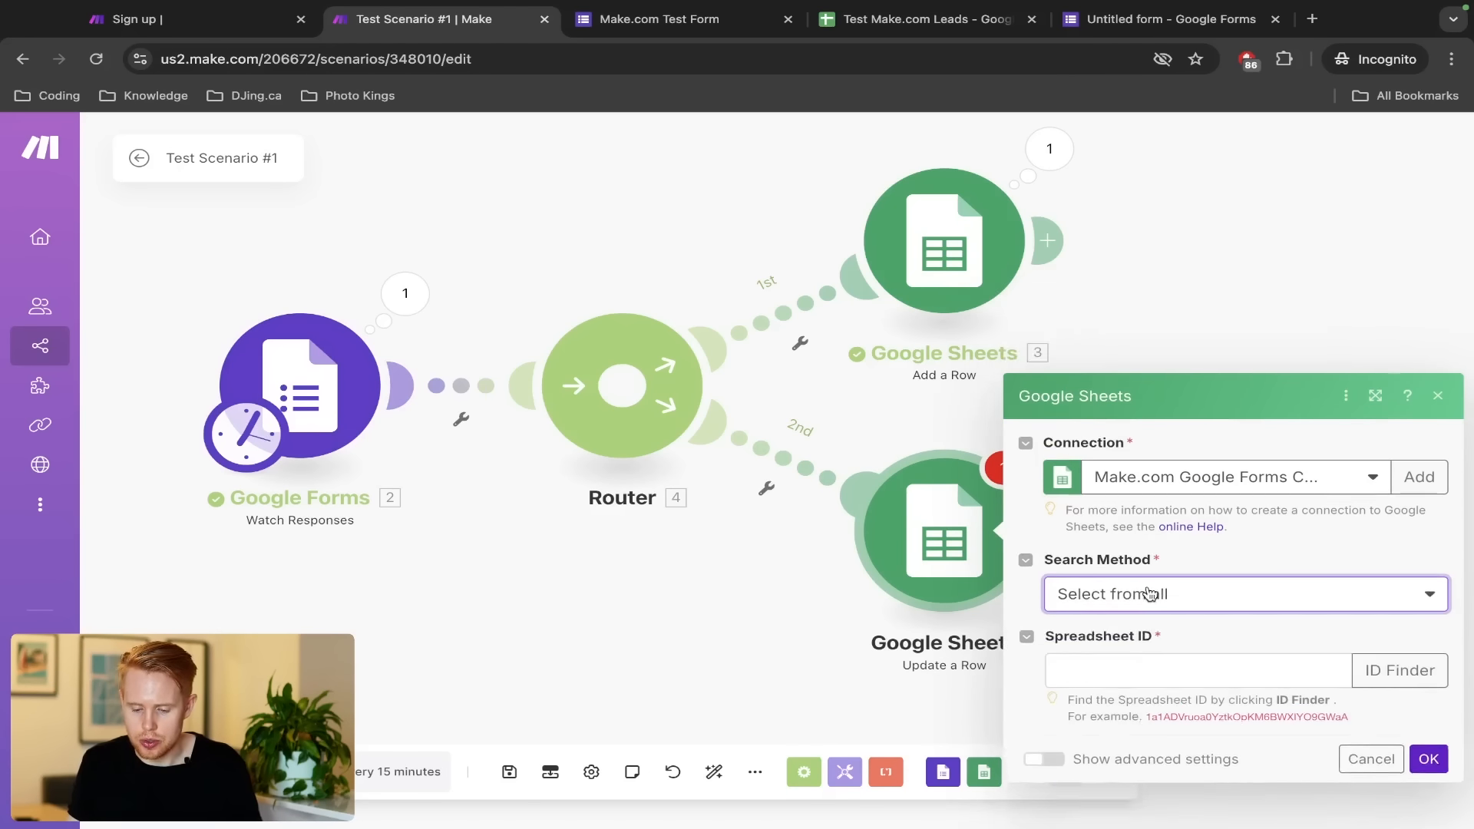
Paste the leads spreadsheet's ID and pick Sheet1 as the sheet to update
{"action": "key", "text": "ctrl+Tab"}
{"action": "key", "text": "ctrl+Tab"}
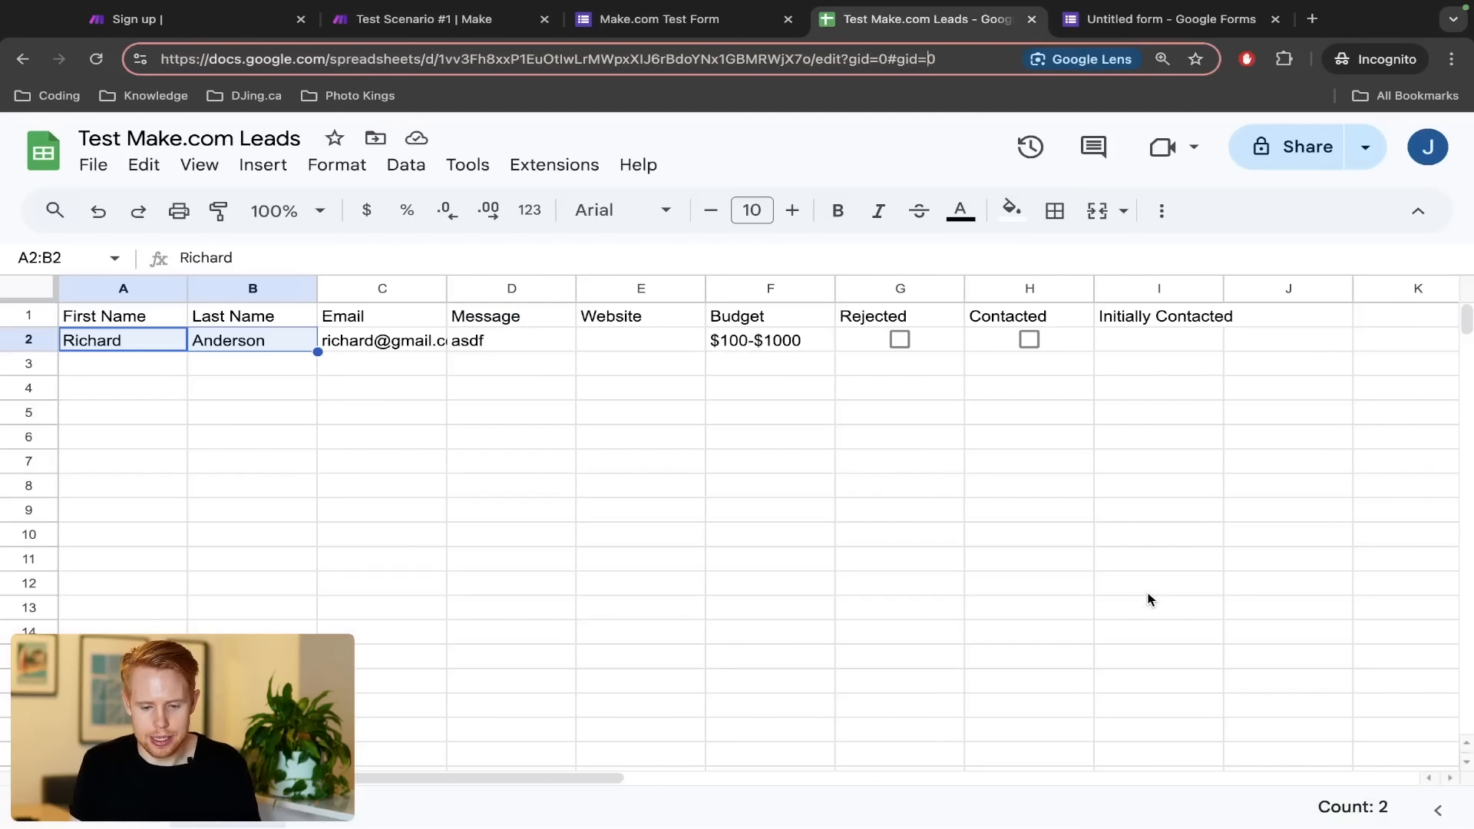
{"action": "key", "text": "ctrl+shift+Left"}
{"action": "key", "text": "ctrl+c"}
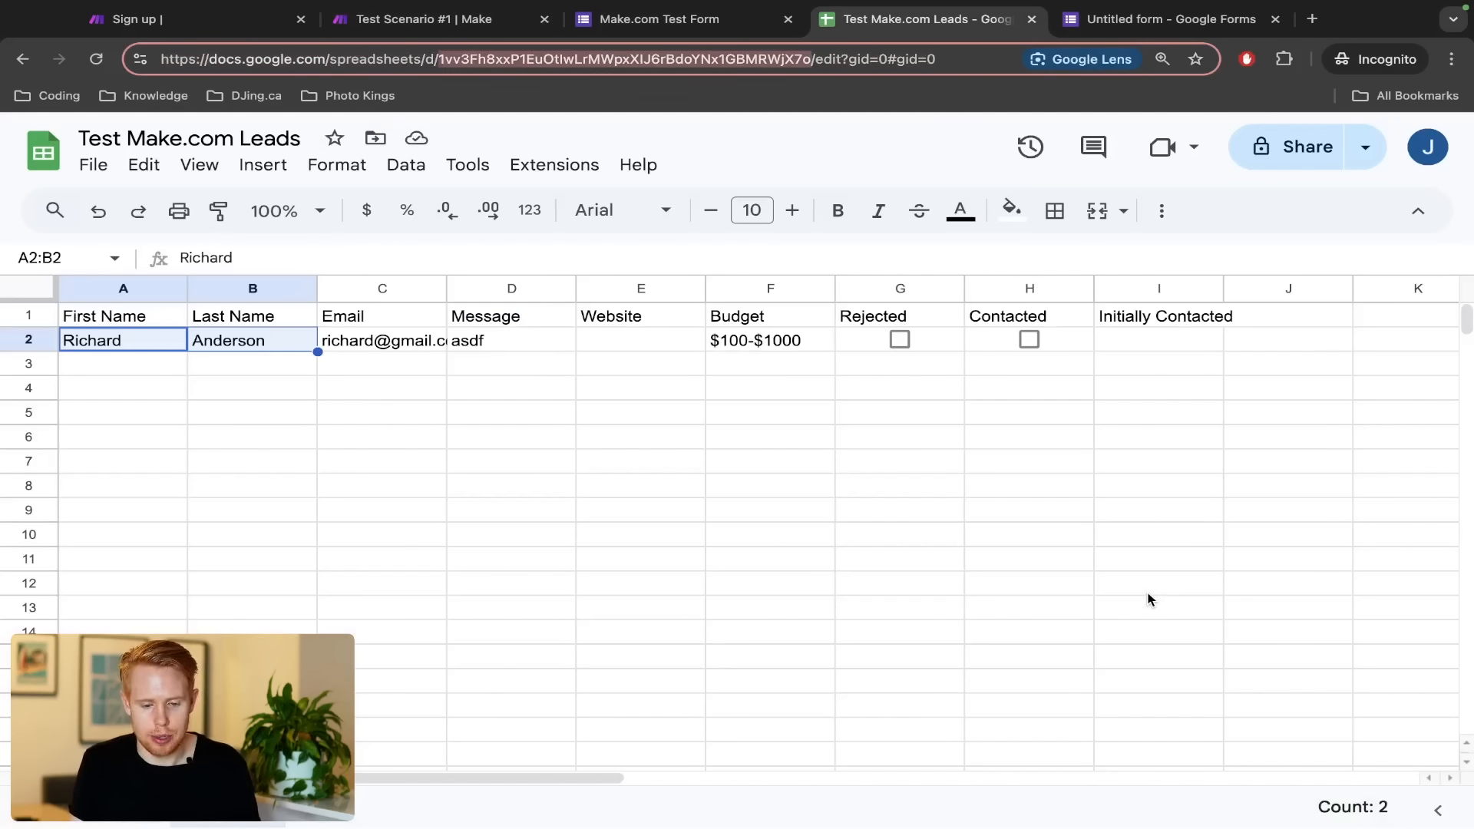
{"action": "key", "text": "ctrl+shift+Tab"}
{"action": "key", "text": "ctrl+shift+Tab"}
{"action": "left_click", "coordinate": [1136, 597]}
{"action": "key", "text": "ctrl+v"}
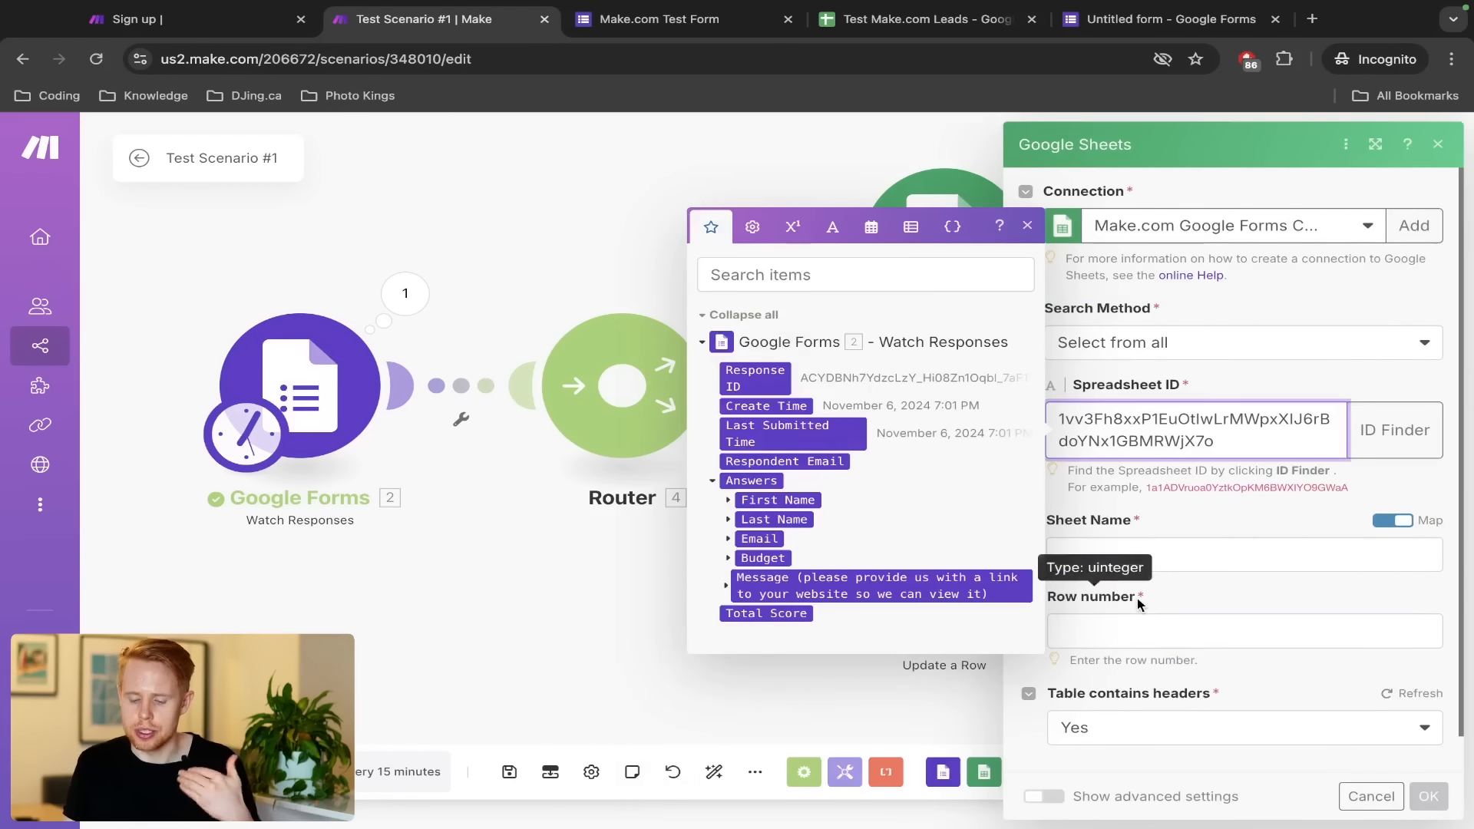
{"action": "scroll", "coordinate": [1137, 598], "scroll_direction": "down", "scroll_amount": 1}
{"action": "left_click", "coordinate": [1392, 493]}
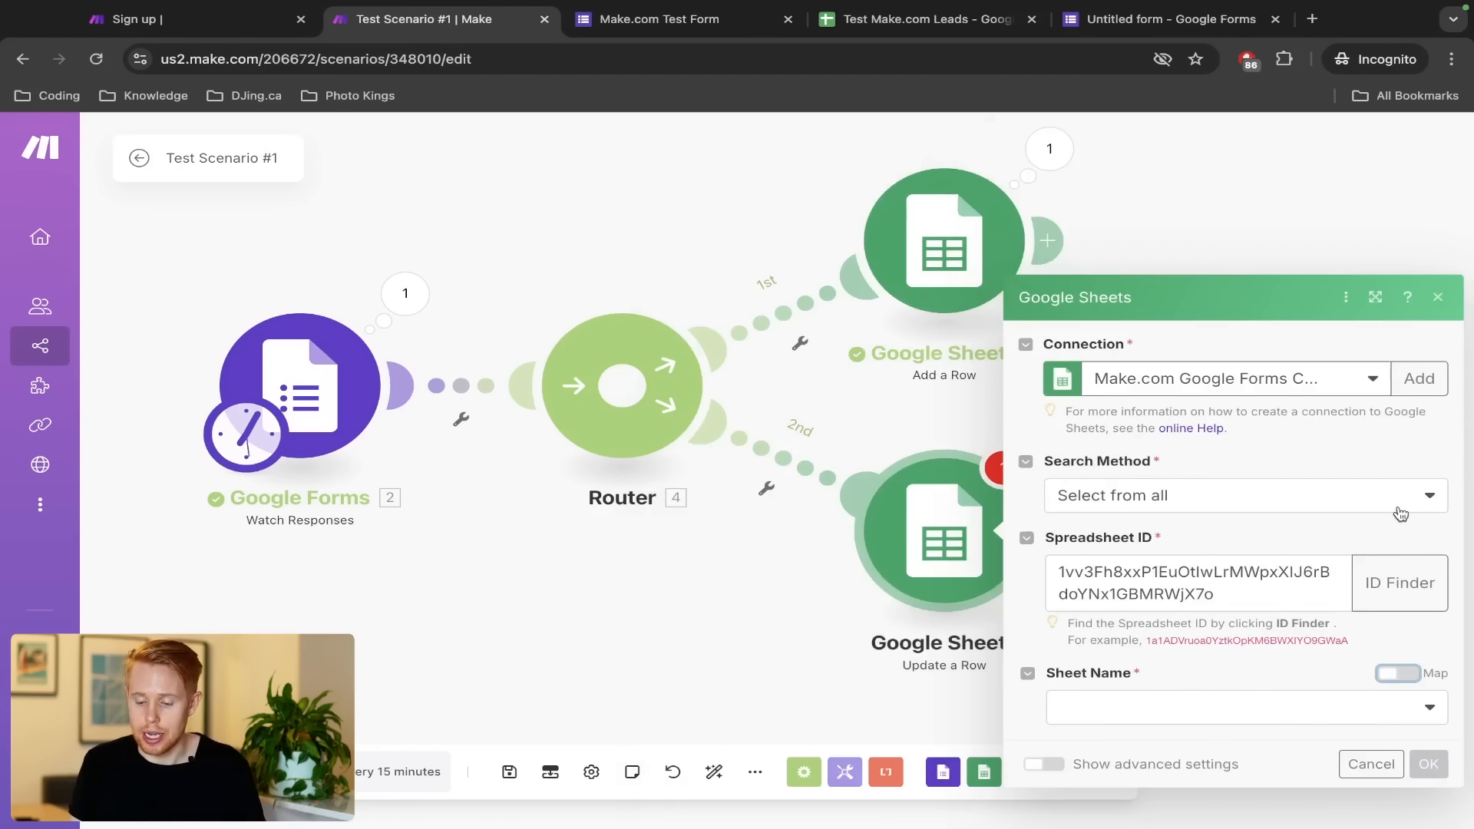
{"action": "left_click", "coordinate": [1151, 713]}
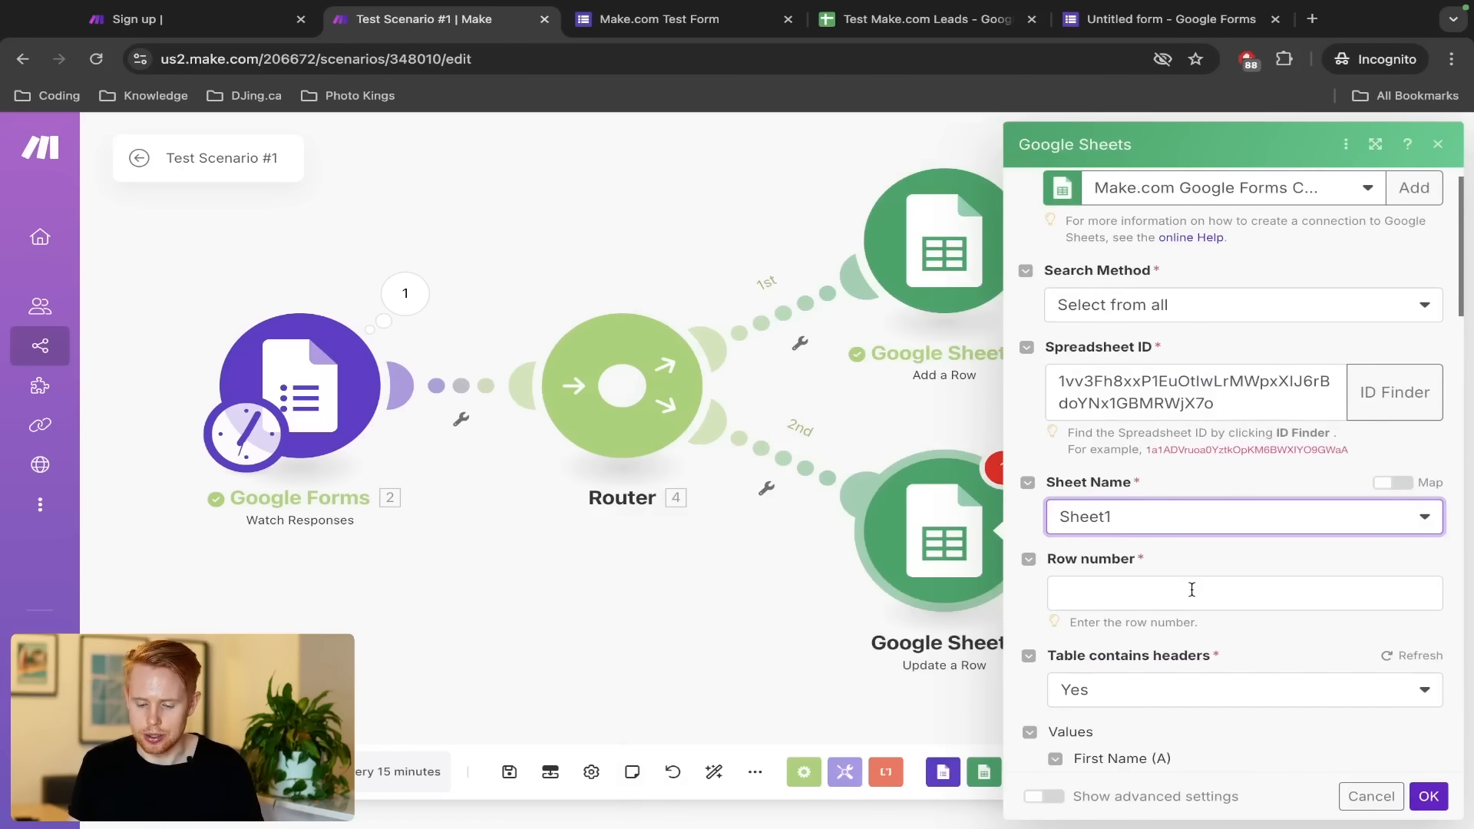
Set Row number to 2 after confirming the lead's row in the spreadsheet
{"action": "scroll", "coordinate": [1191, 589], "scroll_direction": "down", "scroll_amount": 10}
{"action": "scroll", "coordinate": [1191, 592], "scroll_direction": "up", "scroll_amount": 10}
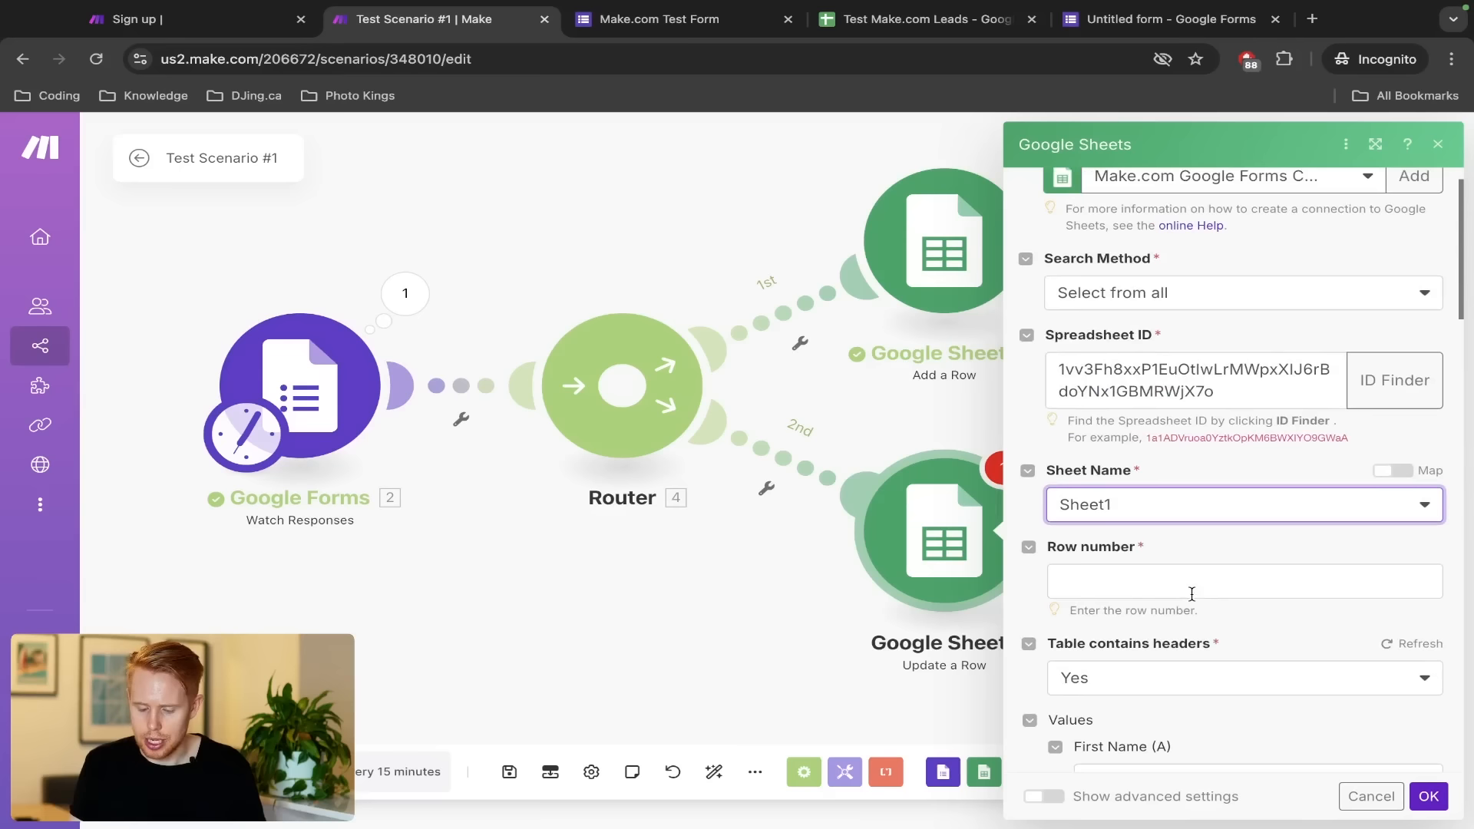
{"action": "left_click", "coordinate": [1190, 588]}
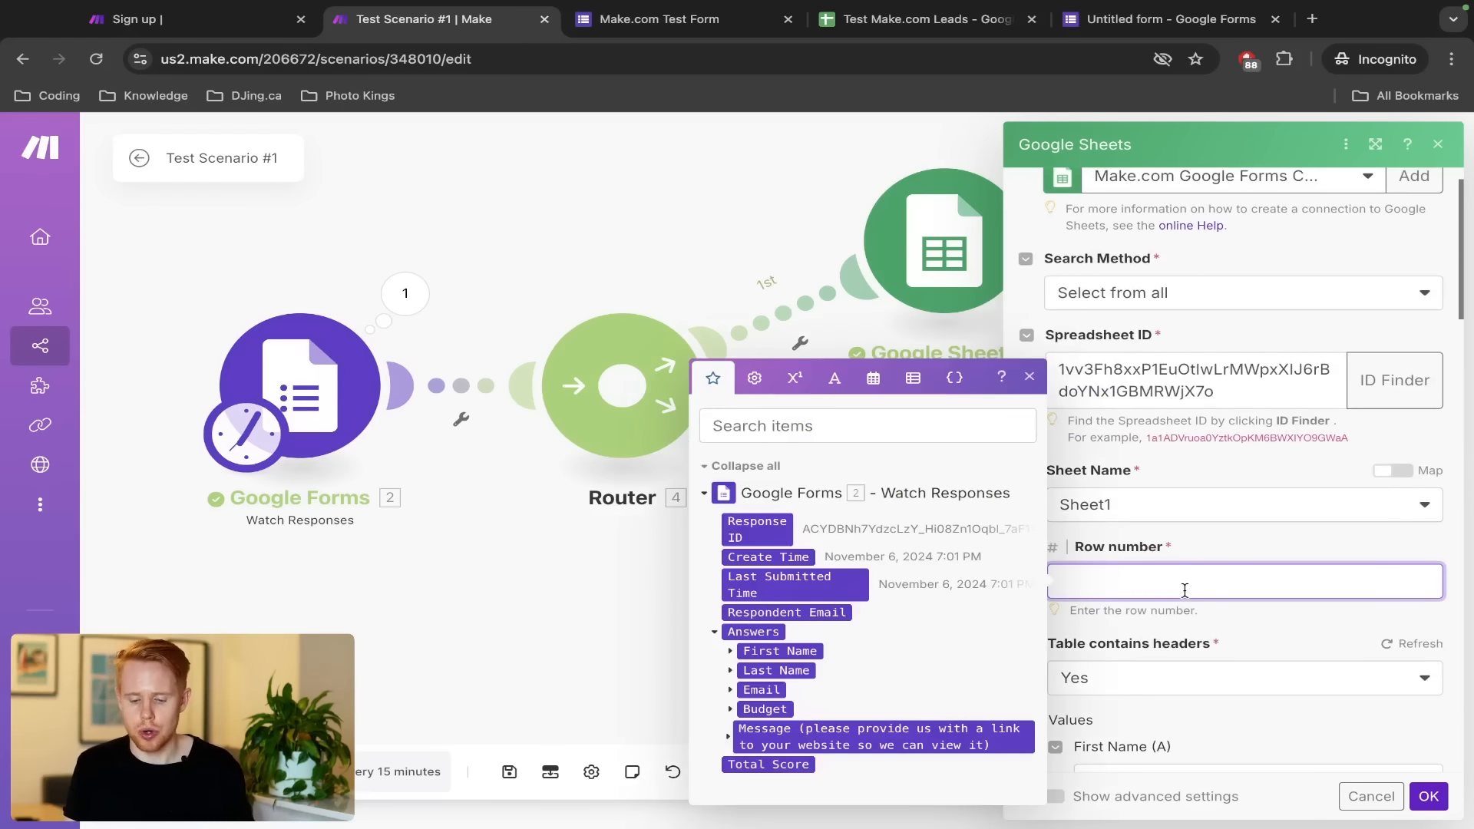
{"action": "left_click", "coordinate": [1181, 546]}
{"action": "left_click", "coordinate": [1070, 583]}
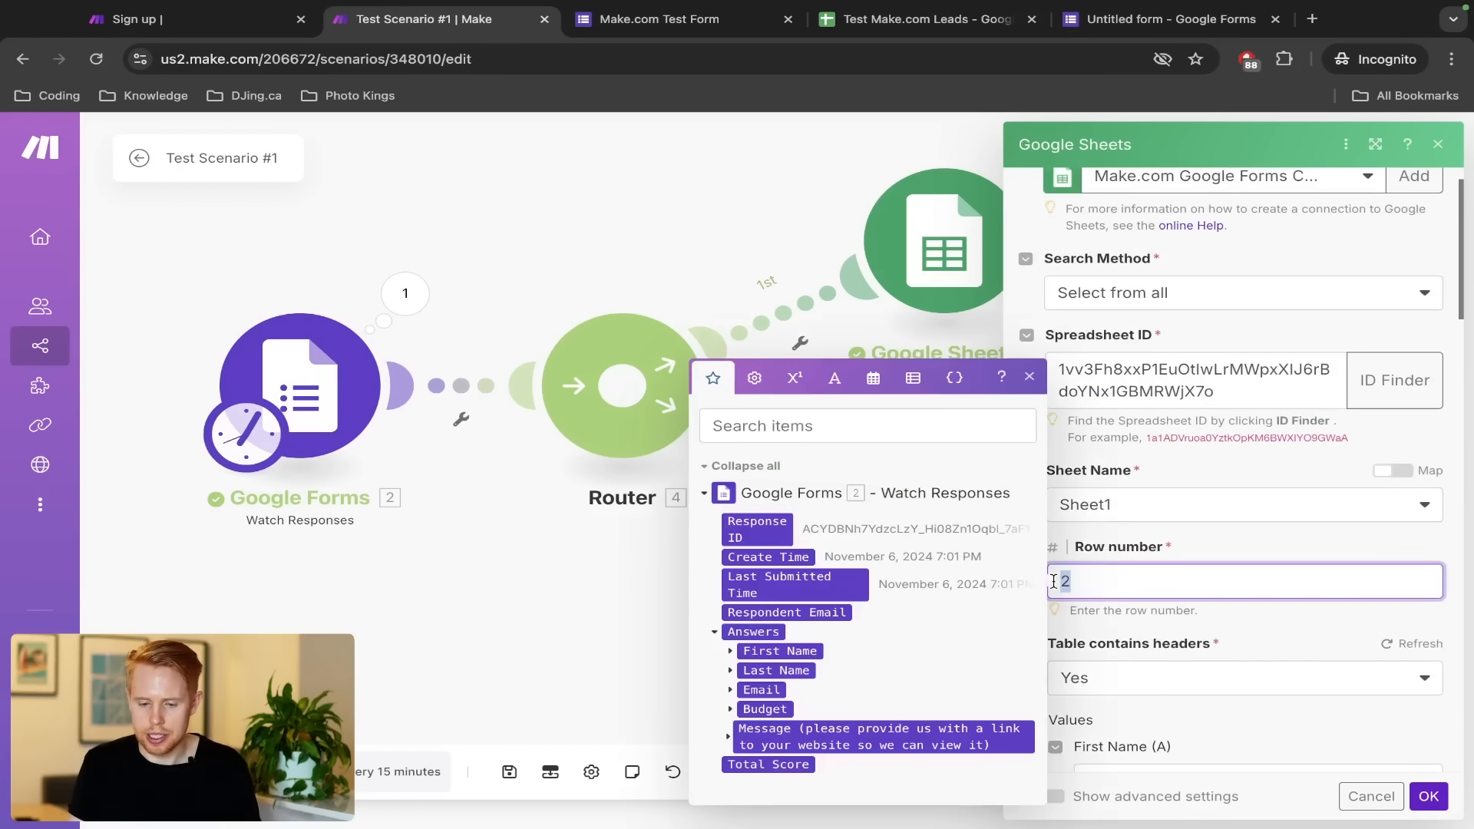
{"action": "key", "text": "ctrl+Tab"}
{"action": "key", "text": "ctrl+Tab"}
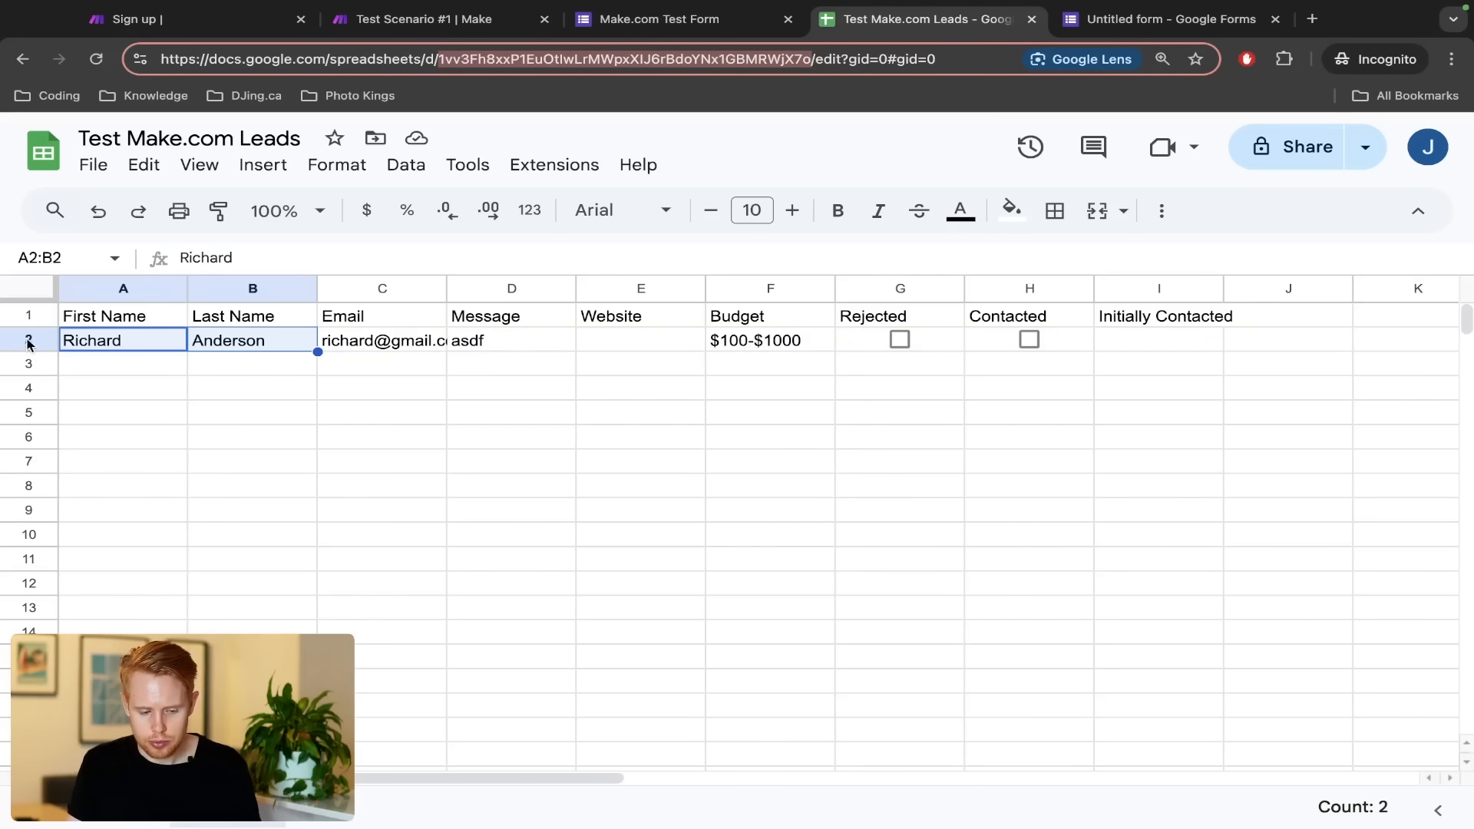
{"action": "left_click", "coordinate": [28, 342]}
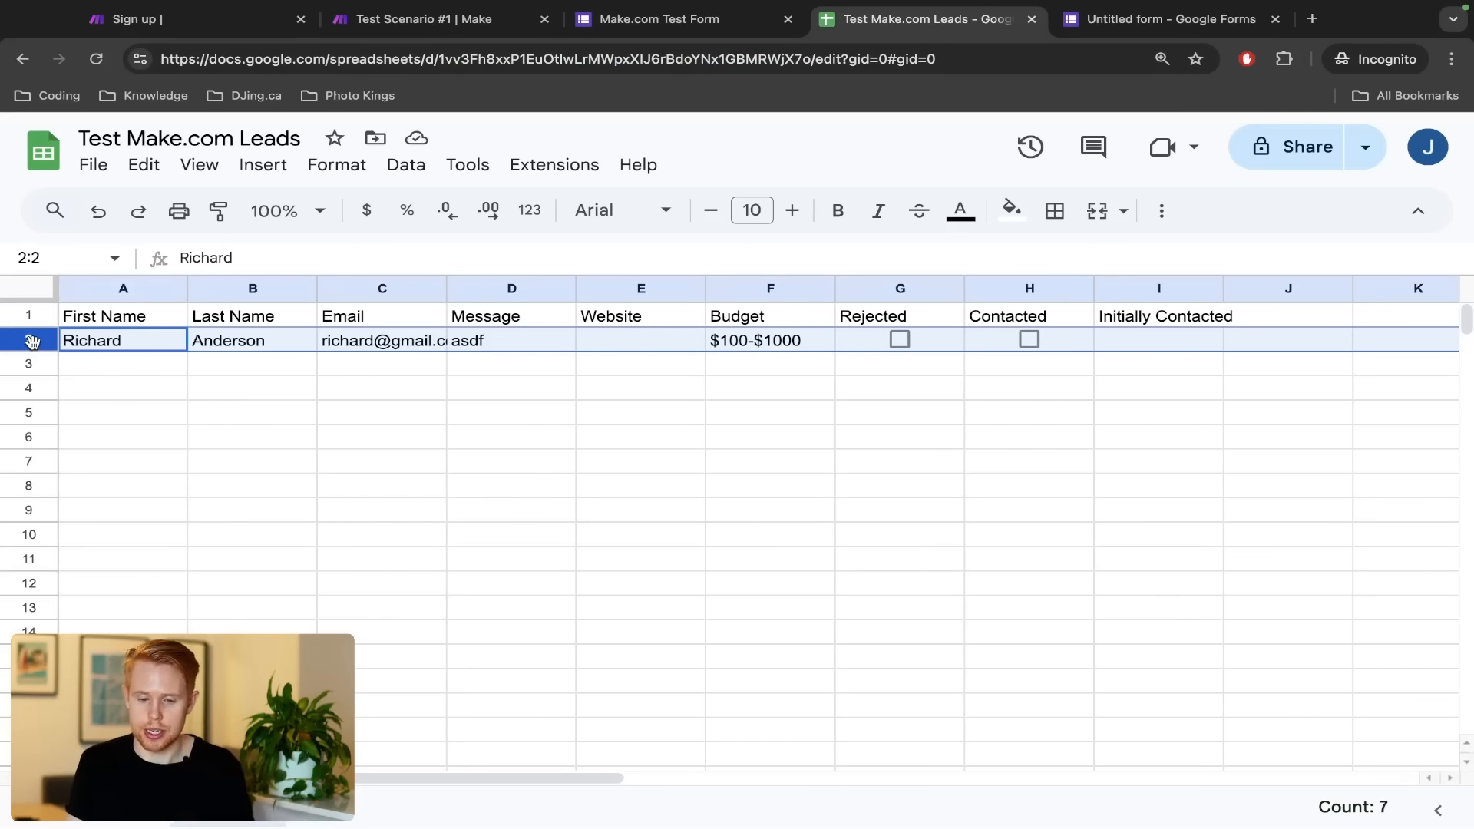
{"action": "key", "text": "ctrl+2"}
{"action": "type", "text": "2"}
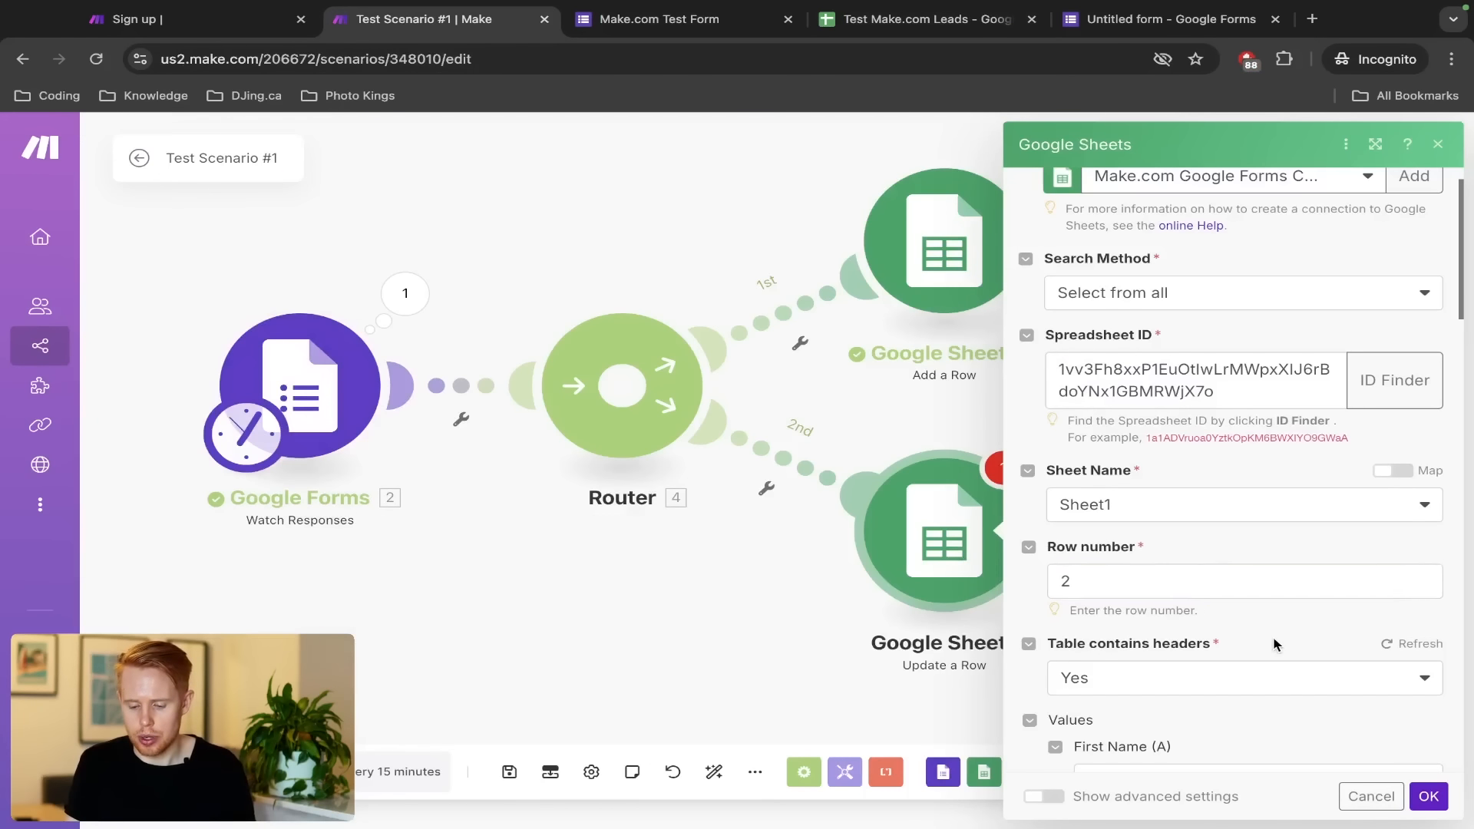
{"action": "scroll", "coordinate": [1273, 643], "scroll_direction": "down", "scroll_amount": 3}
{"action": "left_click", "coordinate": [1181, 544]}
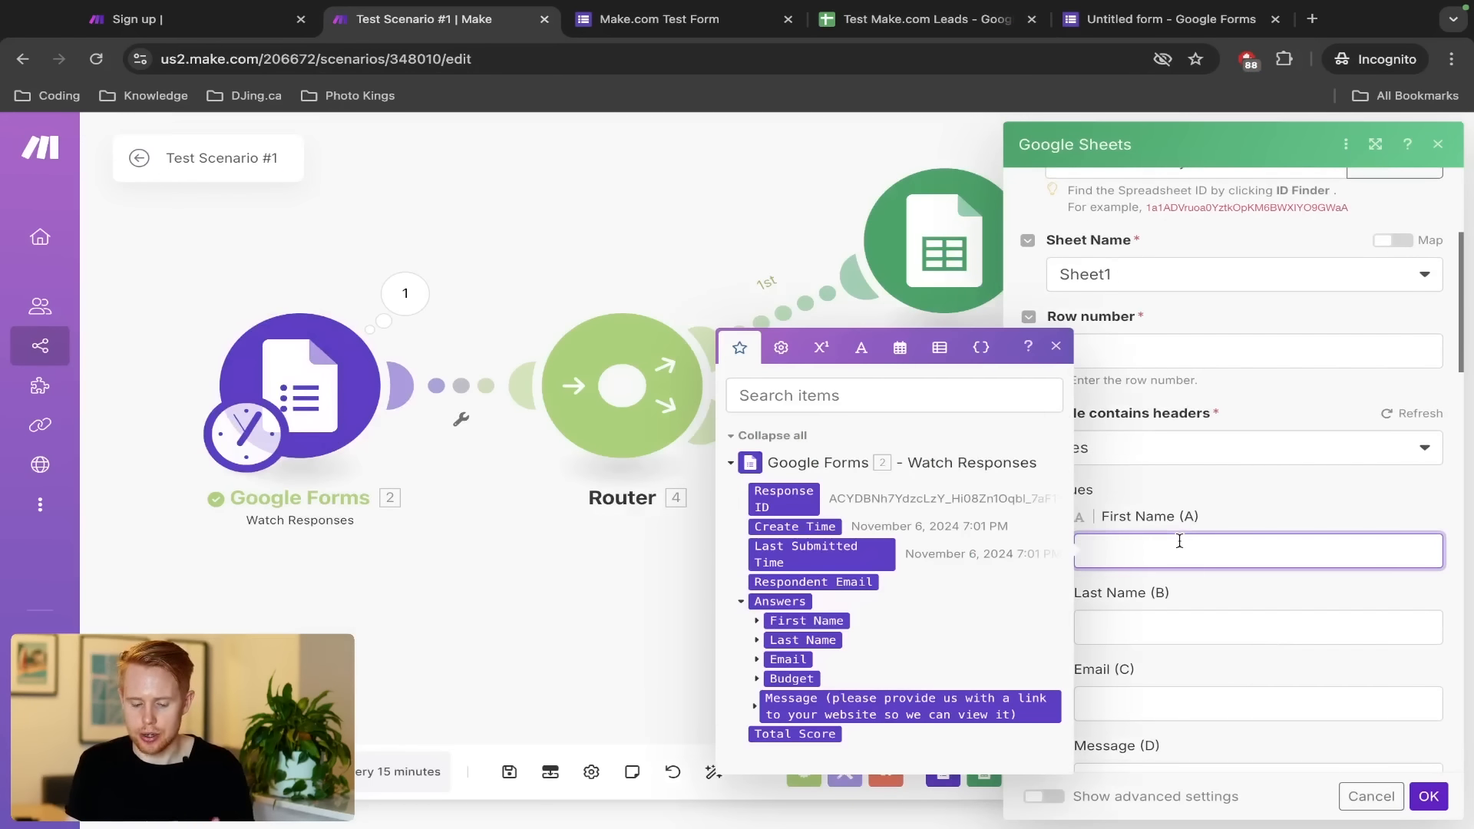
Map the First Name and Last Name answer values into columns A and B
{"action": "left_click", "coordinate": [757, 621]}
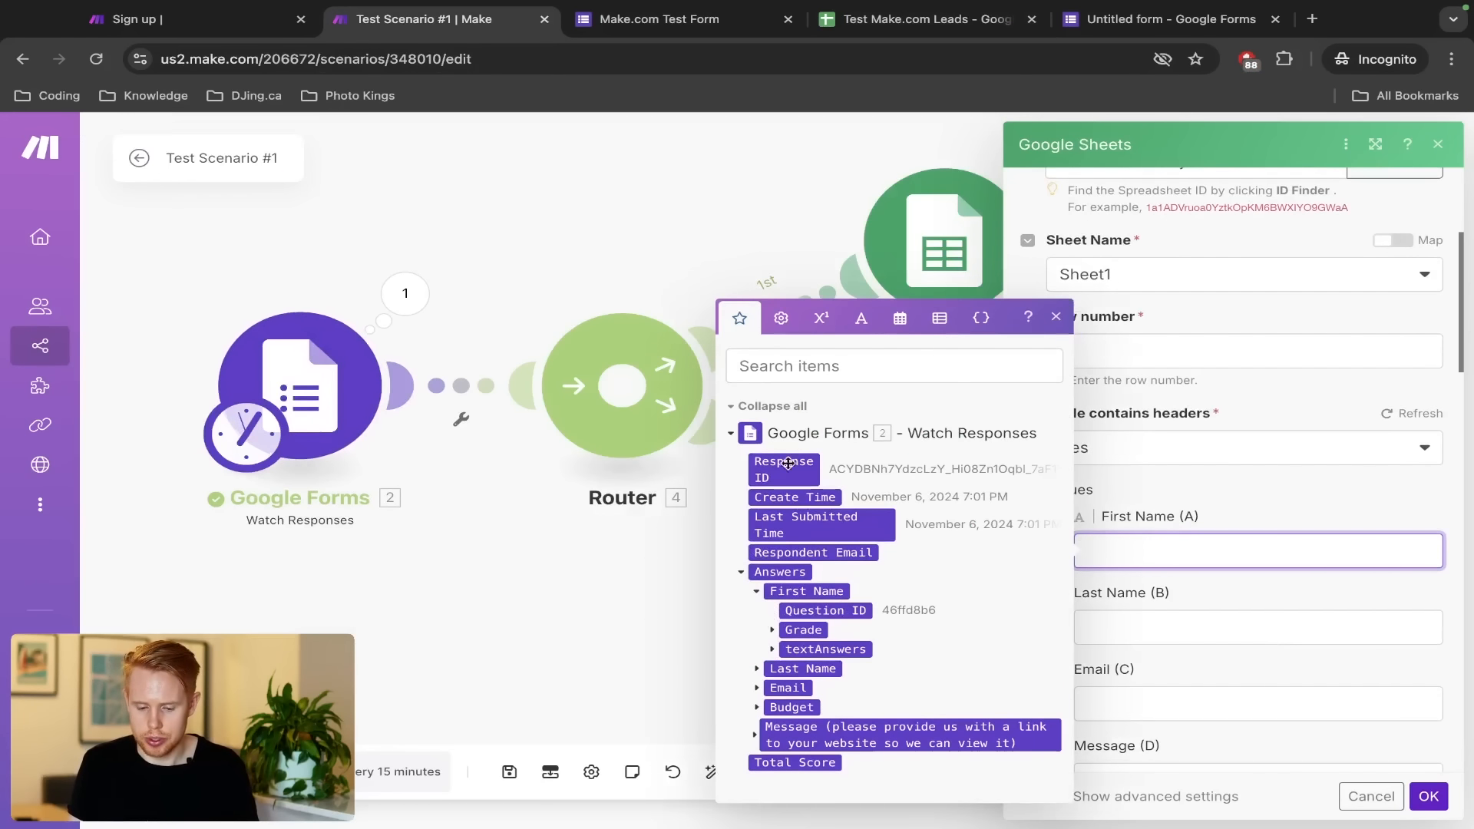
{"action": "left_click", "coordinate": [795, 390]}
{"action": "type", "text": "value"}
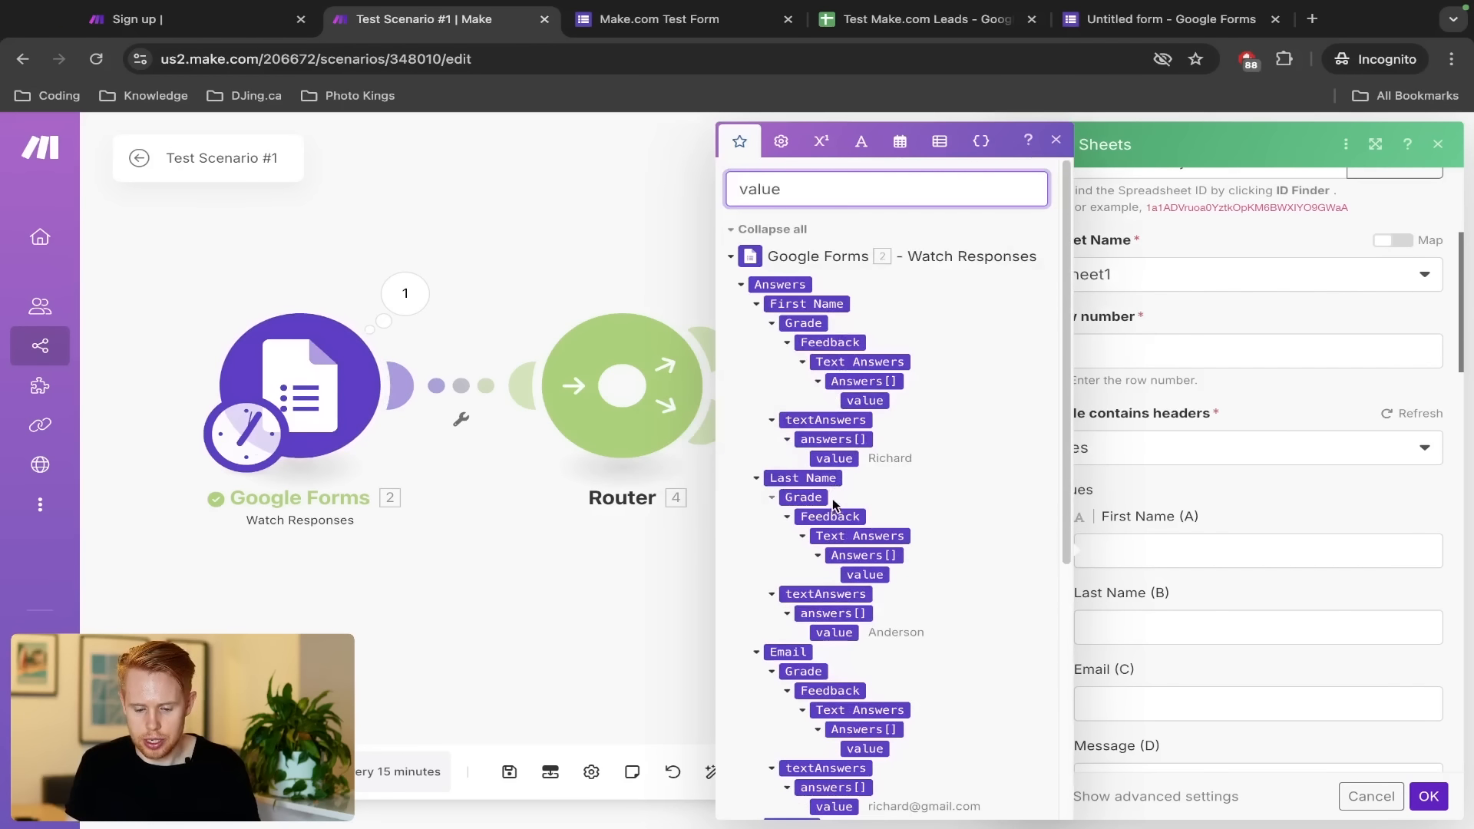
{"action": "left_click", "coordinate": [839, 460]}
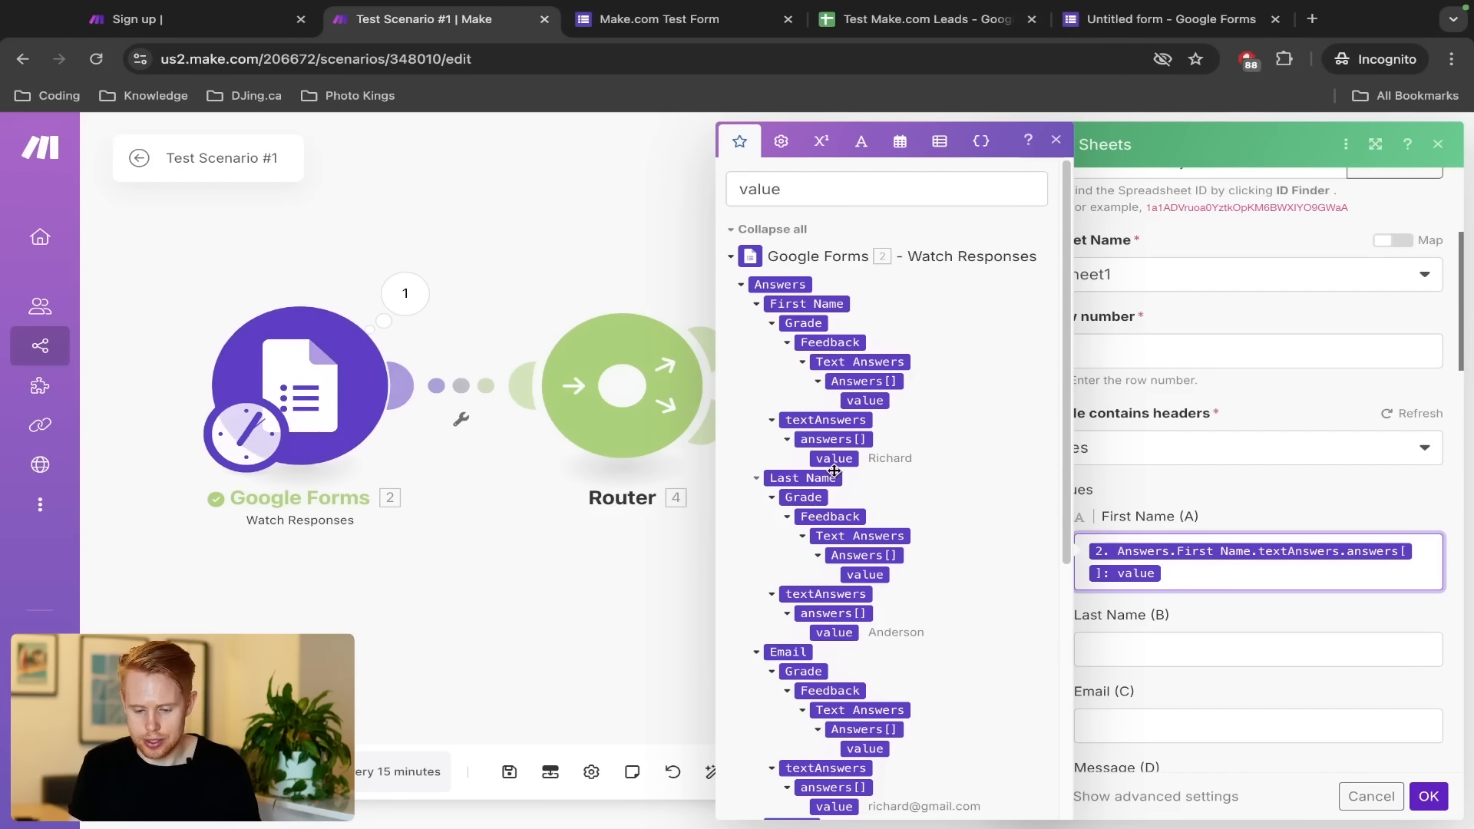
{"action": "key", "text": "Tab"}
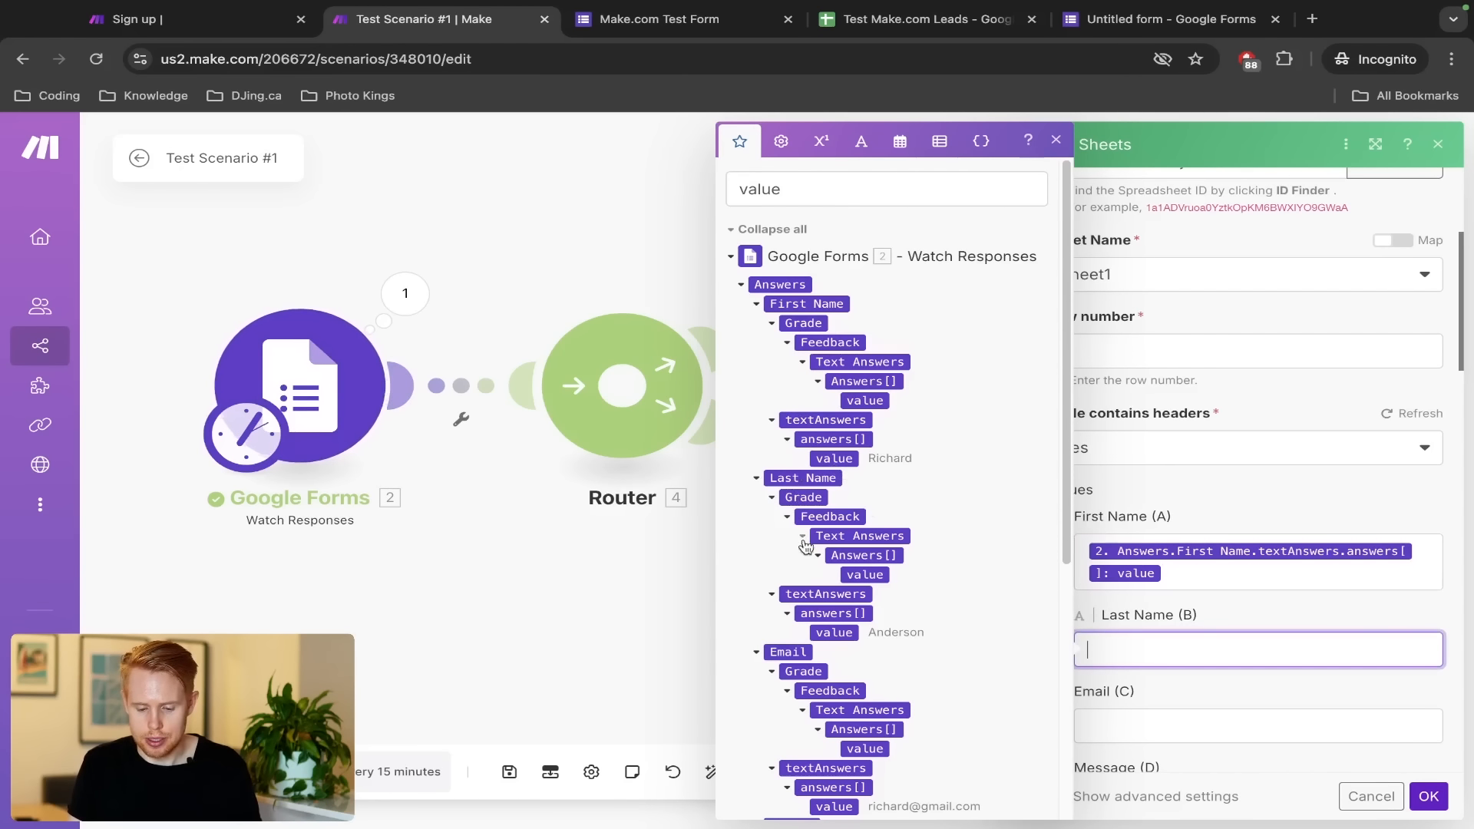
{"action": "left_click", "coordinate": [821, 636]}
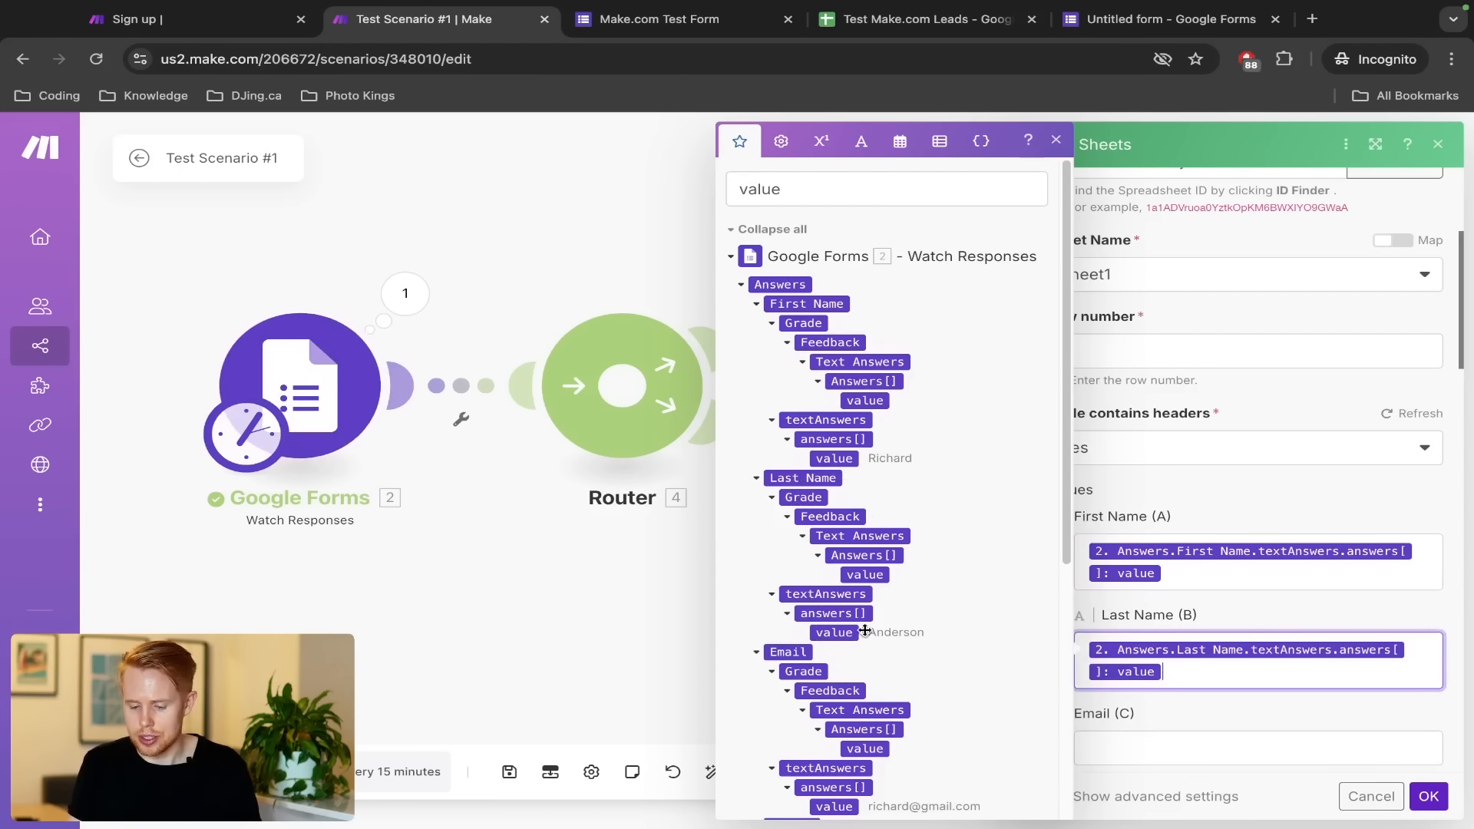
{"action": "scroll", "coordinate": [1277, 637], "scroll_direction": "down", "scroll_amount": 2}
{"action": "scroll", "coordinate": [1345, 589], "scroll_direction": "down", "scroll_amount": 1}
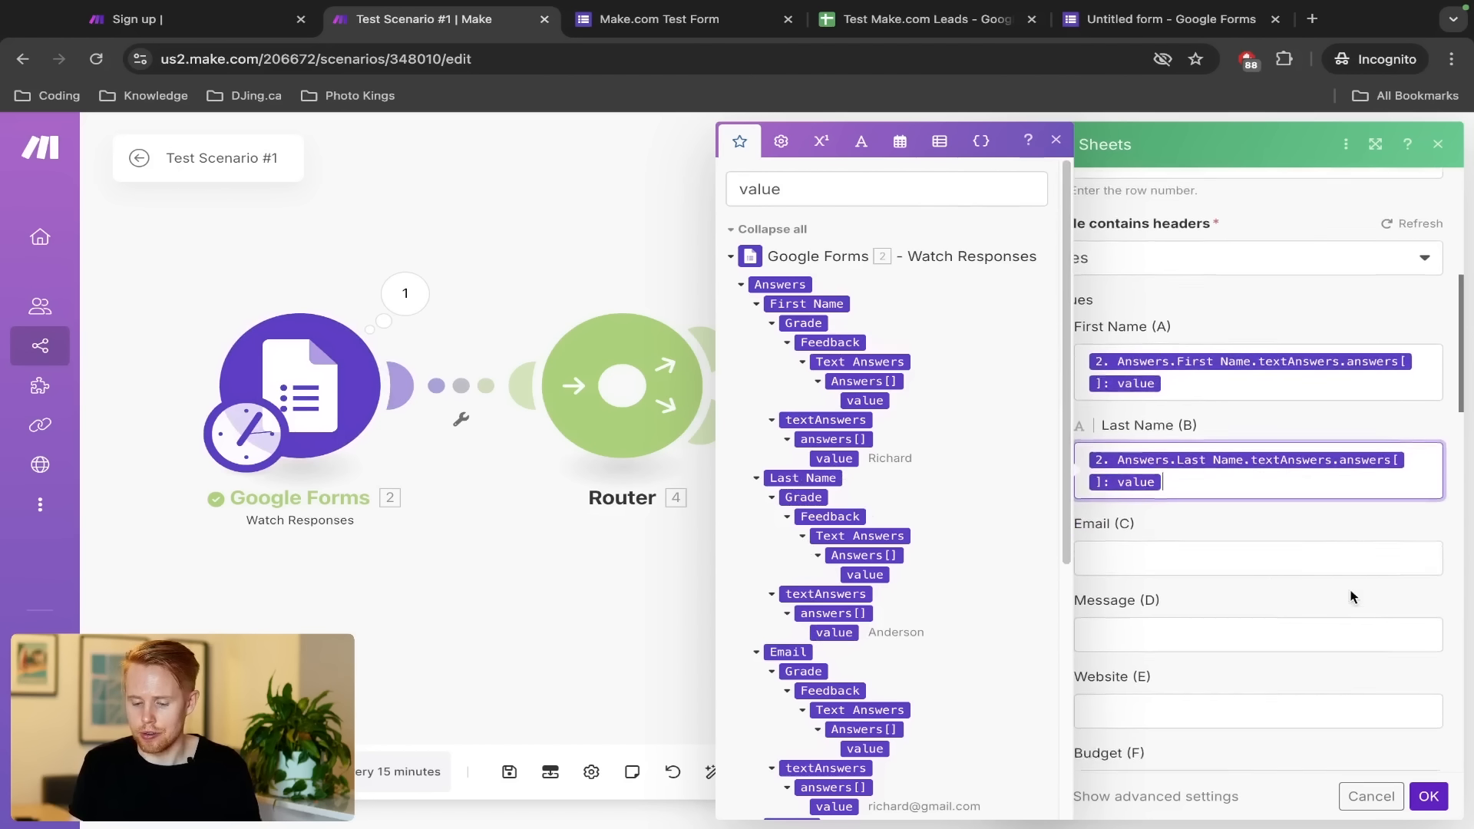
Map the Email, Message and Budget answer values into columns C, D and F
{"action": "left_click", "coordinate": [1268, 546]}
{"action": "scroll", "coordinate": [930, 602], "scroll_direction": "down", "scroll_amount": 2}
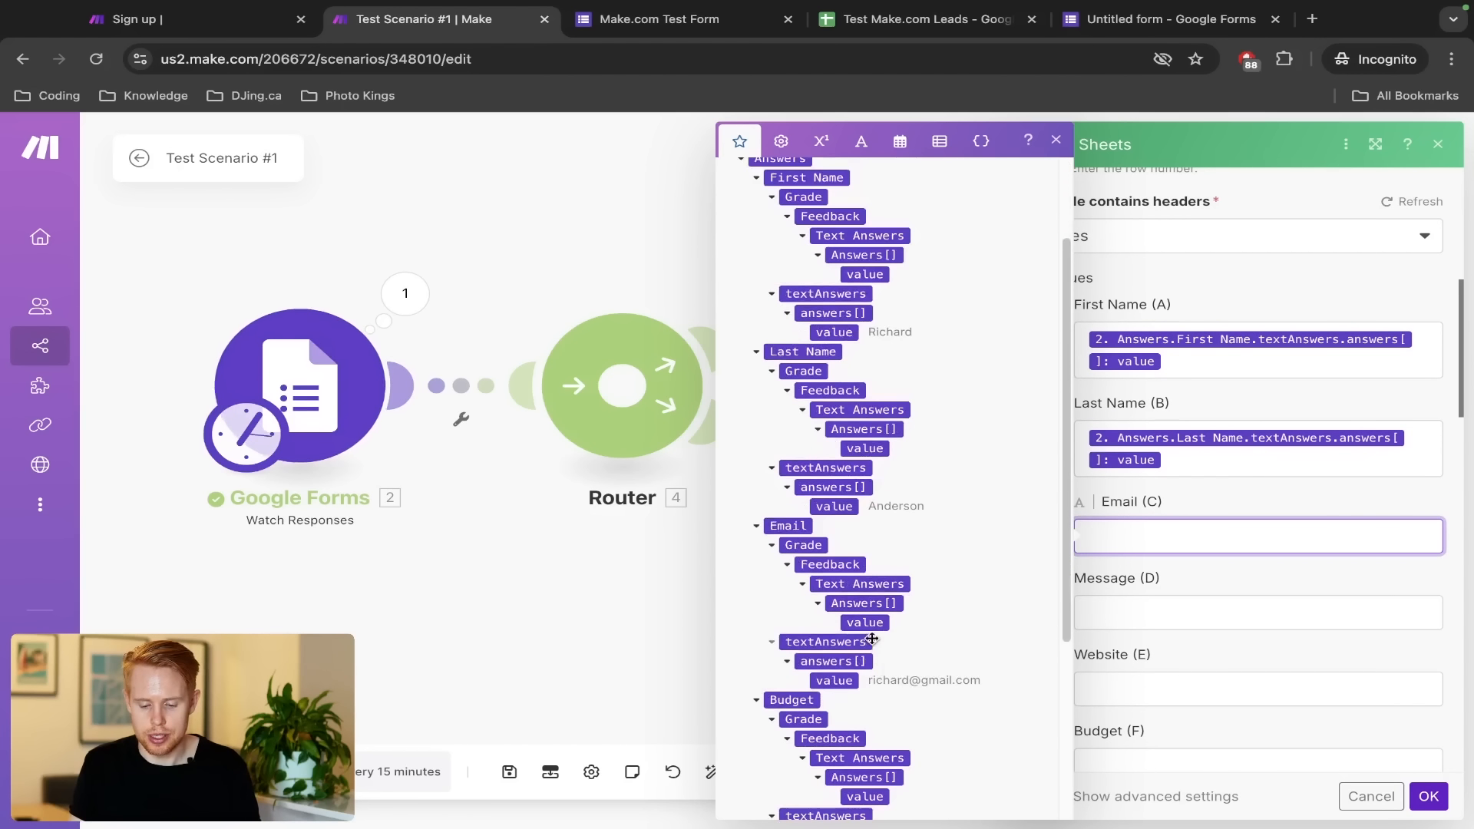
{"action": "left_click", "coordinate": [829, 681]}
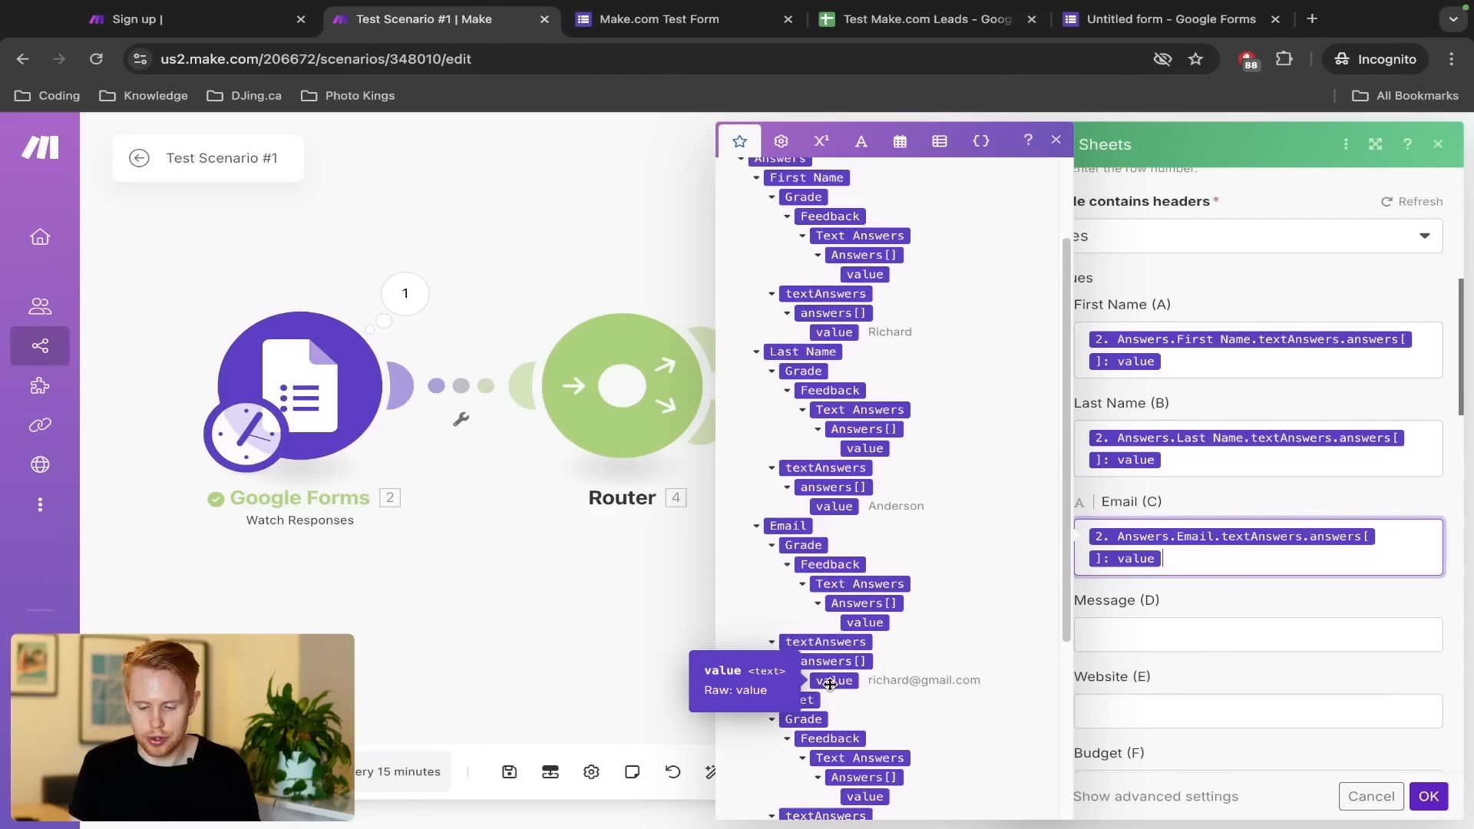
{"action": "key", "text": "Tab"}
{"action": "scroll", "coordinate": [882, 691], "scroll_direction": "down", "scroll_amount": 4}
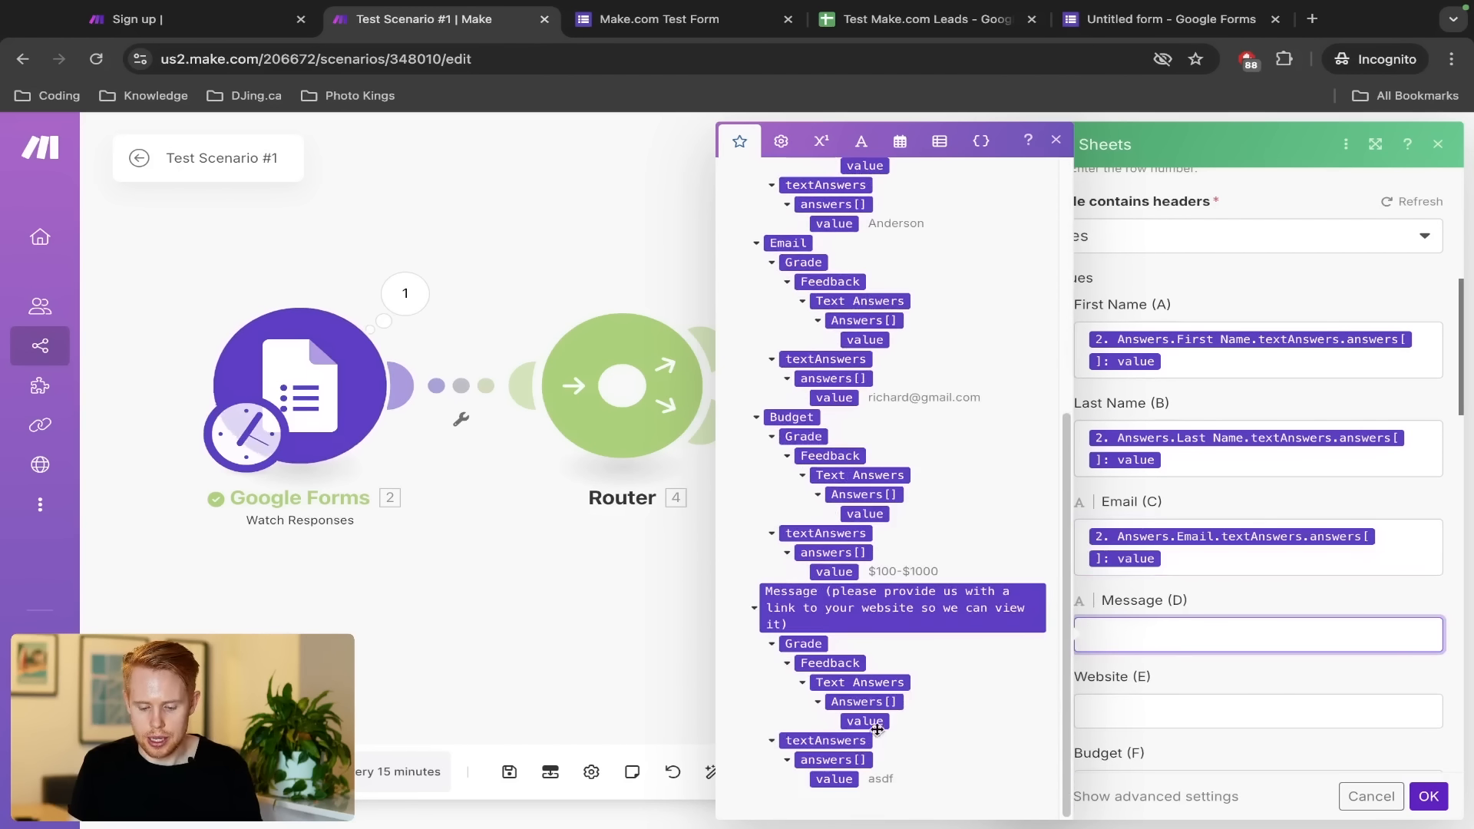
{"action": "left_click", "coordinate": [834, 778]}
{"action": "key", "text": "Tab"}
{"action": "key", "text": "Tab"}
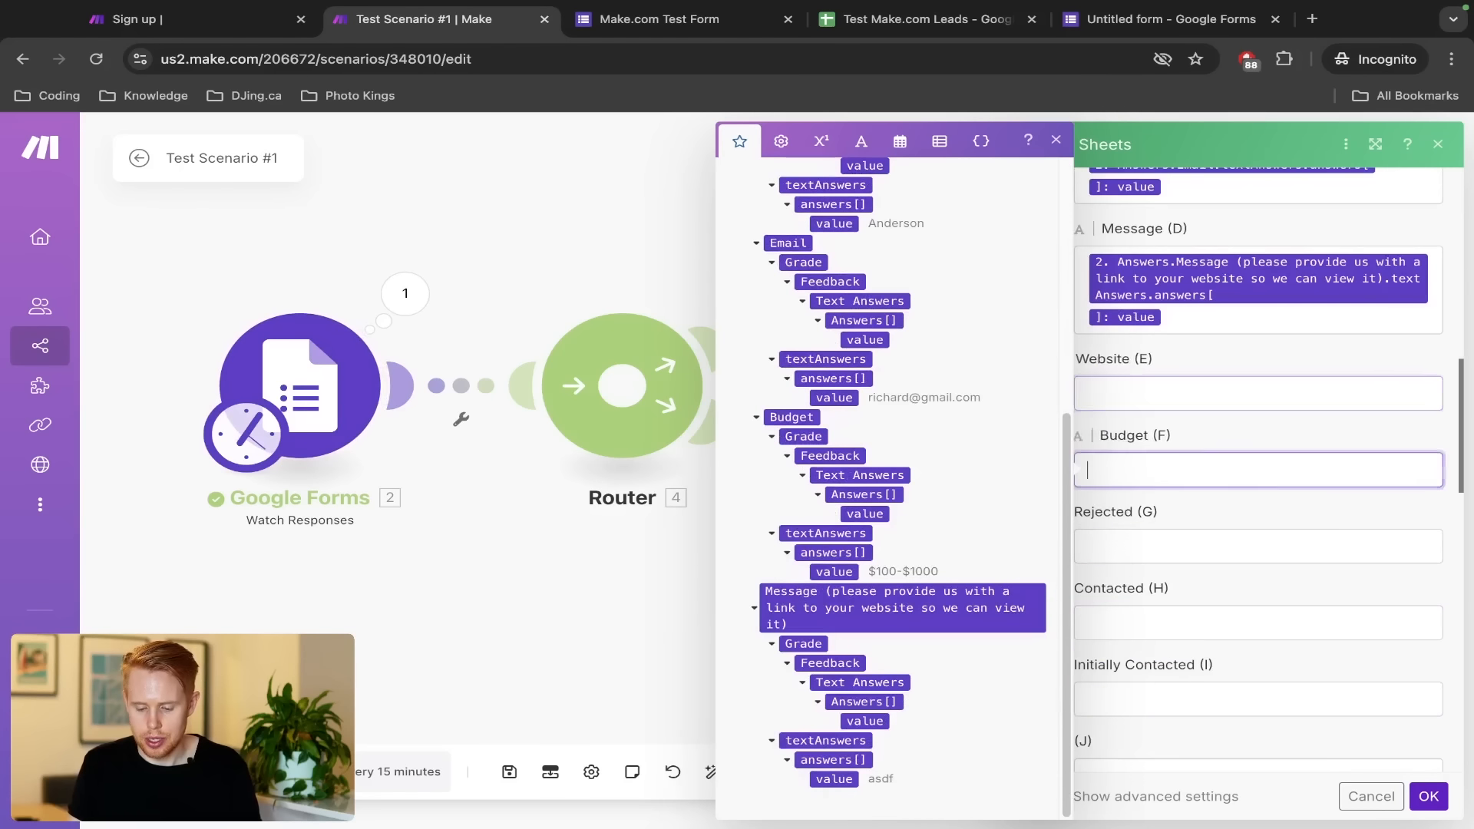
{"action": "left_click", "coordinate": [835, 571]}
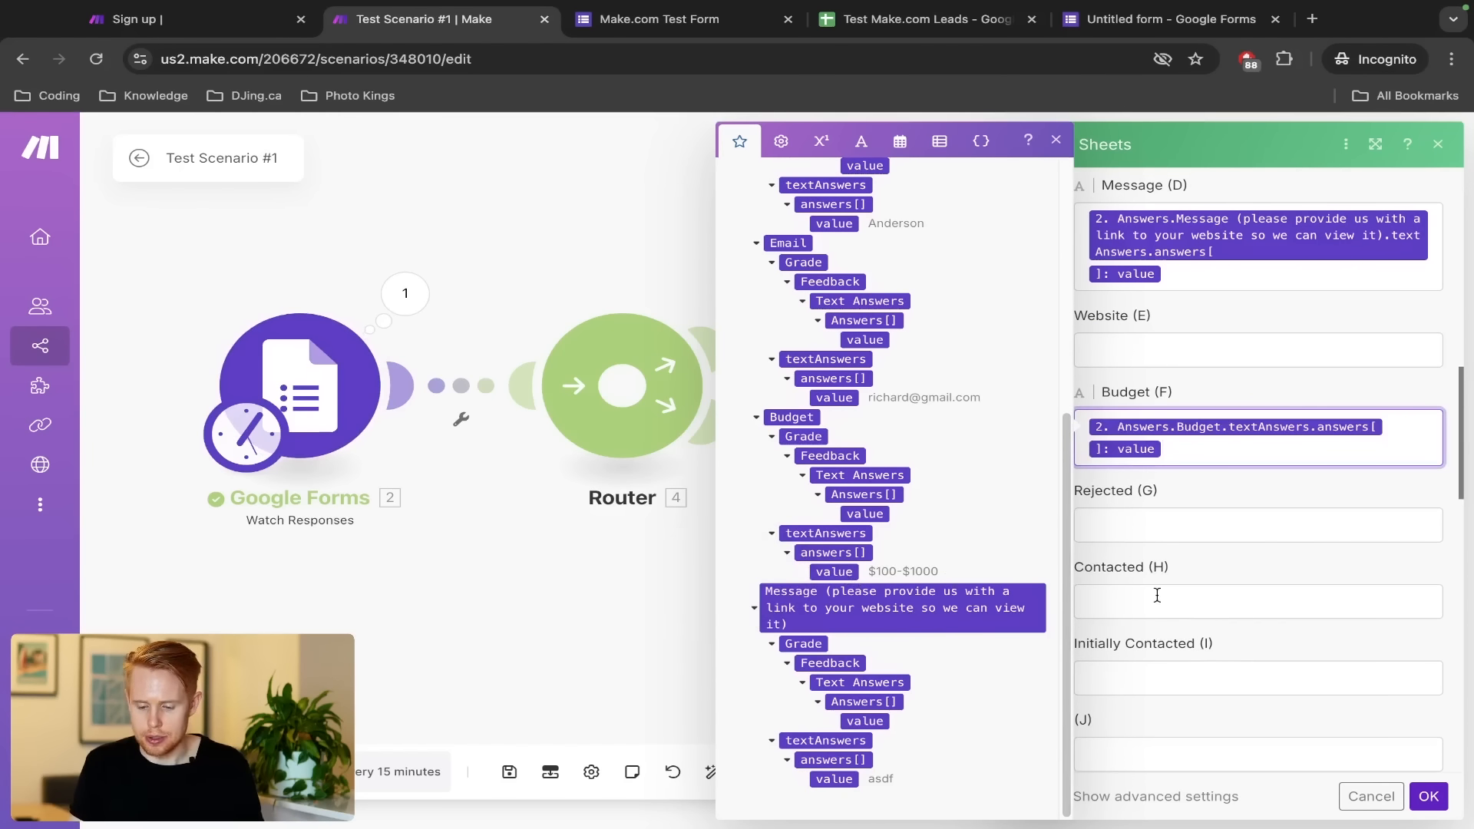
Set Rejected and Contacted to FALSE and confirm the module settings with OK
{"action": "left_click", "coordinate": [1134, 522]}
{"action": "type", "text": "FALSE"}
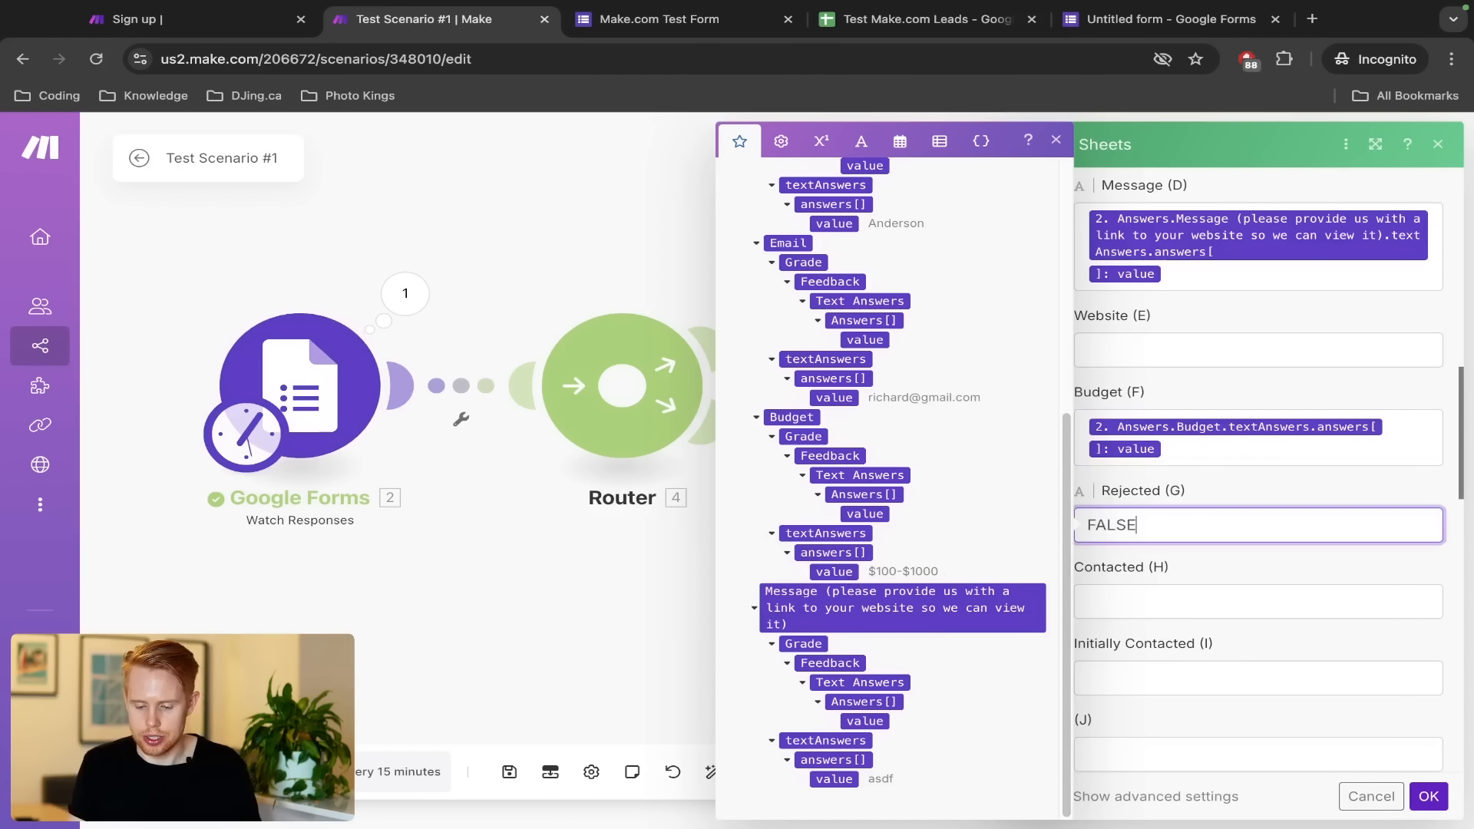
{"action": "key", "text": "Tab"}
{"action": "type", "text": "FALSE"}
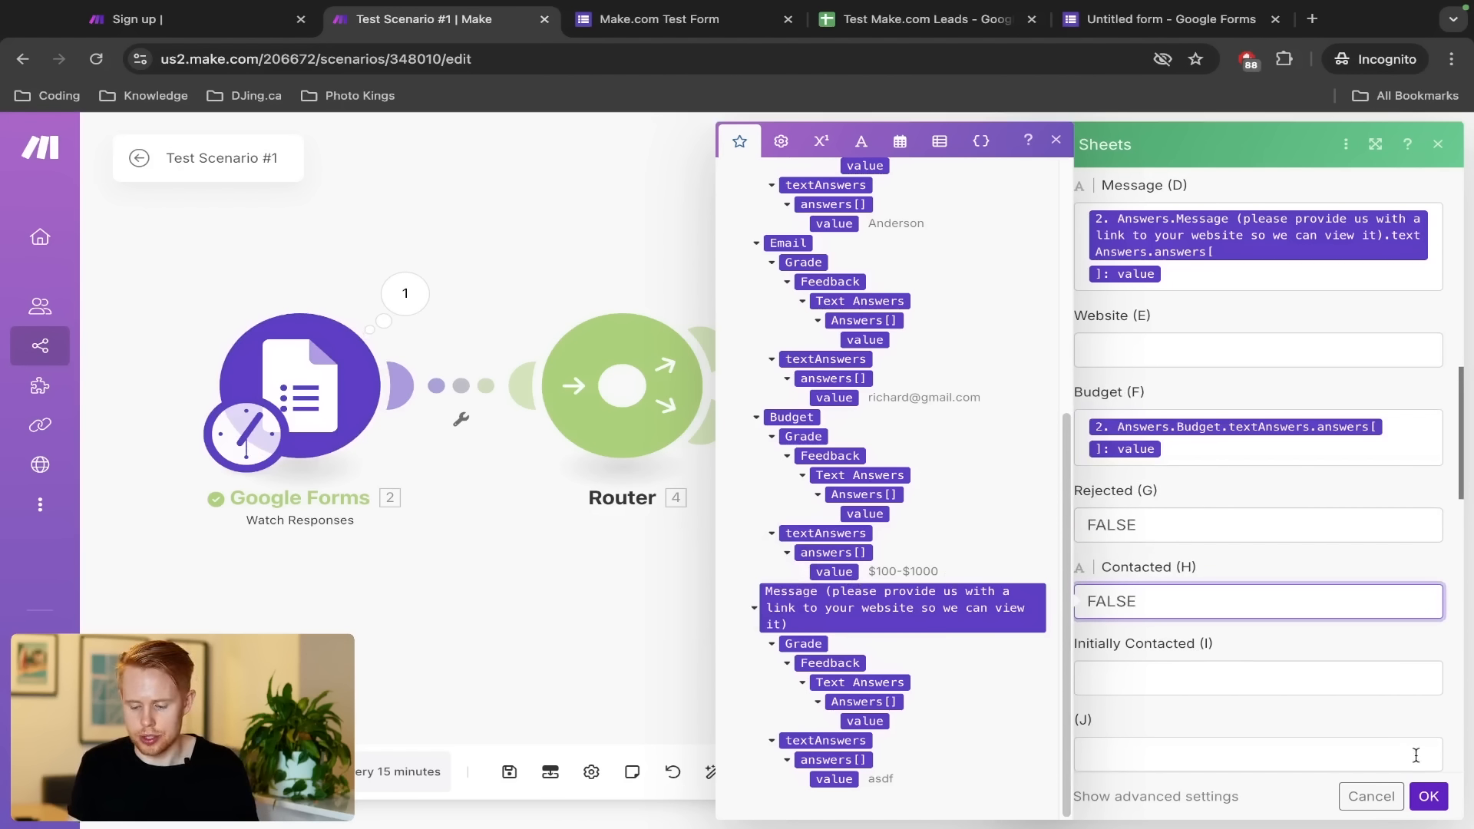
{"action": "left_click", "coordinate": [1428, 796]}
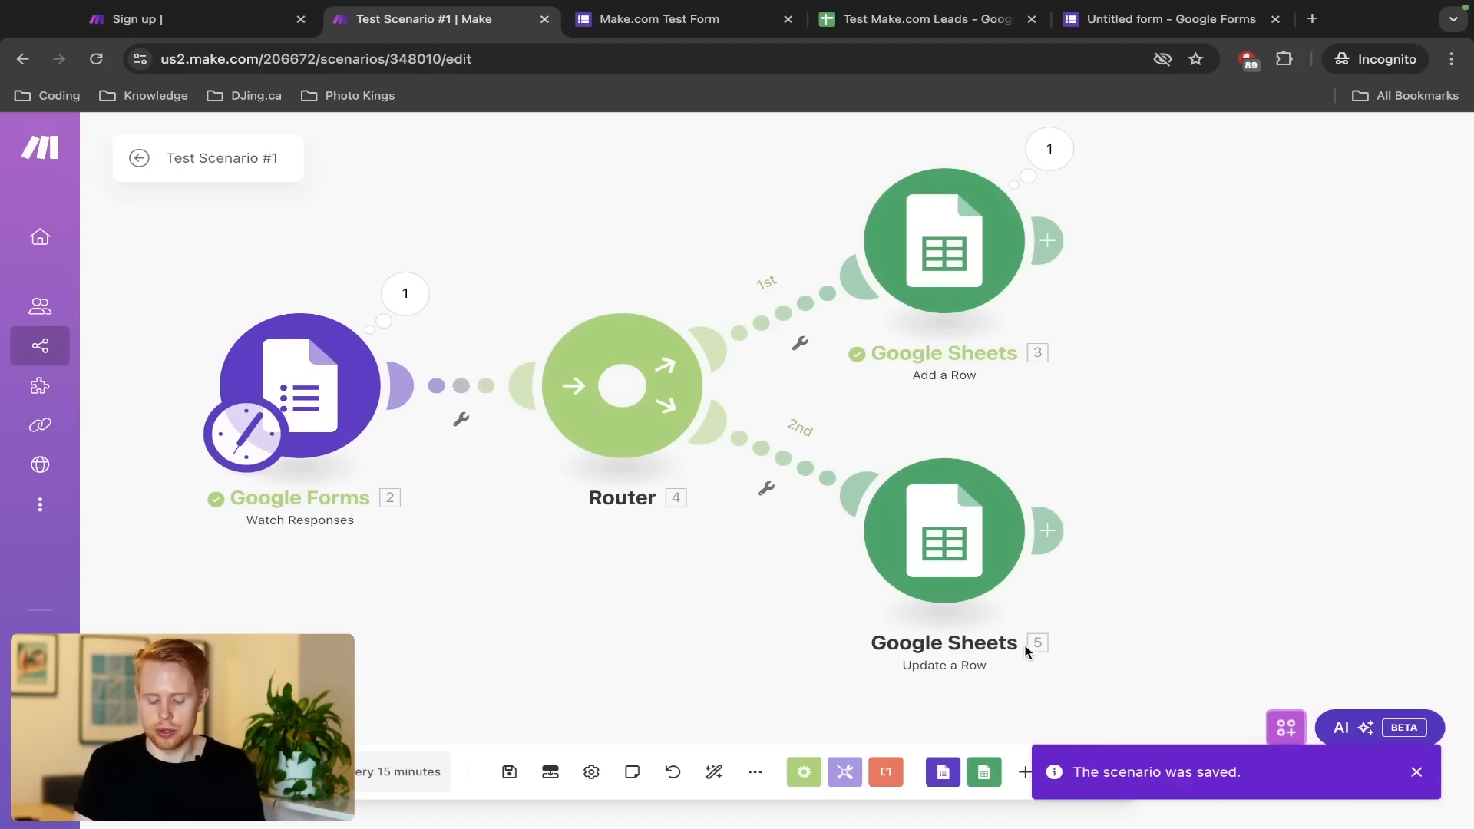
Reopen Update a Row, check that Row number is 2, then bring up the leads spreadsheet
{"action": "left_click", "coordinate": [932, 533]}
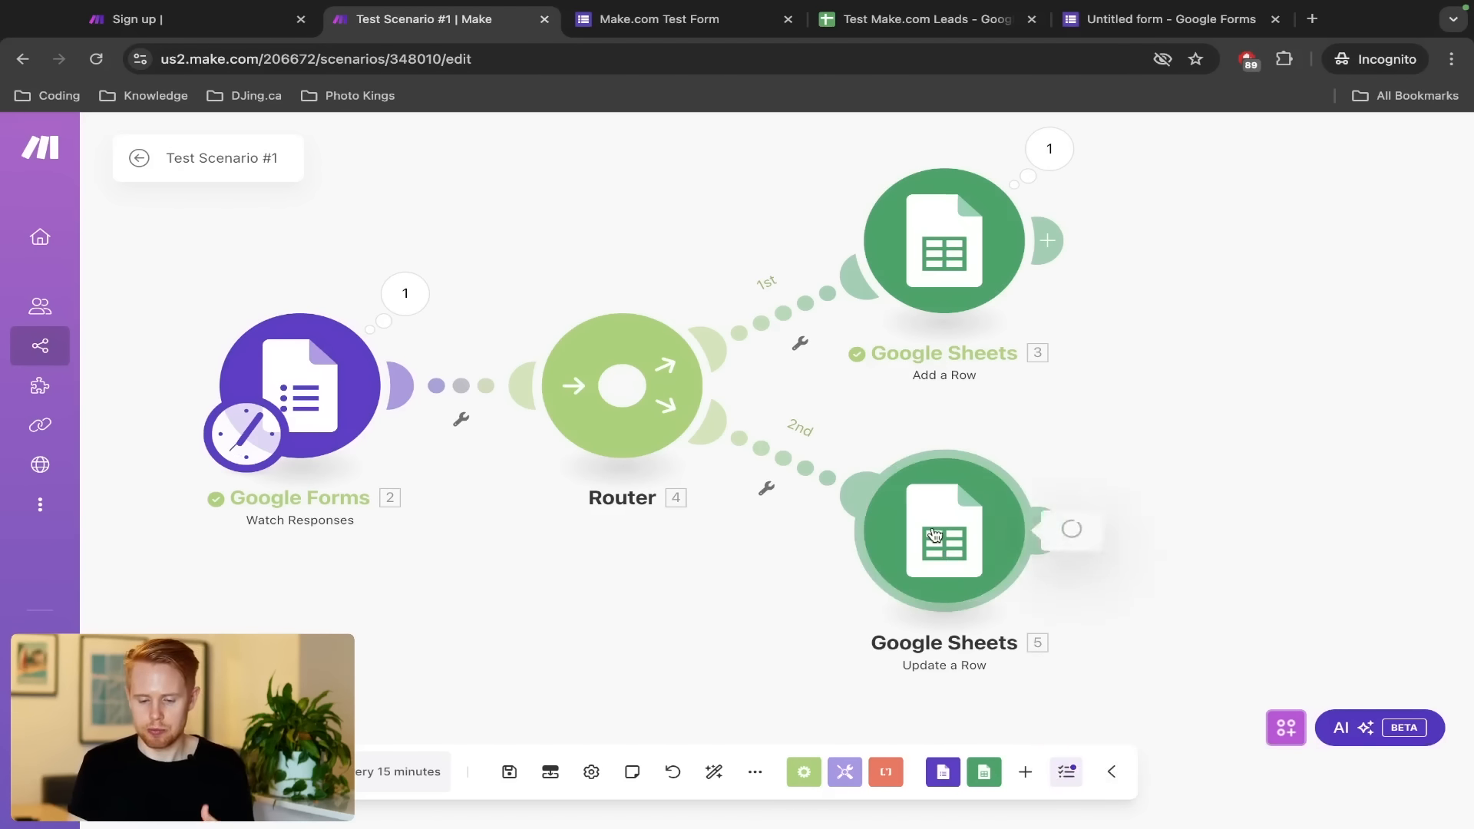
{"action": "scroll", "coordinate": [1151, 560], "scroll_direction": "down", "scroll_amount": 2}
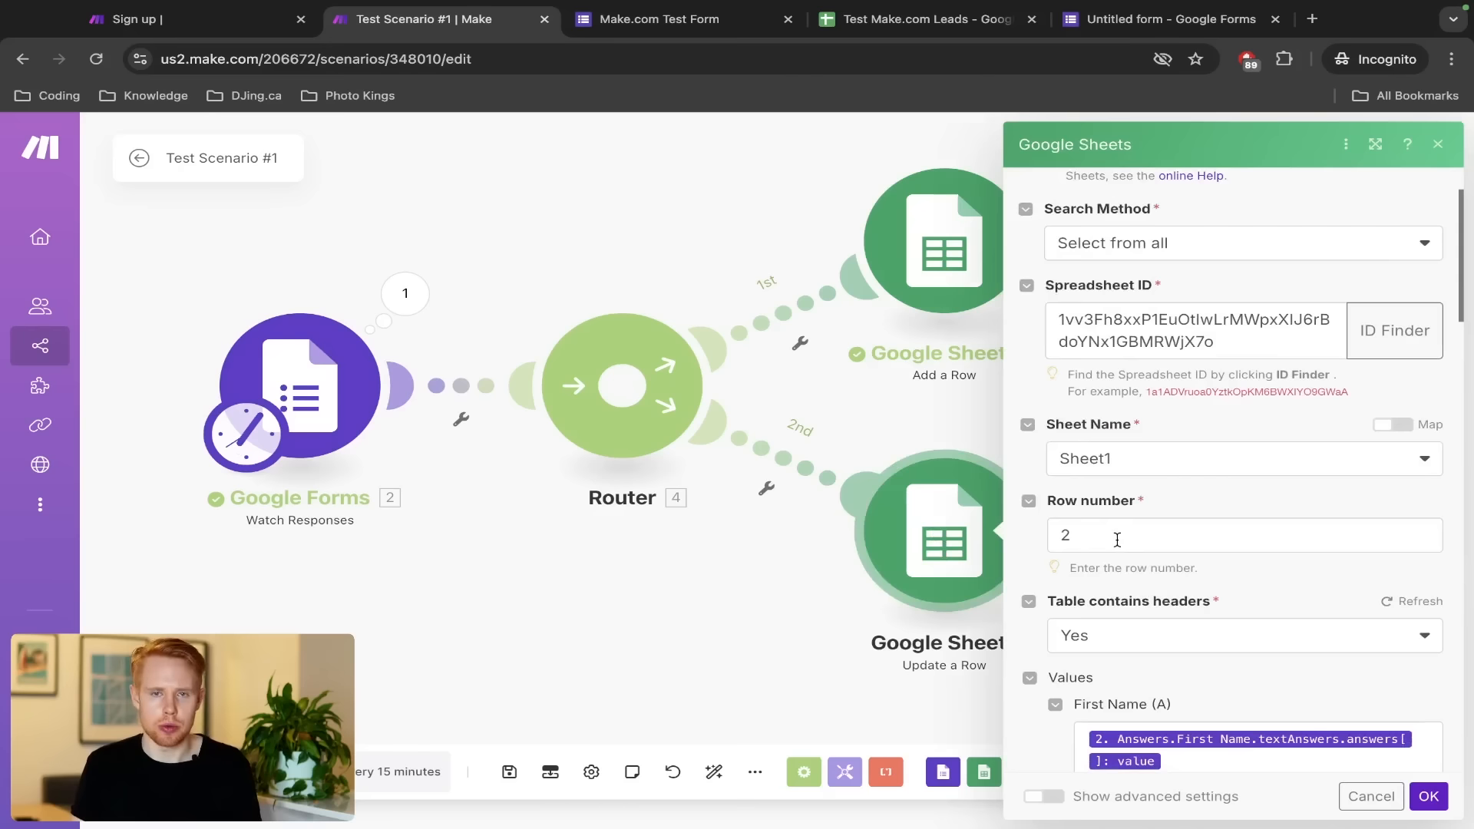
{"action": "double_click", "coordinate": [1116, 539]}
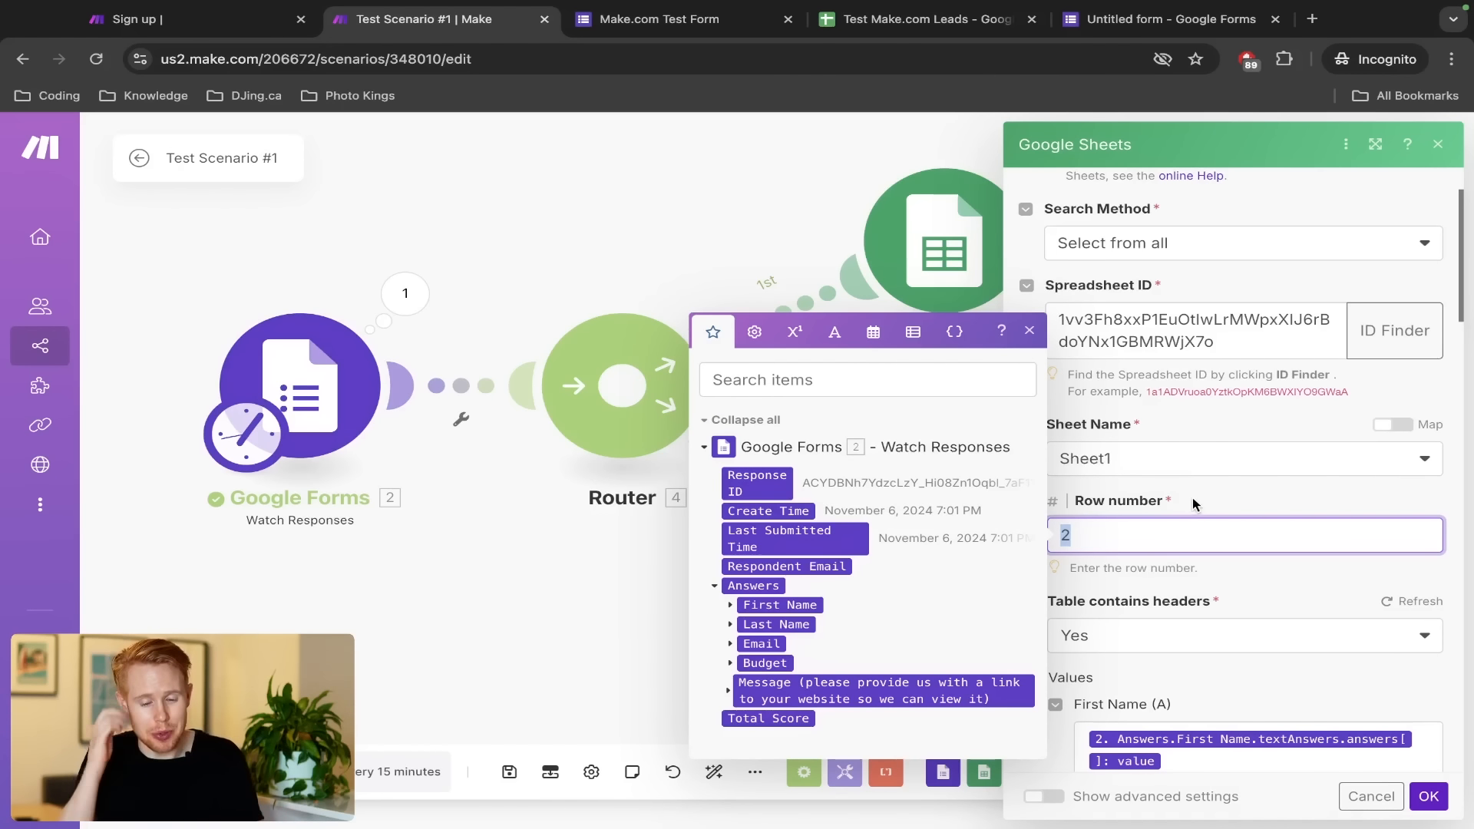
{"action": "left_click", "coordinate": [837, 42]}
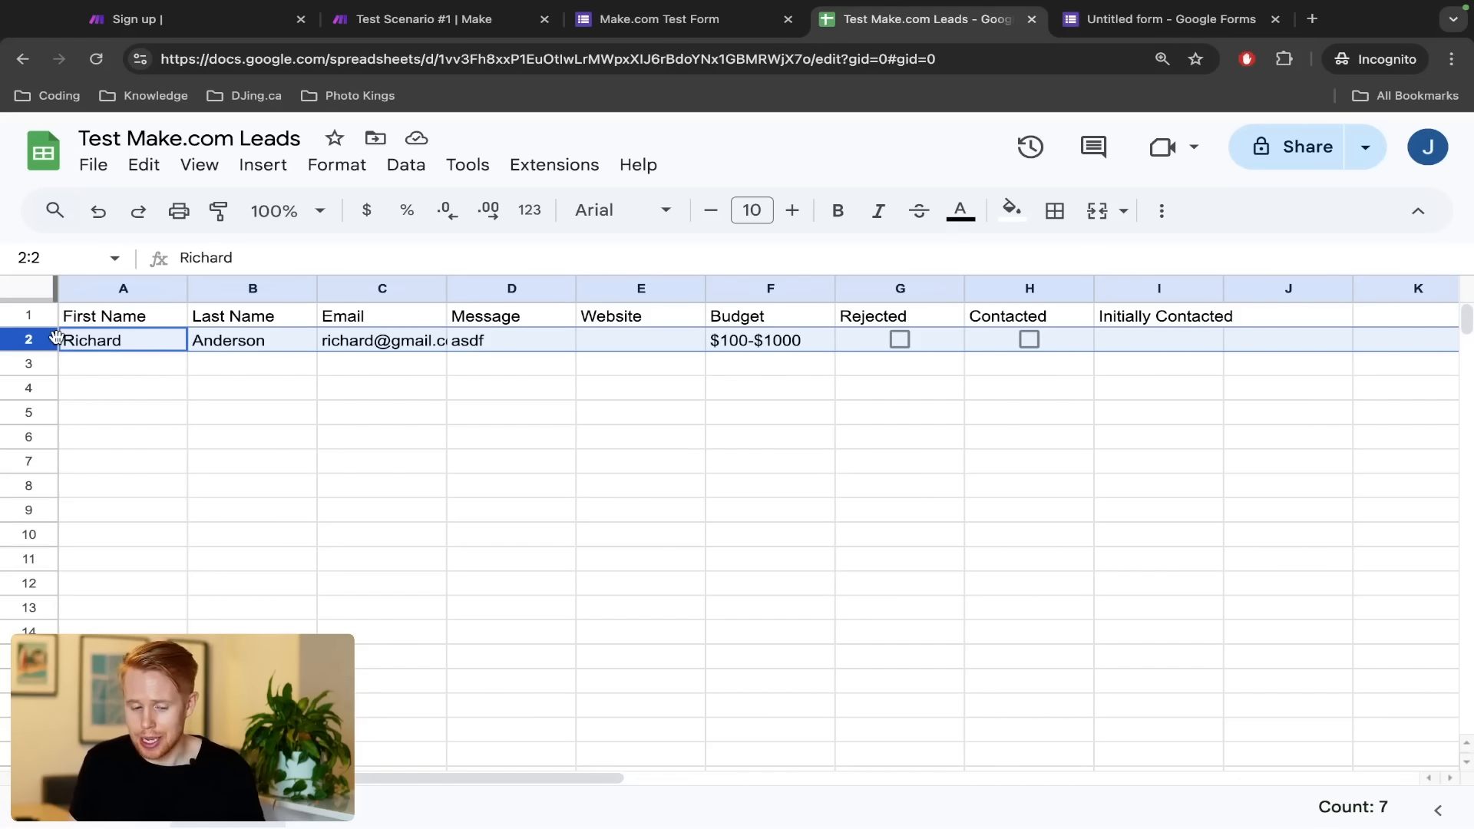
Inspect the lead's name in A2:B2 and e-mail in C2, then return to Make
{"action": "left_click", "coordinate": [256, 346]}
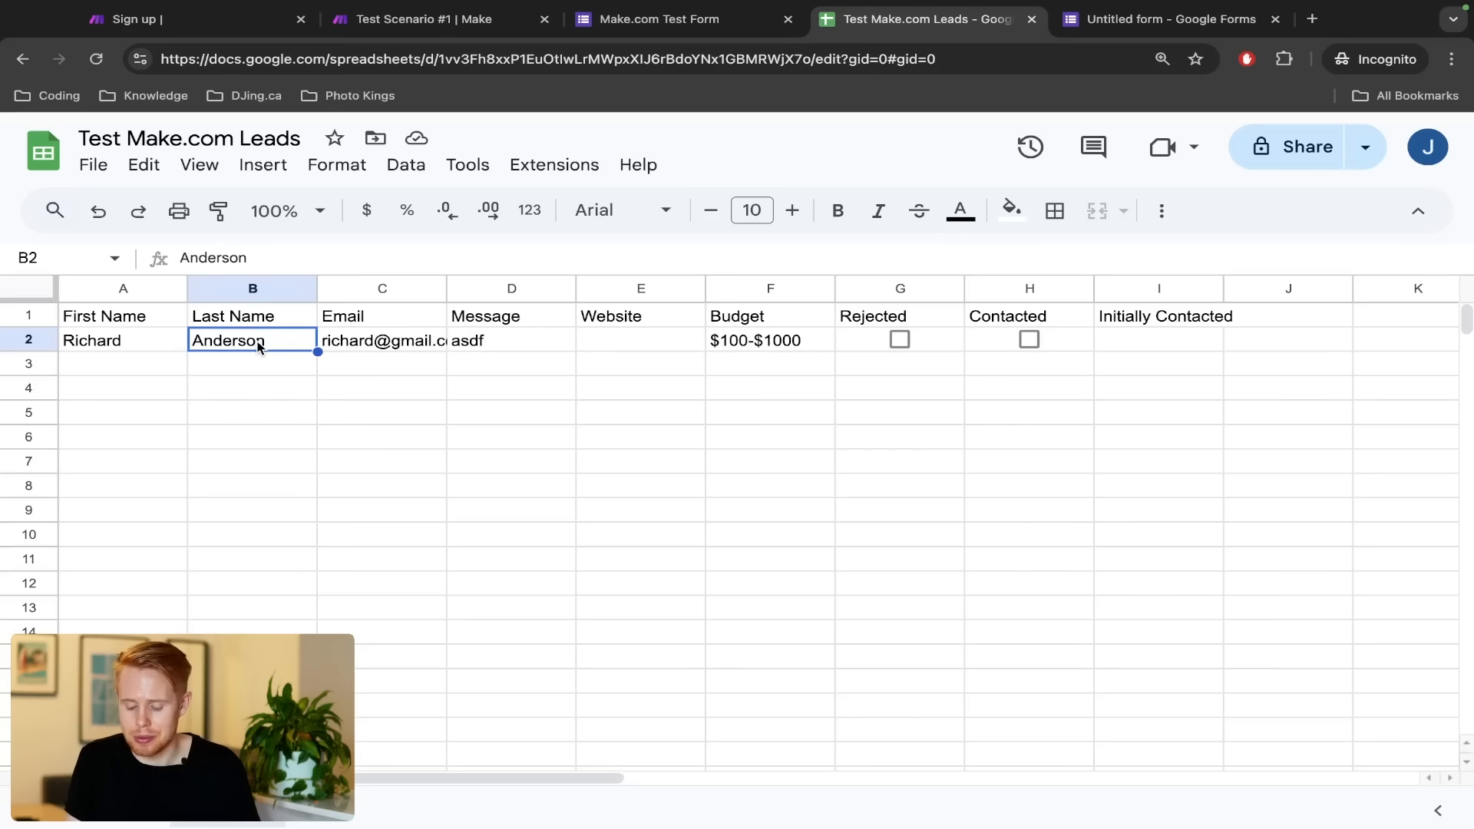
{"action": "key", "text": "shift+Left"}
{"action": "key", "text": "Right"}
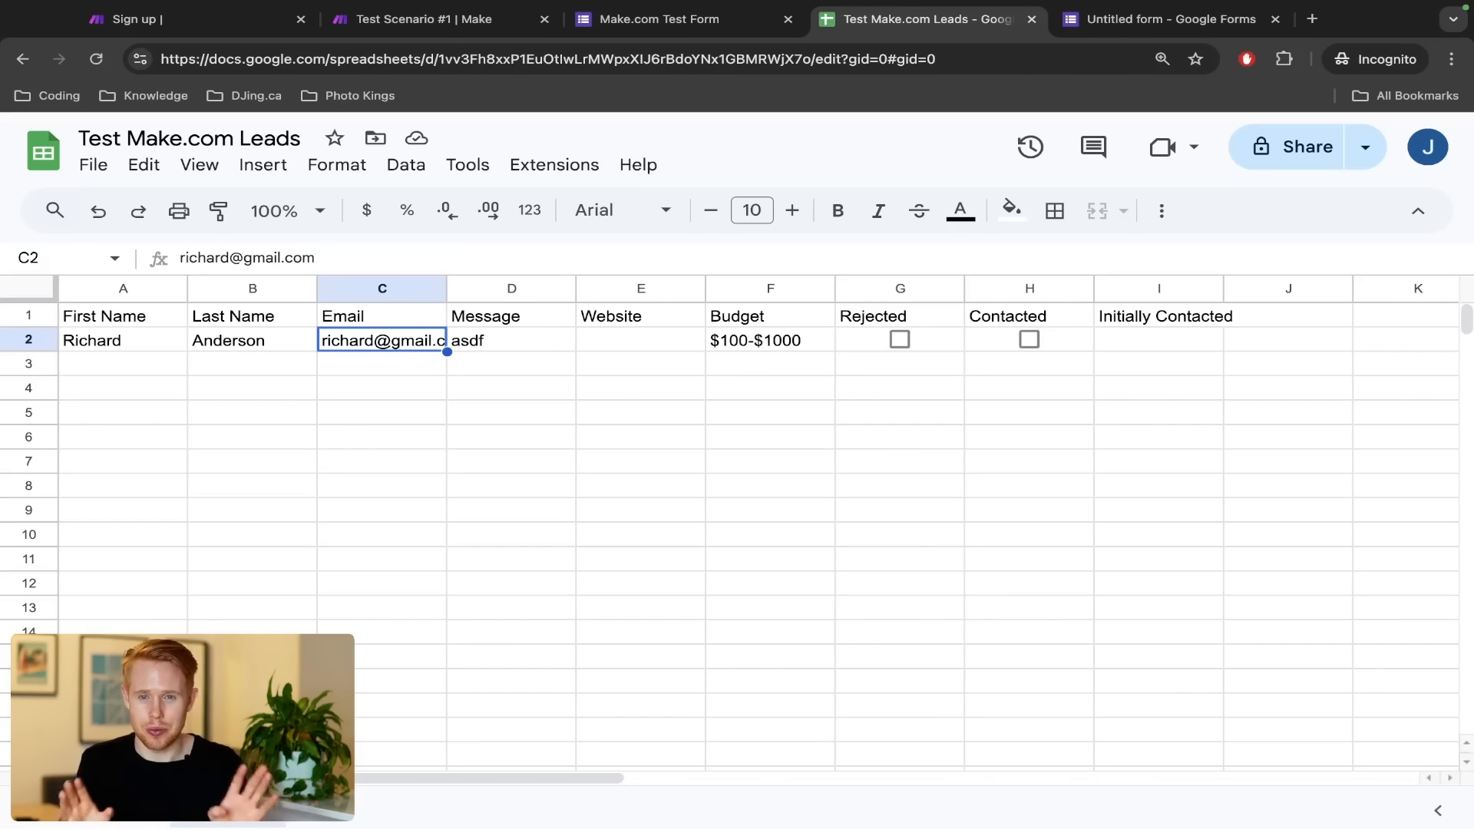
{"action": "key", "text": "ctrl+shift+Tab"}
{"action": "key", "text": "ctrl+shift+Tab"}
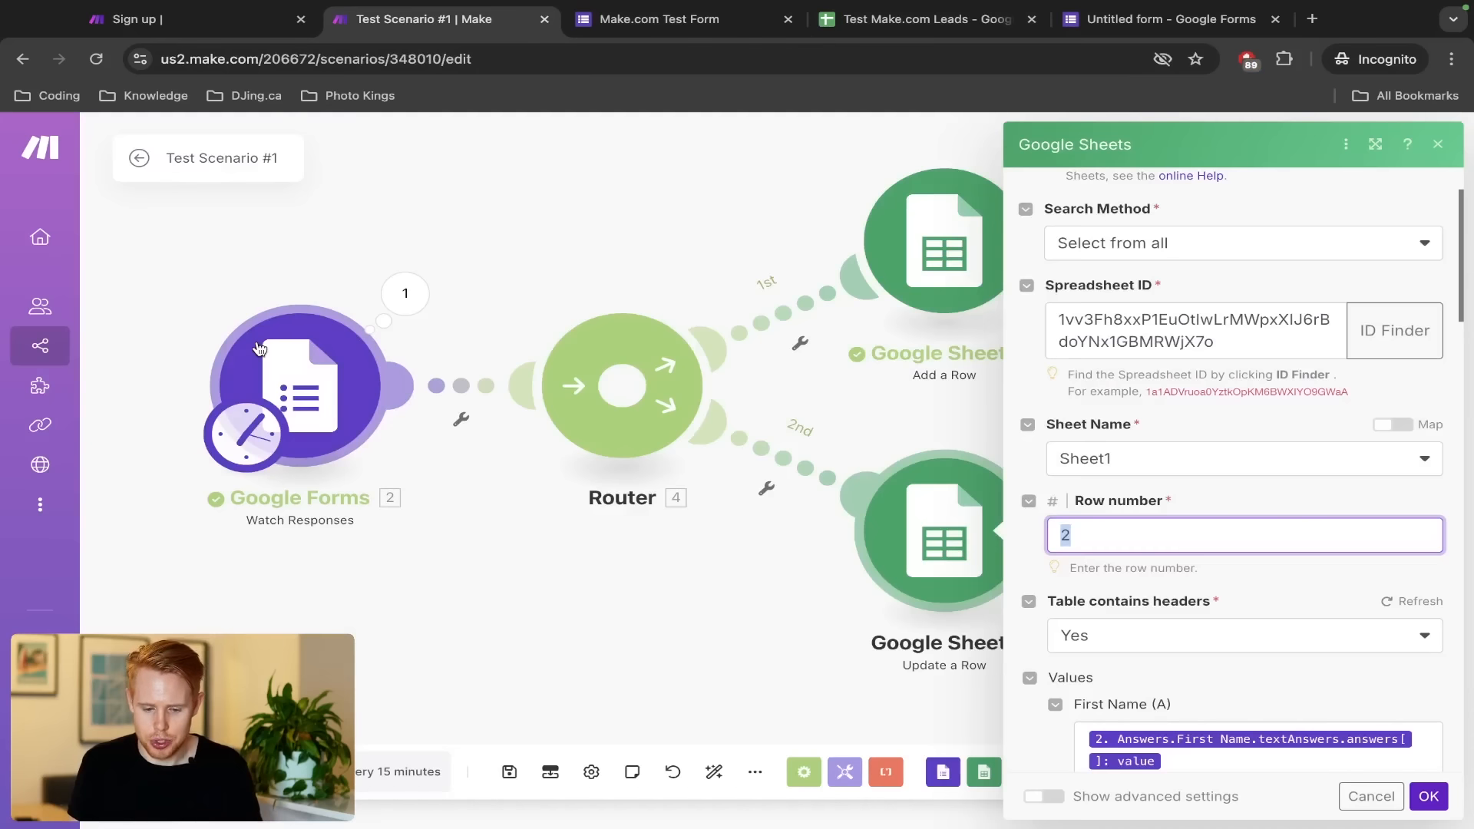
Insert a Google Sheets Search Rows module on the link between the Forms trigger and the Router
{"action": "left_click", "coordinate": [520, 273]}
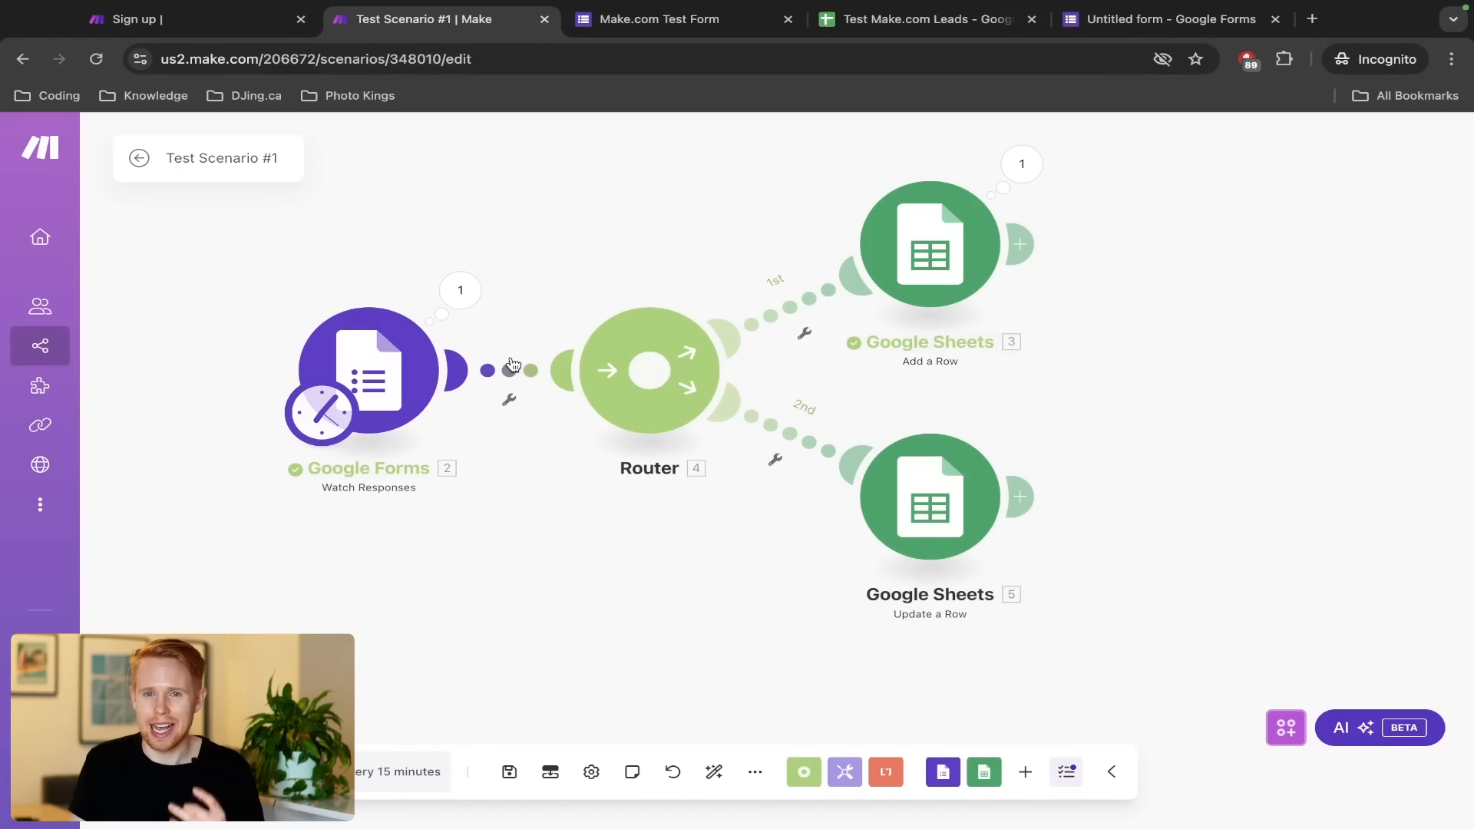
{"action": "left_click", "coordinate": [513, 366]}
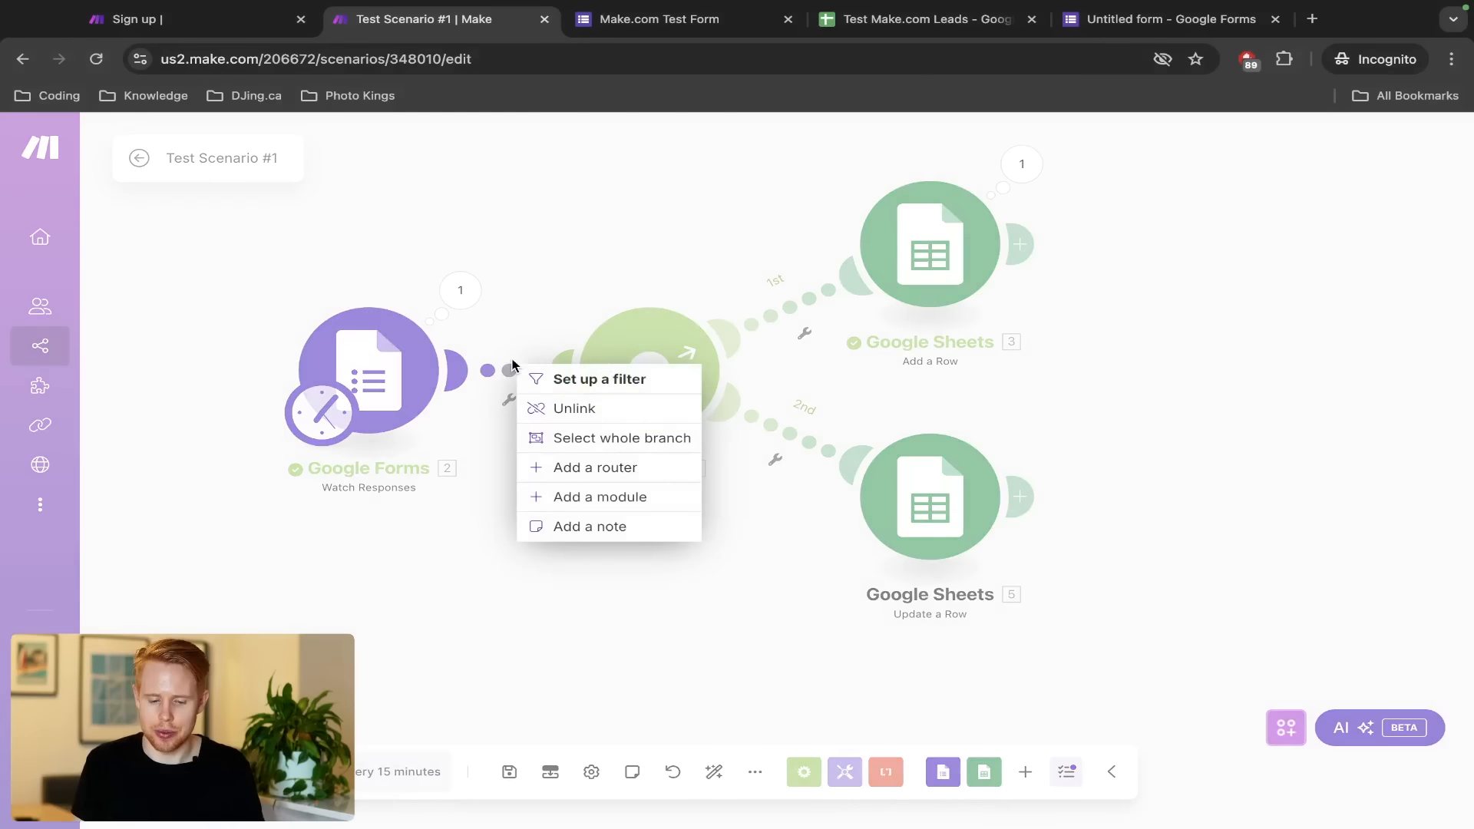
{"action": "left_click", "coordinate": [515, 322]}
{"action": "left_click", "coordinate": [510, 373]}
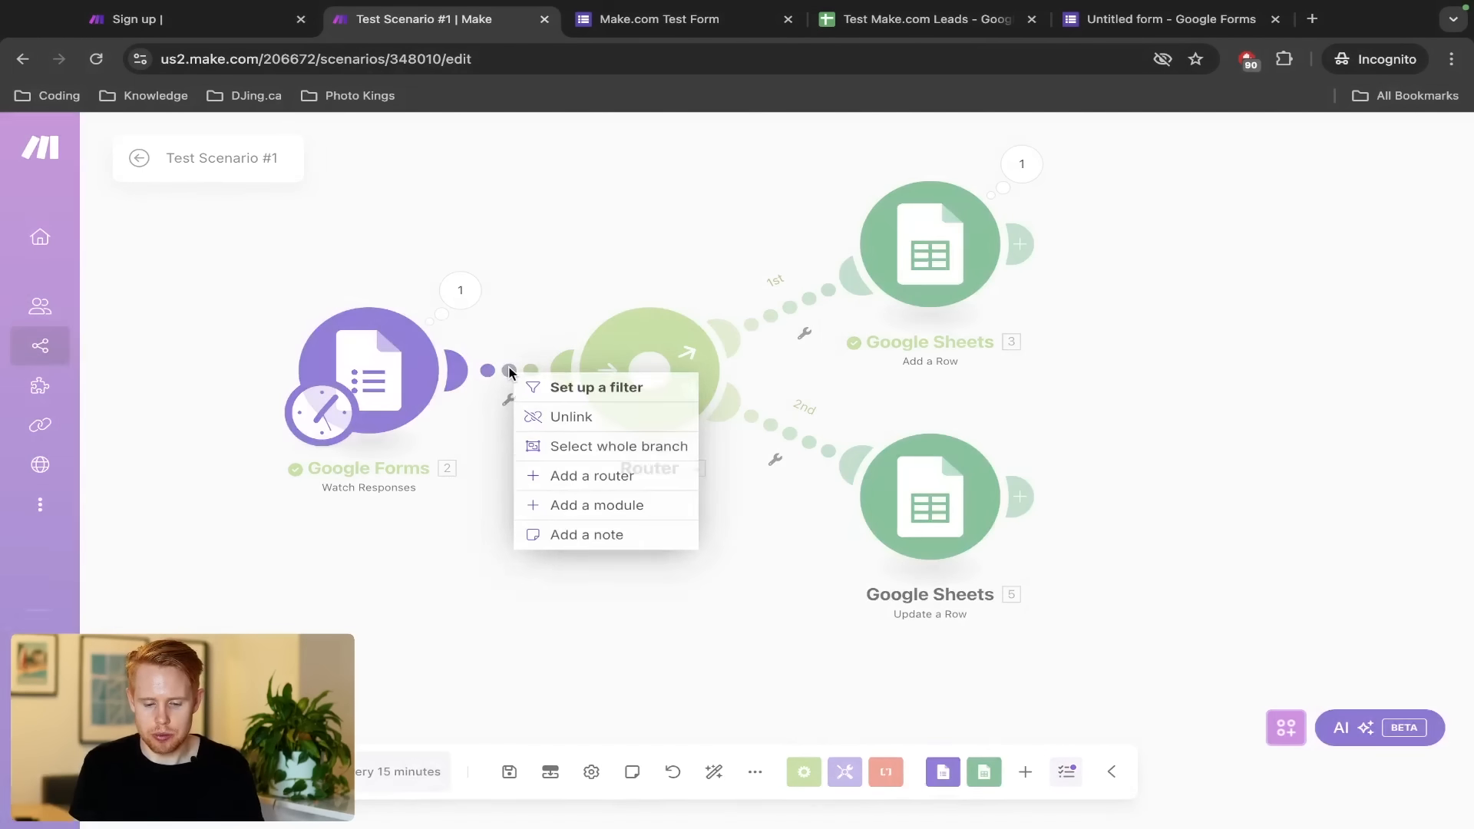
{"action": "left_click", "coordinate": [611, 512]}
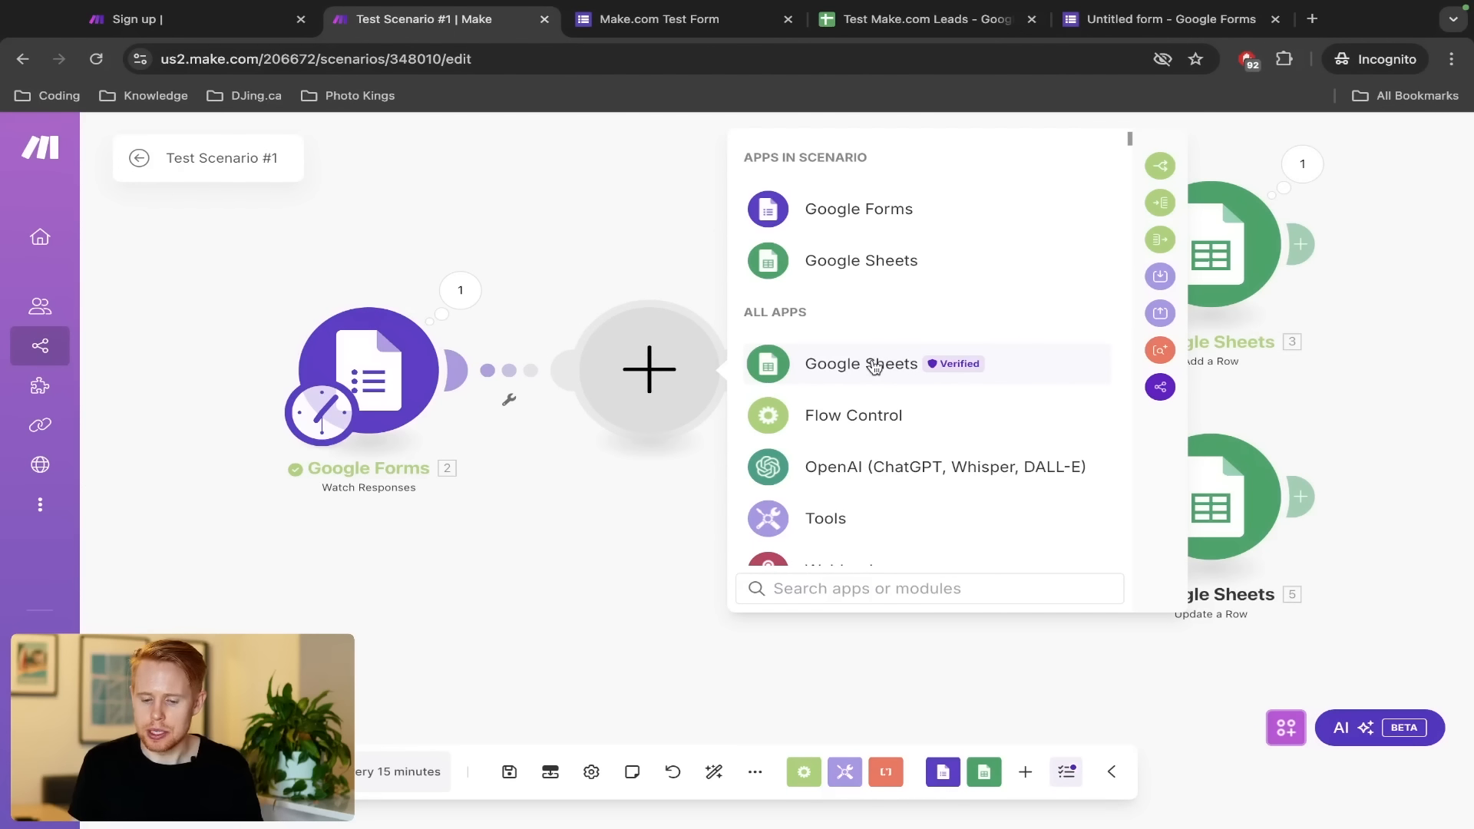
{"action": "left_click", "coordinate": [873, 367]}
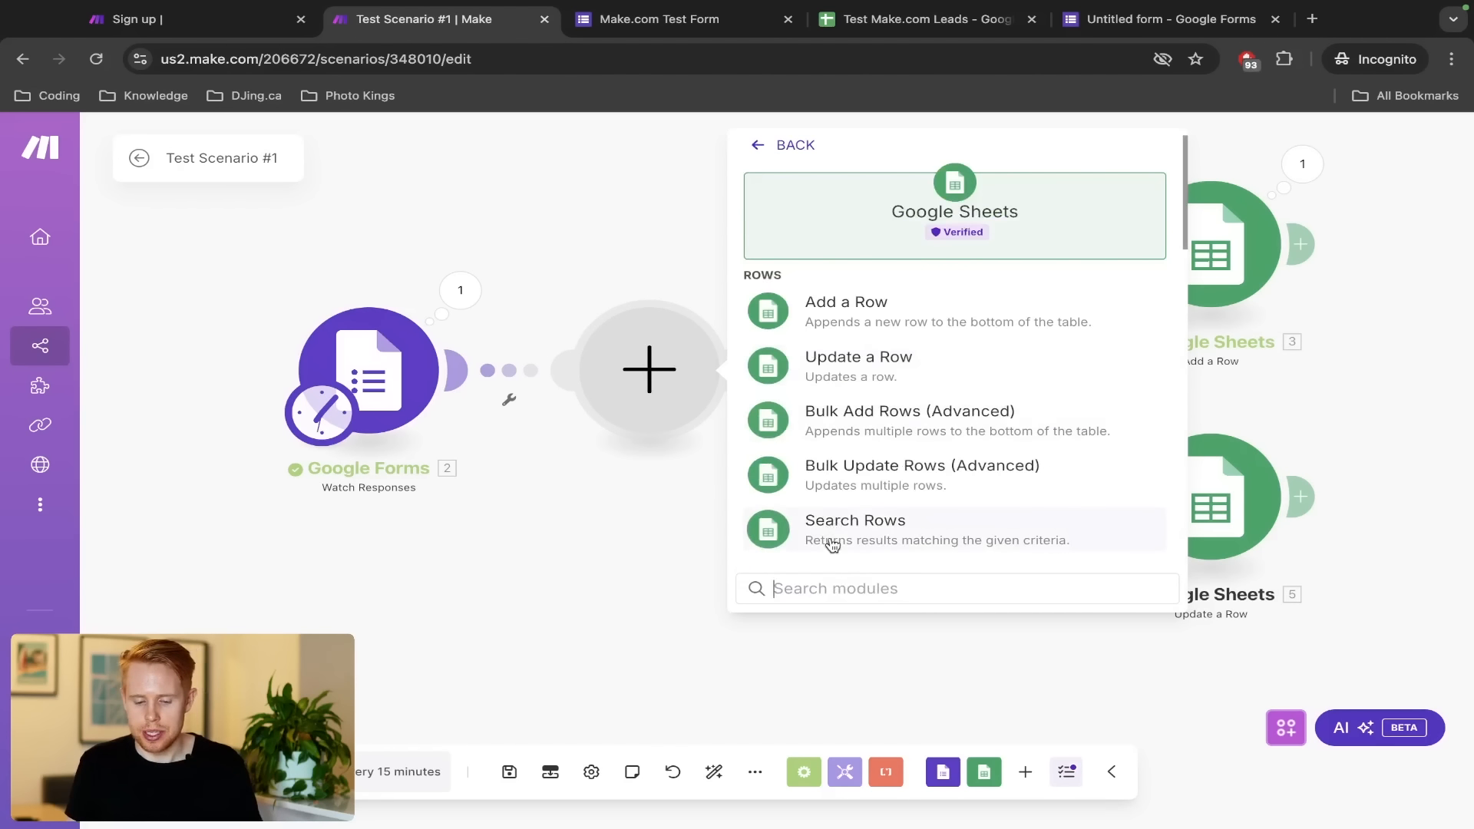
{"action": "type", "text": "search"}
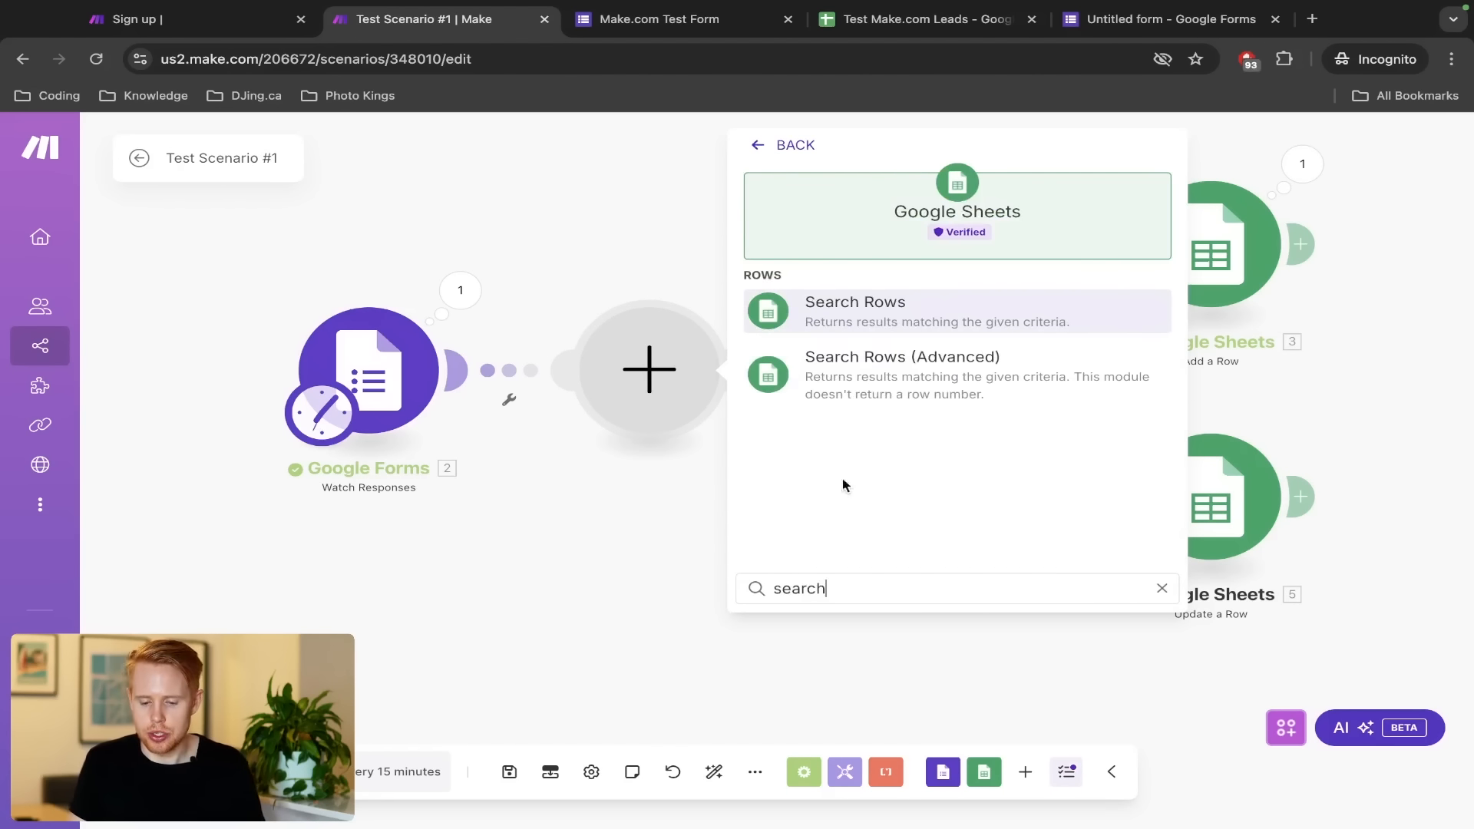
{"action": "left_click", "coordinate": [872, 306]}
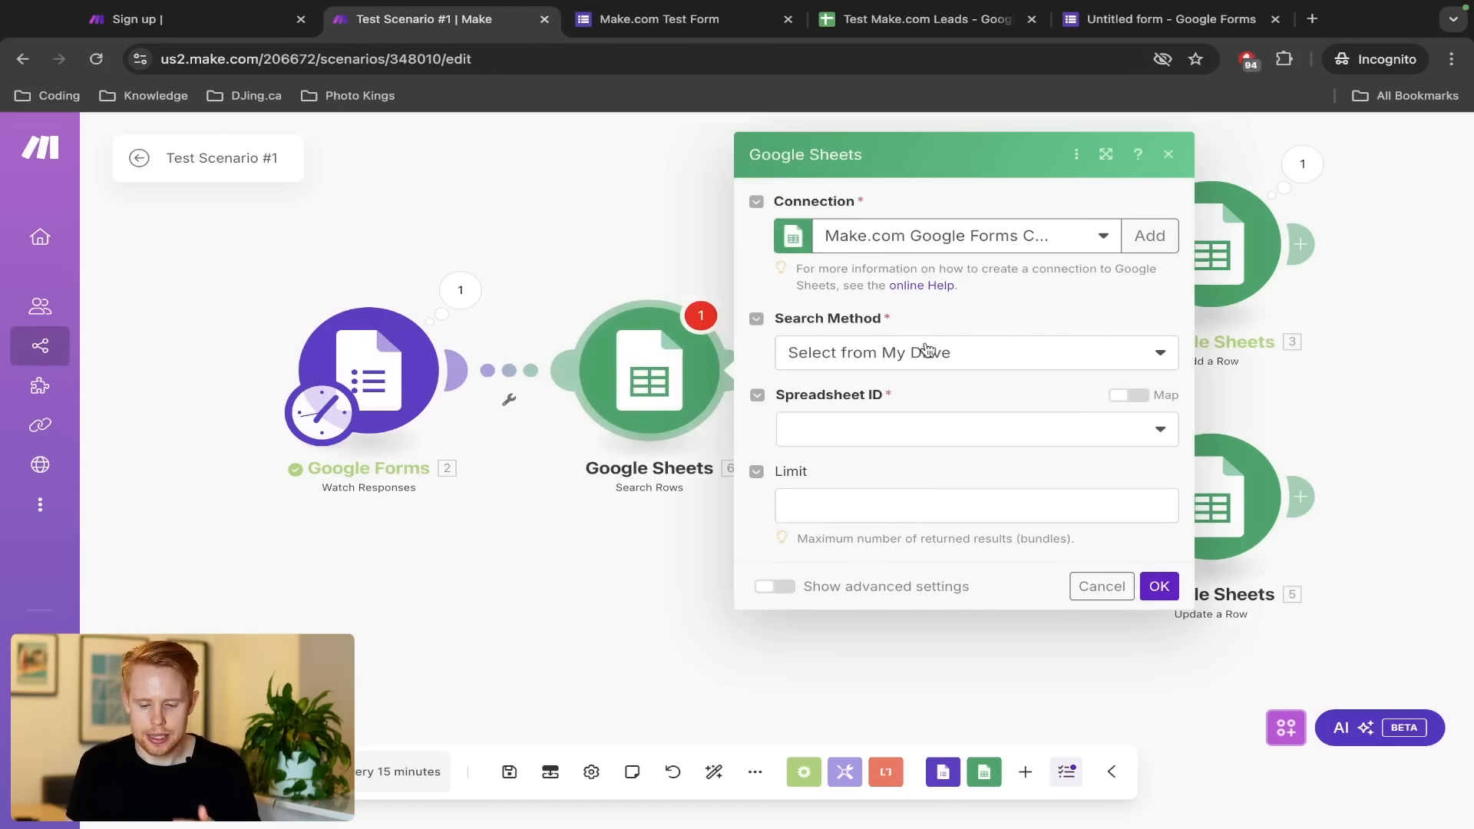
Set Search Method to Select from all and paste the Test Make.com Leads spreadsheet ID
{"action": "key", "text": "ctrl+Tab"}
{"action": "key", "text": "ctrl+Tab"}
{"action": "key", "text": "ctrl+l"}
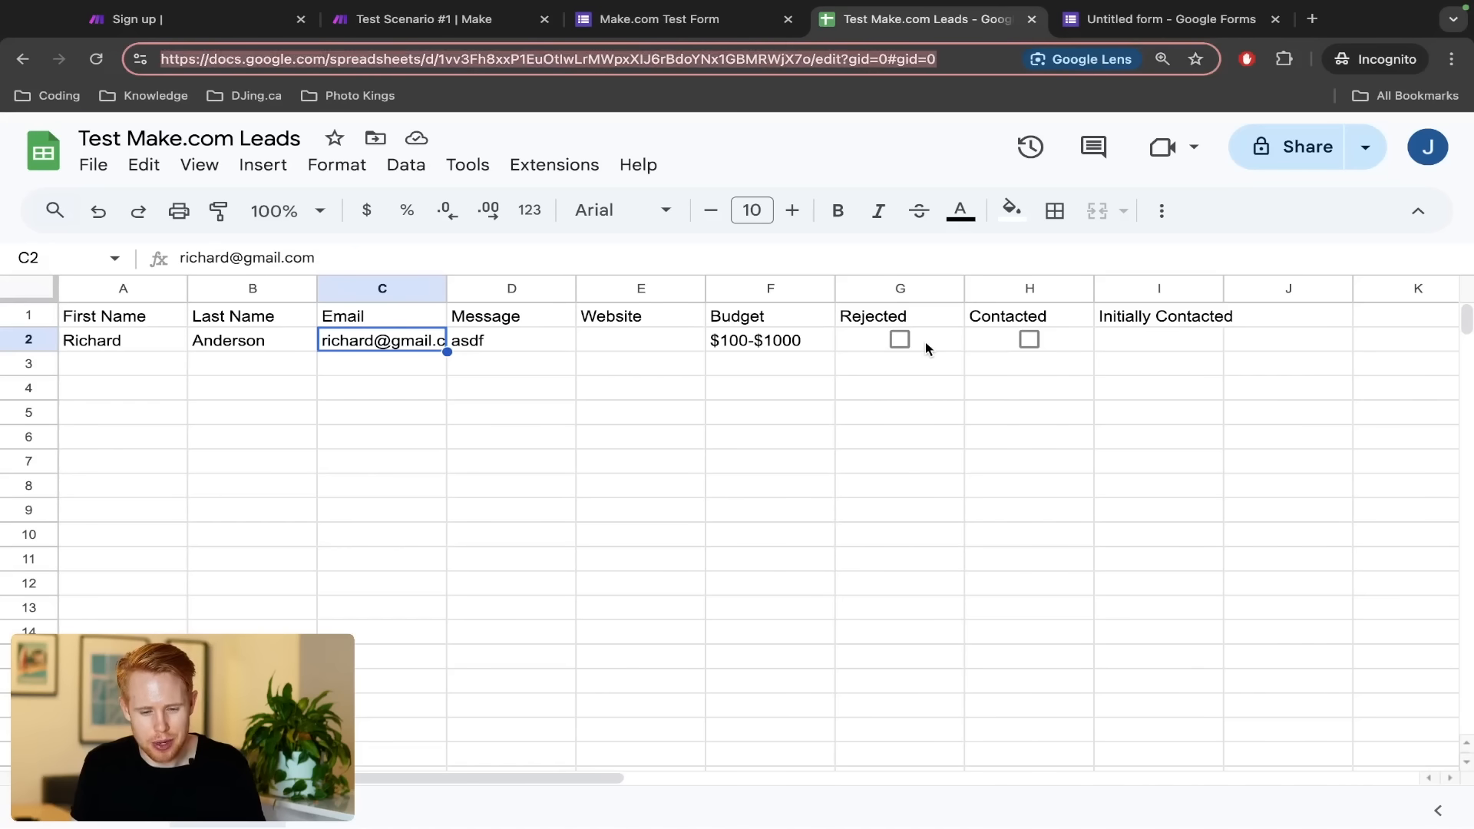
{"action": "key", "text": "ctrl+shift+Tab"}
{"action": "key", "text": "ctrl+shift+Tab"}
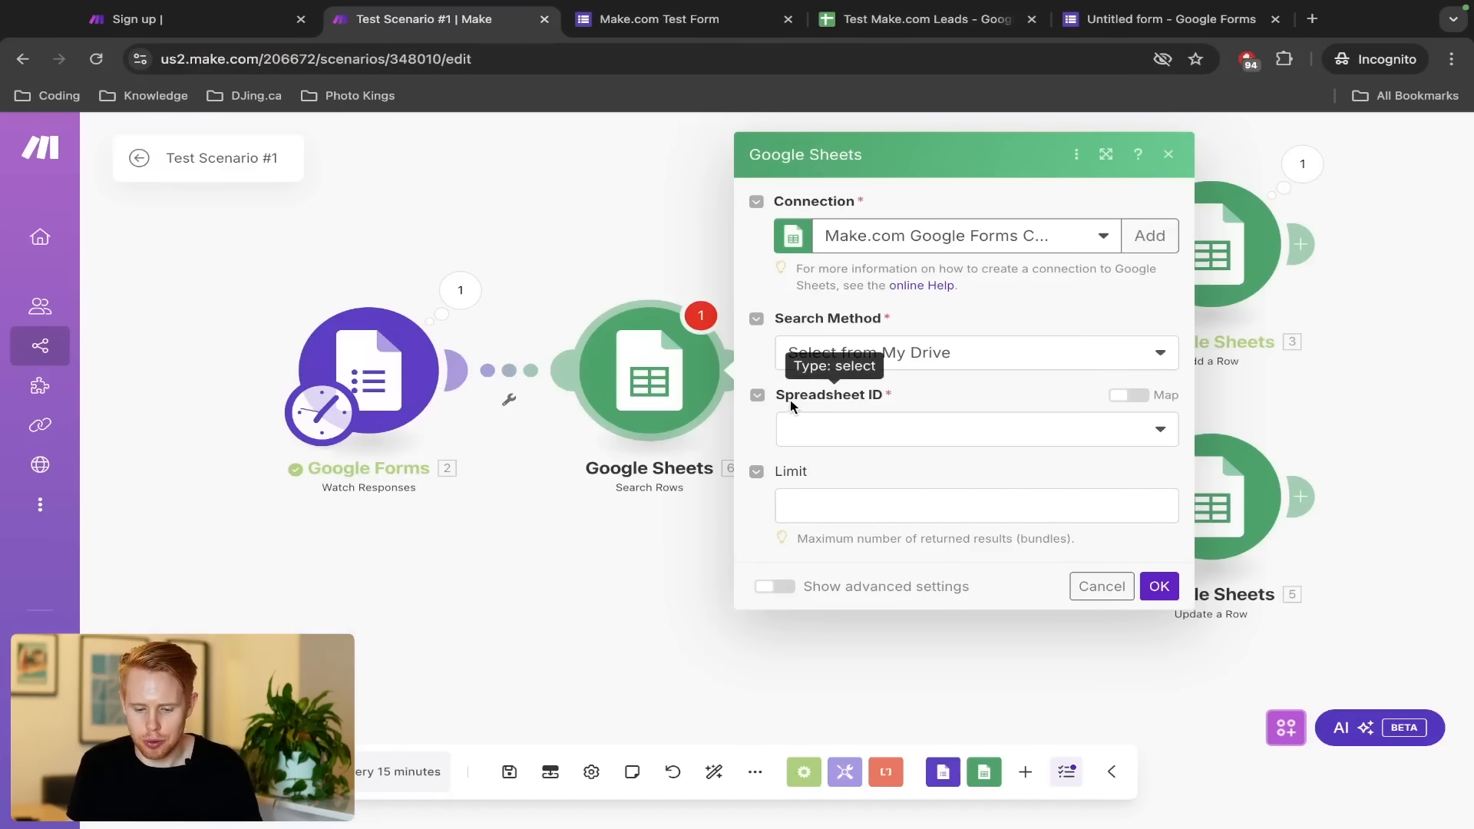
{"action": "key", "text": "ctrl+Tab"}
{"action": "key", "text": "ctrl+Tab"}
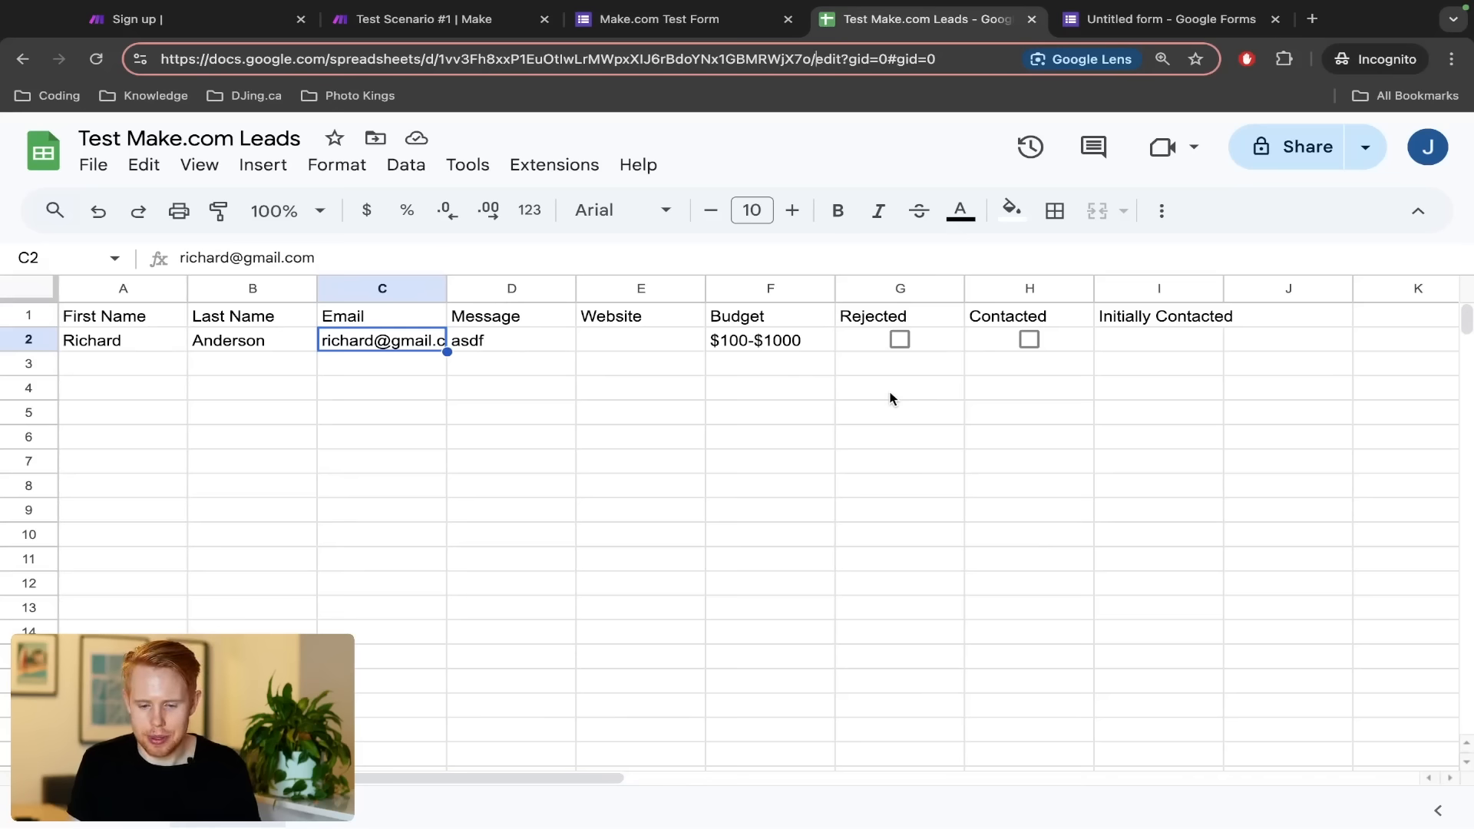
{"action": "key", "text": "ctrl+shift+Tab"}
{"action": "key", "text": "ctrl+shift+Tab"}
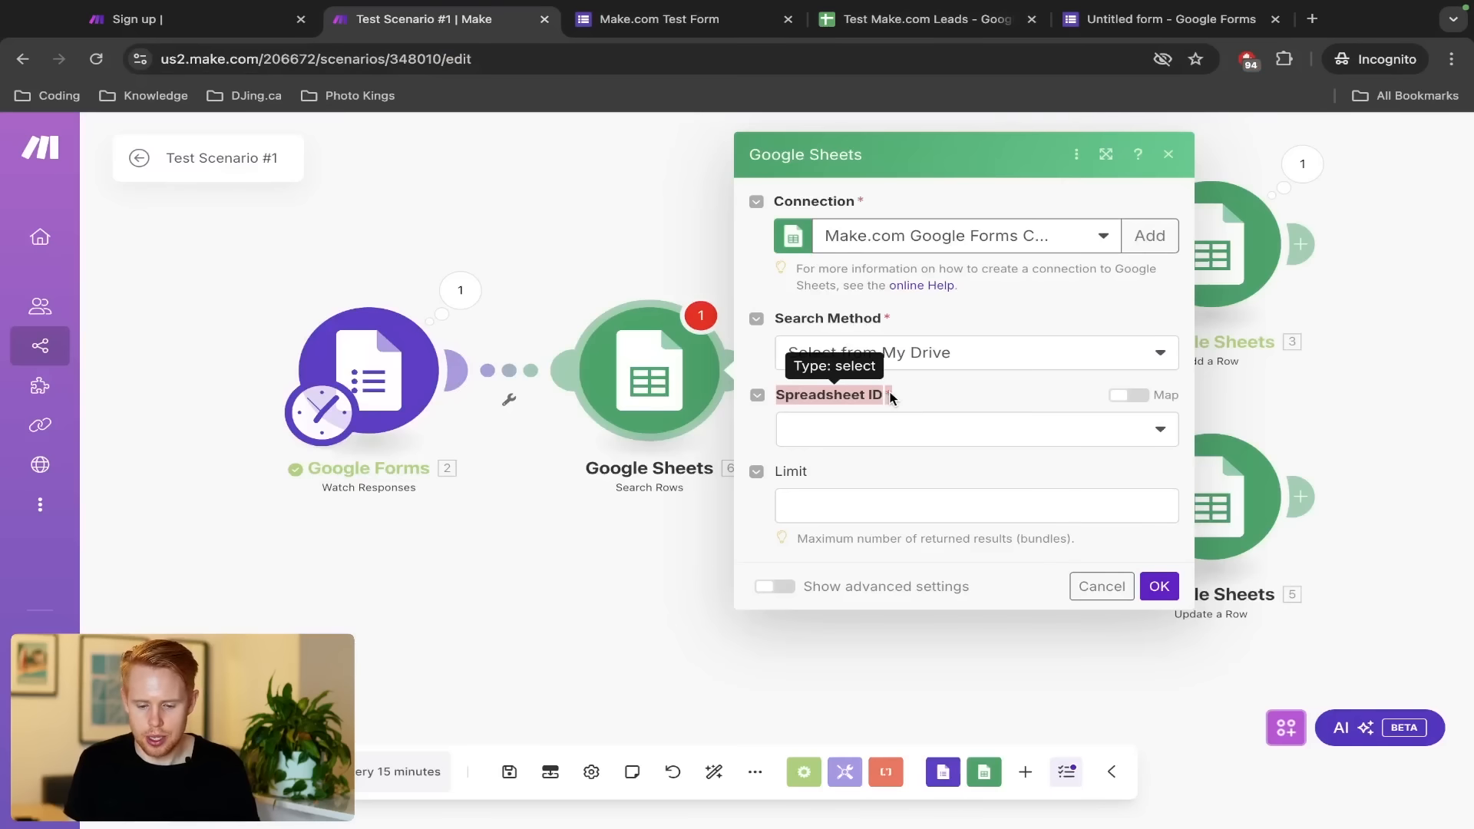
{"action": "left_click", "coordinate": [852, 444]}
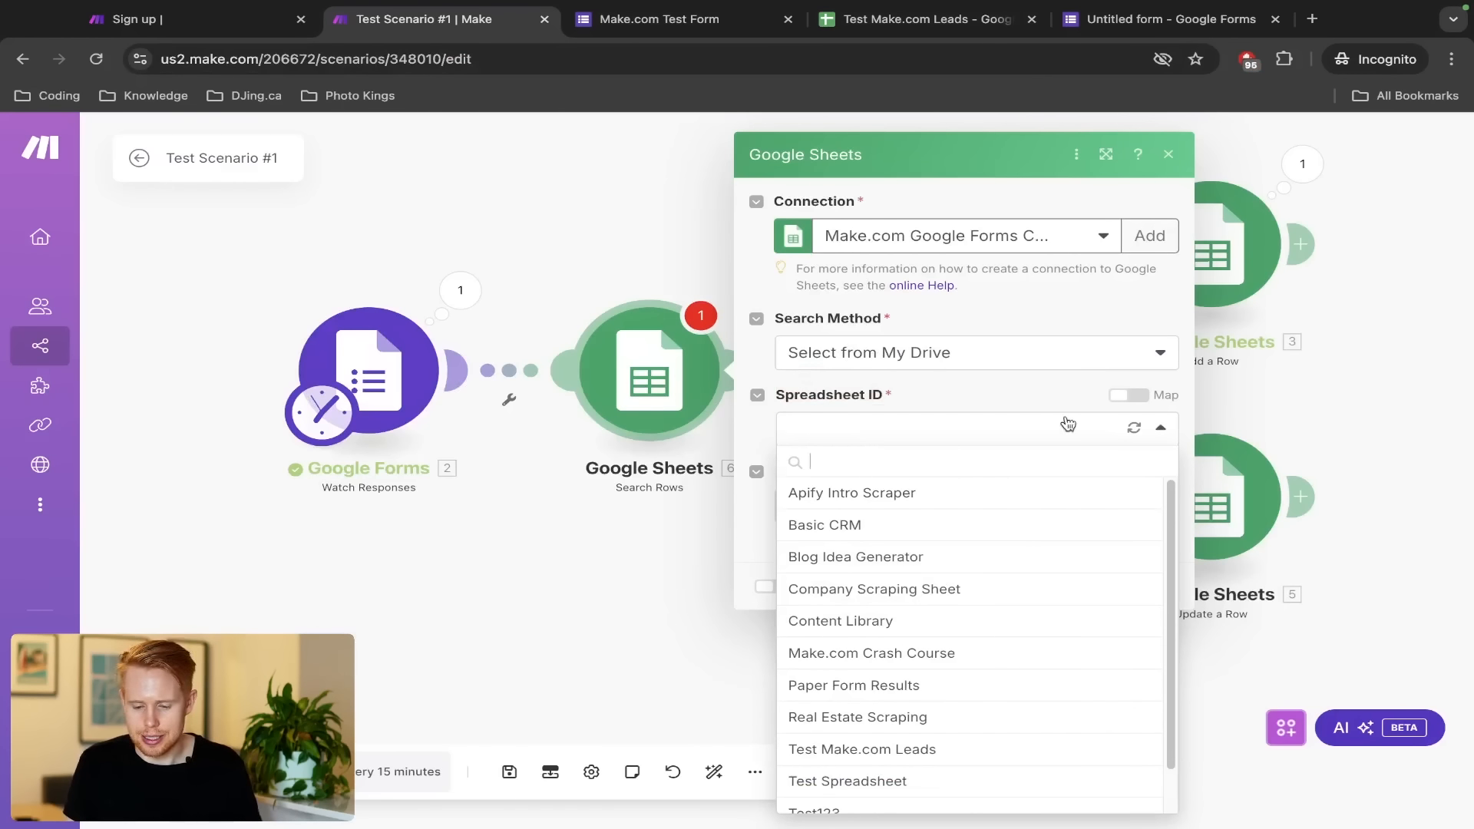
{"action": "left_click", "coordinate": [985, 361]}
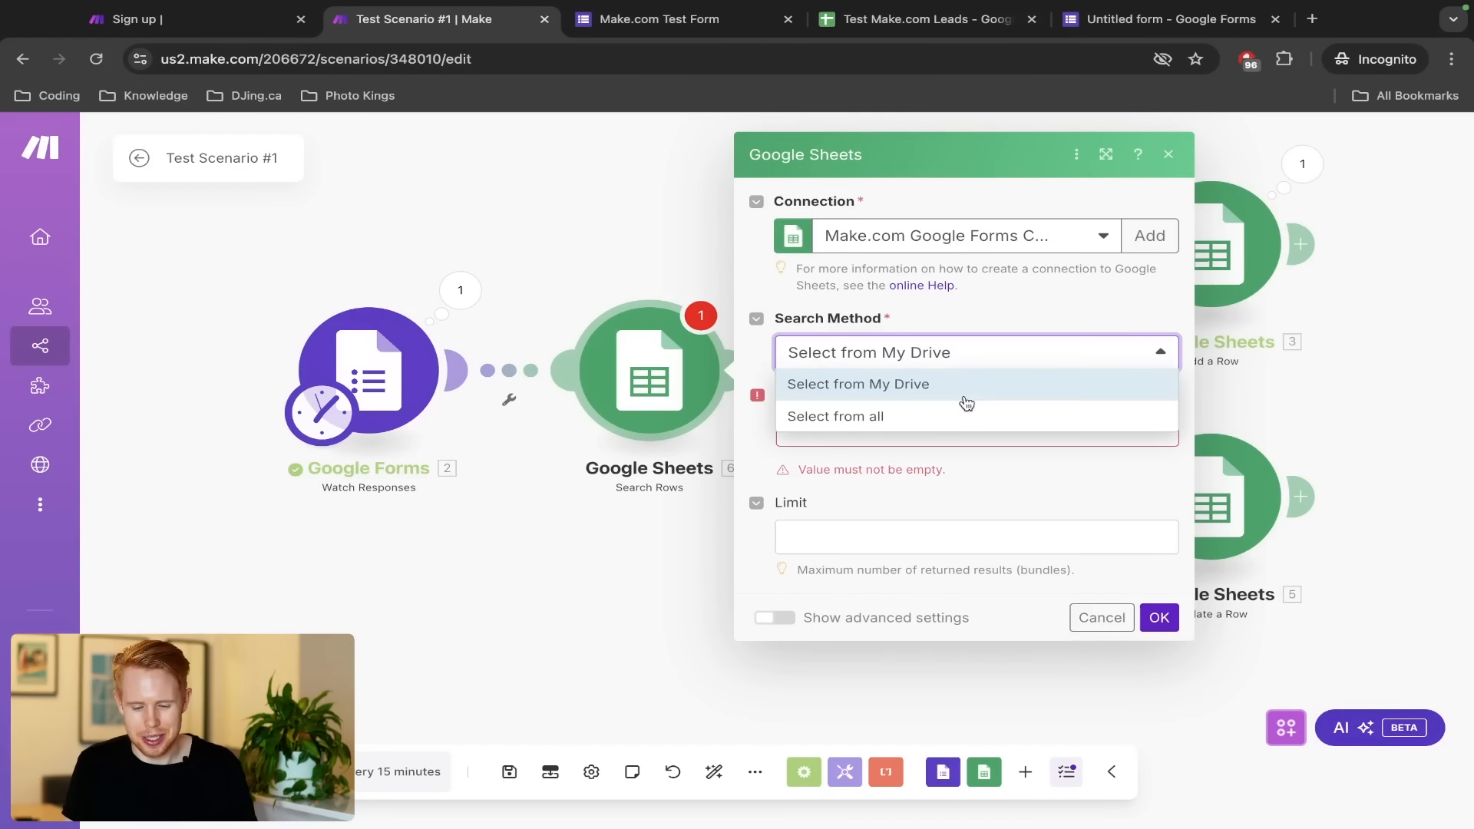
{"action": "left_click", "coordinate": [957, 415]}
{"action": "left_click", "coordinate": [957, 414]}
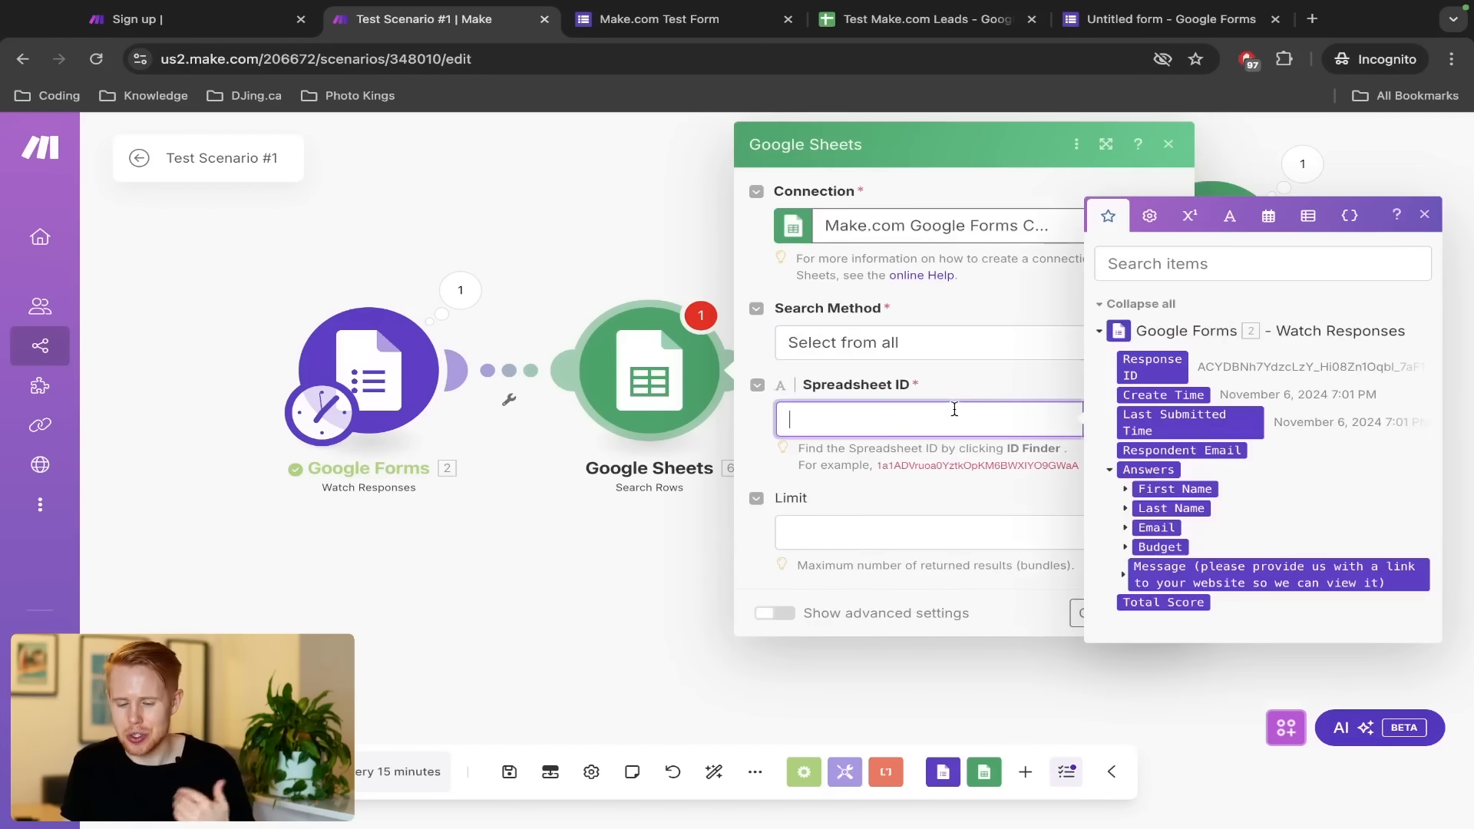
Choose Sheet1 as the sheet to search, confirming the name in the spreadsheet
{"action": "left_click", "coordinate": [959, 373]}
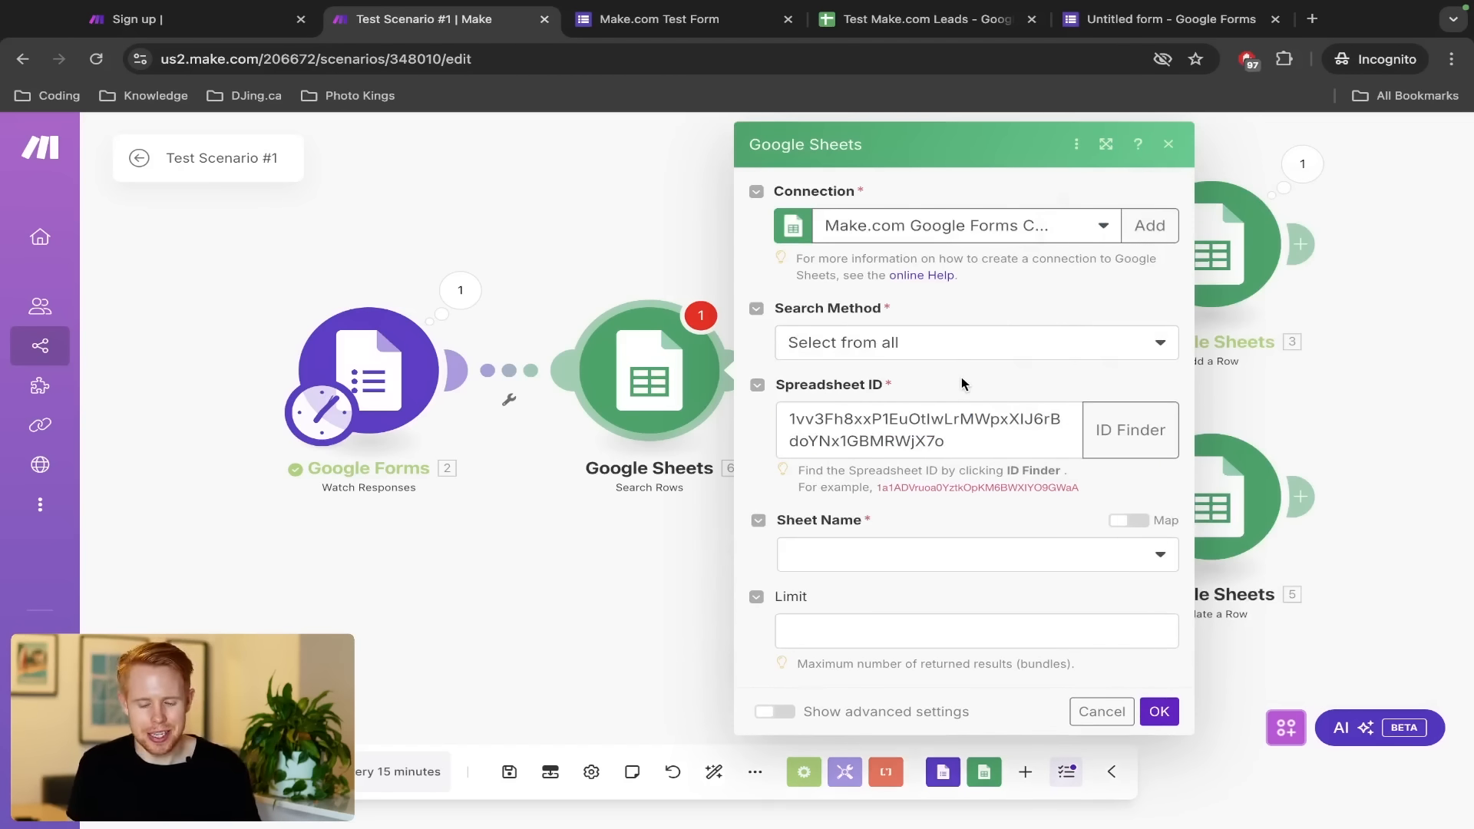
{"action": "left_click_drag", "start_coordinate": [783, 387], "coordinate": [950, 388]}
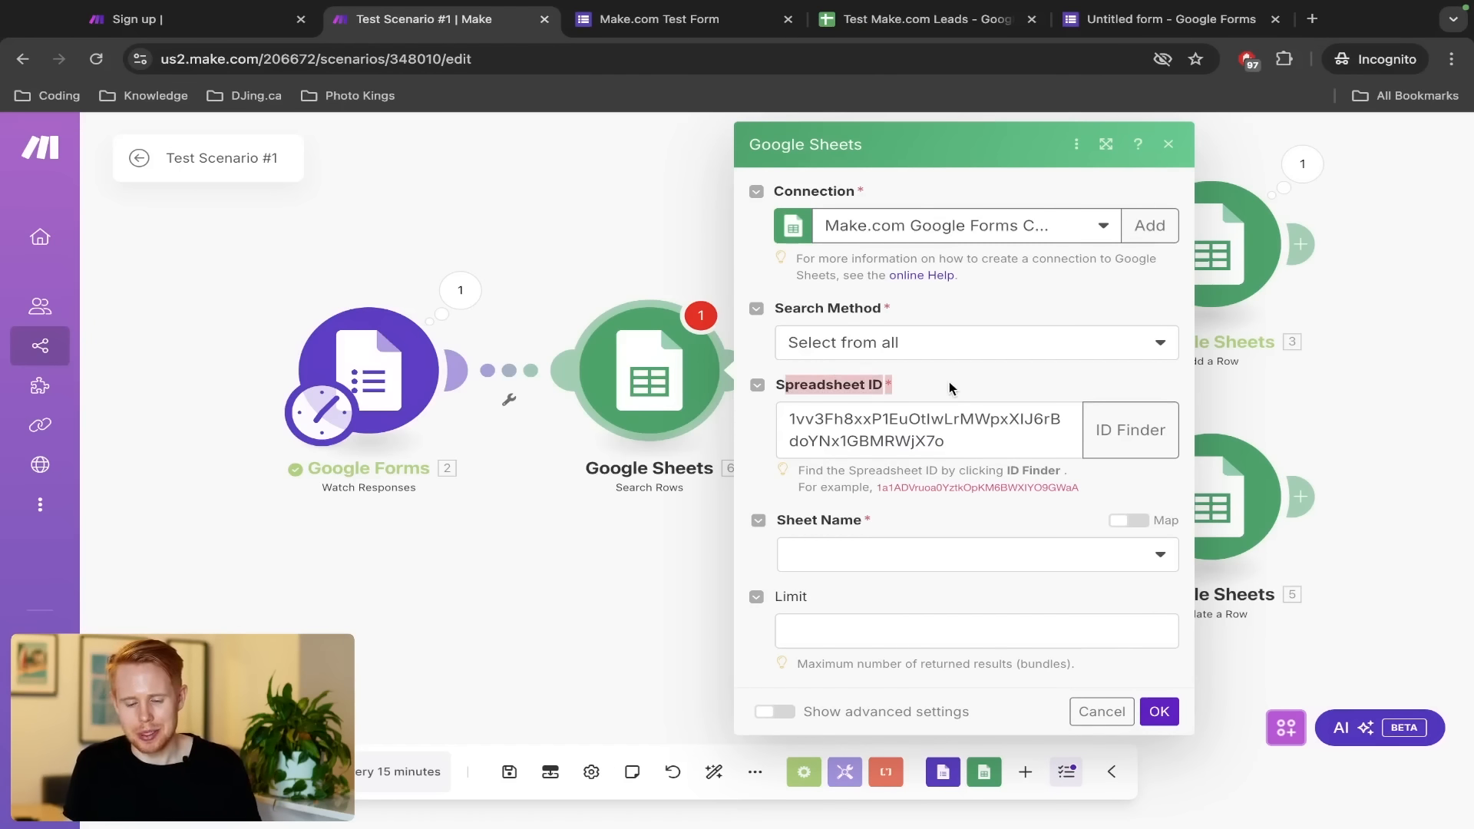
{"action": "left_click", "coordinate": [884, 555]}
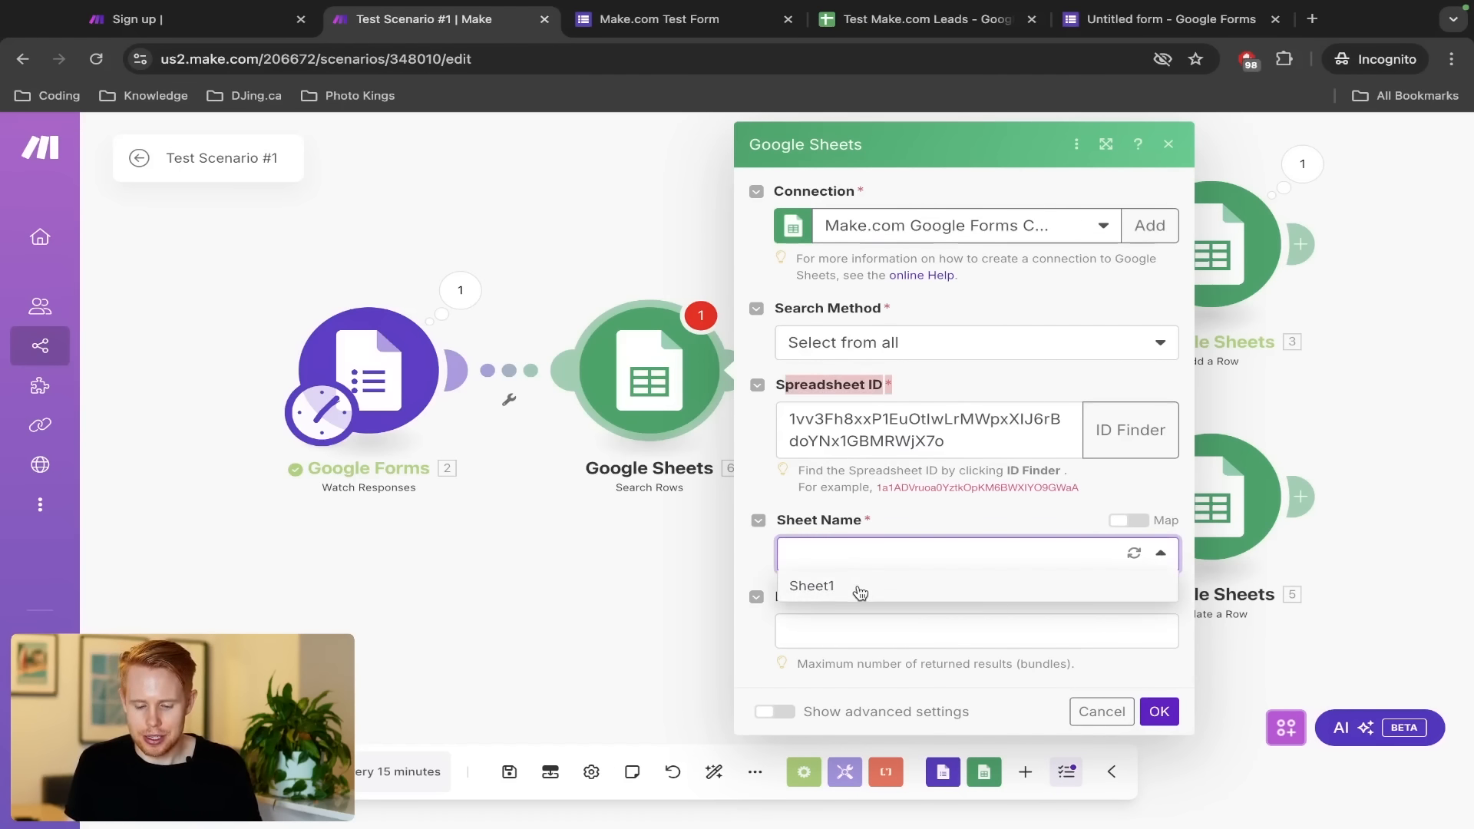
{"action": "left_click", "coordinate": [858, 592]}
{"action": "key", "text": "ctrl+Tab"}
{"action": "key", "text": "ctrl+Tab"}
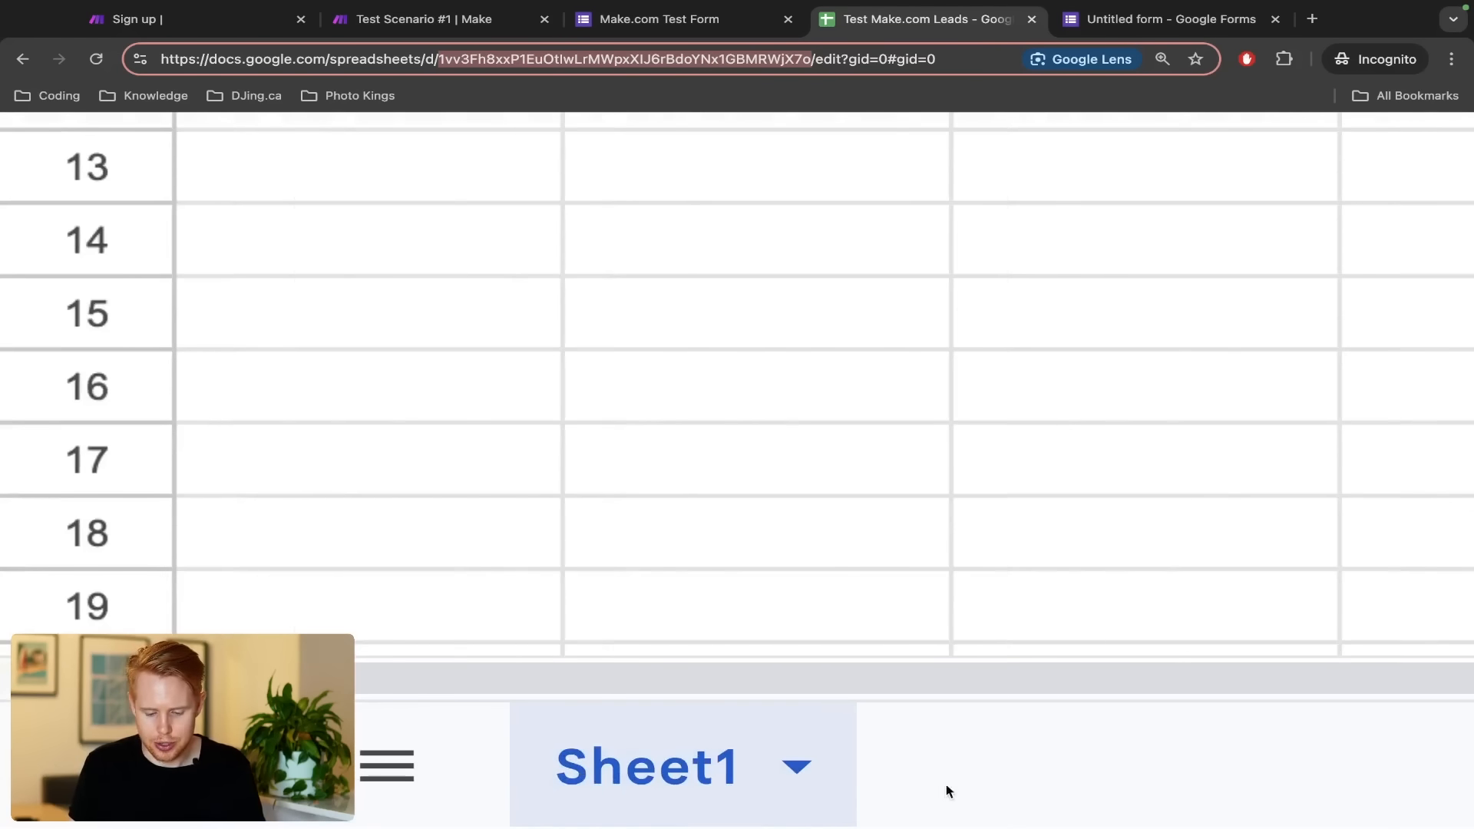
{"action": "key", "text": "ctrl+shift+Tab"}
{"action": "key", "text": "ctrl+shift+Tab"}
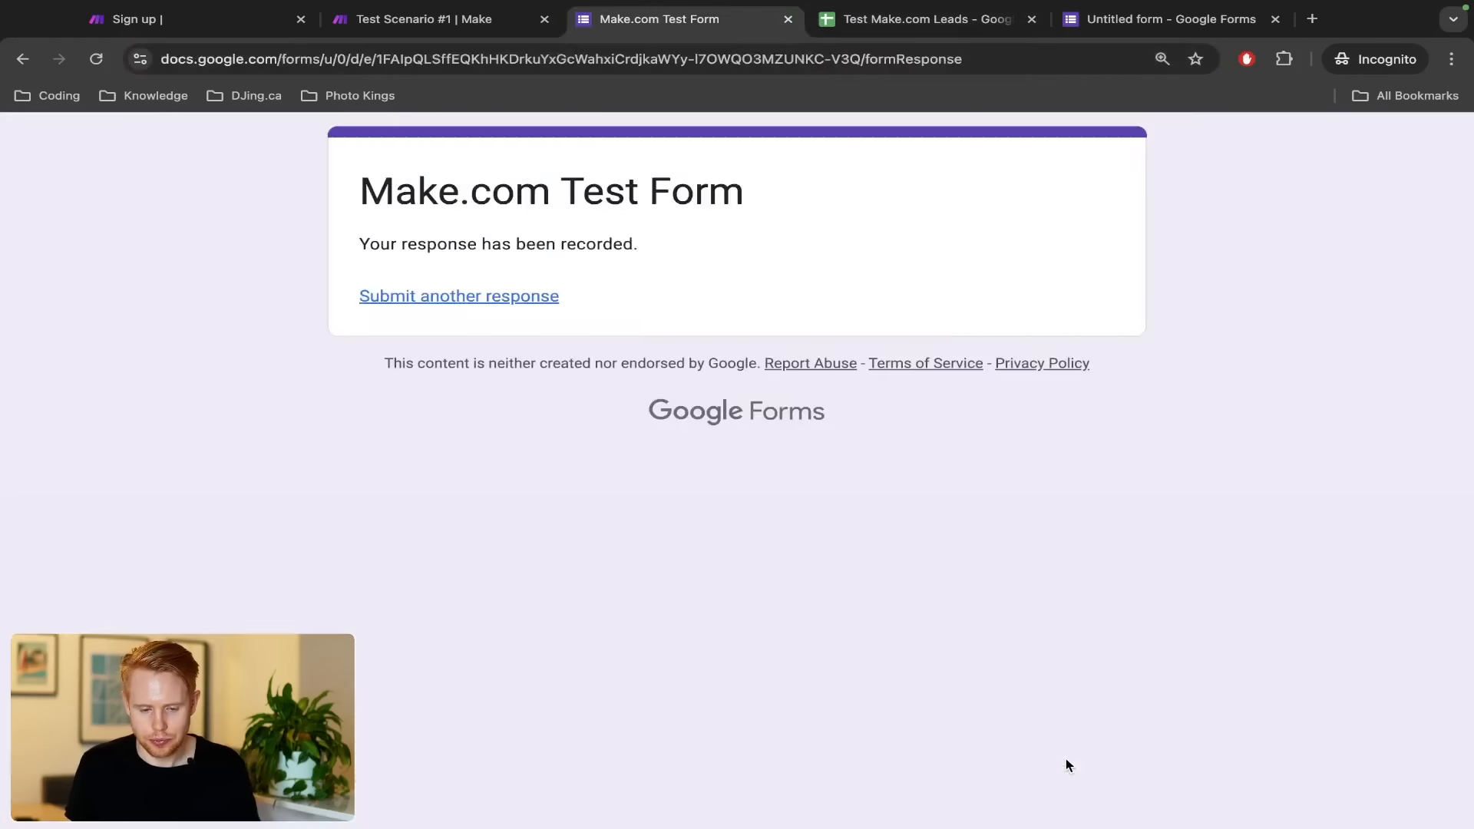
{"action": "scroll", "coordinate": [1060, 753], "scroll_direction": "down", "scroll_amount": 5}
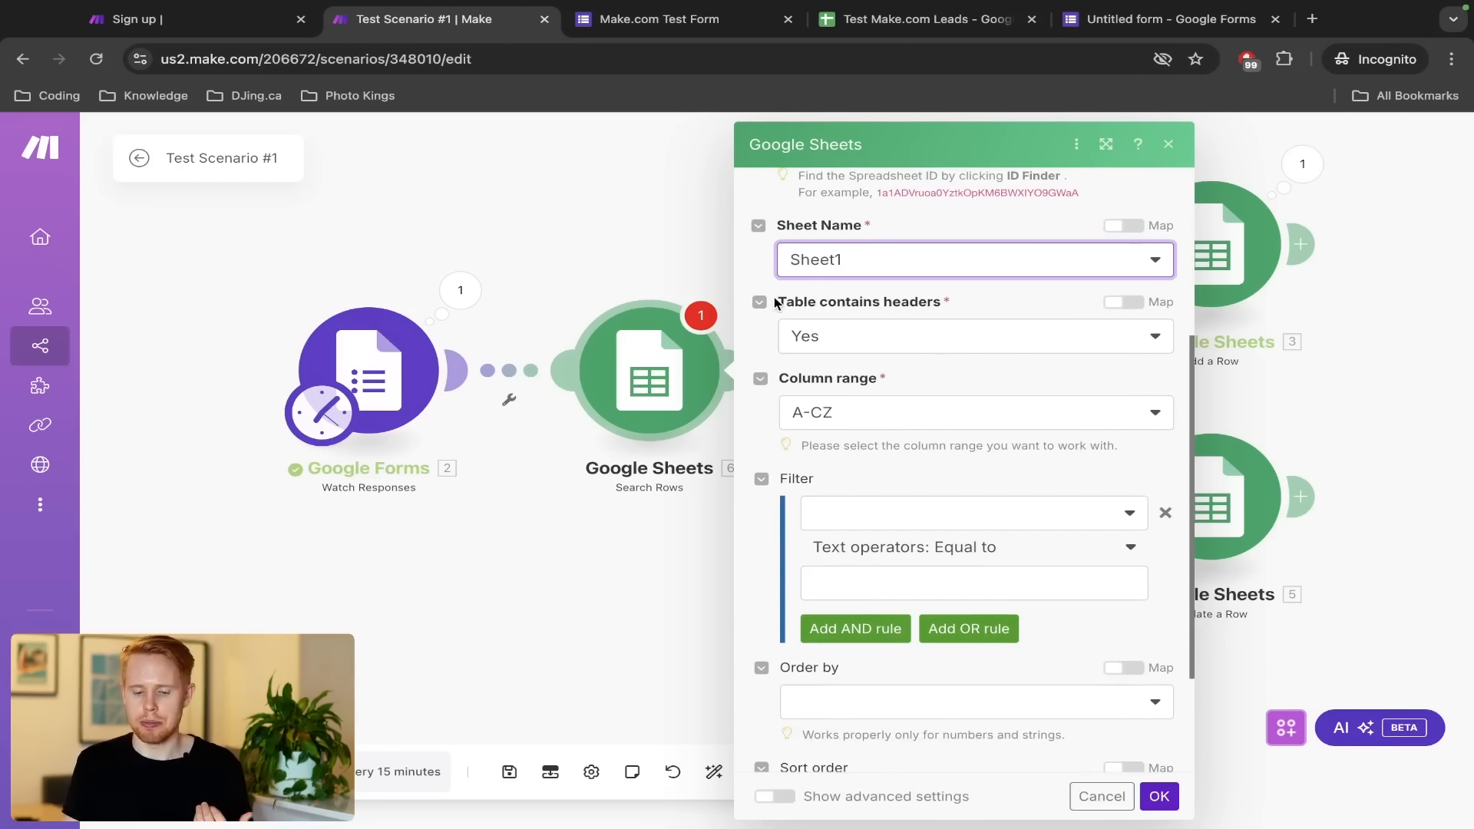
Check the sheet's header row and place the Leads spreadsheet tab beside the scenario tab
{"action": "left_click_drag", "start_coordinate": [779, 300], "coordinate": [1006, 305]}
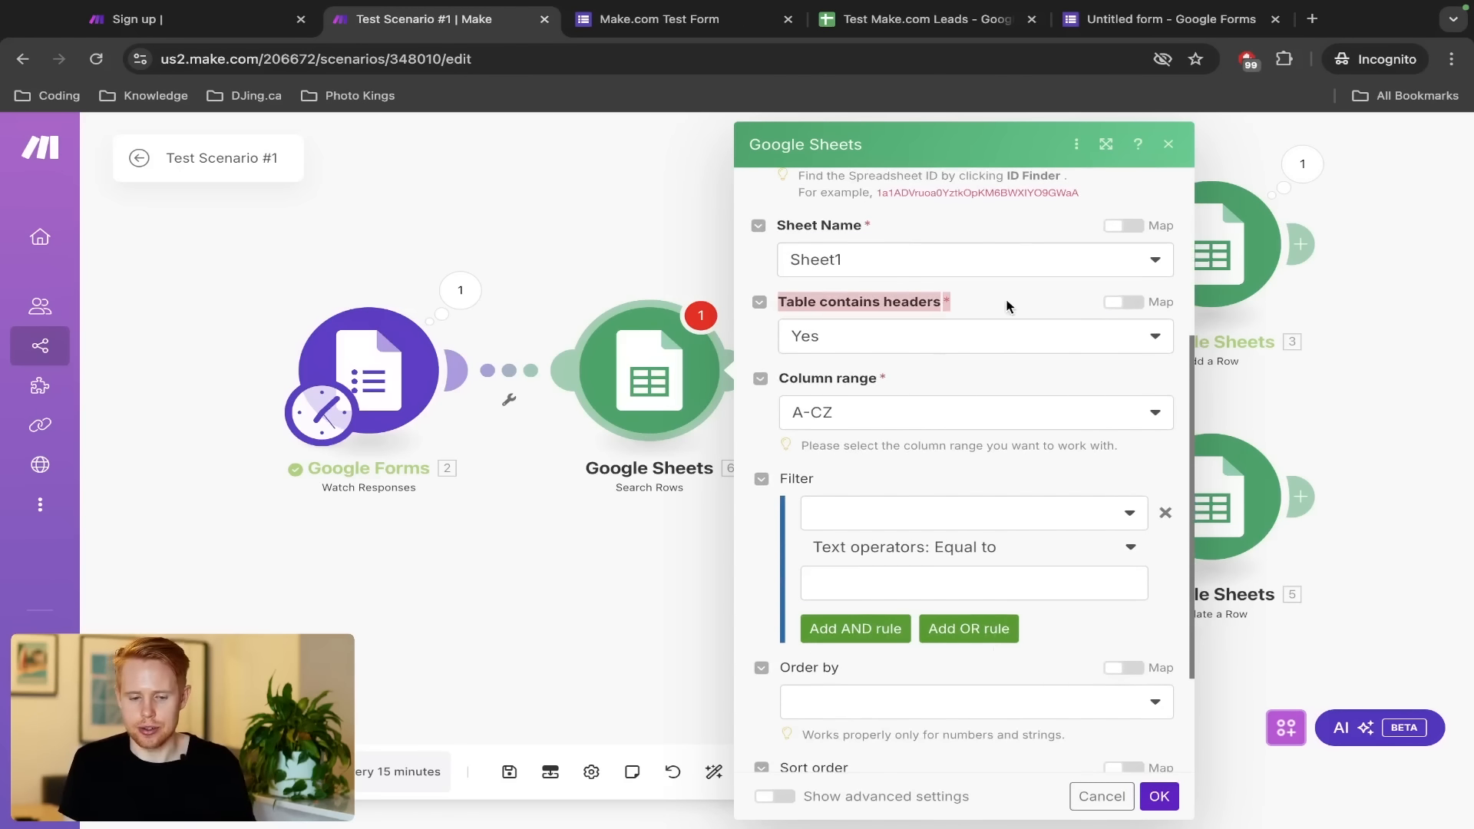
{"action": "key", "text": "ctrl+Tab"}
{"action": "key", "text": "ctrl+Tab"}
{"action": "left_click", "coordinate": [24, 313]}
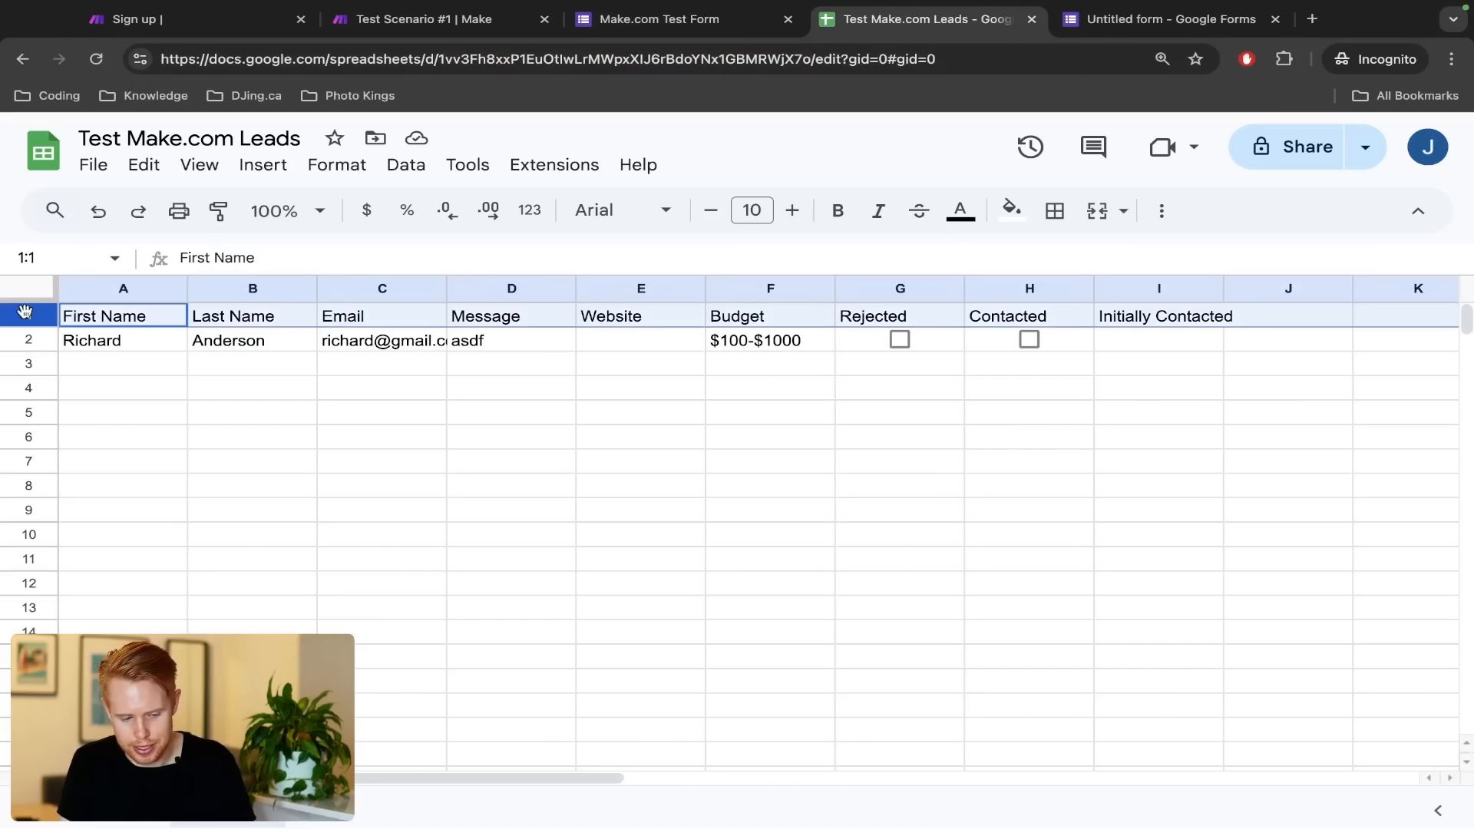
{"action": "key", "text": "ctrl+shift+Tab"}
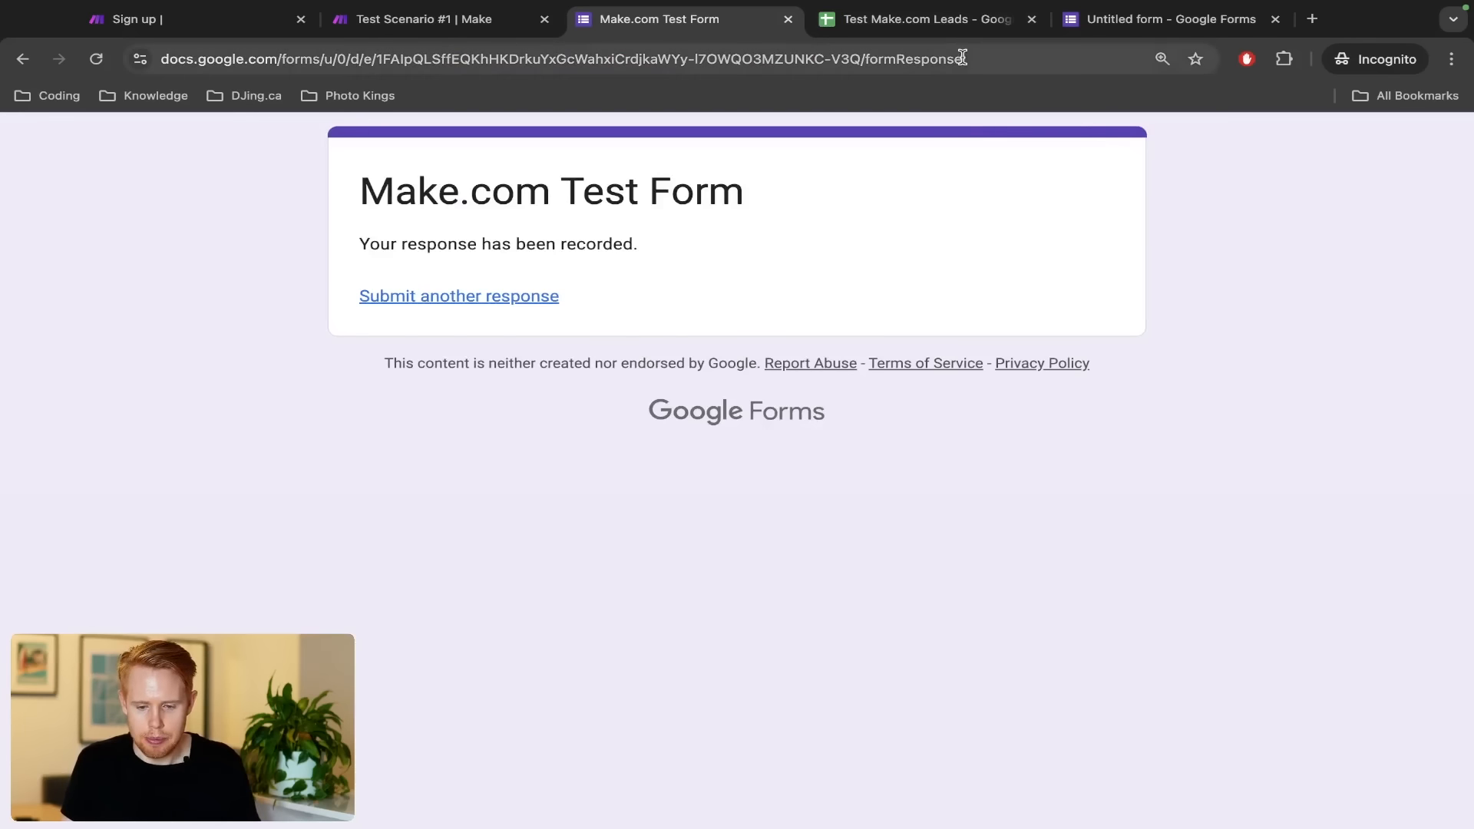
{"action": "left_click", "coordinate": [950, 35]}
{"action": "left_click_drag", "start_coordinate": [950, 35], "coordinate": [657, 35]}
{"action": "key", "text": "ctrl+shift+Tab"}
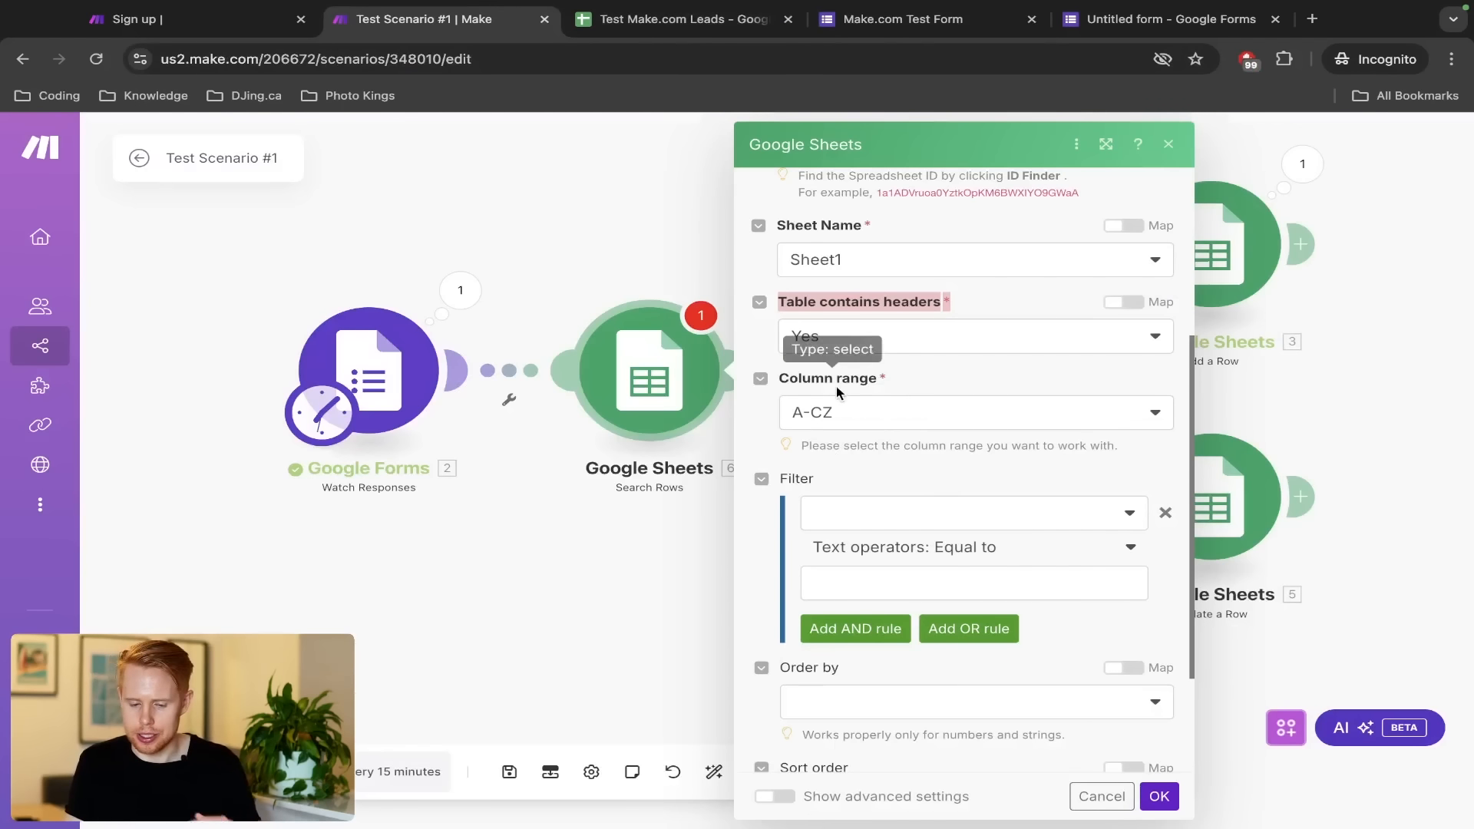
Compare the column range options against the sheet's columns A through Z
{"action": "left_click", "coordinate": [855, 415]}
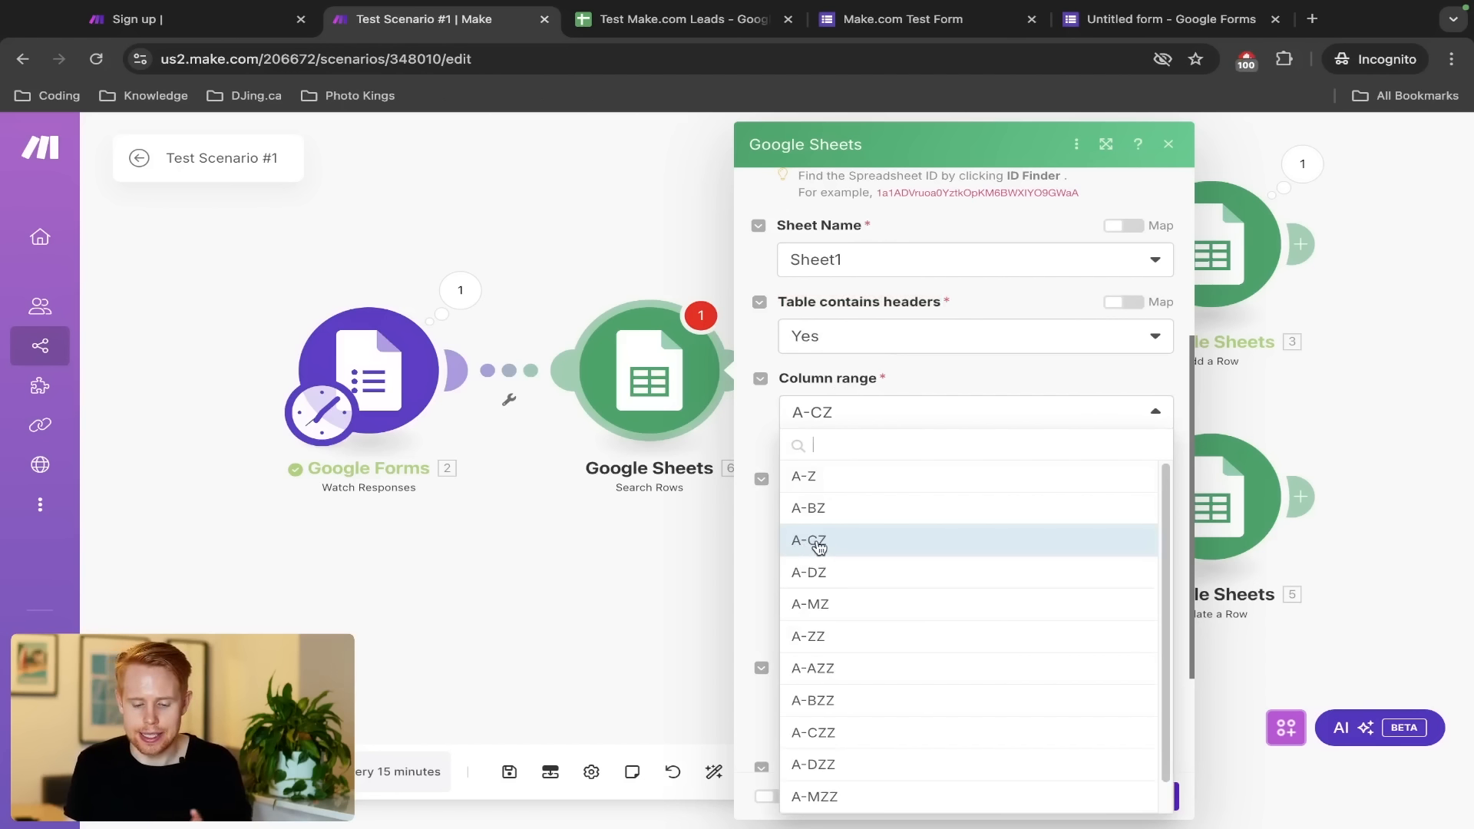
{"action": "key", "text": "ctrl+Tab"}
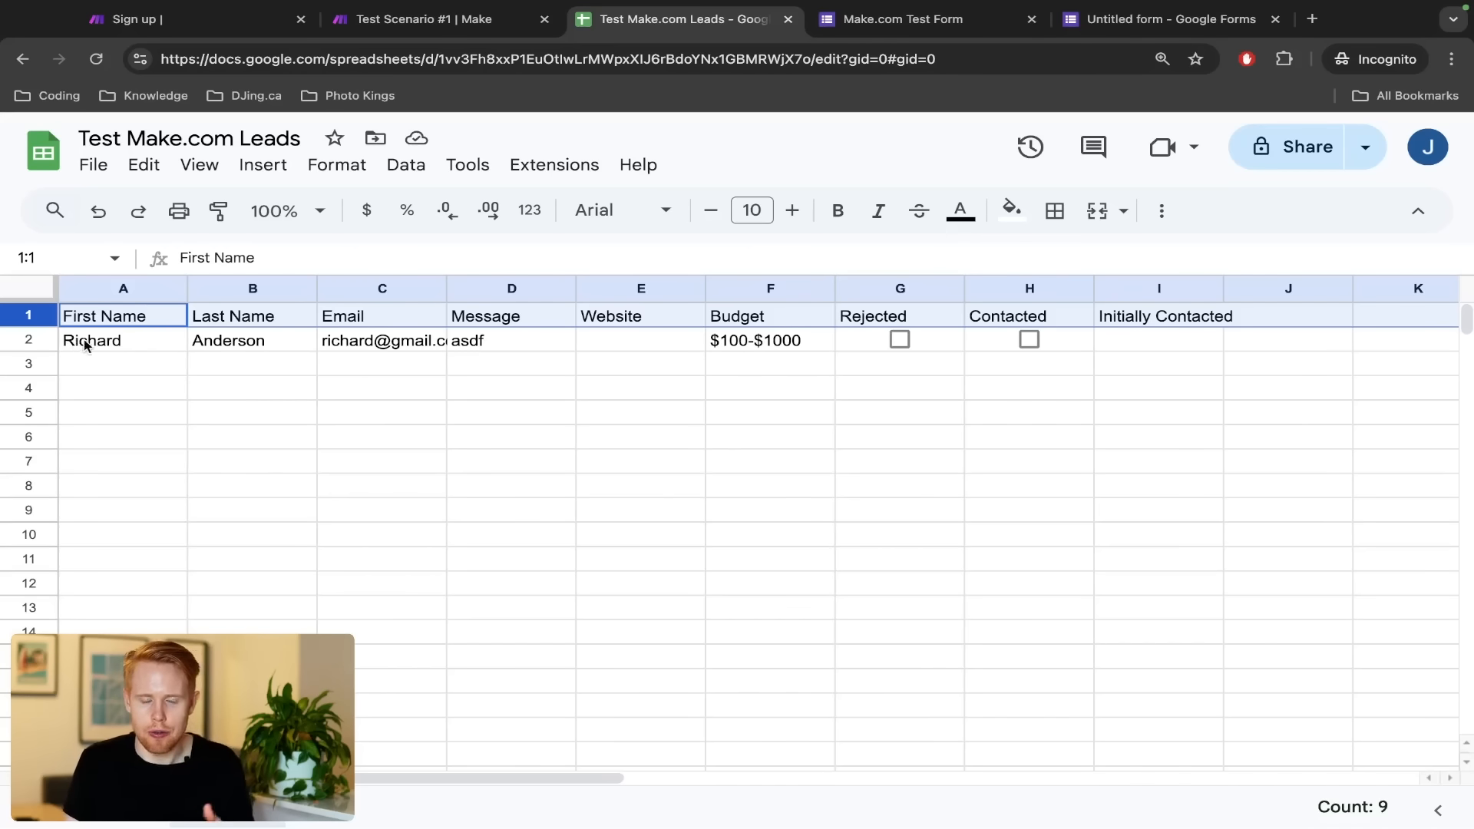
{"action": "left_click", "coordinate": [142, 290]}
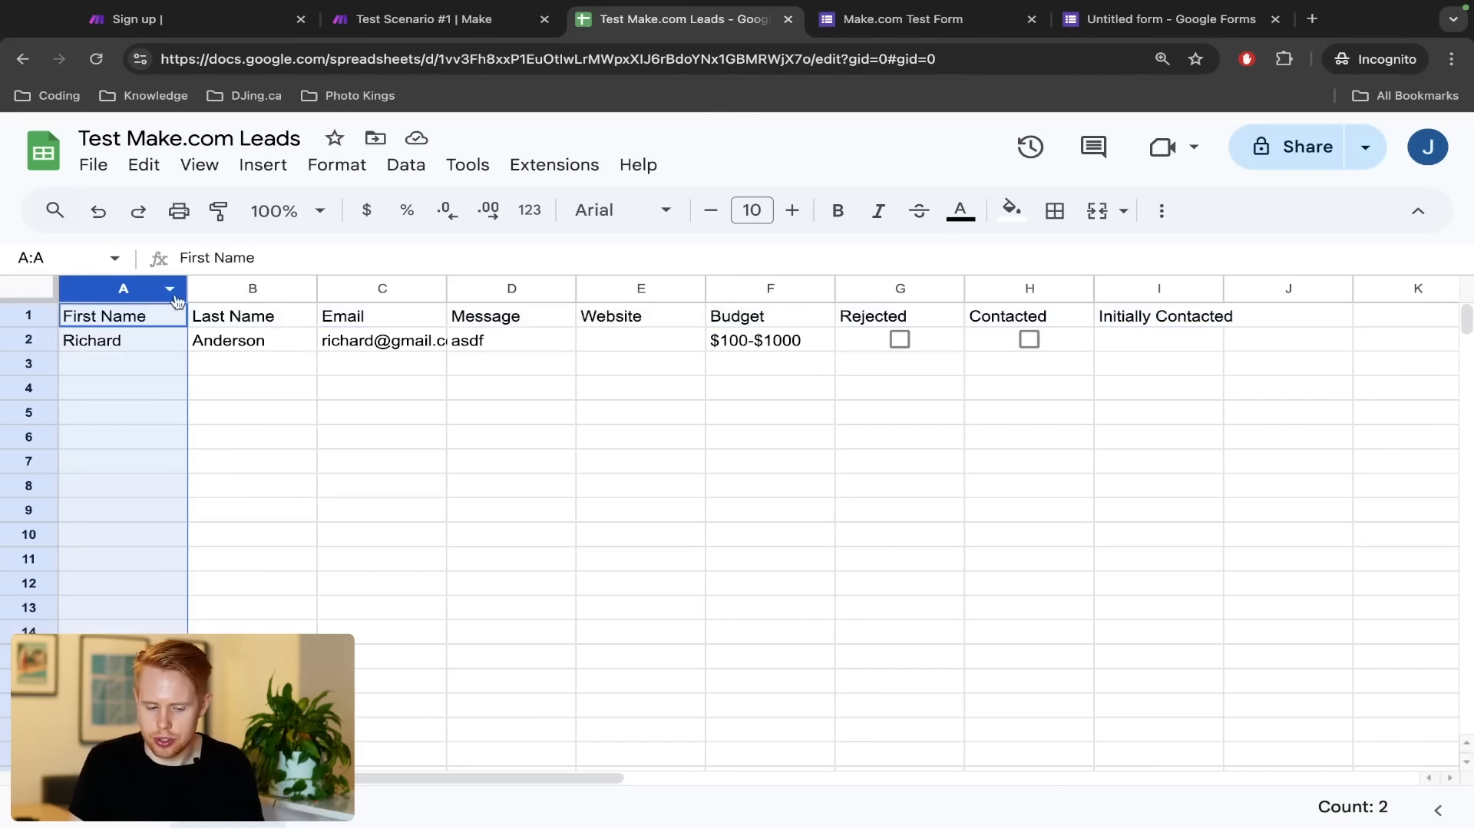
{"action": "left_click", "coordinate": [389, 289], "text": "shift"}
{"action": "left_click", "coordinate": [157, 366]}
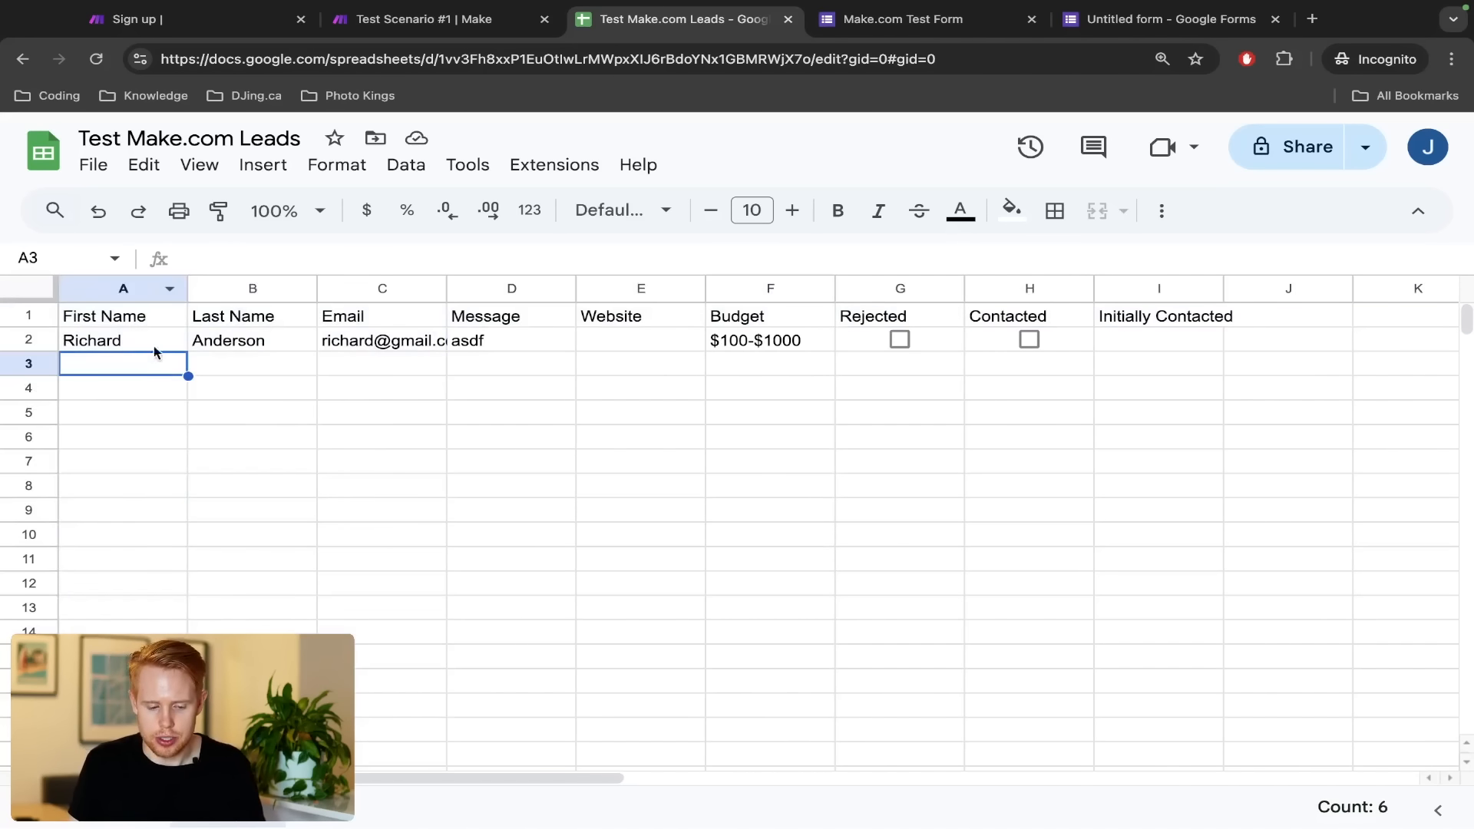
{"action": "left_click", "coordinate": [96, 292]}
{"action": "scroll", "coordinate": [661, 313], "scroll_direction": "right", "scroll_amount": 10}
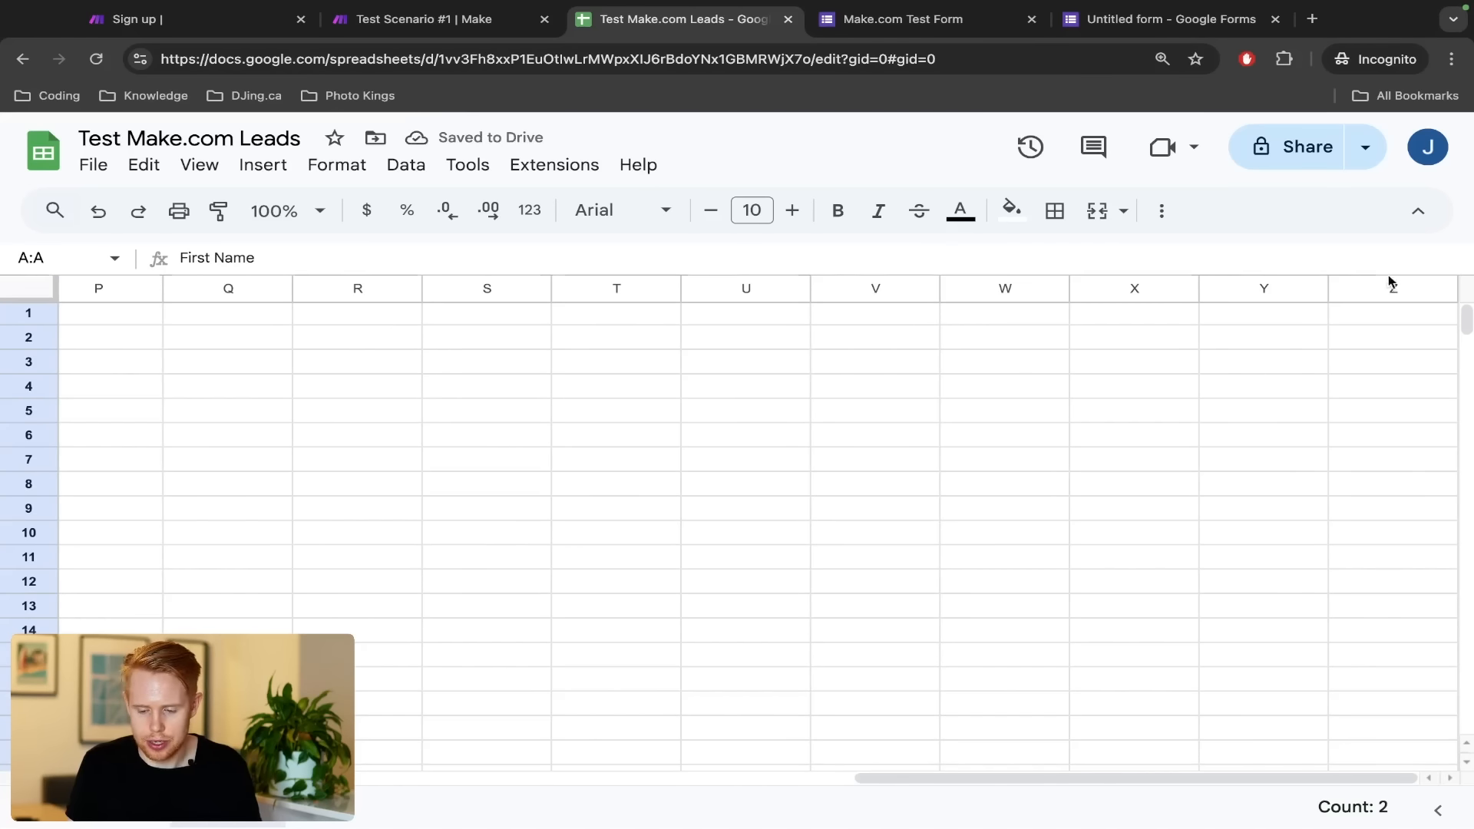
{"action": "left_click", "coordinate": [1391, 288], "text": "shift"}
{"action": "scroll", "coordinate": [1204, 405], "scroll_direction": "left", "scroll_amount": 10}
{"action": "key", "text": "ctrl+shift+Tab"}
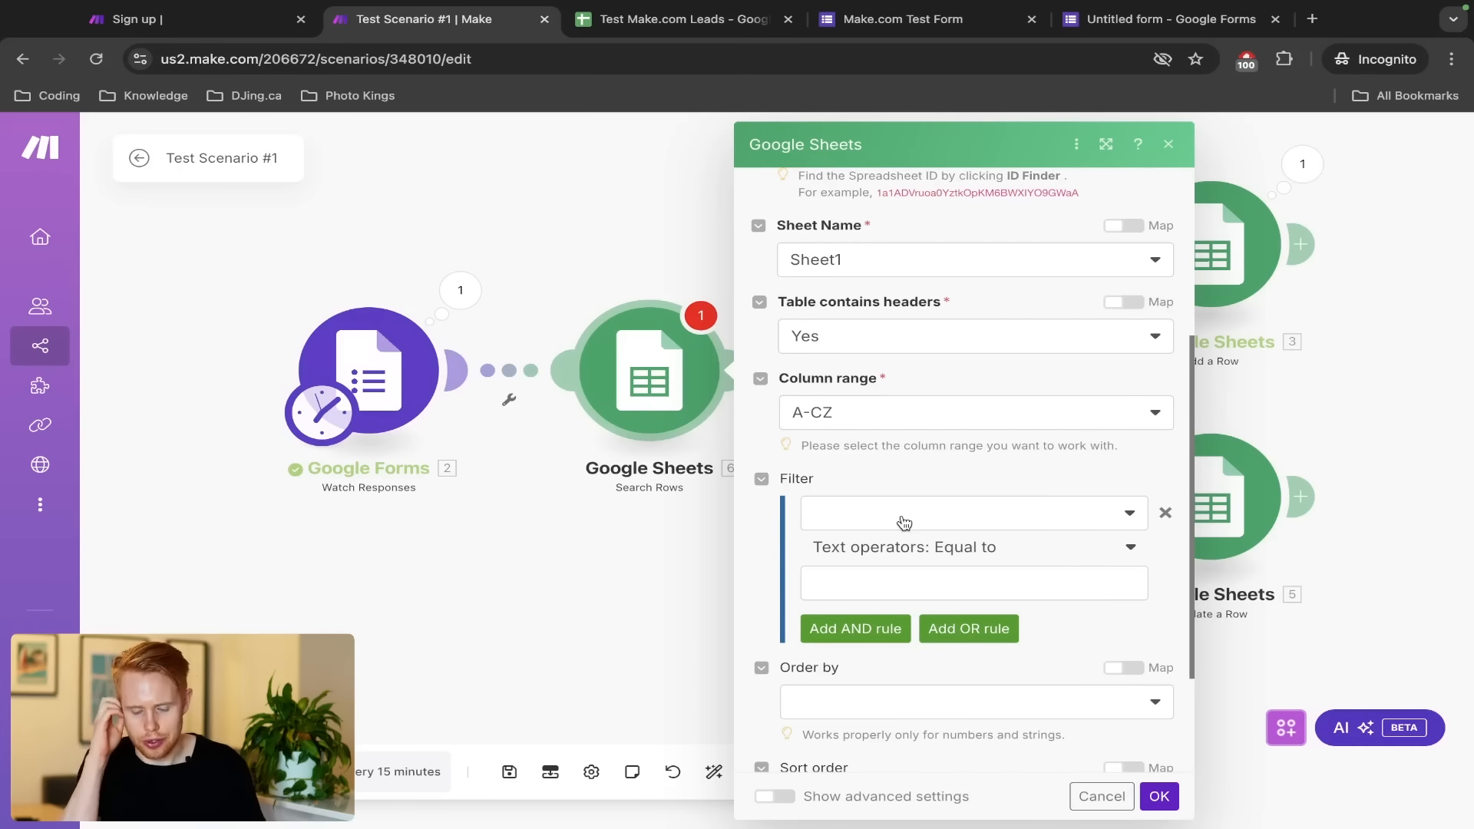
Set the search filter column to Email (C) after checking the existing email in C2
{"action": "key", "text": "ctrl+Tab"}
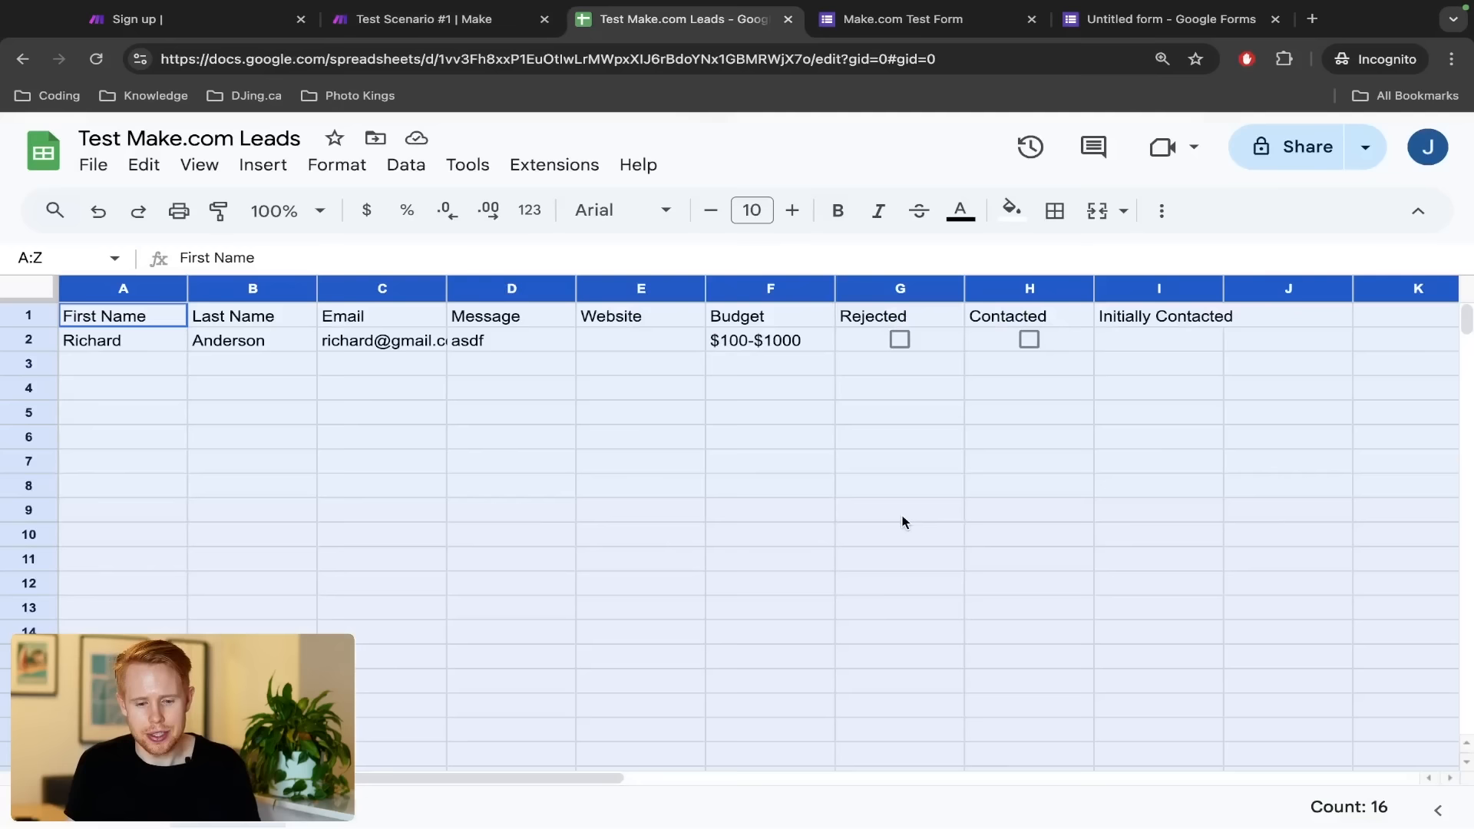
{"action": "left_click", "coordinate": [651, 444]}
{"action": "left_click", "coordinate": [400, 340]}
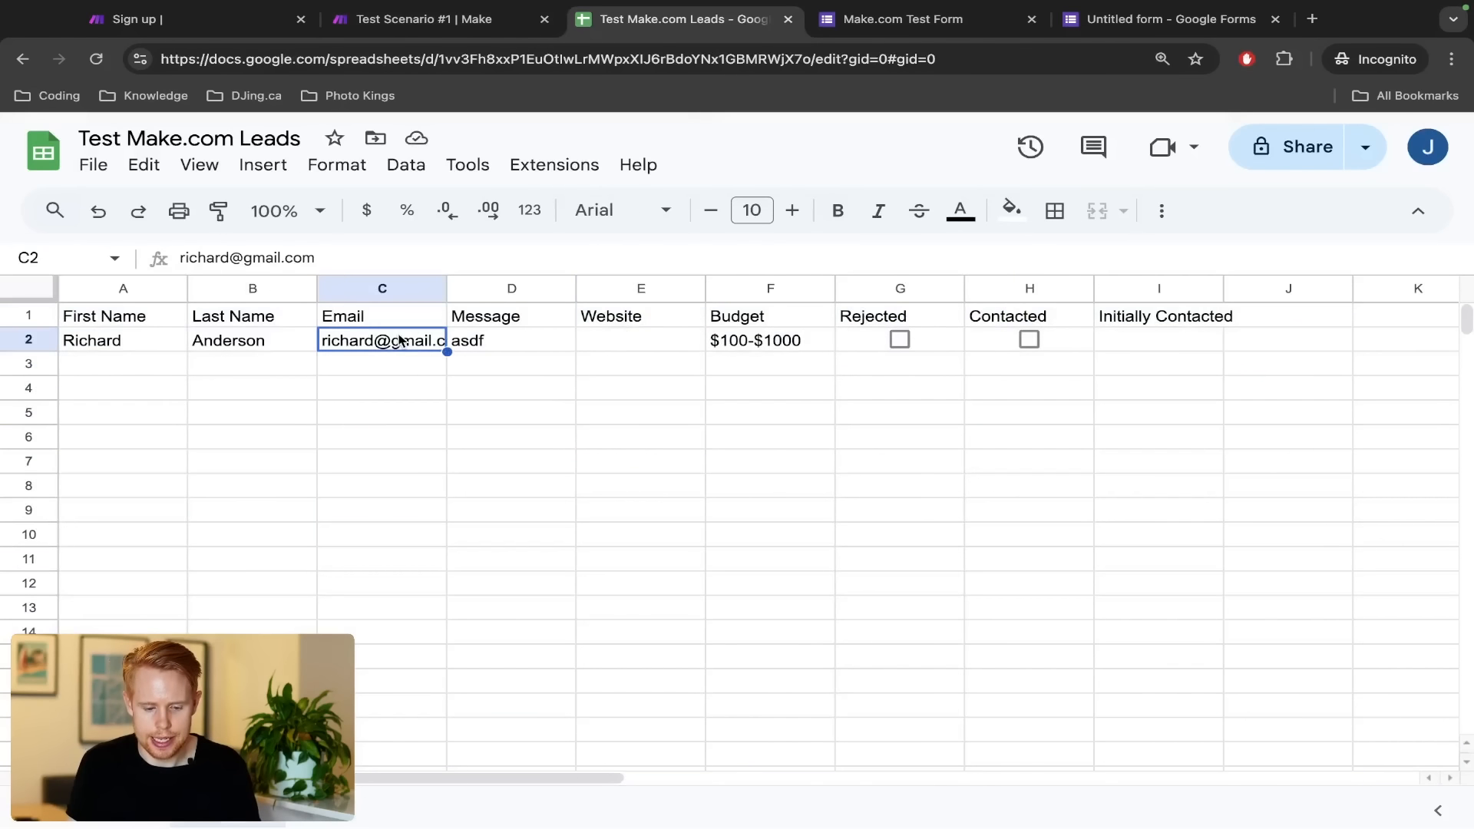
{"action": "key", "text": "ctrl+shift+Tab"}
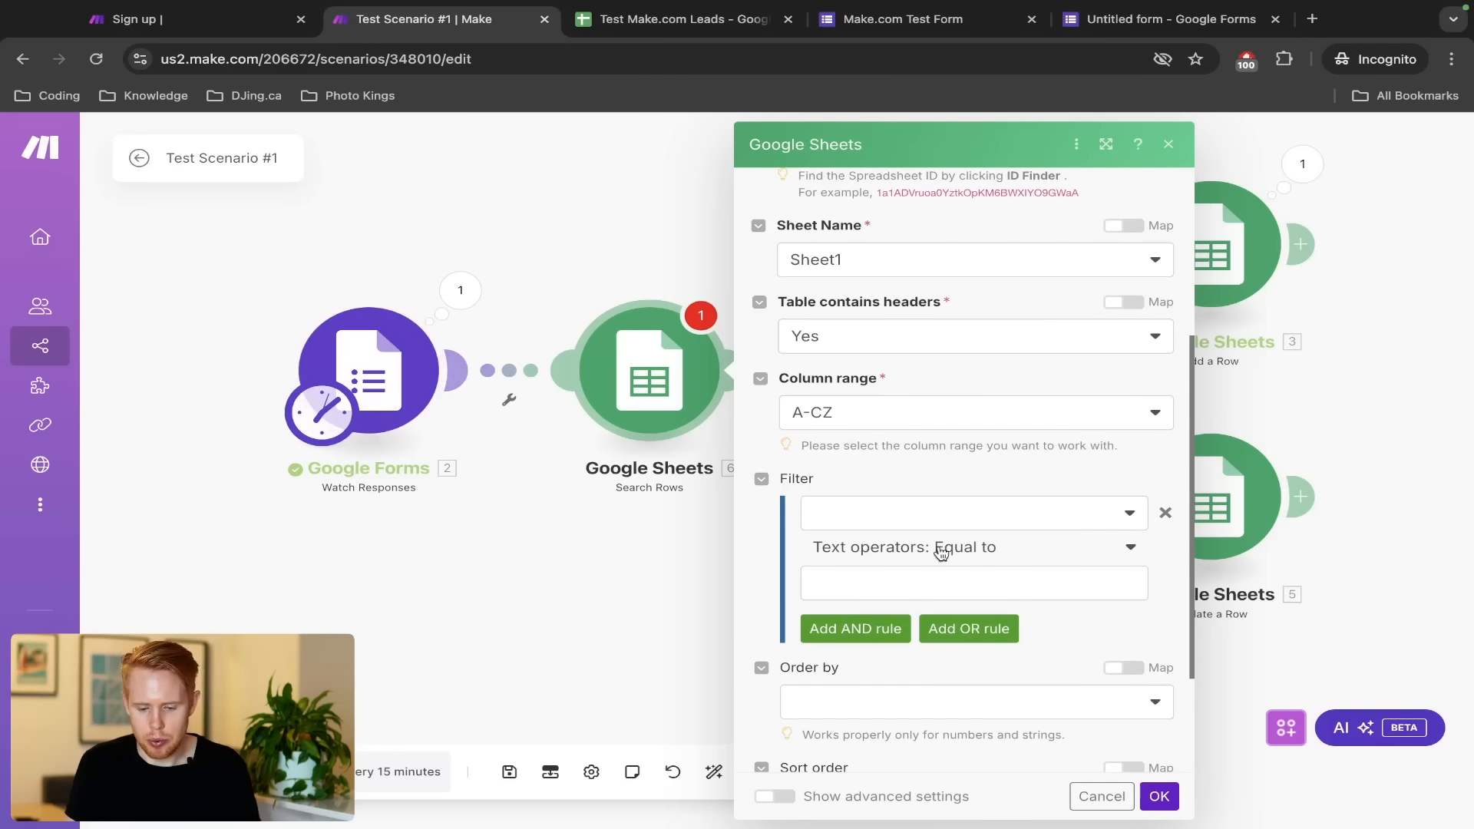
{"action": "left_click", "coordinate": [935, 514]}
{"action": "left_click", "coordinate": [885, 608]}
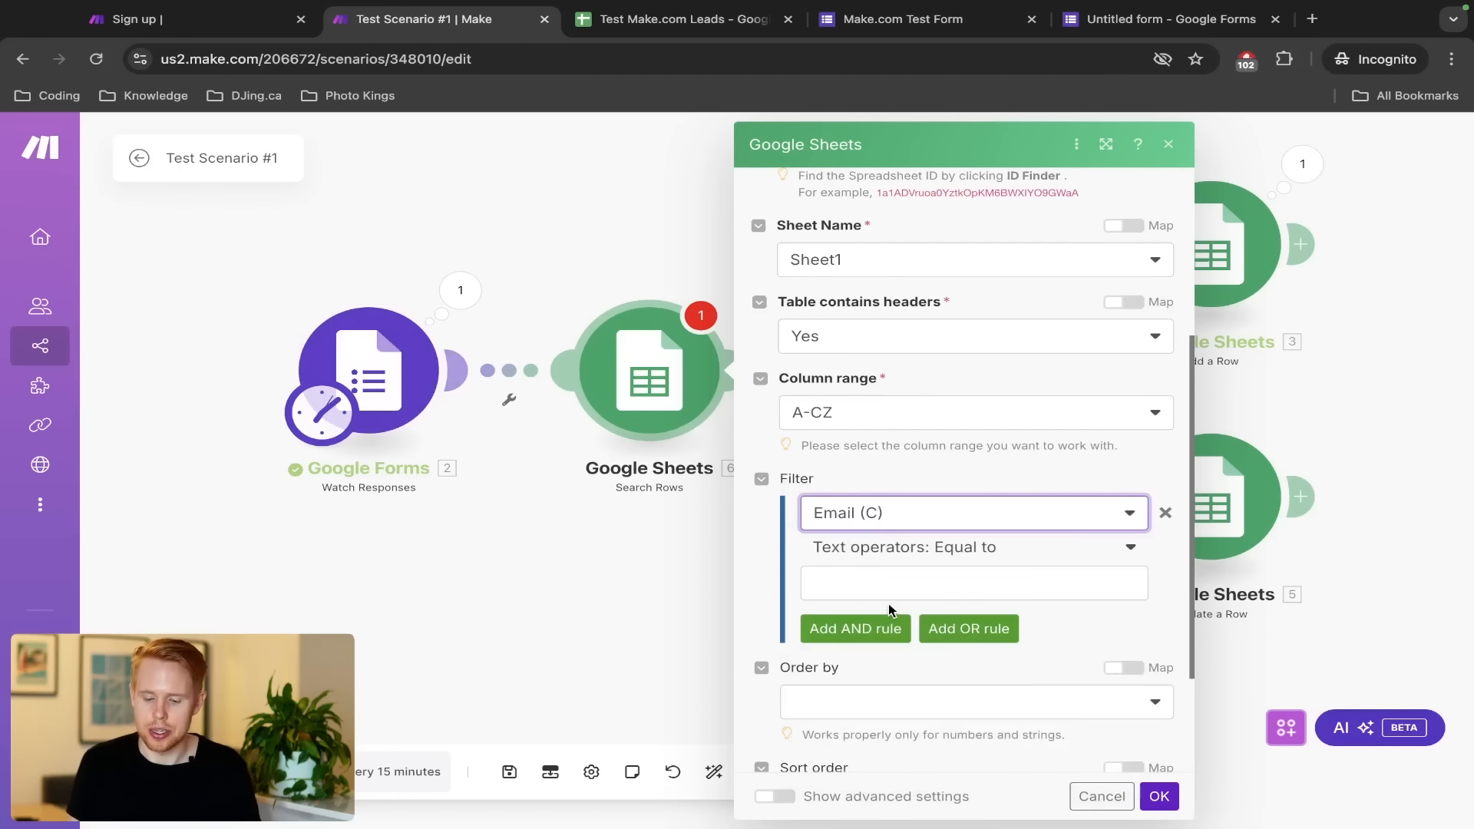
Map the form's Email answer value as the Equal to filter value, confirm, and save
{"action": "left_click", "coordinate": [888, 584]}
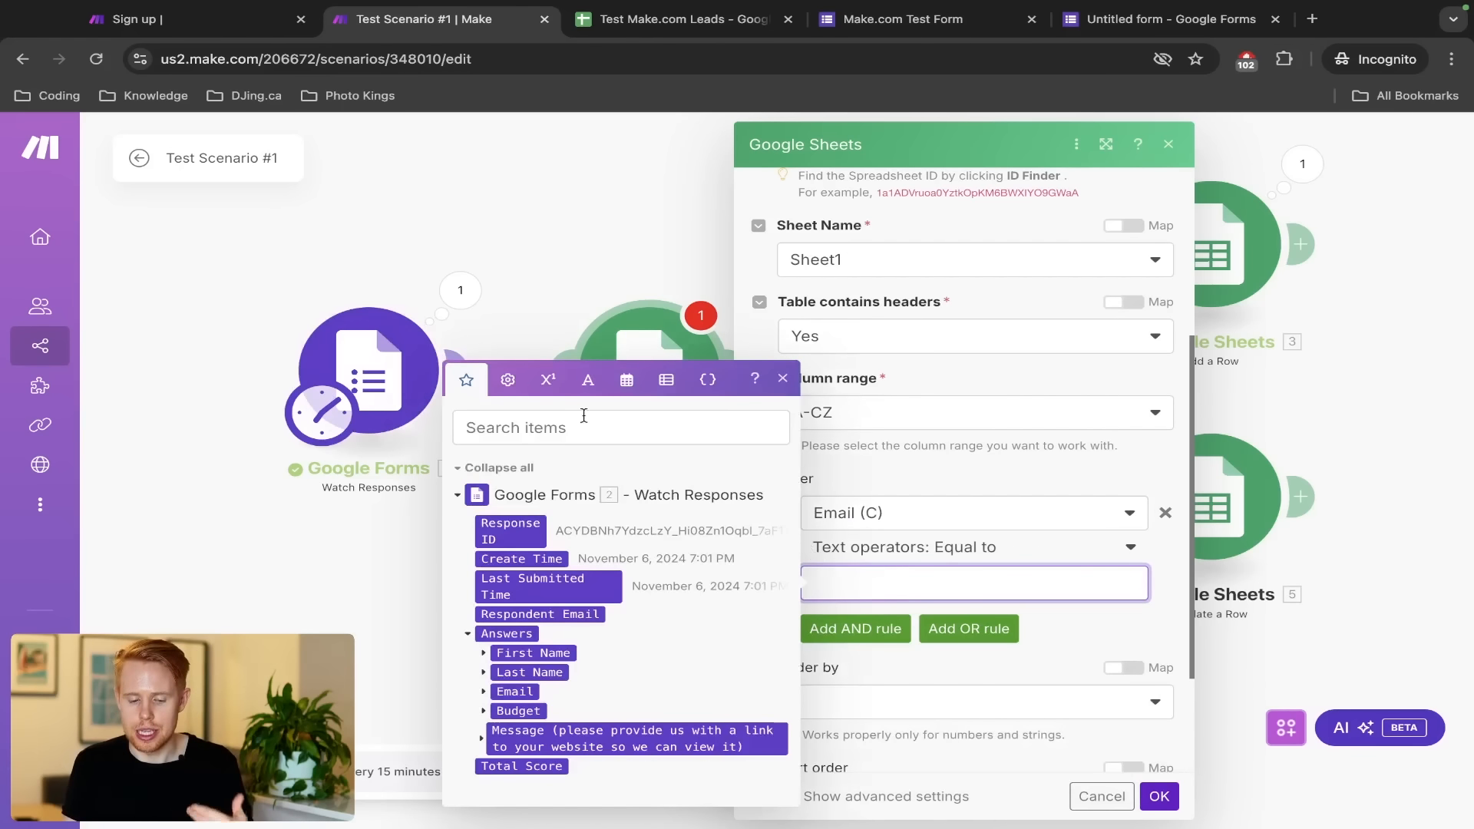
{"action": "key", "text": "ctrl+Tab"}
{"action": "key", "text": "ctrl+Tab"}
{"action": "key", "text": "ctrl+Tab"}
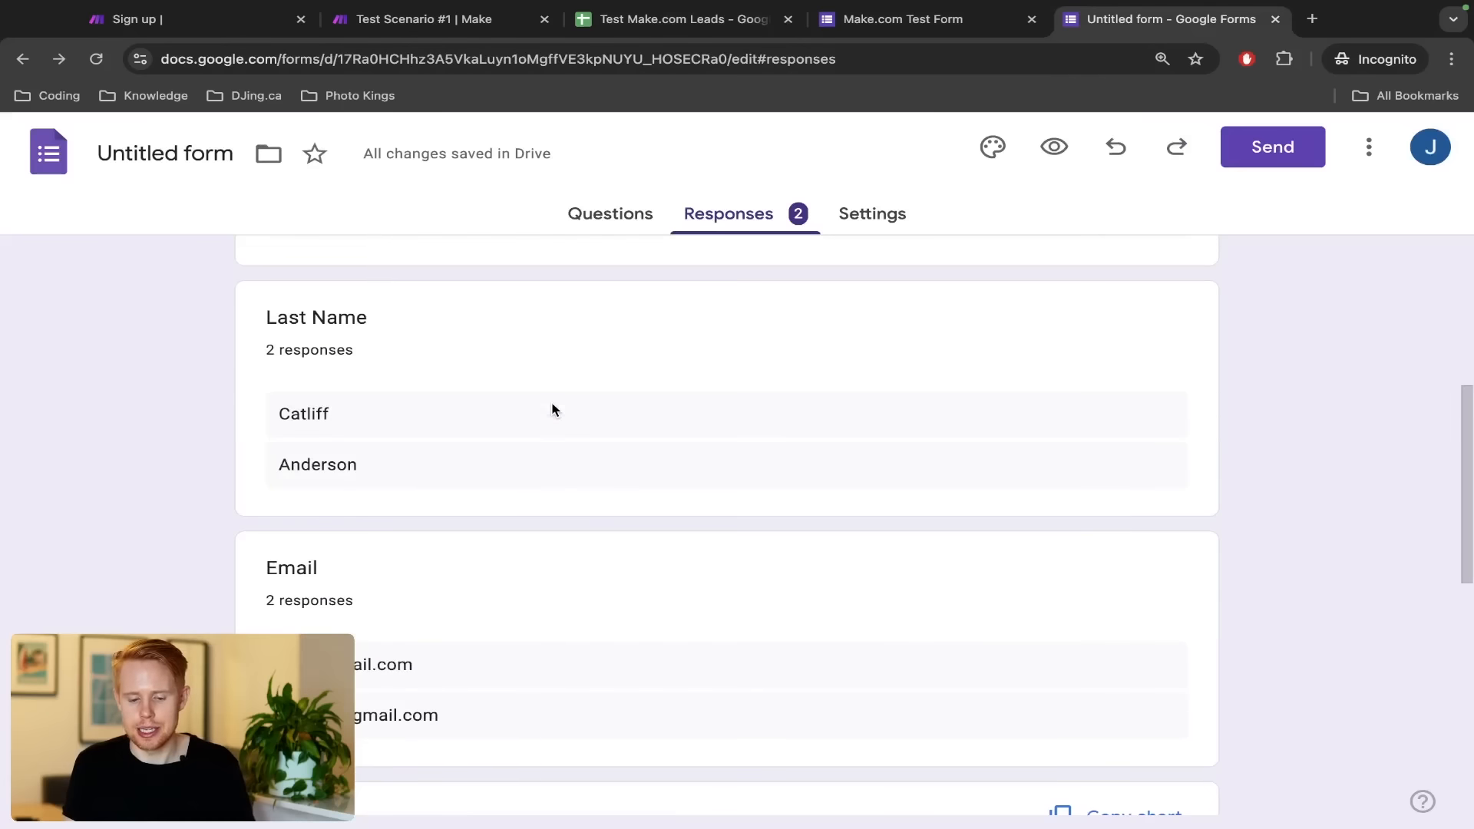
{"action": "scroll", "coordinate": [538, 492], "scroll_direction": "down", "scroll_amount": 2}
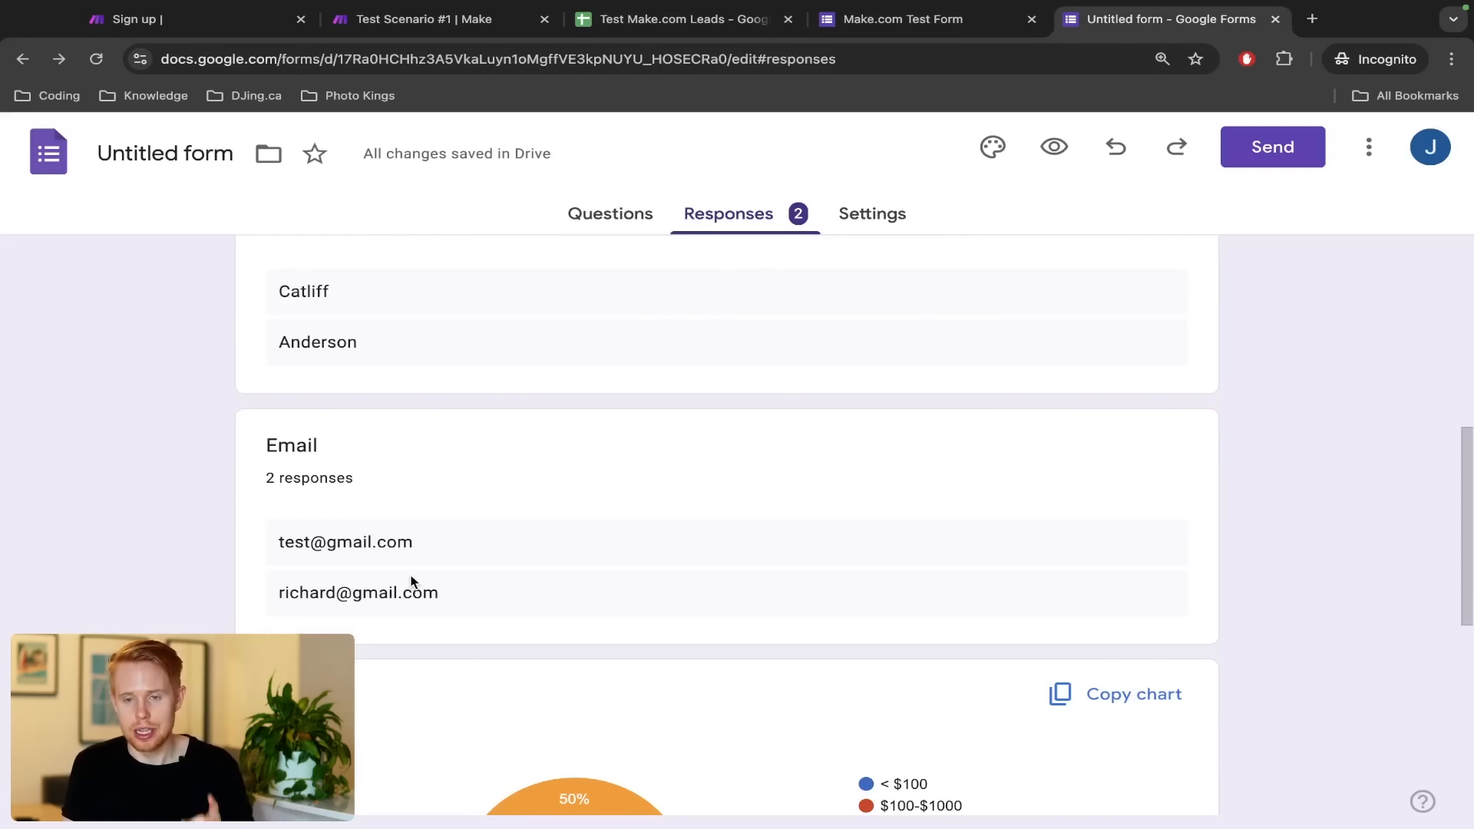
{"action": "triple_click", "coordinate": [407, 598]}
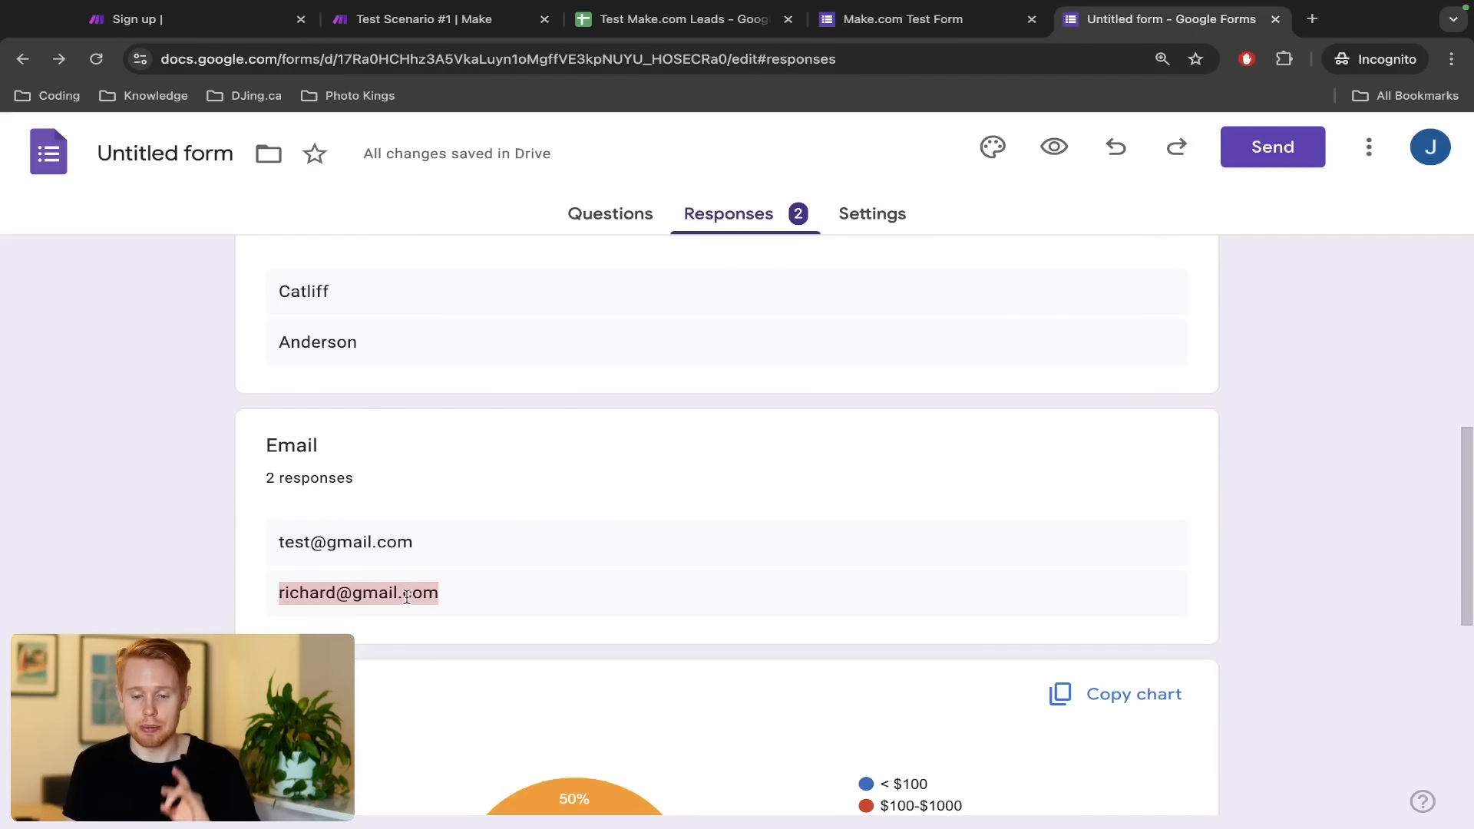
{"action": "key", "text": "ctrl+2"}
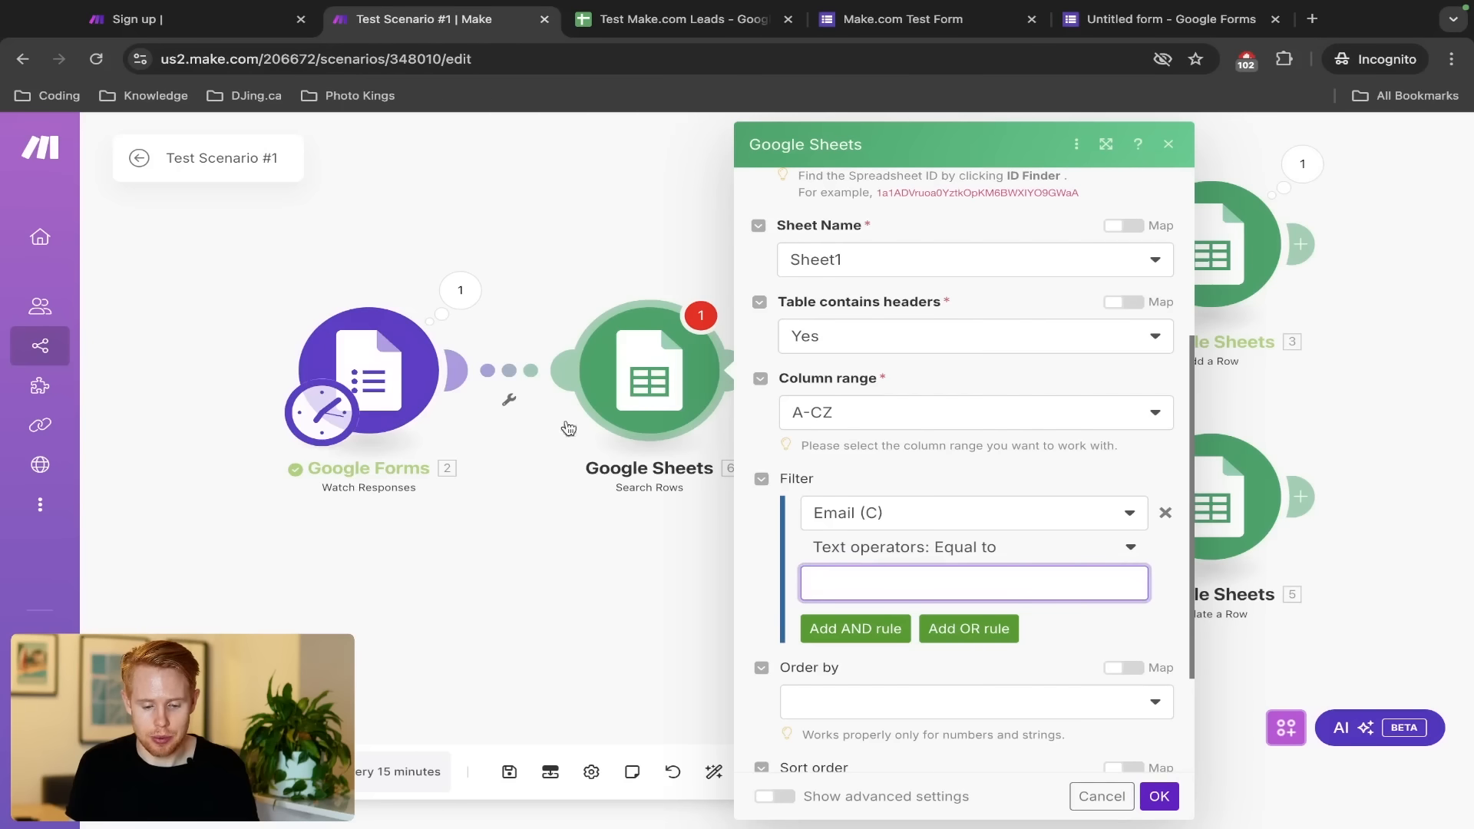
{"action": "left_click", "coordinate": [829, 577]}
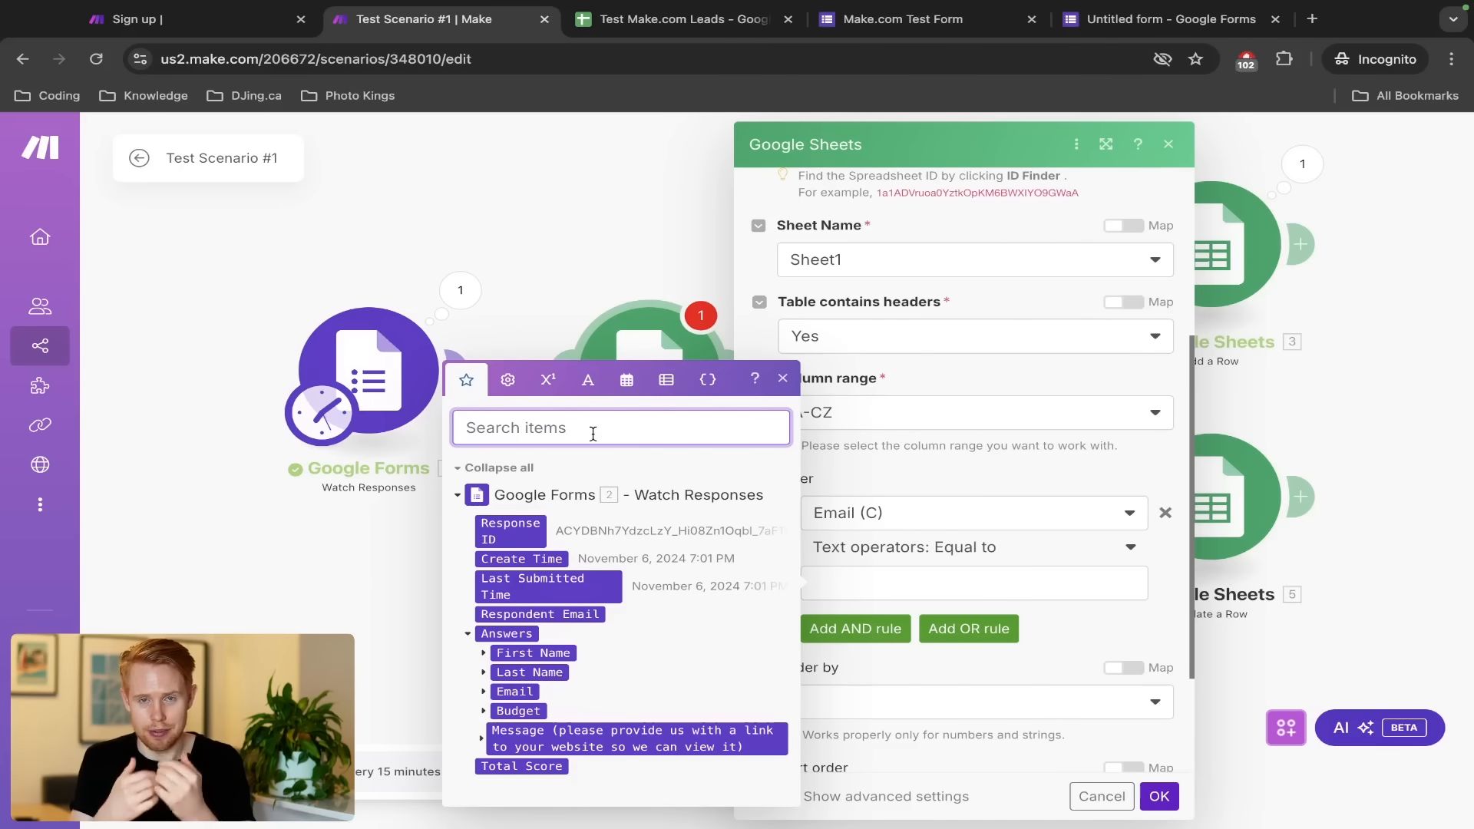
{"action": "type", "text": "value"}
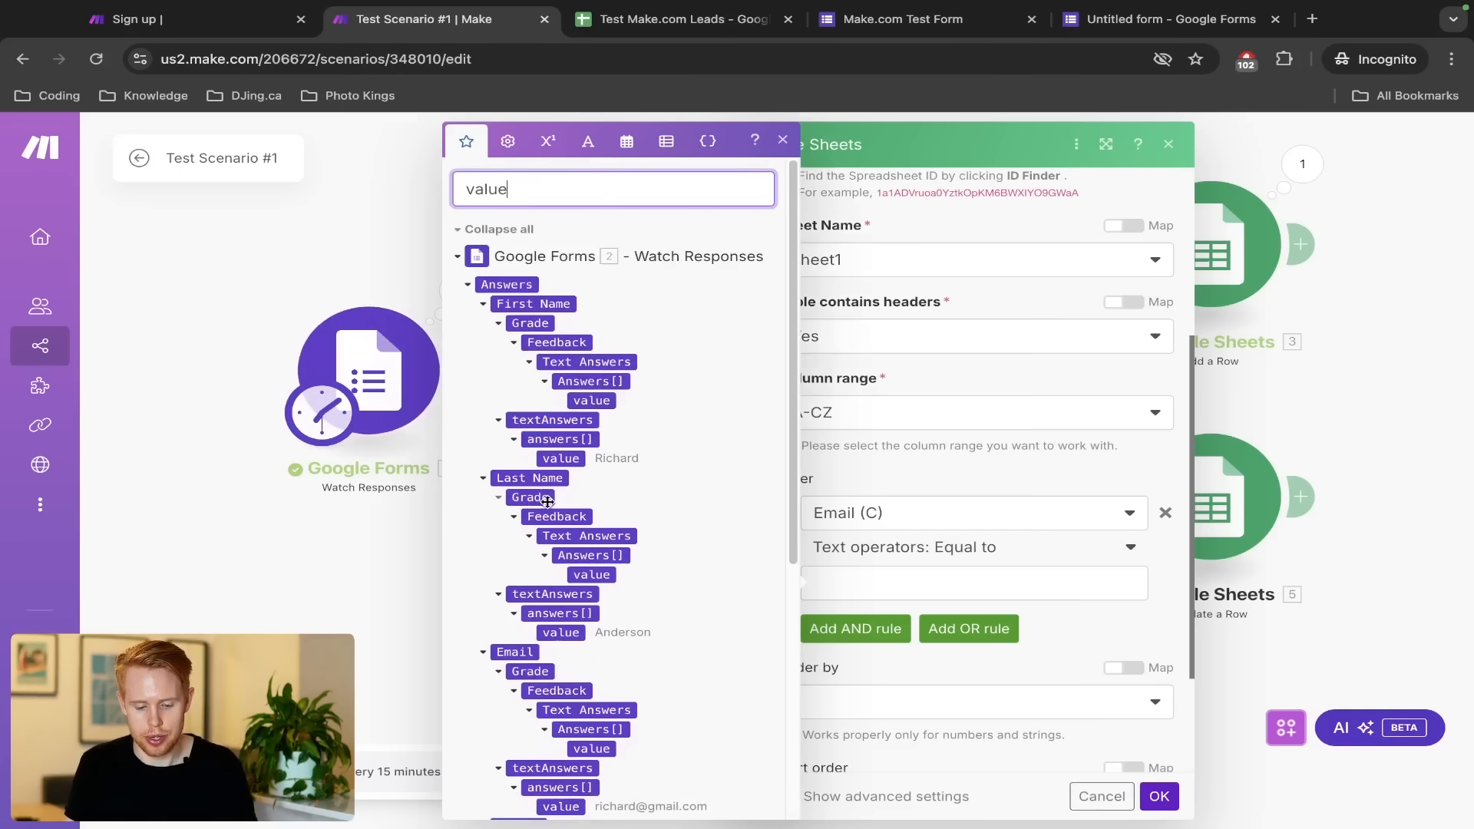
{"action": "scroll", "coordinate": [553, 647], "scroll_direction": "down", "scroll_amount": 2}
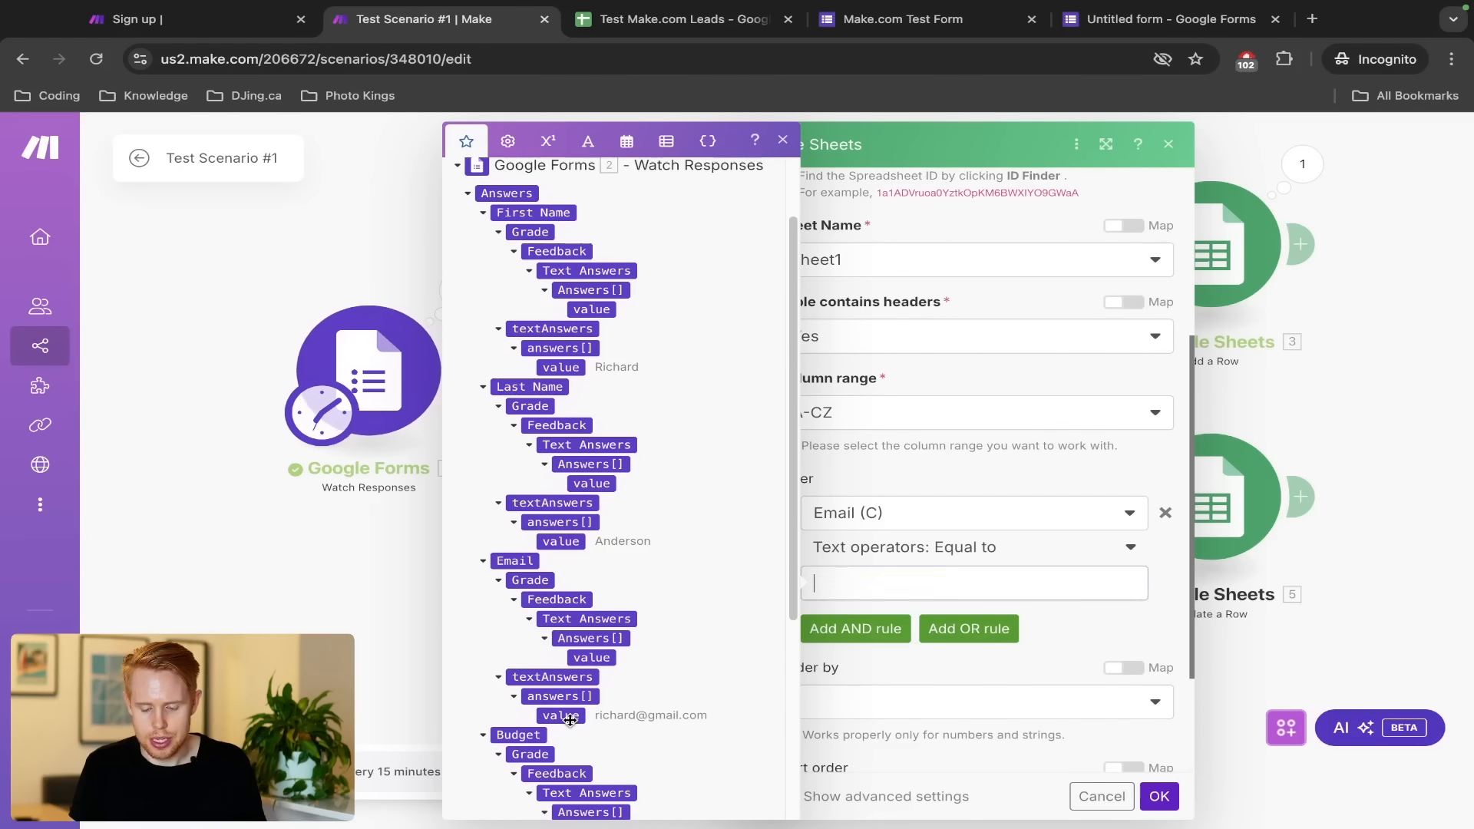
{"action": "left_click", "coordinate": [567, 715]}
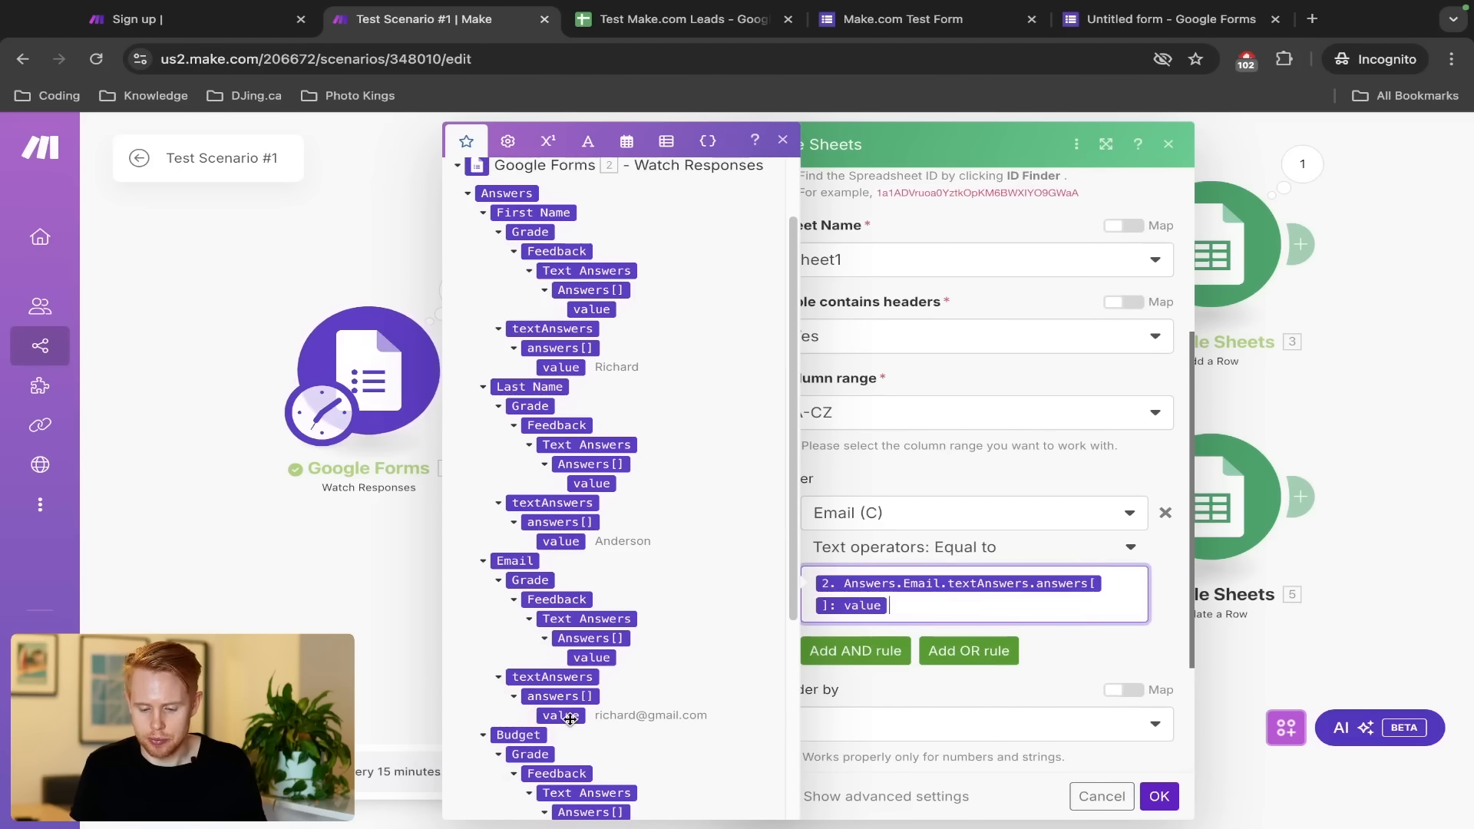
{"action": "left_click", "coordinate": [1157, 796]}
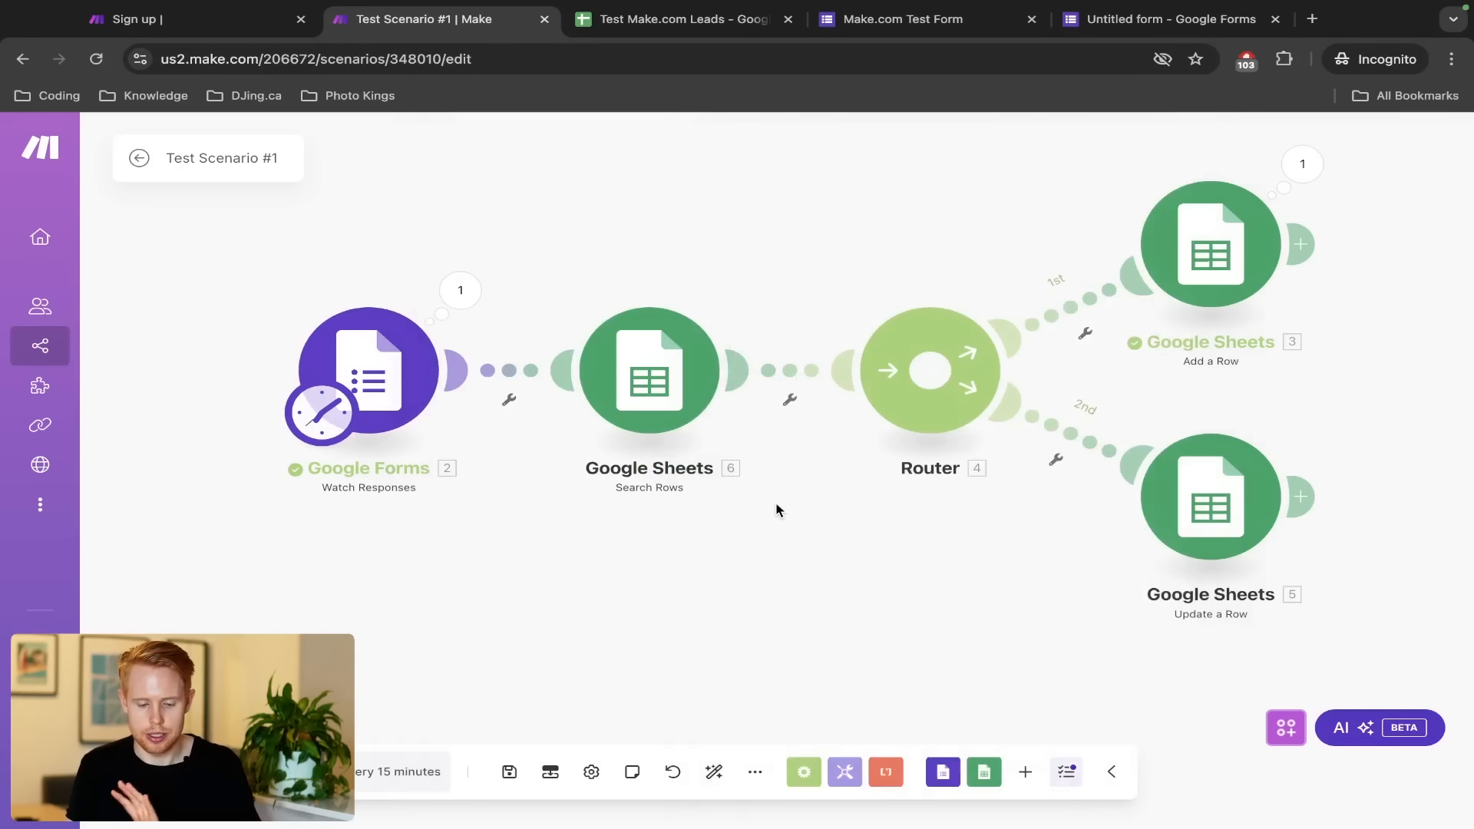
{"action": "key", "text": "ctrl+s"}
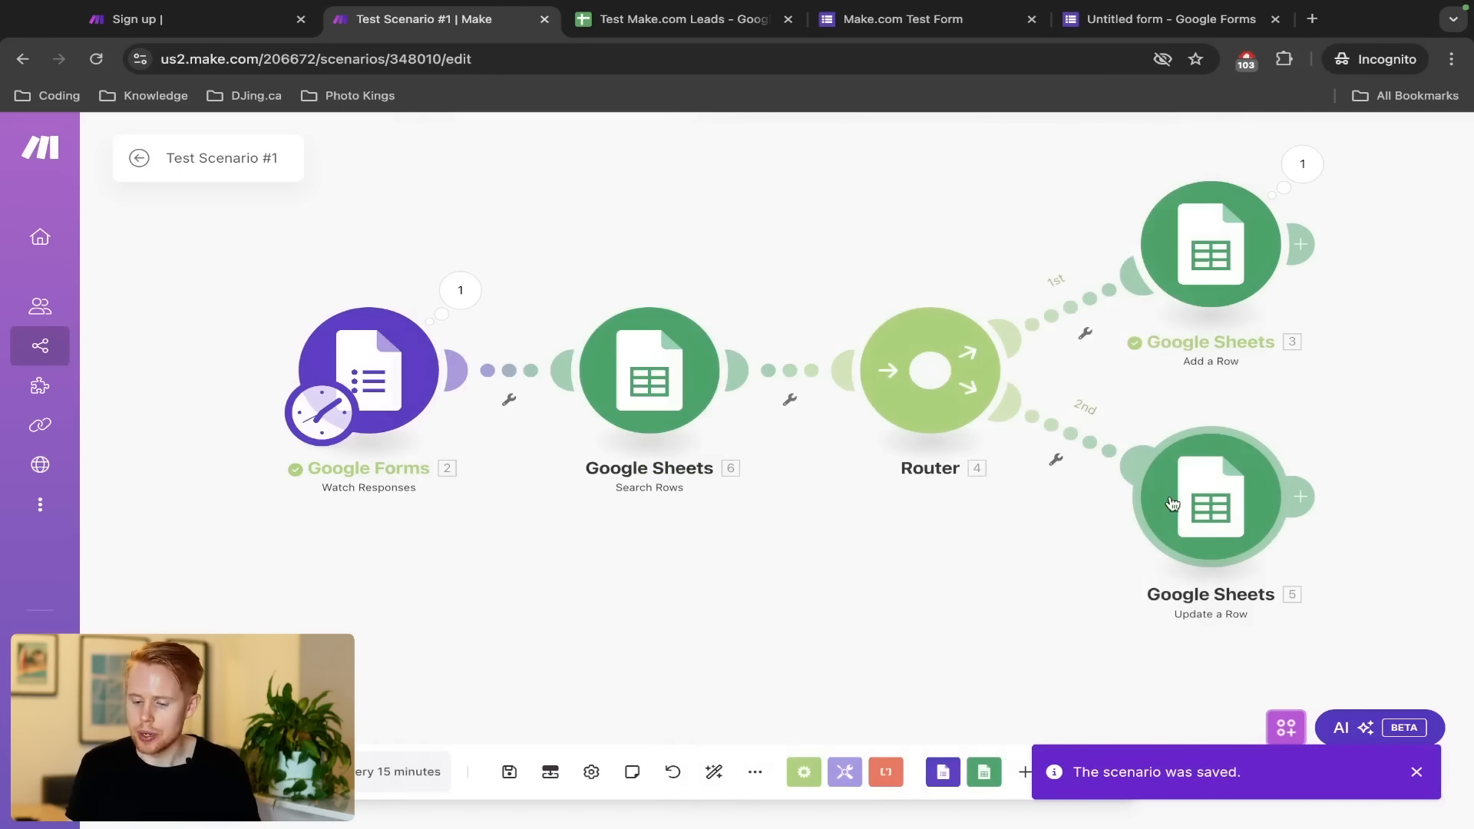
Replace Update a Row's fixed row number 2 with the Search Rows 'Row number' item
{"action": "left_click", "coordinate": [1172, 503]}
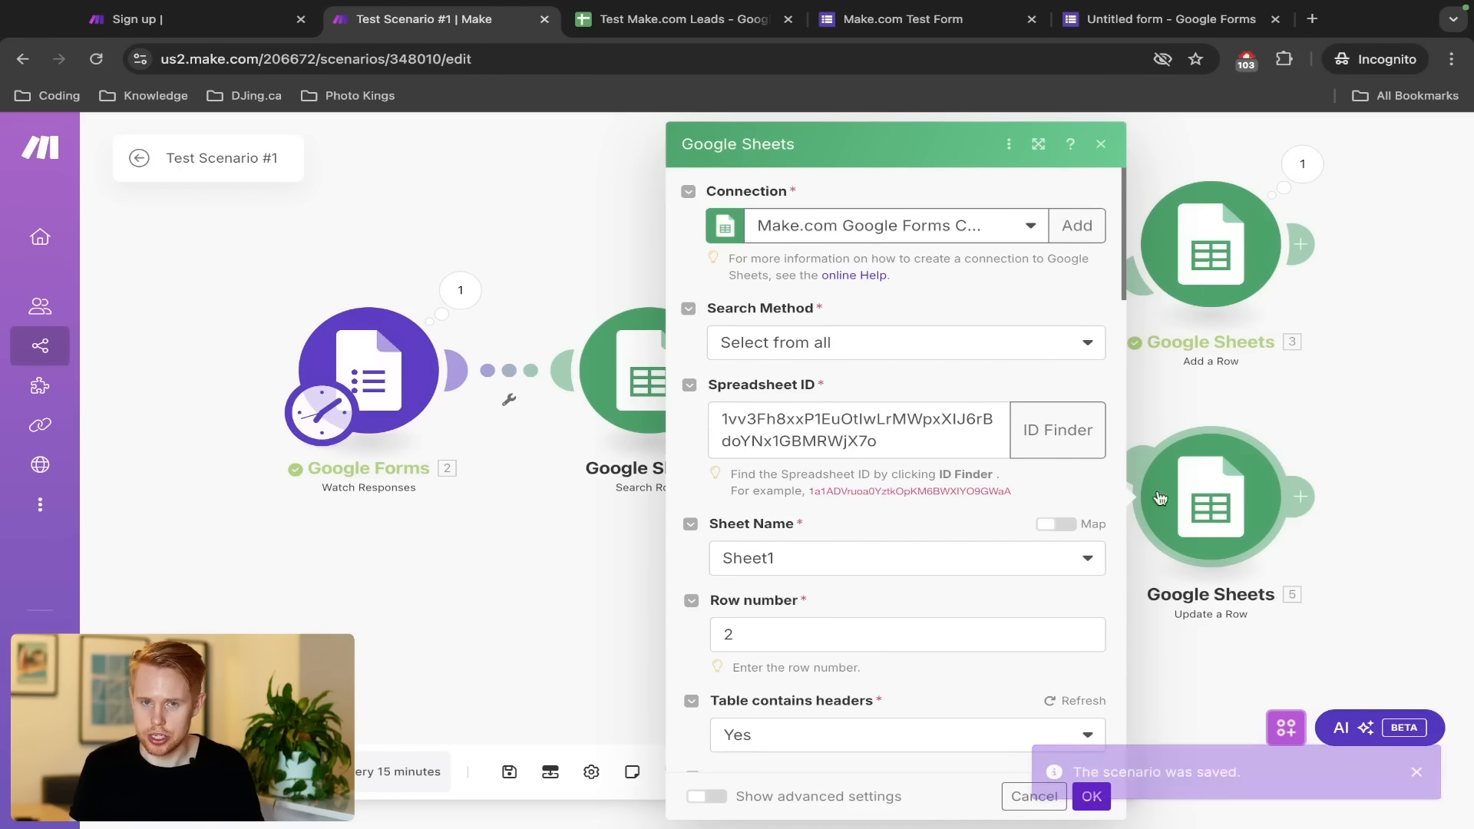
{"action": "left_click", "coordinate": [784, 637]}
{"action": "key", "text": "BackSpace"}
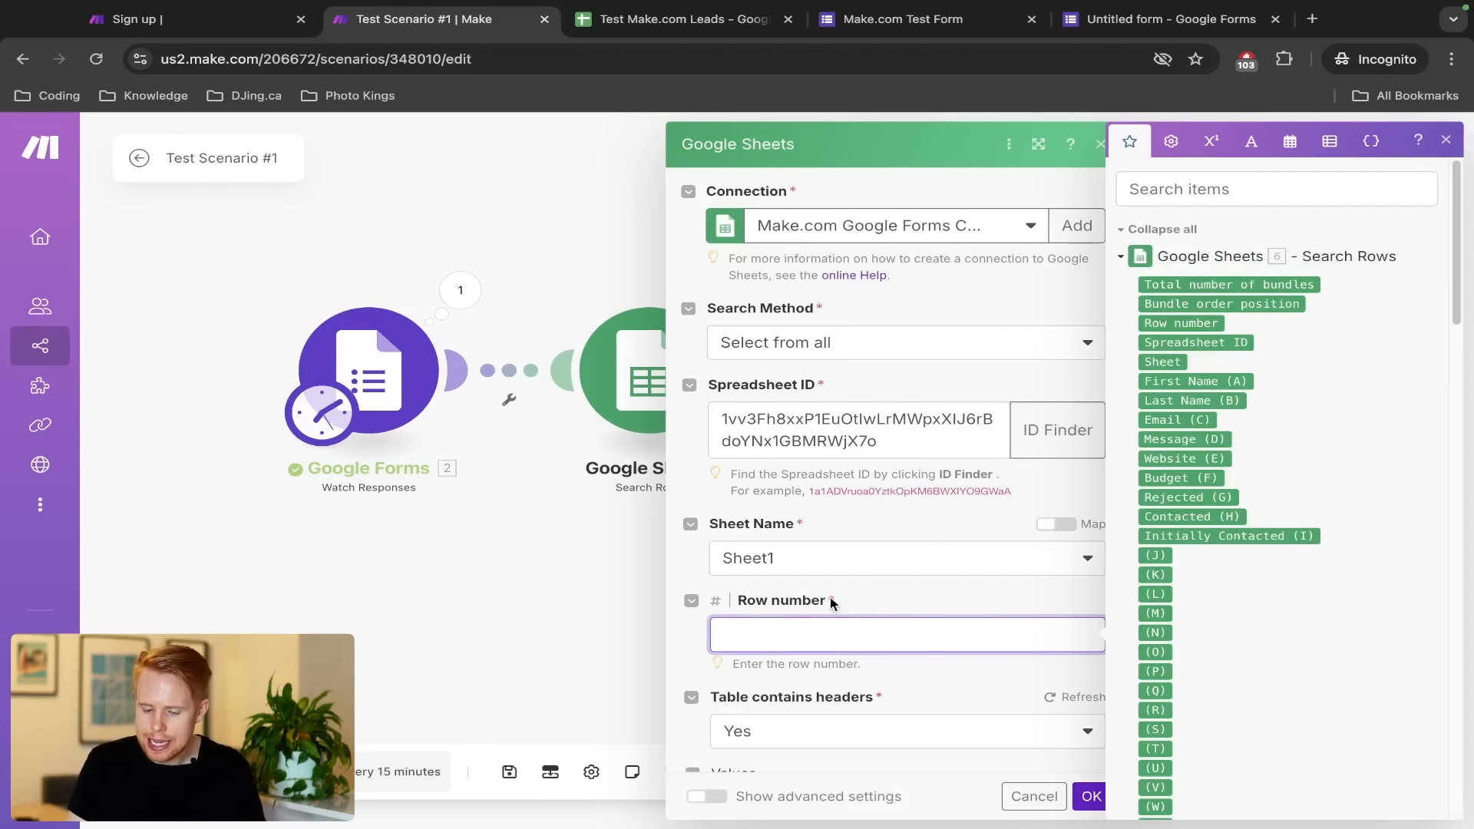
{"action": "left_click", "coordinate": [1217, 189]}
{"action": "type", "text": "row n"}
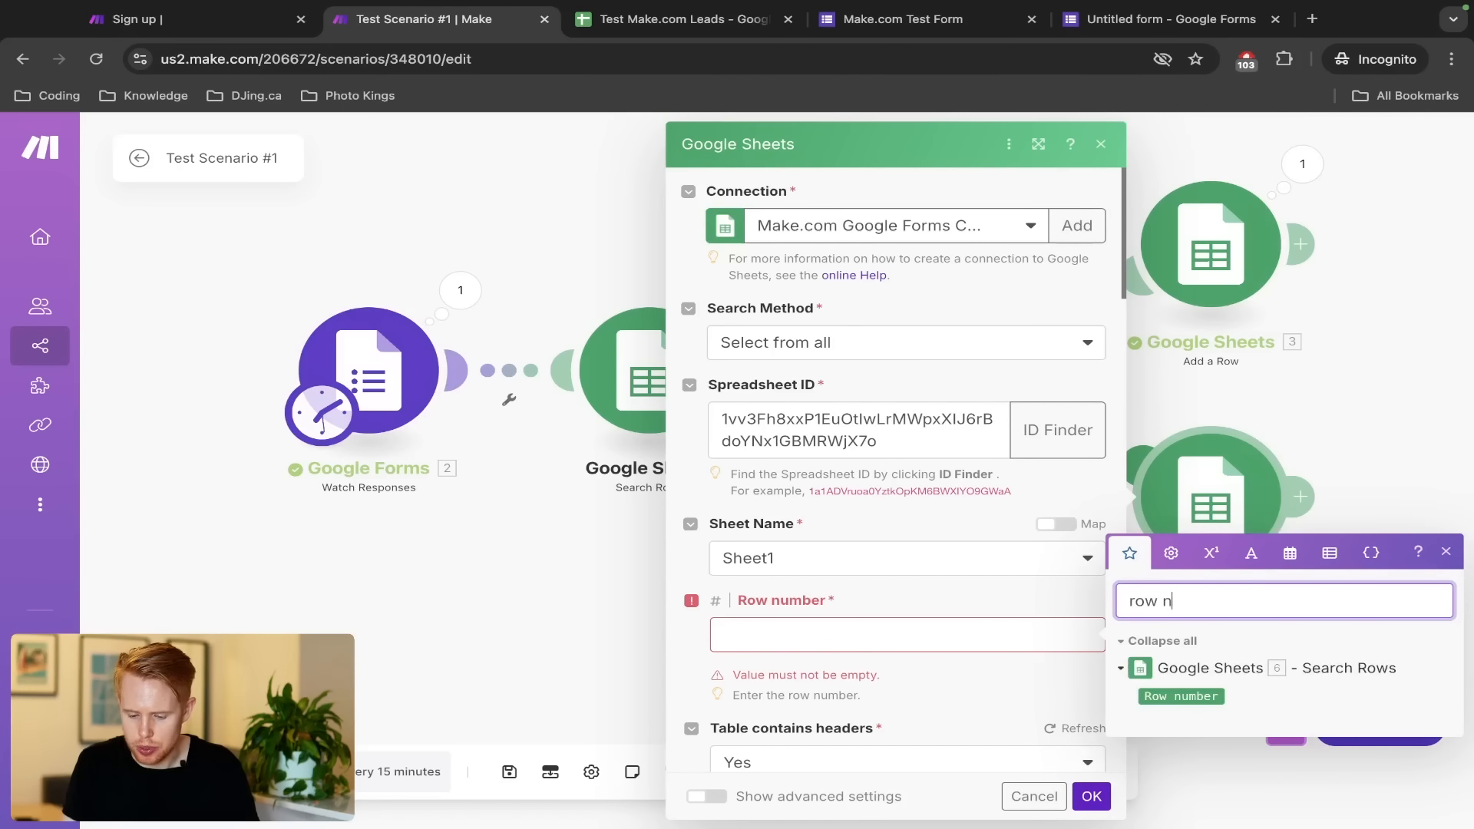
{"action": "type", "text": "ber"}
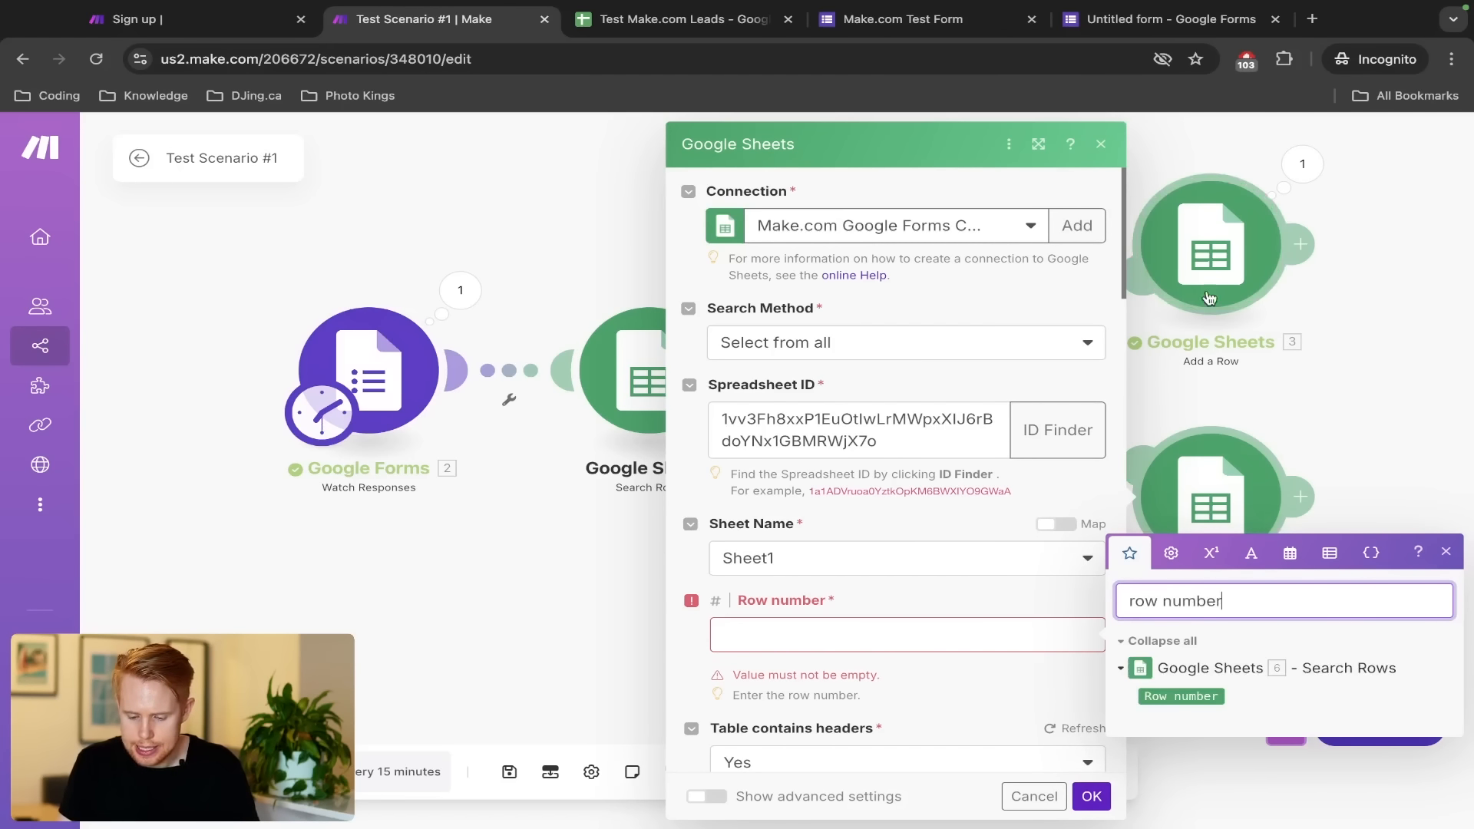
{"action": "left_click", "coordinate": [1193, 697]}
{"action": "left_click", "coordinate": [1194, 696]}
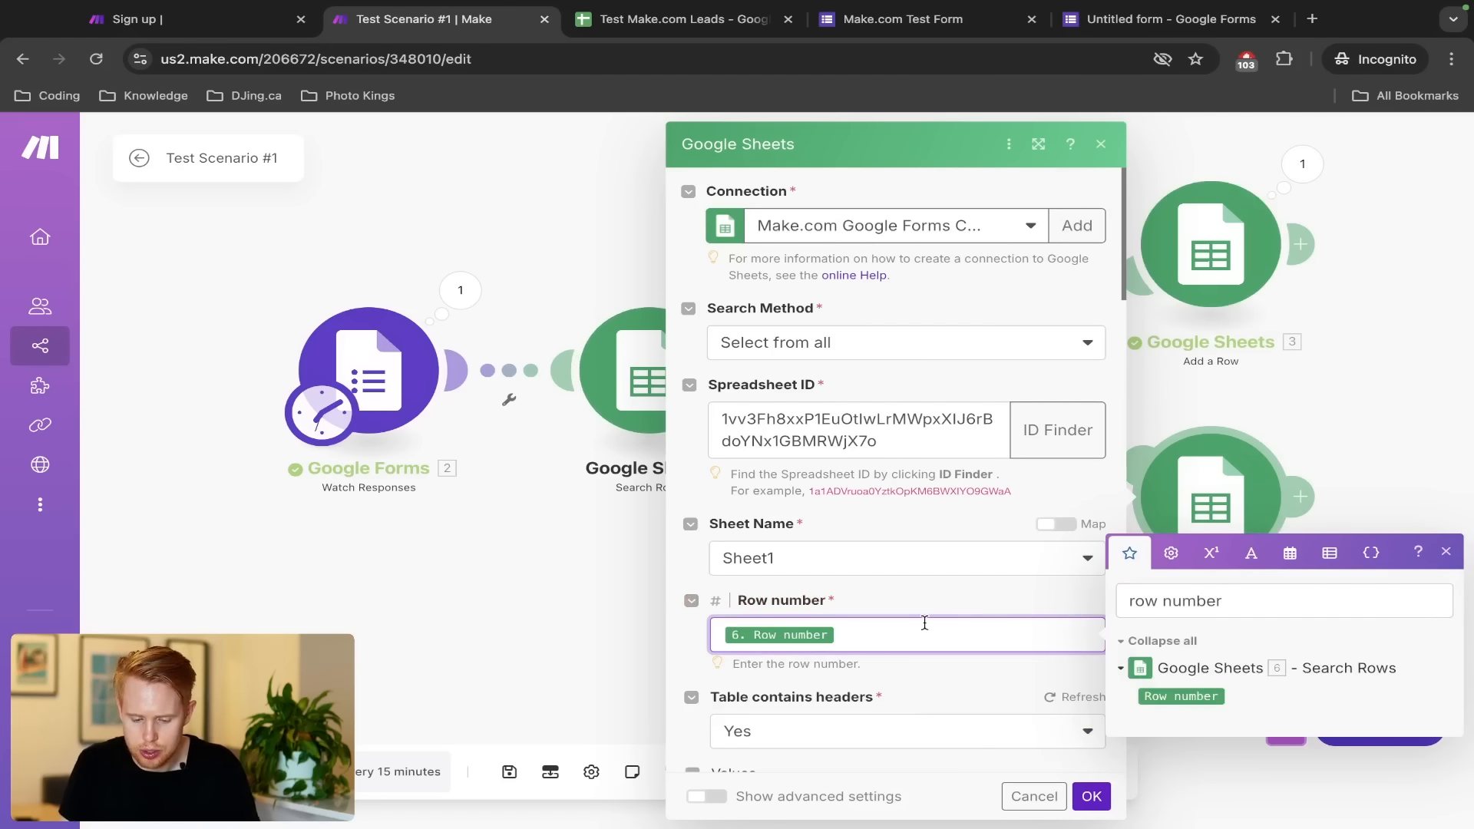
{"action": "left_click", "coordinate": [1091, 796]}
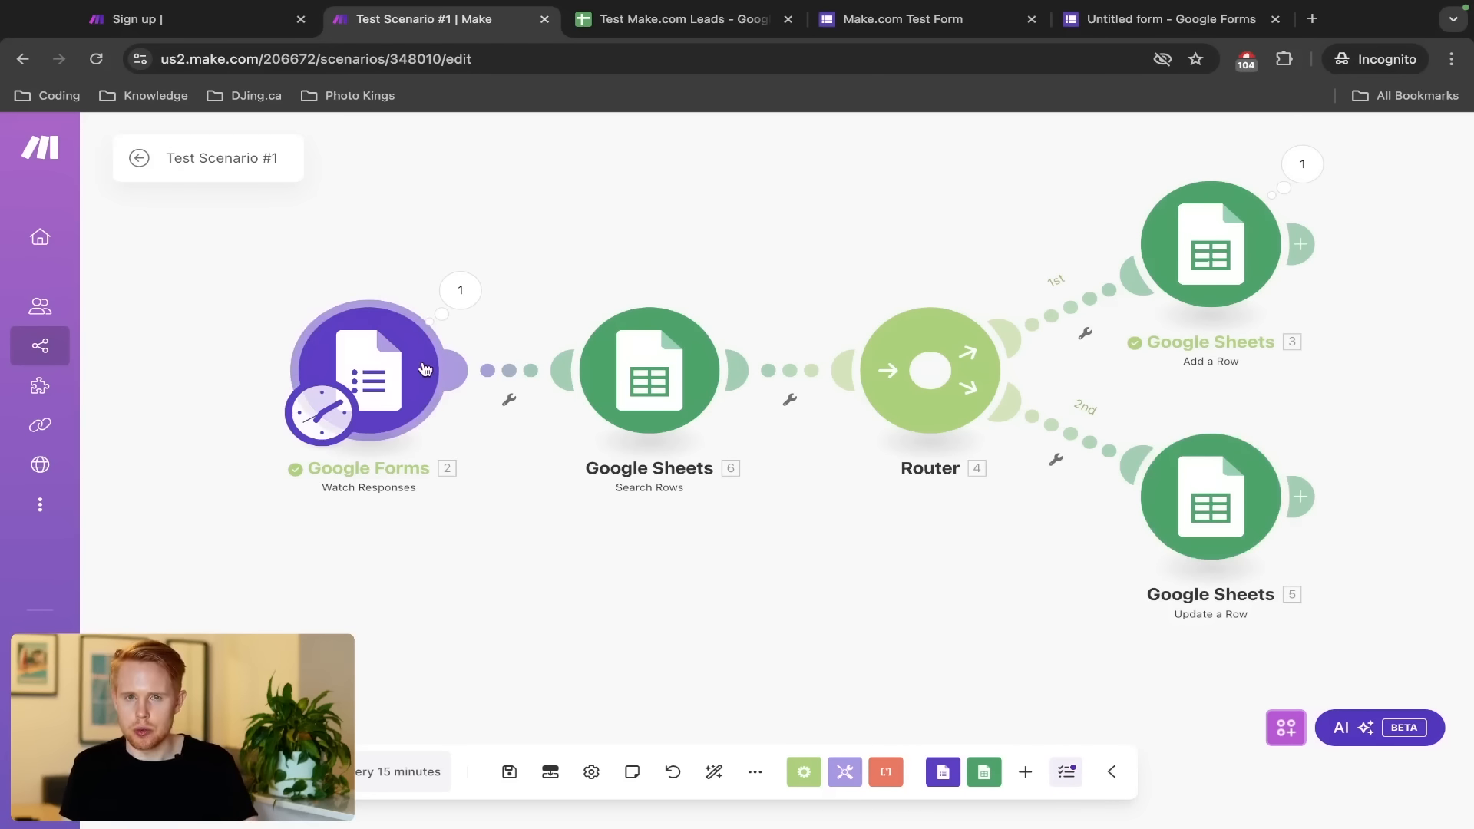
{"action": "left_click", "coordinate": [1100, 21]}
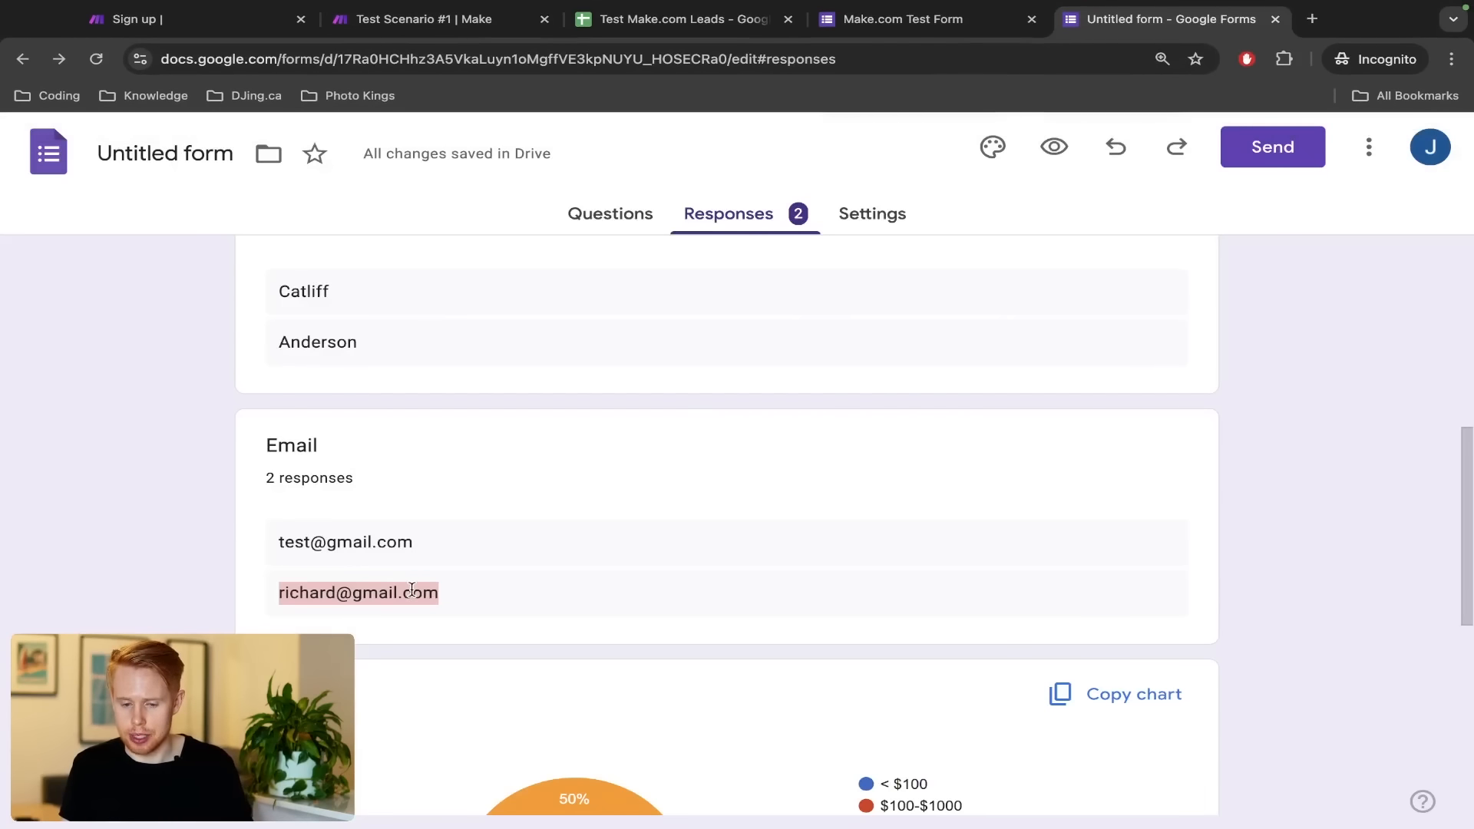
{"action": "key", "text": "super+2"}
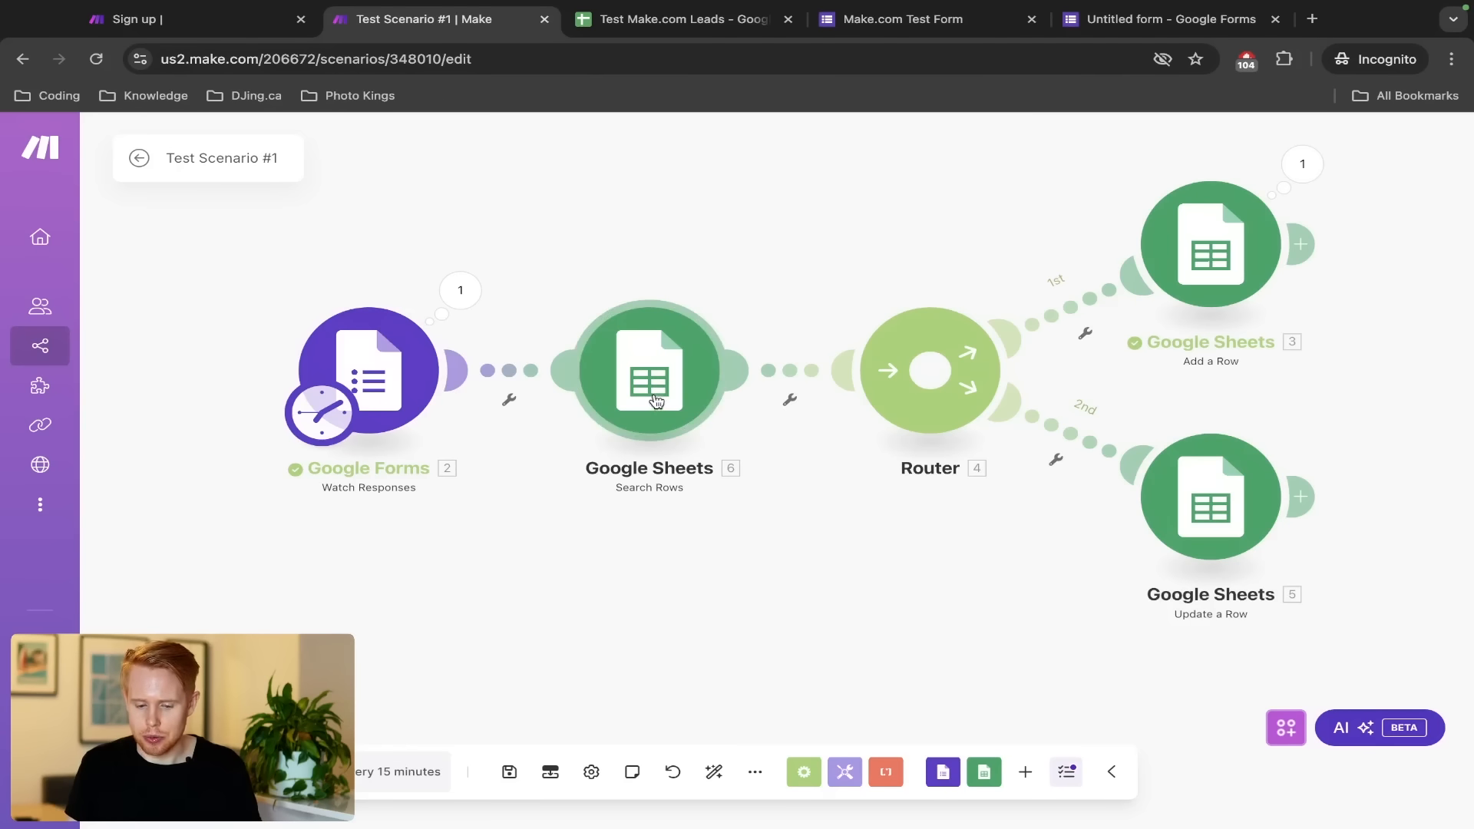
{"action": "left_click_drag", "start_coordinate": [559, 266], "coordinate": [746, 475]}
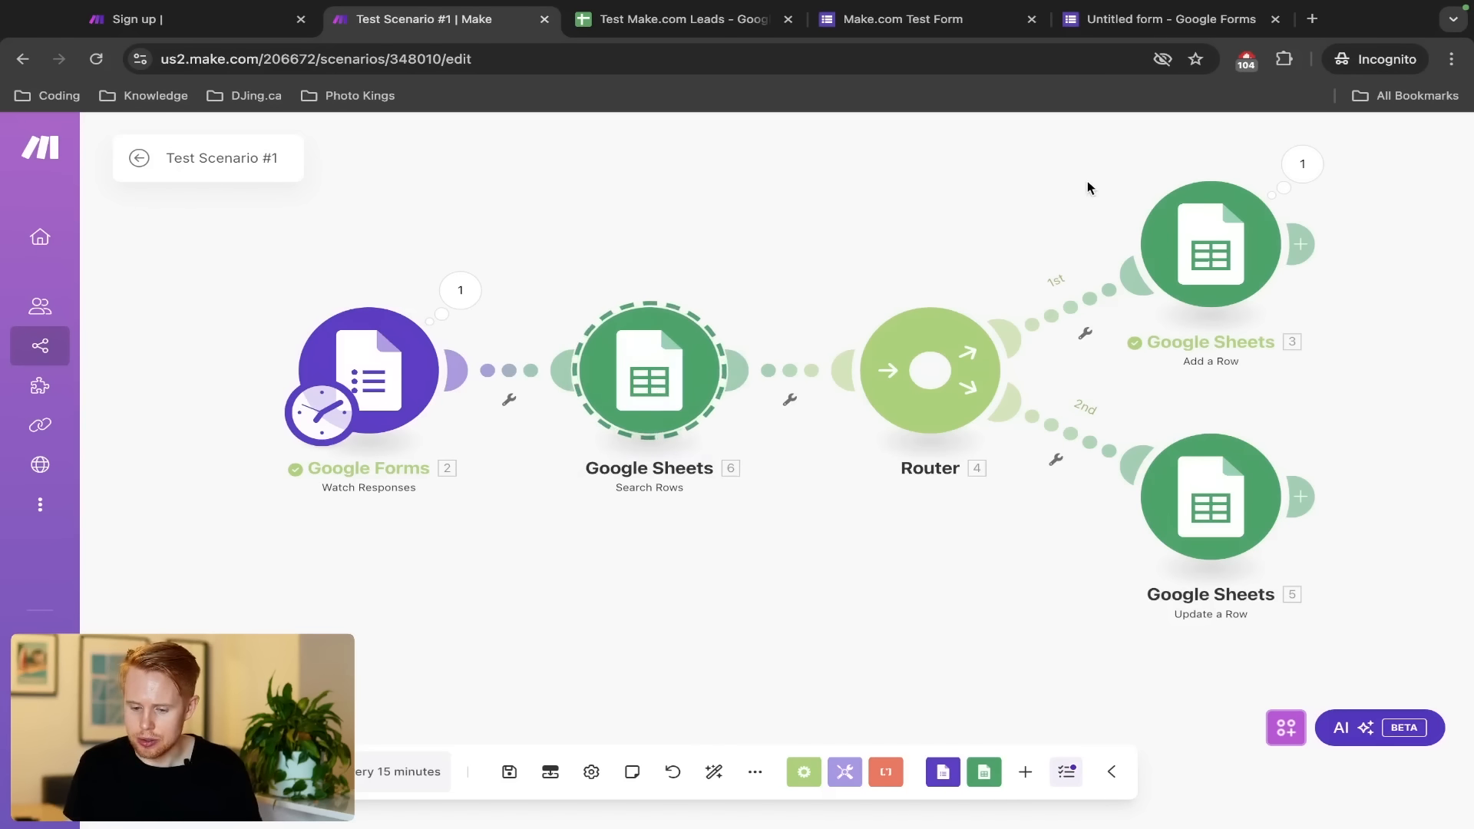
{"action": "left_click_drag", "start_coordinate": [1126, 387], "coordinate": [1334, 660]}
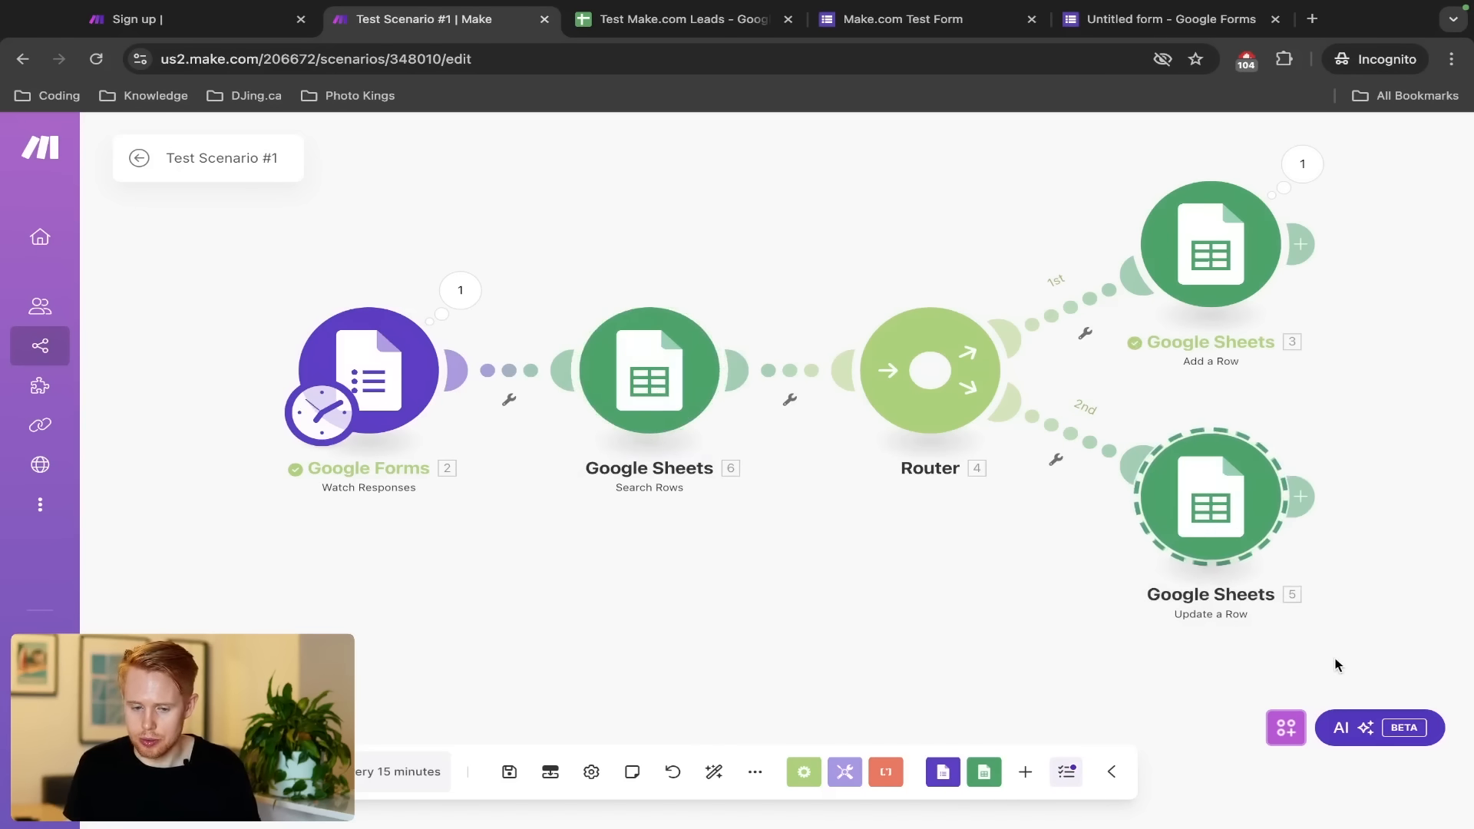
{"action": "key", "text": "super+3"}
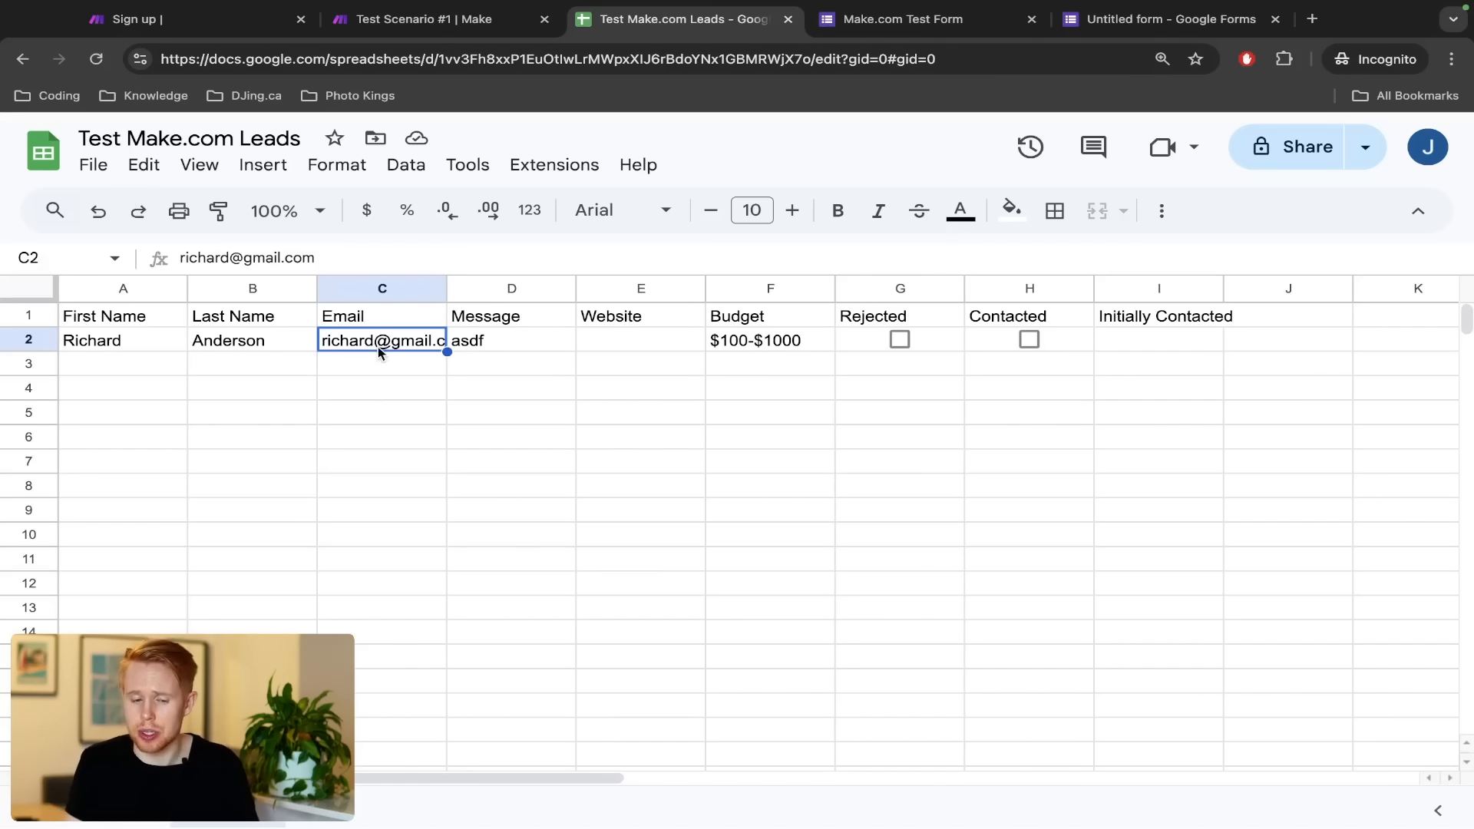
{"action": "key", "text": "super+2"}
{"action": "left_click_drag", "start_coordinate": [1090, 140], "coordinate": [1308, 344]}
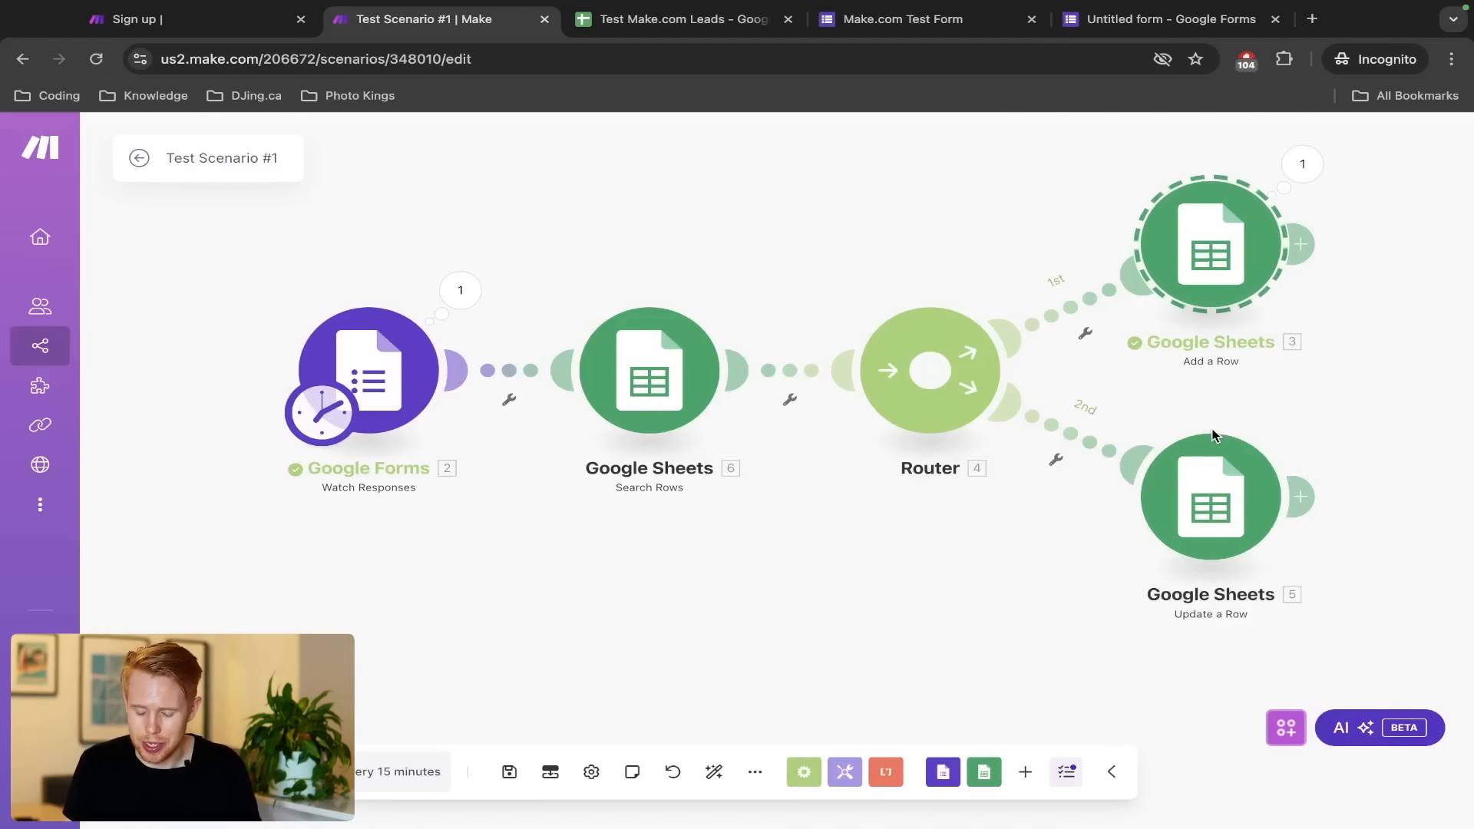
{"action": "left_click_drag", "start_coordinate": [1121, 407], "coordinate": [1376, 611]}
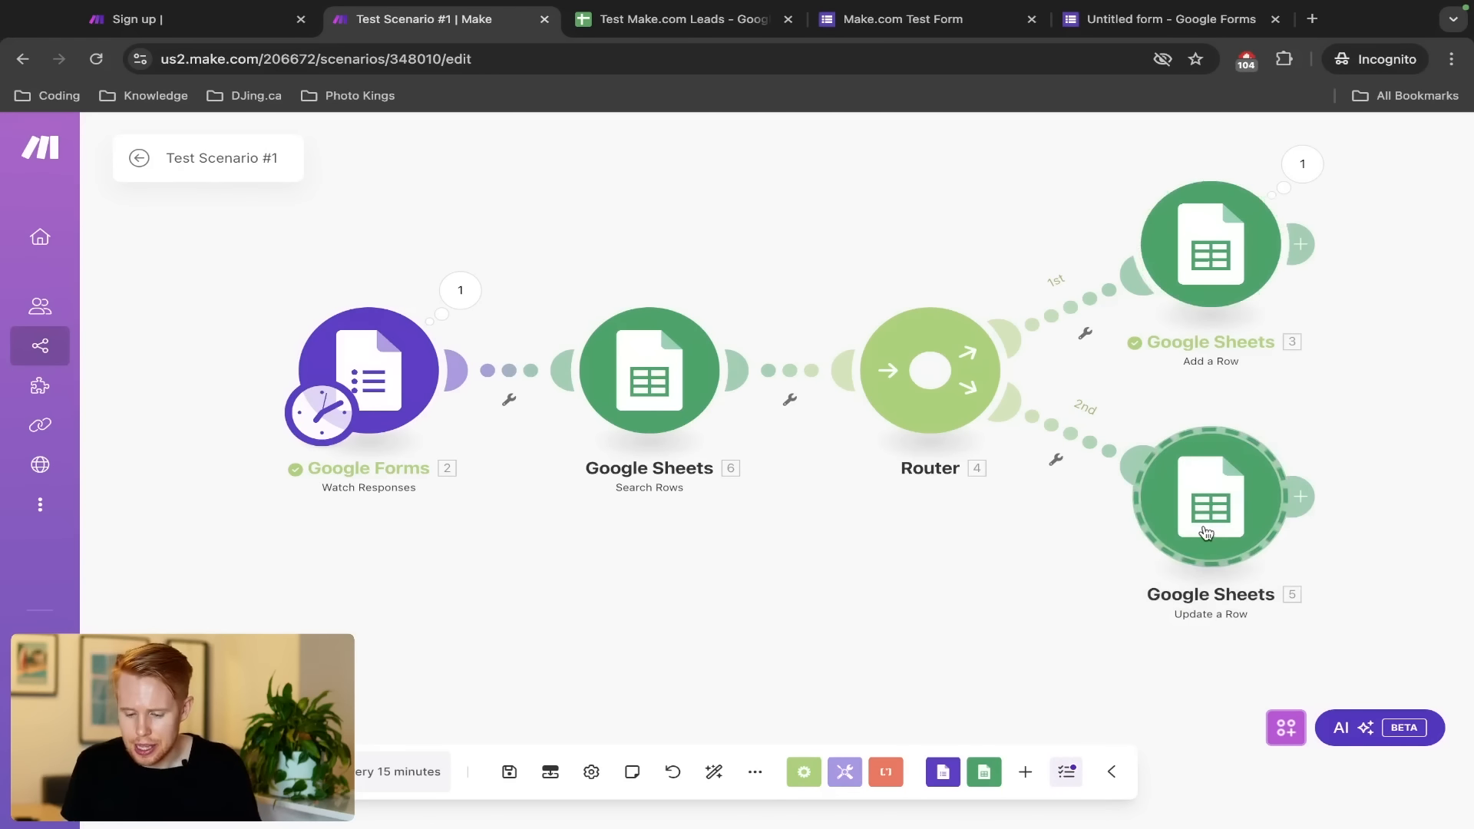
{"action": "left_click", "coordinate": [1205, 533]}
{"action": "scroll", "coordinate": [906, 556], "scroll_direction": "down", "scroll_amount": 5}
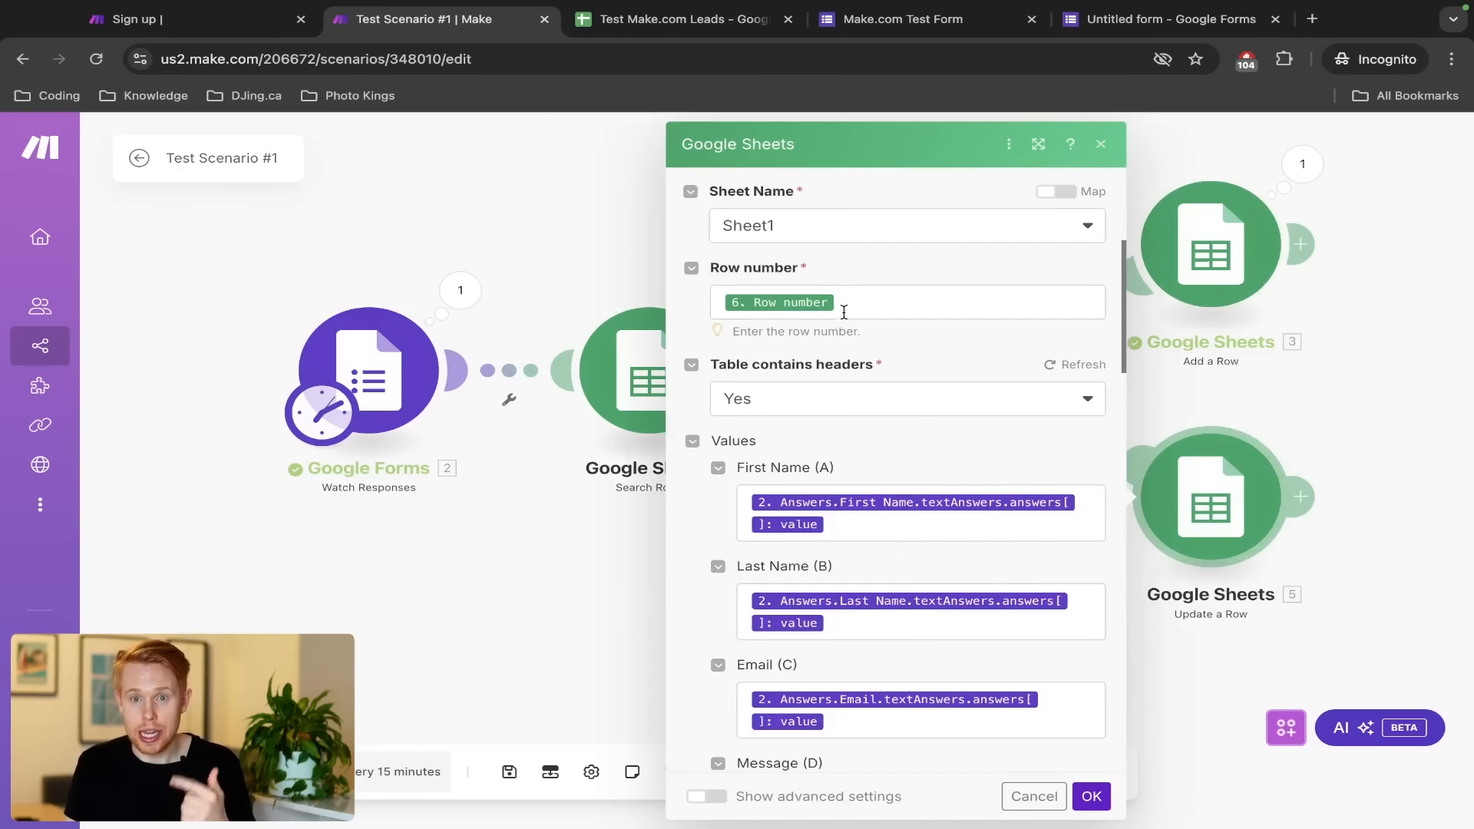
{"action": "key", "text": "ctrl+Tab"}
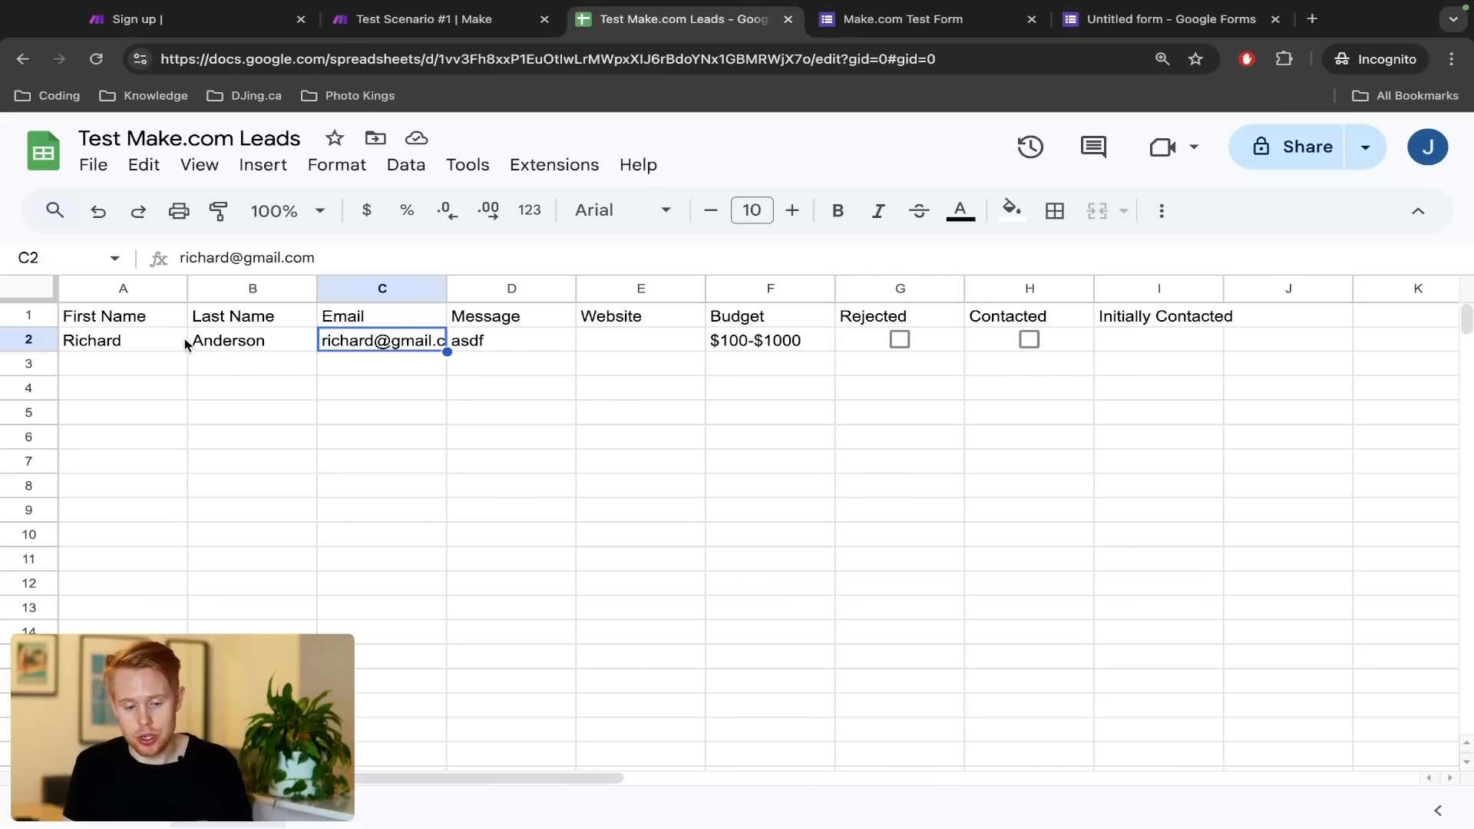
{"action": "left_click", "coordinate": [29, 338]}
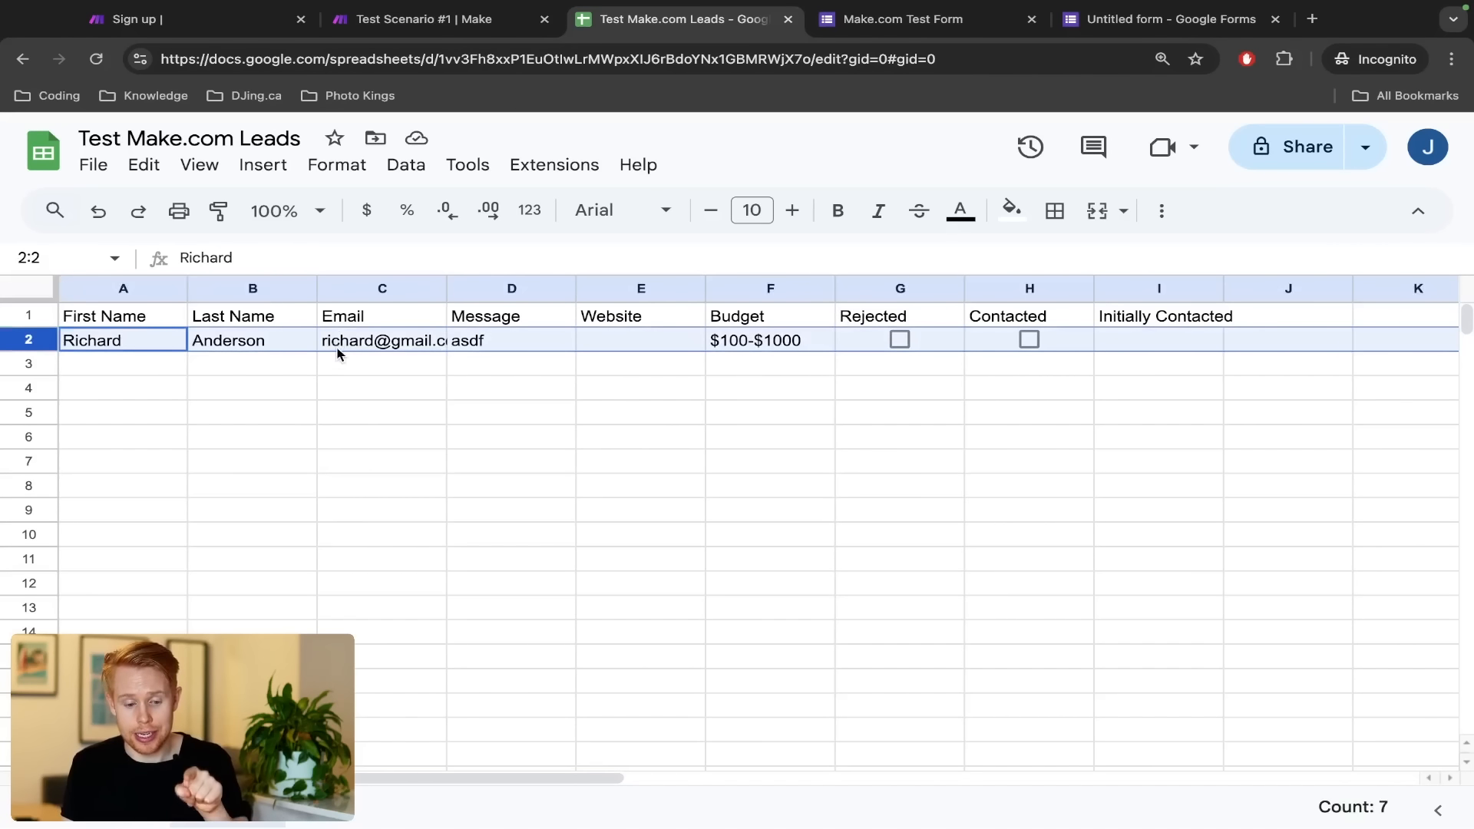
{"action": "key", "text": "ctrl+shift+Tab"}
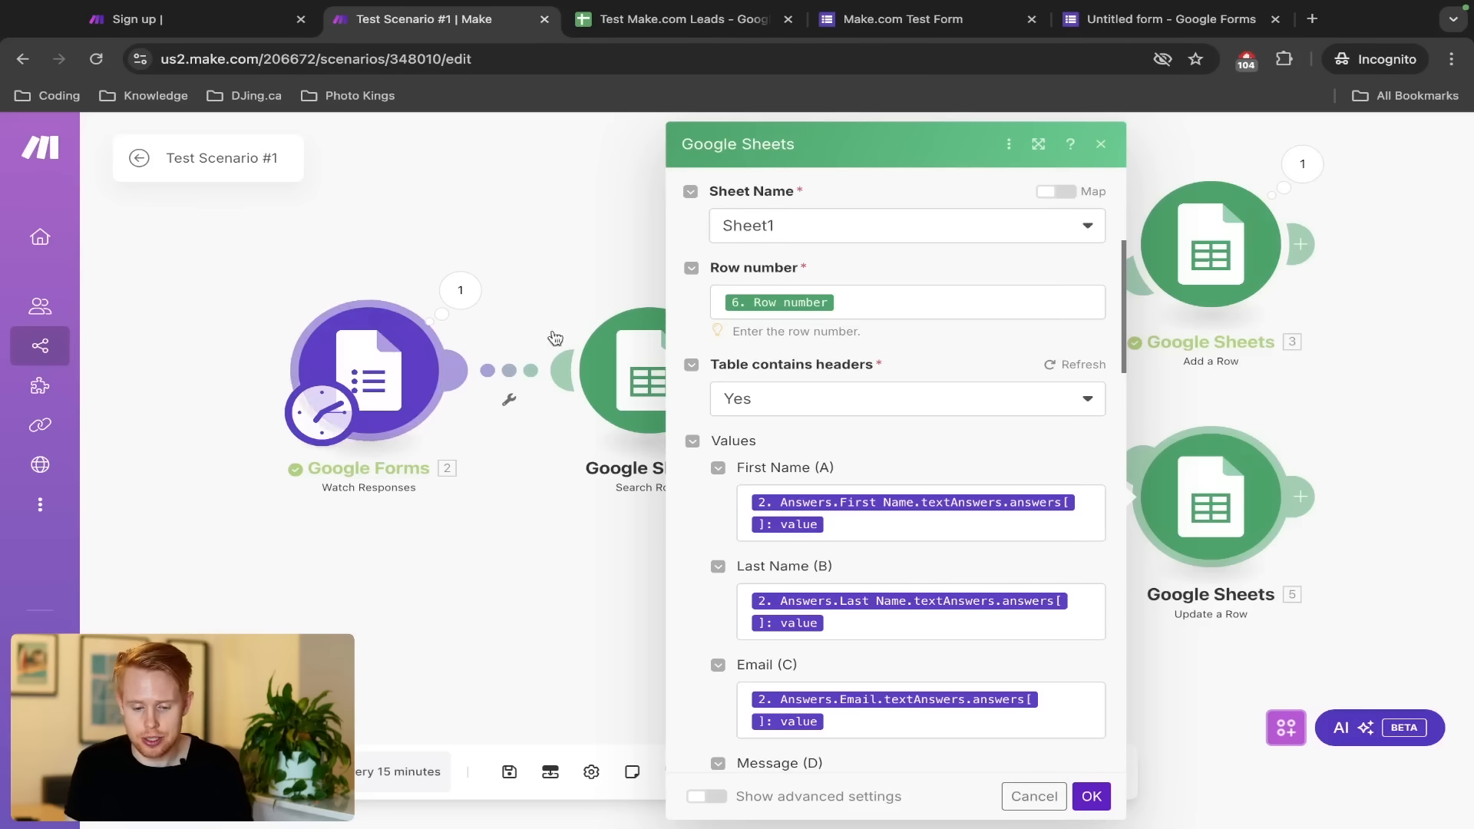
{"action": "left_click", "coordinate": [641, 319]}
{"action": "key", "text": "ctrl+Tab"}
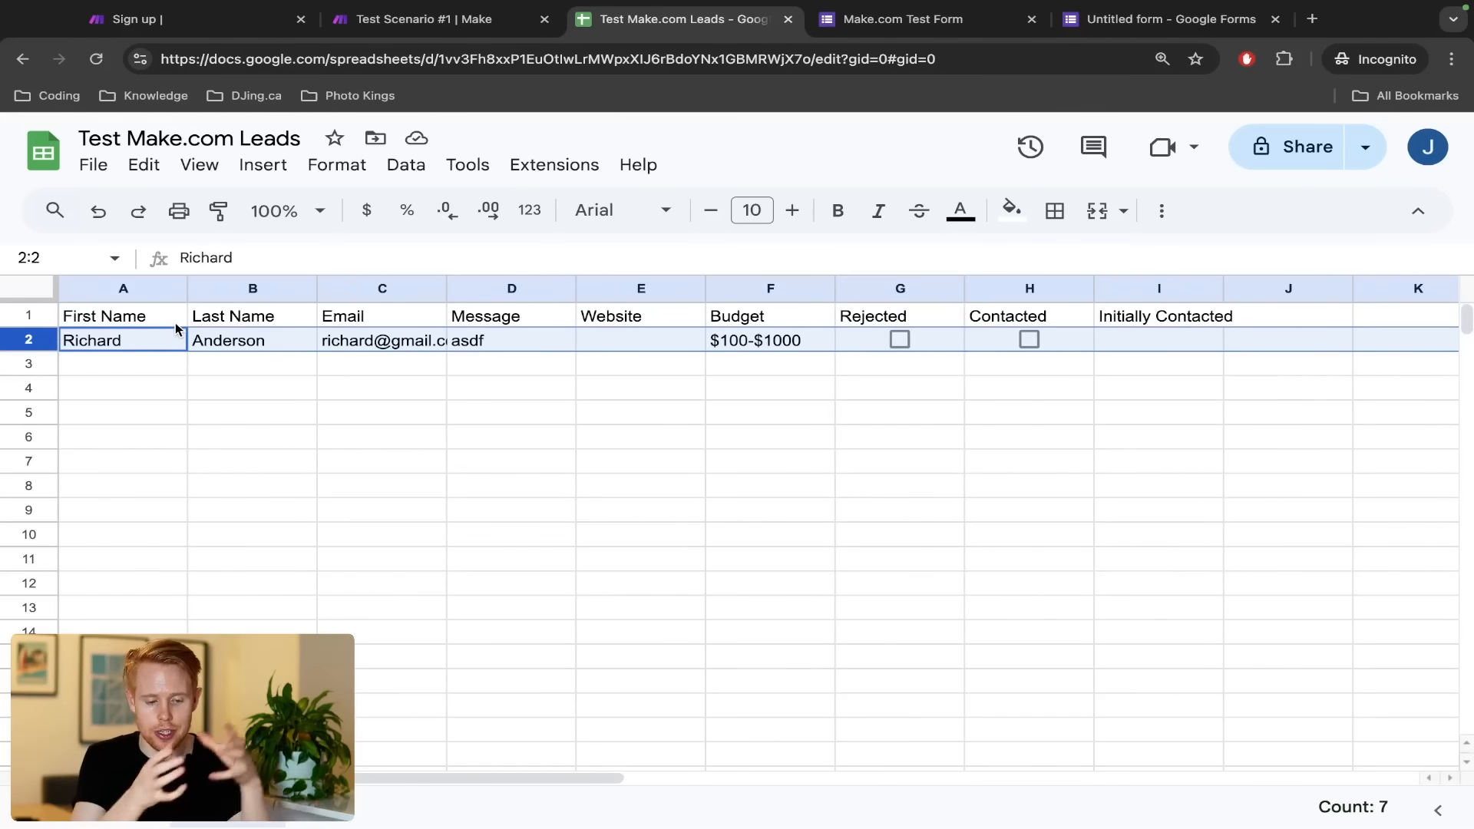
{"action": "key", "text": "ctrl+shift+Tab"}
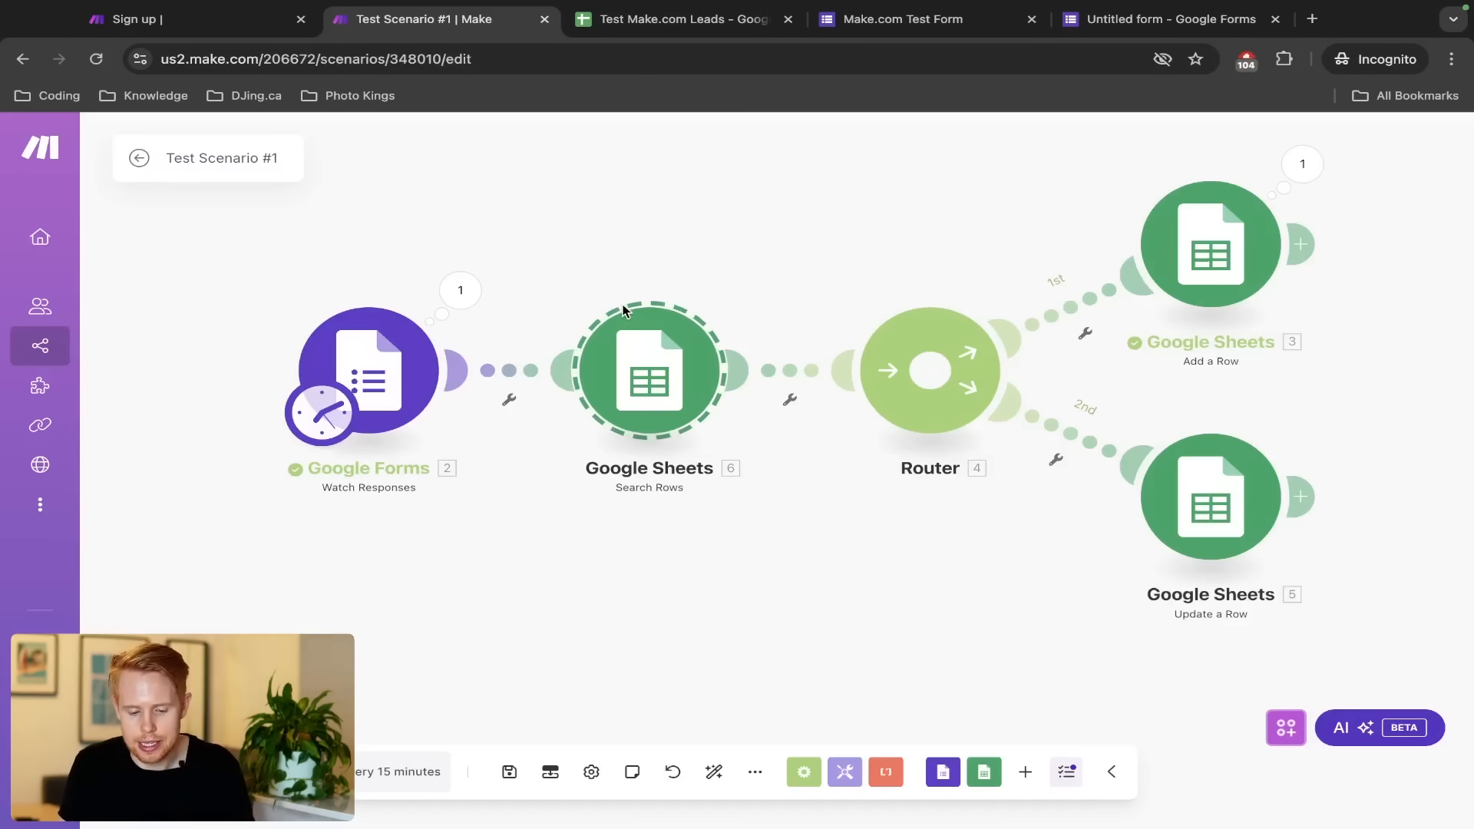
{"action": "left_click", "coordinate": [1228, 504]}
{"action": "scroll", "coordinate": [930, 553], "scroll_direction": "down", "scroll_amount": 3}
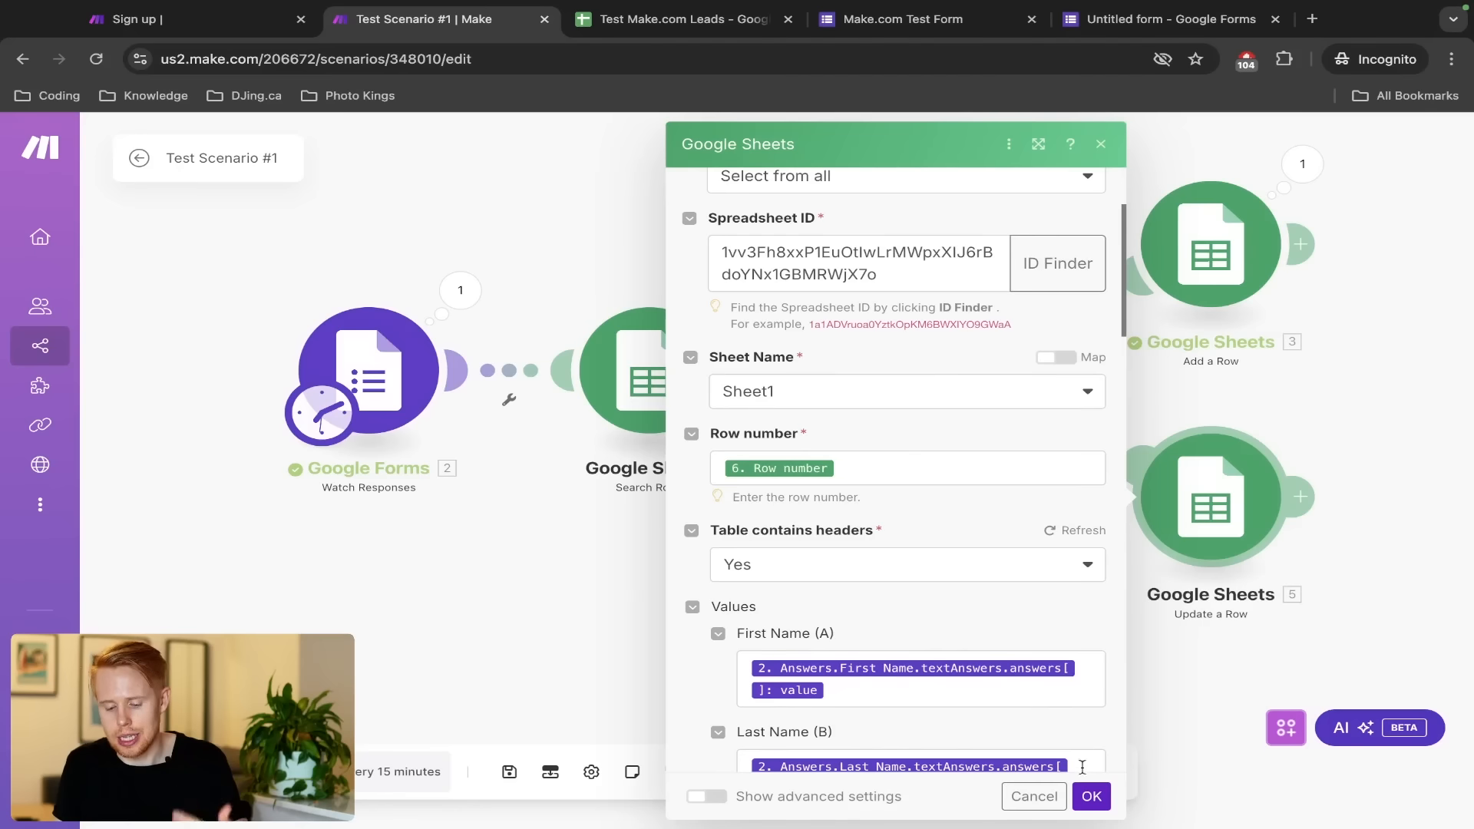
{"action": "left_click", "coordinate": [1091, 796]}
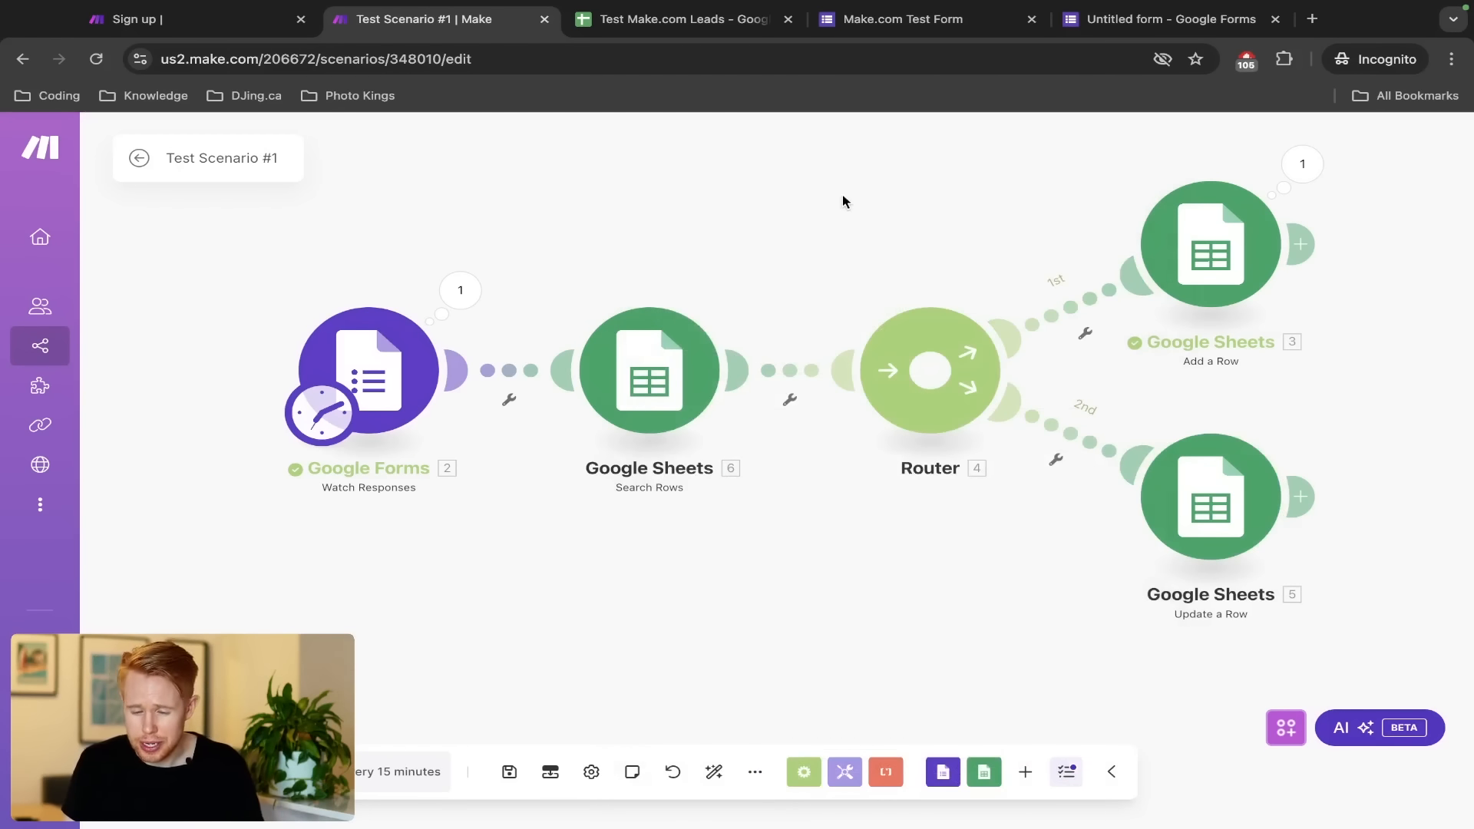
{"action": "left_click_drag", "start_coordinate": [841, 201], "coordinate": [1366, 561]}
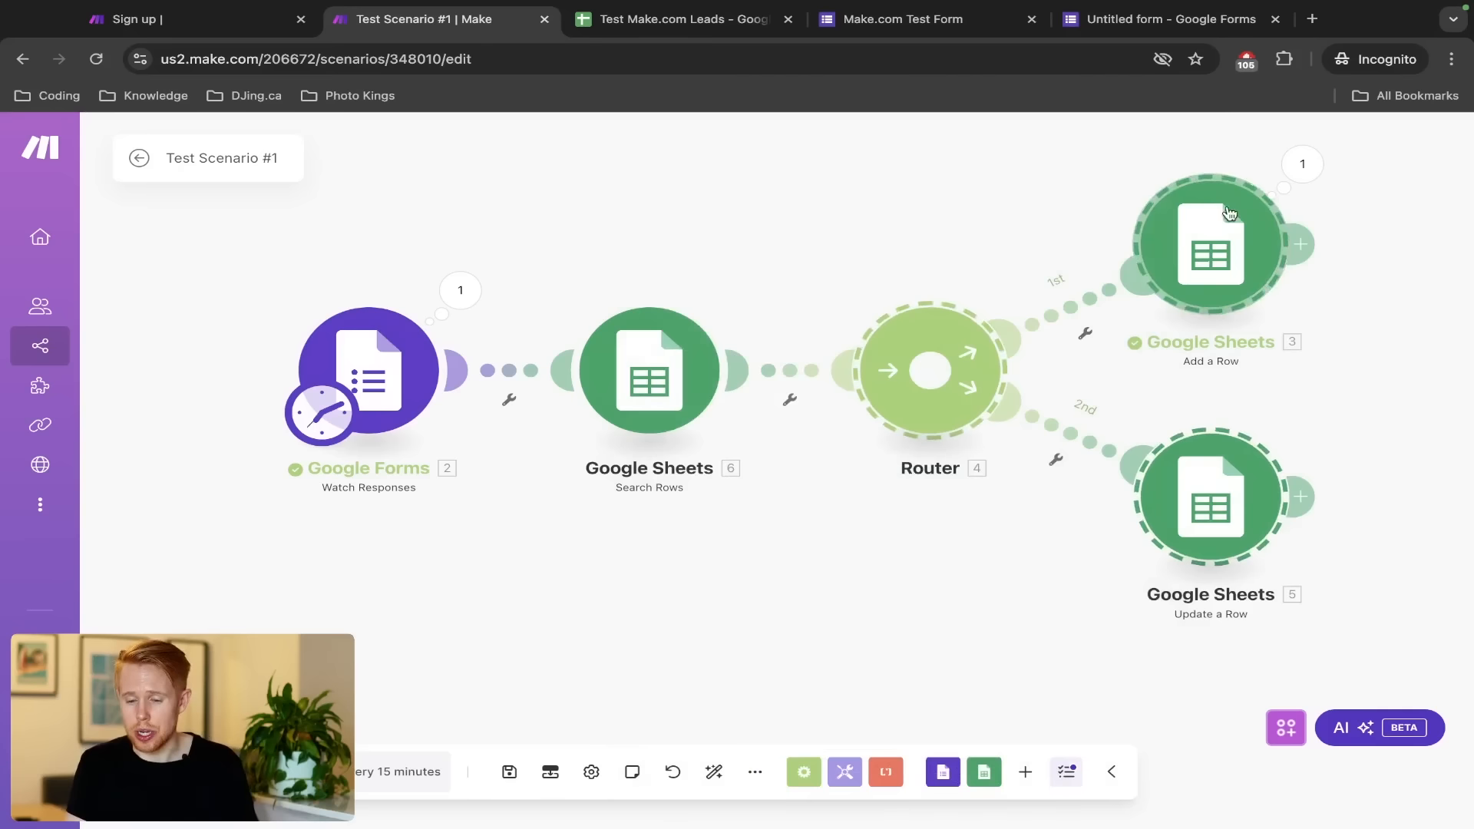
{"action": "left_click", "coordinate": [1066, 306]}
Label the first route's filter 'Doesn't Exist' with condition Row number Does not exist
{"action": "left_click", "coordinate": [719, 220]}
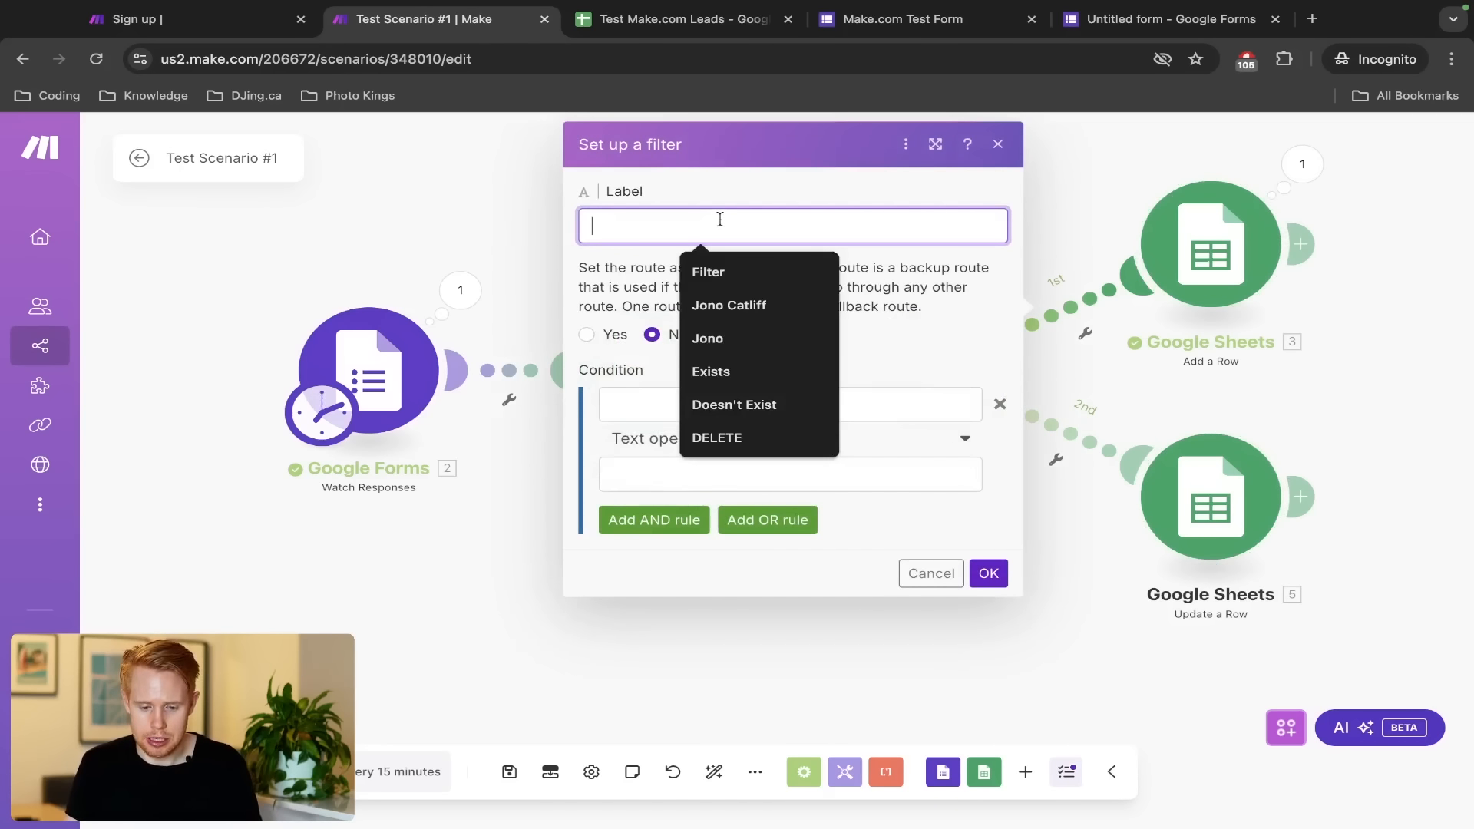
{"action": "type", "text": "Doesn't Exist"}
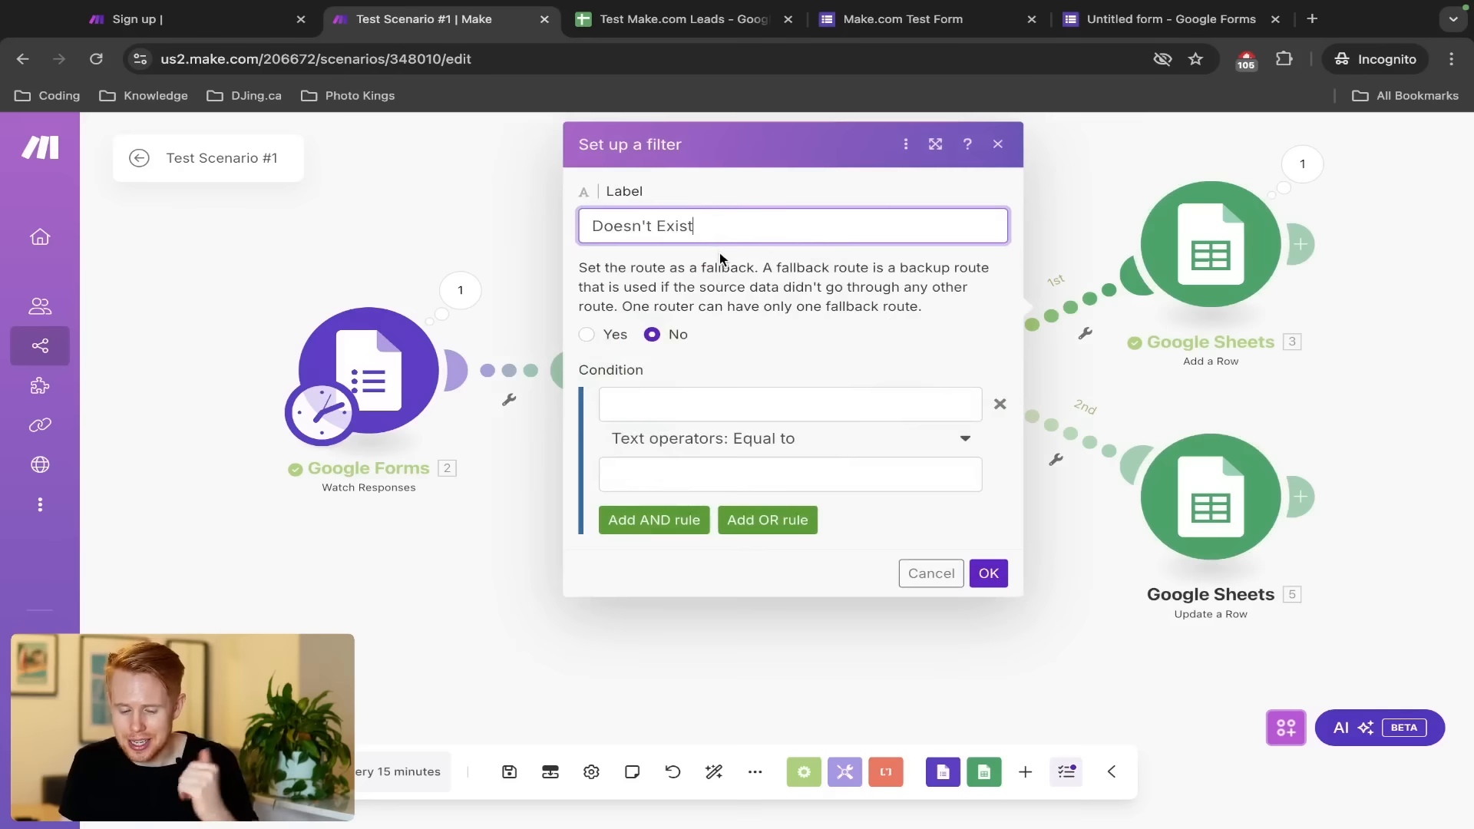
{"action": "left_click", "coordinate": [682, 416]}
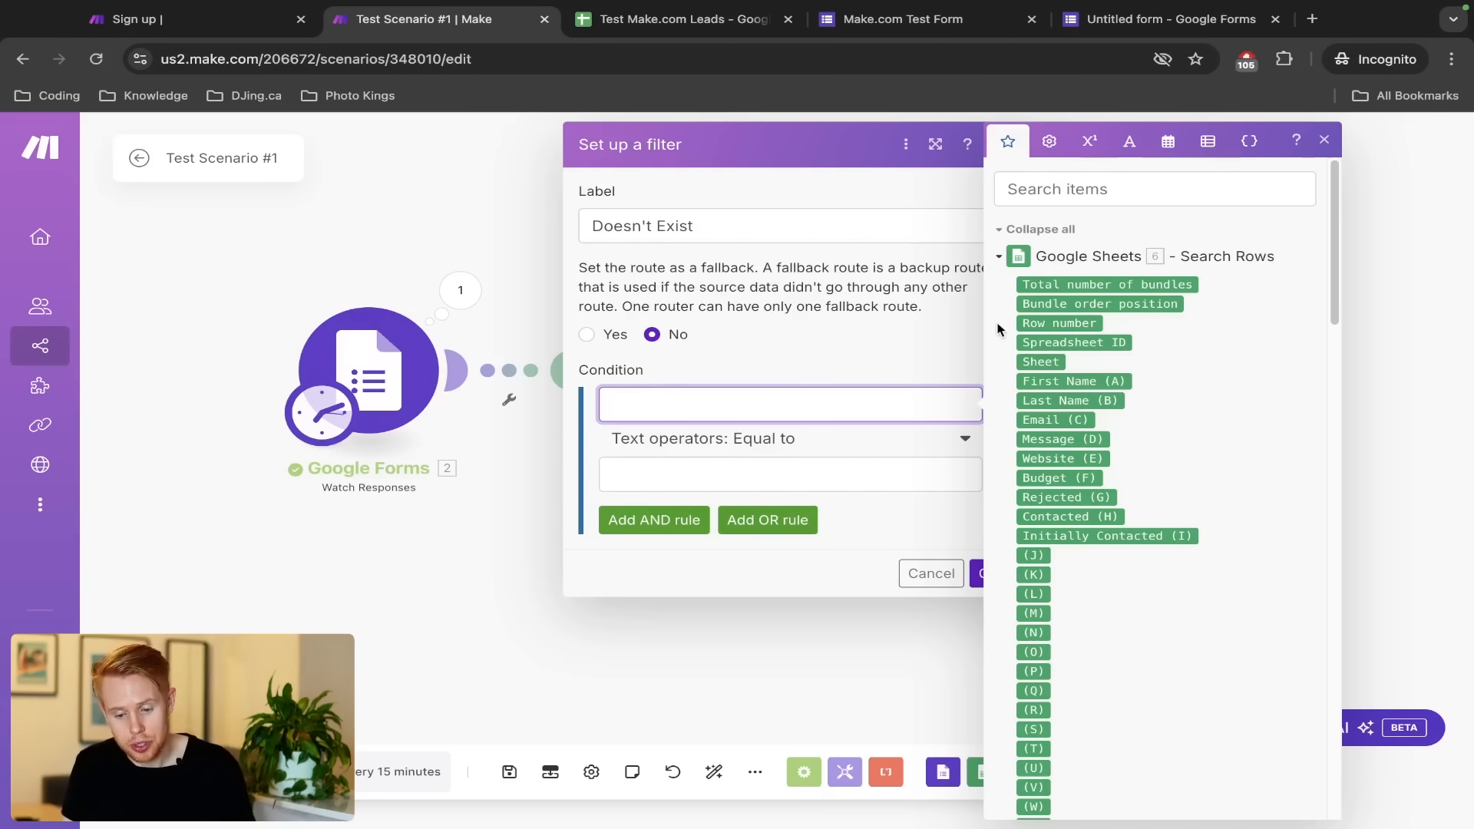
{"action": "left_click", "coordinate": [1030, 324]}
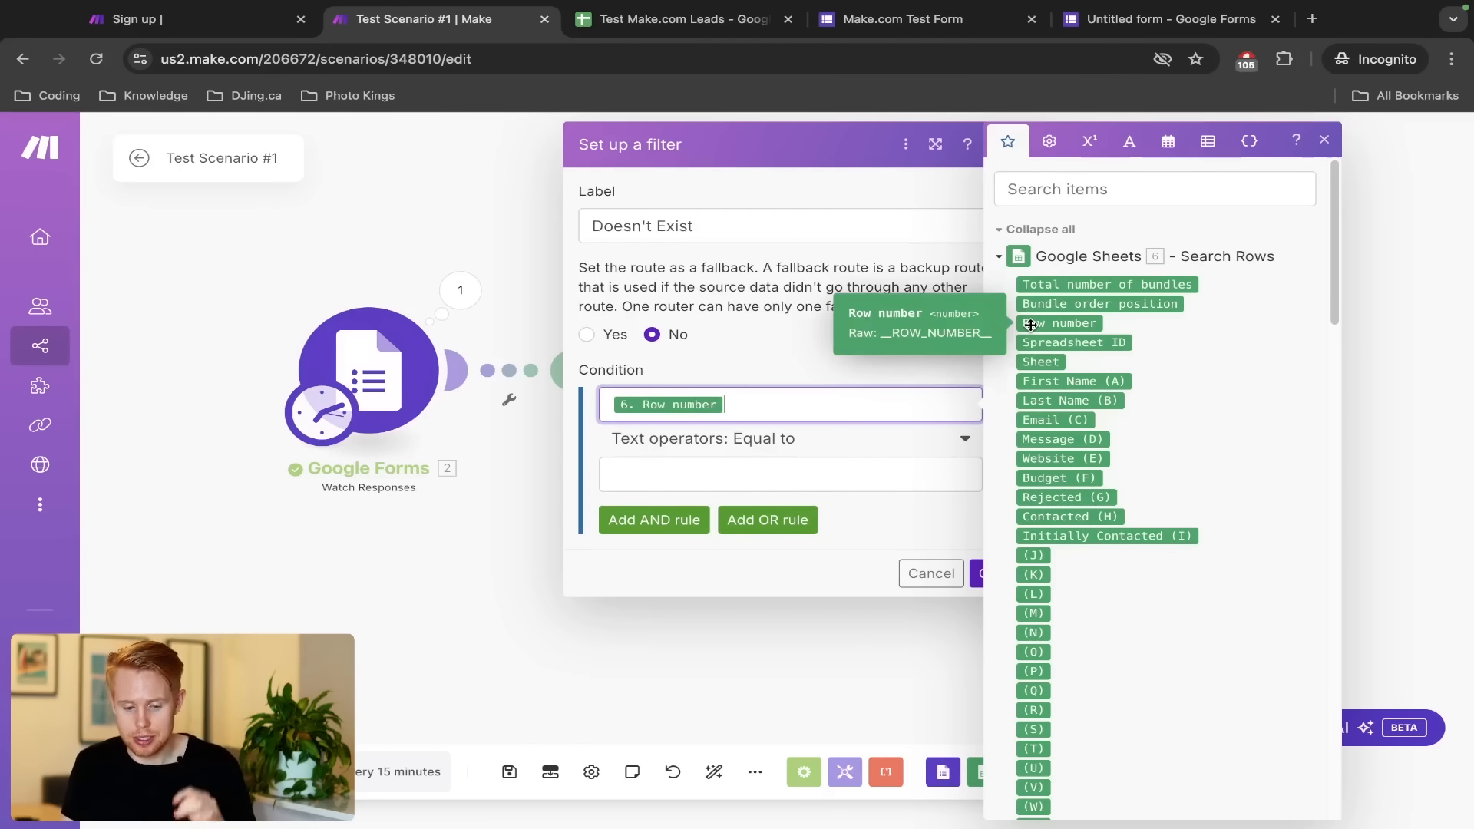
{"action": "left_click", "coordinate": [768, 439]}
{"action": "type", "text": "does"}
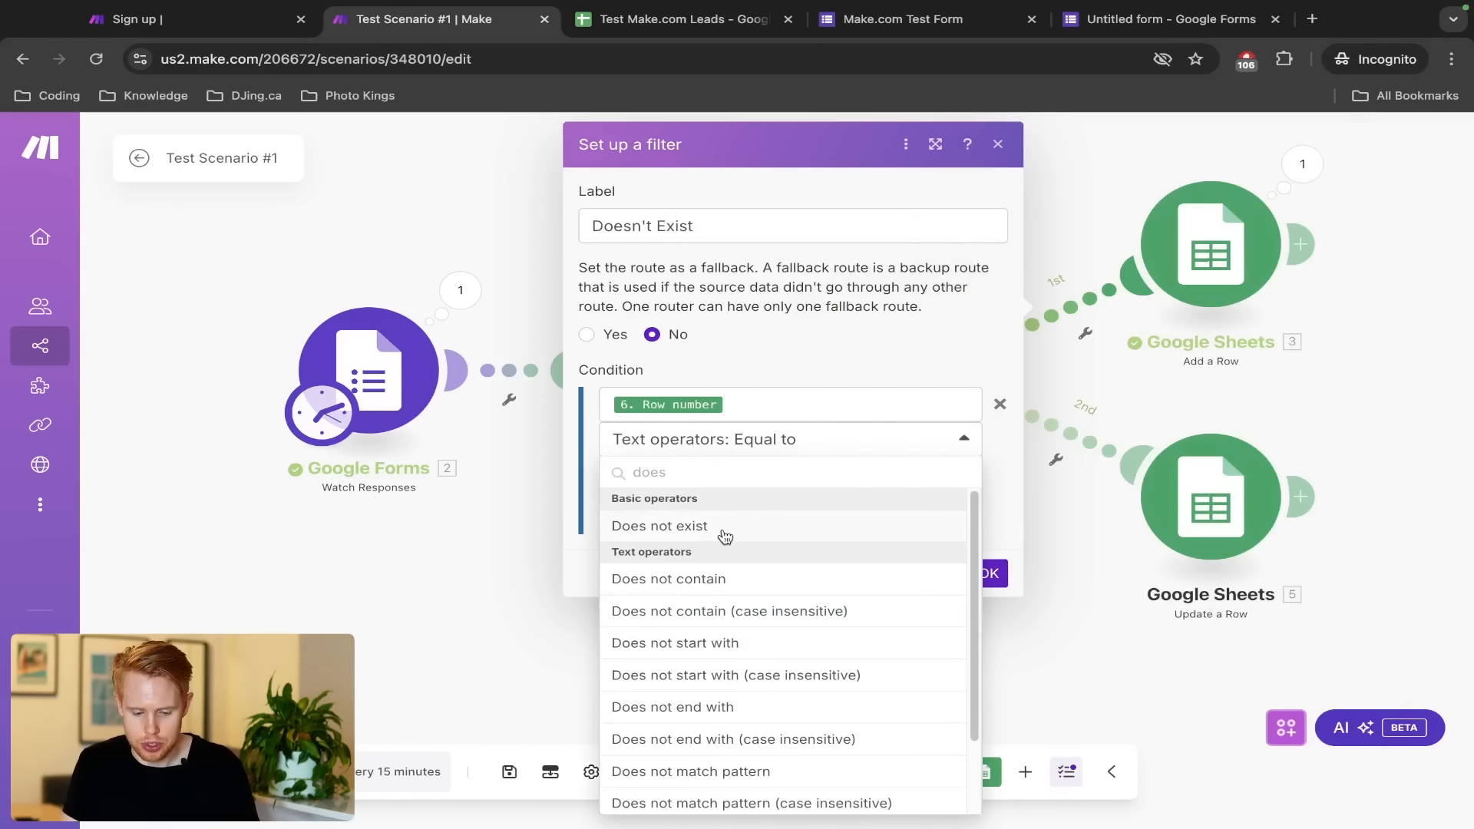
{"action": "left_click", "coordinate": [725, 530]}
{"action": "left_click", "coordinate": [996, 540]}
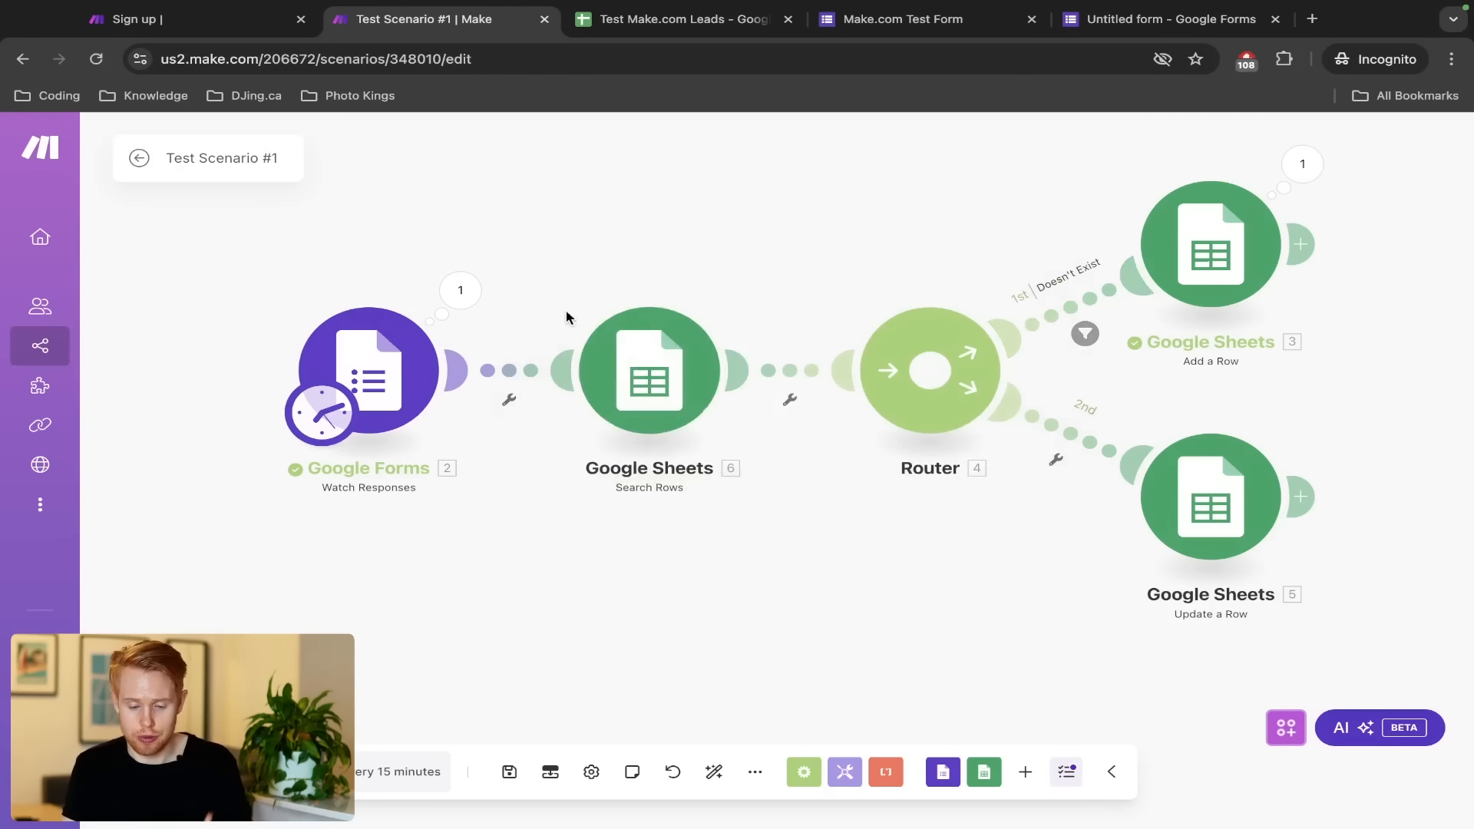
Try a test email in cell C3 of the leads sheet, leaving the sheet unchanged
{"action": "key", "text": "ctrl+Tab"}
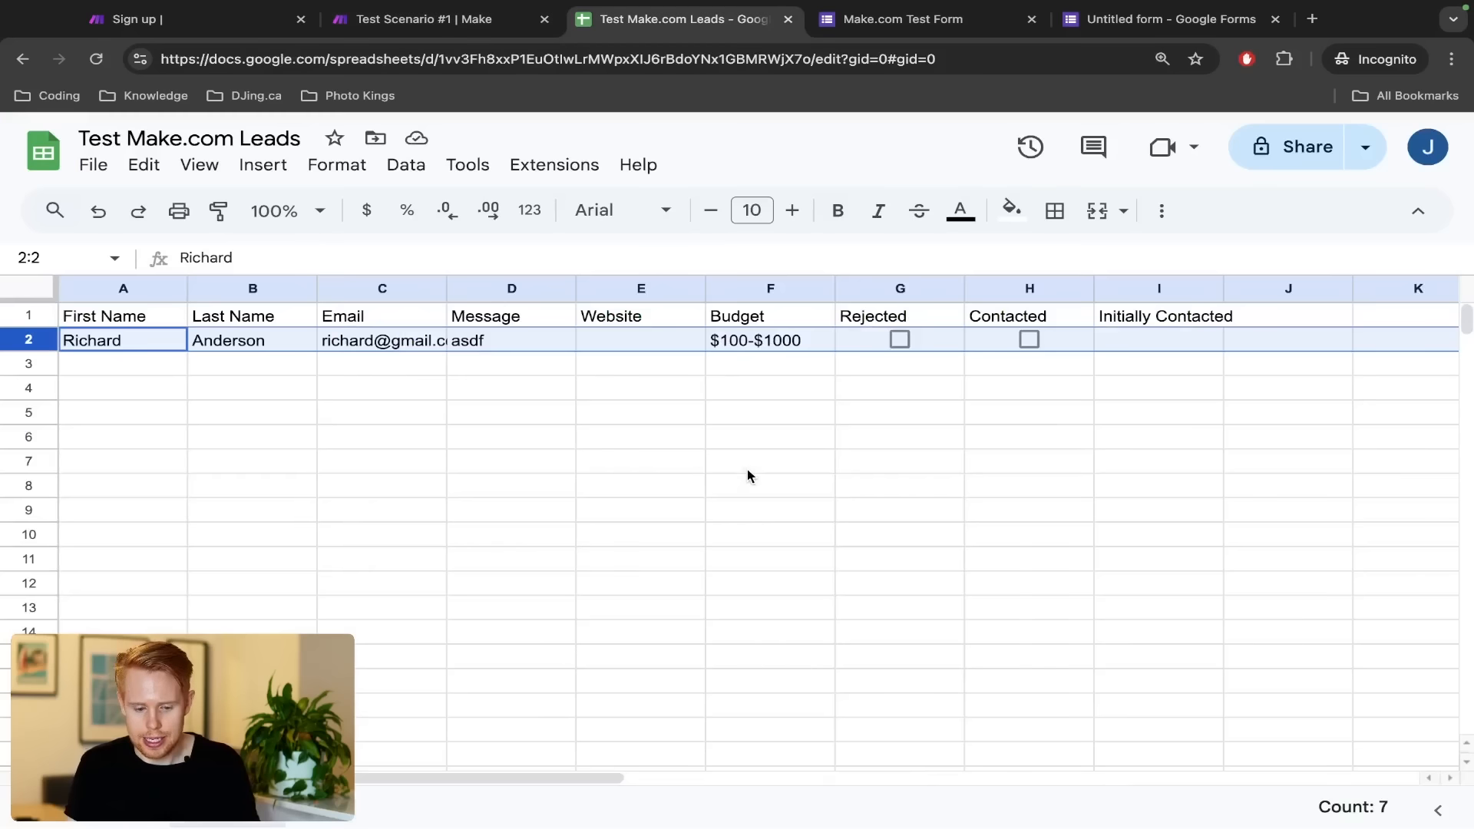
{"action": "left_click", "coordinate": [335, 375]}
{"action": "type", "text": "test@gmail"}
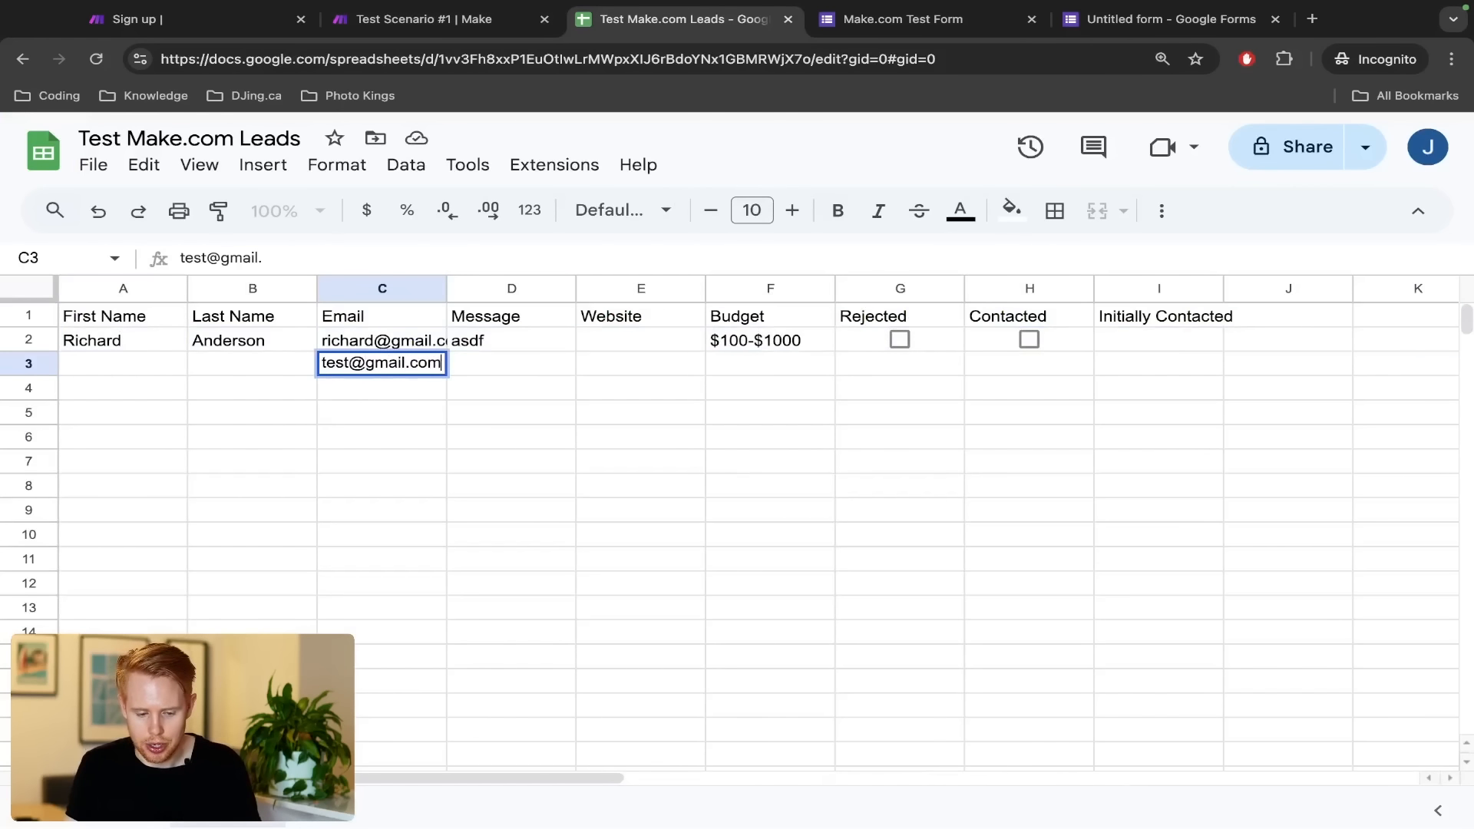
{"action": "type", "text": ".com"}
{"action": "key", "text": "Return"}
{"action": "key", "text": "Escape"}
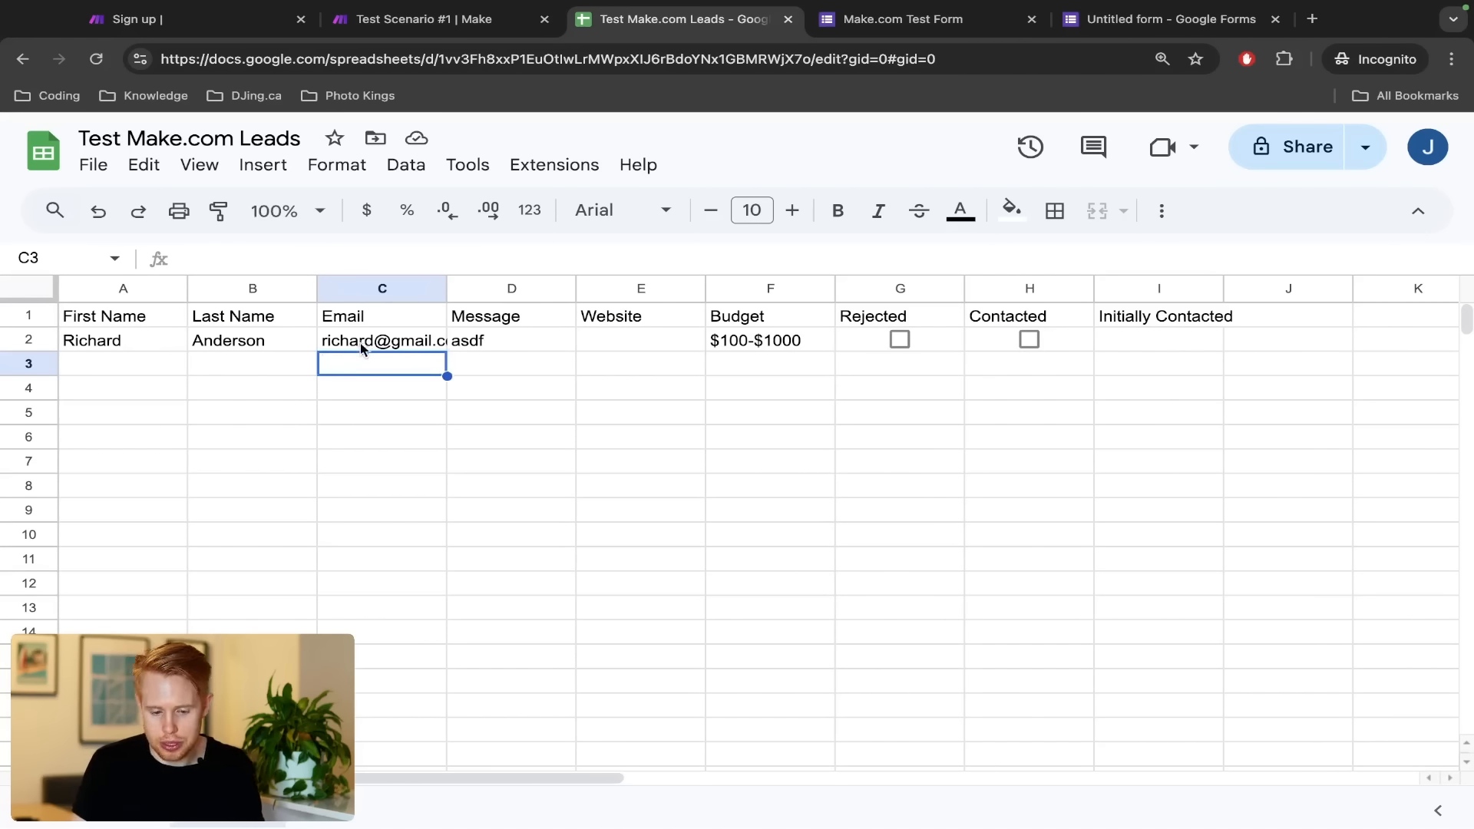
Reopen the first route's filter in the scenario and close it without changes
{"action": "key", "text": "ctrl+shift+Tab"}
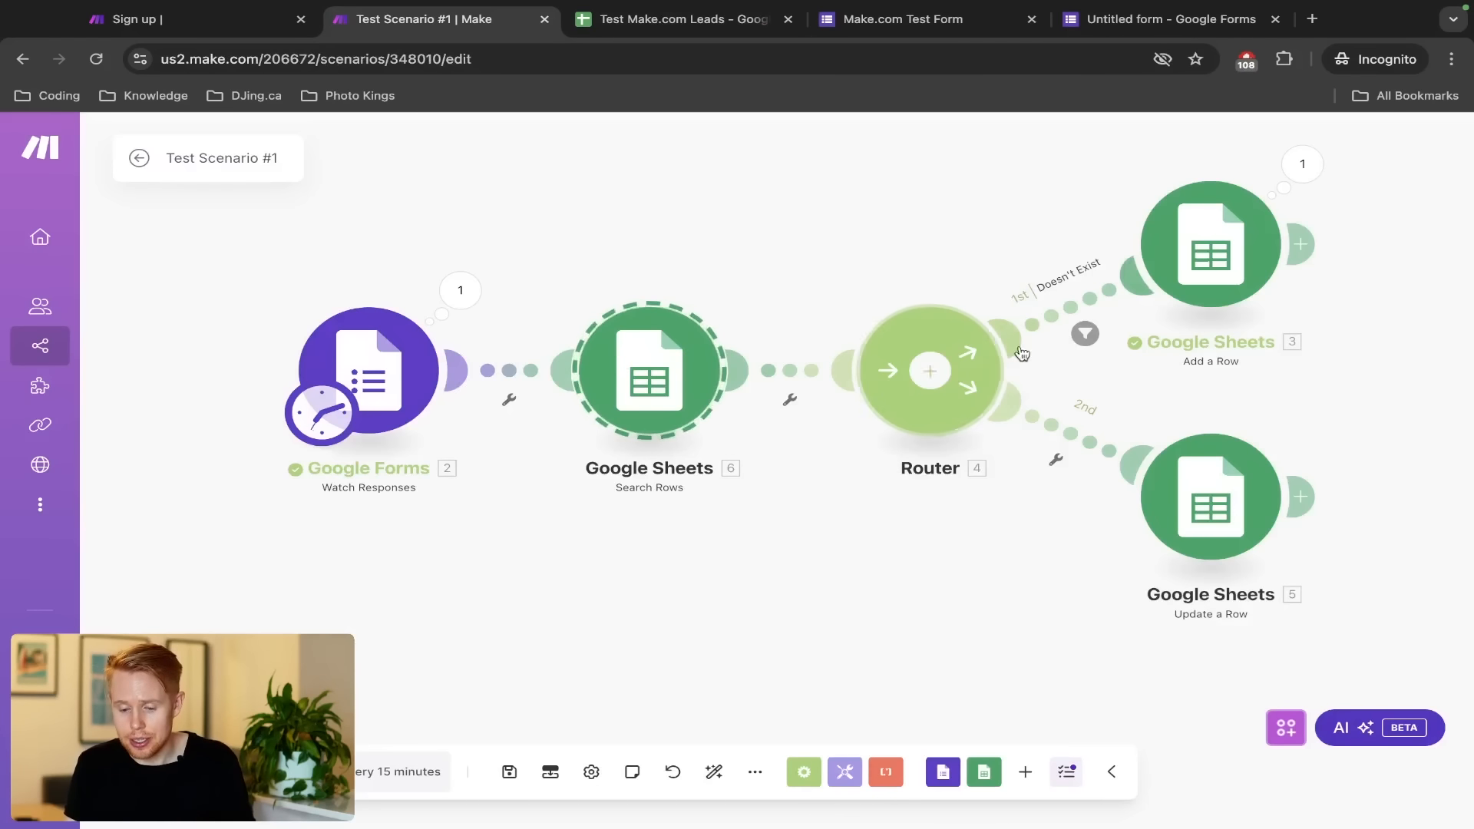
{"action": "left_click", "coordinate": [1058, 312]}
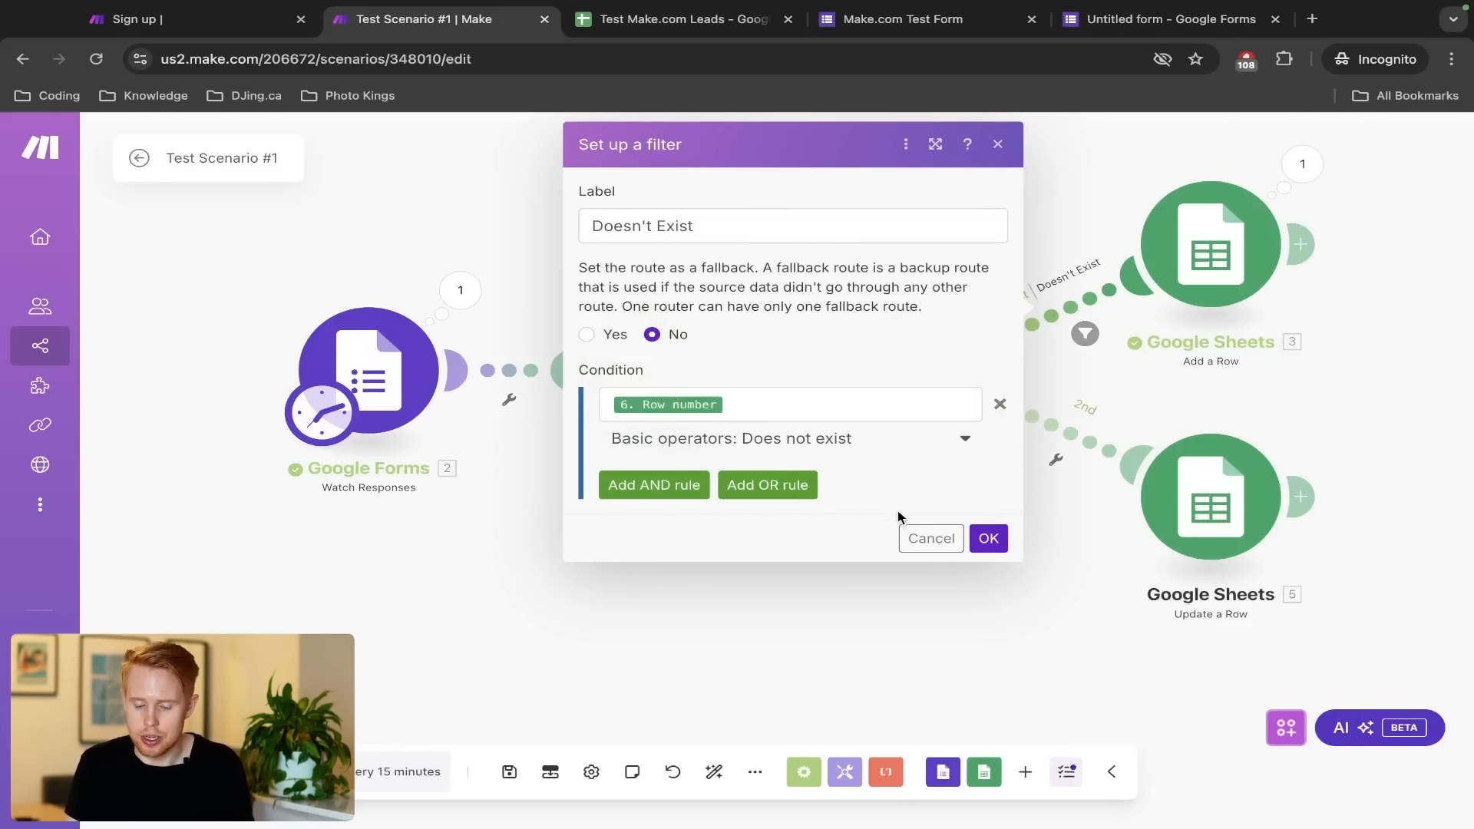
{"action": "left_click", "coordinate": [931, 538]}
Give the second route a filter labelled 'Exists' with condition Row number Exists
{"action": "left_click", "coordinate": [1070, 438]}
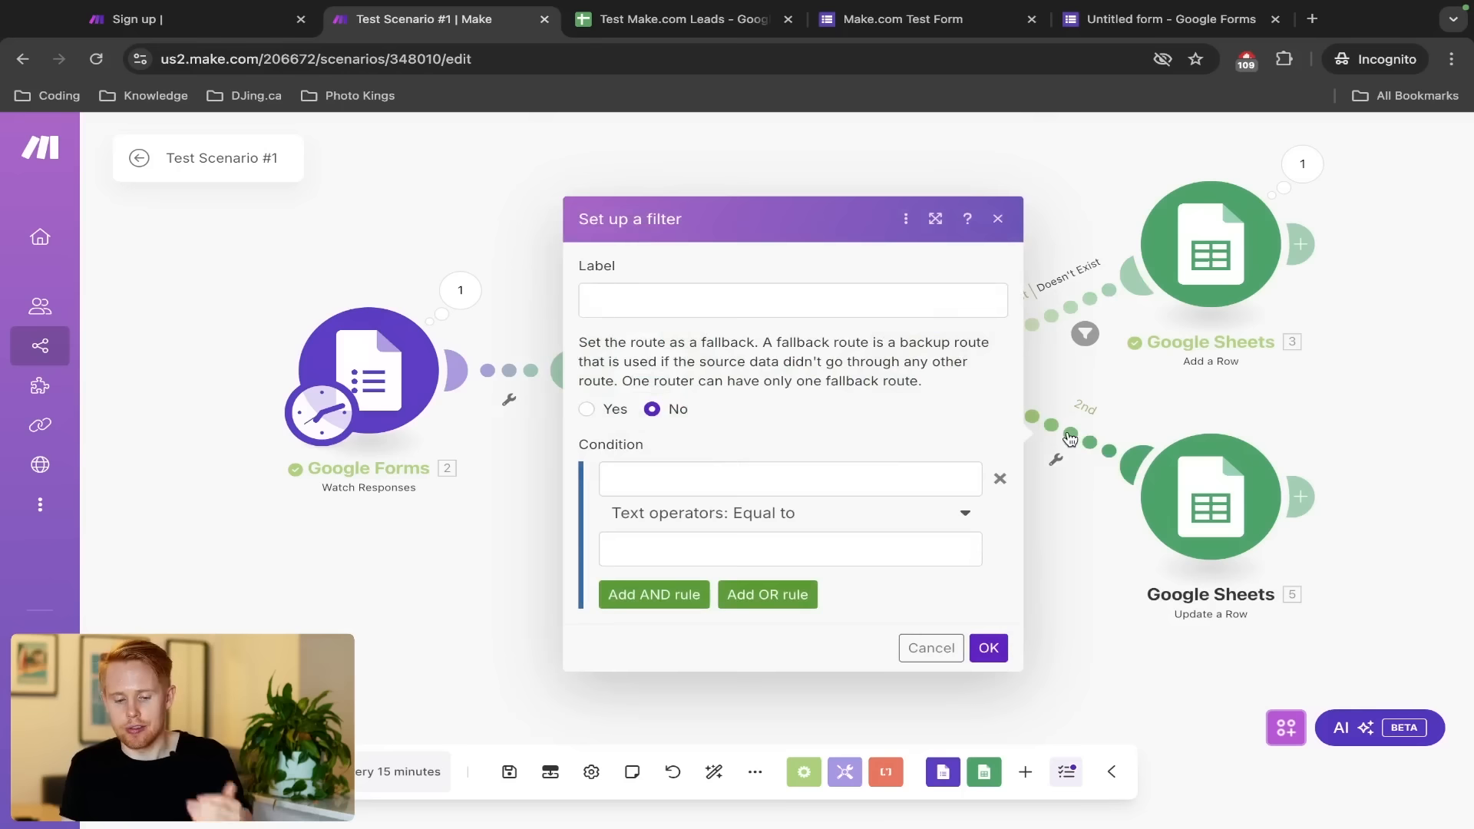
{"action": "left_click", "coordinate": [785, 311]}
{"action": "type", "text": "Exists"}
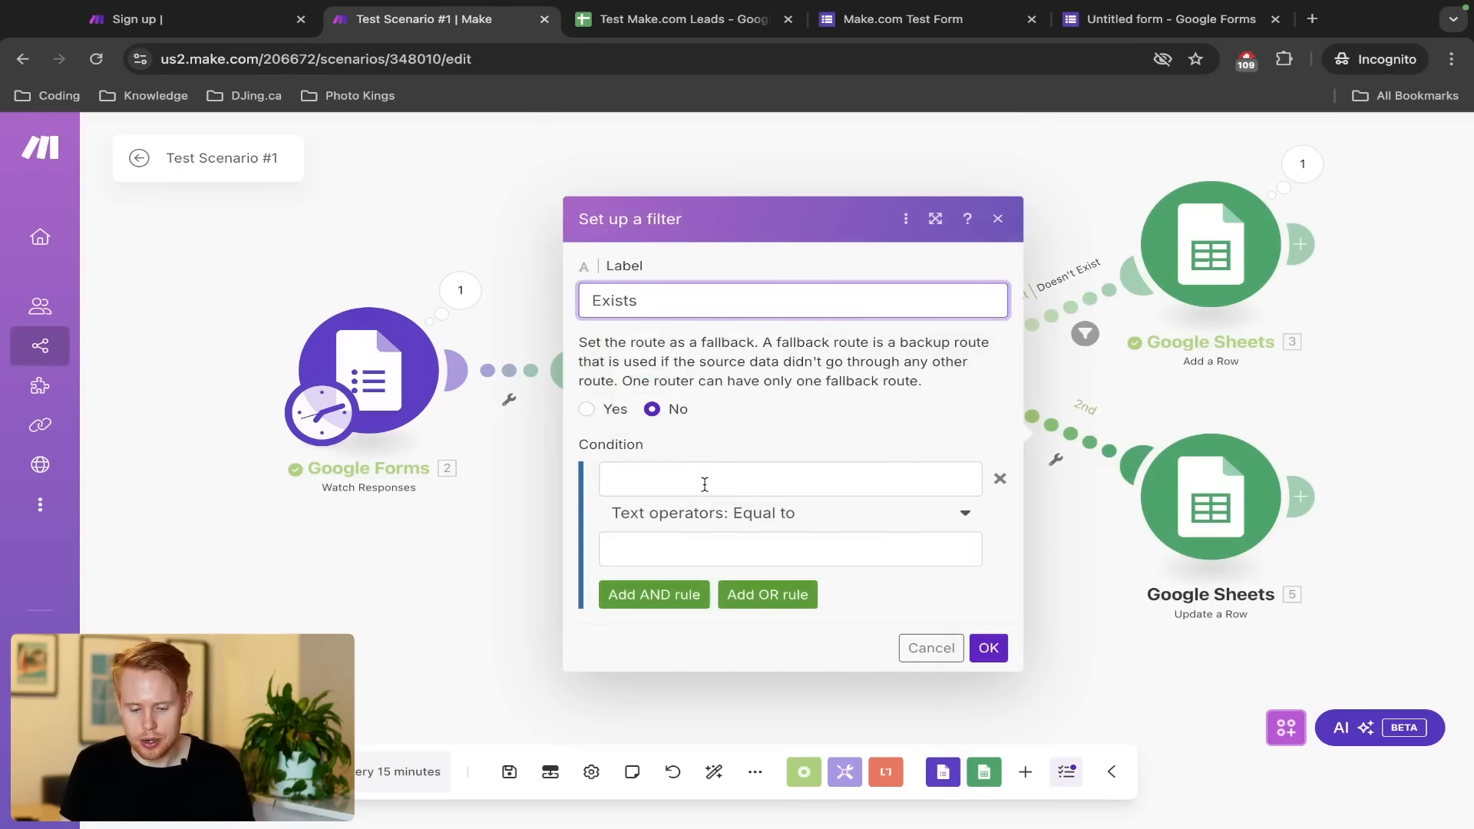
{"action": "left_click", "coordinate": [702, 479]}
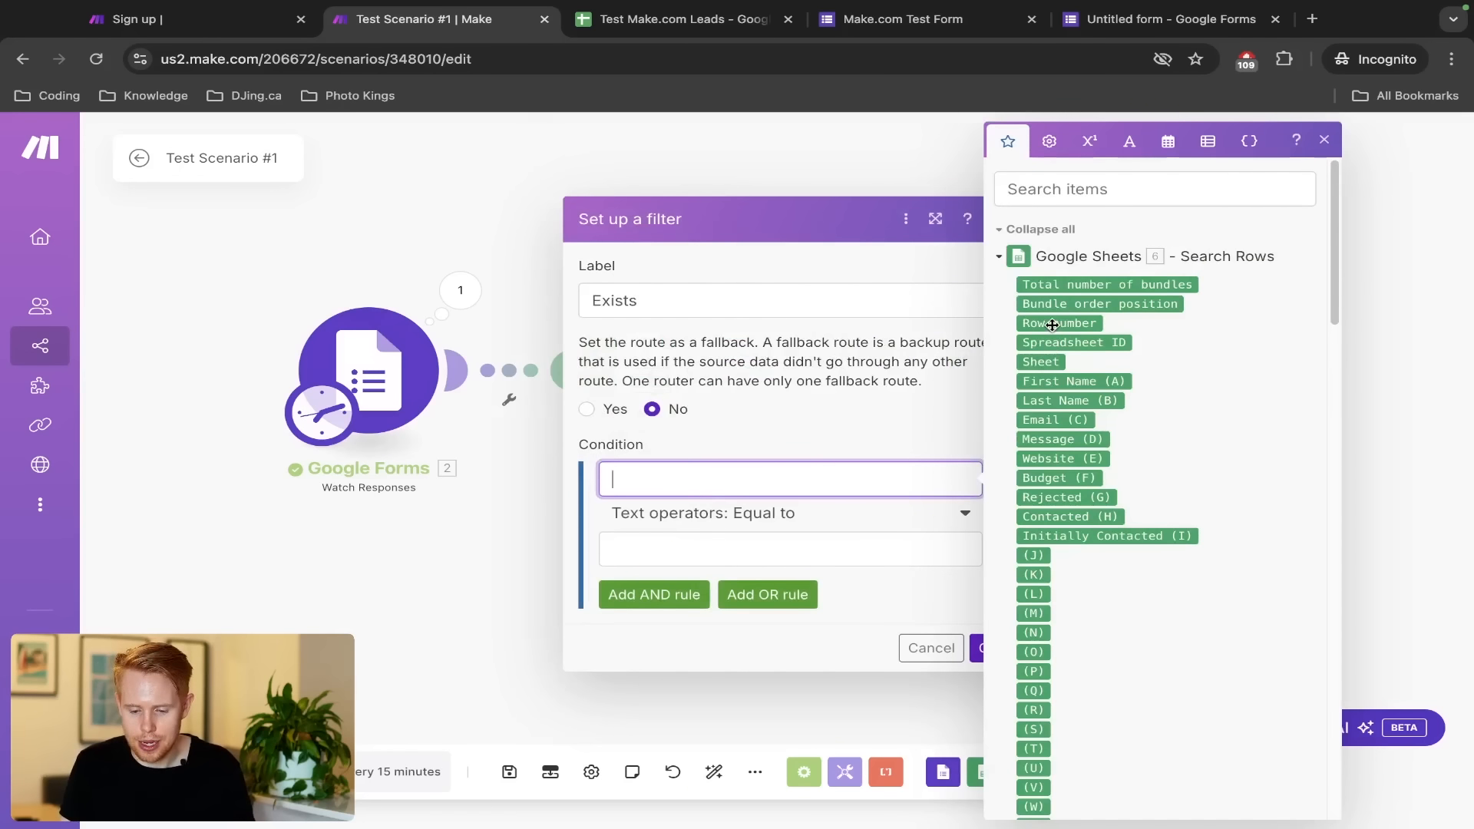
{"action": "left_click", "coordinate": [1052, 325]}
{"action": "left_click", "coordinate": [740, 513]}
{"action": "left_click", "coordinate": [628, 599]}
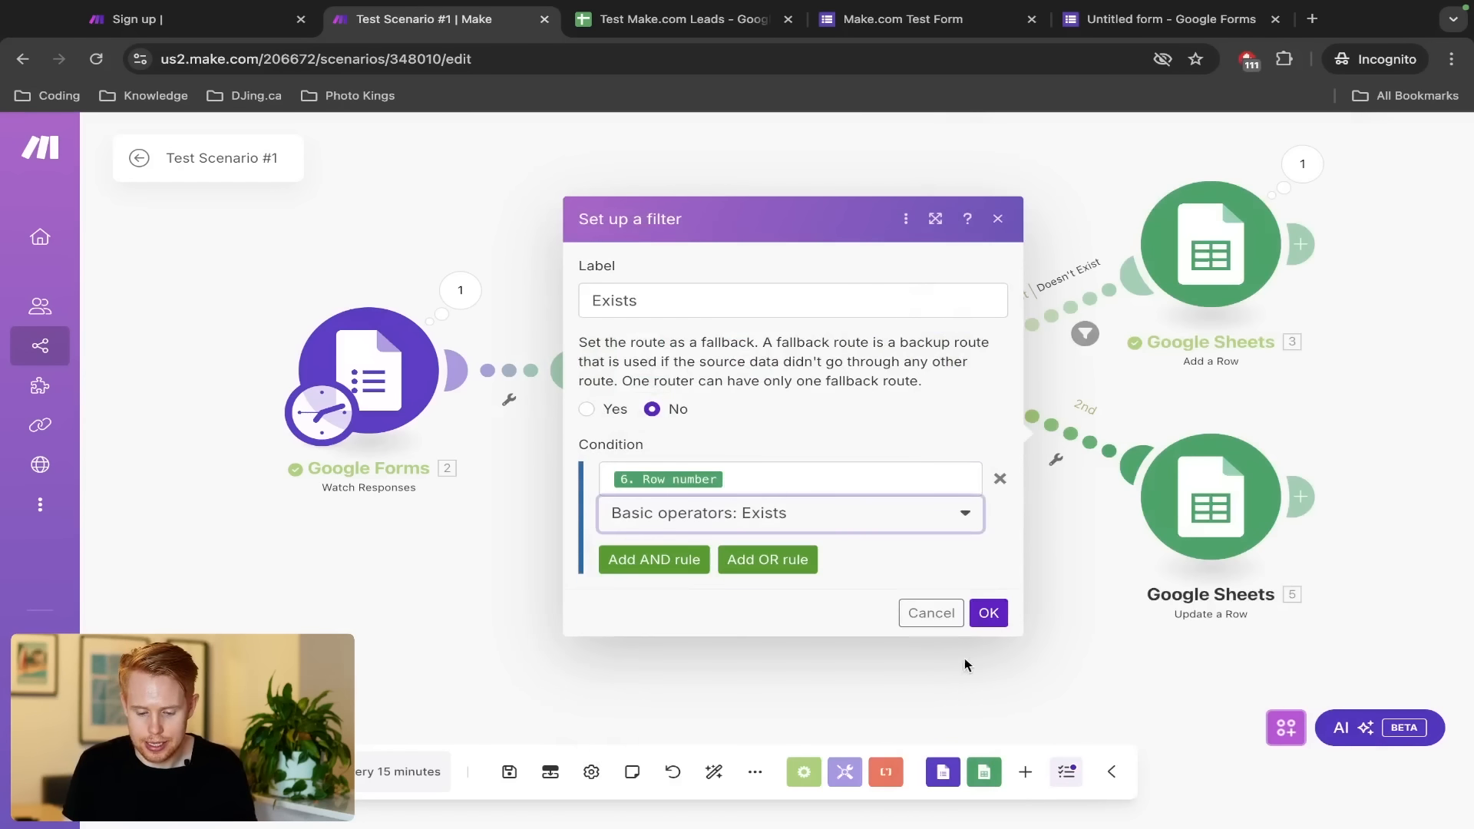
{"action": "left_click", "coordinate": [986, 614]}
Save the scenario and move on to the test form tab
{"action": "key", "text": "ctrl+Tab"}
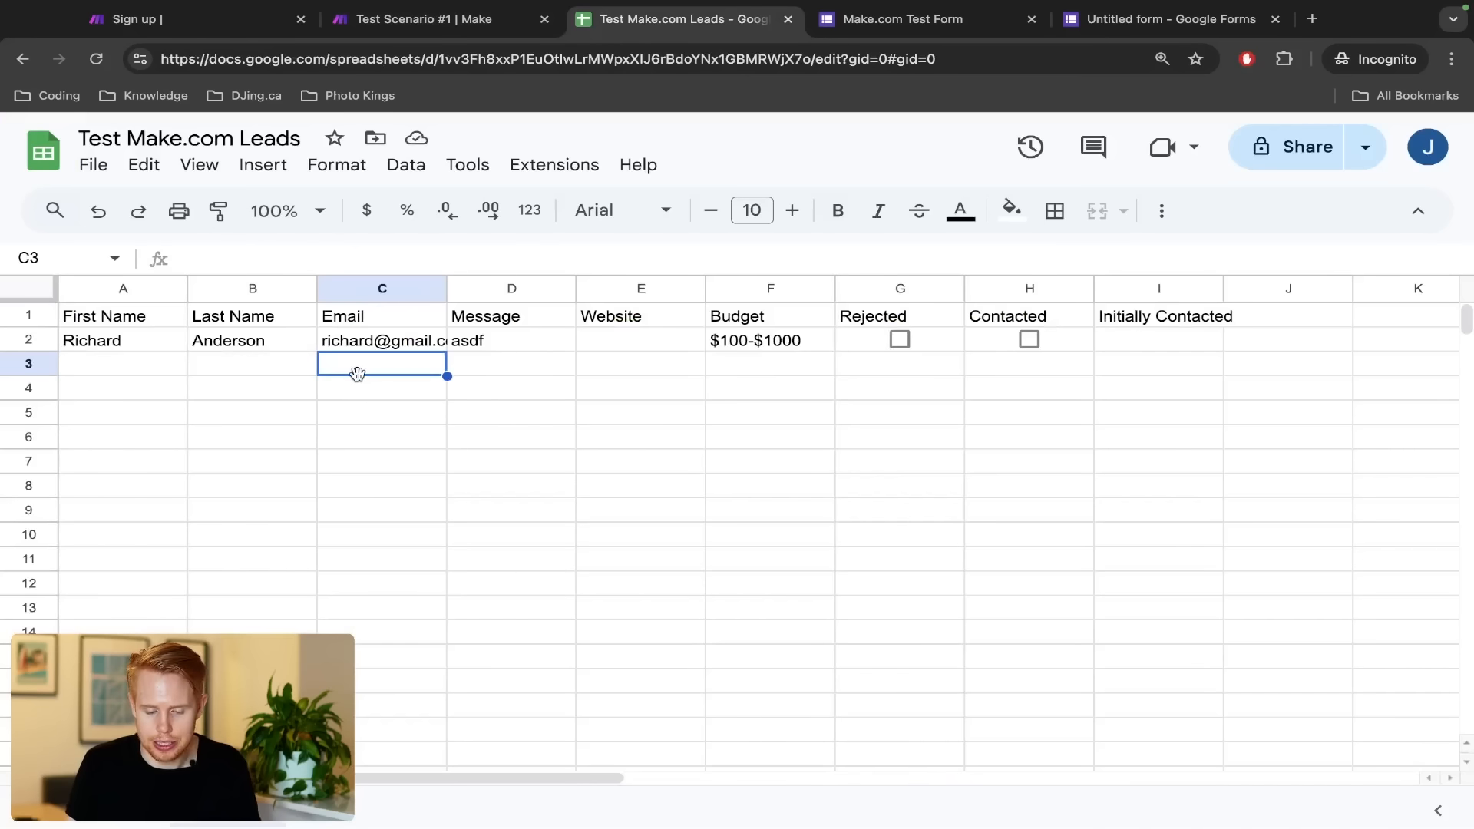
{"action": "key", "text": "ctrl+shift+Tab"}
{"action": "key", "text": "super+s"}
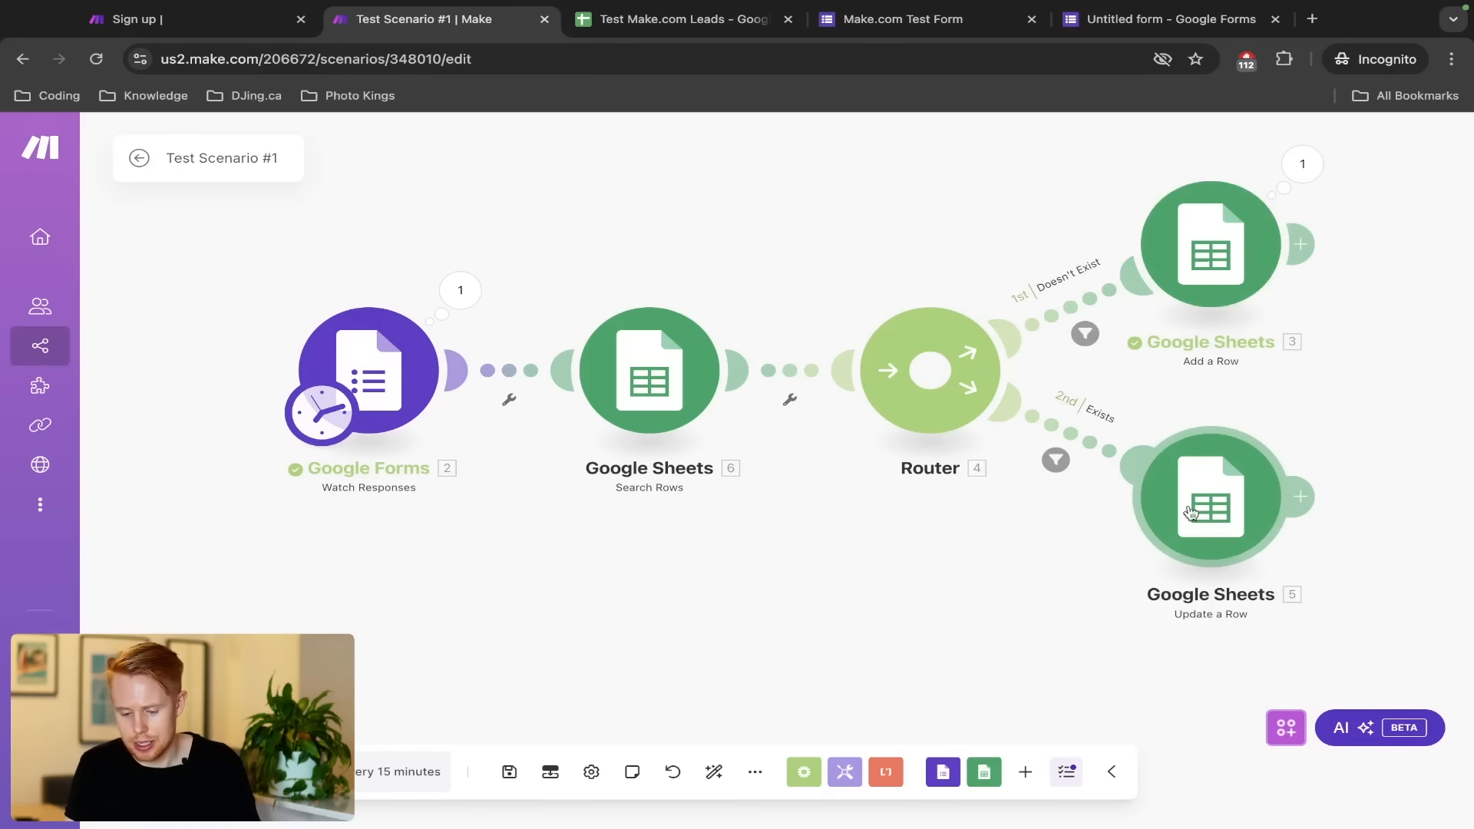
{"action": "key", "text": "ctrl+s"}
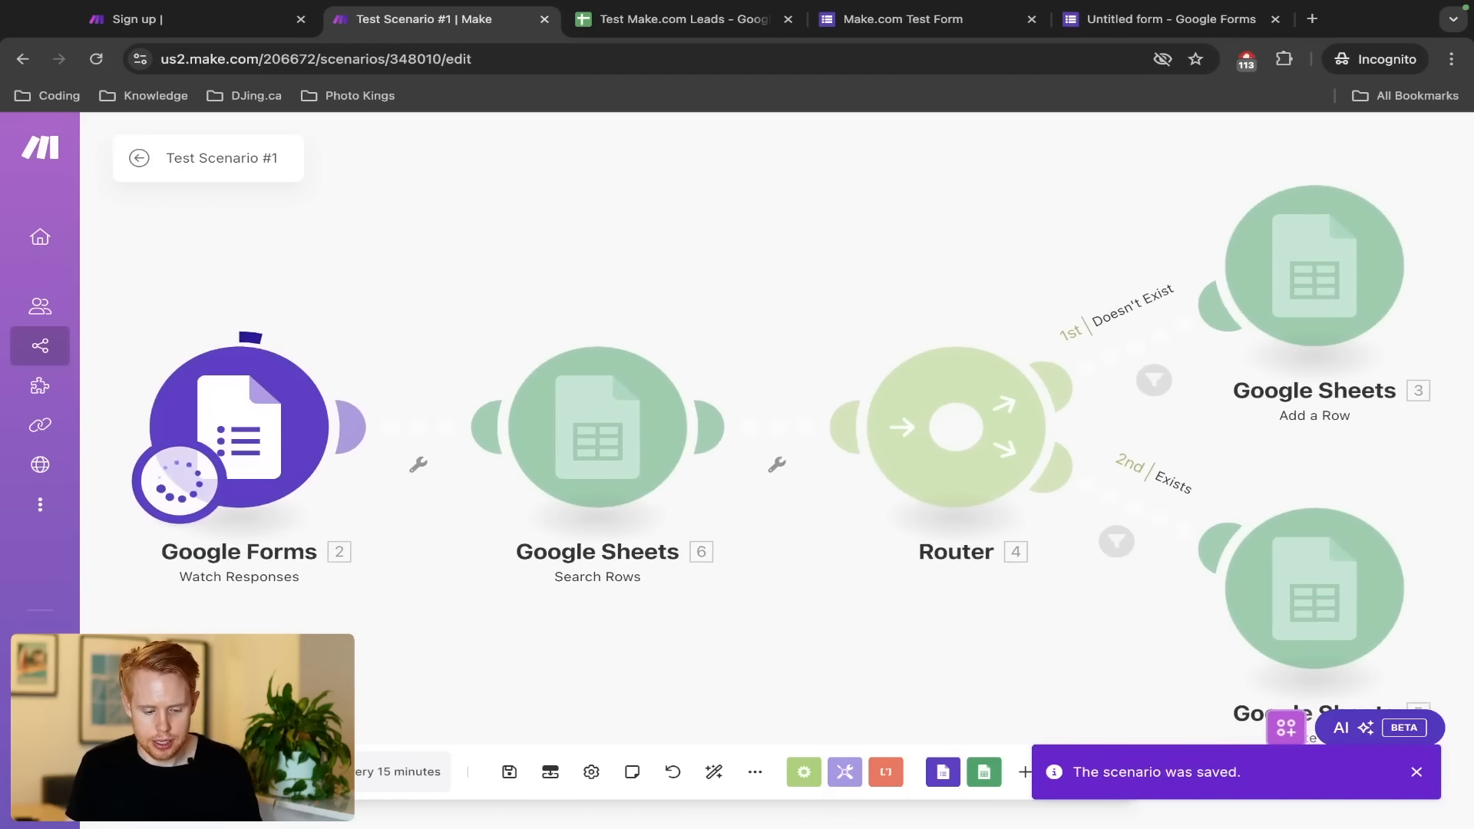
{"action": "key", "text": "ctrl+Tab"}
{"action": "key", "text": "ctrl+Tab"}
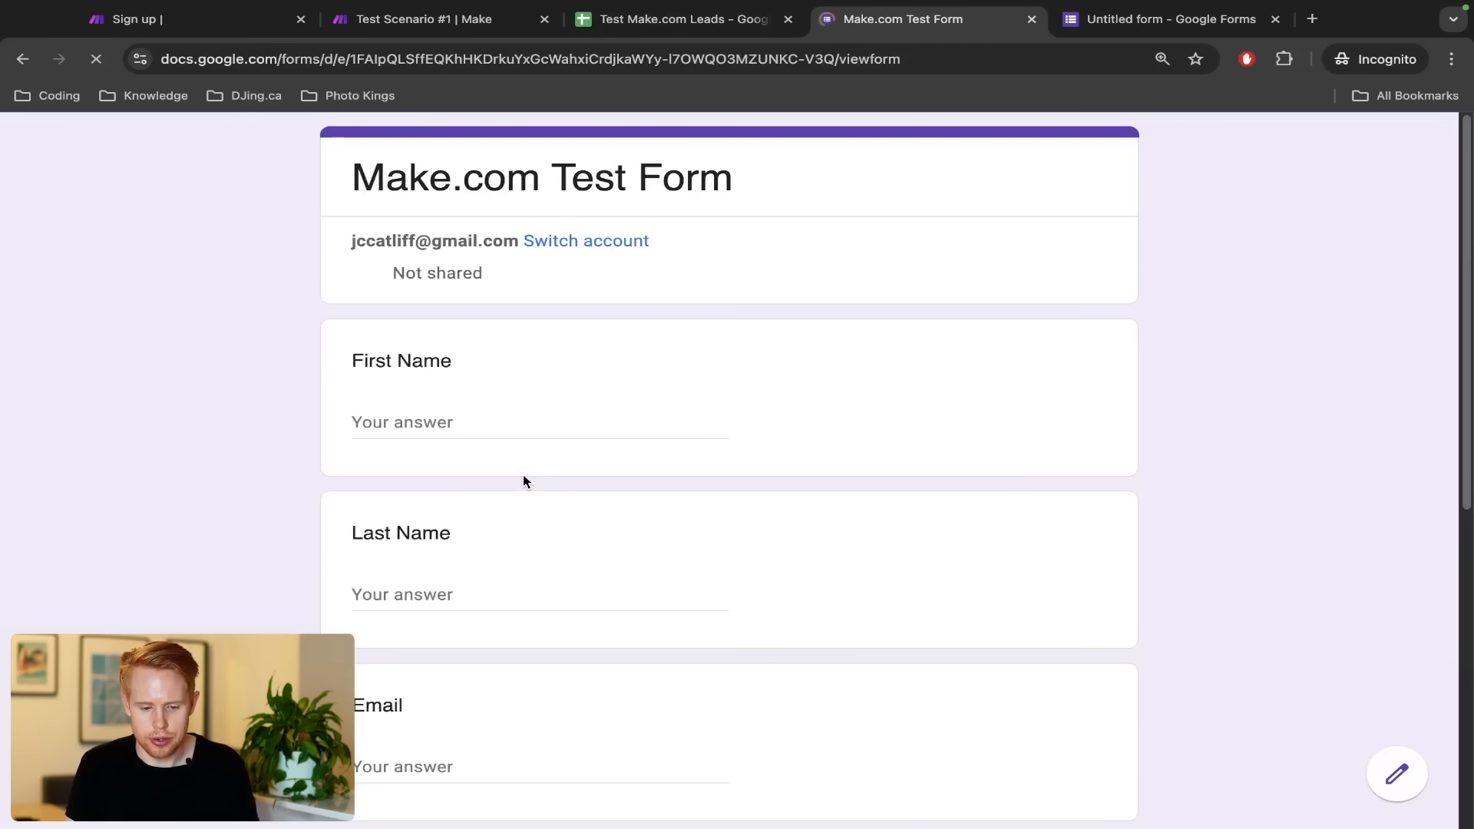
Enter the new lead's first name, last name and a new test e-mail in the form
{"action": "left_click", "coordinate": [445, 424]}
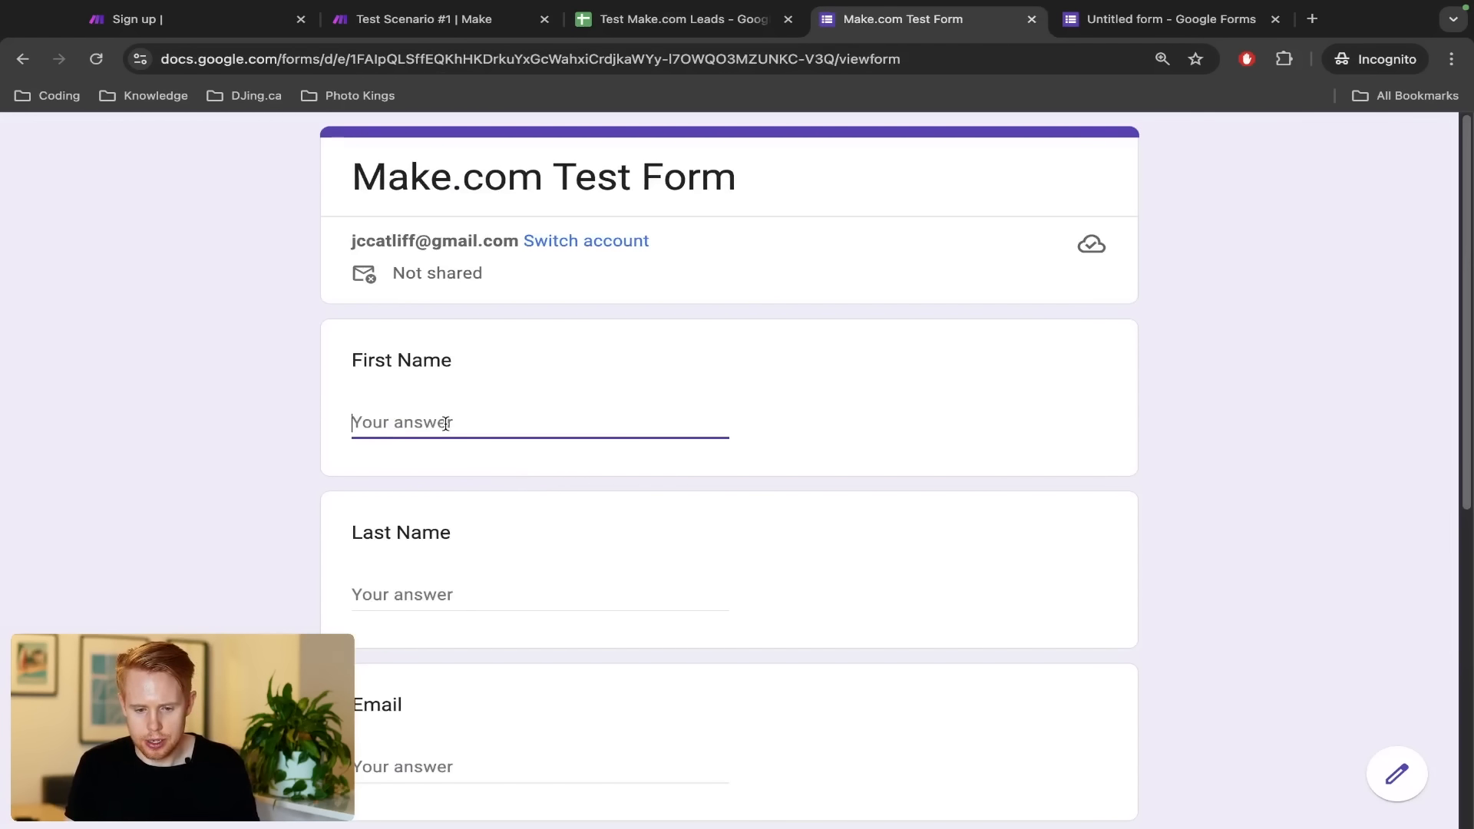
{"action": "type", "text": "Jono"}
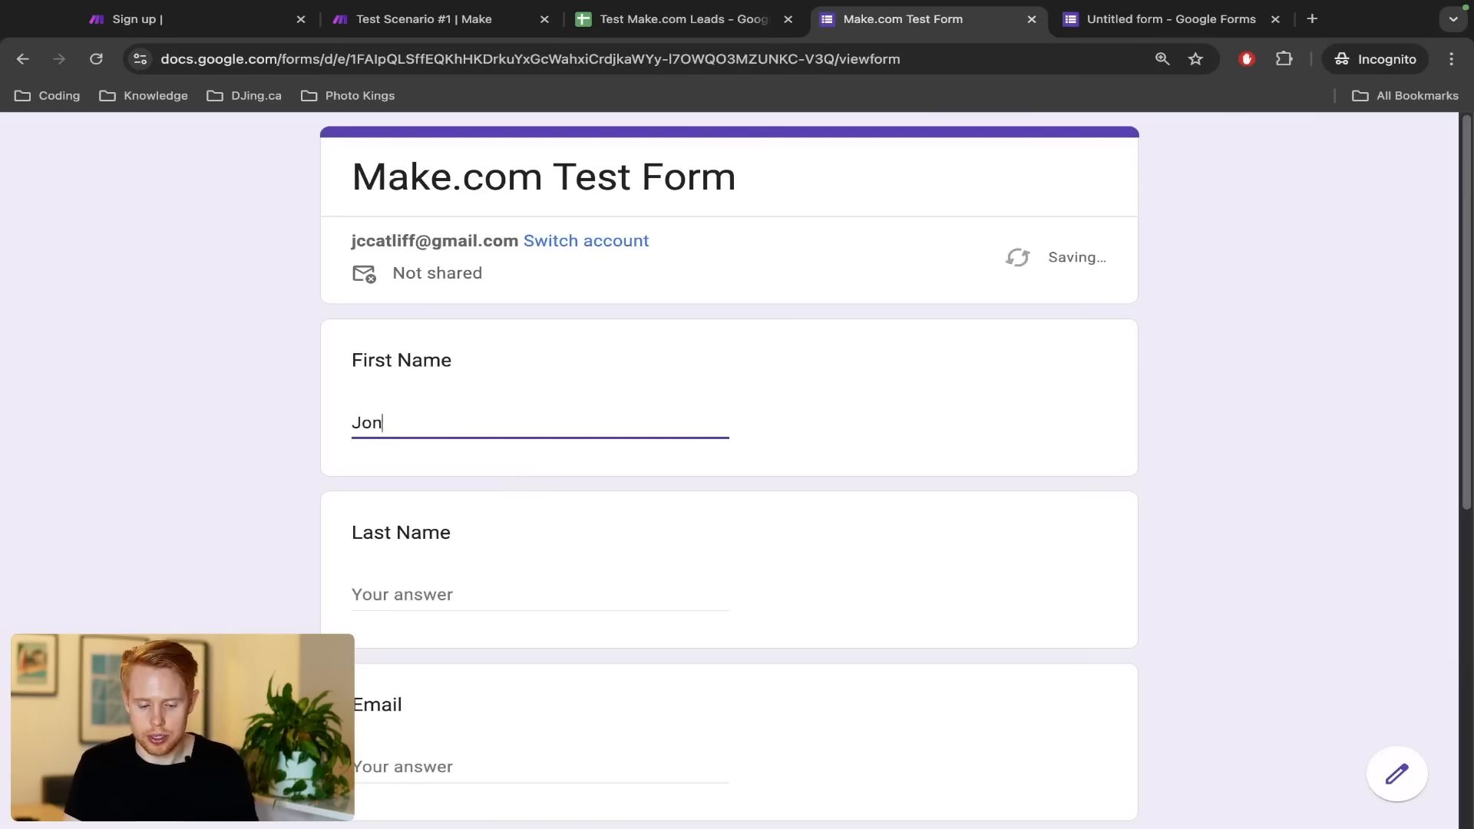
{"action": "key", "text": "Tab"}
{"action": "type", "text": "C"}
{"action": "key", "text": "Tab"}
{"action": "type", "text": "test"}
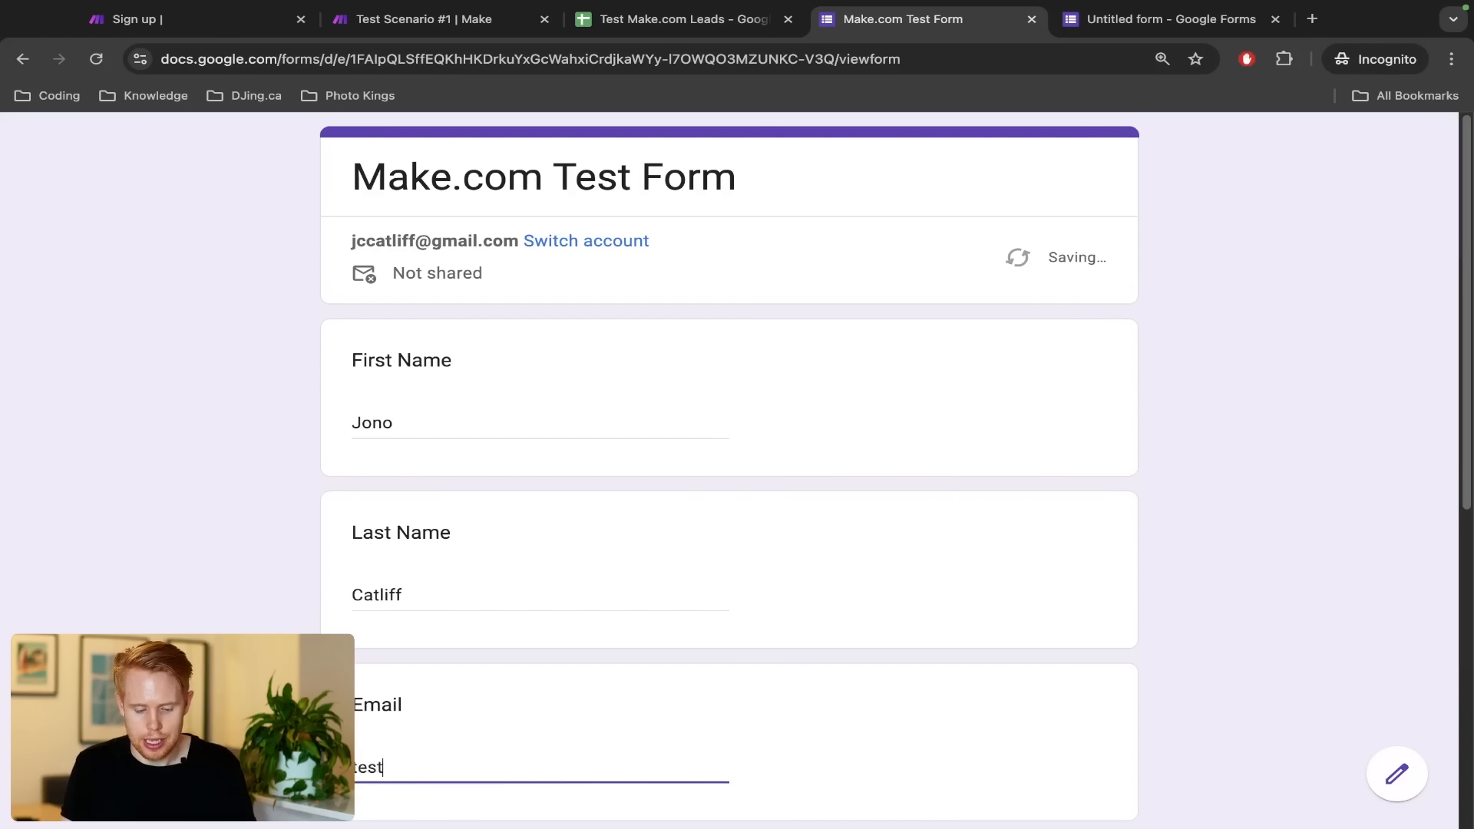
{"action": "type", "text": "@gmail.com"}
{"action": "scroll", "coordinate": [442, 408], "scroll_direction": "down", "scroll_amount": 6}
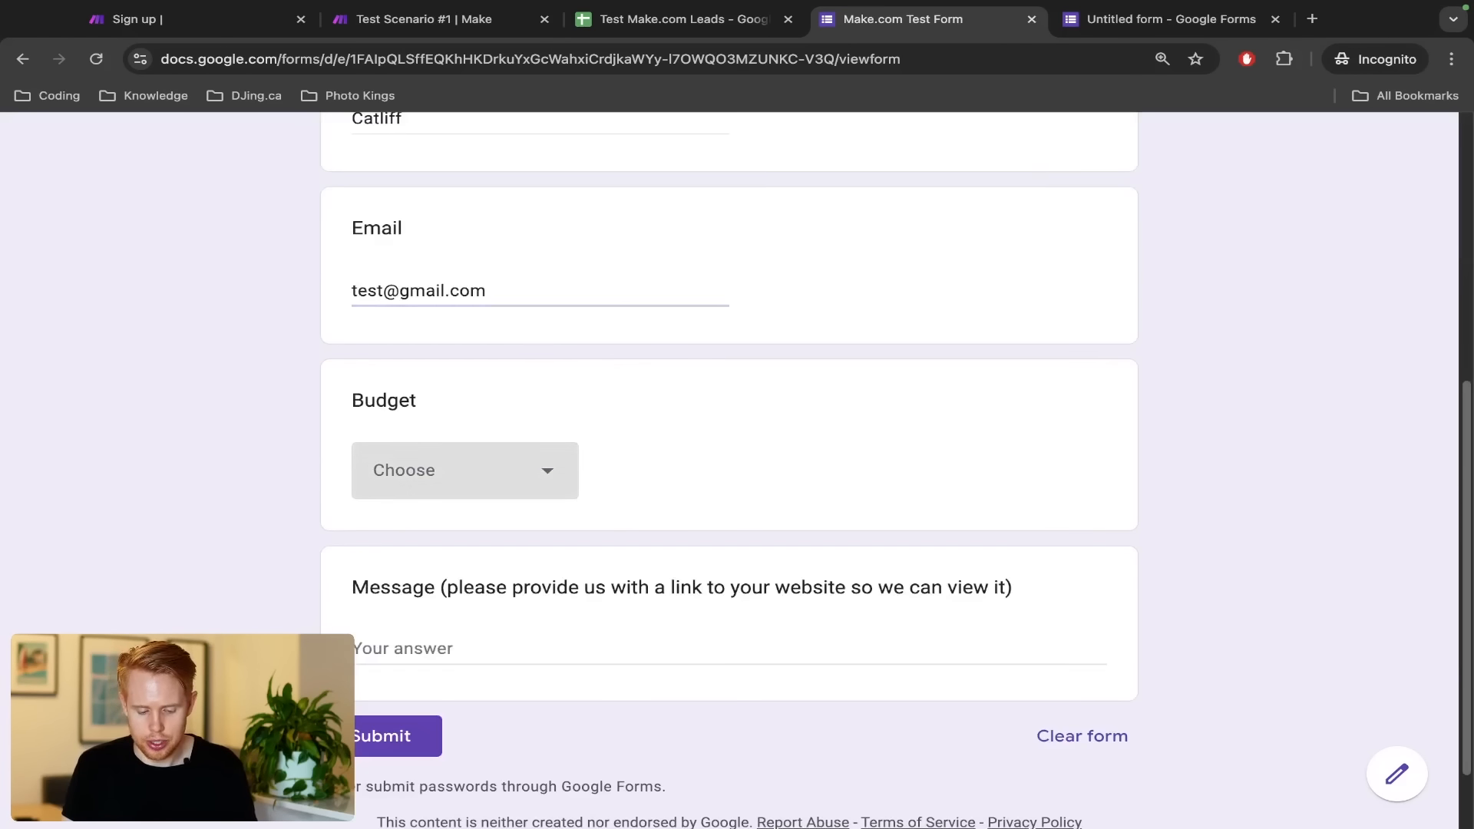
Choose the < $100 budget, write message 'asdf', and submit the response
{"action": "left_click", "coordinate": [444, 438]}
{"action": "left_click", "coordinate": [448, 562]}
{"action": "left_click", "coordinate": [444, 641]}
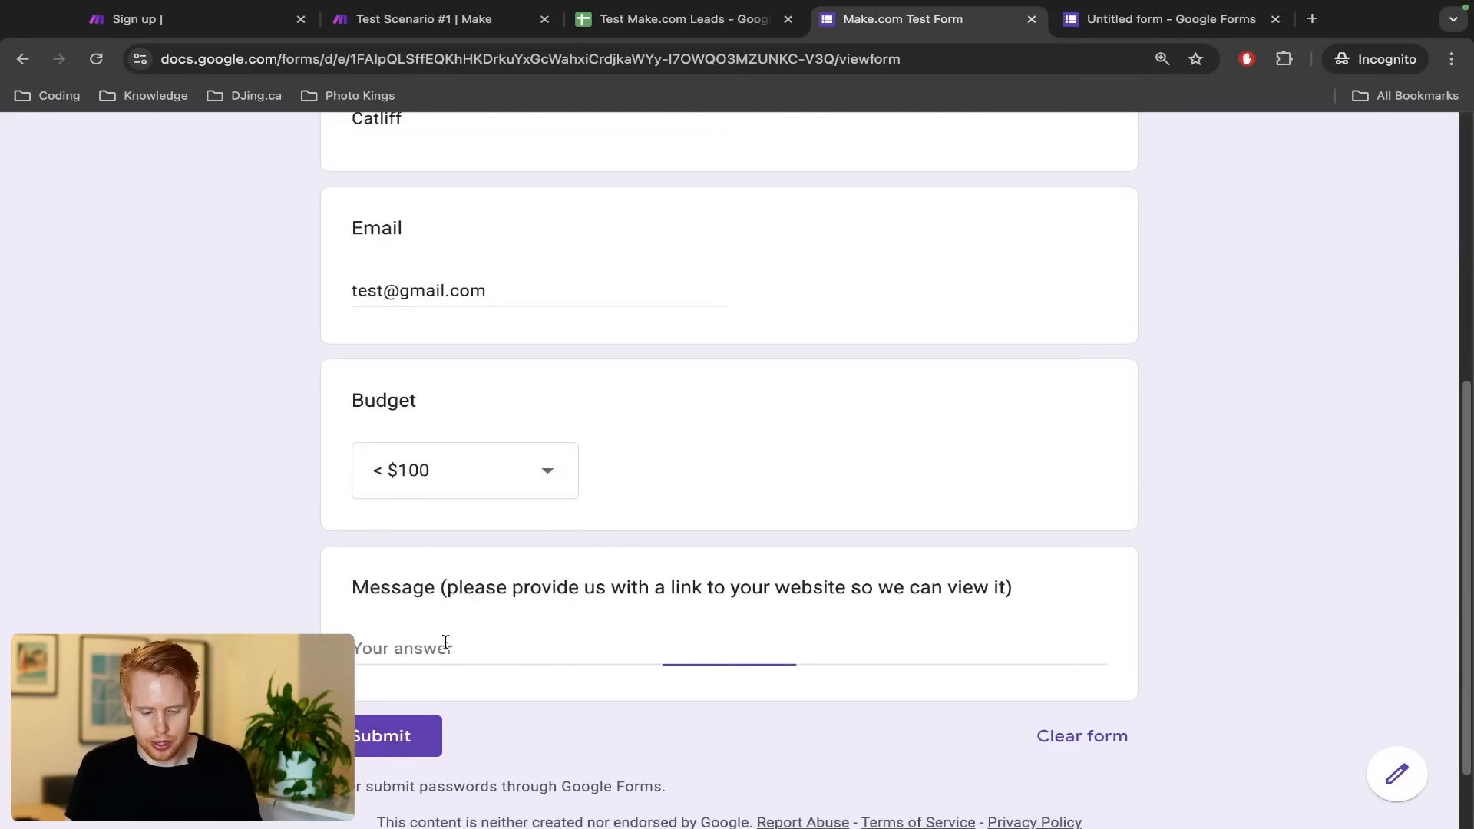
{"action": "type", "text": "asdf"}
{"action": "left_click", "coordinate": [371, 748]}
{"action": "key", "text": "ctrl+shift+Tab"}
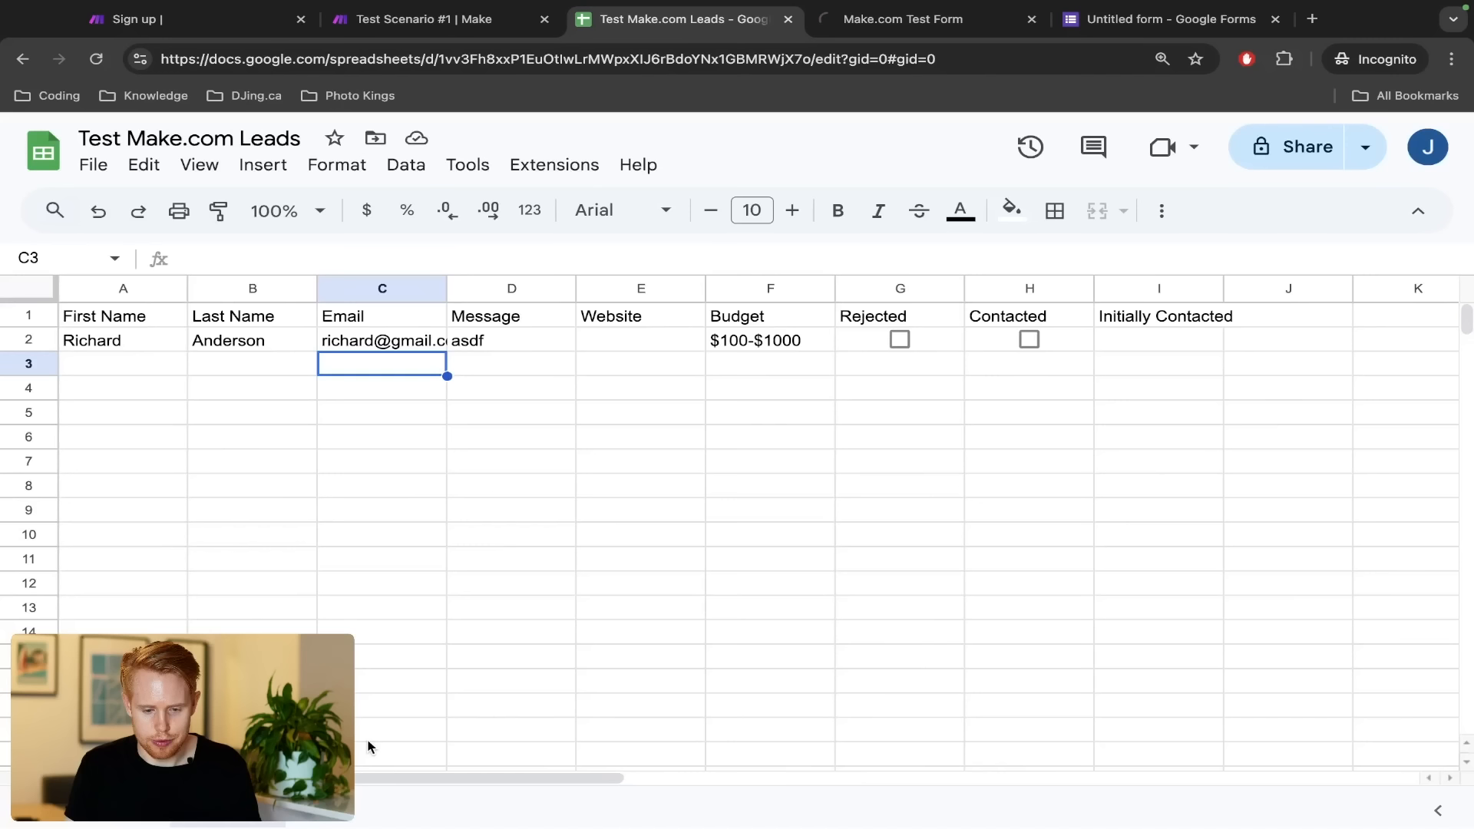
{"action": "key", "text": "ctrl+shift+Tab"}
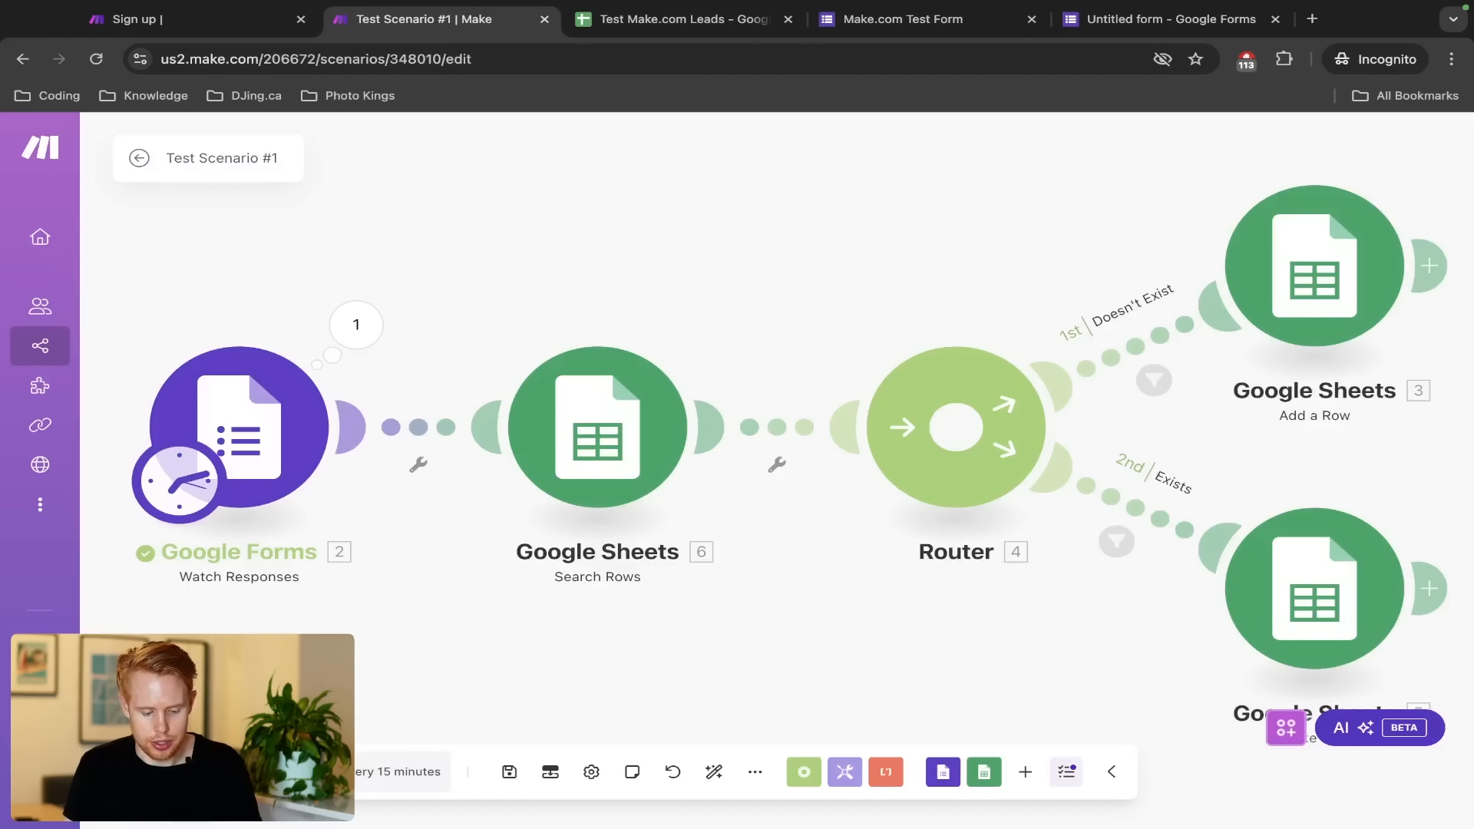
Run the scenario once
{"action": "scroll", "coordinate": [161, 771], "scroll_direction": "up", "scroll_amount": 5}
{"action": "scroll", "coordinate": [184, 658], "scroll_direction": "left", "scroll_amount": 4}
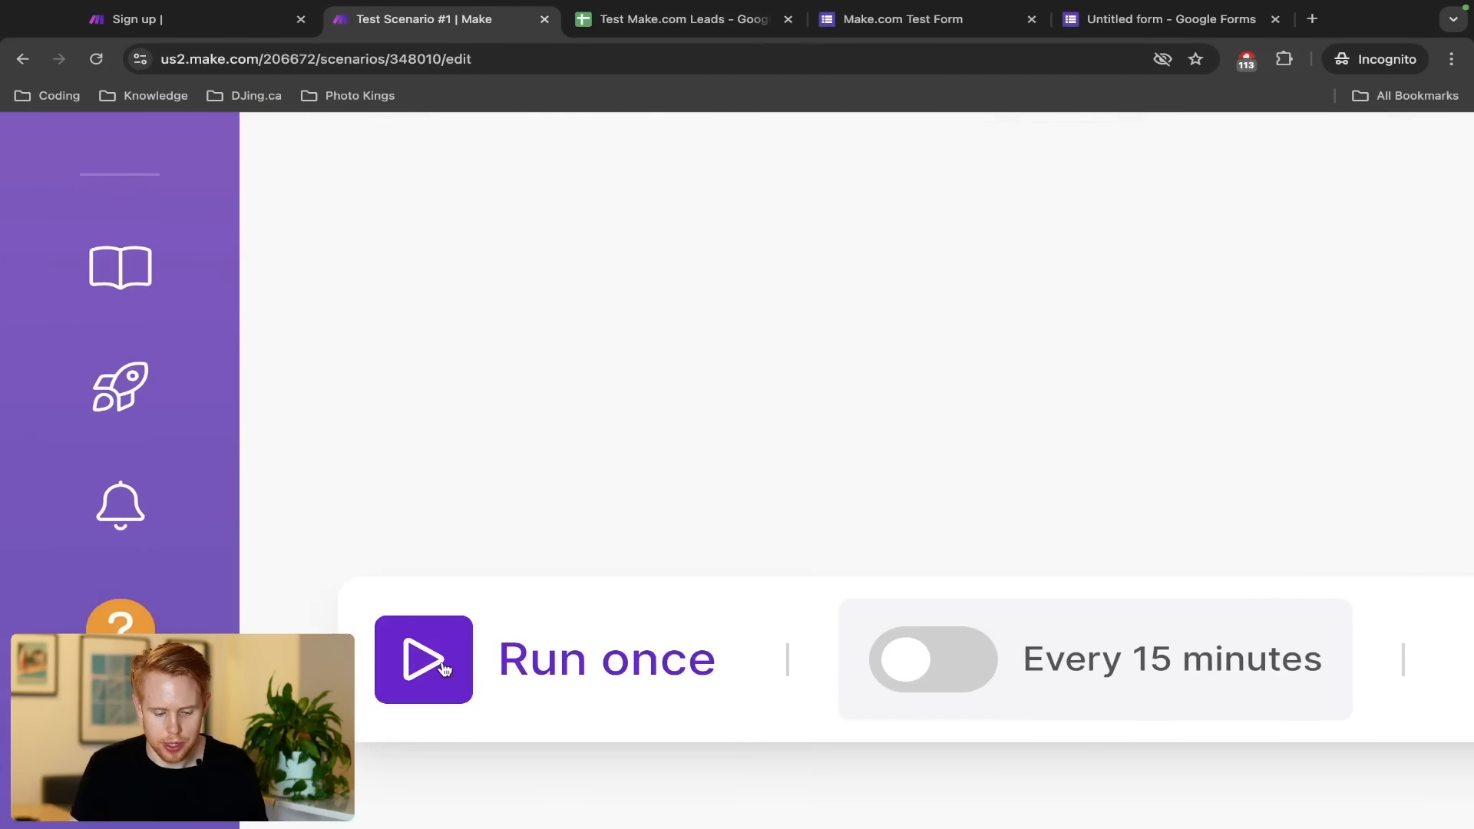
{"action": "left_click", "coordinate": [444, 669]}
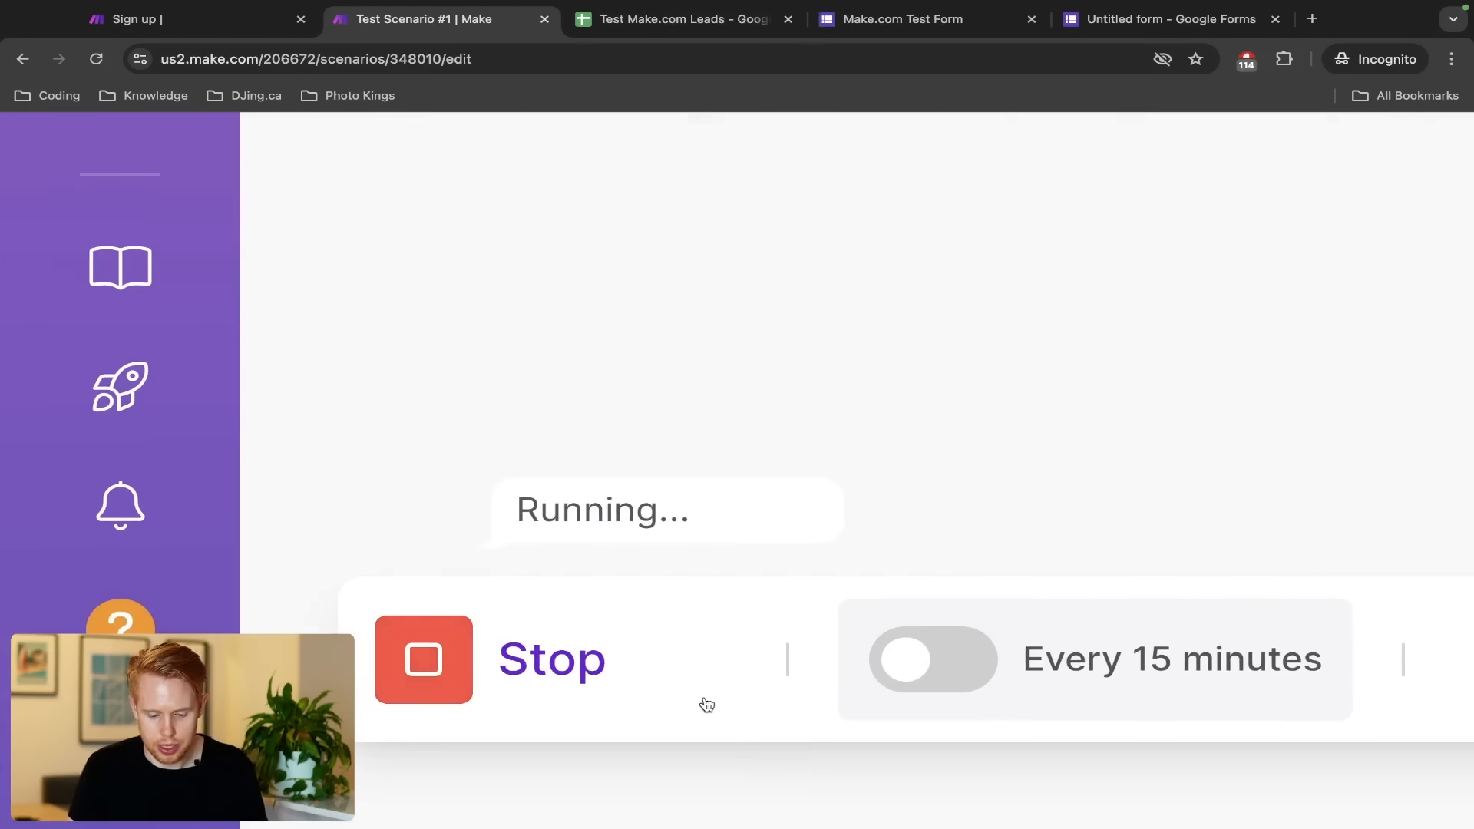
{"action": "scroll", "coordinate": [706, 704], "scroll_direction": "down", "scroll_amount": 5}
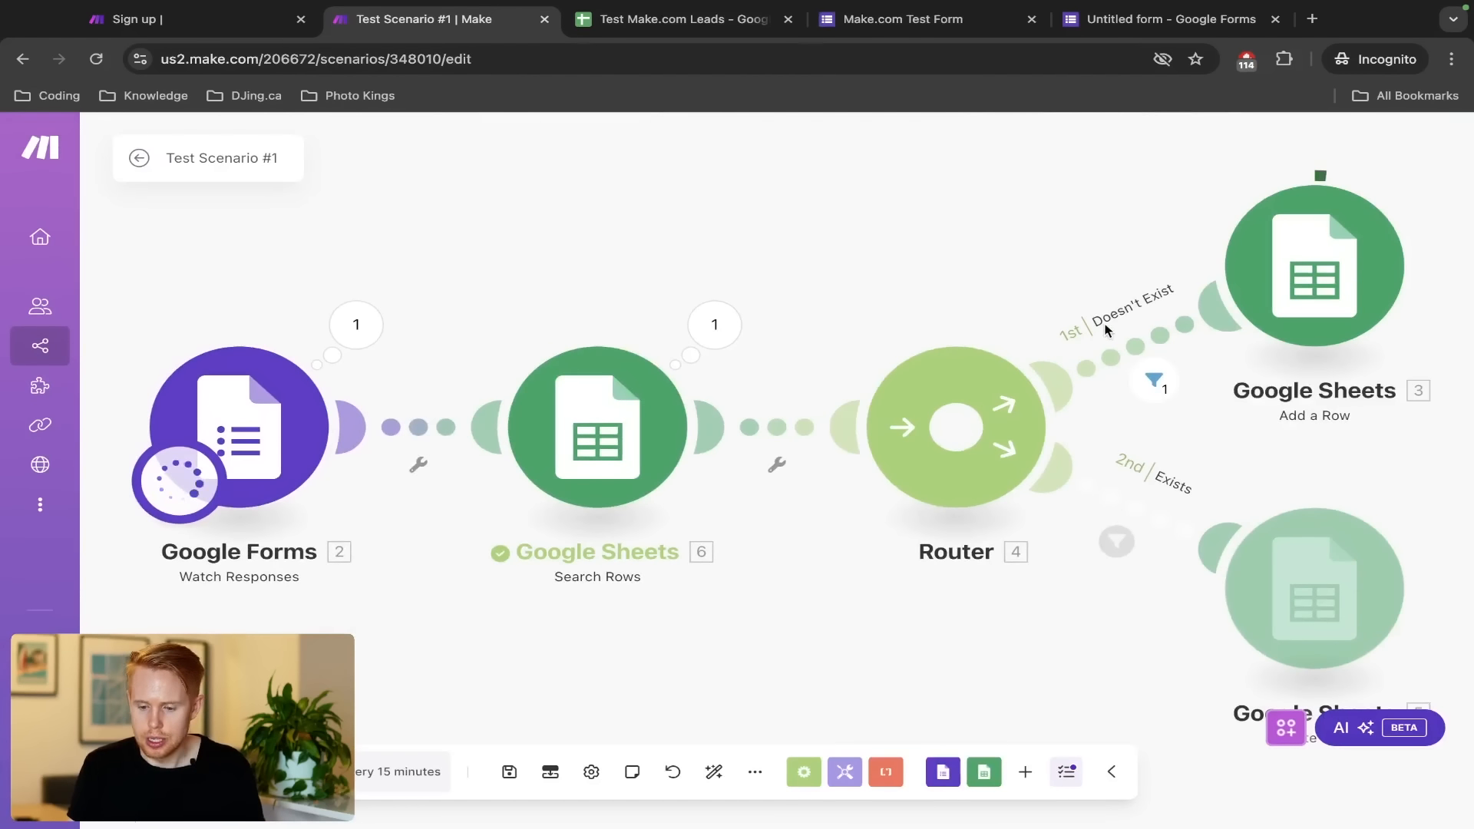
{"action": "scroll", "coordinate": [1306, 428], "scroll_direction": "right", "scroll_amount": 3}
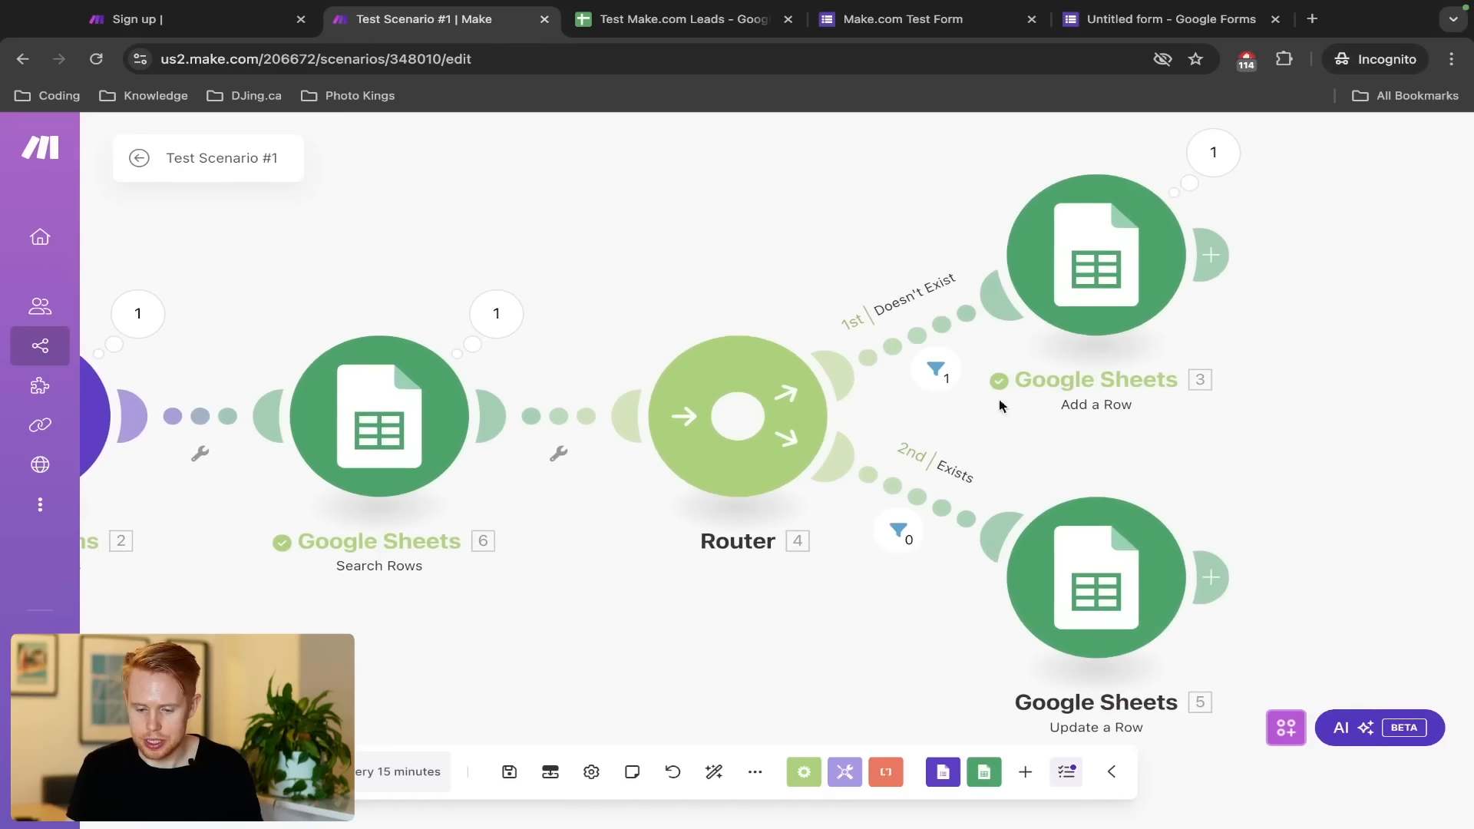
Inspect the Doesn't Exist filter and the Search Rows output showing zero bundles found
{"action": "left_click", "coordinate": [935, 369]}
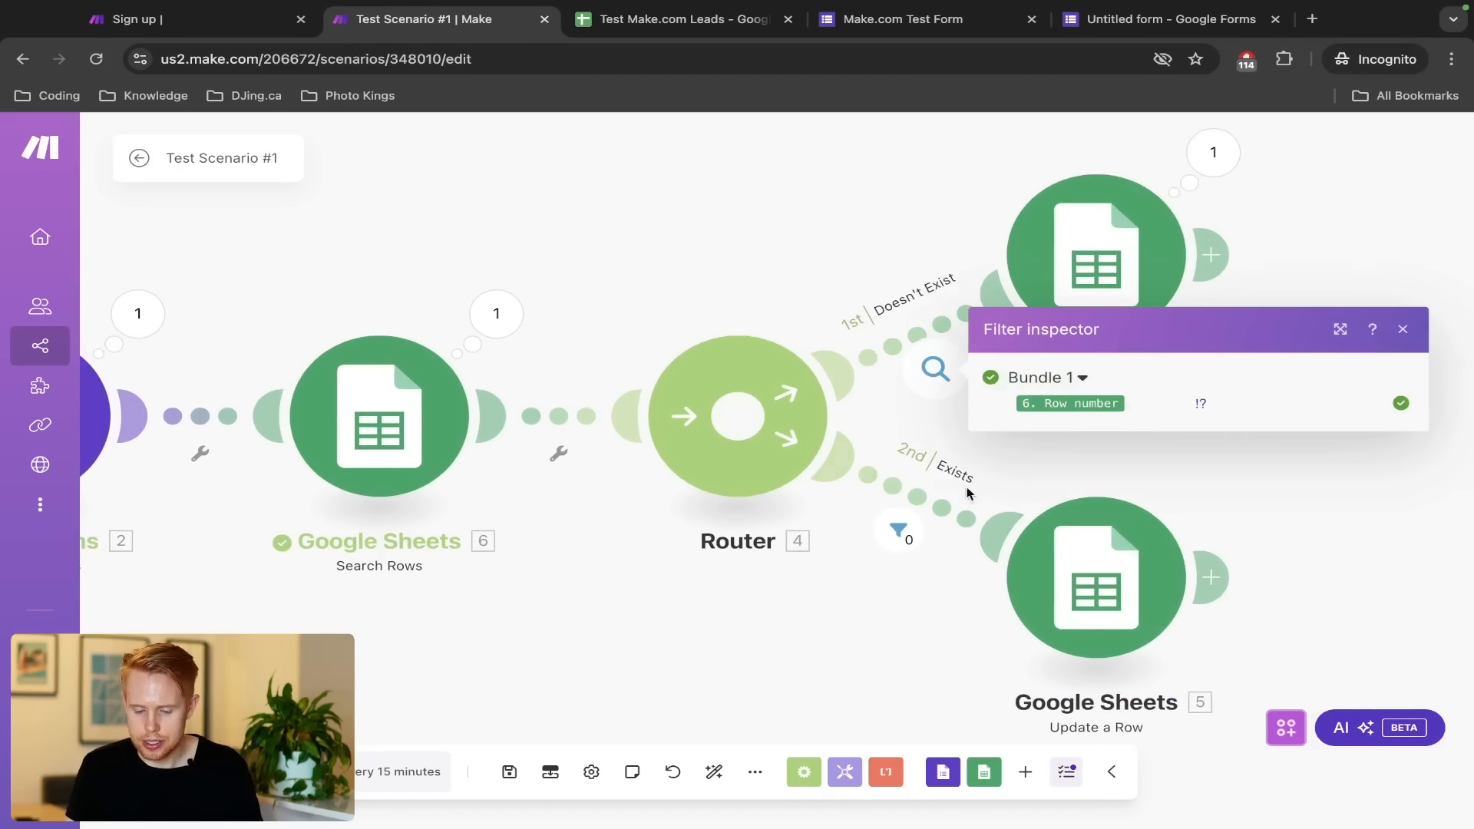
{"action": "mouse_move", "coordinate": [1077, 402]}
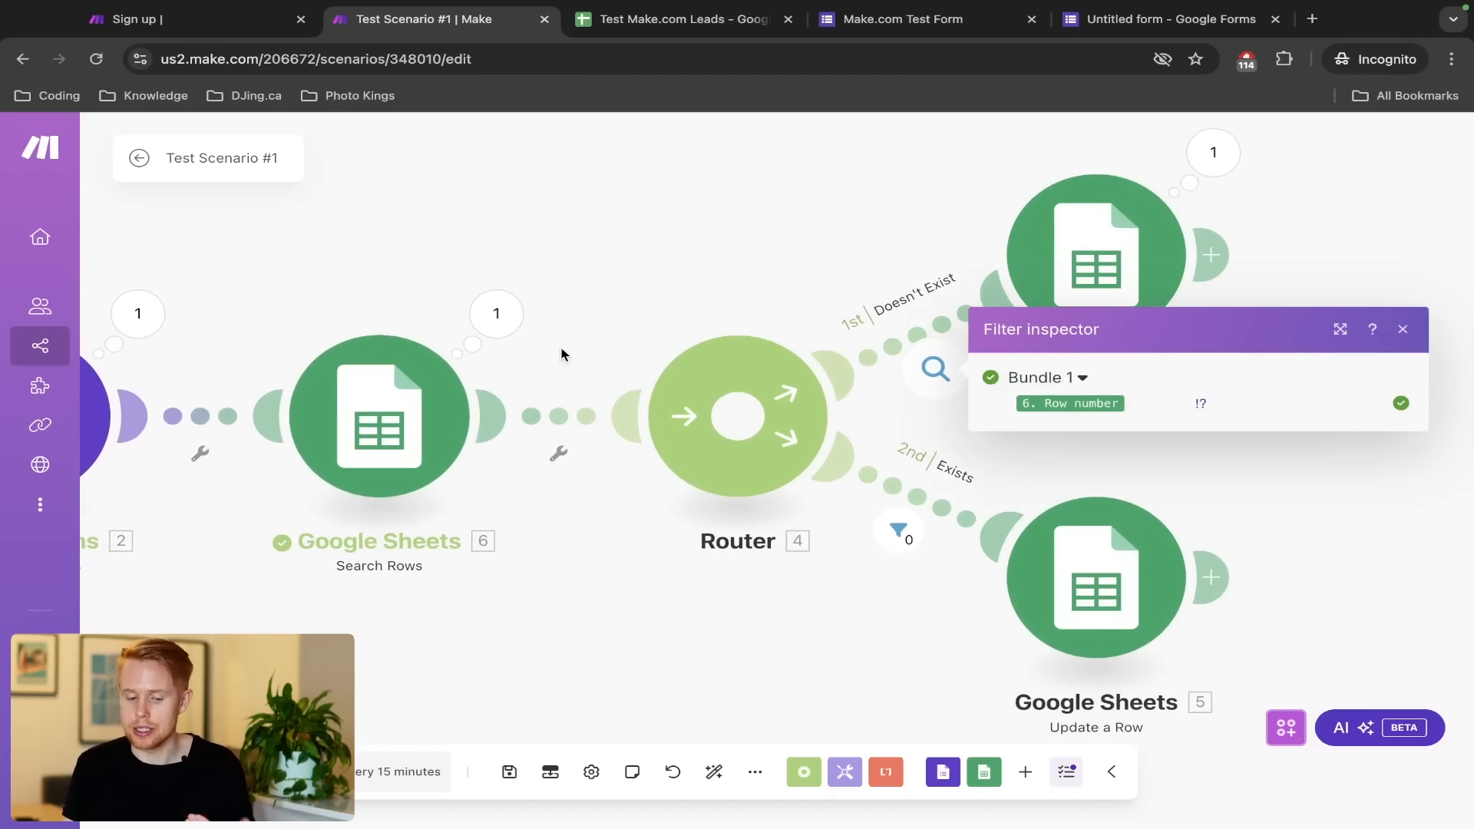
{"action": "left_click", "coordinate": [497, 314]}
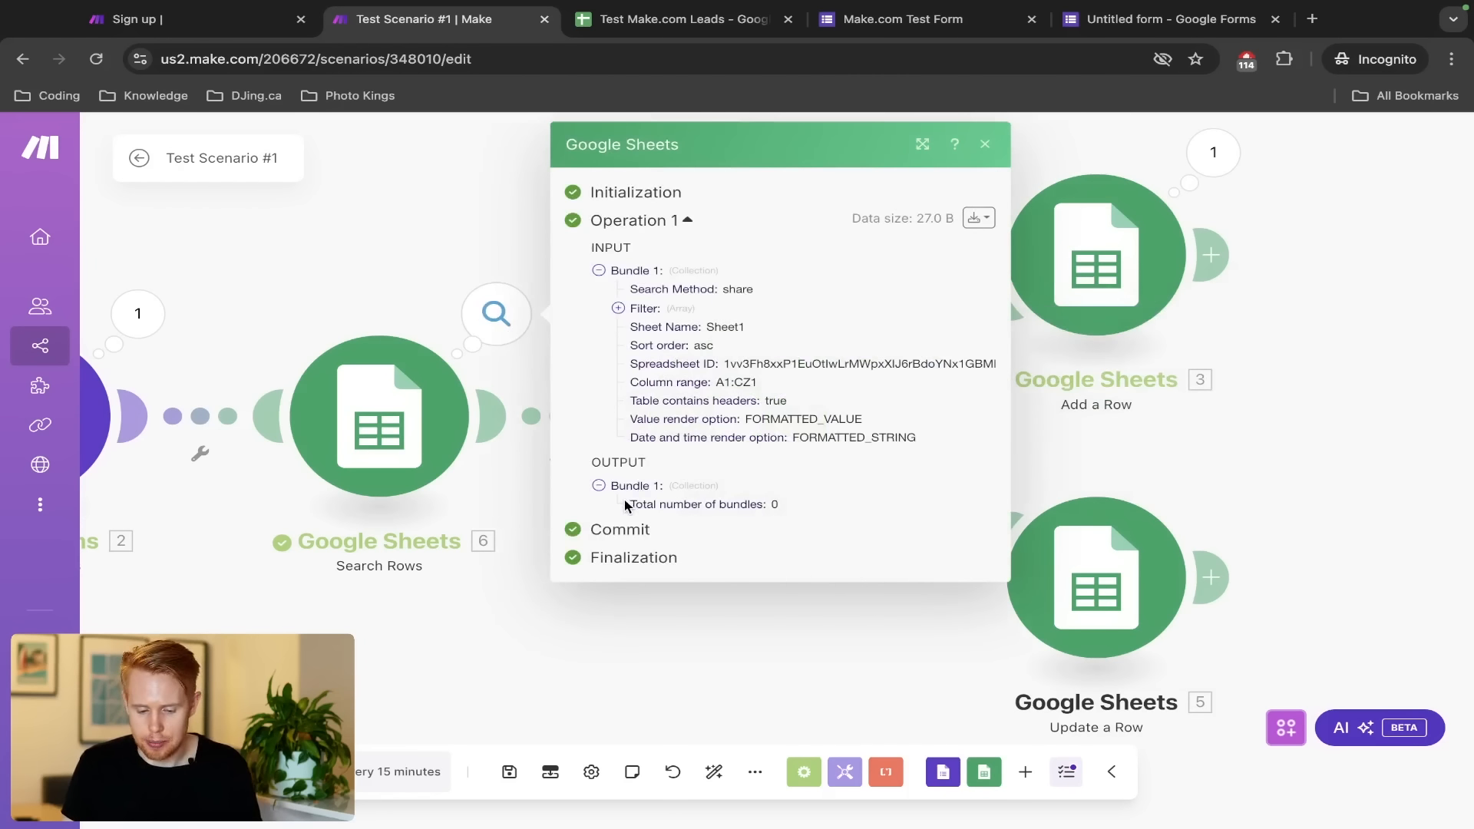
{"action": "left_click_drag", "start_coordinate": [625, 505], "coordinate": [861, 510]}
{"action": "left_click", "coordinate": [1160, 453]}
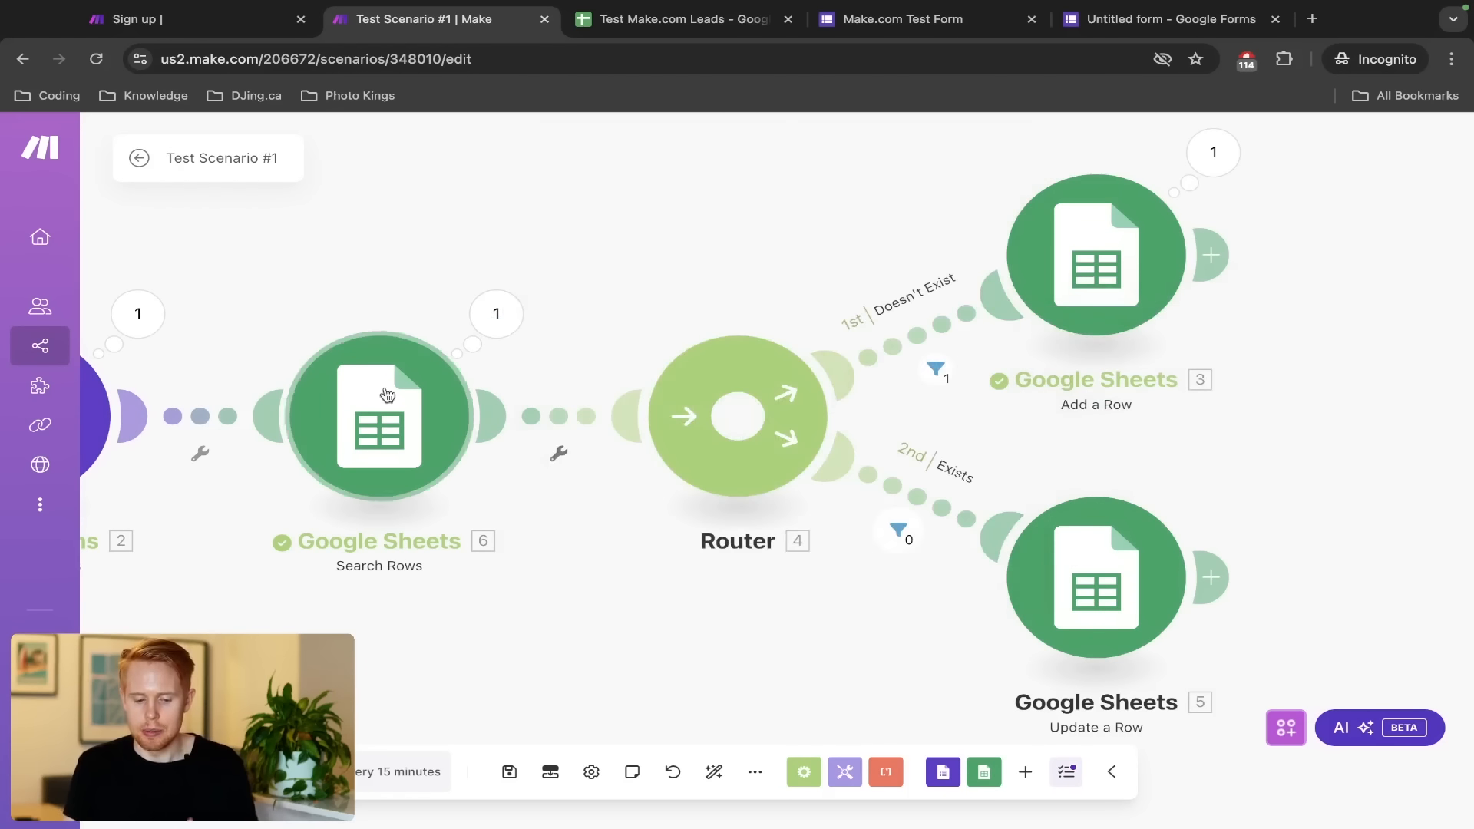
{"action": "left_click", "coordinate": [934, 339]}
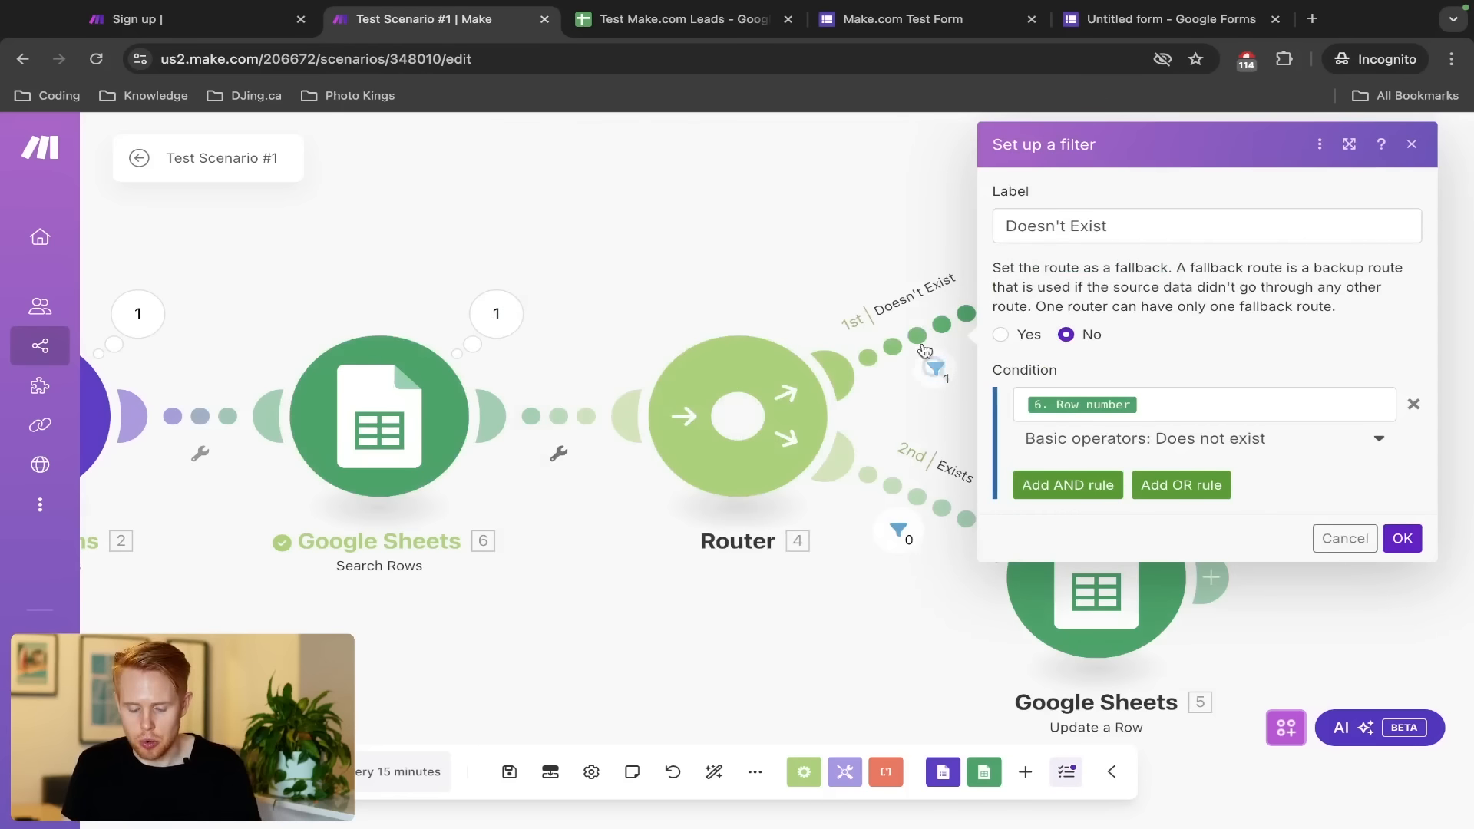
{"action": "left_click", "coordinate": [844, 293]}
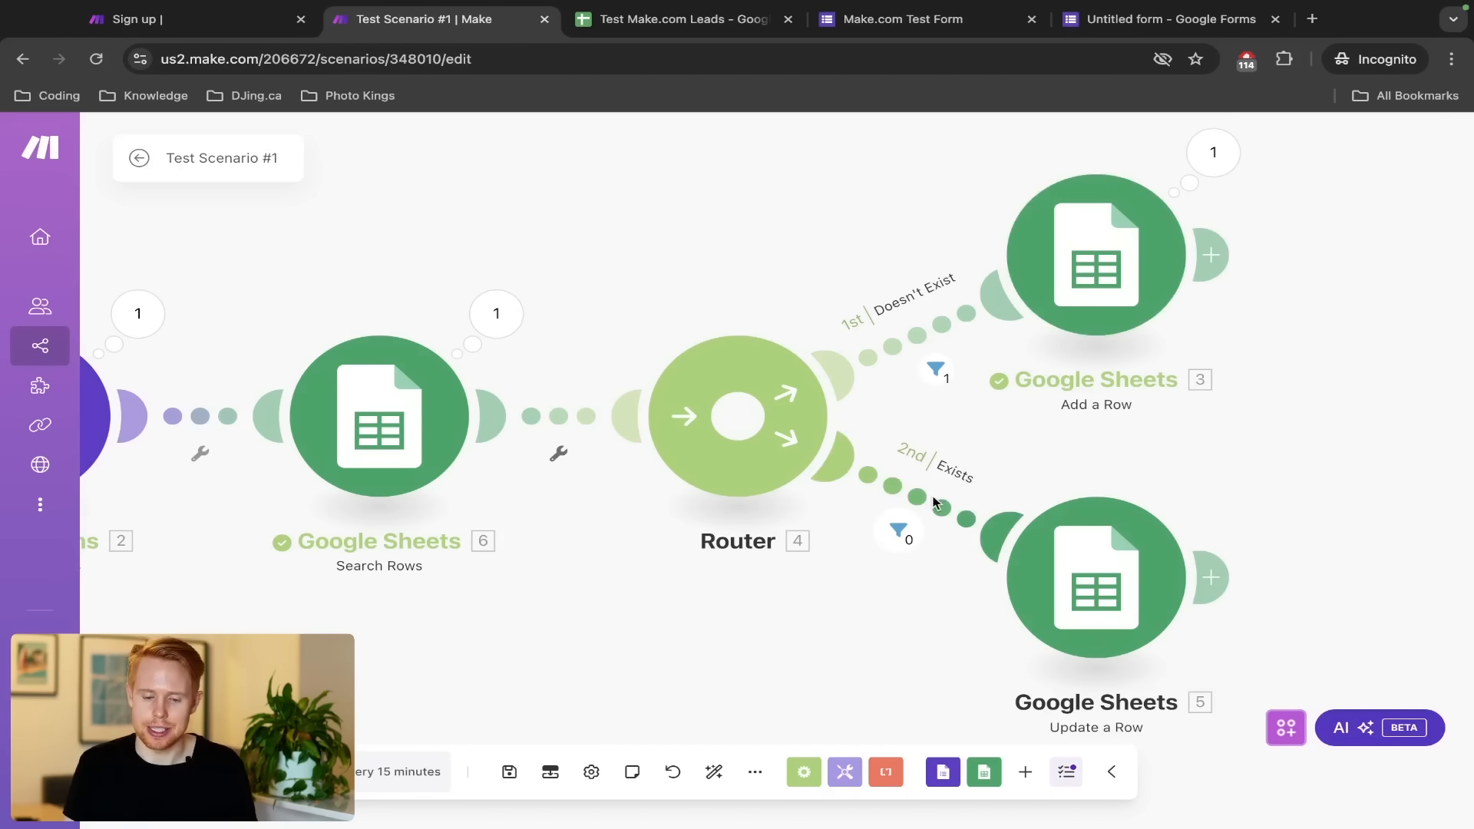
Verify the new lead landed in row 3 and copy the existing email from C2
{"action": "key", "text": "ctrl+Tab"}
{"action": "left_click", "coordinate": [19, 363]}
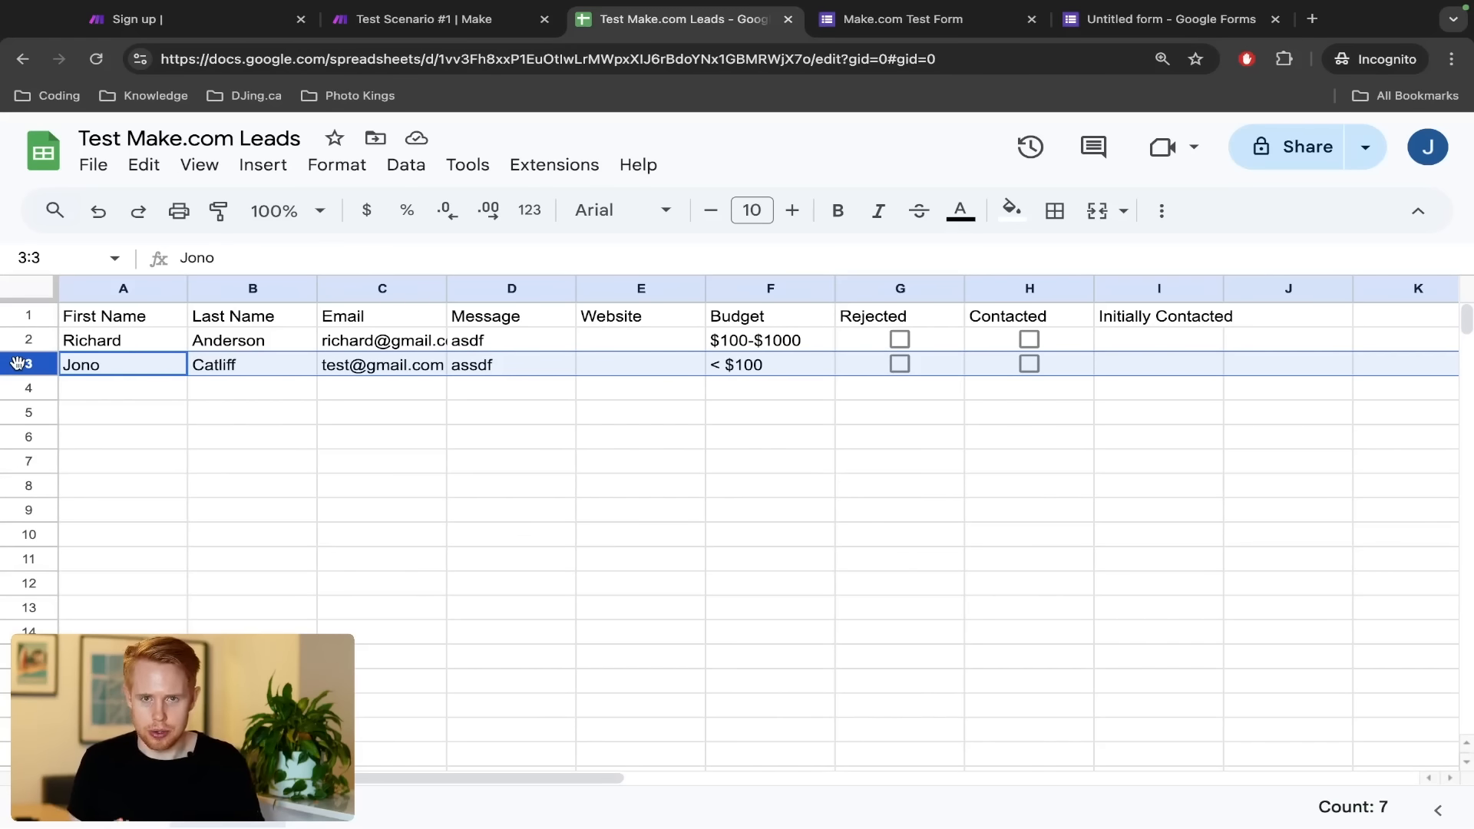
{"action": "key", "text": "ctrl+Tab"}
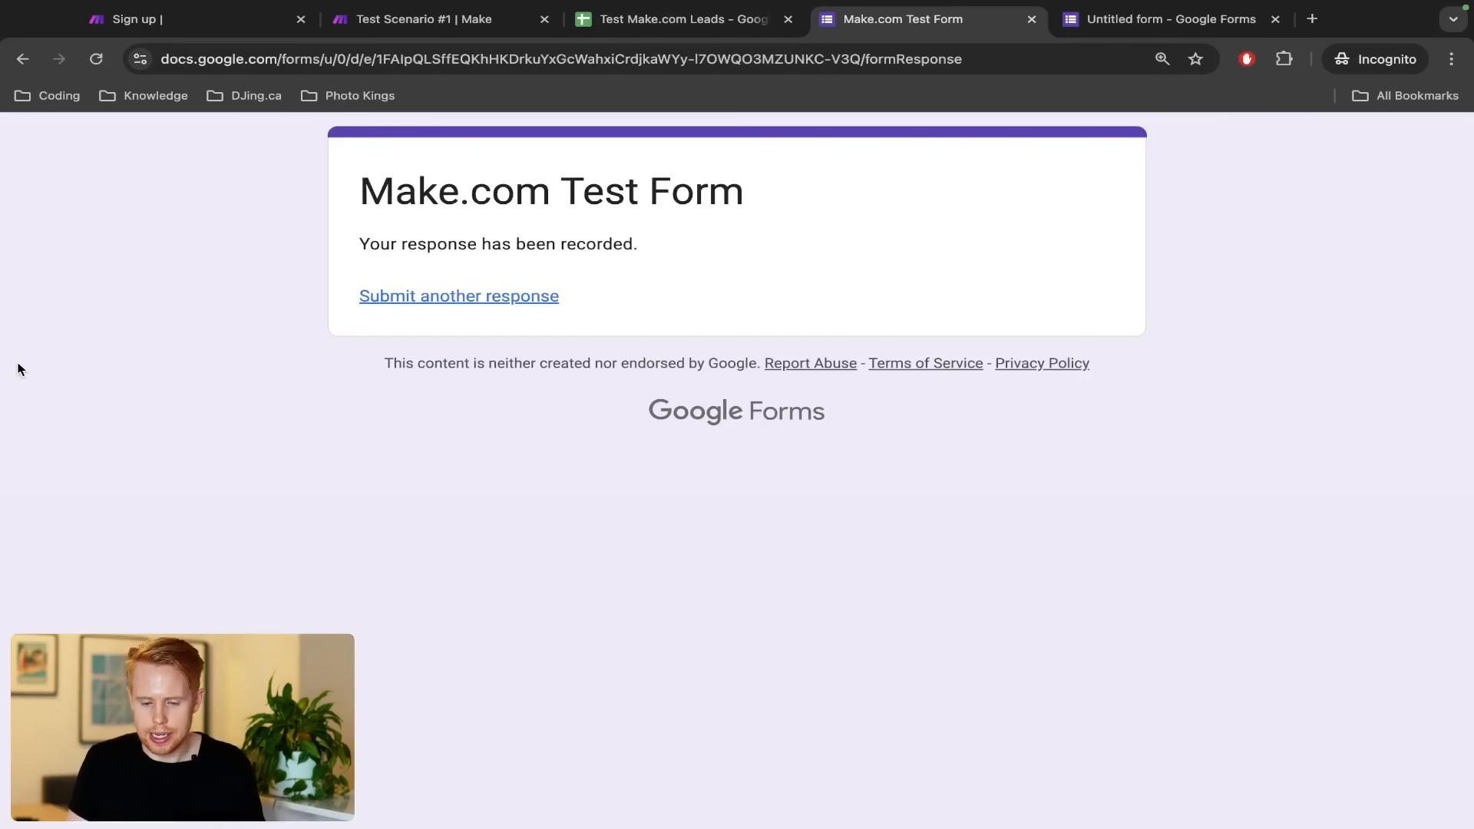
{"action": "key", "text": "ctrl+shift+Tab"}
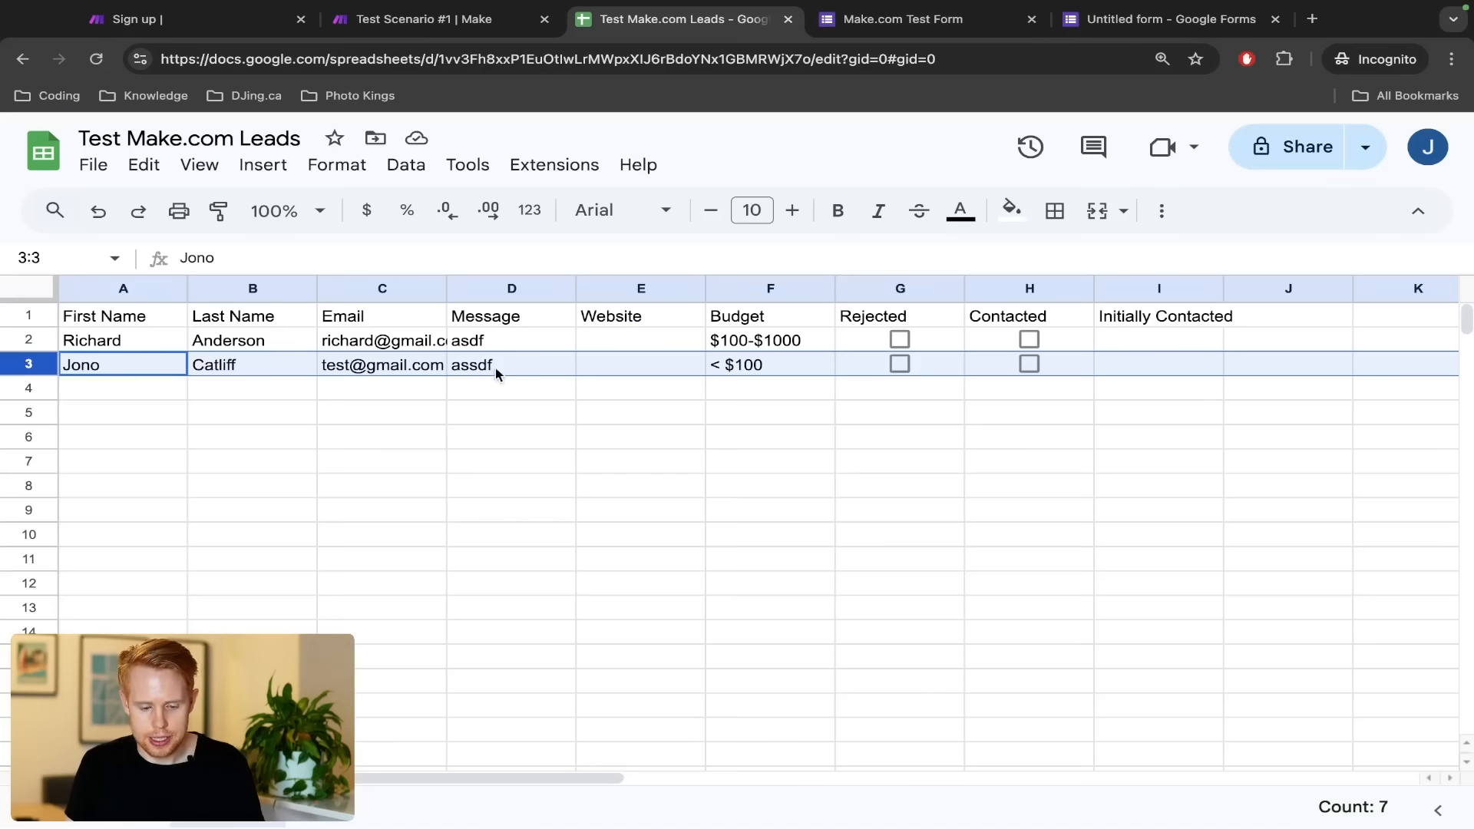
{"action": "left_click", "coordinate": [398, 341]}
{"action": "key", "text": "super+c"}
{"action": "key", "text": "ctrl+Tab"}
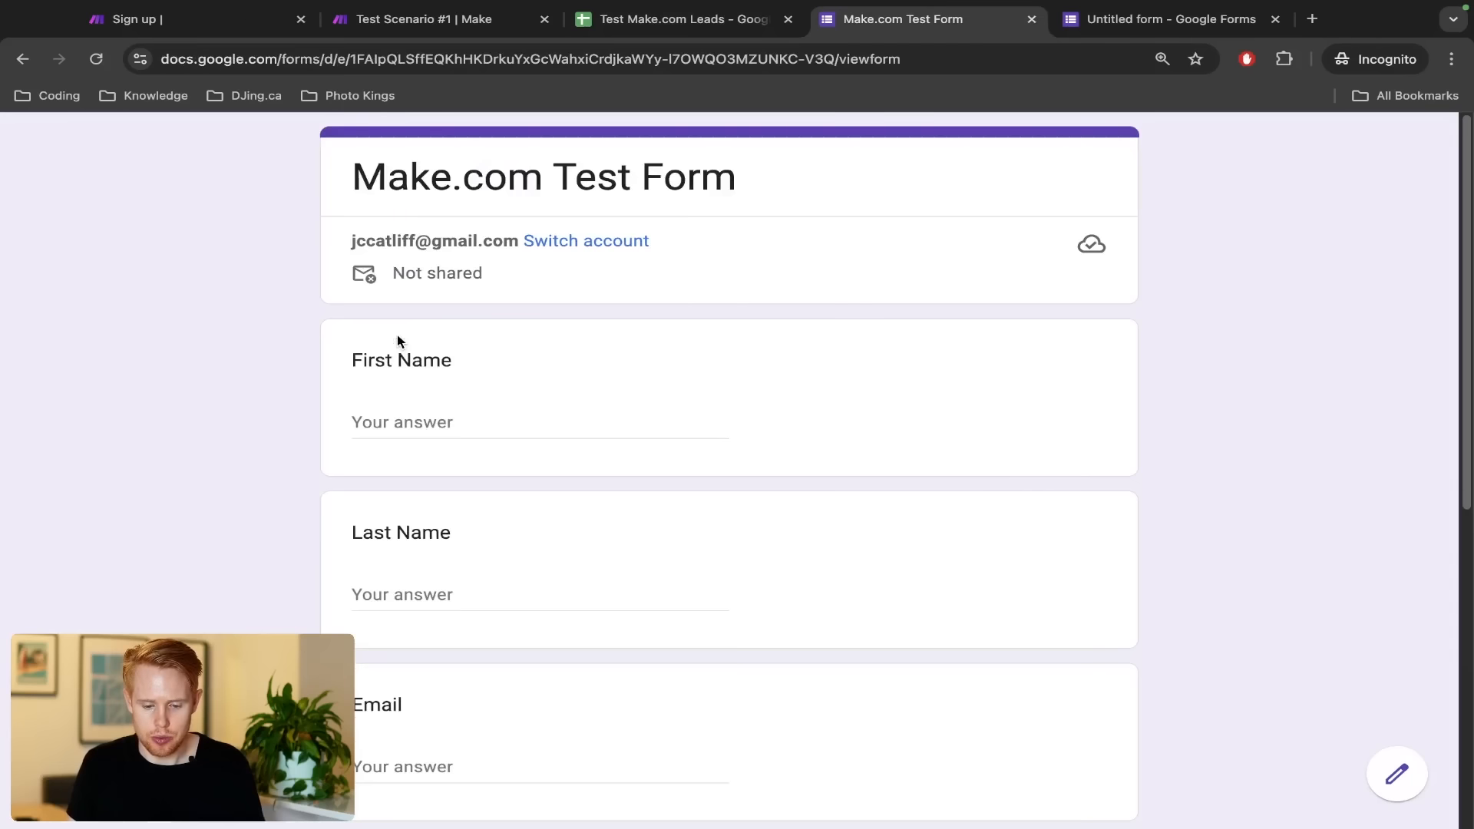
Enter a new first and last name and paste the existing lead's email into the form
{"action": "left_click", "coordinate": [427, 420]}
{"action": "type", "text": "Richard"}
{"action": "key", "text": "Tab"}
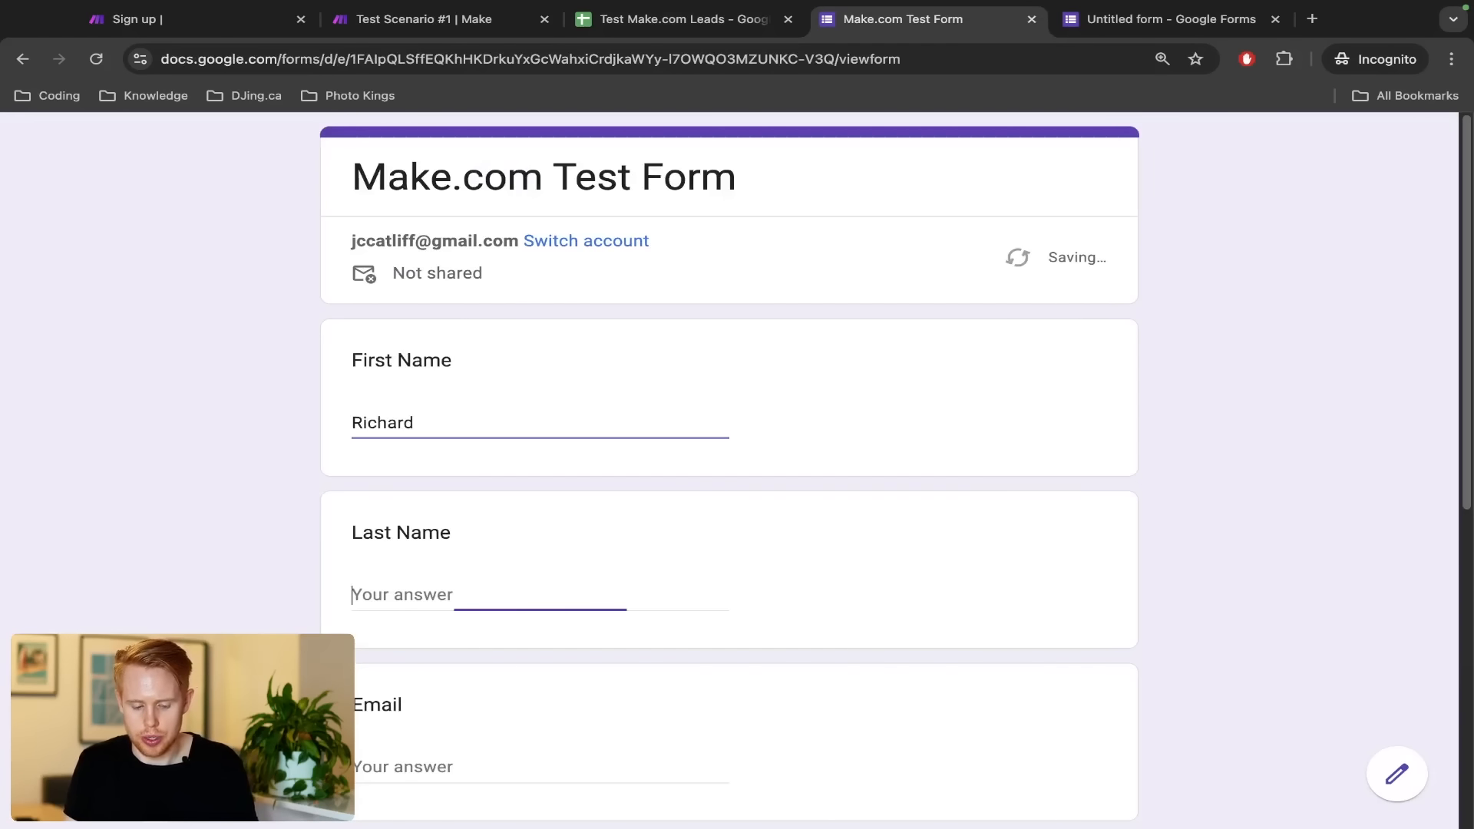
{"action": "type", "text": "Smith"}
{"action": "key", "text": "Tab"}
{"action": "key", "text": "super+v"}
Choose the $1000+ budget, write the message 'asdfds', and submit the response
{"action": "scroll", "coordinate": [427, 342], "scroll_direction": "down", "scroll_amount": 7}
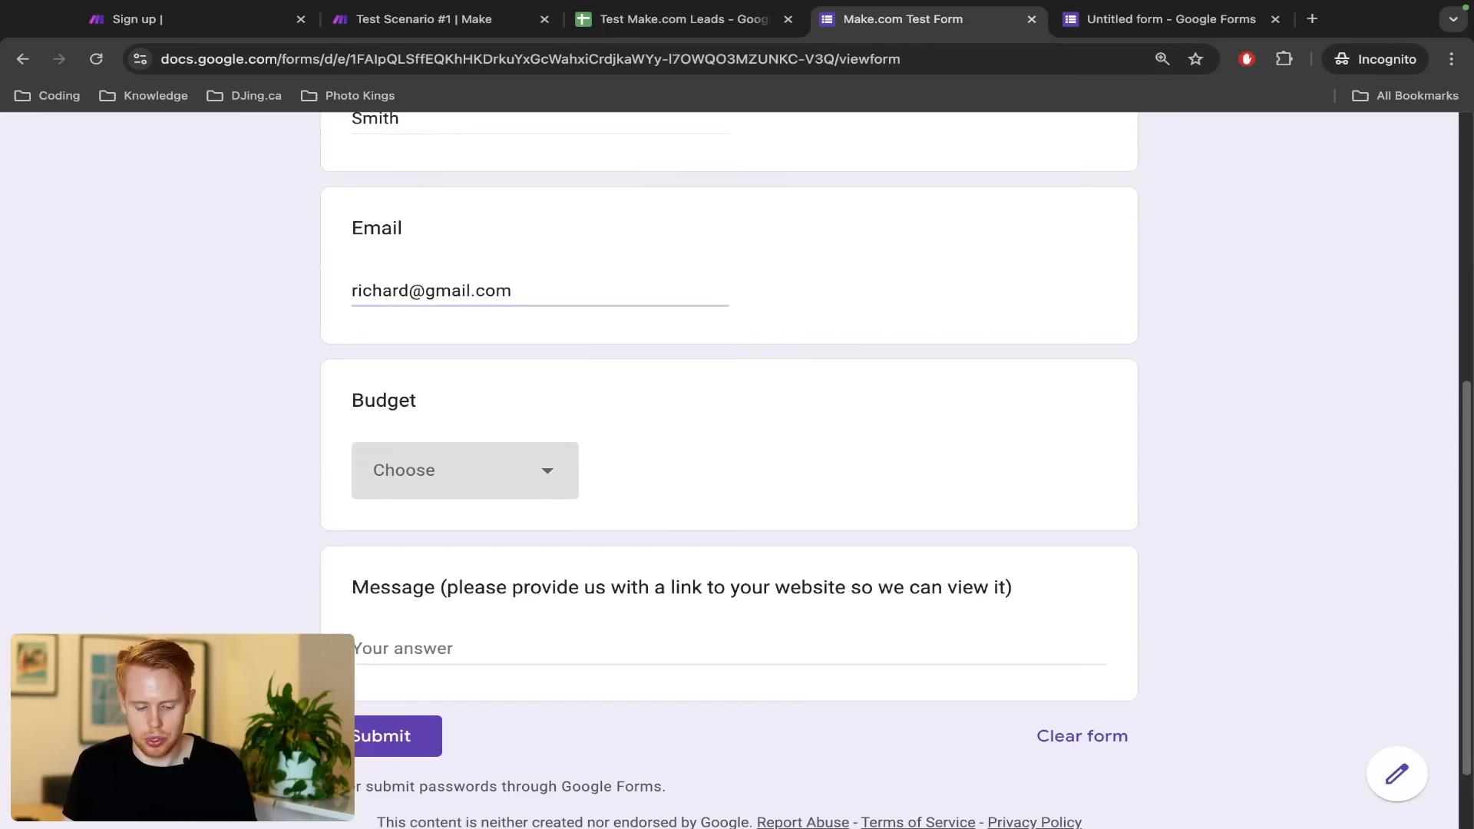
{"action": "left_click", "coordinate": [430, 399]}
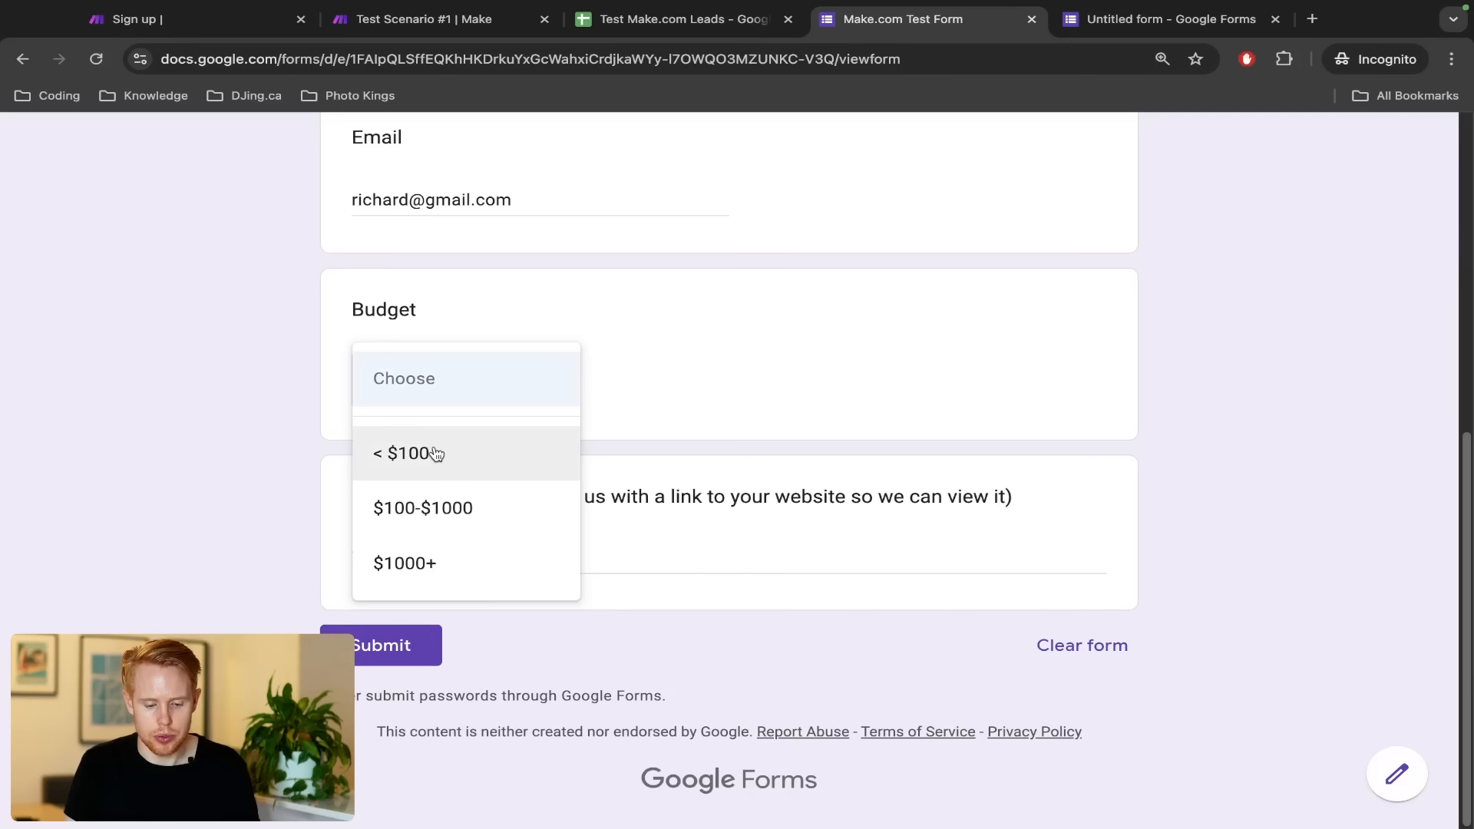
{"action": "left_click", "coordinate": [431, 564]}
{"action": "left_click", "coordinate": [454, 555]}
{"action": "type", "text": "asdfds"}
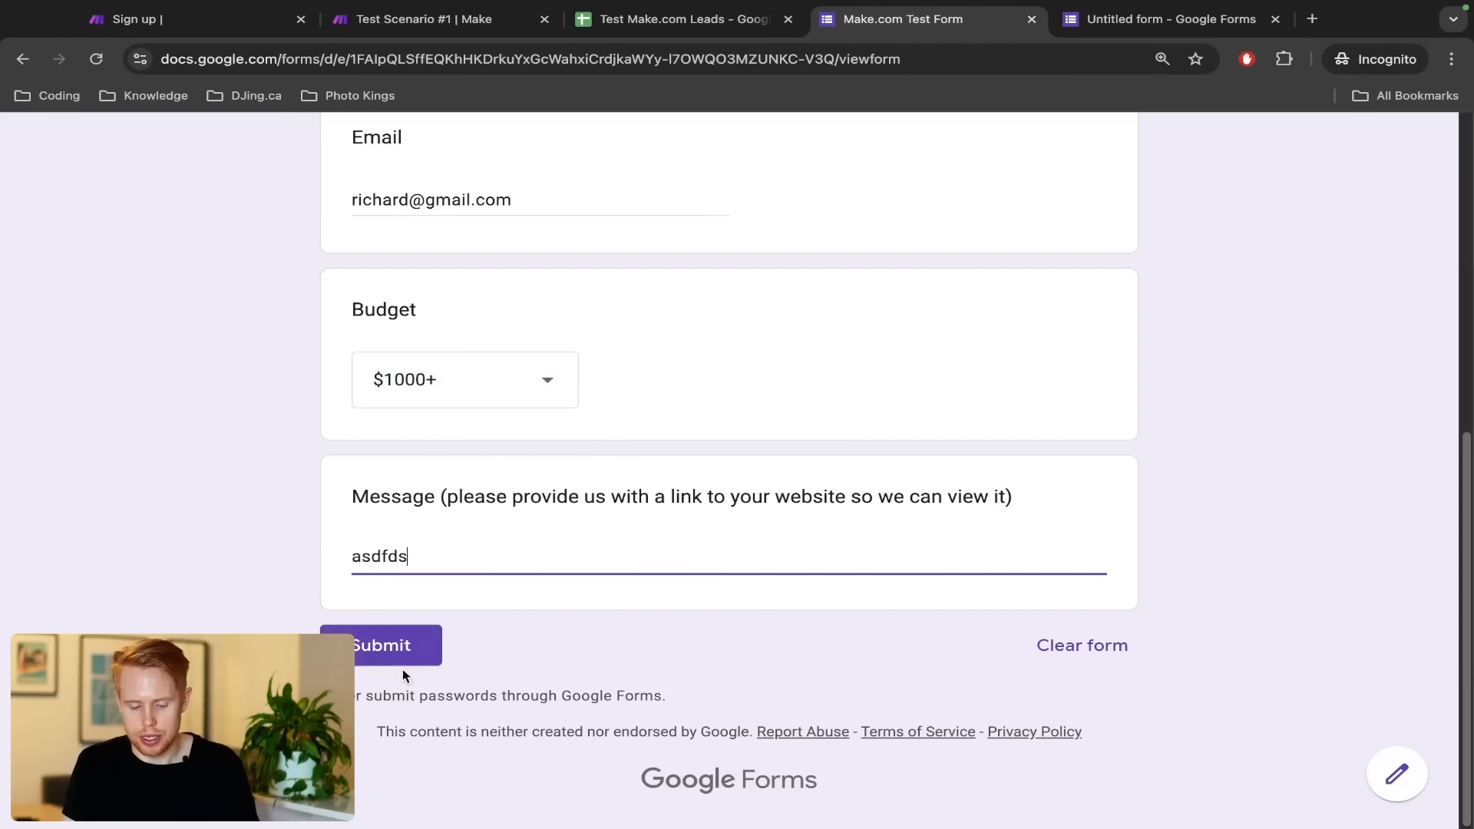
{"action": "left_click", "coordinate": [403, 652]}
{"action": "key", "text": "ctrl+shift+Tab"}
{"action": "key", "text": "ctrl+shift+Tab"}
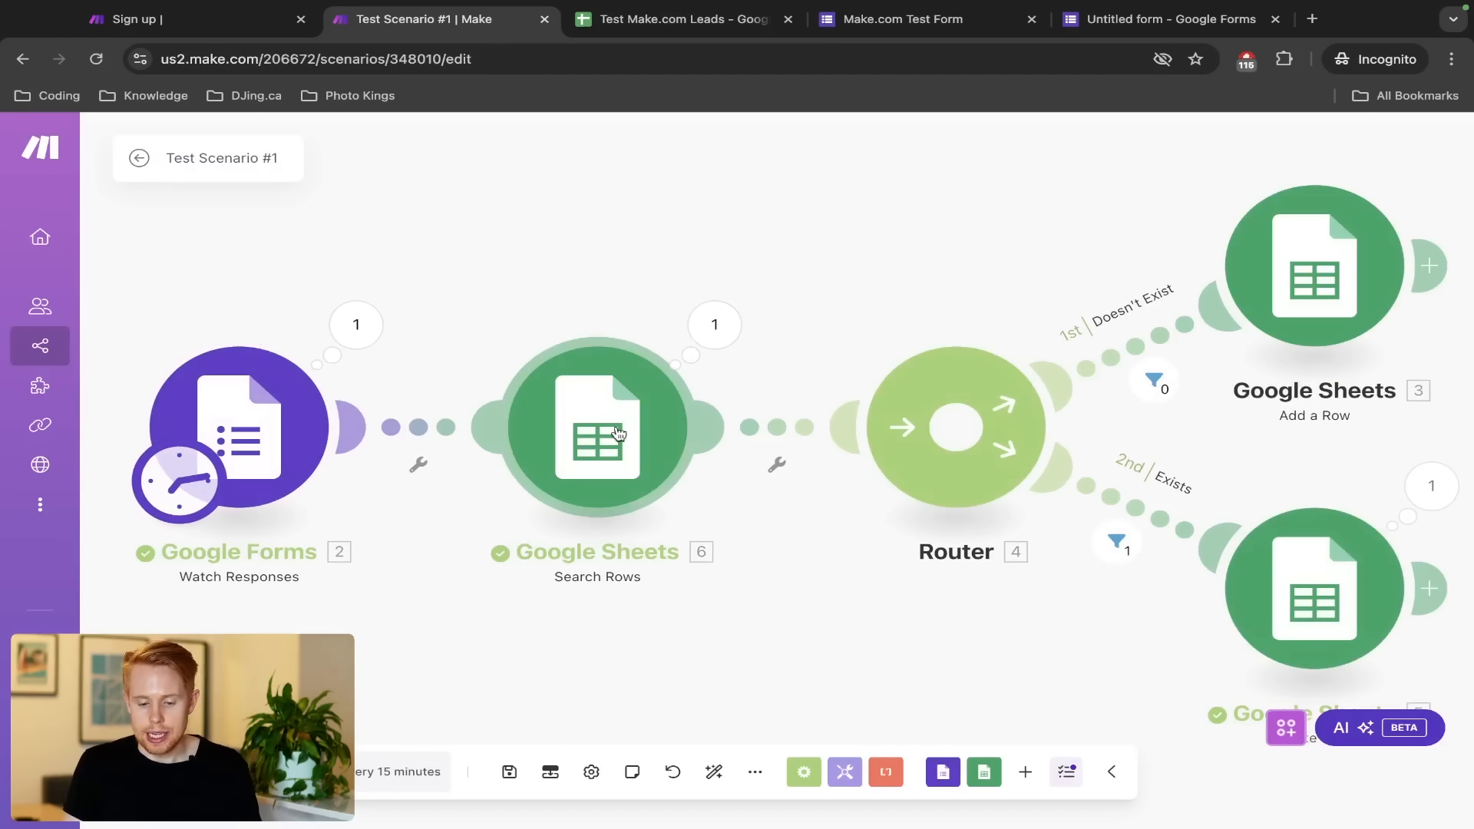
Inspect the Search Rows output bundle confirming the repeated email matched row 2
{"action": "left_click", "coordinate": [714, 324]}
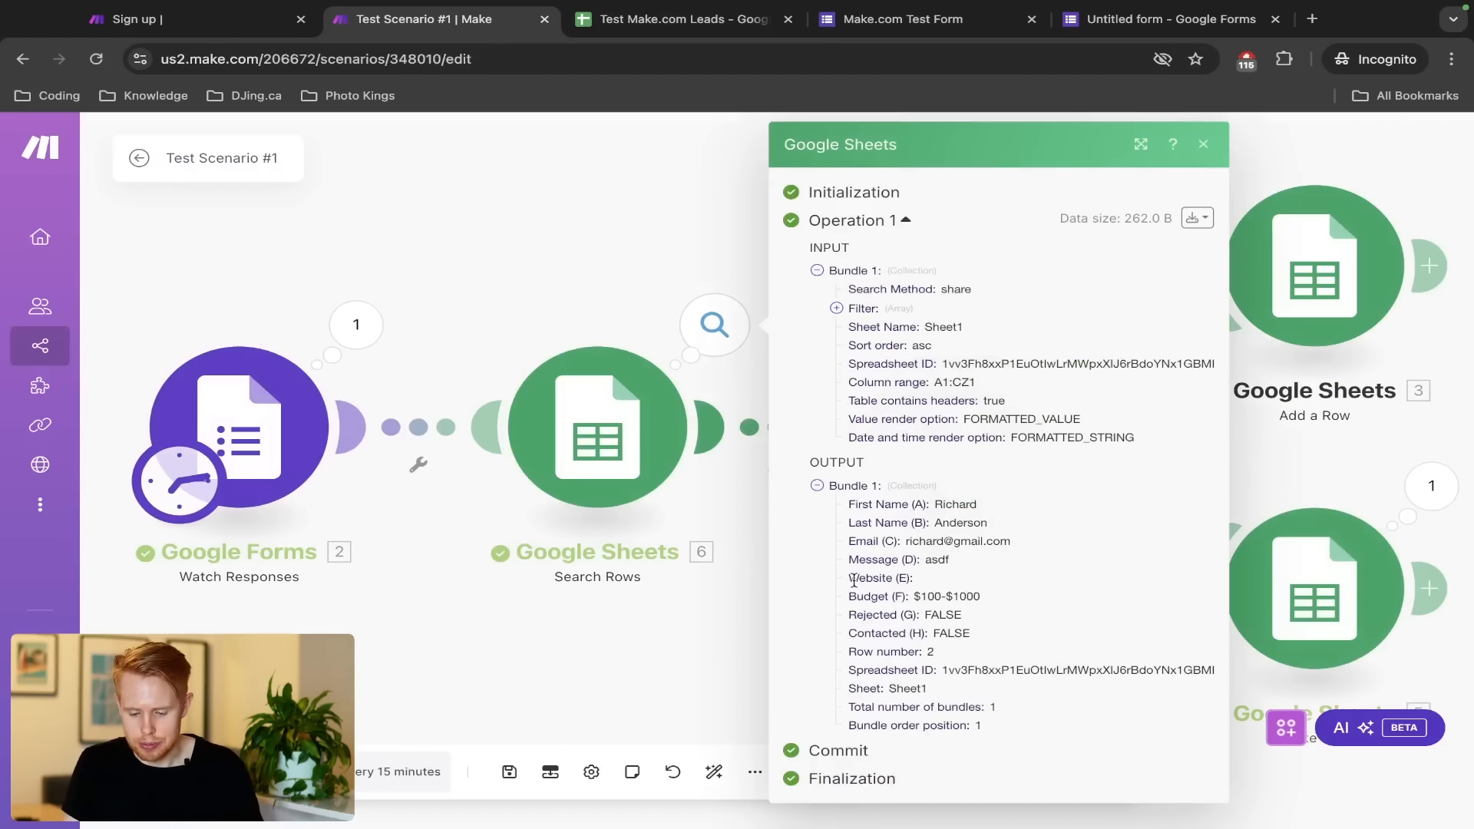
{"action": "left_click_drag", "start_coordinate": [845, 504], "coordinate": [1023, 726]}
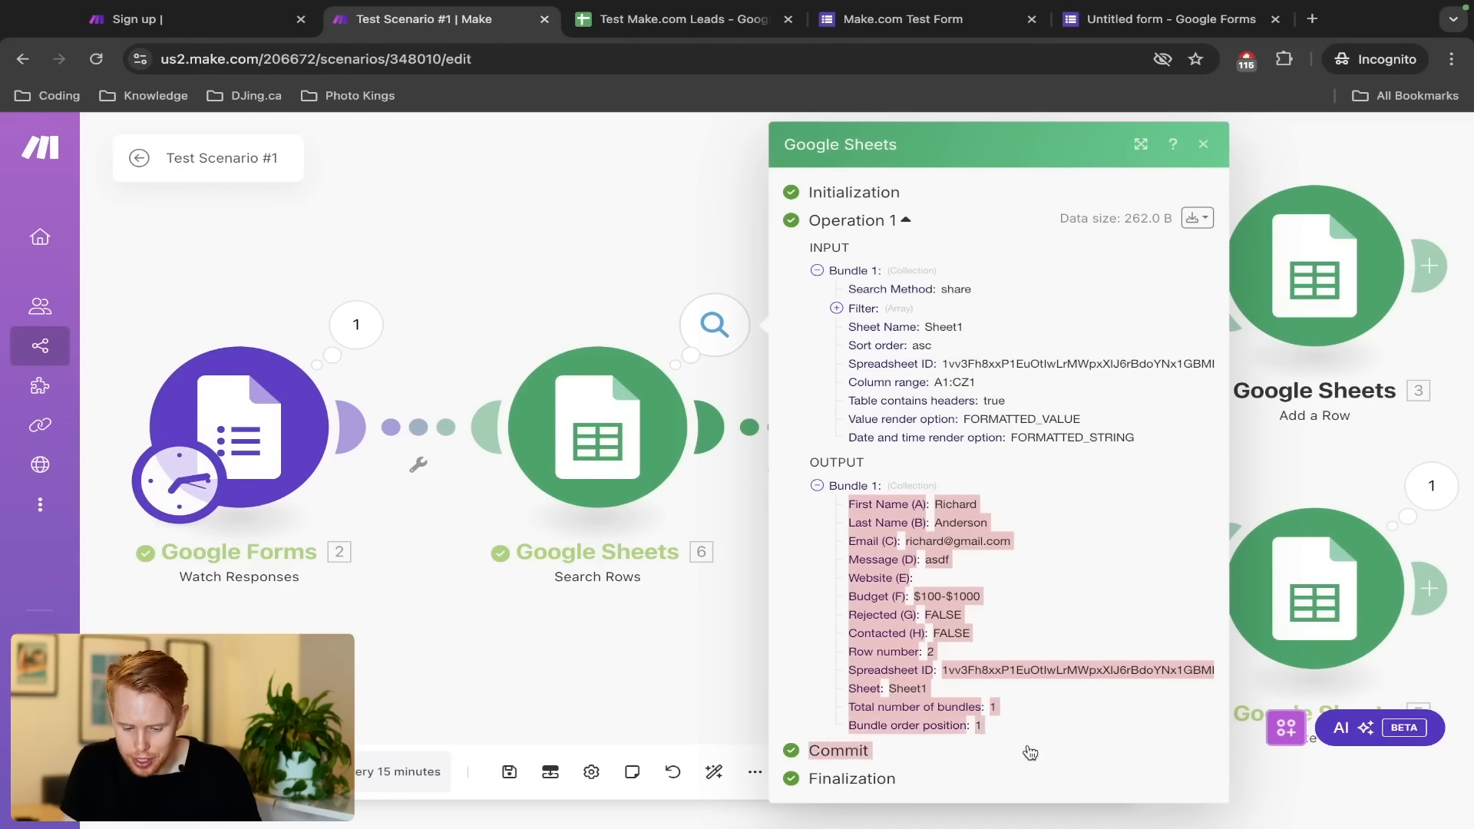
{"action": "left_click", "coordinate": [645, 324]}
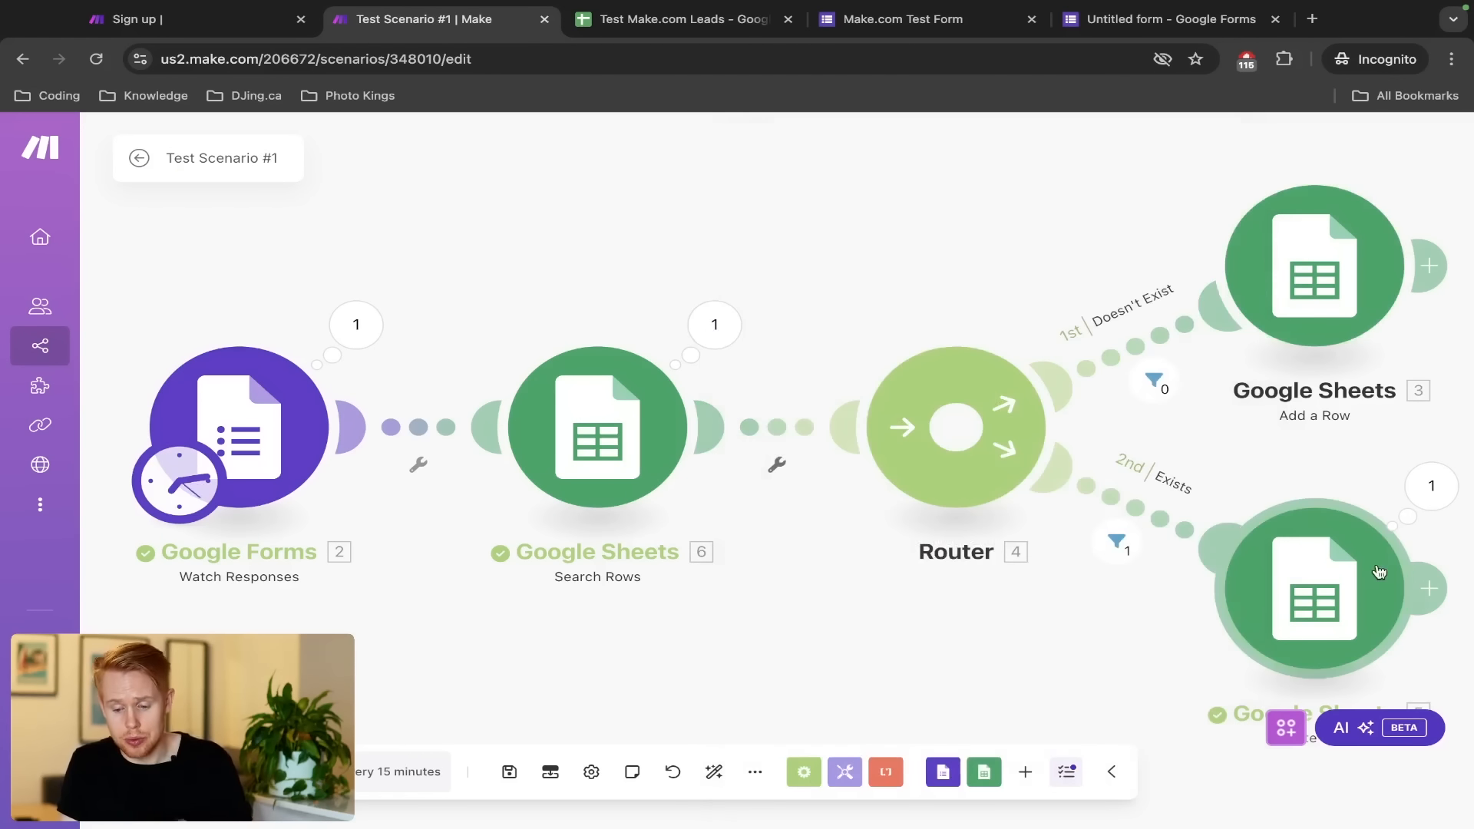
{"action": "key", "text": "ctrl+Tab"}
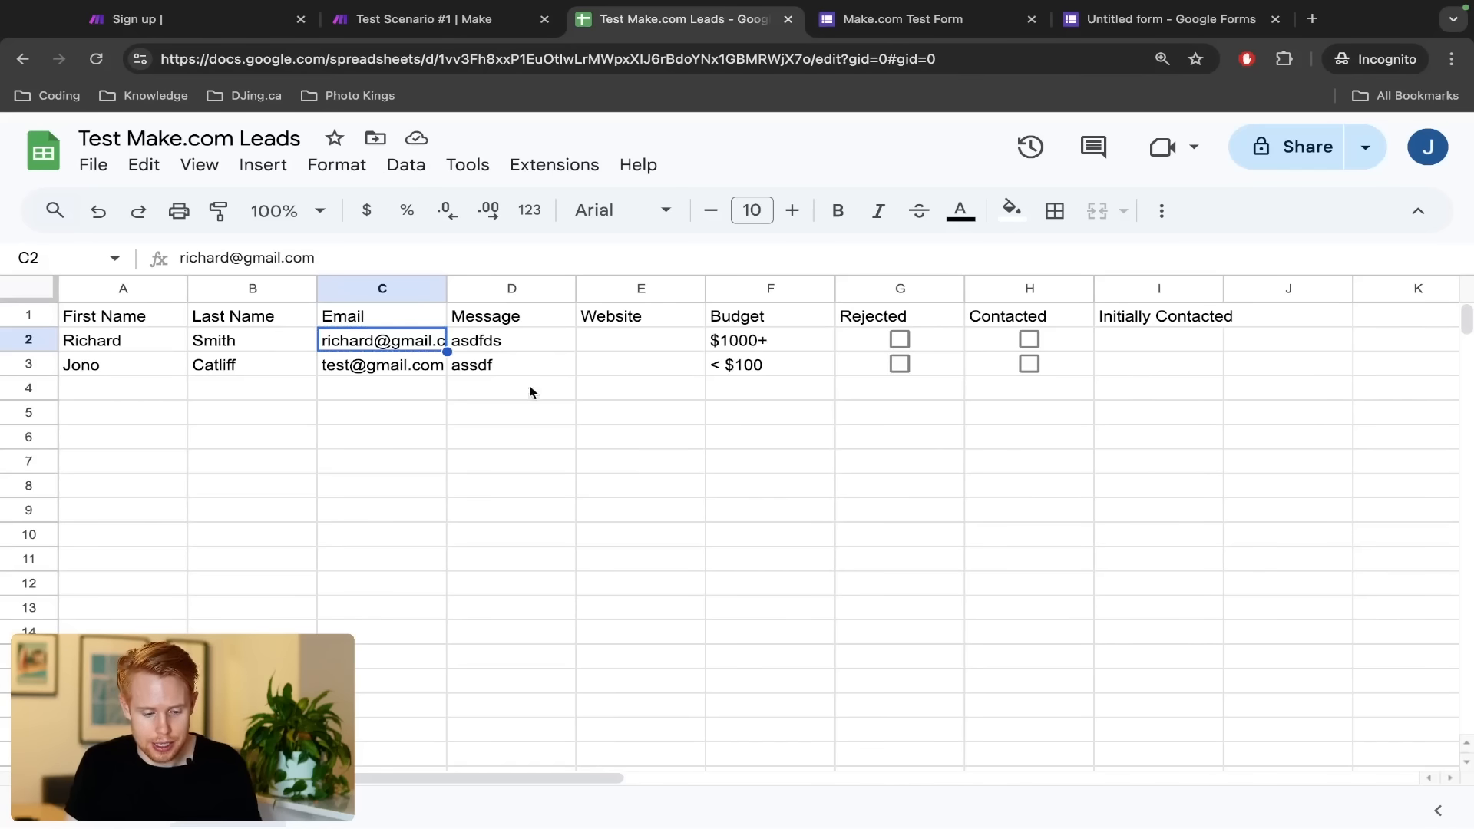
Check cell B2 holds the updated last name, then return to the Make.com canvas zoomed out
{"action": "left_click", "coordinate": [214, 341]}
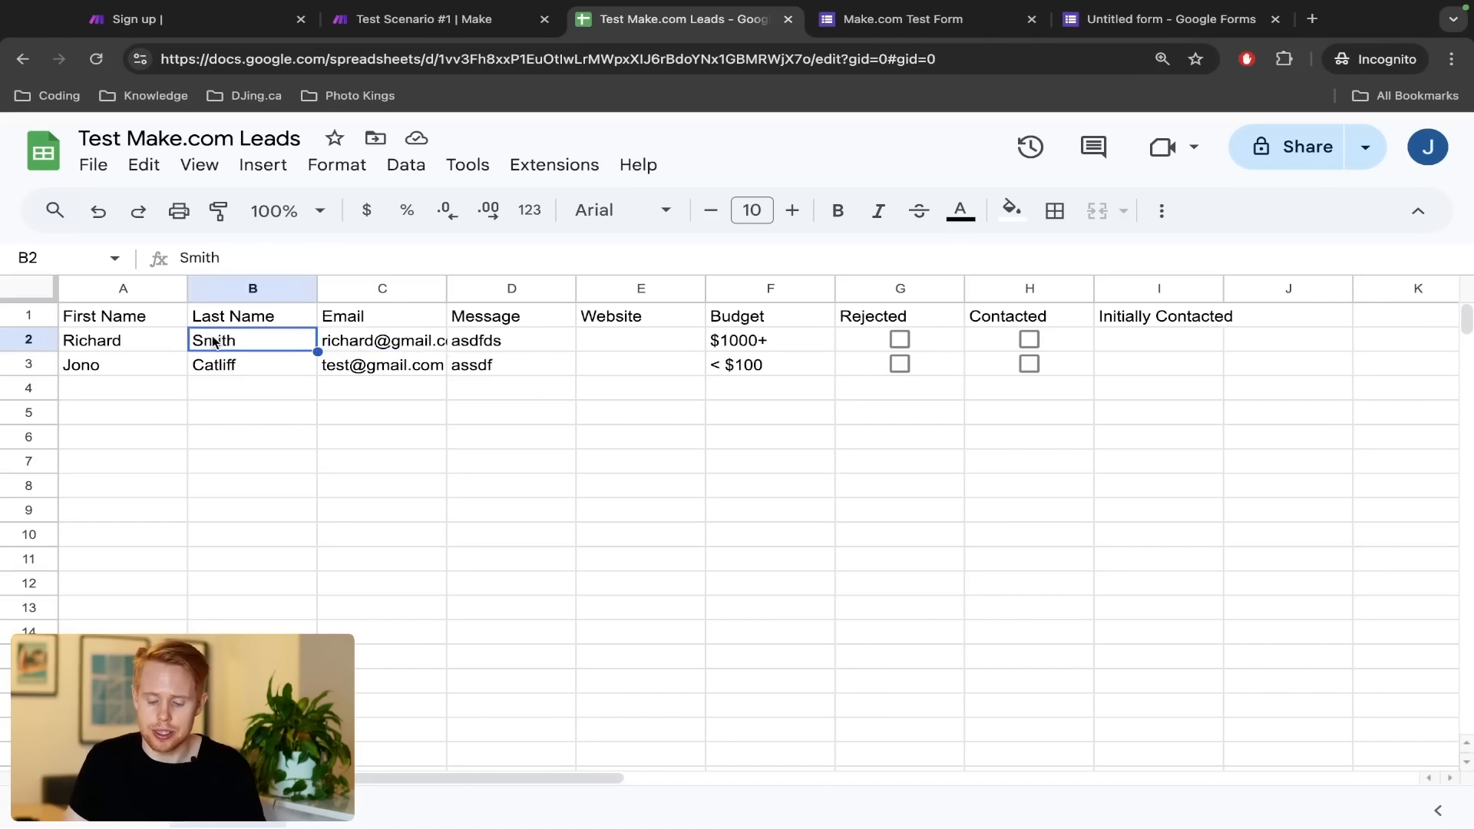
{"action": "key", "text": "ctrl+shift+Tab"}
{"action": "scroll", "coordinate": [850, 270], "scroll_direction": "down", "scroll_amount": 2}
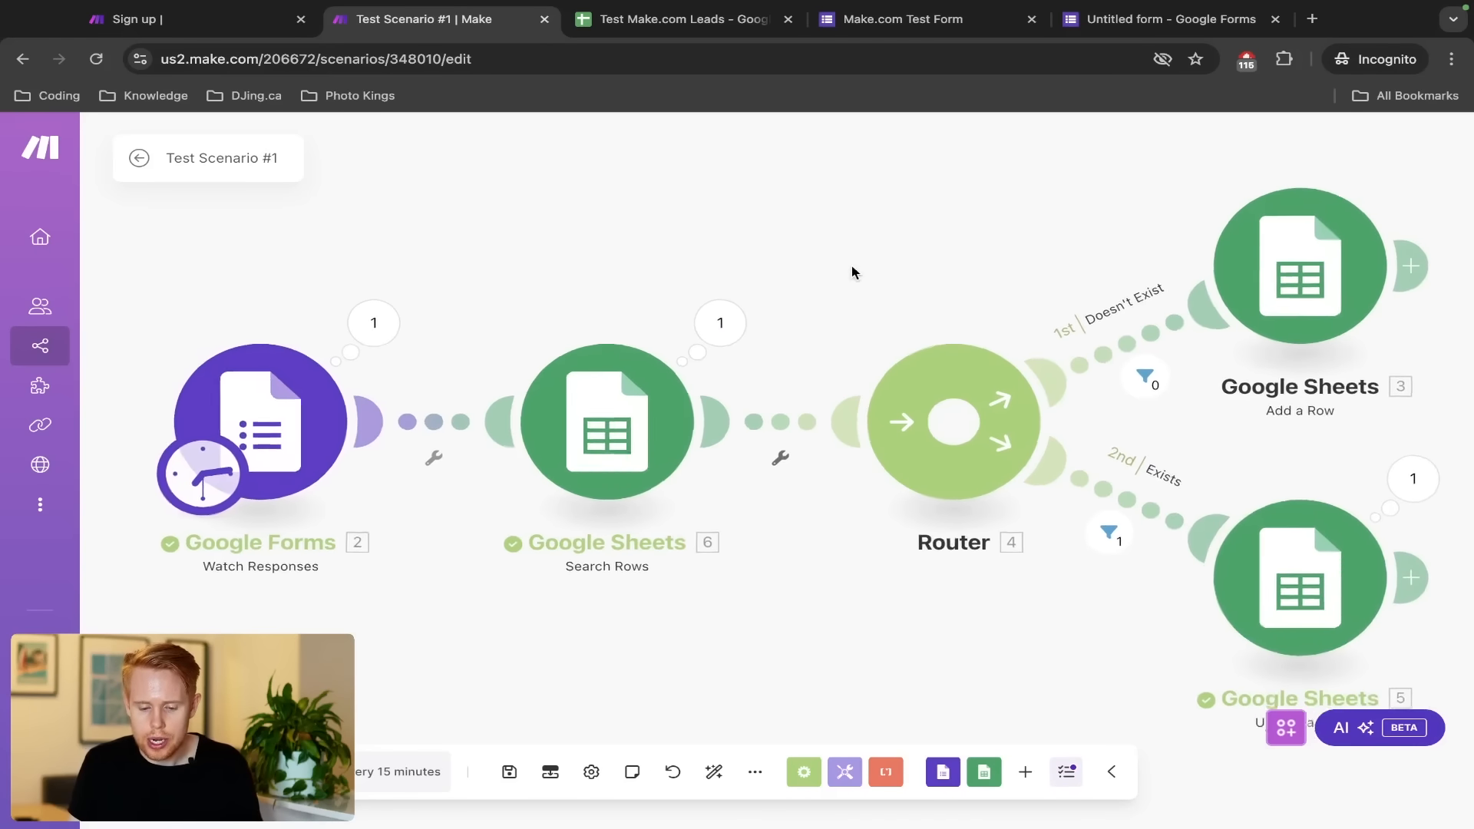
{"action": "scroll", "coordinate": [851, 272], "scroll_direction": "down", "scroll_amount": 2}
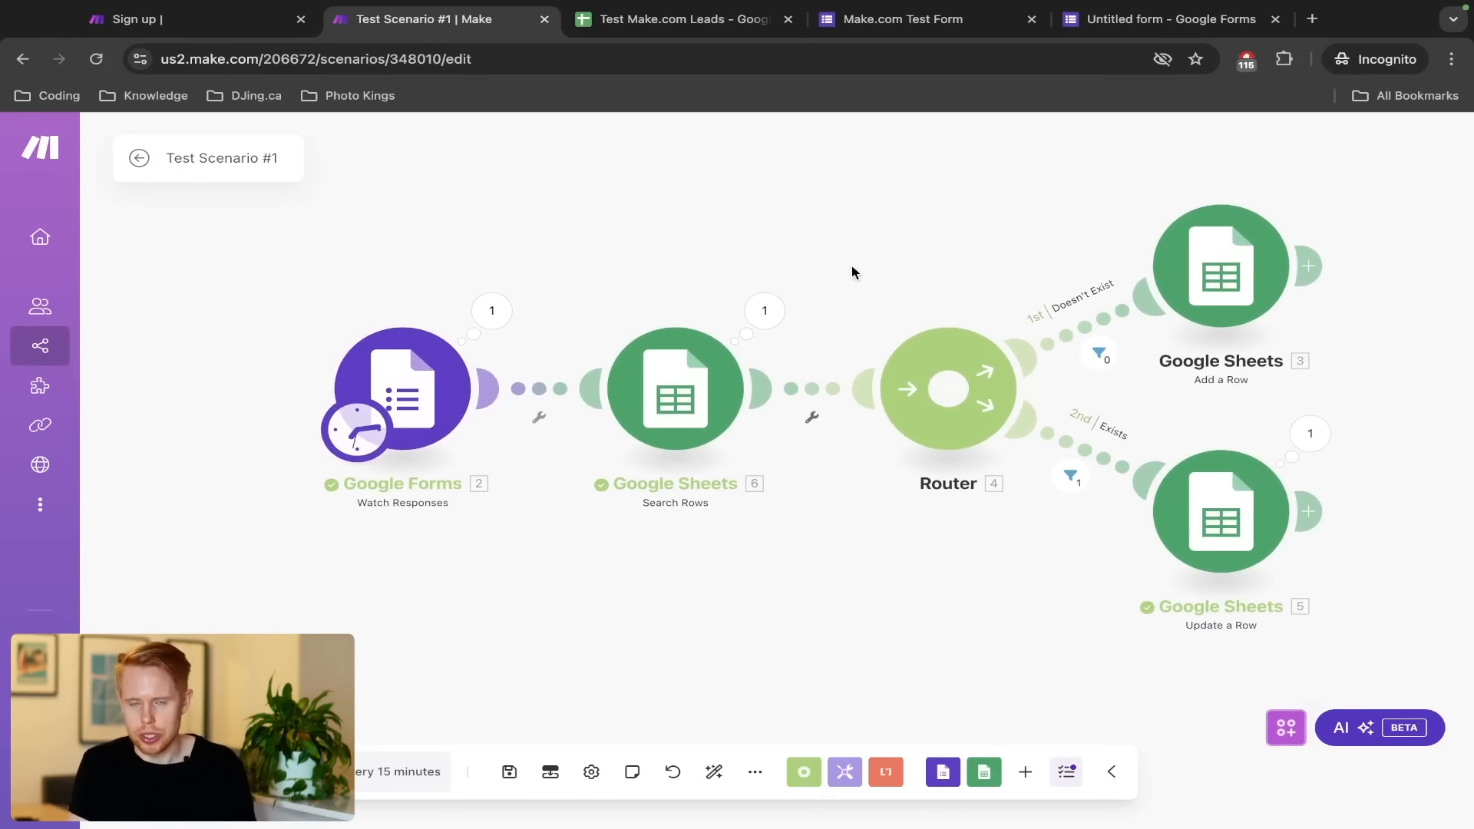
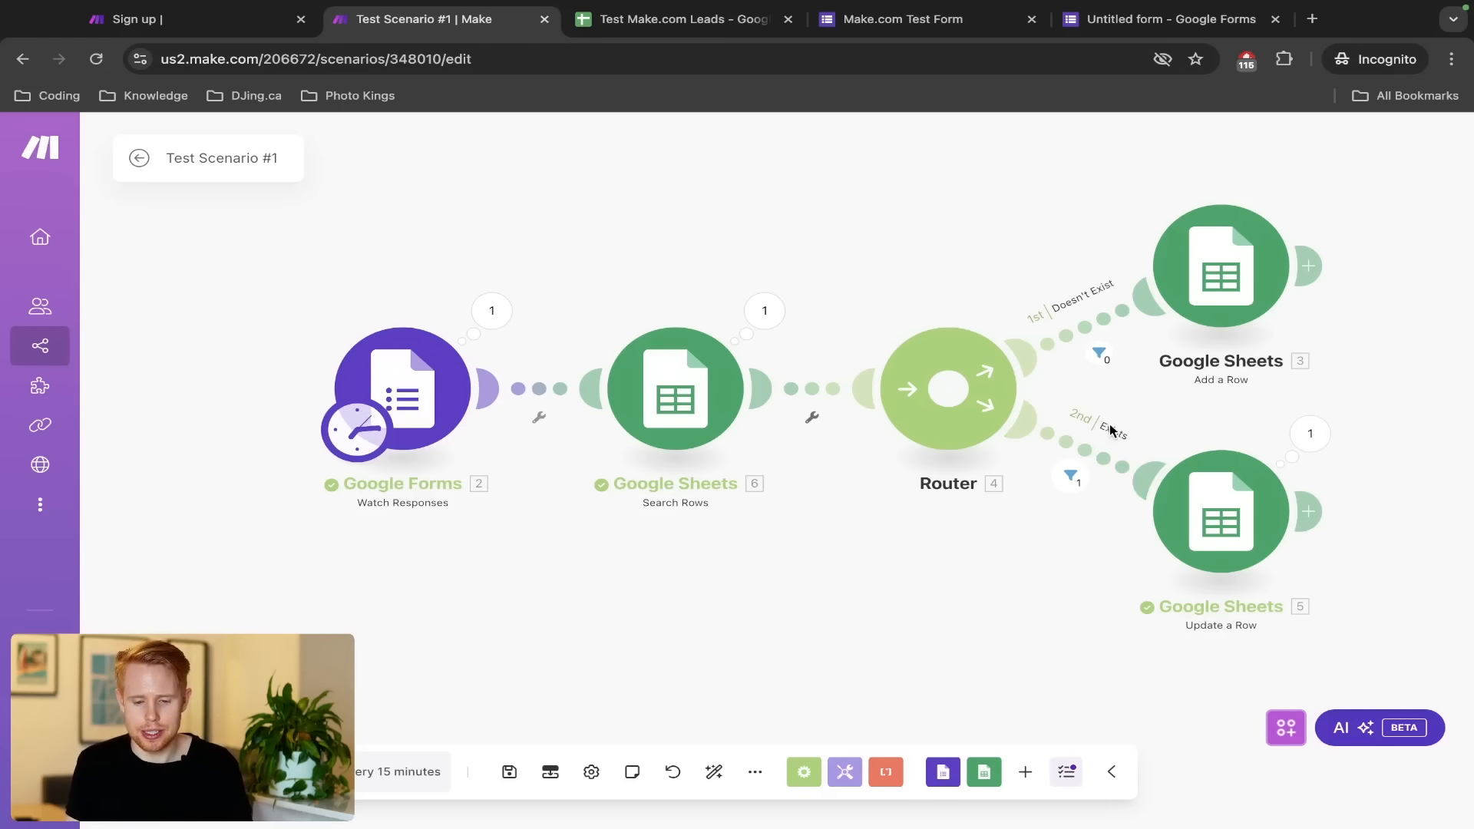
Save the scenario, box-select the Google Forms and Search Rows modules, then open Add a Row
{"action": "key", "text": "ctrl+s"}
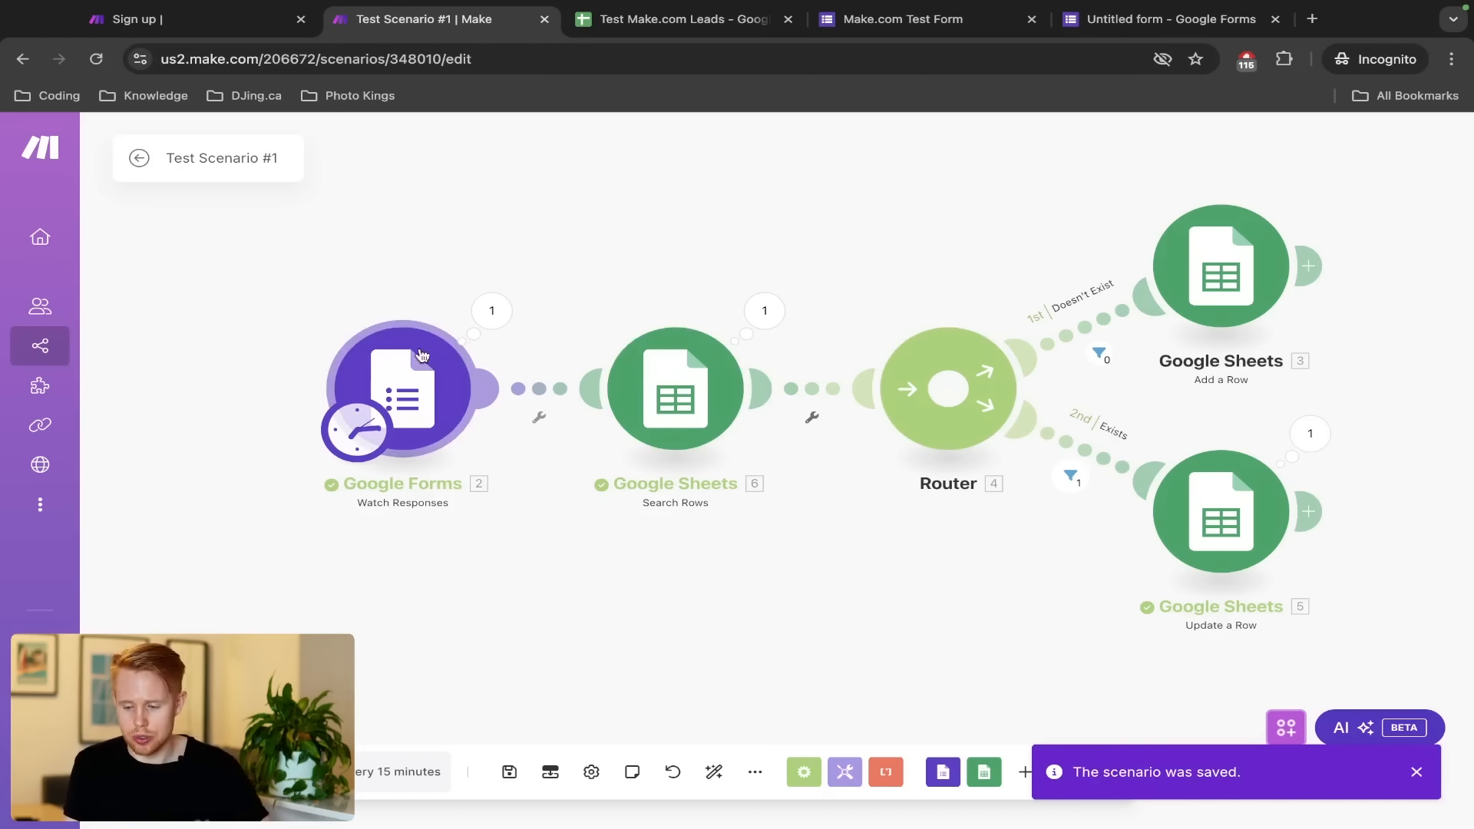
{"action": "left_click_drag", "start_coordinate": [297, 333], "coordinate": [499, 461]}
{"action": "left_click_drag", "start_coordinate": [611, 297], "coordinate": [881, 584]}
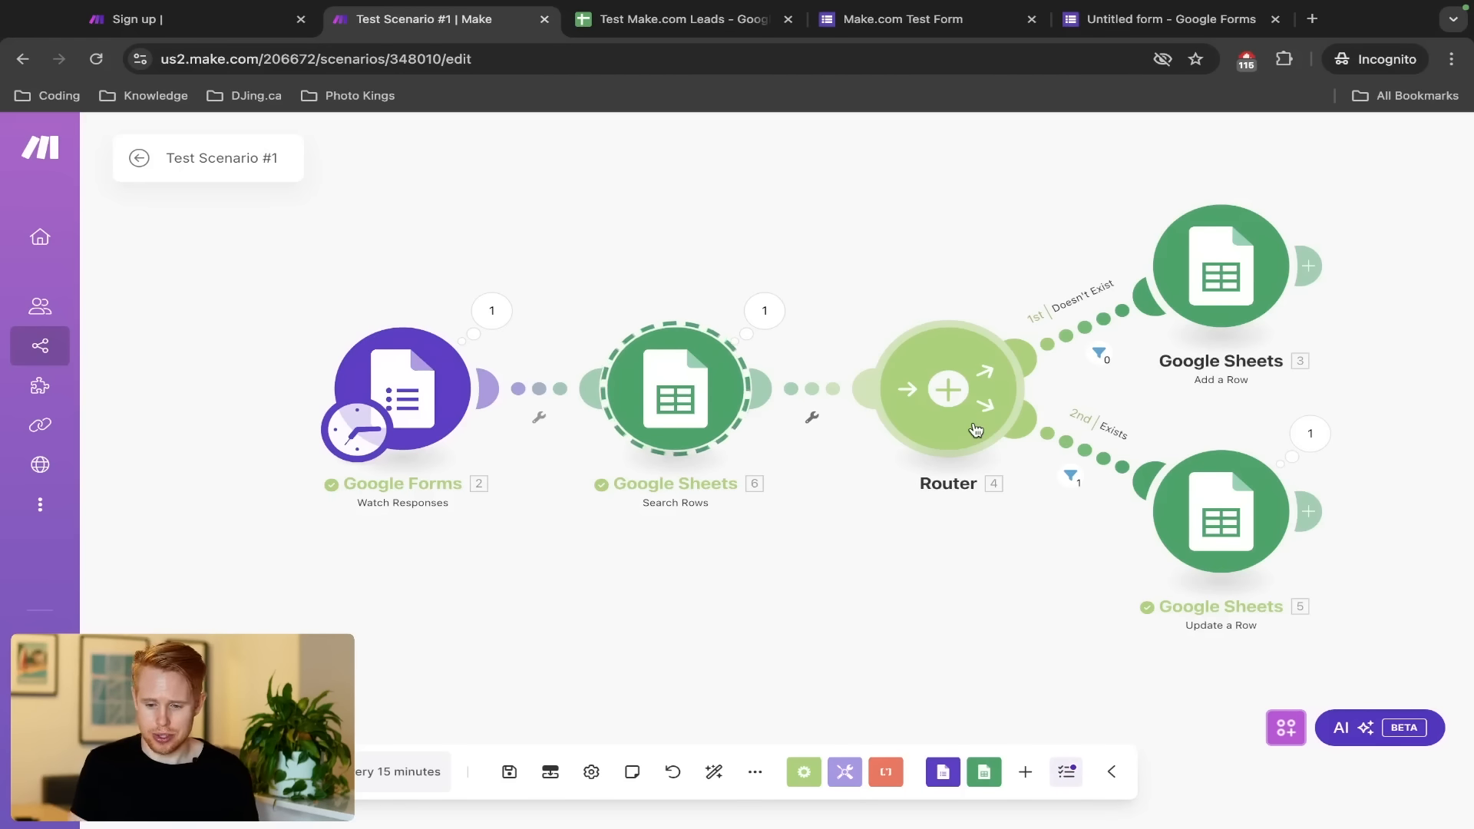
{"action": "left_click", "coordinate": [1200, 281]}
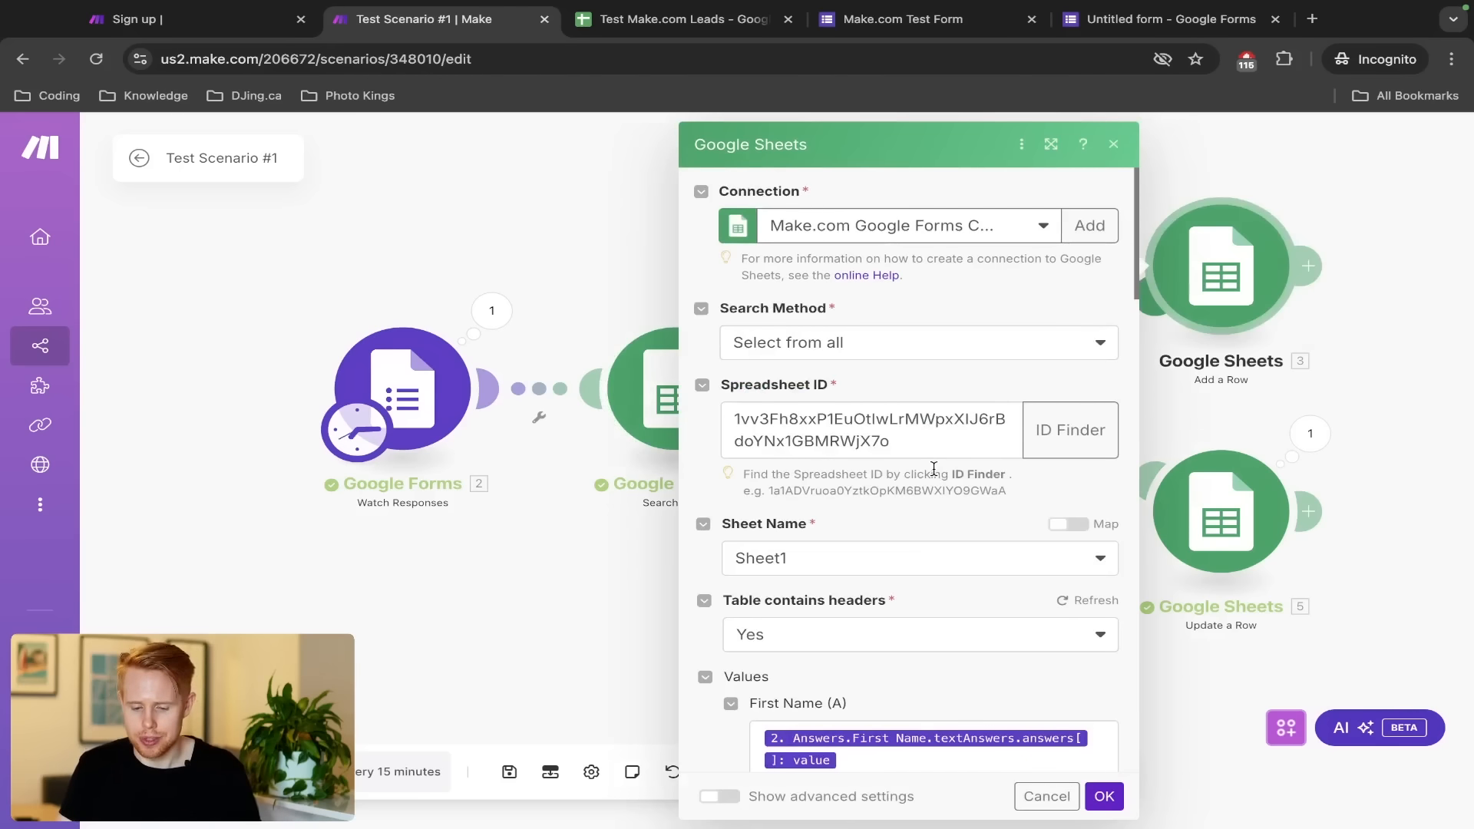
Locate and select the Rejected (G) field in Add a Row, then bring up the Test Form tab
{"action": "scroll", "coordinate": [934, 468], "scroll_direction": "down", "scroll_amount": 10}
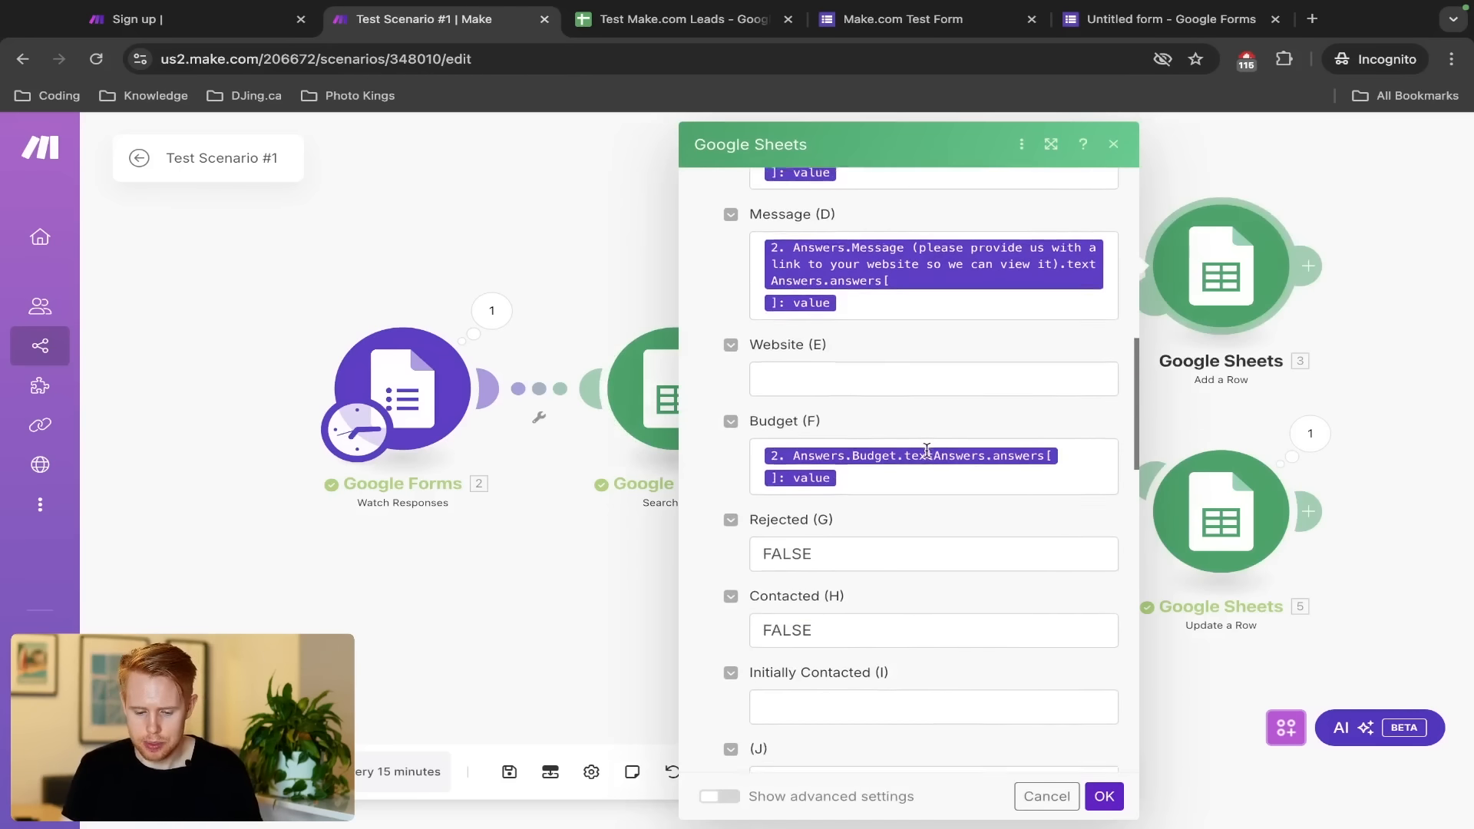
{"action": "scroll", "coordinate": [926, 451], "scroll_direction": "down", "scroll_amount": 1}
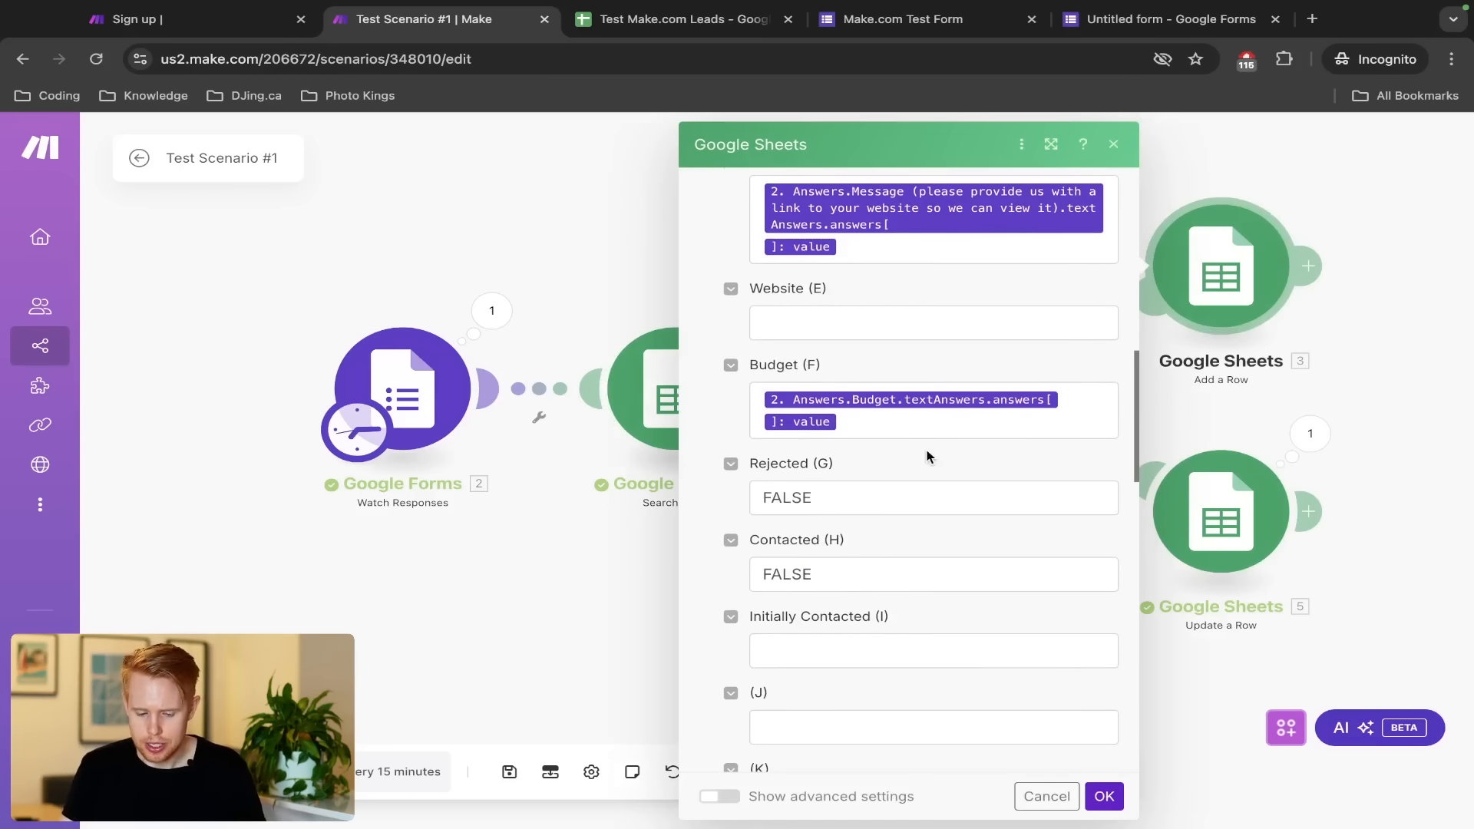
{"action": "left_click", "coordinate": [884, 505]}
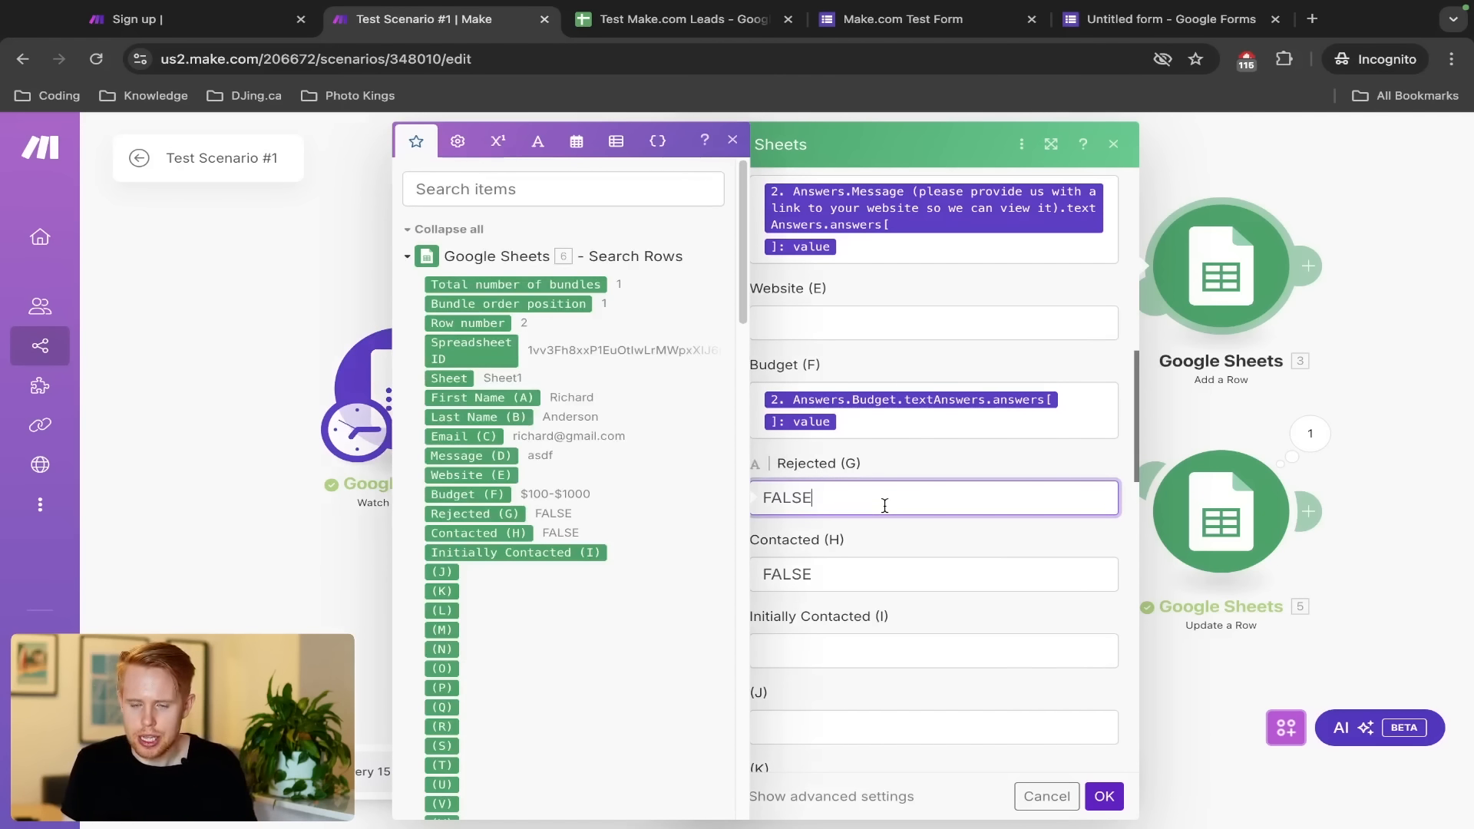
{"action": "key", "text": "ctrl+Tab"}
{"action": "key", "text": "ctrl+Tab"}
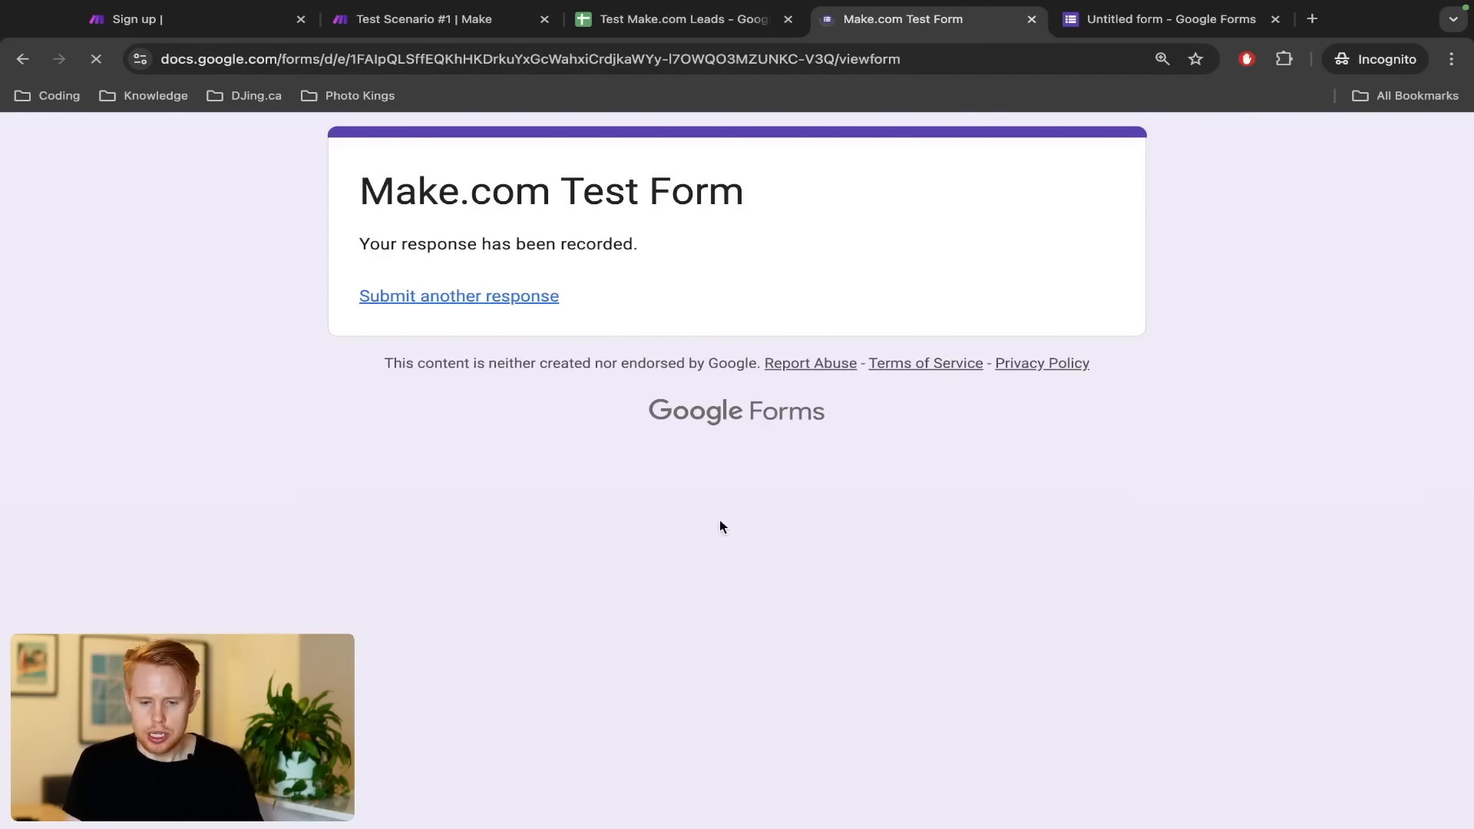
View the Budget dropdown choices on the test form, then switch to the Leads spreadsheet
{"action": "scroll", "coordinate": [488, 477], "scroll_direction": "down", "scroll_amount": 8}
{"action": "scroll", "coordinate": [488, 477], "scroll_direction": "up", "scroll_amount": 1}
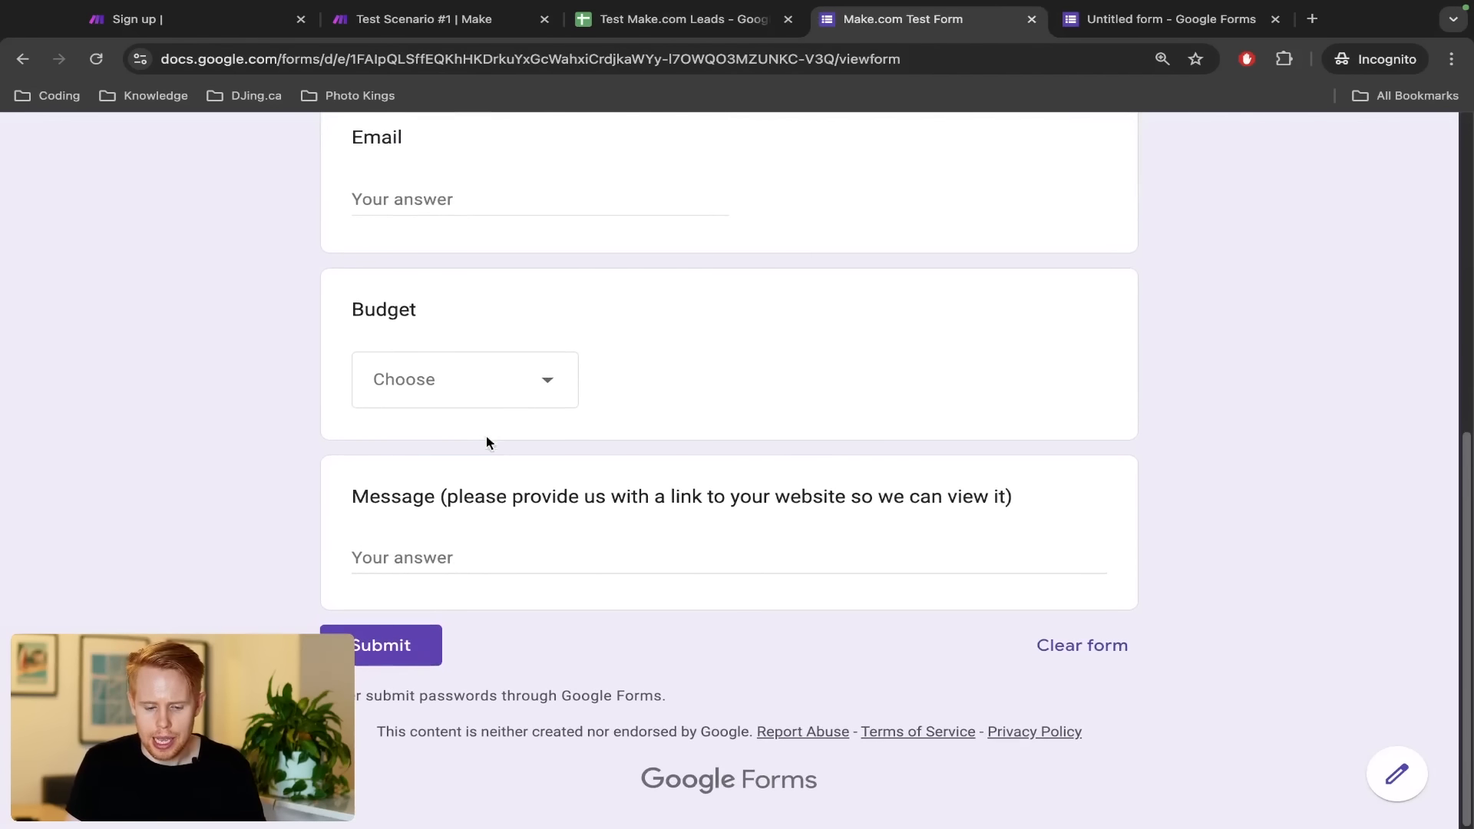
{"action": "left_click", "coordinate": [486, 400]}
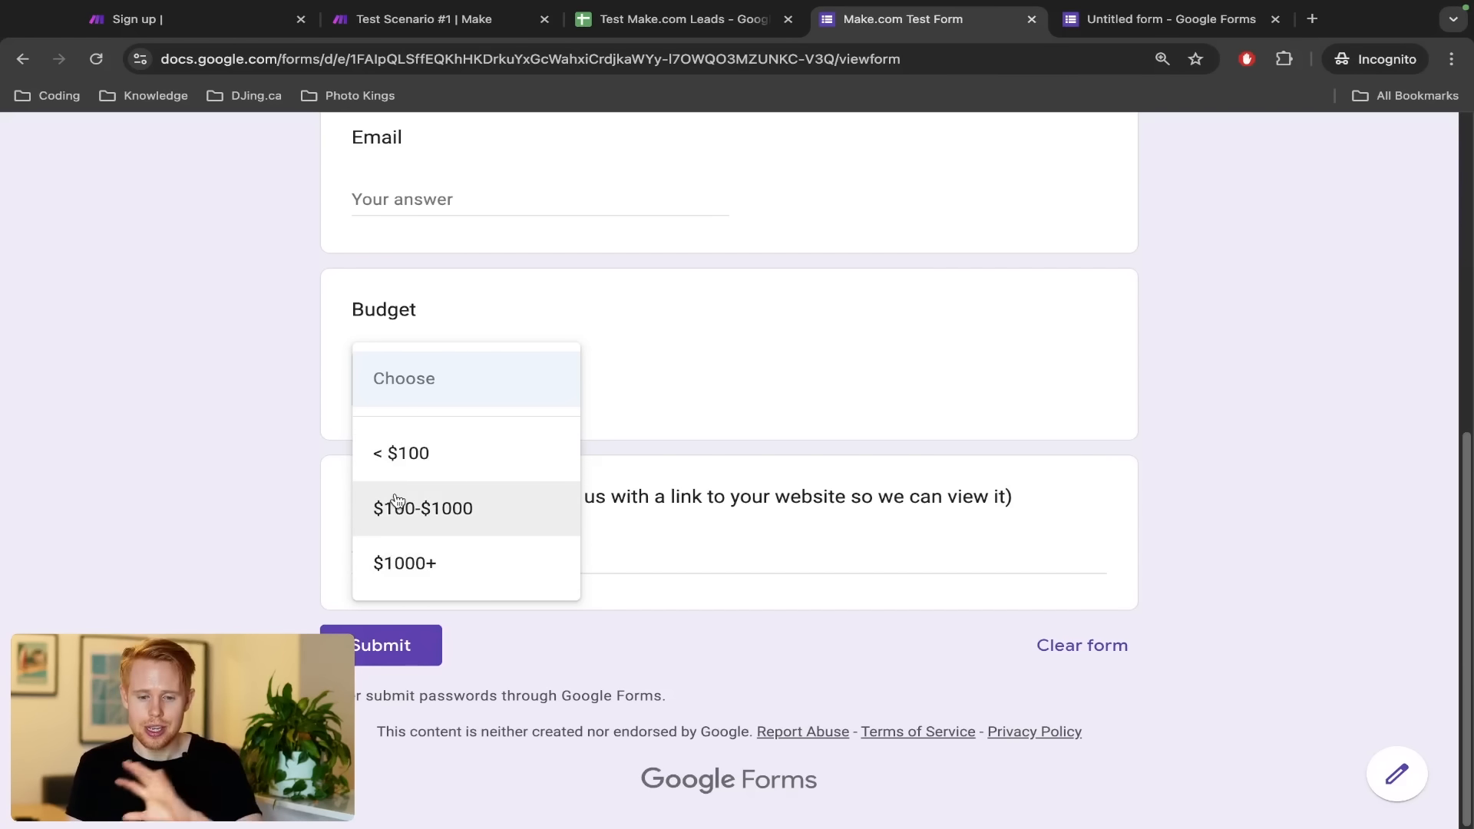
{"action": "key", "text": "ctrl+shift+Tab"}
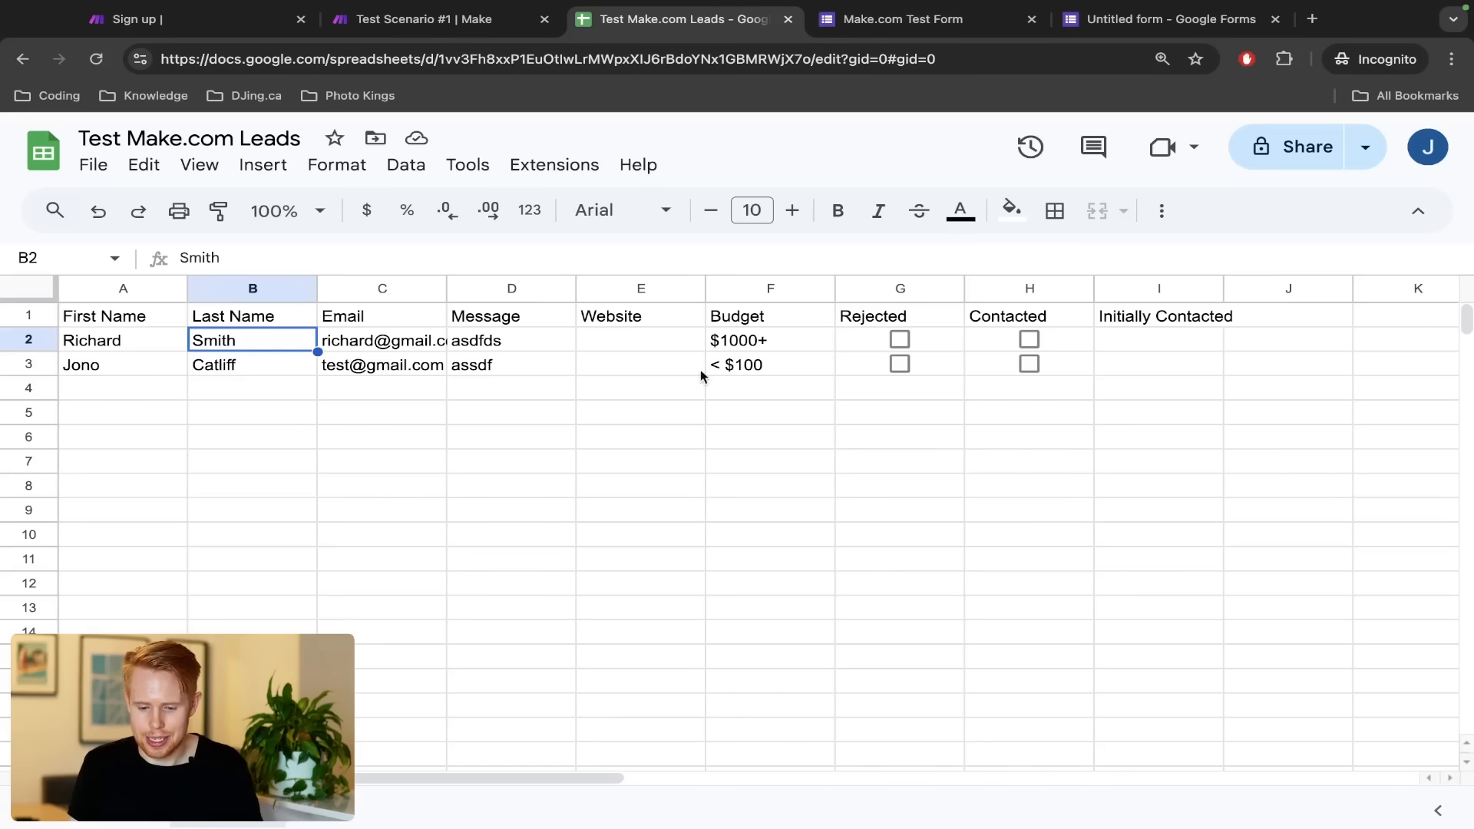
Tick G2's Rejected box to show TRUE, untick it for FALSE, and return to Make.com
{"action": "left_click", "coordinate": [903, 337]}
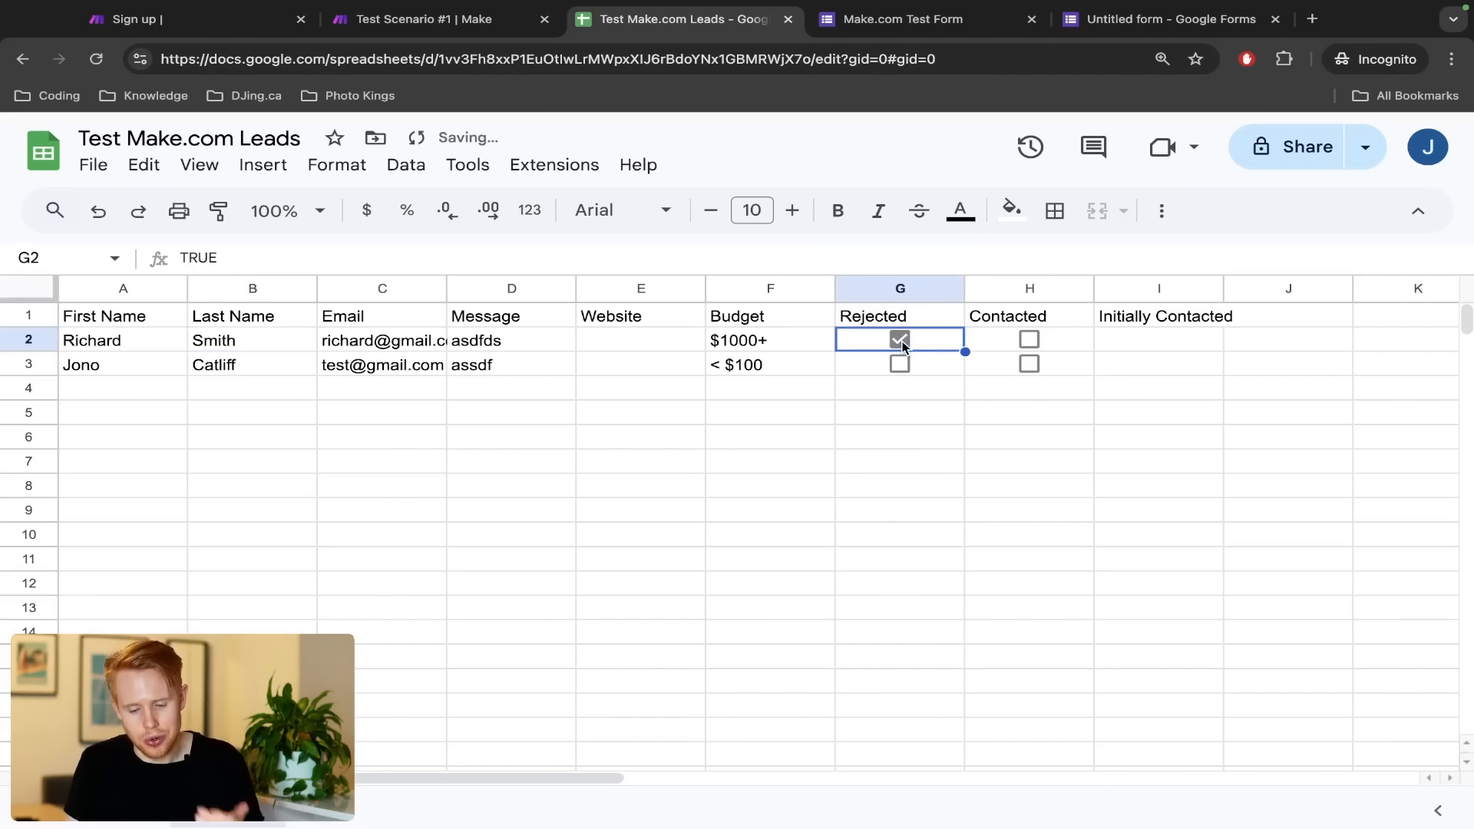
{"action": "left_click", "coordinate": [902, 343]}
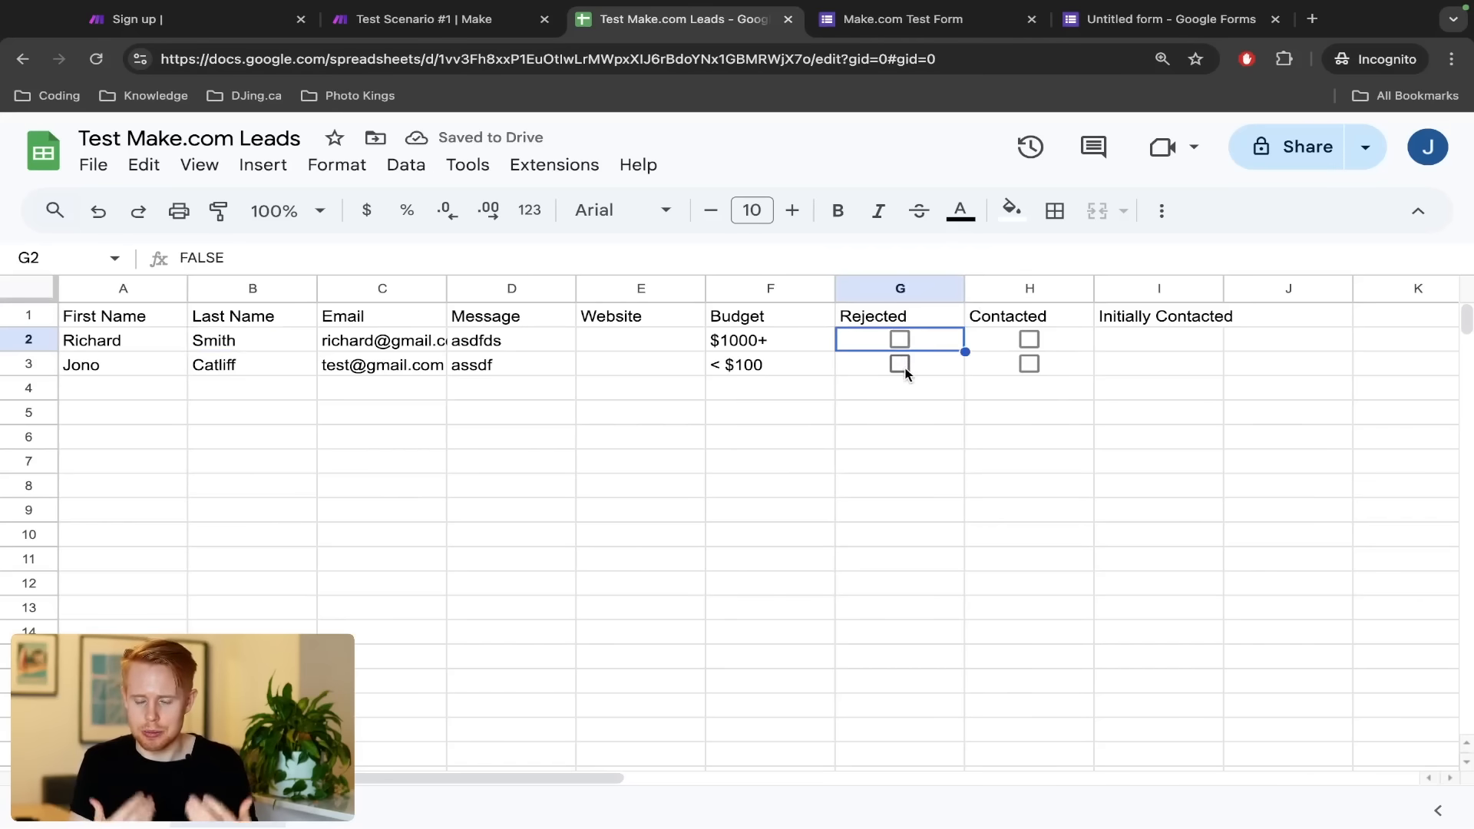
{"action": "key", "text": "ctrl+shift+Tab"}
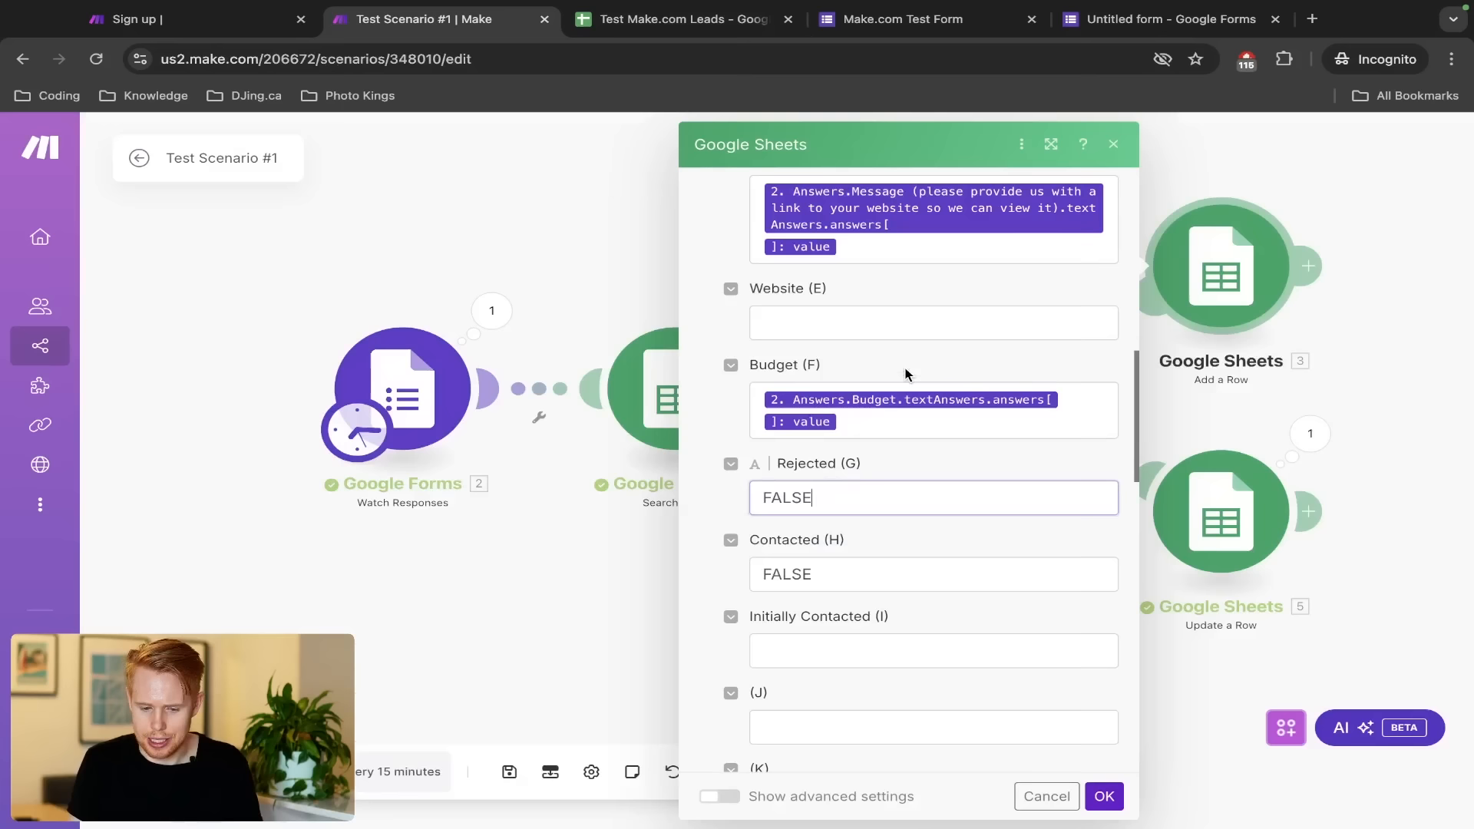
Browse the general, math, text, date and array function tabs for Rejected (G), viewing ceil and round
{"action": "left_click", "coordinate": [874, 503]}
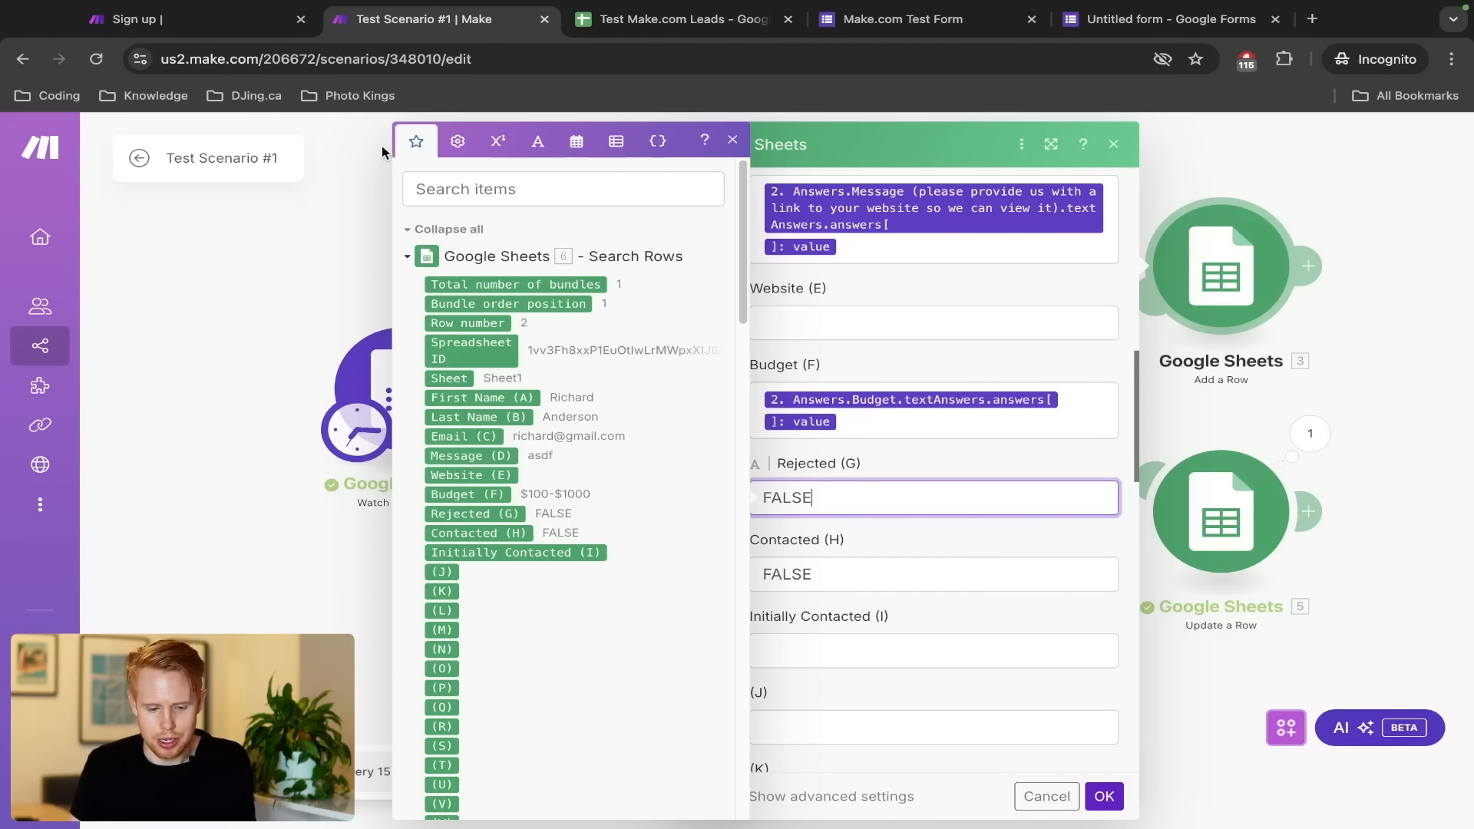
{"action": "left_click", "coordinate": [461, 144]}
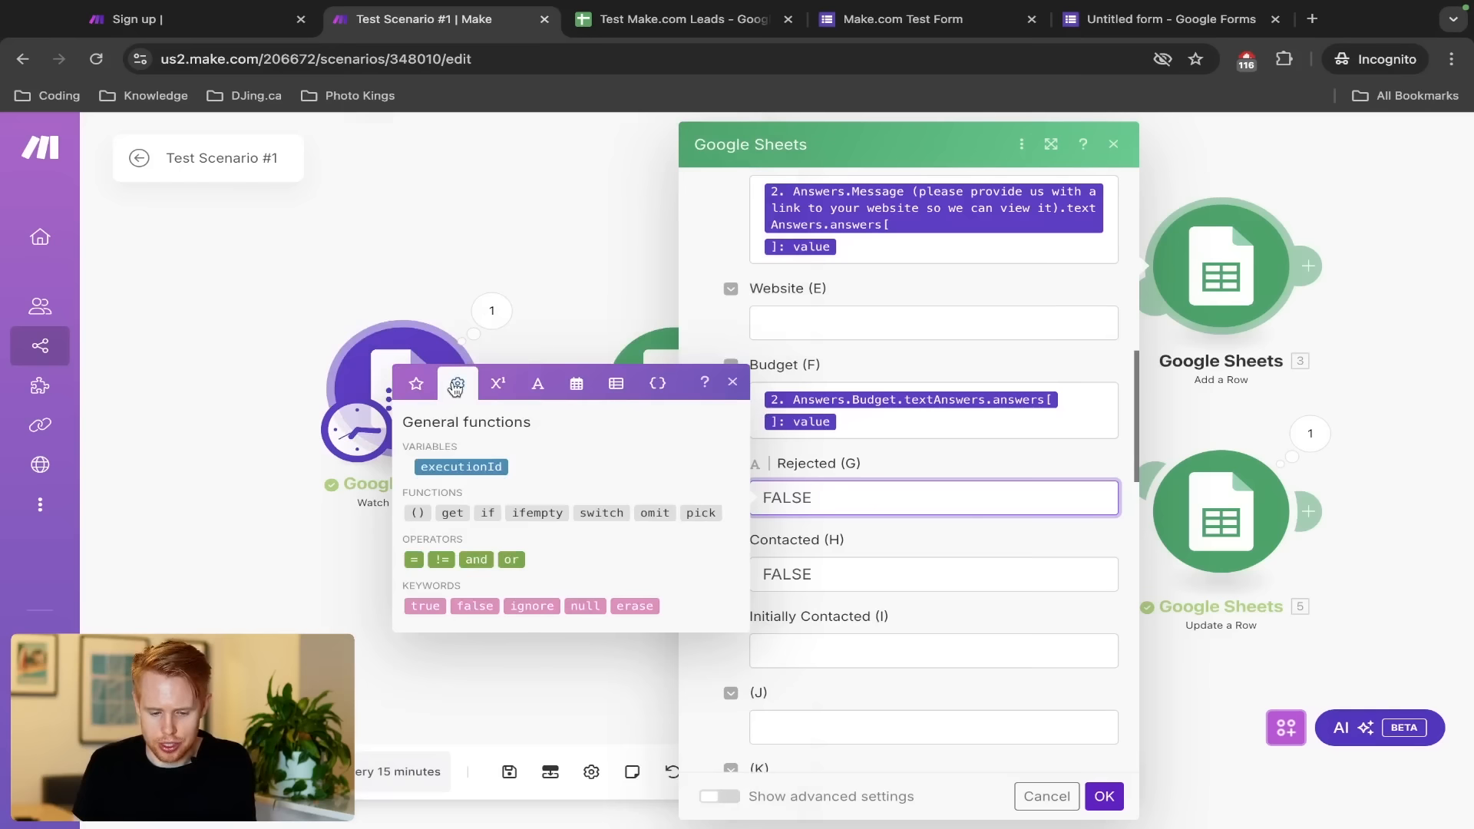
{"action": "left_click", "coordinate": [492, 384]}
{"action": "left_click", "coordinate": [535, 379]}
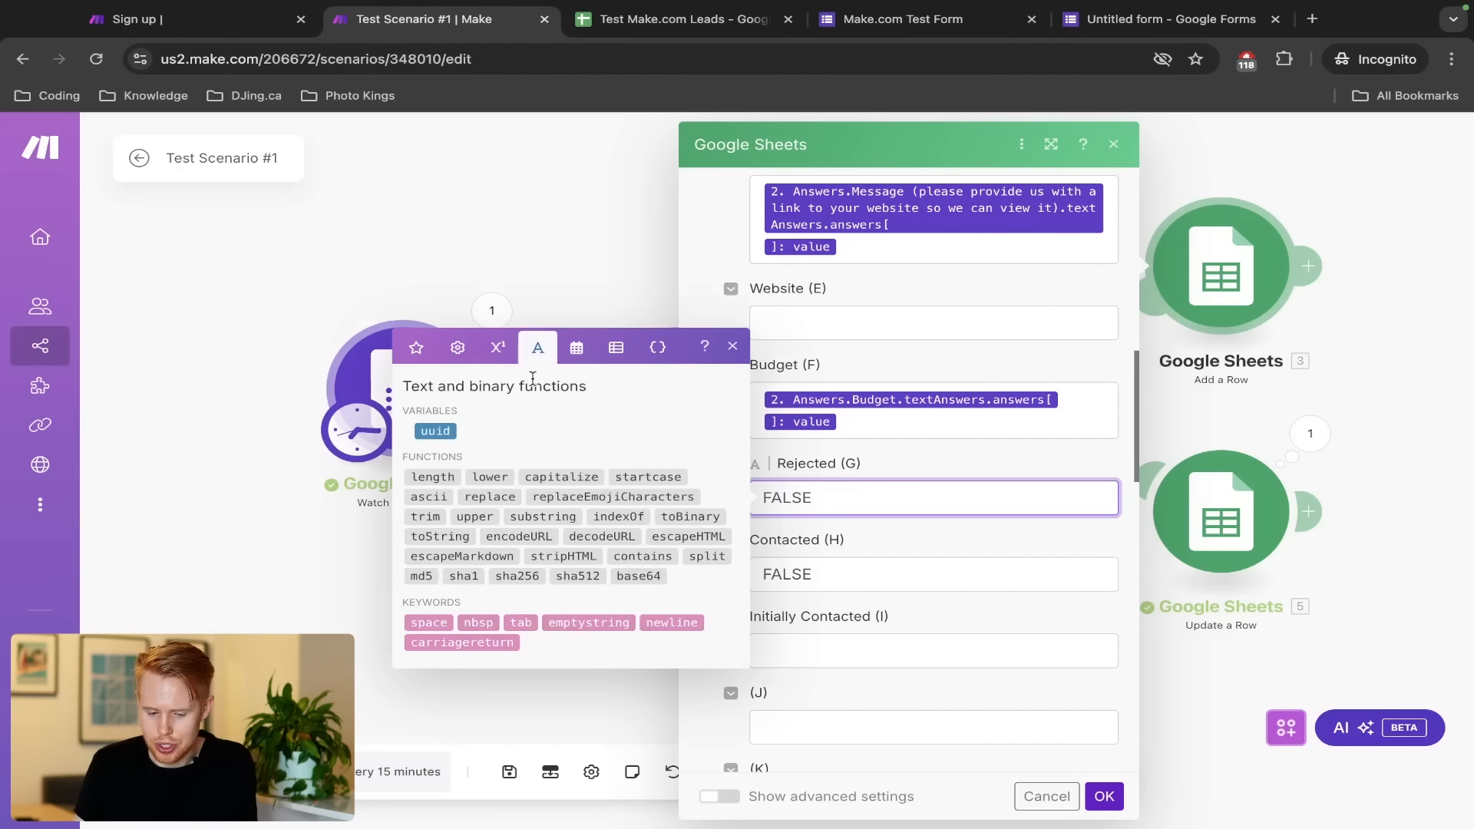
{"action": "left_click", "coordinate": [577, 347]}
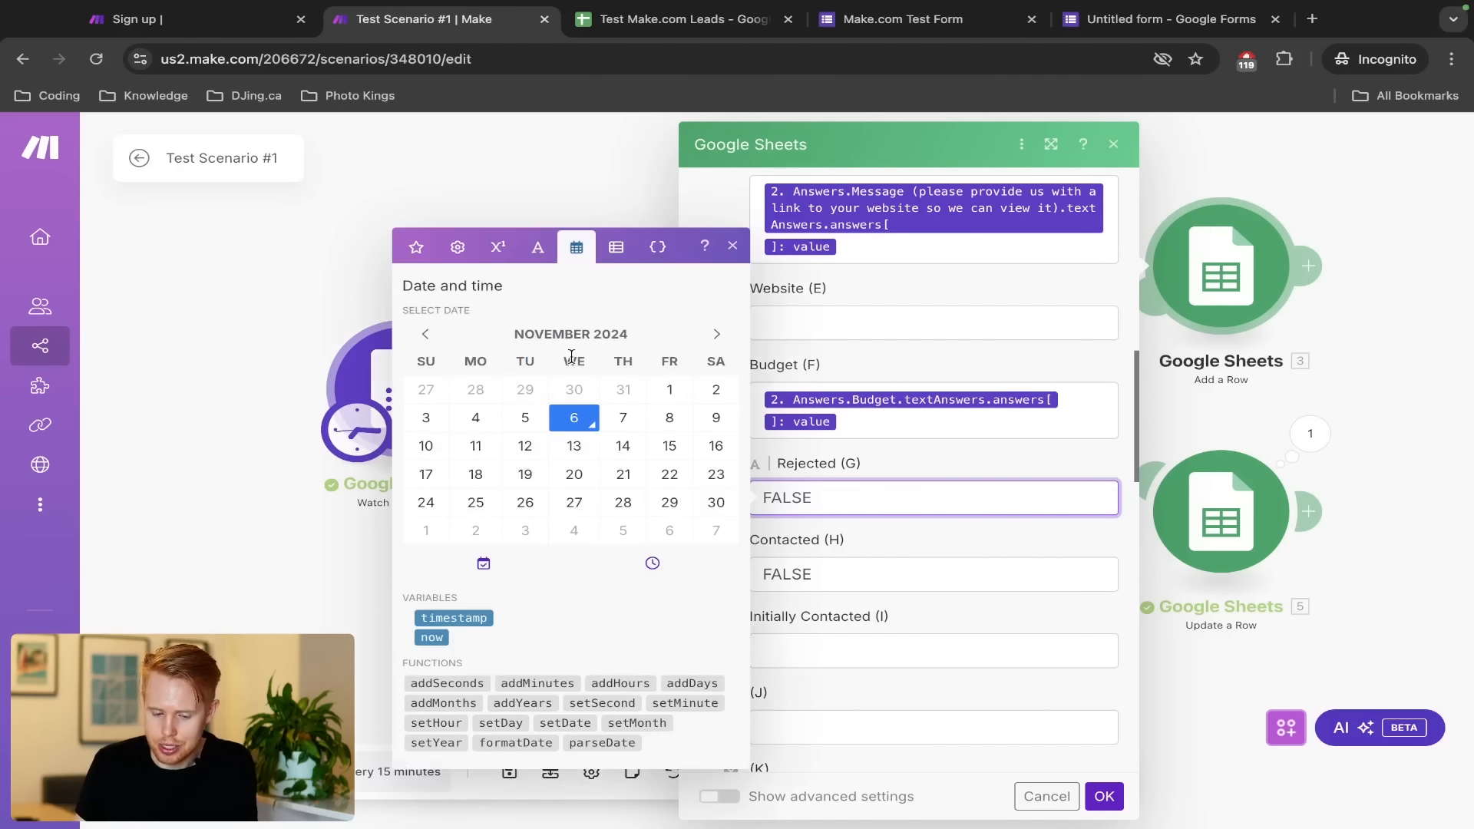
{"action": "left_click", "coordinate": [616, 247]}
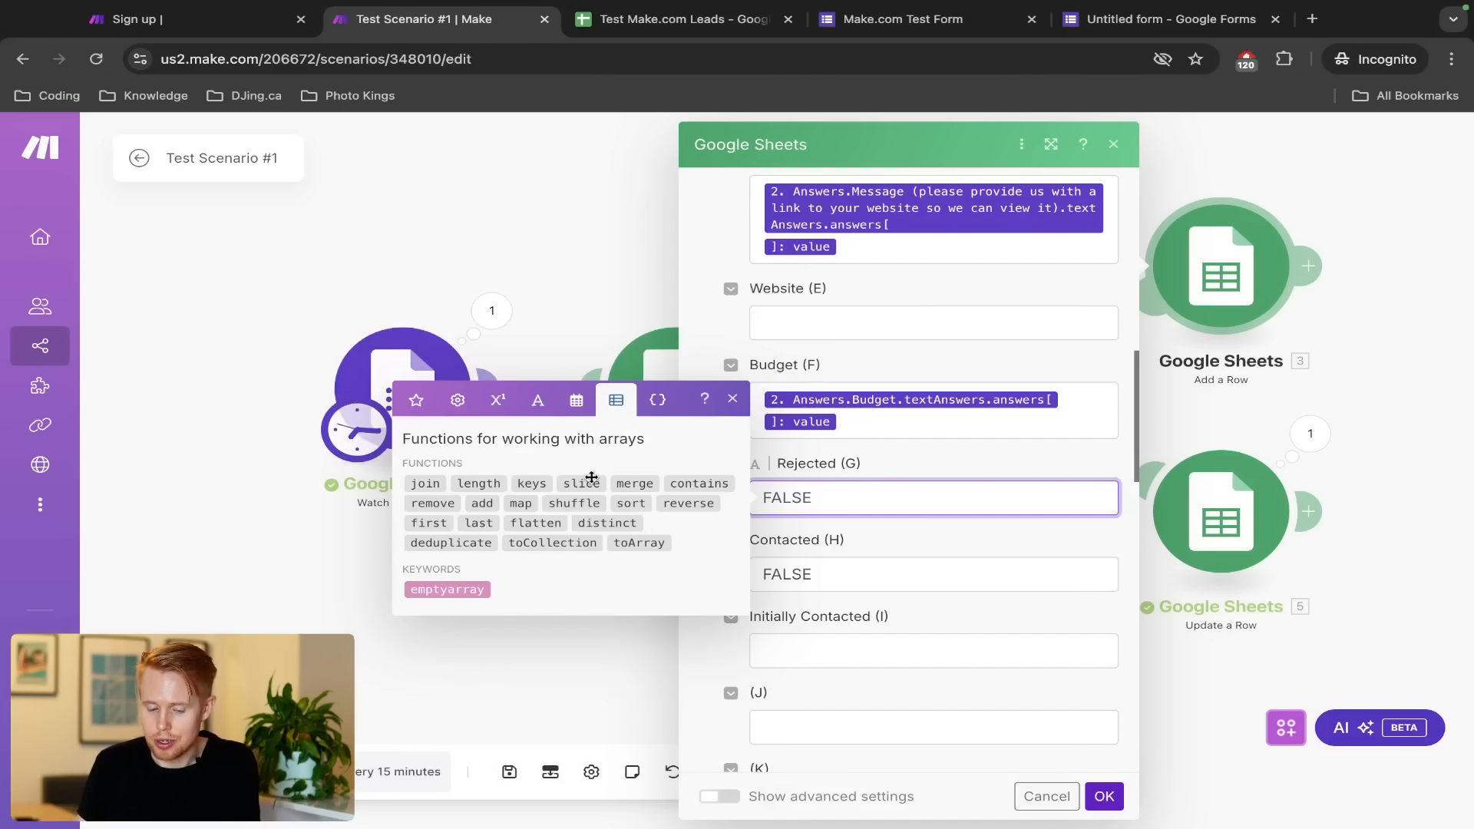
{"action": "left_click", "coordinate": [494, 407]}
{"action": "mouse_move", "coordinate": [485, 529]}
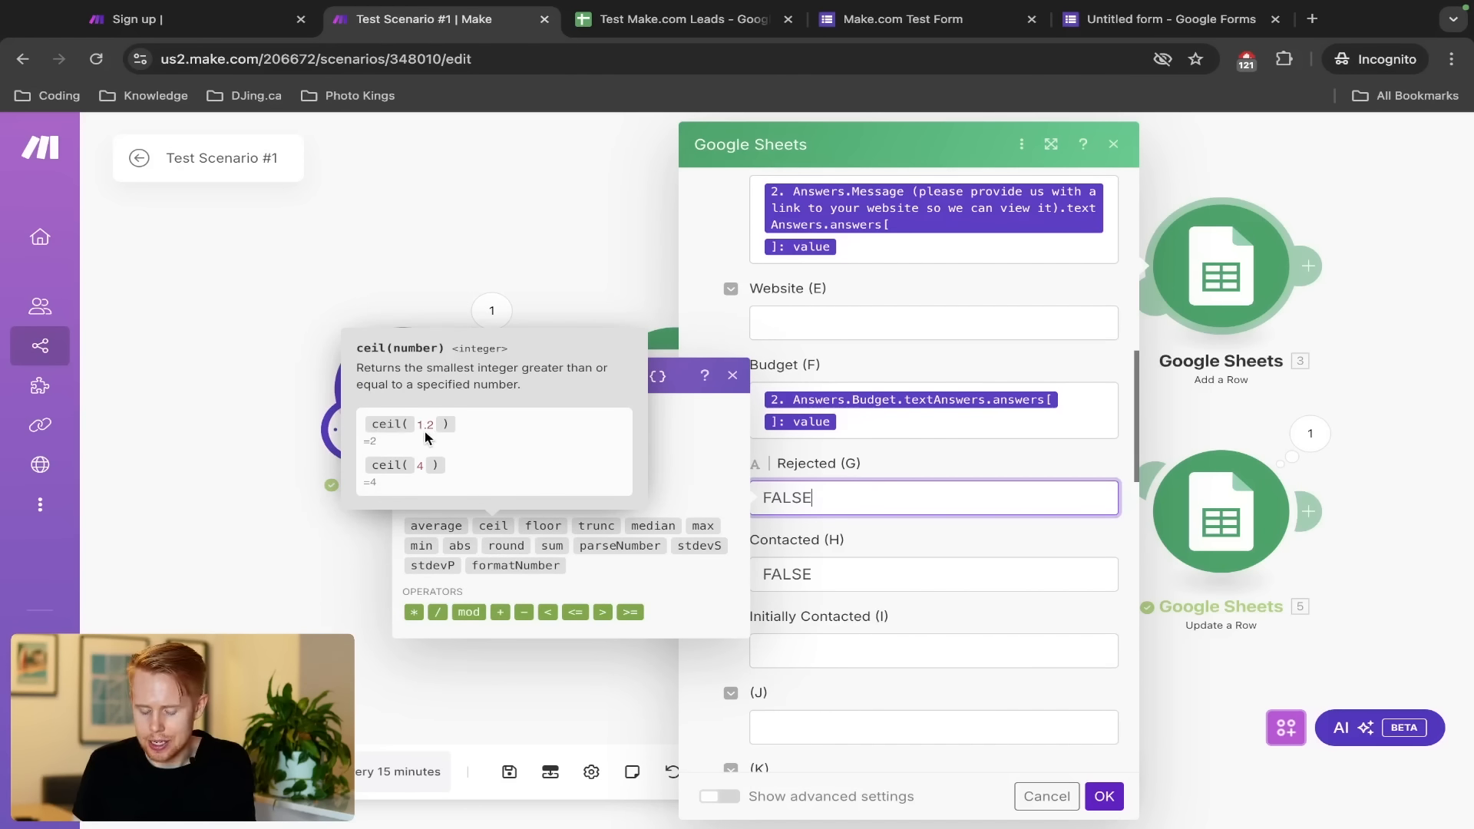
{"action": "scroll", "coordinate": [428, 438], "scroll_direction": "up", "scroll_amount": 5}
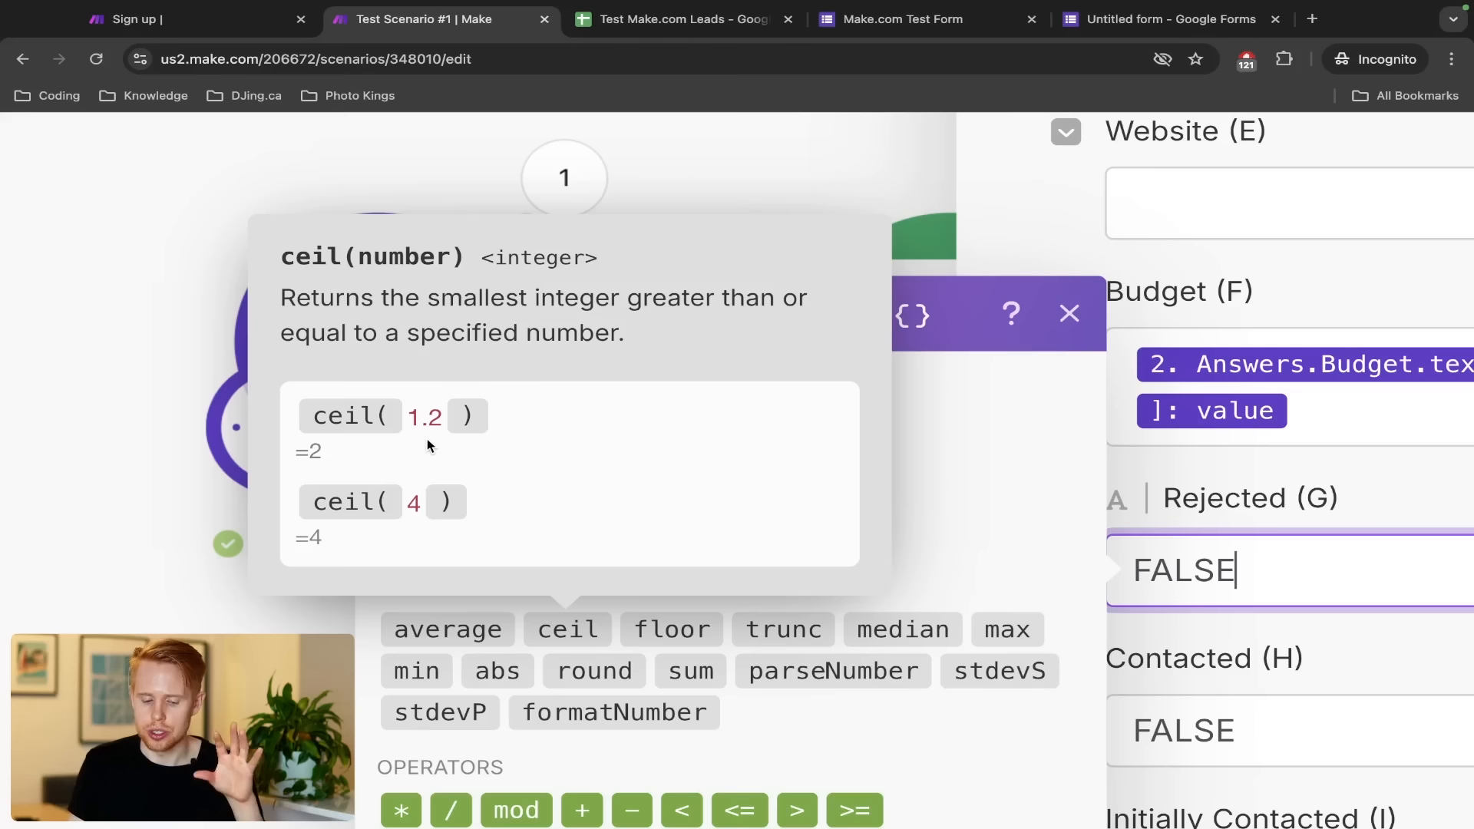
{"action": "mouse_move", "coordinate": [583, 669]}
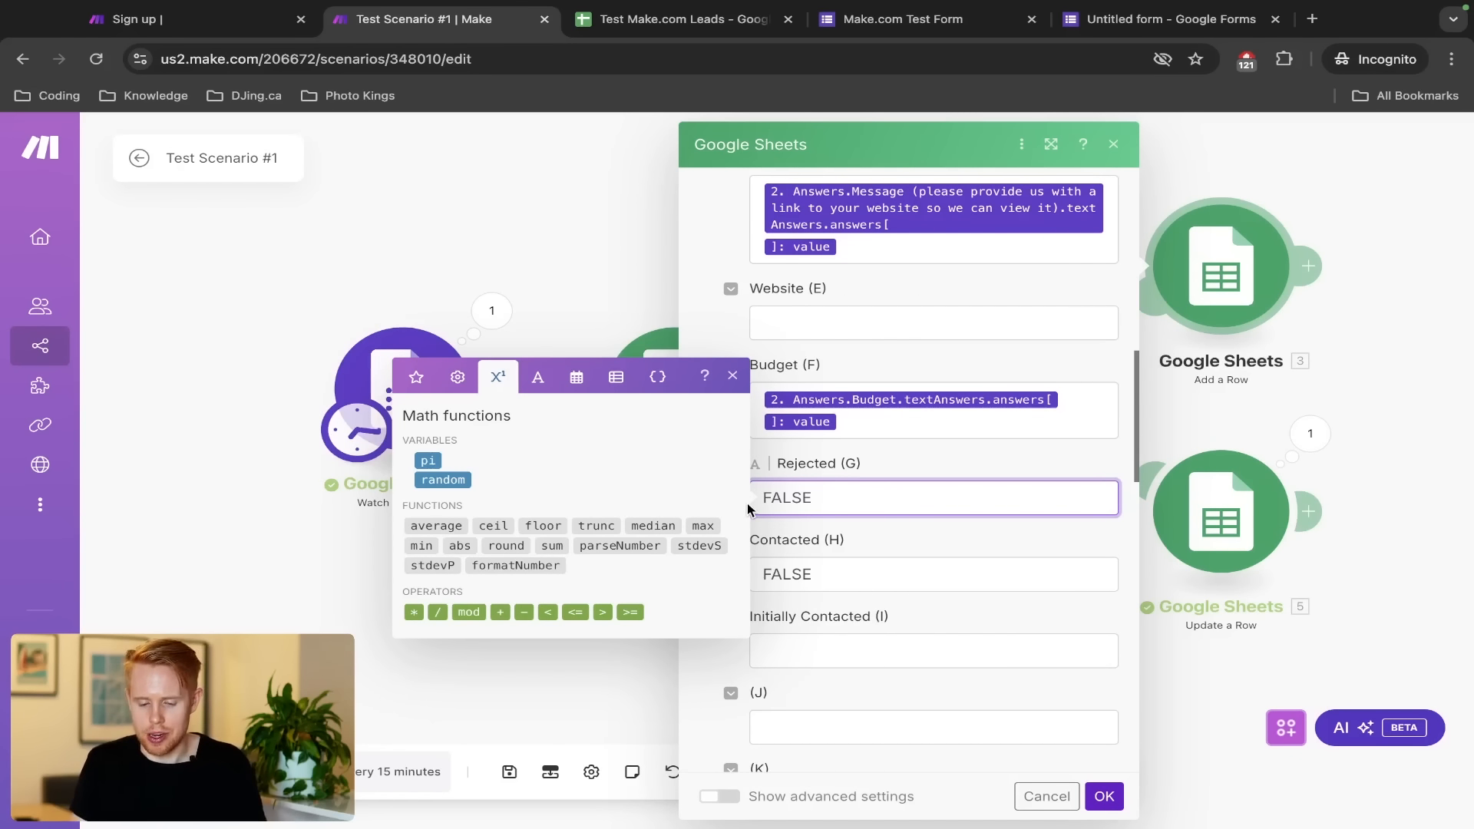
{"action": "key", "text": "ctrl+a"}
Replace FALSE in Rejected (G) with an if() function from the general functions
{"action": "key", "text": "BackSpace"}
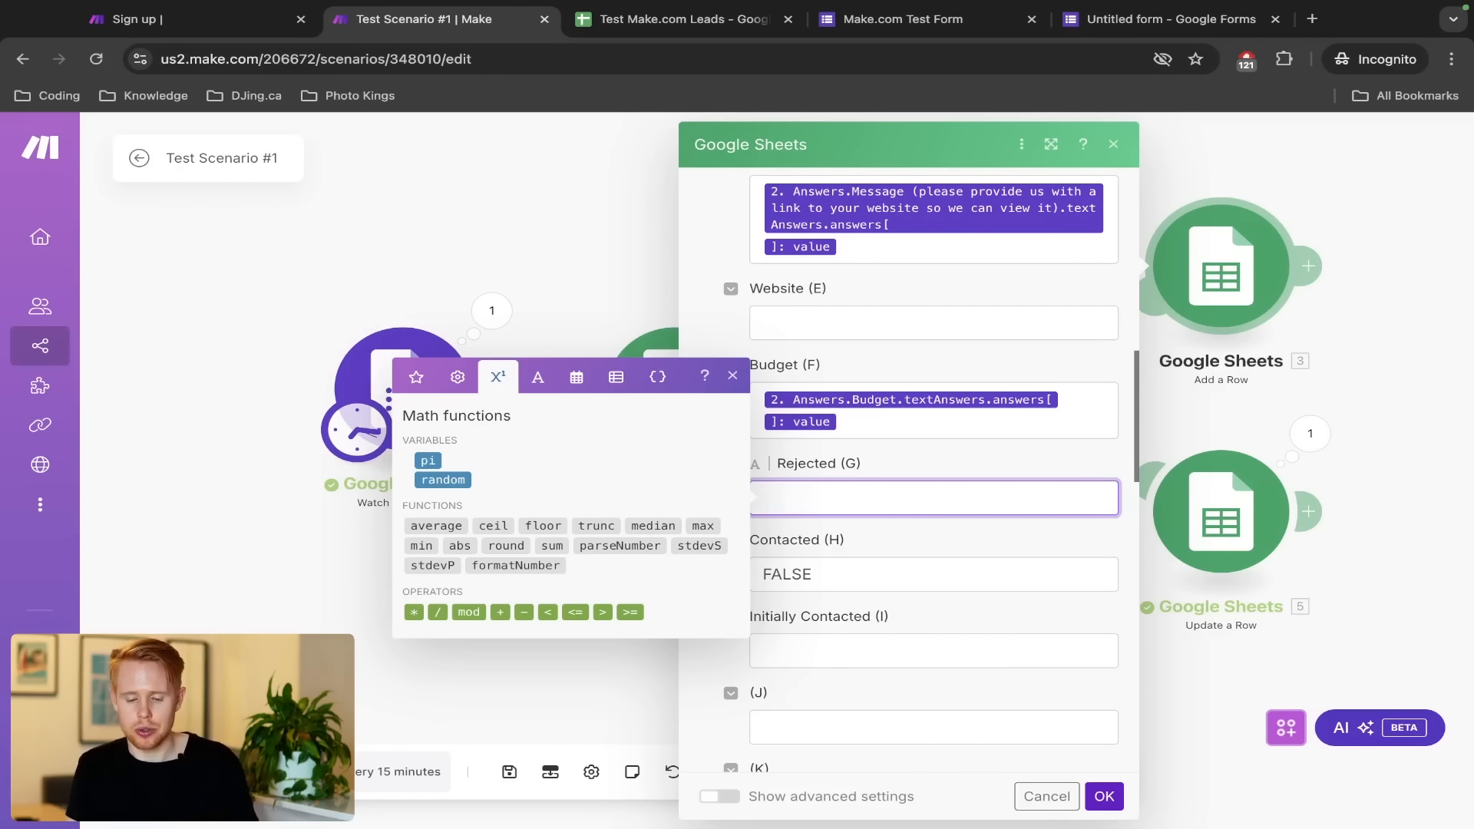
{"action": "left_click", "coordinate": [459, 379]}
{"action": "left_click", "coordinate": [485, 512]}
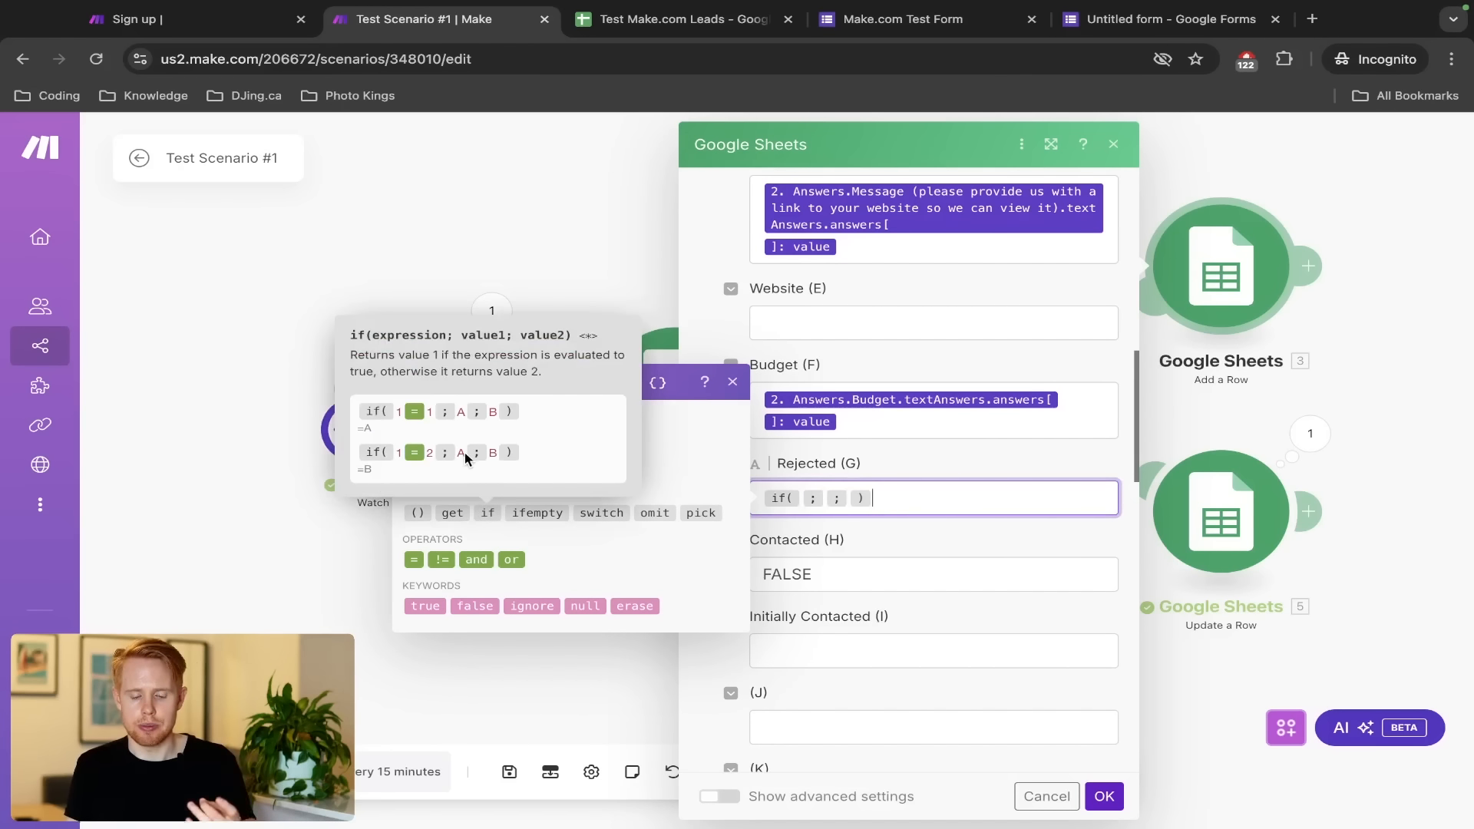
{"action": "scroll", "coordinate": [464, 453], "scroll_direction": "up", "scroll_amount": 5}
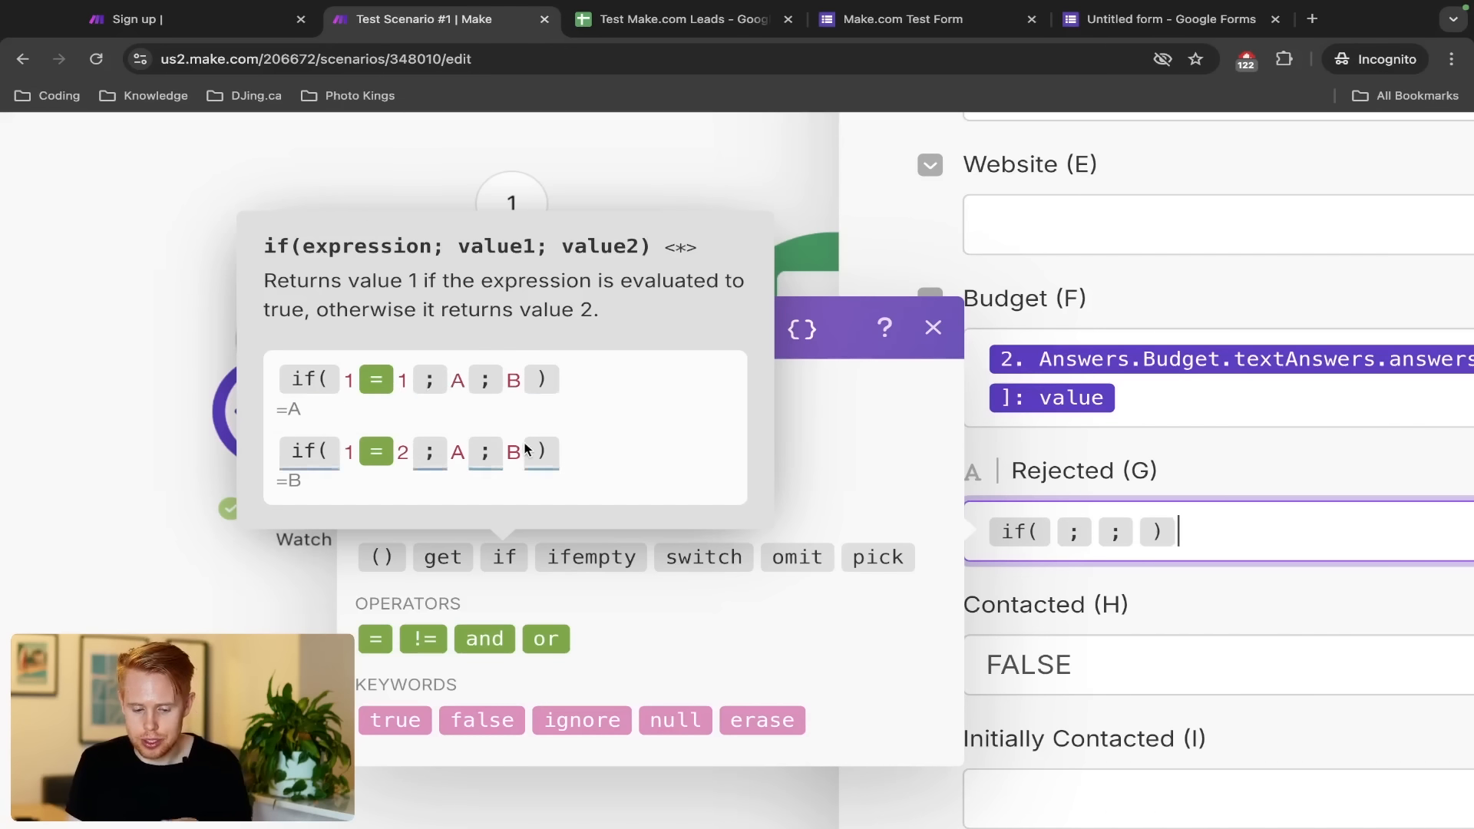
Fill the if function as if(1 = 2; A; B)
{"action": "left_click", "coordinate": [1047, 527]}
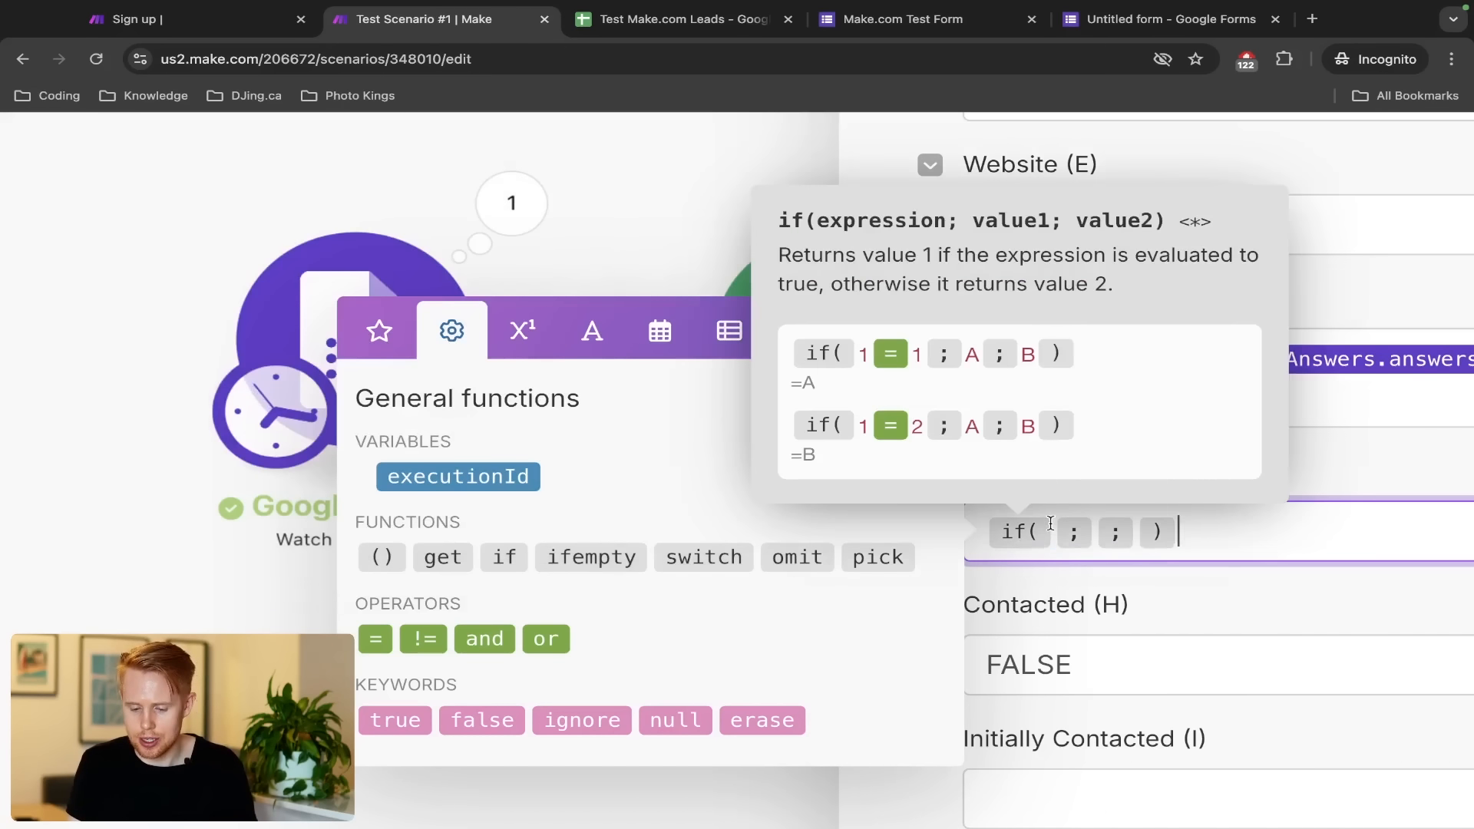
{"action": "type", "text": "1"}
{"action": "left_click", "coordinate": [375, 639]}
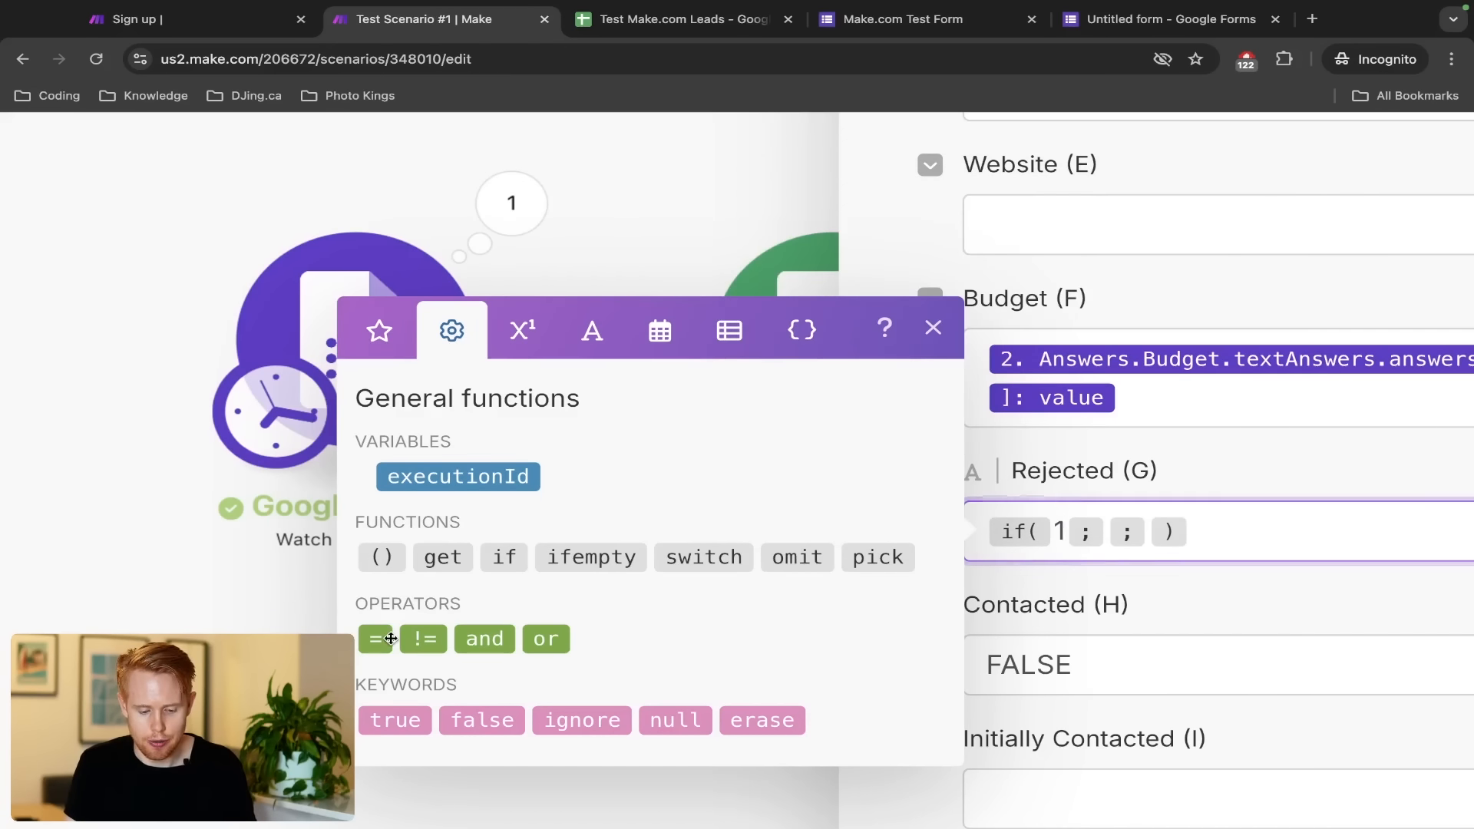
{"action": "type", "text": "1 ="}
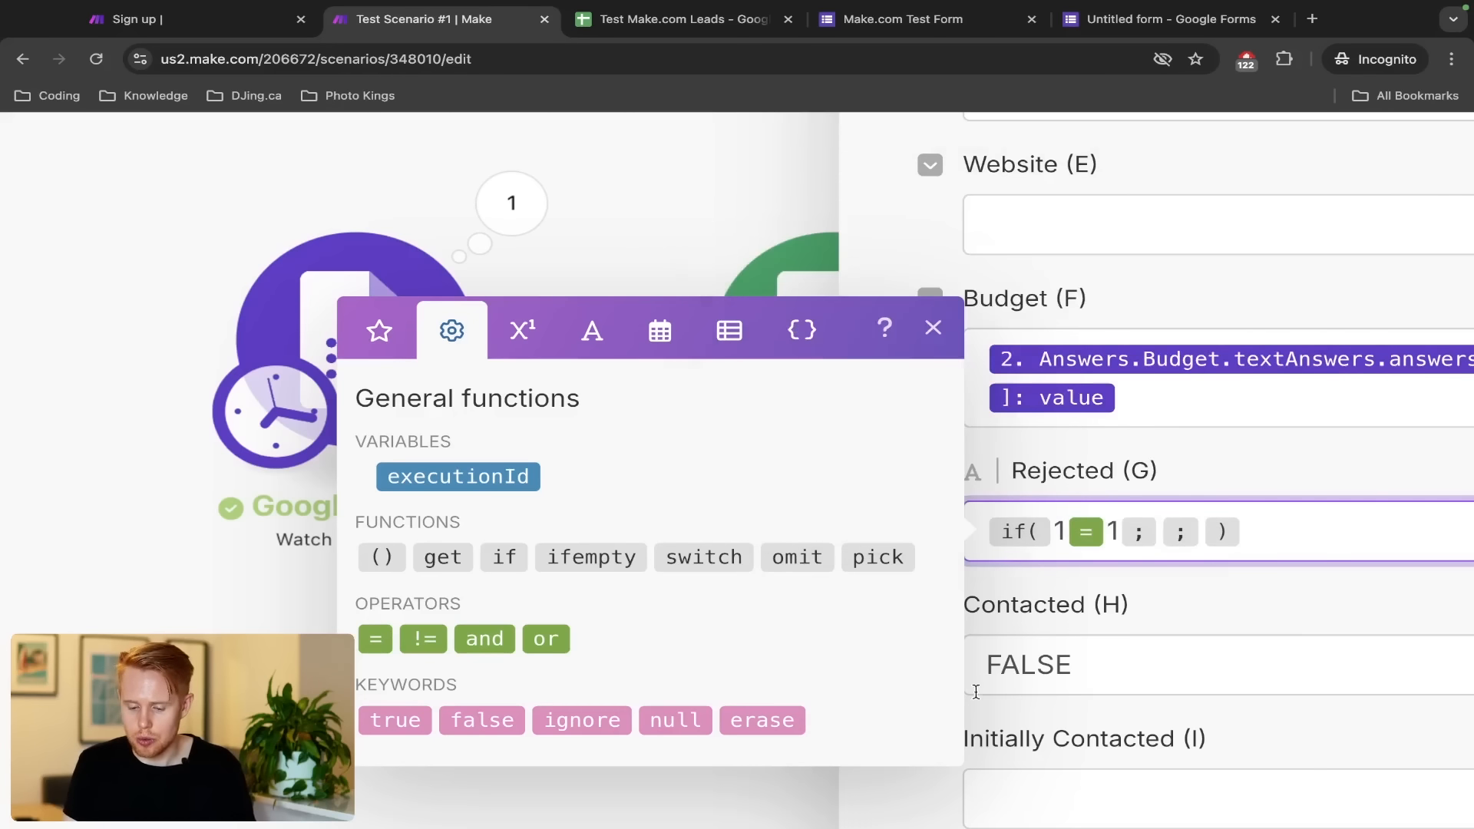
{"action": "scroll", "coordinate": [1177, 661], "scroll_direction": "right", "scroll_amount": 5}
{"action": "key", "text": "Right"}
{"action": "type", "text": "A"}
{"action": "key", "text": "BackSpace"}
{"action": "key", "text": "Right"}
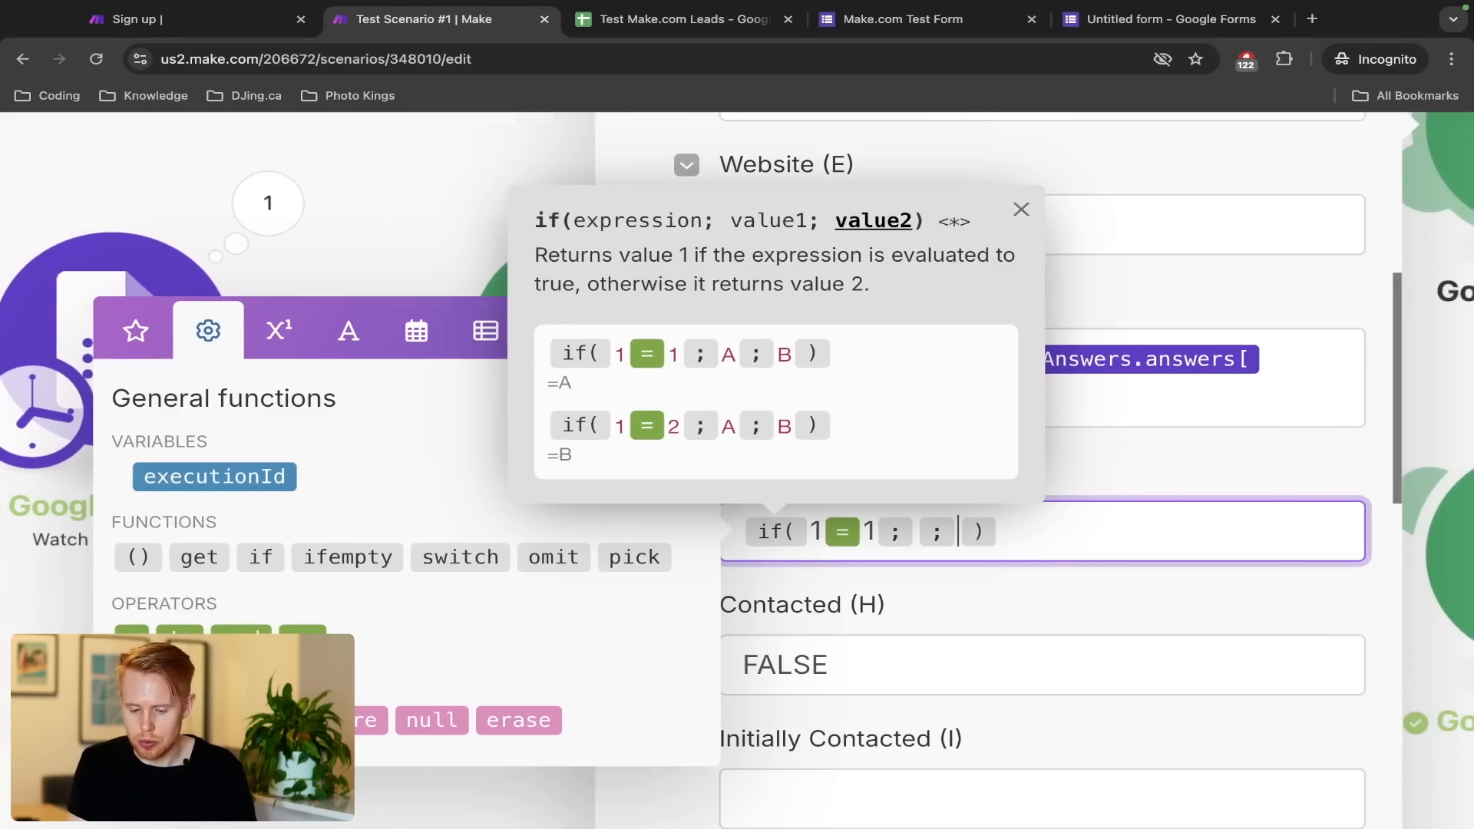
{"action": "type", "text": "B"}
{"action": "key", "text": "Left"}
{"action": "type", "text": "A"}
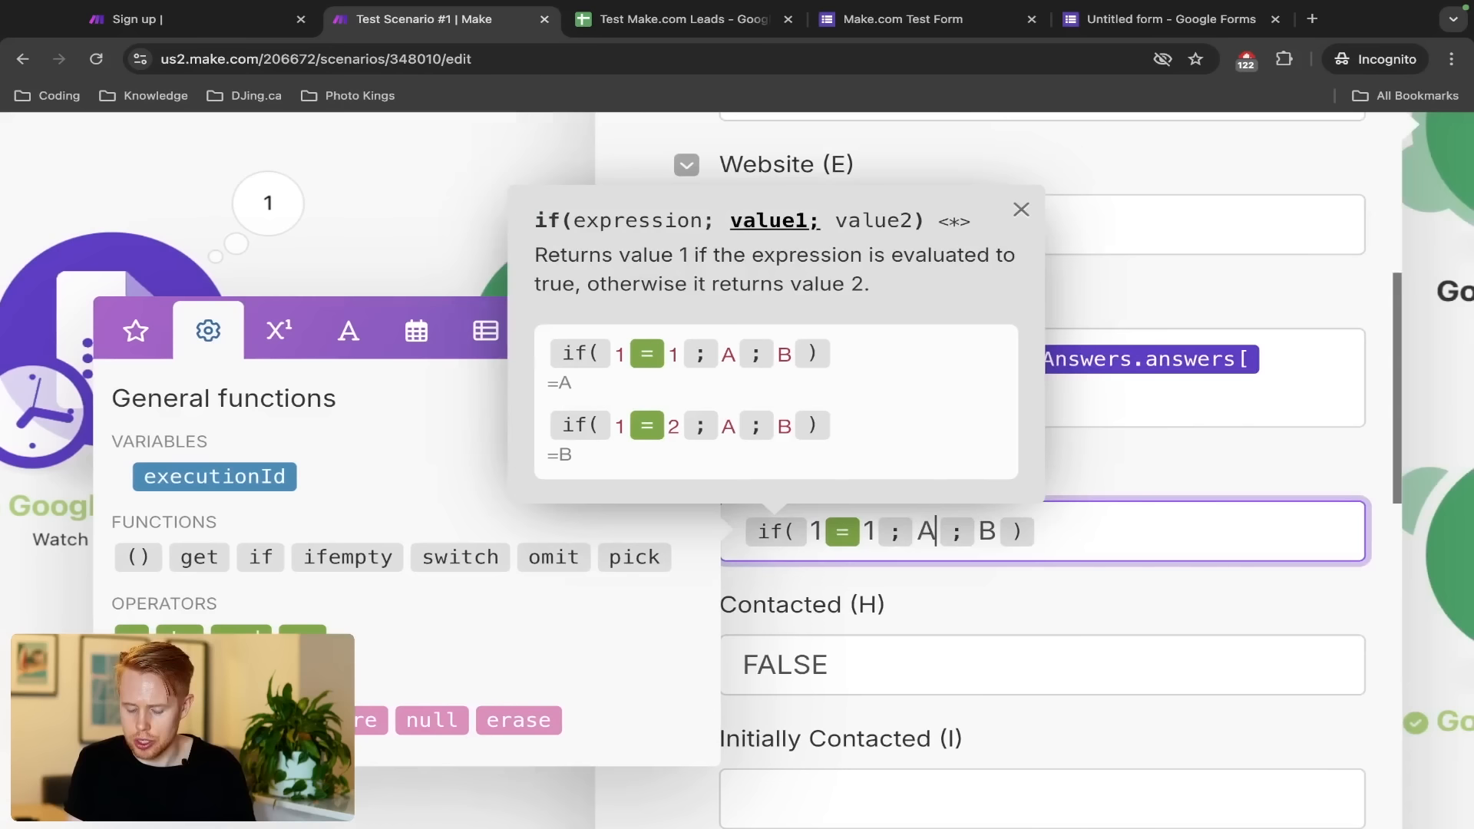
{"action": "key", "text": "Left"}
{"action": "key", "text": "BackSpace"}
{"action": "type", "text": "2"}
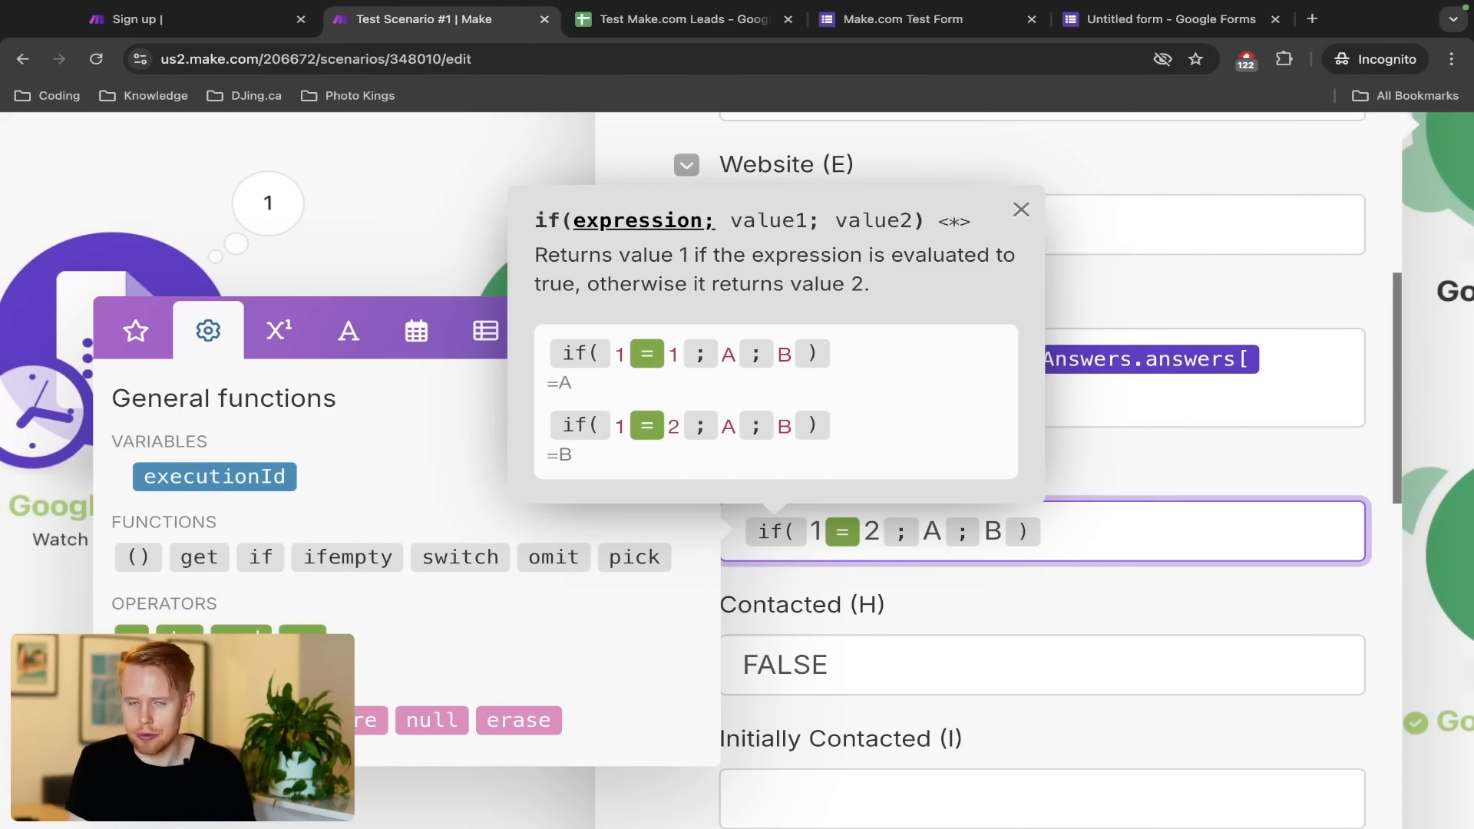
{"action": "key", "text": "Right"}
Select the A and B placeholders in turn, then dismiss the if() help popover
{"action": "key", "text": "shift+Left"}
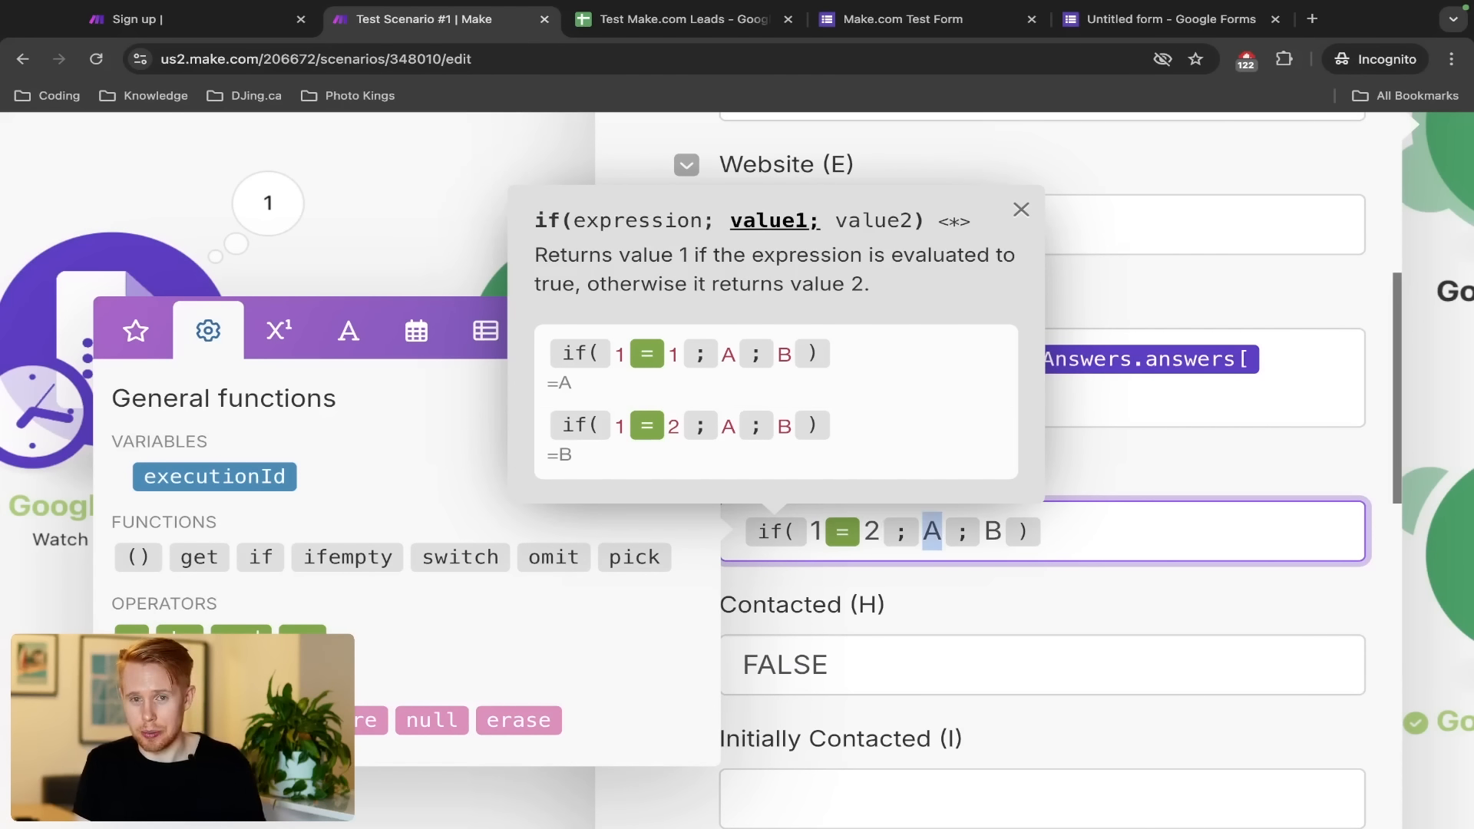
{"action": "key", "text": "Right"}
{"action": "key", "text": "shift+Left"}
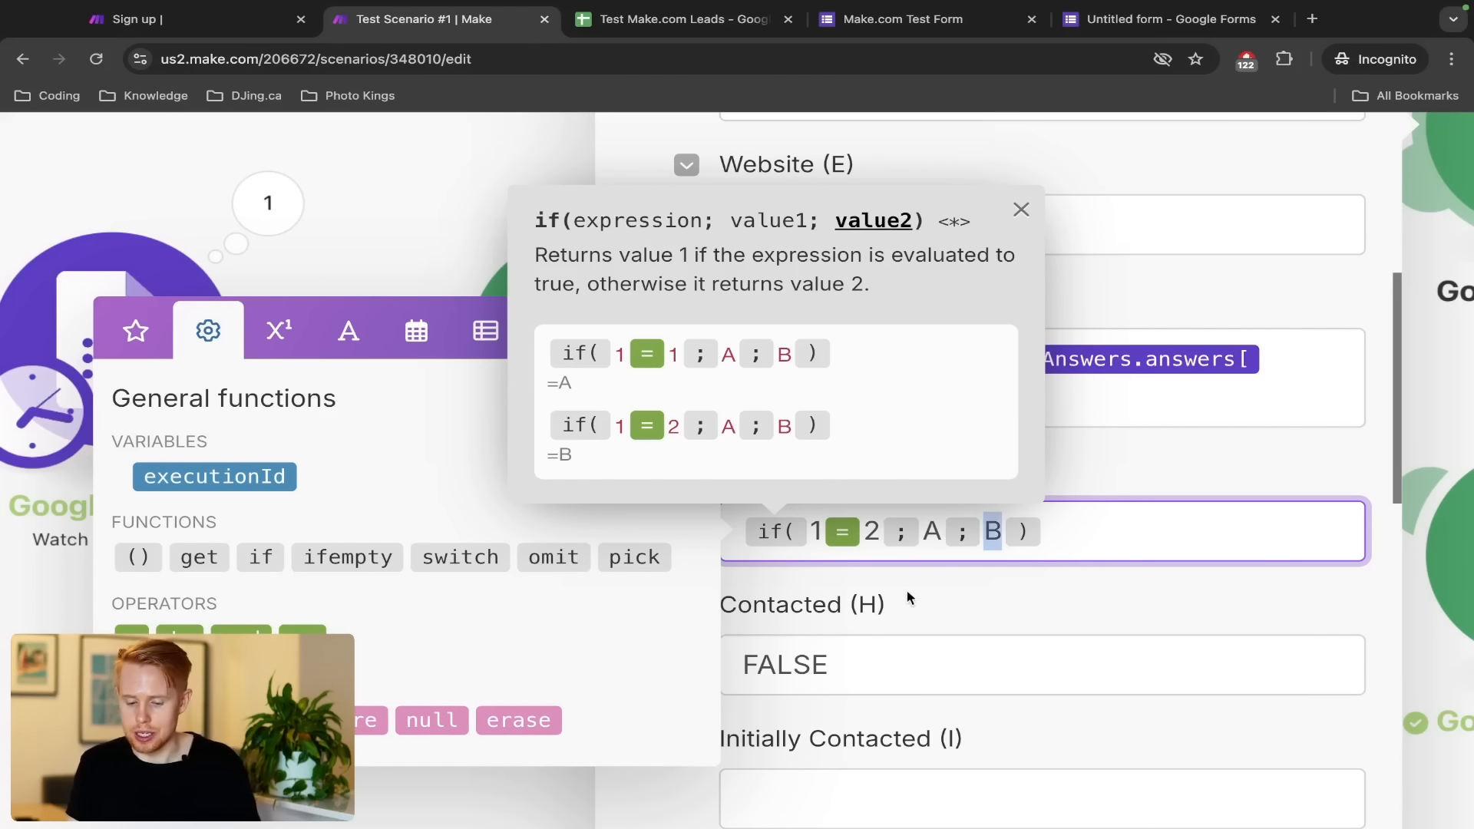
{"action": "left_click_drag", "start_coordinate": [942, 537], "coordinate": [922, 534]}
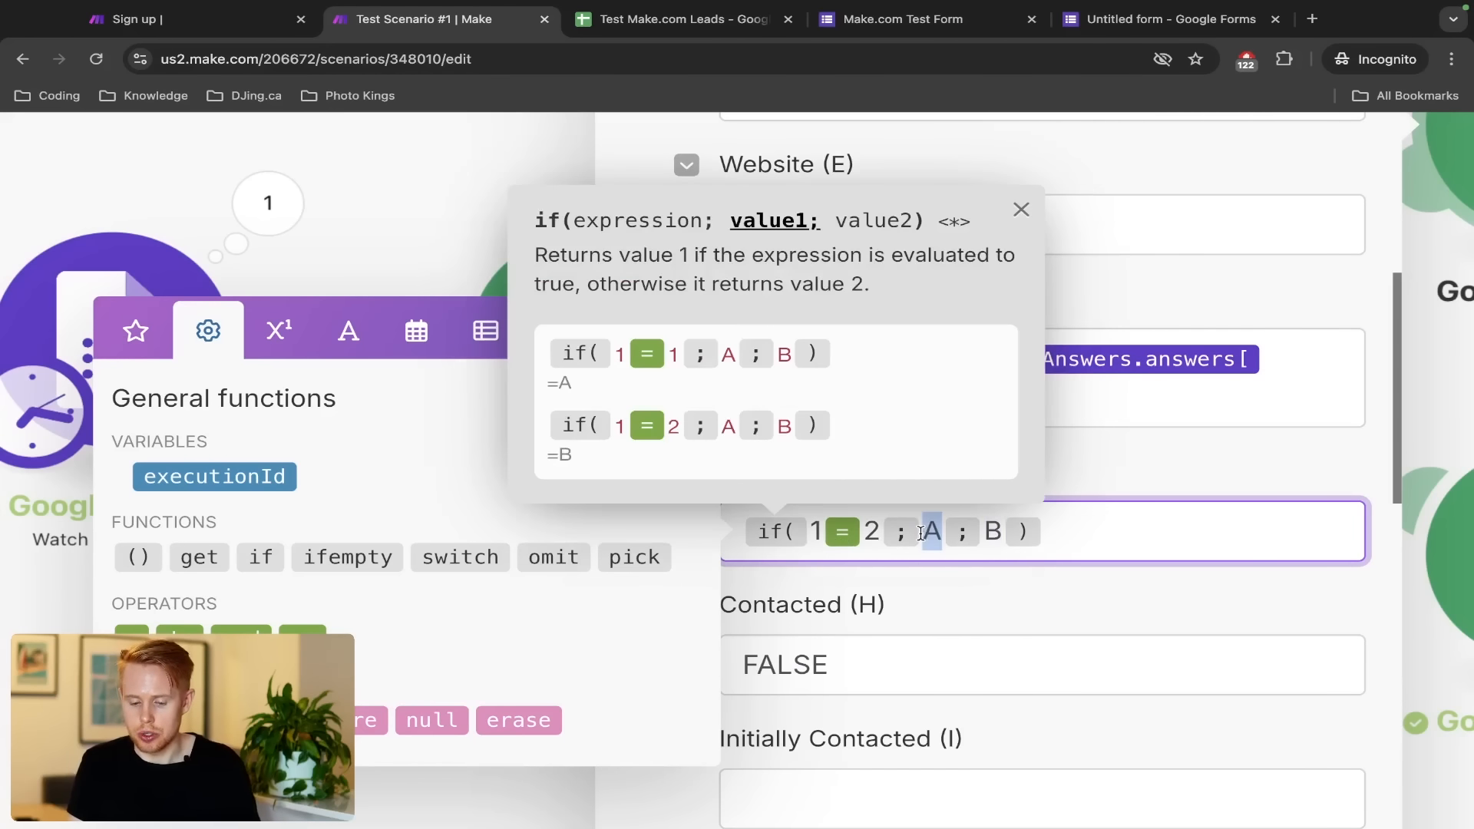
{"action": "left_click", "coordinate": [993, 524]}
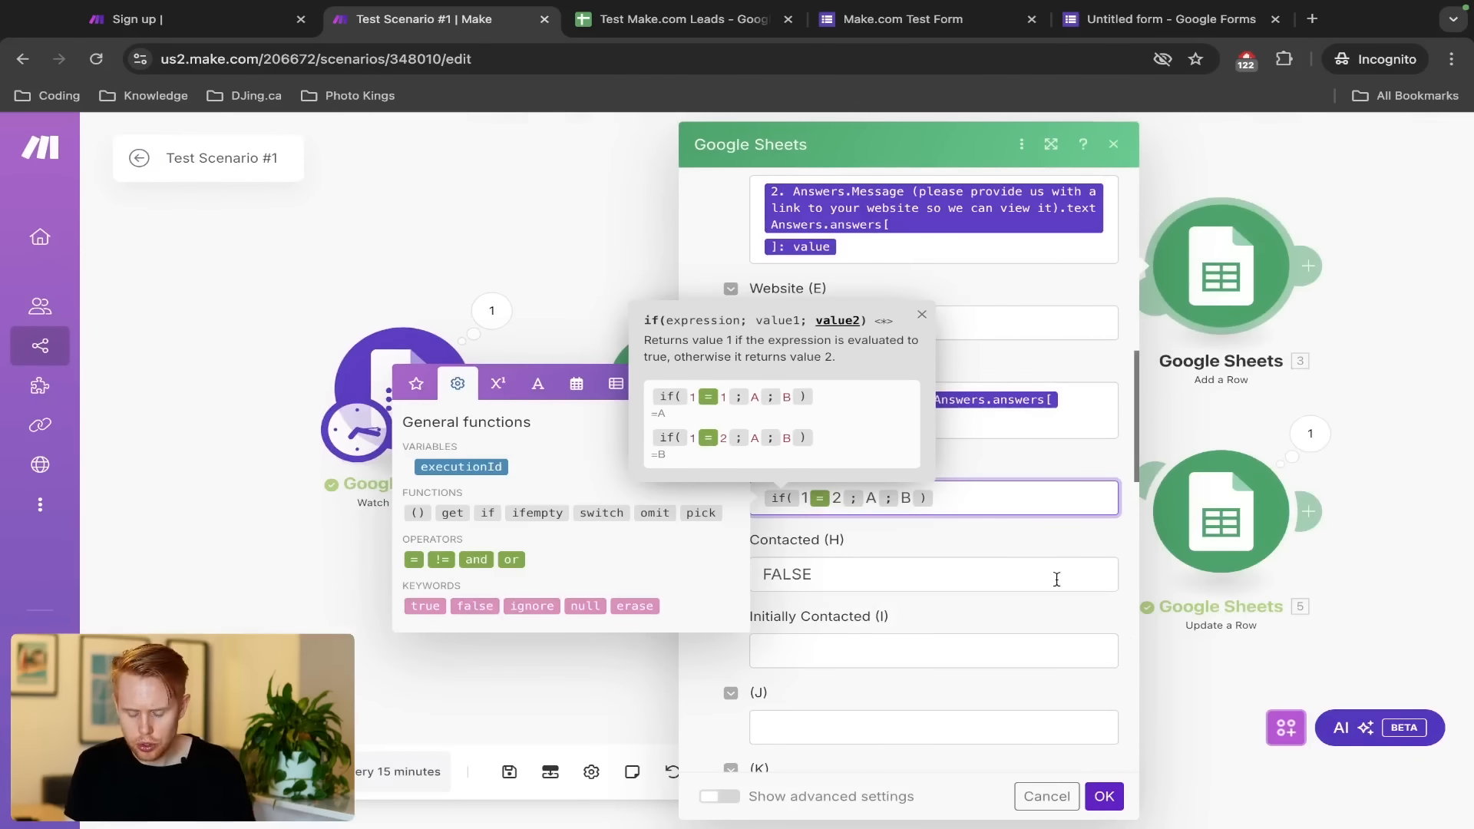
{"action": "left_click", "coordinate": [1033, 544]}
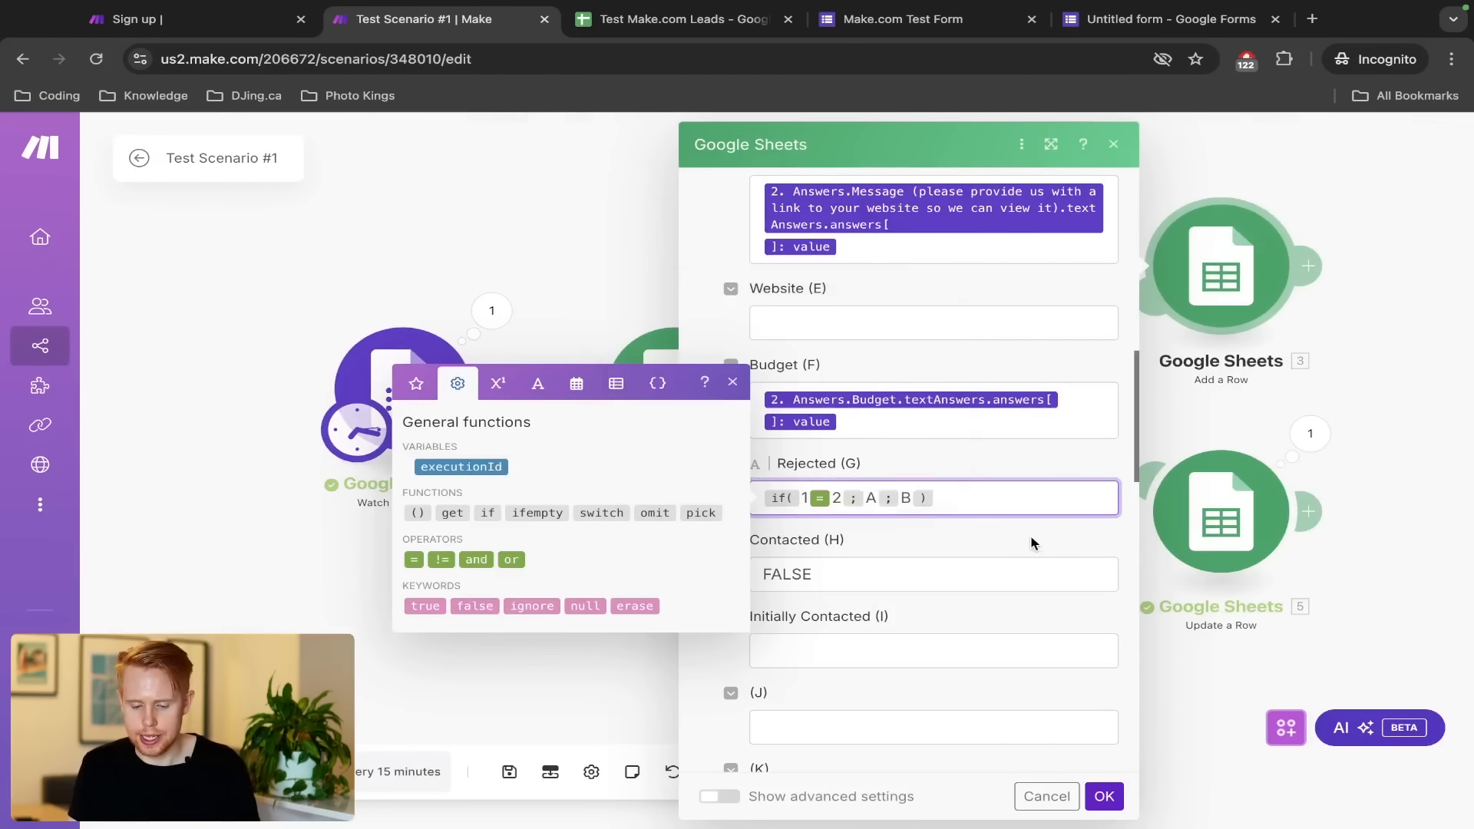
Replace the 1 = 2 condition with the form's Budget answer value
{"action": "key", "text": "ctrl+Tab"}
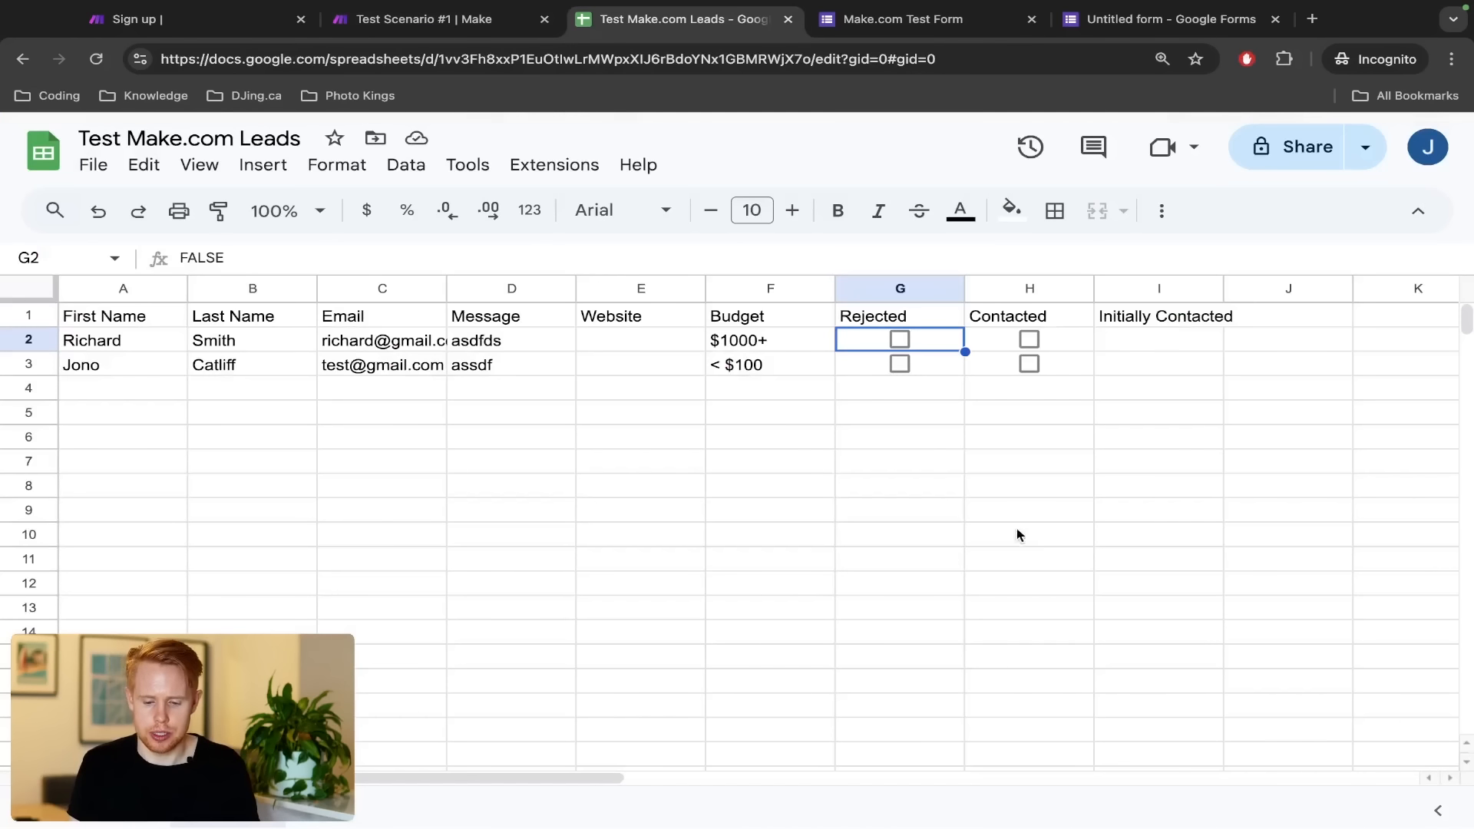
{"action": "key", "text": "ctrl+shift+Tab"}
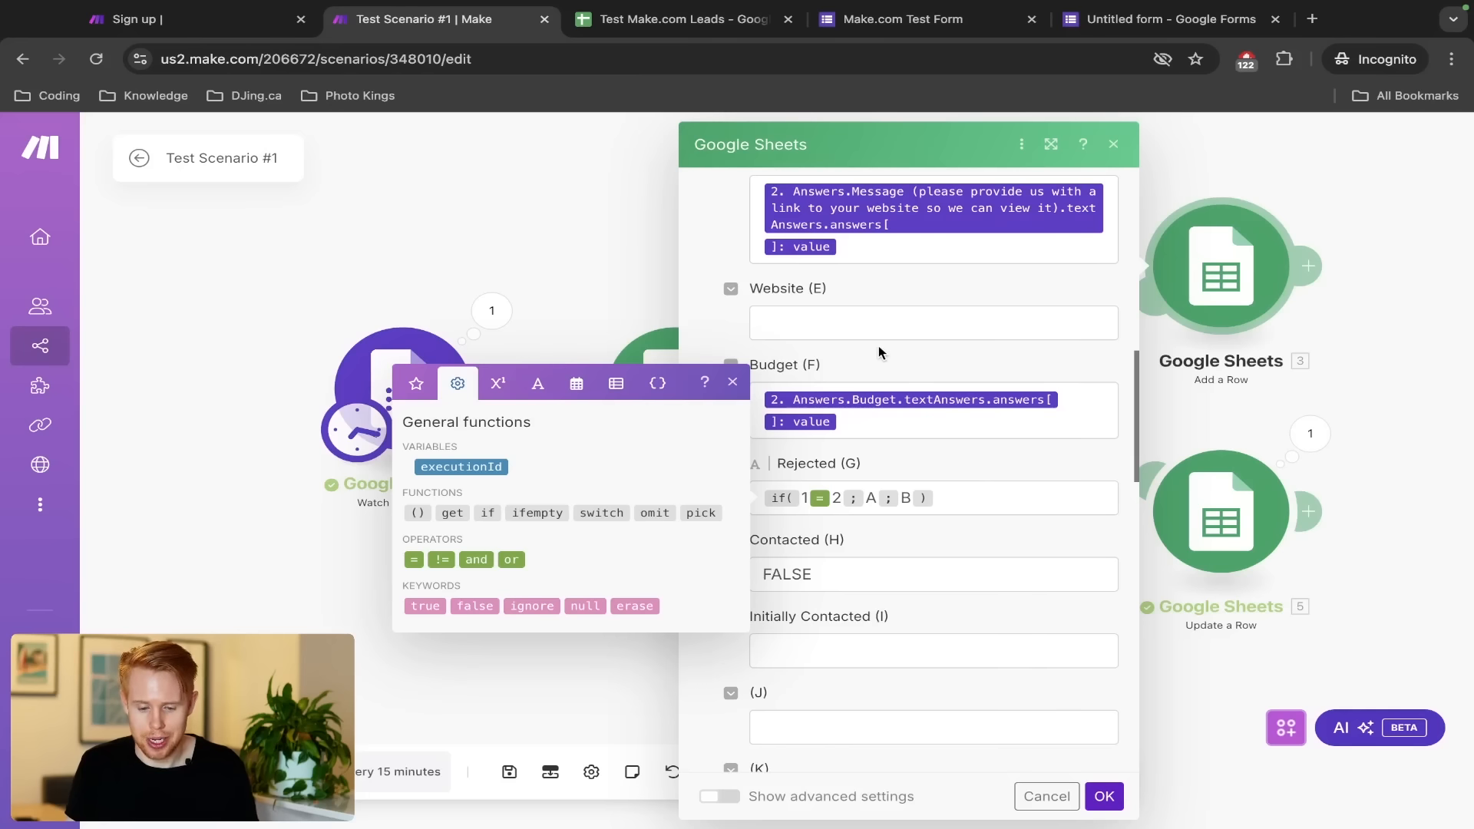
{"action": "left_click", "coordinate": [832, 500]}
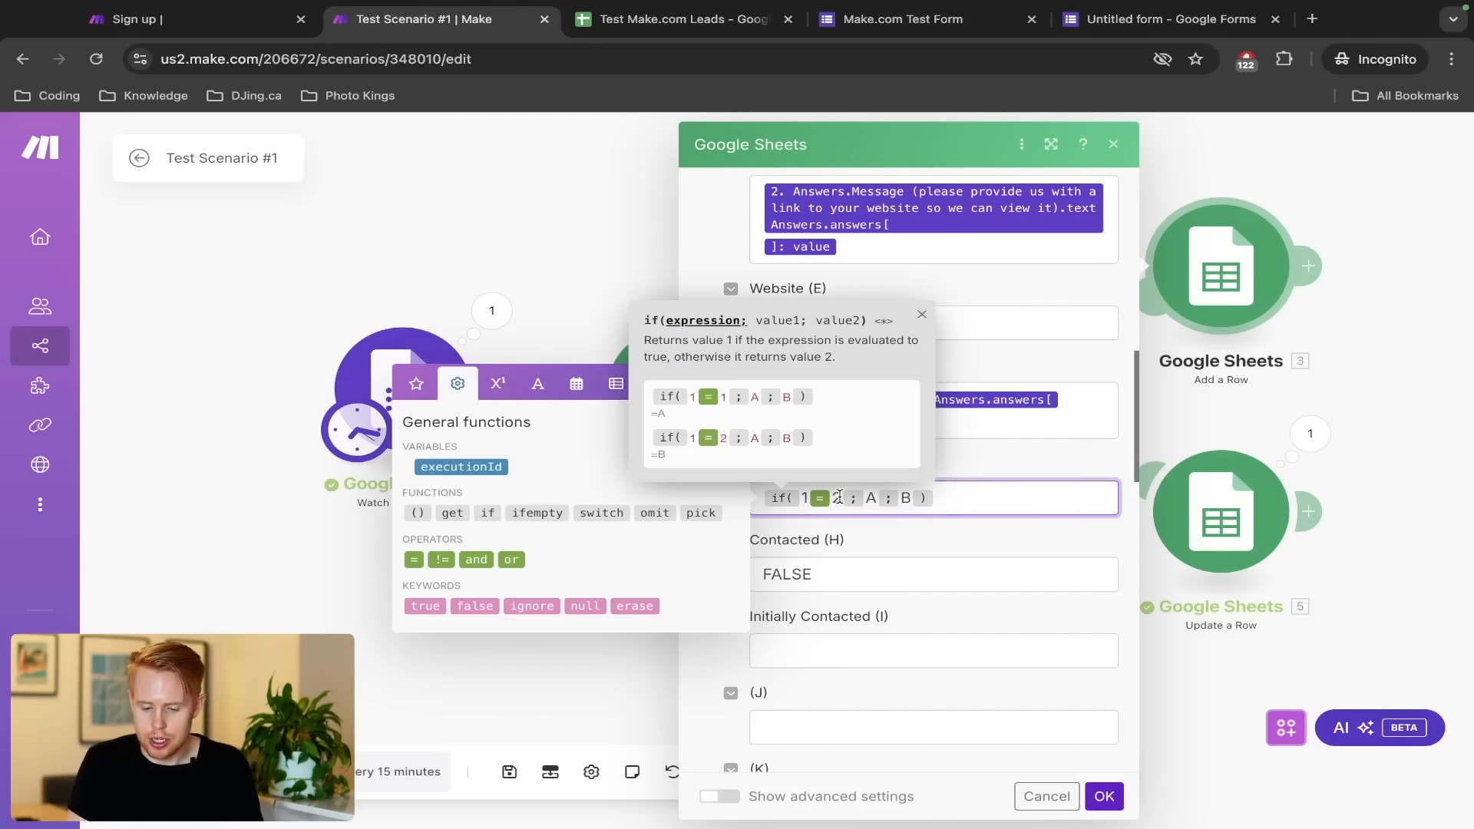
{"action": "key", "text": "BackSpace"}
{"action": "key", "text": "BackSpace"}
{"action": "key", "text": "BackSpace"}
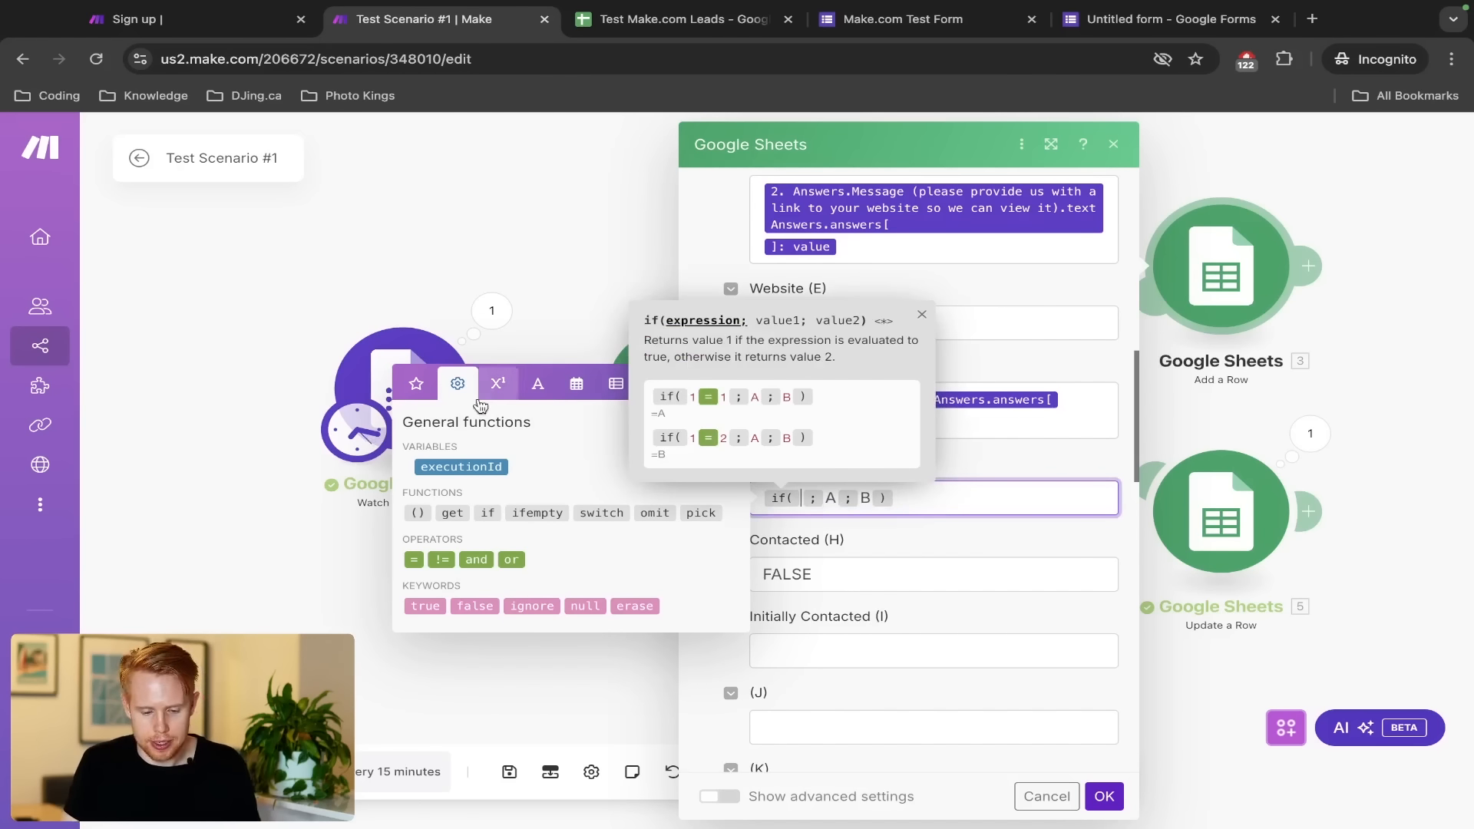
{"action": "left_click", "coordinate": [417, 391]}
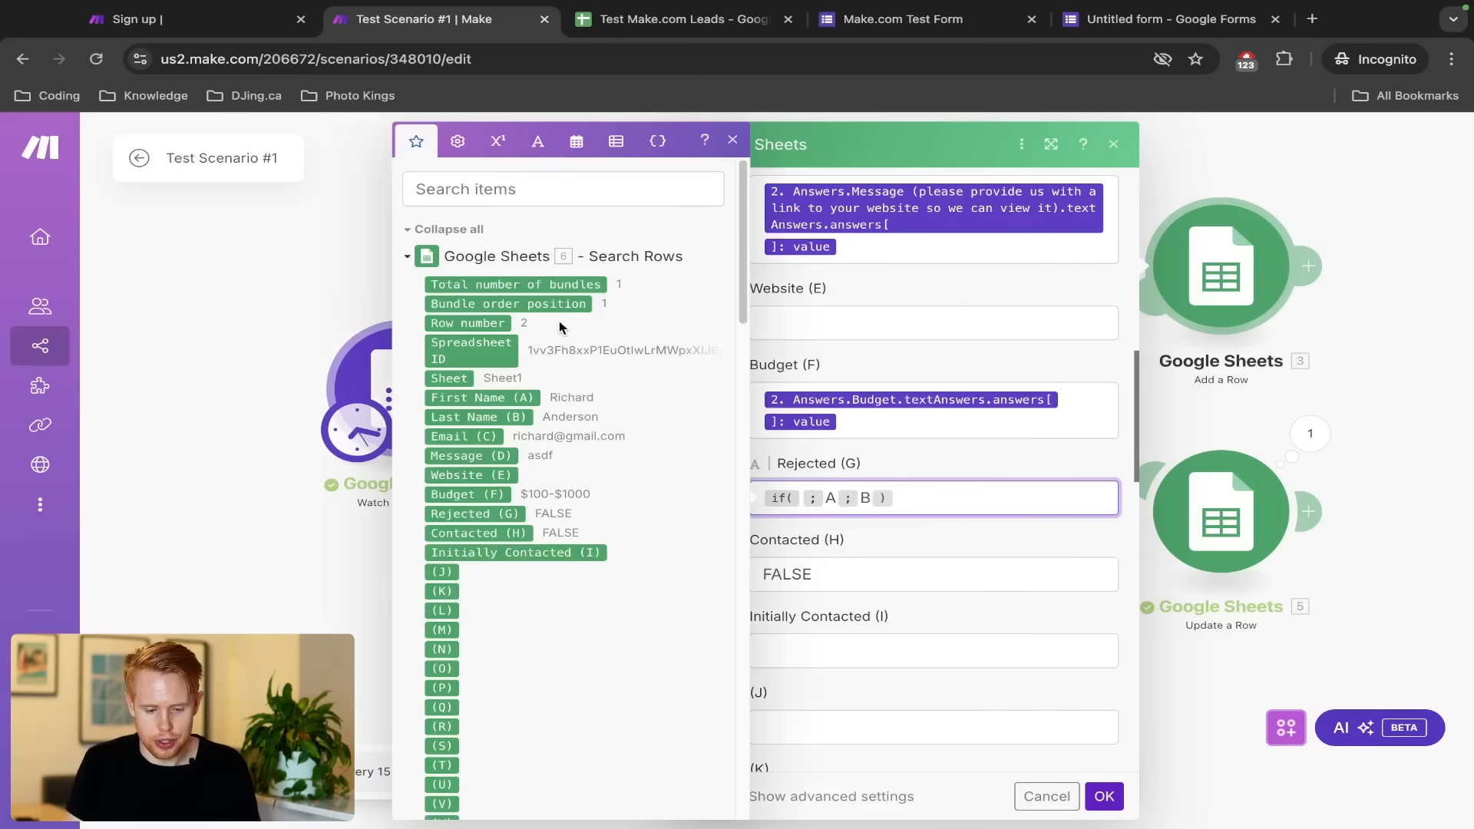
{"action": "left_click", "coordinate": [526, 199]}
{"action": "type", "text": "value"}
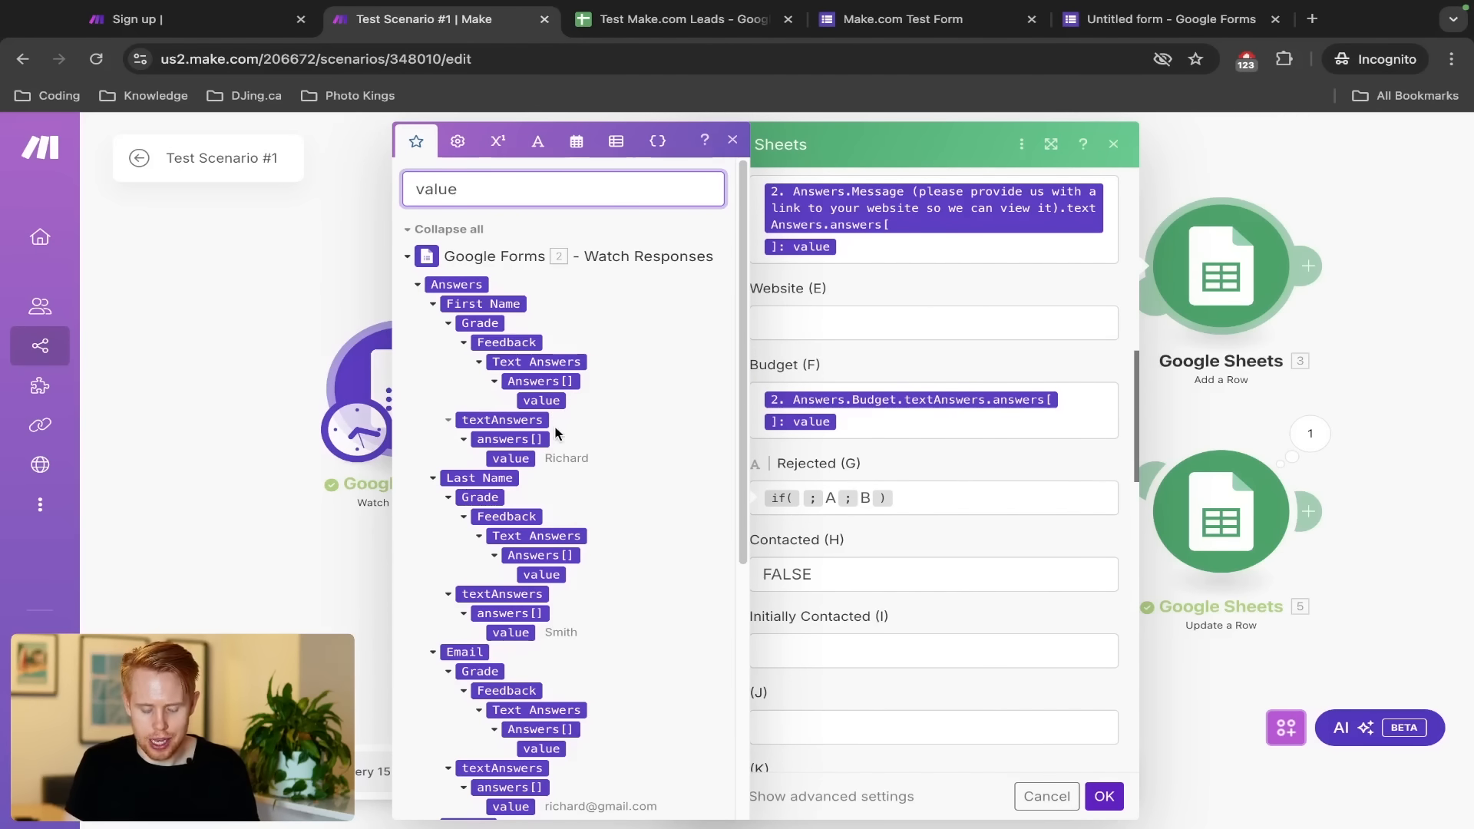
{"action": "scroll", "coordinate": [557, 537], "scroll_direction": "down", "scroll_amount": 5}
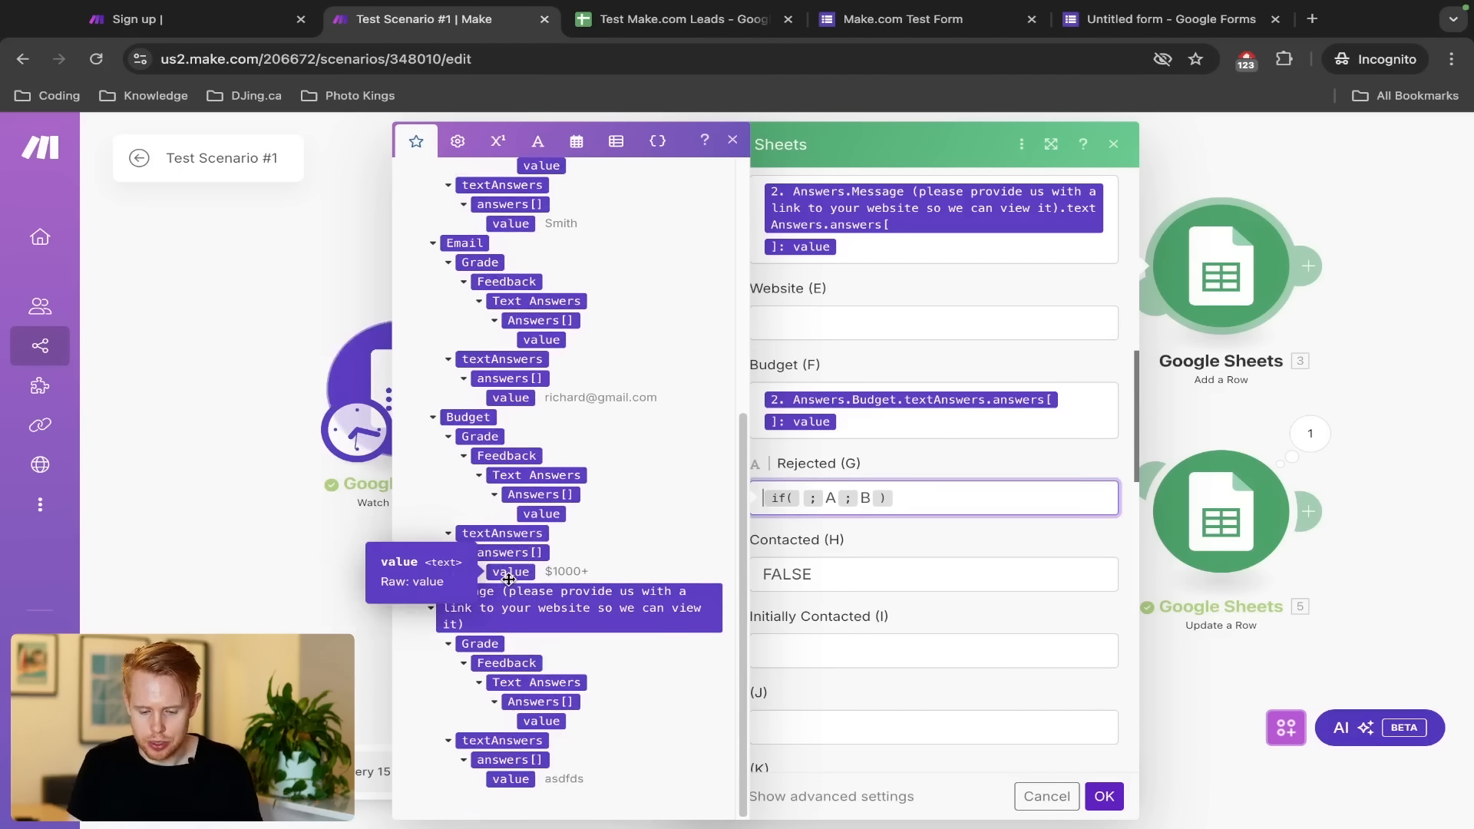
{"action": "left_click", "coordinate": [800, 497]}
{"action": "left_click", "coordinate": [510, 571]}
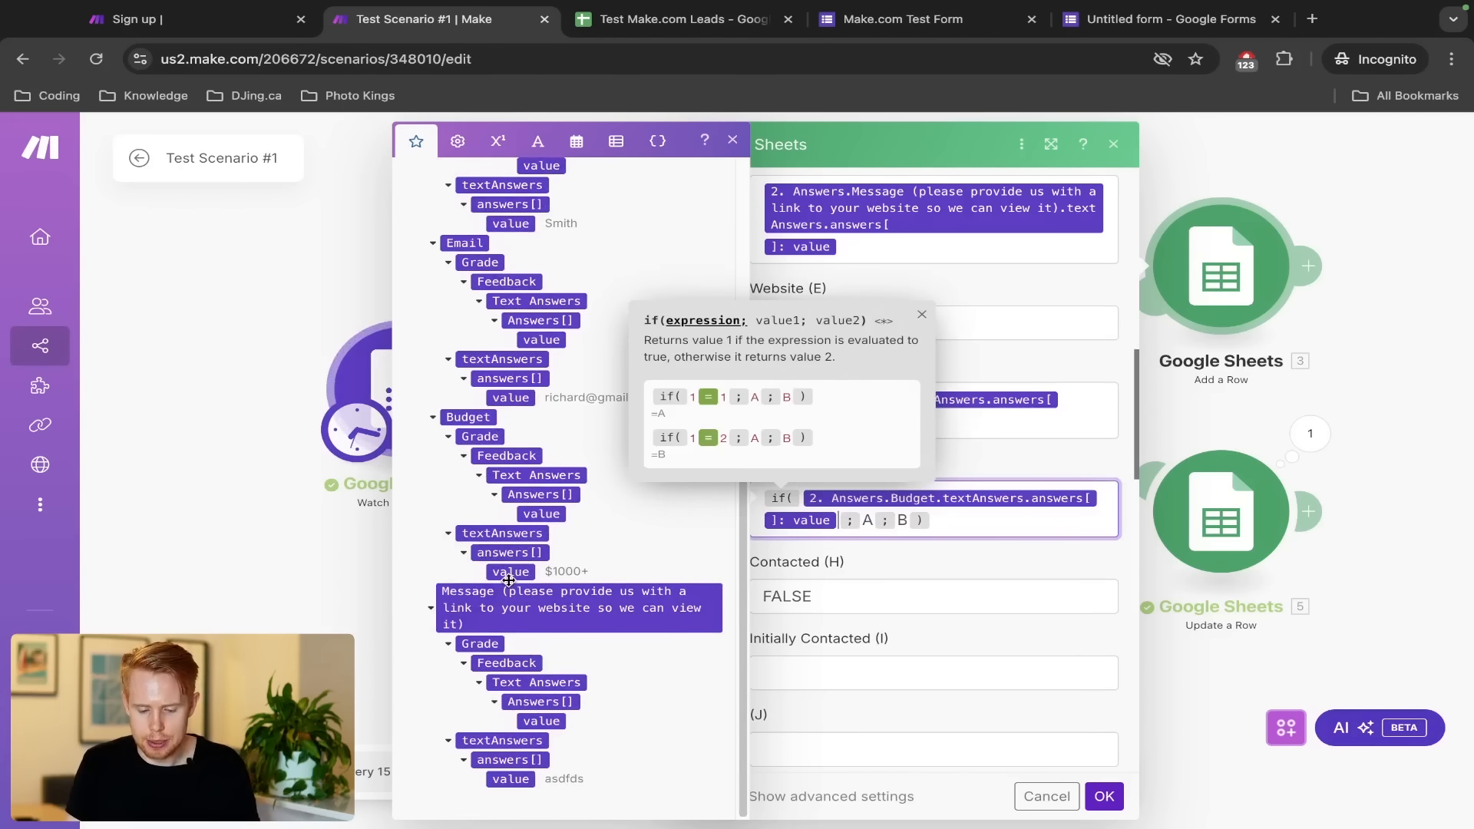
Compare the Budget value with an equals operator against $1000+
{"action": "left_click", "coordinate": [461, 145]}
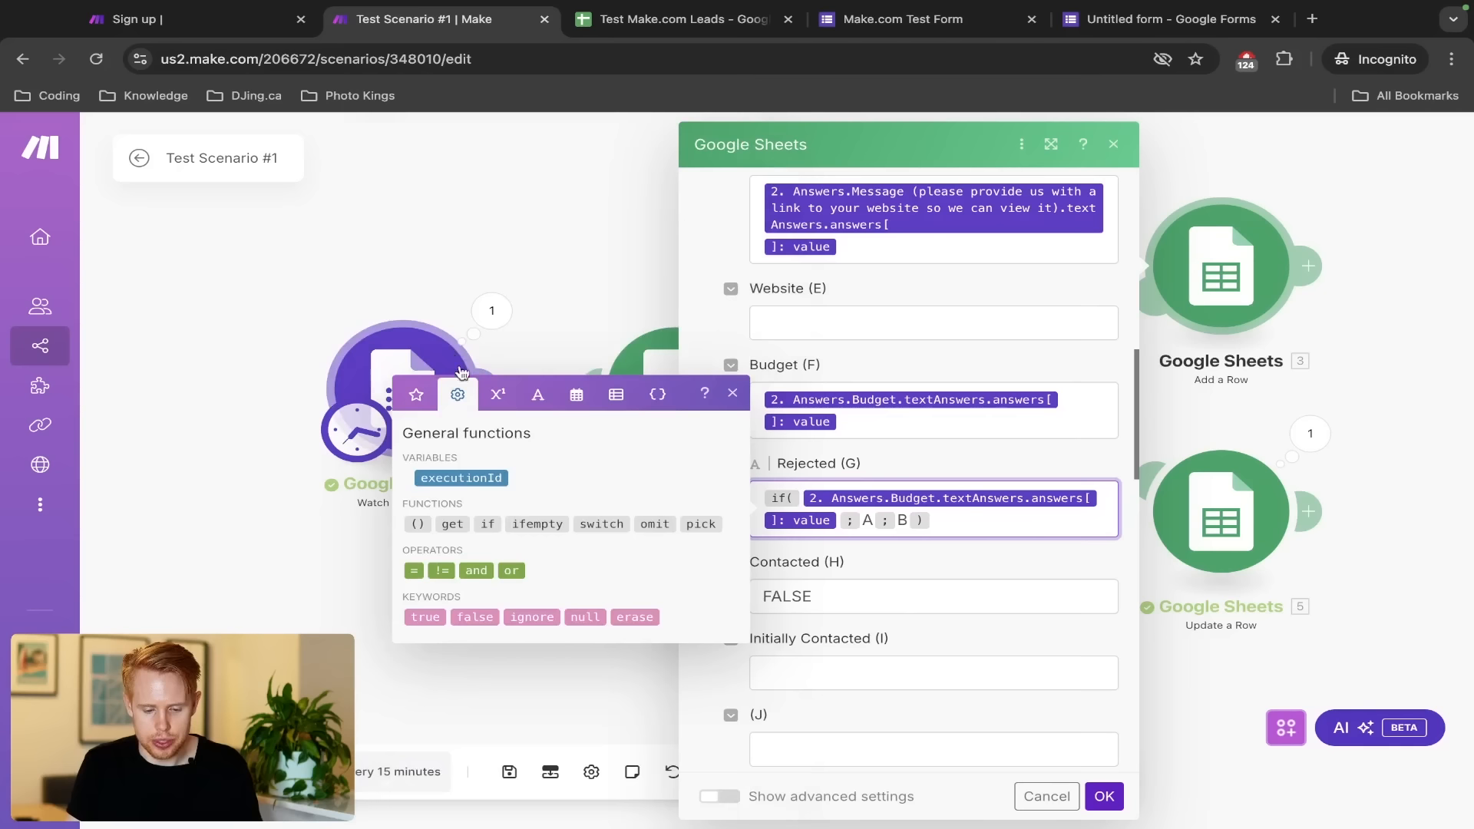
{"action": "left_click", "coordinate": [412, 571]}
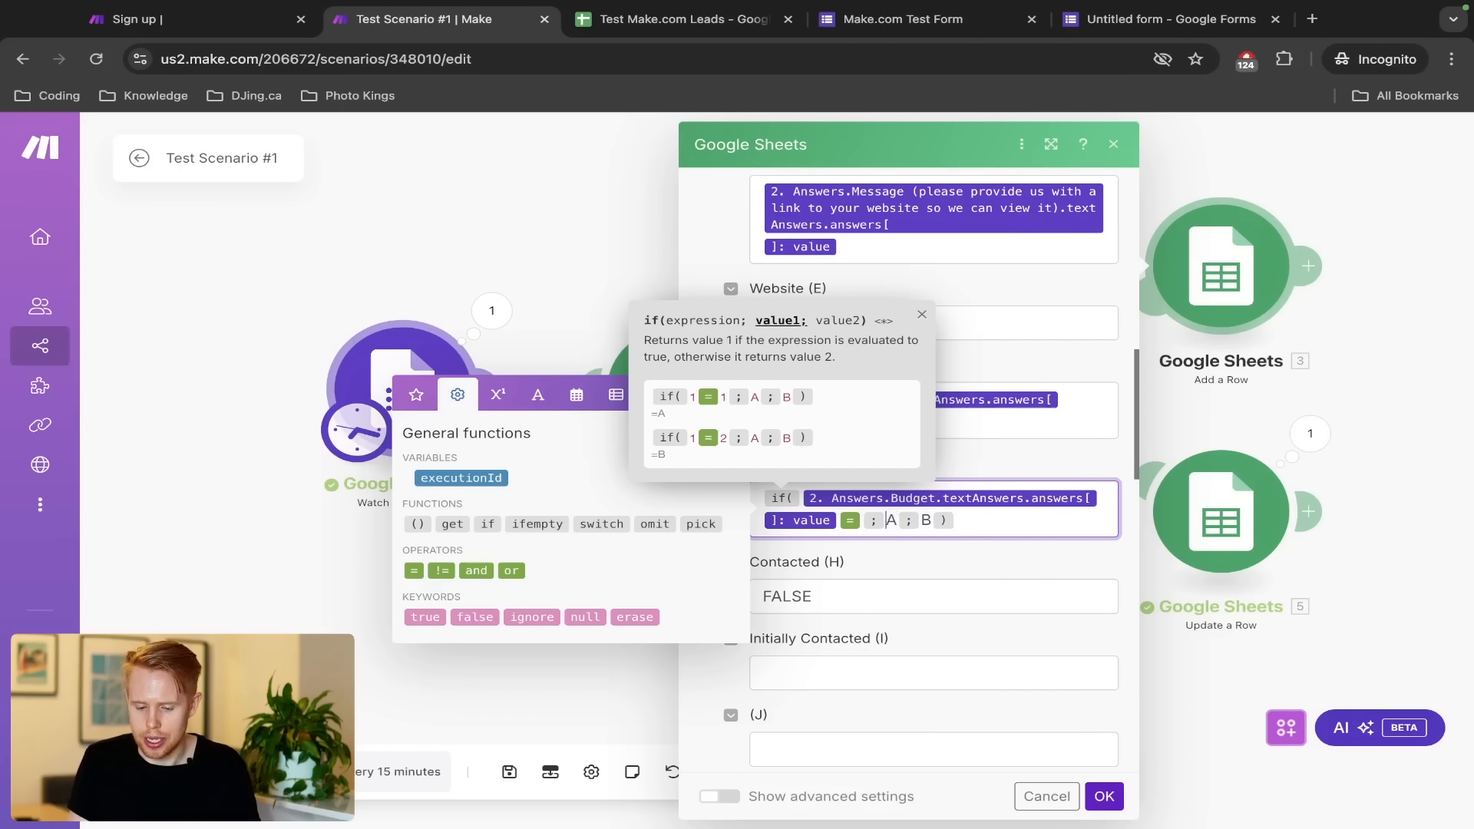
{"action": "type", "text": "$1000 "}
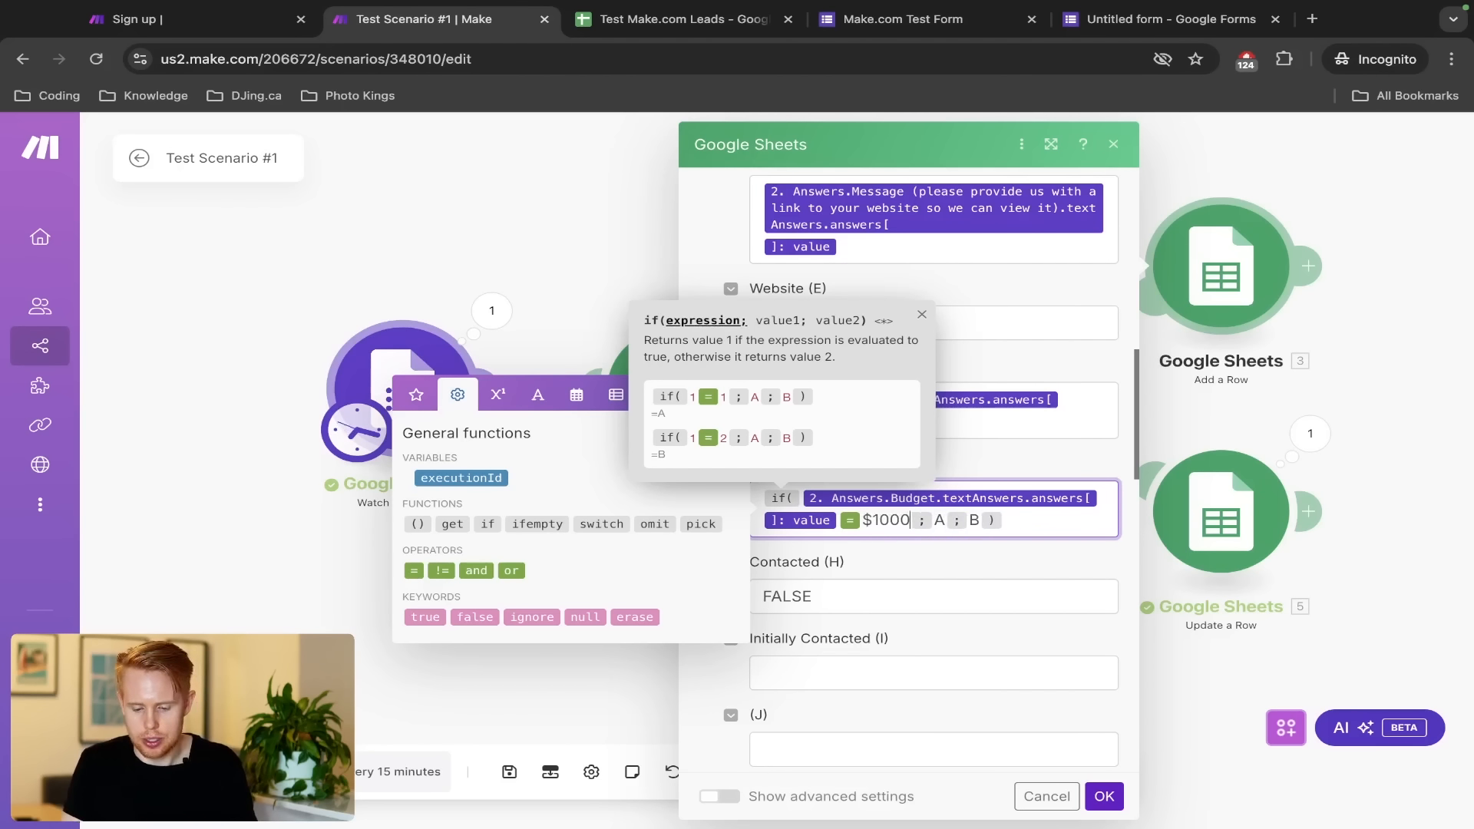
{"action": "type", "text": "_"}
{"action": "key", "text": "BackSpace"}
{"action": "type", "text": "+"}
Verify the $1000+ wording in the test form's Budget choices, then open the Leads spreadsheet
{"action": "key", "text": "ctrl+Tab"}
{"action": "key", "text": "ctrl+Tab"}
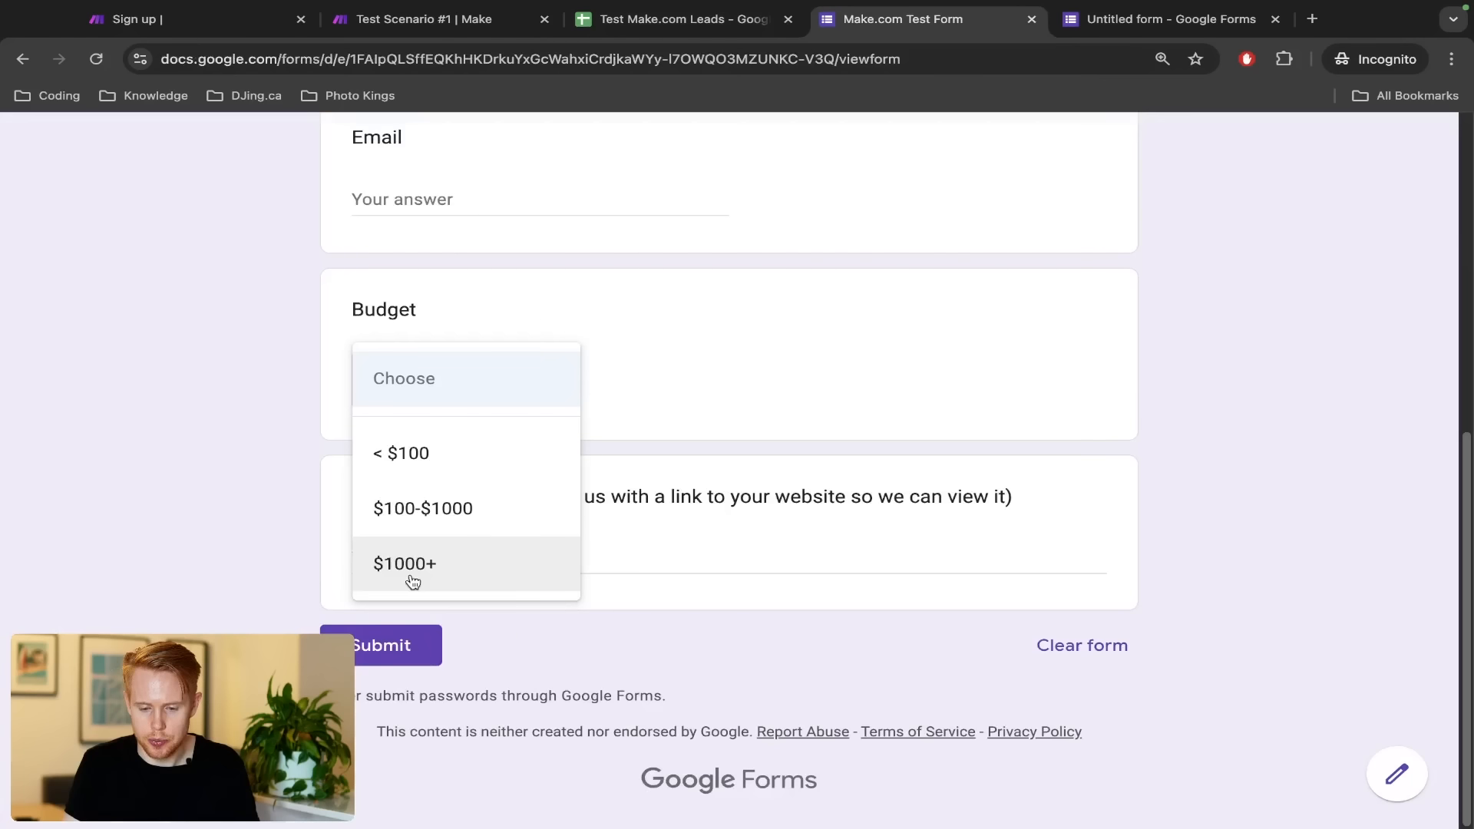
{"action": "left_click", "coordinate": [214, 485]}
{"action": "left_click", "coordinate": [405, 384]}
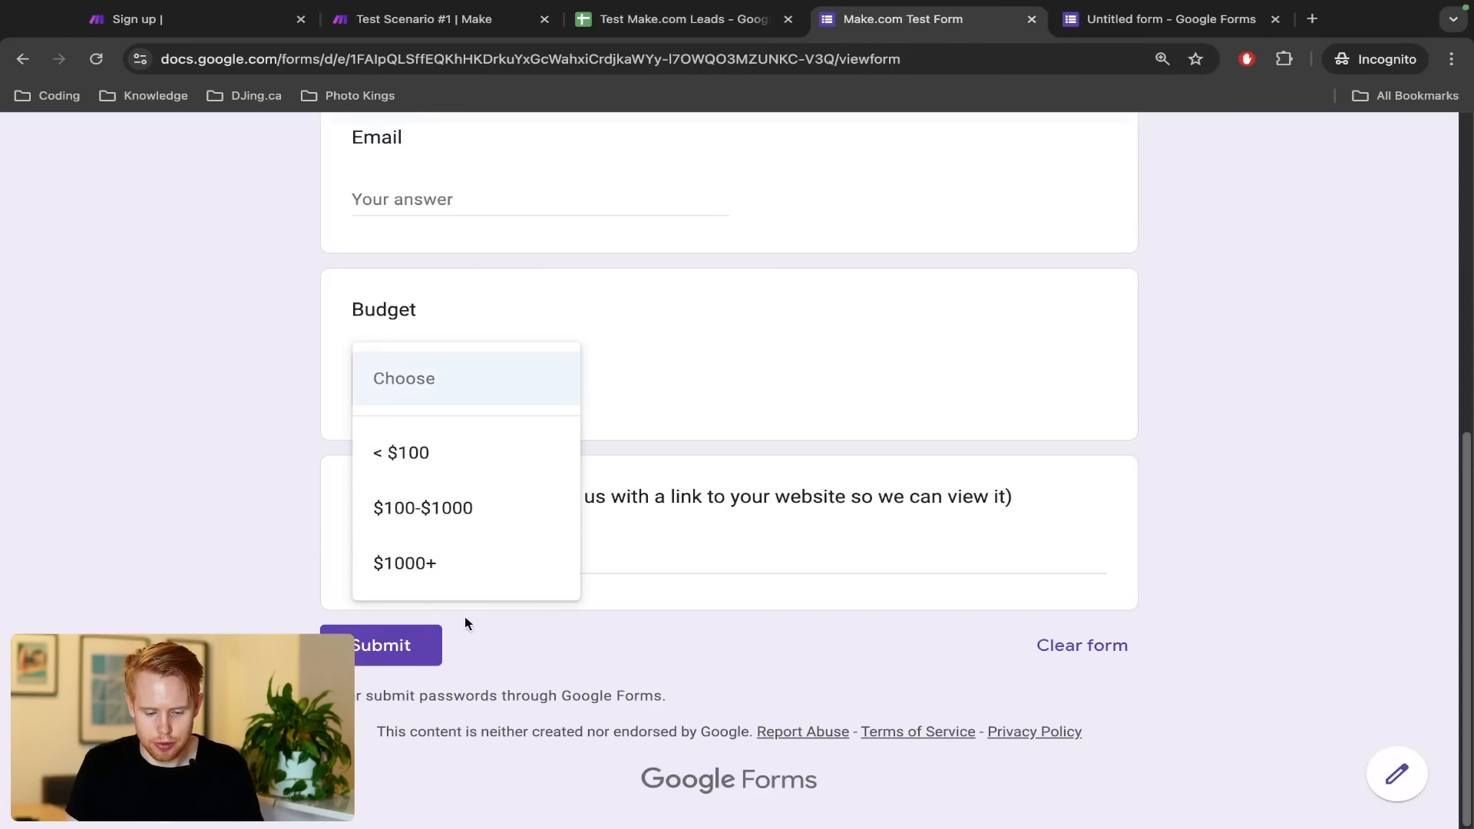
{"action": "left_click", "coordinate": [436, 566]}
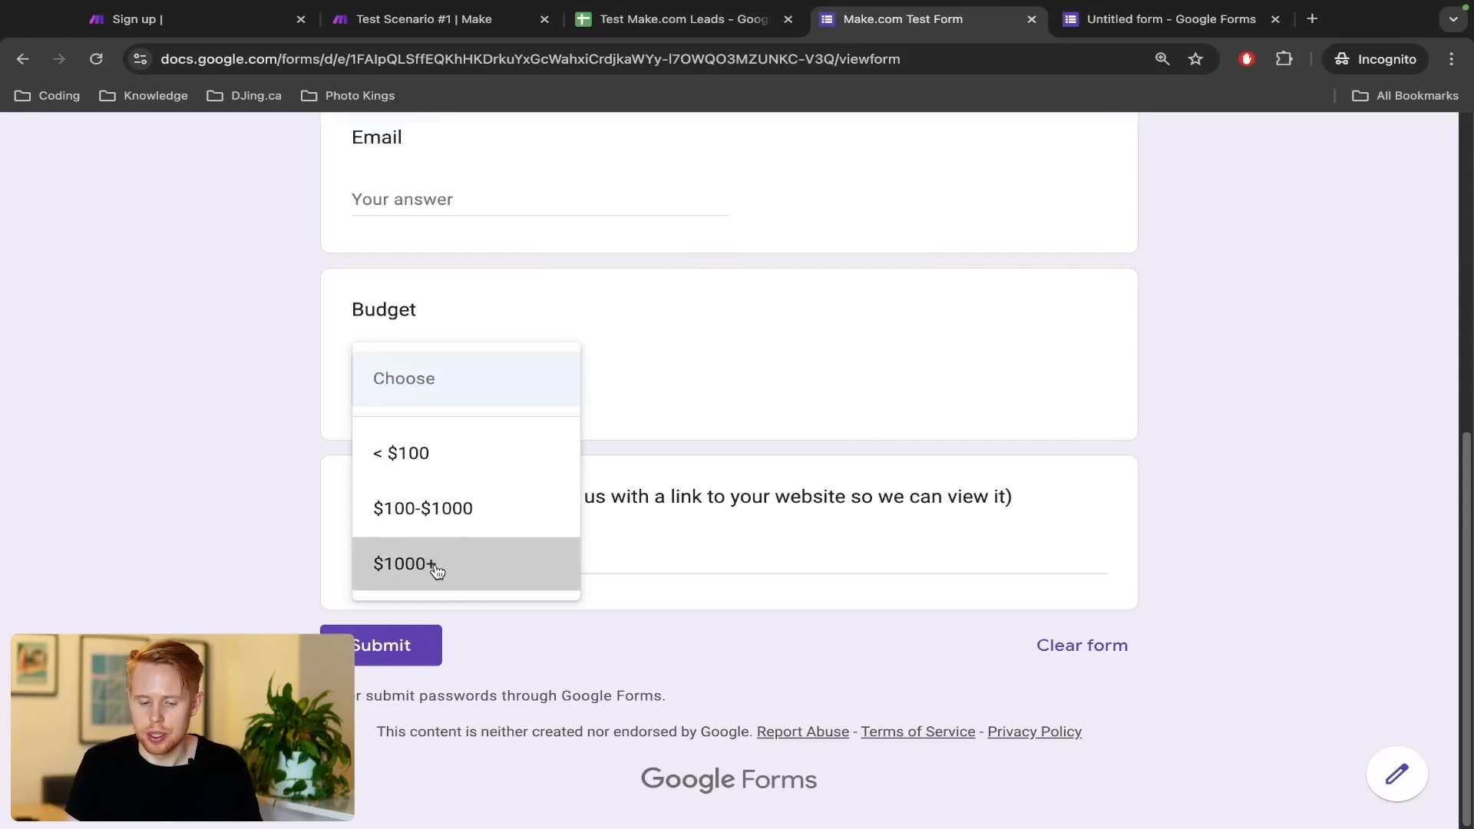
{"action": "key", "text": "ctrl+shift+Tab"}
{"action": "key", "text": "ctrl+shift+Tab"}
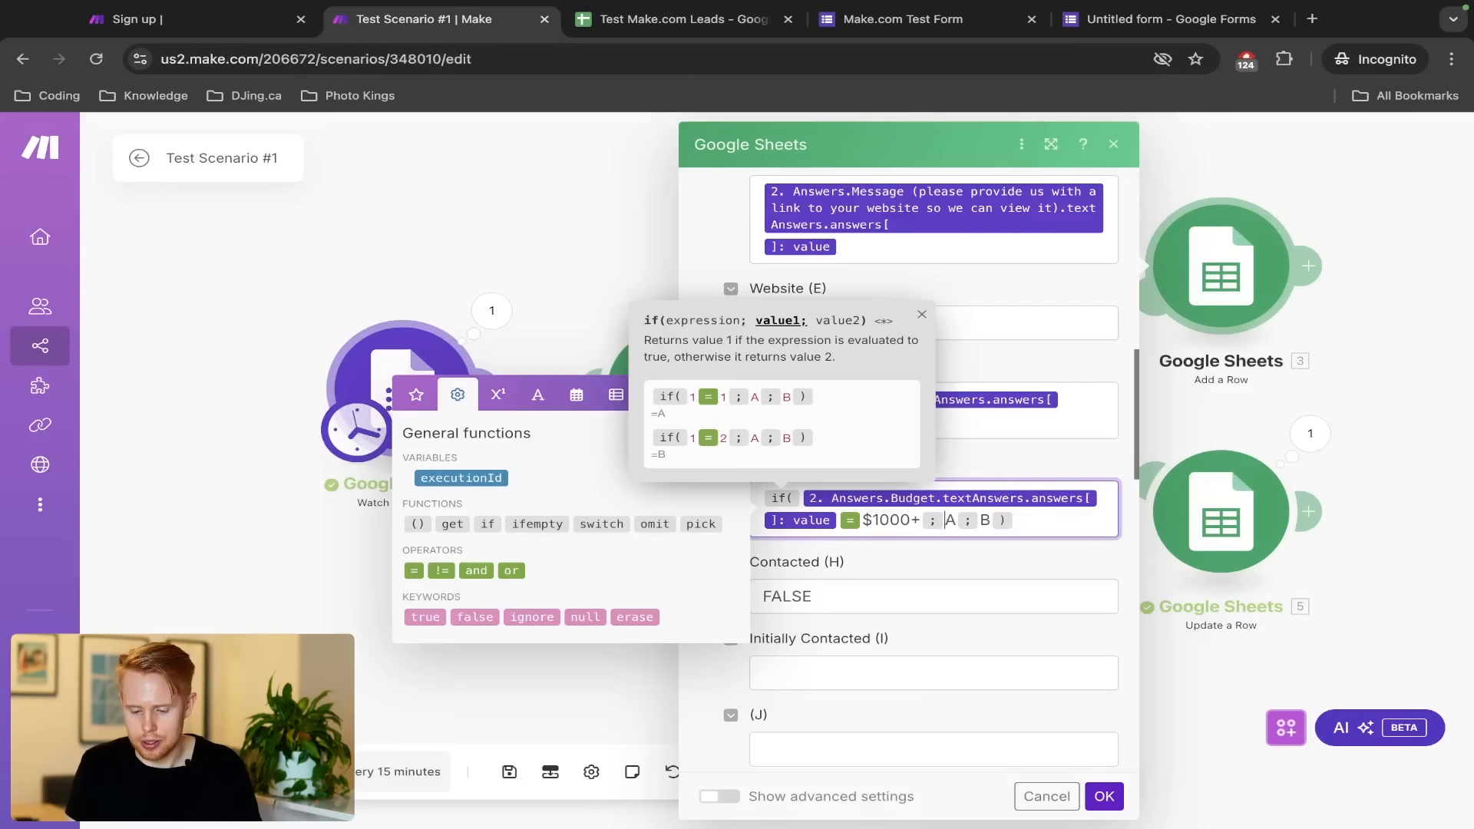
{"action": "key", "text": "ctrl+Tab"}
{"action": "key", "text": "ctrl+Tab"}
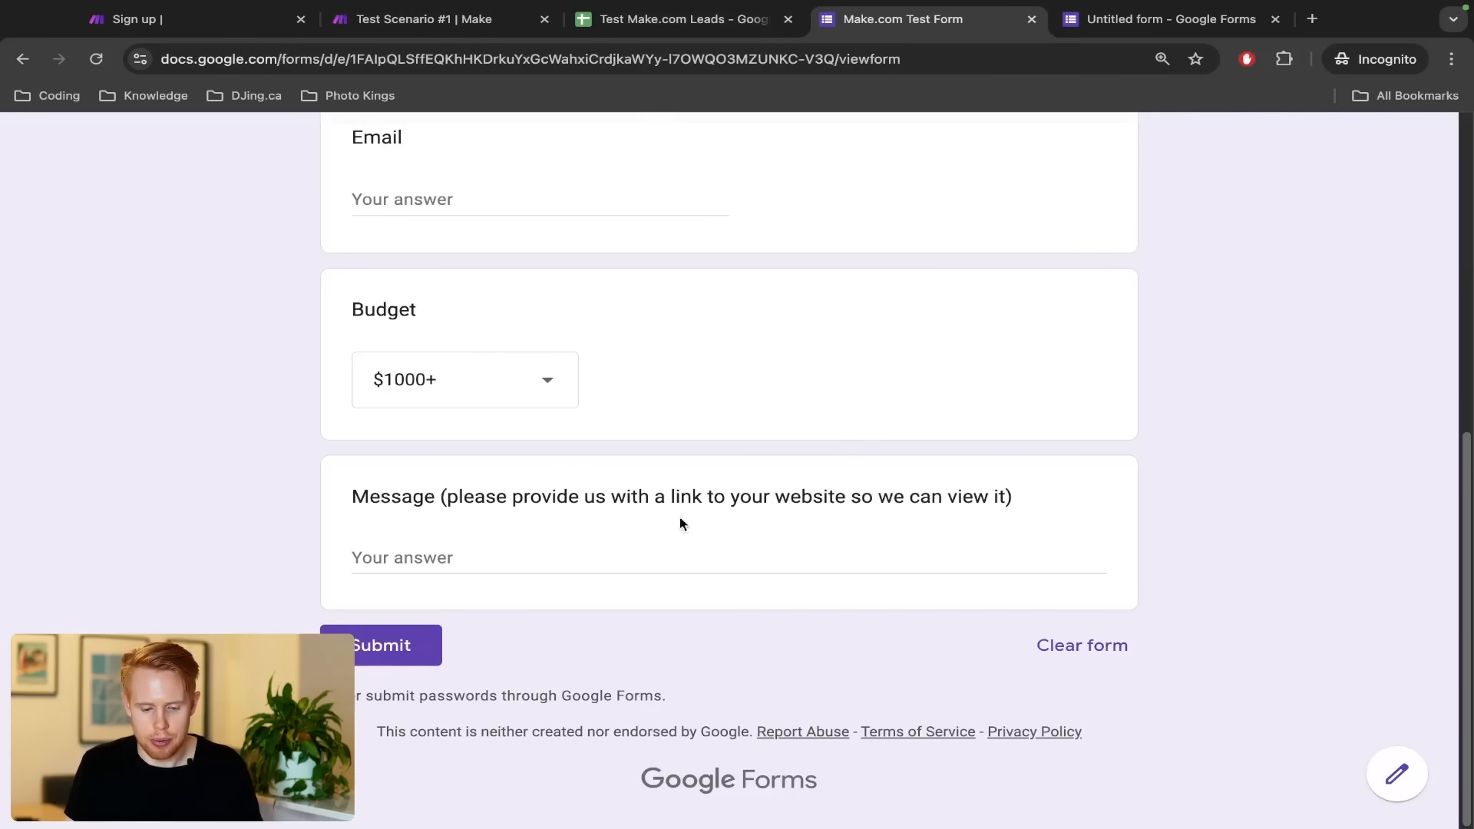
{"action": "left_click", "coordinate": [490, 402]}
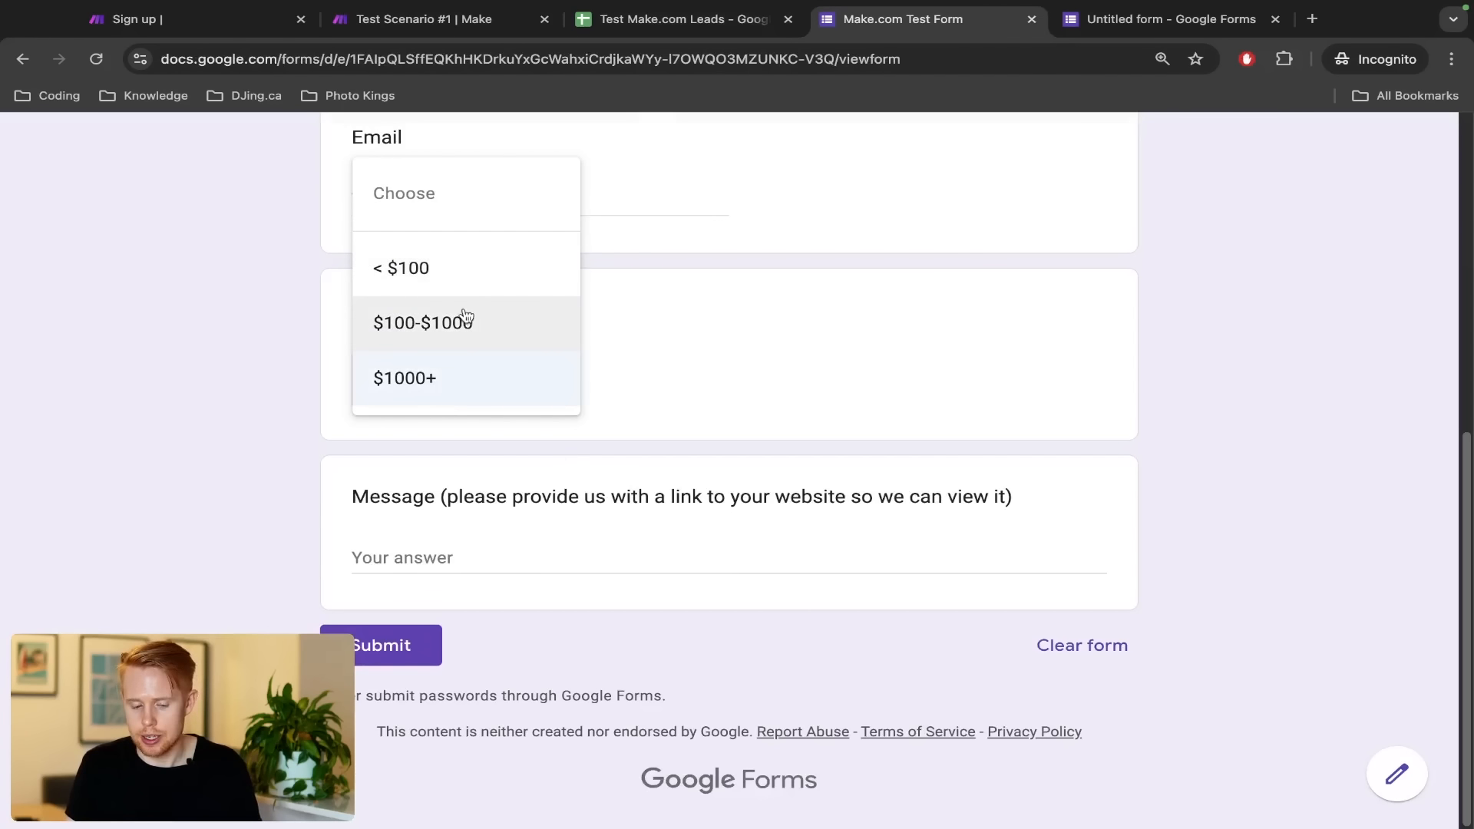
{"action": "key", "text": "ctrl+shift+Tab"}
{"action": "key", "text": "ctrl+shift+Tab"}
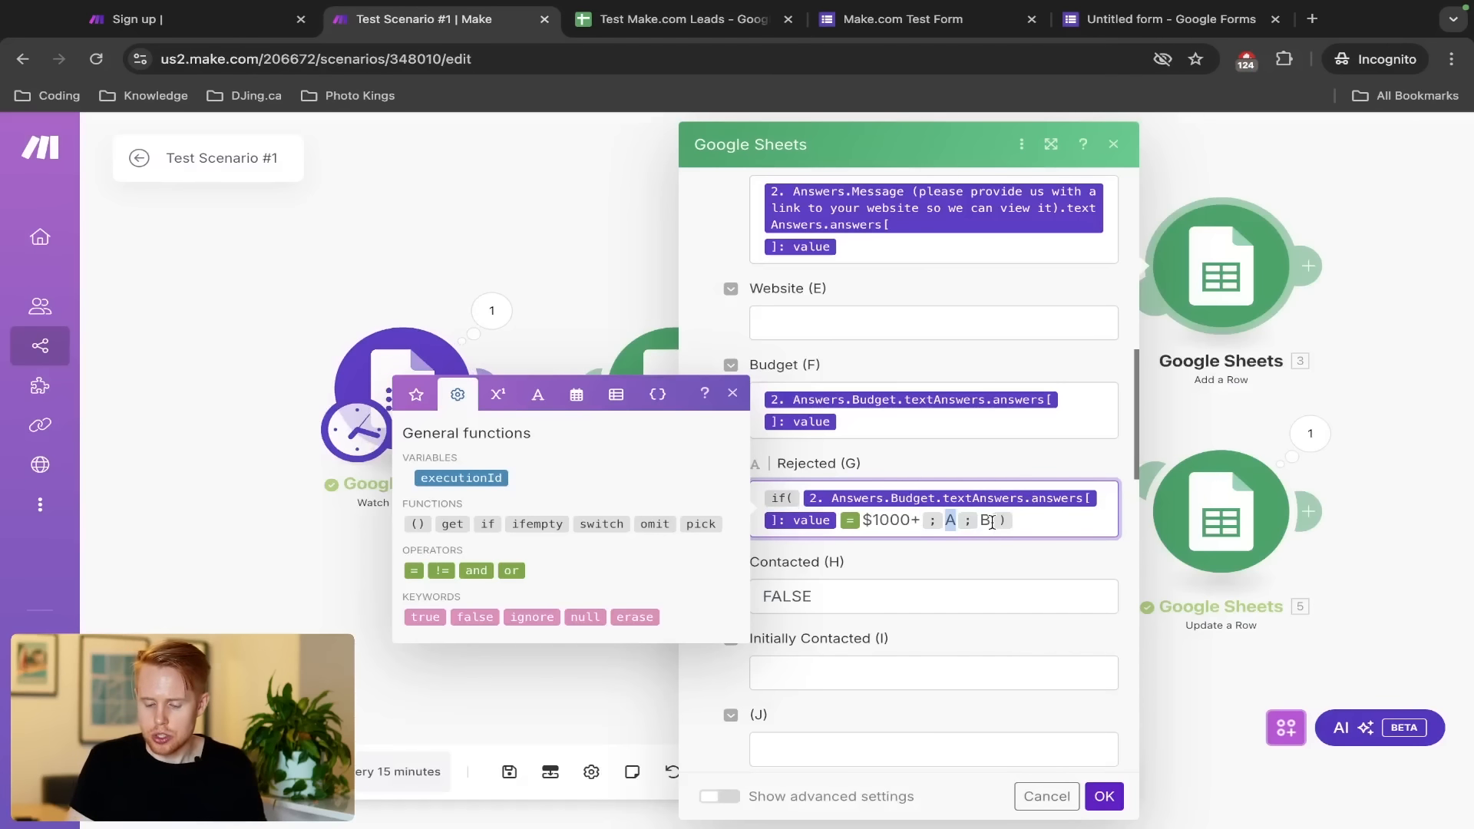
{"action": "key", "text": "ctrl+Tab"}
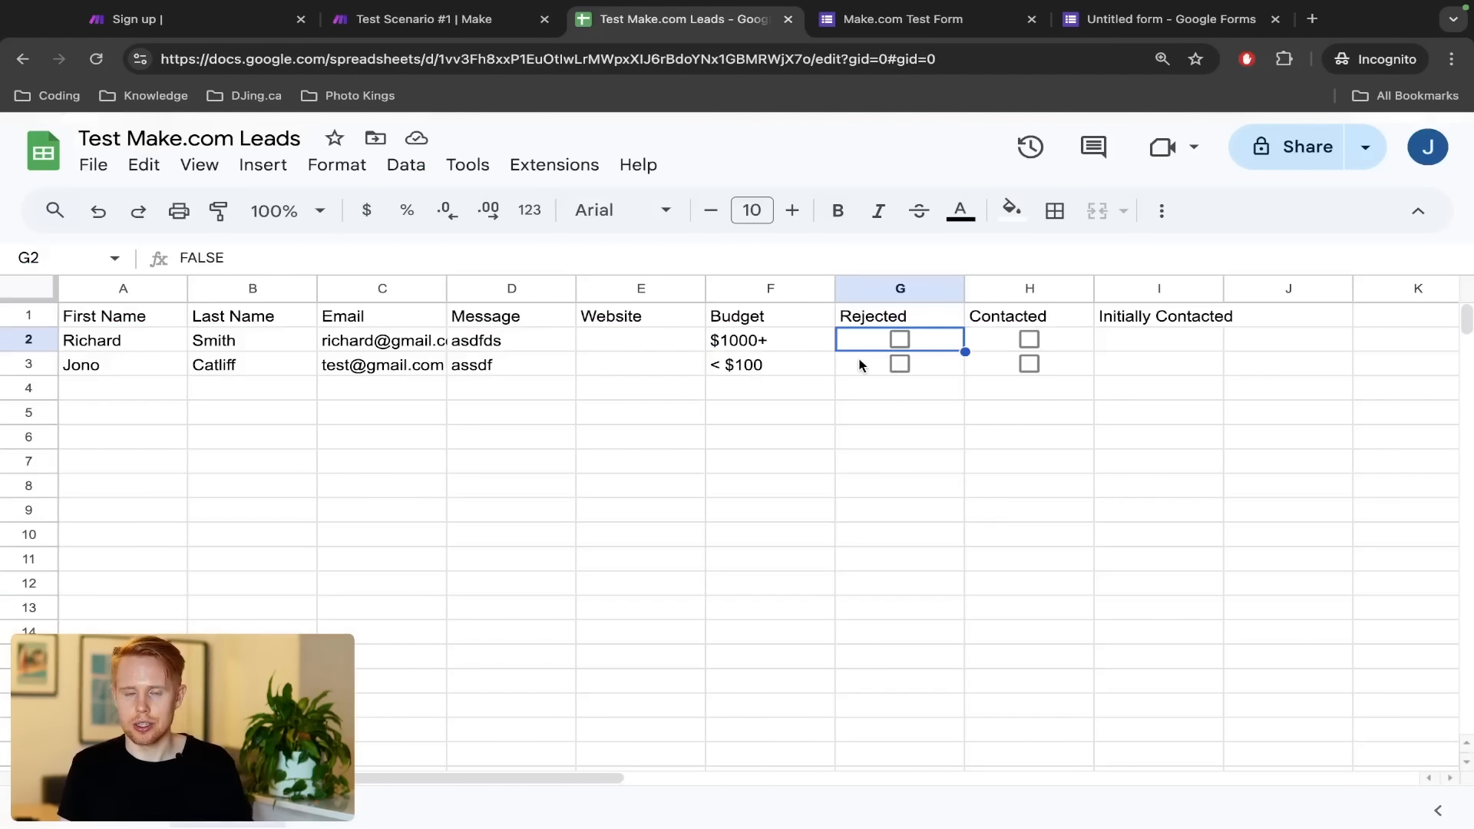
Set the if outputs to FALSE and TRUE, giving if(Budget = $1000+; FALSE; TRUE)
{"action": "left_click", "coordinate": [875, 290]}
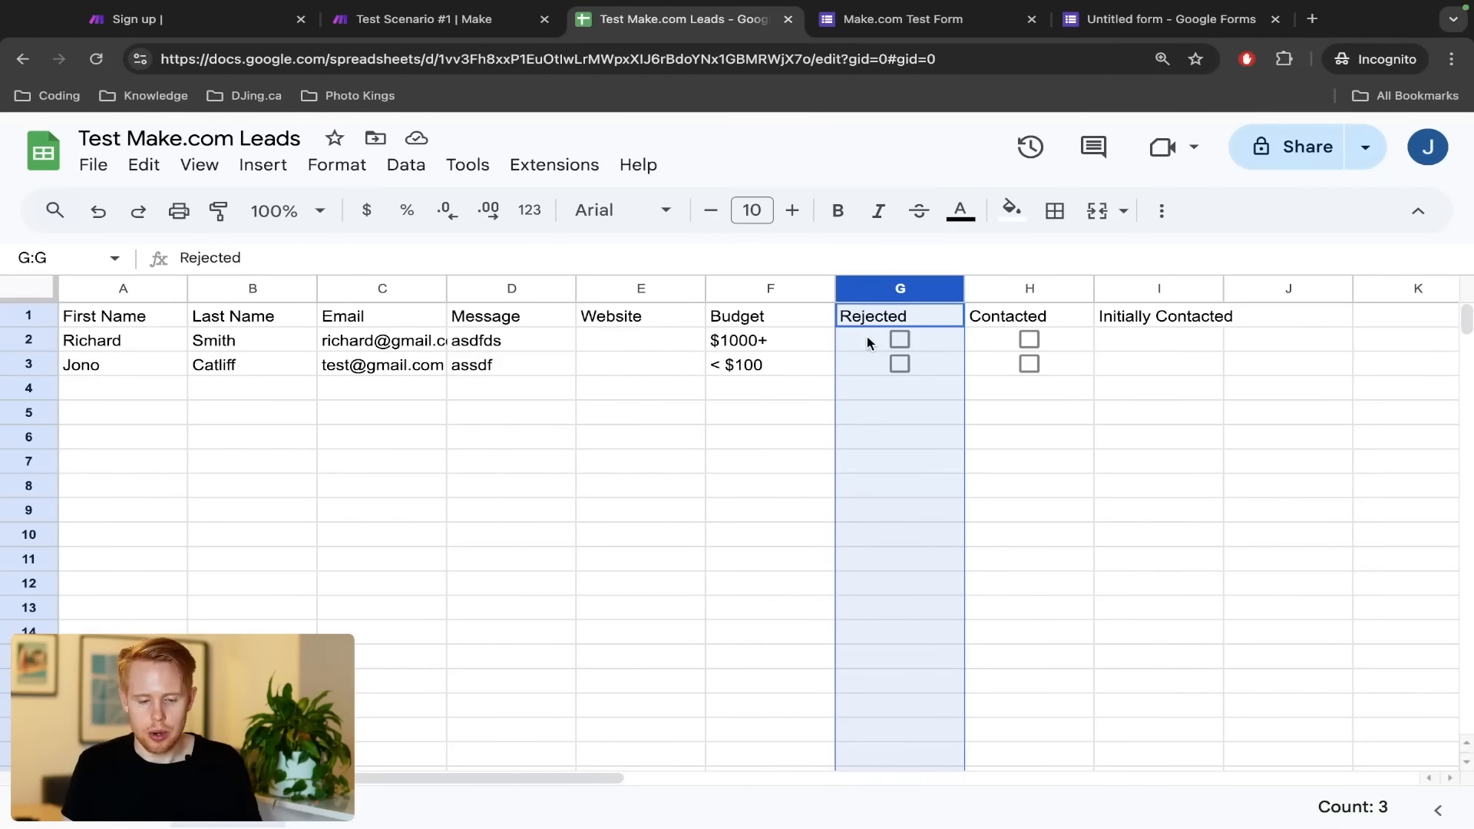
{"action": "key", "text": "ctrl+shift+Tab"}
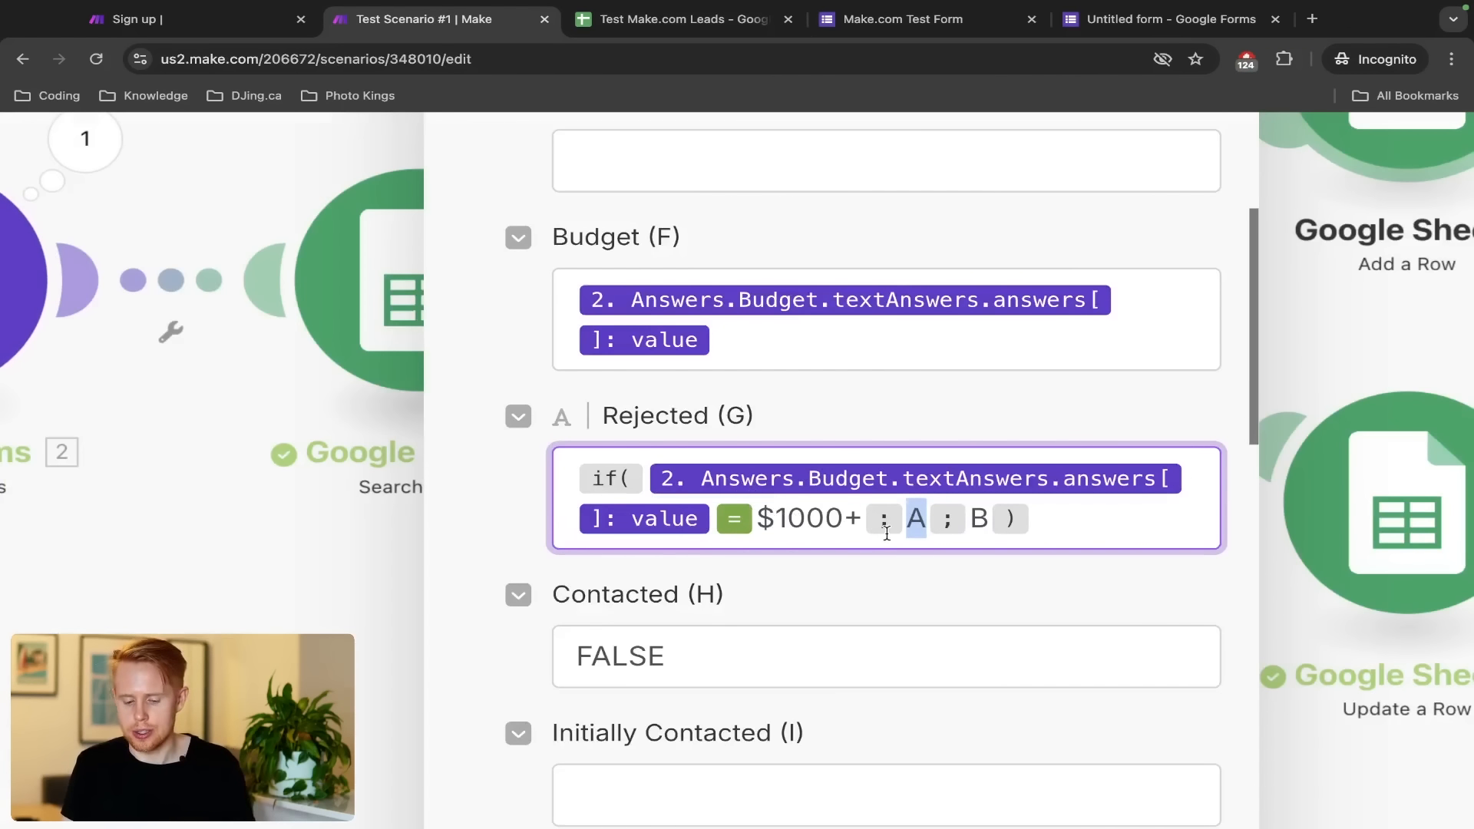
{"action": "type", "text": "FALSE"}
{"action": "key", "text": "Right"}
{"action": "key", "text": "Right"}
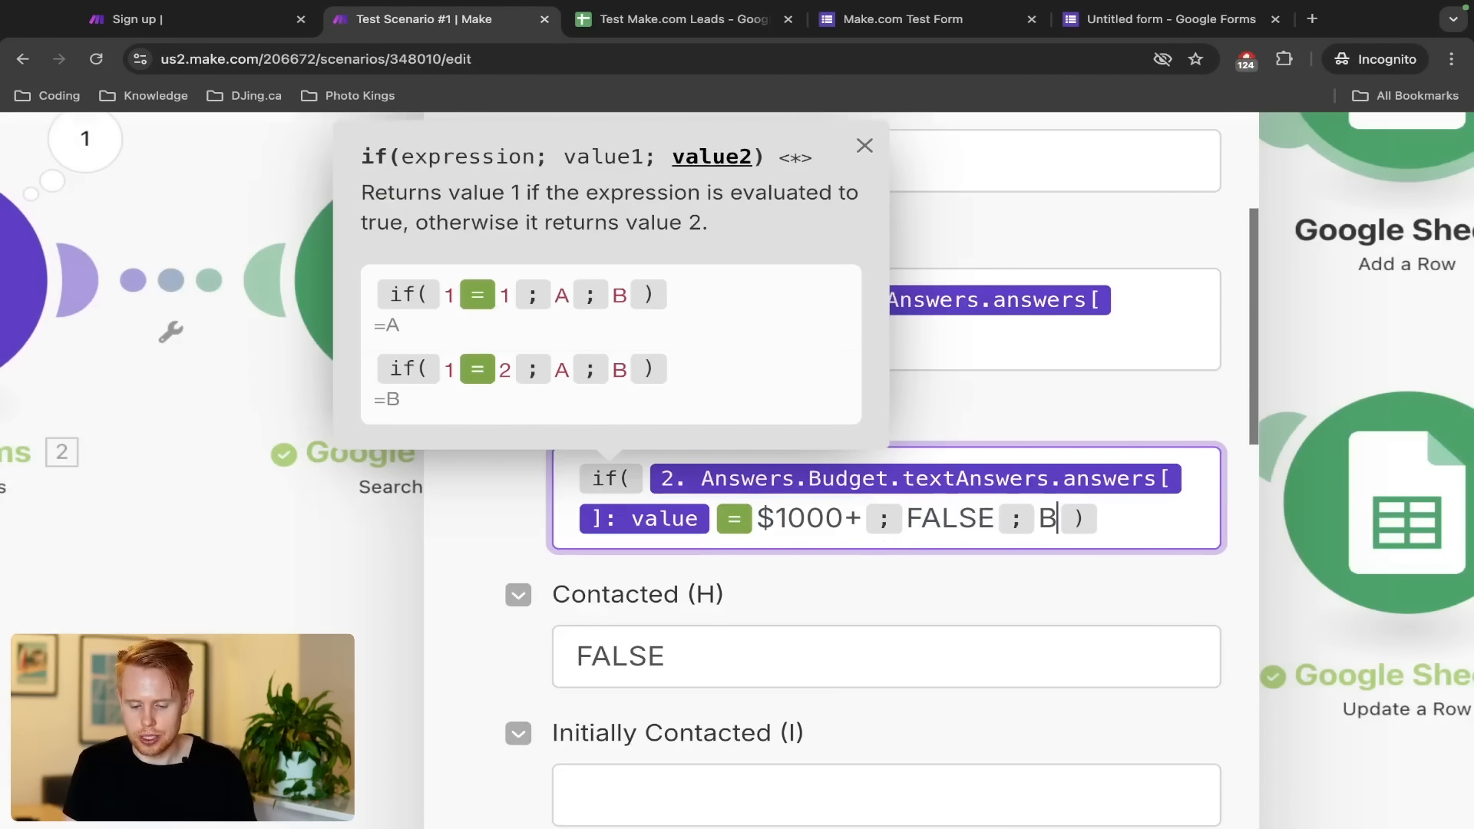
{"action": "key", "text": "shift+Left"}
{"action": "type", "text": "TRUE"}
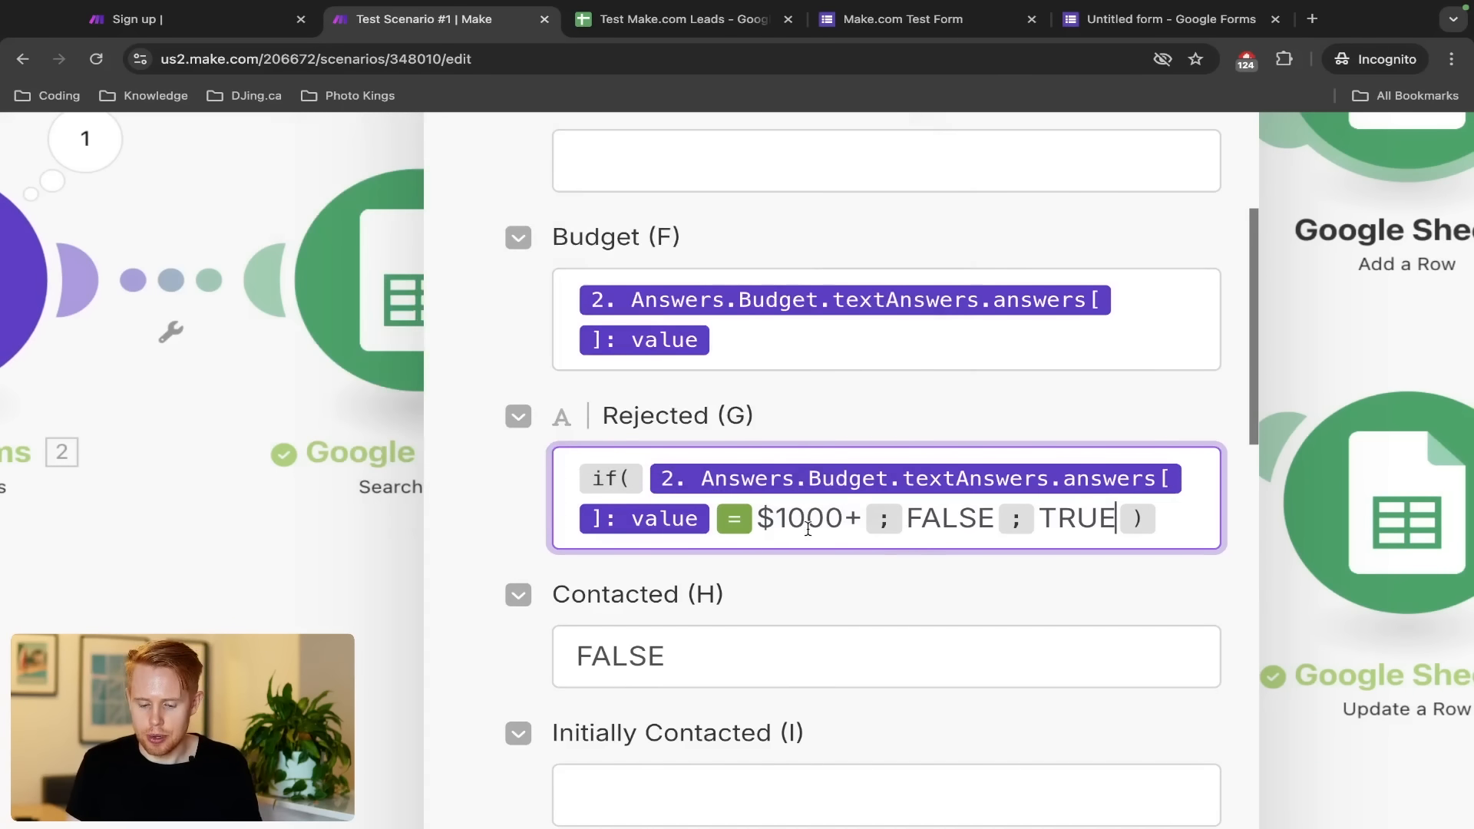
Compare G2, F3 and G3 in the Leads sheet, ticking the Rejected box in G3
{"action": "key", "text": "ctrl+Tab"}
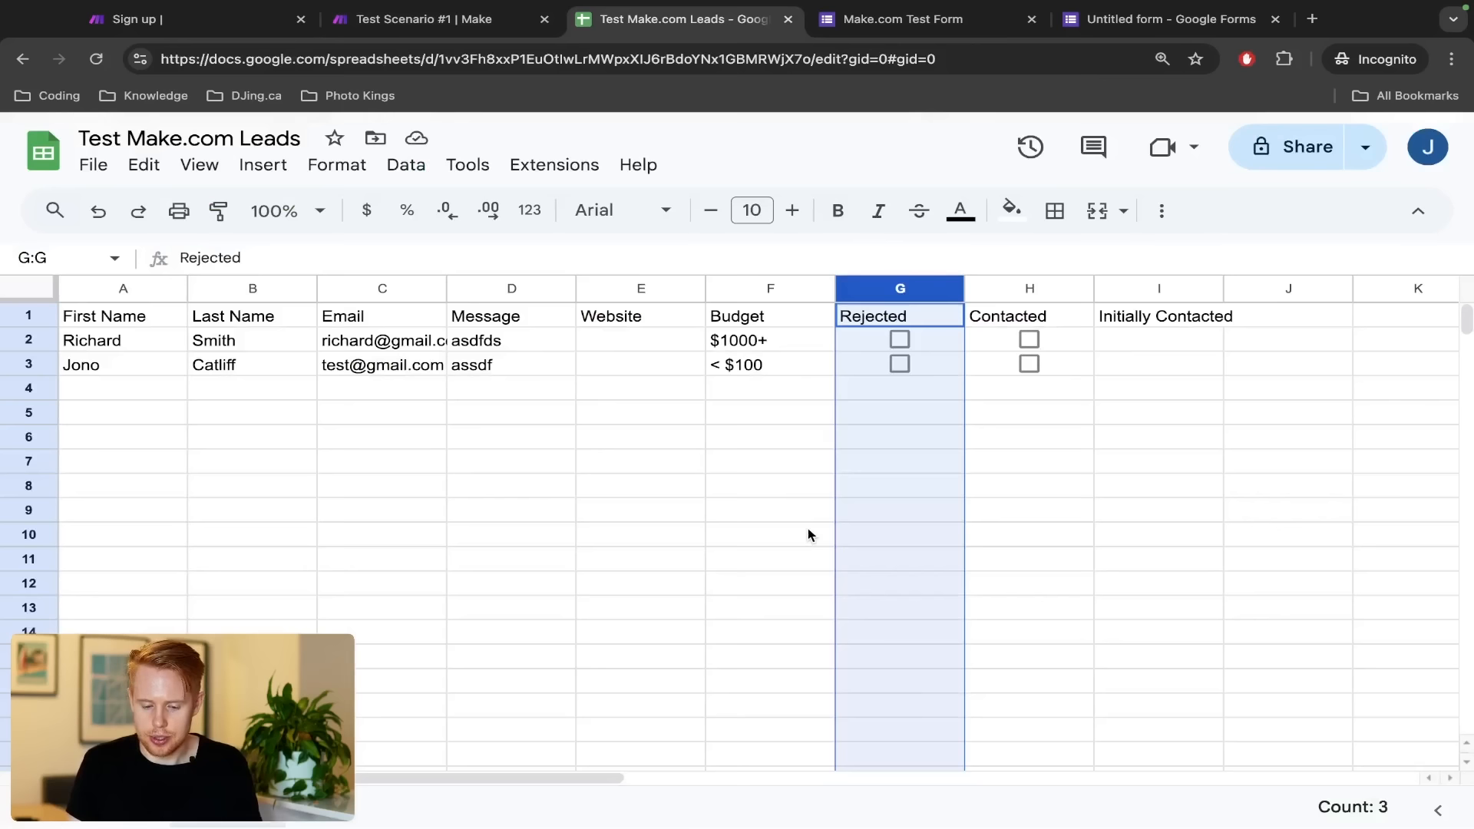
{"action": "left_click", "coordinate": [855, 350]}
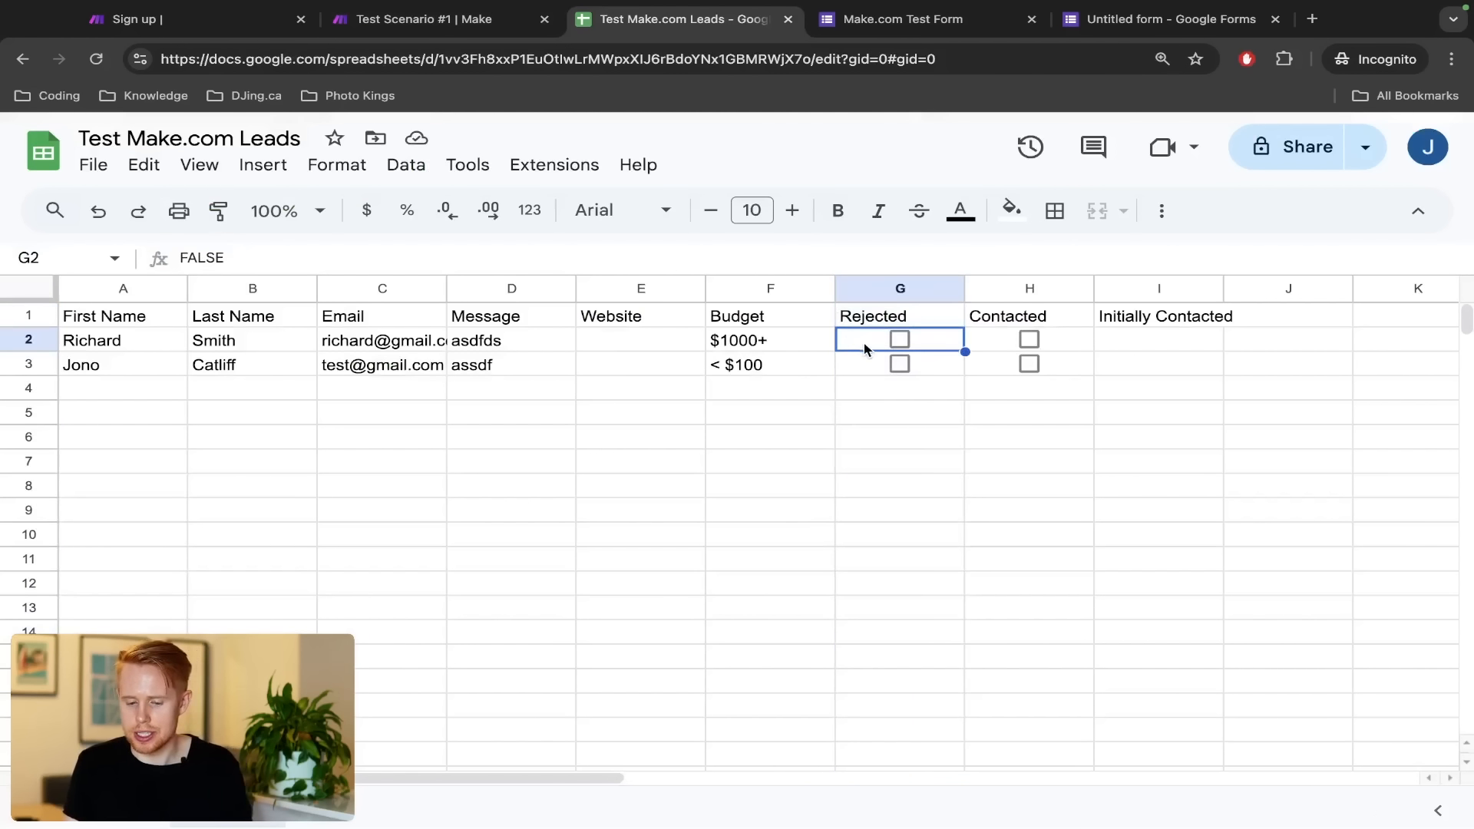
{"action": "left_click", "coordinate": [763, 371]}
{"action": "left_click", "coordinate": [899, 364]}
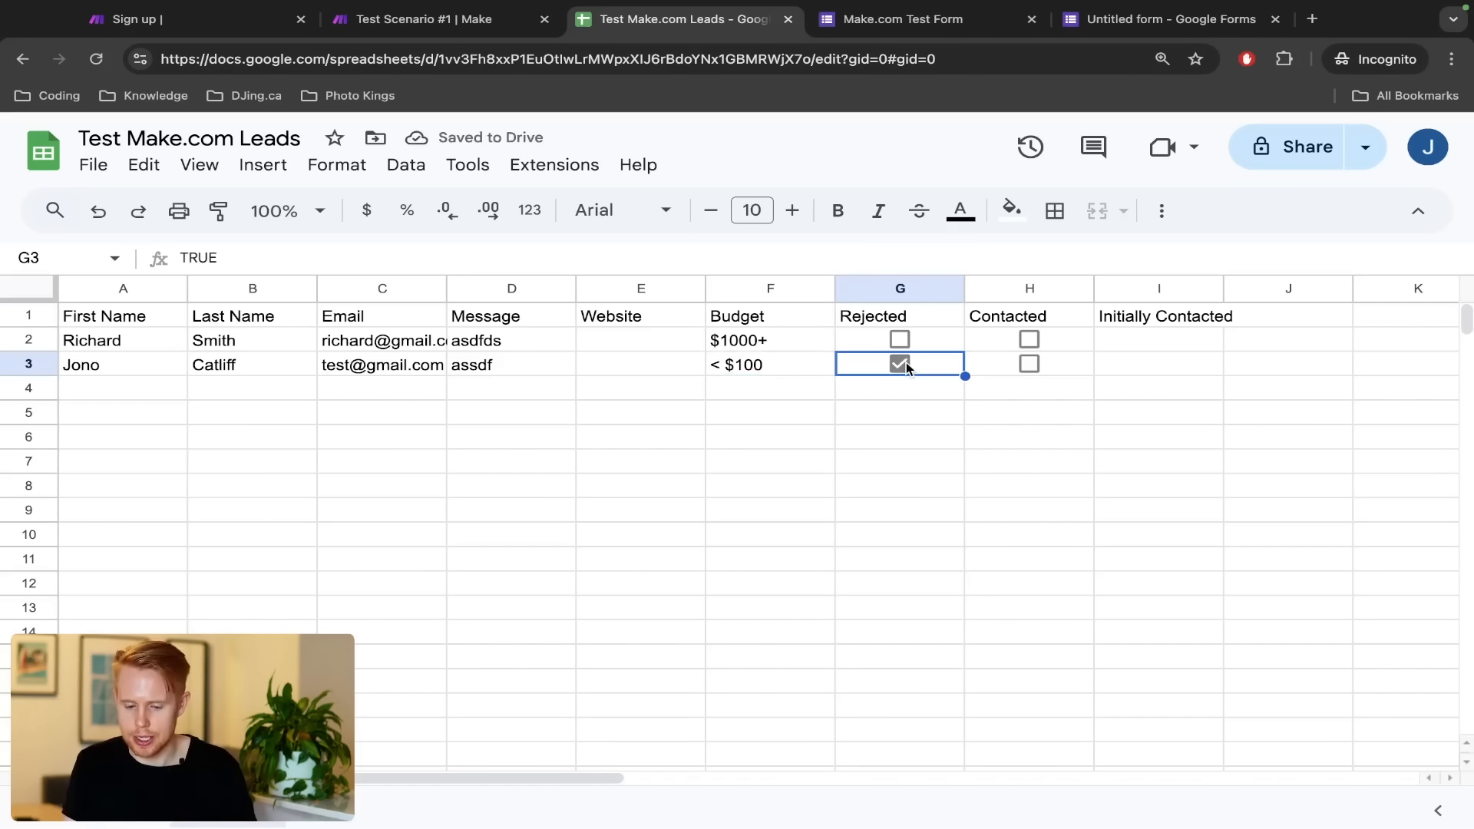
{"action": "key", "text": "ctrl+shift+Tab"}
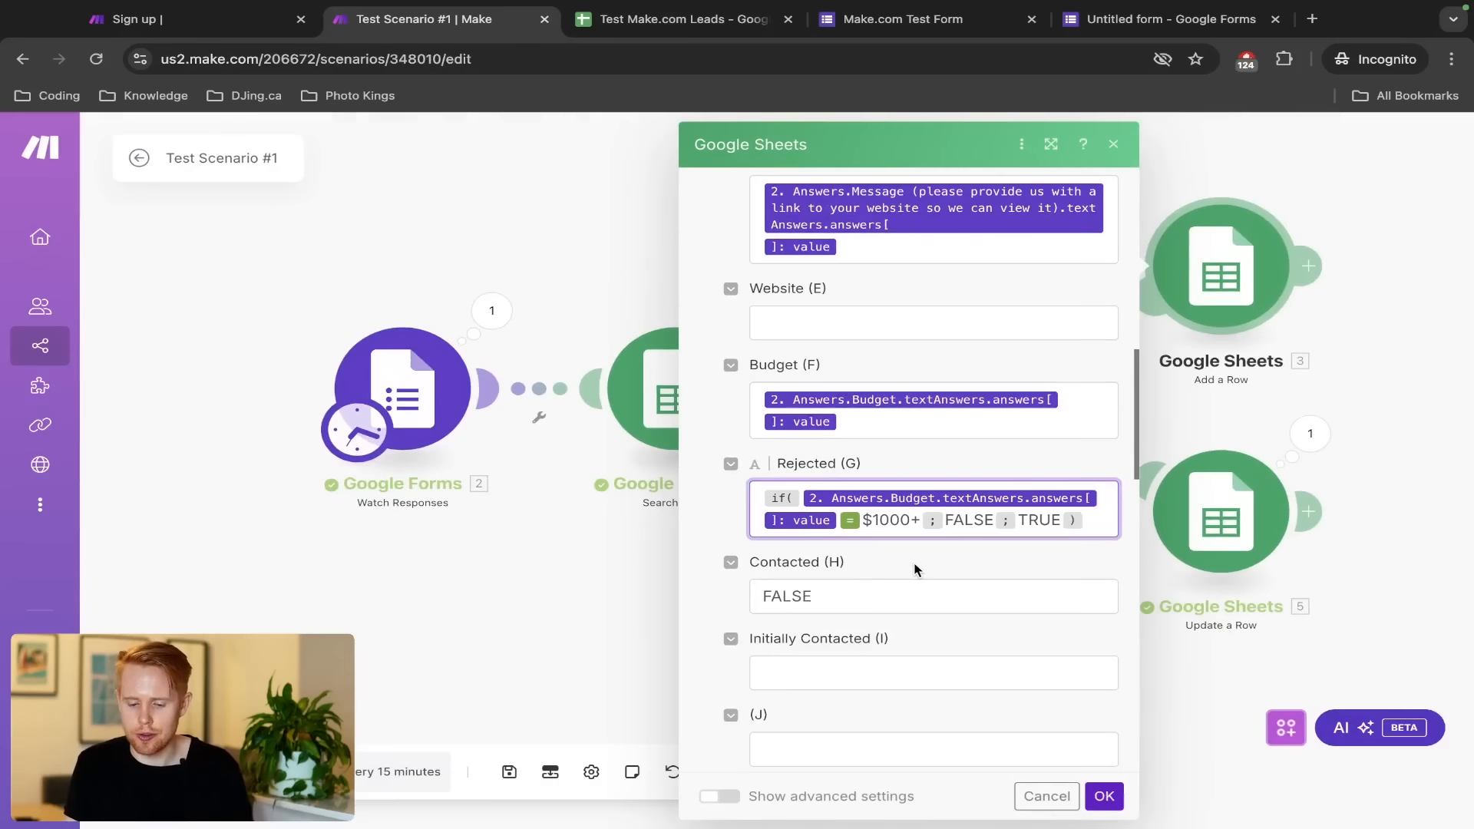
Copy the Rejected formula, confirm Add a Row, and open Update a Row's settings
{"action": "key", "text": "ctrl+a"}
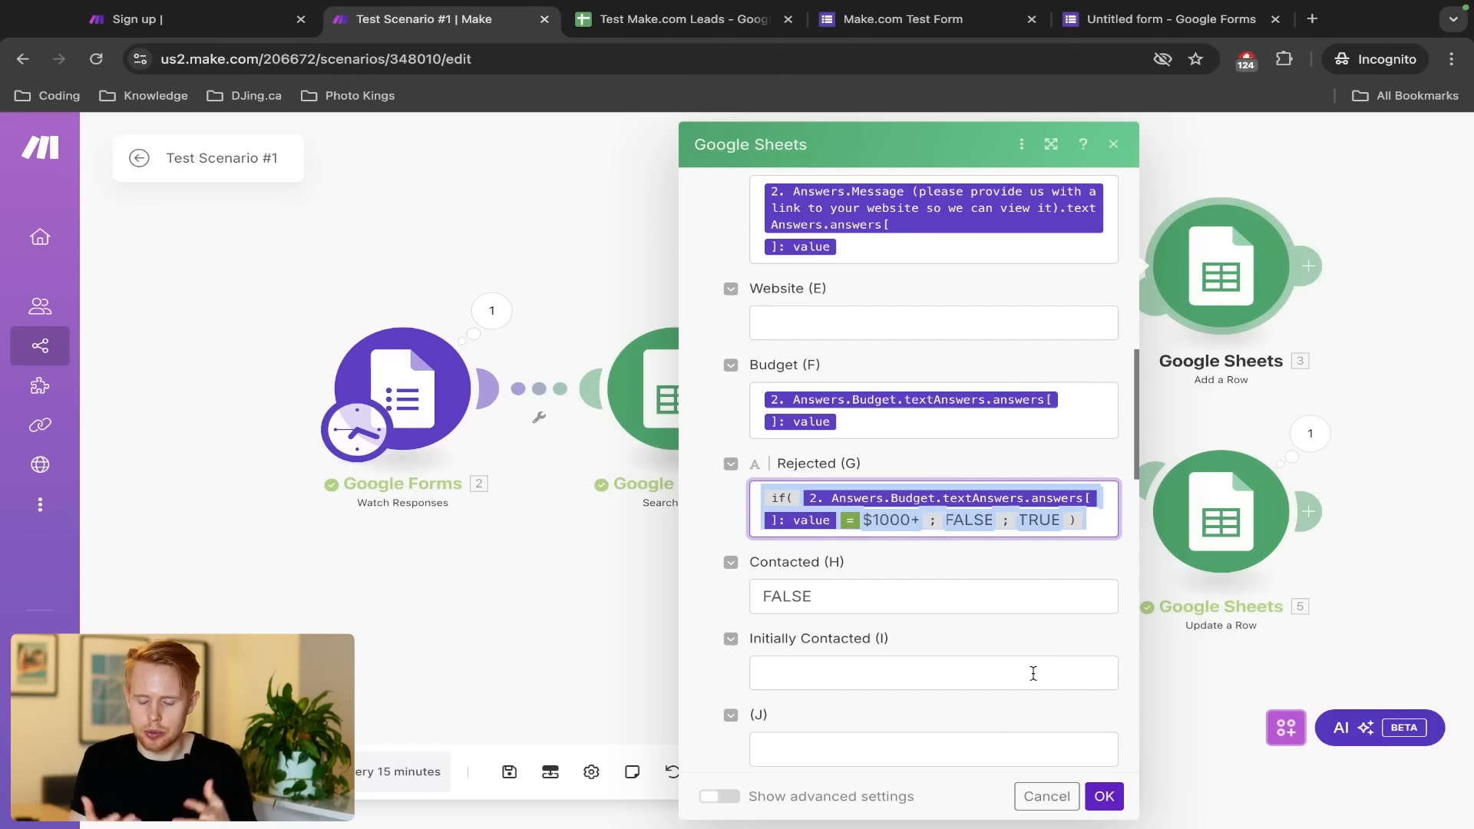
{"action": "left_click", "coordinate": [1104, 799]}
{"action": "left_click", "coordinate": [1144, 529]}
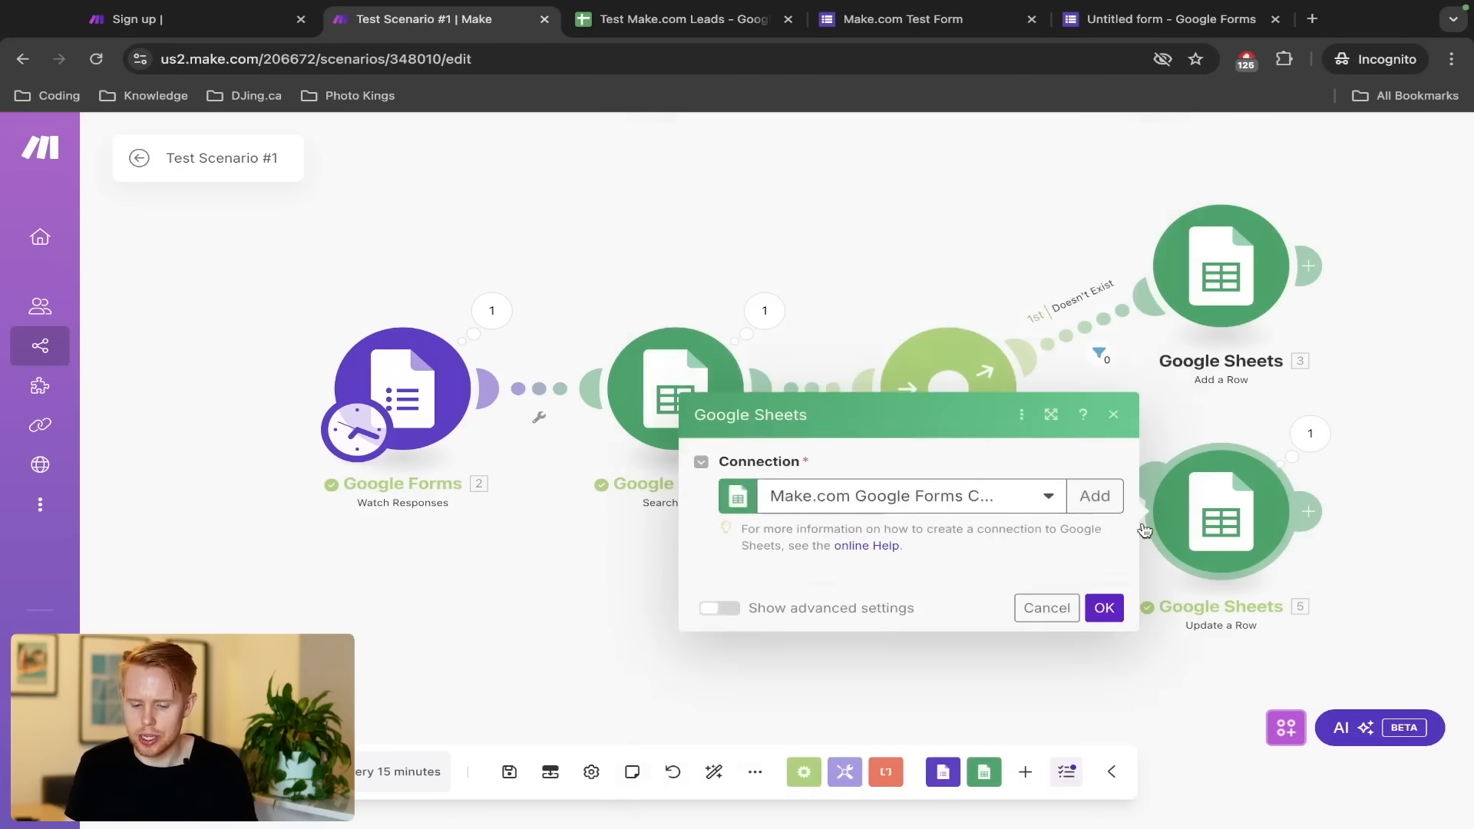
Paste the budget formula into Update a Row's Rejected (G) and save the module
{"action": "scroll", "coordinate": [888, 525], "scroll_direction": "down", "scroll_amount": 10}
{"action": "left_click", "coordinate": [872, 593]}
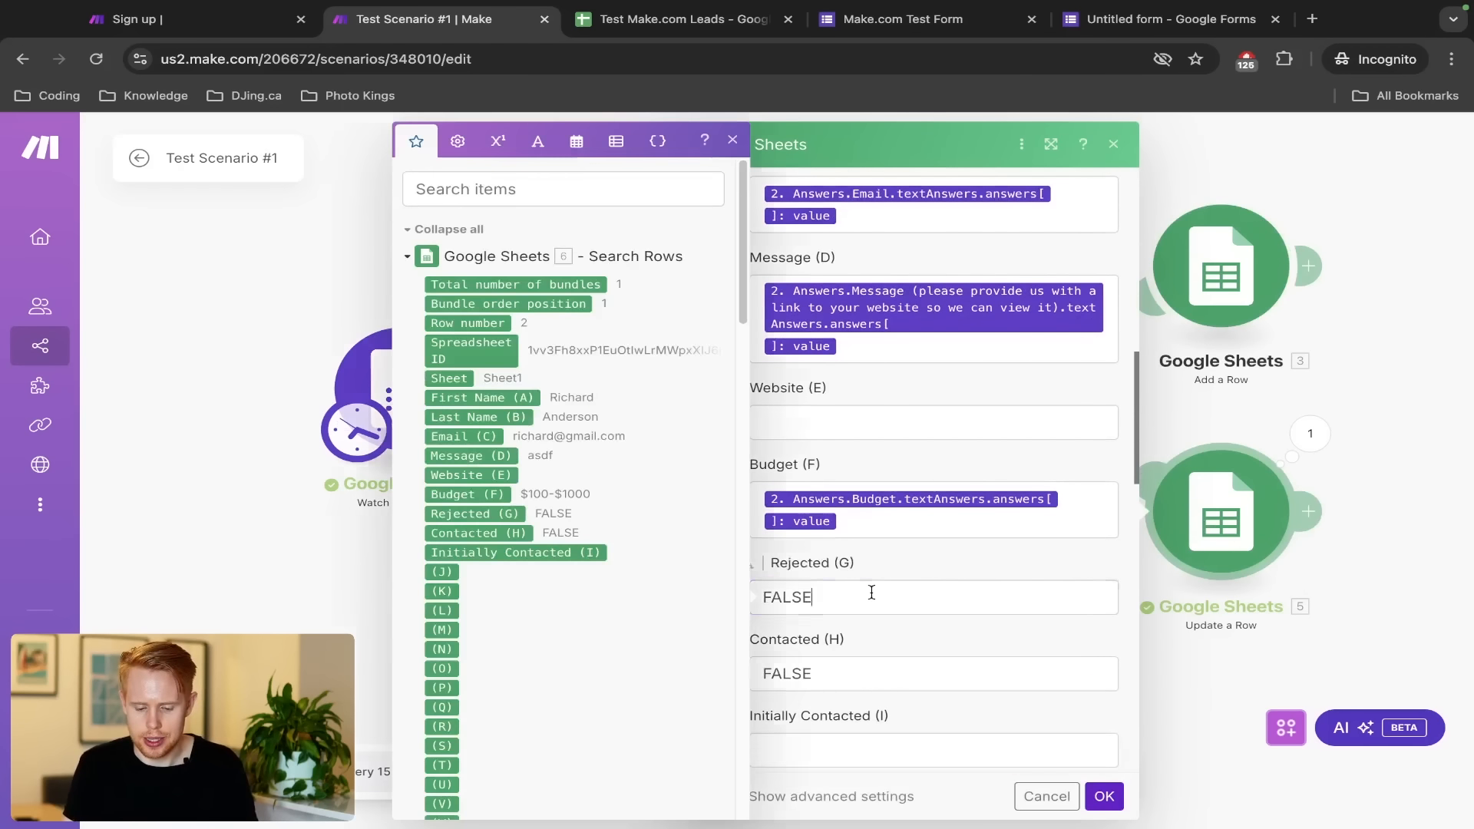
{"action": "key", "text": "super+a"}
{"action": "type", "text": "if(2. Answers.Budget.textAnswers.answers[]: value=$1000+;FALSE;TRUE)"}
{"action": "left_click", "coordinate": [896, 565]}
{"action": "scroll", "coordinate": [896, 568], "scroll_direction": "down", "scroll_amount": 1}
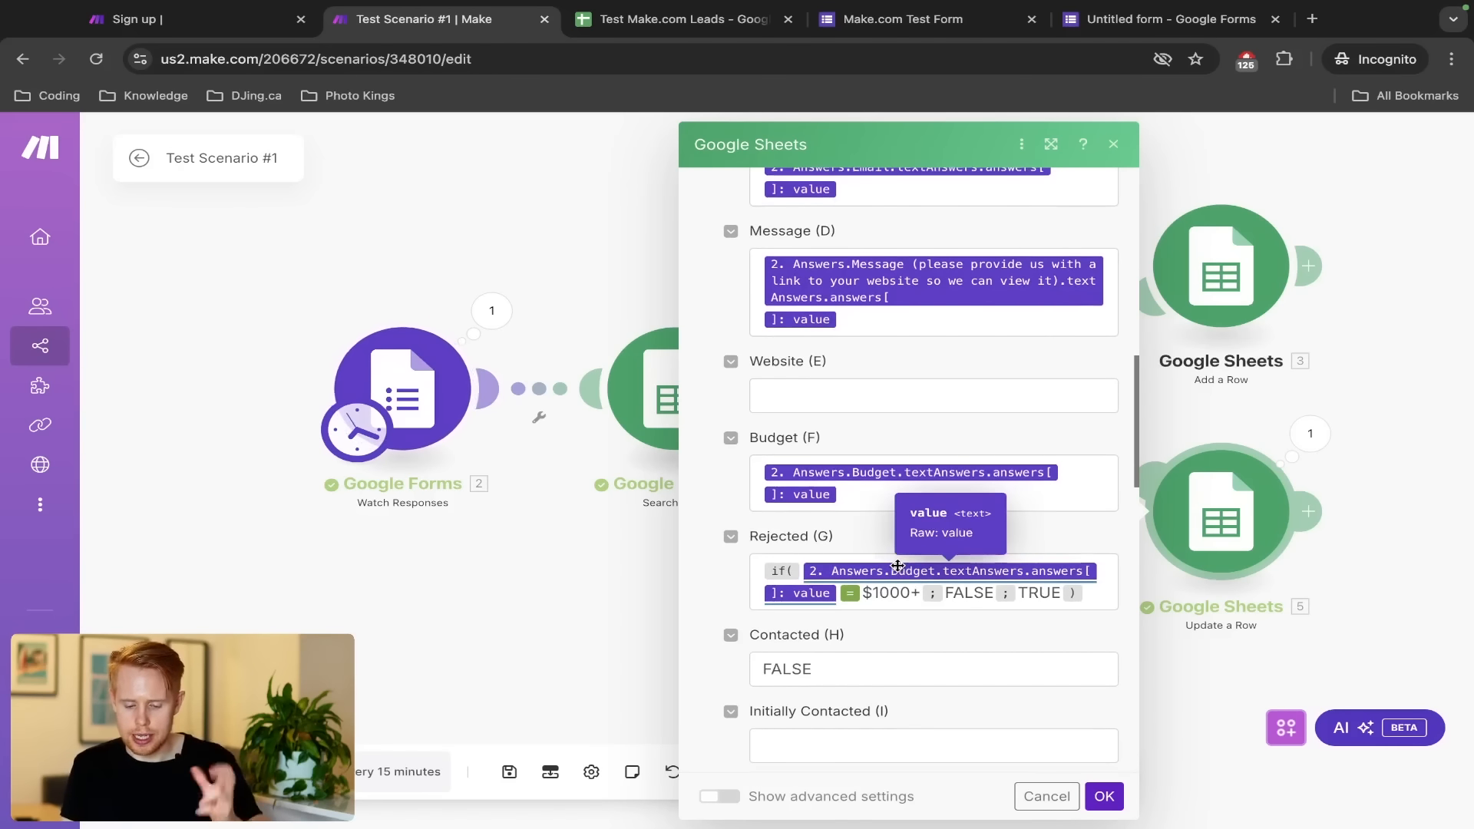
{"action": "scroll", "coordinate": [960, 648], "scroll_direction": "down", "scroll_amount": 5}
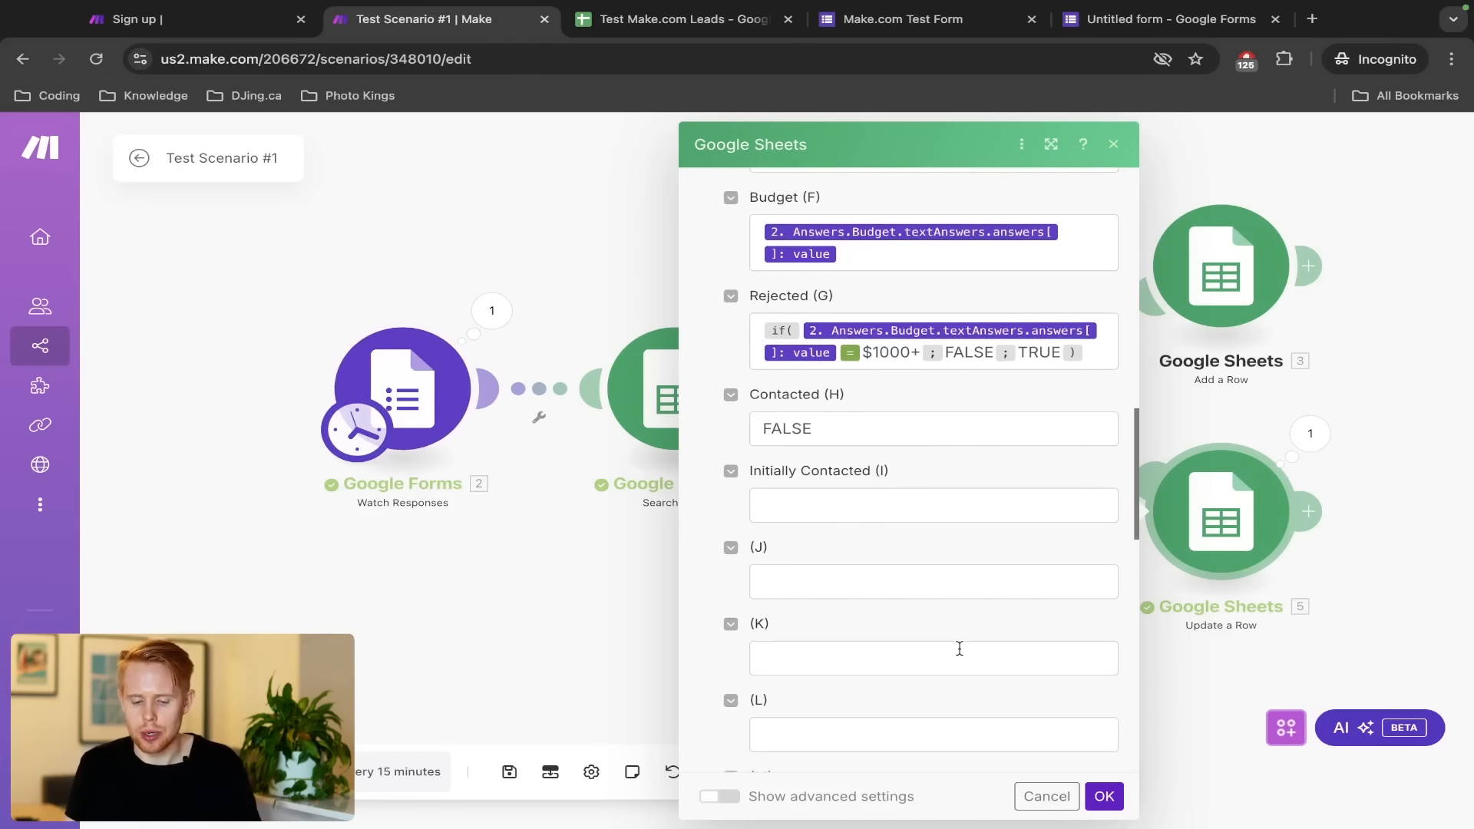
{"action": "scroll", "coordinate": [959, 649], "scroll_direction": "up", "scroll_amount": 1}
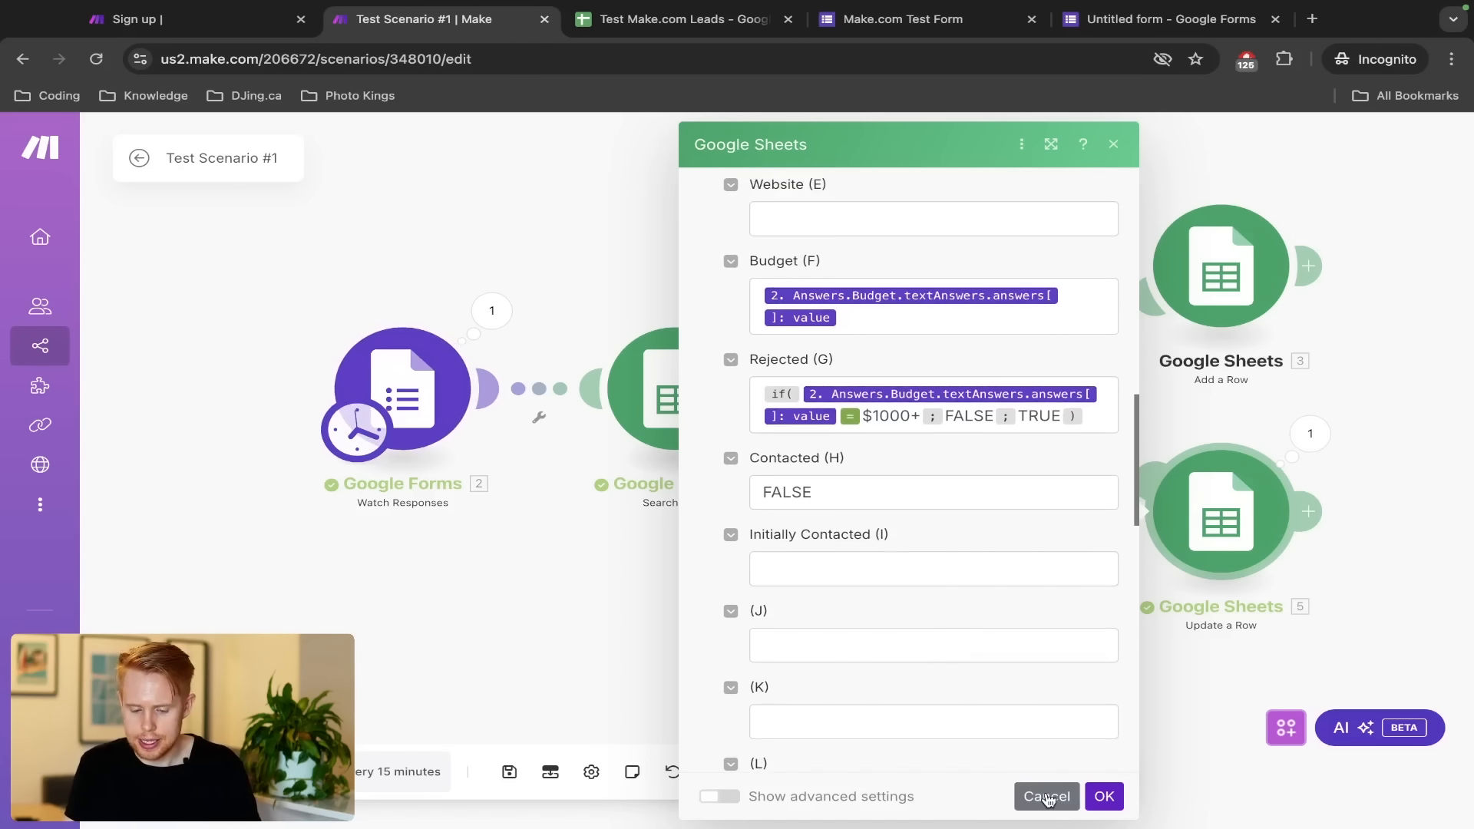
{"action": "left_click", "coordinate": [1103, 795]}
Reopen the module at Initially Contacted (I), then check the empty cell I3 in the sheet
{"action": "left_click", "coordinate": [1235, 298]}
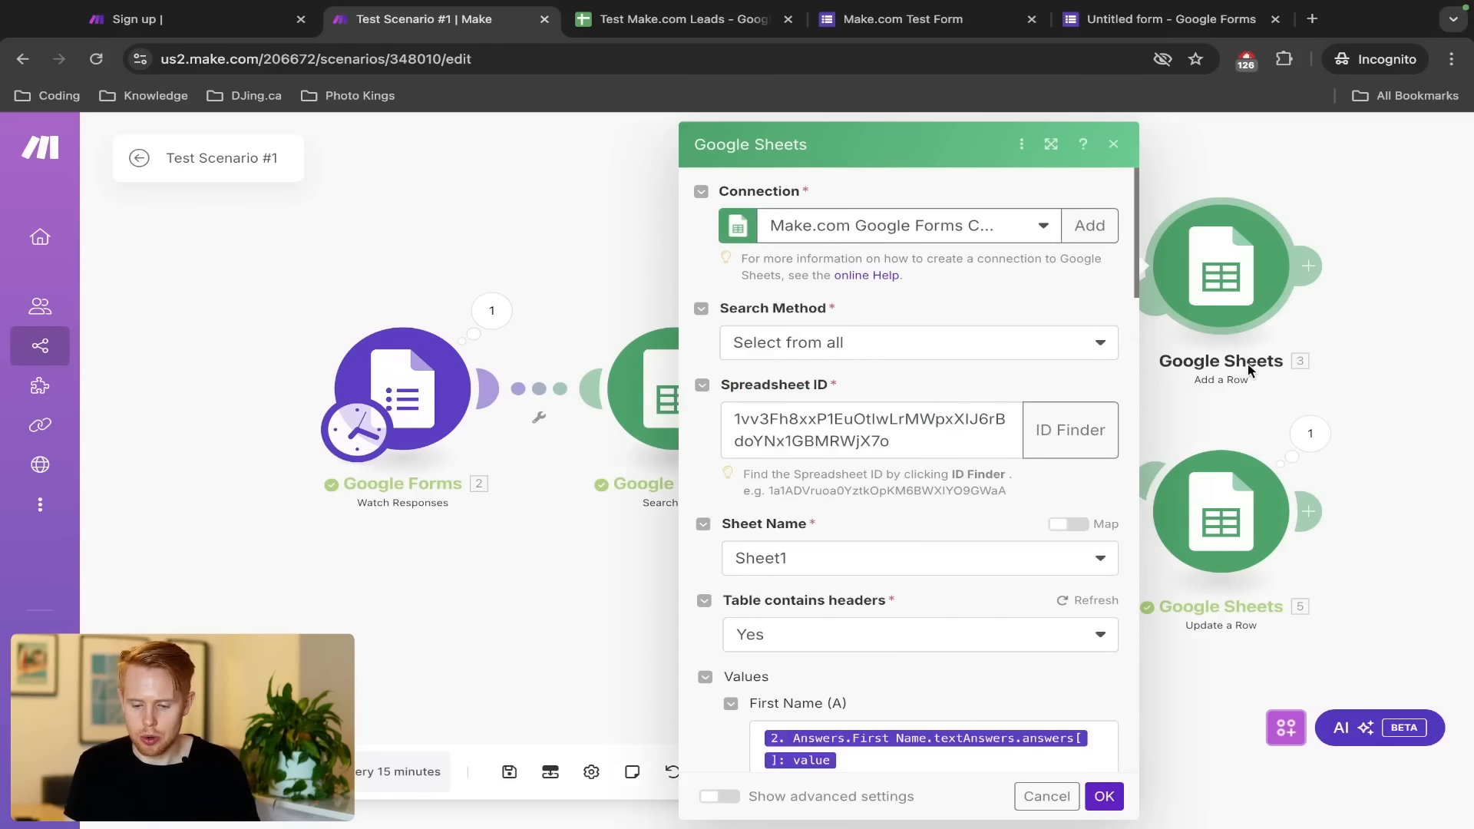
{"action": "scroll", "coordinate": [1250, 370], "scroll_direction": "up", "scroll_amount": 3}
{"action": "scroll", "coordinate": [1250, 371], "scroll_direction": "down", "scroll_amount": 10}
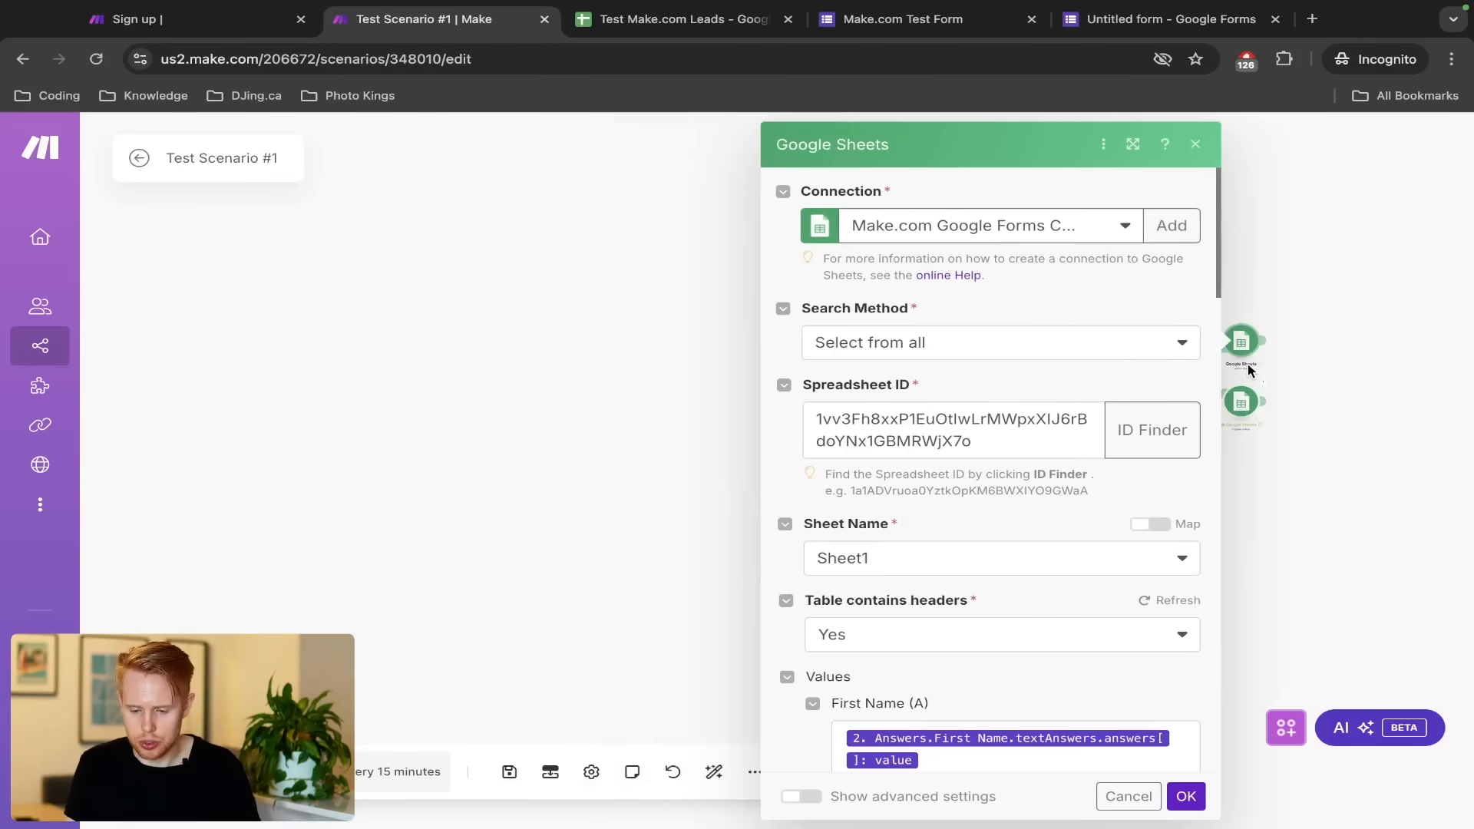
{"action": "scroll", "coordinate": [1248, 370], "scroll_direction": "up", "scroll_amount": 6}
{"action": "scroll", "coordinate": [875, 399], "scroll_direction": "down", "scroll_amount": 10}
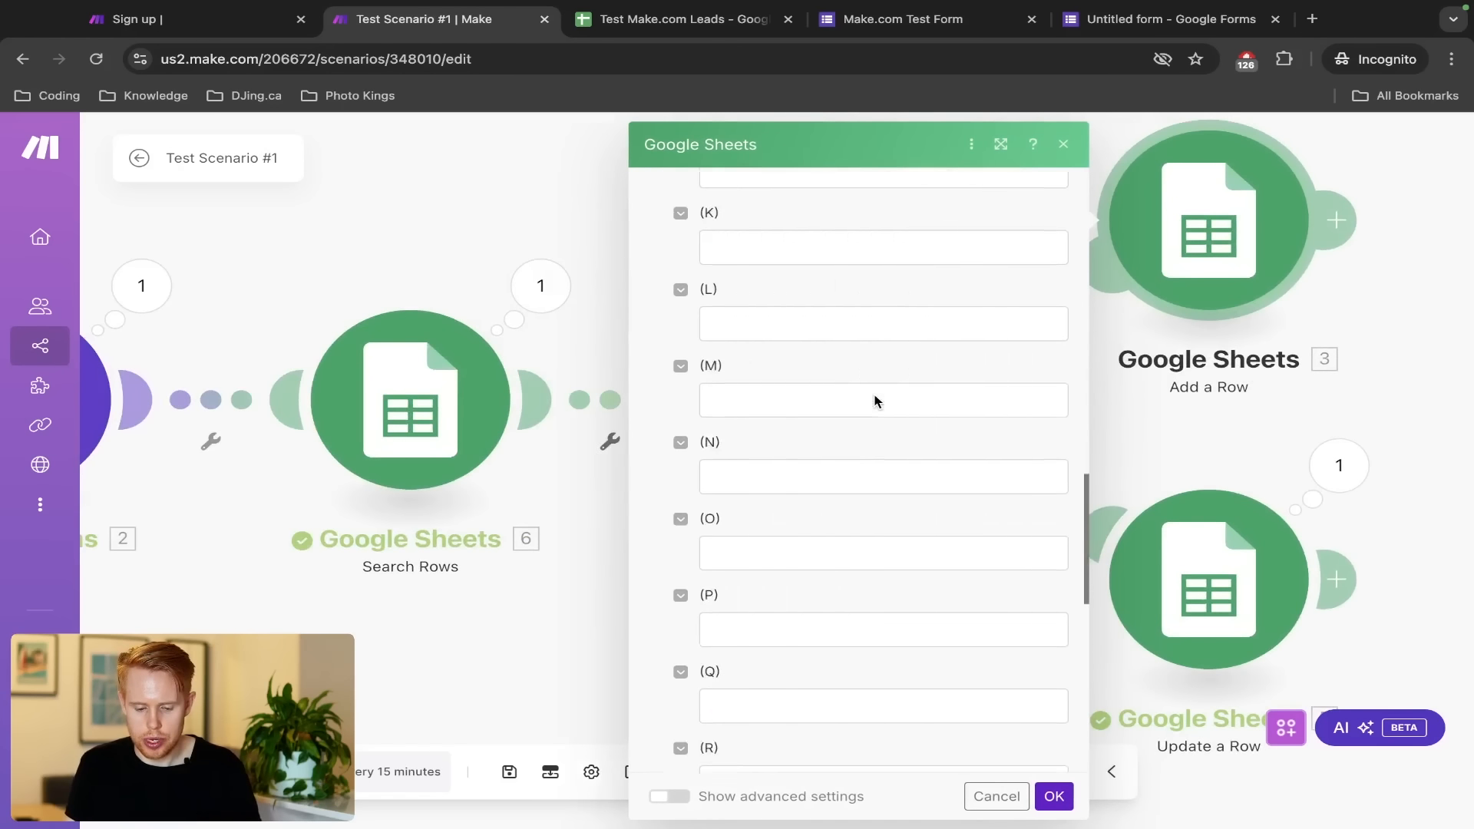
{"action": "scroll", "coordinate": [874, 400], "scroll_direction": "up", "scroll_amount": 4}
{"action": "left_click", "coordinate": [843, 388]}
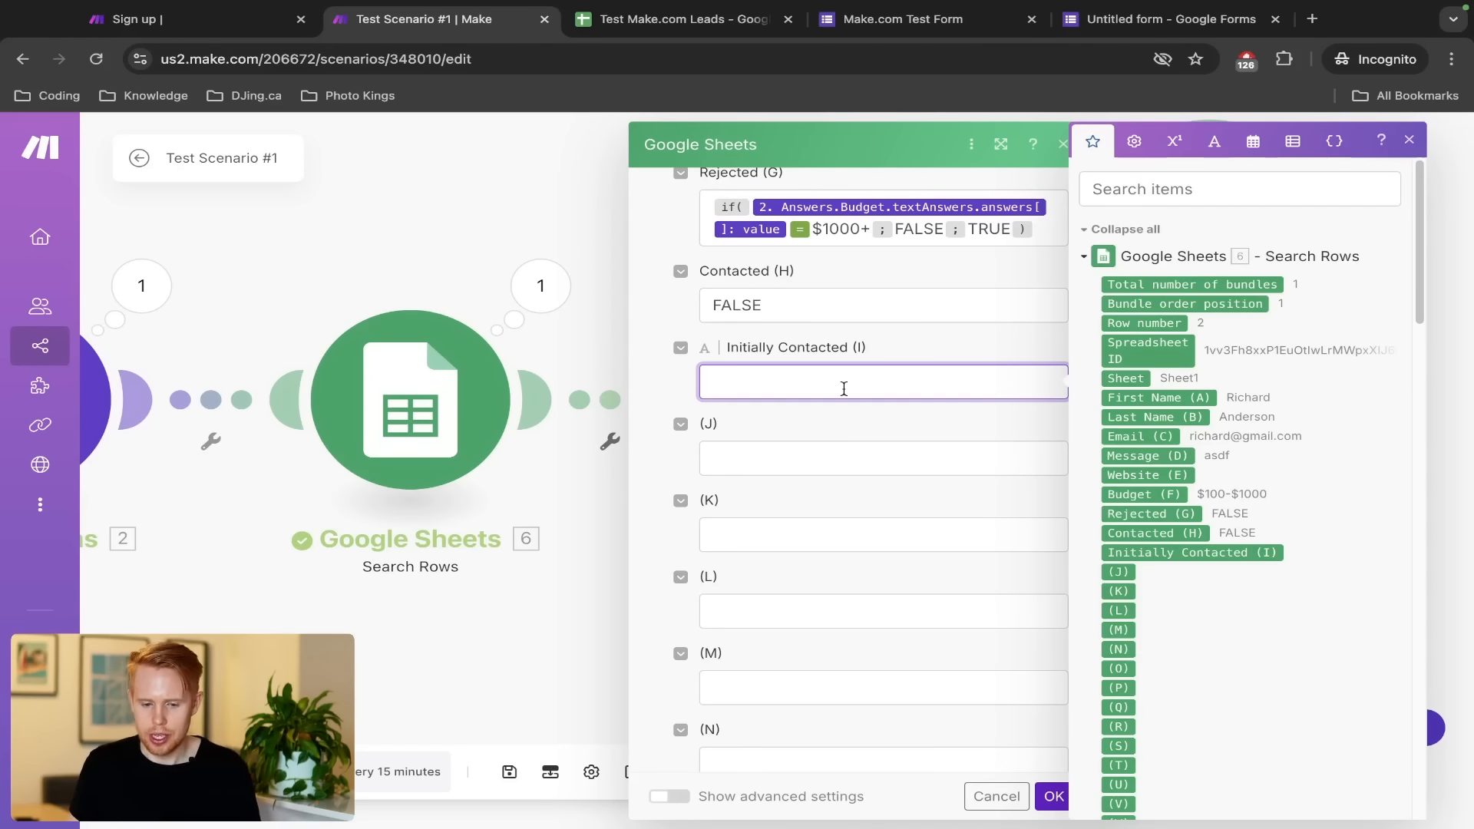
{"action": "key", "text": "ctrl+Tab"}
{"action": "left_click", "coordinate": [1175, 373]}
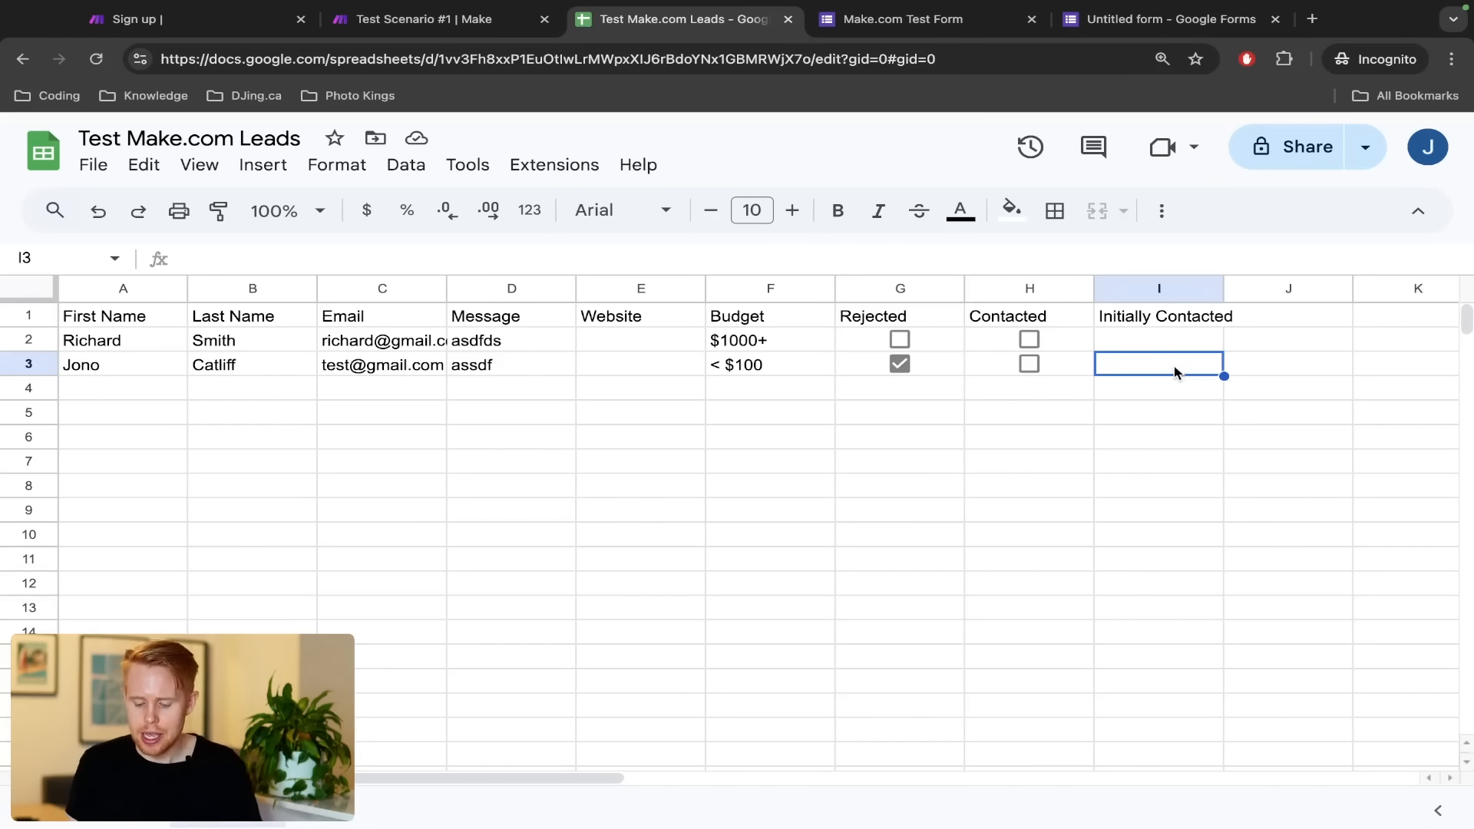
Map Initially Contacted (I) to just the now date variable and confirm the settings
{"action": "key", "text": "ctrl+shift+Tab"}
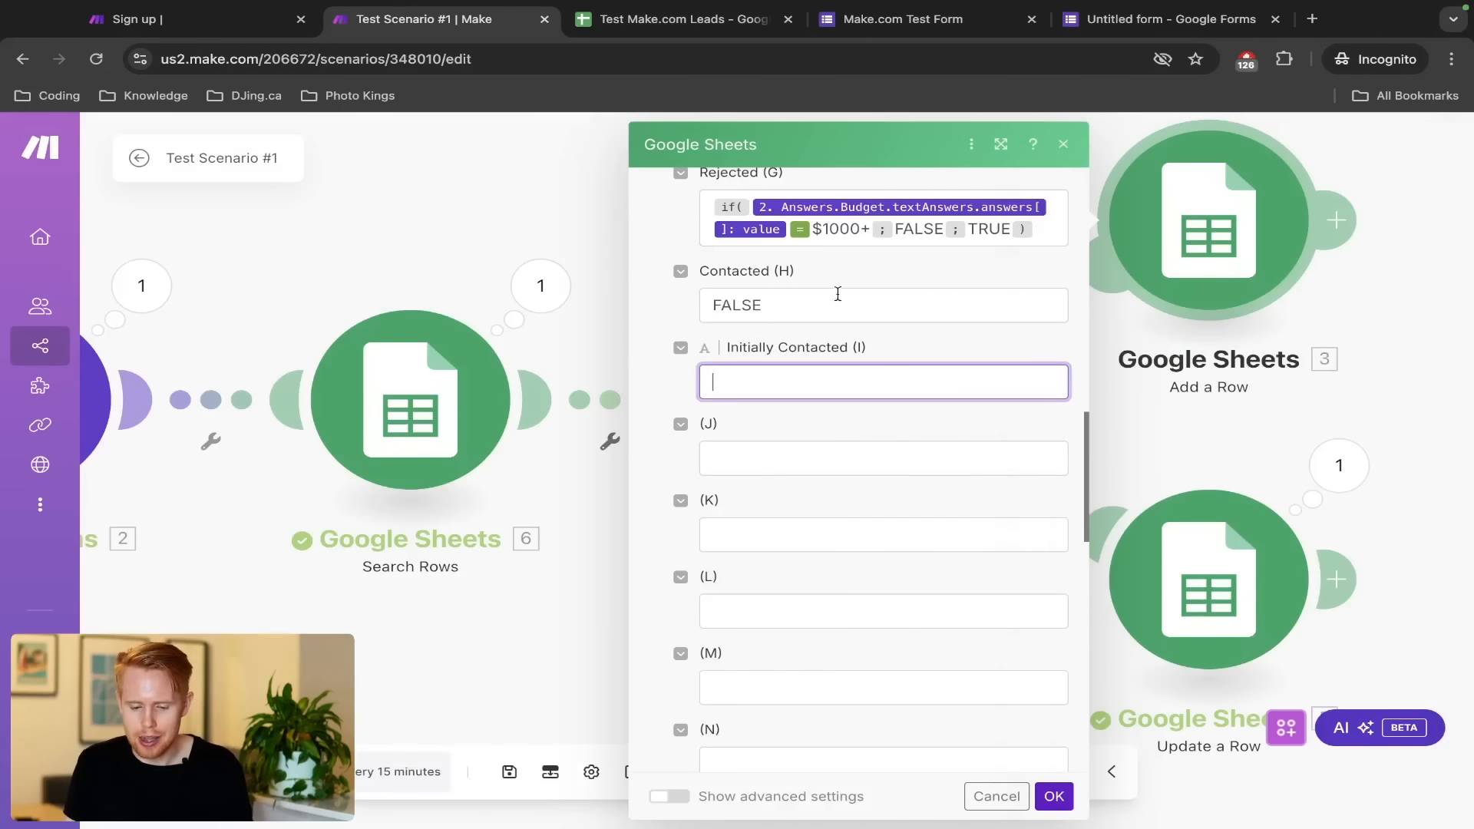
{"action": "left_click", "coordinate": [784, 375]}
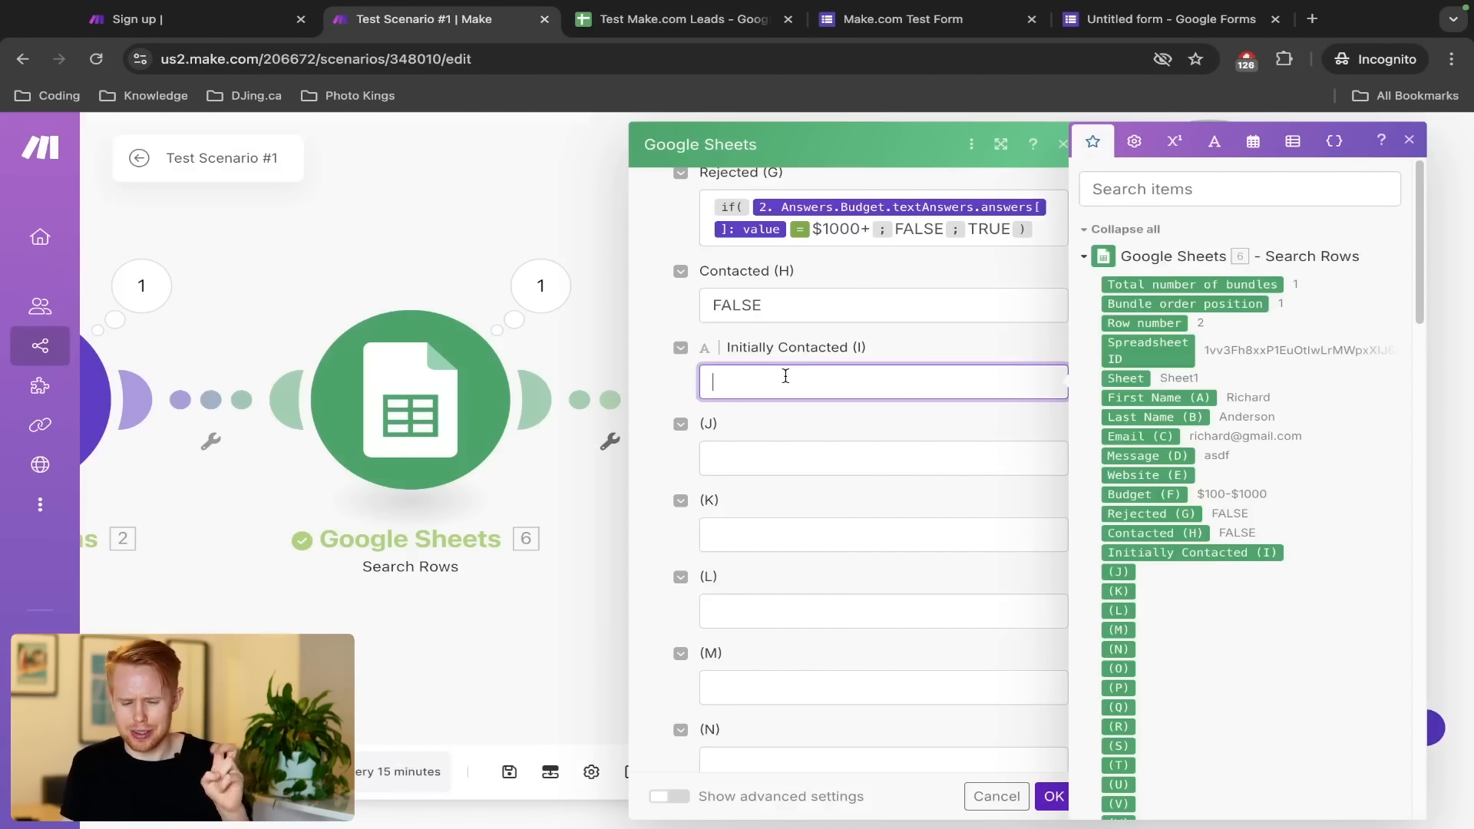
{"action": "left_click", "coordinate": [1253, 144]}
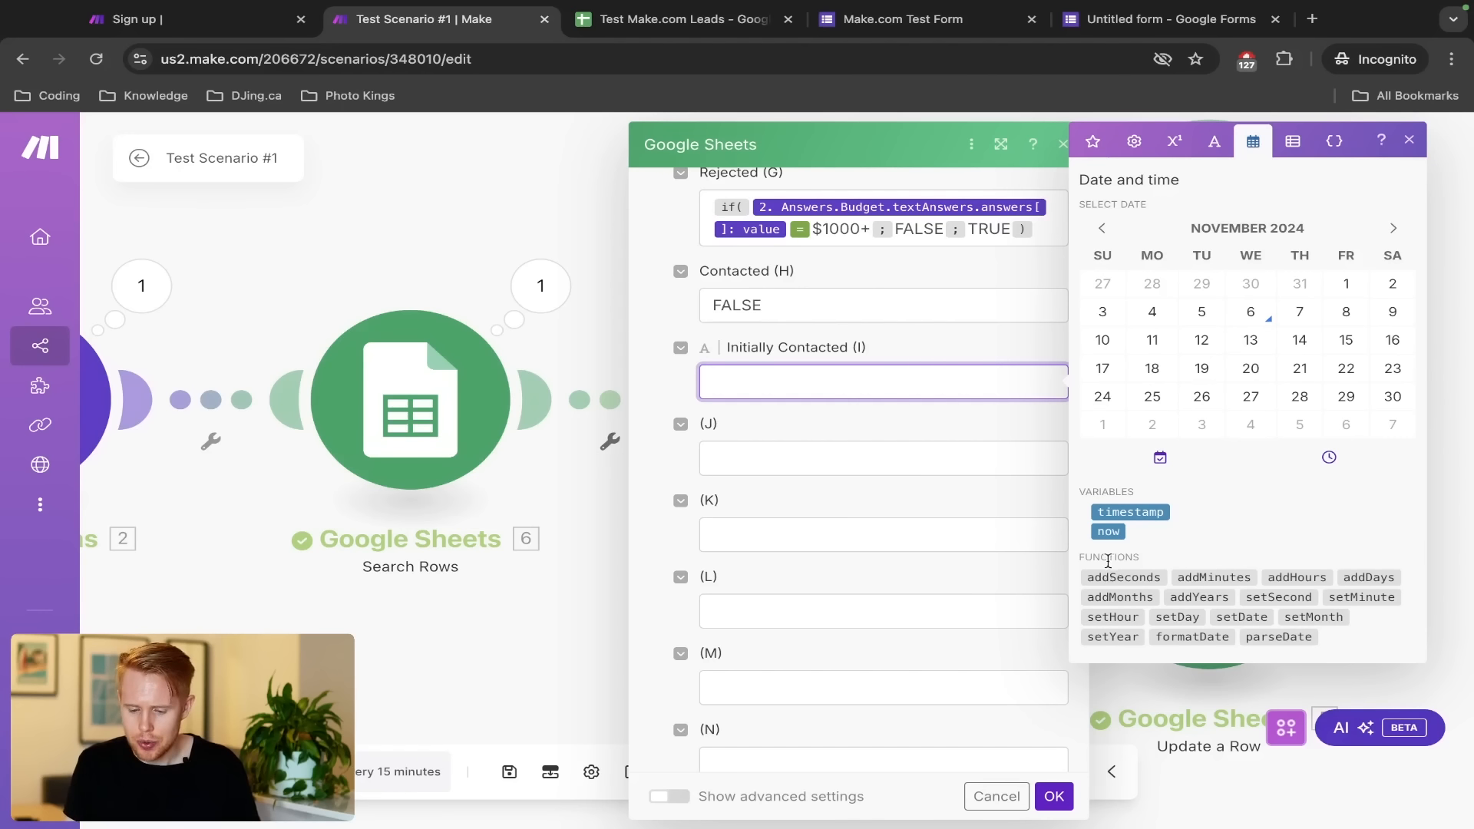
{"action": "left_click", "coordinate": [1110, 533]}
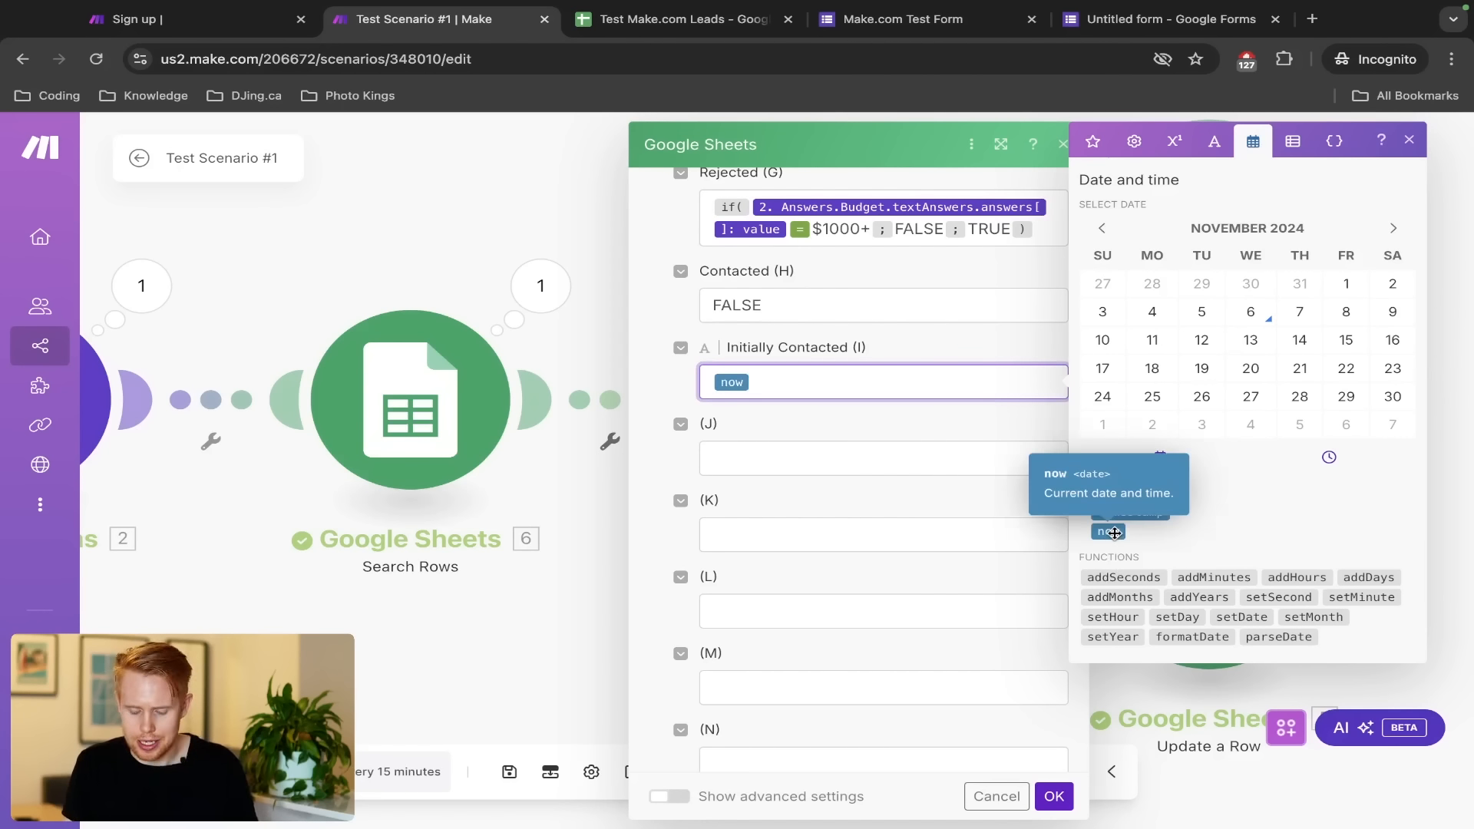
{"action": "type", "text": "//"}
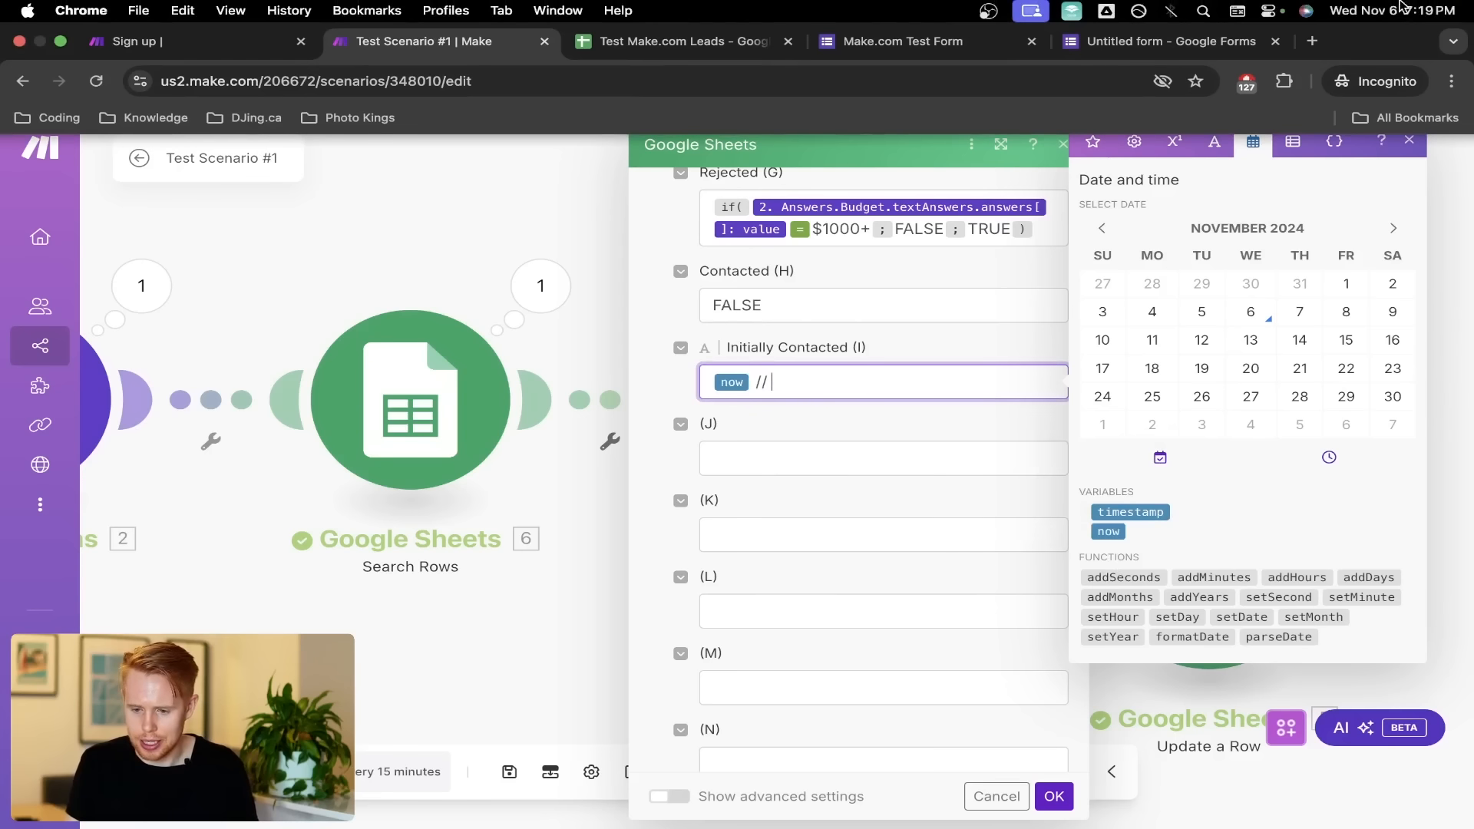
{"action": "type", "text": " Nom"}
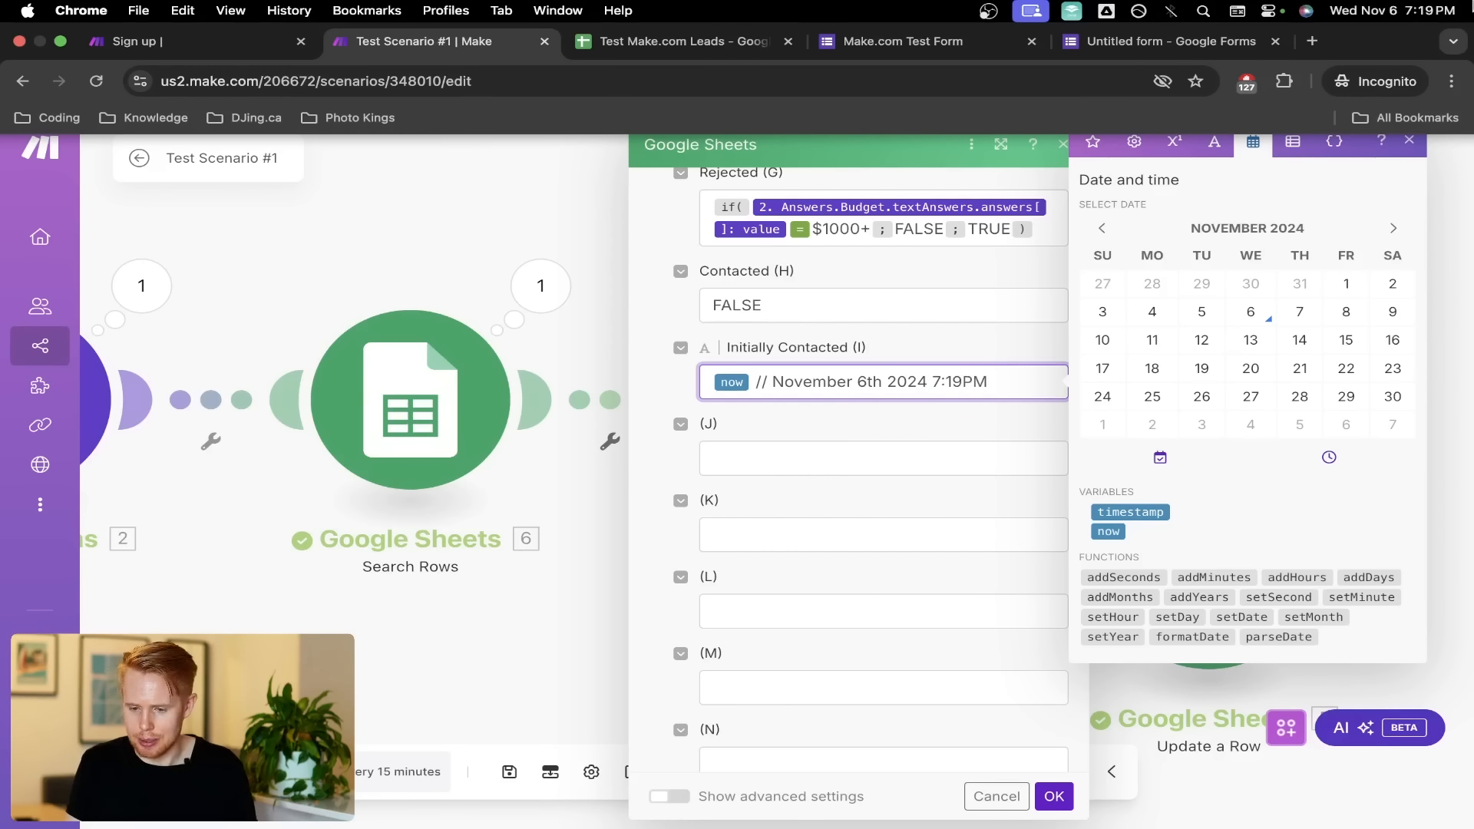
{"action": "key", "text": "alt+shift+Left"}
{"action": "key", "text": "alt+shift+Left"}
{"action": "key", "text": "alt+shift+Left"}
{"action": "key", "text": "alt+shift+Left"}
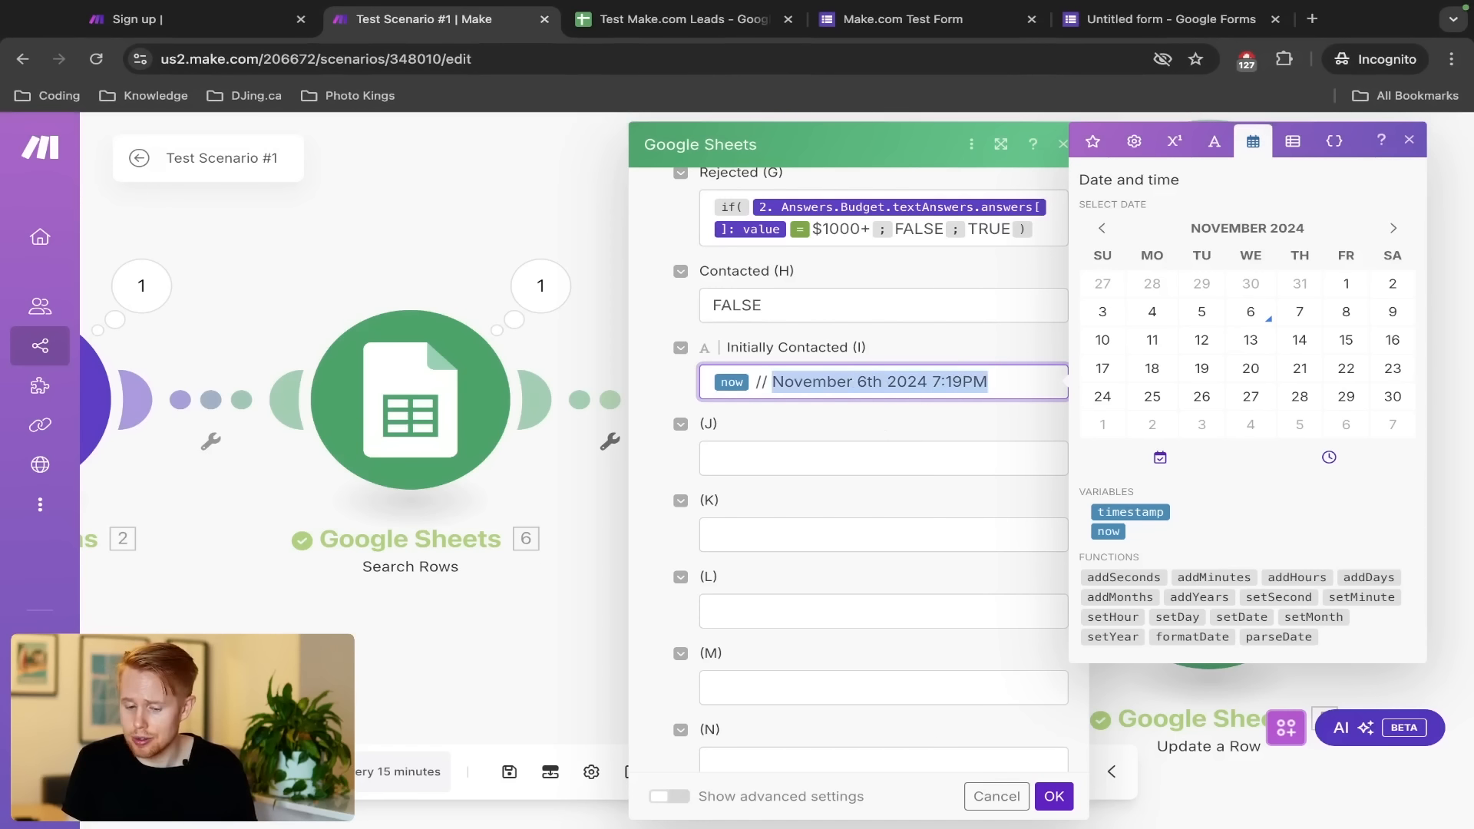
{"action": "key", "text": "BackSpace"}
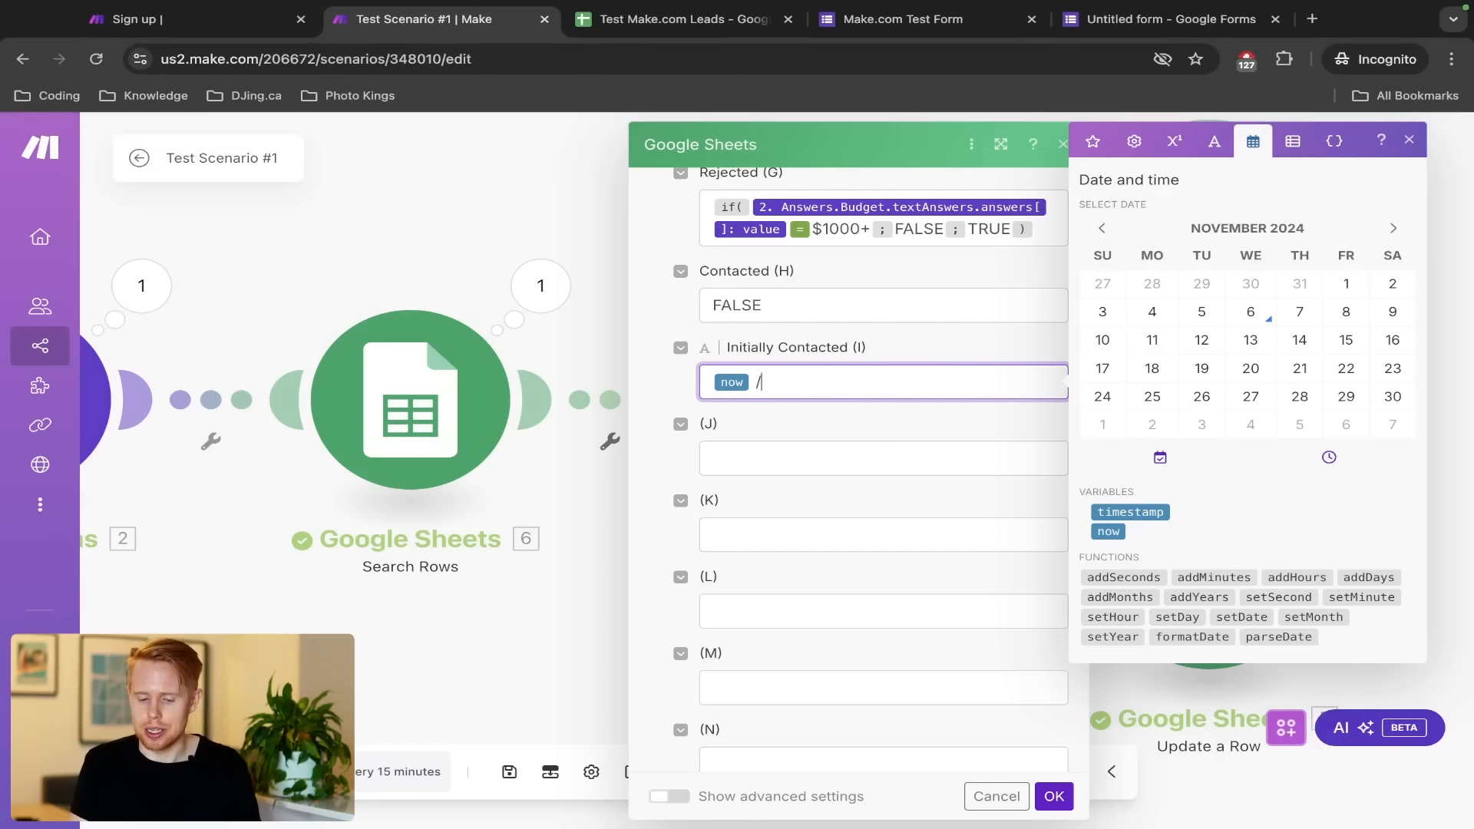
{"action": "key", "text": "BackSpace"}
{"action": "key", "text": "BackSpace"}
{"action": "key", "text": "Right"}
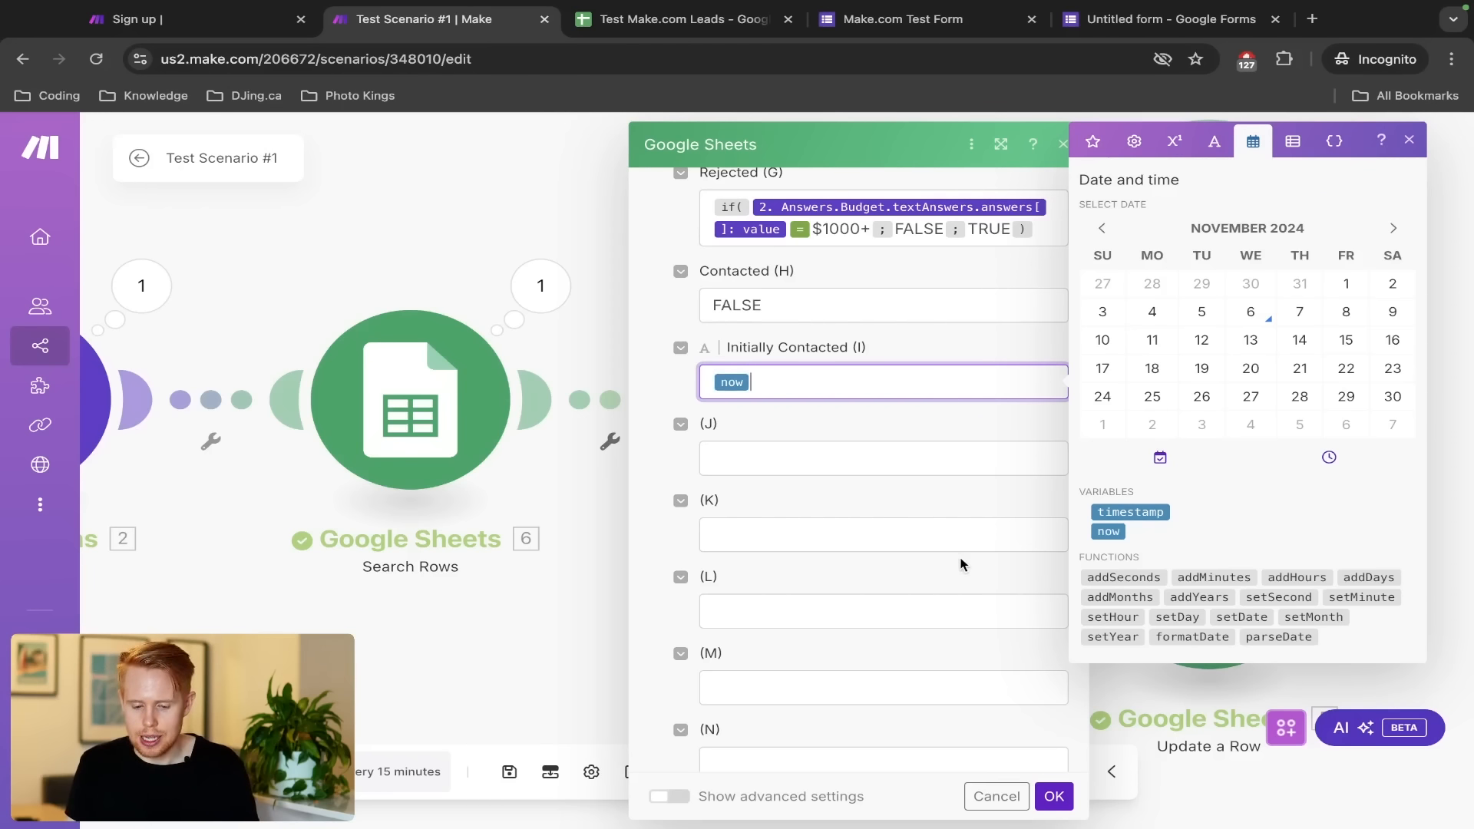
{"action": "left_click", "coordinate": [1046, 798]}
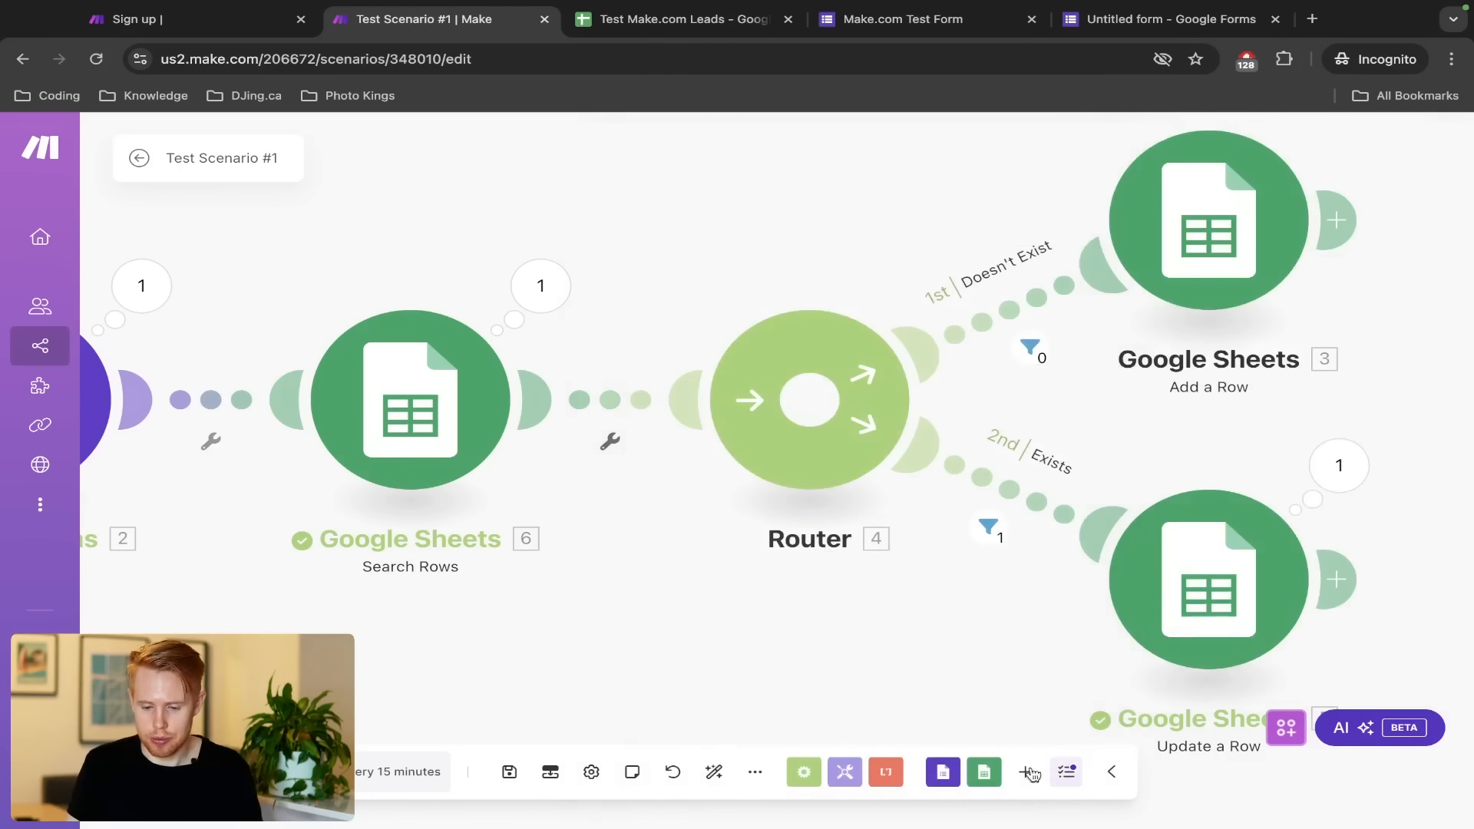
Choose the $100-$1000 budget on the test form and save the Make.com scenario
{"action": "key", "text": "ctrl+Tab"}
{"action": "key", "text": "ctrl+Tab"}
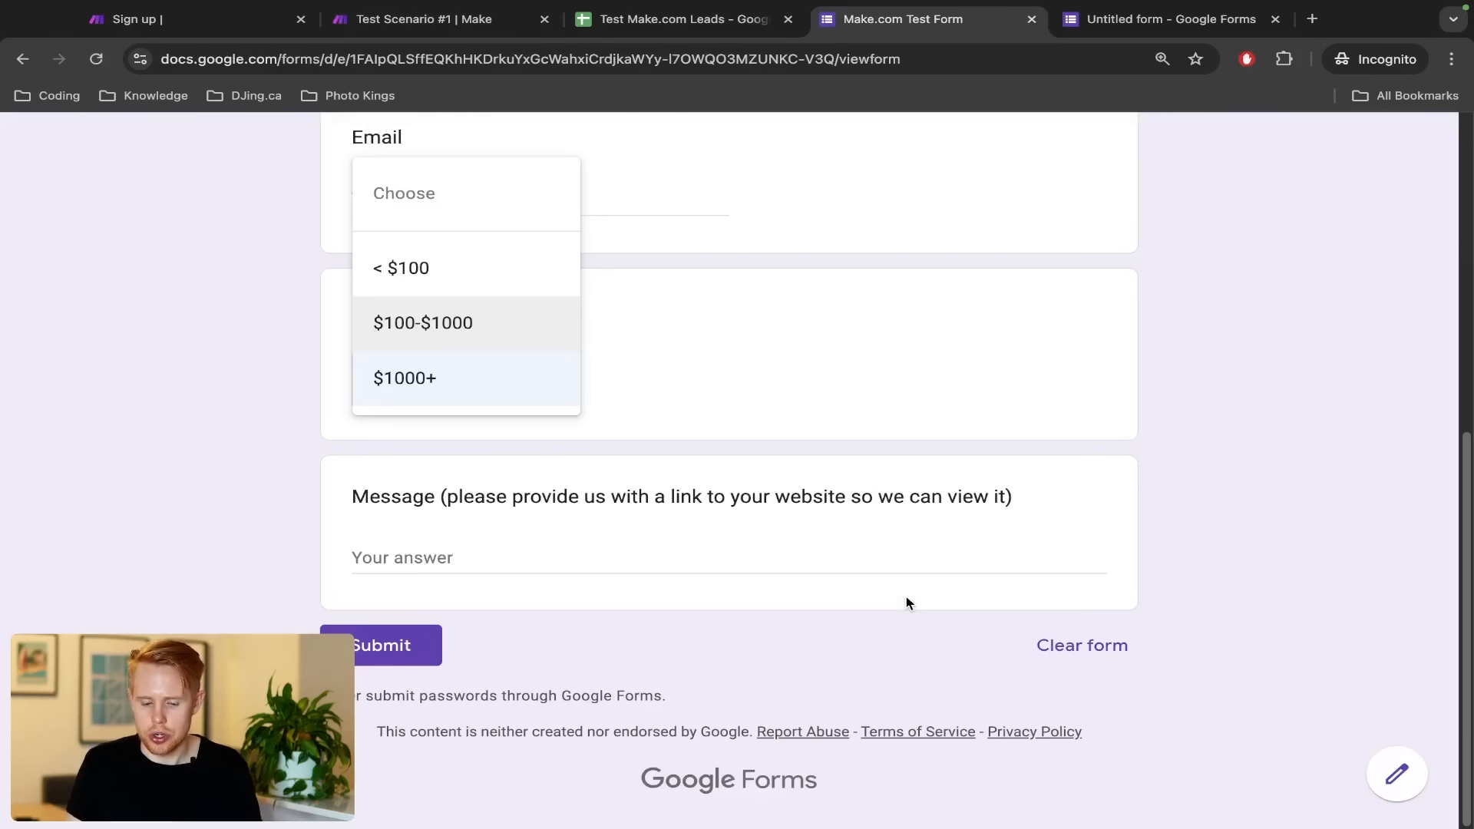
{"action": "left_click", "coordinate": [425, 325]}
{"action": "key", "text": "ctrl+shift+Tab"}
{"action": "key", "text": "ctrl+shift+Tab"}
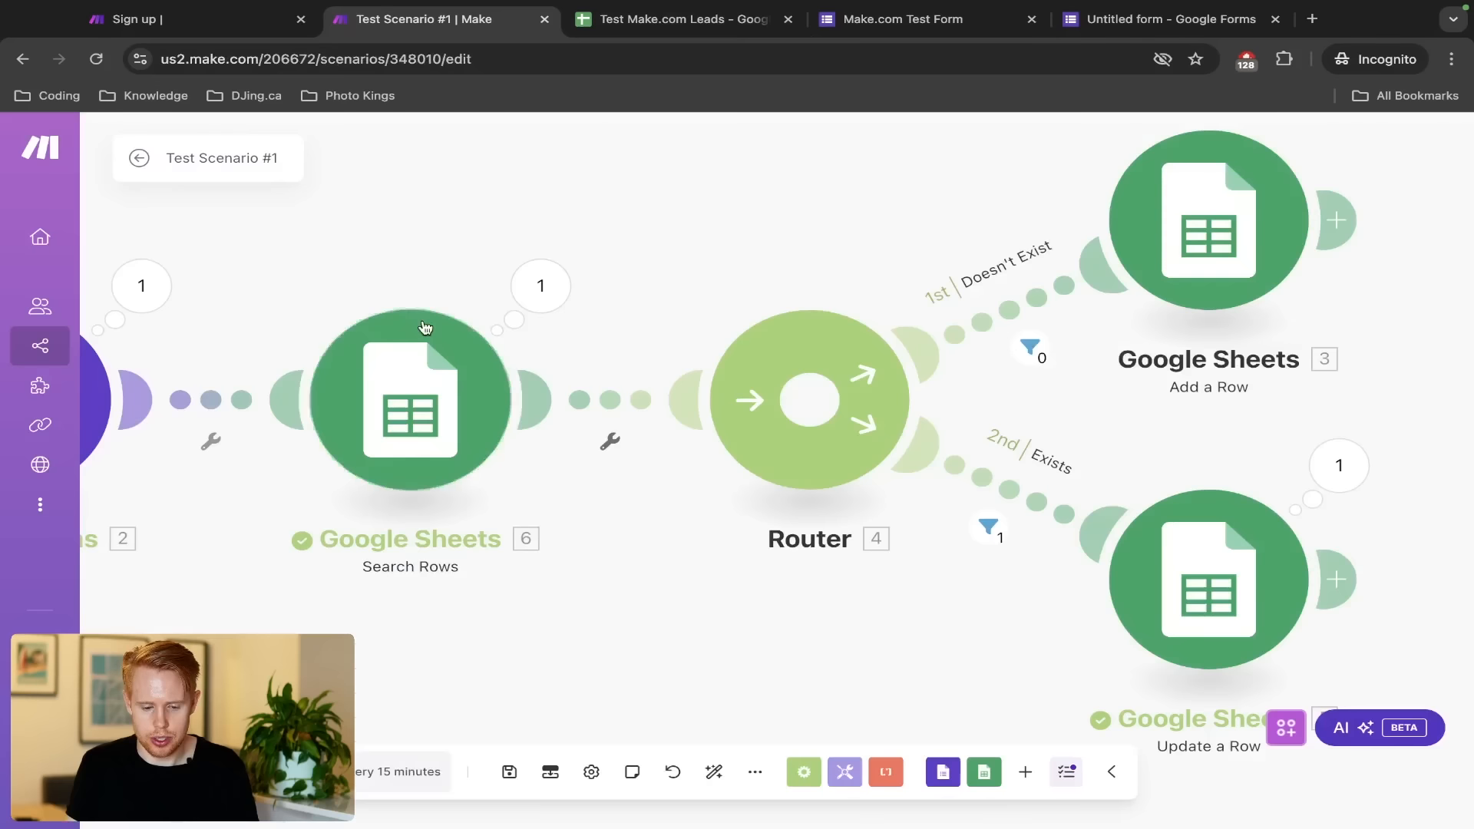
{"action": "key", "text": "super+s"}
{"action": "key", "text": "ctrl+Tab"}
{"action": "key", "text": "ctrl+Tab"}
Enter the test lead's first name and last name on the form
{"action": "scroll", "coordinate": [537, 407], "scroll_direction": "up", "scroll_amount": 10}
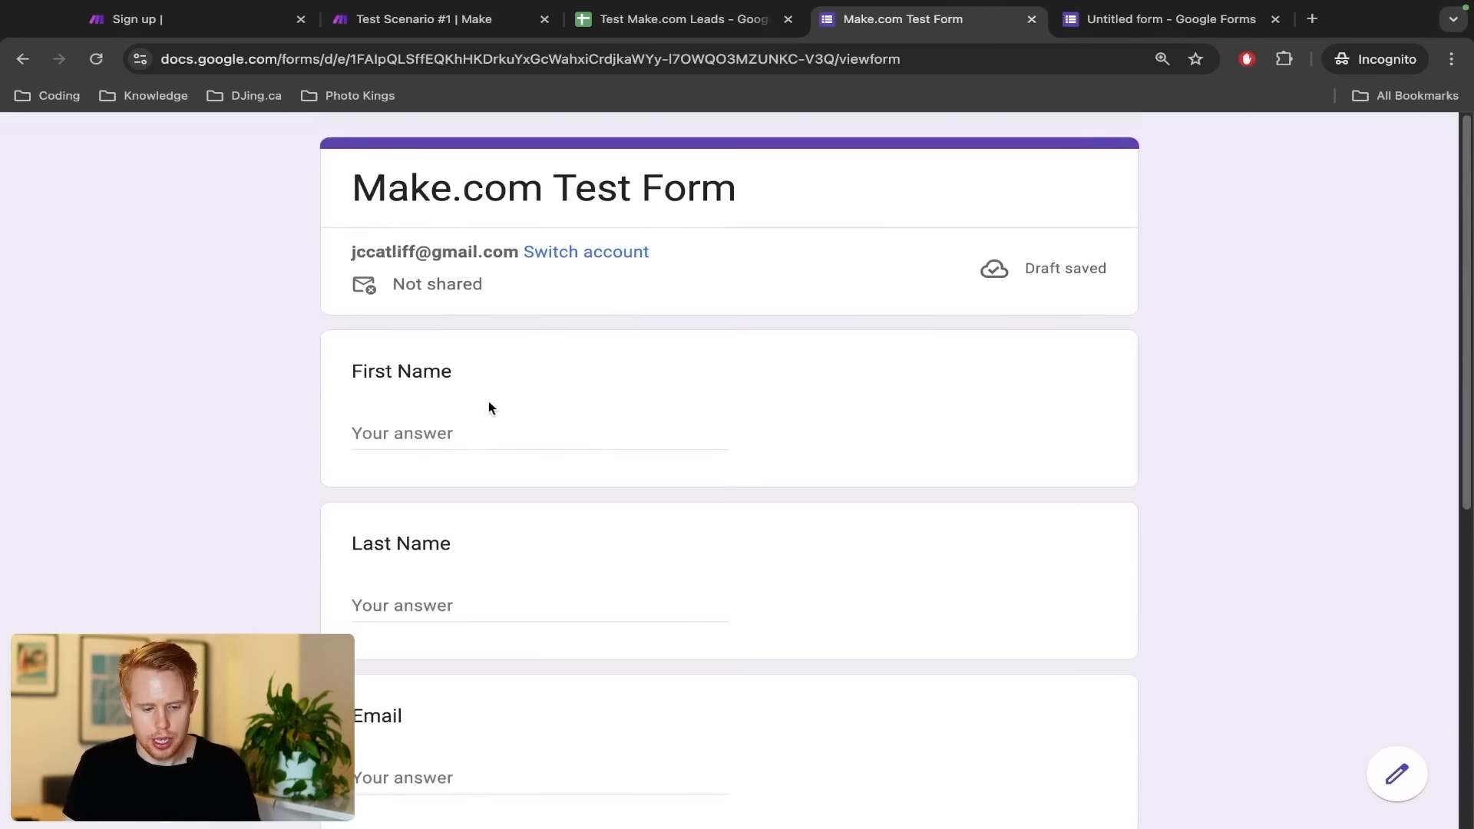
{"action": "left_click", "coordinate": [430, 418]}
{"action": "type", "text": "Bob"}
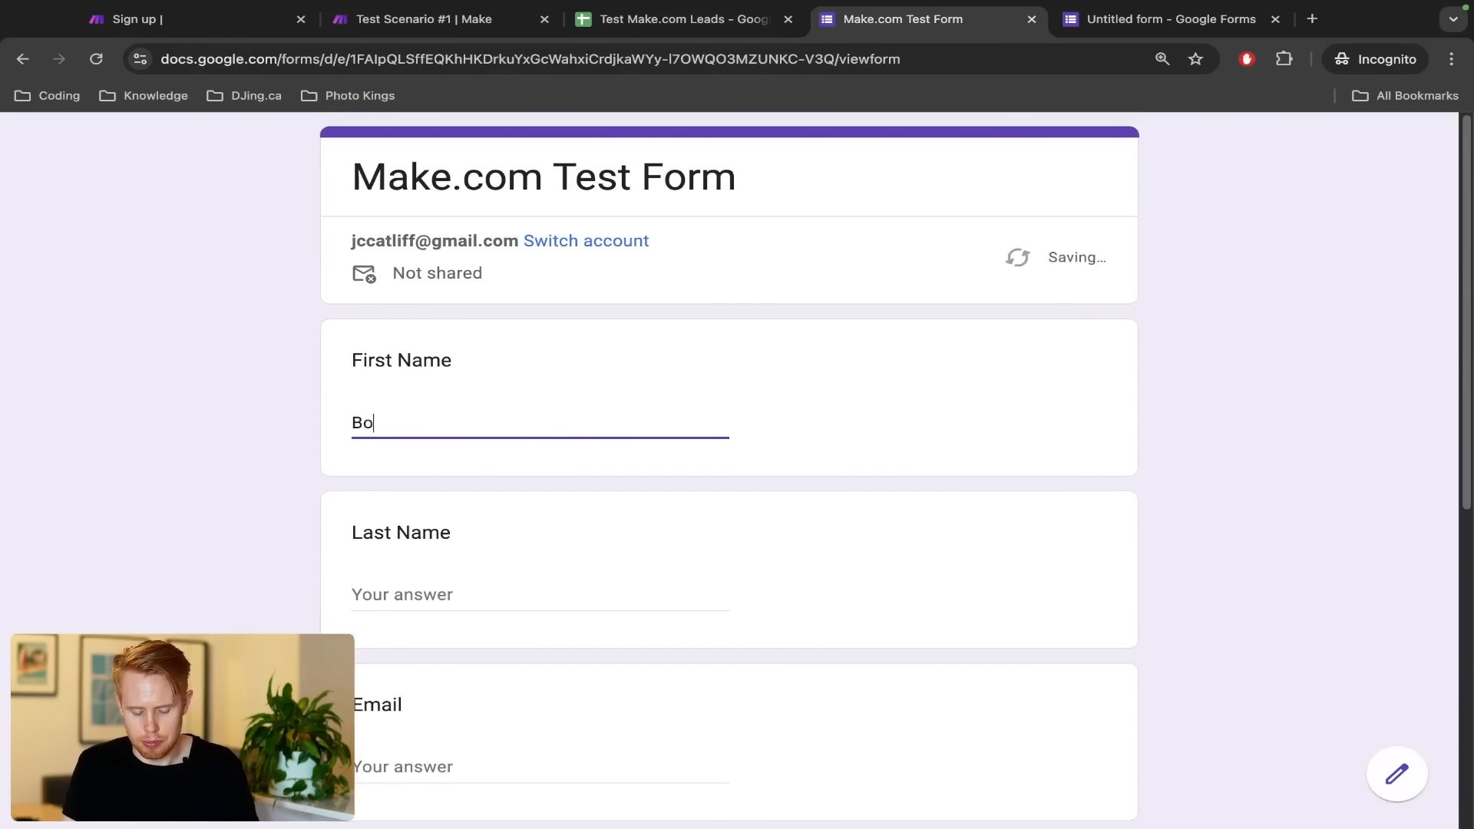
{"action": "key", "text": "Tab"}
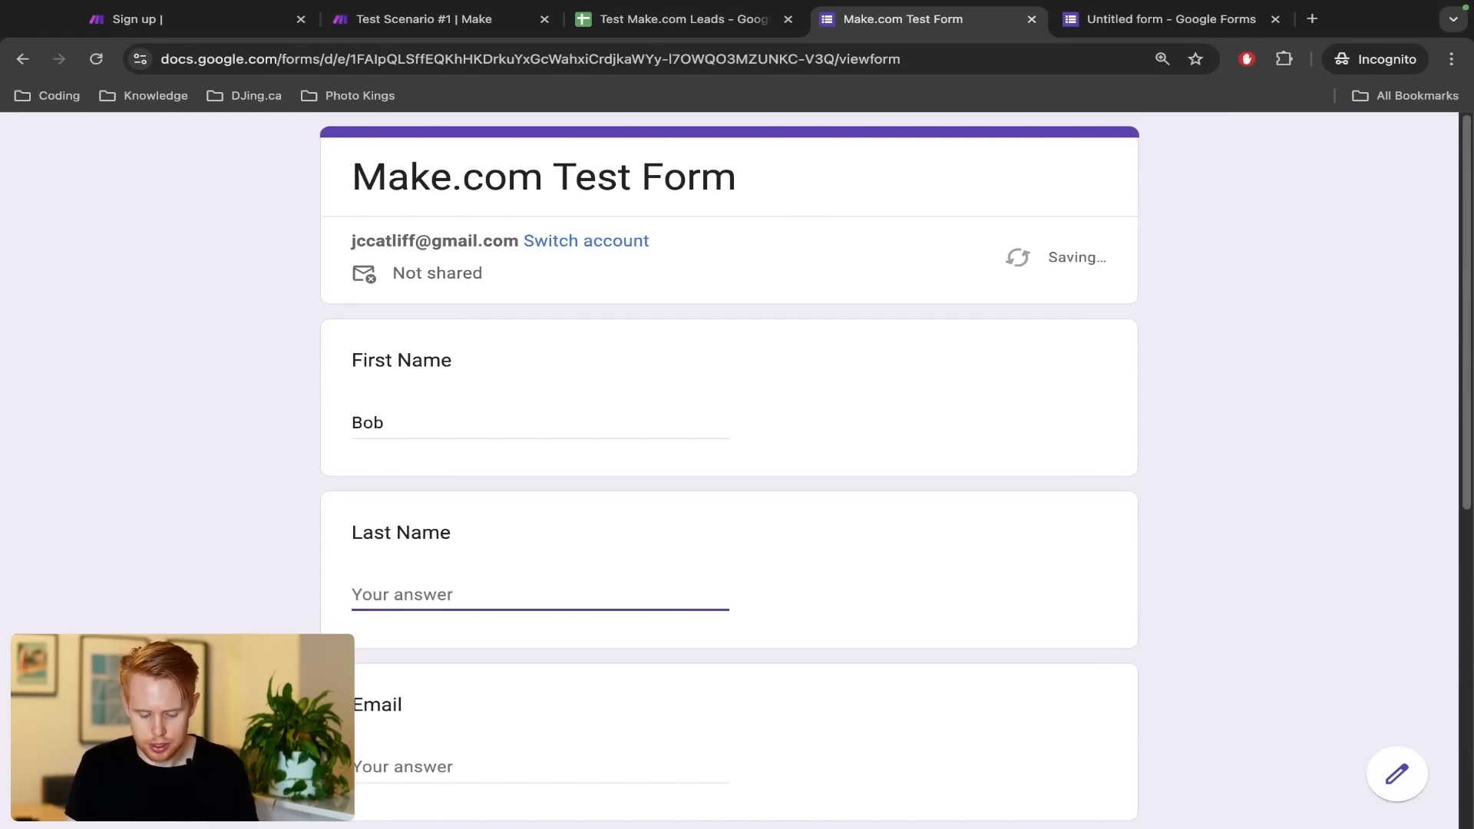
{"action": "type", "text": "C"}
{"action": "key", "text": "BackSpace"}
{"action": "type", "text": "A"}
{"action": "key", "text": "Tab"}
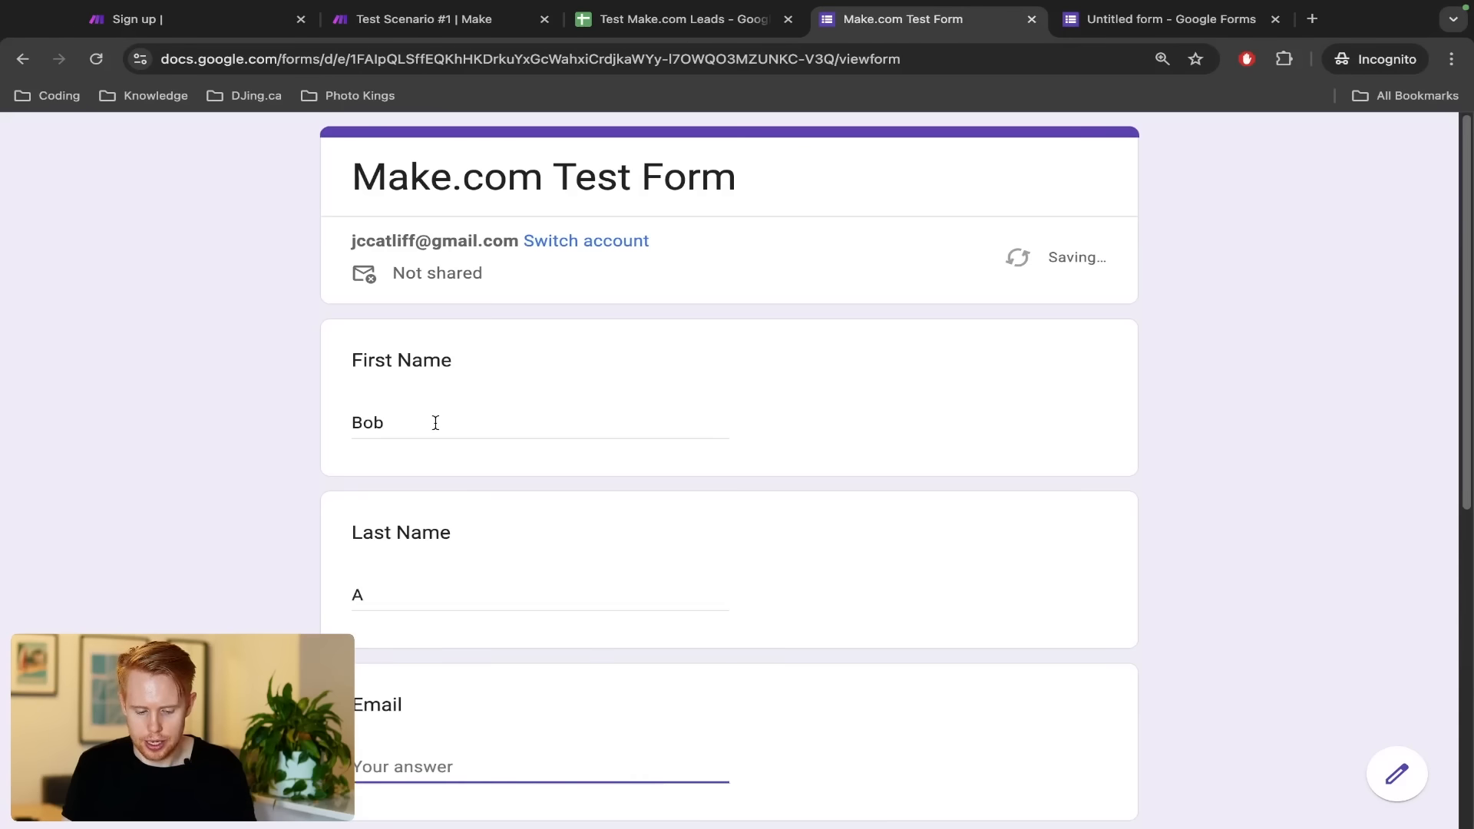
Enter a test email and the message 'asdfasdf', then submit the response
{"action": "scroll", "coordinate": [434, 425], "scroll_direction": "down", "scroll_amount": 4}
{"action": "type", "text": "test2Gmai"}
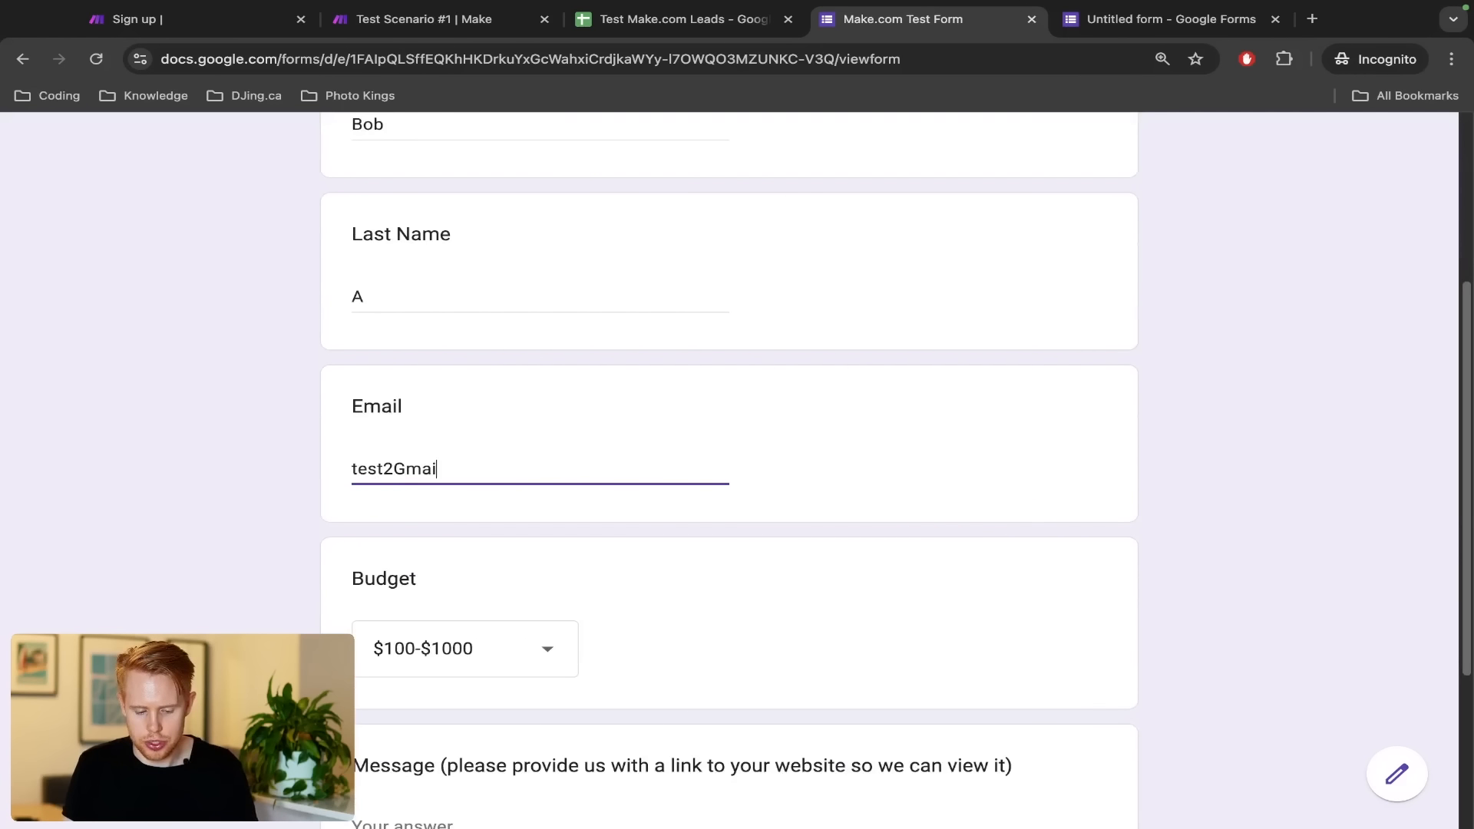
{"action": "type", "text": "l.com"}
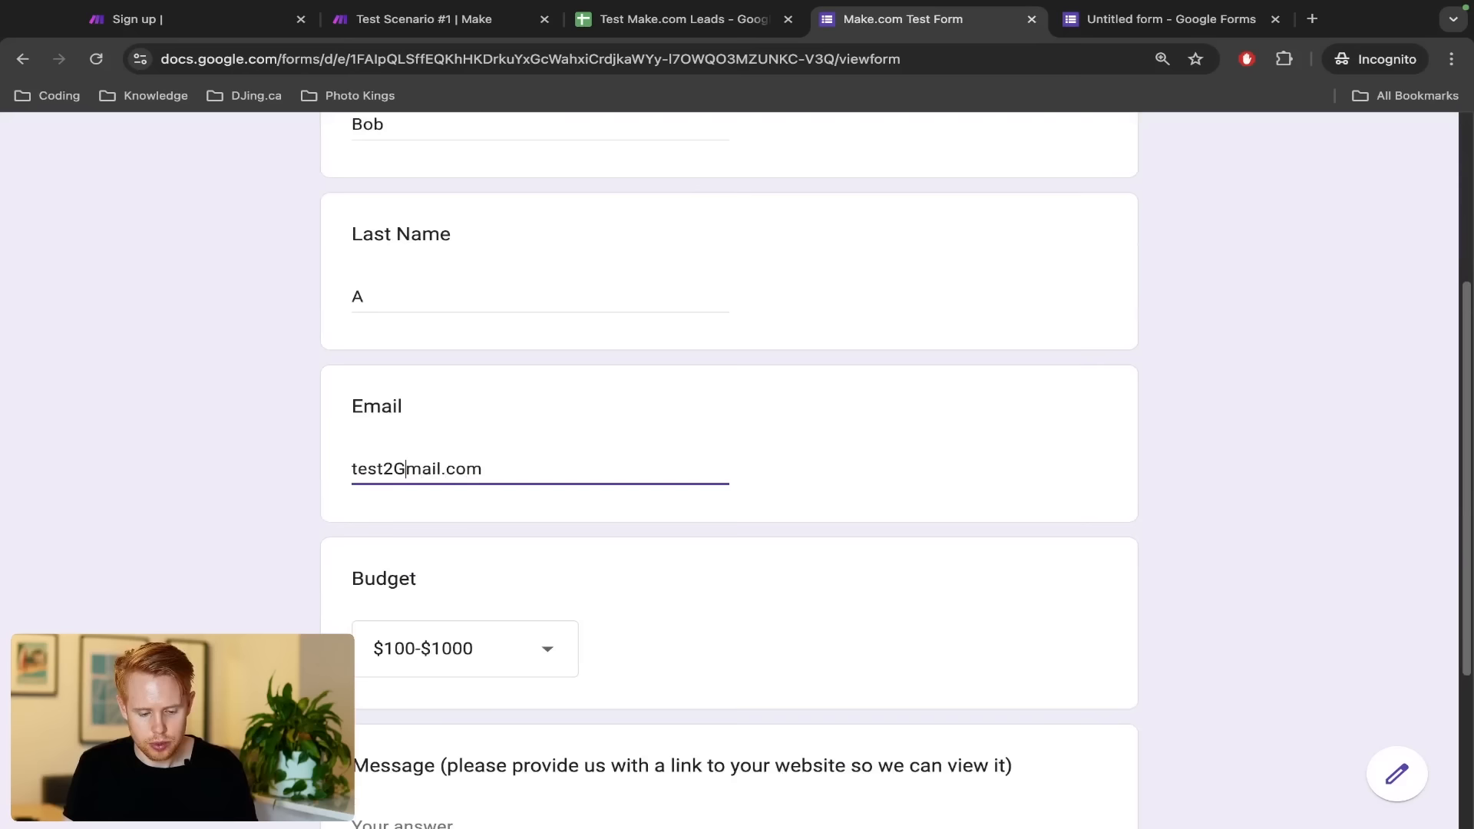
{"action": "type", "text": "@"}
{"action": "scroll", "coordinate": [450, 598], "scroll_direction": "down", "scroll_amount": 4}
{"action": "left_click", "coordinate": [430, 554]}
{"action": "type", "text": "asdfasdf"}
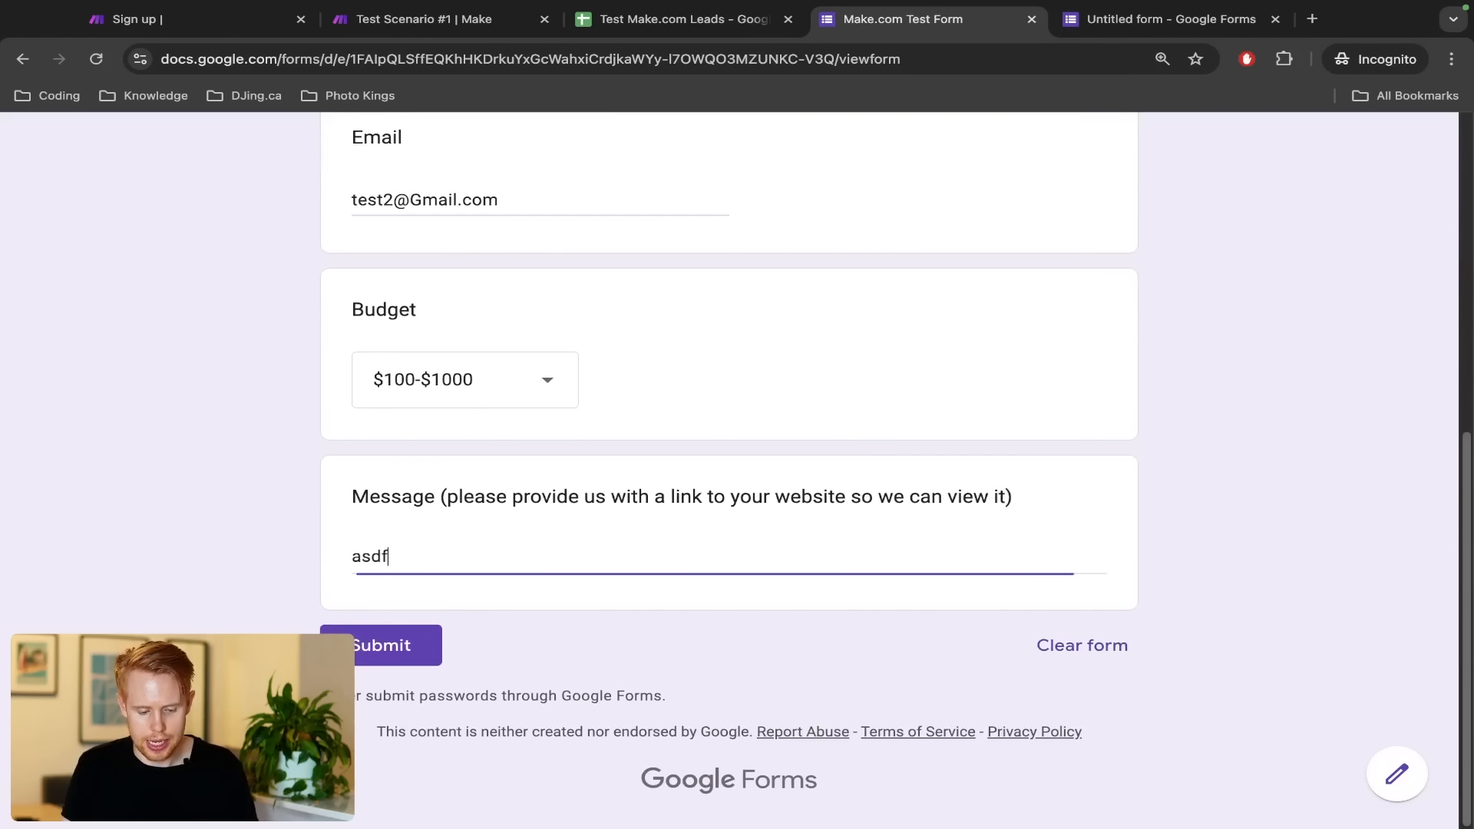
{"action": "left_click", "coordinate": [399, 638]}
Run the scenario once and check the new lead's I4 timestamp in the leads sheet
{"action": "key", "text": "ctrl+shift+Tab"}
{"action": "key", "text": "ctrl+shift+Tab"}
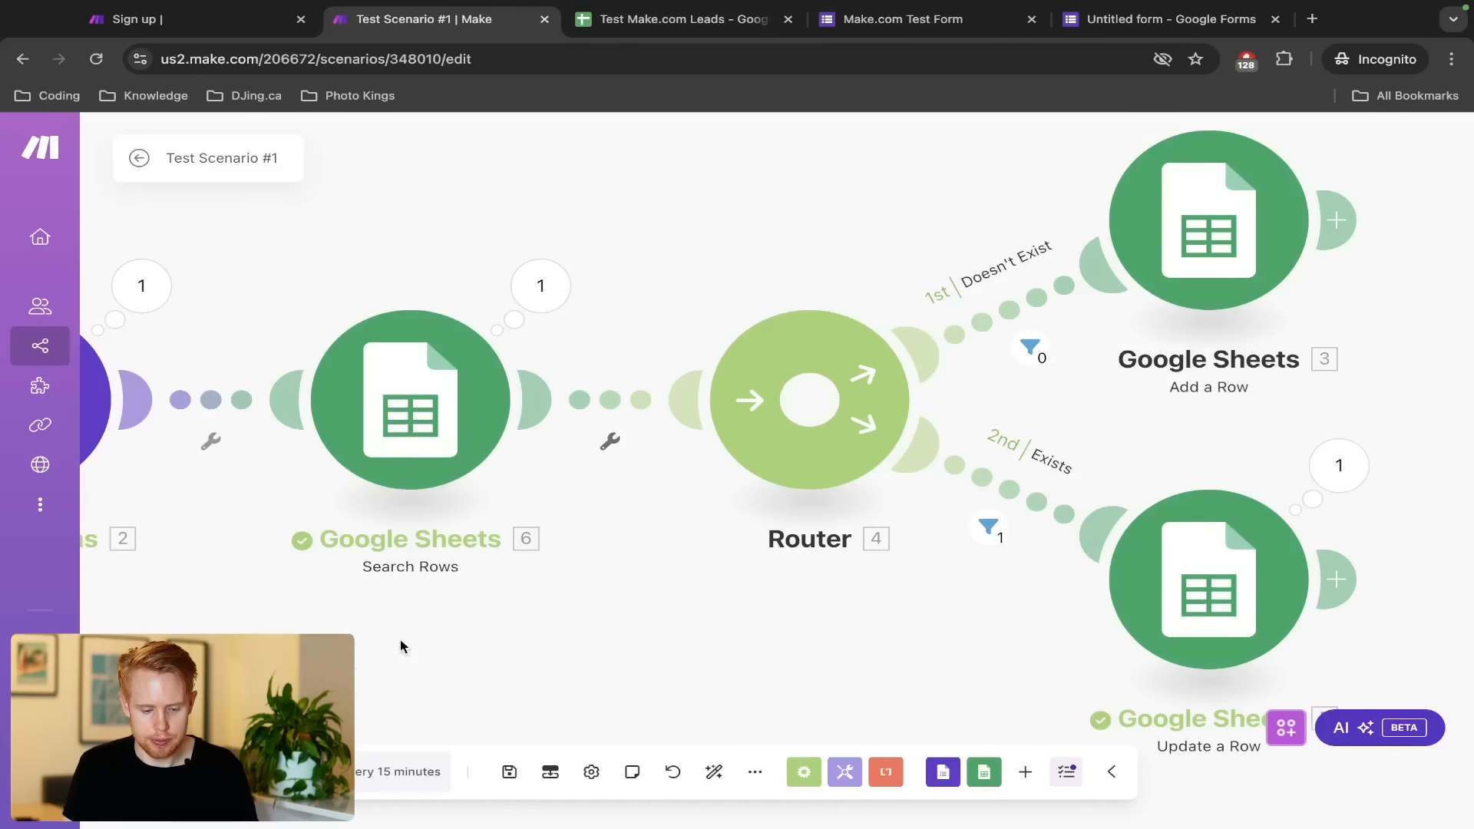
{"action": "left_click", "coordinate": [174, 772]}
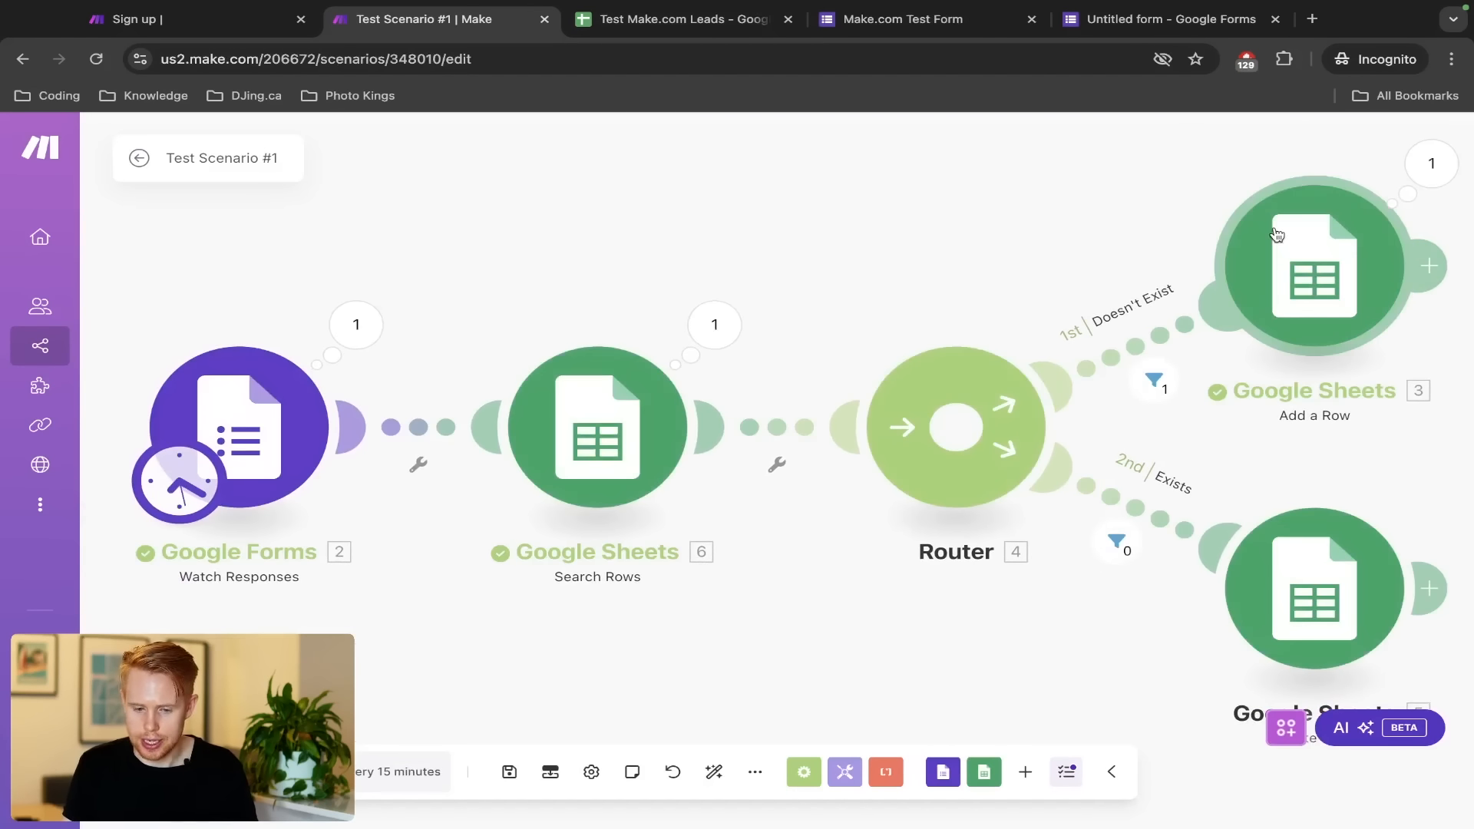
{"action": "key", "text": "ctrl+Tab"}
{"action": "left_click", "coordinate": [1185, 395]}
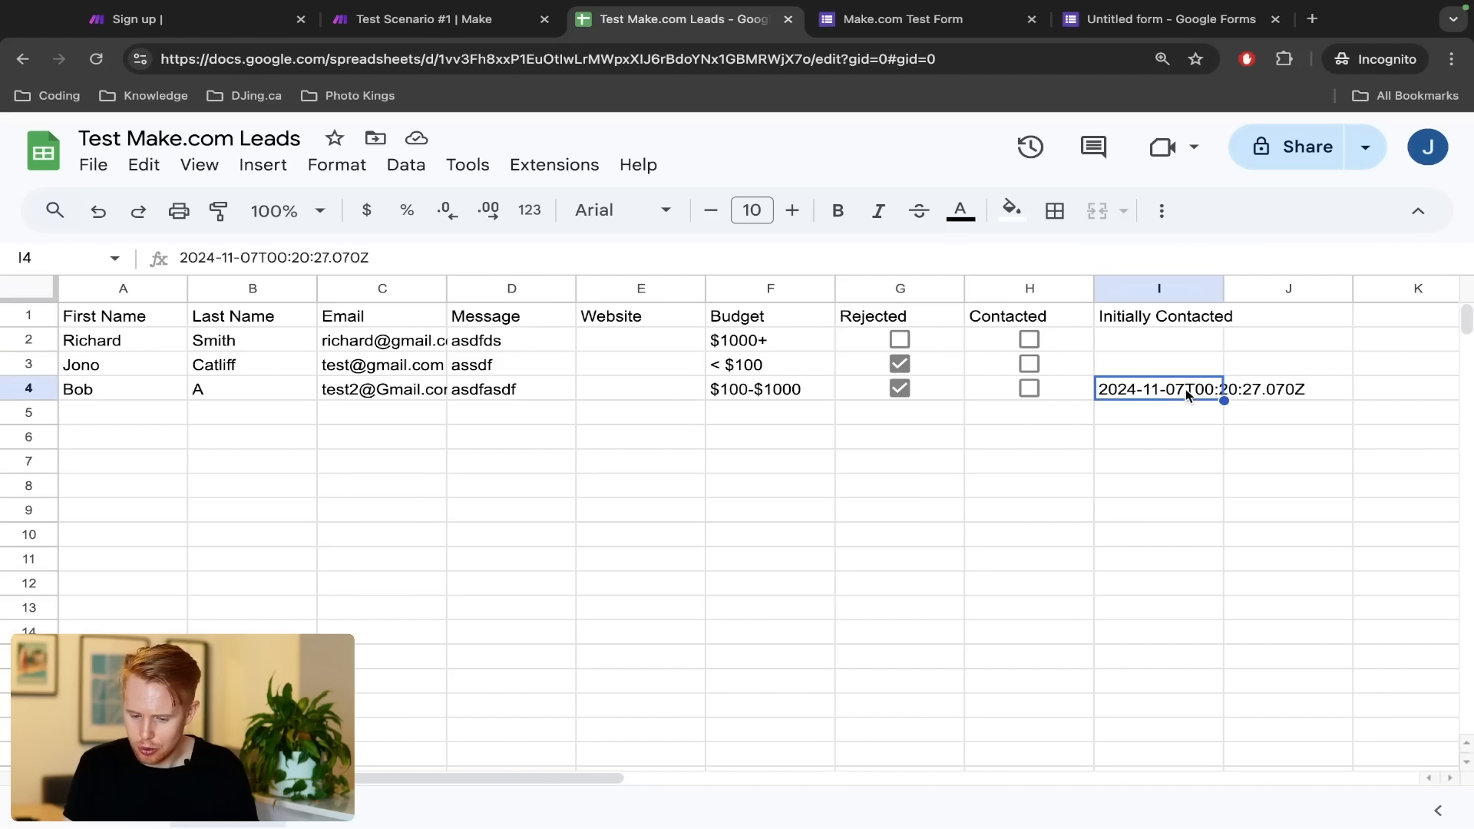
Check the new row's Rejected value in G4 and compare its F4 budget with F2
{"action": "left_click", "coordinate": [947, 393]}
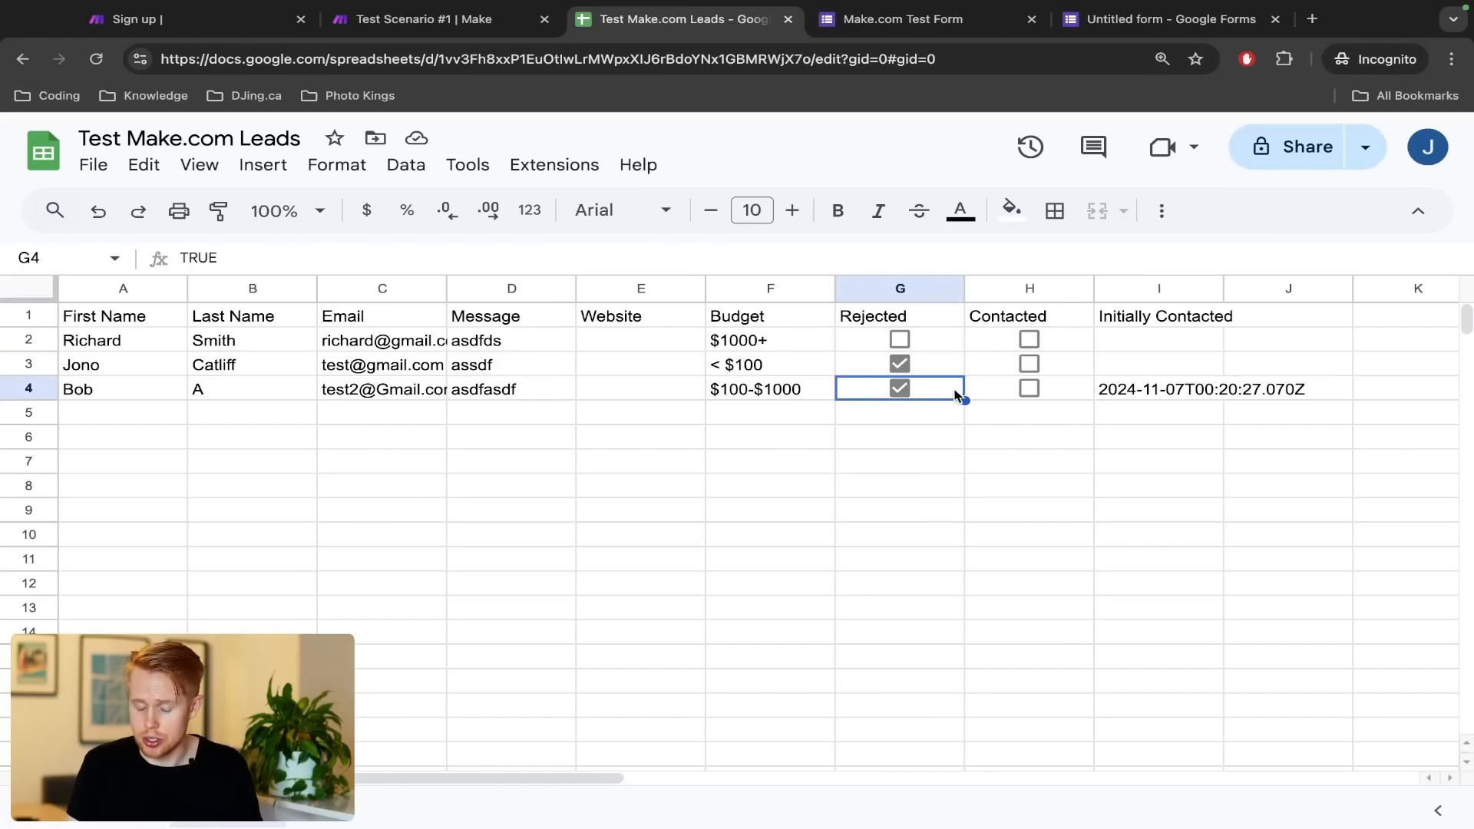
{"action": "left_click", "coordinate": [776, 389]}
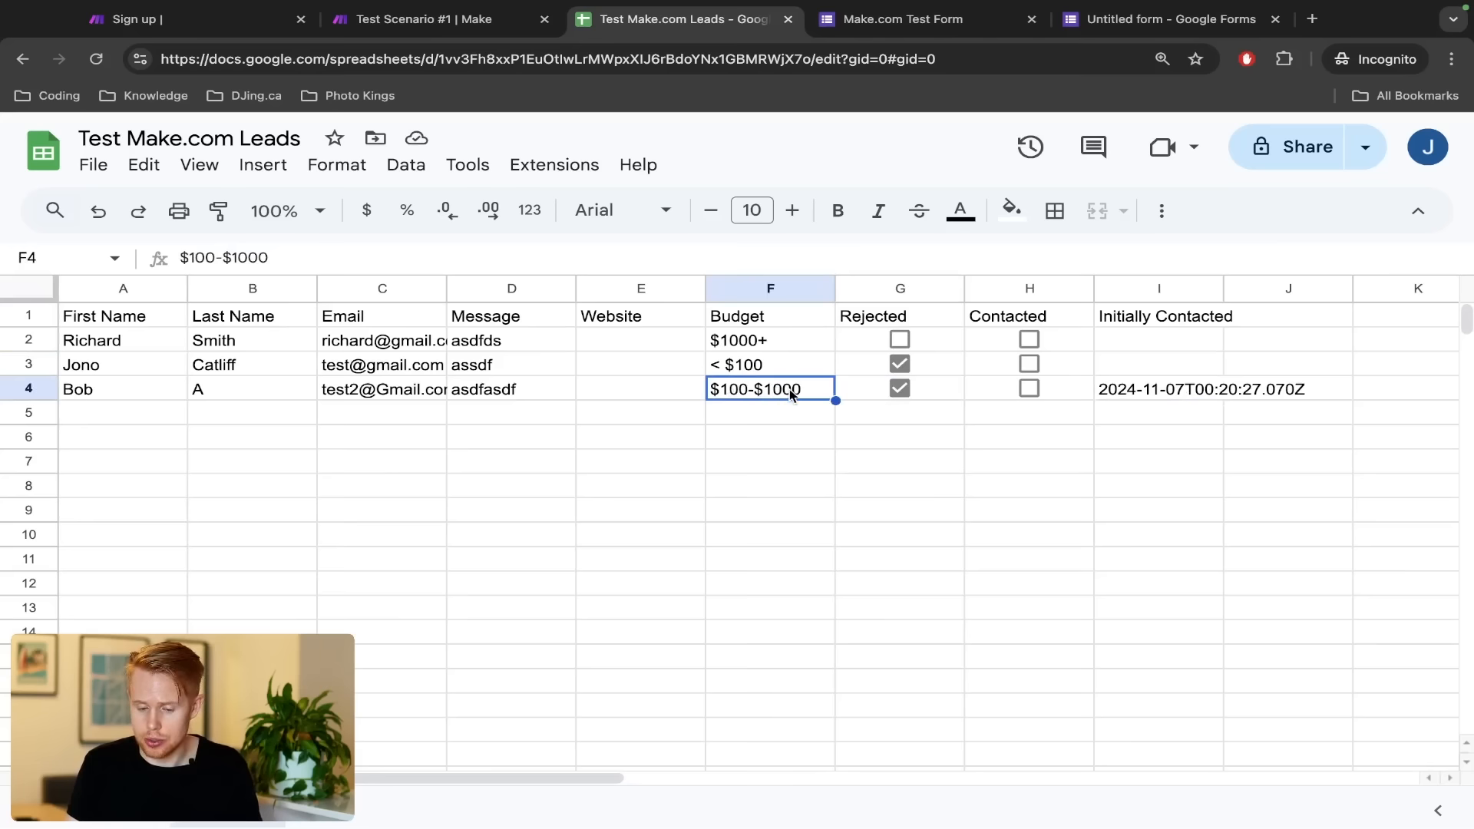
{"action": "left_click", "coordinate": [783, 348]}
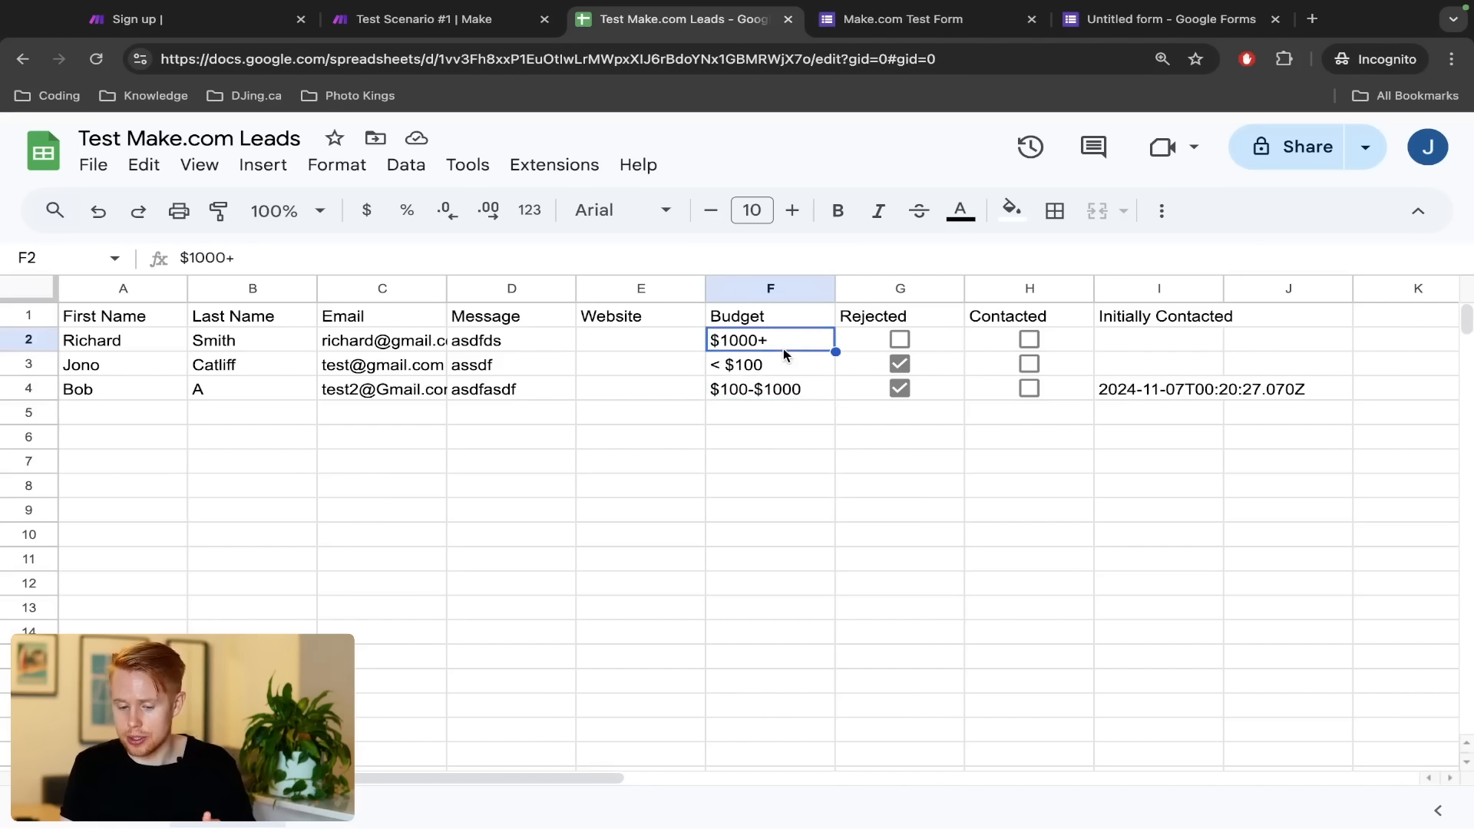
{"action": "left_click", "coordinate": [931, 393]}
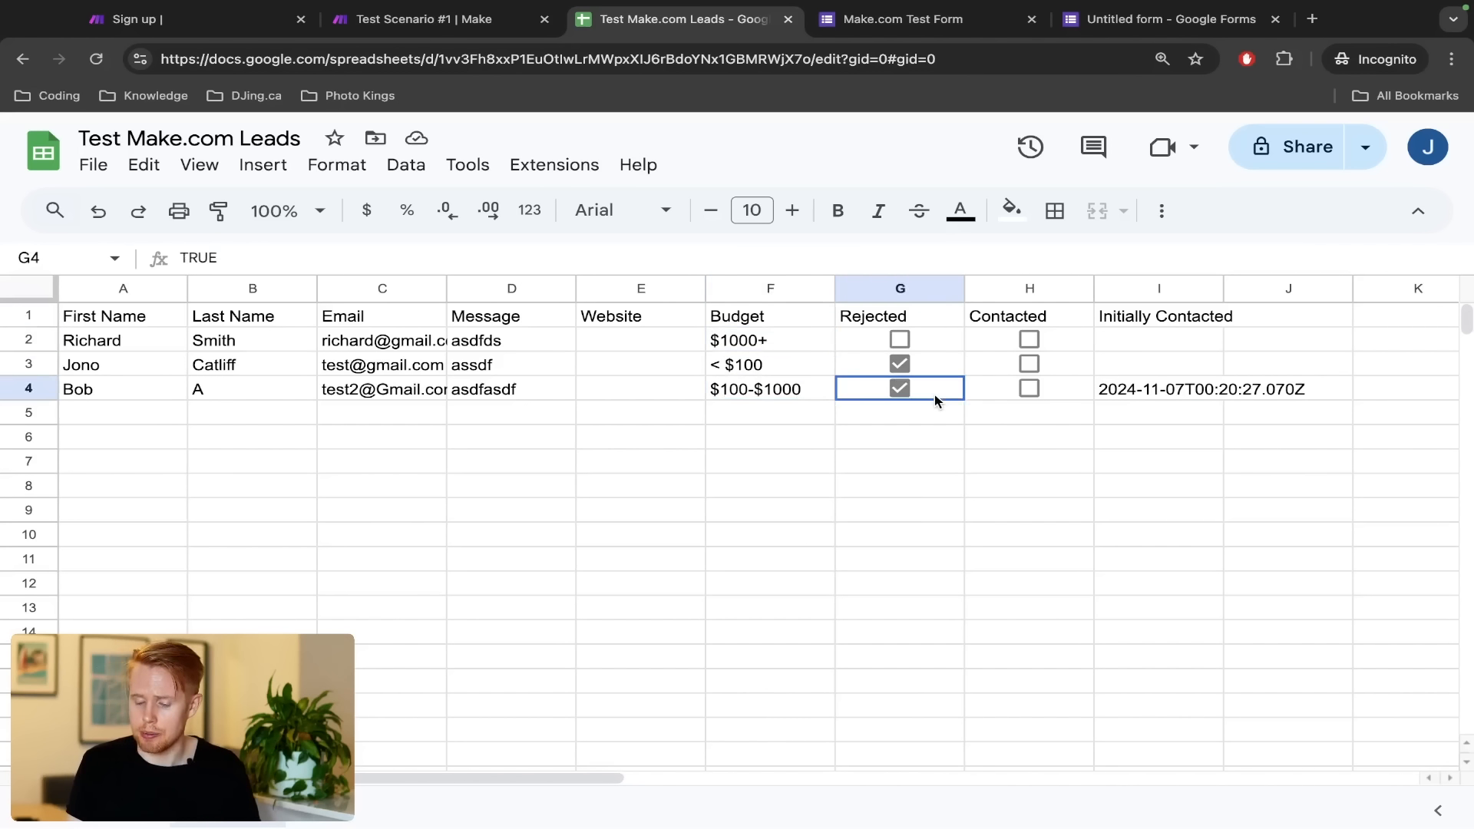
Try retyping the I4 timestamp as 'November 6th 2024', then cancel to keep the original
{"action": "double_click", "coordinate": [1103, 389]}
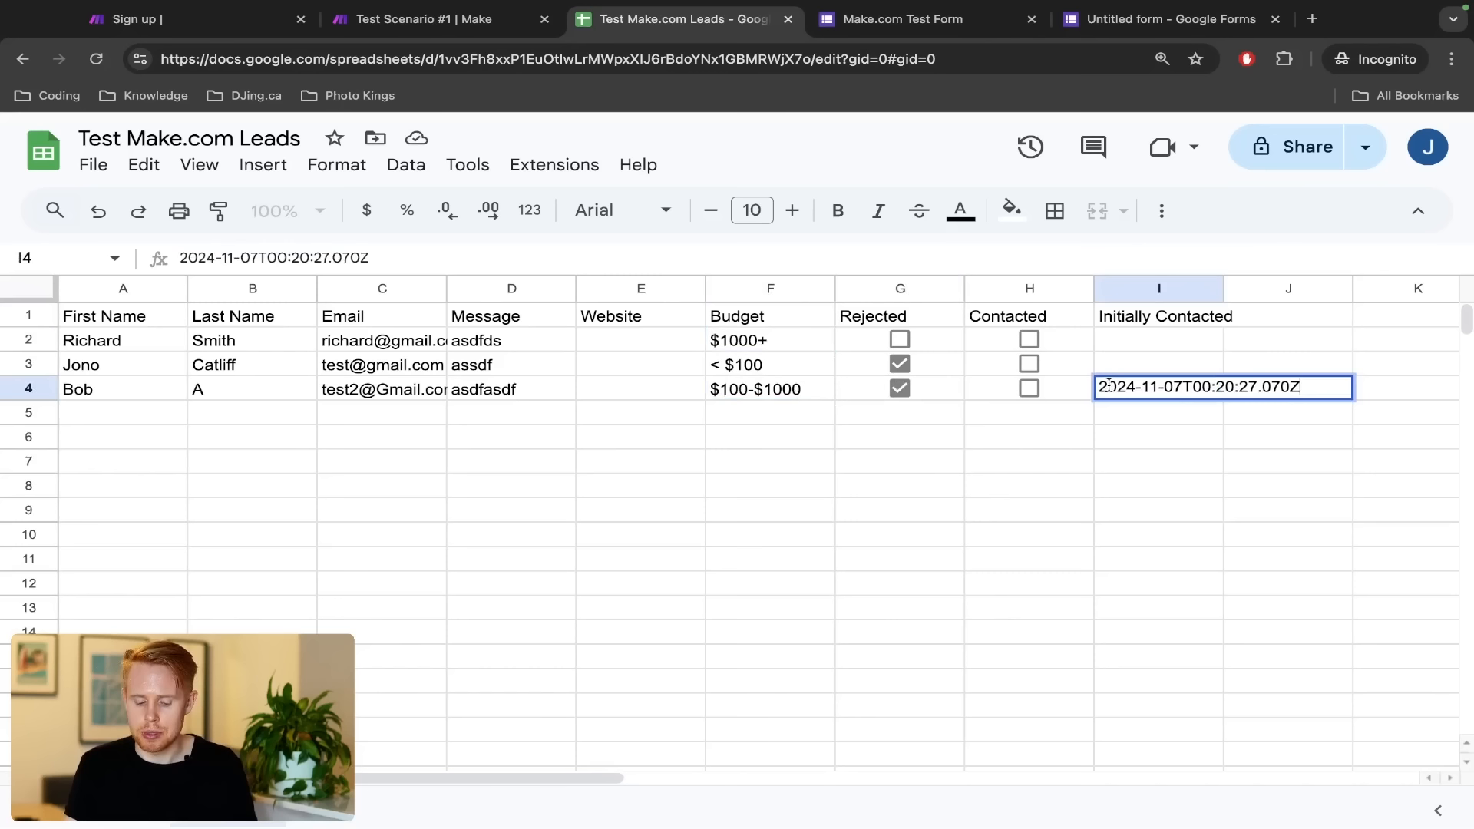
{"action": "type", "text": "Now"}
{"action": "key", "text": "ctrl+a"}
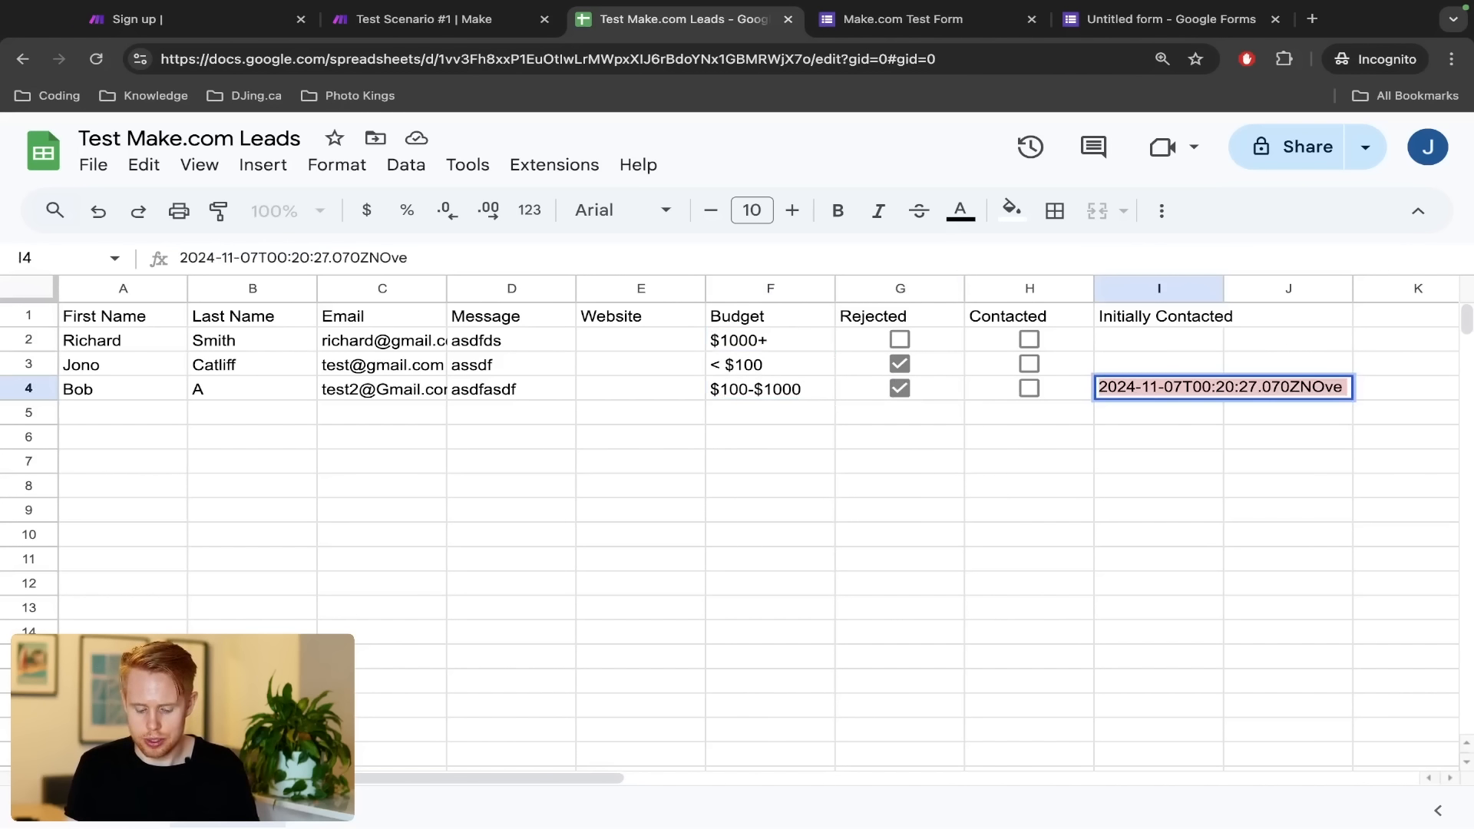
{"action": "type", "text": "November "}
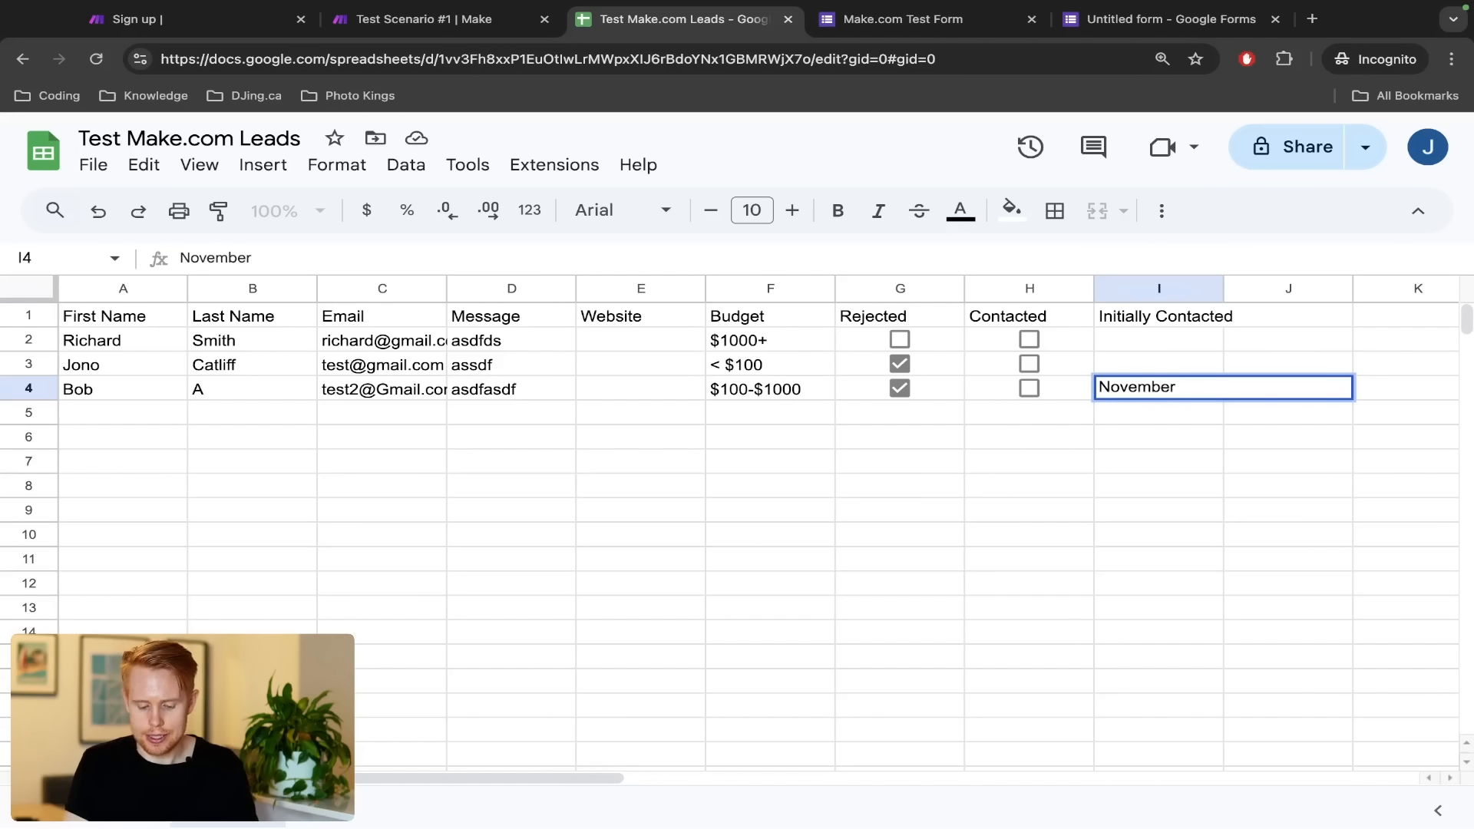
{"action": "type", "text": "6th 2024"}
{"action": "key", "text": "Escape"}
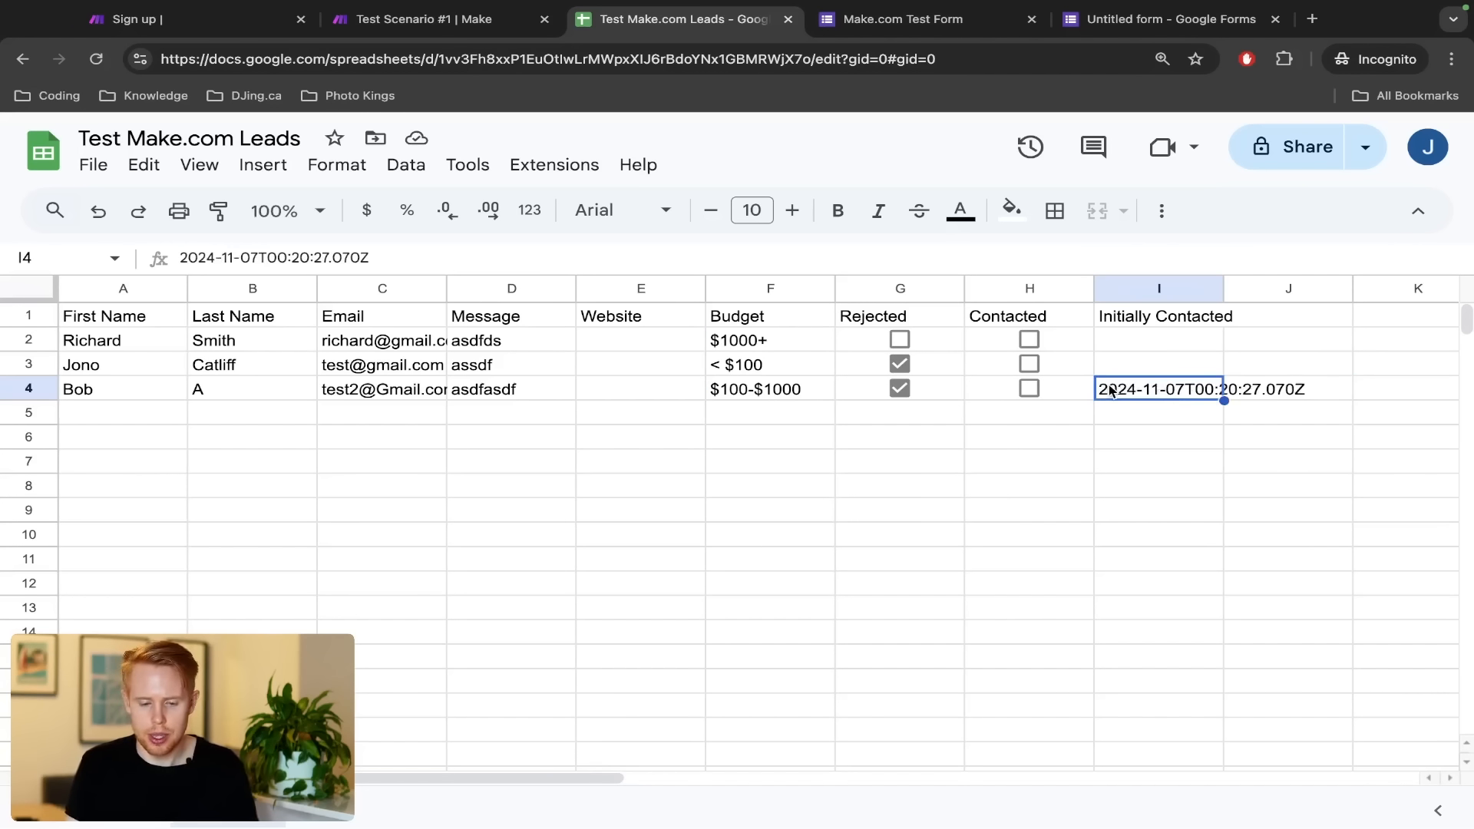
{"action": "key", "text": "ctrl+shift+Tab"}
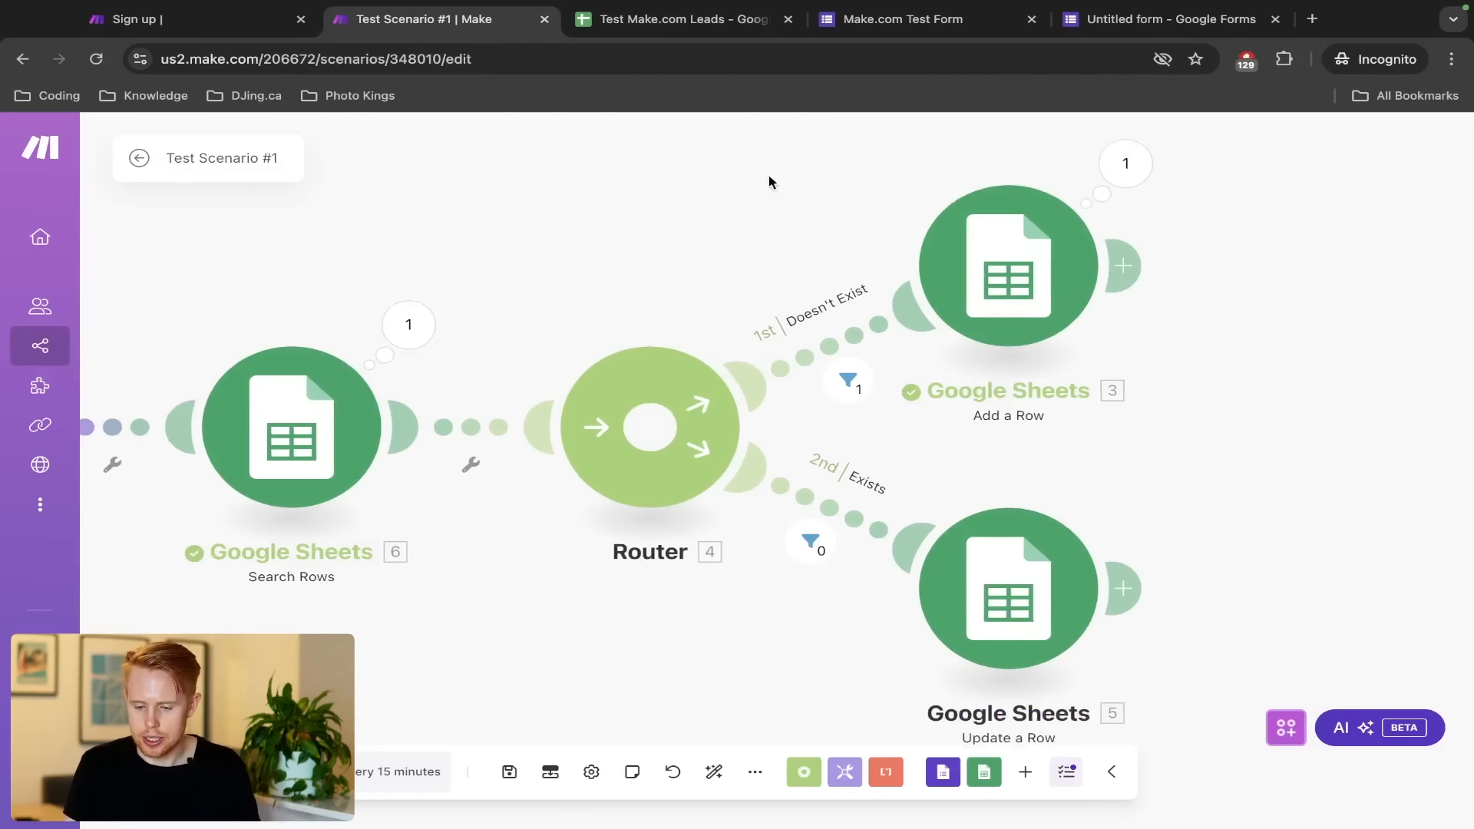
Insert the formatDate function into the Add a Row module's Initially Contacted (I) field
{"action": "left_click", "coordinate": [1008, 266]}
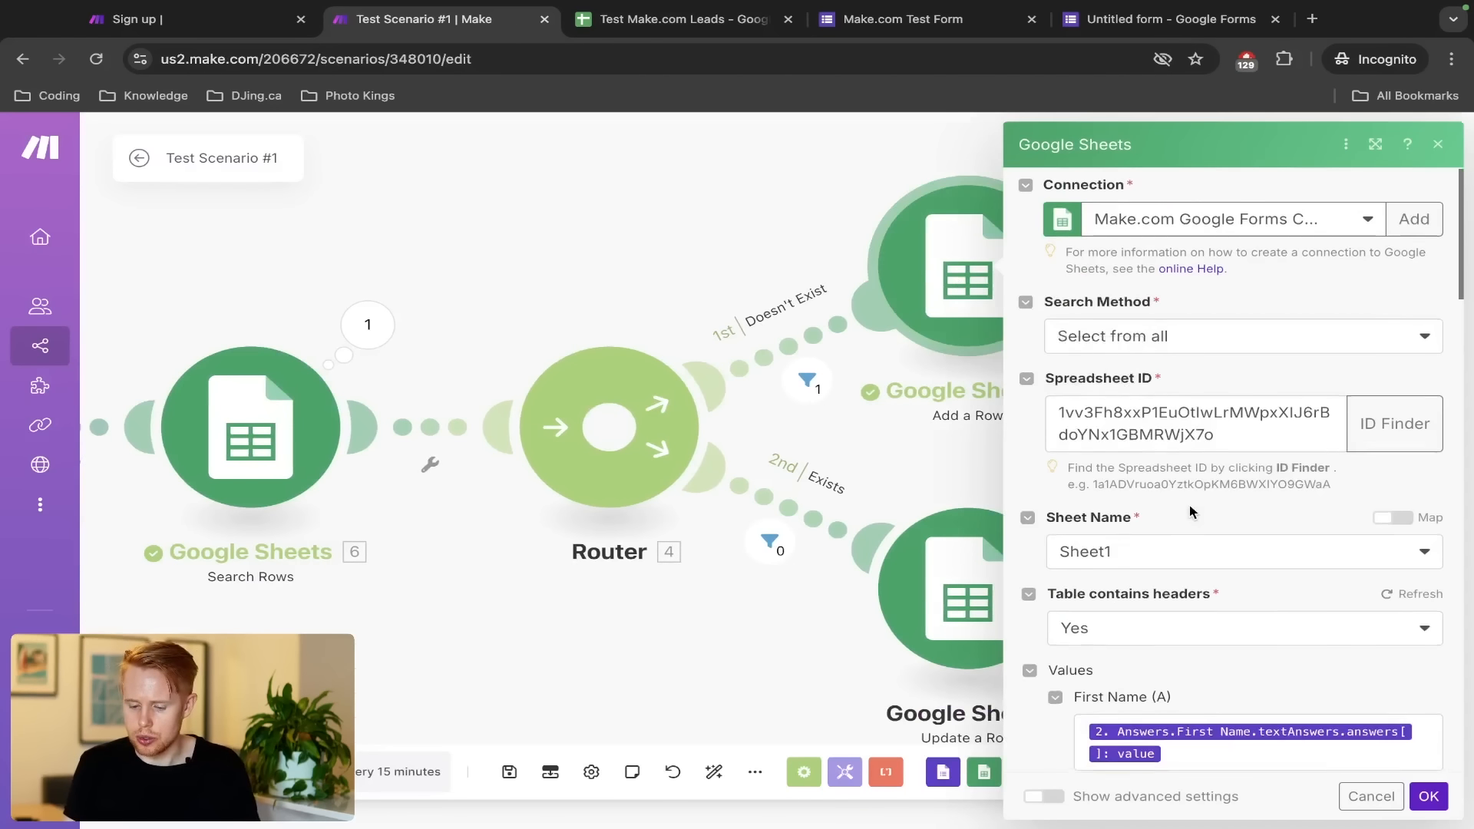
{"action": "scroll", "coordinate": [1190, 511], "scroll_direction": "down", "scroll_amount": 10}
{"action": "left_click", "coordinate": [1172, 549]}
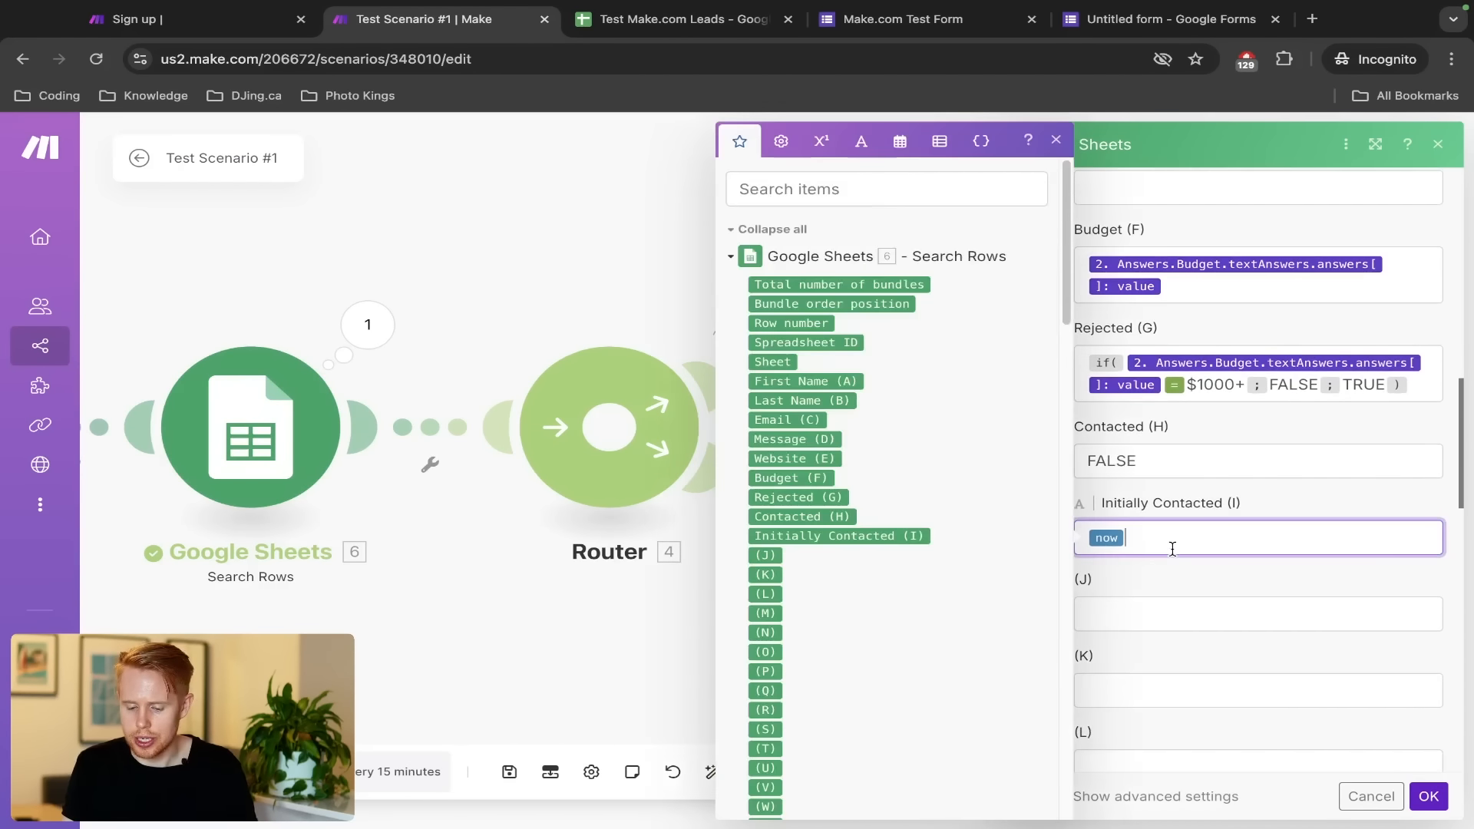
{"action": "key", "text": "Return"}
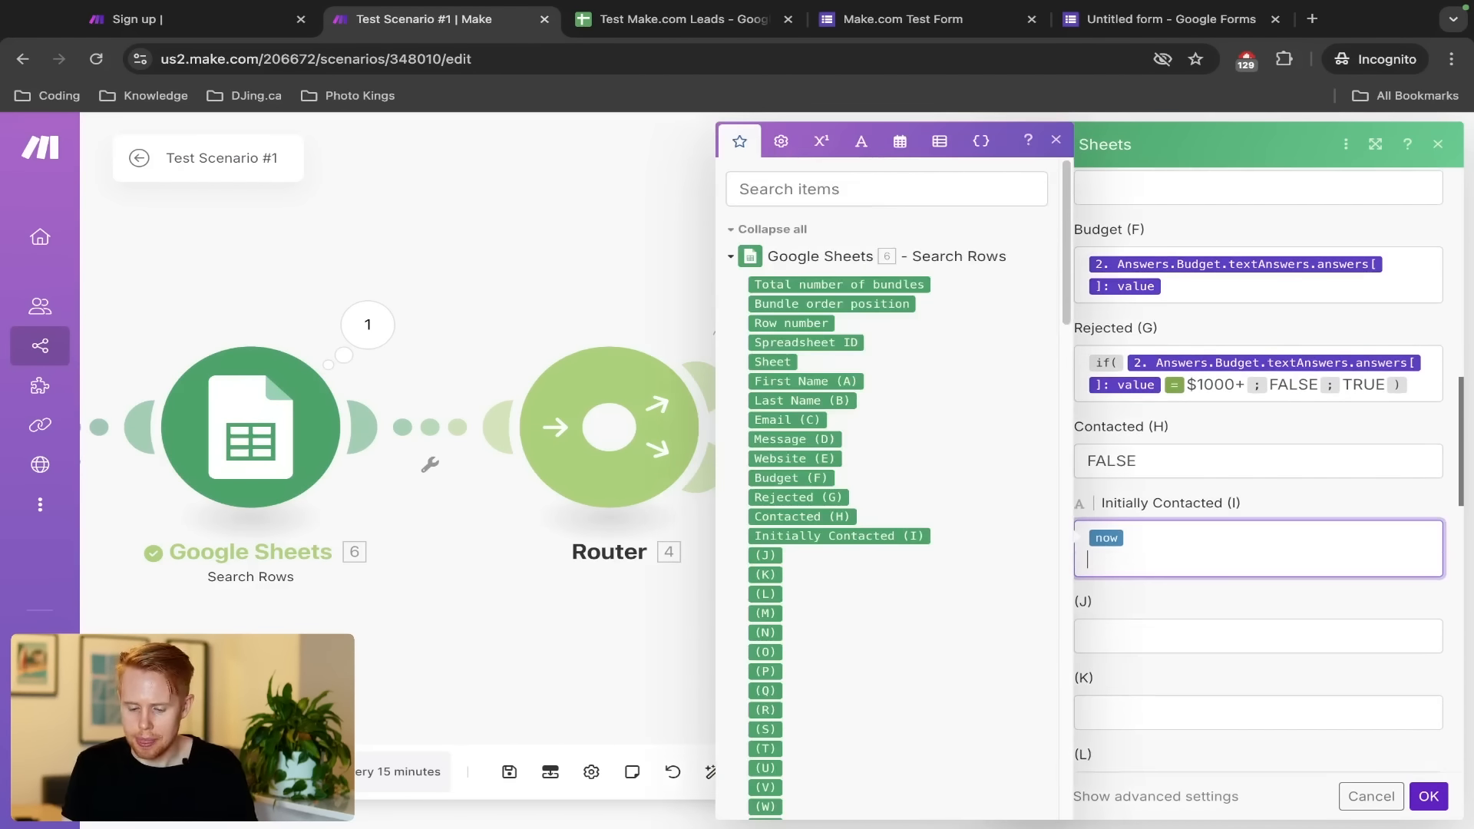
{"action": "left_click", "coordinate": [900, 142]}
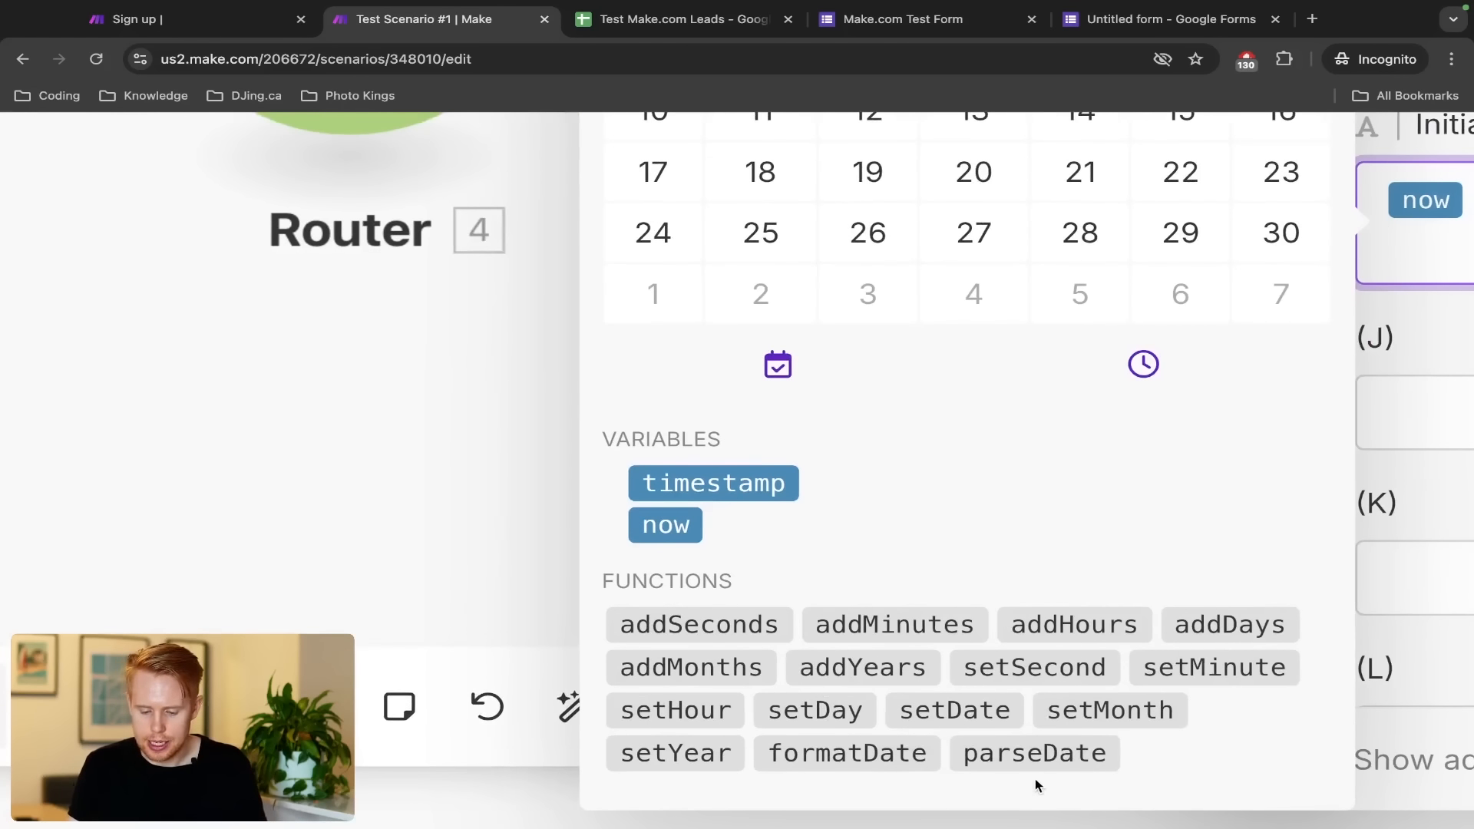
{"action": "left_click", "coordinate": [906, 755]}
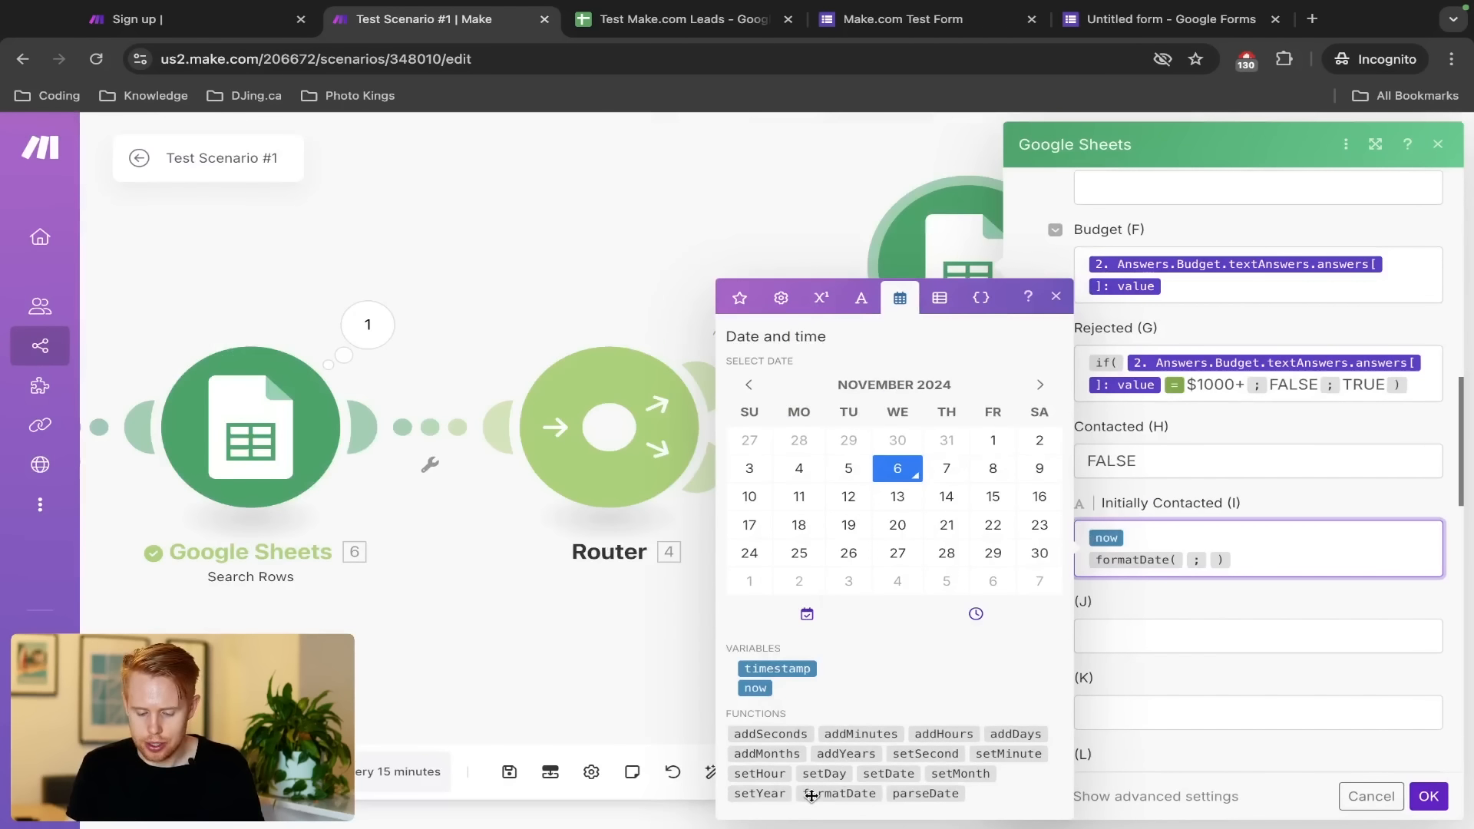
{"action": "mouse_move", "coordinate": [811, 797]}
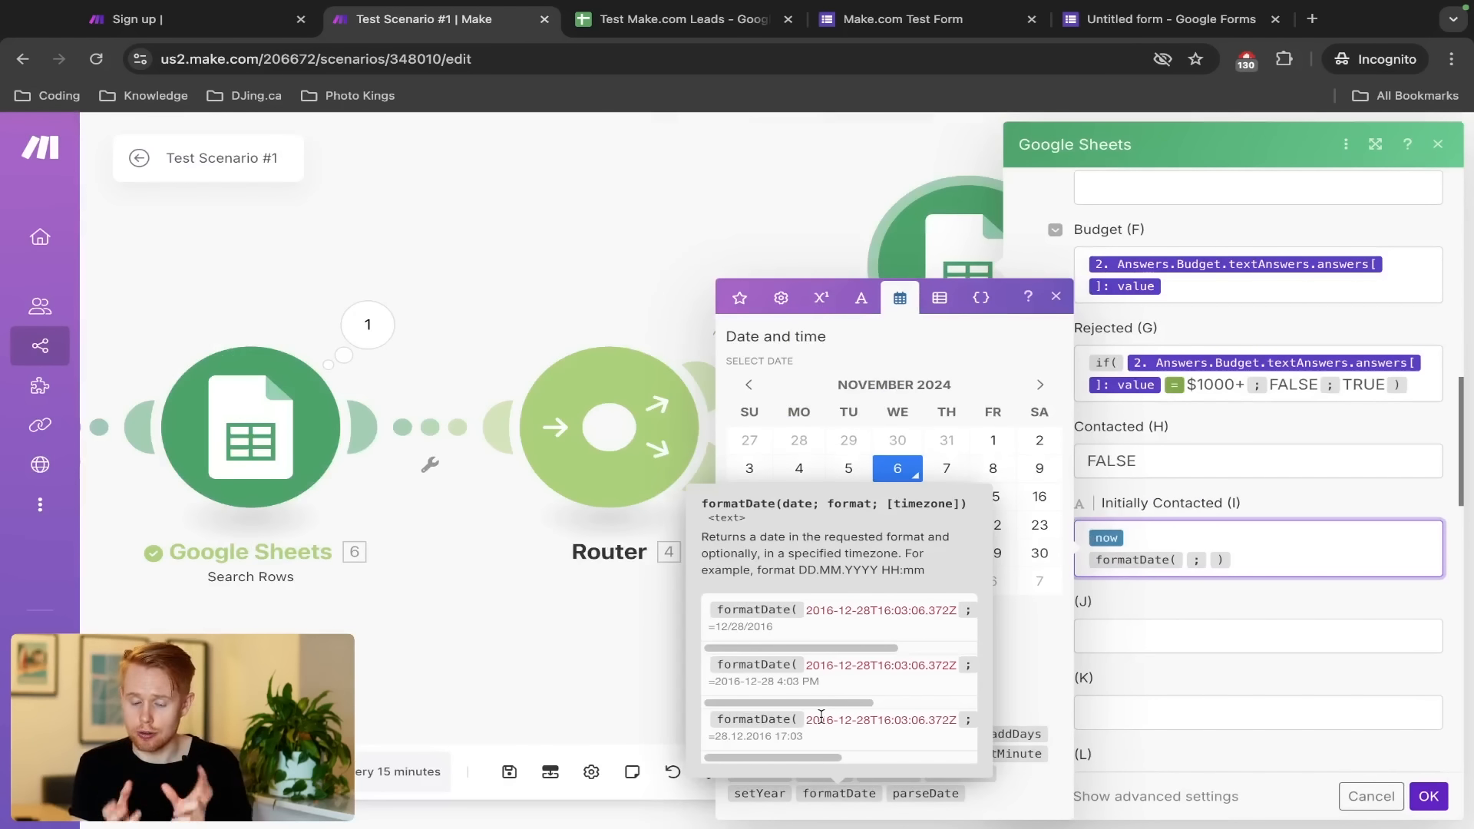
{"action": "scroll", "coordinate": [837, 631], "scroll_direction": "right", "scroll_amount": 3}
{"action": "scroll", "coordinate": [838, 631], "scroll_direction": "right", "scroll_amount": 3}
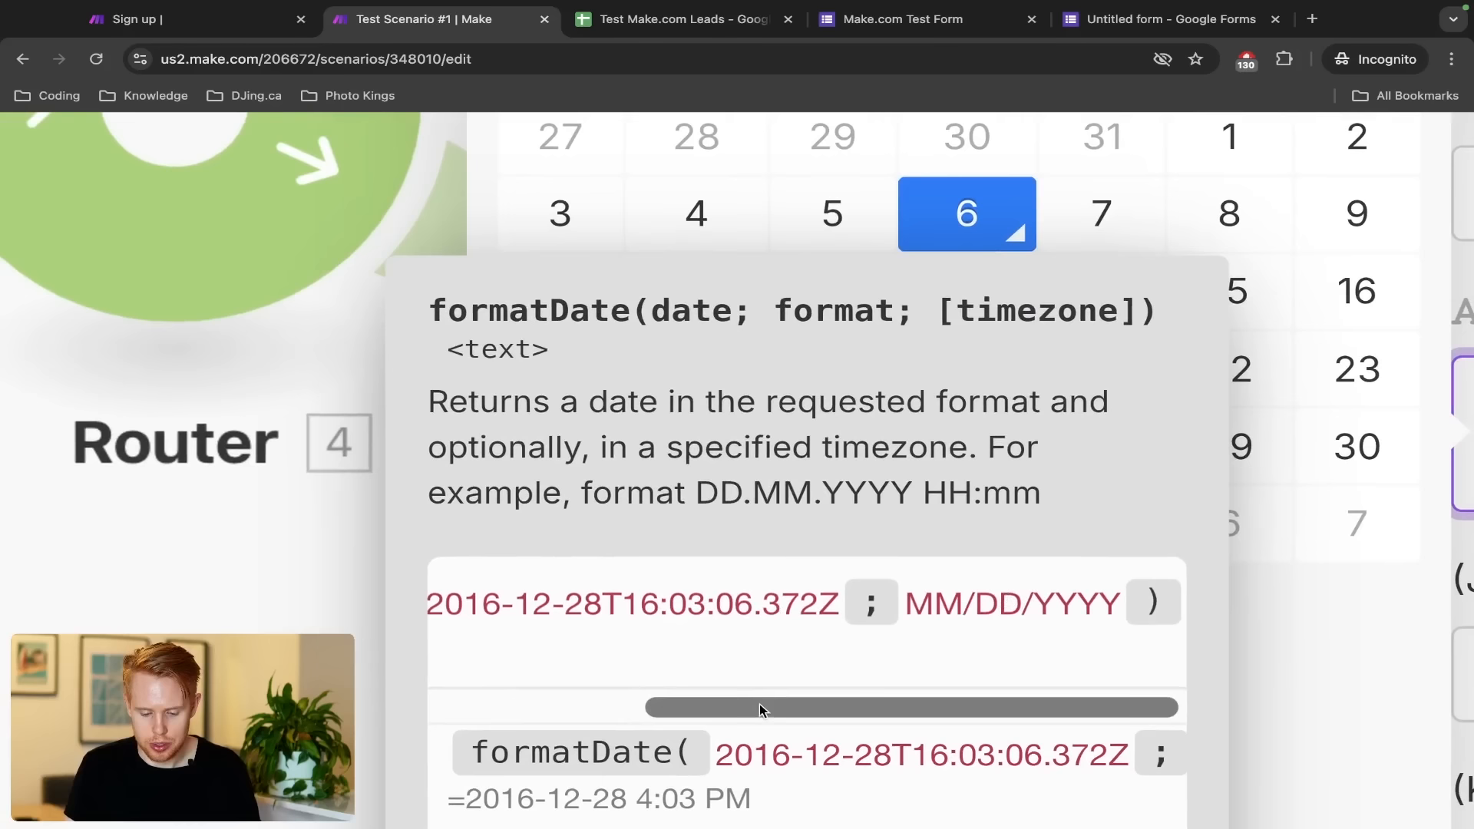
{"action": "left_click_drag", "start_coordinate": [758, 706], "coordinate": [541, 699]}
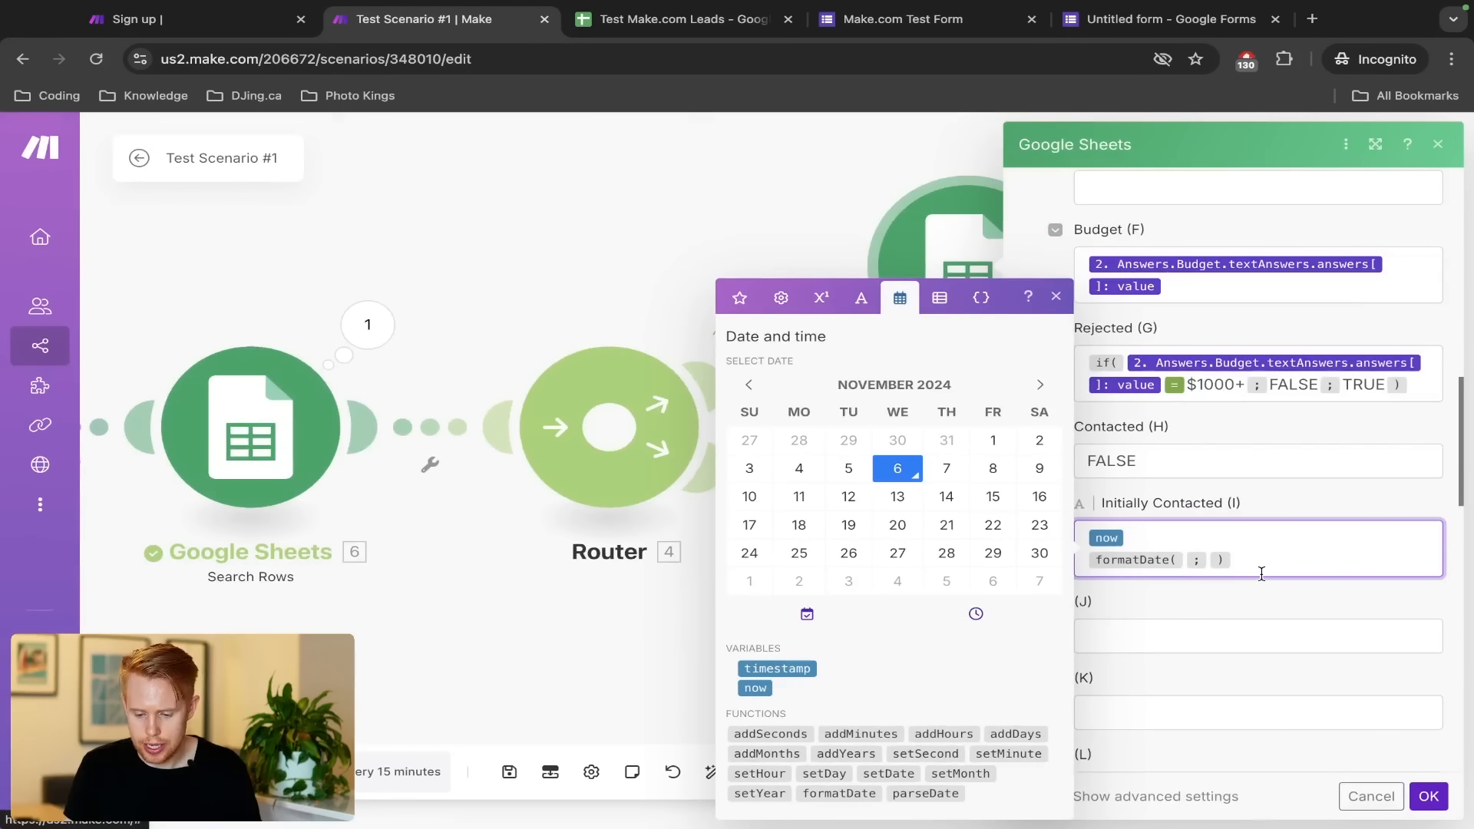
Move now into formatDate as the date, set format MMM D YYYY, and confirm
{"action": "left_click", "coordinate": [1257, 569]}
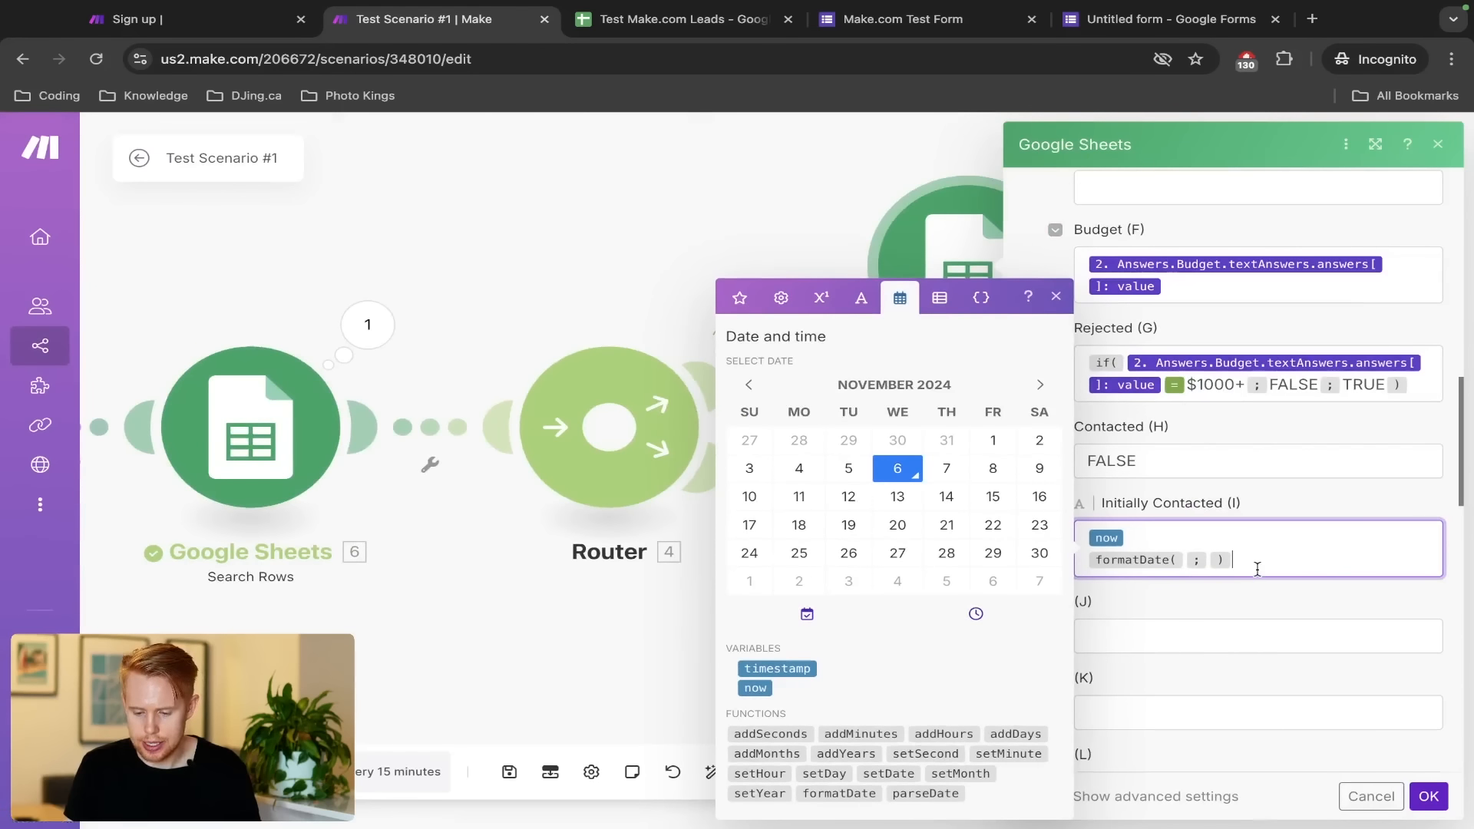
{"action": "key", "text": "Up"}
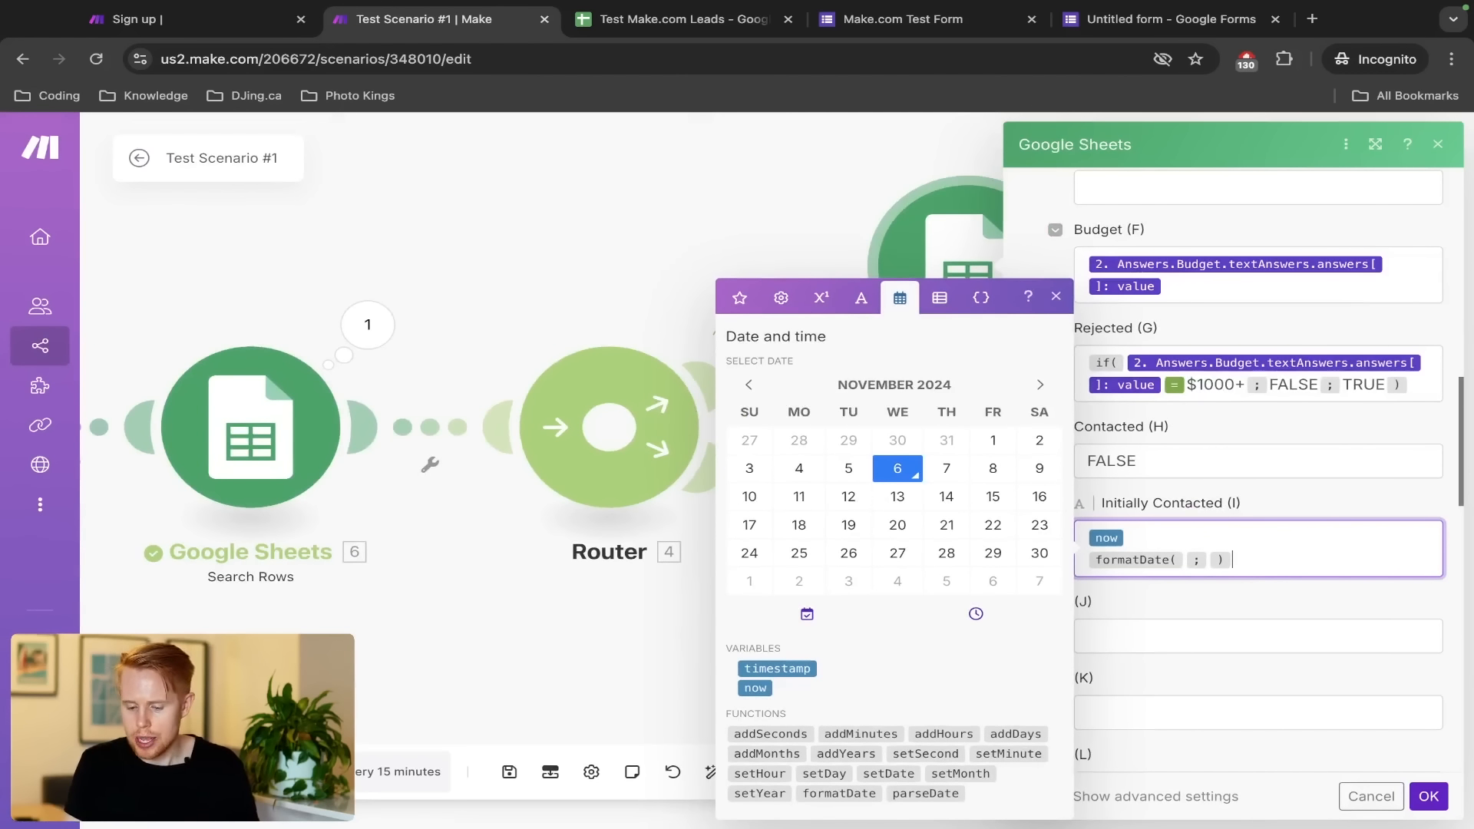
{"action": "key", "text": "Left"}
{"action": "key", "text": "Left"}
{"action": "key", "text": "Right"}
{"action": "key", "text": "Up"}
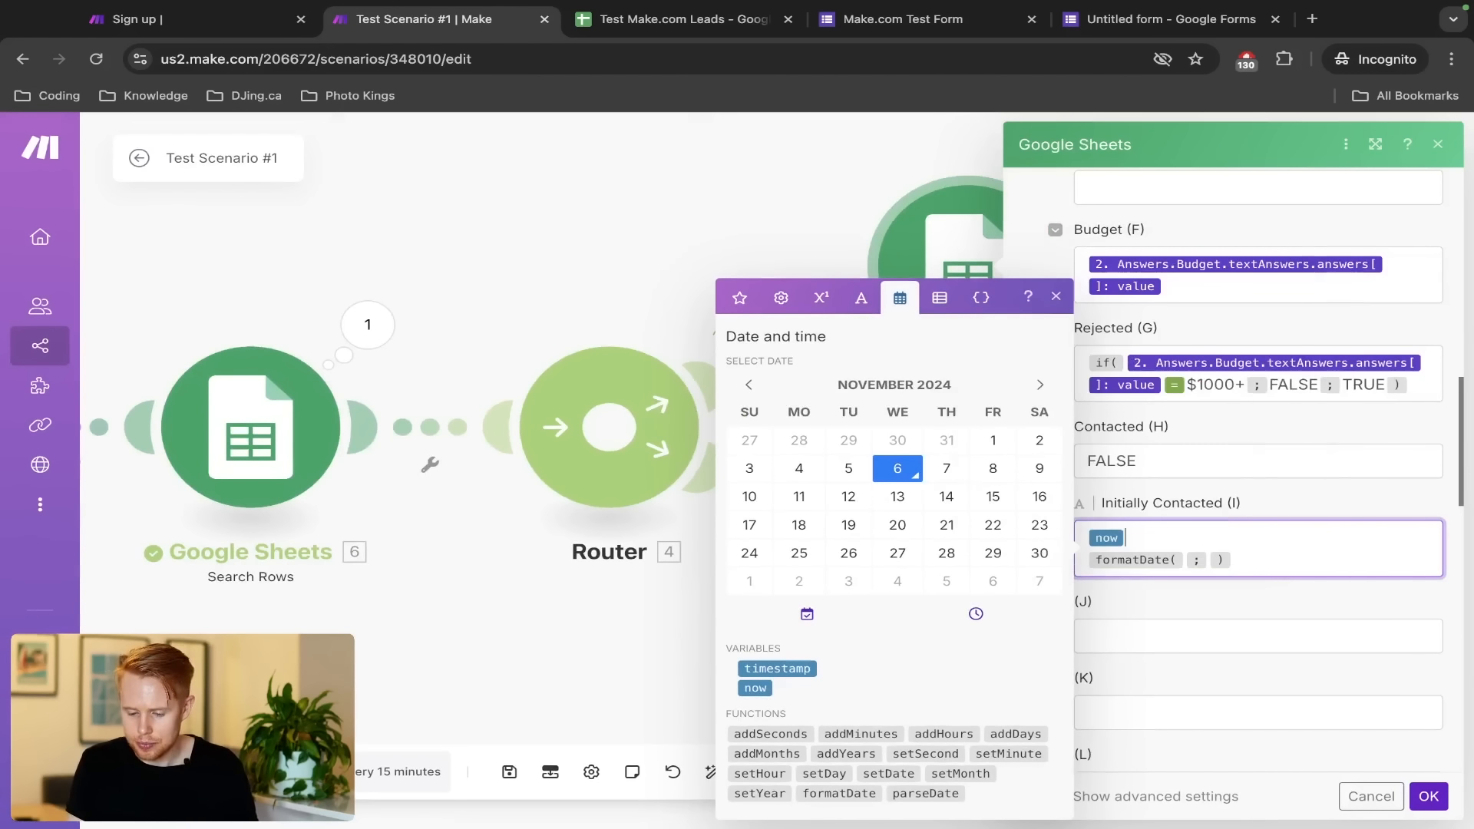
{"action": "key", "text": "BackSpace"}
{"action": "key", "text": "BackSpace"}
{"action": "key", "text": "Right"}
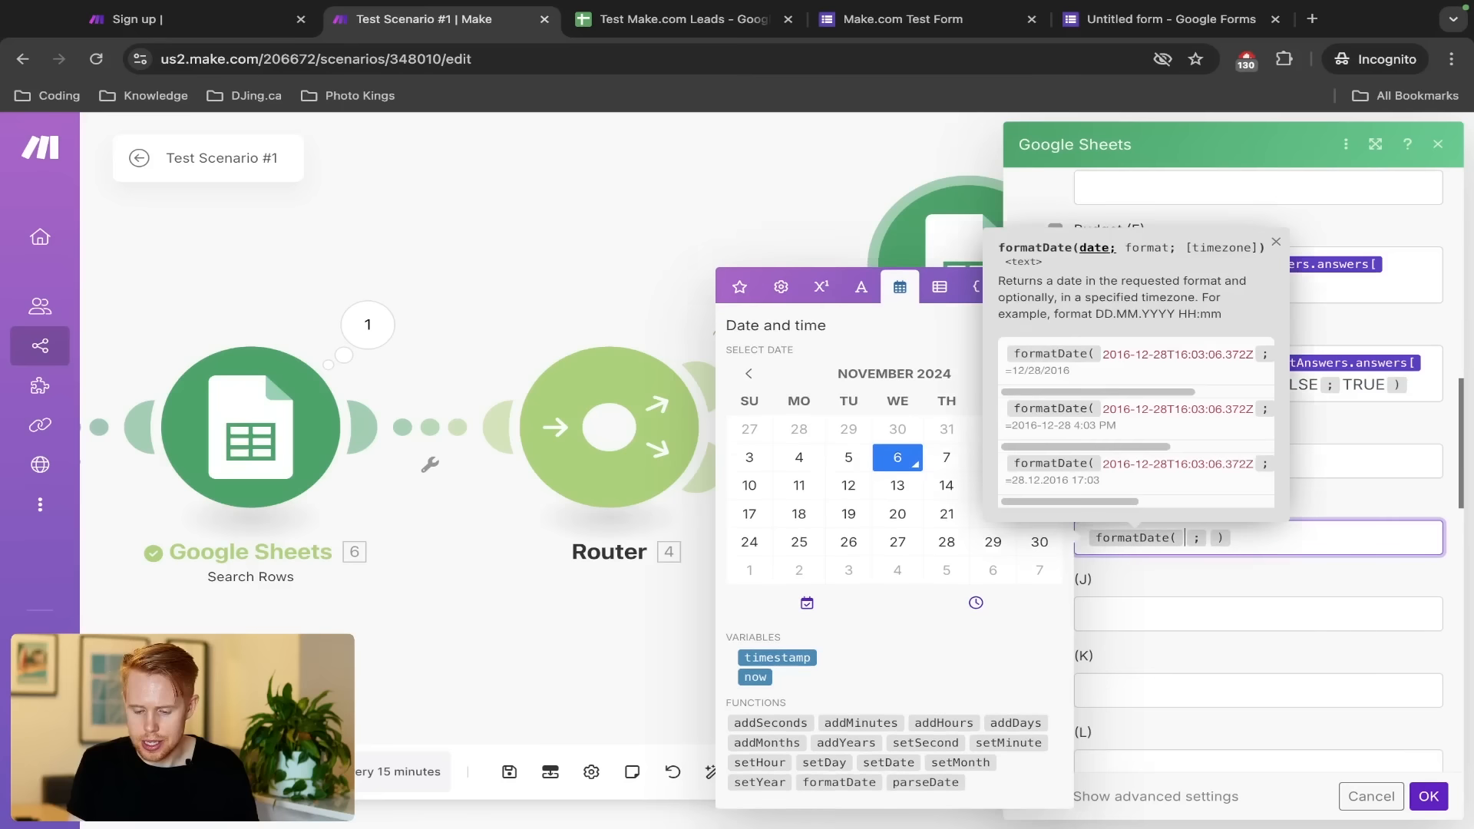
{"action": "type", "text": "now"}
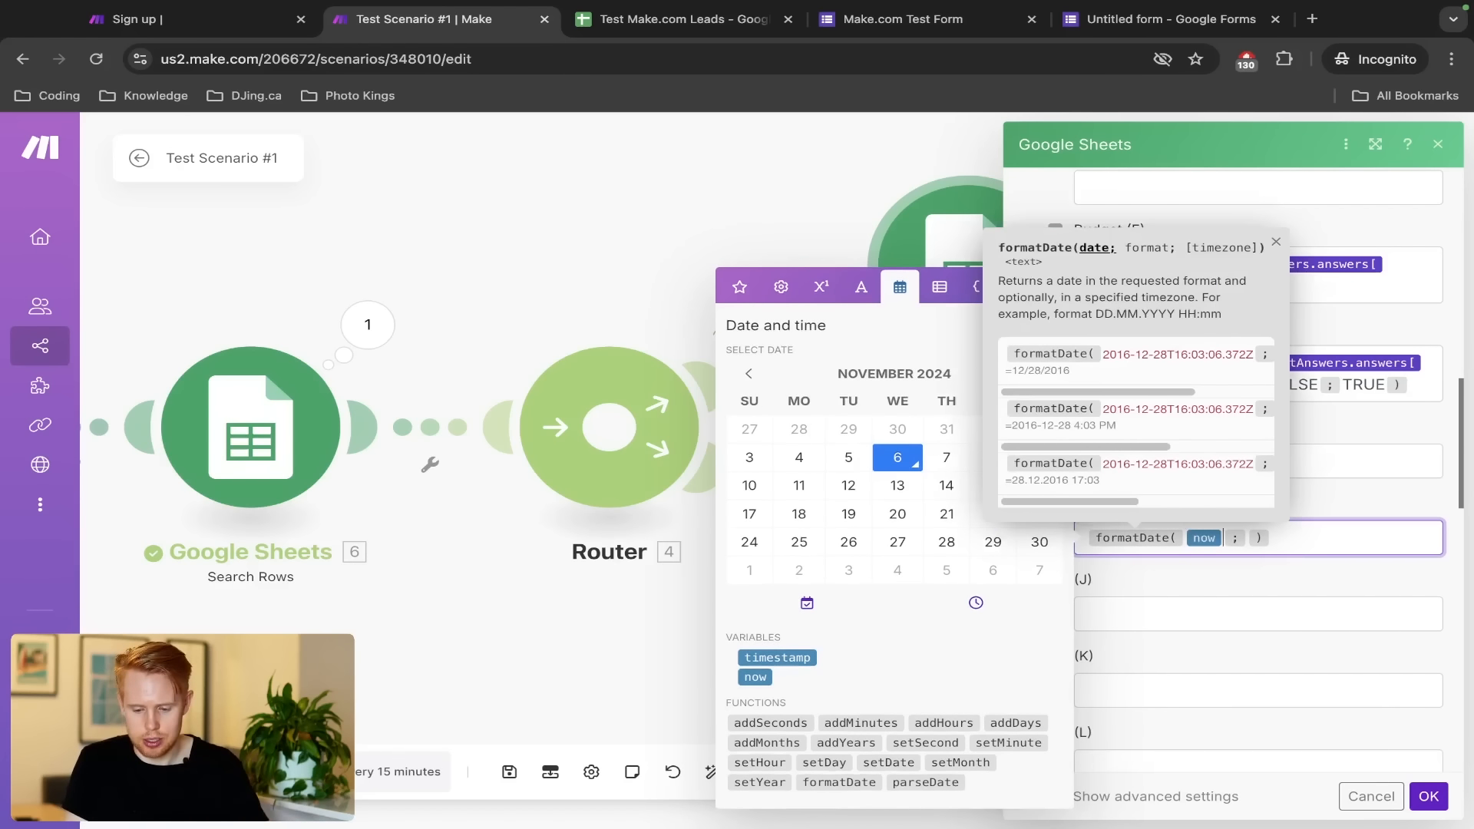
{"action": "key", "text": "Right"}
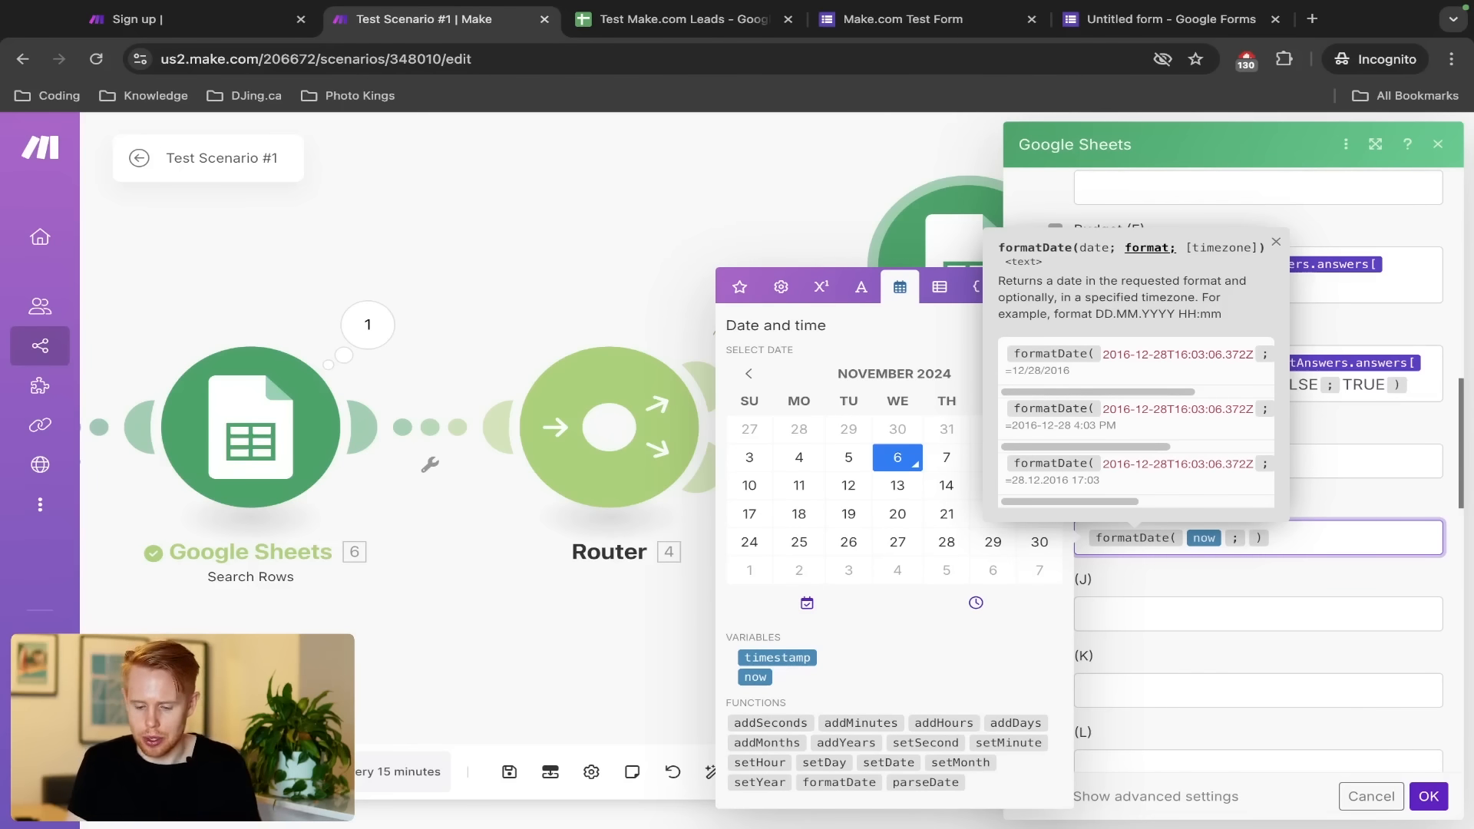
{"action": "type", "text": "MMM"}
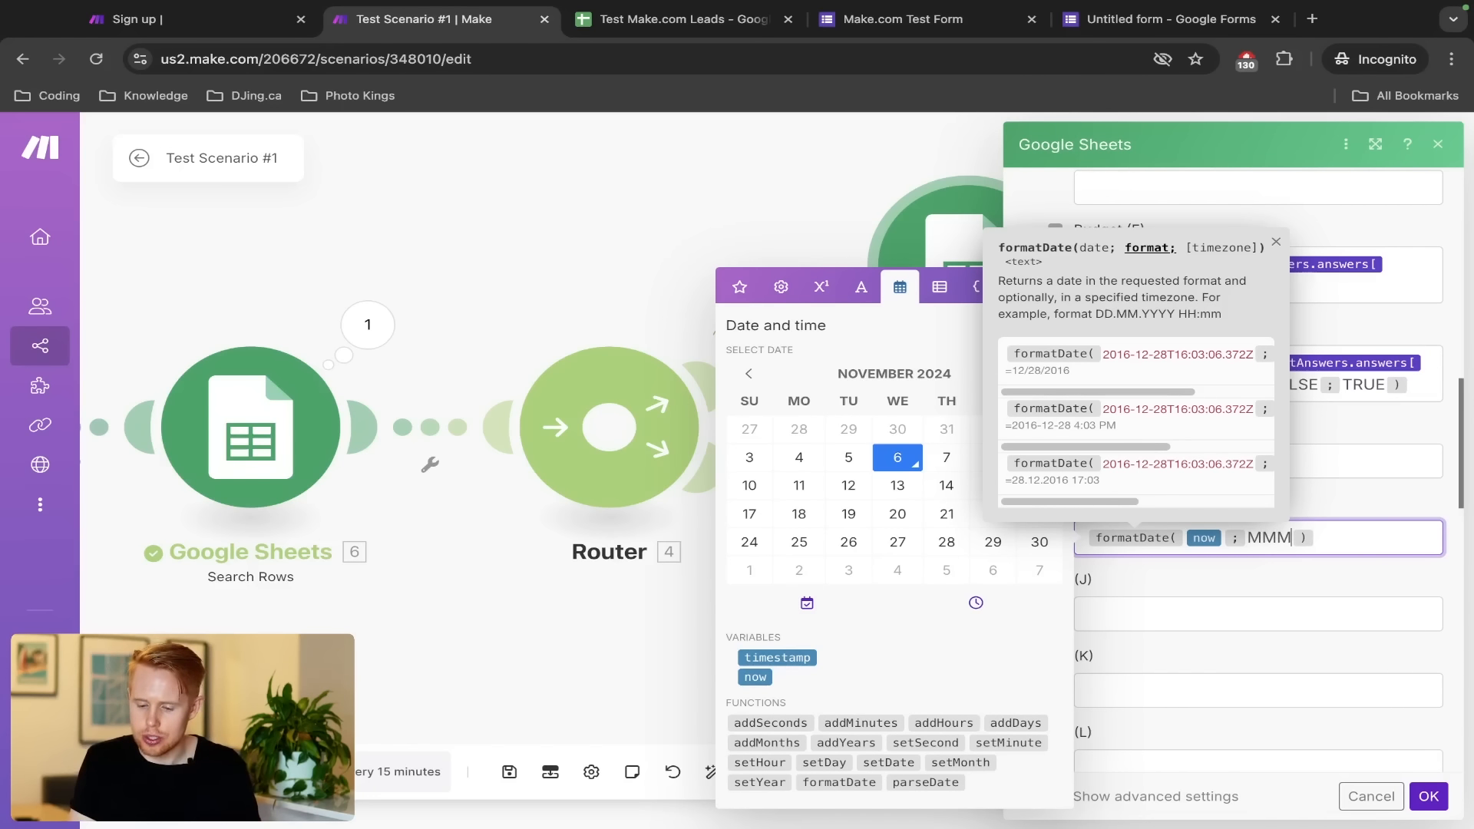
{"action": "type", "text": " D YYYY"}
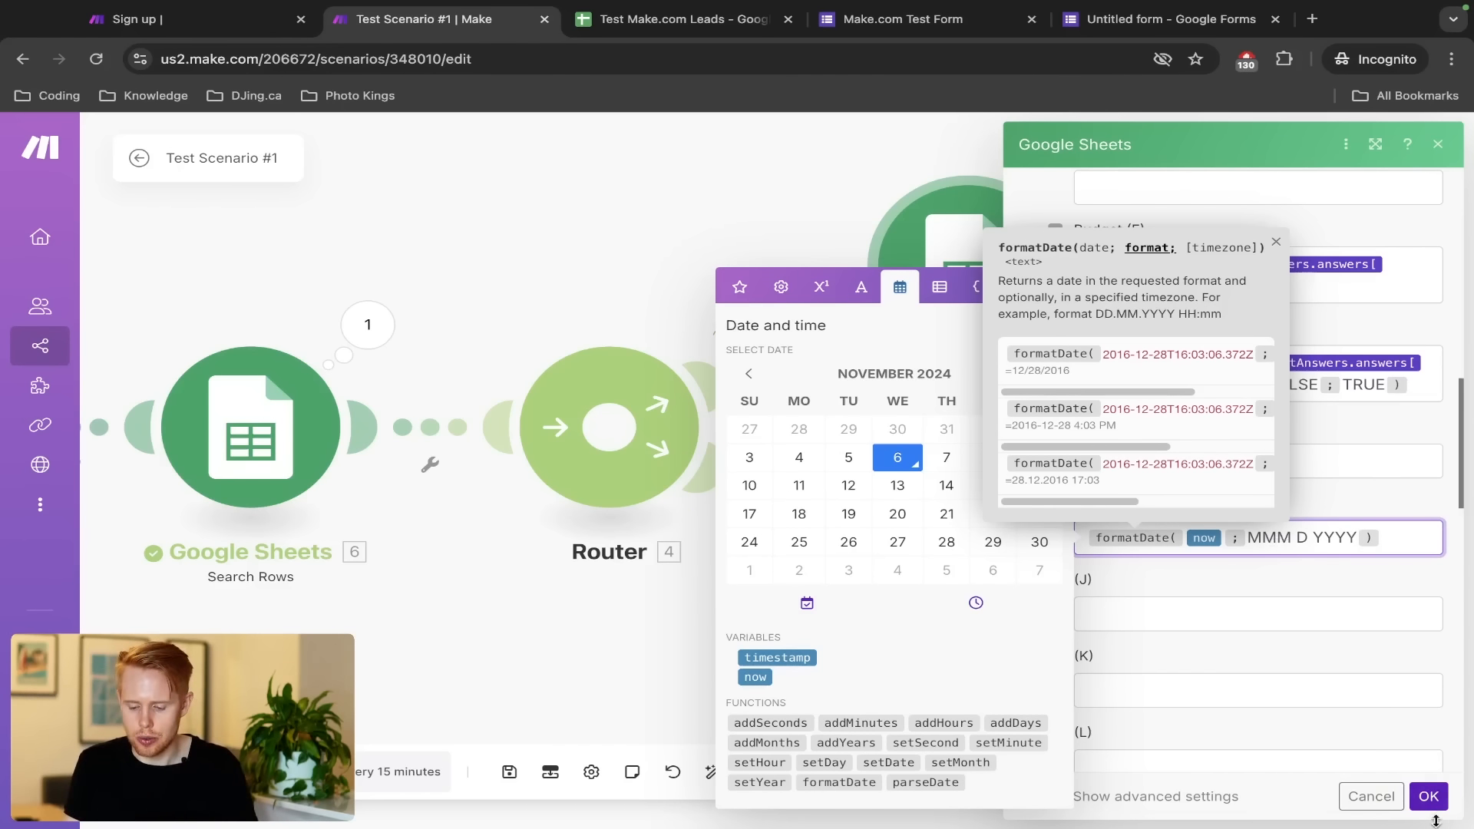
{"action": "left_click", "coordinate": [1428, 798]}
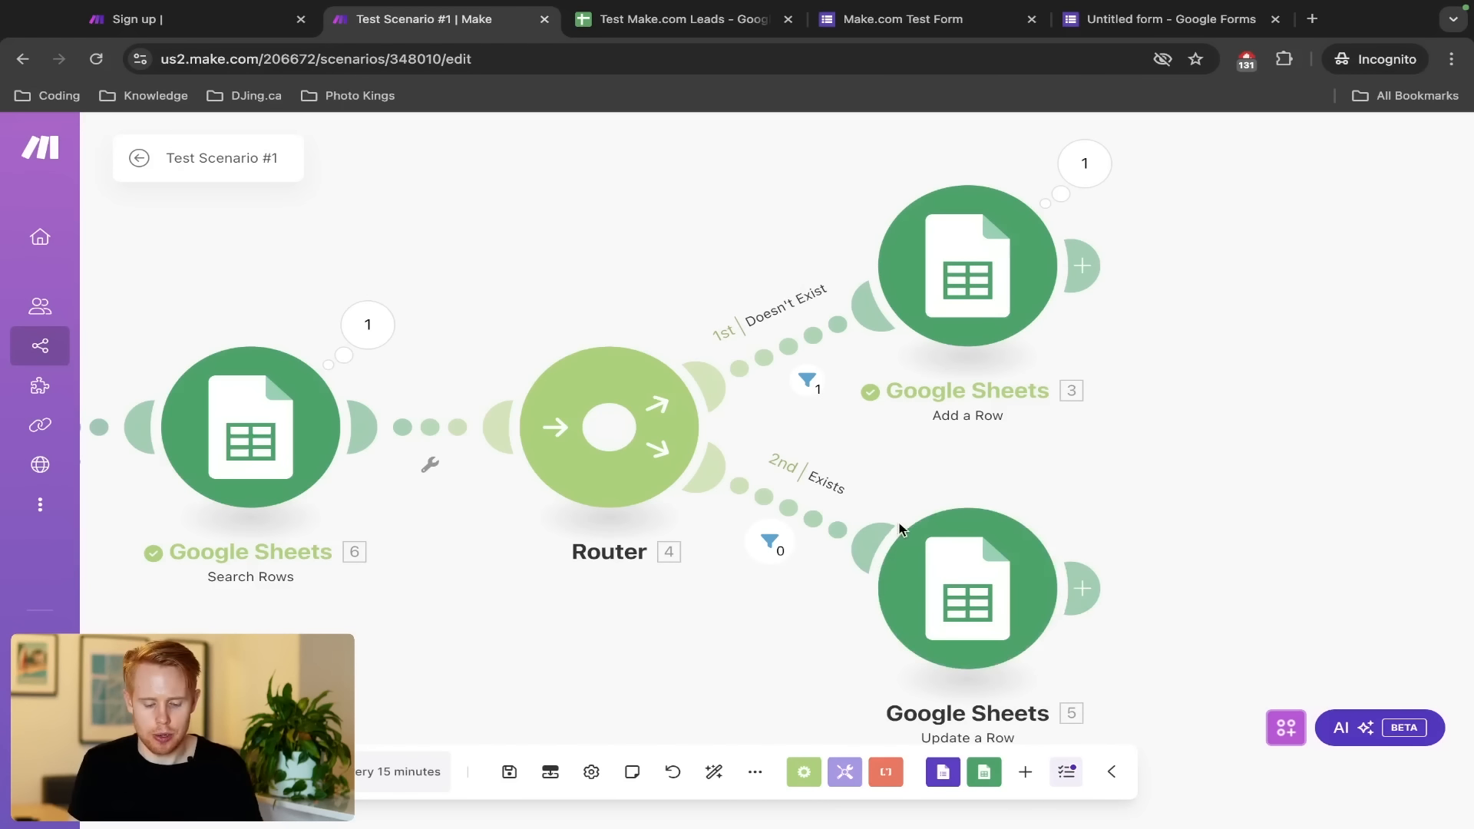
Save the scenario and reload the test form for a new response
{"action": "key", "text": "ctrl+s"}
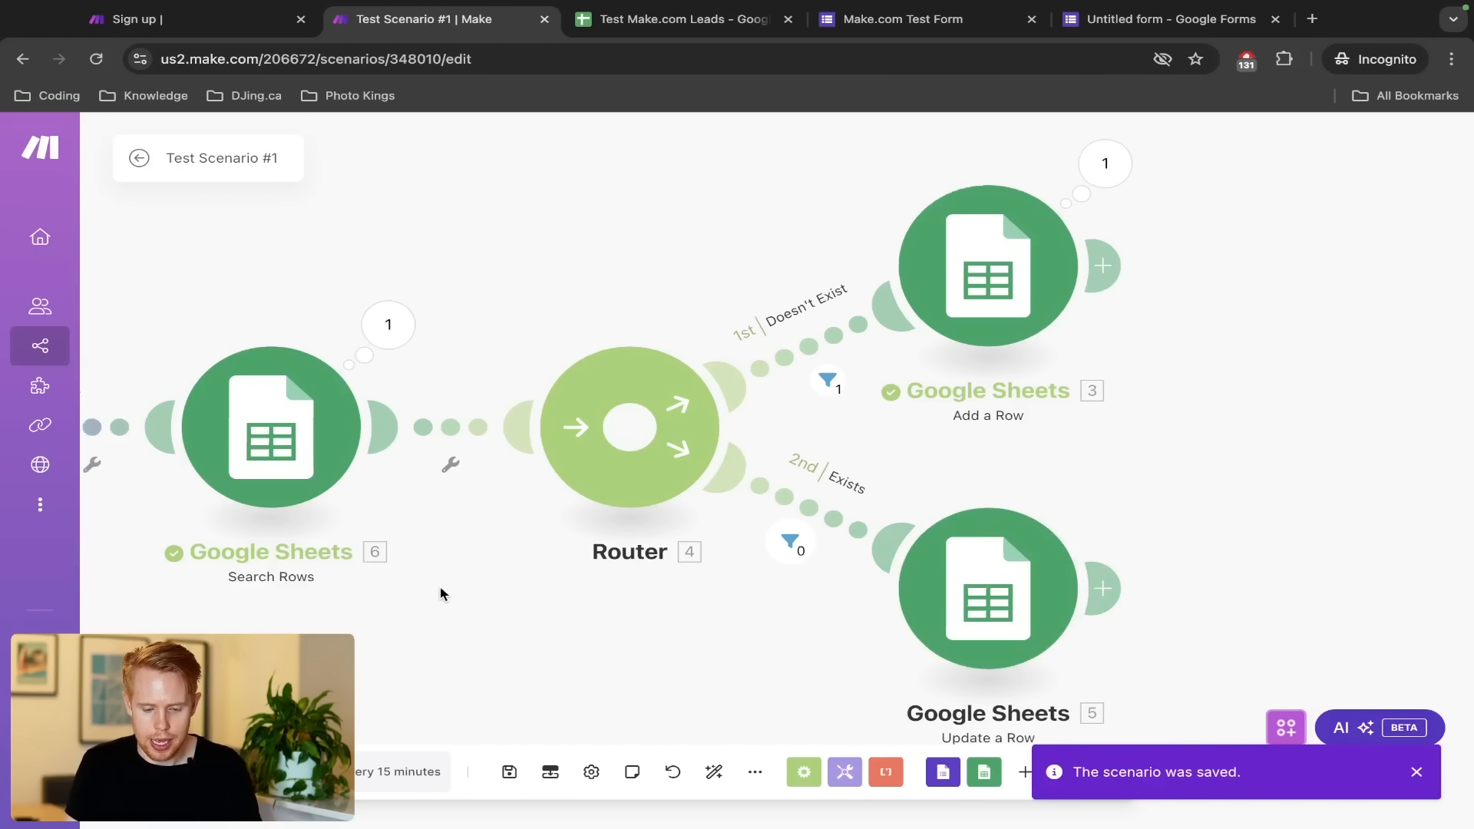
{"action": "key", "text": "ctrl+Tab"}
{"action": "key", "text": "ctrl+Tab"}
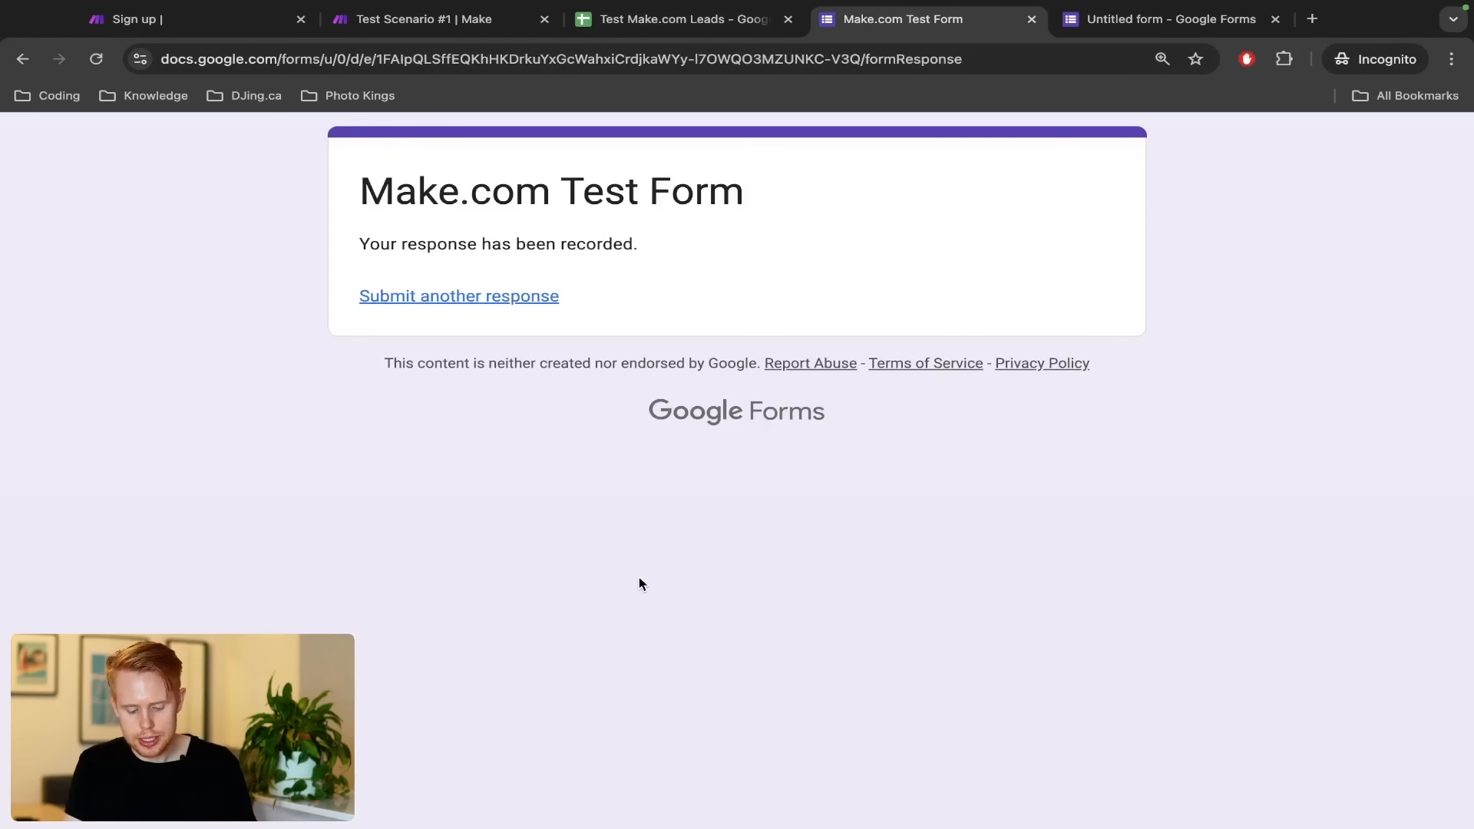
{"action": "key", "text": "super+r"}
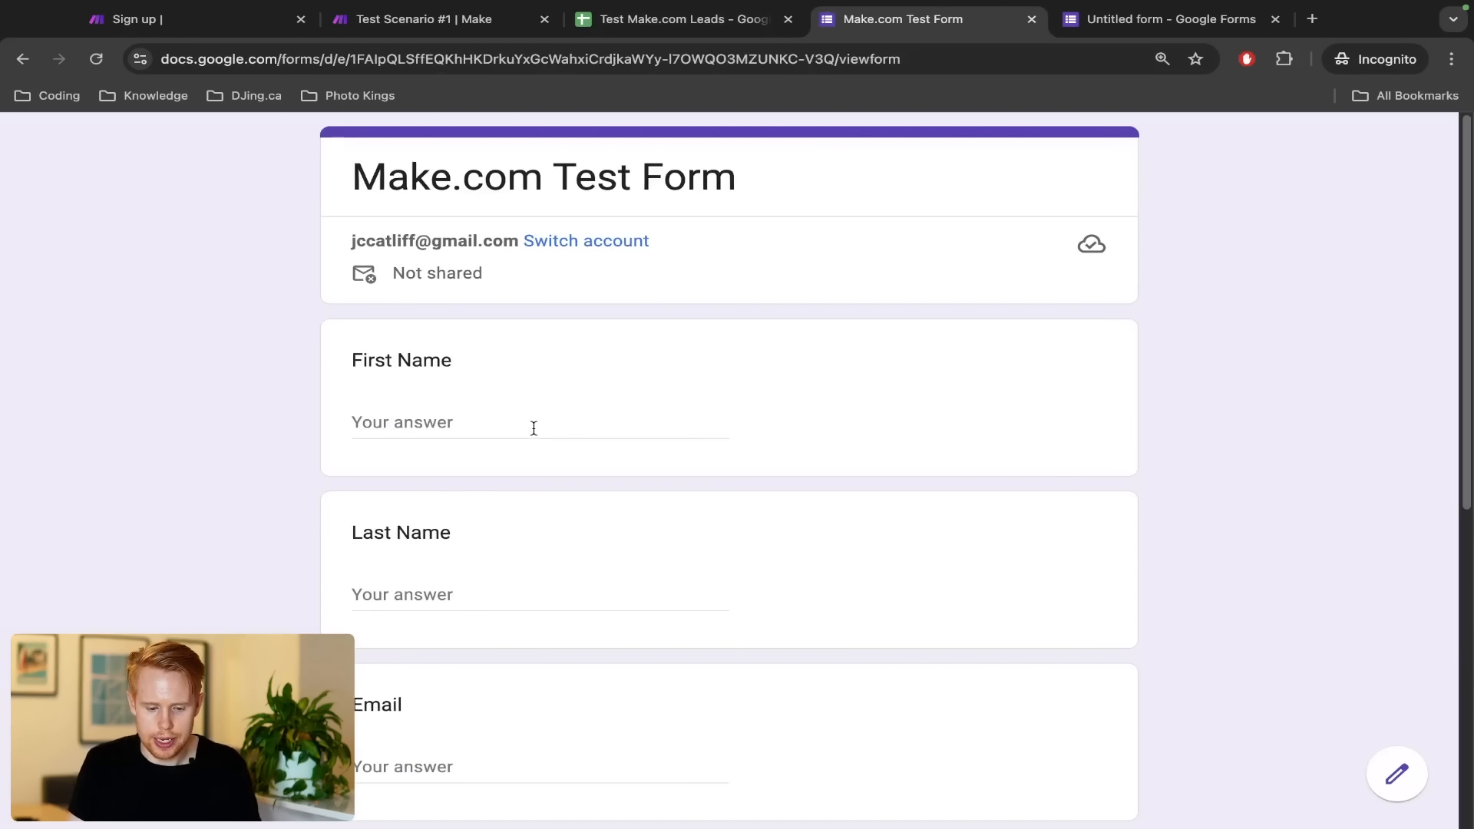
Enter name 'test' 'test2' and a test email address on the form
{"action": "left_click", "coordinate": [466, 429]}
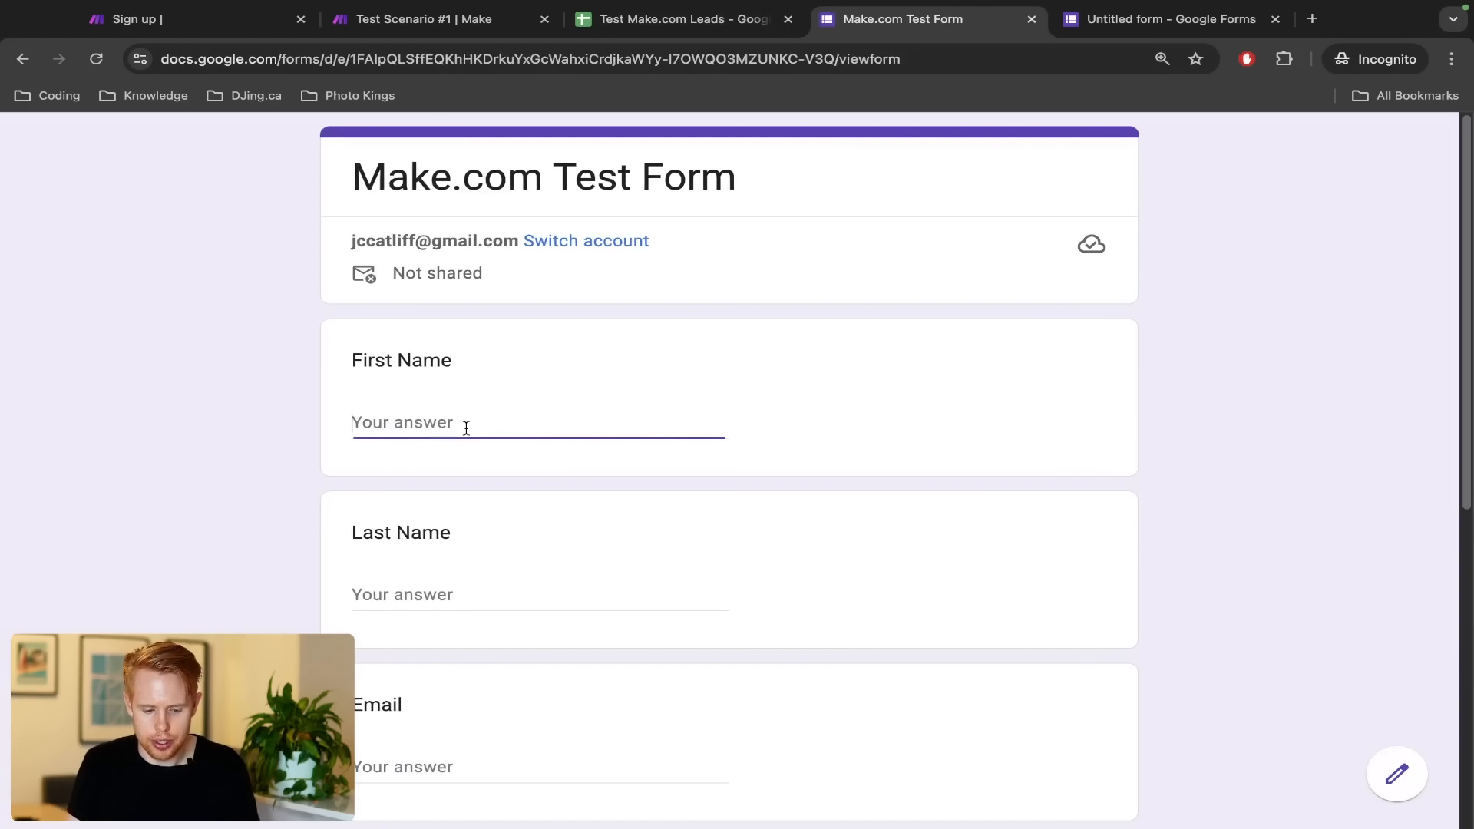
{"action": "type", "text": "test"}
{"action": "key", "text": "Tab"}
{"action": "type", "text": "test2"}
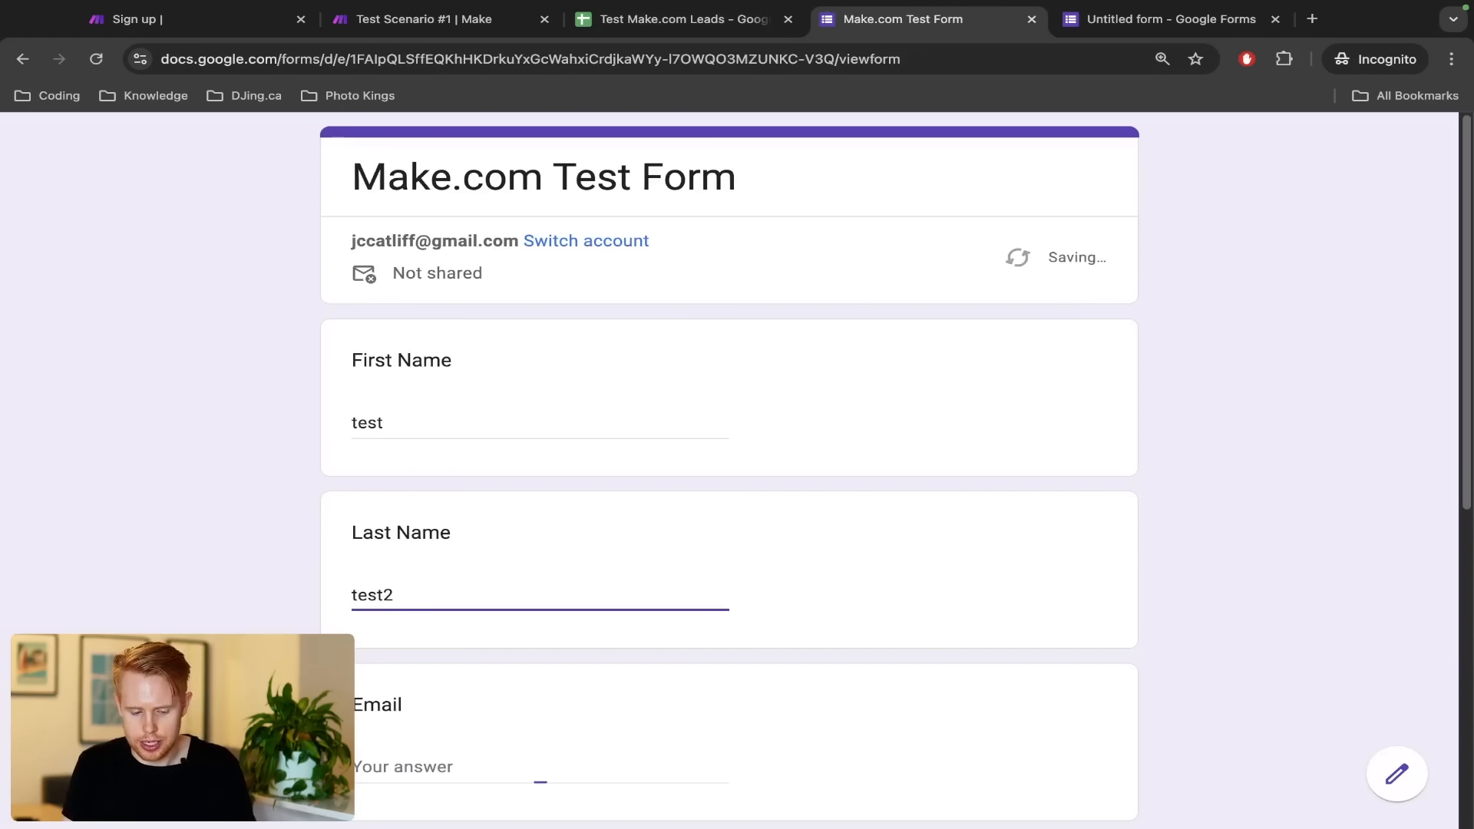
{"action": "key", "text": "Tab"}
{"action": "type", "text": "test123@gmail.com"}
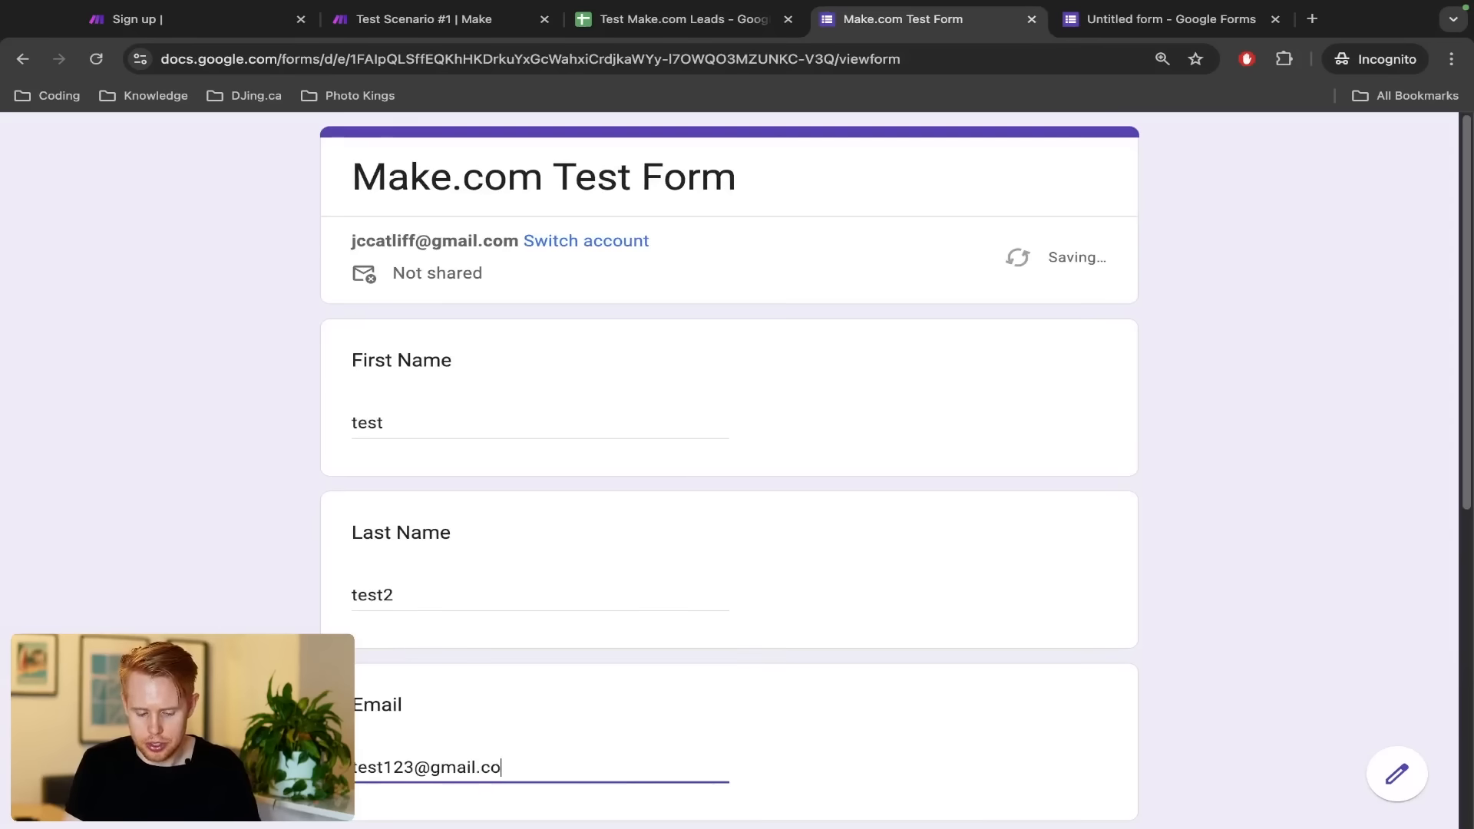
Choose the $1000+ budget, type message 'adsfasdfsd', and submit the form
{"action": "key", "text": "Tab"}
{"action": "scroll", "coordinate": [460, 445], "scroll_direction": "down", "scroll_amount": 1}
{"action": "left_click", "coordinate": [453, 456]}
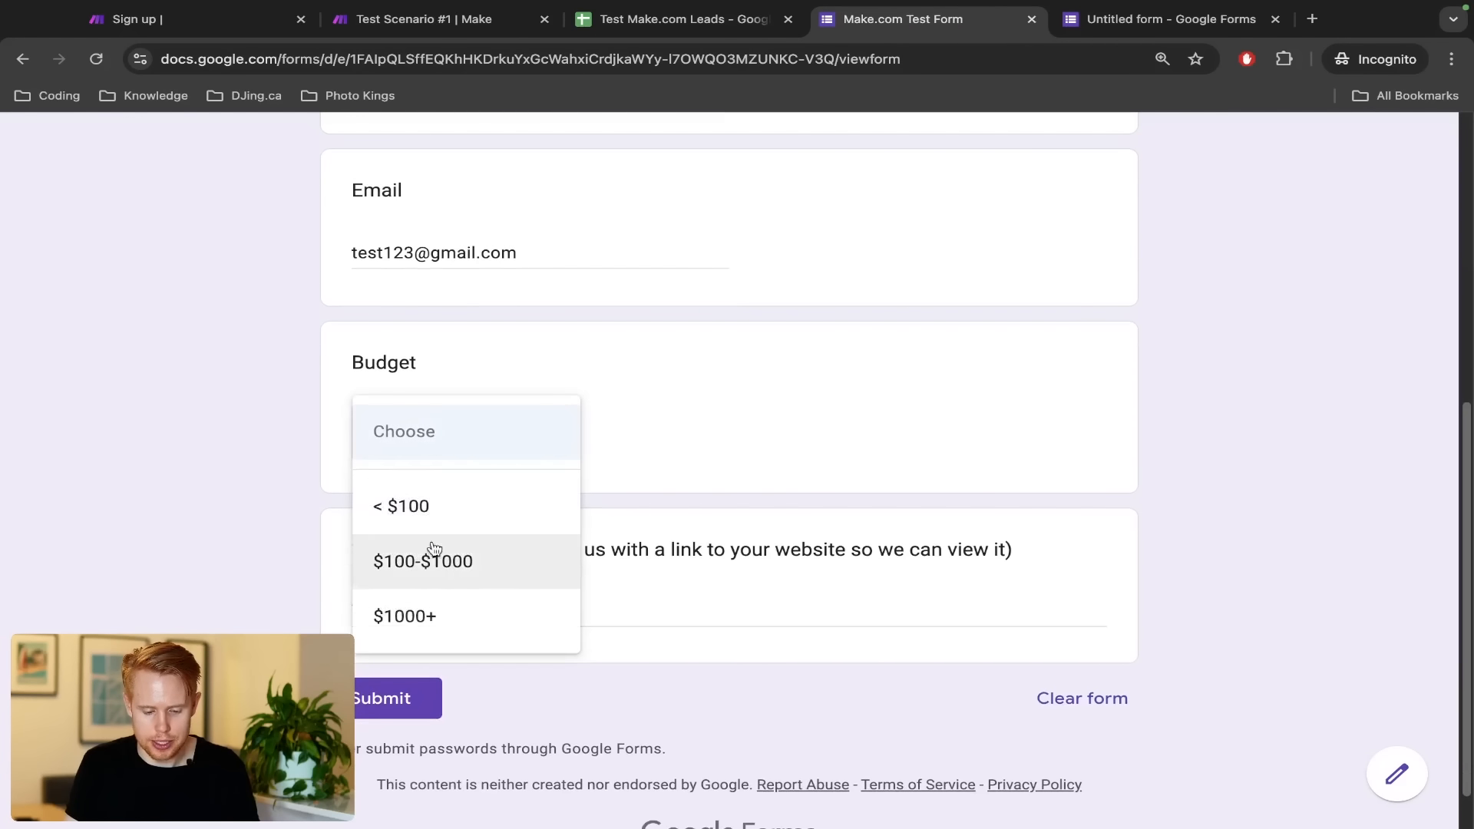
{"action": "left_click", "coordinate": [427, 606]}
{"action": "left_click", "coordinate": [417, 623]}
{"action": "type", "text": "adsfasdfsd"}
{"action": "left_click", "coordinate": [389, 695]}
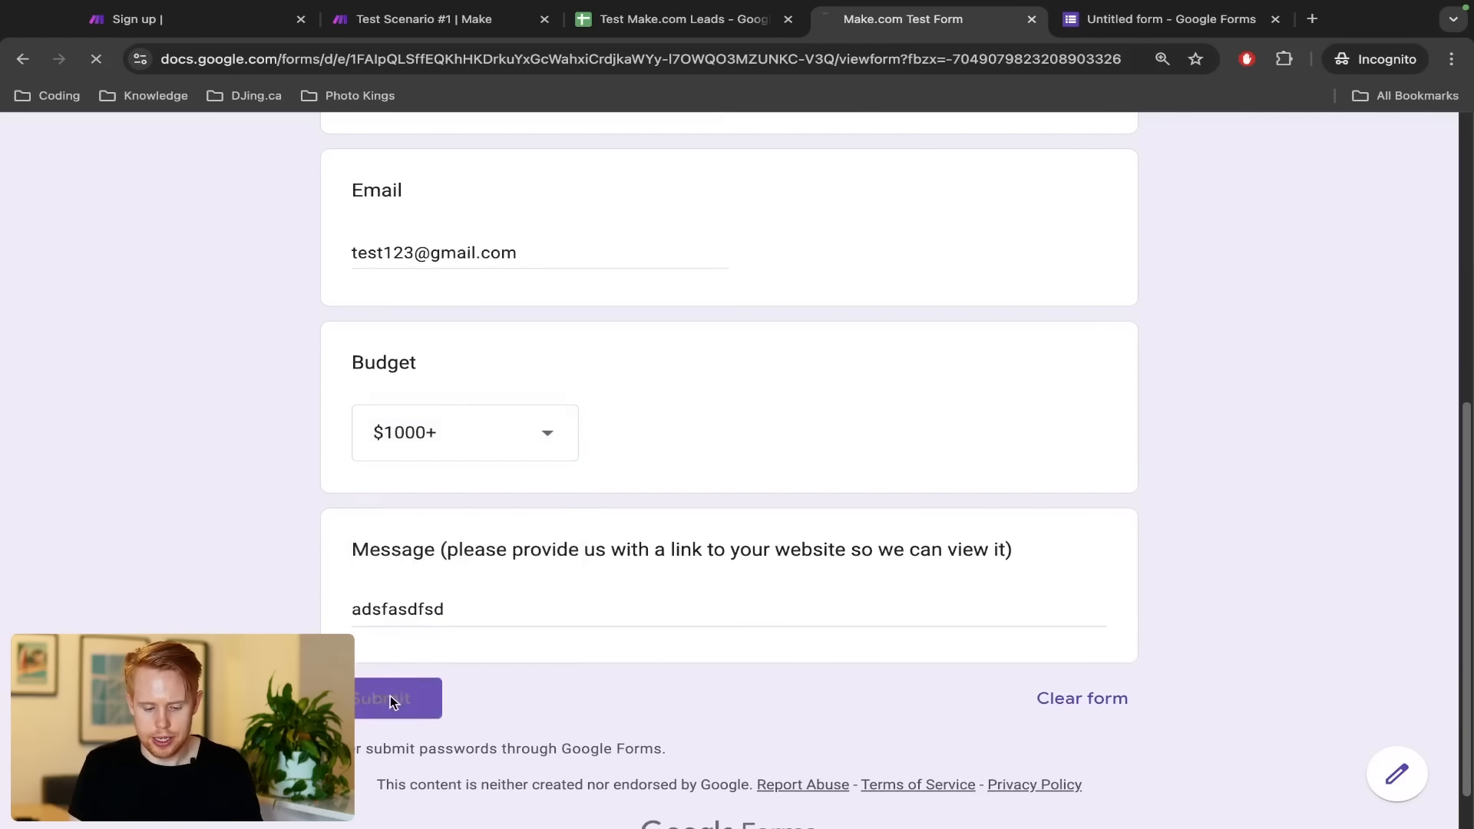
Run the Make.com scenario once and switch to the leads spreadsheet
{"action": "key", "text": "ctrl+shift+Tab"}
{"action": "key", "text": "ctrl+shift+Tab"}
{"action": "left_click", "coordinate": [181, 772]}
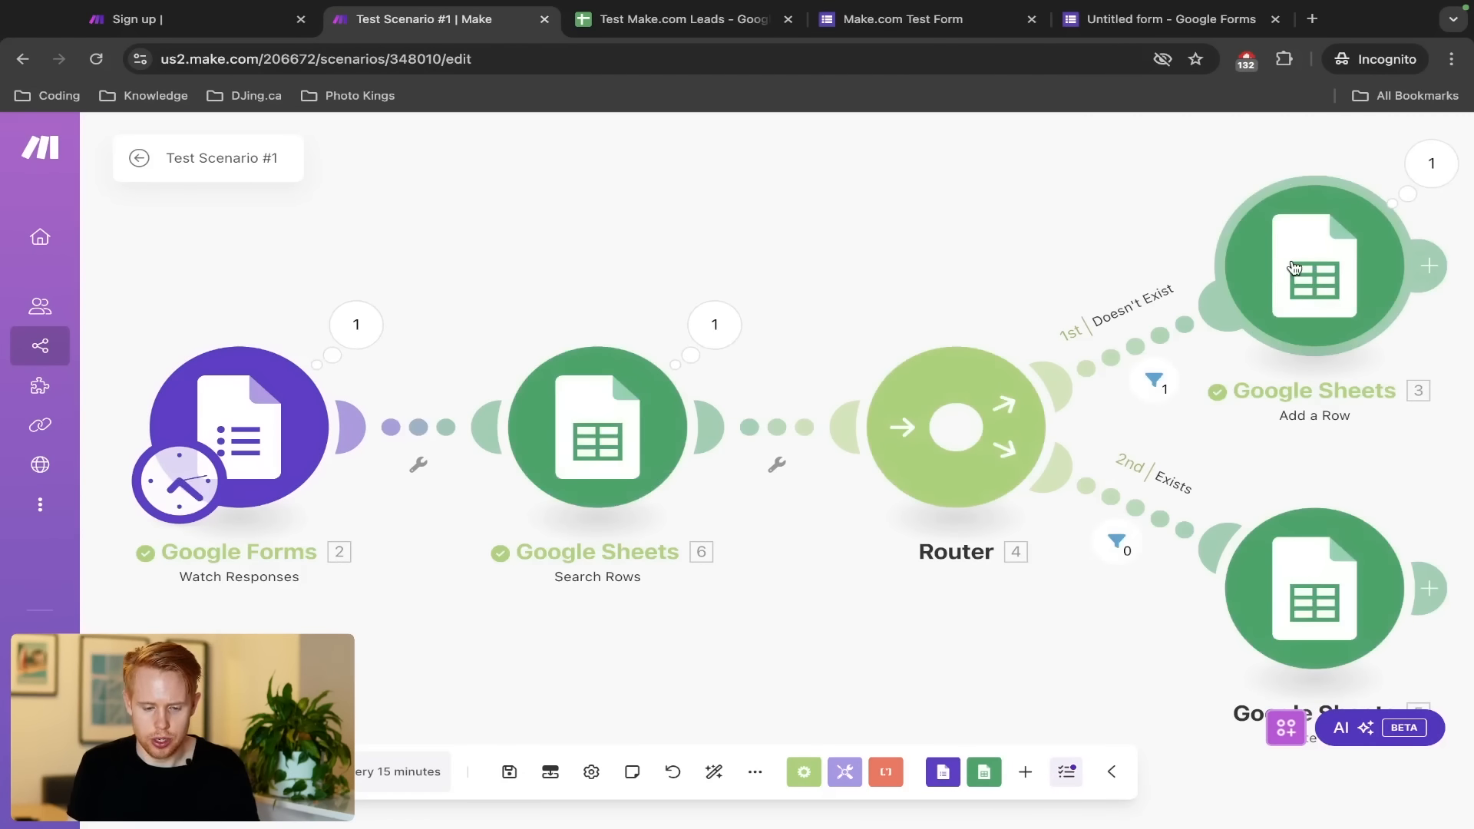
{"action": "key", "text": "ctrl+Tab"}
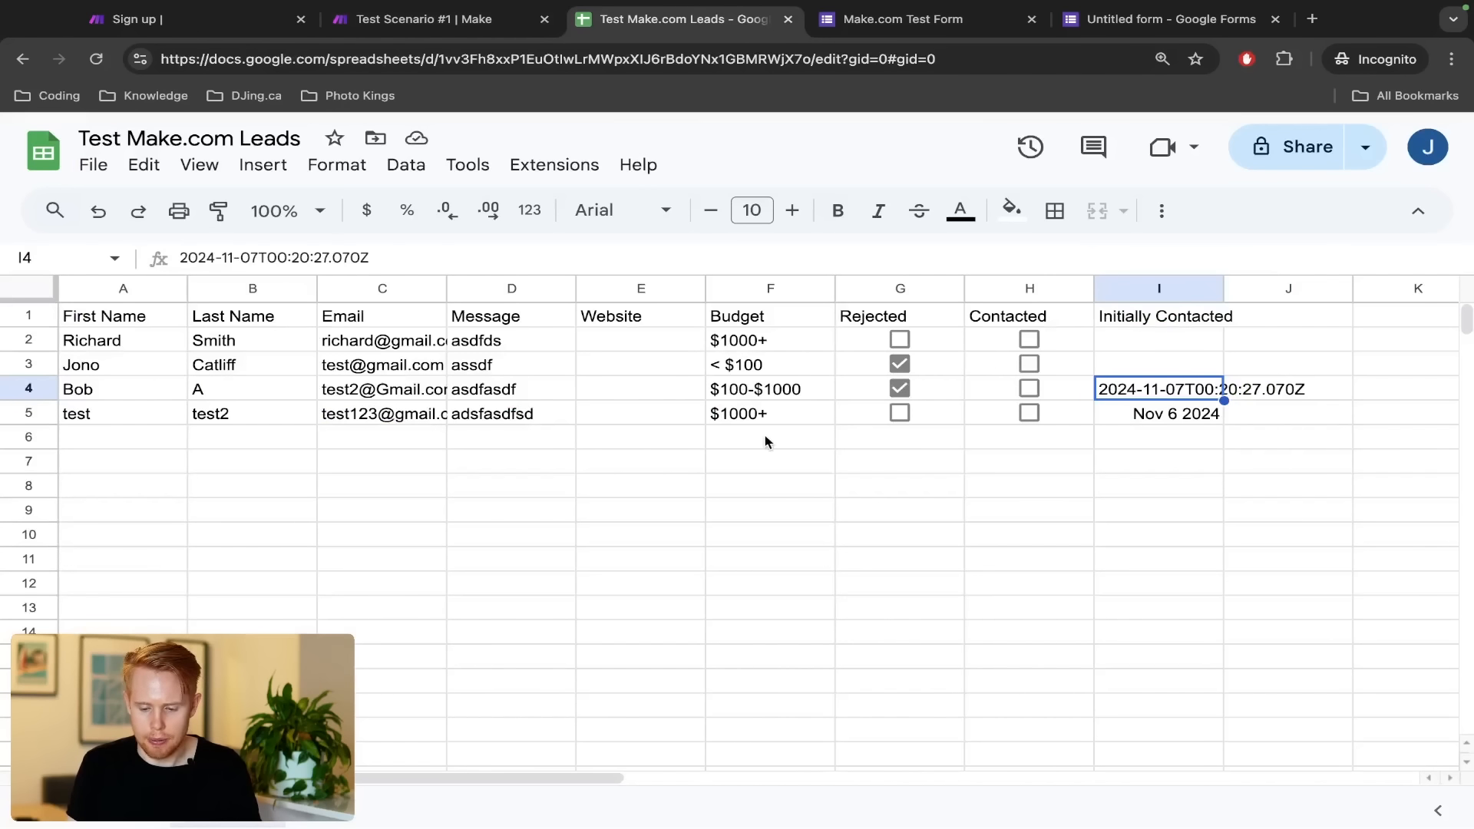
Inspect the new lead's Initially Contacted date in I5, then go back to the form
{"action": "left_click", "coordinate": [1147, 415]}
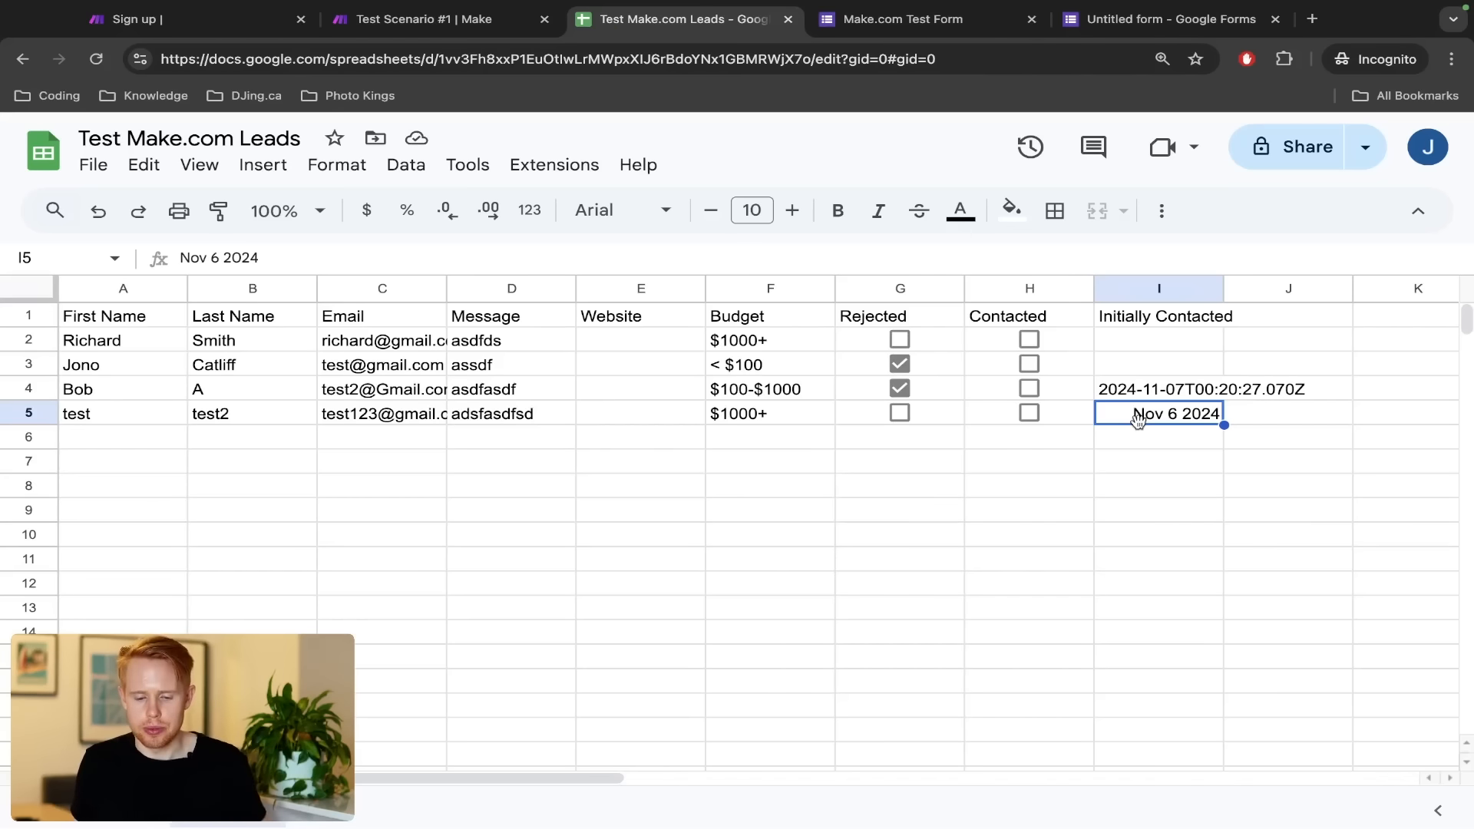
{"action": "key", "text": "ctrl+Tab"}
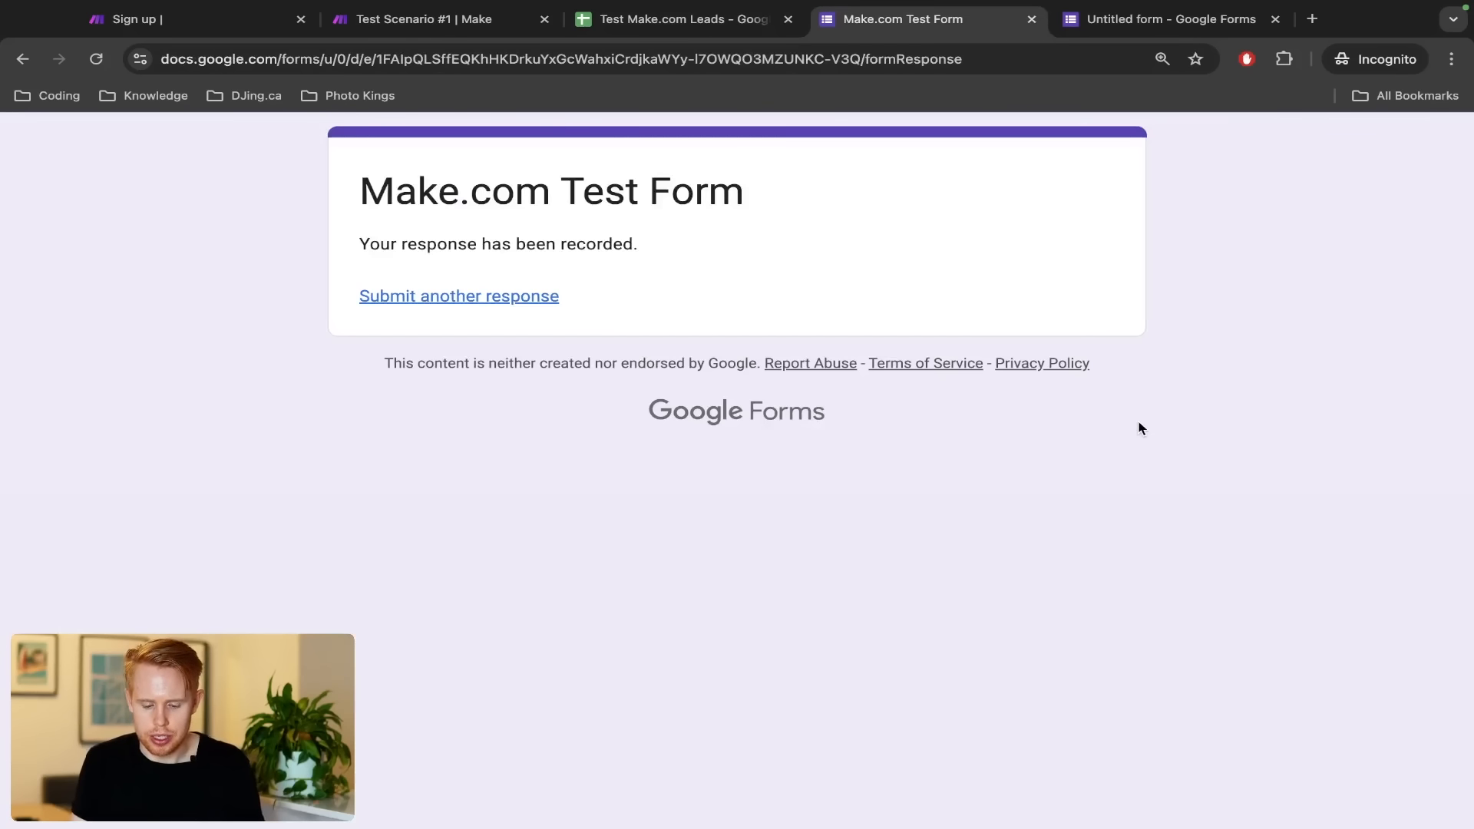
{"action": "key", "text": "super+r"}
{"action": "scroll", "coordinate": [835, 592], "scroll_direction": "down", "scroll_amount": 7}
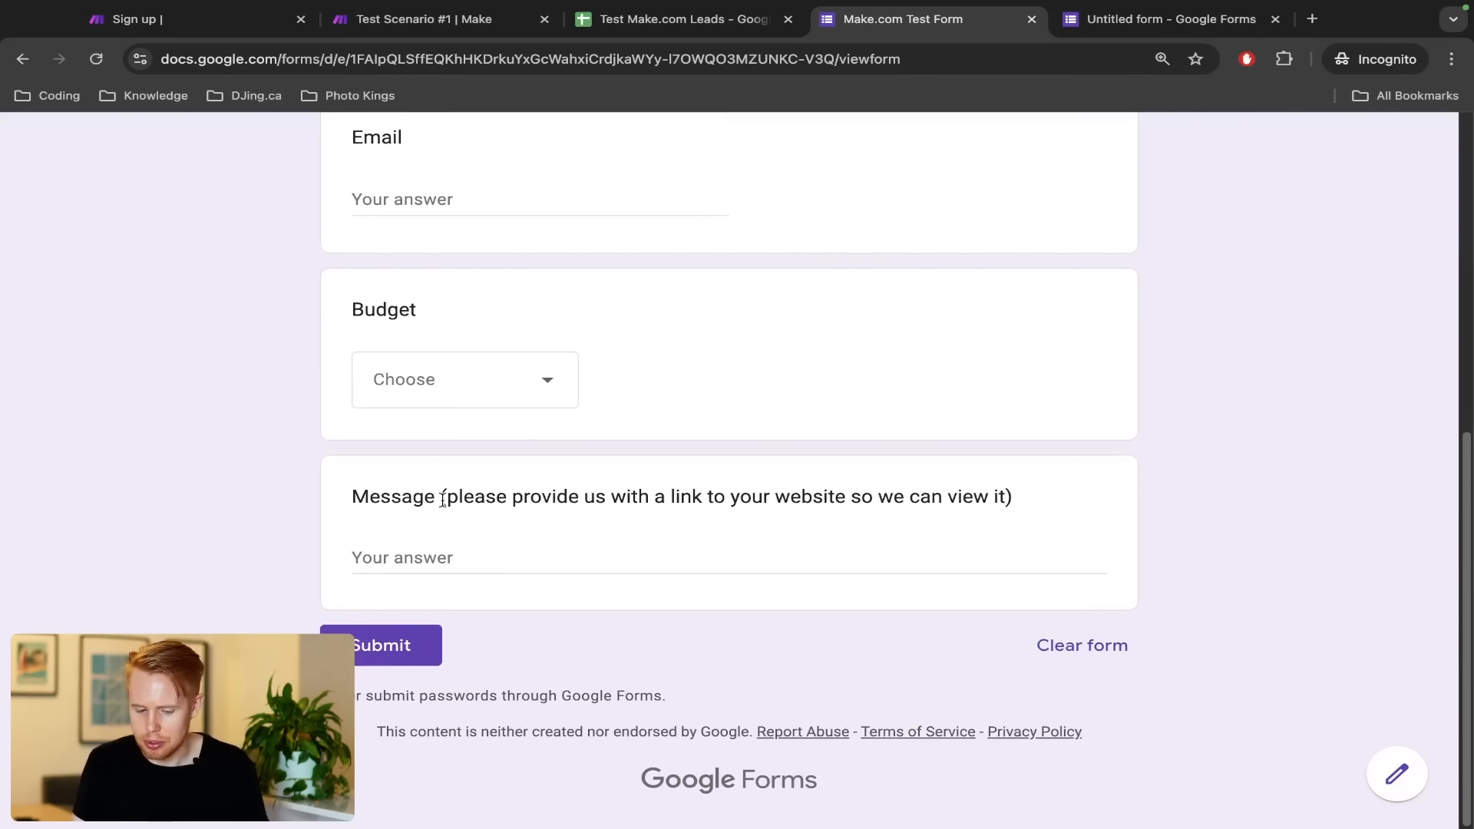
{"action": "left_click_drag", "start_coordinate": [443, 499], "coordinate": [1114, 495]}
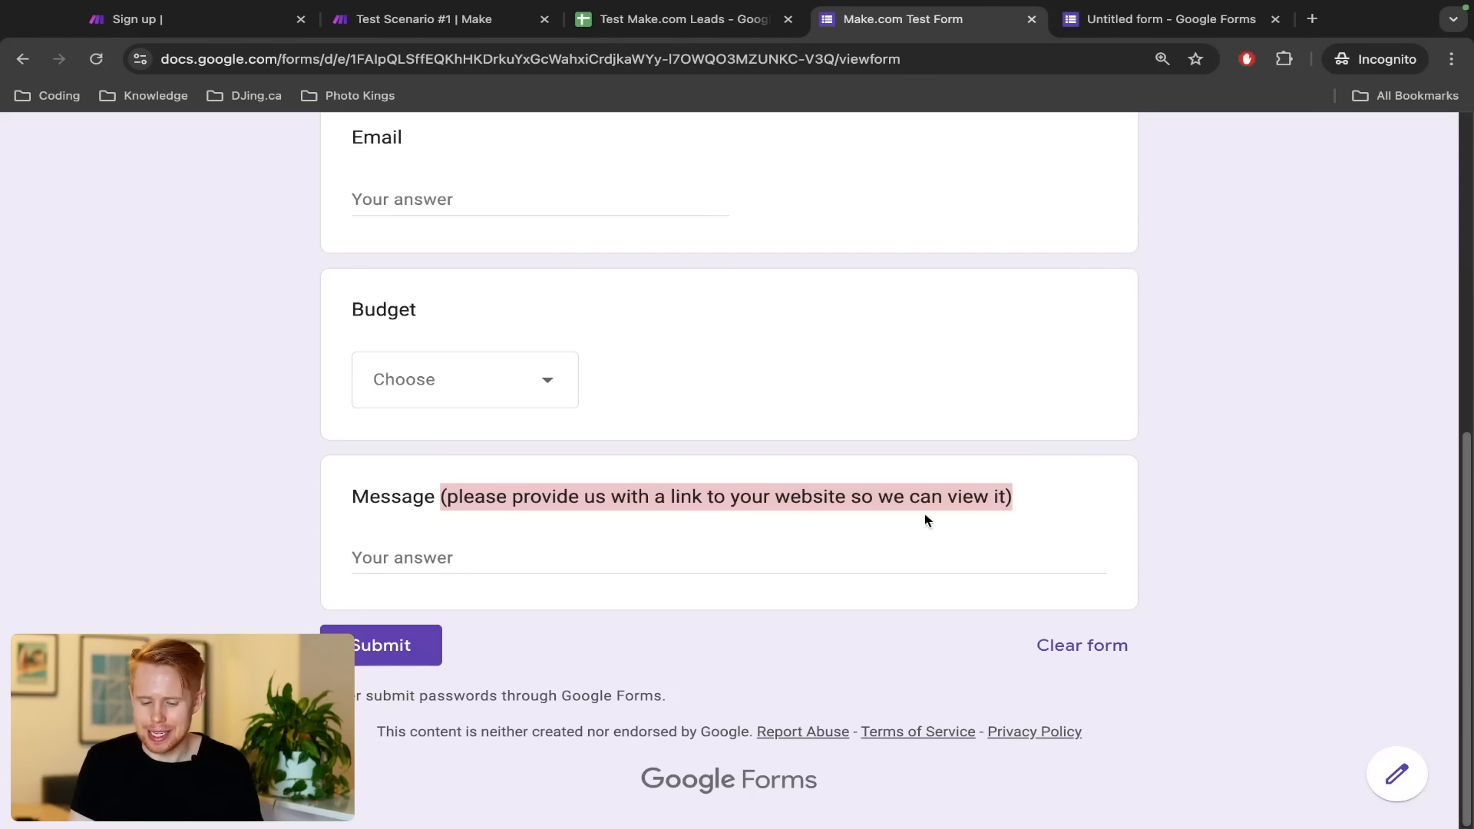
{"action": "left_click", "coordinate": [822, 557]}
{"action": "type", "text": "asfjhsdjkf "}
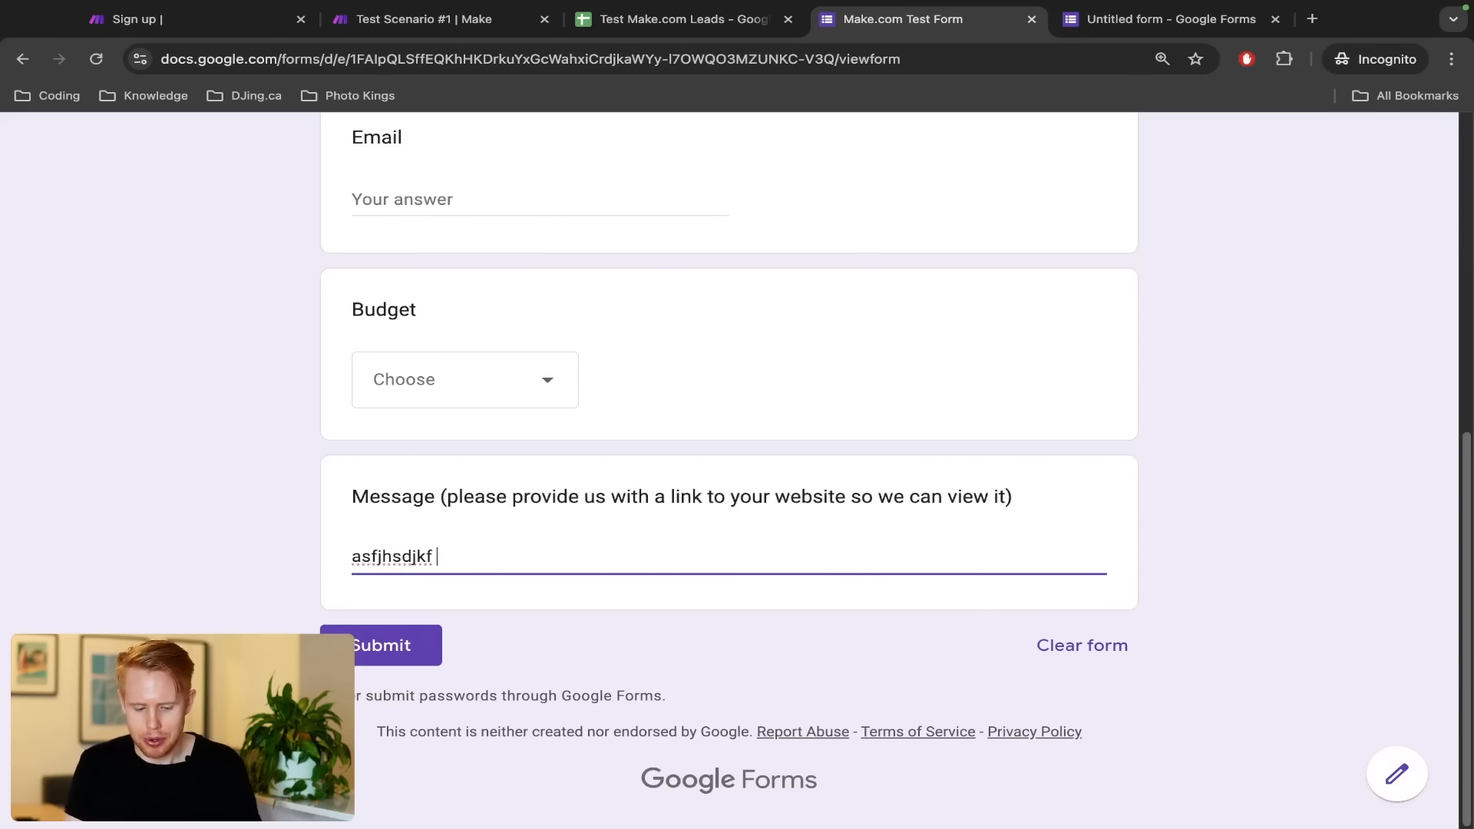
{"action": "type", "text": "sadkfjhsdjk https://google.com"}
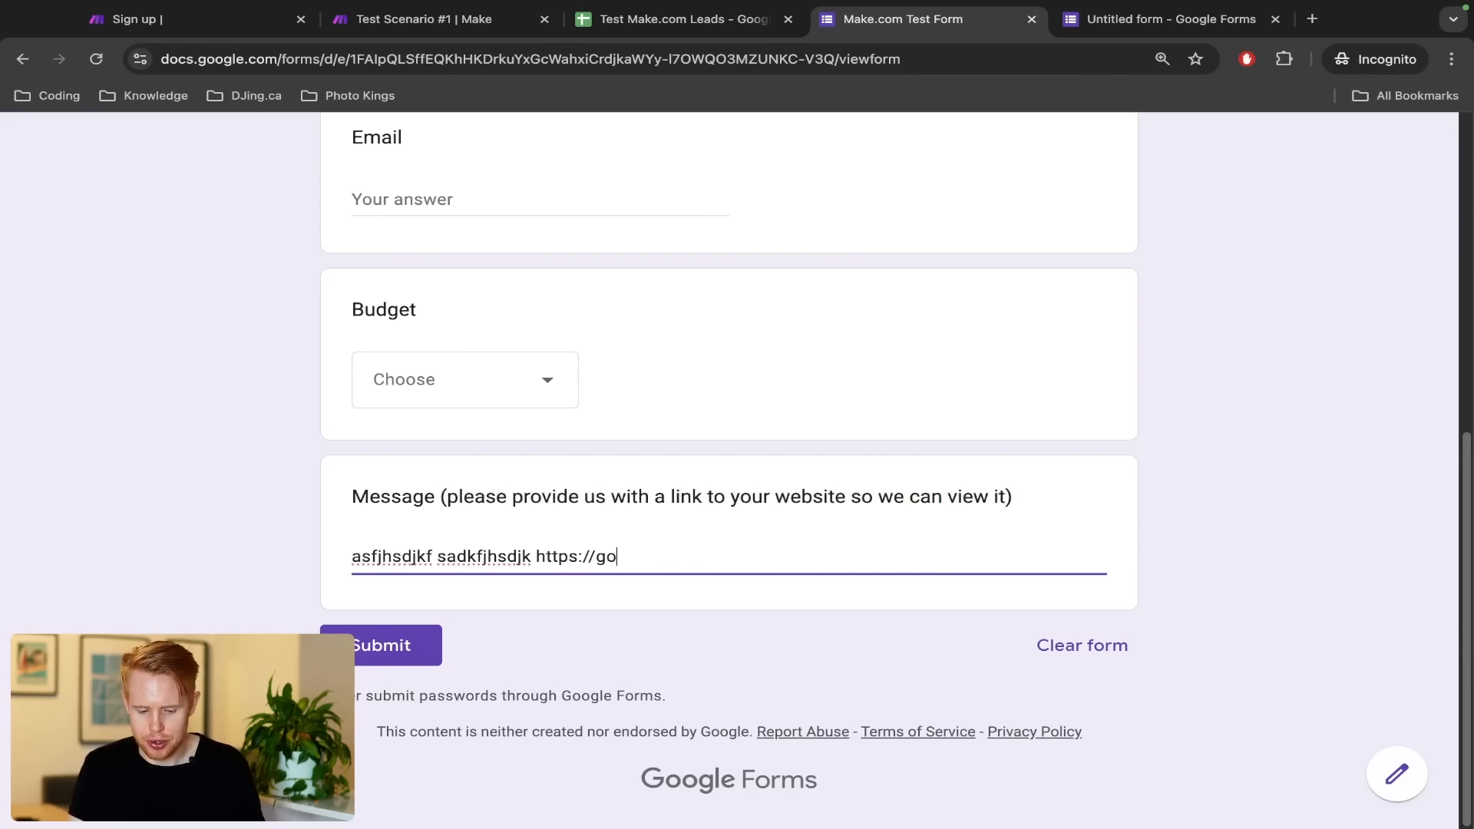
{"action": "key", "text": "Left"}
{"action": "key", "text": "Left"}
{"action": "key", "text": "Left"}
{"action": "key", "text": "Left"}
{"action": "key", "text": "Left"}
{"action": "key", "text": "Left"}
{"action": "key", "text": "Left"}
{"action": "key", "text": "Left"}
{"action": "key", "text": "Left"}
{"action": "key", "text": "Left"}
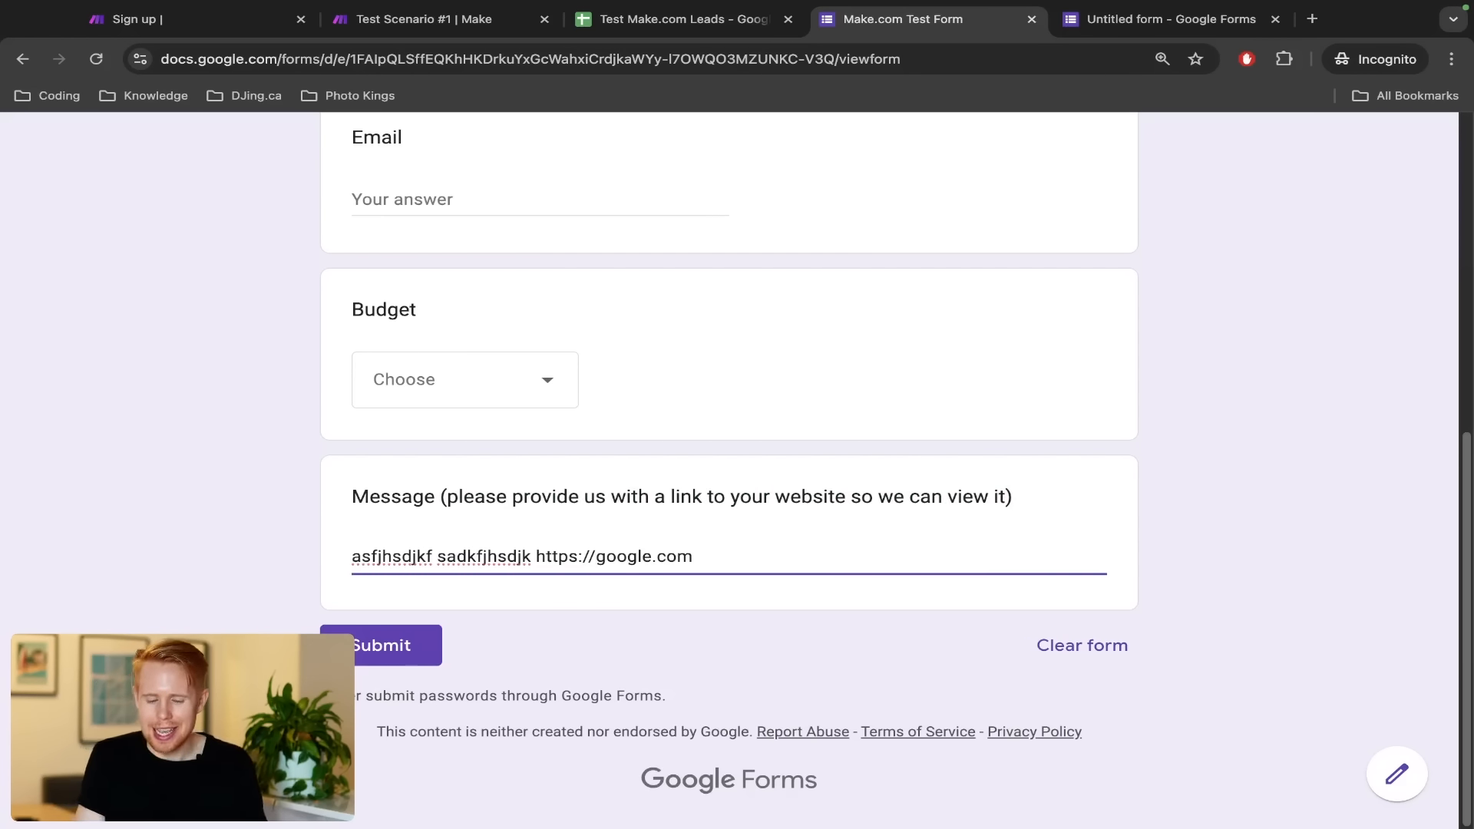
{"action": "key", "text": "shift+End"}
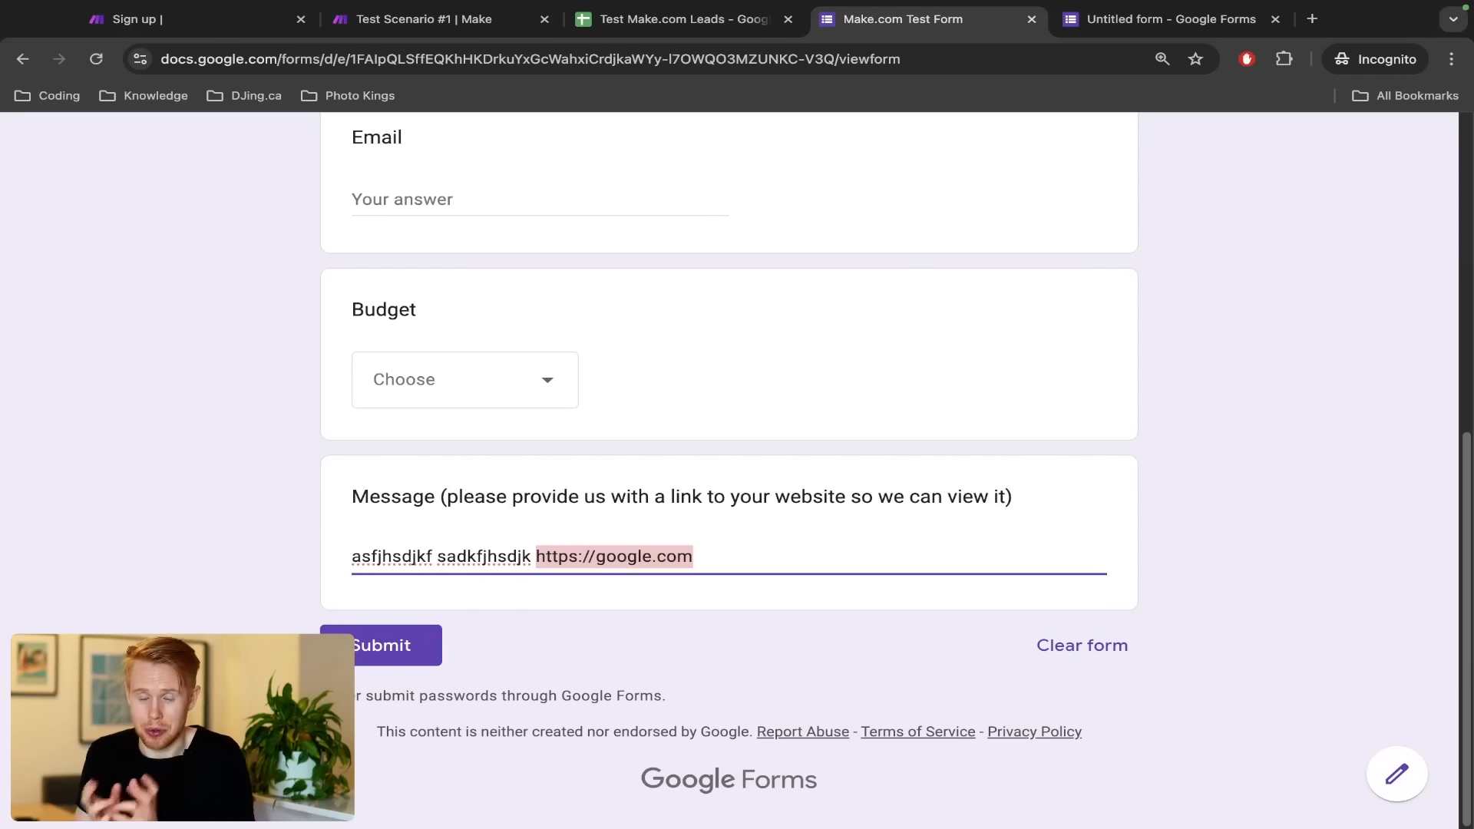
{"action": "key", "text": "Left"}
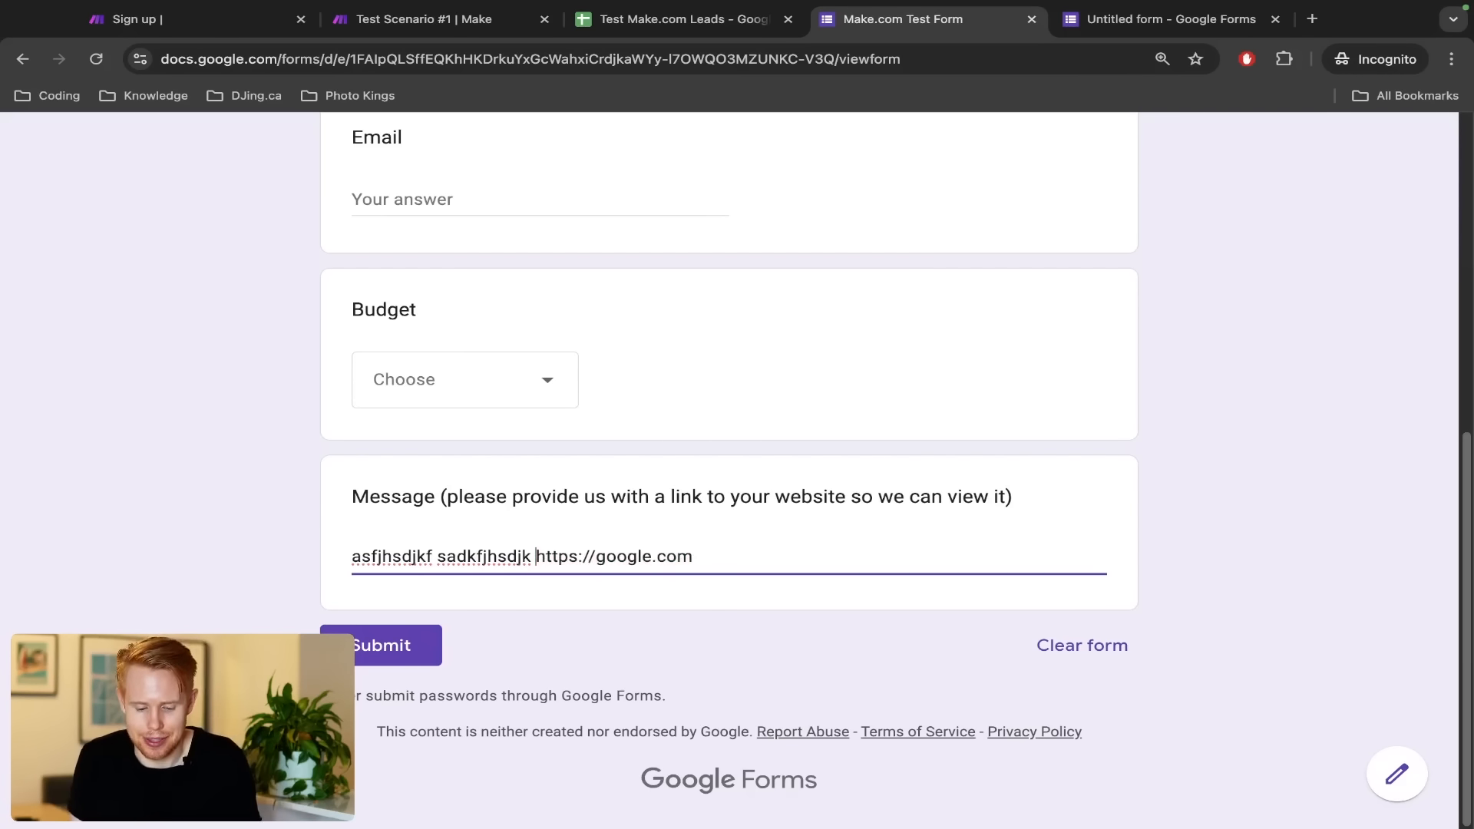
{"action": "key", "text": "shift+super+Left"}
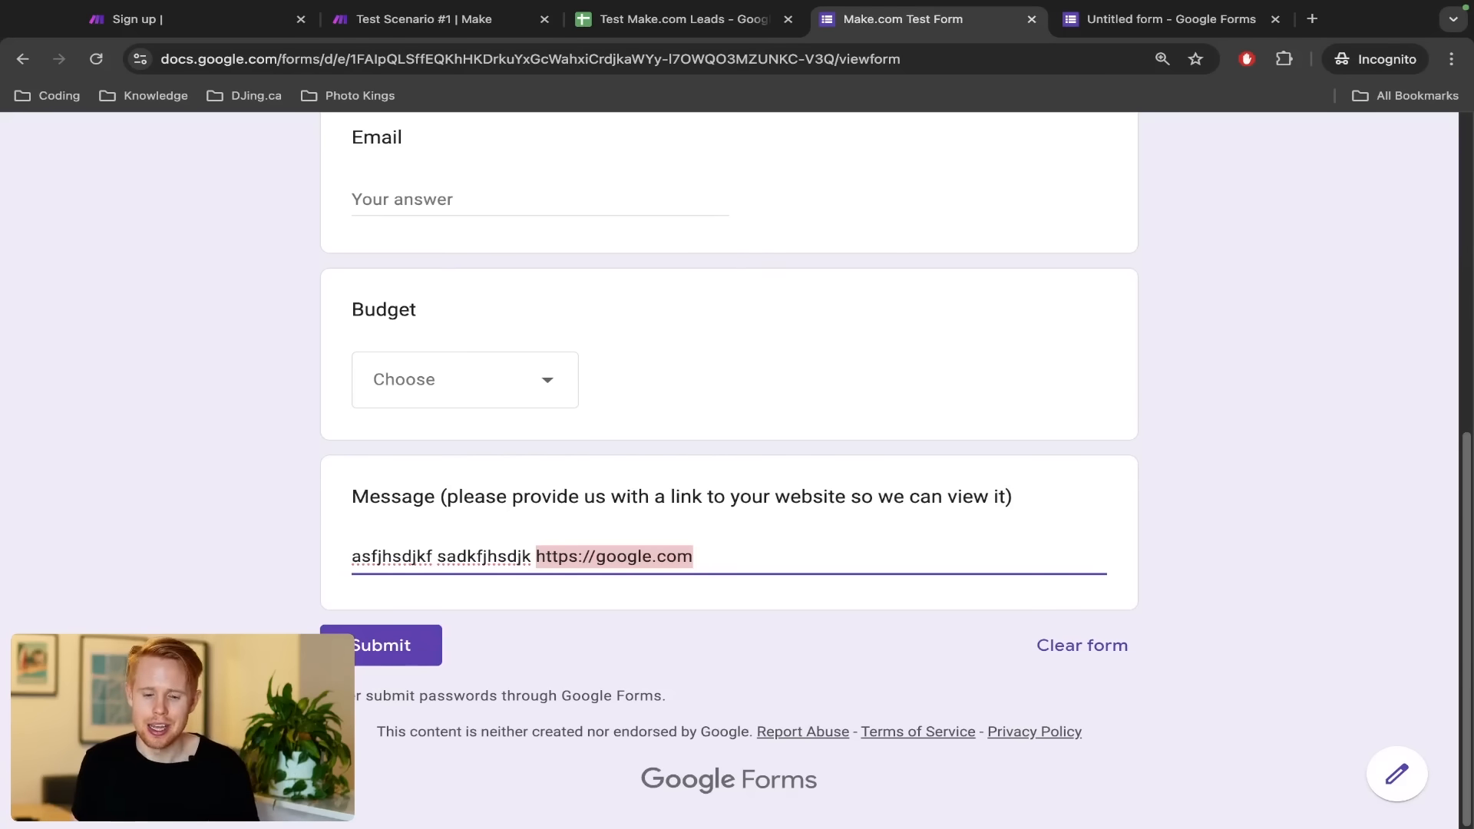
Retype the message as 'Canada // ca', try word selections, then delete it all
{"action": "key", "text": "ctrl+a"}
{"action": "type", "text": "Canad"}
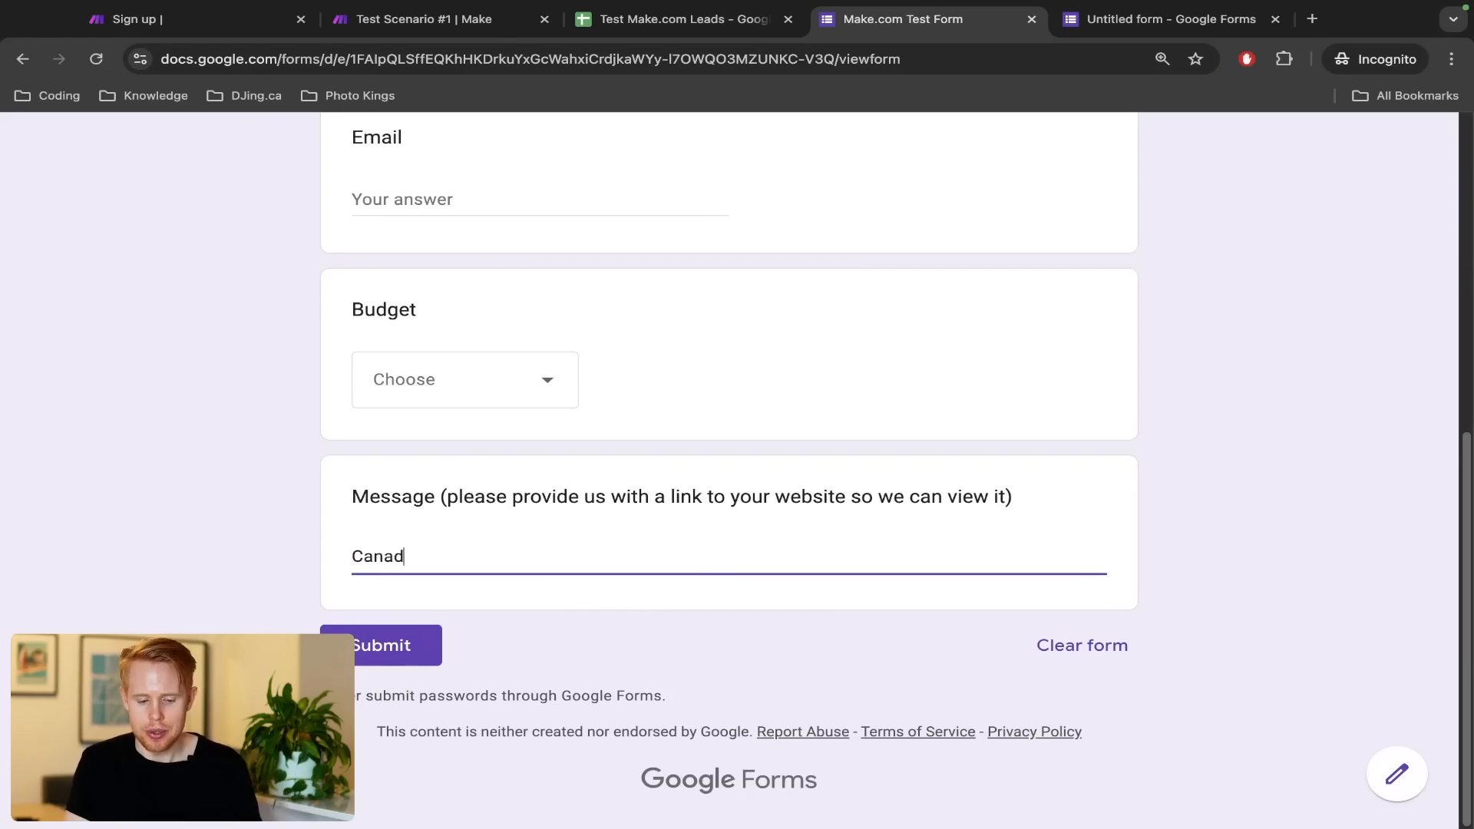
{"action": "type", "text": "a // "}
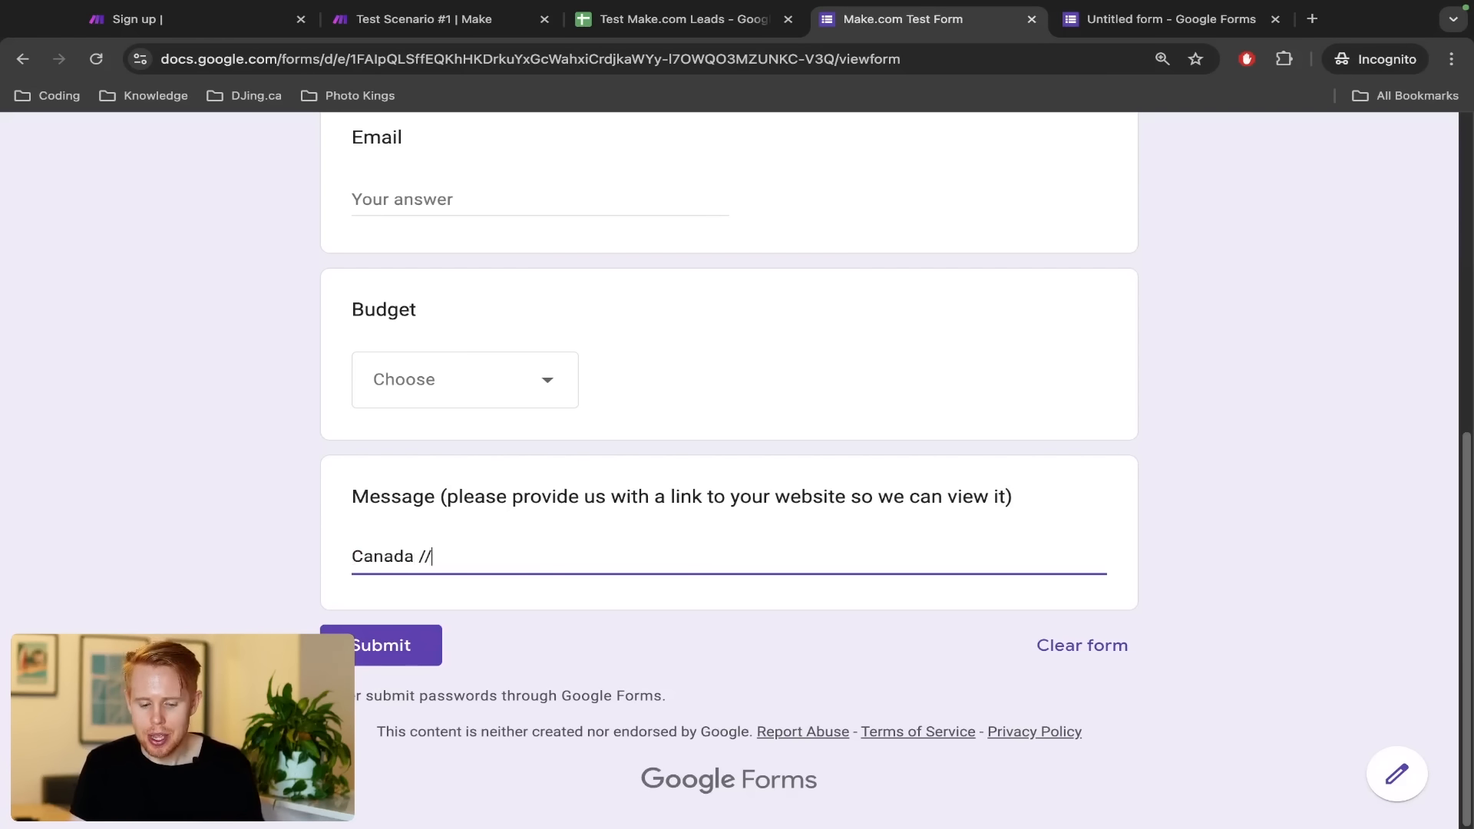
{"action": "type", "text": "ca"}
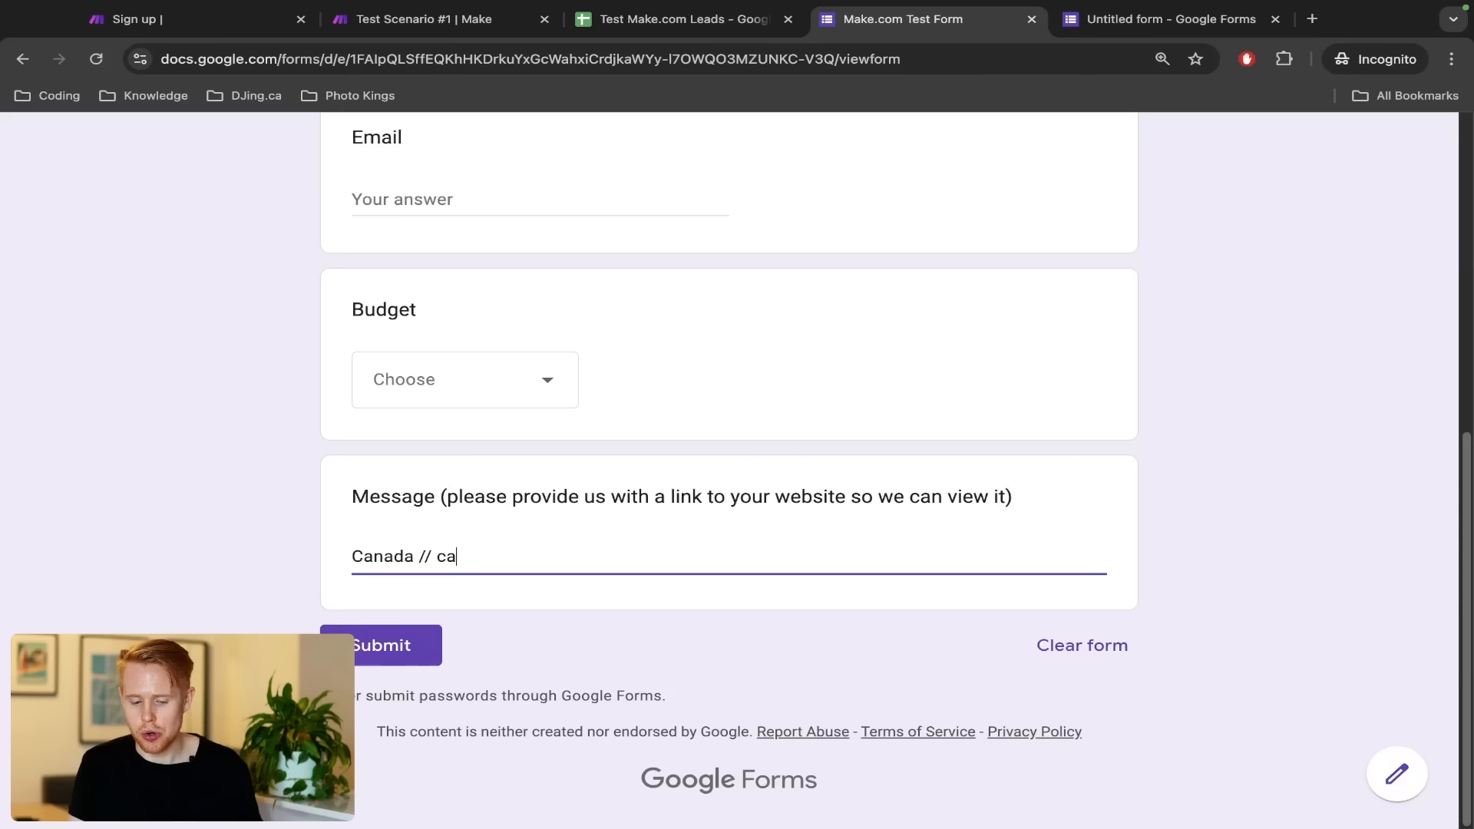
{"action": "key", "text": "alt+shift+Left"}
{"action": "key", "text": "alt+Left"}
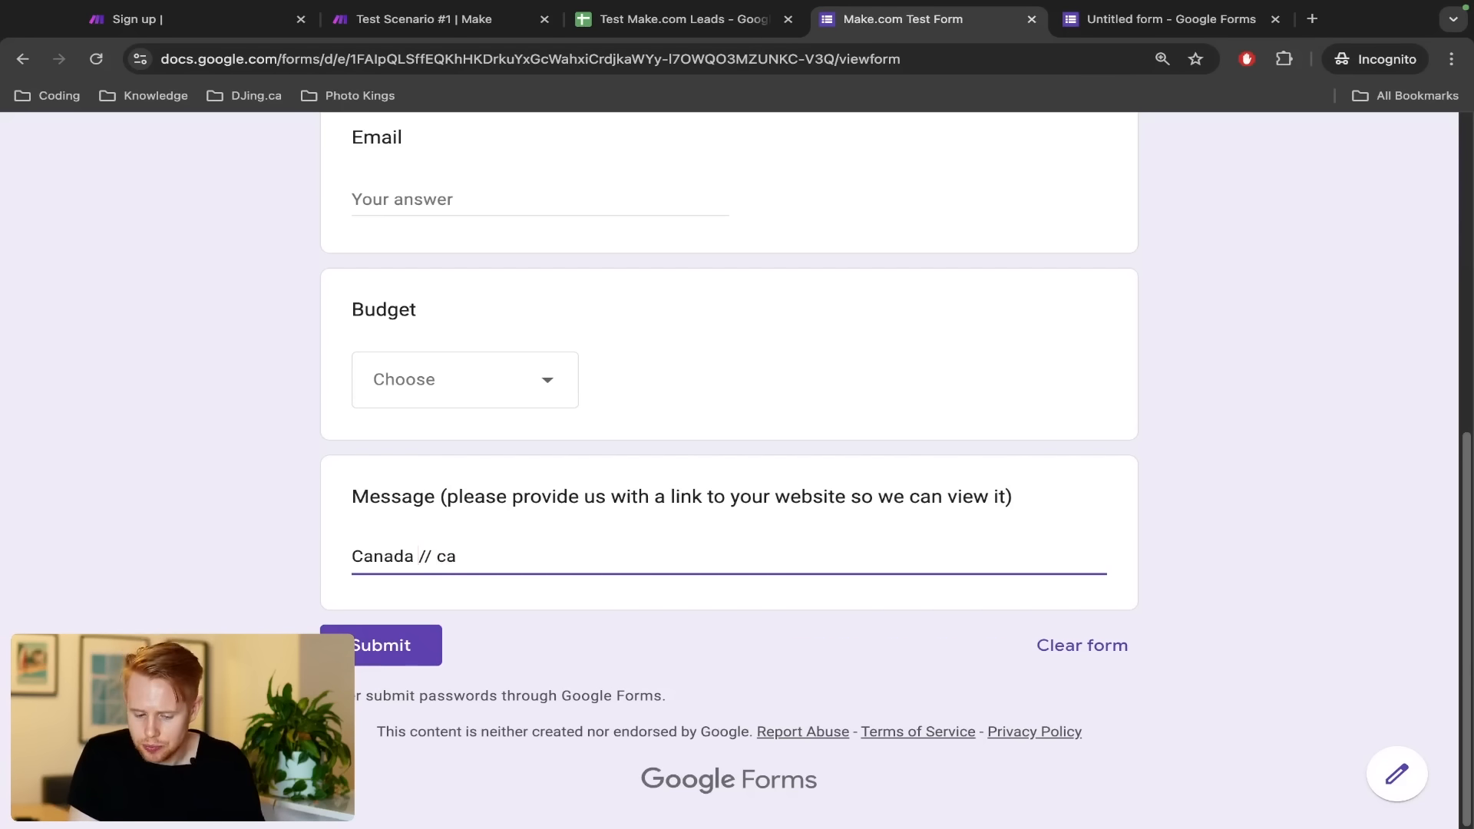
{"action": "key", "text": "alt+shift+Left"}
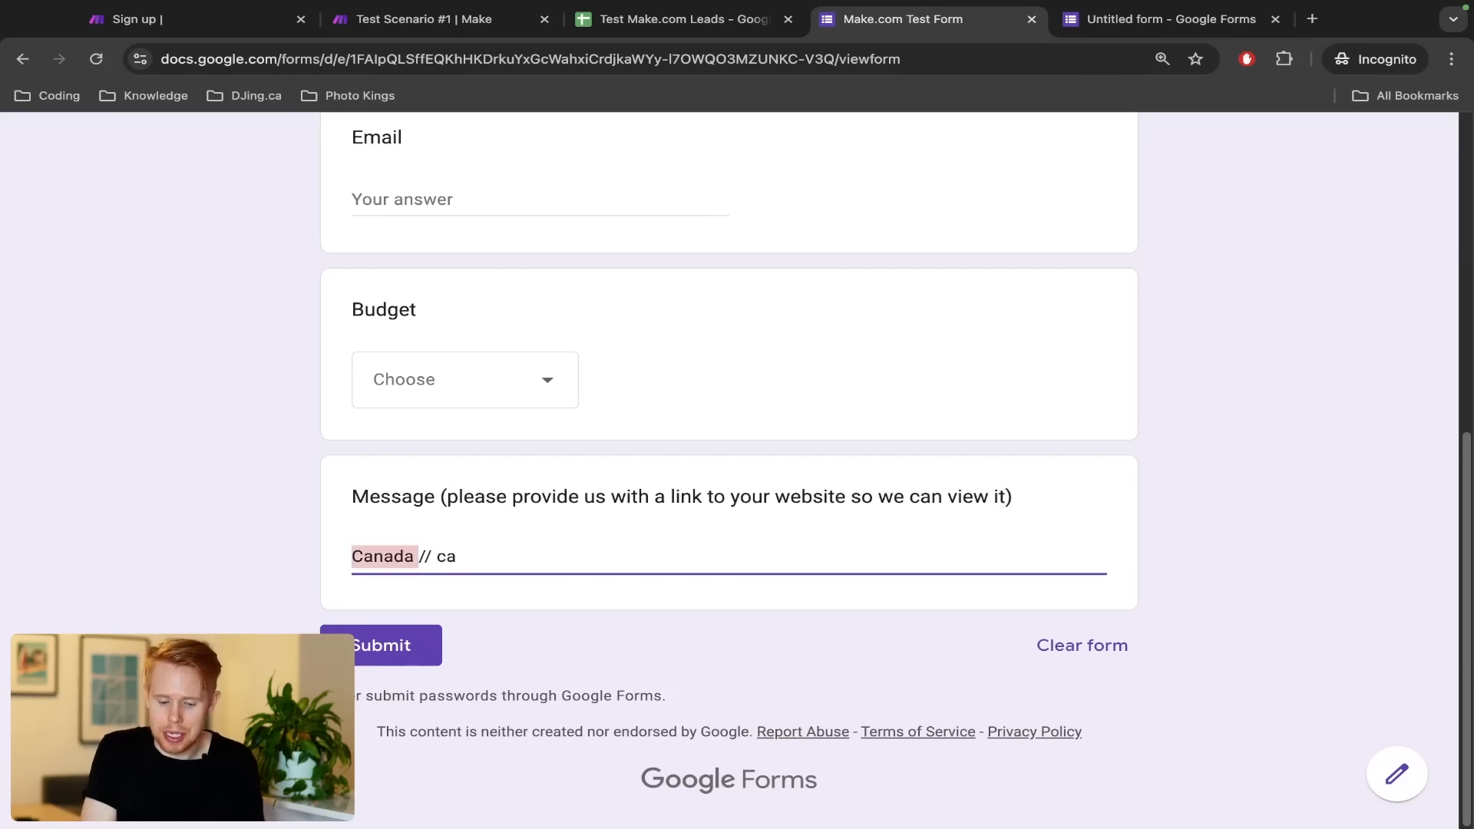
{"action": "key", "text": "super+a"}
{"action": "key", "text": "BackSpace"}
{"action": "key", "text": "ctrl+shift+Tab"}
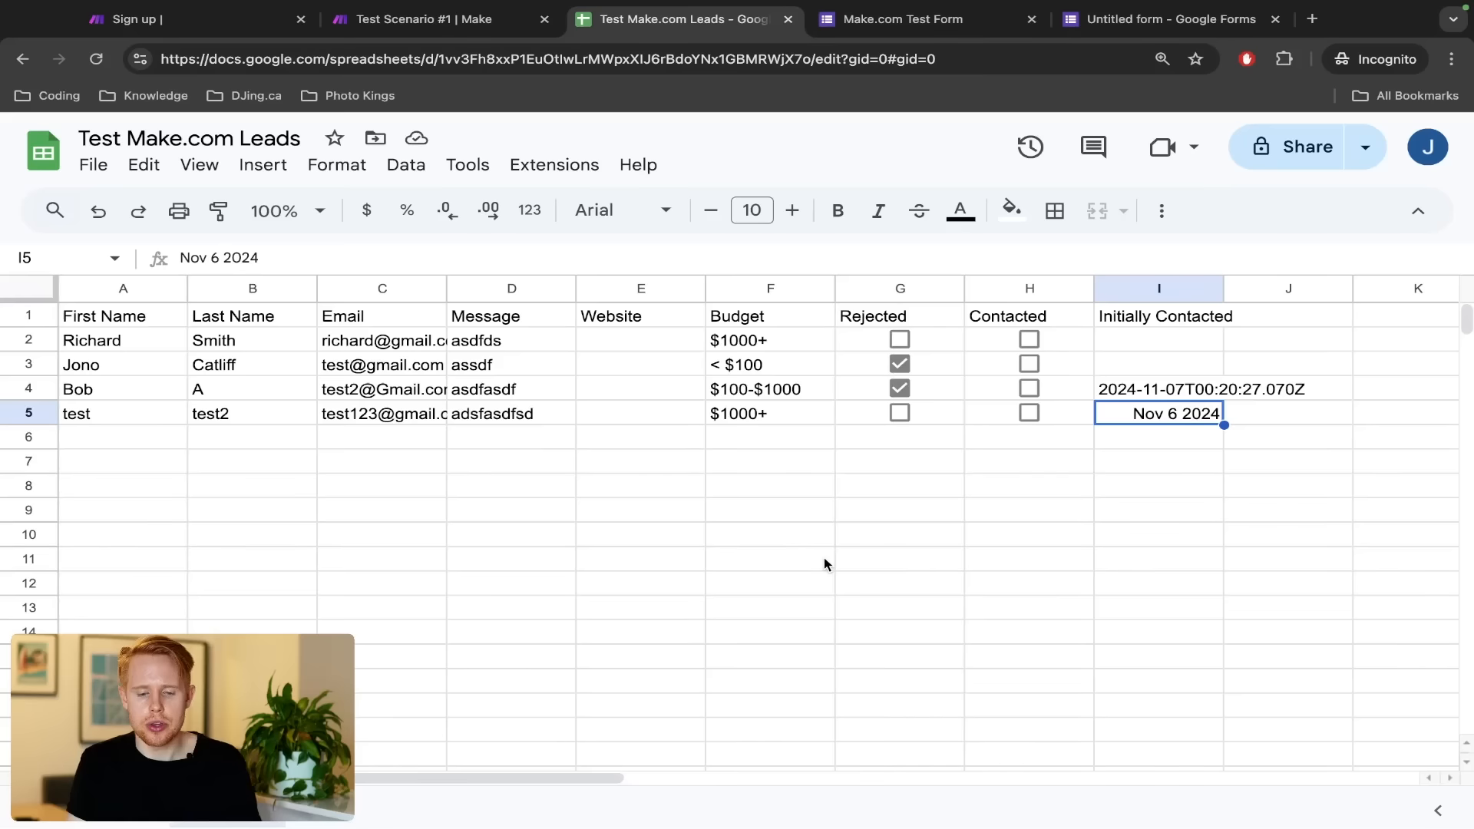
Add a Text parser Match elements module on the Search Rows–Router link
{"action": "key", "text": "ctrl+shift+Tab"}
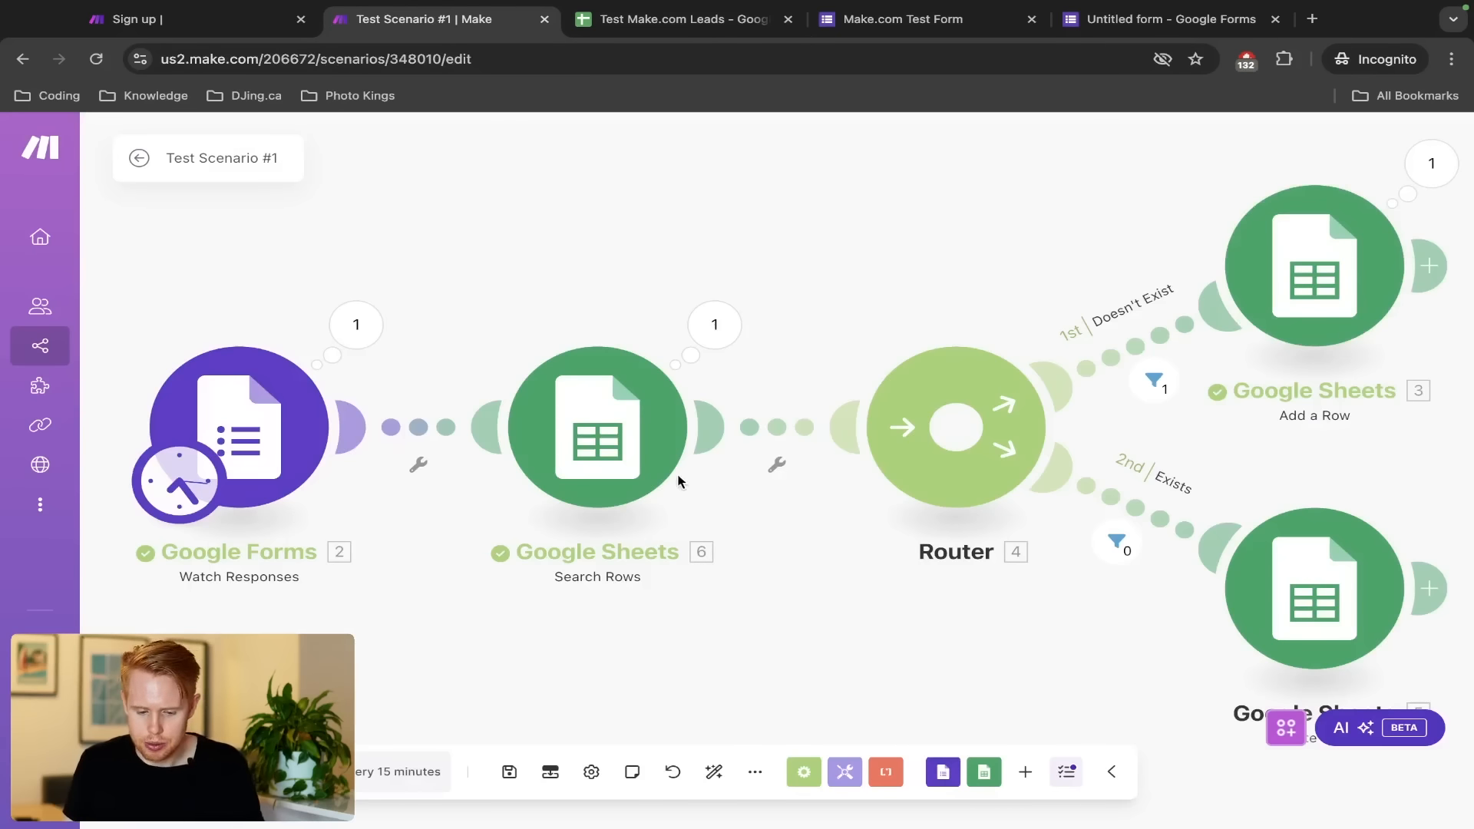
{"action": "left_click", "coordinate": [777, 427]}
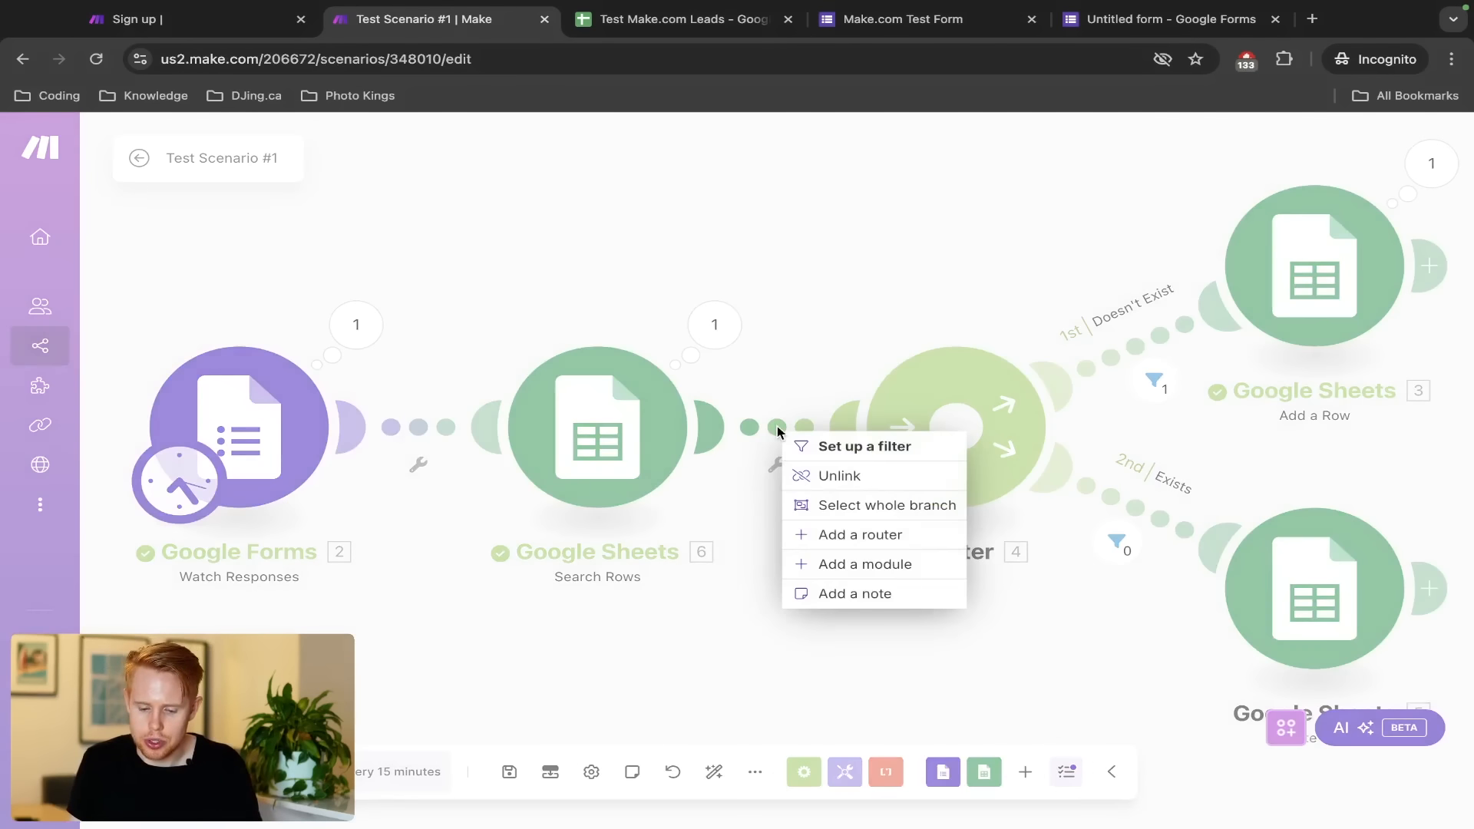
{"action": "left_click", "coordinate": [808, 564]}
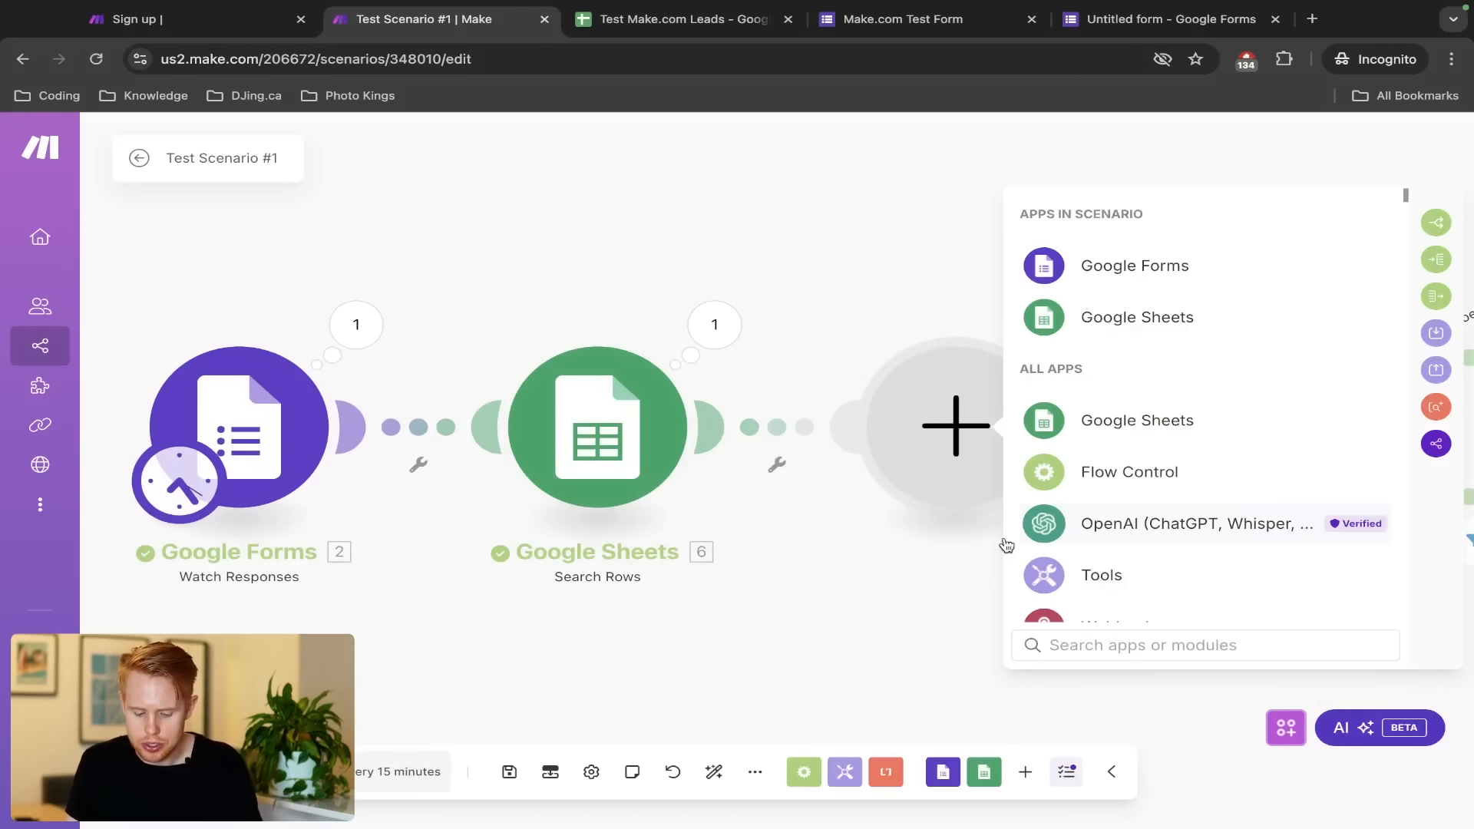
{"action": "type", "text": "text ap"}
{"action": "key", "text": "BackSpace"}
{"action": "key", "text": "BackSpace"}
{"action": "key", "text": "BackSpace"}
{"action": "type", "text": "parser"}
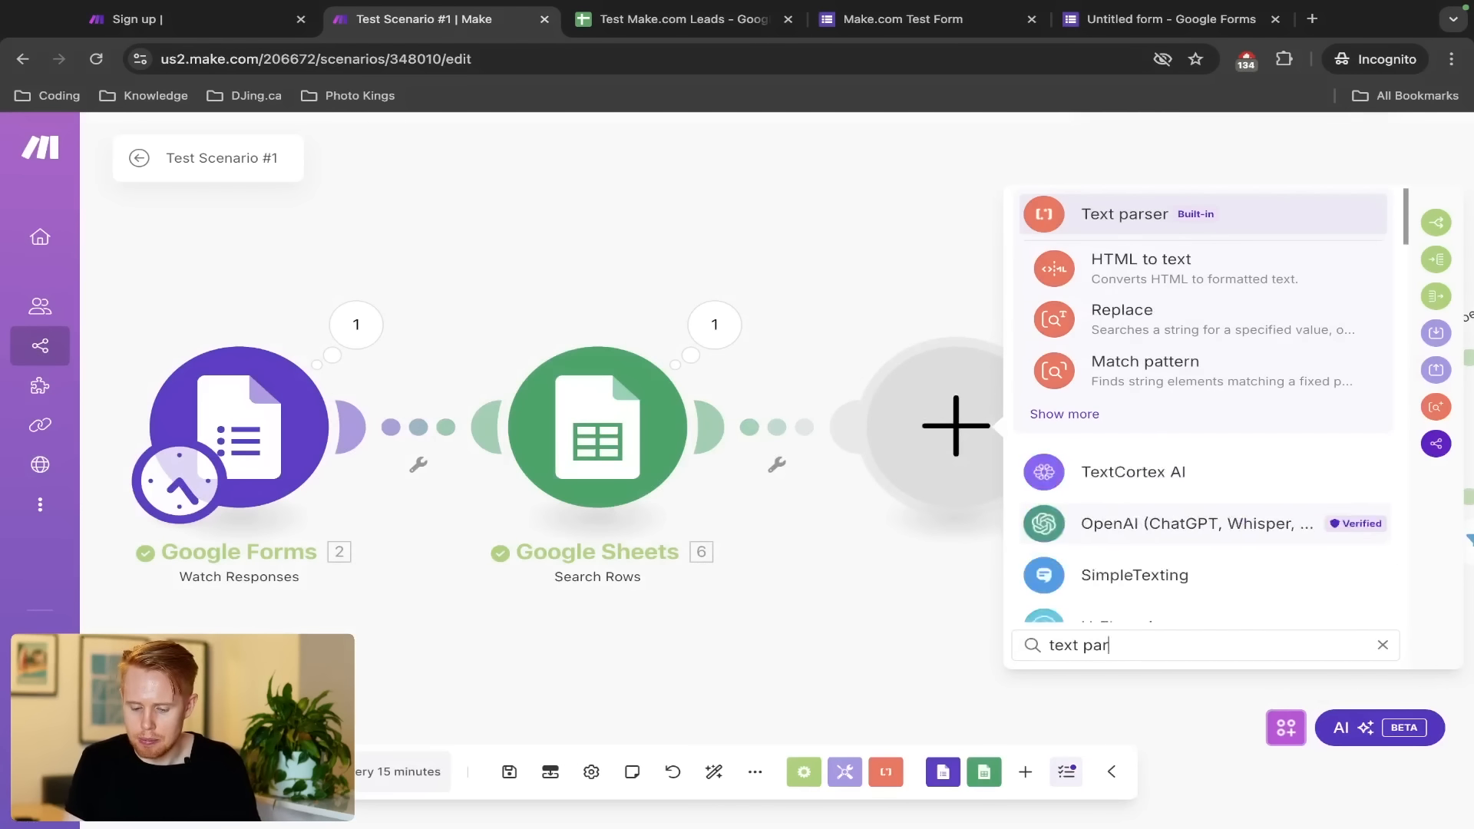
{"action": "left_click", "coordinate": [1155, 231]}
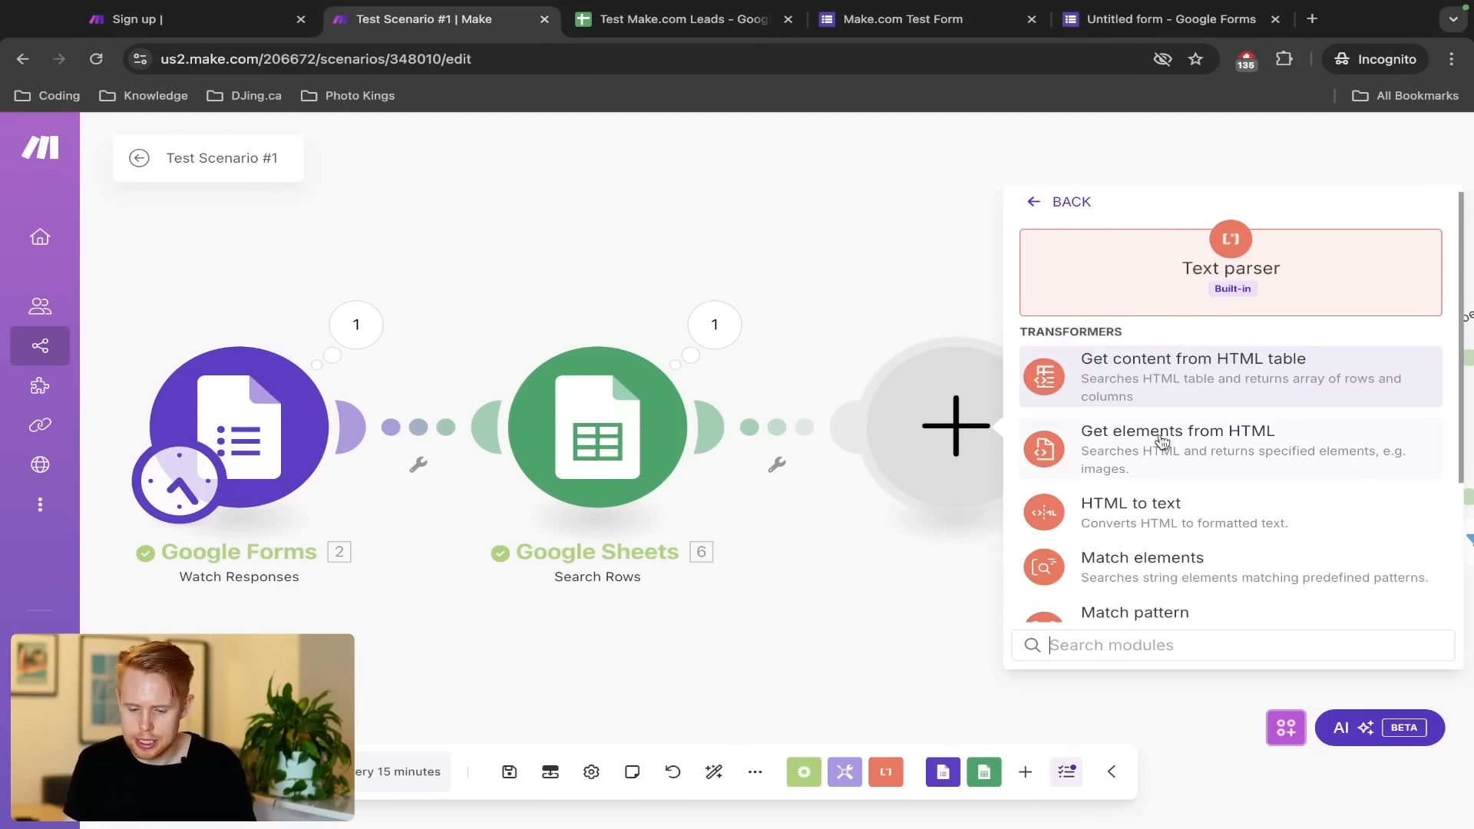
{"action": "scroll", "coordinate": [1158, 569], "scroll_direction": "down", "scroll_amount": 3}
{"action": "scroll", "coordinate": [1220, 341], "scroll_direction": "up", "scroll_amount": 3}
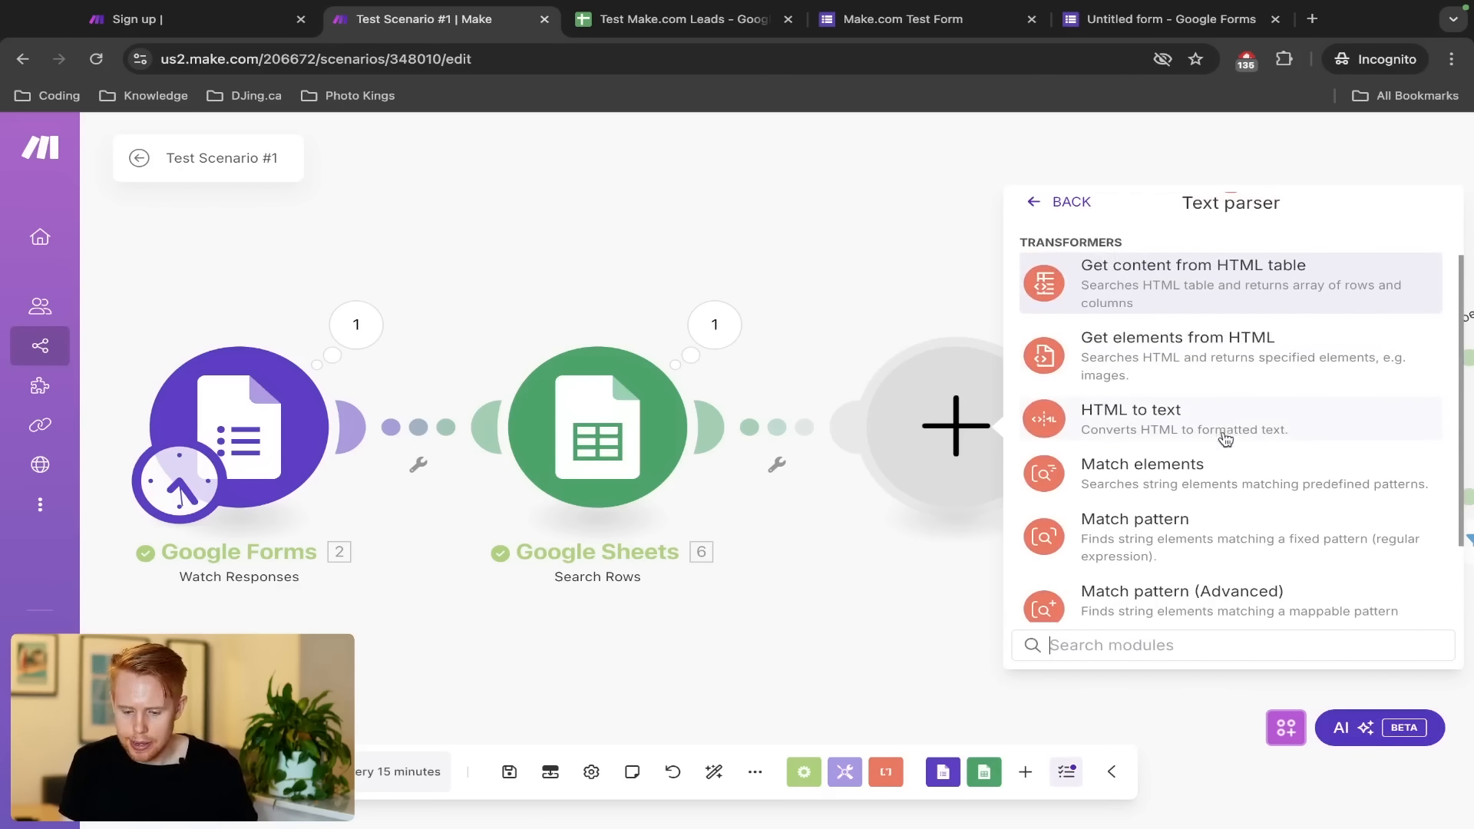
{"action": "left_click", "coordinate": [1229, 478]}
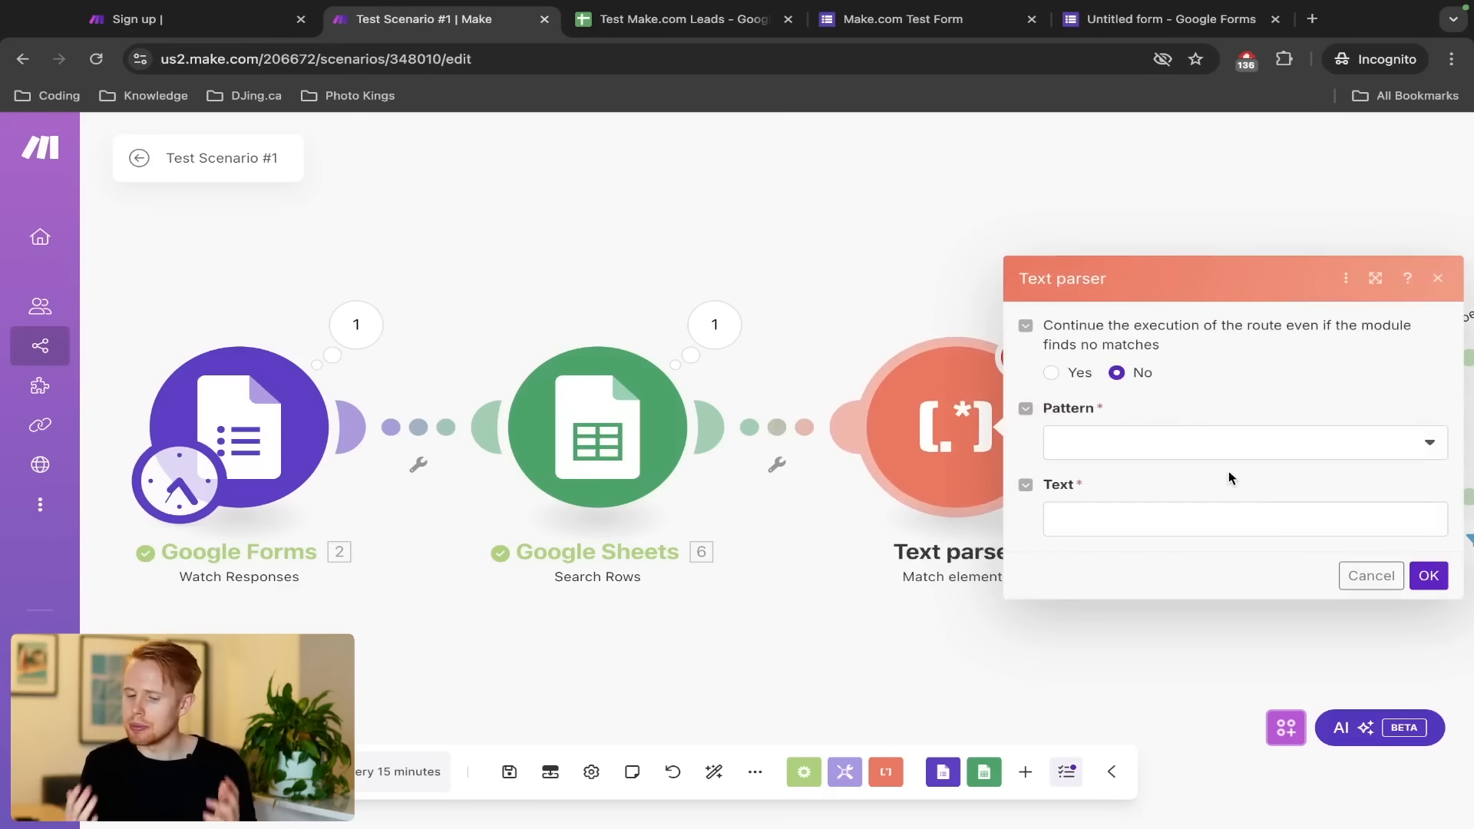
Choose the built-in HTTP address pattern for the Text parser
{"action": "left_click", "coordinate": [1164, 444]}
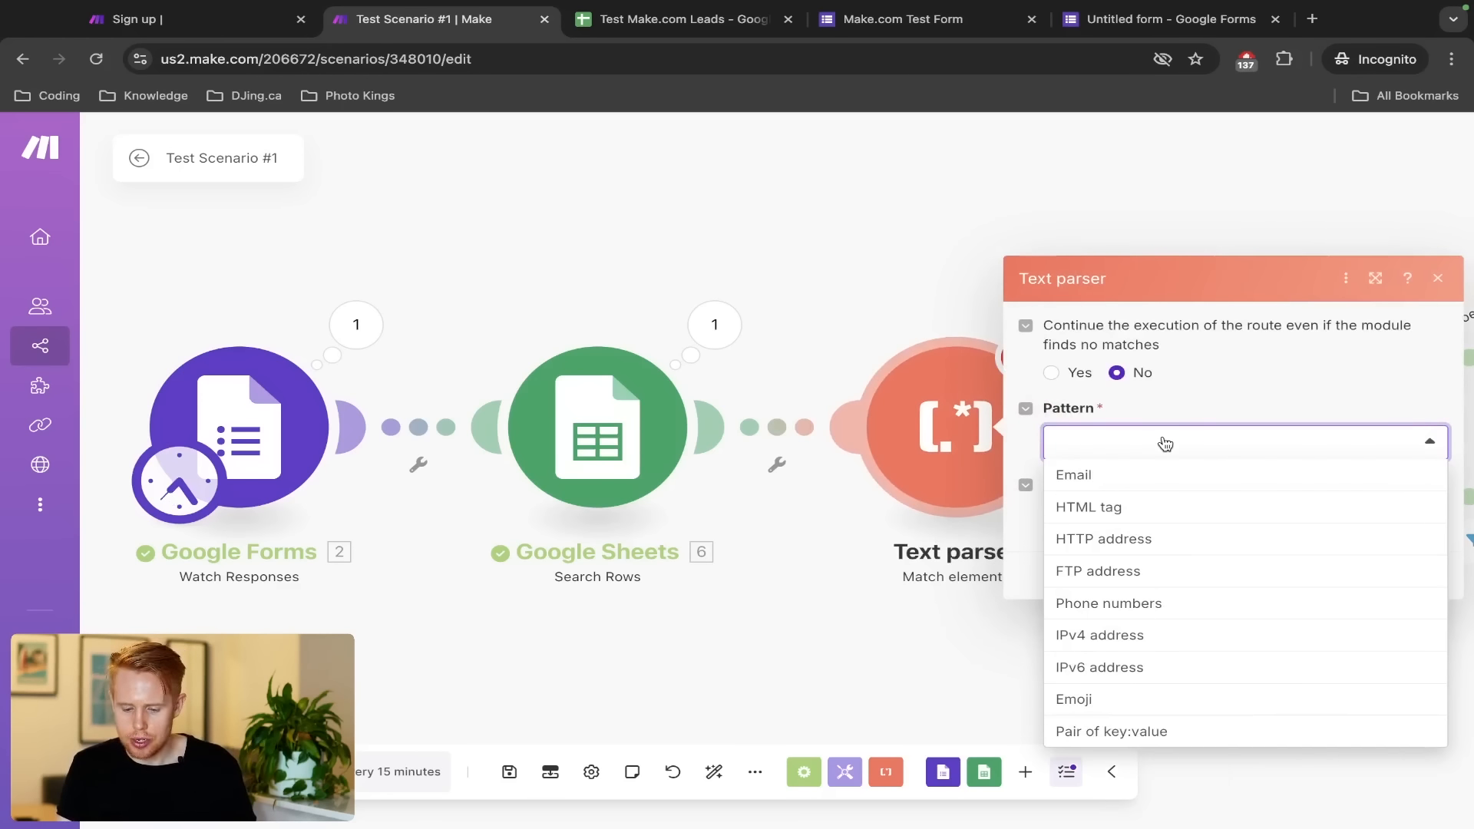
{"action": "left_click", "coordinate": [1114, 546]}
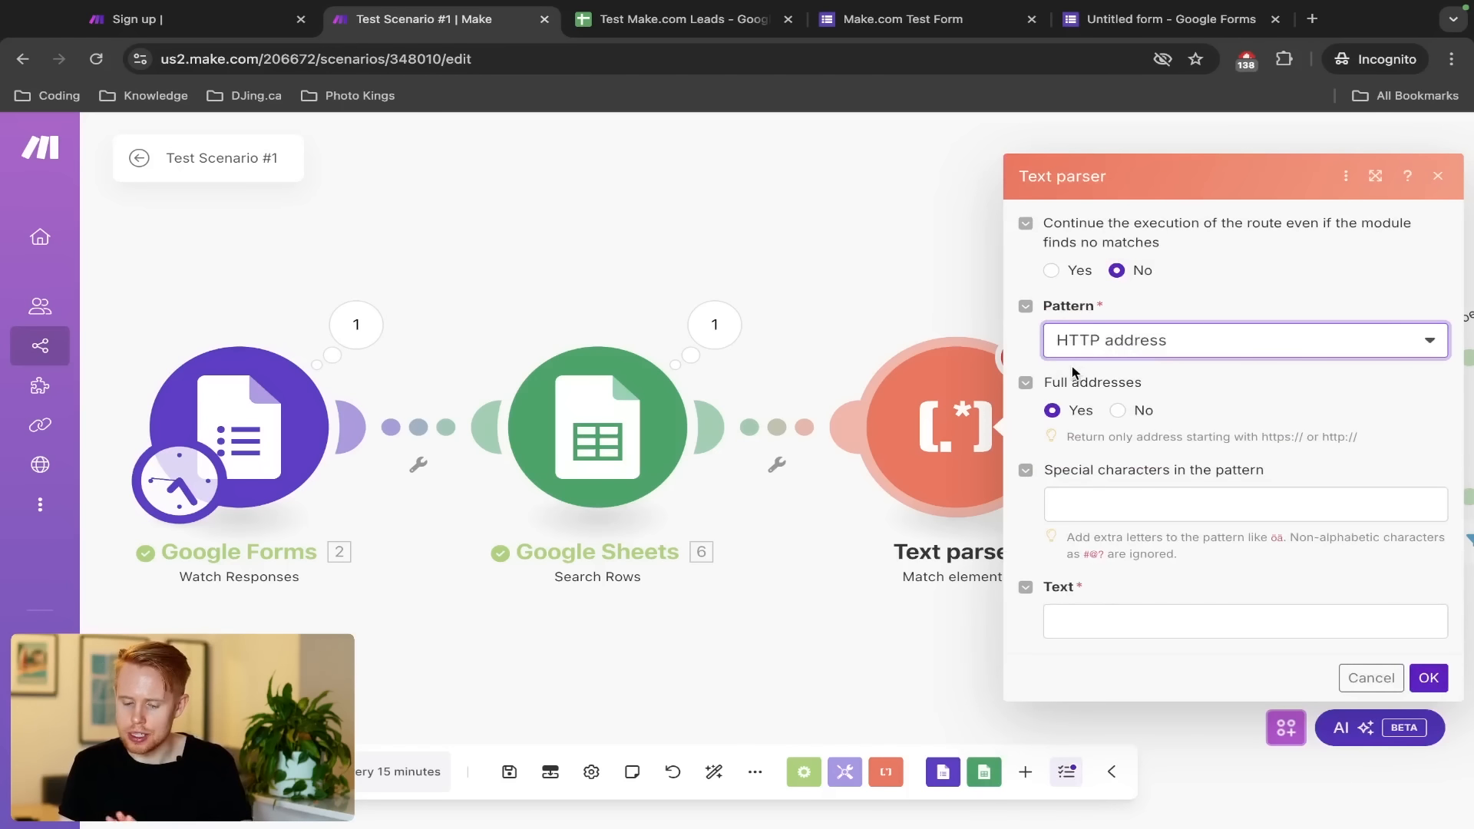
{"action": "triple_click", "coordinate": [1057, 386]}
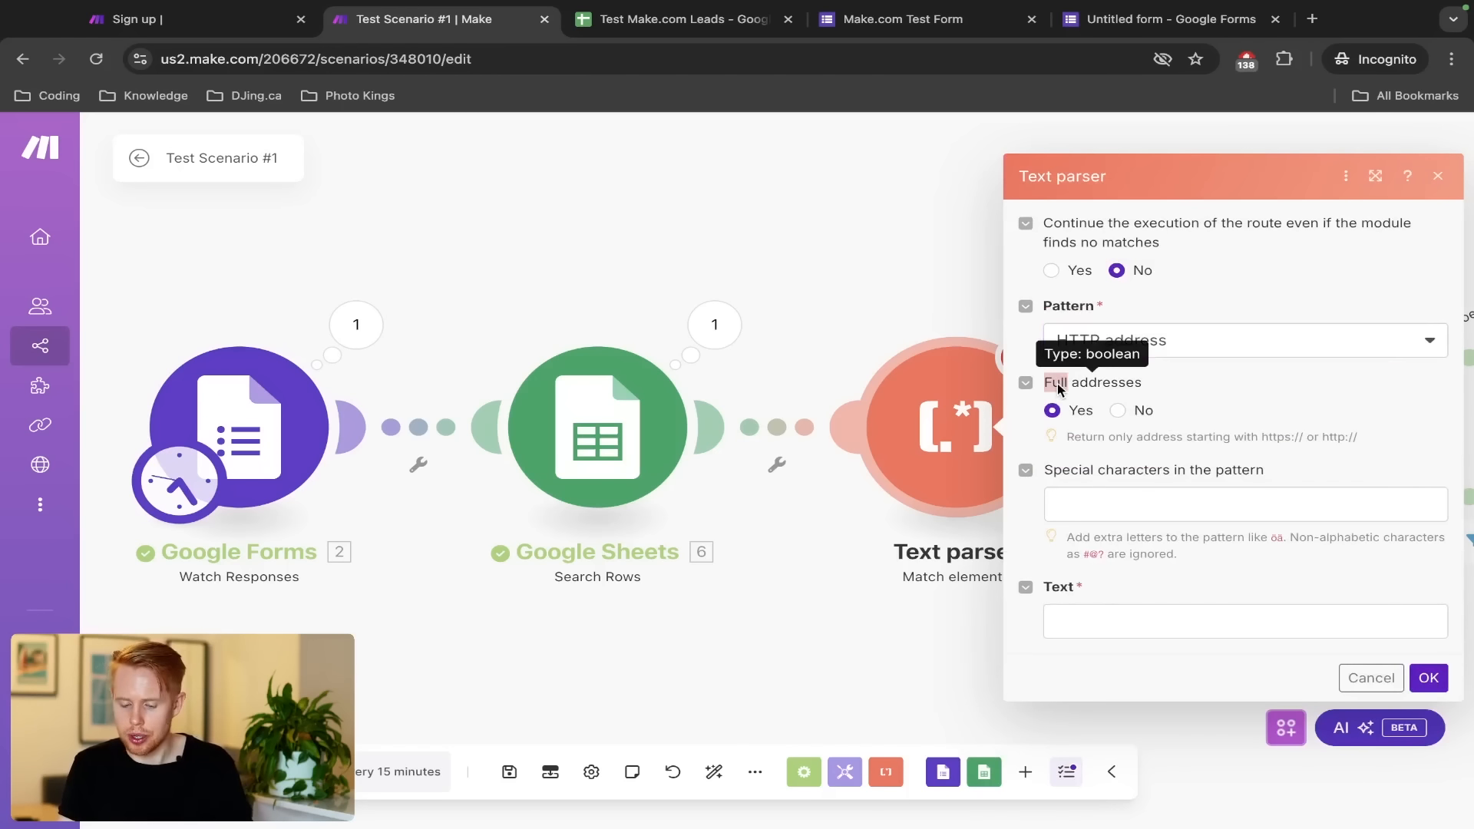
Map the form's Message answer value into the Text field and confirm the parser
{"action": "left_click", "coordinate": [1061, 619]}
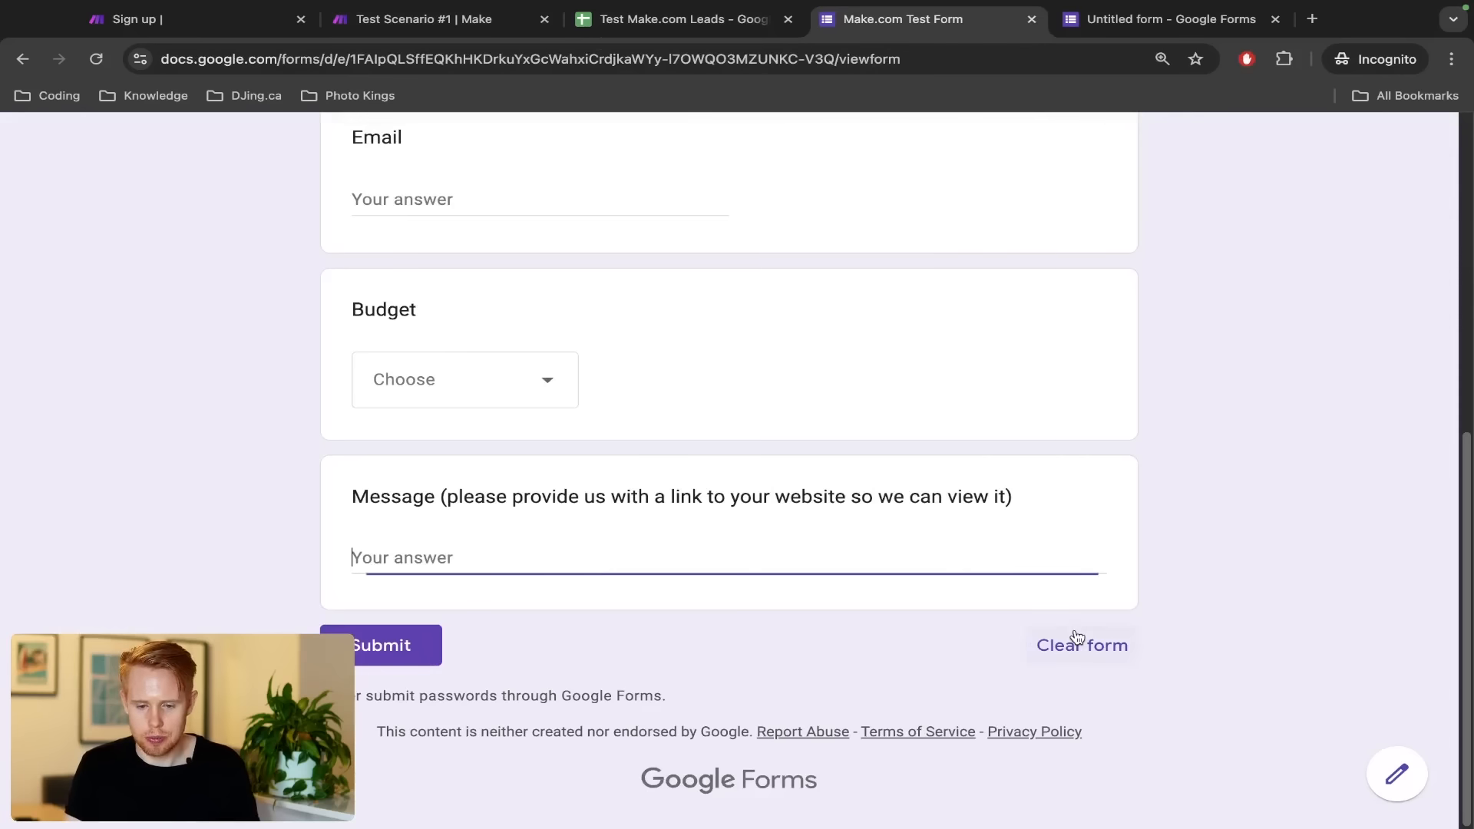
{"action": "triple_click", "coordinate": [366, 488]}
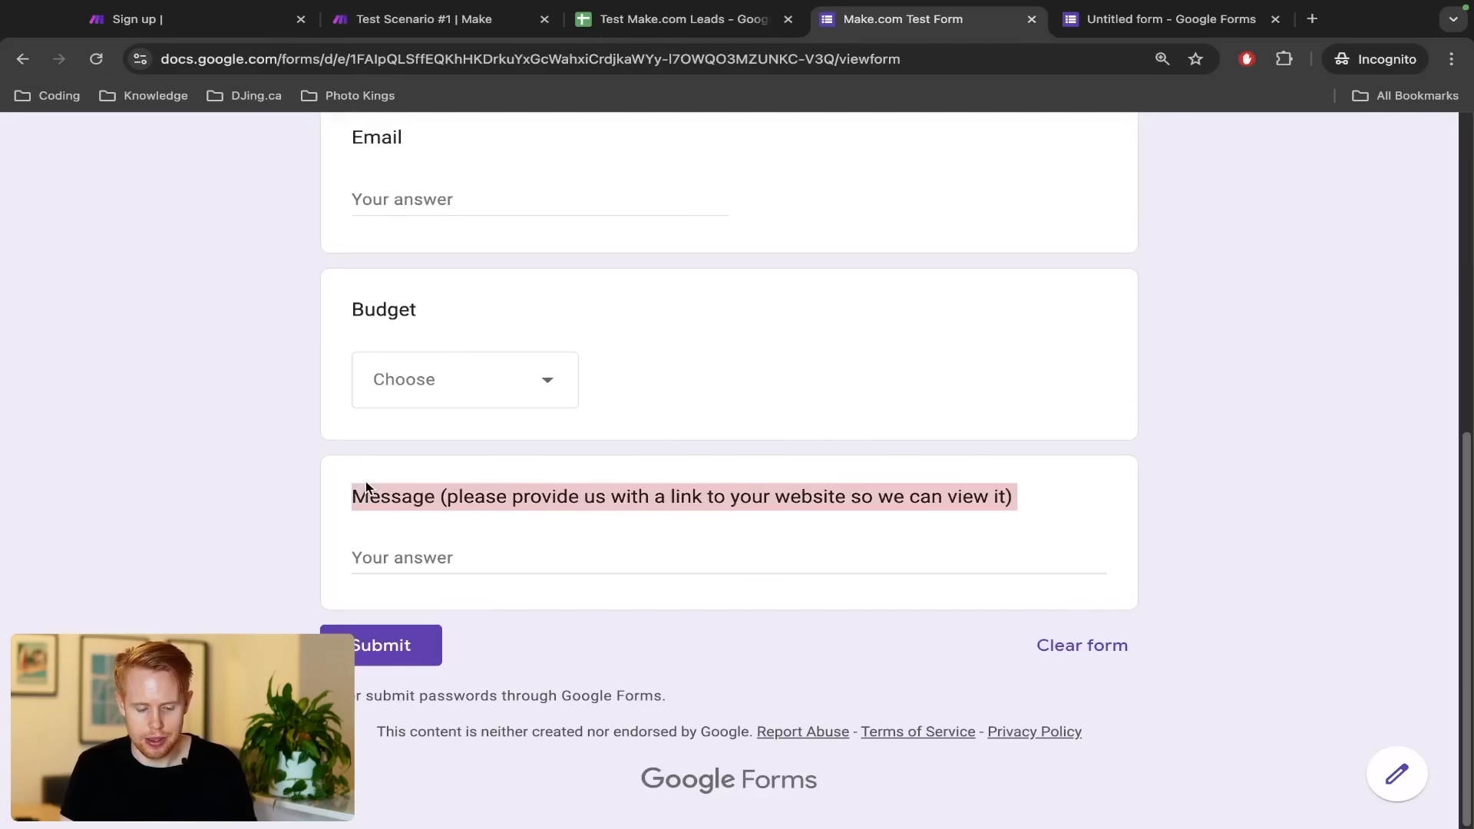
{"action": "key", "text": "super+2"}
{"action": "left_click", "coordinate": [1212, 620]}
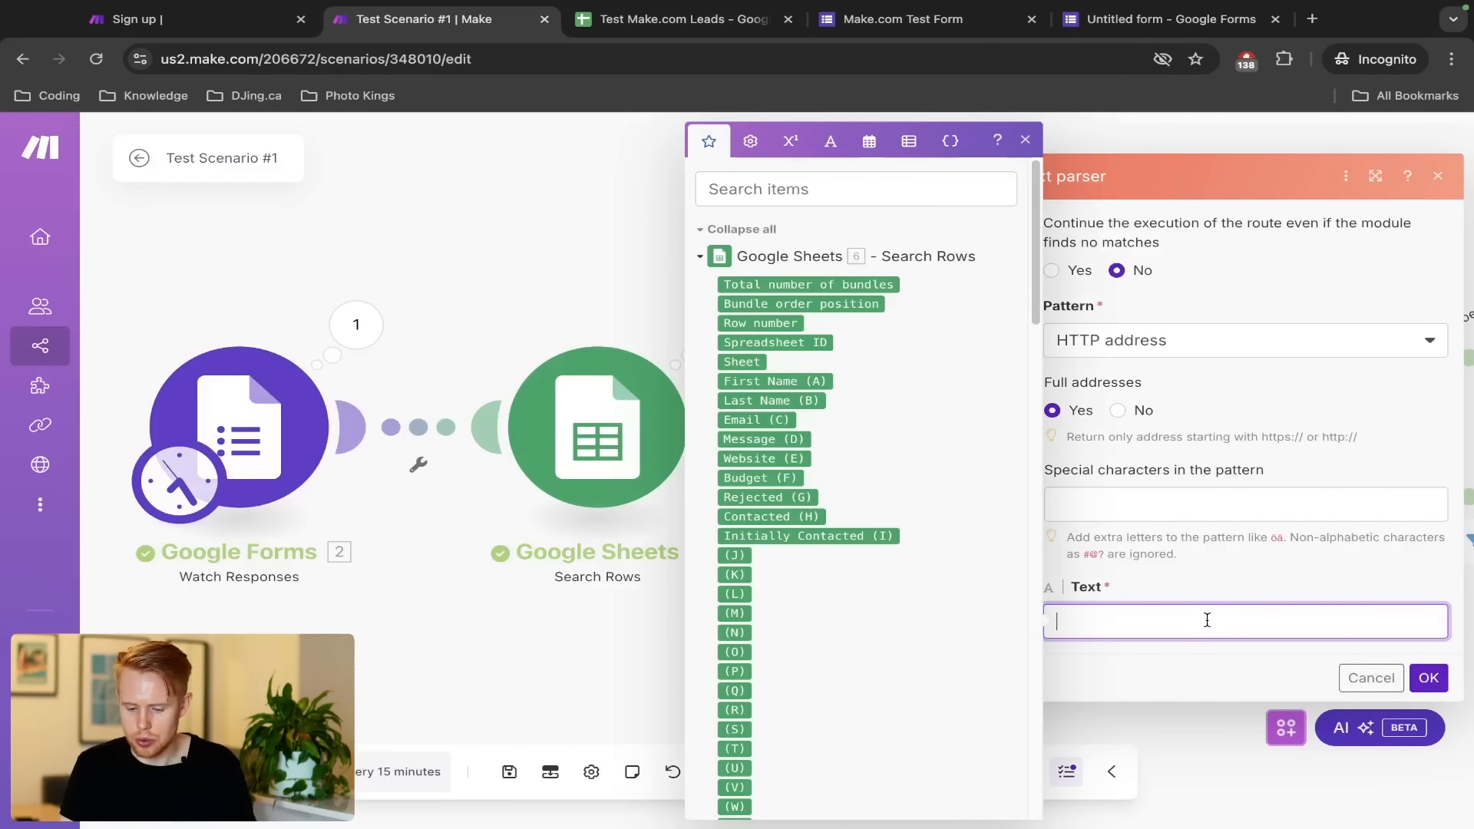
{"action": "left_click", "coordinate": [818, 184]}
{"action": "type", "text": "value"}
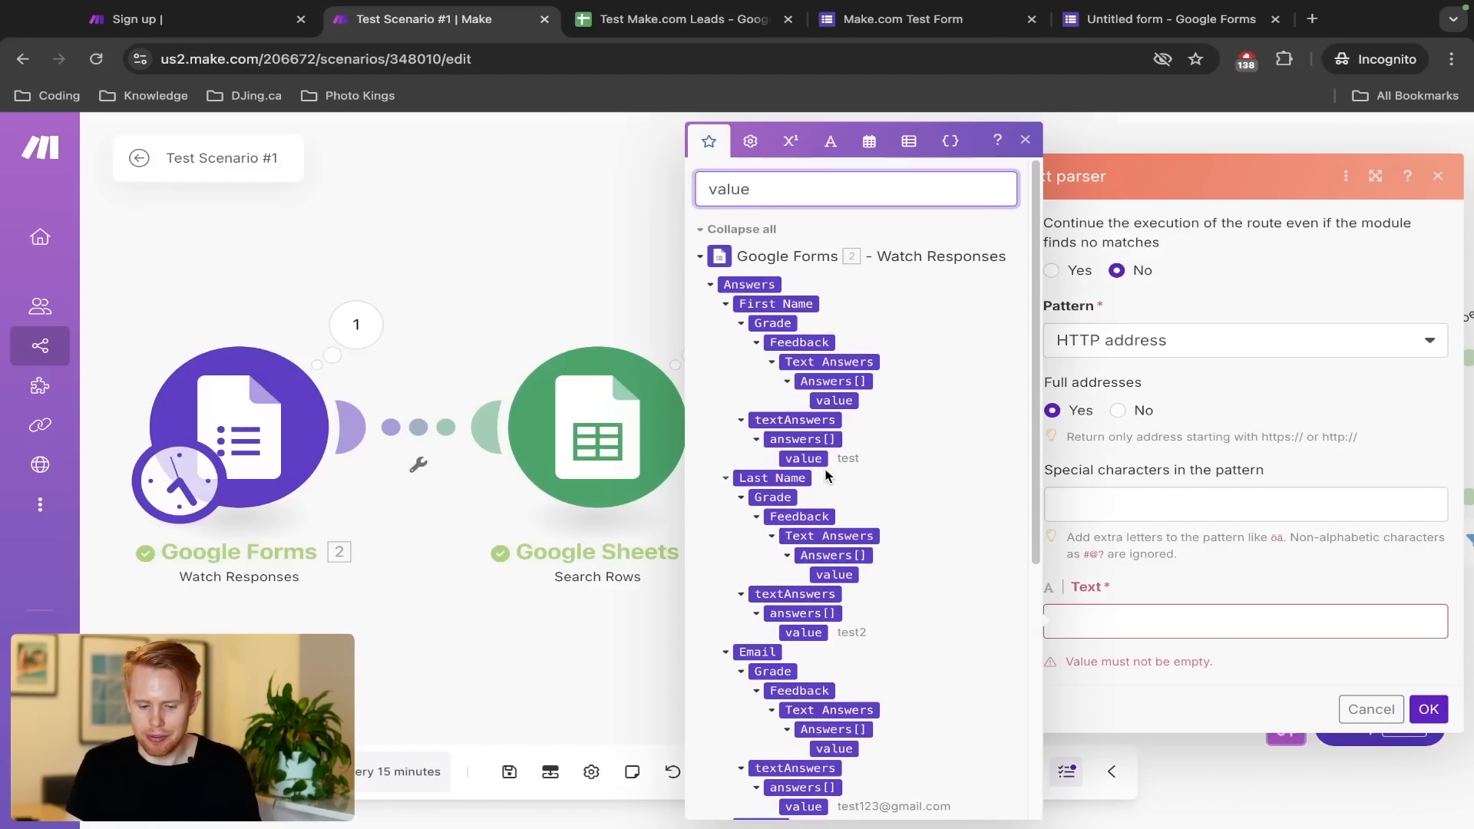
{"action": "scroll", "coordinate": [815, 471], "scroll_direction": "down", "scroll_amount": 5}
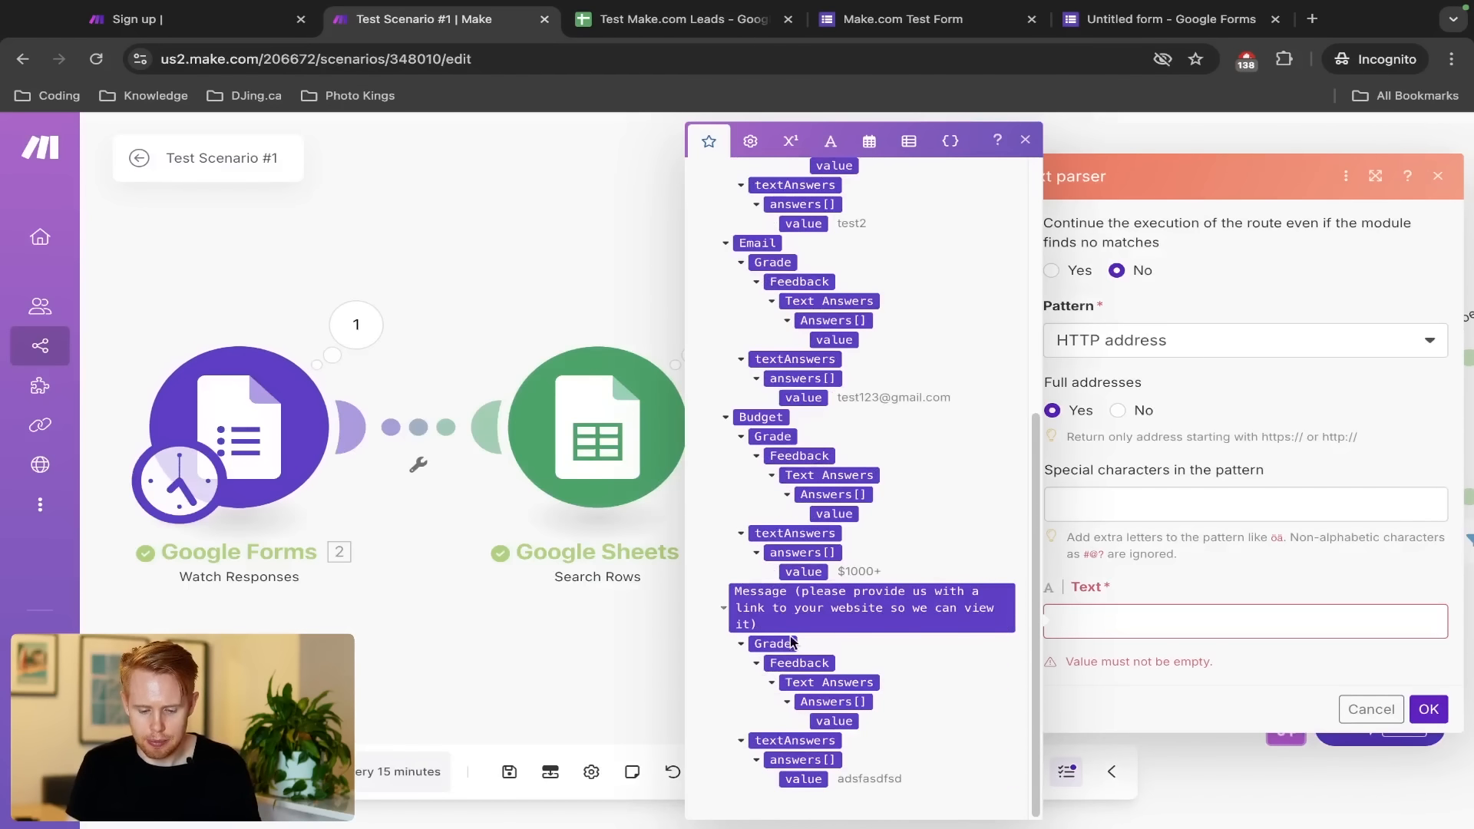
{"action": "left_click", "coordinate": [817, 724]}
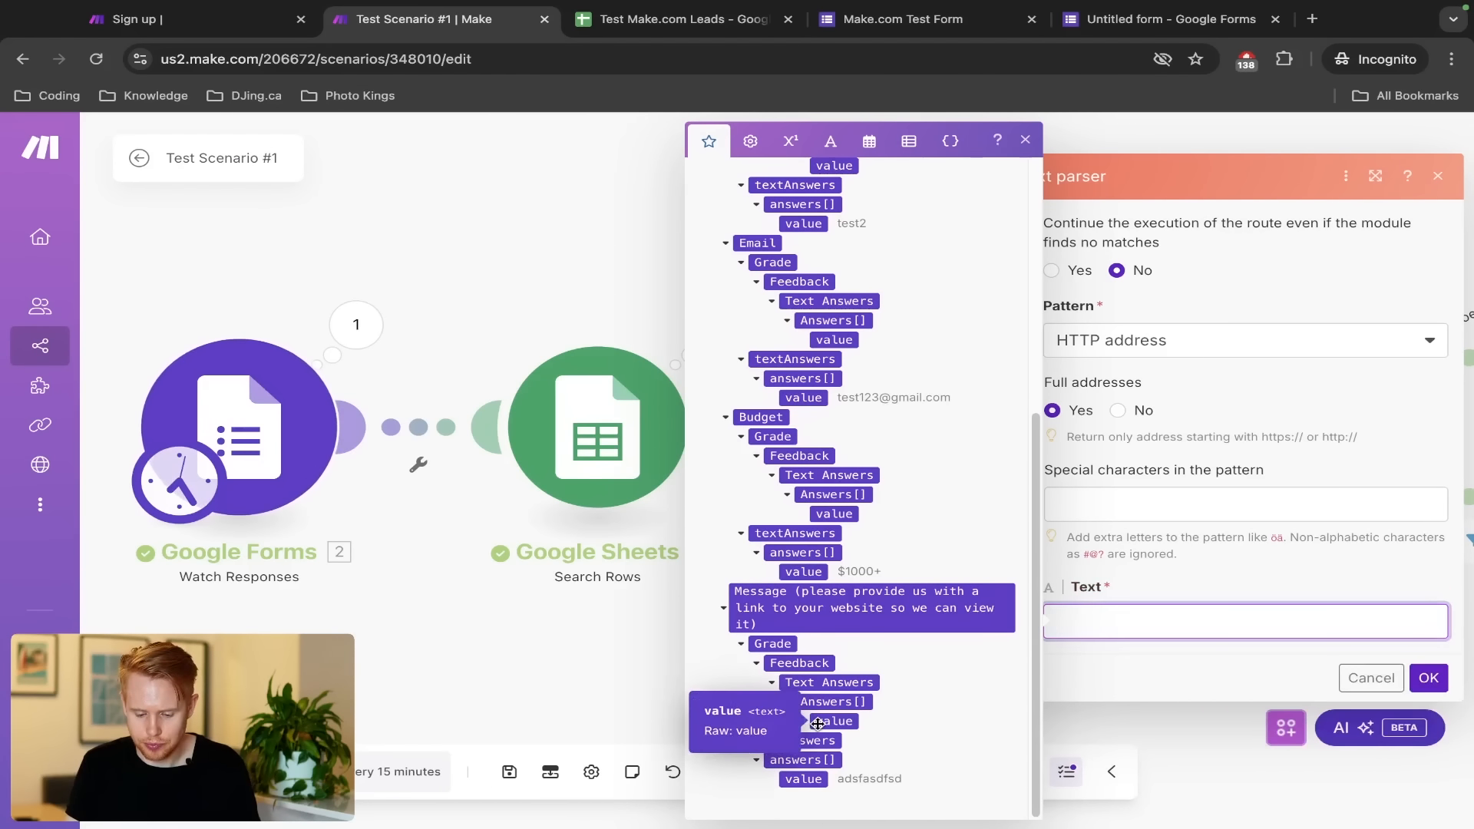
{"action": "left_click", "coordinate": [806, 779]}
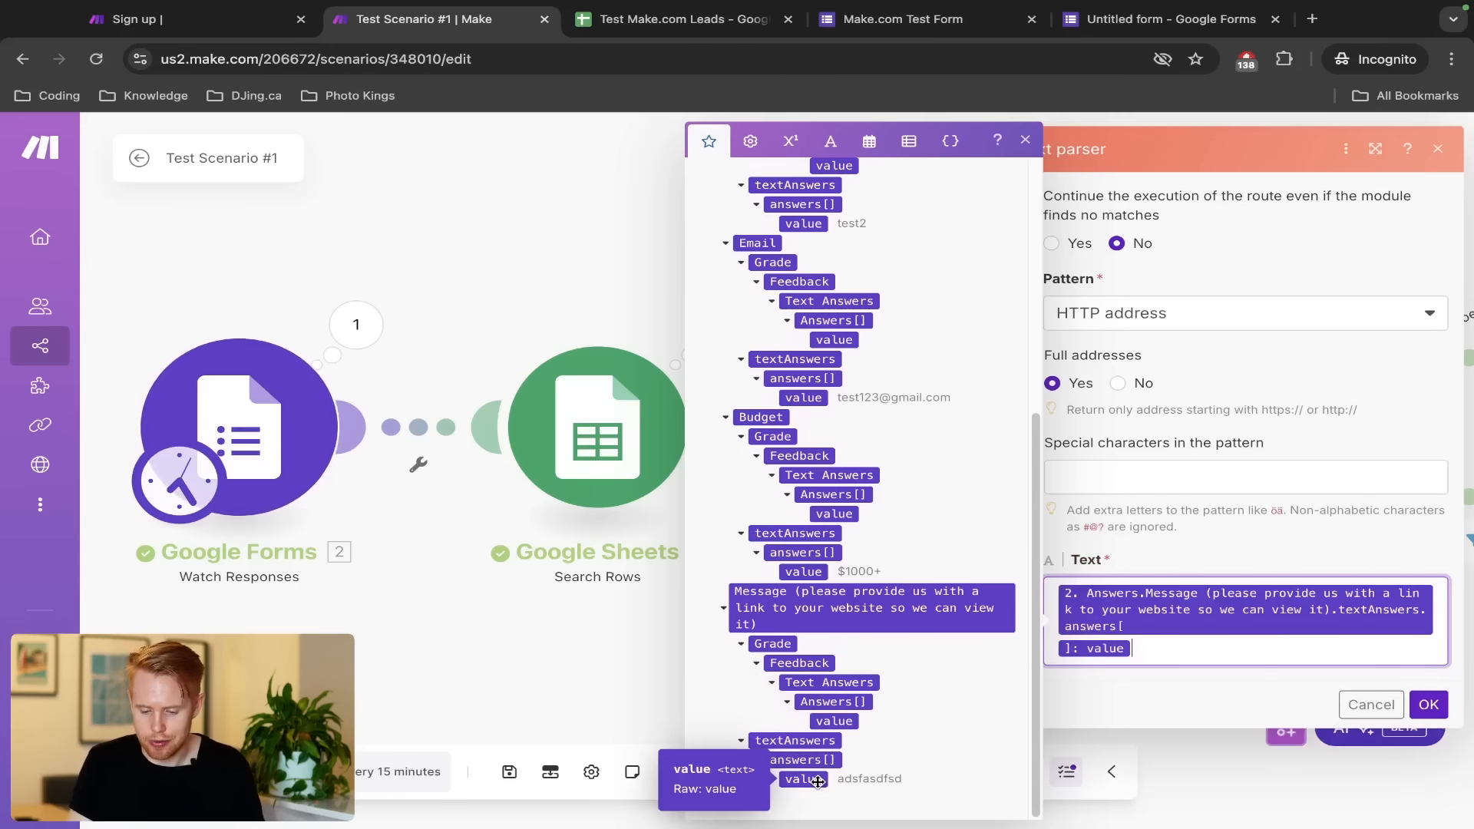
{"action": "left_click", "coordinate": [1428, 703]}
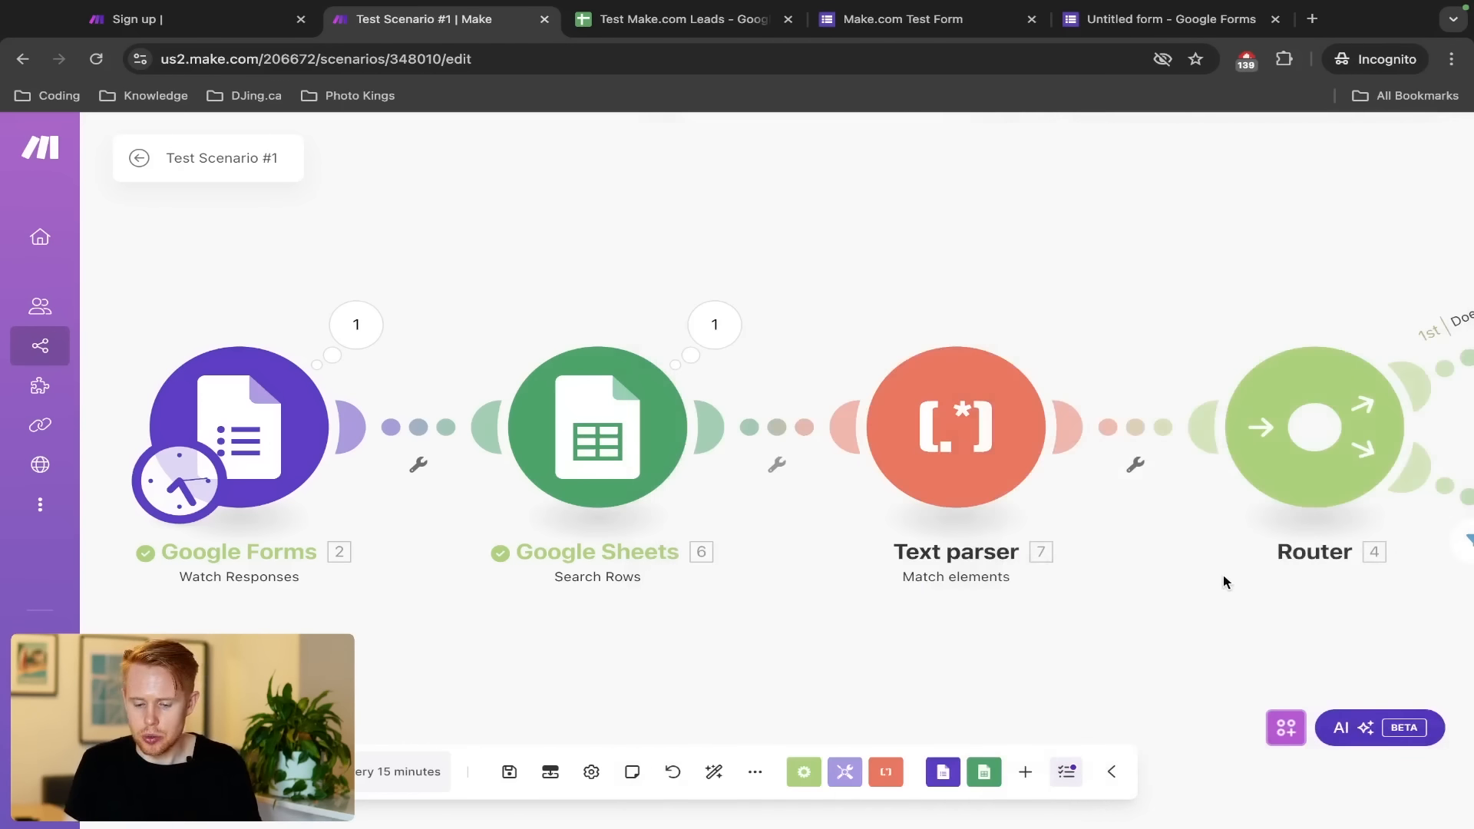
Map the Text parser's Match into Add a Row's Website (E) and confirm
{"action": "left_click_drag", "start_coordinate": [1224, 579], "coordinate": [910, 557]}
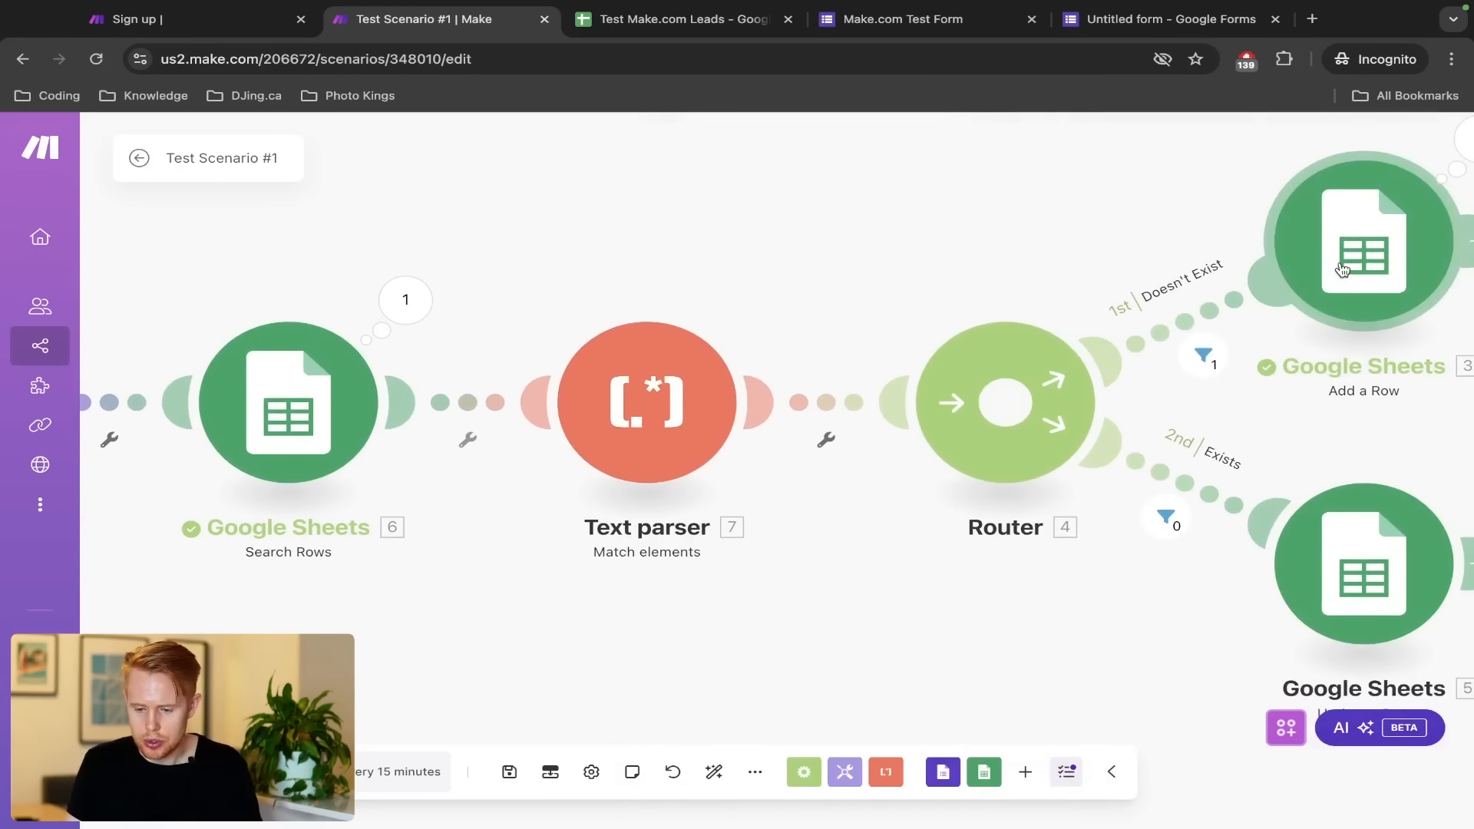
{"action": "left_click", "coordinate": [1381, 253]}
{"action": "scroll", "coordinate": [1021, 519], "scroll_direction": "down", "scroll_amount": 10}
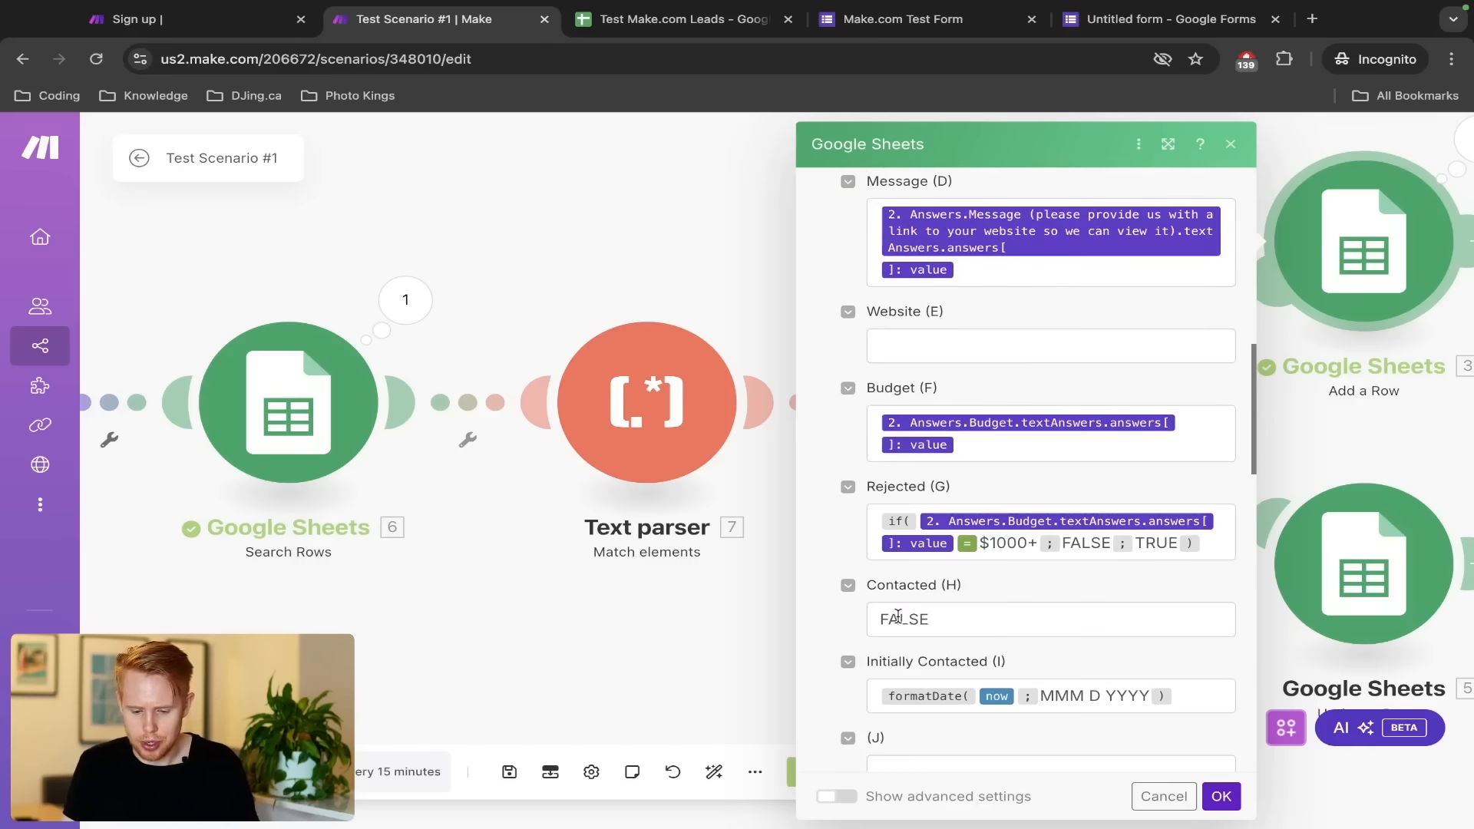
{"action": "left_click", "coordinate": [960, 345]}
{"action": "left_click", "coordinate": [576, 285]}
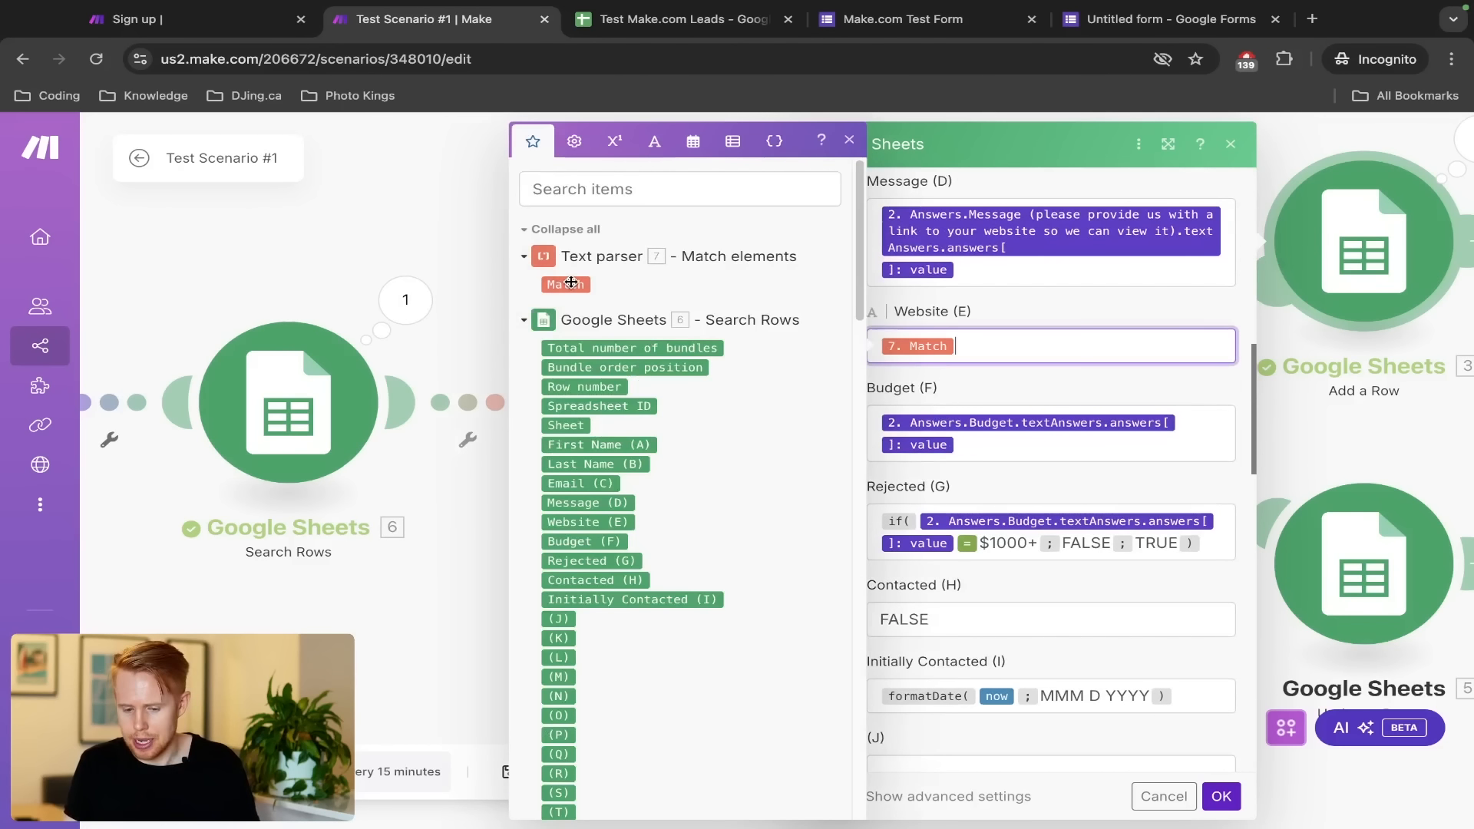
{"action": "left_click", "coordinate": [1213, 798]}
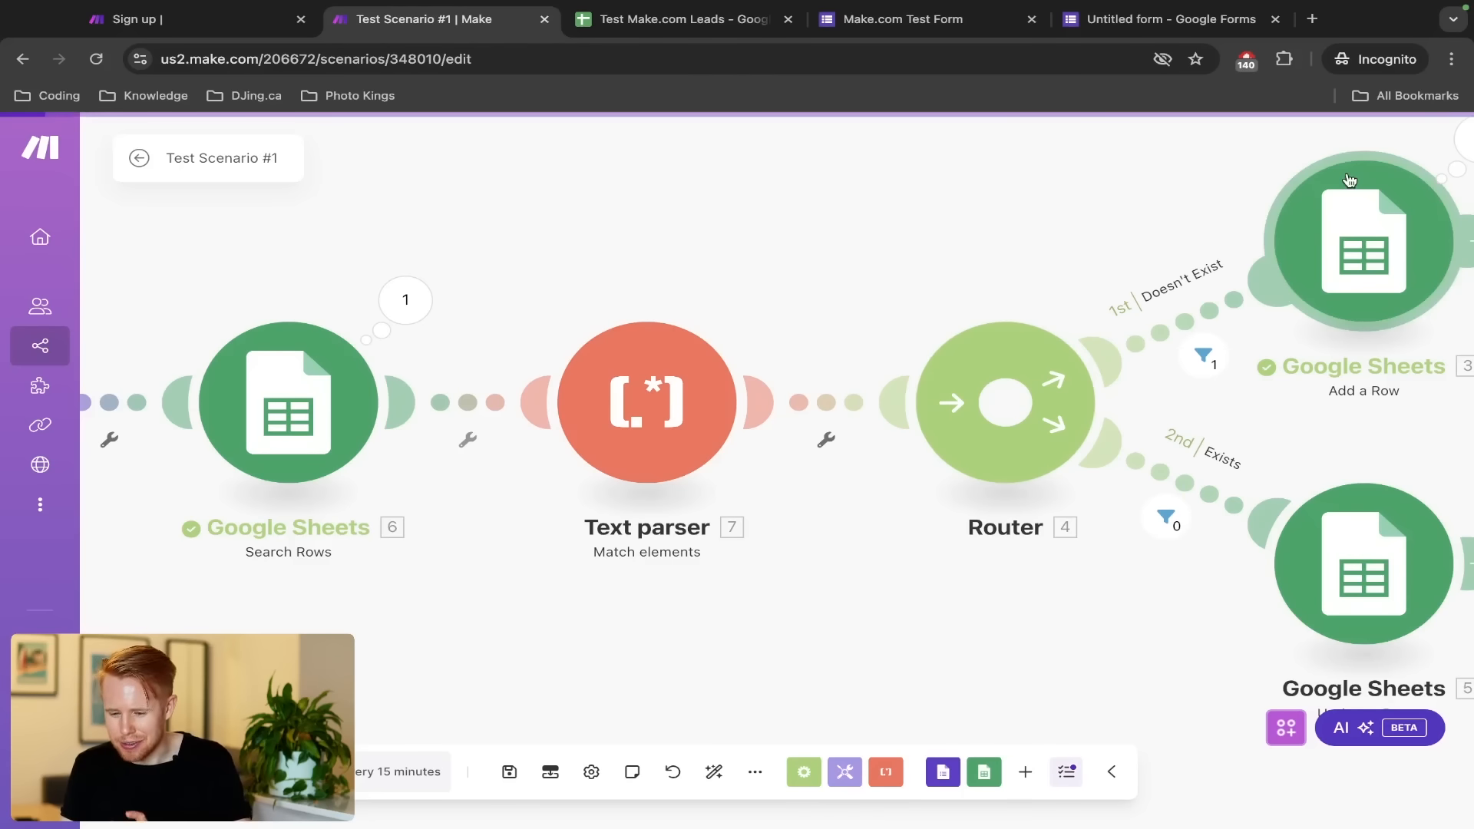
Reopen the Add a Row settings to review them, then close them
{"action": "left_click", "coordinate": [1358, 273]}
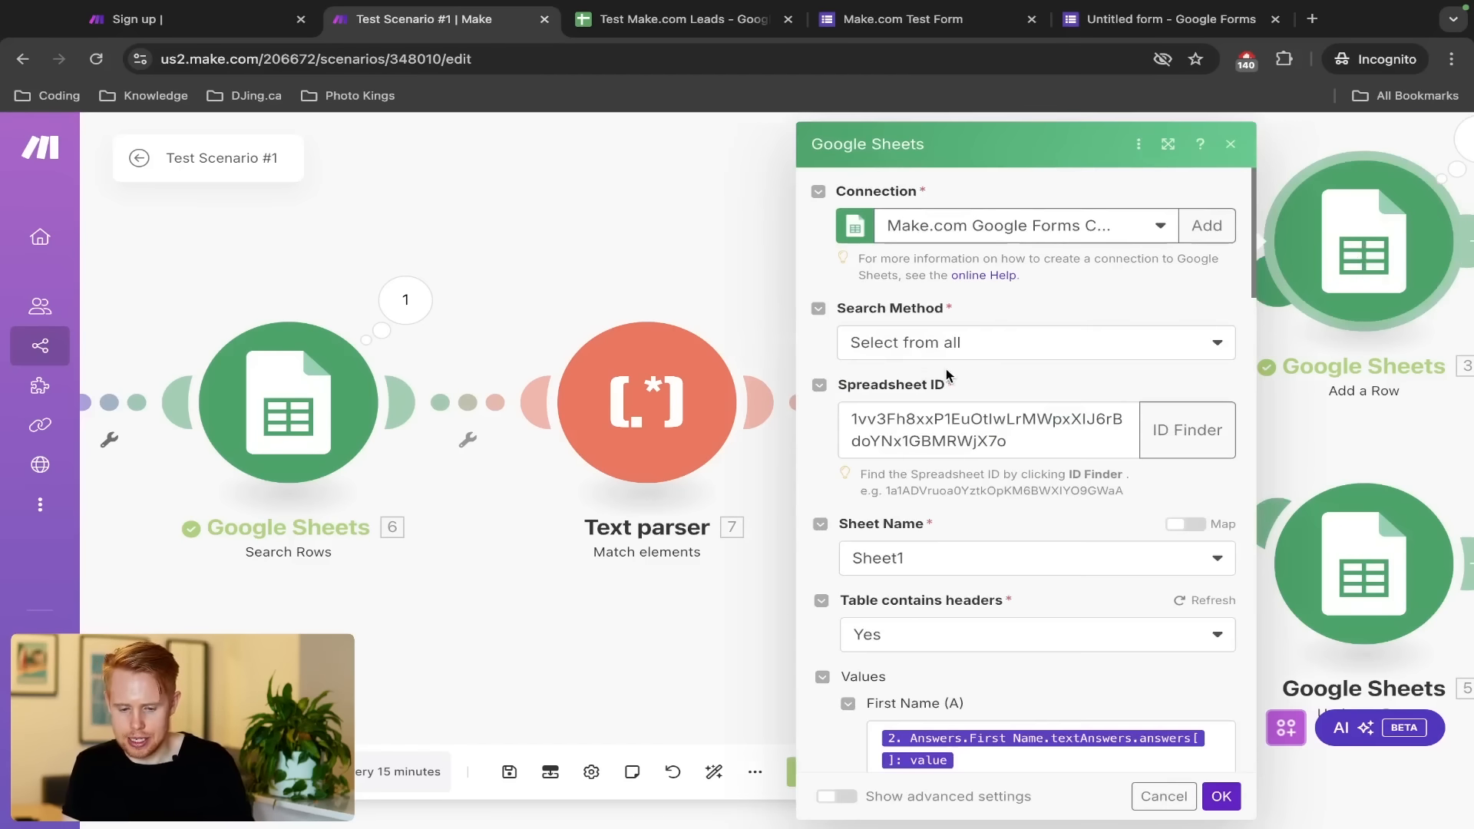
{"action": "scroll", "coordinate": [921, 611], "scroll_direction": "down", "scroll_amount": 5}
{"action": "scroll", "coordinate": [921, 612], "scroll_direction": "down", "scroll_amount": 5}
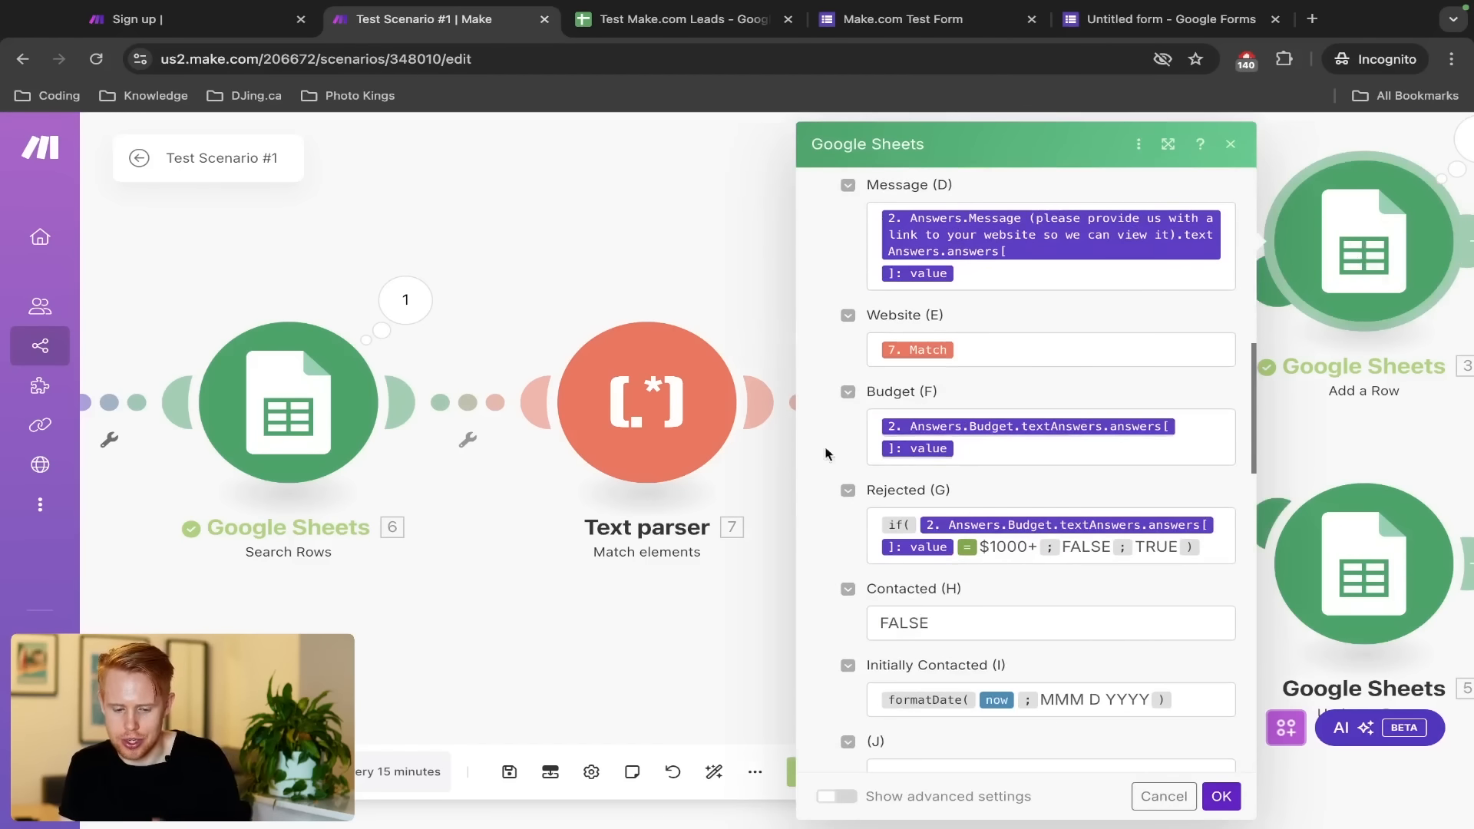
{"action": "left_click", "coordinate": [655, 413]}
{"action": "right_click", "coordinate": [655, 413]}
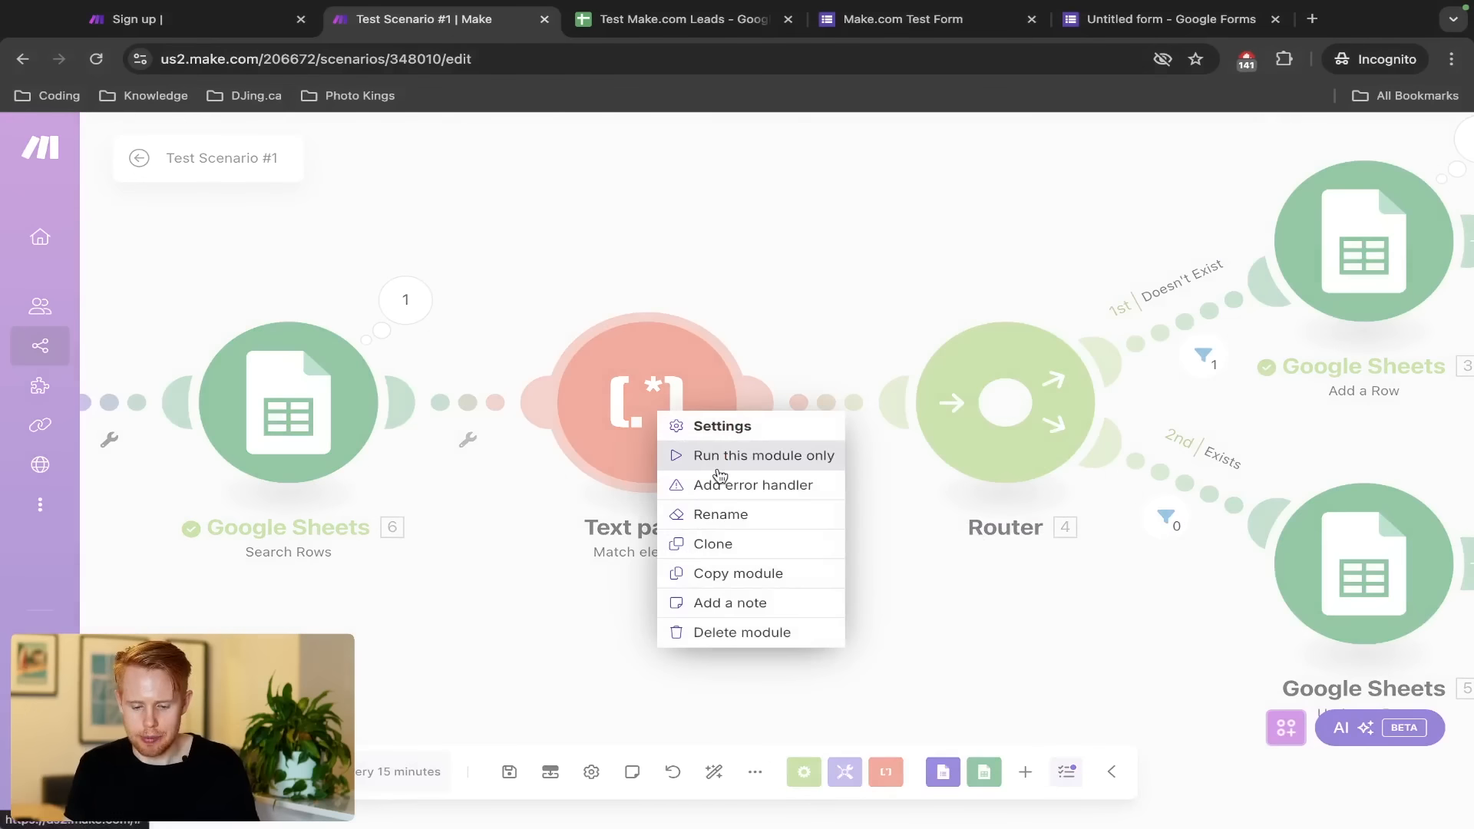
{"action": "left_click", "coordinate": [526, 269]}
{"action": "right_click", "coordinate": [629, 411]}
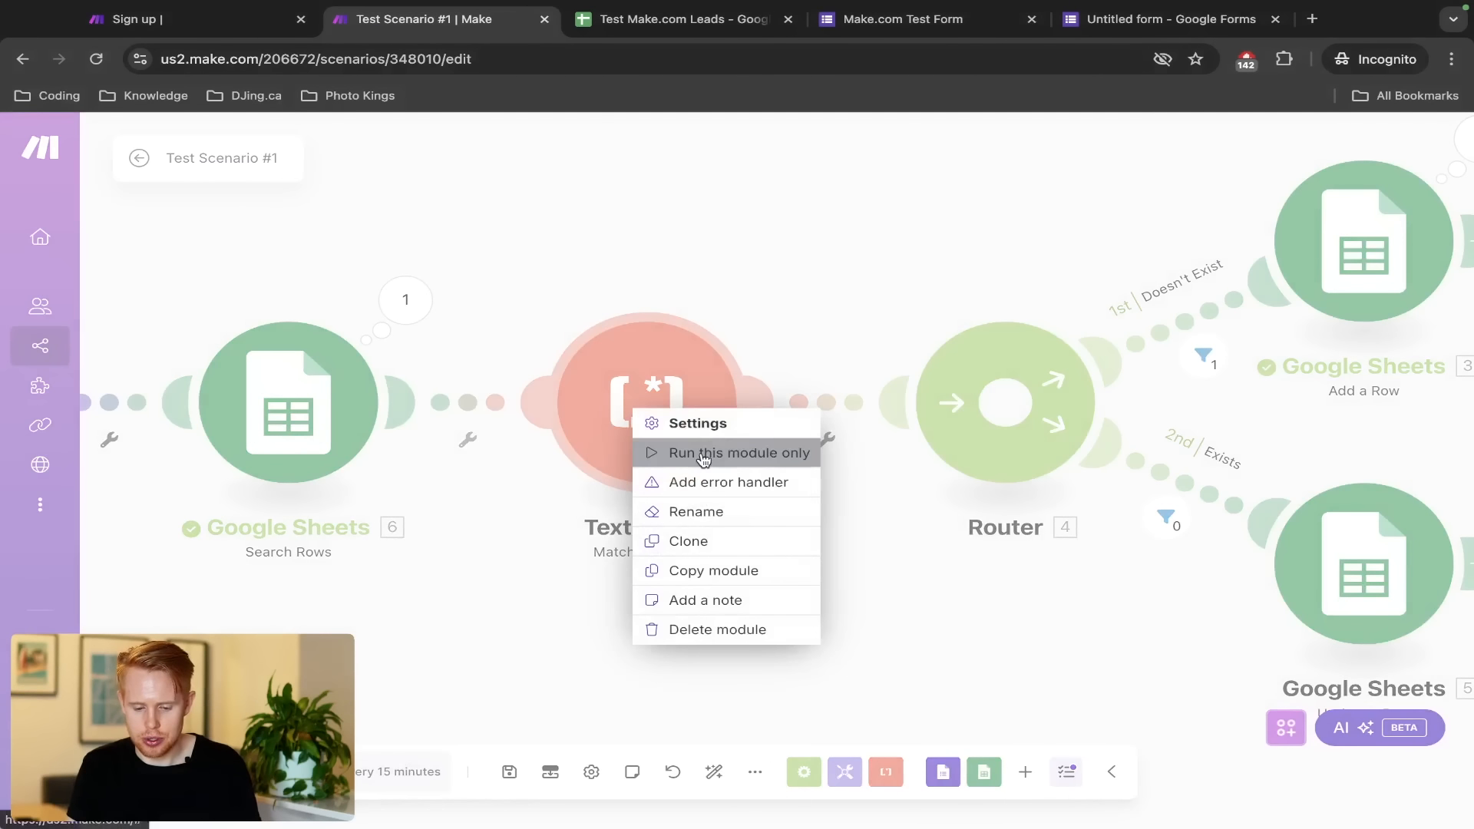
{"action": "left_click", "coordinate": [668, 452]}
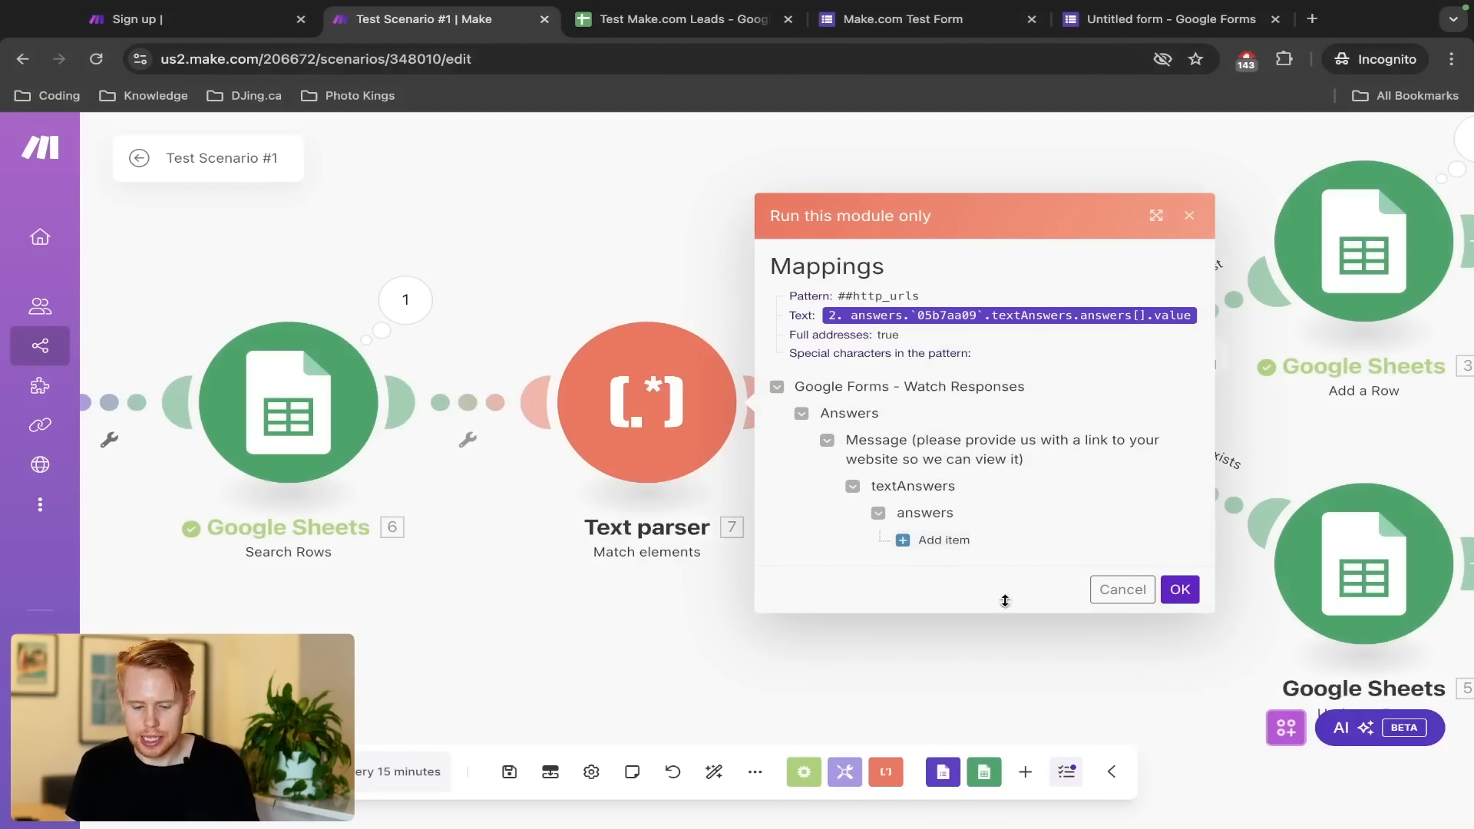
{"action": "left_click", "coordinate": [936, 543]}
{"action": "left_click", "coordinate": [976, 537]}
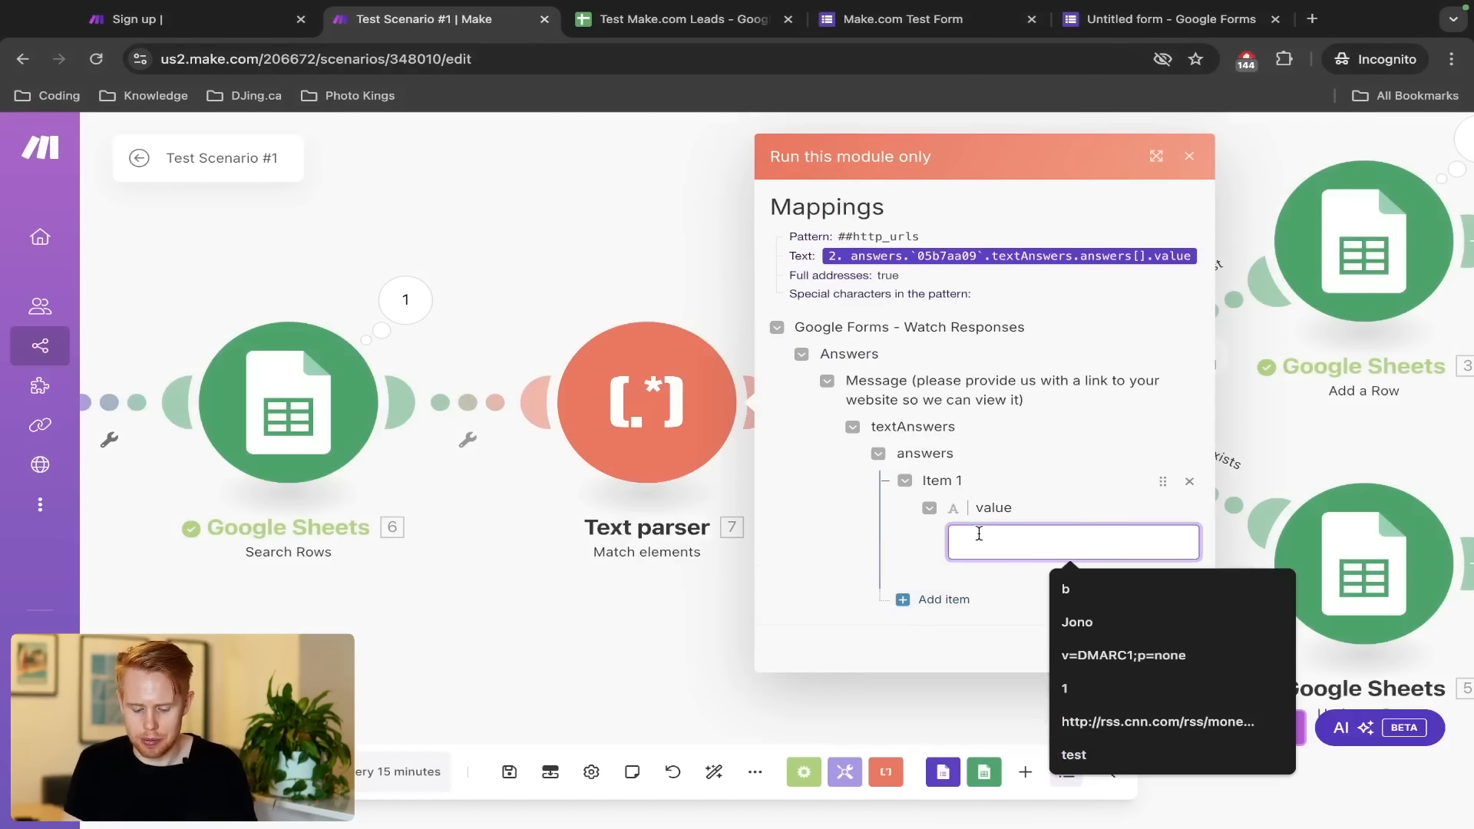
{"action": "type", "text": "skdjfhsdkjfh http:"}
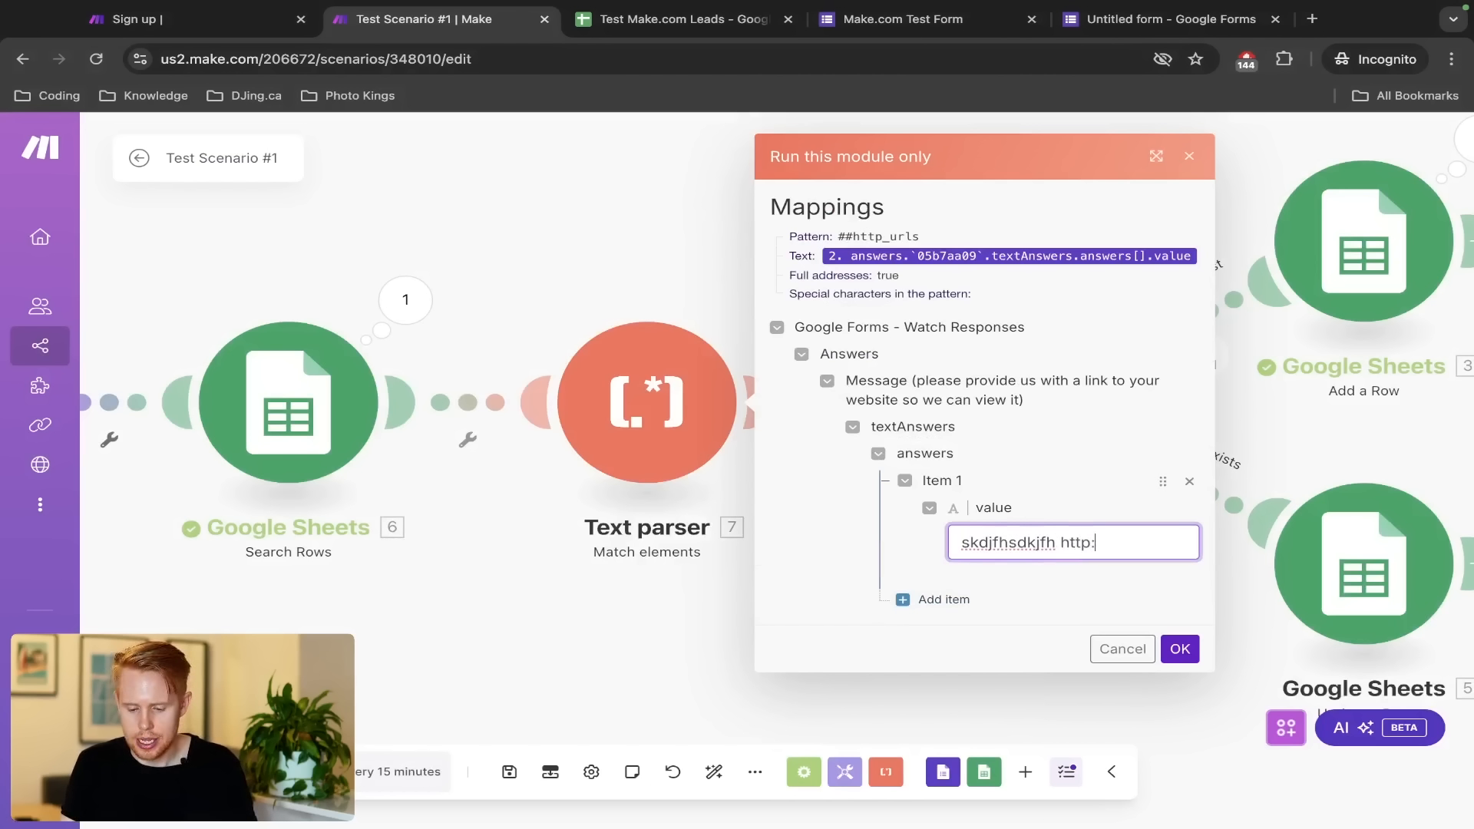
{"action": "type", "text": "//google.com"}
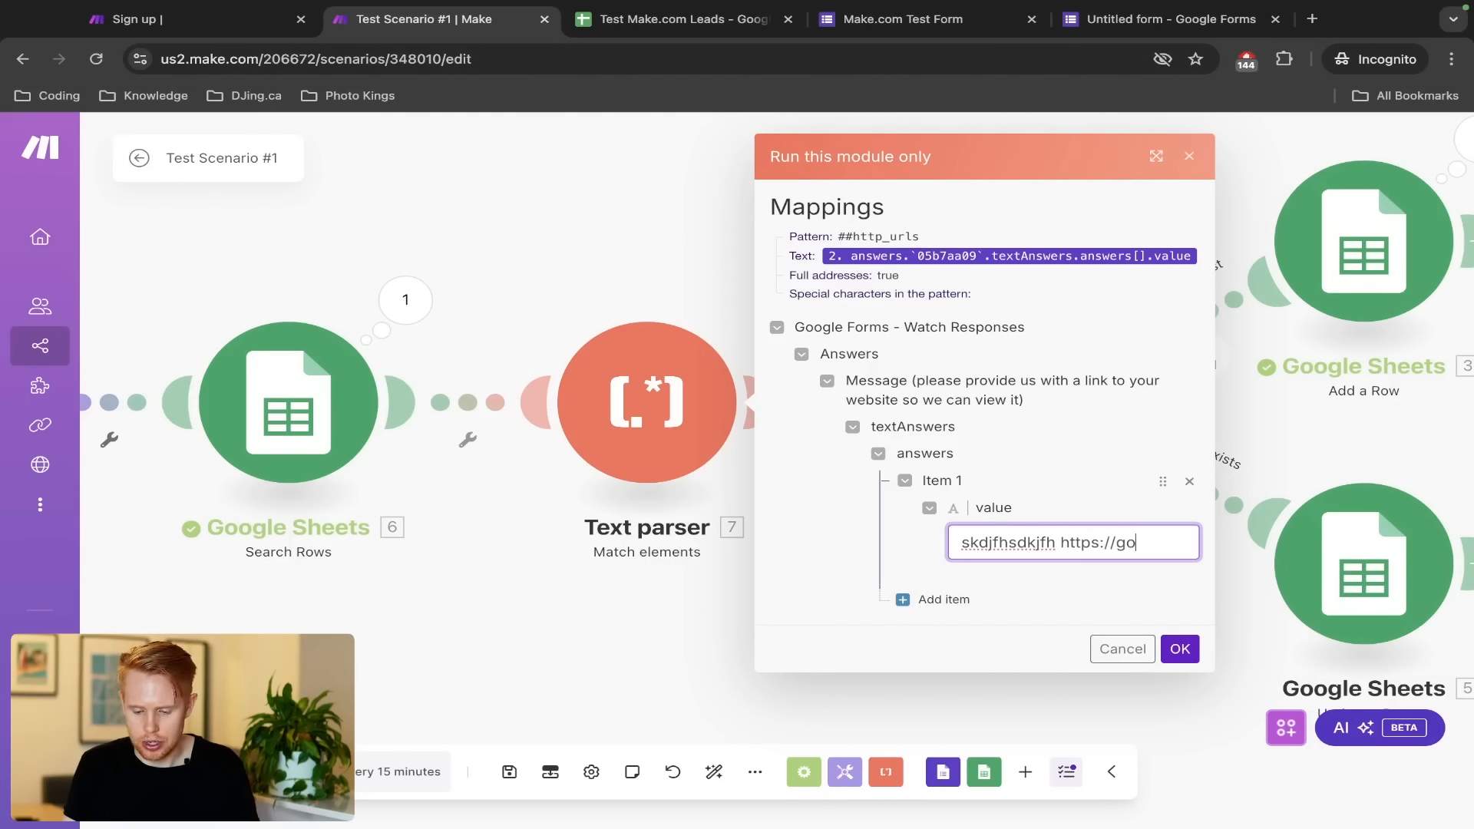
{"action": "left_click", "coordinate": [1175, 656]}
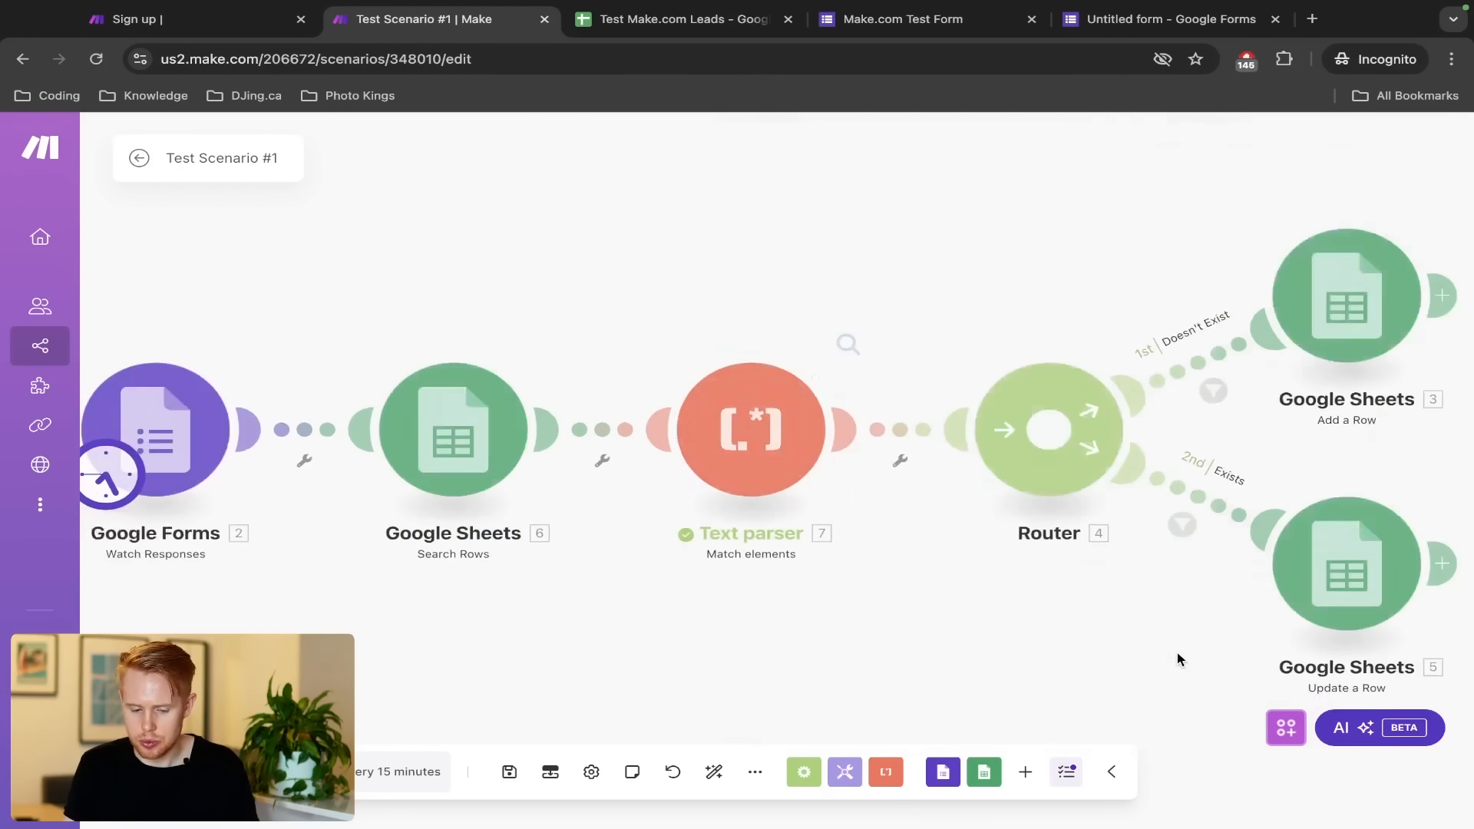
Review the Text parser's result details showing the matched URL
{"action": "left_click", "coordinate": [788, 300]}
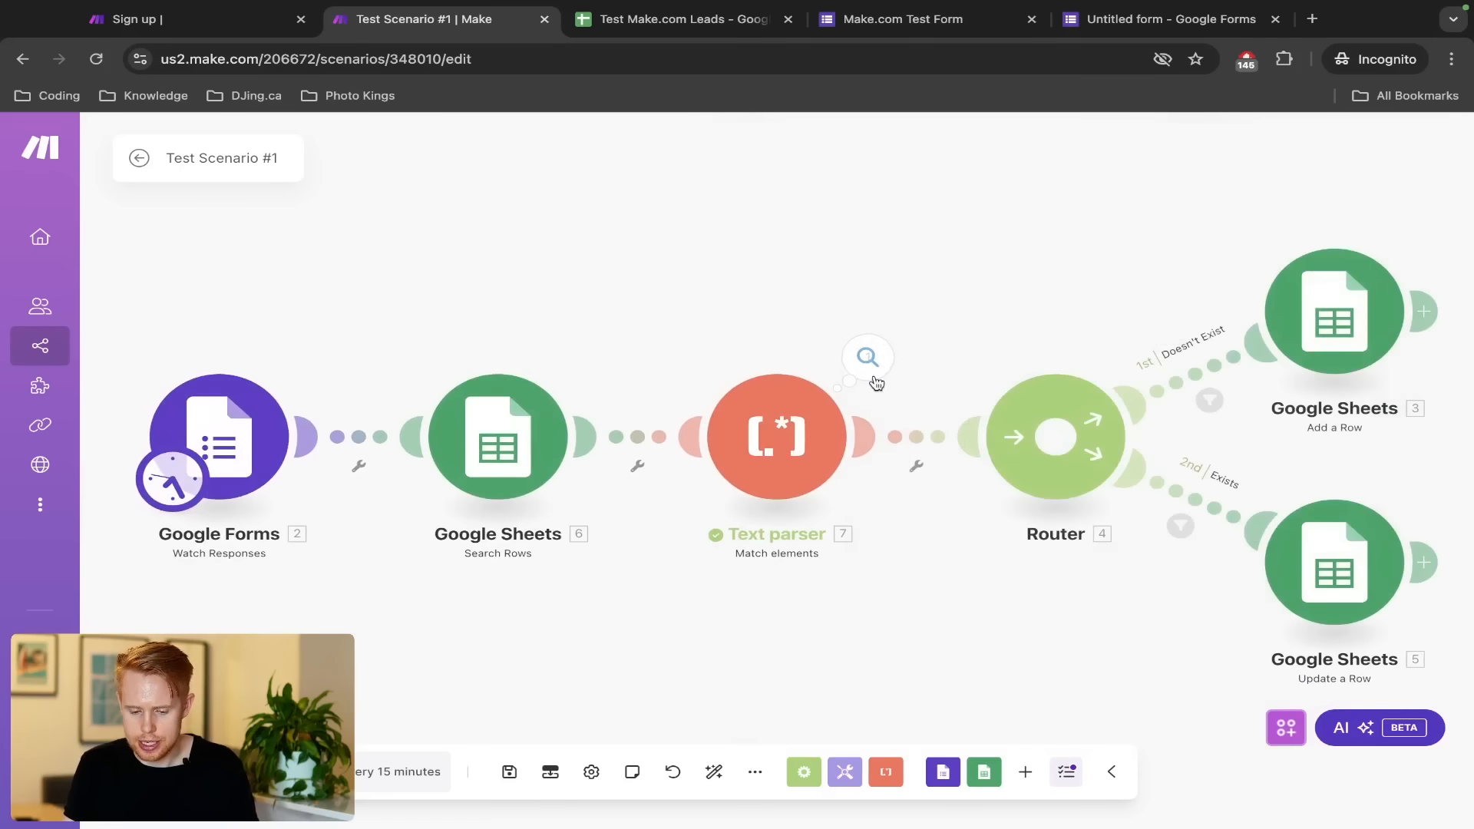
{"action": "left_click", "coordinate": [875, 370]}
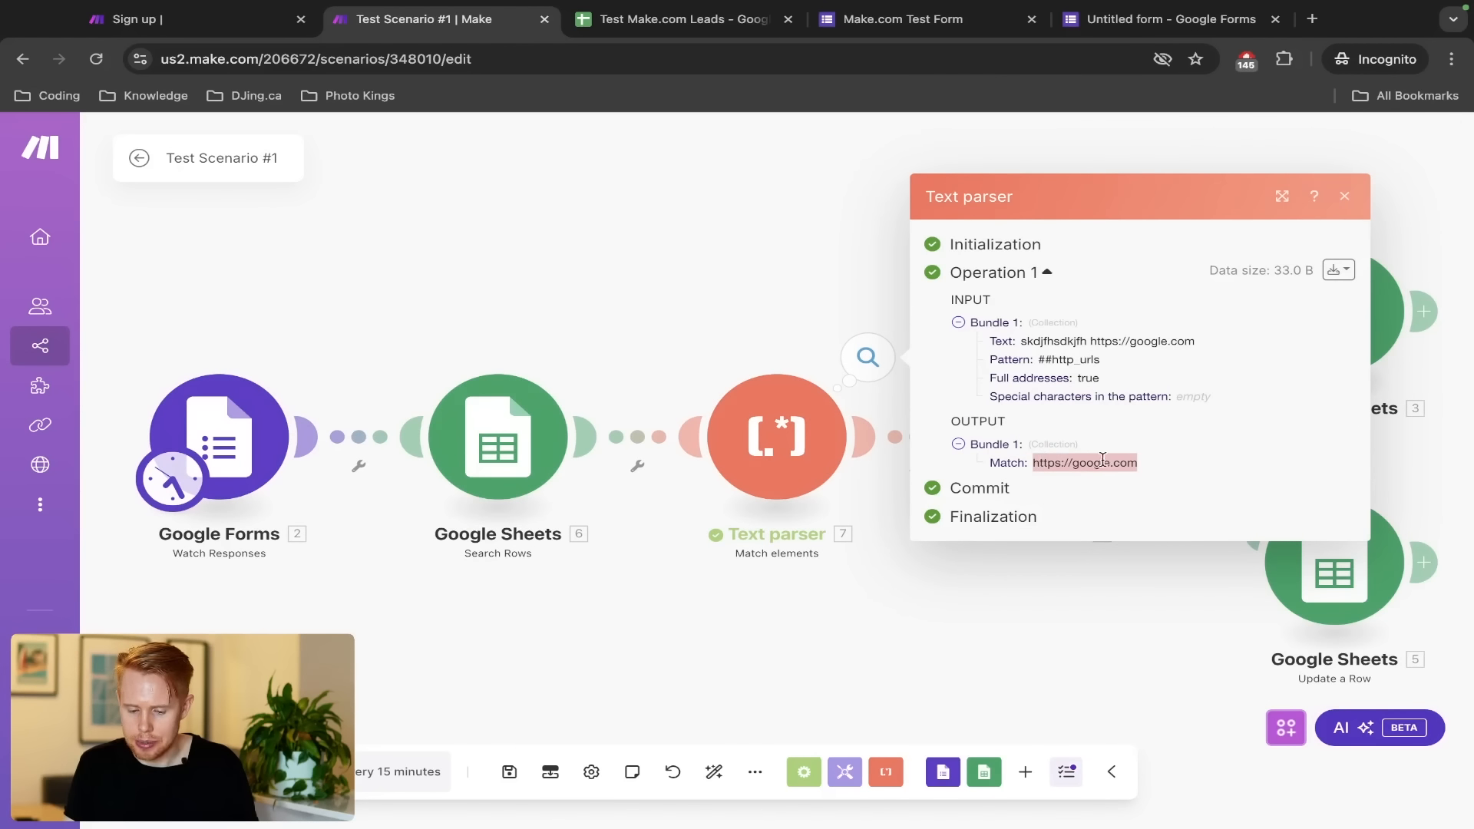
{"action": "left_click_drag", "start_coordinate": [1020, 341], "coordinate": [1087, 342]}
{"action": "left_click", "coordinate": [750, 300]}
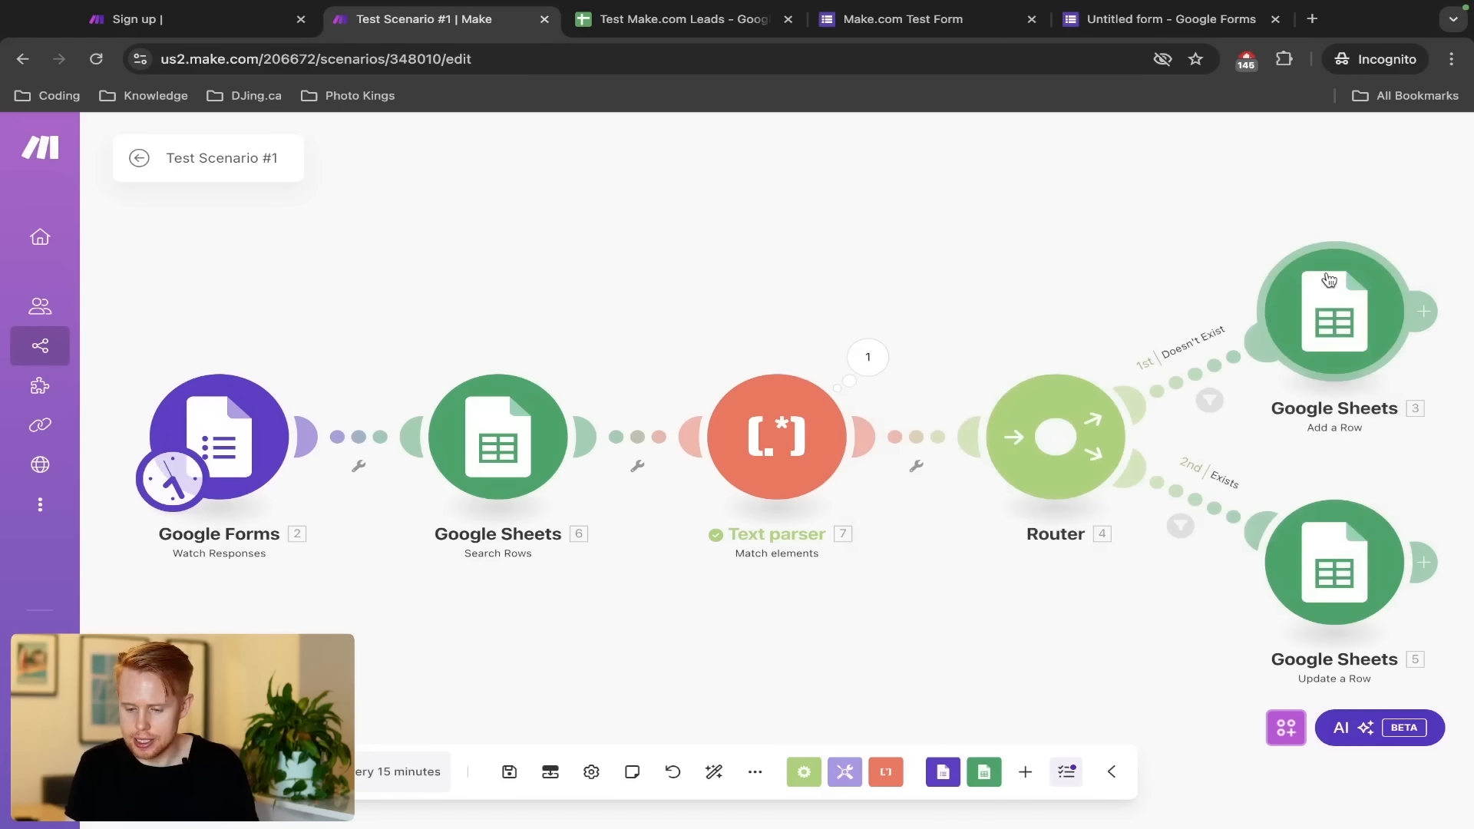
{"action": "left_click", "coordinate": [1330, 315]}
{"action": "scroll", "coordinate": [1174, 367], "scroll_direction": "down", "scroll_amount": 10}
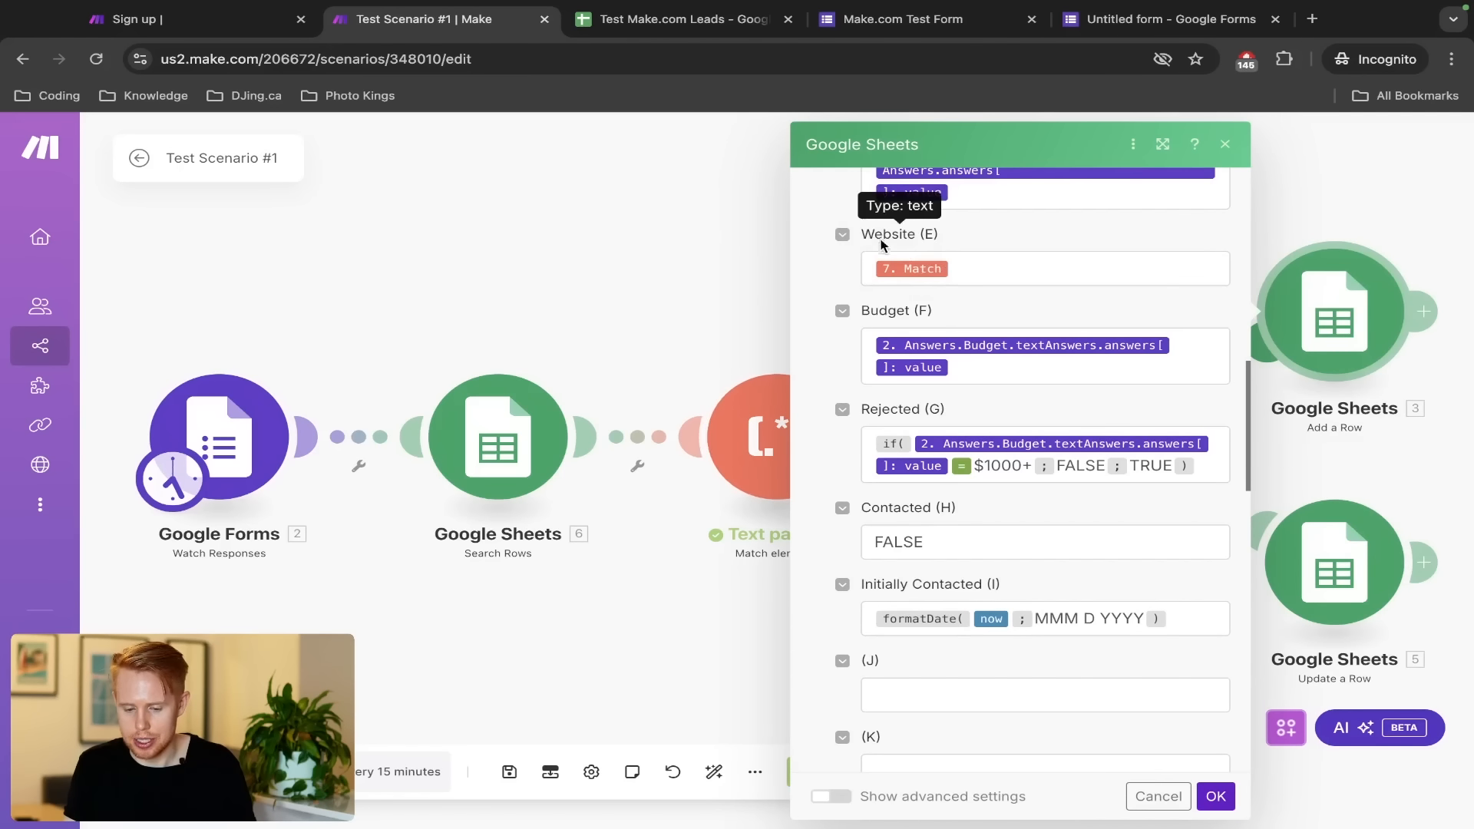
{"action": "left_click", "coordinate": [1216, 798]}
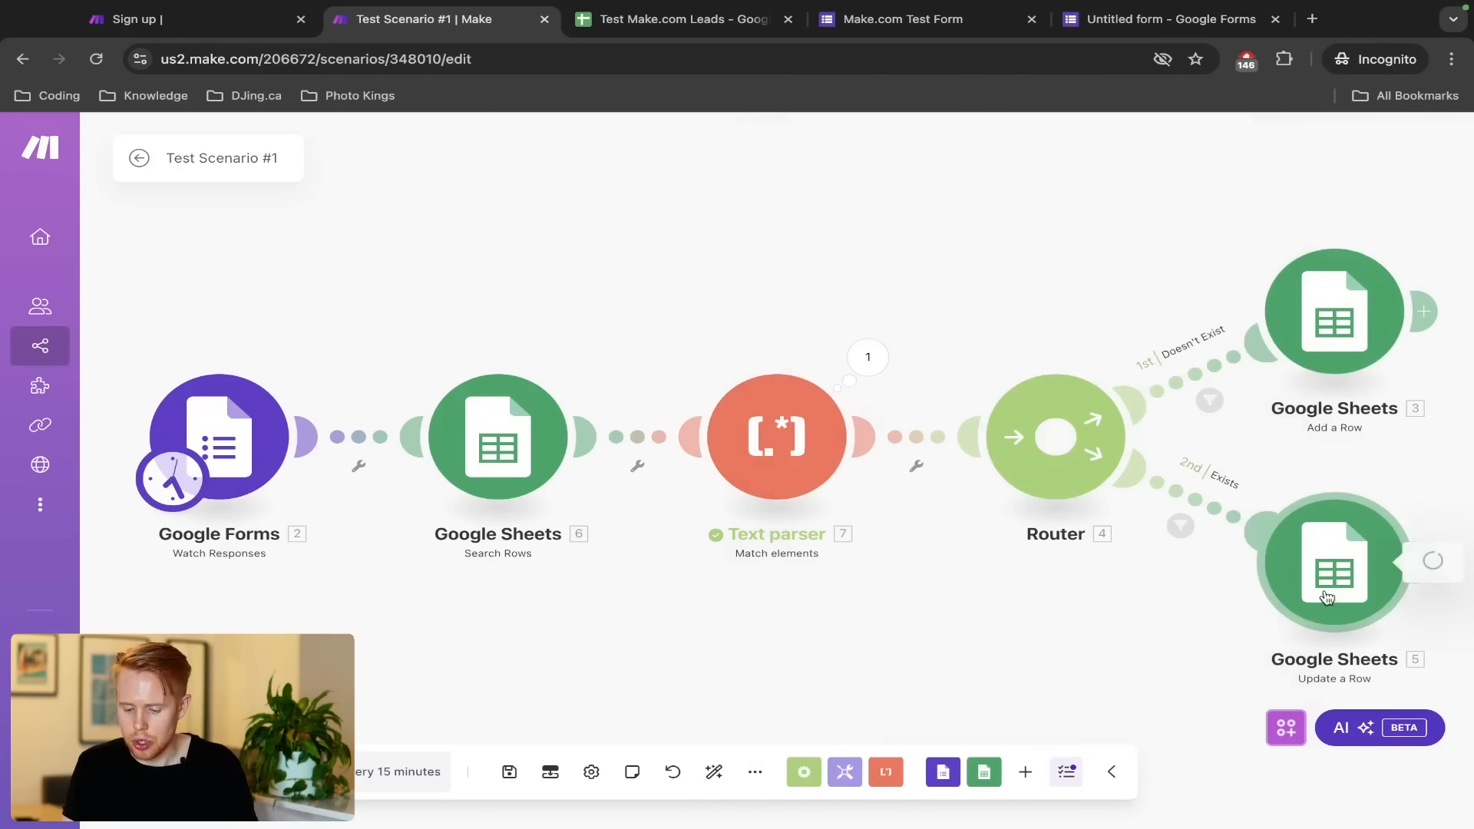
{"action": "left_click", "coordinate": [1309, 610]}
{"action": "scroll", "coordinate": [1048, 572], "scroll_direction": "down", "scroll_amount": 3}
{"action": "scroll", "coordinate": [1047, 568], "scroll_direction": "down", "scroll_amount": 5}
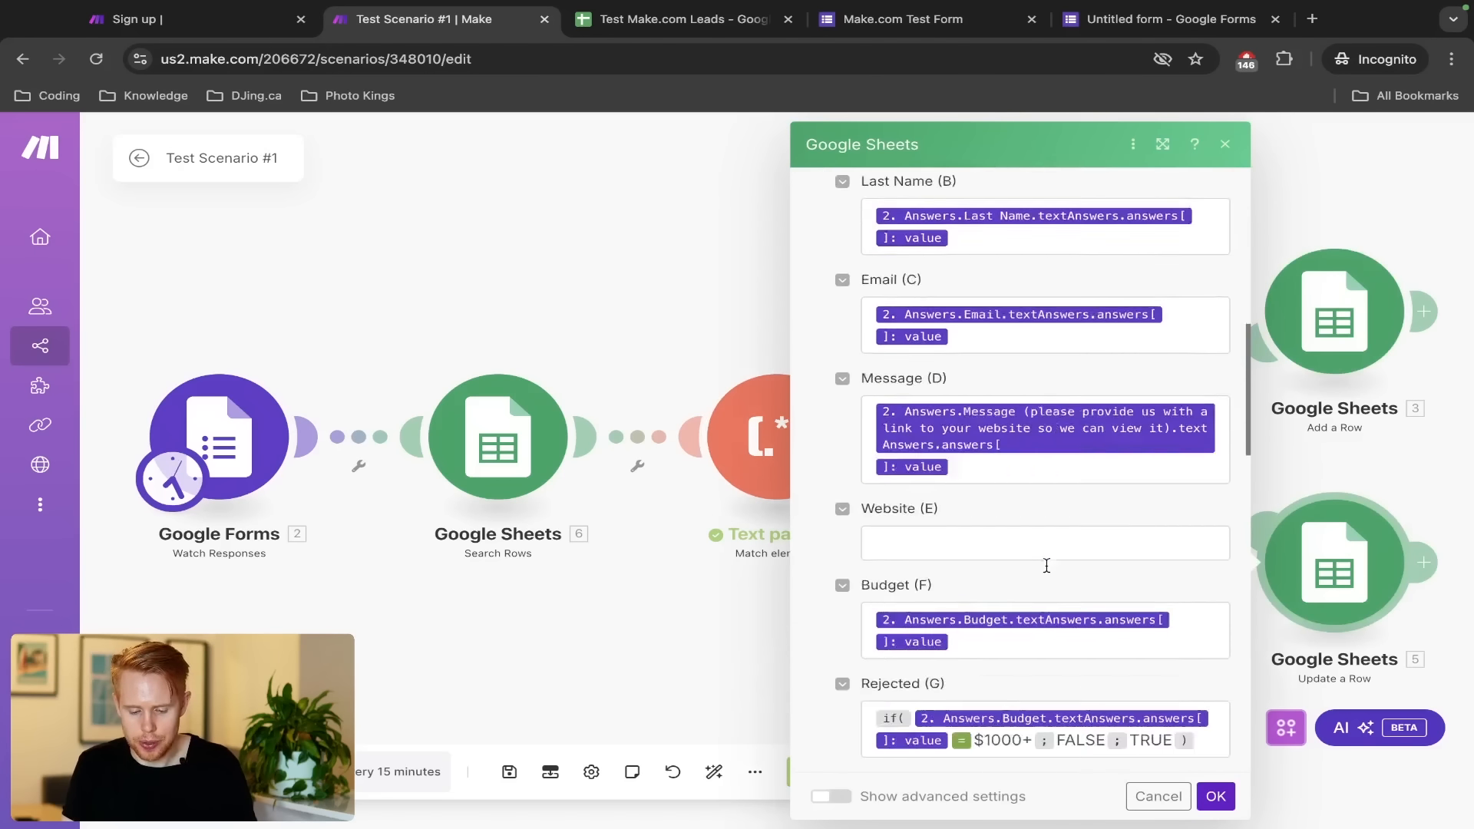
{"action": "left_click", "coordinate": [995, 403]}
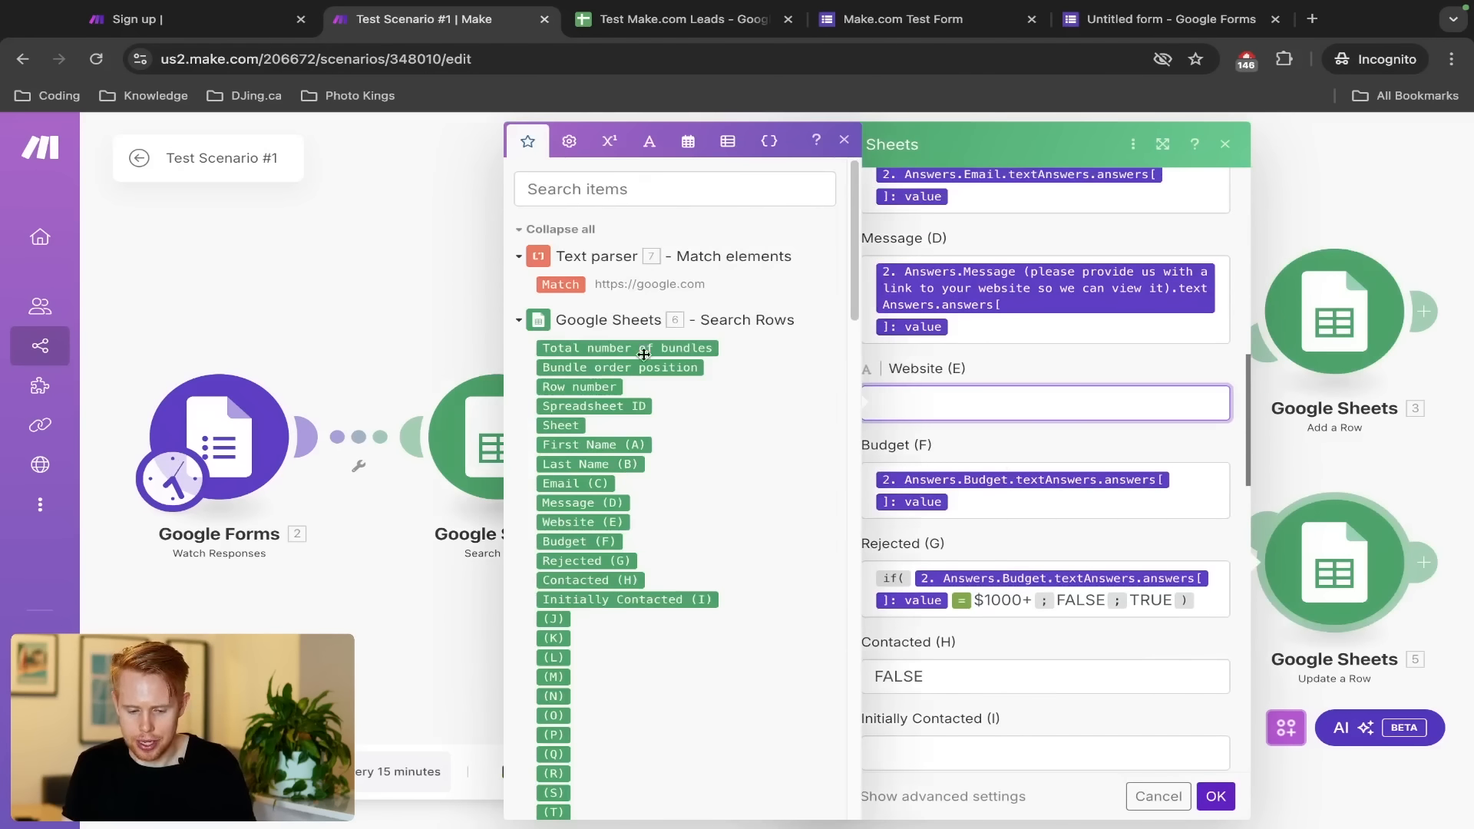
{"action": "left_click", "coordinate": [560, 284]}
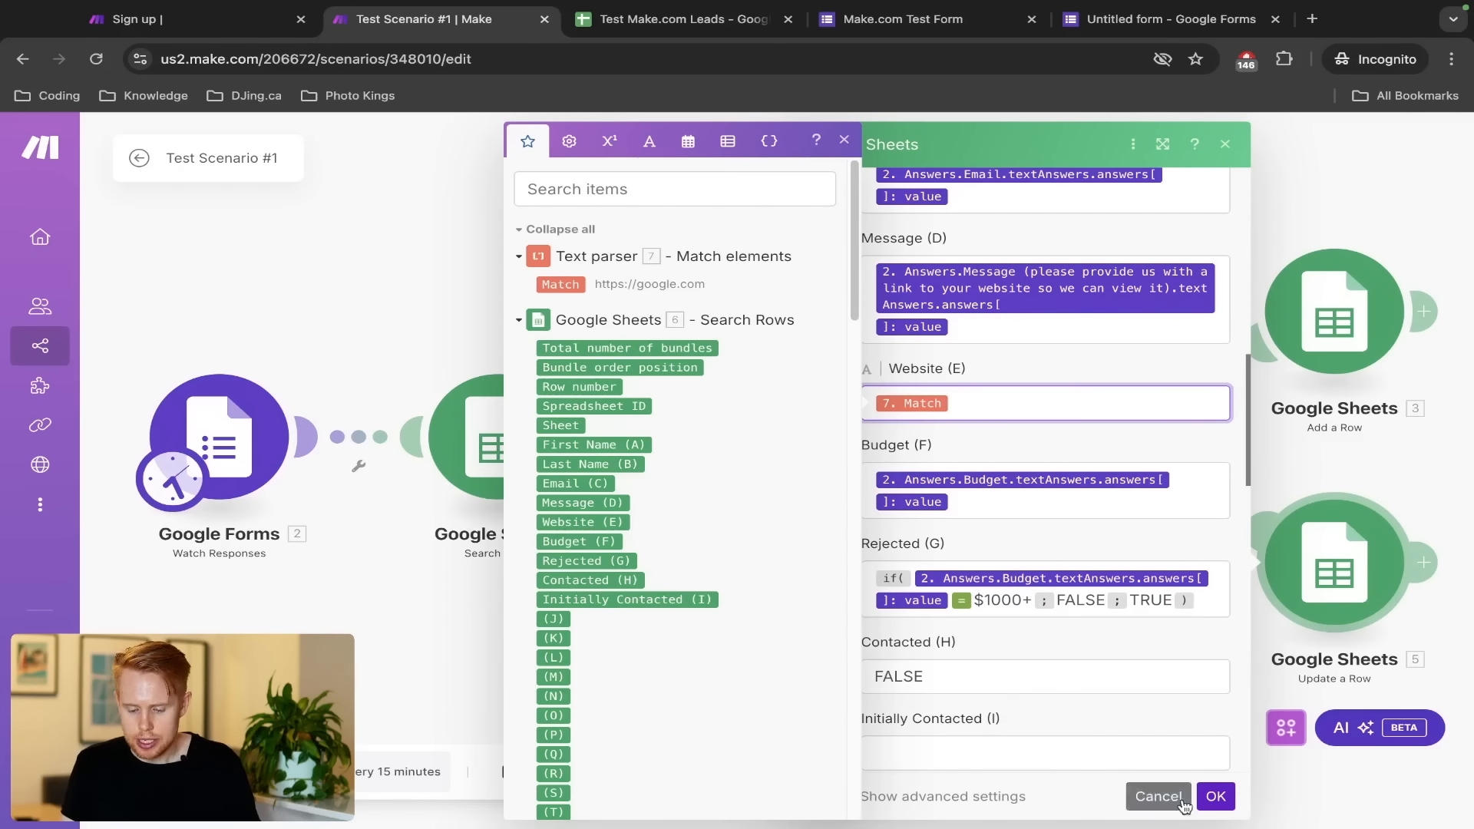
{"action": "left_click", "coordinate": [1215, 796]}
{"action": "key", "text": "ctrl+s"}
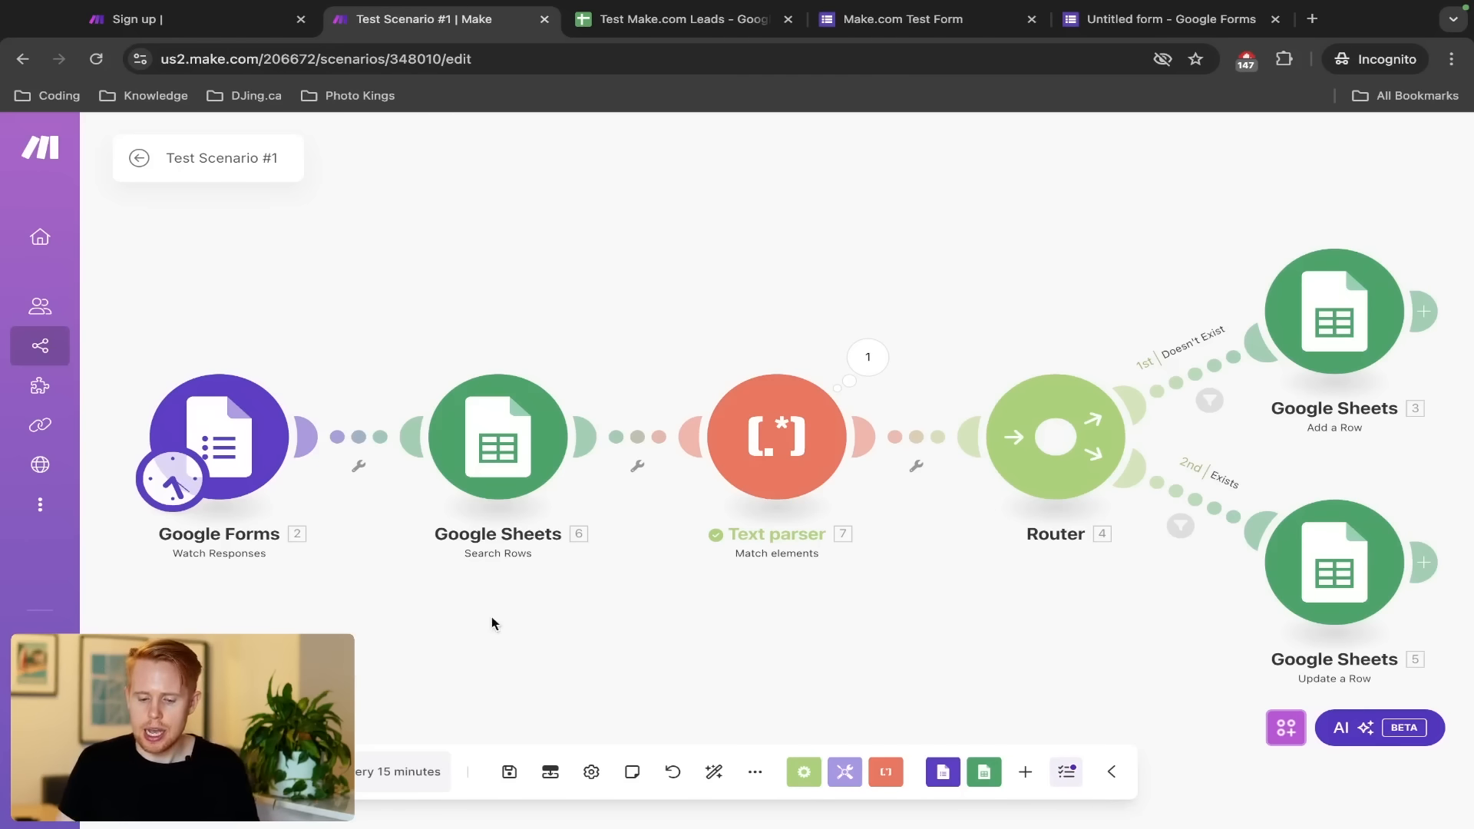
{"action": "right_click", "coordinate": [885, 448]}
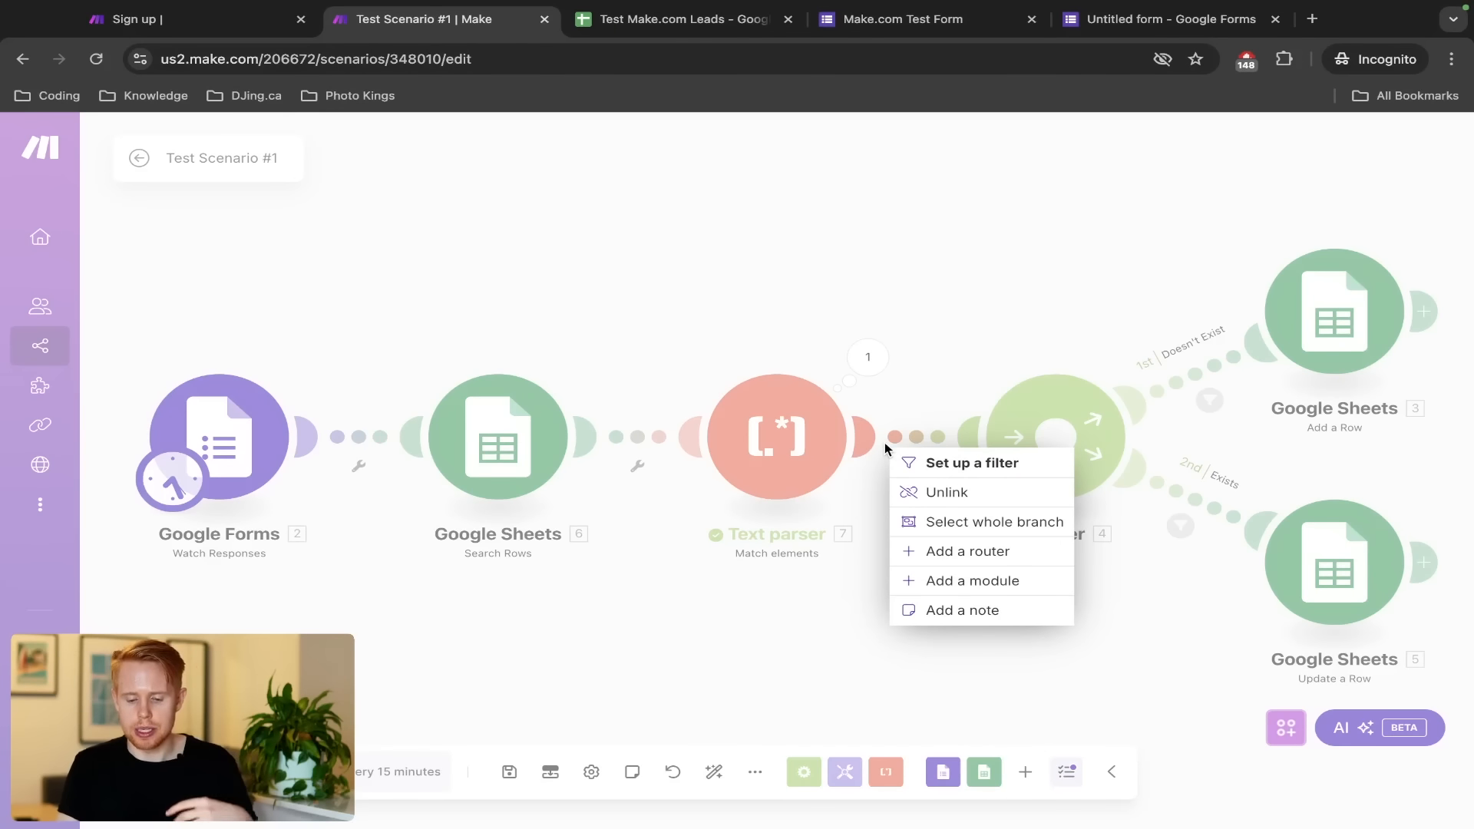
{"action": "left_click", "coordinate": [778, 461]}
{"action": "left_click", "coordinate": [777, 460]}
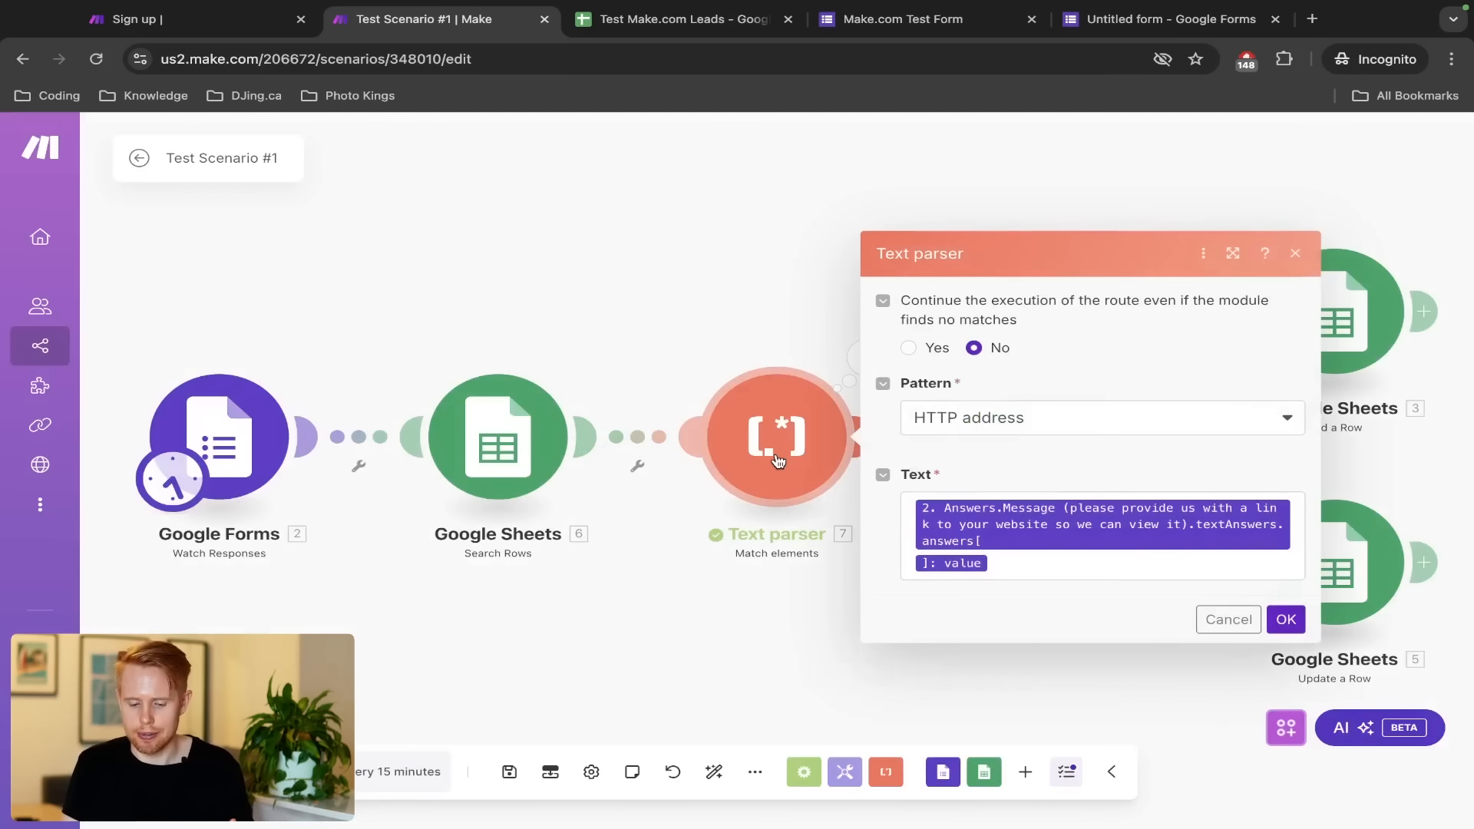
{"action": "left_click", "coordinate": [971, 338]}
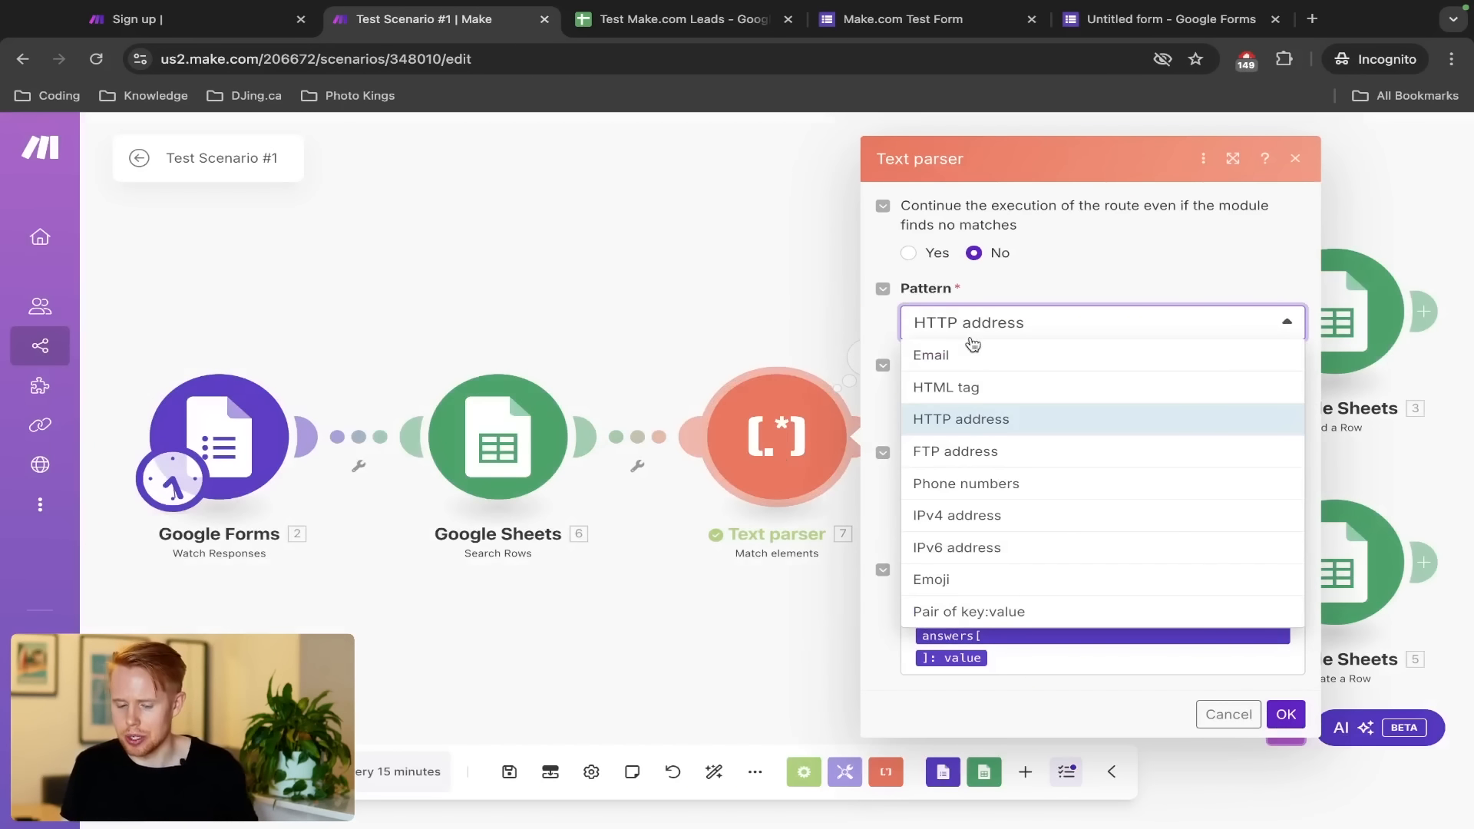
{"action": "left_click", "coordinate": [726, 255]}
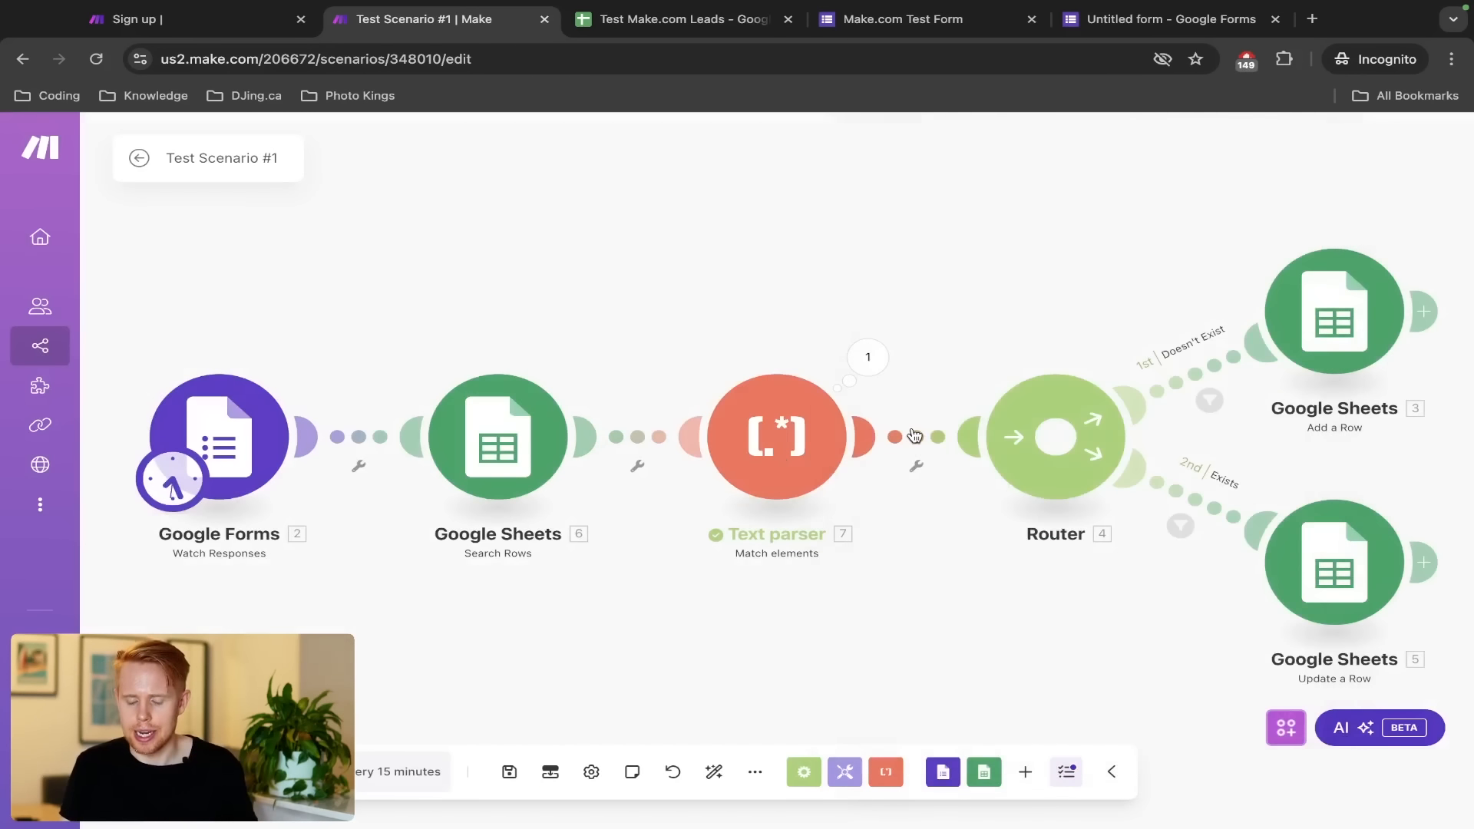
{"action": "left_click", "coordinate": [914, 436]}
{"action": "left_click", "coordinate": [836, 302]}
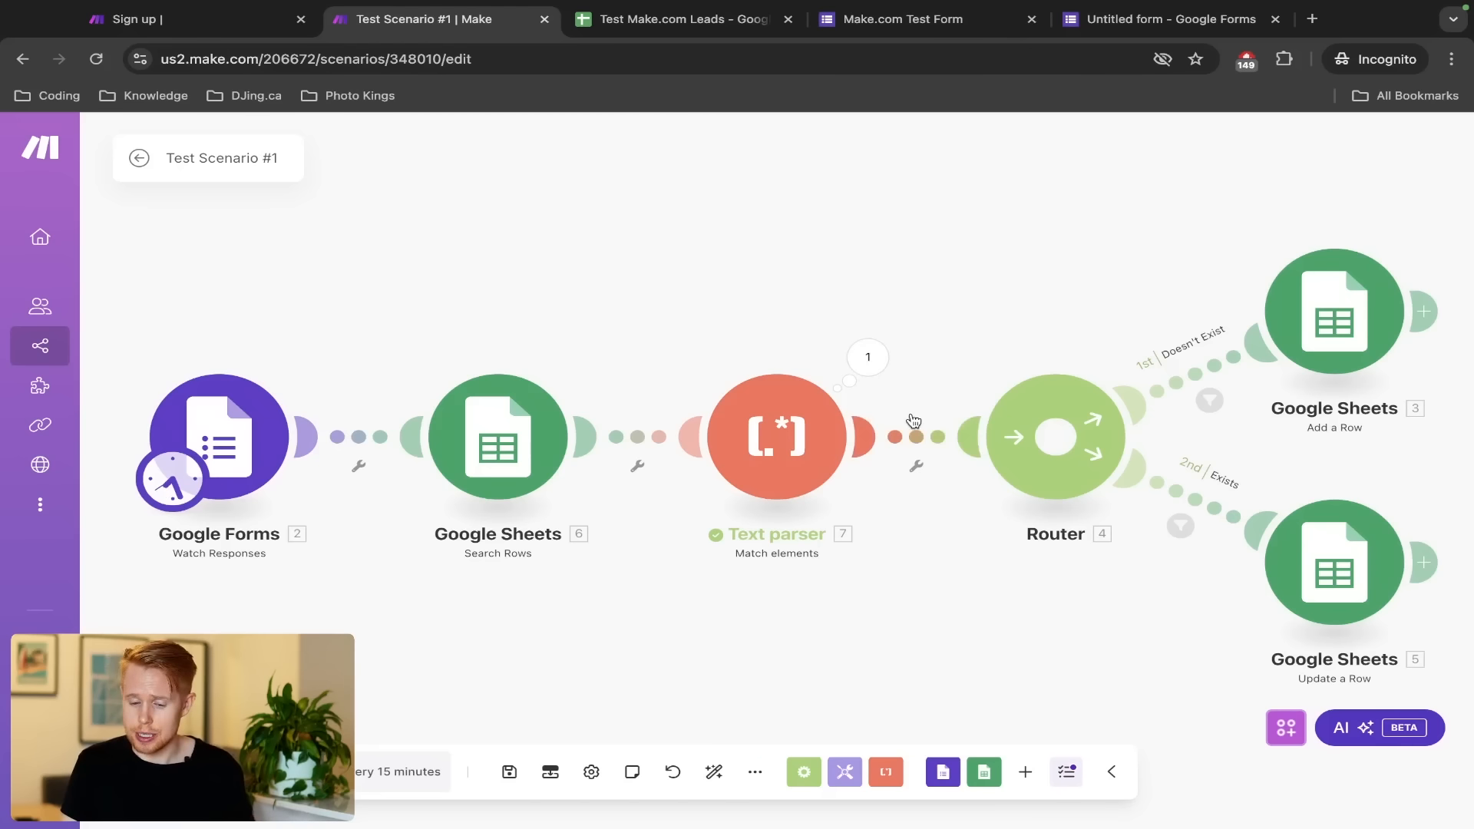
{"action": "scroll", "coordinate": [901, 435], "scroll_direction": "down", "scroll_amount": 3}
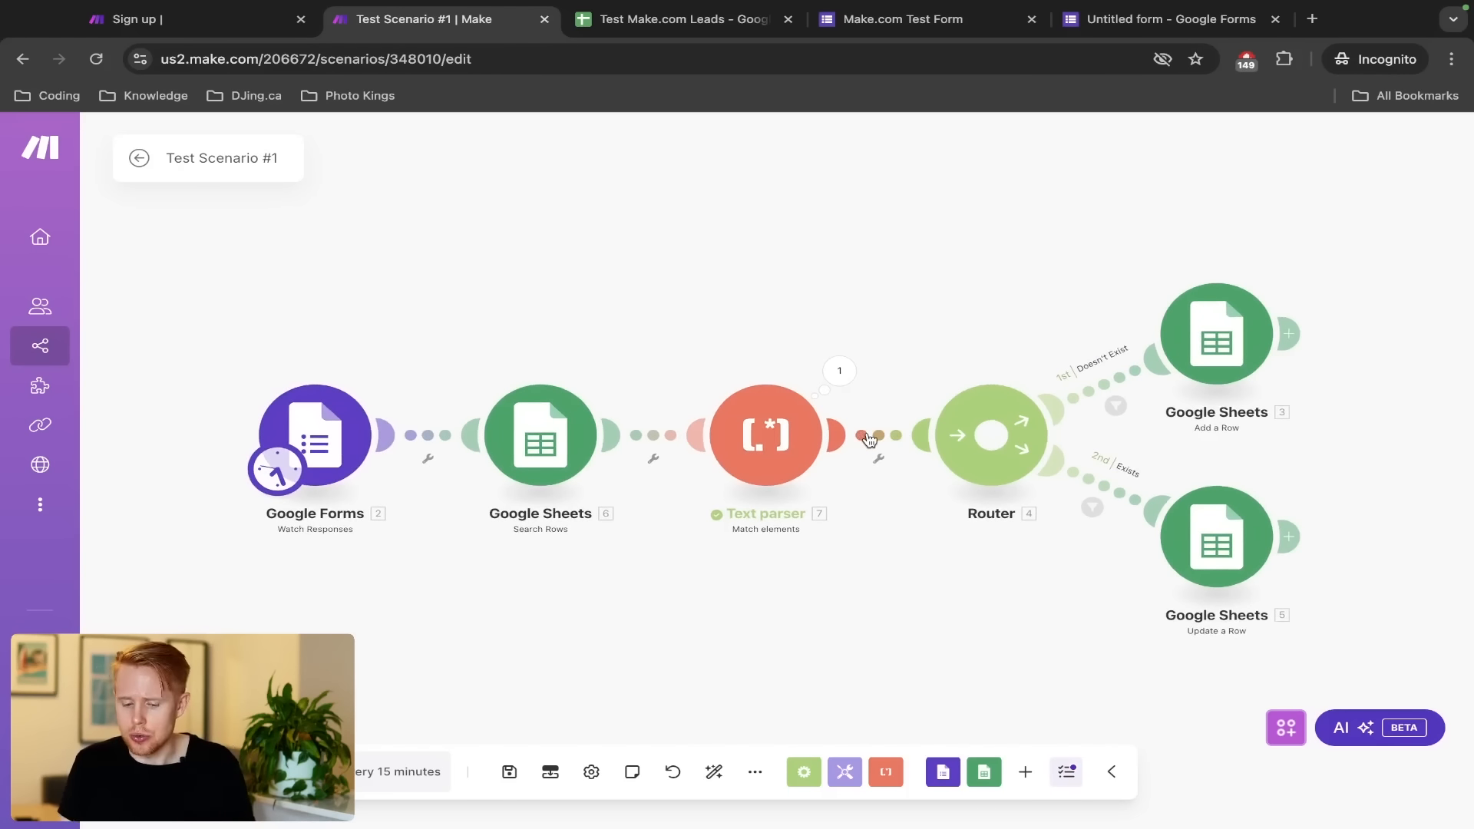
Insert a Text parser Match pattern (Advanced) module on the link before the Router
{"action": "right_click", "coordinate": [868, 438]}
{"action": "left_click", "coordinate": [973, 570]}
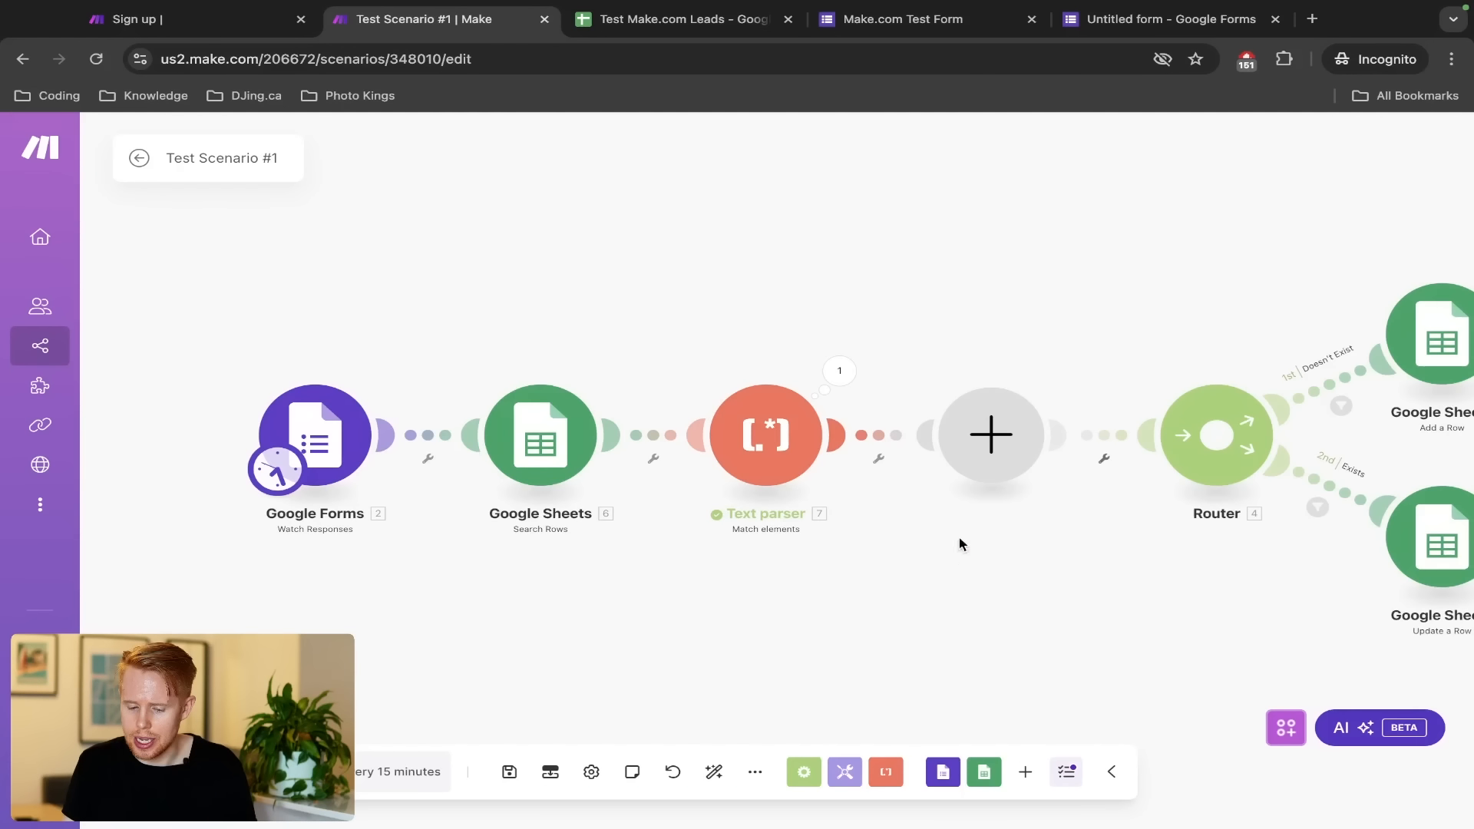
{"action": "type", "text": "text"}
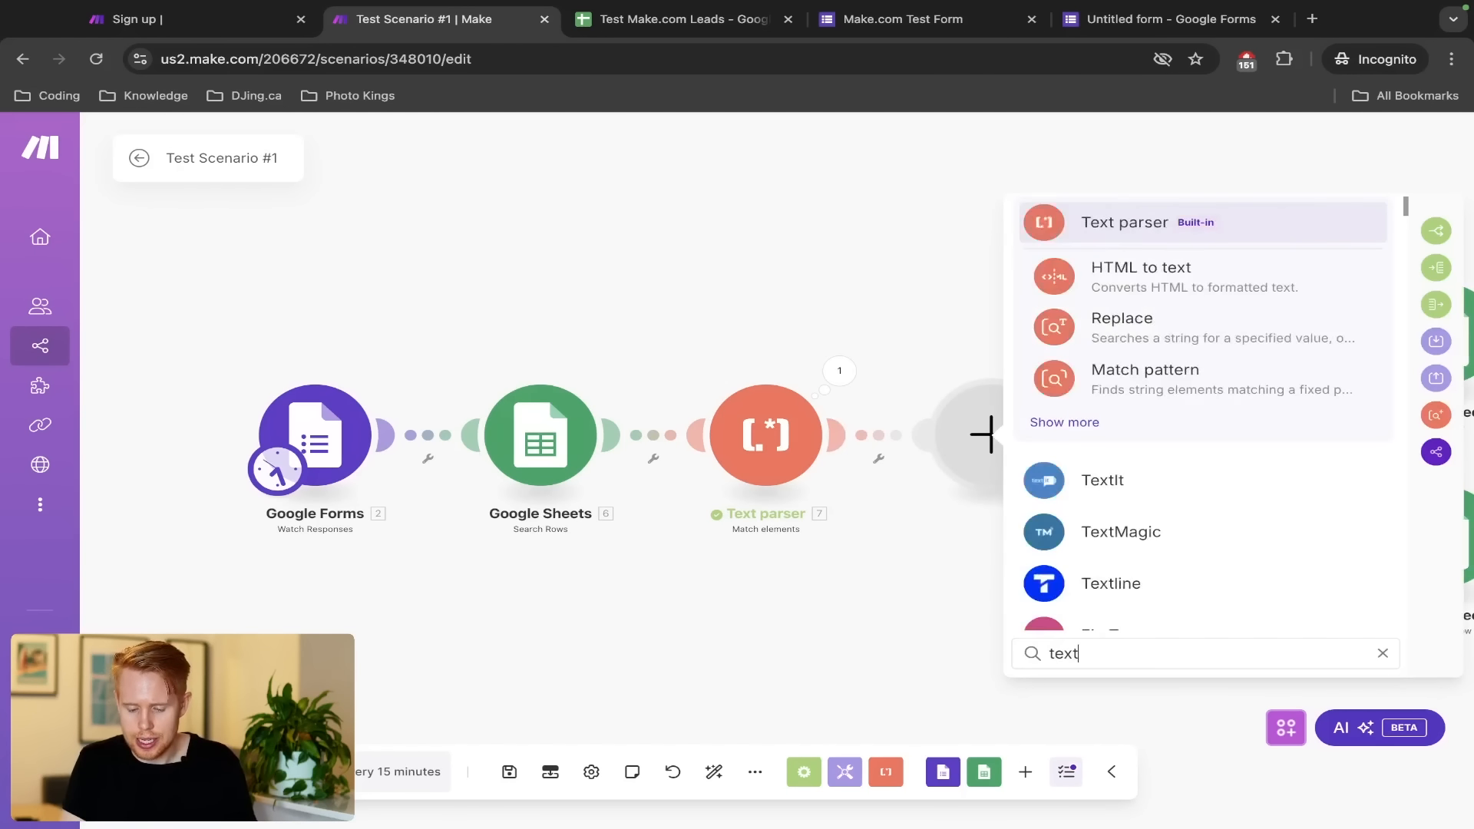
{"action": "type", "text": " parser"}
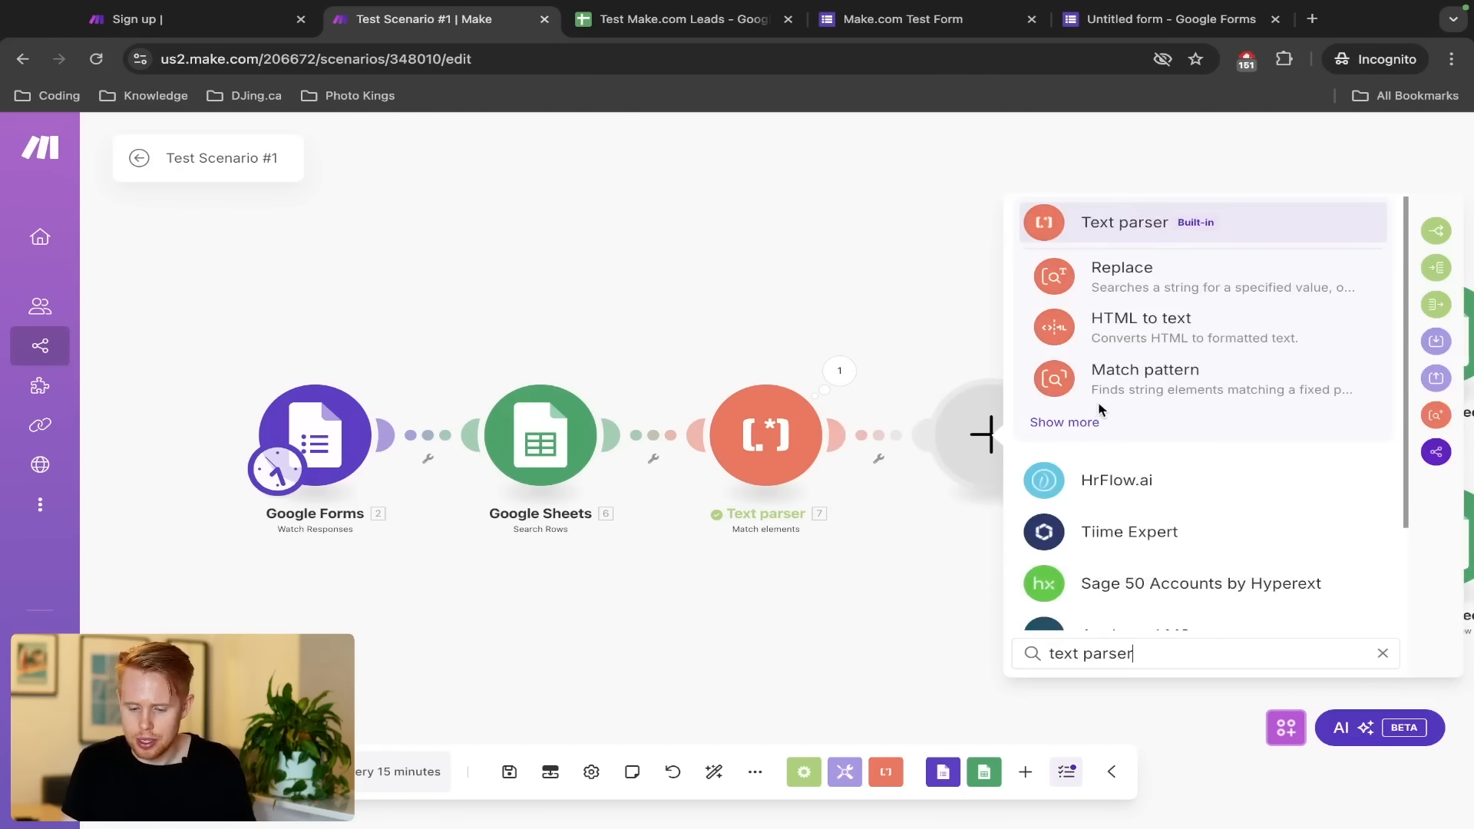
{"action": "left_click", "coordinate": [1093, 423]}
{"action": "scroll", "coordinate": [1105, 476], "scroll_direction": "down", "scroll_amount": 3}
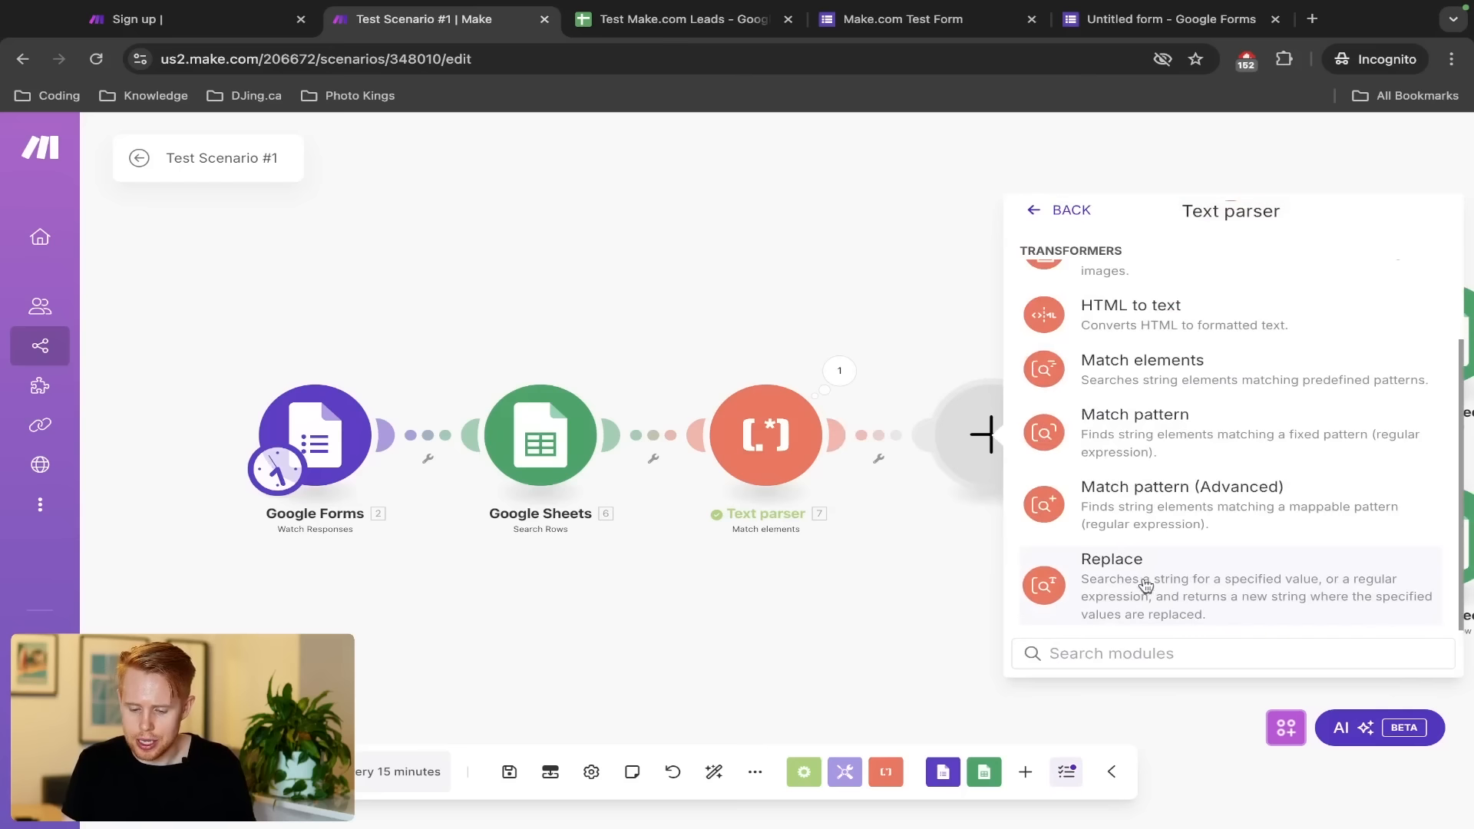
{"action": "left_click", "coordinate": [1158, 500]}
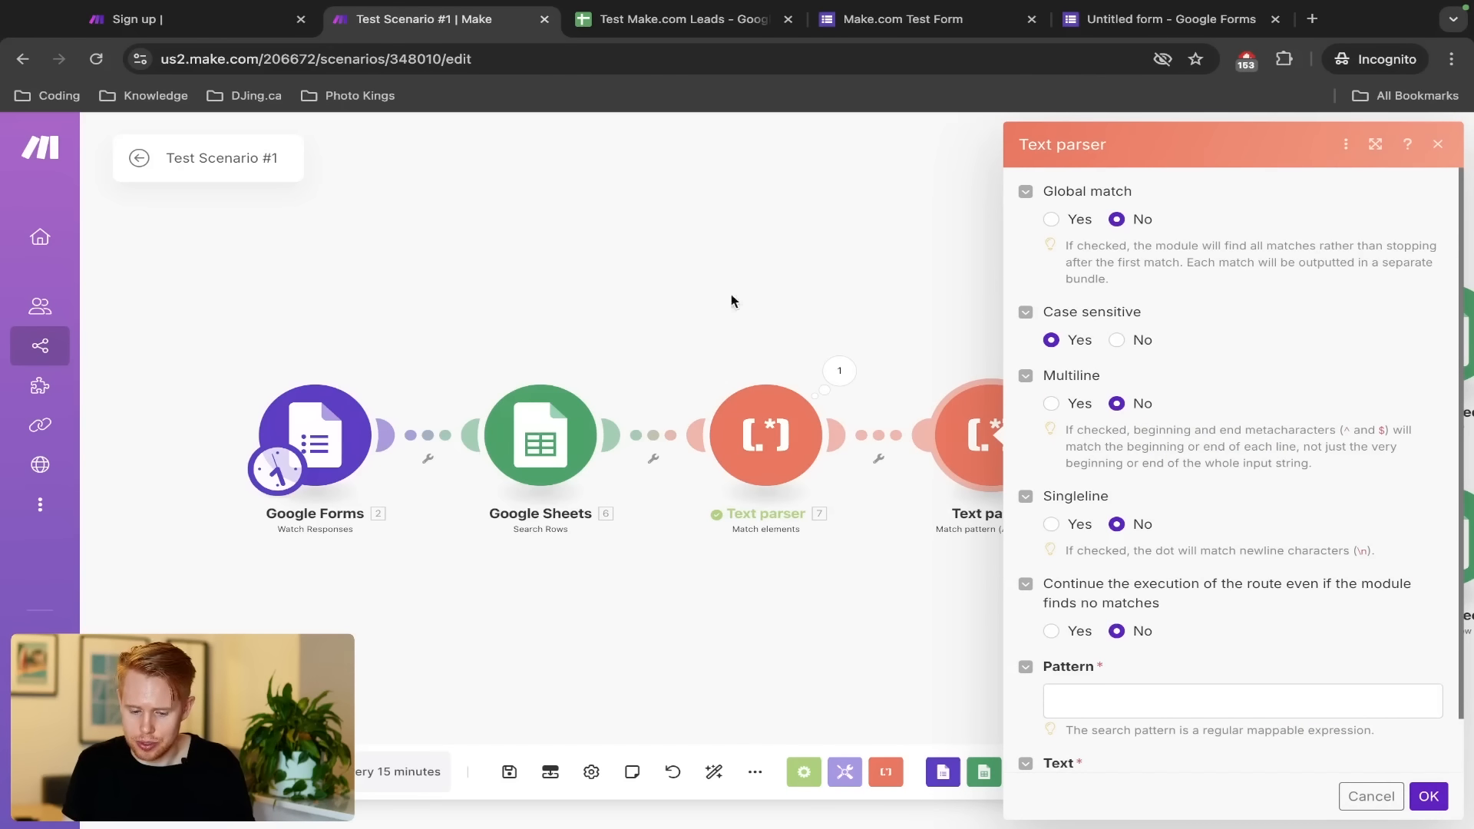
Map the form's Message answer value into the new module's Text field
{"action": "scroll", "coordinate": [1144, 520], "scroll_direction": "down", "scroll_amount": 1}
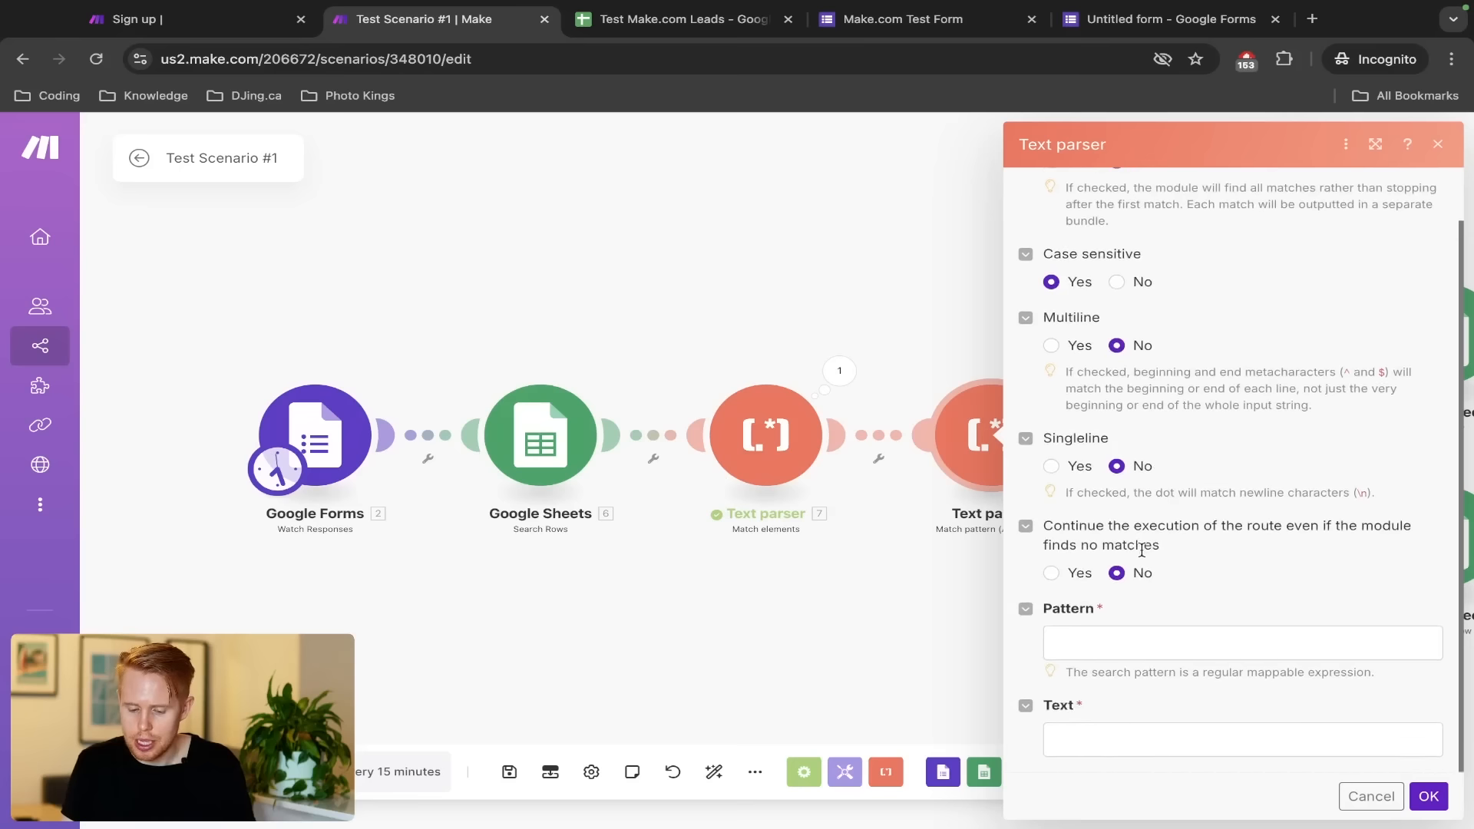
{"action": "left_click", "coordinate": [1117, 737]}
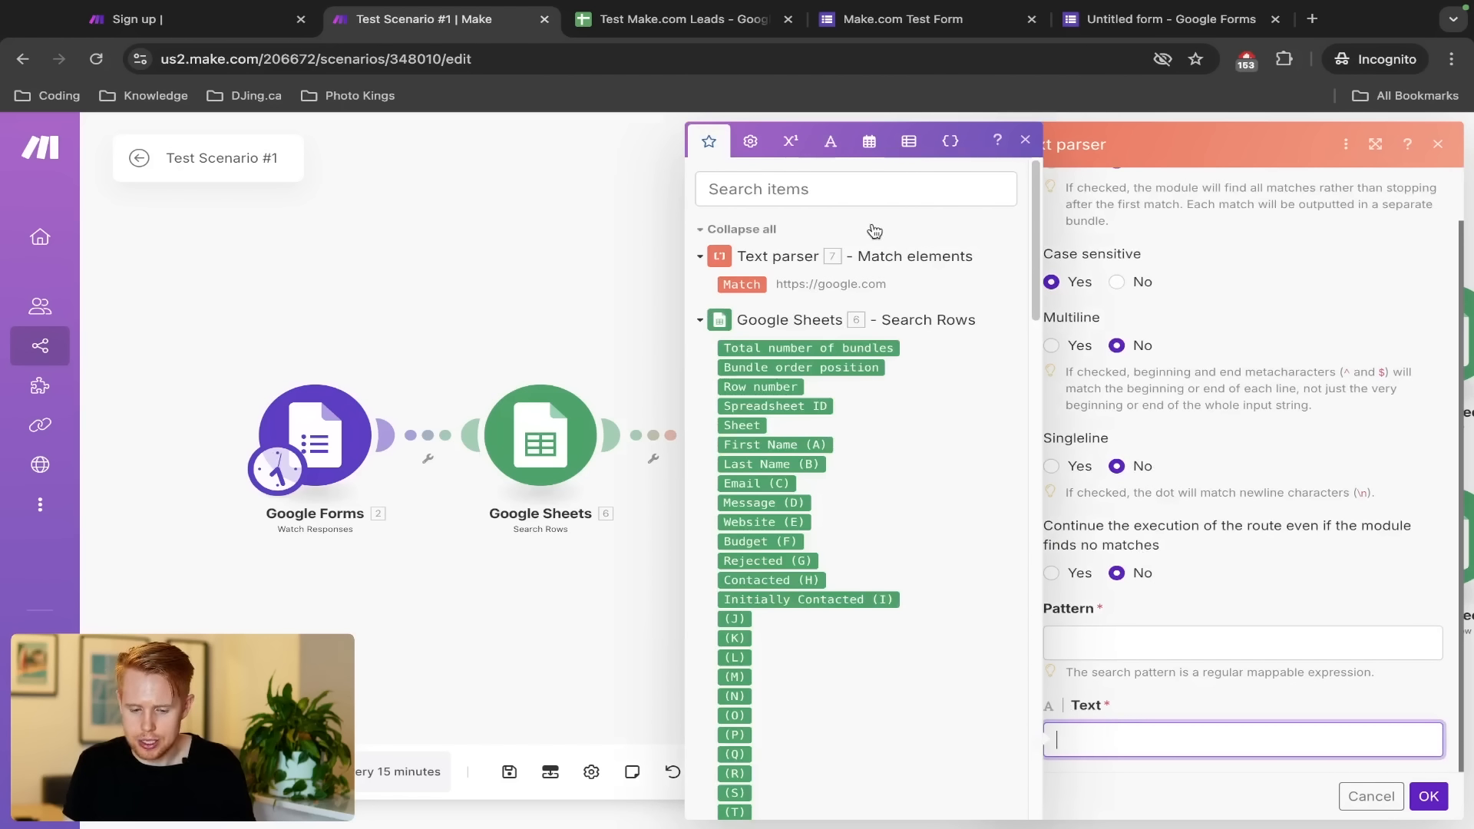
{"action": "left_click", "coordinate": [862, 190]}
{"action": "type", "text": "value"}
{"action": "scroll", "coordinate": [812, 548], "scroll_direction": "down", "scroll_amount": 5}
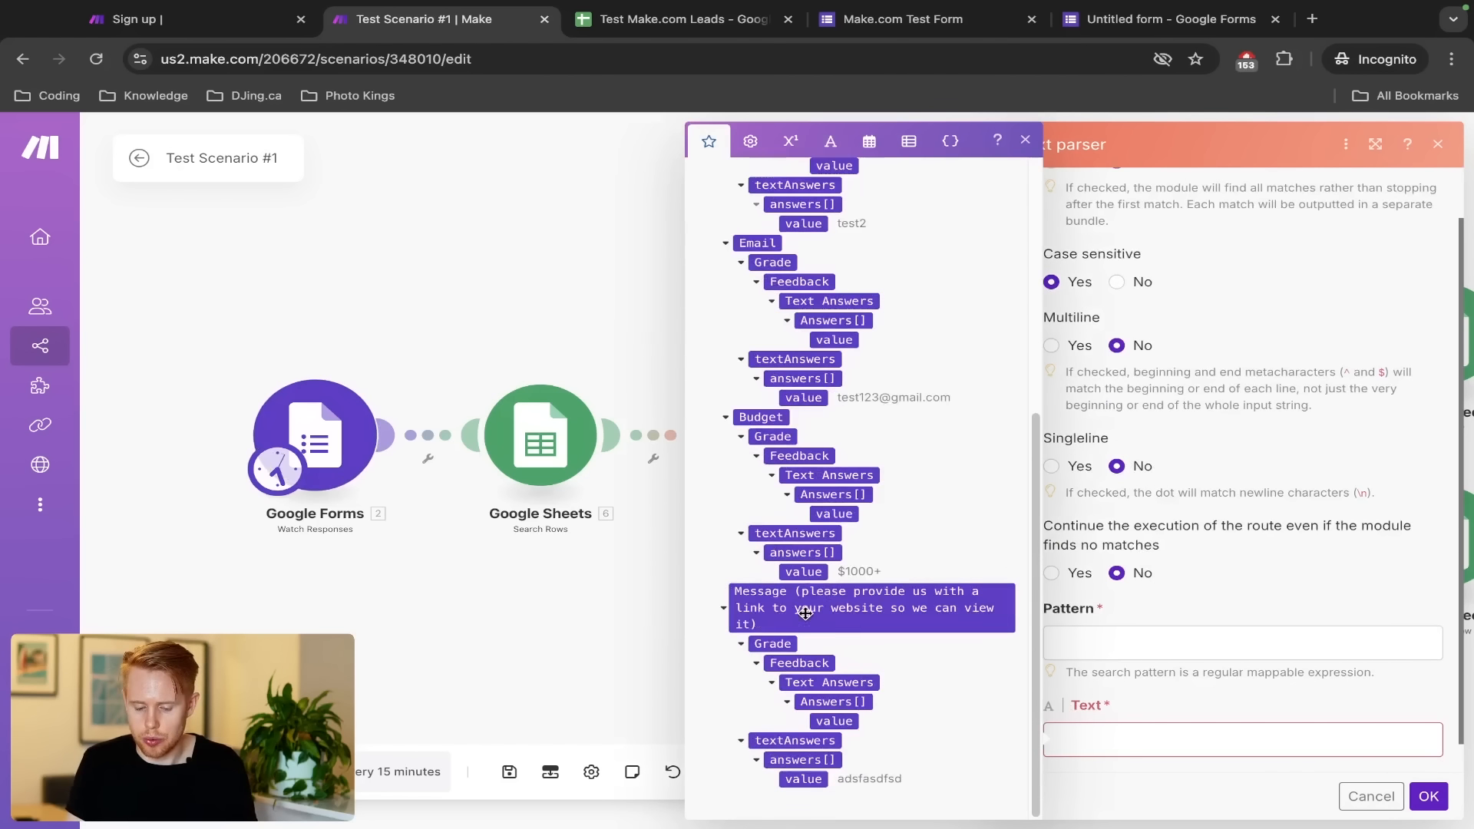
{"action": "left_click", "coordinate": [804, 782]}
{"action": "left_click", "coordinate": [804, 782]}
{"action": "key", "text": "super+4"}
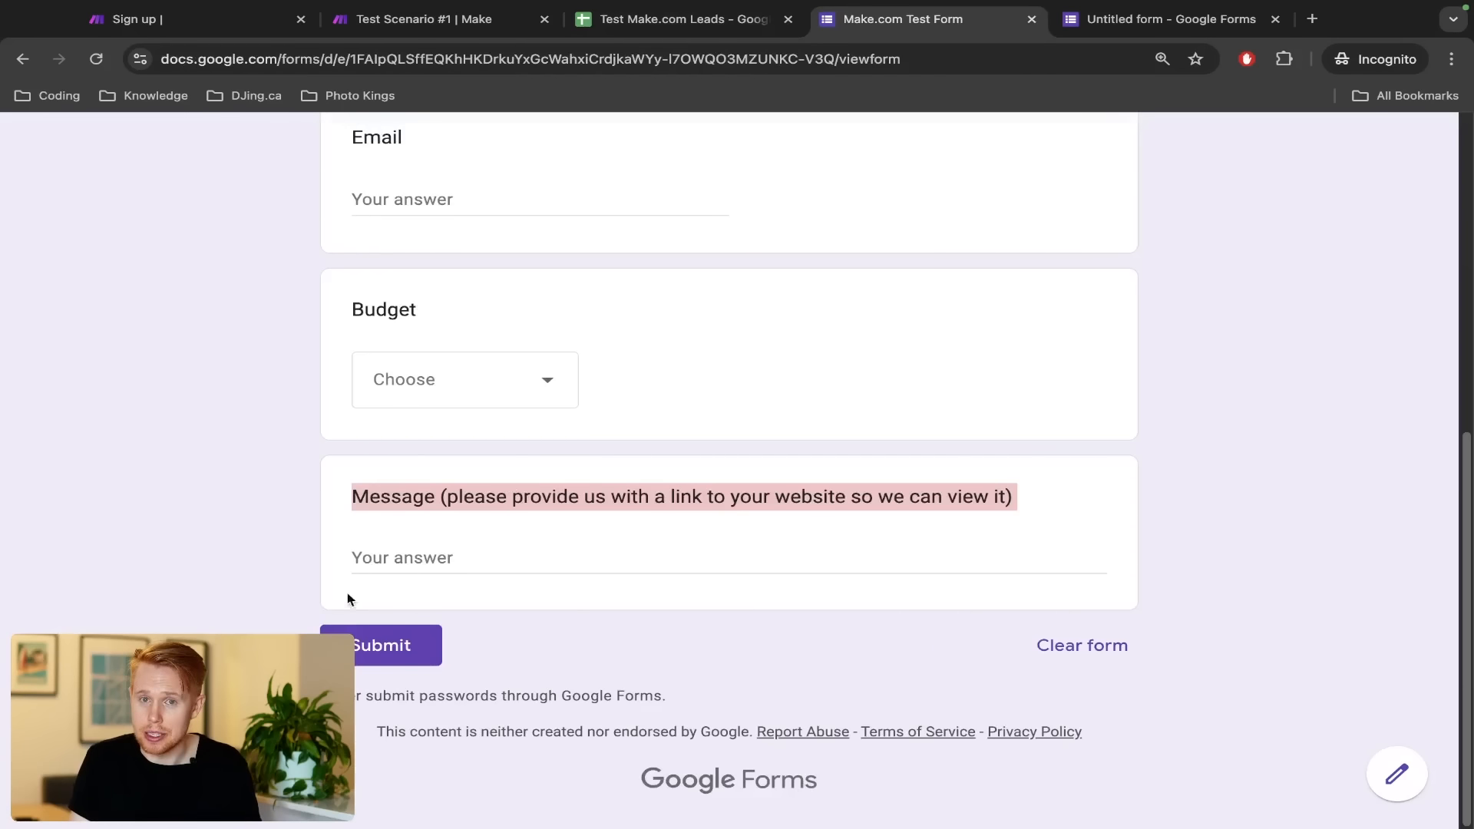
{"action": "key", "text": "super+2"}
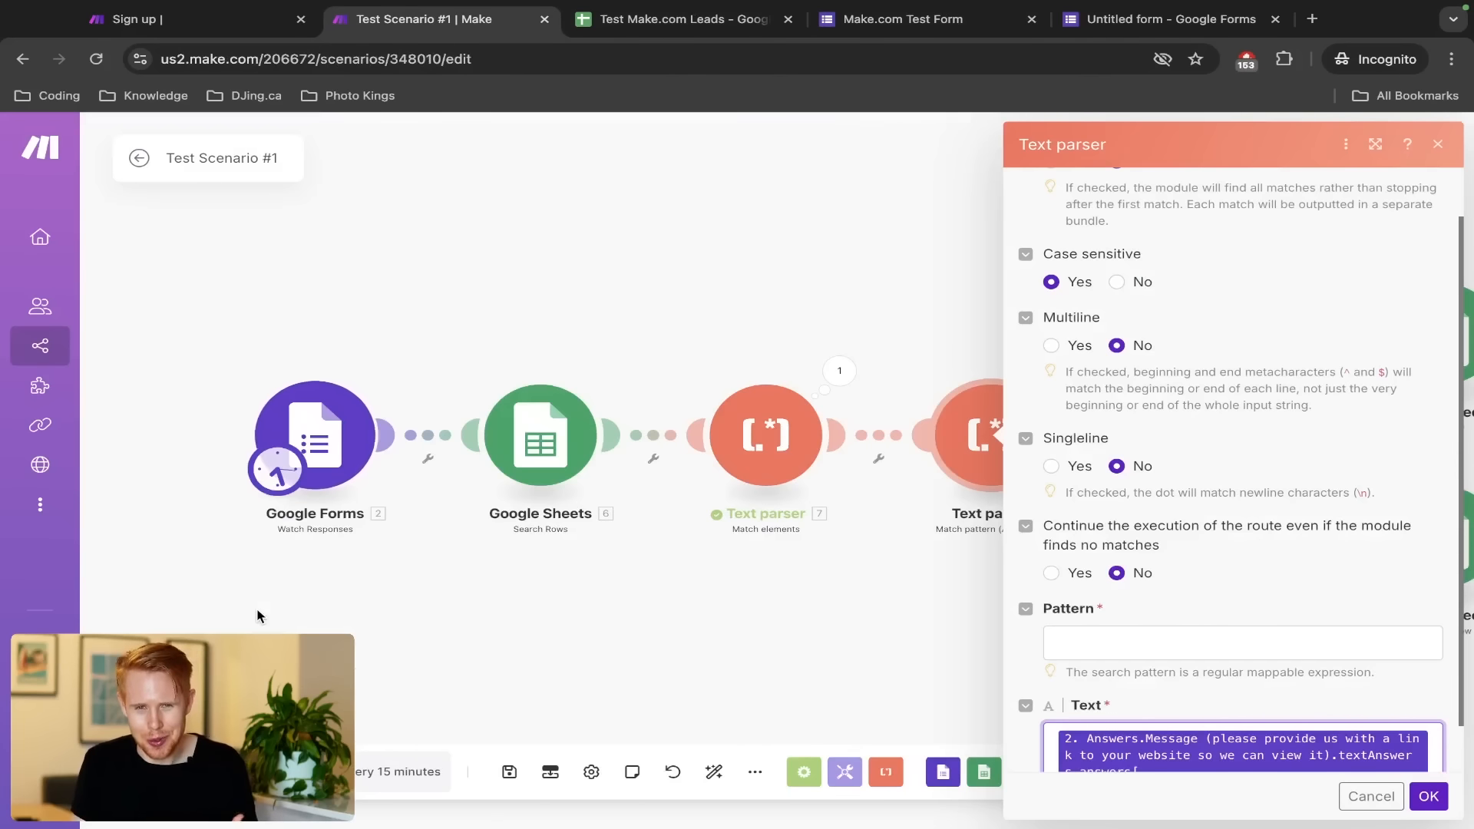
Leave the regex Pattern field empty for now and open a new browser tab
{"action": "left_click", "coordinate": [1189, 631]}
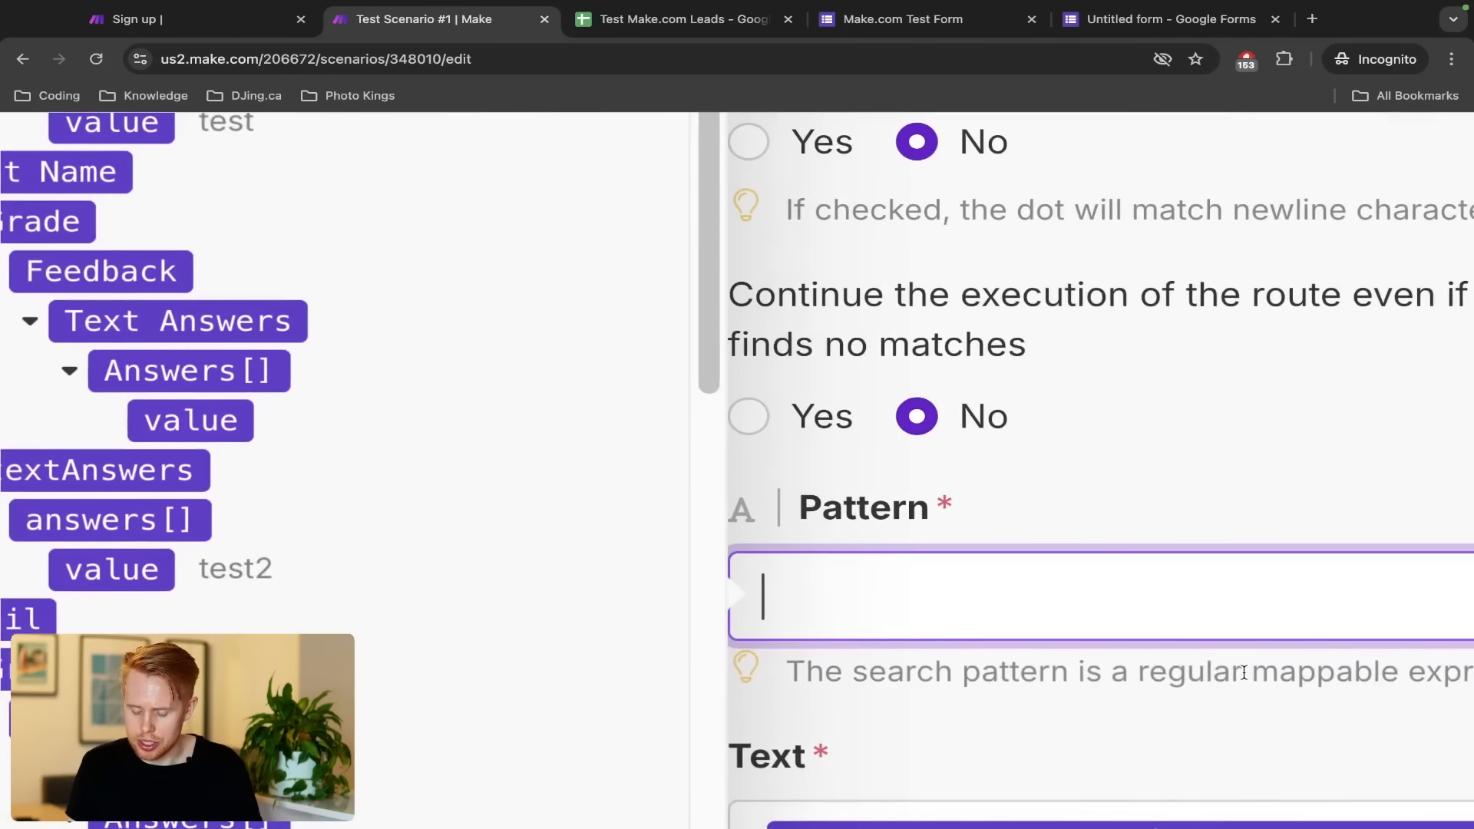
{"action": "left_click", "coordinate": [1034, 670]}
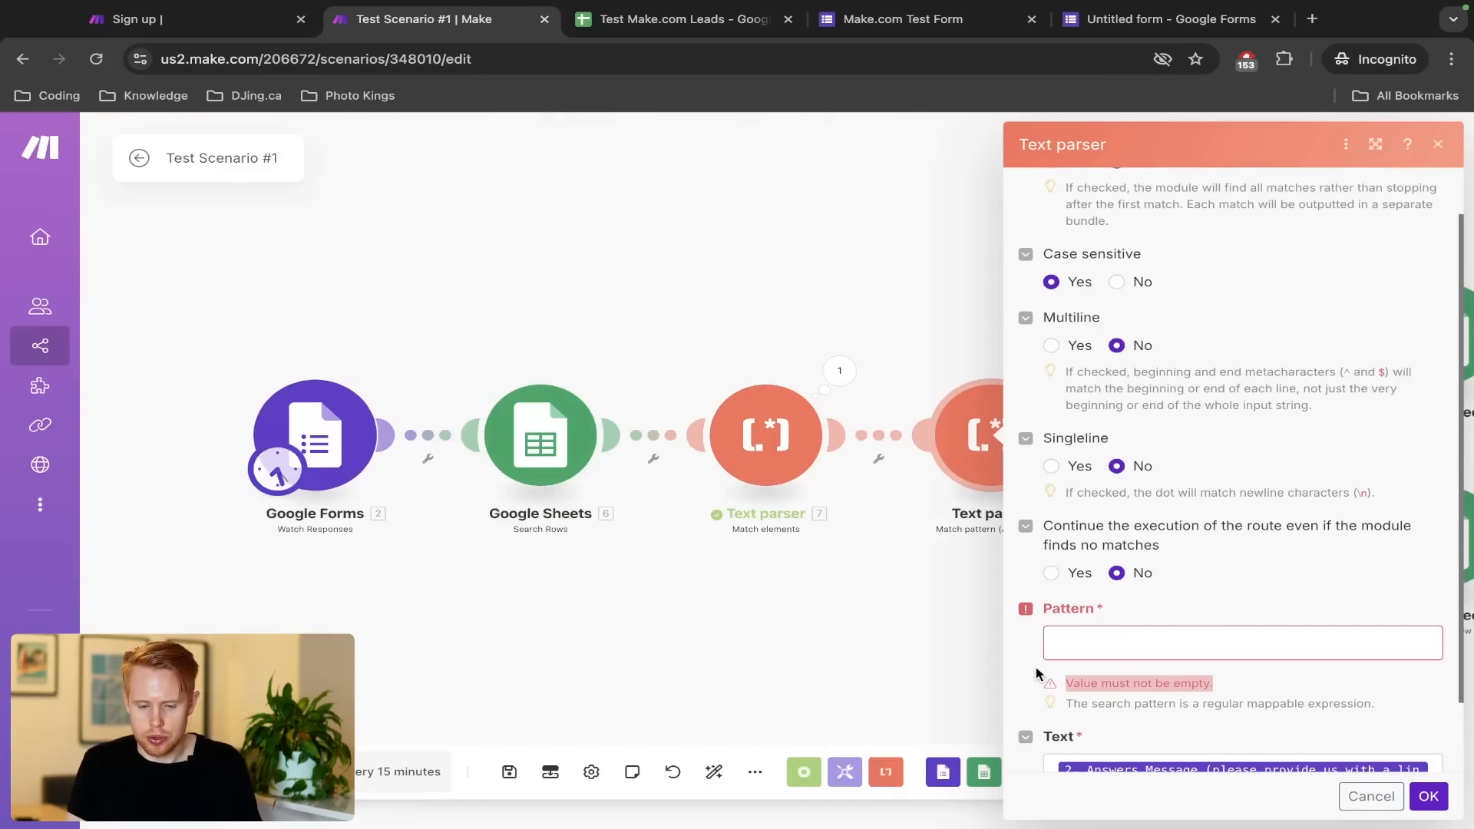
{"action": "key", "text": "ctrl+t"}
Search Google for 'what is a regular expression'
{"action": "type", "text": "what is a"}
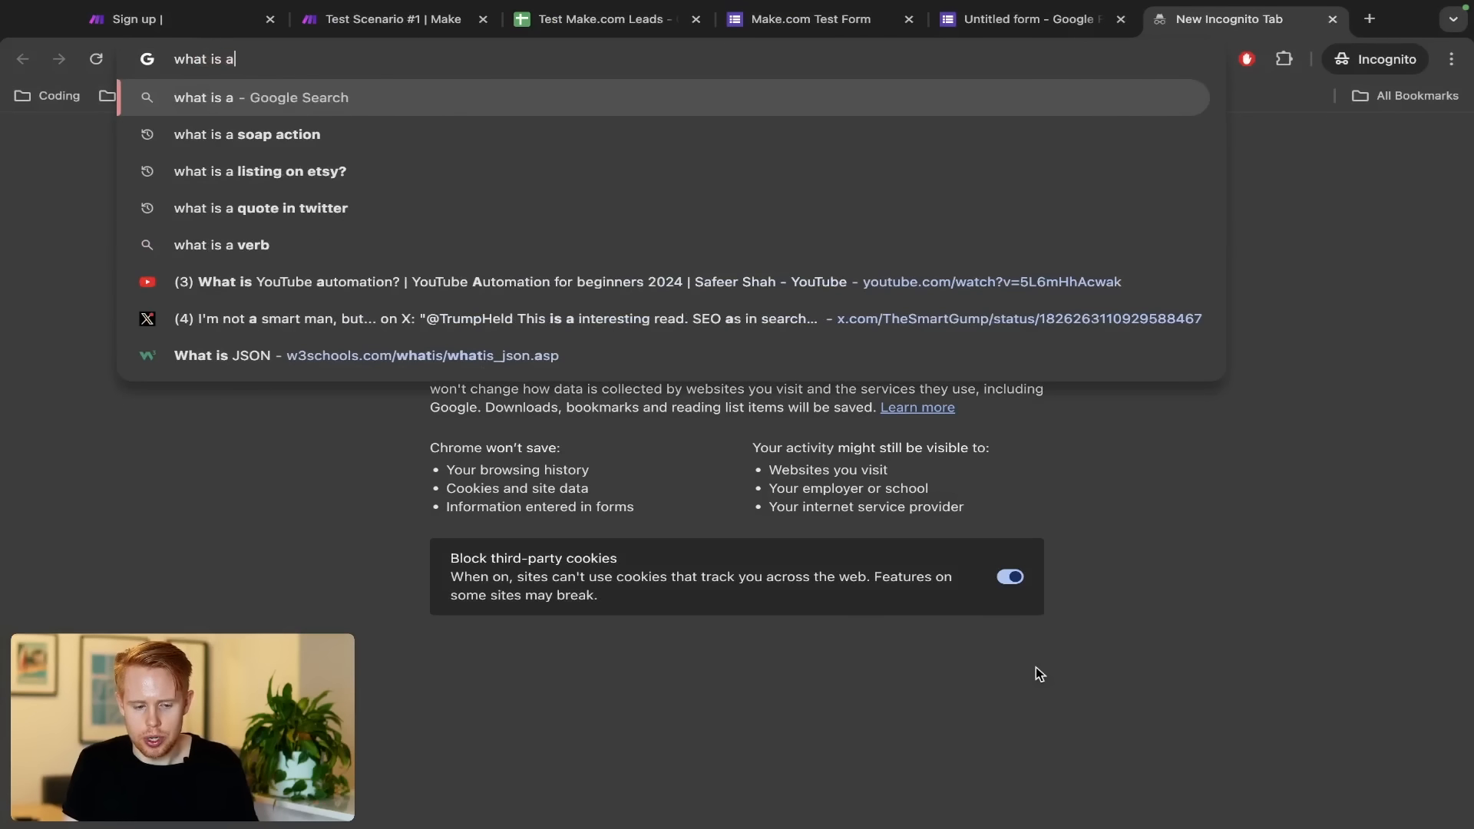
{"action": "key", "text": "BackSpace"}
{"action": "type", "text": "a reg"}
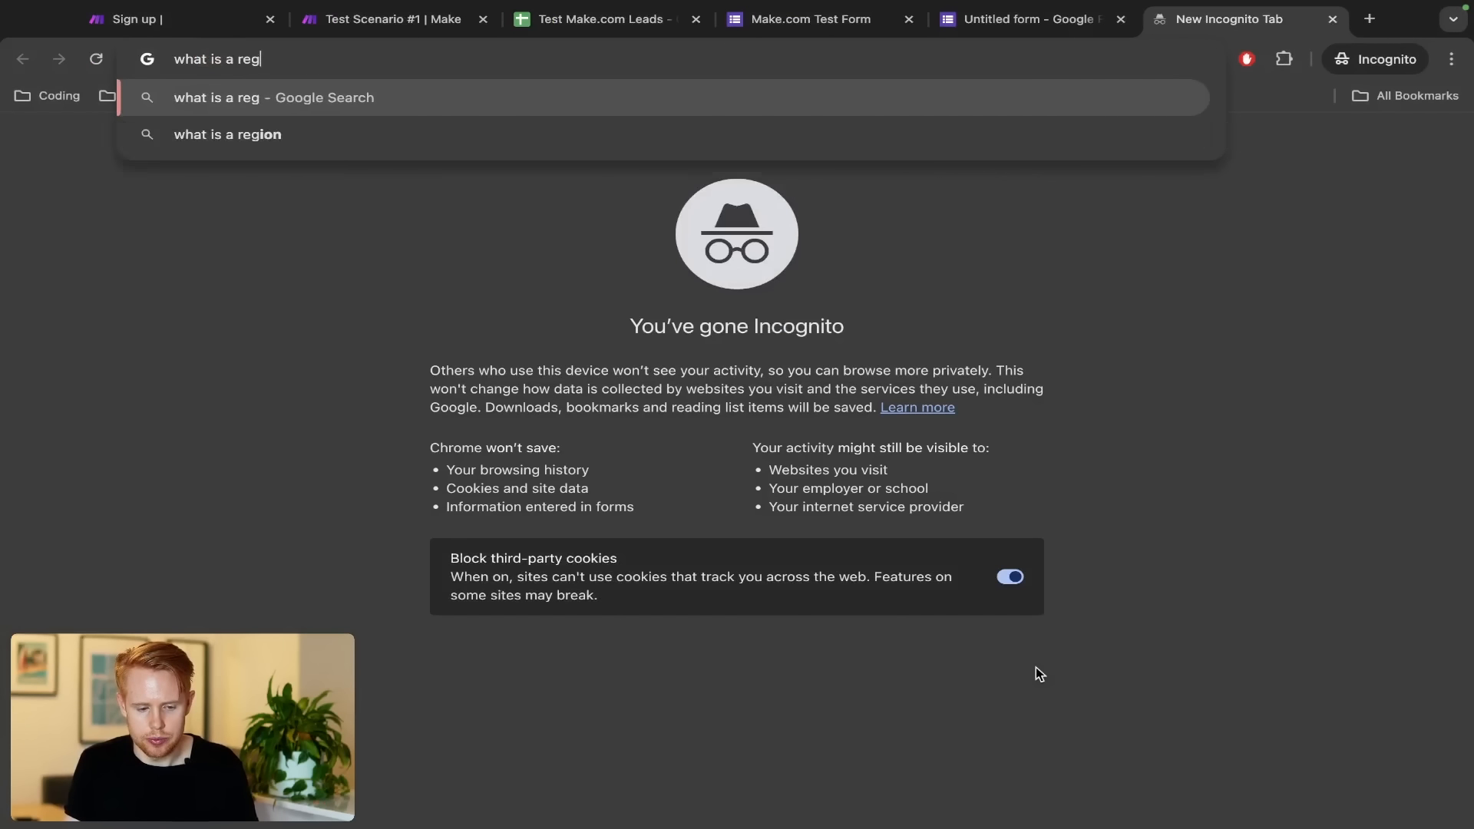
{"action": "type", "text": "ular expressio"}
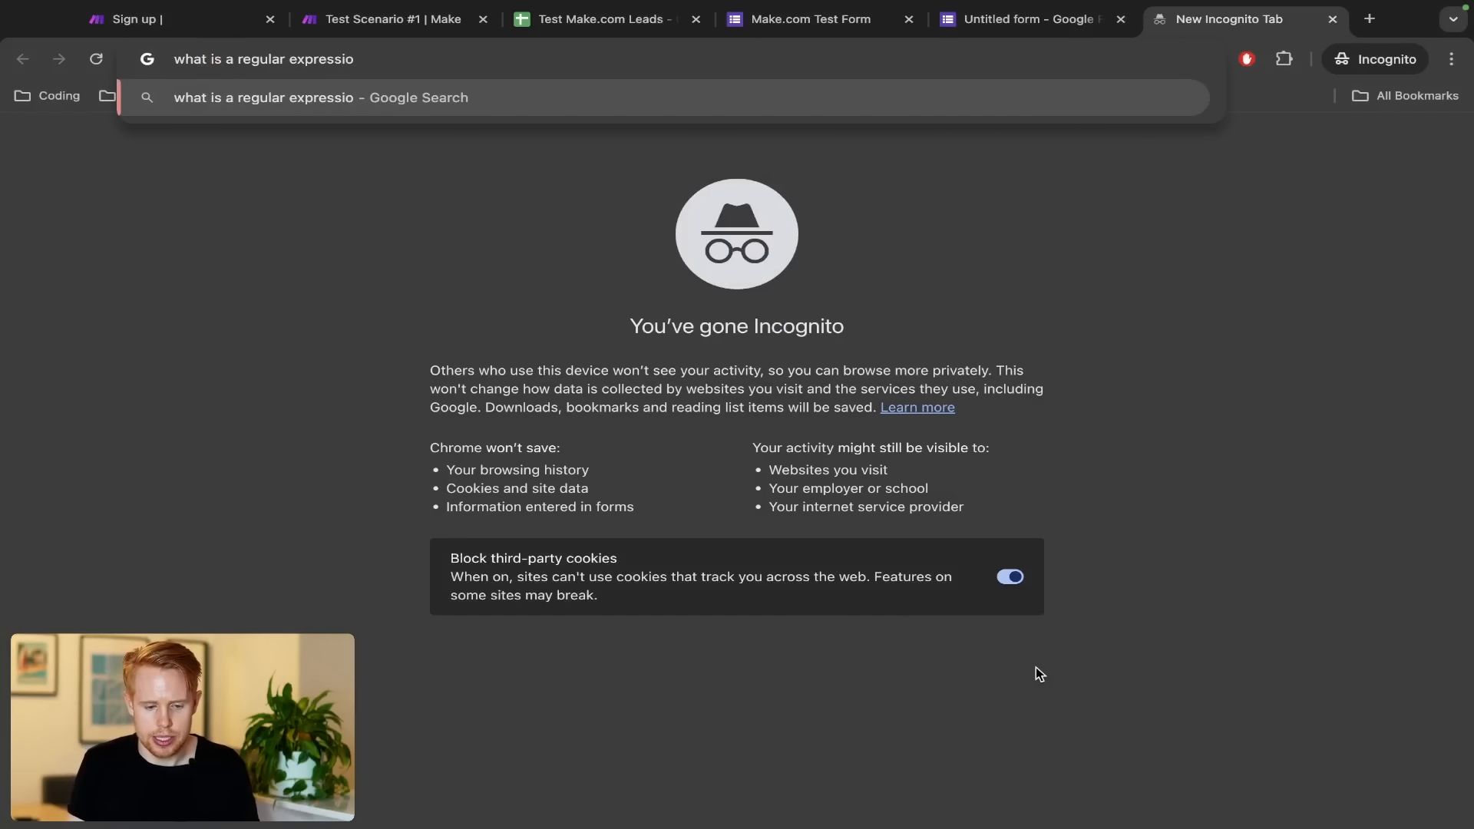
{"action": "type", "text": "n"}
{"action": "key", "text": "Return"}
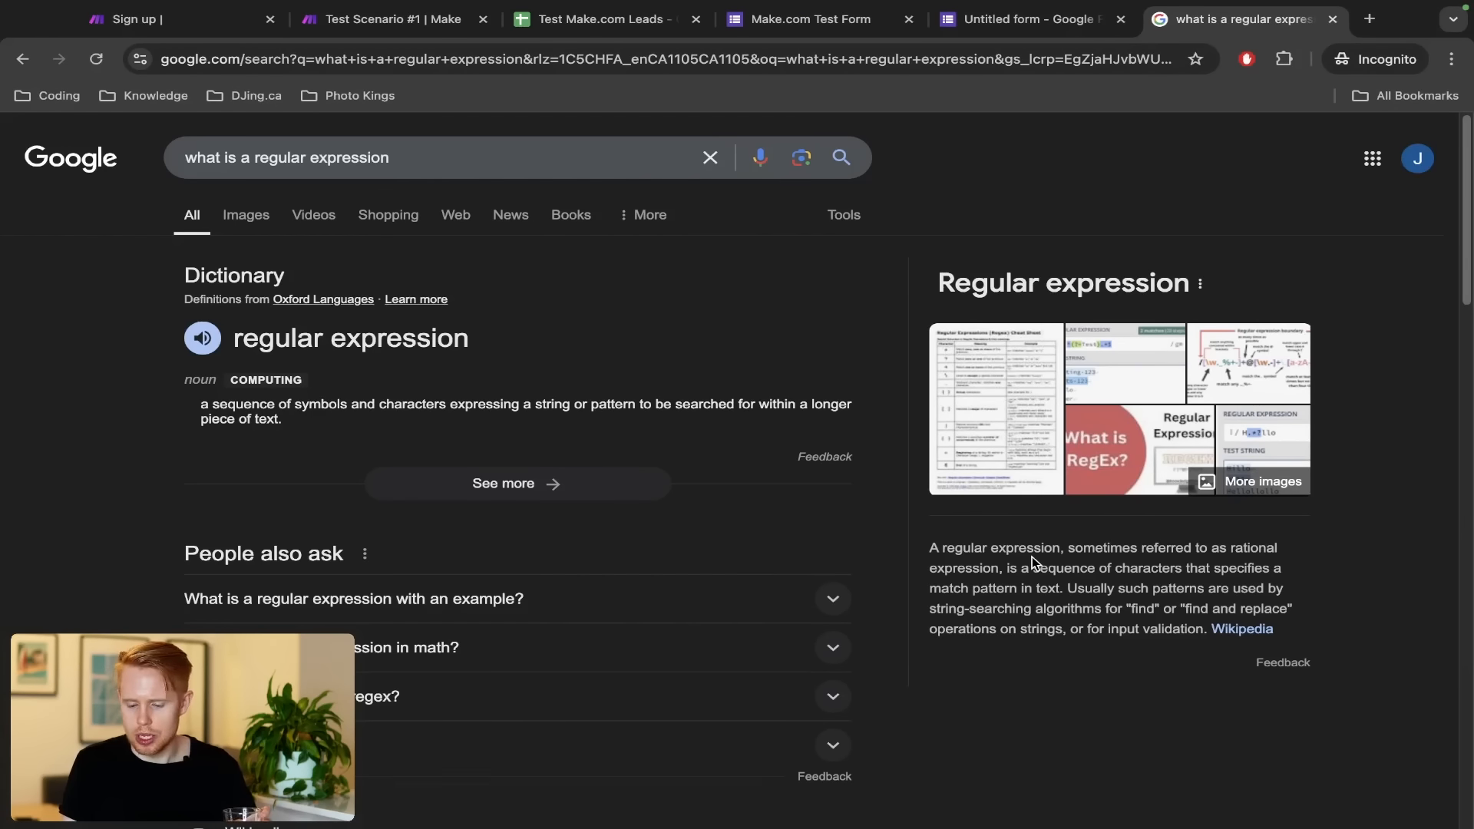
Highlight the dictionary definition of regular expression, then enter 'chat' in a new tab
{"action": "scroll", "coordinate": [1032, 555], "scroll_direction": "up", "scroll_amount": 2}
{"action": "left_click_drag", "start_coordinate": [139, 396], "coordinate": [598, 404]}
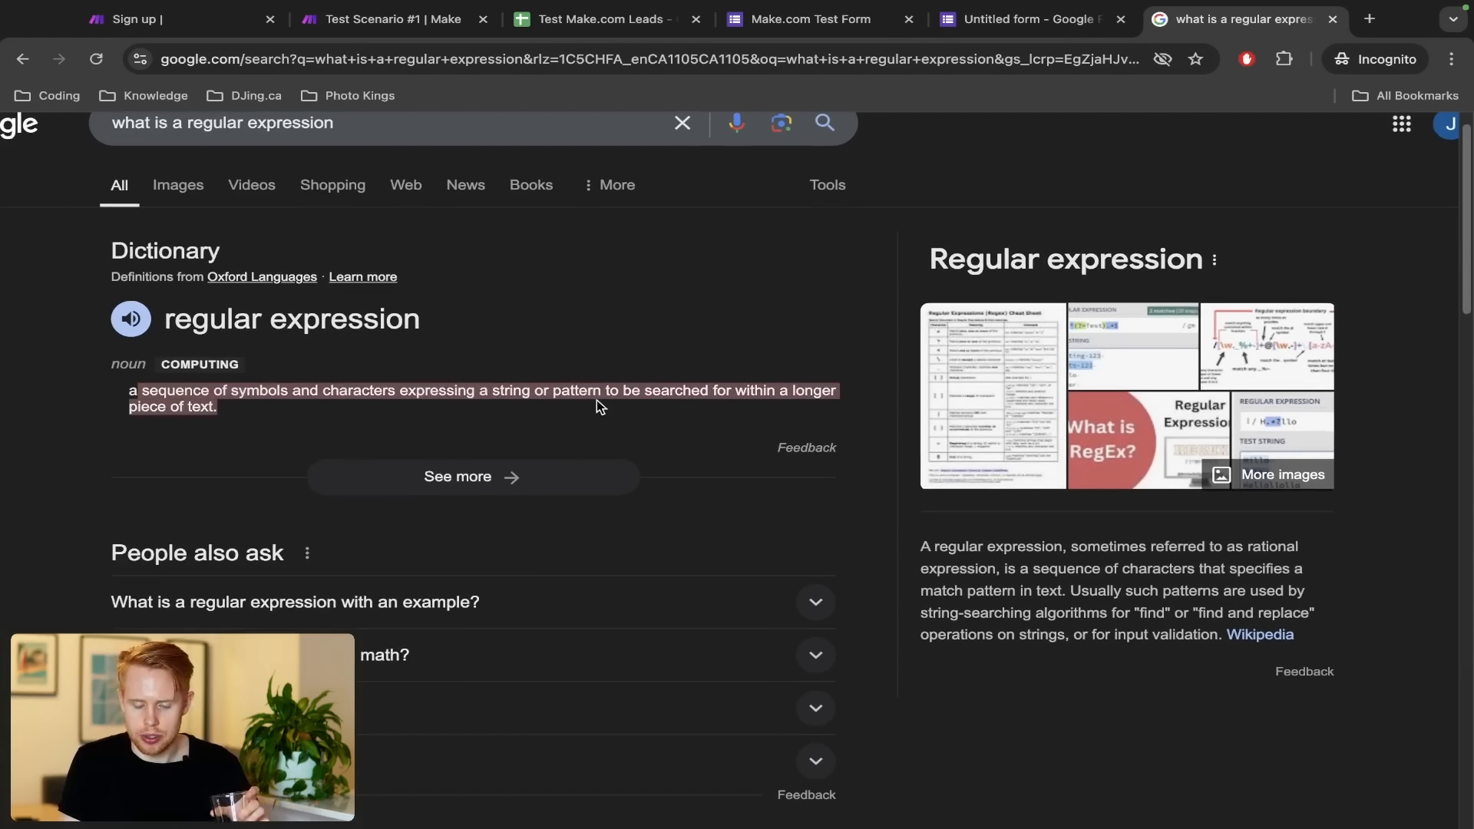
{"action": "scroll", "coordinate": [597, 399], "scroll_direction": "down", "scroll_amount": 2}
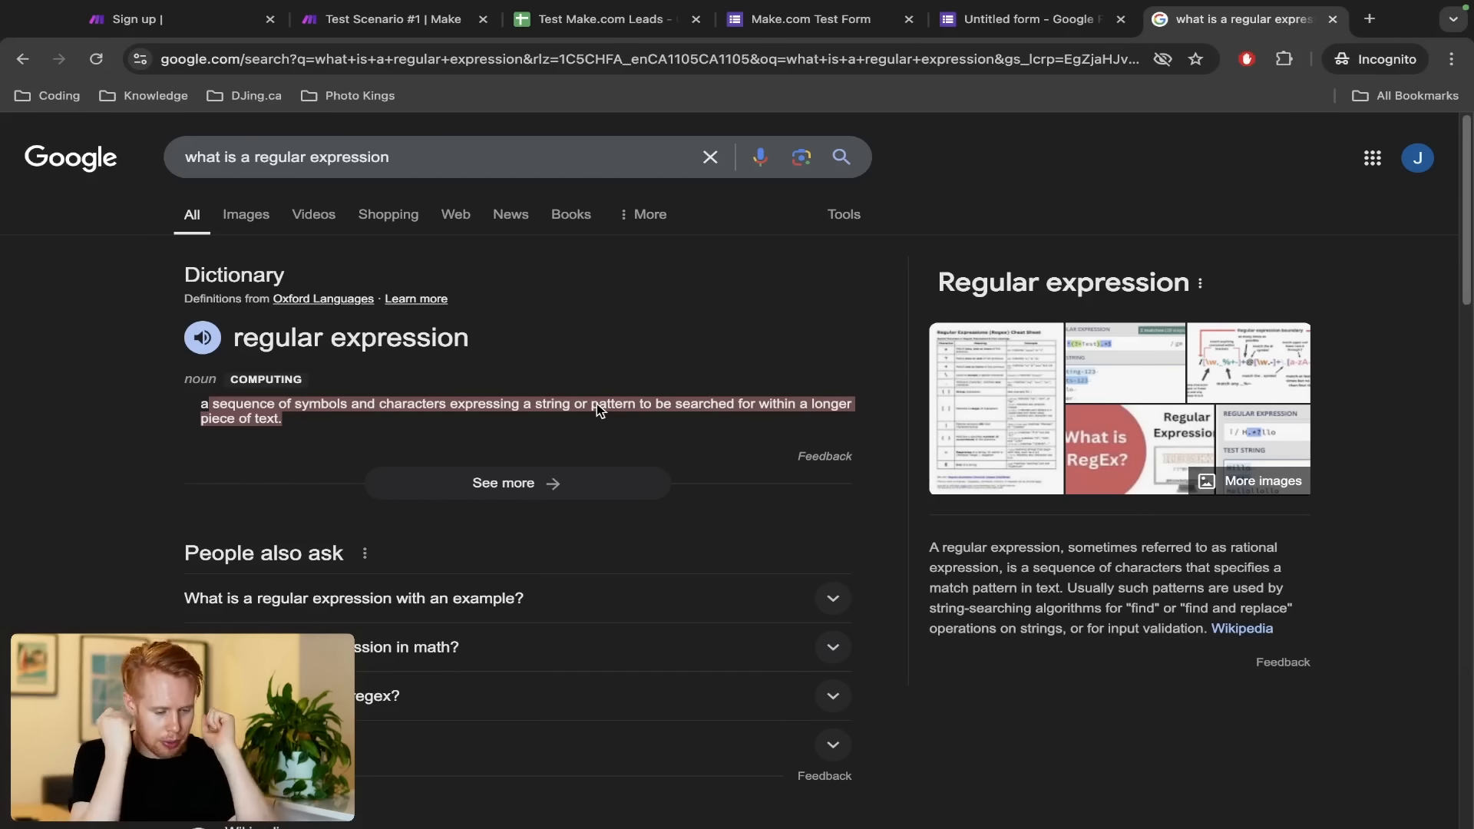
{"action": "key", "text": "ctrl+t"}
{"action": "type", "text": "chat"}
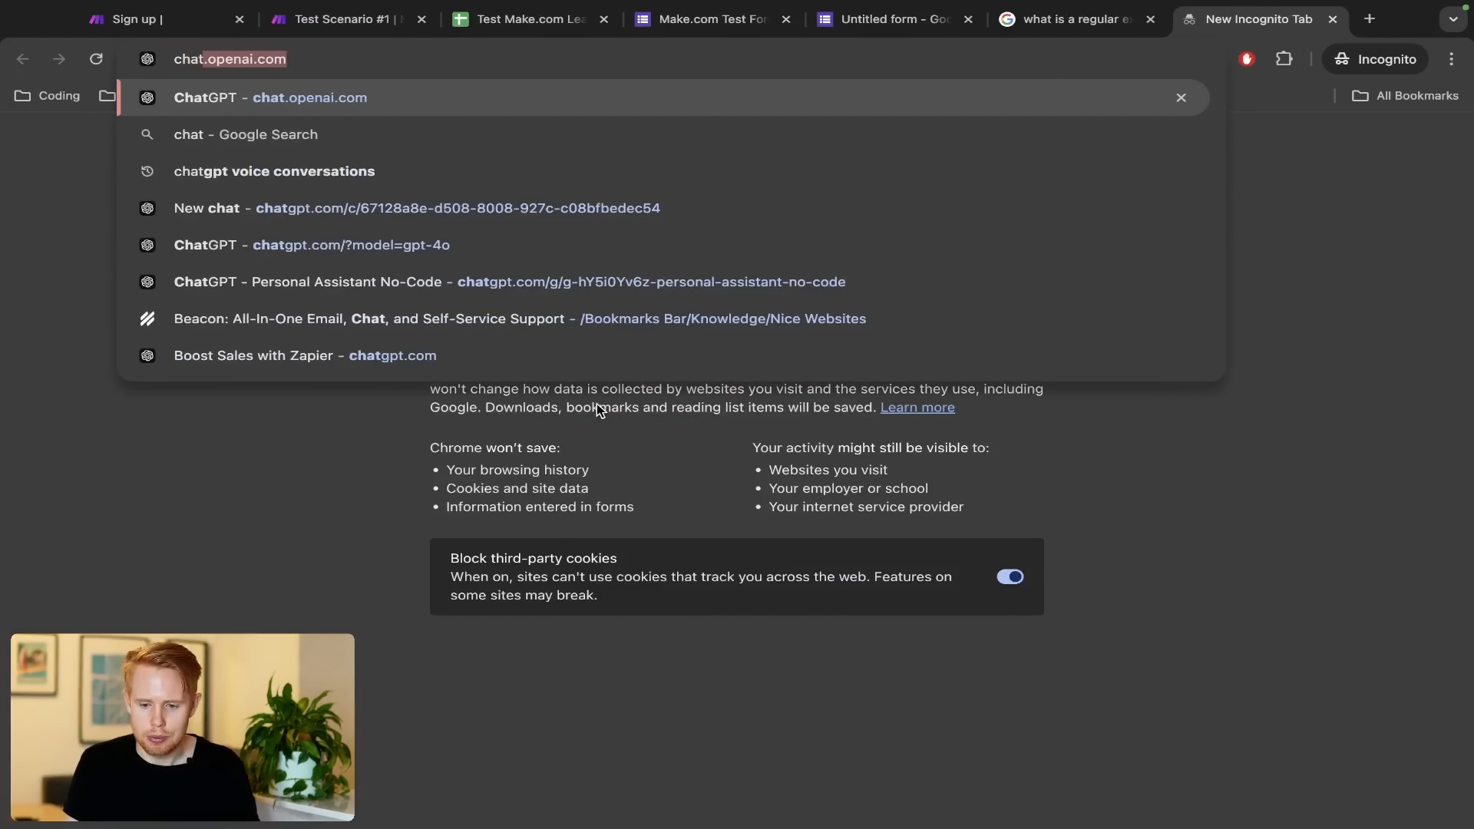
Open ChatGPT beside the Make tab and ask for a JavaScript regex that extracts a URL
{"action": "key", "text": "Return"}
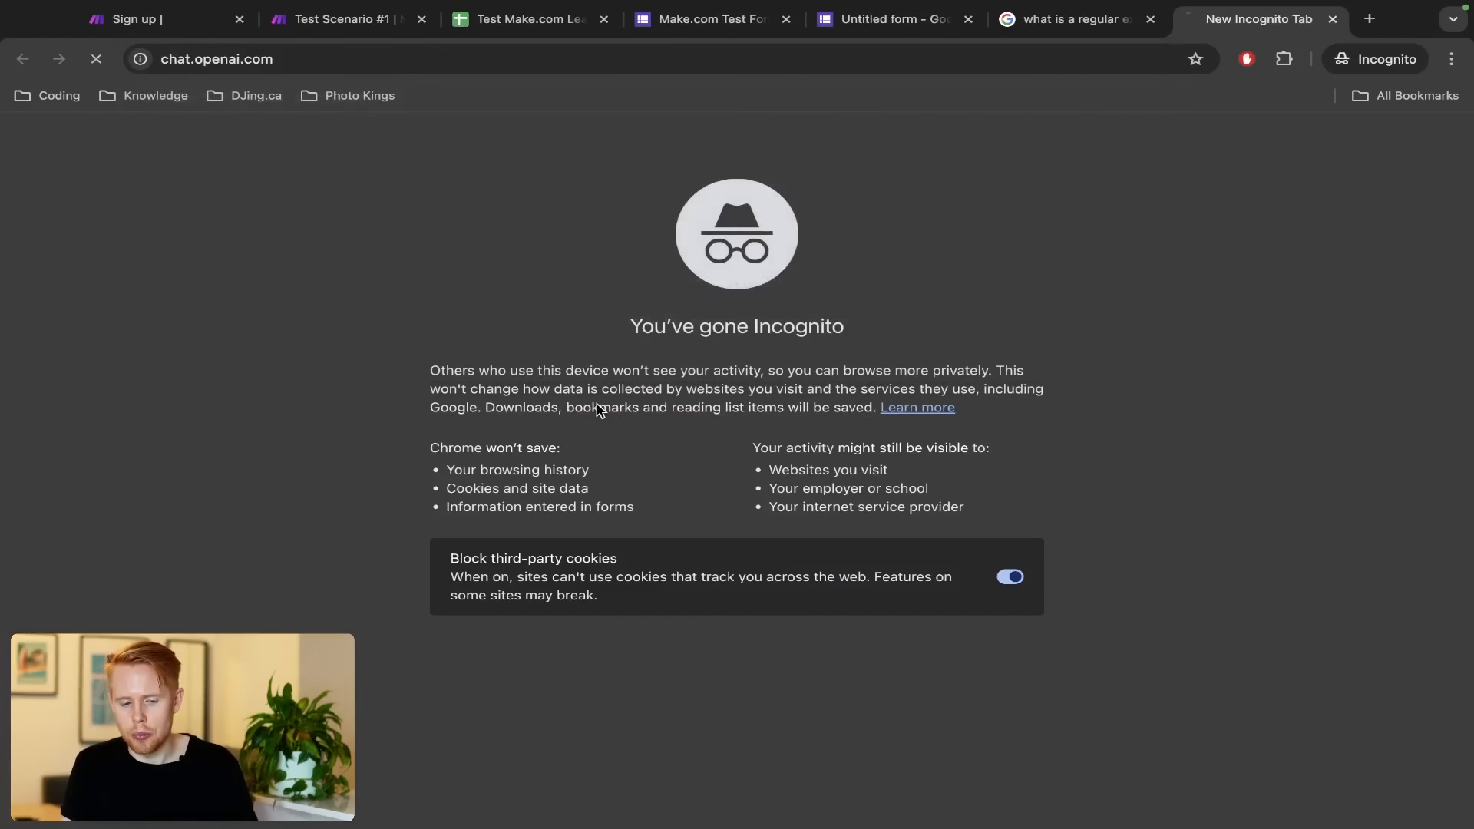
{"action": "left_click_drag", "start_coordinate": [1221, 20], "coordinate": [561, 16]}
{"action": "left_click", "coordinate": [576, 476]}
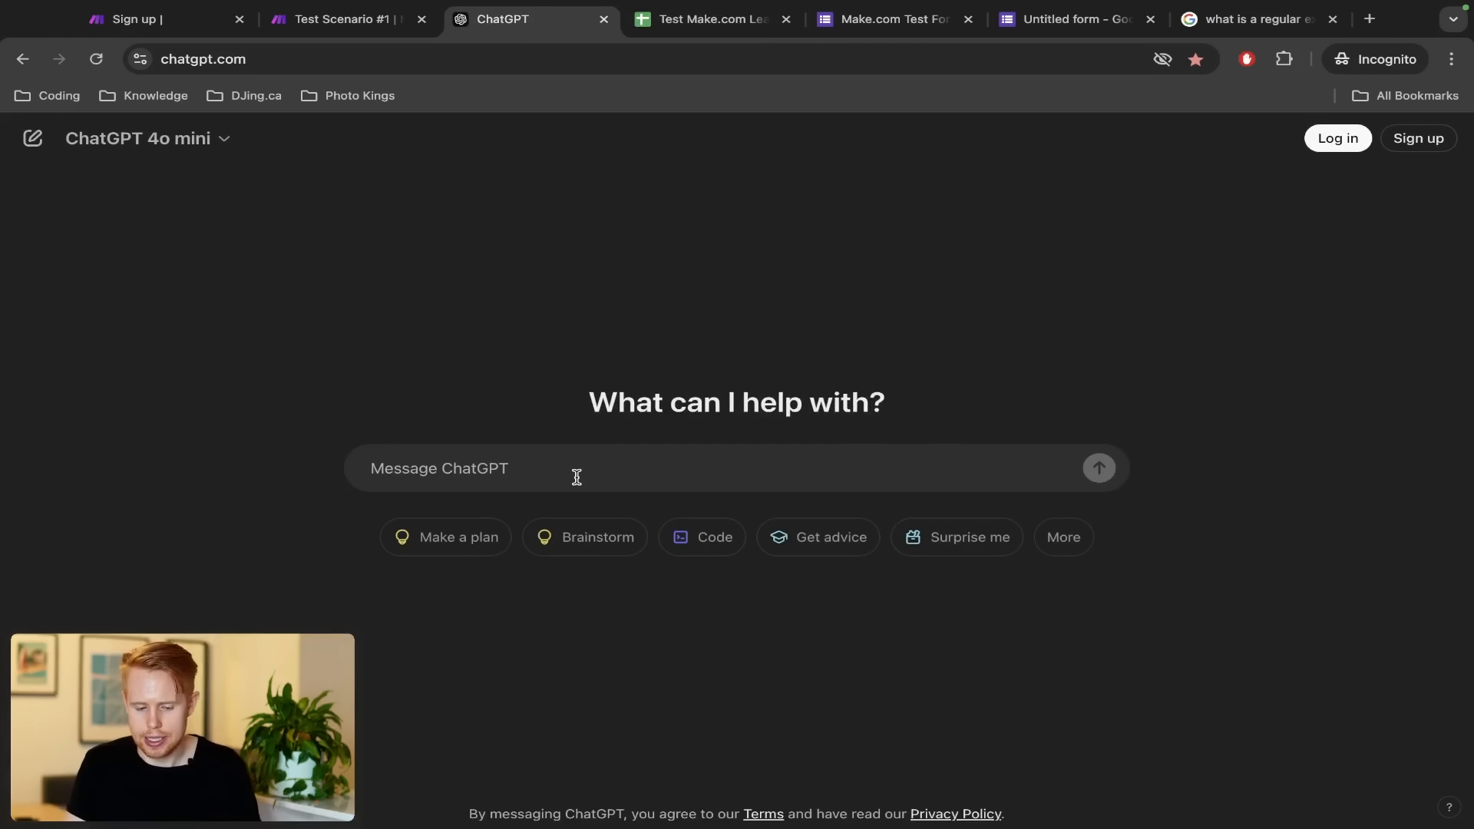
{"action": "type", "text": "Please crea"}
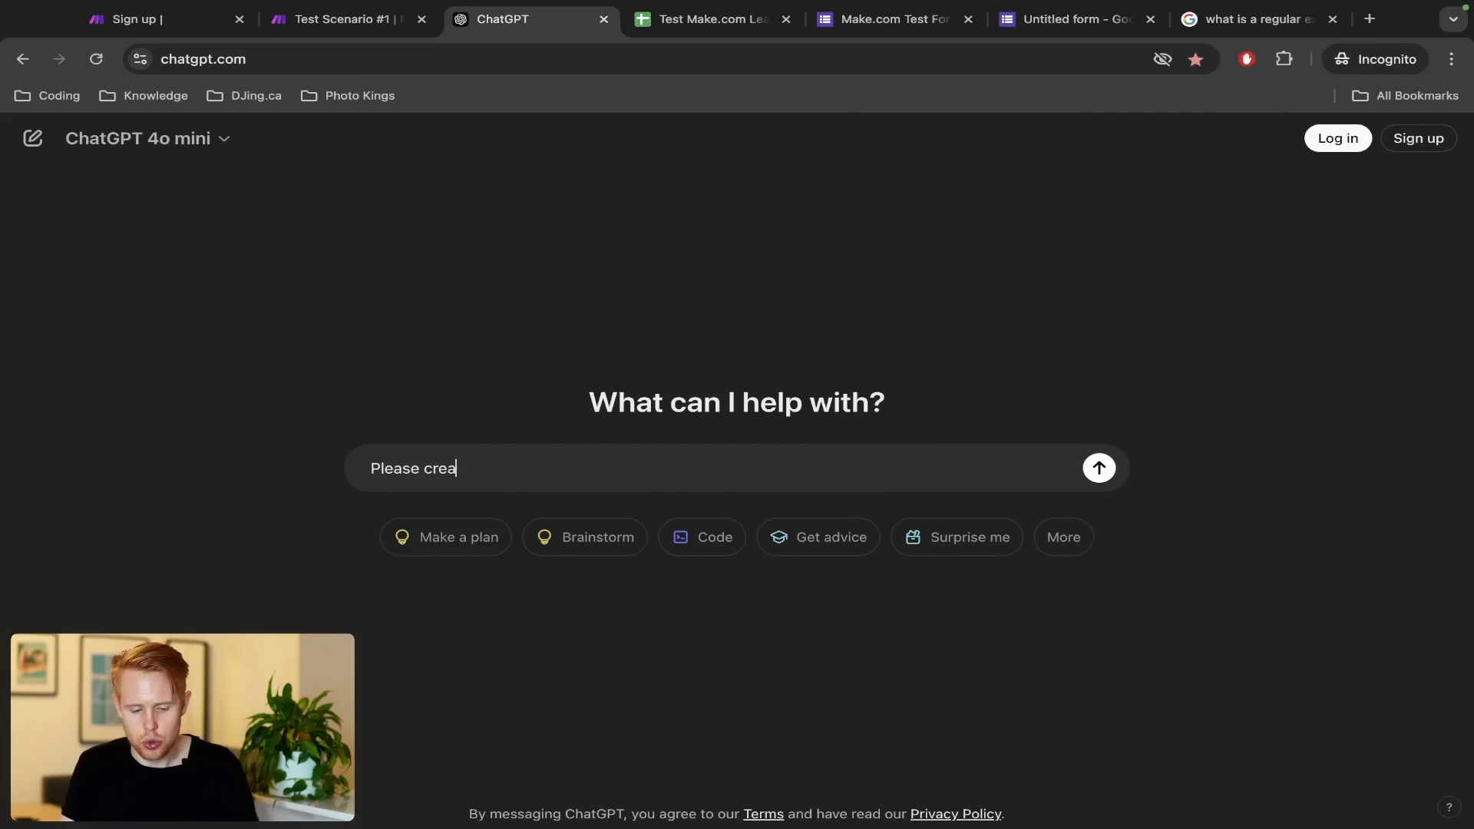
{"action": "type", "text": "te a javascript regex"}
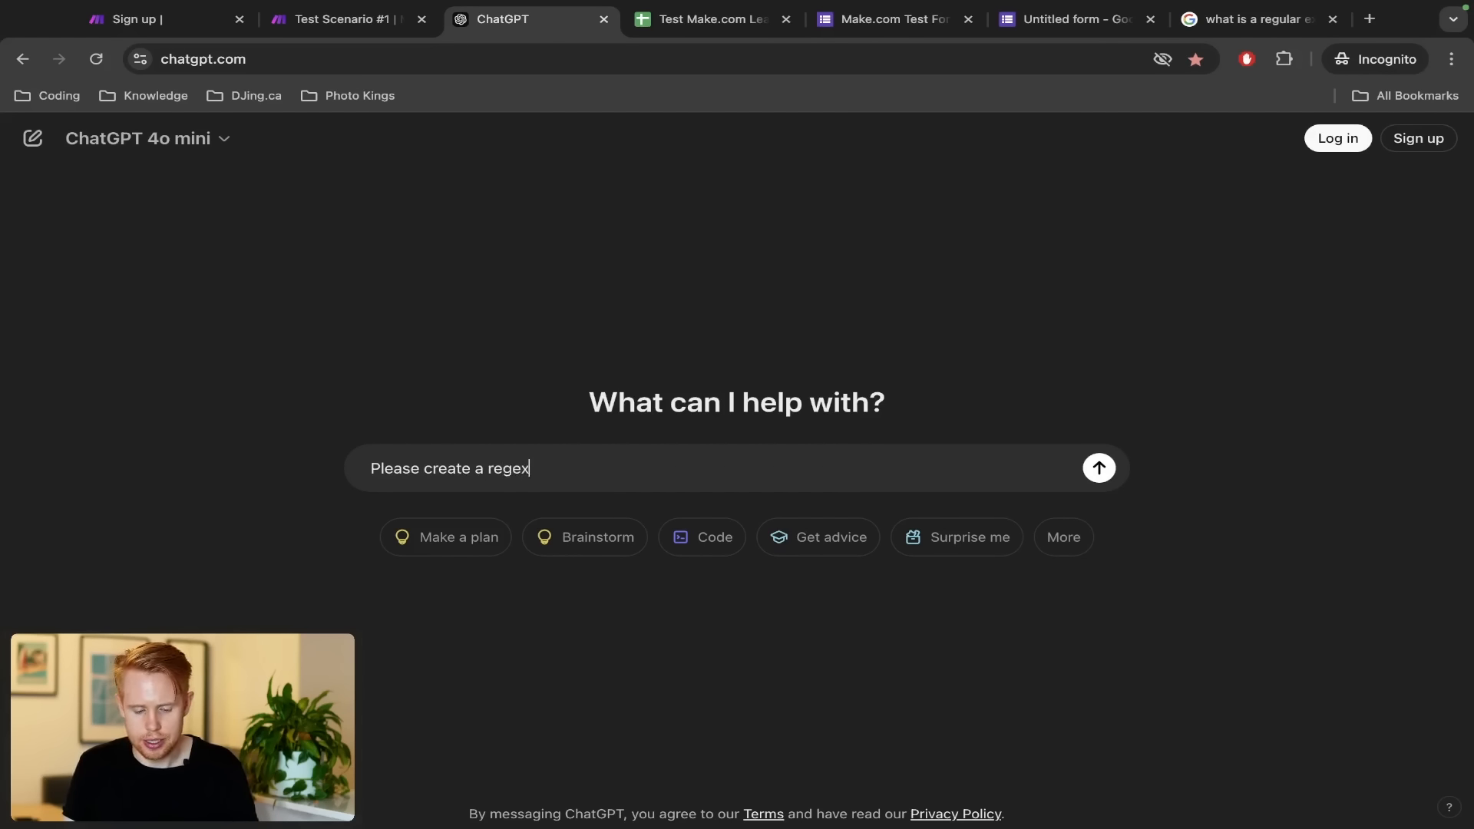
{"action": "key", "text": "alt+Left"}
{"action": "type", "text": "javascript"}
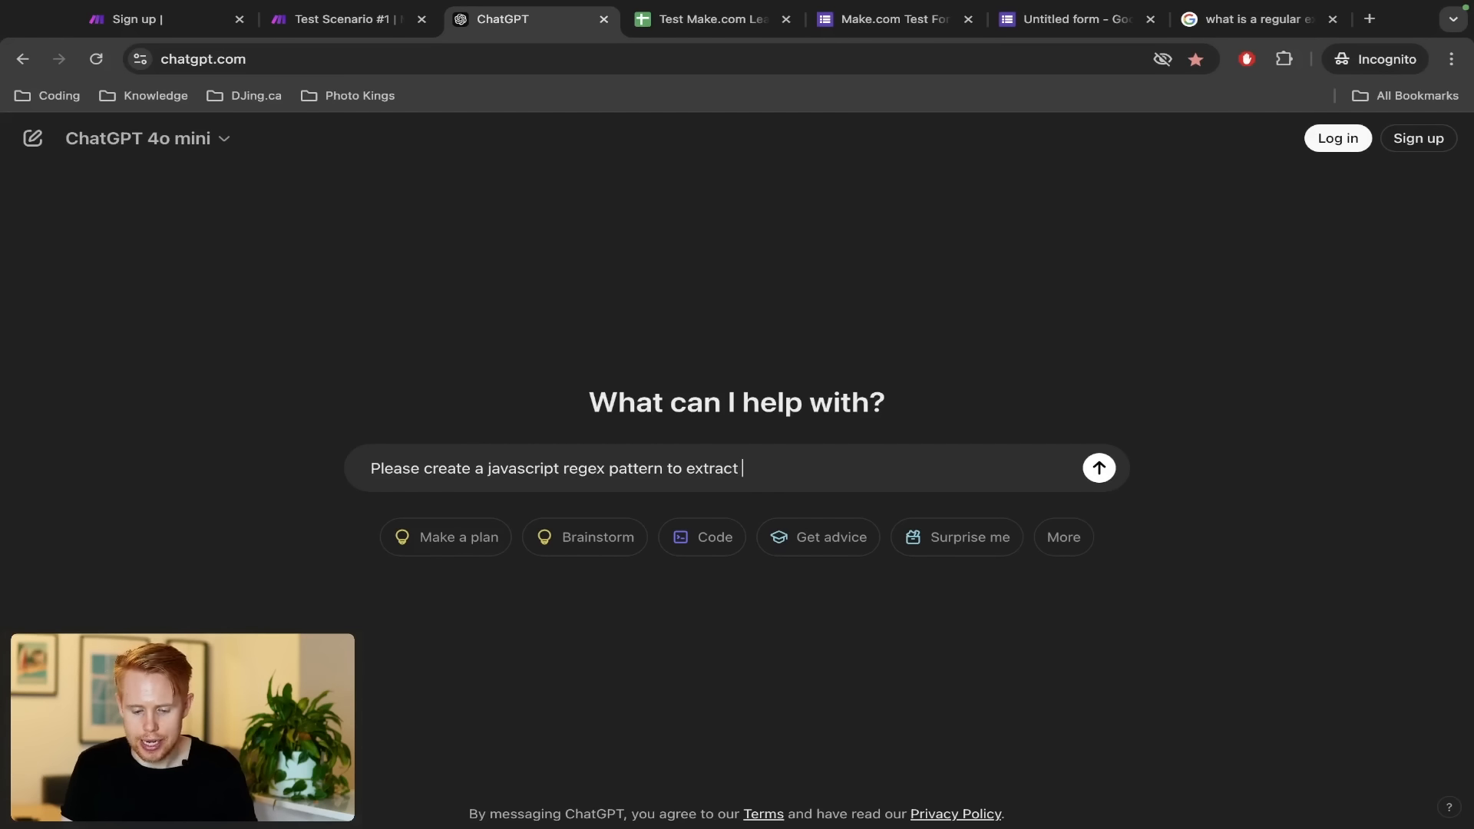
{"action": "type", "text": "a URL"}
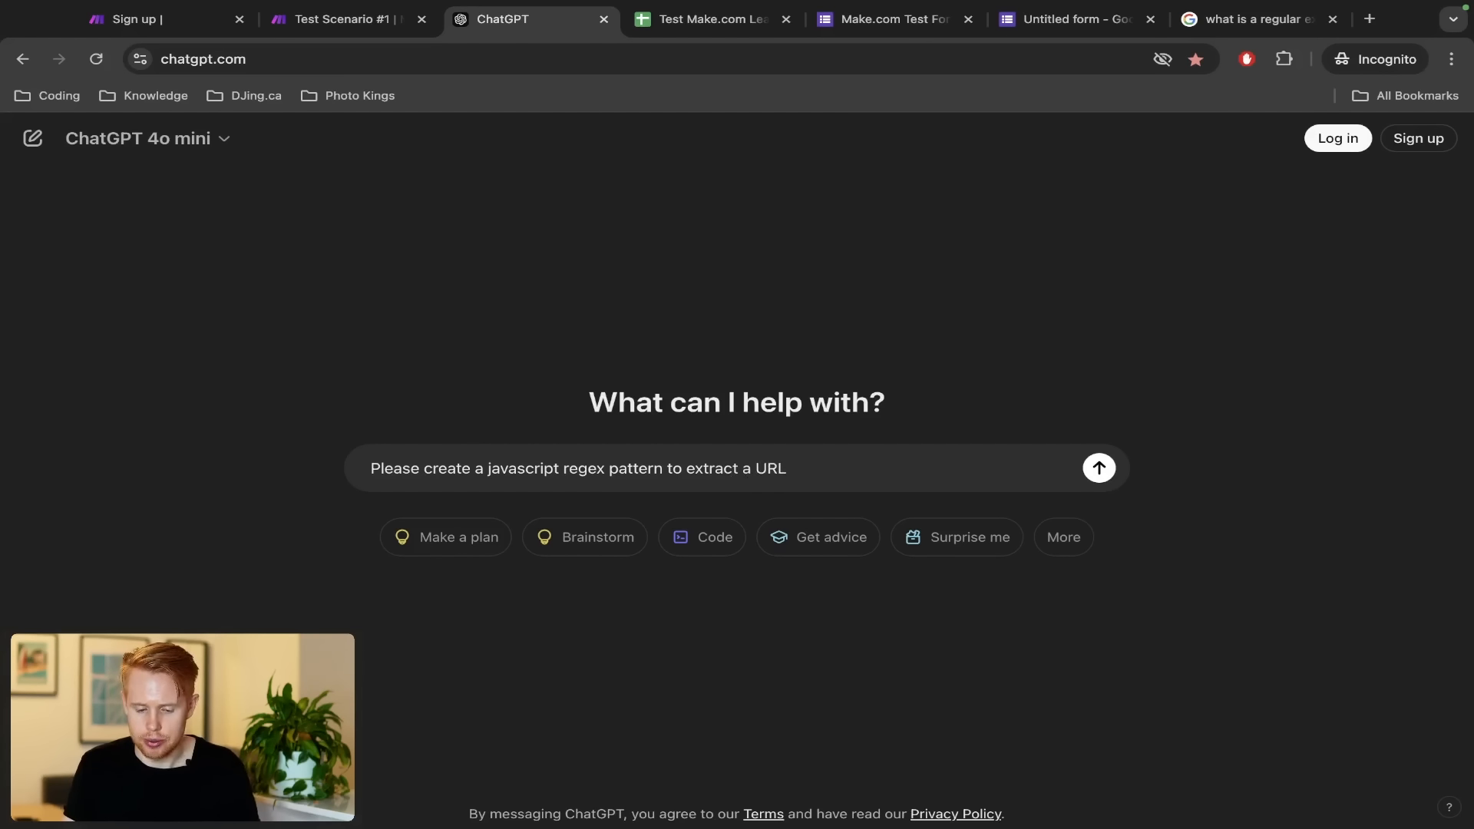
{"action": "key", "text": "Return"}
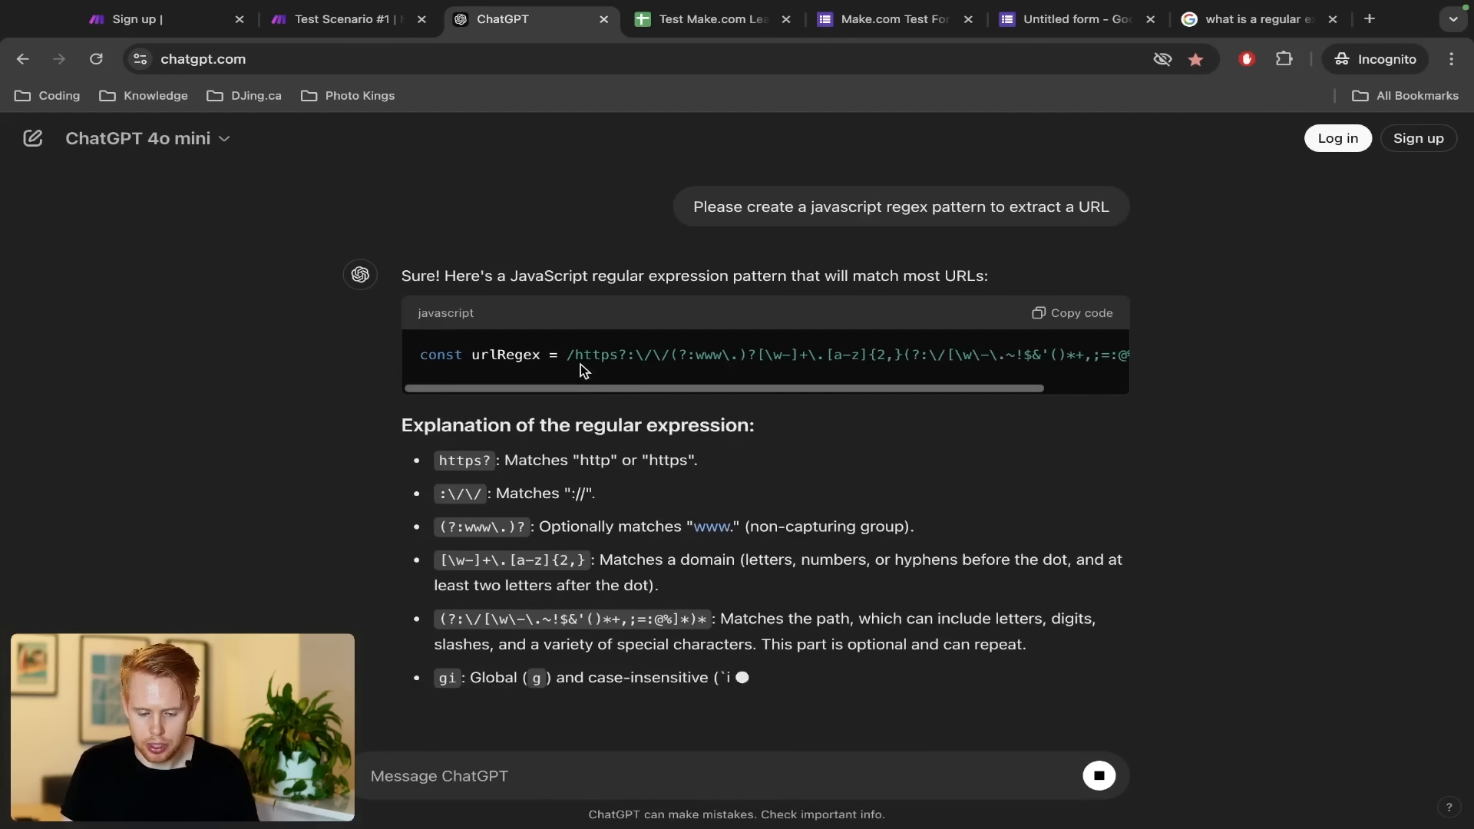
Copy the regex from ChatGPT's code block and return to the Make.com scenario
{"action": "scroll", "coordinate": [584, 371], "scroll_direction": "right", "scroll_amount": 2}
{"action": "scroll", "coordinate": [585, 371], "scroll_direction": "left", "scroll_amount": 1}
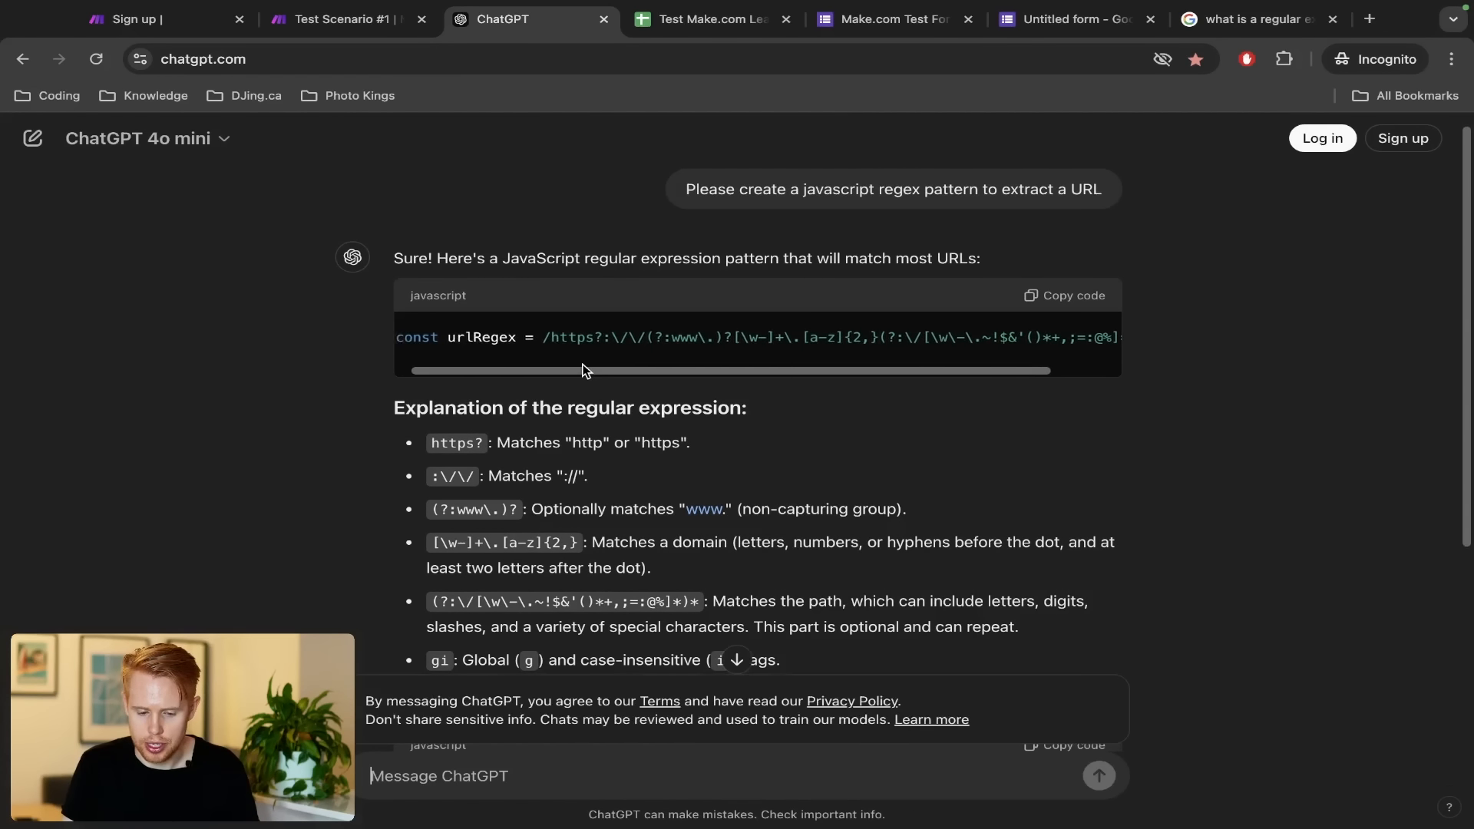
{"action": "scroll", "coordinate": [584, 371], "scroll_direction": "left", "scroll_amount": 1}
{"action": "left_click_drag", "start_coordinate": [565, 338], "coordinate": [1098, 339]}
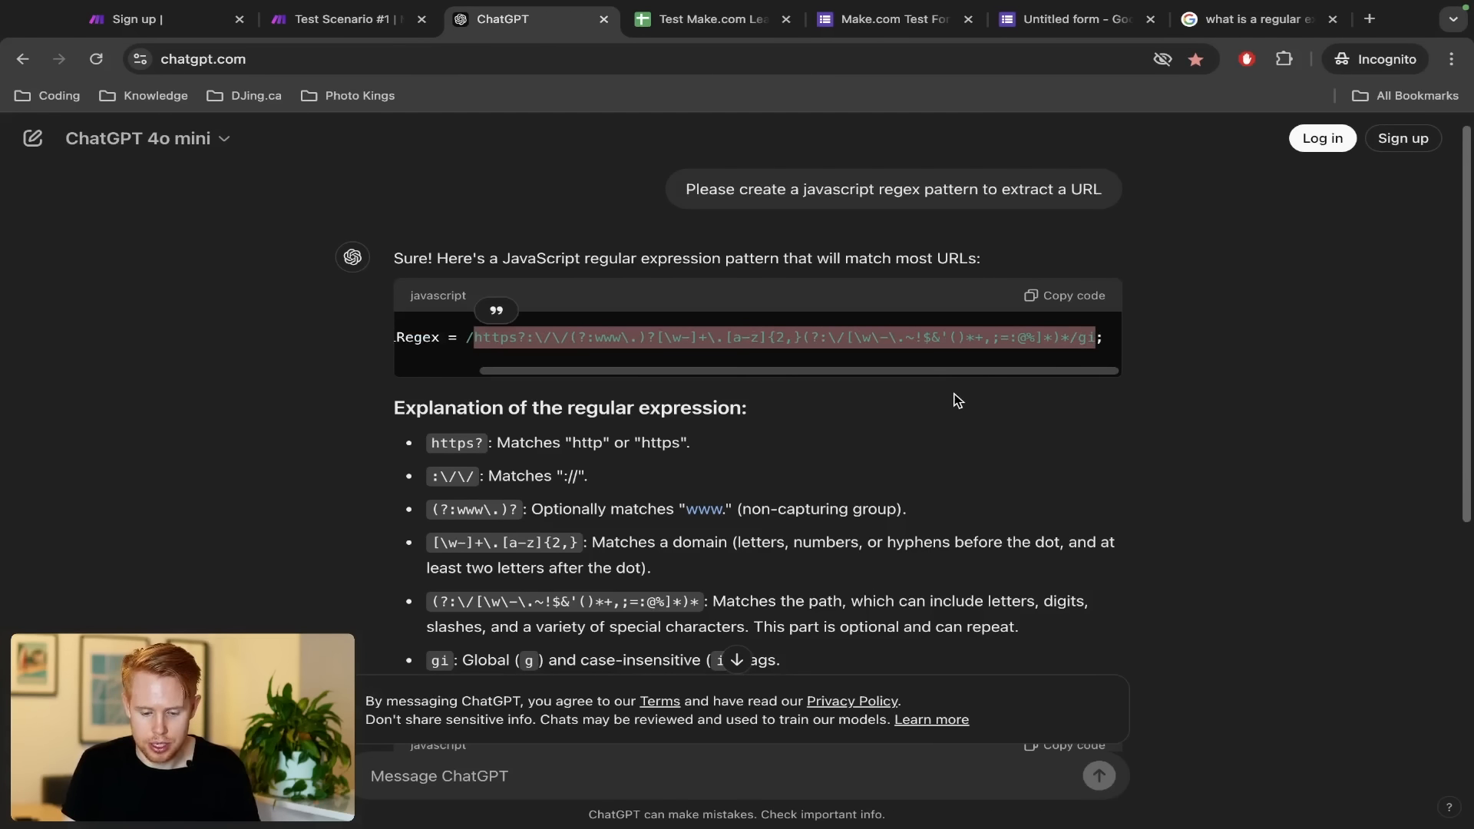
{"action": "key", "text": "ctrl+shift+Tab"}
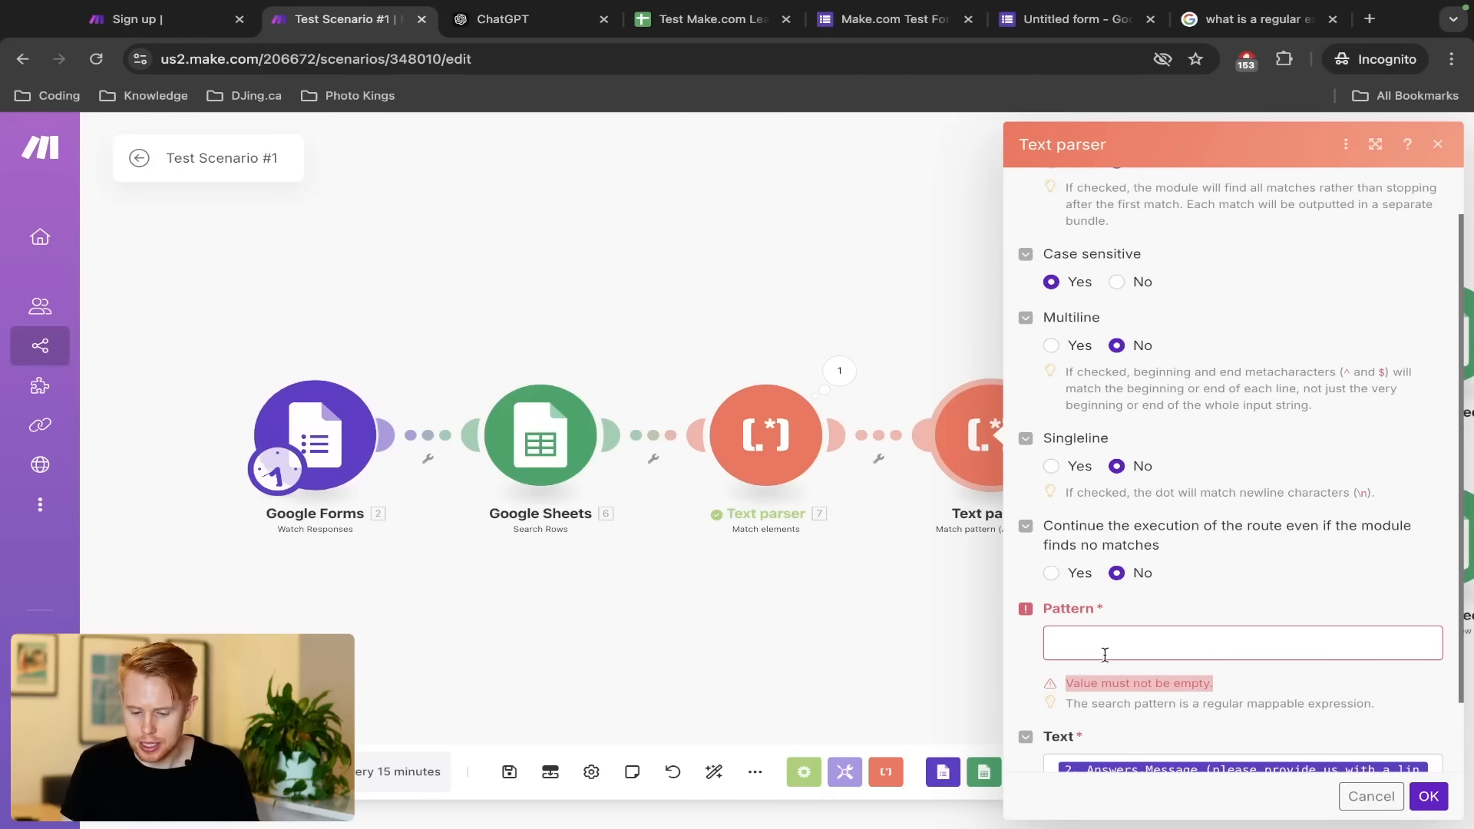
Paste the copied URL regex into the Text parser's Pattern and save the settings
{"action": "left_click", "coordinate": [1135, 641]}
{"action": "key", "text": "ctrl+v"}
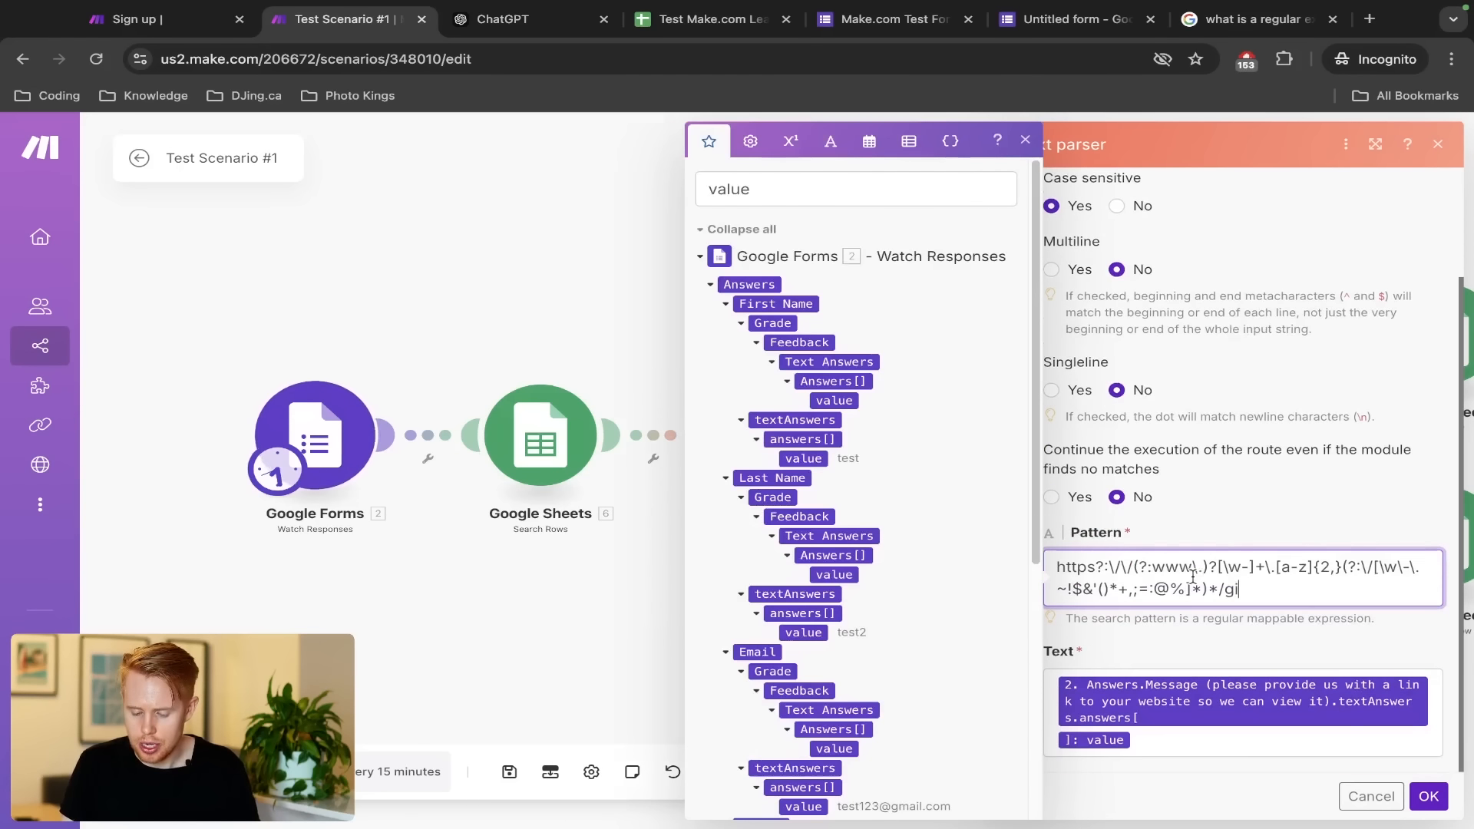
{"action": "left_click", "coordinate": [1428, 796]}
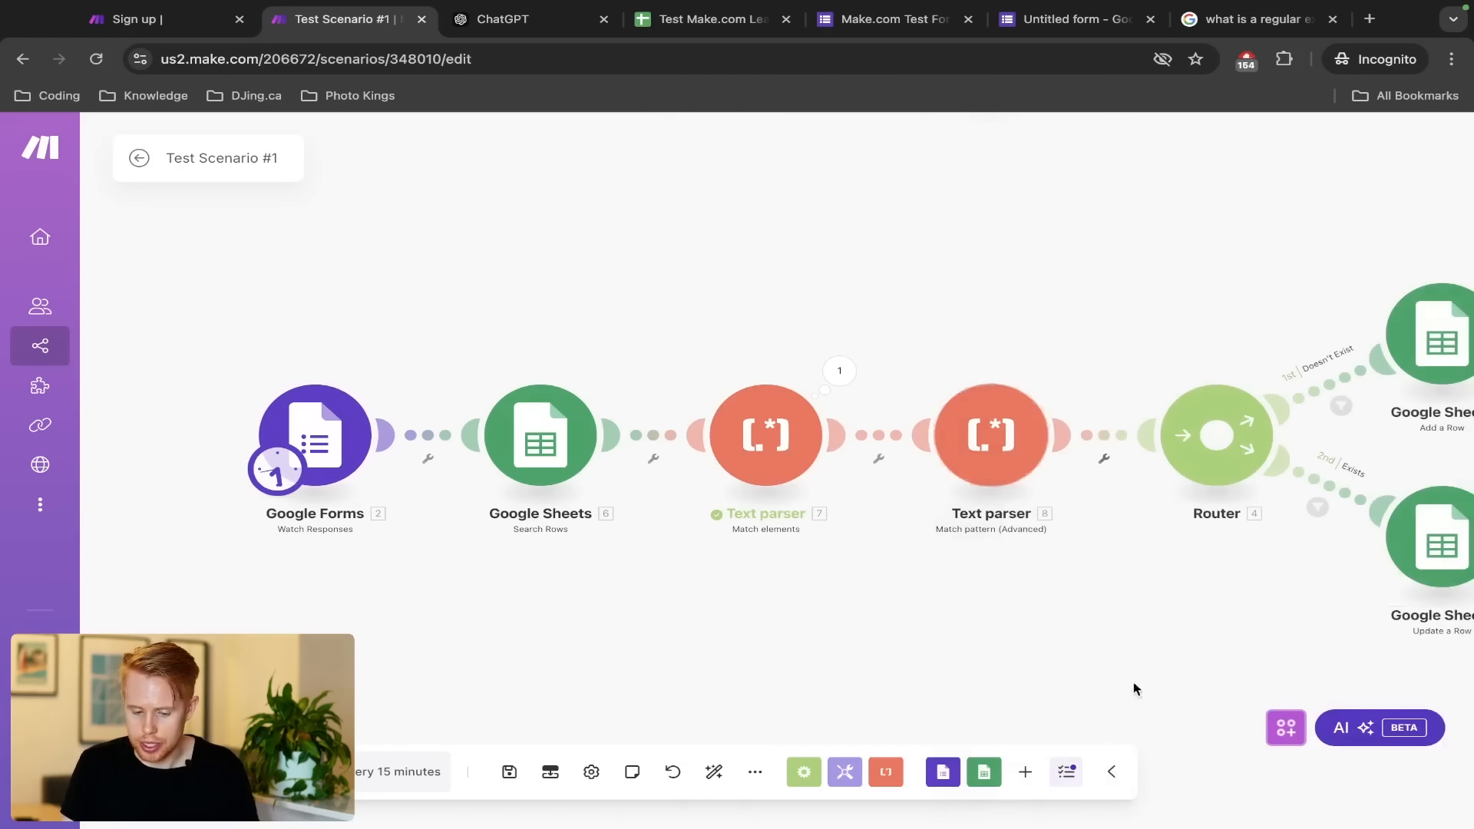
{"action": "right_click", "coordinate": [1005, 464]}
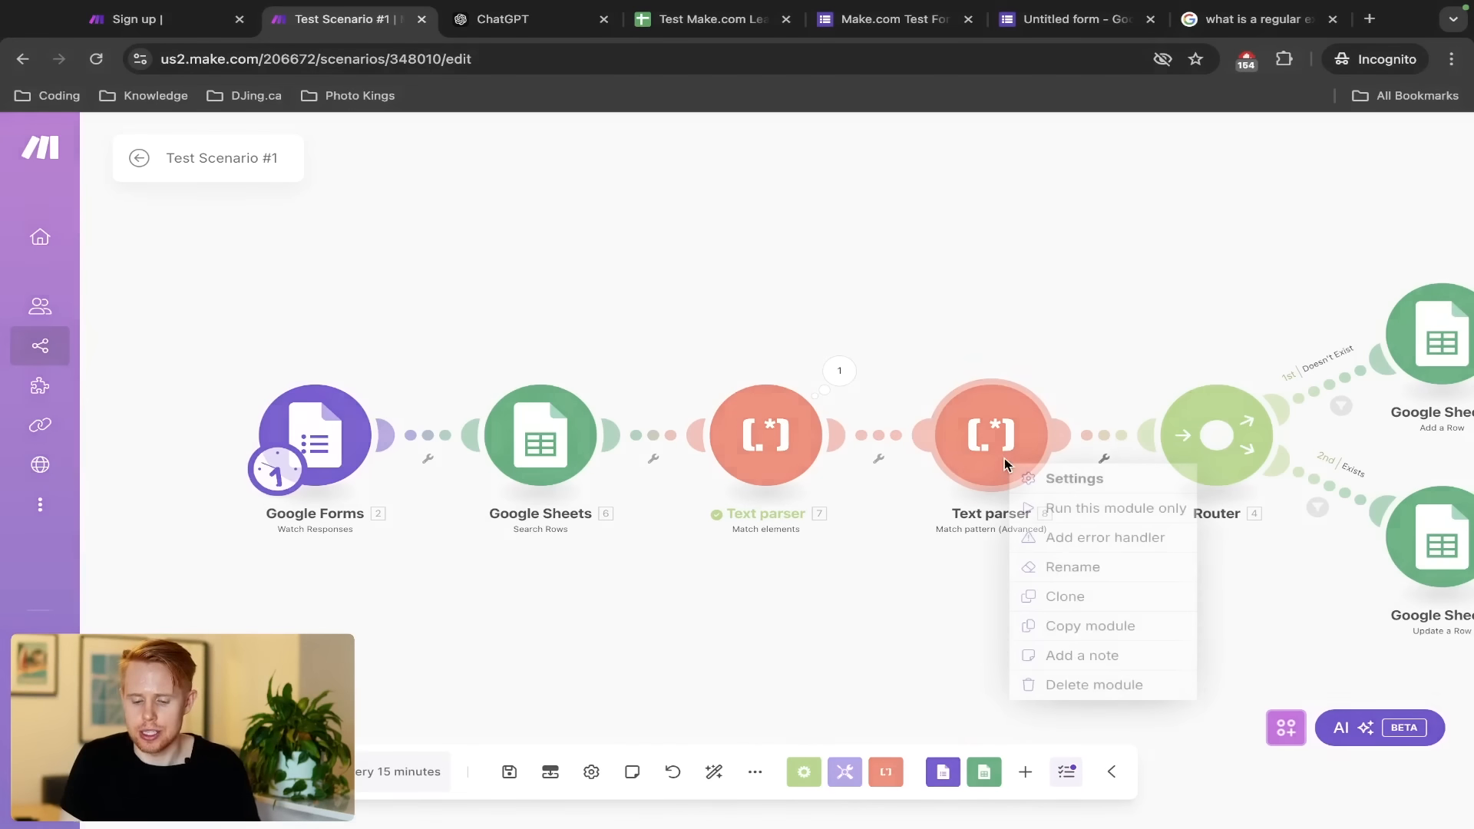
{"action": "left_click", "coordinate": [1032, 508]}
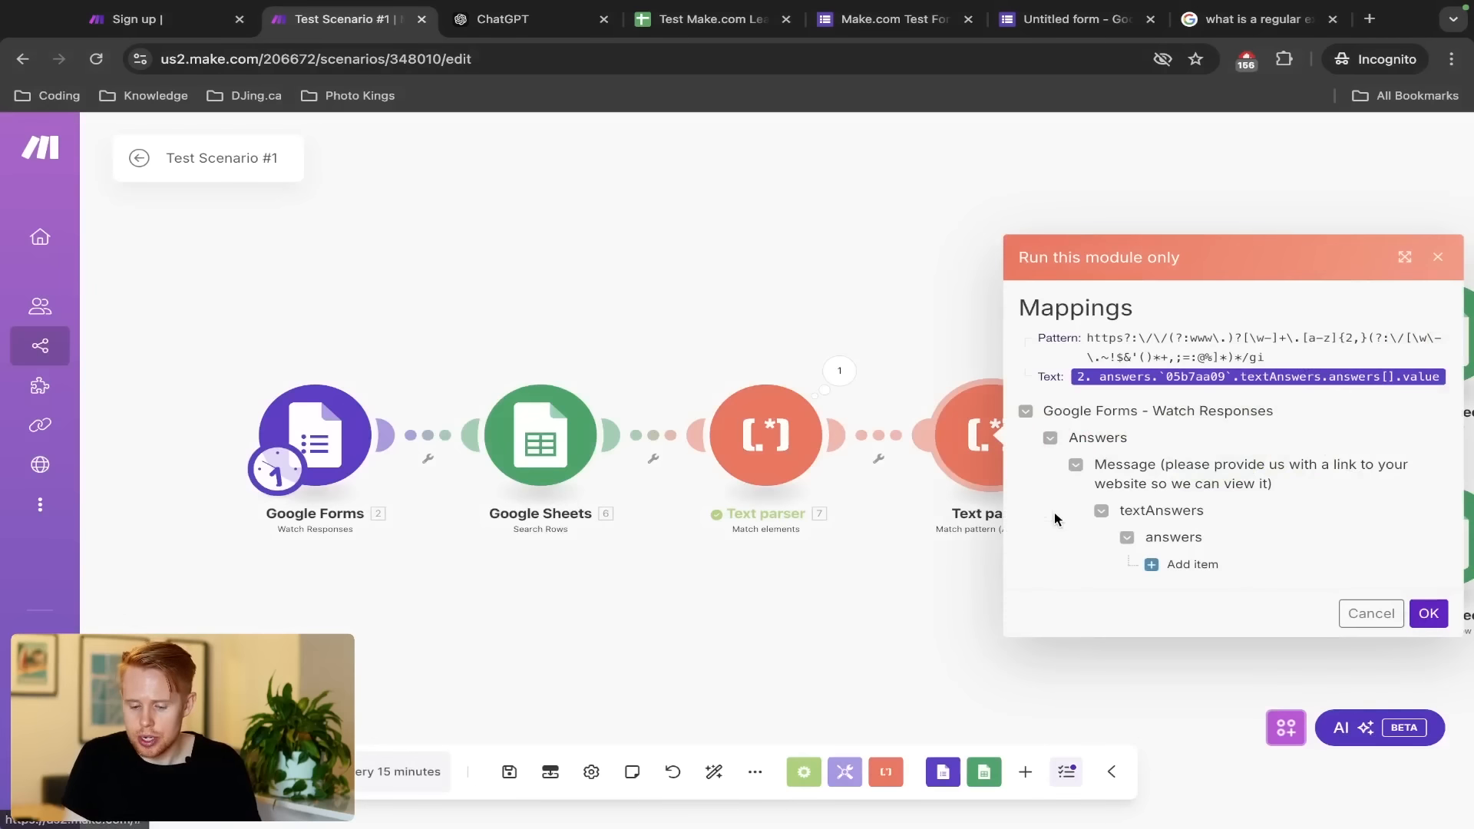
{"action": "left_click", "coordinate": [1170, 566]}
{"action": "left_click", "coordinate": [1231, 568]}
{"action": "type", "text": "asdfsdakfj ht"}
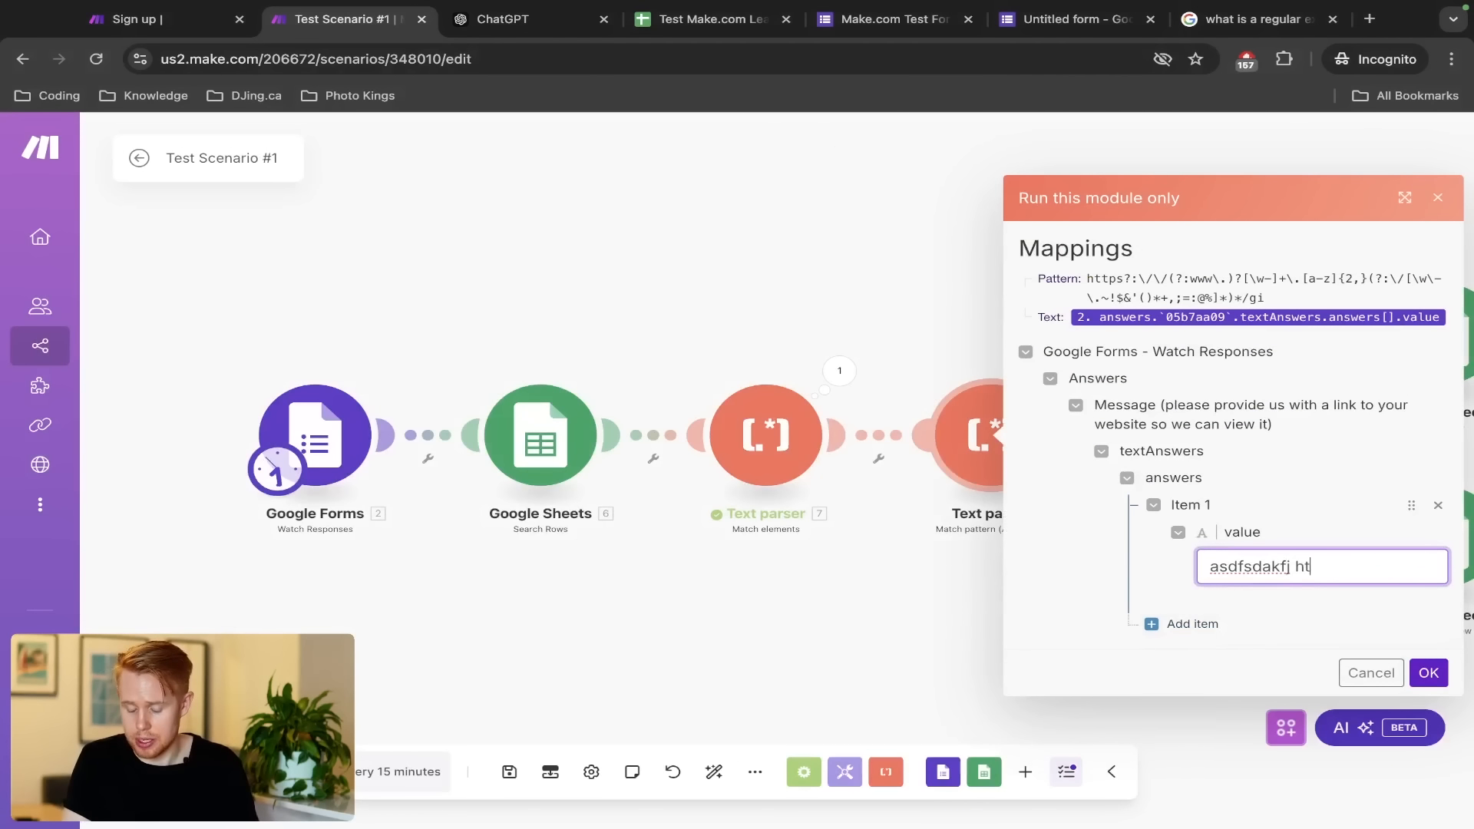
{"action": "type", "text": "tps://"}
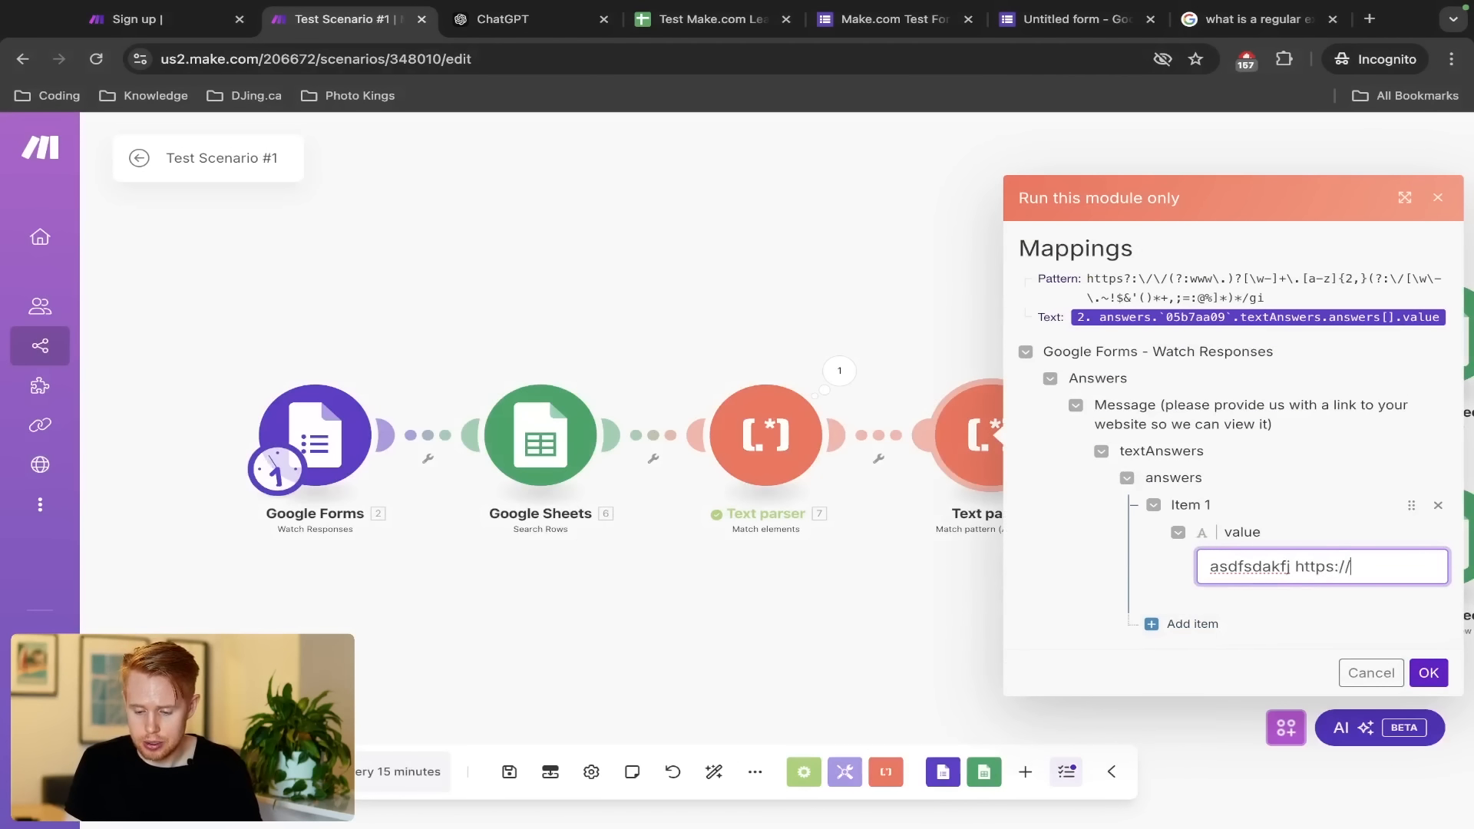
{"action": "type", "text": "google.com"}
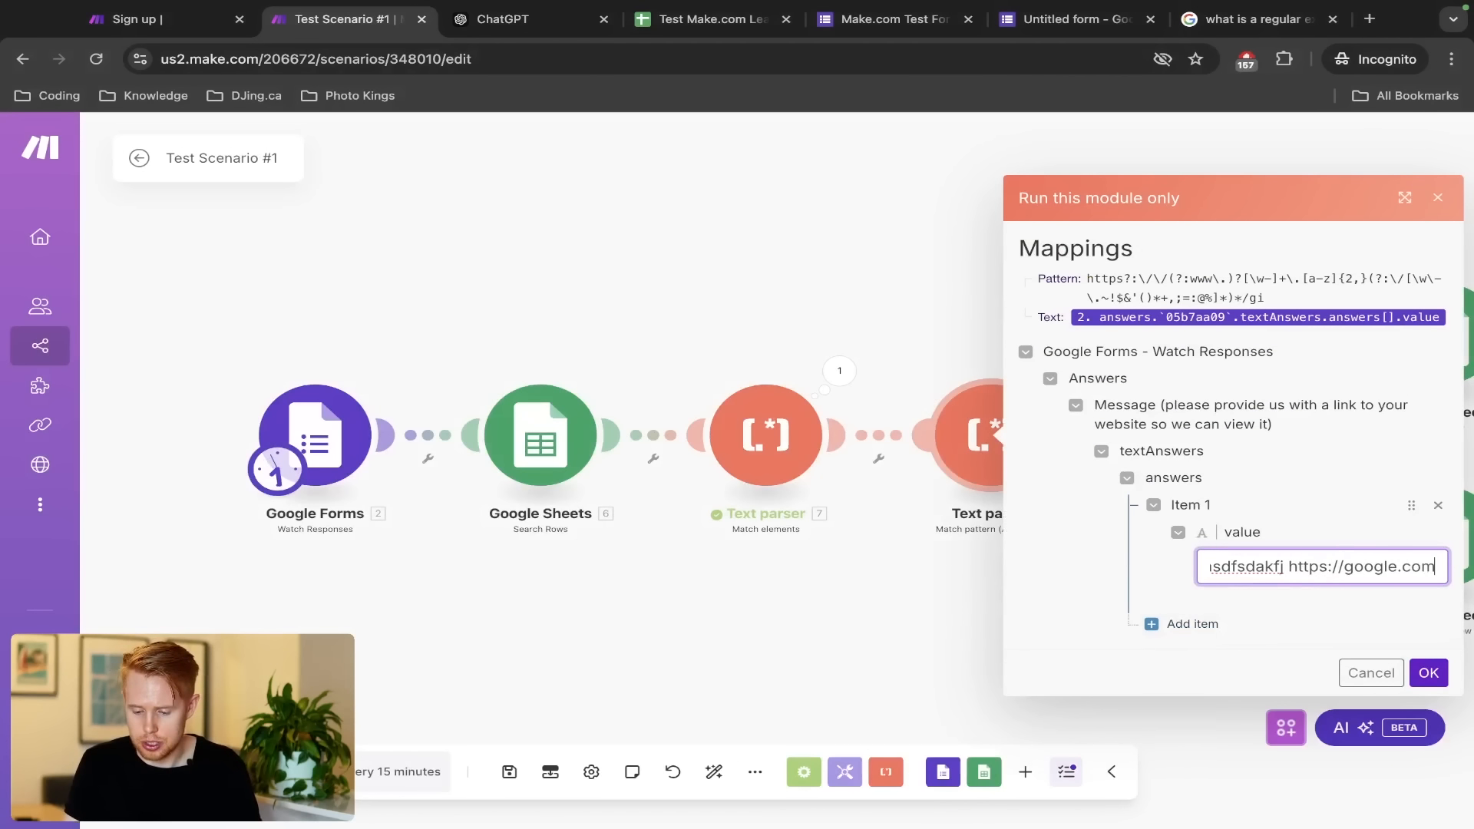
{"action": "left_click", "coordinate": [1429, 673]}
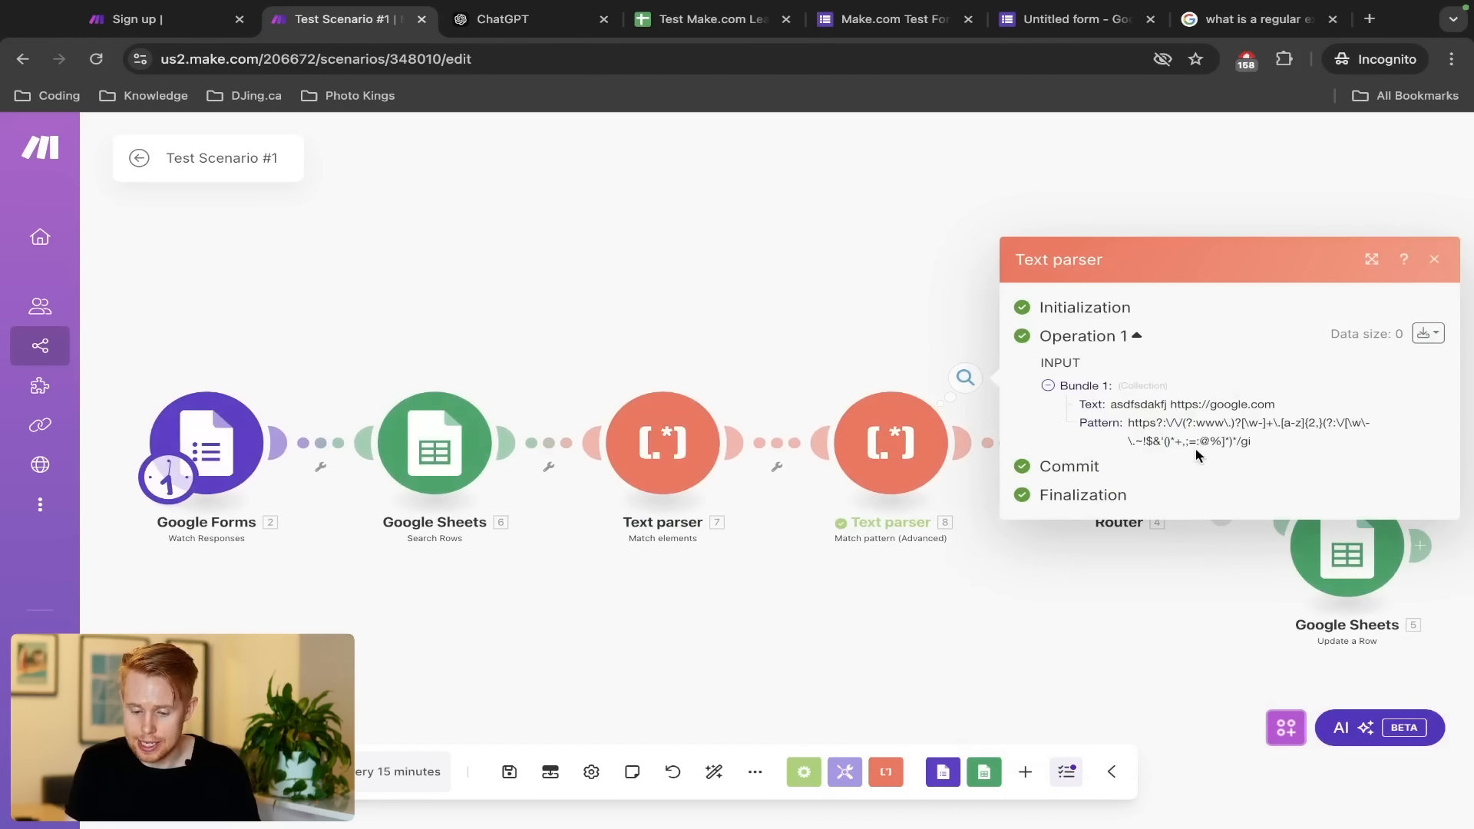
Copy the sample Text value from the Make.com test output
{"action": "key", "text": "ctrl+Tab"}
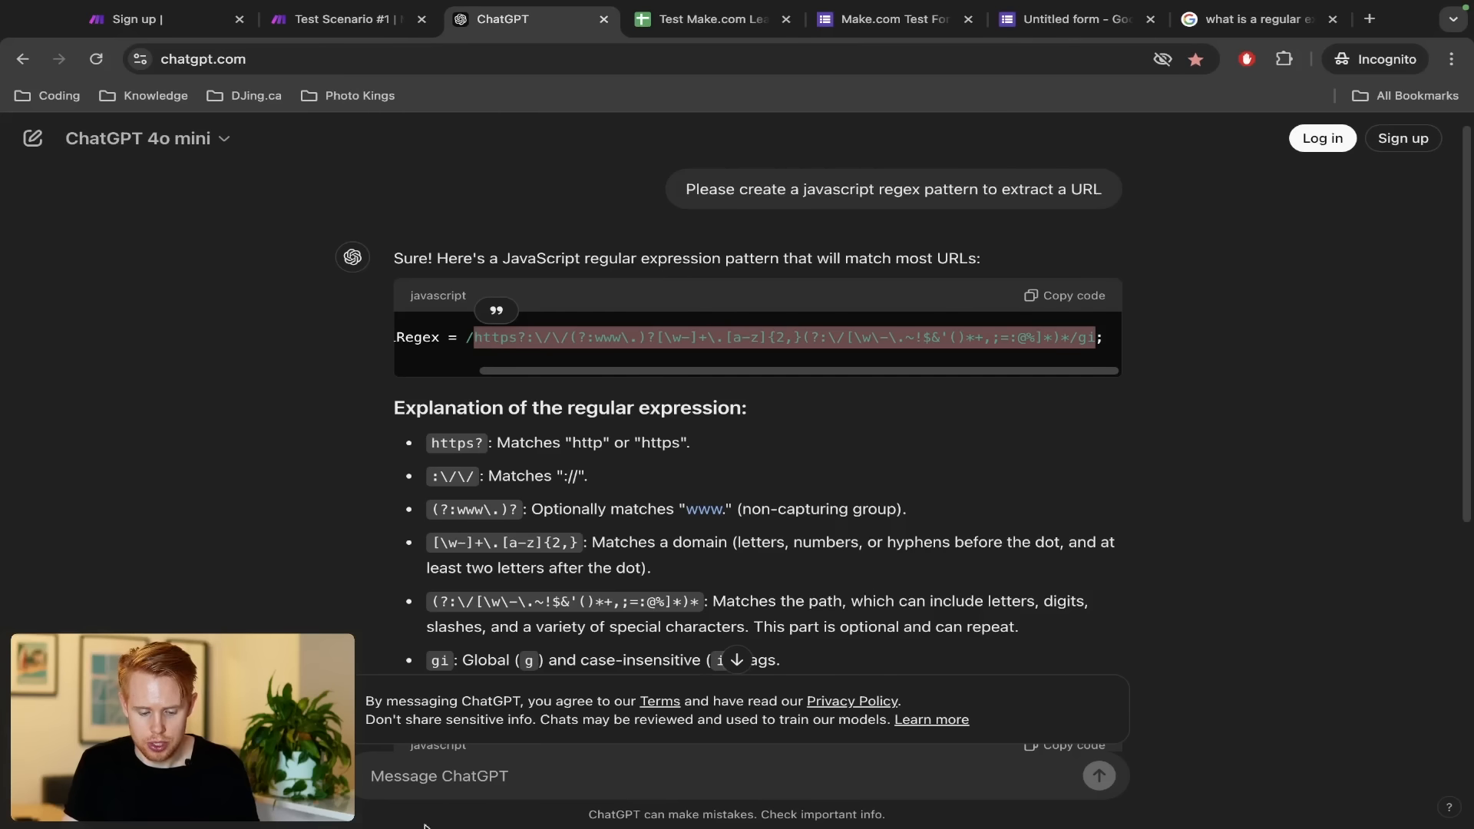
{"action": "left_click", "coordinate": [442, 795]}
{"action": "key", "text": "ctrl+shift+Tab"}
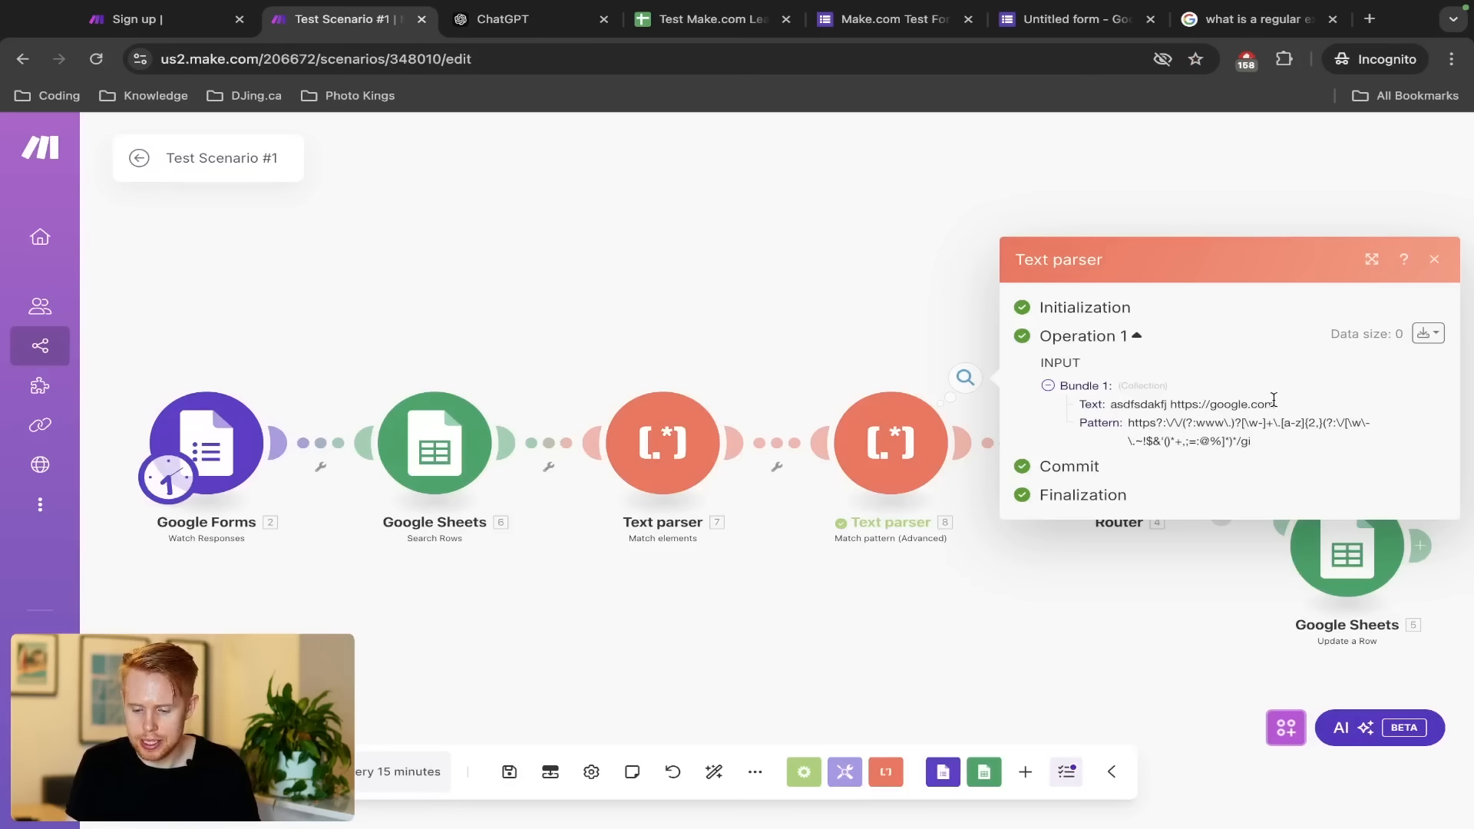
{"action": "left_click_drag", "start_coordinate": [1274, 400], "coordinate": [1110, 409]}
{"action": "key", "text": "ctrl+c"}
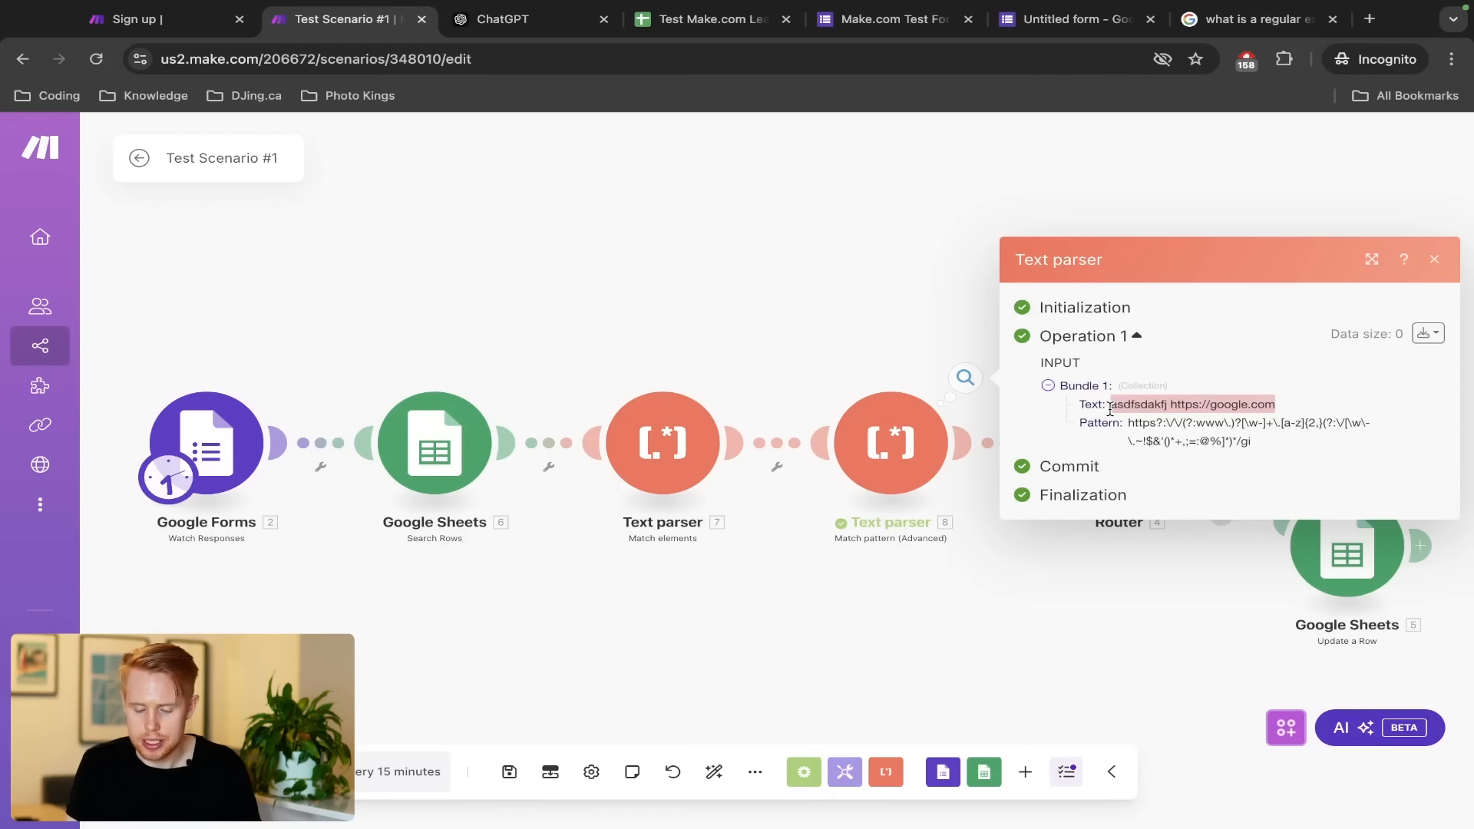
{"action": "key", "text": "ctrl+Tab"}
Start a ChatGPT follow-up: 'Here's an example of what the text would look like:' plus the sample
{"action": "type", "text": "Here'"}
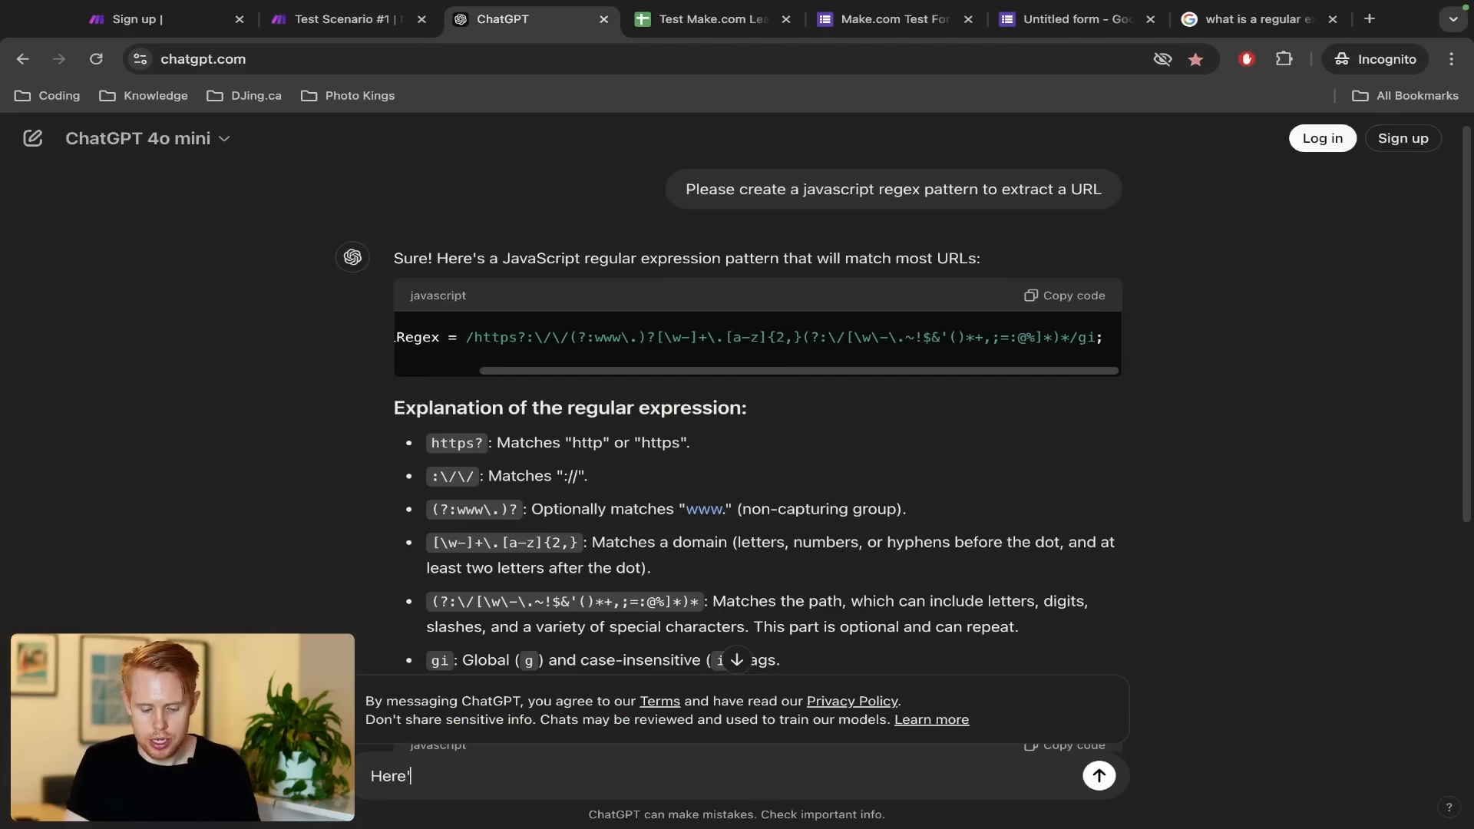
{"action": "type", "text": "s an examle of"}
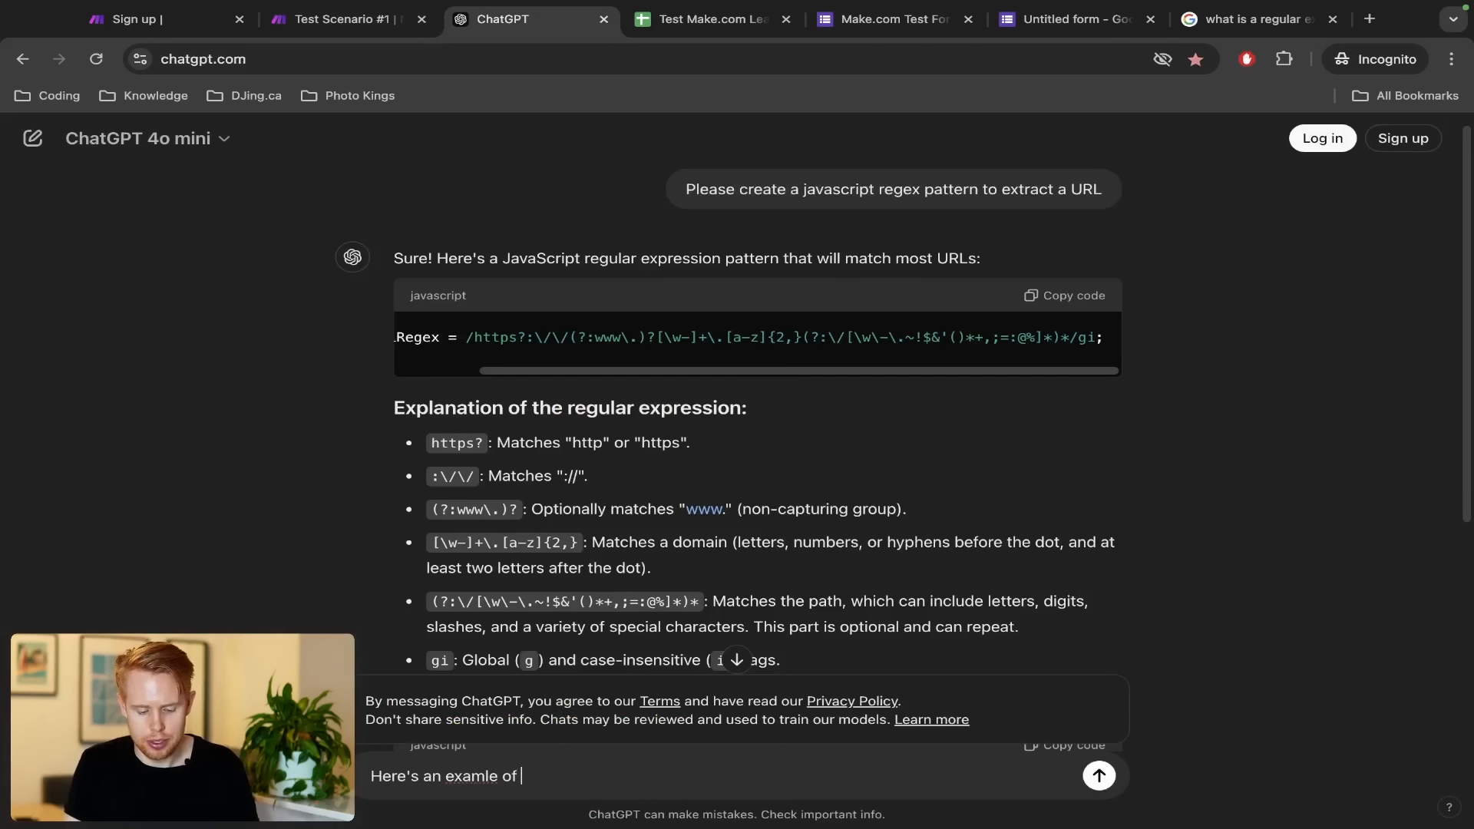
{"action": "type", "text": " the regular ex"}
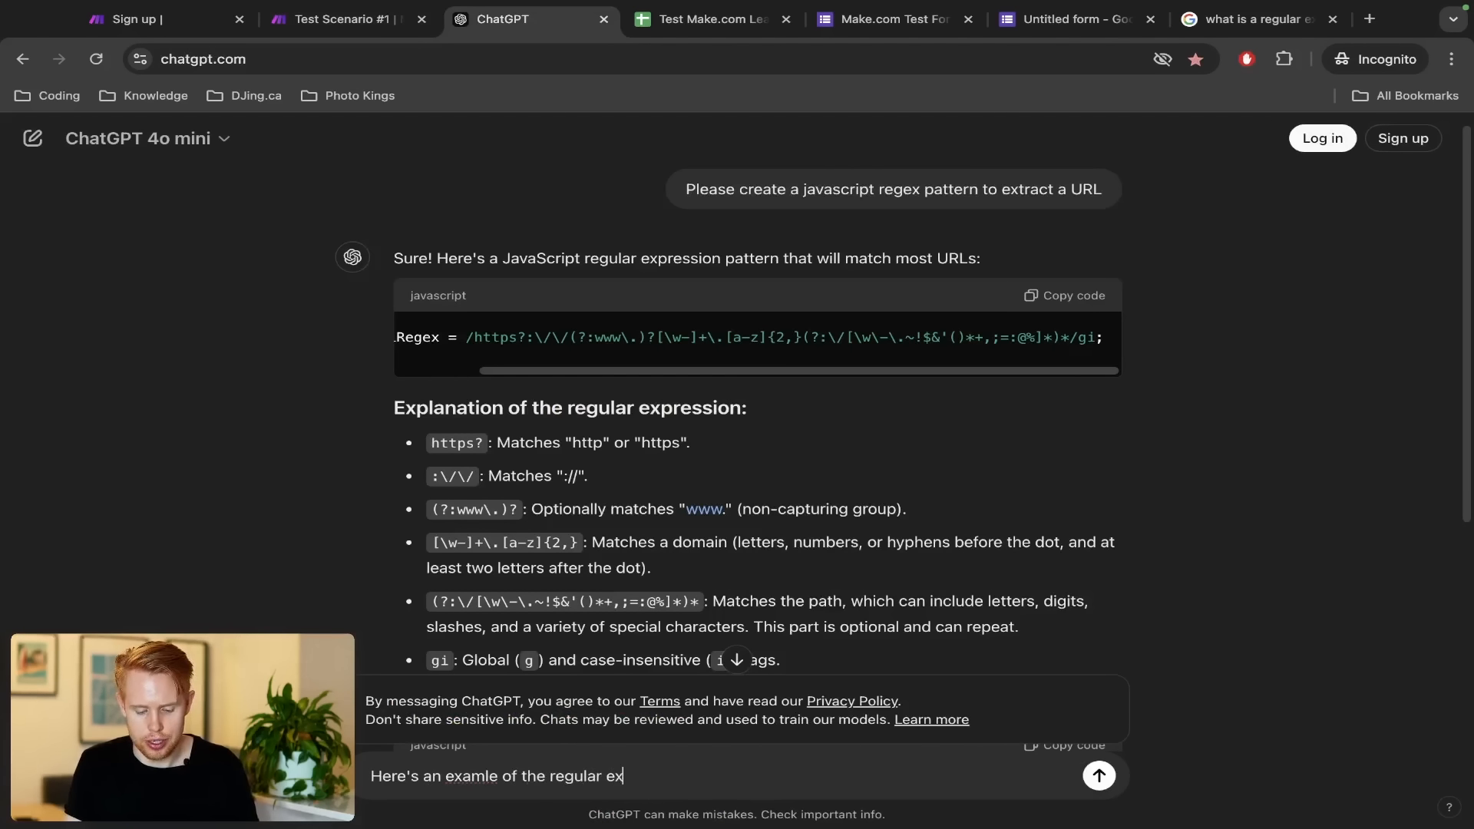
{"action": "key", "text": "BackSpace"}
{"action": "key", "text": "BackSpace"}
{"action": "key", "text": "BackSpace"}
{"action": "key", "text": "BackSpace"}
{"action": "key", "text": "BackSpace"}
{"action": "key", "text": "BackSpace"}
{"action": "key", "text": "BackSpace"}
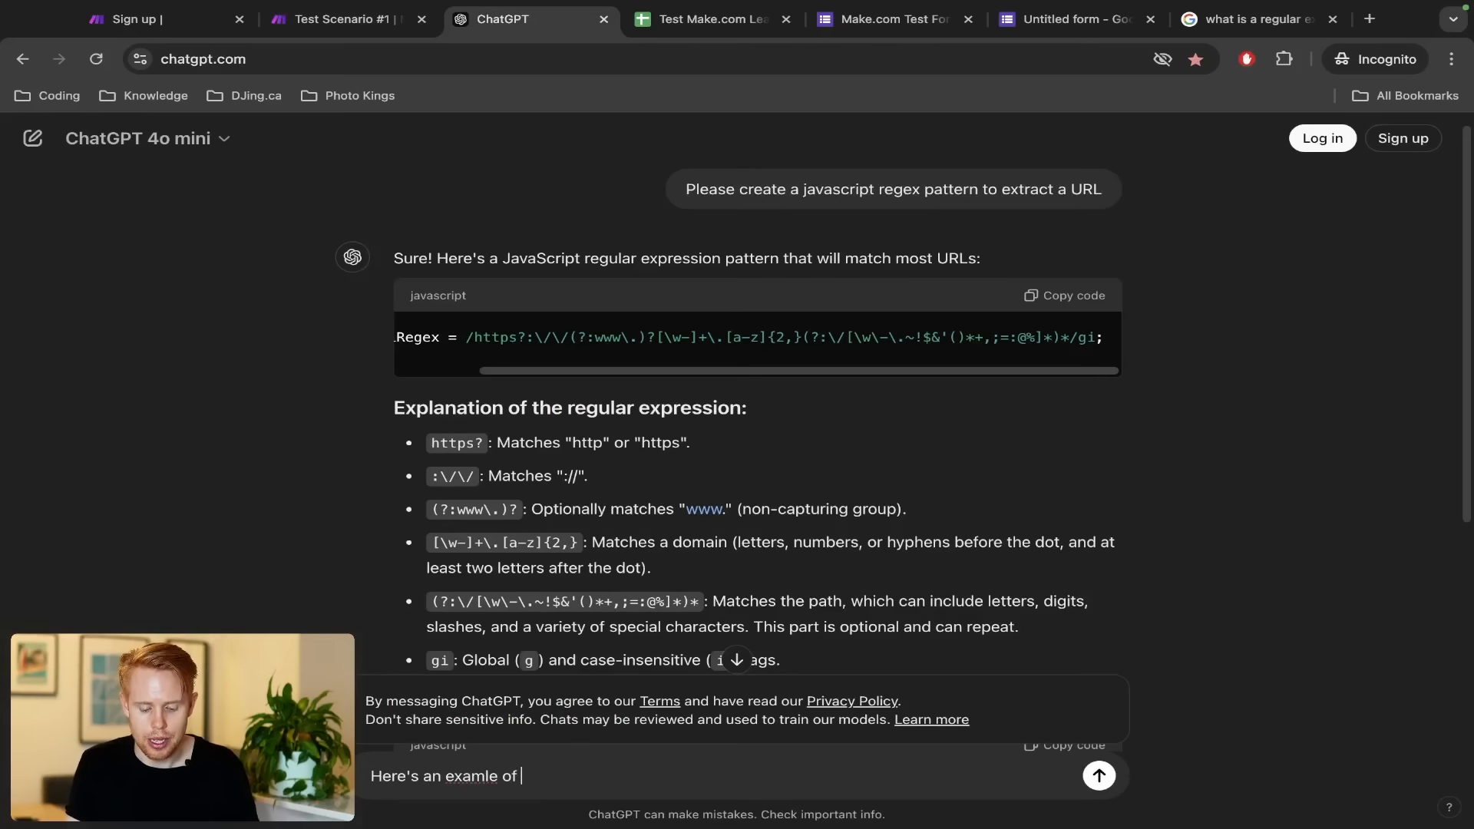
{"action": "type", "text": "what the text would lo"}
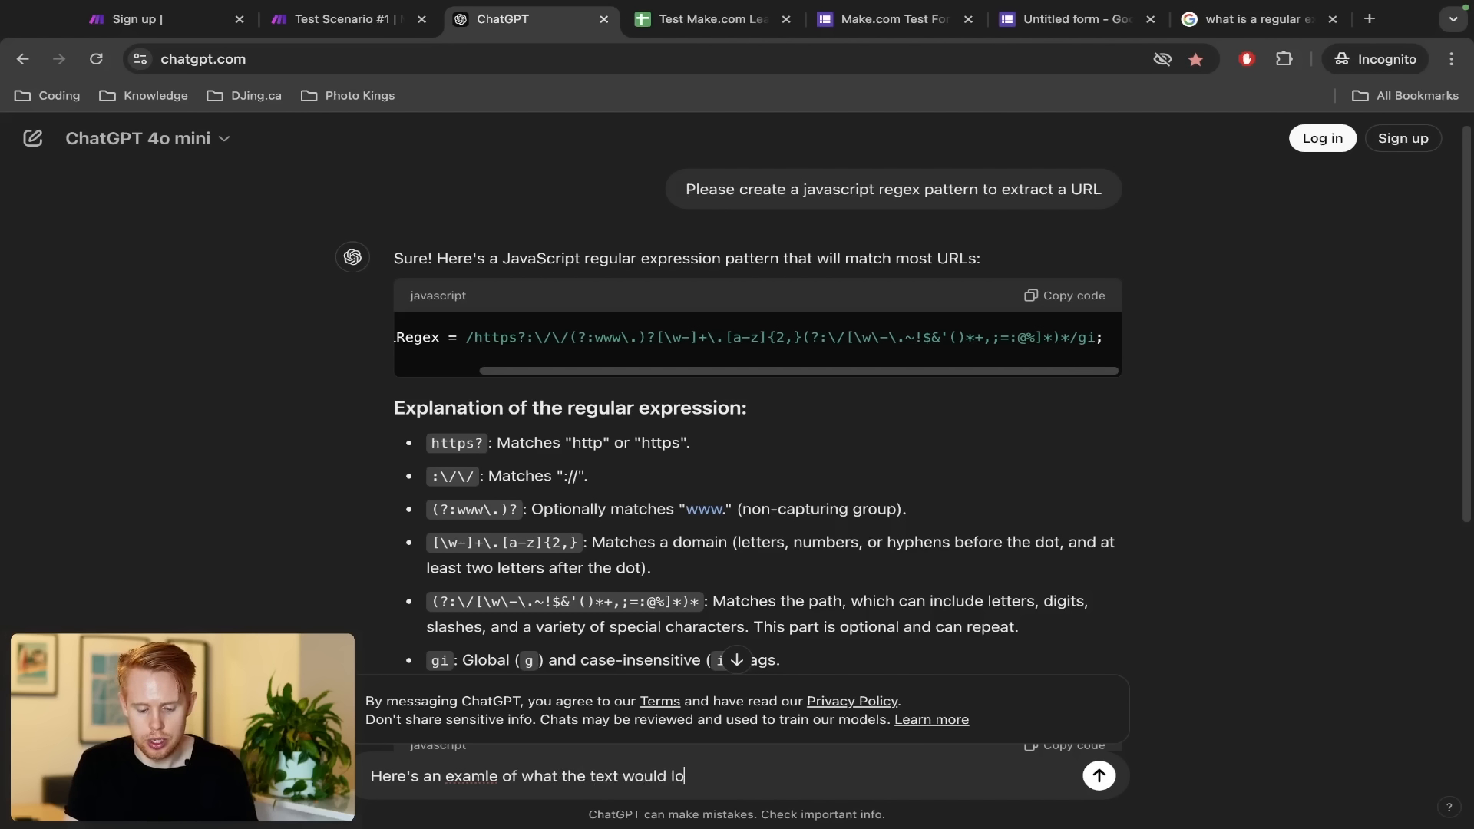
{"action": "type", "text": "ok like:"}
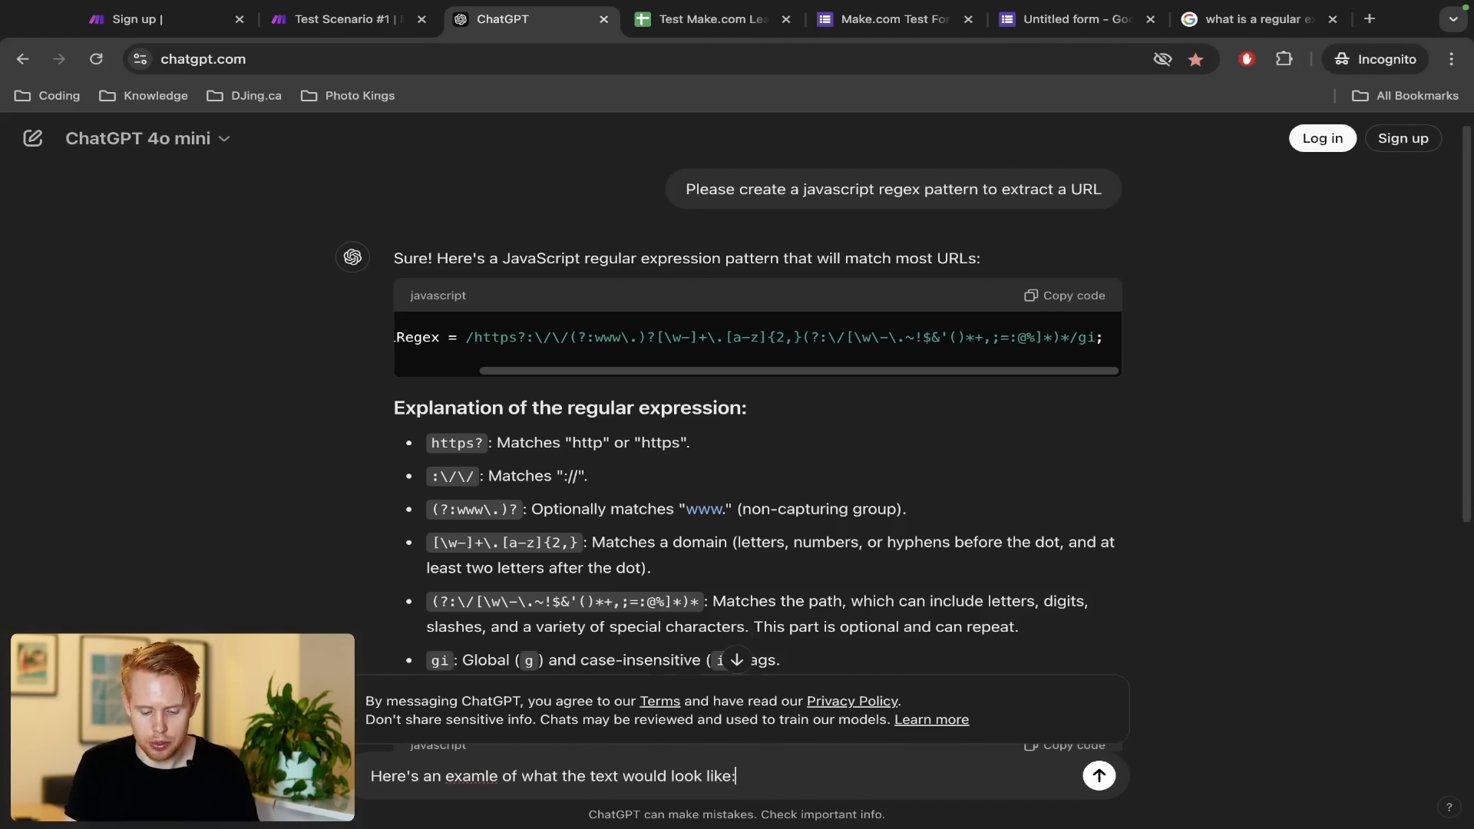
{"action": "key", "text": "shift+Return"}
{"action": "key", "text": "ctrl+v"}
{"action": "key", "text": "shift+Return"}
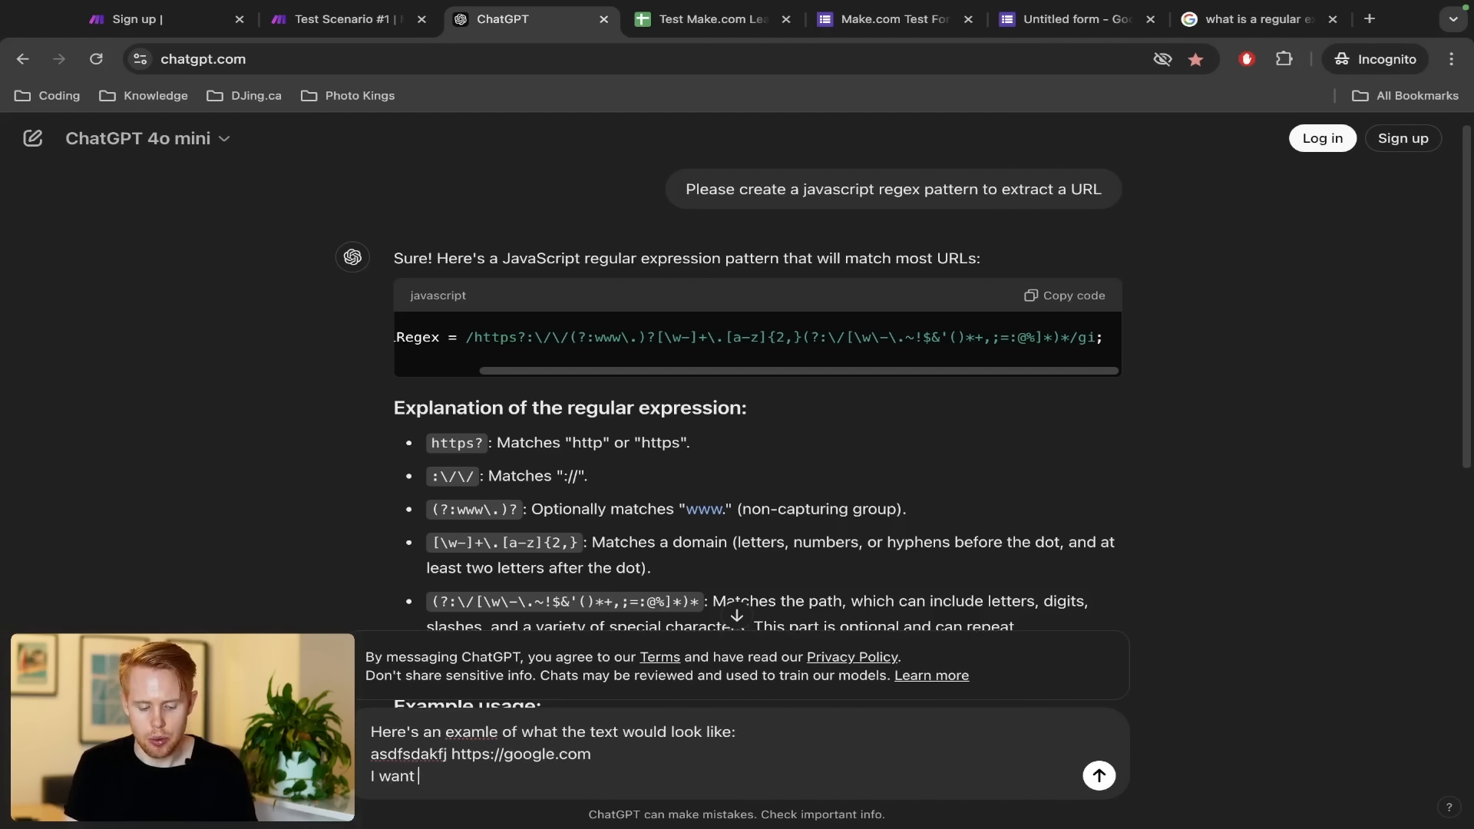
{"action": "type", "text": "I want to pull out"}
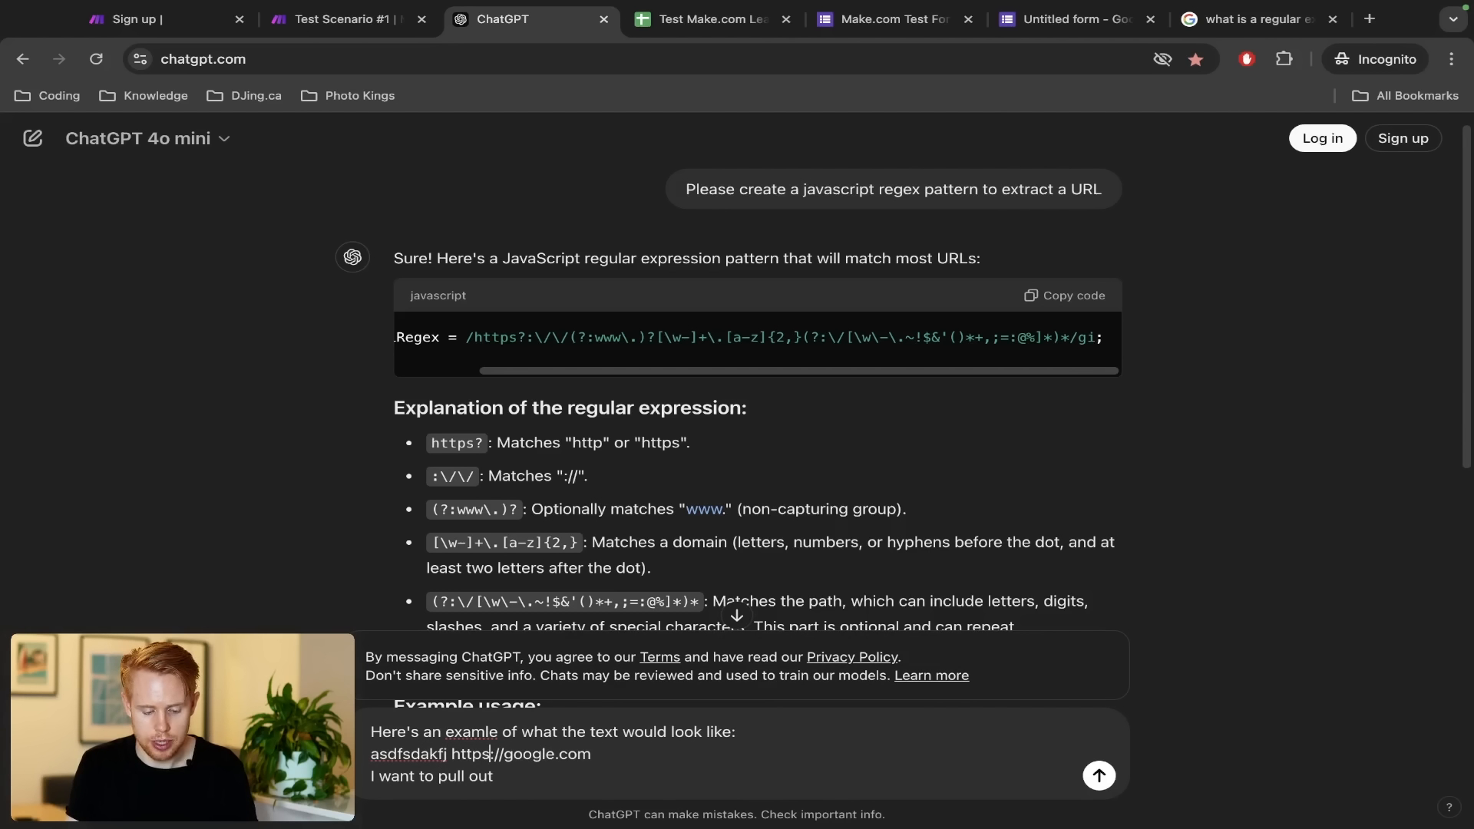
{"action": "left_click_drag", "start_coordinate": [451, 754], "coordinate": [591, 753]}
{"action": "key", "text": "ctrl+c"}
{"action": "left_click", "coordinate": [447, 776]}
{"action": "type", "text": "out"}
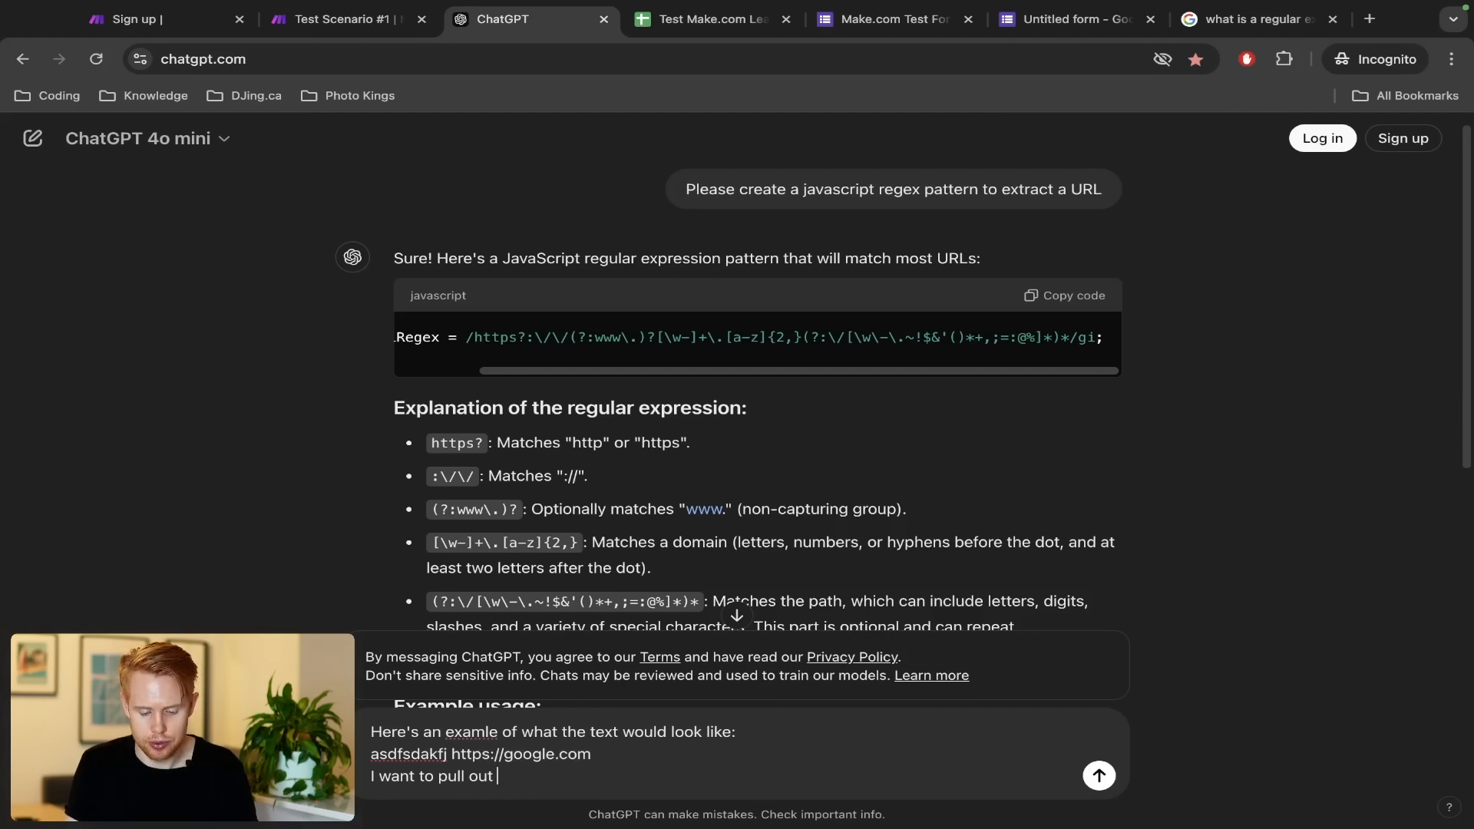
{"action": "key", "text": "ctrl+v"}
{"action": "key", "text": "shift+Return"}
{"action": "type", "text": "Can uo"}
{"action": "key", "text": "BackSpace"}
{"action": "key", "text": "BackSpace"}
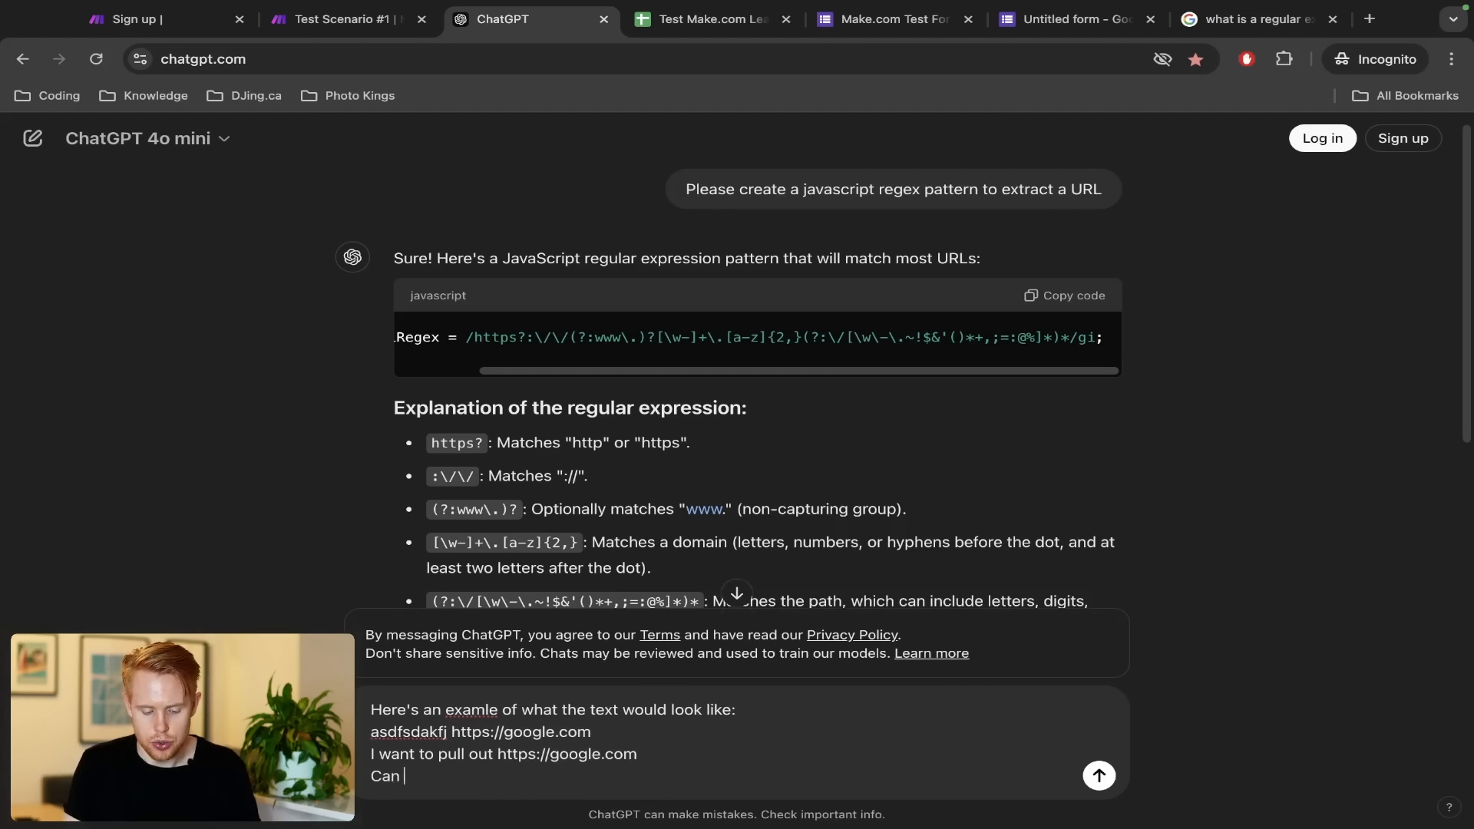
{"action": "type", "text": "you please provide me with a regex fo"}
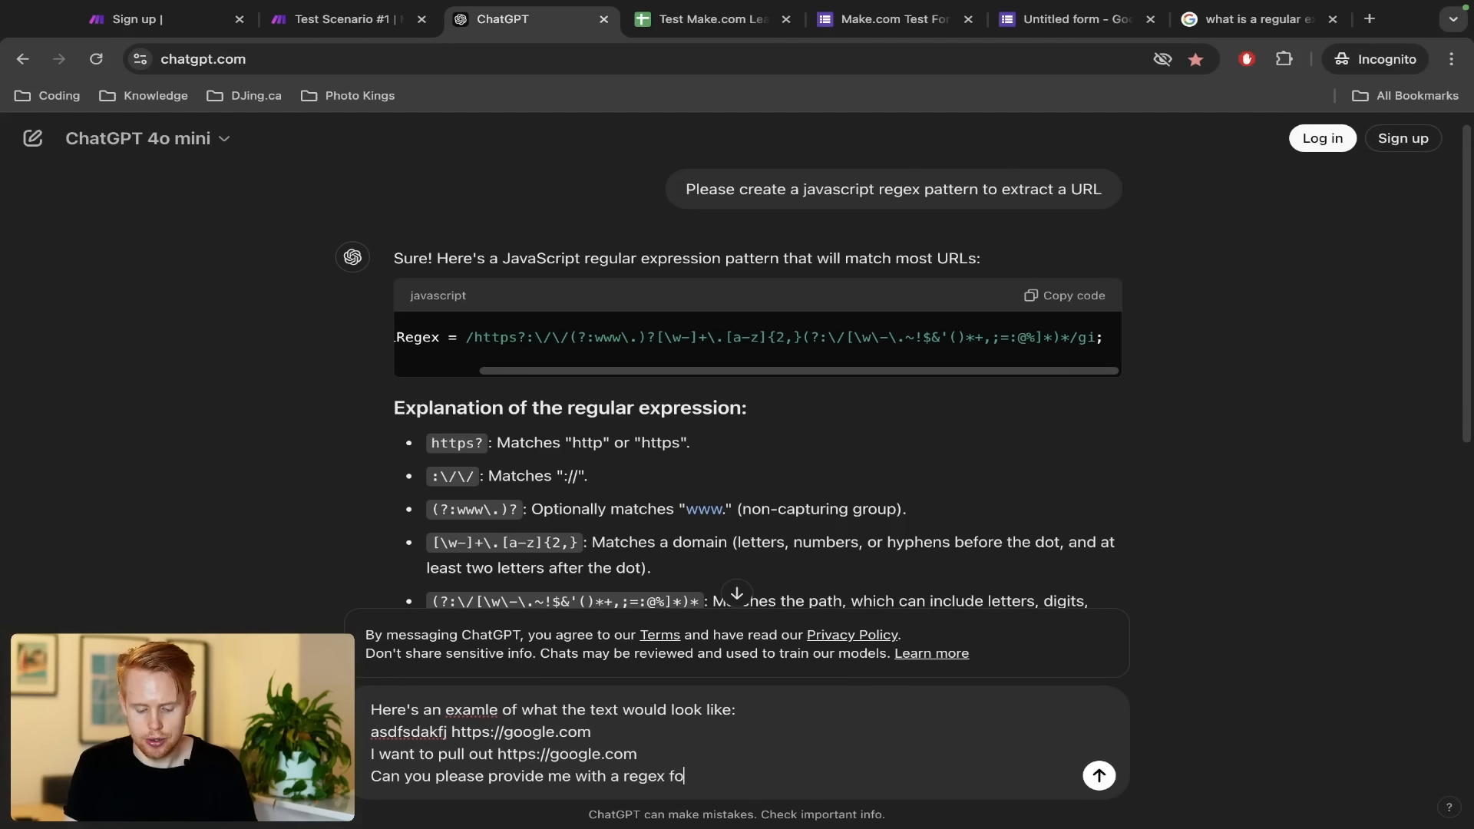
{"action": "type", "text": "rmula in javascrip"}
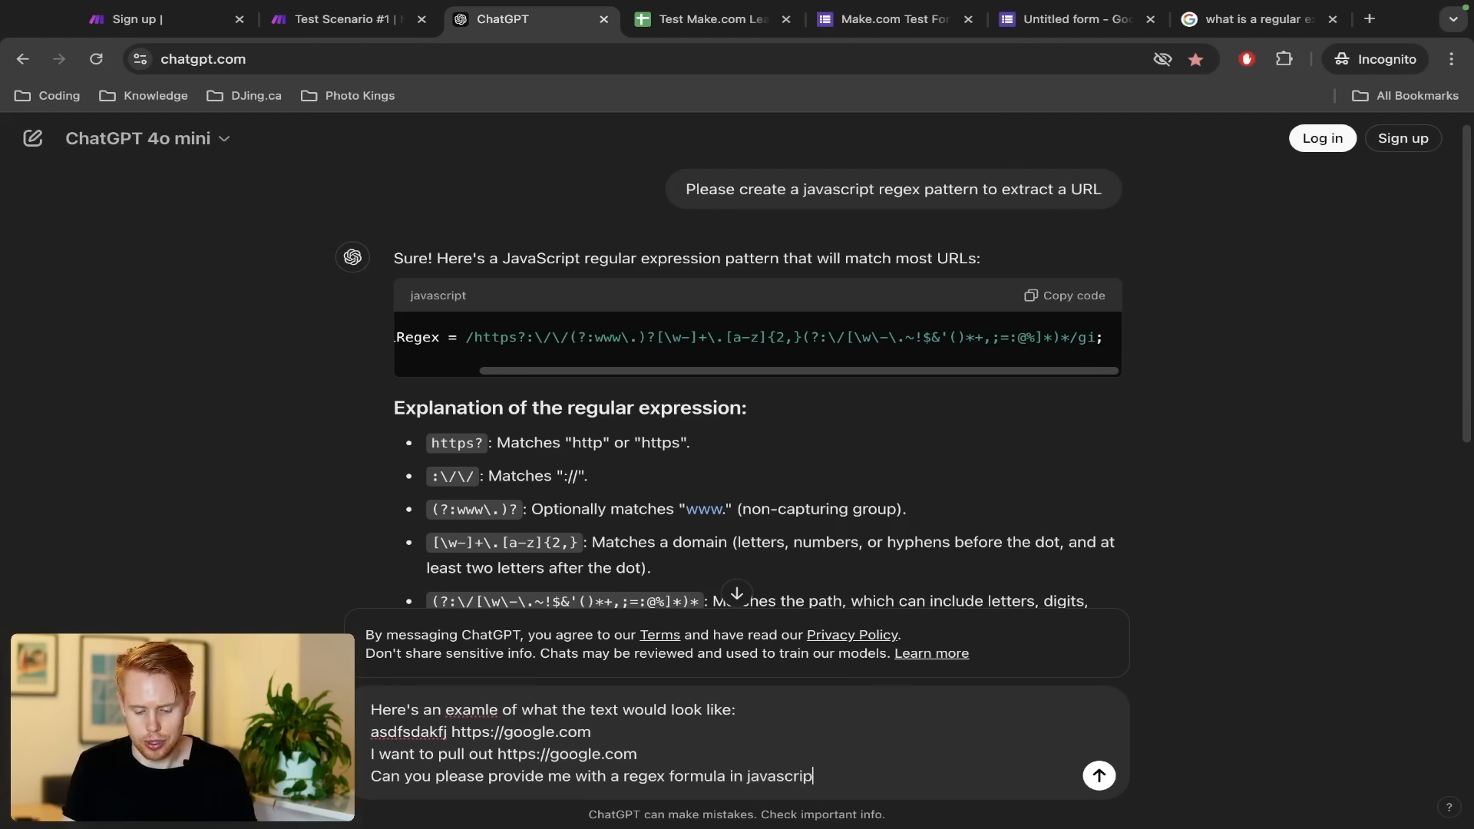
{"action": "type", "text": "t for this"}
{"action": "key", "text": "Return"}
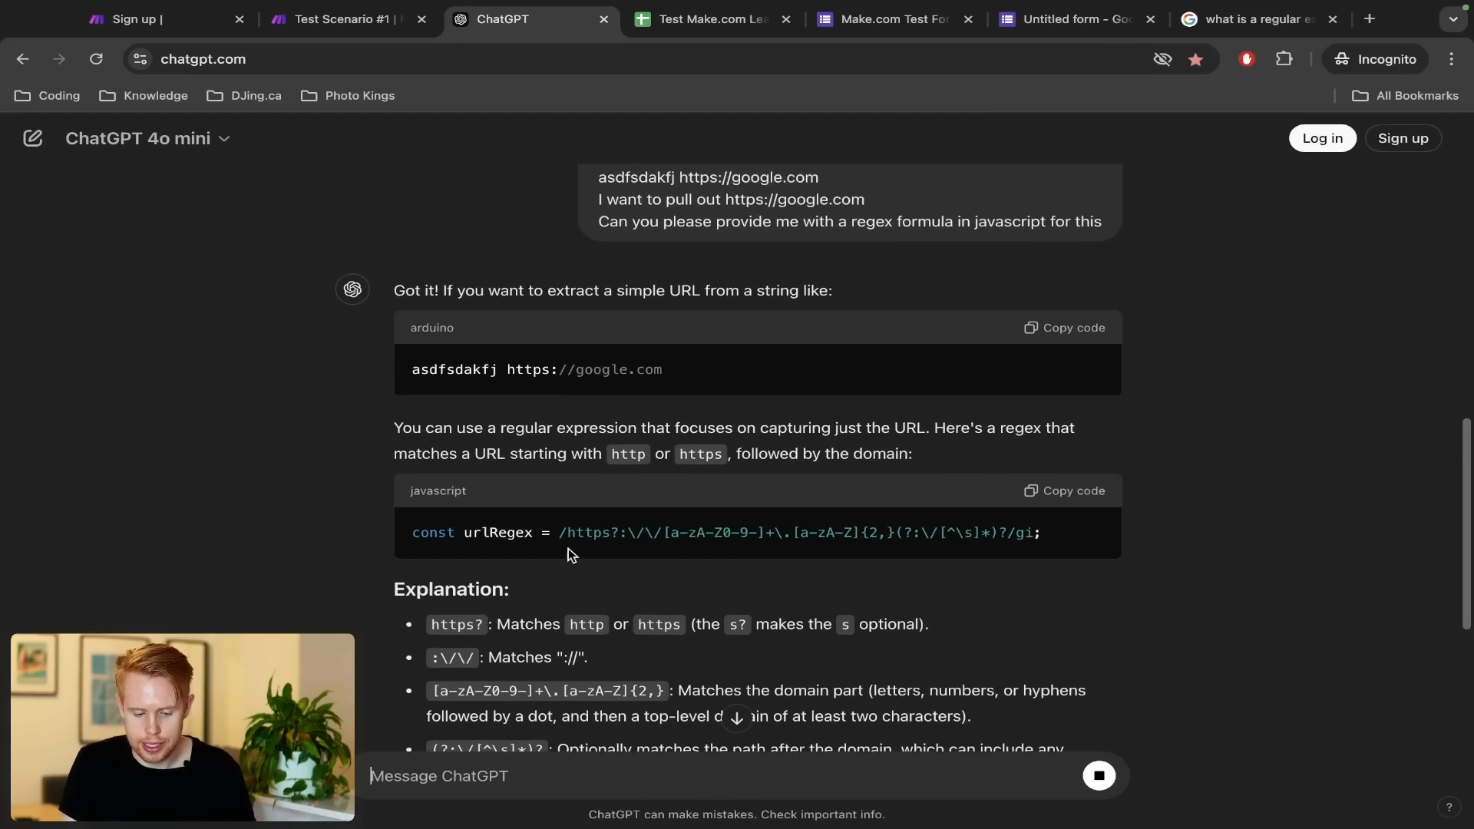
Copy the new regex from ChatGPT's reply and return to the Make.com scenario
{"action": "left_click_drag", "start_coordinate": [568, 532], "coordinate": [804, 530]}
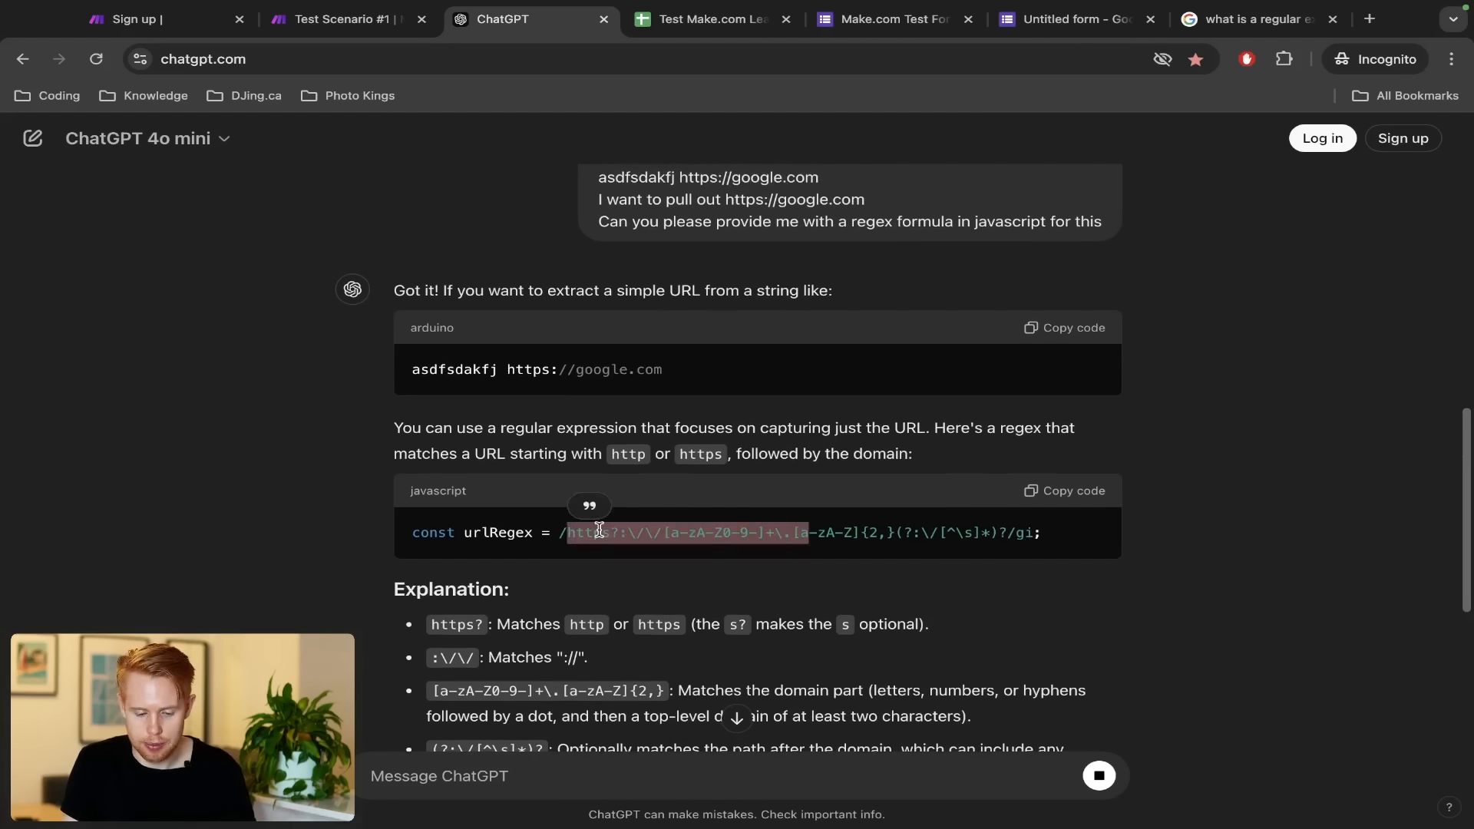
{"action": "left_click", "coordinate": [572, 530]}
{"action": "left_click_drag", "start_coordinate": [569, 529], "coordinate": [1034, 532]}
{"action": "key", "text": "ctrl+shift+Tab"}
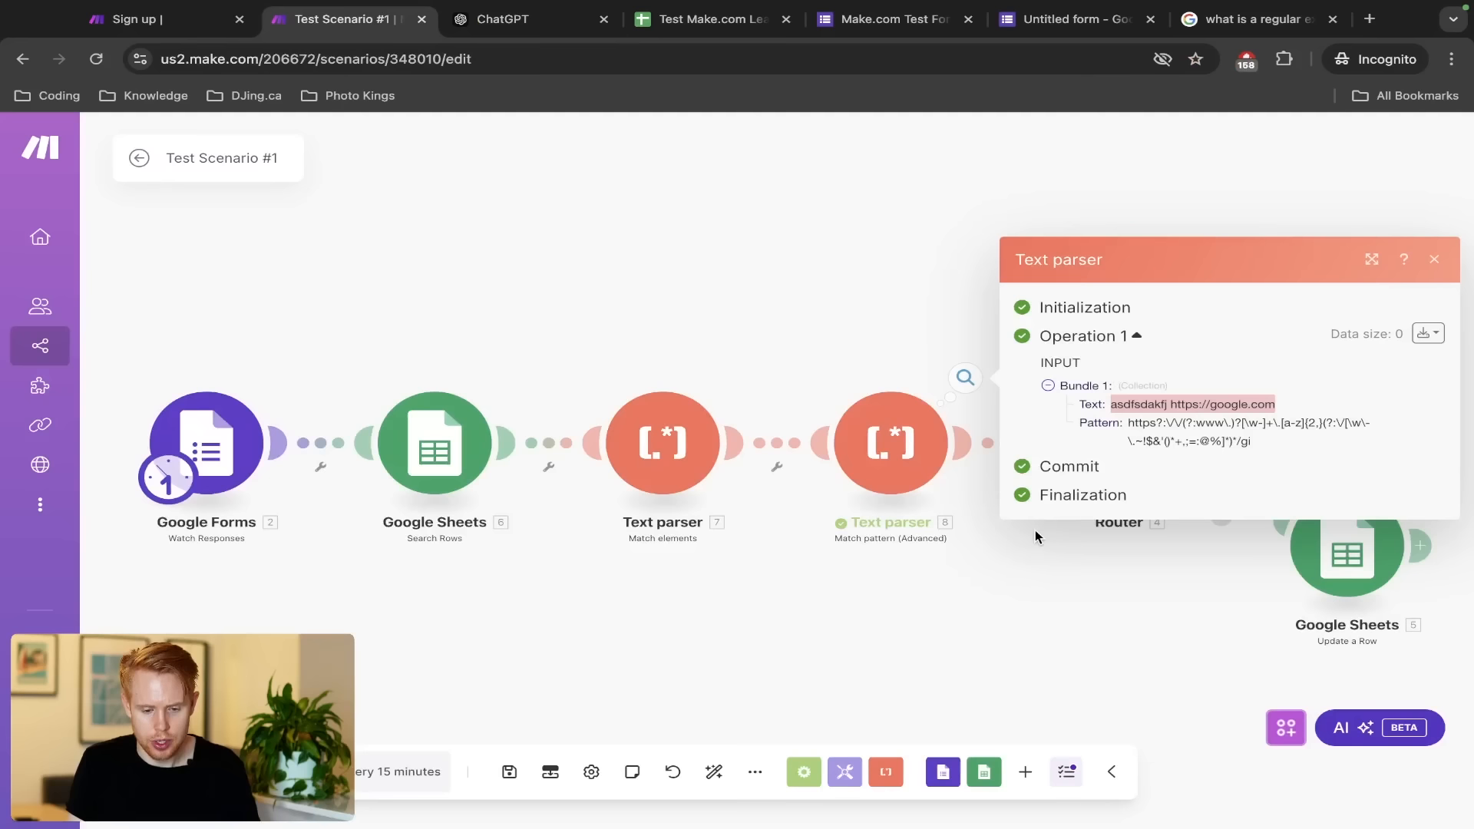
Replace the second Text parser's Pattern with the new URL regex and confirm
{"action": "left_click", "coordinate": [911, 423]}
{"action": "left_click", "coordinate": [869, 443]}
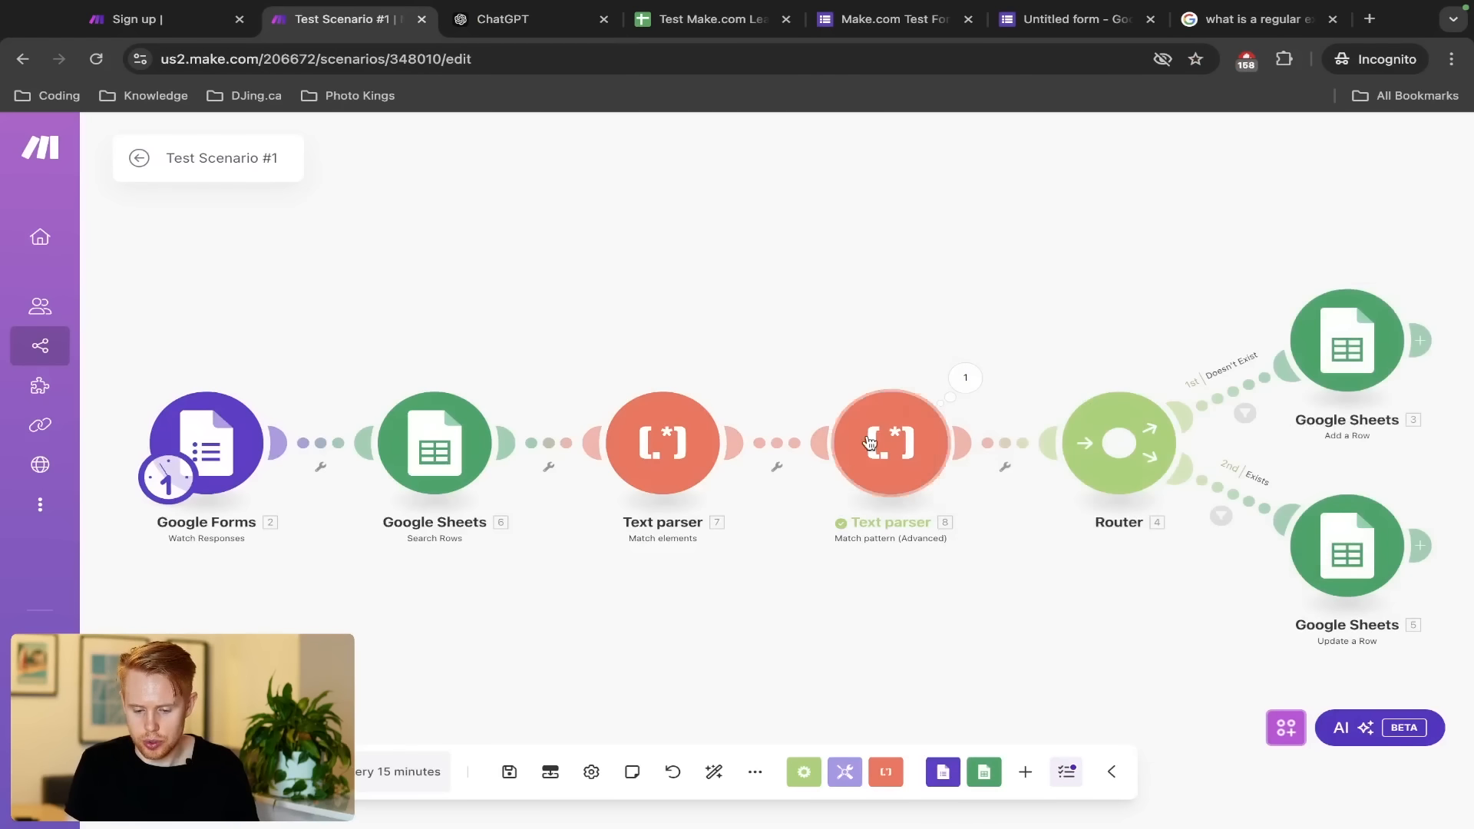
{"action": "left_click", "coordinate": [1197, 711]}
{"action": "key", "text": "ctrl+a"}
{"action": "key", "text": "ctrl+v"}
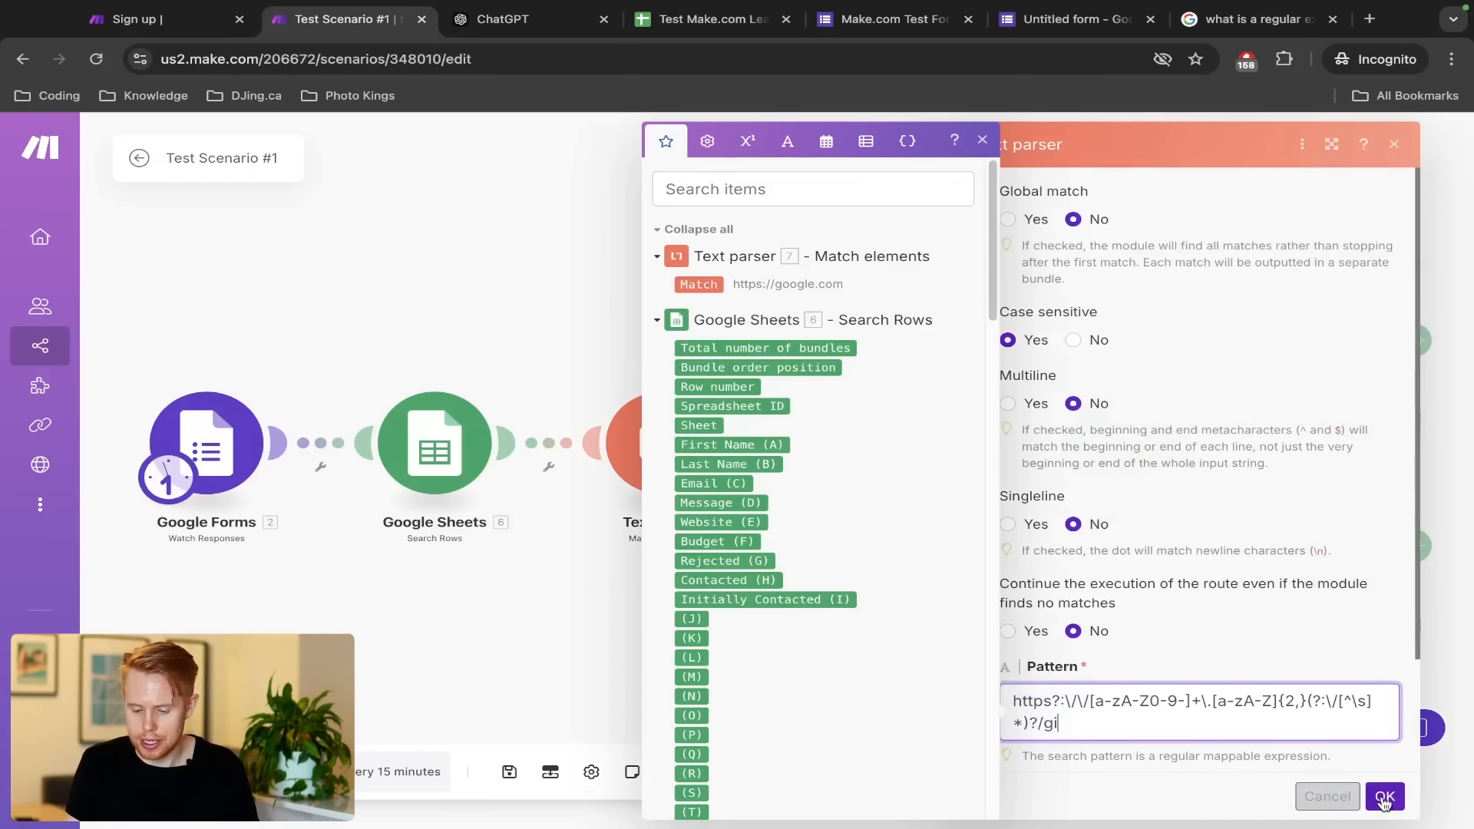
{"action": "left_click", "coordinate": [1389, 798]}
{"action": "right_click", "coordinate": [884, 448]}
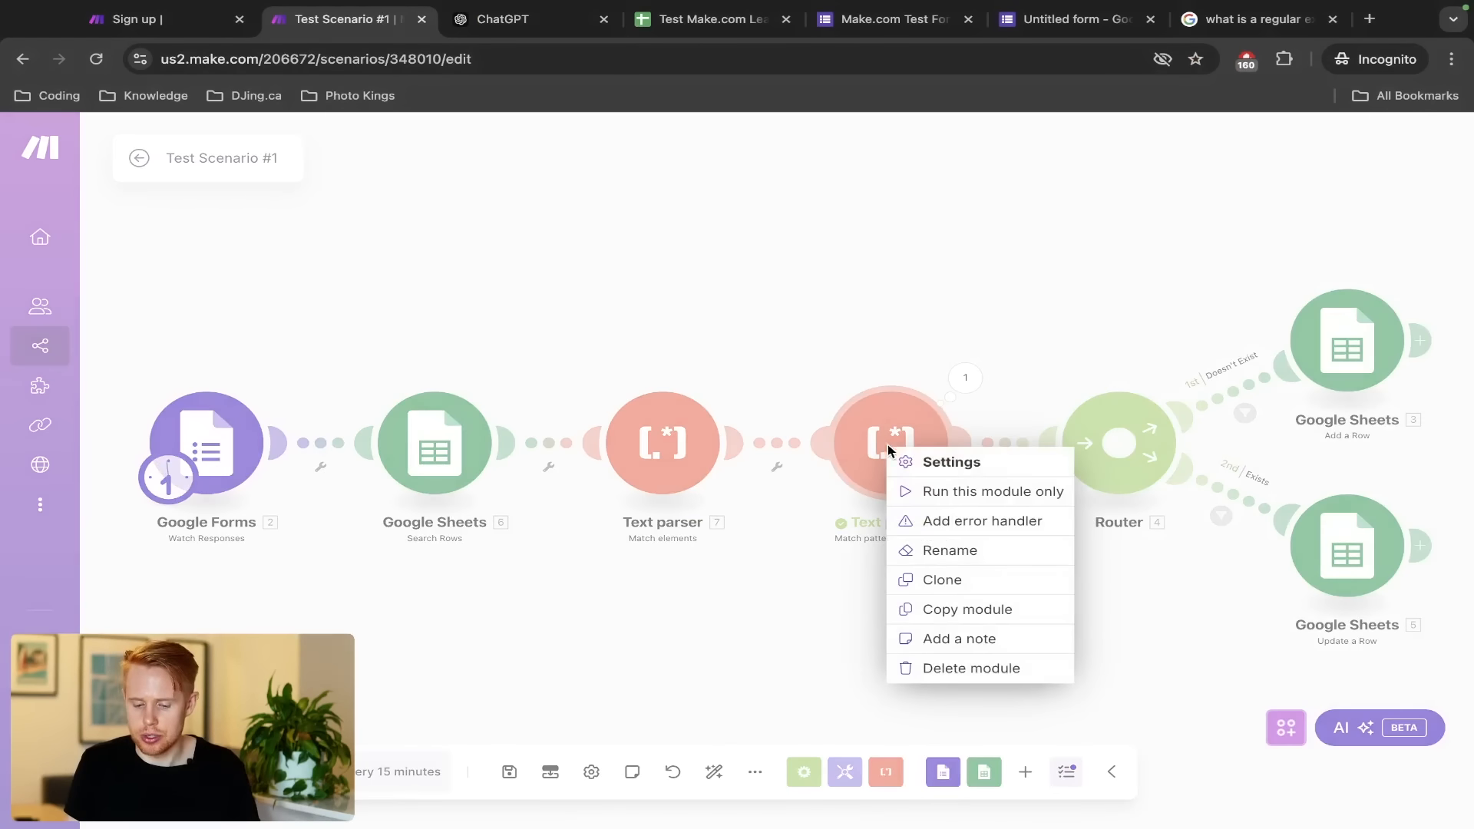
{"action": "left_click", "coordinate": [925, 489]}
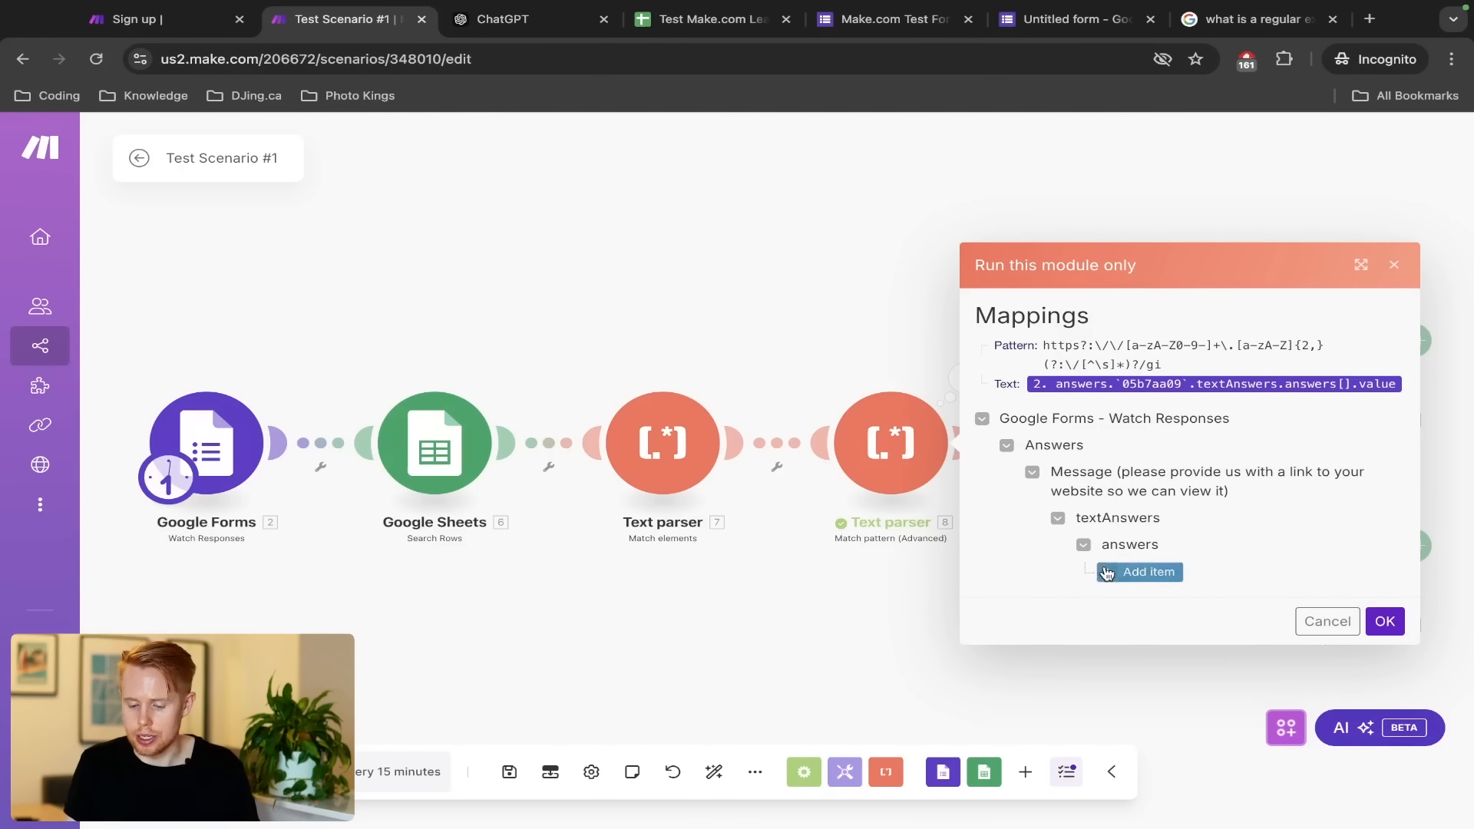
{"action": "left_click", "coordinate": [1132, 574]}
{"action": "left_click", "coordinate": [1175, 576]}
{"action": "type", "text": "adfsadf g"}
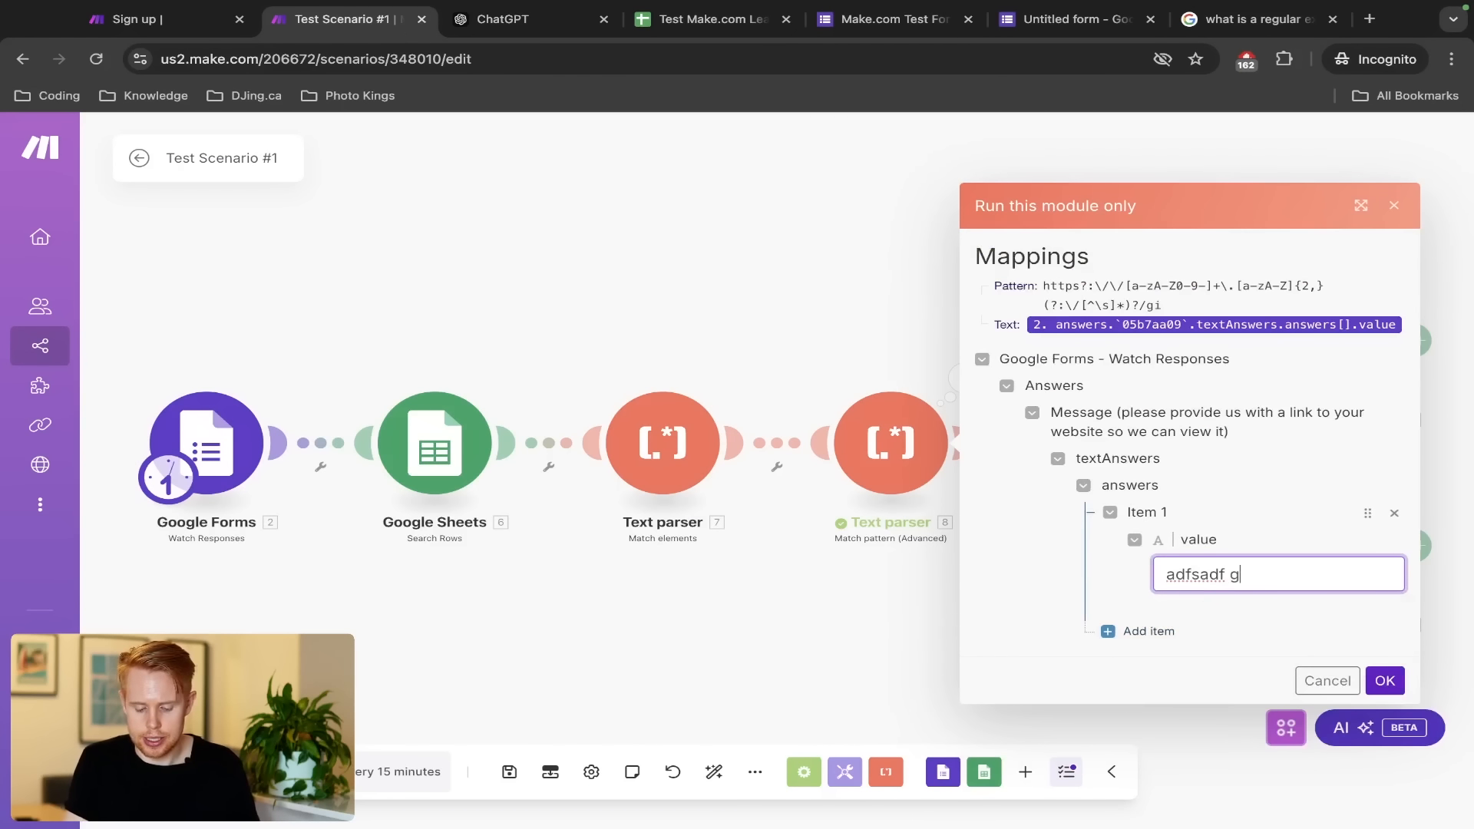
{"action": "type", "text": "/google.com"}
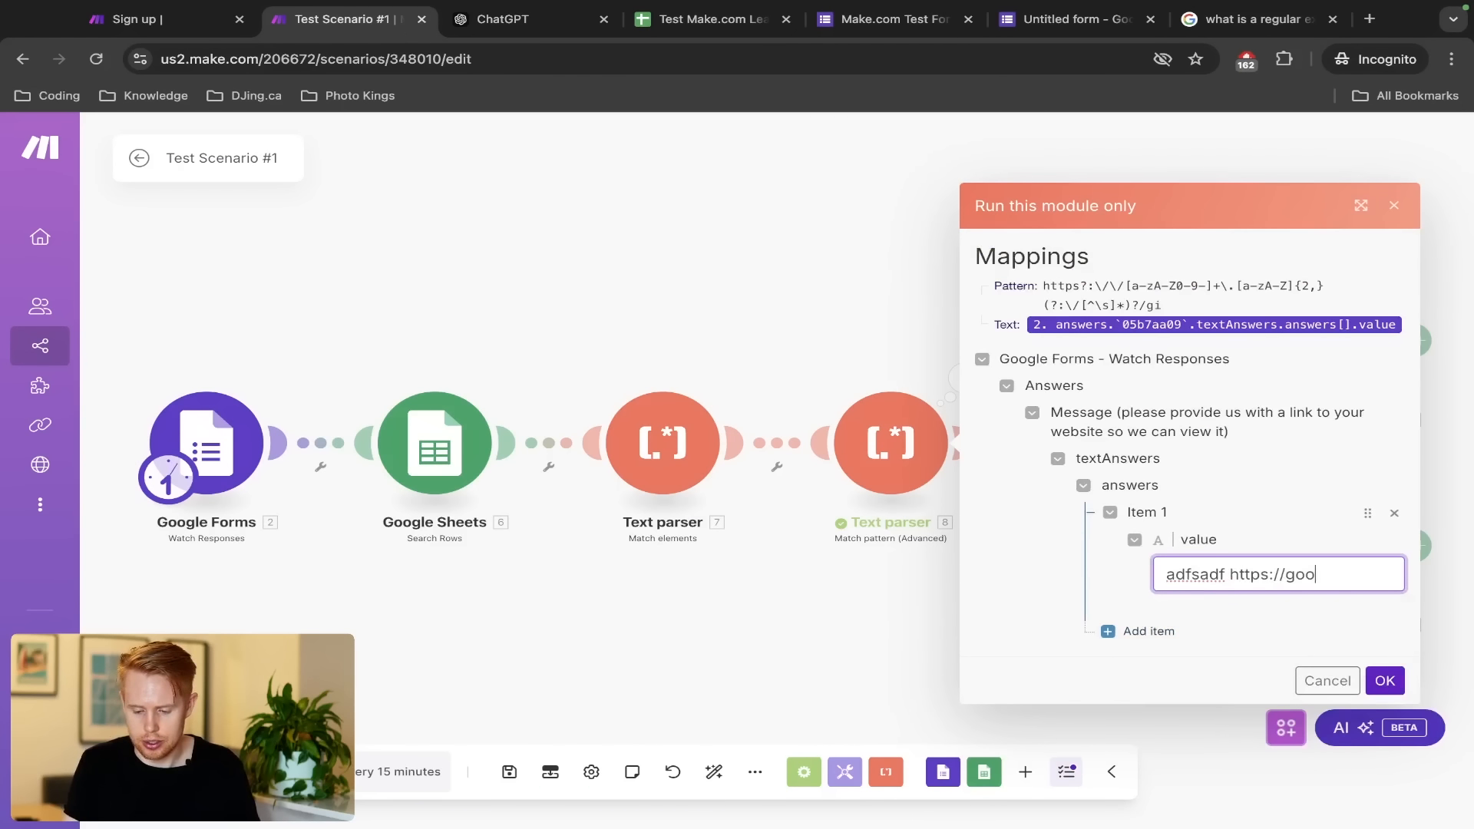
{"action": "left_click", "coordinate": [1384, 681]}
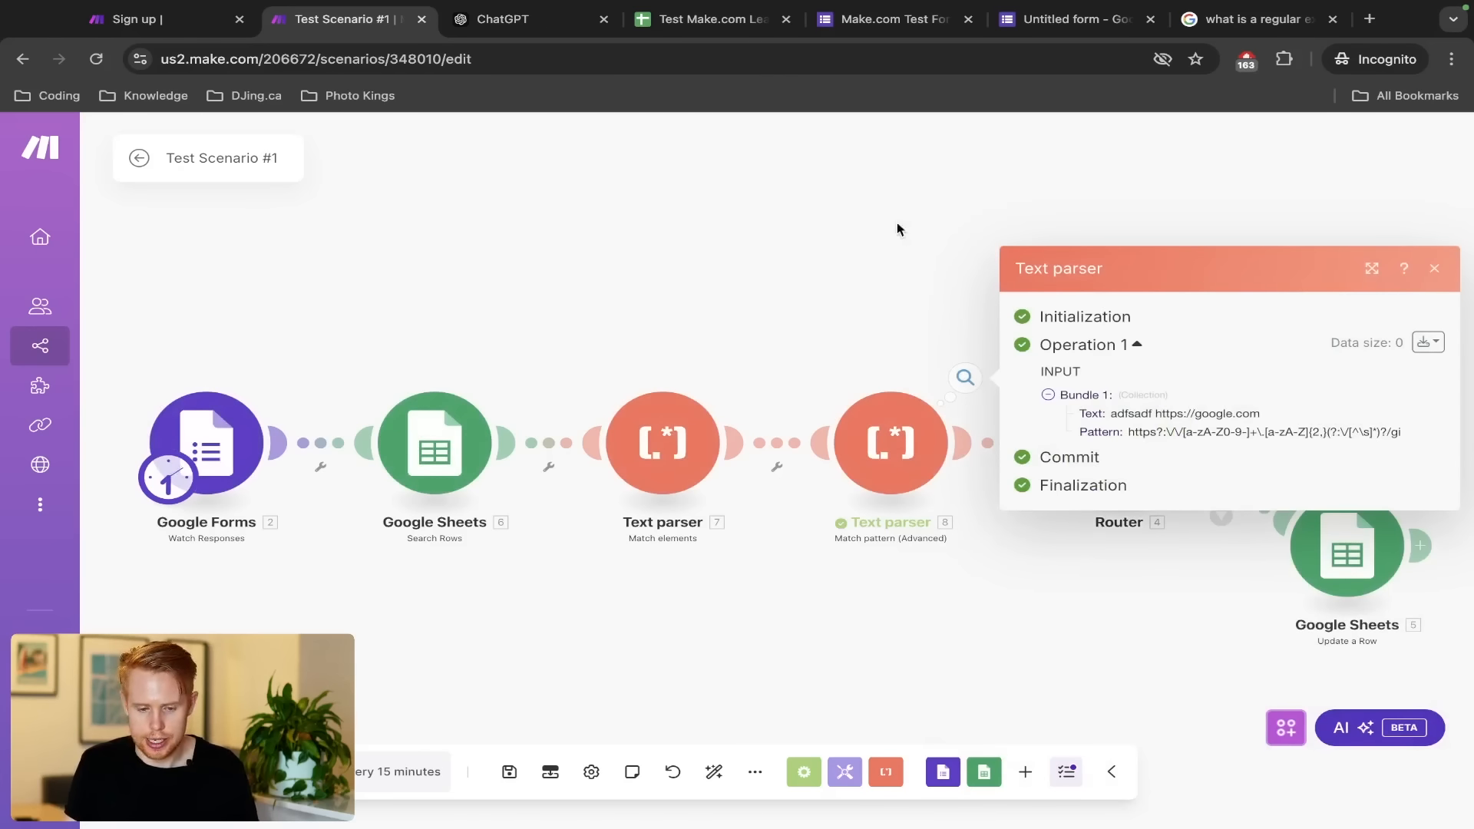
{"action": "left_click", "coordinate": [503, 18]}
{"action": "scroll", "coordinate": [758, 513], "scroll_direction": "down", "scroll_amount": 1}
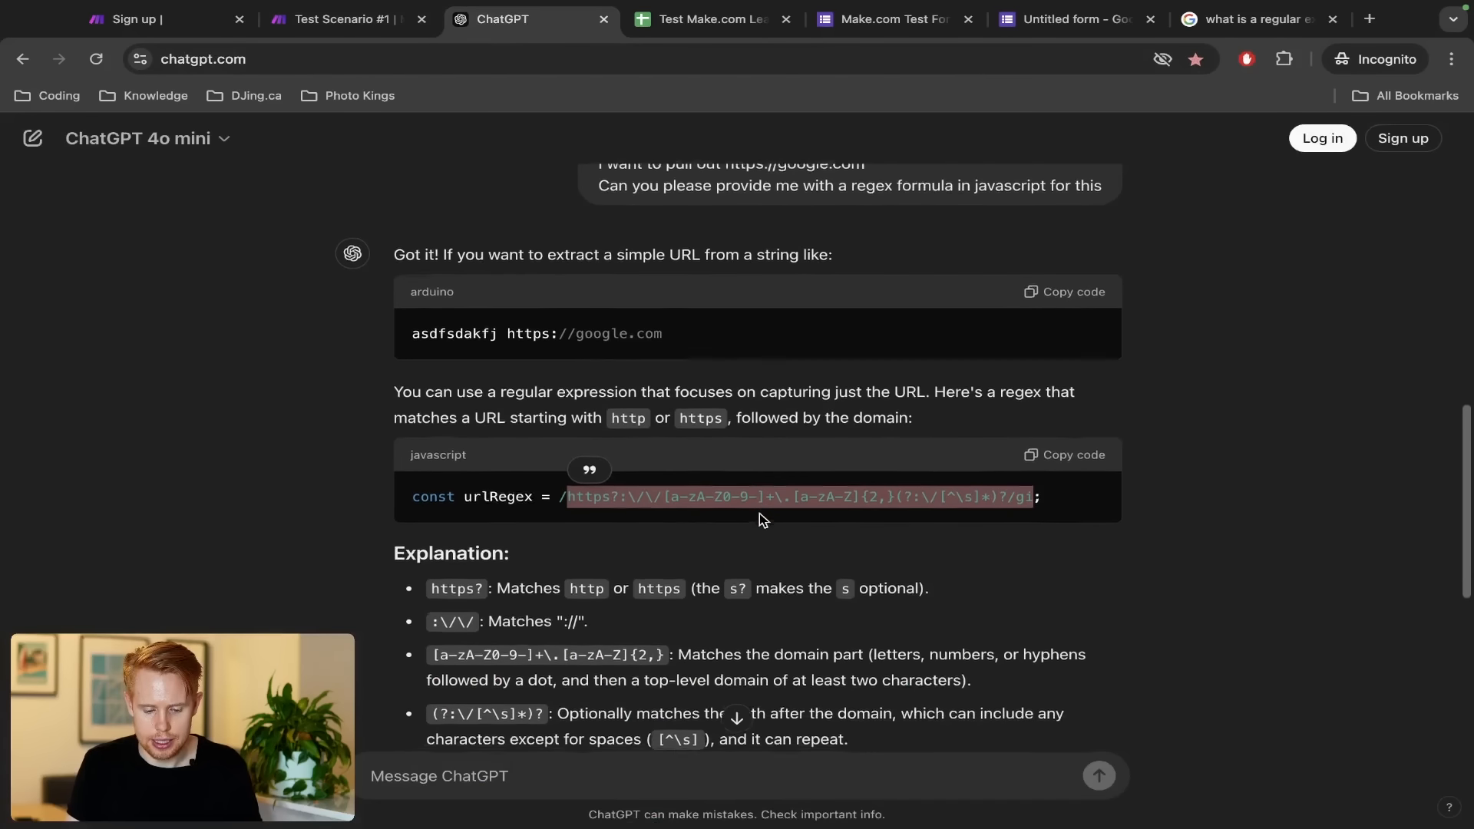
{"action": "scroll", "coordinate": [758, 512], "scroll_direction": "down", "scroll_amount": 5}
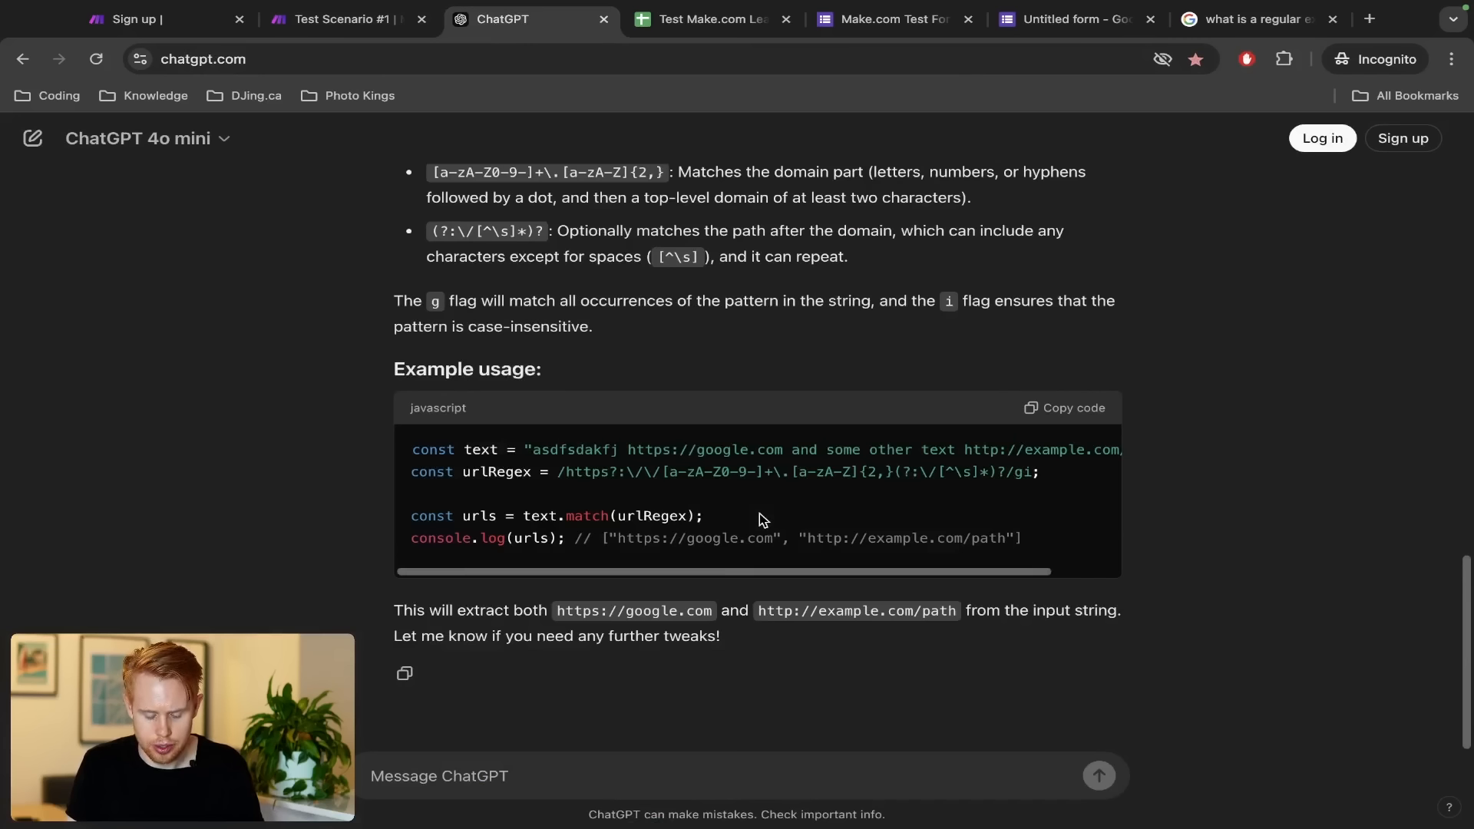
{"action": "scroll", "coordinate": [747, 482], "scroll_direction": "right", "scroll_amount": 2}
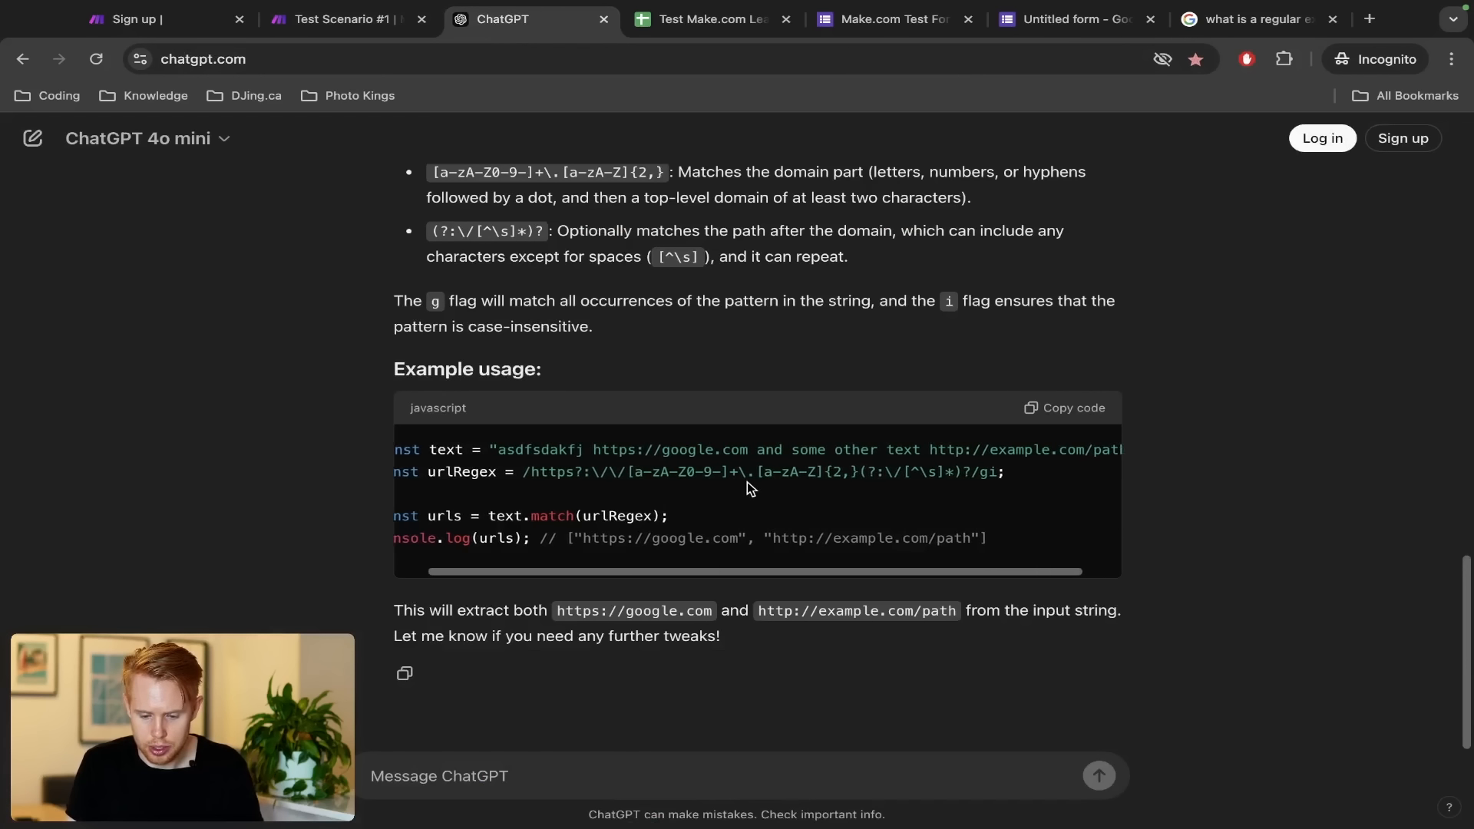
{"action": "scroll", "coordinate": [748, 482], "scroll_direction": "left", "scroll_amount": 2}
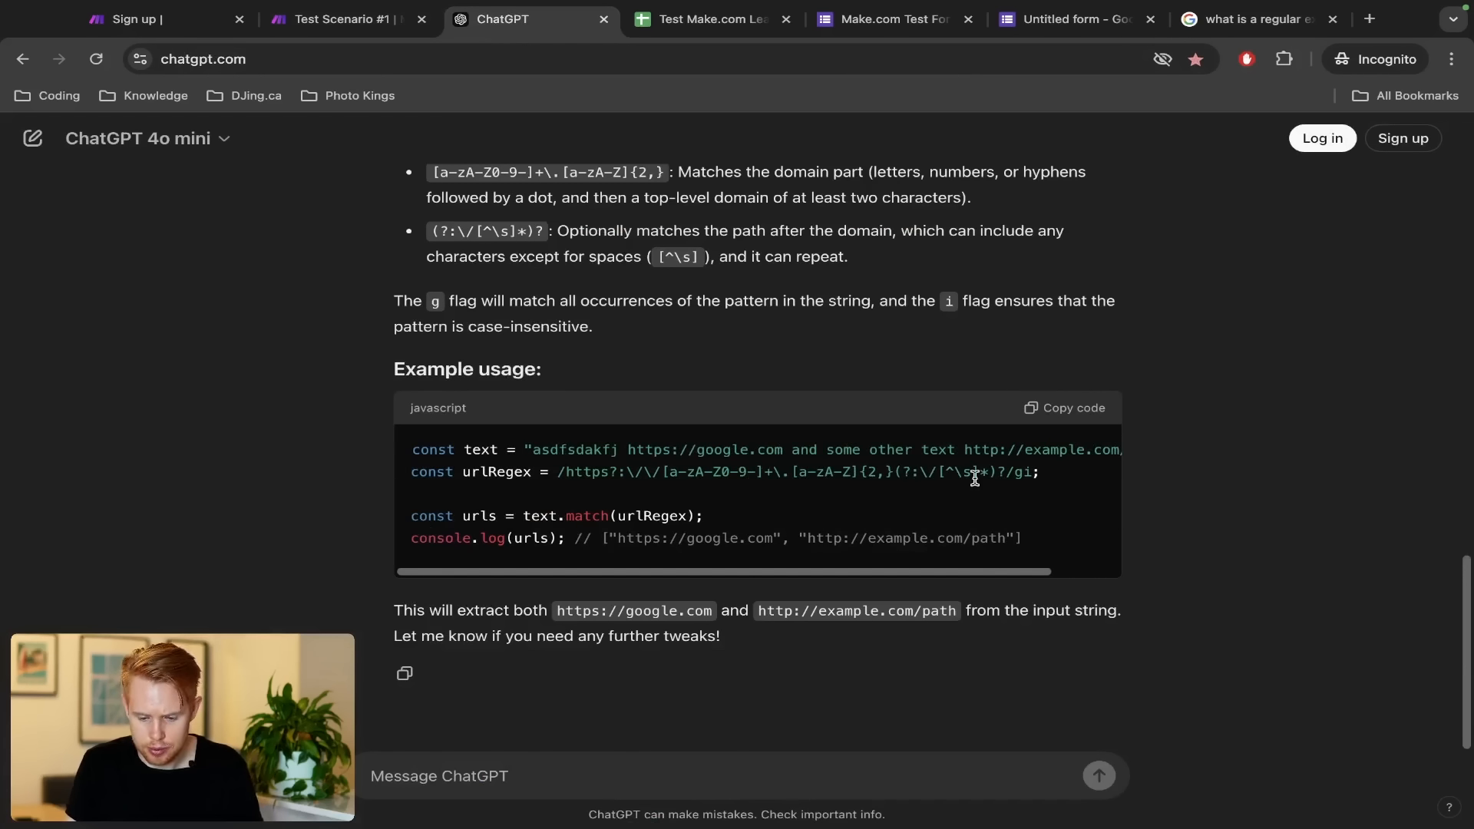
{"action": "left_click_drag", "start_coordinate": [1005, 470], "coordinate": [567, 474]}
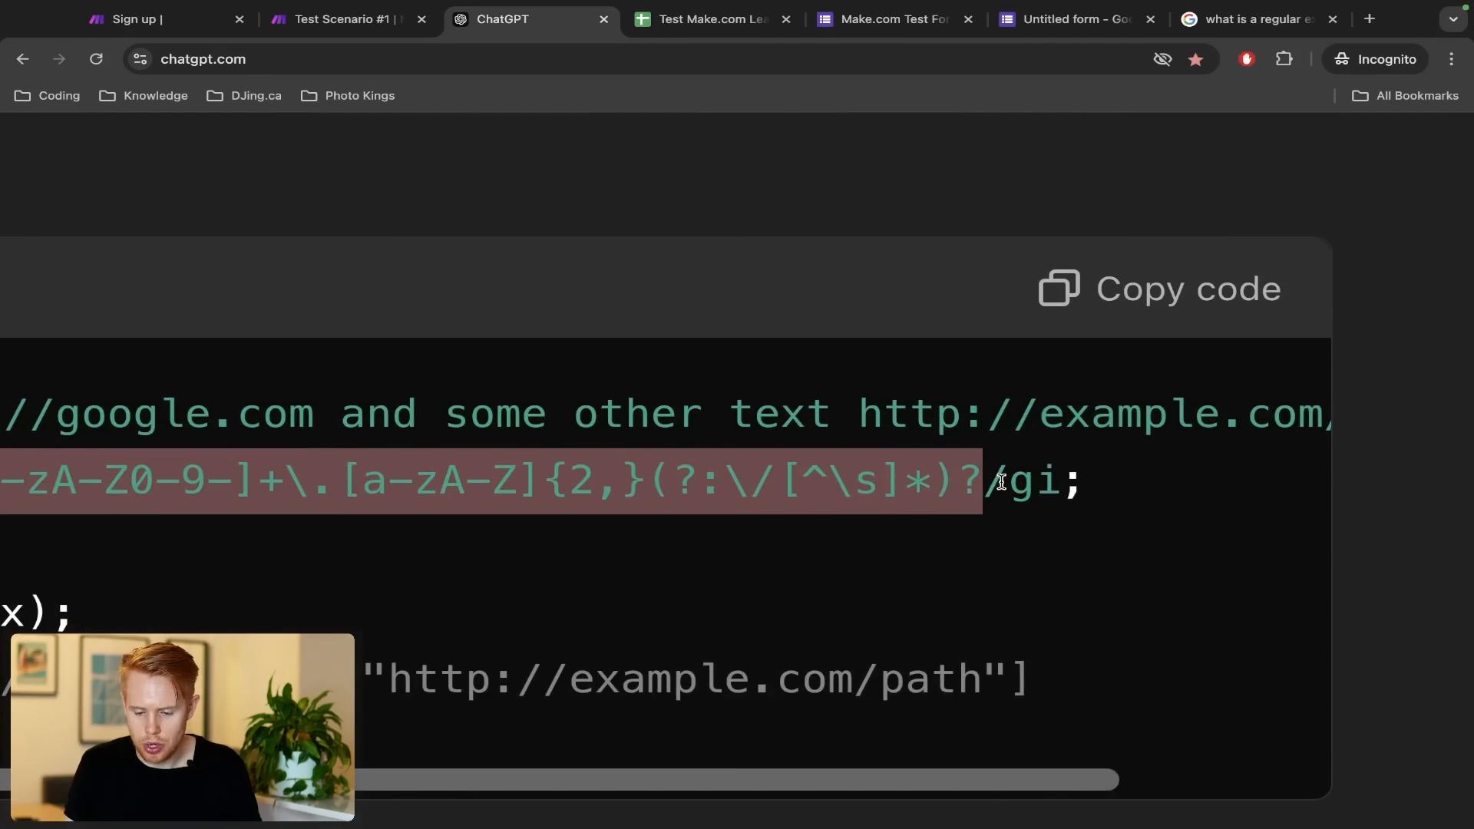
{"action": "scroll", "coordinate": [1000, 481], "scroll_direction": "left", "scroll_amount": 8}
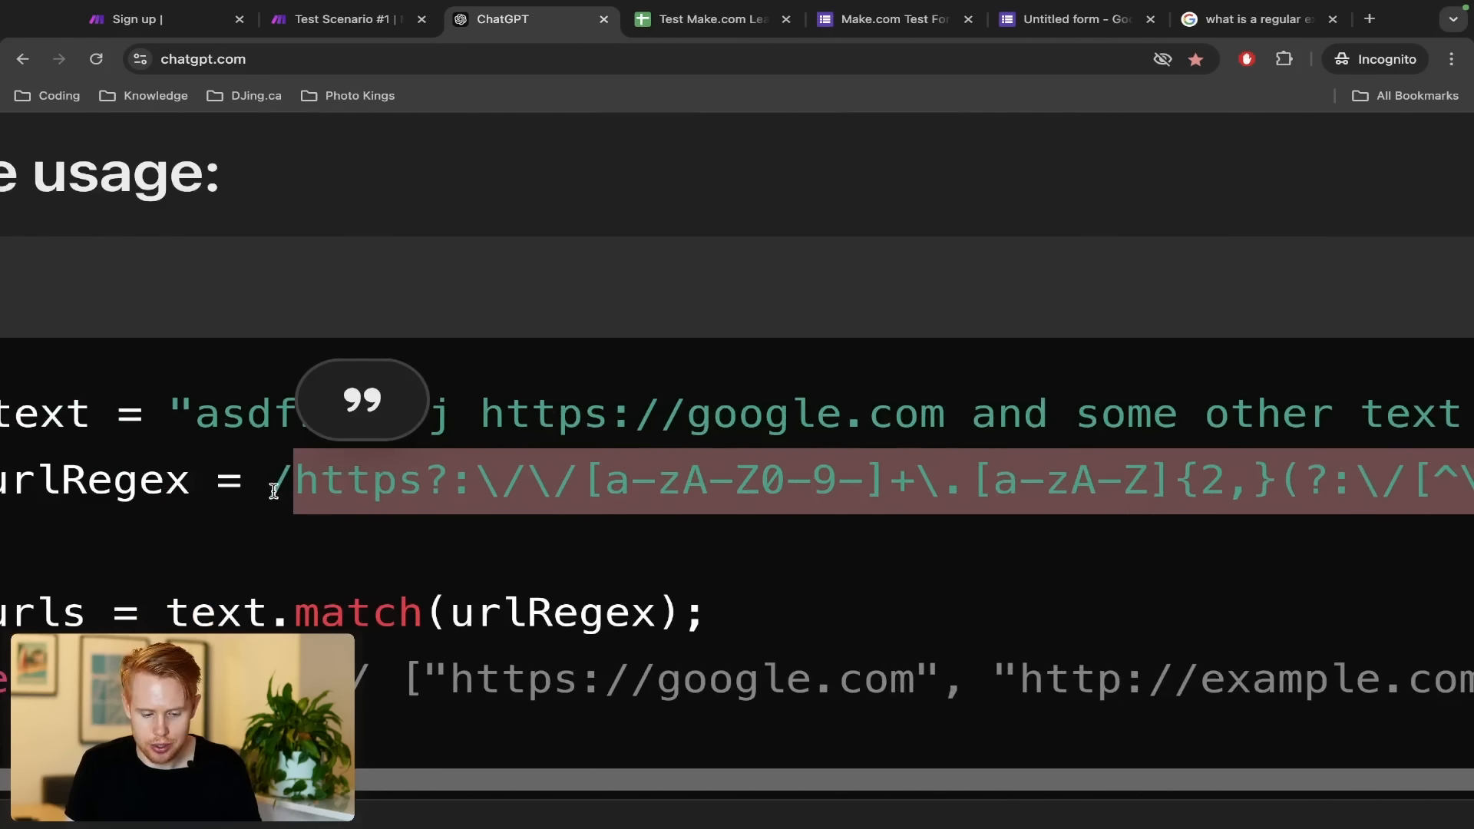
{"action": "left_click_drag", "start_coordinate": [277, 462], "coordinate": [296, 467]}
{"action": "scroll", "coordinate": [852, 468], "scroll_direction": "right", "scroll_amount": 10}
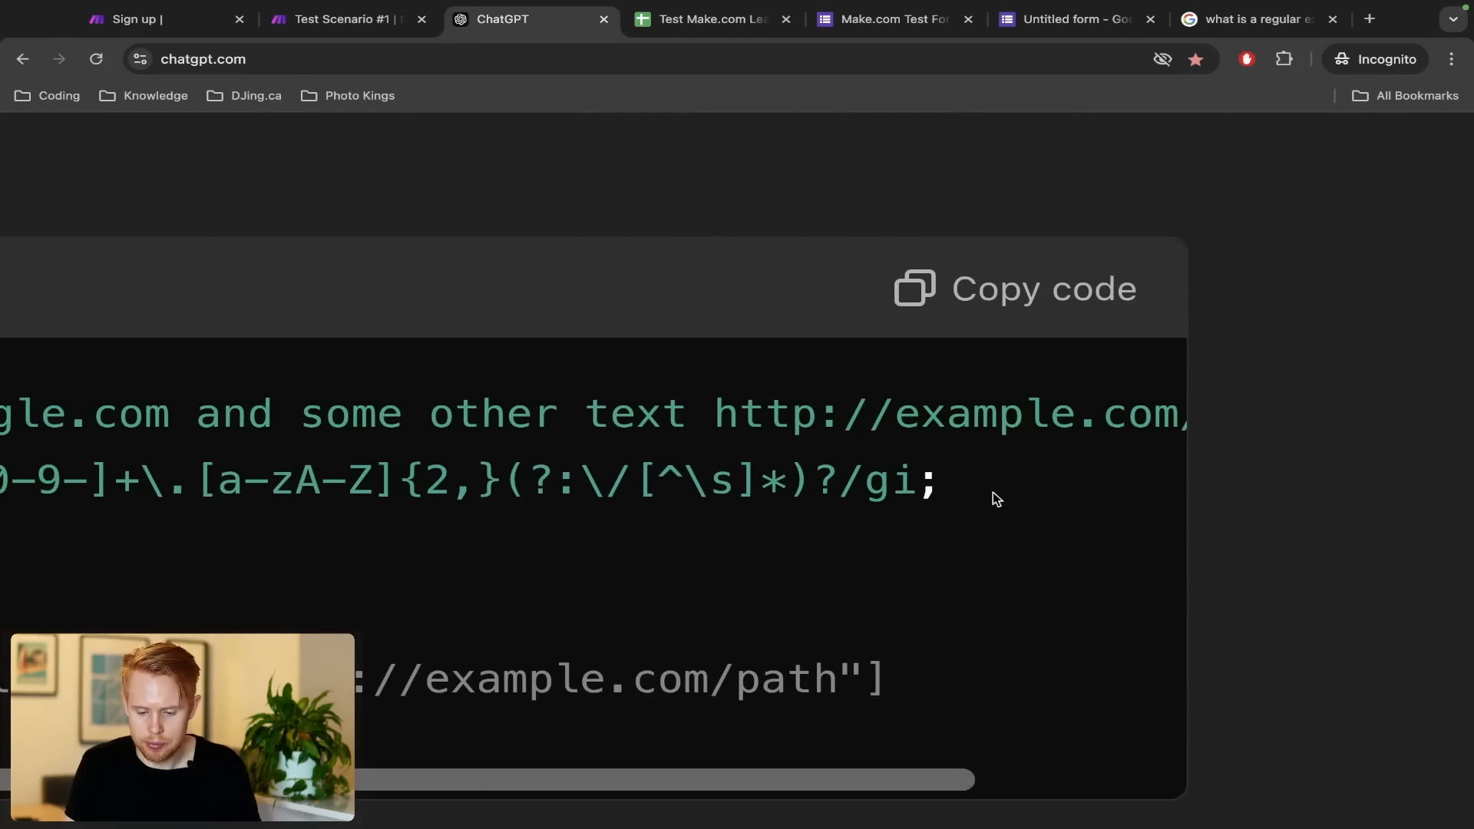
{"action": "left_click_drag", "start_coordinate": [871, 479], "coordinate": [918, 479]}
{"action": "left_click", "coordinate": [855, 479]}
{"action": "scroll", "coordinate": [917, 479], "scroll_direction": "down", "scroll_amount": 8}
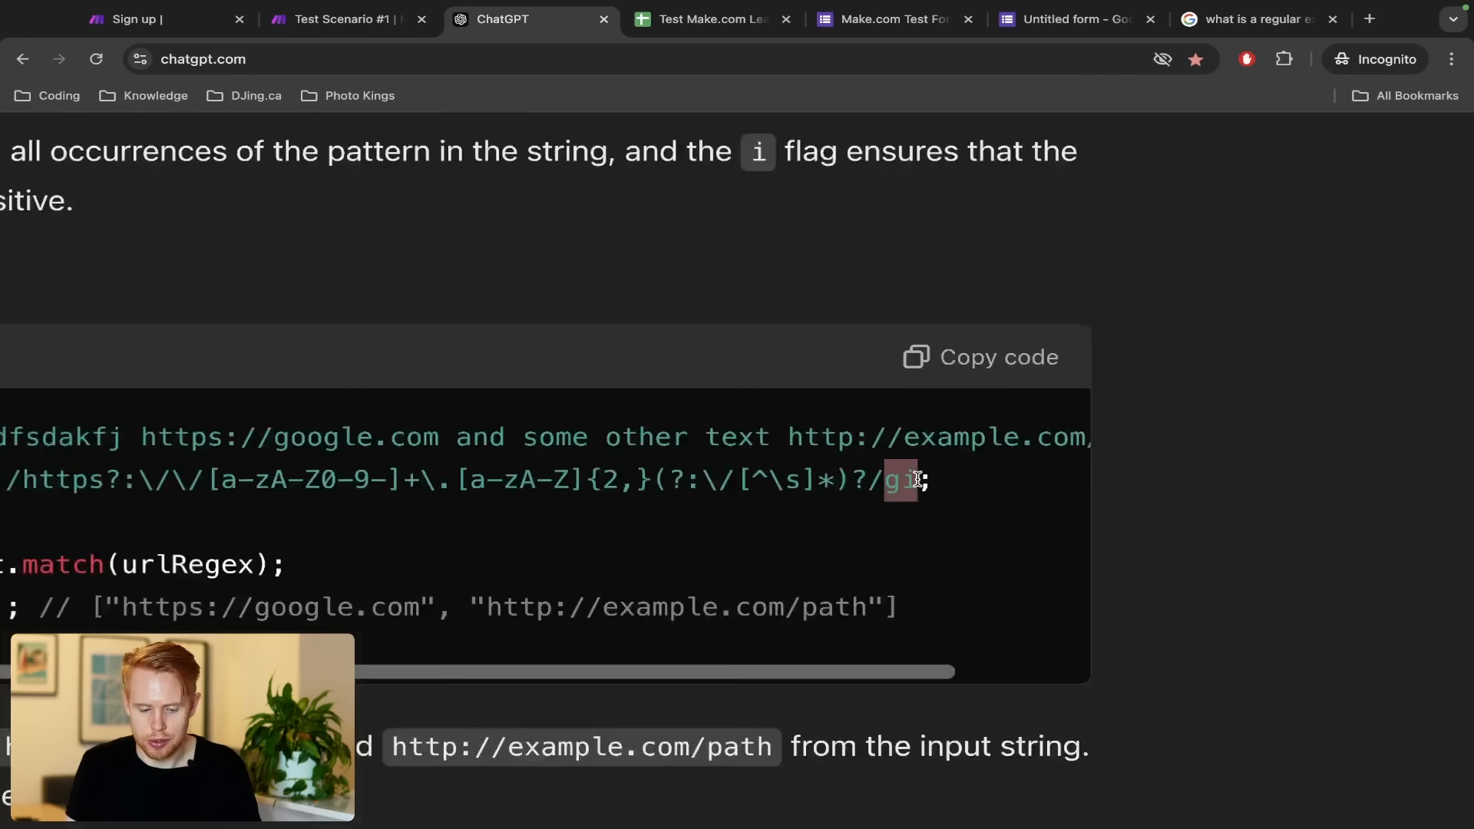
{"action": "key", "text": "ctrl+shift+Tab"}
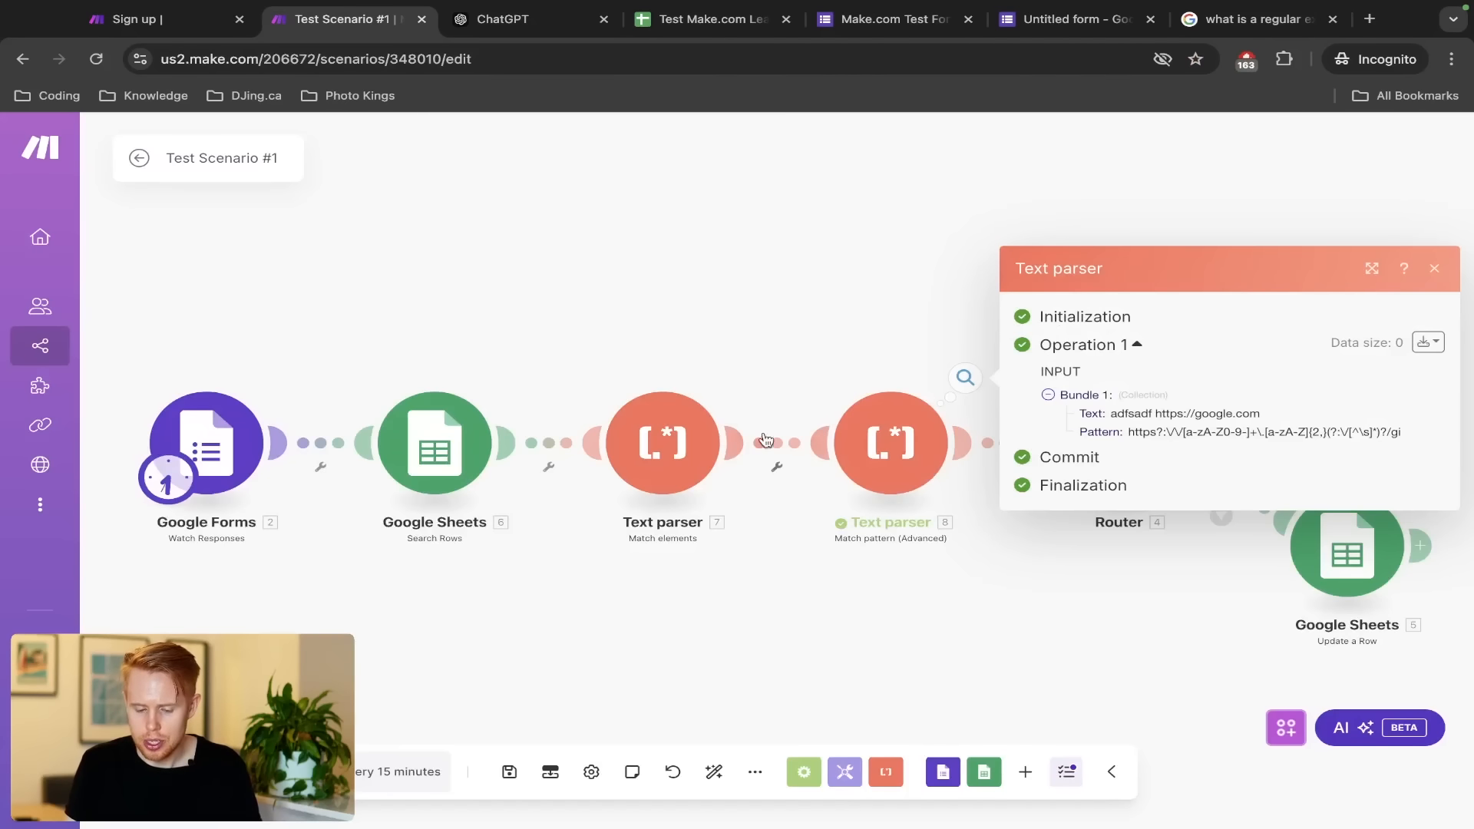
Remove the trailing /gi from the Text parser's Pattern and confirm
{"action": "left_click", "coordinate": [786, 399]}
{"action": "left_click", "coordinate": [902, 430]}
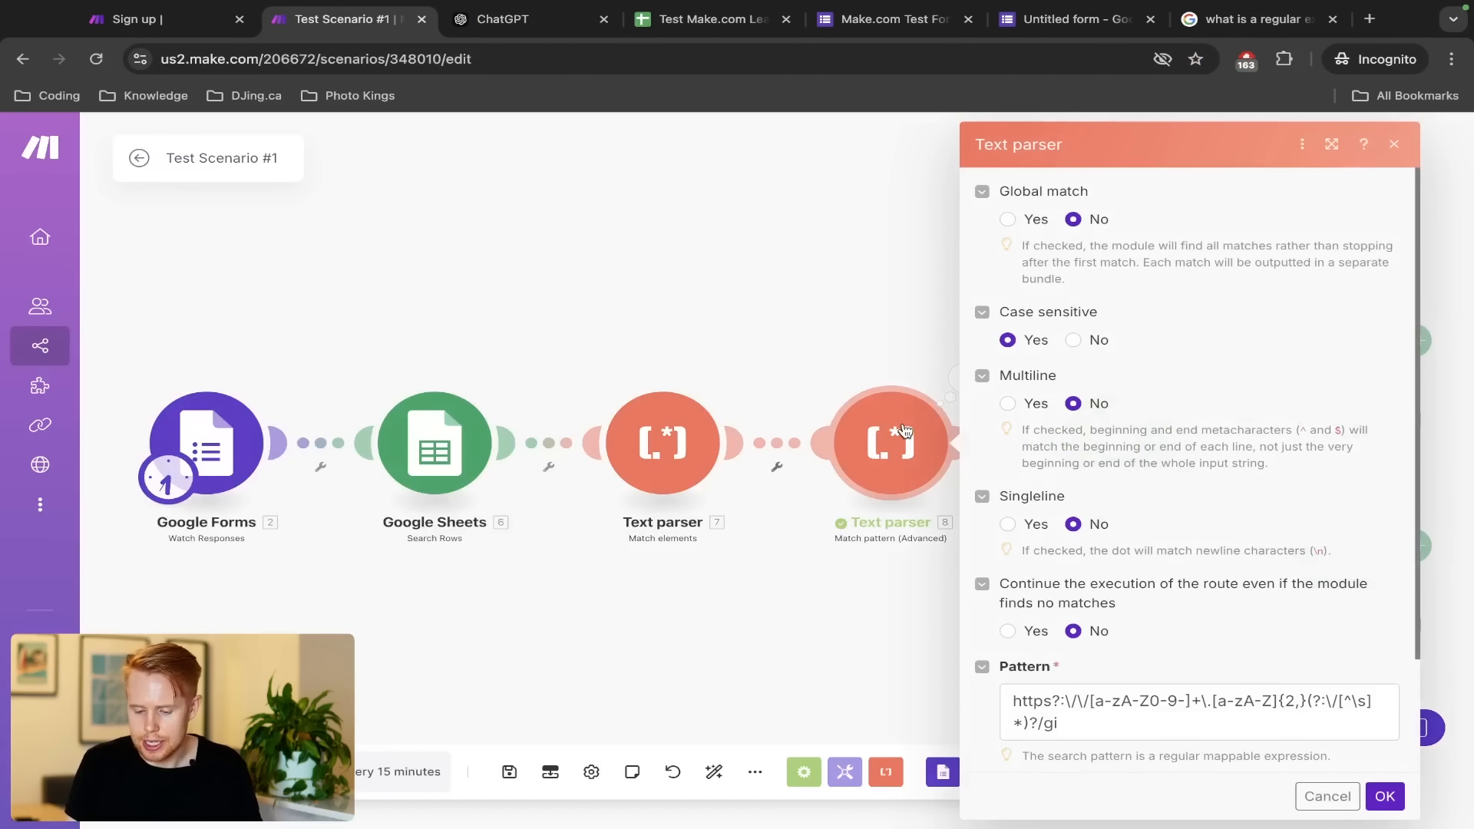
{"action": "left_click", "coordinate": [1015, 689]}
{"action": "left_click", "coordinate": [1385, 796]}
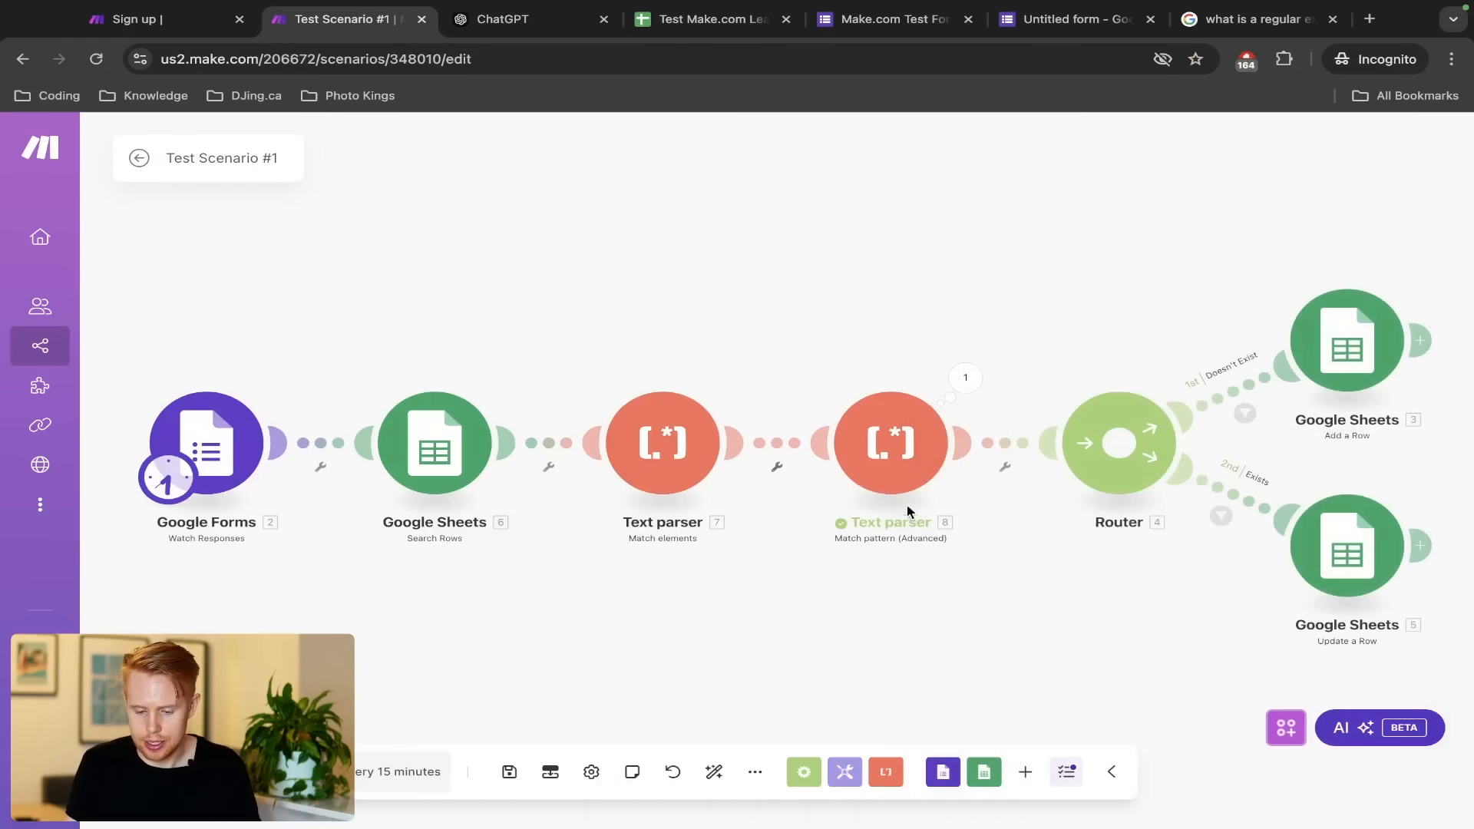
Start a solo run of the parser and copy ChatGPT's sample text string for the test item
{"action": "right_click", "coordinate": [886, 463]}
{"action": "left_click", "coordinate": [910, 499]}
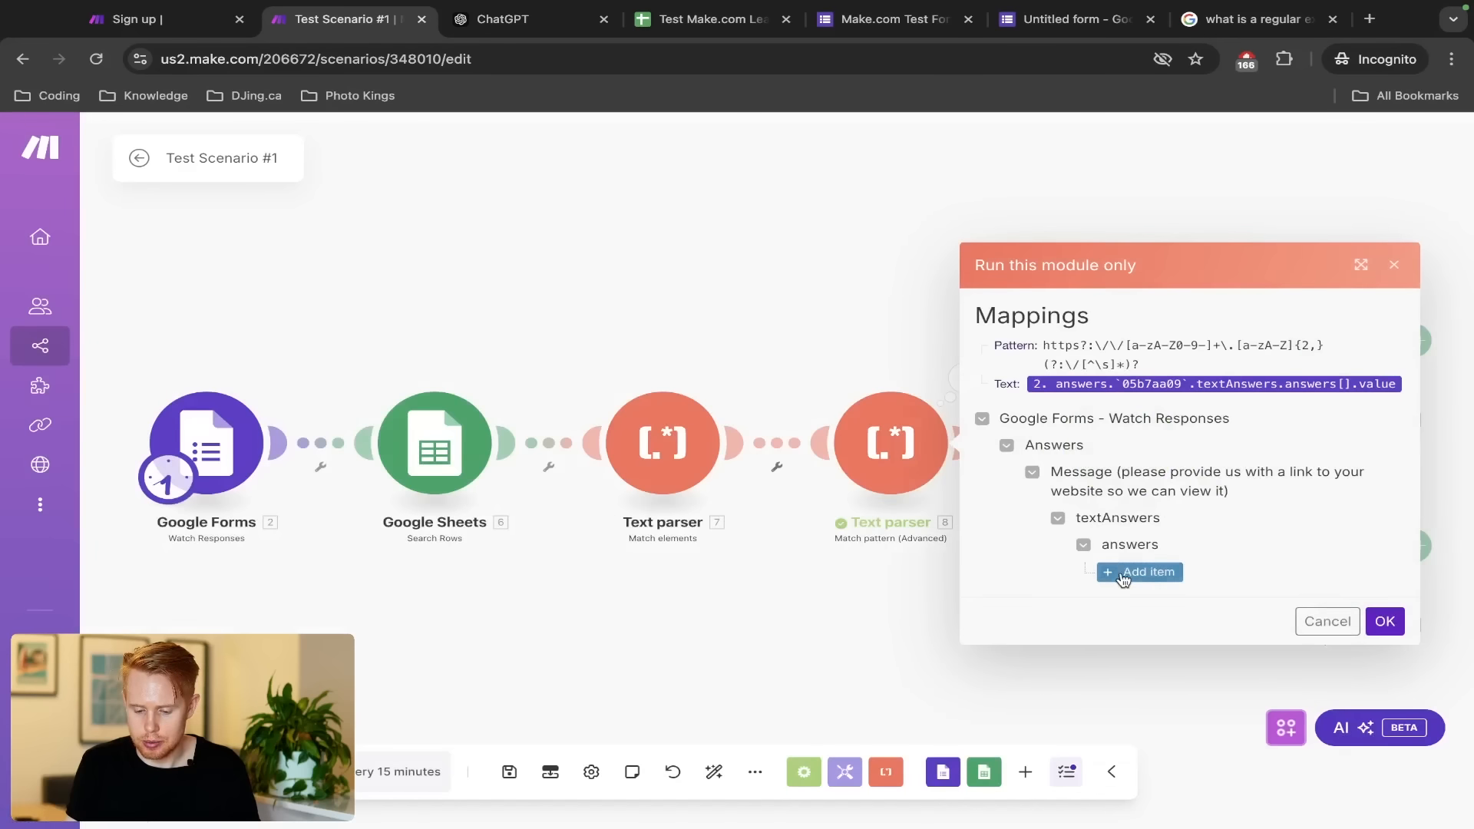
{"action": "left_click", "coordinate": [1123, 574]}
{"action": "key", "text": "ctrl+Tab"}
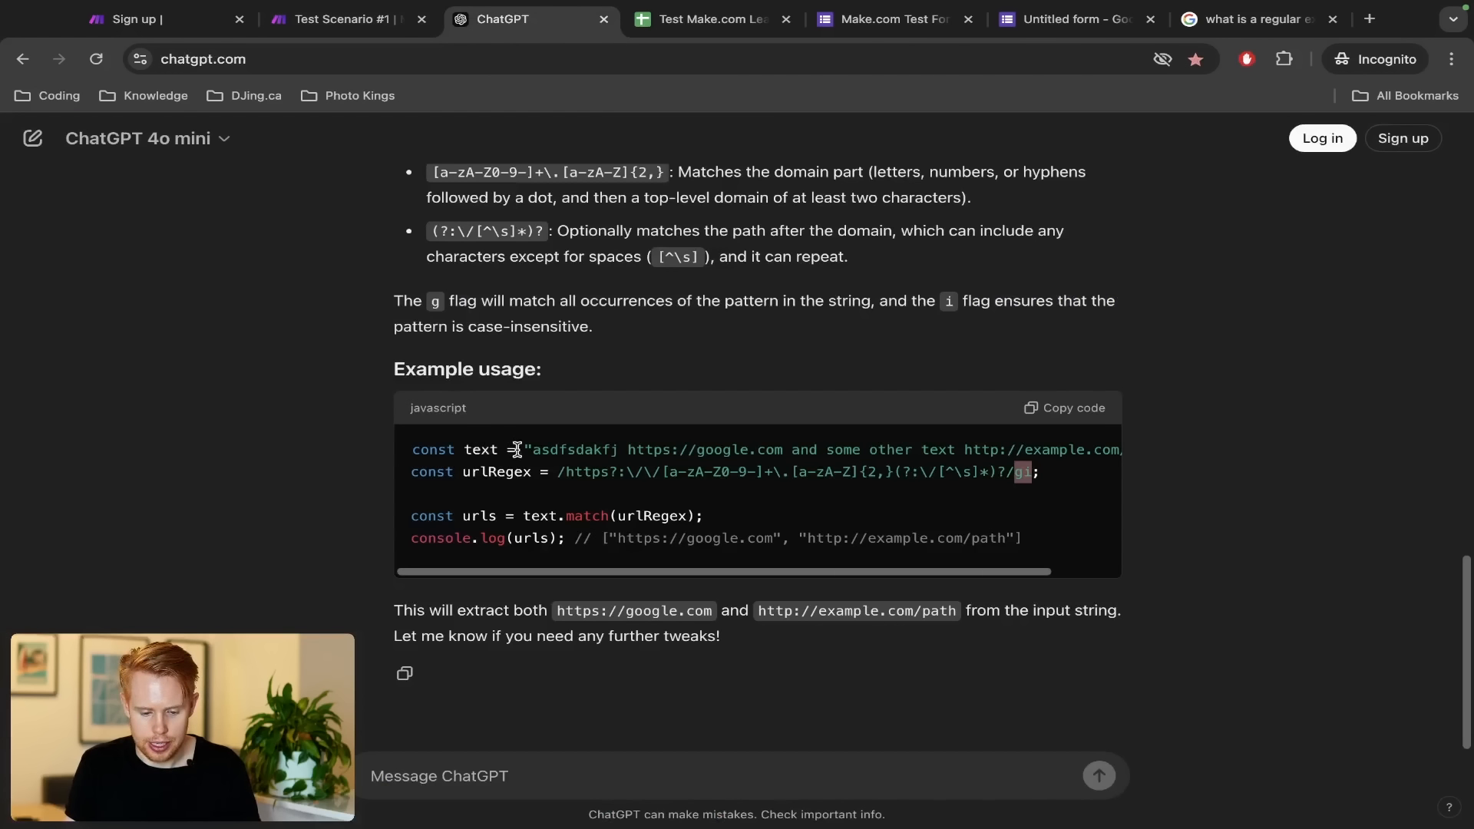
{"action": "left_click_drag", "start_coordinate": [531, 451], "coordinate": [929, 451]}
{"action": "key", "text": "ctrl+c"}
{"action": "key", "text": "ctrl+shift+Tab"}
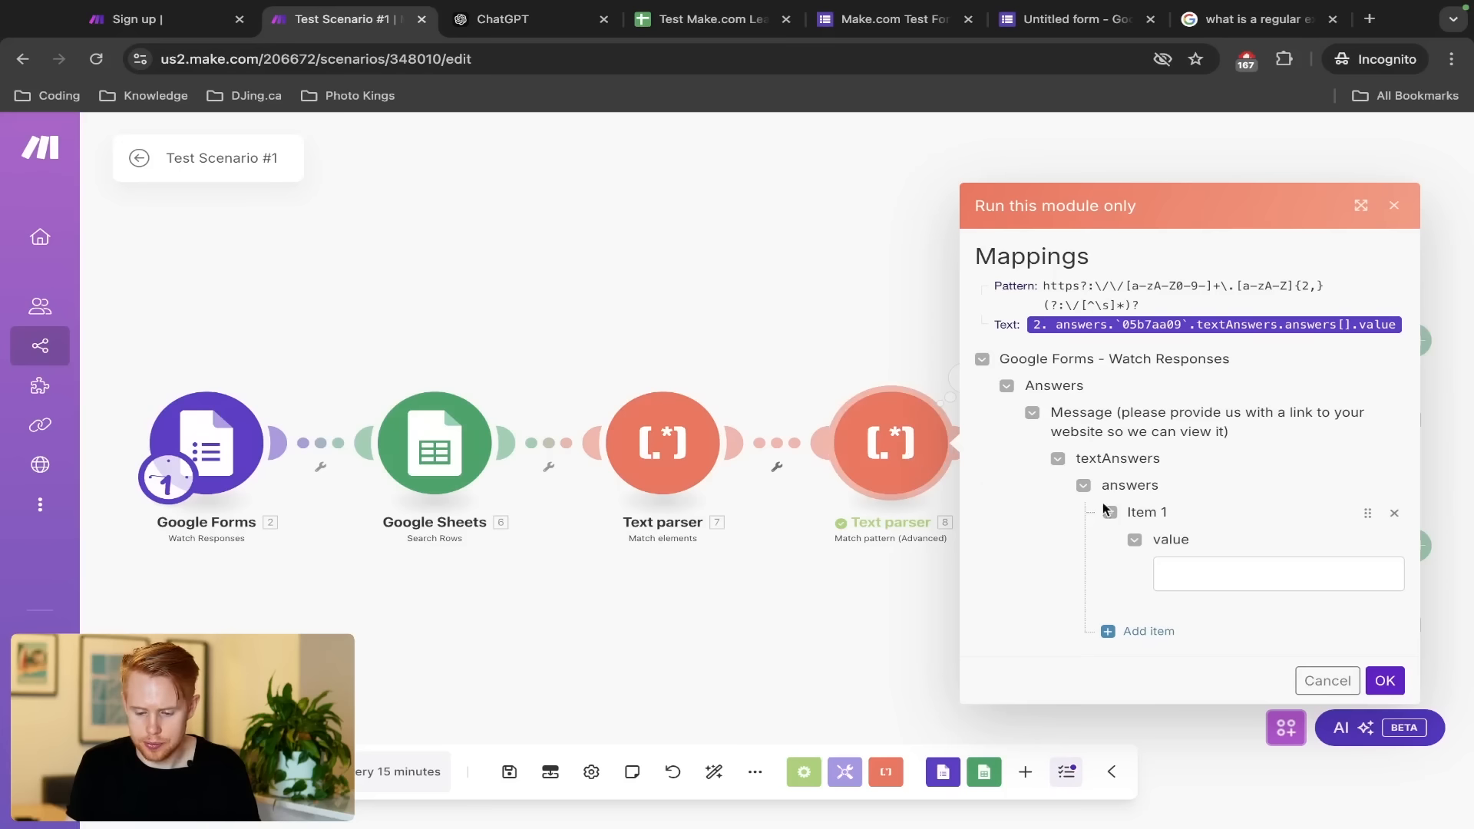
{"action": "left_click", "coordinate": [1228, 561]}
{"action": "key", "text": "ctrl+v"}
{"action": "left_click", "coordinate": [1378, 680]}
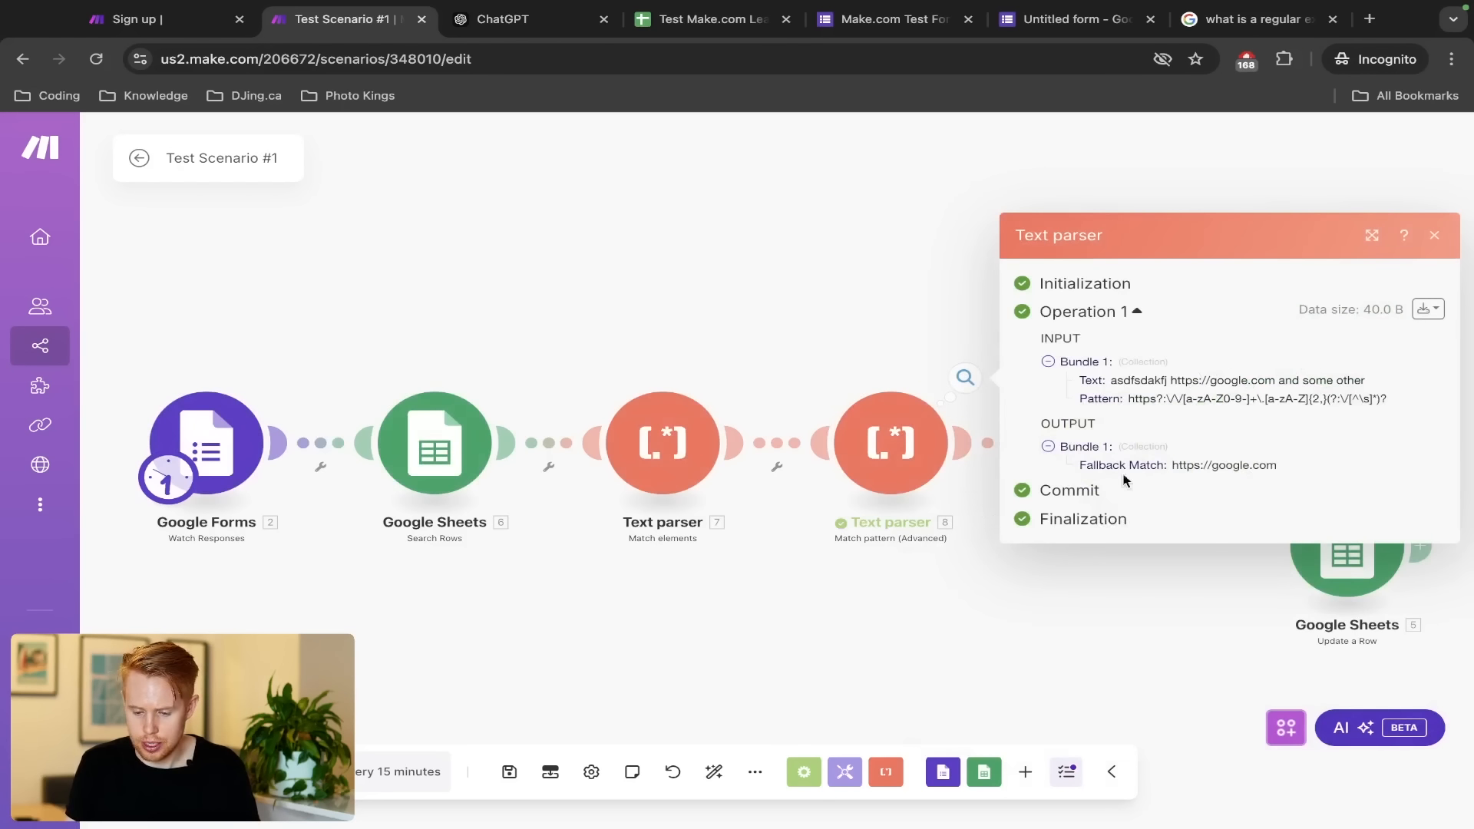
{"action": "left_click", "coordinate": [1185, 465]}
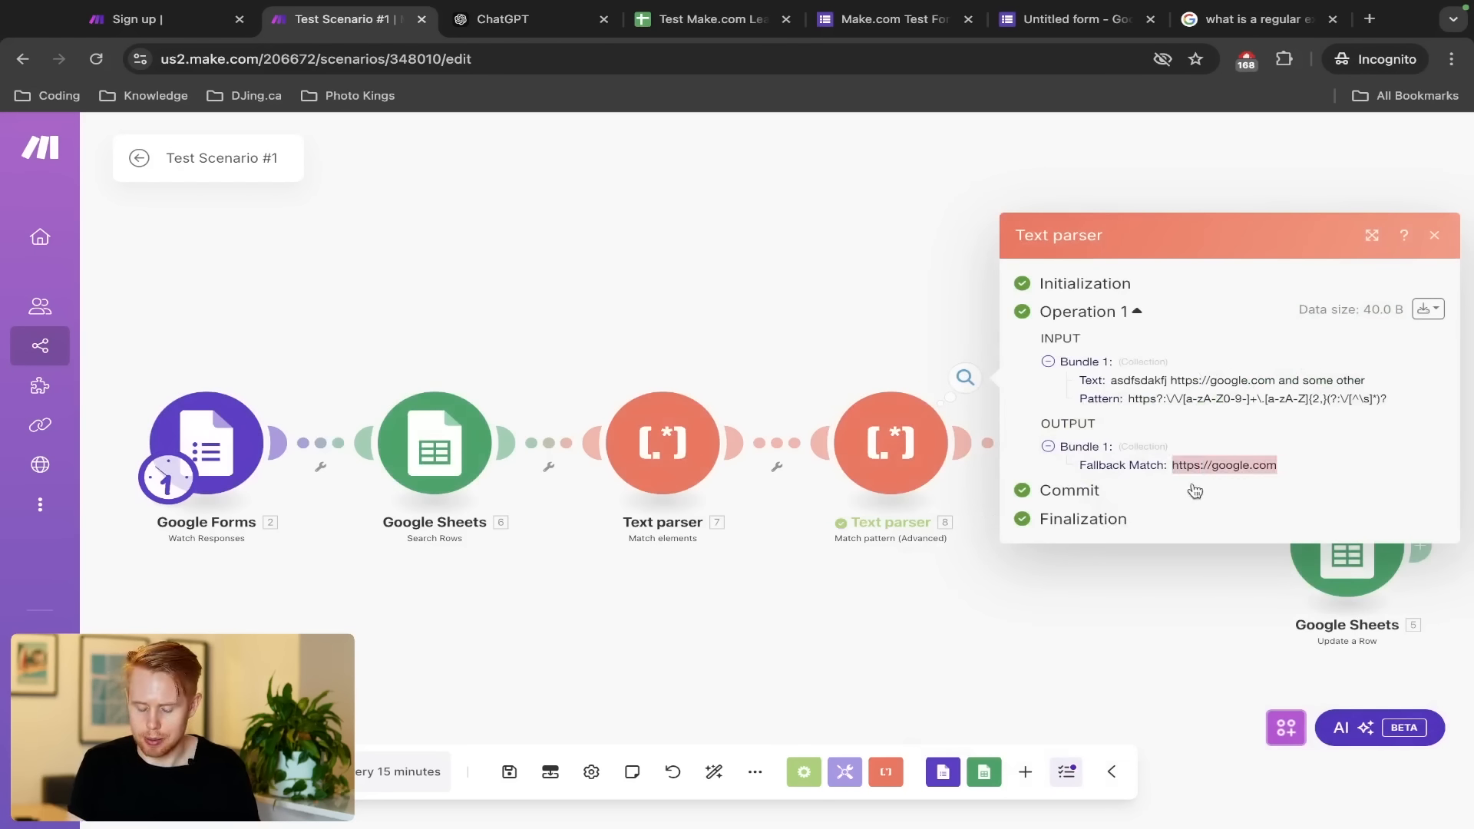
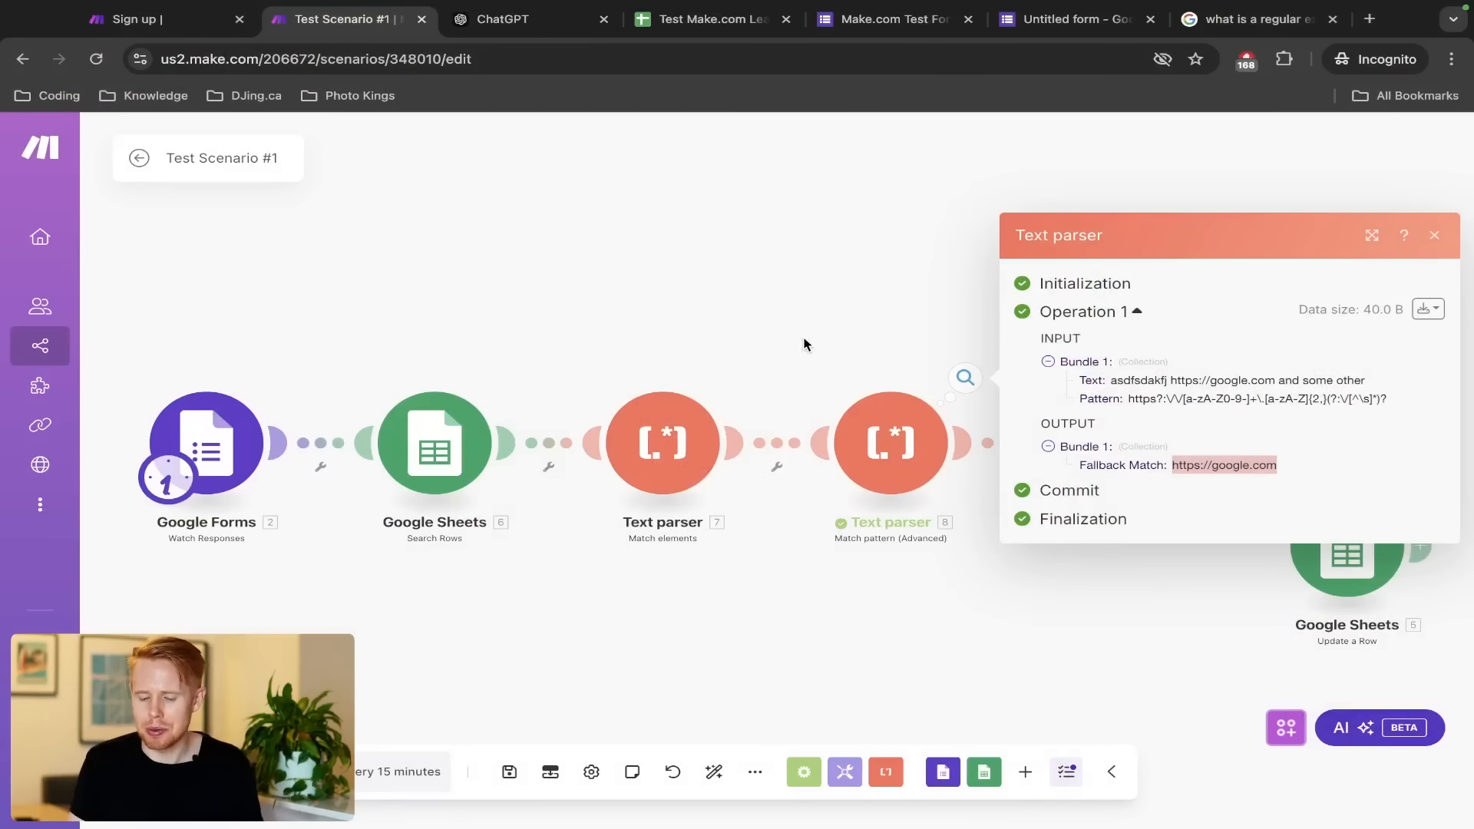
Close the Text parser results and zoom out to show the whole scenario through the Router
{"action": "left_click", "coordinate": [858, 354]}
{"action": "left_click_drag", "start_coordinate": [858, 354], "coordinate": [706, 355]}
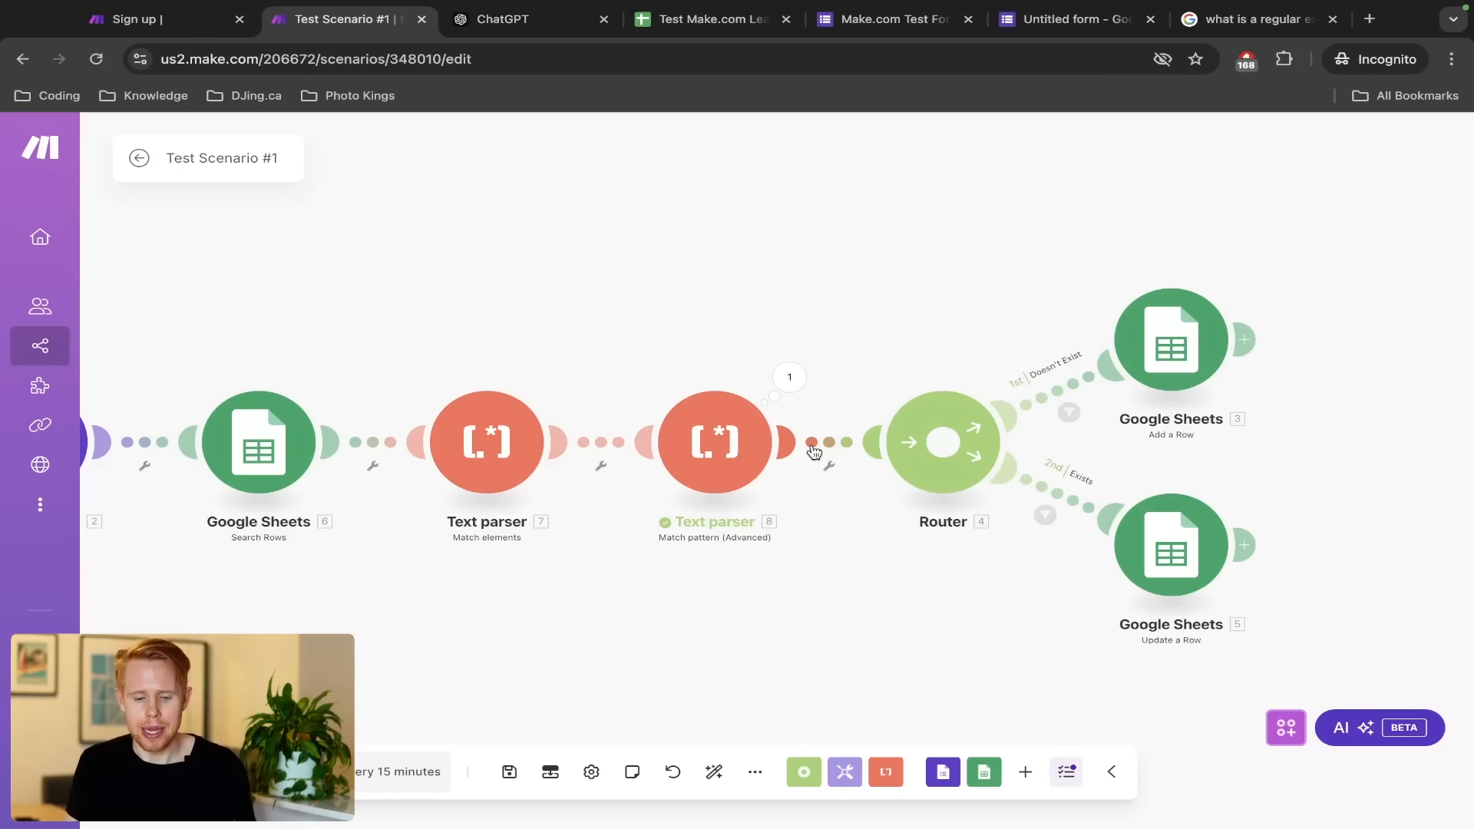
{"action": "scroll", "coordinate": [814, 453], "scroll_direction": "down", "scroll_amount": 3}
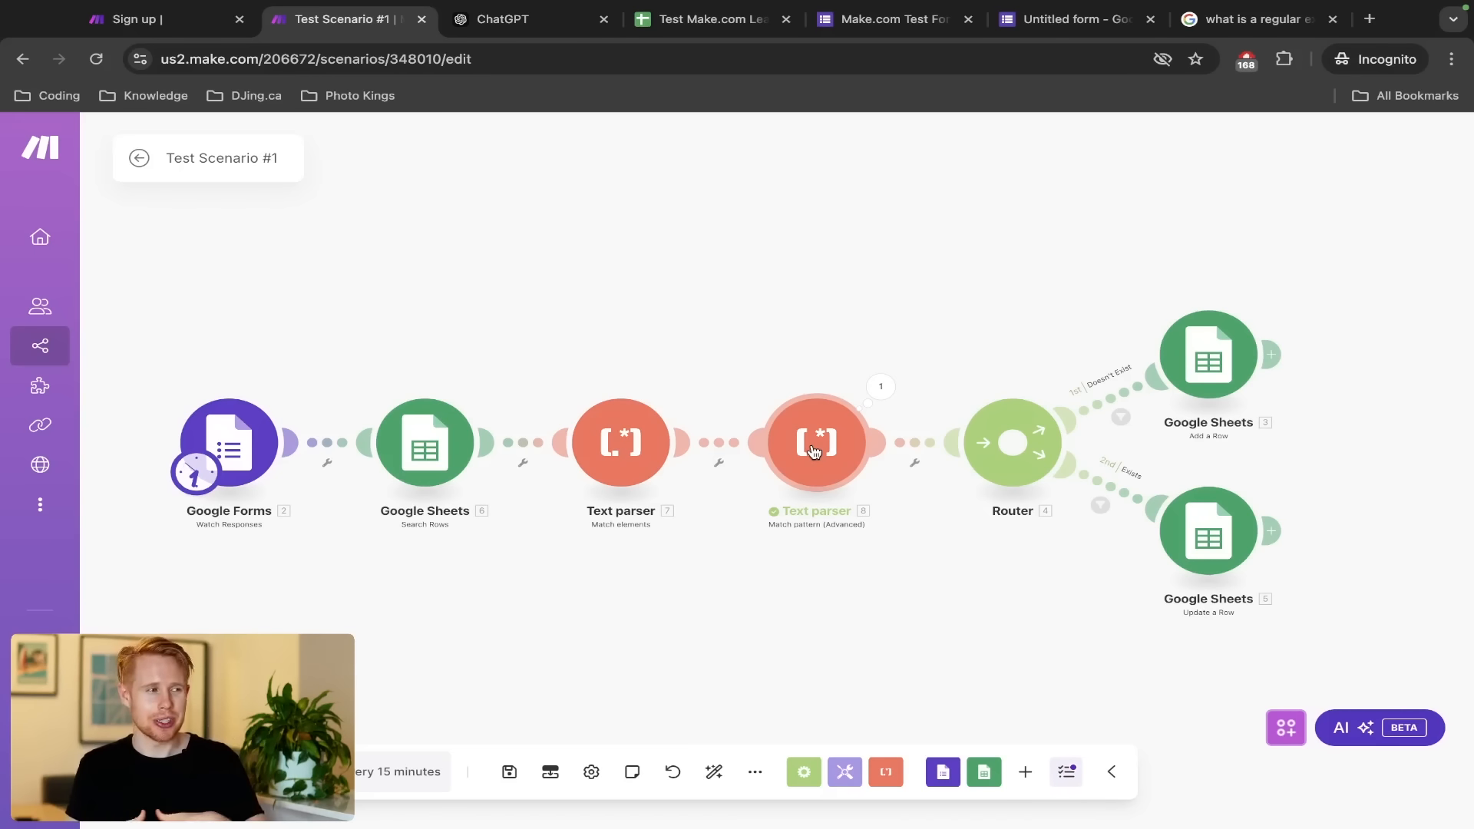
{"action": "right_click", "coordinate": [901, 445]}
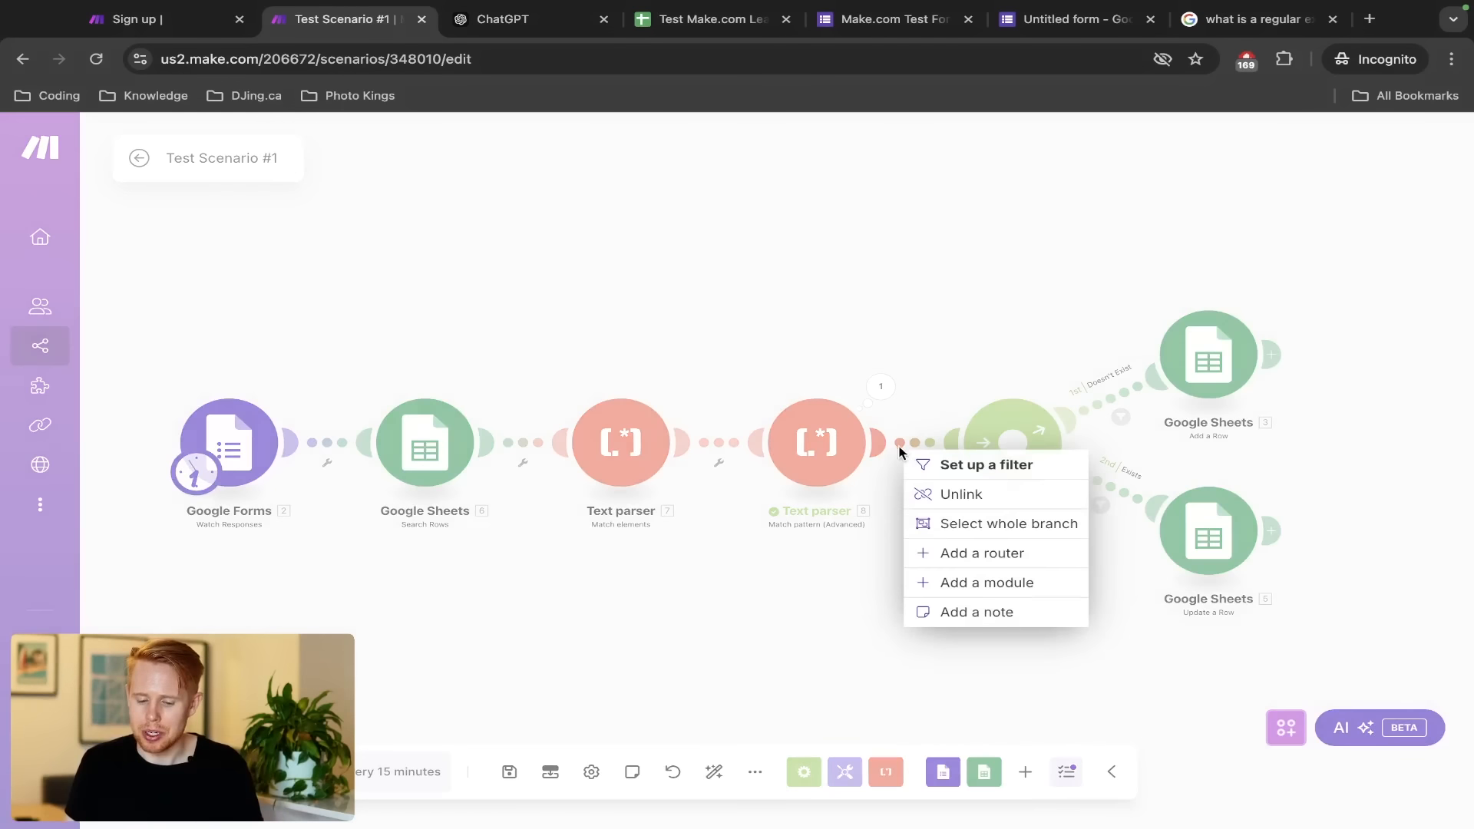
Insert a module before the Router and search 'chatgpt' to browse the OpenAI modules
{"action": "left_click", "coordinate": [955, 585]}
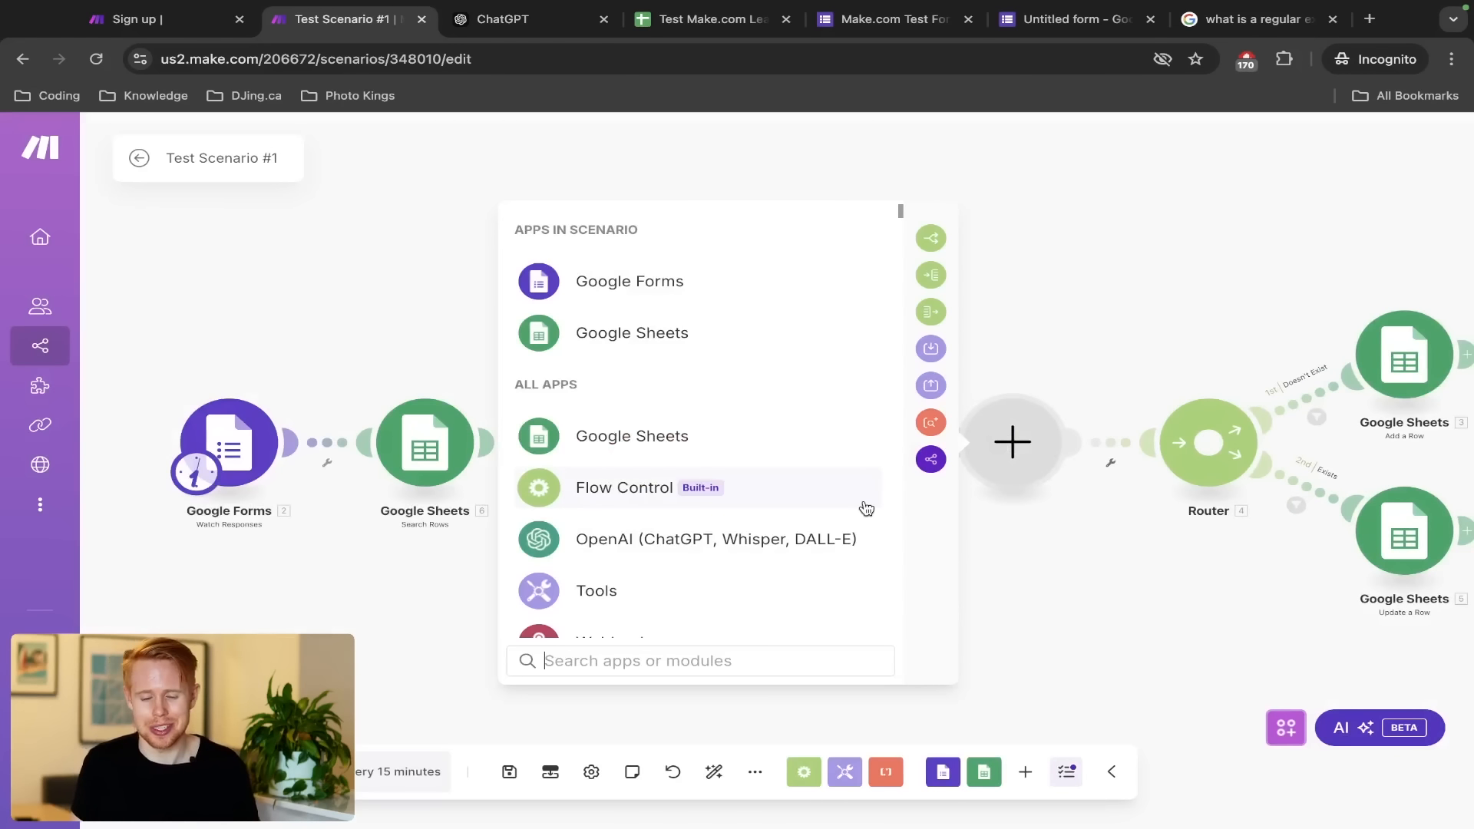
{"action": "type", "text": "chatgpt"}
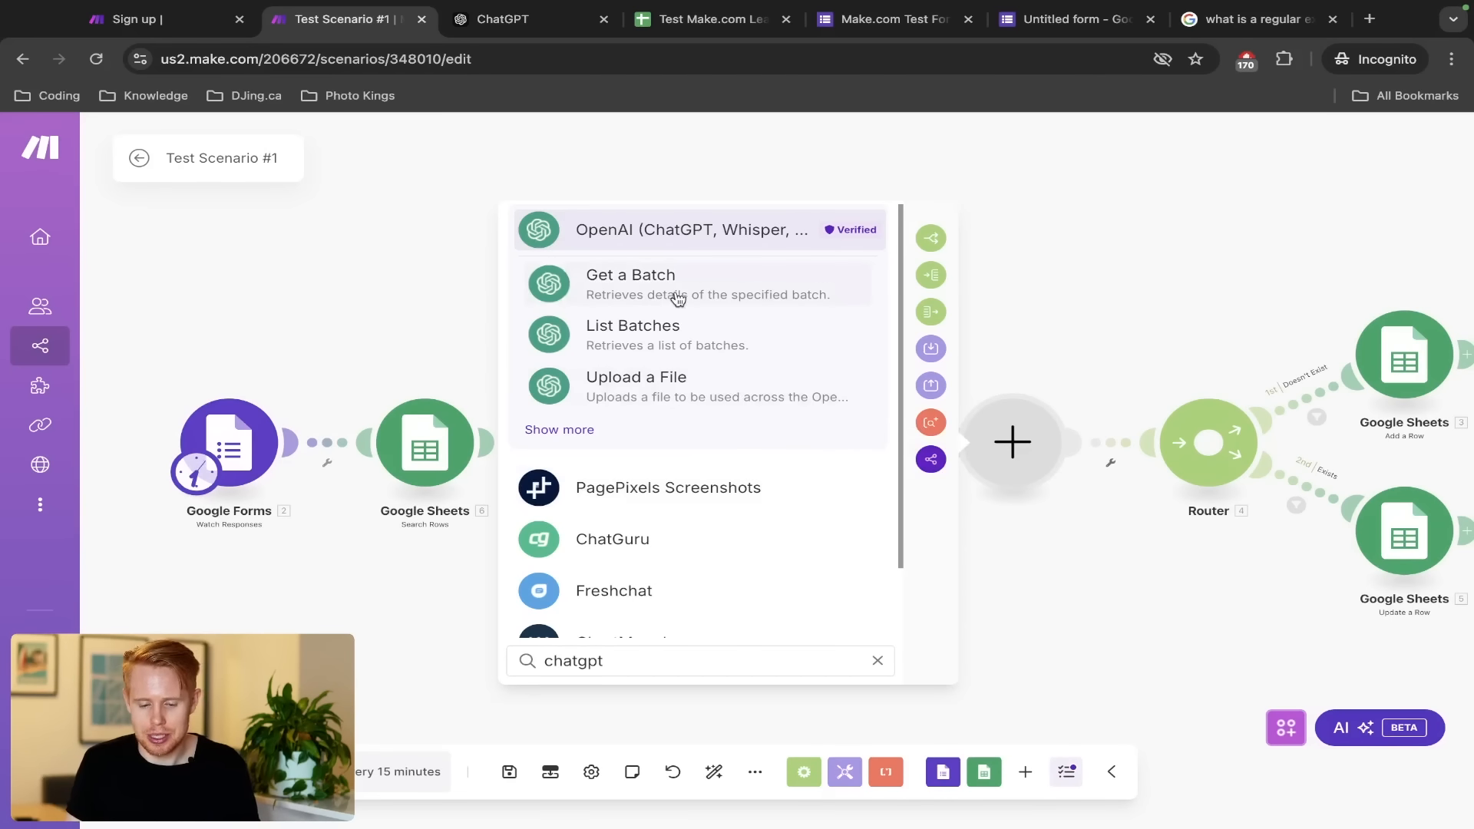
{"action": "left_click", "coordinate": [693, 232]}
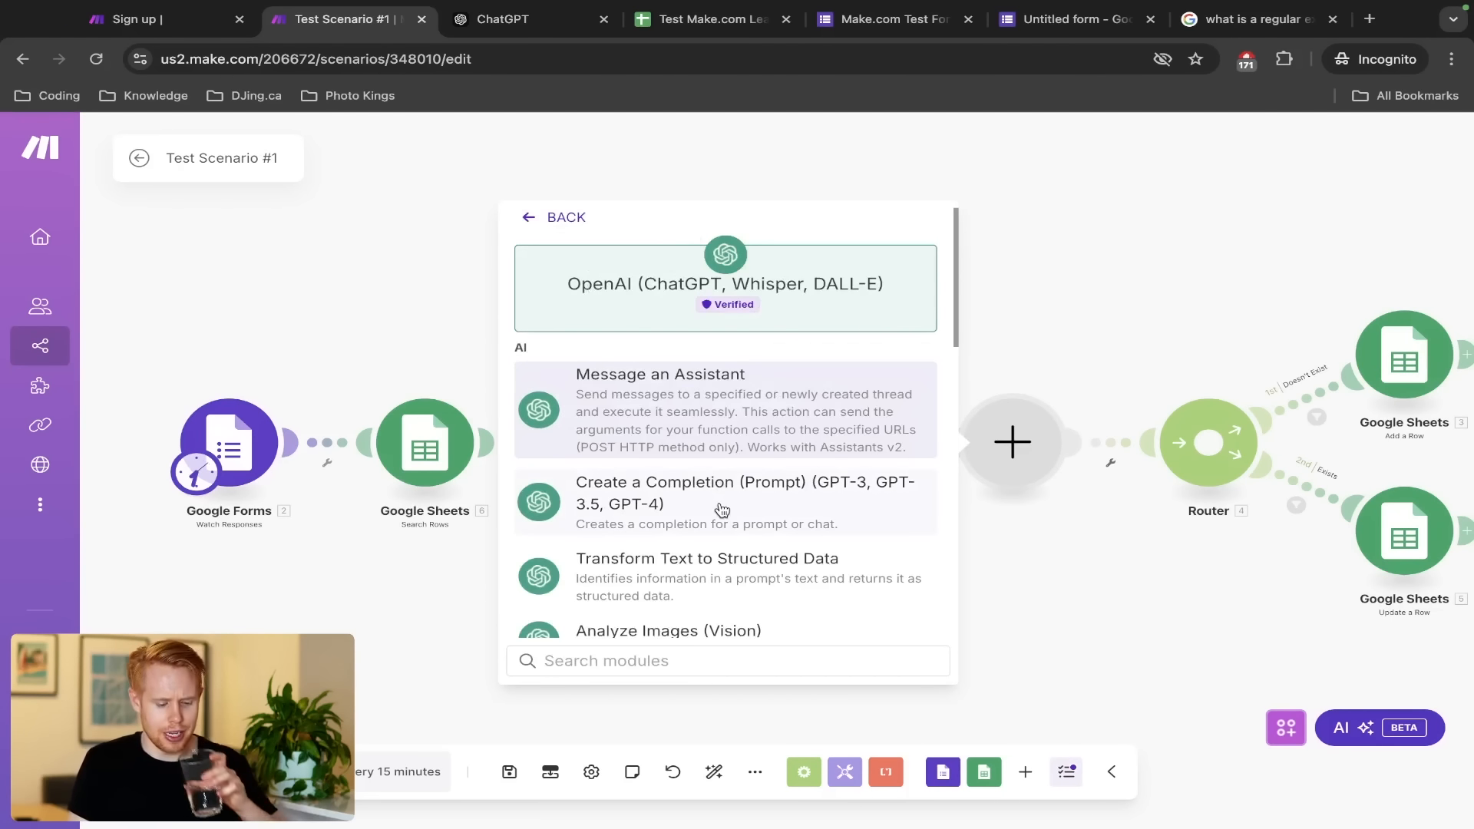
{"action": "scroll", "coordinate": [721, 509], "scroll_direction": "down", "scroll_amount": 1}
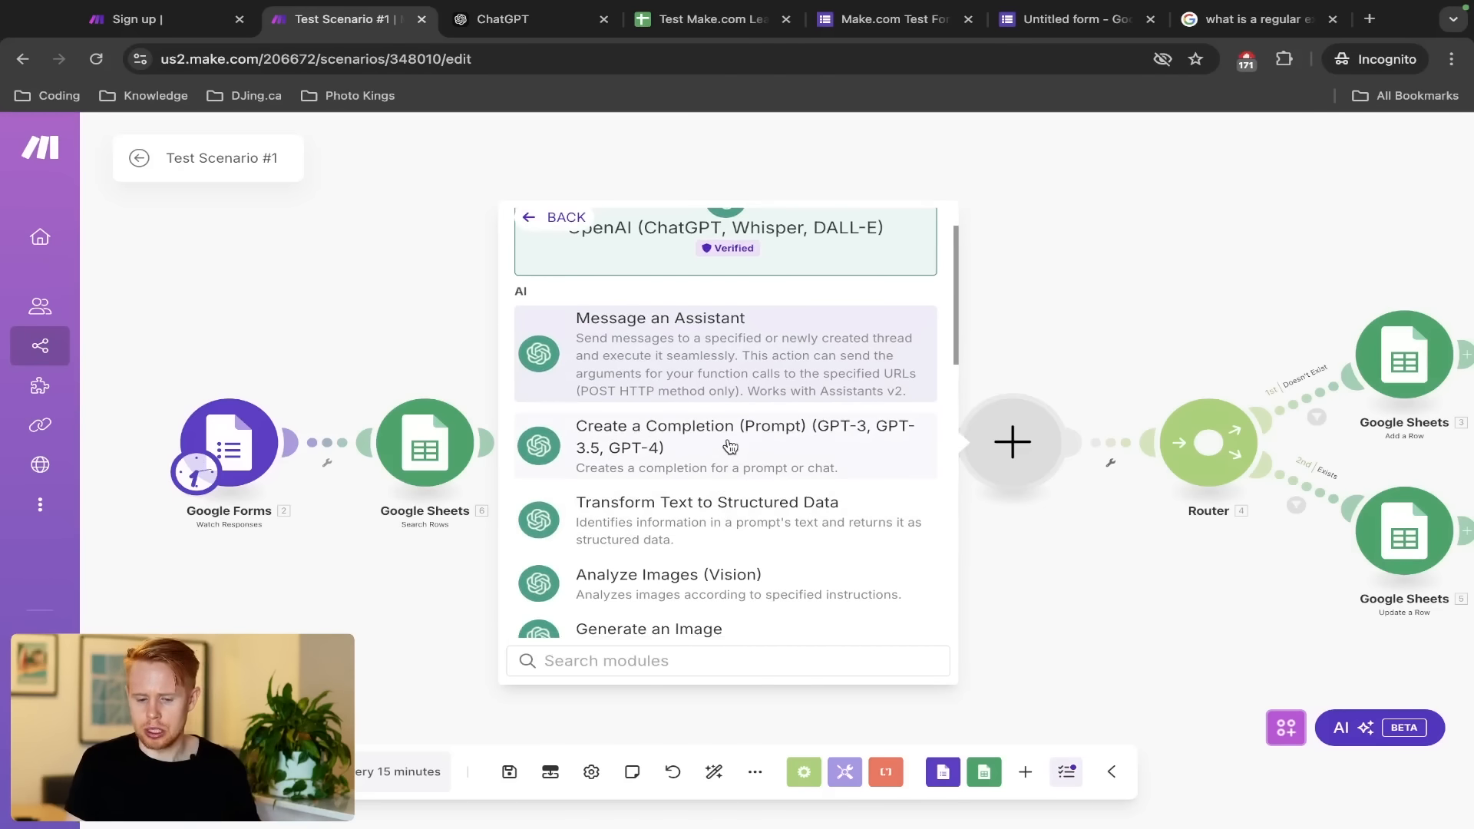
{"action": "left_click", "coordinate": [537, 30]}
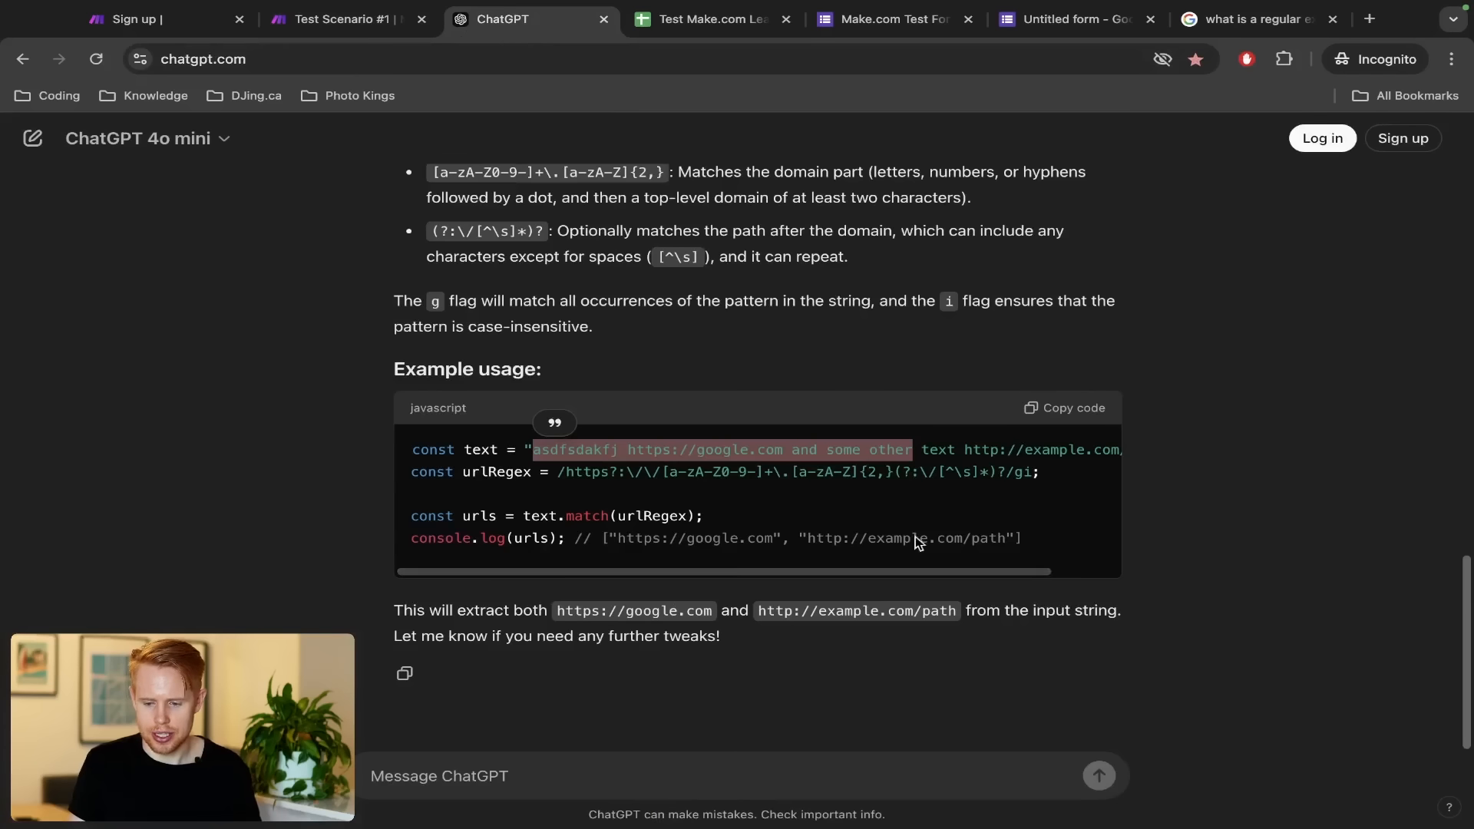
{"action": "left_click", "coordinate": [343, 27]}
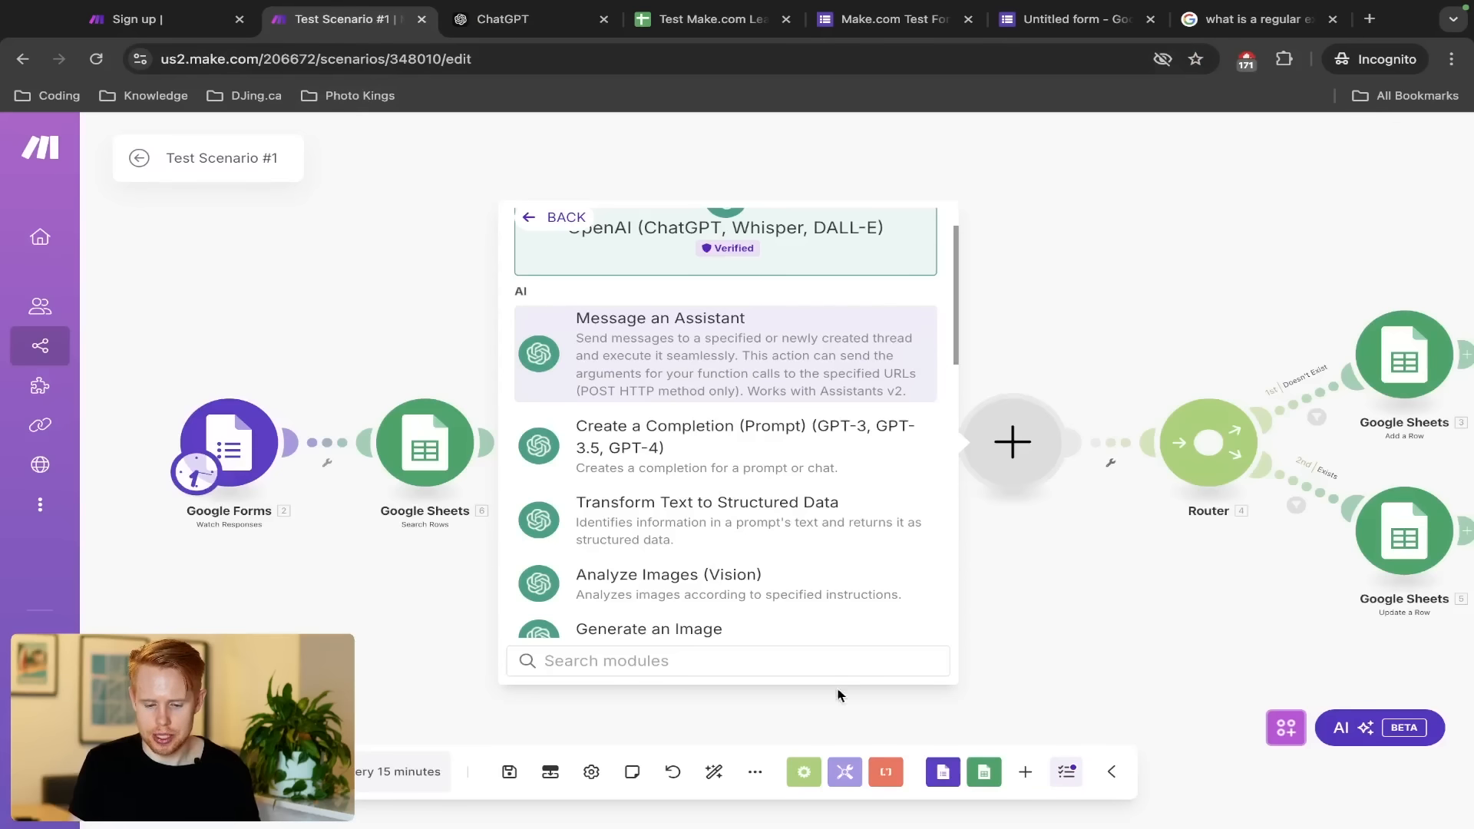
{"action": "scroll", "coordinate": [676, 527], "scroll_direction": "down", "scroll_amount": 1}
{"action": "scroll", "coordinate": [652, 522], "scroll_direction": "down", "scroll_amount": 2}
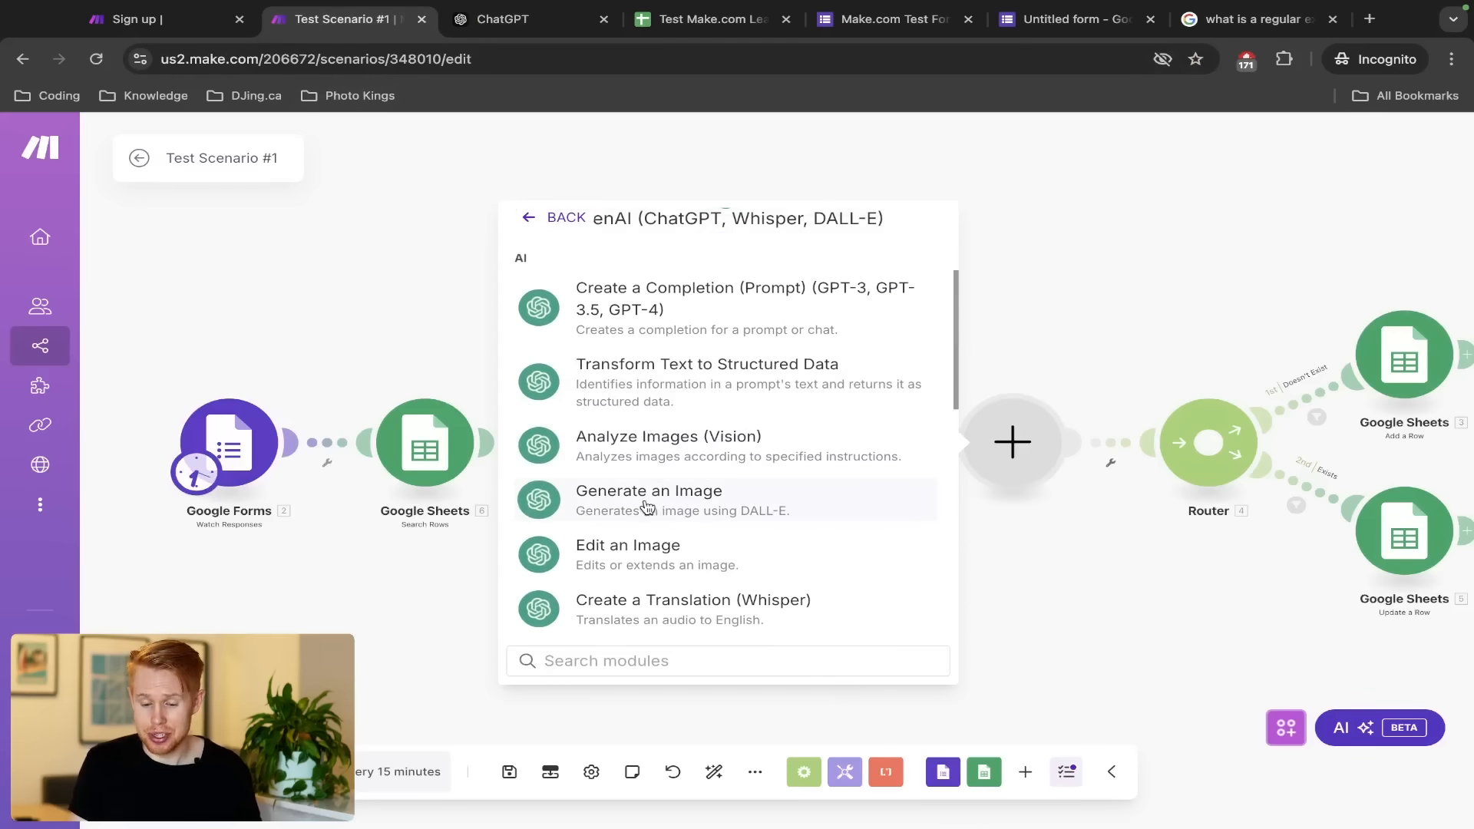
{"action": "scroll", "coordinate": [647, 501], "scroll_direction": "down", "scroll_amount": 4}
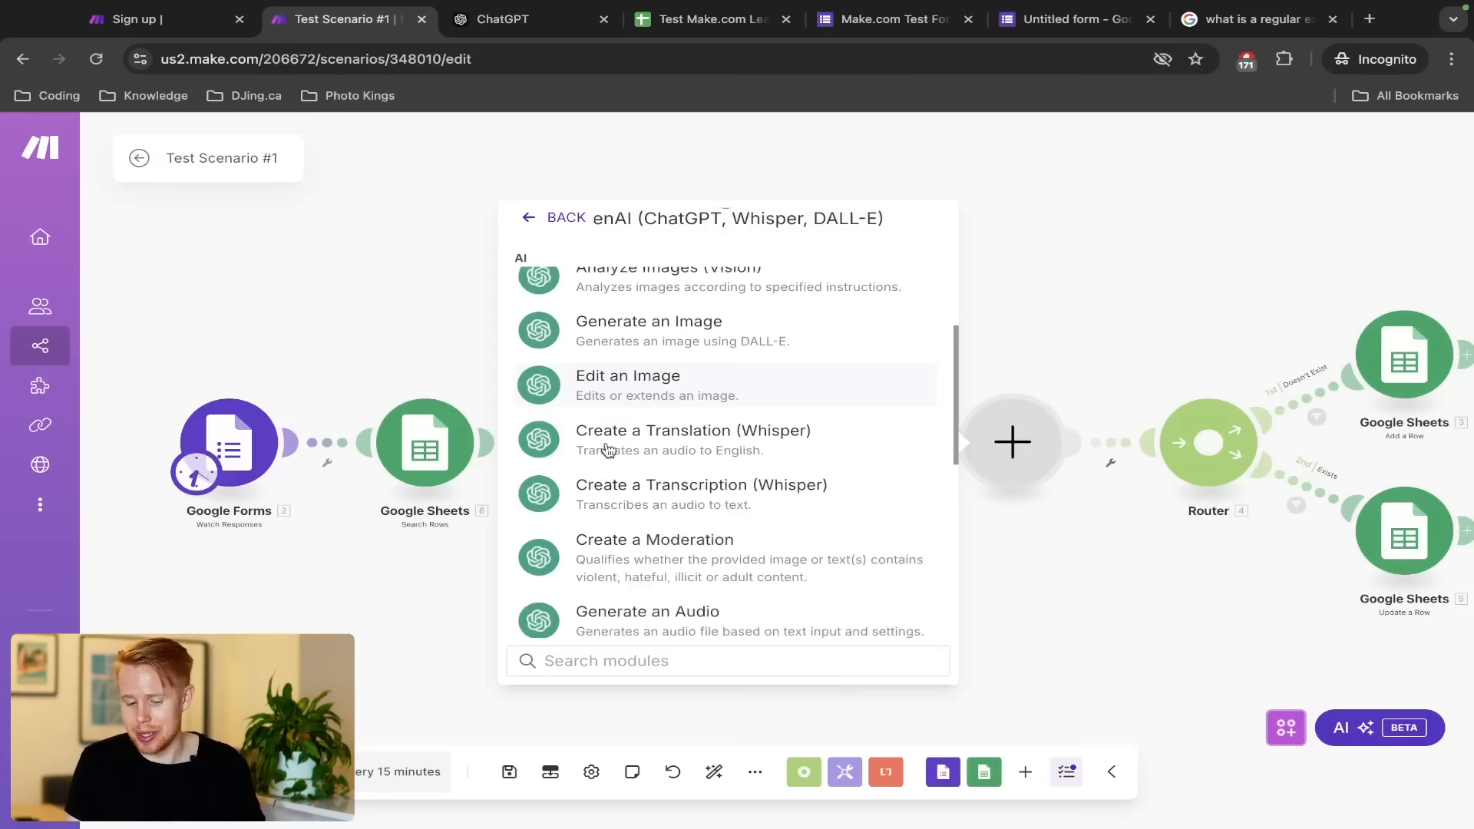
{"action": "scroll", "coordinate": [698, 541], "scroll_direction": "down", "scroll_amount": 2}
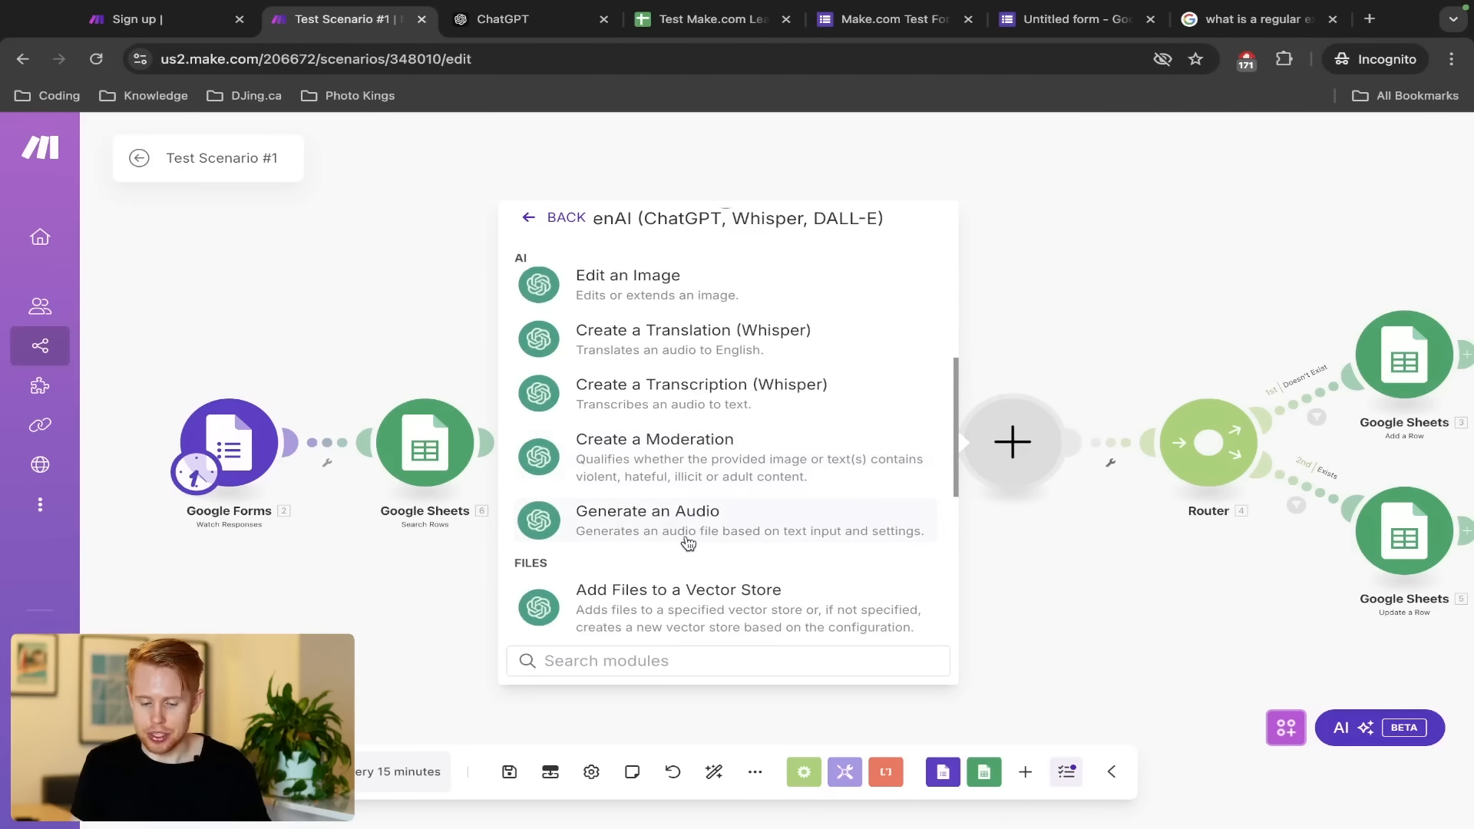
{"action": "scroll", "coordinate": [688, 544], "scroll_direction": "down", "scroll_amount": 1}
{"action": "scroll", "coordinate": [688, 544], "scroll_direction": "down", "scroll_amount": 5}
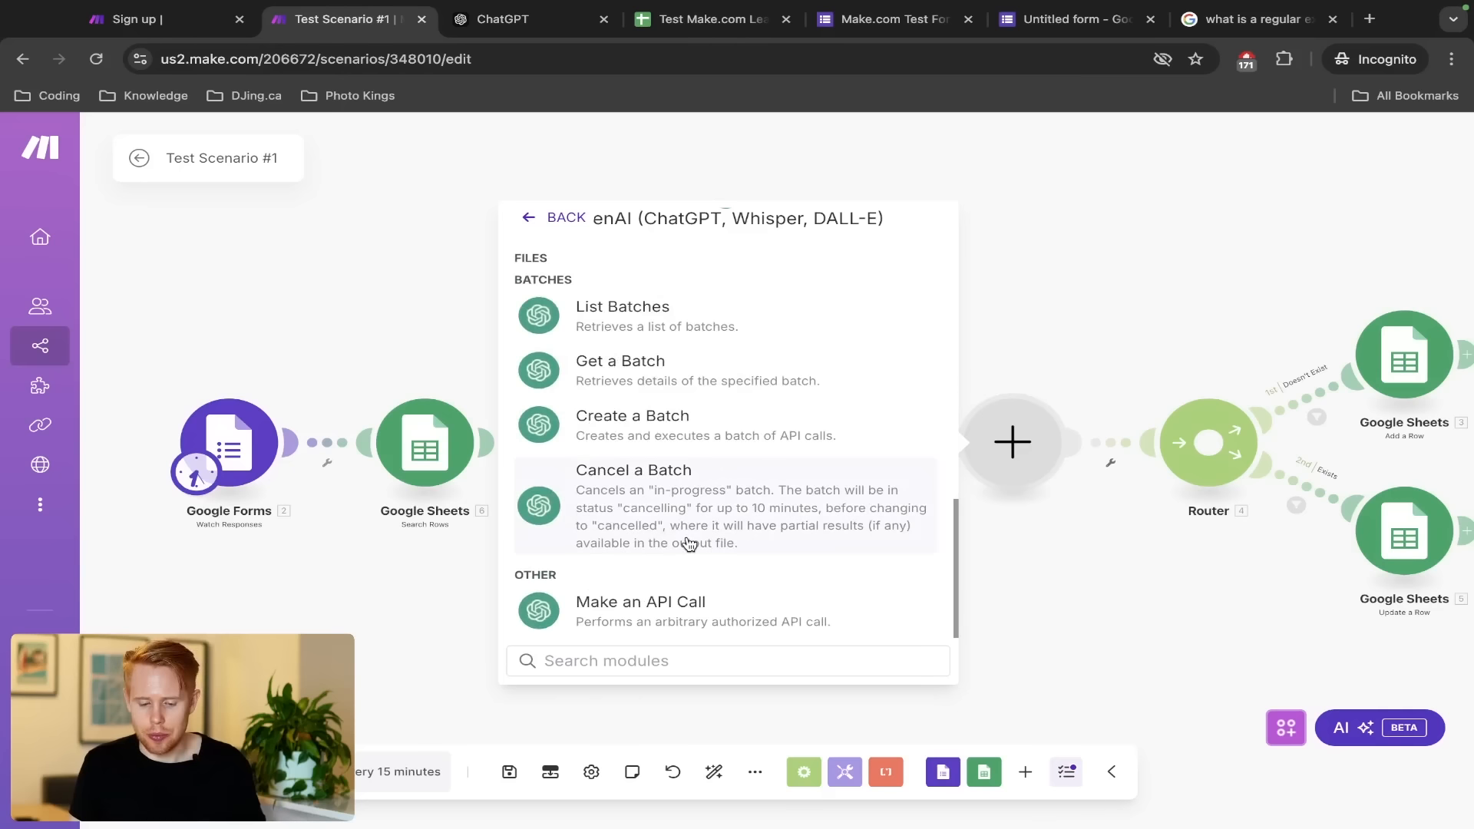
{"action": "scroll", "coordinate": [688, 544], "scroll_direction": "up", "scroll_amount": 12}
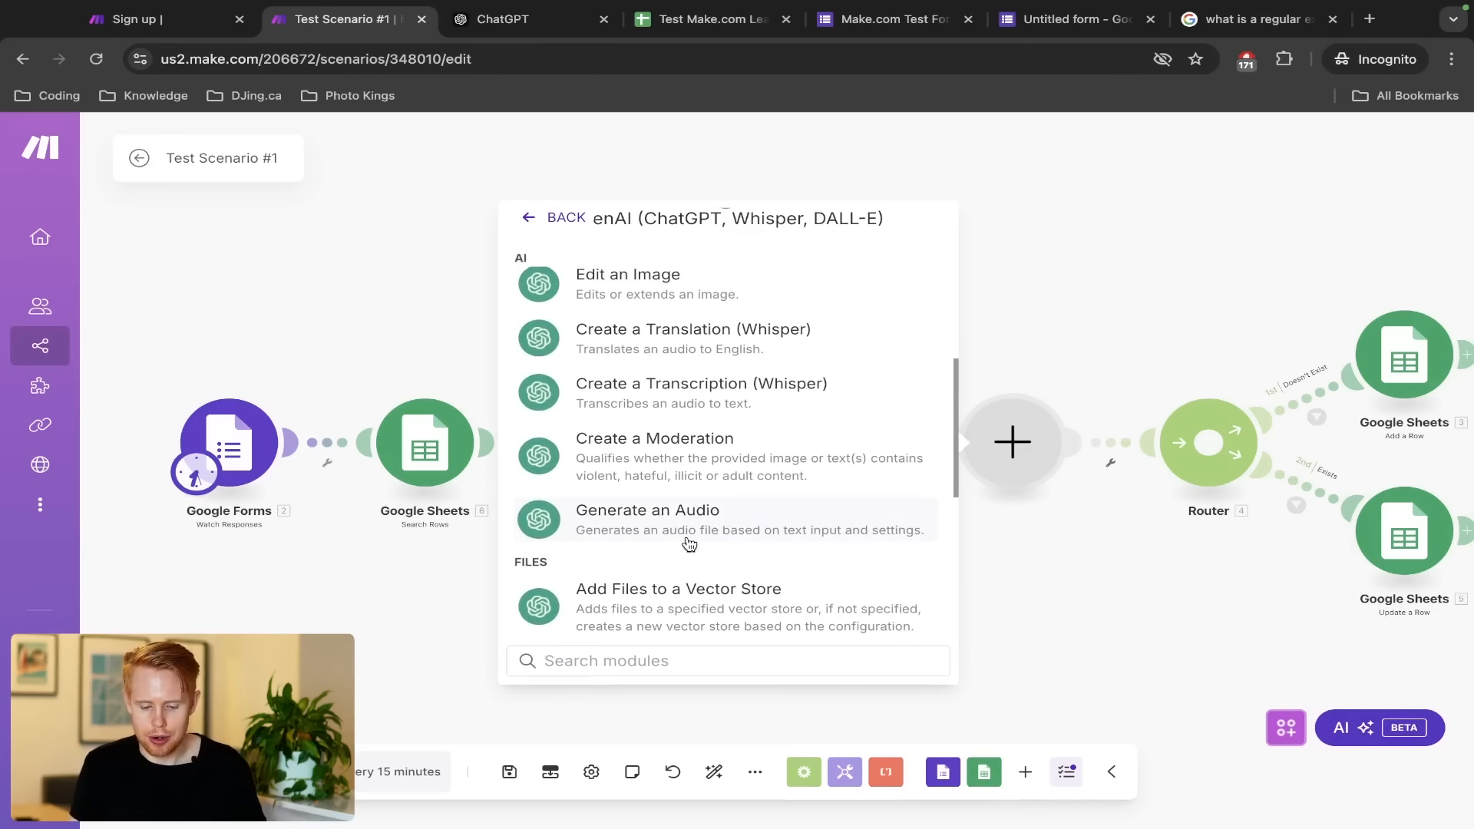
Add OpenAI Create a Completion and start a new OpenAI connection in a private window
{"action": "left_click", "coordinate": [700, 497]}
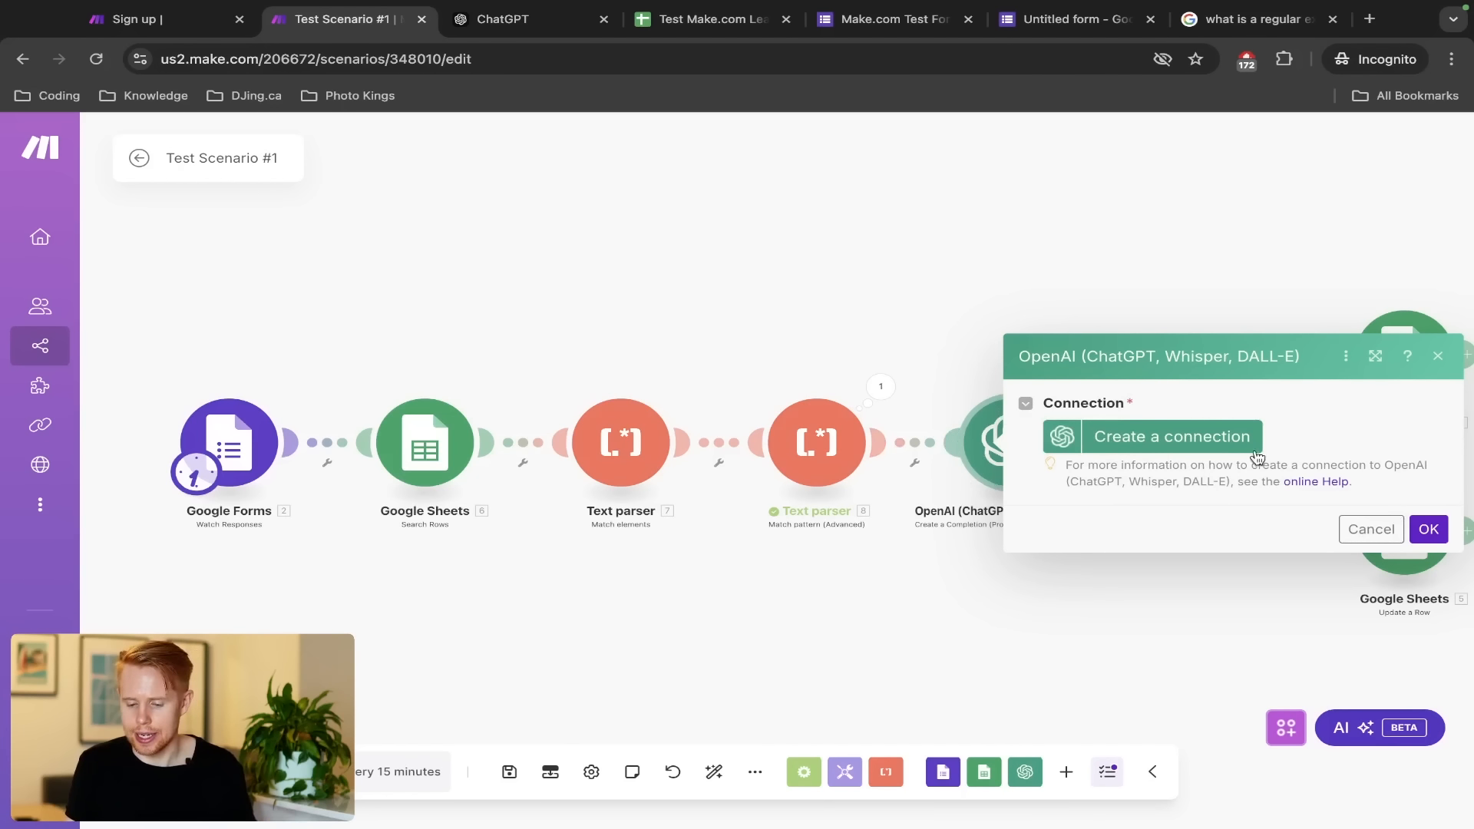
{"action": "left_click", "coordinate": [1204, 434]}
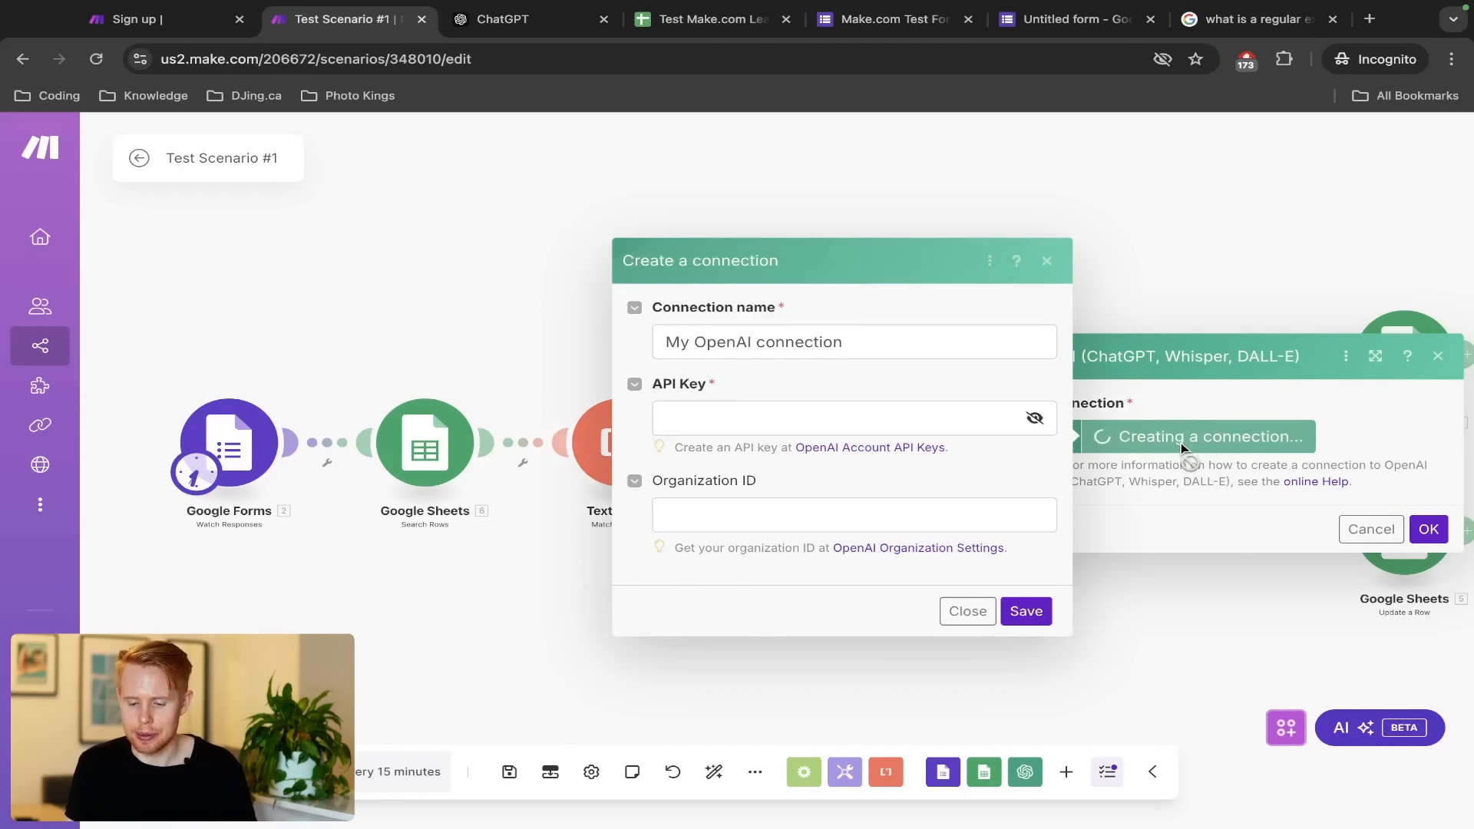
{"action": "key", "text": "ctrl+shift+n"}
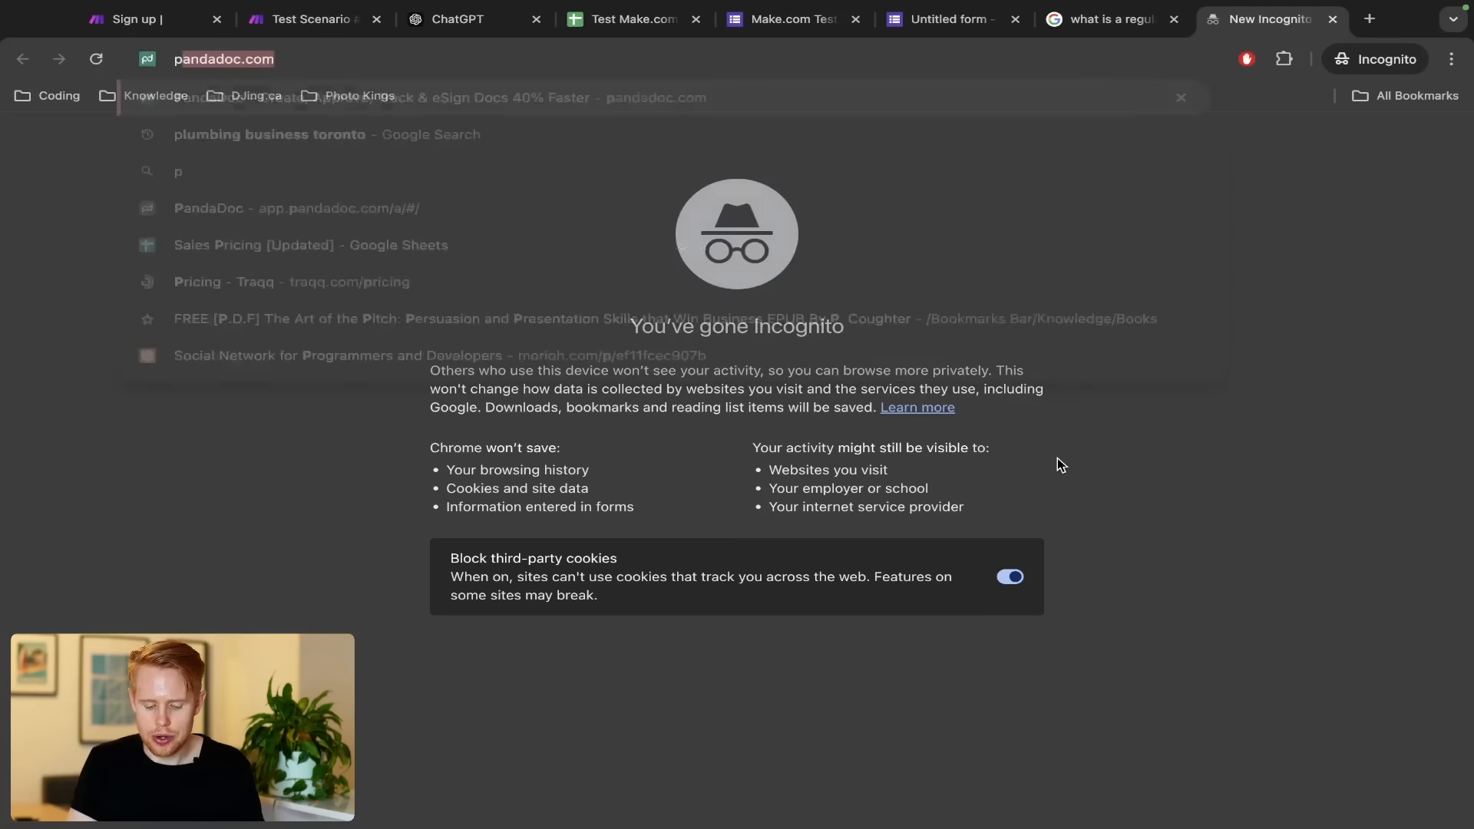
Load platform.openai.com to get an API key for the OpenAI connection
{"action": "type", "text": "platform.openai.com"}
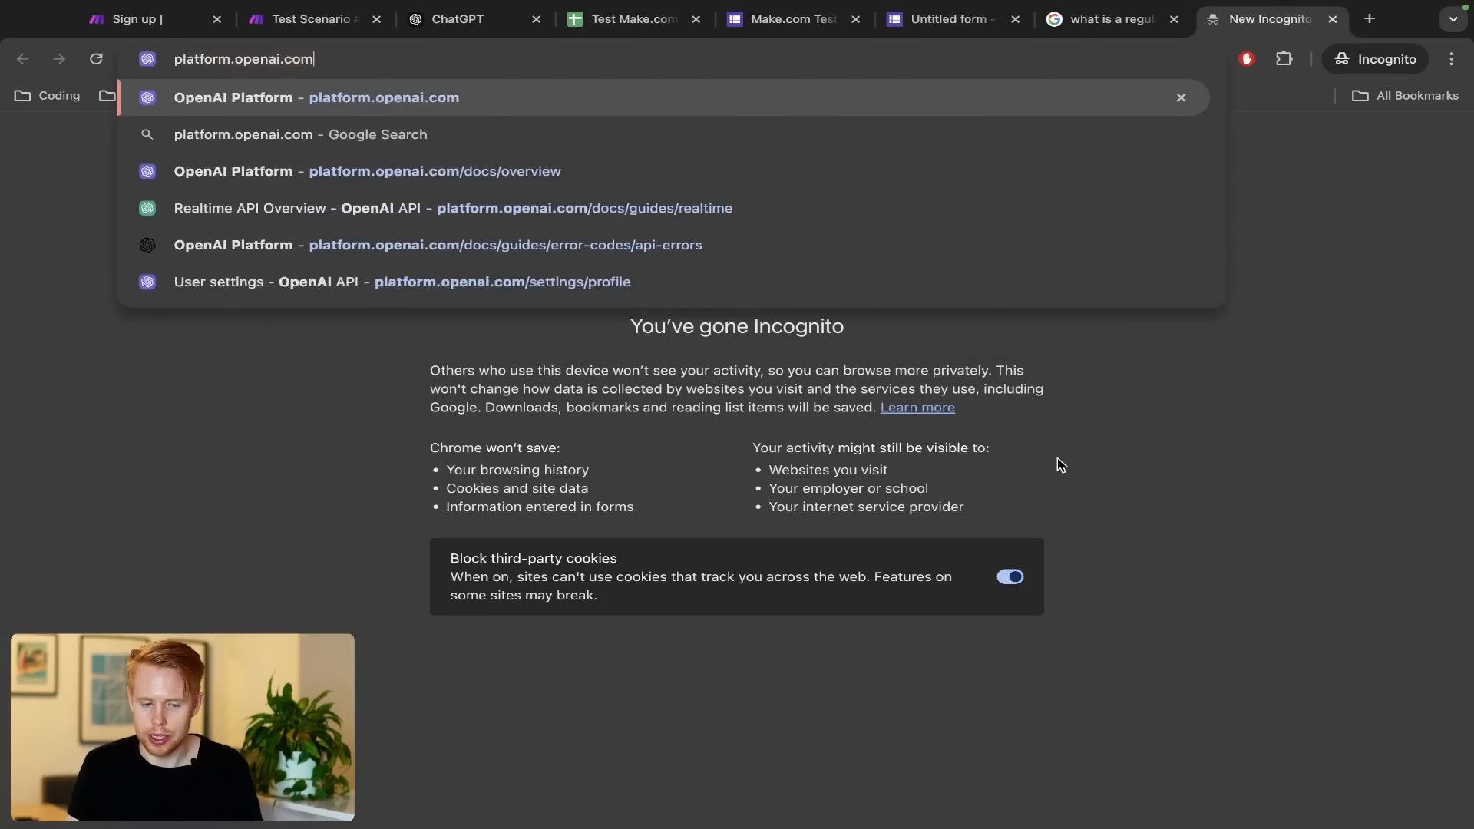
{"action": "key", "text": "Return"}
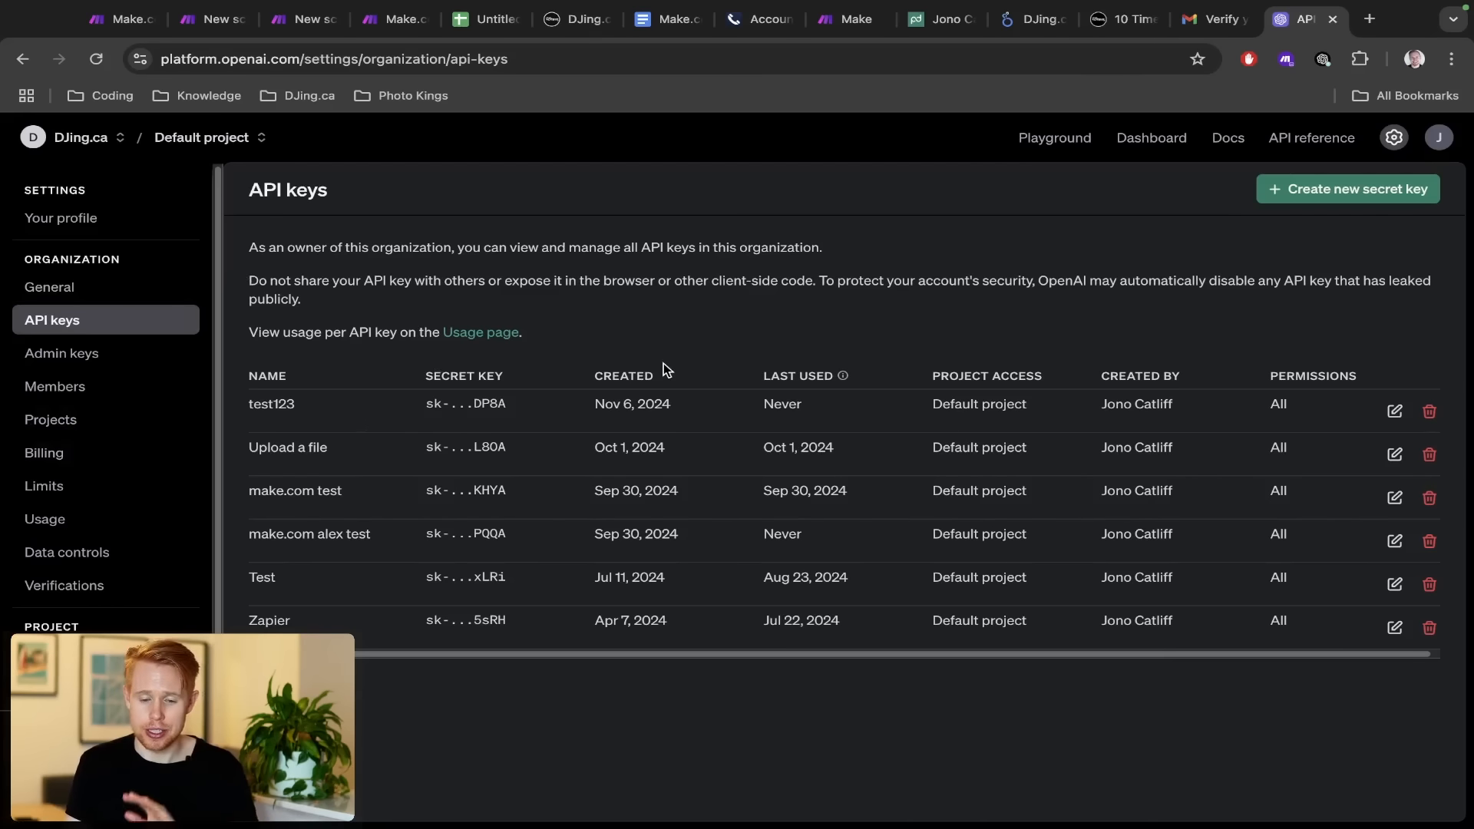
{"action": "key", "text": "ctrl+Right"}
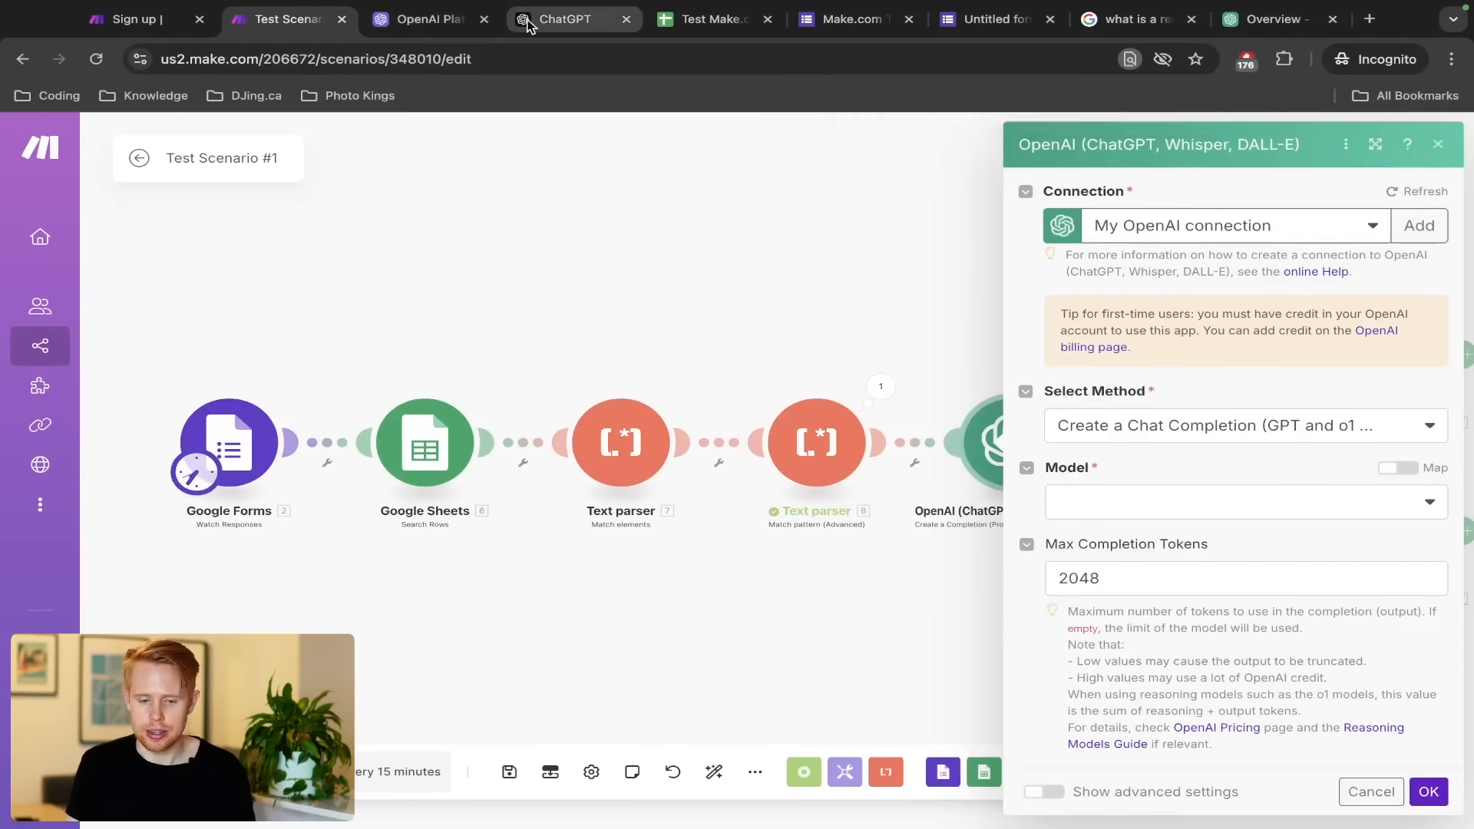
Keep Chat Completion as the method and choose the gpt-4o-mini model
{"action": "left_click", "coordinate": [528, 22]}
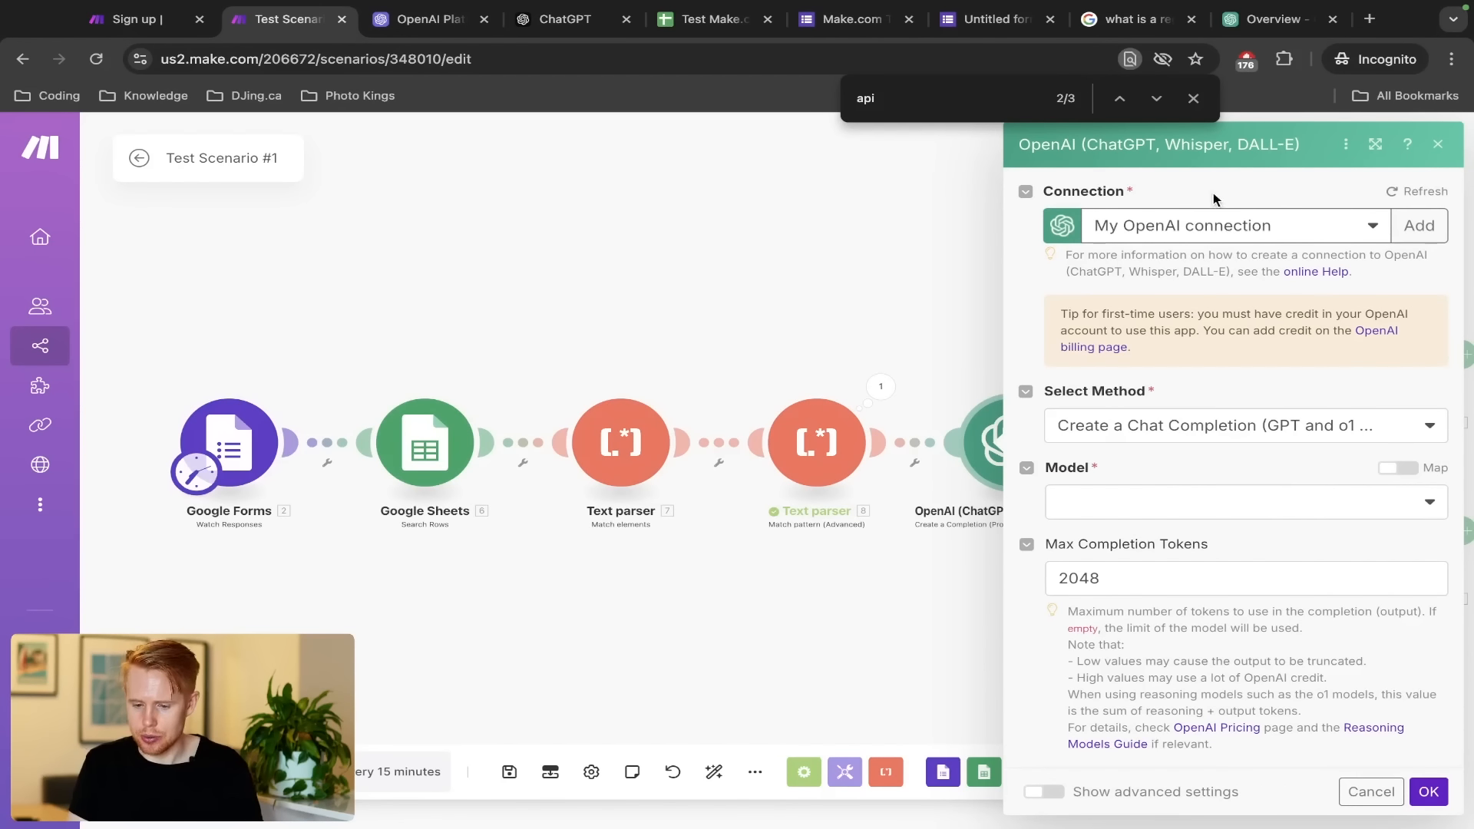
{"action": "left_click", "coordinate": [1172, 436]}
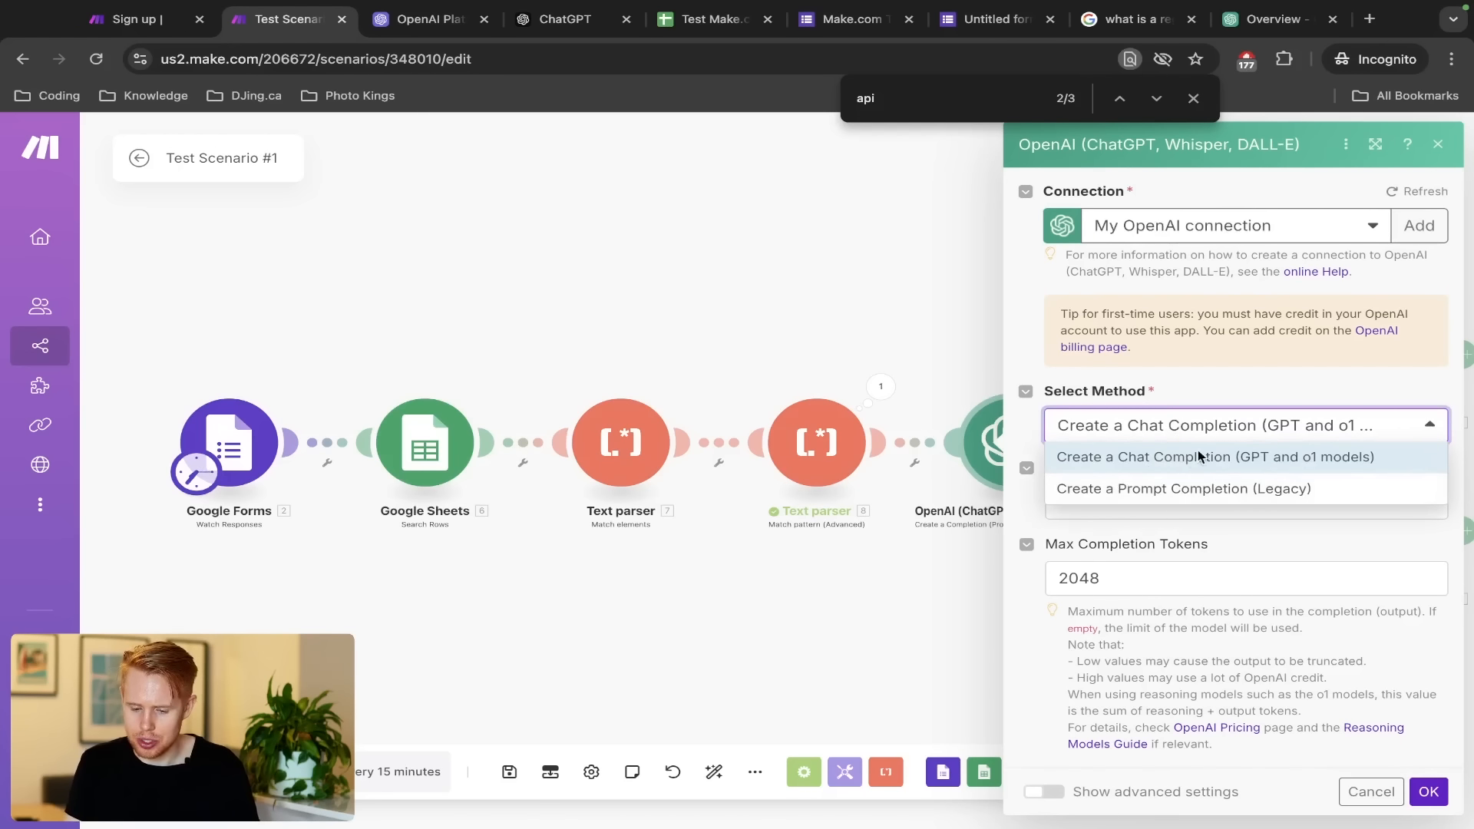
{"action": "left_click", "coordinate": [1170, 370]}
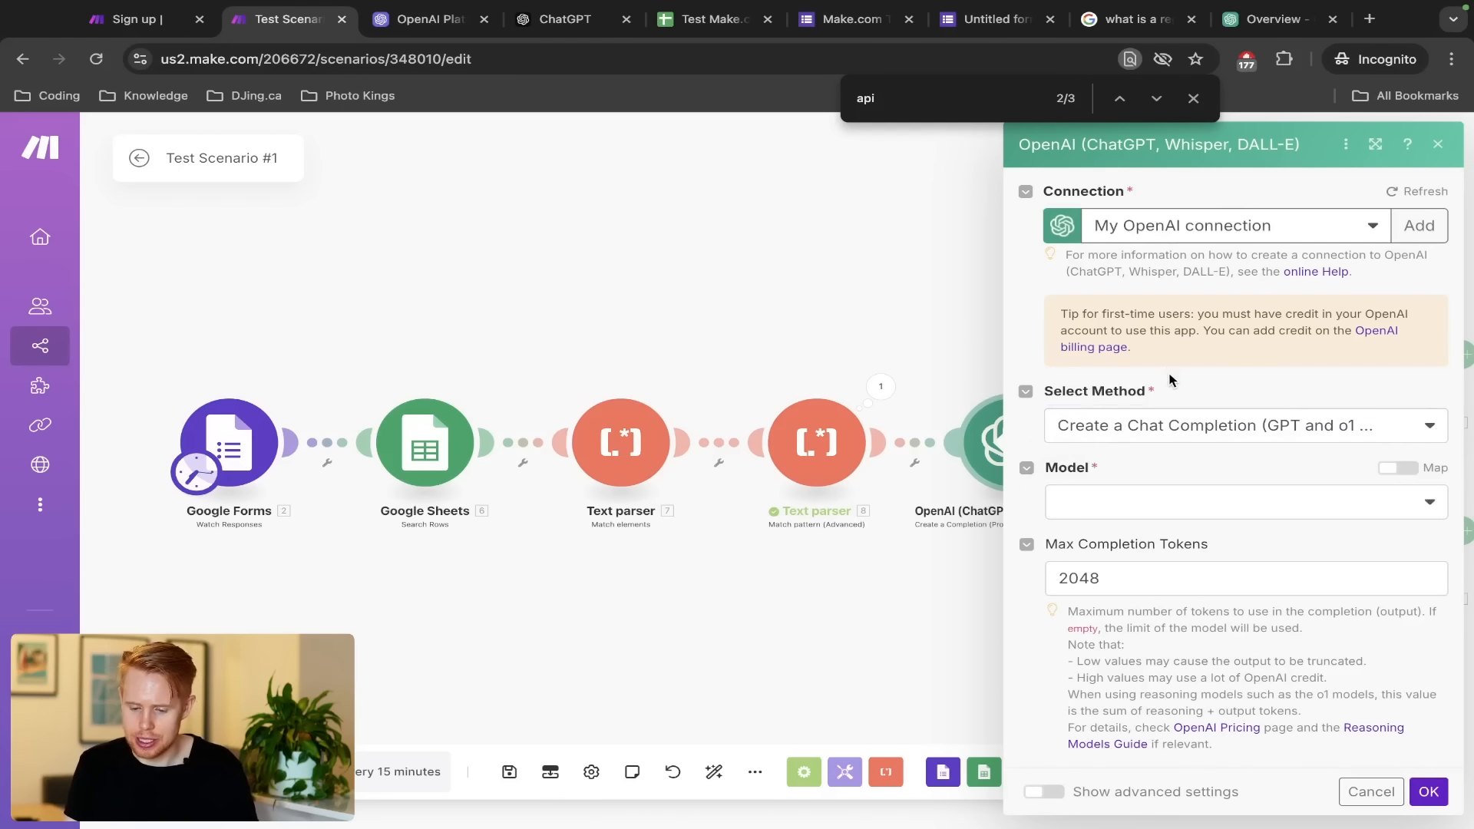
{"action": "left_click", "coordinate": [1134, 513]}
{"action": "scroll", "coordinate": [1166, 702], "scroll_direction": "down", "scroll_amount": 3}
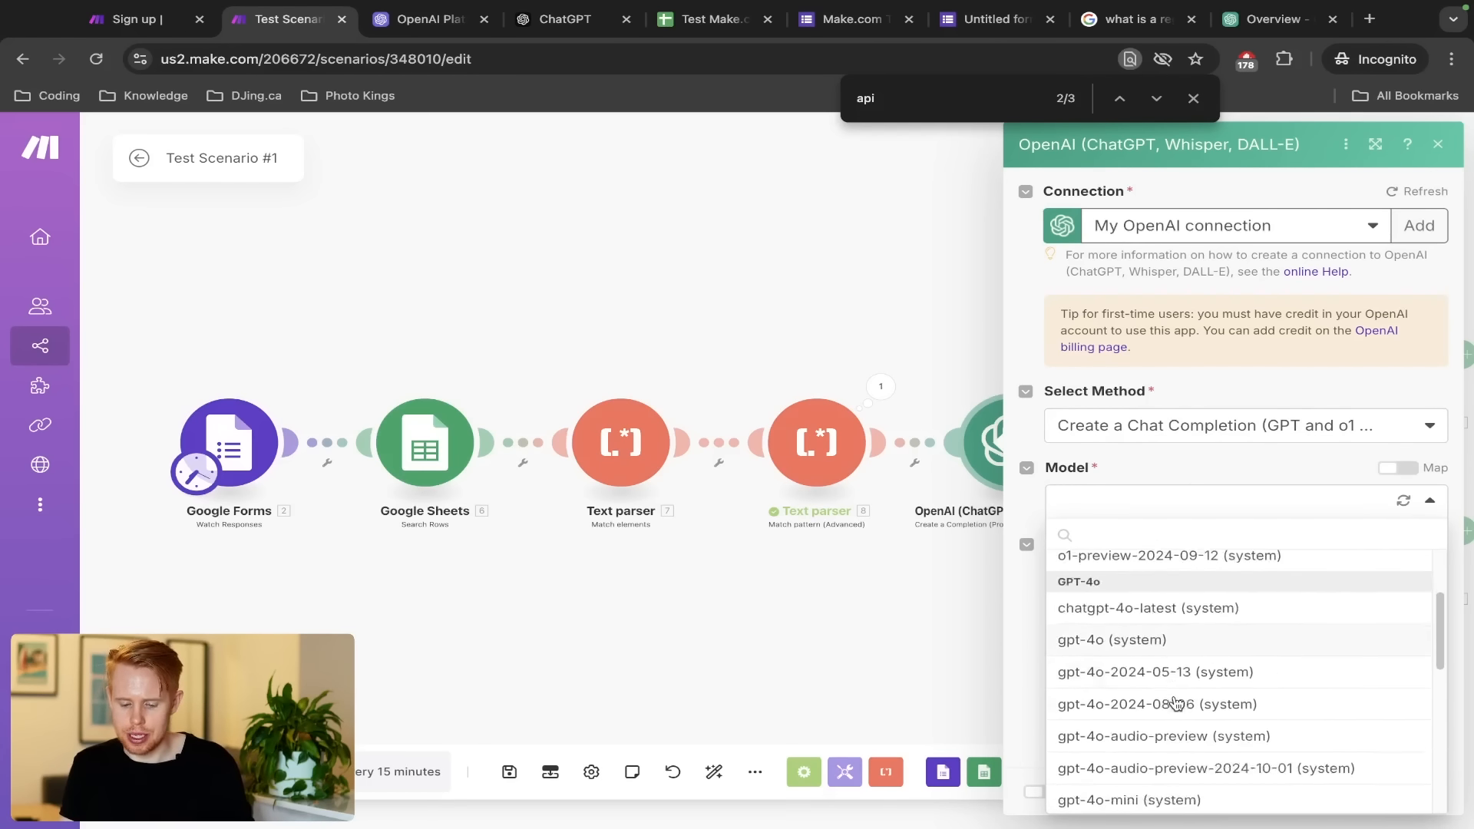
{"action": "scroll", "coordinate": [1174, 703], "scroll_direction": "down", "scroll_amount": 2}
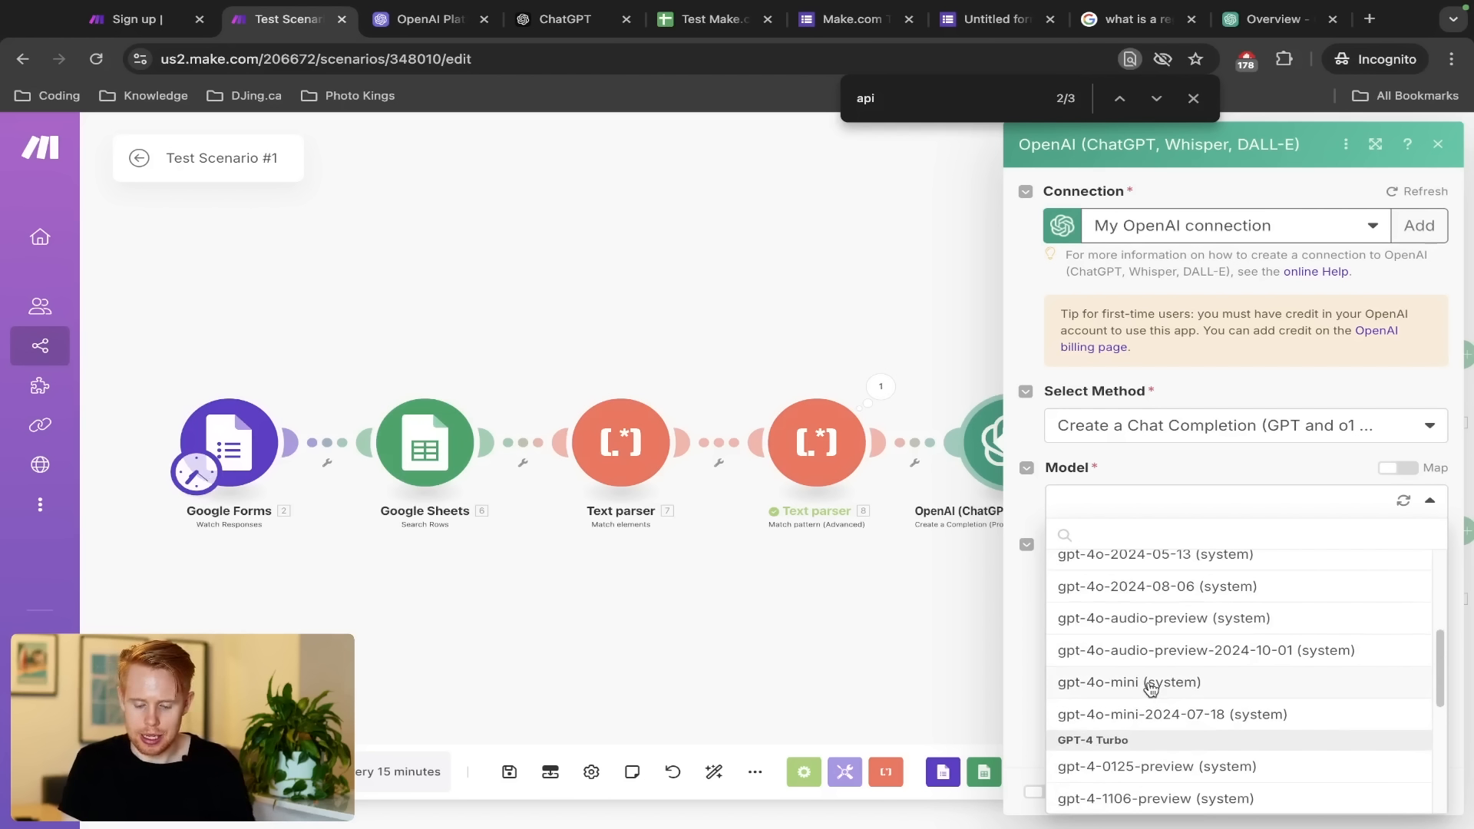
{"action": "left_click", "coordinate": [1149, 684]}
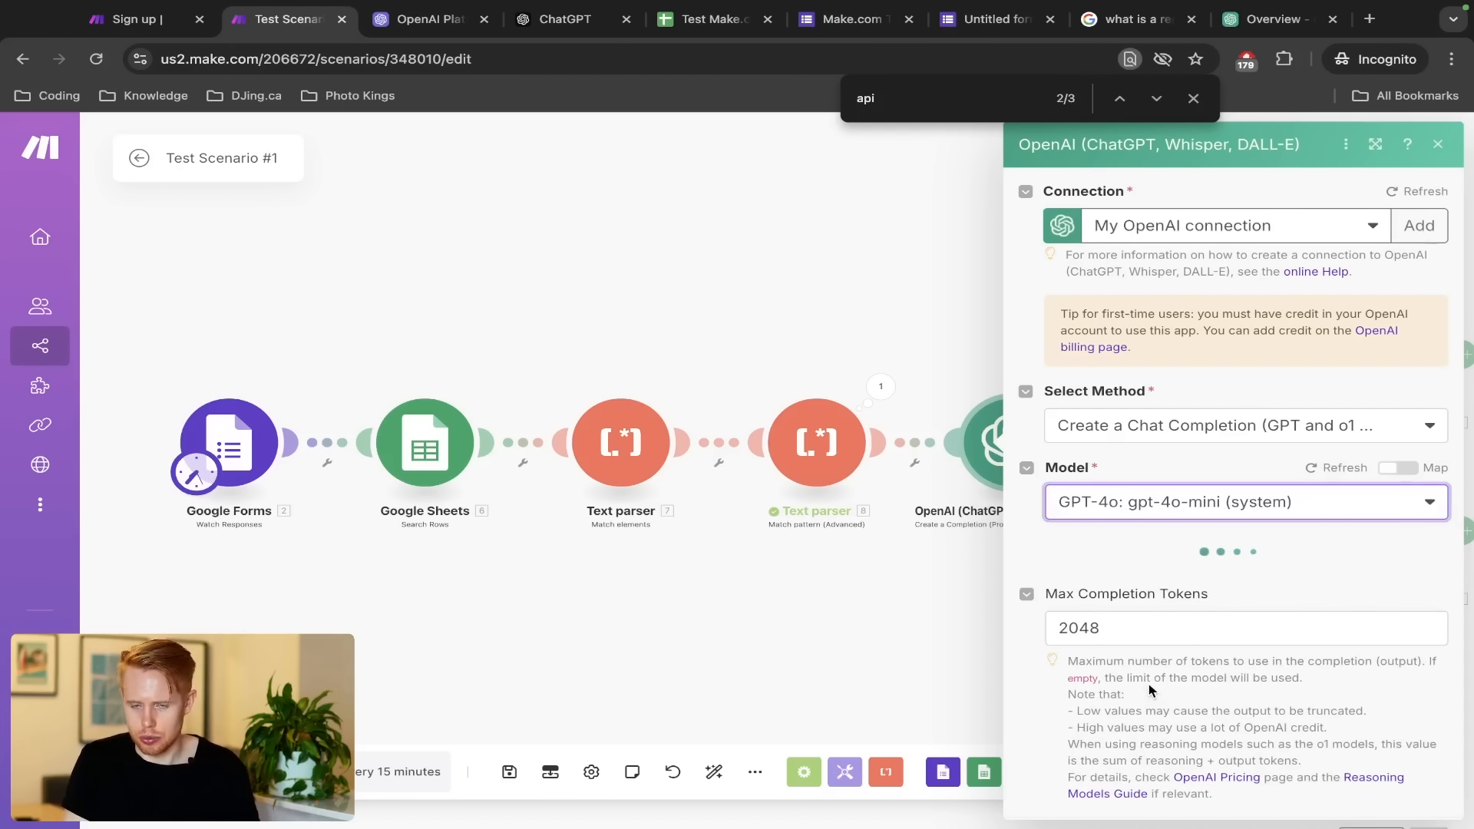
Lower Max Completion Tokens from 2048 to 200
{"action": "scroll", "coordinate": [1190, 699], "scroll_direction": "down", "scroll_amount": 1}
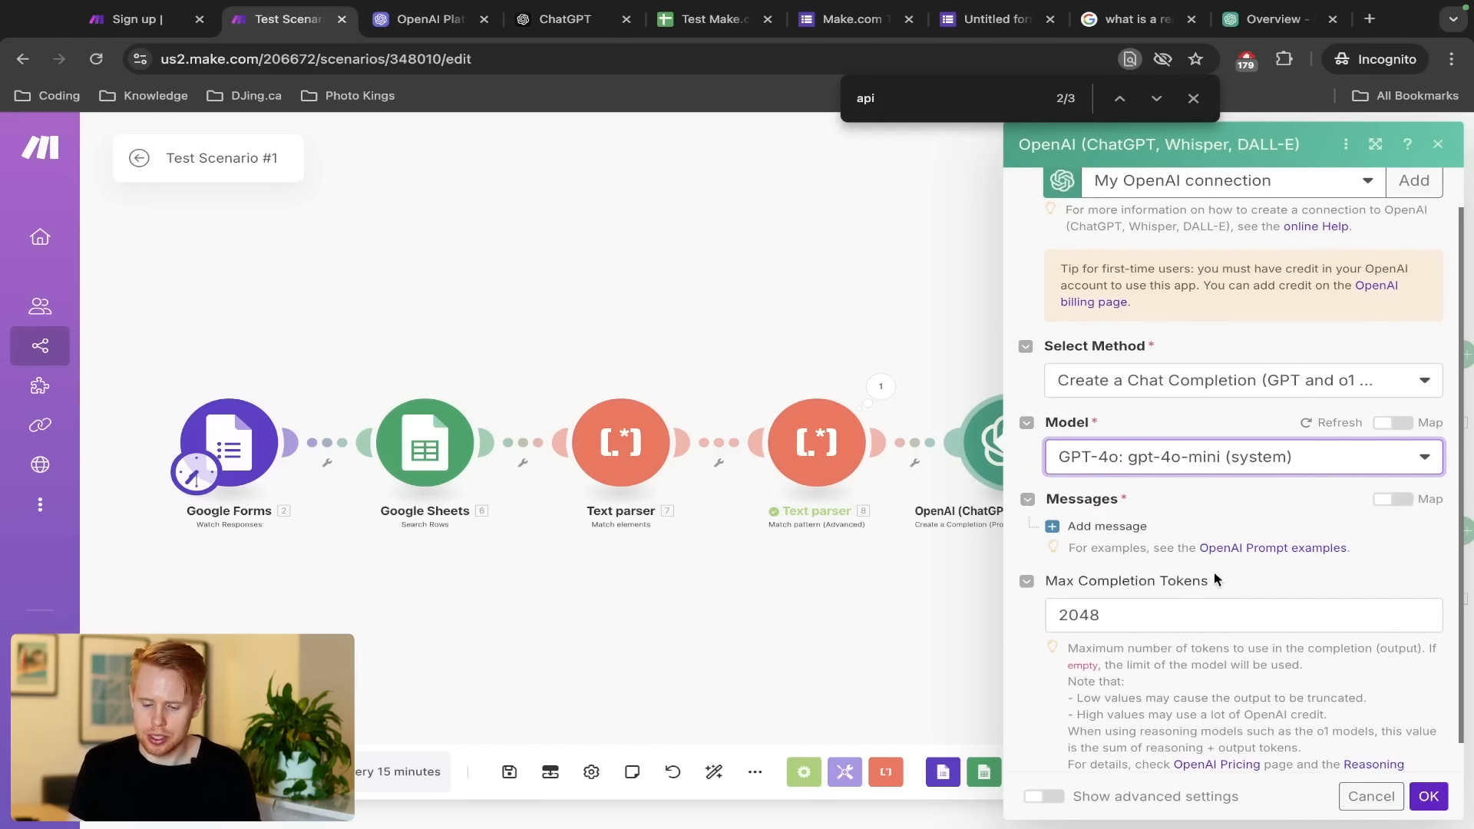
{"action": "left_click", "coordinate": [1177, 623]}
{"action": "double_click", "coordinate": [1178, 623]}
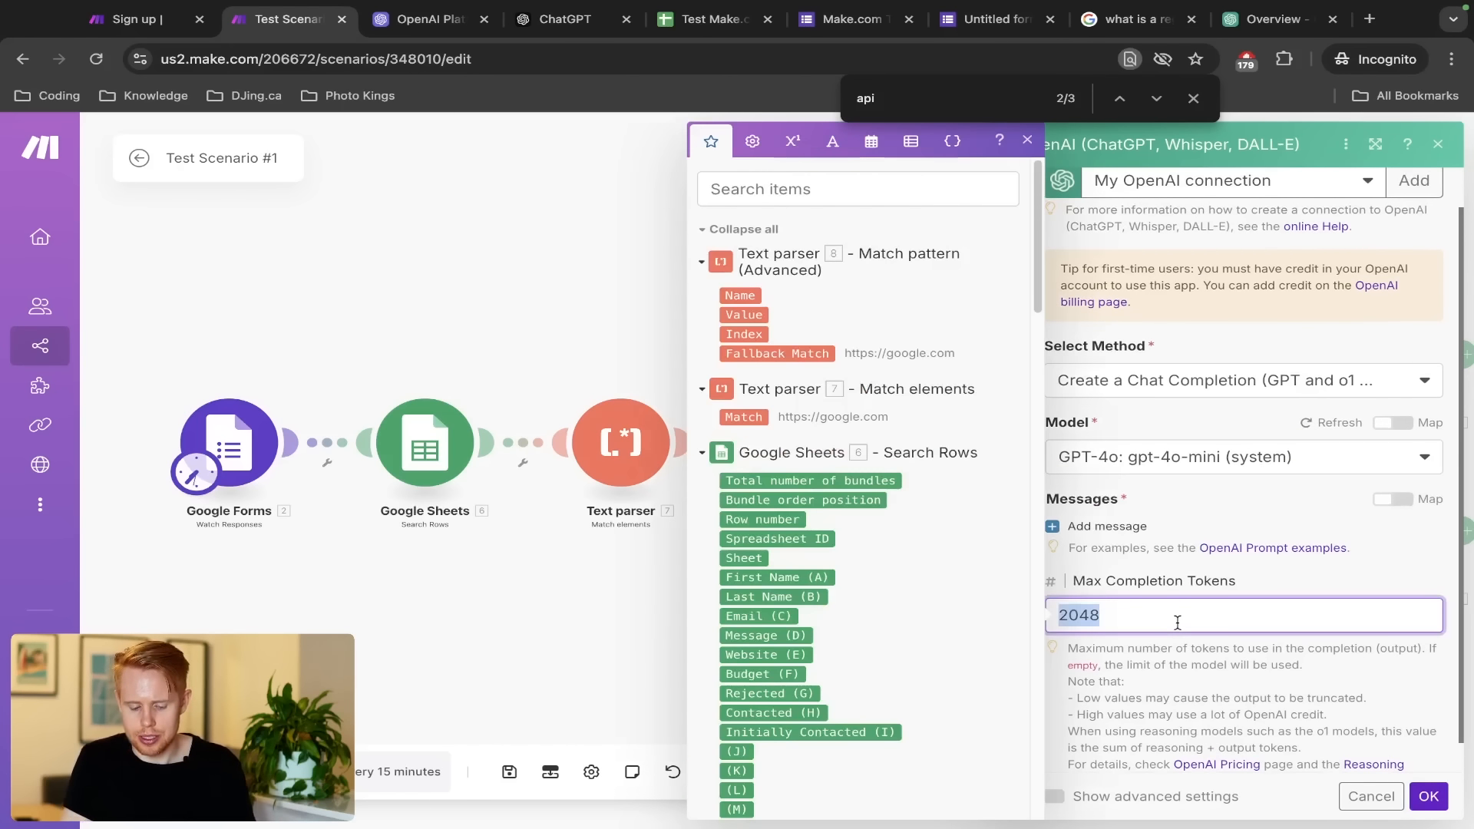
{"action": "type", "text": "200"}
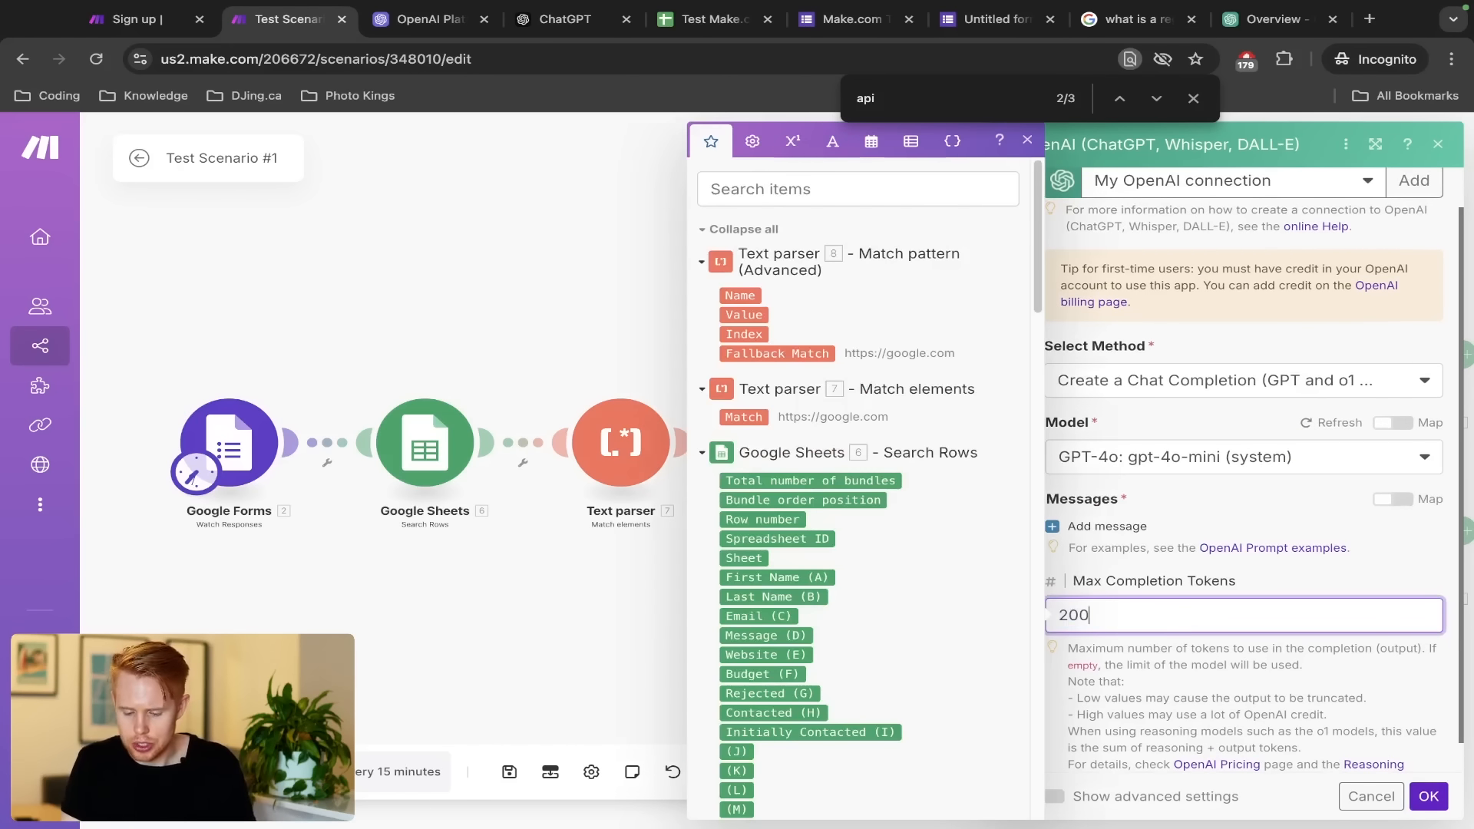
{"action": "left_click", "coordinate": [1164, 650]}
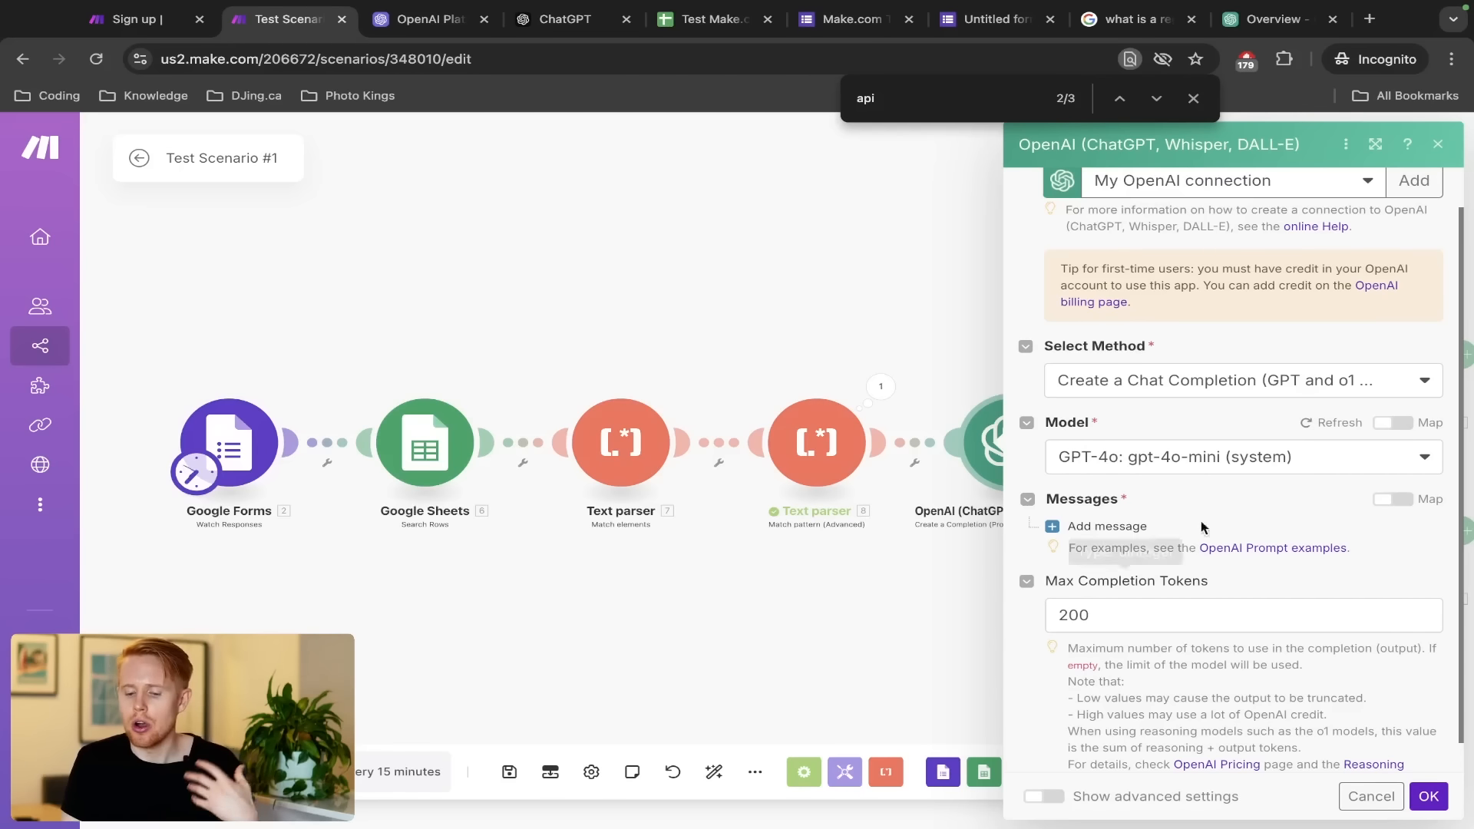
Review the model list, keeping gpt-4o-mini, and add a first prompt message
{"action": "left_click", "coordinate": [1213, 479]}
{"action": "scroll", "coordinate": [1194, 588], "scroll_direction": "up", "scroll_amount": 1}
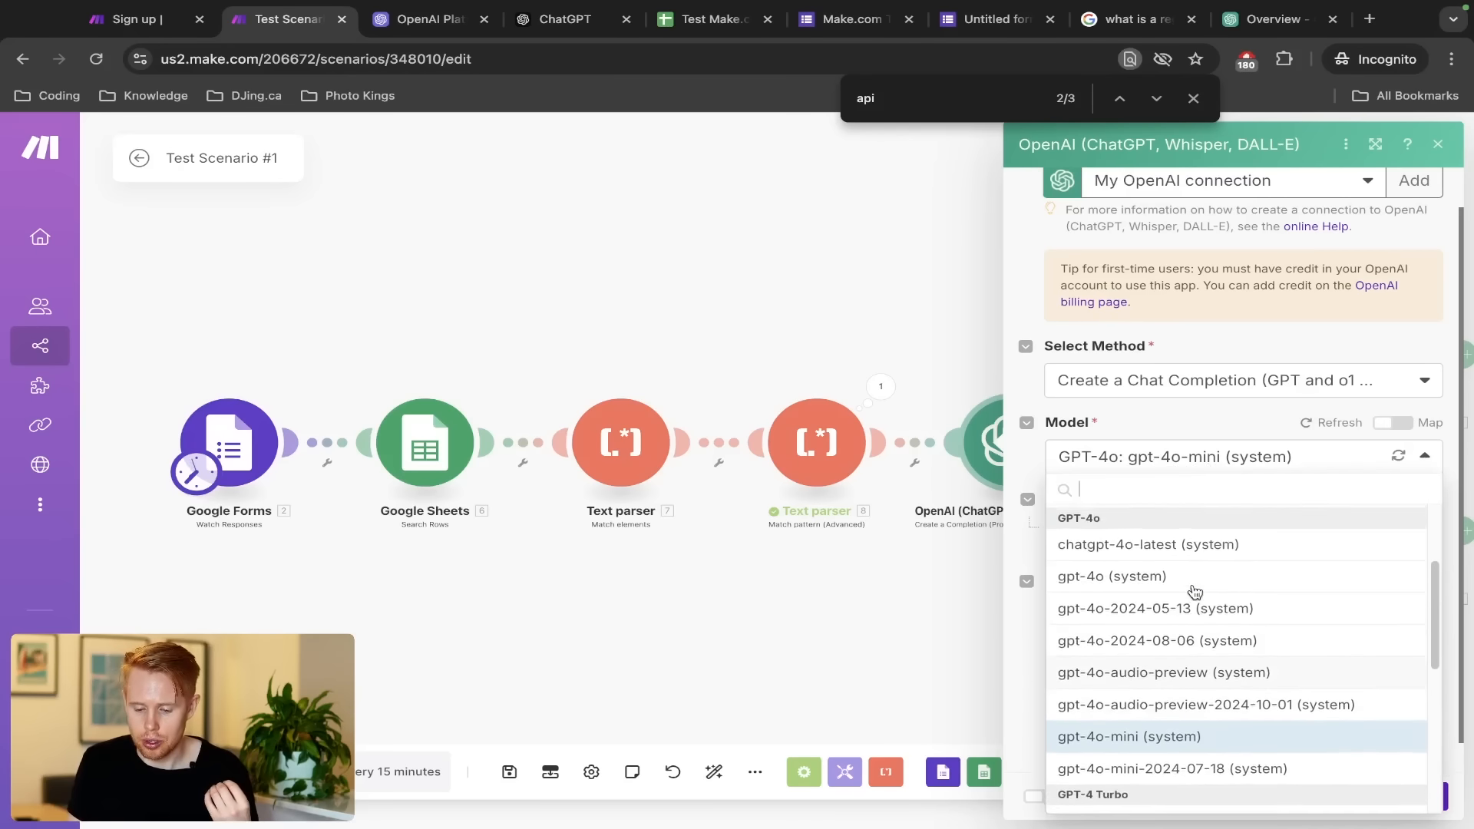
{"action": "scroll", "coordinate": [1194, 591], "scroll_direction": "up", "scroll_amount": 1}
{"action": "left_click", "coordinate": [1187, 414]}
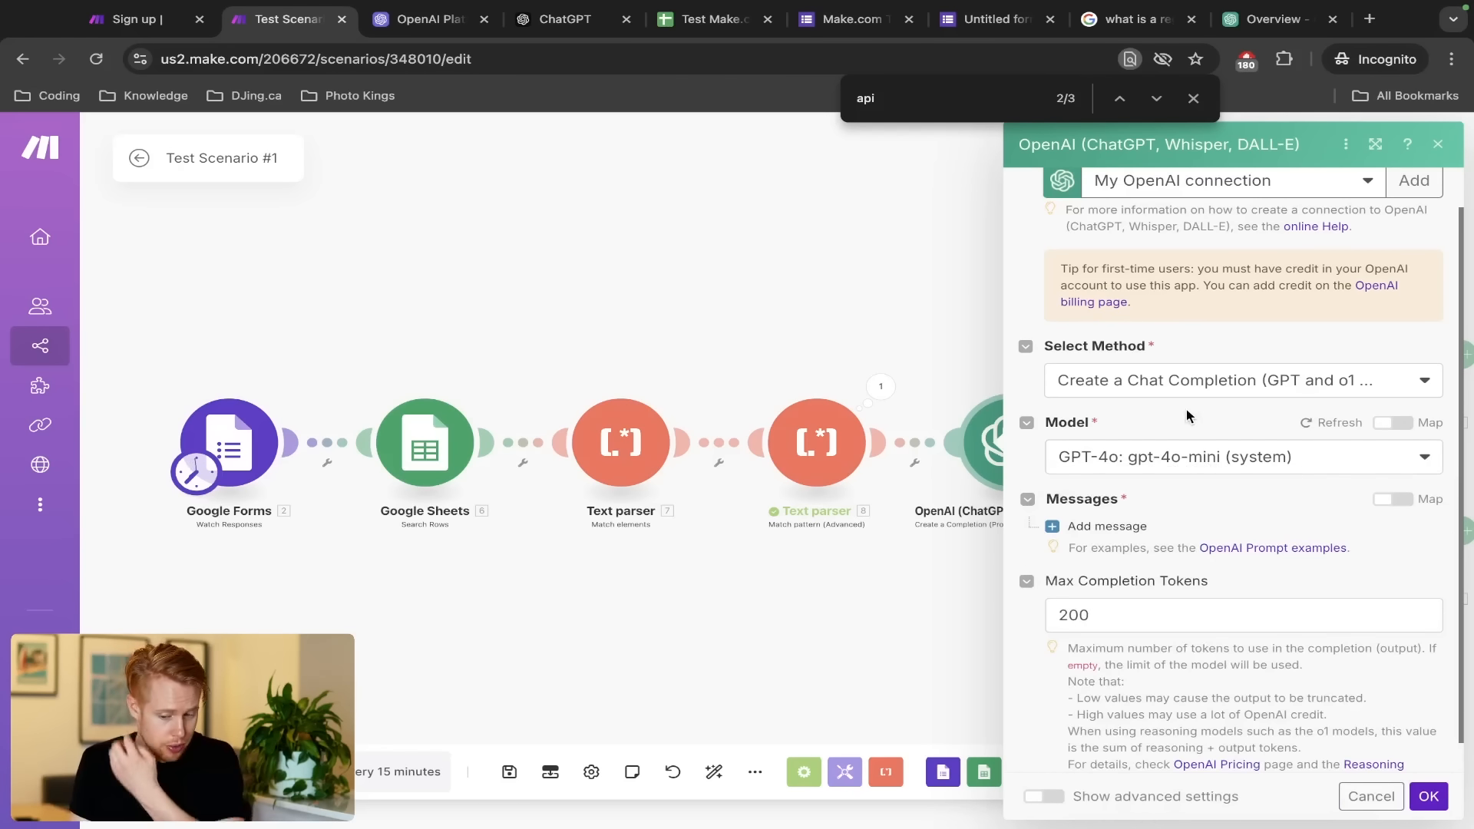
{"action": "left_click", "coordinate": [1122, 528]}
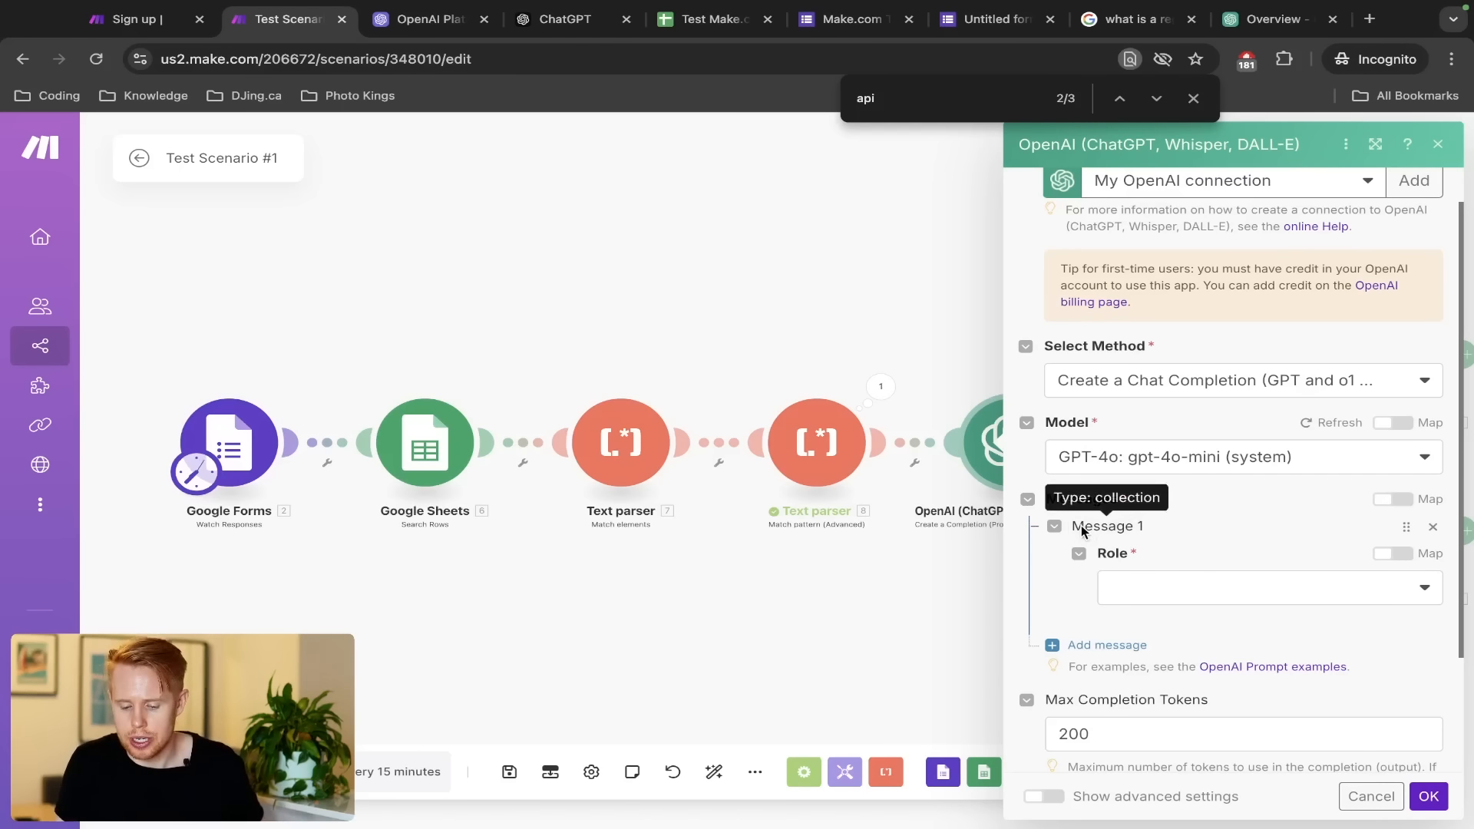
Make Message 1 a User message reading 'Can you please pull out the website from the text please:'
{"action": "left_click", "coordinate": [1155, 589]}
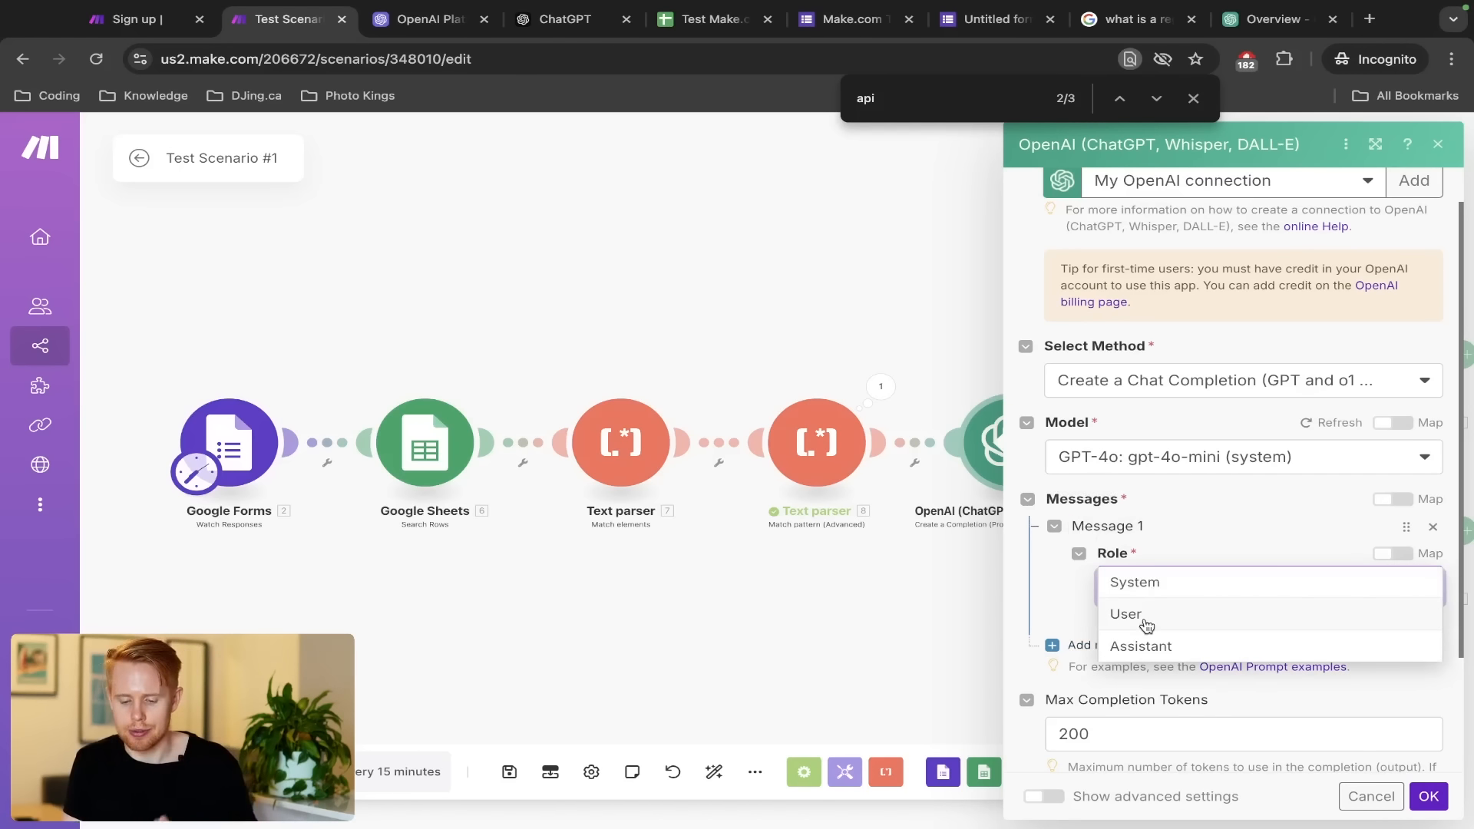
{"action": "left_click", "coordinate": [1147, 620]}
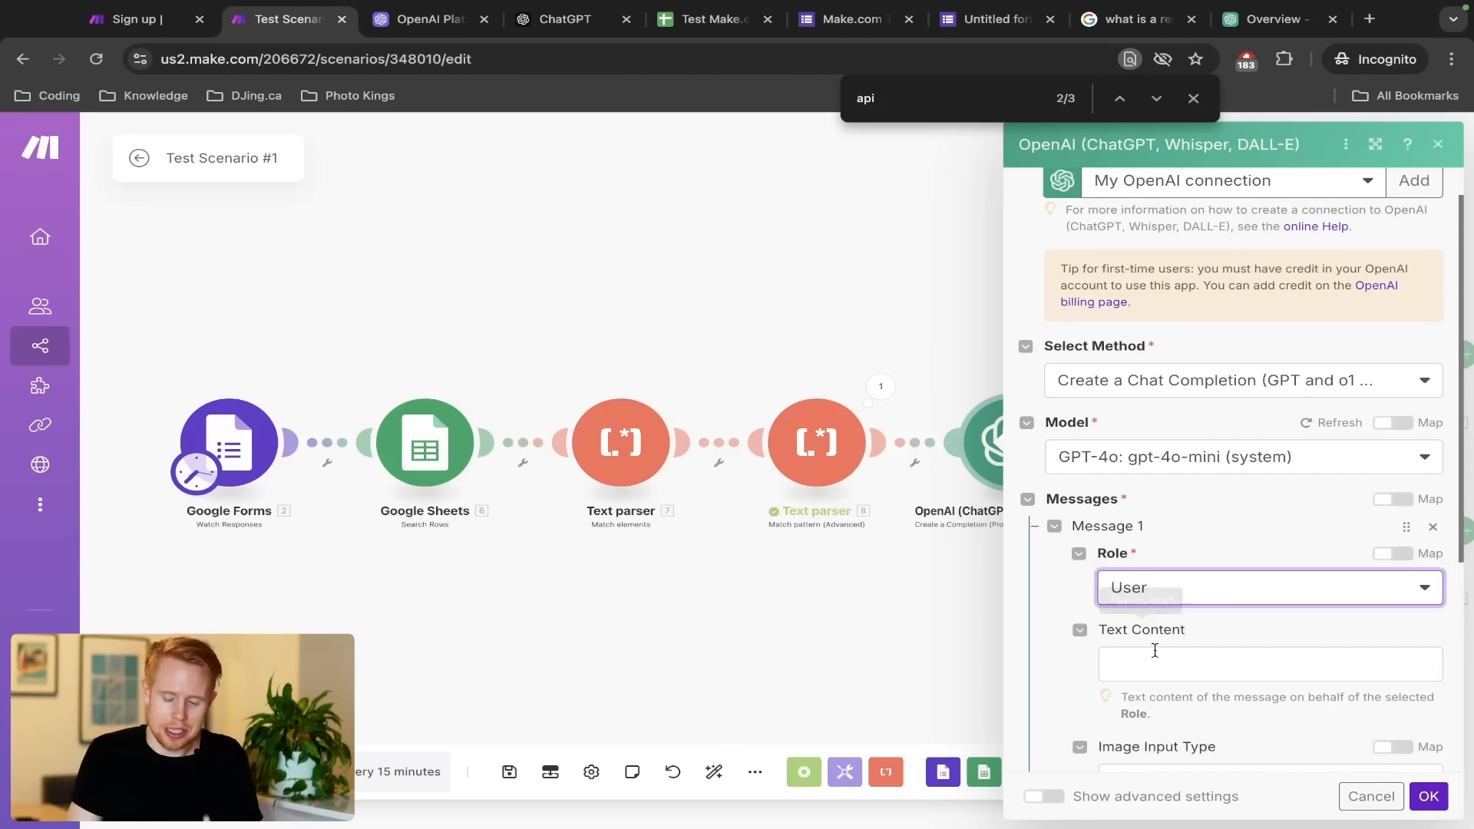
{"action": "left_click", "coordinate": [1185, 662]}
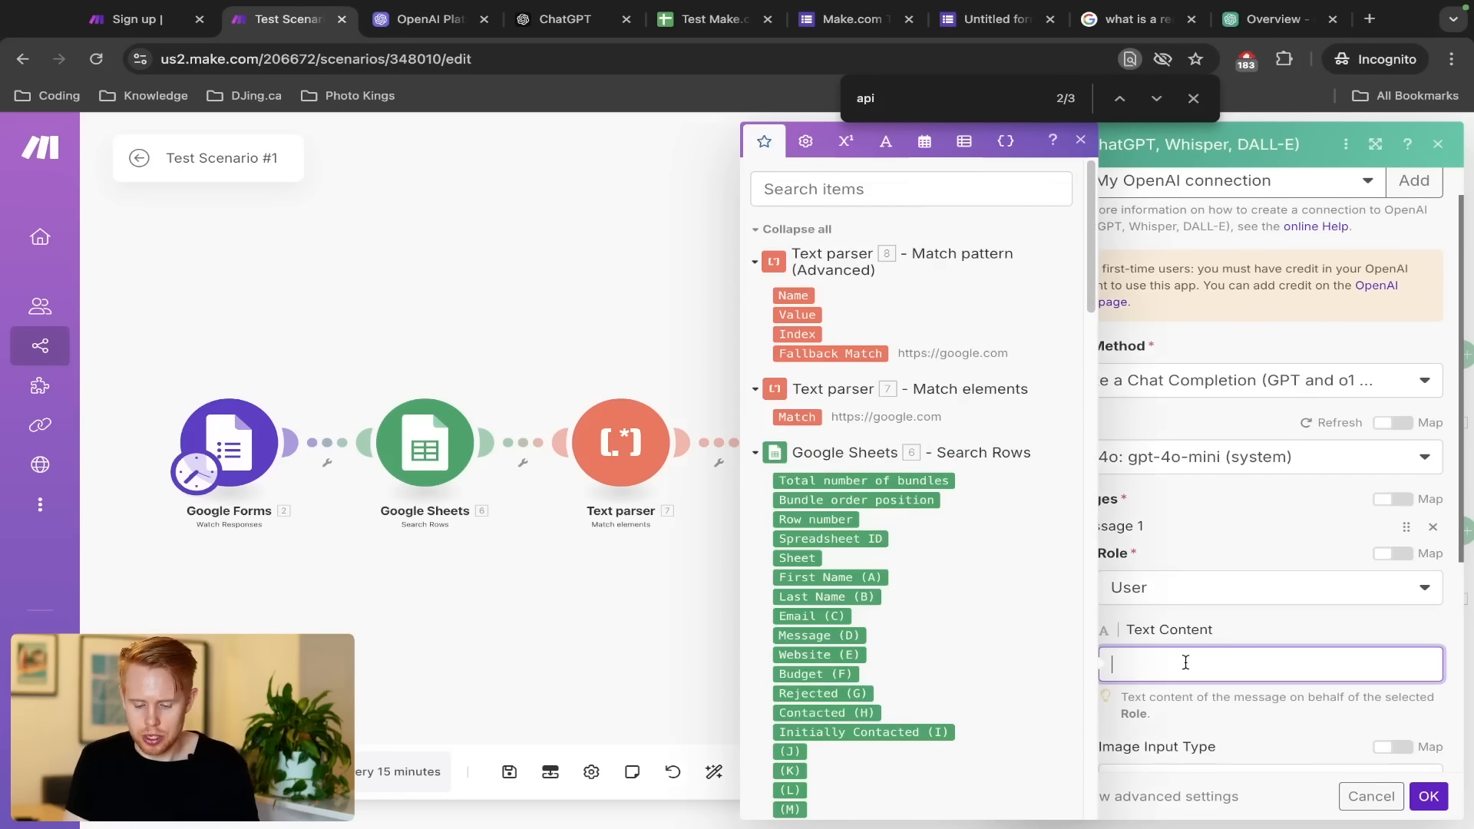
{"action": "type", "text": "Can you please p"}
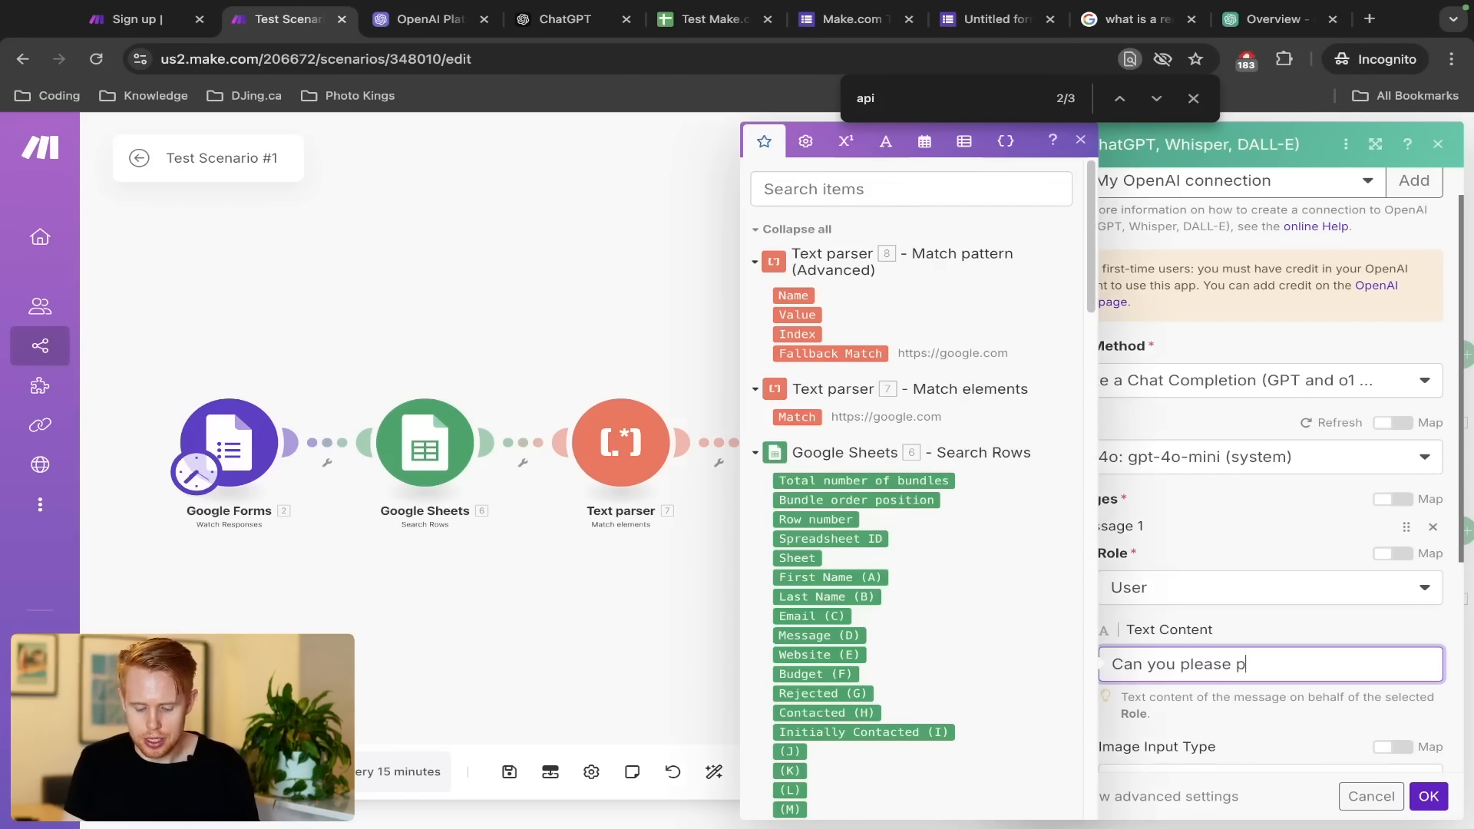
{"action": "type", "text": "ull out the"}
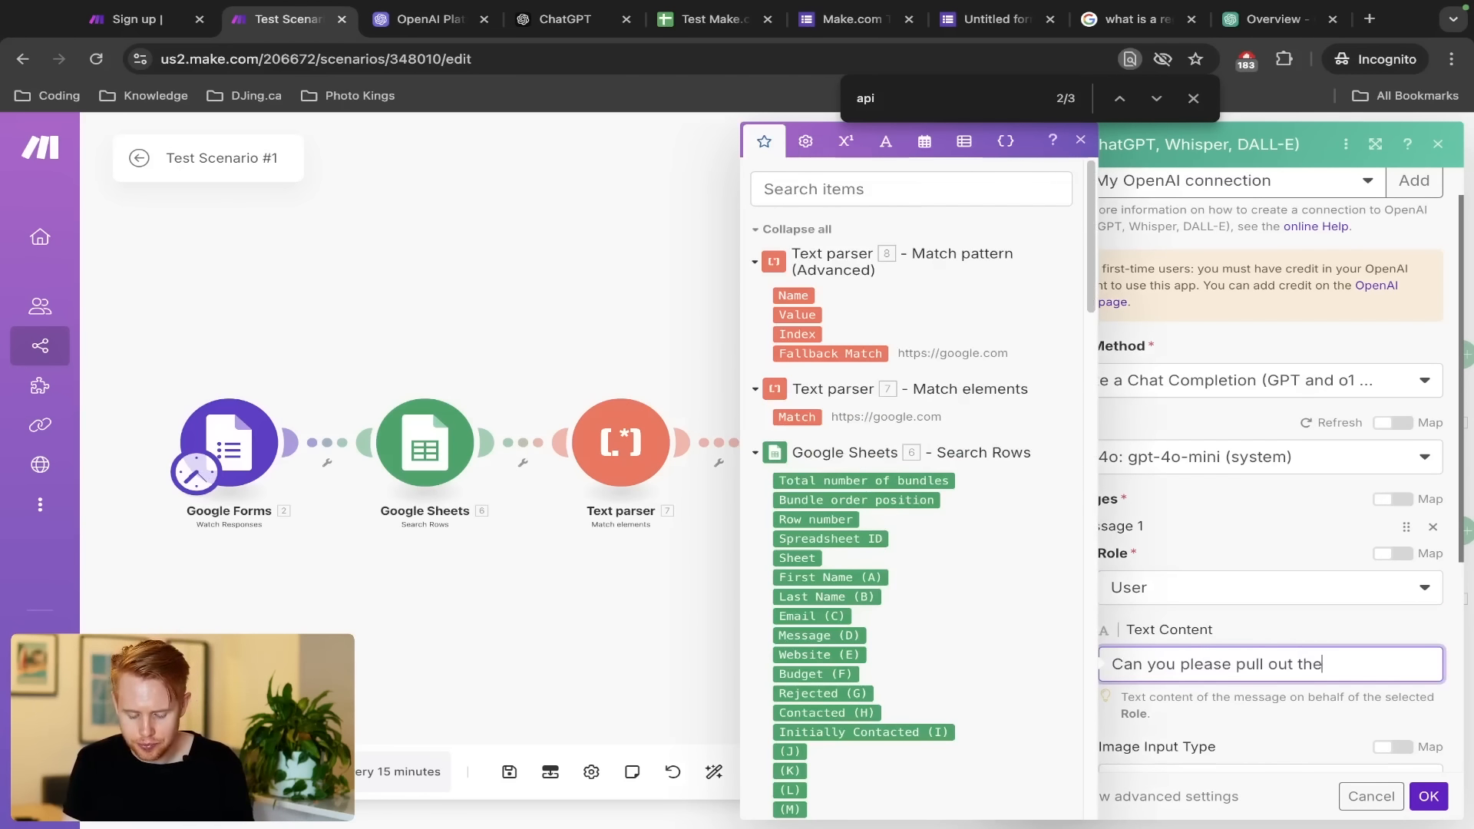
{"action": "type", "text": " website fom"}
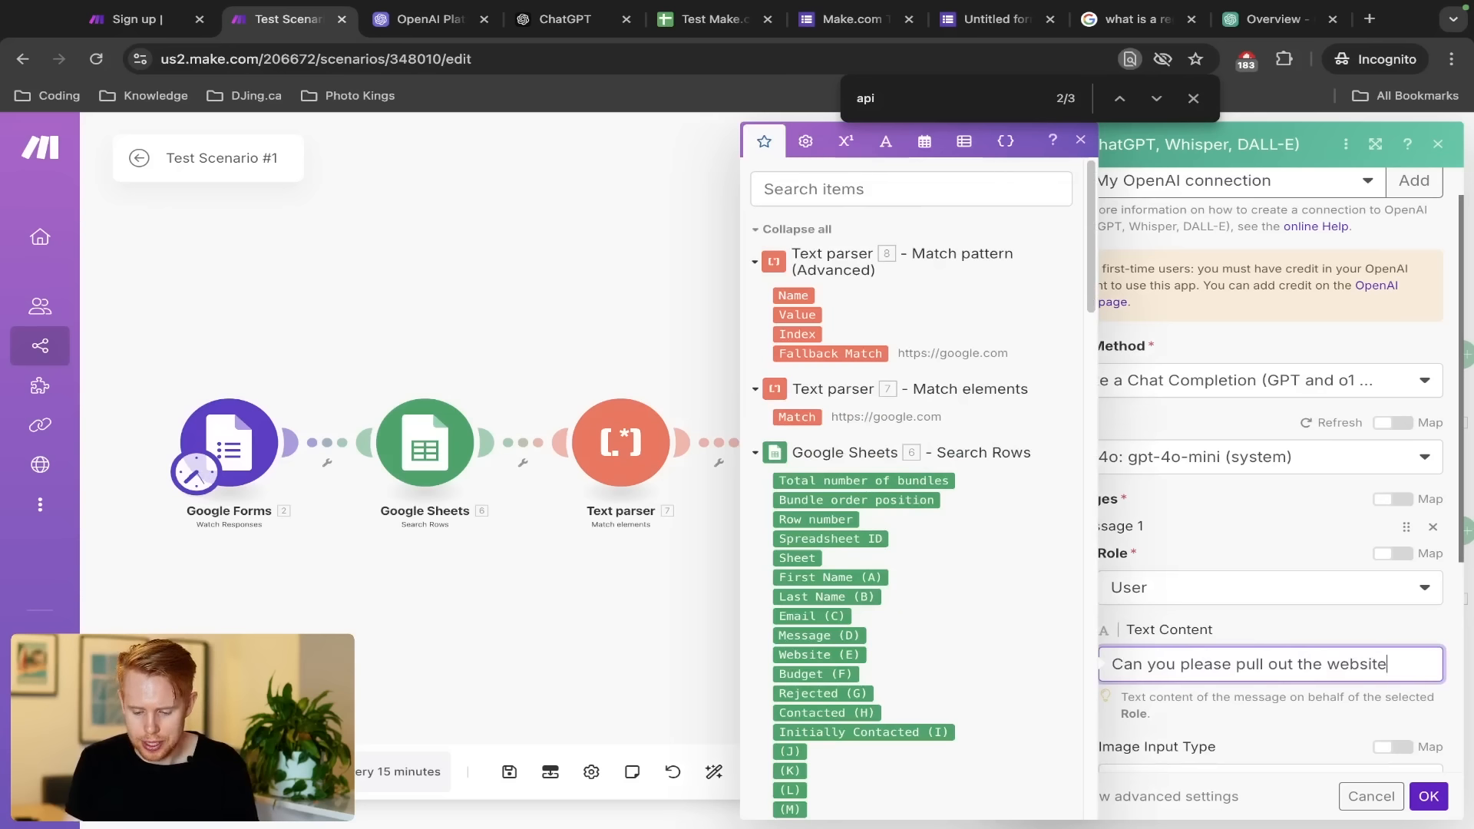
{"action": "key", "text": "BackSpace"}
{"action": "key", "text": "BackSpace"}
{"action": "type", "text": "rom the "}
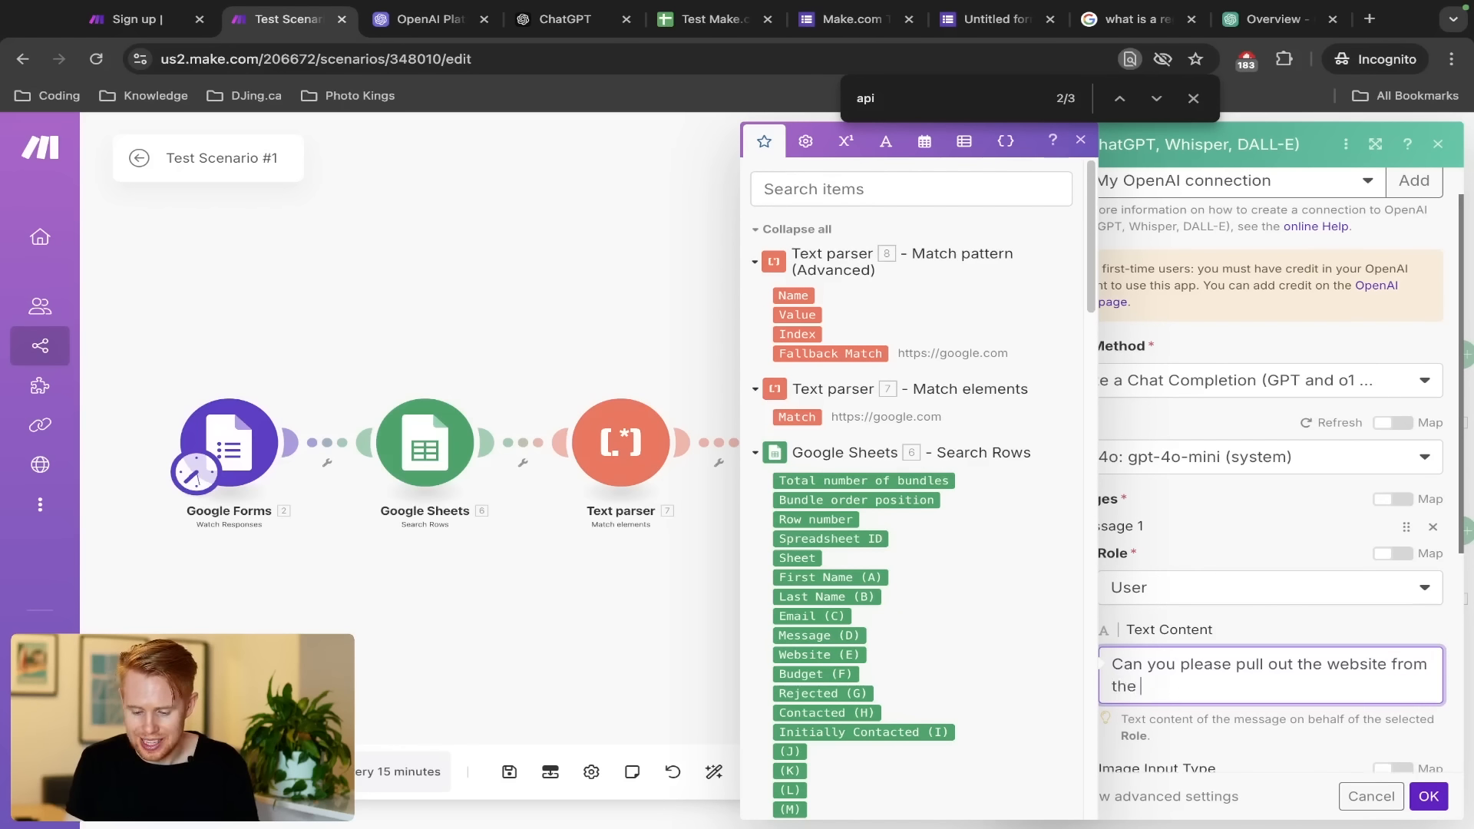
{"action": "type", "text": "text please:"}
{"action": "key", "text": "Return"}
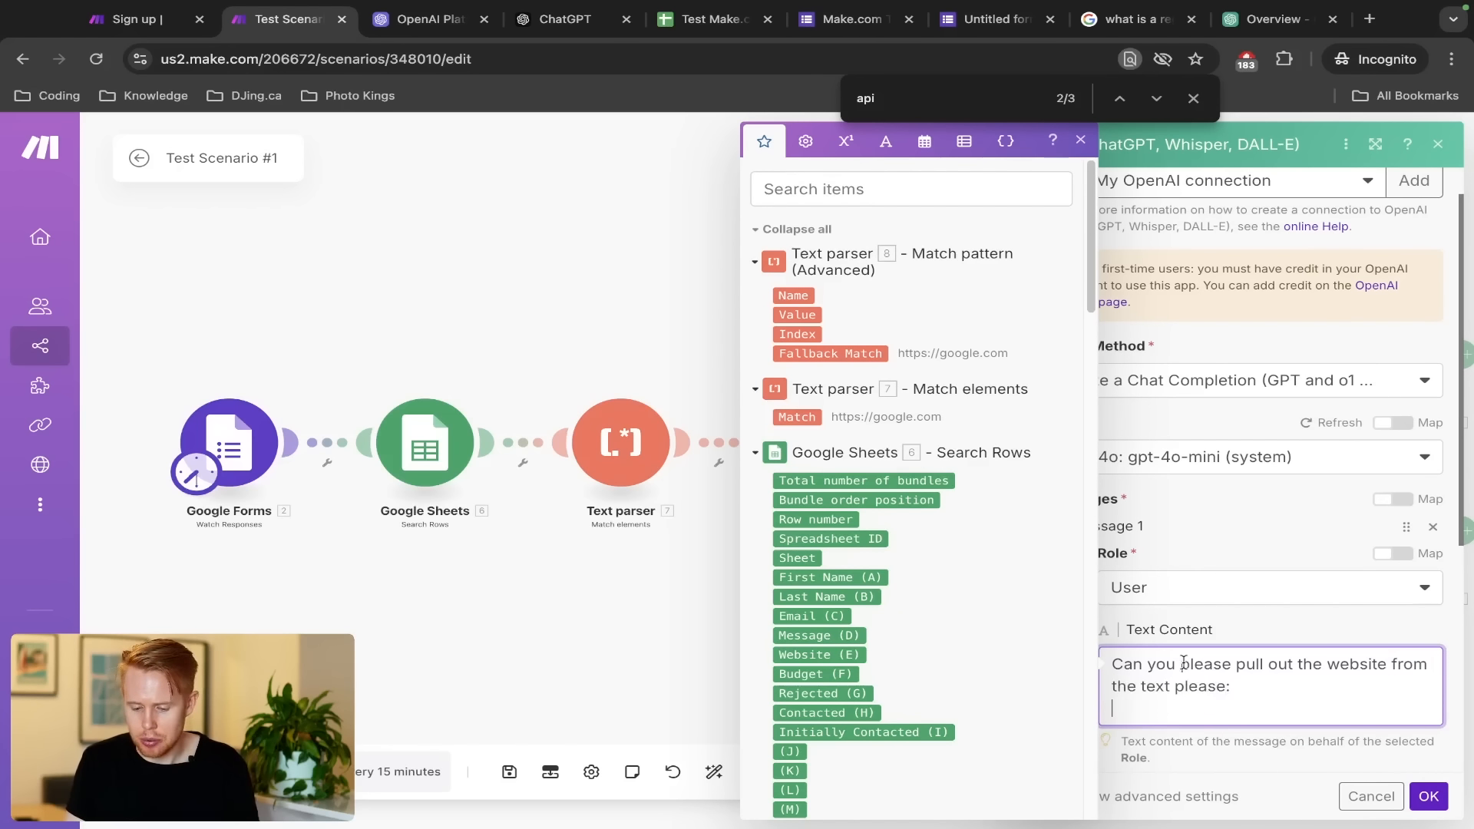
Map the Google Forms Message answer value into Message 1 and add a second message
{"action": "scroll", "coordinate": [1012, 665], "scroll_direction": "down", "scroll_amount": 20}
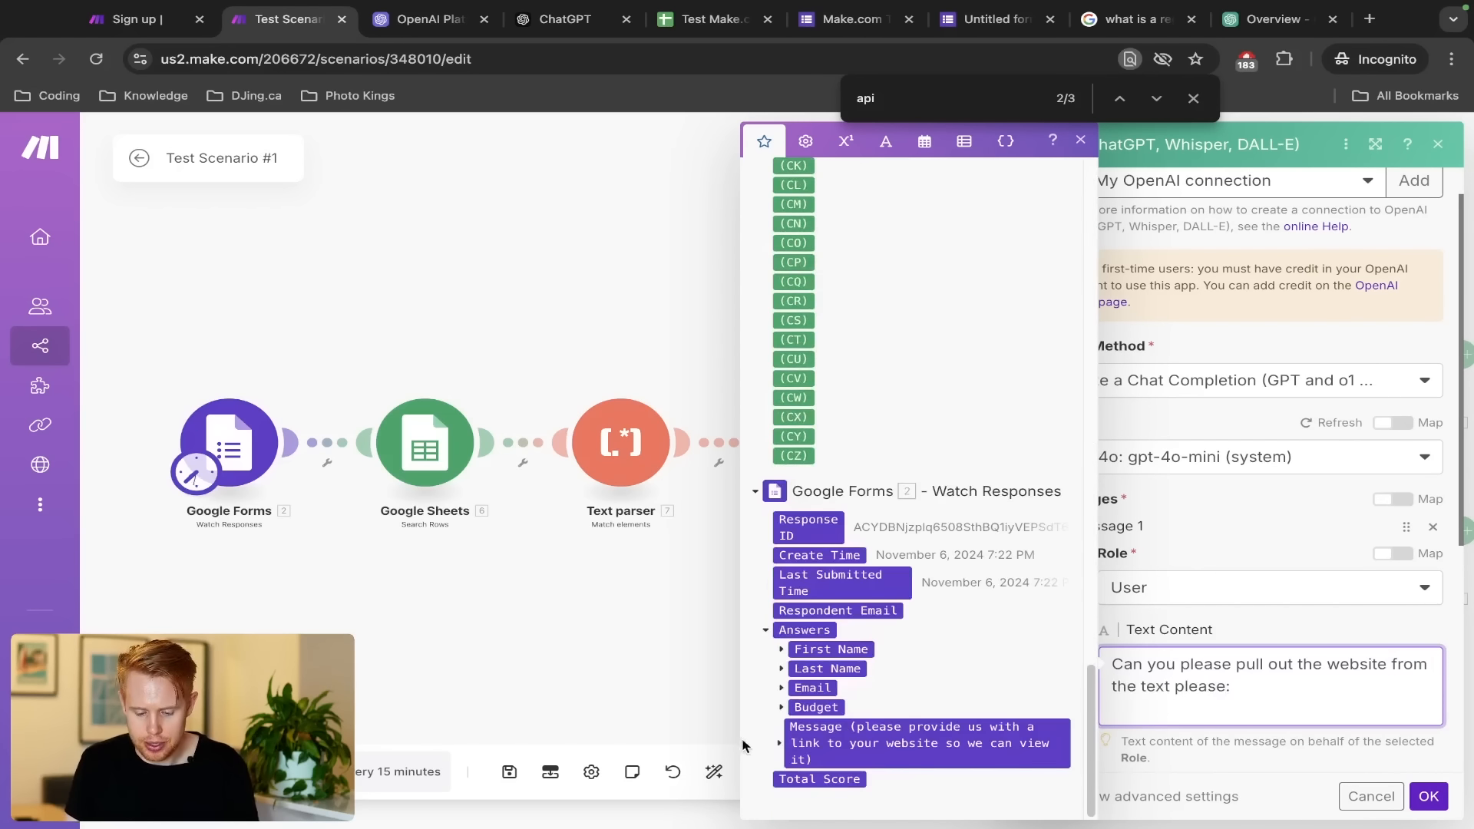
{"action": "left_click", "coordinate": [779, 743]}
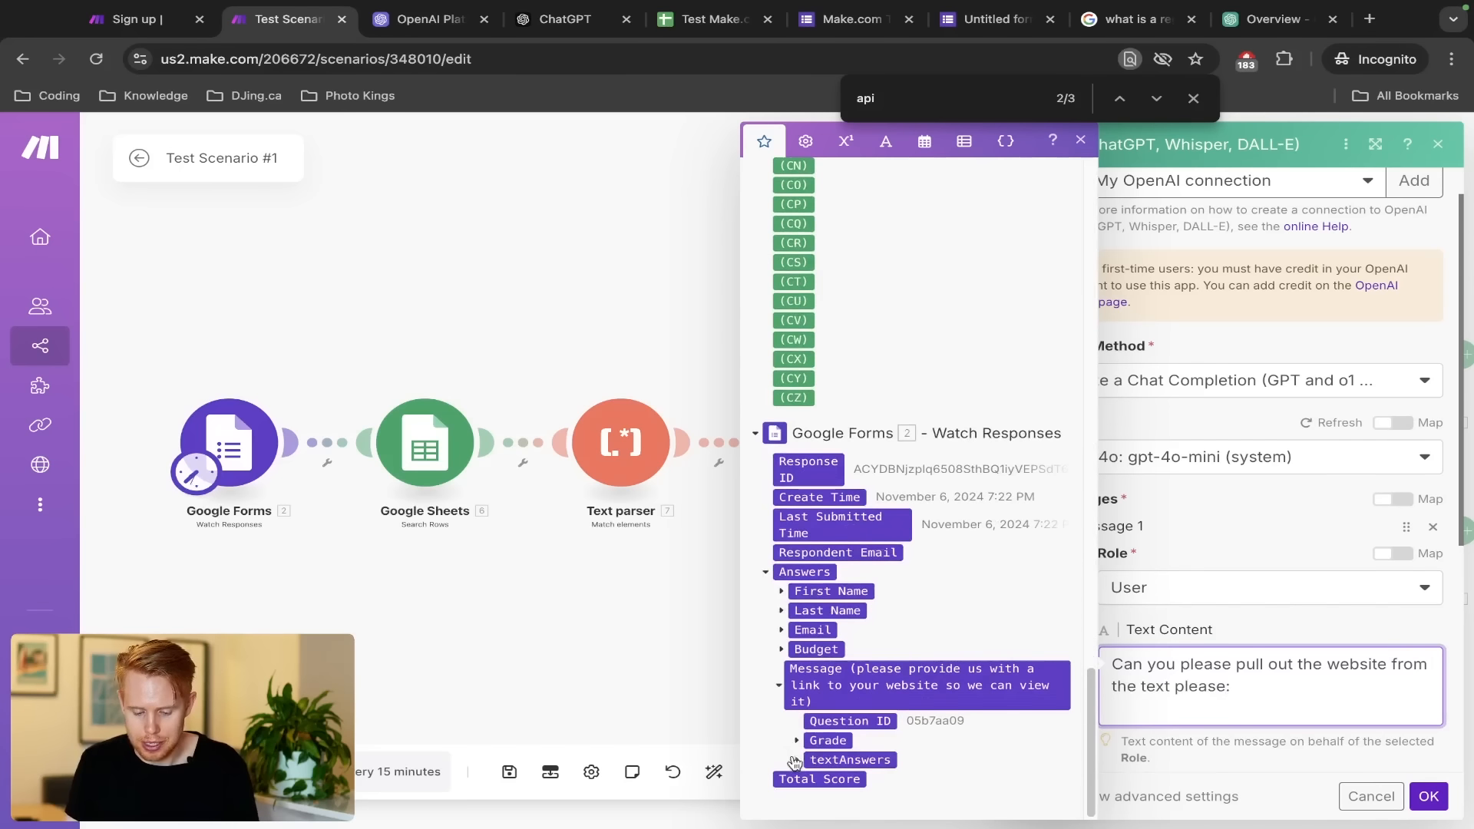
{"action": "left_click", "coordinate": [795, 760]}
{"action": "left_click", "coordinate": [814, 781]}
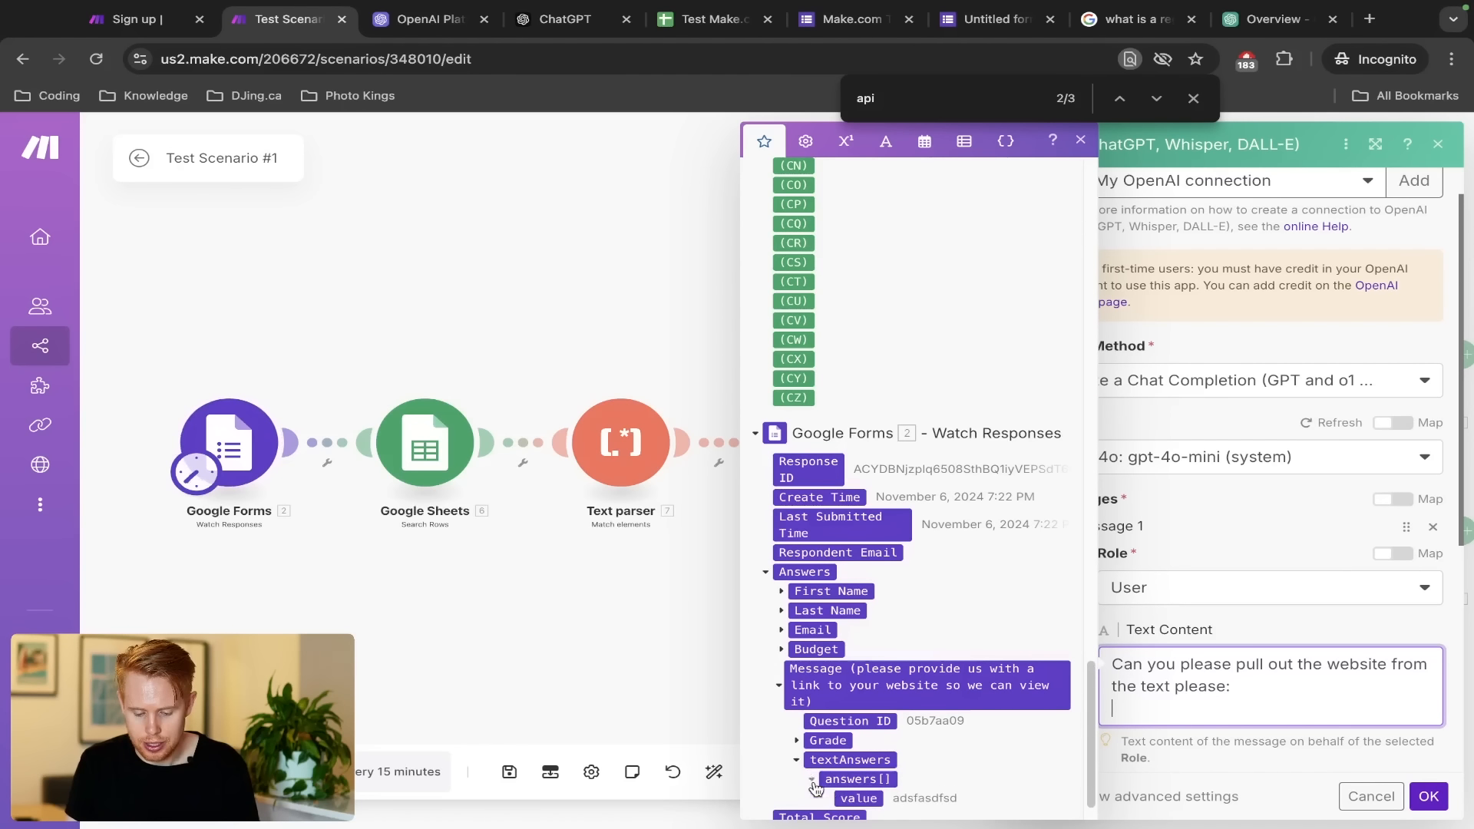
{"action": "left_click", "coordinate": [858, 798]}
{"action": "left_click", "coordinate": [1213, 618]}
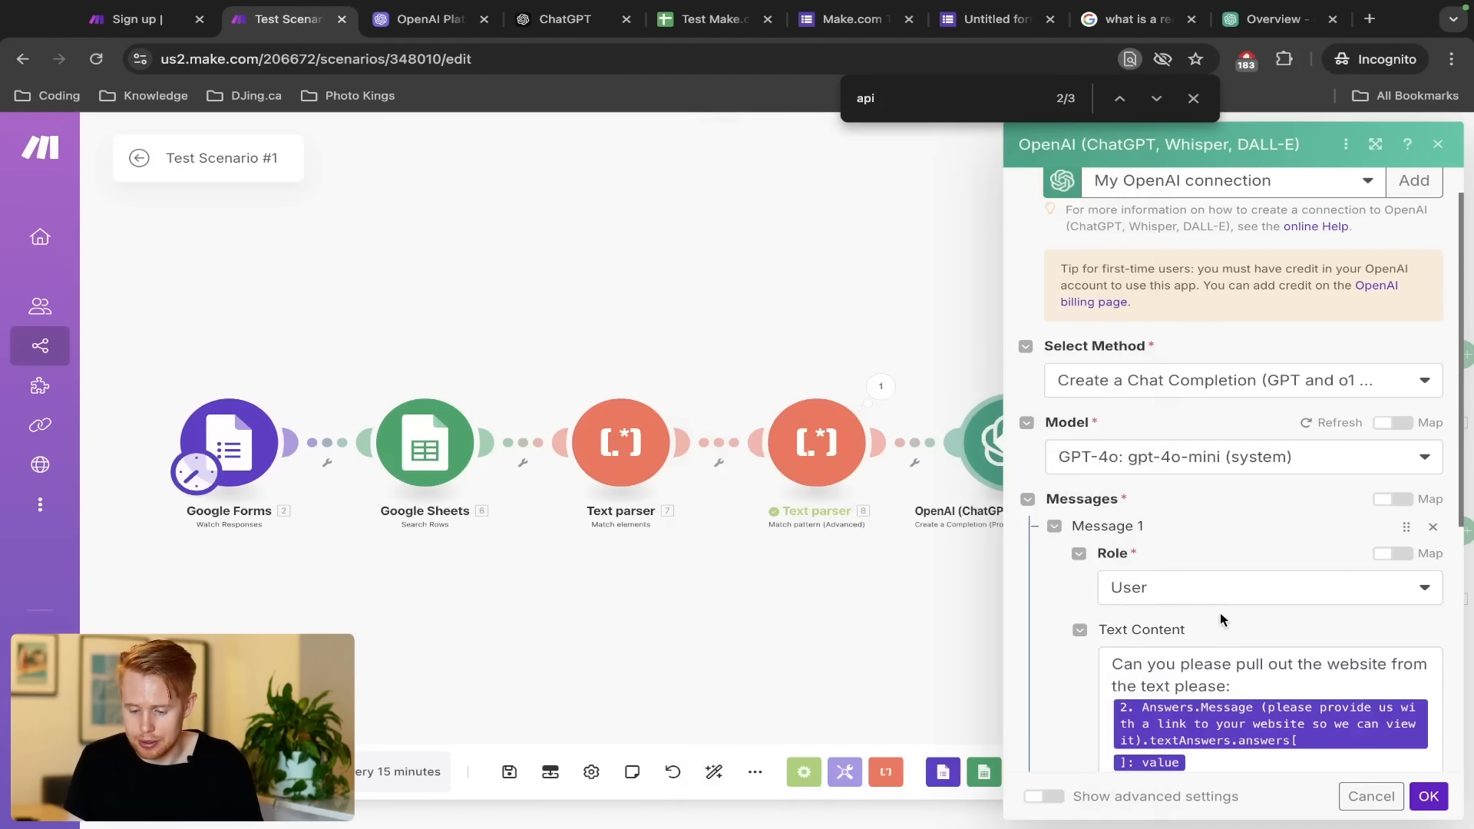
{"action": "scroll", "coordinate": [1219, 613], "scroll_direction": "down", "scroll_amount": 4}
{"action": "scroll", "coordinate": [1117, 450], "scroll_direction": "up", "scroll_amount": 3}
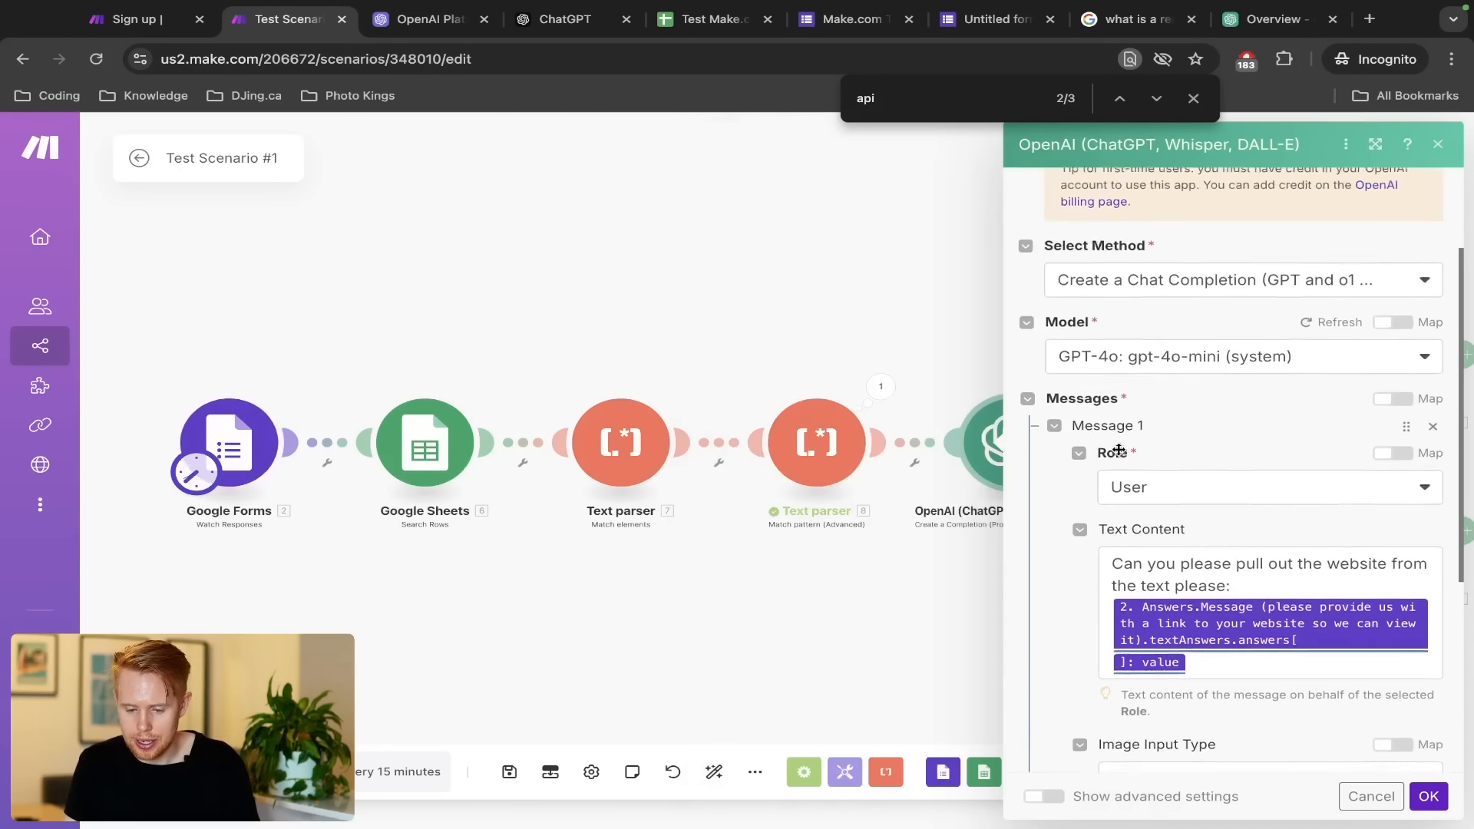
{"action": "scroll", "coordinate": [1117, 450], "scroll_direction": "down", "scroll_amount": 3}
{"action": "scroll", "coordinate": [1125, 537], "scroll_direction": "down", "scroll_amount": 1}
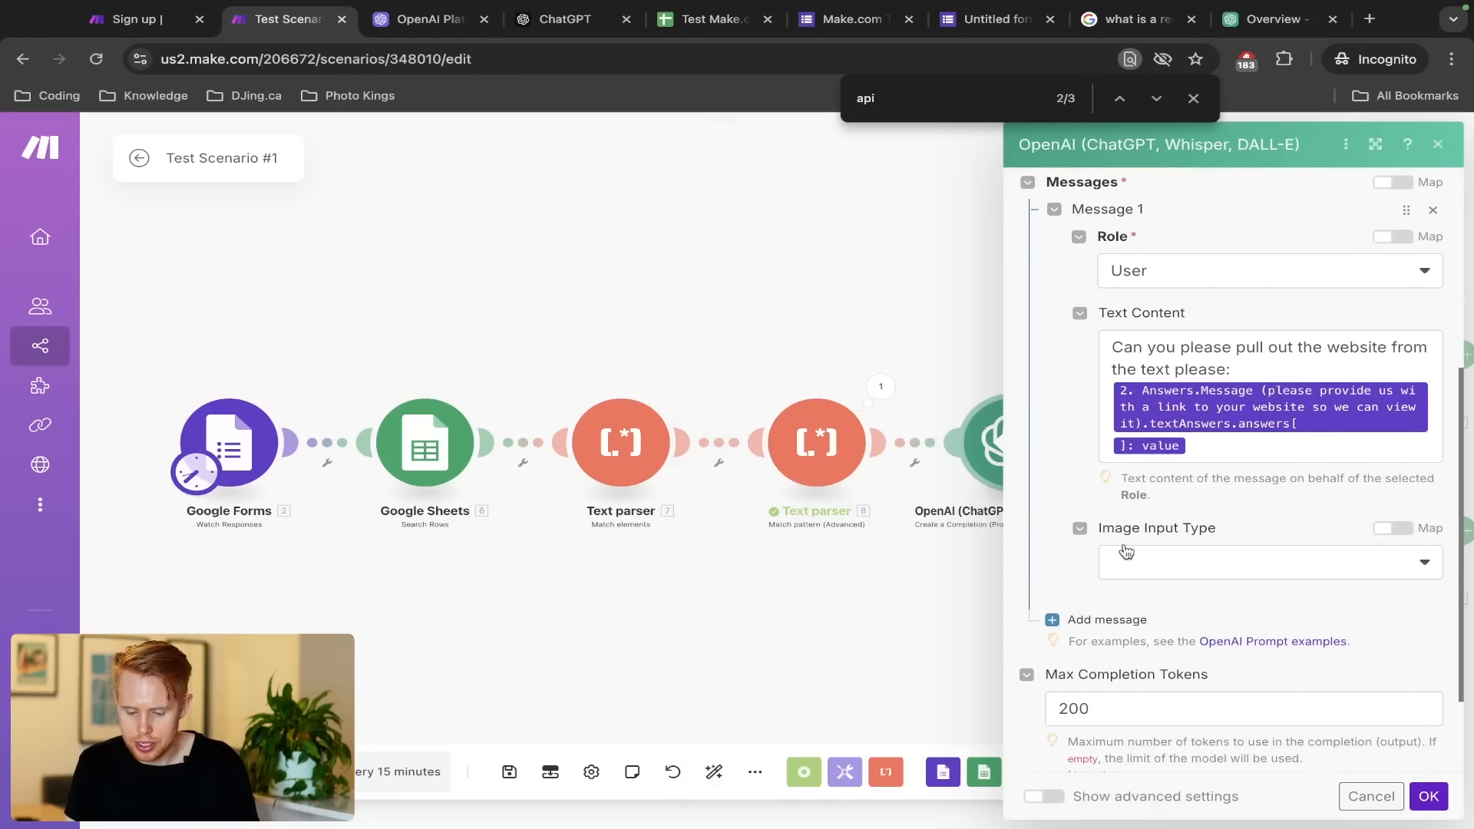
{"action": "left_click", "coordinate": [1097, 620]}
{"action": "left_click", "coordinate": [1134, 683]}
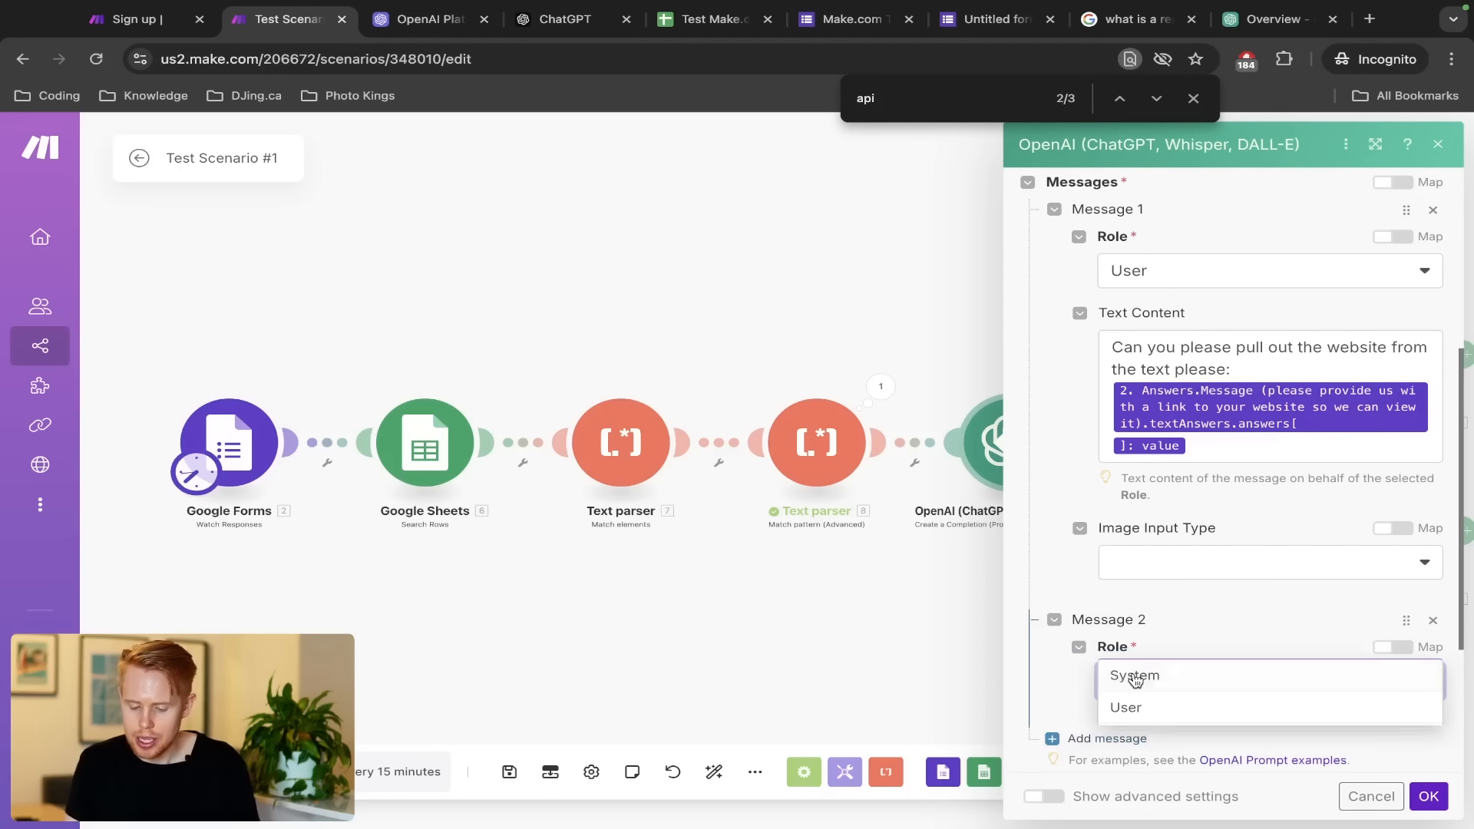
{"action": "left_click", "coordinate": [1138, 735]}
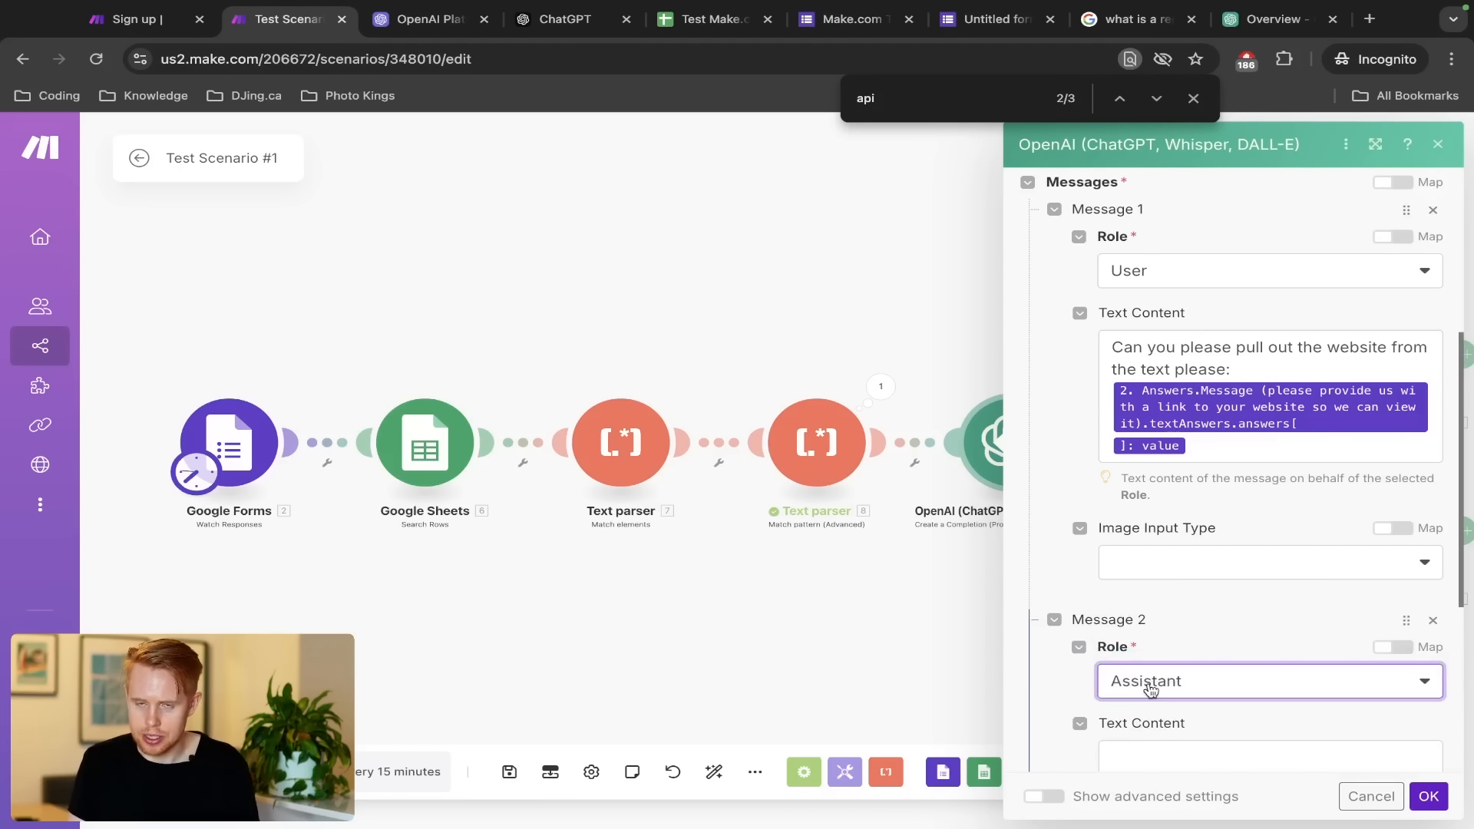
{"action": "scroll", "coordinate": [1149, 688], "scroll_direction": "down", "scroll_amount": 1}
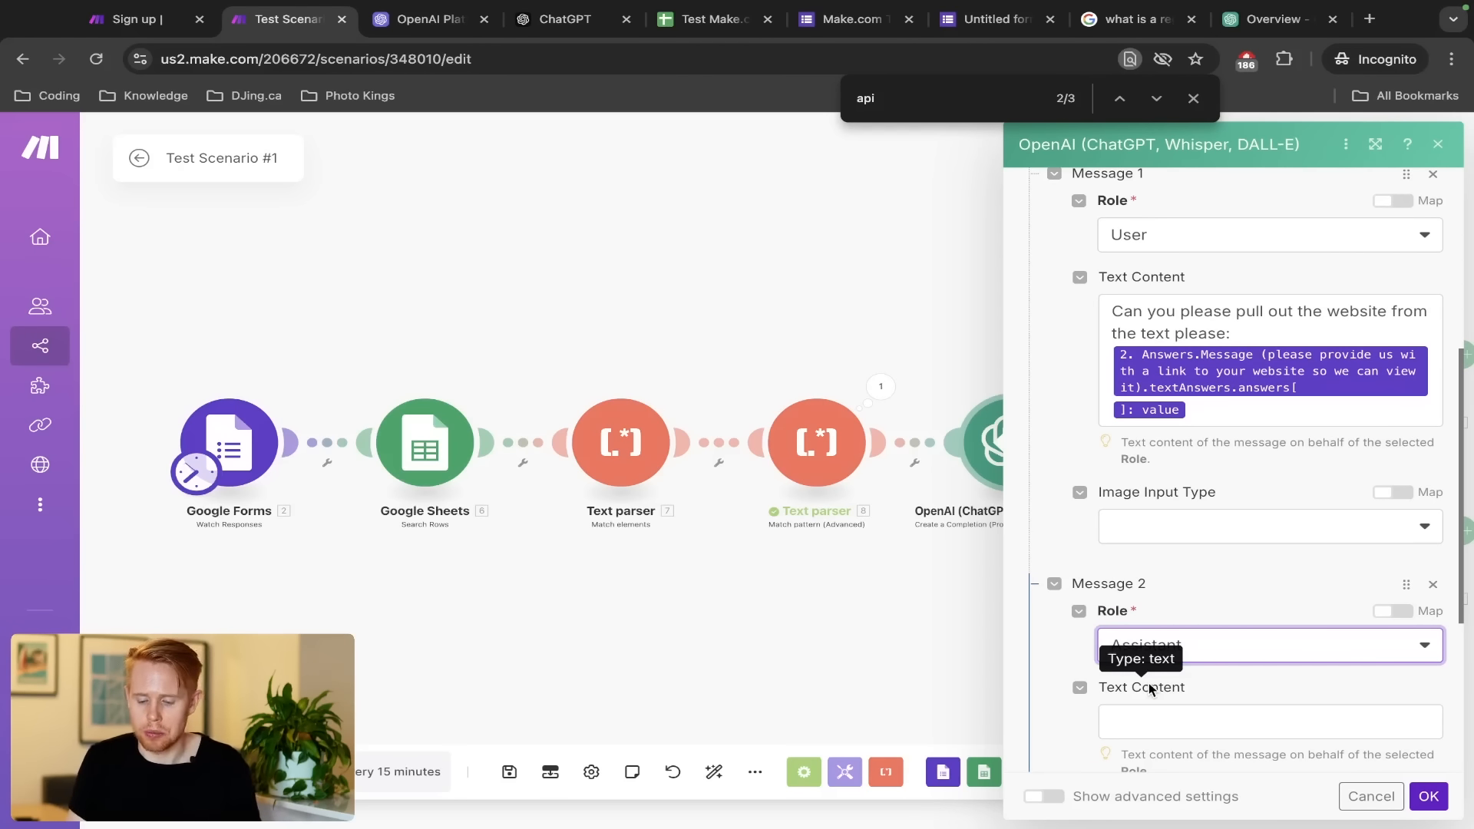
{"action": "left_click", "coordinate": [1144, 720]}
{"action": "type", "text": "https:/"}
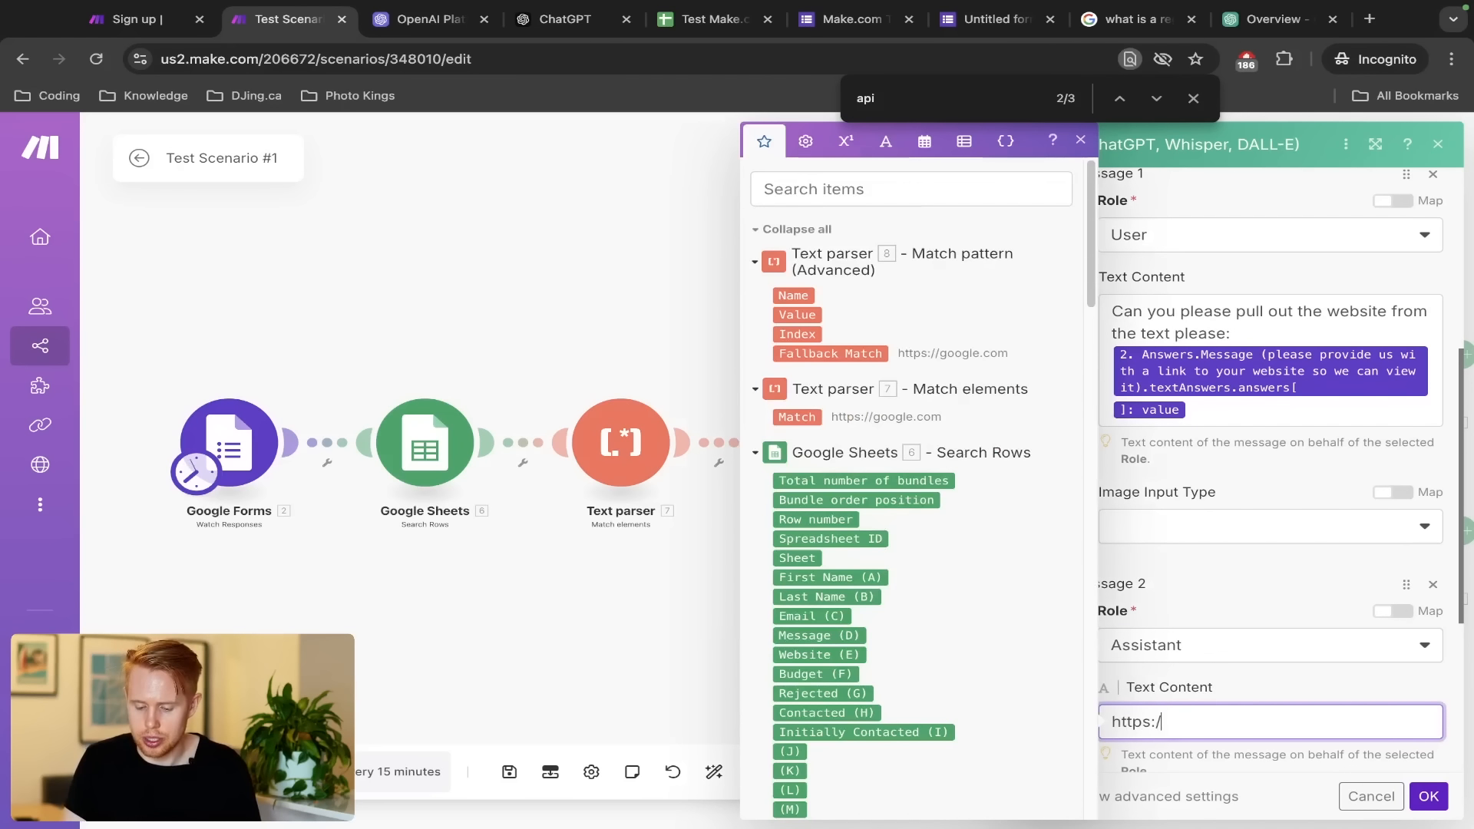
{"action": "type", "text": "/wwww."}
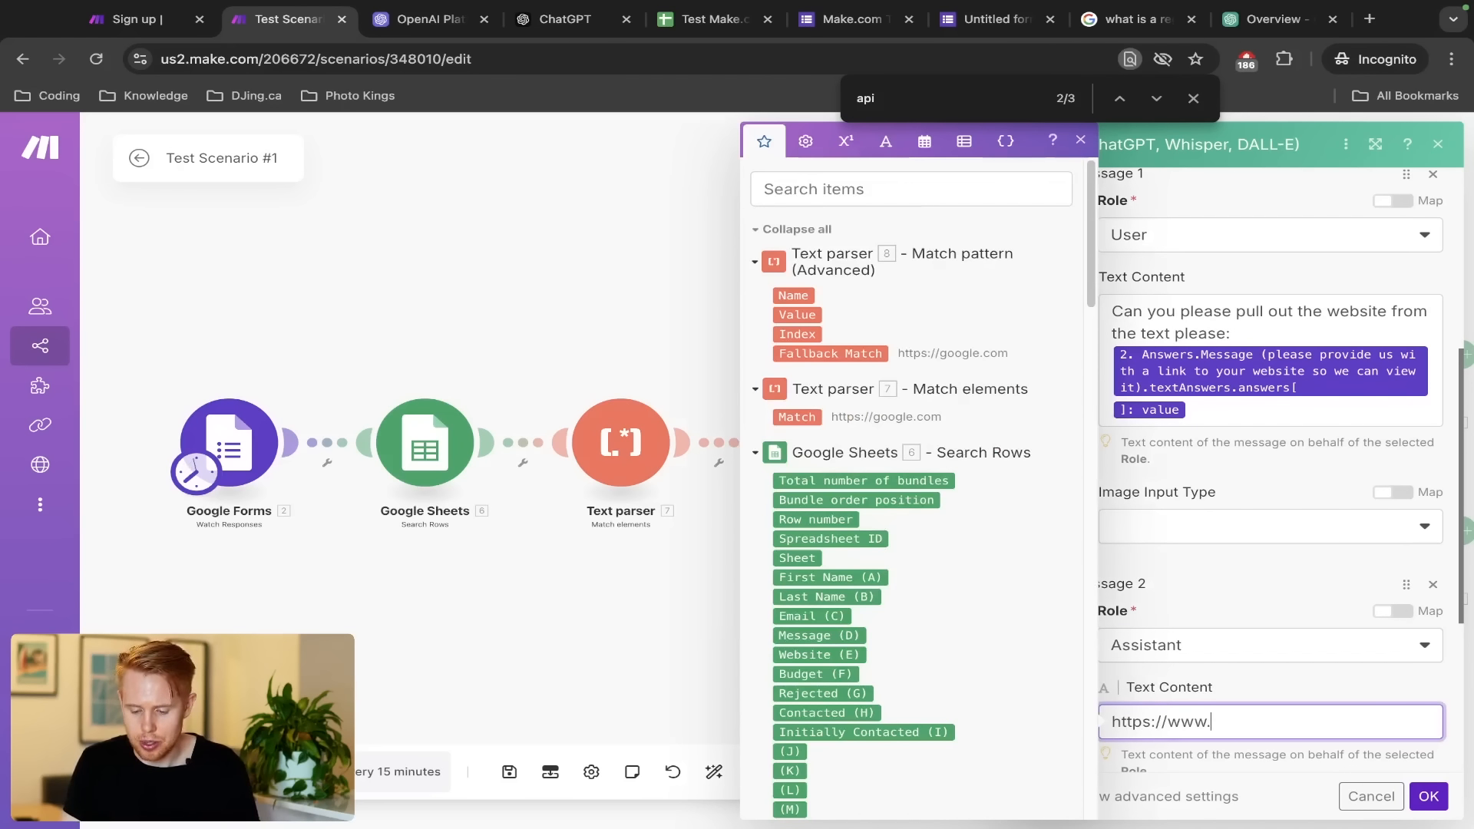
{"action": "type", "text": "make.com"}
{"action": "left_click", "coordinate": [1259, 699]}
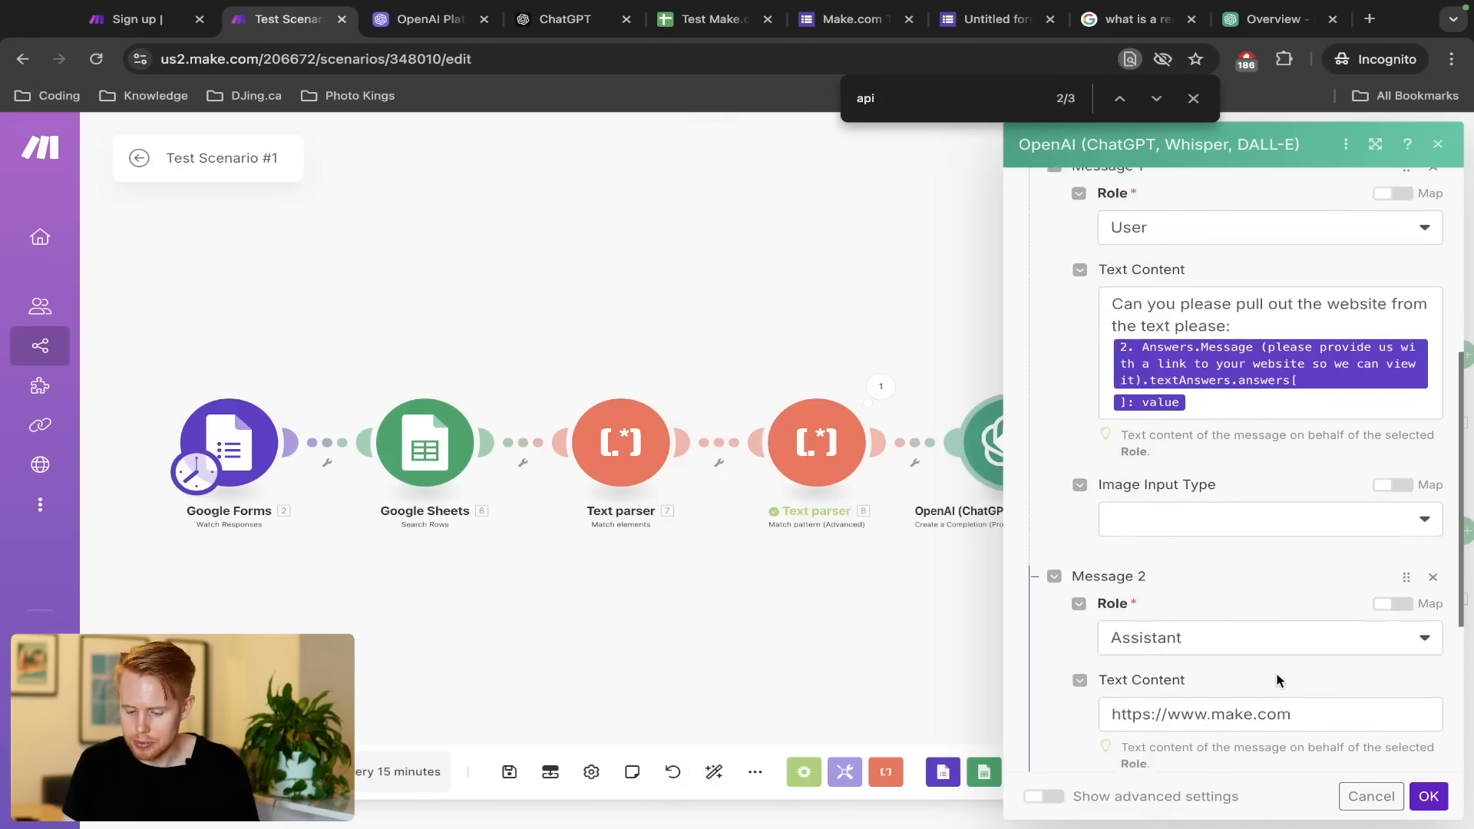
Add Message 3 with the System role
{"action": "scroll", "coordinate": [1277, 678], "scroll_direction": "down", "scroll_amount": 3}
{"action": "left_click", "coordinate": [1109, 592]}
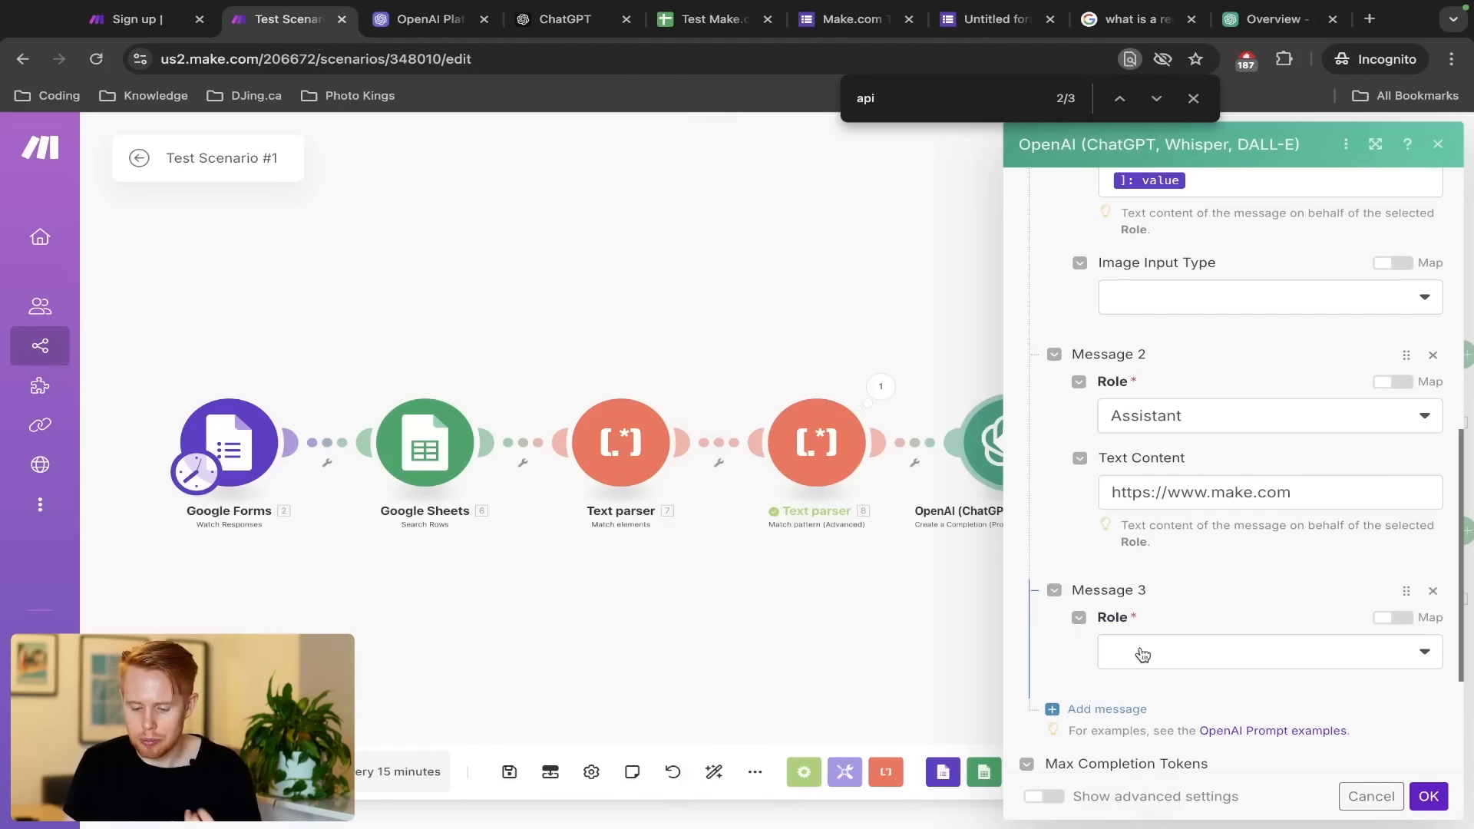
{"action": "left_click", "coordinate": [1138, 652]}
{"action": "left_click", "coordinate": [1156, 650]}
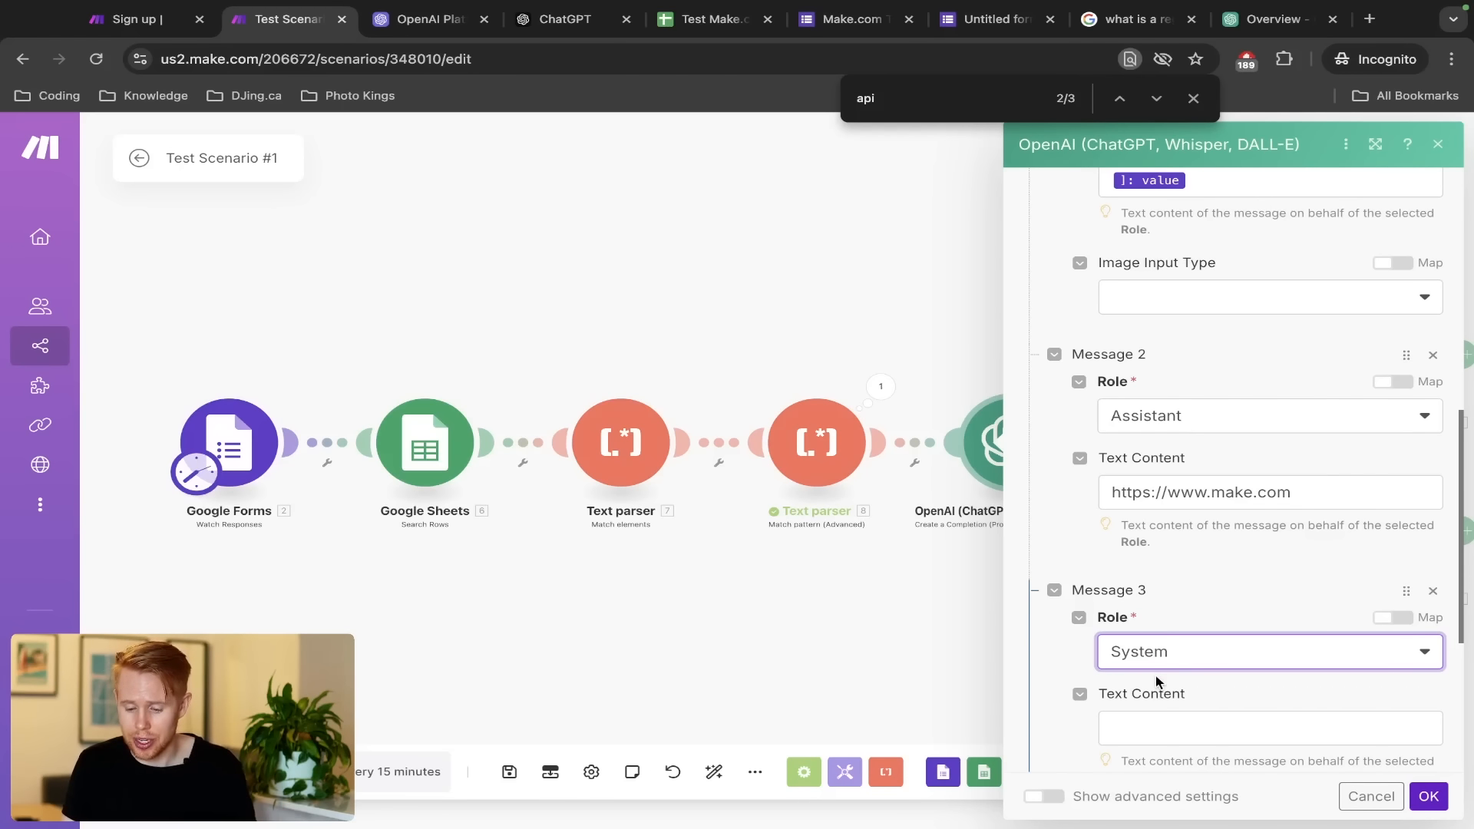
{"action": "scroll", "coordinate": [1155, 660], "scroll_direction": "down", "scroll_amount": 3}
Write the System prompt describing a bot that finds websites in text, then confirm the module
{"action": "left_click", "coordinate": [1160, 526]}
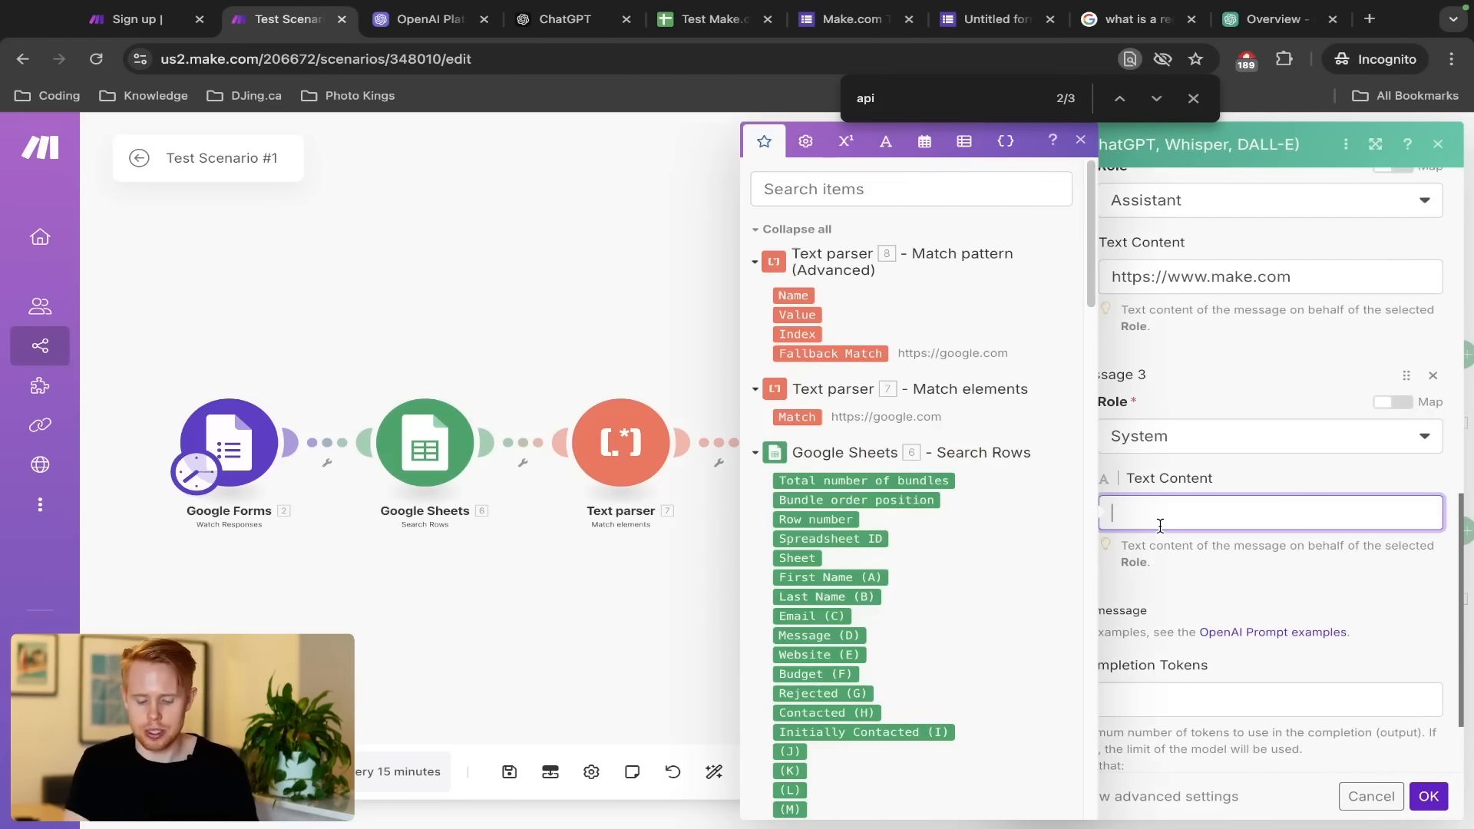
{"action": "type", "text": "You're an"}
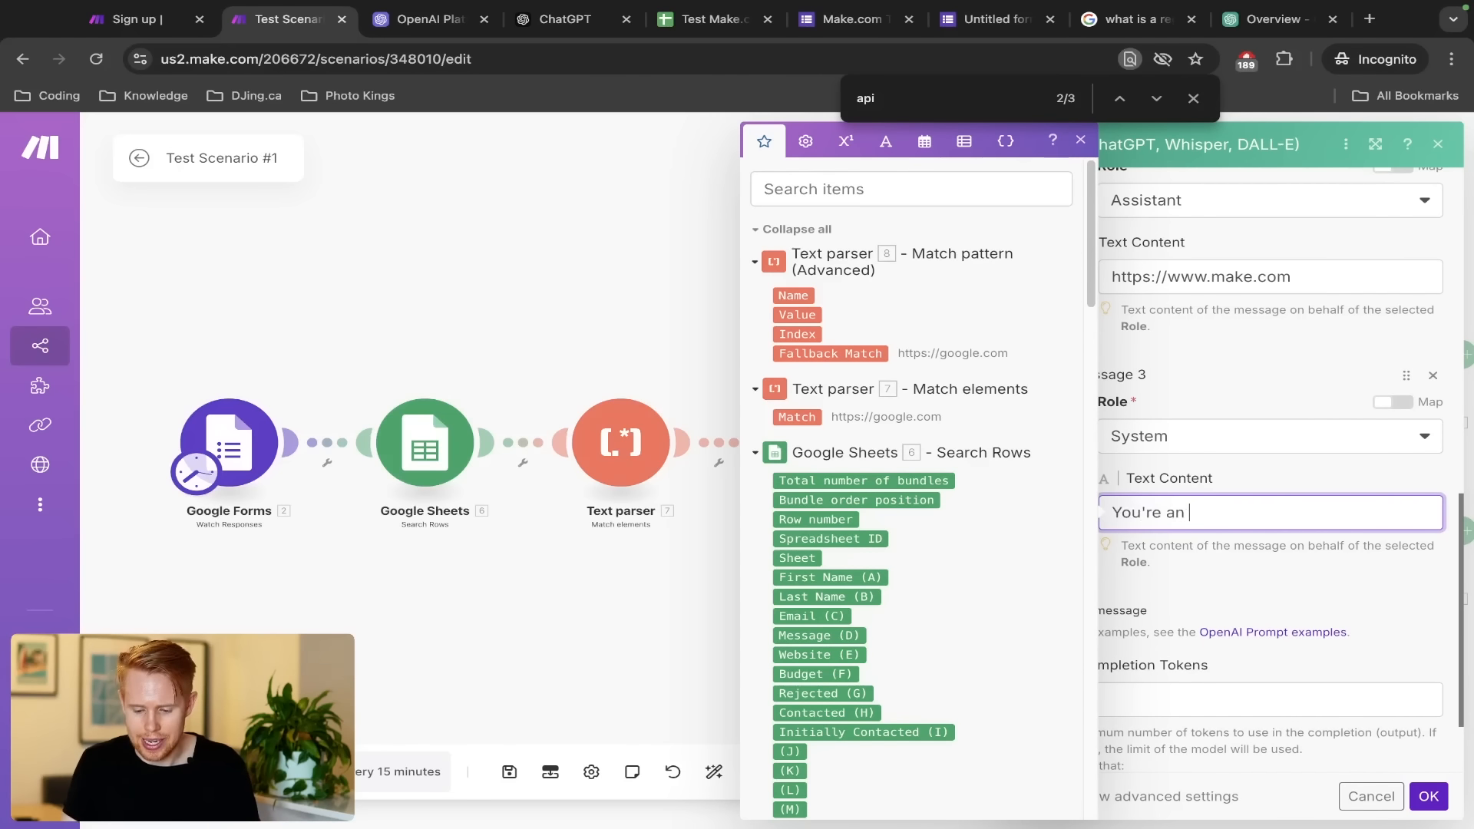
{"action": "type", "text": " intelligent bo"}
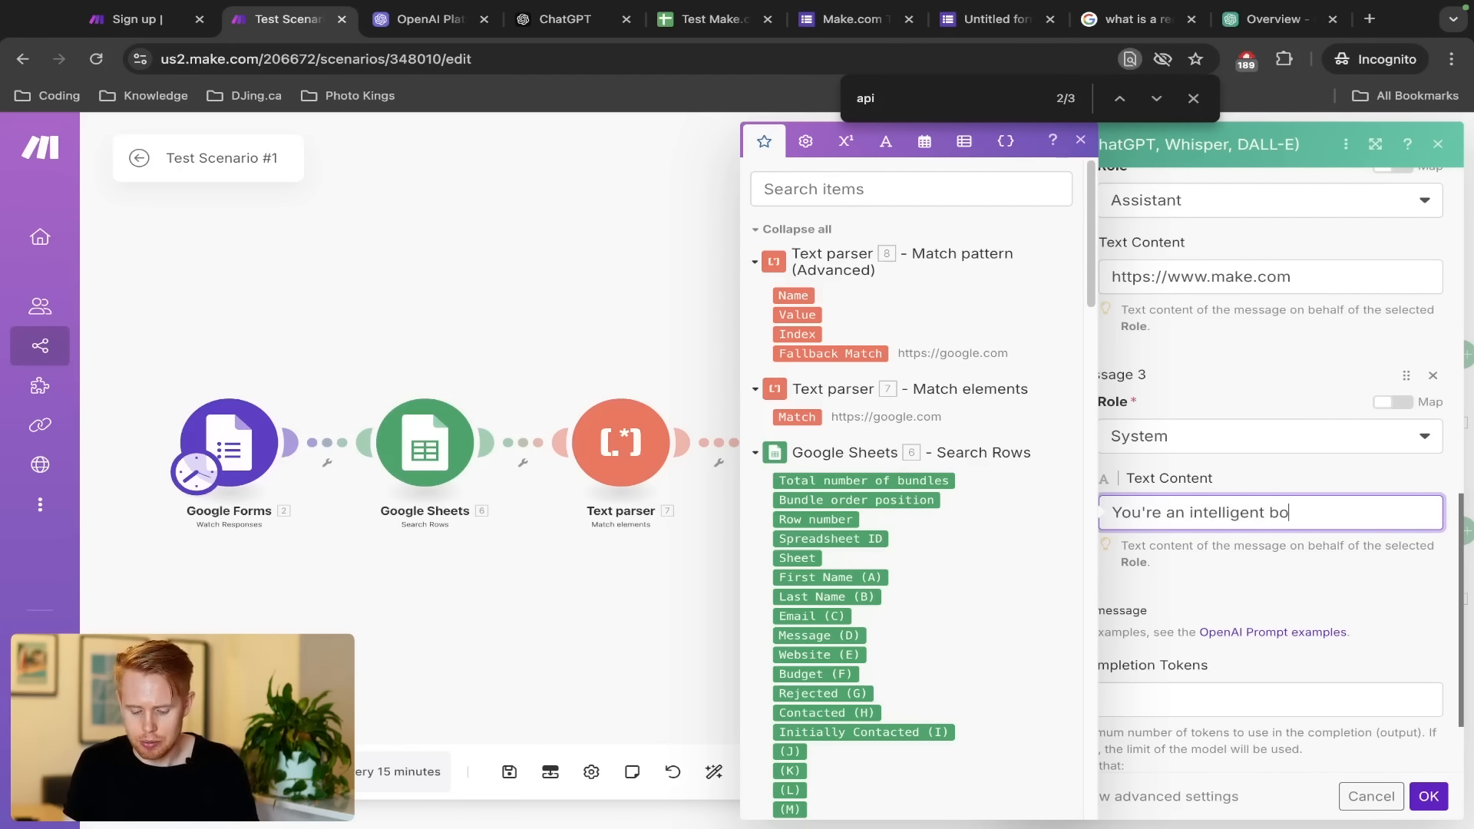
{"action": "type", "text": "t that can find "}
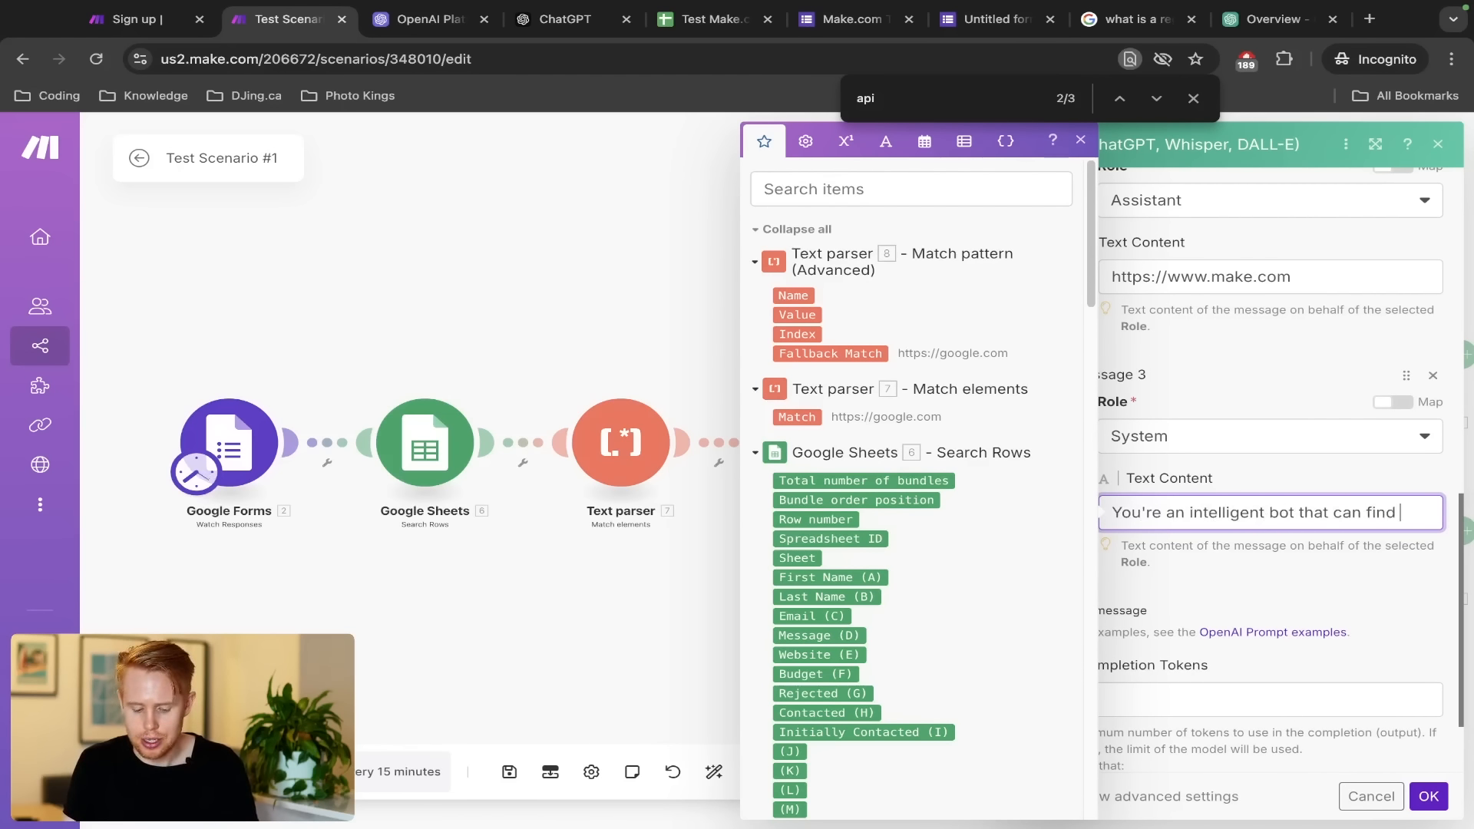
{"action": "type", "text": "websites in"}
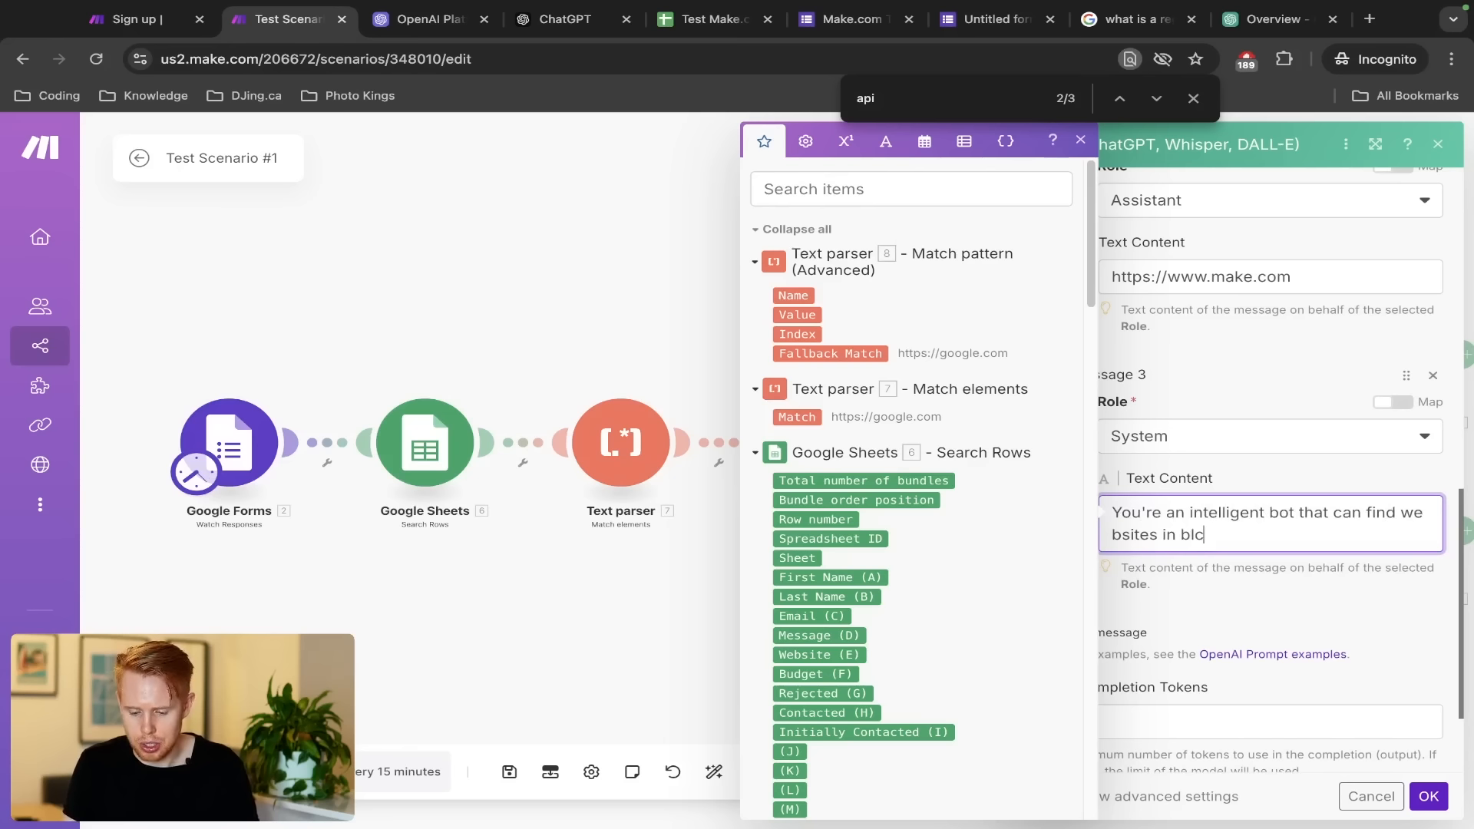
{"action": "type", "text": " blocks of text."}
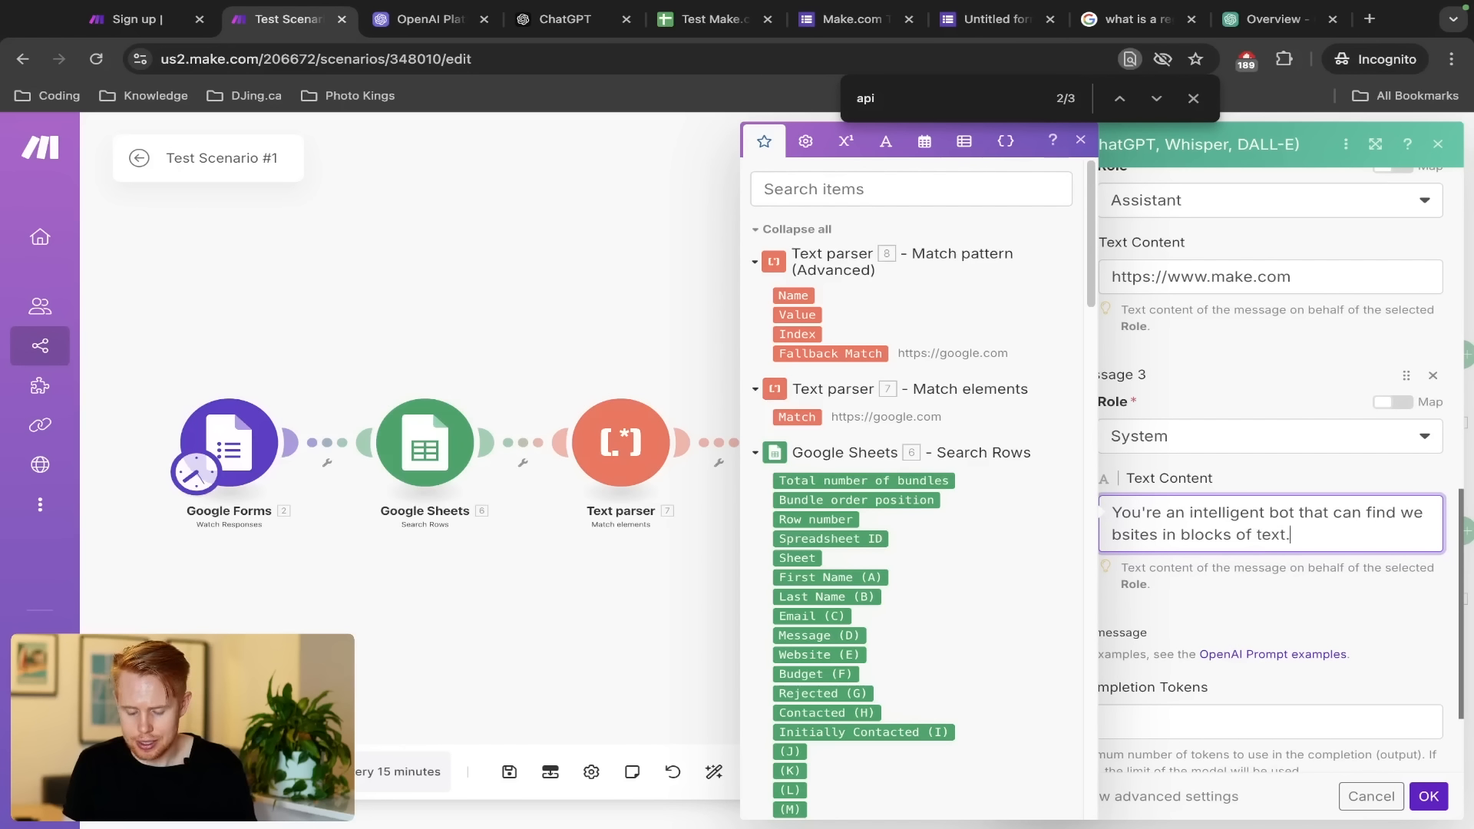
{"action": "type", "text": " Please do not i"}
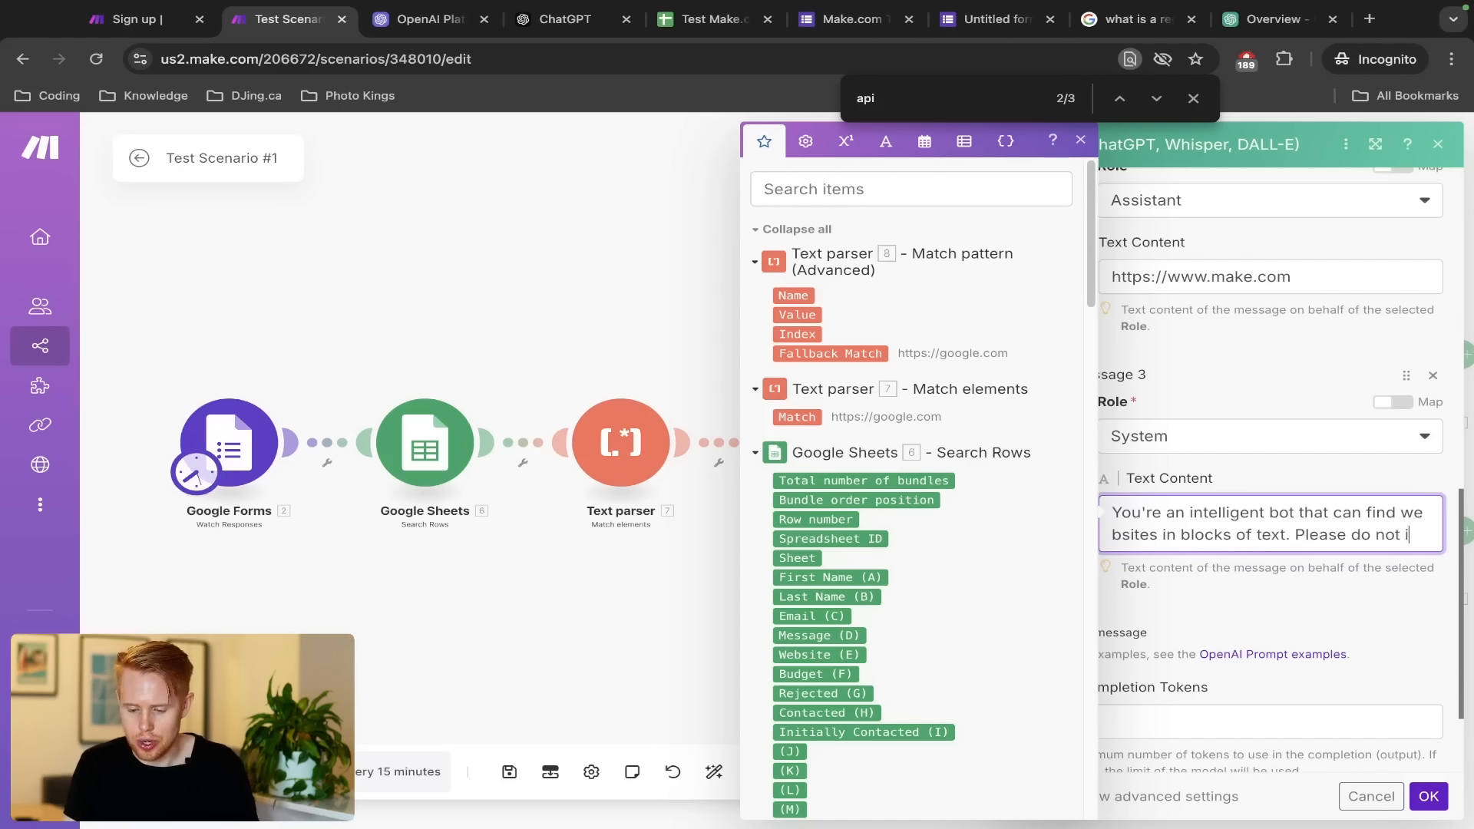
{"action": "type", "text": "nclude any intros or outros, just"}
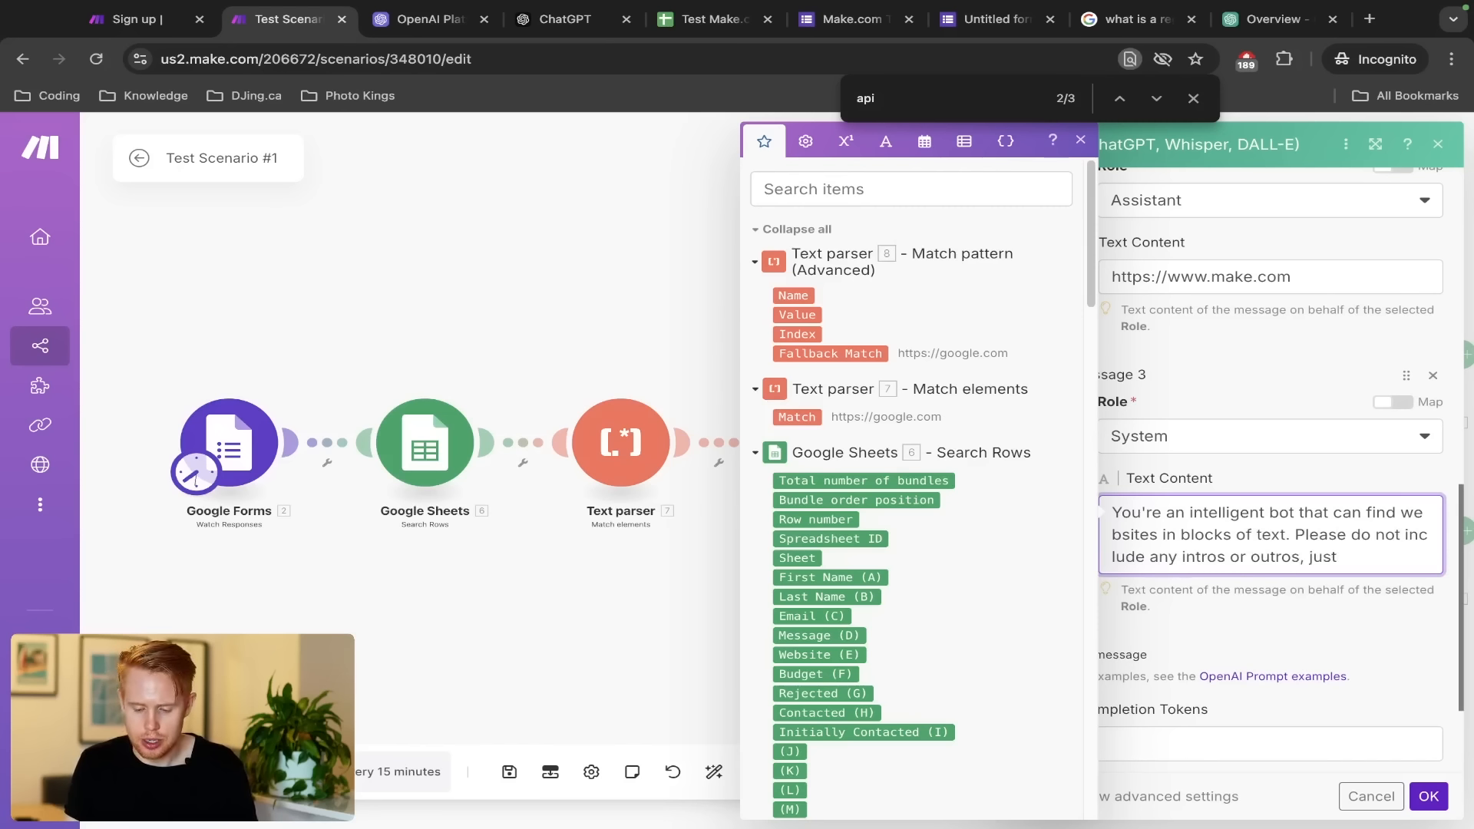
{"action": "type", "text": " give a response wit"}
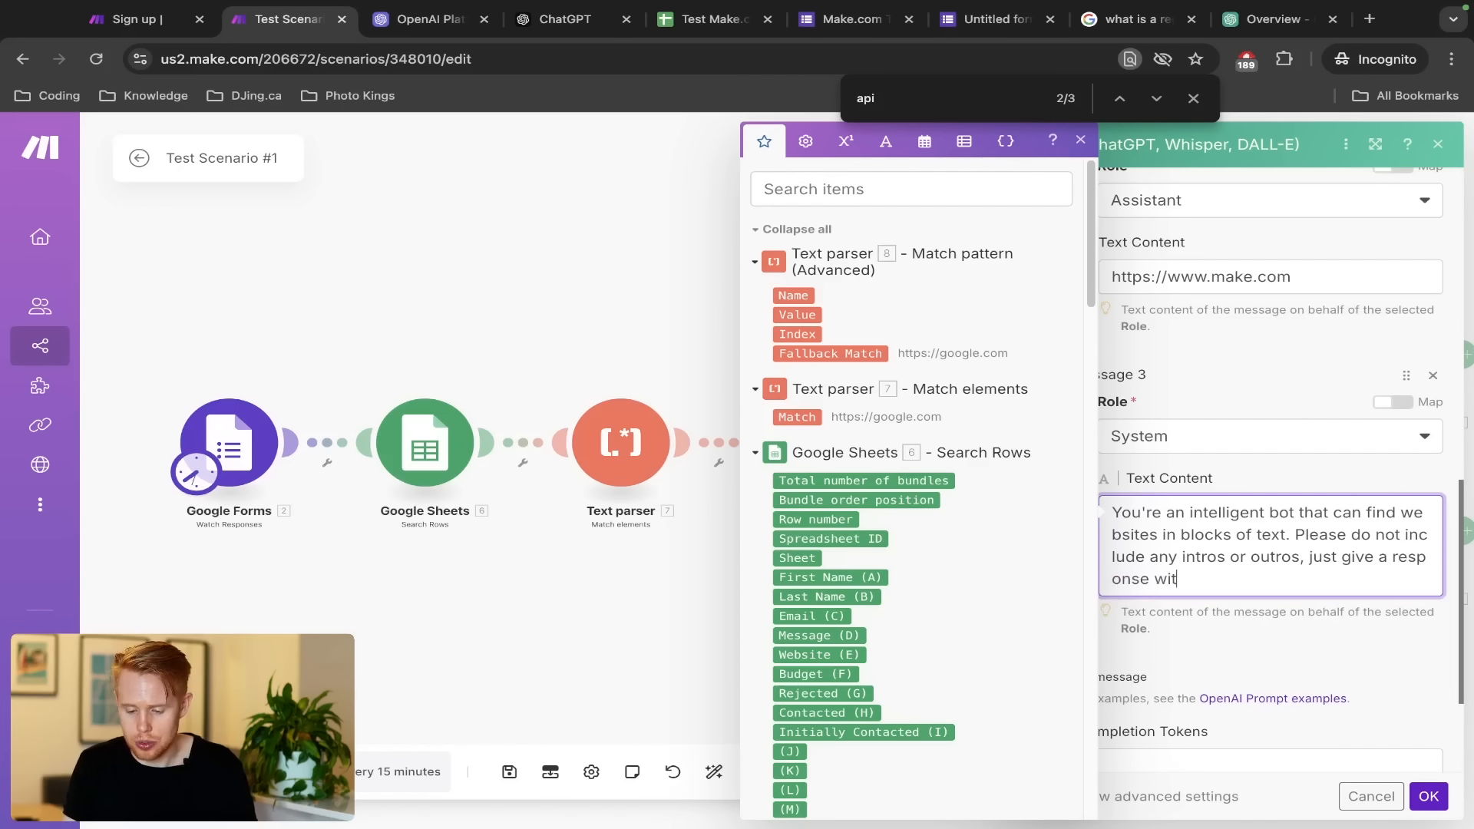
{"action": "type", "text": "h the website in it."}
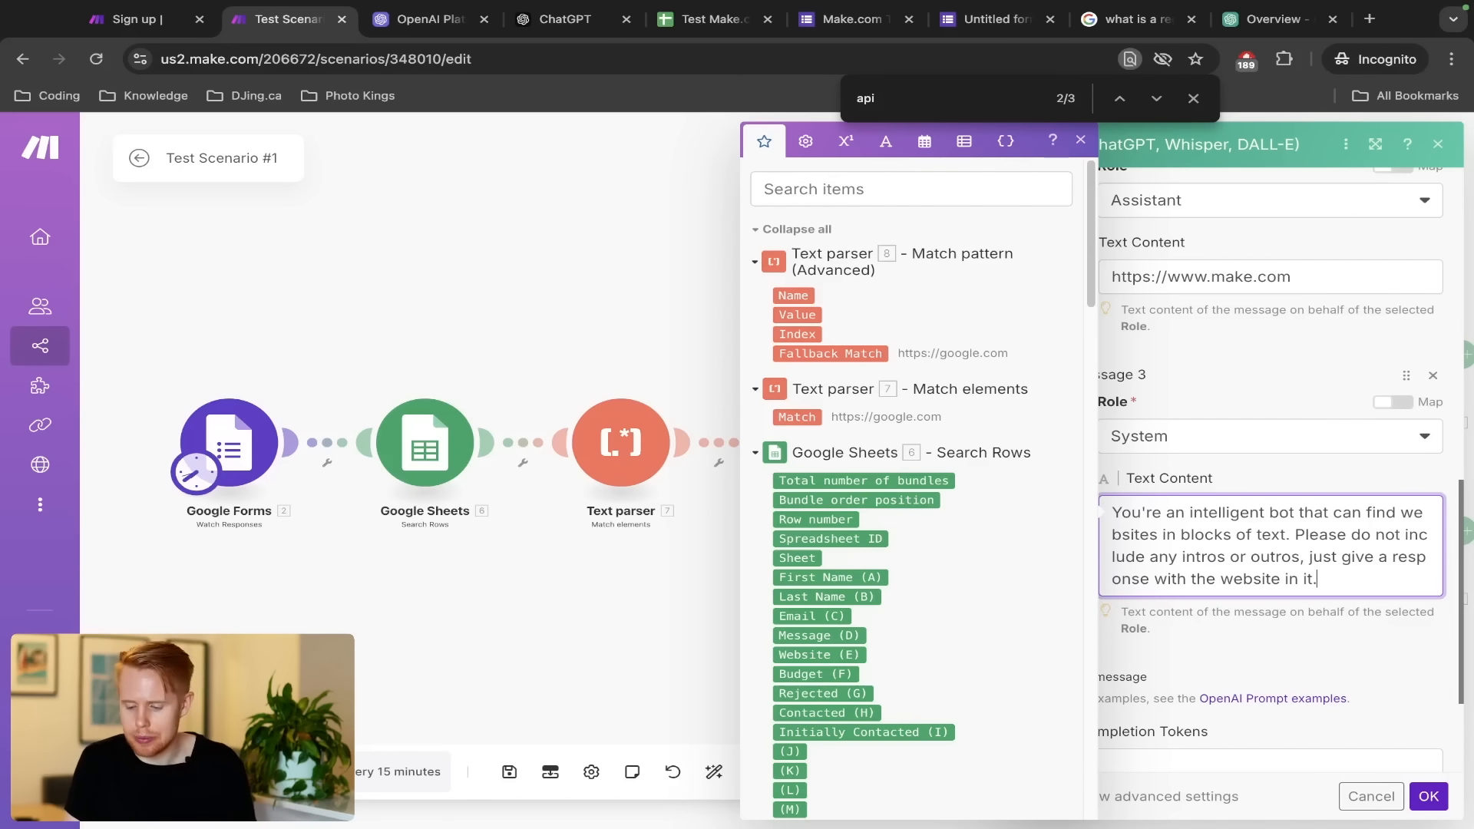
{"action": "left_click", "coordinate": [1420, 806]}
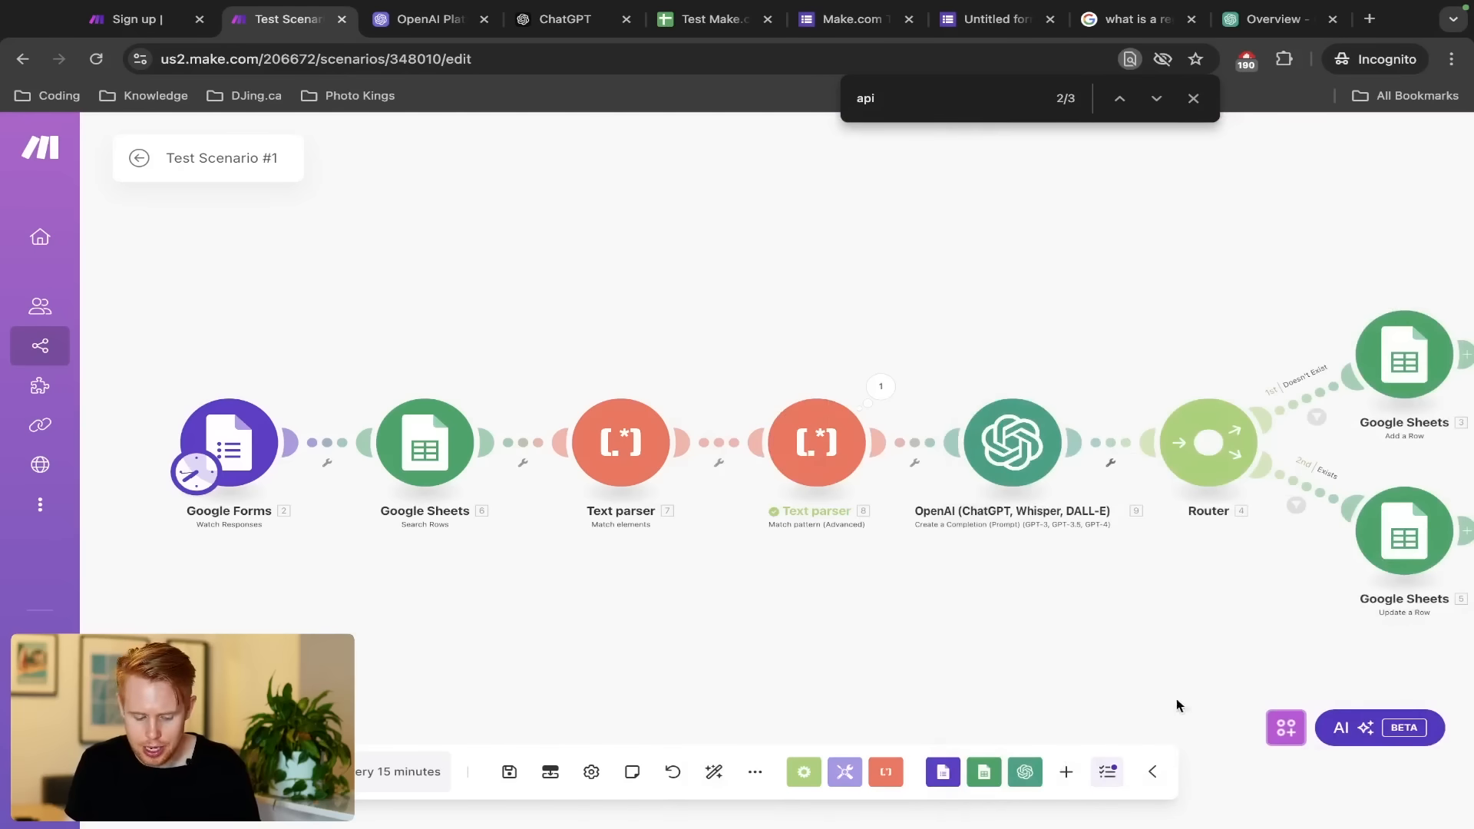
Save the scenario and review the second Text parser's settings without changes
{"action": "key", "text": "super+s"}
{"action": "key", "text": "super+s"}
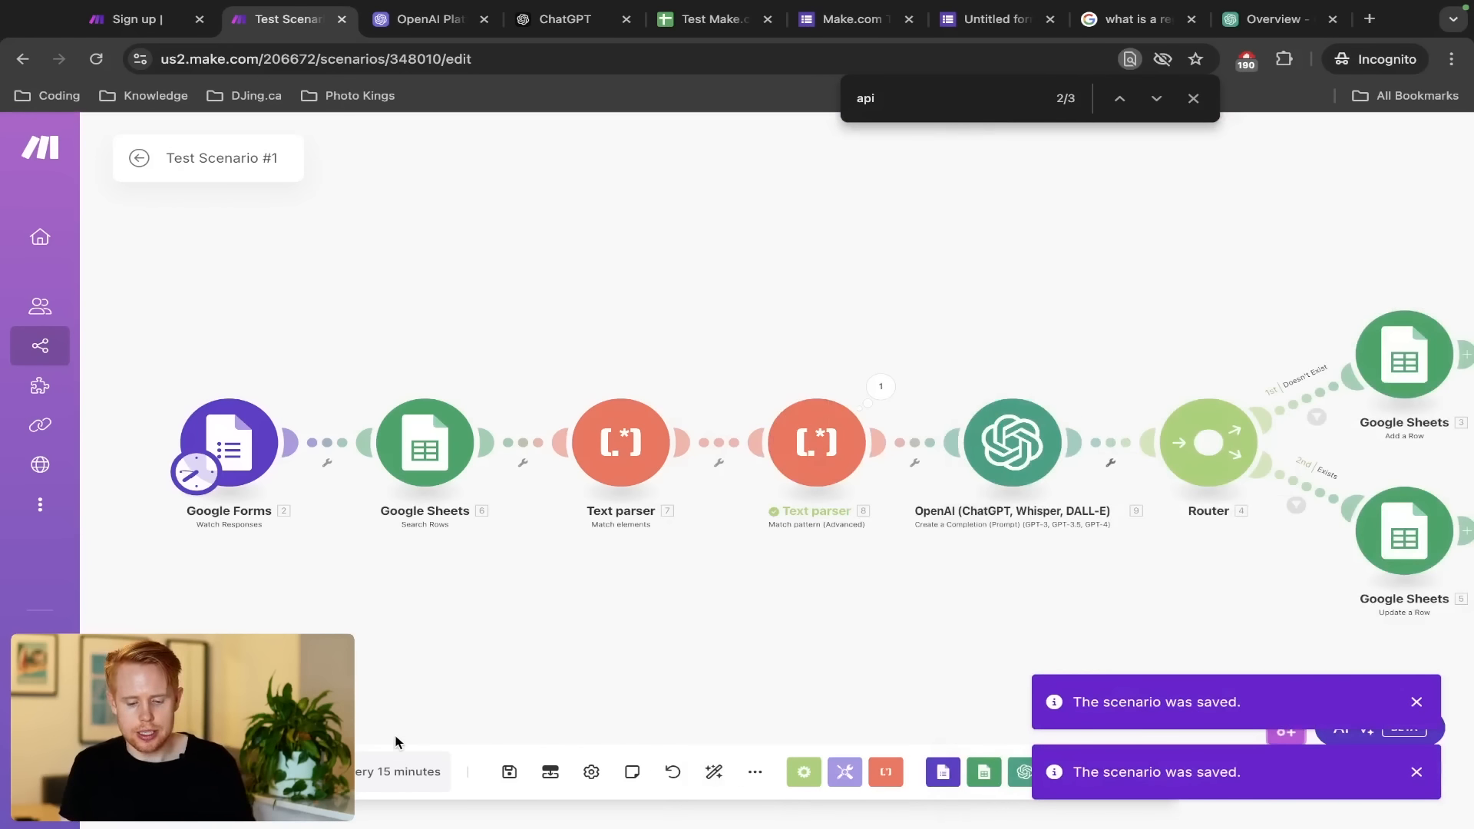
{"action": "left_click", "coordinate": [817, 485]}
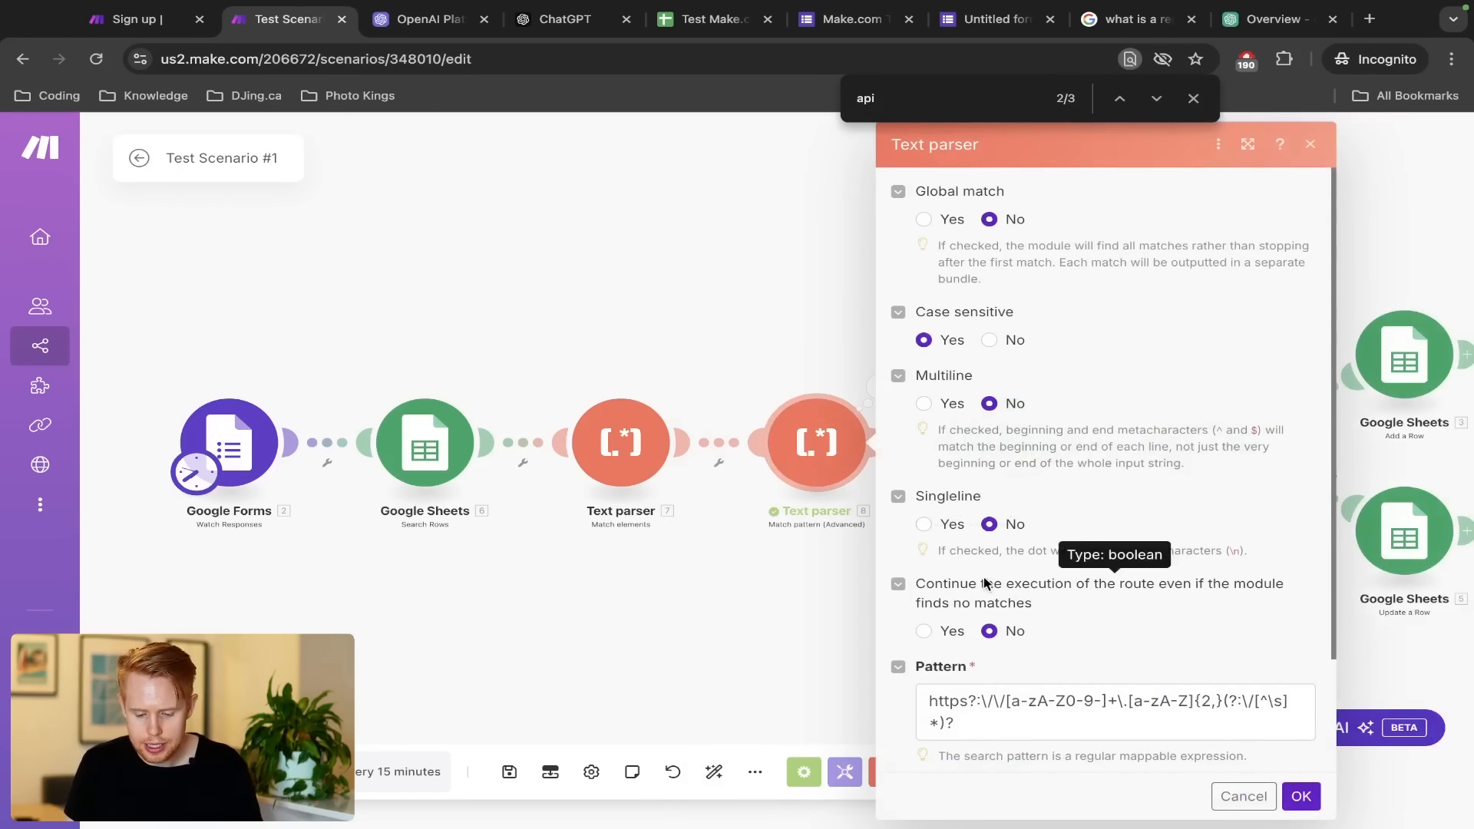
{"action": "scroll", "coordinate": [983, 578], "scroll_direction": "down", "scroll_amount": 2}
{"action": "left_click", "coordinate": [1243, 796]}
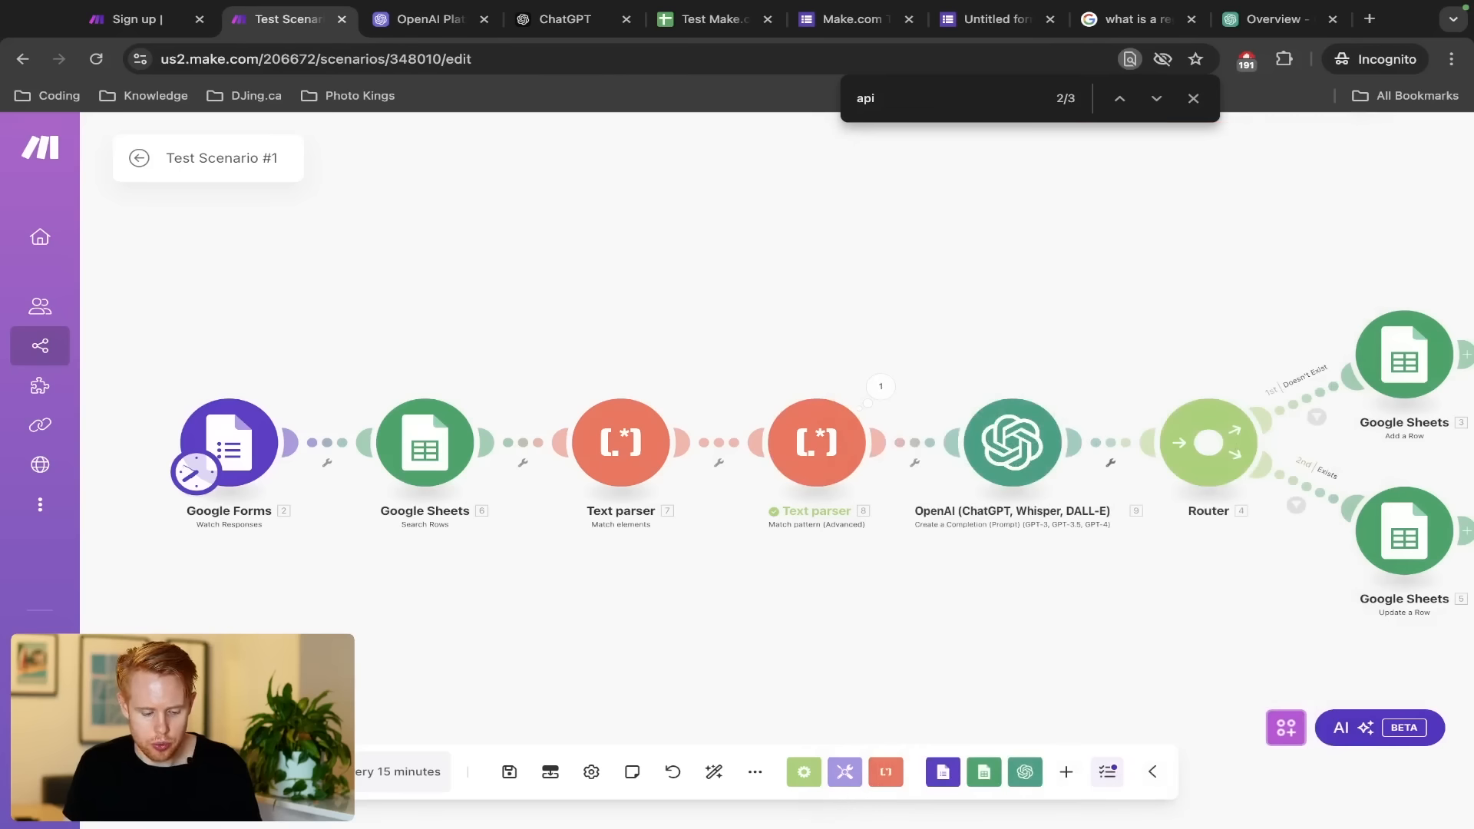
Close the OpenAI Platform tab and move to the Make.com Test form
{"action": "key", "text": "ctrl+Tab"}
{"action": "key", "text": "ctrl+w"}
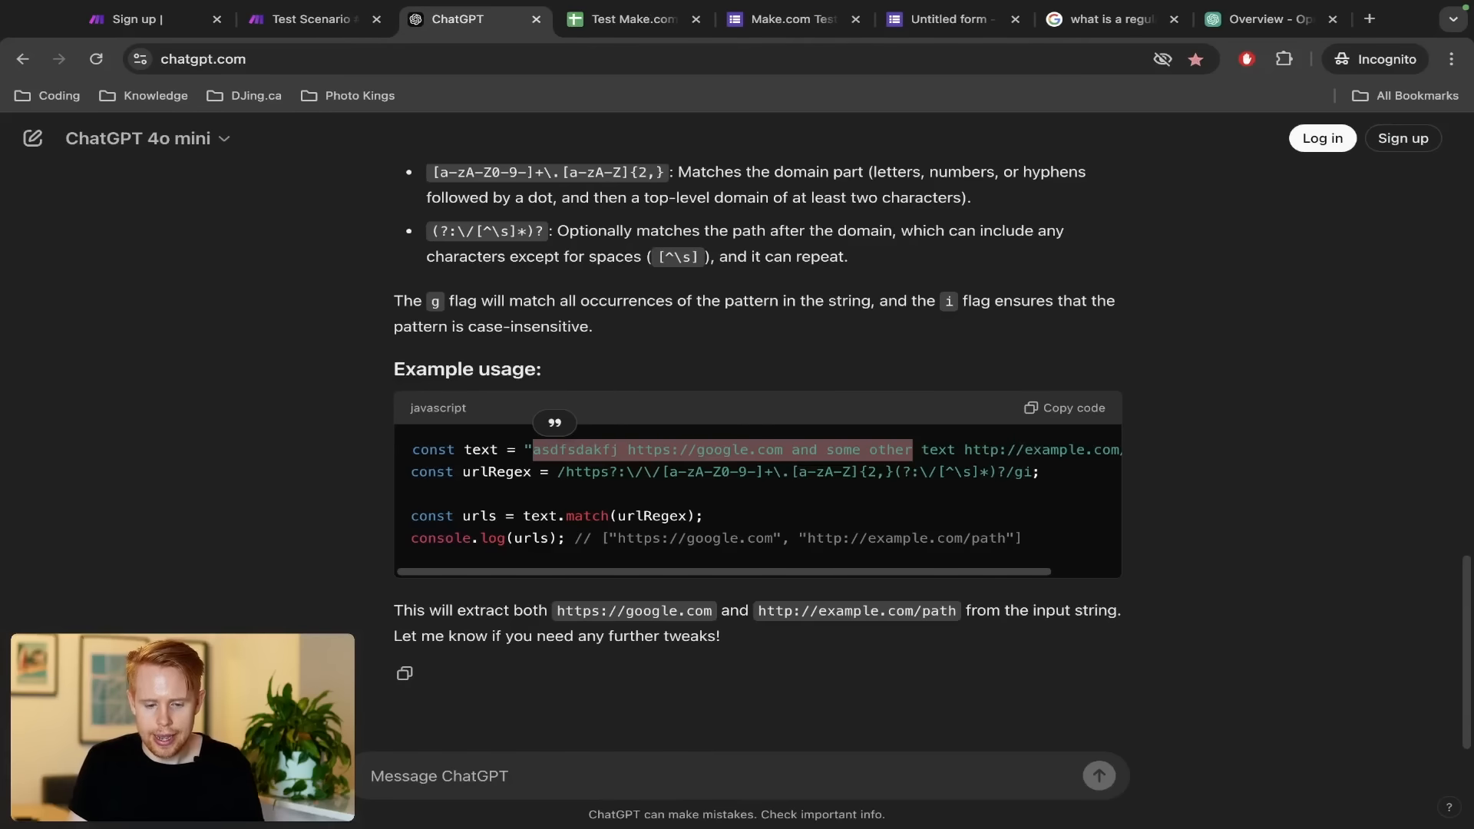
{"action": "key", "text": "ctrl+Tab"}
{"action": "key", "text": "ctrl+Tab"}
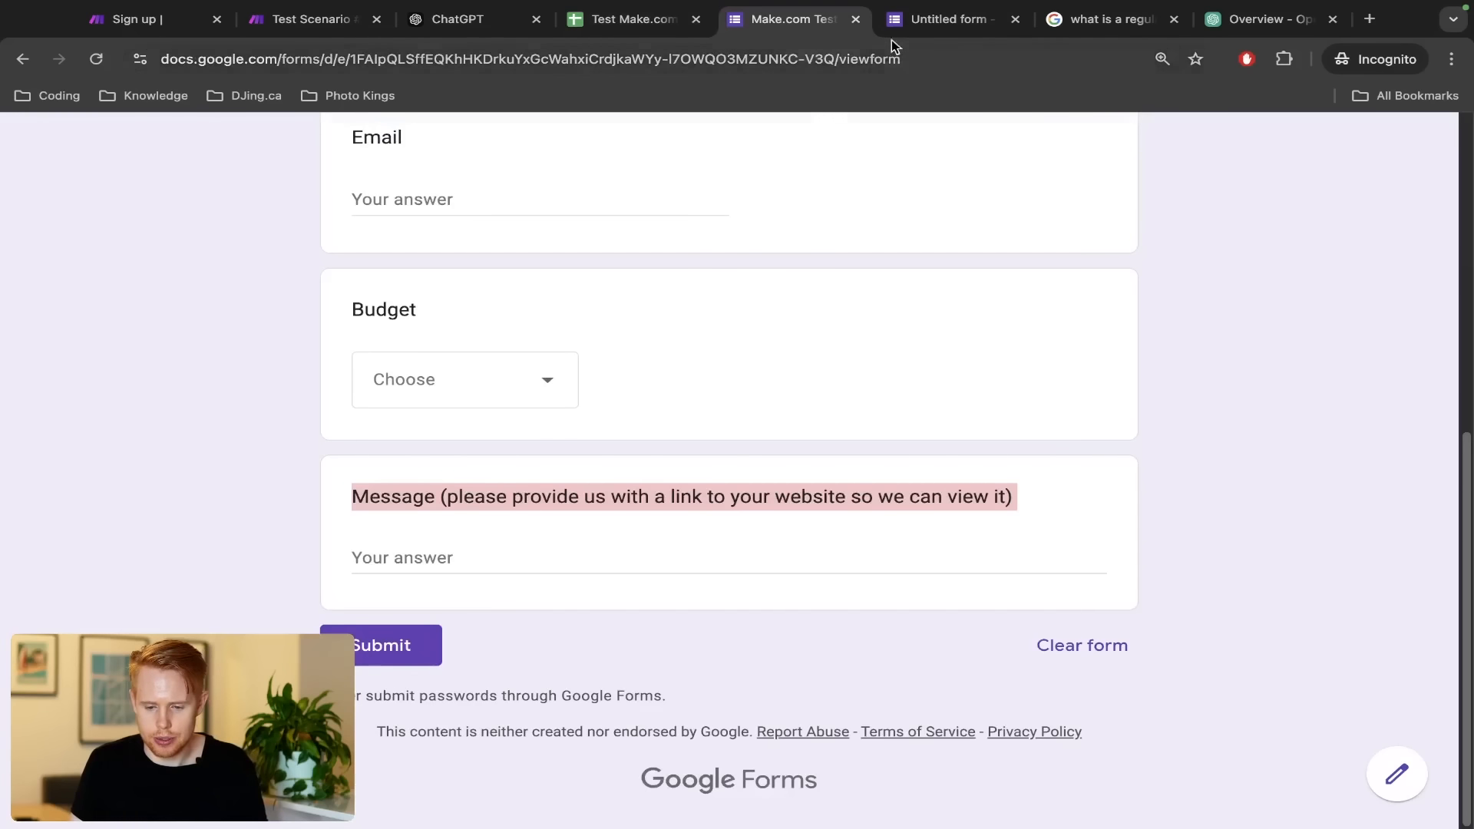
Reorder the browser tabs and enter a first and last name in the test form
{"action": "left_click_drag", "start_coordinate": [895, 31], "coordinate": [848, 27]}
{"action": "left_click_drag", "start_coordinate": [755, 24], "coordinate": [433, 26]}
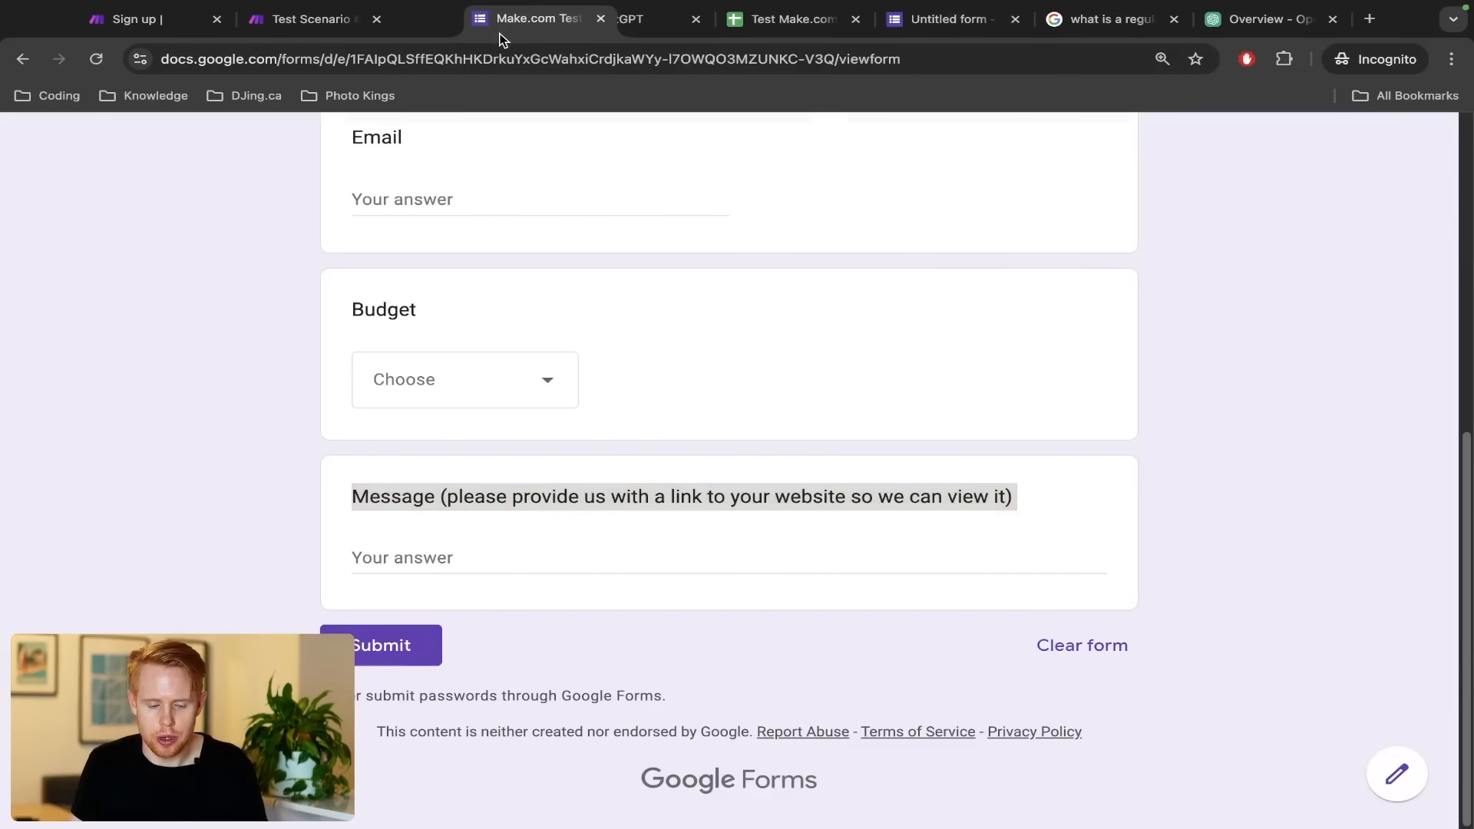
{"action": "scroll", "coordinate": [625, 490], "scroll_direction": "up", "scroll_amount": 8}
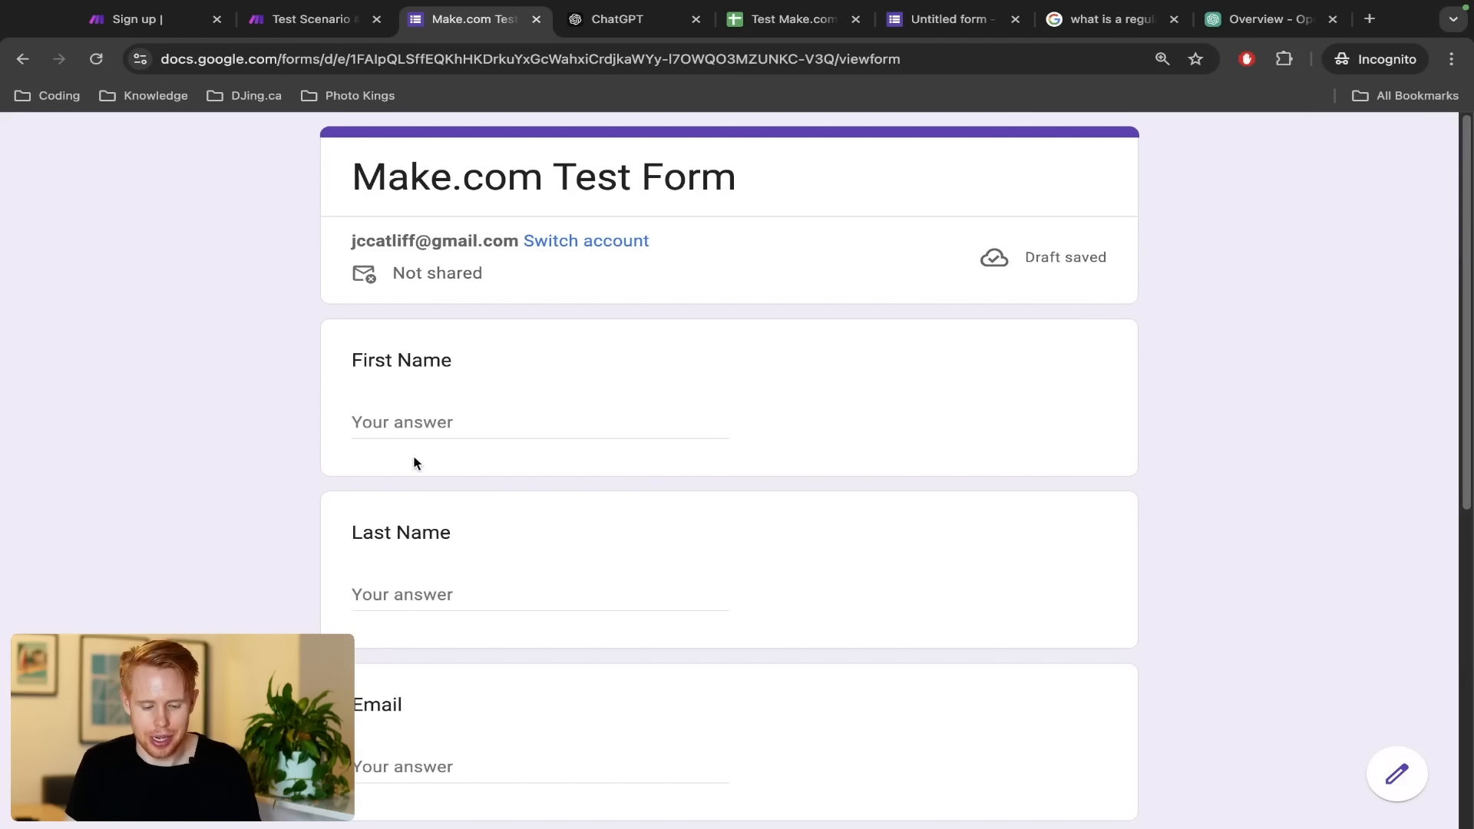
{"action": "left_click", "coordinate": [424, 426]}
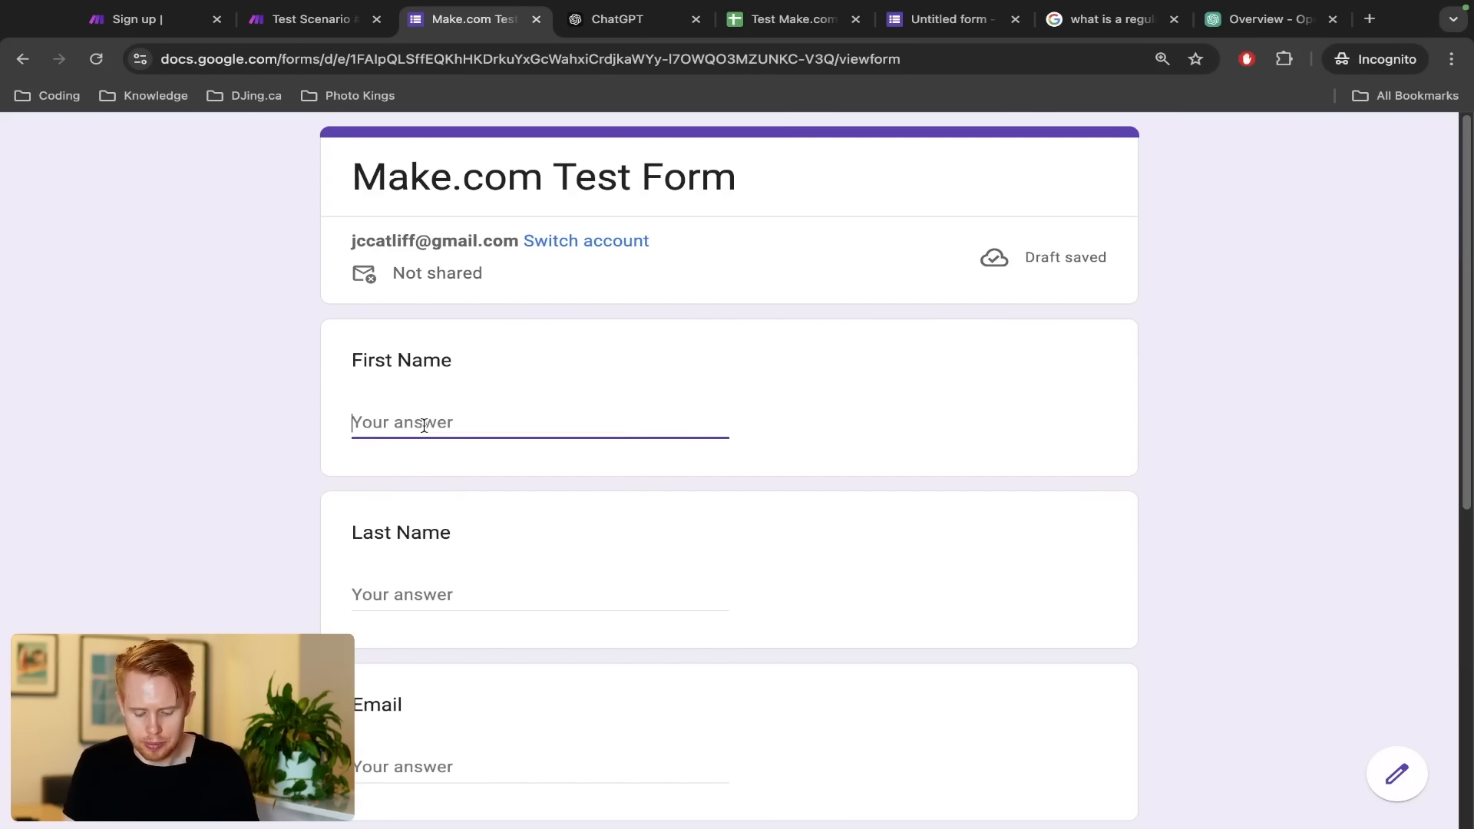
{"action": "type", "text": "Dylan"}
{"action": "key", "text": "Tab"}
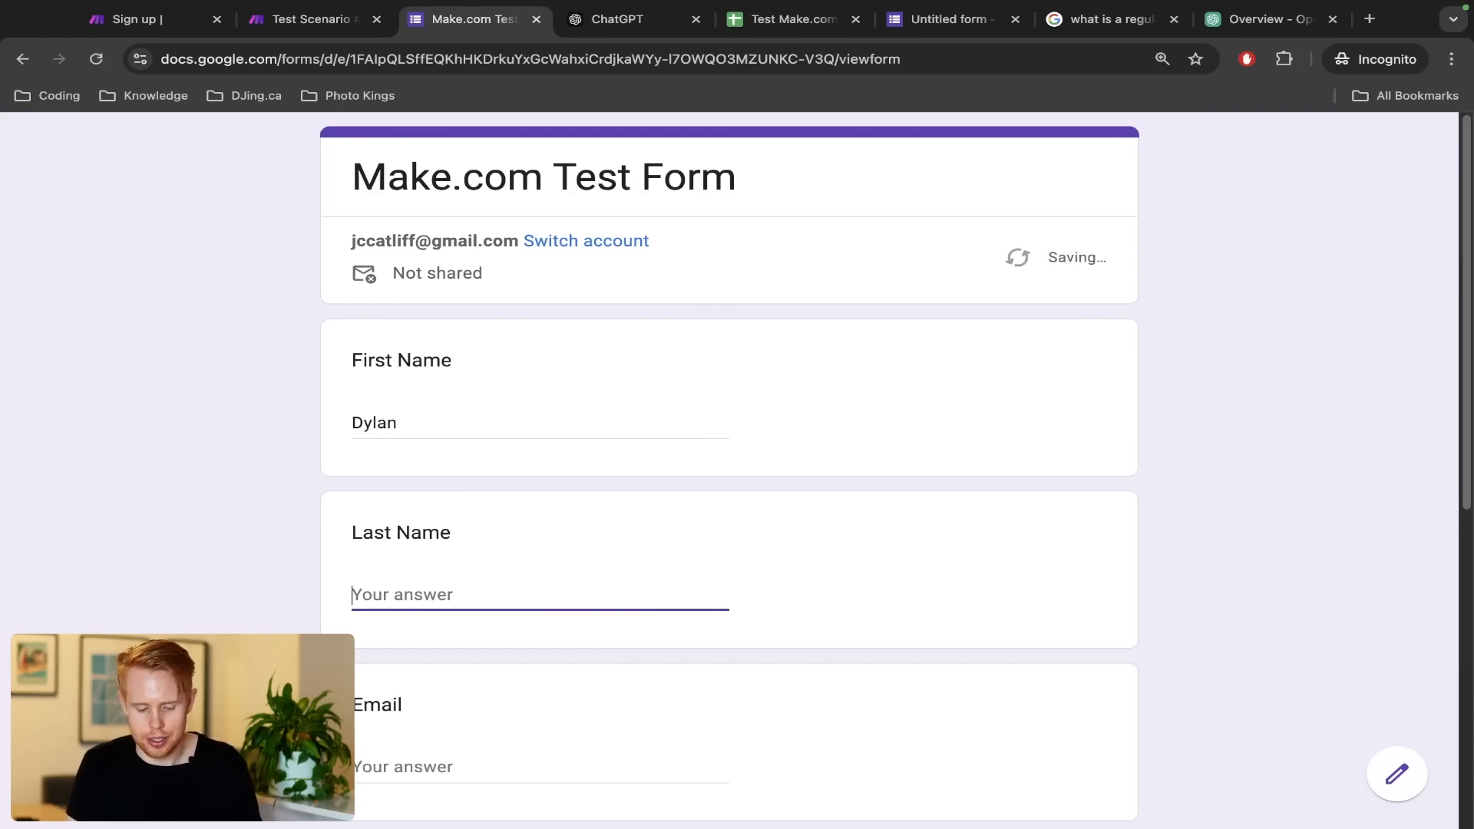
{"action": "type", "text": "asdfasd"}
{"action": "key", "text": "Tab"}
{"action": "scroll", "coordinate": [424, 433], "scroll_direction": "down", "scroll_amount": 3}
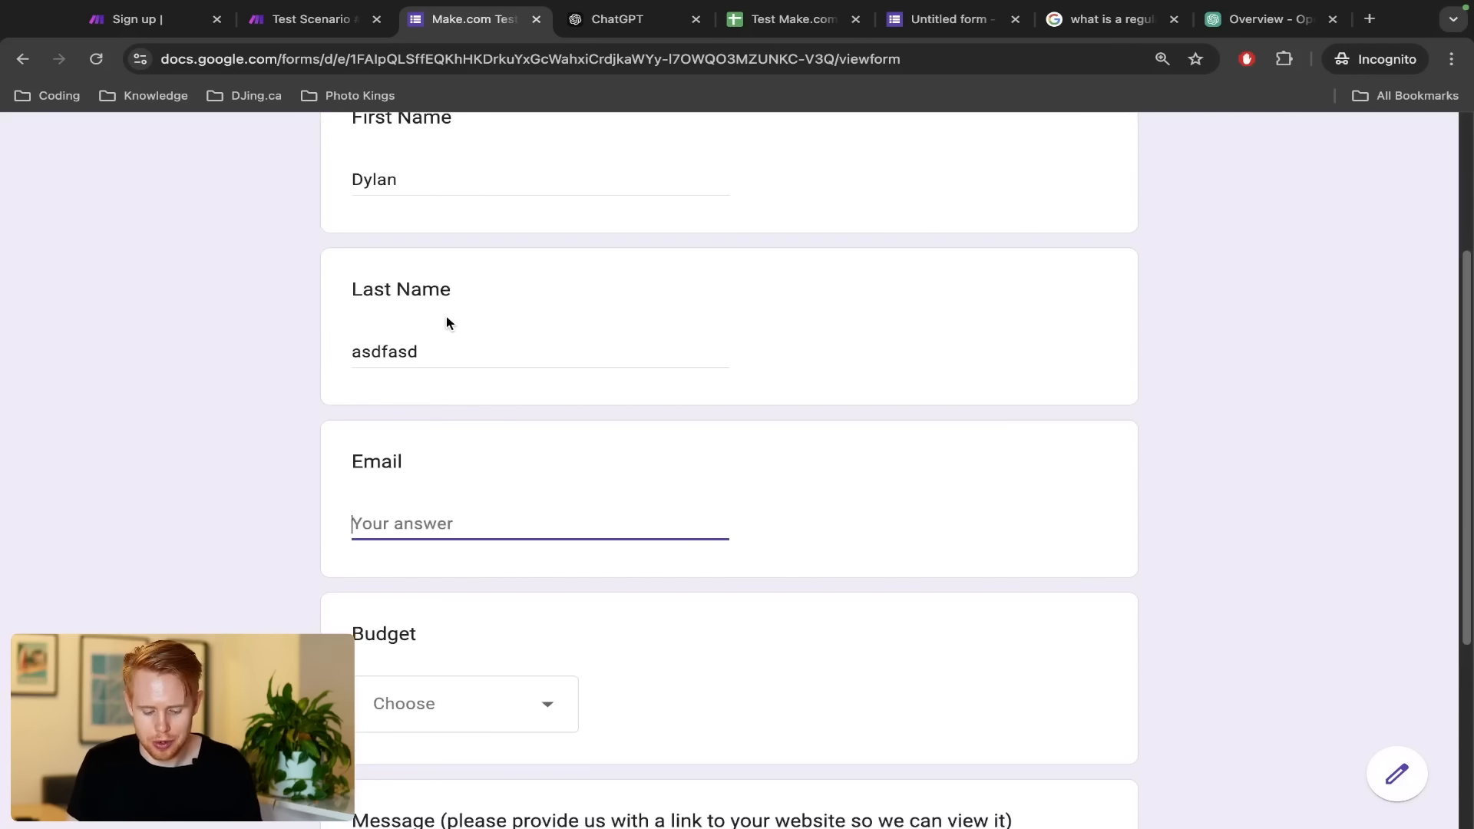
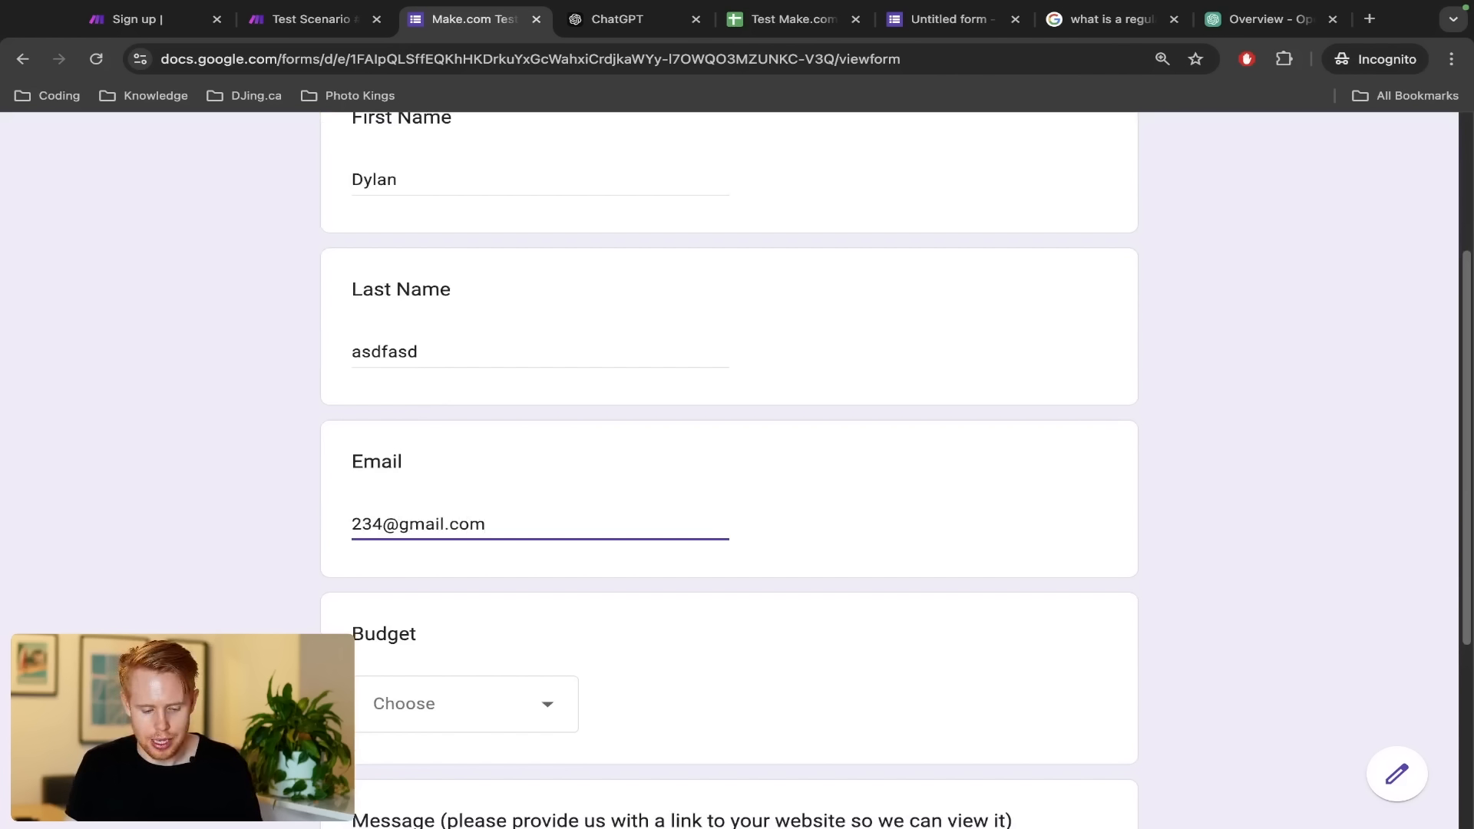
{"action": "key", "text": "Tab"}
{"action": "left_click", "coordinate": [480, 725]}
{"action": "left_click", "coordinate": [474, 772]}
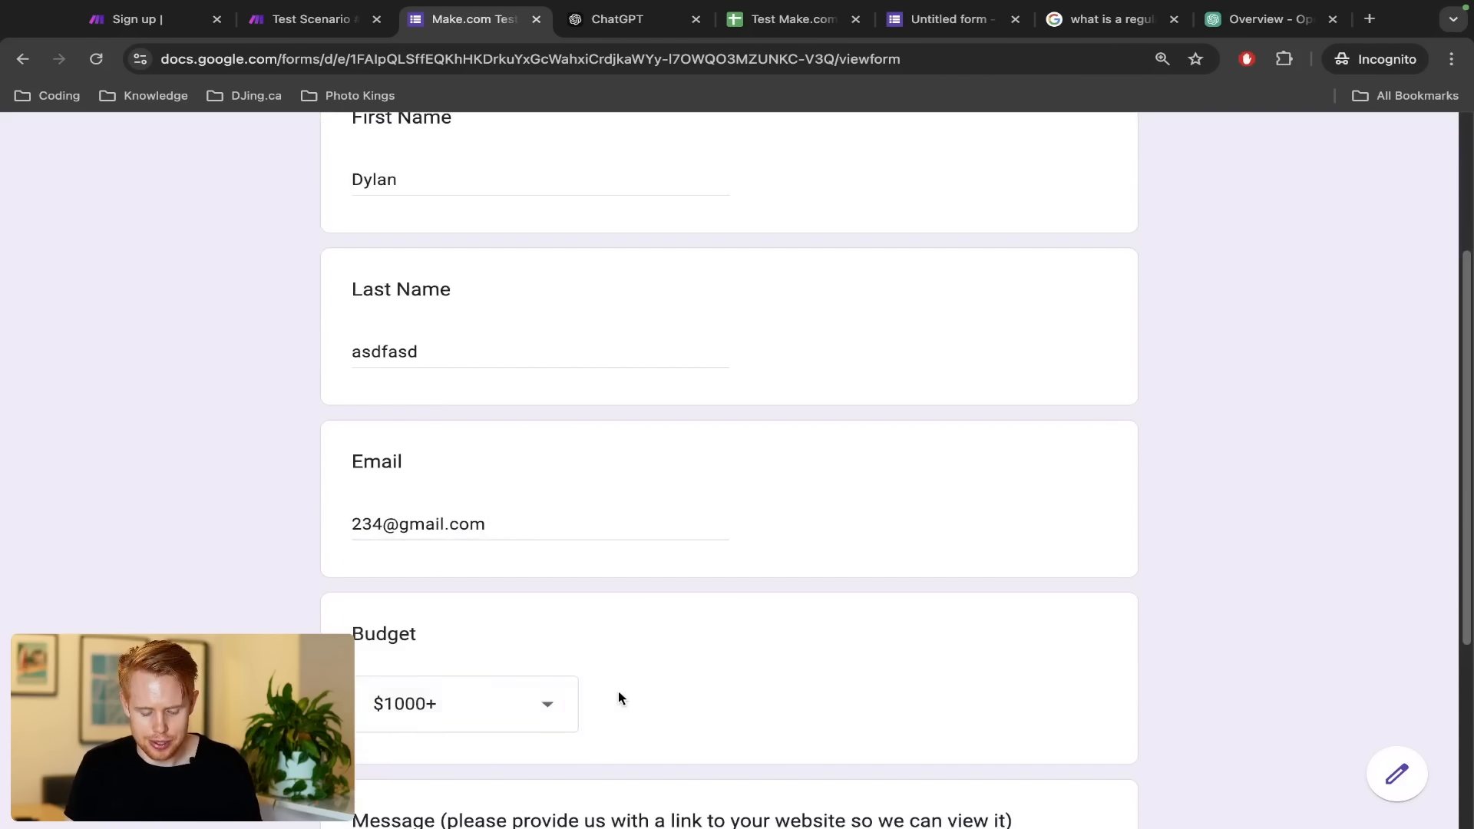
{"action": "scroll", "coordinate": [619, 697], "scroll_direction": "down", "scroll_amount": 5}
{"action": "left_click", "coordinate": [546, 554]}
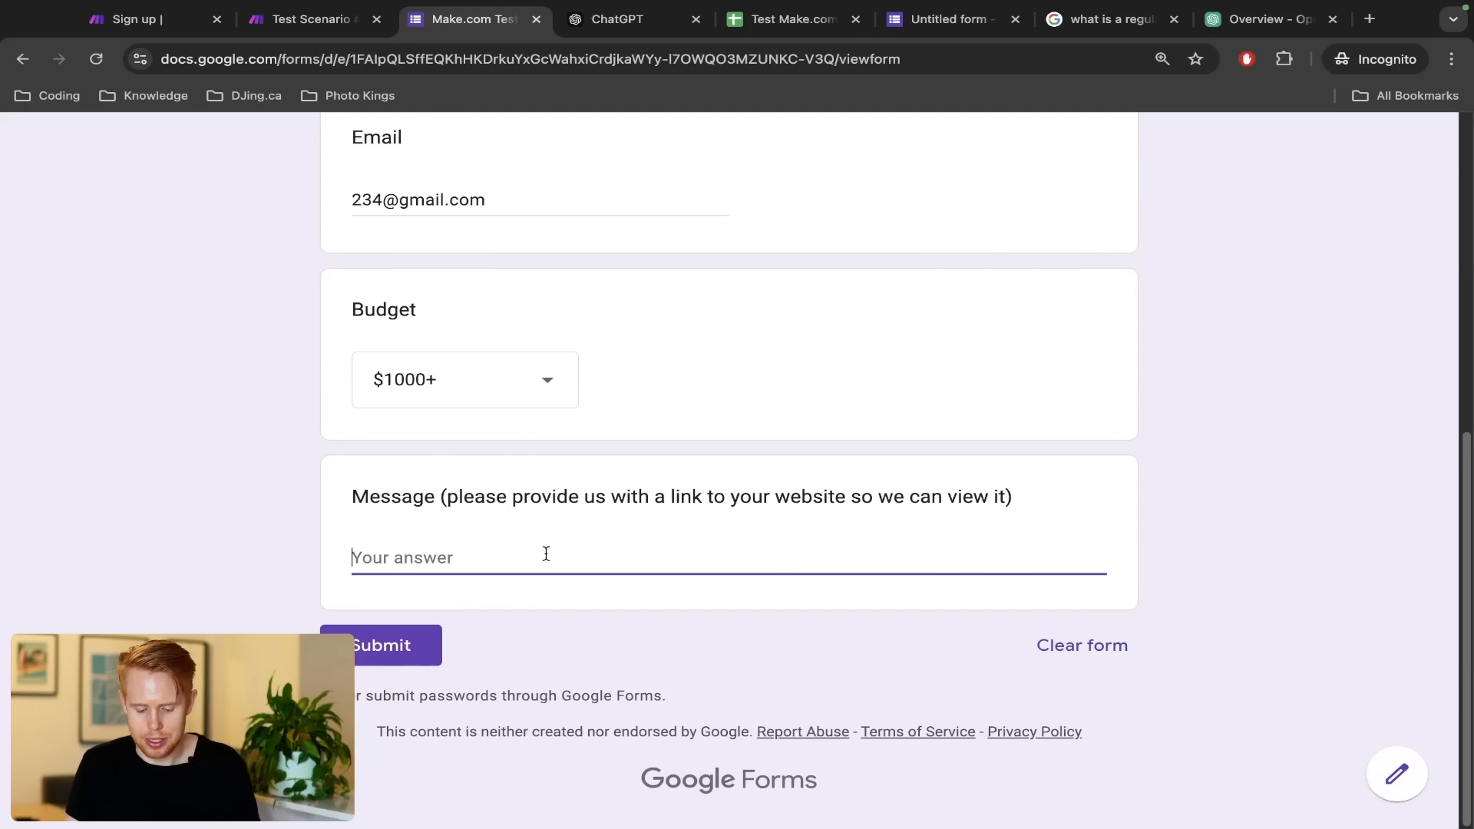
{"action": "type", "text": "sure, here's my we"}
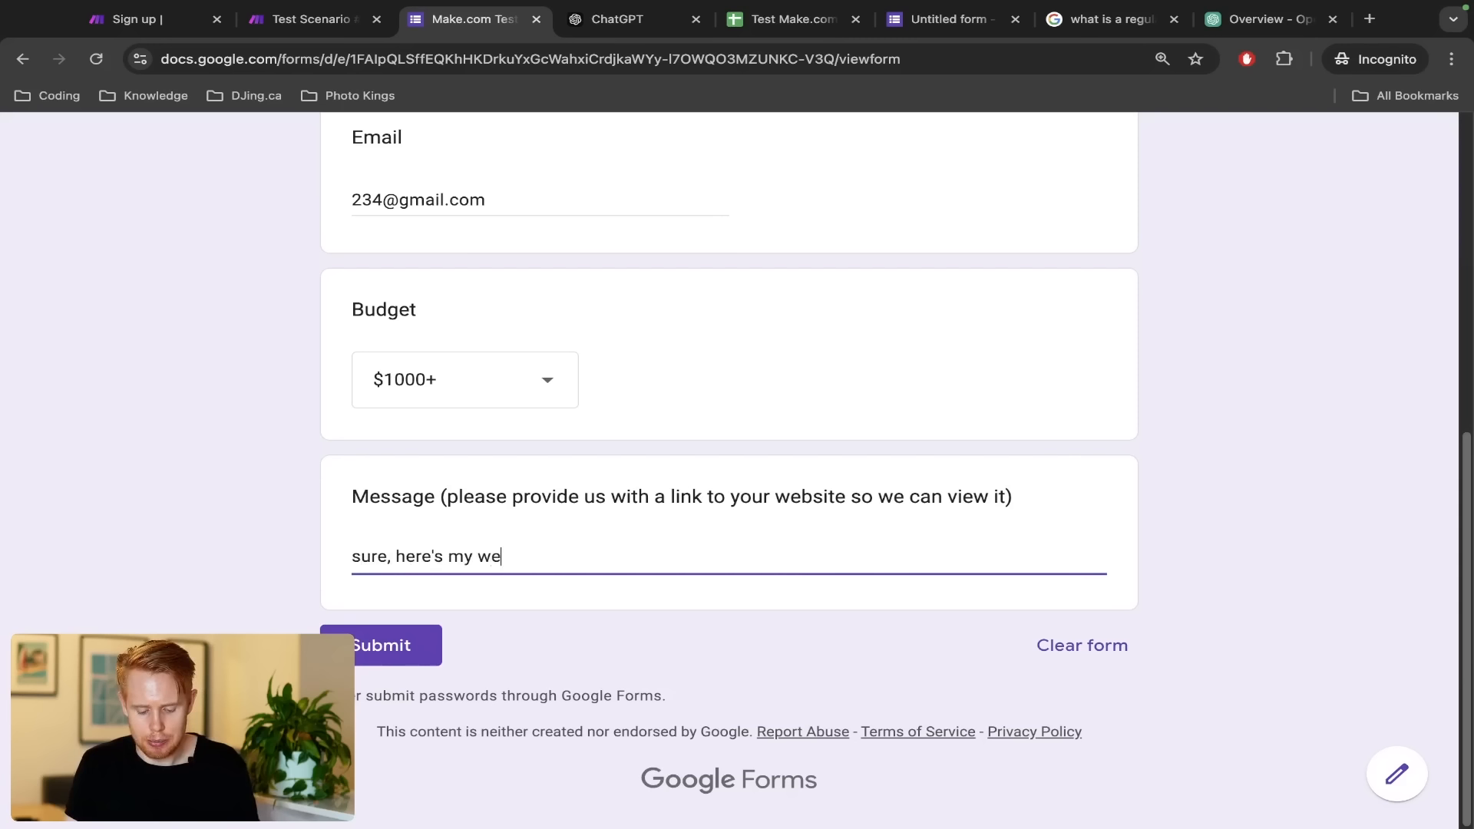
{"action": "type", "text": "bsite: https:"}
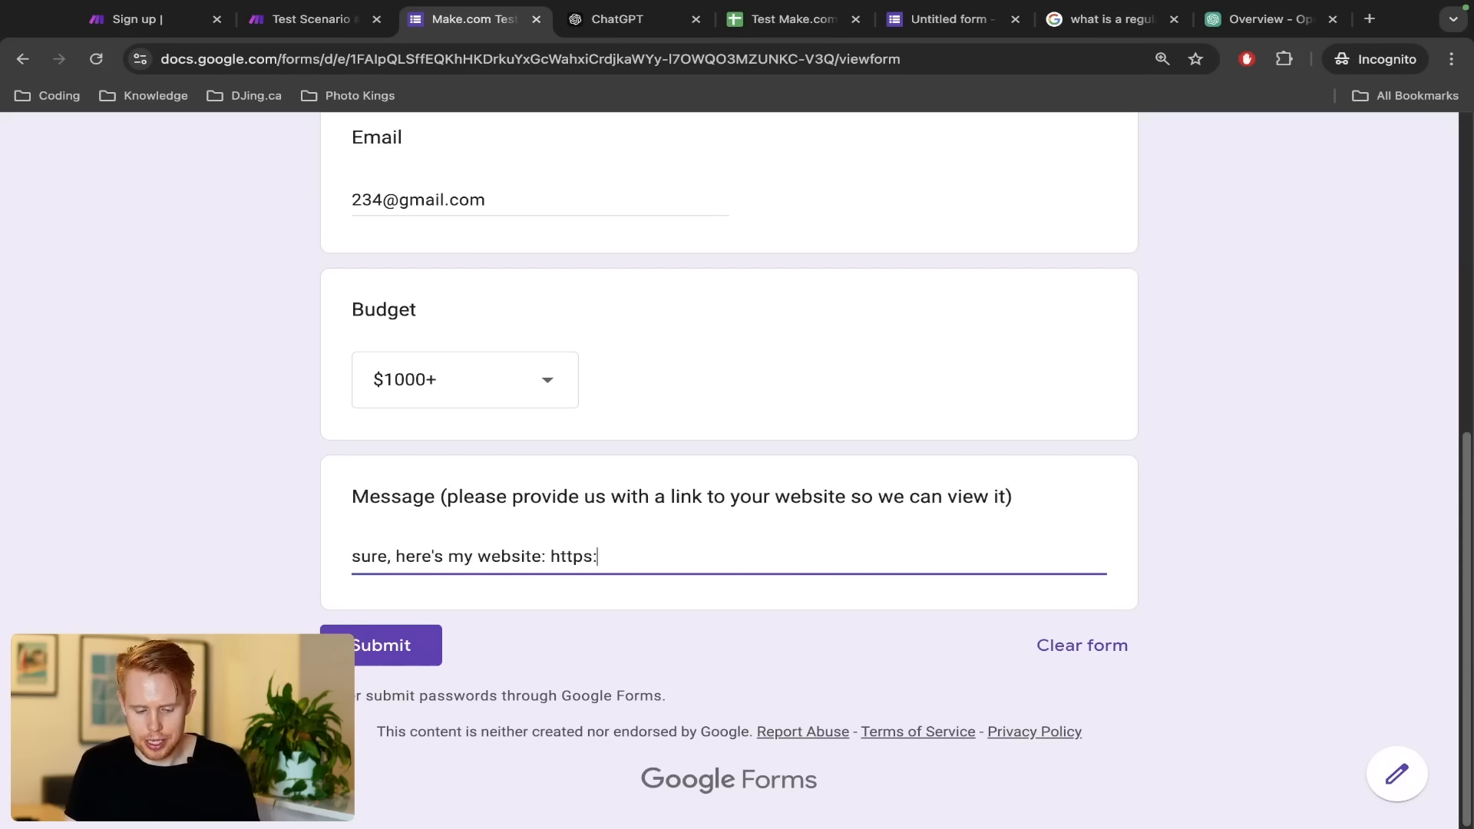
{"action": "type", "text": "//google.com"}
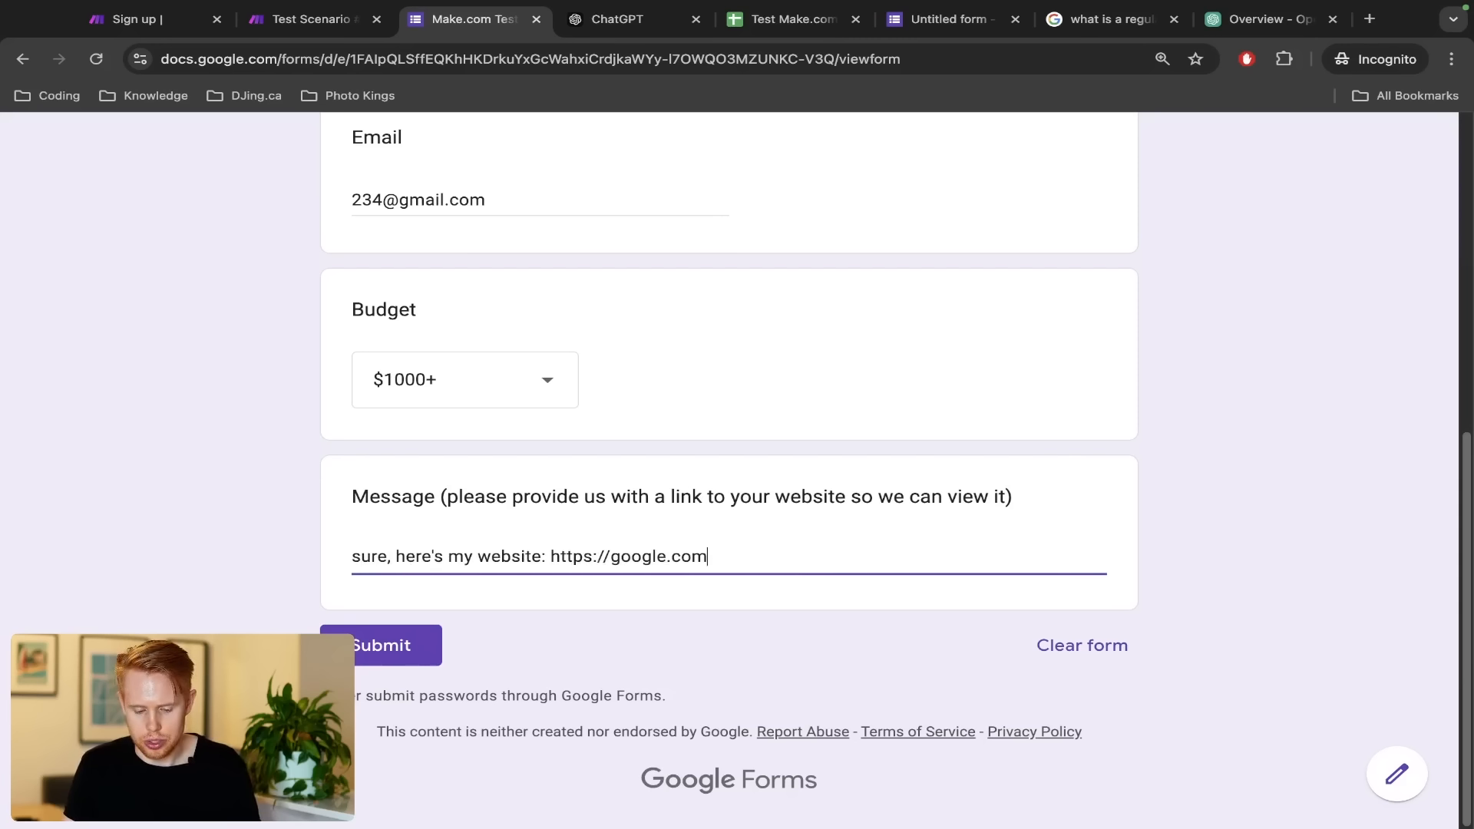
{"action": "left_click", "coordinate": [375, 649]}
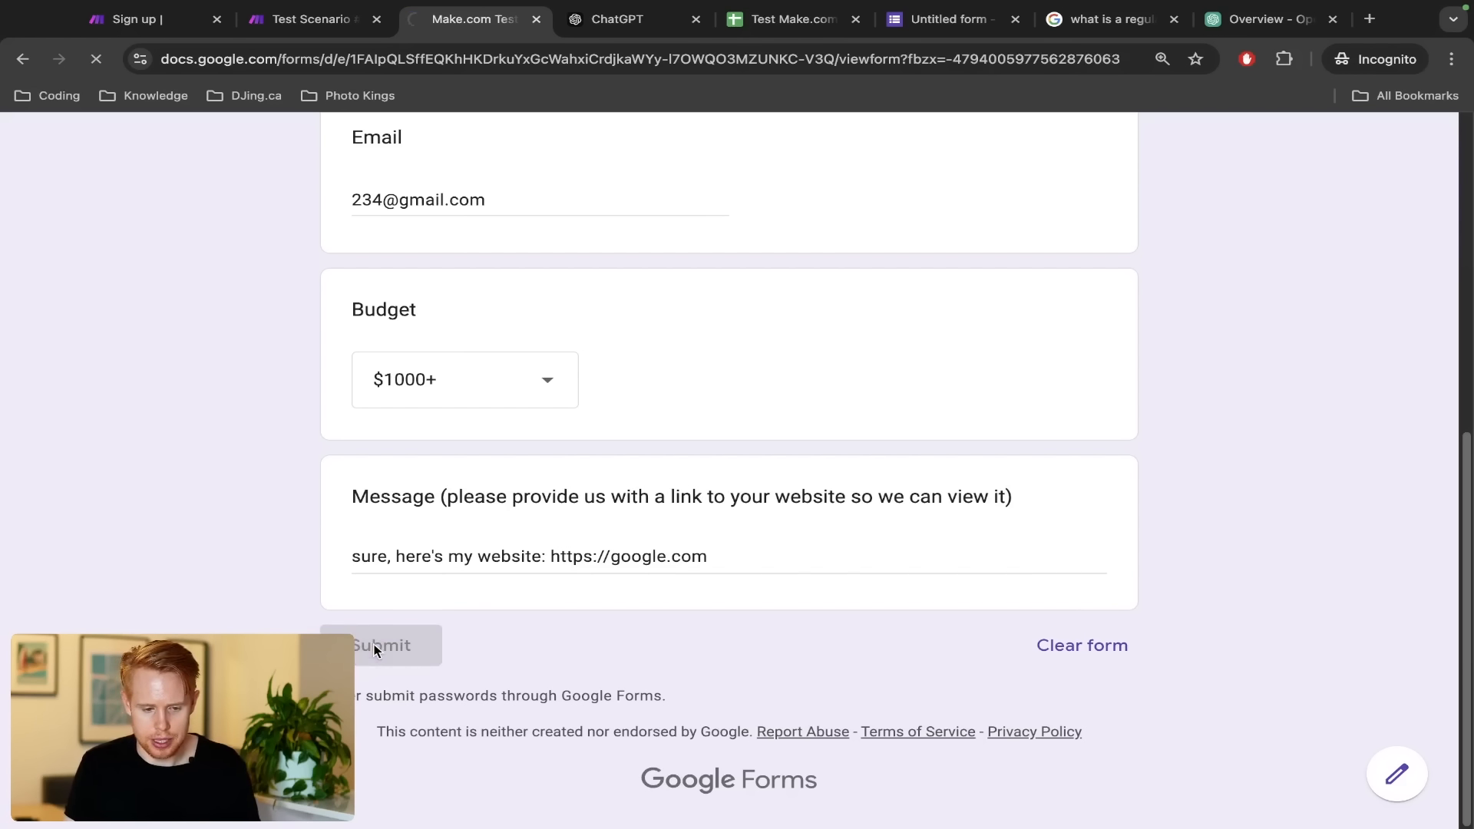
{"action": "key", "text": "ctrl+shift+Tab"}
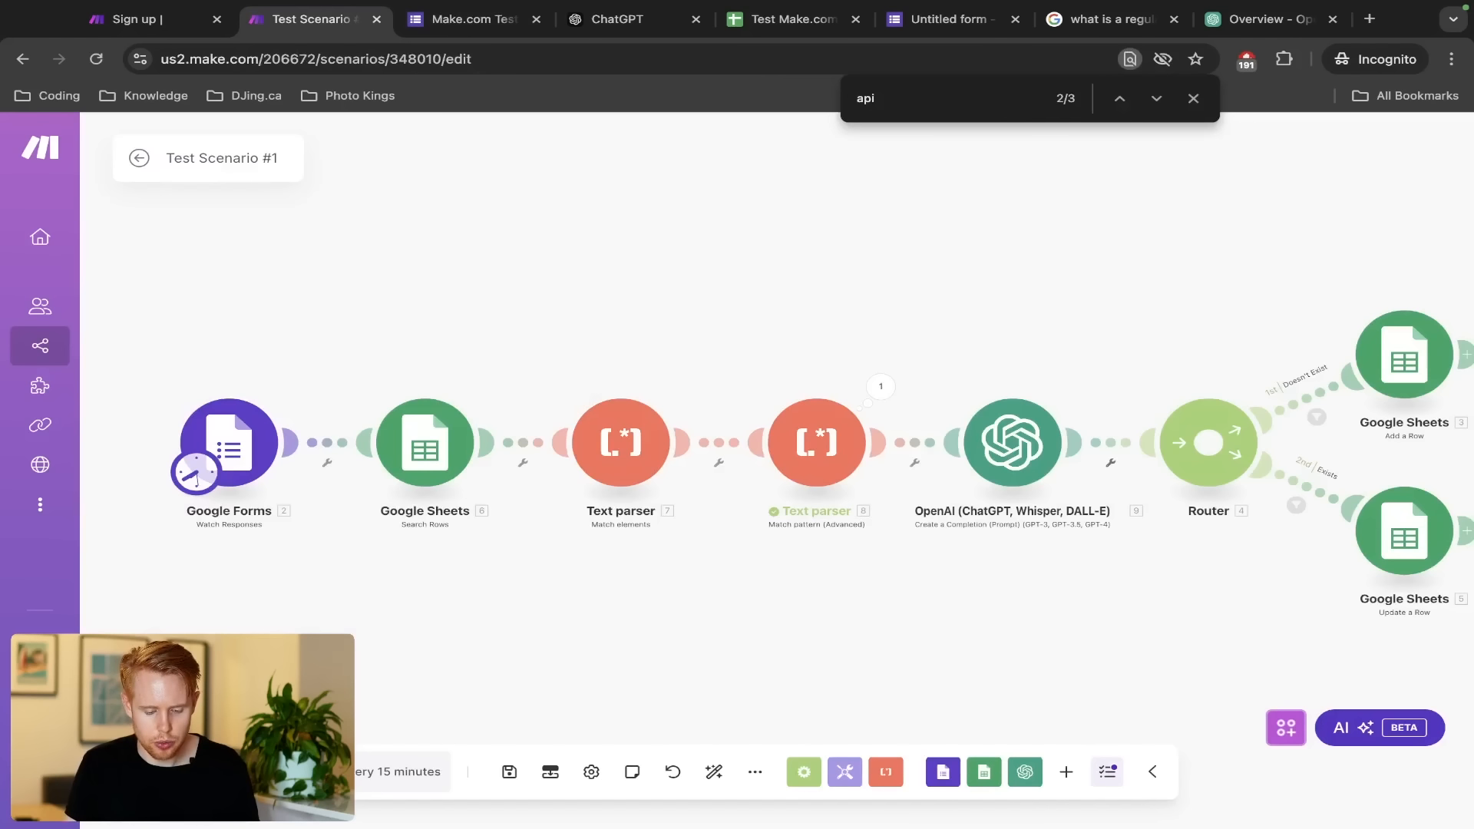
{"action": "left_click", "coordinate": [163, 772]}
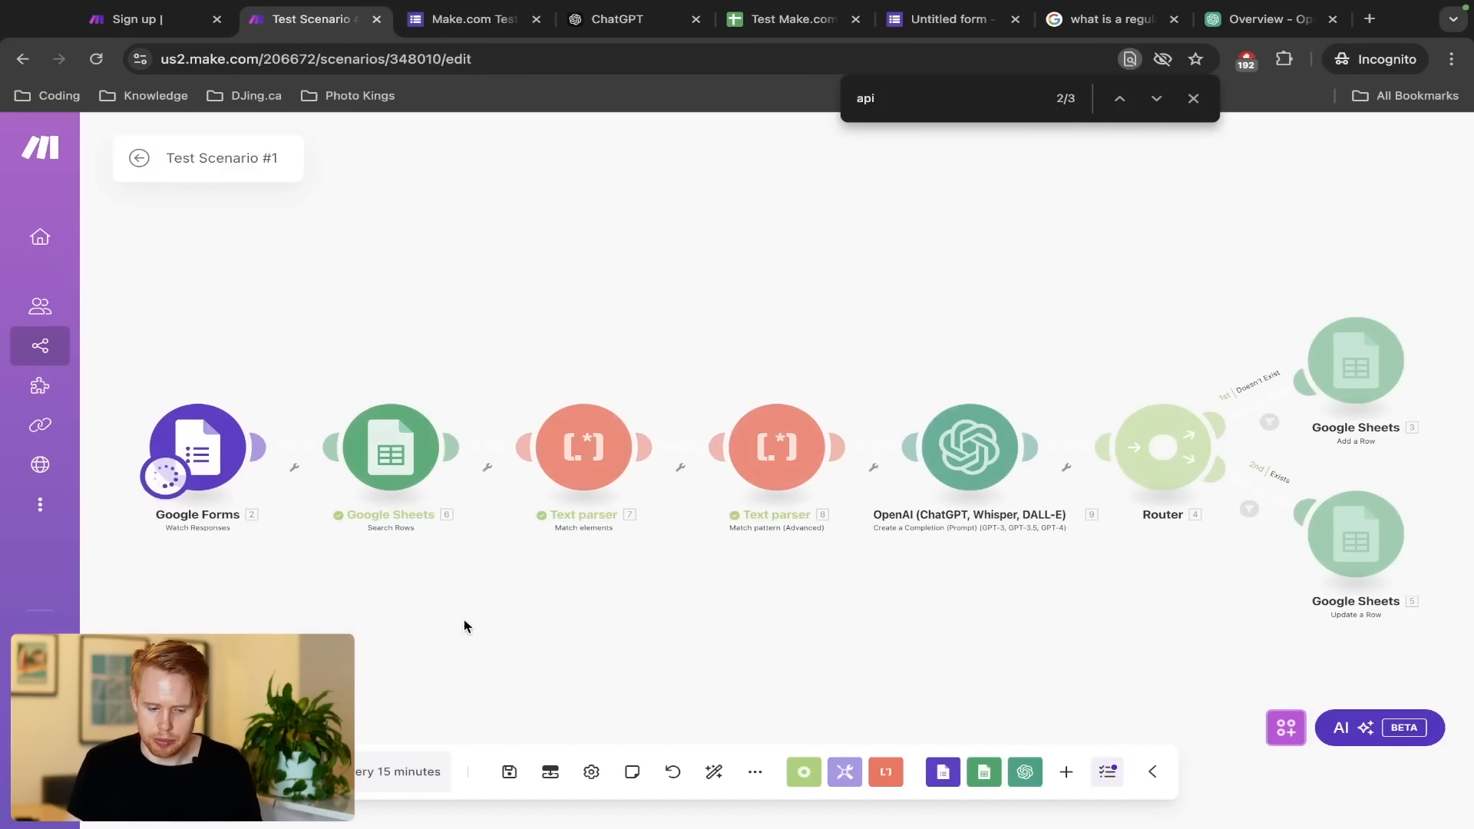
{"action": "left_click", "coordinate": [647, 392]}
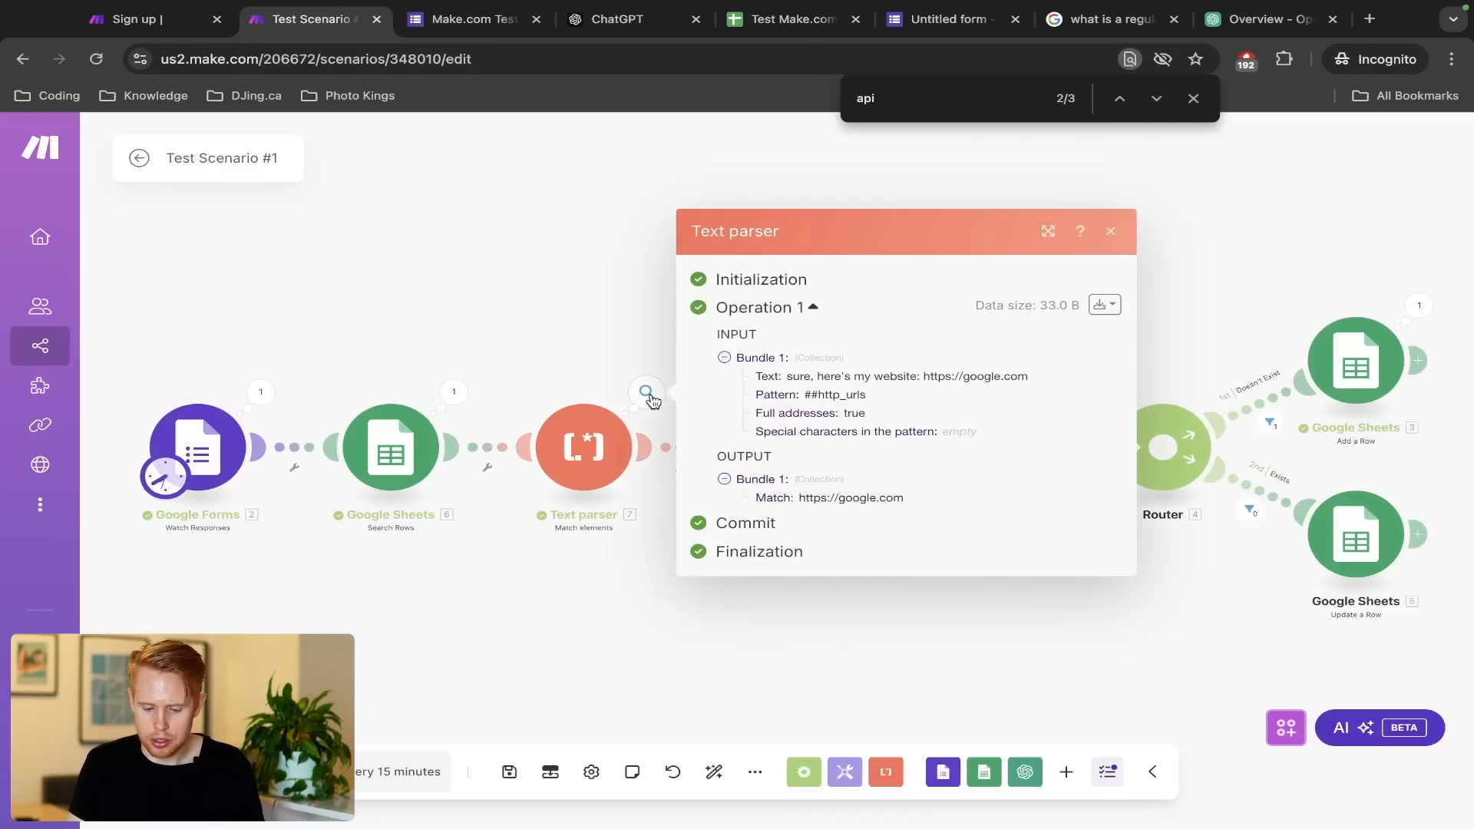
{"action": "triple_click", "coordinate": [834, 498]}
{"action": "left_click", "coordinate": [584, 353]}
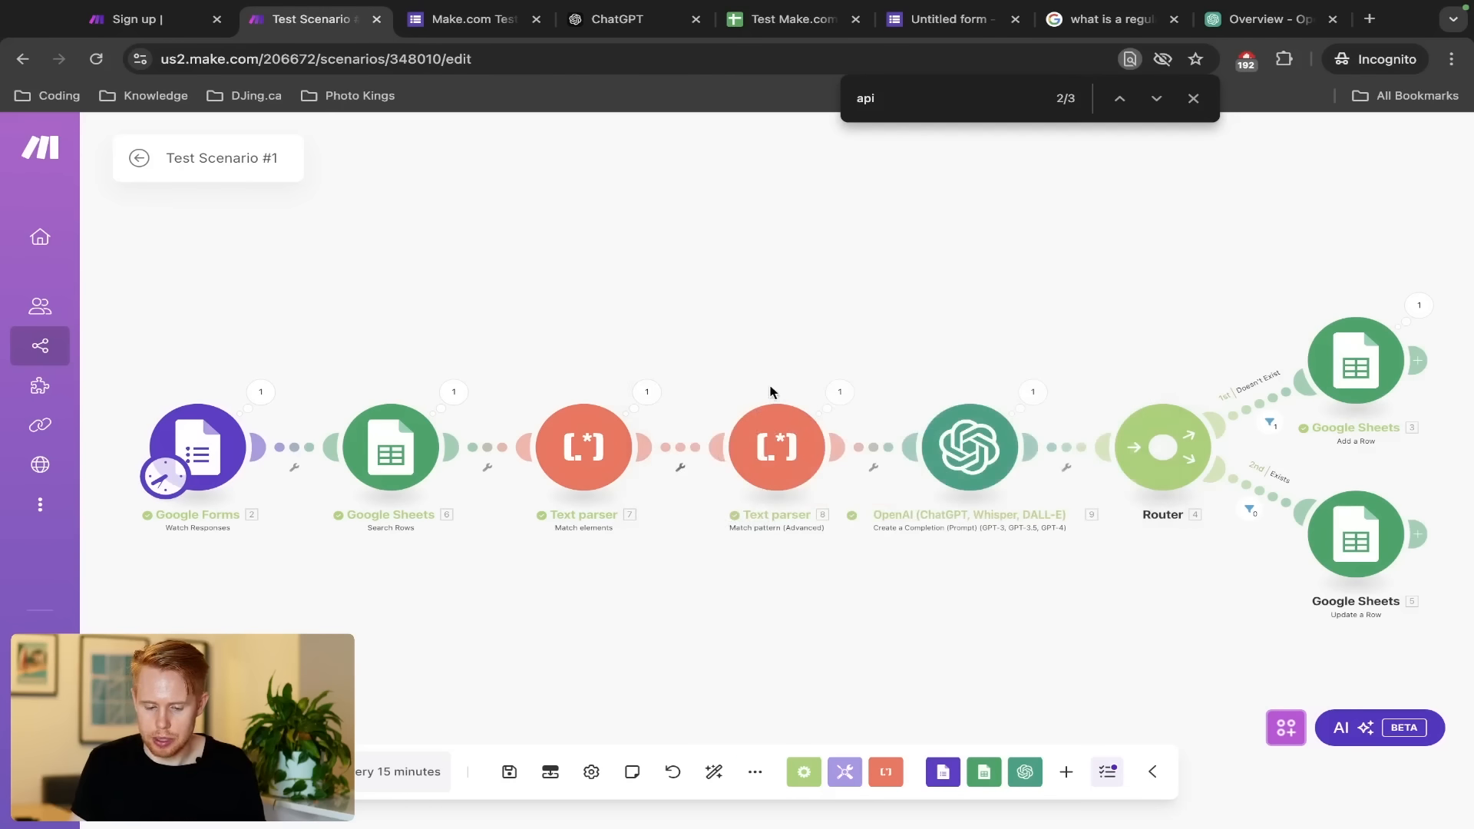
{"action": "left_click", "coordinate": [852, 392]}
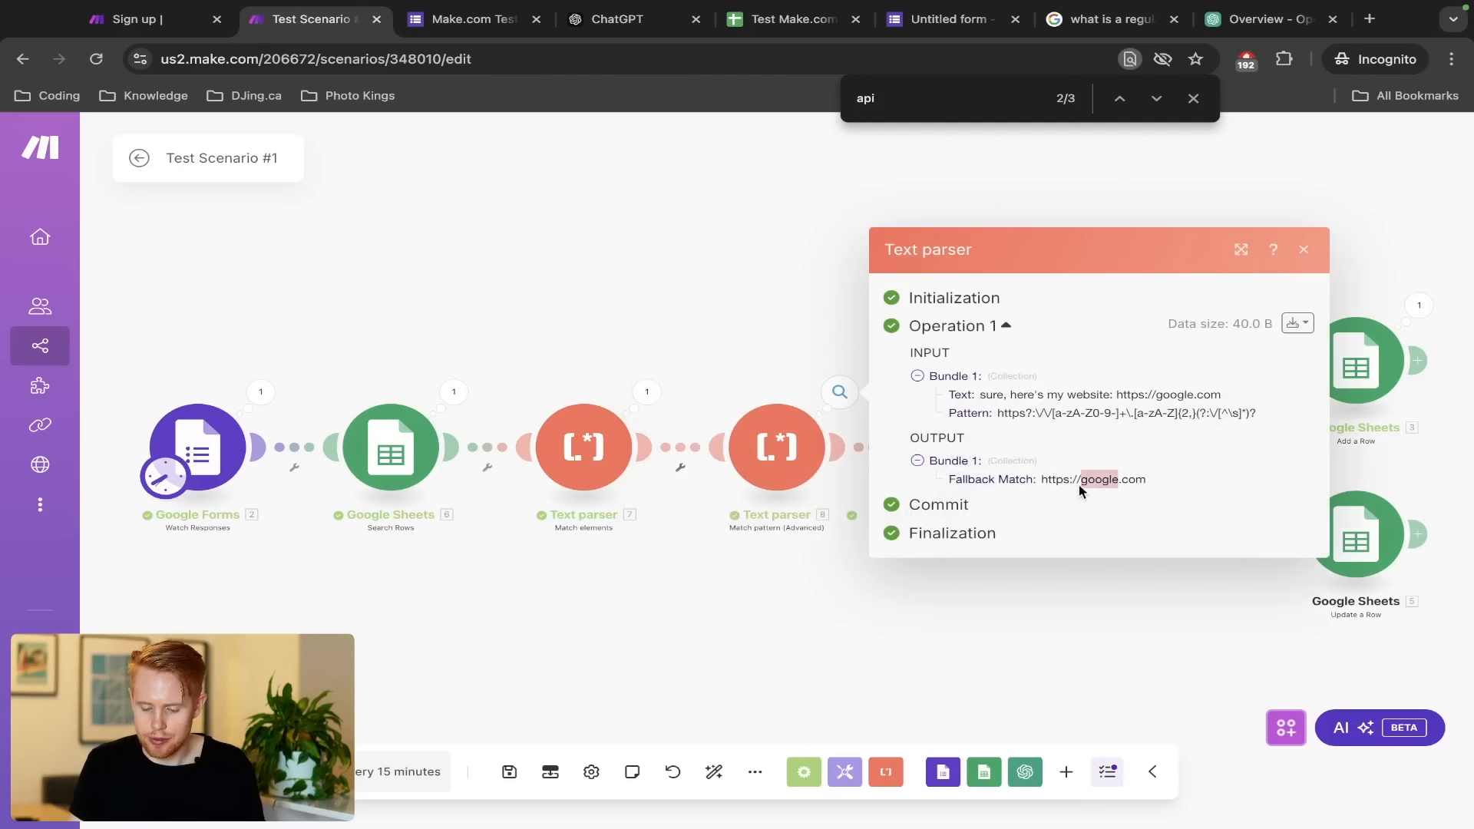
{"action": "left_click", "coordinate": [665, 336]}
{"action": "left_click", "coordinate": [1046, 412]}
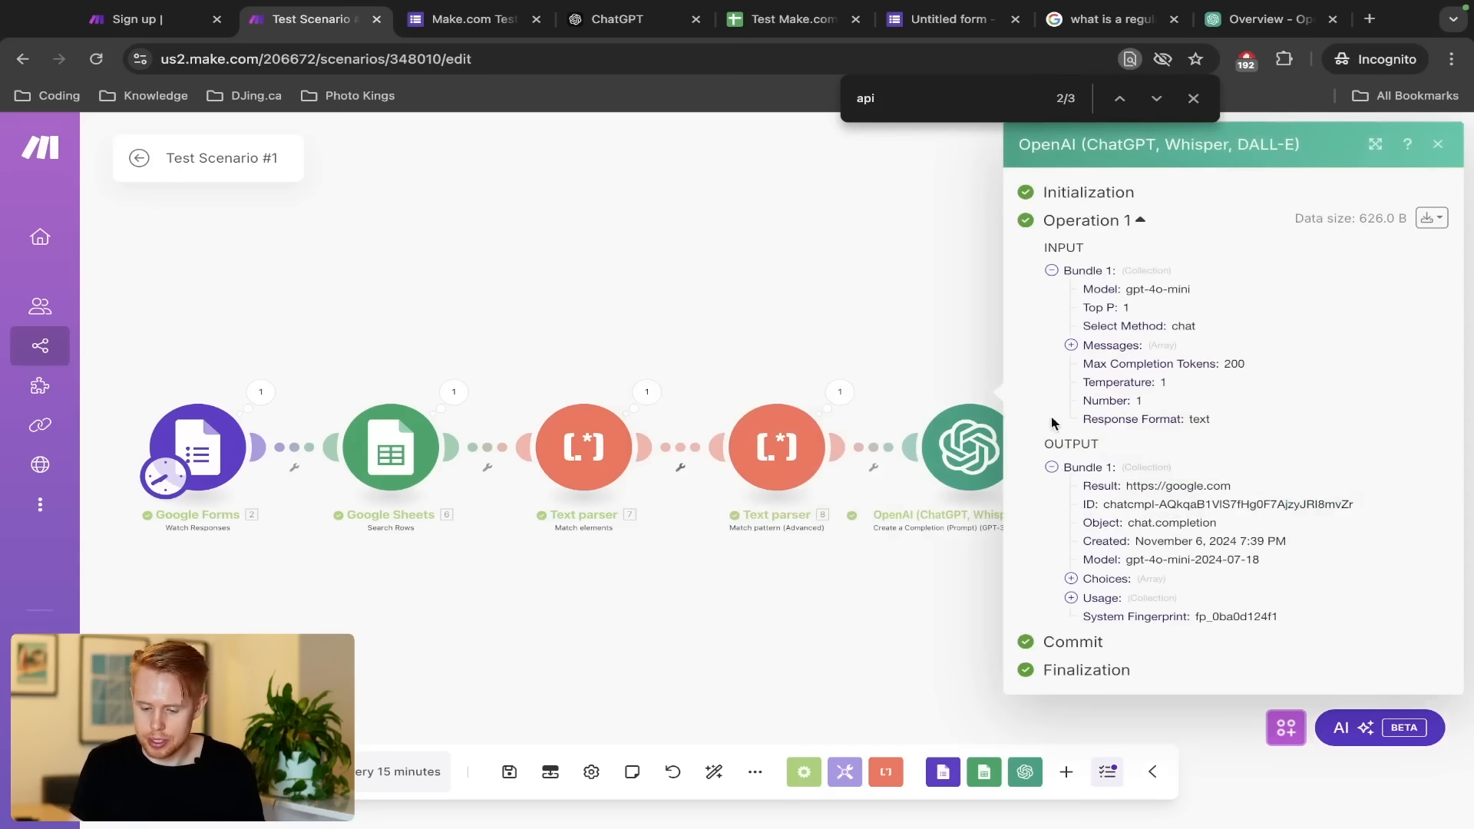
{"action": "triple_click", "coordinate": [1172, 487]}
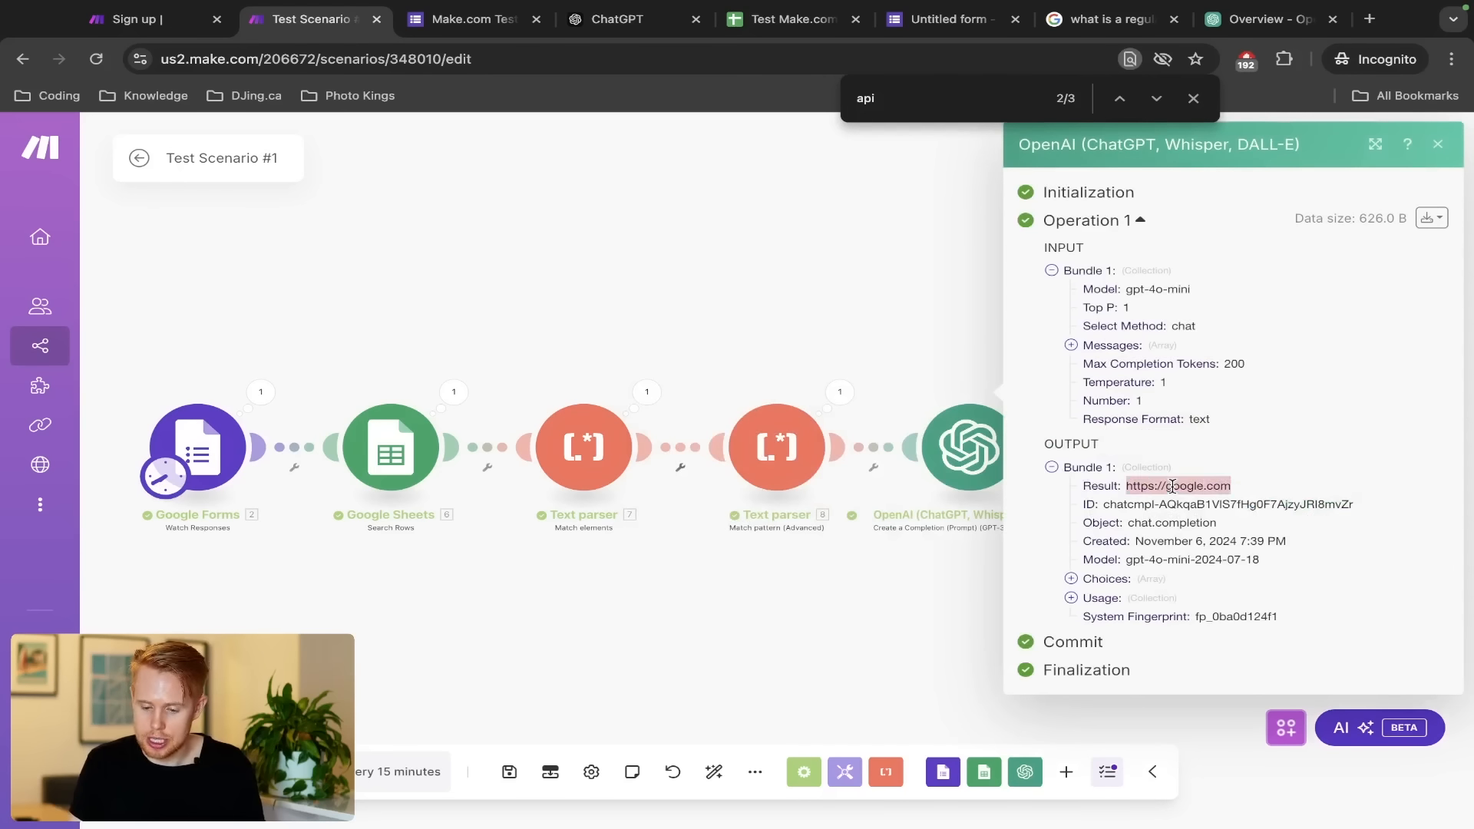
{"action": "left_click", "coordinate": [817, 296]}
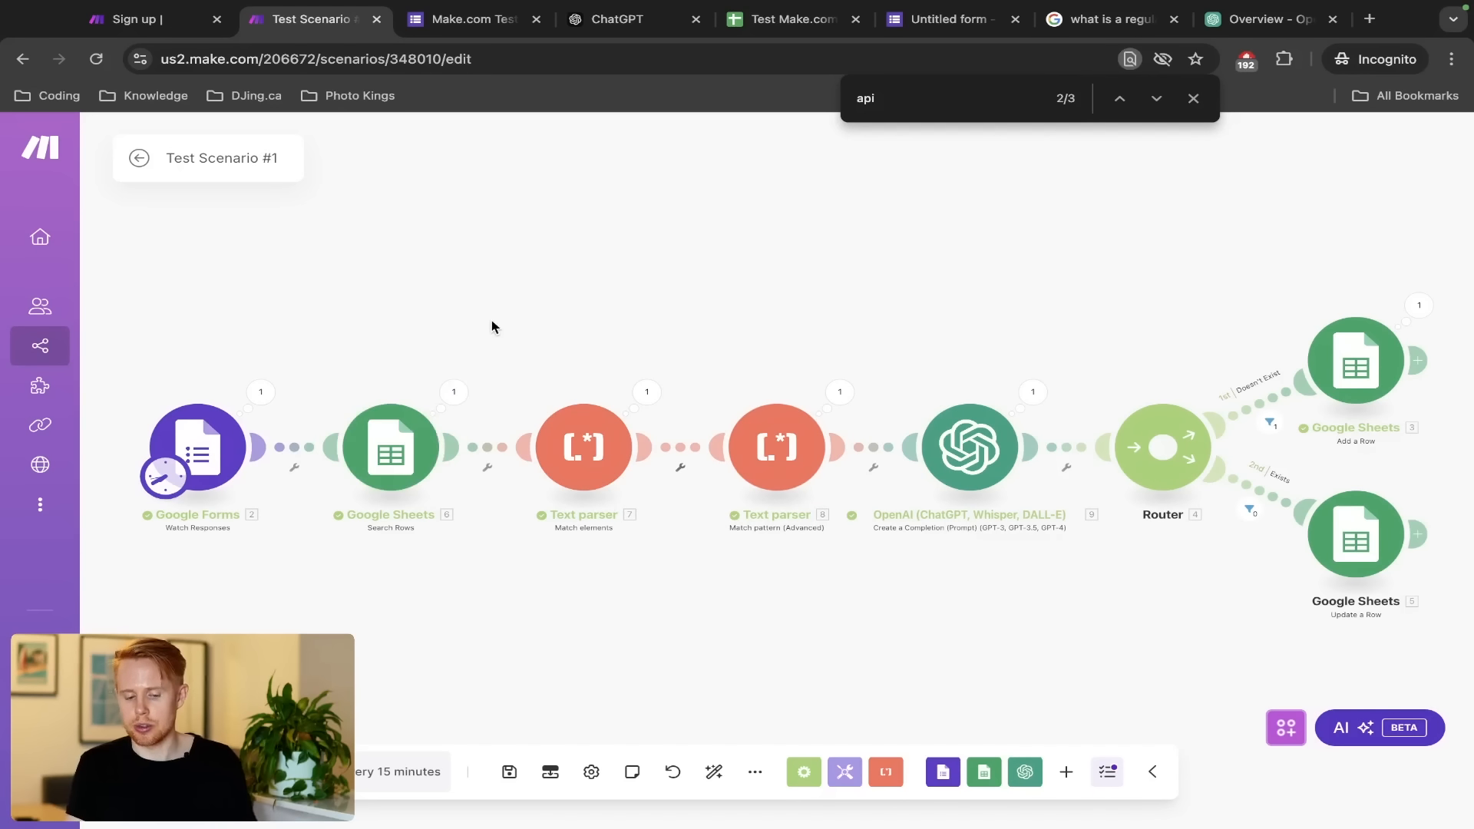
{"action": "left_click_drag", "start_coordinate": [492, 326], "coordinate": [1046, 579]}
{"action": "left_click_drag", "start_coordinate": [803, 257], "coordinate": [598, 242]}
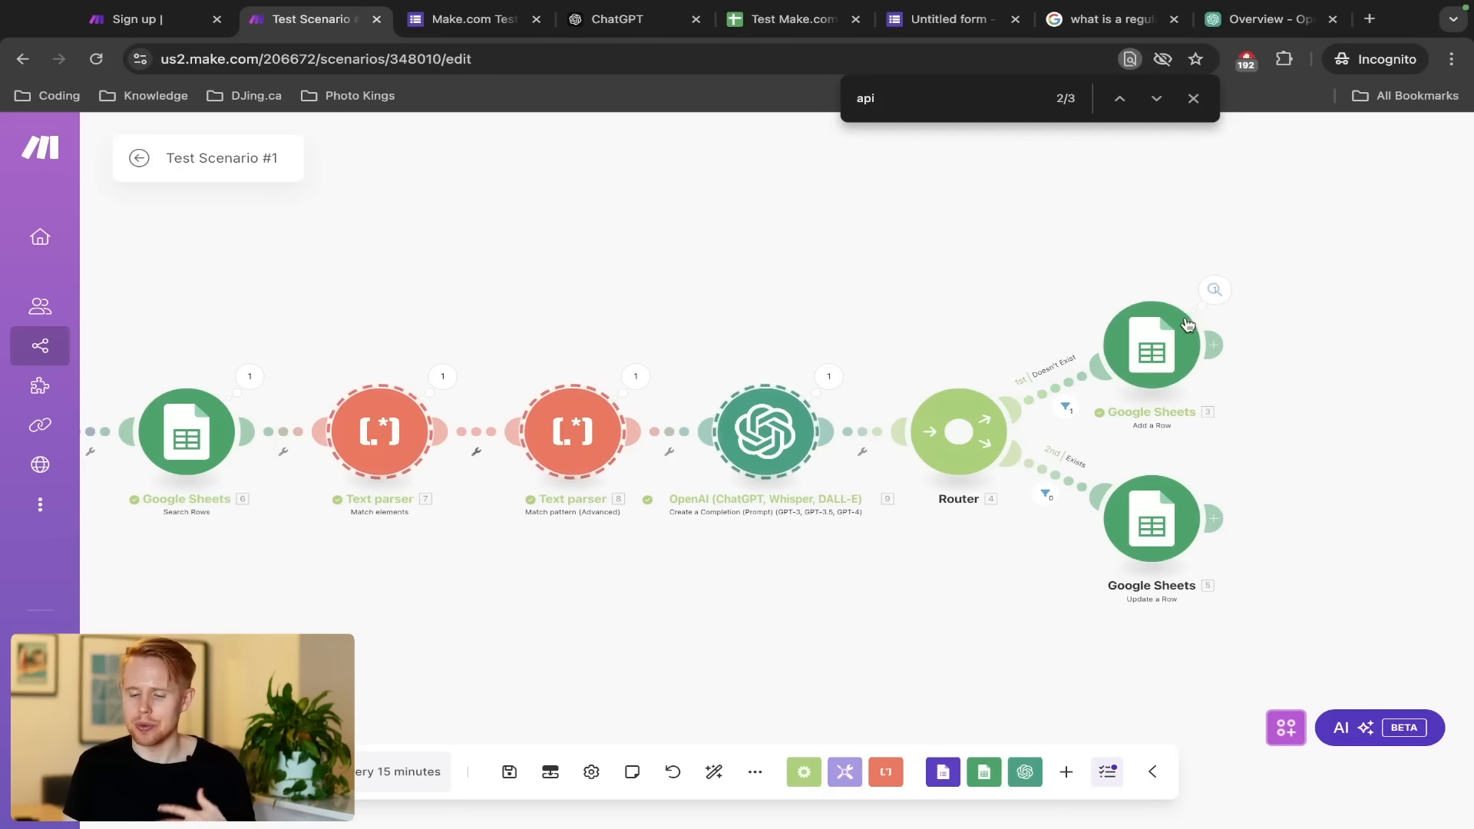
Check the new lead's $1000+ budget and Rejected value in the Test Make.com Leads sheet, then return to Make.com
{"action": "key", "text": "ctrl+Tab"}
{"action": "key", "text": "ctrl+Tab"}
{"action": "key", "text": "ctrl+Tab"}
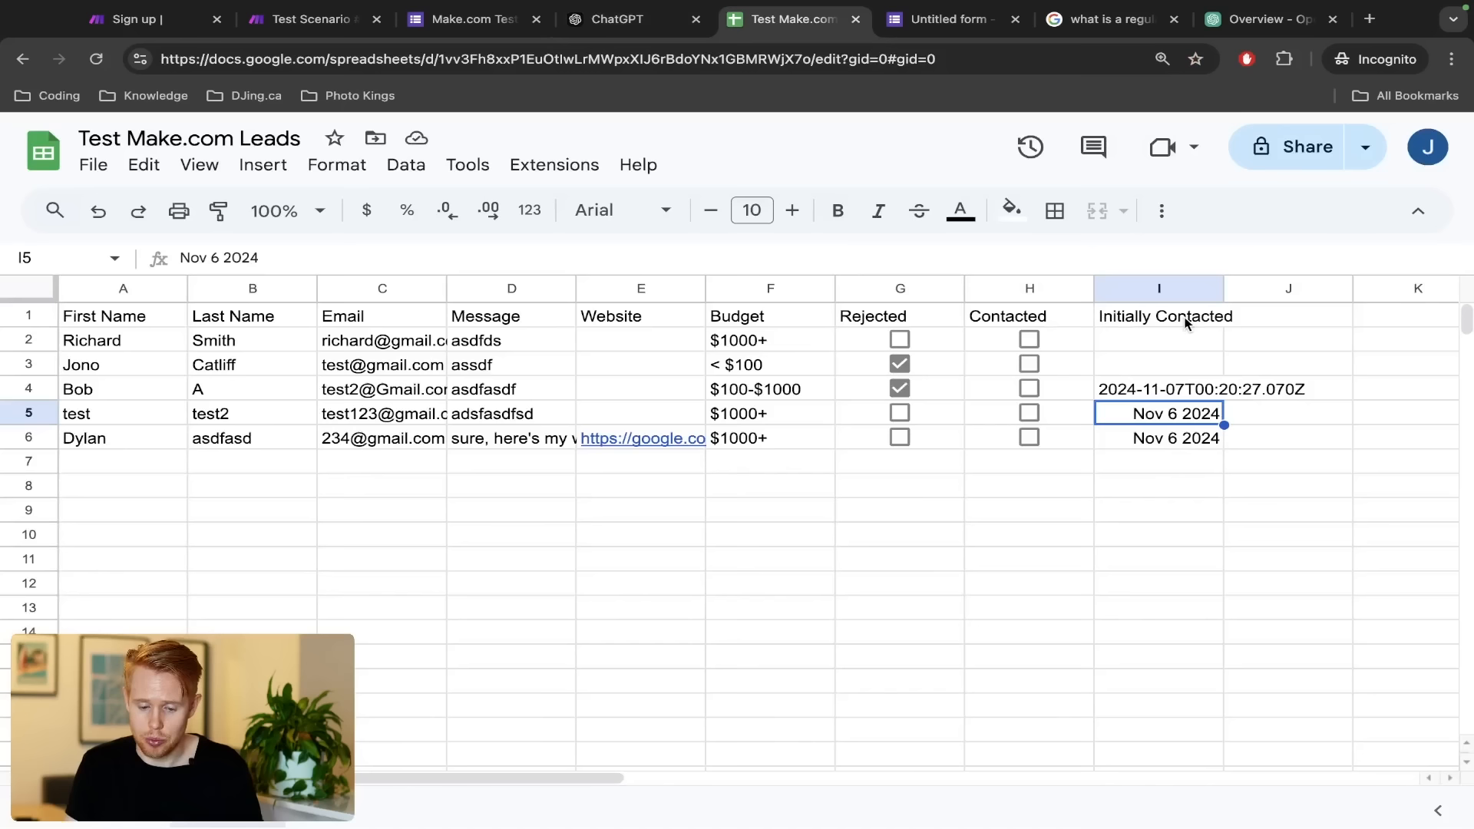
{"action": "left_click", "coordinate": [756, 440]}
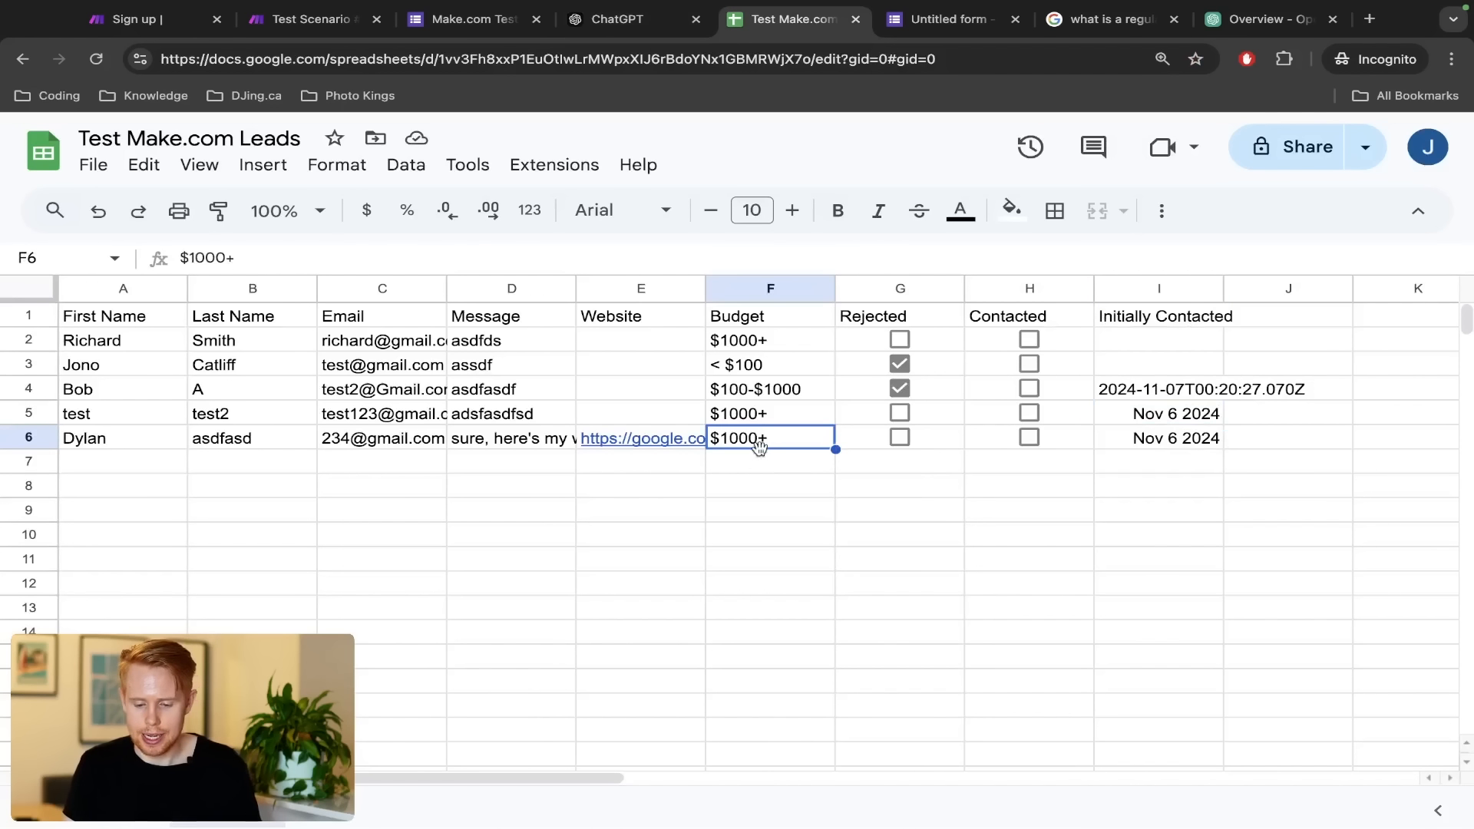
{"action": "left_click", "coordinate": [951, 445]}
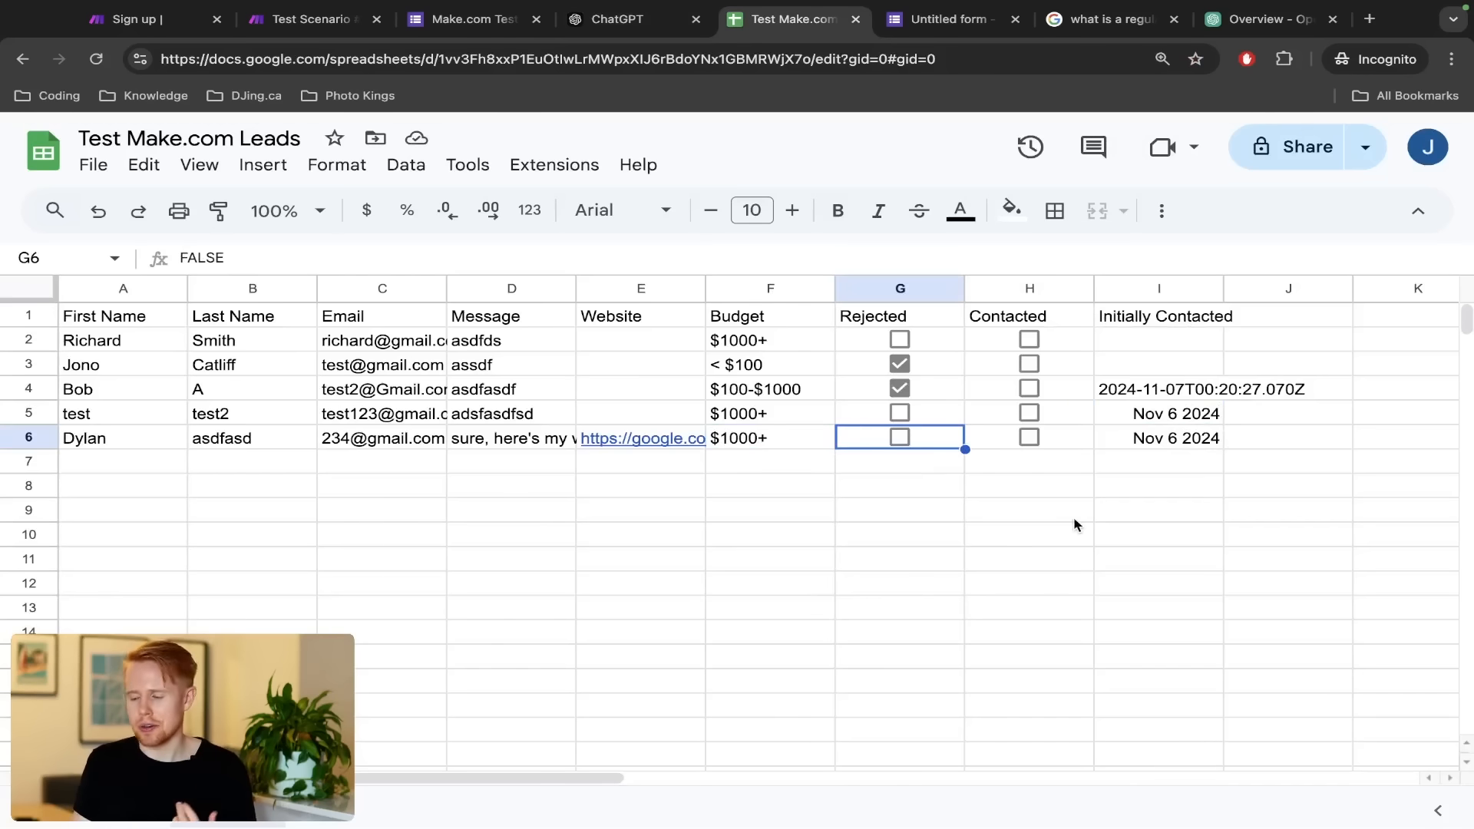
{"action": "key", "text": "super+2"}
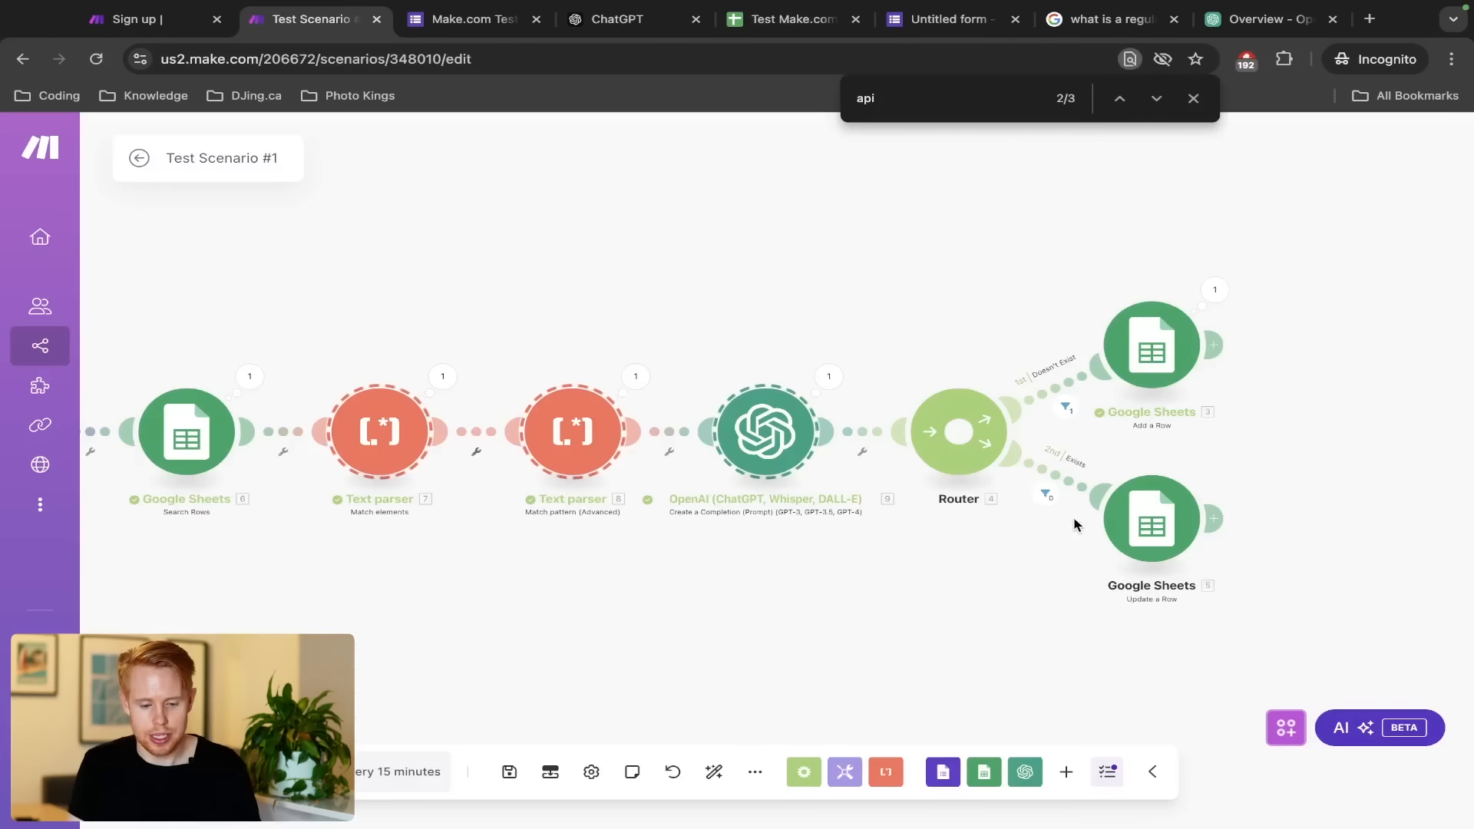
Pan and marquee-select the scenario's modules to inspect them, then open the upper Add a Row module
{"action": "left_click_drag", "start_coordinate": [576, 301], "coordinate": [750, 274]}
{"action": "scroll", "coordinate": [752, 274], "scroll_direction": "down", "scroll_amount": 2}
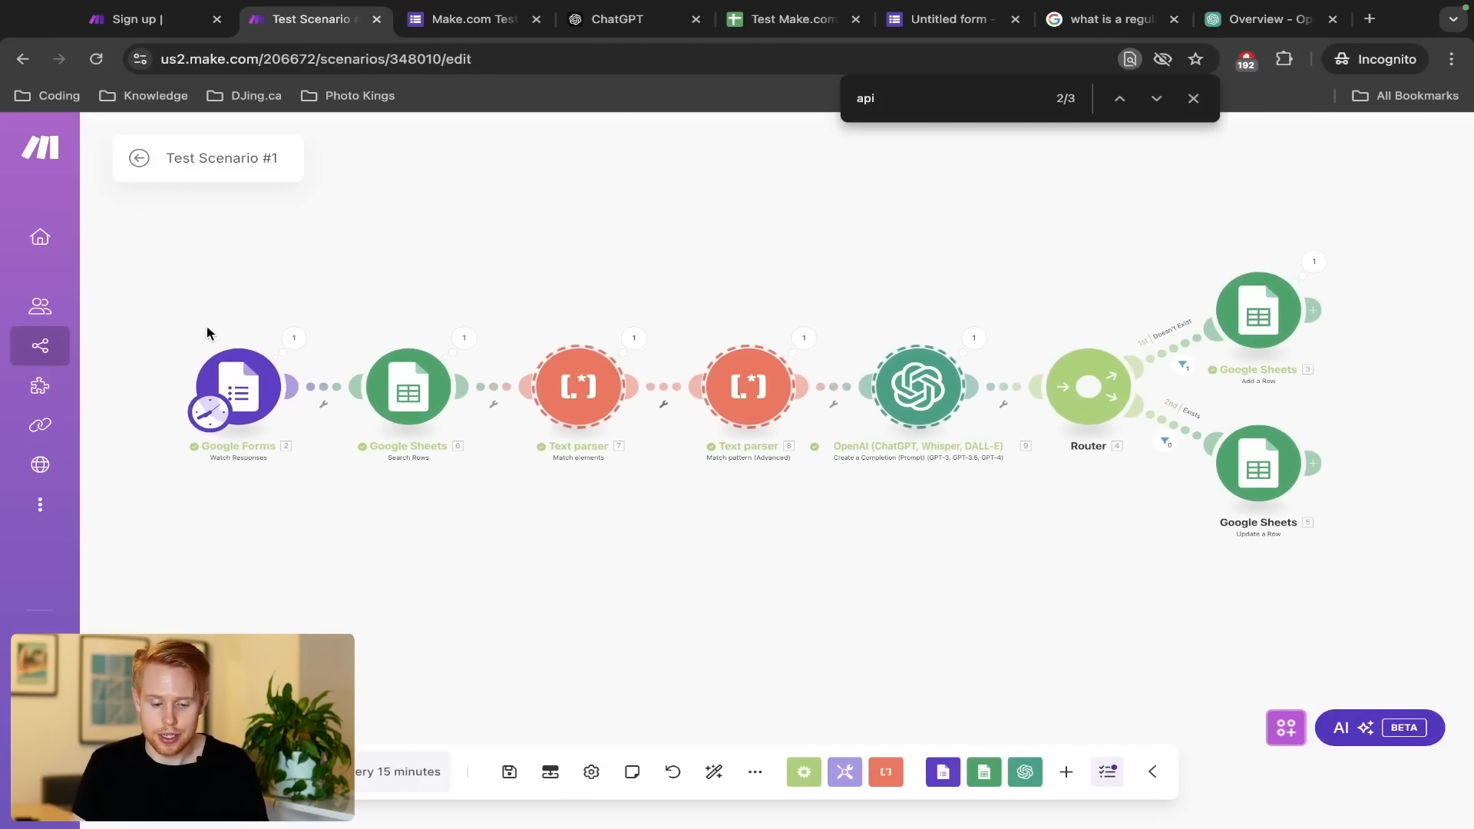
{"action": "left_click_drag", "start_coordinate": [203, 329], "coordinate": [296, 423]}
{"action": "left_click_drag", "start_coordinate": [339, 300], "coordinate": [1302, 536]}
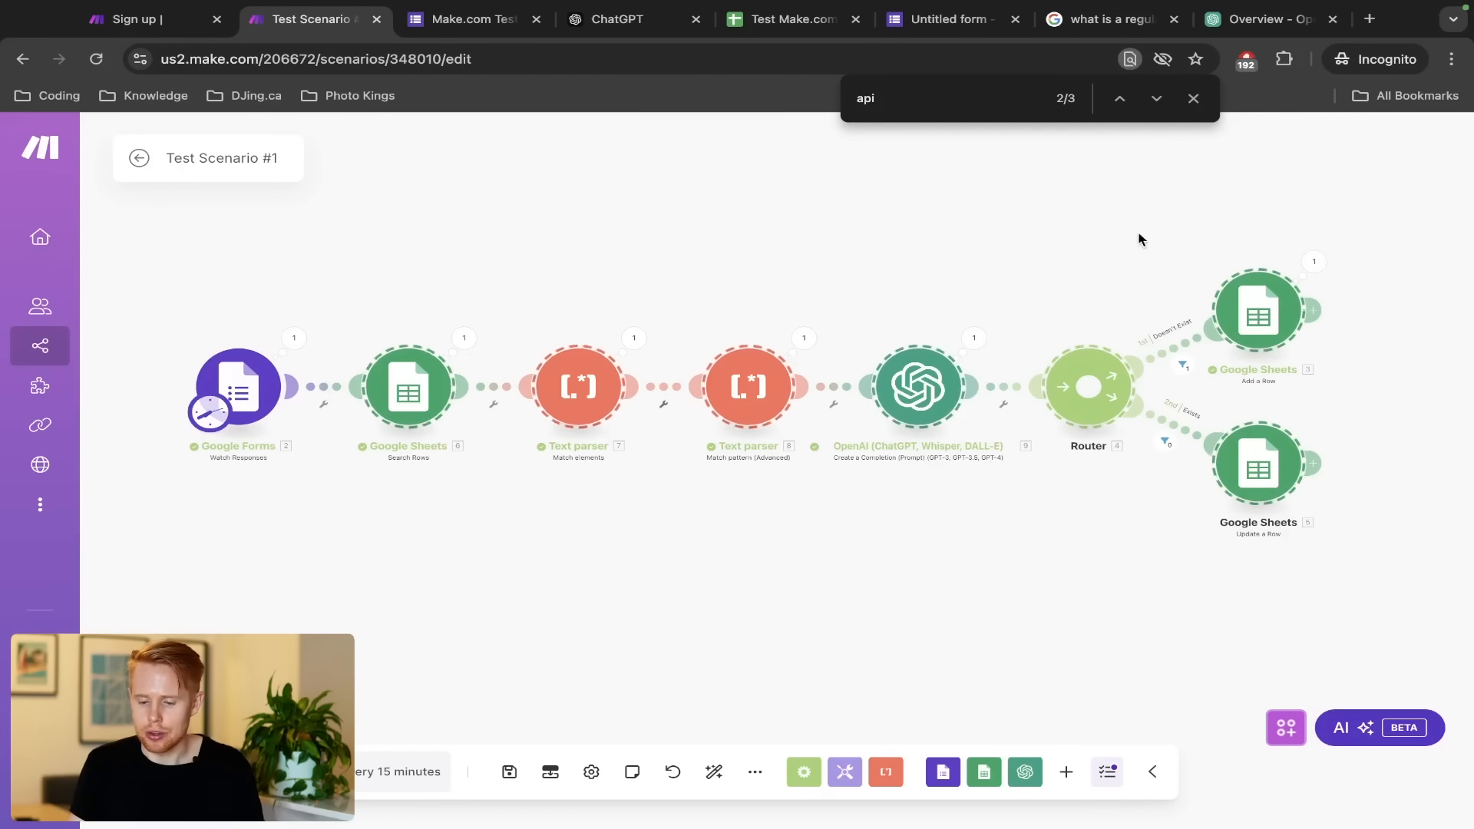
{"action": "left_click_drag", "start_coordinate": [1170, 244], "coordinate": [1305, 352]}
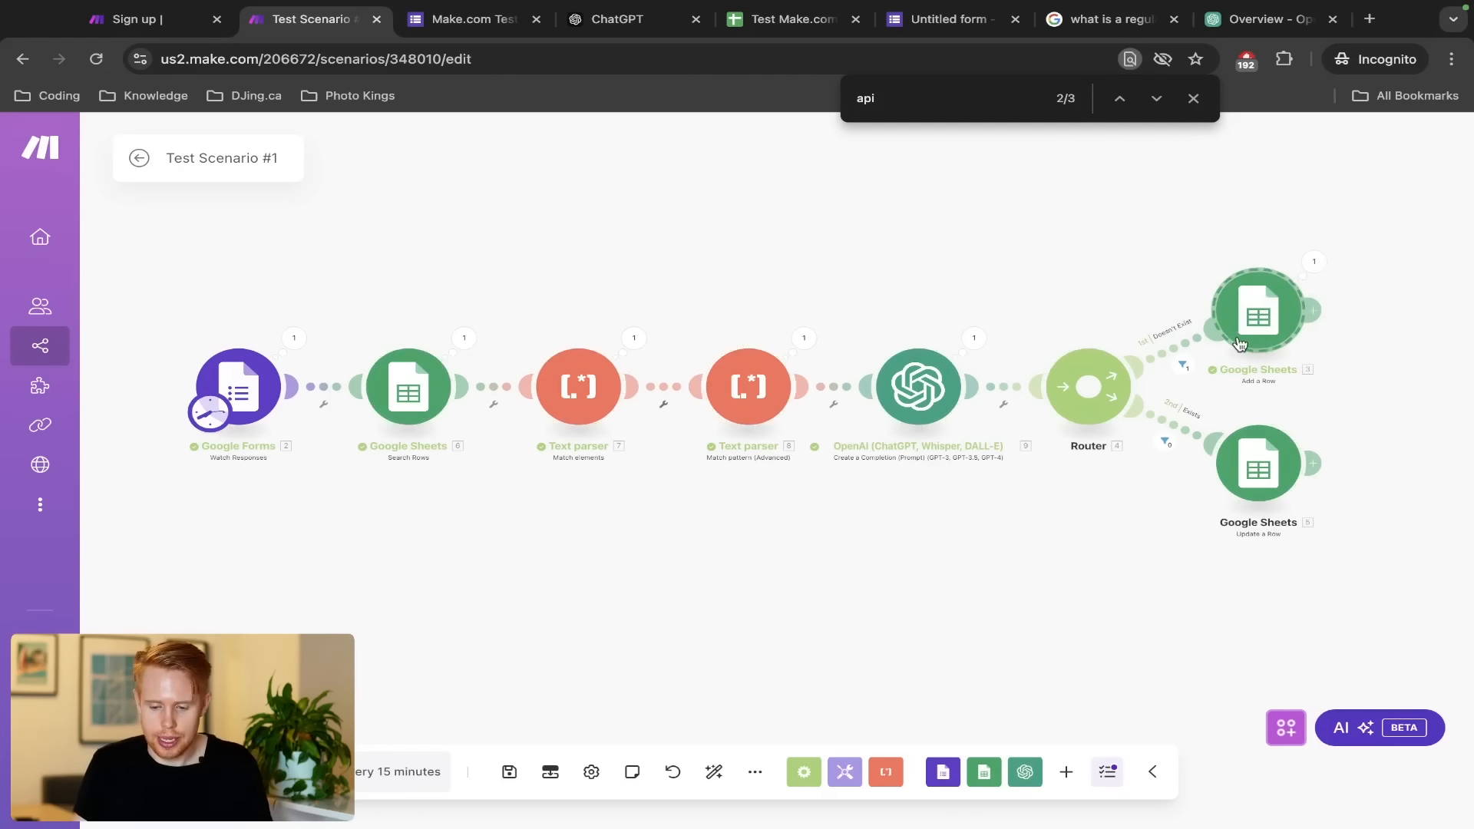
{"action": "left_click_drag", "start_coordinate": [194, 324], "coordinate": [347, 495]}
{"action": "left_click_drag", "start_coordinate": [1172, 239], "coordinate": [1383, 538]}
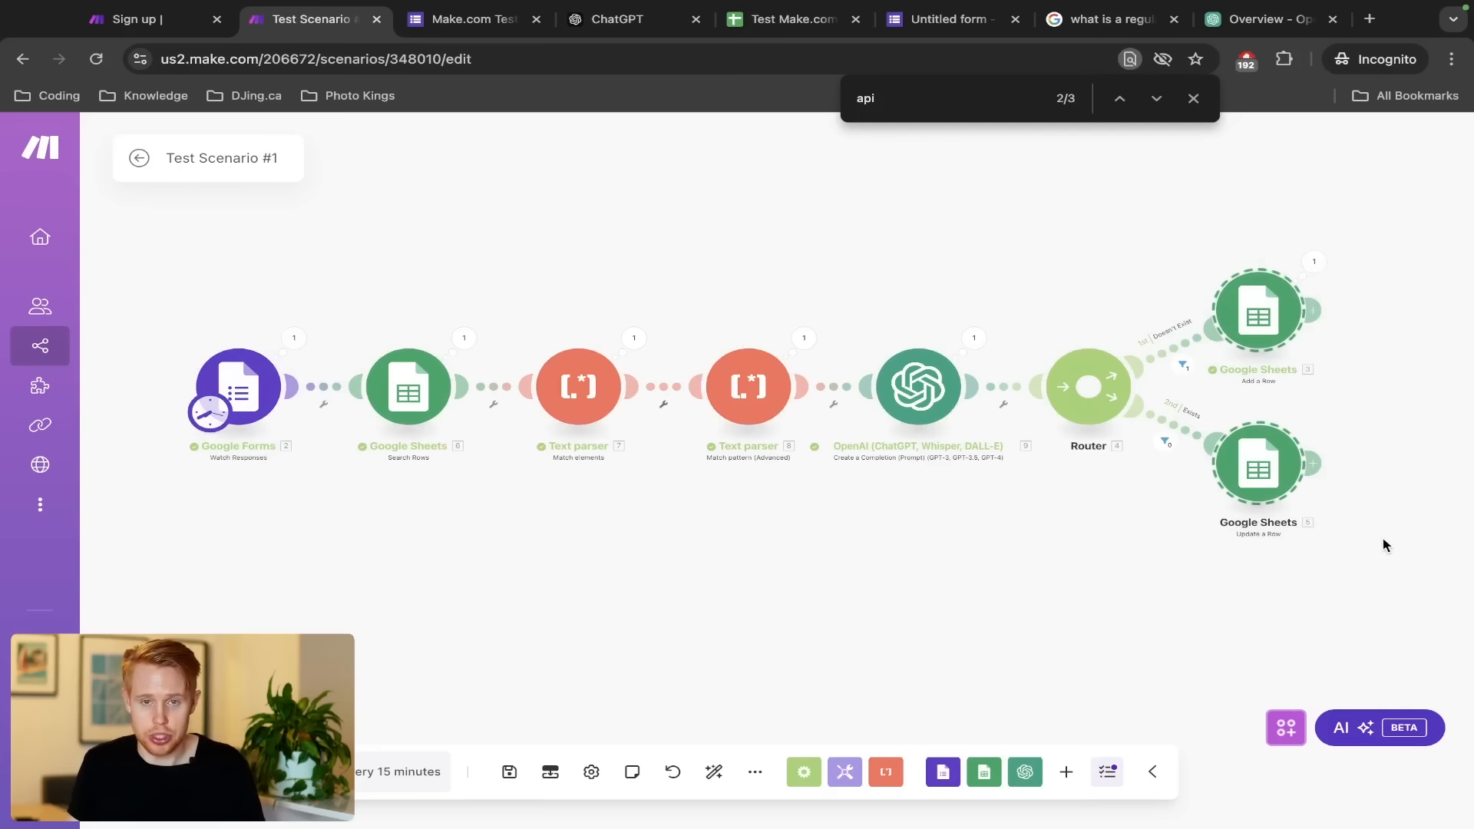
{"action": "left_click", "coordinate": [1168, 238]}
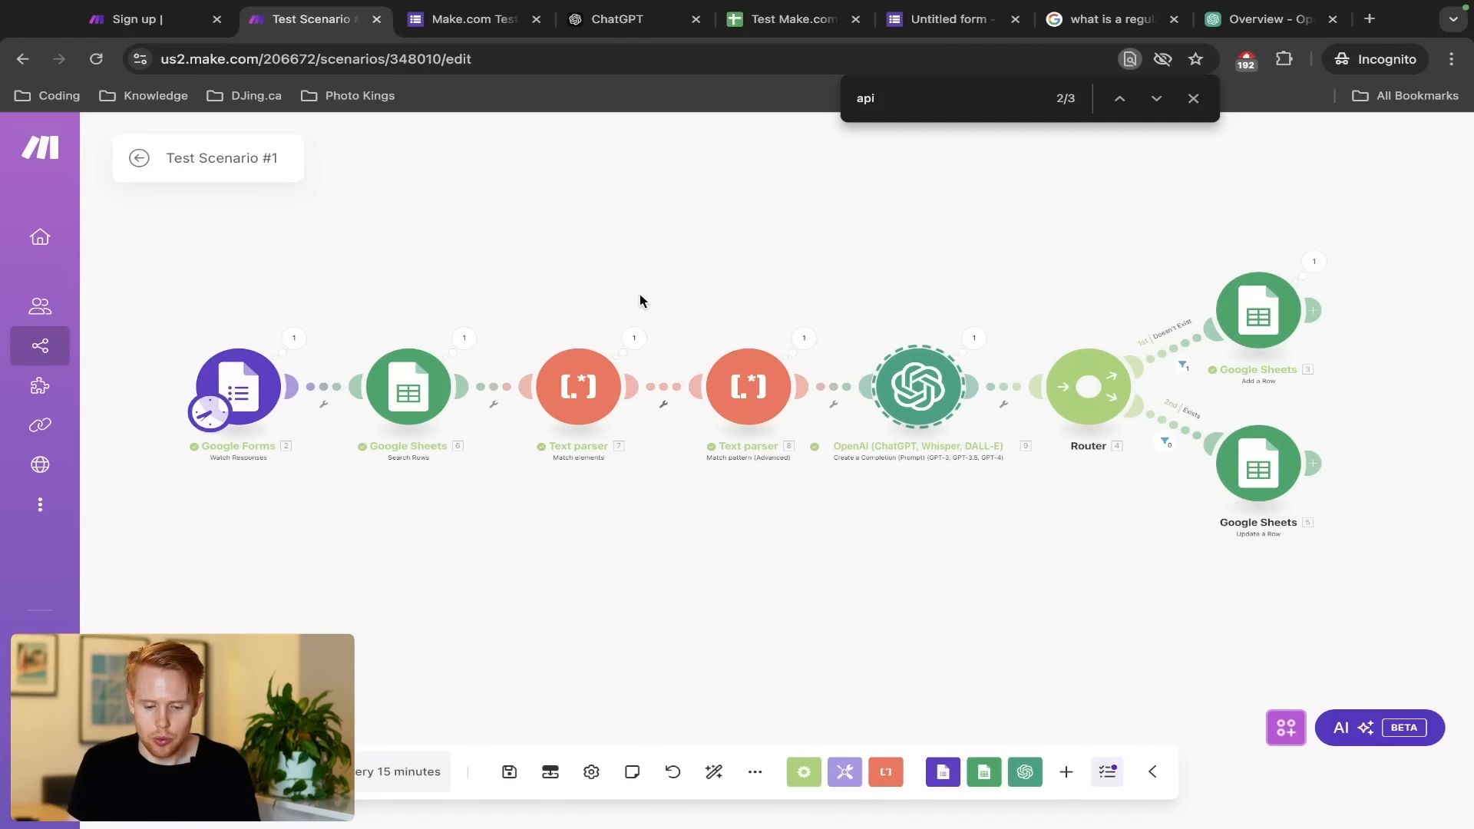
{"action": "left_click", "coordinate": [1228, 313]}
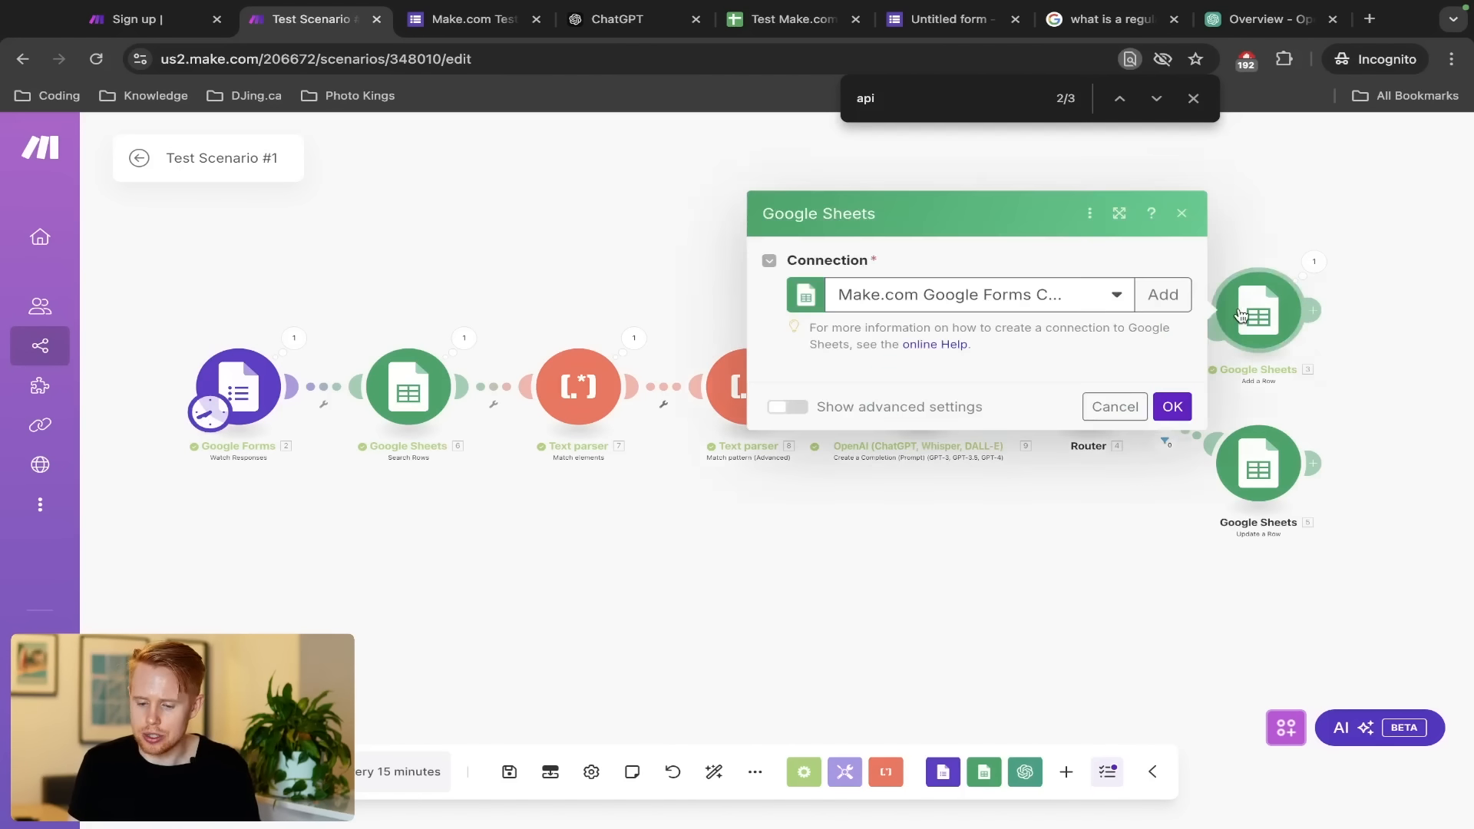
Scroll the Add a Row column mappings, close the dialog, and select the Text parser and OpenAI modules
{"action": "scroll", "coordinate": [1034, 454], "scroll_direction": "down", "scroll_amount": 3}
{"action": "scroll", "coordinate": [1034, 453], "scroll_direction": "down", "scroll_amount": 10}
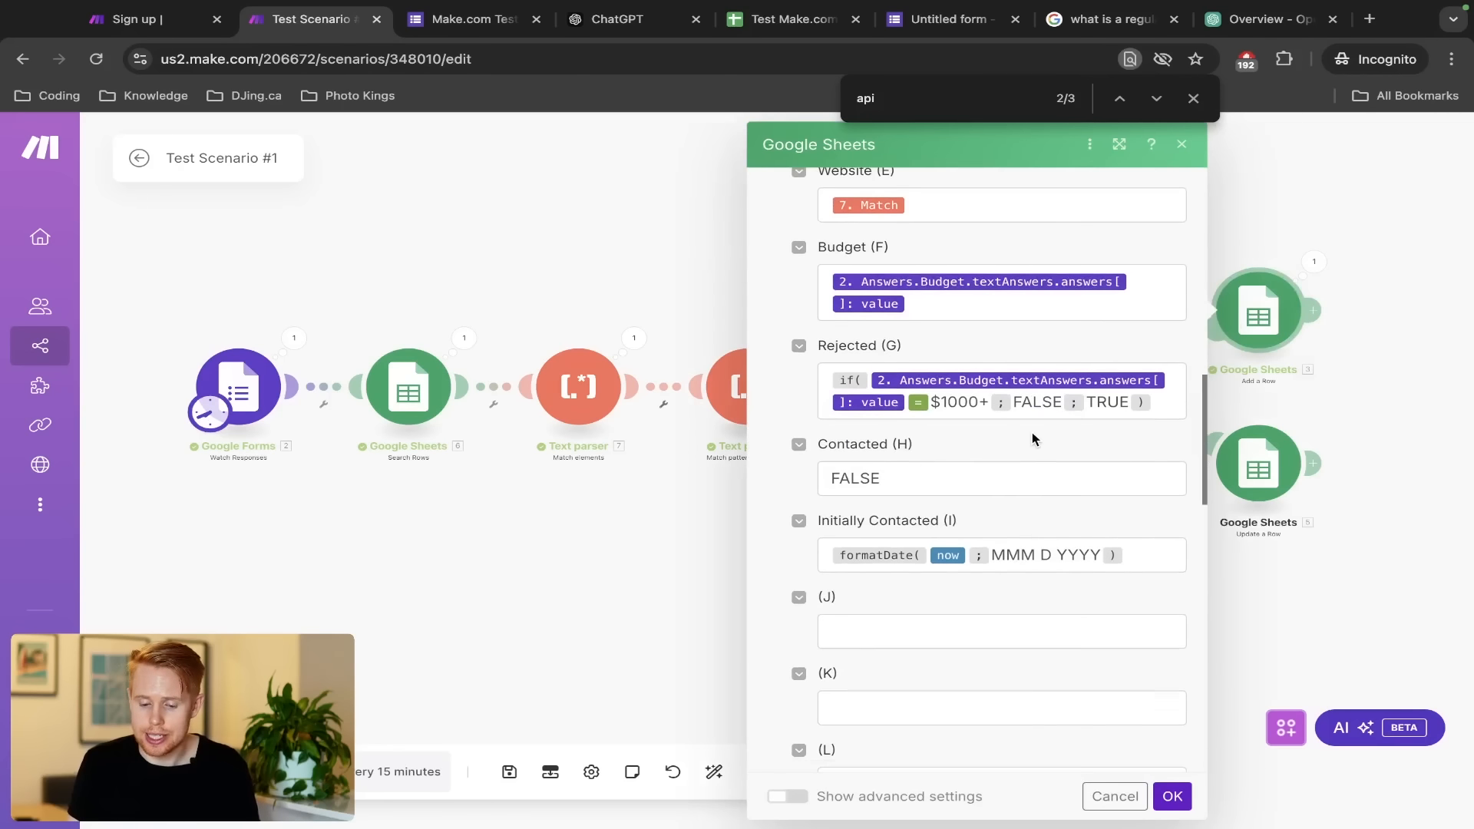
{"action": "scroll", "coordinate": [1031, 431], "scroll_direction": "up", "scroll_amount": 3}
{"action": "scroll", "coordinate": [1051, 537], "scroll_direction": "down", "scroll_amount": 3}
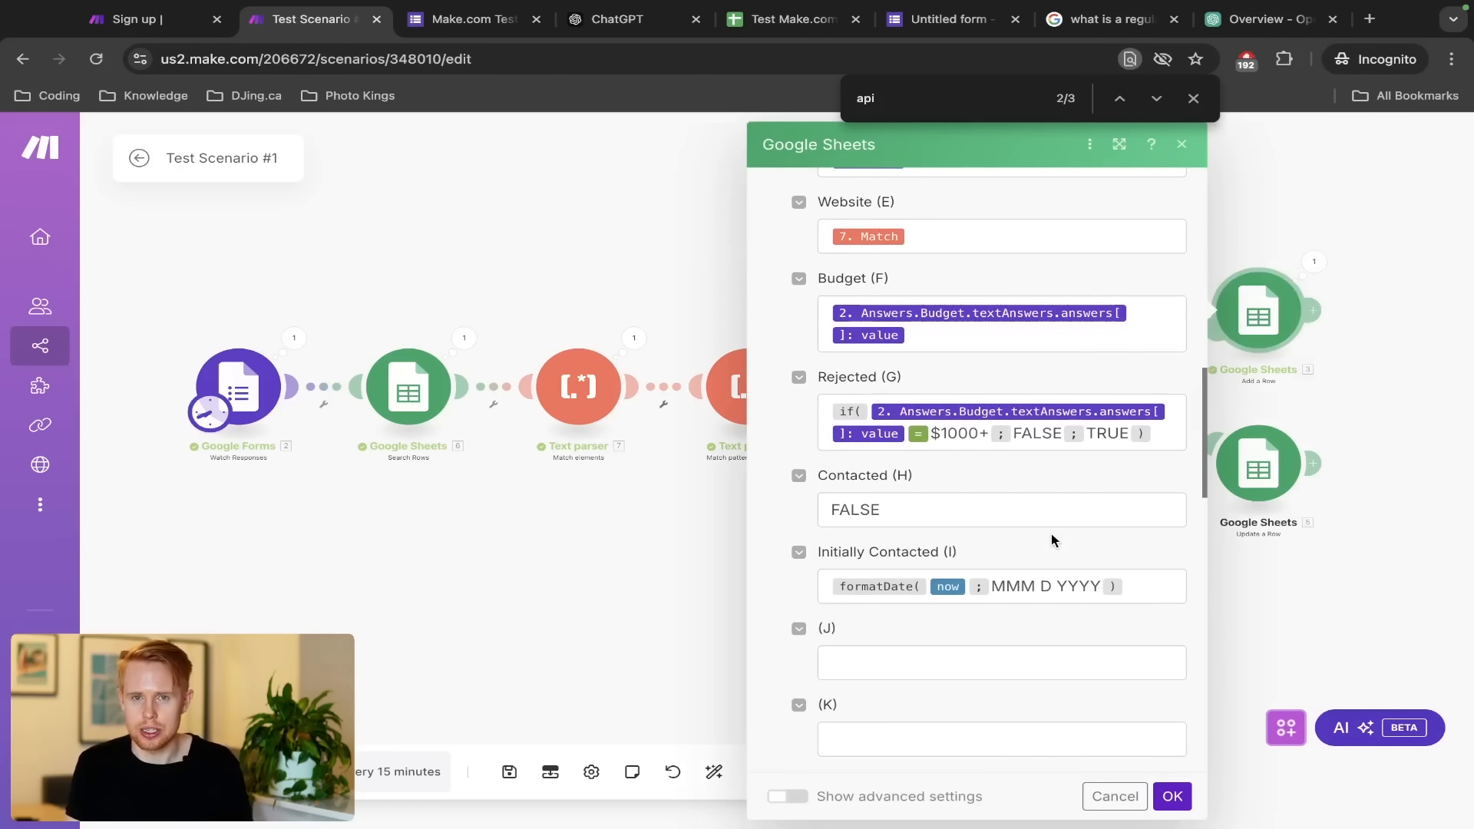
{"action": "left_click", "coordinate": [559, 305]}
{"action": "left_click_drag", "start_coordinate": [519, 296], "coordinate": [1025, 513]}
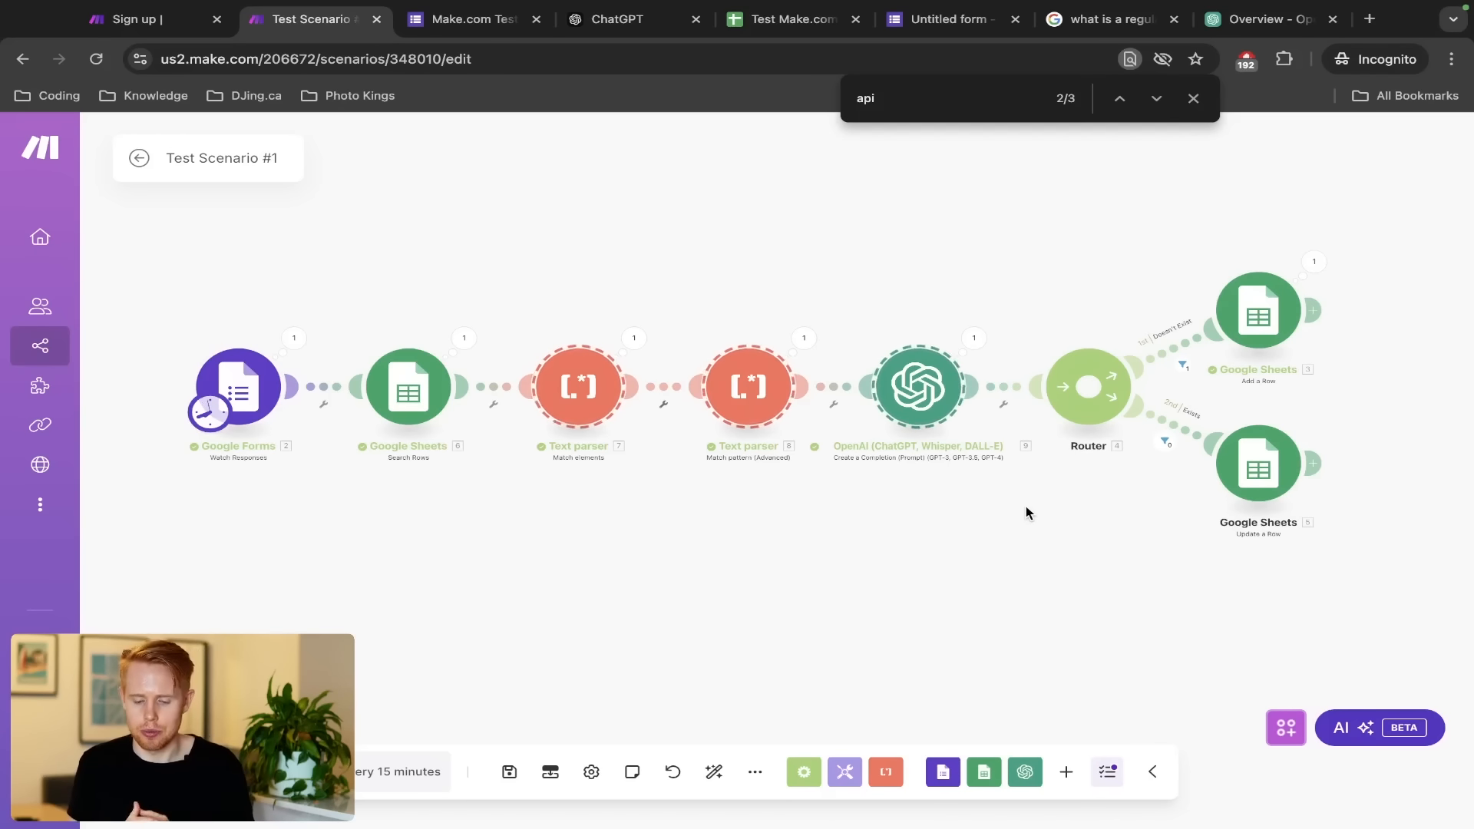
Add a third Router route ending in an Email Send an Email module
{"action": "left_click", "coordinate": [1088, 386]}
{"action": "left_click_drag", "start_coordinate": [1036, 585], "coordinate": [703, 578]}
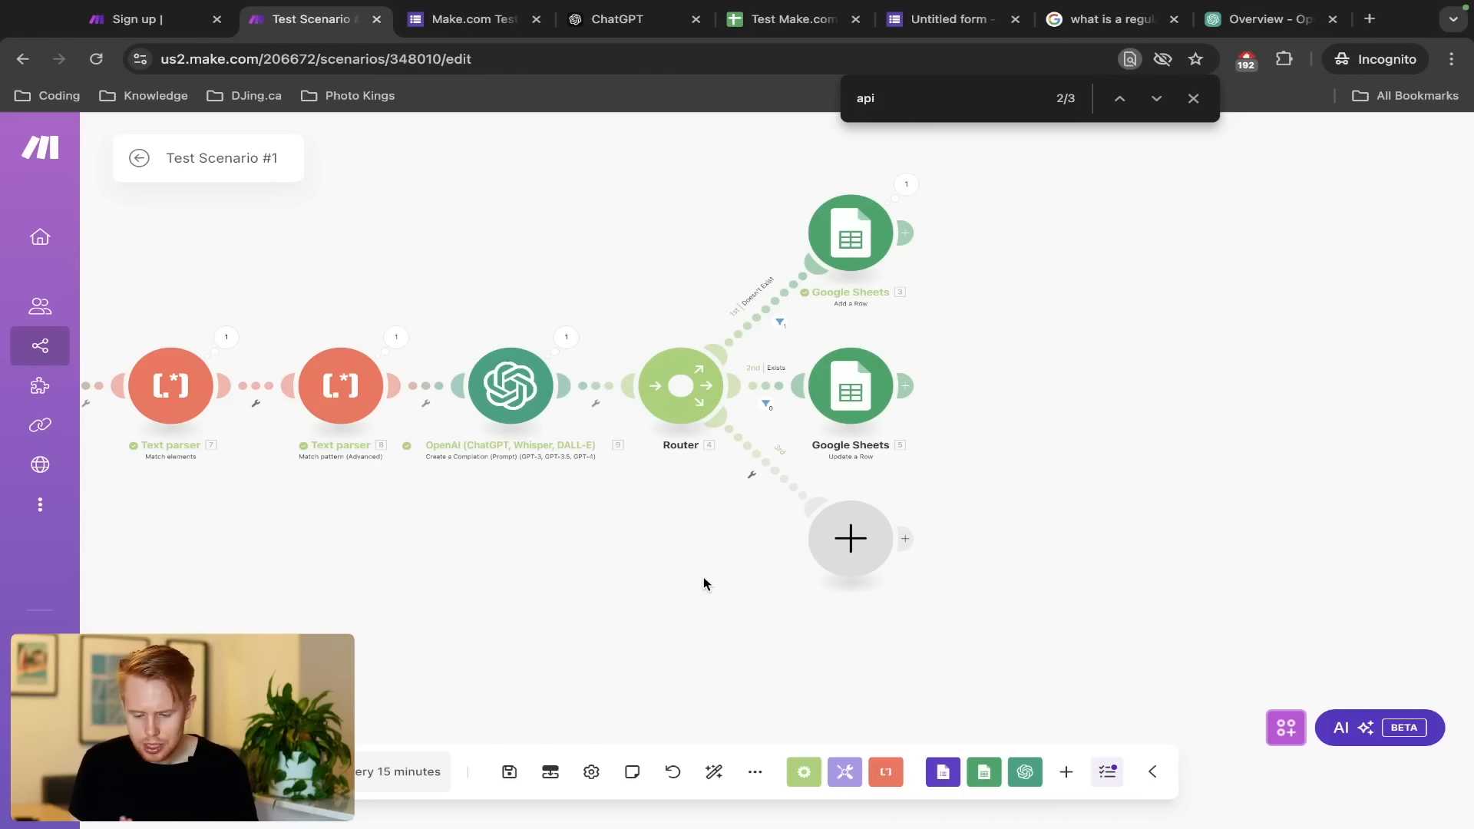
{"action": "left_click", "coordinate": [854, 537]}
{"action": "type", "text": "email"}
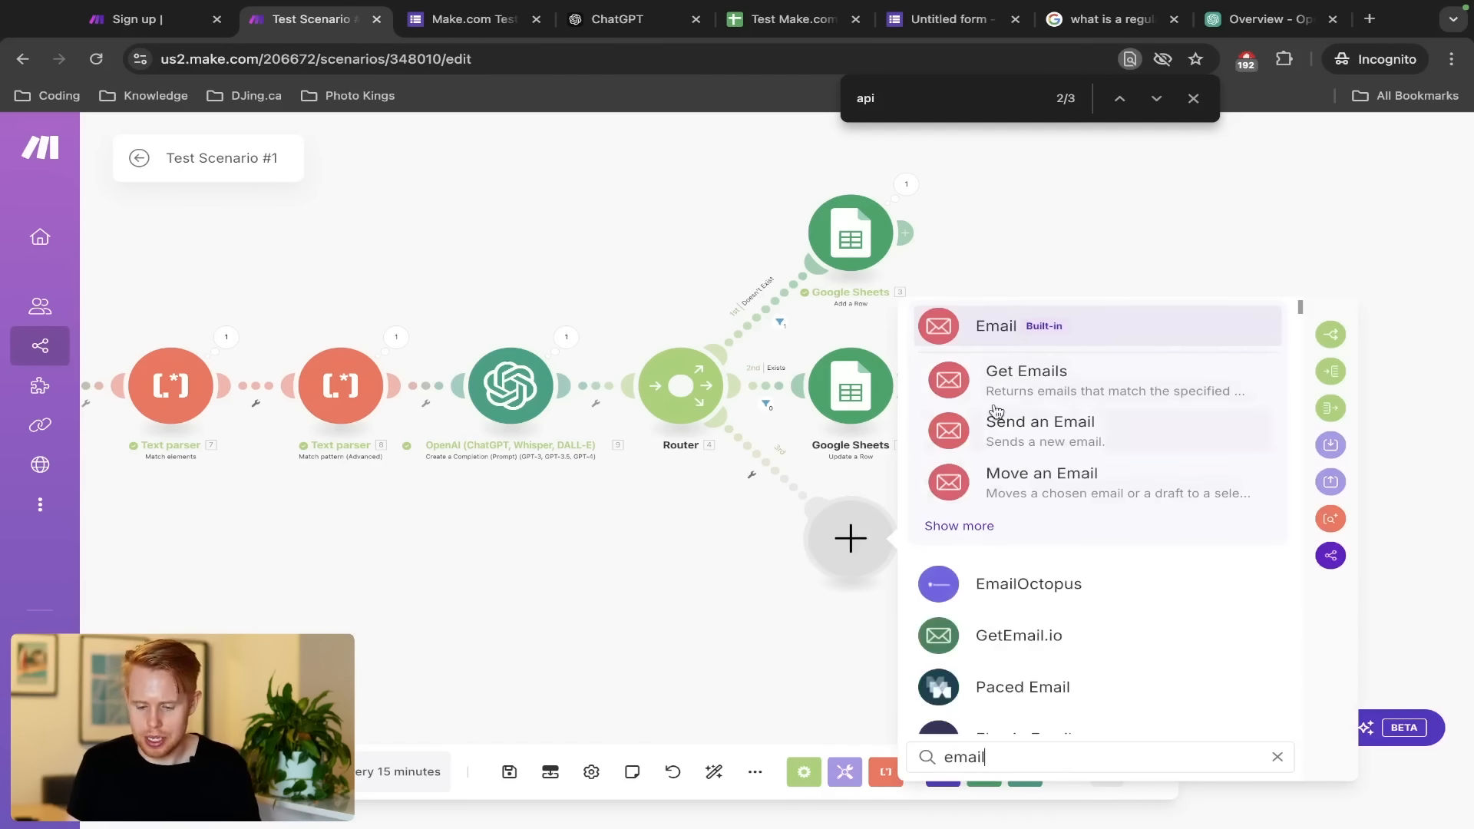
{"action": "left_click", "coordinate": [1034, 427]}
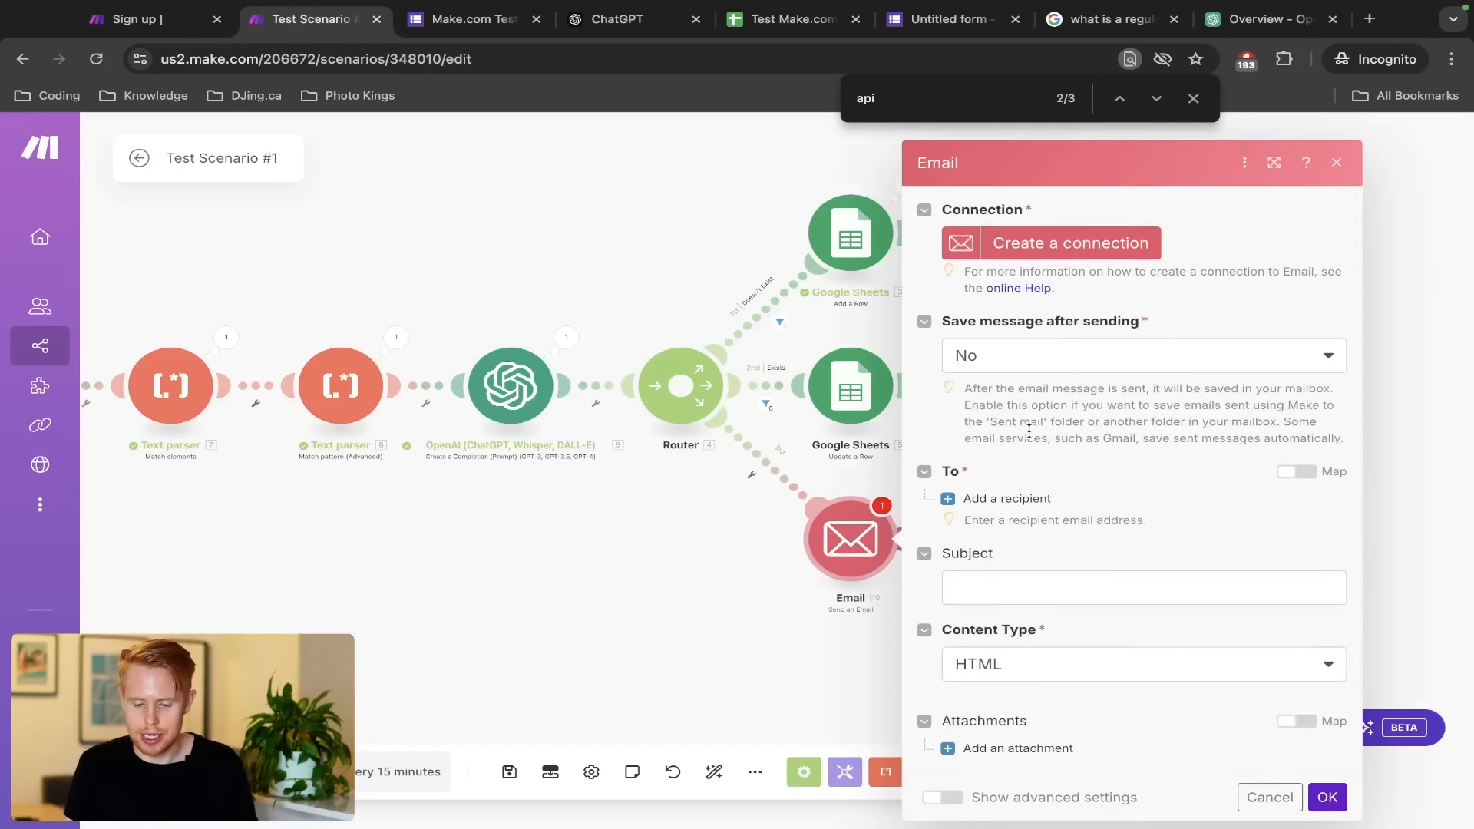
Look at the Email connection types, cancel without creating one, and open the module's online help
{"action": "left_click", "coordinate": [1072, 231]}
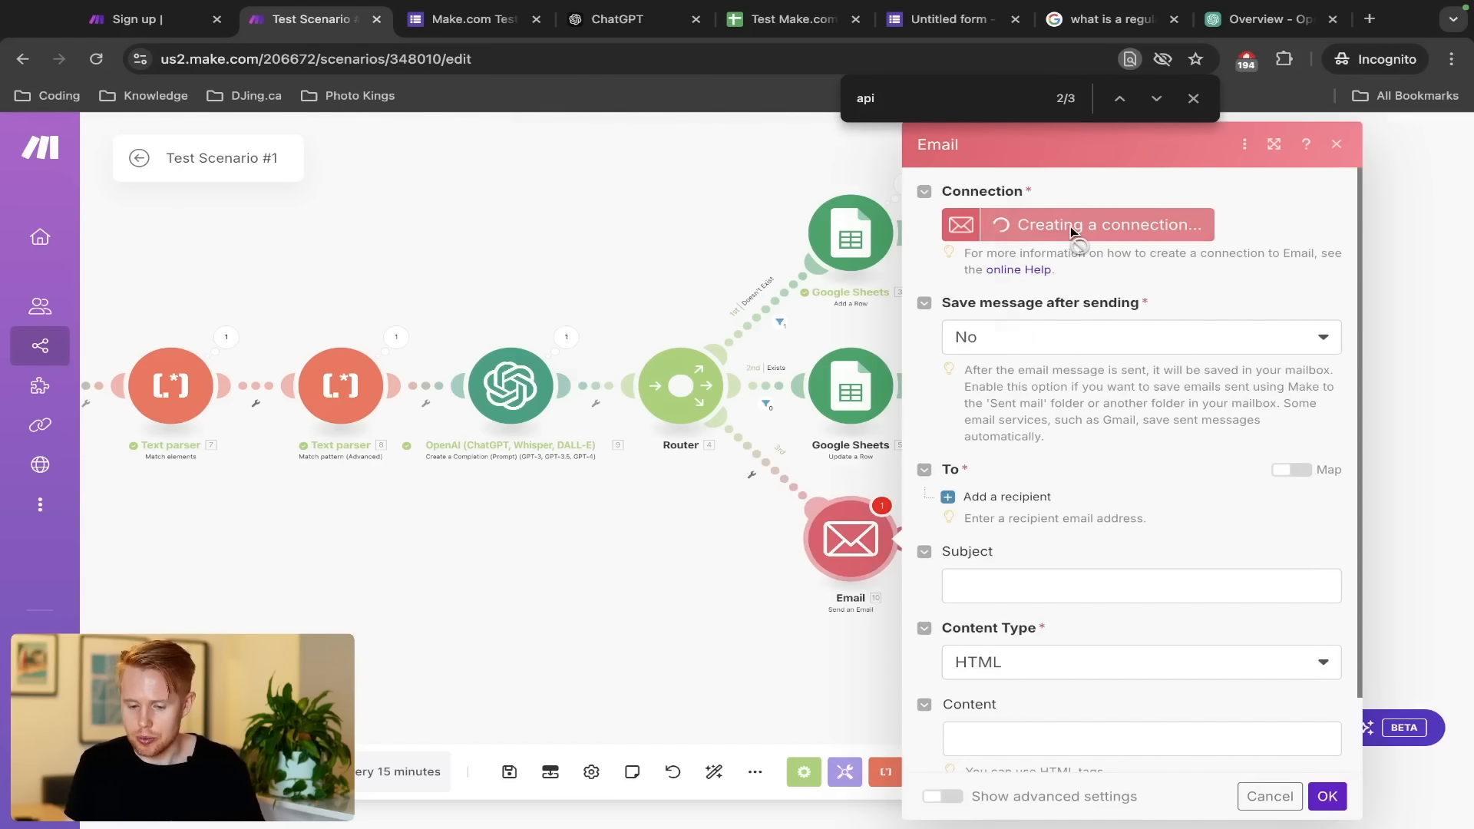
{"action": "left_click", "coordinate": [848, 243]}
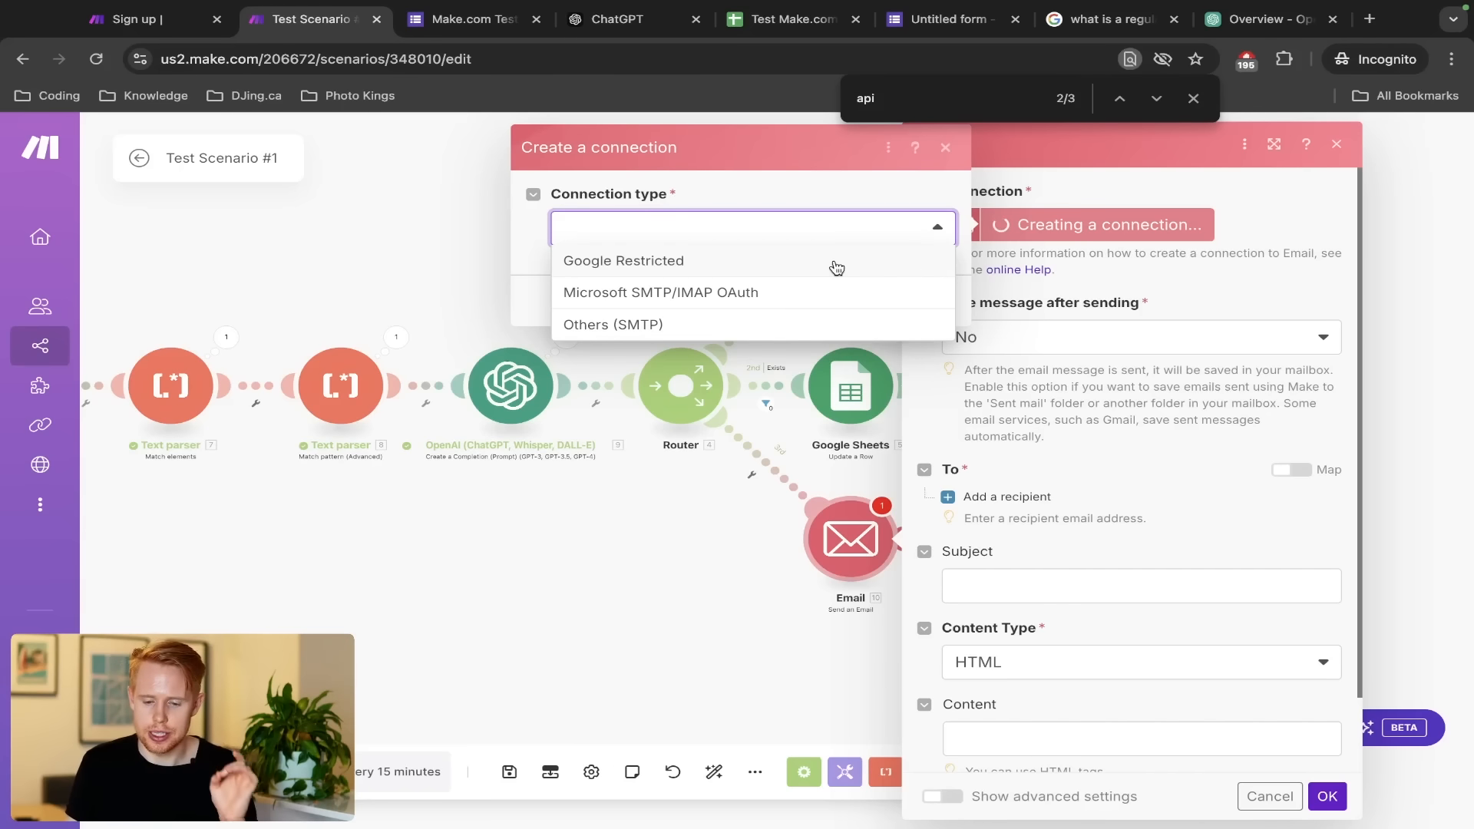
{"action": "left_click", "coordinate": [1064, 307]}
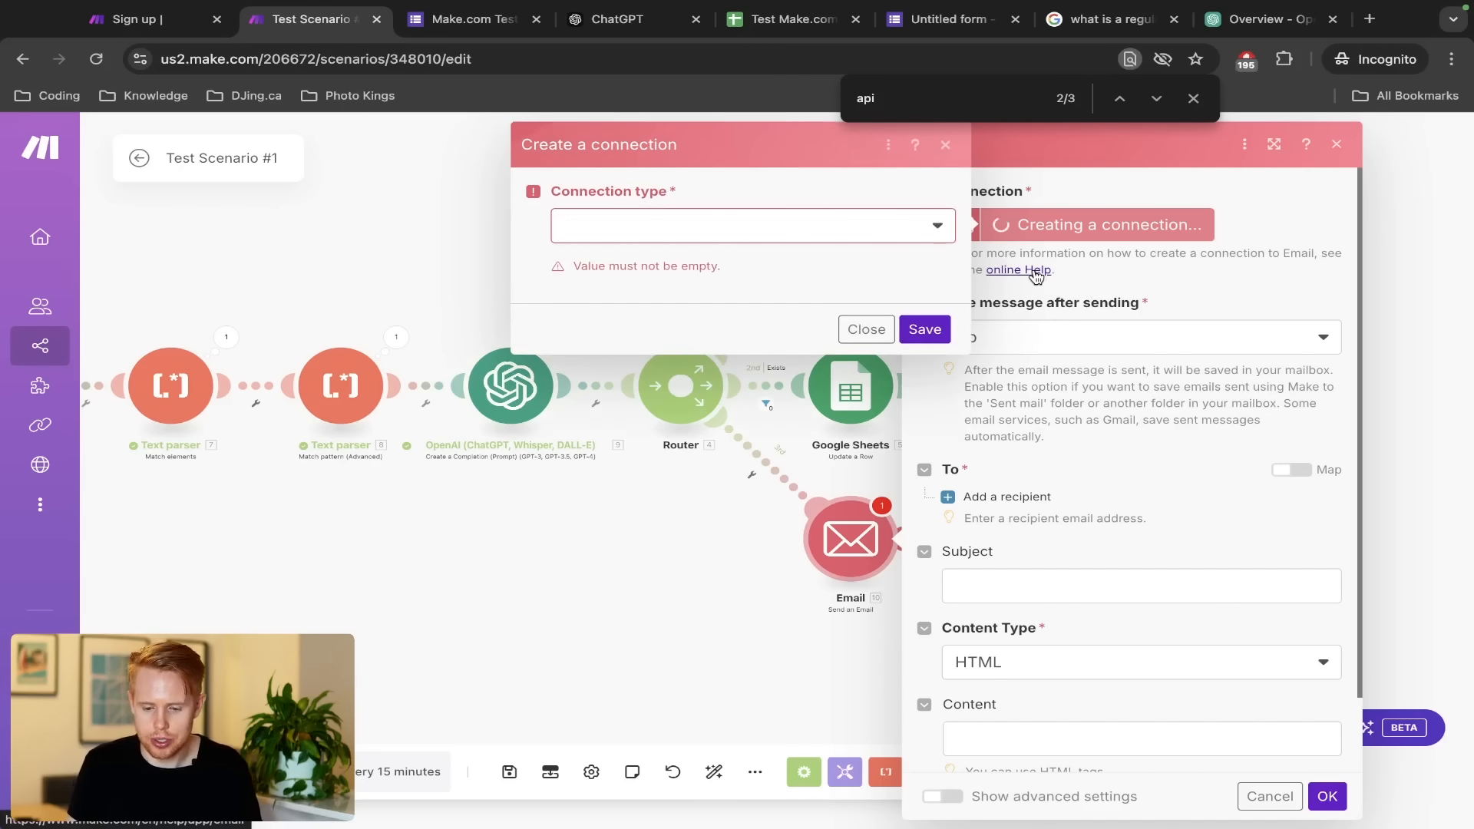
{"action": "left_click", "coordinate": [866, 328]}
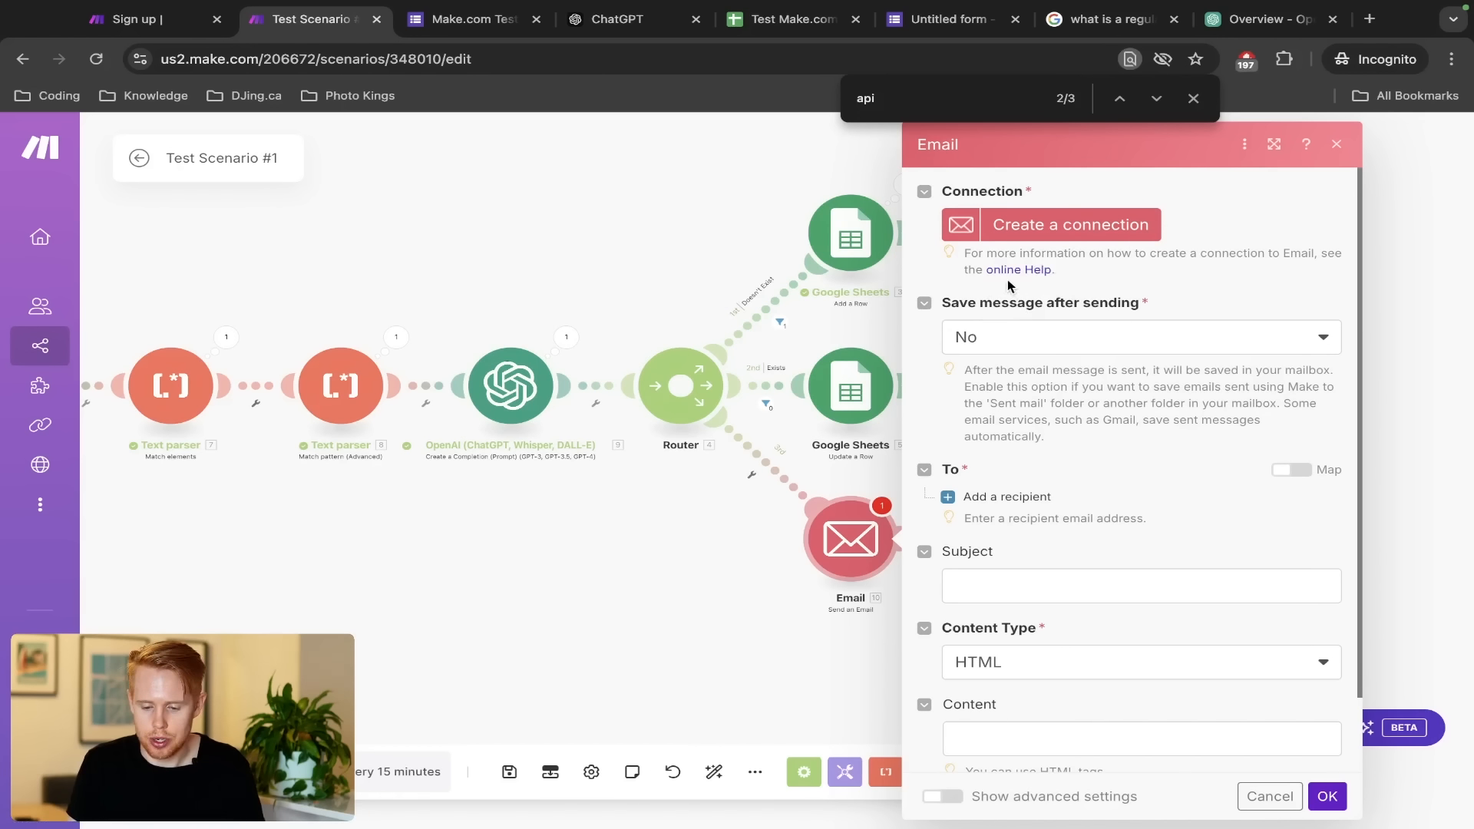
{"action": "left_click", "coordinate": [1012, 272]}
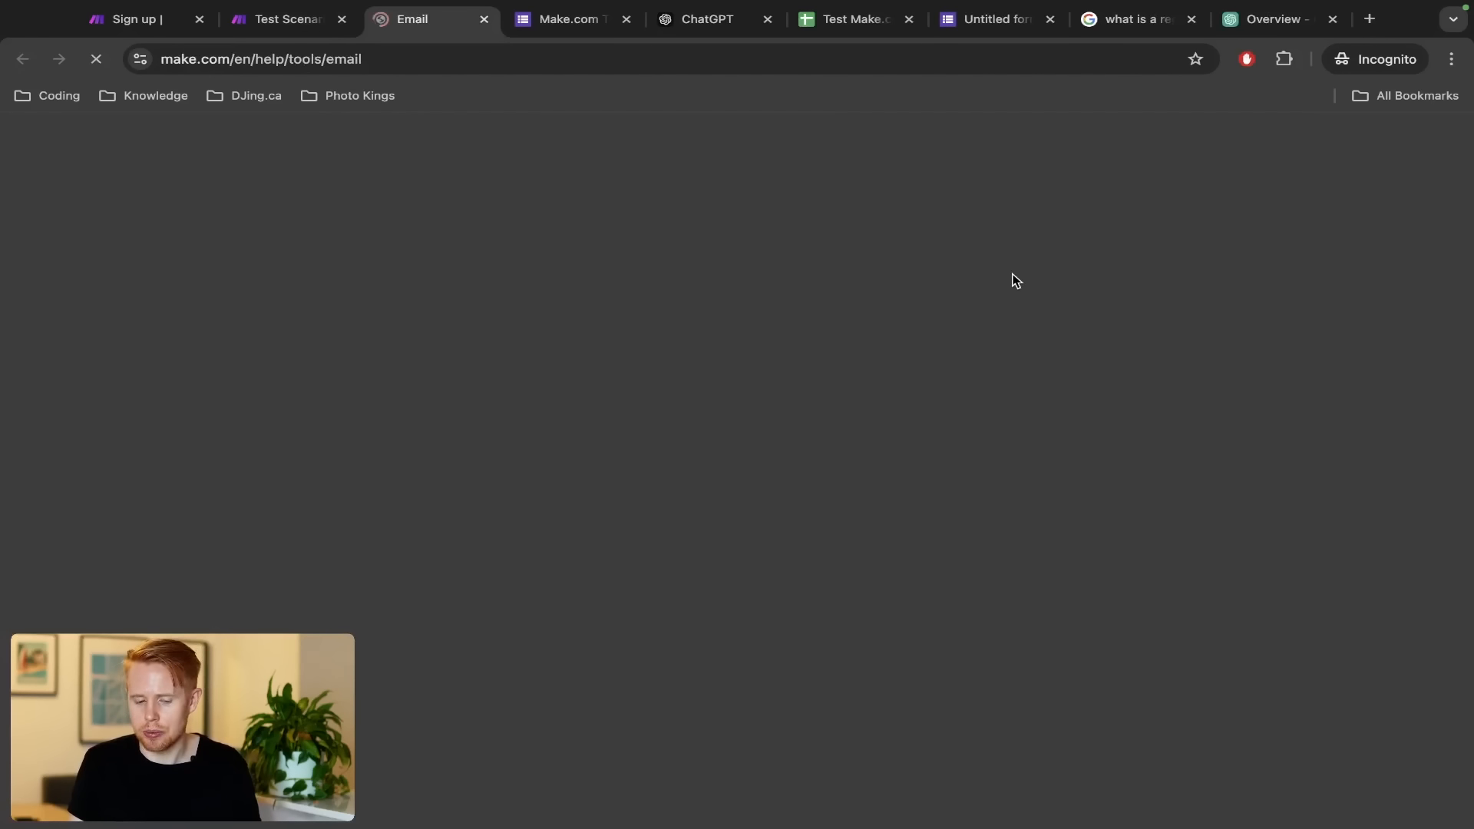
Close the Email help tab and Google 'google business email account' in a new tab
{"action": "key", "text": "ctrl+w"}
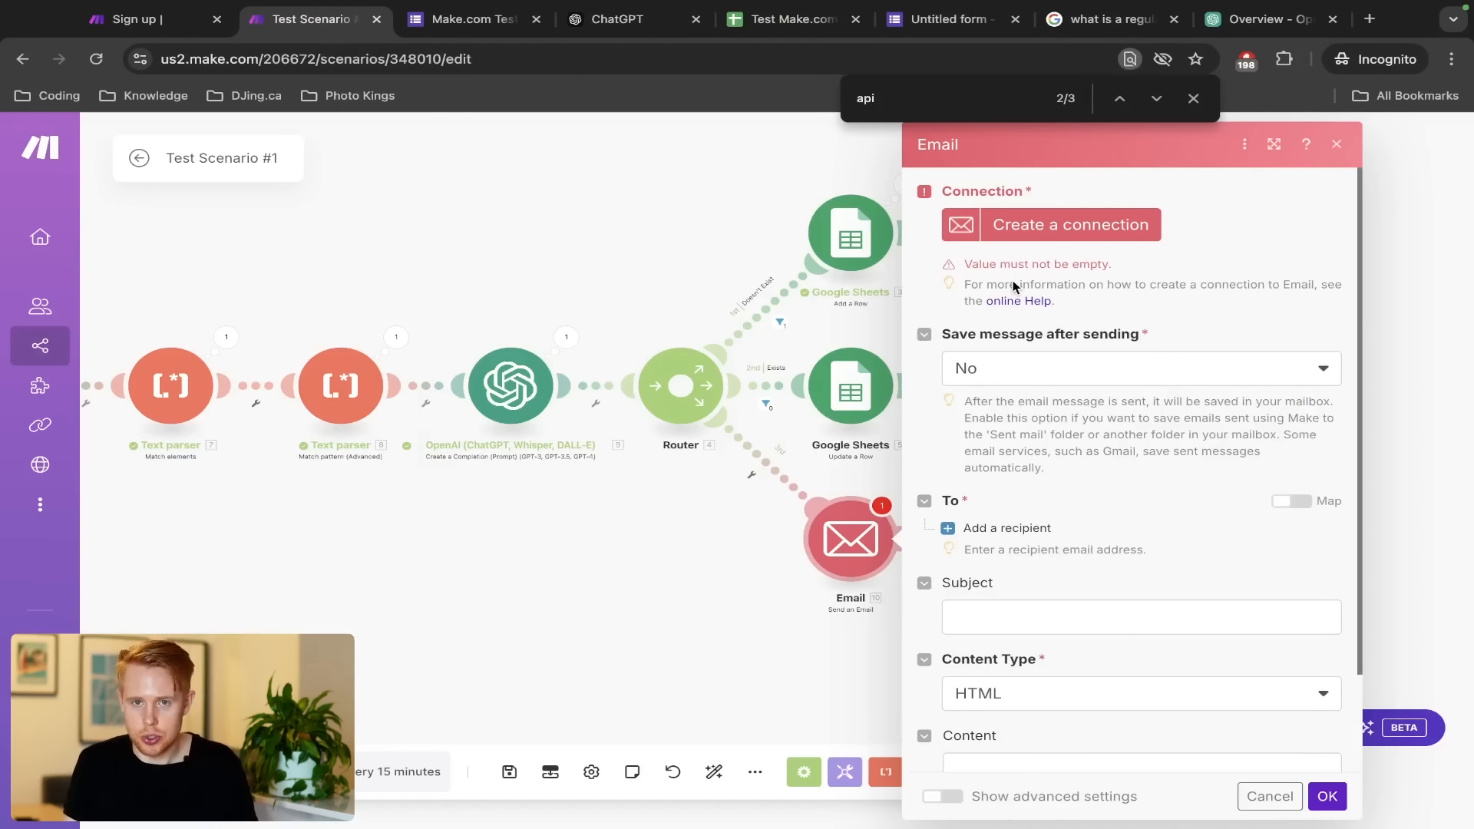
{"action": "key", "text": "ctrl+t"}
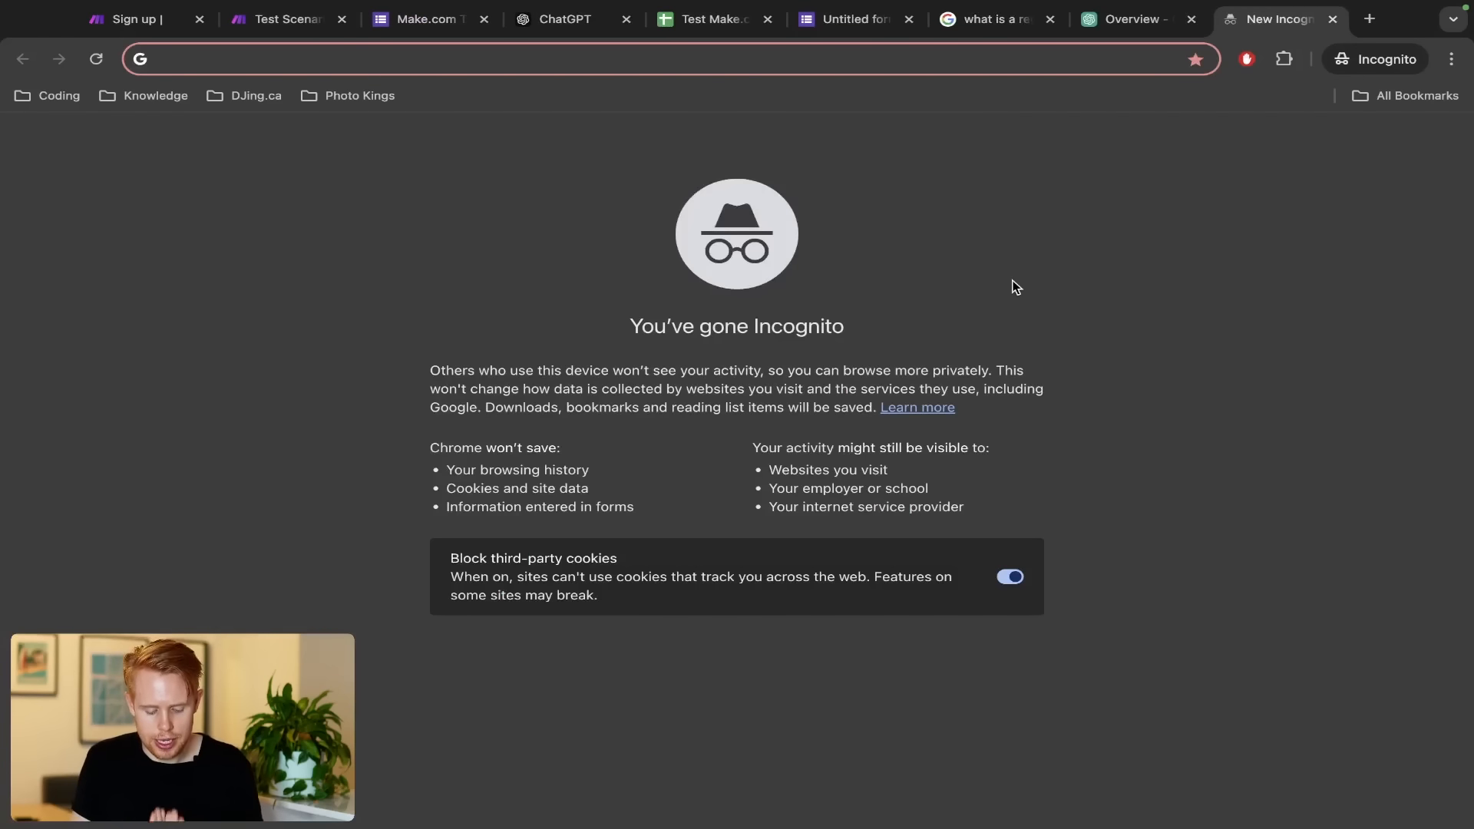
{"action": "type", "text": "google "}
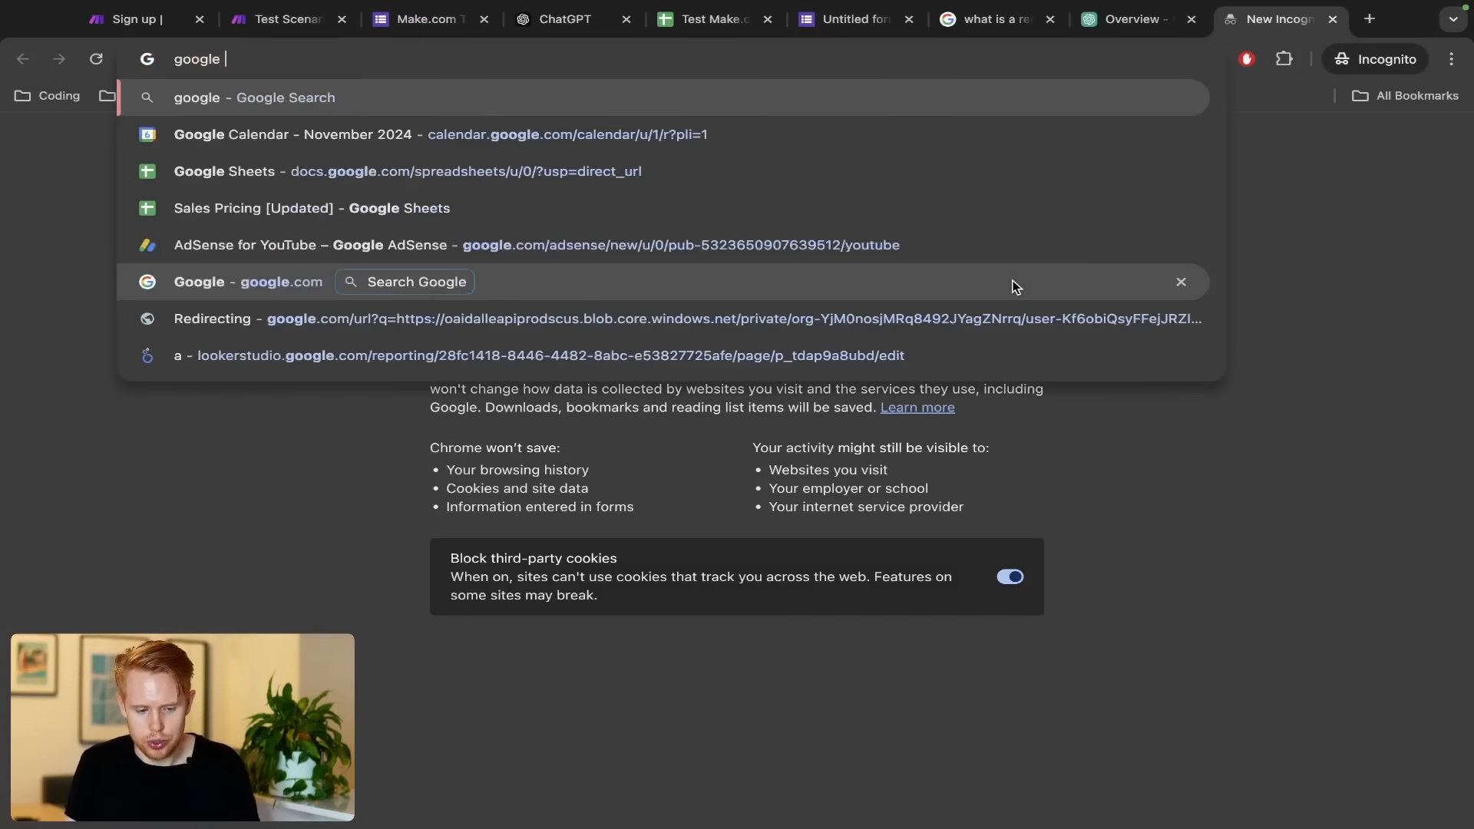
{"action": "type", "text": "business email account"}
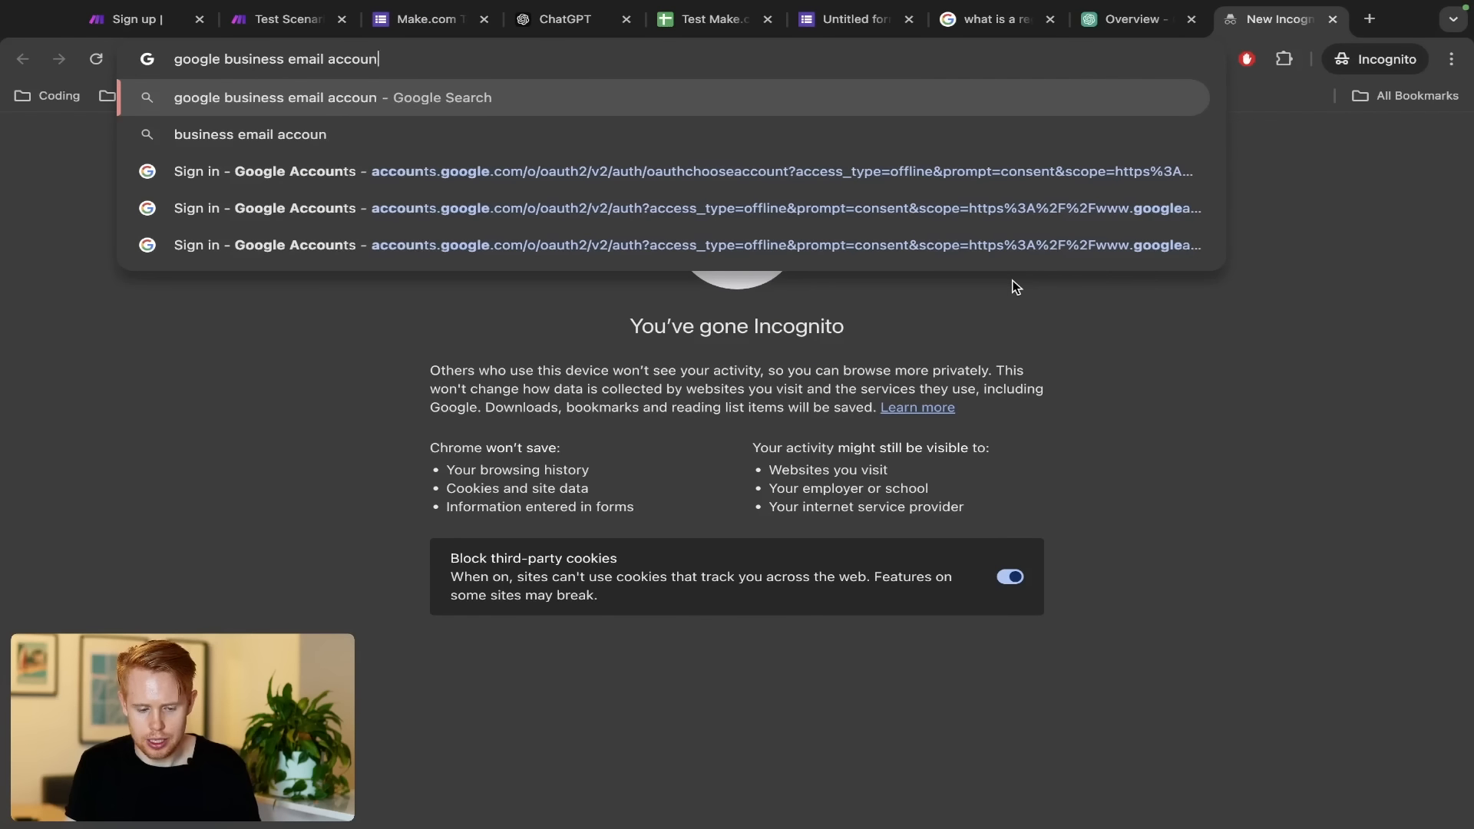
{"action": "key", "text": "Return"}
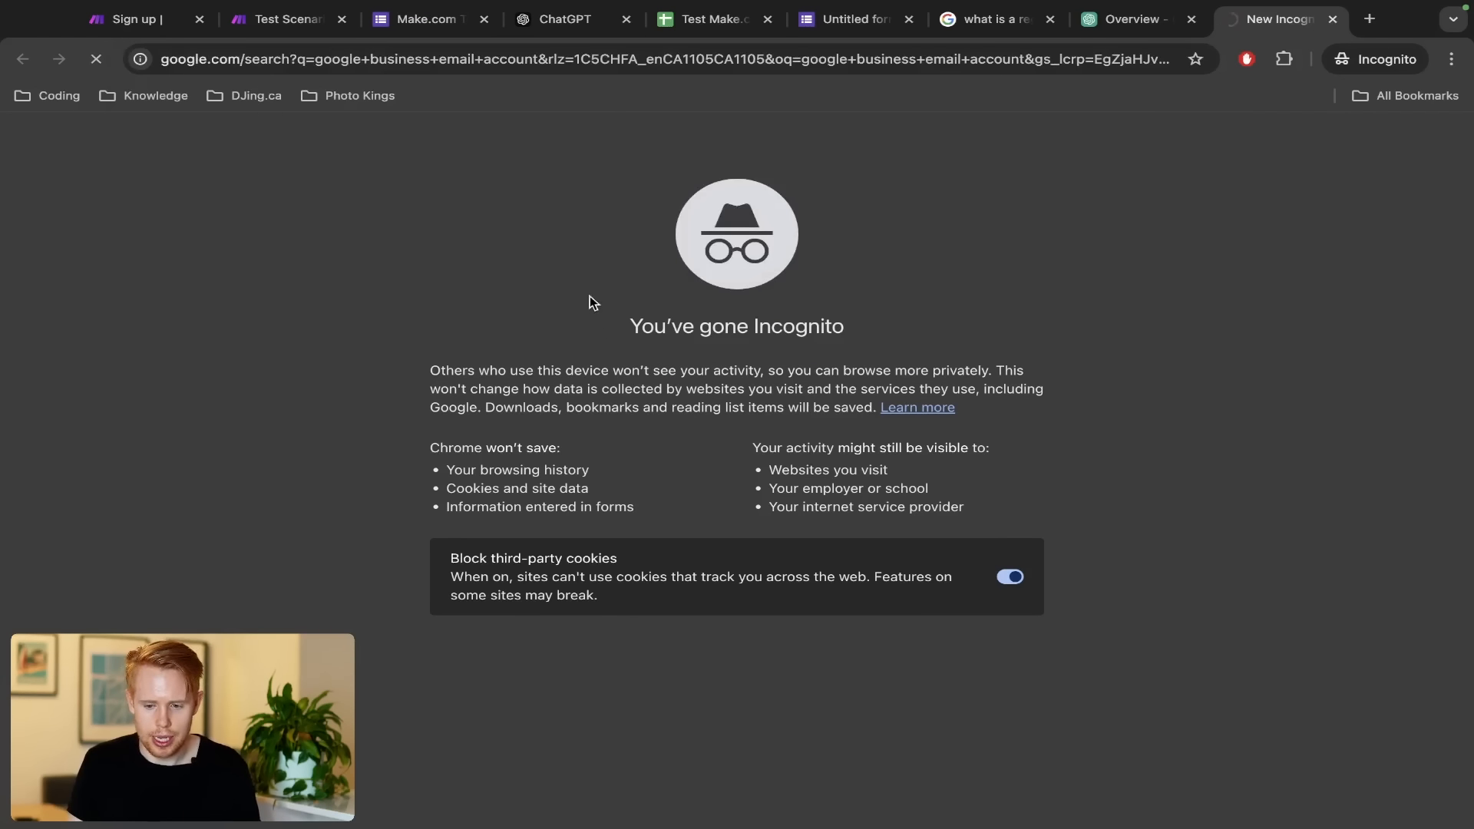
{"action": "scroll", "coordinate": [267, 525], "scroll_direction": "down", "scroll_amount": 10}
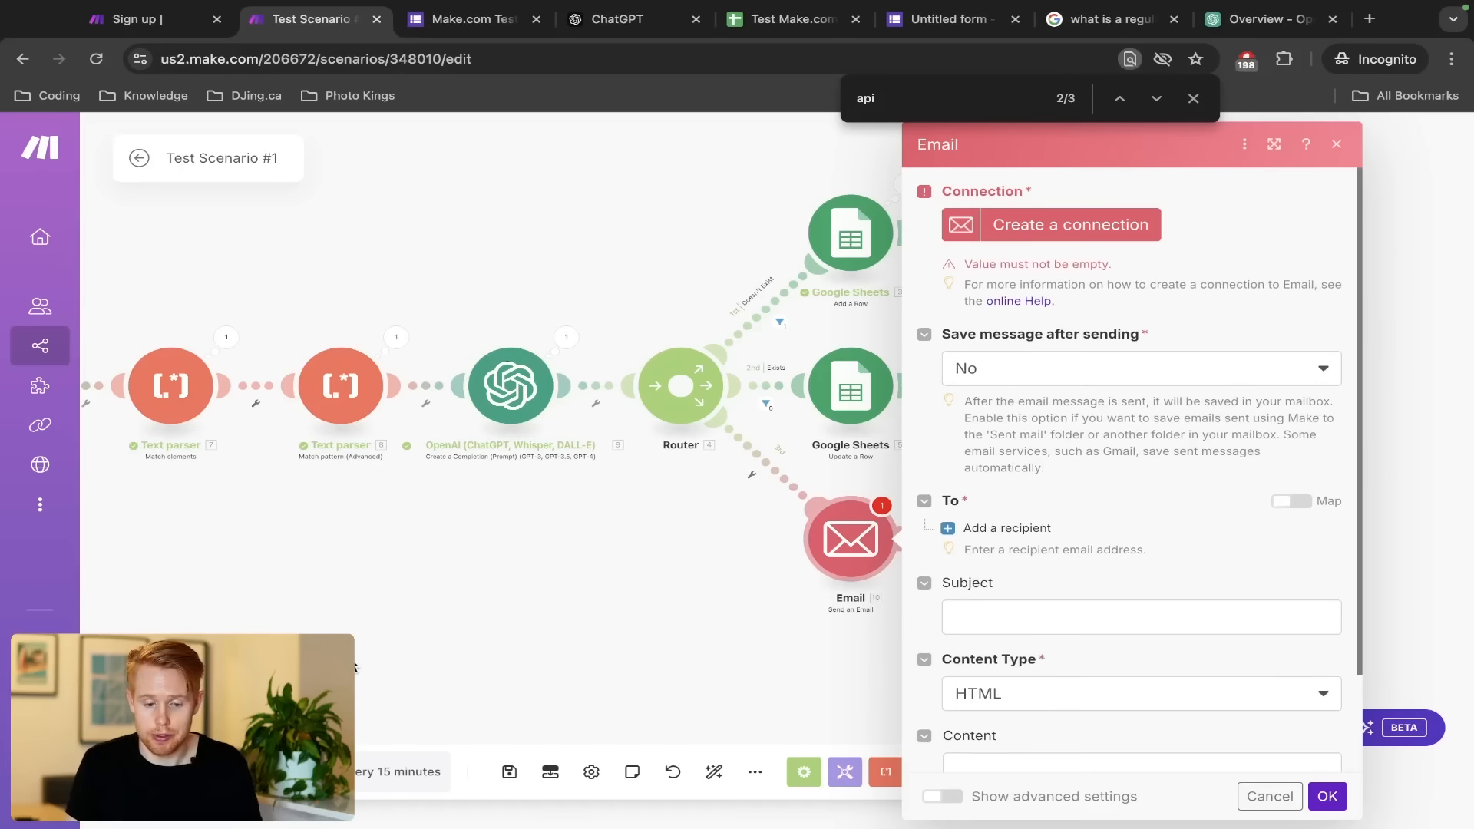
Map the form's Email answer into the Email module's first recipient field
{"action": "left_click", "coordinate": [1047, 218]}
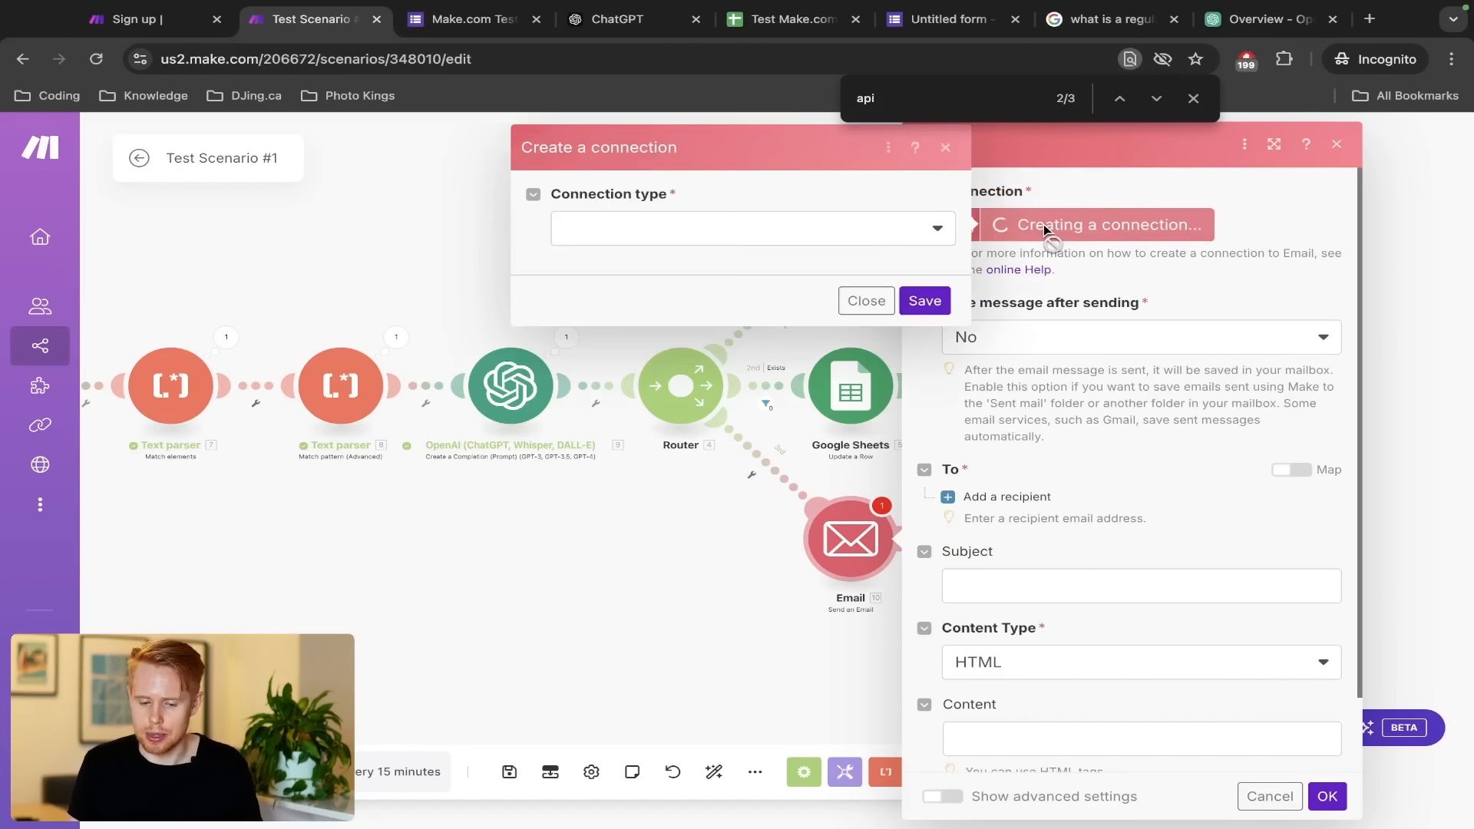
{"action": "left_click", "coordinate": [912, 239]}
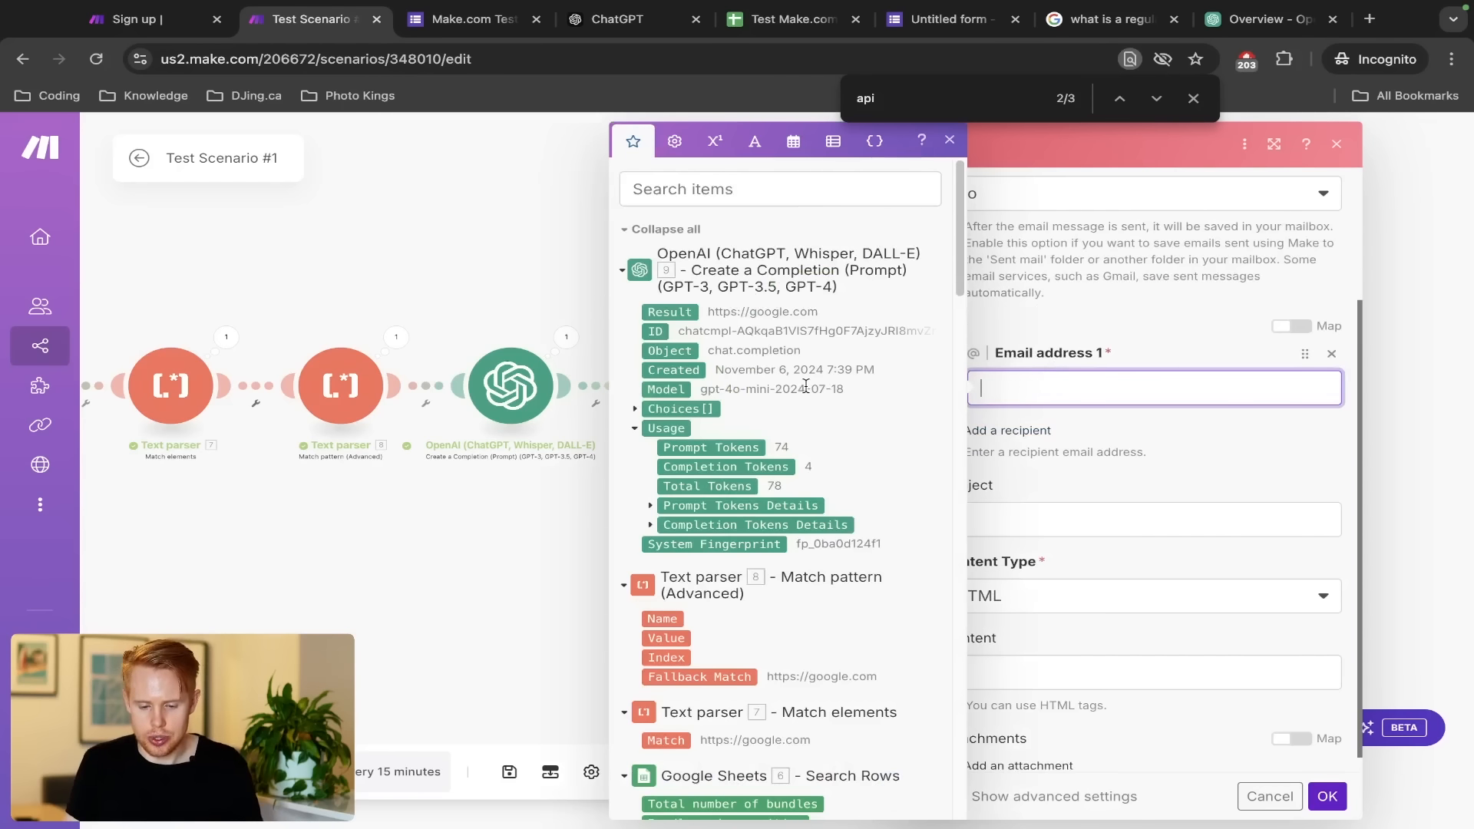
{"action": "left_click", "coordinate": [720, 190]}
{"action": "type", "text": "value"}
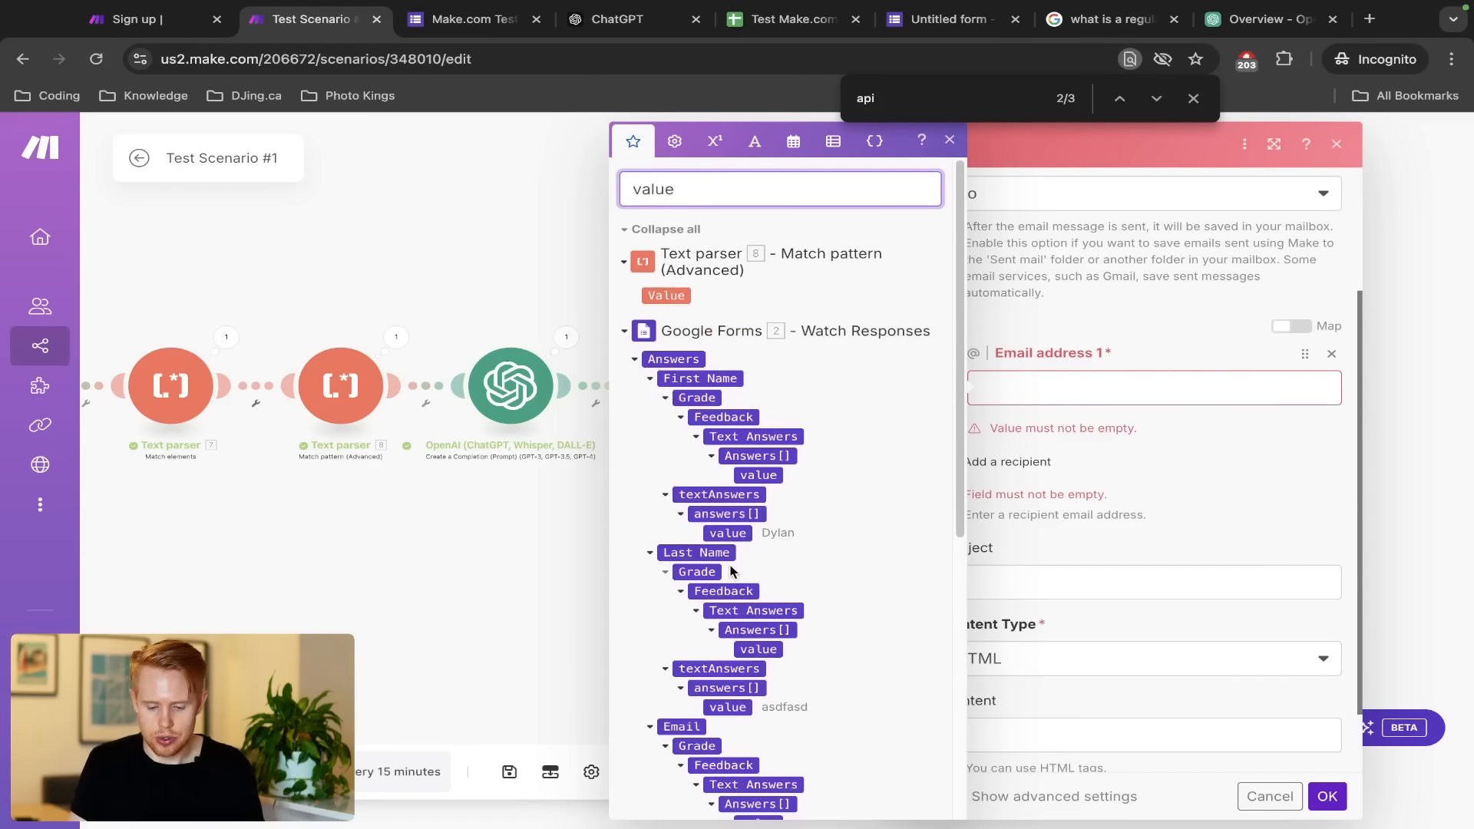
{"action": "scroll", "coordinate": [732, 570], "scroll_direction": "down", "scroll_amount": 5}
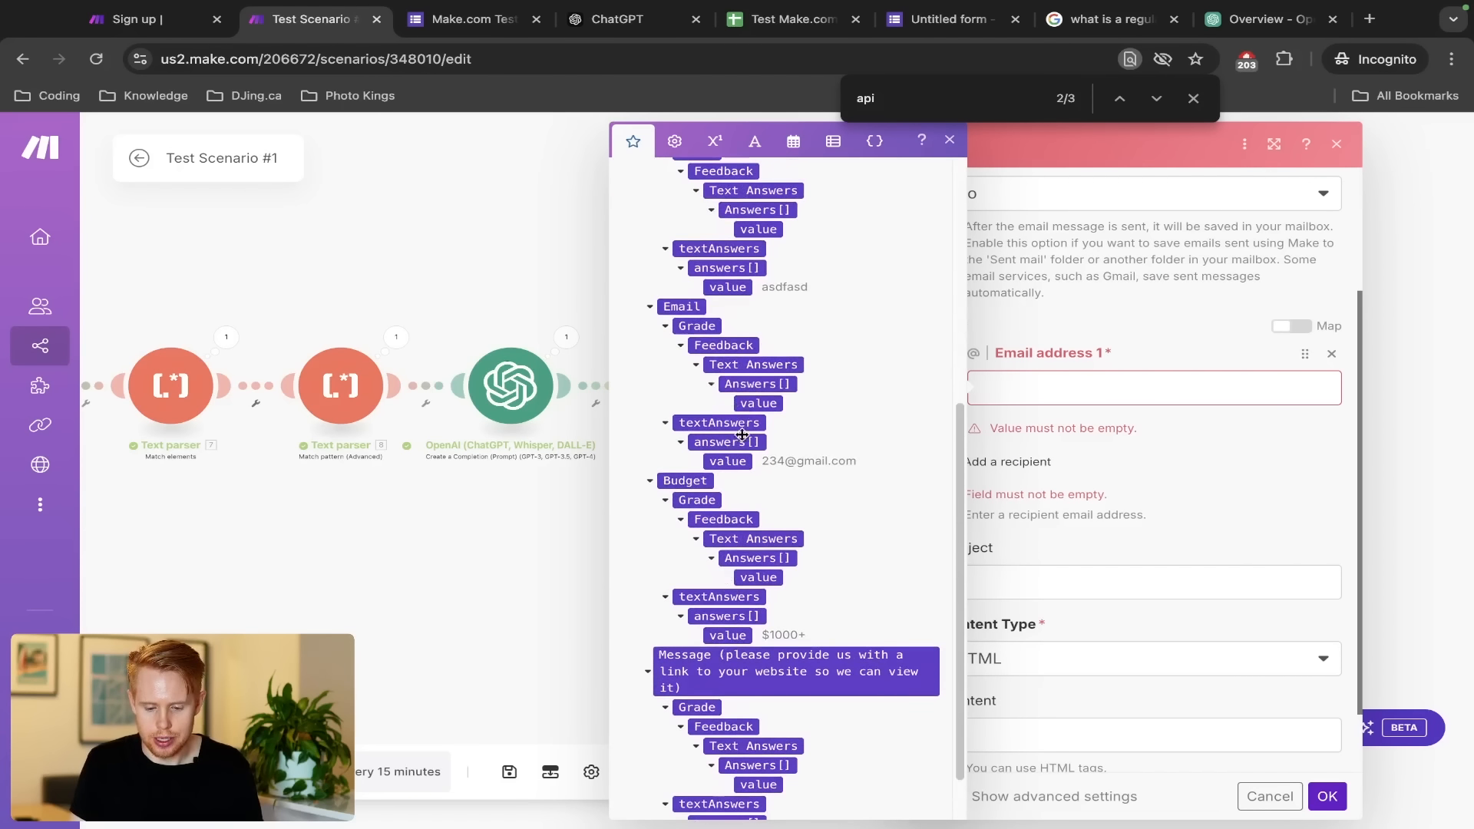
{"action": "left_click", "coordinate": [725, 462]}
{"action": "left_click", "coordinate": [1124, 464]}
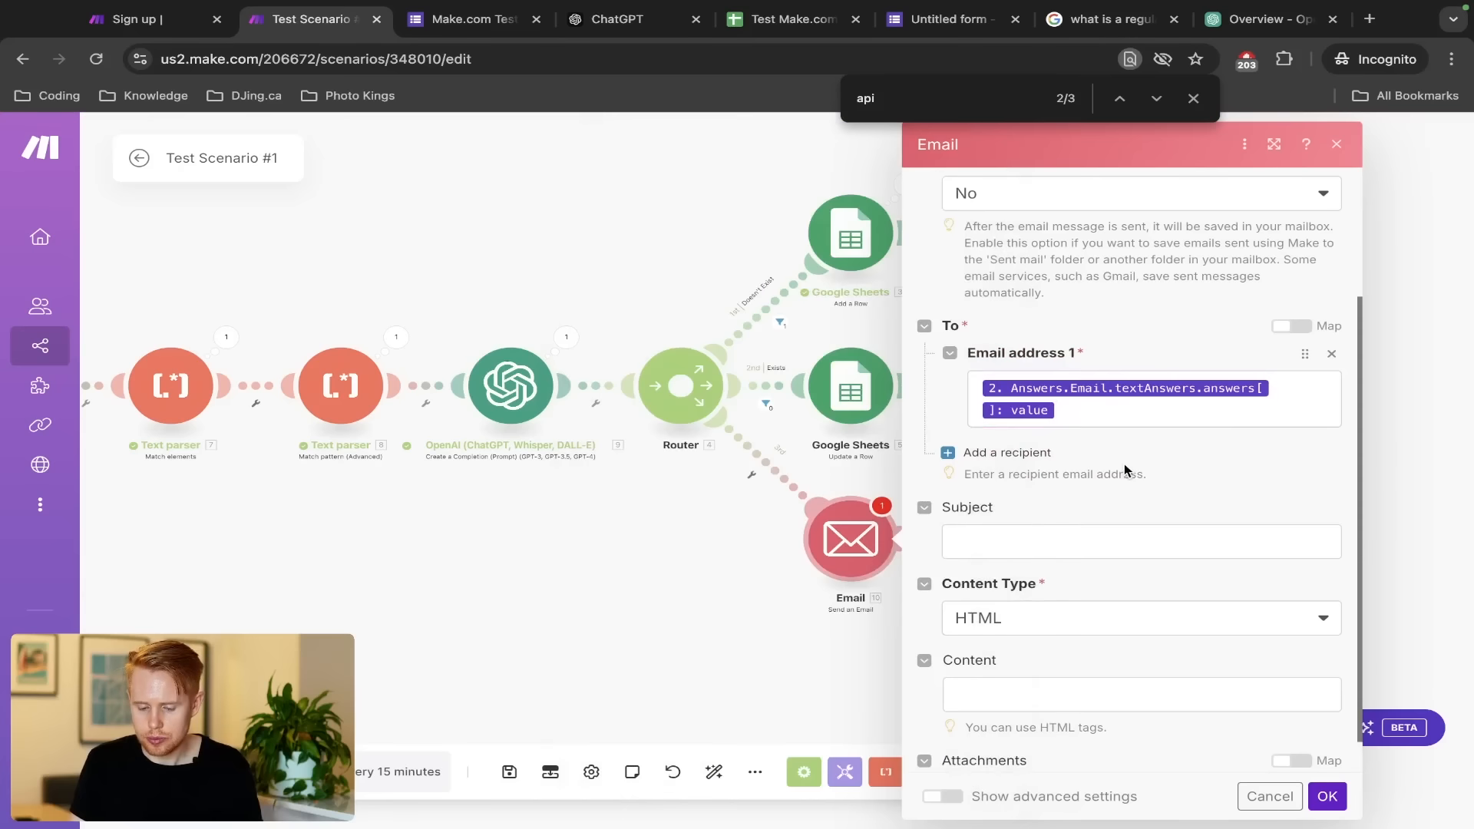
{"action": "scroll", "coordinate": [1123, 463], "scroll_direction": "down", "scroll_amount": 1}
Begin the Subject with 'N' and replace the mapped recipient with a typed email address
{"action": "left_click", "coordinate": [1065, 499]}
{"action": "type", "text": "New Lead"}
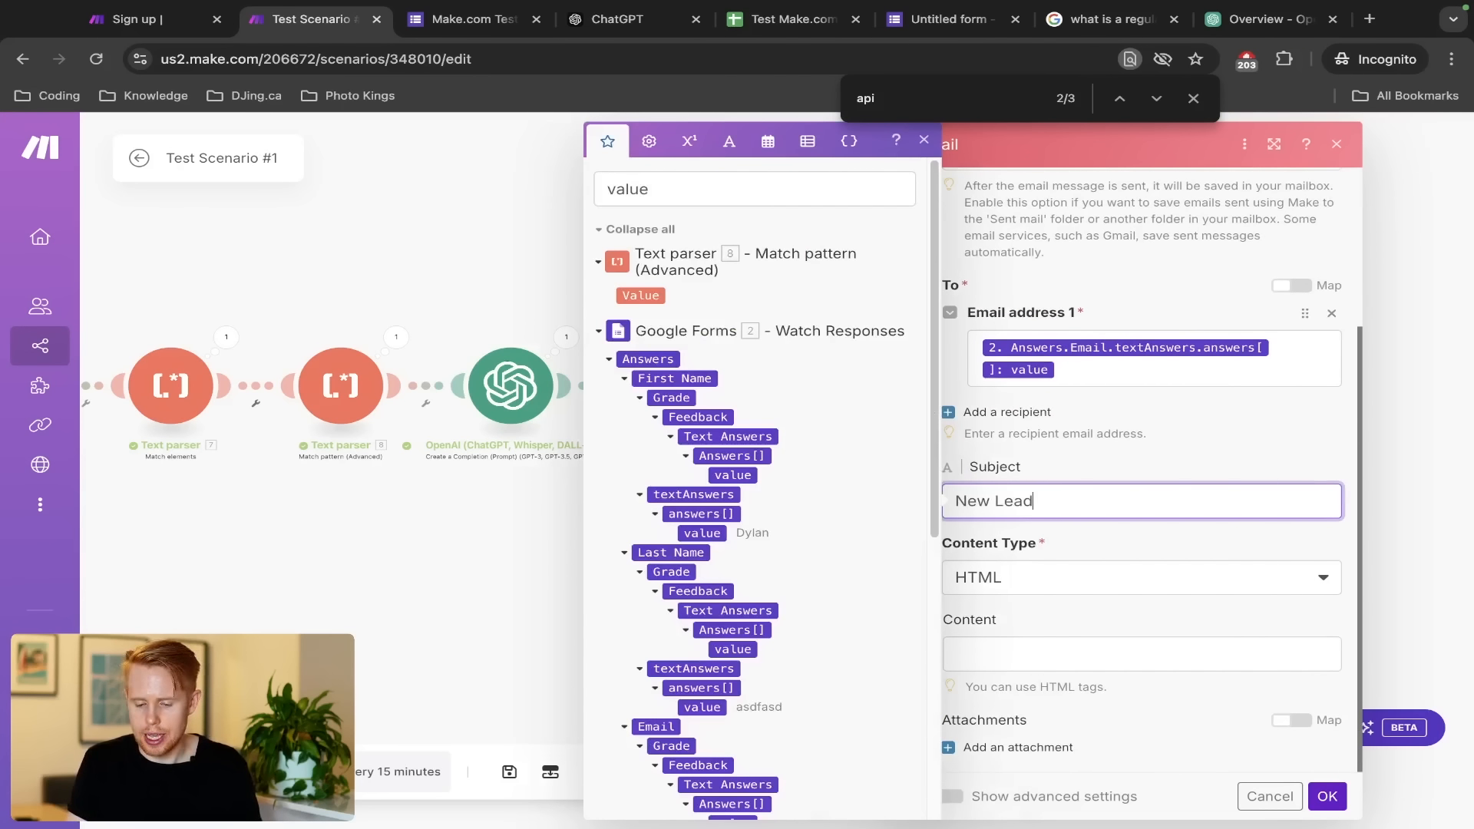
{"action": "left_click", "coordinate": [1093, 377]}
{"action": "key", "text": "super+a"}
{"action": "key", "text": "BackSpace"}
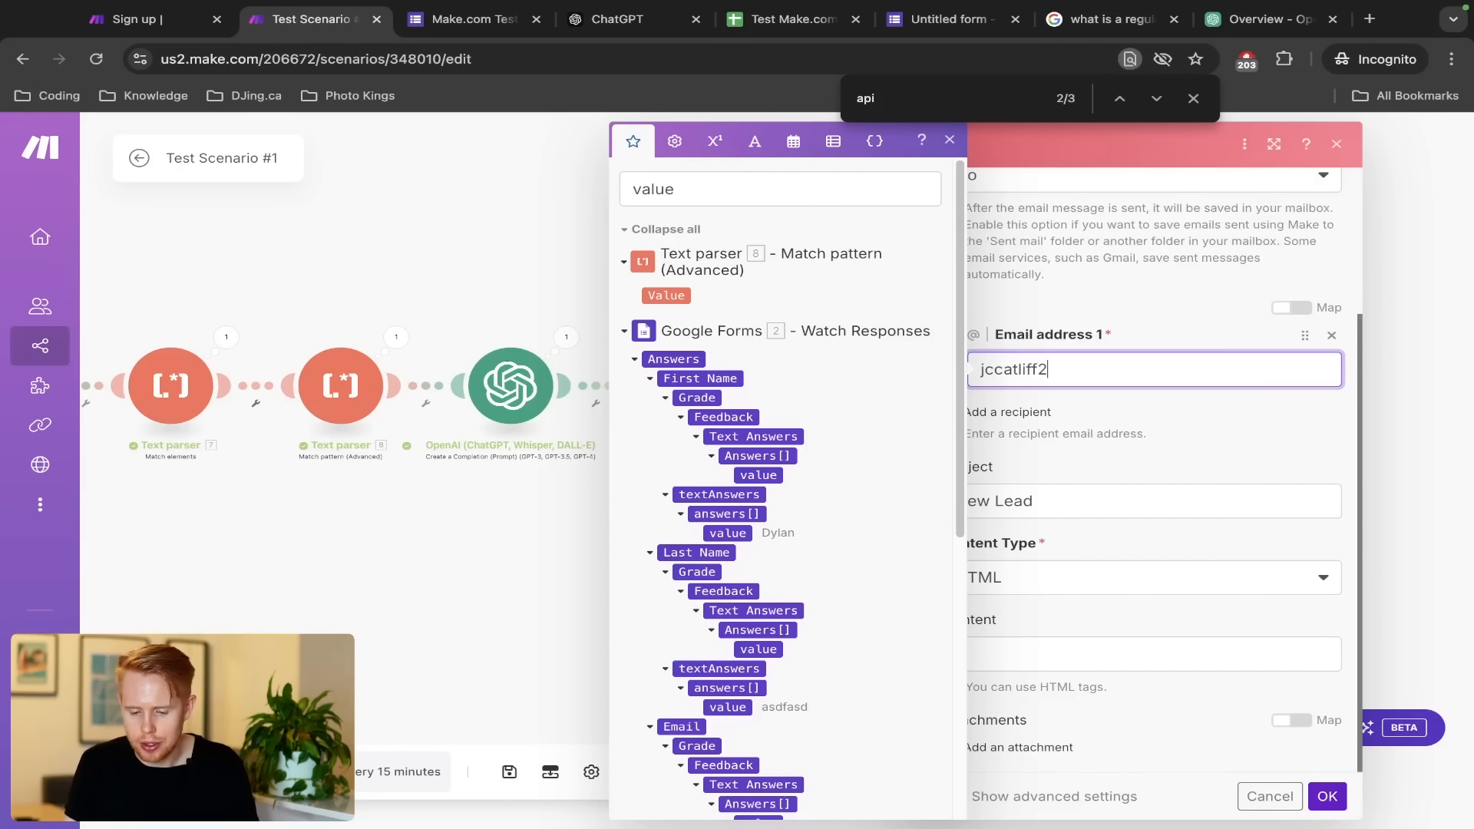
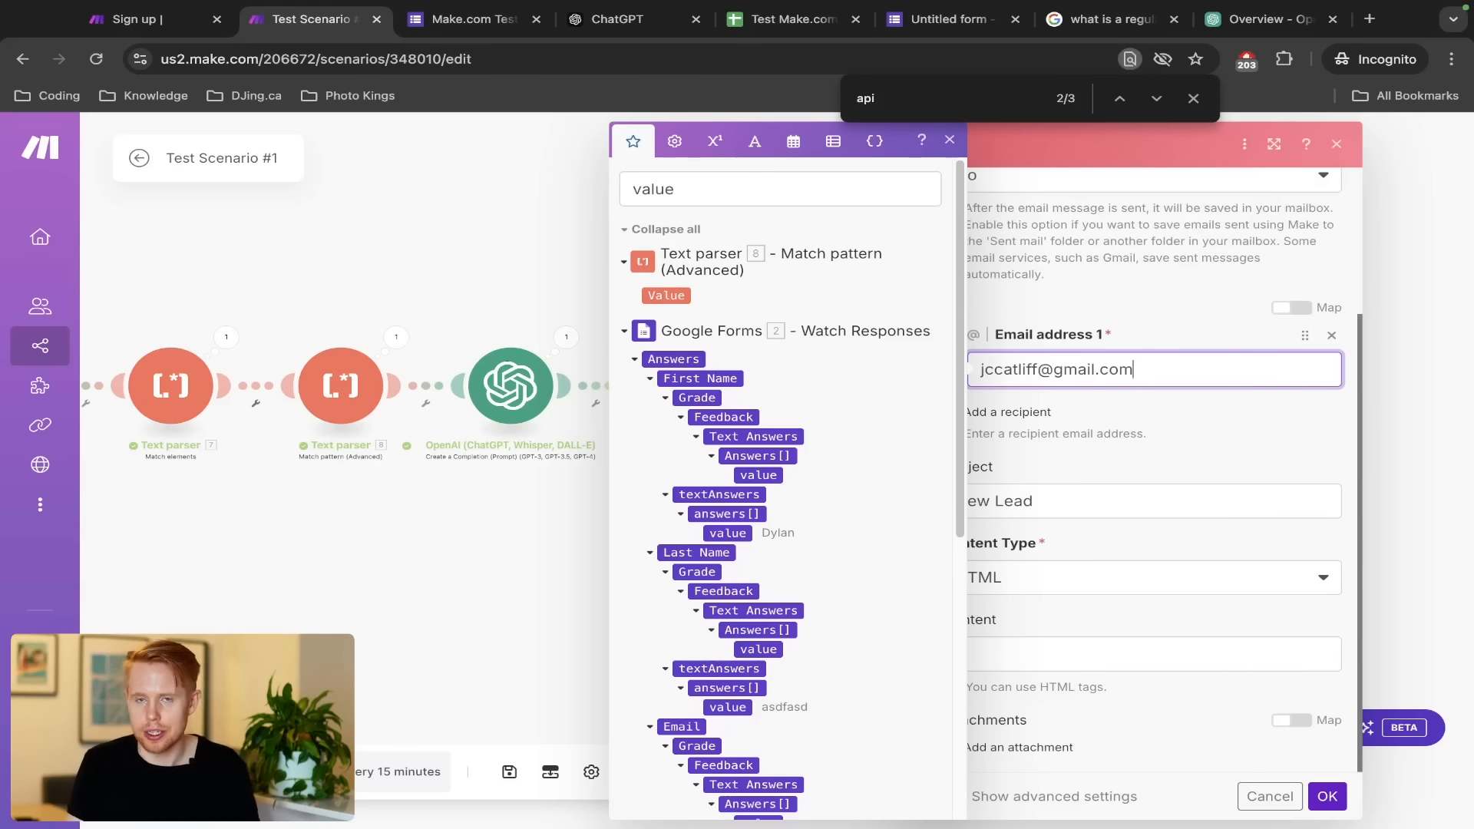
{"action": "left_click", "coordinate": [1124, 468]}
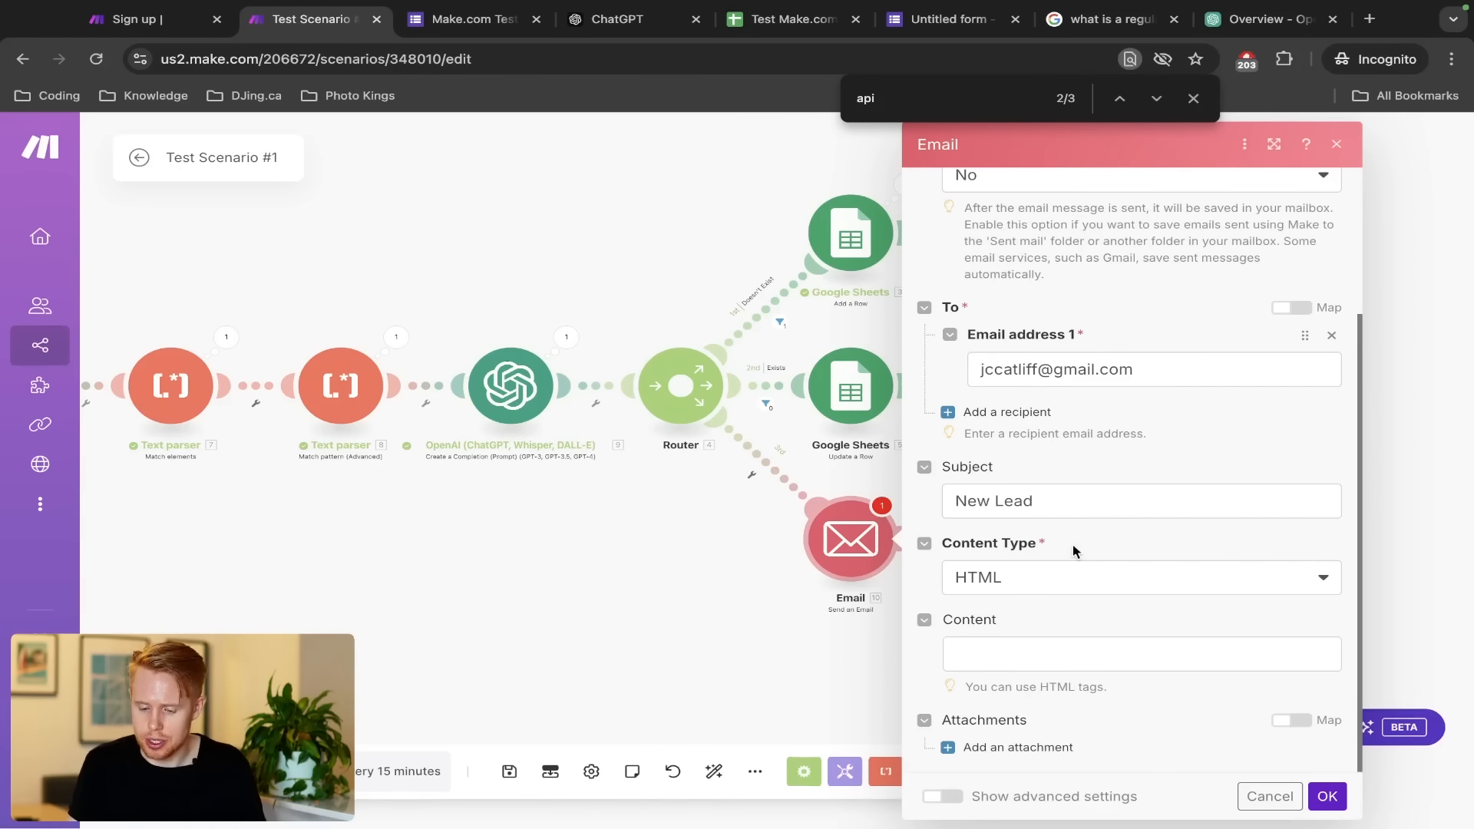
Switch the email content type from HTML to Plaintext
{"action": "left_click", "coordinate": [1089, 585]}
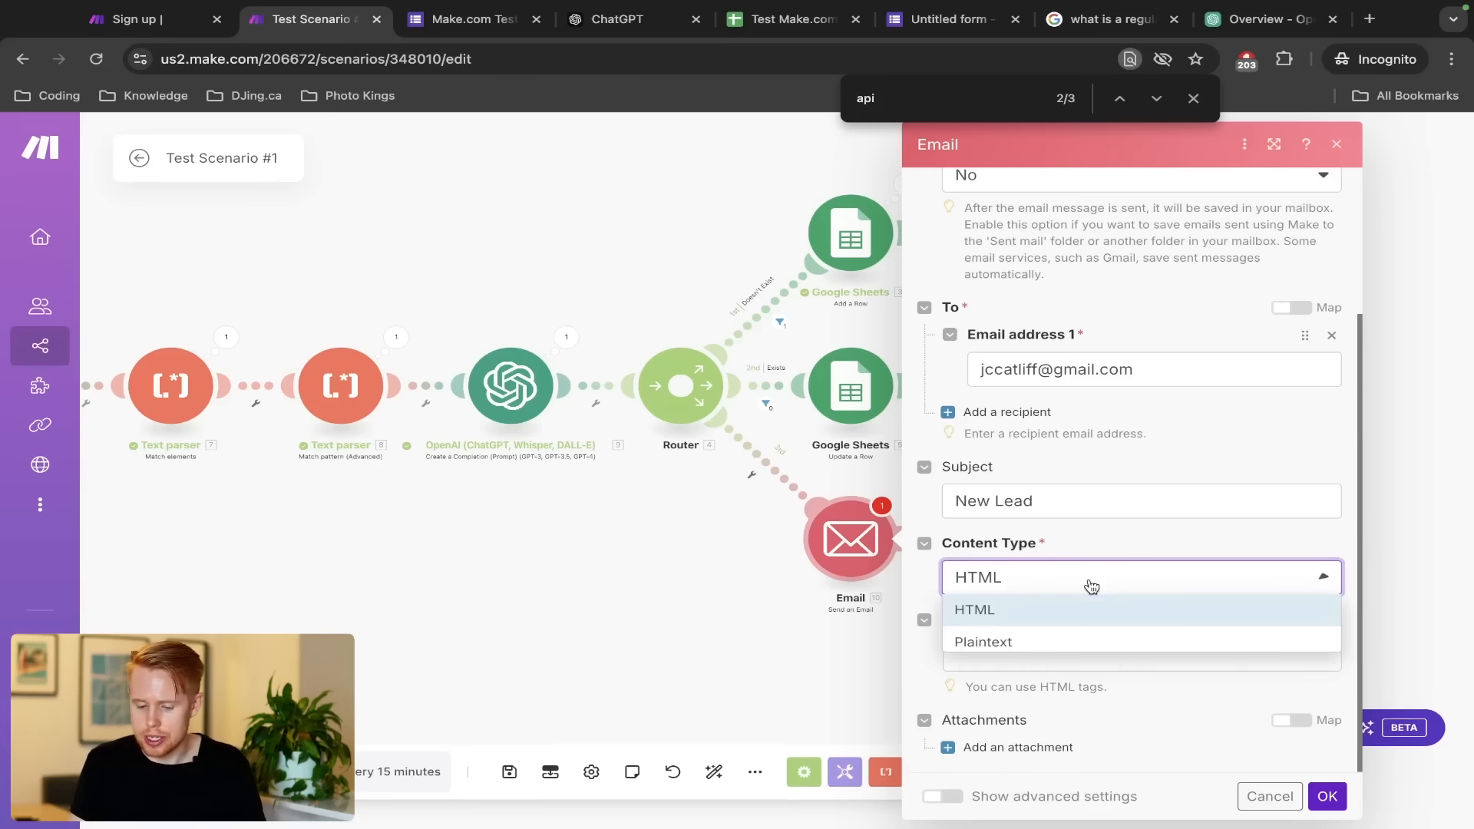
{"action": "left_click", "coordinate": [1022, 651]}
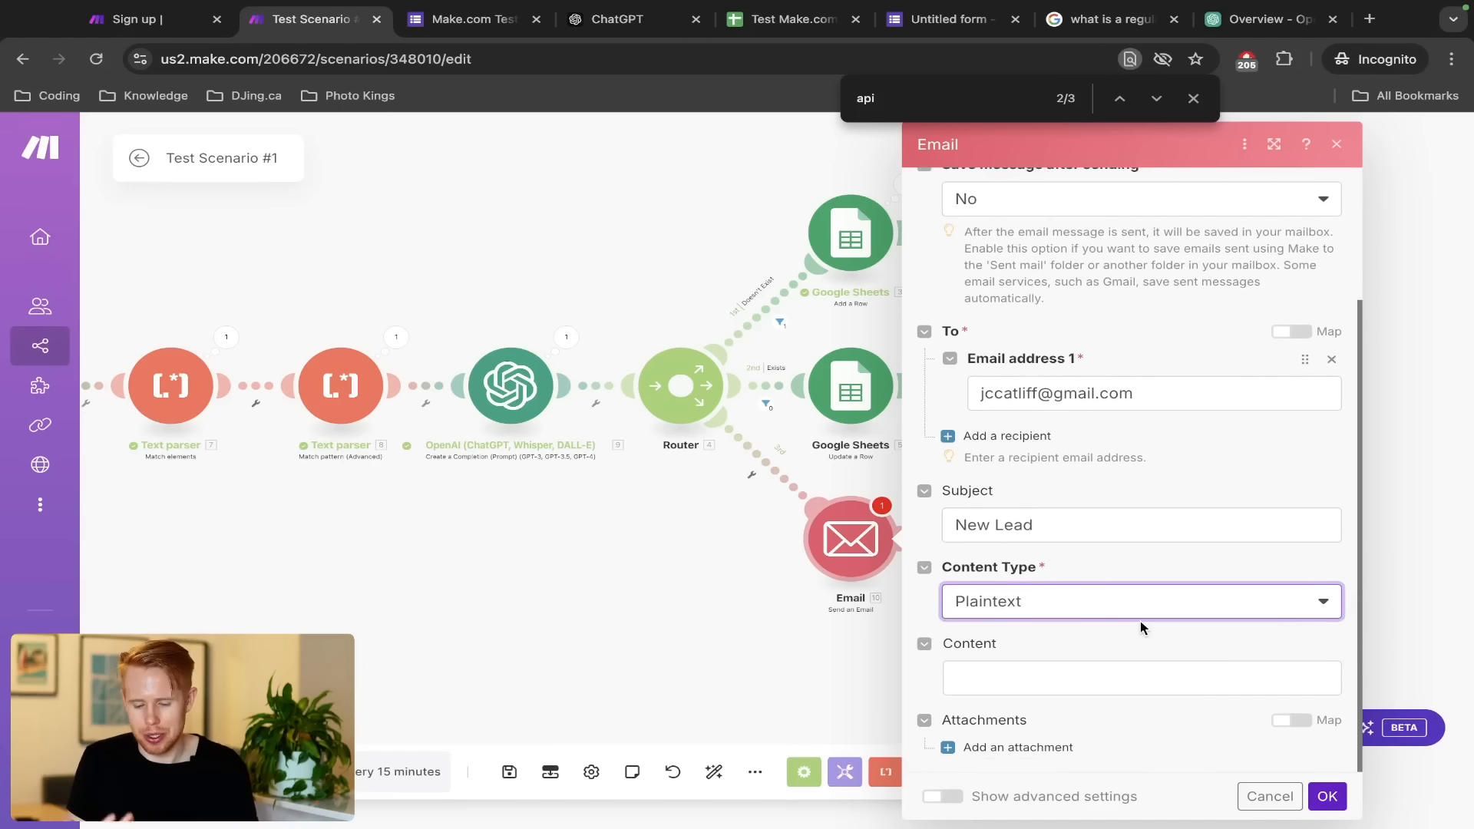
{"action": "left_click", "coordinate": [1094, 683]}
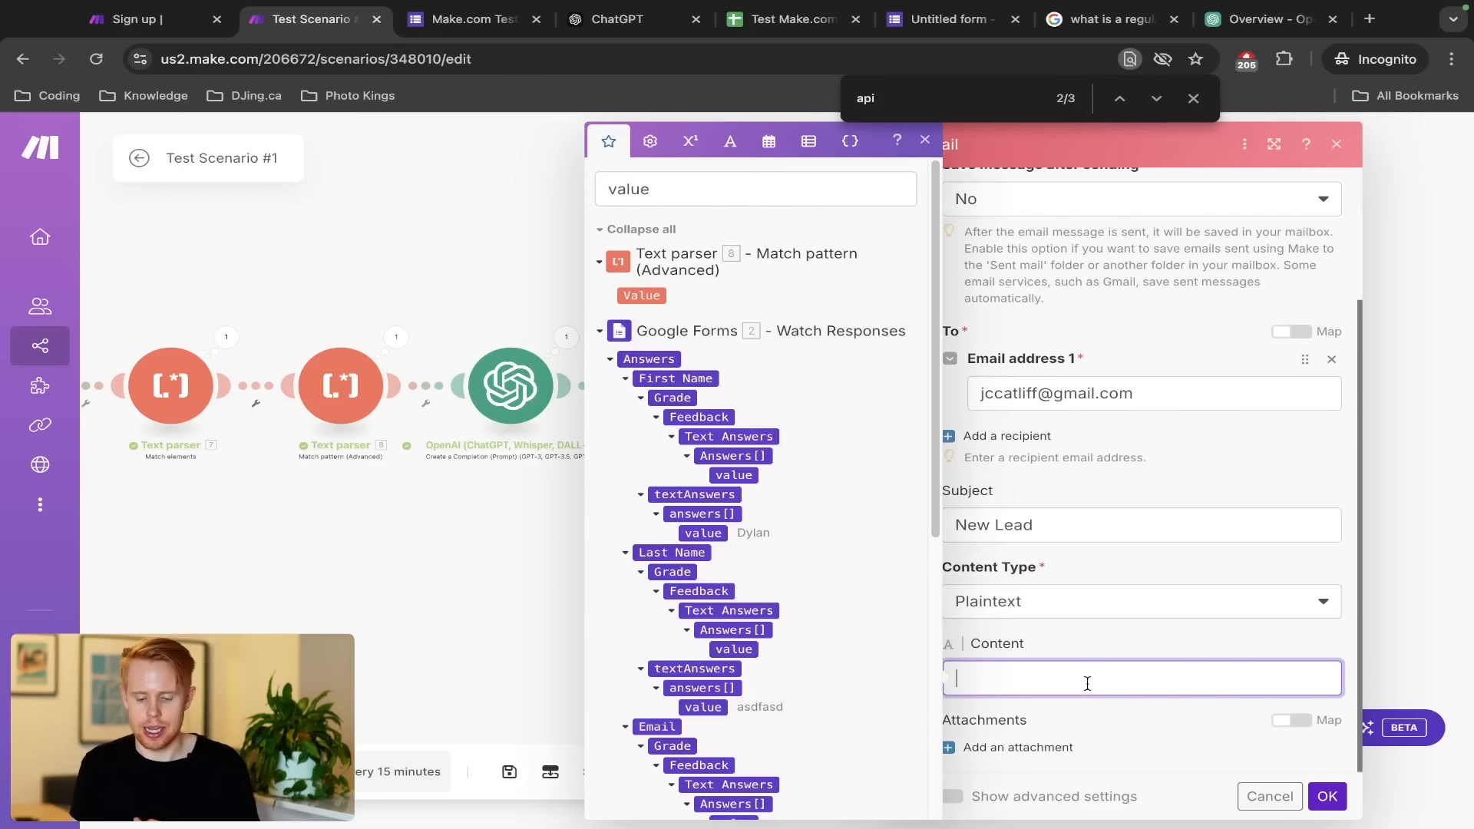
Type the Content lines 'New Lead', 'Name:', 'Email:', 'Message:' and 'Bu'
{"action": "type", "text": "New Lead"}
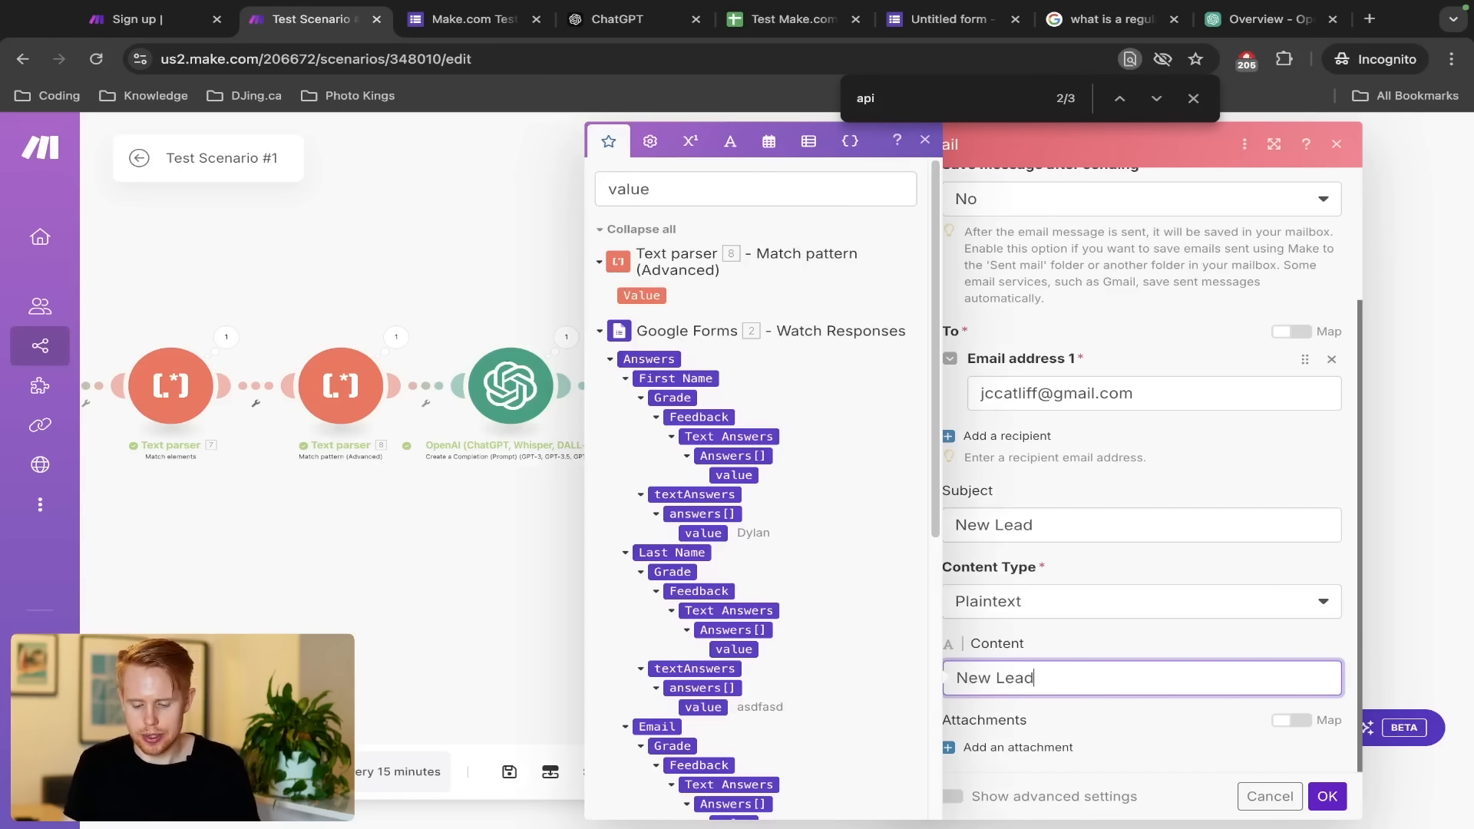
{"action": "key", "text": "Return"}
{"action": "type", "text": "Name:"}
{"action": "key", "text": "Return"}
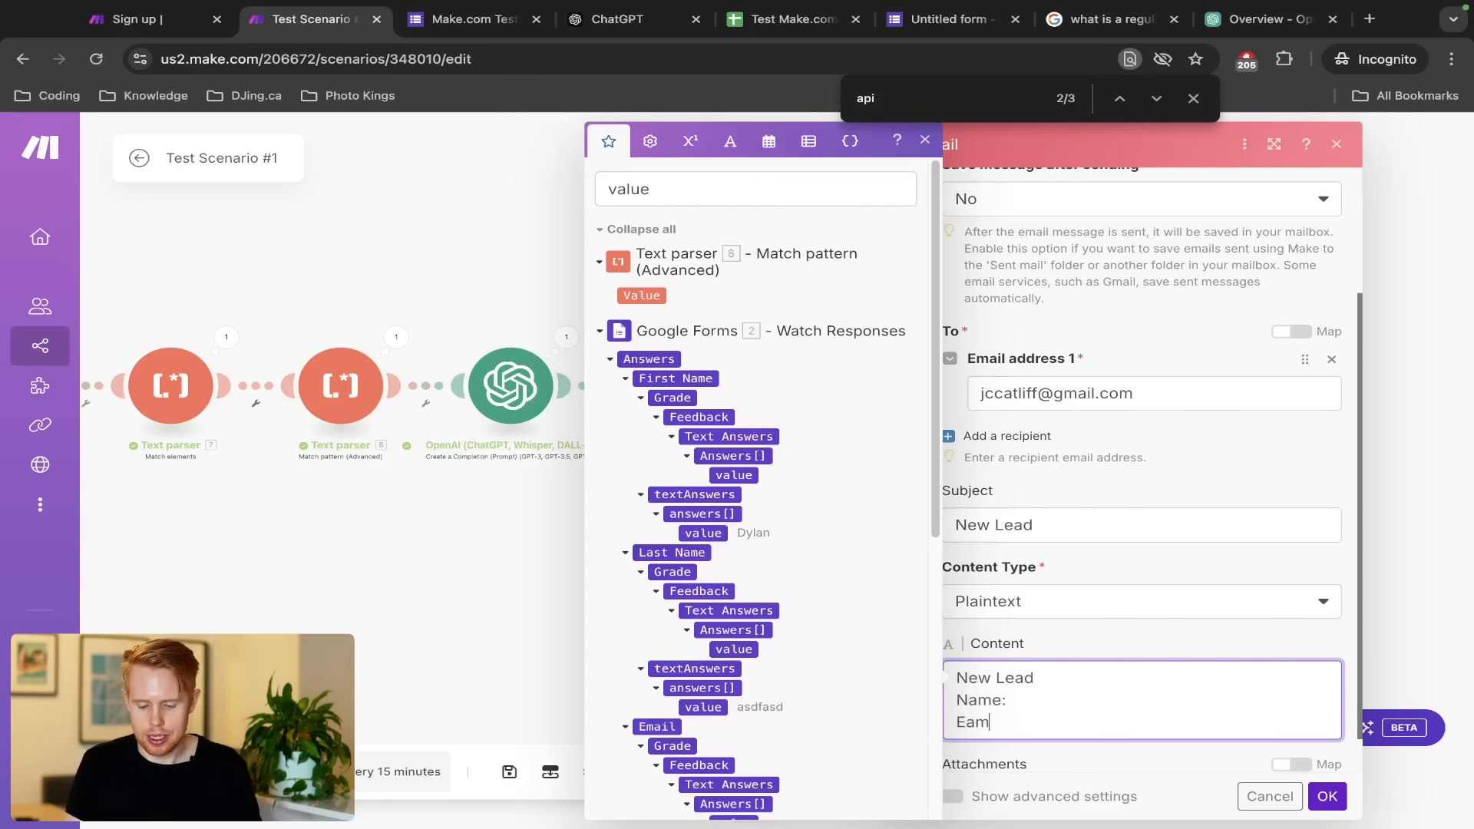
{"action": "type", "text": "Email:"}
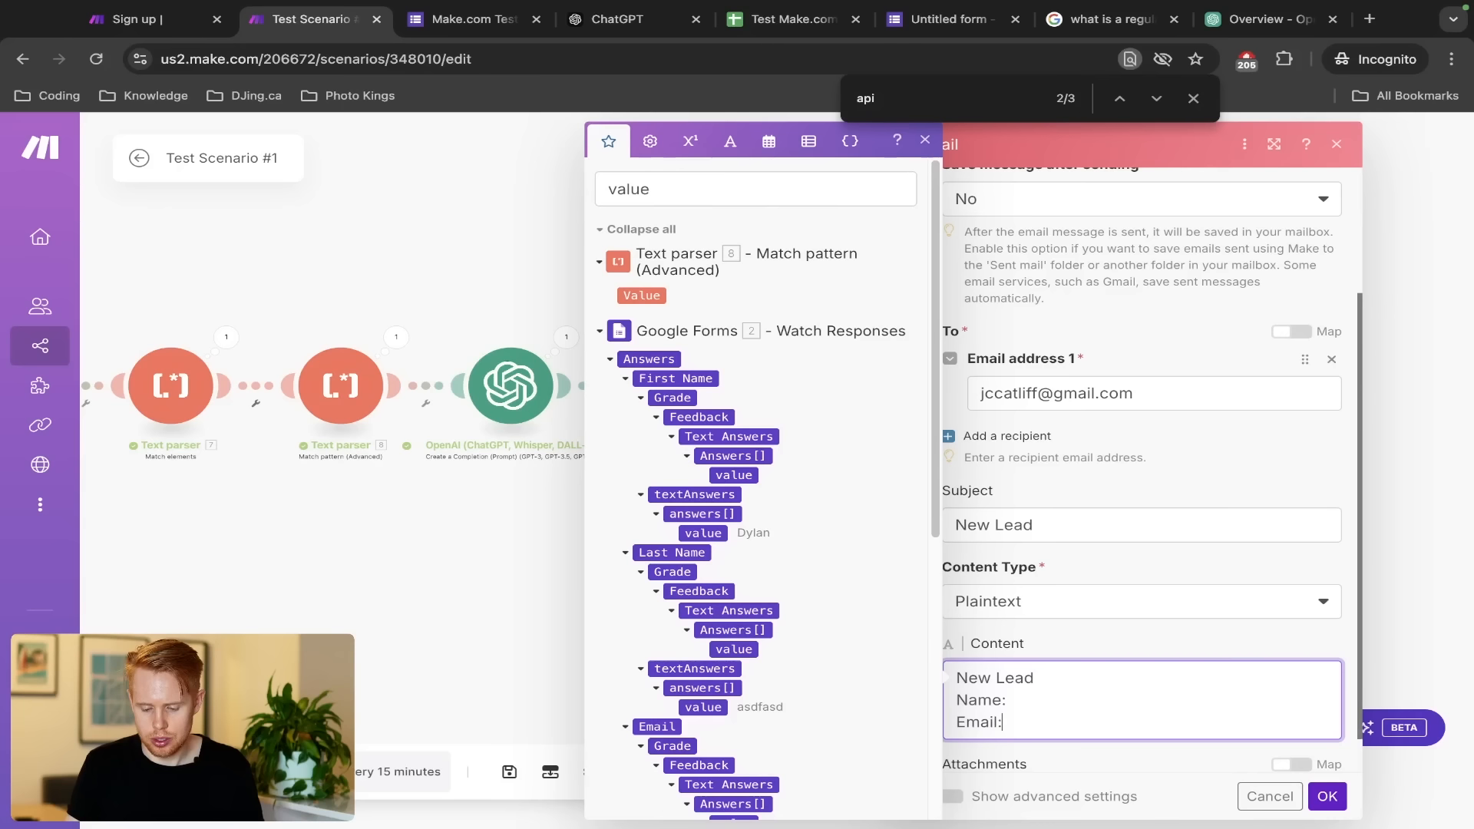
{"action": "key", "text": "Return"}
{"action": "type", "text": "Message:"}
{"action": "key", "text": "Return"}
{"action": "type", "text": "Budget:"}
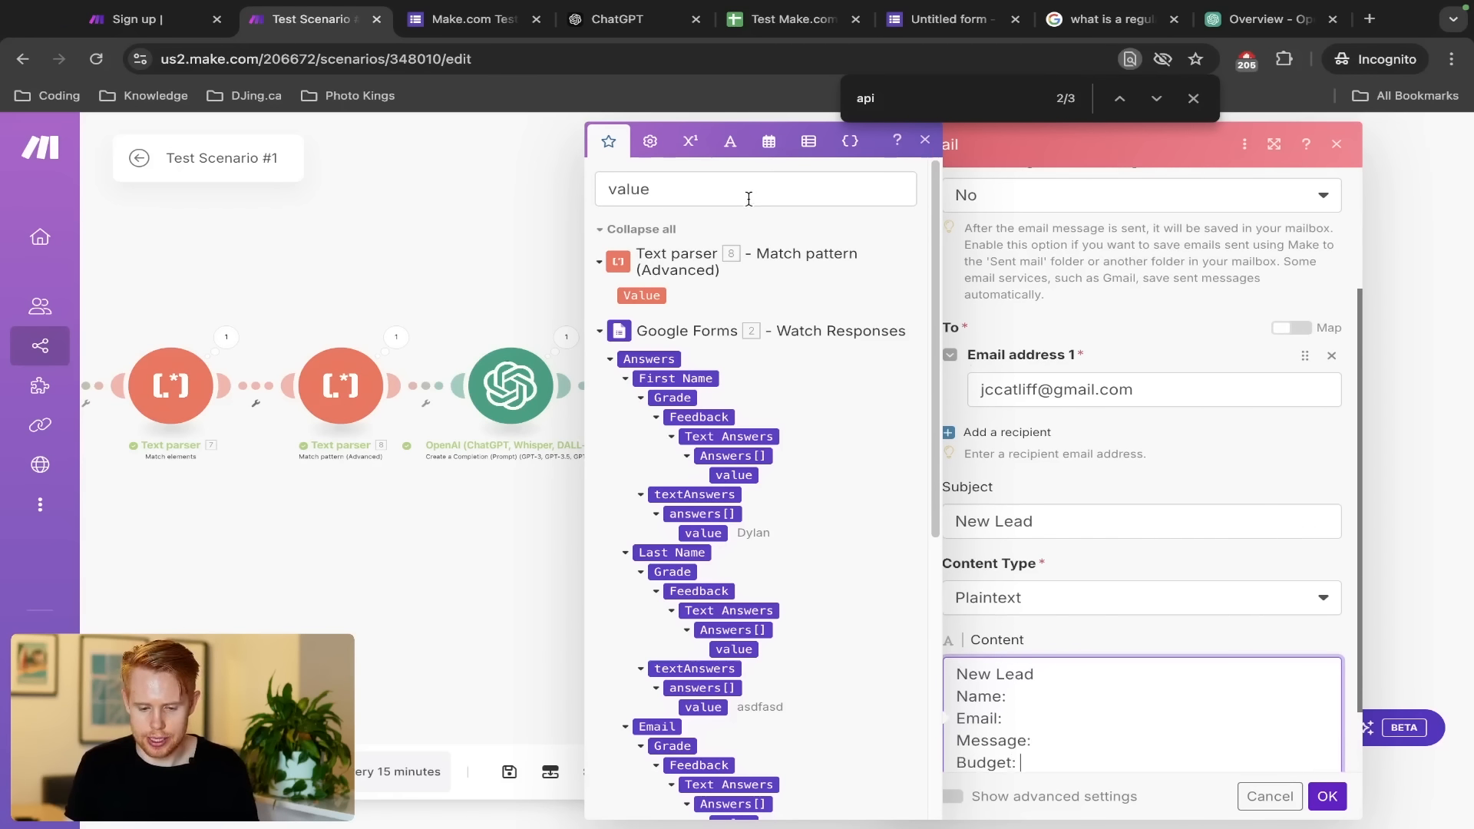
Map the form's Budget, Message, Email, First Name and Last Name answers after their labels
{"action": "scroll", "coordinate": [816, 561], "scroll_direction": "down", "scroll_amount": 6}
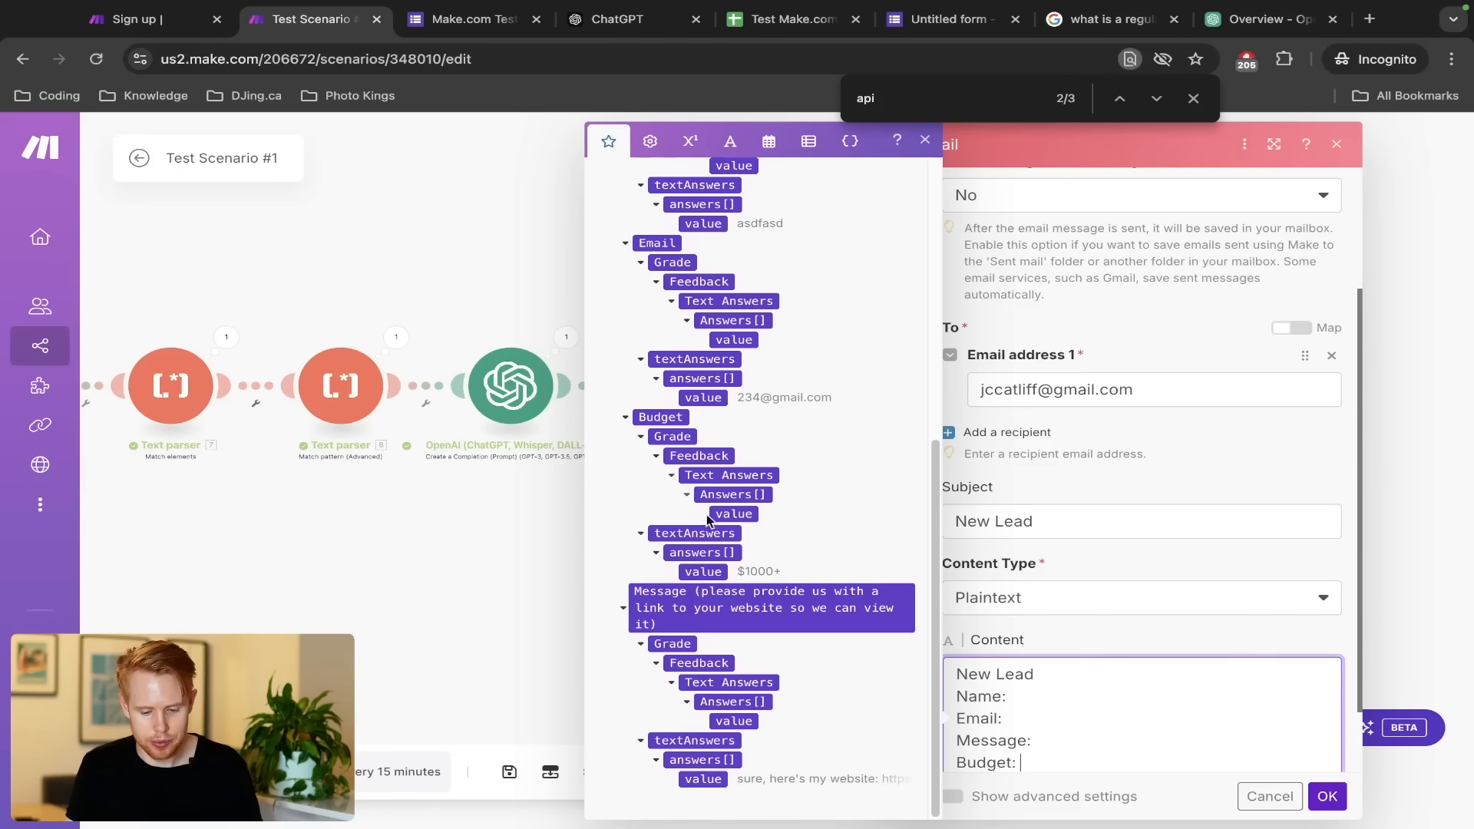
{"action": "left_click", "coordinate": [693, 568]}
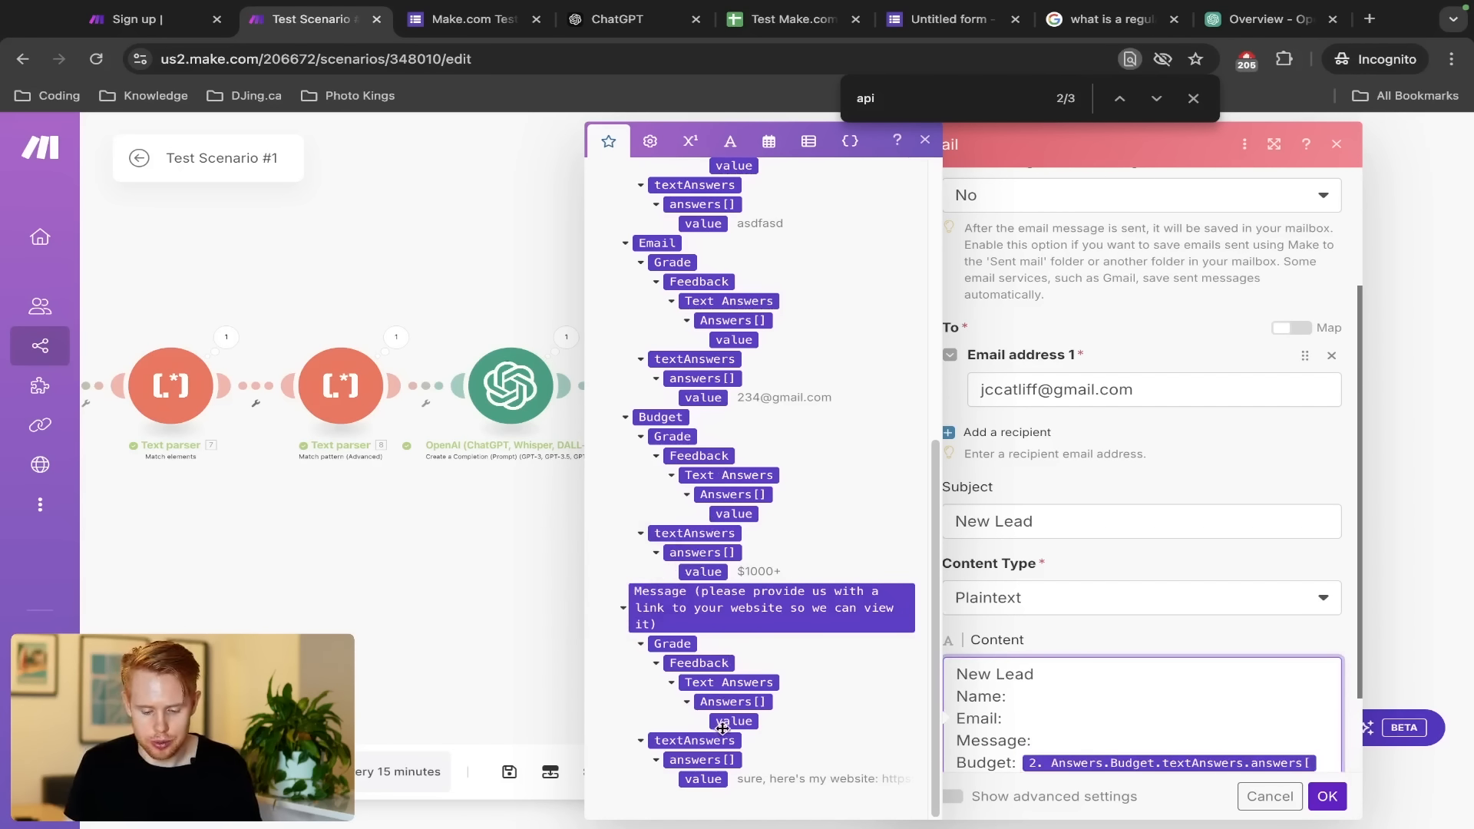
{"action": "left_click", "coordinate": [705, 779]}
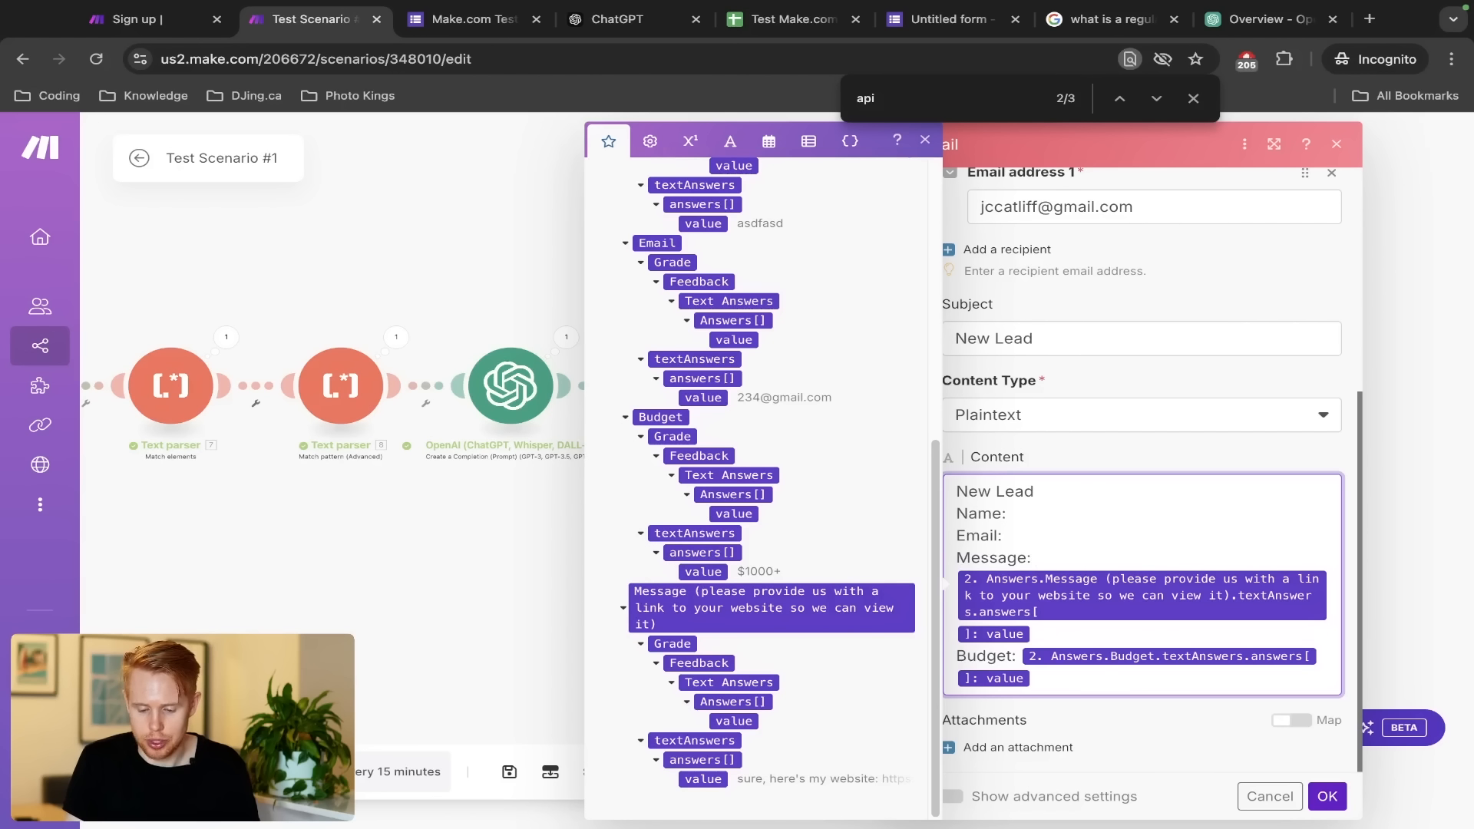
{"action": "scroll", "coordinate": [708, 633], "scroll_direction": "up", "scroll_amount": 2}
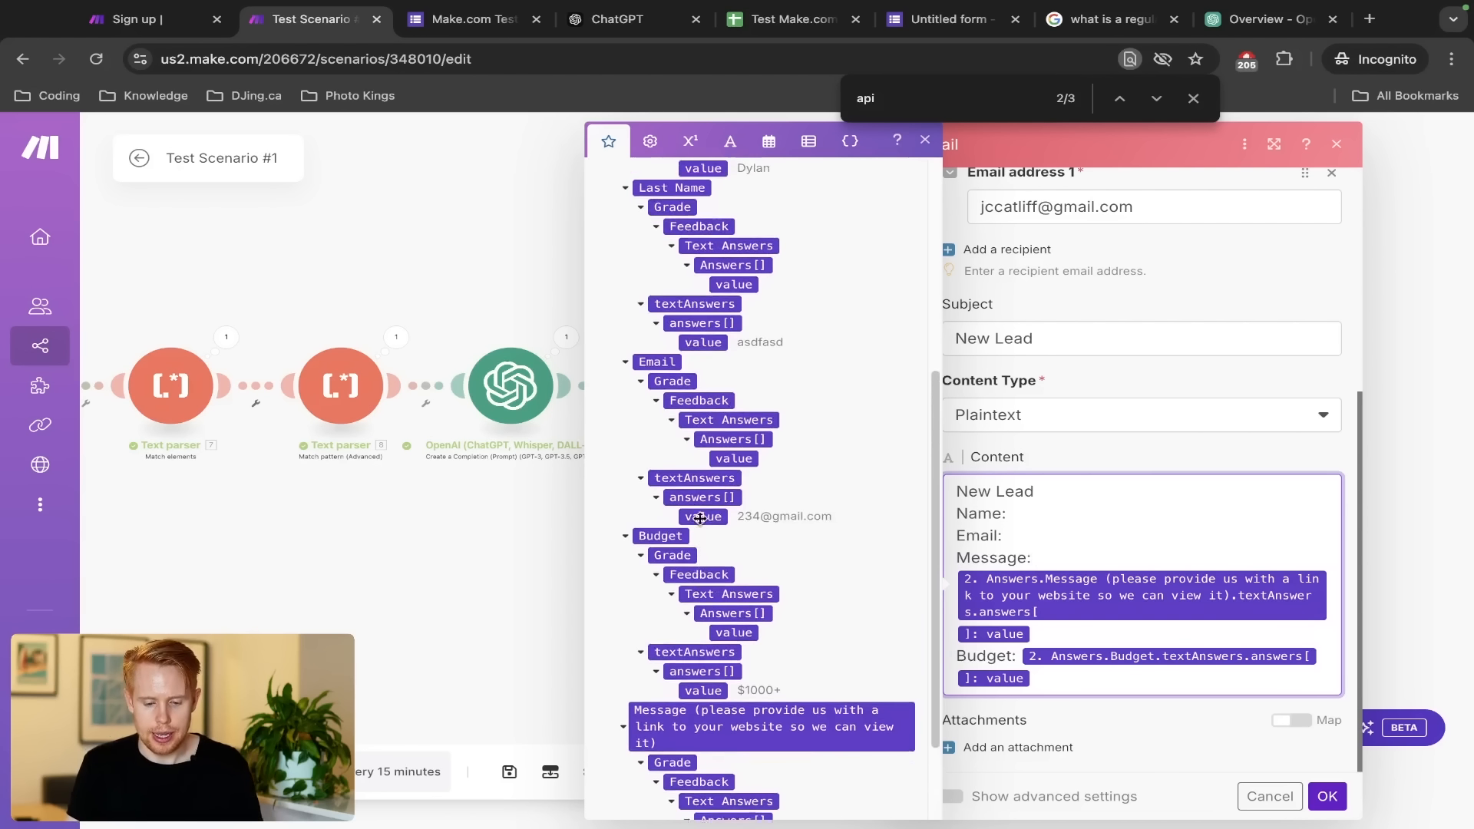
{"action": "left_click", "coordinate": [705, 523]}
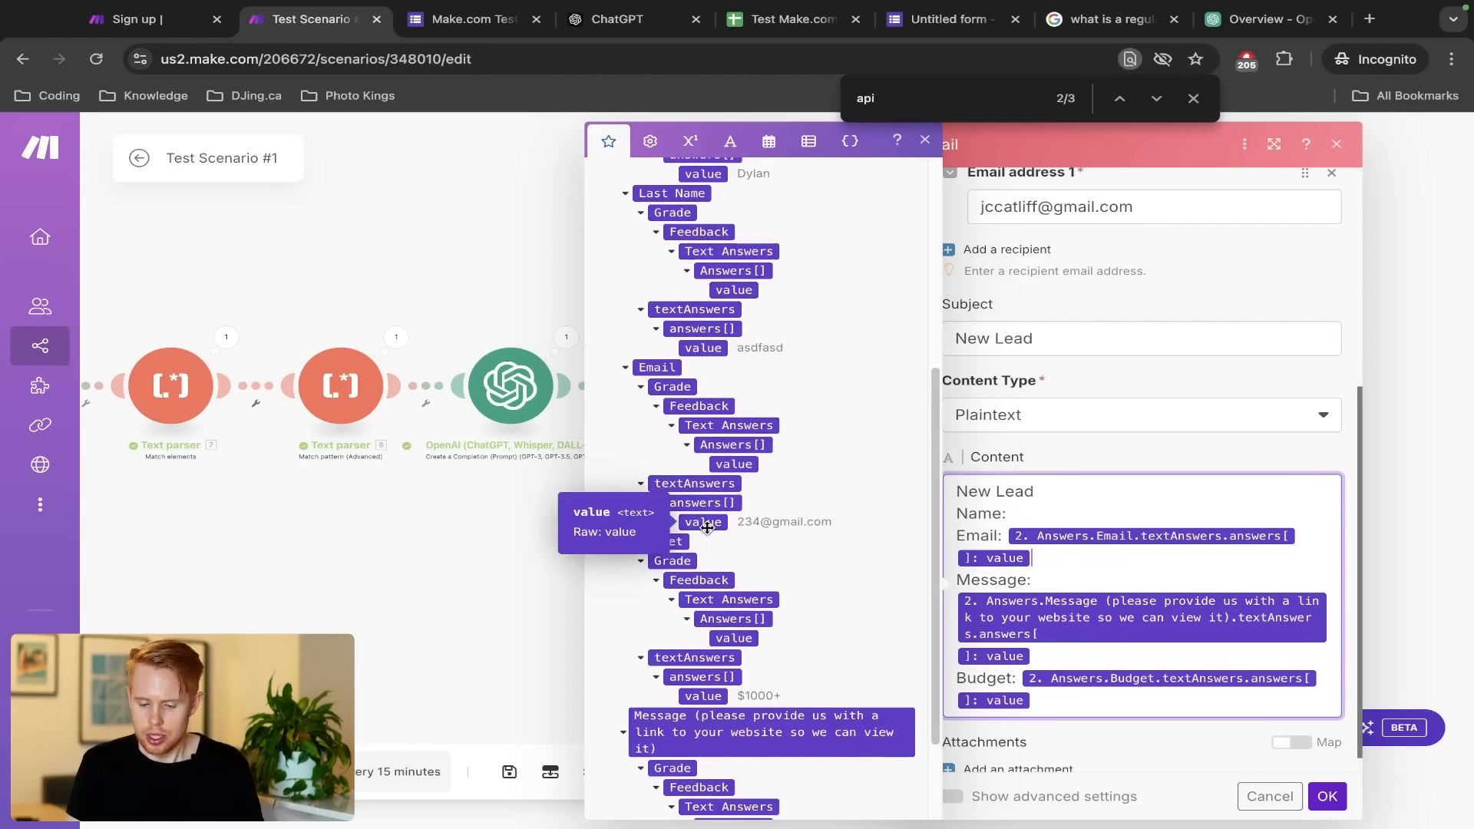
{"action": "scroll", "coordinate": [750, 425], "scroll_direction": "up", "scroll_amount": 4}
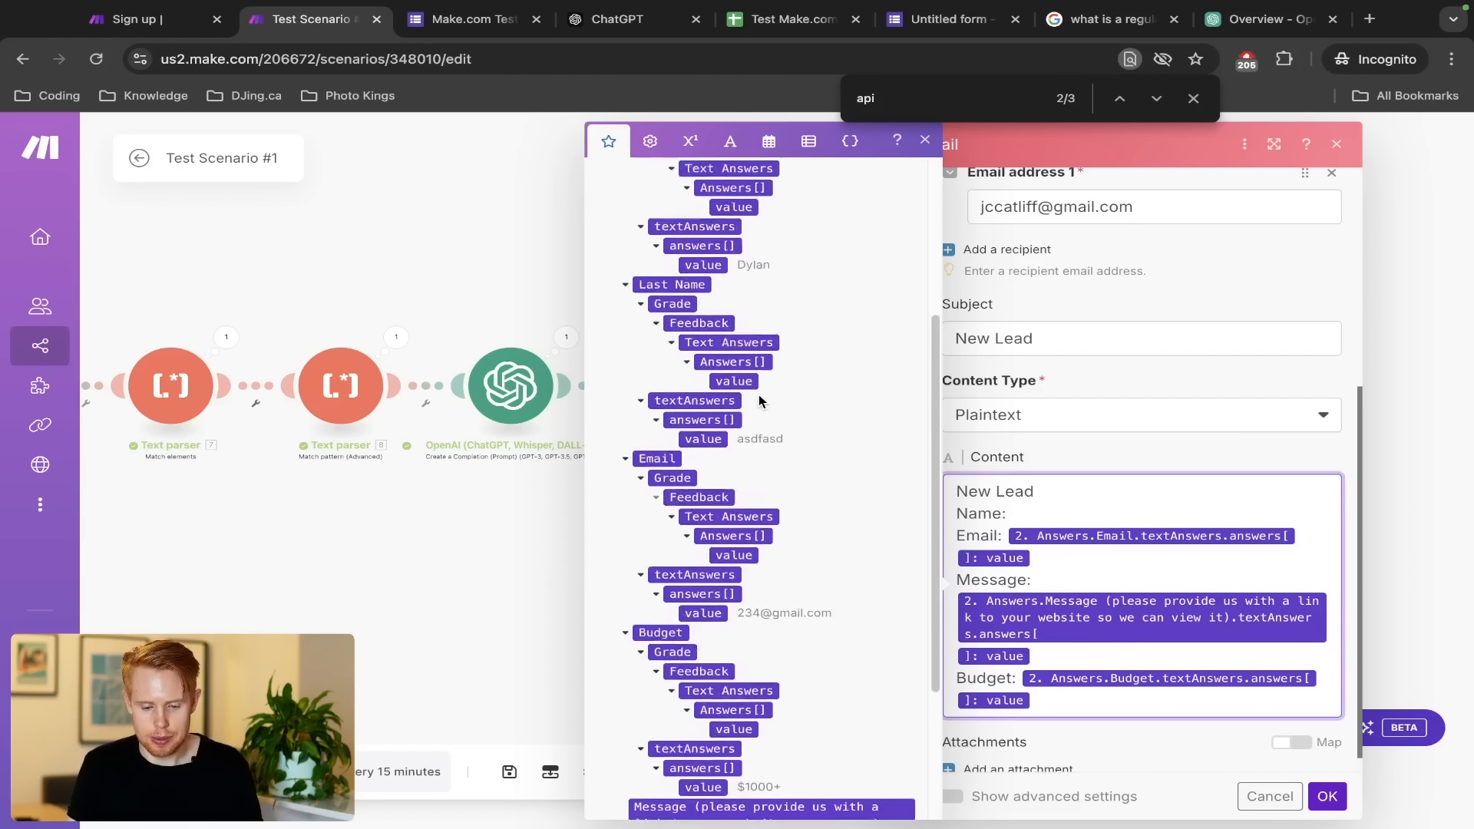
{"action": "left_click", "coordinate": [712, 404]}
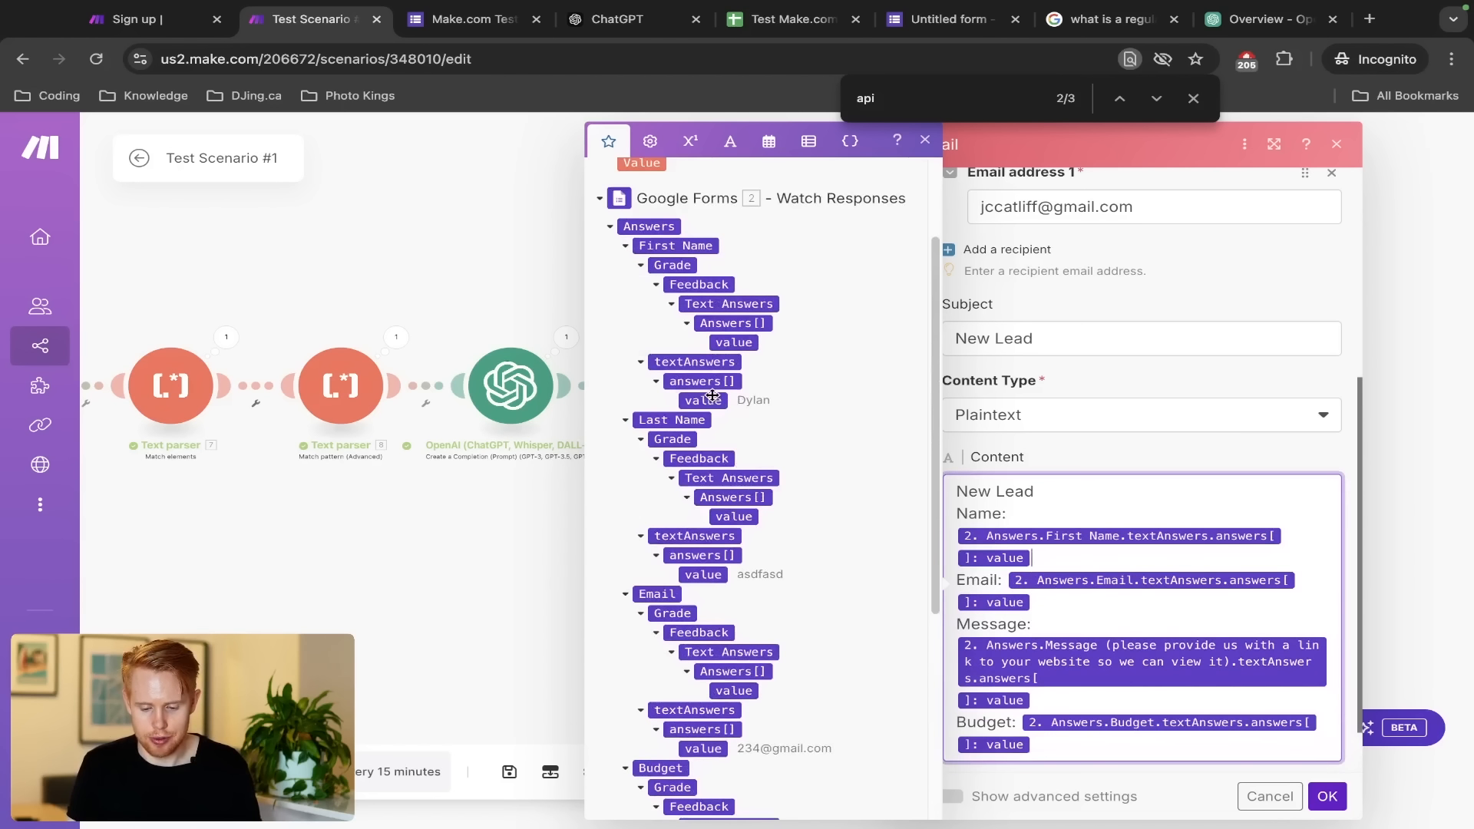
{"action": "left_click", "coordinate": [734, 519]}
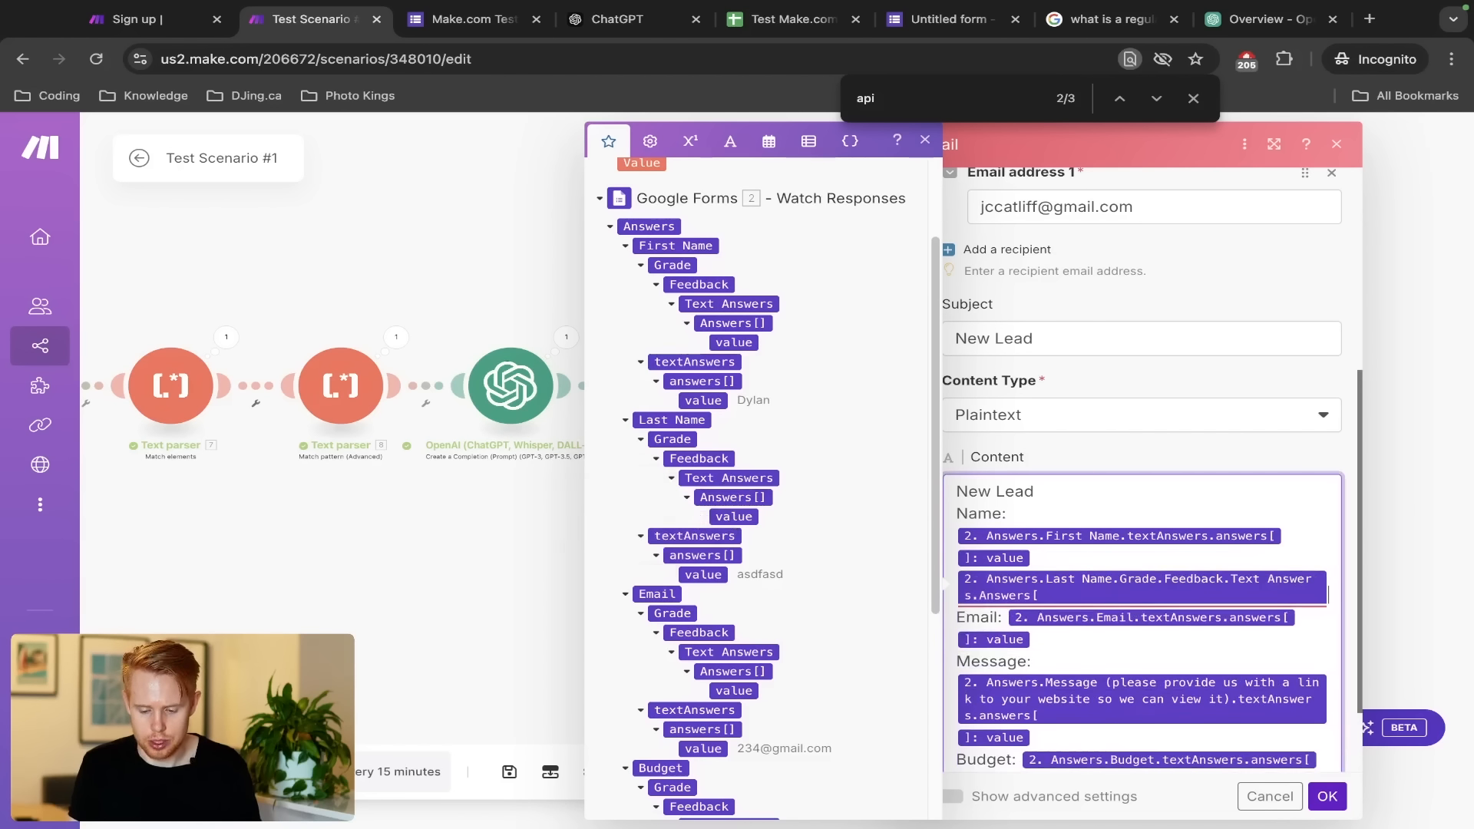
{"action": "left_click", "coordinate": [704, 575]}
Delete the broken unclosed Last Name item from the Content after a failed save
{"action": "scroll", "coordinate": [1270, 779], "scroll_direction": "down", "scroll_amount": 2}
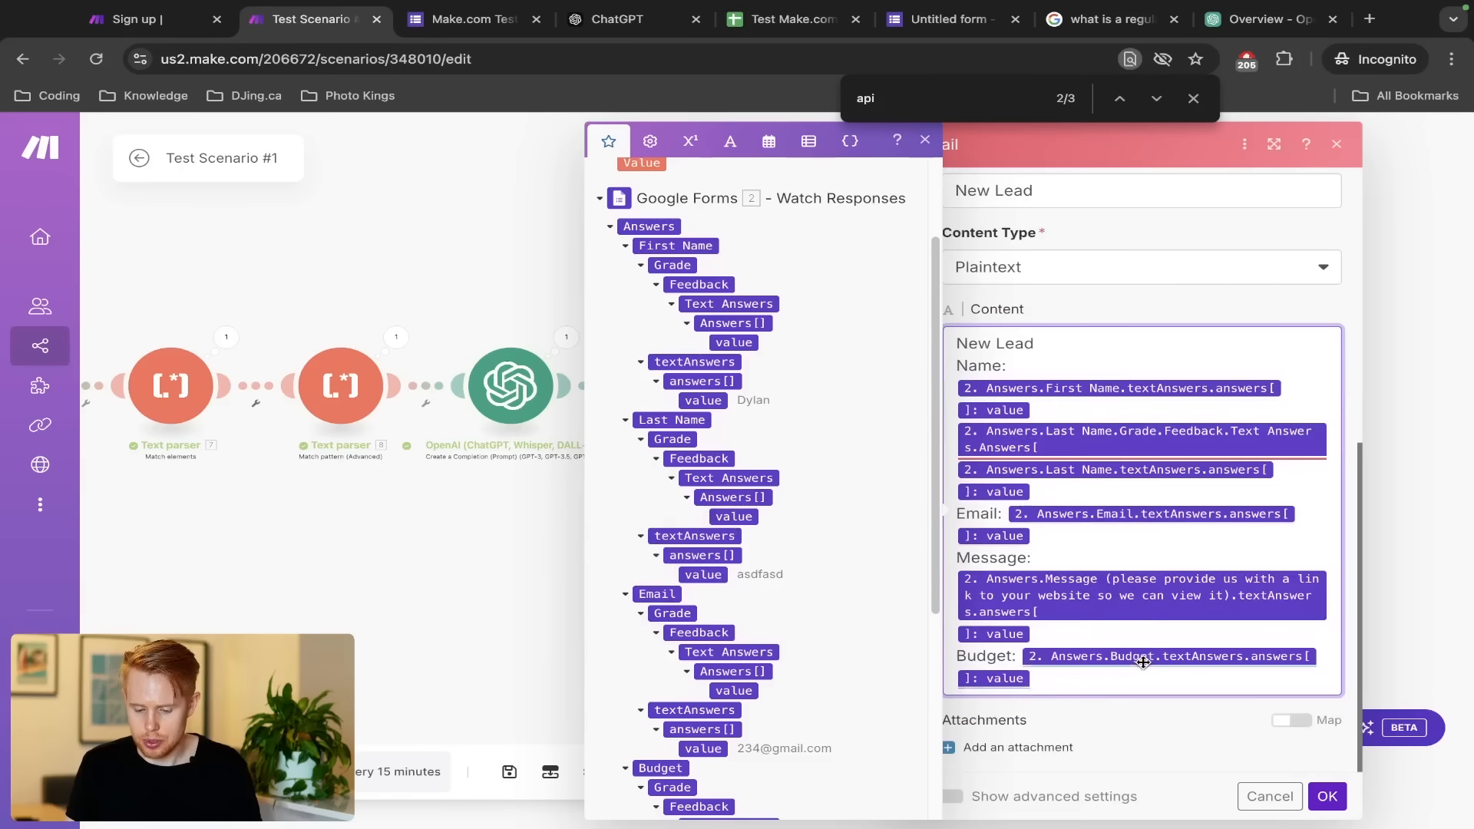
{"action": "left_click", "coordinate": [1317, 798]}
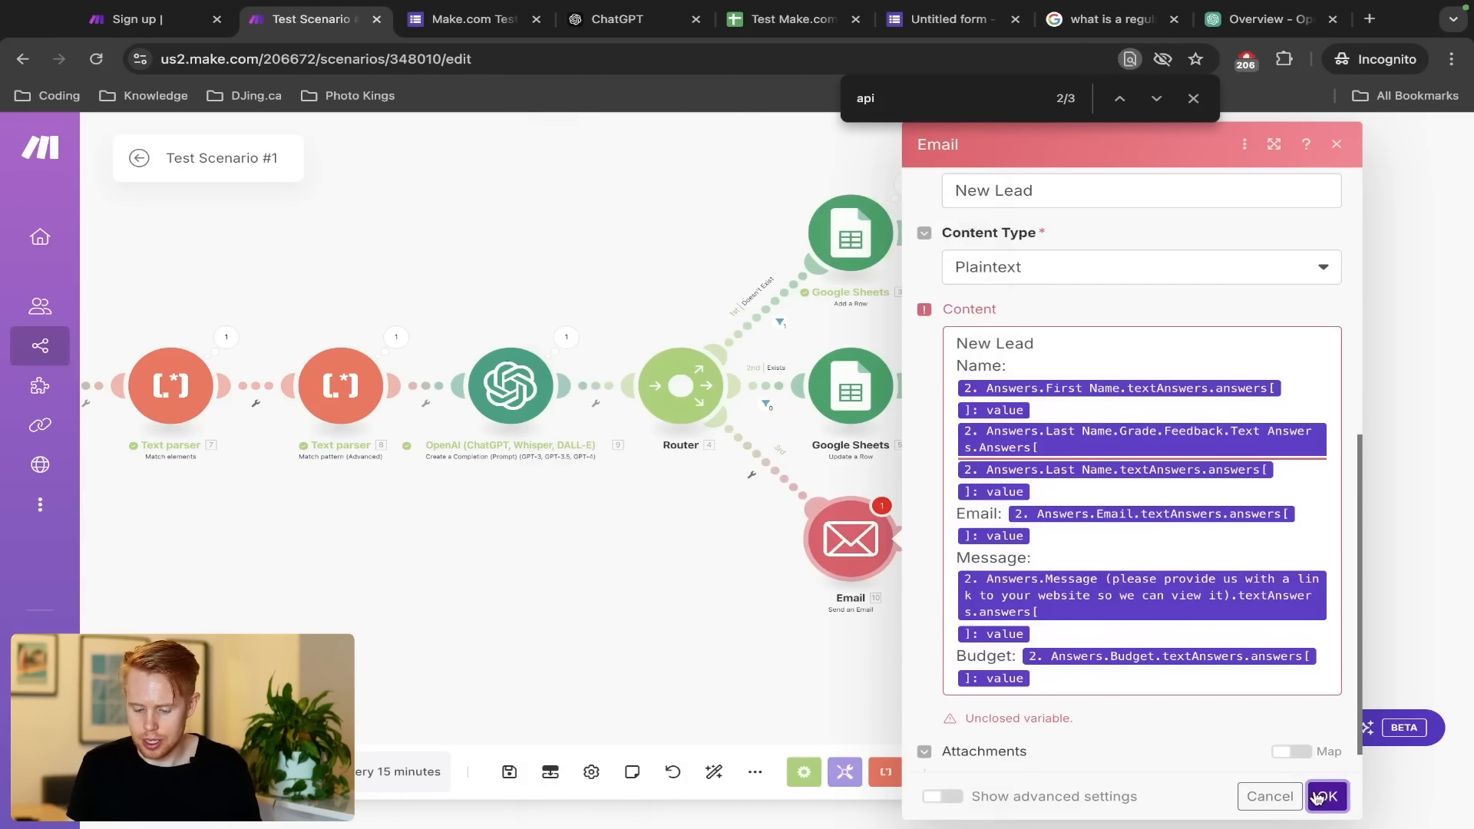
{"action": "scroll", "coordinate": [1142, 727], "scroll_direction": "up", "scroll_amount": 4}
{"action": "scroll", "coordinate": [1039, 564], "scroll_direction": "down", "scroll_amount": 4}
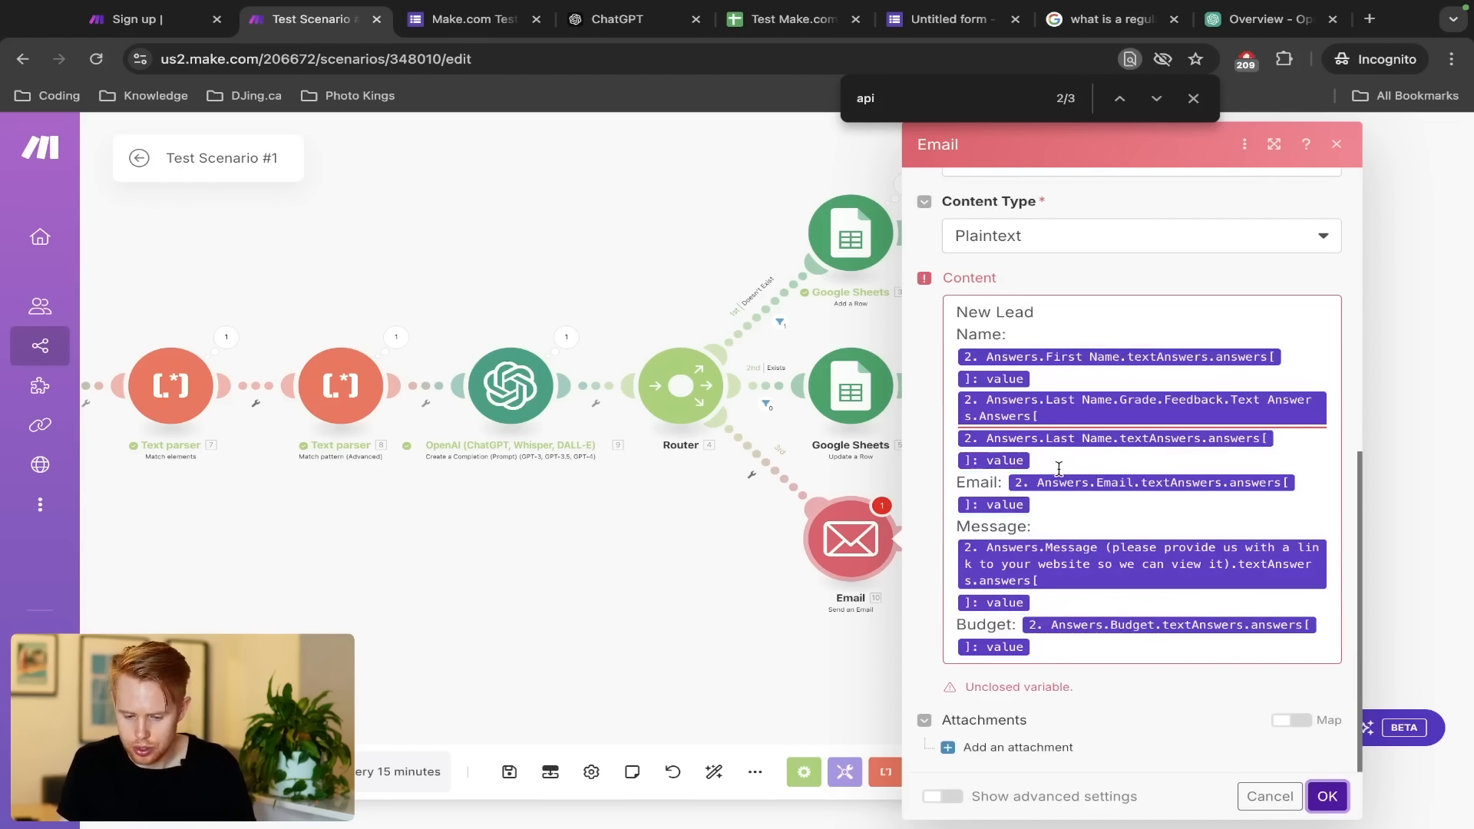
{"action": "left_click", "coordinate": [1343, 386]}
{"action": "key", "text": "BackSpace"}
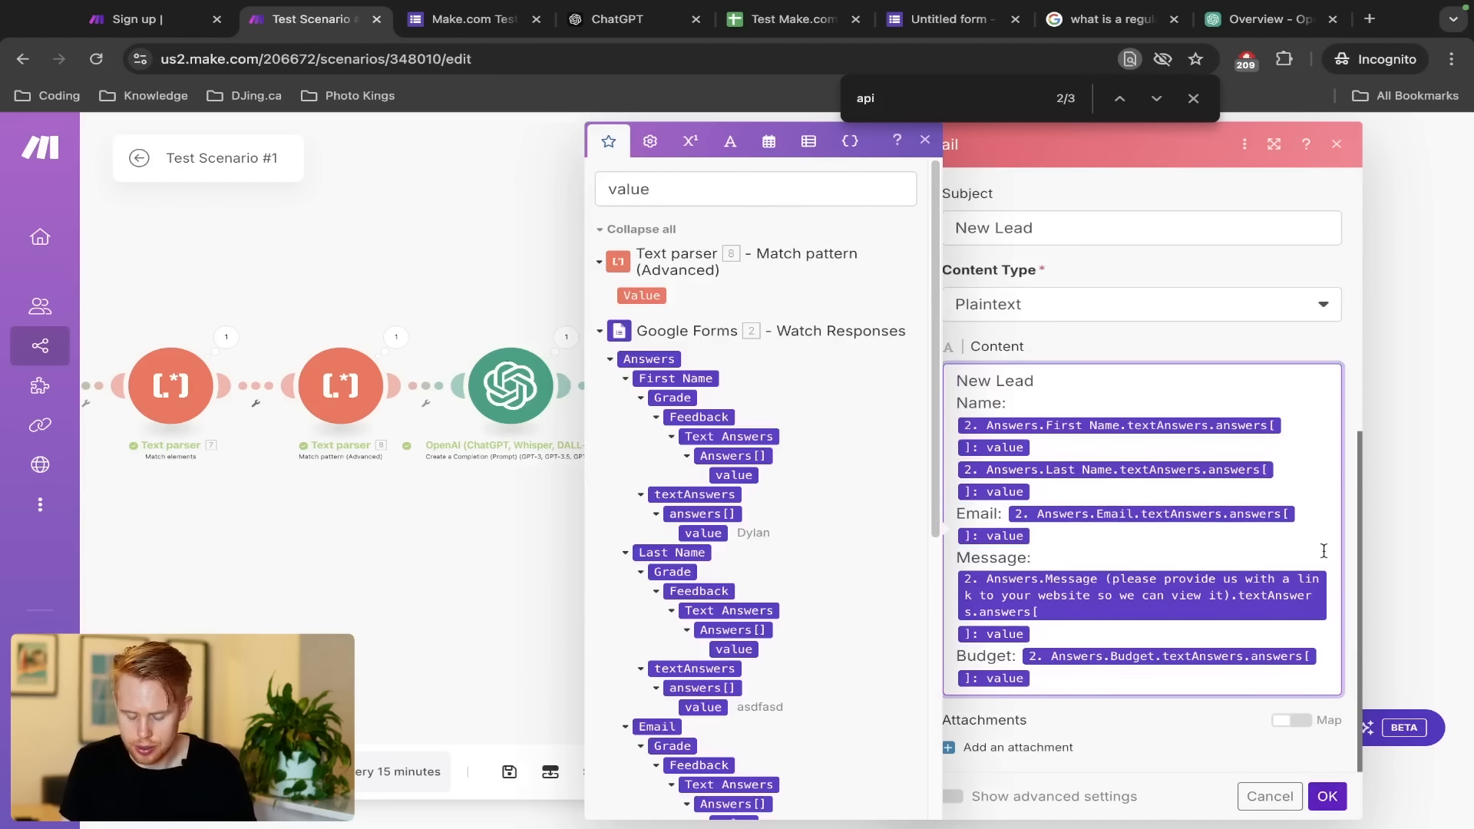
{"action": "left_click", "coordinate": [1327, 797]}
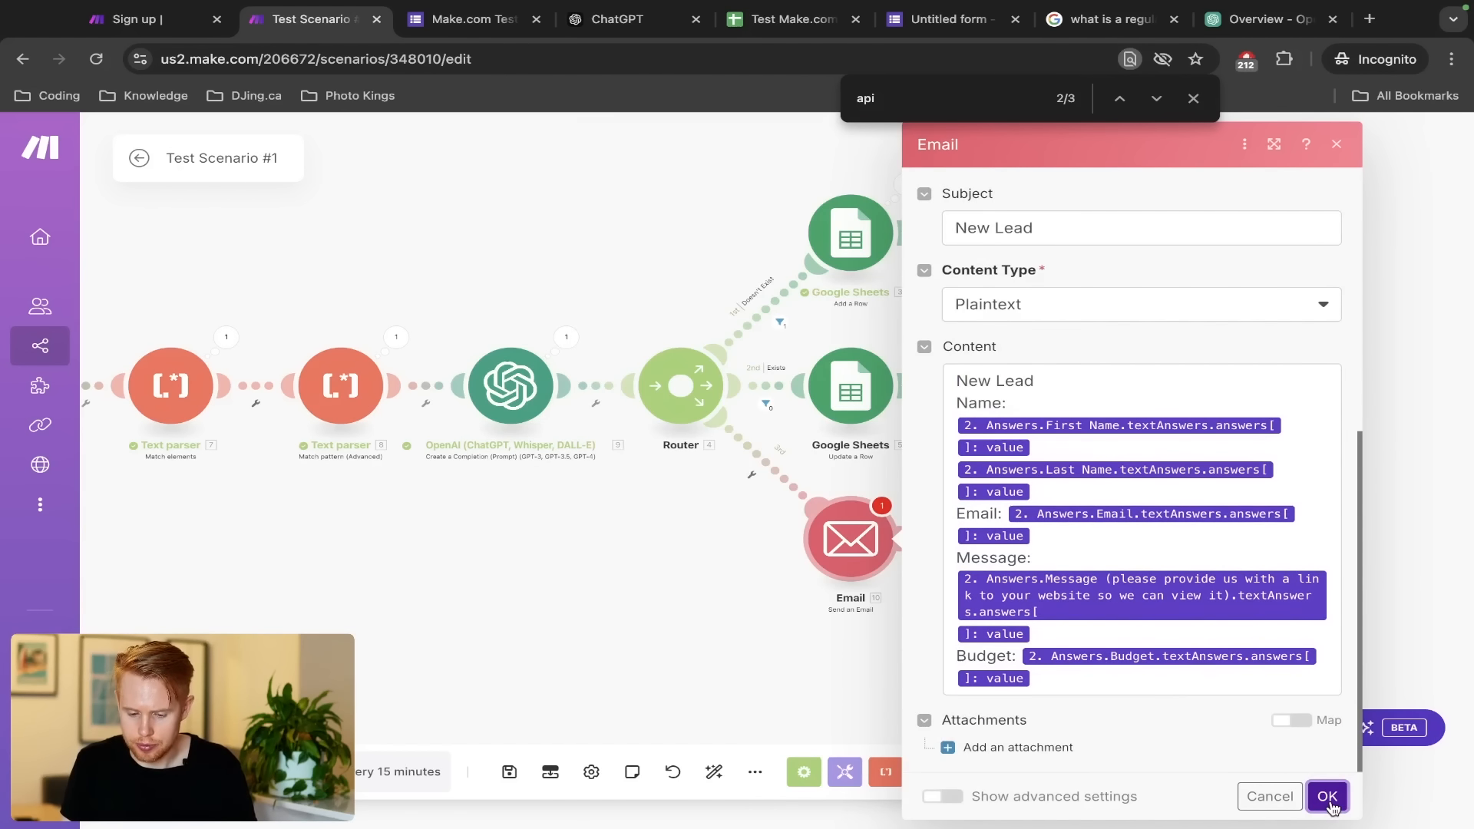
Confirm the Email settings and assign the existing Google Restricted connection to the module
{"action": "left_click", "coordinate": [1327, 798]}
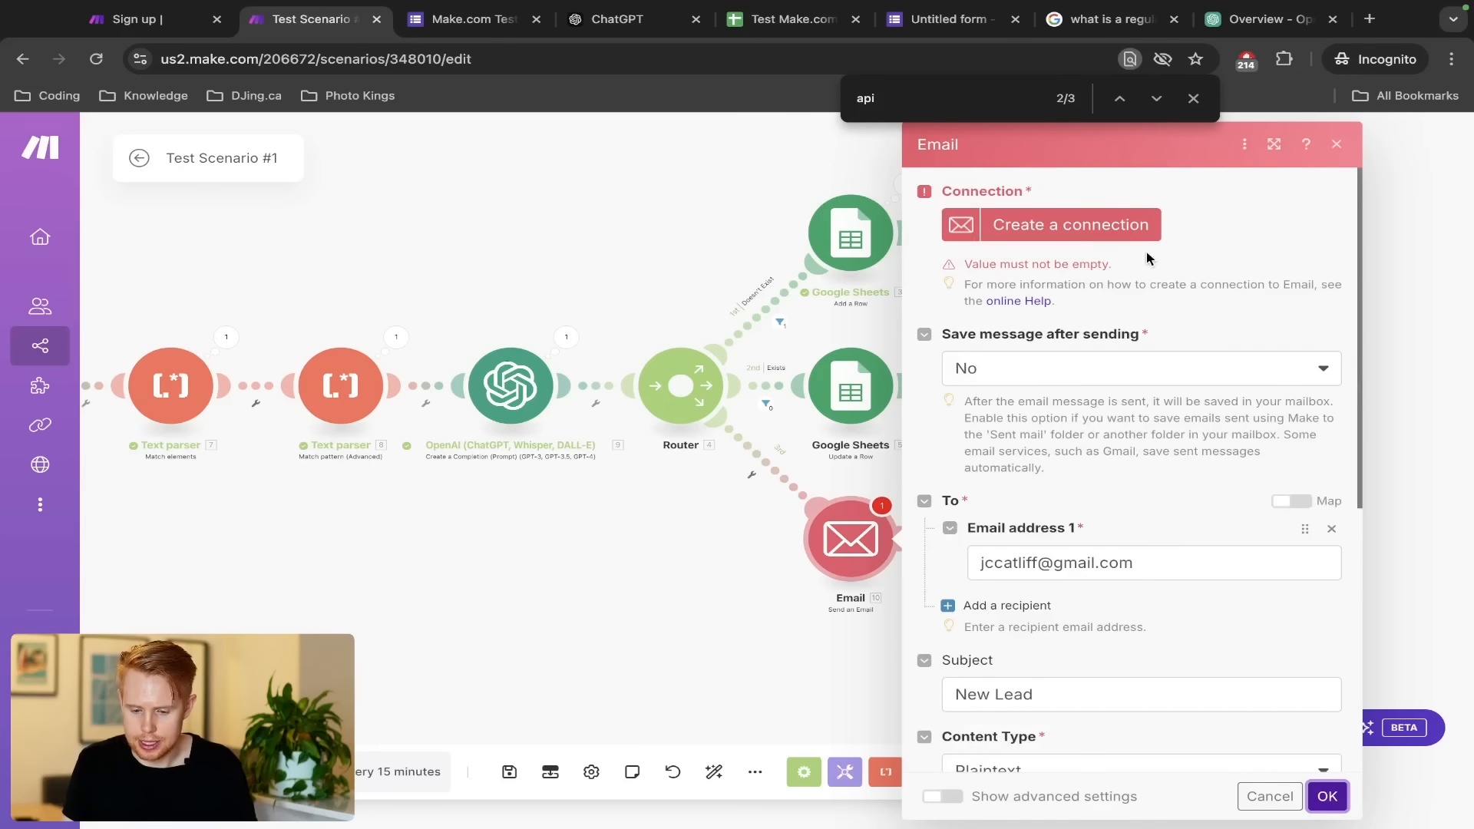
{"action": "left_click", "coordinate": [1108, 224]}
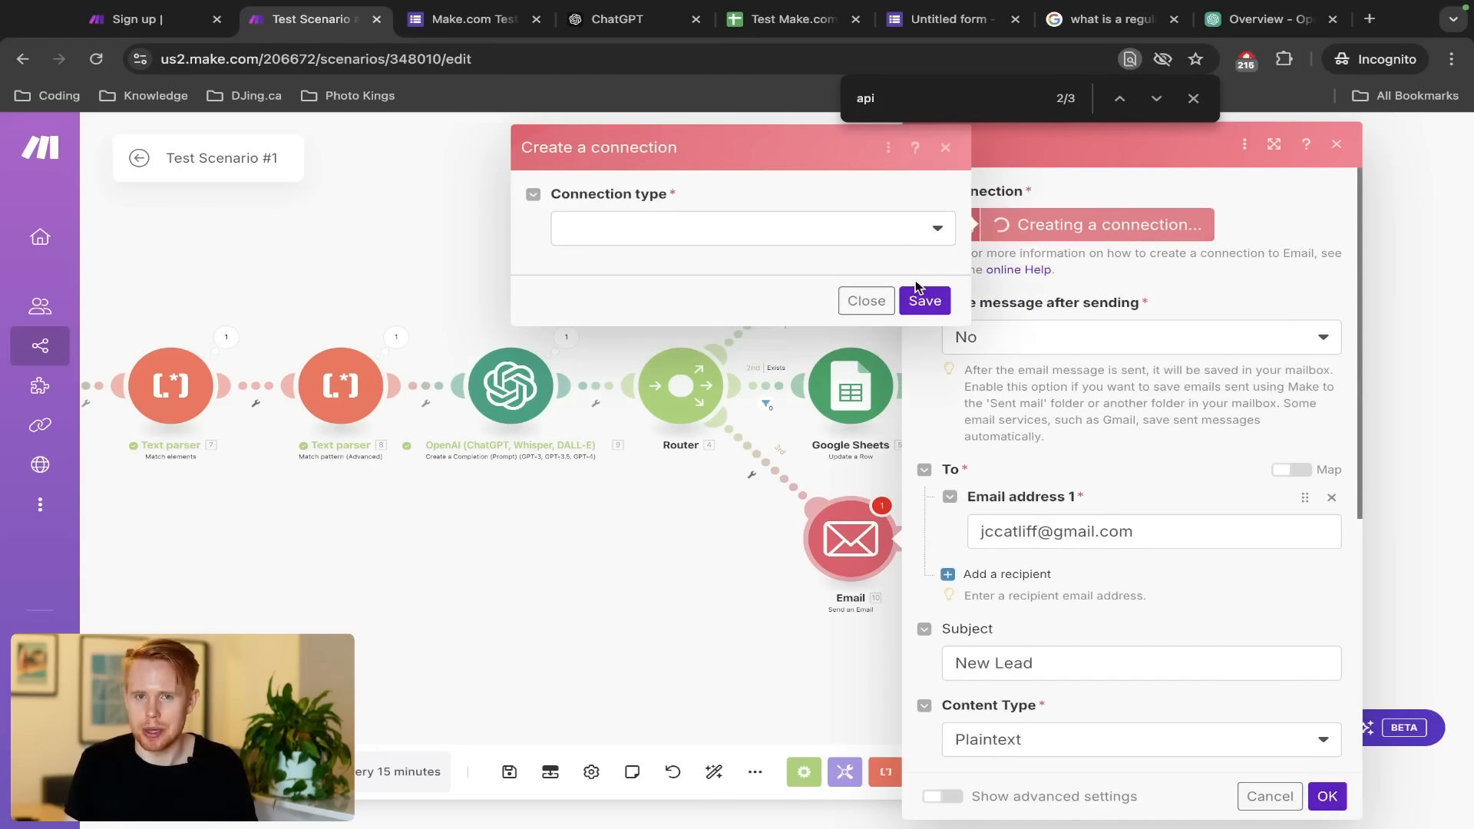
{"action": "left_click", "coordinate": [921, 296]}
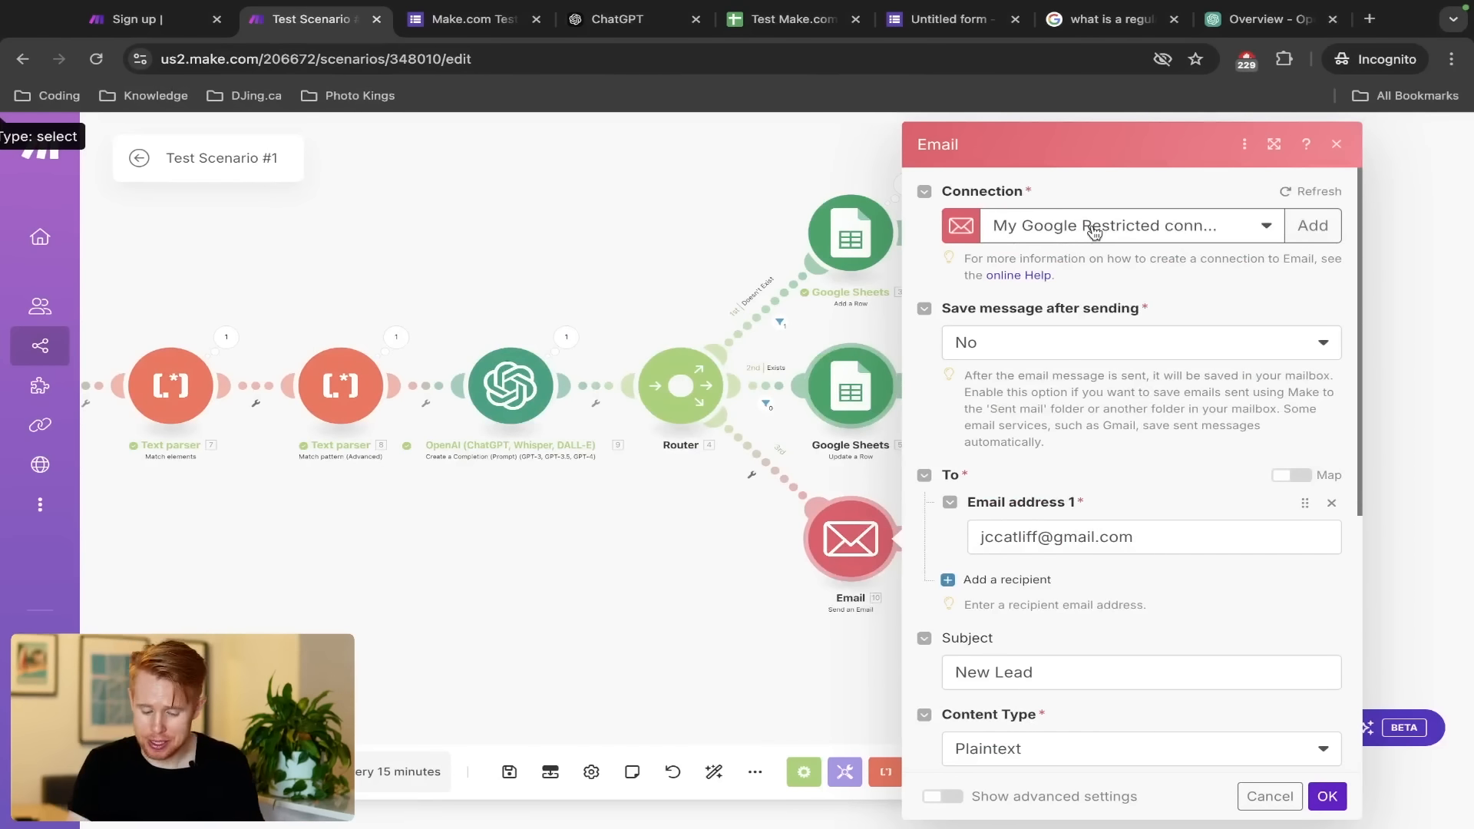
{"action": "key", "text": "super+t"}
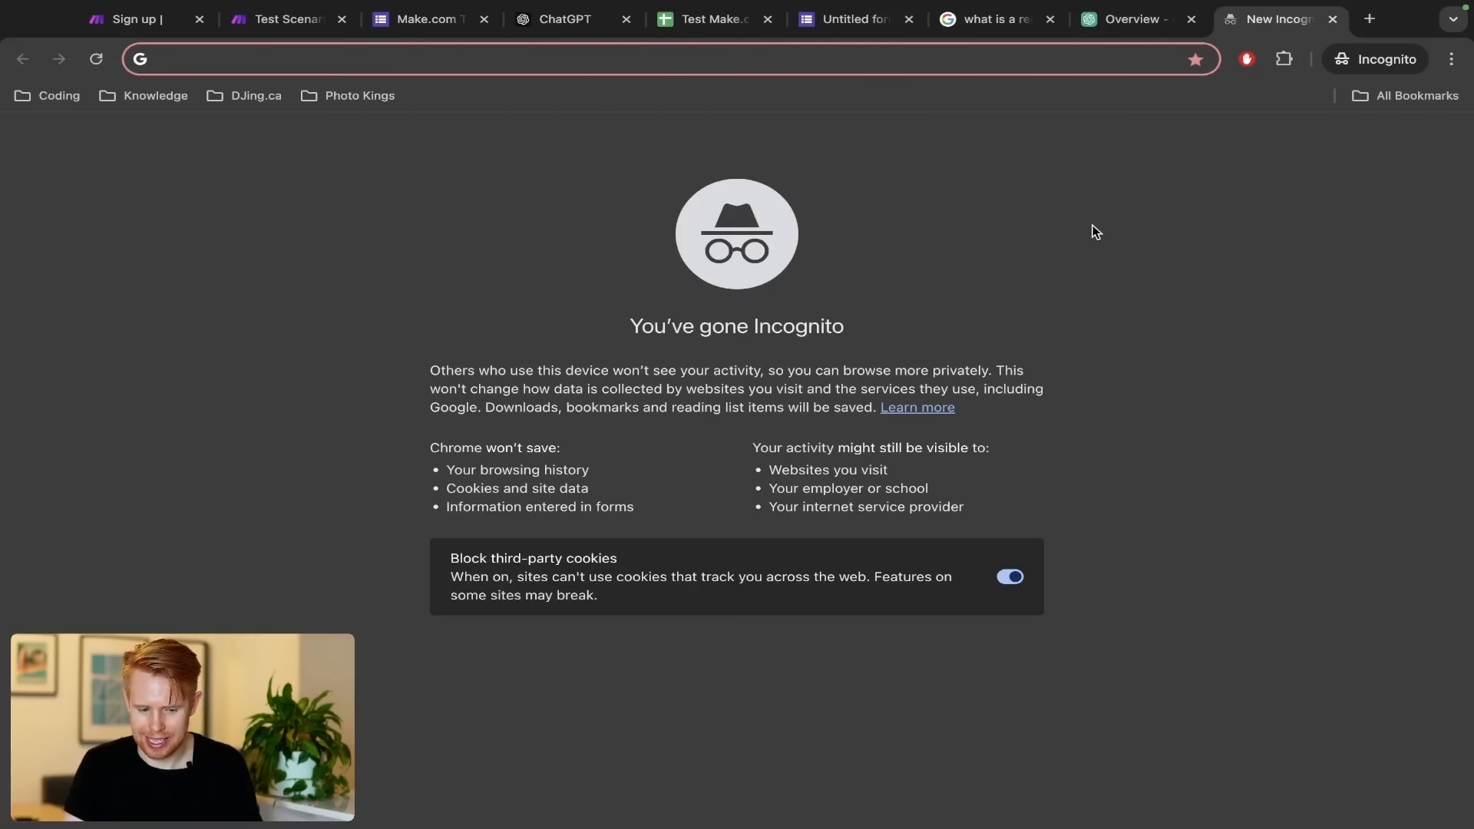
{"action": "type", "text": "@gmail.com"}
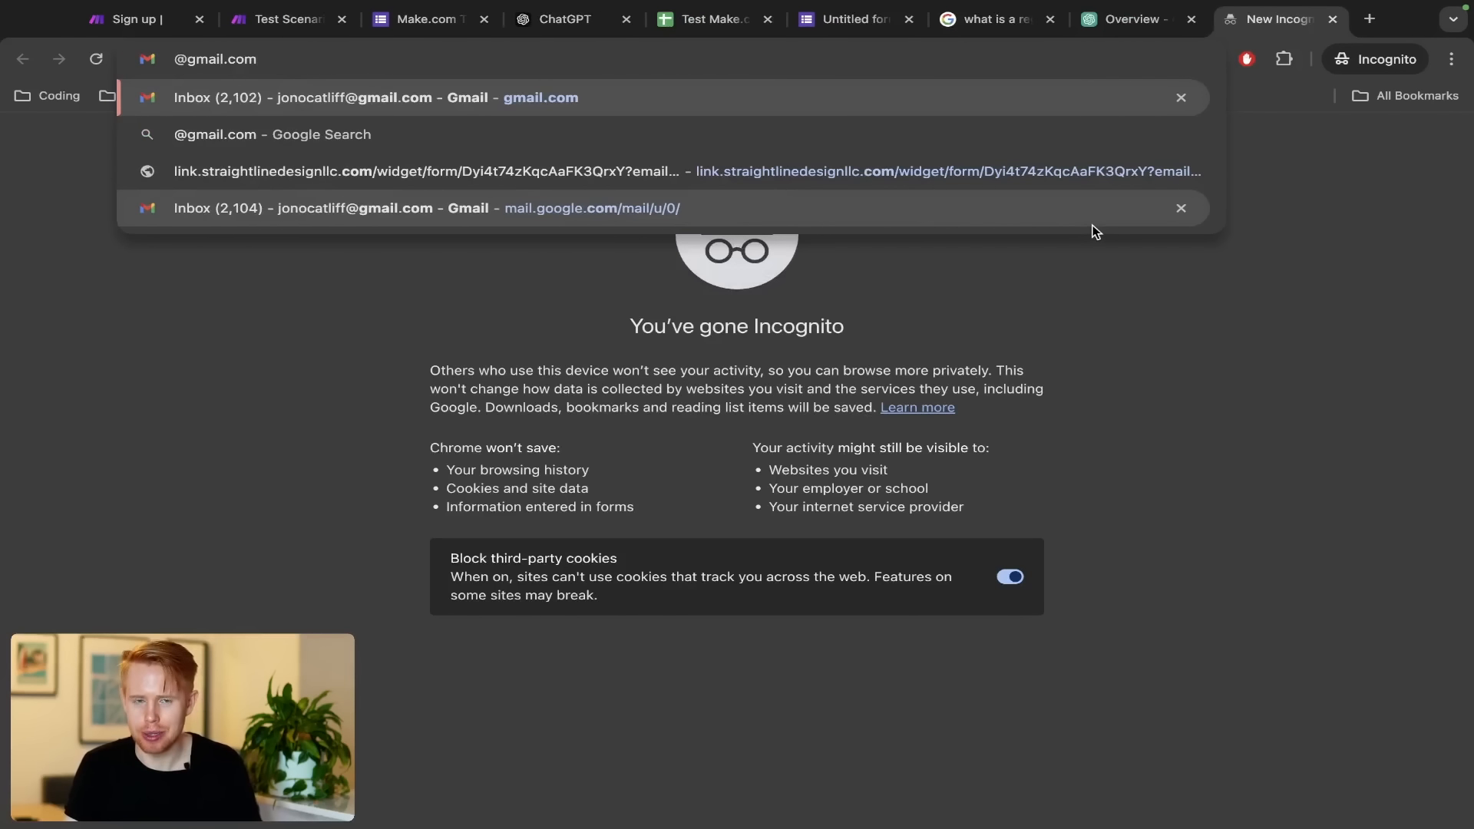
{"action": "type", "text": " ||"}
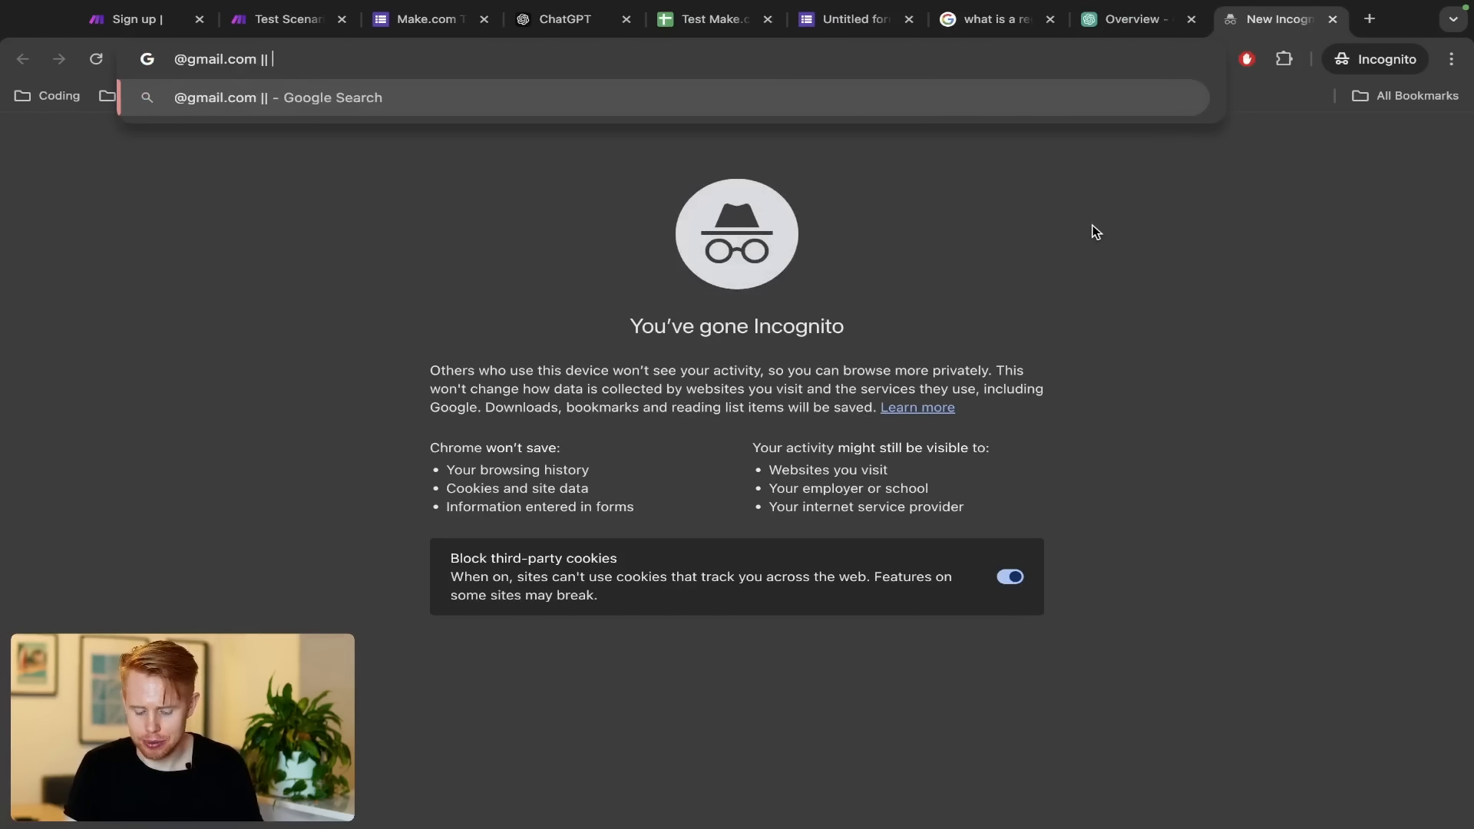
{"action": "type", "text": " @company_name.co"}
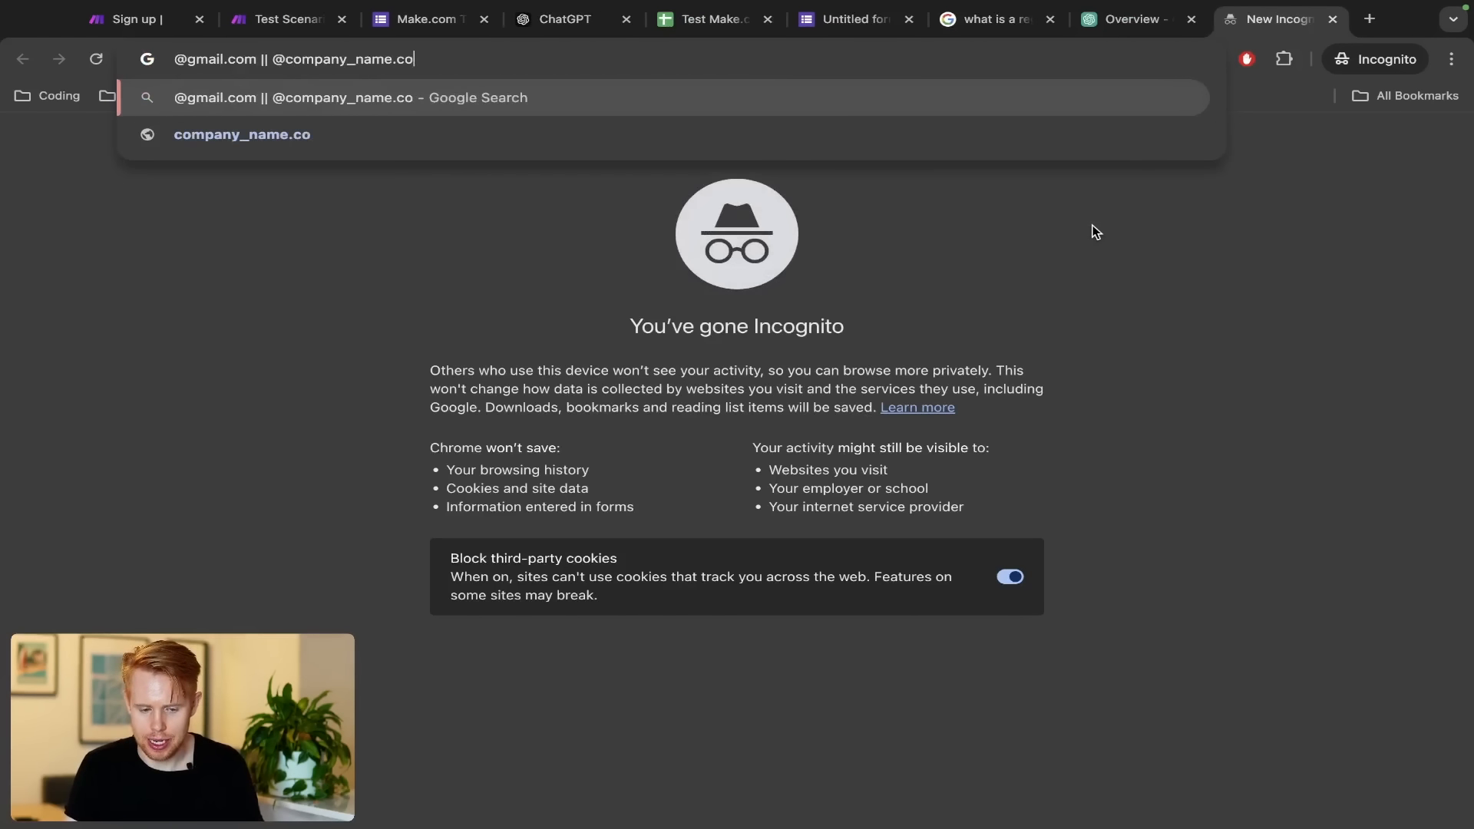
{"action": "type", "text": "m"}
{"action": "key", "text": "ctrl+a"}
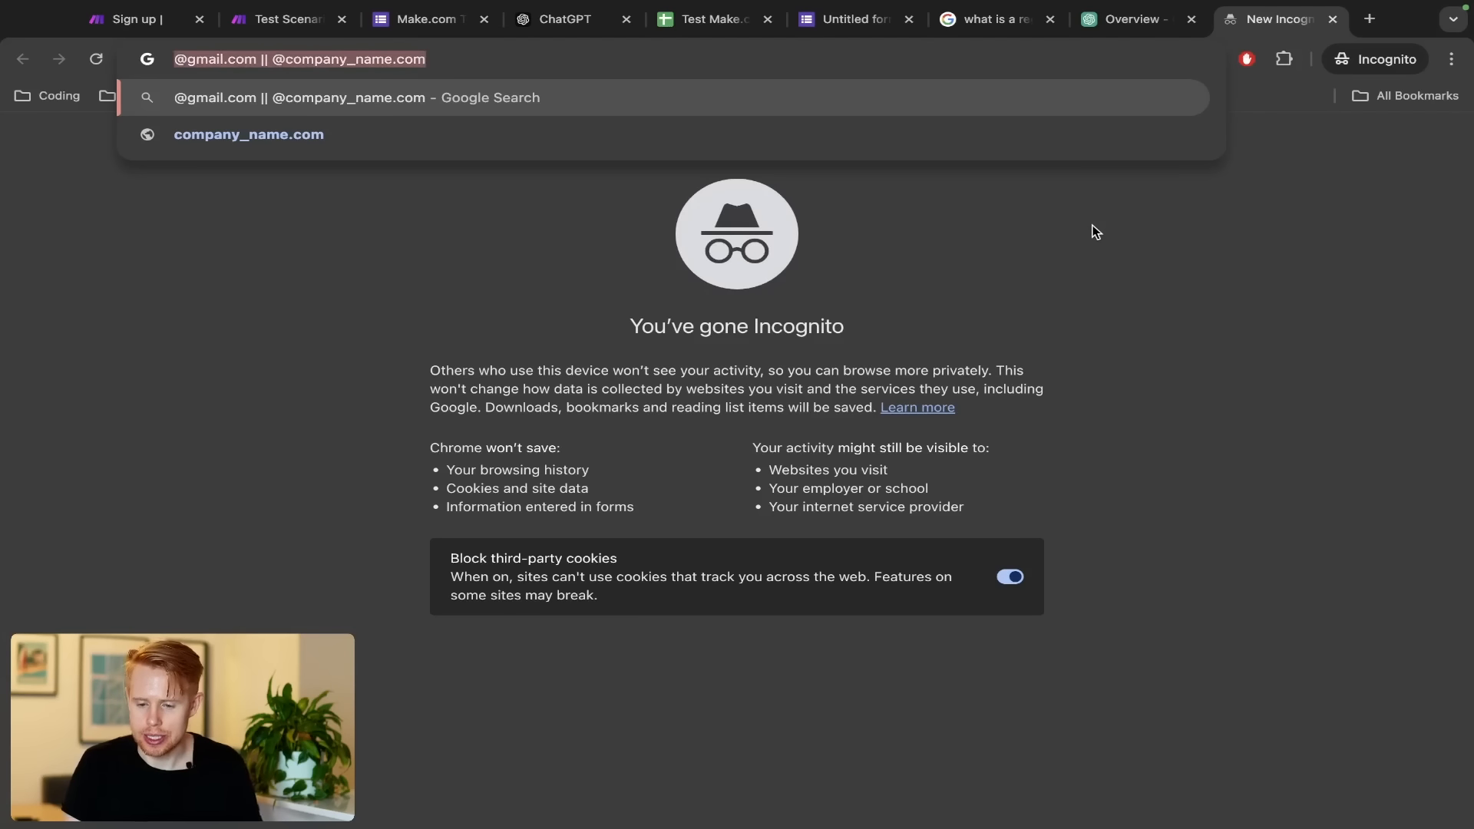
{"action": "key", "text": "ctrl+shift+Tab"}
{"action": "key", "text": "ctrl+shift+Tab"}
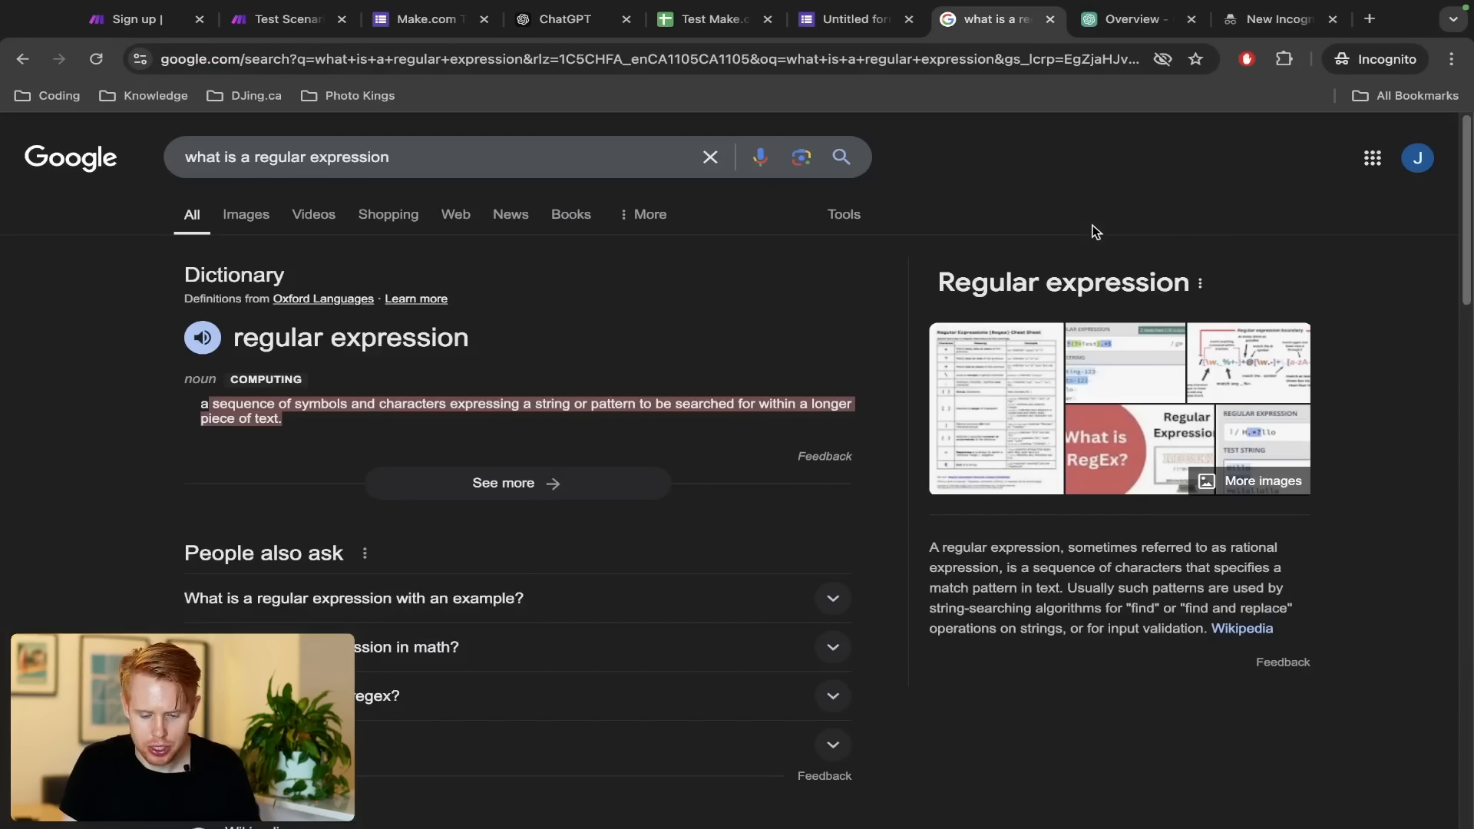
{"action": "key", "text": "ctrl+Tab"}
{"action": "key", "text": "ctrl+Tab"}
Search Google for 'google workspace' and open the workspace.google.com result
{"action": "type", "text": "google w"}
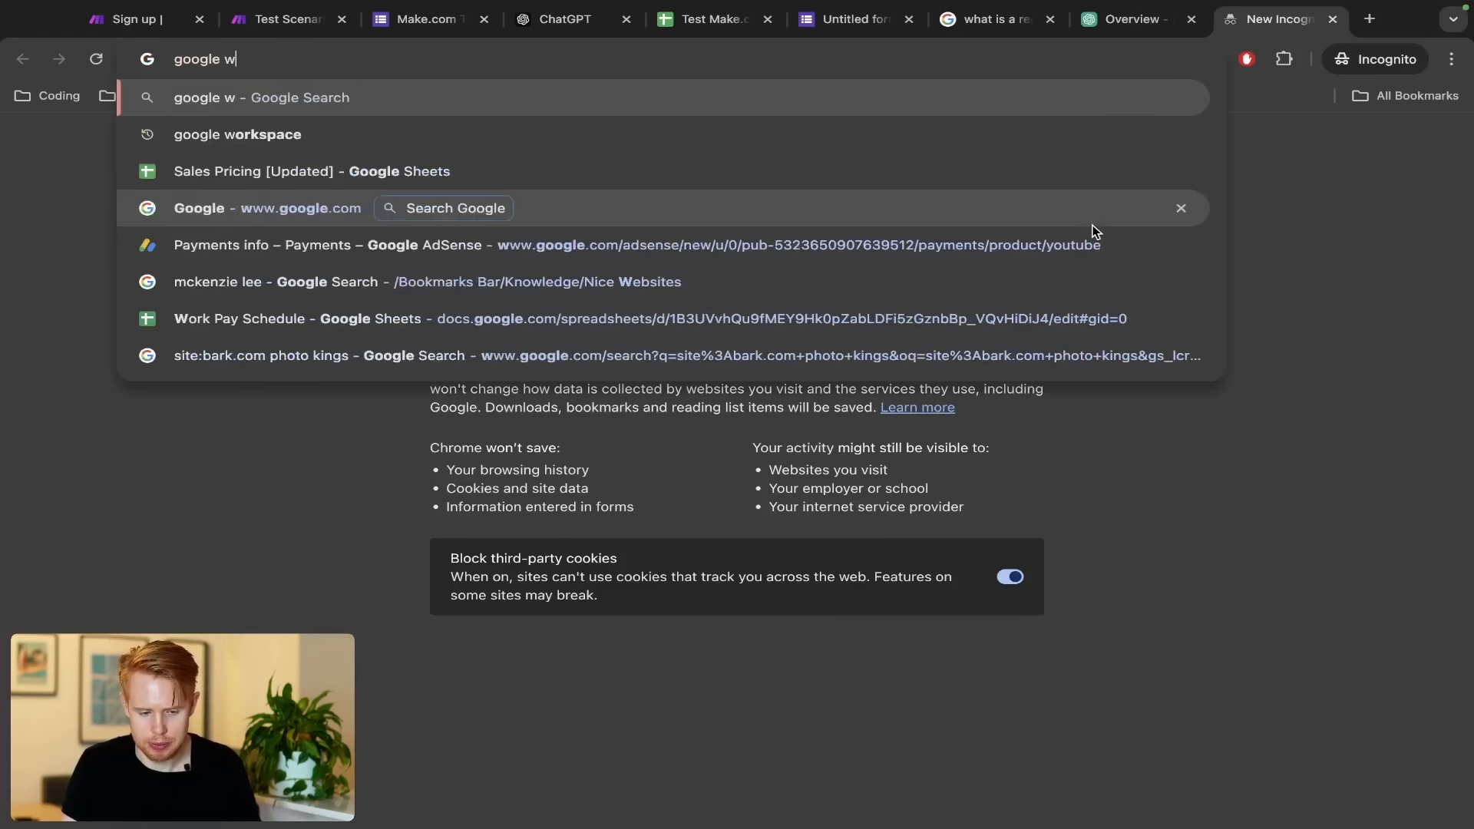
{"action": "type", "text": "orkspace"}
{"action": "key", "text": "Return"}
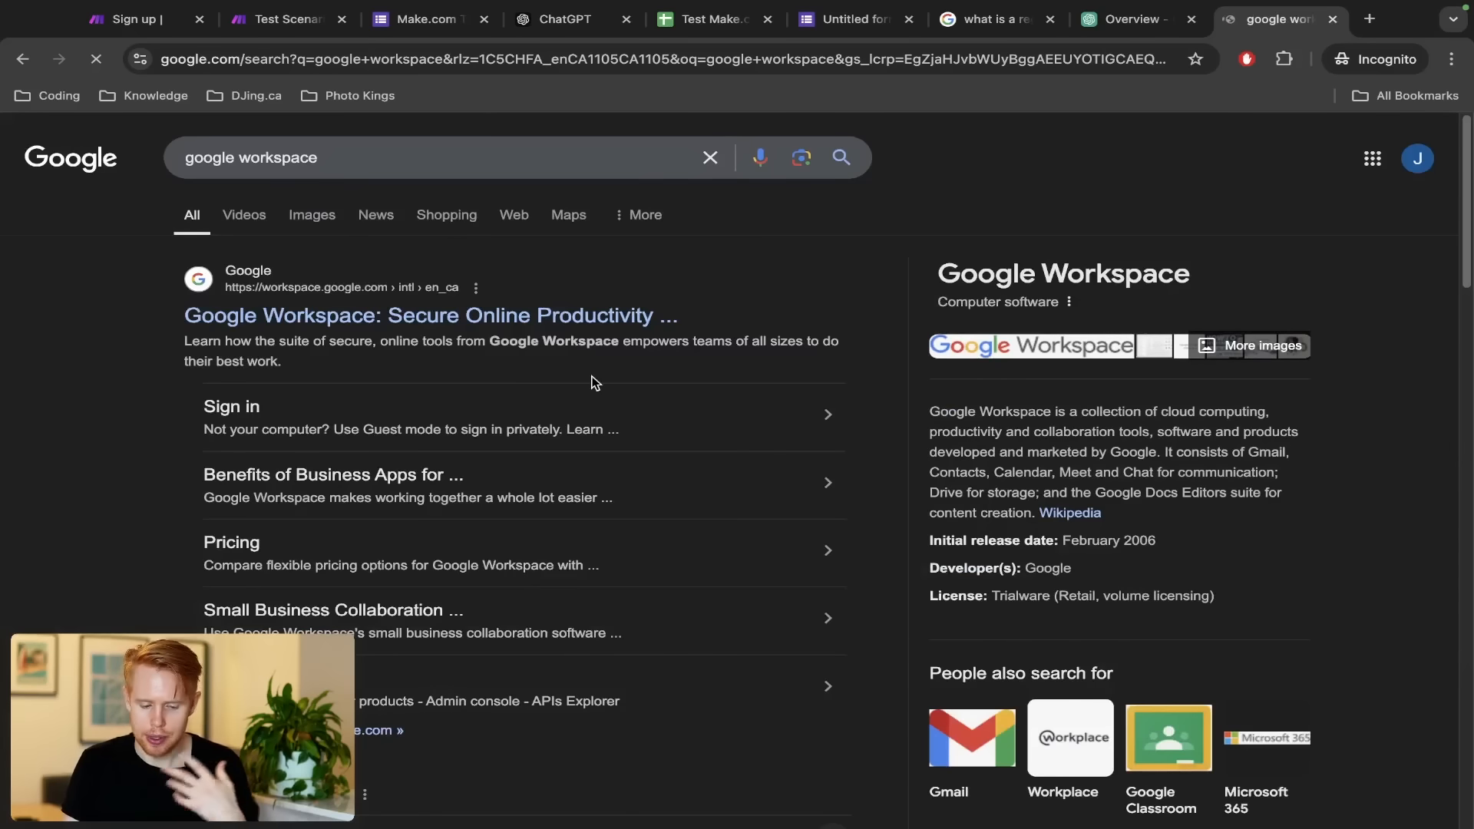
{"action": "scroll", "coordinate": [594, 382], "scroll_direction": "down", "scroll_amount": 3}
{"action": "scroll", "coordinate": [450, 302], "scroll_direction": "up", "scroll_amount": 3}
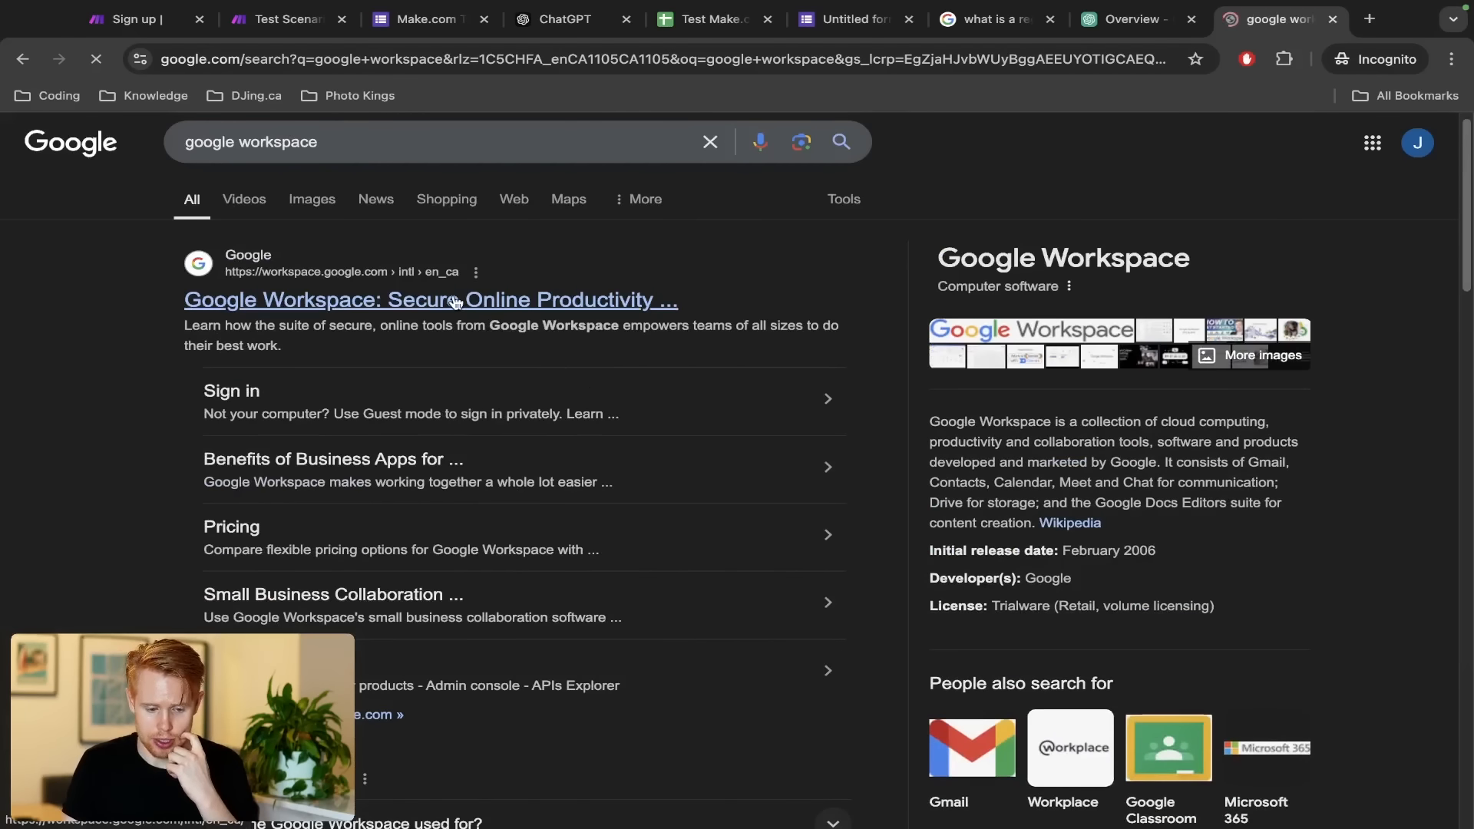
{"action": "left_click", "coordinate": [453, 300]}
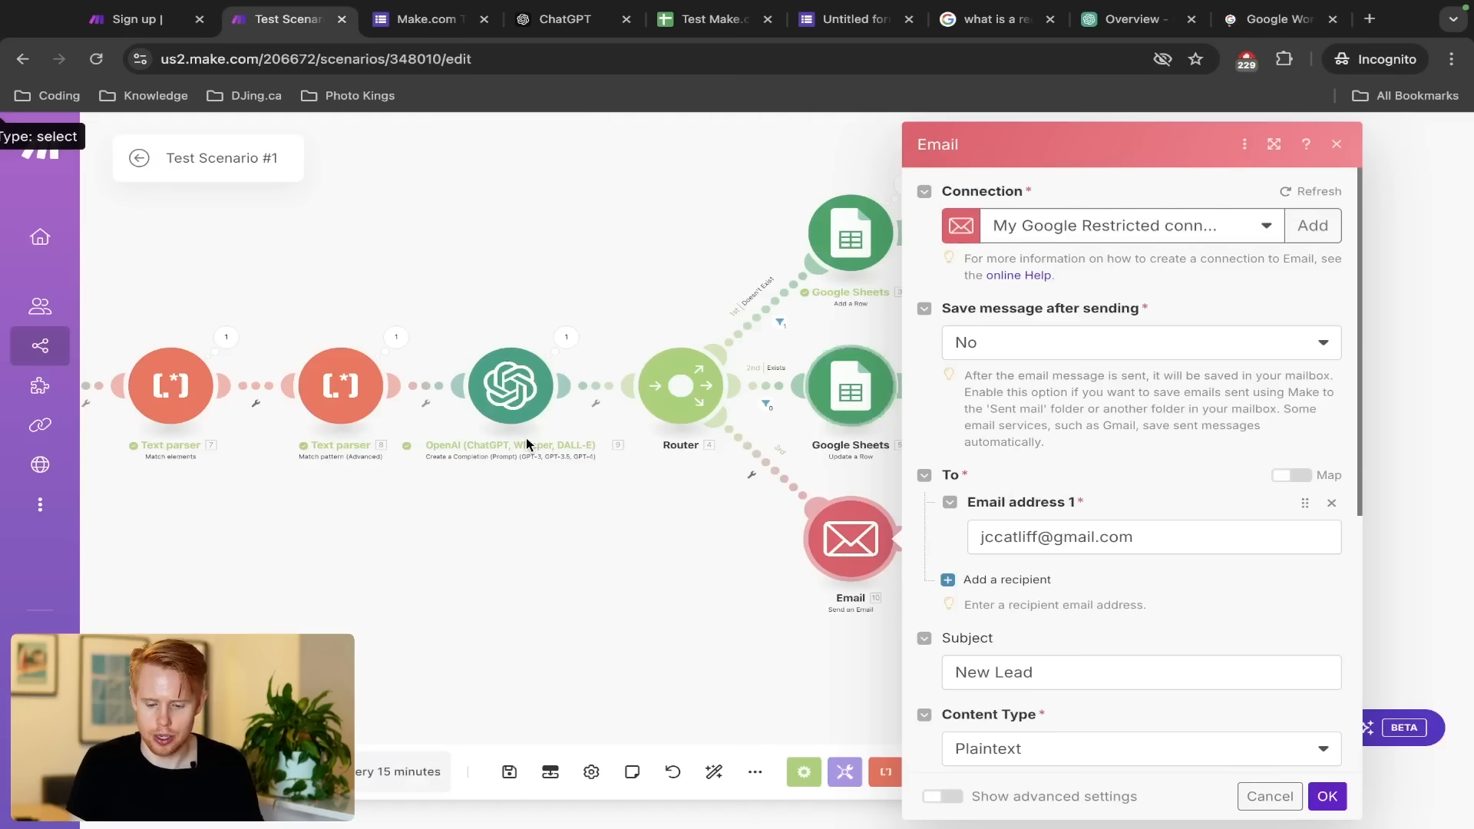
Close the Email settings and add a Slack Create a Message module after it
{"action": "key", "text": "ctrl+2"}
{"action": "scroll", "coordinate": [1295, 564], "scroll_direction": "down", "scroll_amount": 5}
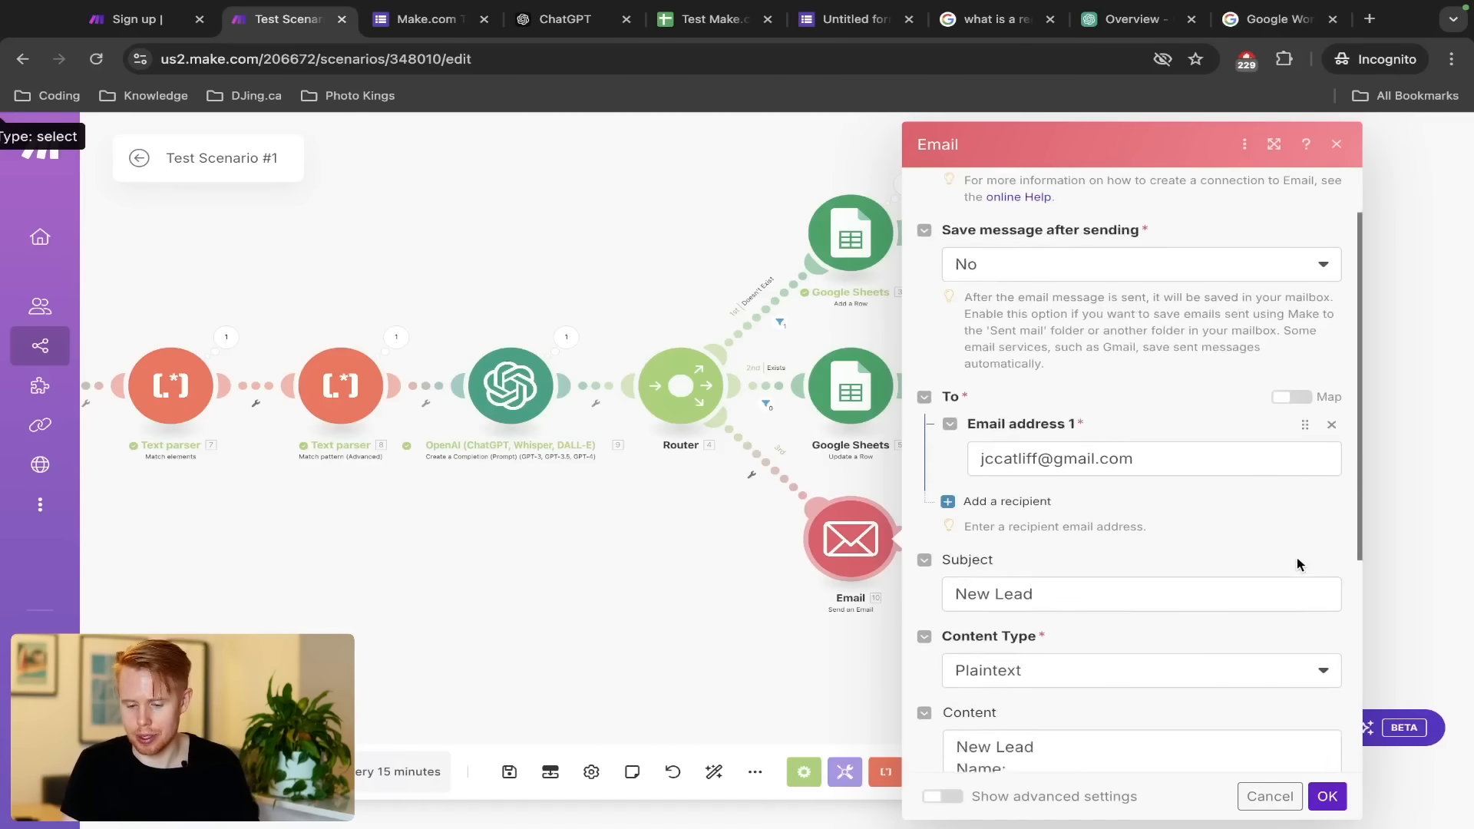
{"action": "scroll", "coordinate": [1296, 558], "scroll_direction": "down", "scroll_amount": 3}
{"action": "left_click", "coordinate": [1327, 795]}
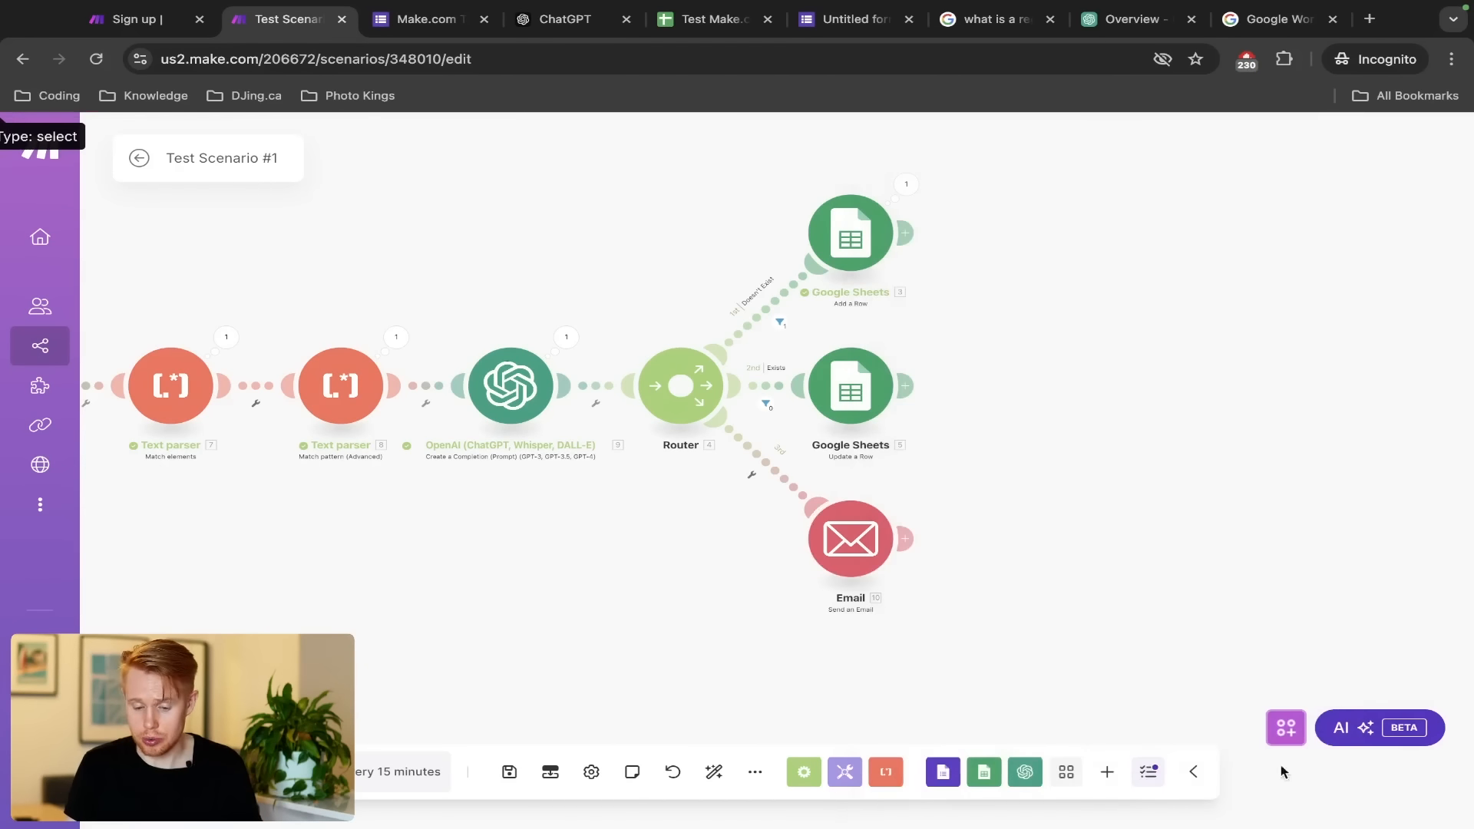
{"action": "left_click", "coordinate": [905, 539]}
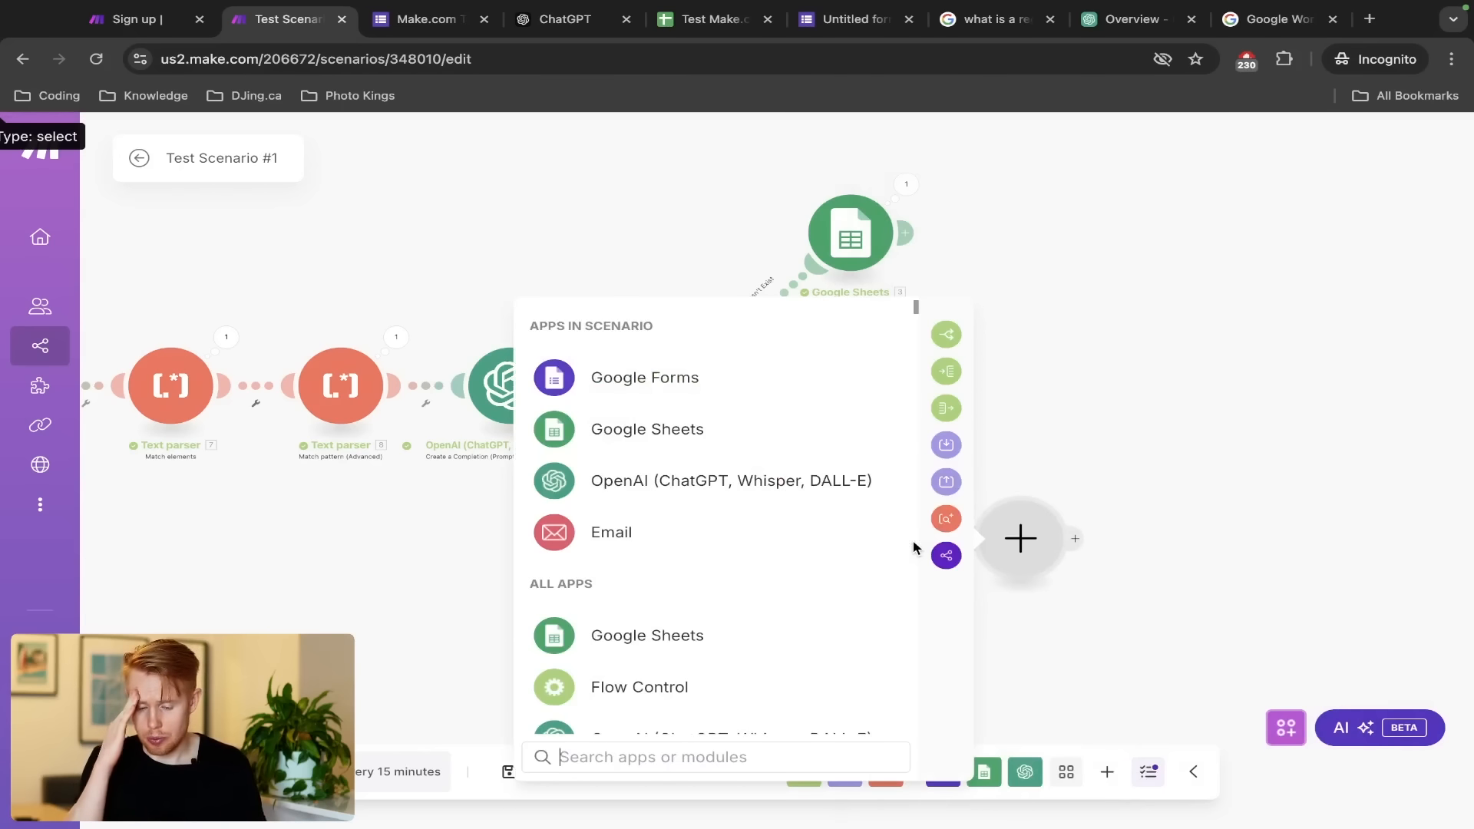
{"action": "type", "text": "slack"}
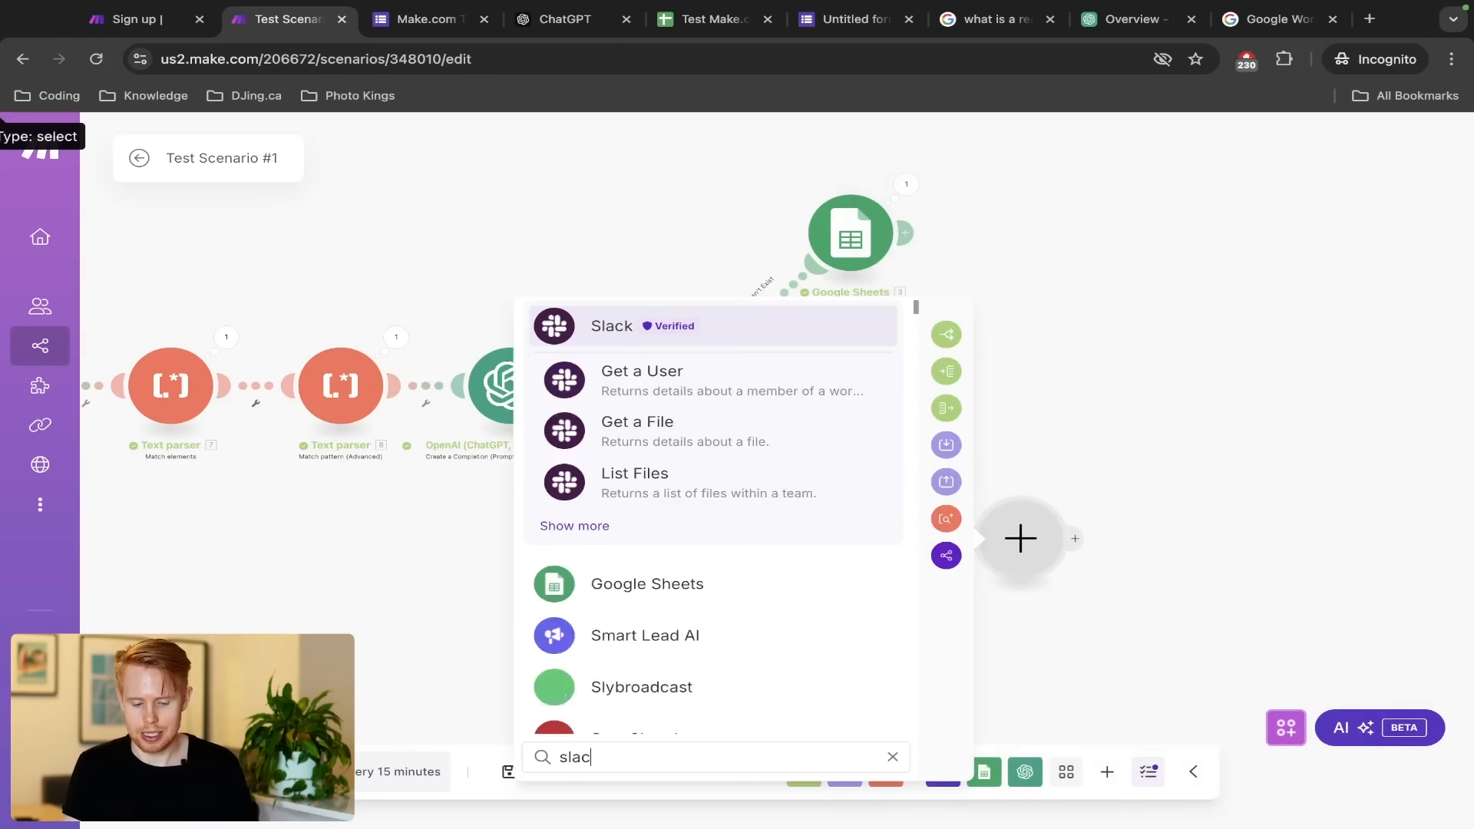
{"action": "left_click", "coordinate": [628, 334]}
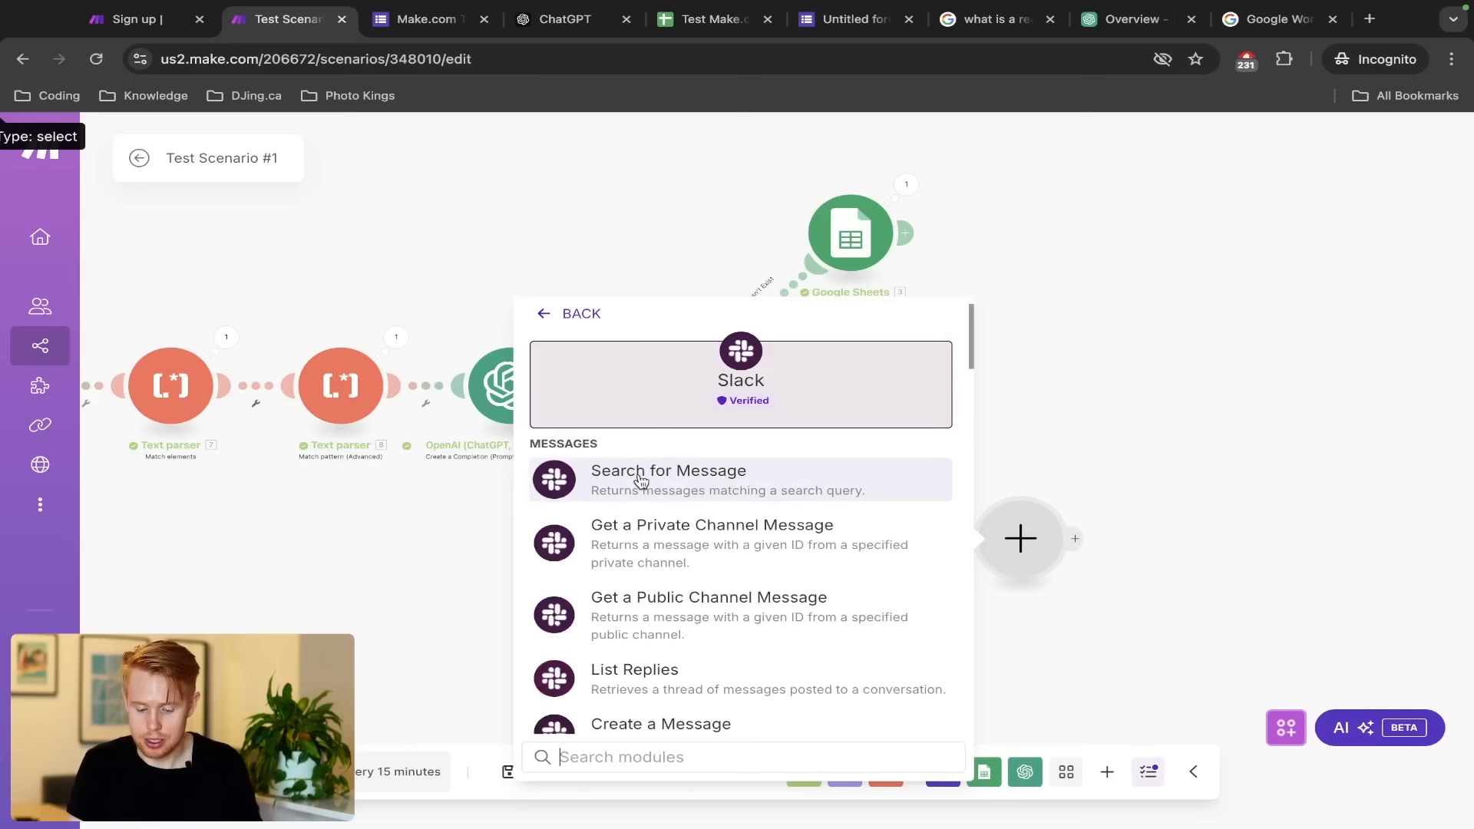
{"action": "type", "text": "create a message"}
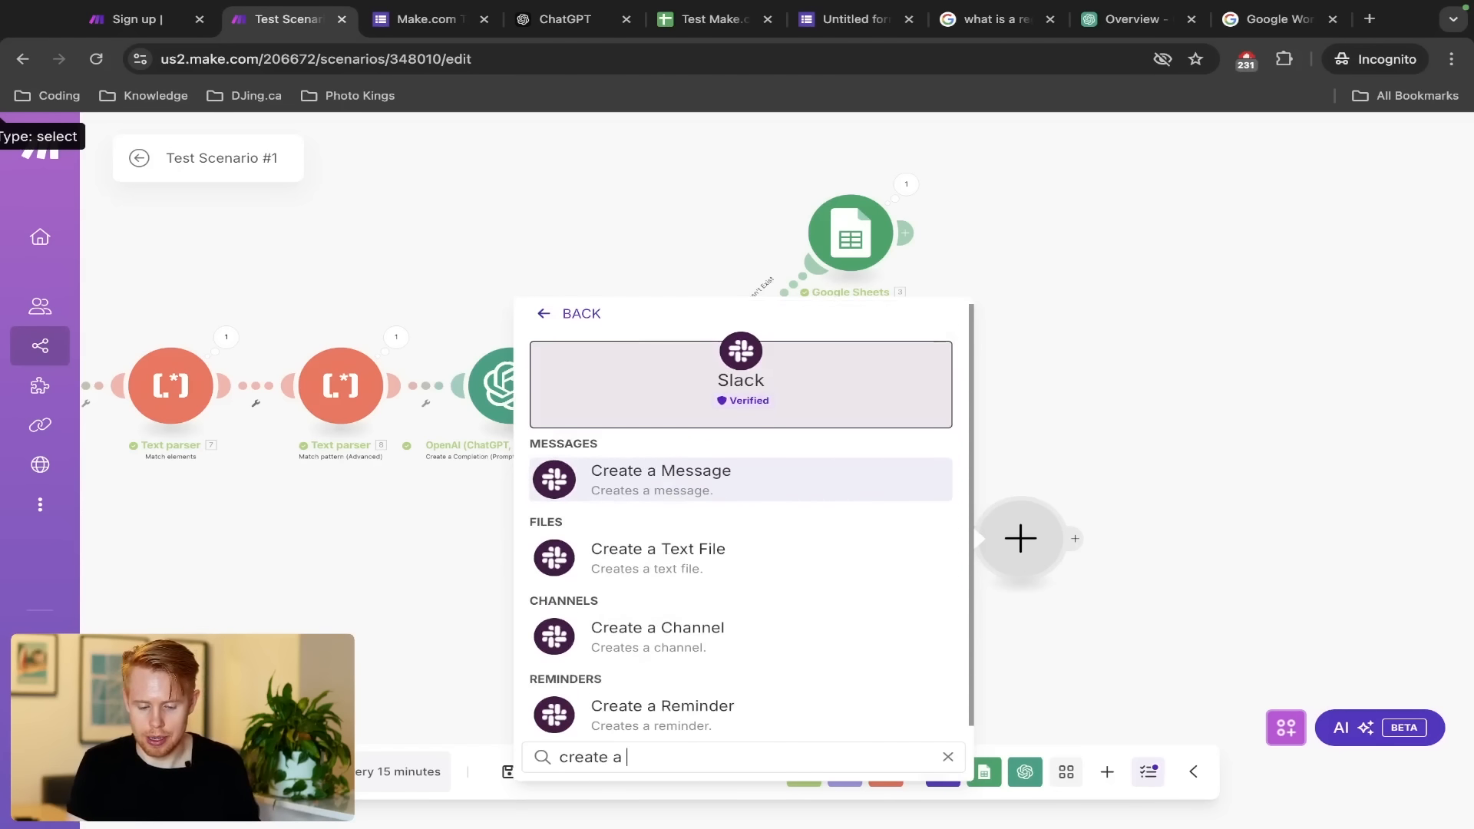
{"action": "left_click", "coordinate": [657, 494]}
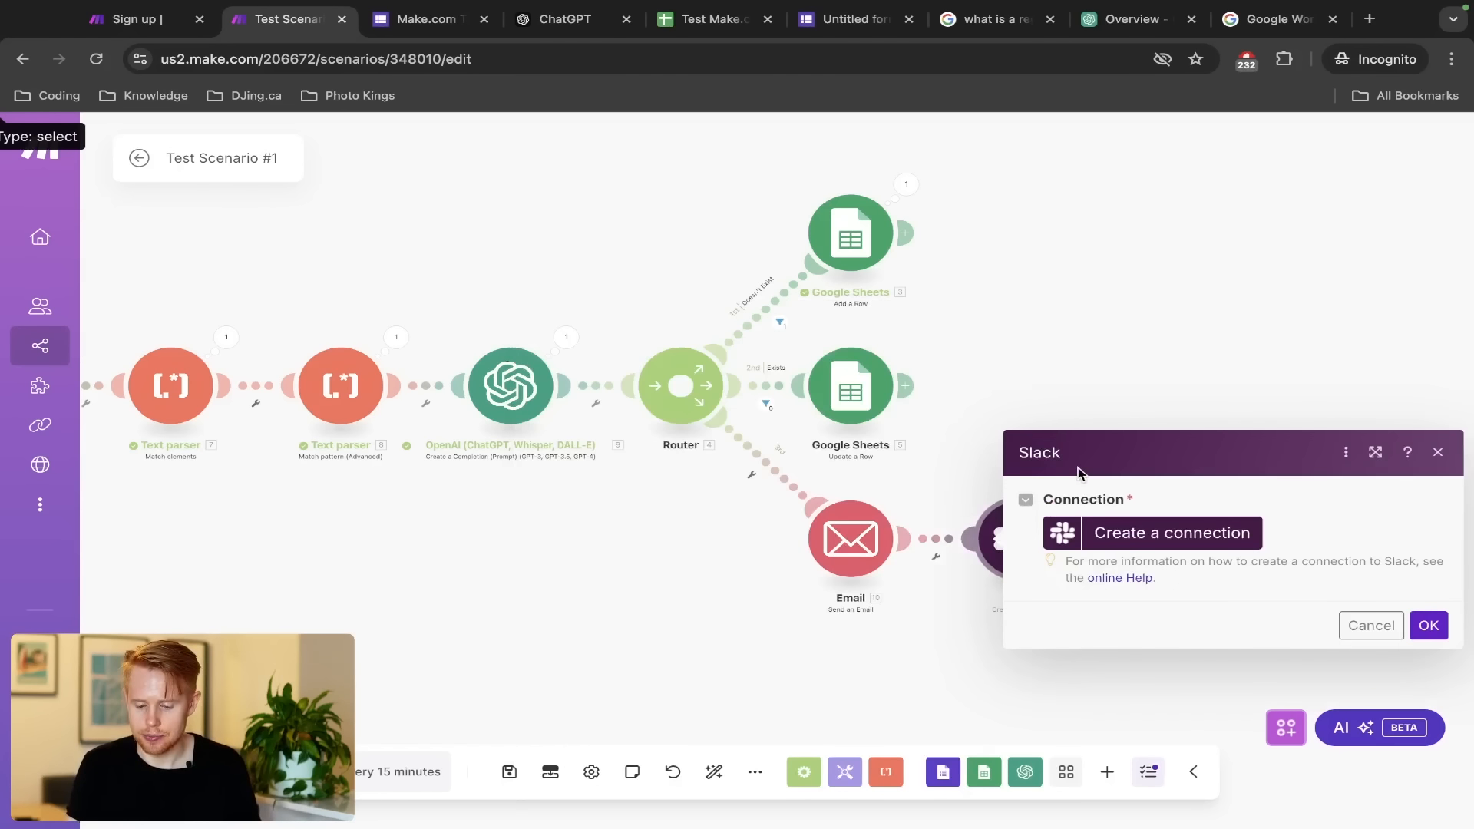
{"action": "left_click", "coordinate": [1052, 407]}
Add a GoHighLevel LeadConnector Create a Contact module after Slack, skipping its connection setup
{"action": "left_click", "coordinate": [1077, 538]}
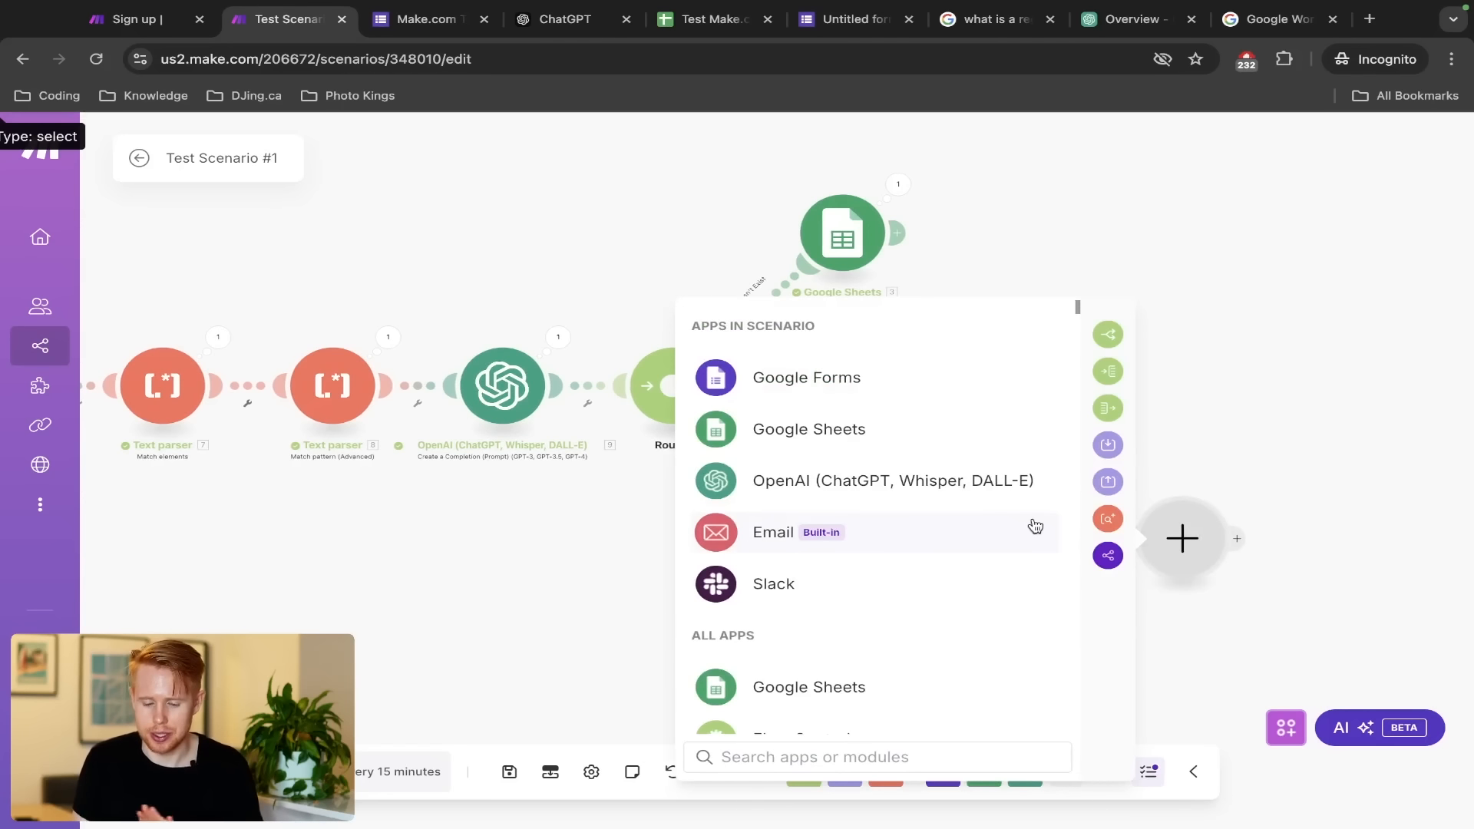
{"action": "type", "text": "go "}
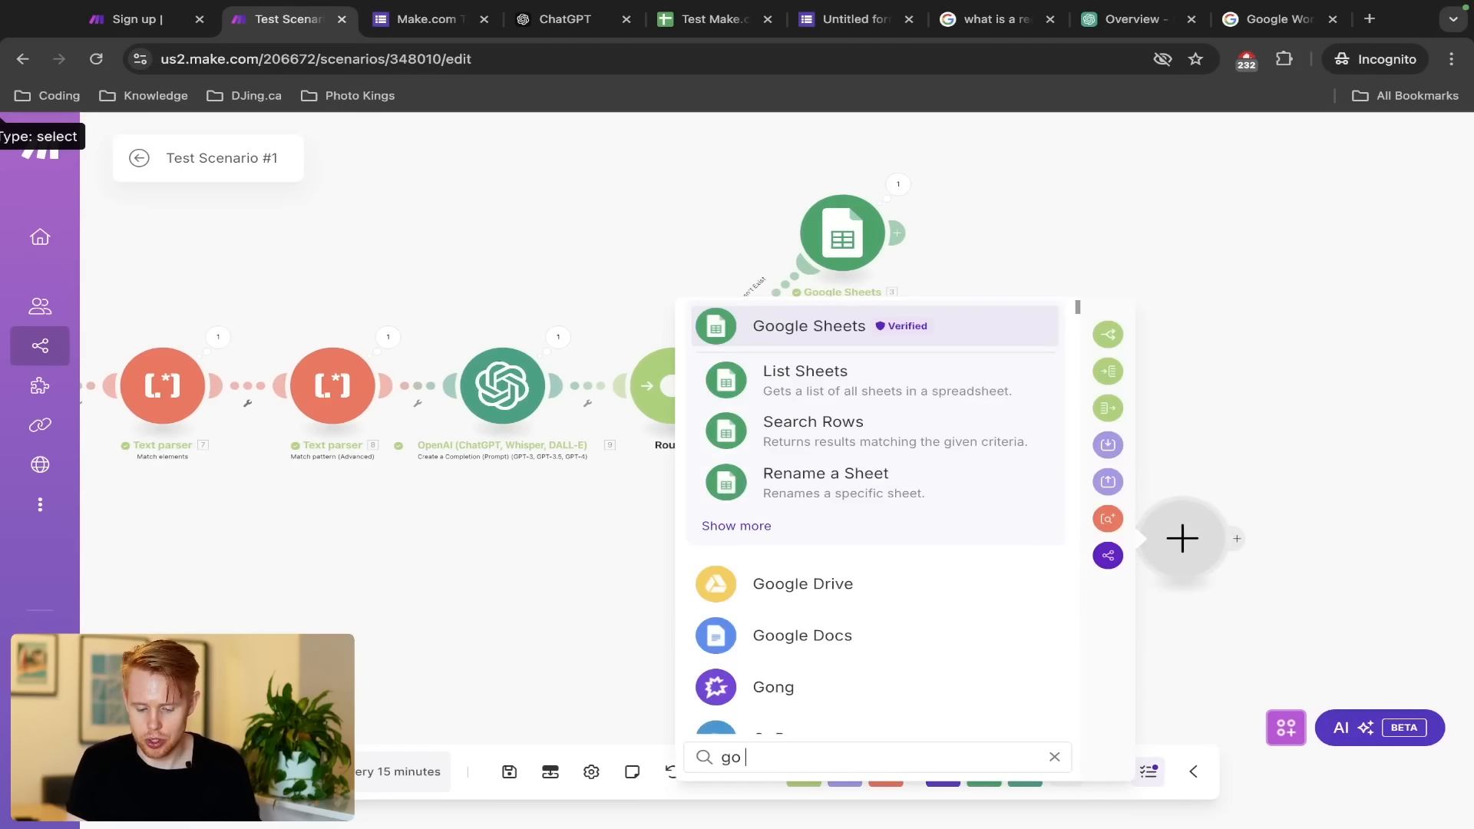
{"action": "type", "text": "high evel"}
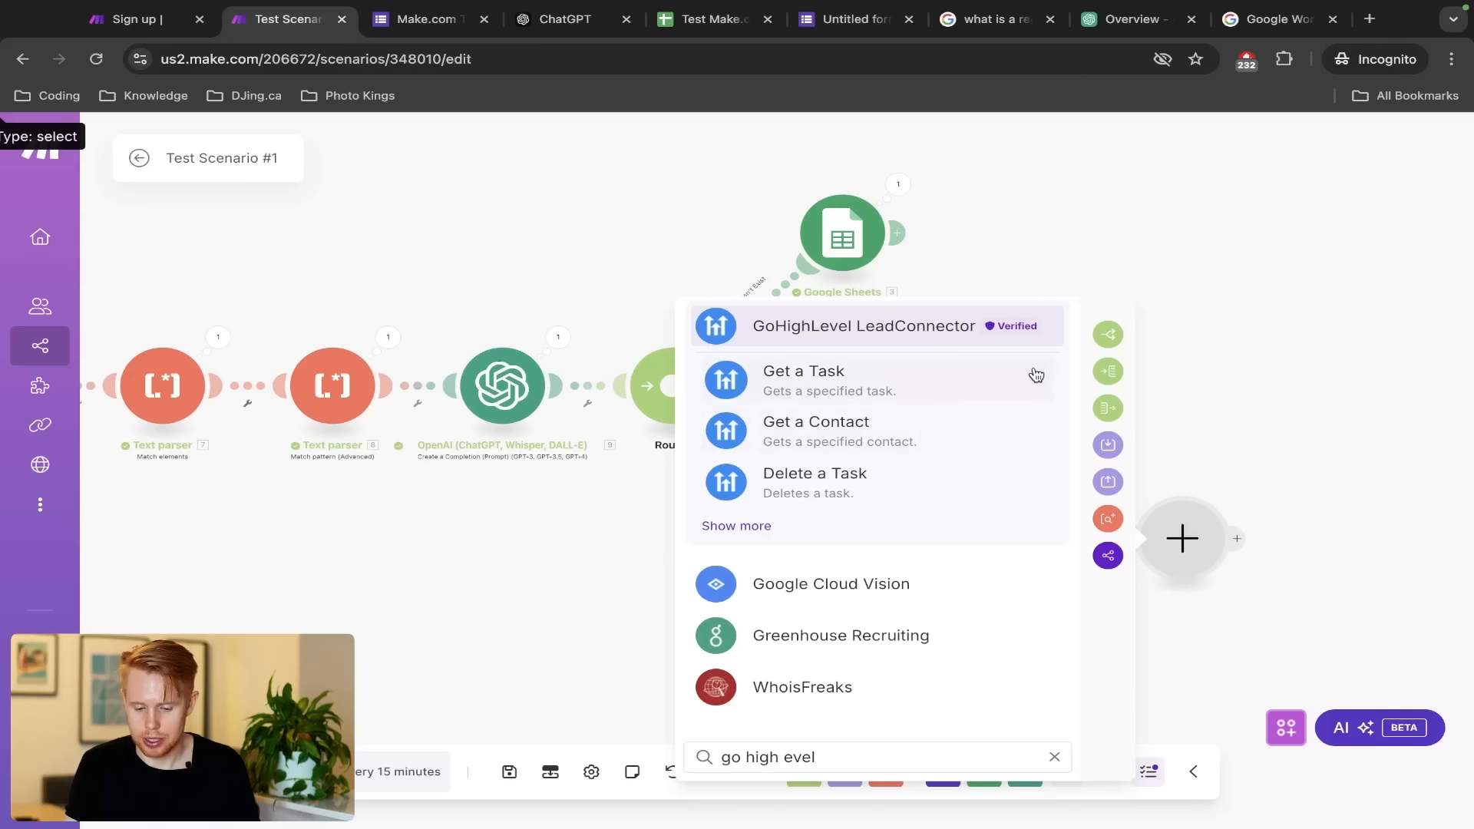
{"action": "left_click", "coordinate": [748, 525]}
{"action": "left_click", "coordinate": [800, 601]}
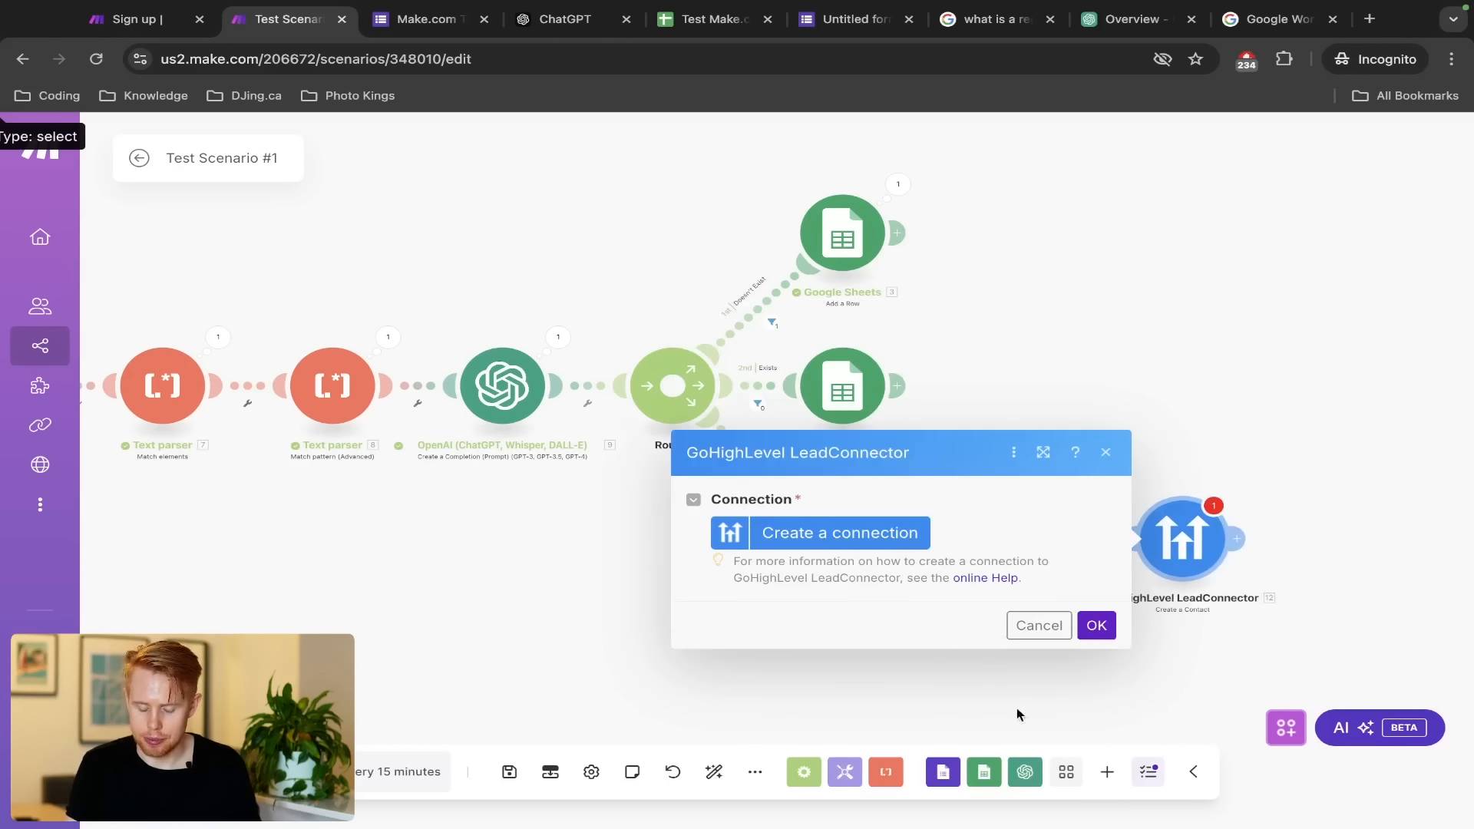
{"action": "left_click", "coordinate": [1034, 622]}
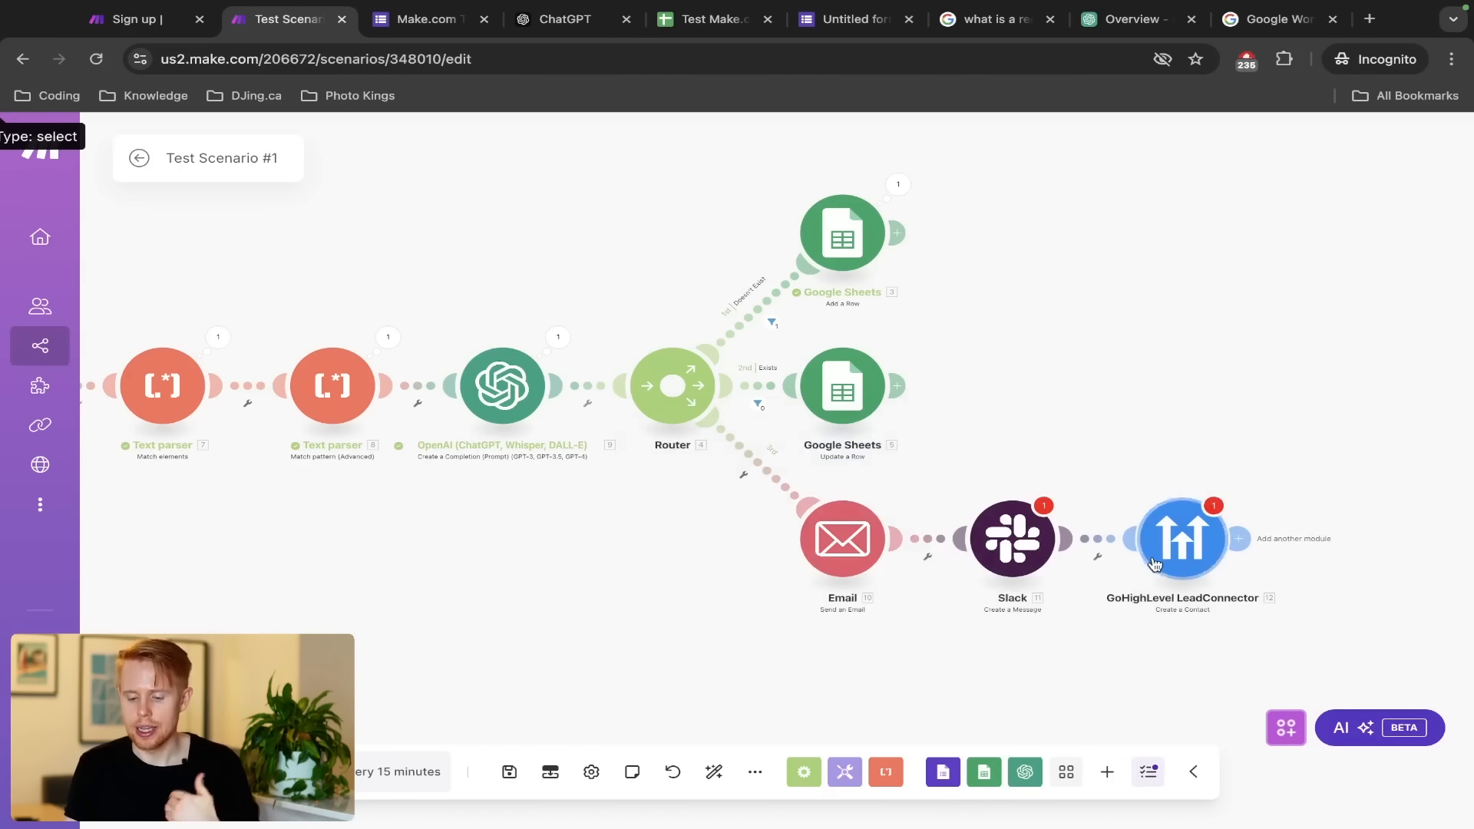
{"action": "left_click", "coordinate": [854, 552]}
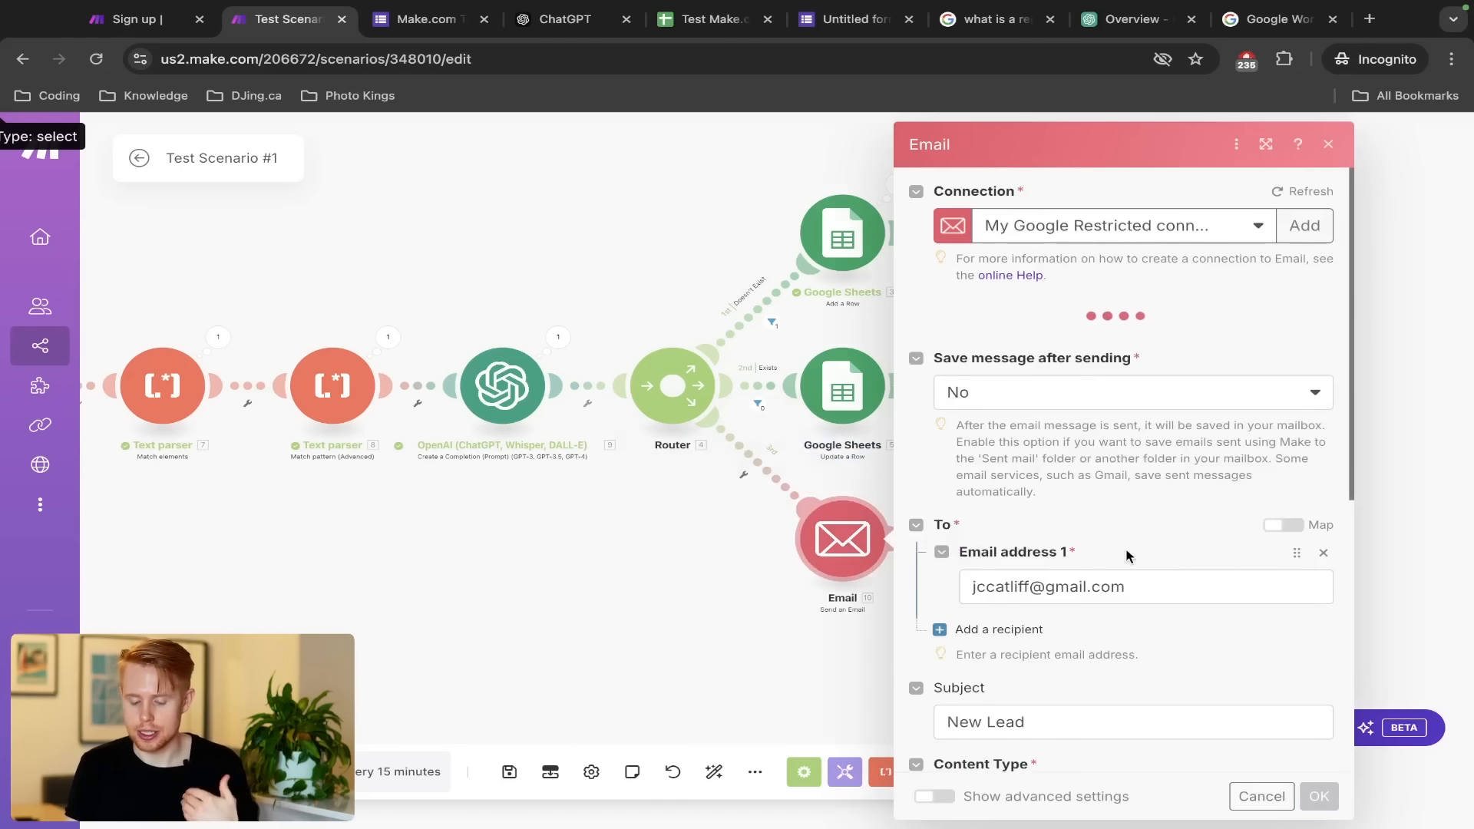
{"action": "scroll", "coordinate": [1126, 551], "scroll_direction": "down", "scroll_amount": 5}
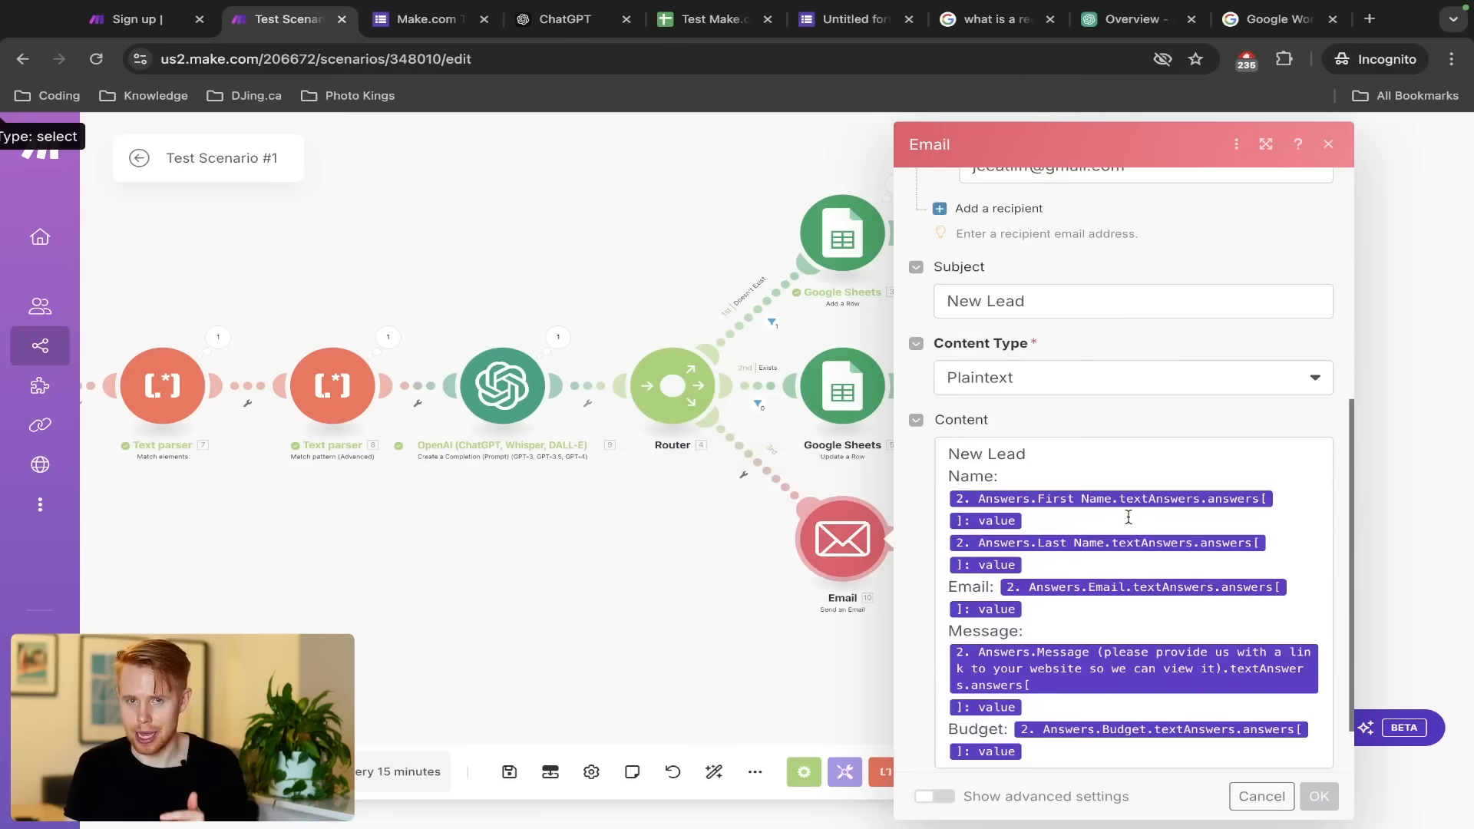
{"action": "left_click", "coordinate": [1255, 805]}
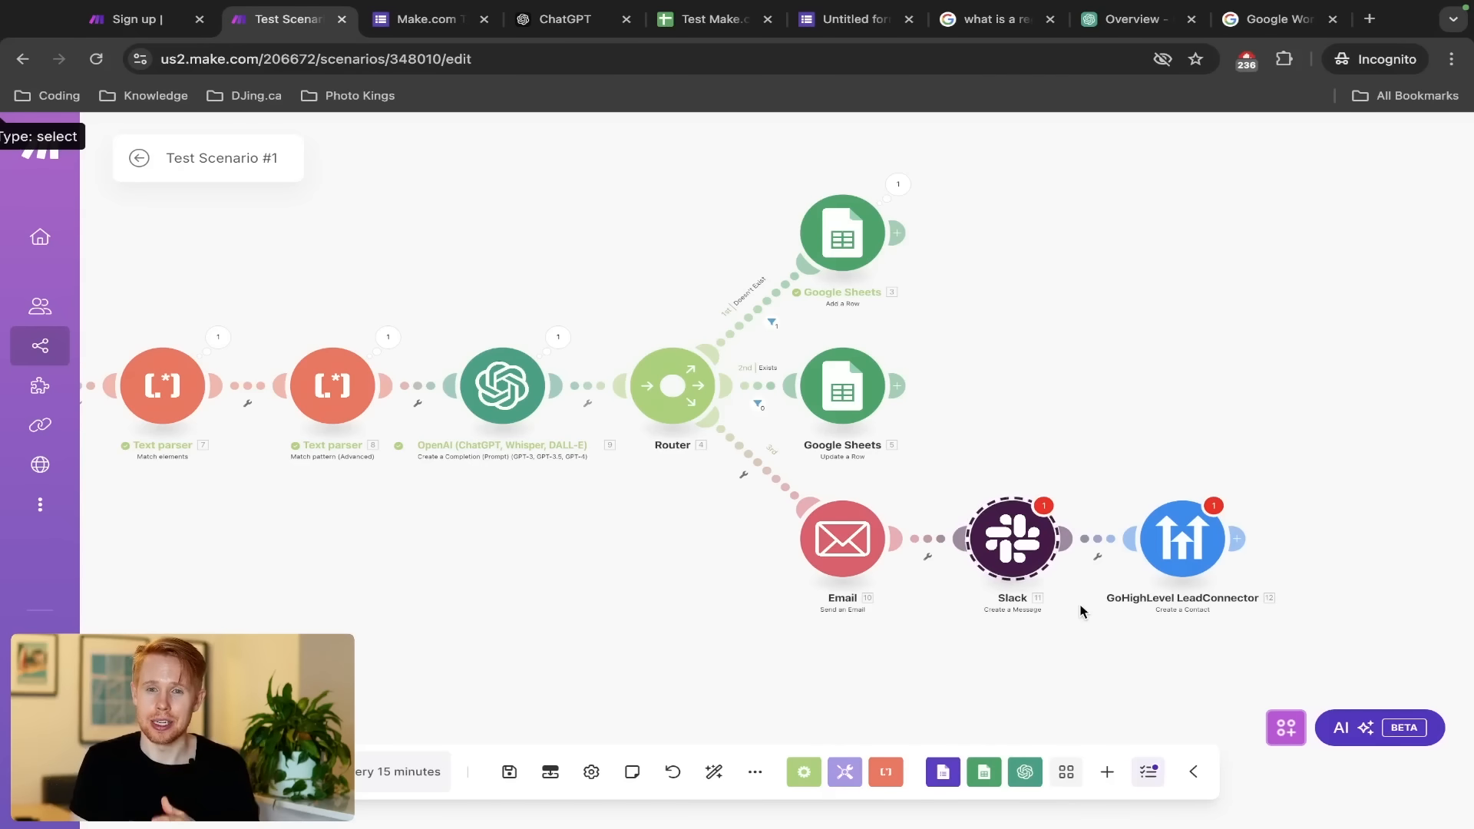
{"action": "left_click", "coordinate": [944, 470]}
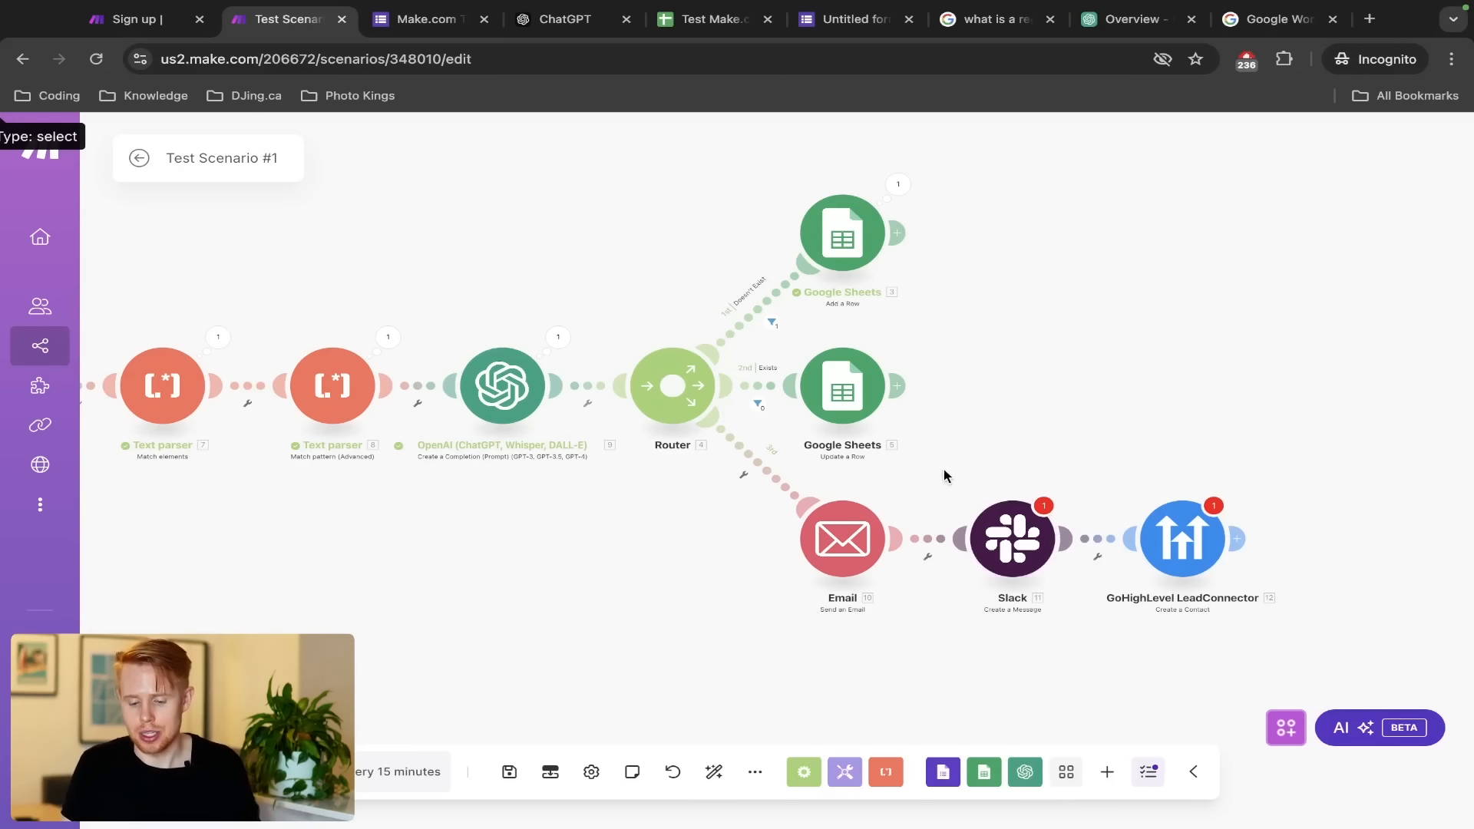
{"action": "left_click", "coordinate": [986, 525]}
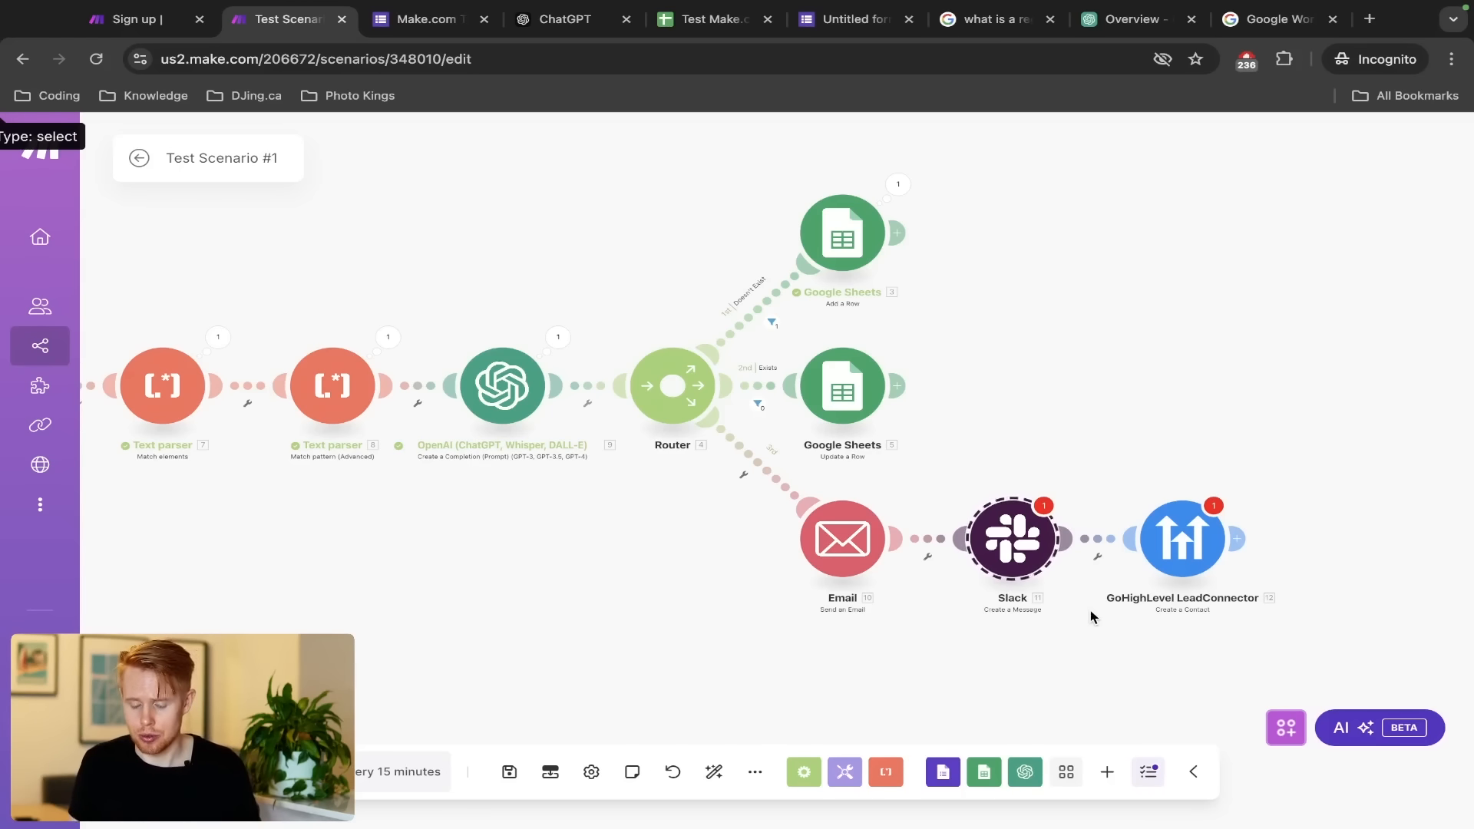
{"action": "left_click", "coordinate": [1236, 538]}
Search 'twilio' in the module picker, close it without adding a module, and open a new tab
{"action": "type", "text": "twilio"}
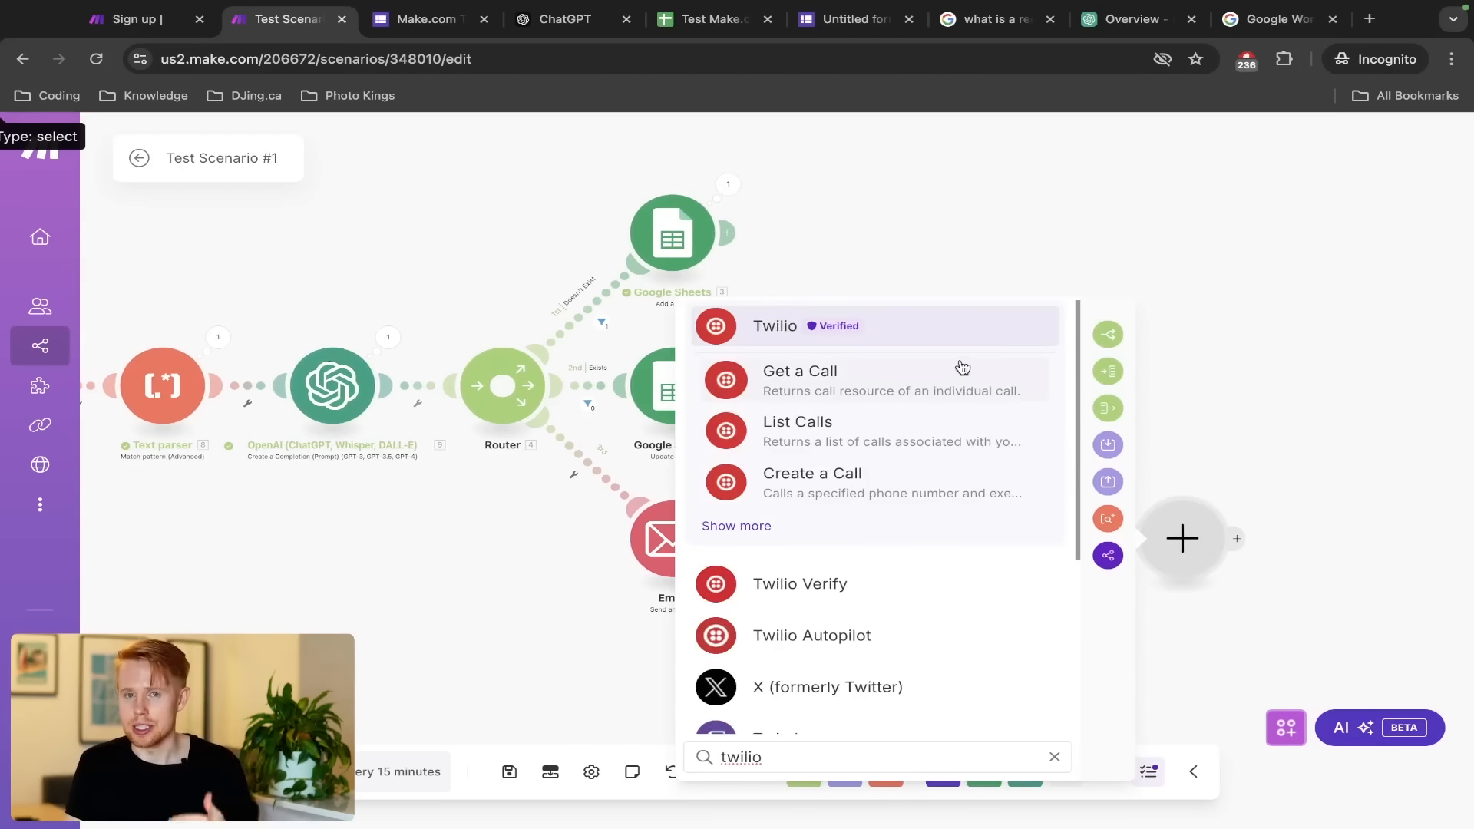
{"action": "scroll", "coordinate": [914, 430], "scroll_direction": "down", "scroll_amount": 1}
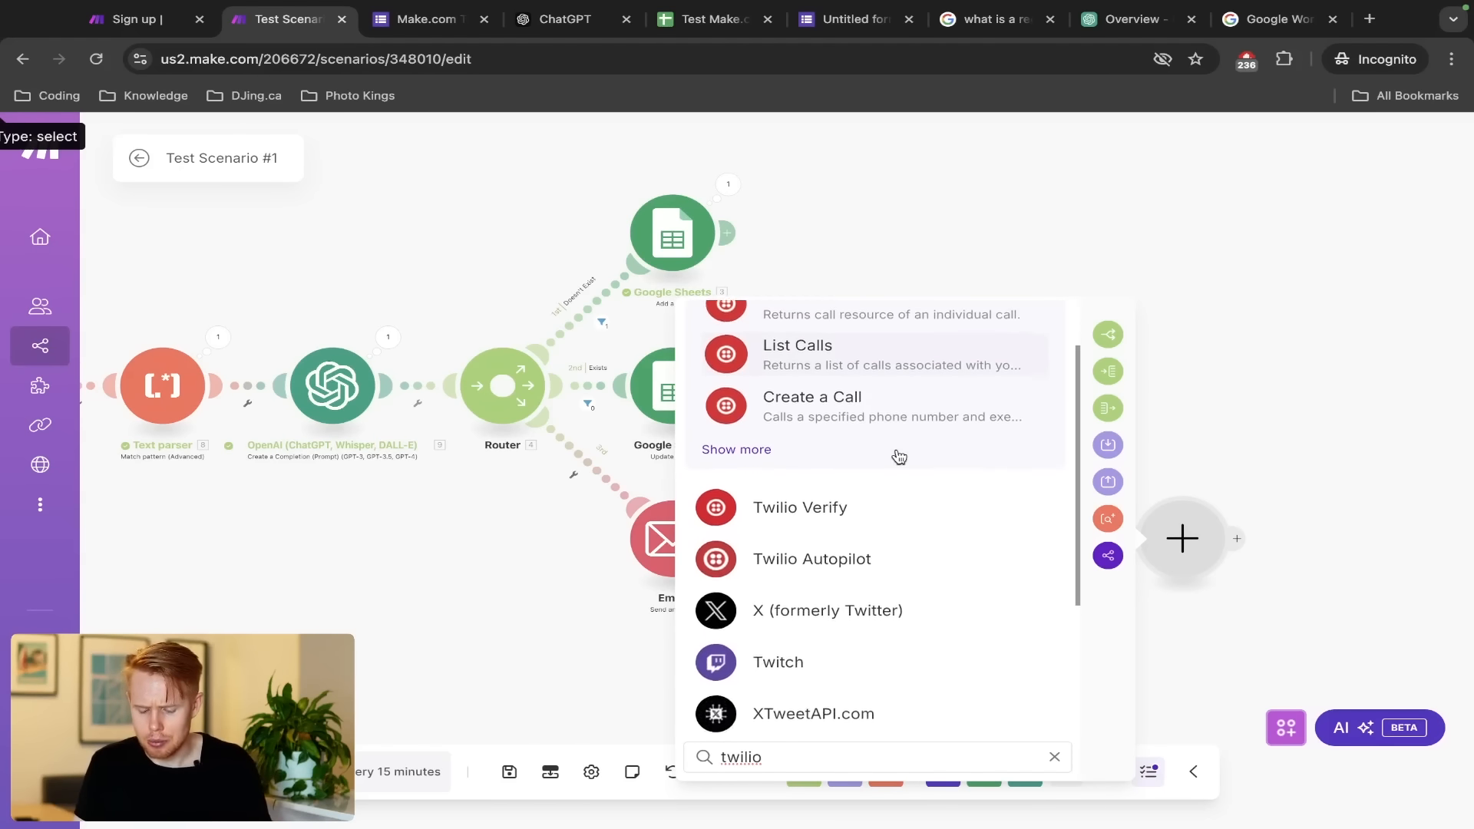
{"action": "scroll", "coordinate": [899, 457], "scroll_direction": "up", "scroll_amount": 1}
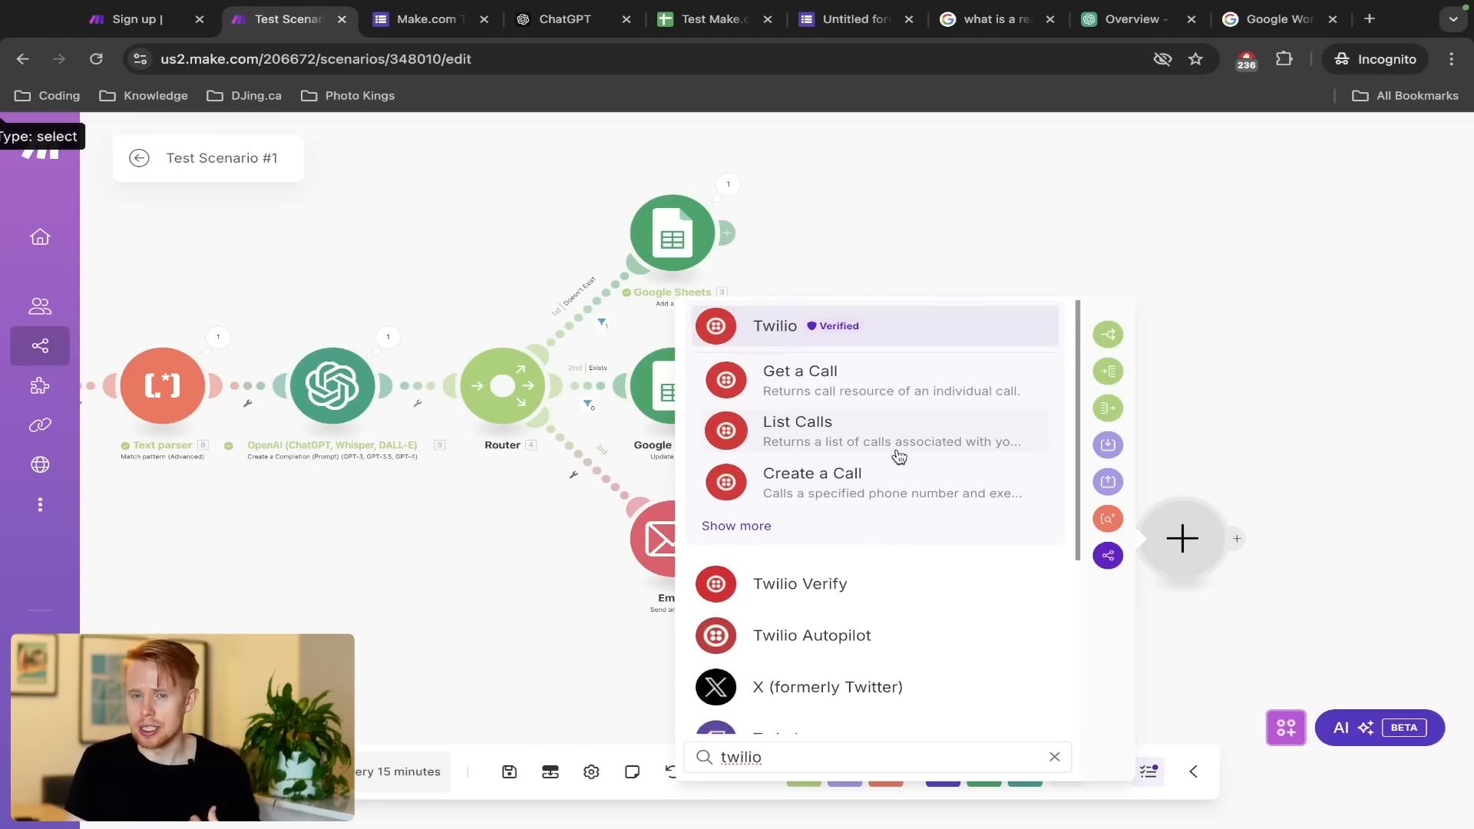
{"action": "scroll", "coordinate": [899, 457], "scroll_direction": "down", "scroll_amount": 2}
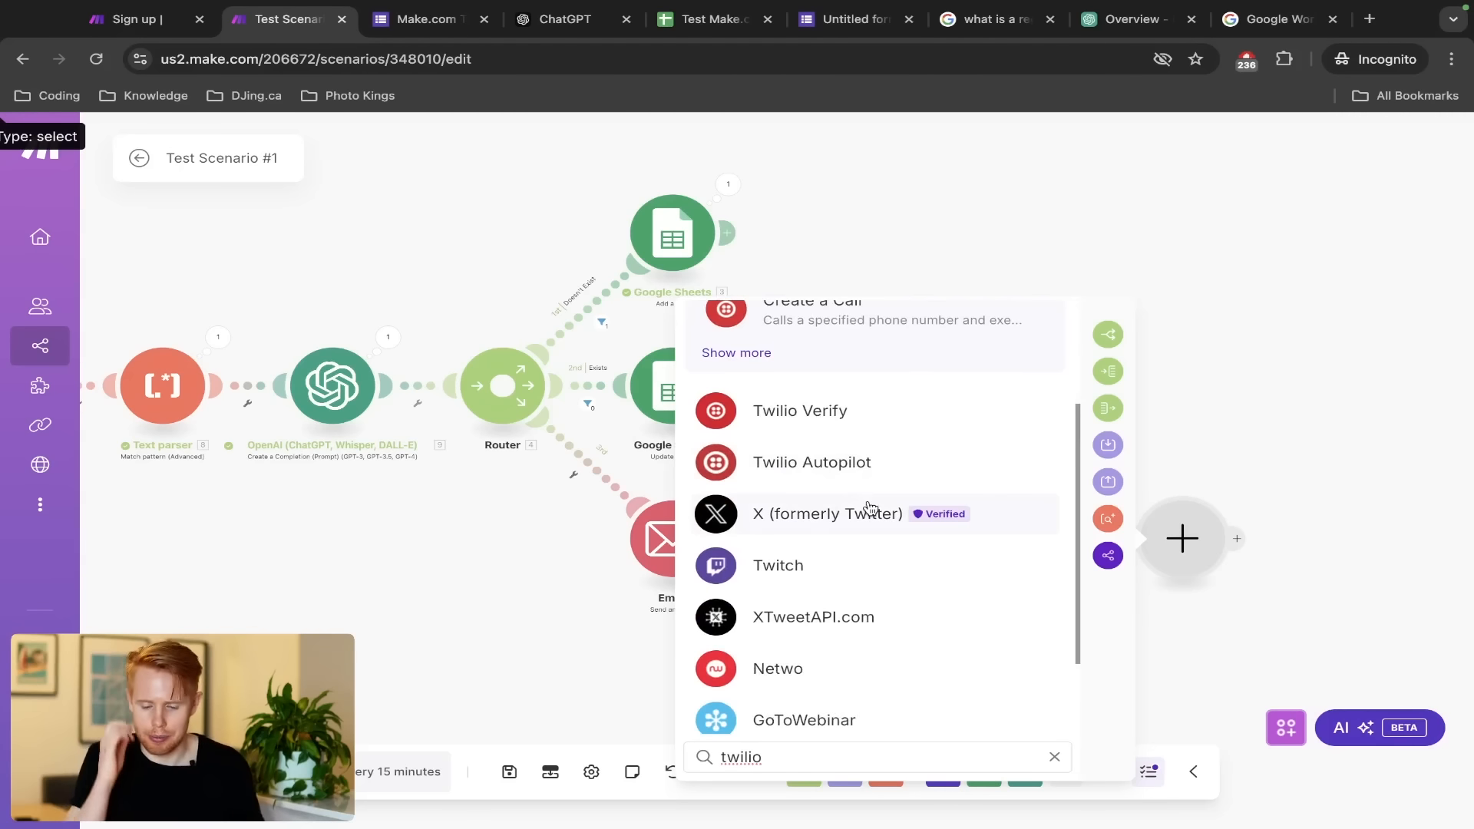
{"action": "left_click", "coordinate": [1185, 289]}
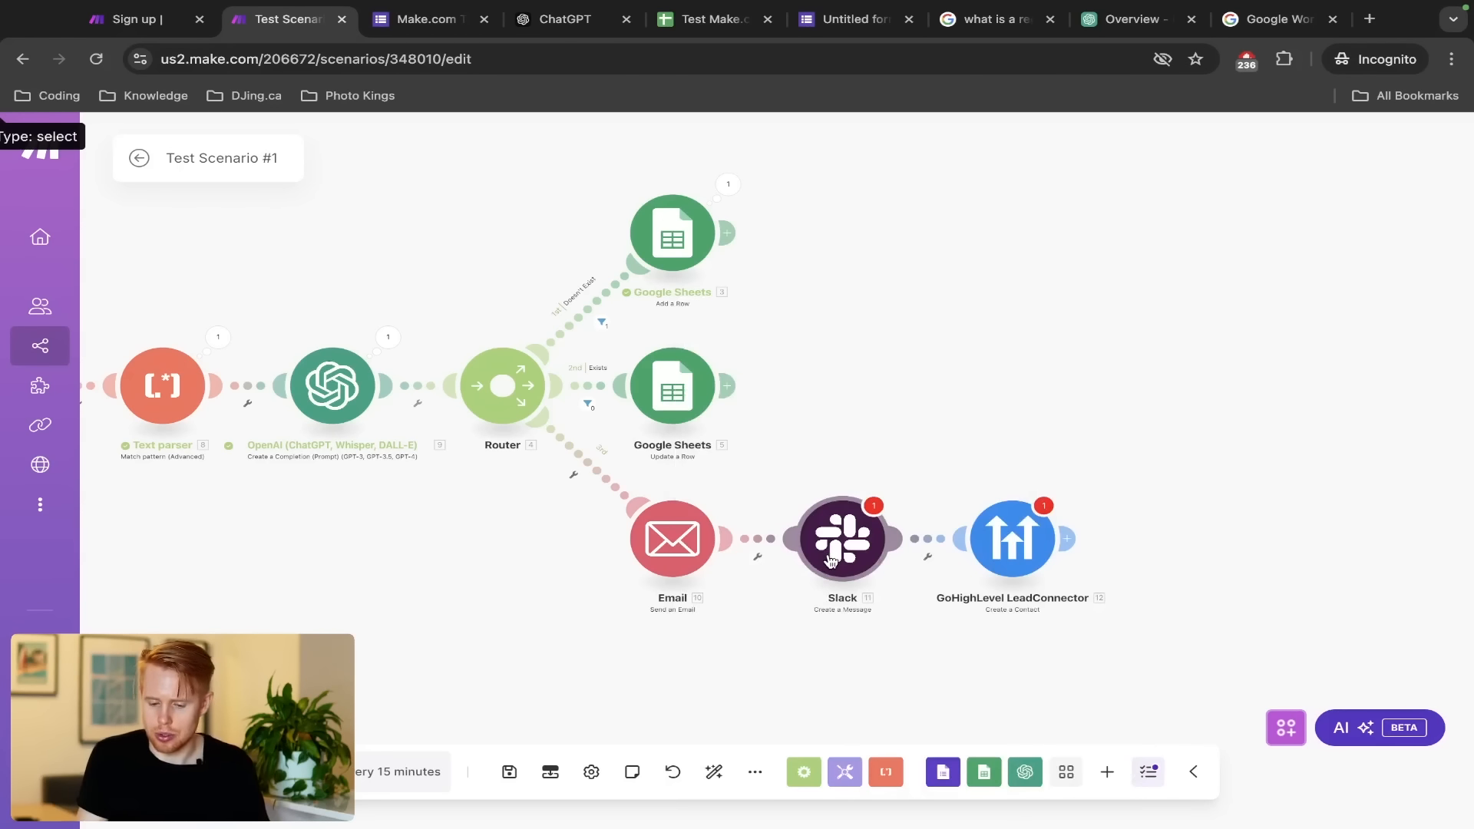
{"action": "key", "text": "ctrl+t"}
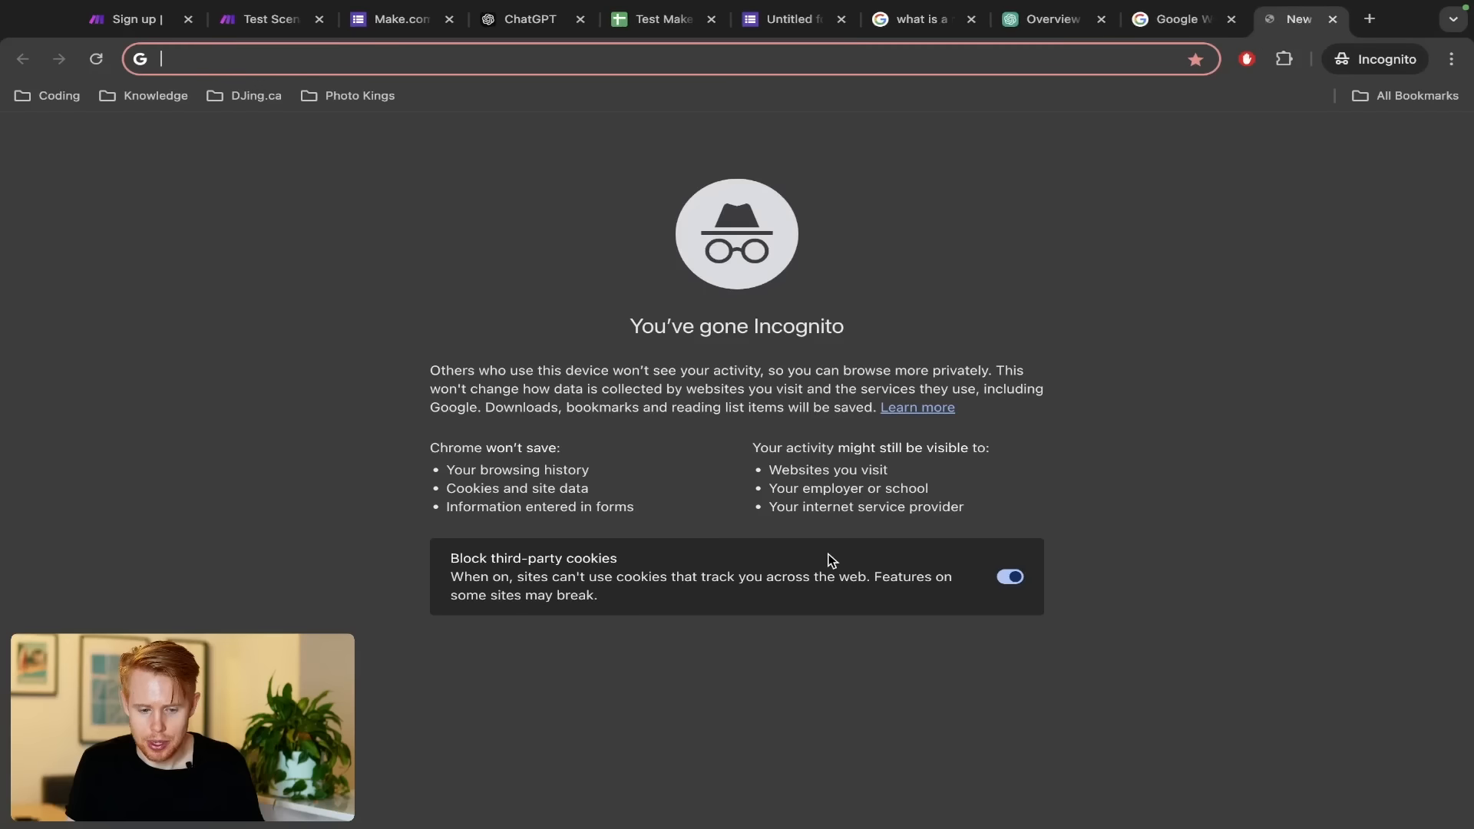
Load slack.com in its own window, accept cookies, and start creating a new workspace
{"action": "type", "text": "slack.com"}
{"action": "key", "text": "Return"}
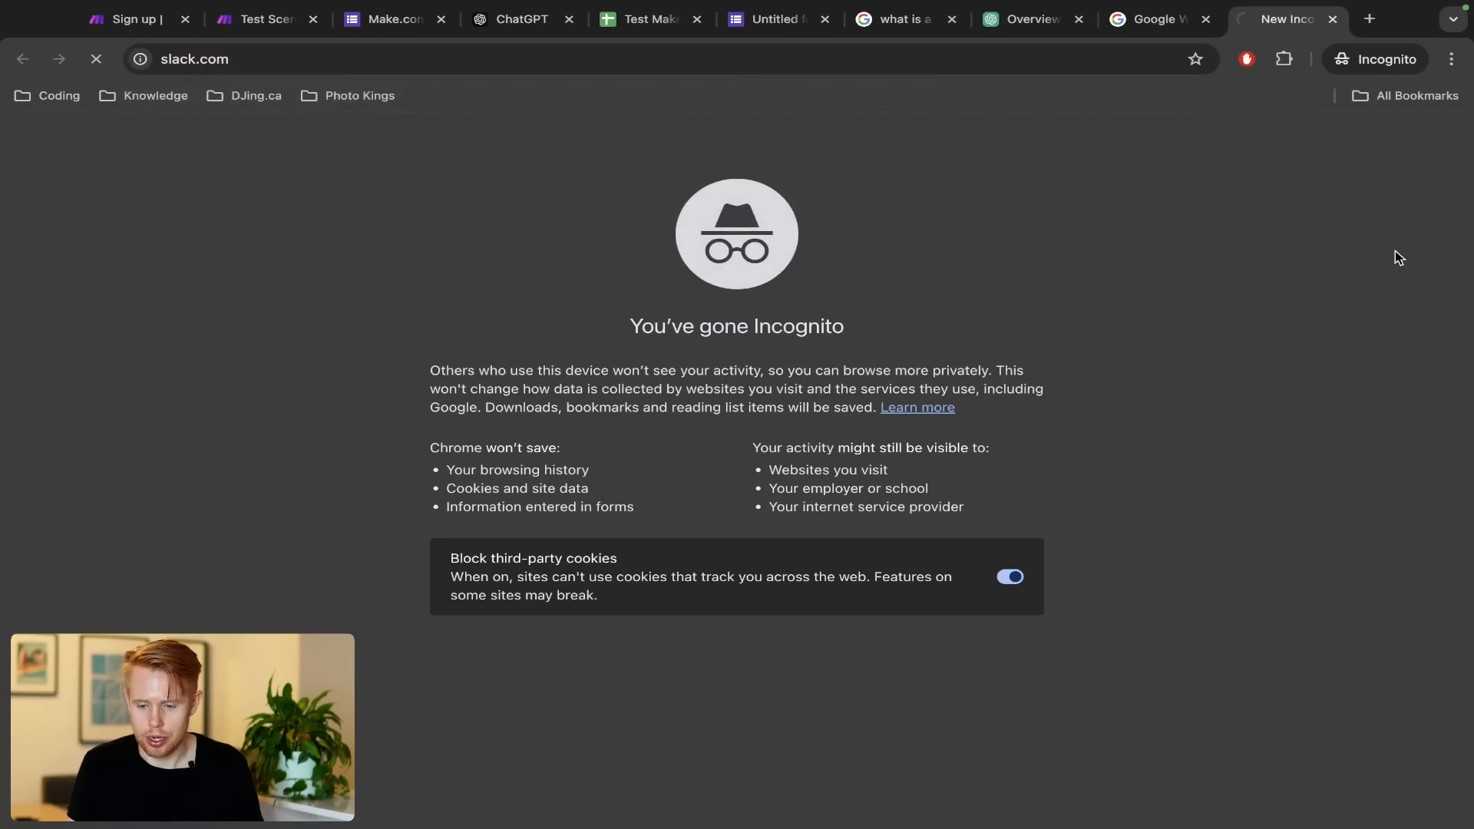
{"action": "left_click_drag", "start_coordinate": [1252, 22], "coordinate": [395, 33]}
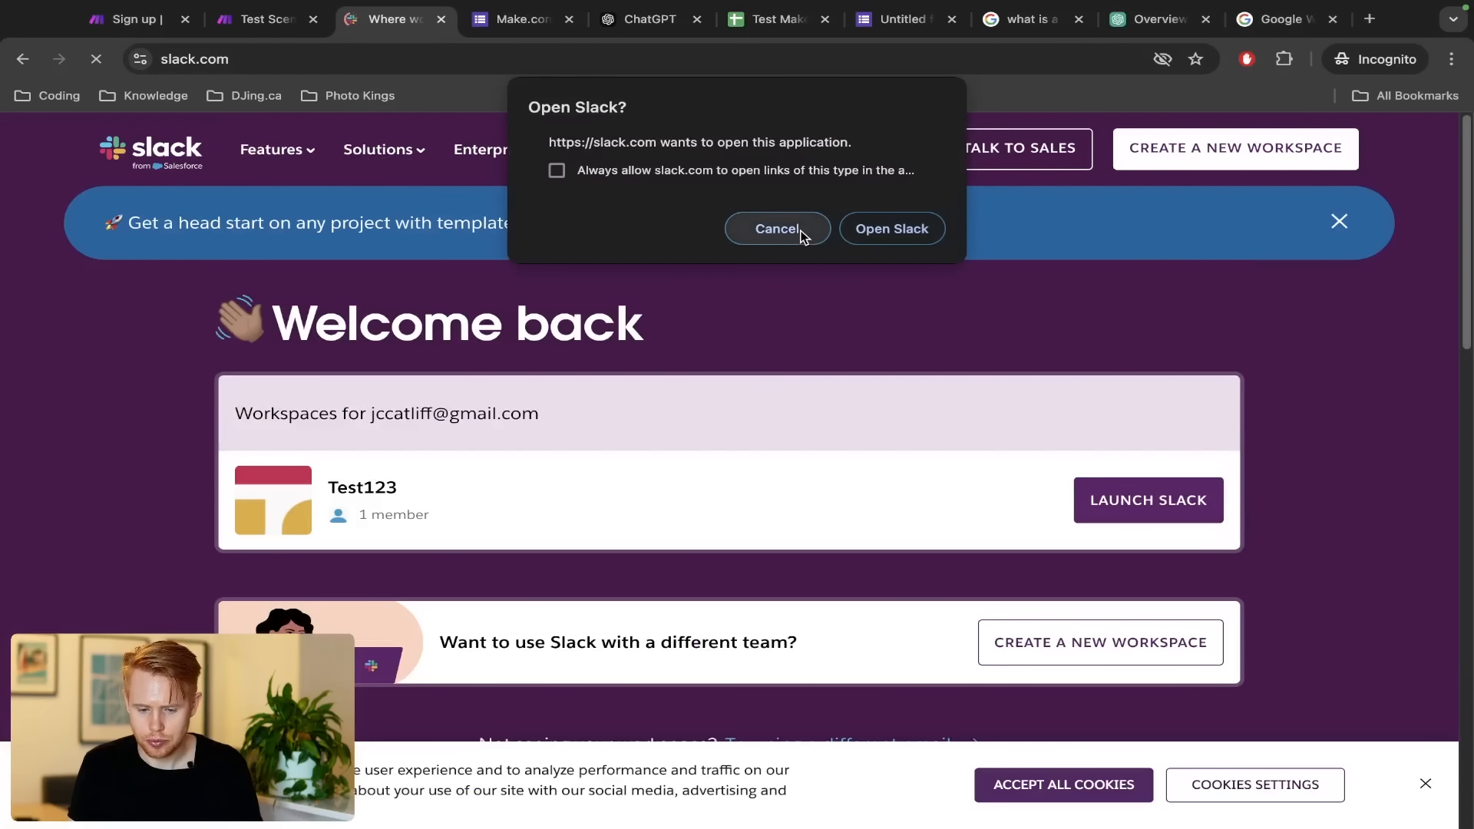
{"action": "left_click", "coordinate": [781, 229]}
{"action": "left_click", "coordinate": [1119, 804]}
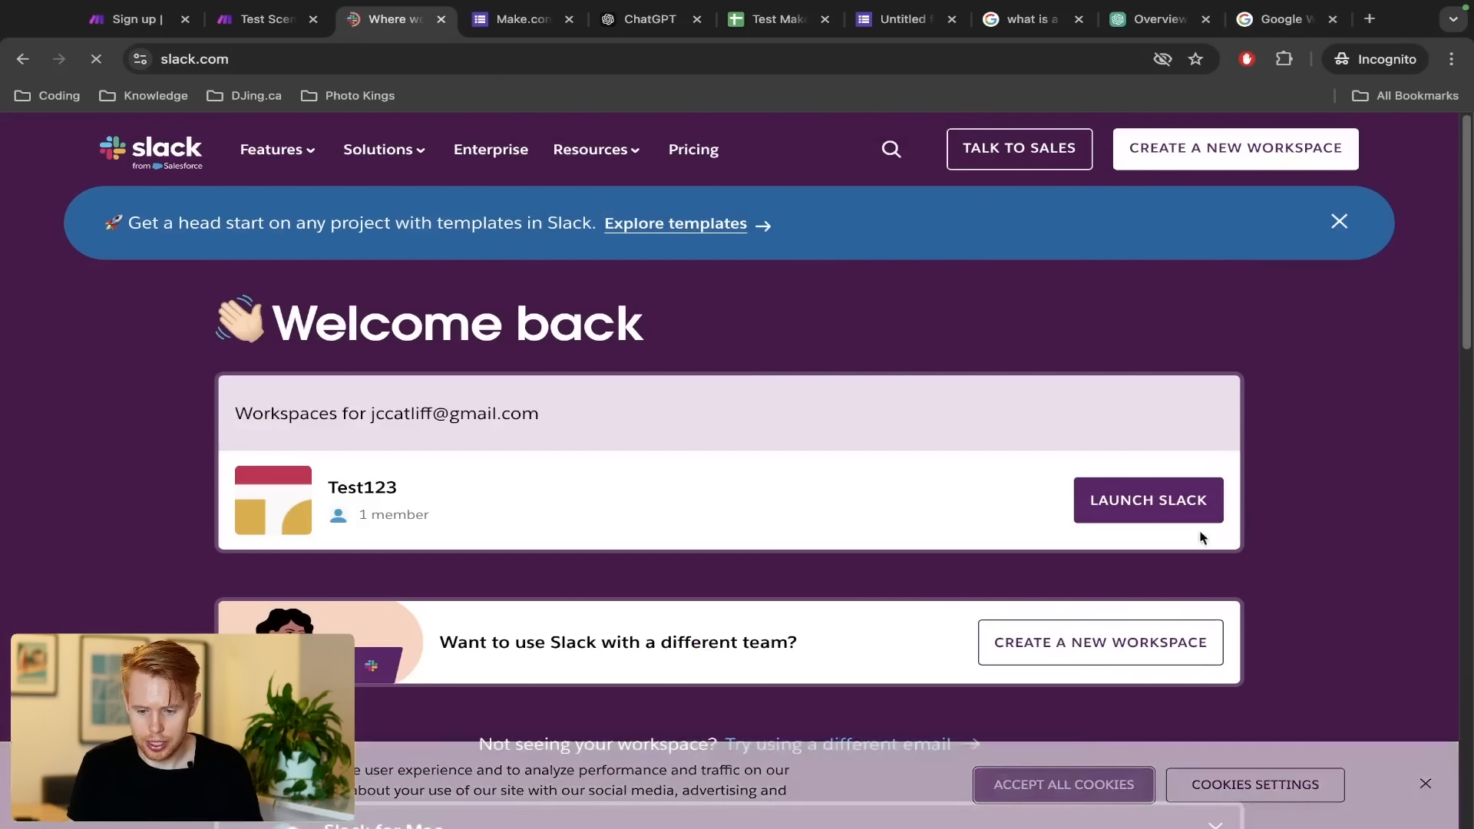
{"action": "left_click", "coordinate": [1231, 160]}
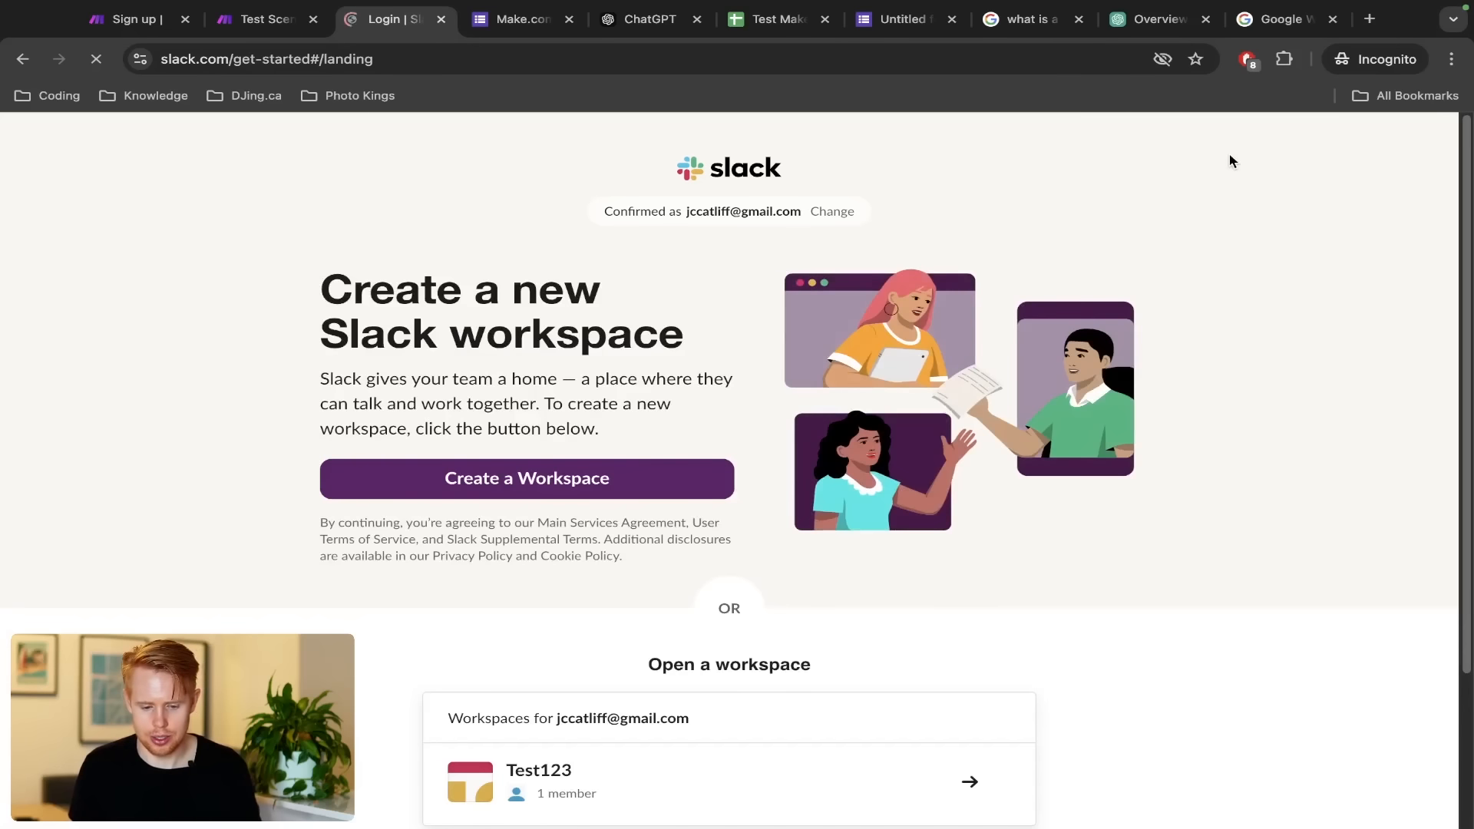
{"action": "left_click", "coordinate": [518, 484]}
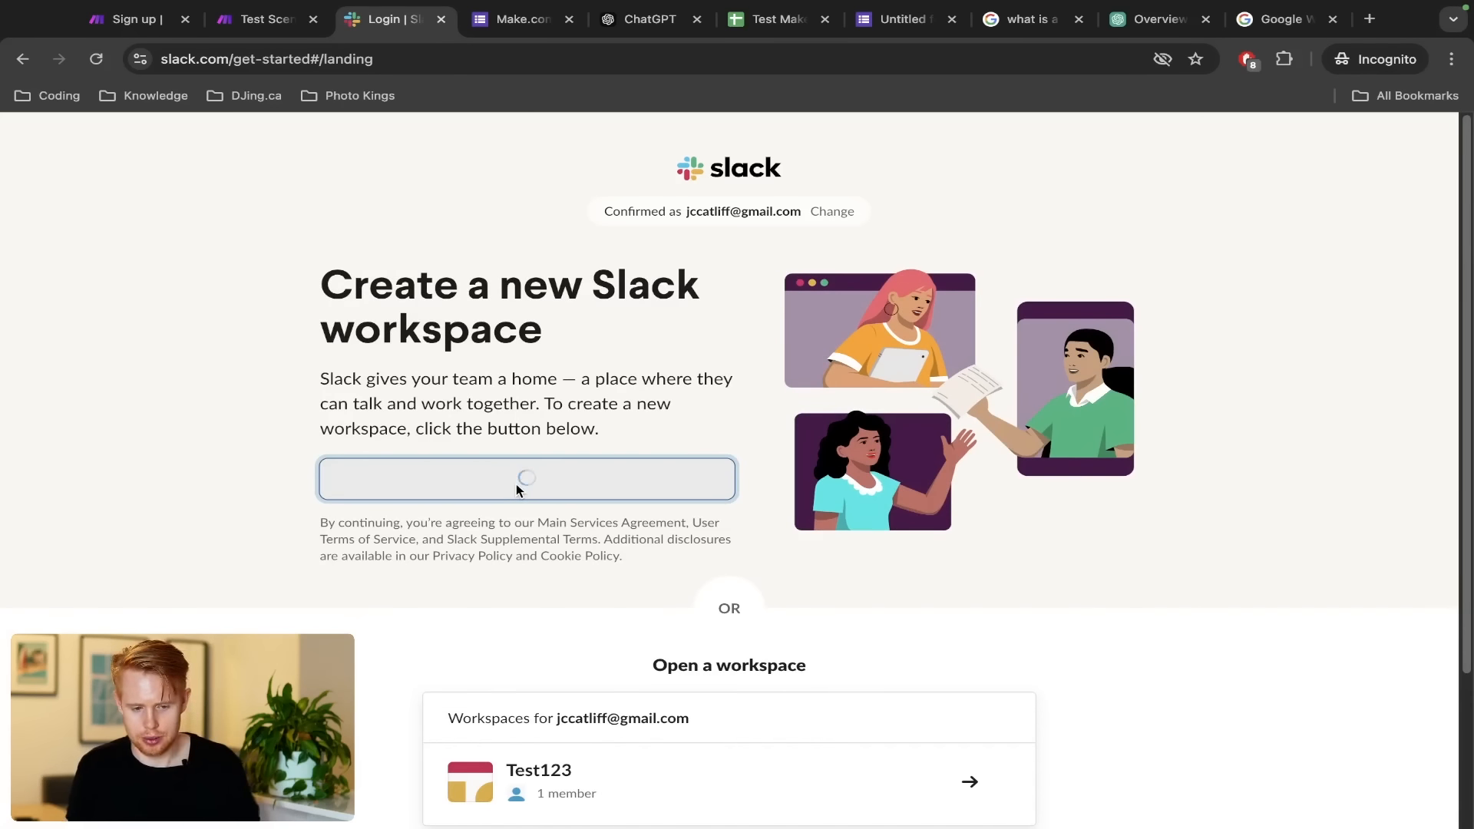
Name the workspace 'sadkfsajkdfhsdalkfj', pass the profile step, and skip inviting coworkers
{"action": "type", "text": "sadkfsajkdfhsdalkfj"}
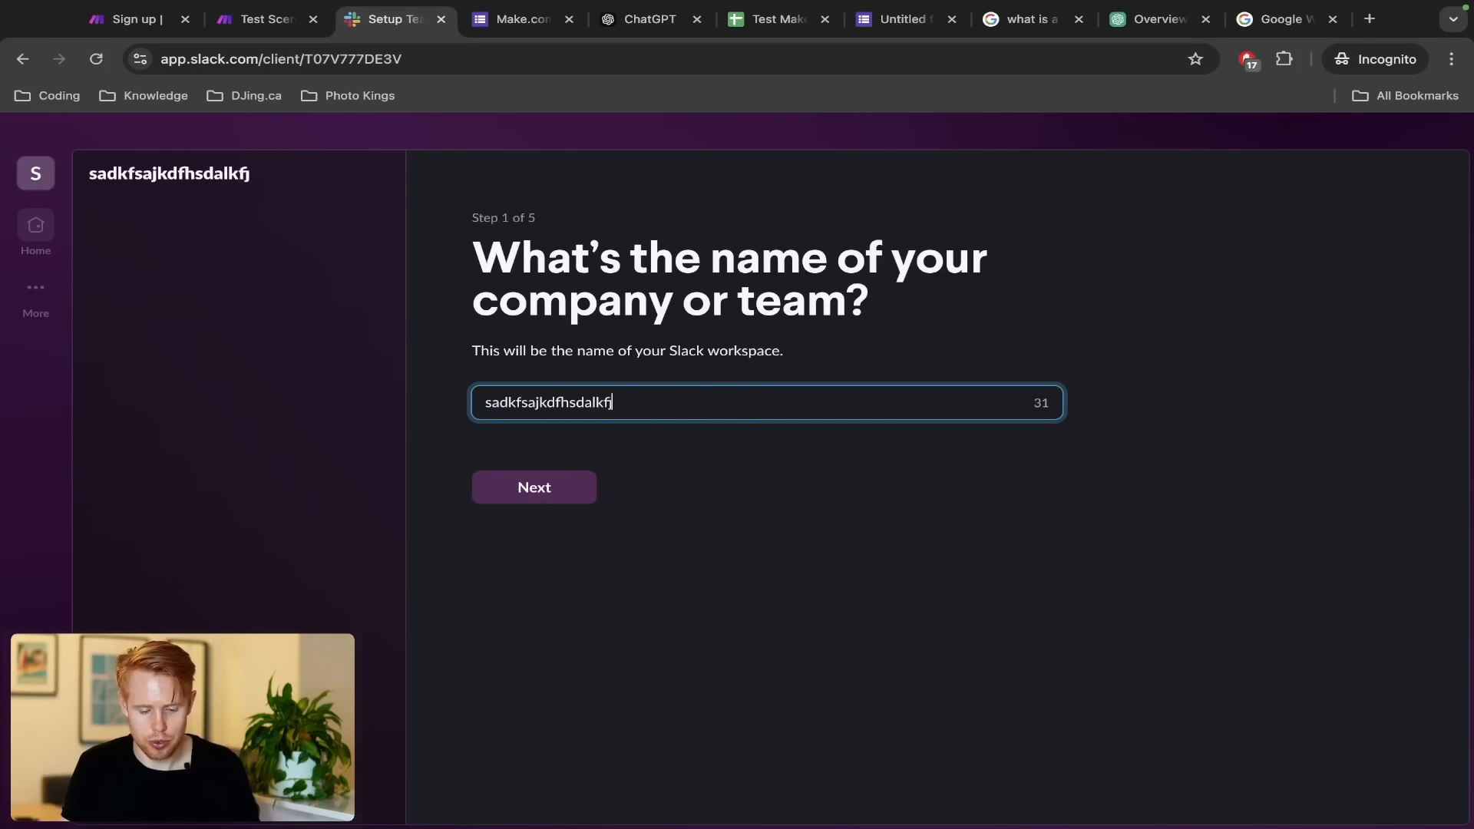
{"action": "left_click", "coordinate": [501, 488]}
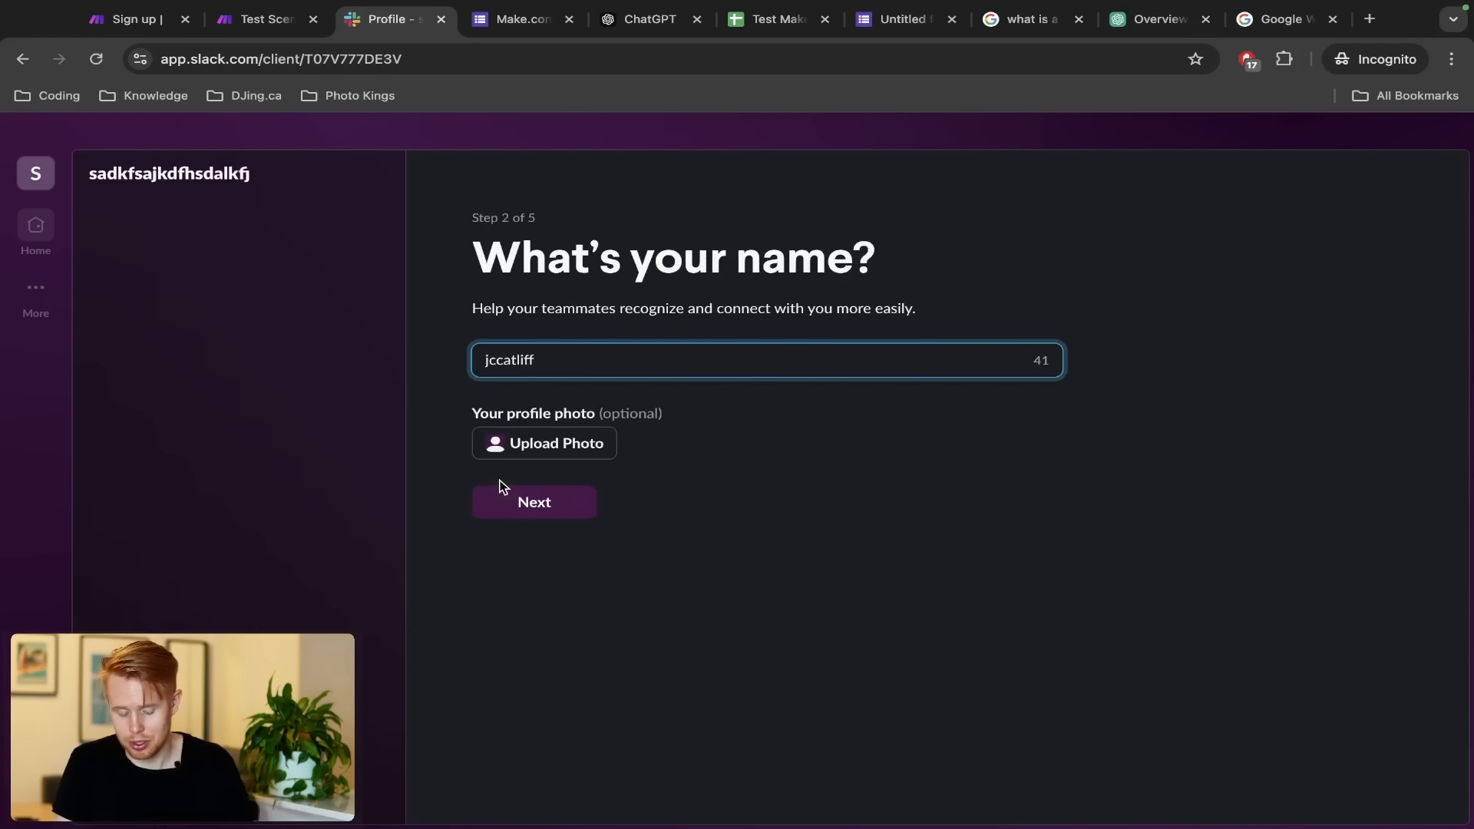
{"action": "left_click", "coordinate": [506, 512]}
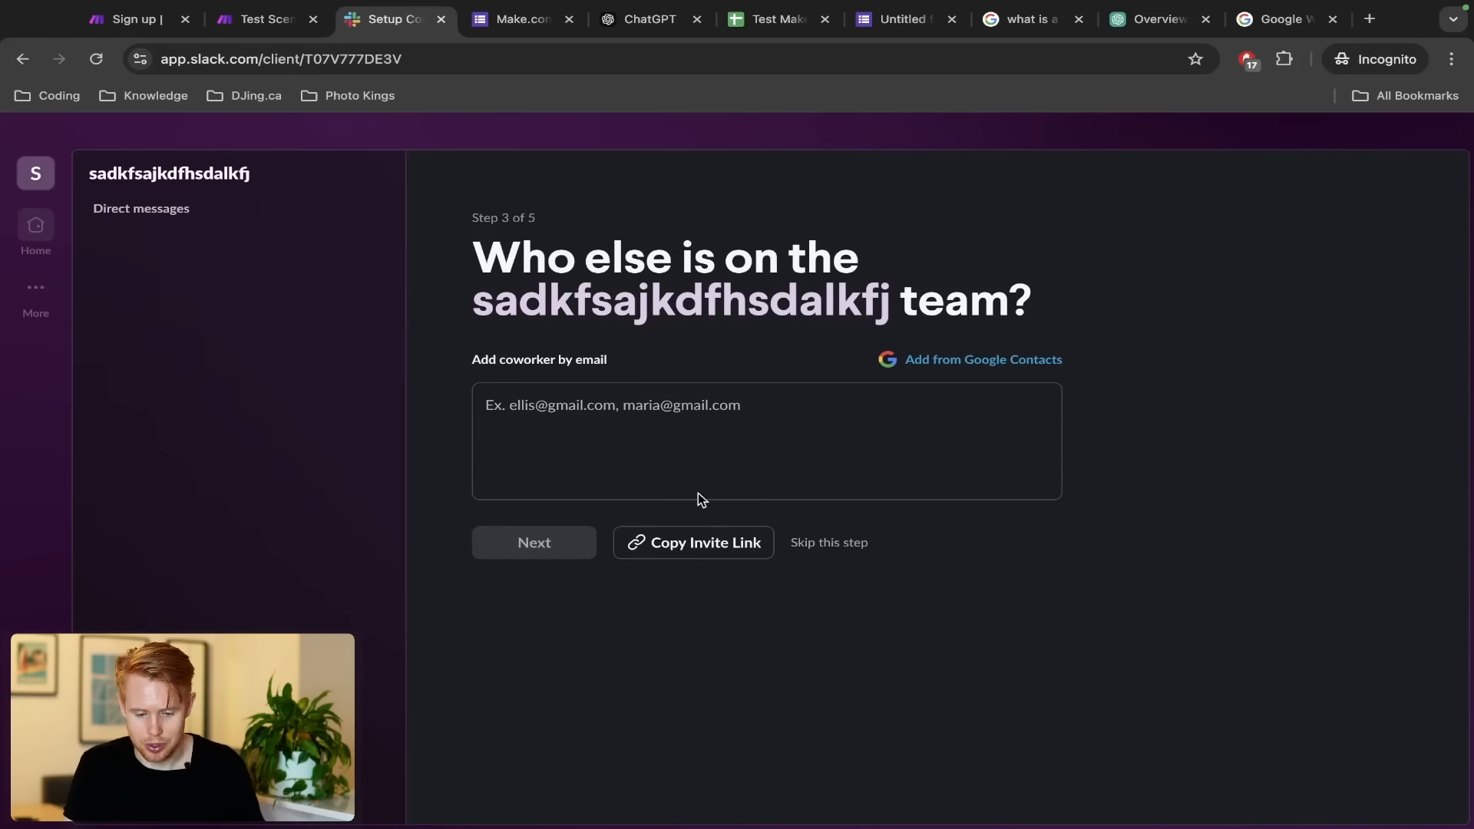
{"action": "left_click", "coordinate": [803, 552]}
{"action": "left_click", "coordinate": [927, 532]}
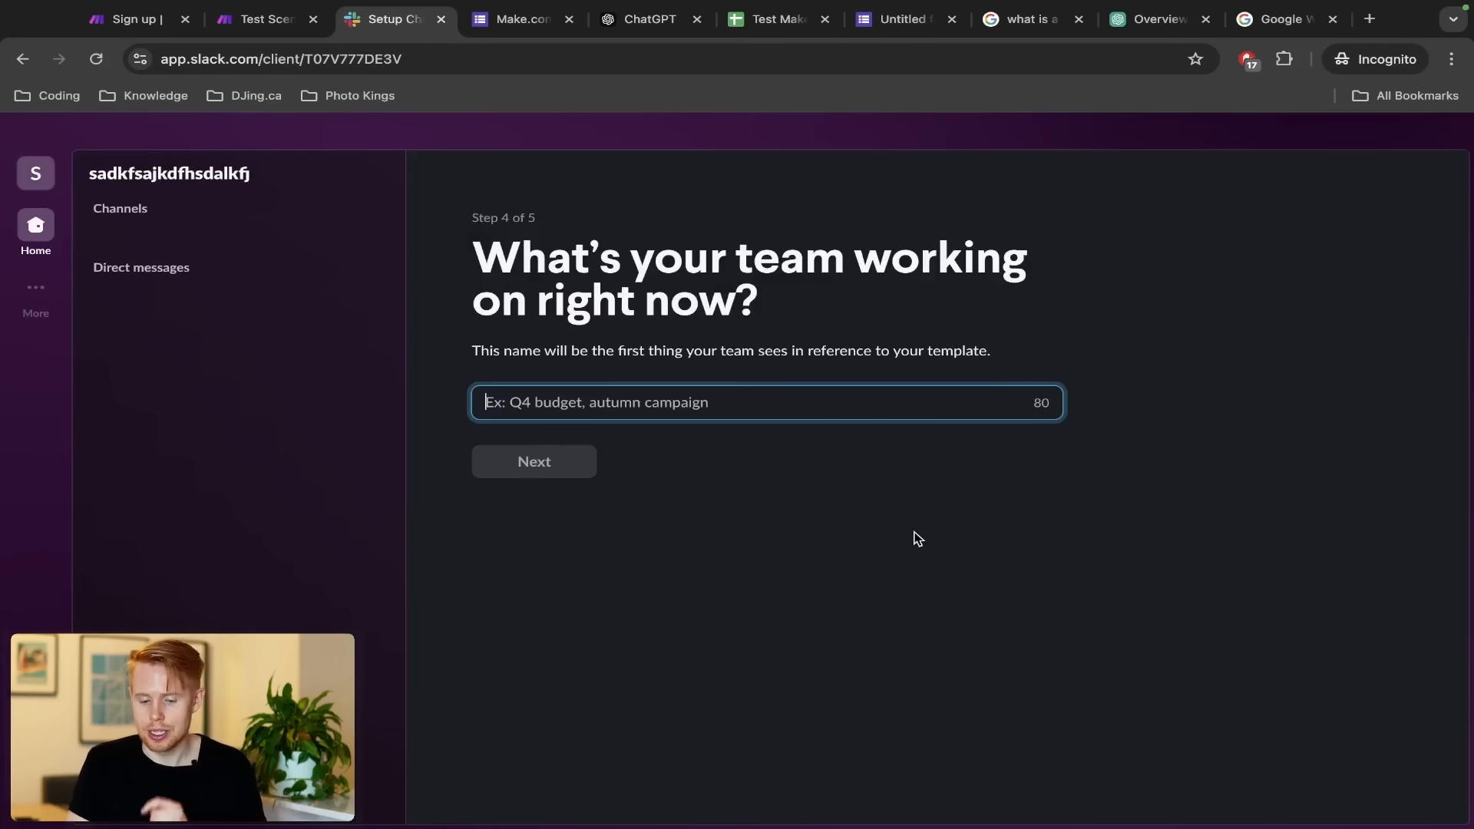
Enter project 'sdfadsfds', start on the Free plan, dismiss the tours, and return to Make
{"action": "type", "text": "sdfadsfds"}
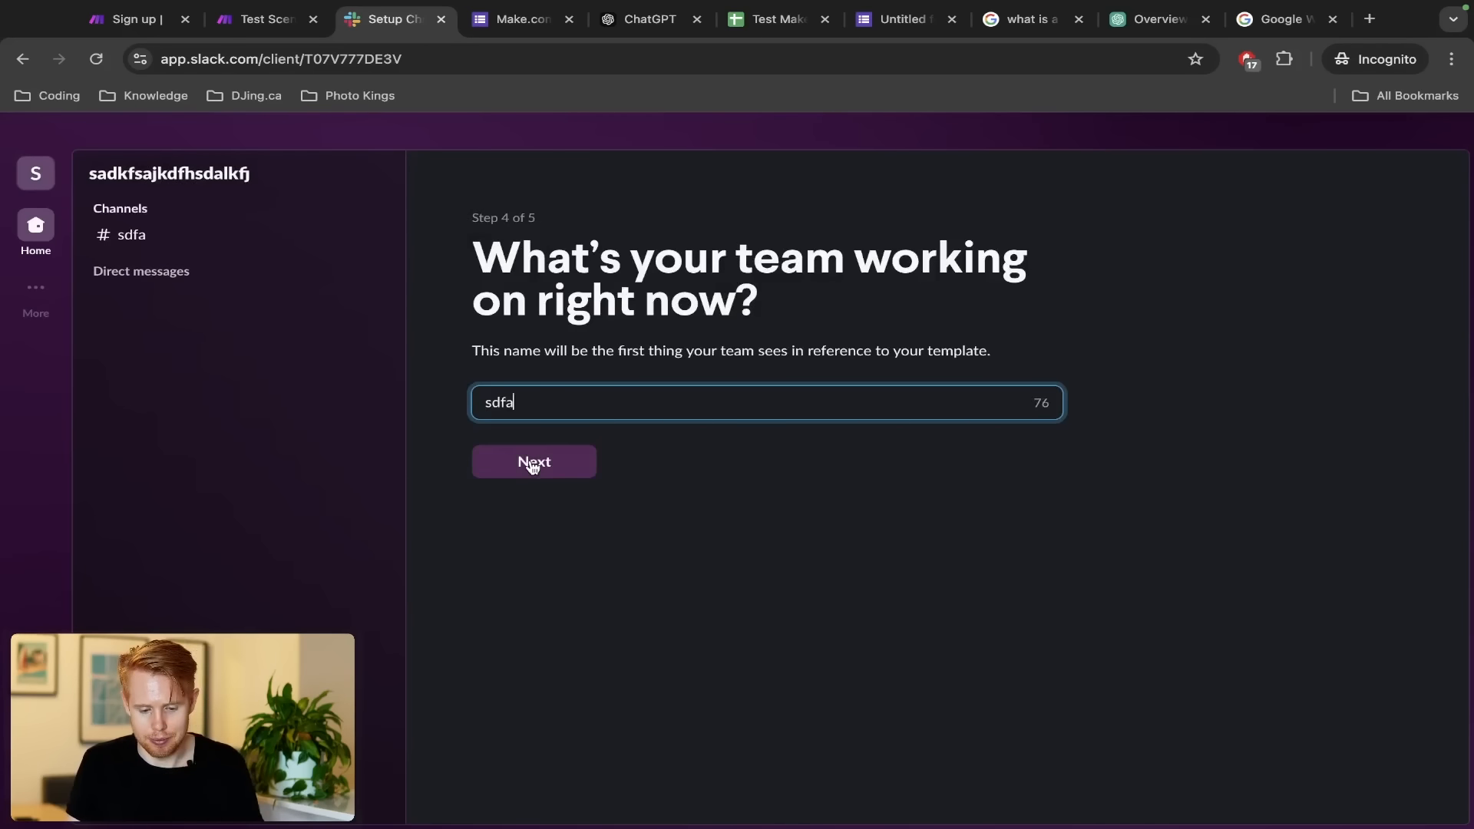
{"action": "left_click", "coordinate": [535, 462]}
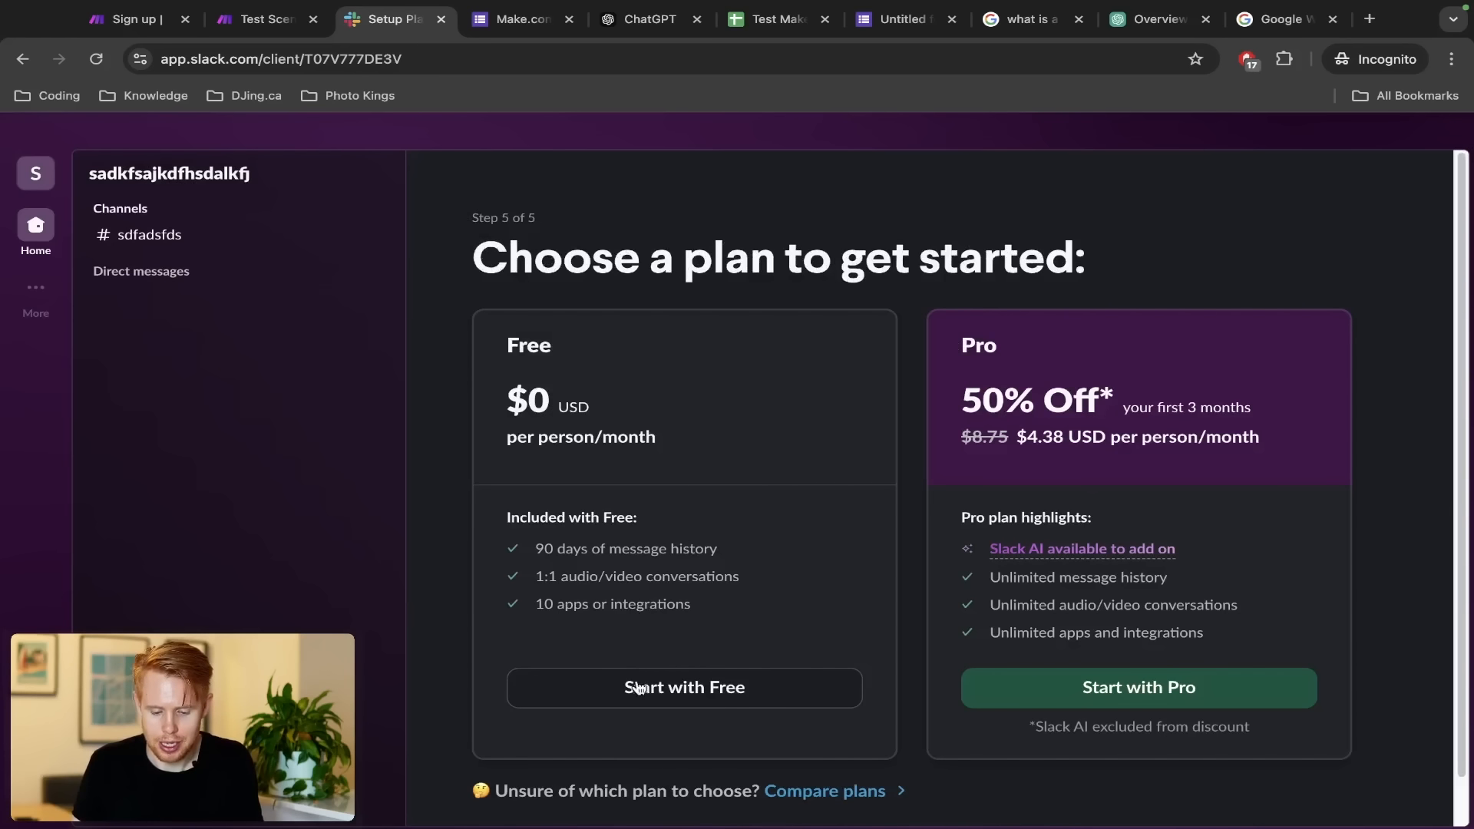
{"action": "left_click", "coordinate": [638, 688]}
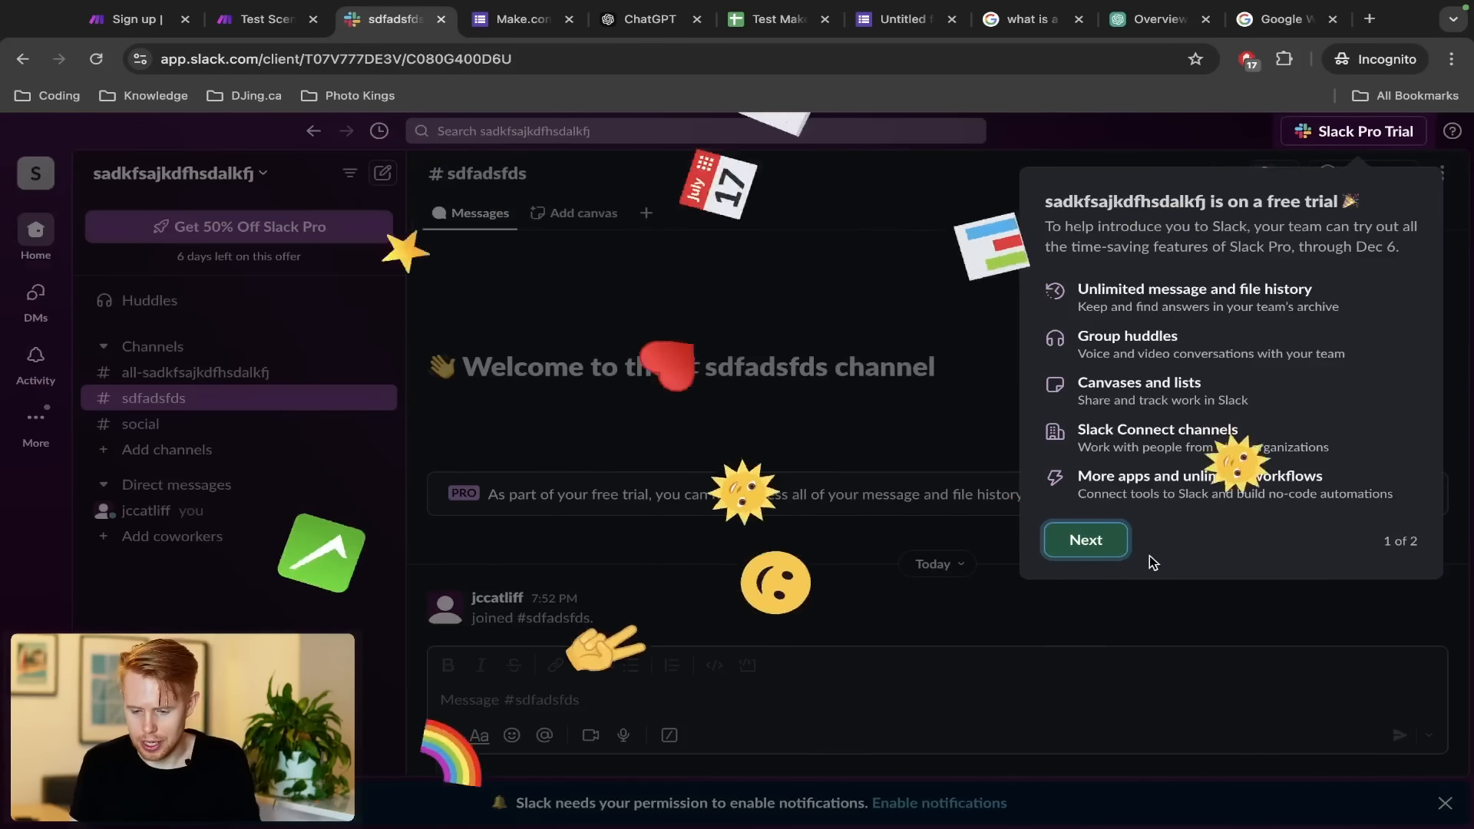
{"action": "left_click", "coordinate": [1085, 540]}
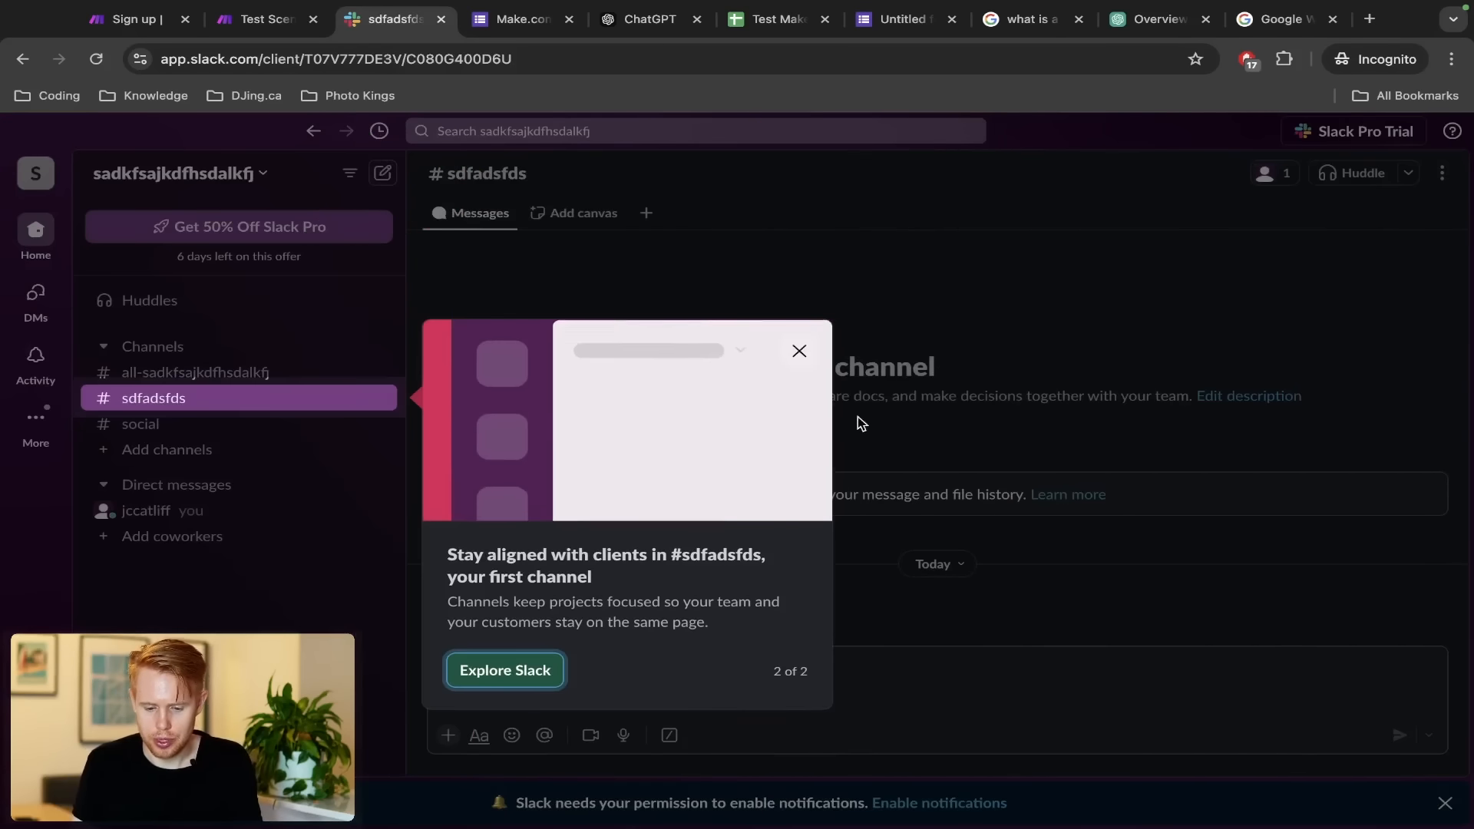
{"action": "left_click", "coordinate": [792, 353]}
{"action": "left_click", "coordinate": [260, 21]}
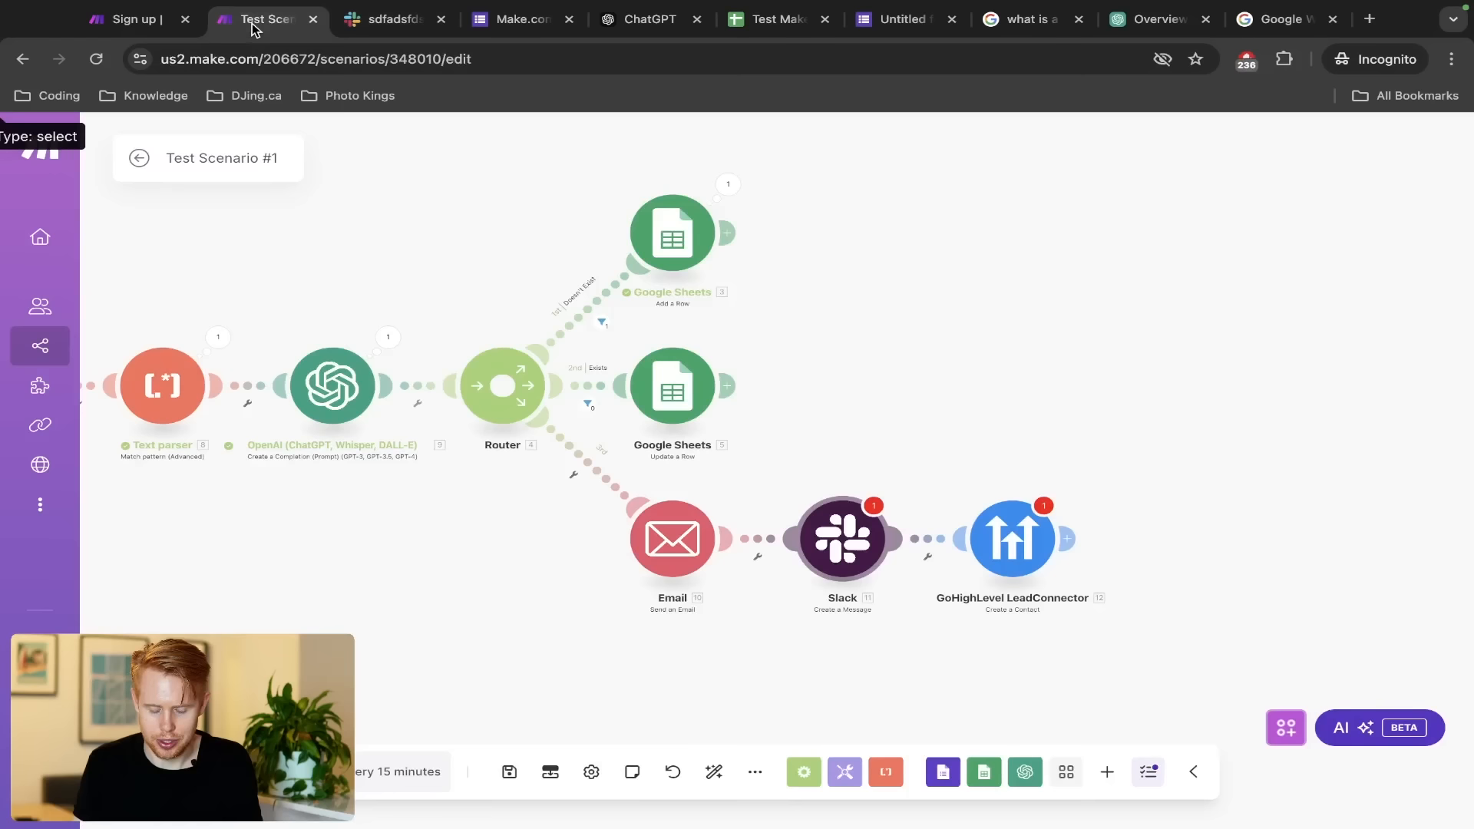
Add a Slack (user) connection to the Slack module and allow it access to Test123
{"action": "left_click", "coordinate": [850, 553]}
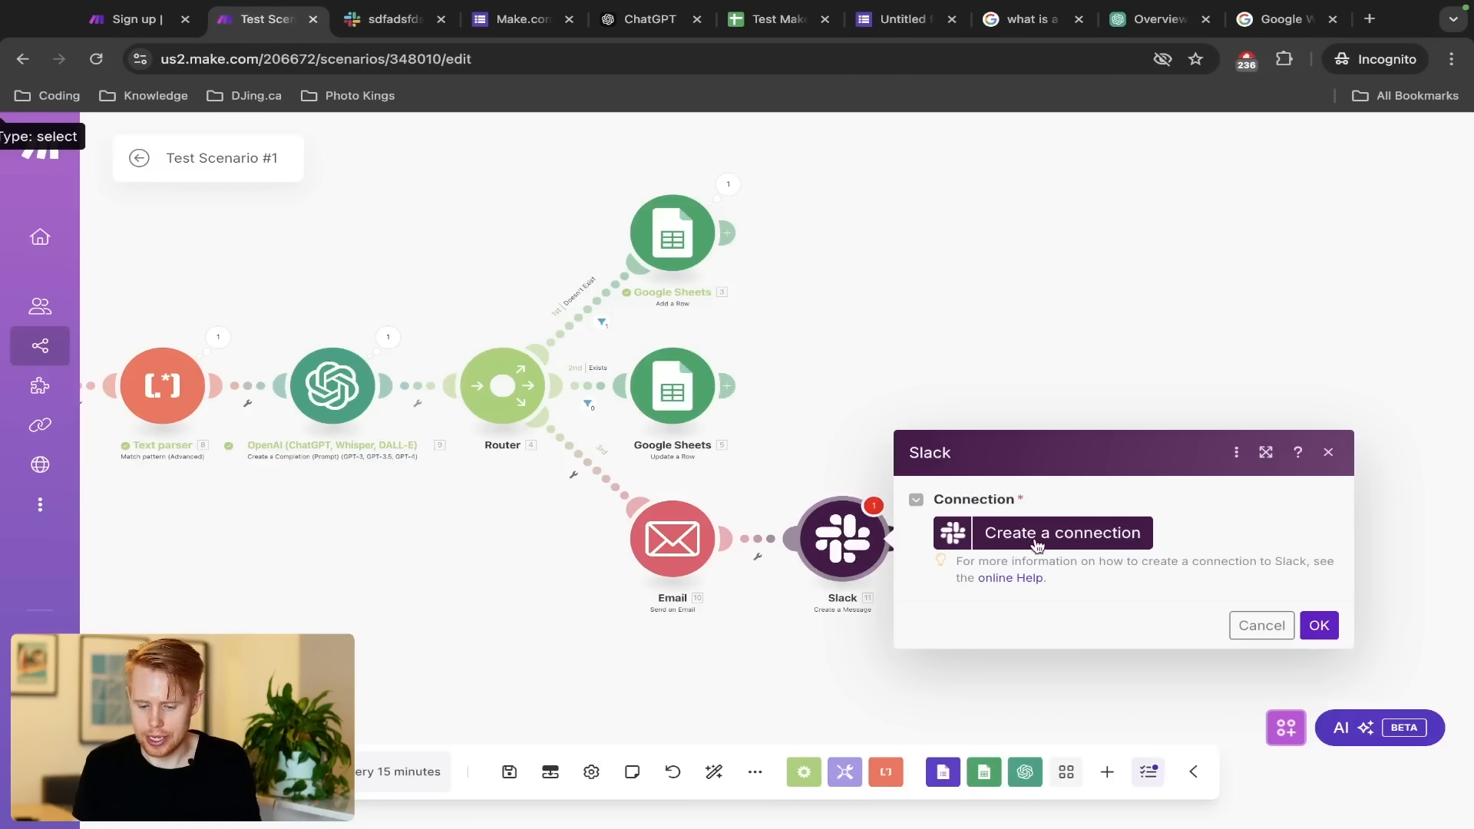
{"action": "left_click", "coordinate": [1033, 538]}
{"action": "left_click", "coordinate": [884, 546]}
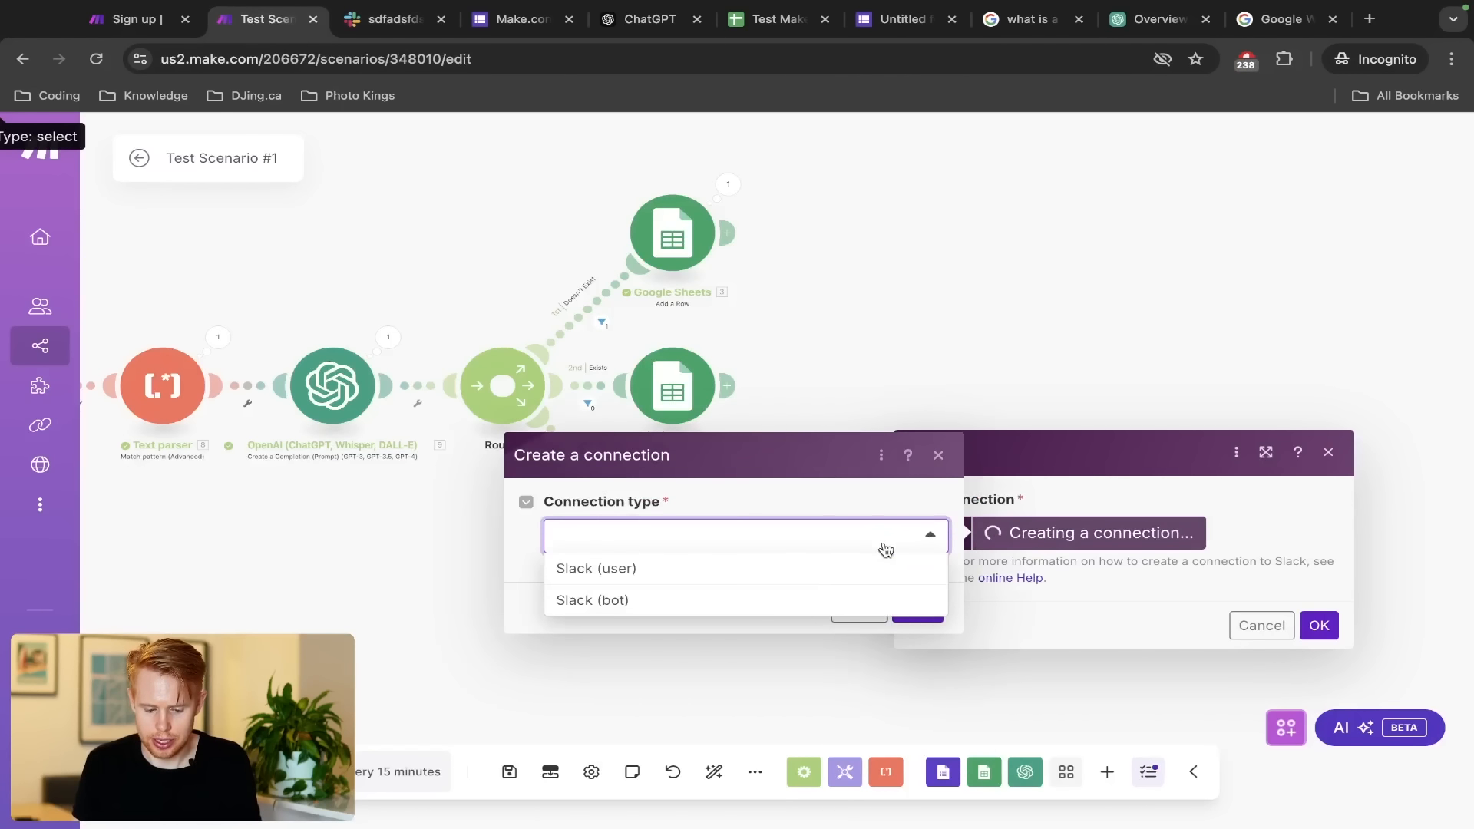
{"action": "left_click", "coordinate": [764, 568]}
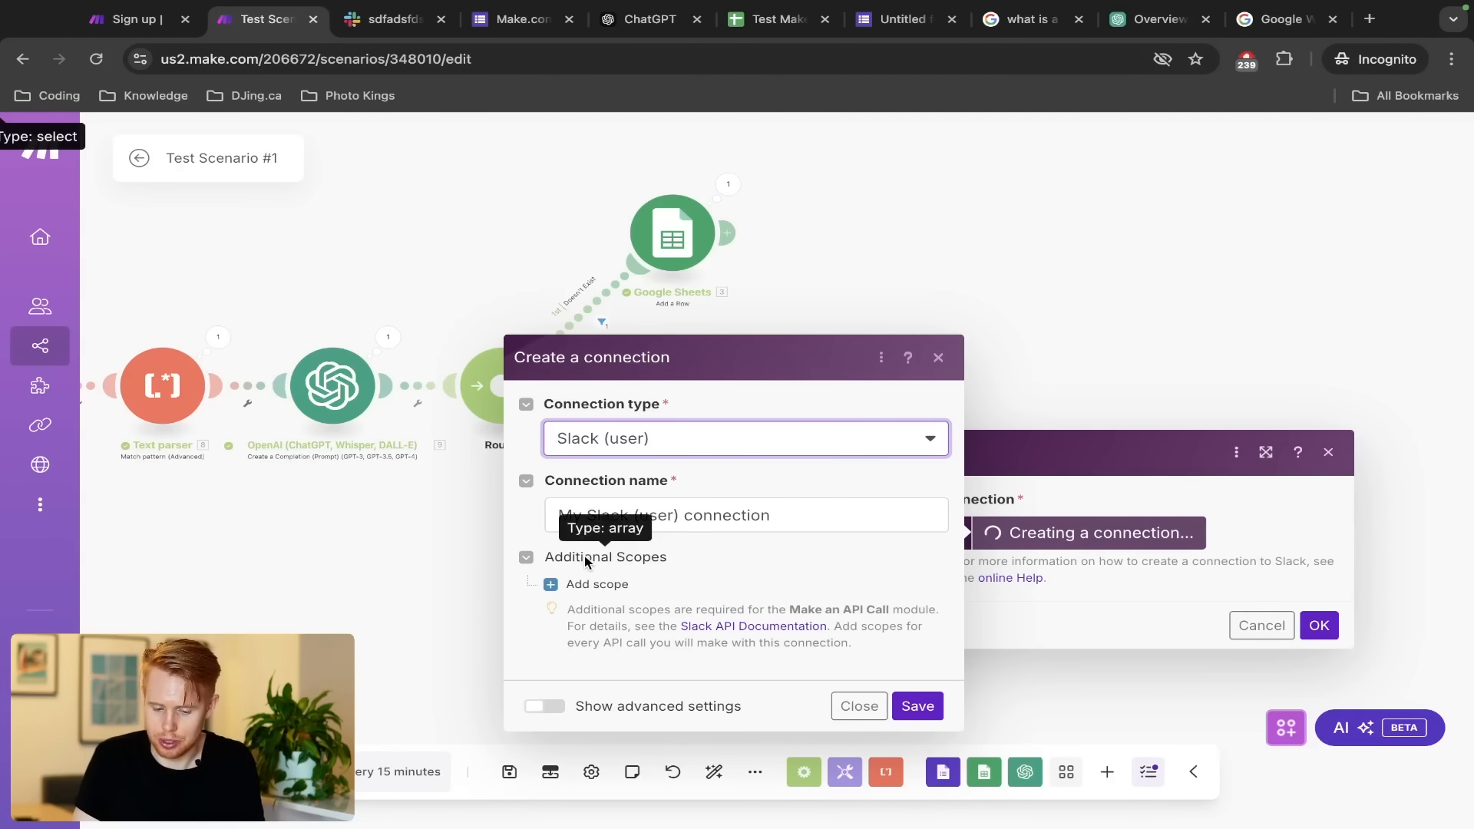
{"action": "left_click", "coordinate": [904, 705]}
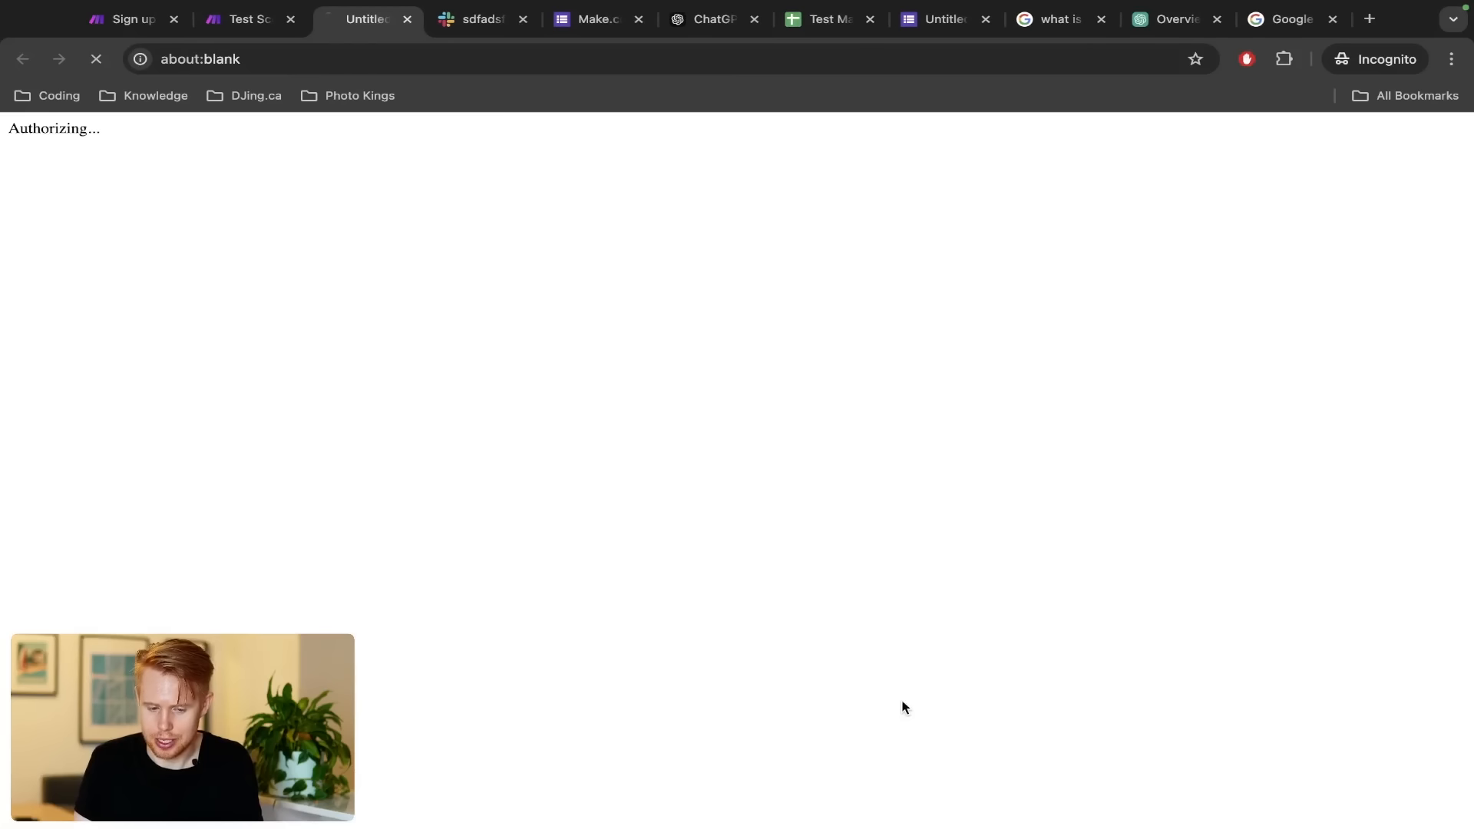
{"action": "left_click", "coordinate": [464, 26]}
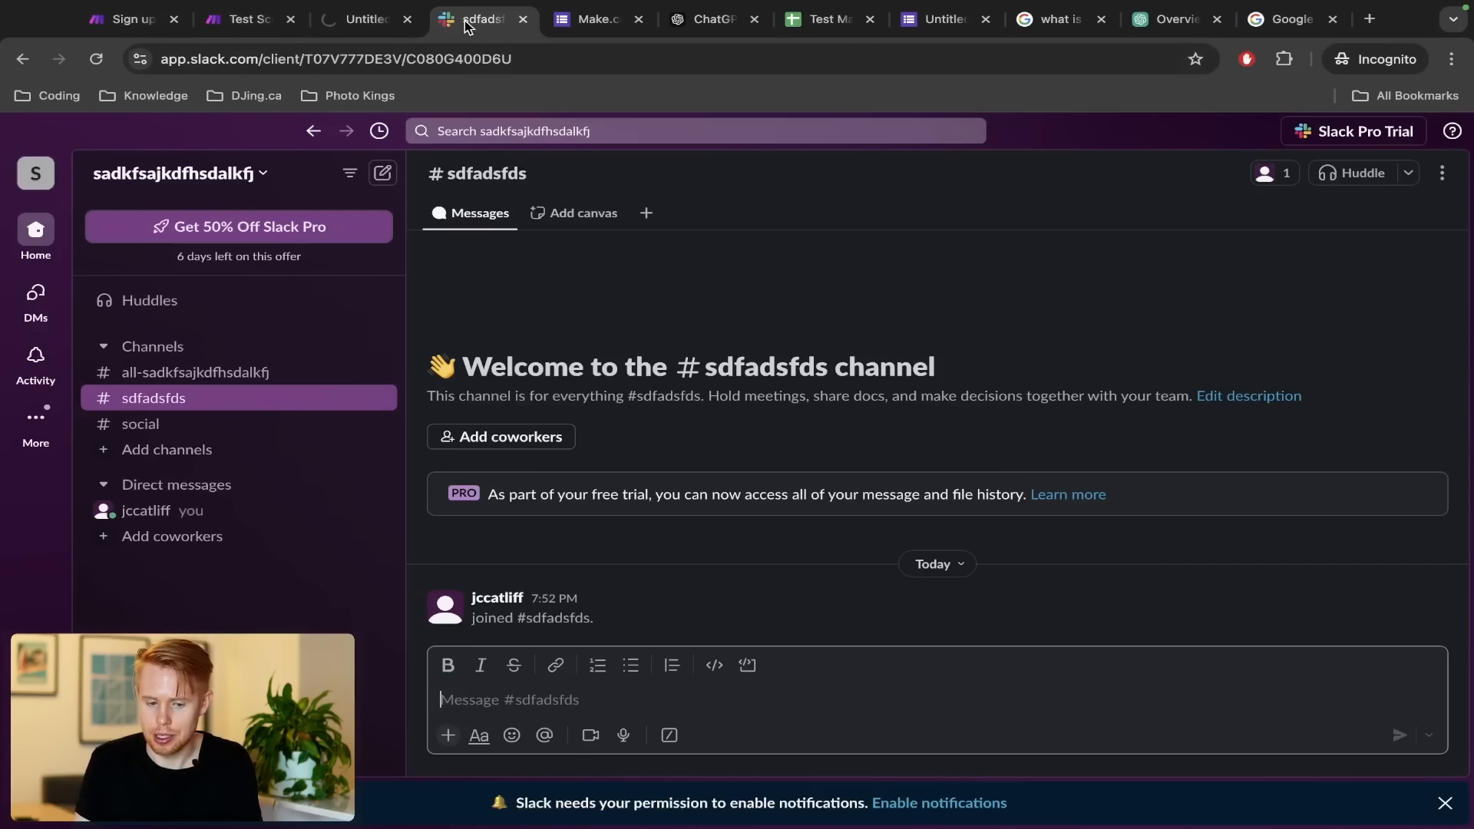
{"action": "left_click", "coordinate": [322, 29]}
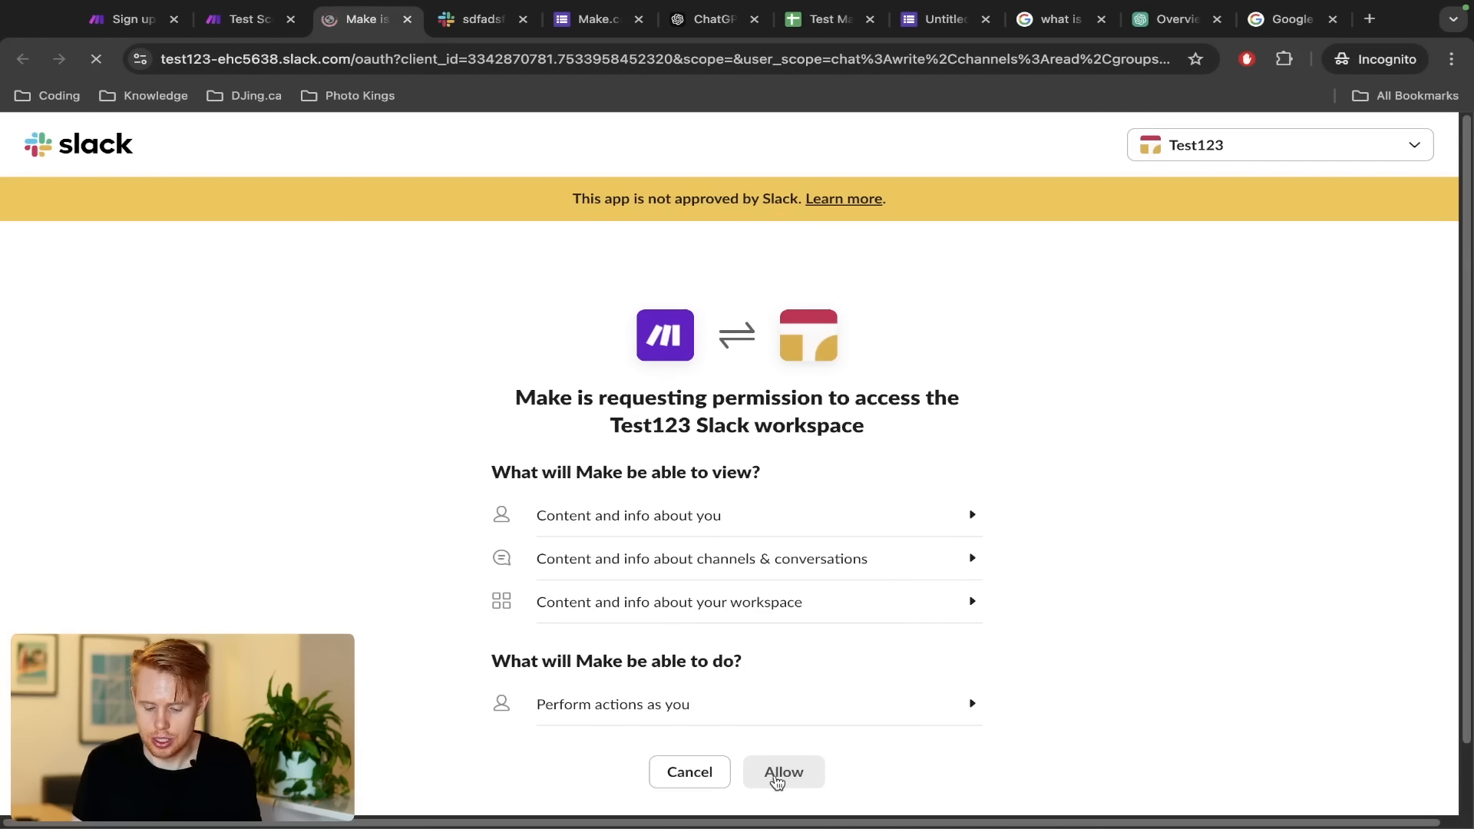
{"action": "left_click", "coordinate": [776, 781]}
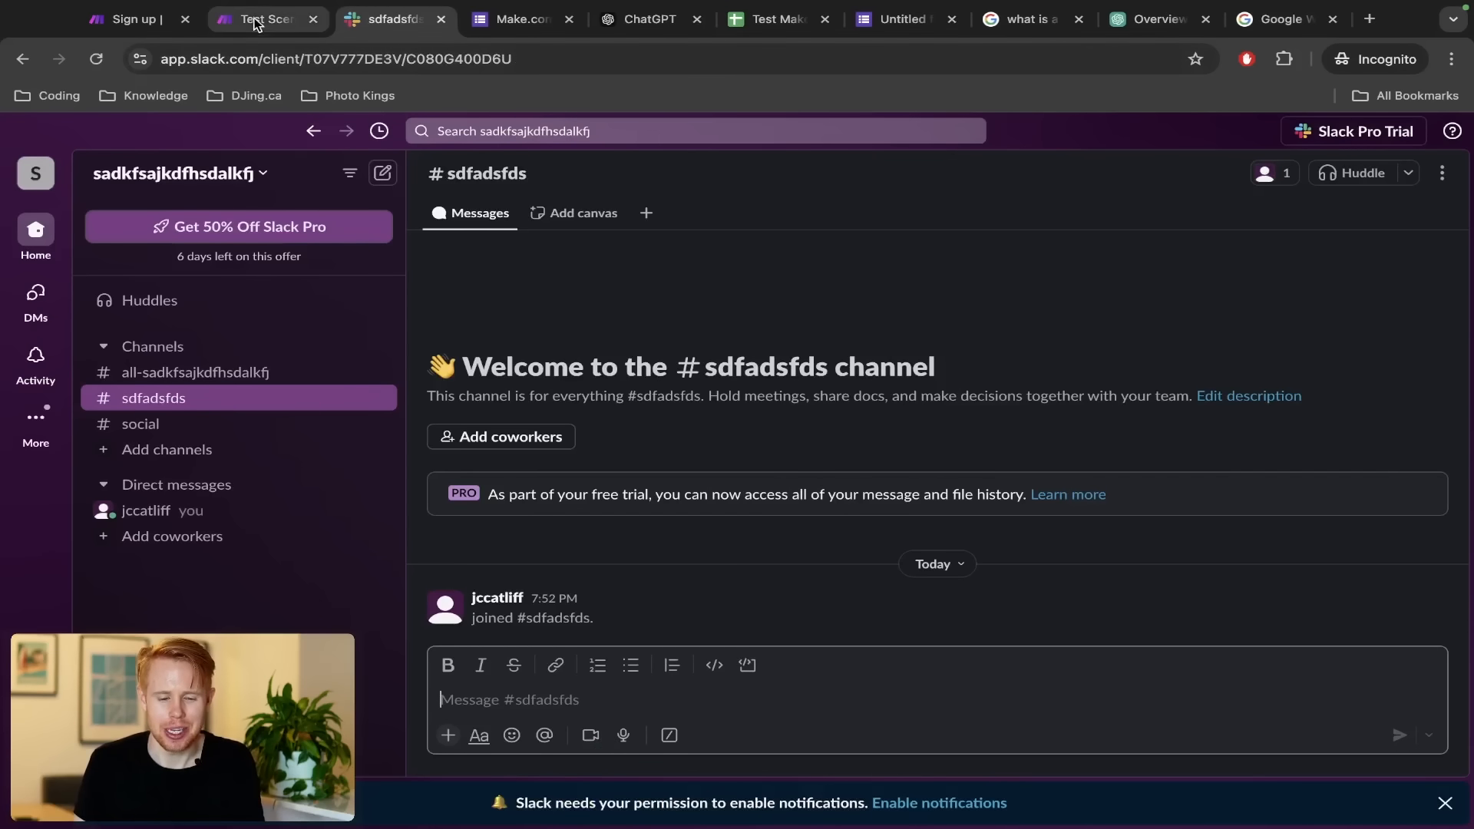
{"action": "left_click", "coordinate": [256, 21]}
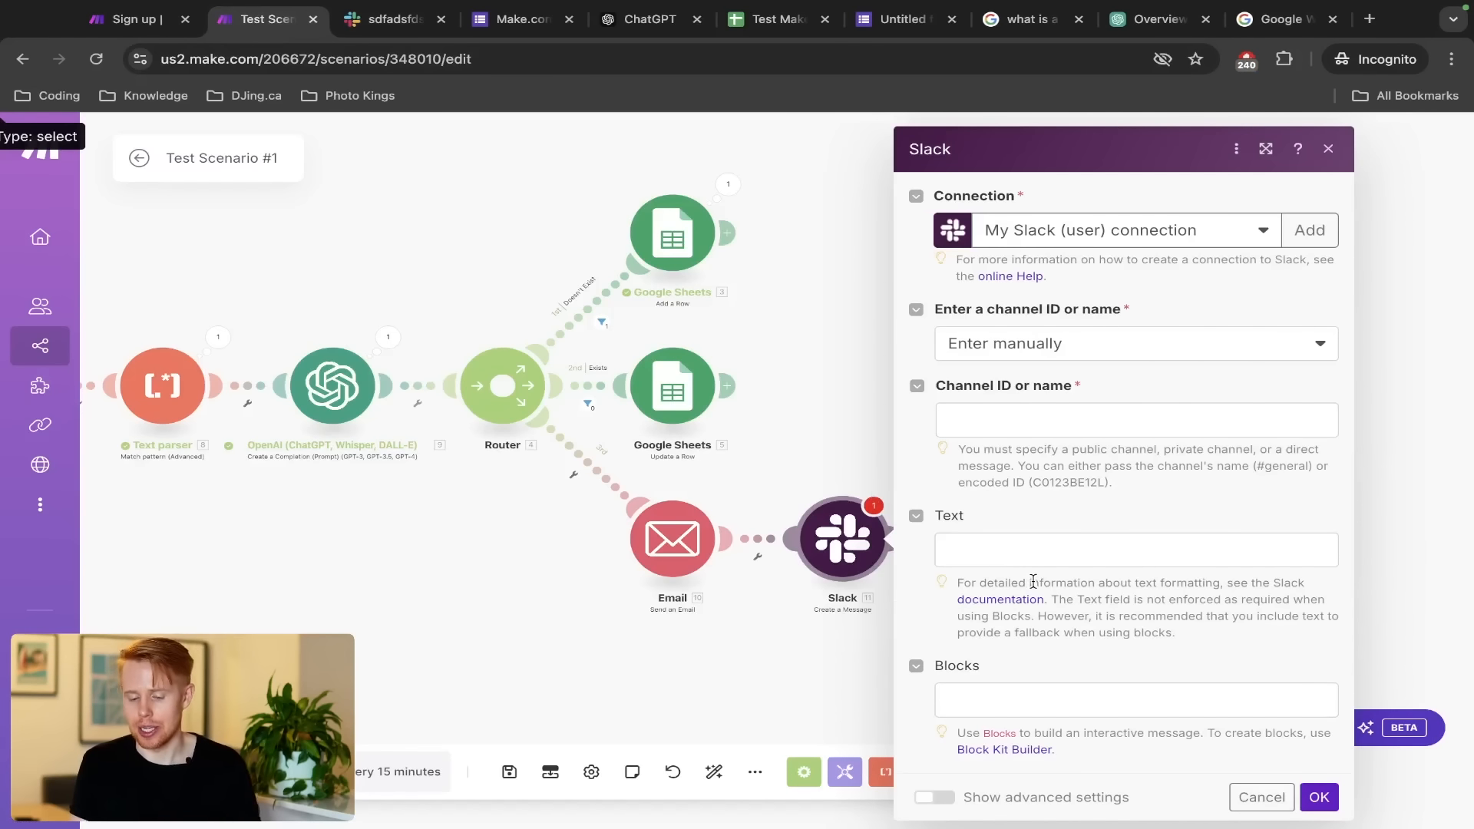
Copy the Email module's Content into the Slack module's Text field
{"action": "left_click", "coordinate": [1016, 539]}
{"action": "left_click", "coordinate": [1259, 797]}
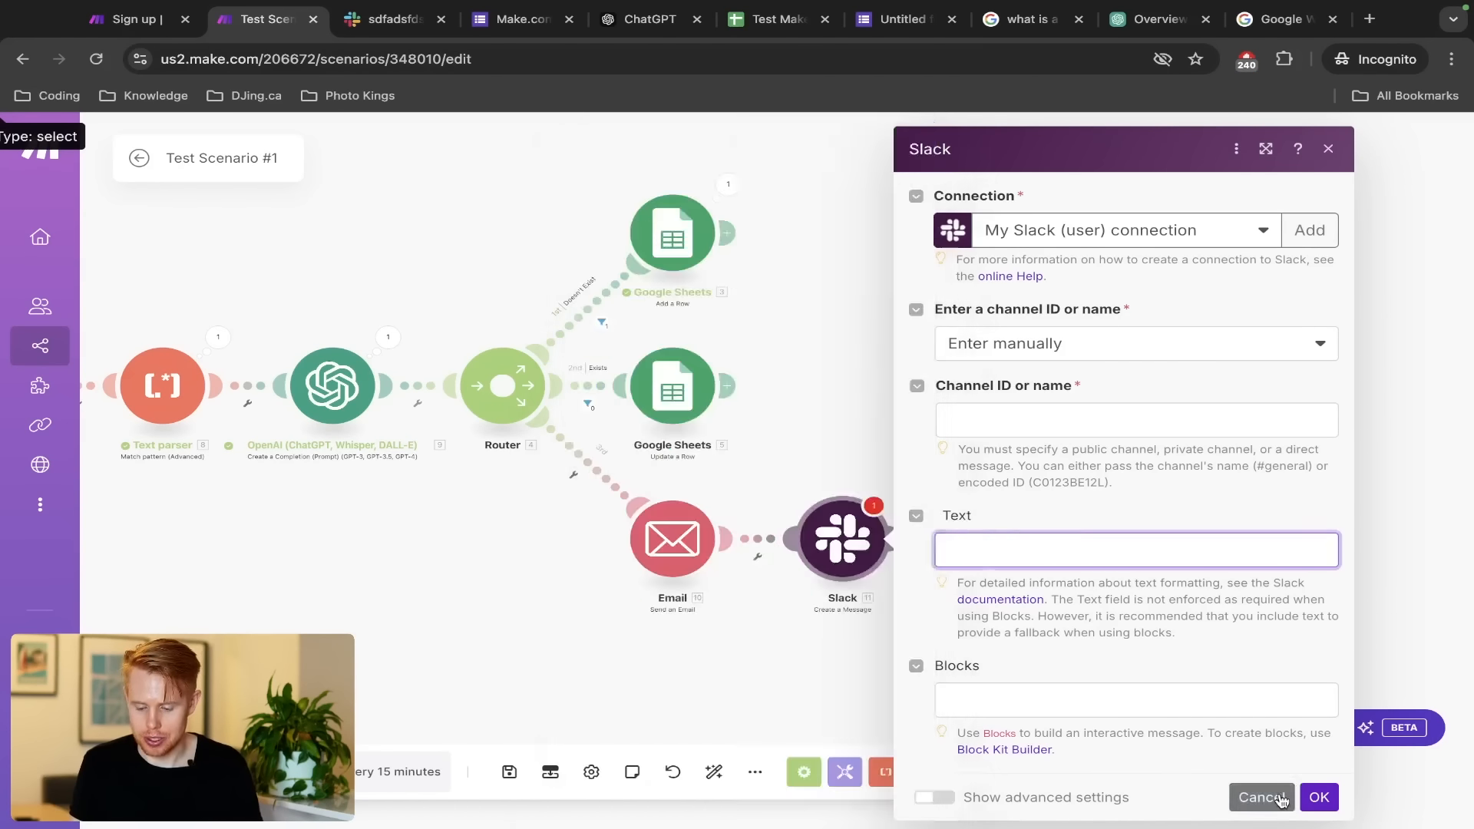
{"action": "left_click", "coordinate": [674, 545]}
{"action": "scroll", "coordinate": [973, 594], "scroll_direction": "down", "scroll_amount": 6}
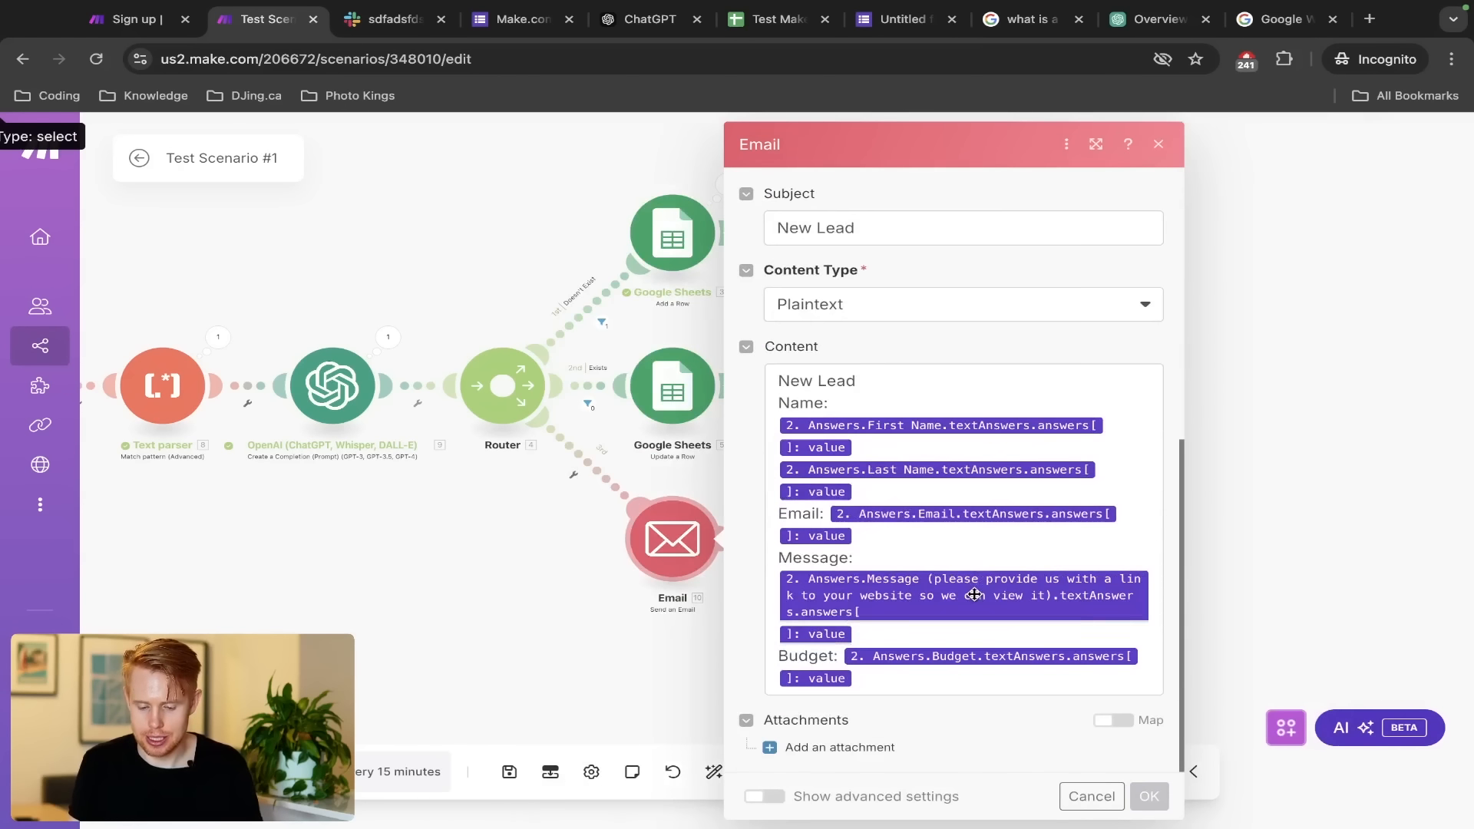
{"action": "left_click", "coordinate": [987, 548]}
{"action": "key", "text": "super+a"}
{"action": "left_click", "coordinate": [335, 534]}
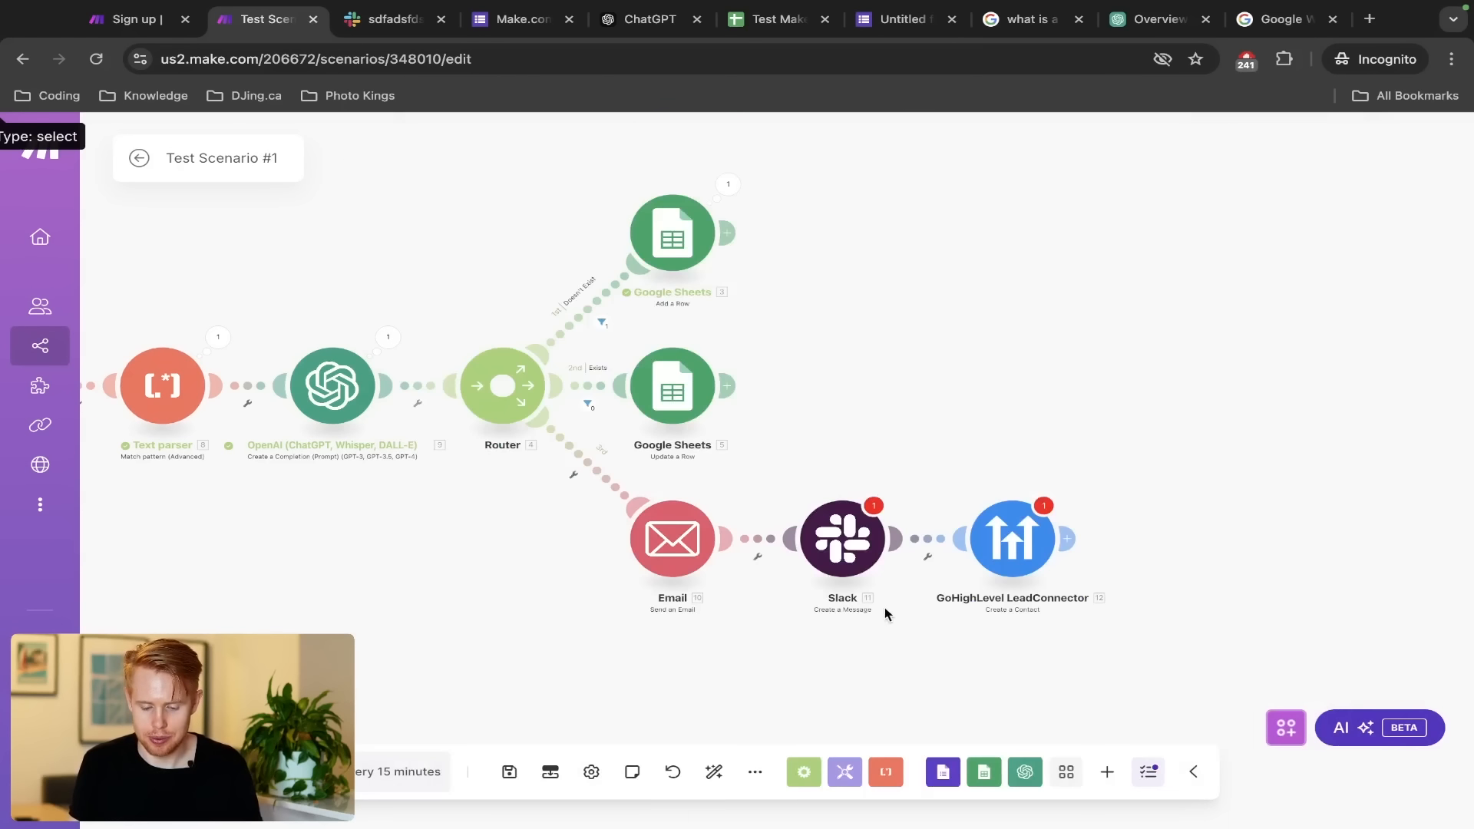
{"action": "left_click", "coordinate": [800, 530]}
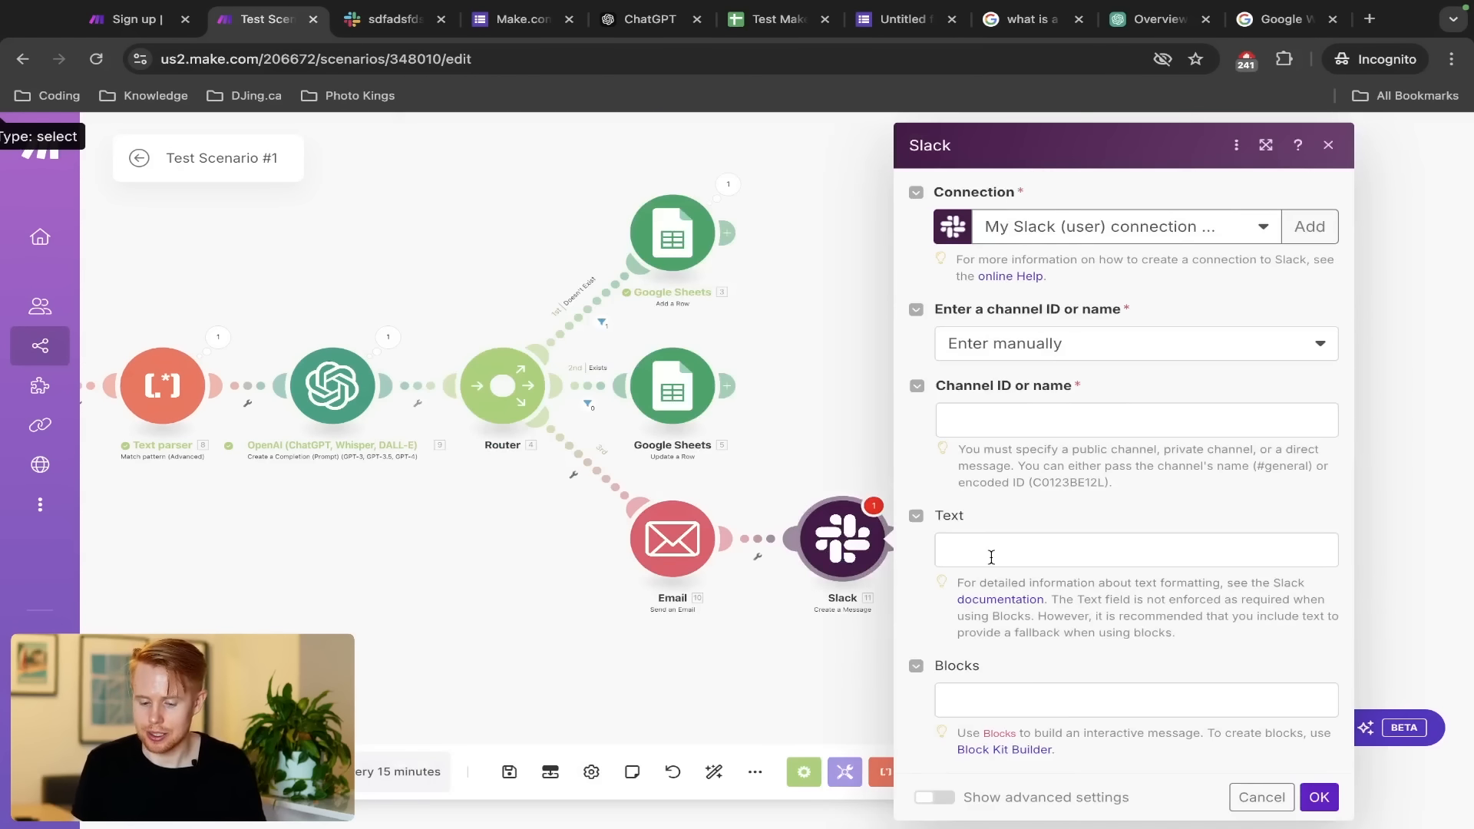
{"action": "left_click", "coordinate": [989, 555]}
{"action": "key", "text": "super+v"}
Set the channel to Select from the list with public channel all-test123
{"action": "left_click", "coordinate": [1067, 415]}
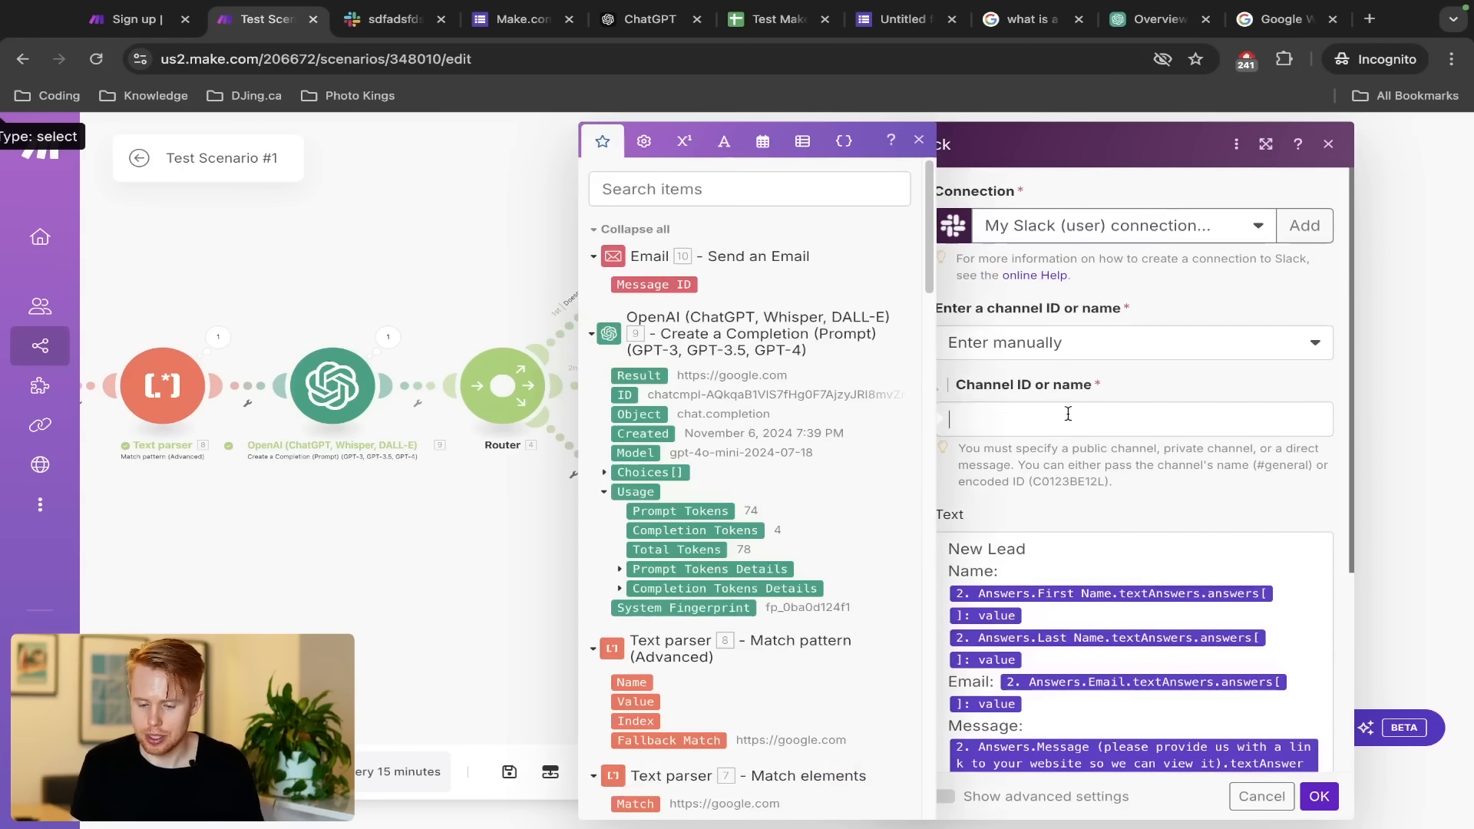
{"action": "left_click", "coordinate": [1069, 342]}
{"action": "left_click", "coordinate": [1041, 405]}
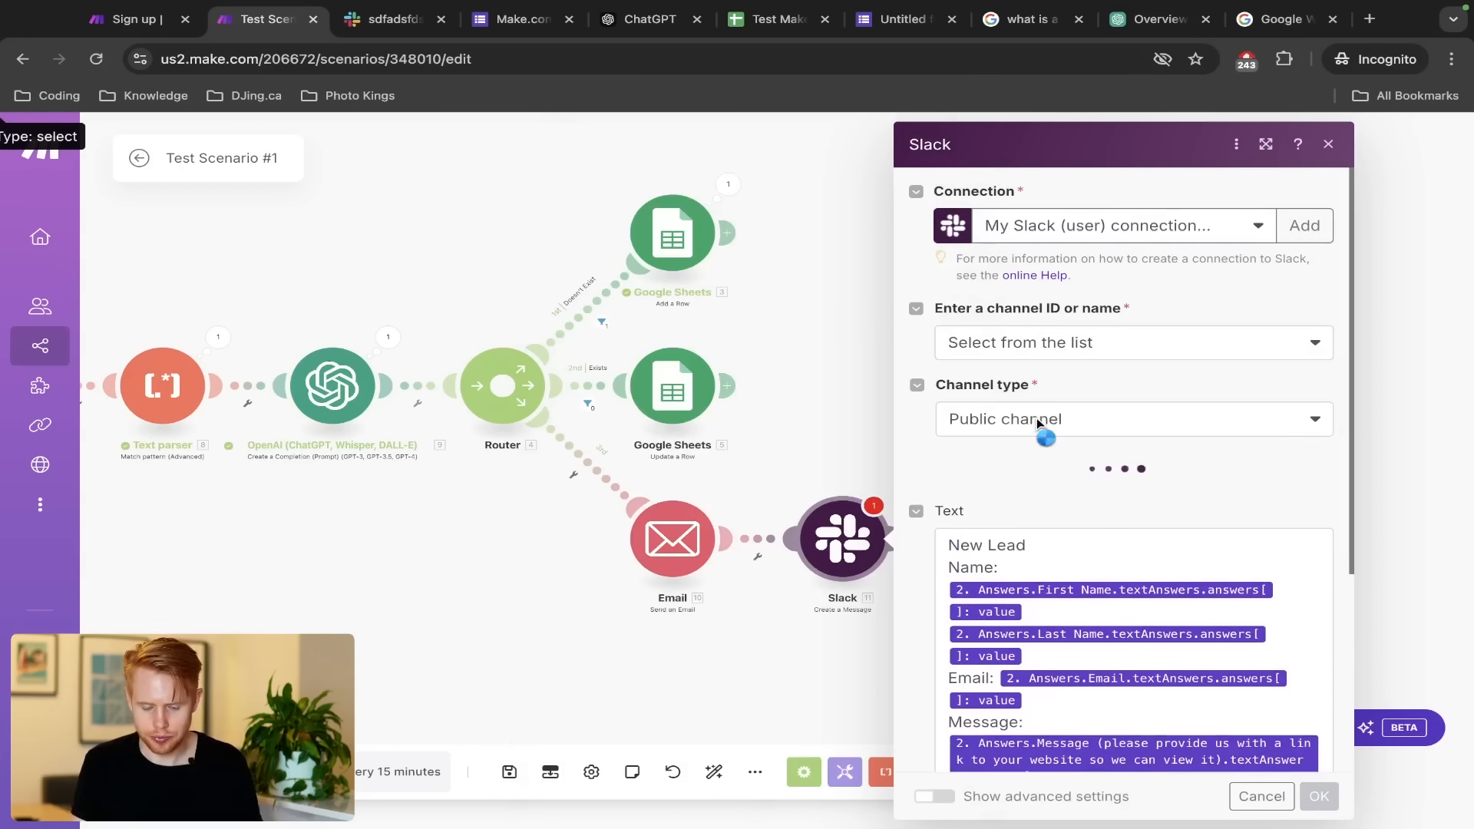
{"action": "left_click", "coordinate": [1036, 495]}
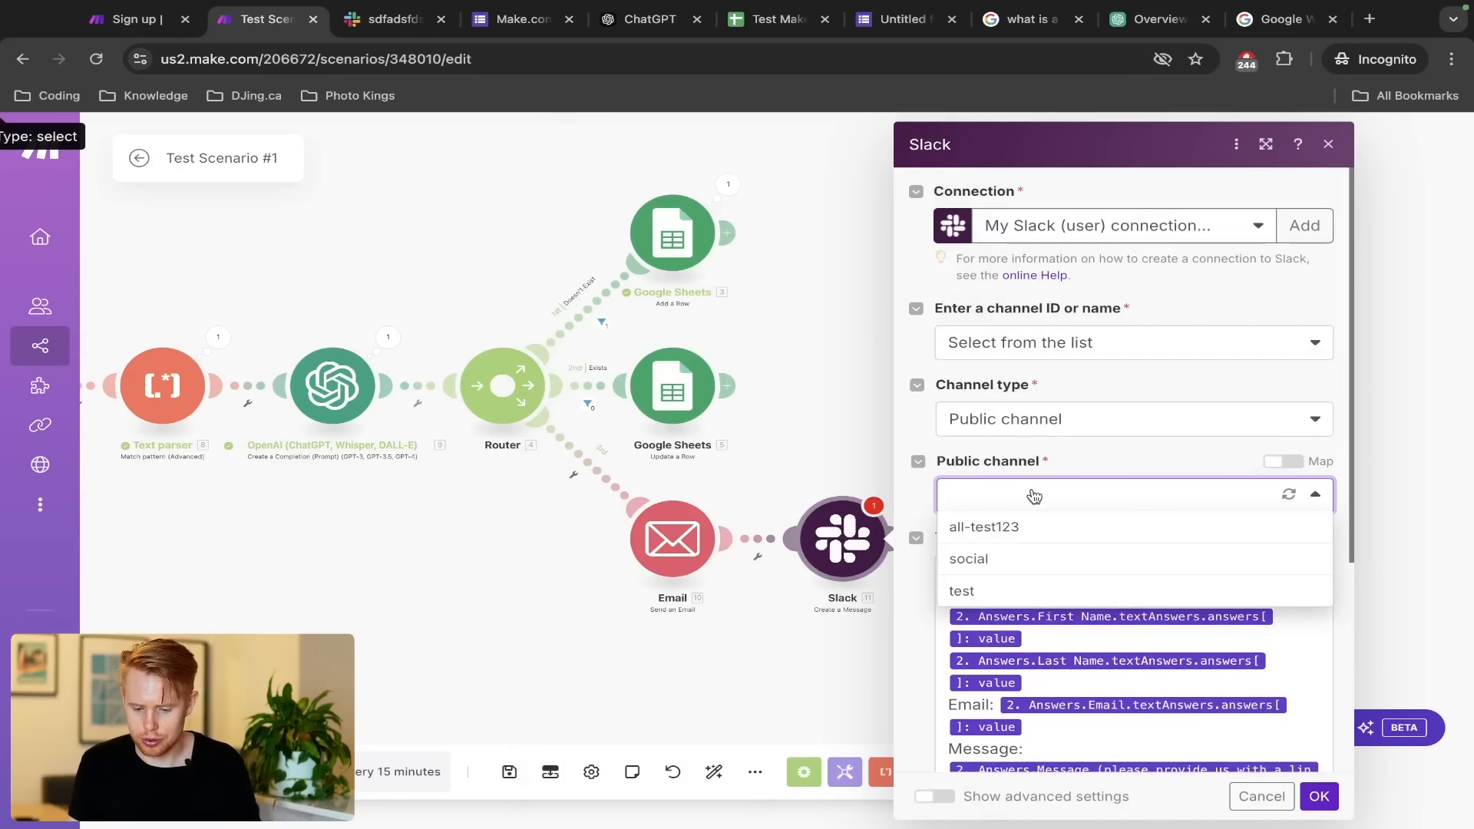
{"action": "left_click", "coordinate": [994, 535]}
{"action": "key", "text": "ctrl+Tab"}
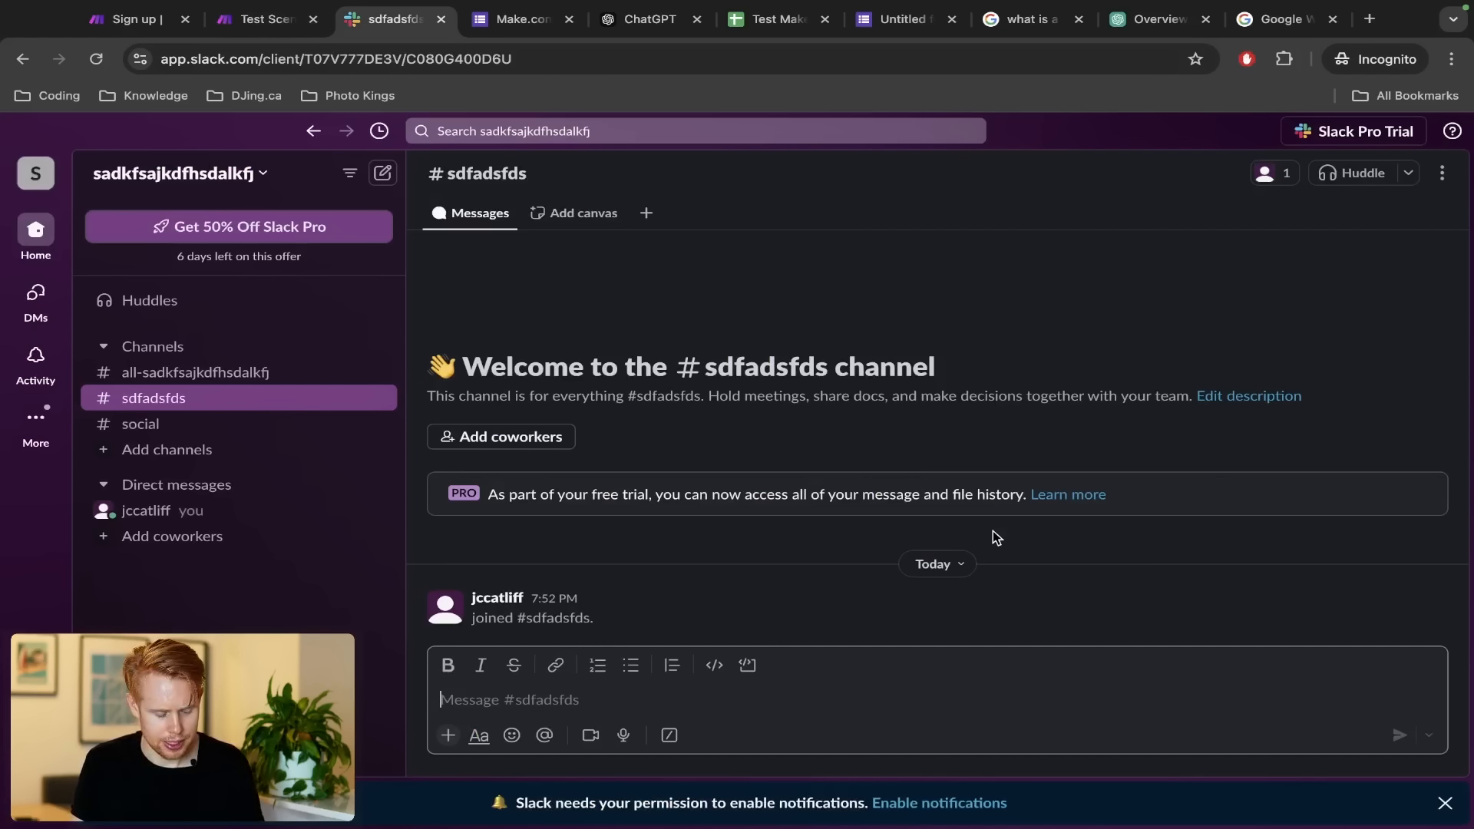
{"action": "key", "text": "ctrl+shift+Tab"}
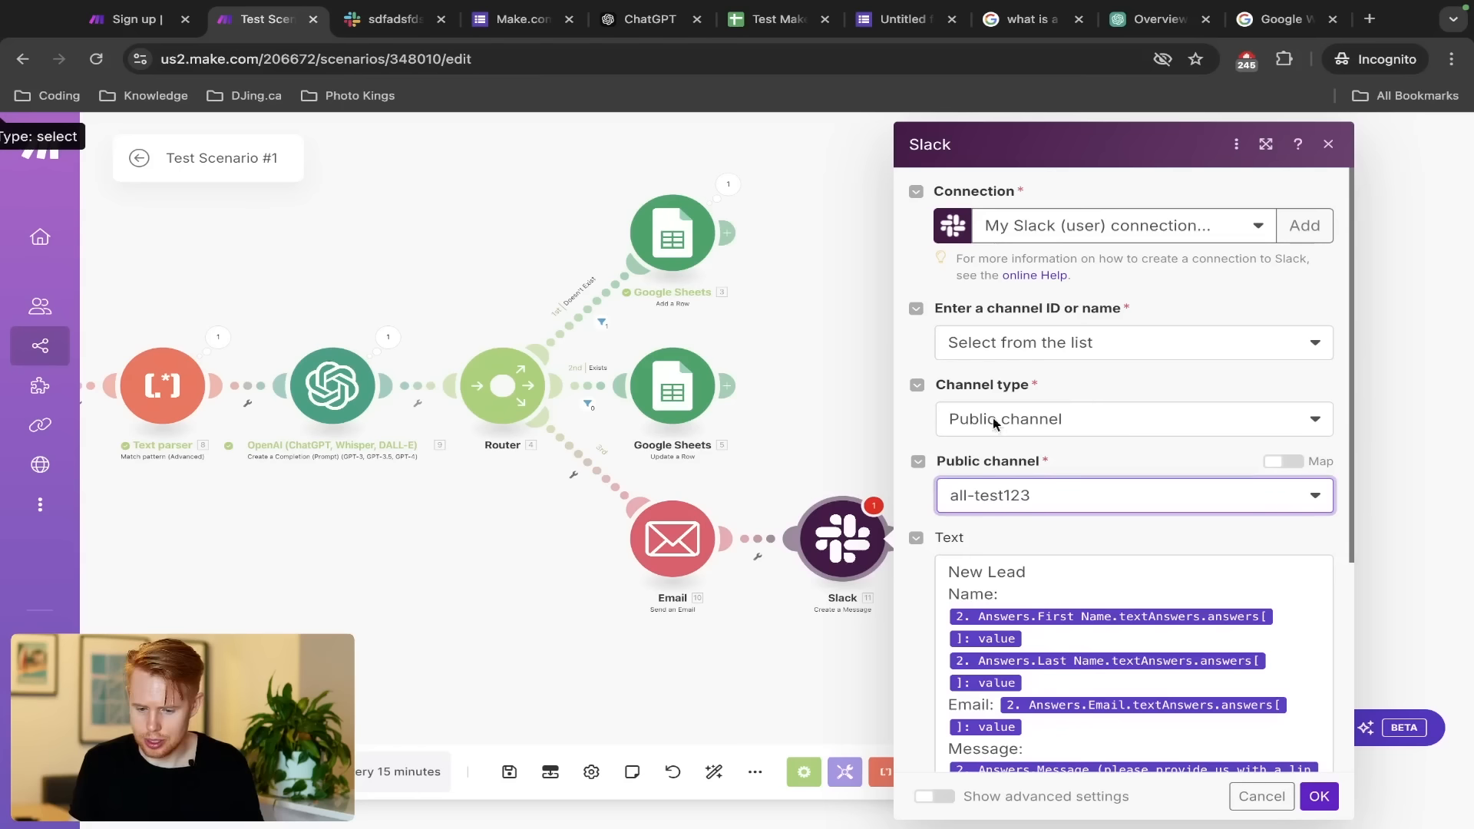
Change the target to the public channel social and confirm the Slack module settings
{"action": "left_click", "coordinate": [1032, 225]}
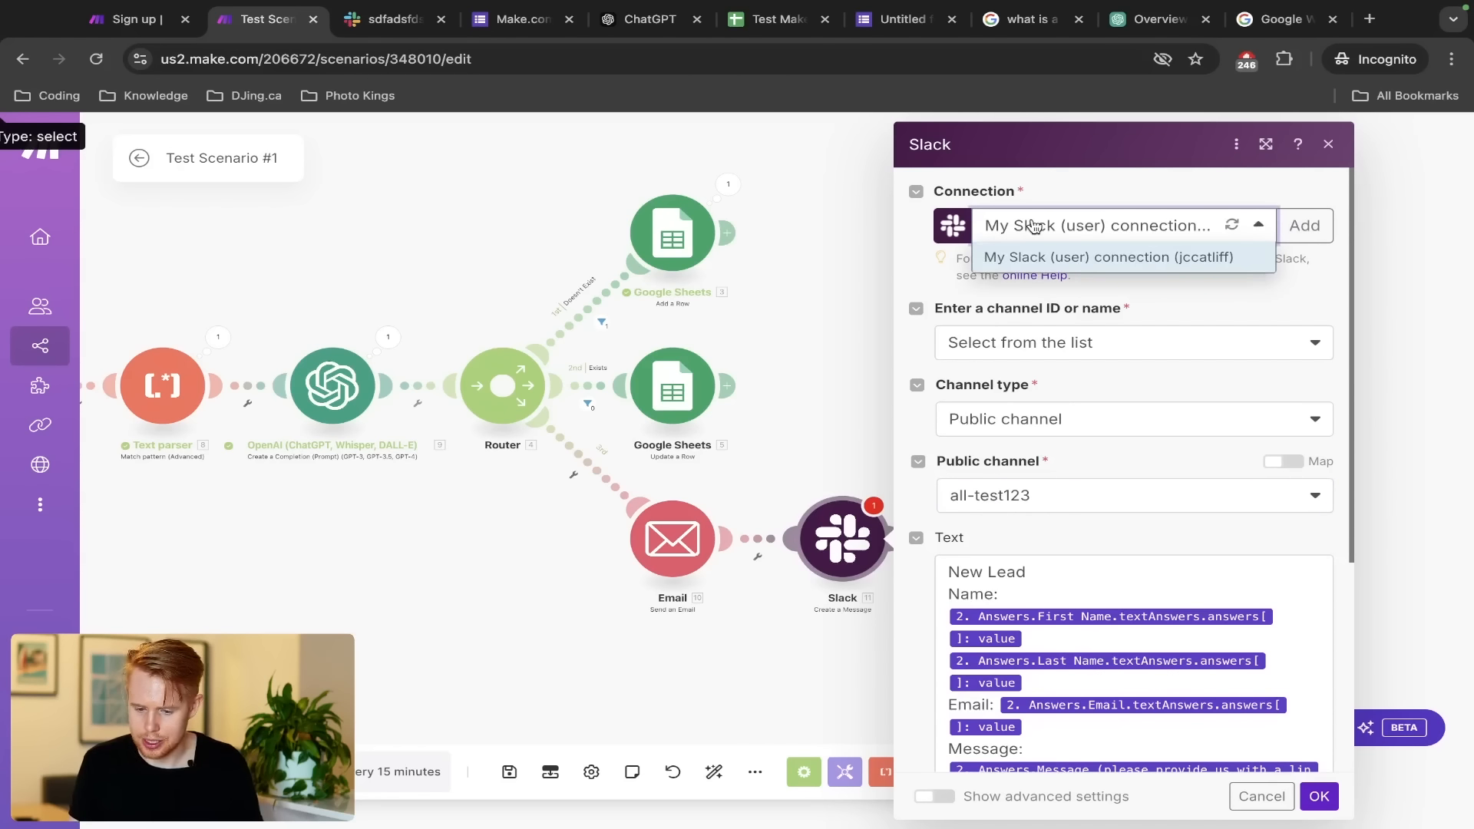
{"action": "left_click", "coordinate": [1032, 224]}
{"action": "left_click", "coordinate": [1034, 434]}
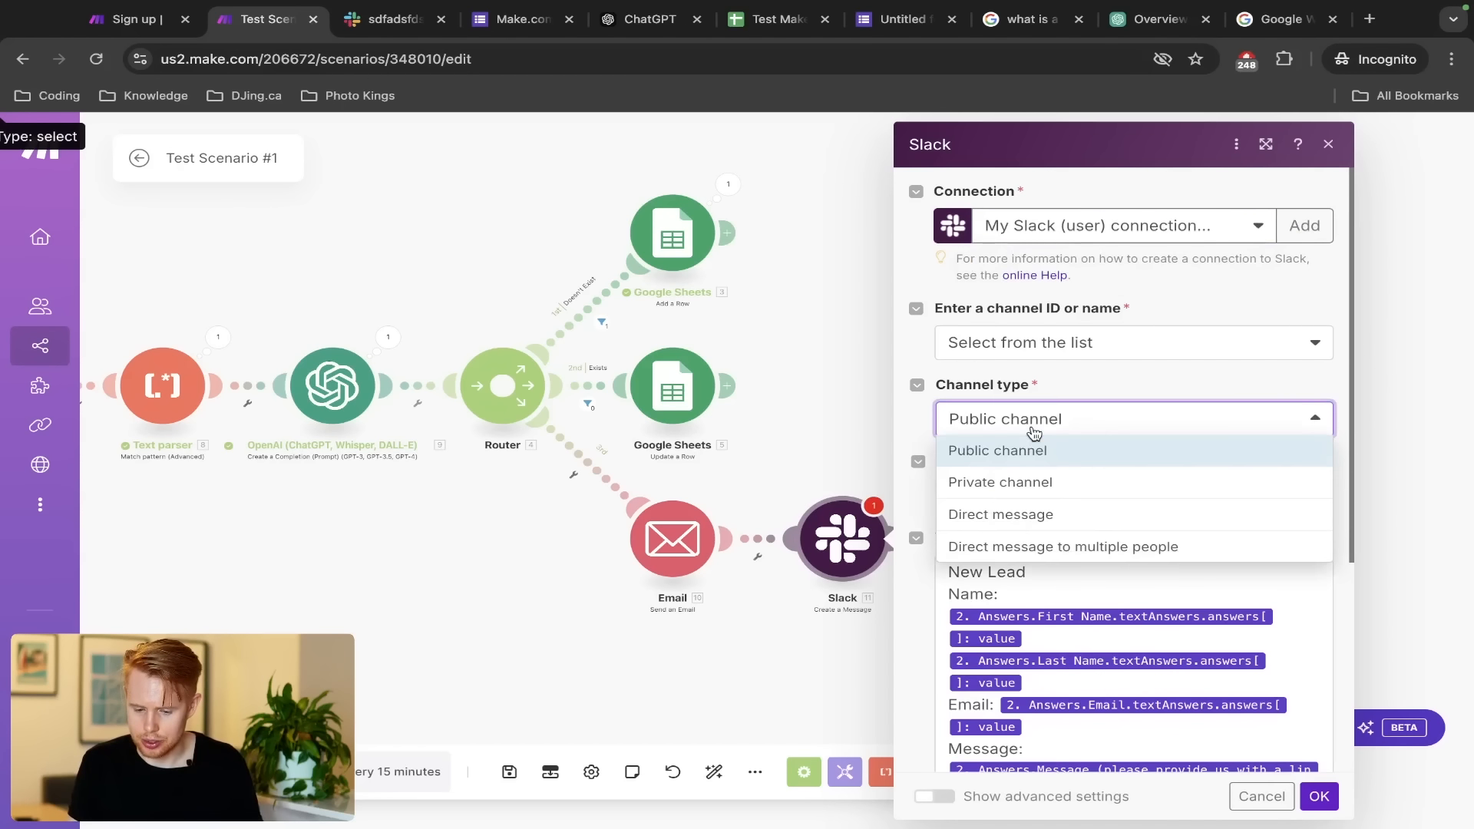
{"action": "left_click", "coordinate": [1031, 431]}
{"action": "left_click", "coordinate": [1289, 503]}
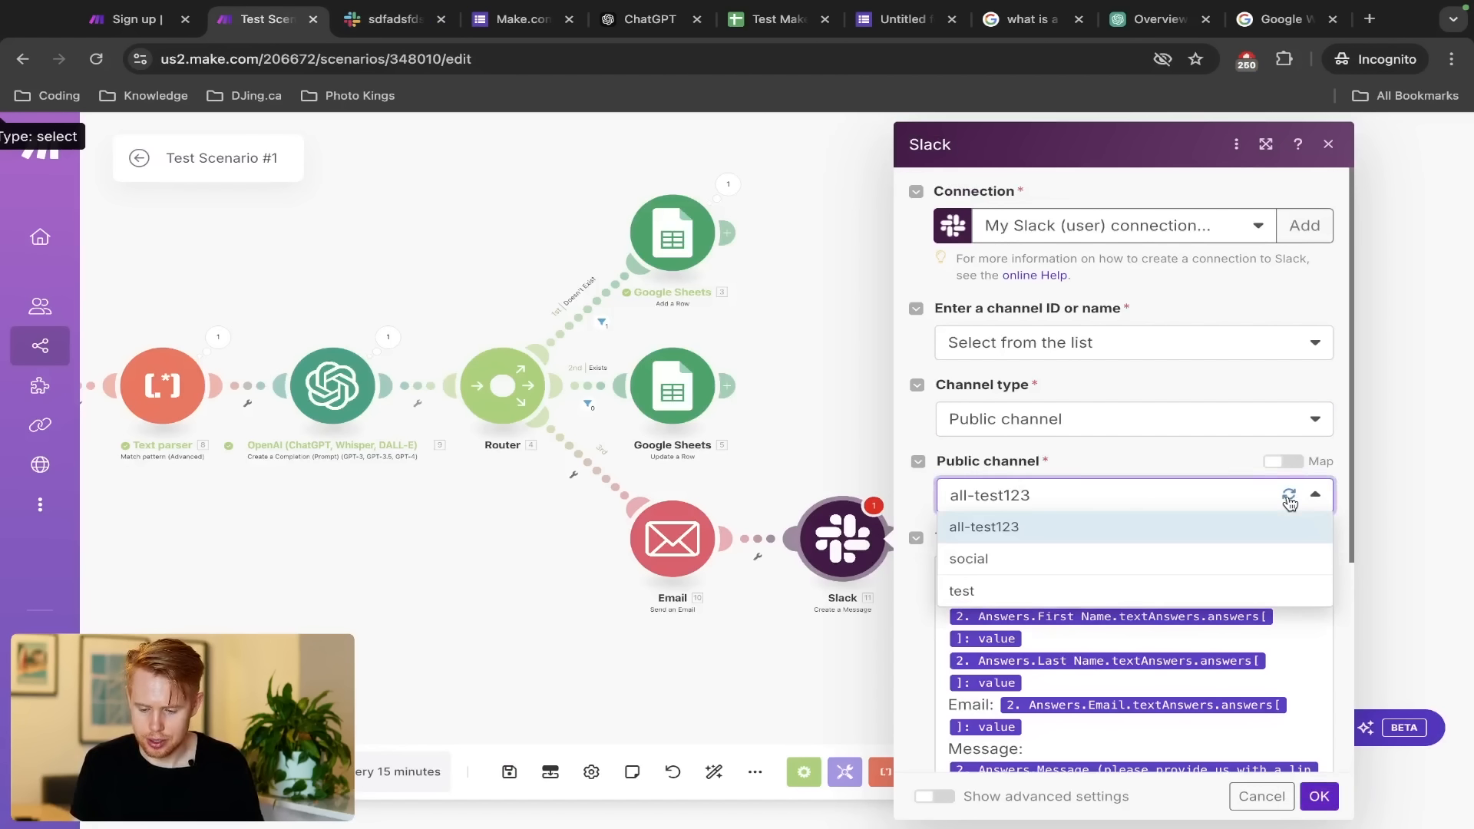
{"action": "left_click", "coordinate": [1069, 559]}
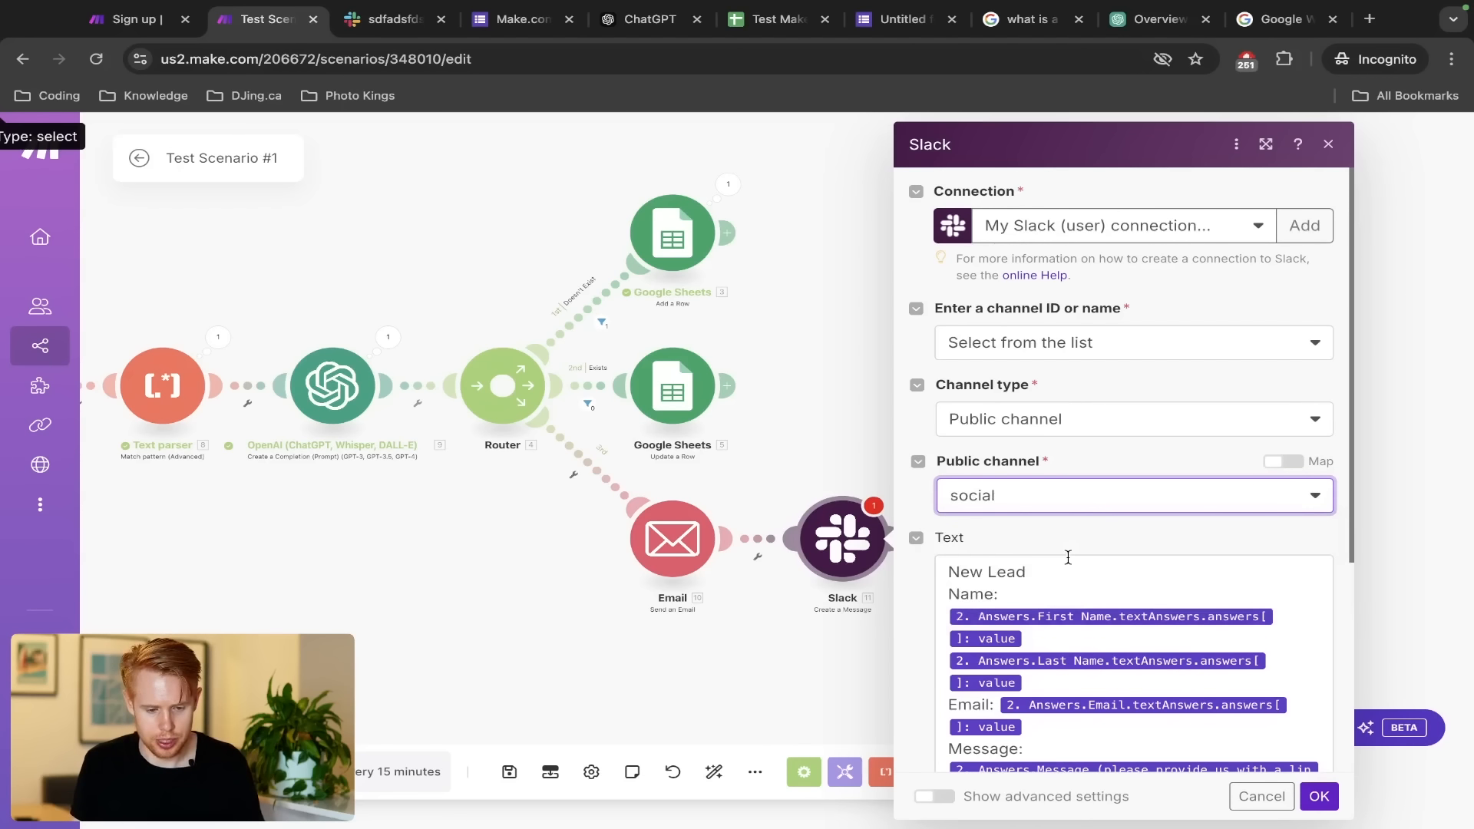
{"action": "left_click", "coordinate": [1317, 795]}
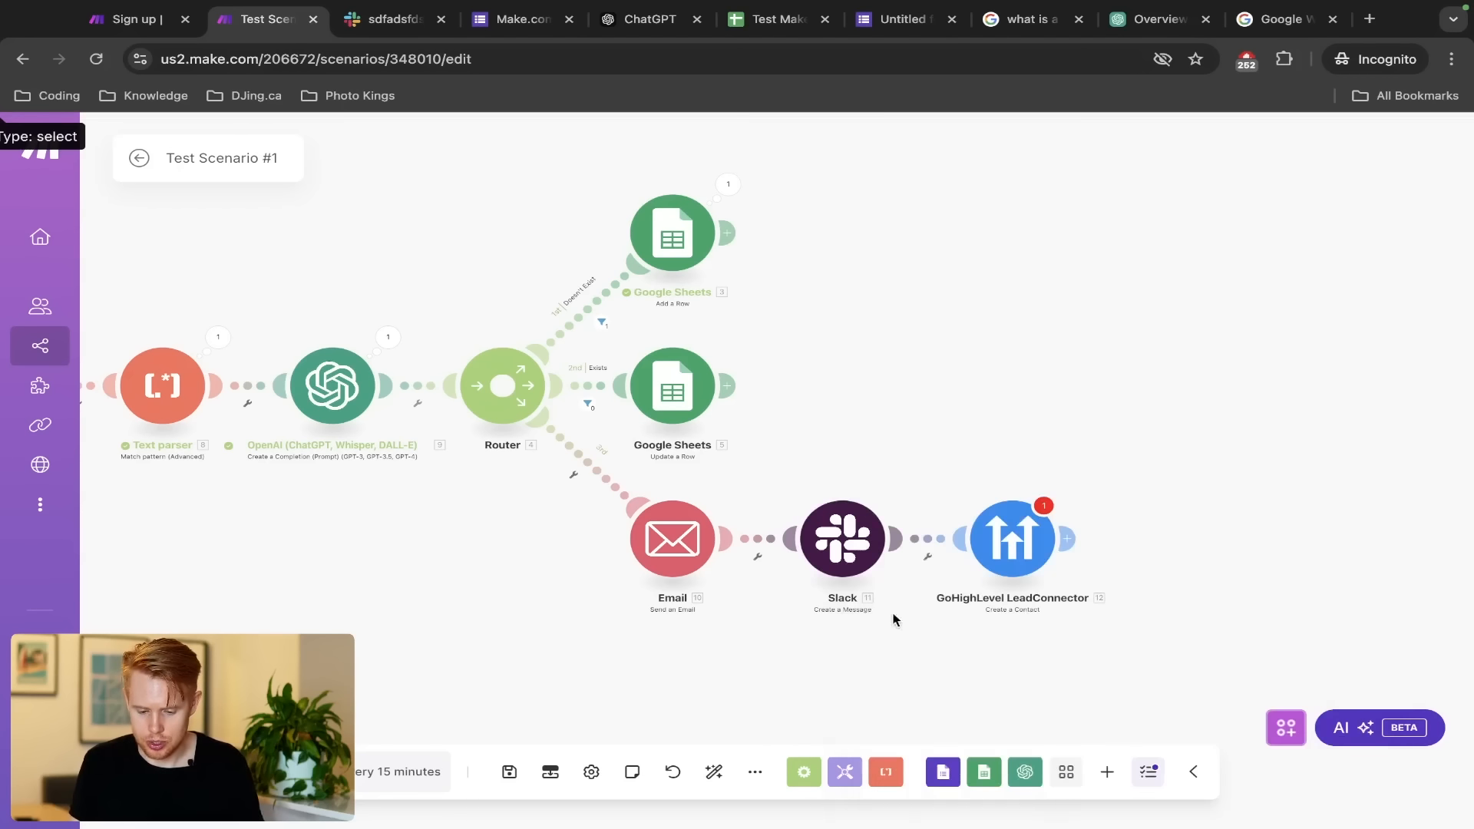
Start a Run this module only test with First Name and Last Name 'asdf'
{"action": "right_click", "coordinate": [806, 552]}
{"action": "left_click", "coordinate": [834, 592]}
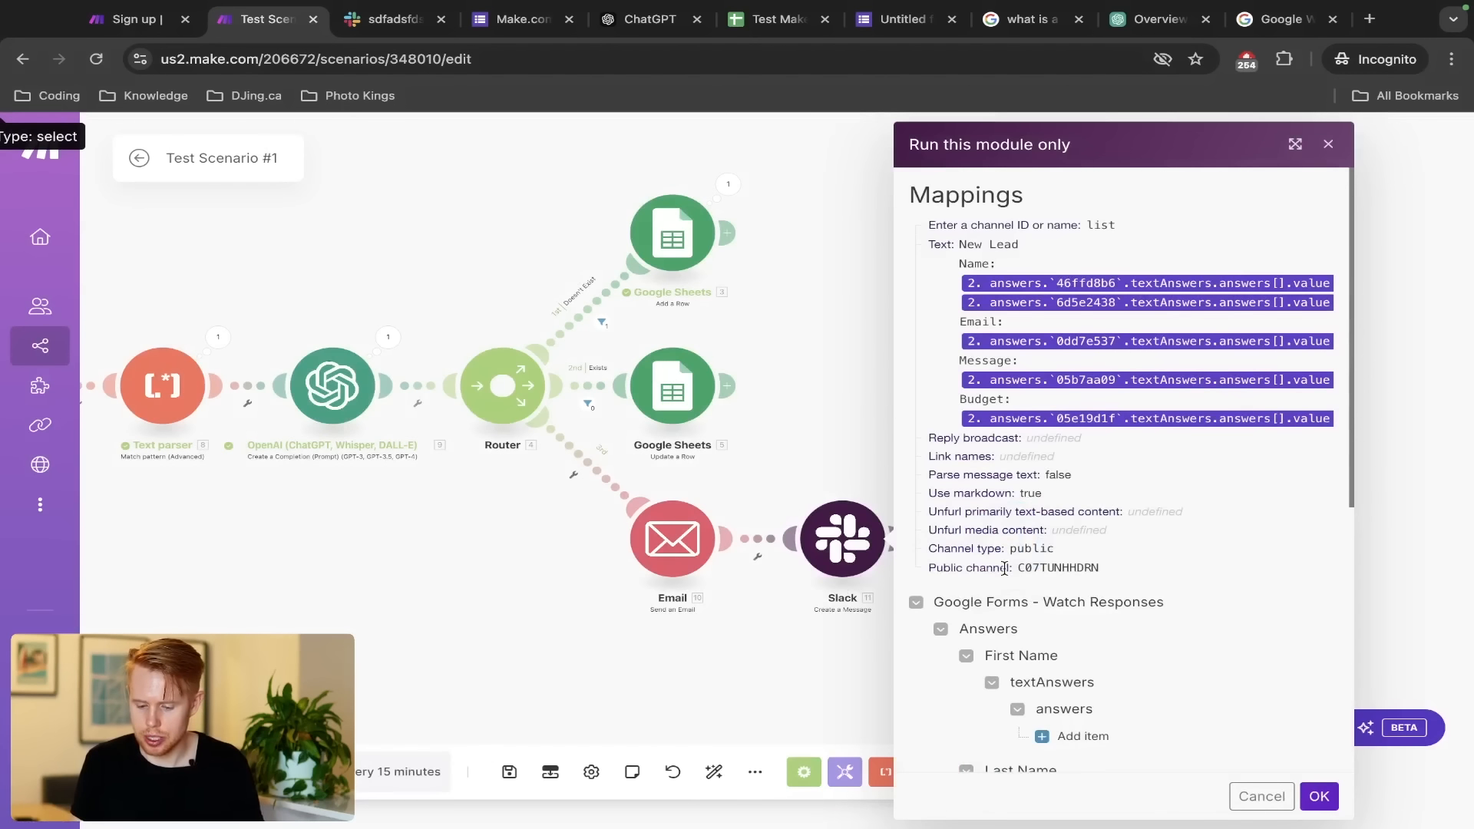
{"action": "scroll", "coordinate": [1004, 568], "scroll_direction": "down", "scroll_amount": 5}
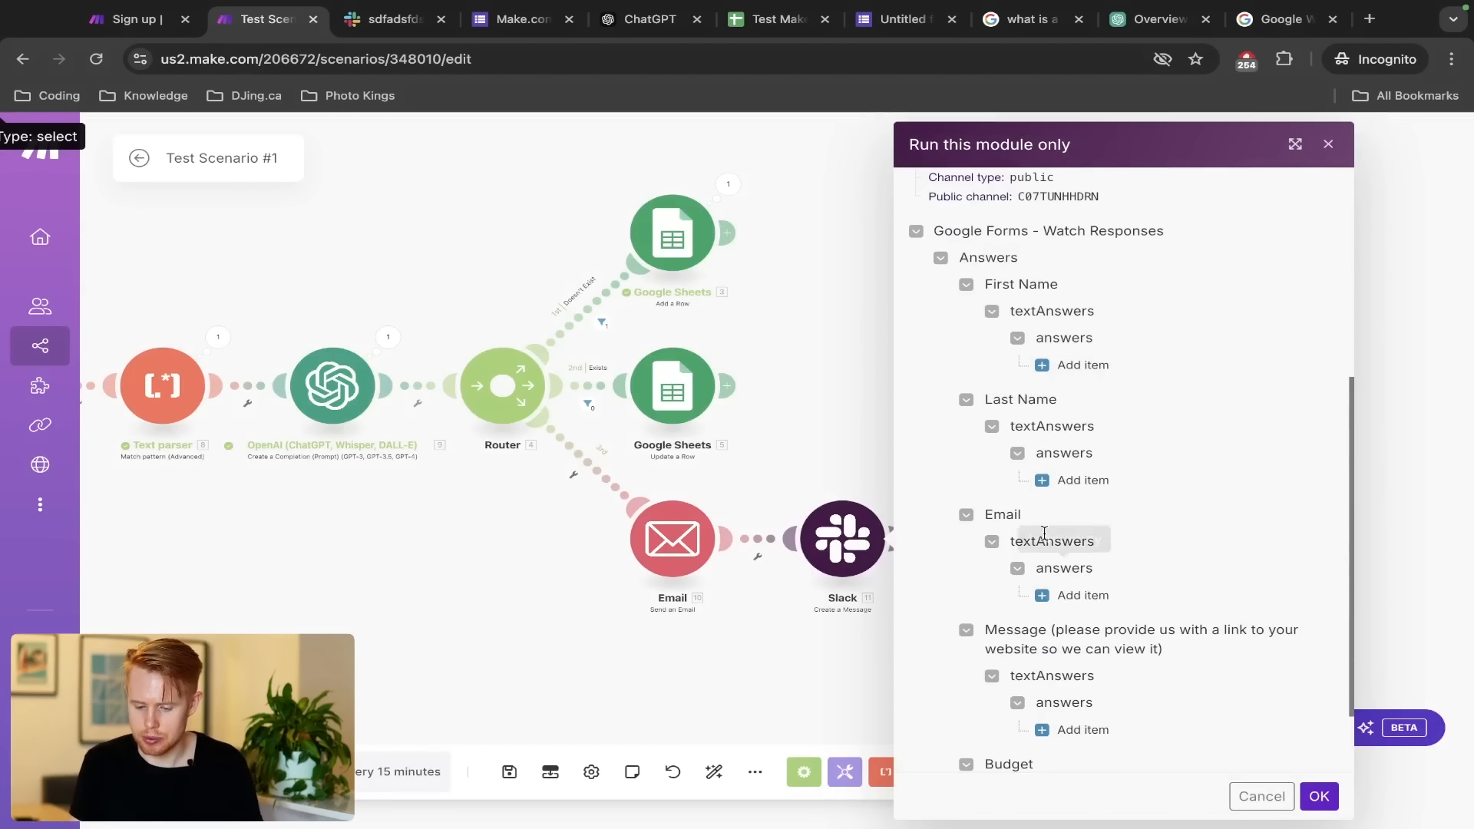
{"action": "left_click", "coordinate": [1063, 365]}
{"action": "left_click", "coordinate": [1105, 425]}
{"action": "type", "text": "asdf"}
{"action": "left_click", "coordinate": [1070, 599]}
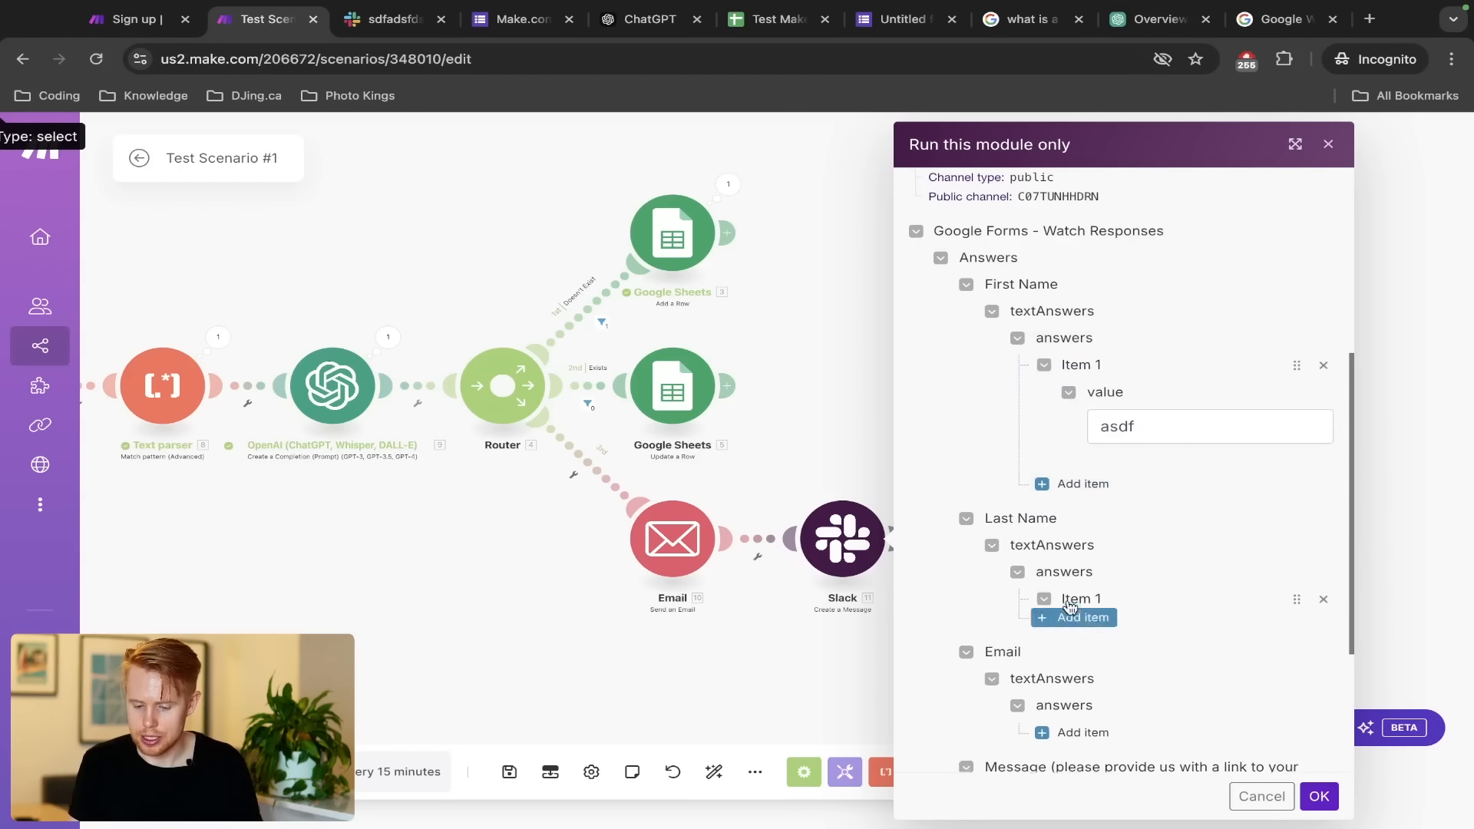
{"action": "left_click", "coordinate": [1144, 658]}
{"action": "type", "text": "asdf"}
Add Email 'fdsf' and Message 'asdf', run the module, and switch to Slack
{"action": "scroll", "coordinate": [1094, 575], "scroll_direction": "down", "scroll_amount": 4}
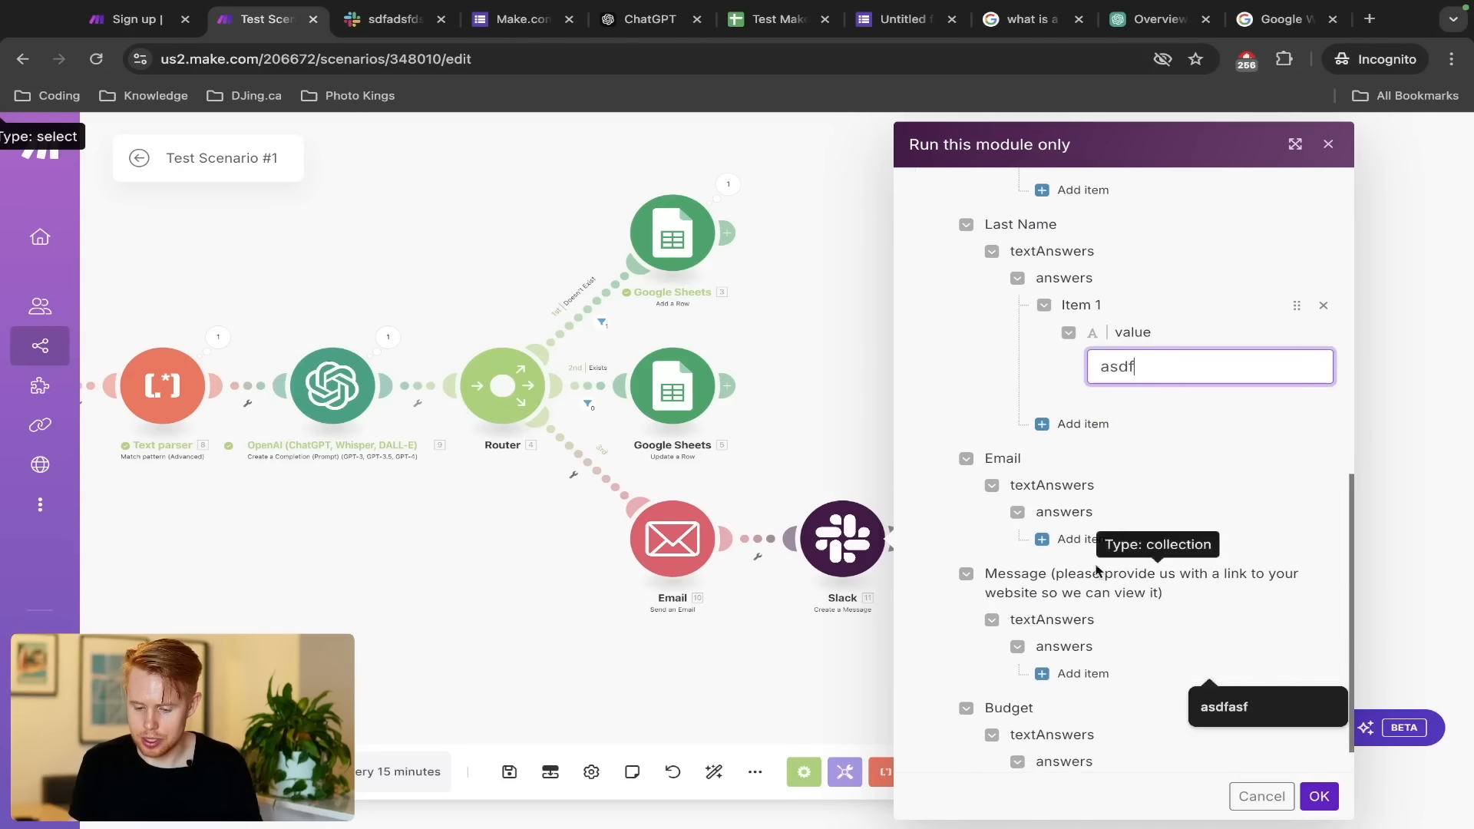
{"action": "left_click", "coordinate": [1069, 539]}
{"action": "left_click", "coordinate": [1186, 598]}
{"action": "type", "text": "fdsf"}
{"action": "scroll", "coordinate": [1185, 598], "scroll_direction": "down", "scroll_amount": 2}
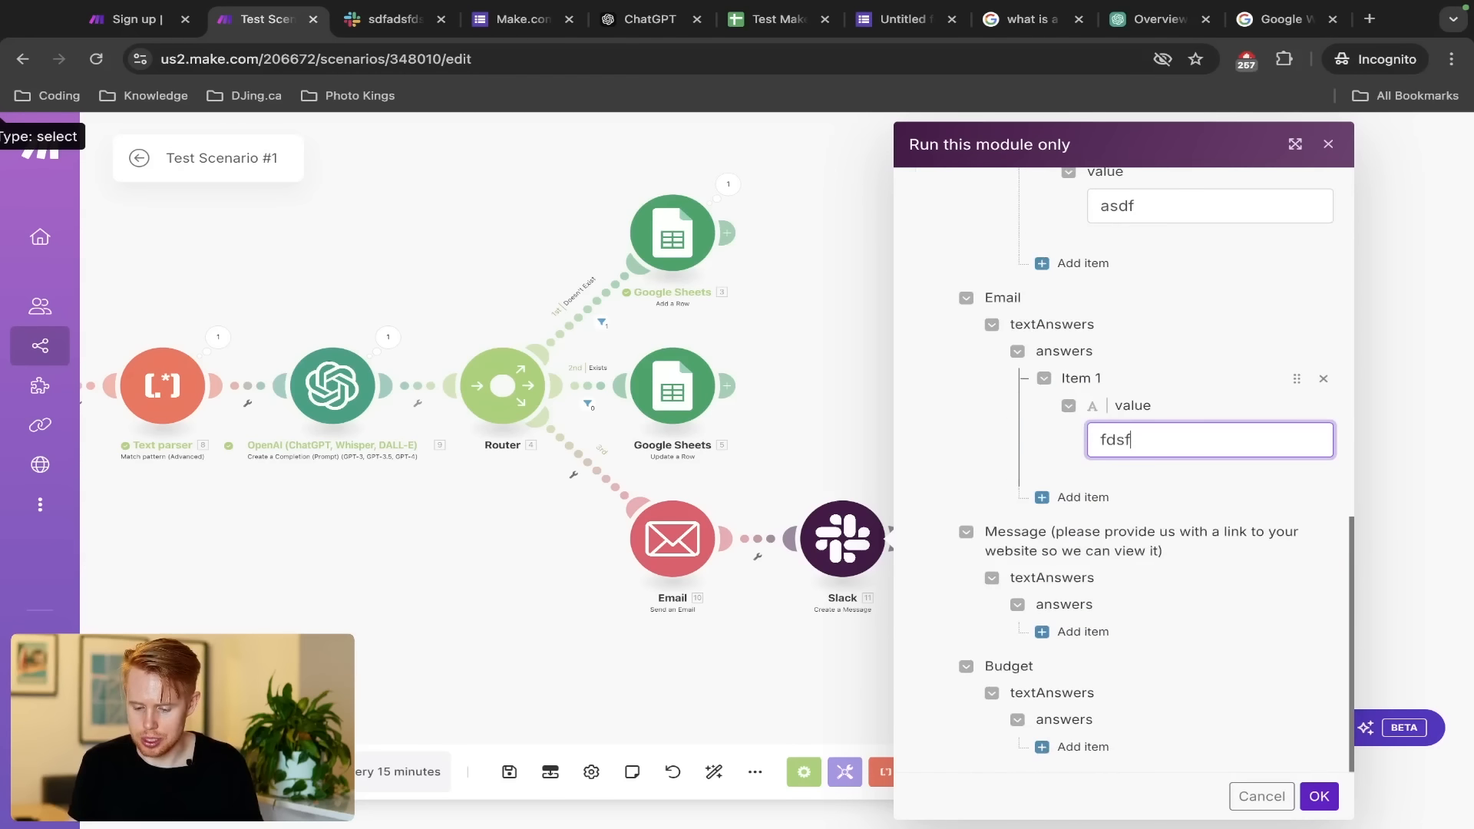
{"action": "left_click", "coordinate": [1063, 631]}
{"action": "left_click", "coordinate": [1128, 696]}
{"action": "type", "text": "asdf"}
{"action": "scroll", "coordinate": [1128, 675], "scroll_direction": "down", "scroll_amount": 2}
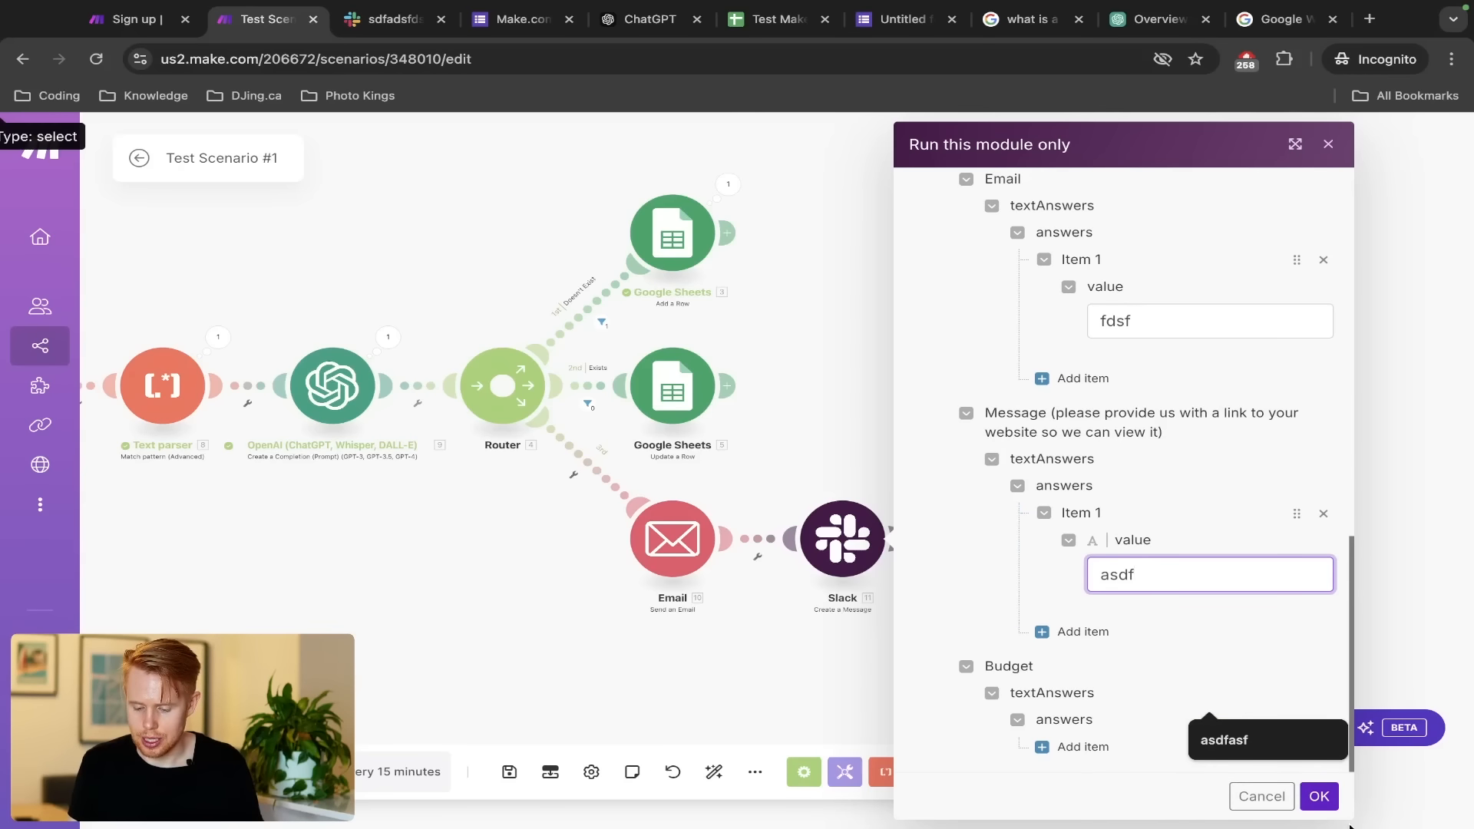
{"action": "left_click", "coordinate": [1317, 798]}
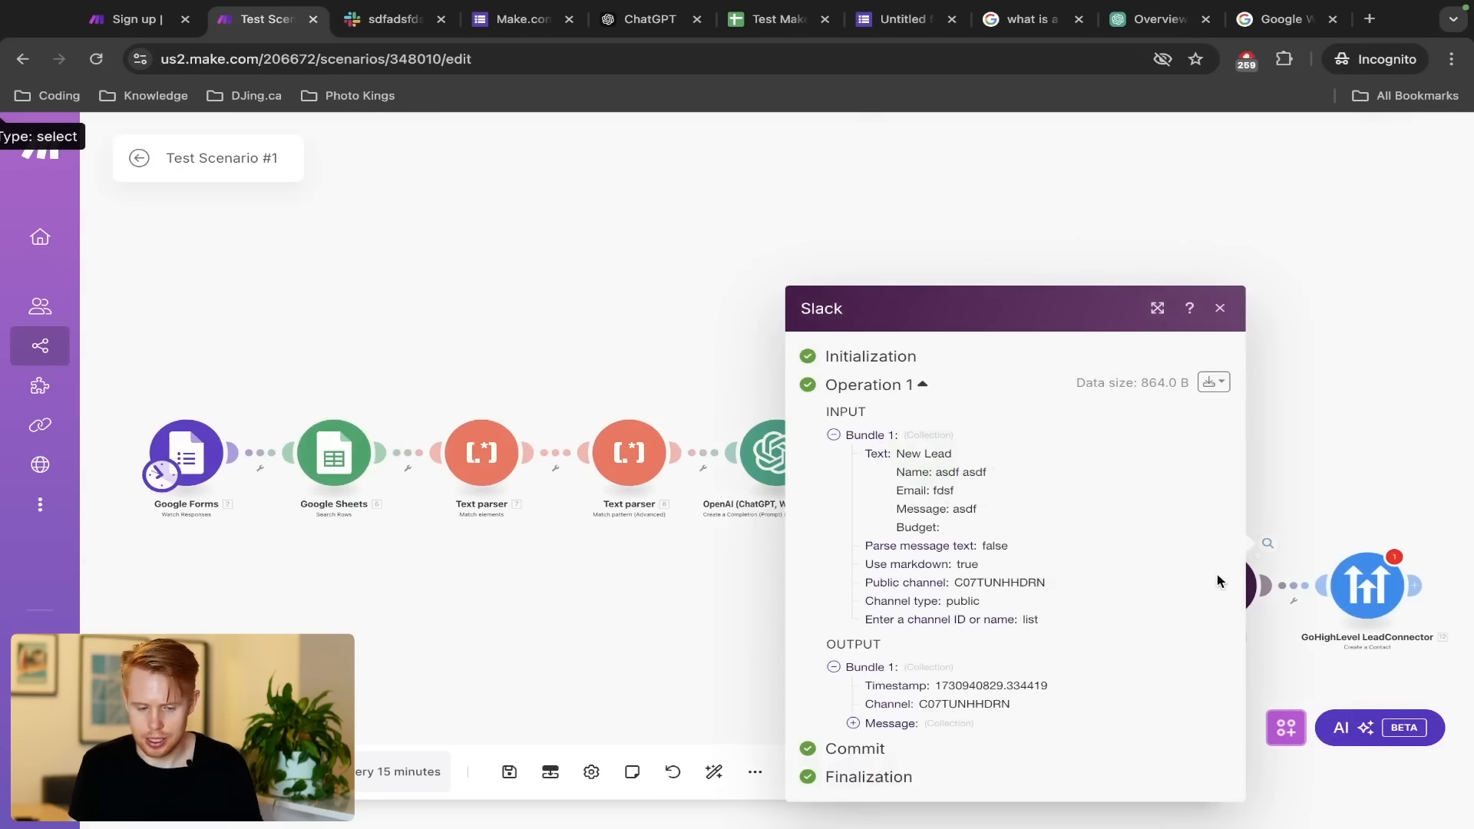
{"action": "key", "text": "ctrl+Tab"}
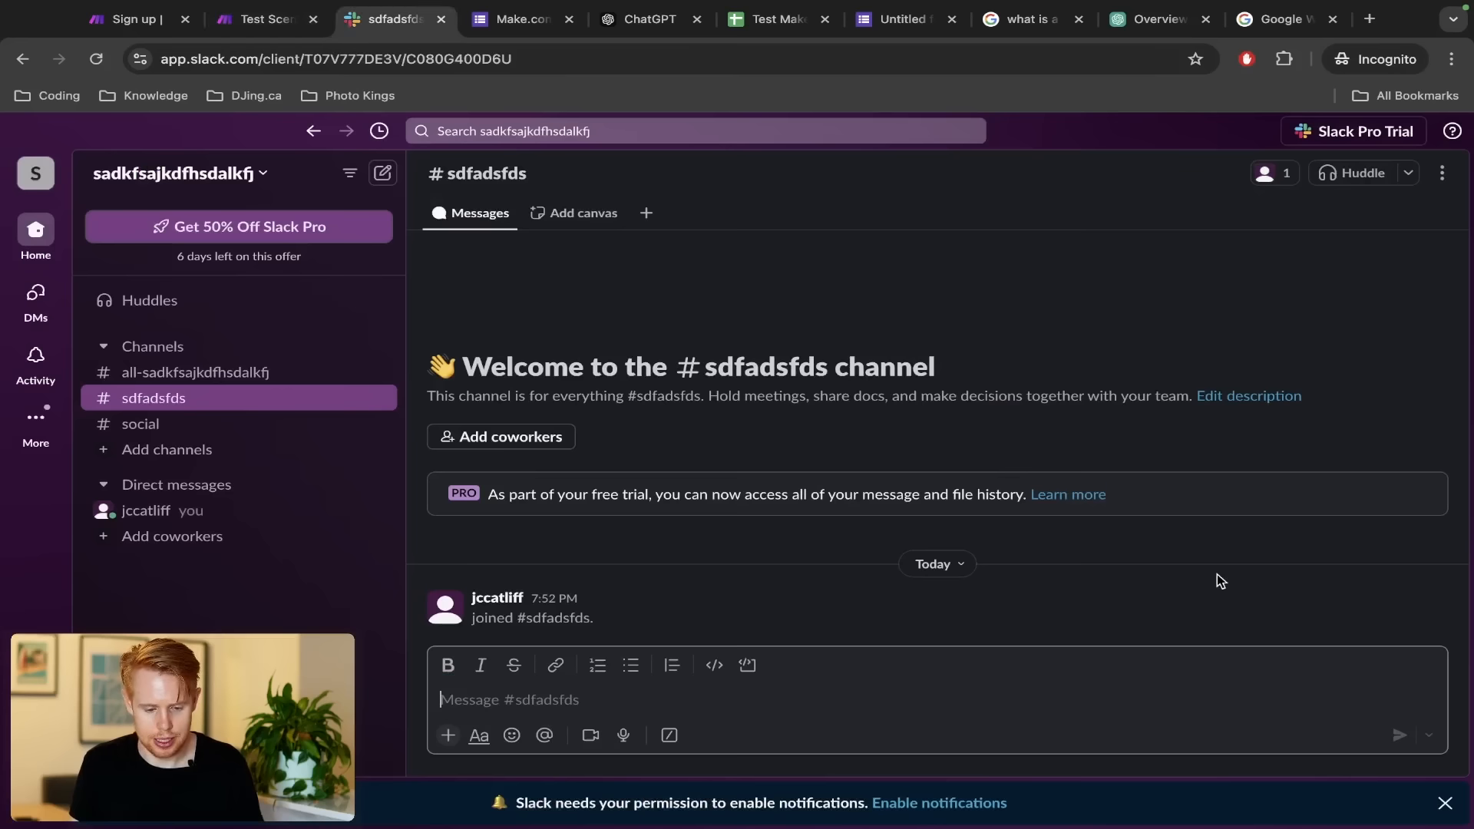
View the #social channel, then reopen the Slack module and begin a new connection
{"action": "left_click", "coordinate": [171, 430]}
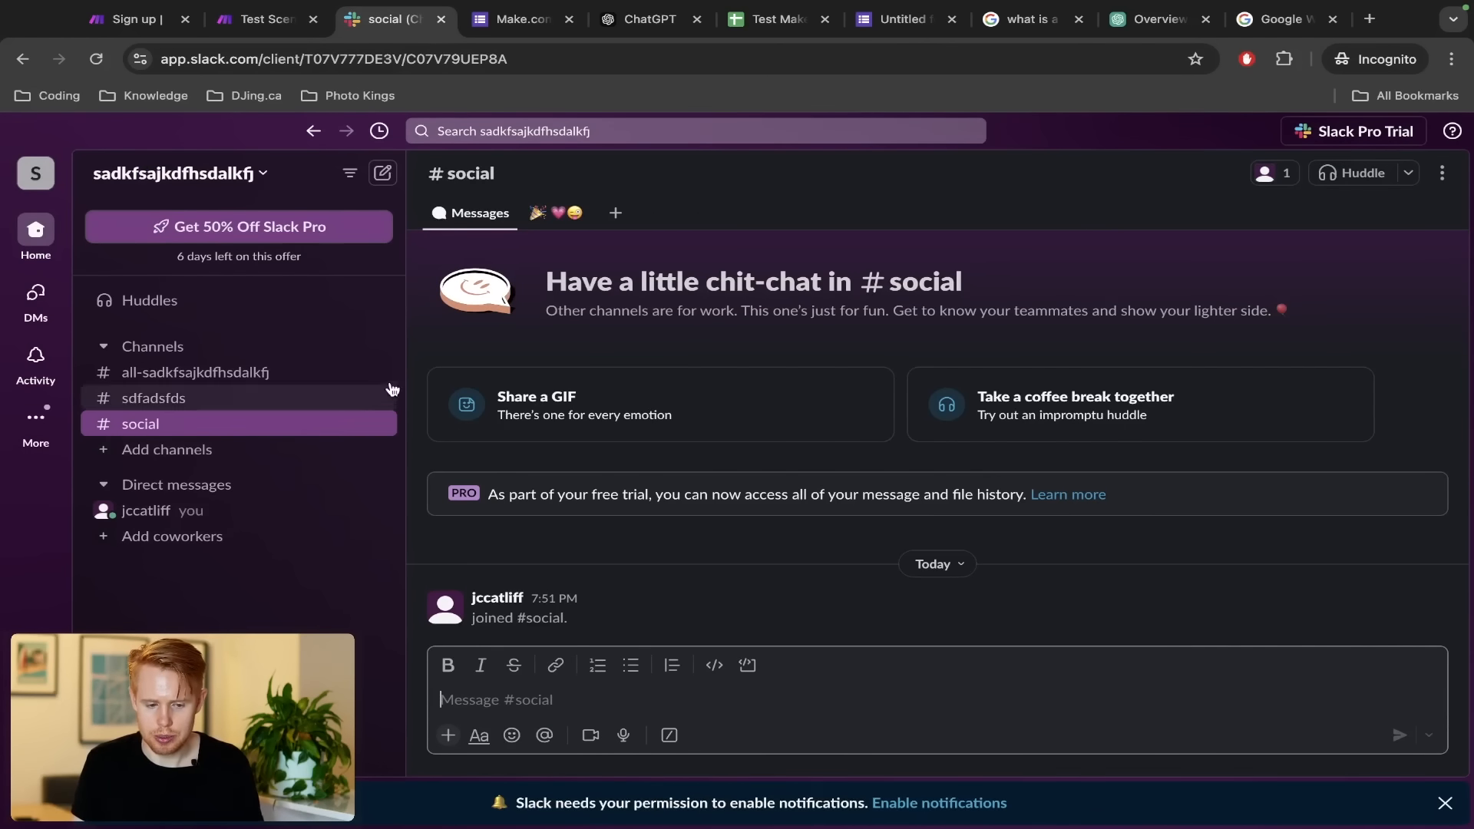
{"action": "left_click", "coordinate": [265, 19]}
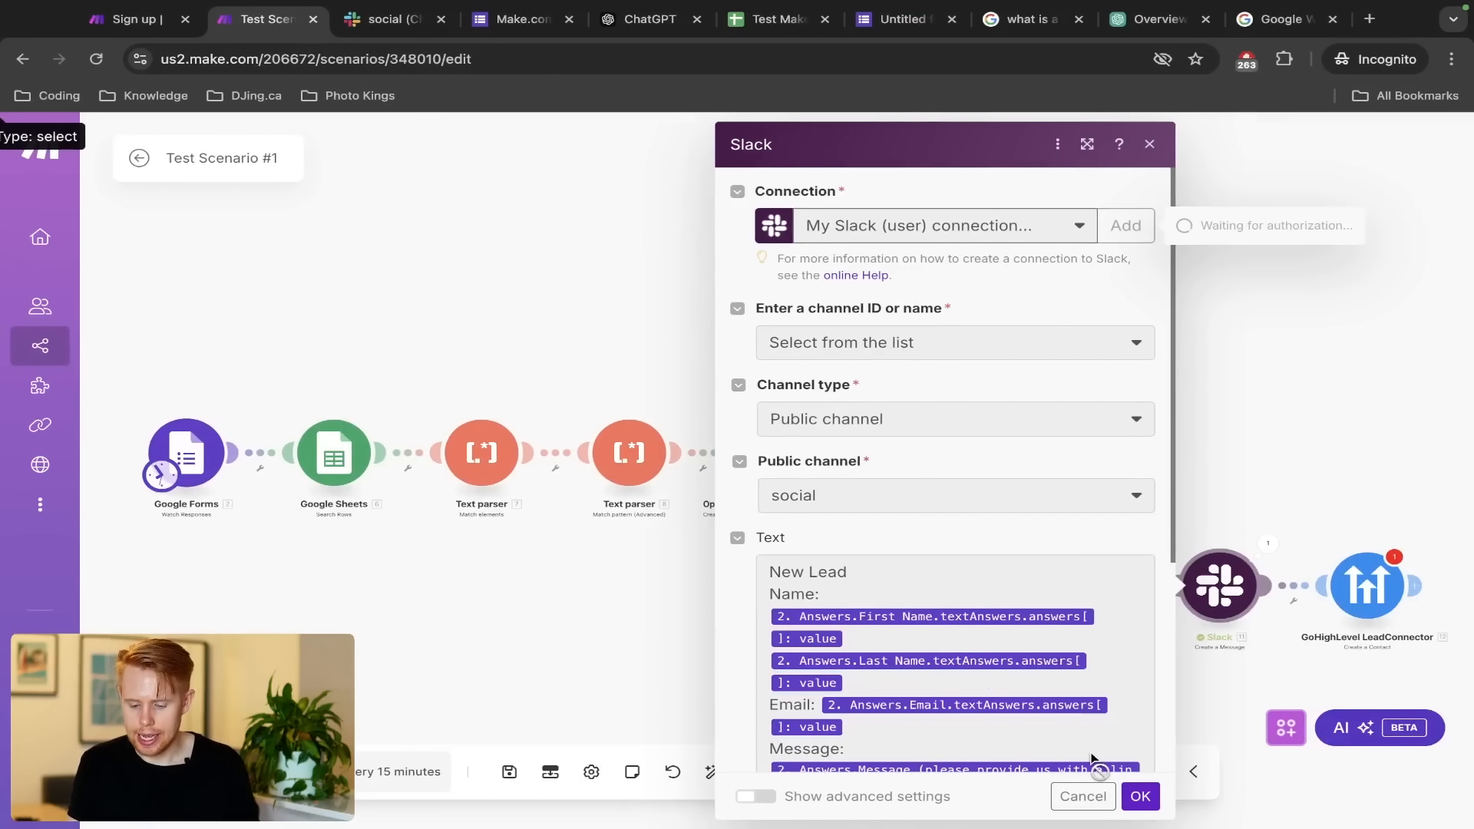
{"action": "left_click", "coordinate": [1138, 798]}
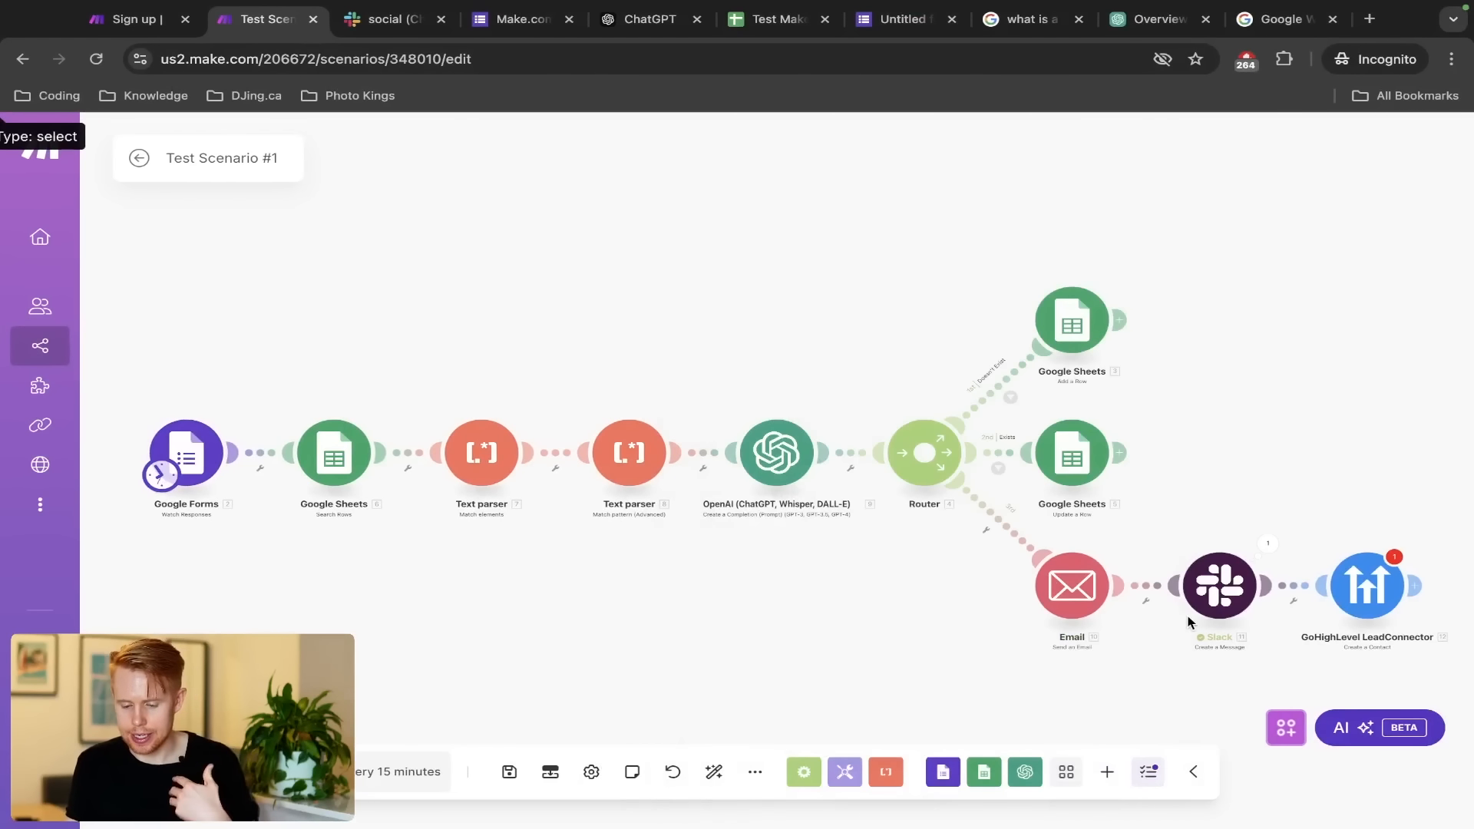
{"action": "left_click", "coordinate": [1209, 597]}
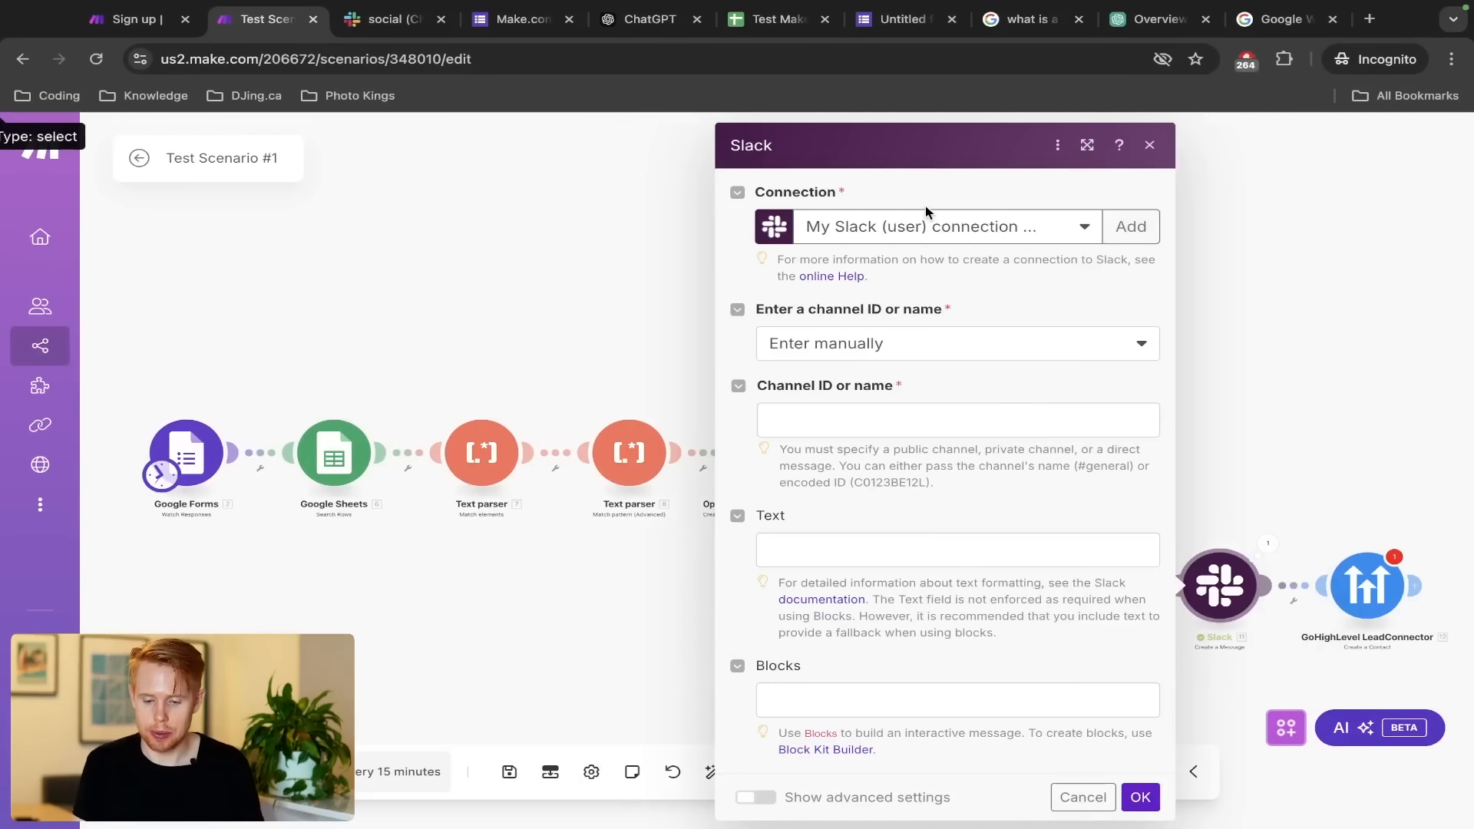
{"action": "left_click", "coordinate": [1130, 227]}
Create a Slack (user) connection authorized for the sadkfsajkdfhsdalkfj workspace
{"action": "left_click", "coordinate": [1020, 234]}
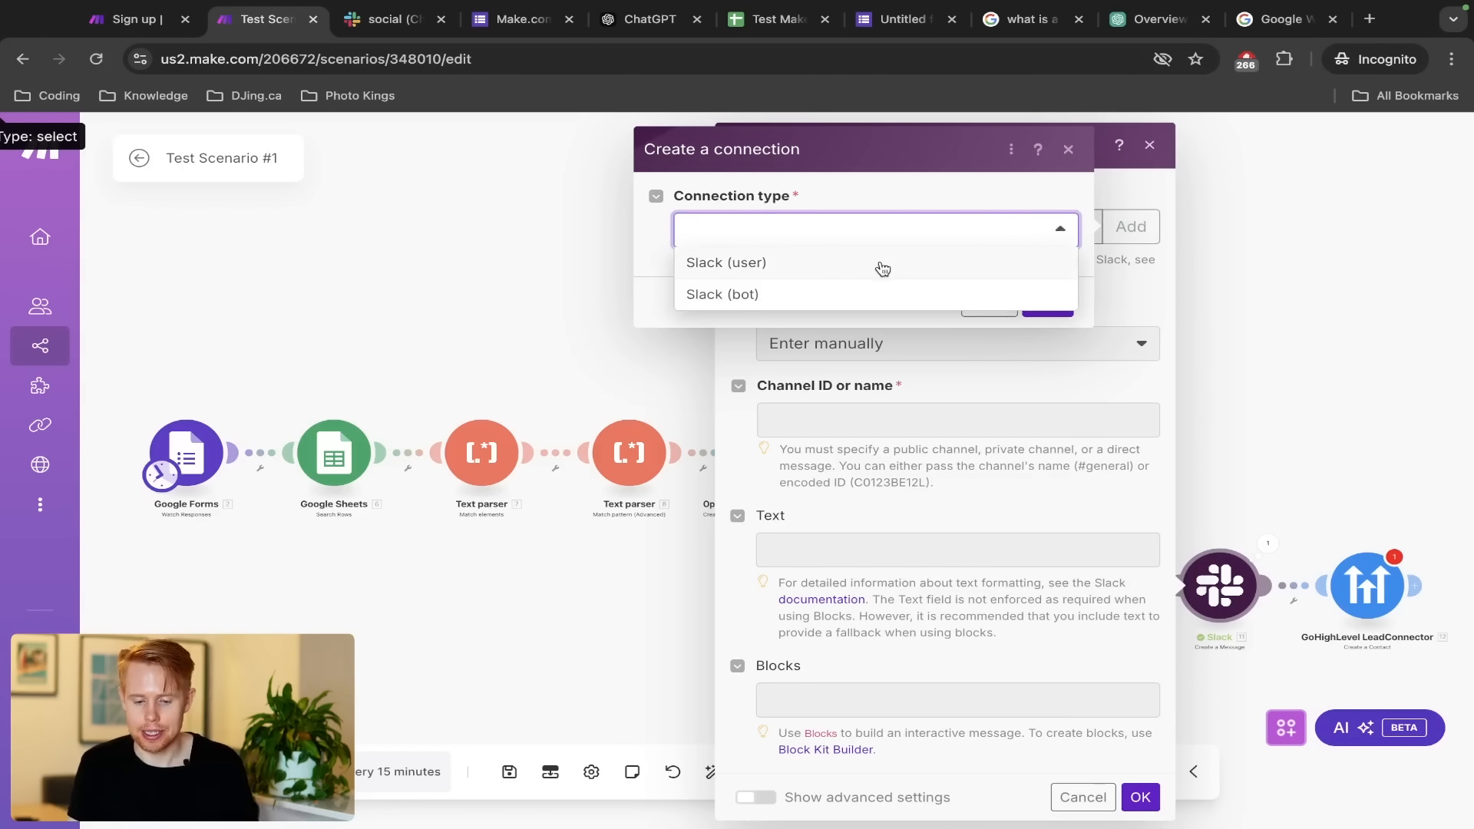
{"action": "left_click", "coordinate": [882, 265]}
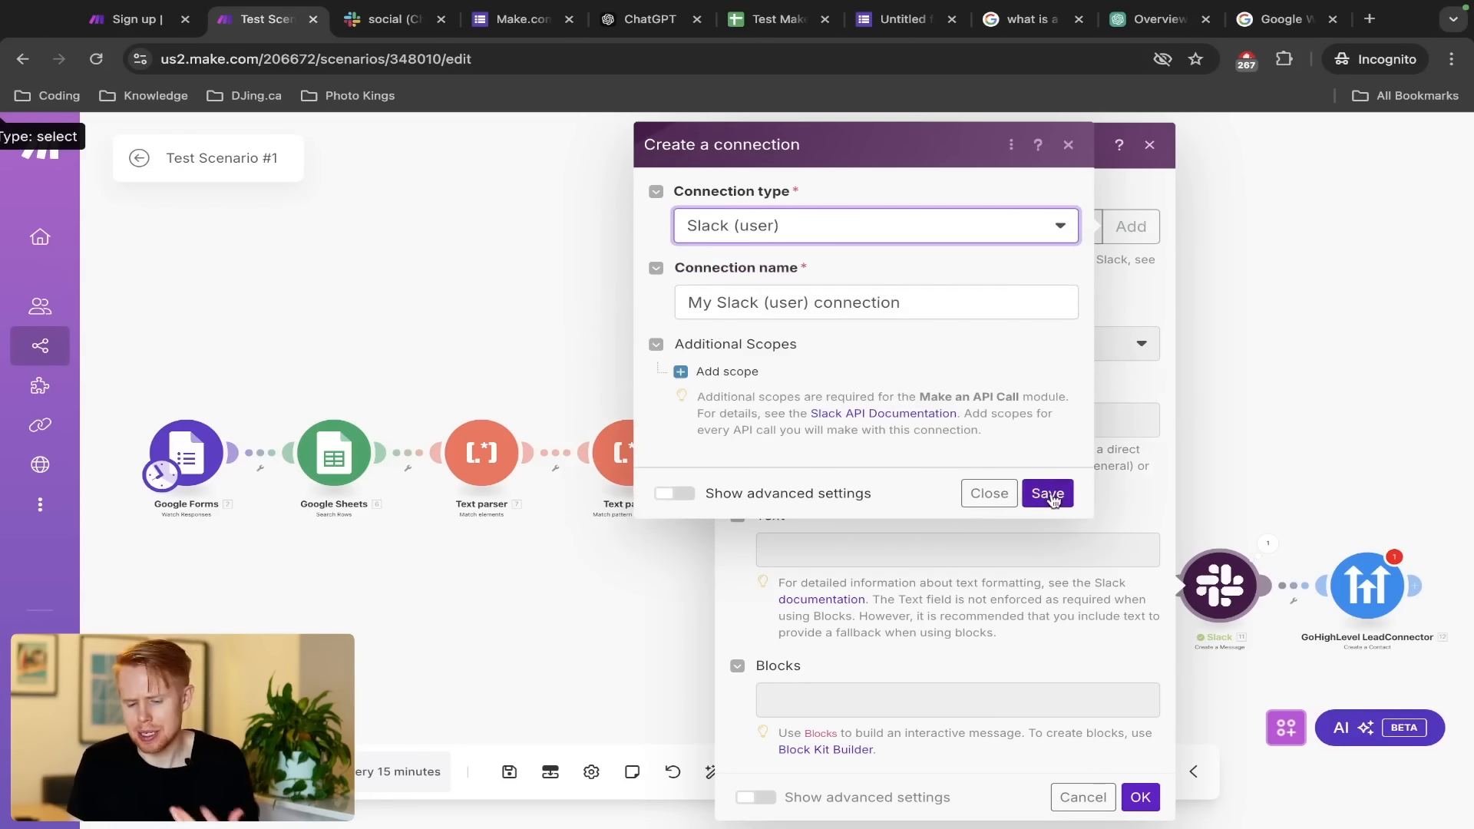
{"action": "left_click", "coordinate": [1050, 492]}
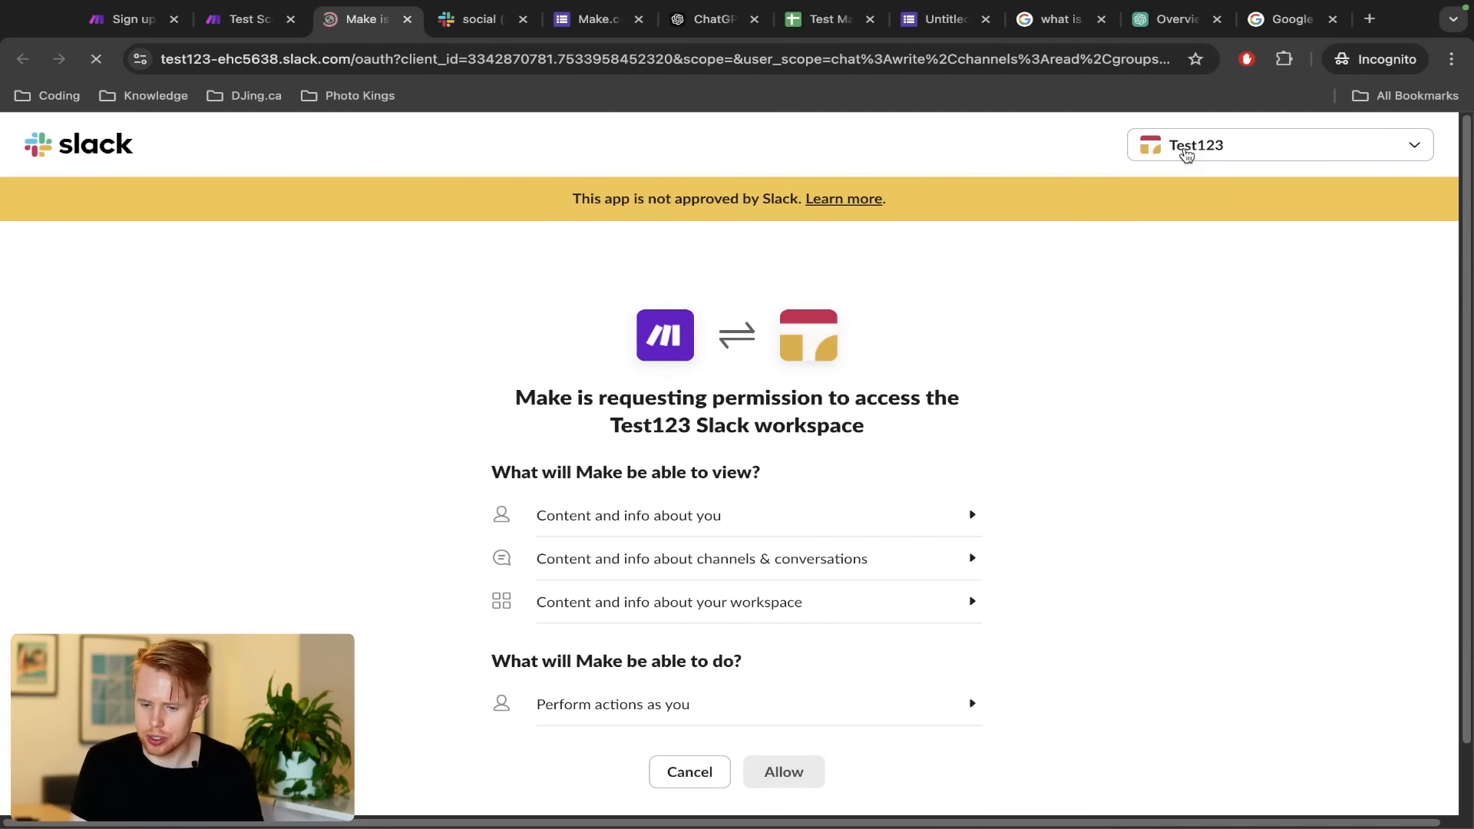
{"action": "left_click", "coordinate": [1413, 148]}
{"action": "left_click", "coordinate": [1340, 209]}
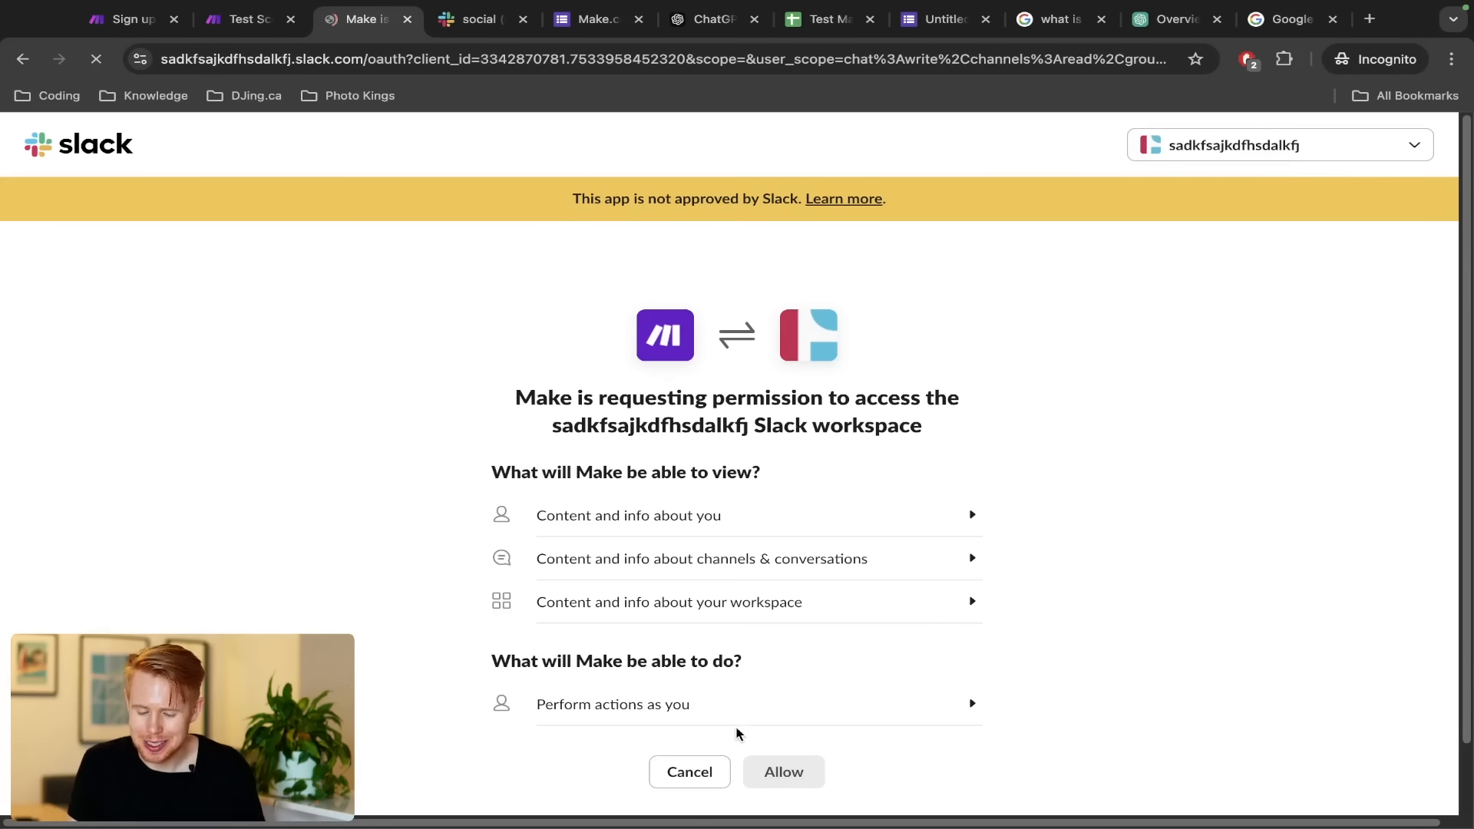
{"action": "scroll", "coordinate": [736, 733], "scroll_direction": "down", "scroll_amount": 2}
{"action": "left_click", "coordinate": [771, 695]}
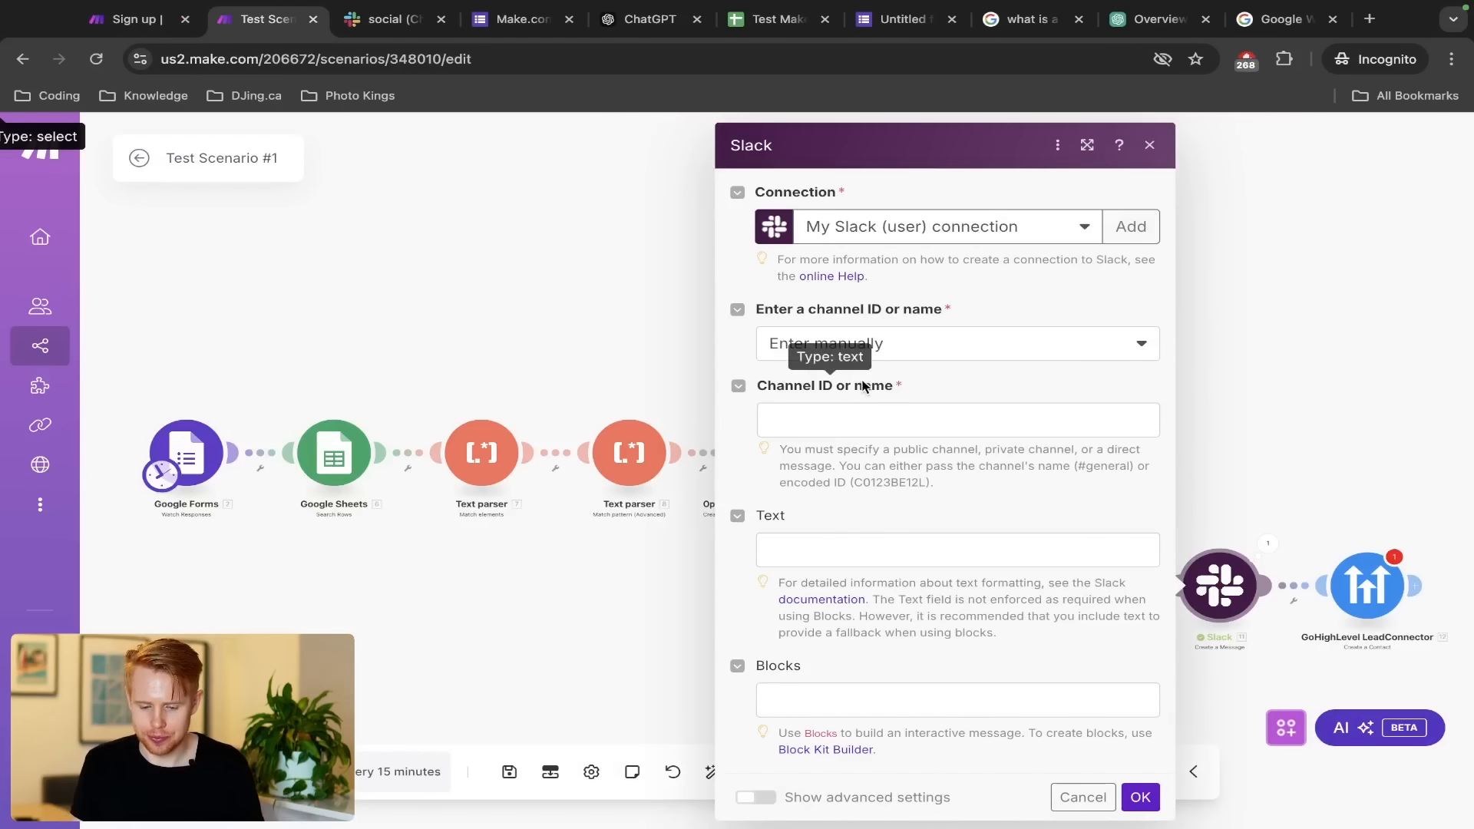
{"action": "left_click", "coordinate": [881, 344]}
Target public channel sdfadsfds, paste the New Lead text, and confirm the module
{"action": "left_click", "coordinate": [860, 416]}
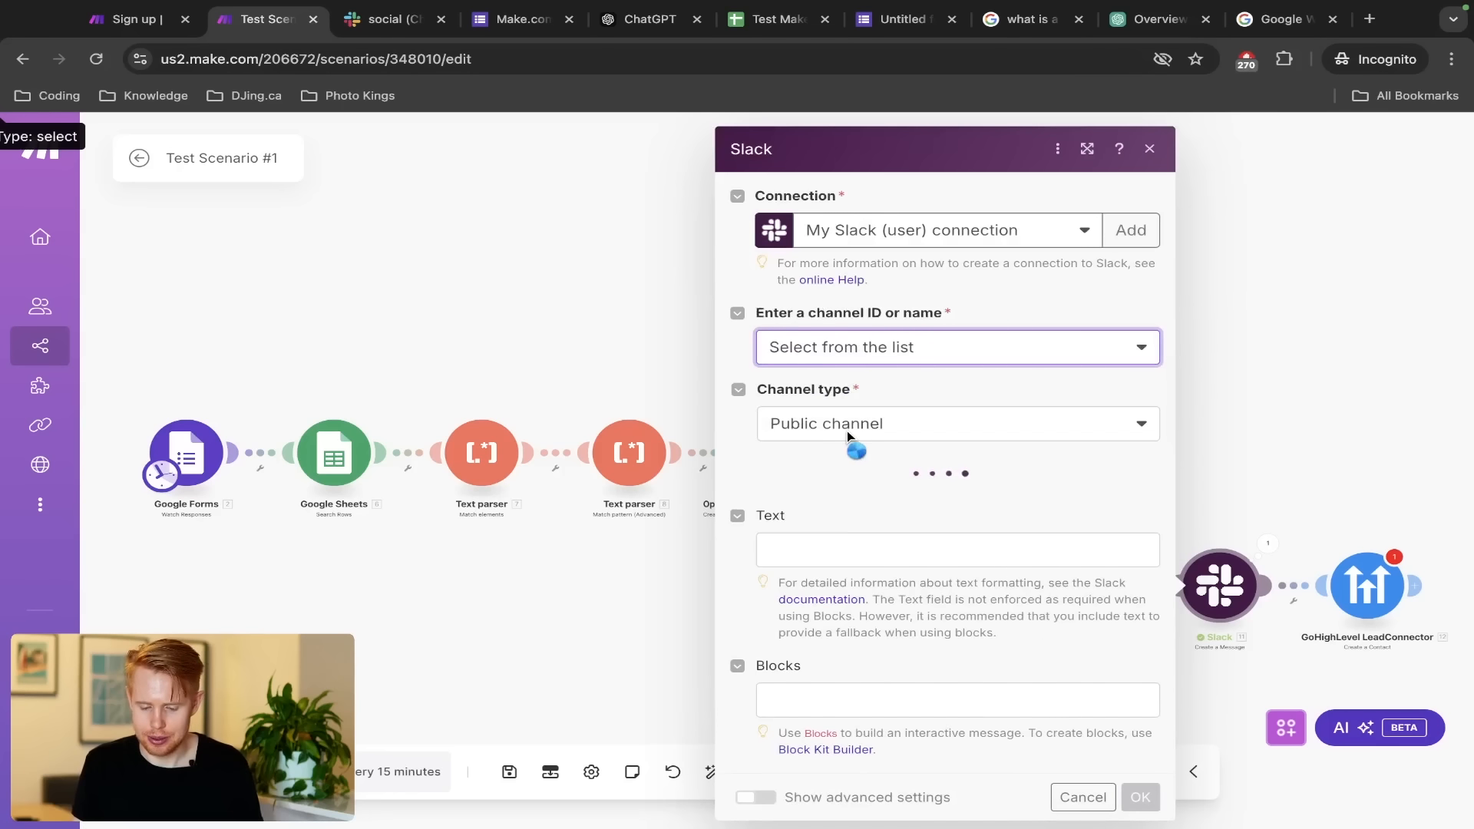
{"action": "left_click", "coordinate": [875, 498]}
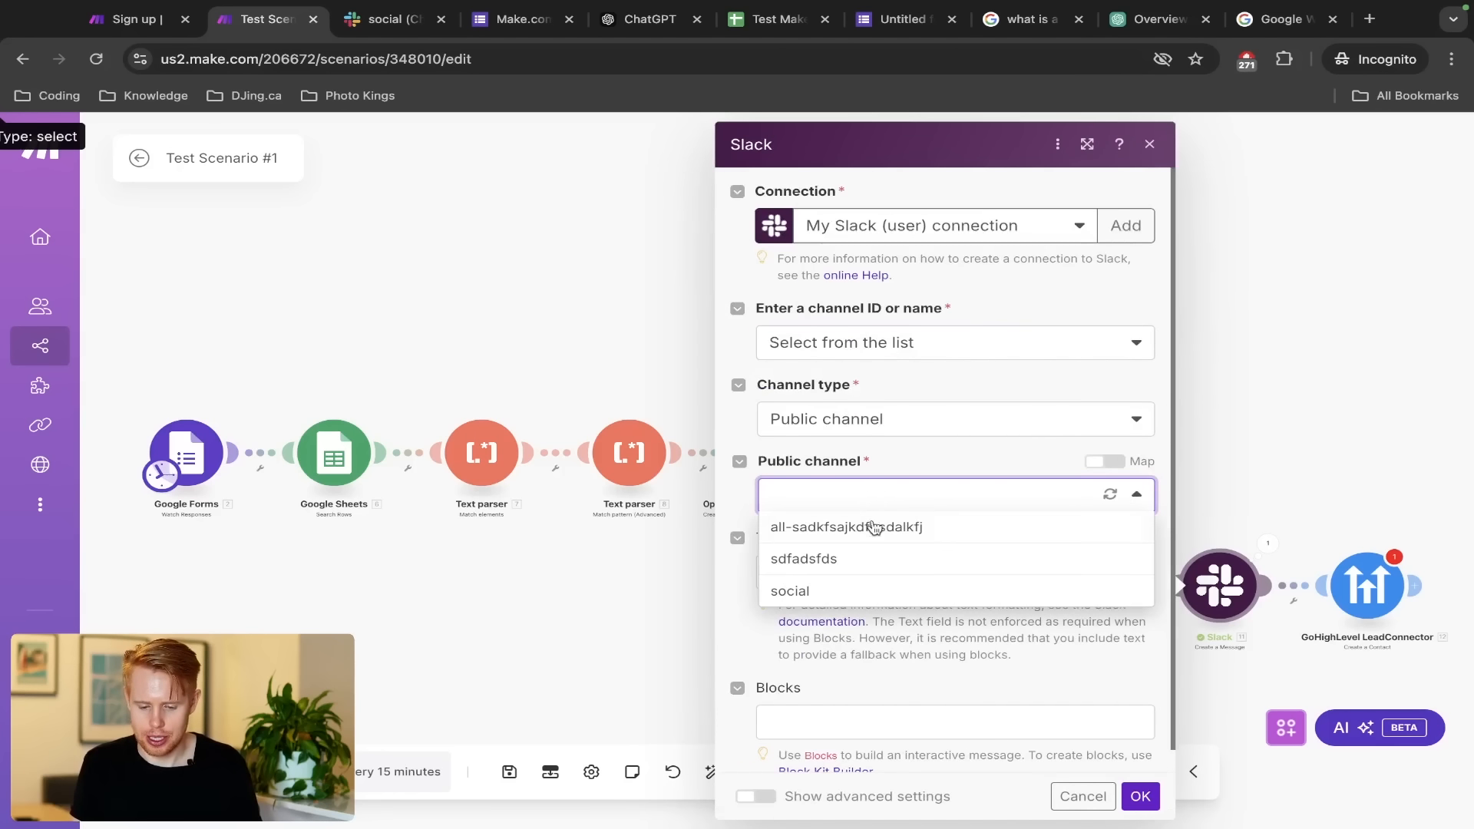
{"action": "left_click", "coordinate": [861, 564]}
{"action": "left_click", "coordinate": [868, 568]}
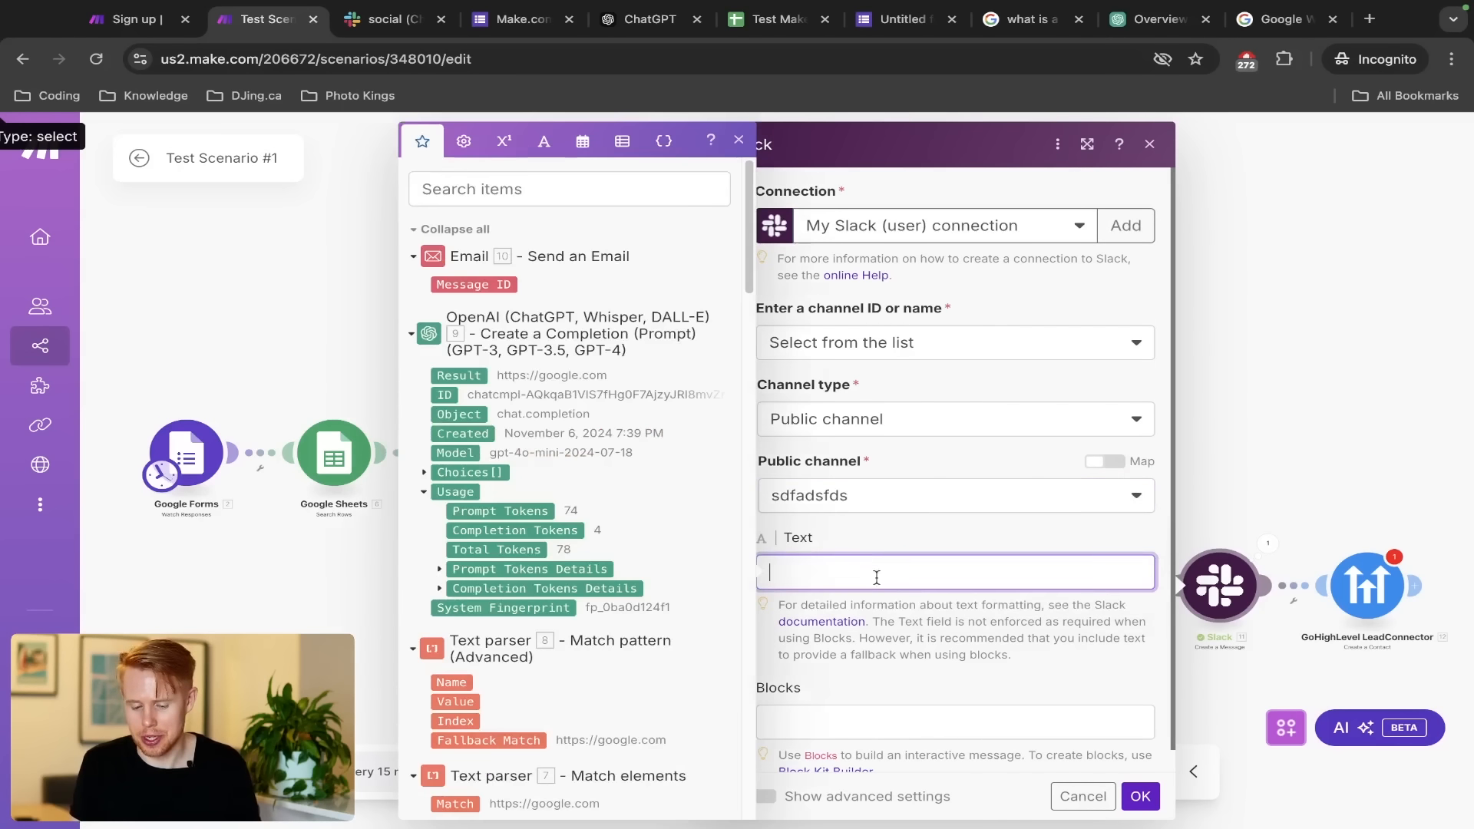
{"action": "key", "text": "ctrl+v"}
{"action": "left_click", "coordinate": [1140, 798]}
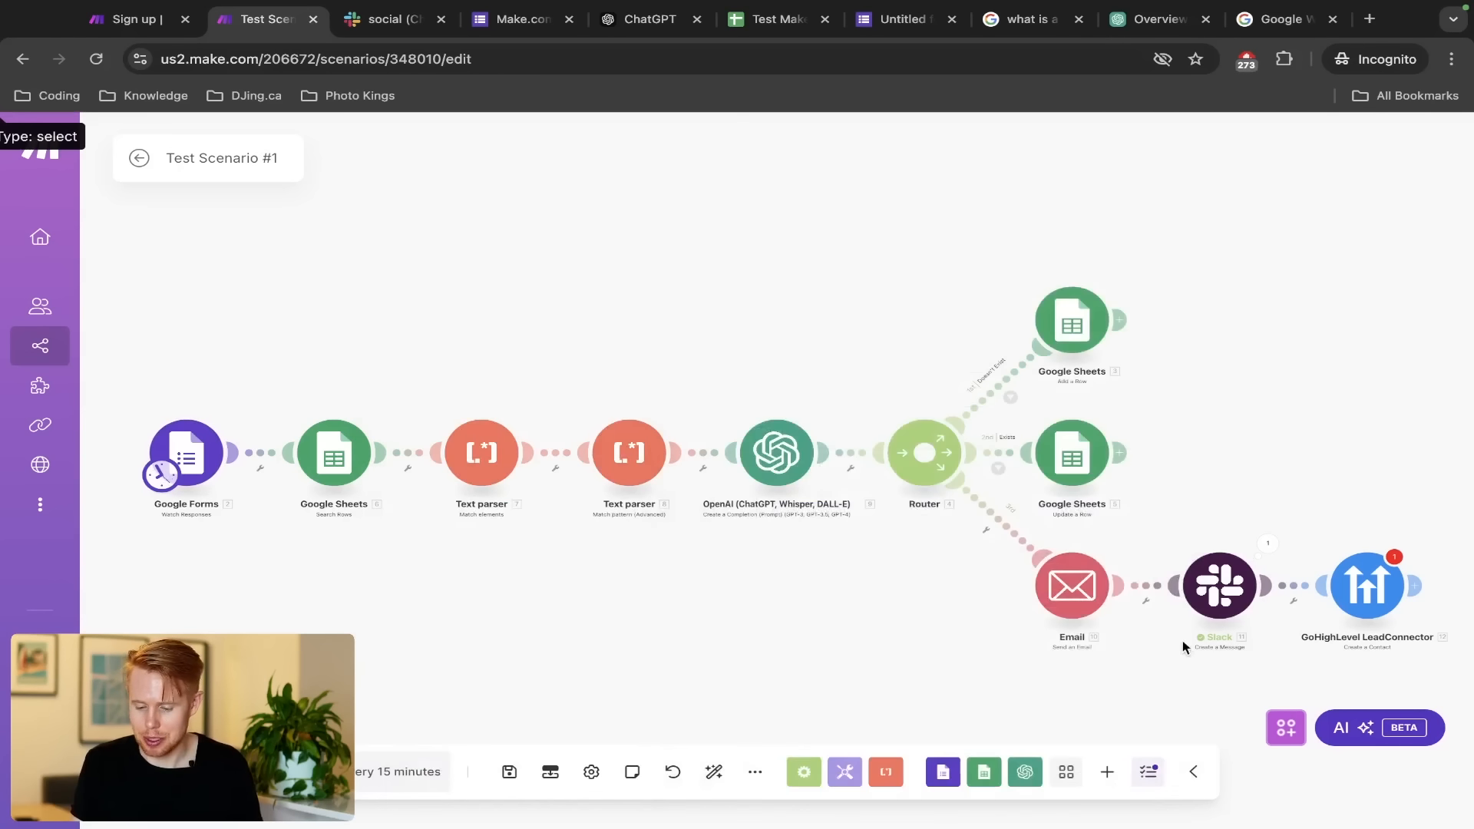
Run the Slack module alone with First Name 'asdfsdf', then close the Google Form tab
{"action": "right_click", "coordinate": [1222, 586]}
{"action": "left_click", "coordinate": [1297, 628]}
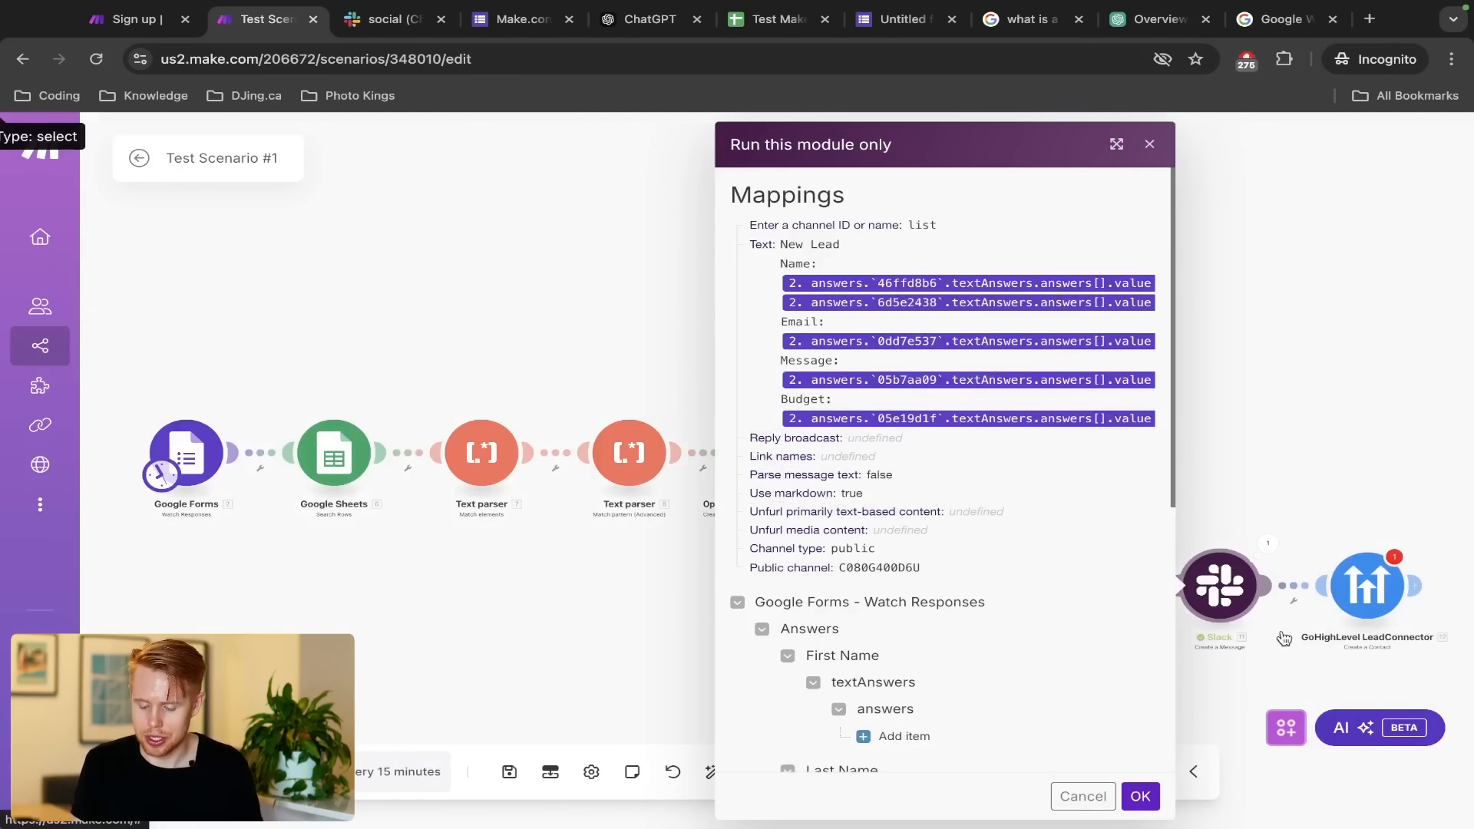
{"action": "left_click", "coordinate": [894, 734]}
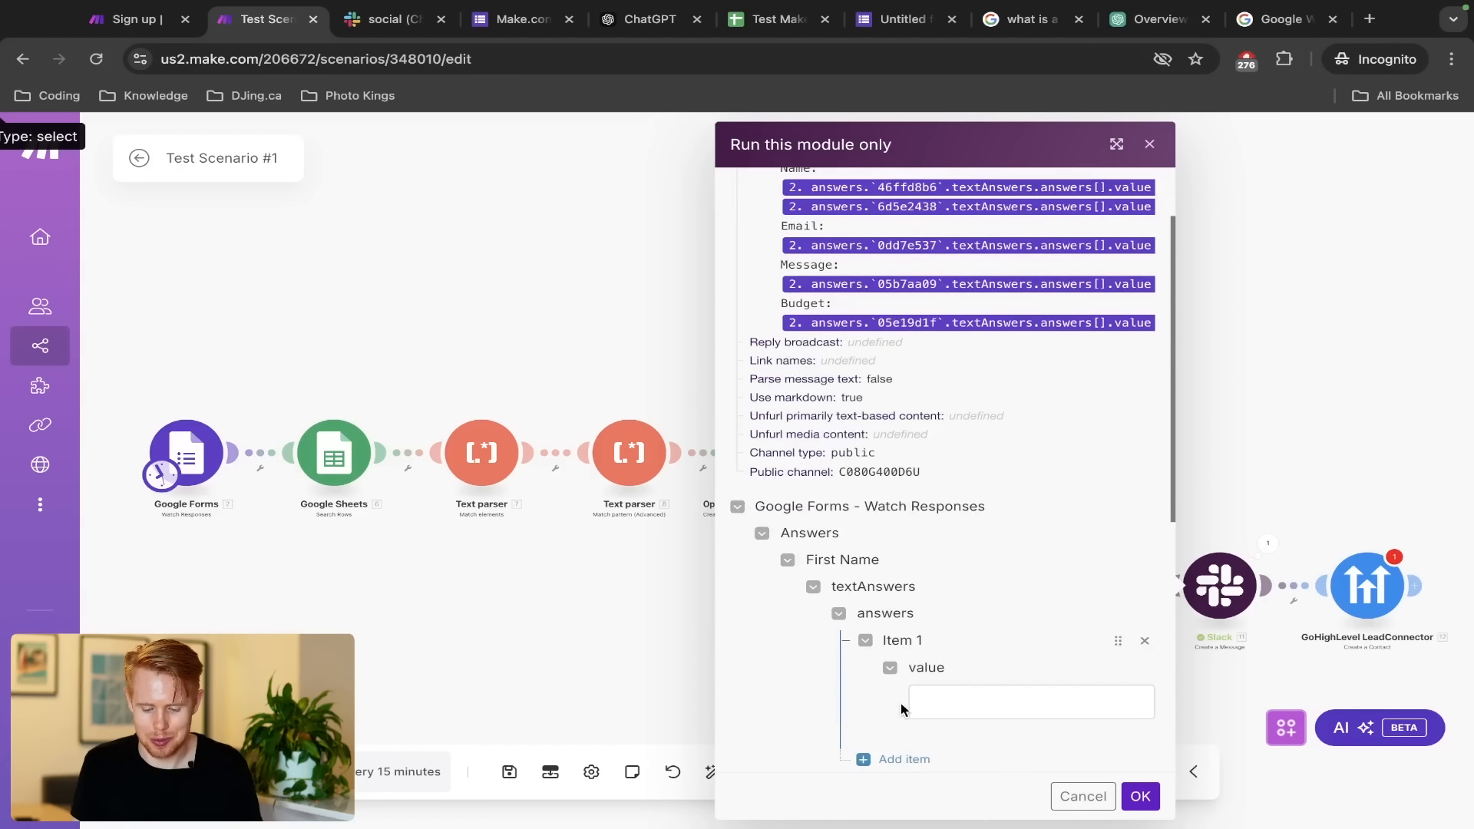
{"action": "left_click", "coordinate": [947, 701]}
{"action": "type", "text": "asdfsdf"}
{"action": "left_click", "coordinate": [1146, 796]}
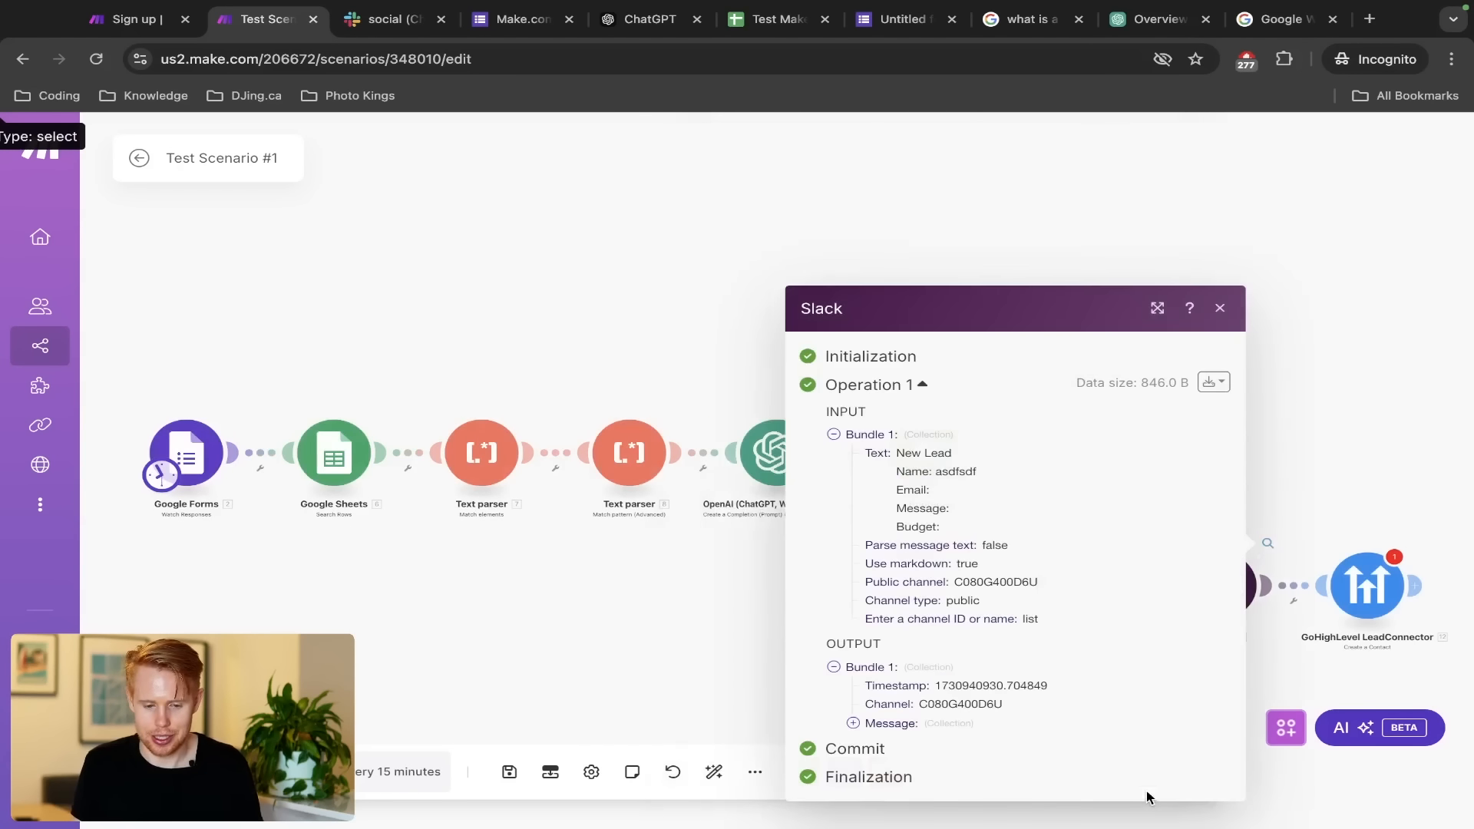
{"action": "key", "text": "ctrl+Tab"}
{"action": "key", "text": "ctrl+Tab"}
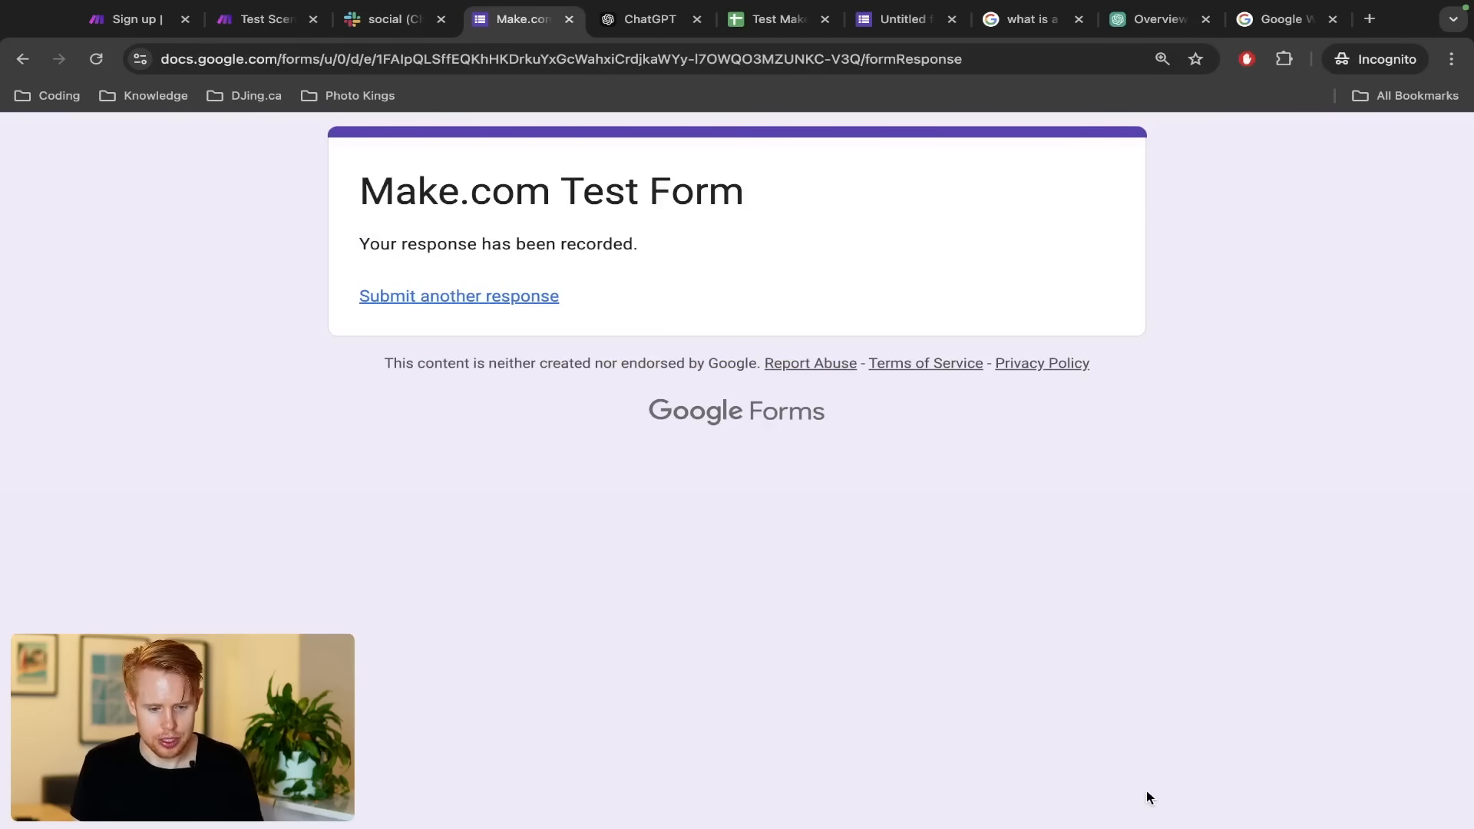
{"action": "key", "text": "ctrl+w"}
{"action": "key", "text": "ctrl+shift+Tab"}
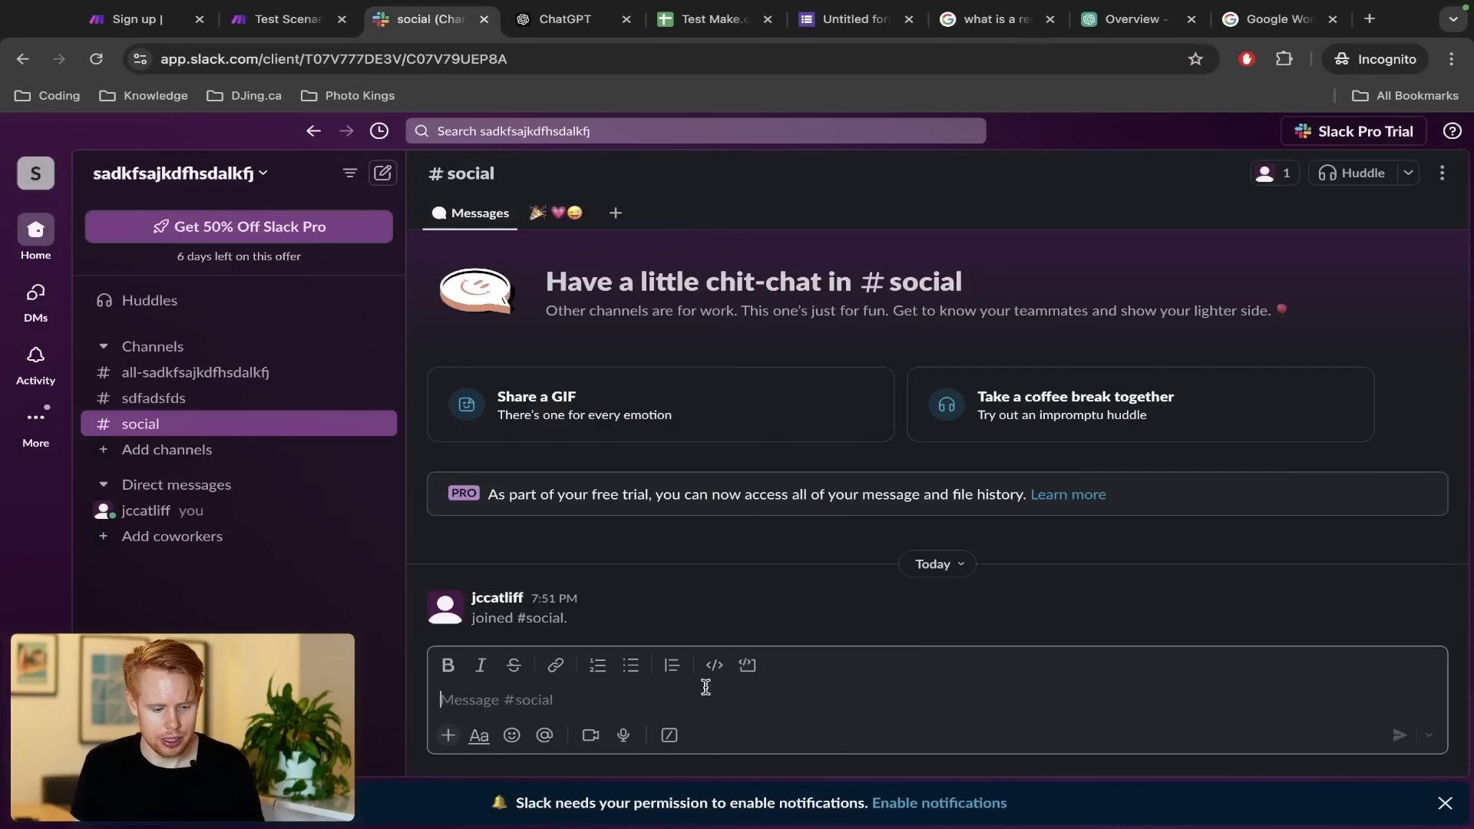
Check the New Lead post with name asdfsdf in the #sdfadsfds channel
{"action": "left_click", "coordinate": [146, 399]}
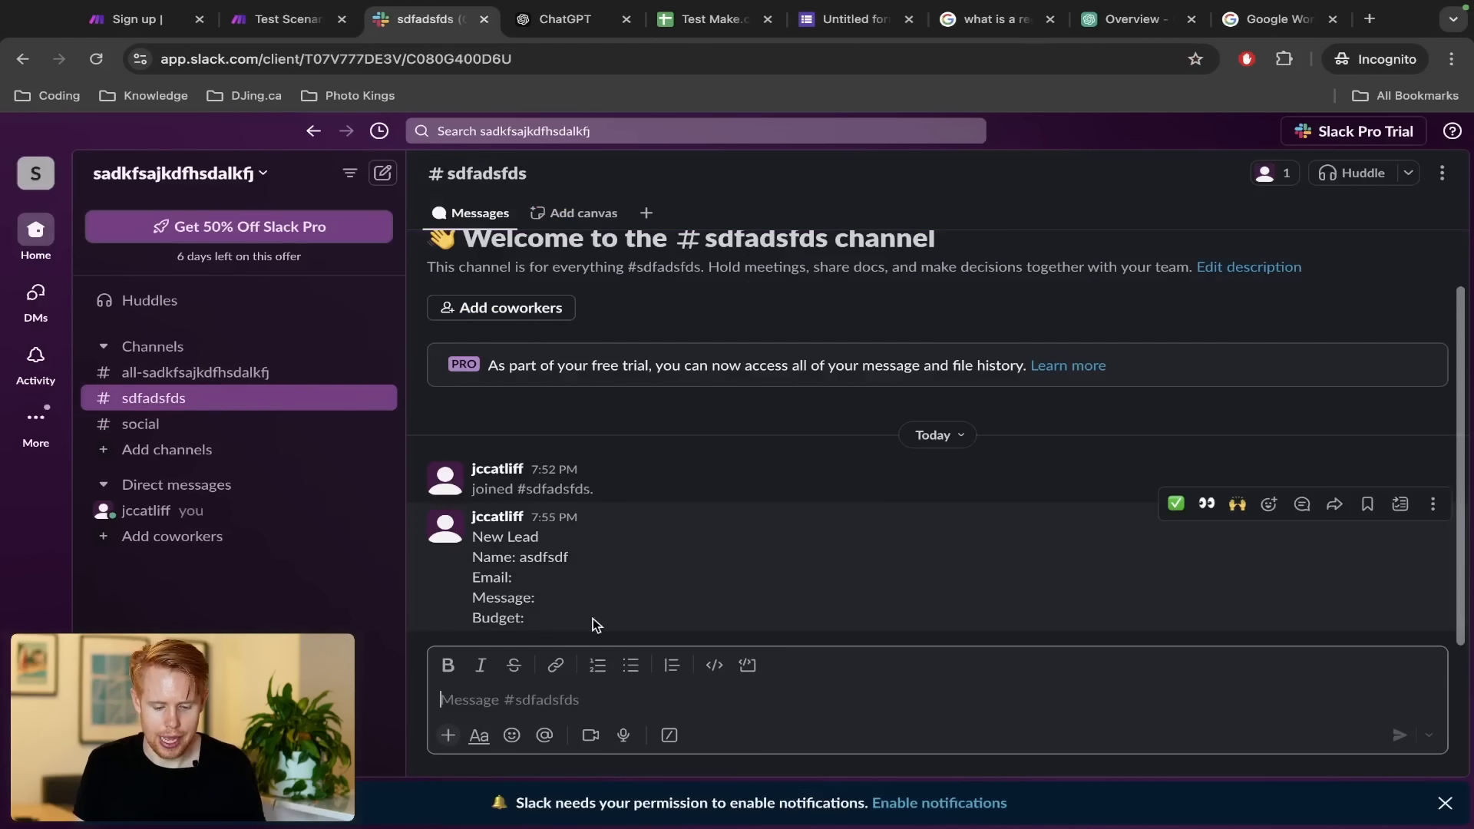
{"action": "left_click_drag", "start_coordinate": [546, 618], "coordinate": [464, 565]}
{"action": "left_click", "coordinate": [528, 560]}
{"action": "double_click", "coordinate": [527, 560]}
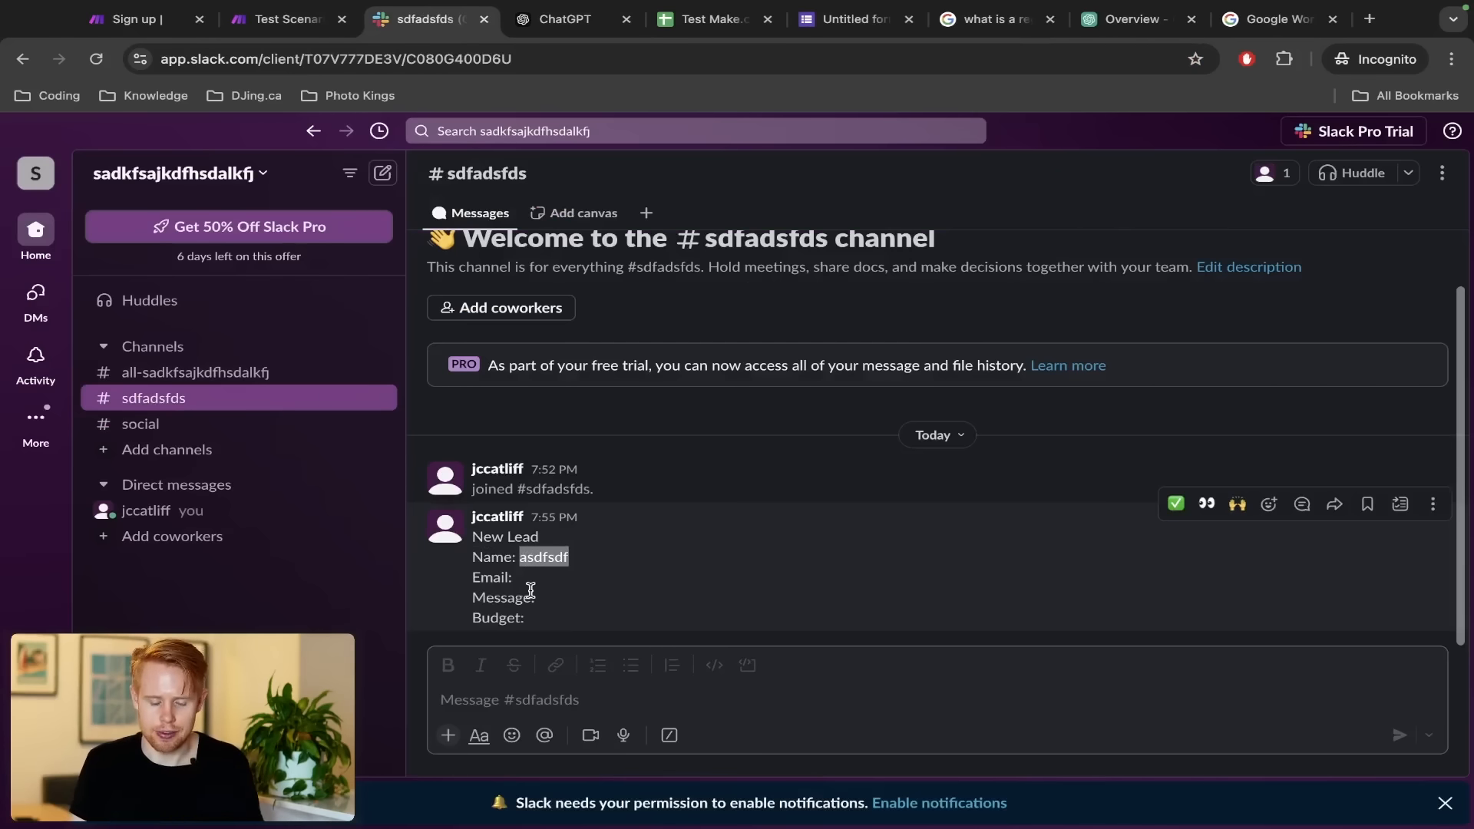
Save the Make scenario and unlink the Slack-to-GoHighLevel route
{"action": "key", "text": "ctrl+shift+Tab"}
{"action": "left_click", "coordinate": [678, 362]}
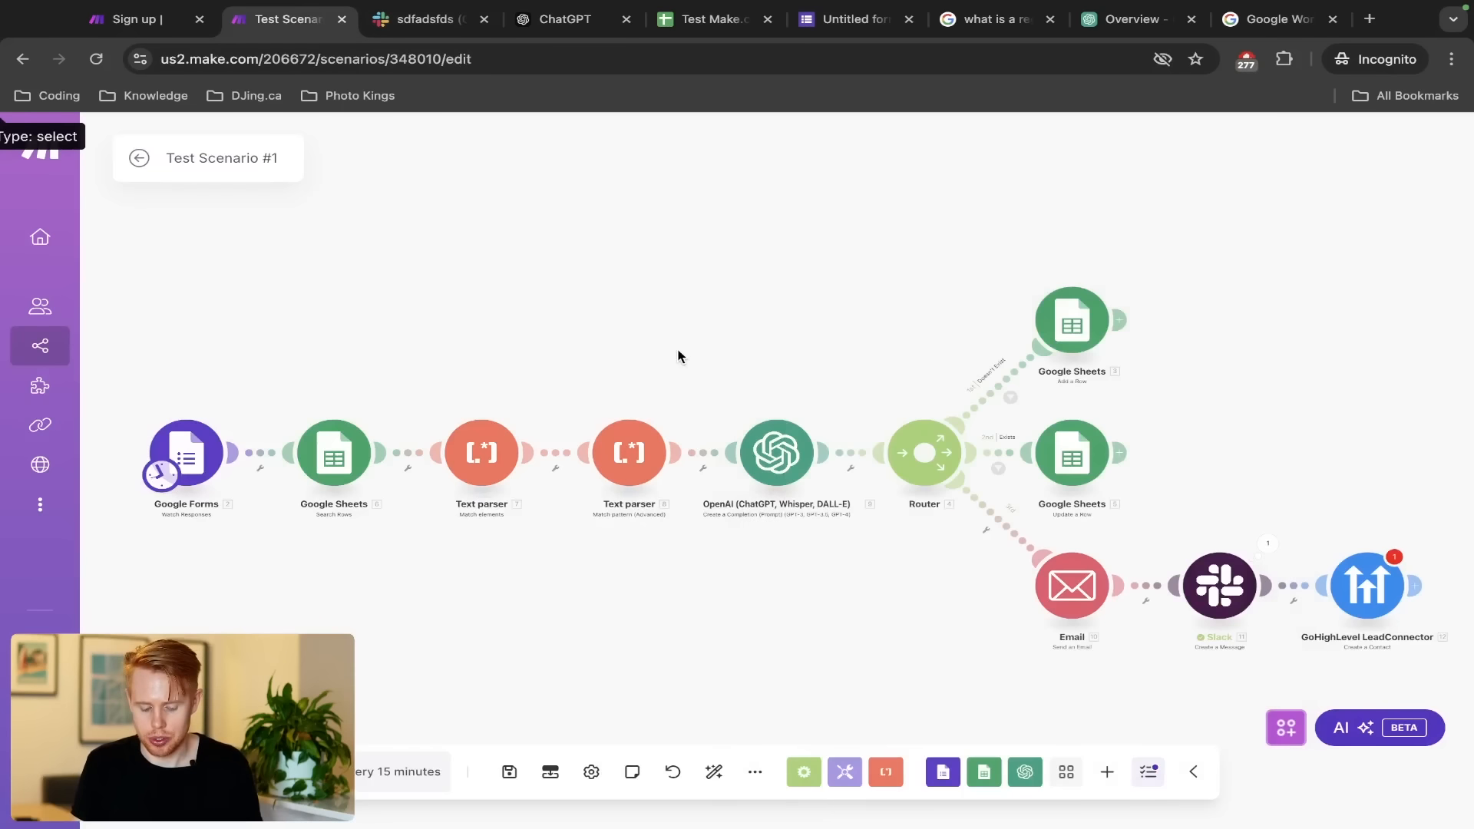
{"action": "left_click", "coordinate": [1296, 585]}
{"action": "left_click", "coordinate": [1340, 627]}
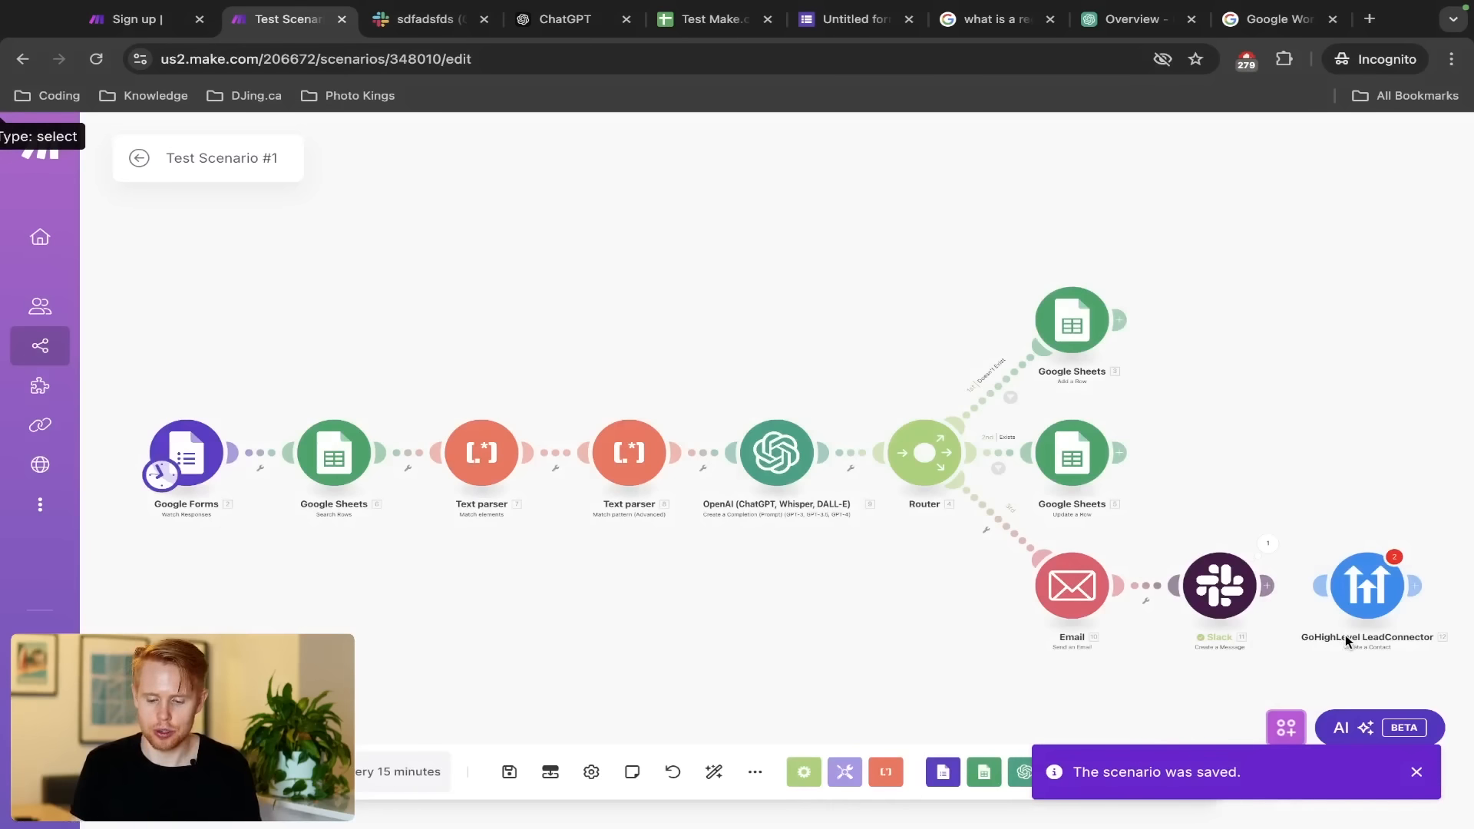
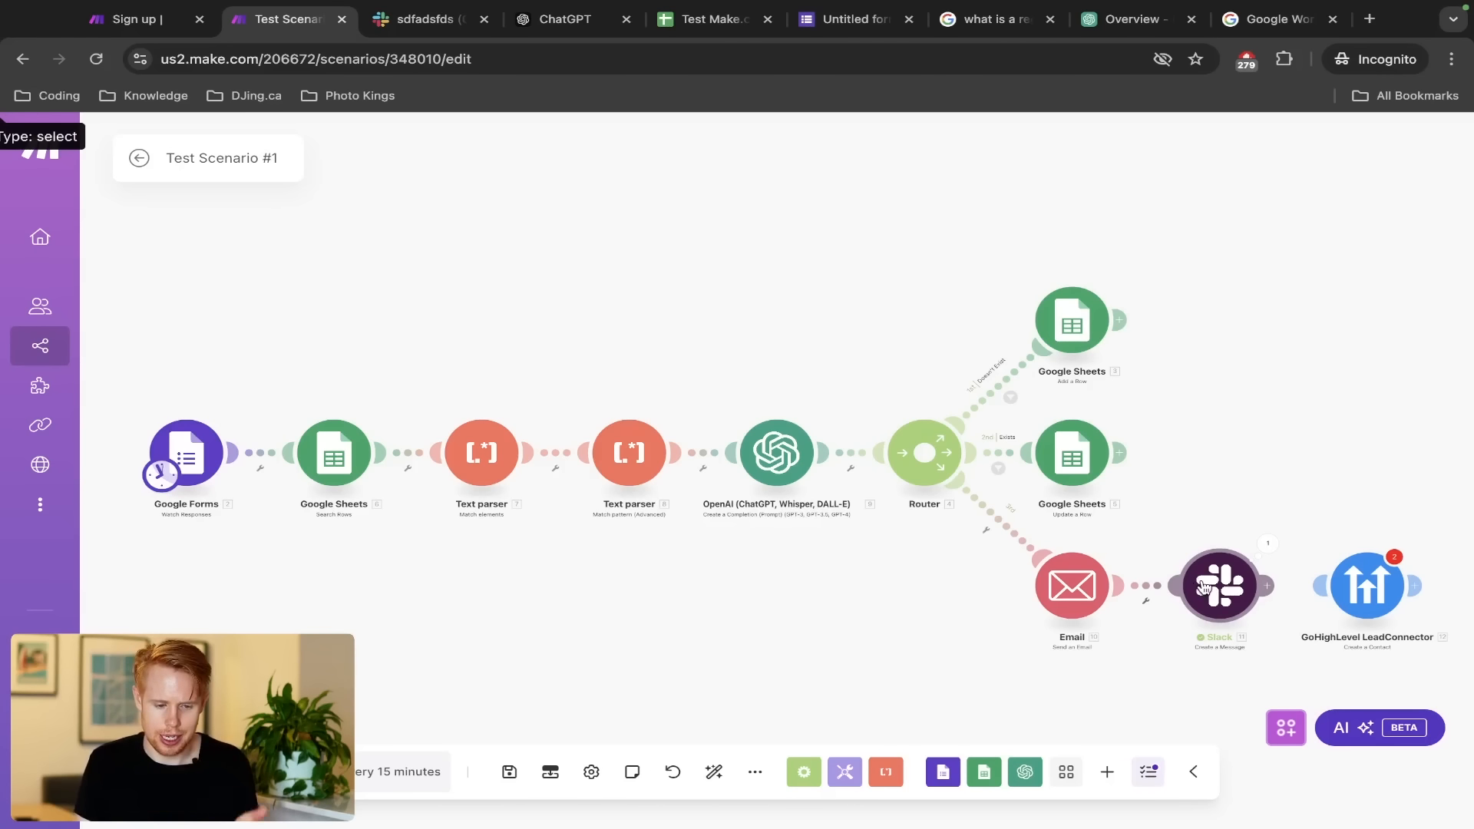
Save the changes to Test Scenario #1 and return to the All scenarios list
{"action": "left_click", "coordinate": [141, 161]}
{"action": "left_click", "coordinate": [943, 286]}
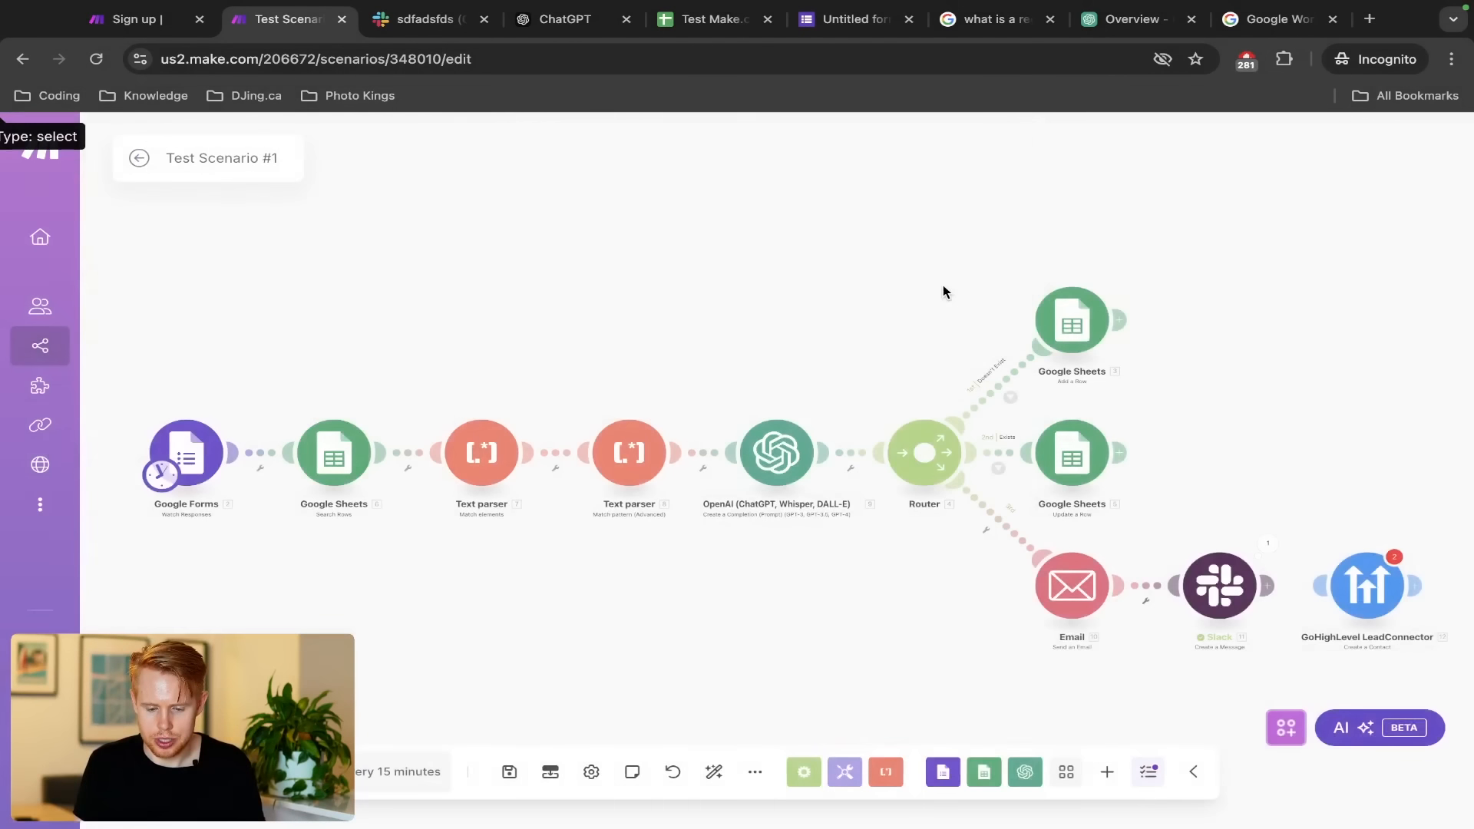
{"action": "triple_click", "coordinate": [423, 146]}
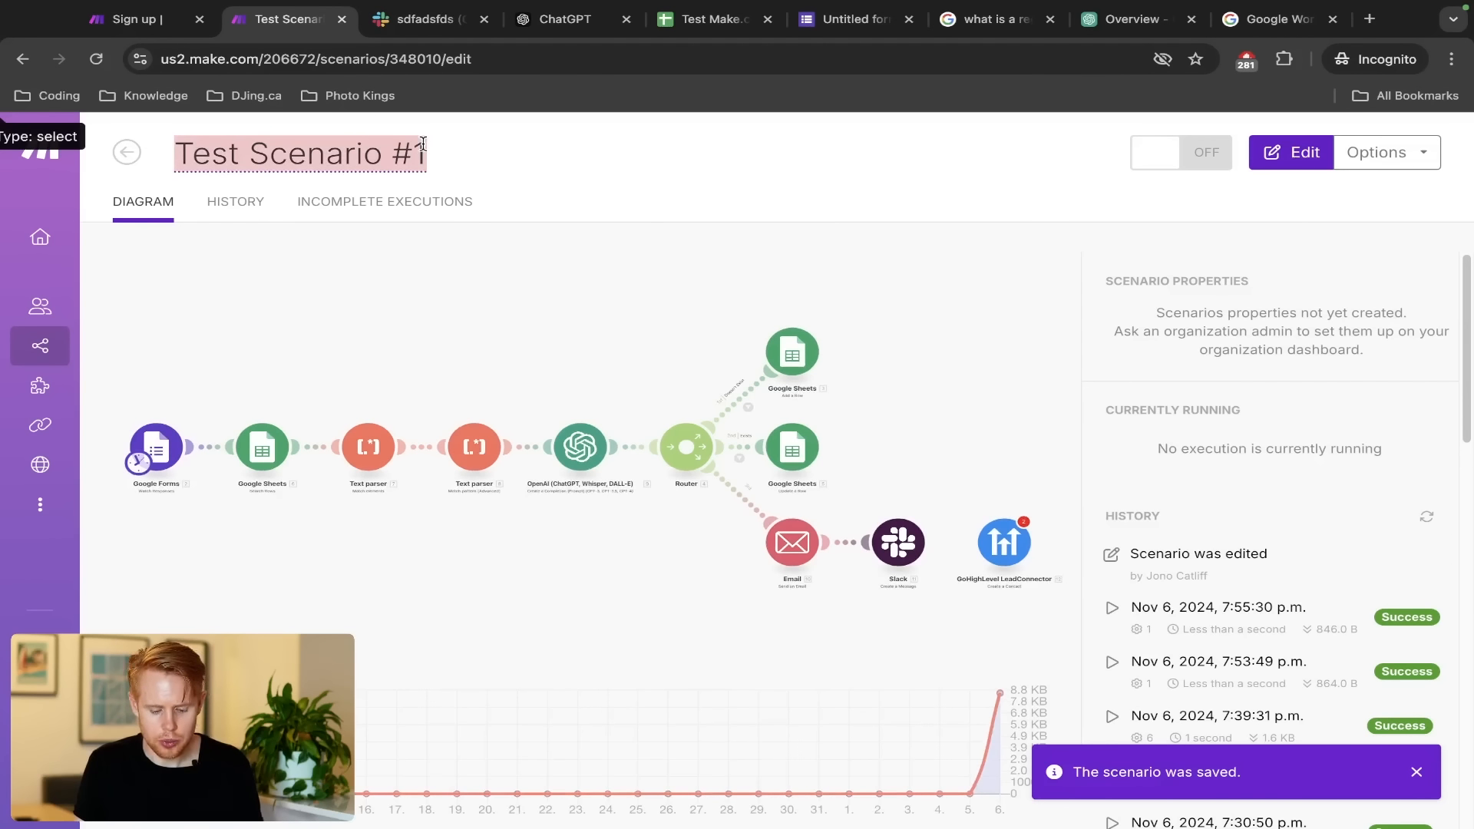
{"action": "left_click", "coordinate": [152, 157]}
{"action": "left_click", "coordinate": [127, 152]}
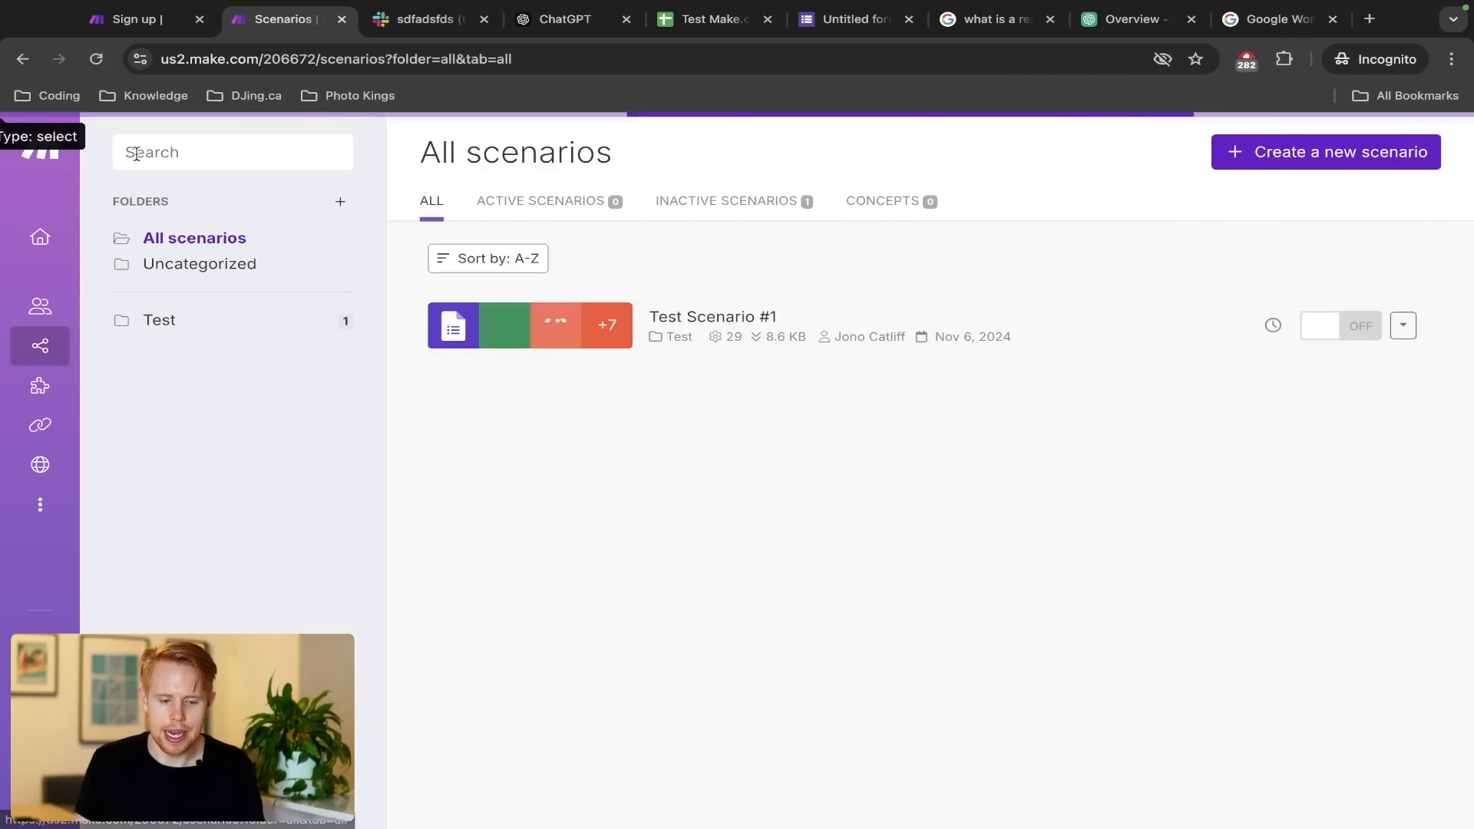
Create a new scenario titled Test Scenario #2 and browse the Tools modules
{"action": "left_click", "coordinate": [1305, 169]}
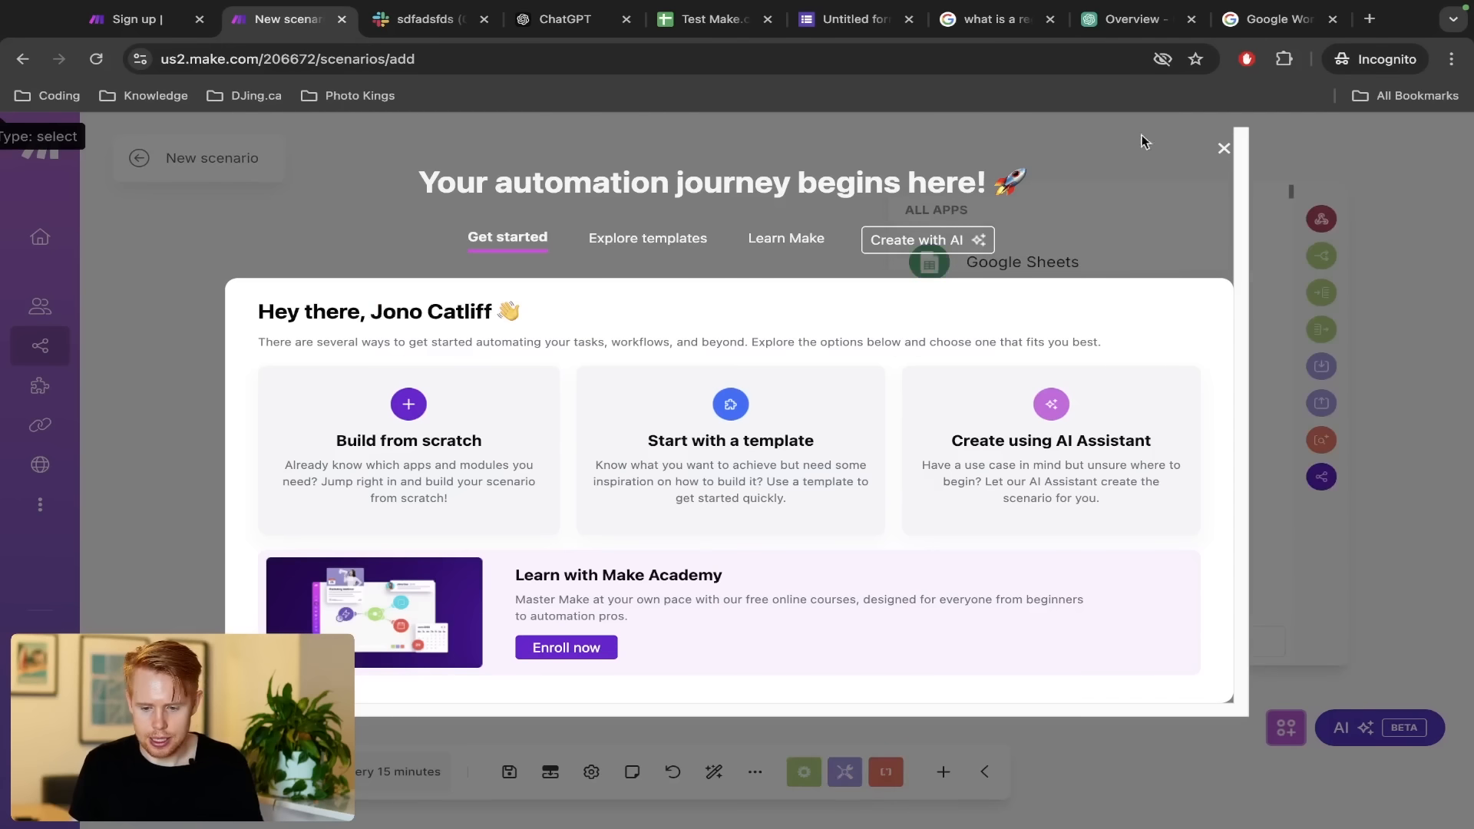
{"action": "left_click", "coordinate": [1223, 149]}
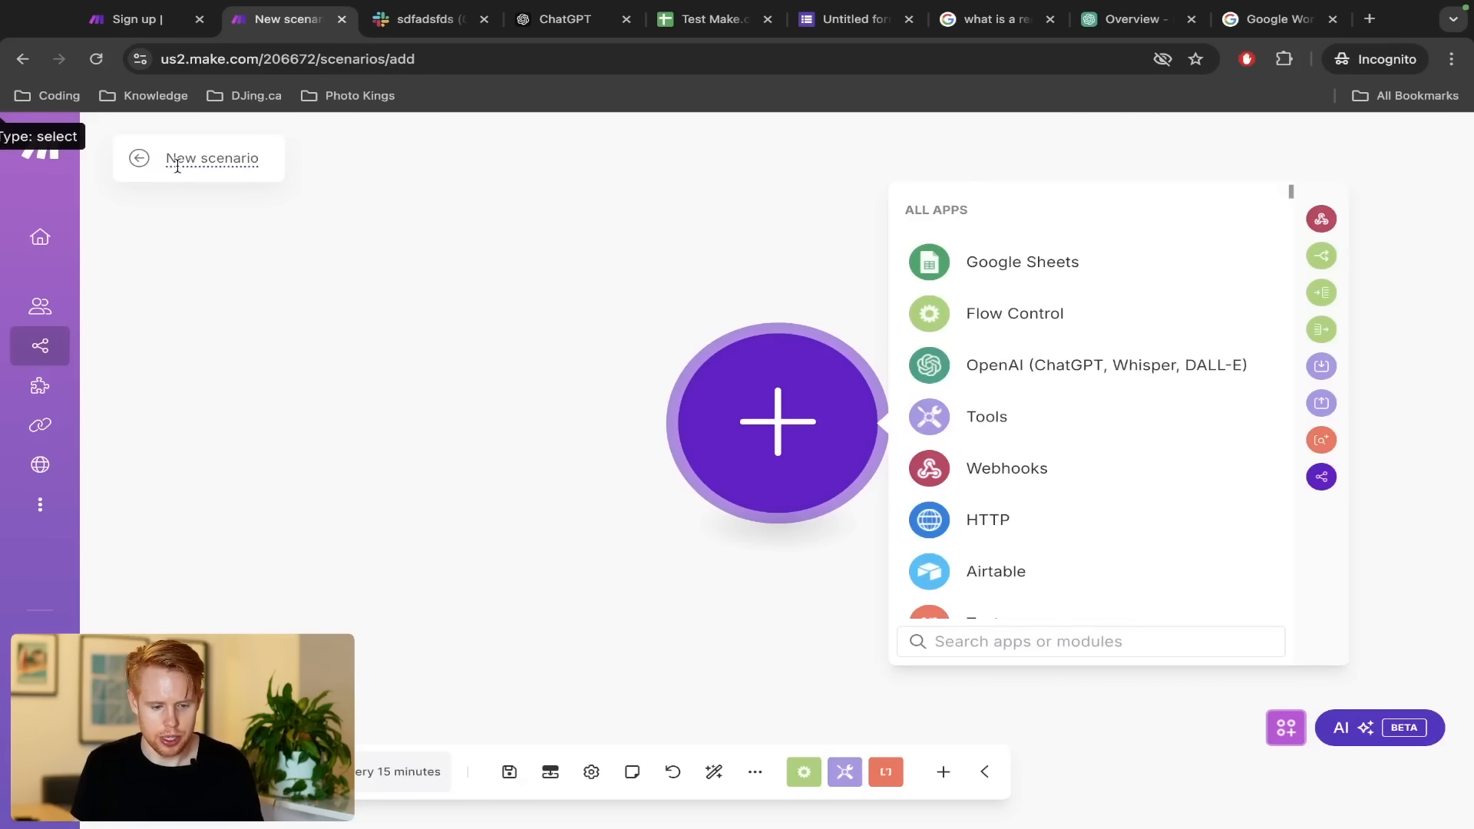
{"action": "key", "text": "ctrl+a"}
{"action": "type", "text": "Test Scenario #1"}
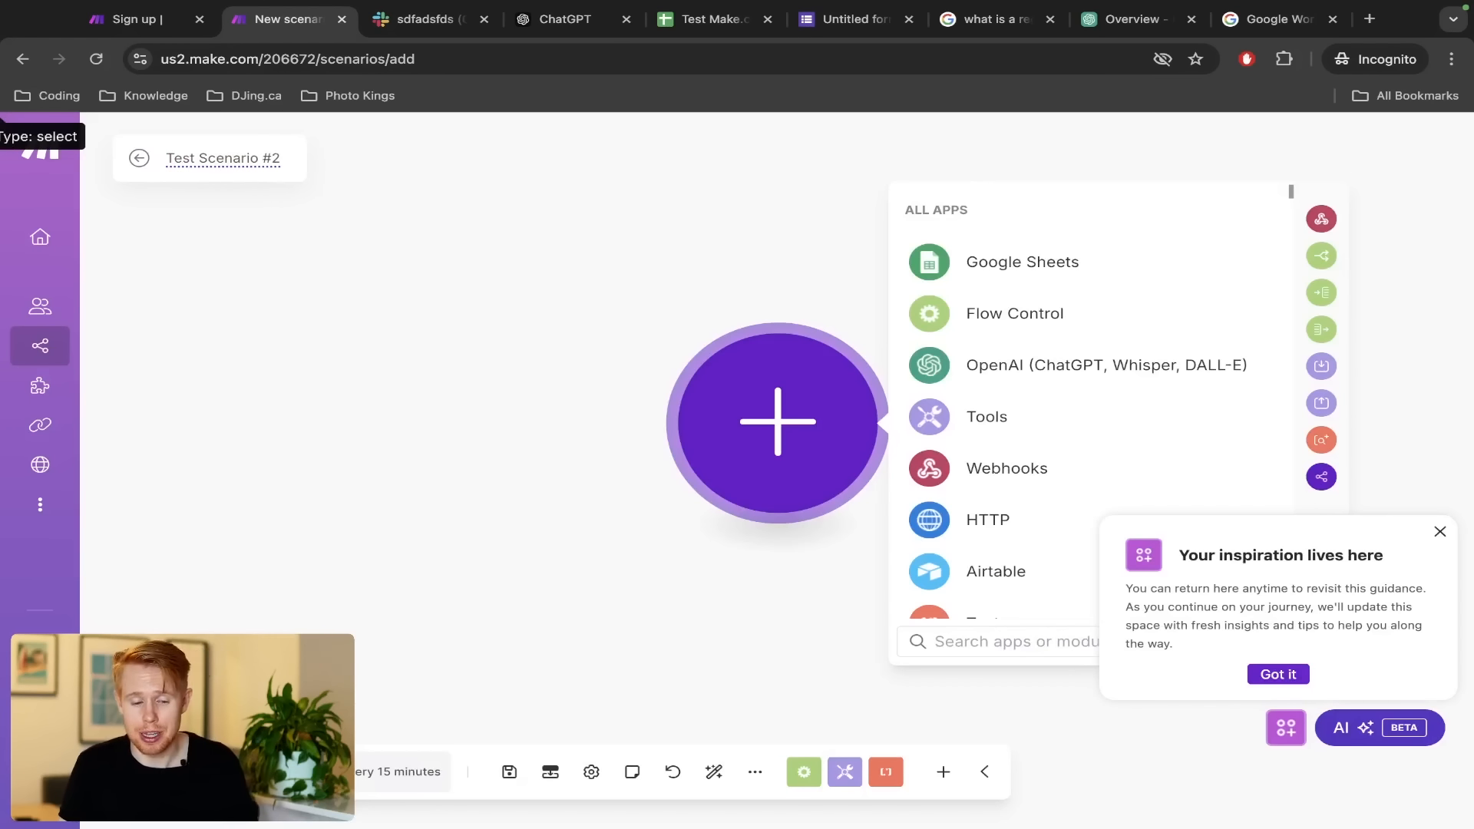
{"action": "left_click", "coordinate": [261, 176]}
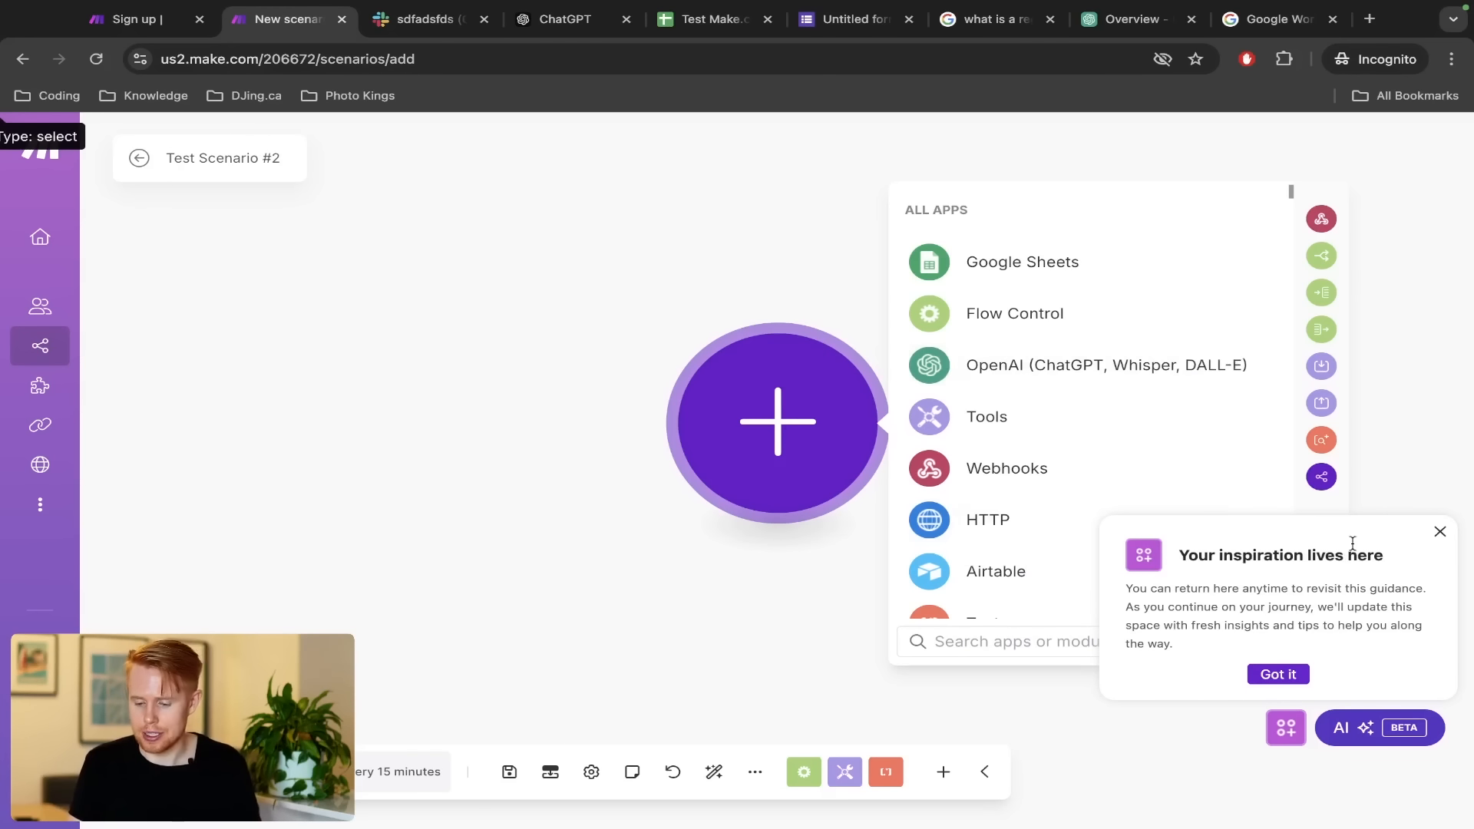
{"action": "left_click", "coordinate": [1434, 532]}
{"action": "left_click", "coordinate": [1064, 435]}
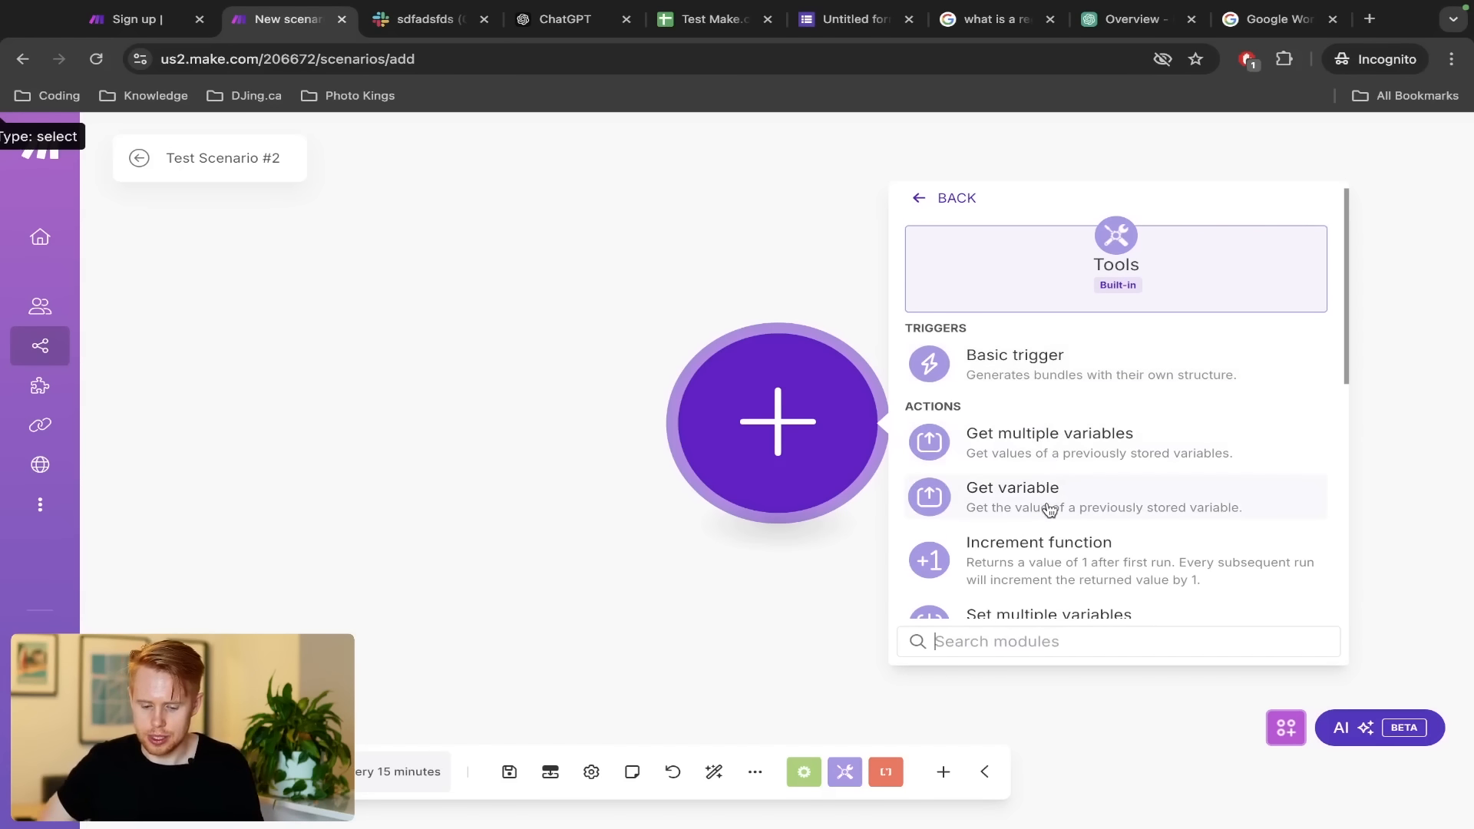
Add a Tools Set variable module found by searching 'set vari'
{"action": "type", "text": "set variable"}
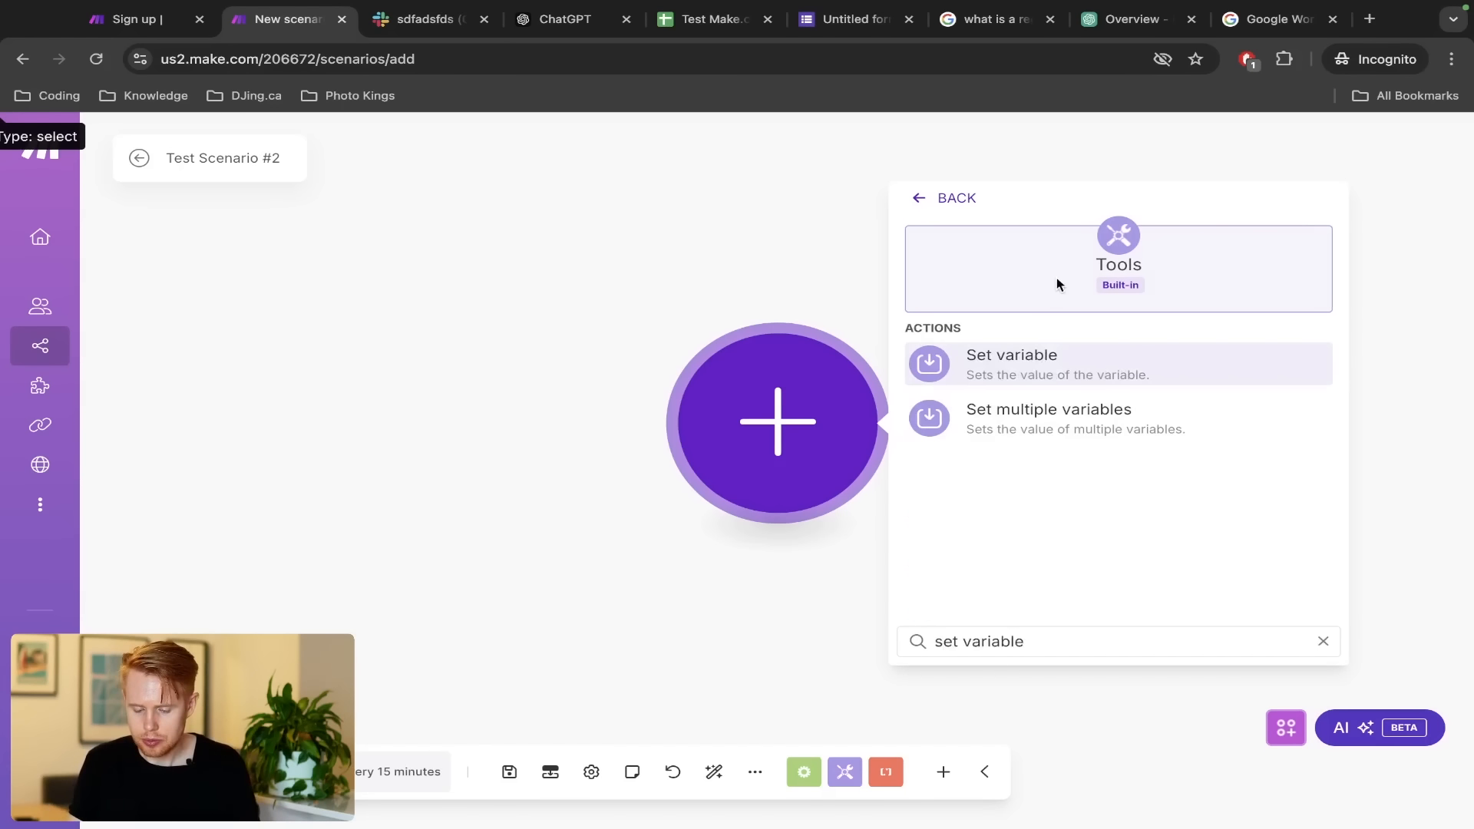
{"action": "left_click", "coordinate": [1036, 355]}
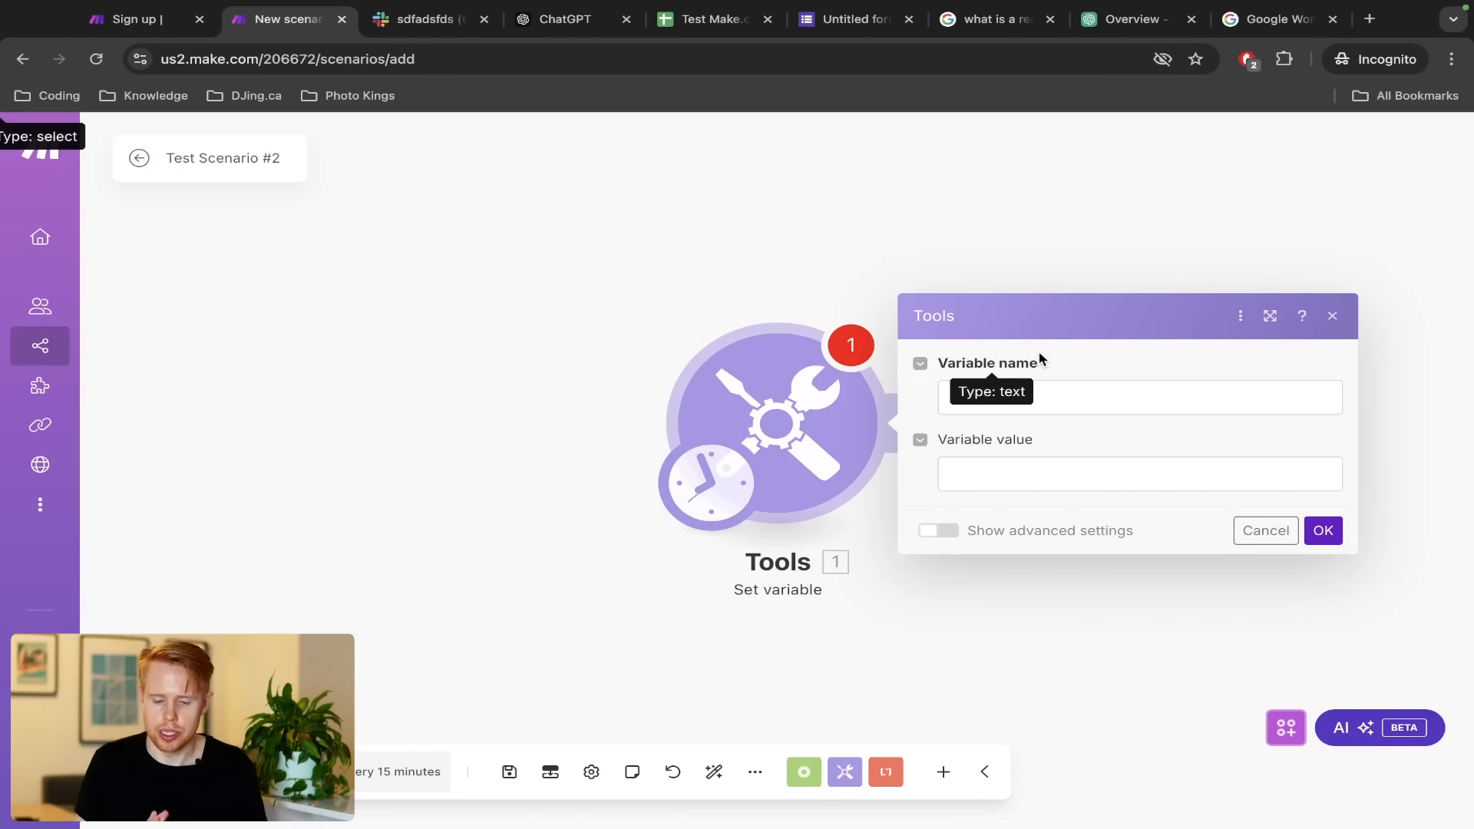
{"action": "key", "text": "ctrl+Left"}
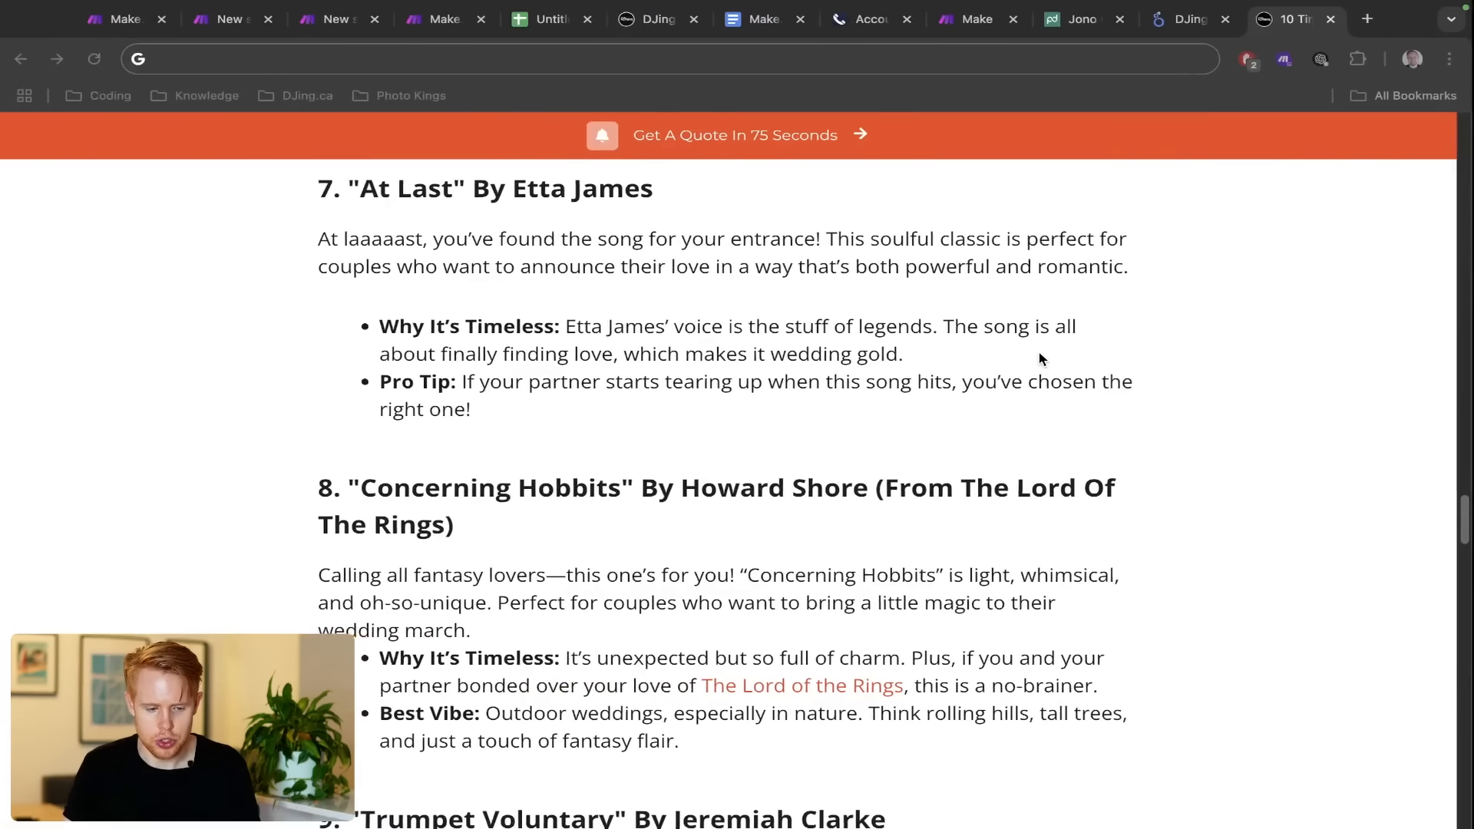
Review the reference scenario's Tools and Google Sheets modules, then open the Test Make.com Leads spreadsheet
{"action": "key", "text": "super+t"}
{"action": "key", "text": "ctrl+2"}
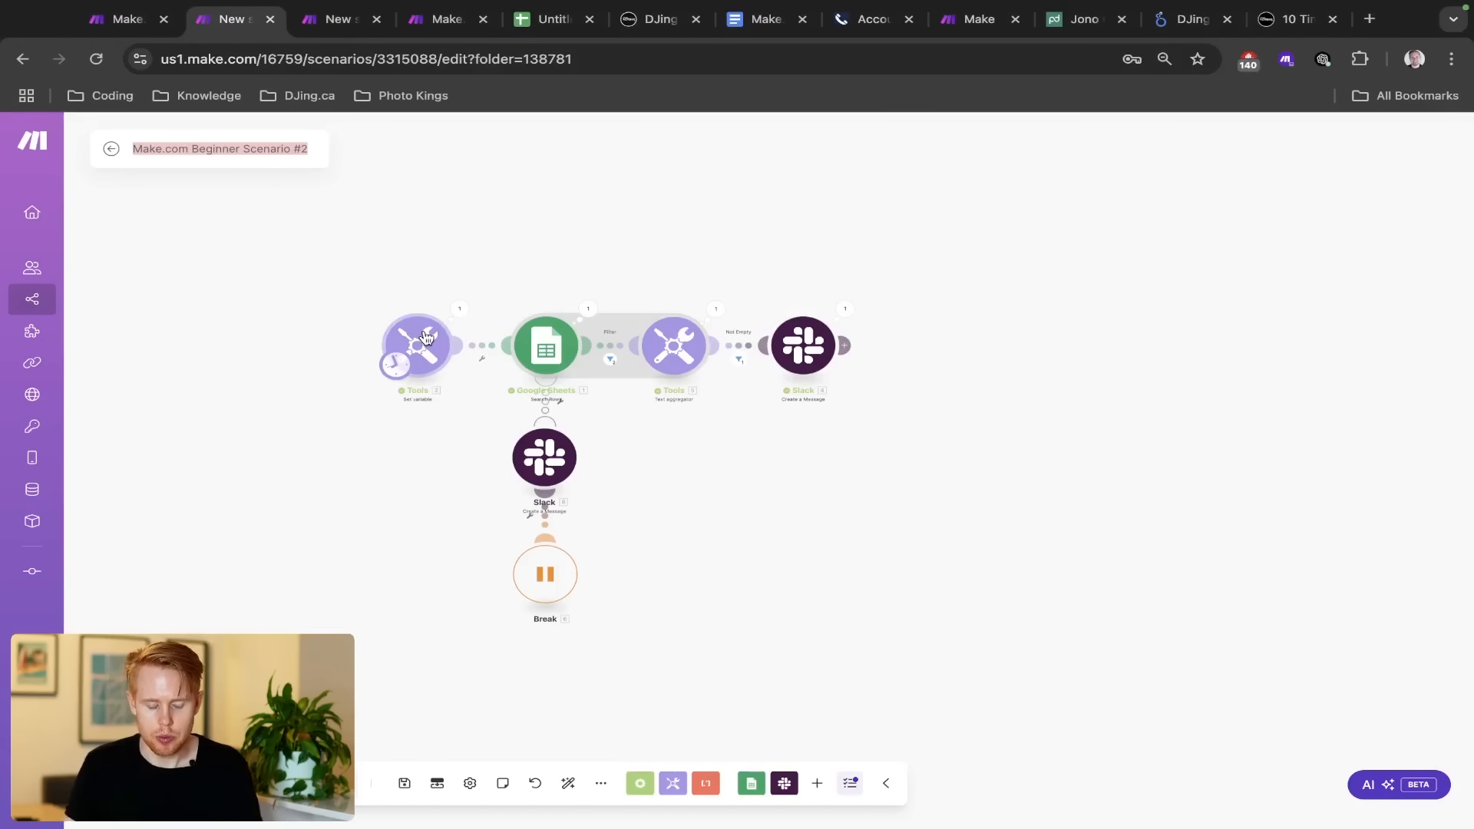
{"action": "left_click_drag", "start_coordinate": [323, 275], "coordinate": [658, 388]}
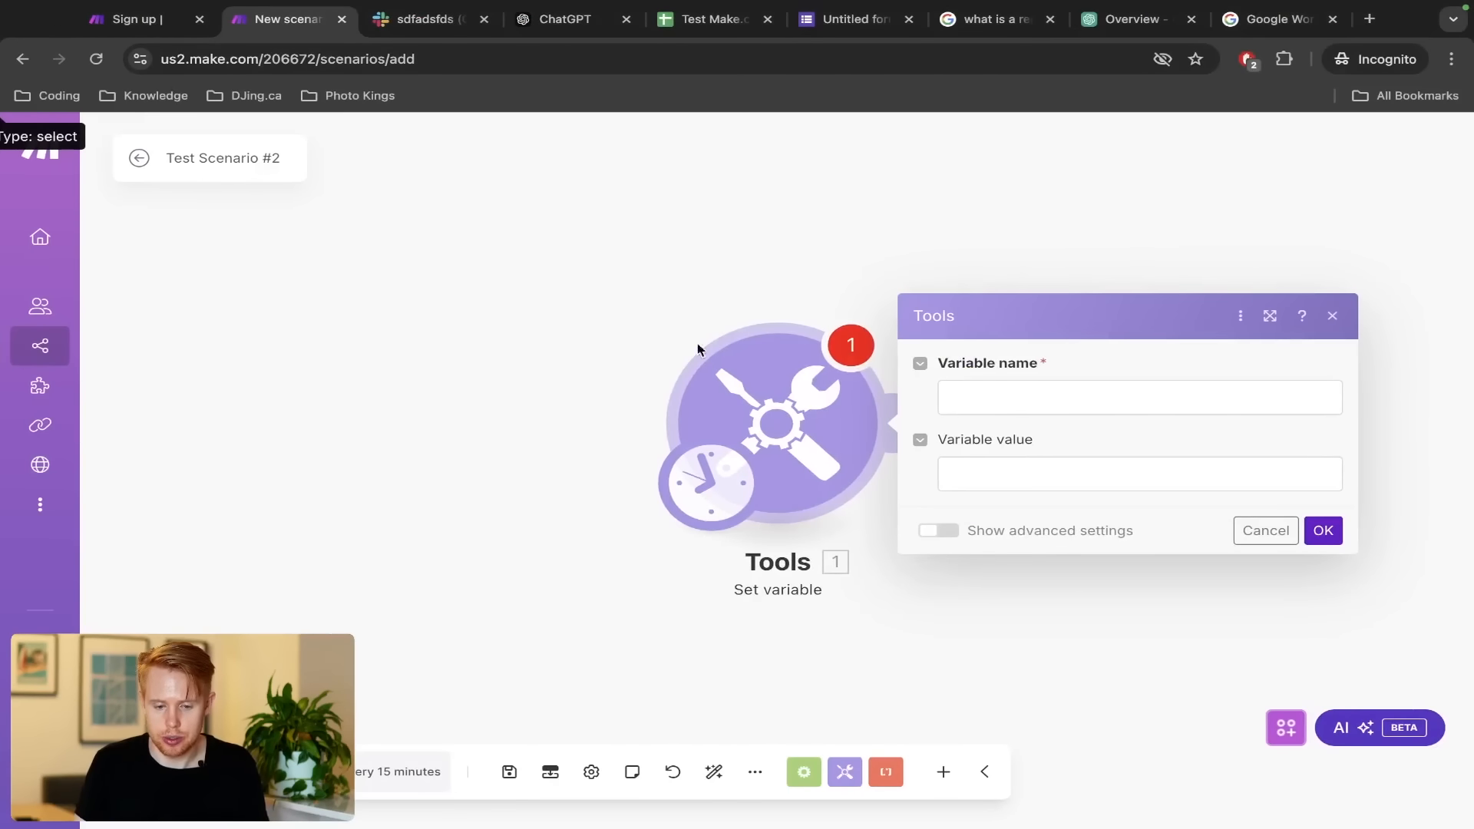
{"action": "left_click", "coordinate": [720, 24]}
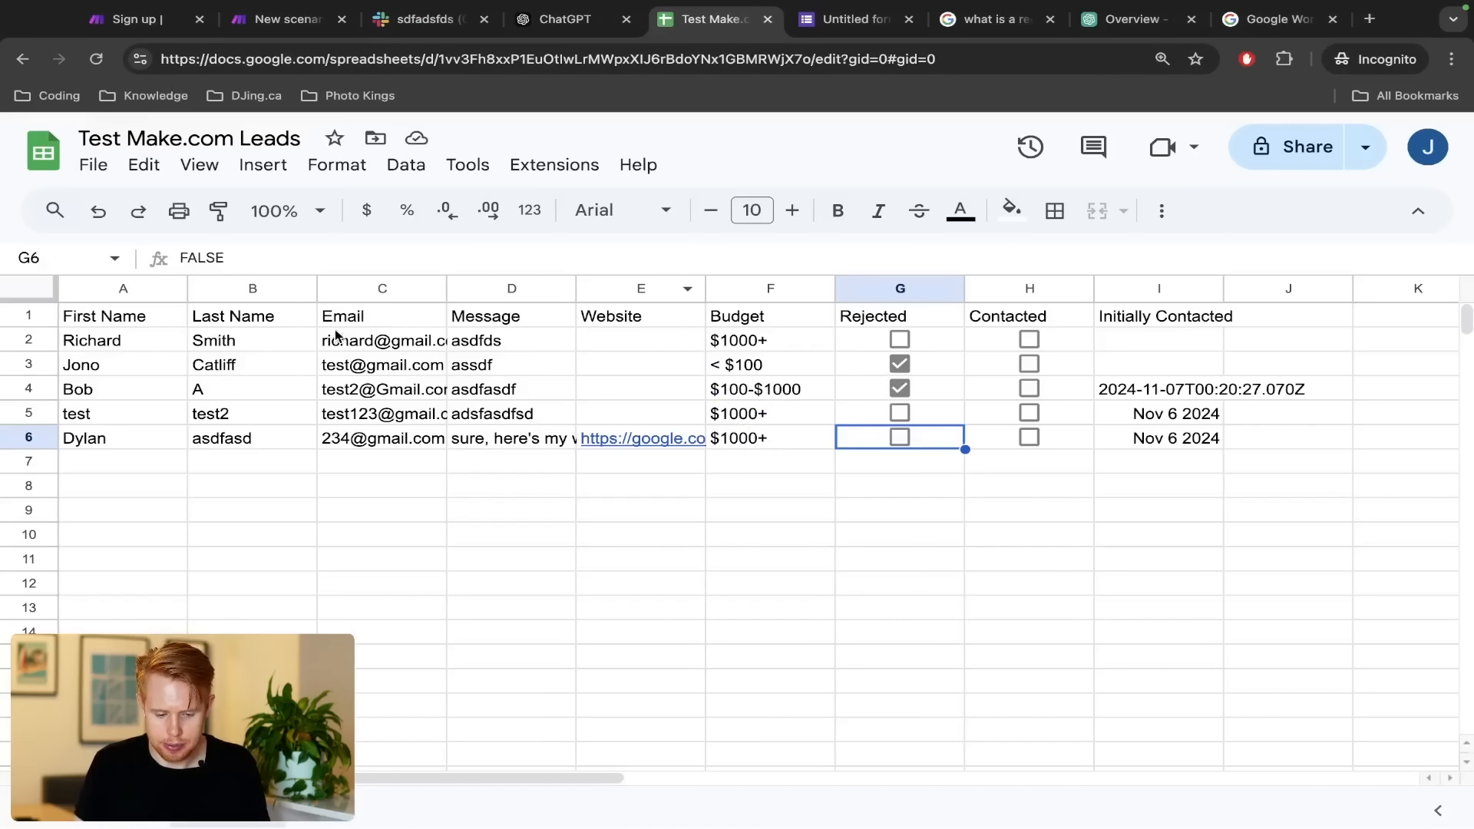
Copy Nov 6 2024 from I5 into cells I4, I3 and I2
{"action": "left_click", "coordinate": [1012, 350]}
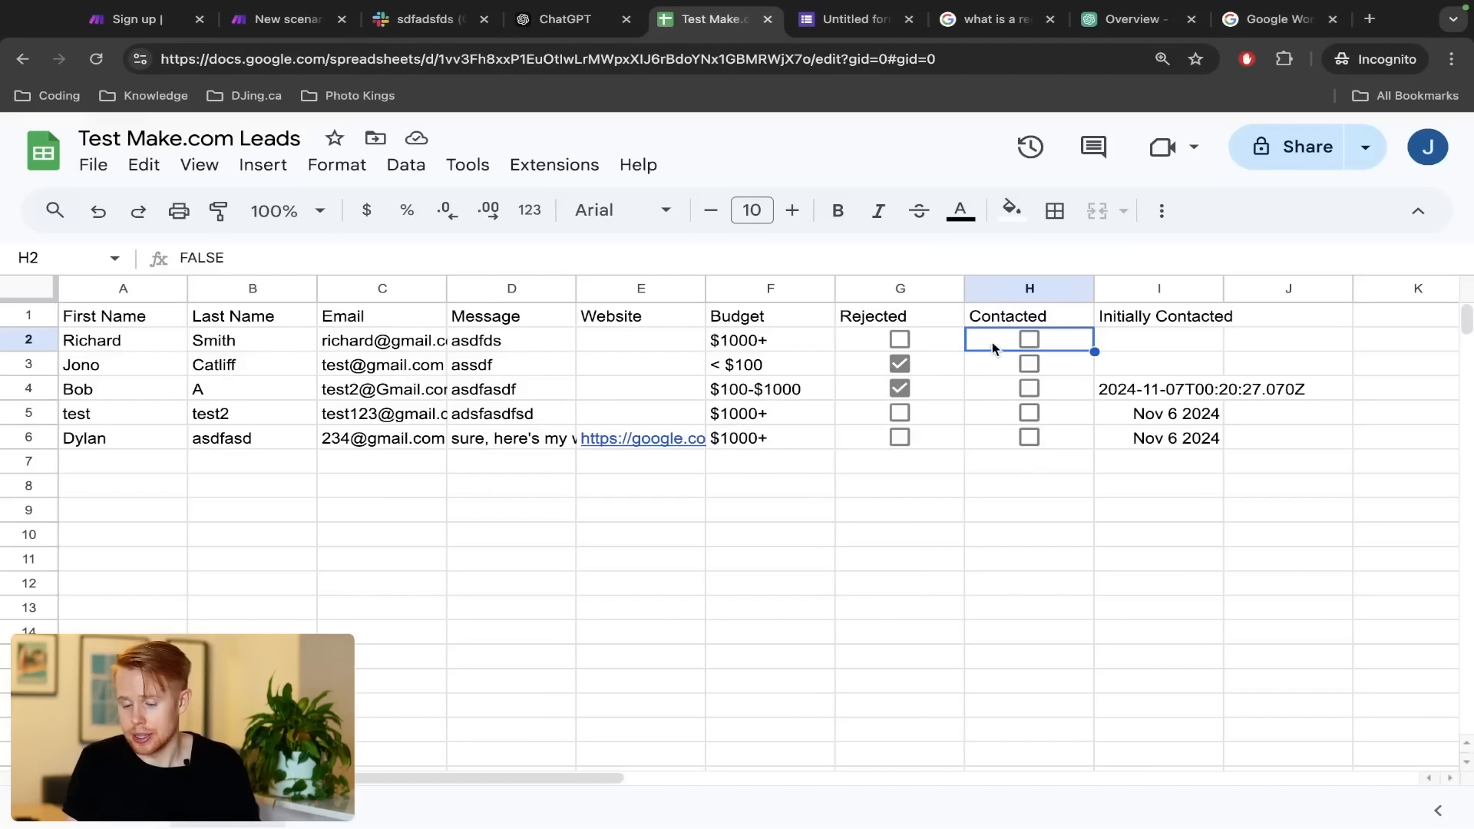
{"action": "left_click", "coordinate": [1172, 417]}
{"action": "key", "text": "ctrl+c"}
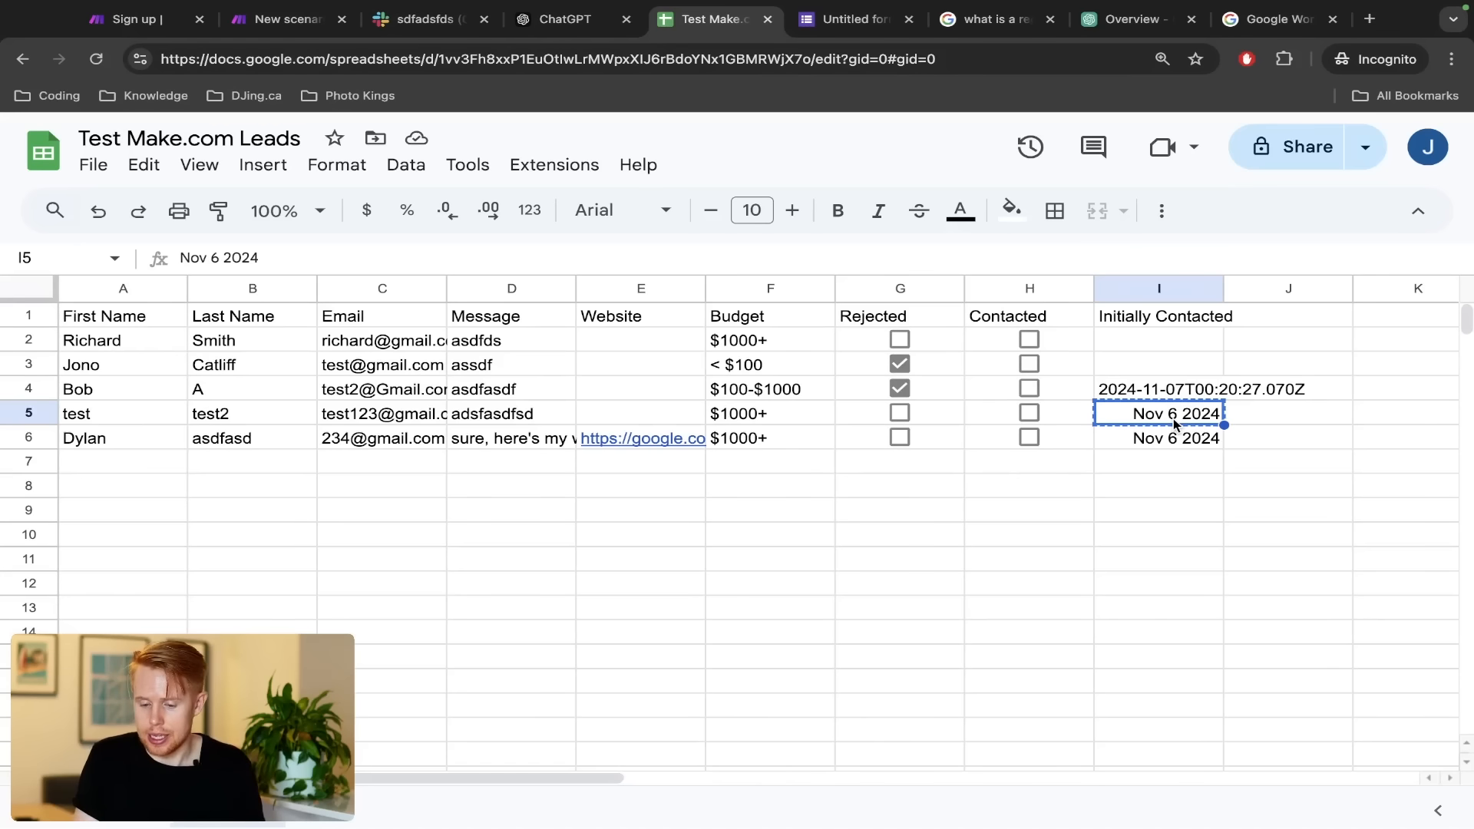
{"action": "key", "text": "Up"}
{"action": "key", "text": "ctrl+v"}
{"action": "key", "text": "Up"}
{"action": "key", "text": "ctrl+v"}
{"action": "key", "text": "Up"}
{"action": "key", "text": "ctrl+v"}
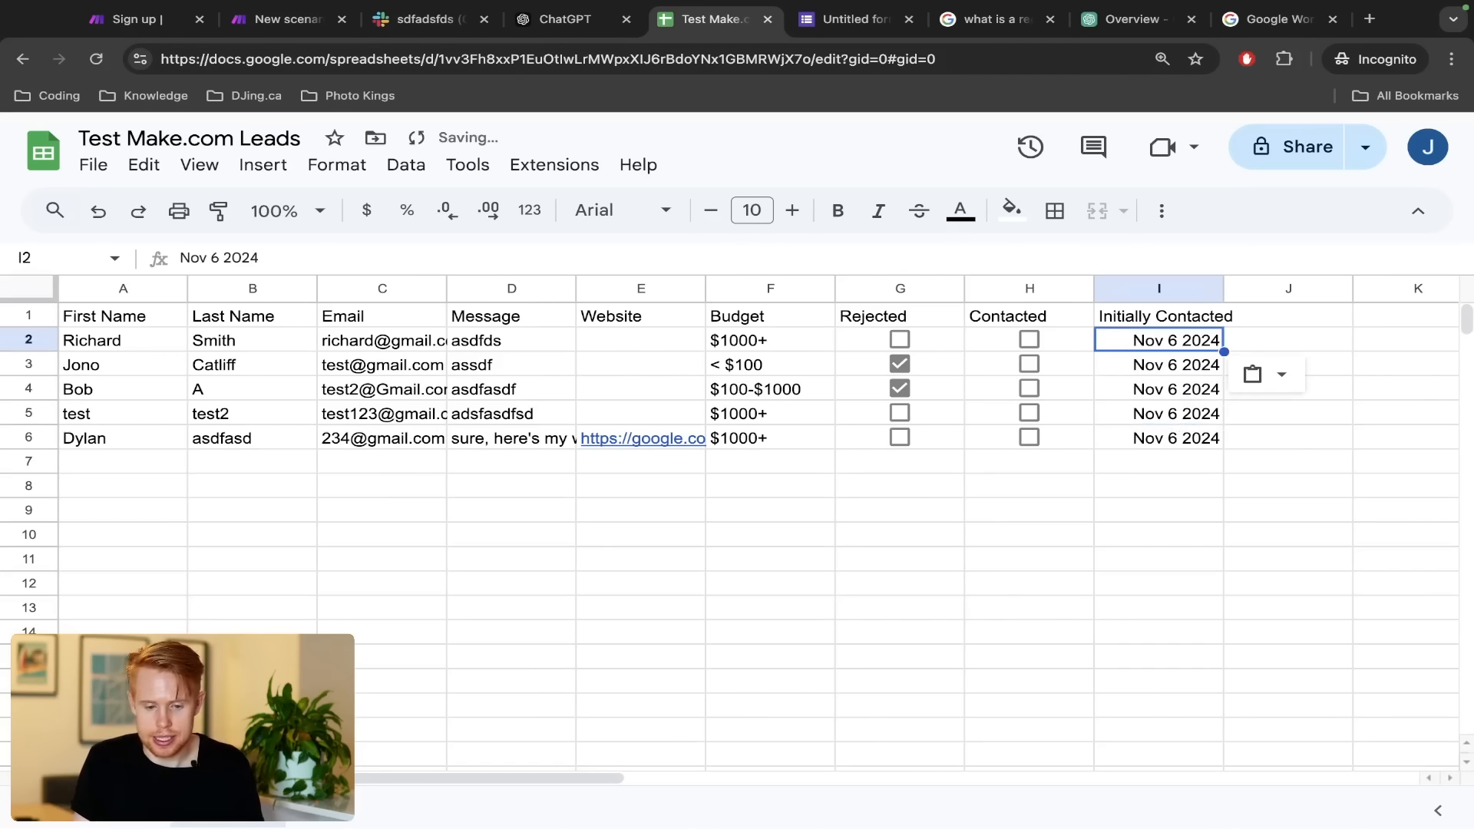
Go back to the new scenario's Set variable settings in Make.com
{"action": "key", "text": "ctrl+3"}
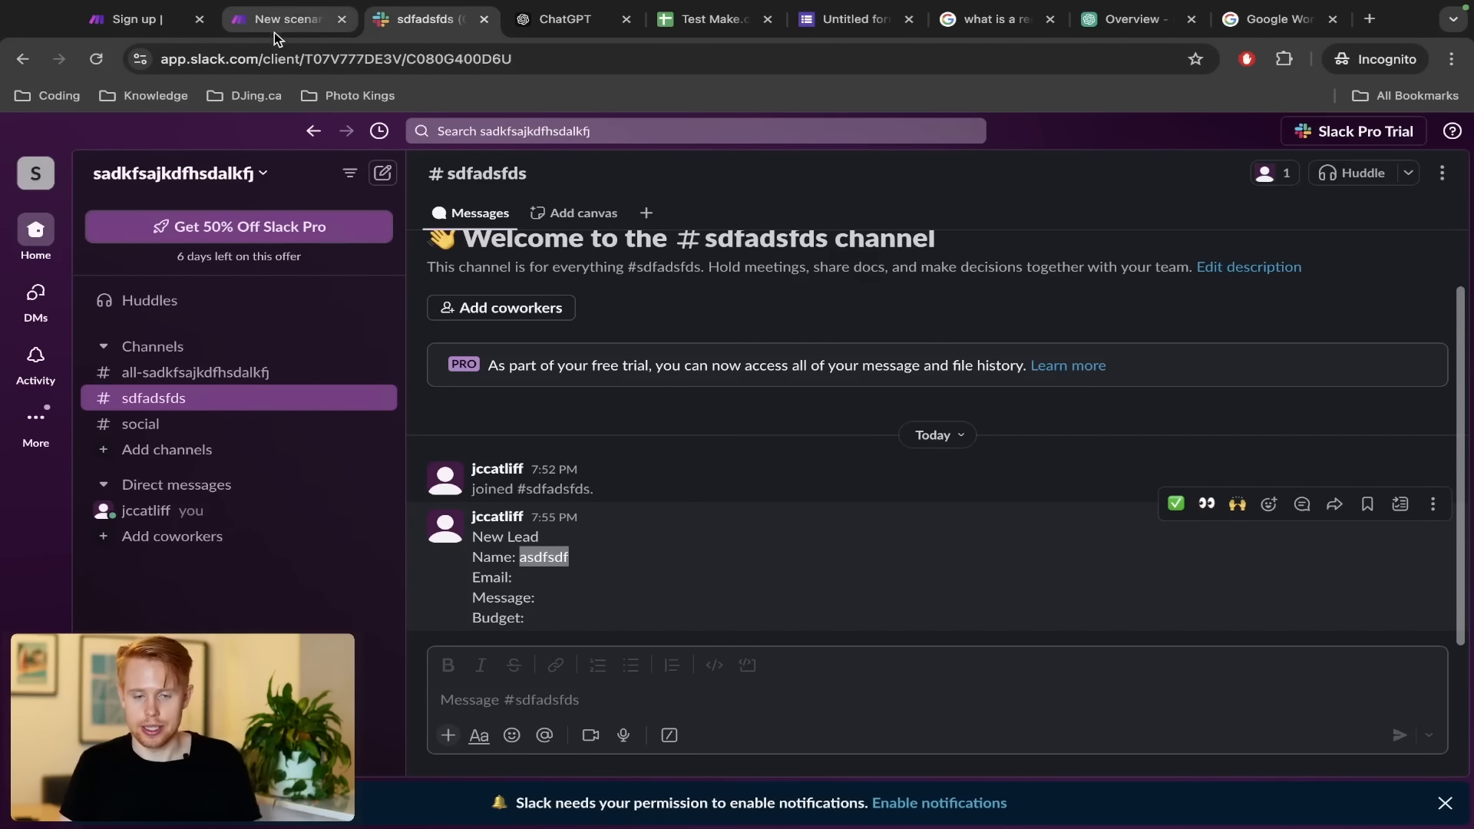
{"action": "key", "text": "ctrl+Left"}
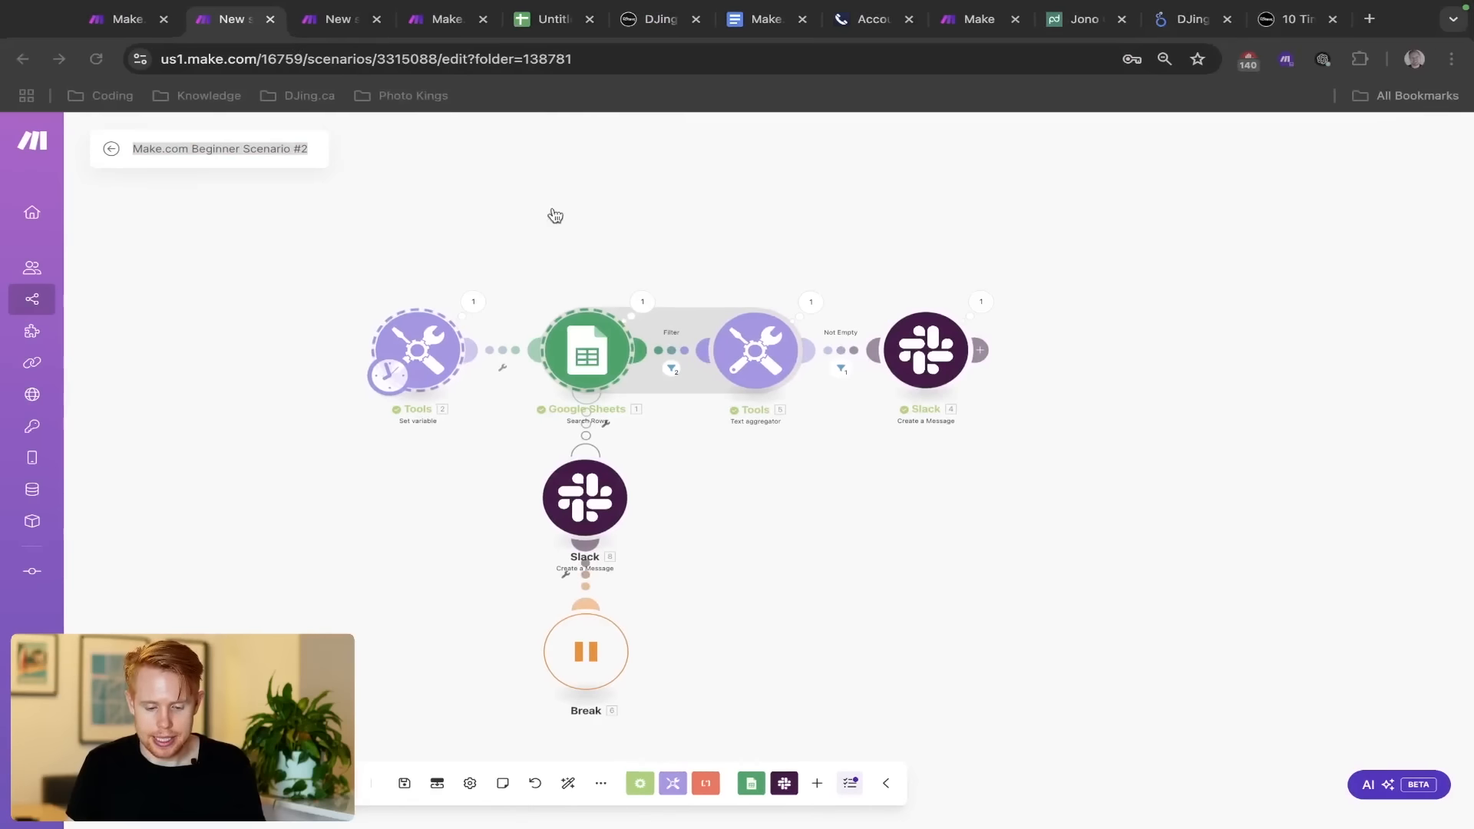
{"action": "key", "text": "ctrl+Right"}
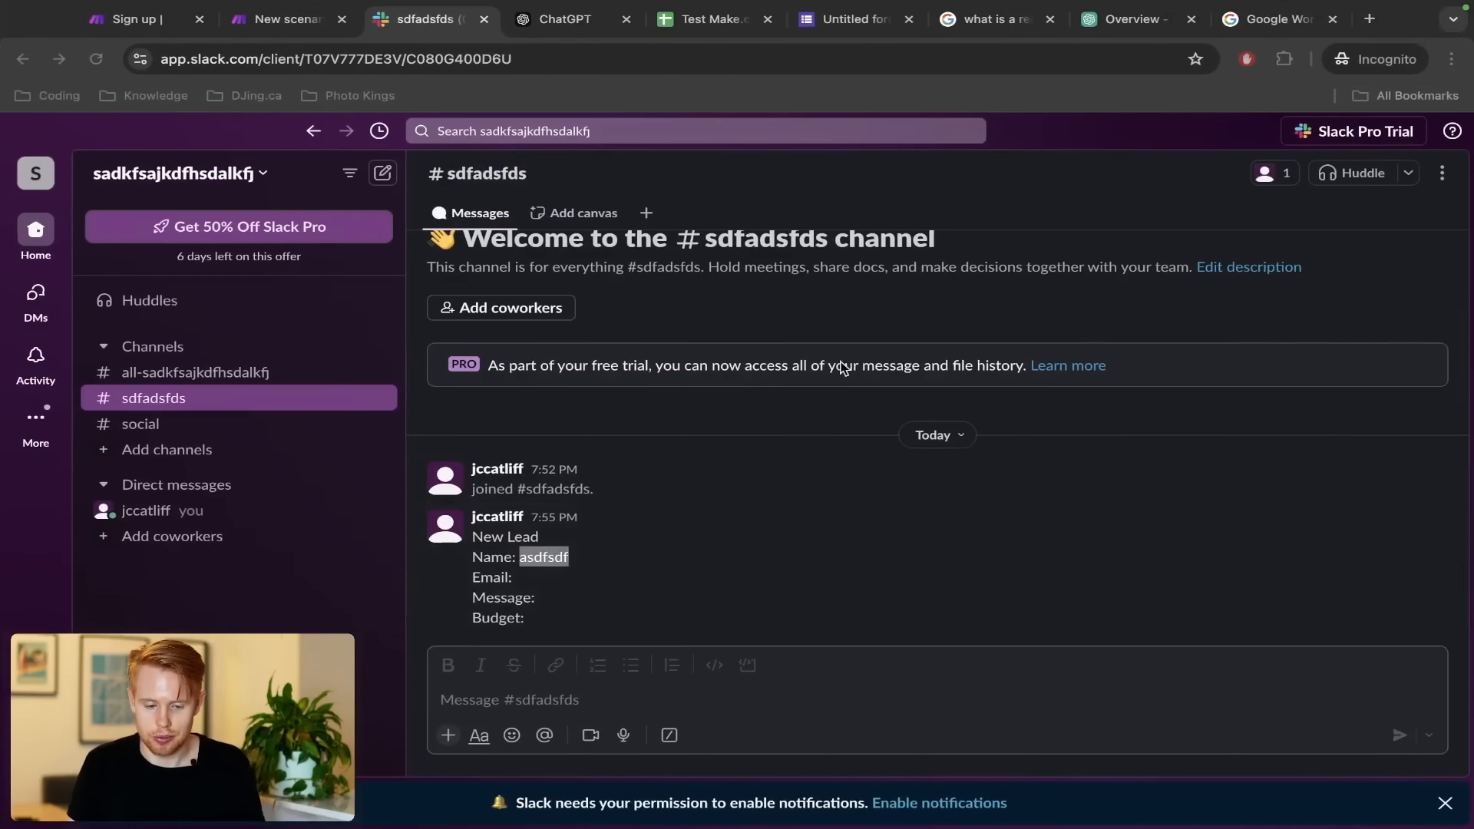
{"action": "key", "text": "ctrl+shift+Tab"}
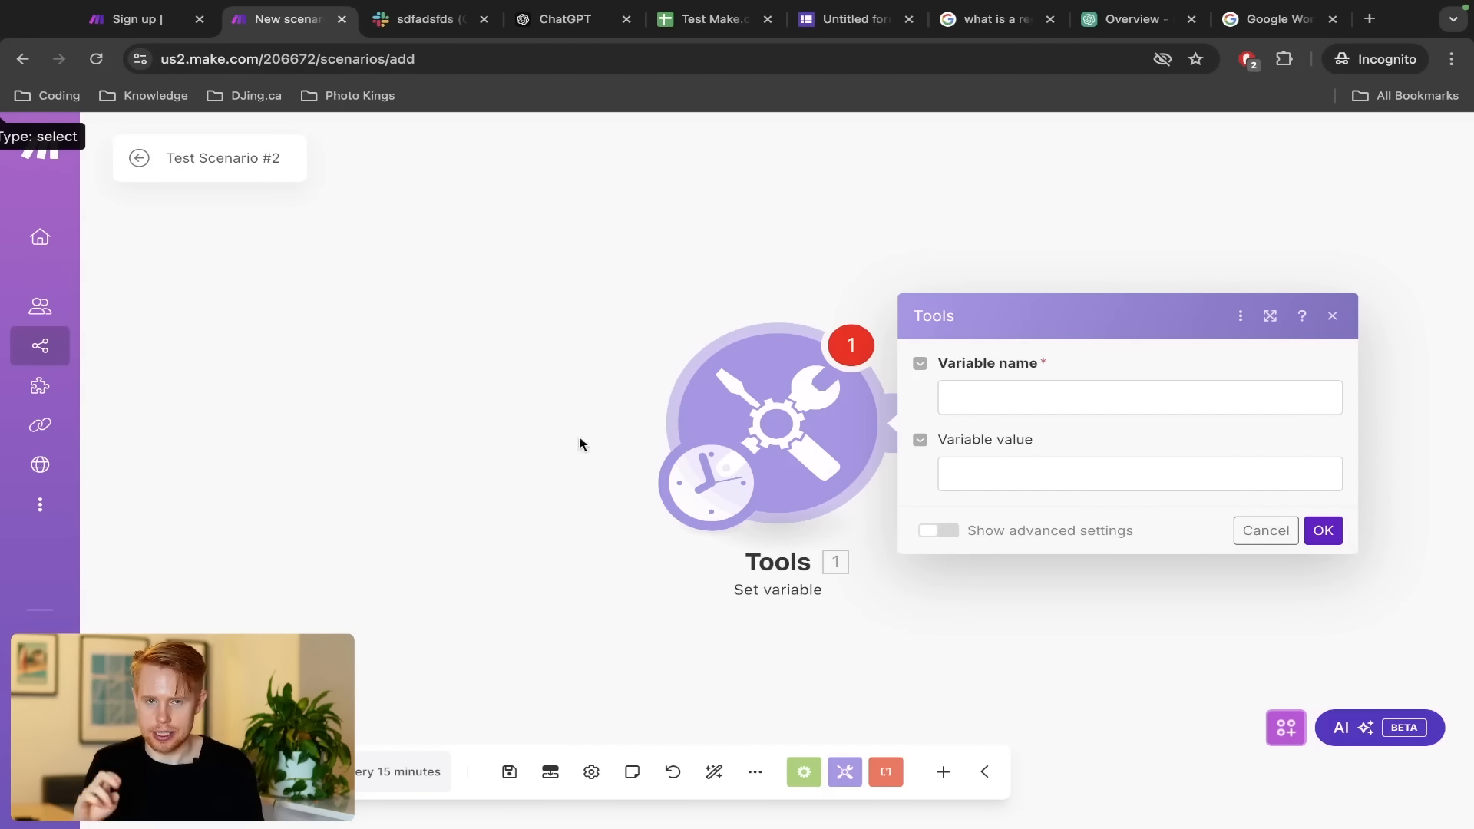
Name the variable Today and move the leads spreadsheet tab next to the scenario tab
{"action": "left_click", "coordinate": [992, 388]}
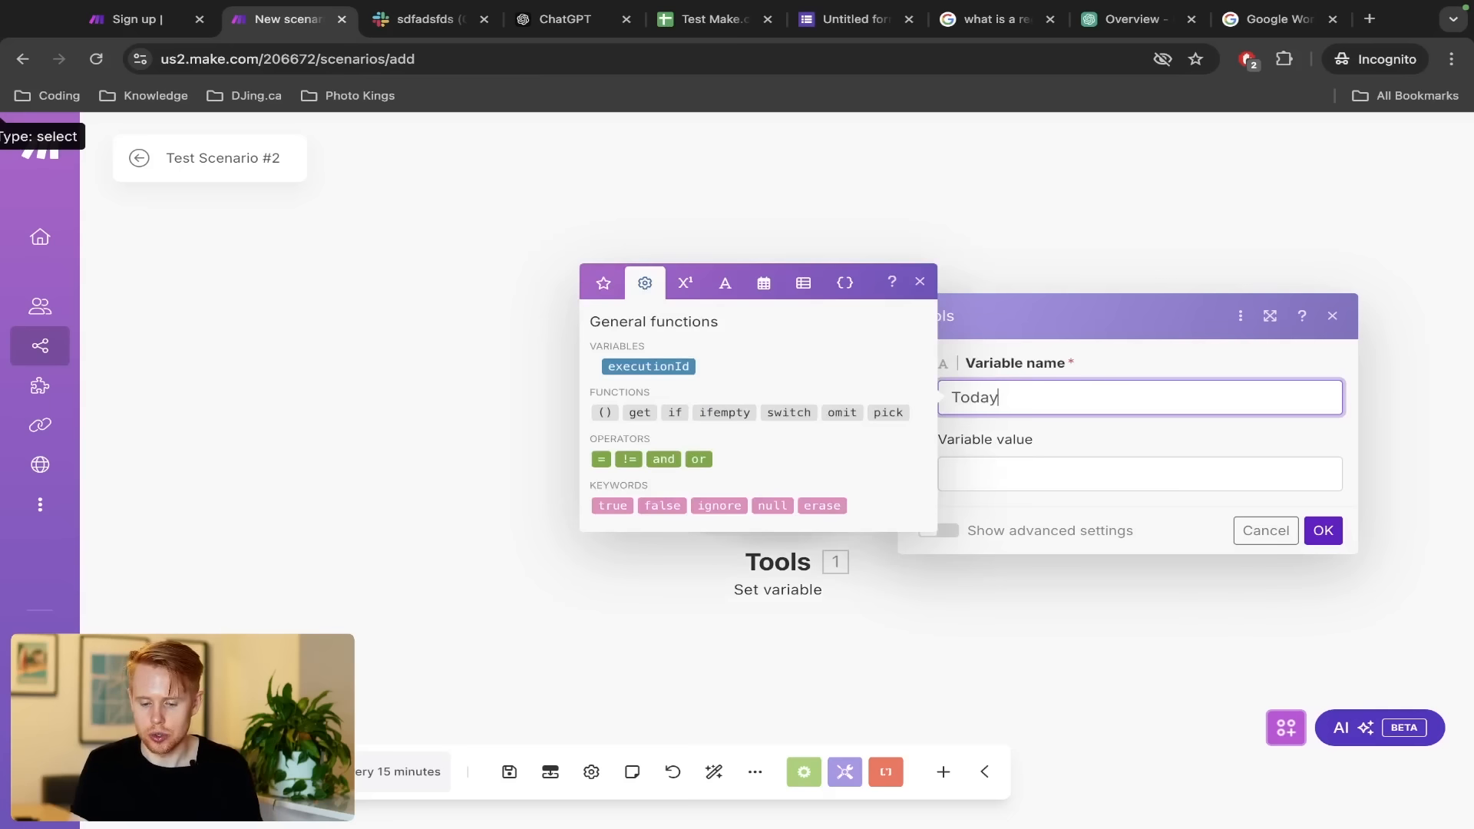
{"action": "left_click", "coordinate": [1051, 427]}
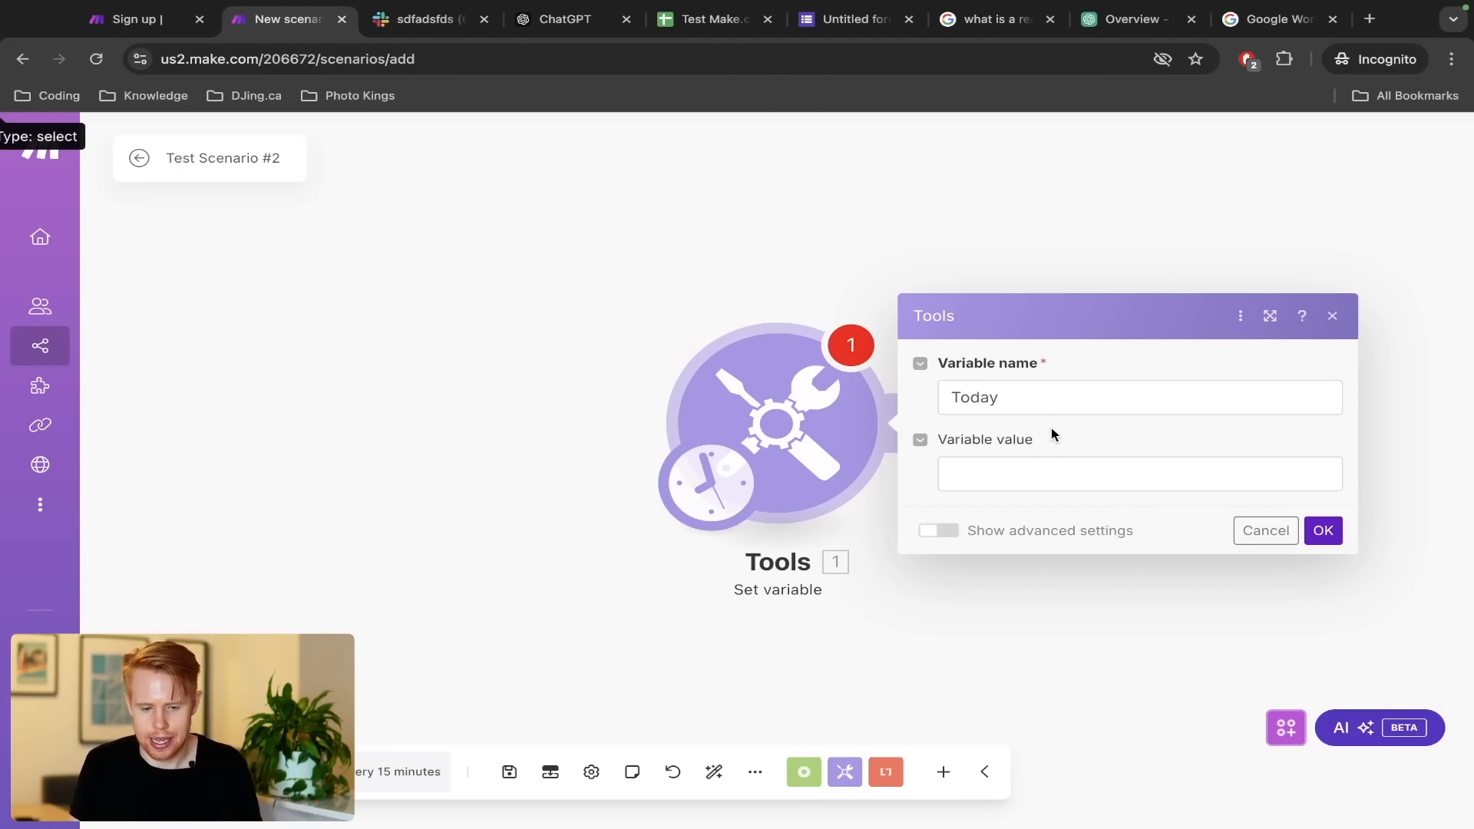
{"action": "key", "text": "ctrl+Tab"}
{"action": "key", "text": "ctrl+Tab"}
{"action": "key", "text": "ctrl+Tab"}
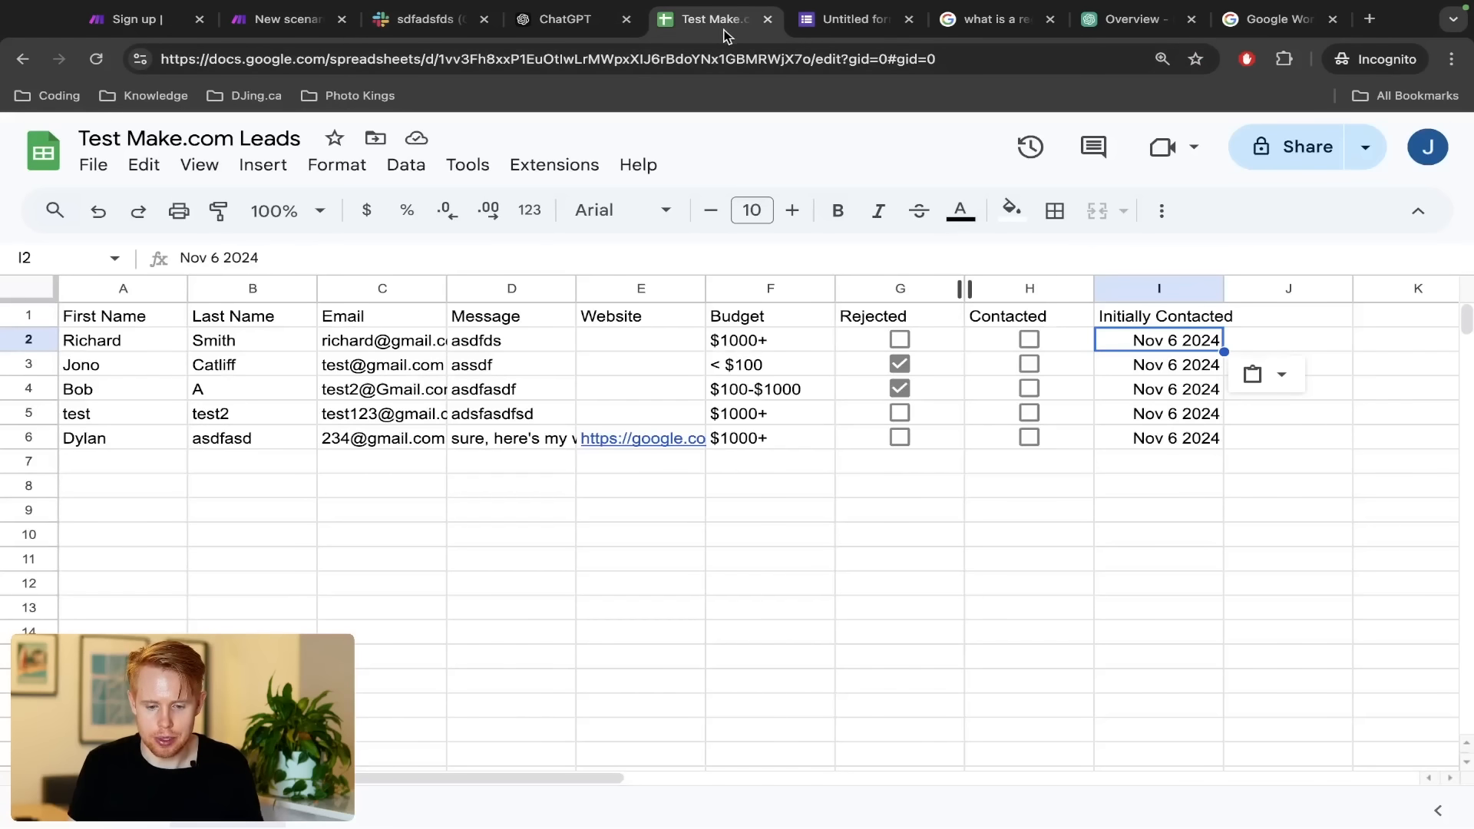
{"action": "left_click_drag", "start_coordinate": [716, 35], "coordinate": [431, 31]}
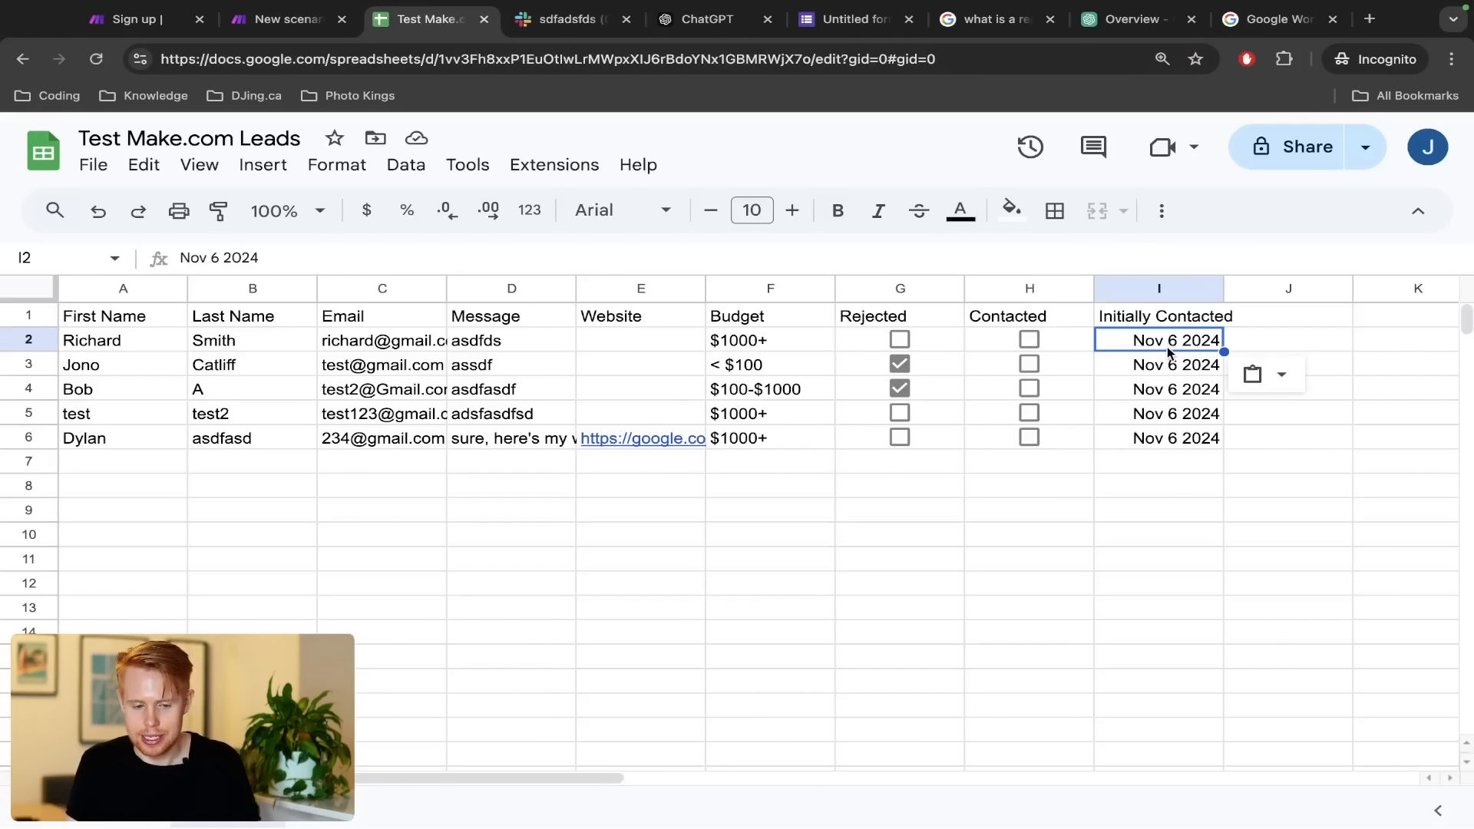
Close the leftover sign-up tab and return to the Set variable's value field
{"action": "key", "text": "ctrl+shift+Tab"}
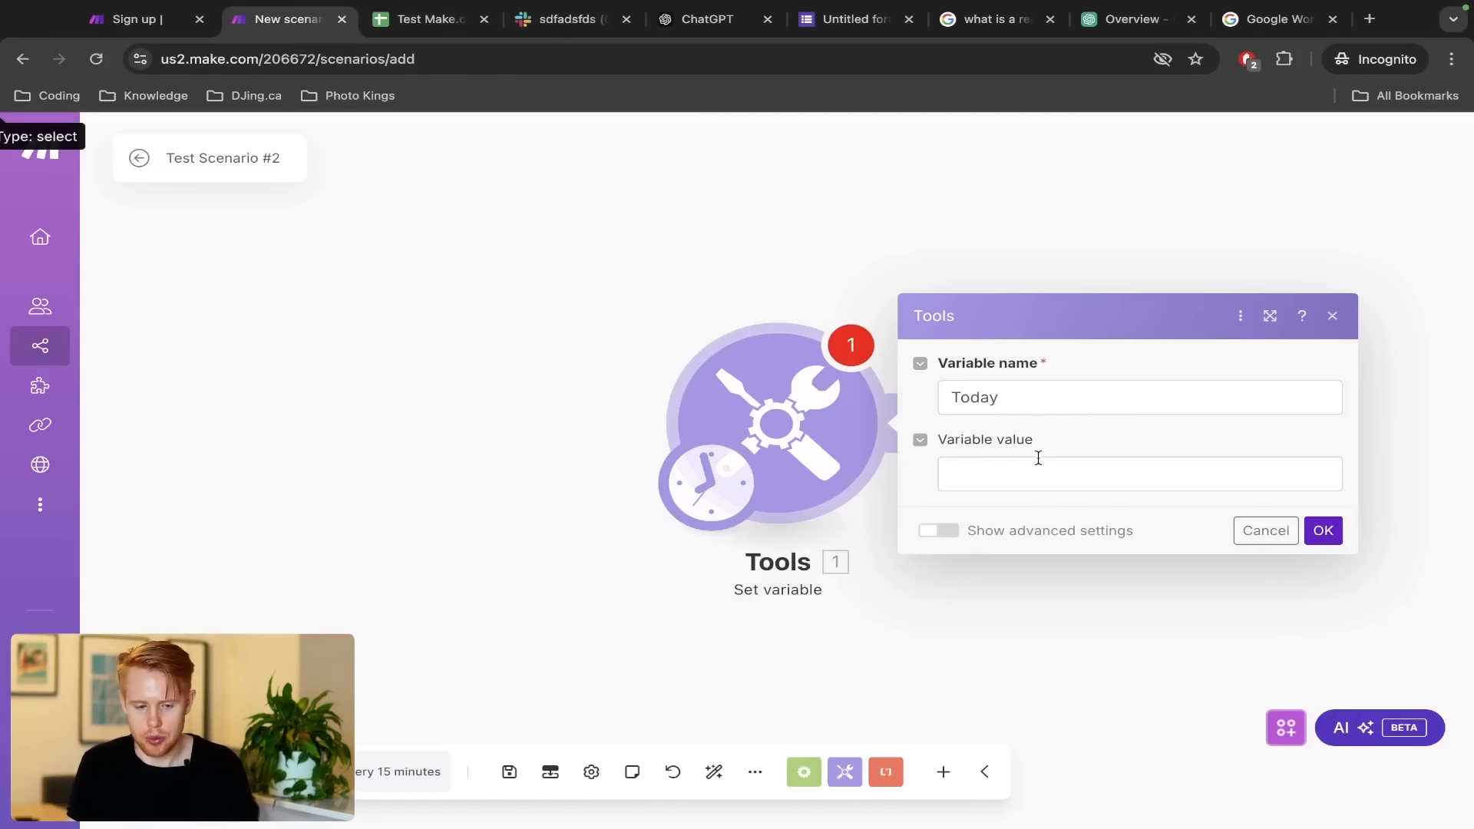
{"action": "key", "text": "ctrl+shift+Tab"}
{"action": "key", "text": "ctrl+Tab"}
{"action": "key", "text": "ctrl+shift+Tab"}
{"action": "key", "text": "ctrl+w"}
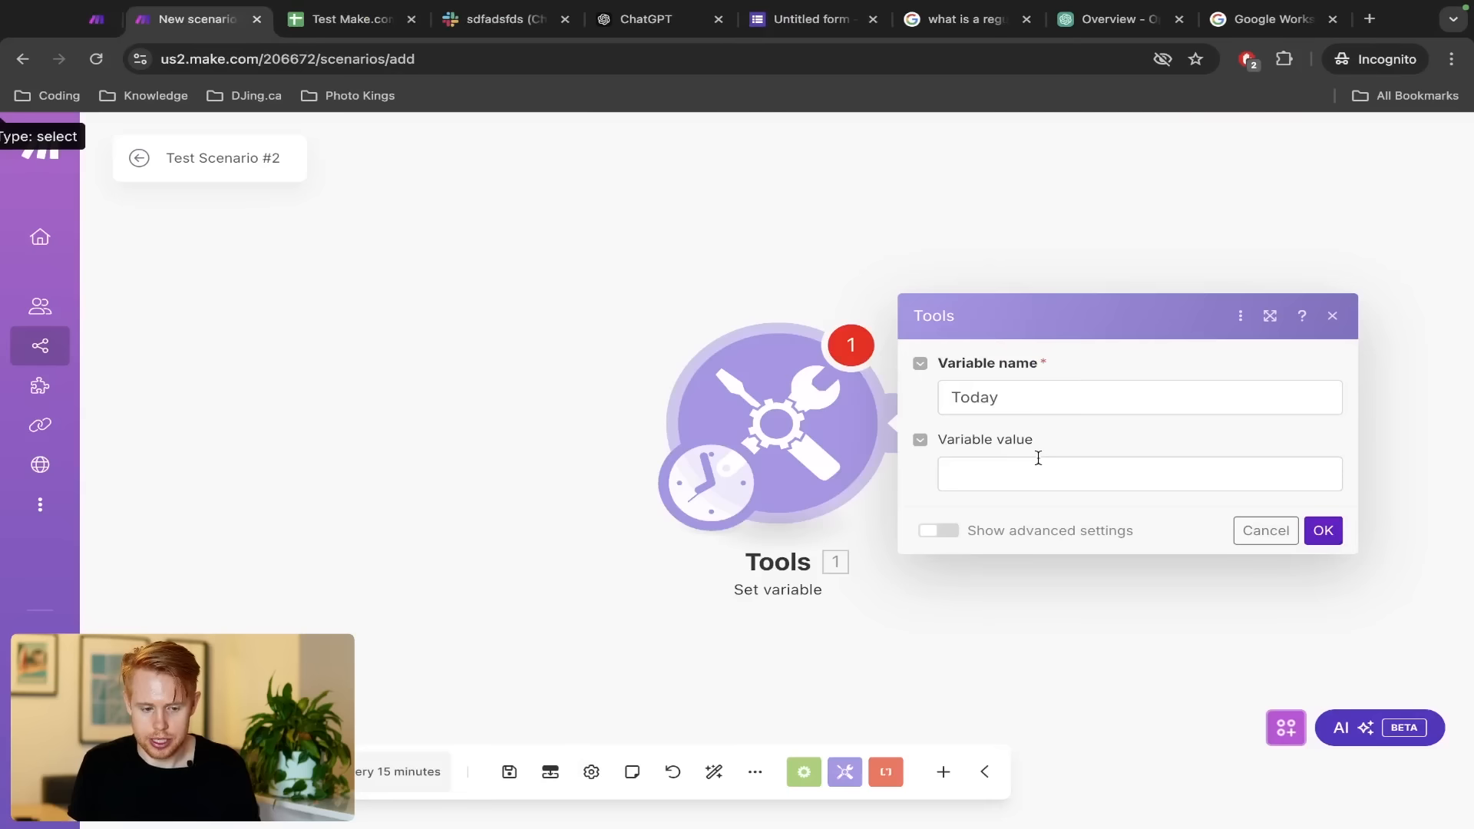
{"action": "left_click", "coordinate": [1021, 461]}
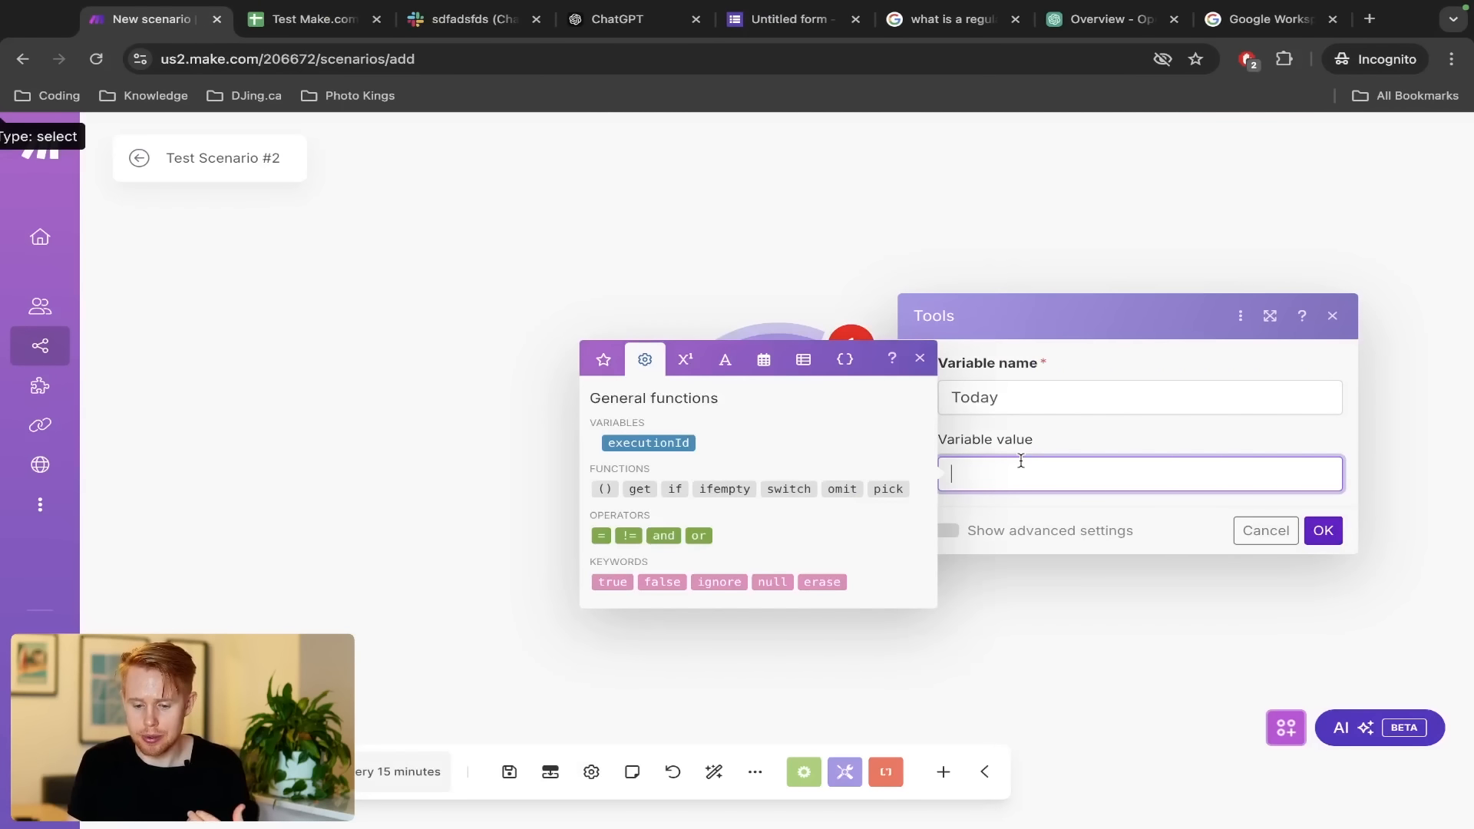
Set Today's value to formatDate(now; MMM D YYYY), matching the sheet's date style
{"action": "left_click", "coordinate": [764, 360]}
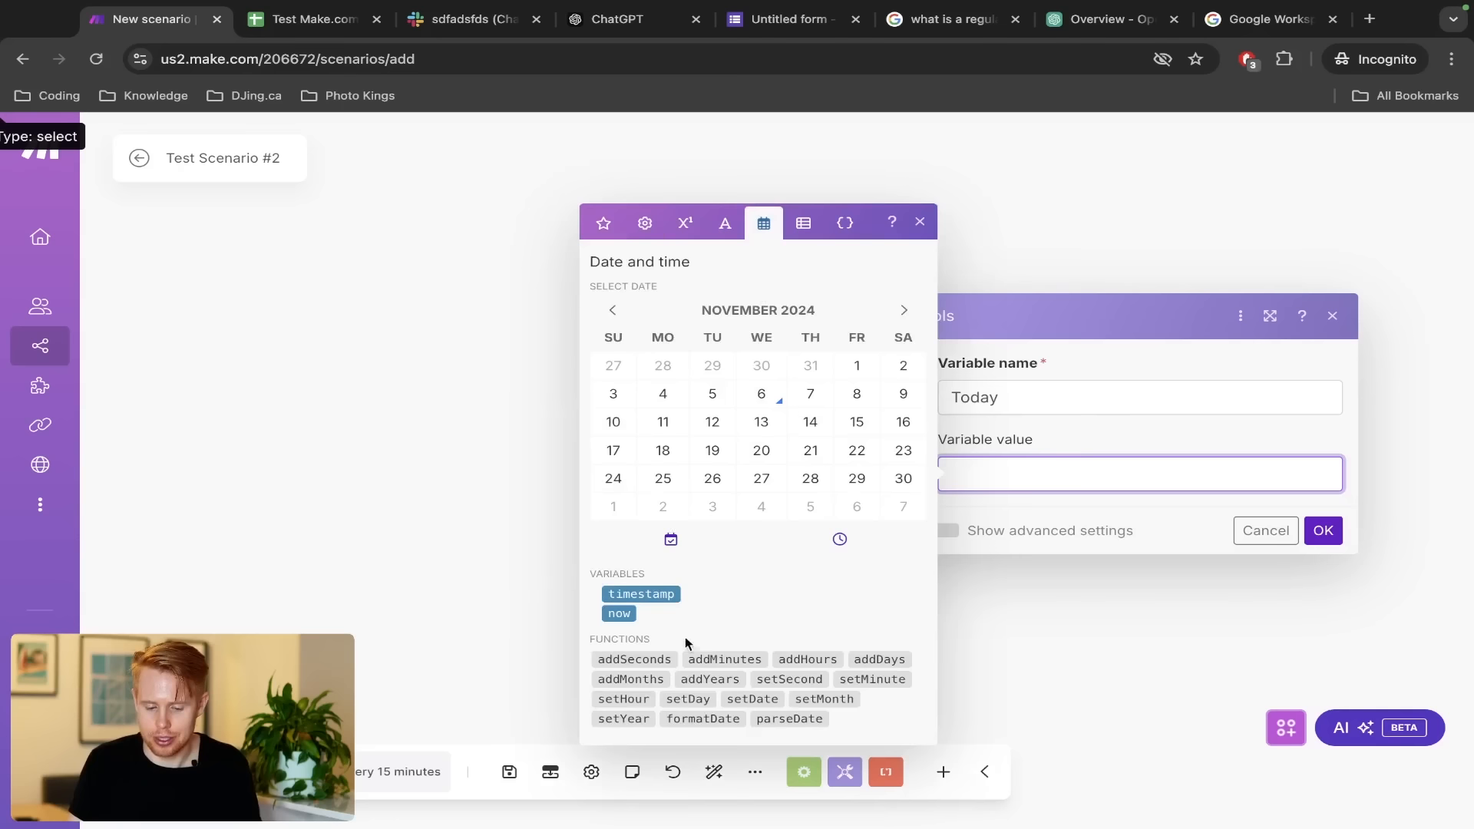
{"action": "left_click", "coordinate": [703, 719]}
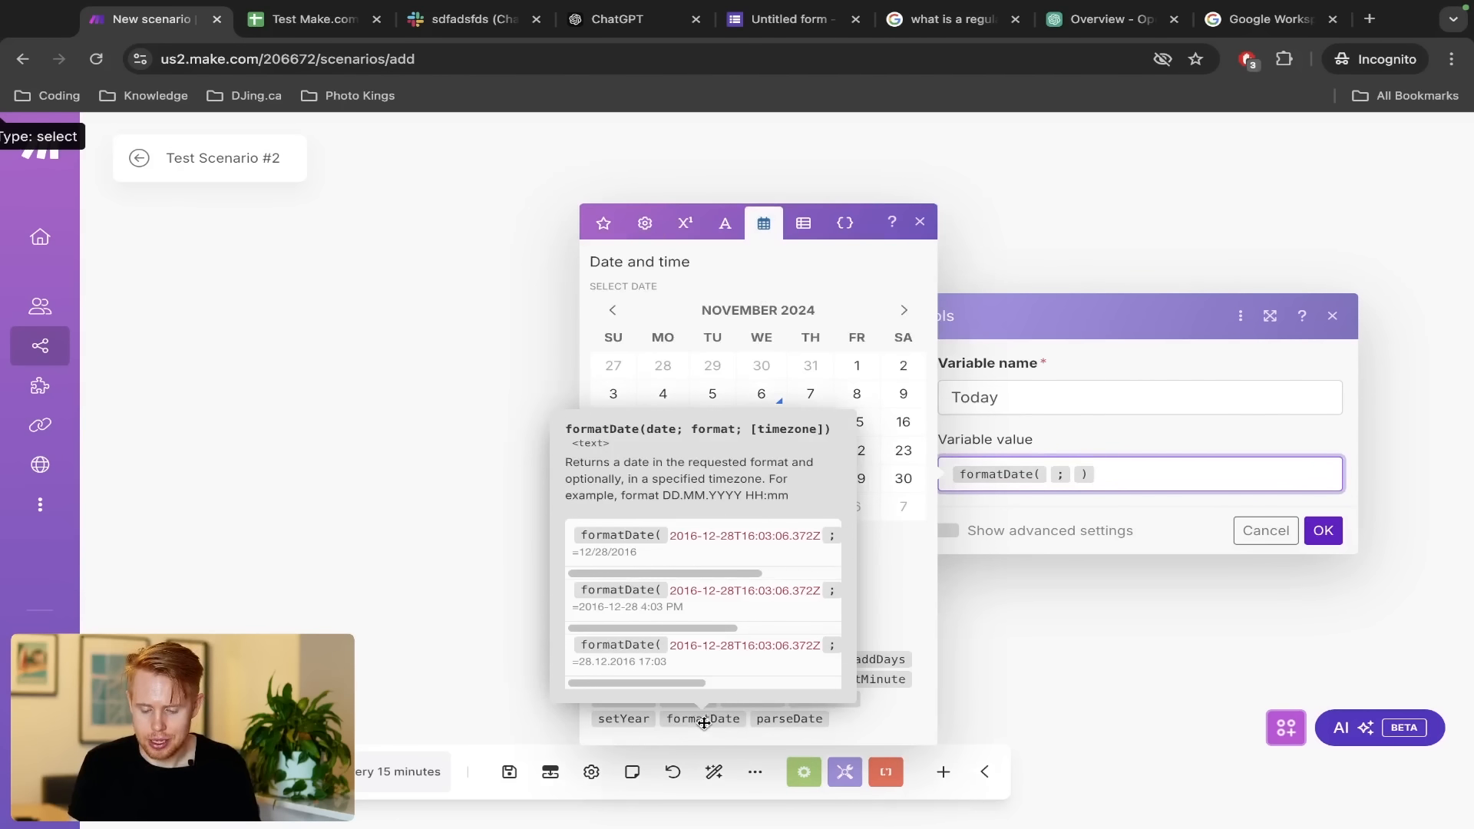
{"action": "left_click", "coordinate": [628, 613]}
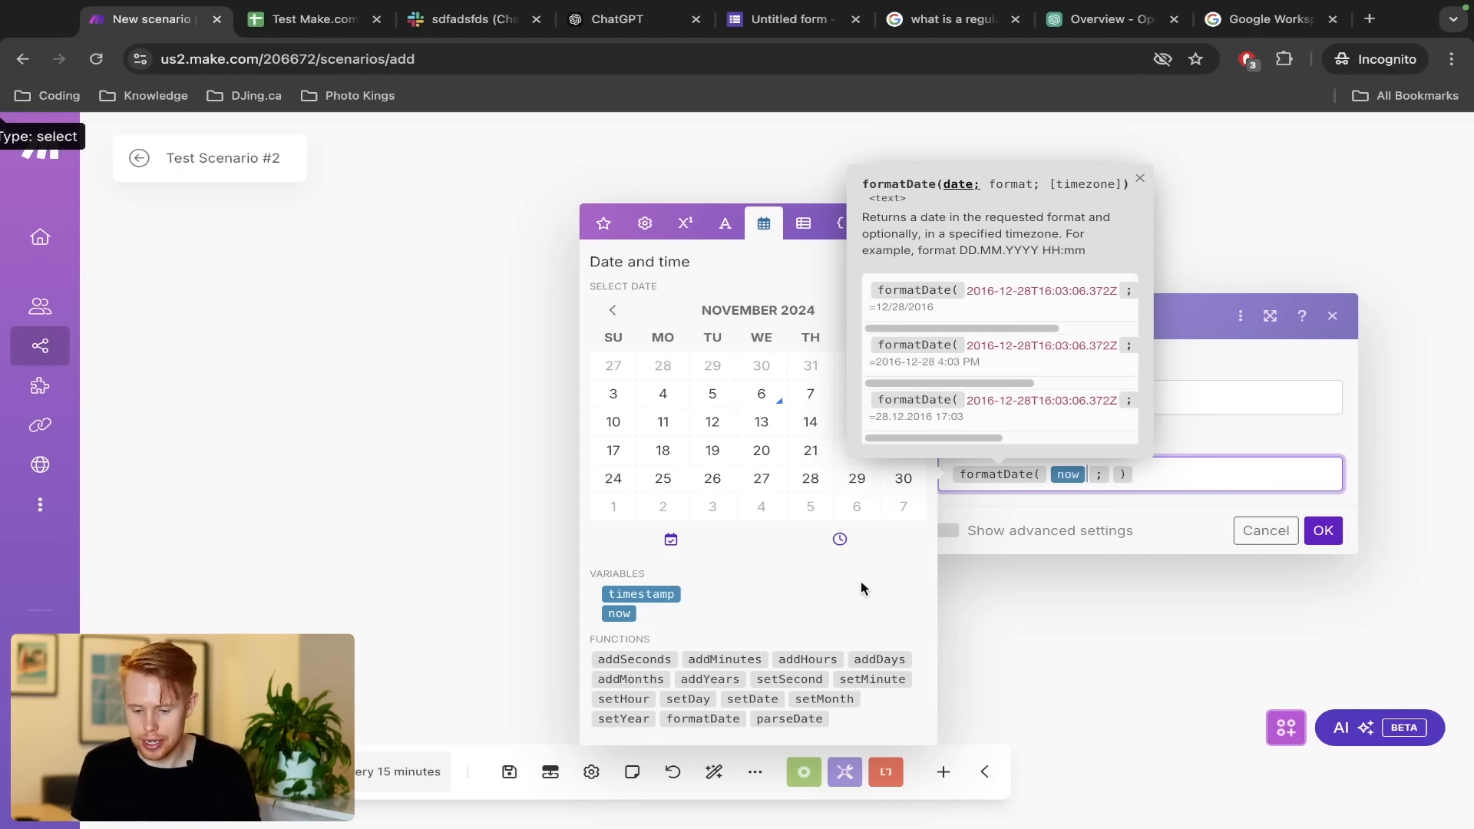
{"action": "key", "text": "Right"}
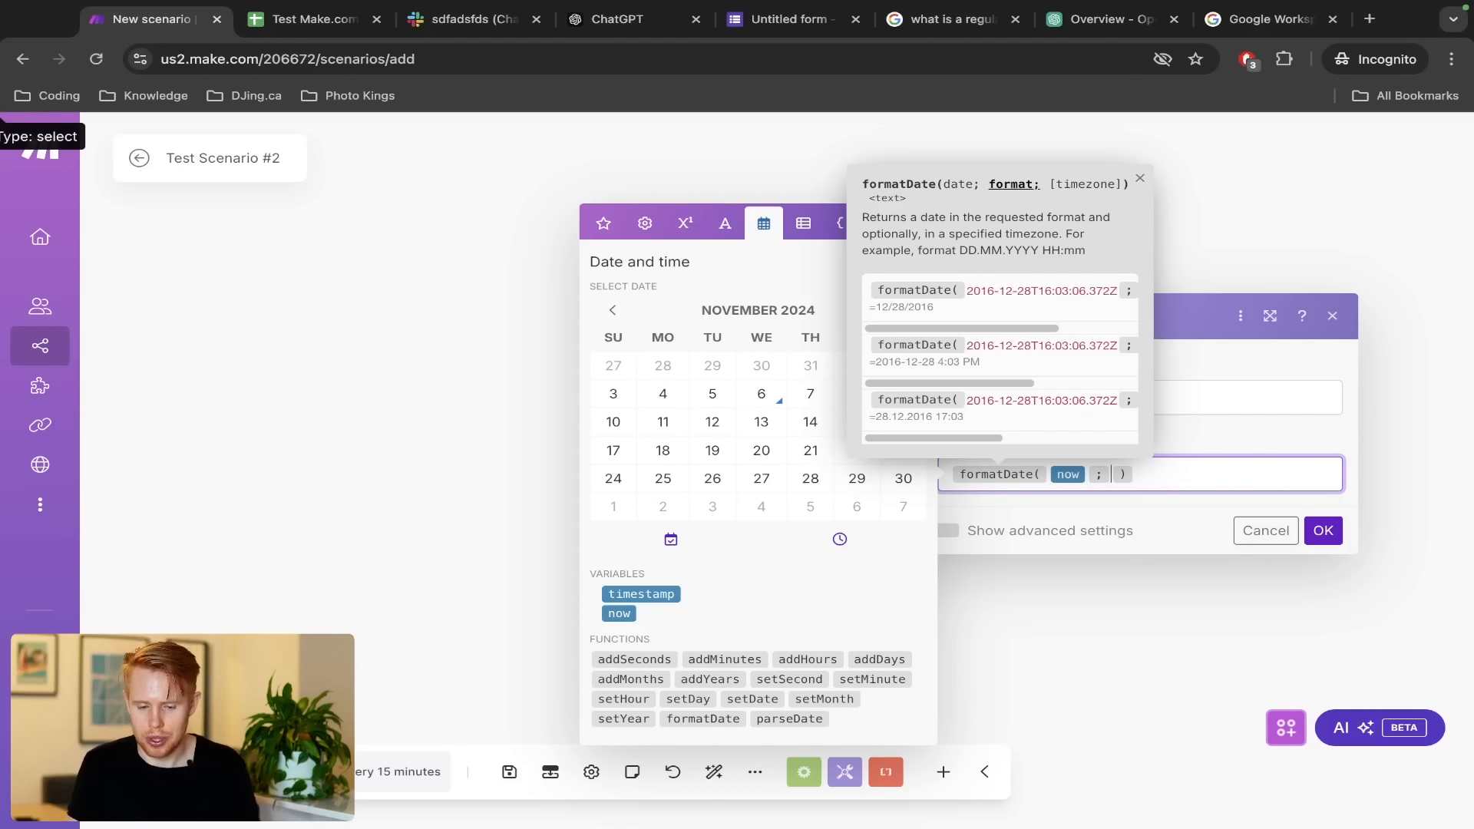
{"action": "key", "text": "ctrl+Tab"}
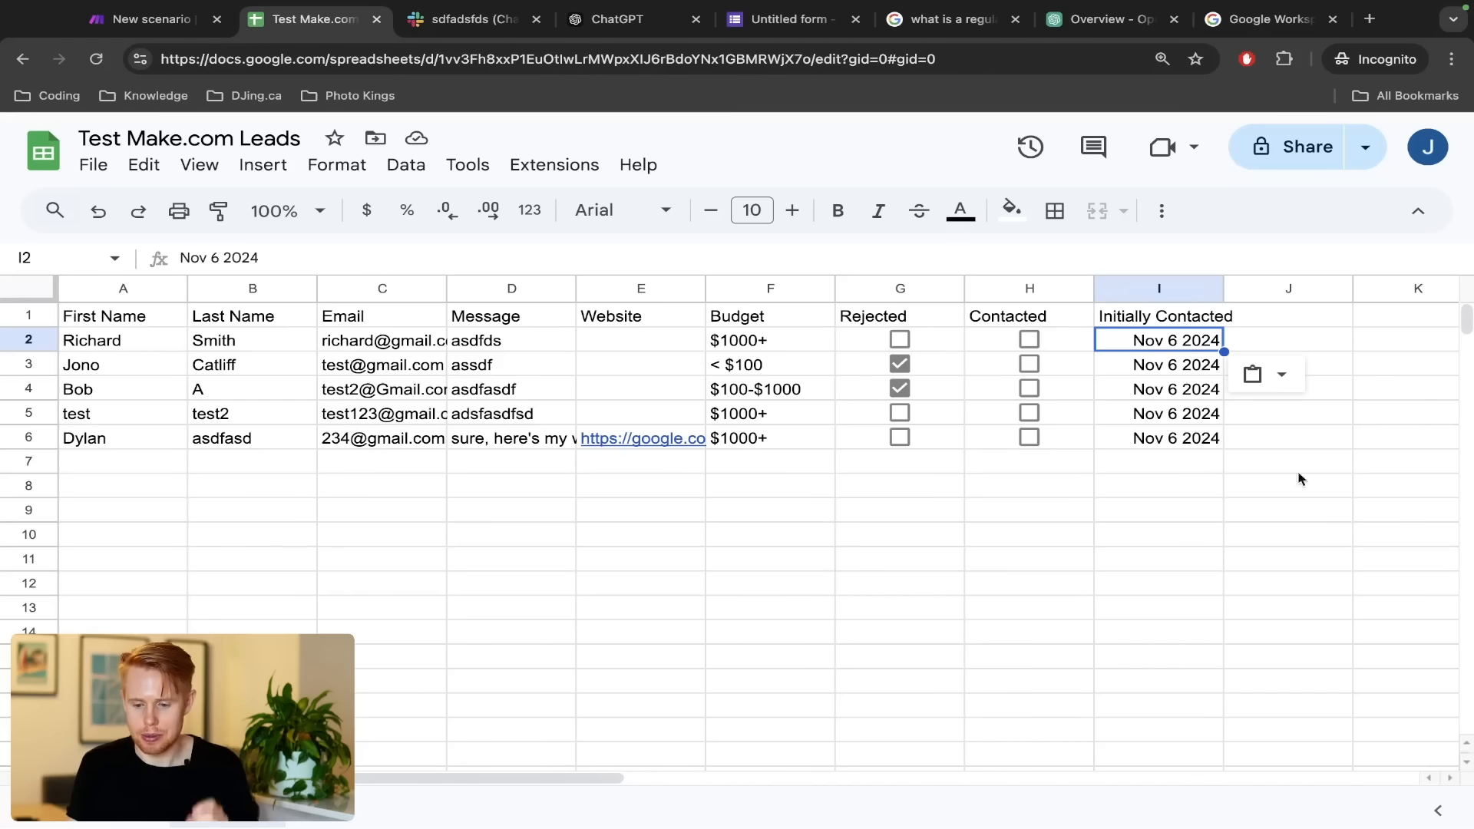
{"action": "left_click", "coordinate": [1135, 398]}
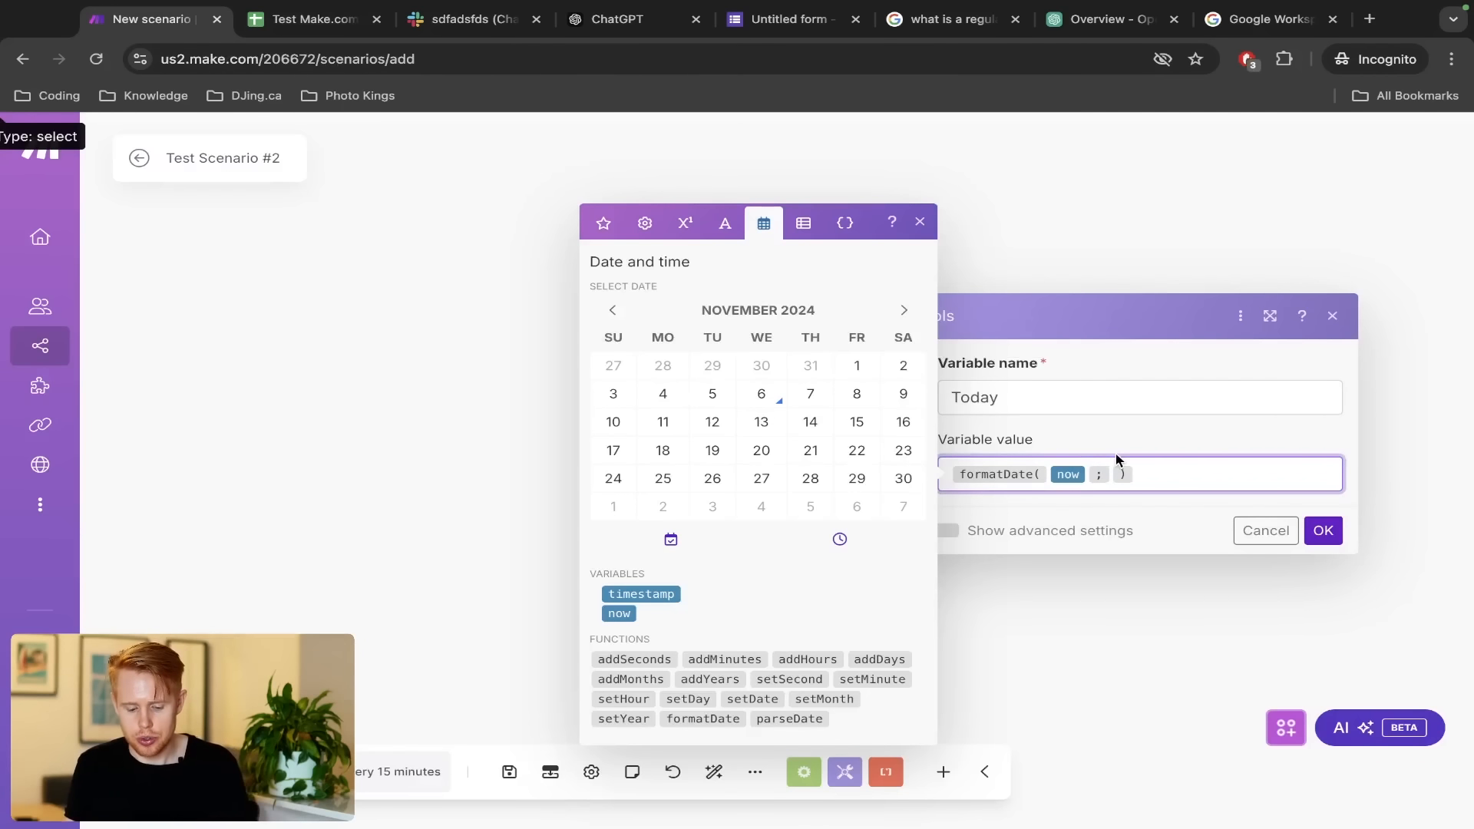
{"action": "type", "text": "MMM "}
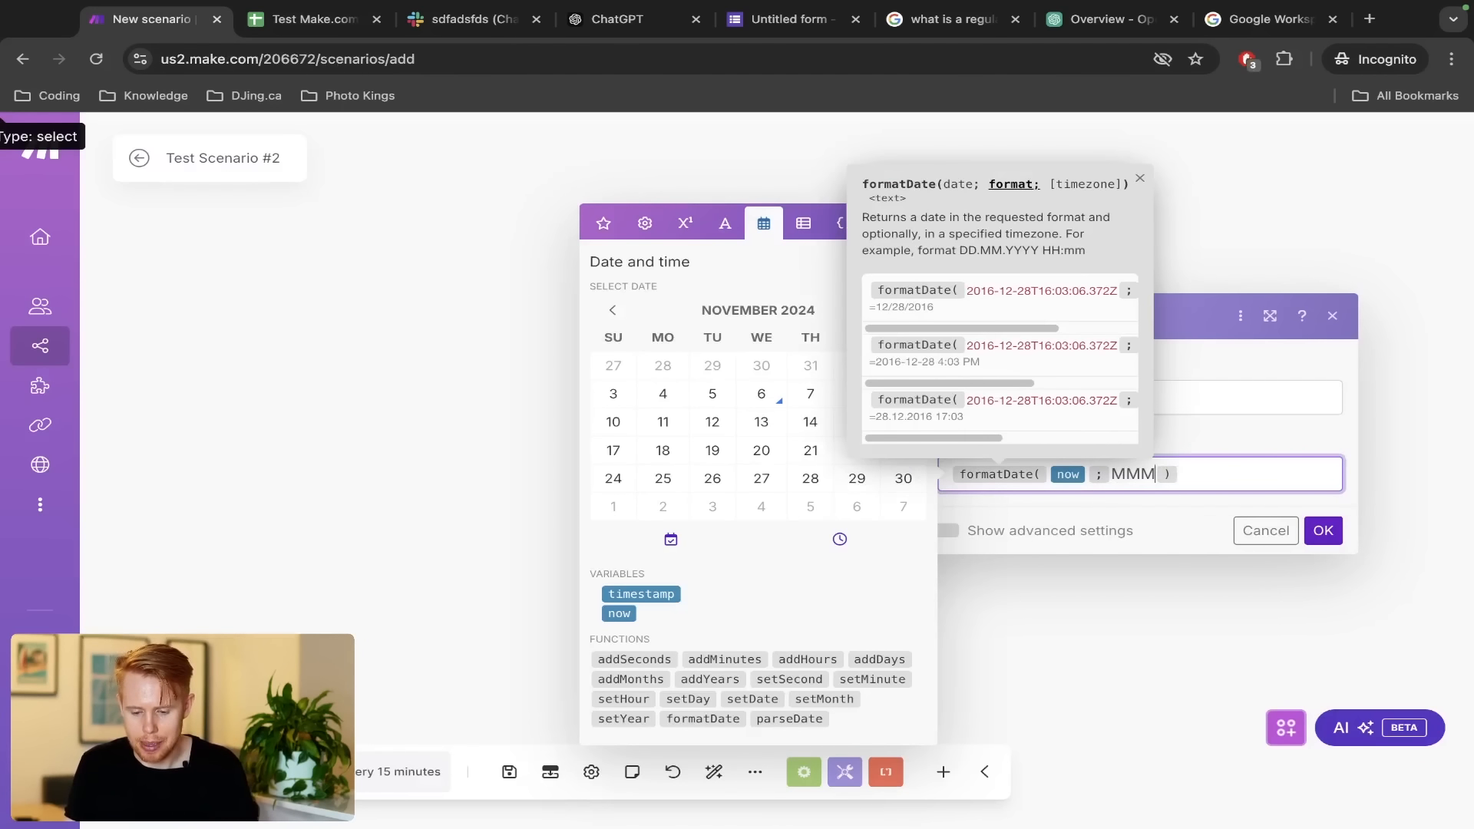
{"action": "type", "text": "D YYY"}
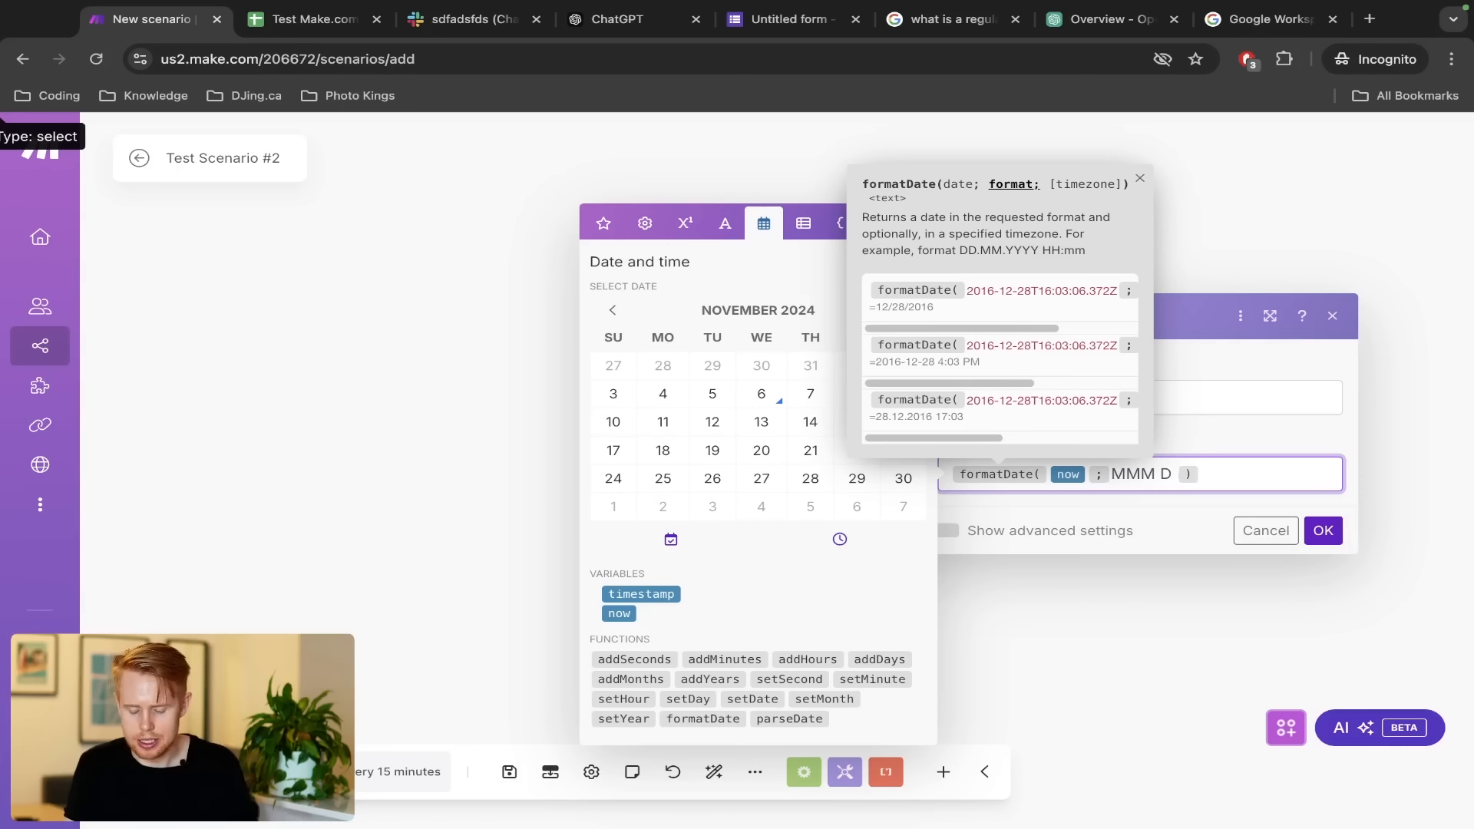
{"action": "type", "text": "Y"}
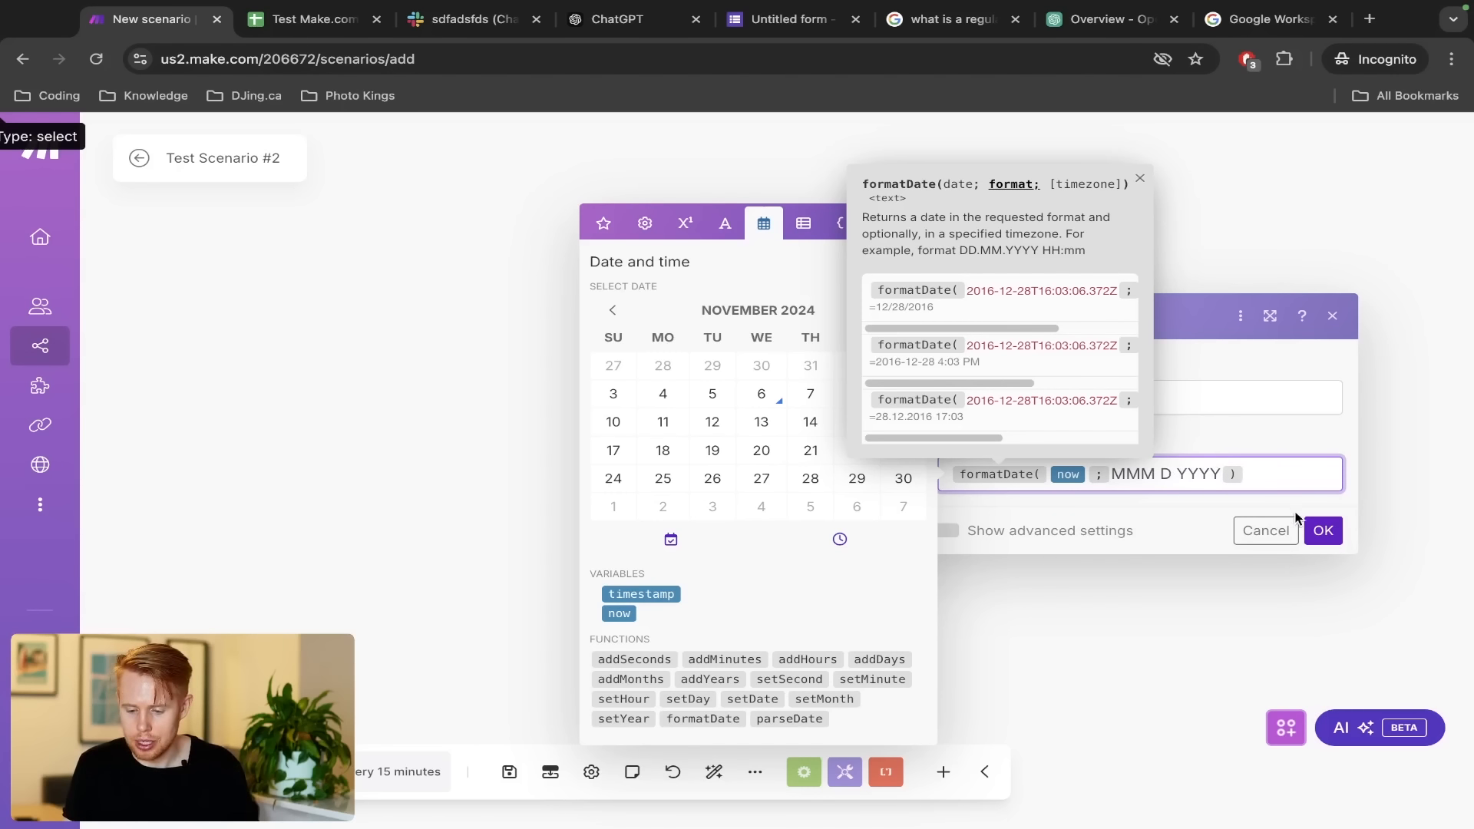
{"action": "left_click", "coordinate": [1322, 530]}
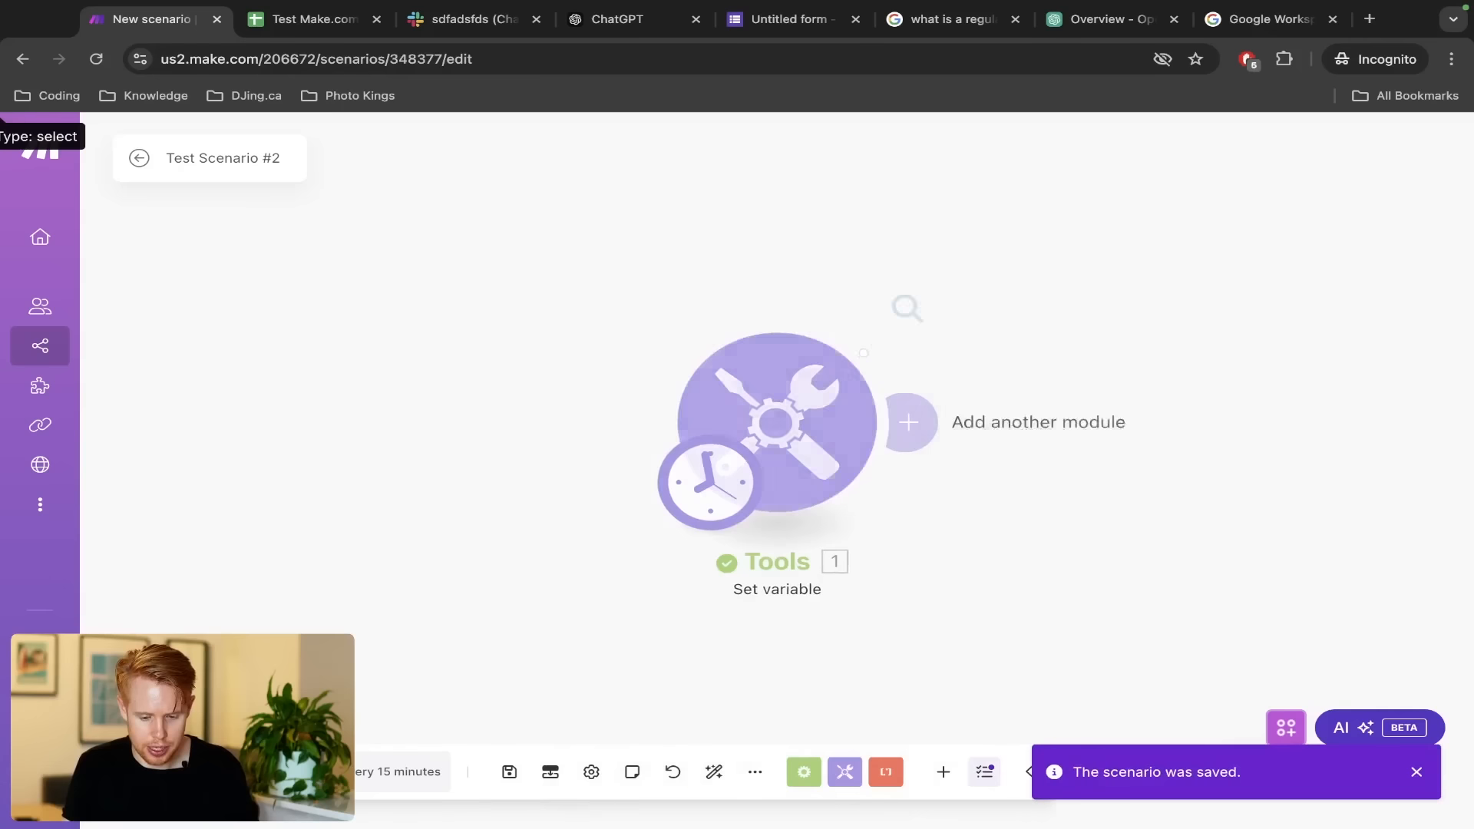
Copy the run's Today output, Nov 6 2024, and search the leads sheet to confirm it matches
{"action": "left_click", "coordinate": [907, 308]}
{"action": "triple_click", "coordinate": [1110, 404]}
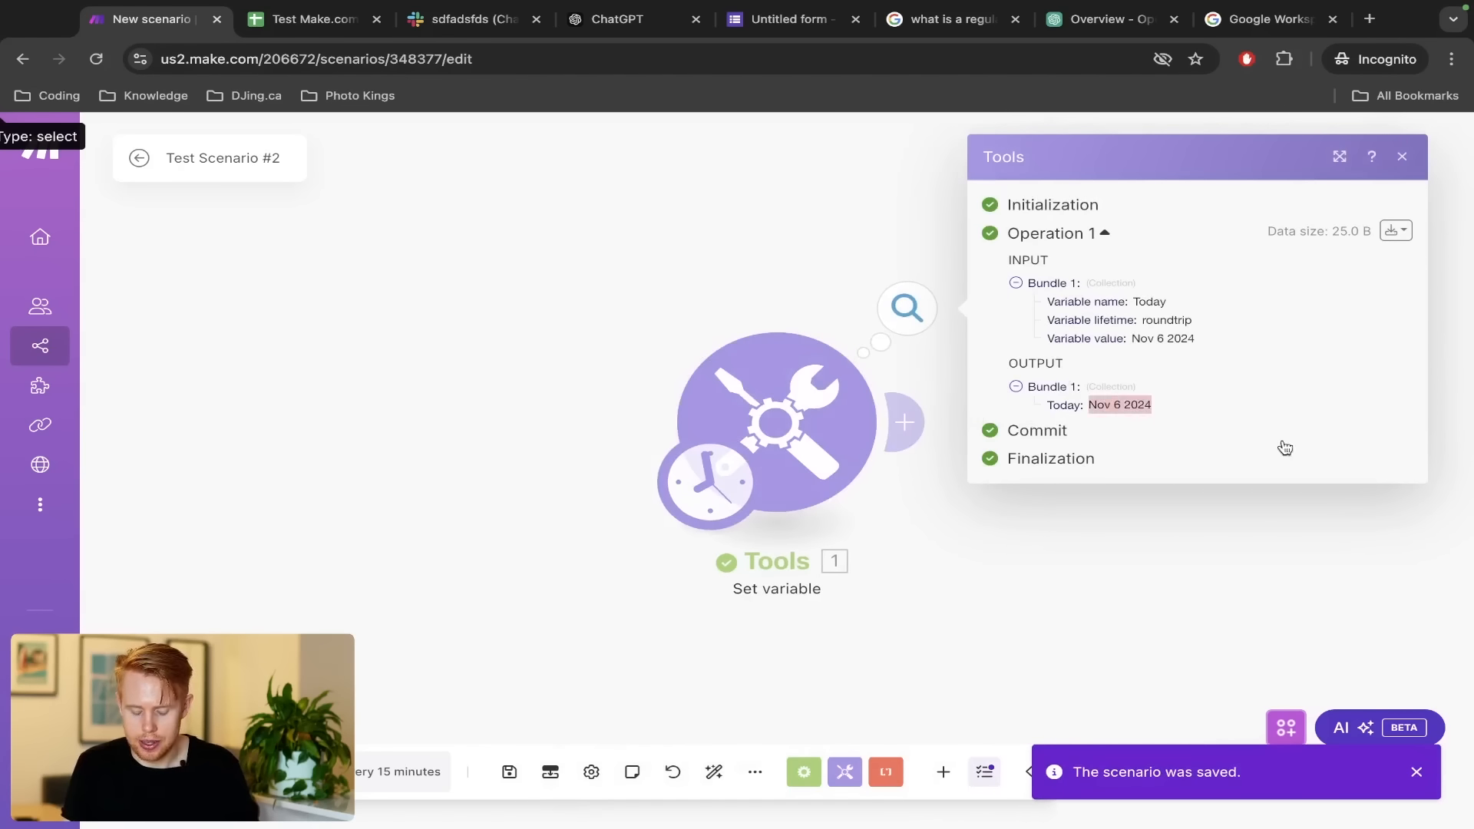
{"action": "key", "text": "ctrl+c"}
{"action": "key", "text": "ctrl+Tab"}
{"action": "key", "text": "ctrl+f"}
{"action": "key", "text": "ctrl+v"}
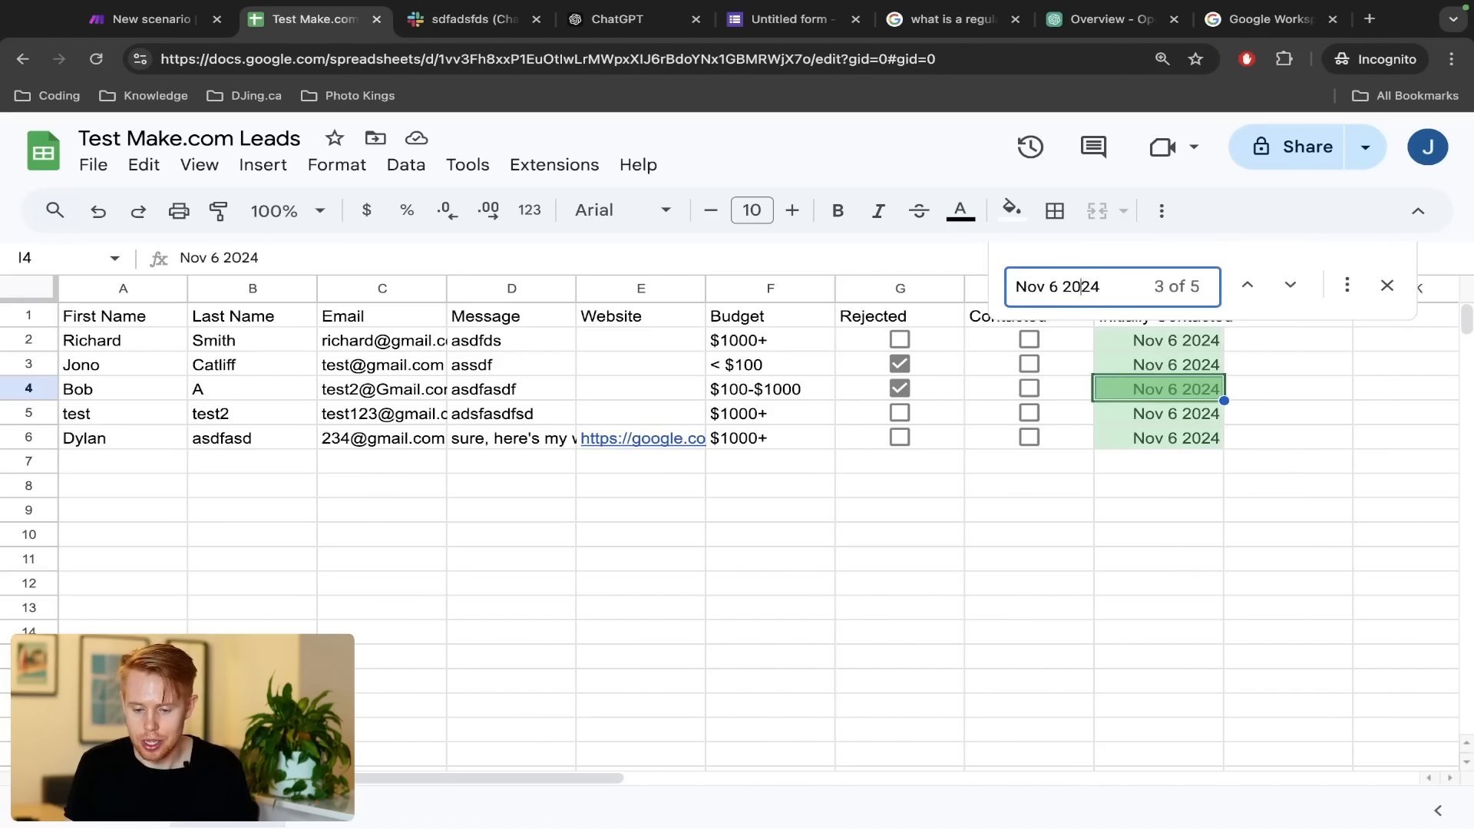
{"action": "type", "text": "0"}
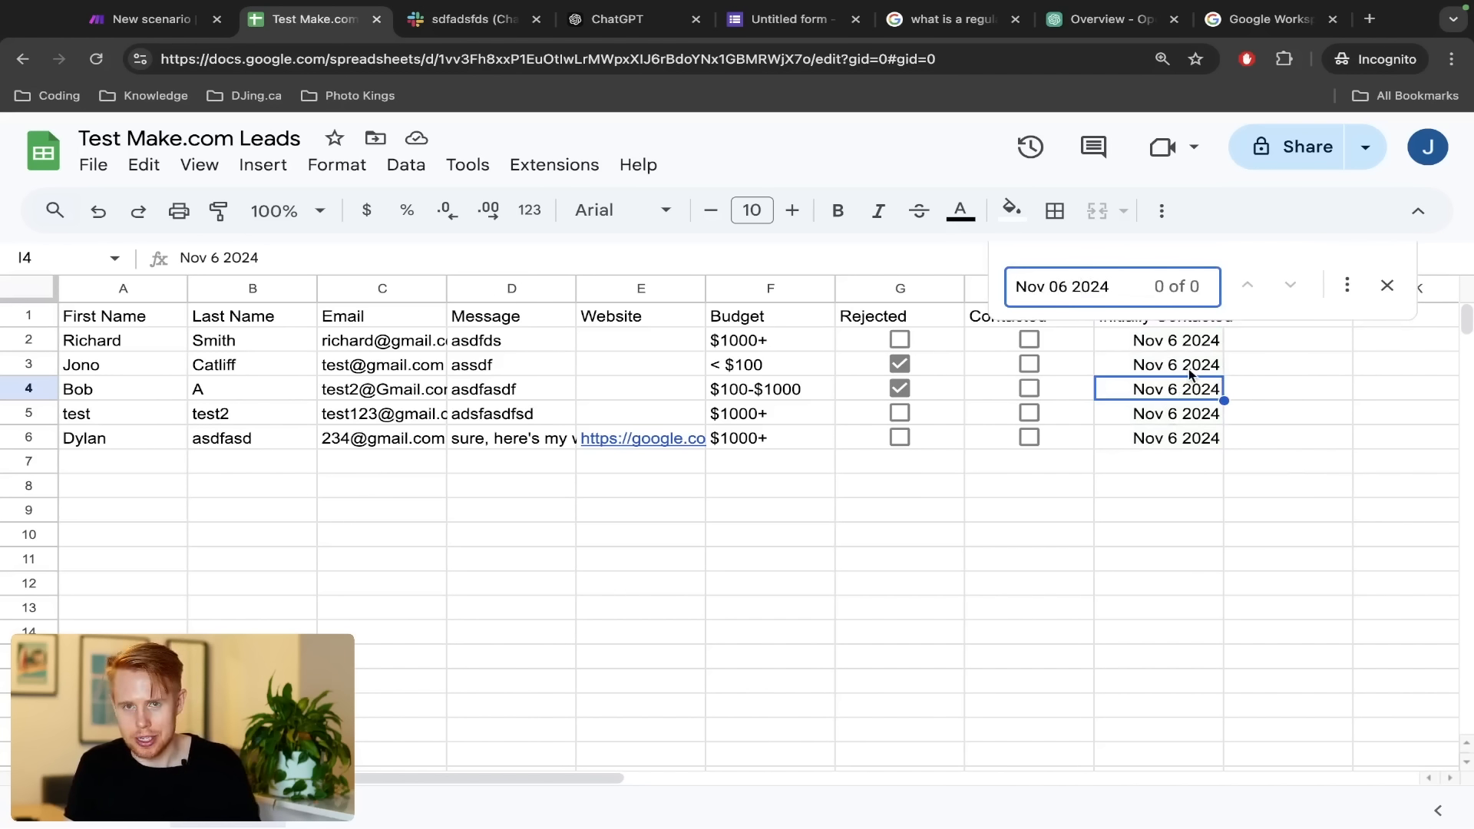
{"action": "key", "text": "BackSpace"}
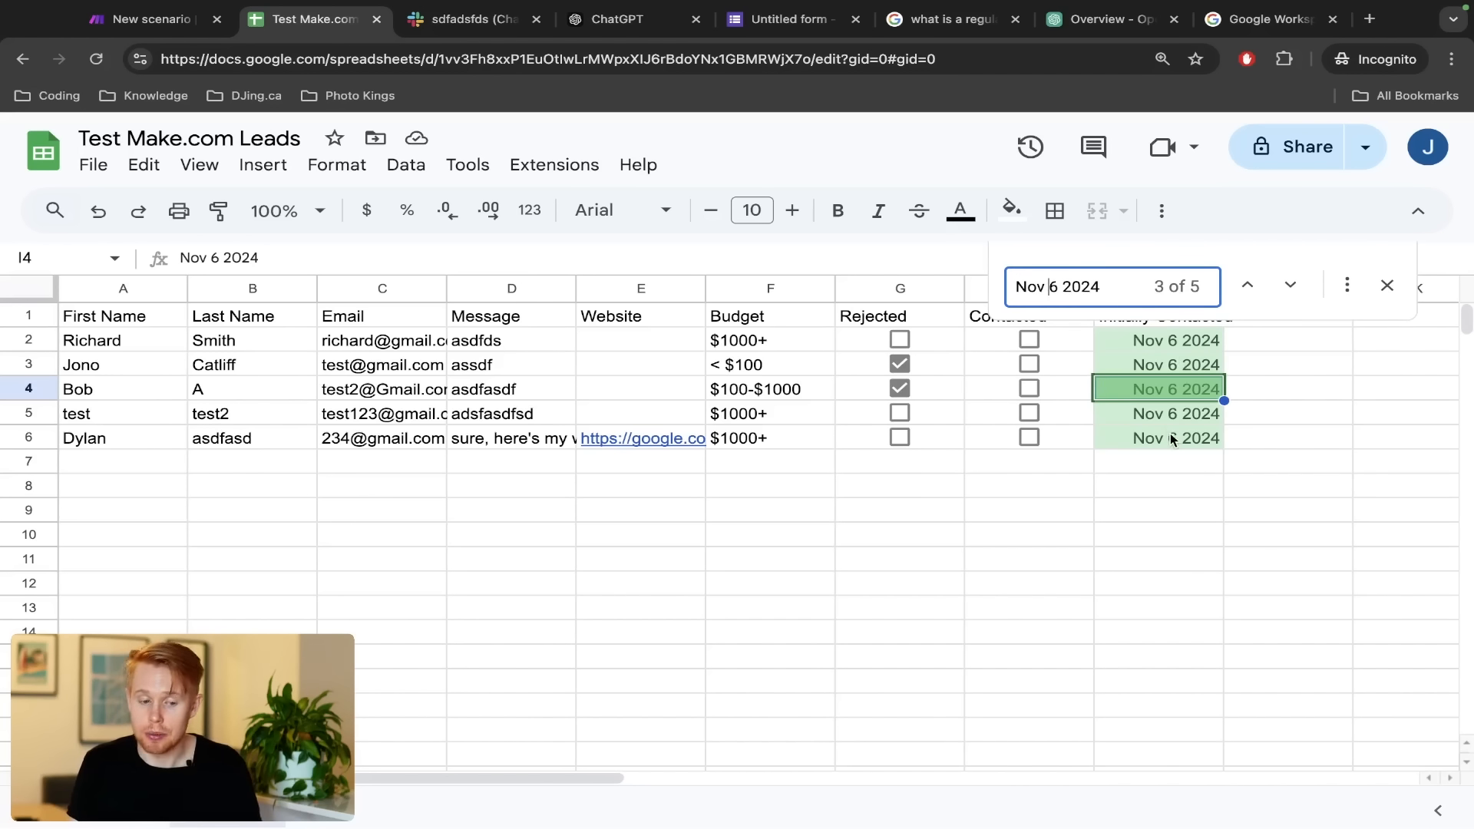
{"action": "key", "text": "ctrl+shift+Tab"}
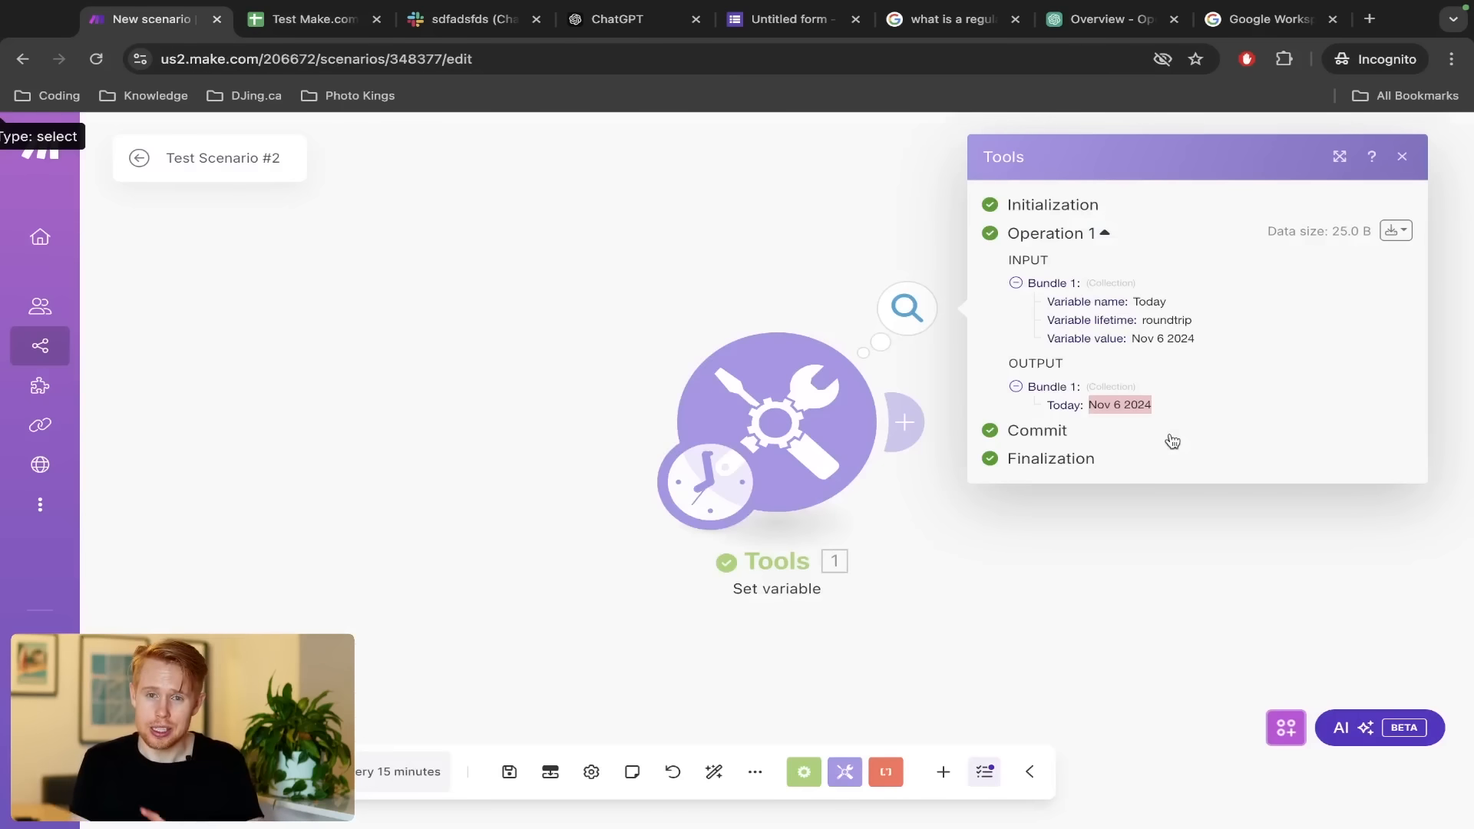
{"action": "left_click", "coordinate": [597, 344]}
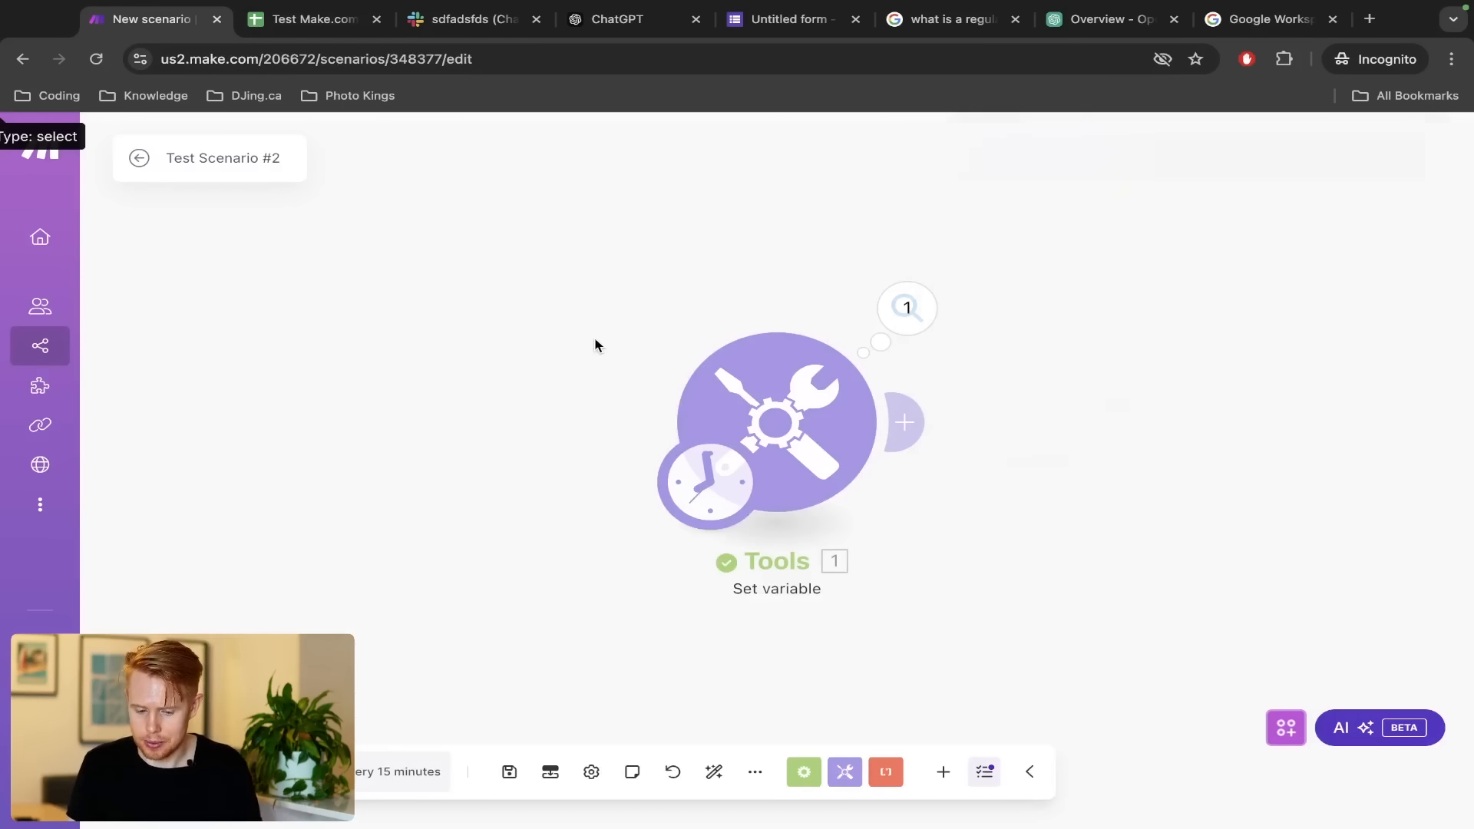
Add a Google Sheets Search Rows module after the Set variable step
{"action": "left_click", "coordinate": [910, 424]}
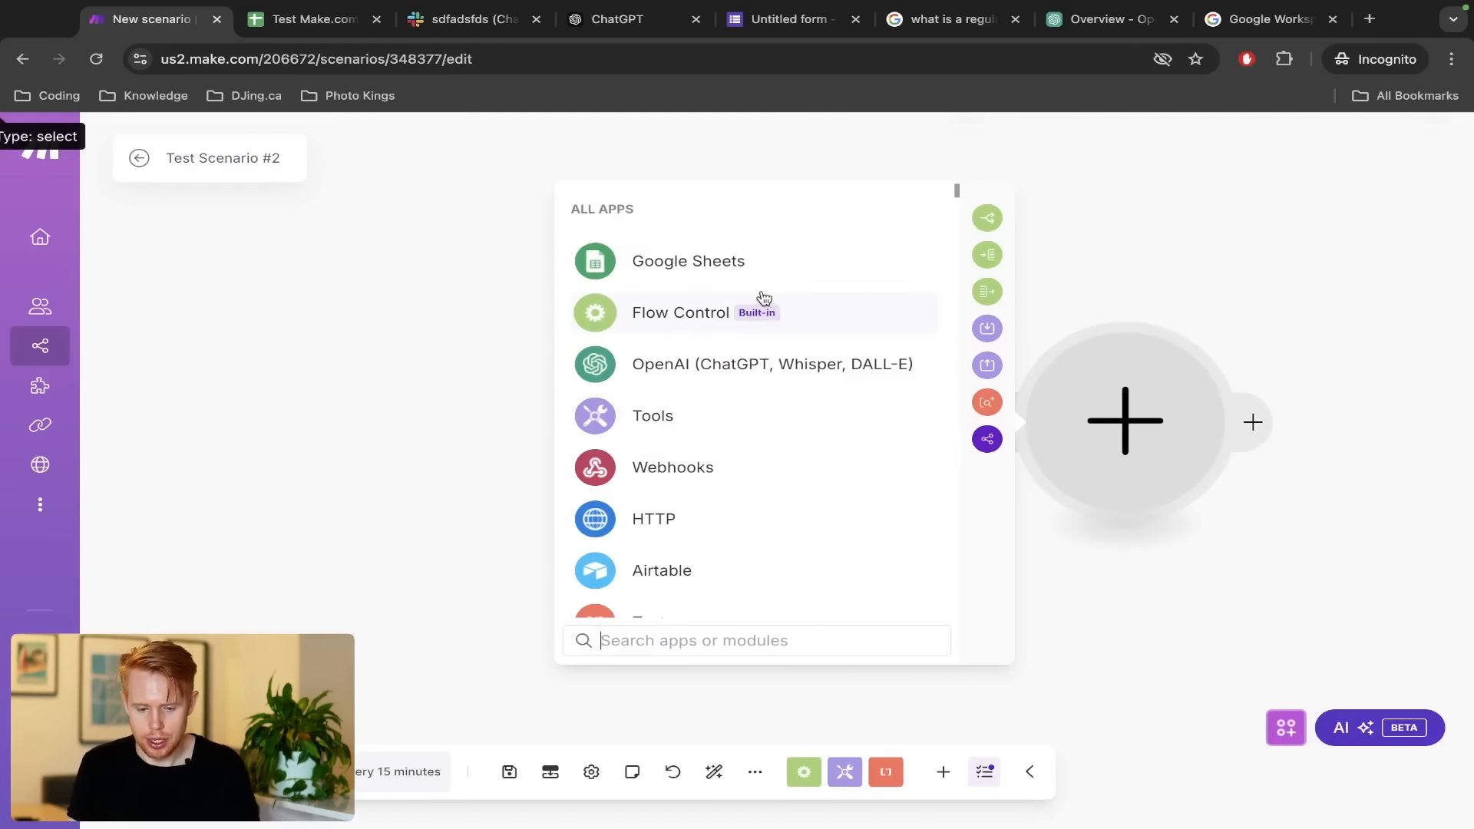
{"action": "left_click", "coordinate": [710, 266]}
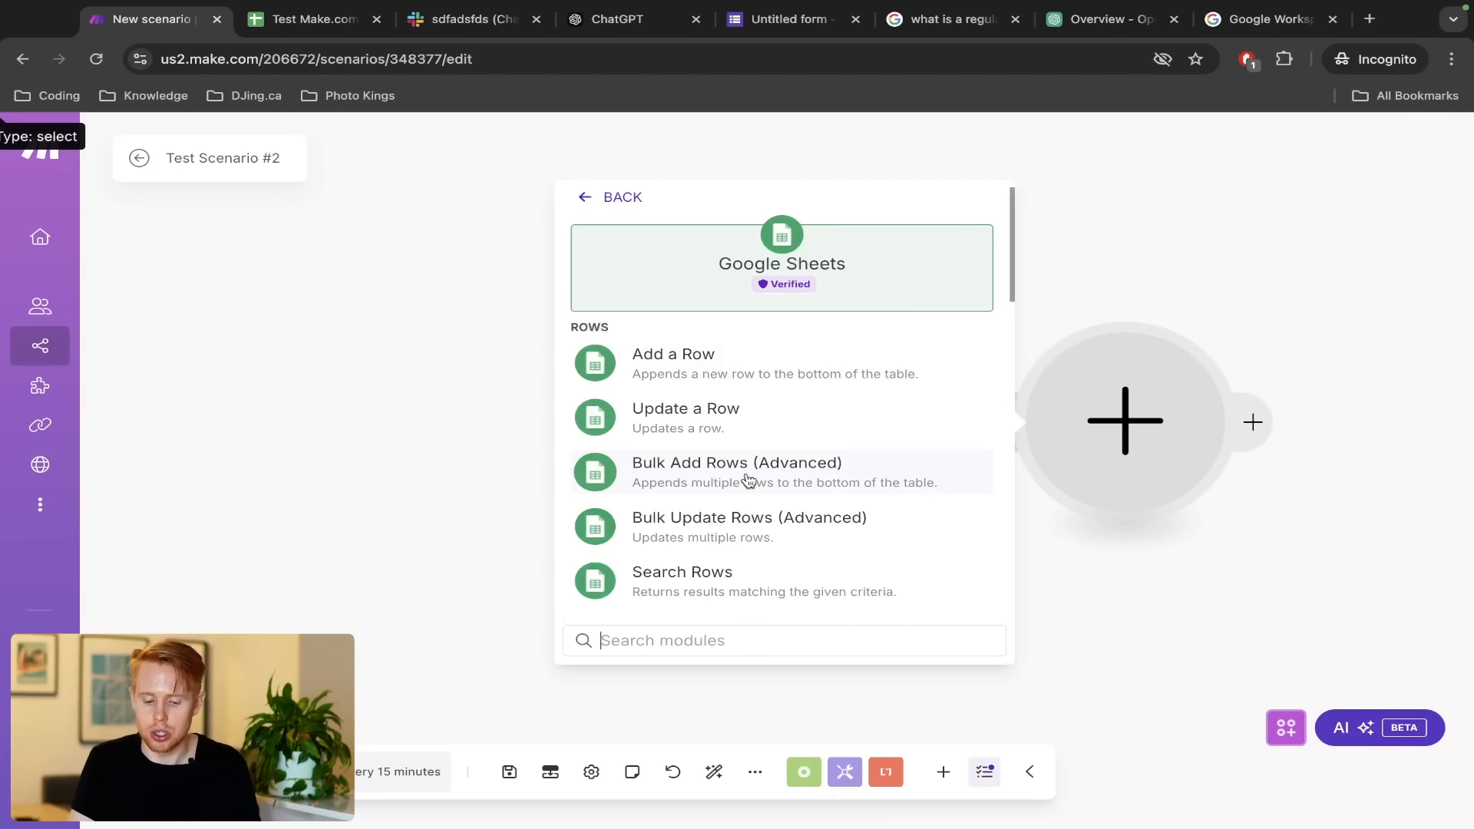
{"action": "type", "text": "search"}
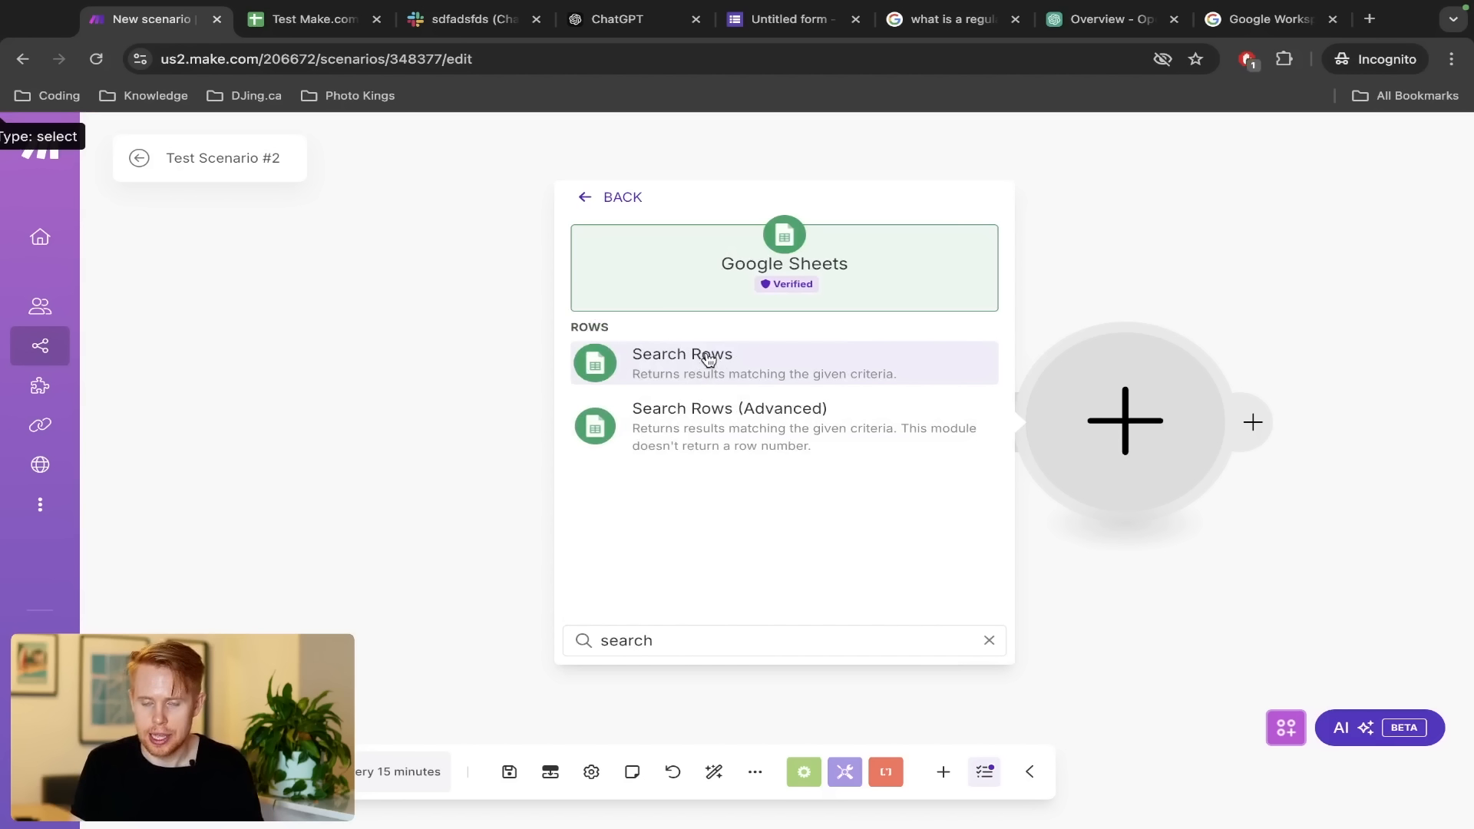
{"action": "left_click", "coordinate": [708, 361]}
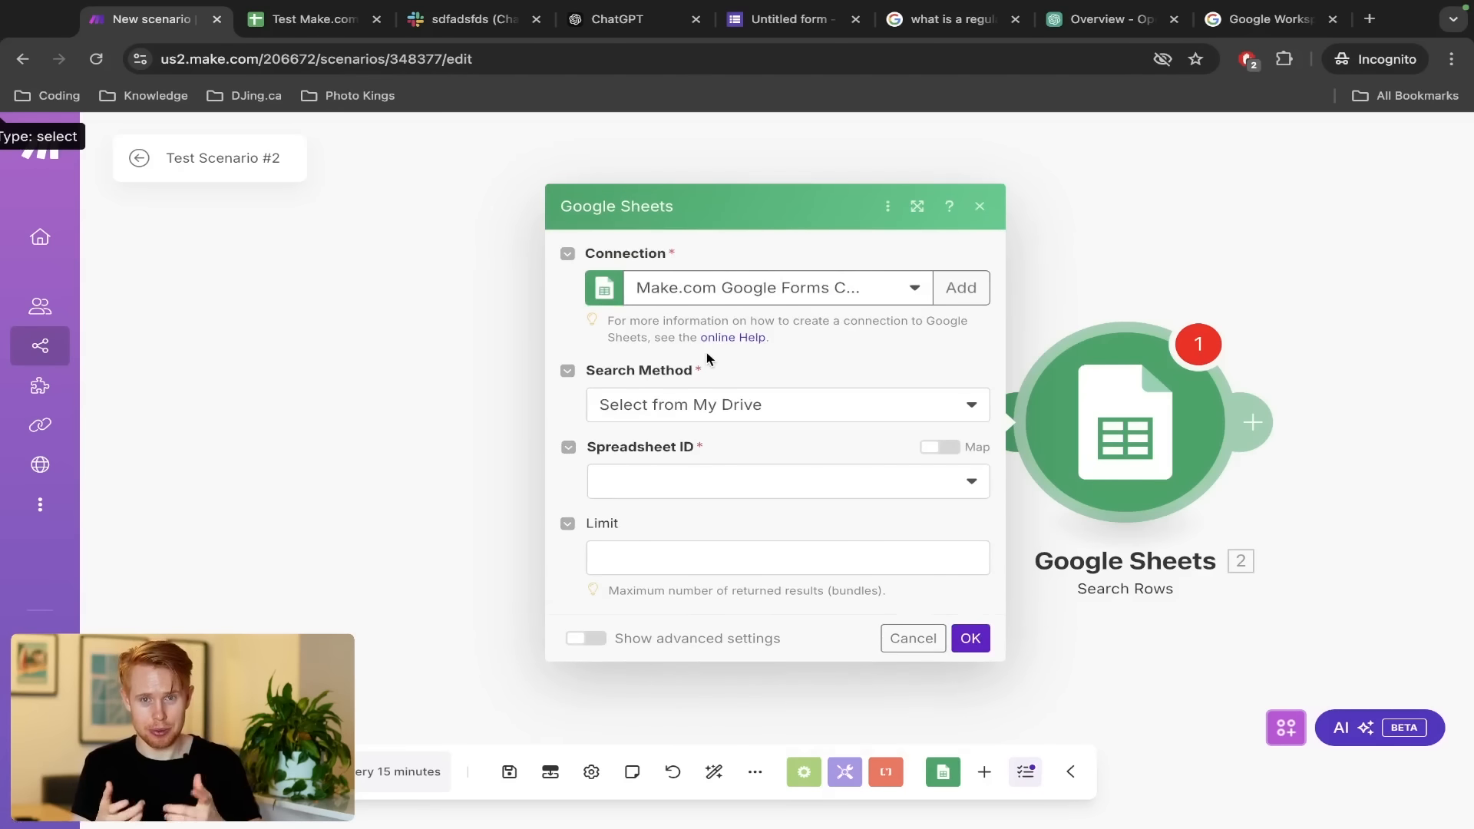
Point Search Rows at the leads spreadsheet by pasting its ID and choosing Sheet1
{"action": "left_click", "coordinate": [699, 415]}
{"action": "left_click", "coordinate": [689, 466]}
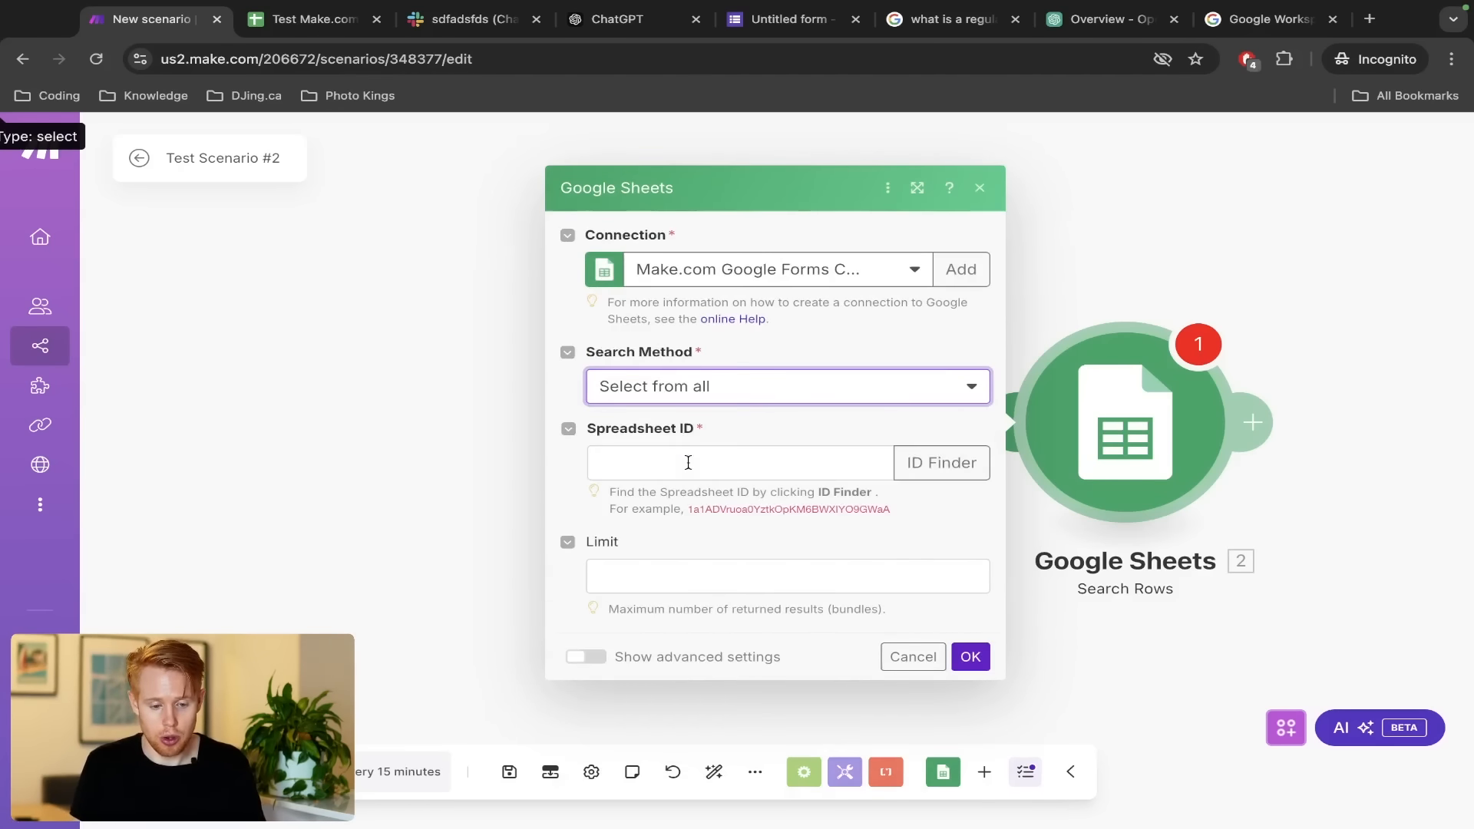
{"action": "key", "text": "ctrl+Tab"}
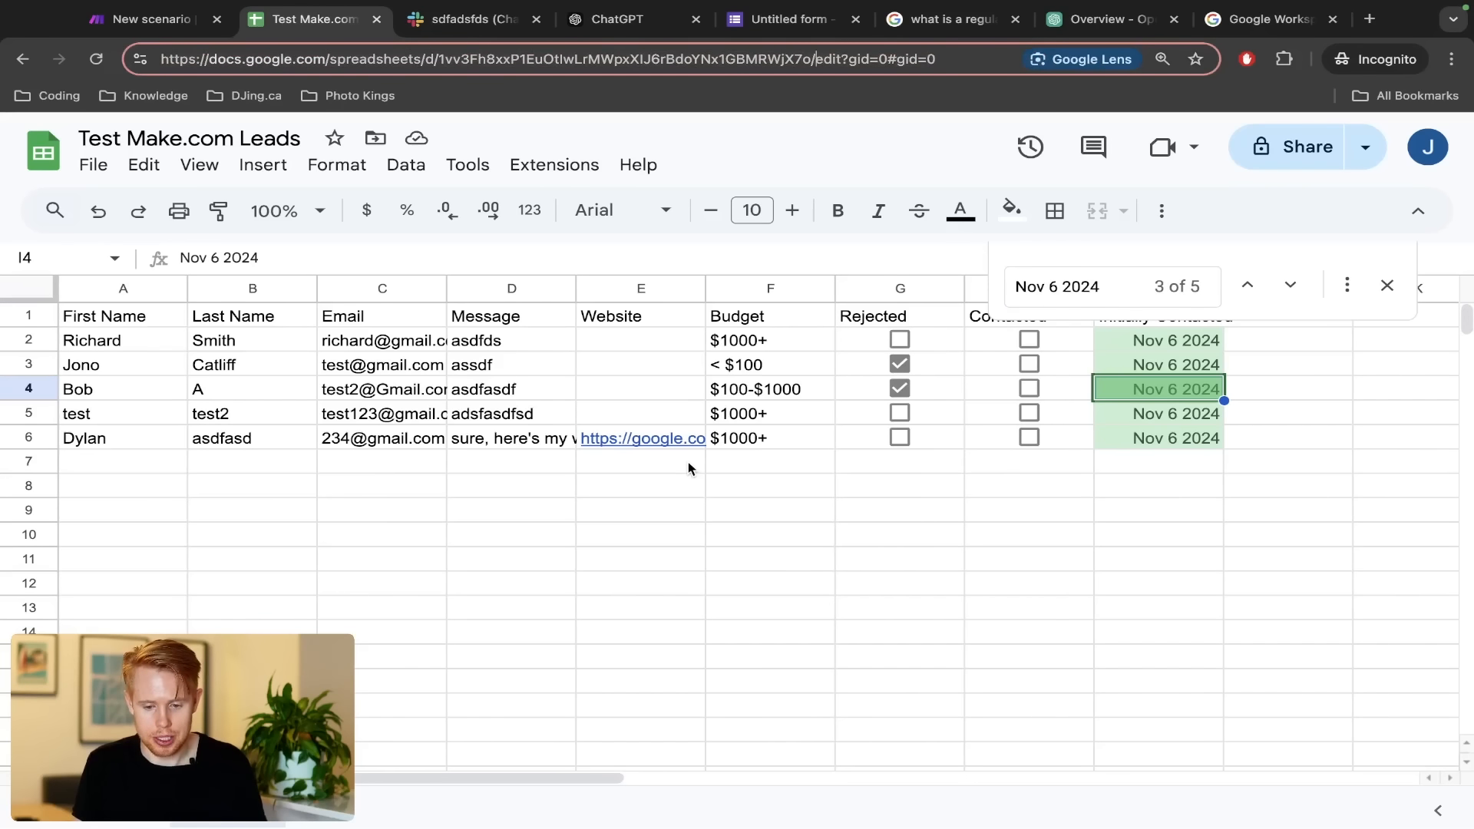
{"action": "key", "text": "ctrl+shift+Tab"}
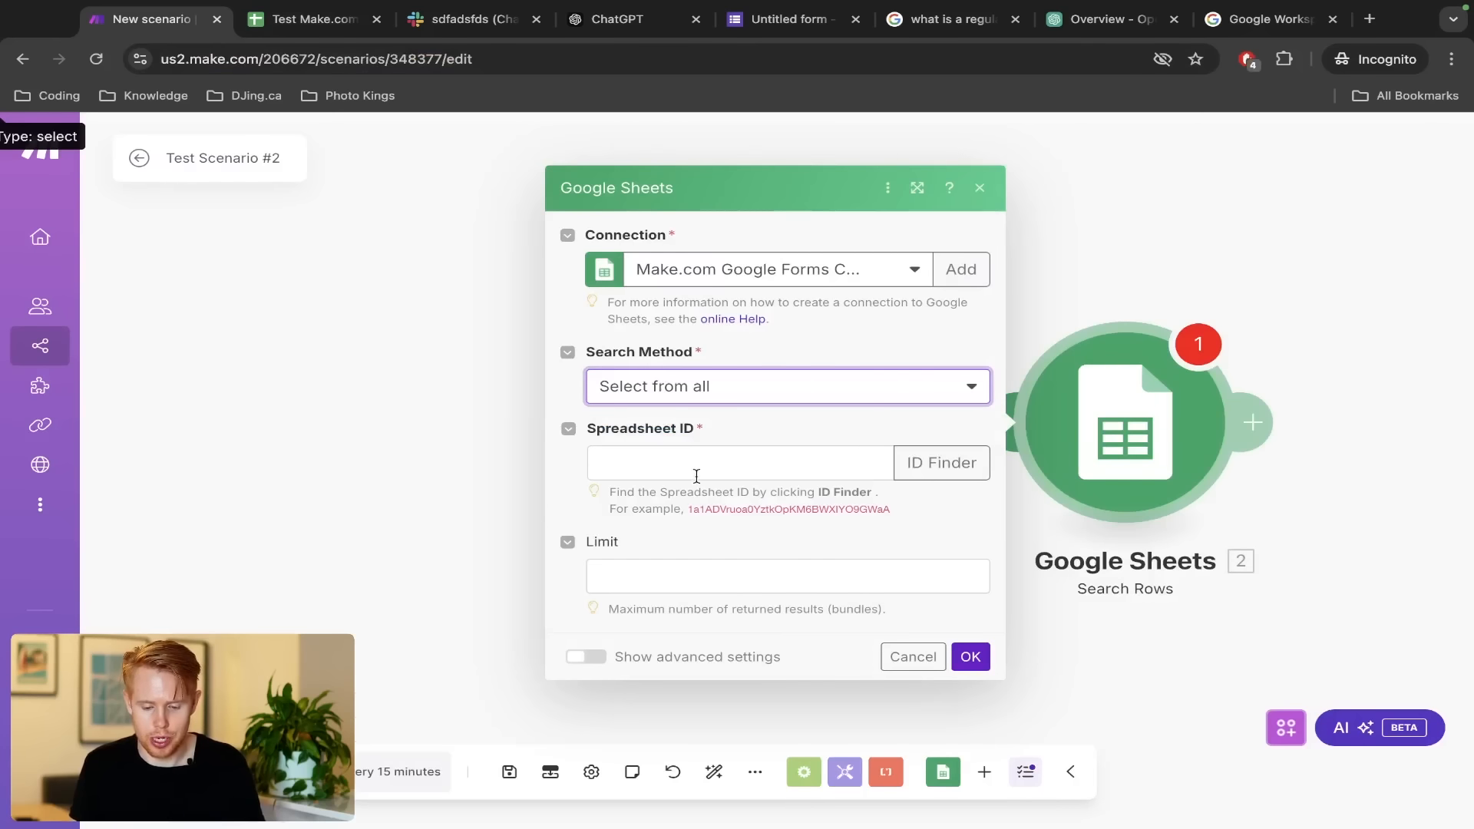
{"action": "left_click", "coordinate": [693, 461]}
{"action": "key", "text": "ctrl+v"}
{"action": "left_click", "coordinate": [700, 552]}
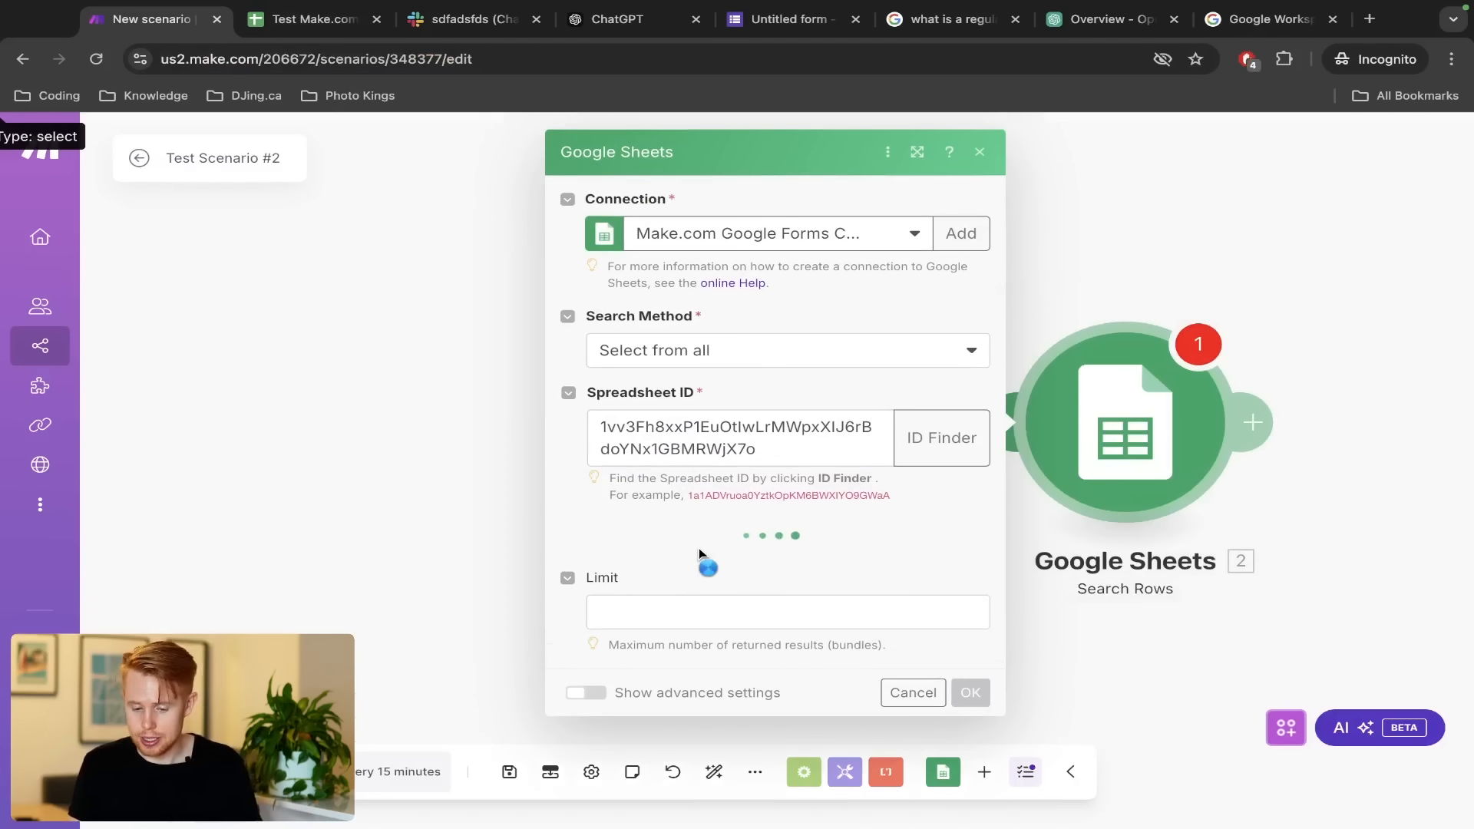
{"action": "left_click", "coordinate": [725, 556]}
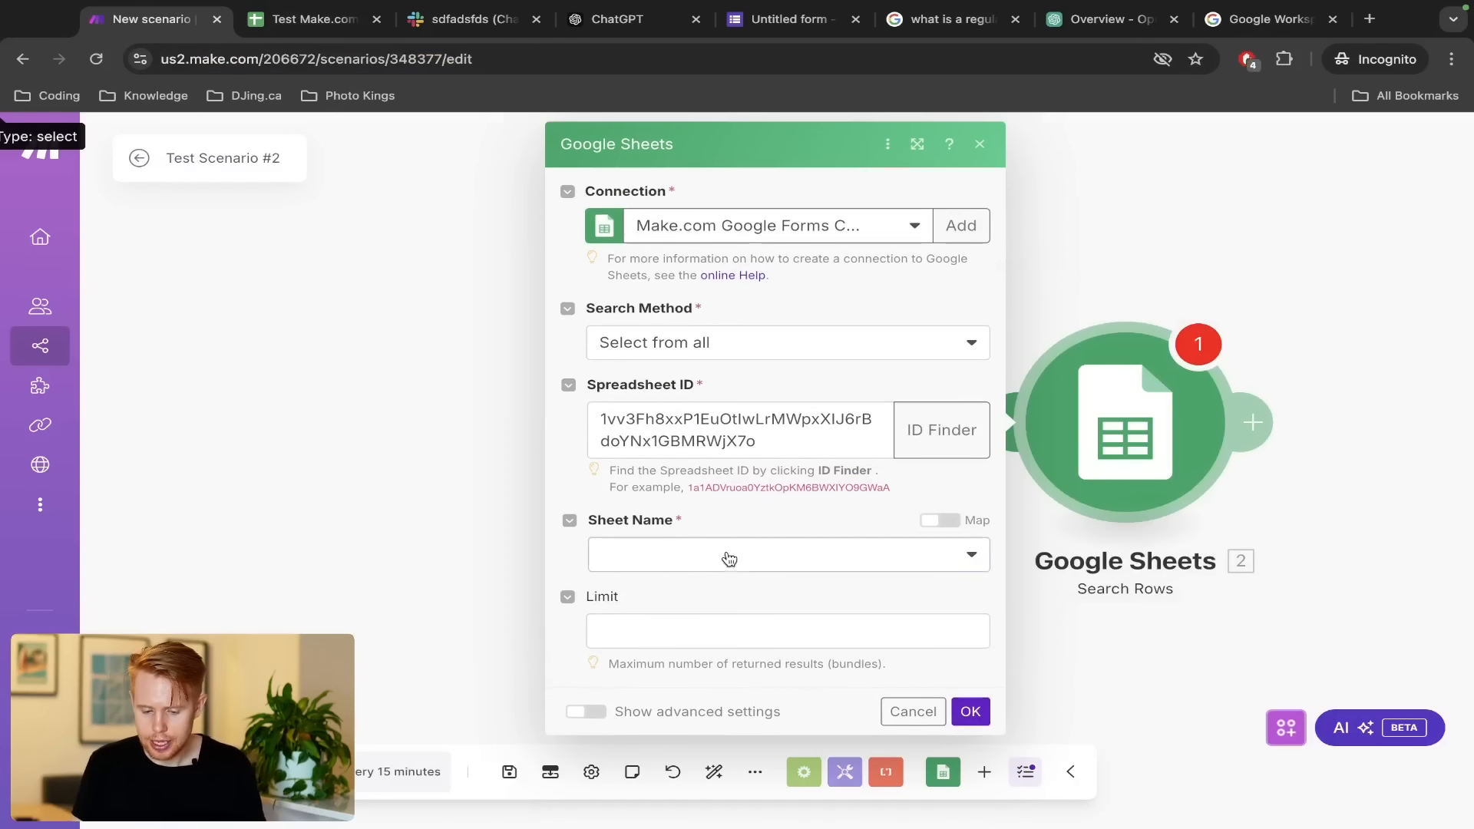
{"action": "left_click", "coordinate": [717, 586]}
Filter rows where Initially Contacted (I) equals the Today variable and confirm
{"action": "scroll", "coordinate": [715, 584], "scroll_direction": "down", "scroll_amount": 2}
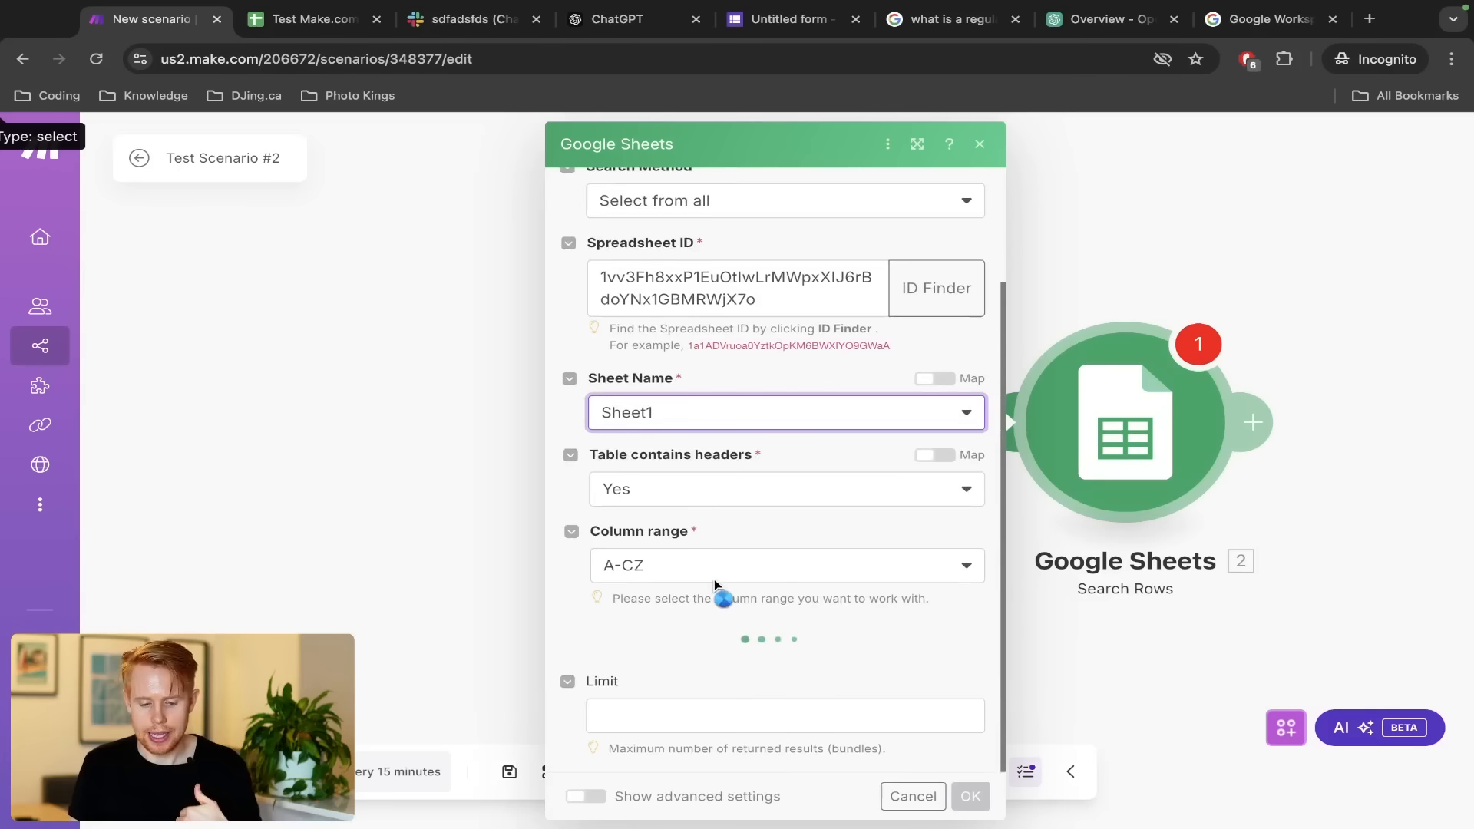
{"action": "scroll", "coordinate": [711, 590], "scroll_direction": "down", "scroll_amount": 2}
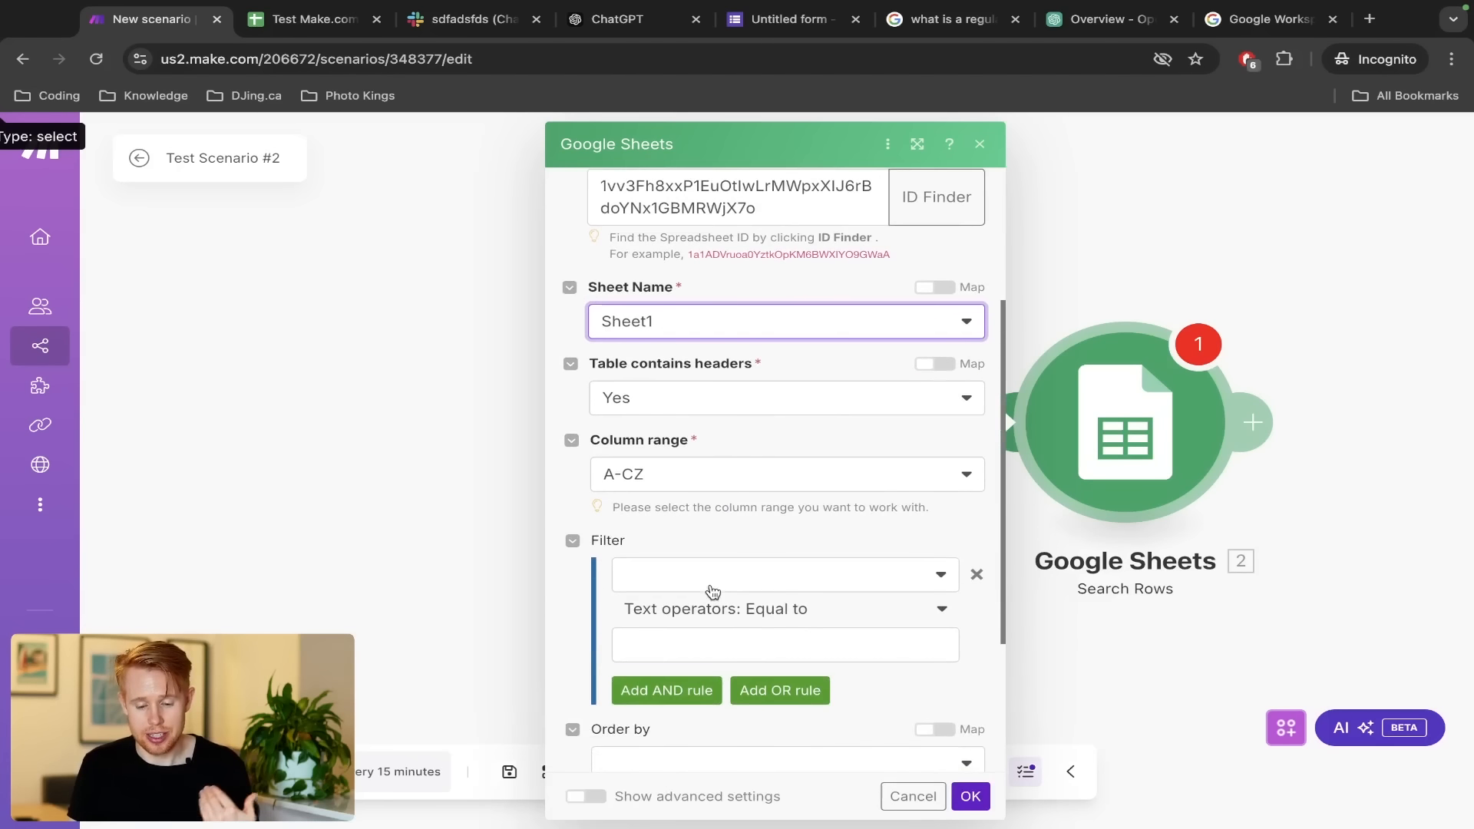
{"action": "left_click", "coordinate": [716, 581]}
{"action": "scroll", "coordinate": [693, 697], "scroll_direction": "down", "scroll_amount": 3}
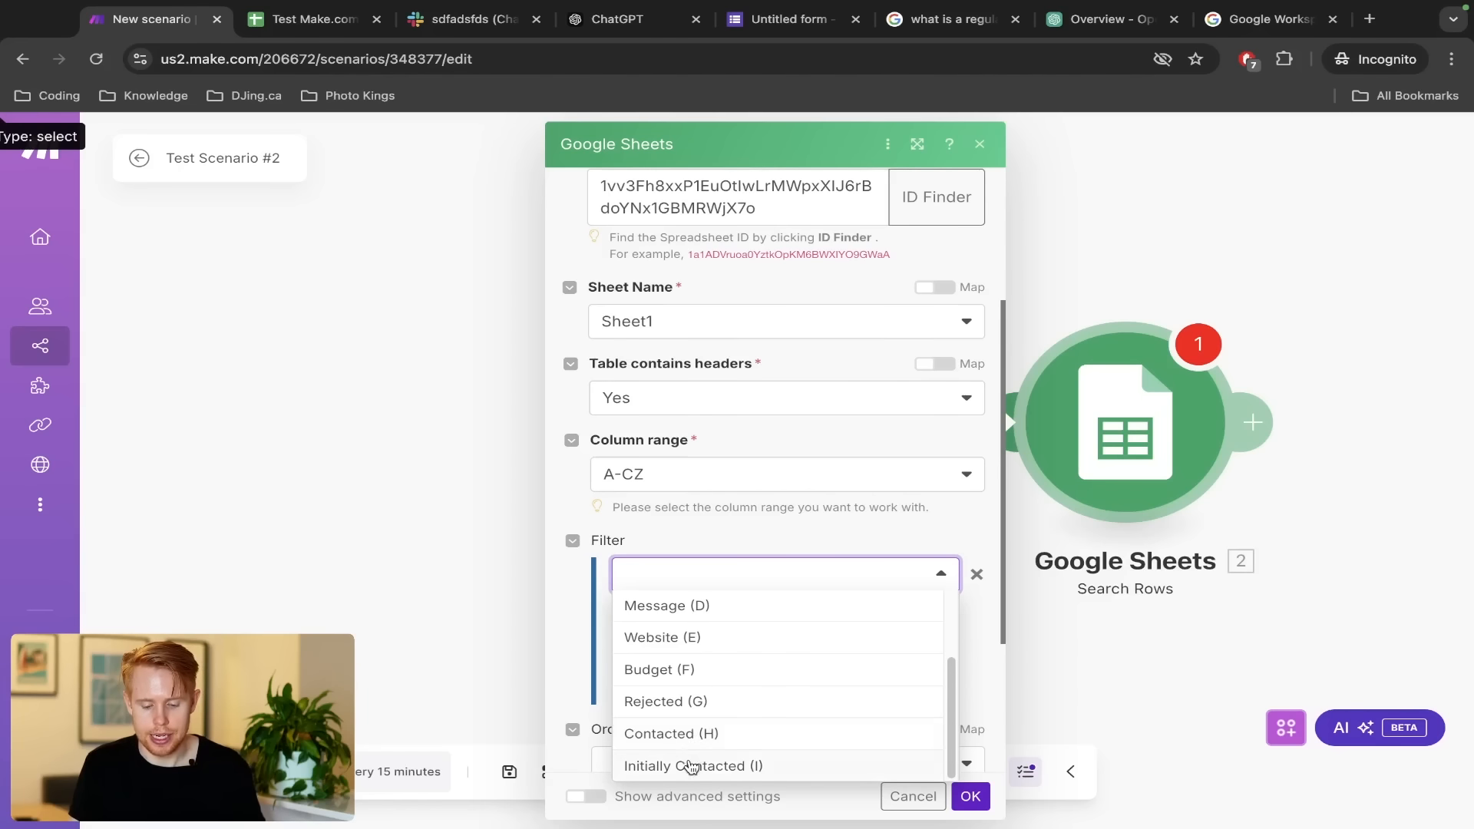
{"action": "left_click", "coordinate": [691, 764]}
{"action": "left_click", "coordinate": [732, 634]}
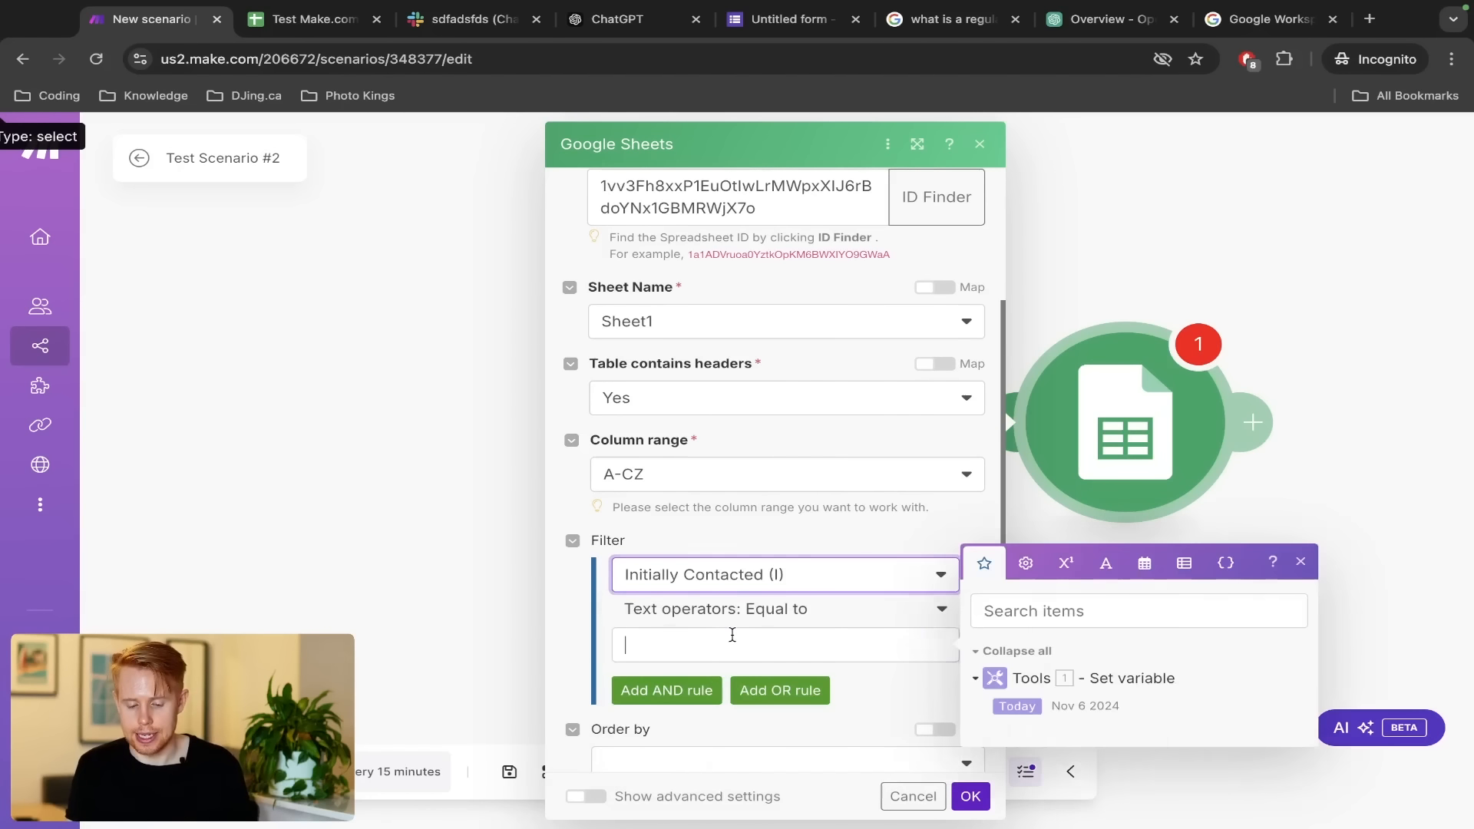
{"action": "left_click", "coordinate": [1002, 700]}
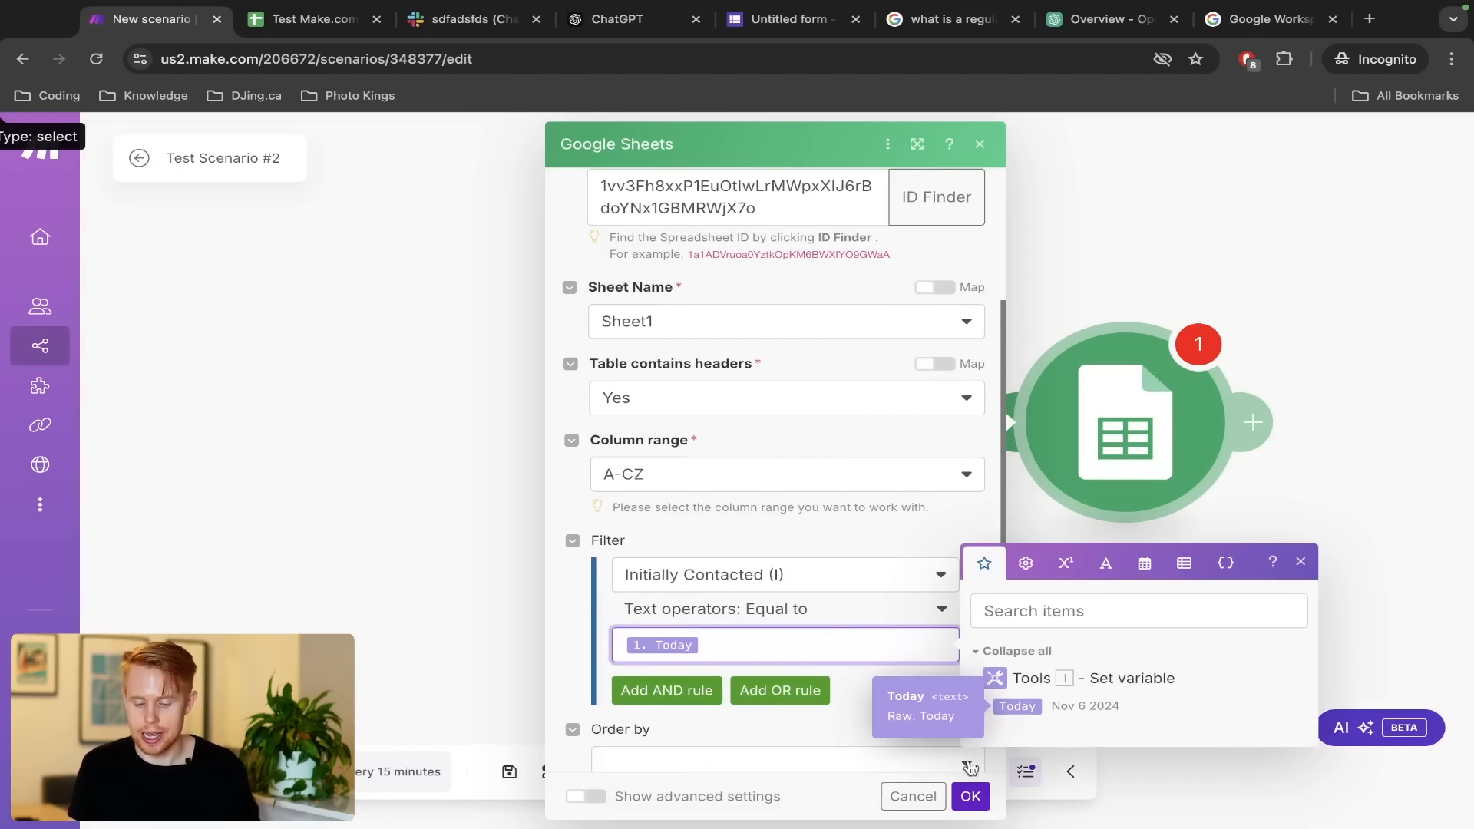
{"action": "left_click", "coordinate": [970, 796]}
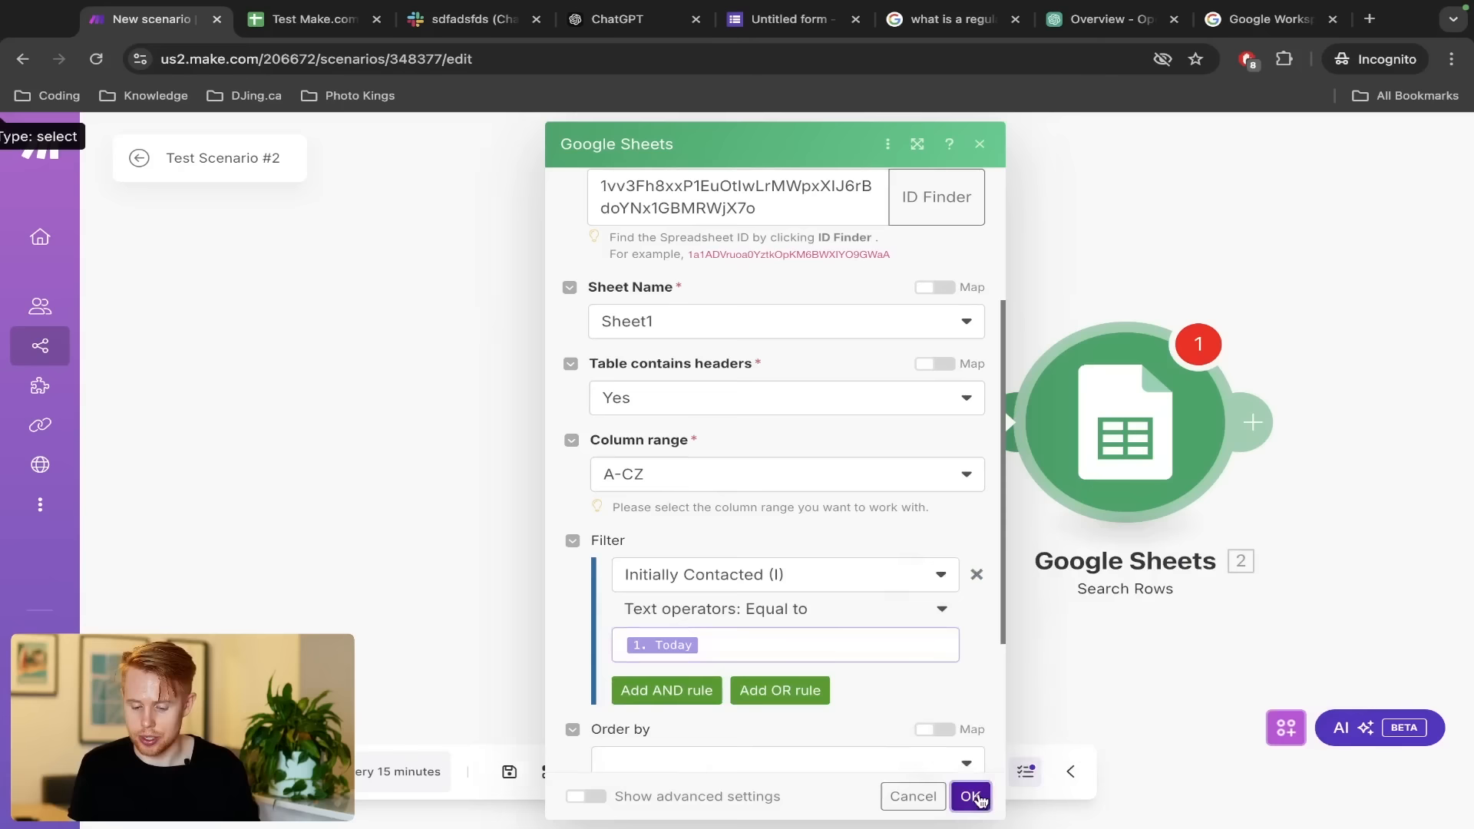
{"action": "left_click", "coordinate": [735, 449]}
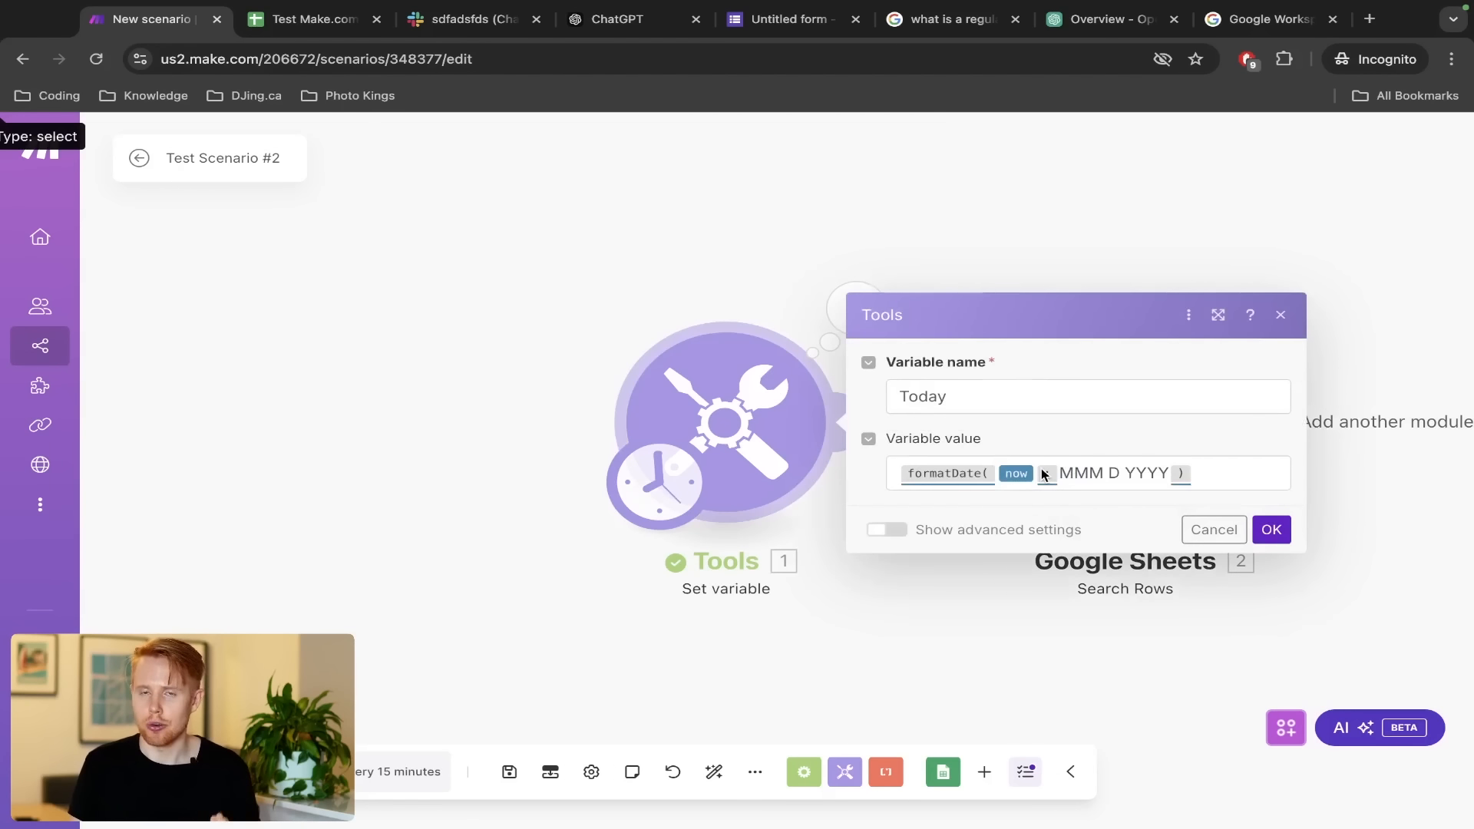
Set the scenario's schedule to run every day
{"action": "left_click", "coordinate": [500, 240]}
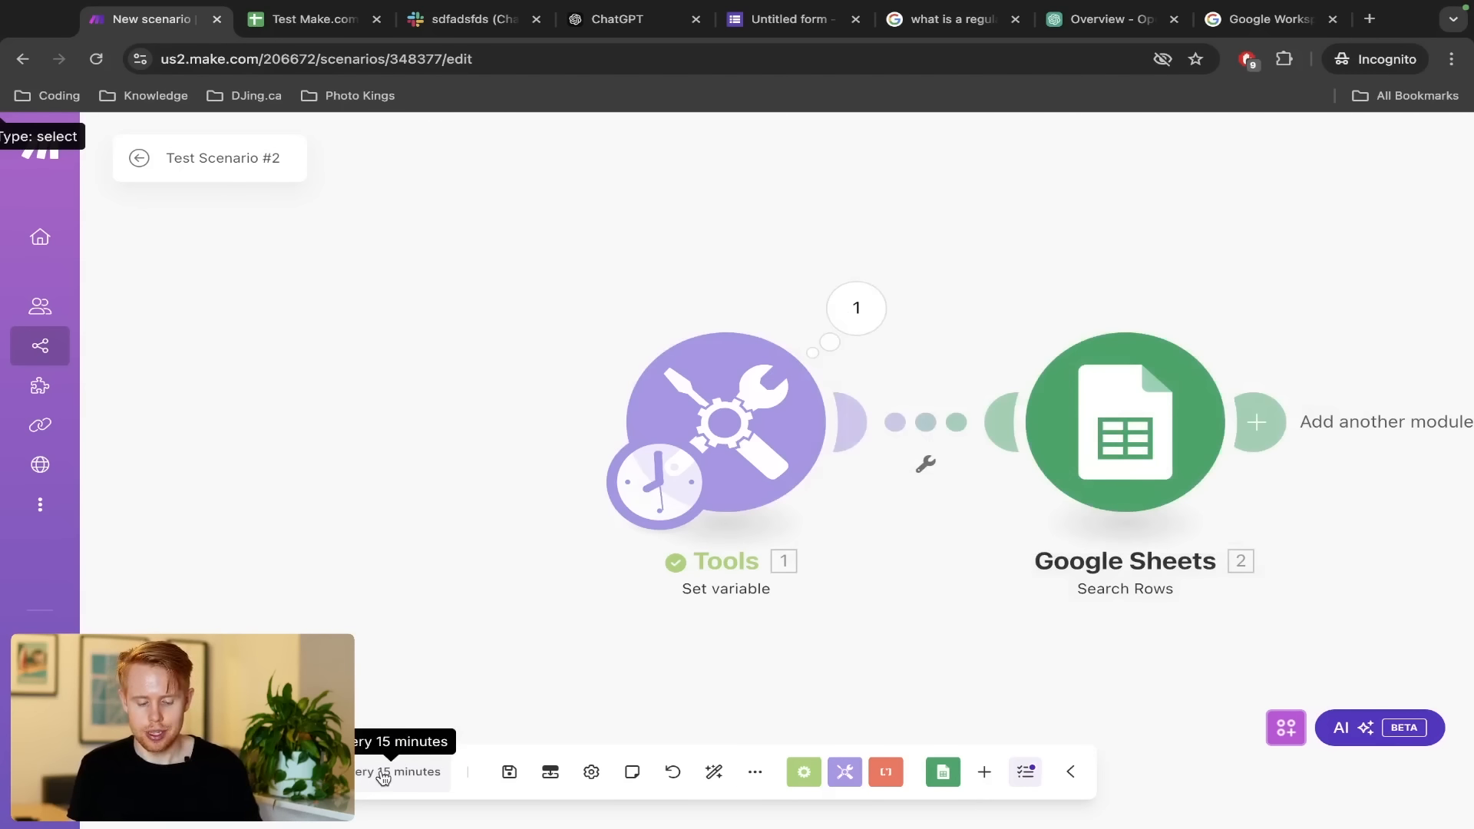
{"action": "scroll", "coordinate": [383, 778], "scroll_direction": "up", "scroll_amount": 5}
{"action": "scroll", "coordinate": [386, 778], "scroll_direction": "left", "scroll_amount": 5}
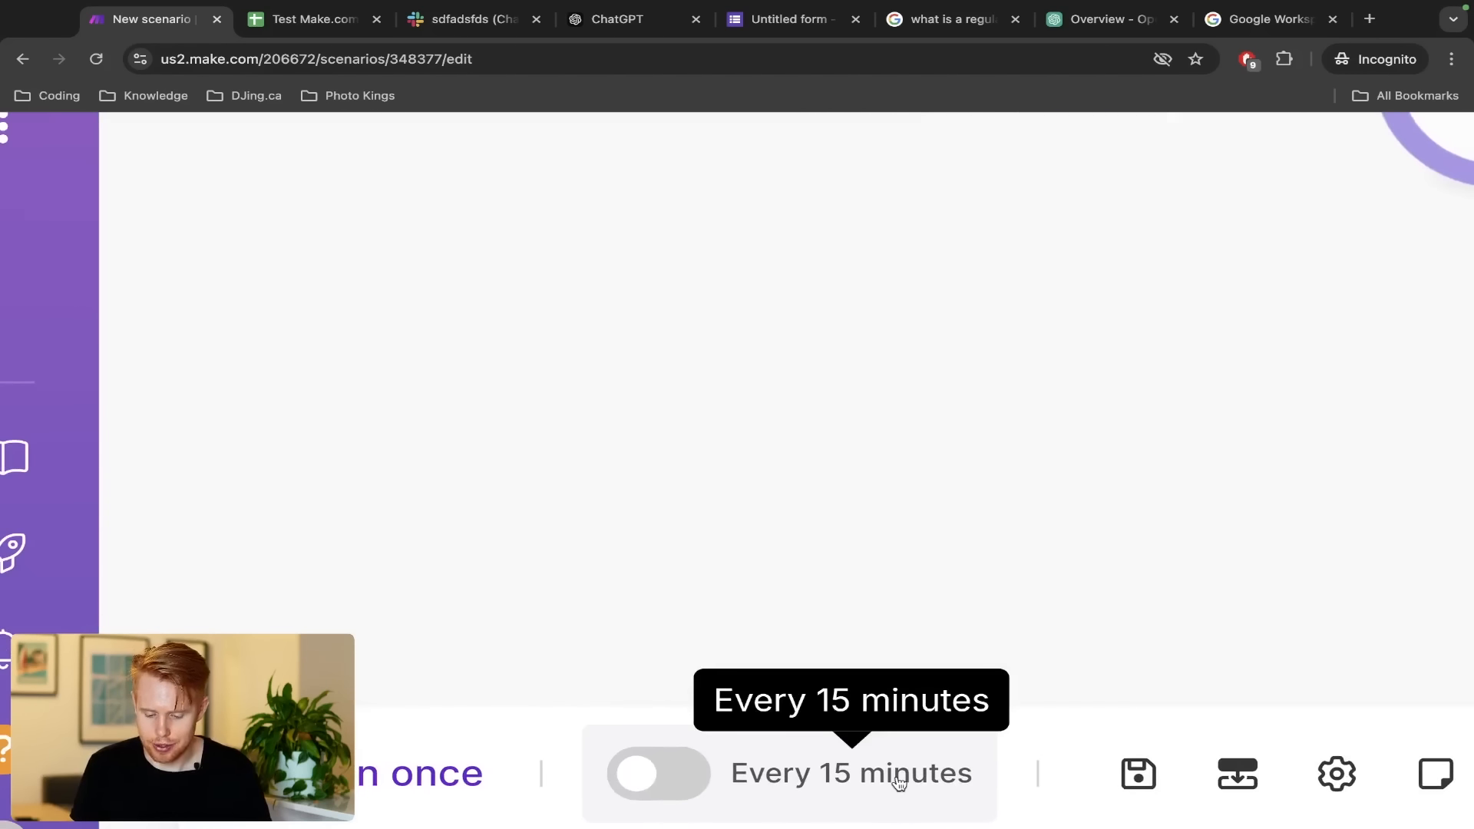
{"action": "left_click", "coordinate": [898, 781]}
{"action": "scroll", "coordinate": [898, 781], "scroll_direction": "down", "scroll_amount": 5}
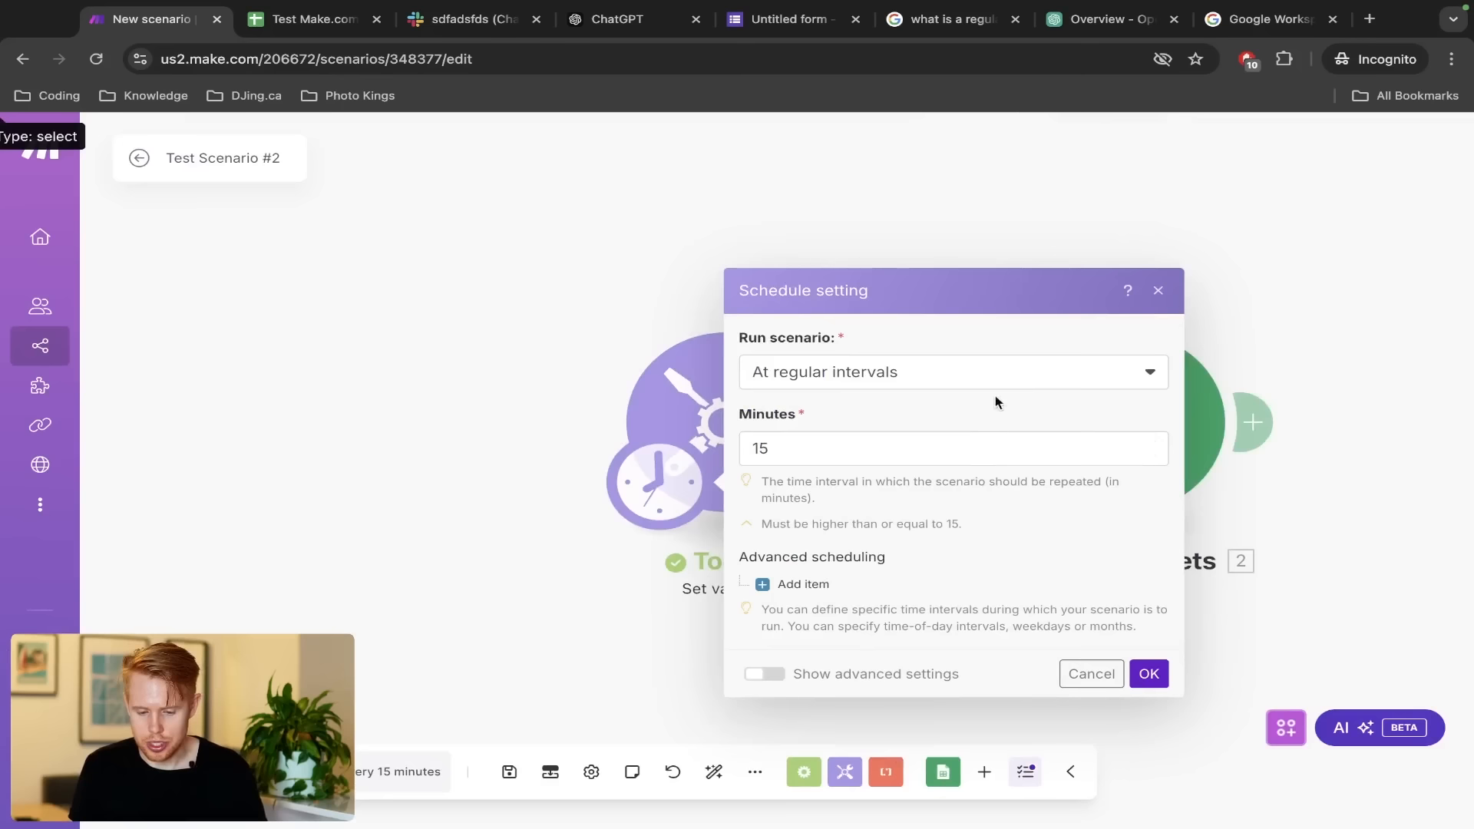
{"action": "left_click", "coordinate": [995, 390]}
{"action": "left_click", "coordinate": [862, 468]}
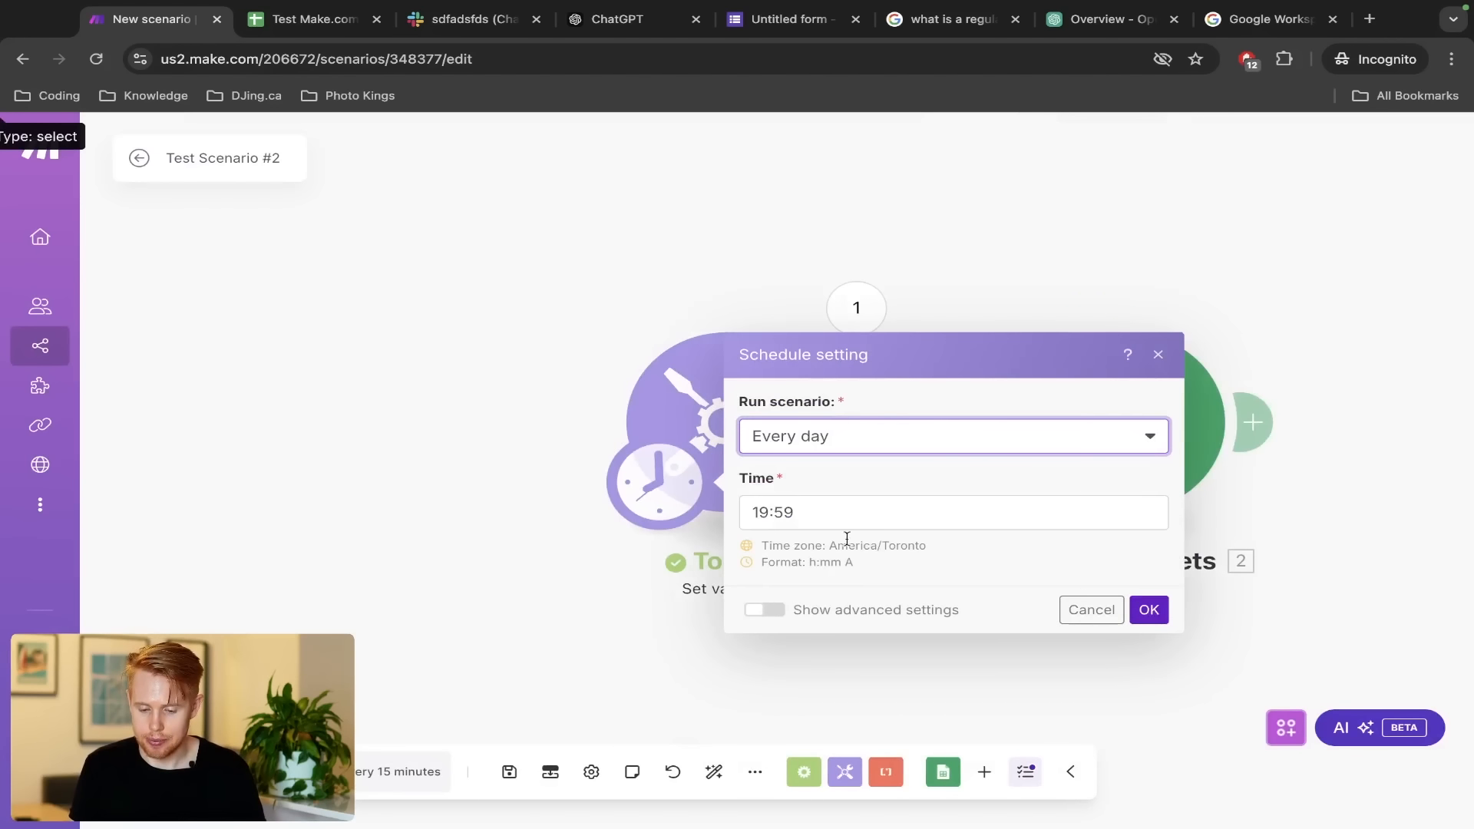
Set the daily run time to 9:00 PM, save the schedule, and activate the scenario
{"action": "left_click", "coordinate": [773, 515]}
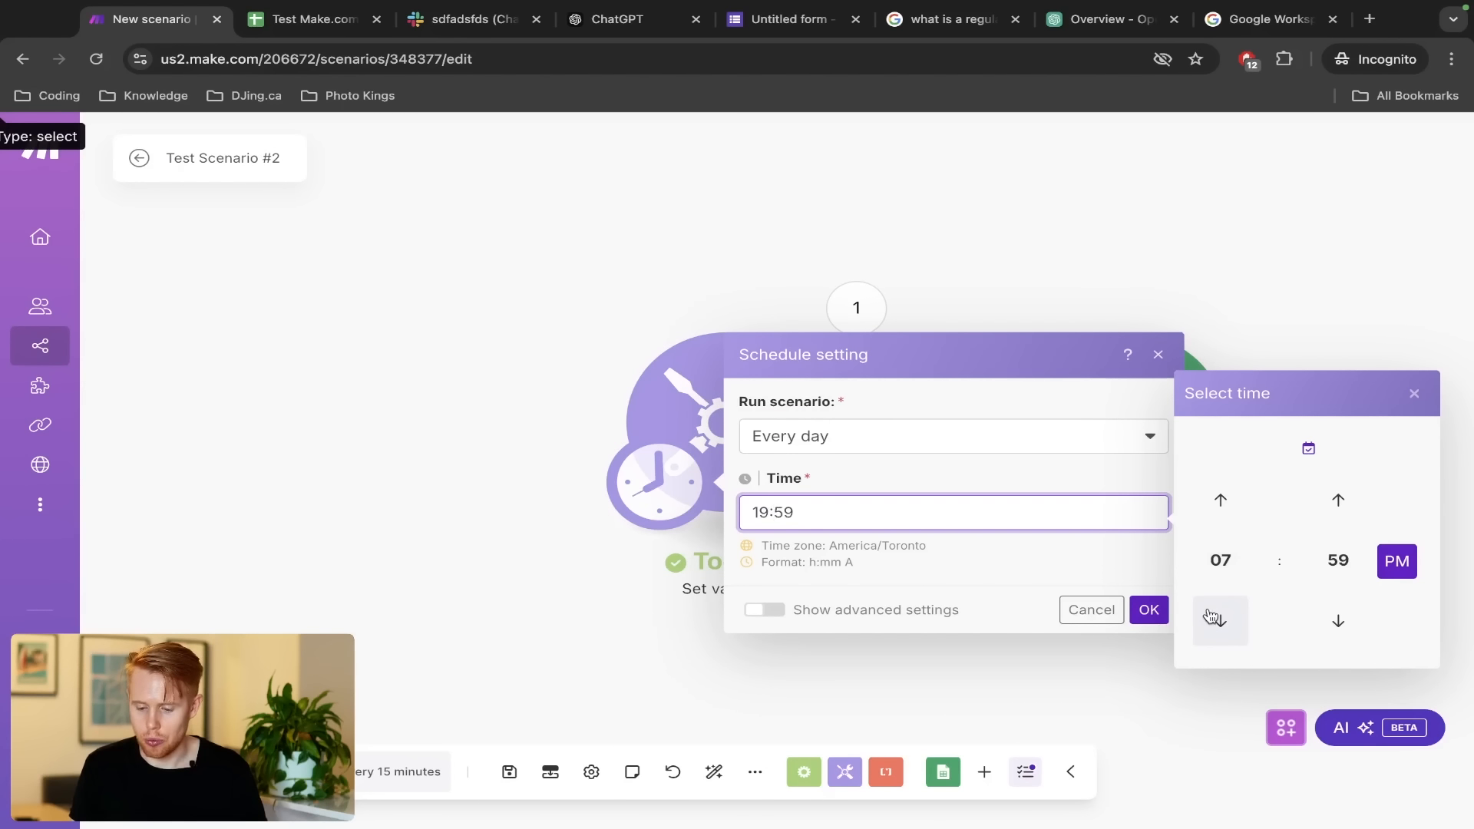
{"action": "left_click", "coordinate": [1213, 619]}
{"action": "left_click", "coordinate": [1213, 618]}
{"action": "left_click", "coordinate": [1212, 619]}
{"action": "left_click", "coordinate": [1213, 618]}
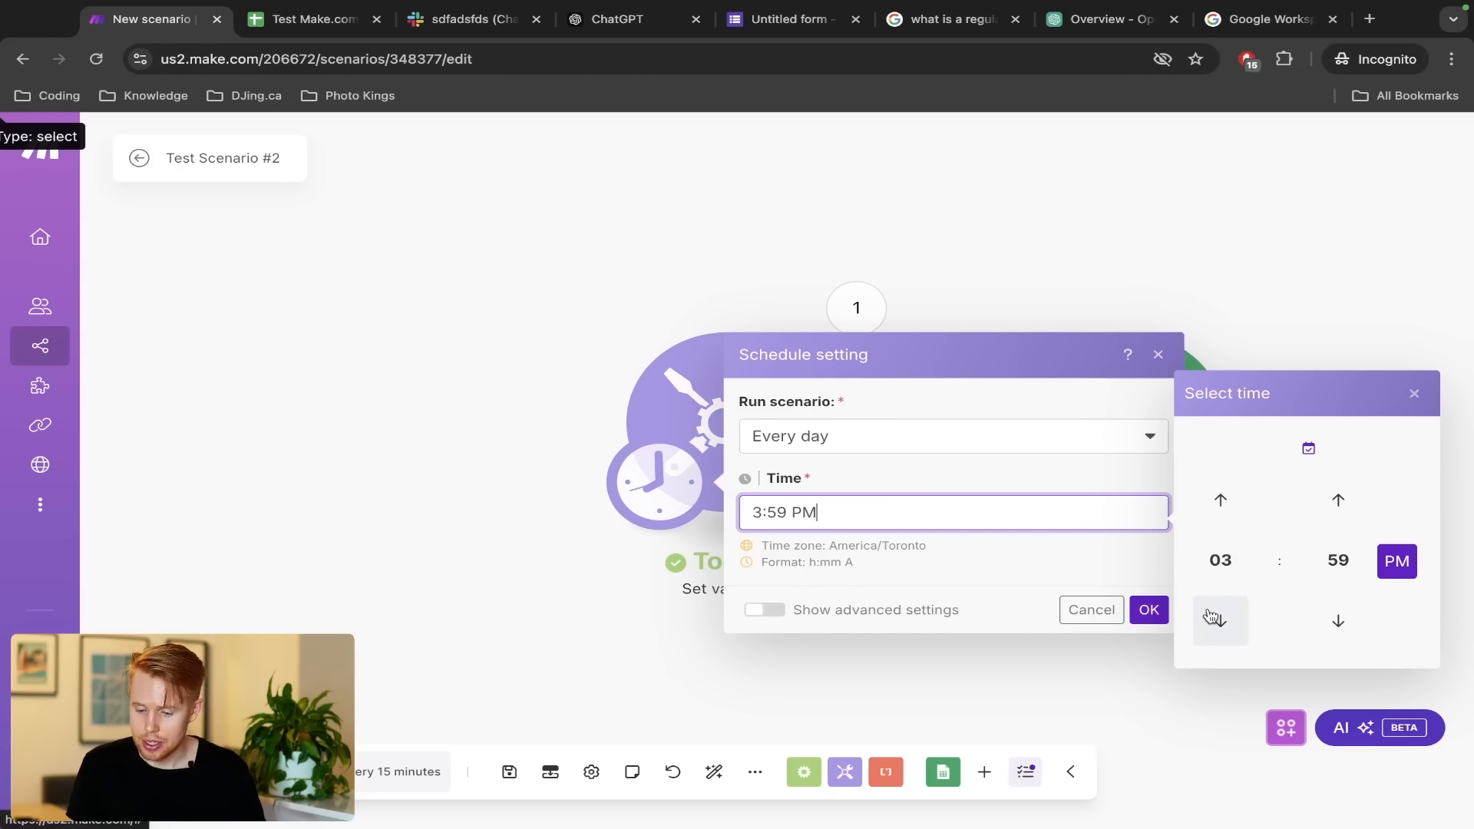
{"action": "left_click", "coordinate": [1217, 521]}
{"action": "left_click", "coordinate": [1216, 522]}
{"action": "left_click", "coordinate": [1217, 521]}
{"action": "left_click", "coordinate": [1218, 521]}
{"action": "left_click", "coordinate": [1218, 520]}
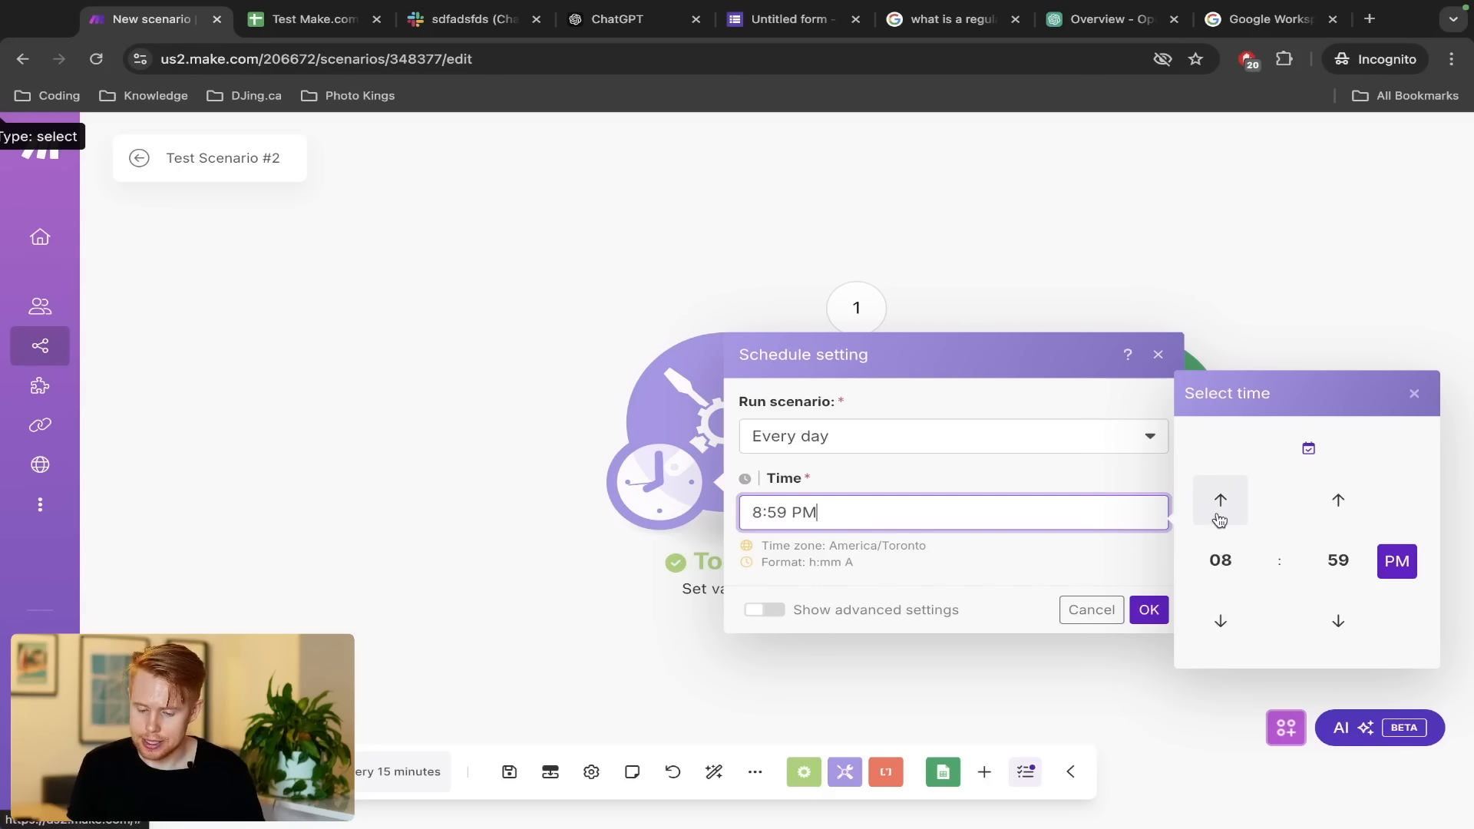
{"action": "left_click", "coordinate": [1337, 620]}
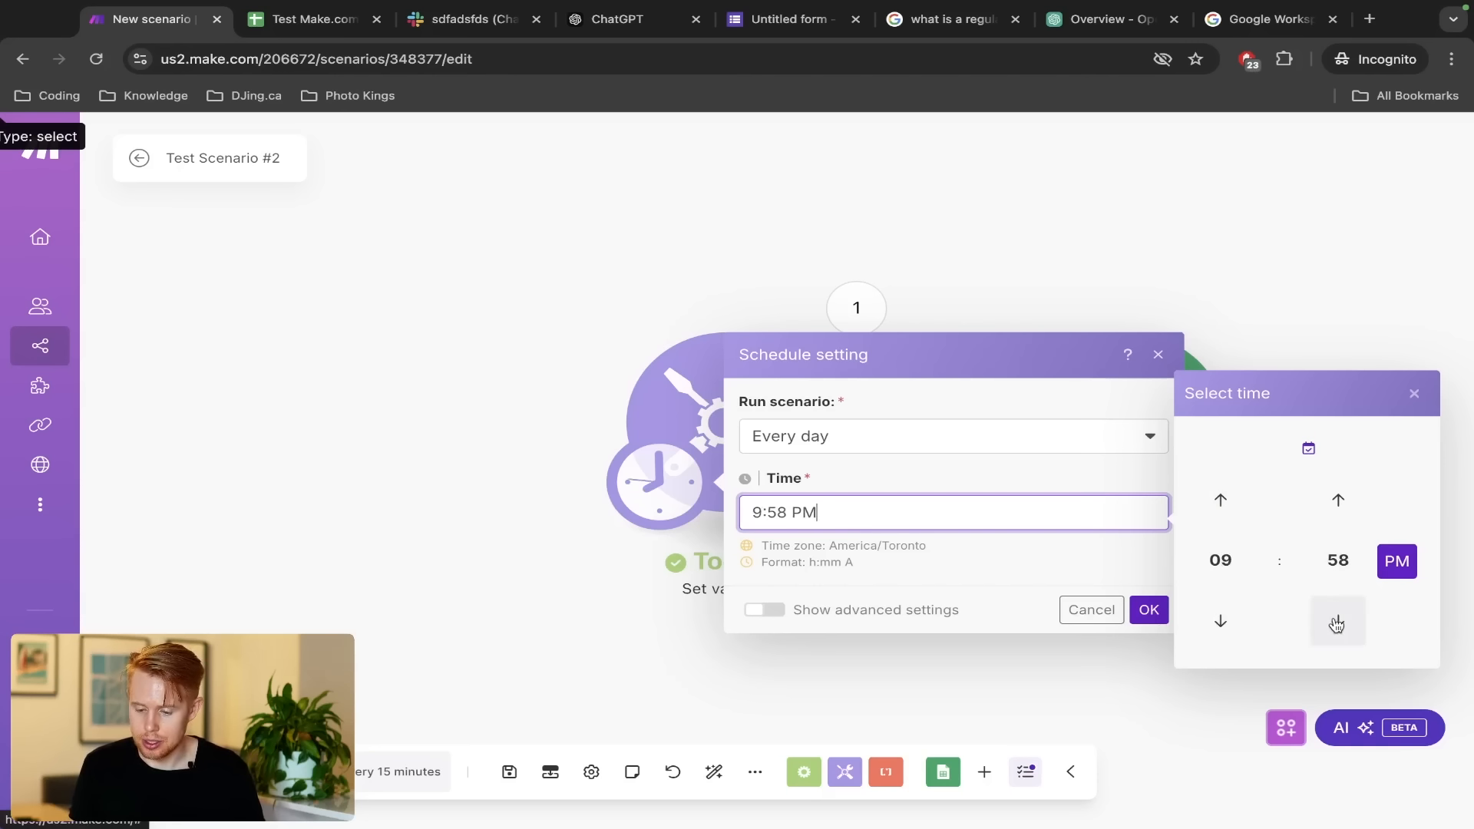
{"action": "left_click", "coordinate": [1221, 621]}
{"action": "left_click", "coordinate": [1147, 612]}
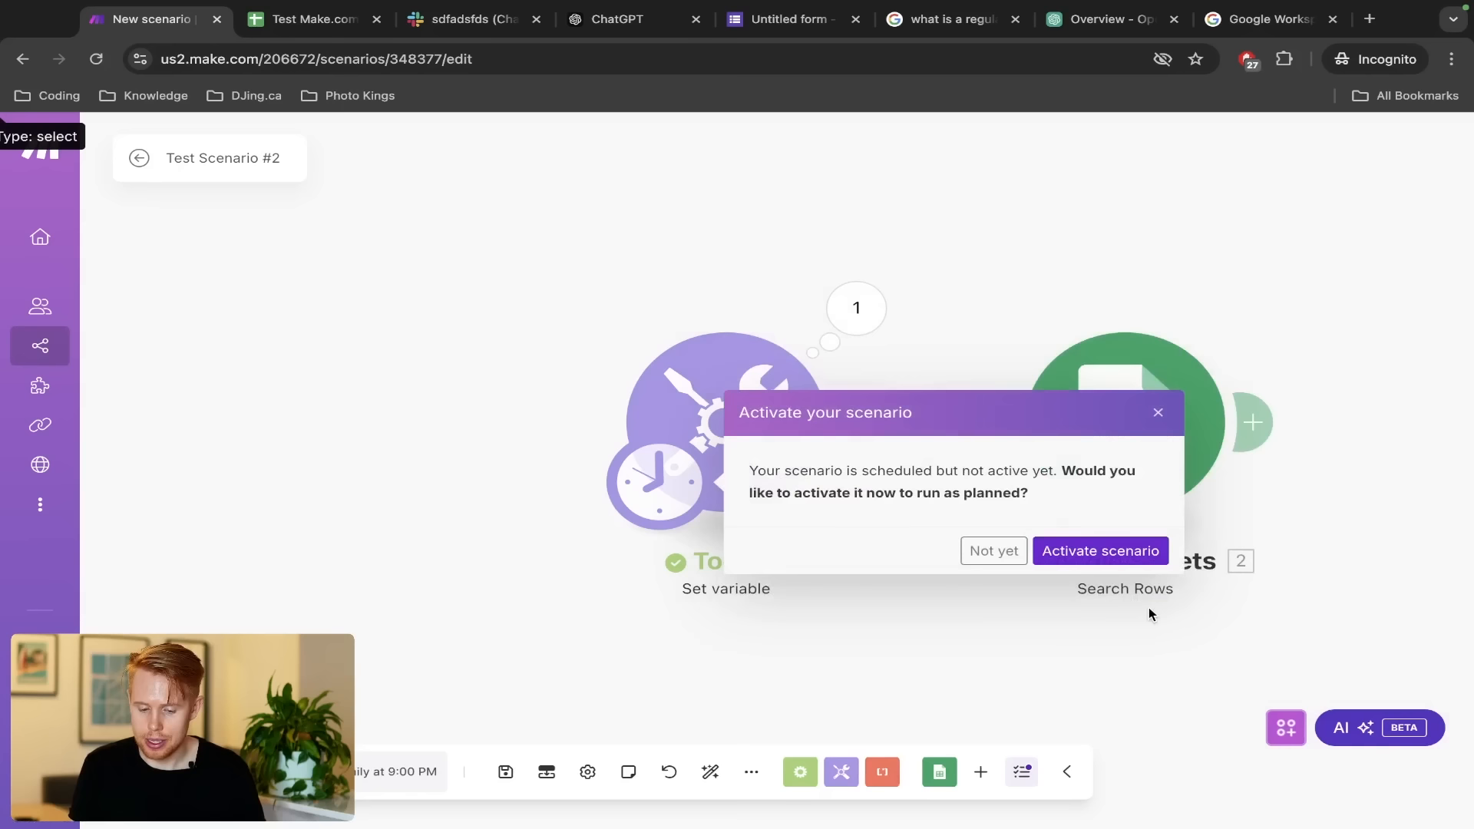
{"action": "left_click", "coordinate": [1133, 554]}
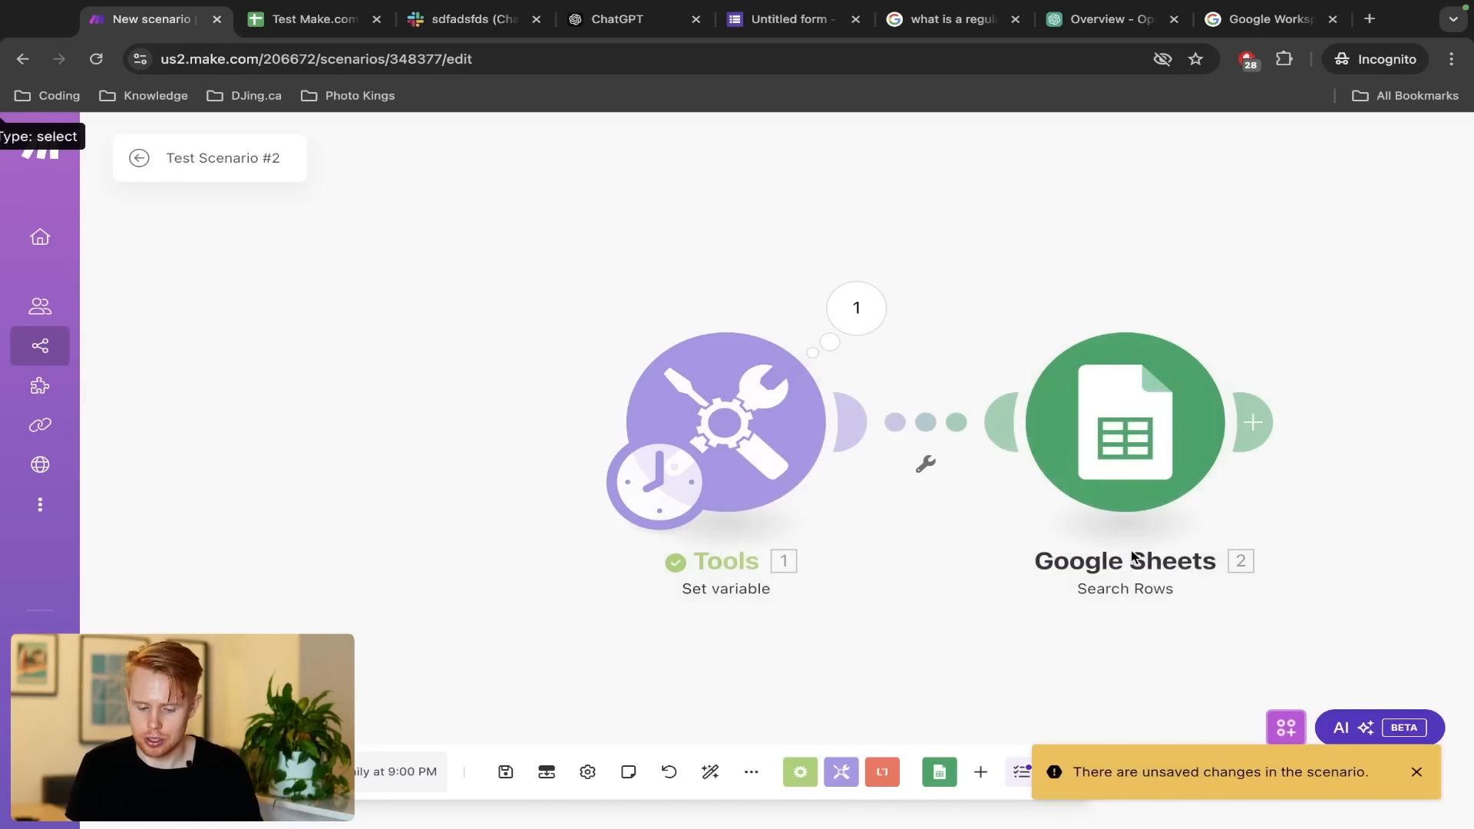
Review the five Nov 6 2024 lead bundles from Search Rows, then add a module after it
{"action": "left_click_drag", "start_coordinate": [291, 532], "coordinate": [138, 530]}
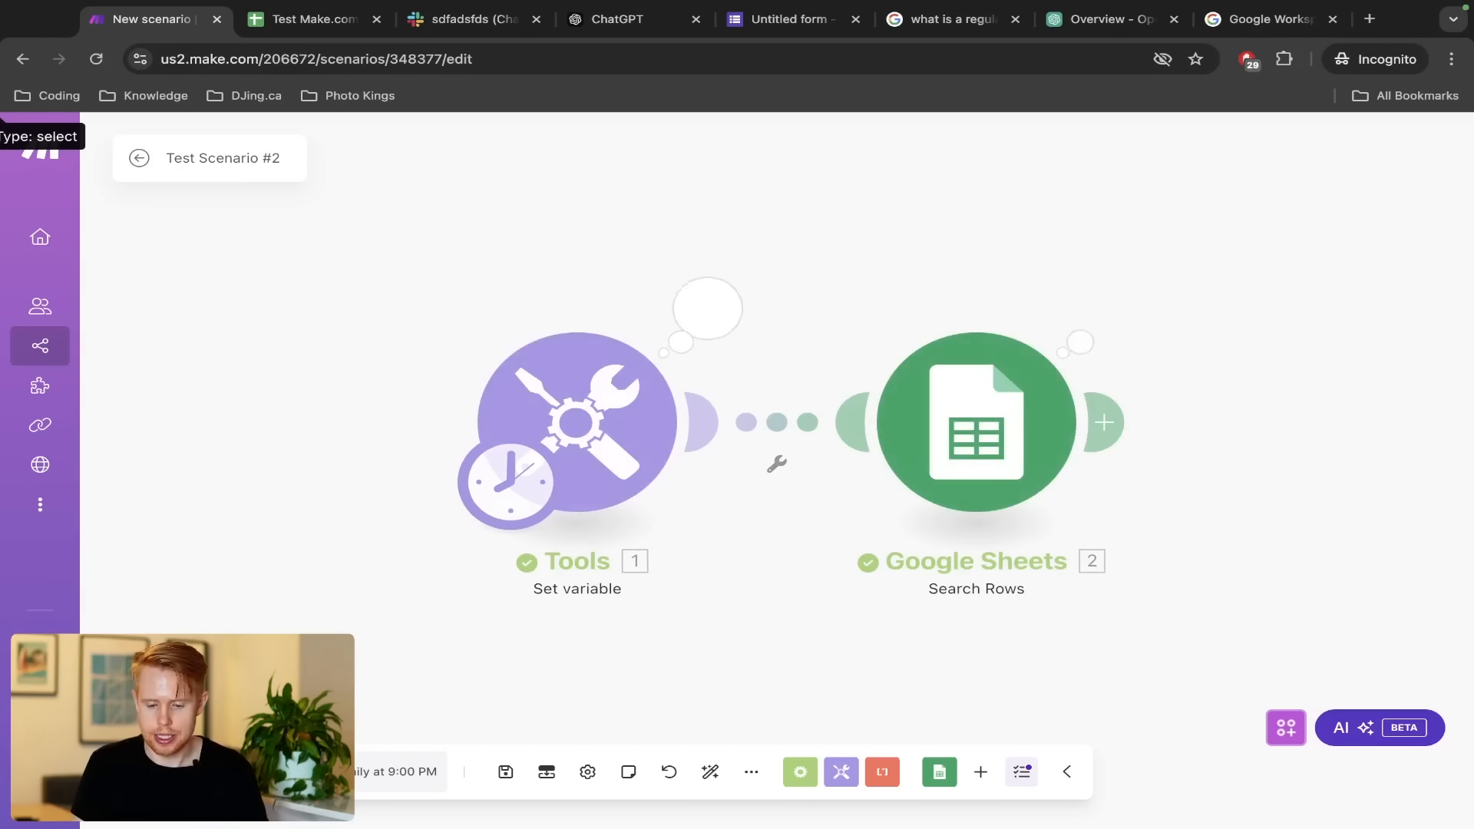
{"action": "left_click", "coordinate": [1106, 308]}
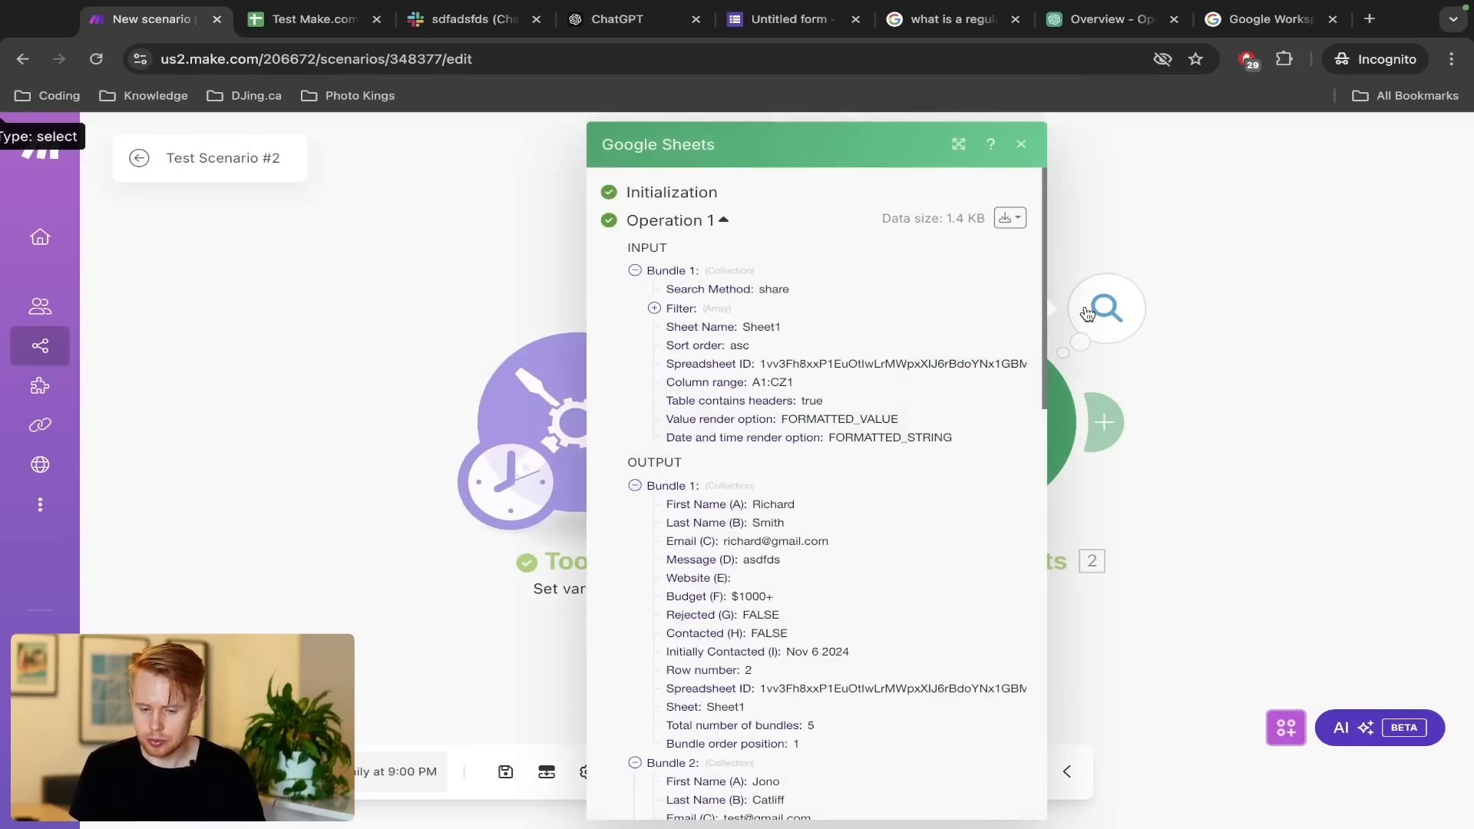
{"action": "scroll", "coordinate": [812, 576], "scroll_direction": "down", "scroll_amount": 5}
{"action": "scroll", "coordinate": [813, 576], "scroll_direction": "down", "scroll_amount": 8}
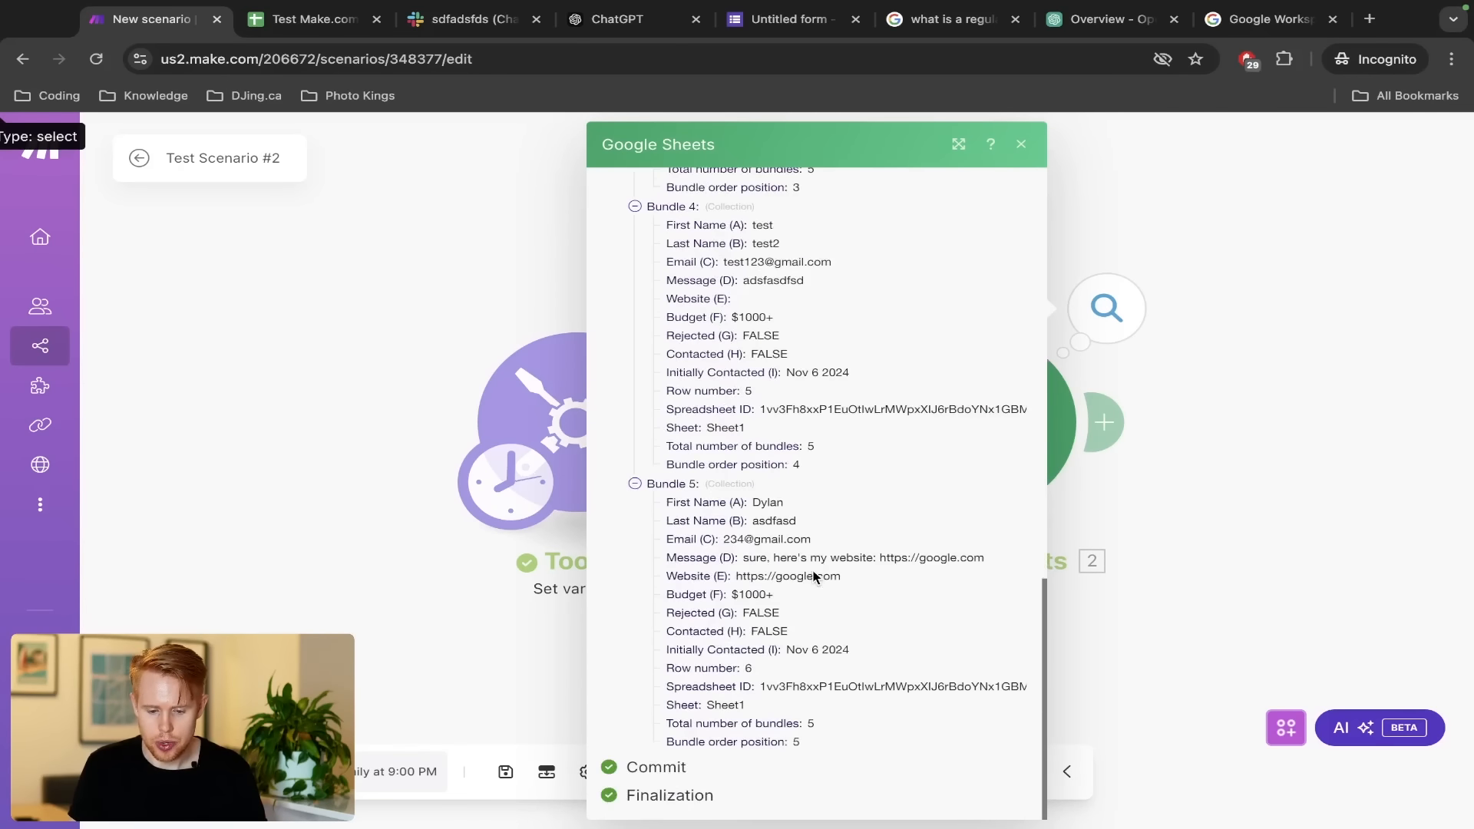
{"action": "scroll", "coordinate": [813, 572], "scroll_direction": "up", "scroll_amount": 13}
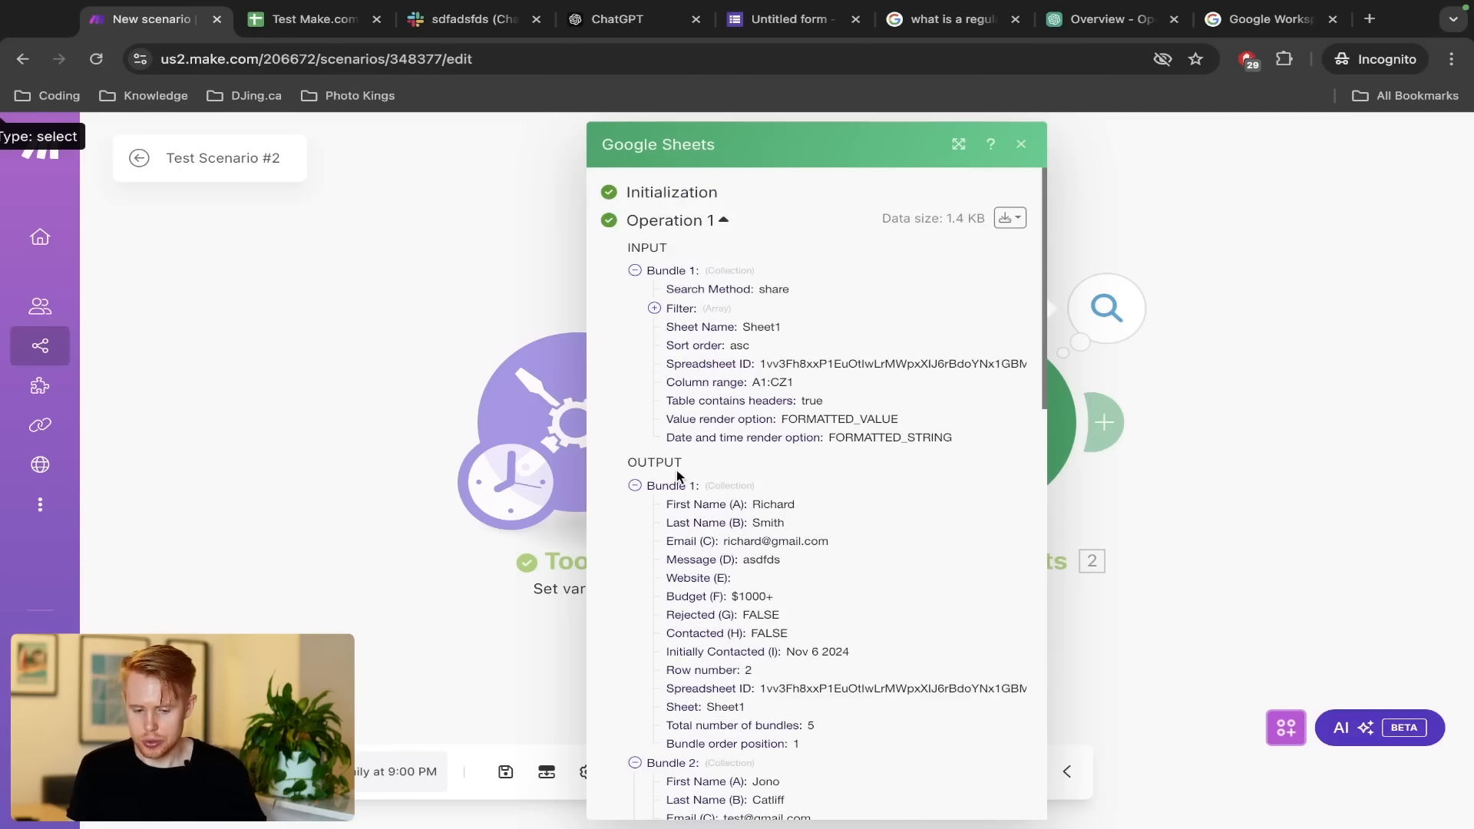
{"action": "scroll", "coordinate": [679, 482], "scroll_direction": "down", "scroll_amount": 5}
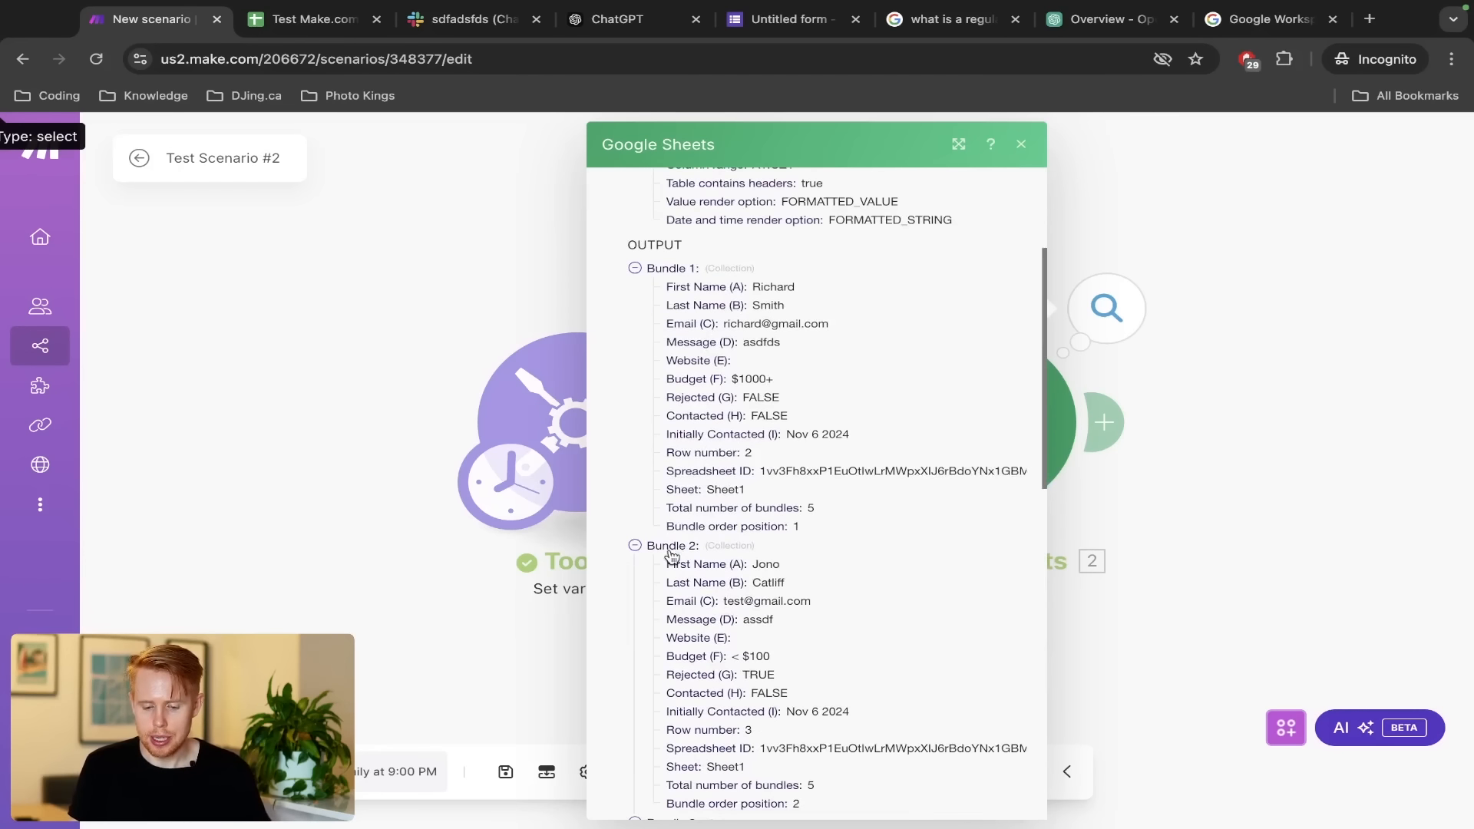
{"action": "scroll", "coordinate": [671, 555], "scroll_direction": "down", "scroll_amount": 4}
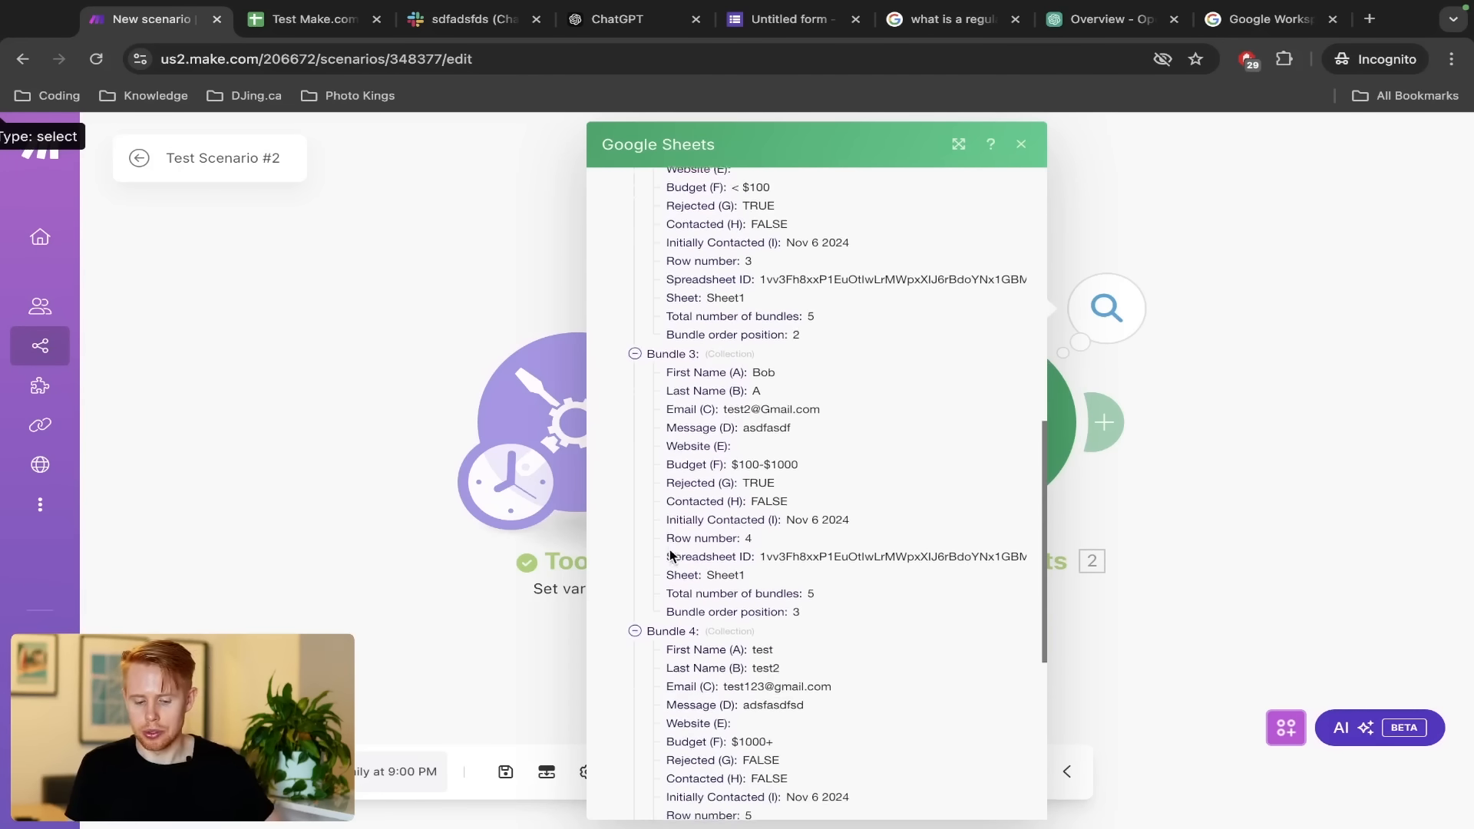
{"action": "scroll", "coordinate": [690, 640], "scroll_direction": "down", "scroll_amount": 6}
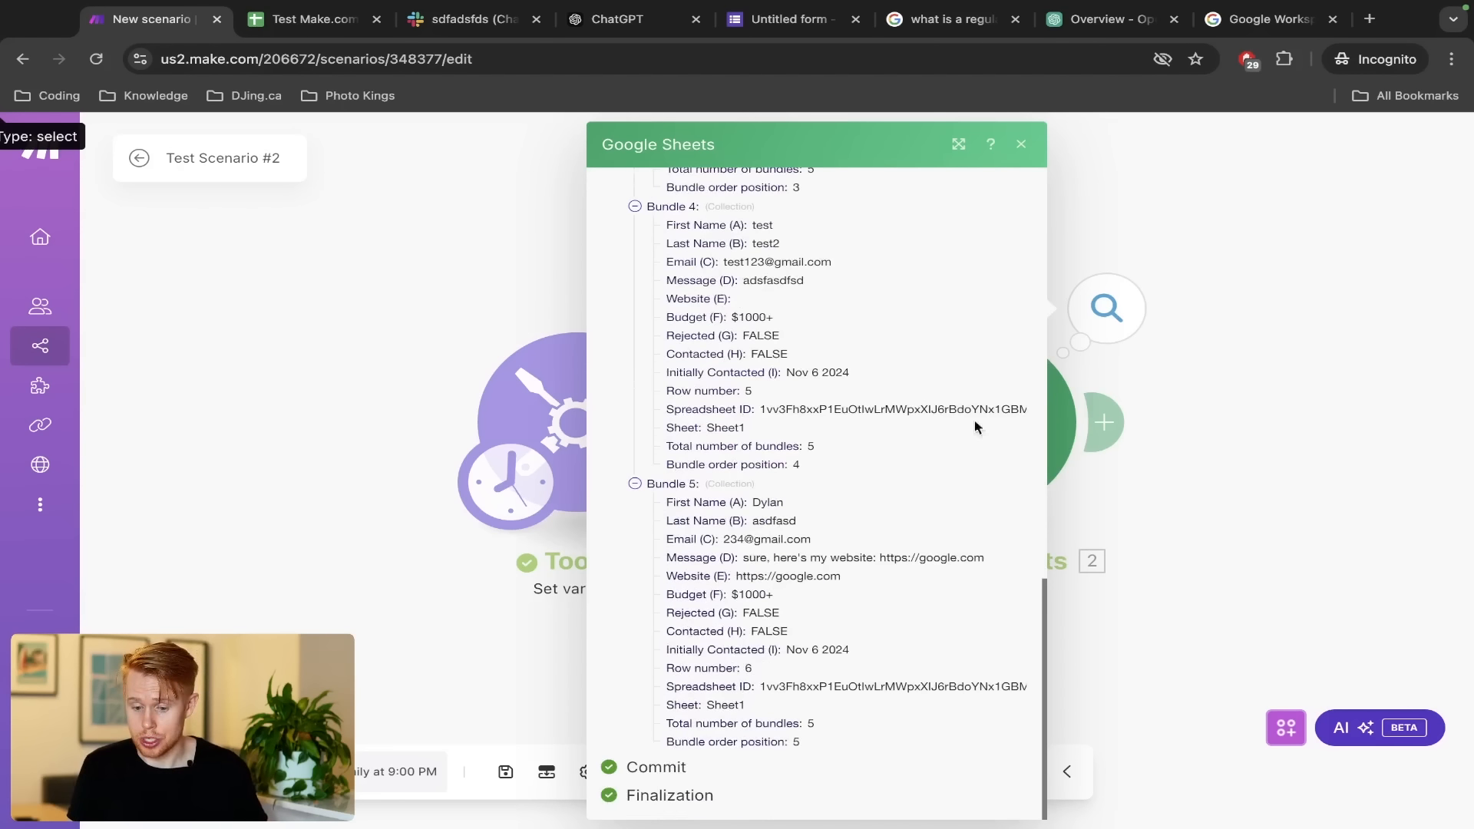
{"action": "left_click", "coordinate": [1228, 393]}
{"action": "left_click", "coordinate": [1108, 422]}
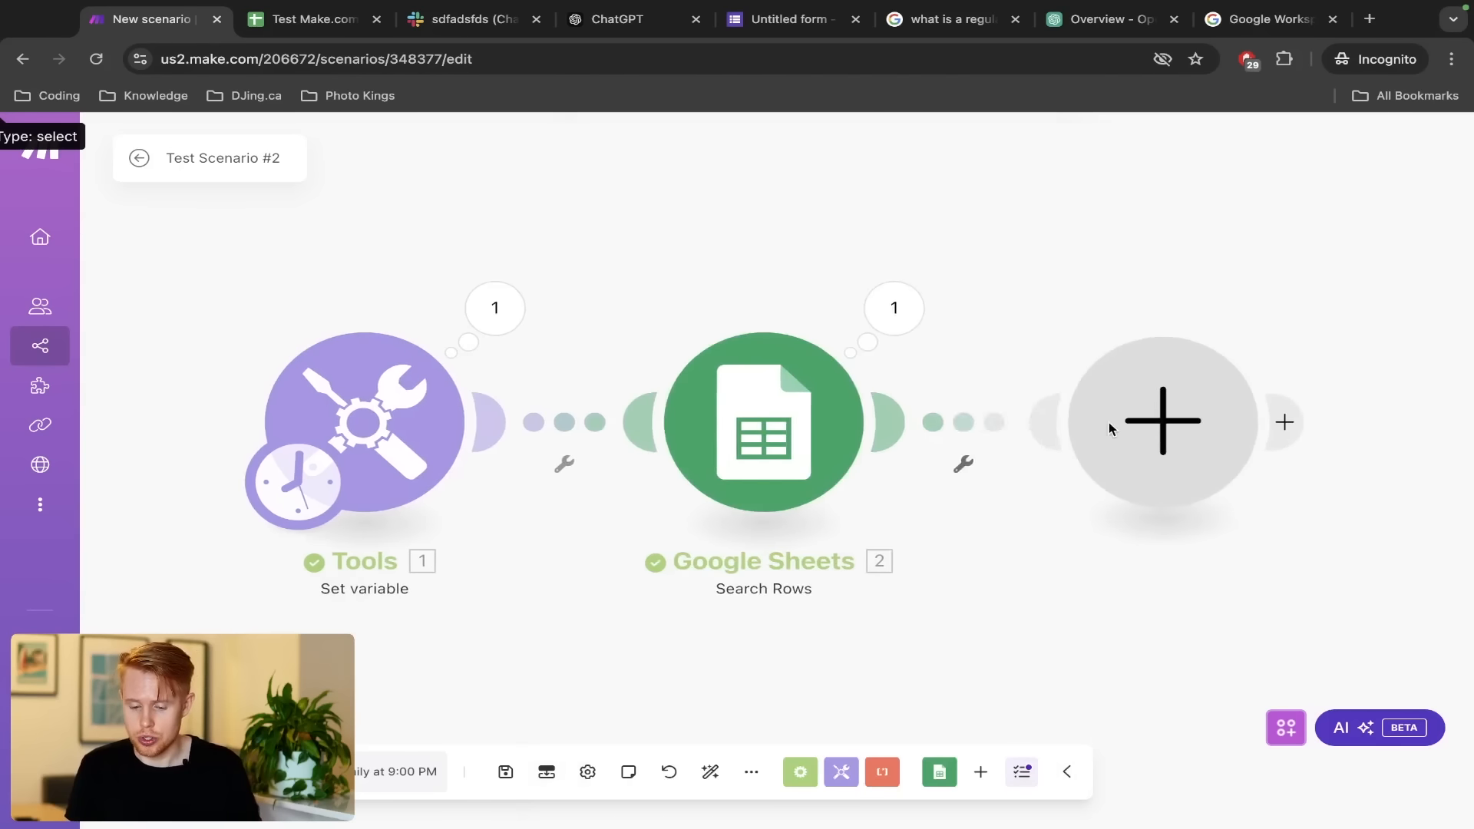
Add a Tools Set variable module after Google Sheets with name and value Test
{"action": "left_click", "coordinate": [758, 514]}
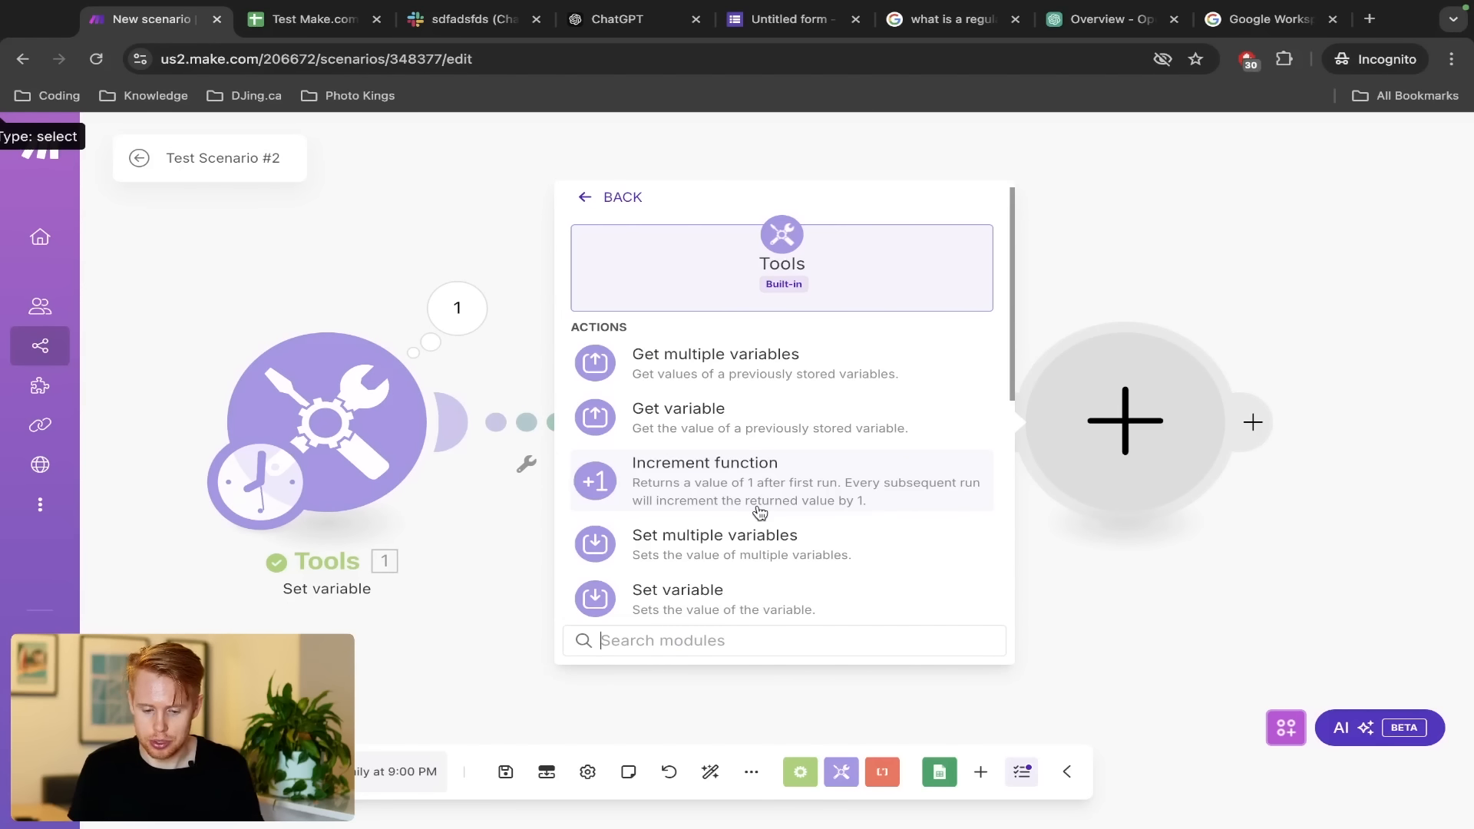
{"action": "left_click", "coordinate": [729, 589]}
{"action": "left_click", "coordinate": [685, 402]}
{"action": "type", "text": "Test"}
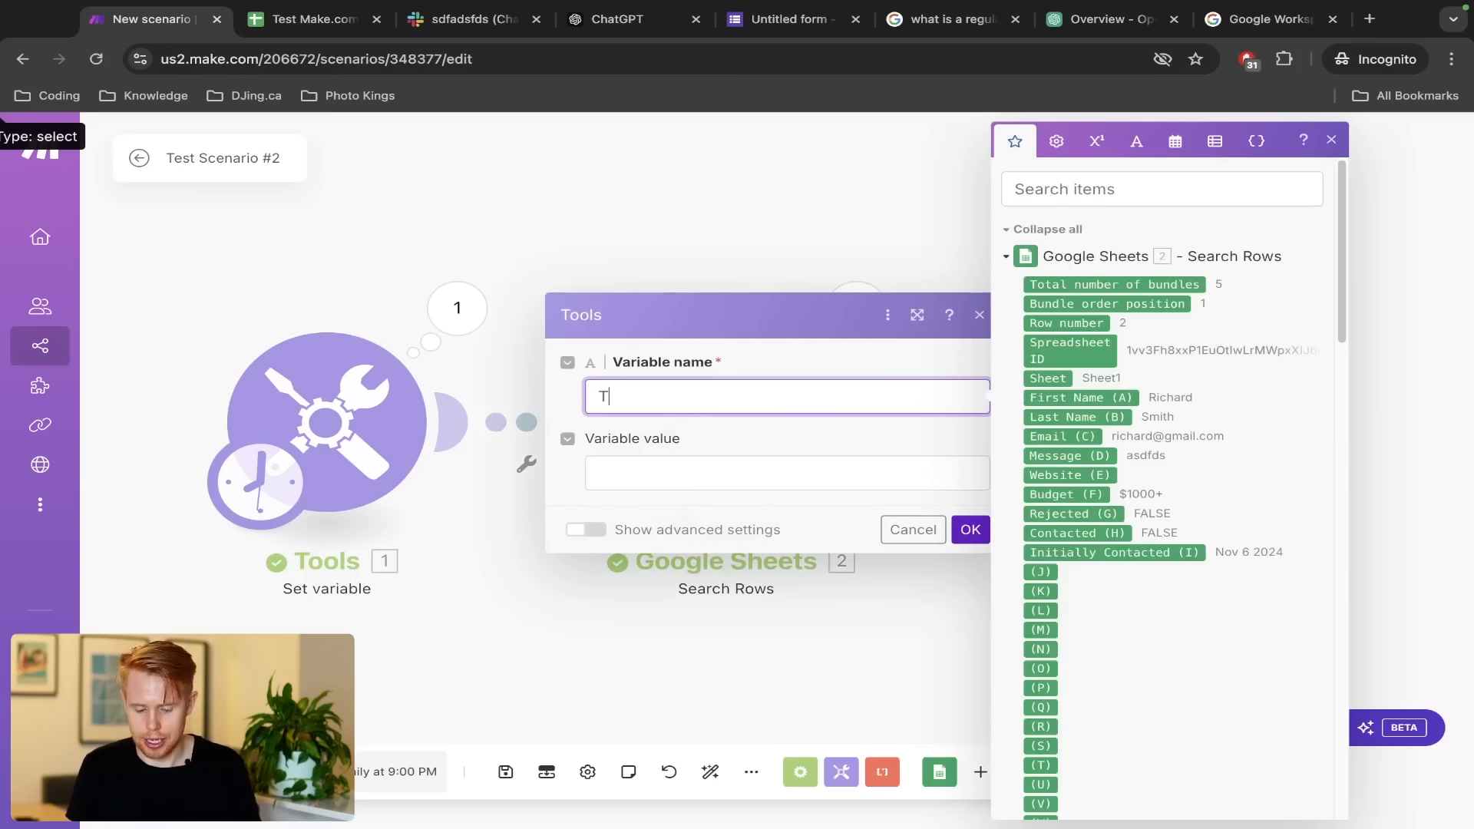
{"action": "left_click", "coordinate": [701, 475]}
{"action": "type", "text": "Test"}
{"action": "left_click", "coordinate": [970, 531]}
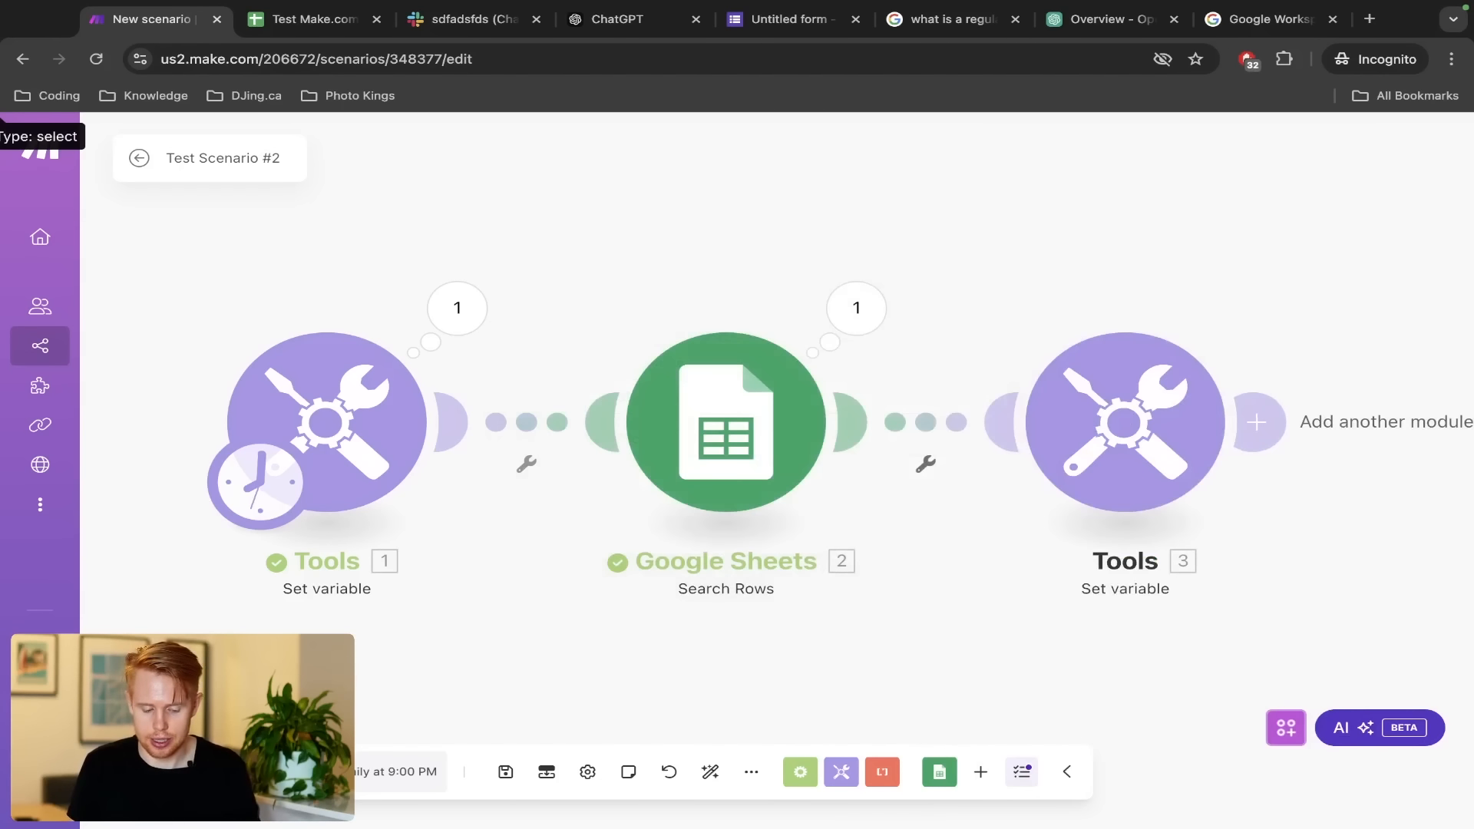
Run the scenario once and inspect the Google Sheets operation details
{"action": "left_click", "coordinate": [180, 772]}
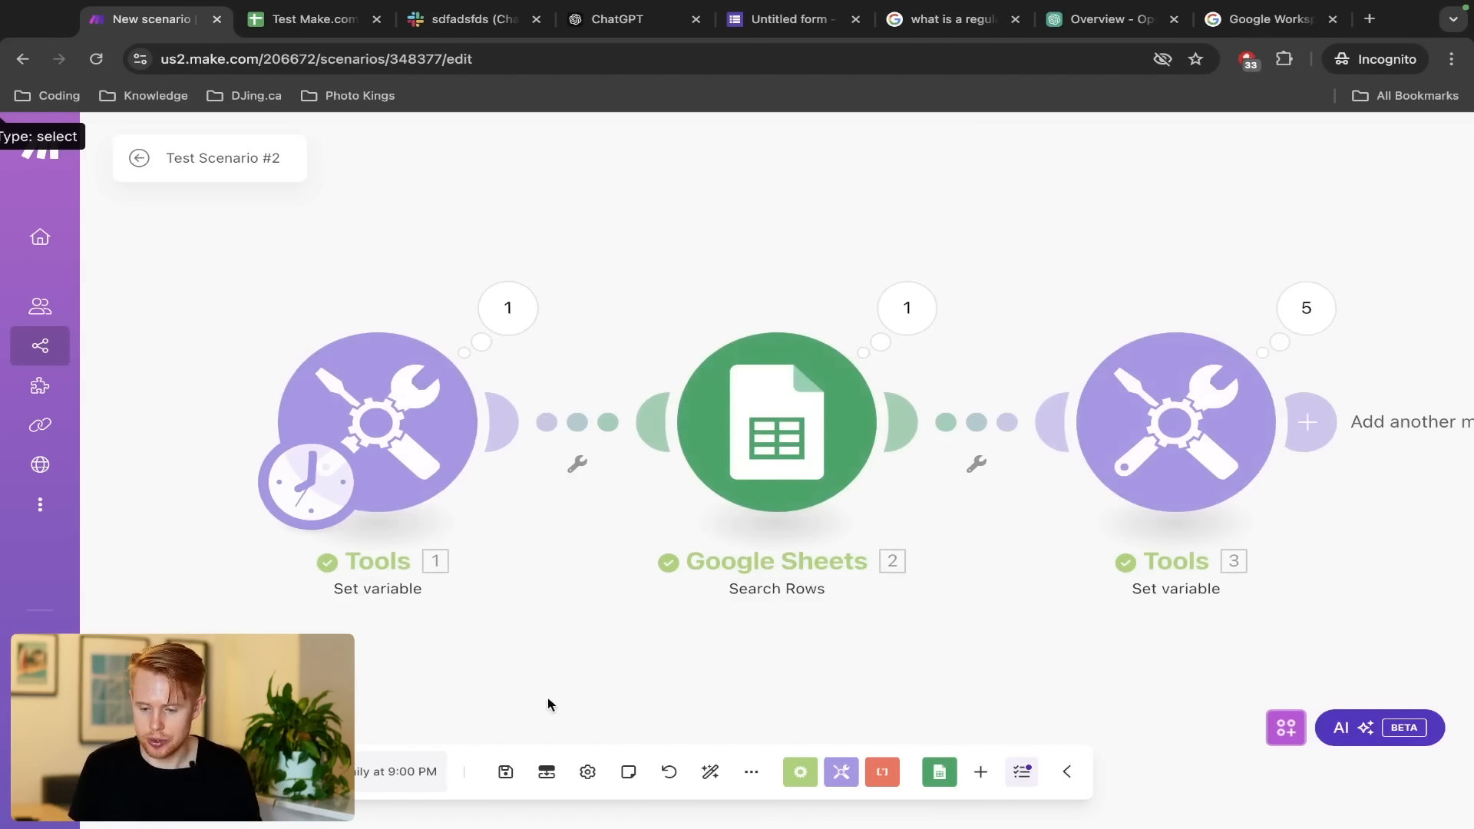
{"action": "mouse_move", "coordinate": [595, 250]}
{"action": "left_mouse_down"}
{"action": "mouse_move", "coordinate": [1033, 602]}
{"action": "mouse_move", "coordinate": [1000, 665]}
{"action": "left_mouse_up"}
{"action": "mouse_move", "coordinate": [1030, 230]}
{"action": "left_mouse_down"}
{"action": "mouse_move", "coordinate": [1149, 373]}
{"action": "mouse_move", "coordinate": [1402, 601]}
{"action": "left_mouse_up"}
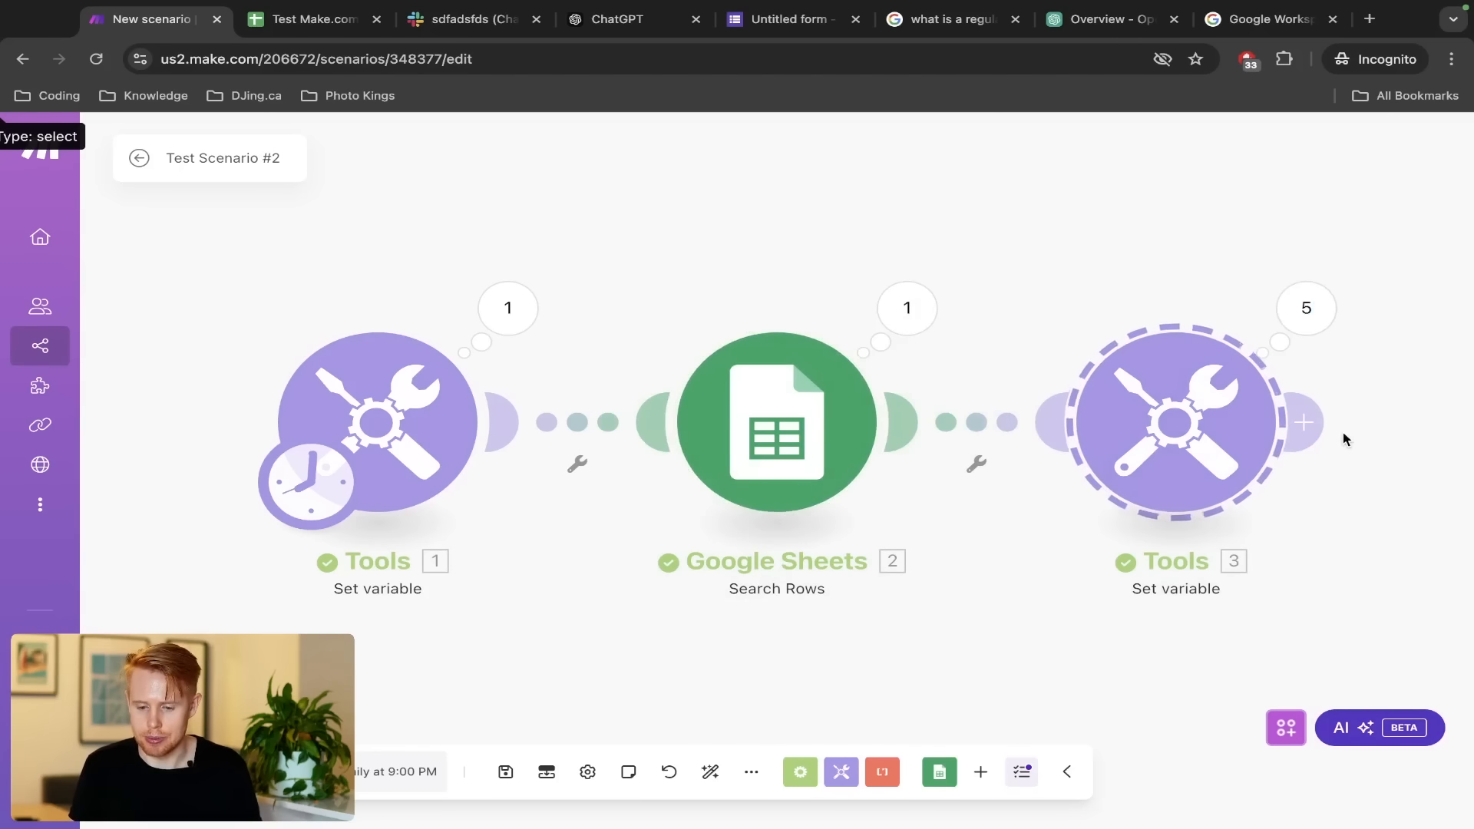
{"action": "left_click", "coordinate": [908, 308]}
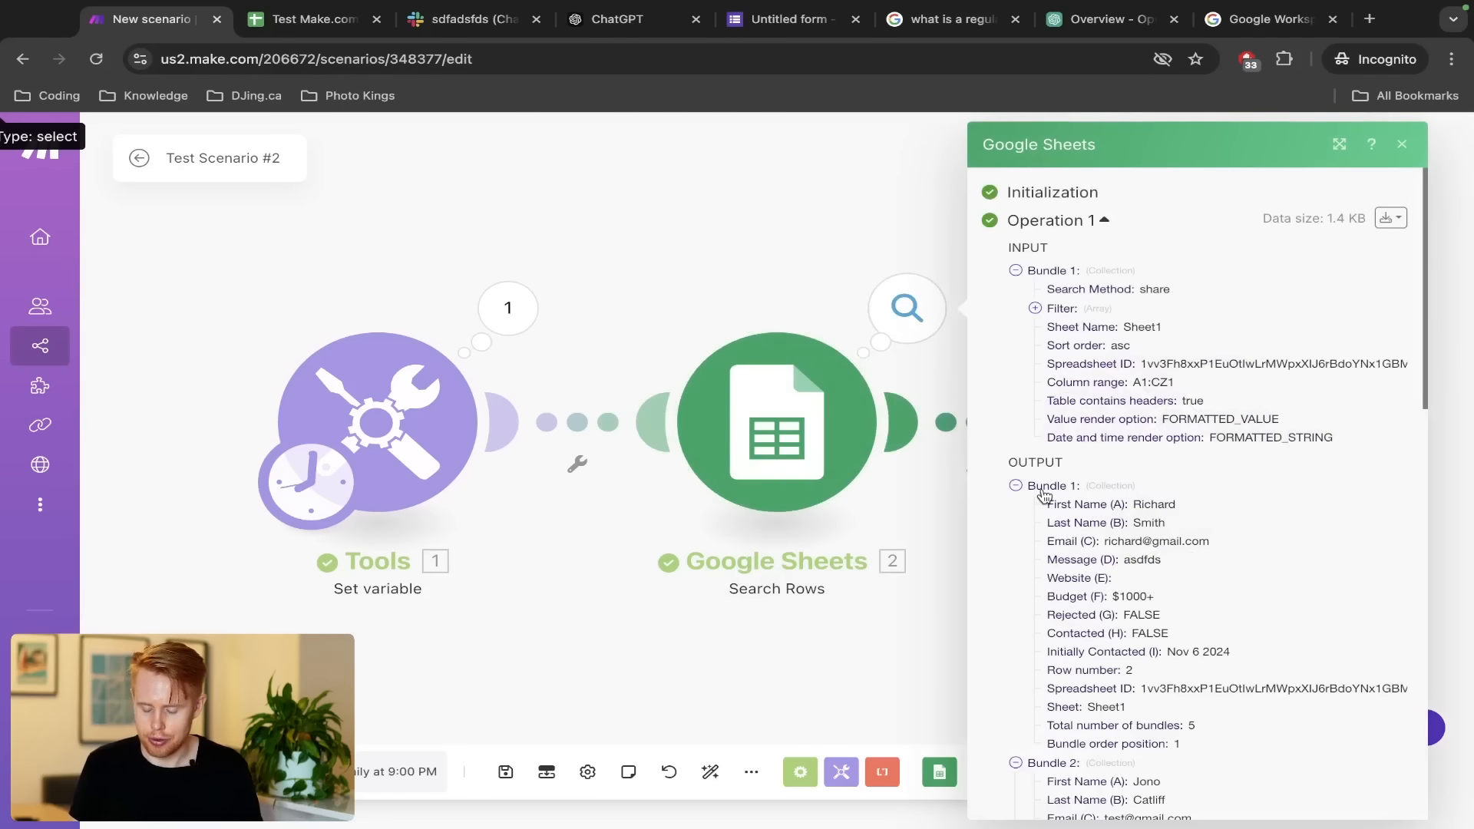
{"action": "scroll", "coordinate": [1042, 495], "scroll_direction": "down", "scroll_amount": 15}
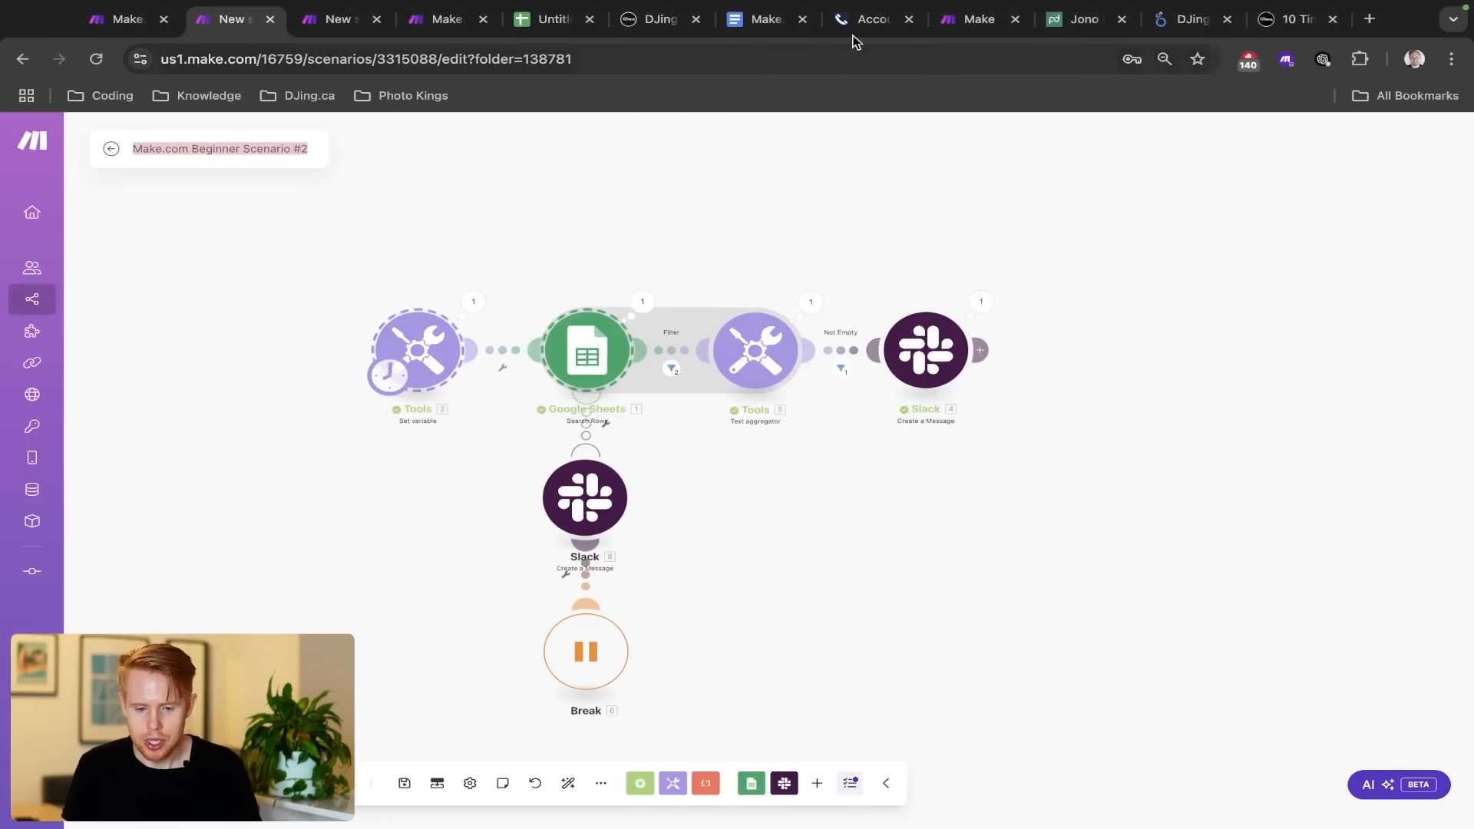
Highlight Text, Array, Collections, Boolean, False and Binary in the data-types doc, then return to Make
{"action": "left_click", "coordinate": [747, 19]}
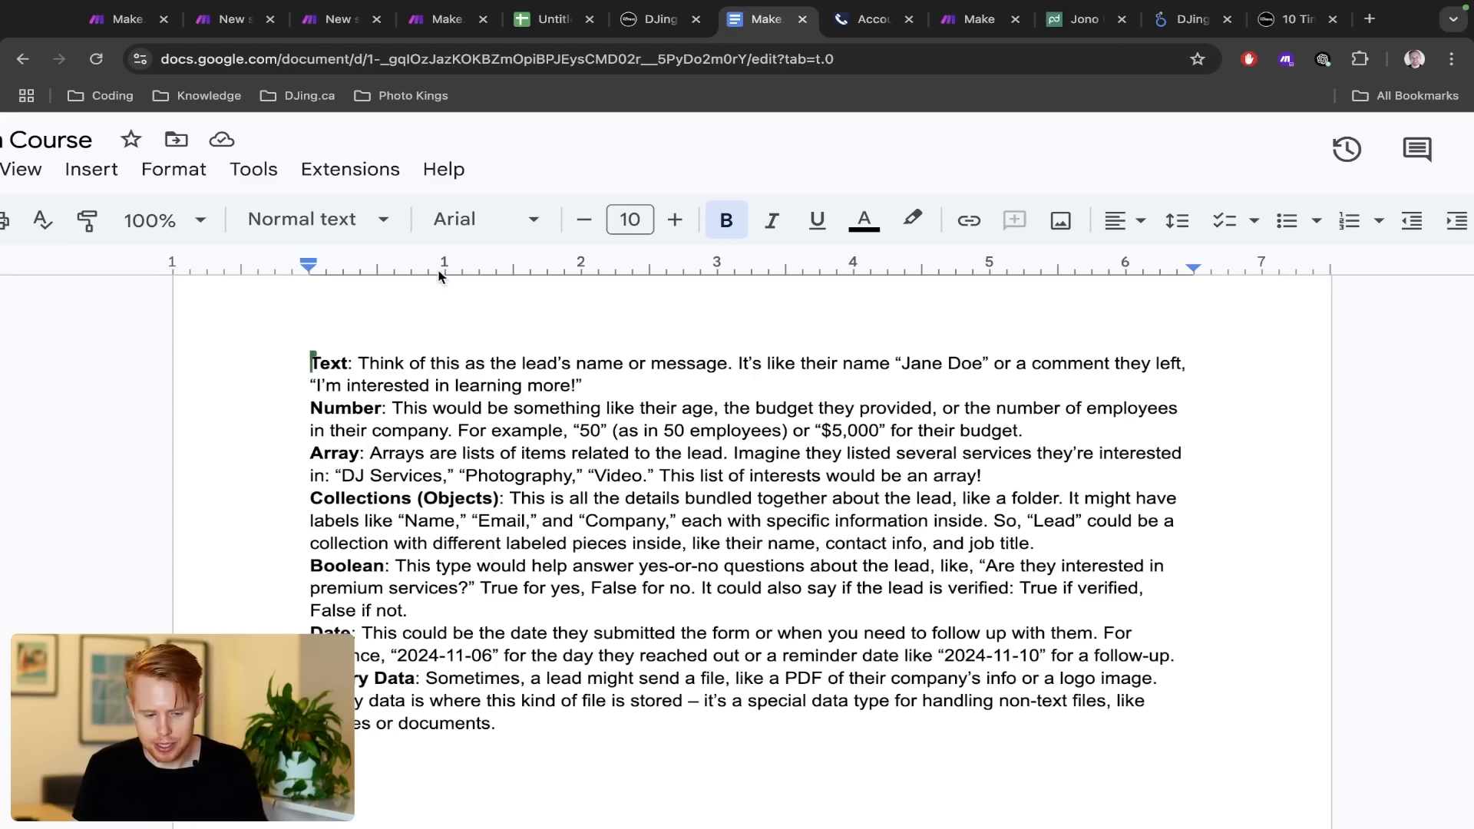
{"action": "double_click", "coordinate": [326, 366]}
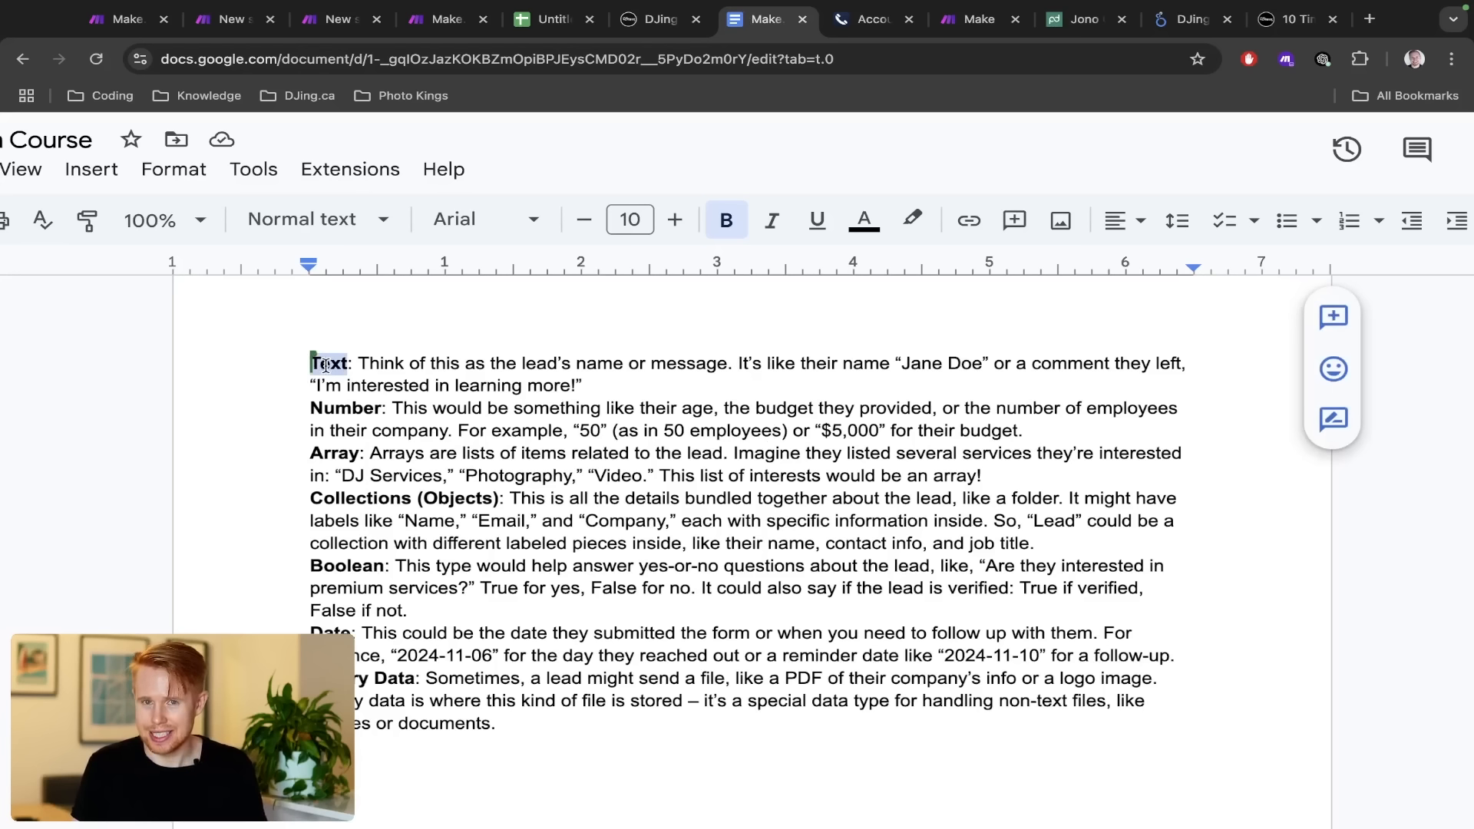
{"action": "left_click", "coordinate": [327, 402]}
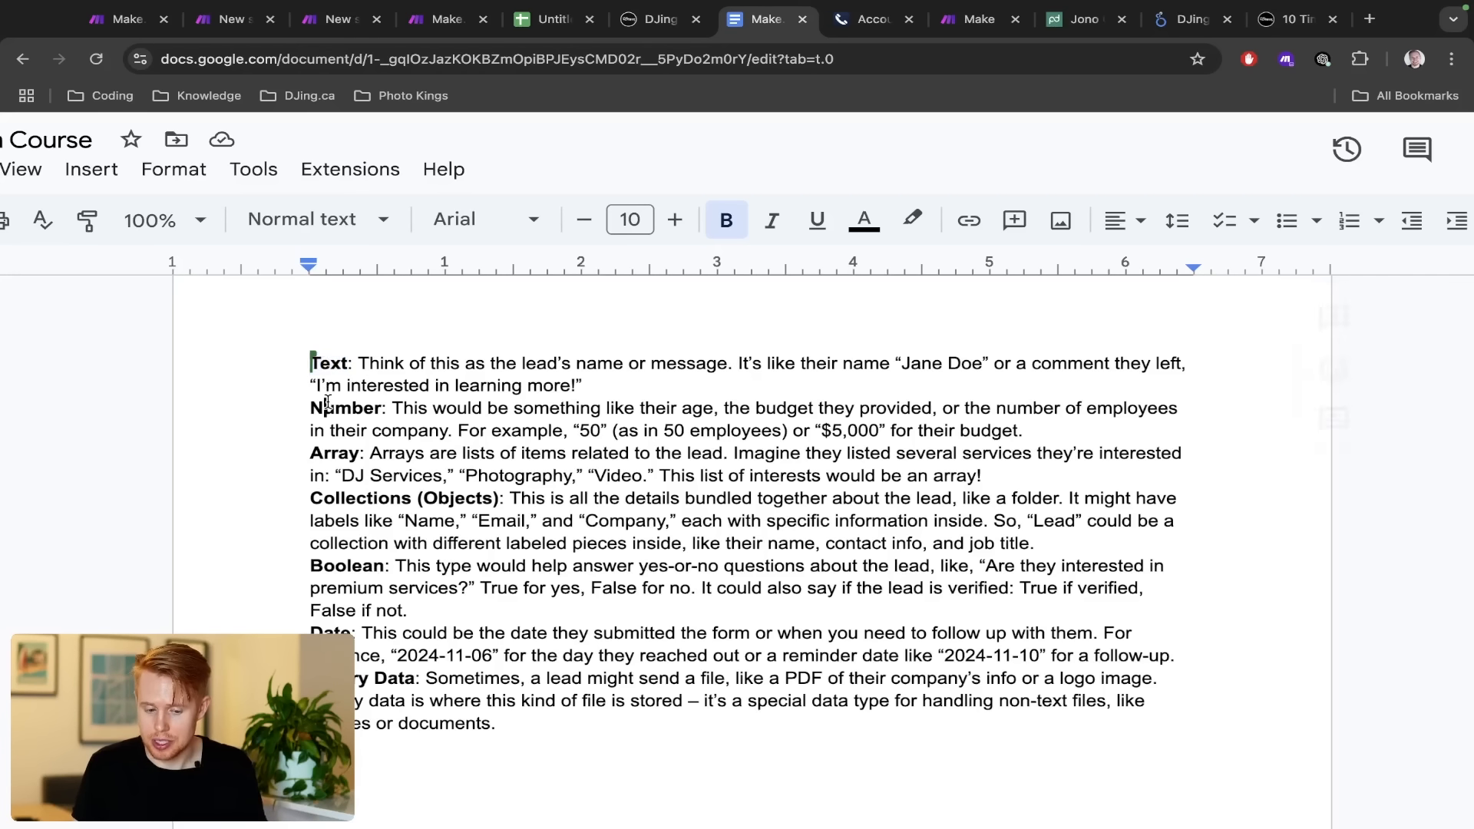
{"action": "double_click", "coordinate": [328, 454]}
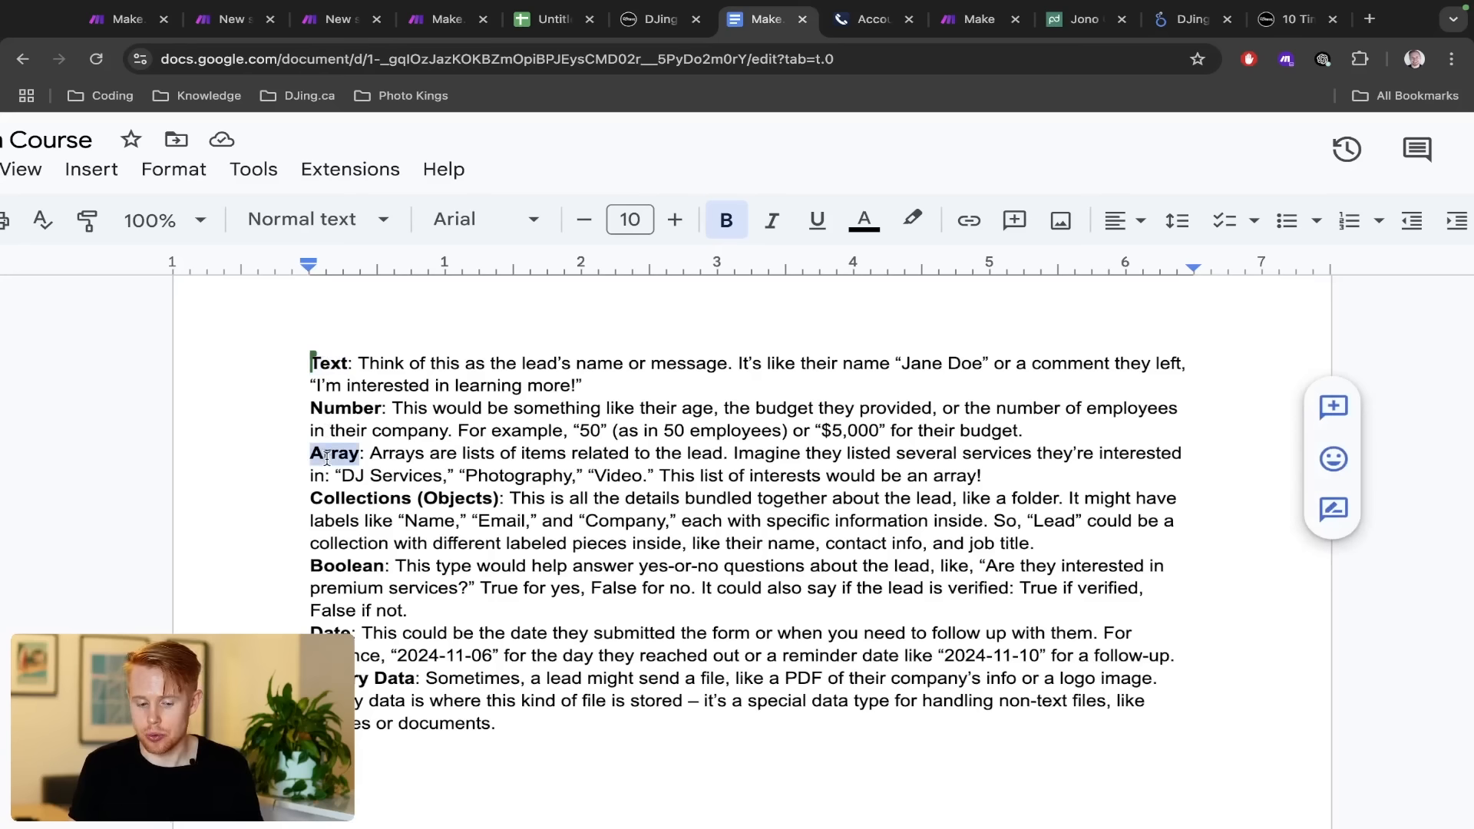
{"action": "double_click", "coordinate": [332, 496]}
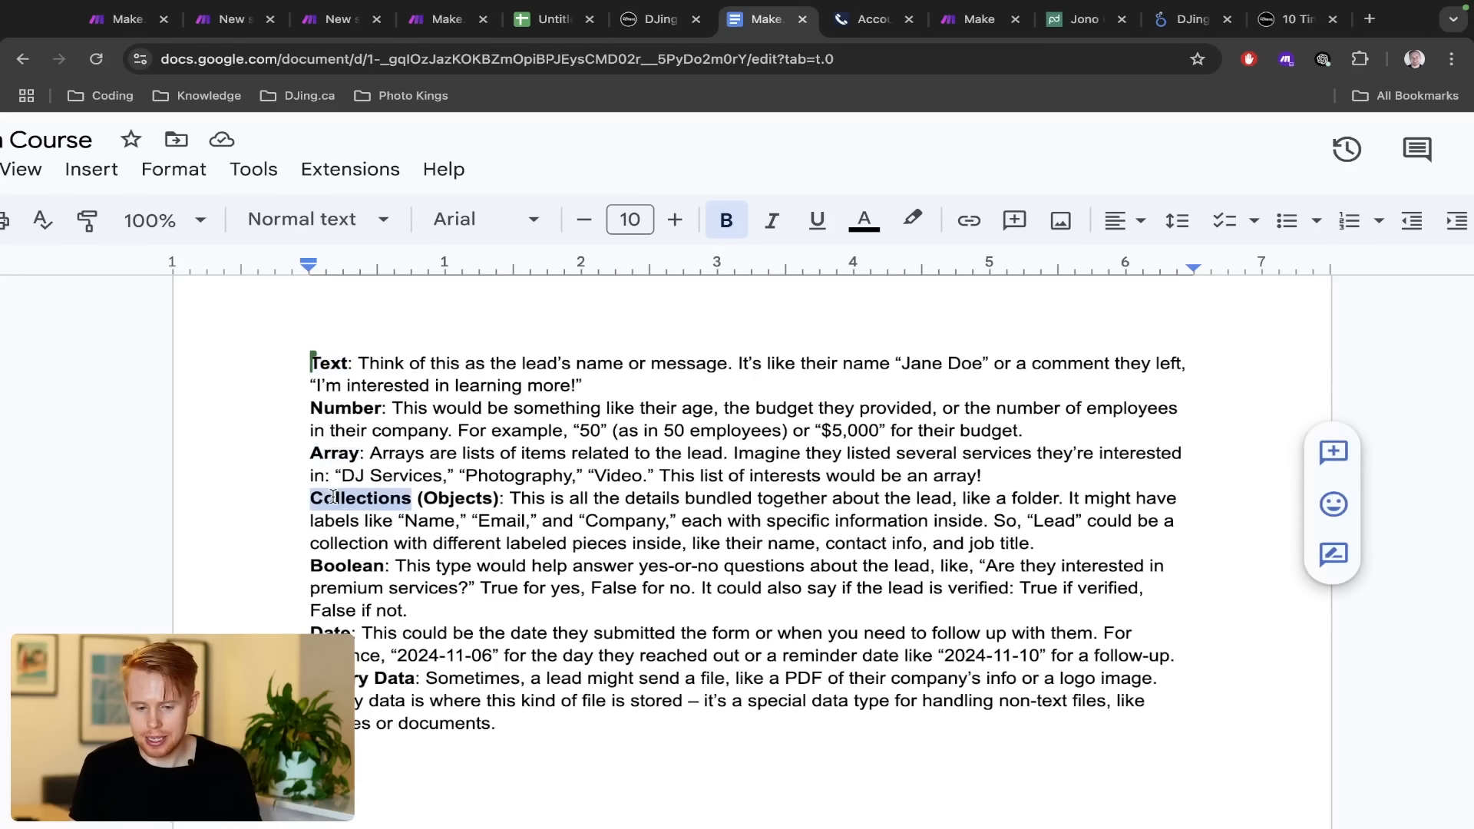
{"action": "double_click", "coordinate": [338, 567]}
{"action": "double_click", "coordinate": [331, 614]}
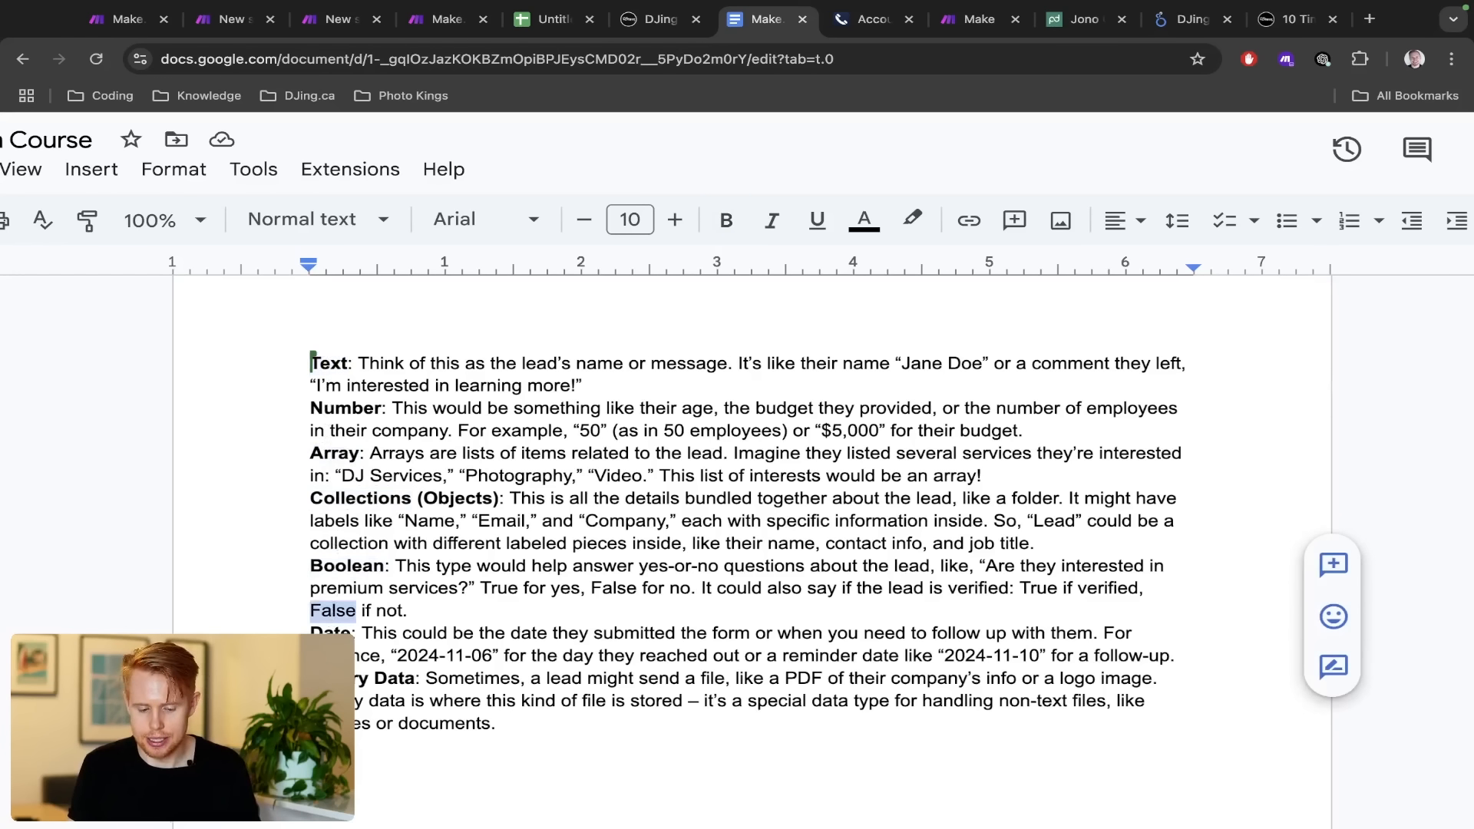
{"action": "double_click", "coordinate": [335, 679]}
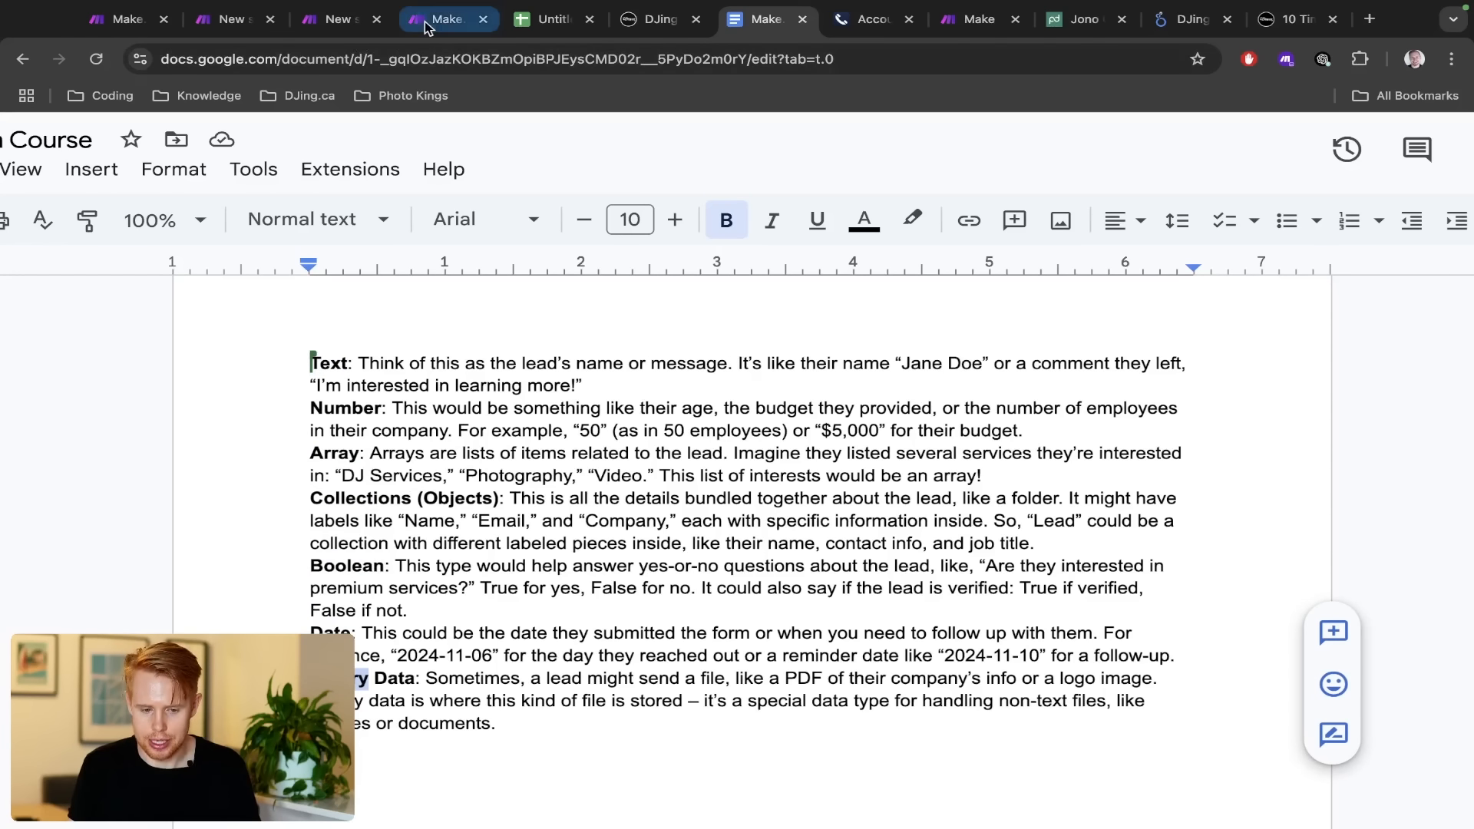
{"action": "left_click_drag", "start_coordinate": [437, 19], "coordinate": [660, 21]}
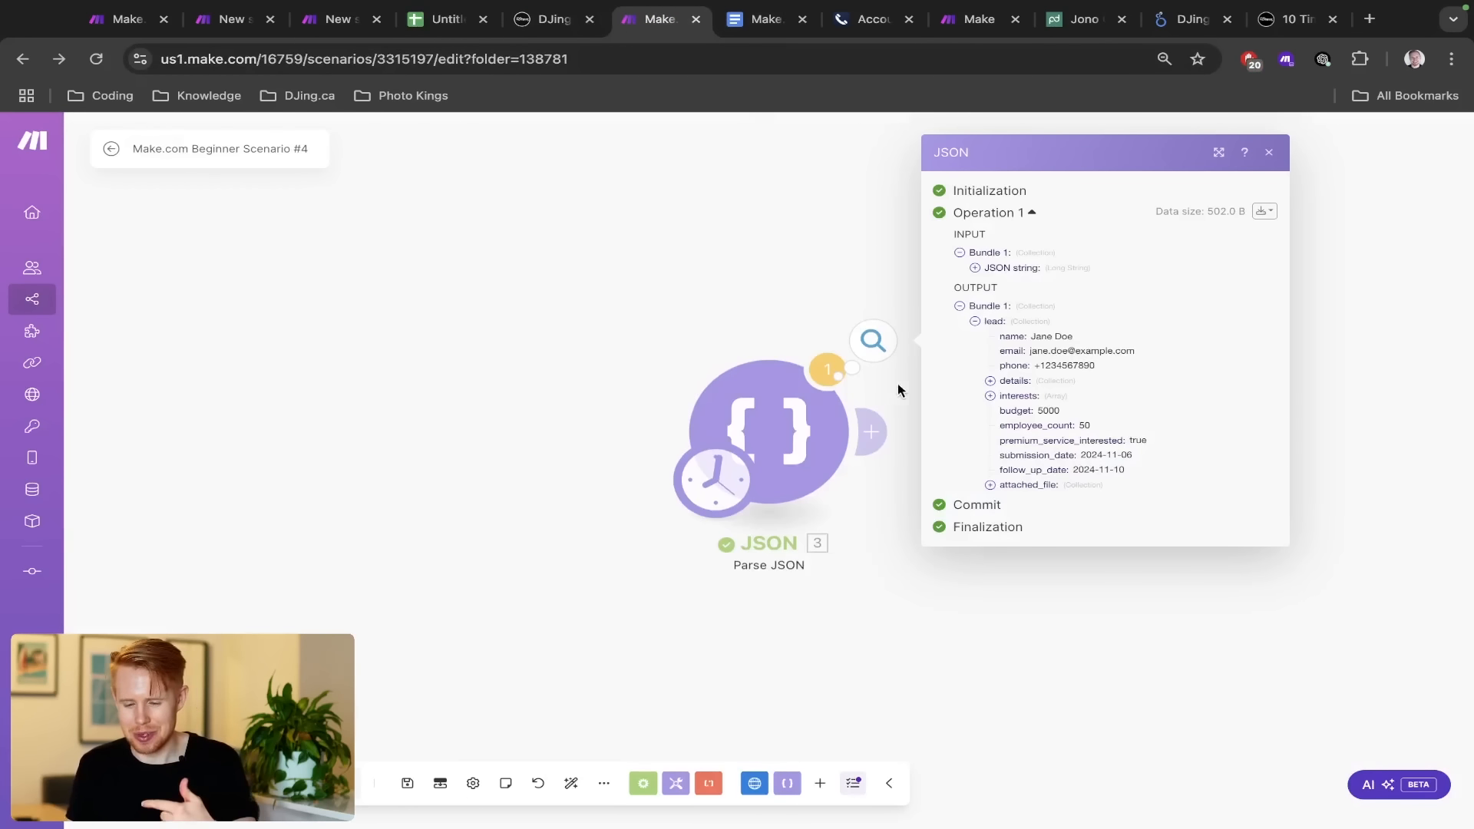
{"action": "key", "text": "ctrl+Tab"}
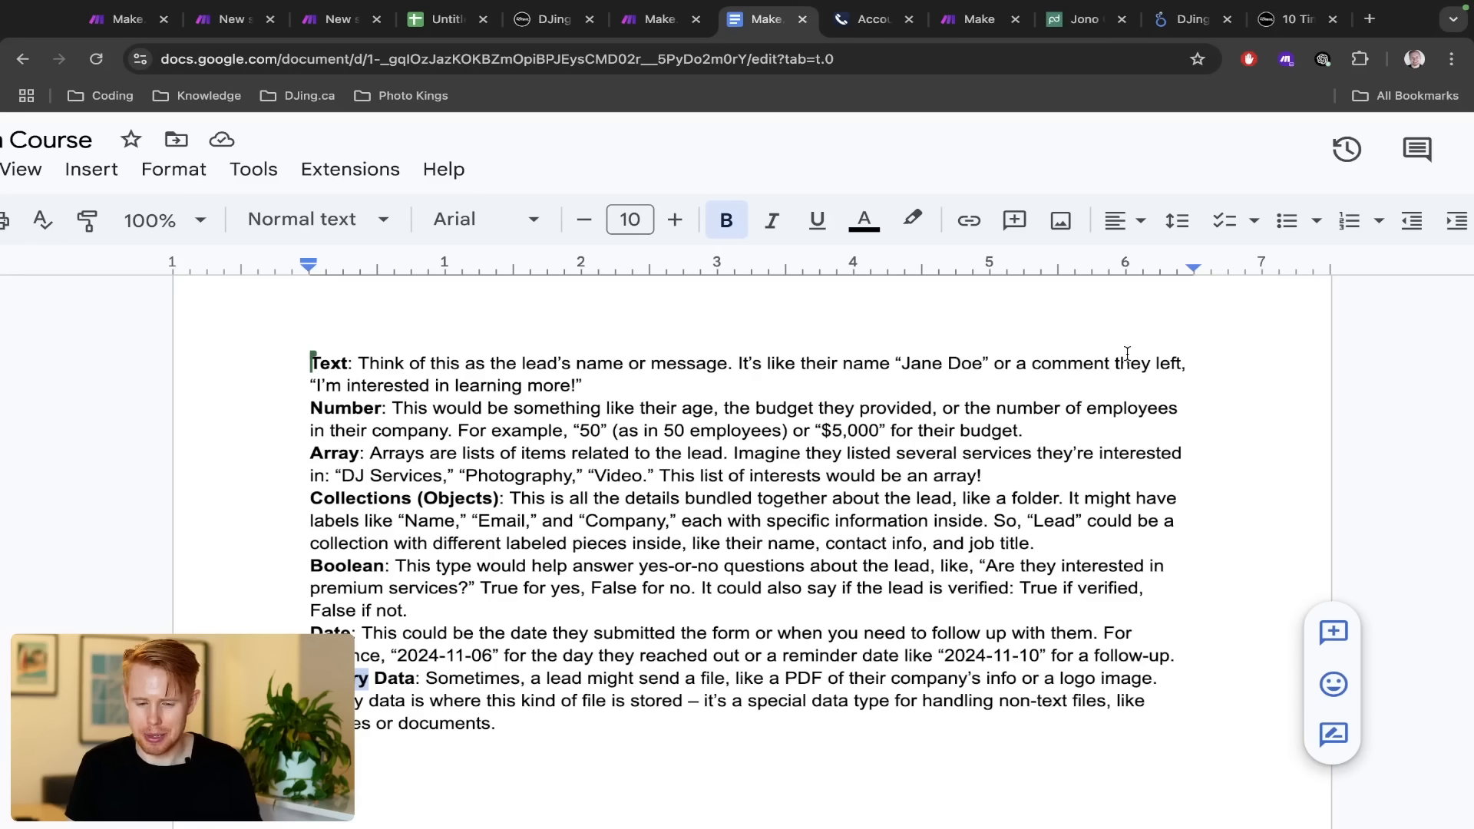
{"action": "key", "text": "ctrl+shift+Tab"}
{"action": "scroll", "coordinate": [1149, 362], "scroll_direction": "up", "scroll_amount": 5}
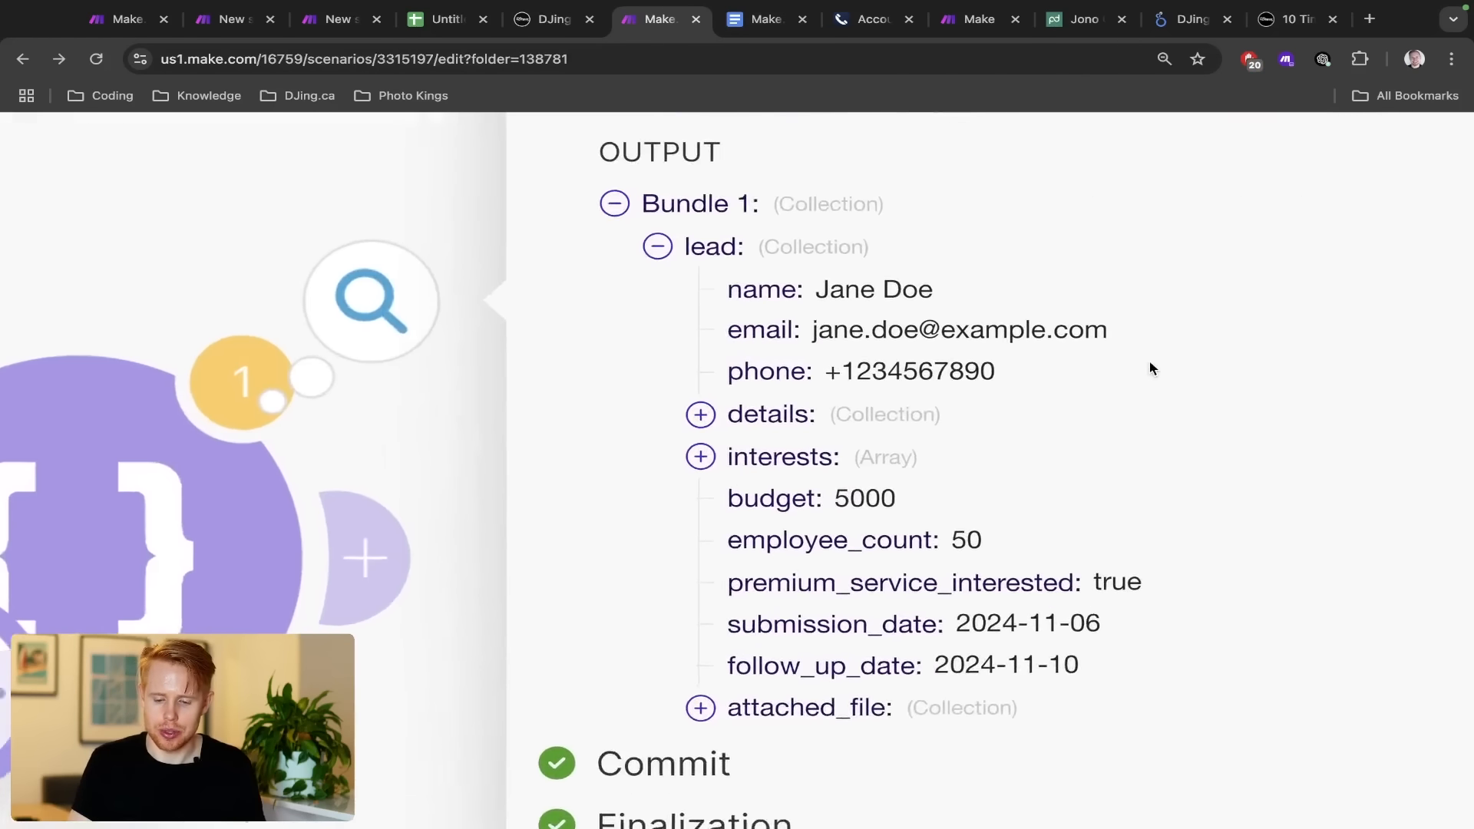
{"action": "scroll", "coordinate": [1149, 362], "scroll_direction": "right", "scroll_amount": 1}
{"action": "scroll", "coordinate": [1149, 368], "scroll_direction": "right", "scroll_amount": 1}
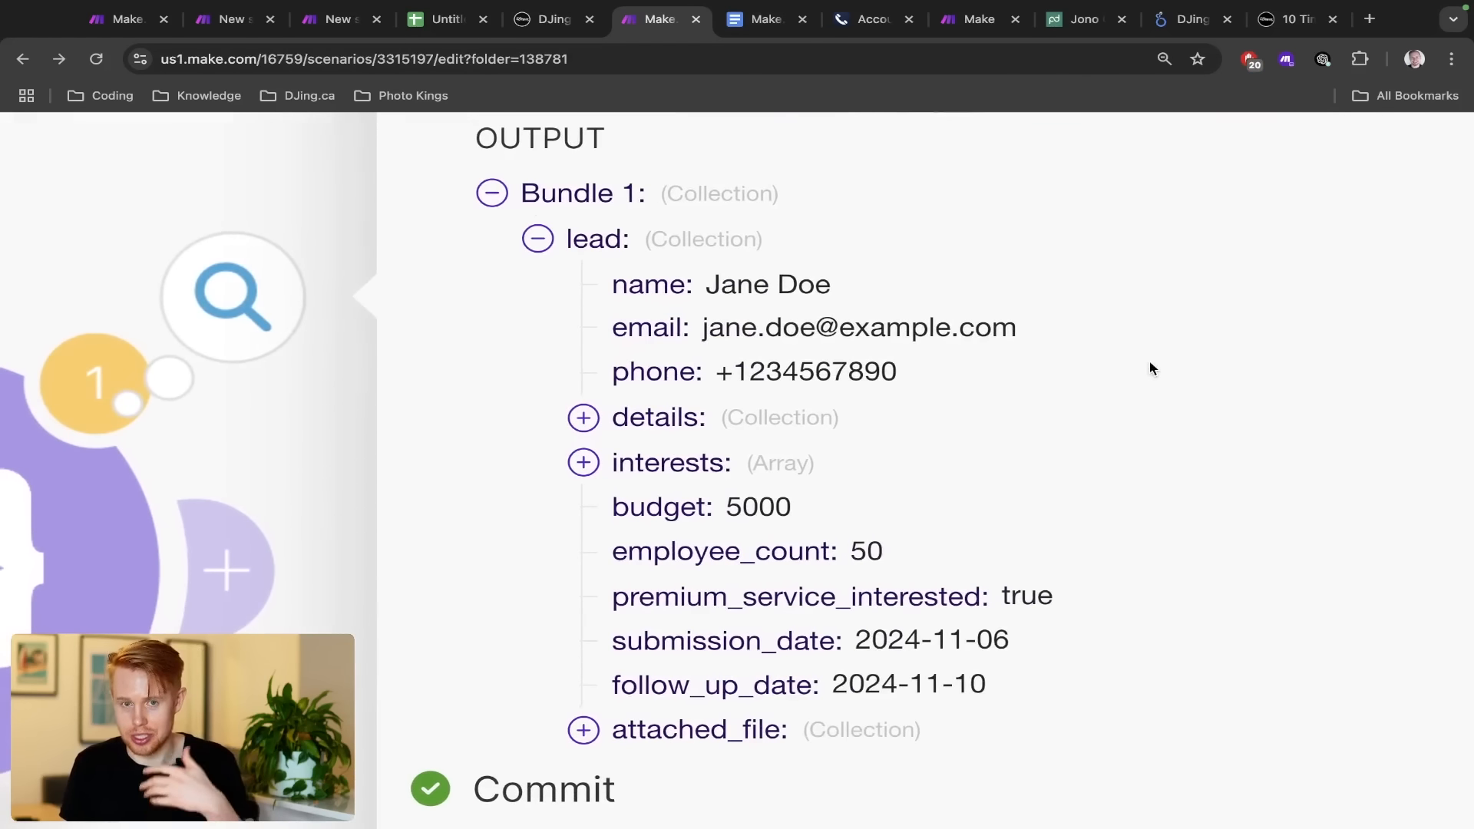
{"action": "key", "text": "ctrl+Tab"}
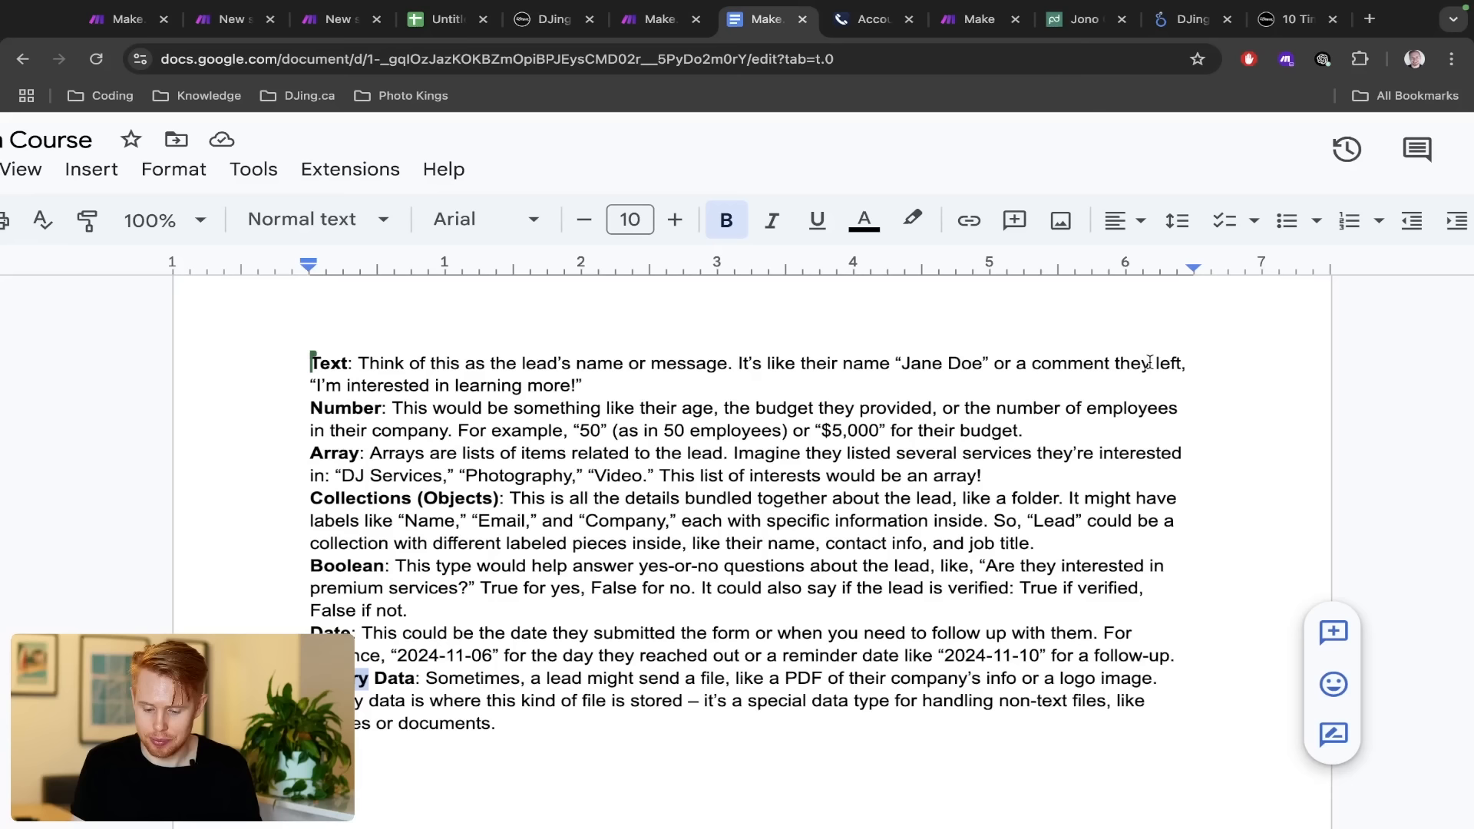
{"action": "left_click", "coordinate": [357, 361]}
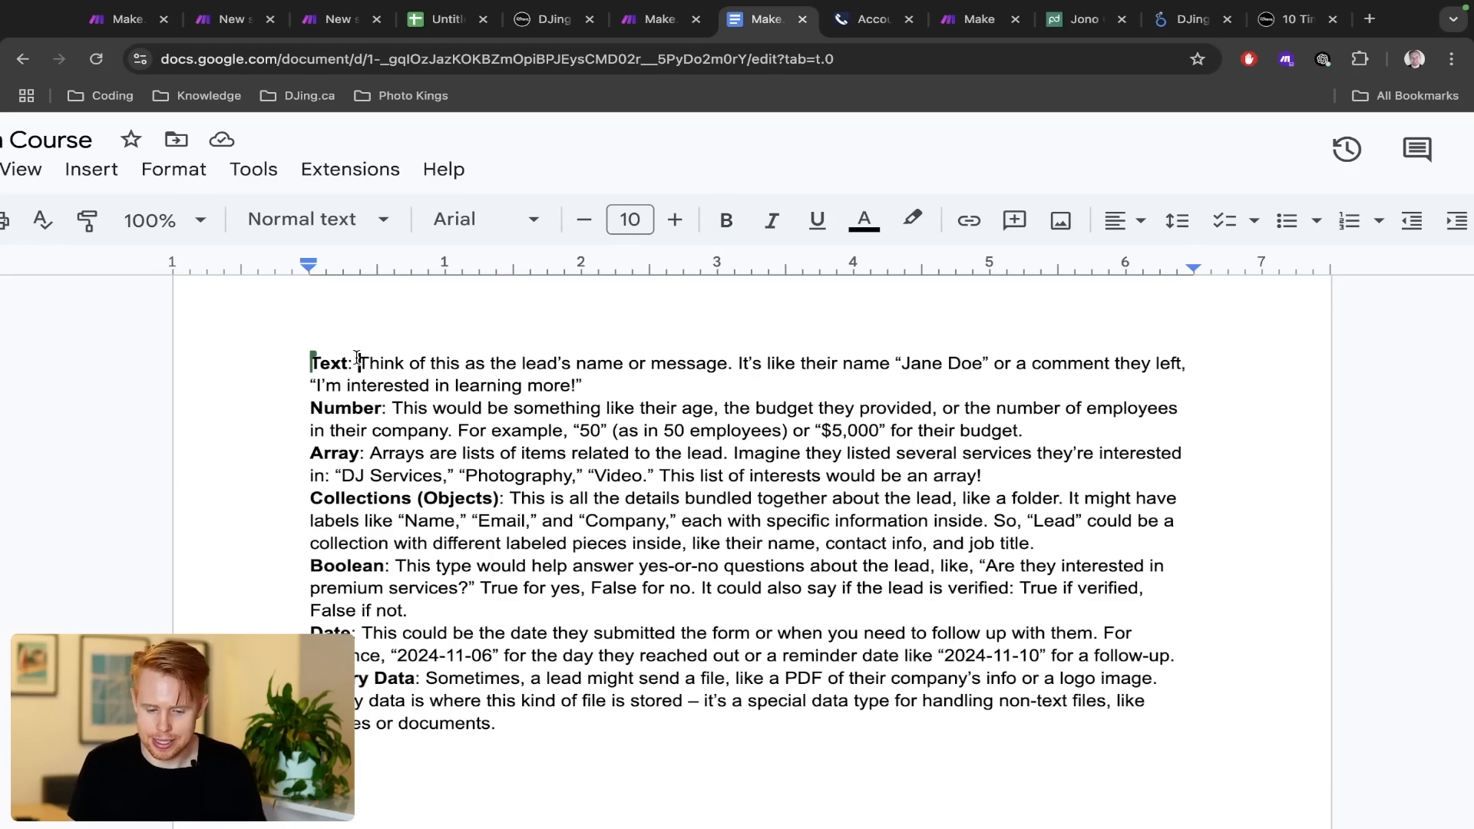
{"action": "left_click_drag", "start_coordinate": [357, 361], "coordinate": [1181, 363]}
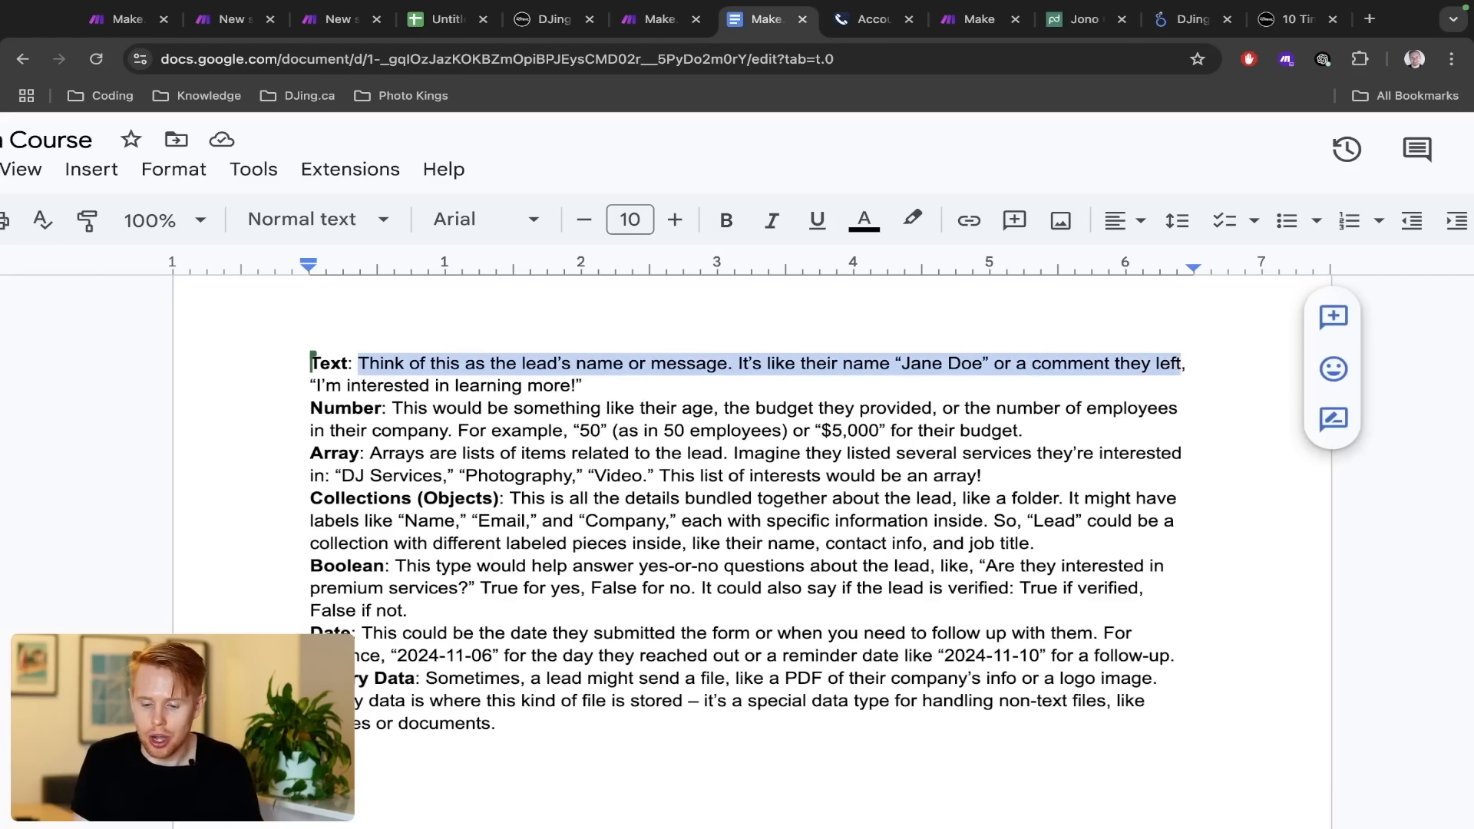
{"action": "key", "text": "ctrl+shift+Tab"}
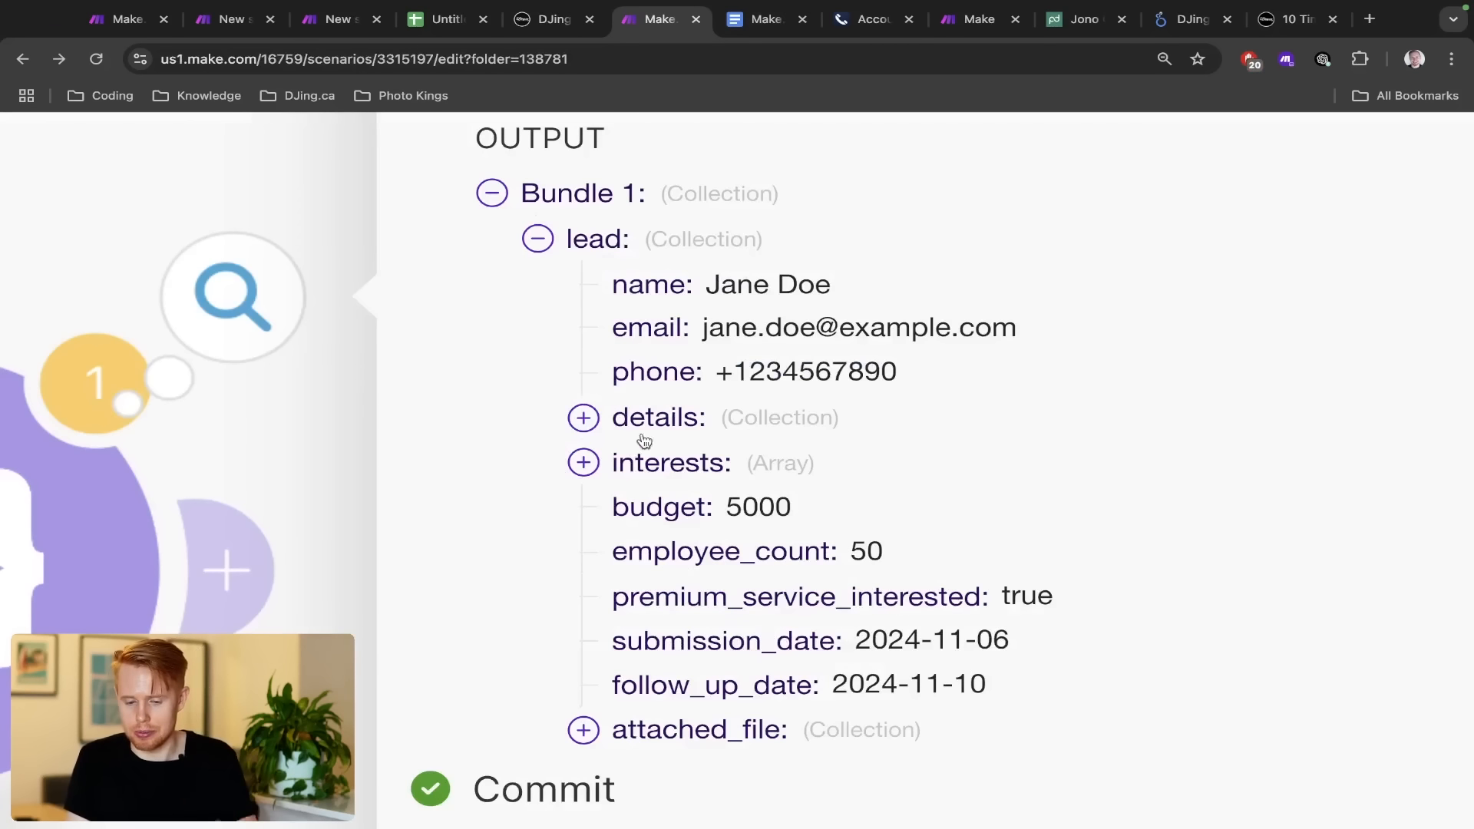
{"action": "left_click_drag", "start_coordinate": [708, 284], "coordinate": [863, 286]}
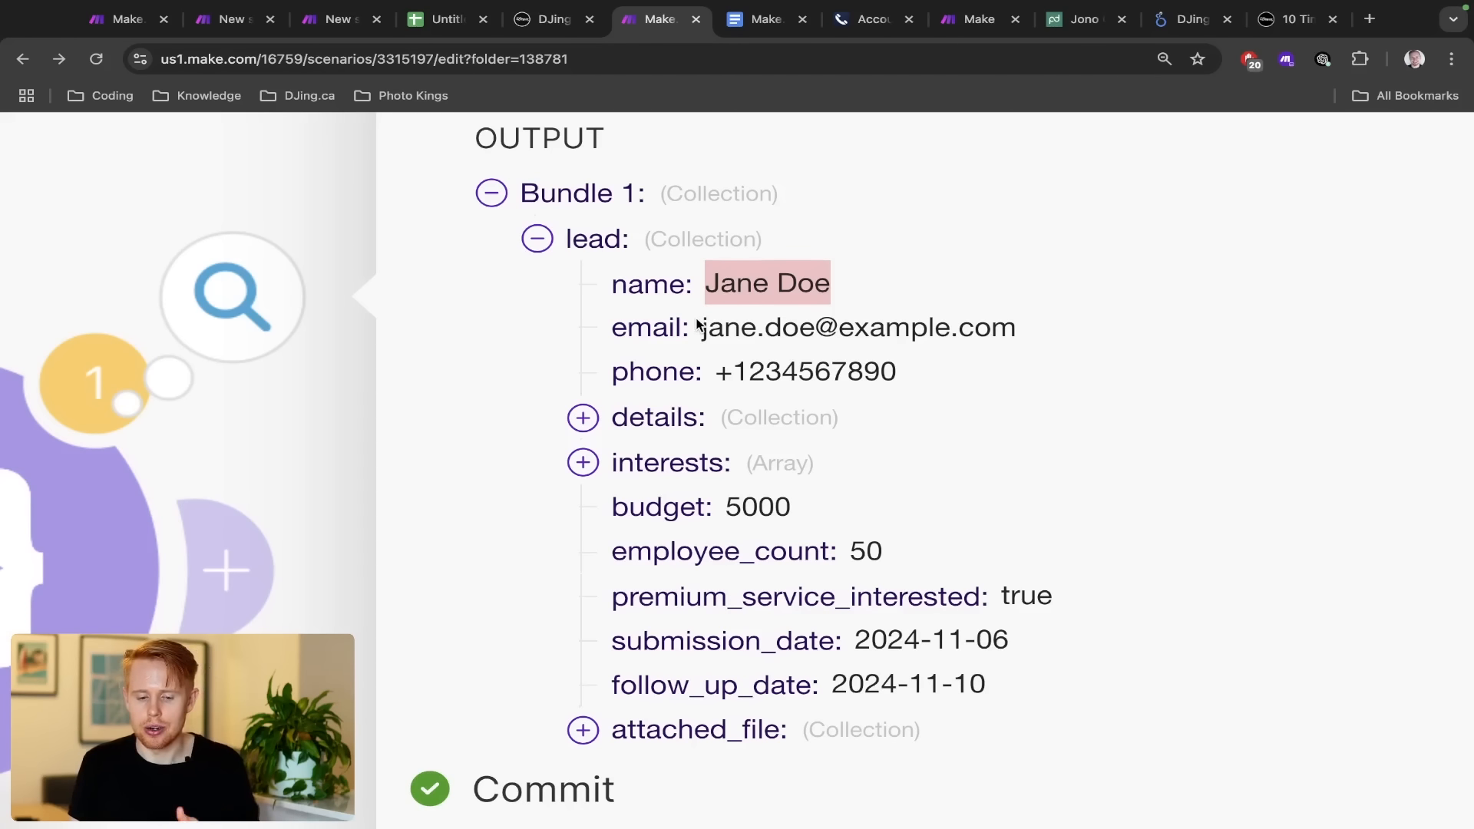
{"action": "double_click", "coordinate": [661, 294]}
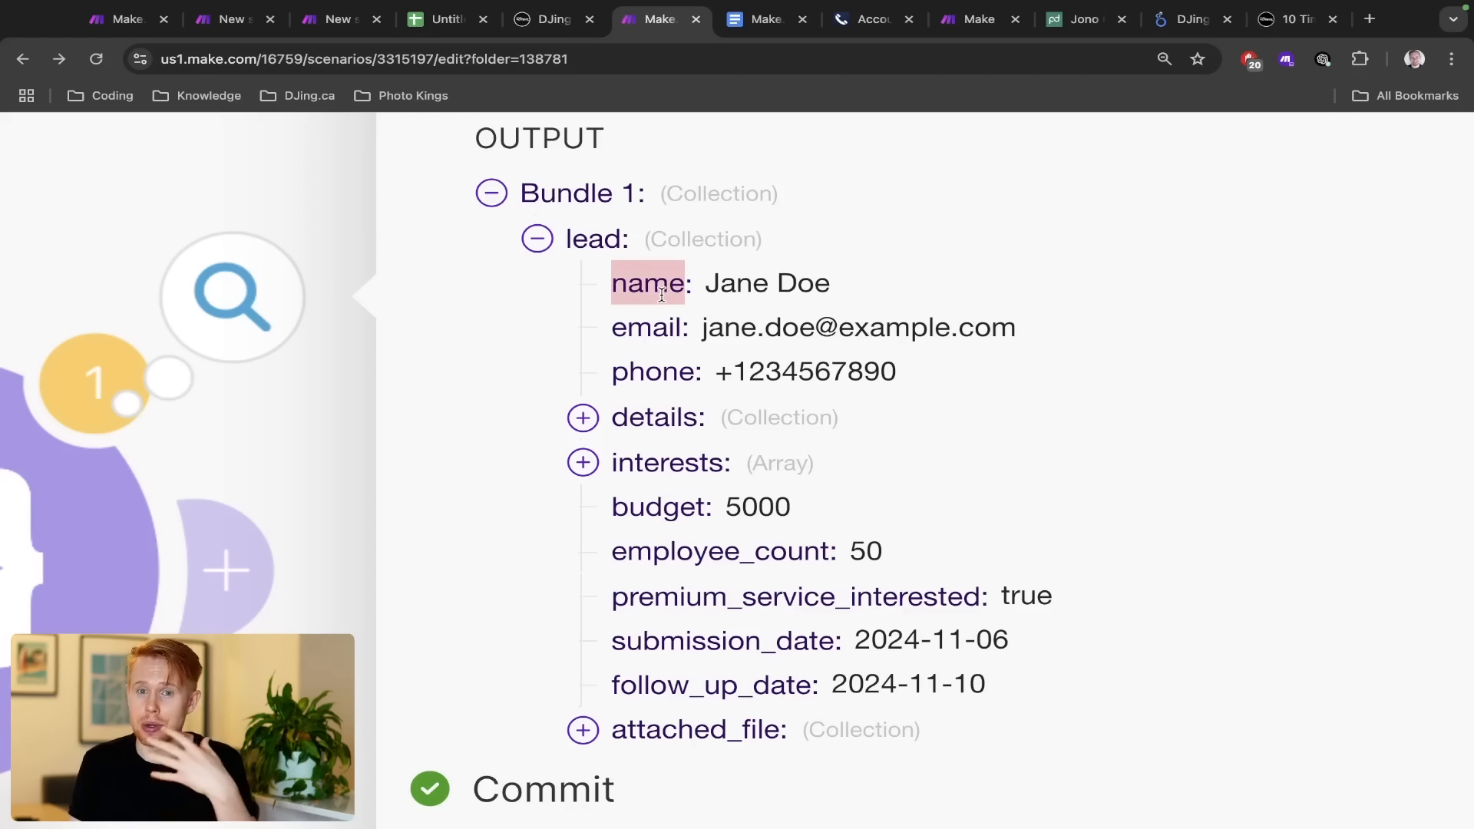
{"action": "triple_click", "coordinate": [749, 281]}
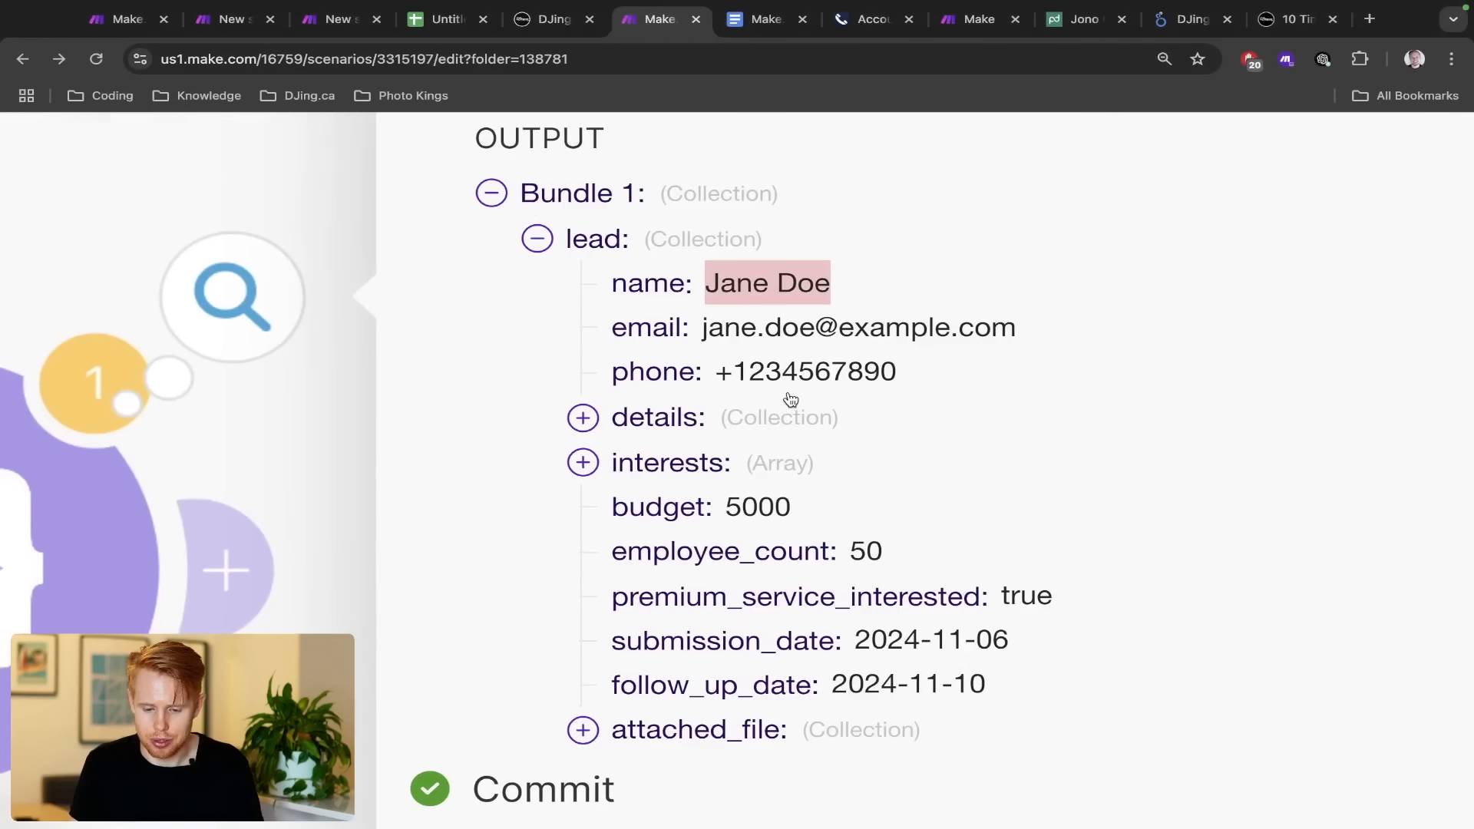
{"action": "key", "text": "ctrl+Tab"}
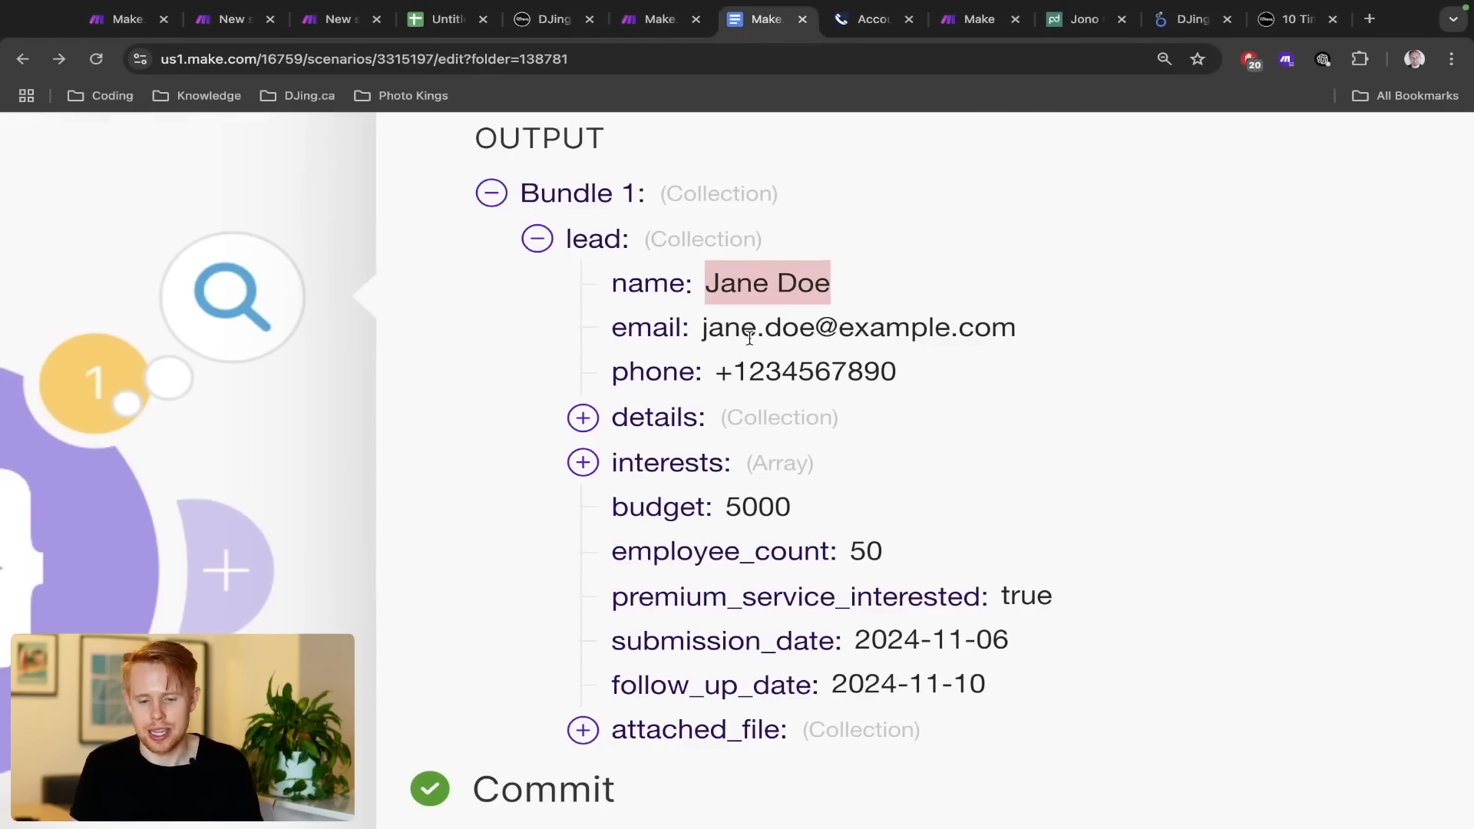
Highlight the Number term and its definition, then open the Untitled form's responses summary
{"action": "double_click", "coordinate": [314, 413]}
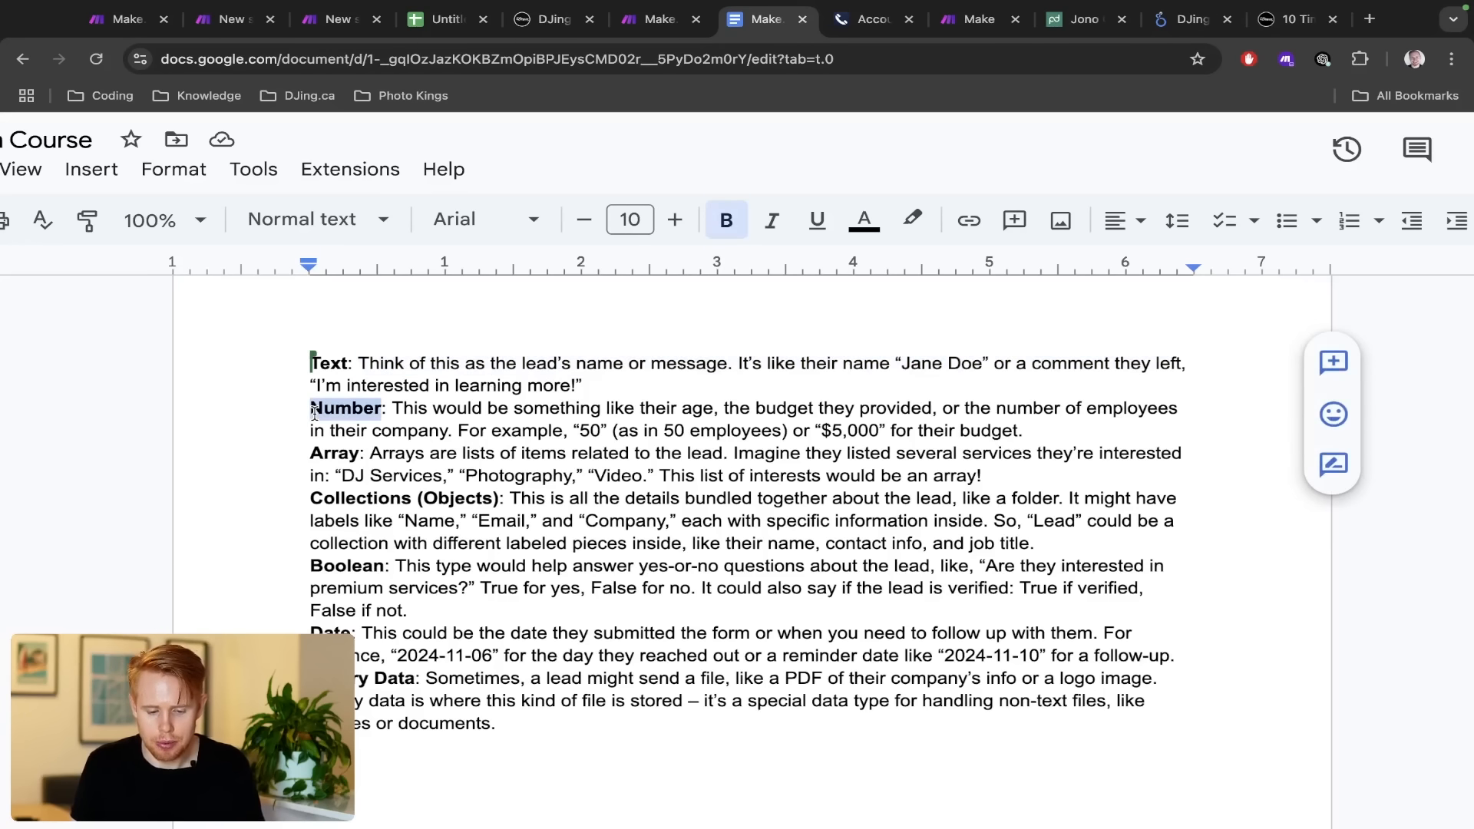
{"action": "scroll", "coordinate": [574, 415], "scroll_direction": "up", "scroll_amount": 3}
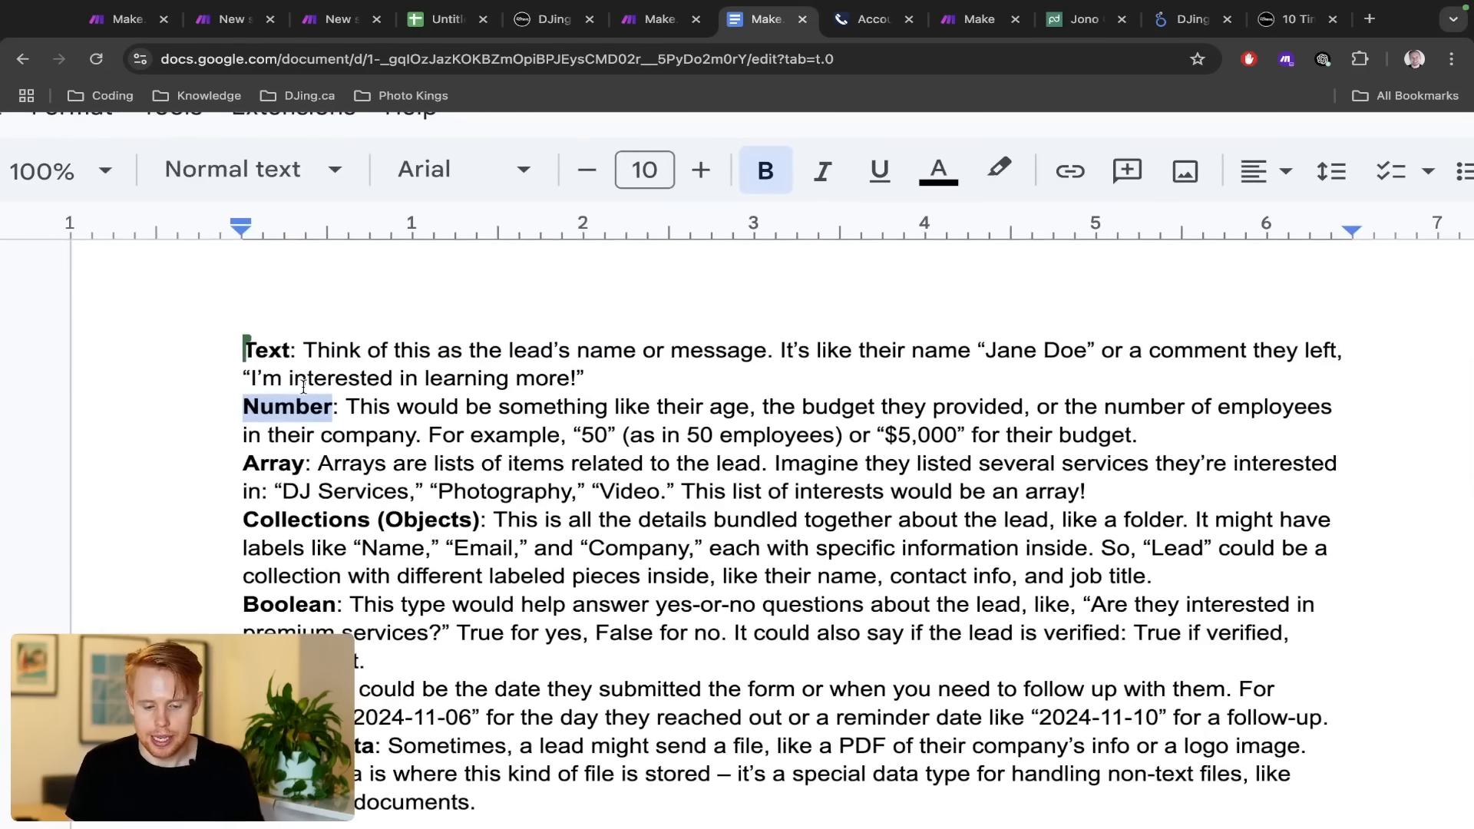
{"action": "left_click_drag", "start_coordinate": [352, 404], "coordinate": [1021, 403]}
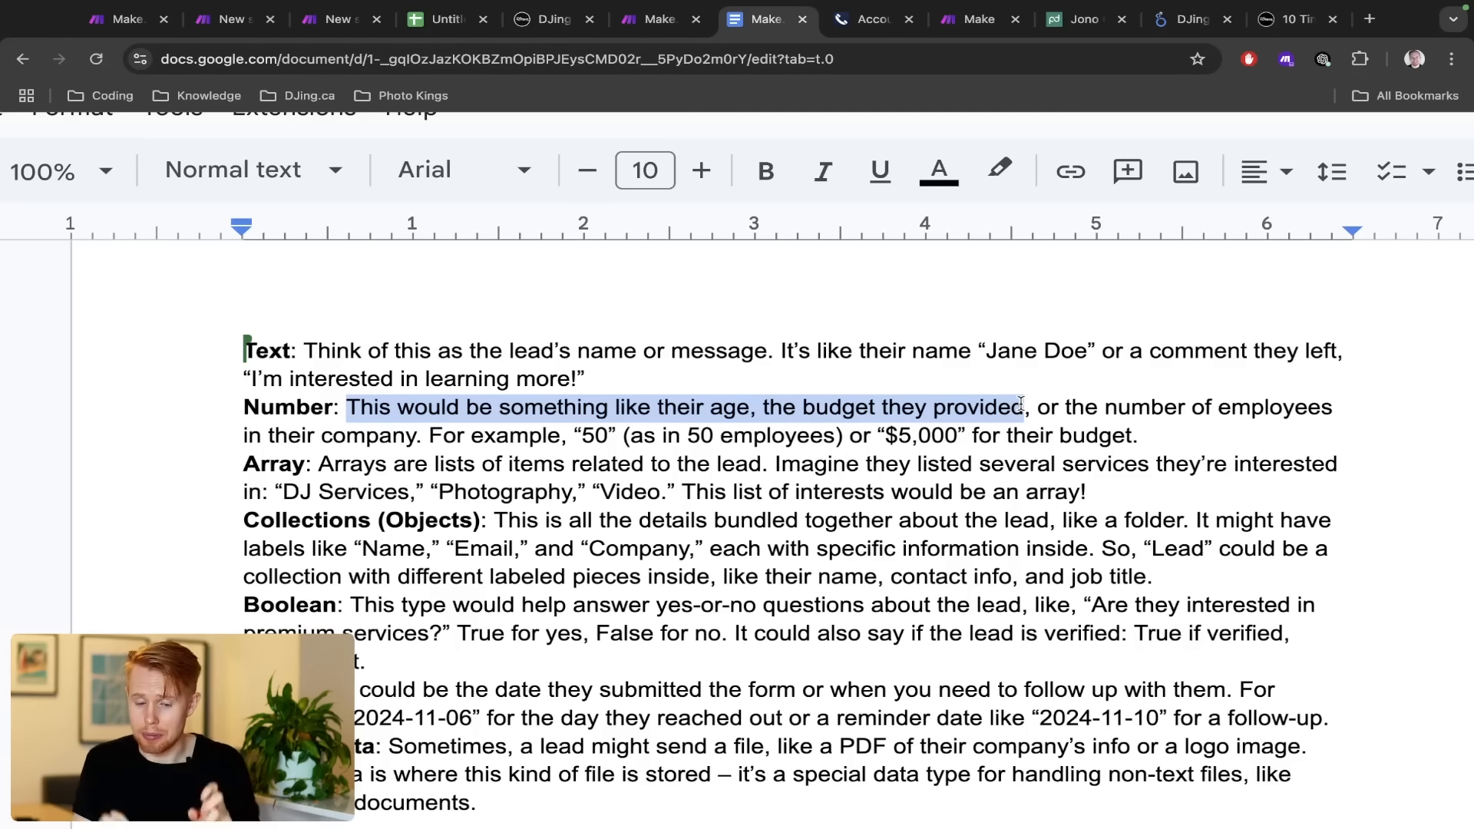
{"action": "key", "text": "ctrl+Right"}
{"action": "left_click", "coordinate": [760, 31]}
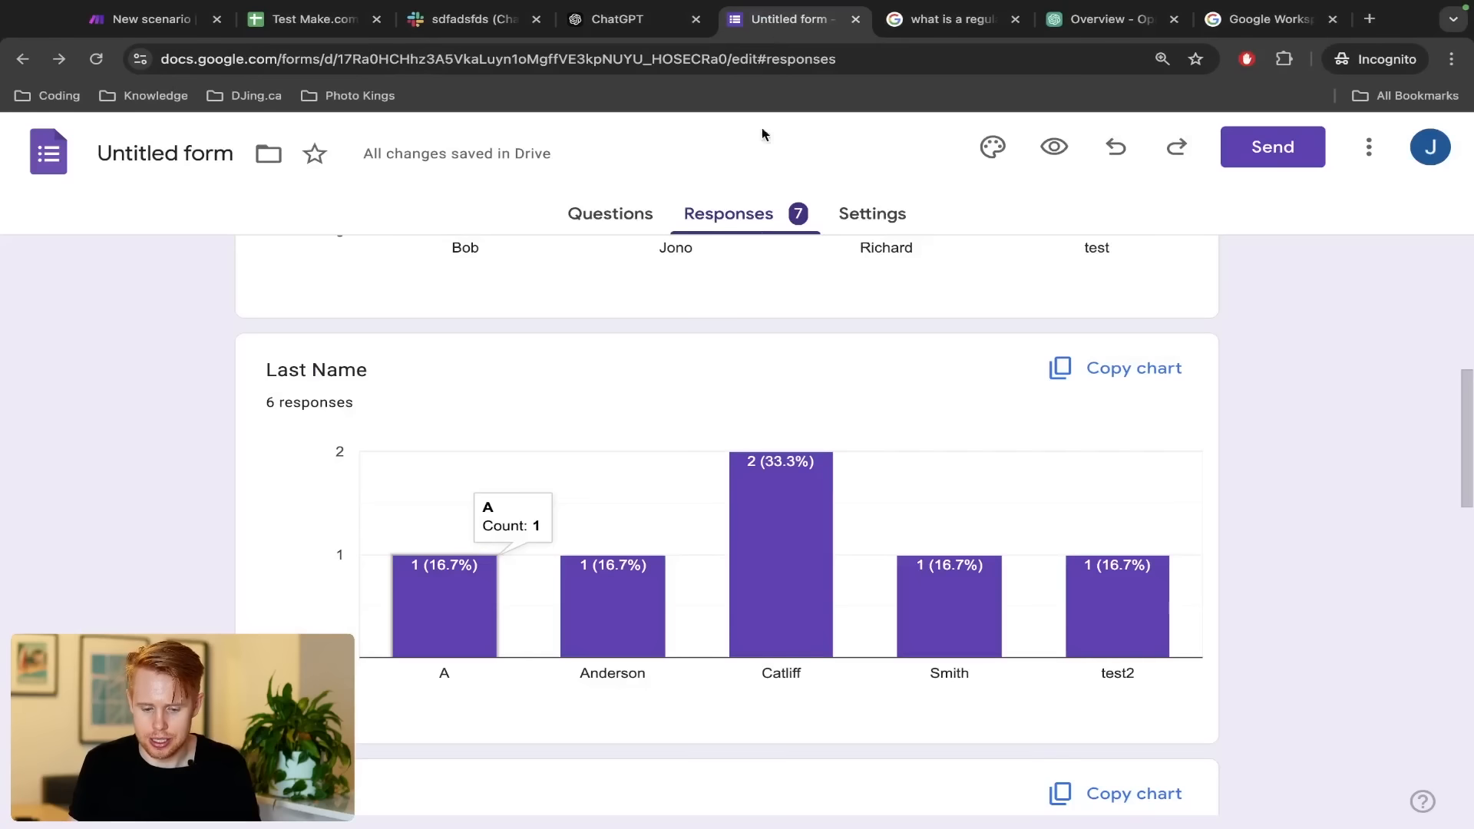
Browse the Untitled form's questions down to Budget, then go back to the data-types document
{"action": "scroll", "coordinate": [706, 360], "scroll_direction": "up", "scroll_amount": 5}
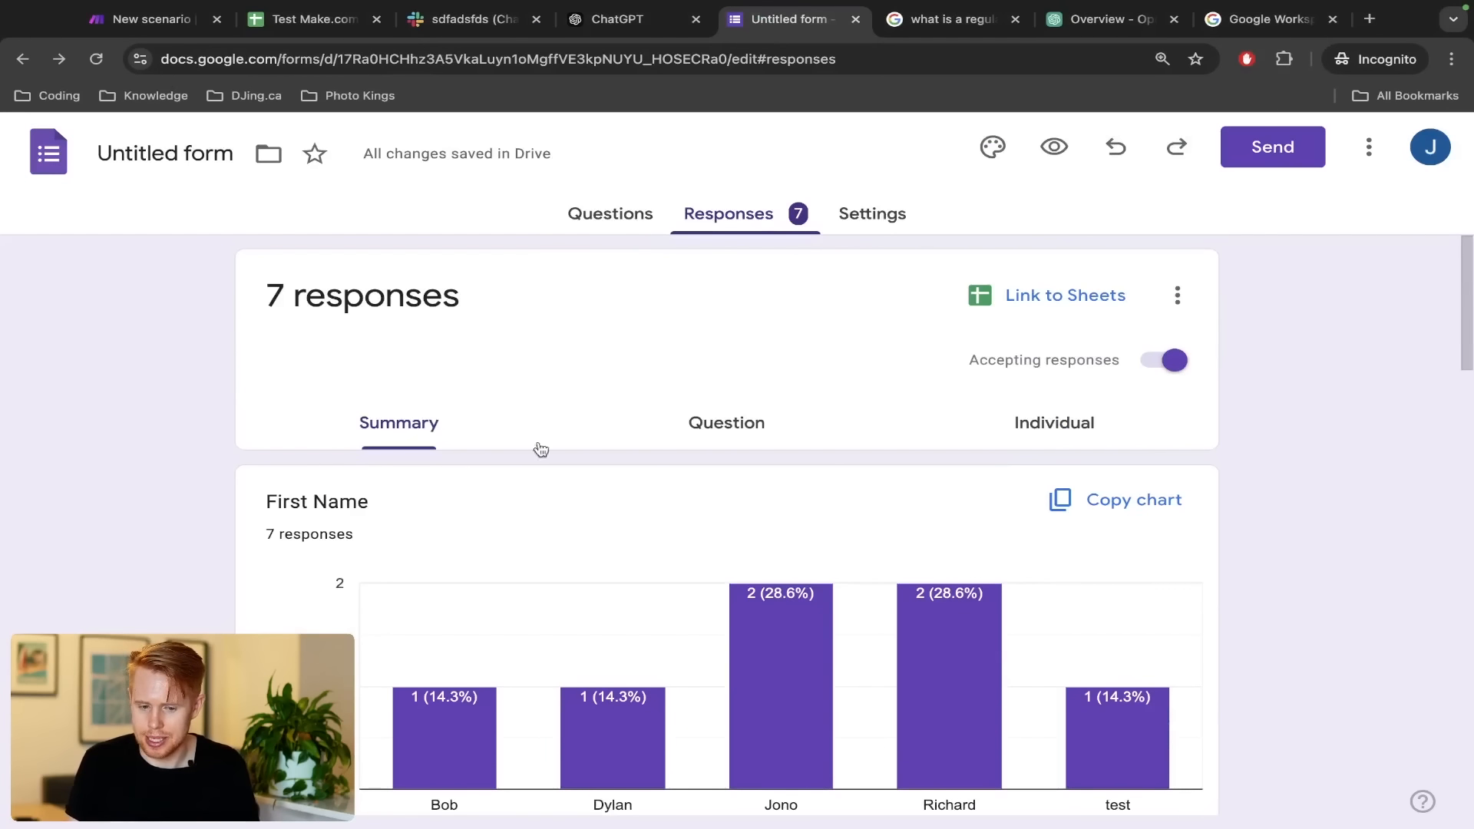
{"action": "left_click", "coordinate": [571, 218]}
{"action": "scroll", "coordinate": [689, 547], "scroll_direction": "down", "scroll_amount": 10}
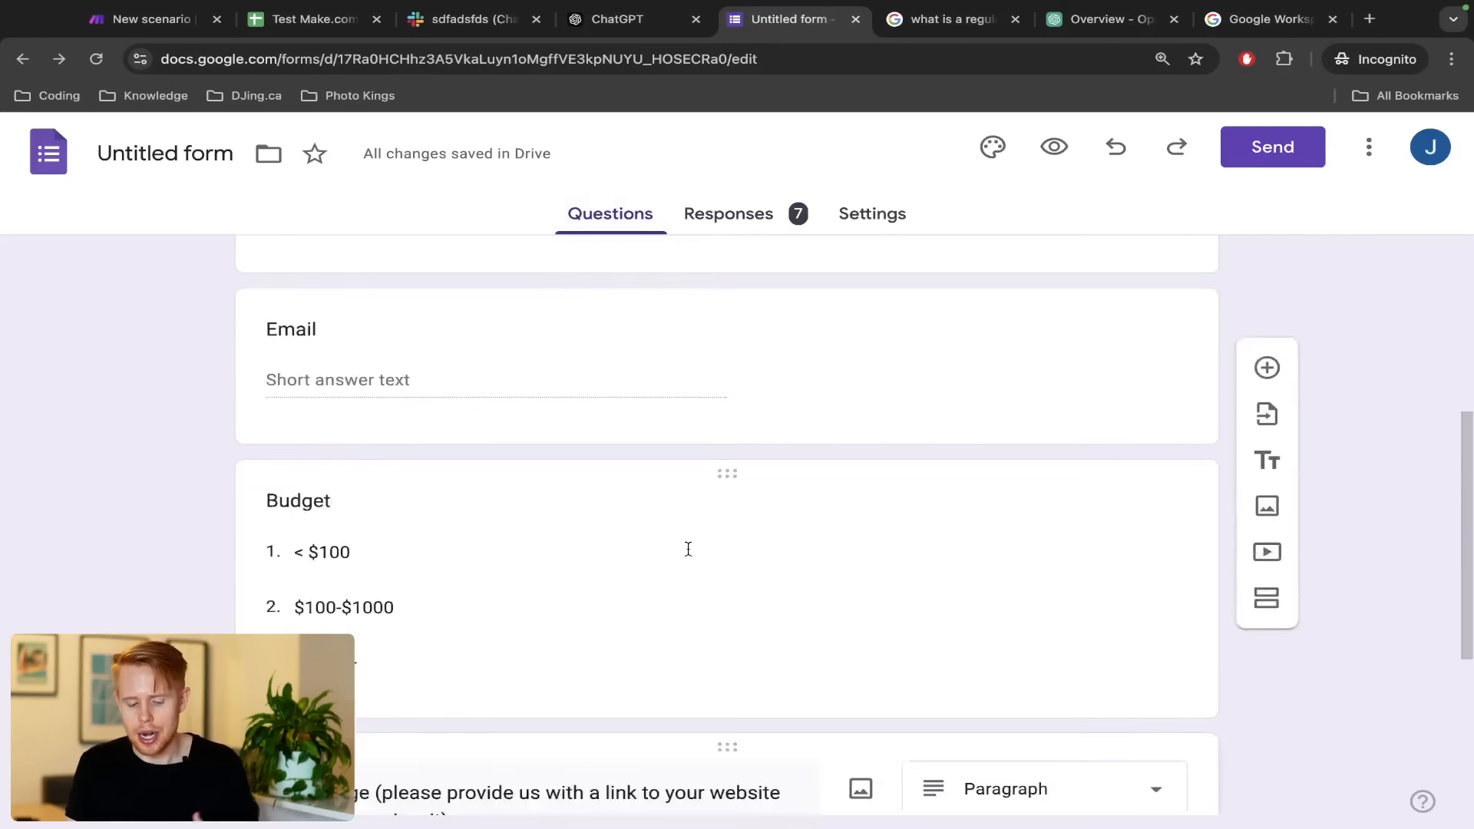
{"action": "scroll", "coordinate": [644, 568], "scroll_direction": "up", "scroll_amount": 4}
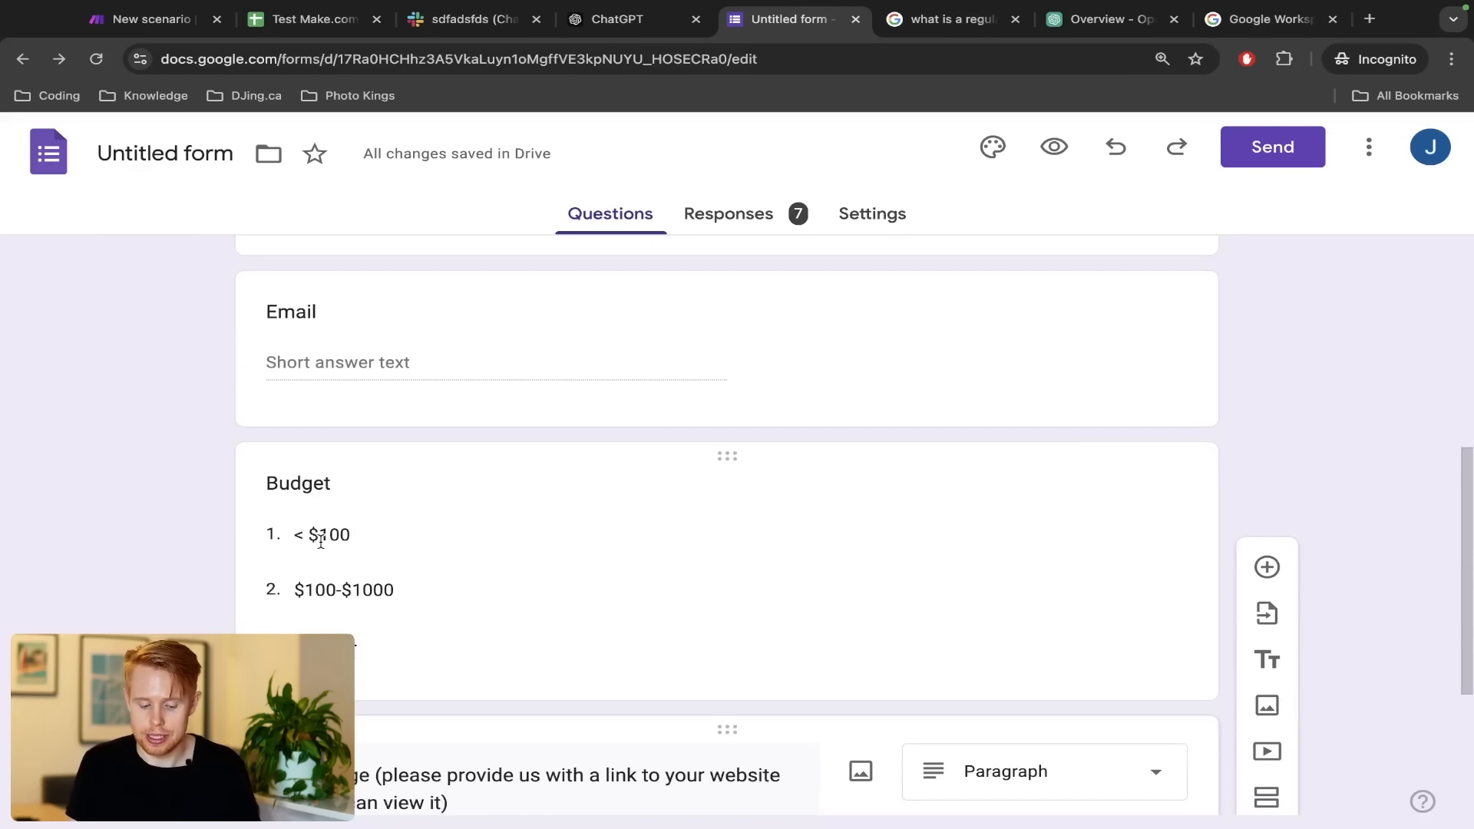
{"action": "key", "text": "ctrl+1"}
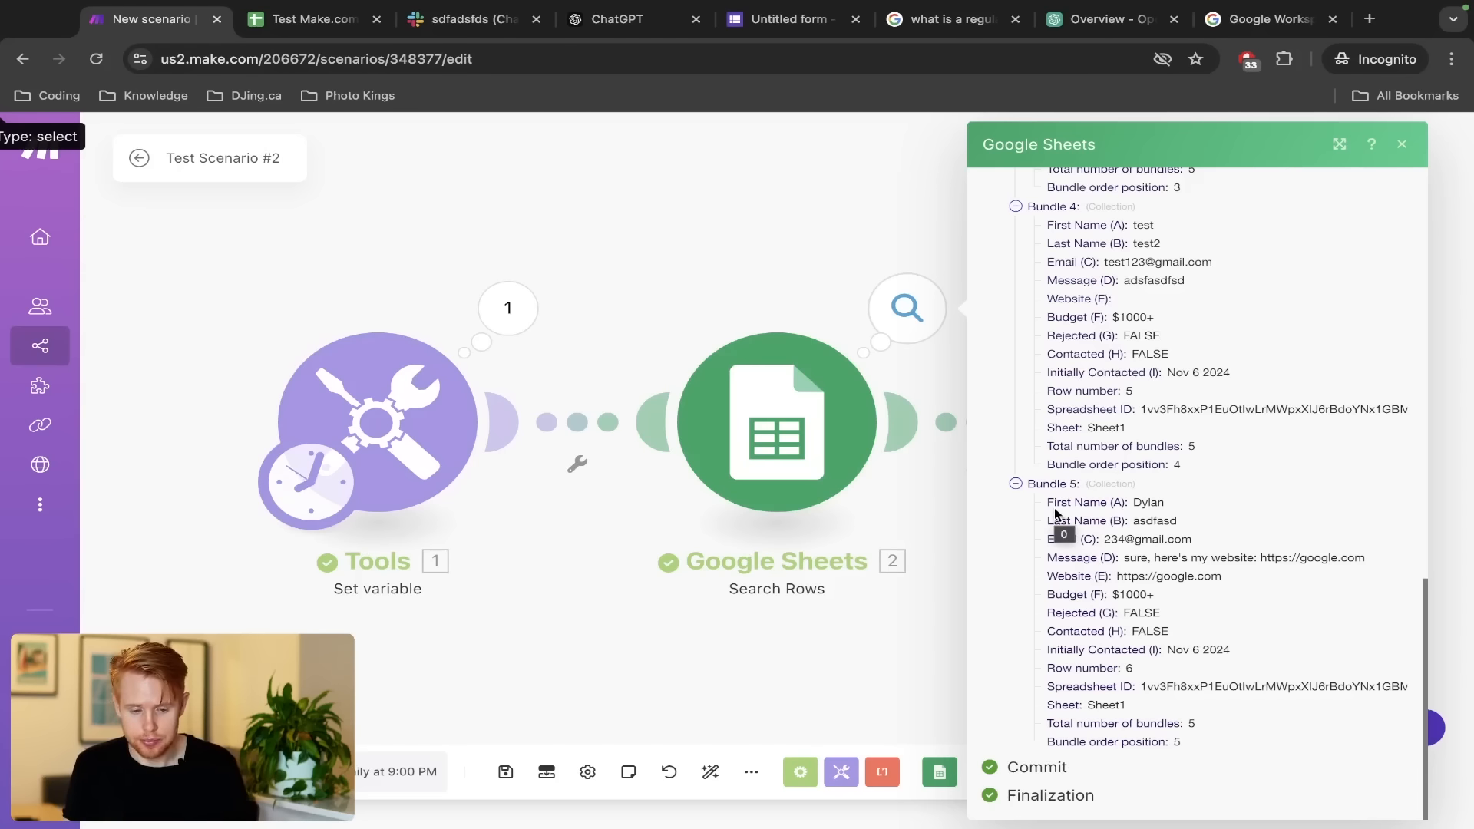
{"action": "key", "text": "ctrl+Left"}
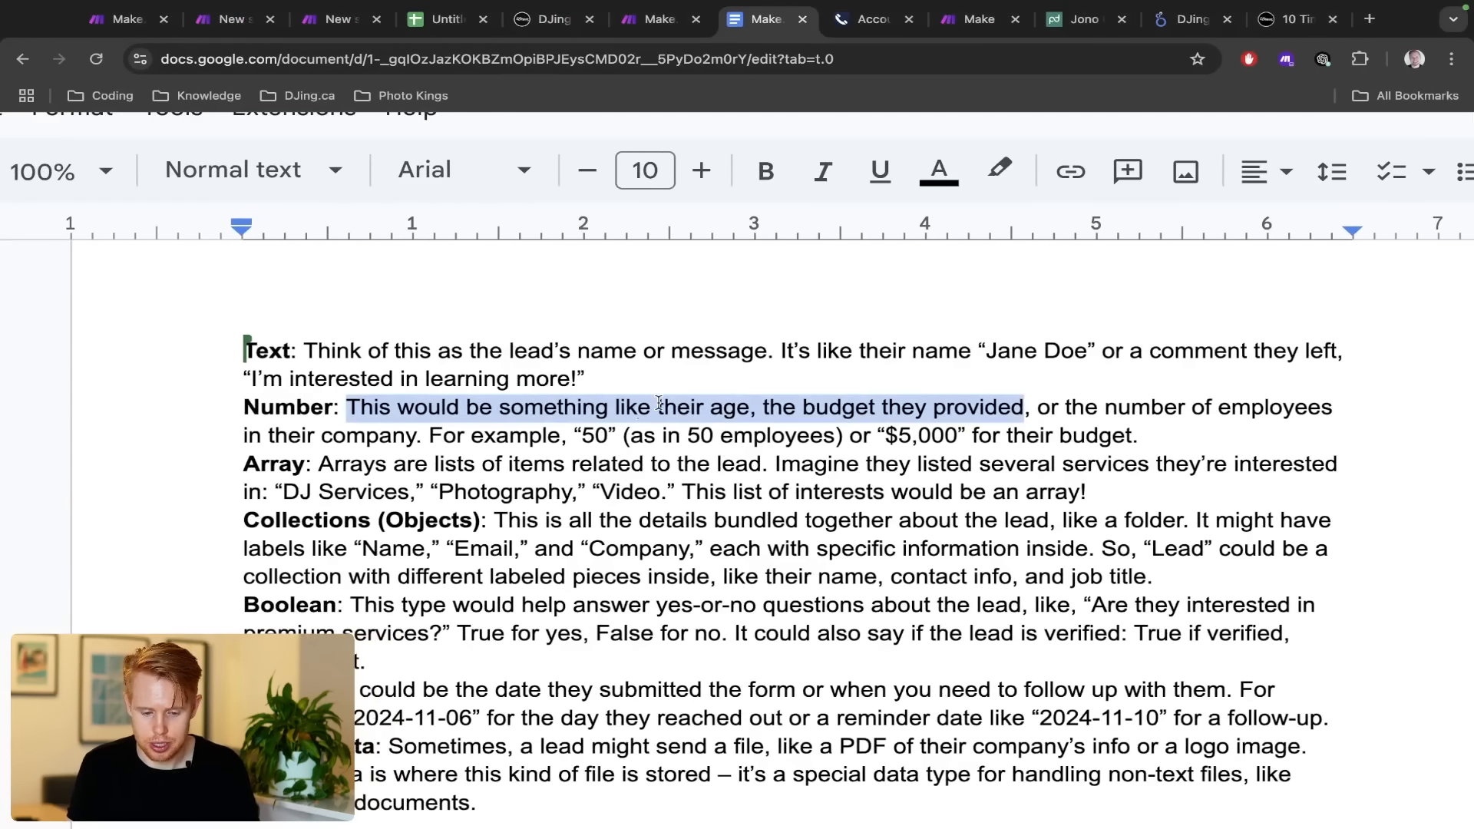
Edit the budget example to read 5000 without the dollar sign or comma
{"action": "double_click", "coordinate": [593, 434]}
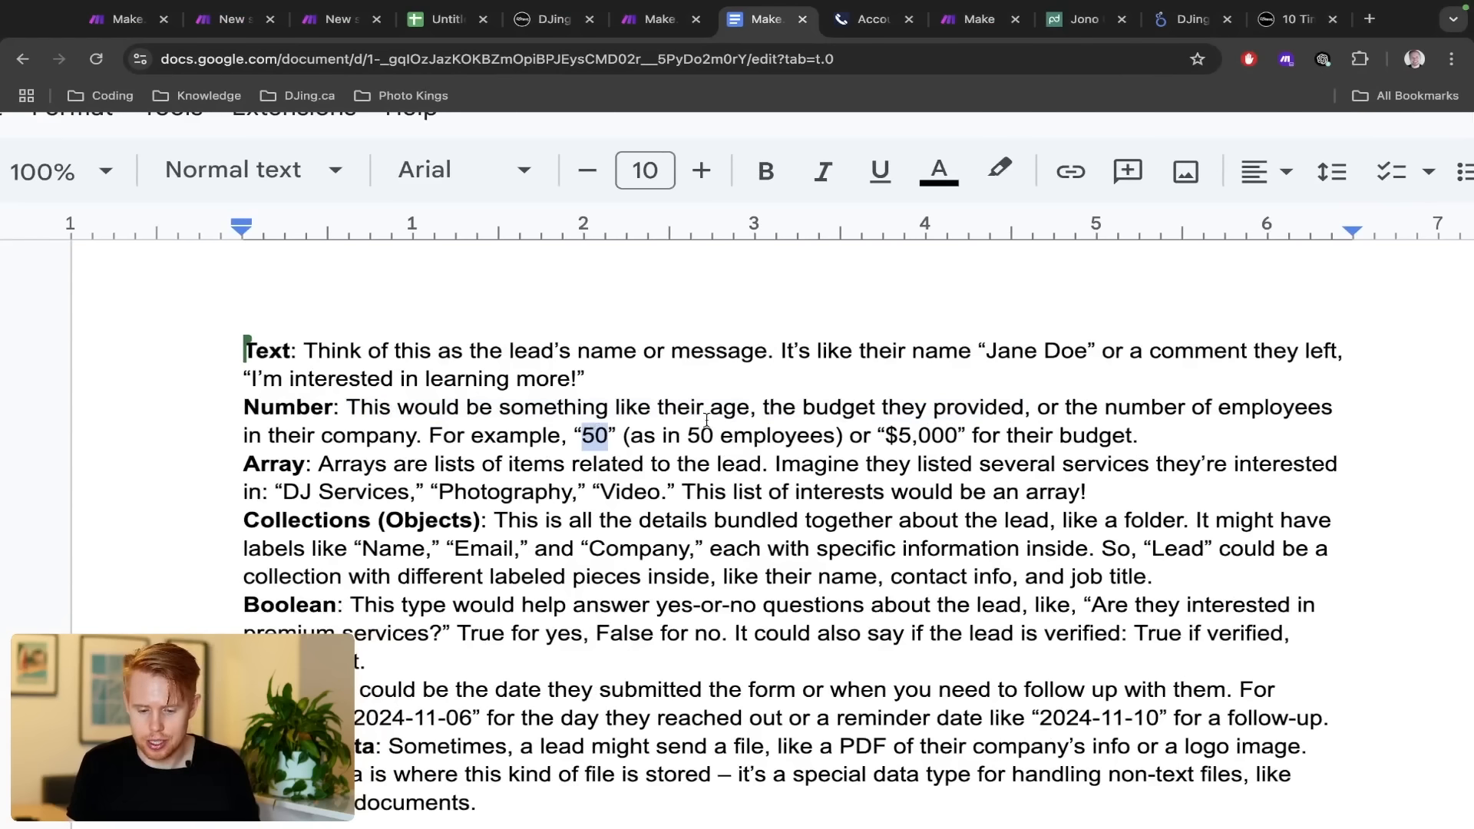
{"action": "left_click_drag", "start_coordinate": [900, 439], "coordinate": [958, 439]}
{"action": "left_click", "coordinate": [900, 435]}
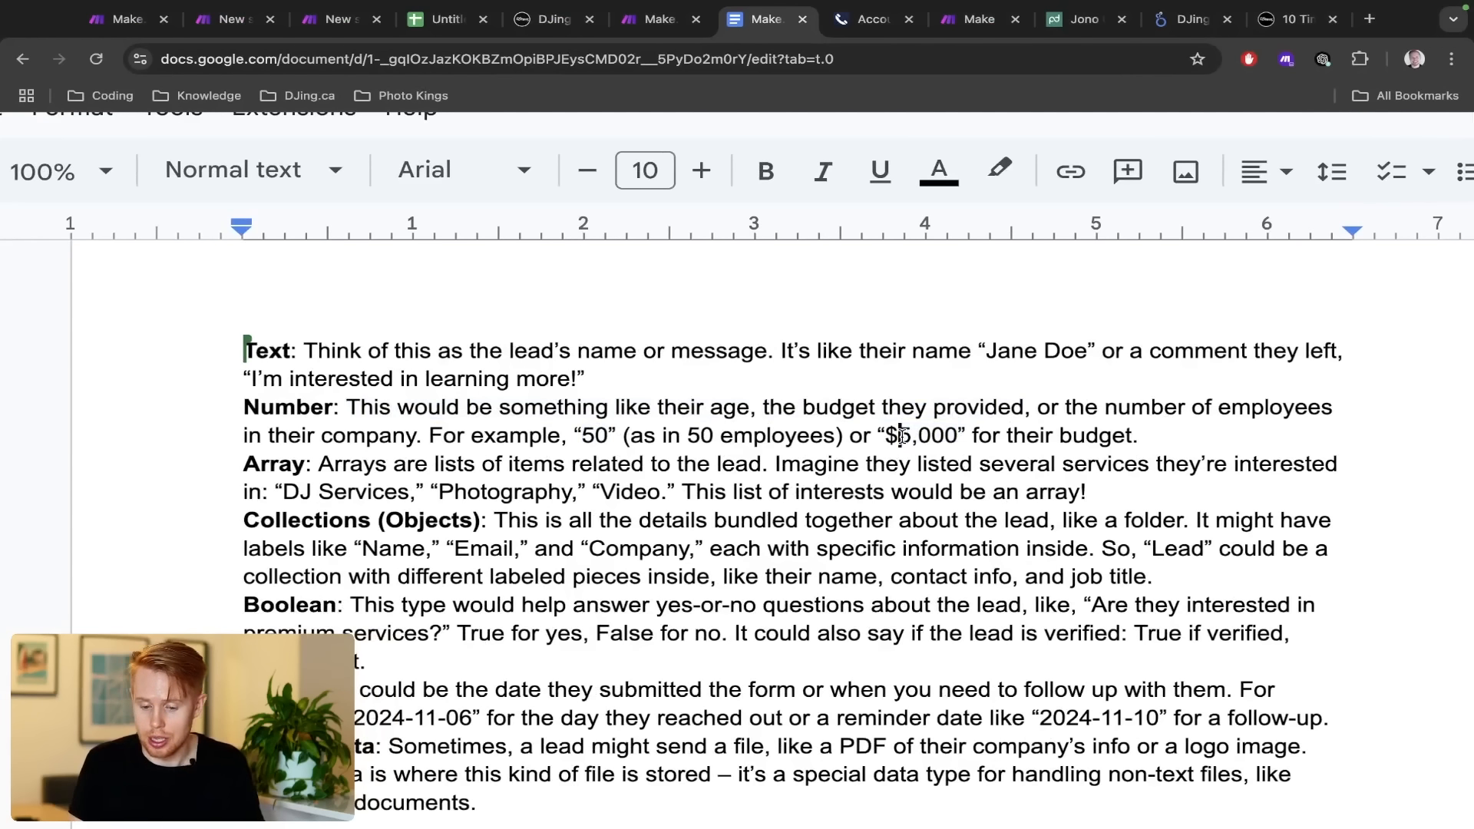
{"action": "key", "text": "BackSpace"}
{"action": "key", "text": "Right"}
{"action": "key", "text": "Delete"}
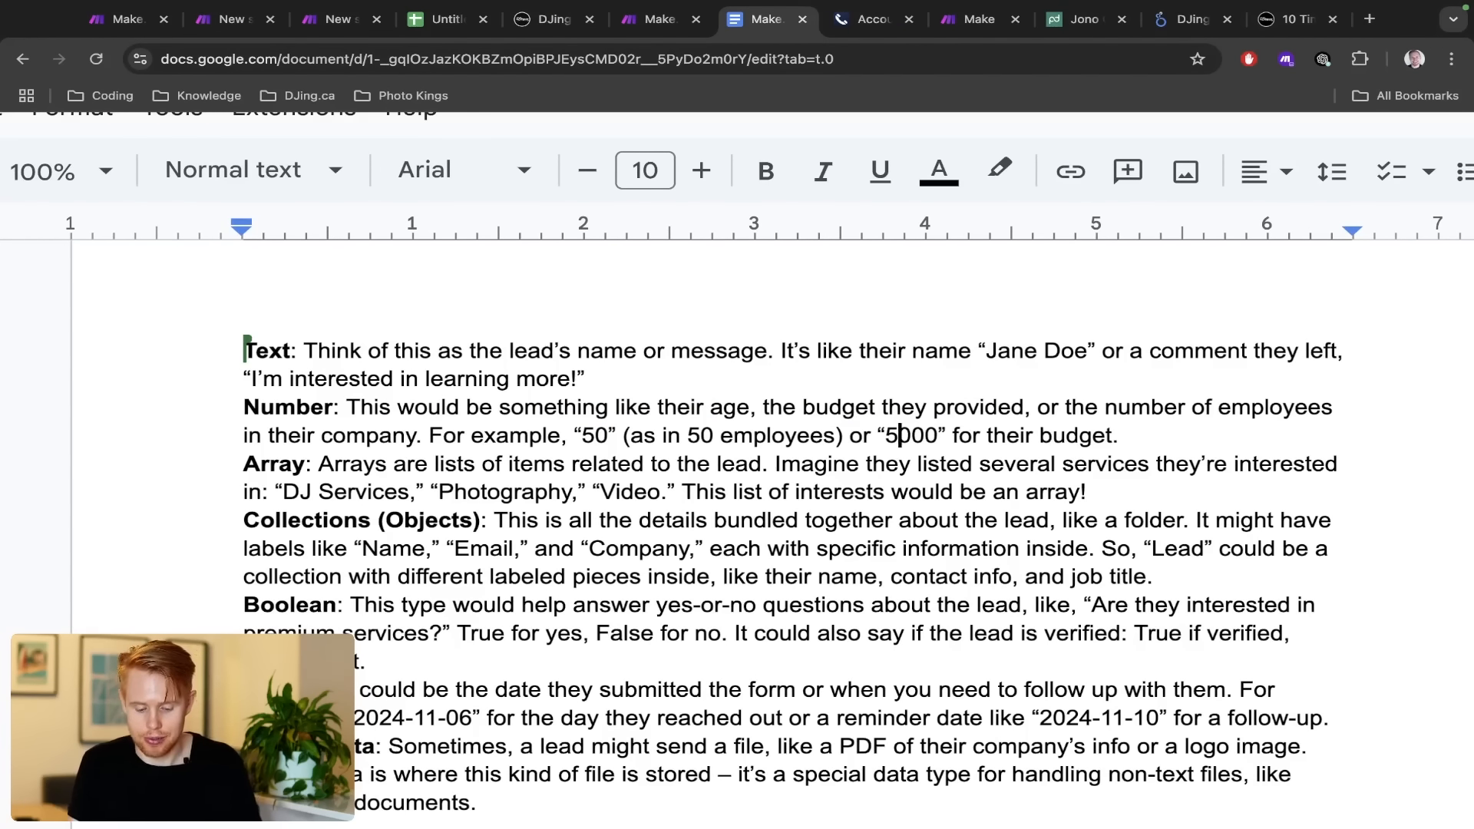
{"action": "key", "text": "super+Right"}
{"action": "type", "text": "1.32"}
{"action": "key", "text": "shift+Left"}
{"action": "key", "text": "shift+Left"}
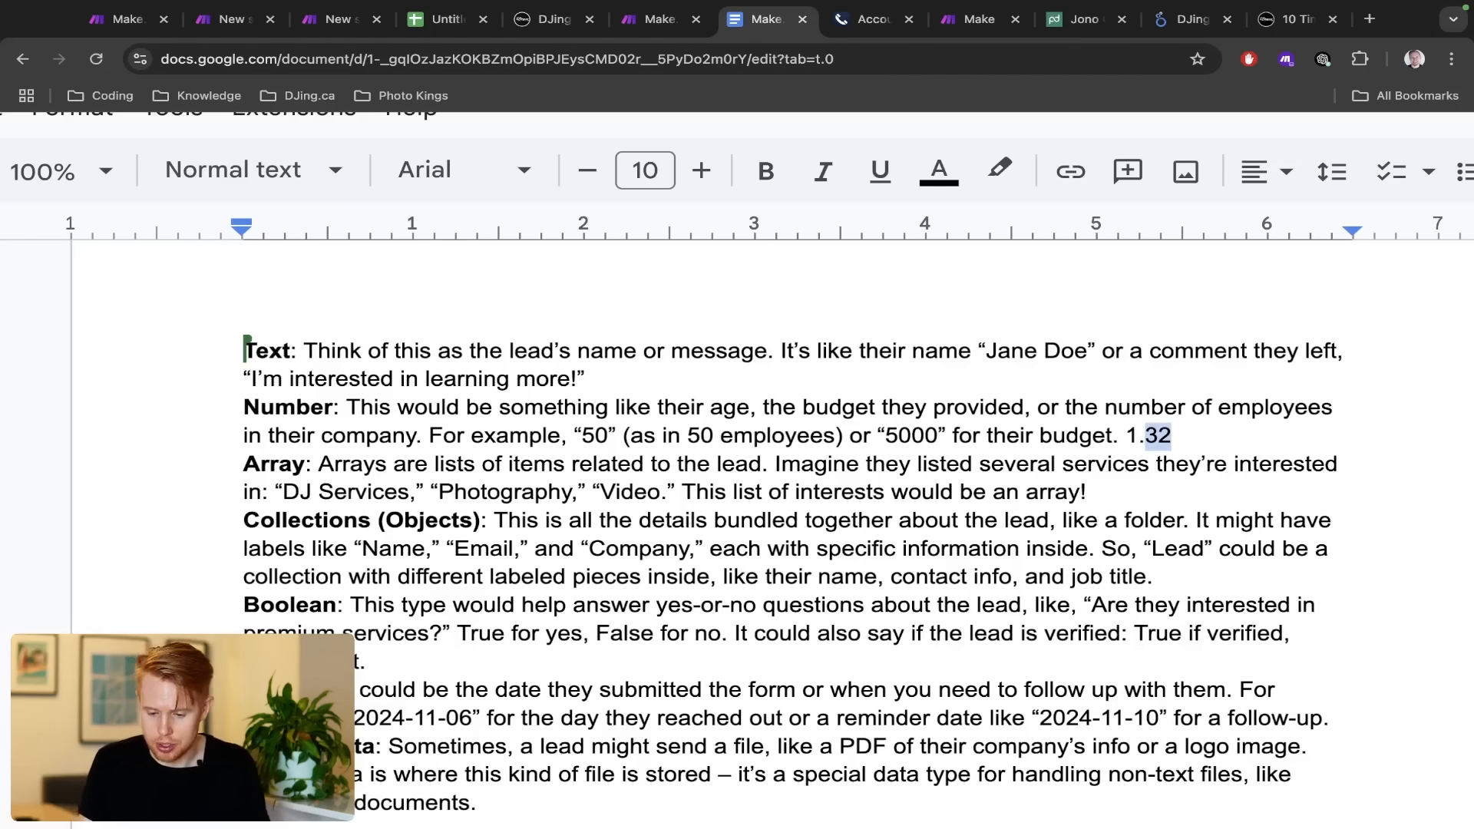
{"action": "key", "text": "shift+Left"}
{"action": "key", "text": "shift+Left"}
{"action": "key", "text": "BackSpace"}
{"action": "key", "text": "BackSpace"}
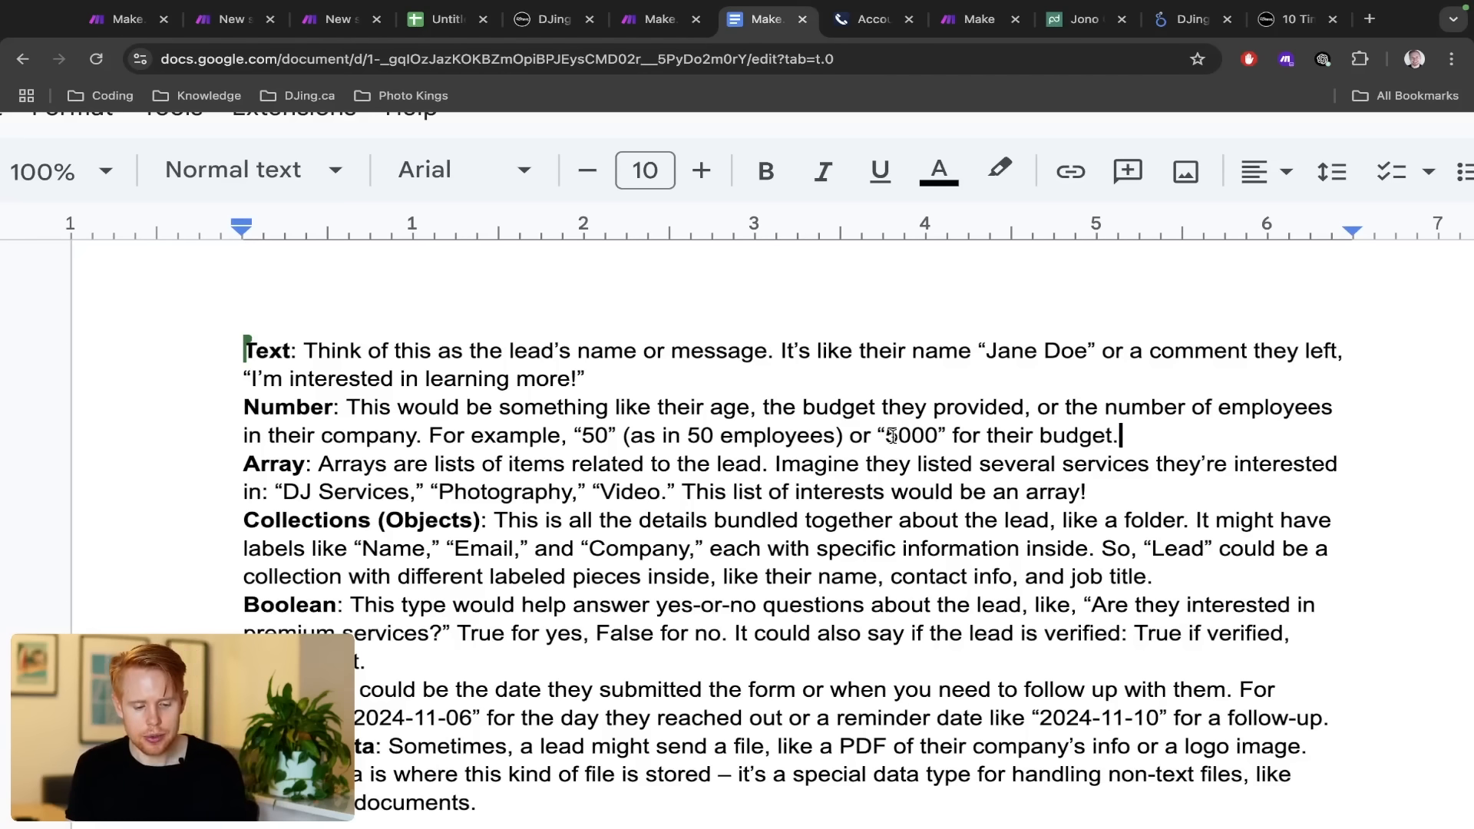
Add LIST after the Array heading, then delete it again
{"action": "double_click", "coordinate": [261, 463]}
{"action": "key", "text": "Right"}
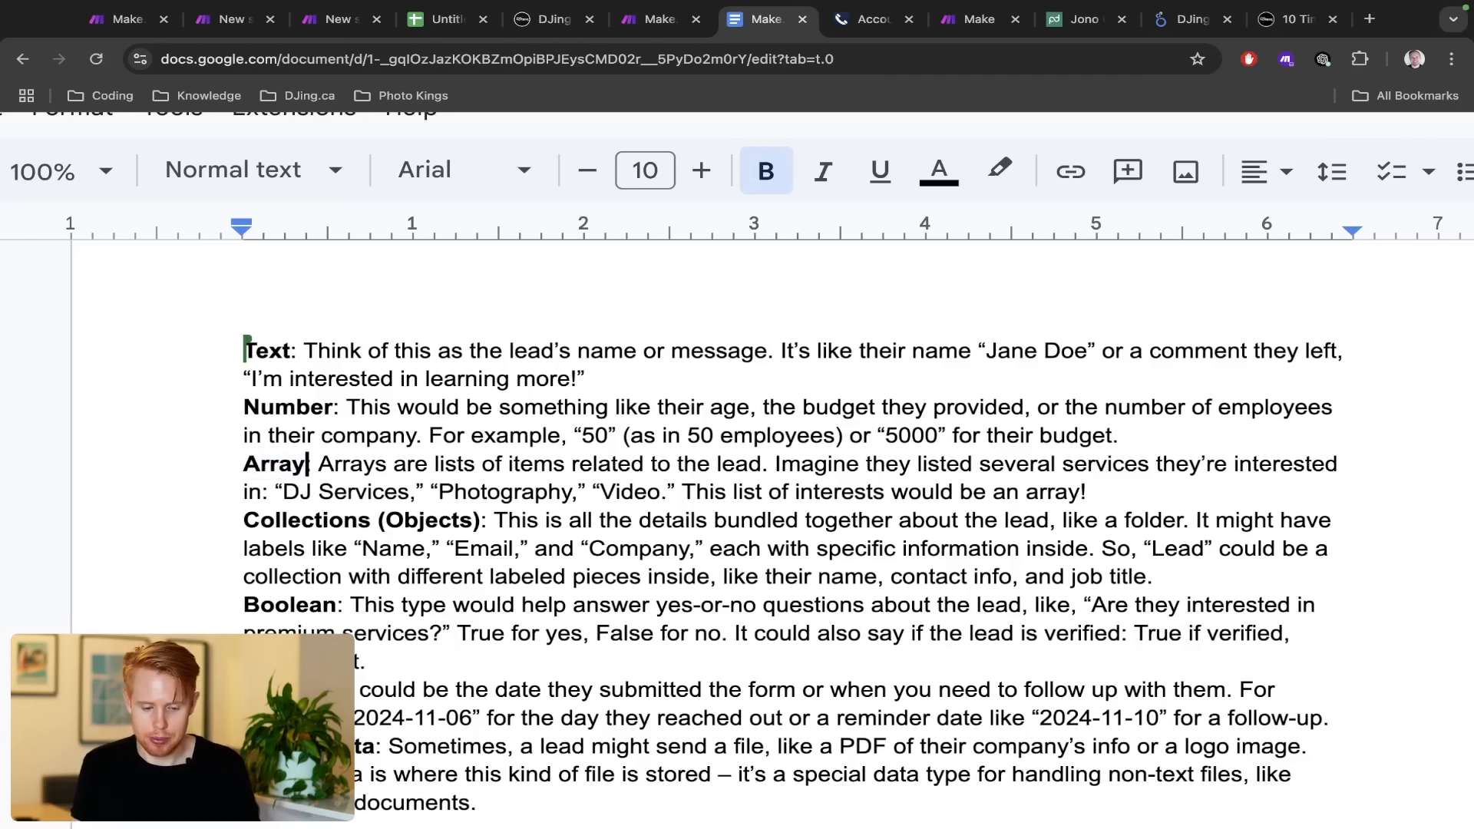
{"action": "type", "text": "LIST"}
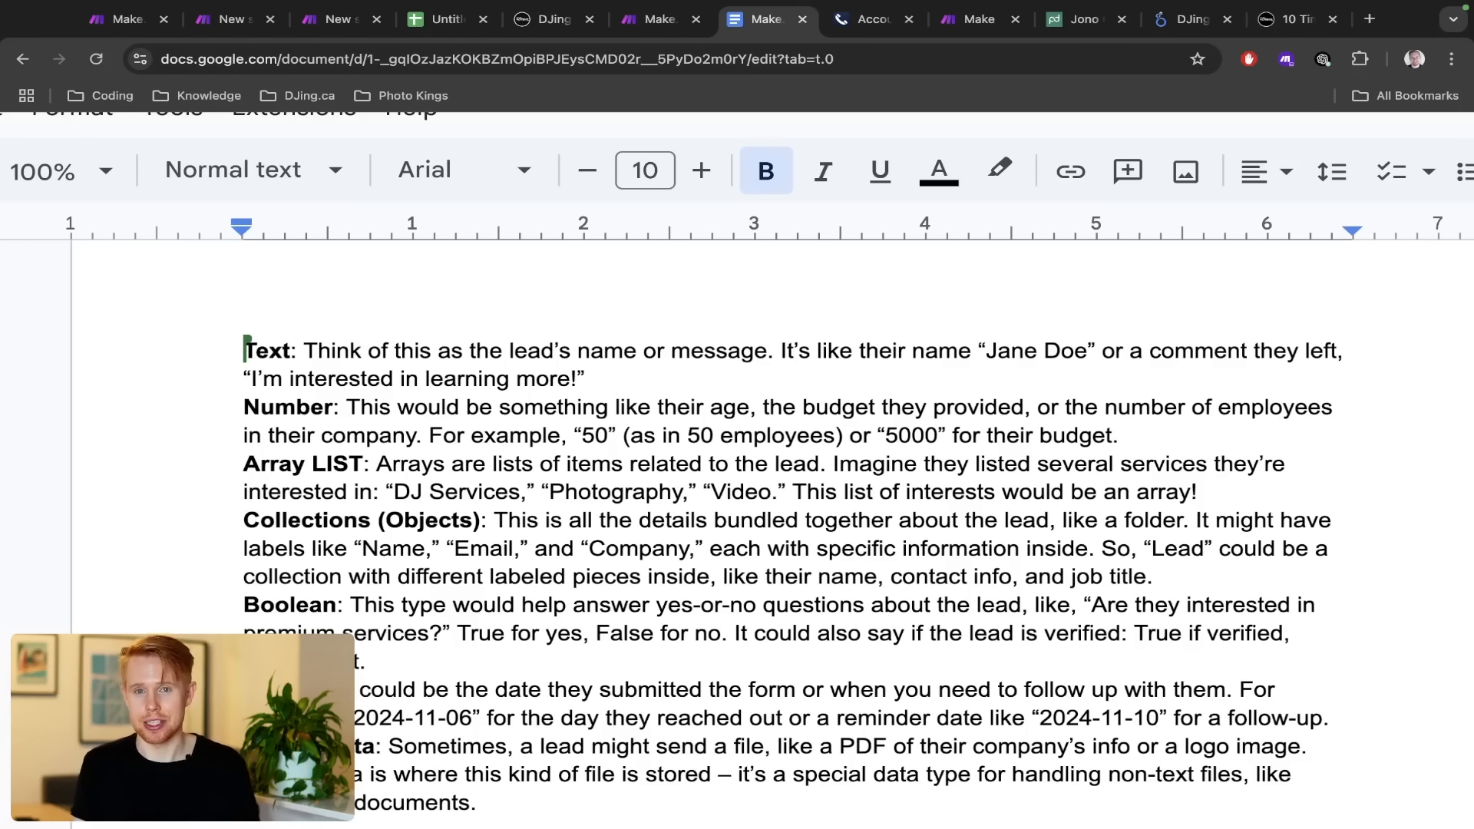
{"action": "key", "text": "alt+shift+Left"}
{"action": "key", "text": "BackSpace"}
{"action": "key", "text": "BackSpace"}
{"action": "key", "text": "BackSpace"}
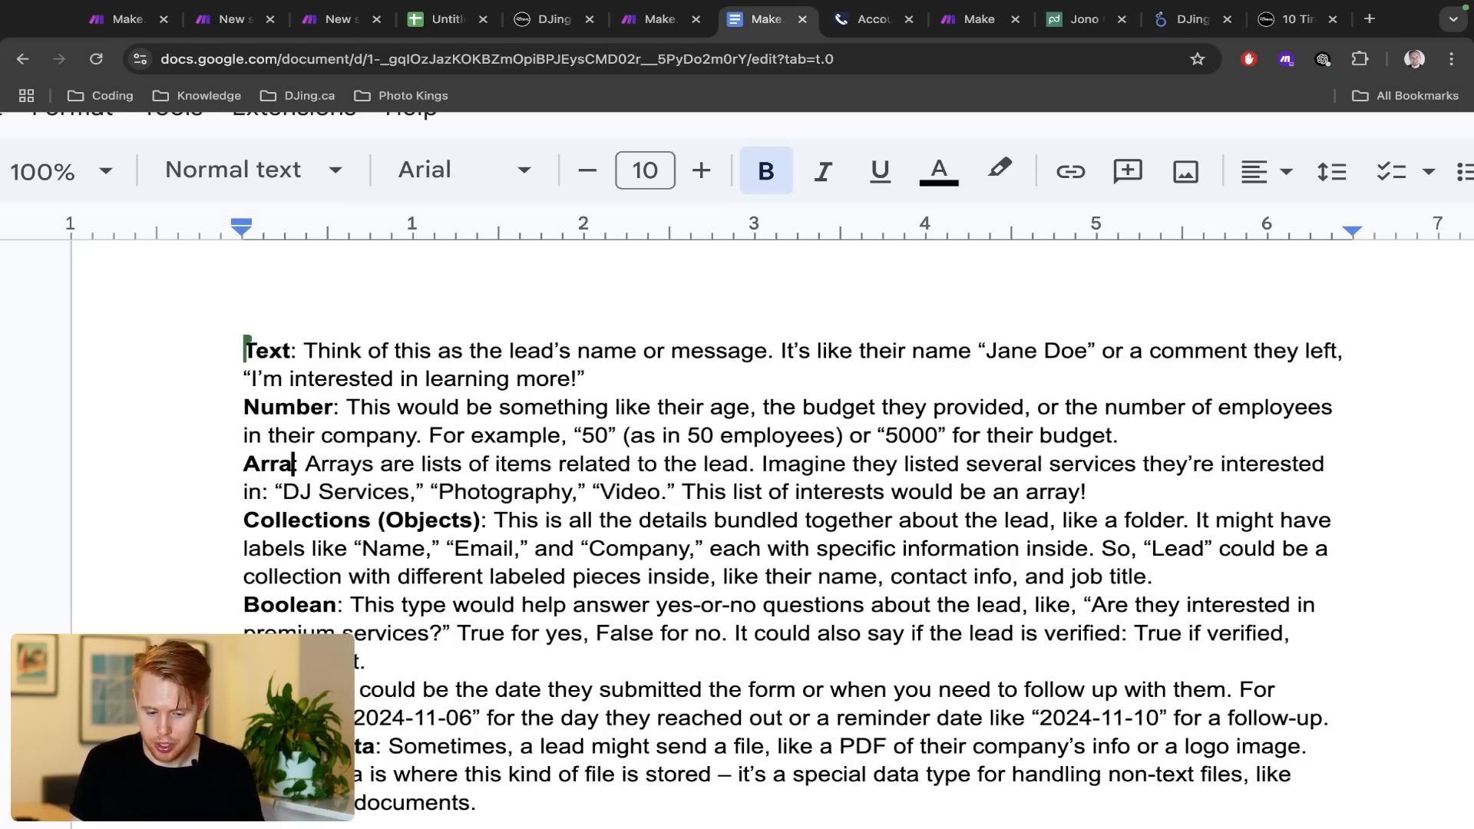
Step through the Array explanation past DJ Services and Photography to select Video, then return to Make
{"action": "key", "text": "alt+Right"}
{"action": "key", "text": "alt+Right"}
{"action": "key", "text": "alt+Right"}
{"action": "key", "text": "alt+Right"}
{"action": "key", "text": "alt+Right"}
{"action": "key", "text": "alt+Right"}
{"action": "key", "text": "alt+Right"}
{"action": "key", "text": "alt+Right"}
{"action": "key", "text": "alt+Right"}
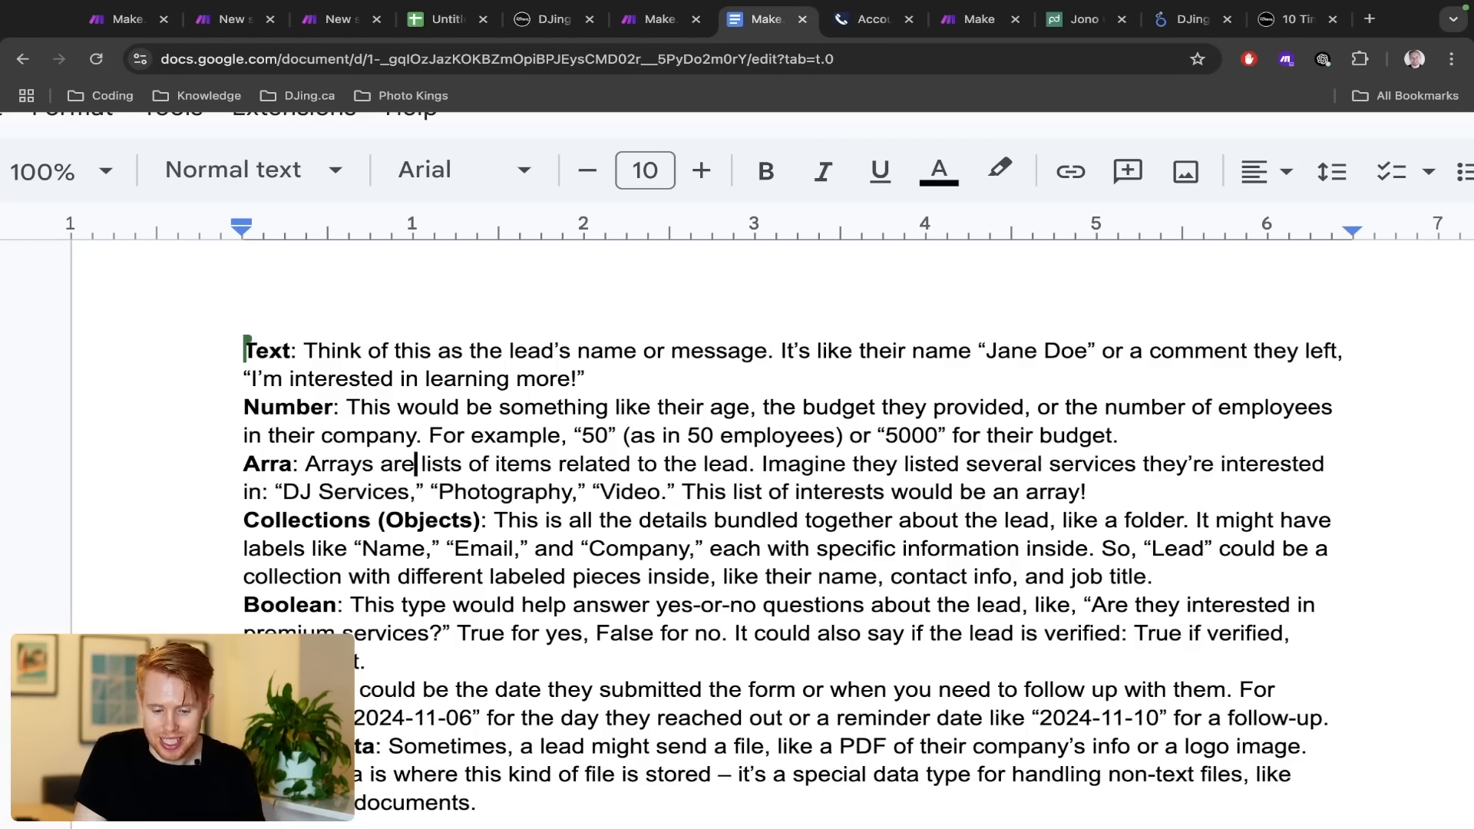
{"action": "key", "text": "alt+Right"}
{"action": "key", "text": "alt+Right"}
{"action": "key", "text": "alt+Right"}
{"action": "key", "text": "alt+Right"}
{"action": "key", "text": "alt+Right"}
{"action": "key", "text": "alt+Right"}
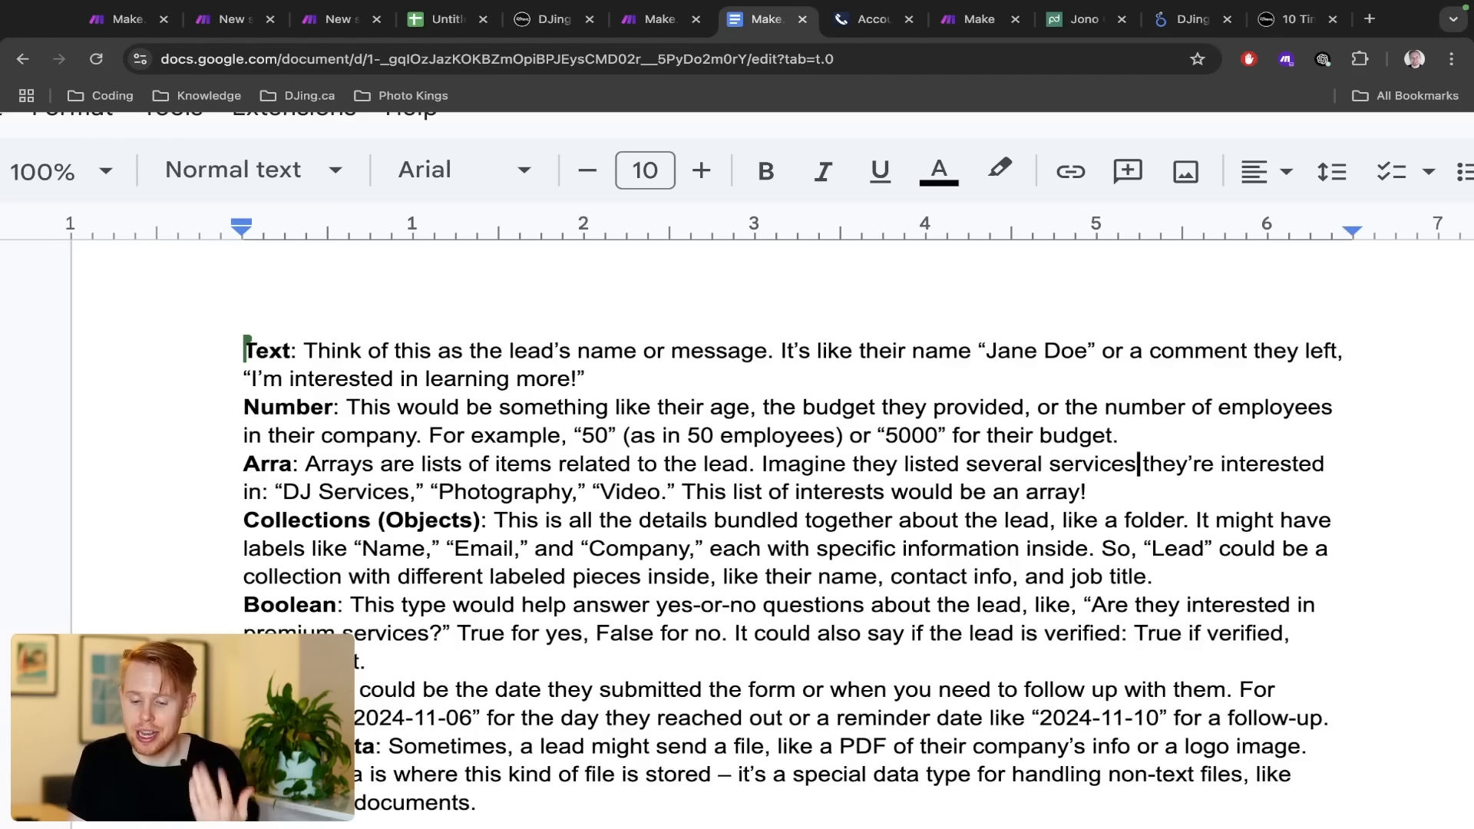
{"action": "key", "text": "alt+Right"}
{"action": "key", "text": "alt+Right"}
{"action": "key", "text": "alt+Right"}
{"action": "key", "text": "alt+Right"}
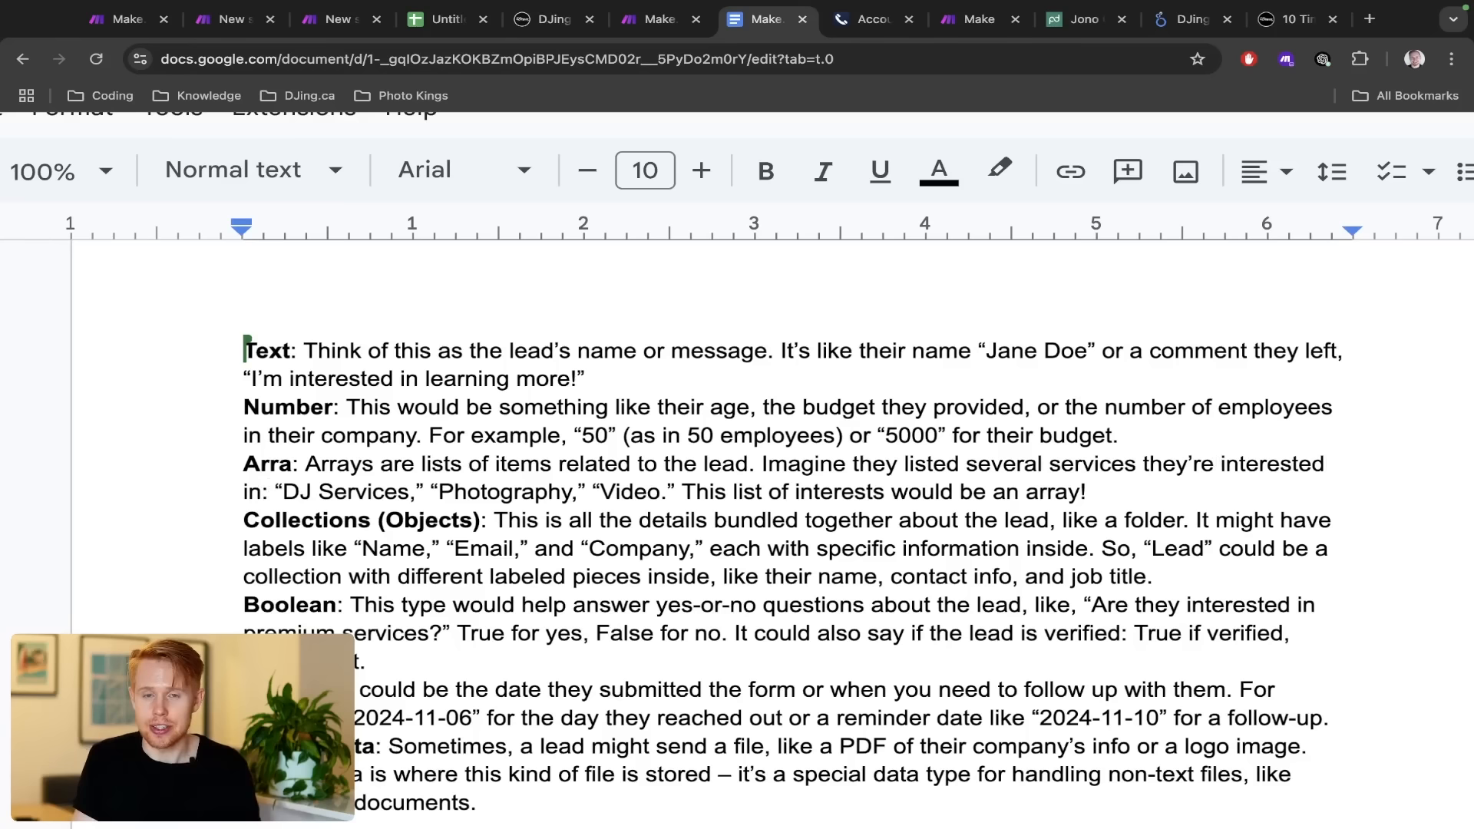
{"action": "key", "text": "Right"}
{"action": "key", "text": "Right"}
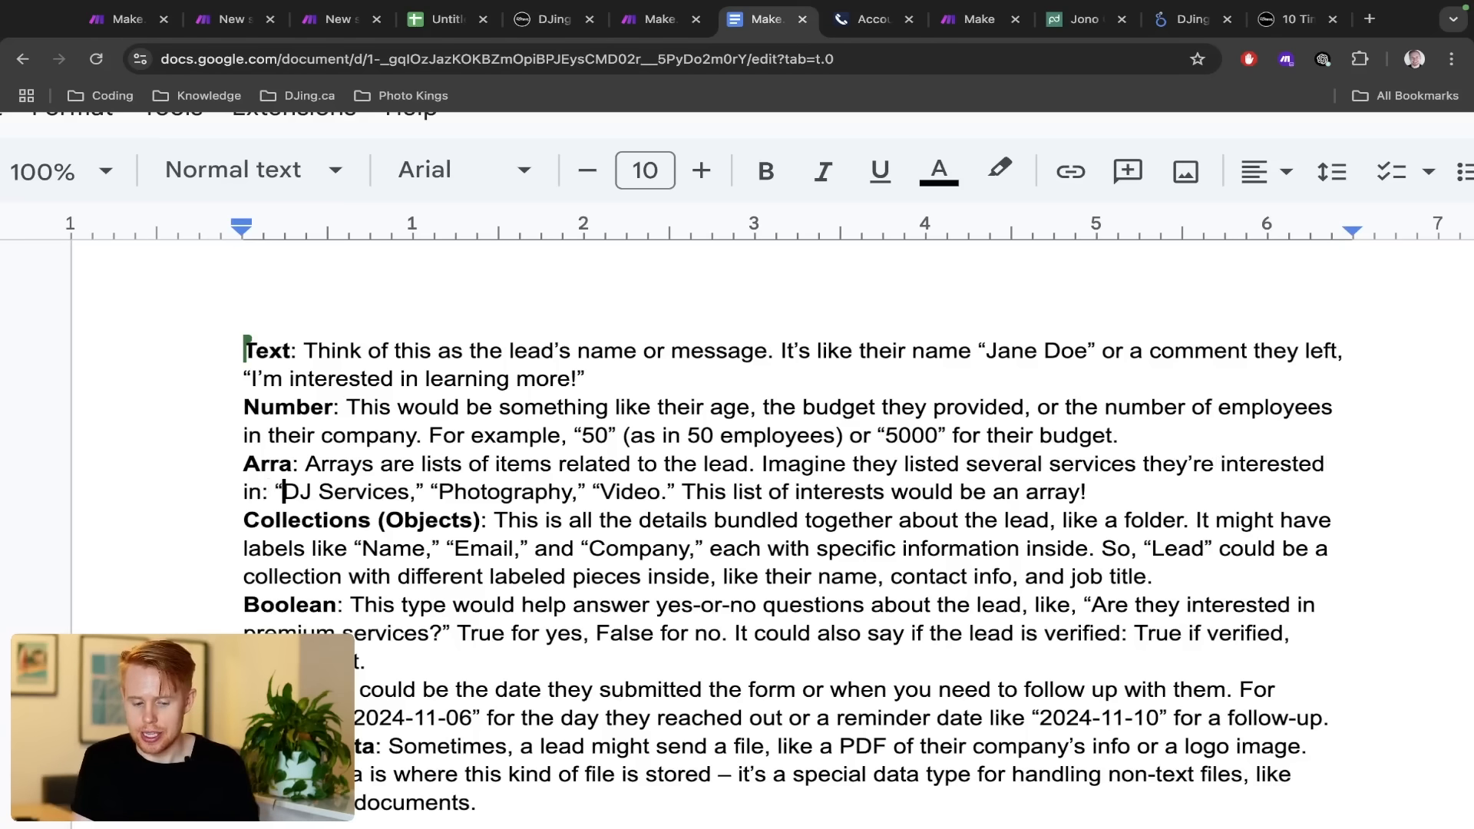
{"action": "key", "text": "shift+alt+Right"}
{"action": "key", "text": "shift+alt+Right"}
{"action": "key", "text": "Right"}
{"action": "key", "text": "Right"}
{"action": "key", "text": "Right"}
{"action": "key", "text": "Right"}
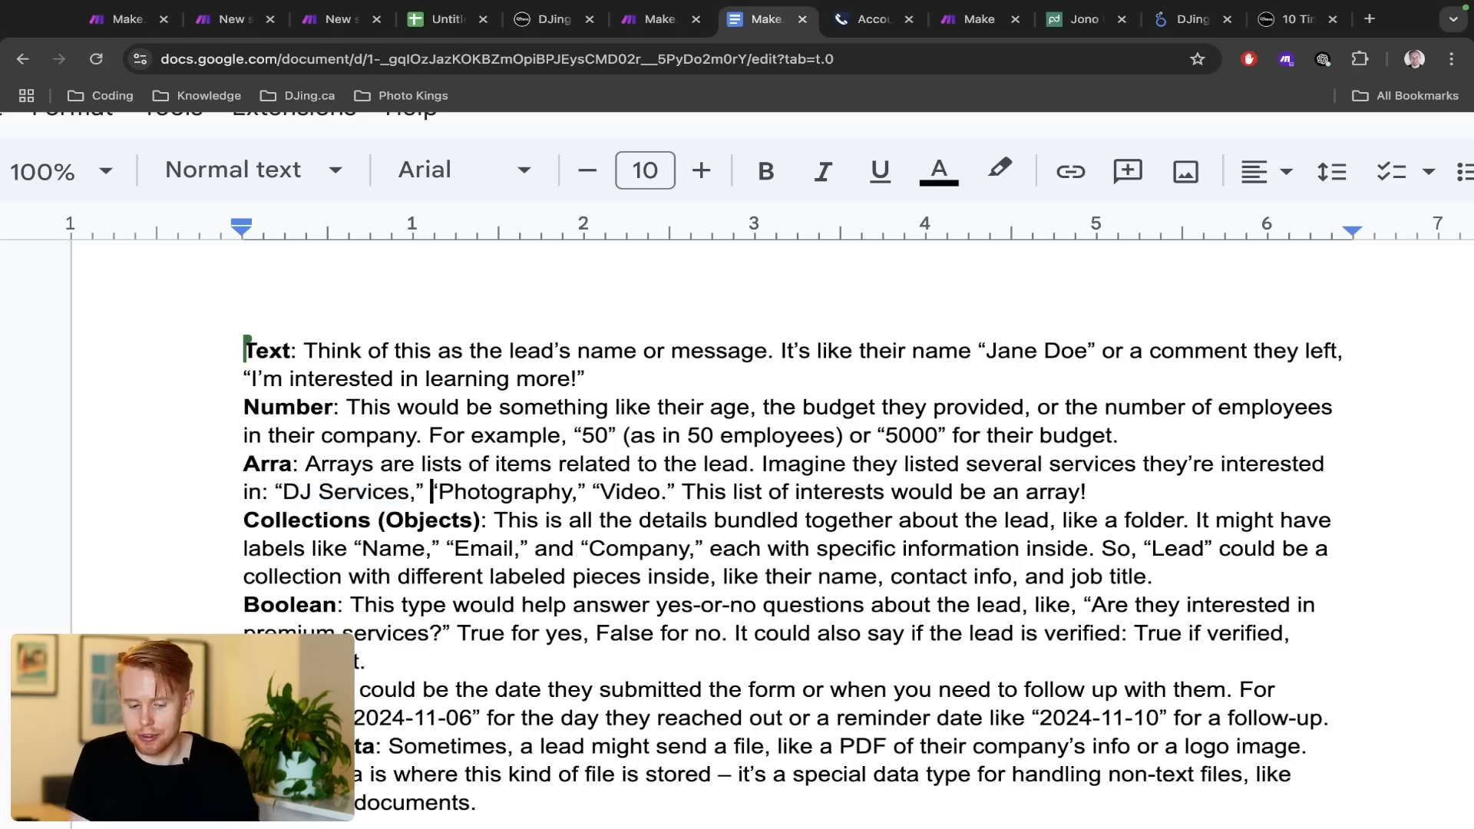
{"action": "key", "text": "Right"}
{"action": "key", "text": "alt+Right"}
{"action": "key", "text": "Right"}
{"action": "key", "text": "Right"}
{"action": "key", "text": "Right"}
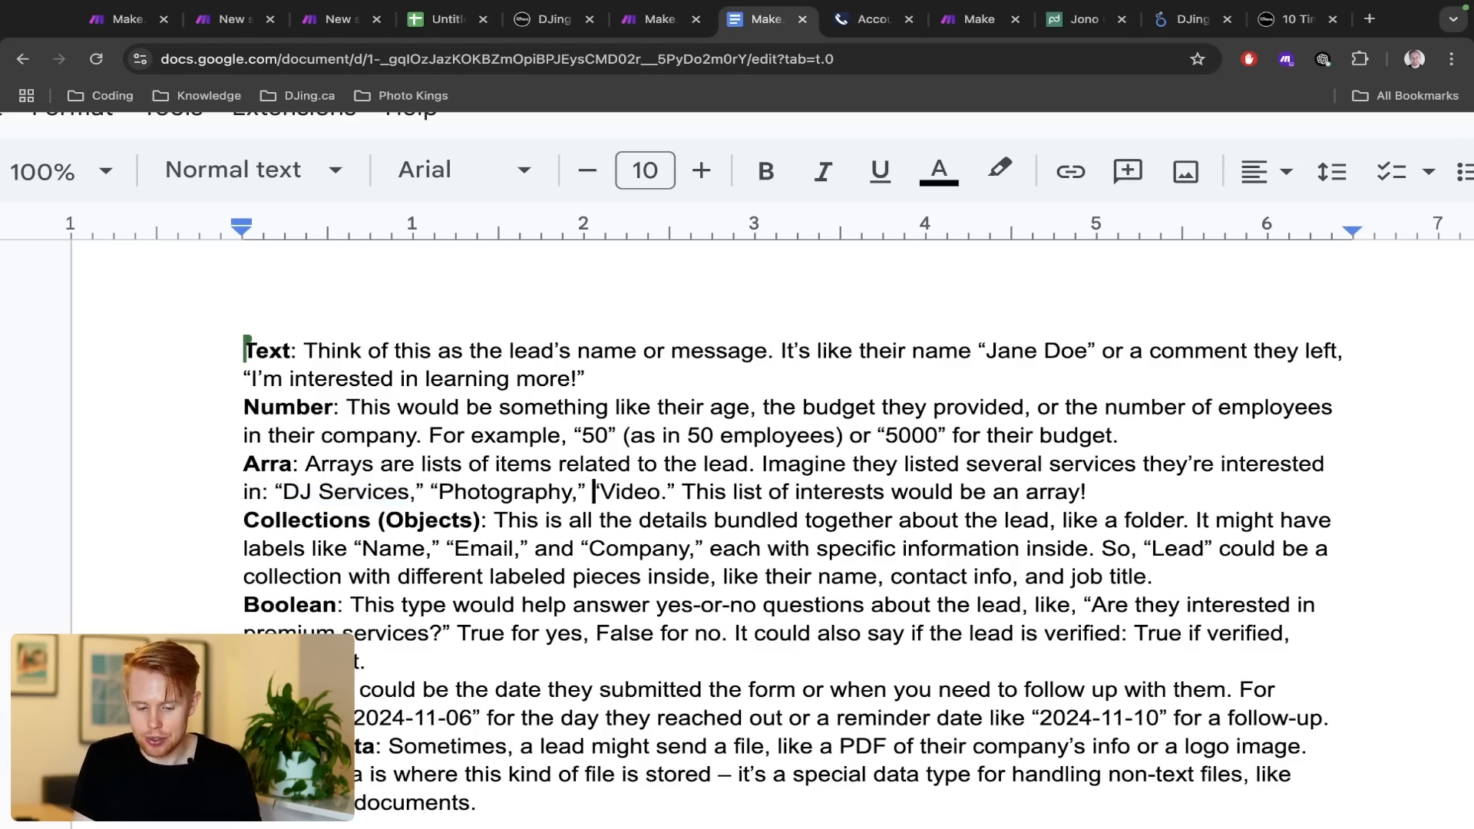
{"action": "key", "text": "Right"}
{"action": "key", "text": "shift+alt+Right"}
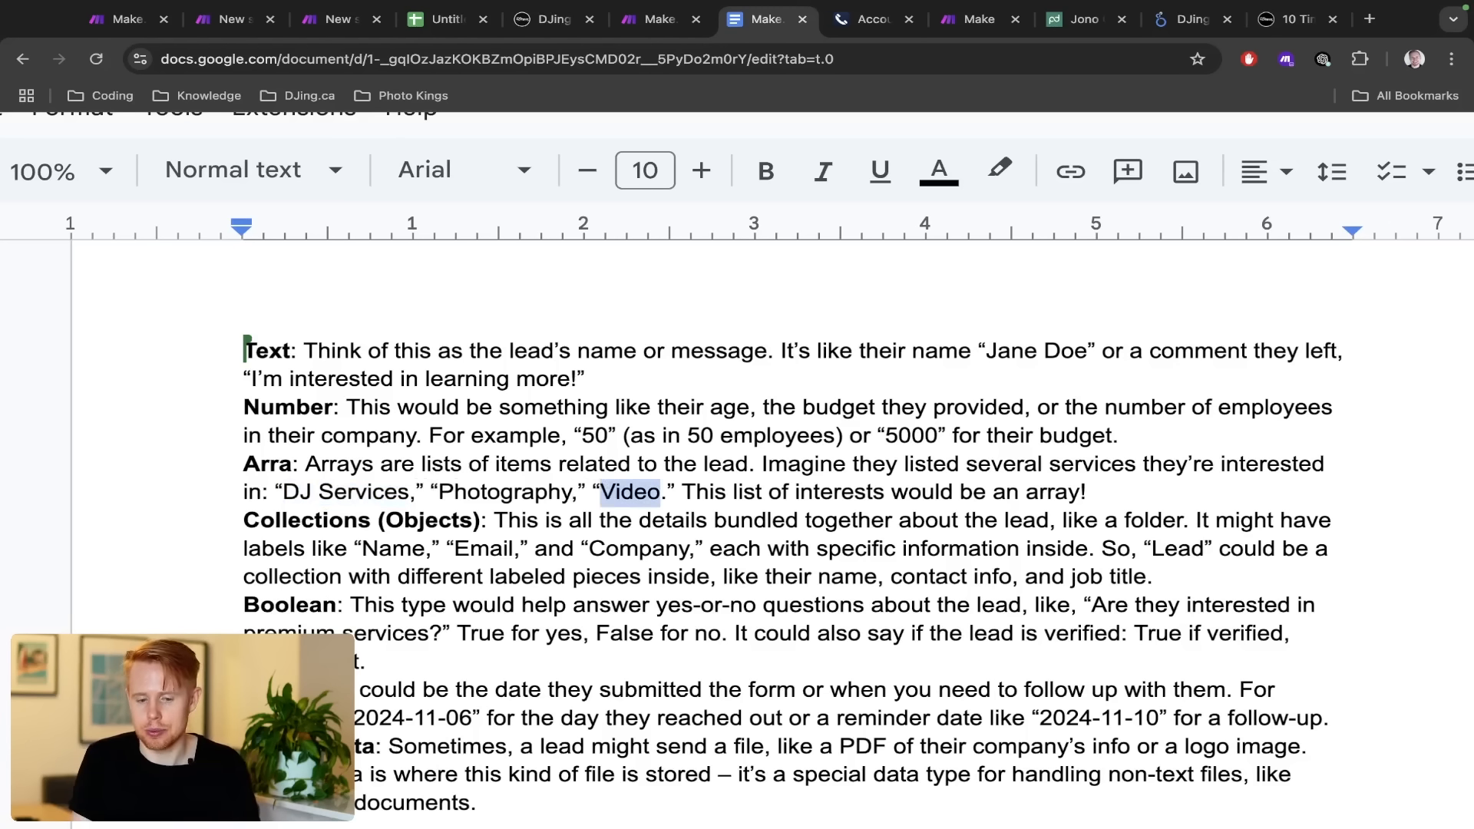
{"action": "key", "text": "ctrl+shift+Tab"}
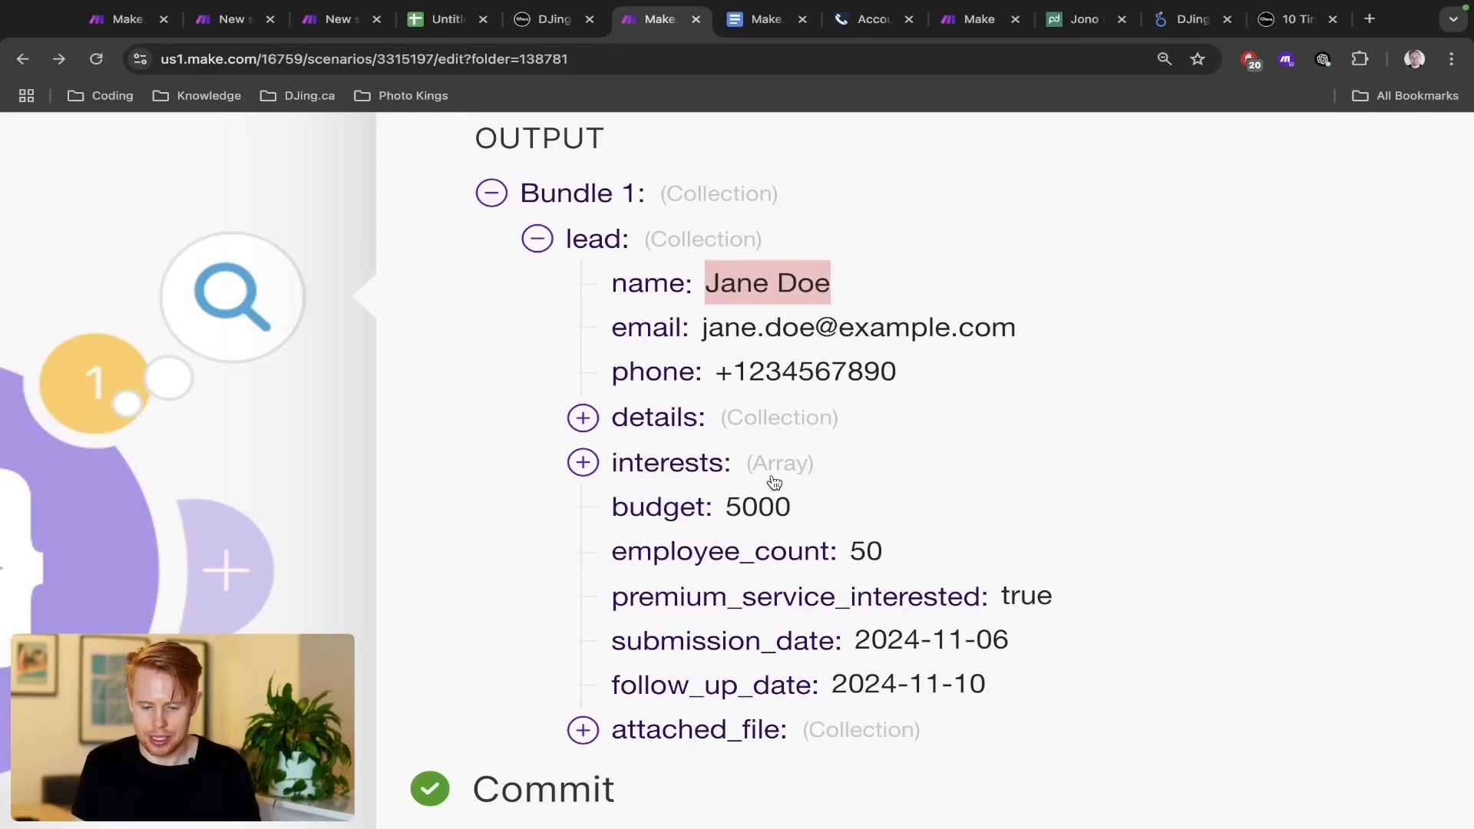
Expand the interests array and highlight DJ Services, Photography and Video, then return to the doc
{"action": "left_click", "coordinate": [582, 461]}
{"action": "scroll", "coordinate": [614, 476], "scroll_direction": "down", "scroll_amount": 1}
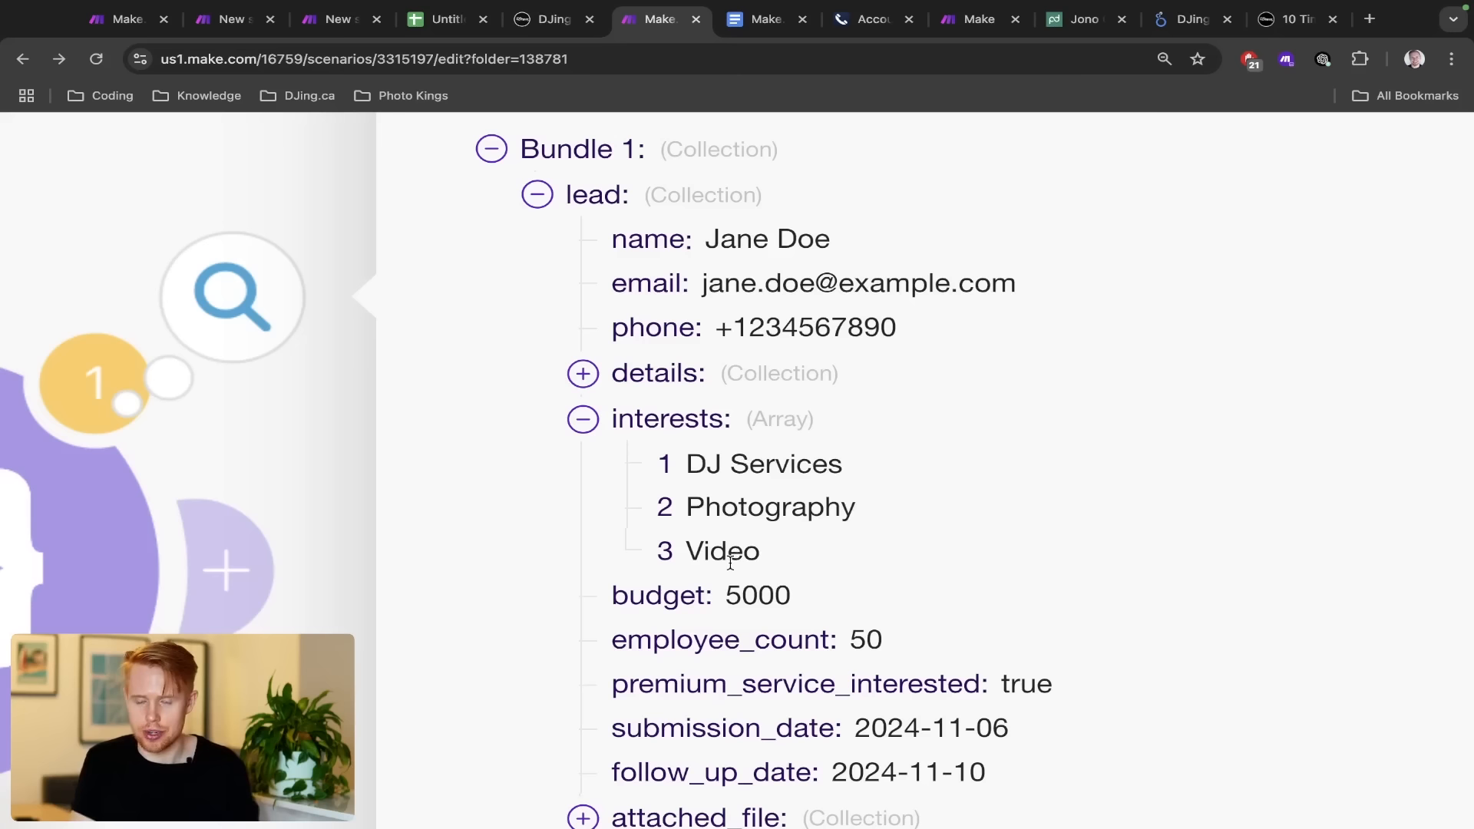
{"action": "left_click_drag", "start_coordinate": [777, 564], "coordinate": [688, 464]}
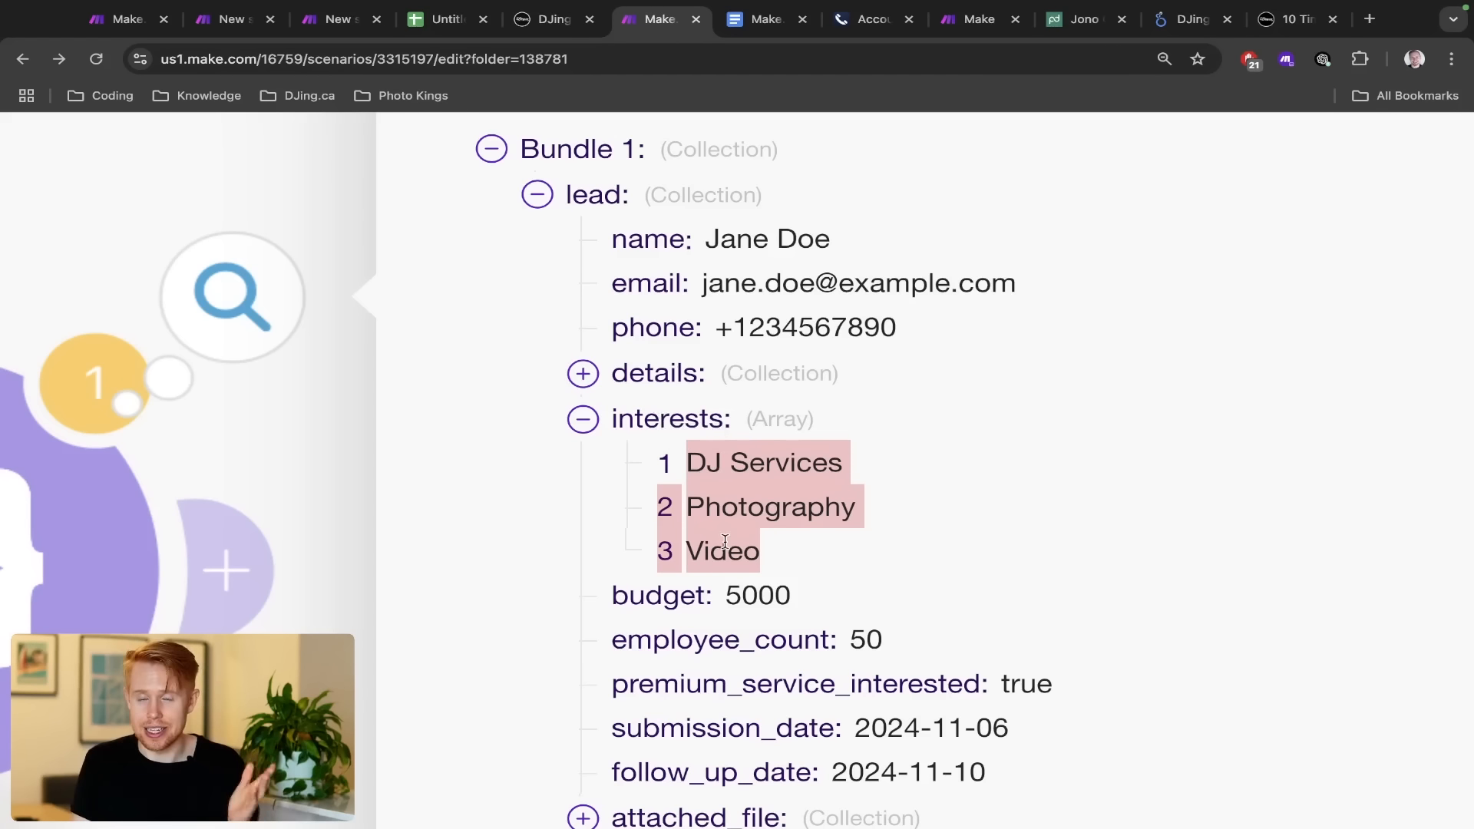
{"action": "key", "text": "ctrl+Tab"}
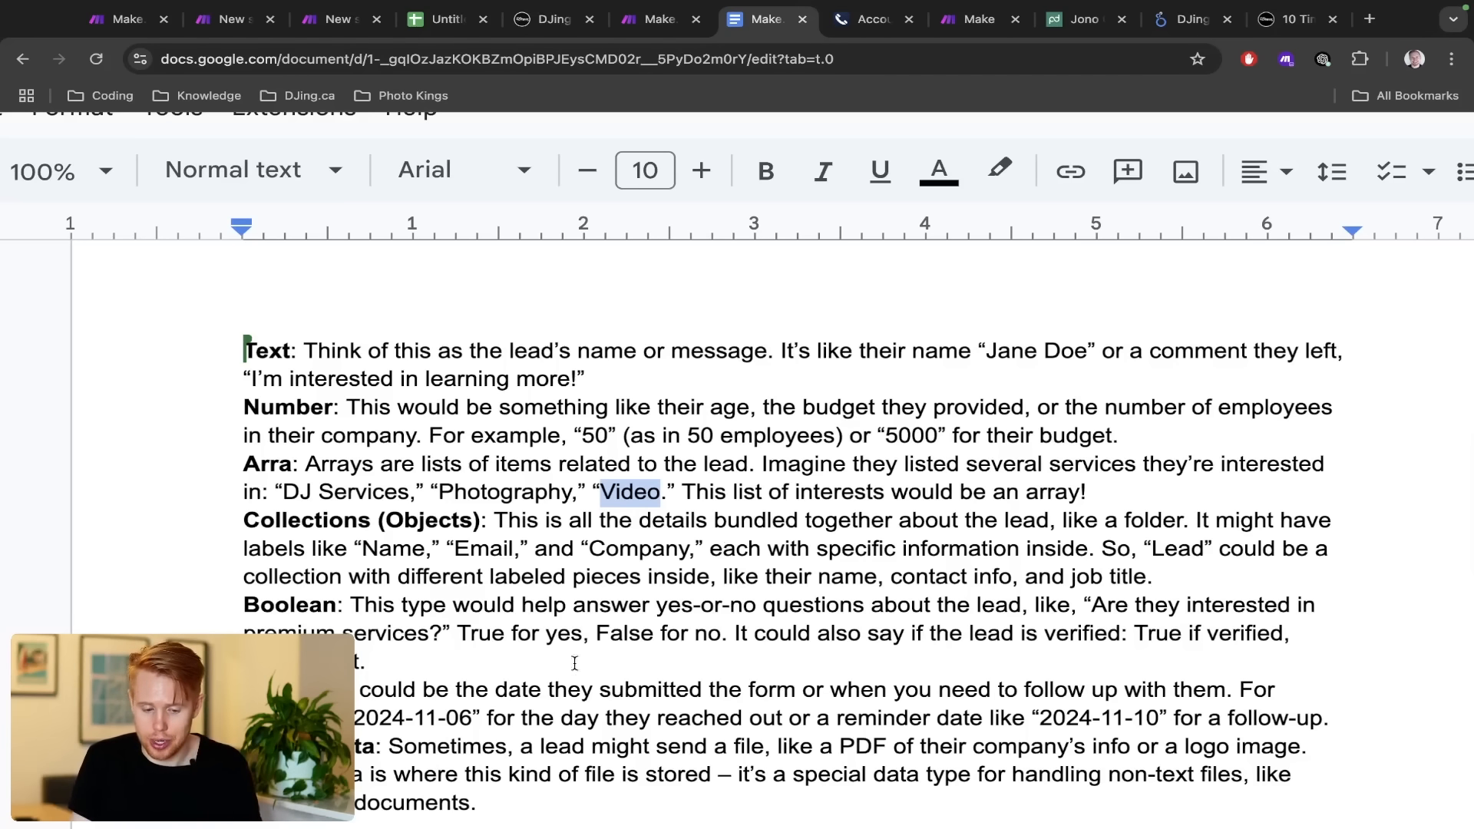
Type y: after Arra to restore 'Array:', then highlight the first Collections sentence
{"action": "left_click", "coordinate": [289, 466]}
{"action": "type", "text": "y"}
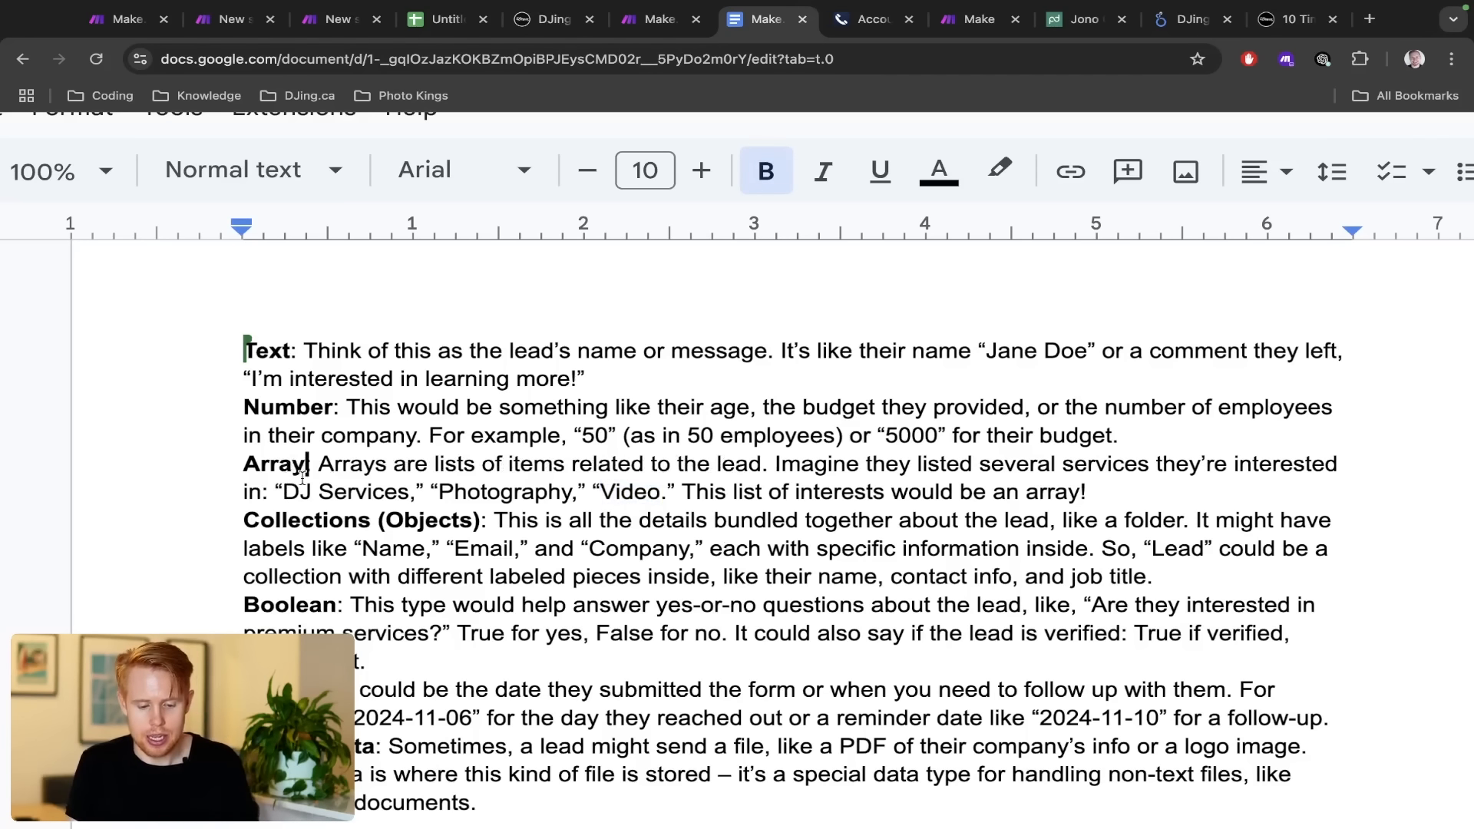
{"action": "type", "text": ":"}
{"action": "left_click_drag", "start_coordinate": [231, 520], "coordinate": [478, 516]}
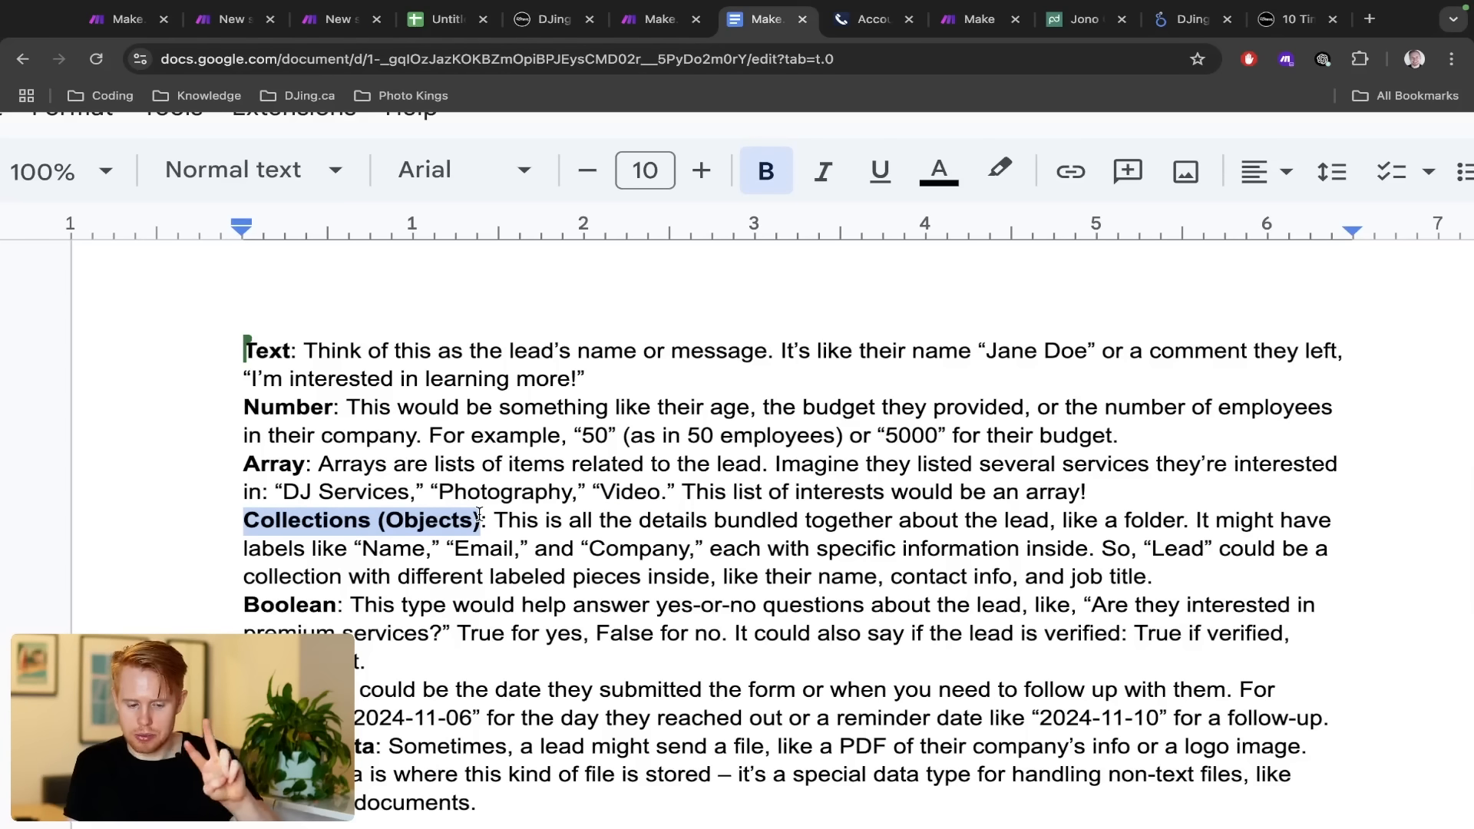
{"action": "left_click", "coordinate": [391, 497]}
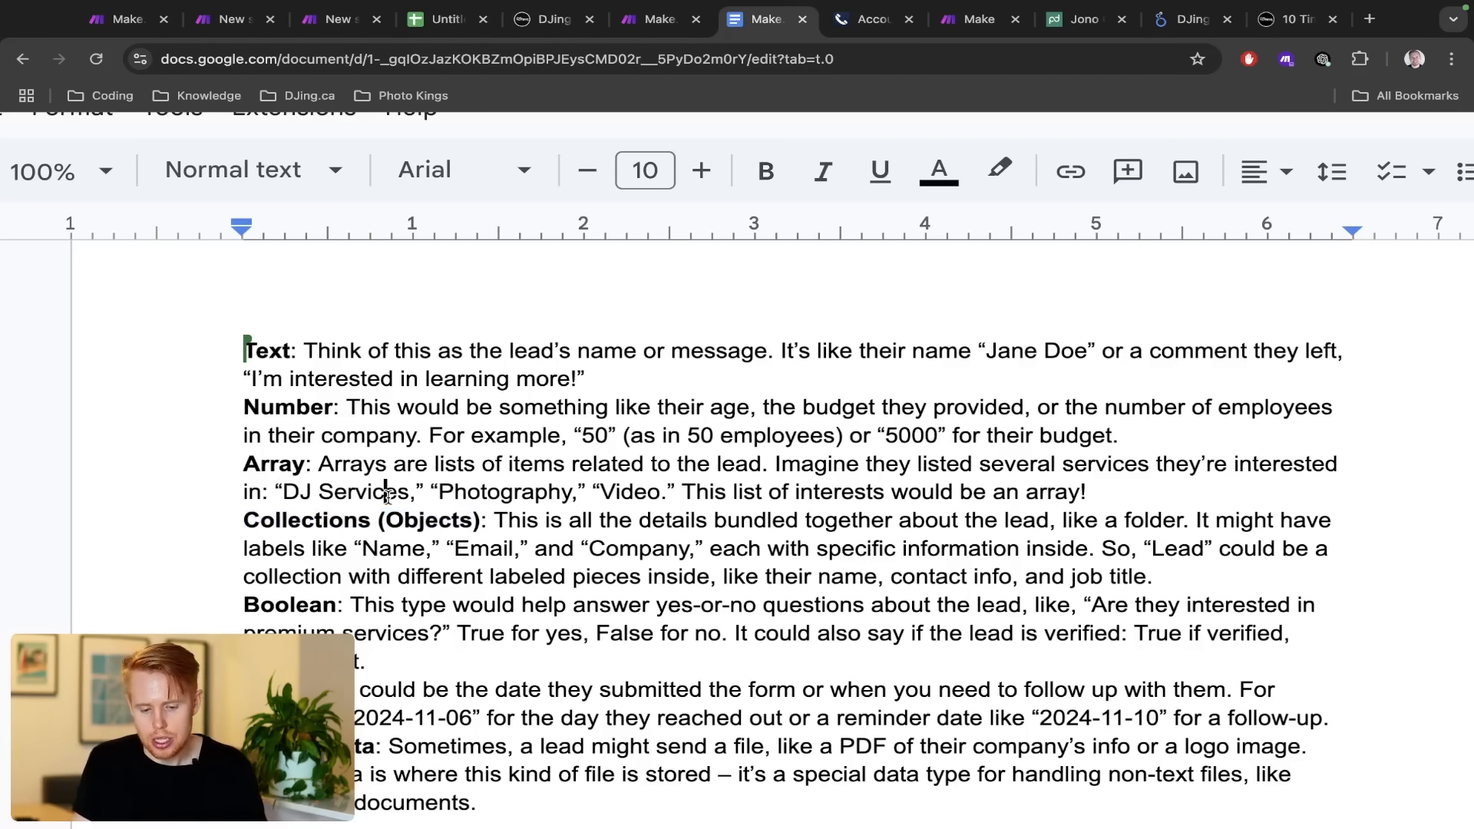
{"action": "left_click_drag", "start_coordinate": [487, 519], "coordinate": [1188, 516]}
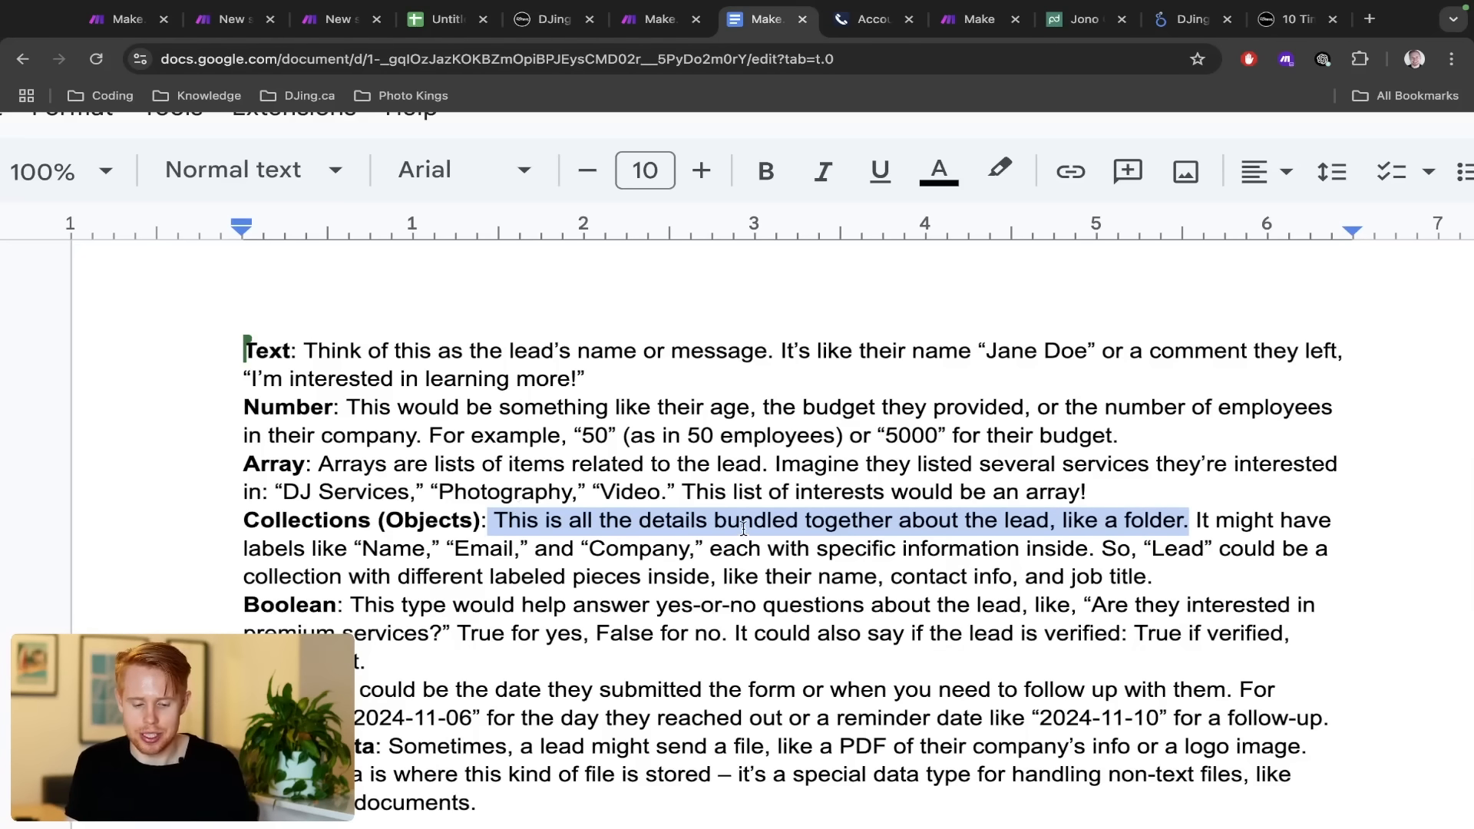
{"action": "key", "text": "ctrl+shift+Tab"}
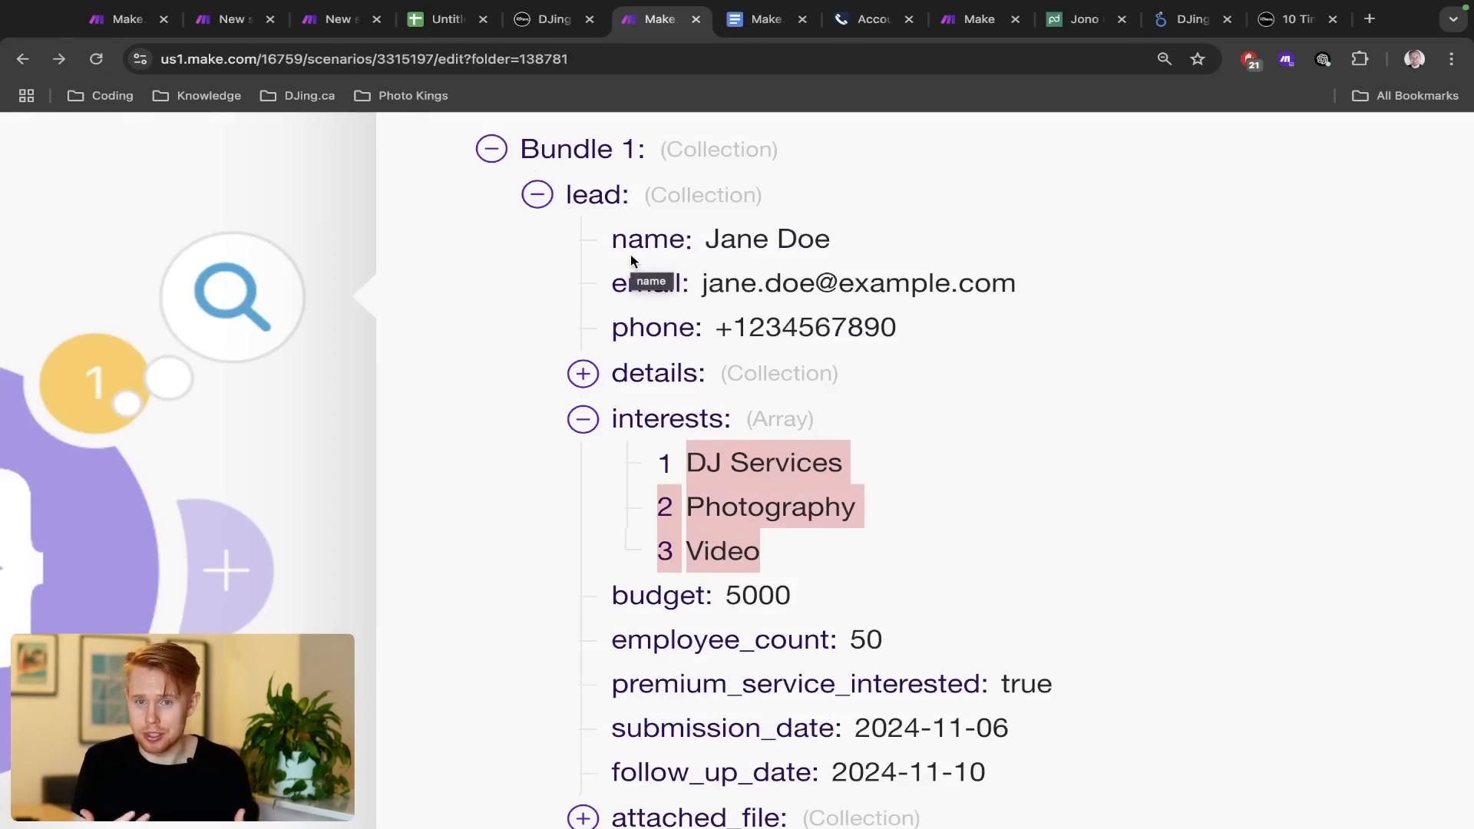
Highlight the lead's name and the budget value 5000 in the output bundle, then return to Docs
{"action": "triple_click", "coordinate": [714, 244]}
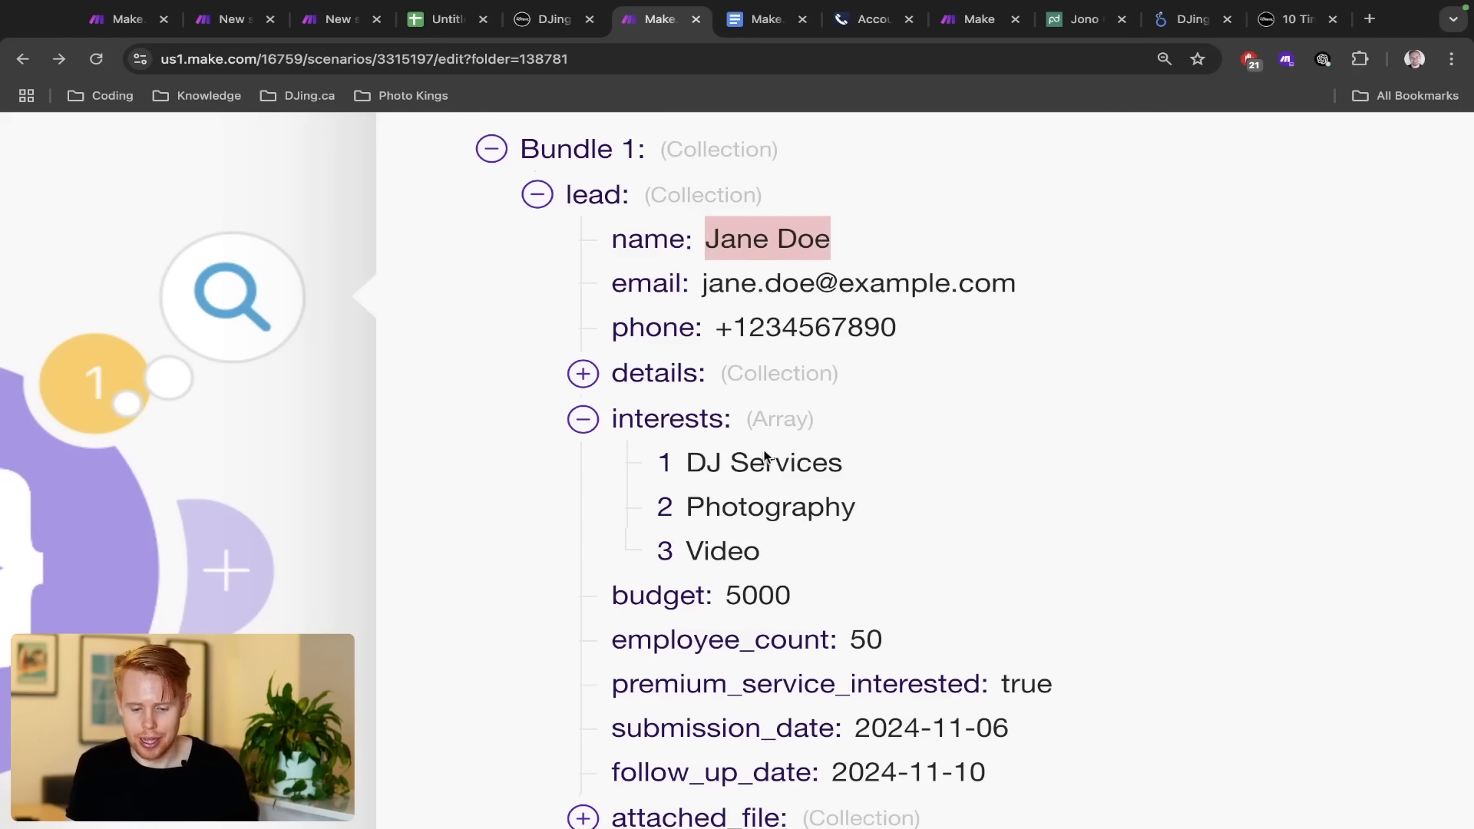
{"action": "triple_click", "coordinate": [754, 597]}
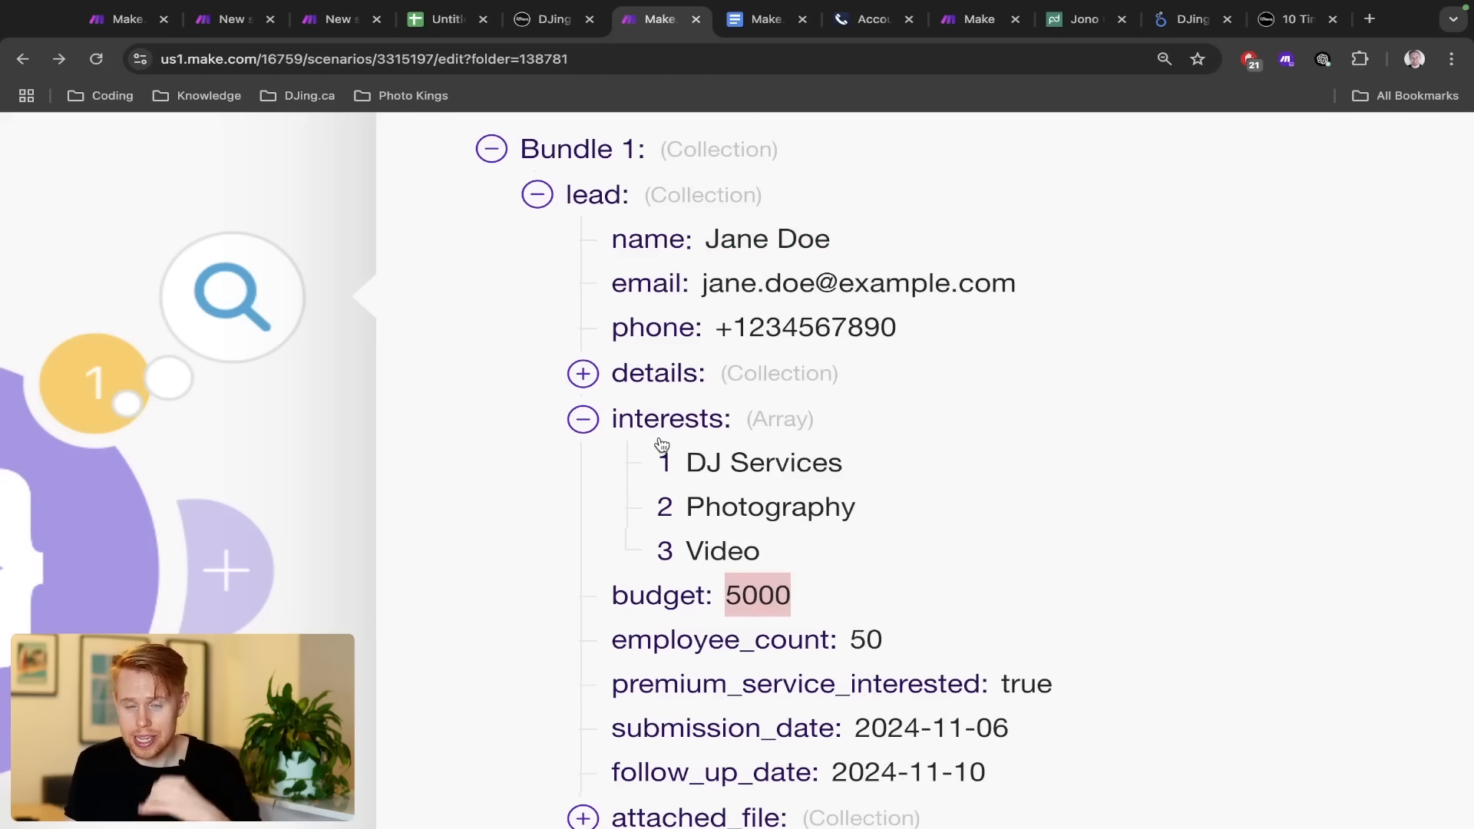
{"action": "scroll", "coordinate": [707, 484], "scroll_direction": "down", "scroll_amount": 2}
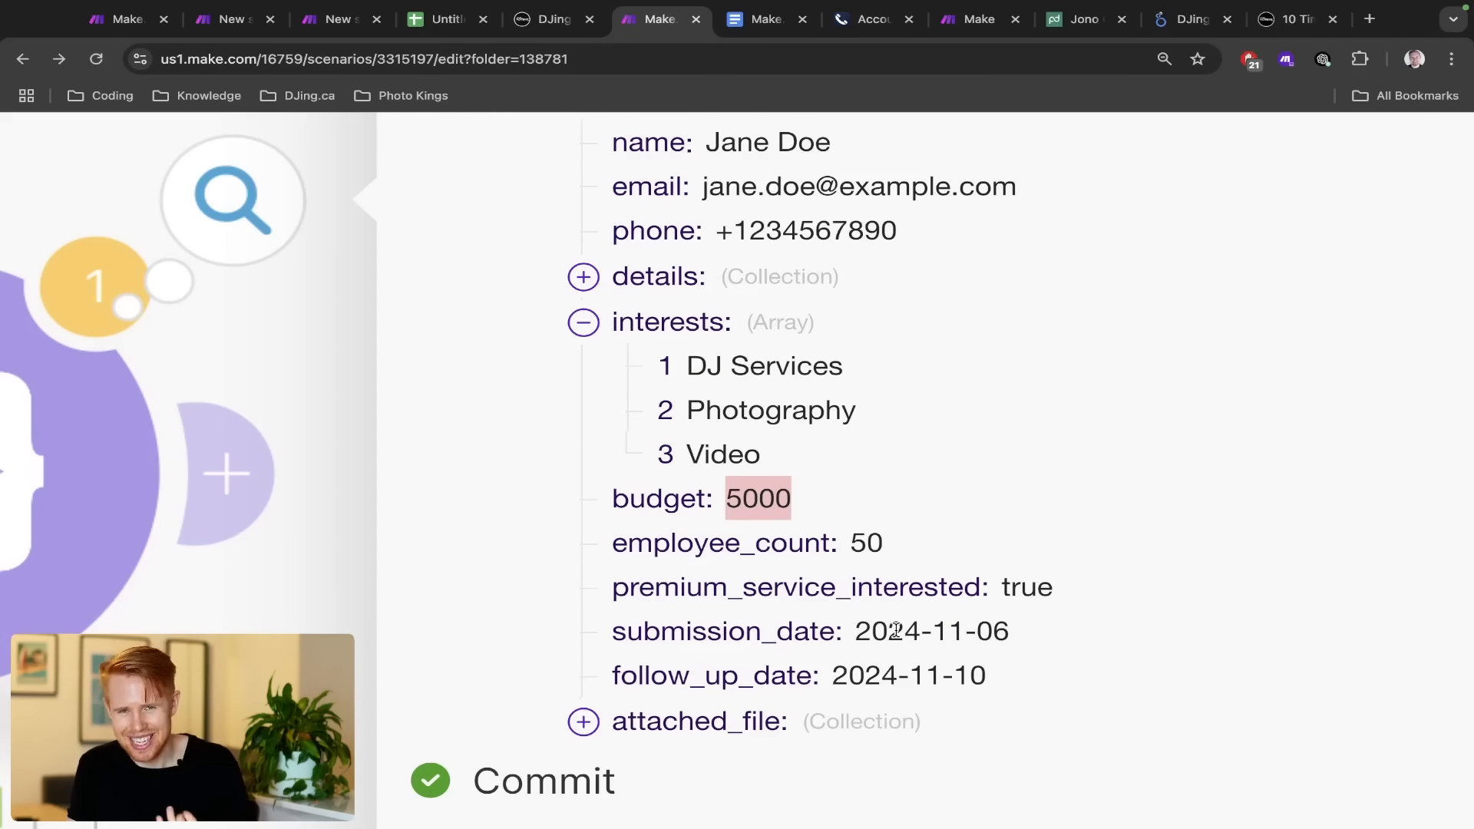
{"action": "scroll", "coordinate": [896, 625], "scroll_direction": "up", "scroll_amount": 1}
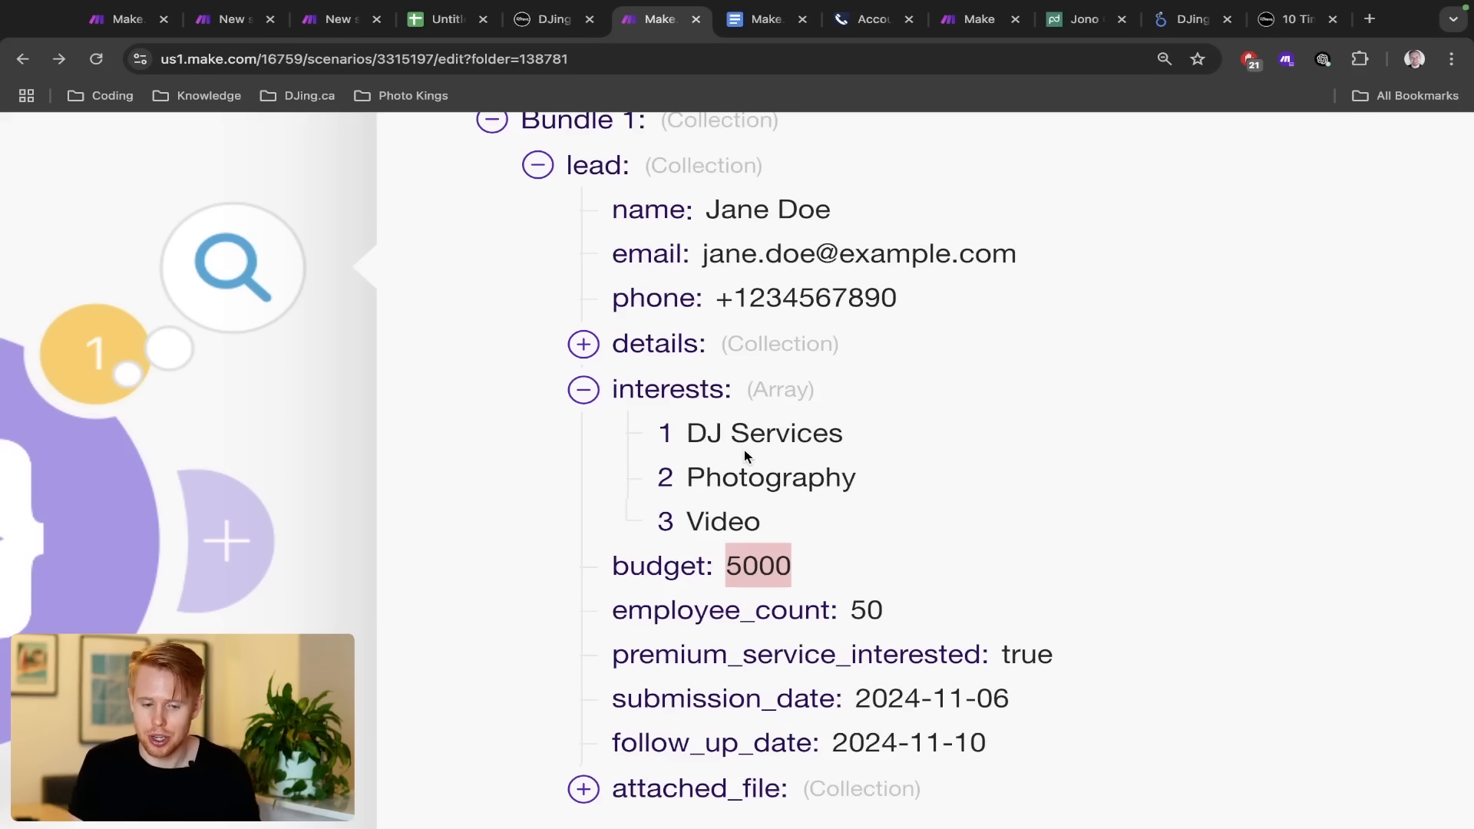
{"action": "key", "text": "ctrl+Tab"}
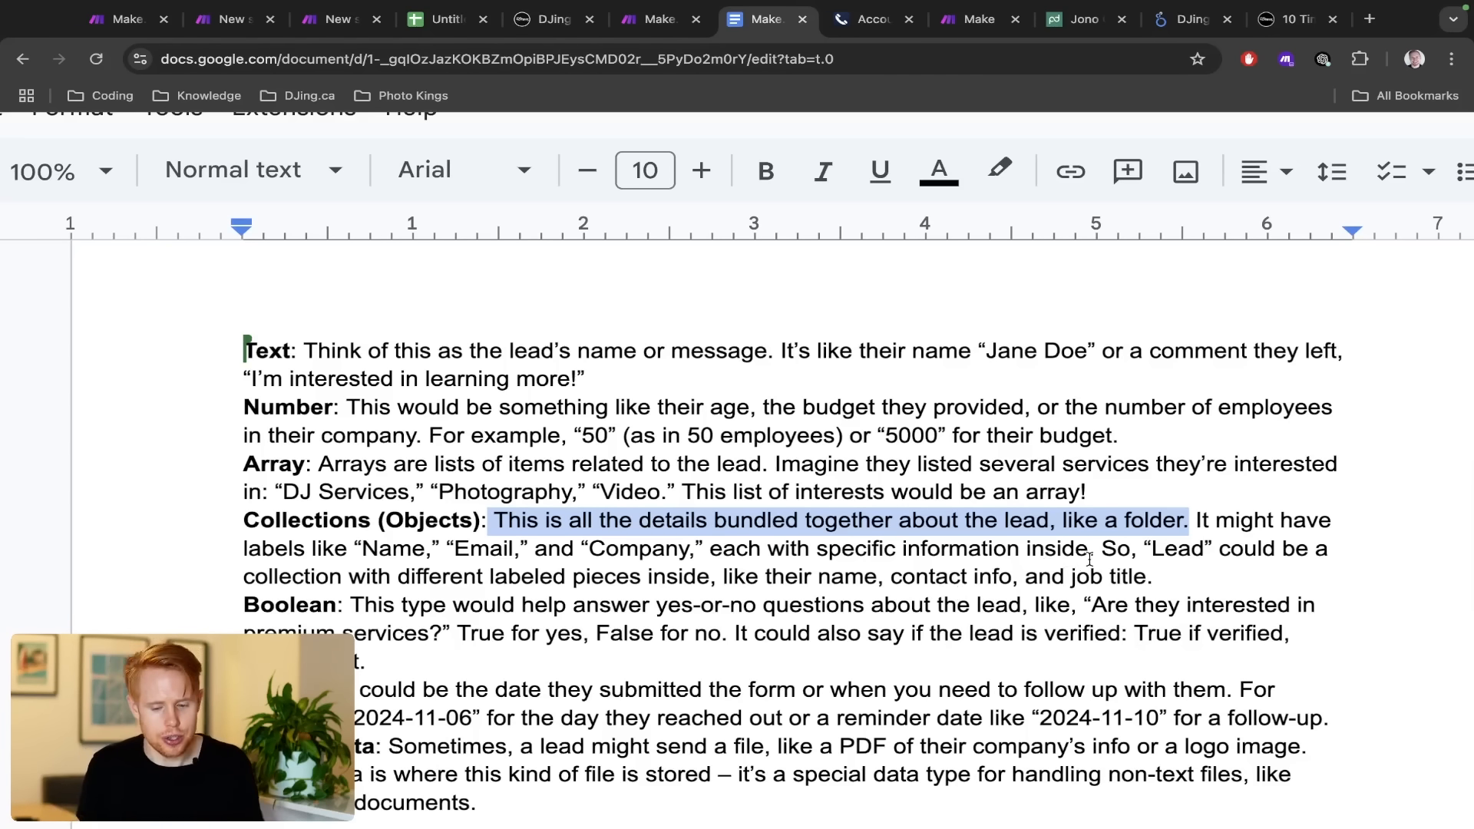
Check the Make output briefly, then highlight the Boolean explanation in the doc
{"action": "key", "text": "ctrl+shift+Tab"}
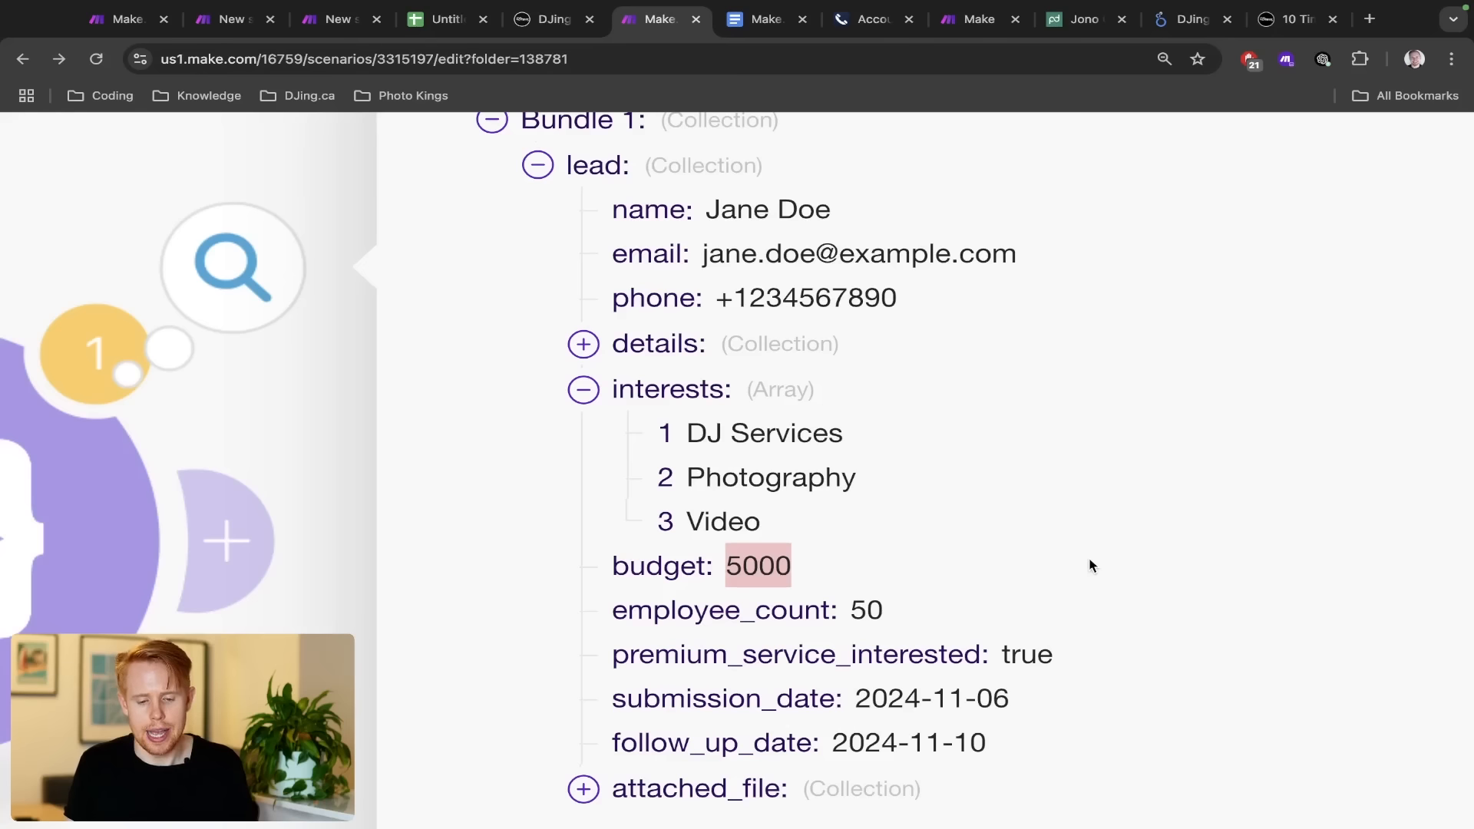
{"action": "scroll", "coordinate": [1089, 565], "scroll_direction": "down", "scroll_amount": 1}
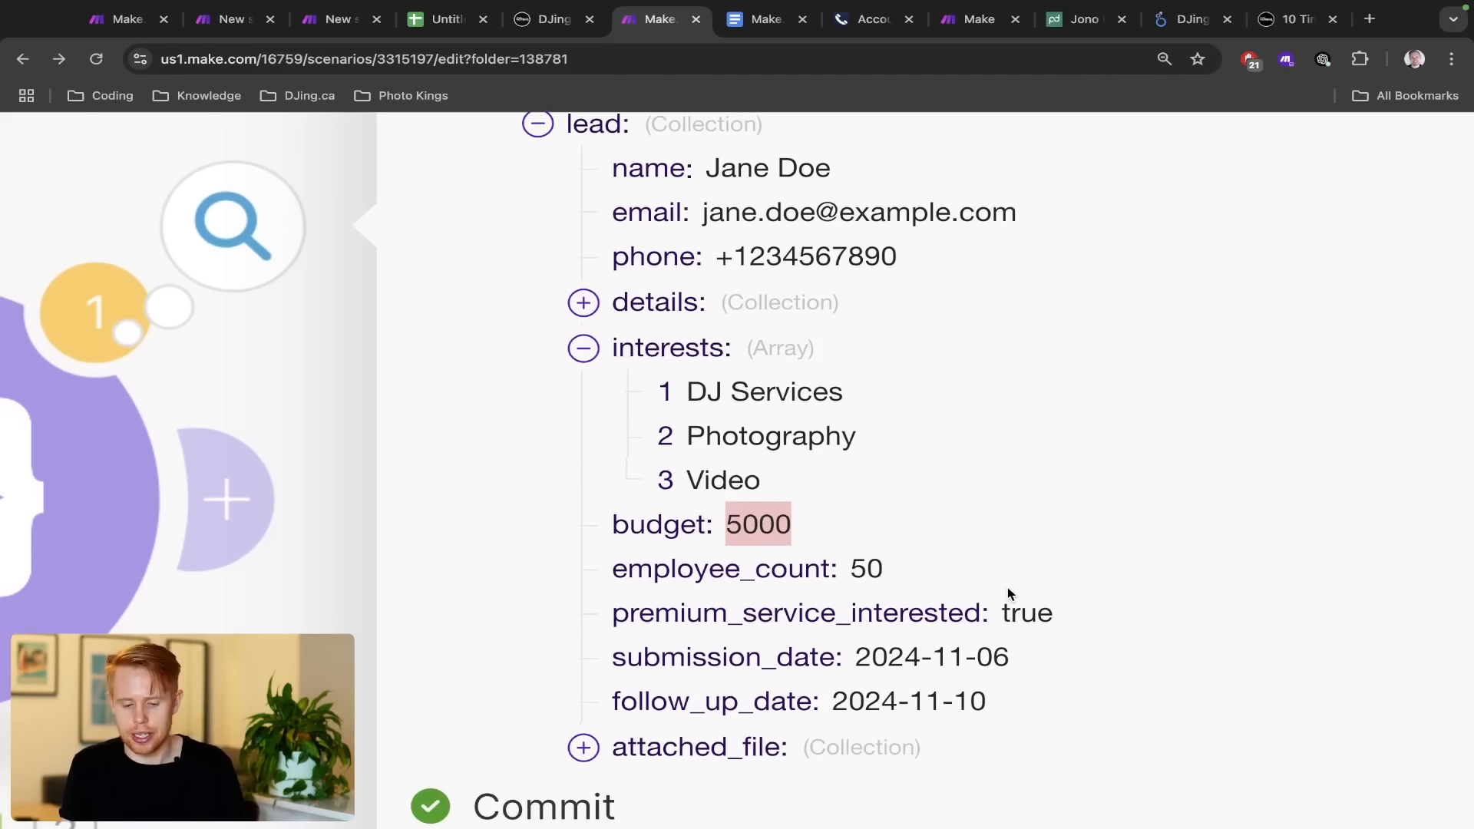
{"action": "key", "text": "ctrl+Tab"}
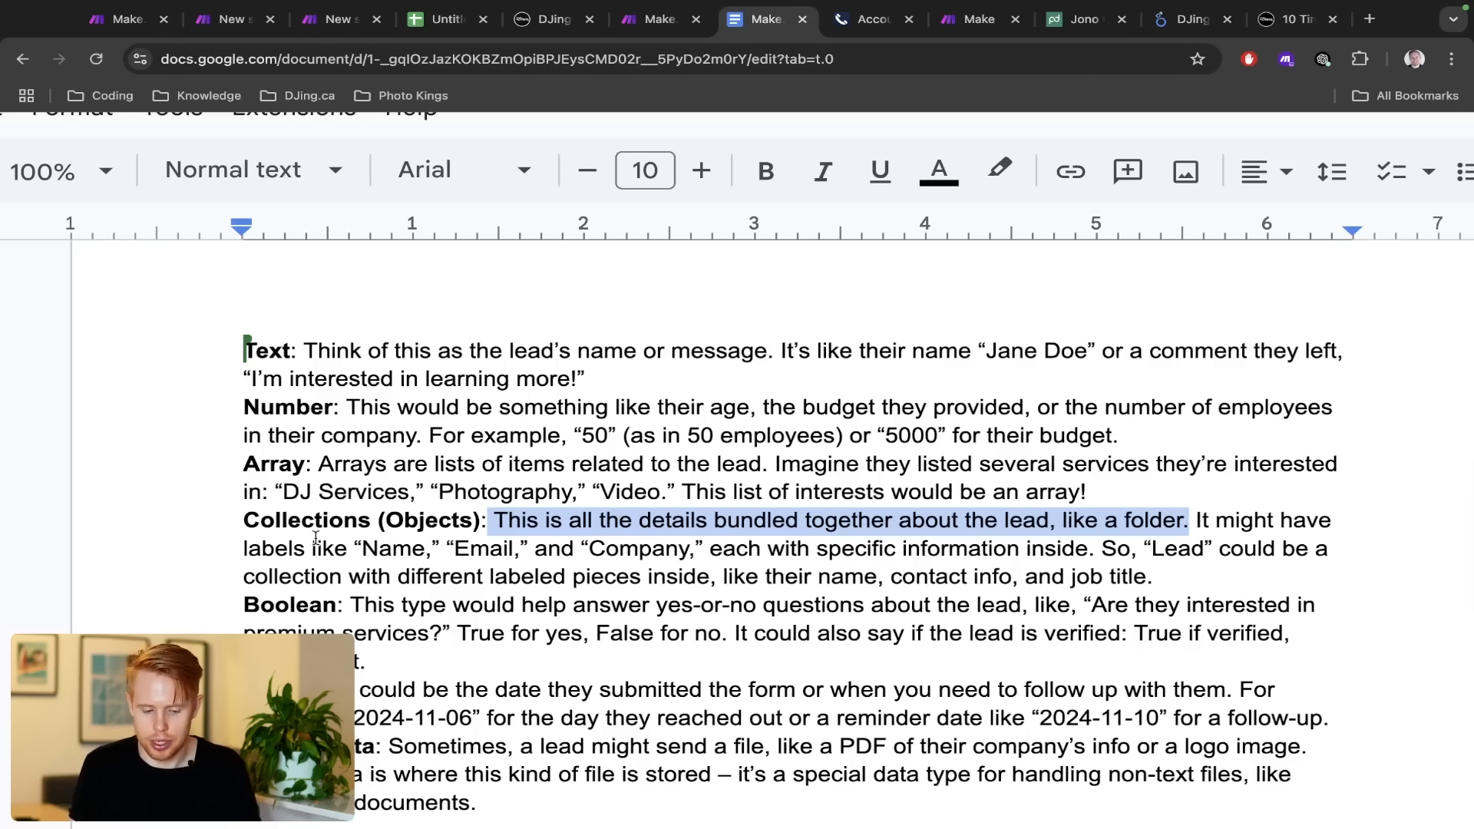
{"action": "scroll", "coordinate": [314, 541], "scroll_direction": "down", "scroll_amount": 1}
{"action": "left_click", "coordinate": [291, 544]}
{"action": "left_click_drag", "start_coordinate": [432, 544], "coordinate": [335, 572]}
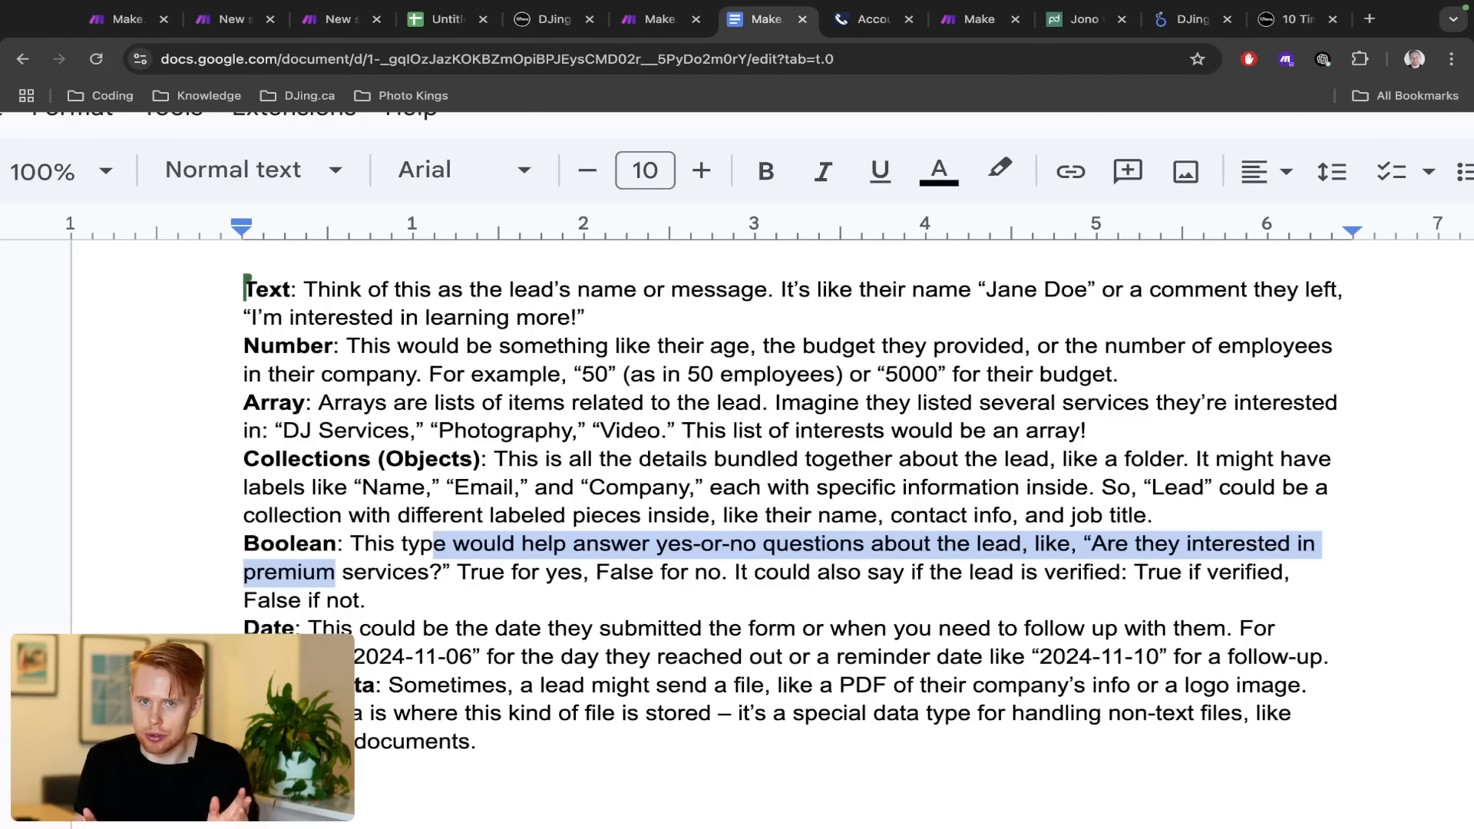
Highlight the Date explanation sentence and move along its example
{"action": "scroll", "coordinate": [349, 571], "scroll_direction": "down", "scroll_amount": 1}
{"action": "left_click", "coordinate": [342, 574]}
{"action": "left_click_drag", "start_coordinate": [343, 574], "coordinate": [1226, 576]}
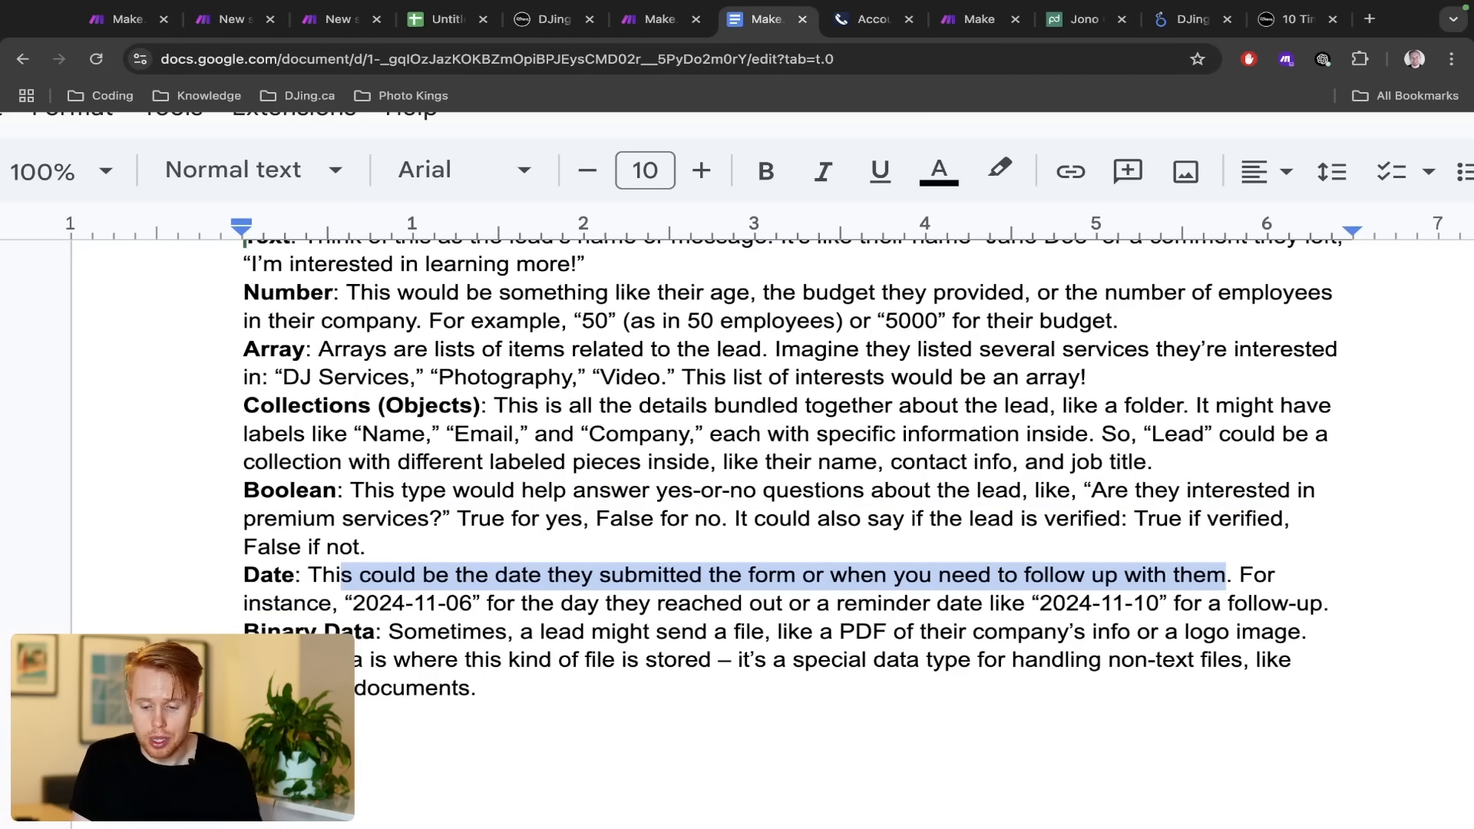
{"action": "left_click", "coordinate": [1227, 576]}
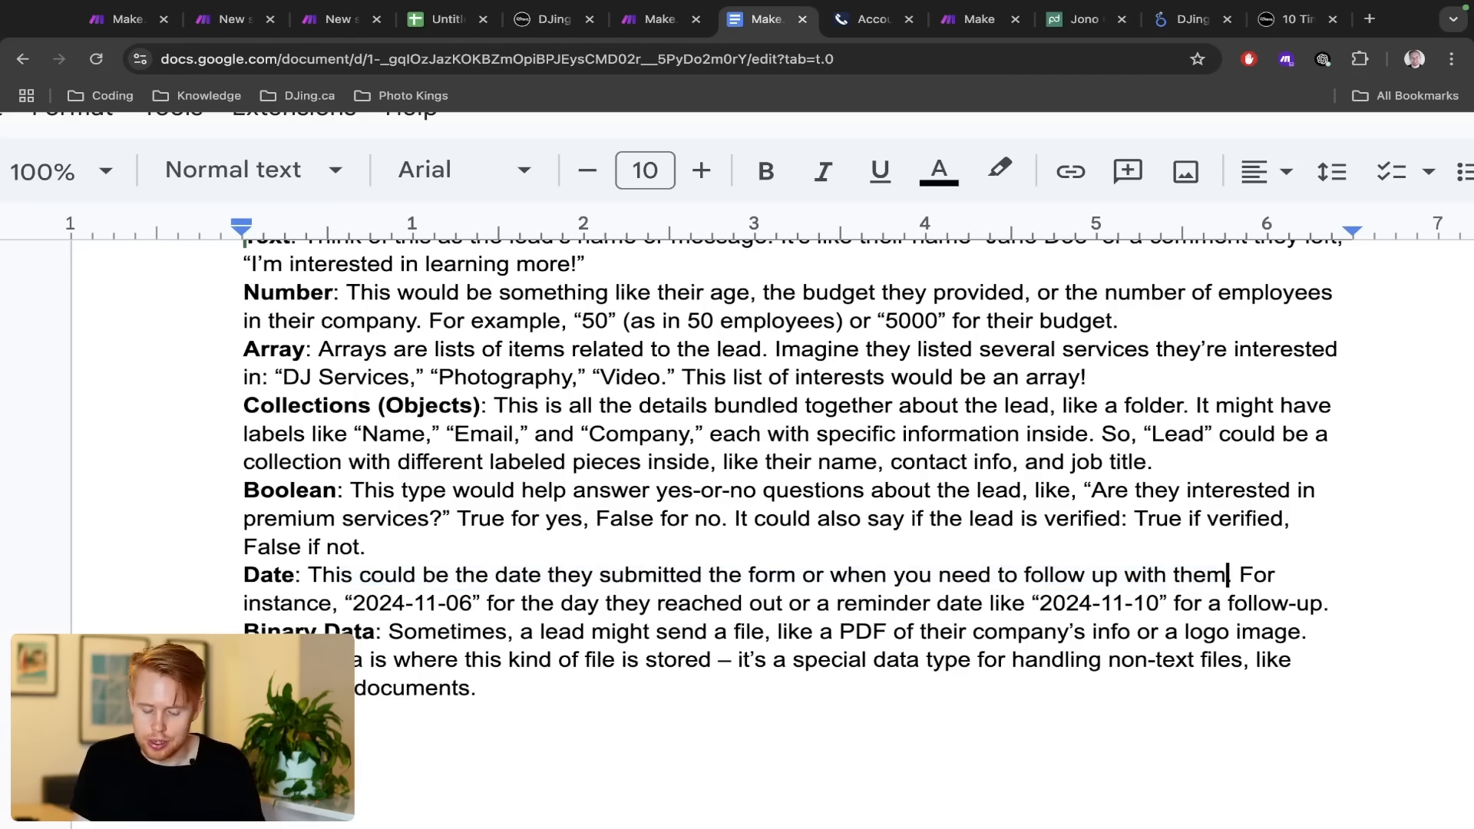
{"action": "left_click", "coordinate": [1234, 576]}
{"action": "left_click", "coordinate": [1275, 576]}
Select the second Binary Data sentence and the word Array, then switch to Make.com
{"action": "key", "text": "Down"}
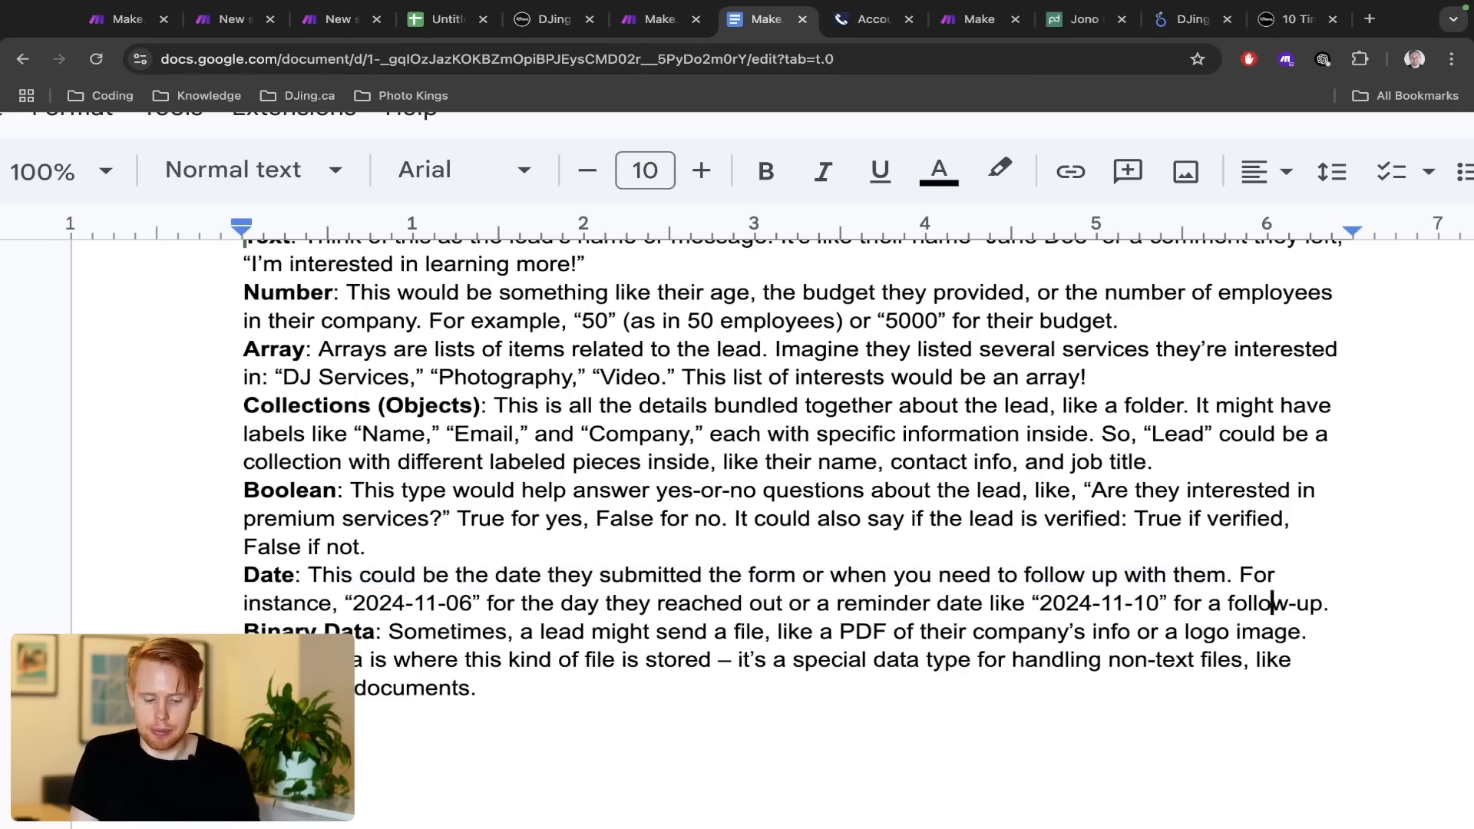
{"action": "key", "text": "Down"}
{"action": "key", "text": "super+Left"}
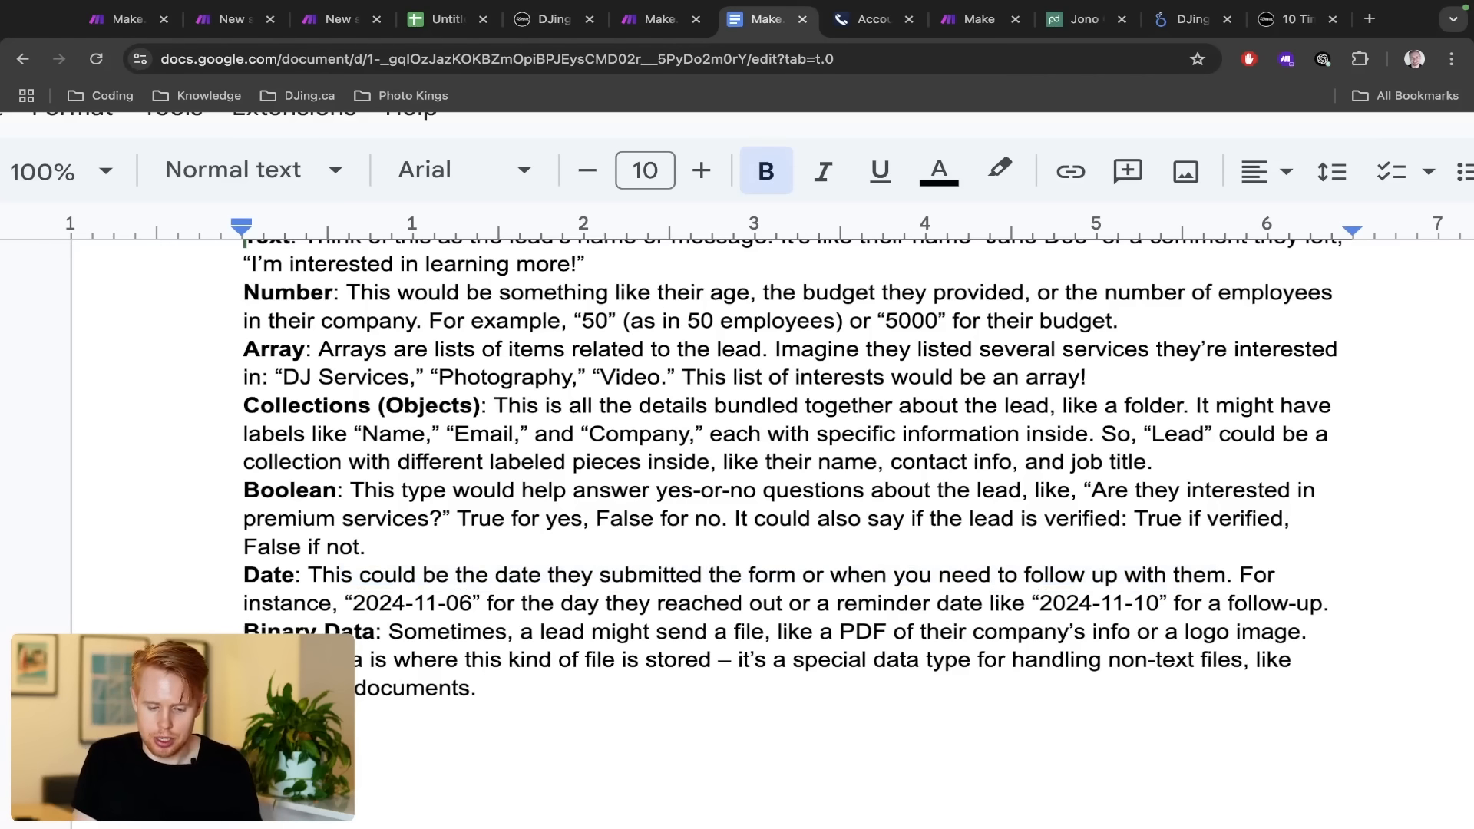
{"action": "key", "text": "alt+Right"}
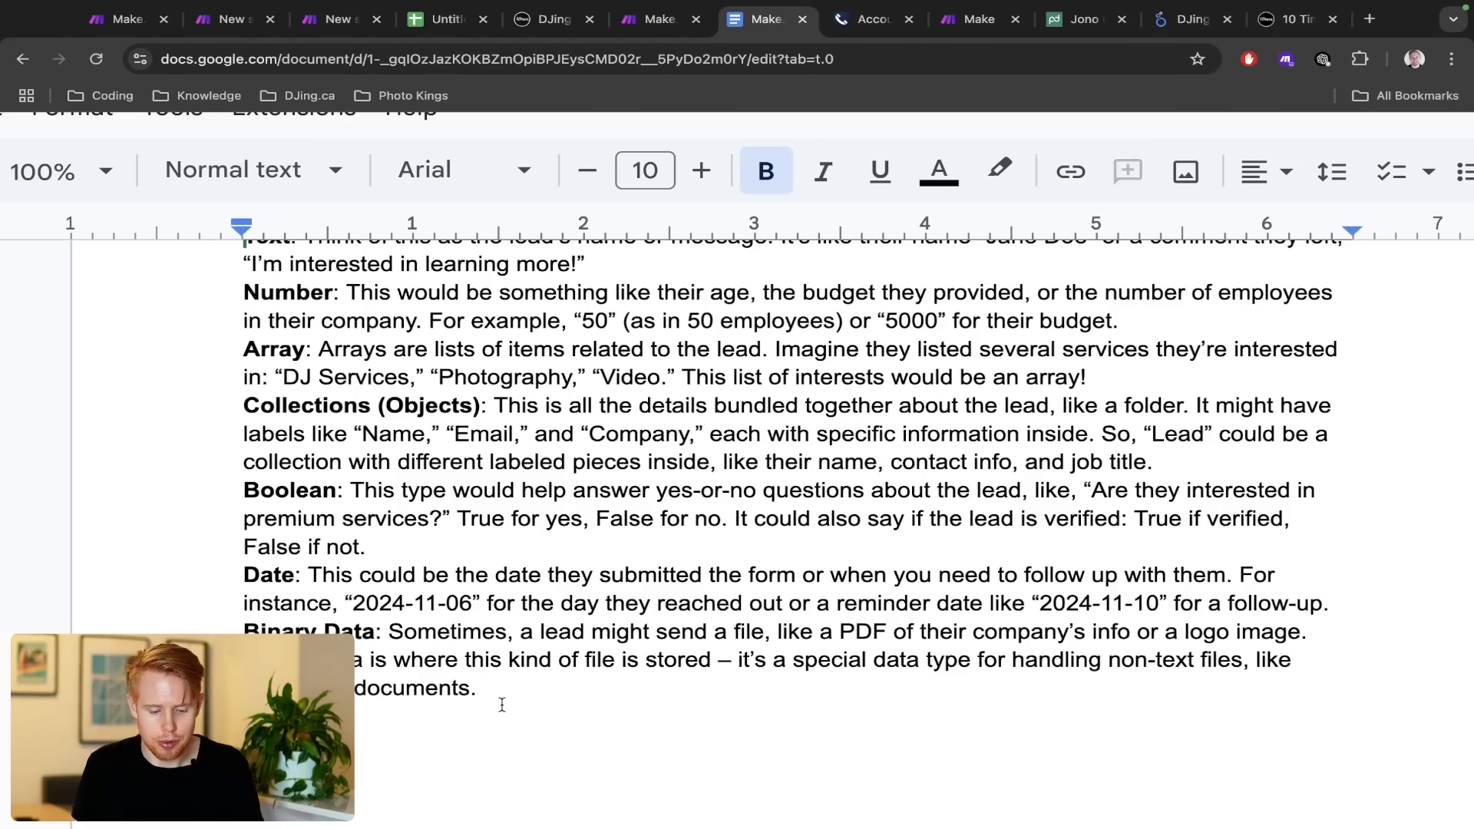
{"action": "left_click_drag", "start_coordinate": [502, 695], "coordinate": [225, 631]}
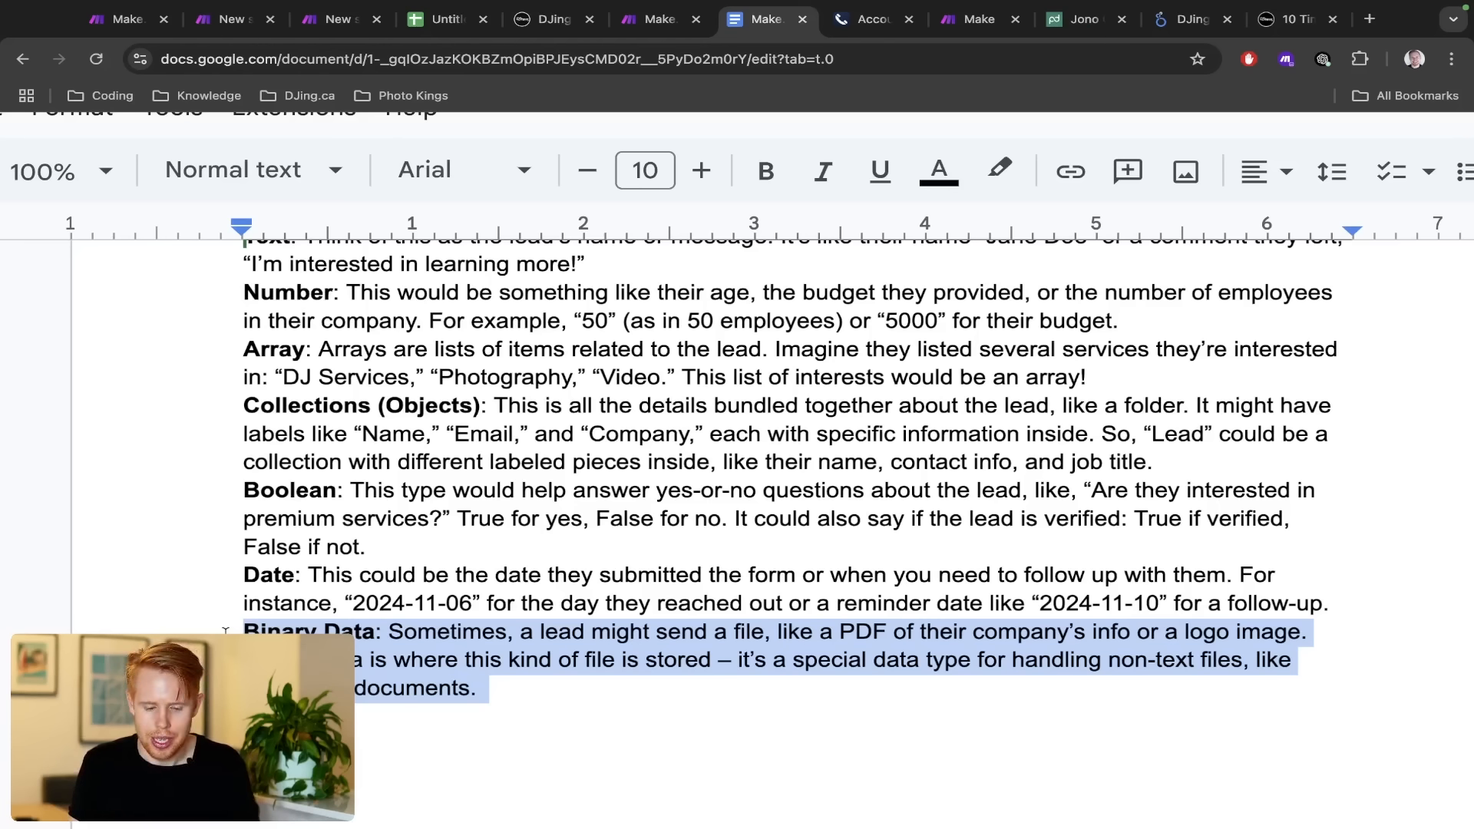
{"action": "scroll", "coordinate": [350, 555], "scroll_direction": "up", "scroll_amount": 3}
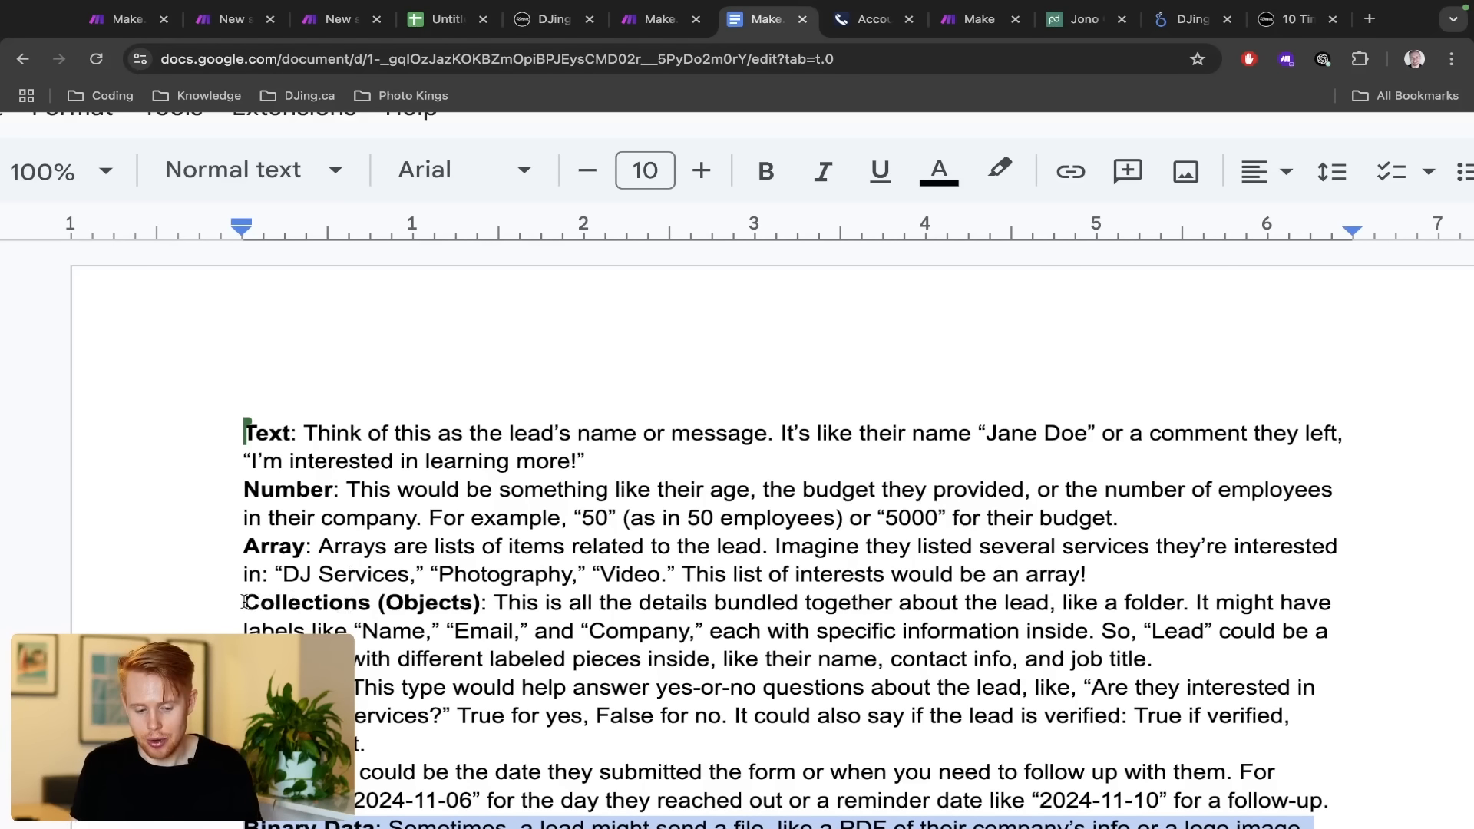
{"action": "left_click_drag", "start_coordinate": [243, 547], "coordinate": [302, 547]}
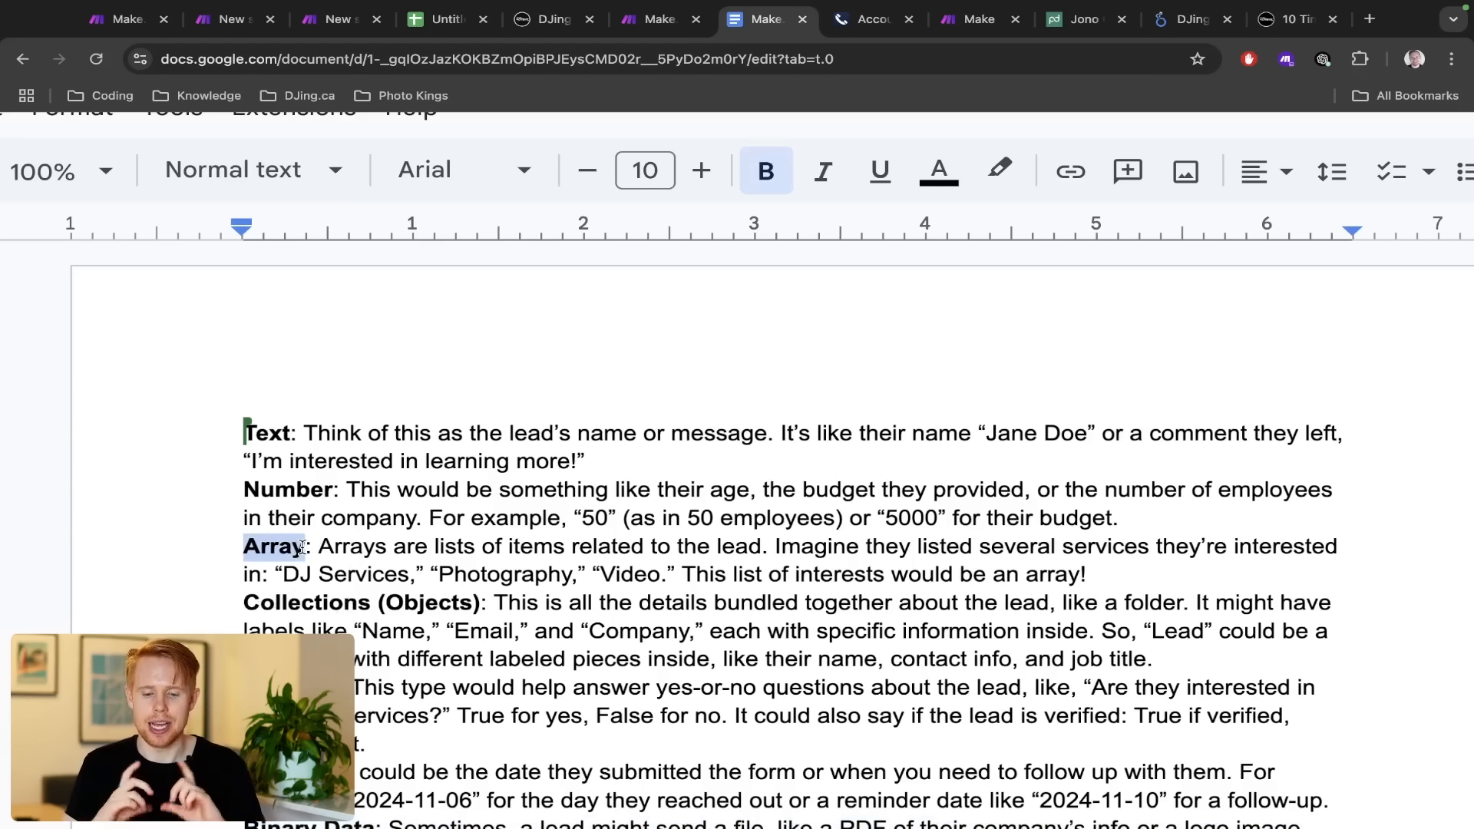
{"action": "key", "text": "ctrl+Right"}
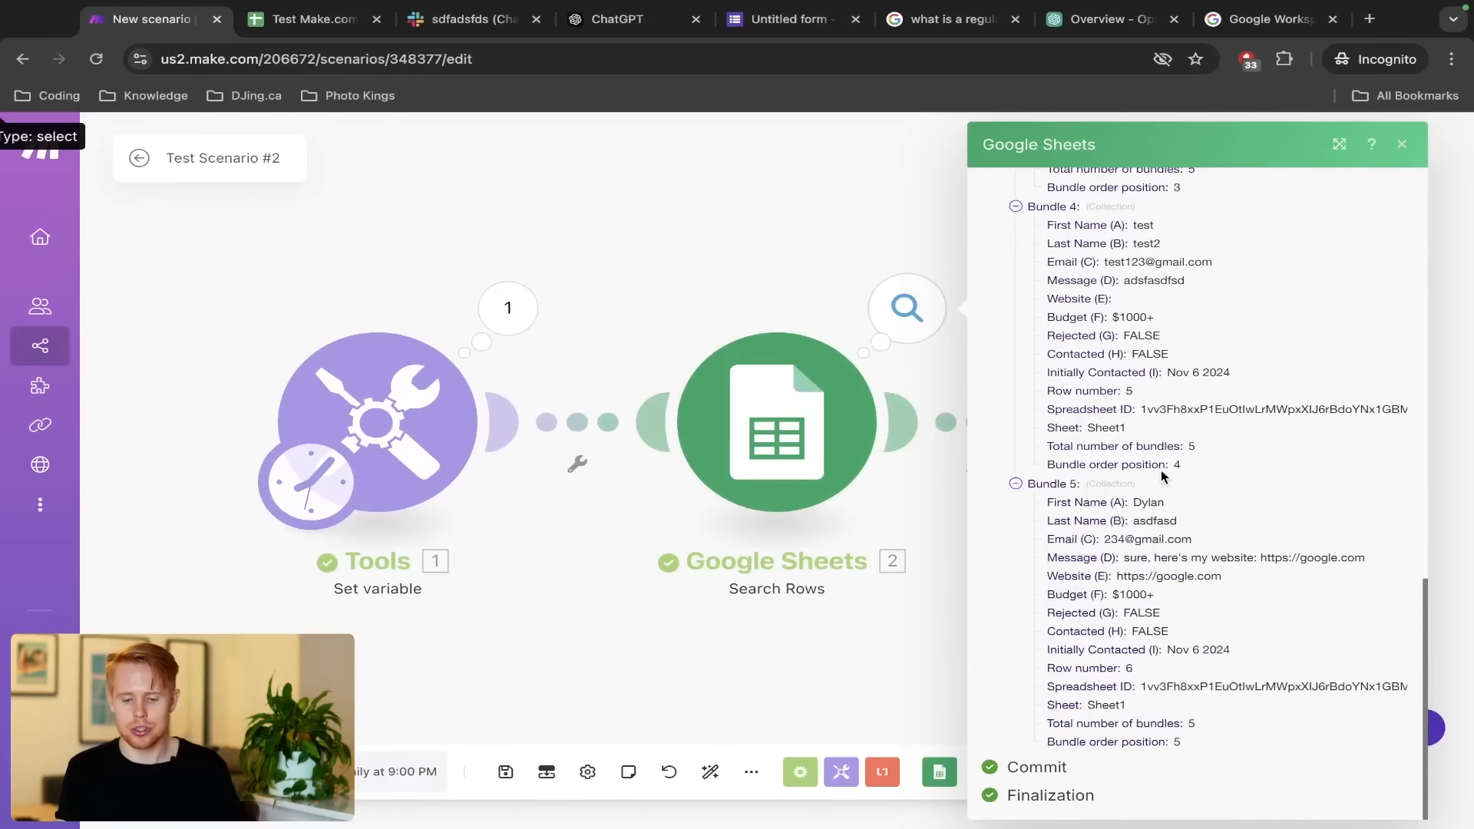
Scroll through the Search Rows output bundles, highlighting the Collections definition sentence
{"action": "scroll", "coordinate": [1162, 476], "scroll_direction": "up", "scroll_amount": 9}
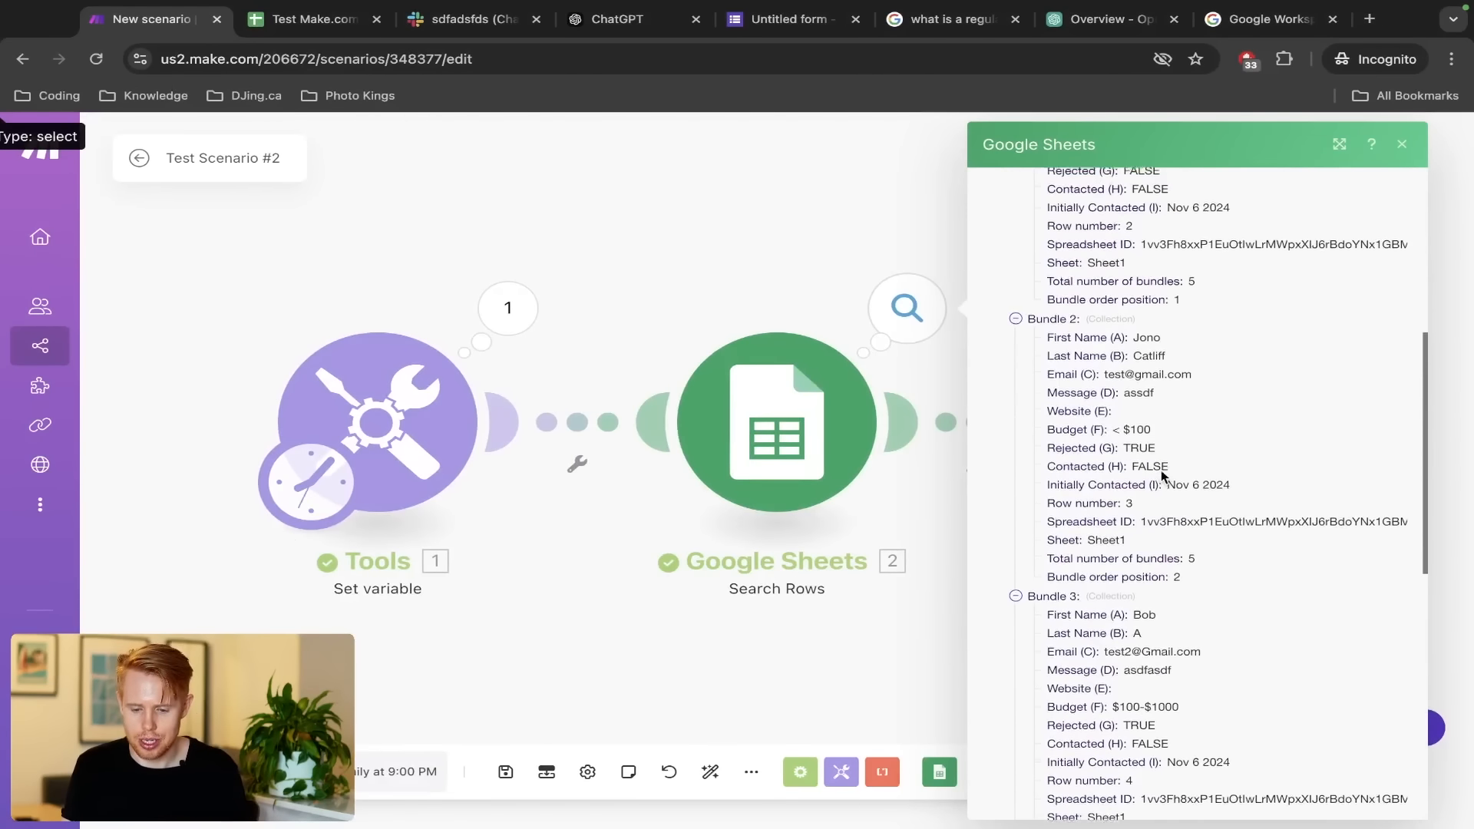
{"action": "scroll", "coordinate": [1162, 476], "scroll_direction": "up", "scroll_amount": 6}
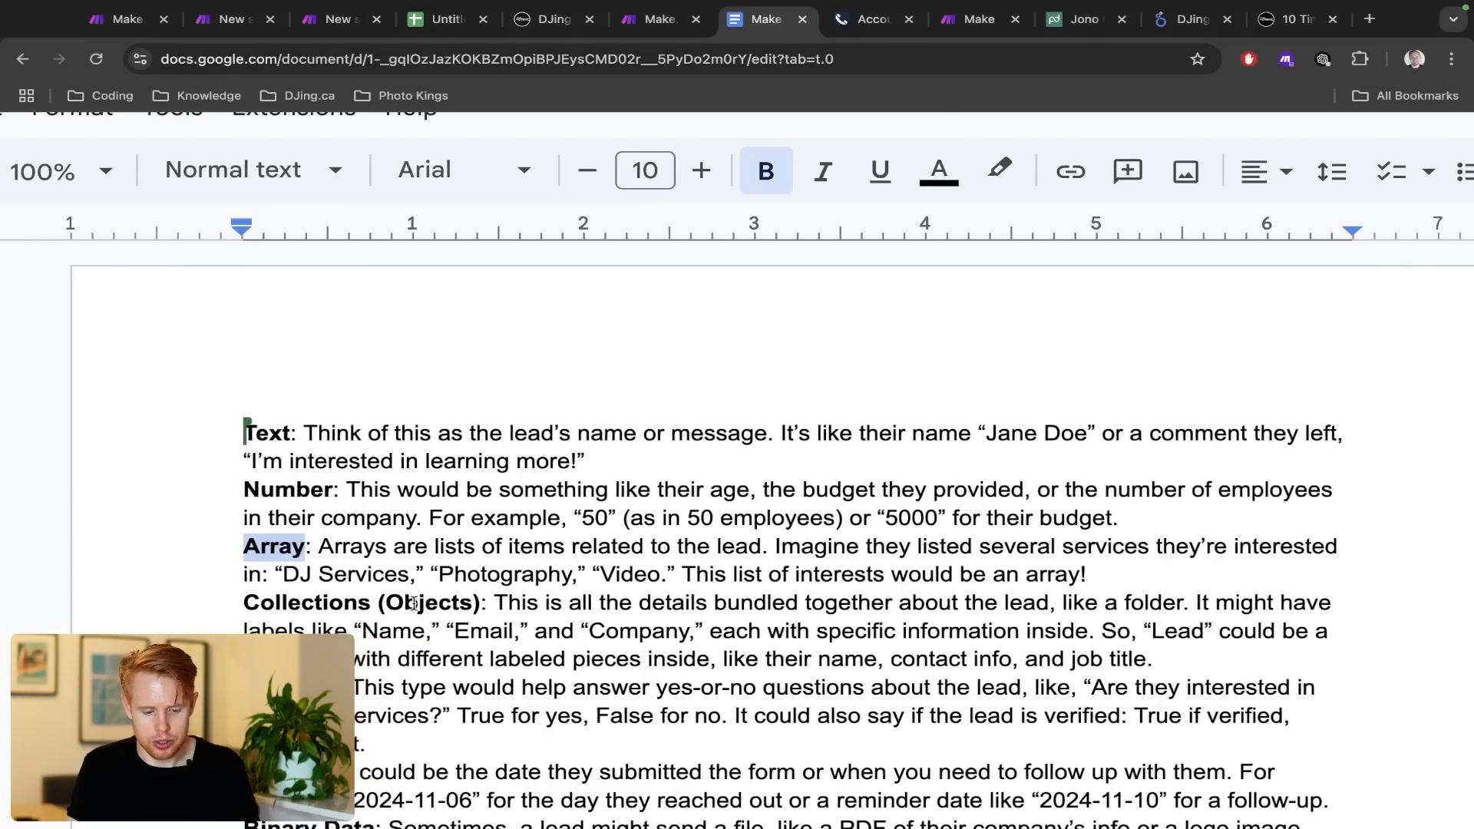
{"action": "scroll", "coordinate": [413, 603], "scroll_direction": "down", "scroll_amount": 2}
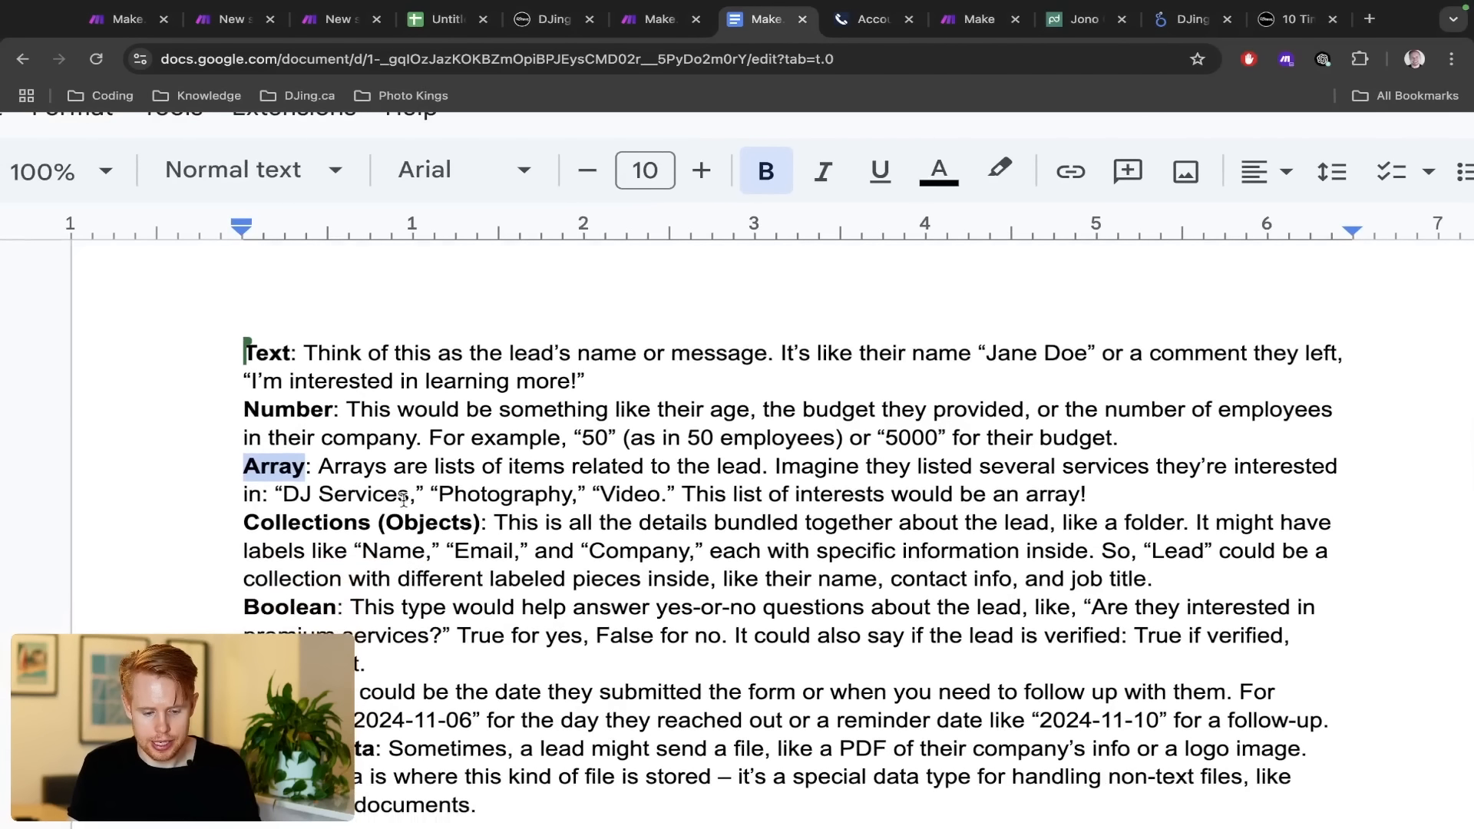
{"action": "left_click_drag", "start_coordinate": [501, 522], "coordinate": [1167, 528]}
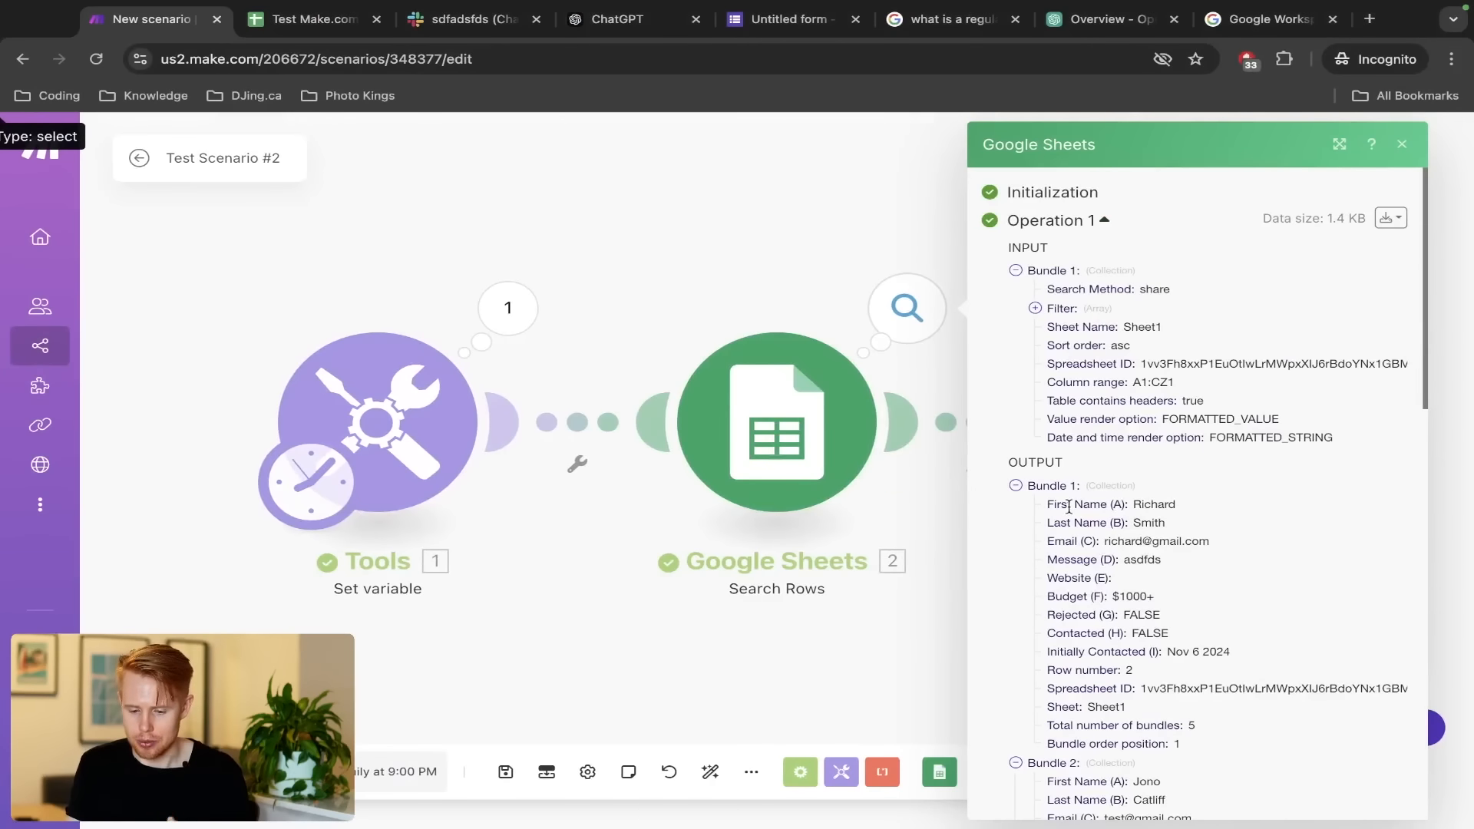
{"action": "scroll", "coordinate": [1068, 507], "scroll_direction": "down", "scroll_amount": 1}
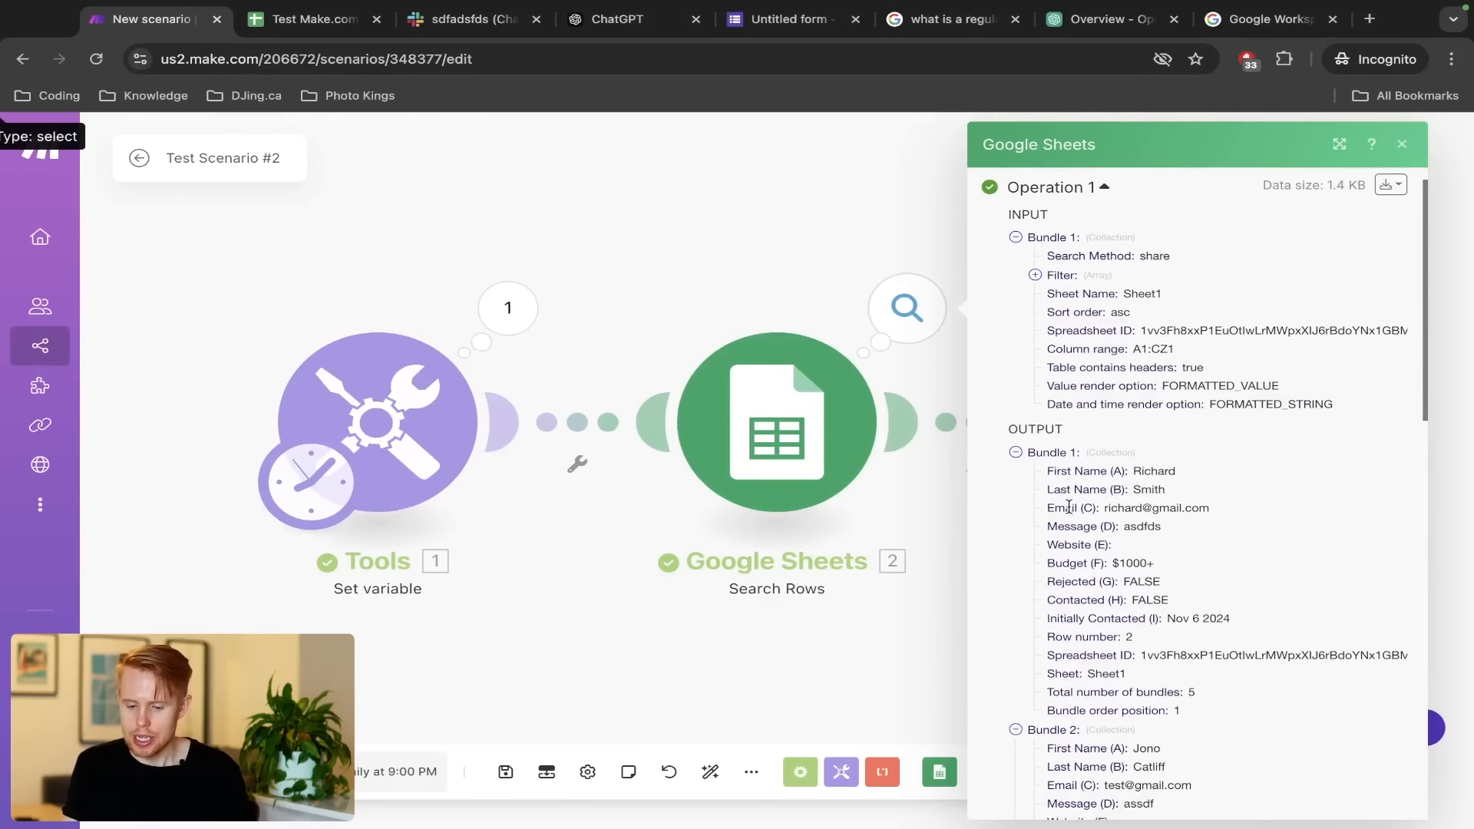
{"action": "scroll", "coordinate": [1152, 476], "scroll_direction": "up", "scroll_amount": 5}
{"action": "scroll", "coordinate": [1153, 476], "scroll_direction": "right", "scroll_amount": 2}
{"action": "scroll", "coordinate": [1152, 475], "scroll_direction": "down", "scroll_amount": 2}
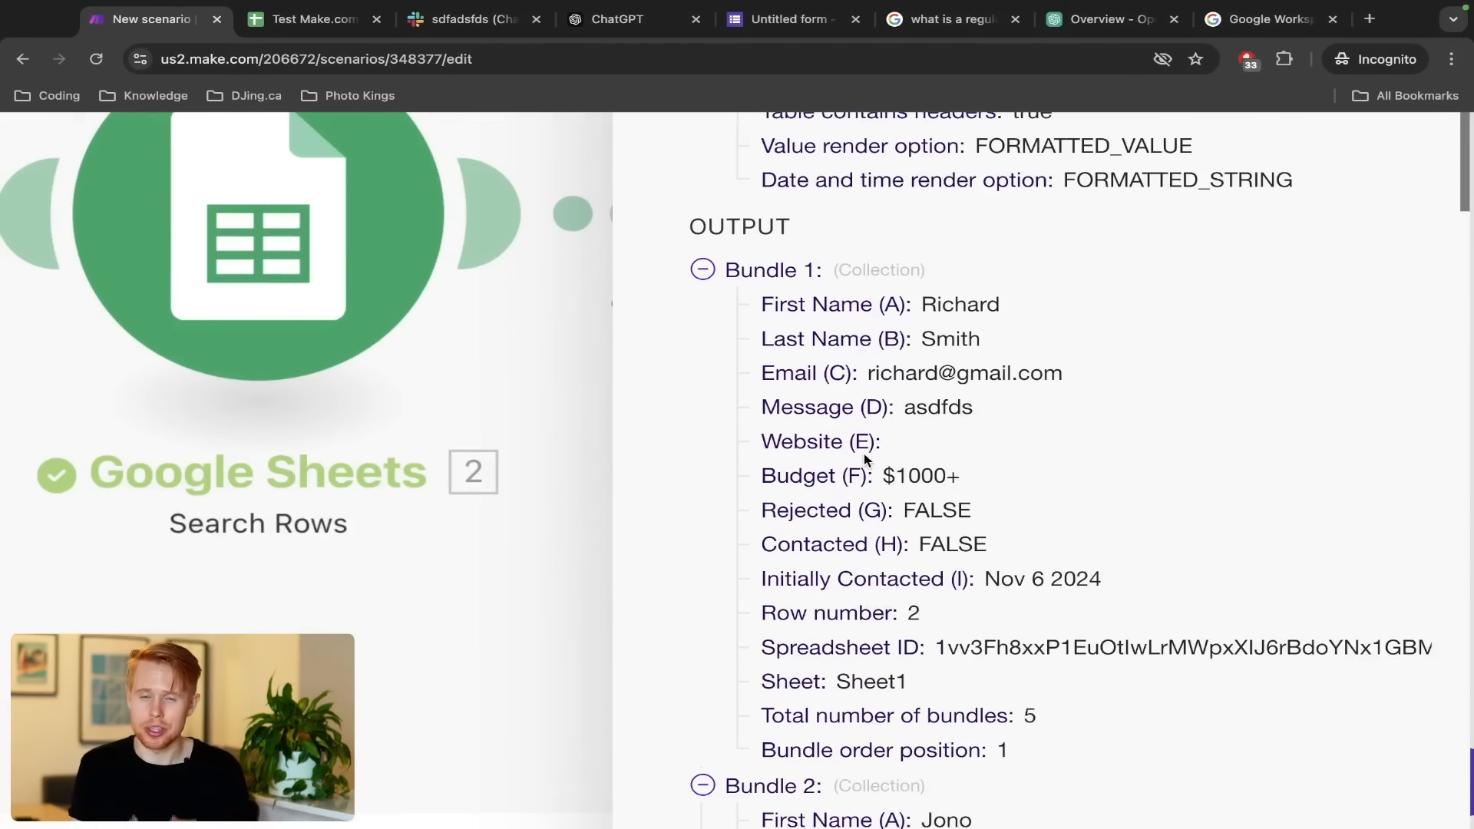
Review the remaining lead bundles and close the Google Sheets output details
{"action": "scroll", "coordinate": [865, 459], "scroll_direction": "down", "scroll_amount": 1}
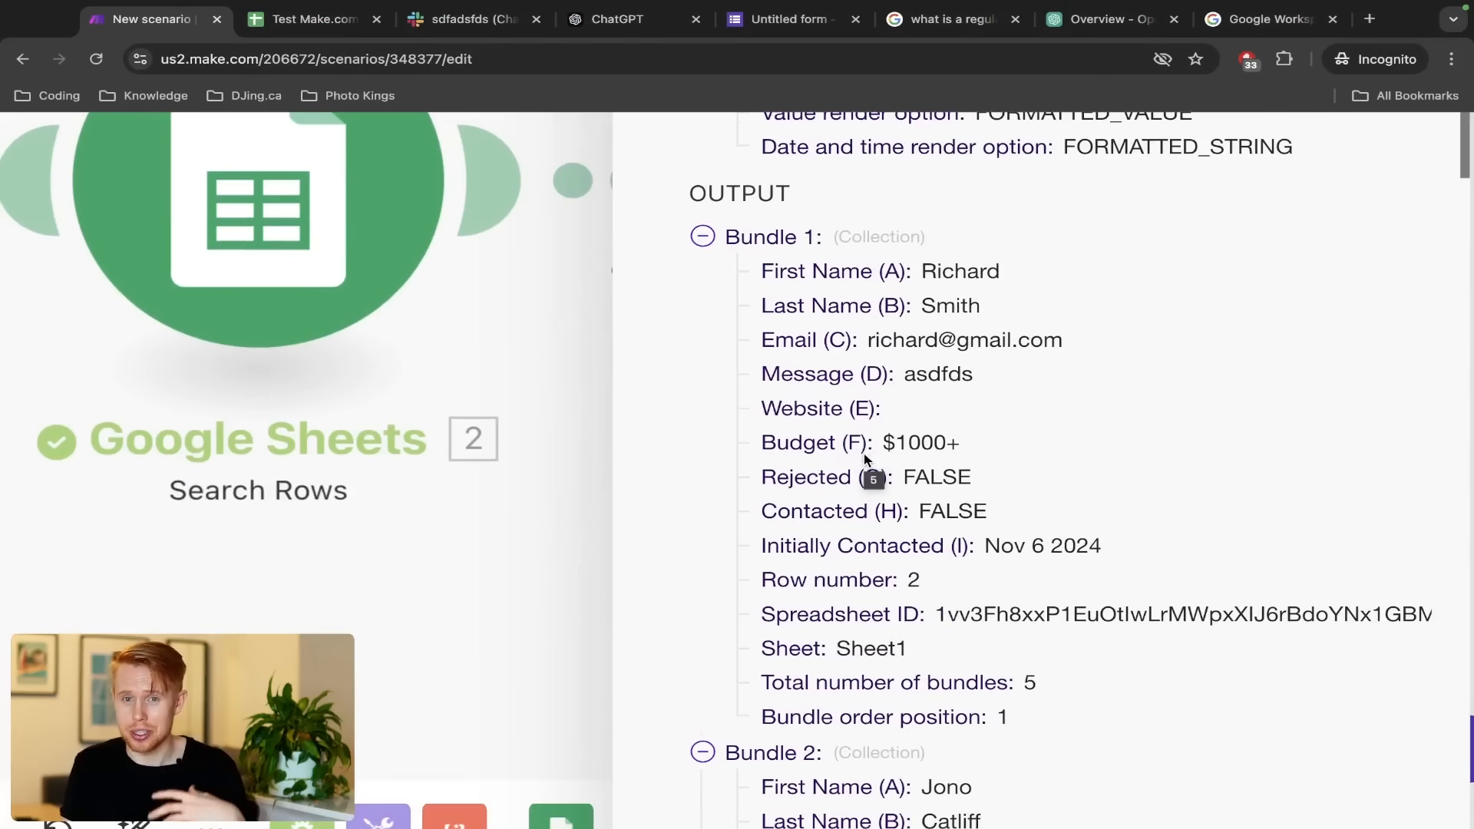
{"action": "scroll", "coordinate": [1019, 372], "scroll_direction": "down", "scroll_amount": 2}
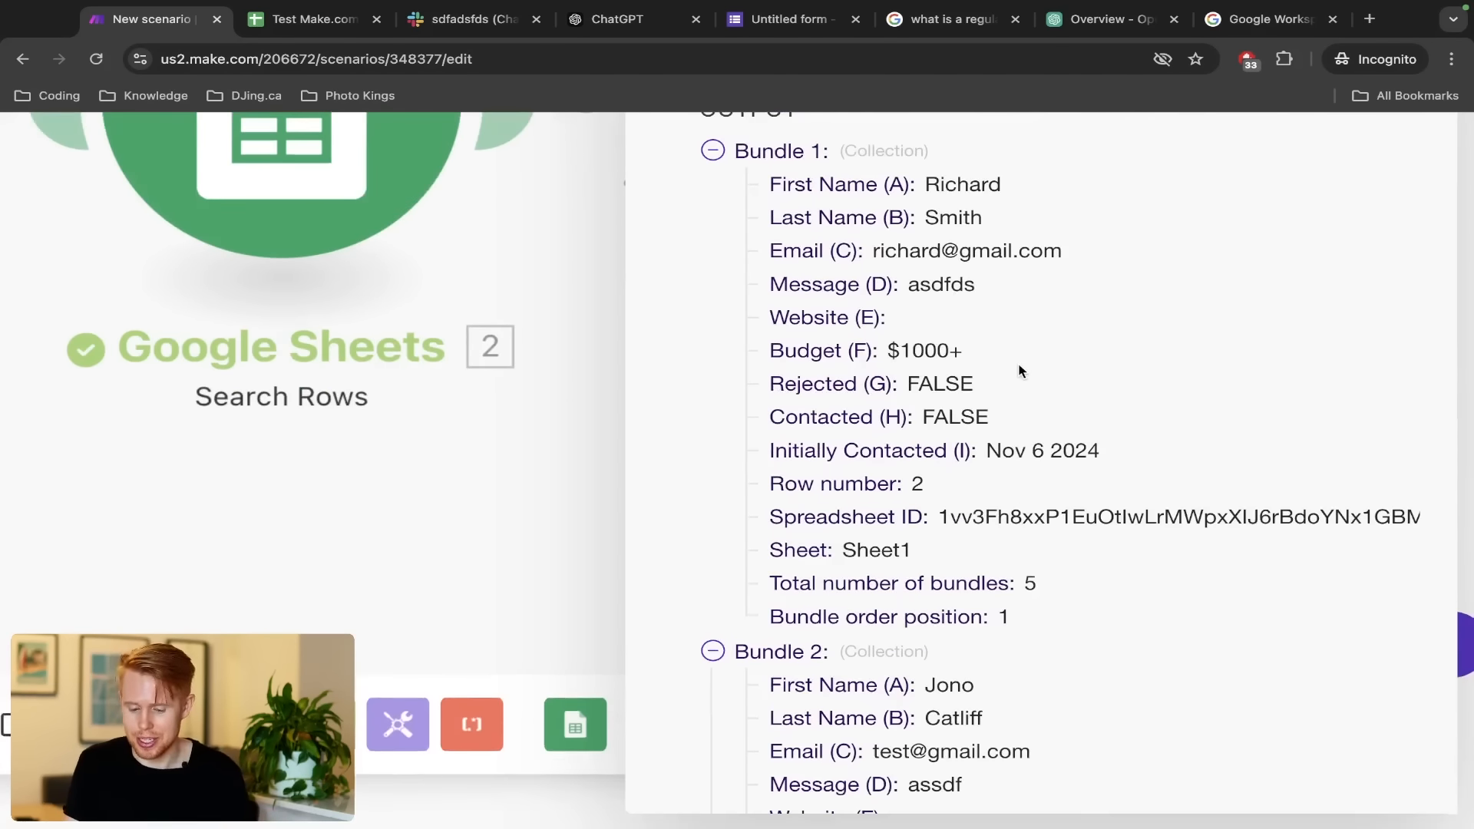
{"action": "scroll", "coordinate": [1185, 610], "scroll_direction": "down", "scroll_amount": 8}
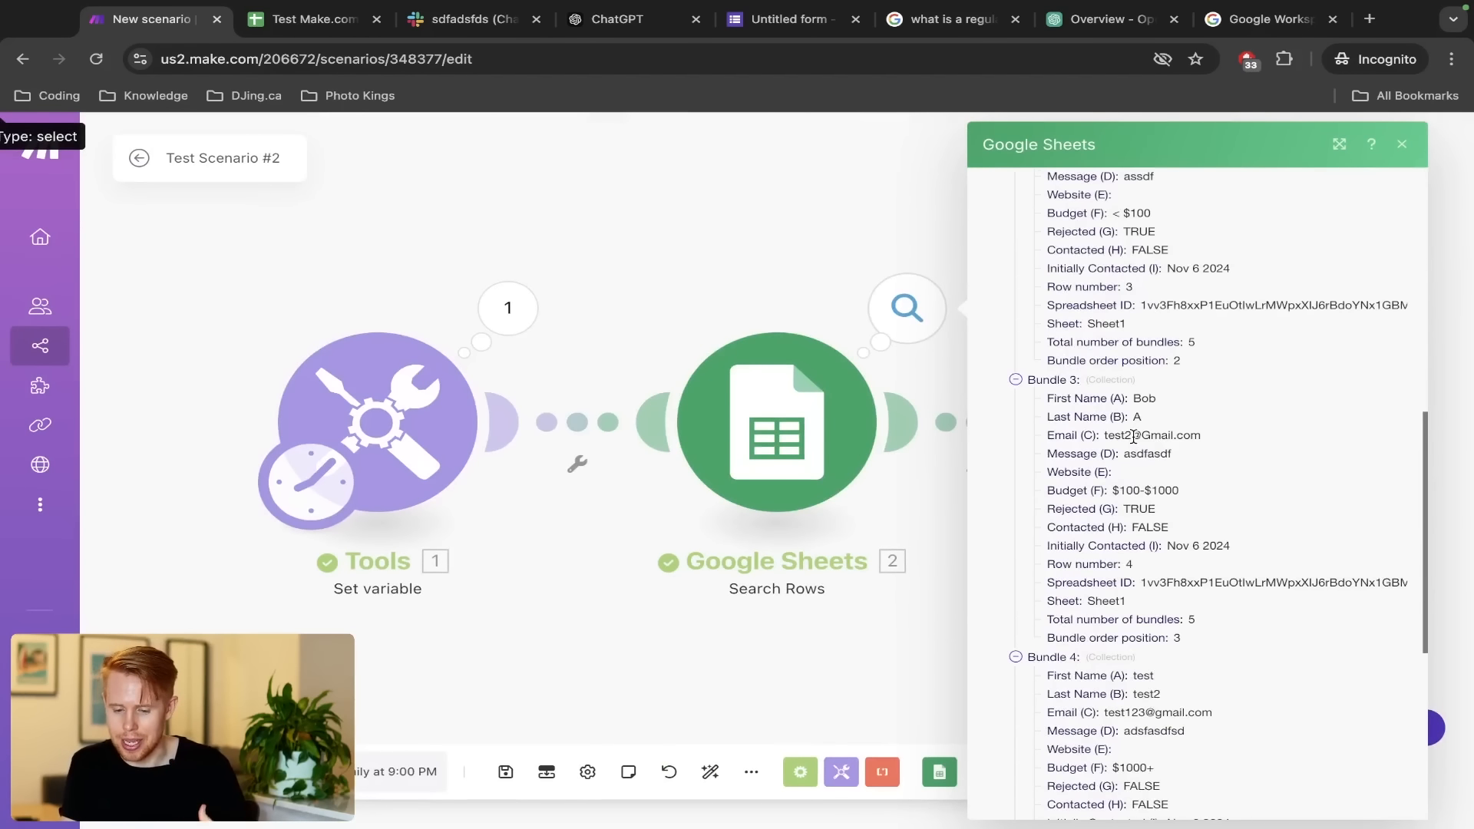
{"action": "scroll", "coordinate": [1133, 436], "scroll_direction": "up", "scroll_amount": 6}
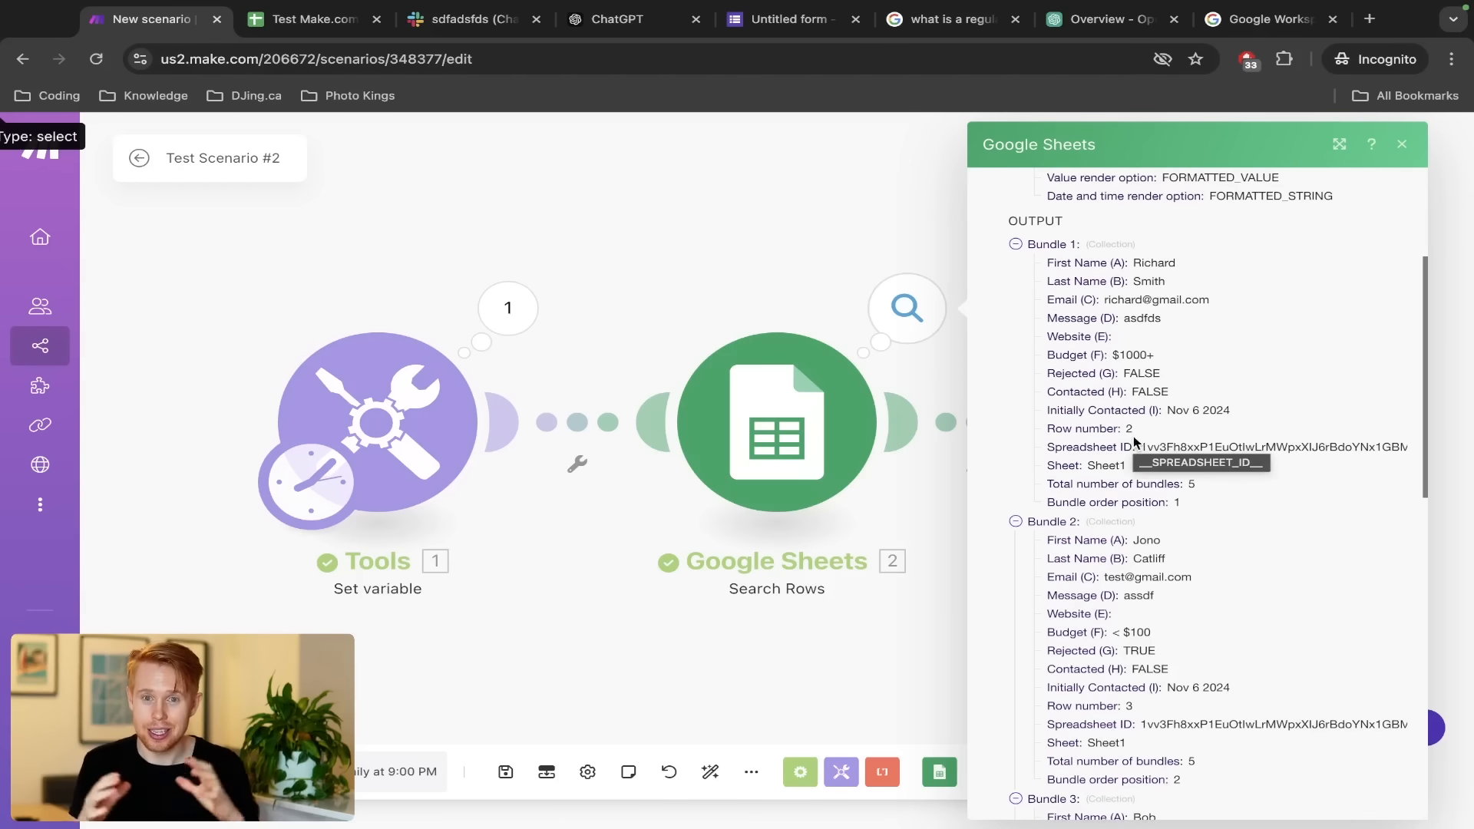
{"action": "scroll", "coordinate": [1133, 435], "scroll_direction": "up", "scroll_amount": 4}
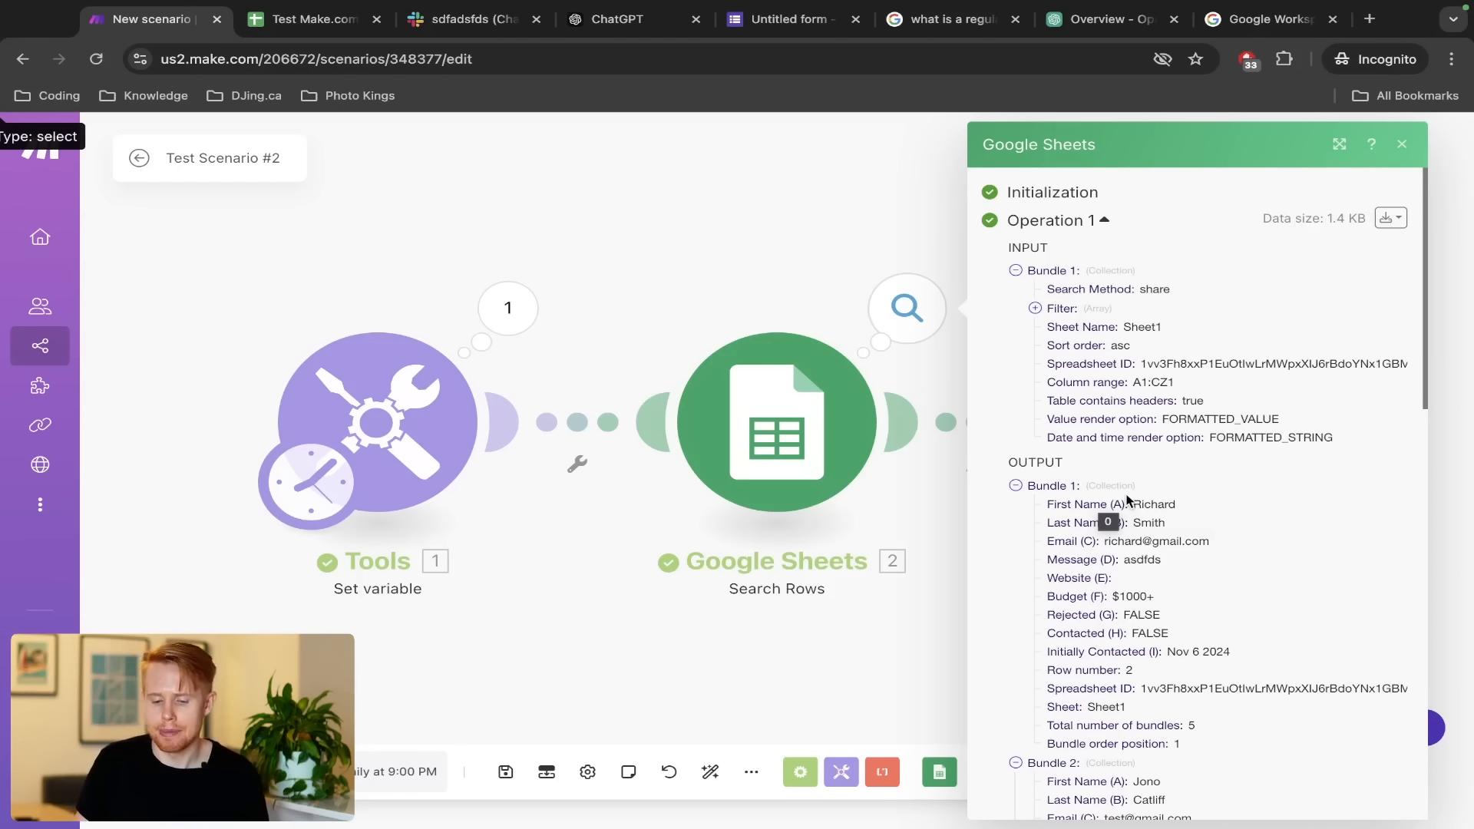
{"action": "left_click", "coordinate": [853, 307]}
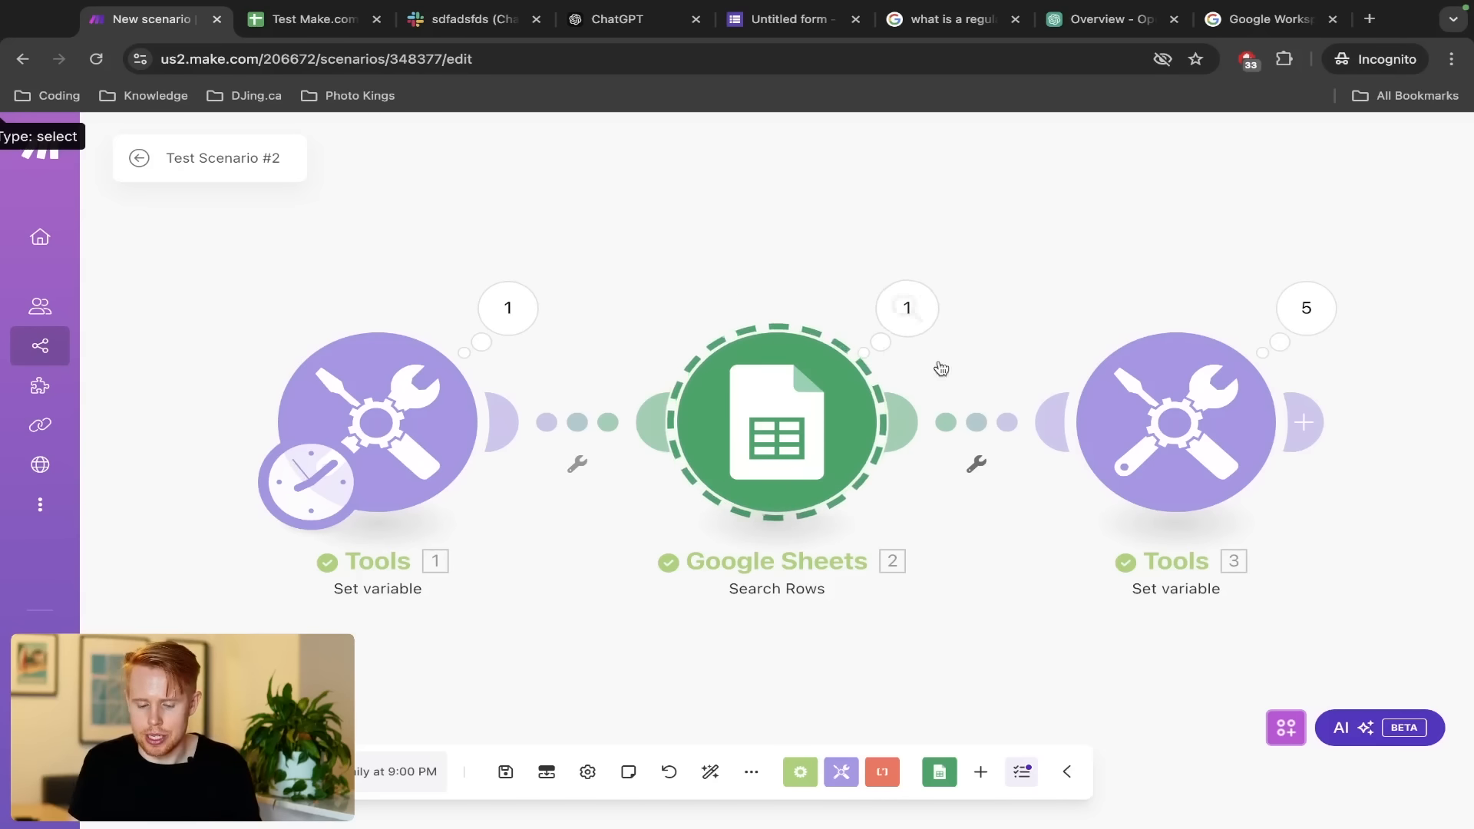
{"action": "right_click", "coordinate": [976, 417]}
Add a Tools Sleep module with a 2-second delay after Google Sheets Search Rows
{"action": "left_click", "coordinate": [997, 548]}
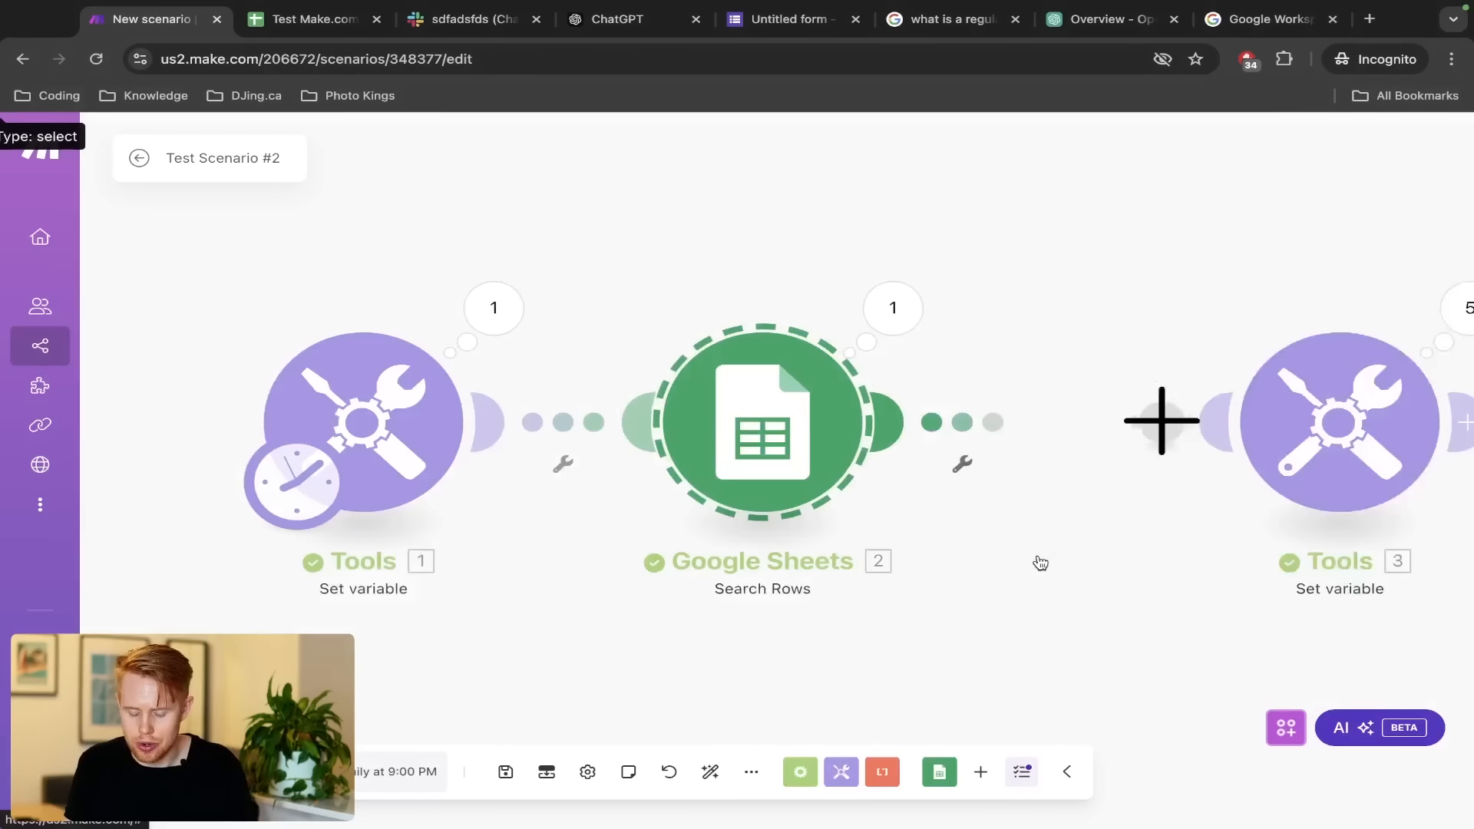
{"action": "type", "text": "sleep"}
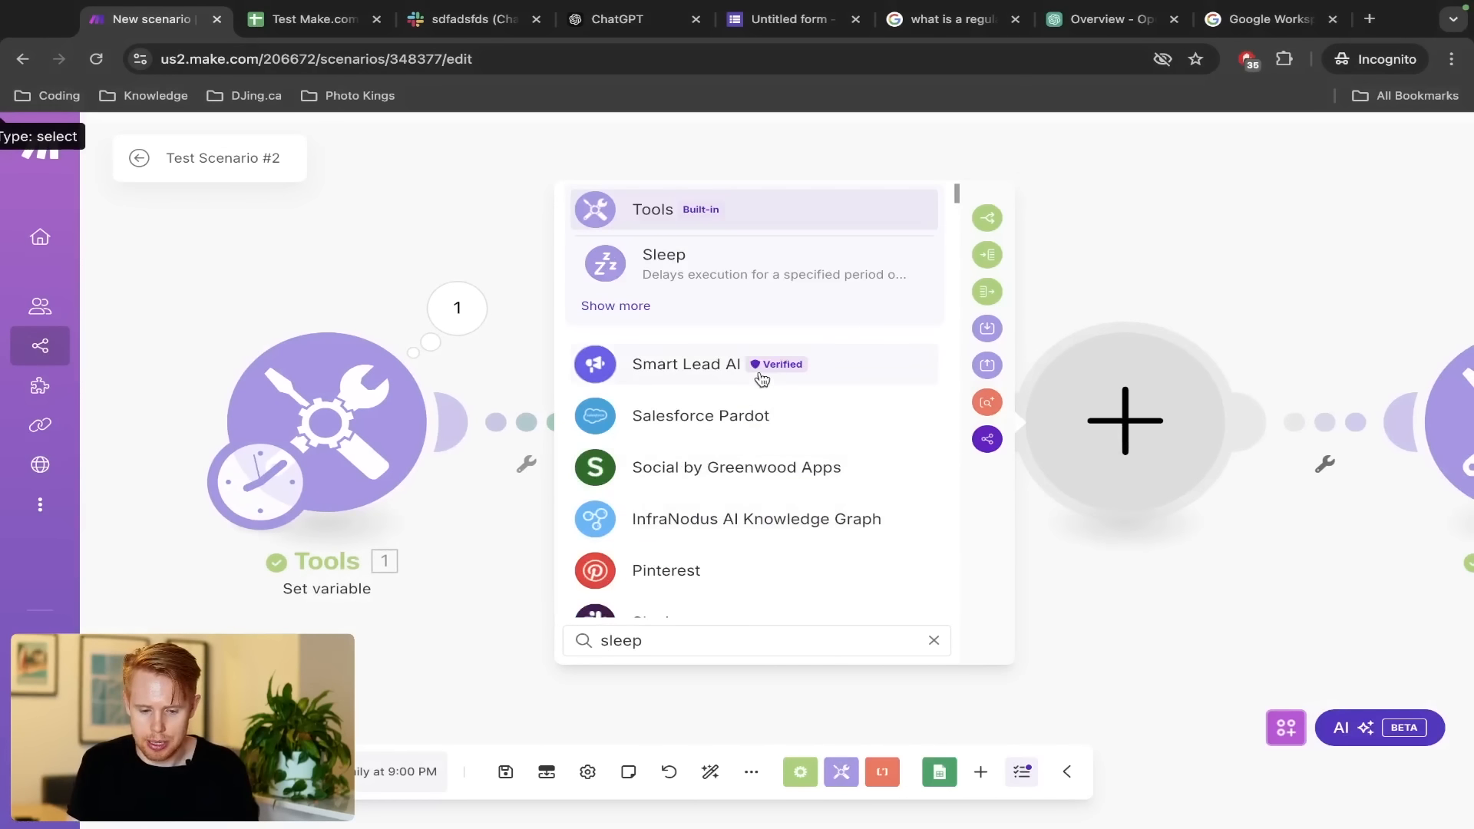
{"action": "left_click", "coordinate": [730, 282]}
{"action": "left_click", "coordinate": [651, 402]}
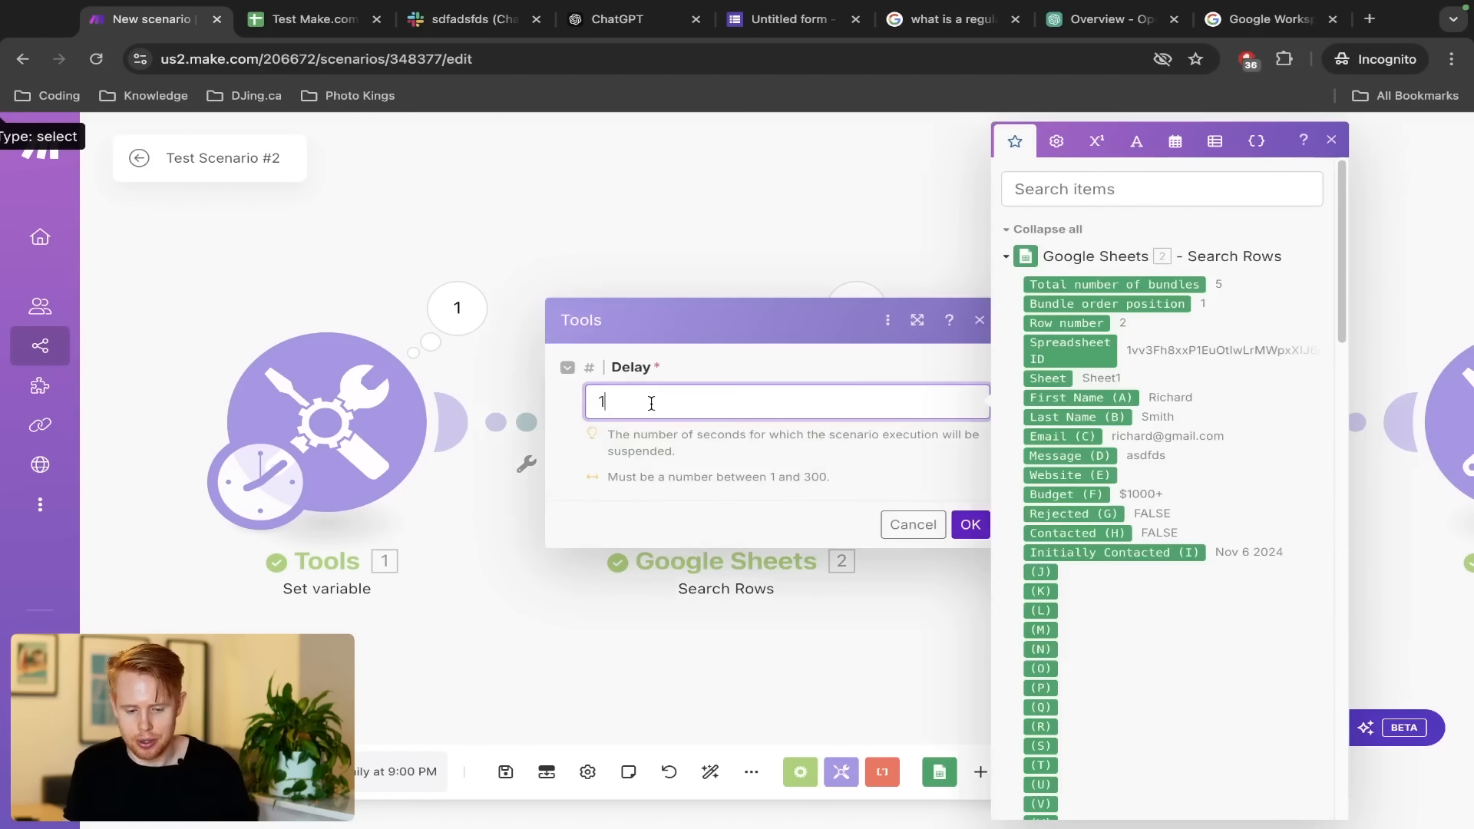
{"action": "type", "text": "2"}
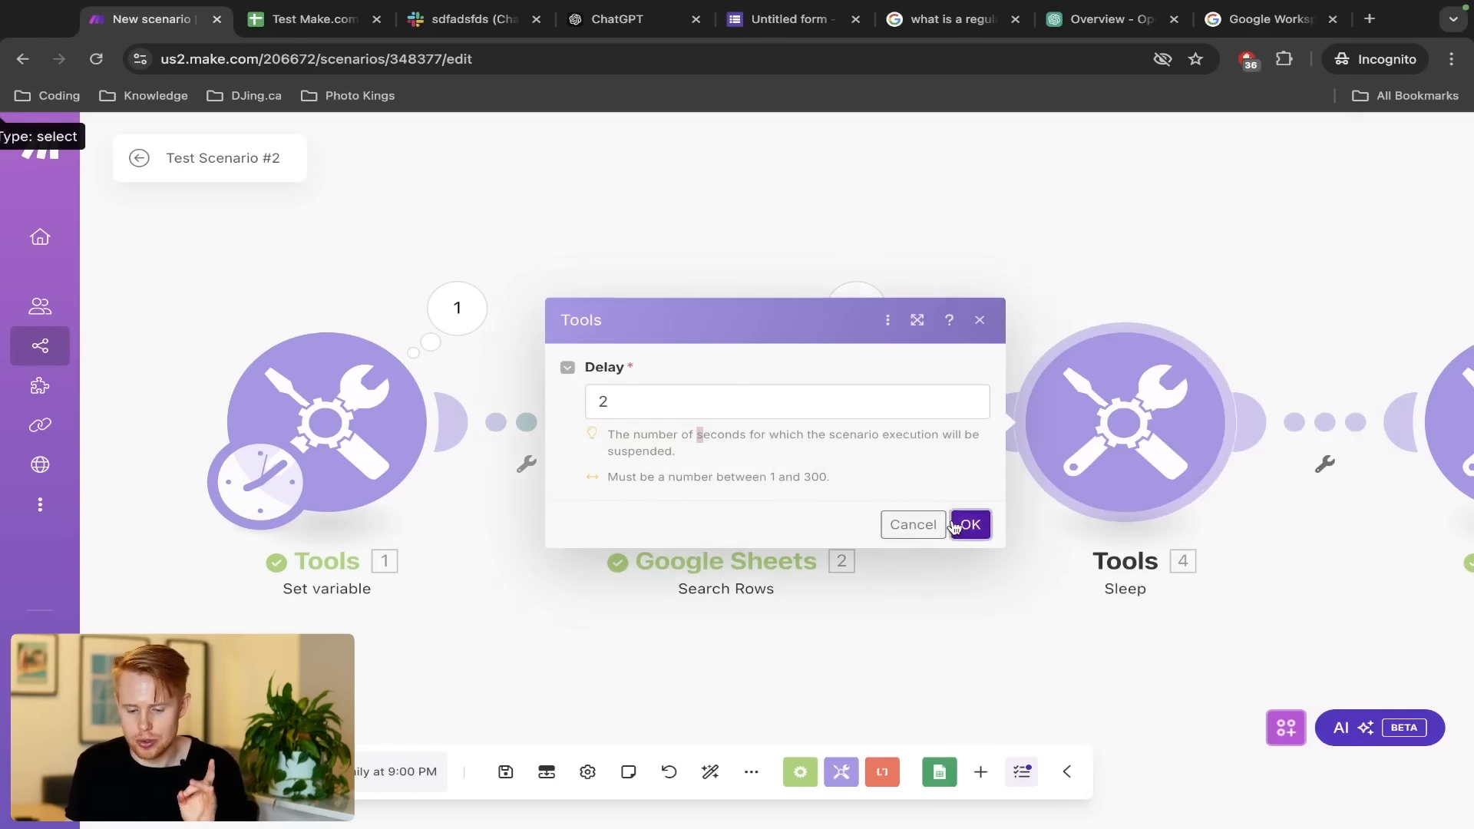
{"action": "left_click", "coordinate": [969, 524]}
{"action": "scroll", "coordinate": [945, 432], "scroll_direction": "down", "scroll_amount": 4}
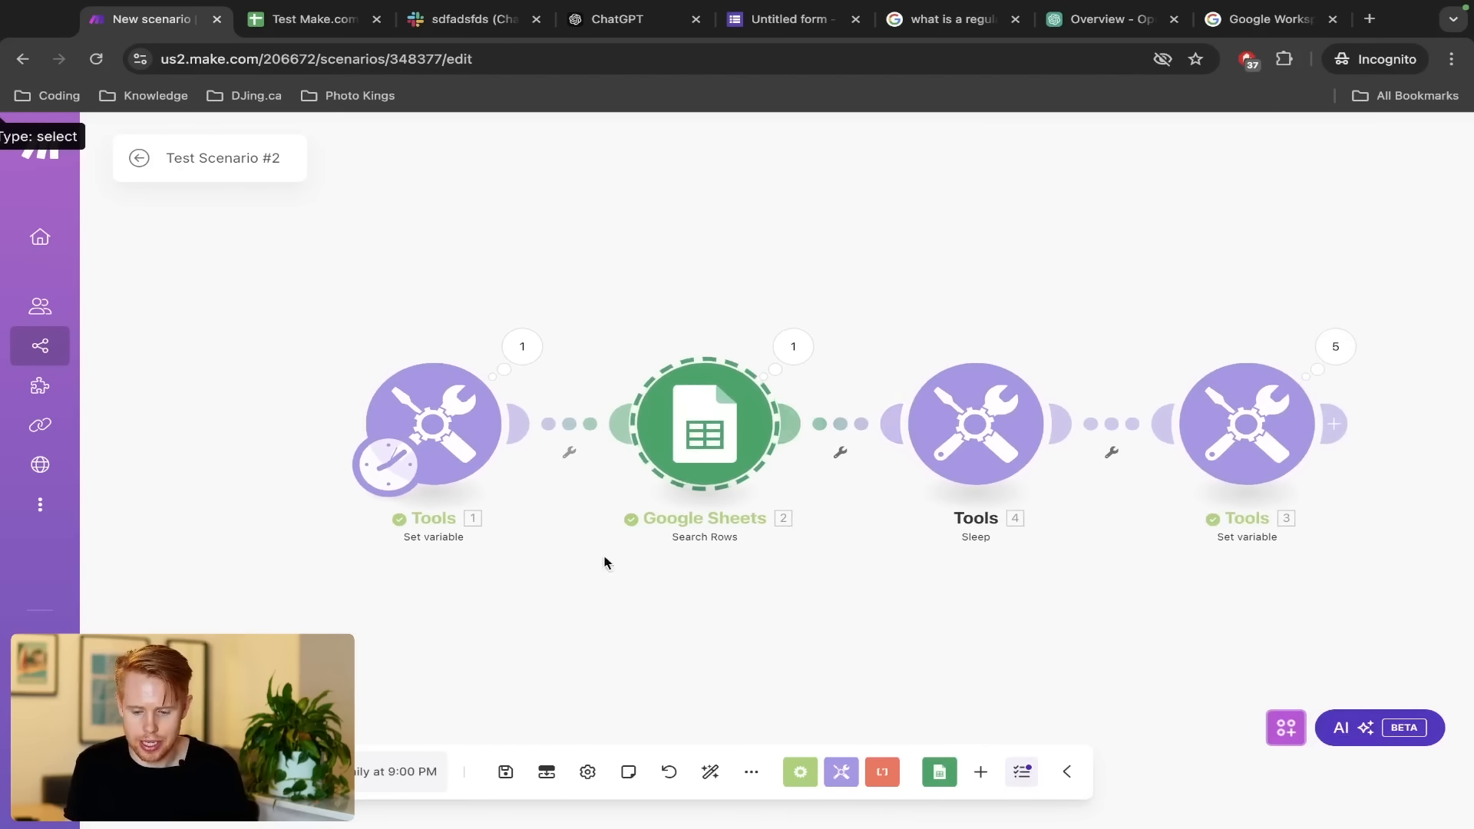
{"action": "scroll", "coordinate": [1037, 414], "scroll_direction": "up", "scroll_amount": 2}
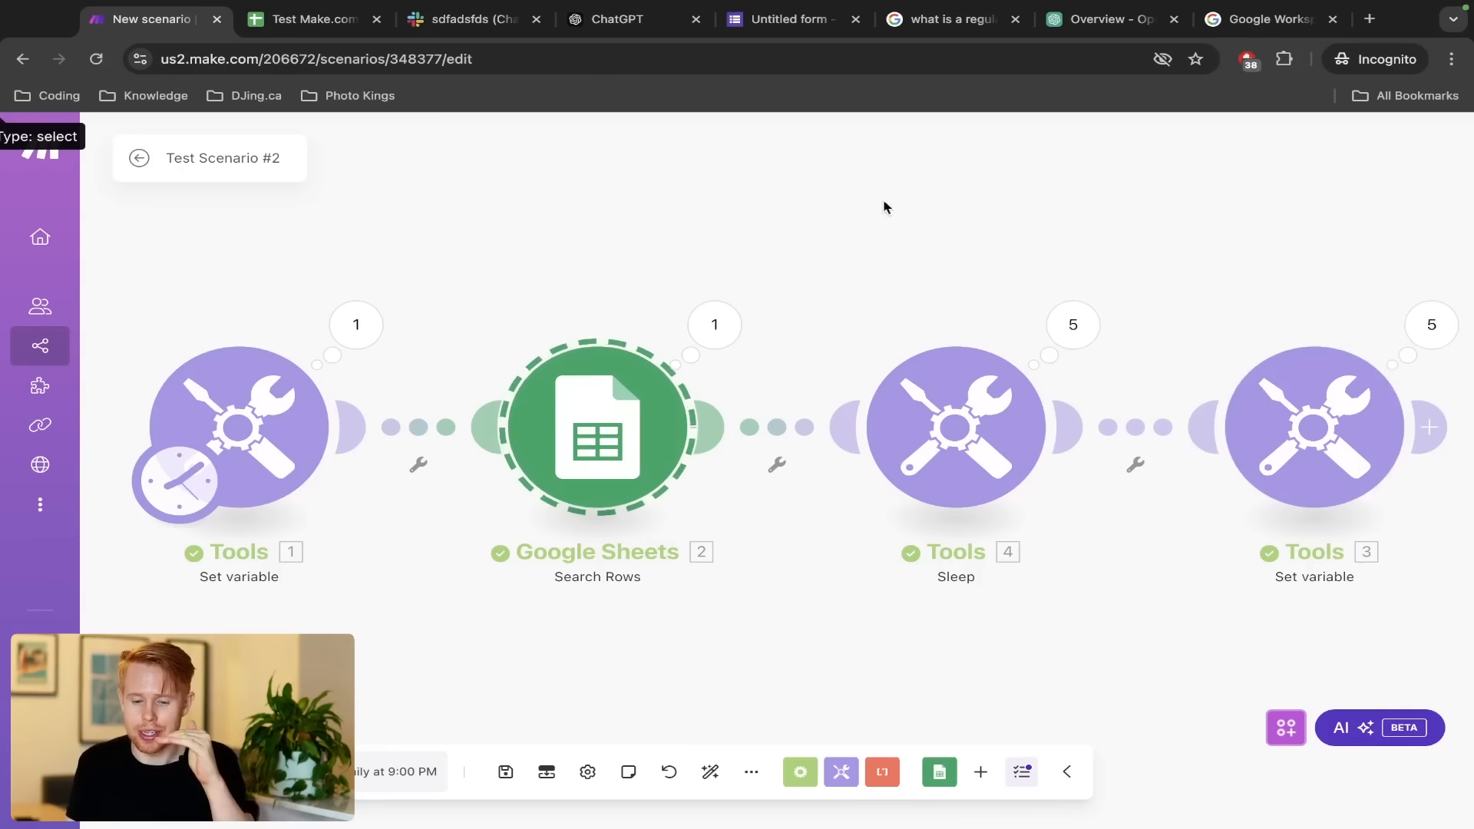
Review the Google Sheets Search Rows output bundles, then close the output details
{"action": "left_click", "coordinate": [729, 340]}
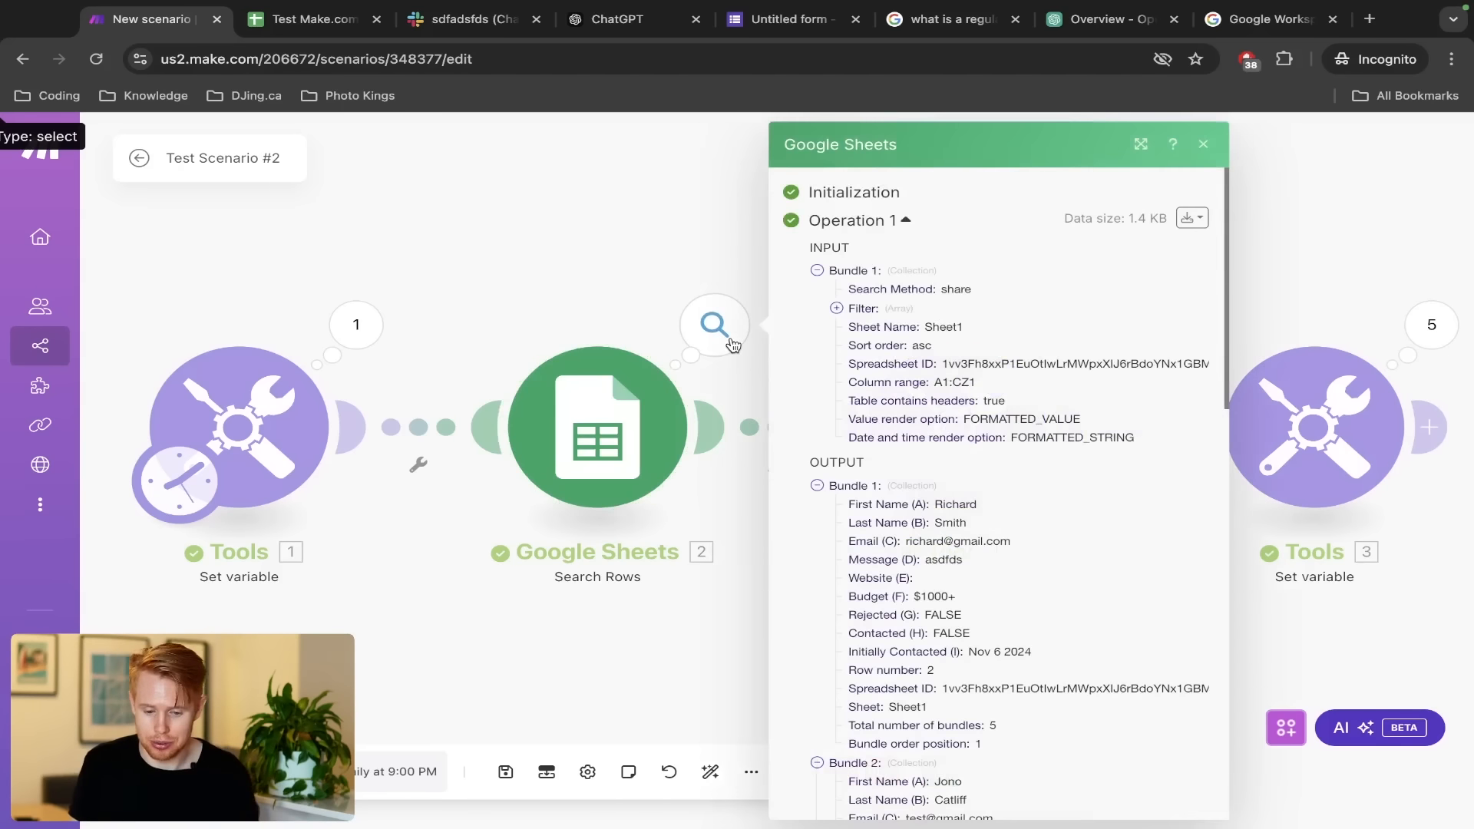
{"action": "scroll", "coordinate": [1010, 592], "scroll_direction": "down", "scroll_amount": 5}
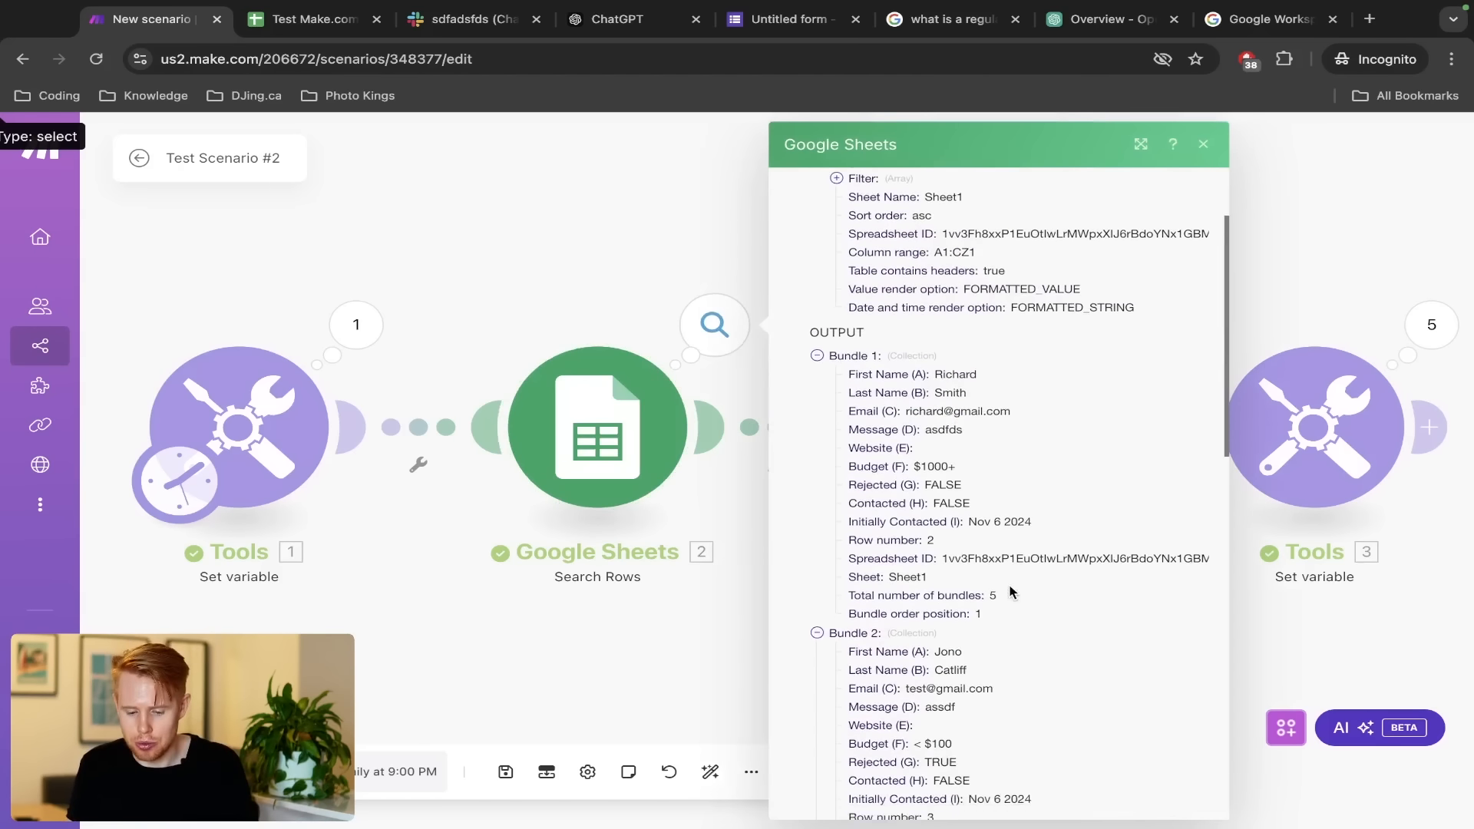
{"action": "scroll", "coordinate": [1010, 592], "scroll_direction": "down", "scroll_amount": 1}
{"action": "scroll", "coordinate": [1011, 592], "scroll_direction": "down", "scroll_amount": 6}
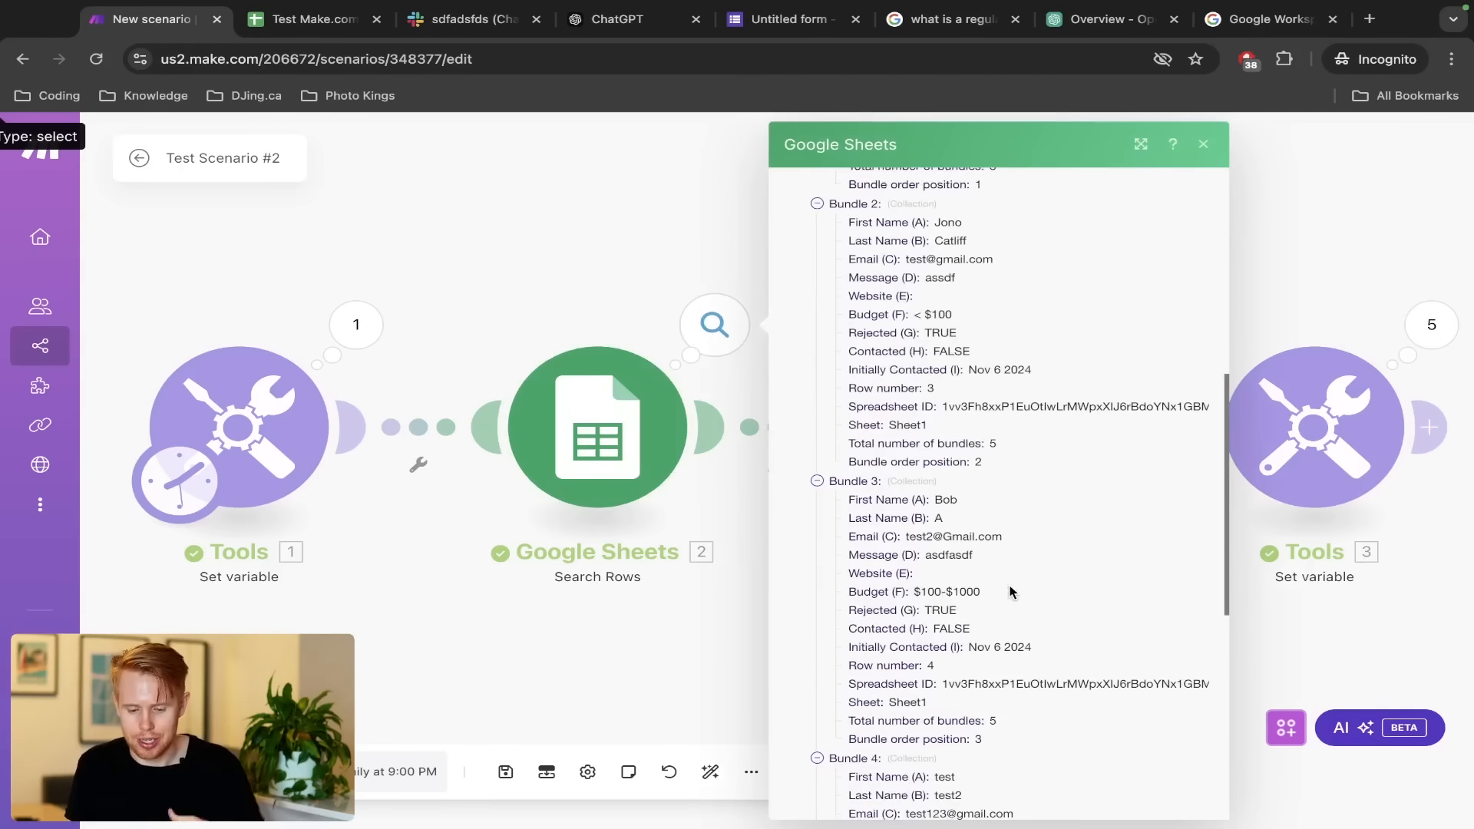
{"action": "scroll", "coordinate": [1010, 592], "scroll_direction": "down", "scroll_amount": 1}
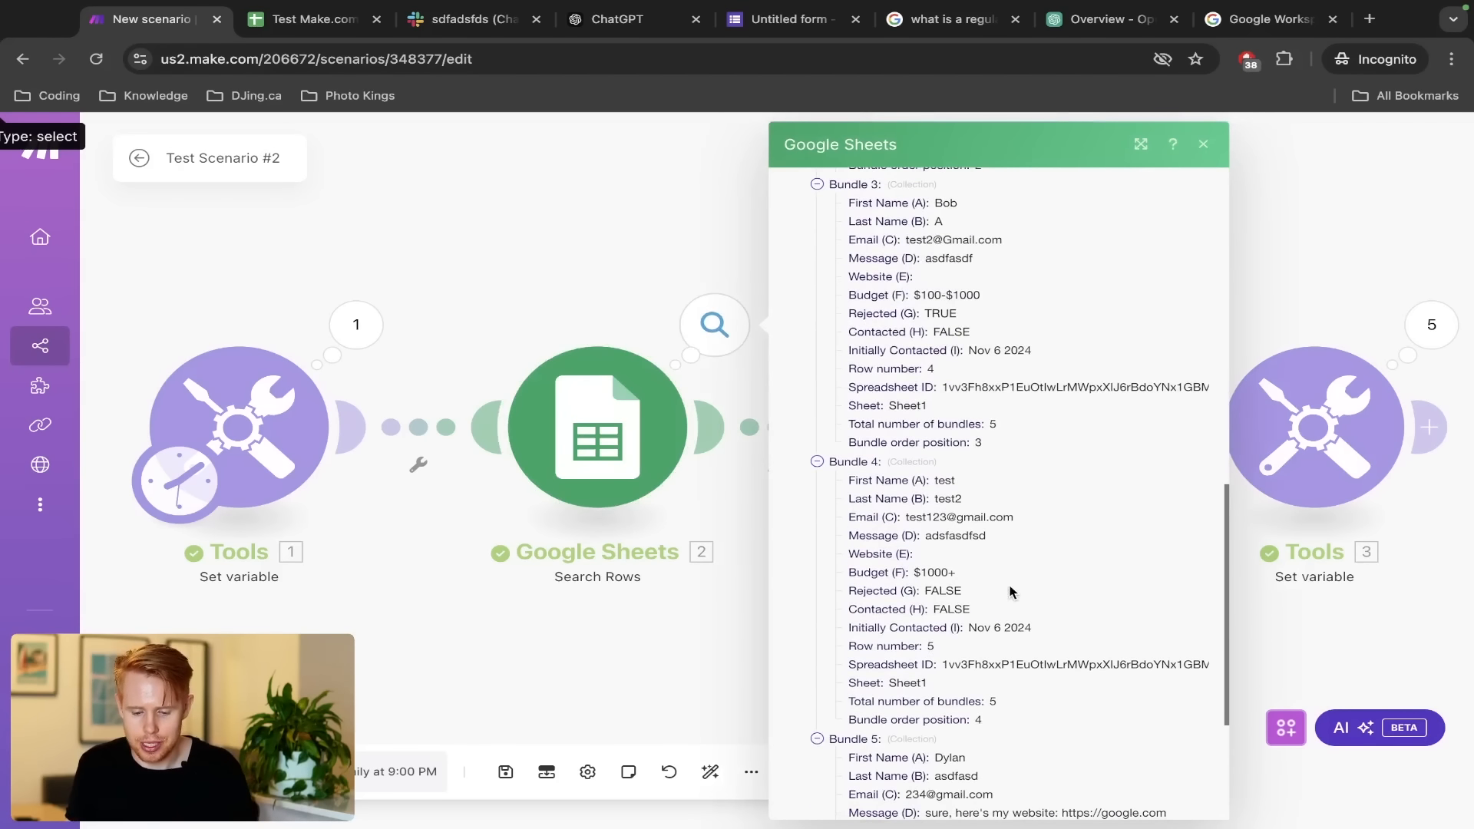
{"action": "left_click", "coordinate": [620, 290]}
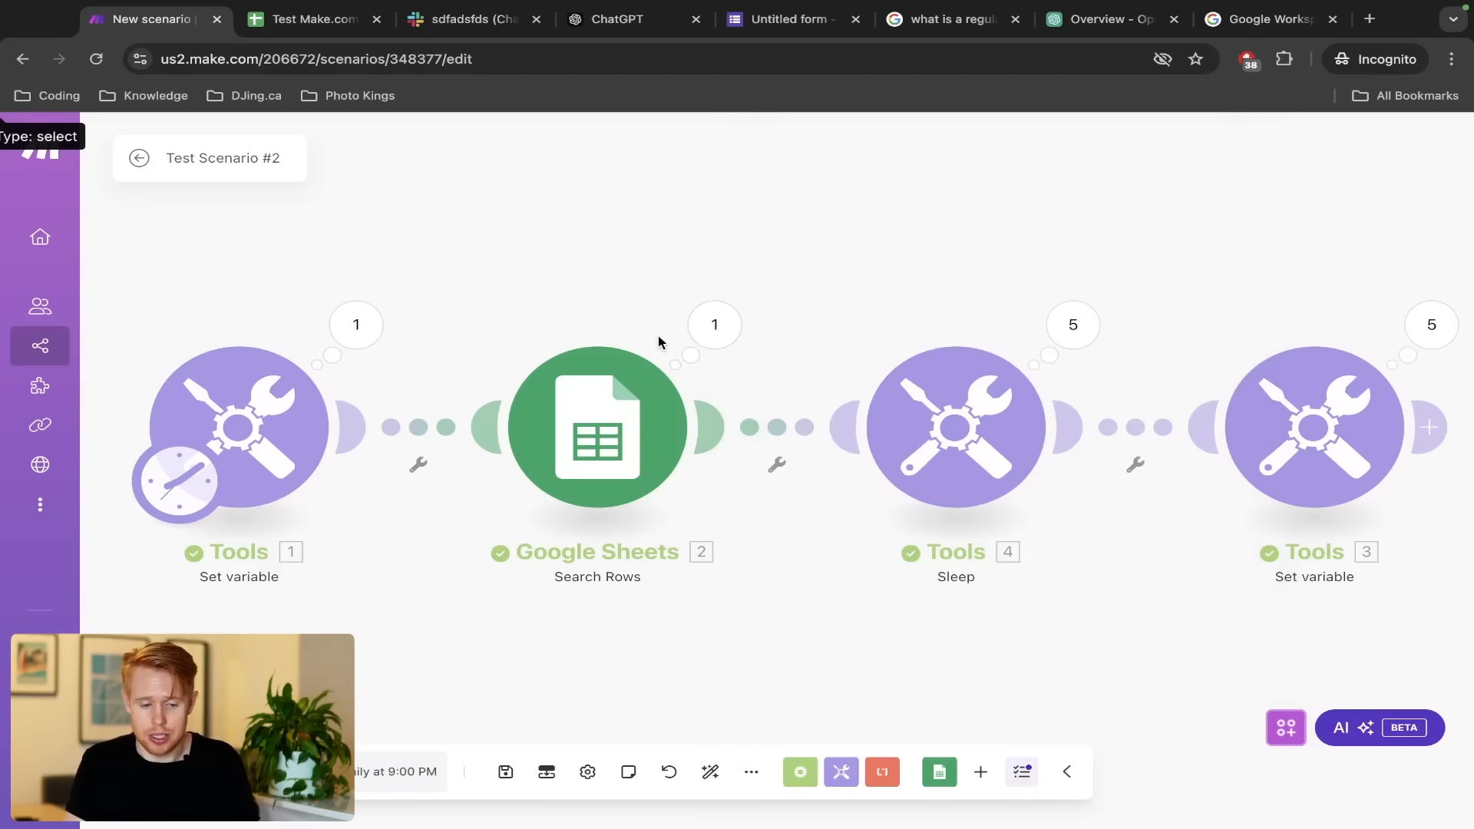
Check the word 'Array' in the Google Docs notes and return to the Make.com scenario
{"action": "key", "text": "ctrl+Left"}
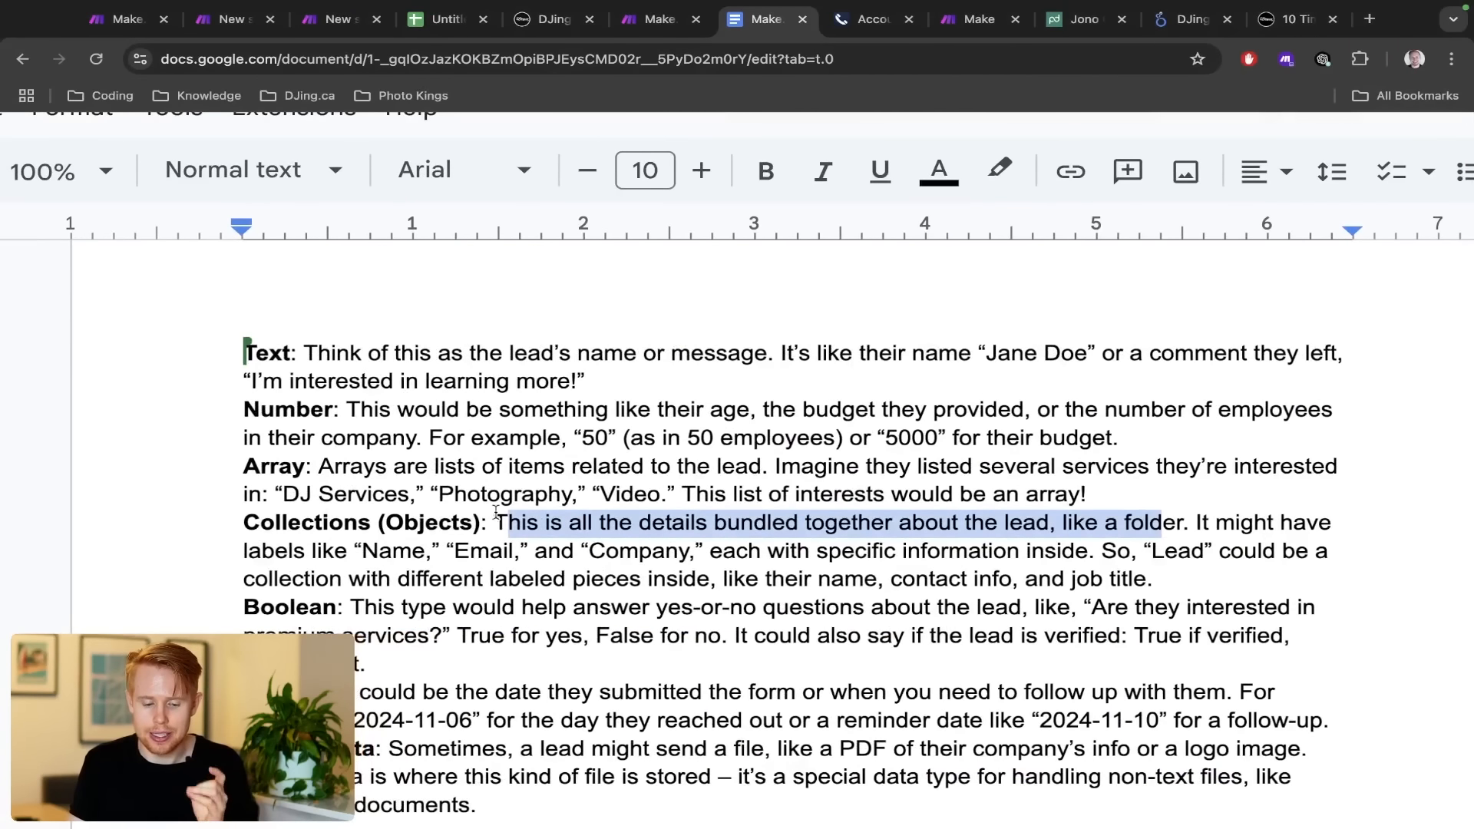
{"action": "double_click", "coordinate": [264, 468]}
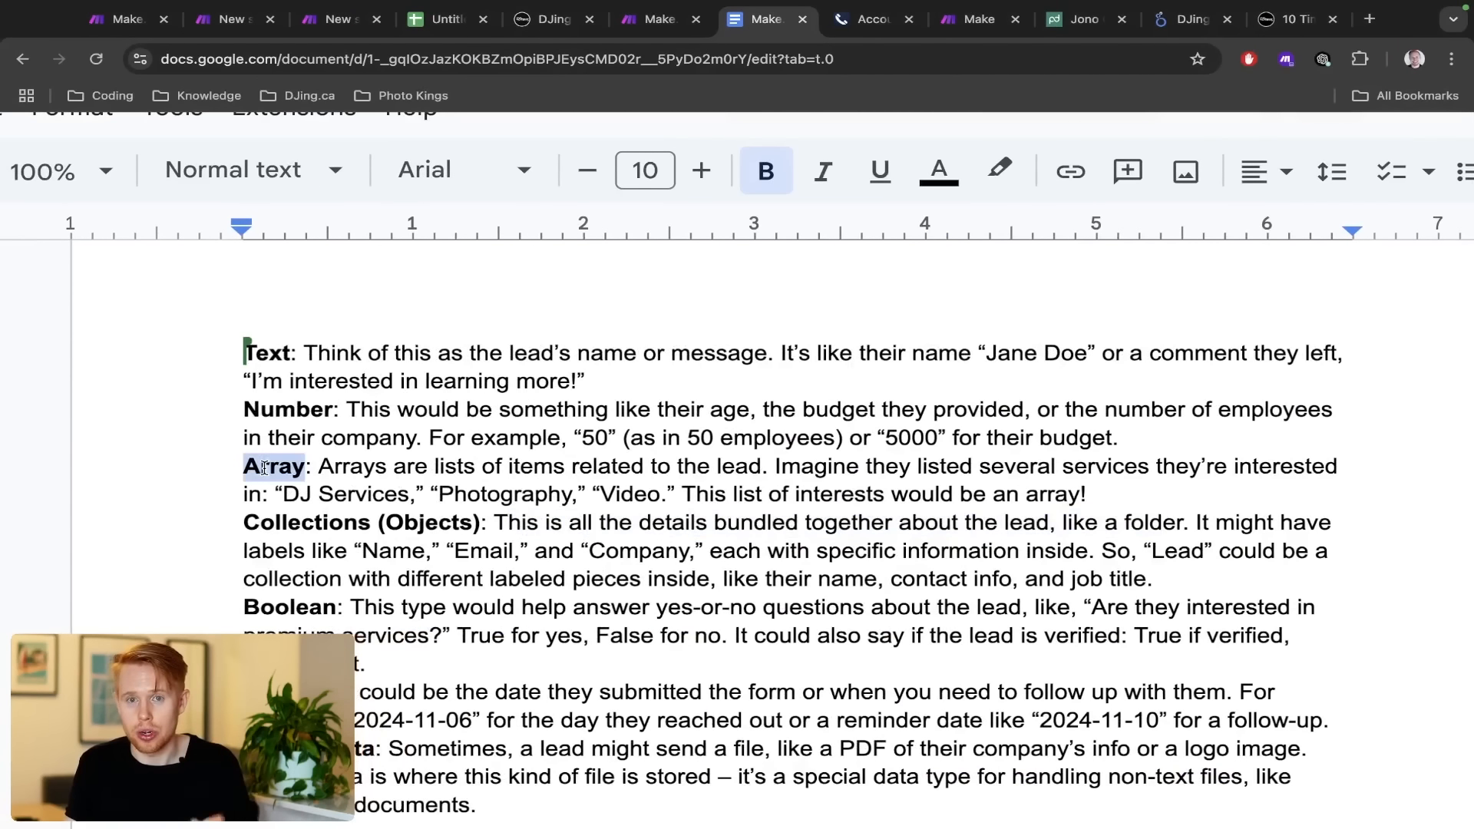
{"action": "key", "text": "ctrl+Right"}
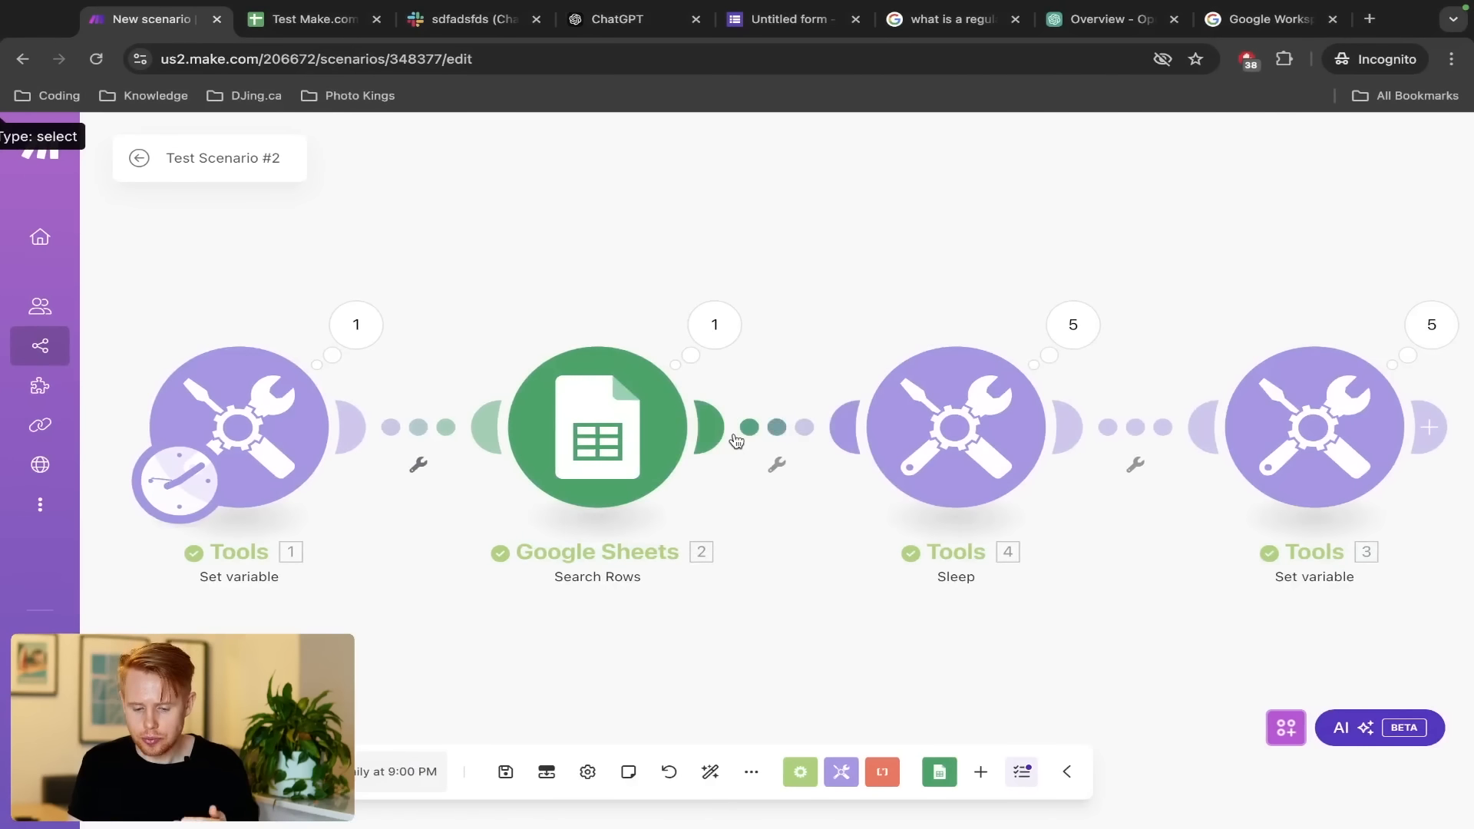
Add a Flow Control Iterator after the final Set variable (Tools 3), leaving its Array field unmapped
{"action": "left_click", "coordinate": [1190, 429]}
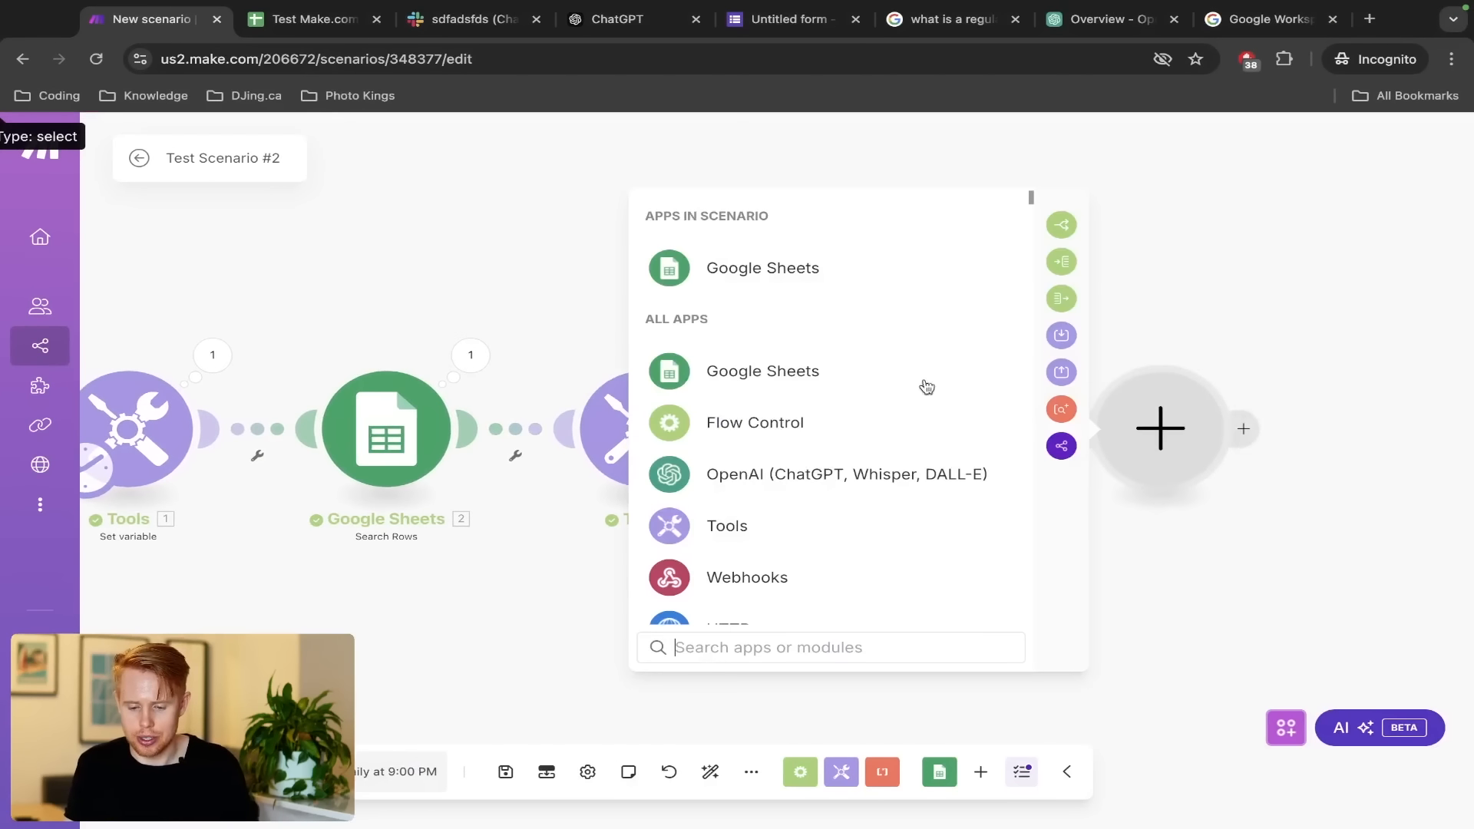
{"action": "left_click", "coordinate": [1062, 263]}
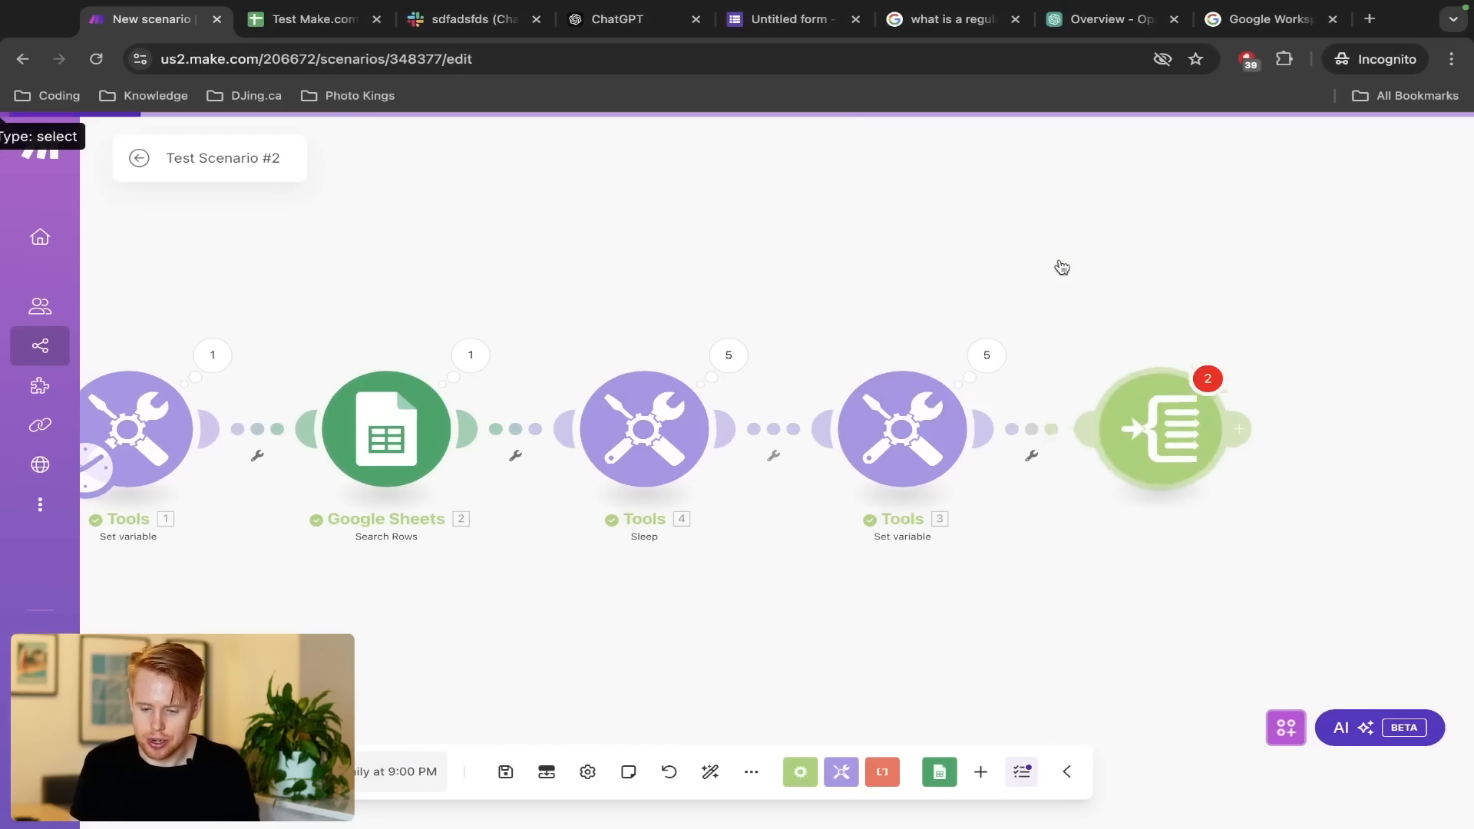
{"action": "left_click", "coordinate": [715, 451]}
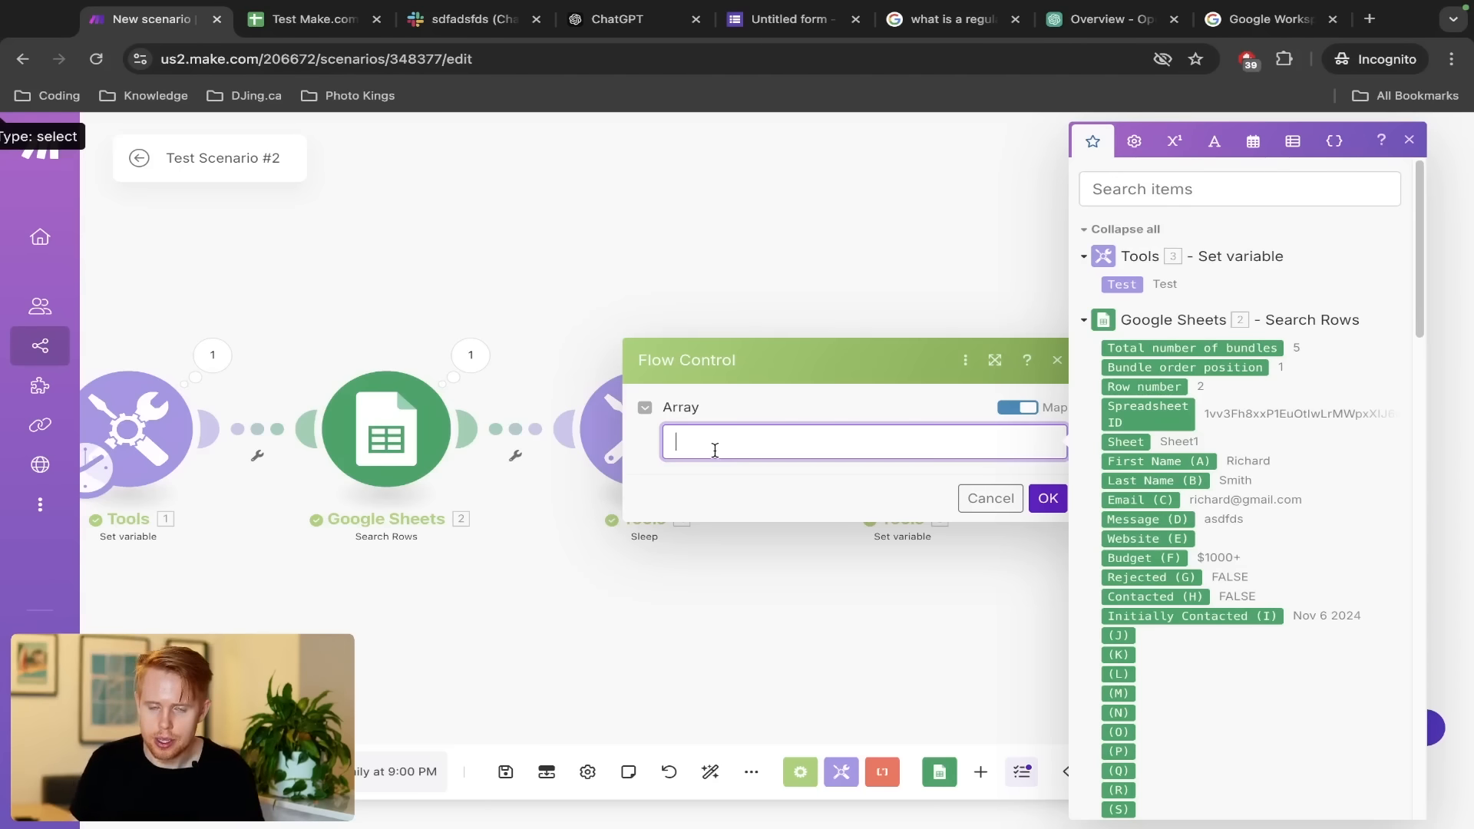
{"action": "left_click", "coordinate": [338, 325]}
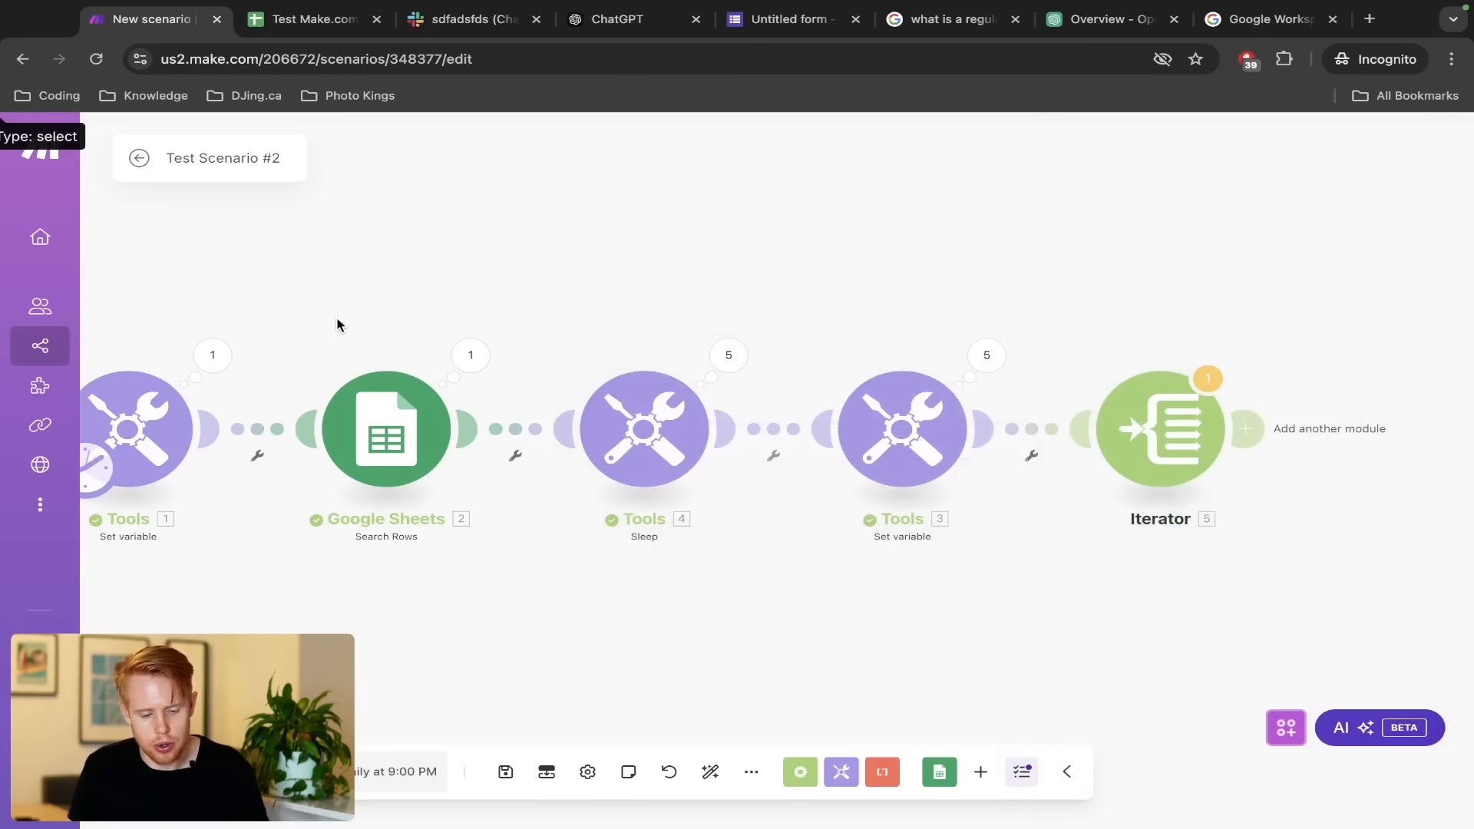
{"action": "left_click_drag", "start_coordinate": [298, 324], "coordinate": [519, 593]}
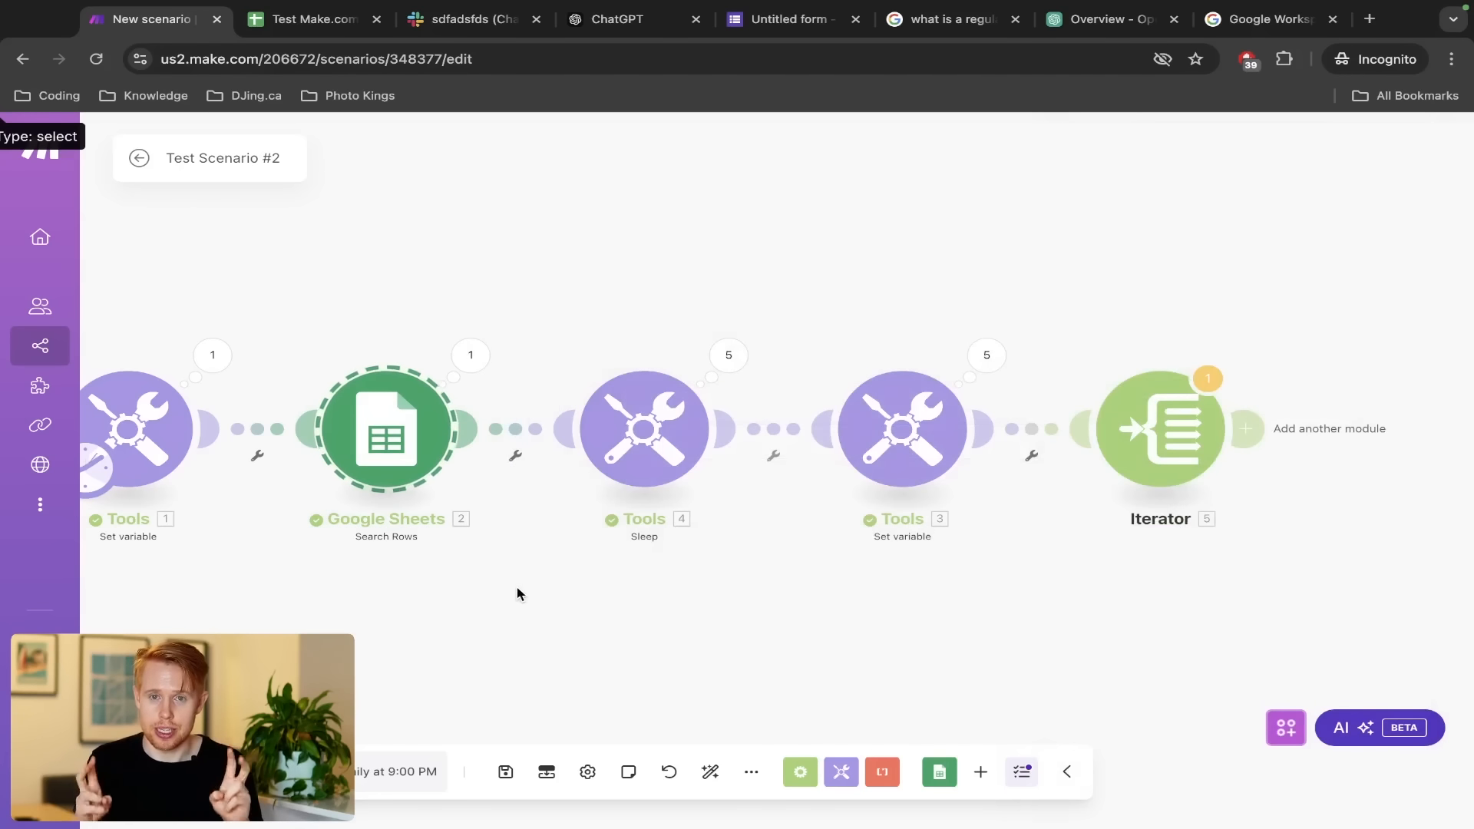
Compare the Search Rows settings with the sheet's Initially Contacted column I1:I6, then close them
{"action": "left_click", "coordinate": [354, 470]}
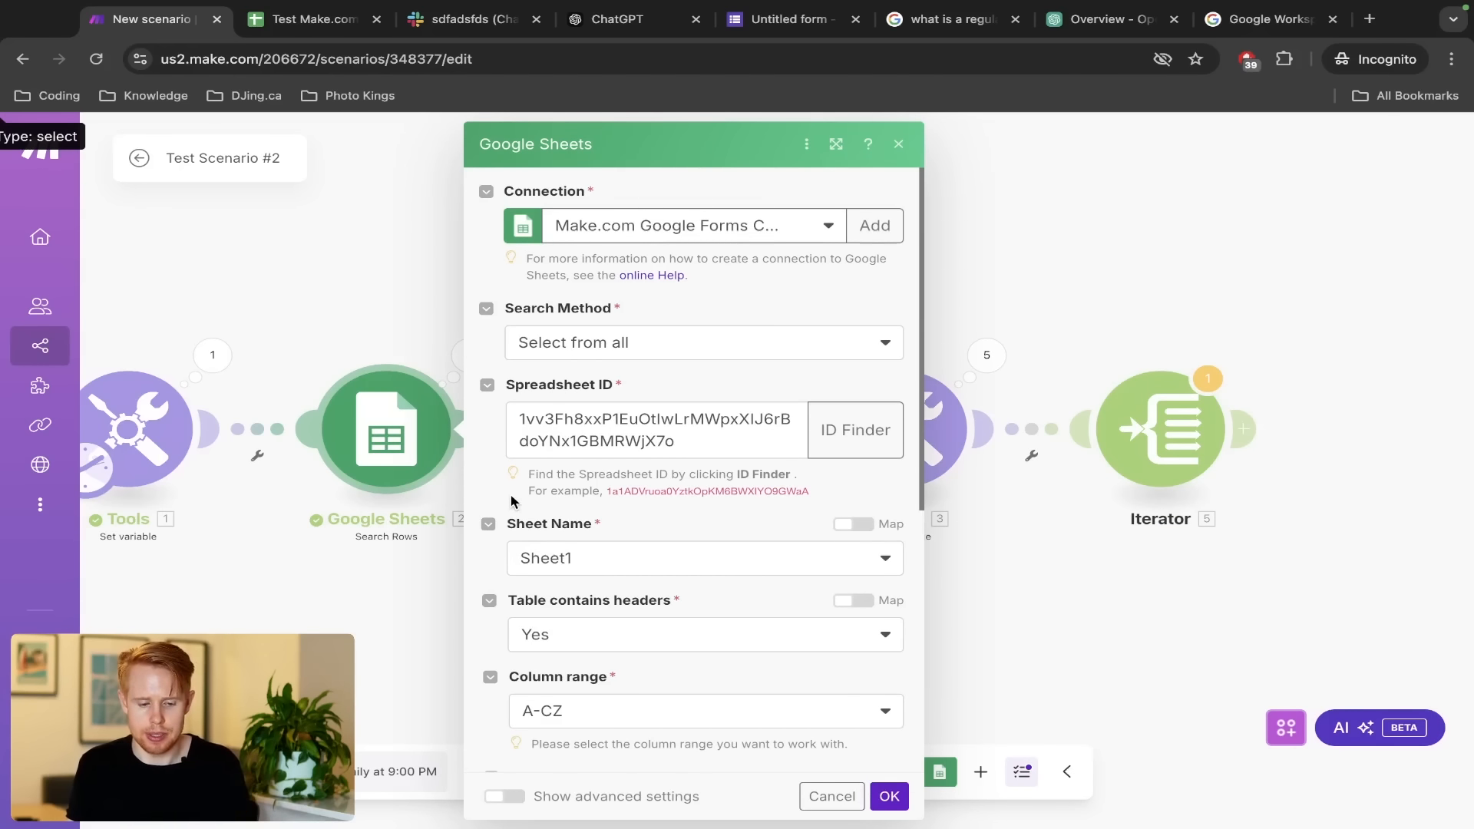
{"action": "key", "text": "ctrl+Tab"}
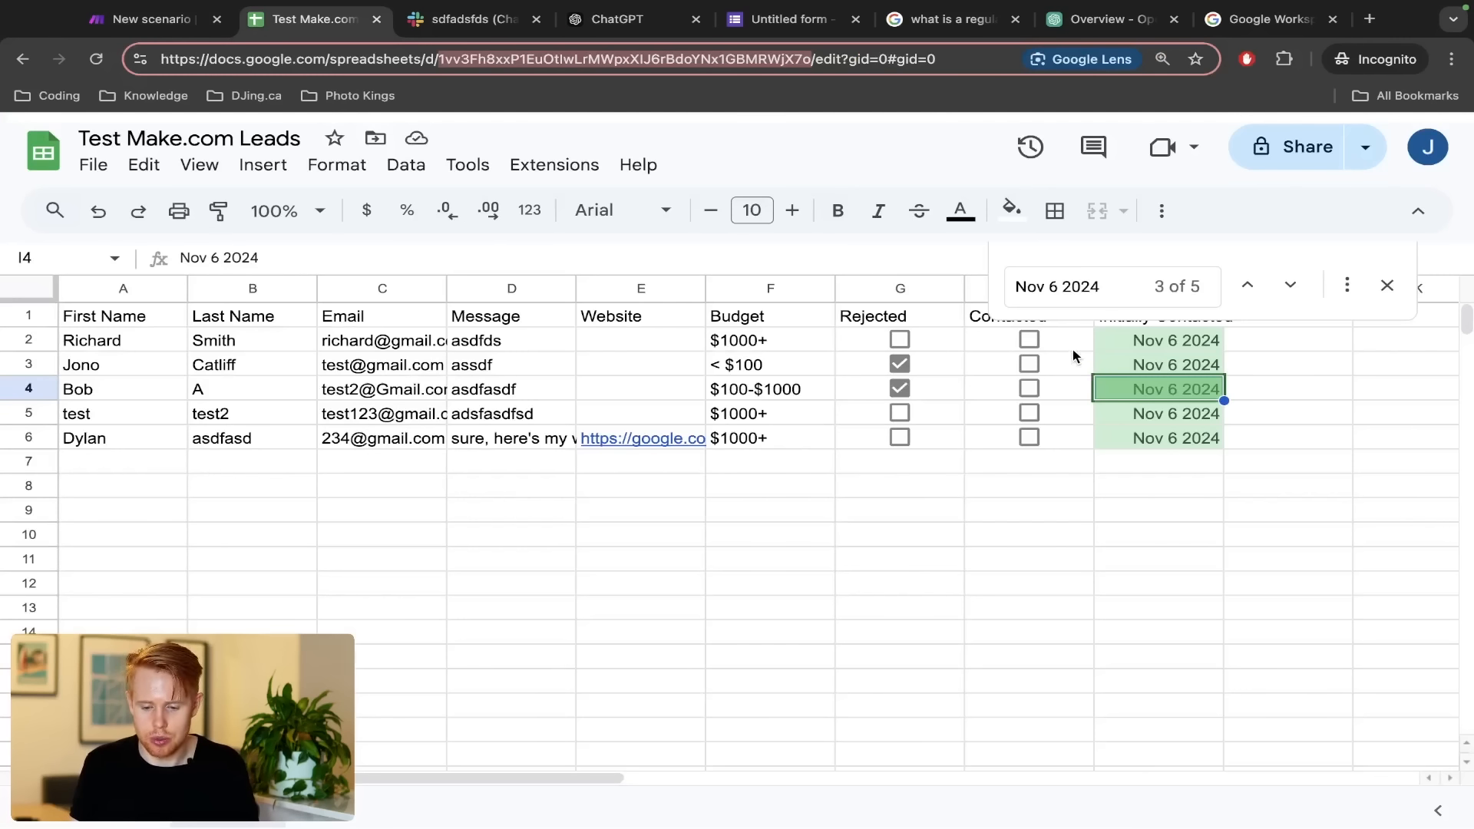
{"action": "left_click", "coordinate": [1386, 284]}
{"action": "left_click_drag", "start_coordinate": [1149, 318], "coordinate": [1154, 443]}
{"action": "key", "text": "ctrl+shift+Tab"}
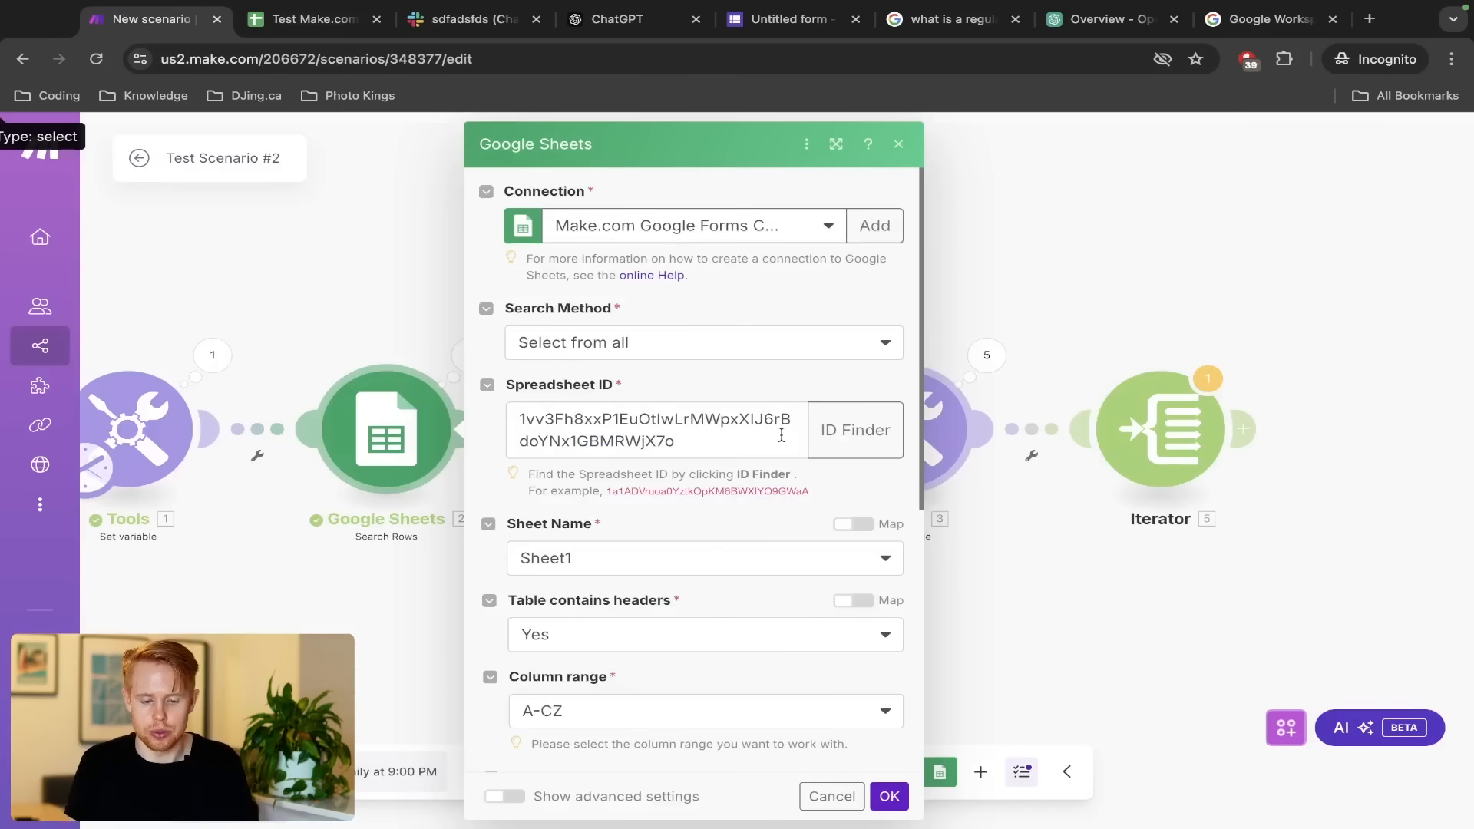
{"action": "left_click", "coordinate": [1106, 348]}
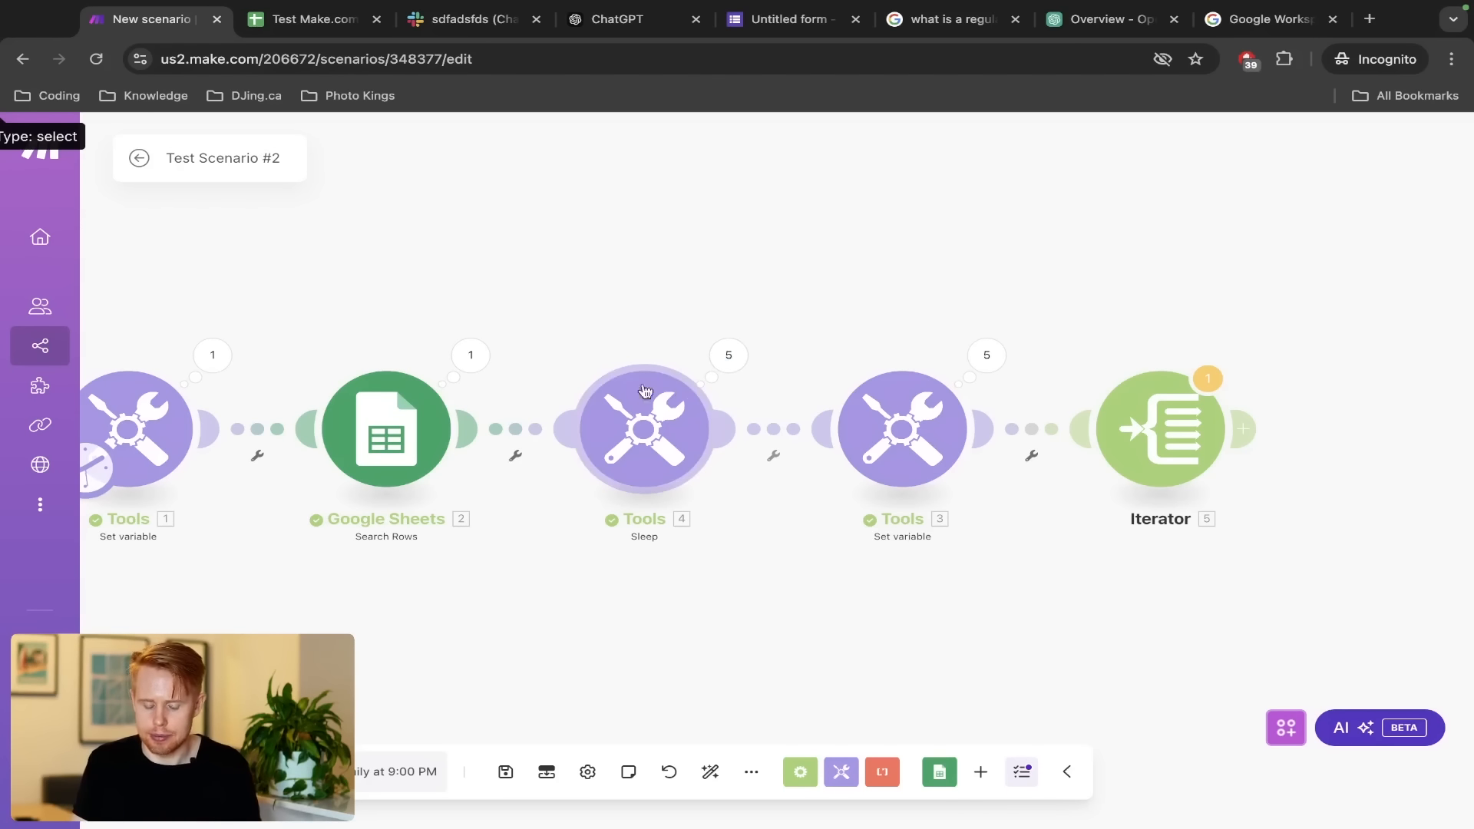
Delete the Iterator module so Sleep and Set variable end the scenario again
{"action": "left_click_drag", "start_coordinate": [537, 328], "coordinate": [959, 472]}
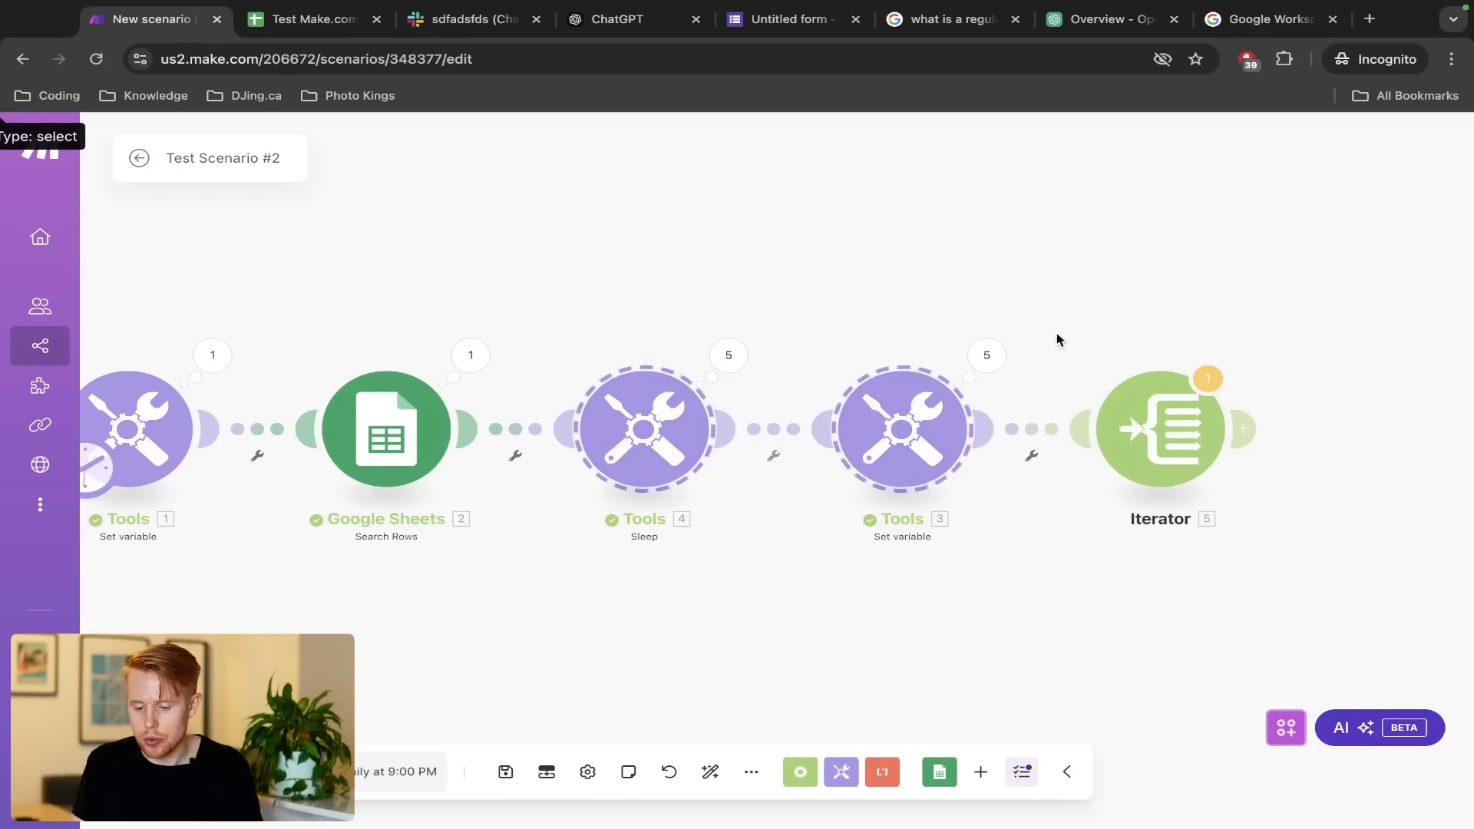
{"action": "left_click", "coordinate": [1075, 341]}
{"action": "left_click_drag", "start_coordinate": [1070, 342], "coordinate": [1288, 535]}
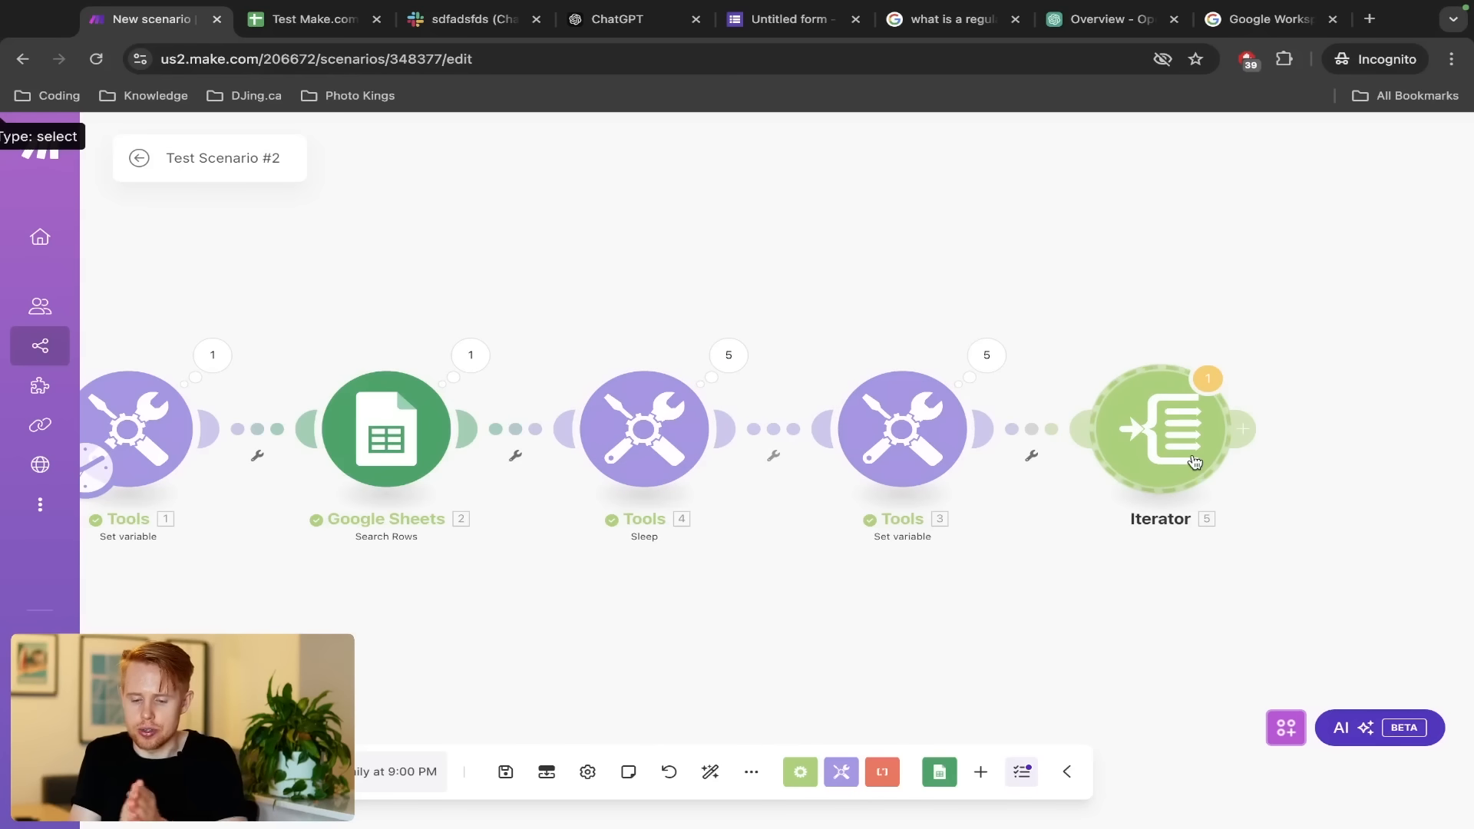
{"action": "left_click", "coordinate": [1194, 461]}
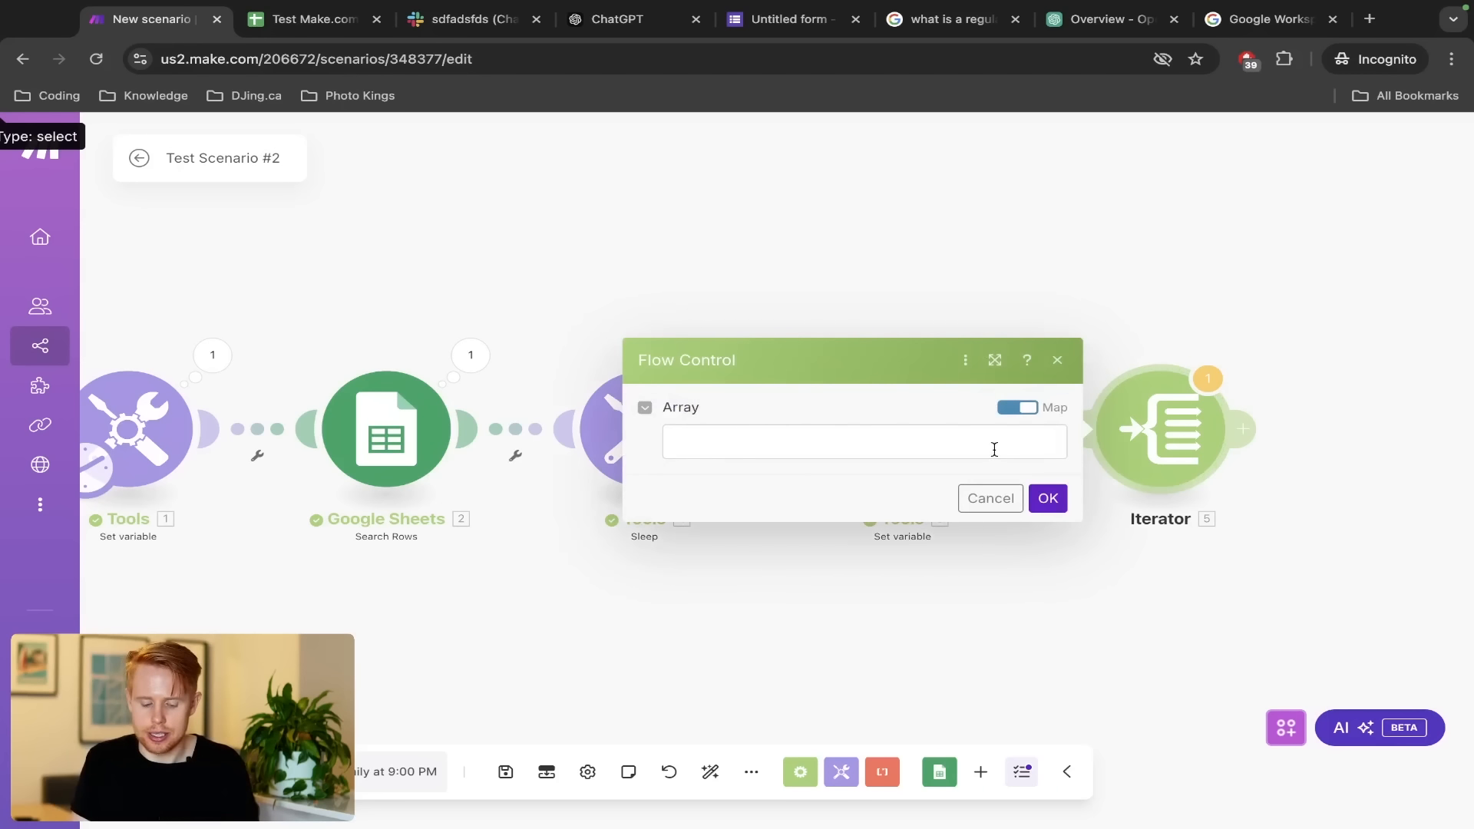
{"action": "left_click", "coordinate": [902, 308]}
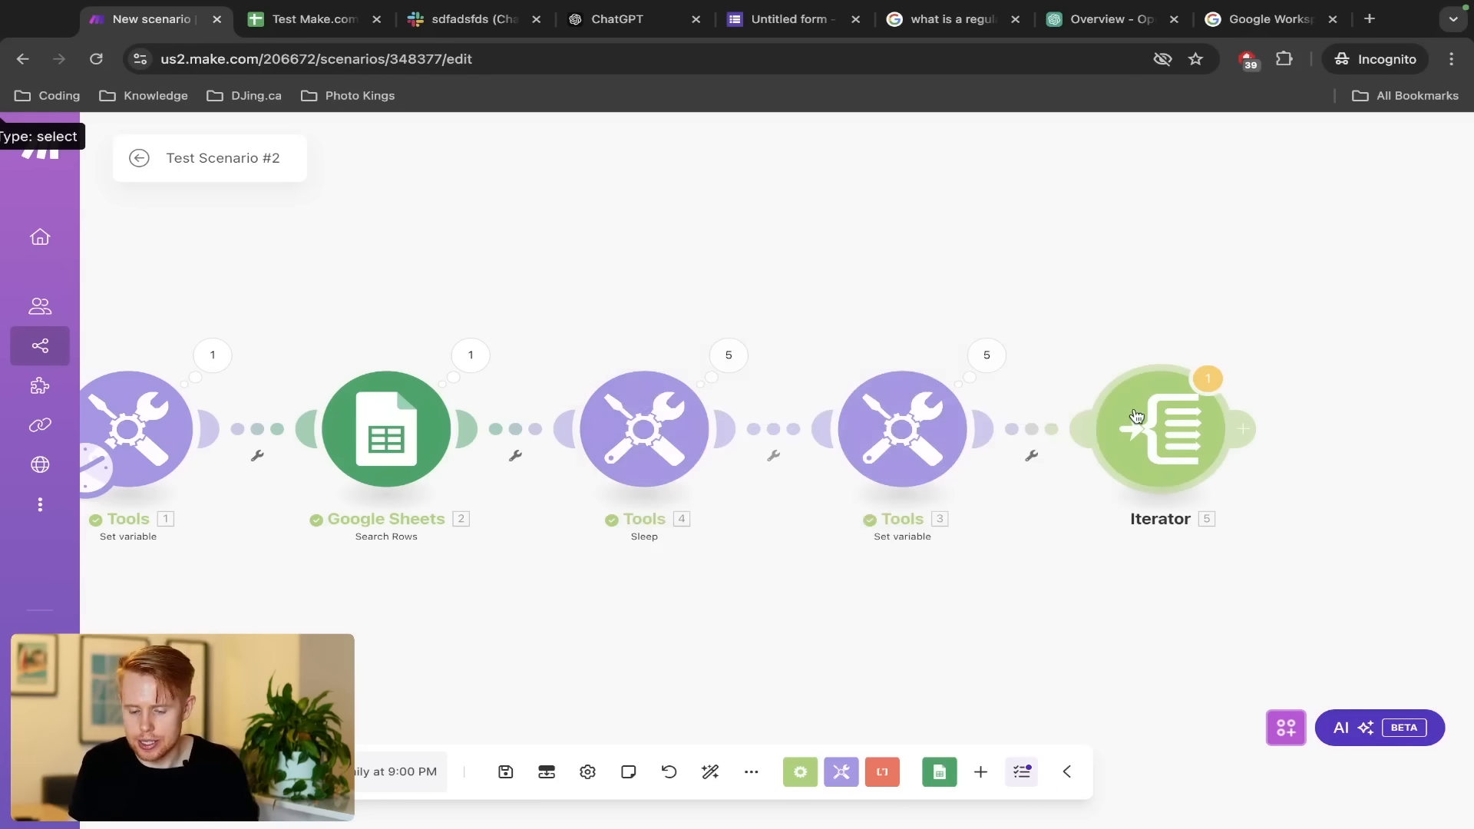
{"action": "right_click", "coordinate": [1139, 414]}
{"action": "left_click", "coordinate": [1222, 636]}
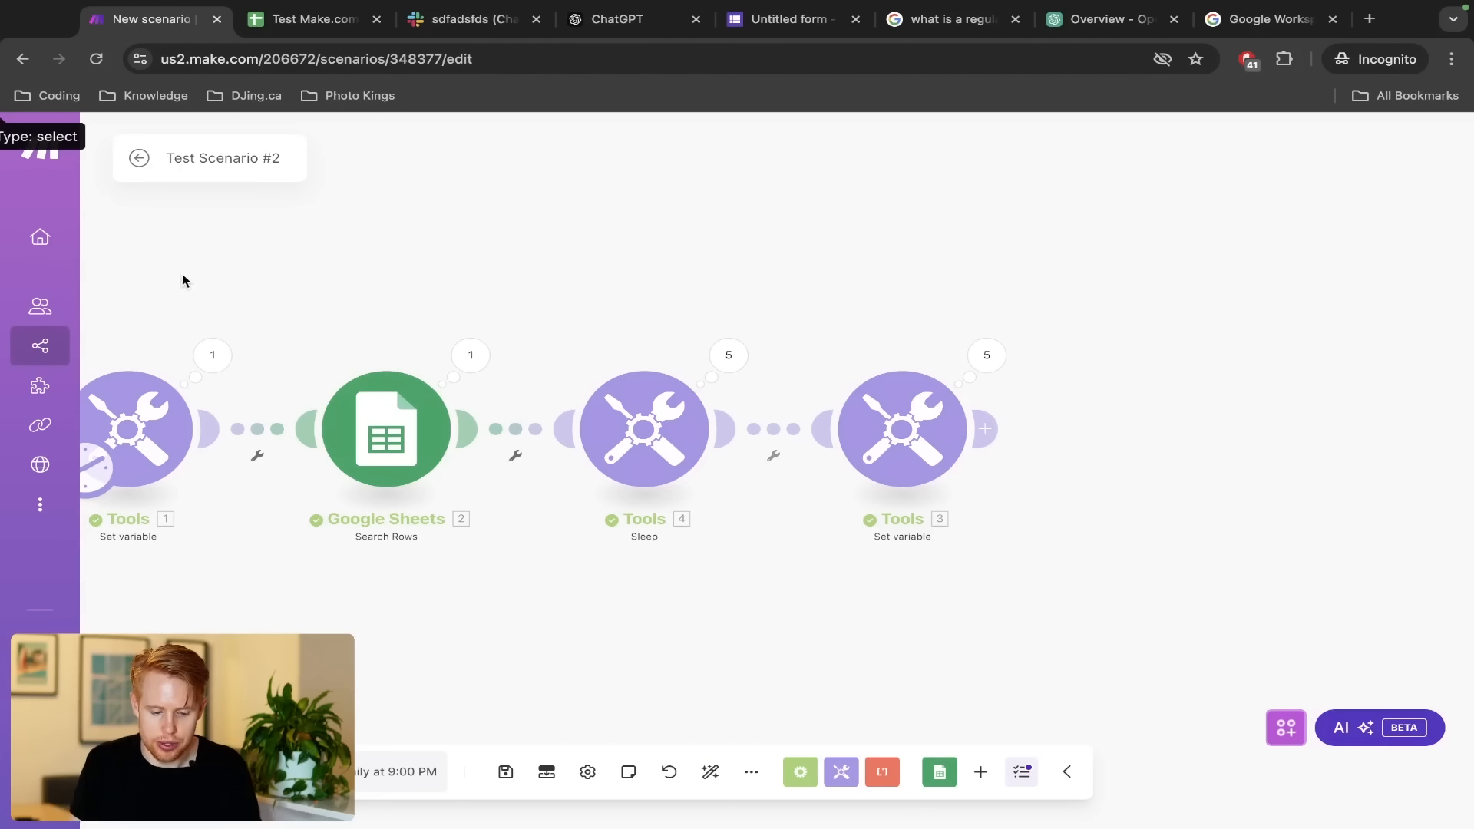
{"action": "left_click_drag", "start_coordinate": [297, 323], "coordinate": [527, 564]}
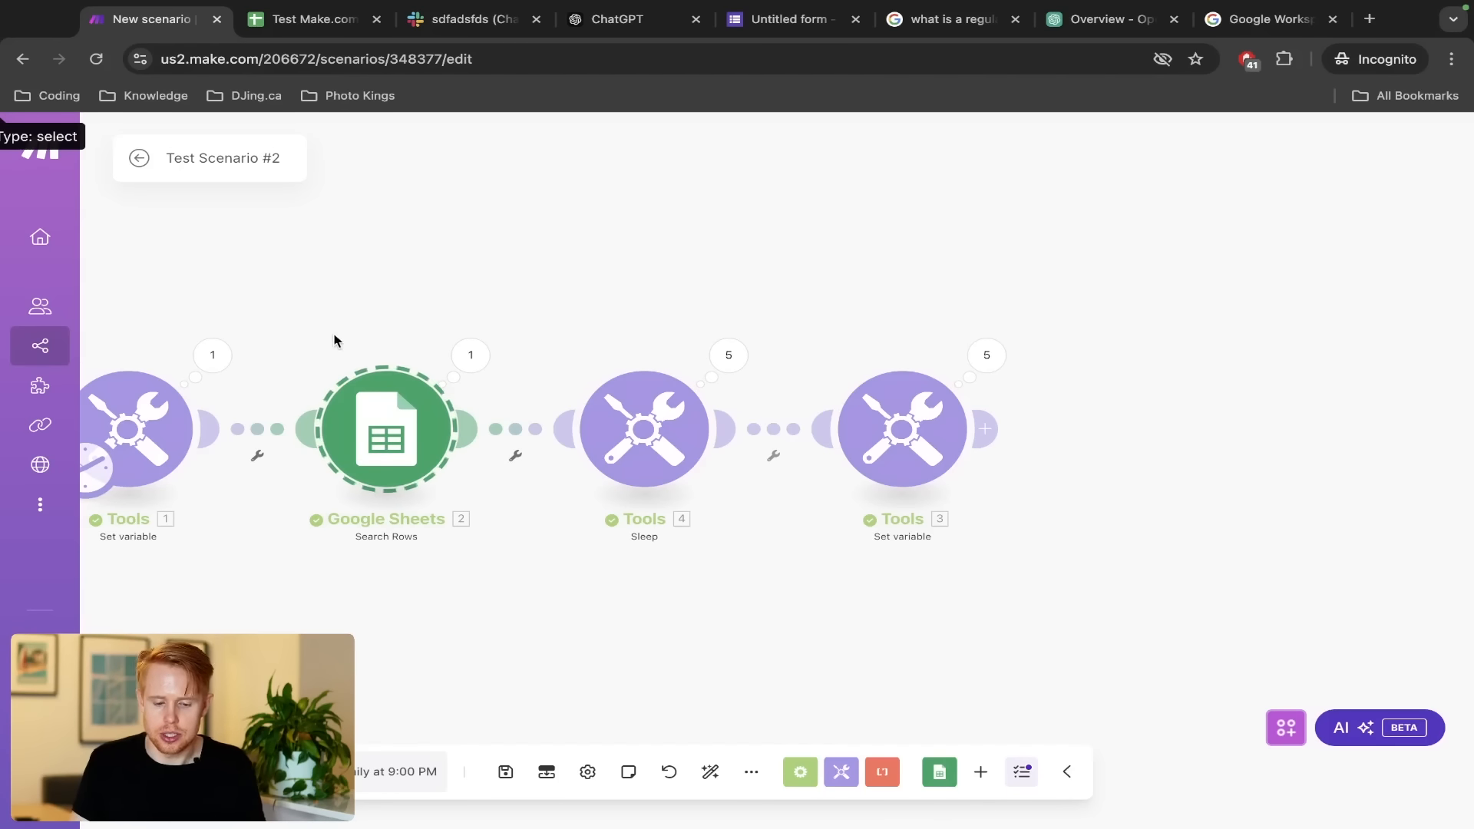
{"action": "left_click_drag", "start_coordinate": [559, 339], "coordinate": [1056, 557]}
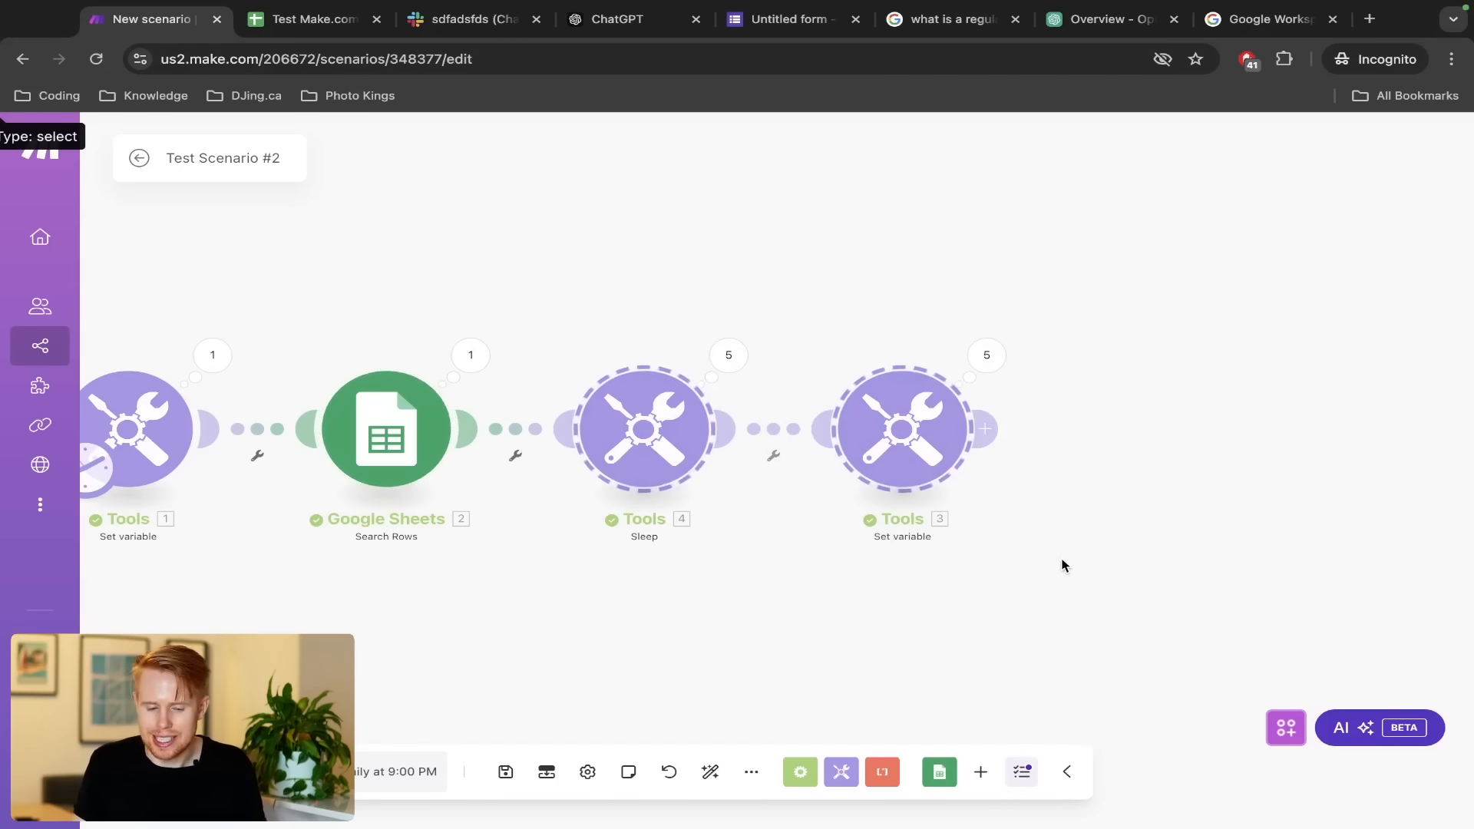
{"action": "key", "text": "ctrl+Tab"}
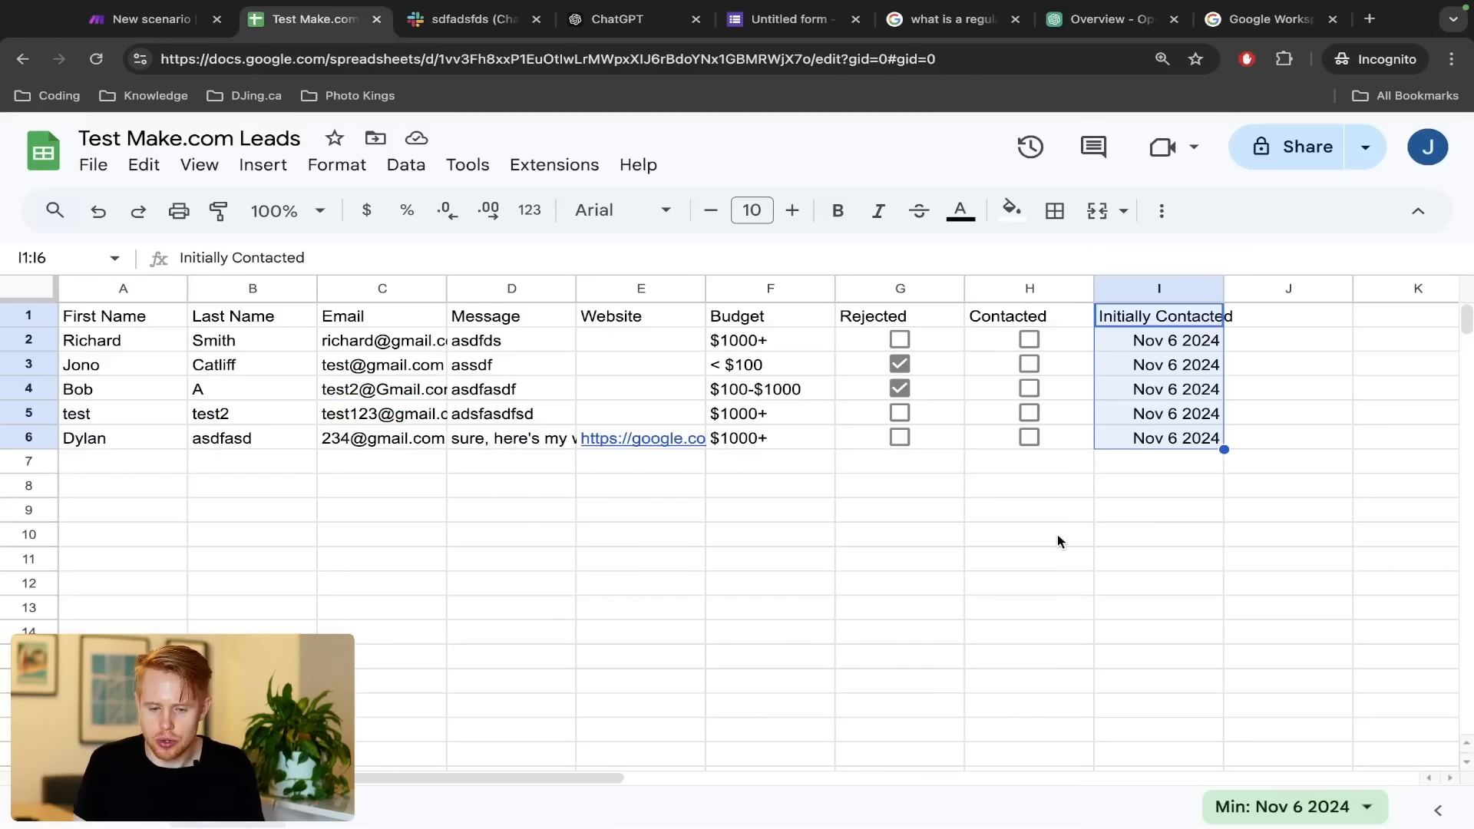
{"action": "key", "text": "ctrl+Tab"}
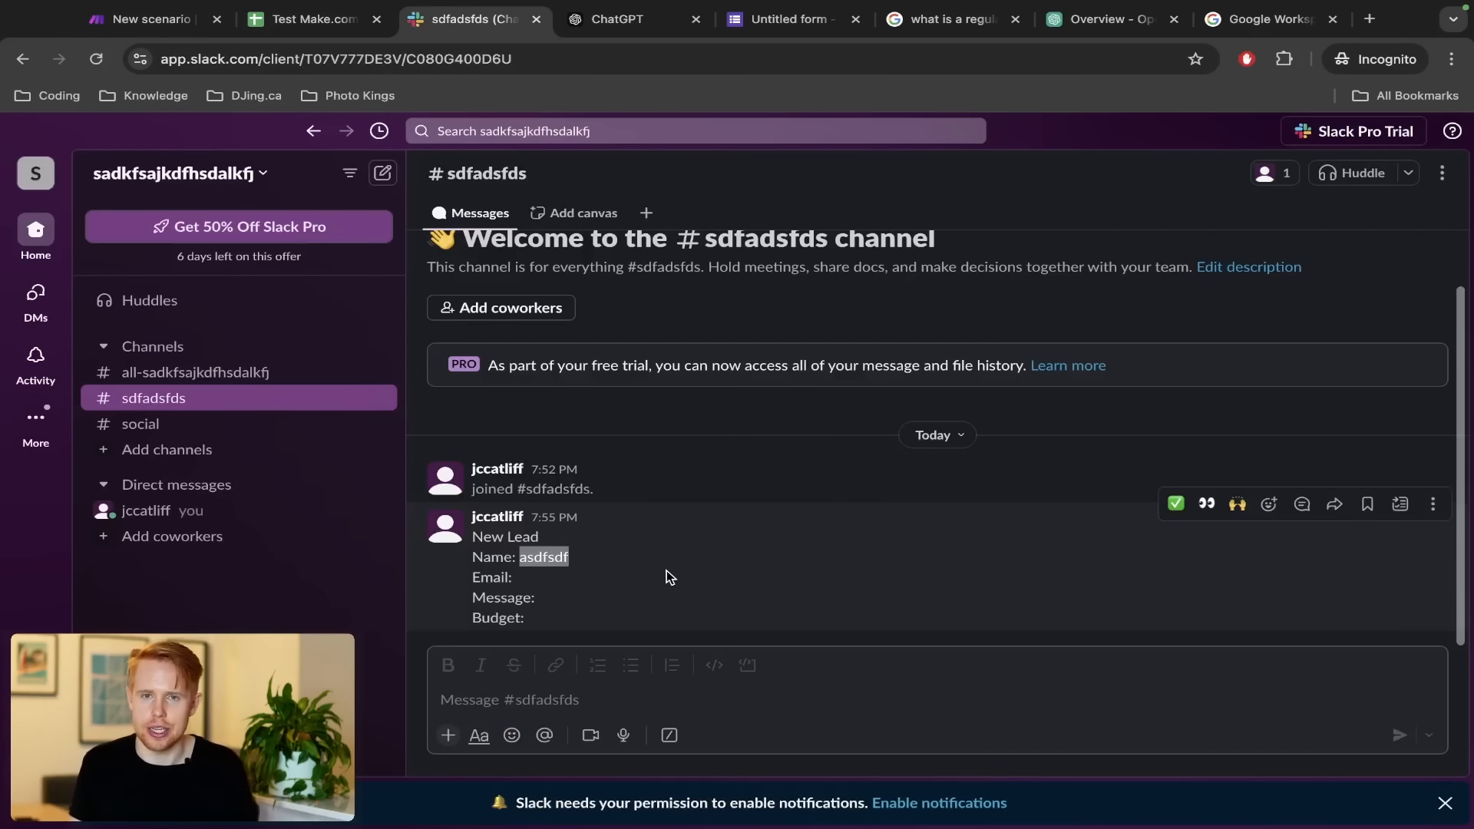
{"action": "key", "text": "ctrl+shift+Tab"}
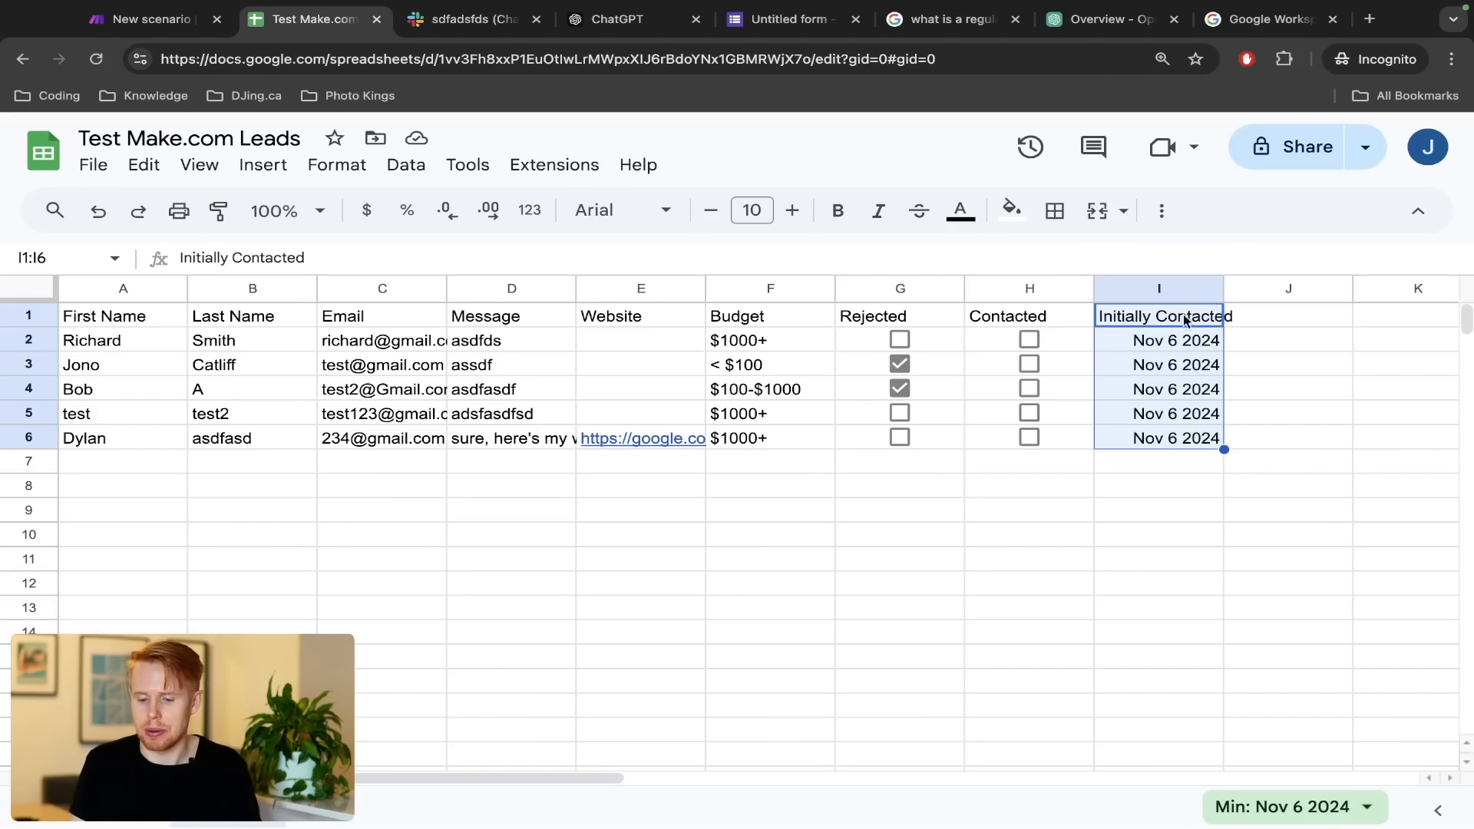
{"action": "left_click", "coordinate": [1186, 341]}
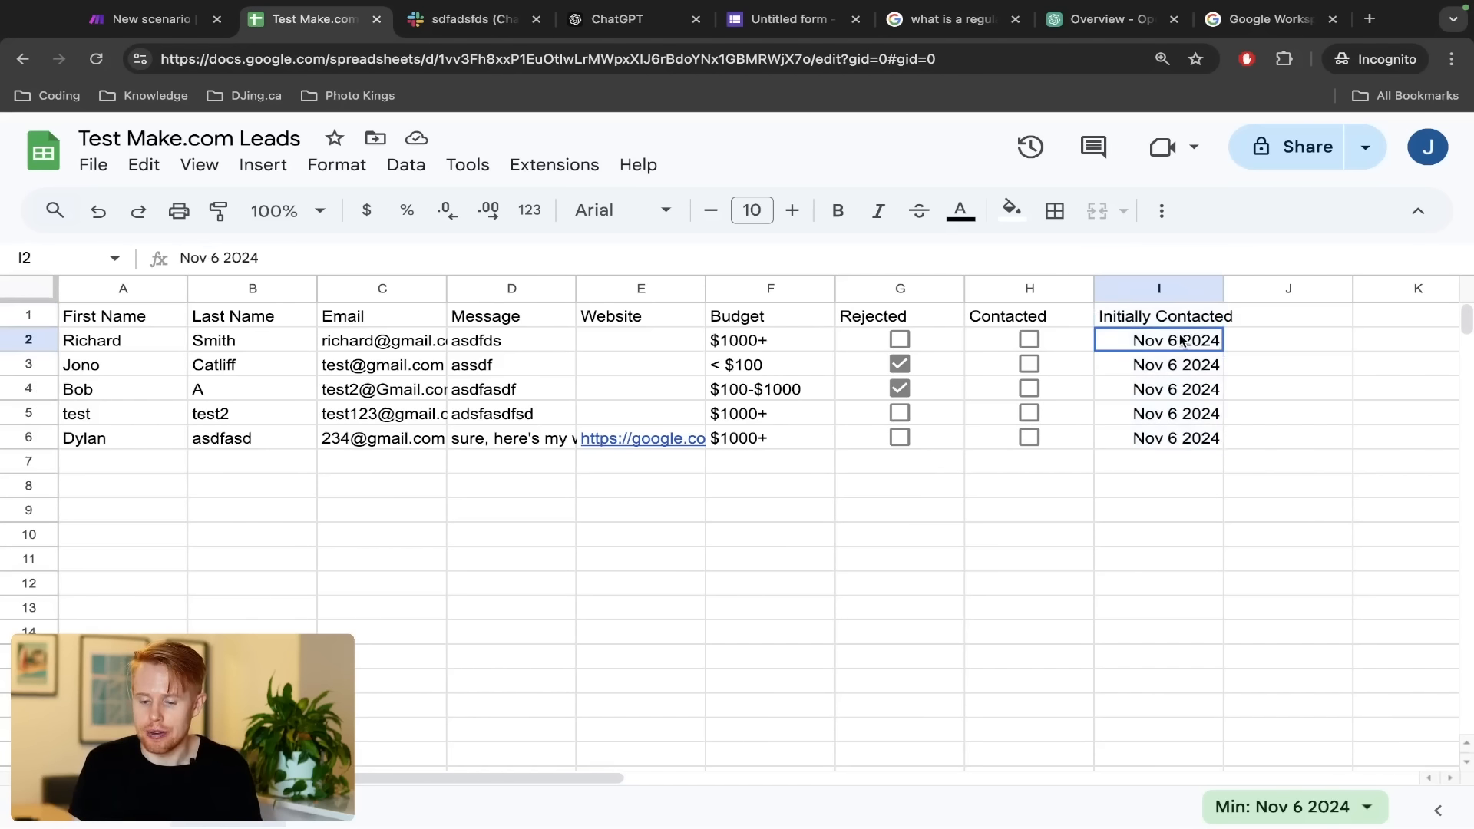
{"action": "left_click", "coordinate": [1089, 343]}
{"action": "left_click_drag", "start_coordinate": [1090, 345], "coordinate": [1087, 441]}
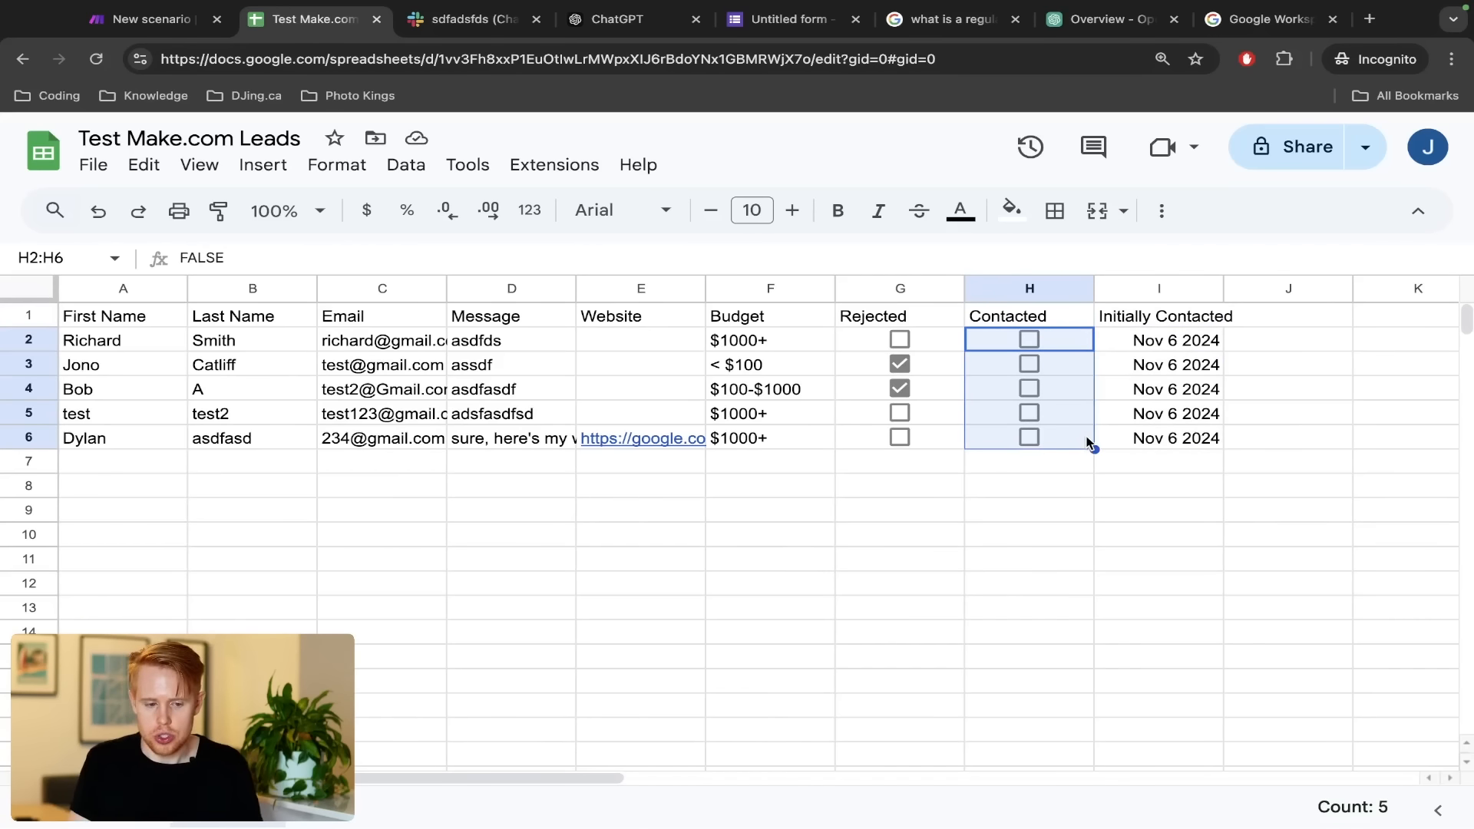
{"action": "key", "text": "ctrl+shift+Tab"}
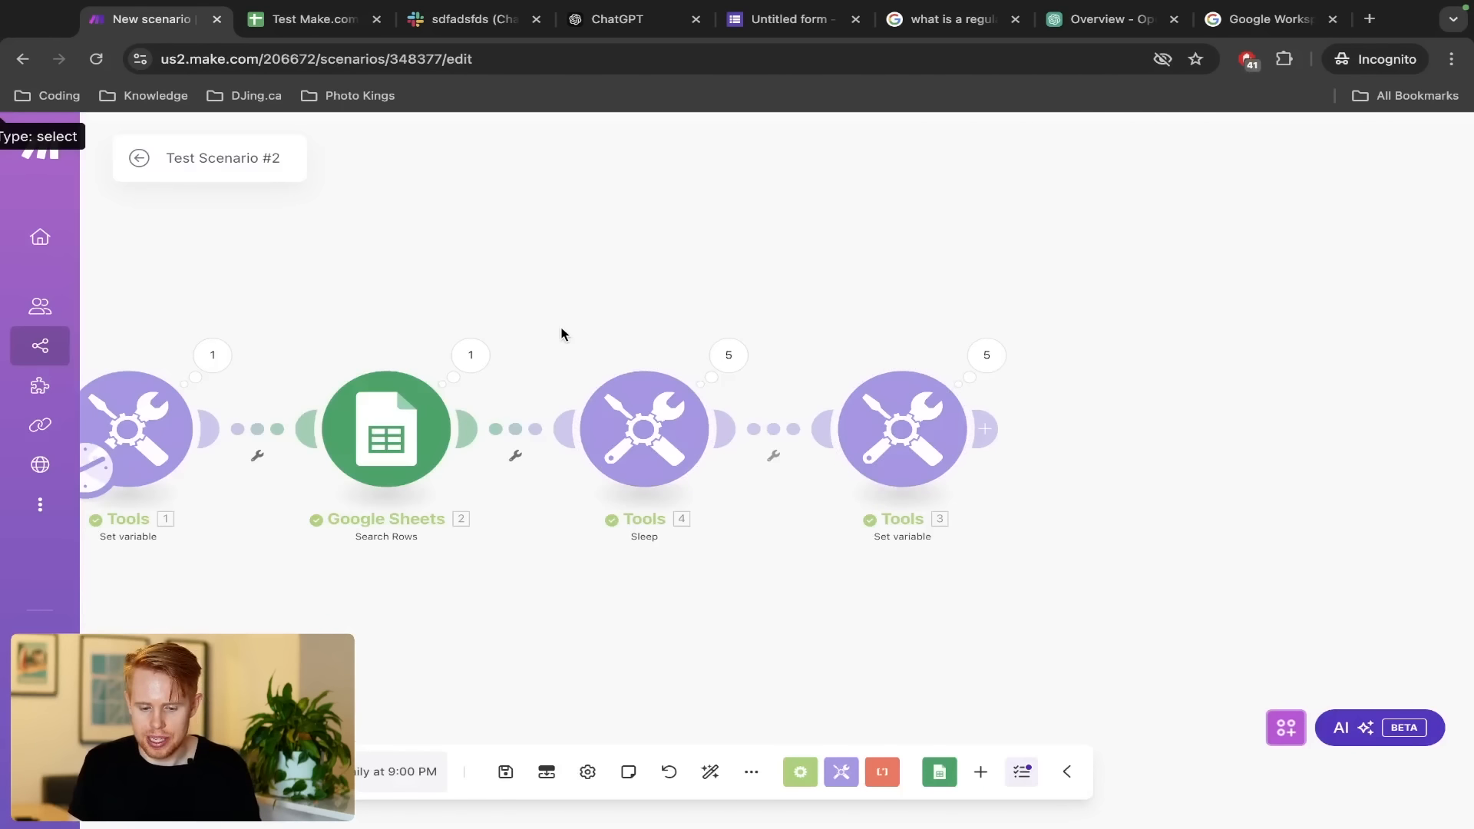
Box-select the Sleep (Tools 4) and final Set variable (Tools 3) modules and delete them
{"action": "left_click_drag", "start_coordinate": [561, 334], "coordinate": [973, 530]}
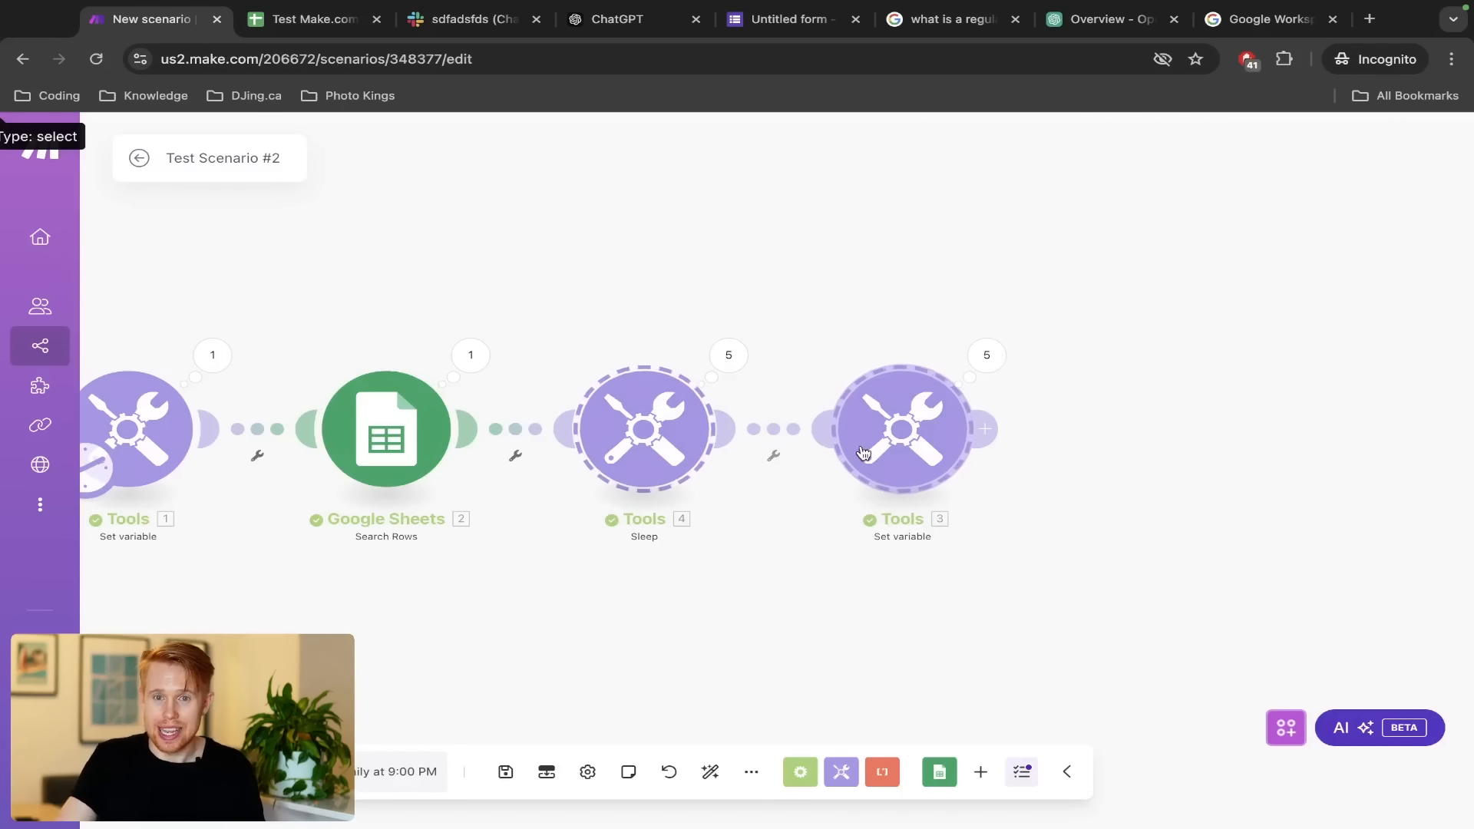
{"action": "key", "text": "Delete"}
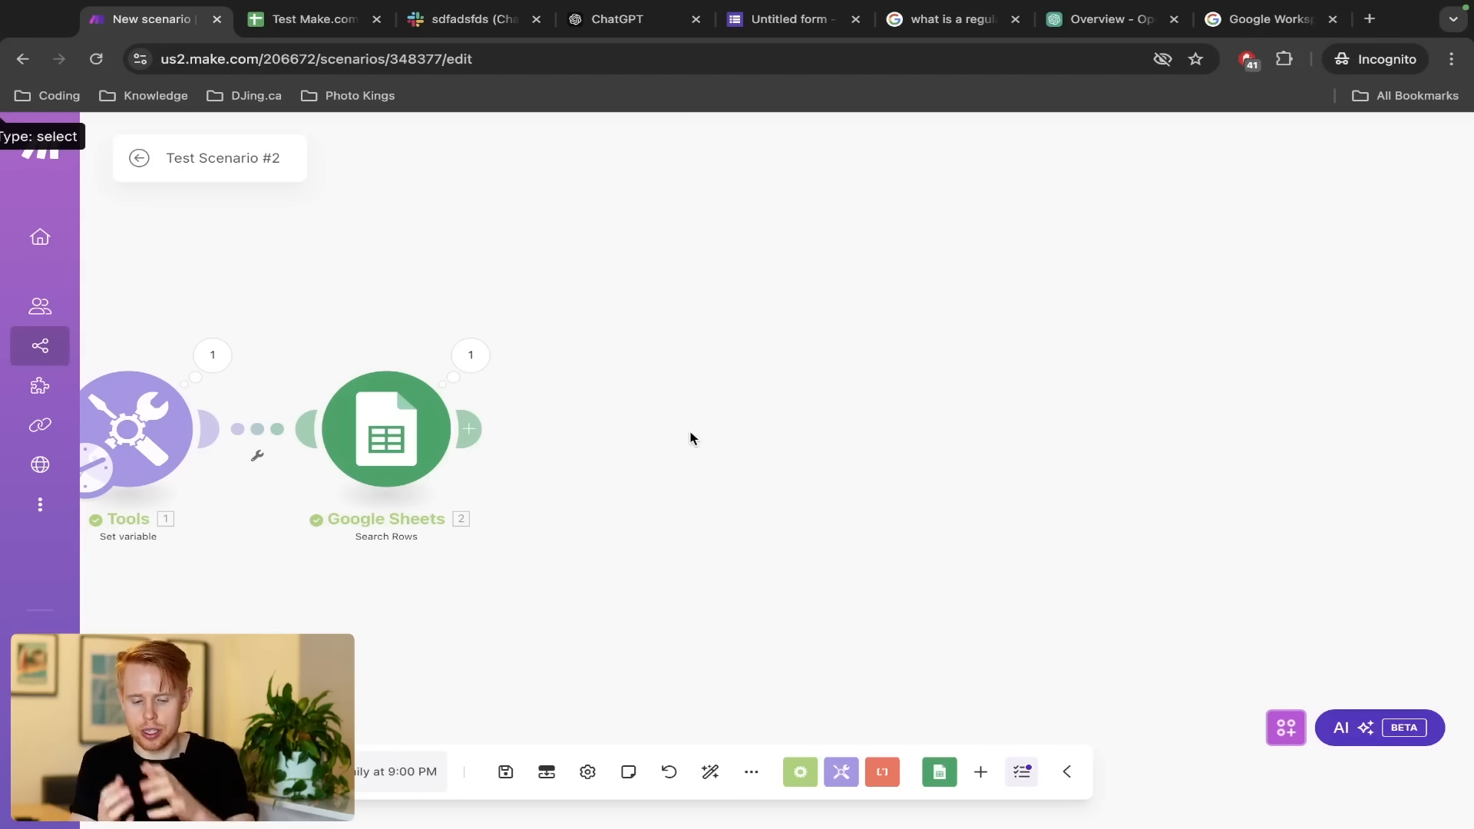
Add a Tools Text aggregator after Search Rows with source module 'Google Sheets - Search Rows [2]'
{"action": "left_click", "coordinate": [468, 428]}
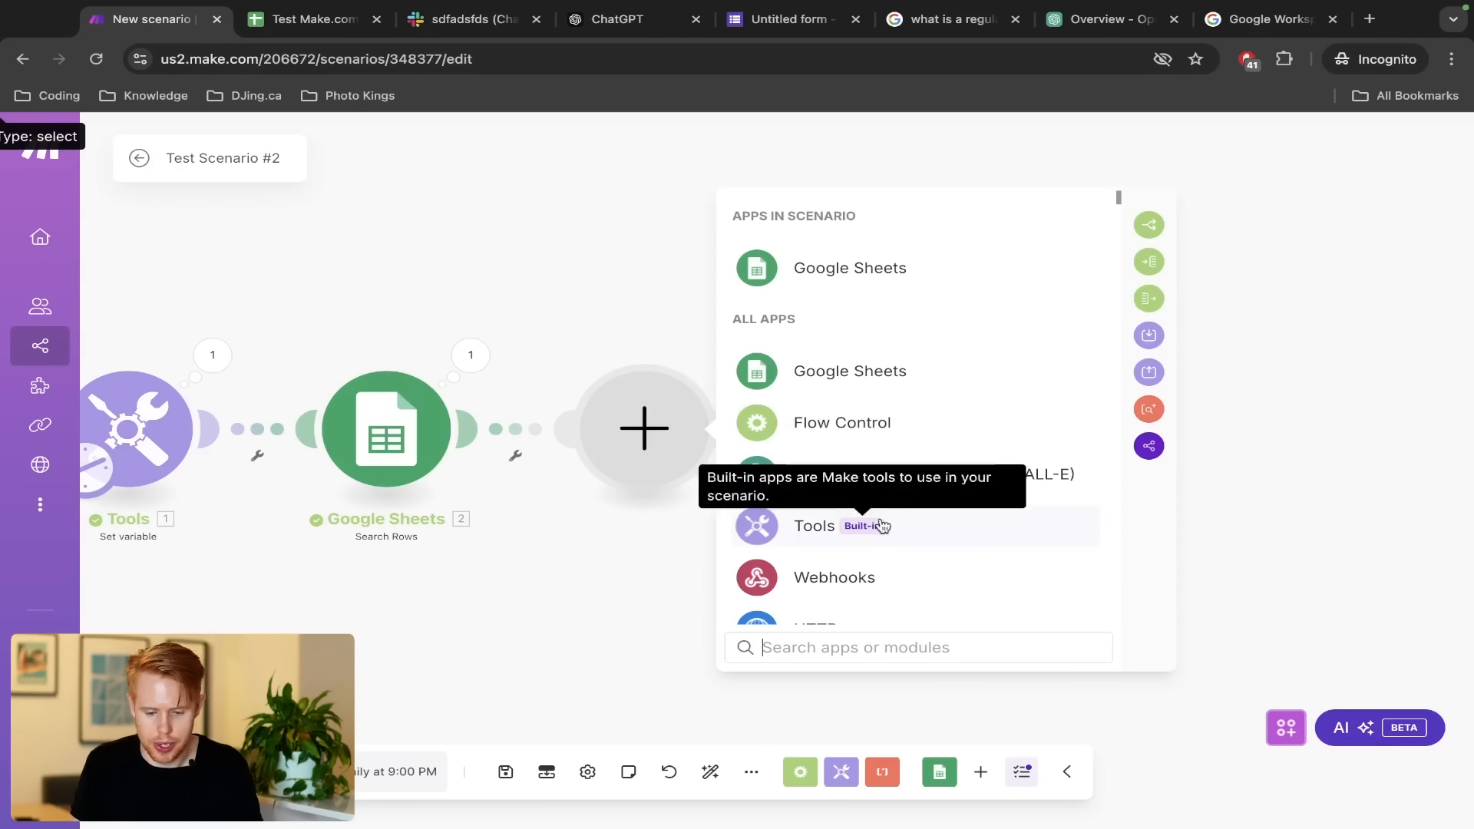
{"action": "left_click", "coordinate": [820, 529]}
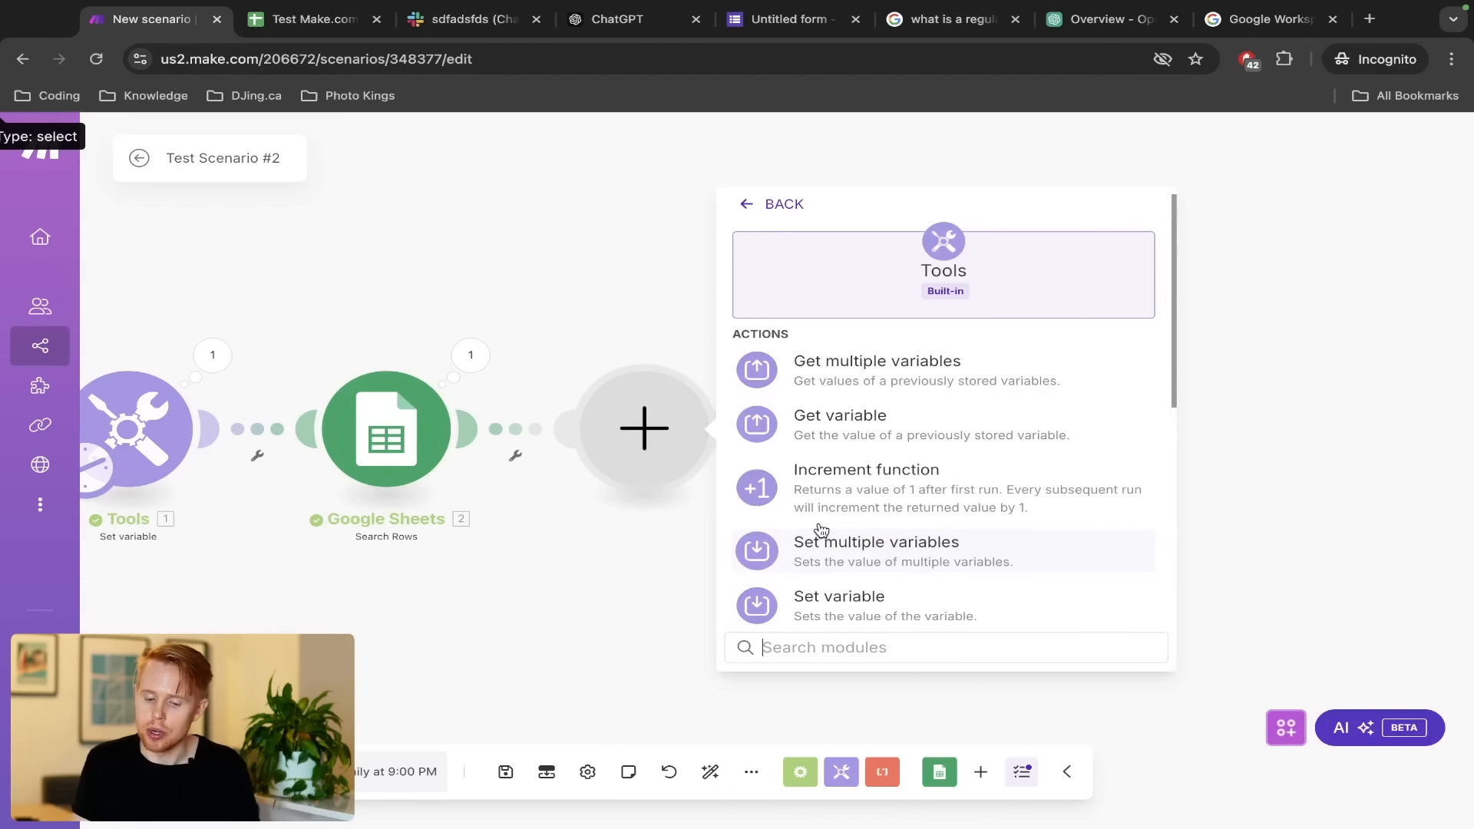
{"action": "scroll", "coordinate": [820, 529], "scroll_direction": "down", "scroll_amount": 4}
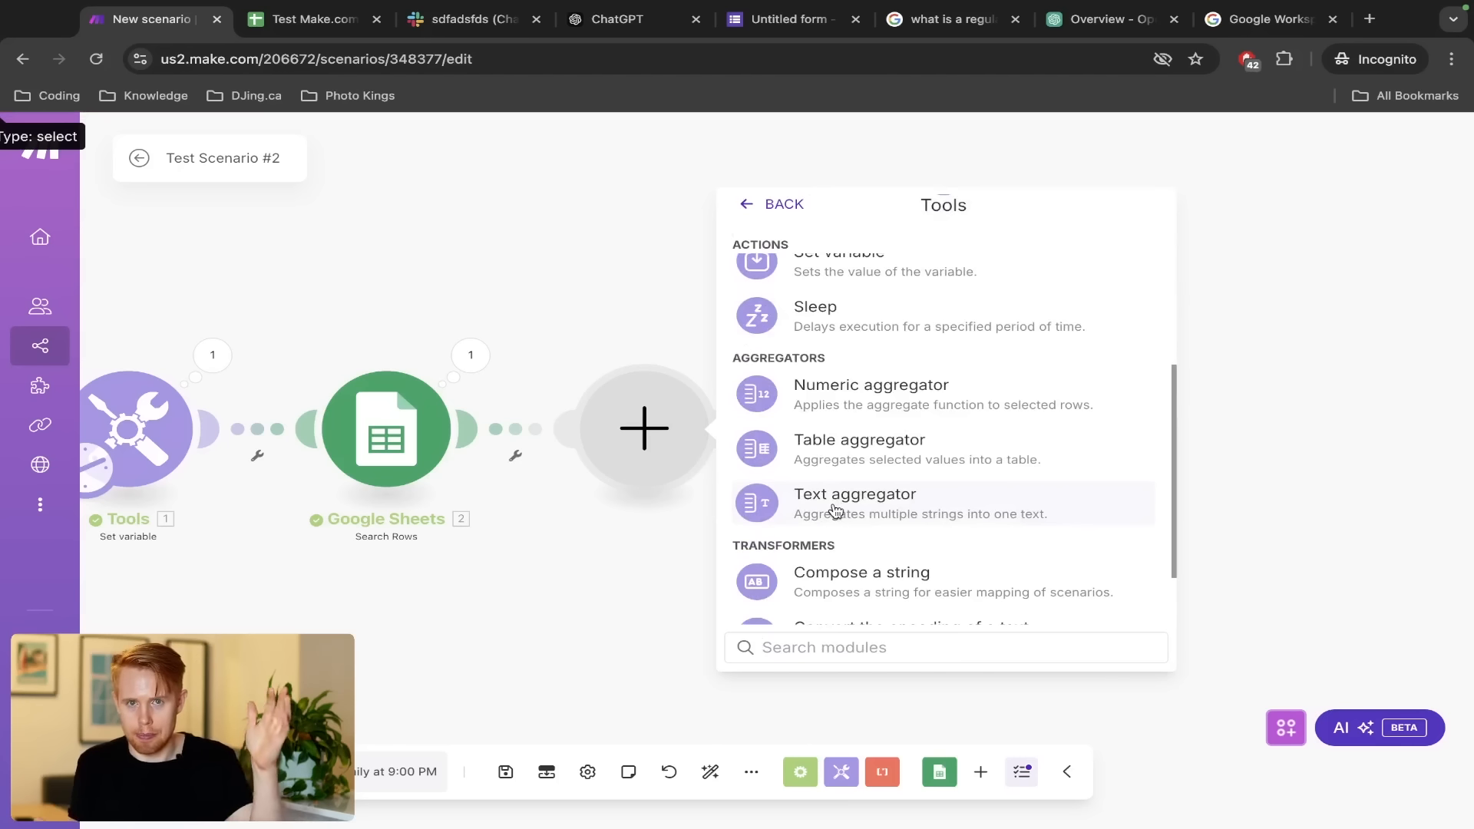
{"action": "left_click", "coordinate": [834, 512]}
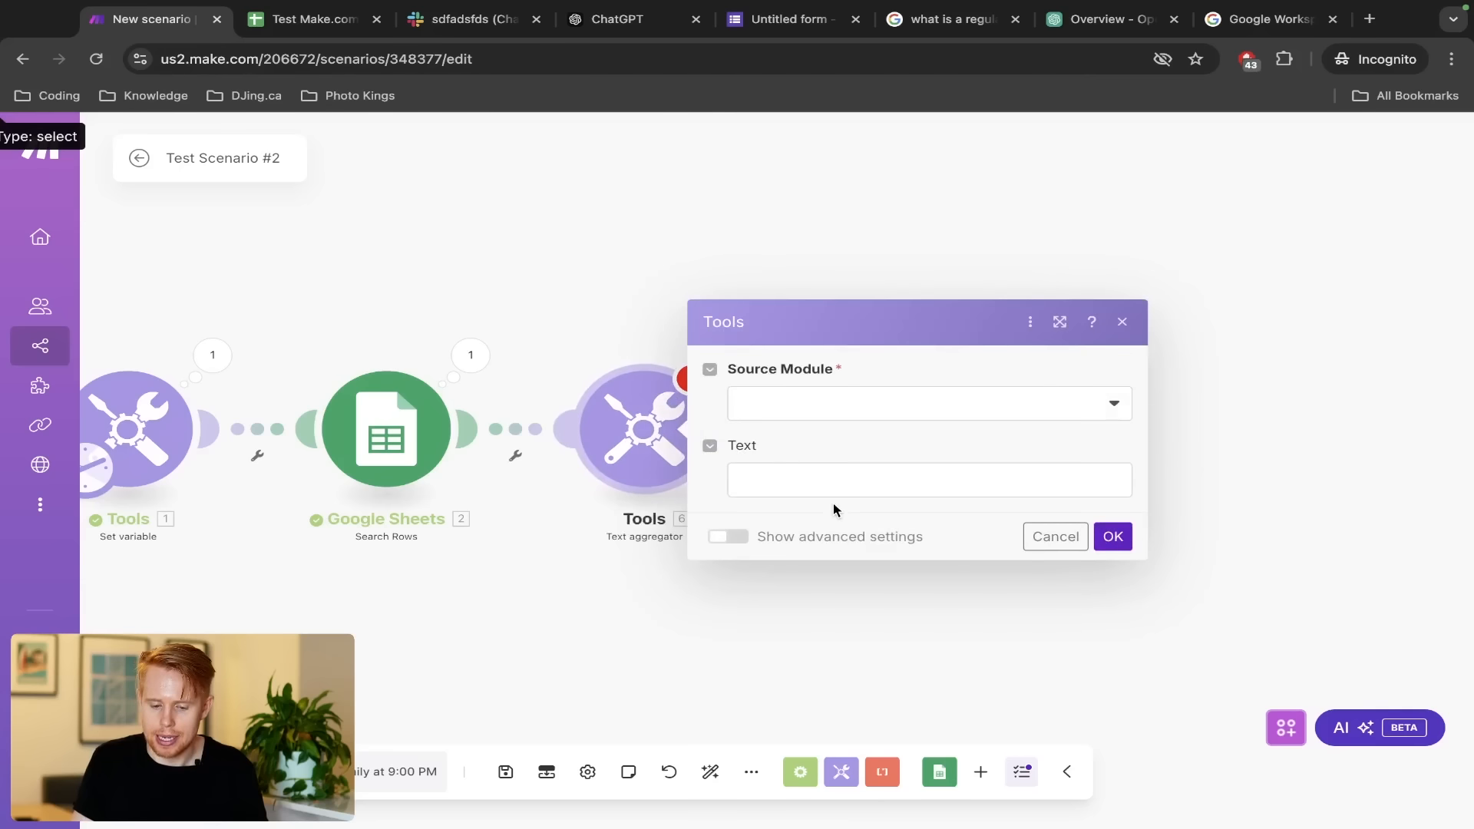
{"action": "left_click", "coordinate": [786, 413]}
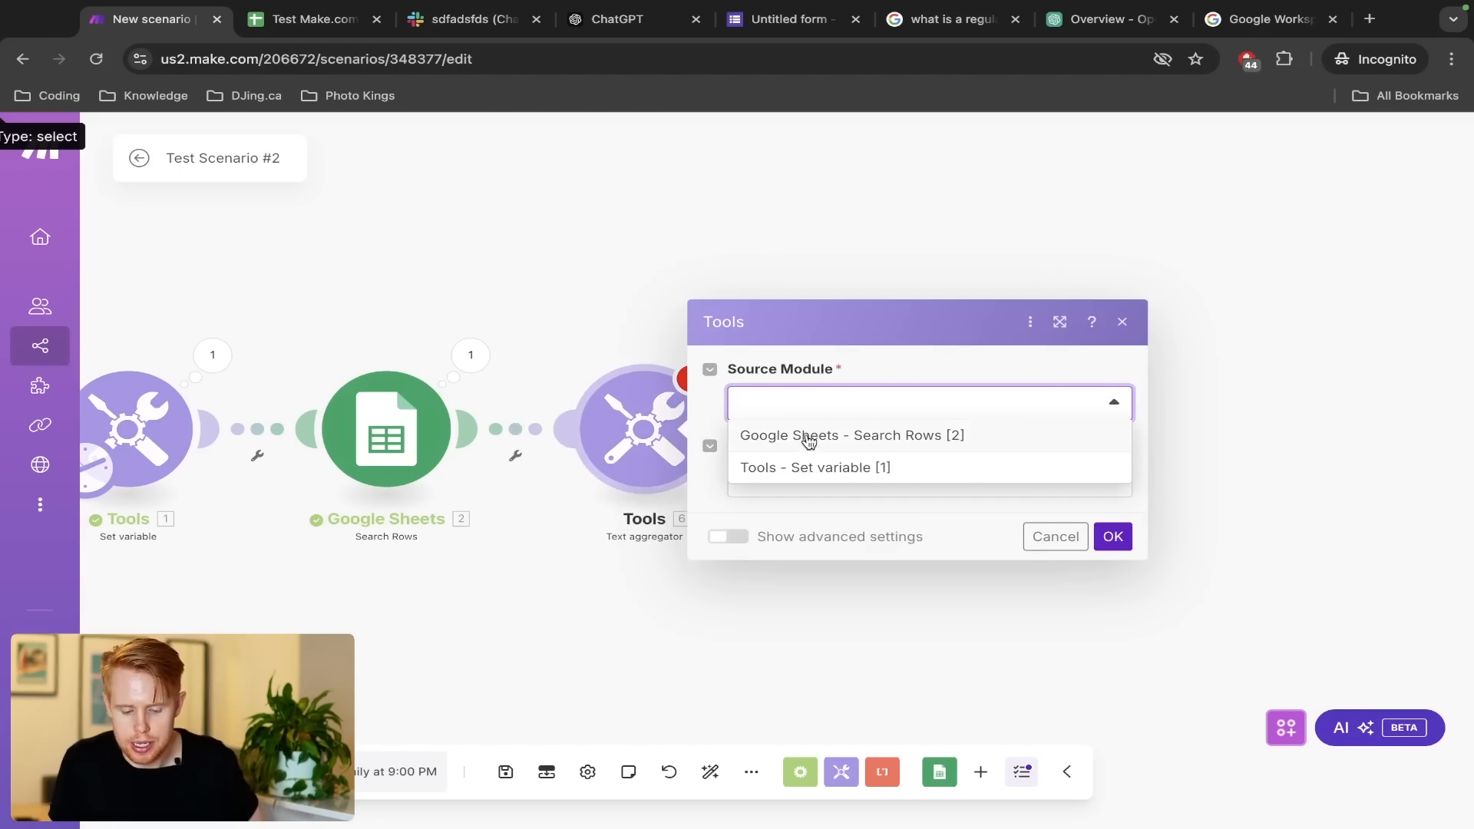
{"action": "left_click", "coordinate": [809, 440]}
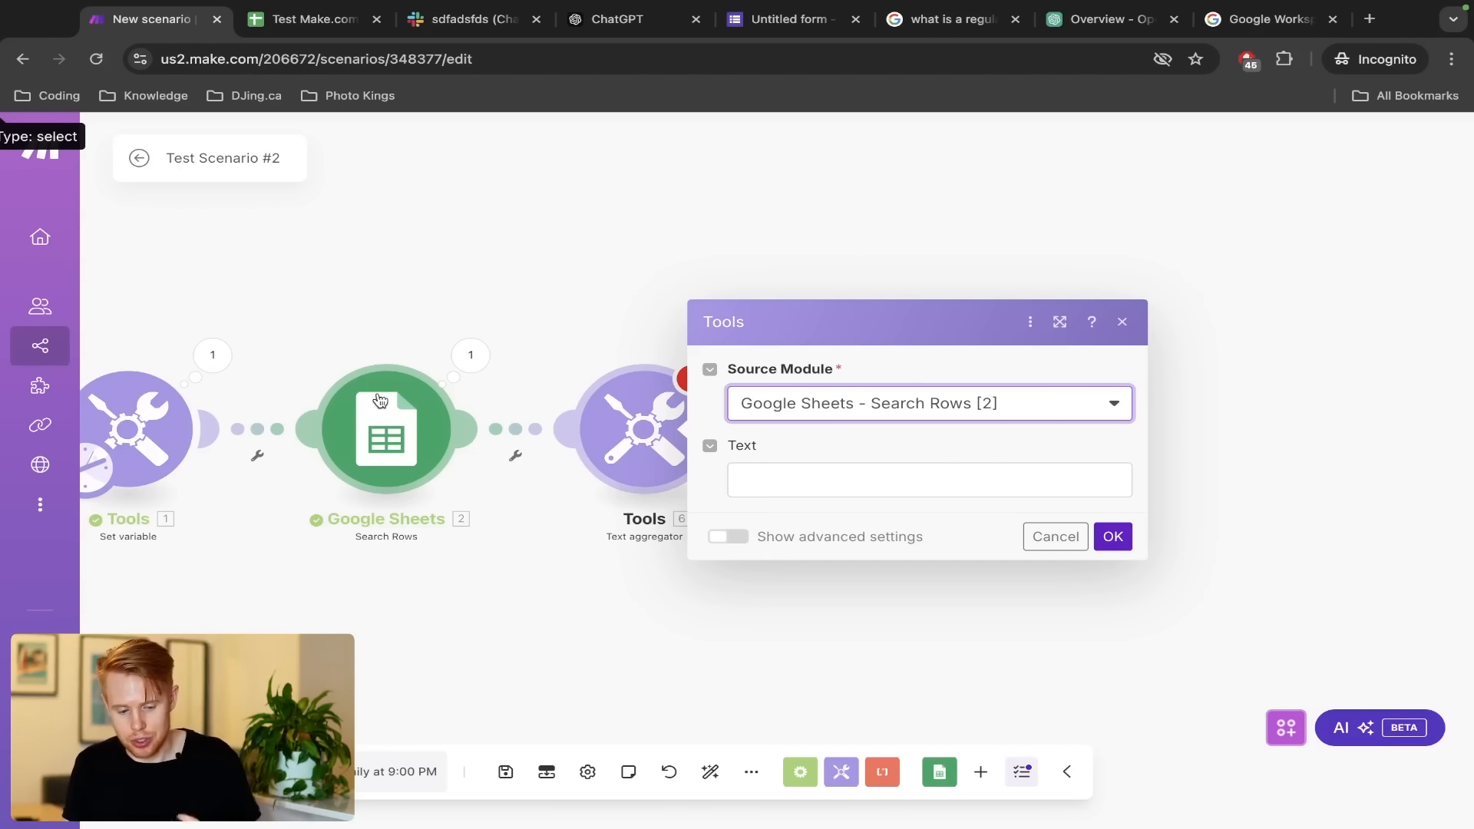
Check the sheet's Initially Contacted dates I2:I6, browse the Text field mappings, then cancel the dialog
{"action": "key", "text": "ctrl+Tab"}
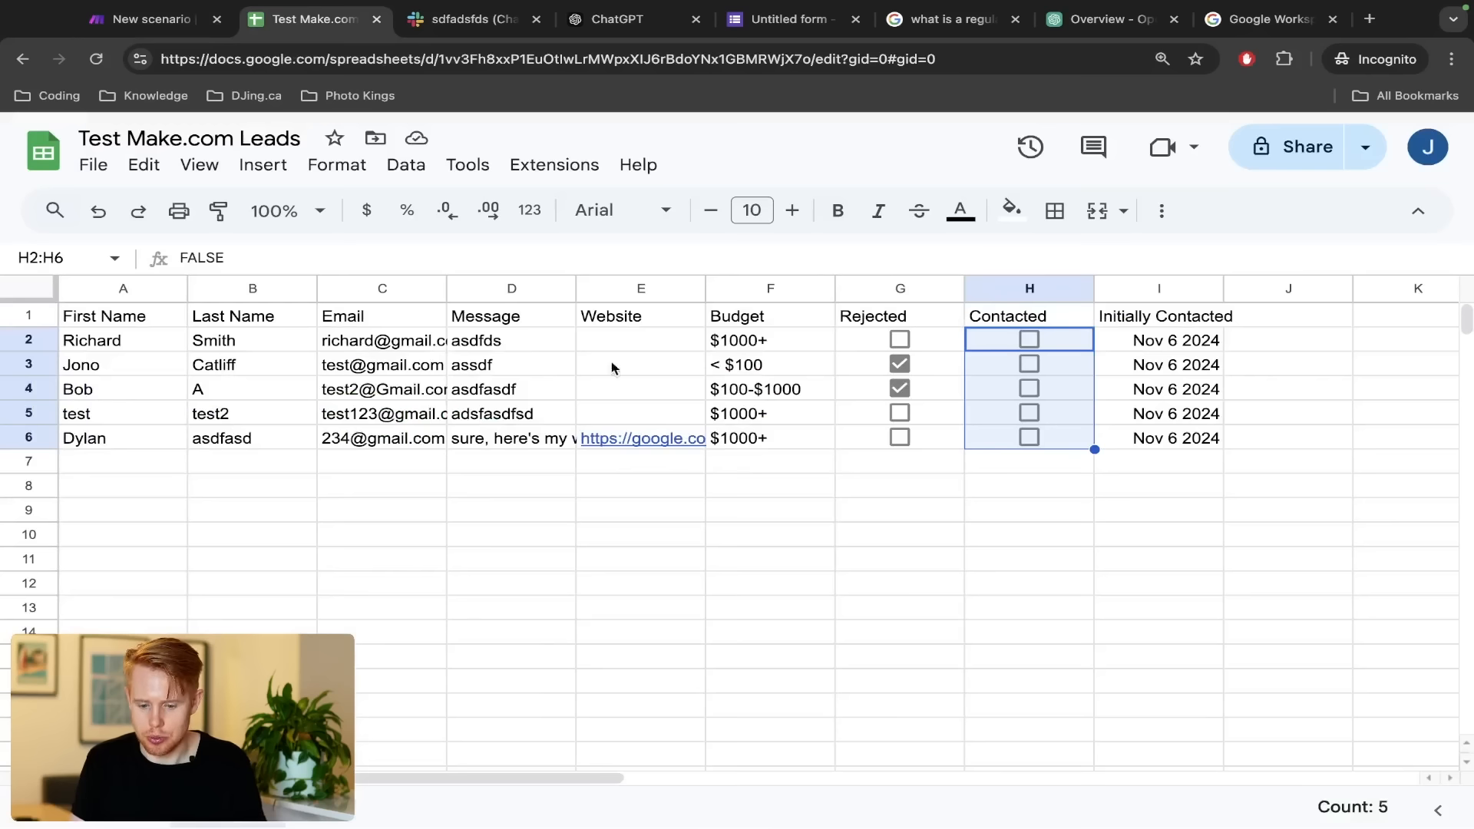
{"action": "left_click_drag", "start_coordinate": [1131, 349], "coordinate": [1135, 445]}
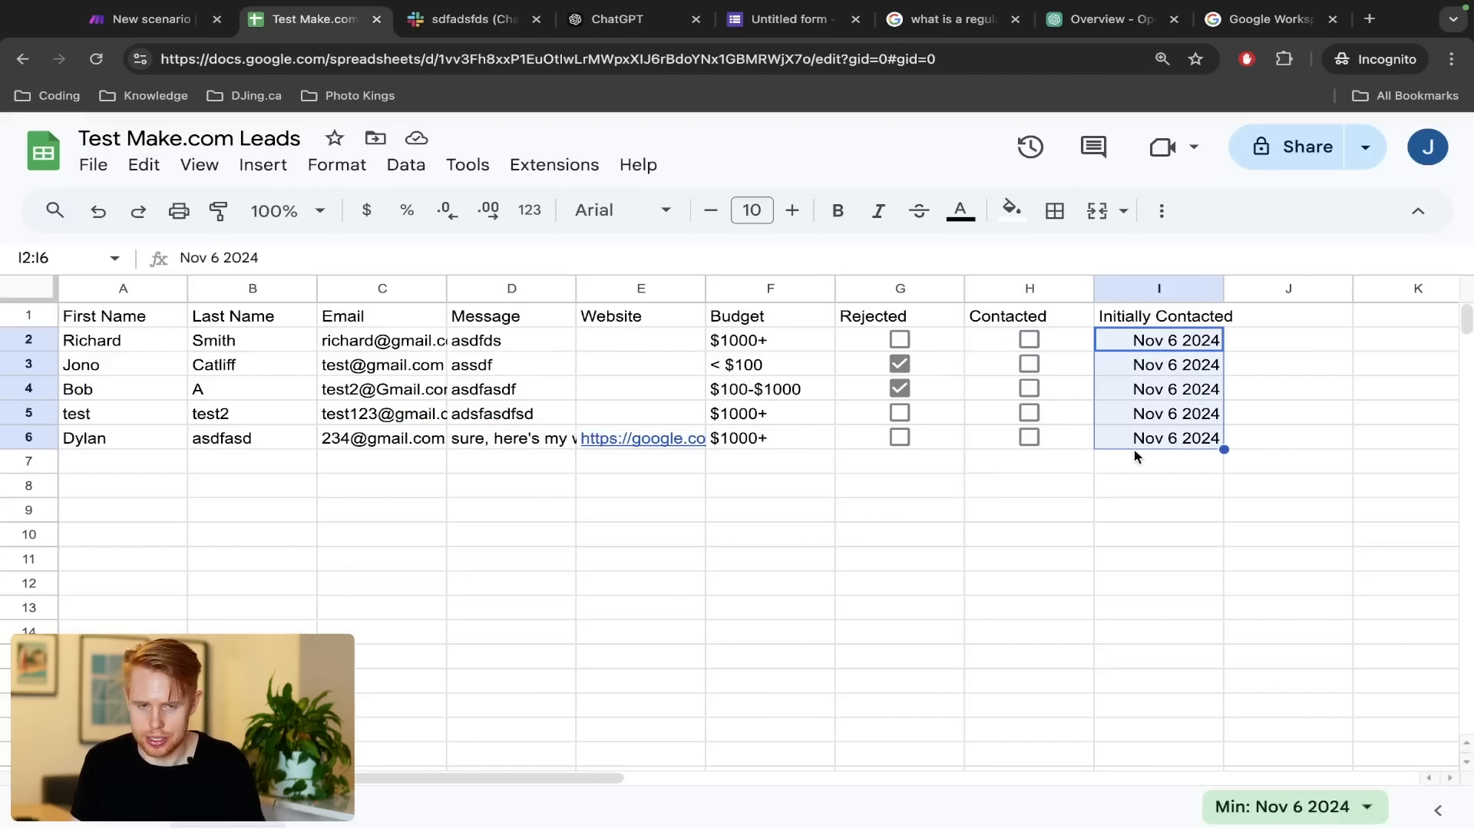
{"action": "key", "text": "ctrl+shift+Tab"}
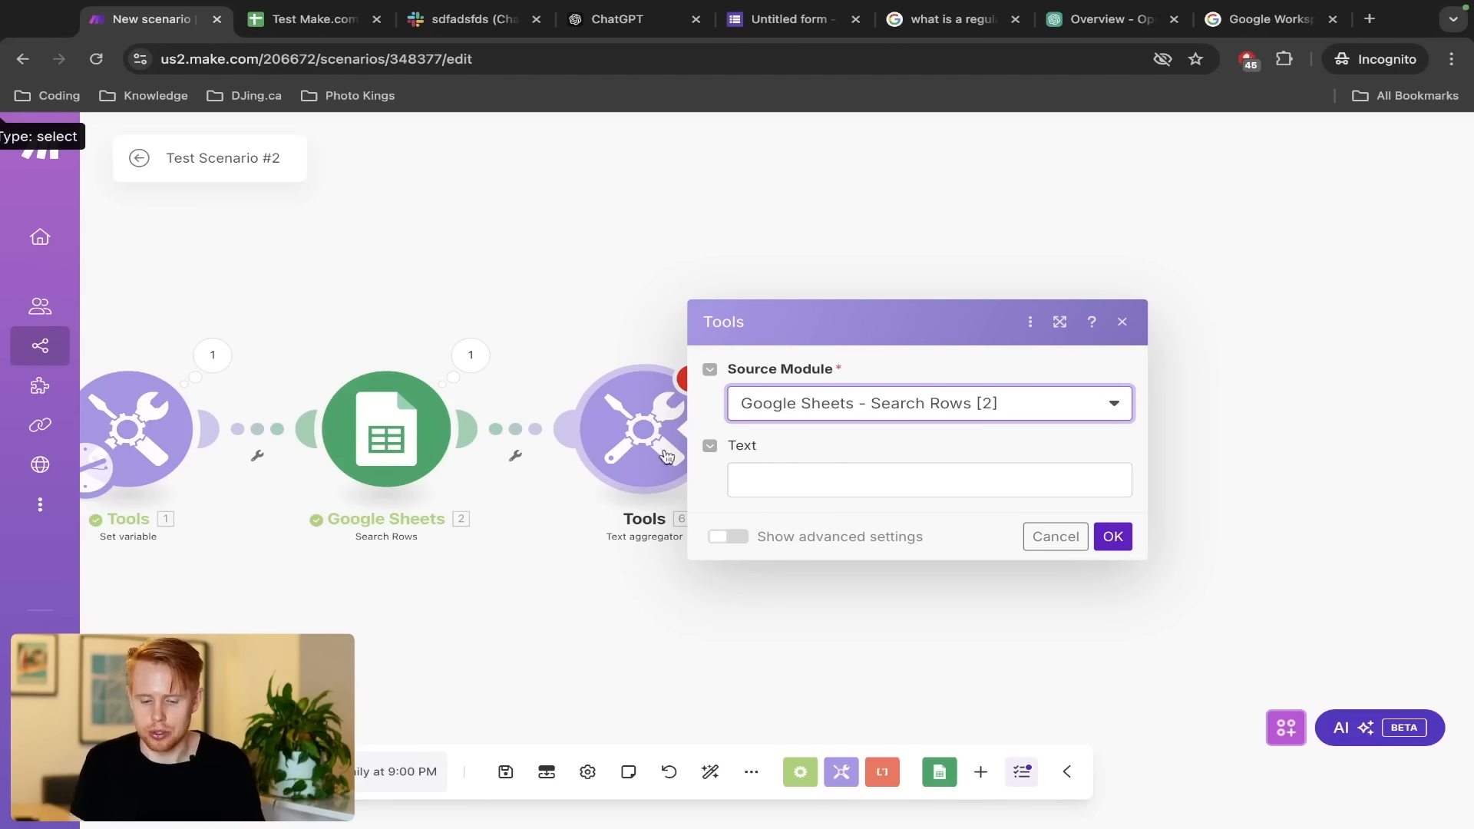
{"action": "left_click", "coordinate": [798, 484]}
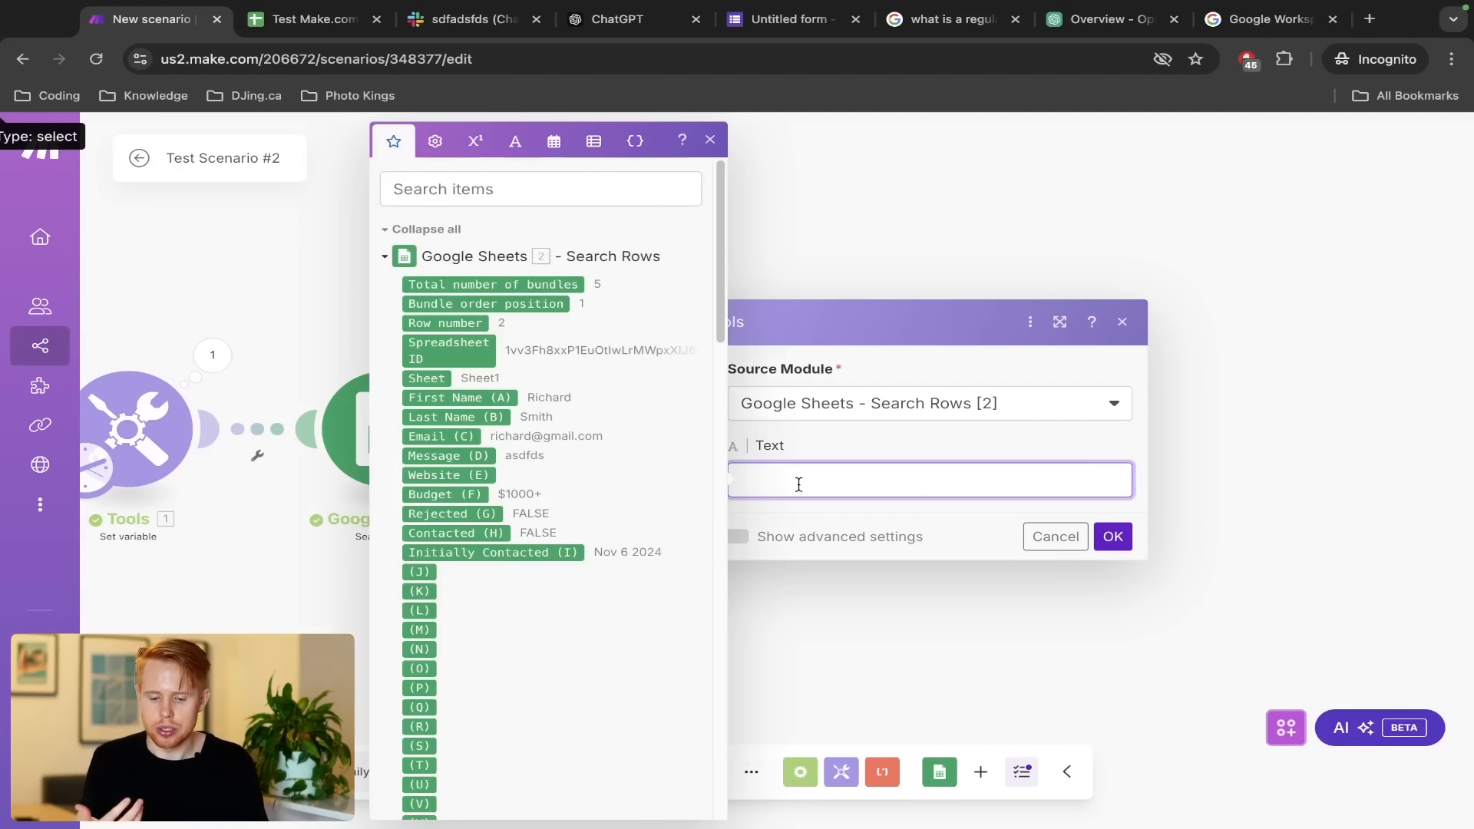
{"action": "key", "text": "ctrl+Tab"}
{"action": "key", "text": "ctrl+Tab"}
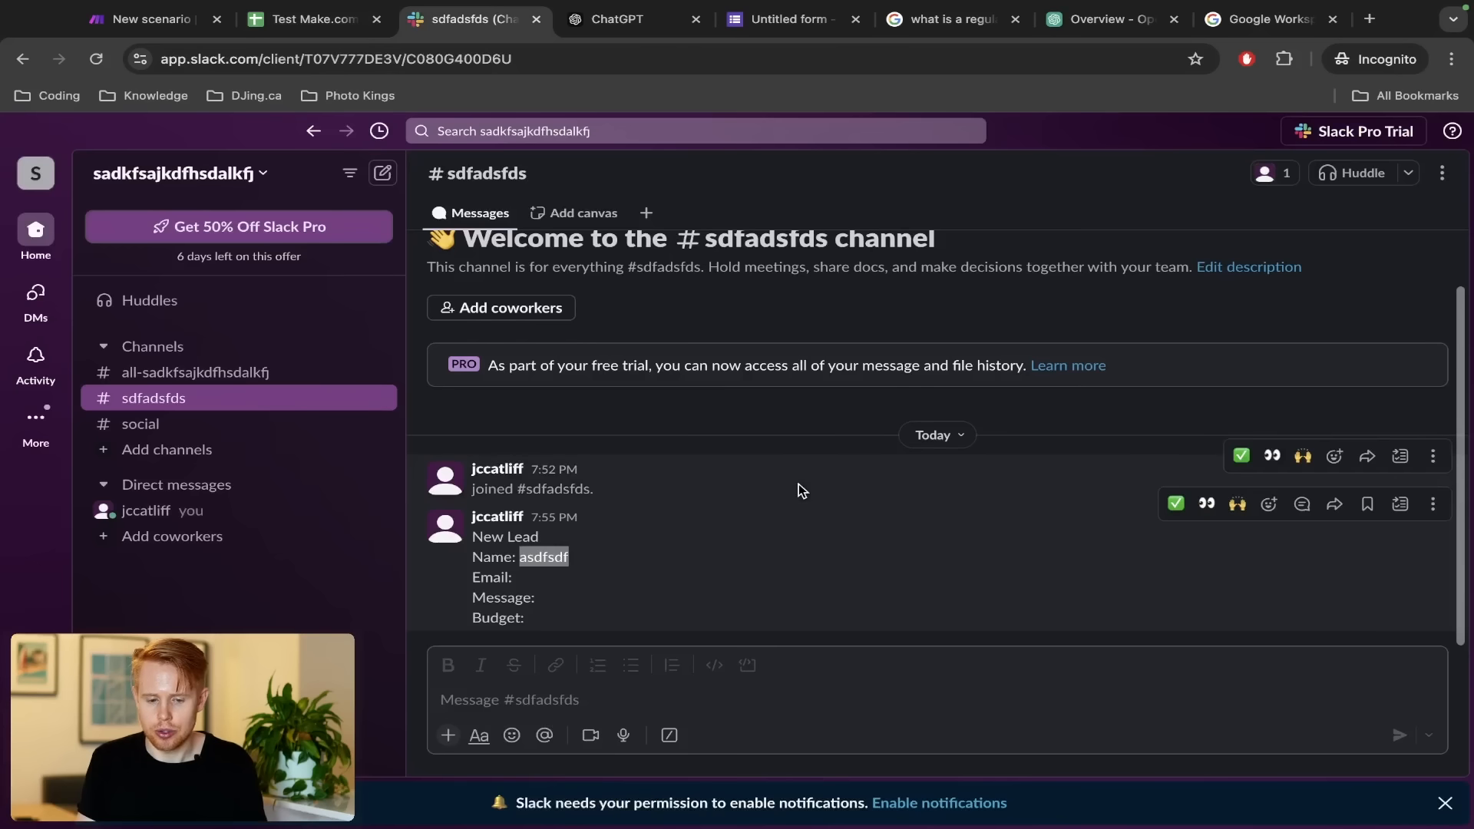
{"action": "key", "text": "ctrl+shift+Tab"}
{"action": "key", "text": "ctrl+shift+Tab"}
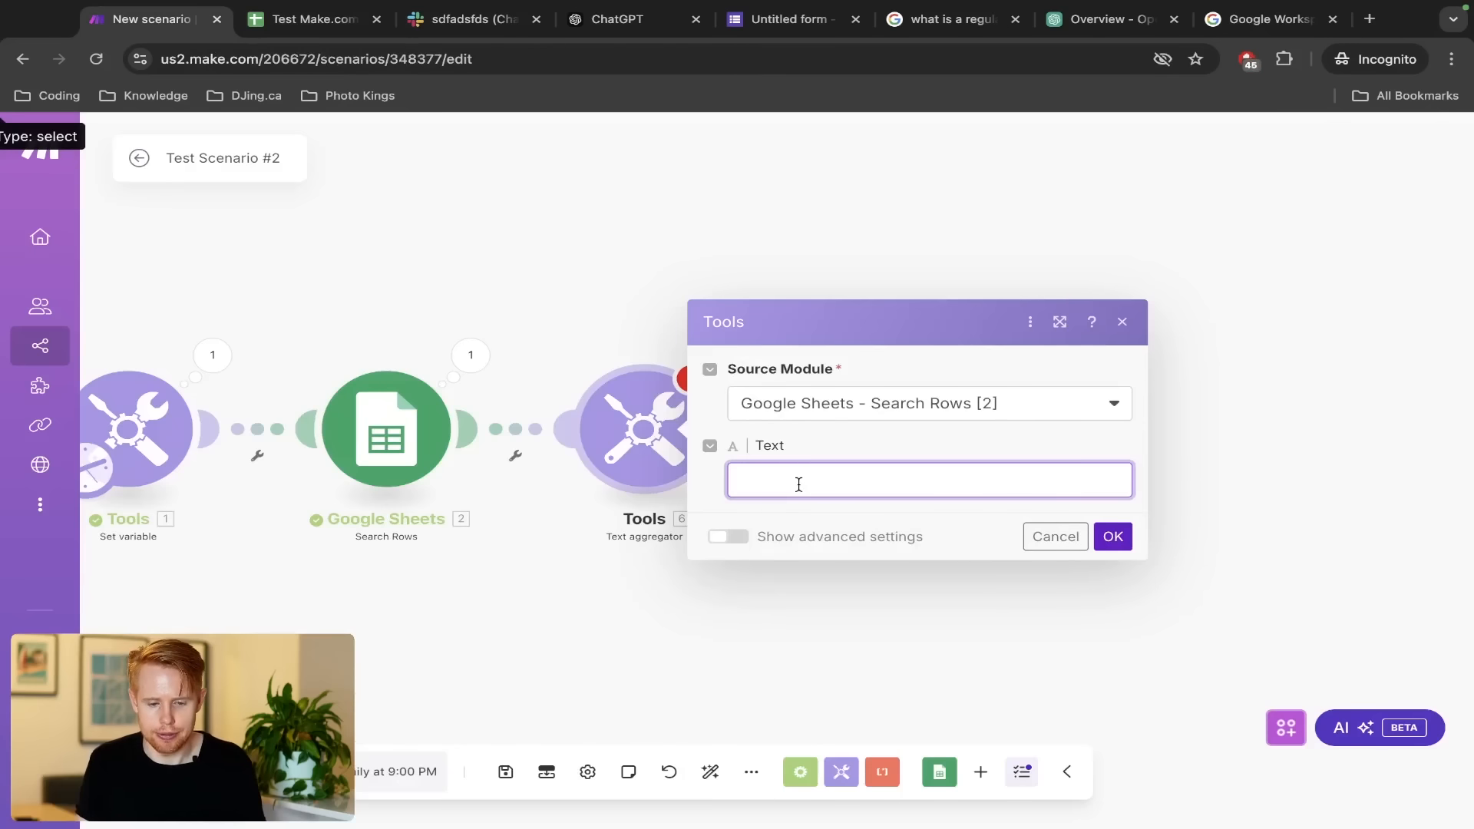
{"action": "key", "text": "ctrl+Tab"}
{"action": "key", "text": "ctrl+shift+Tab"}
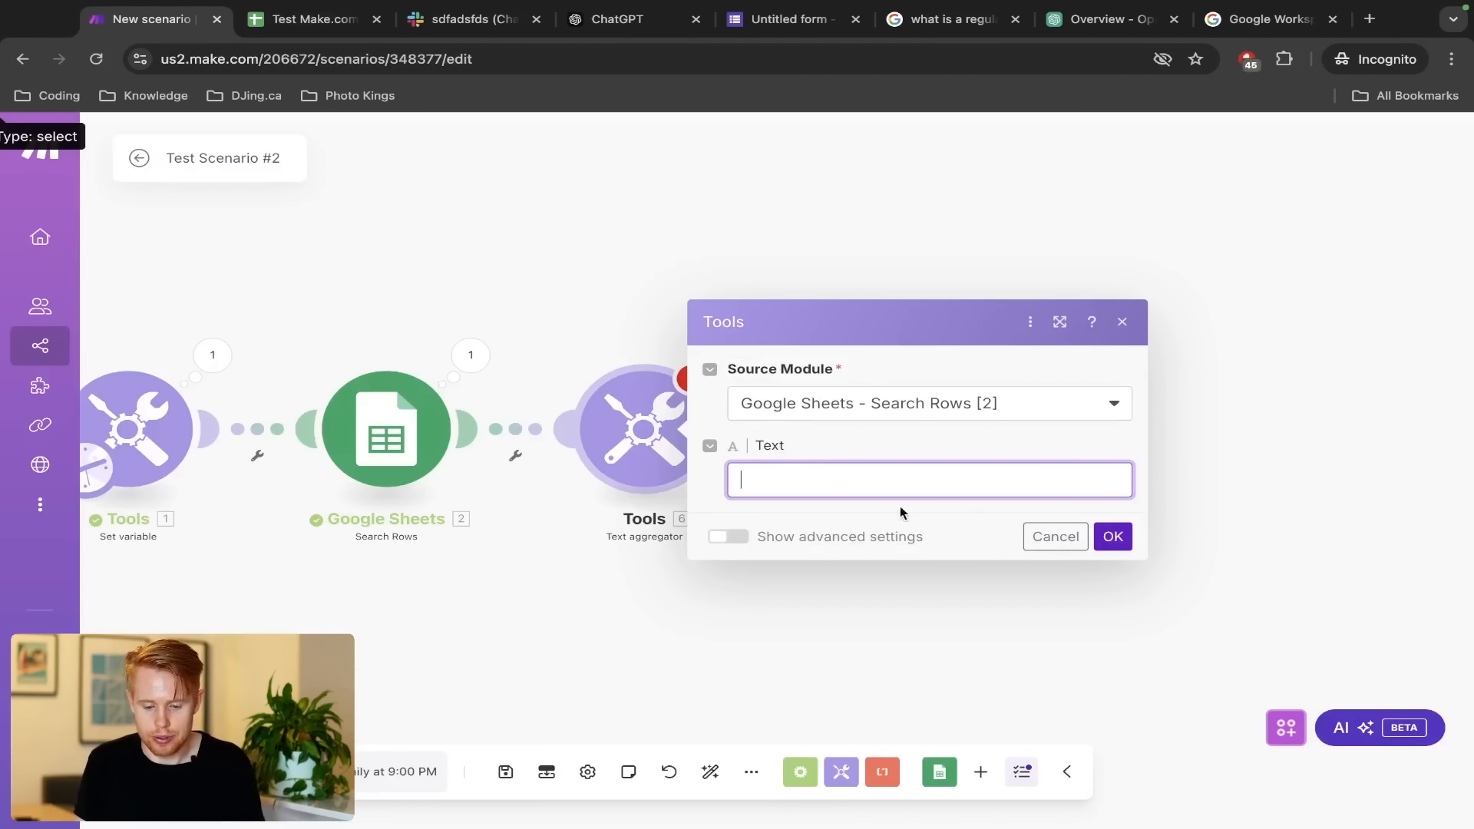
{"action": "left_click", "coordinate": [1061, 533]}
Add route filter 'Filter (Not Contacted)' with Contacted (H) equal to FALSE, then tick H2's Contacted box
{"action": "left_click", "coordinate": [513, 428]}
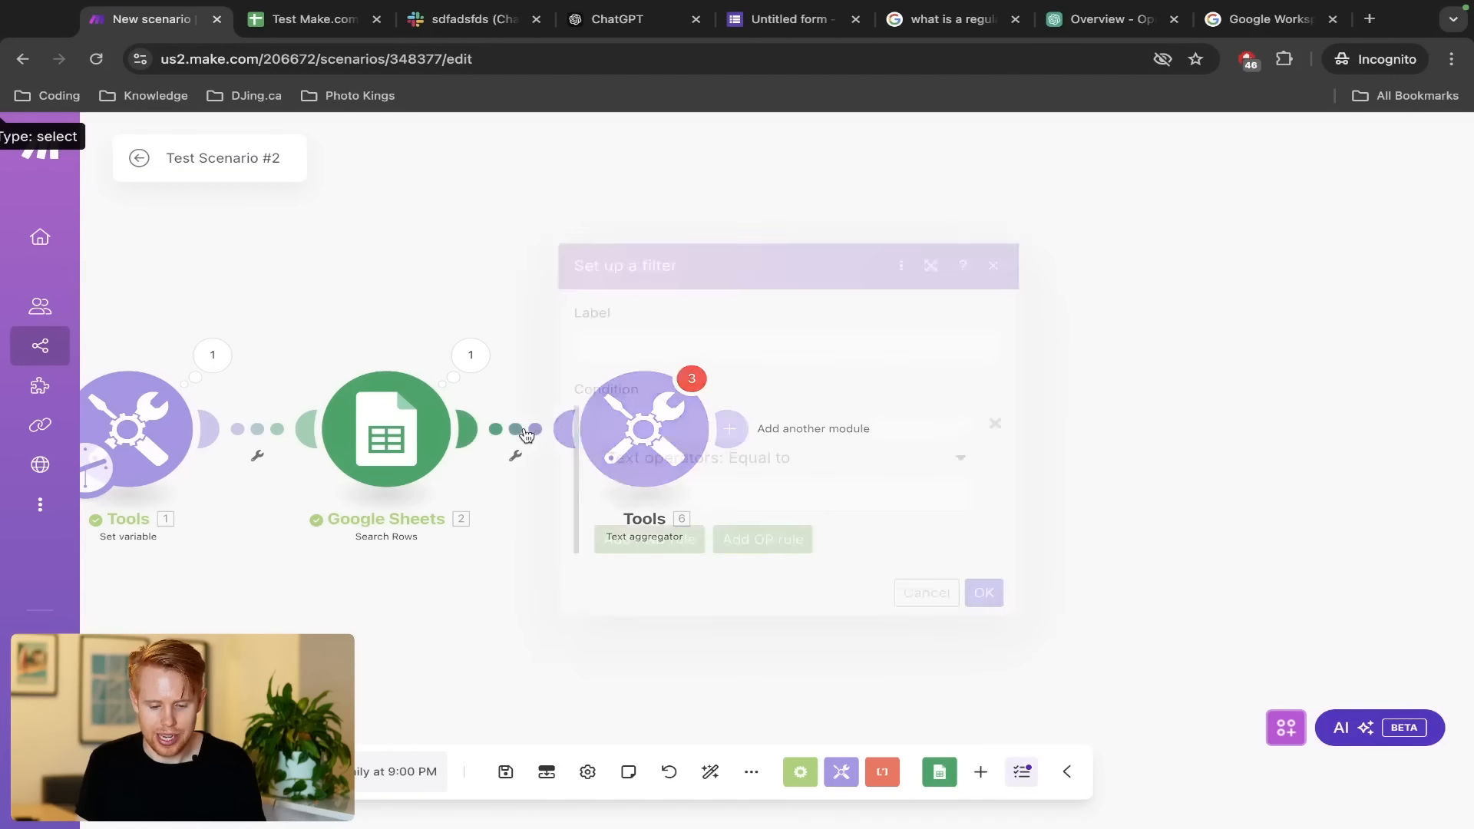
{"action": "left_click", "coordinate": [623, 347]}
{"action": "type", "text": "Filter "}
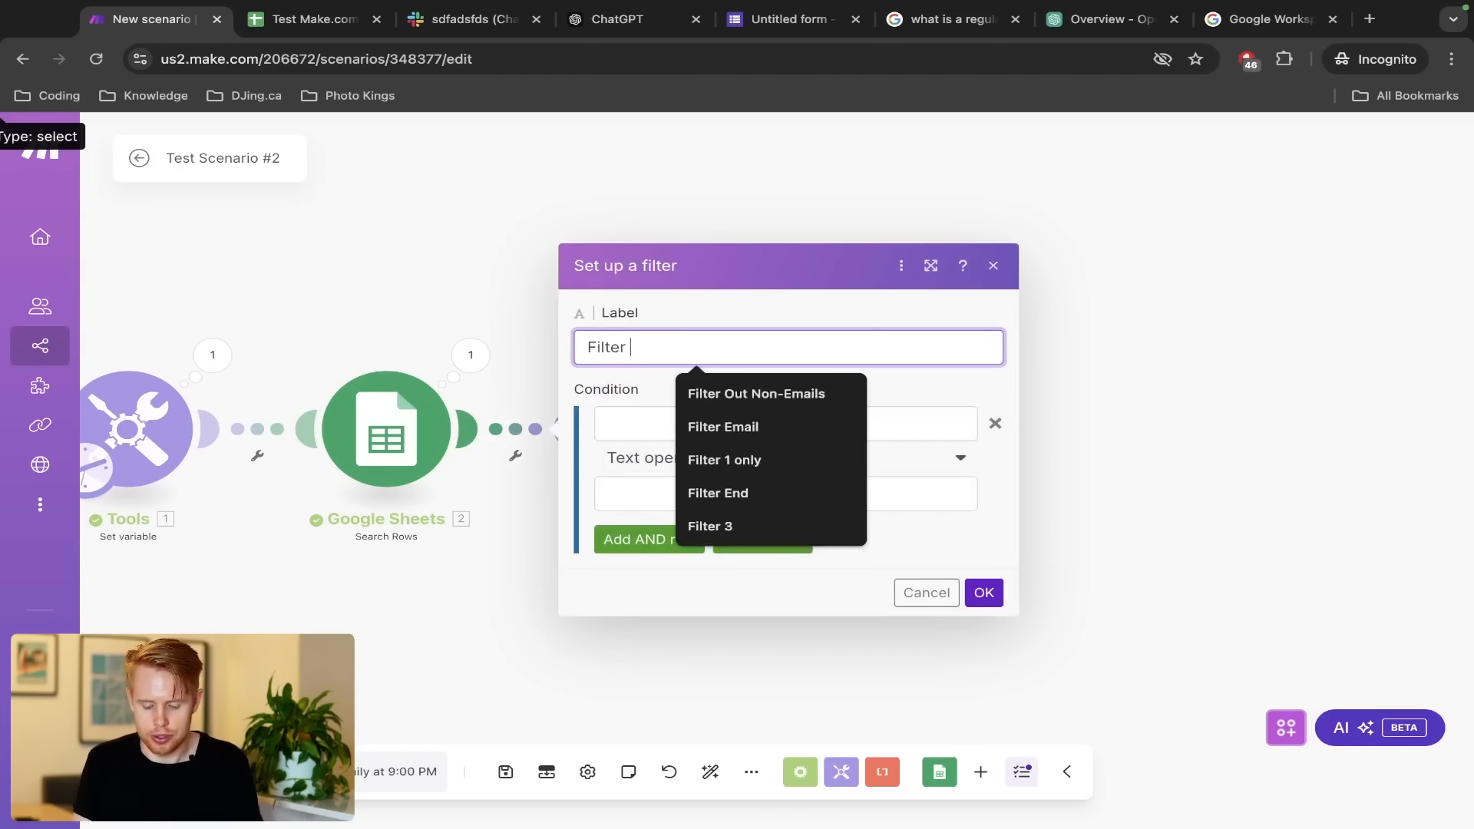
{"action": "type", "text": "(Not Contacte"}
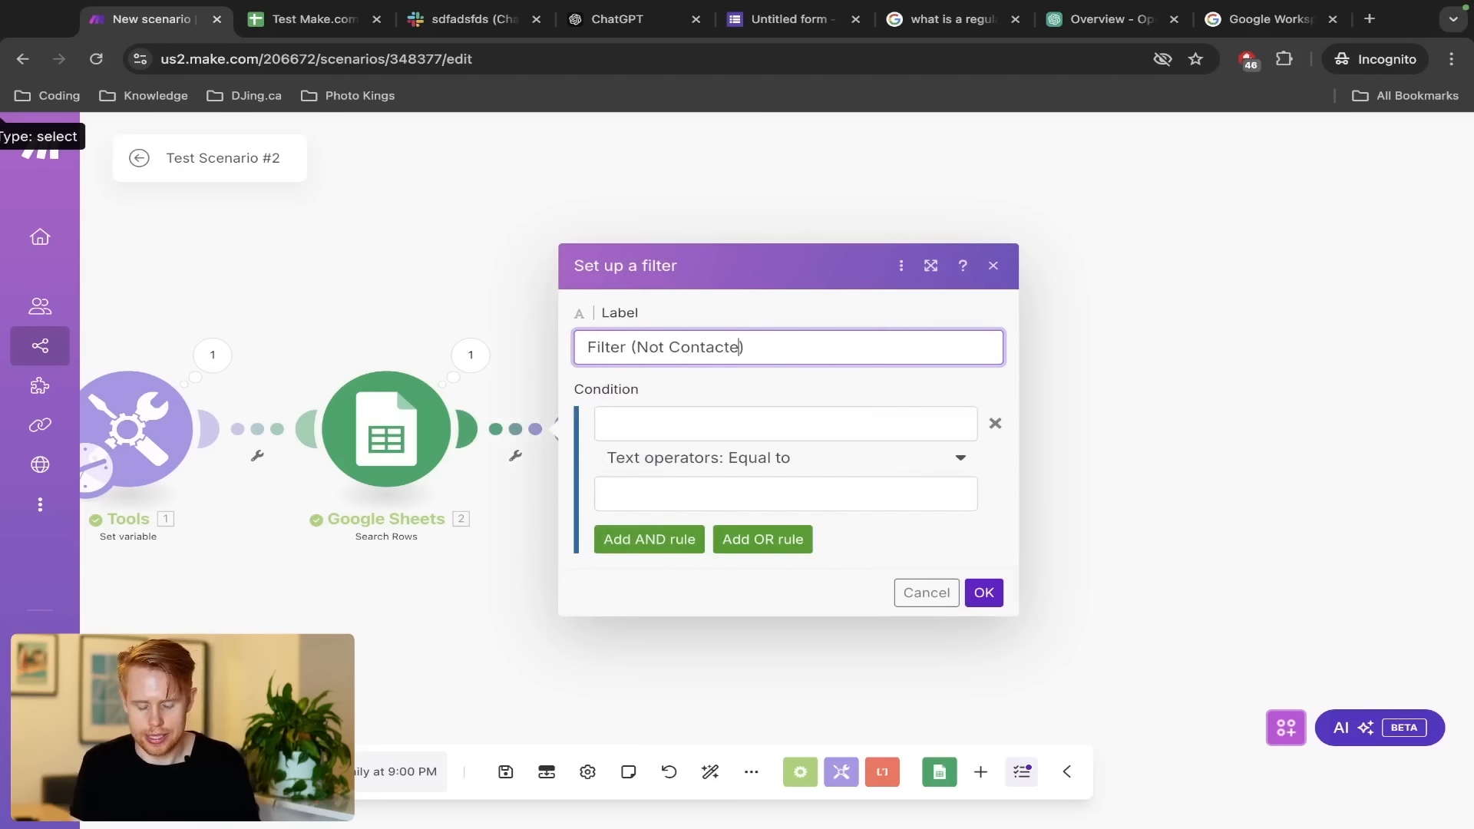
{"action": "type", "text": "d"}
{"action": "left_click", "coordinate": [611, 418]}
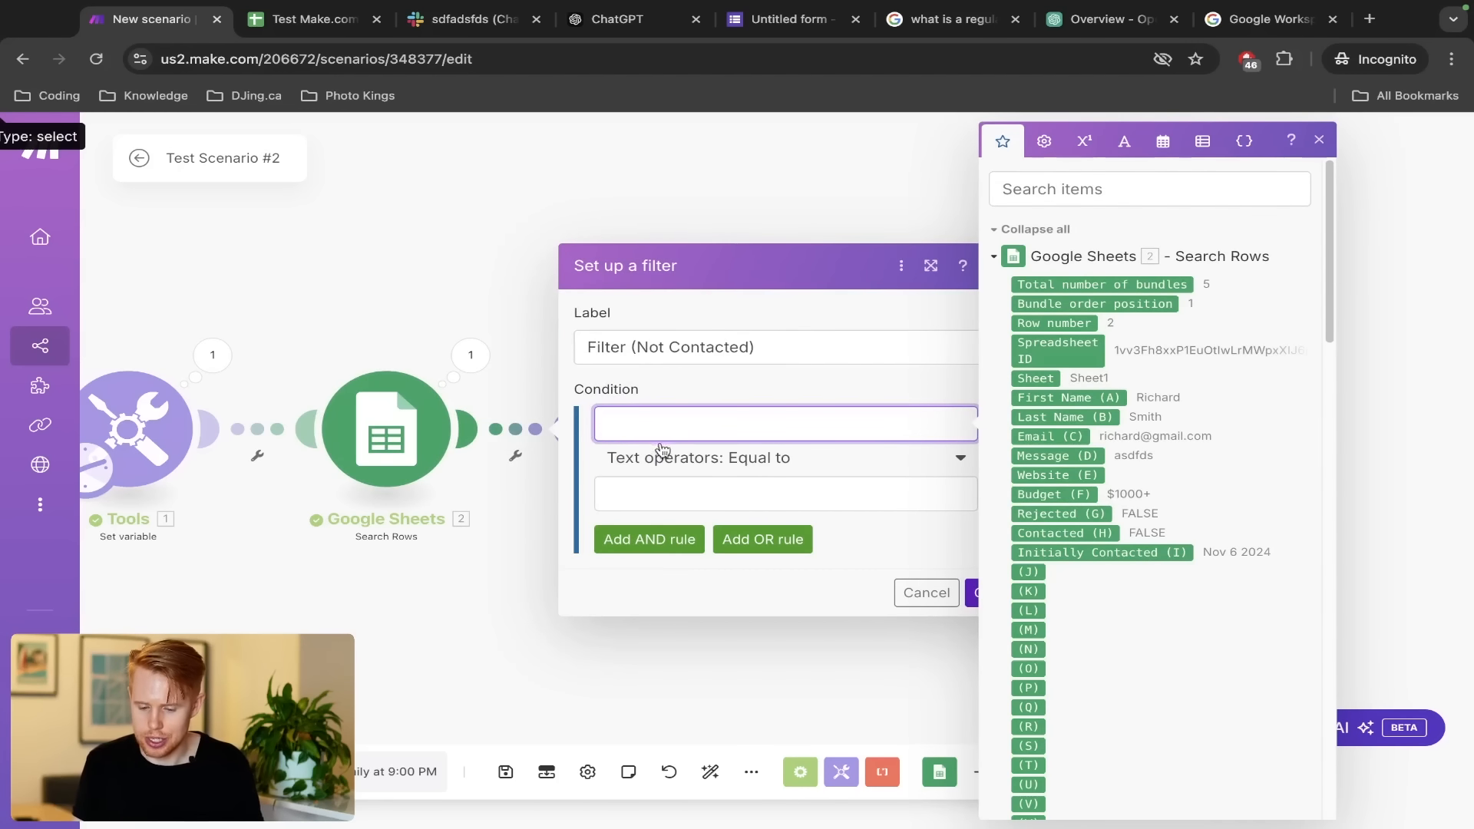
{"action": "left_click", "coordinate": [1033, 535]}
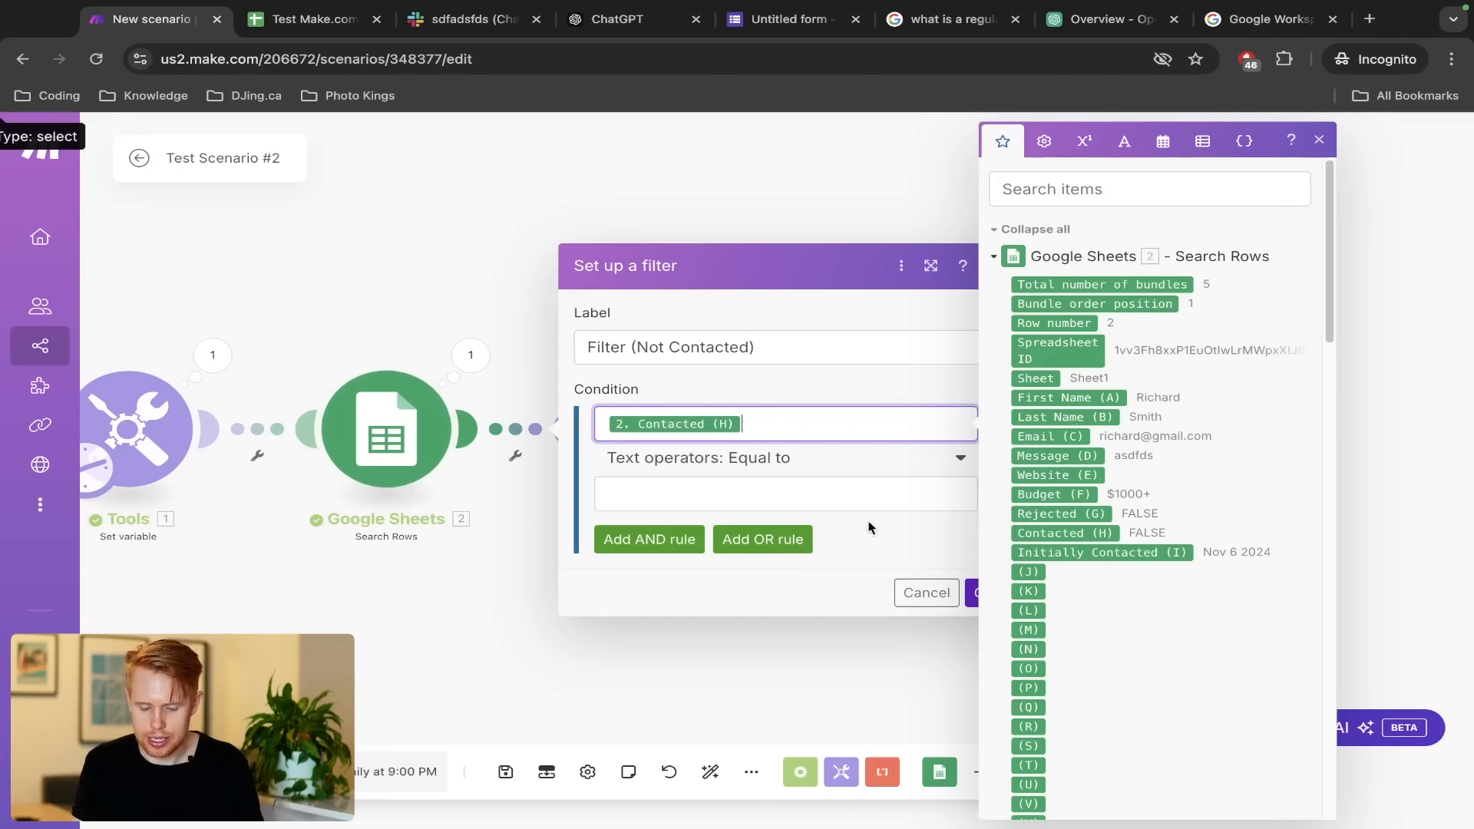
{"action": "left_click", "coordinate": [774, 493]}
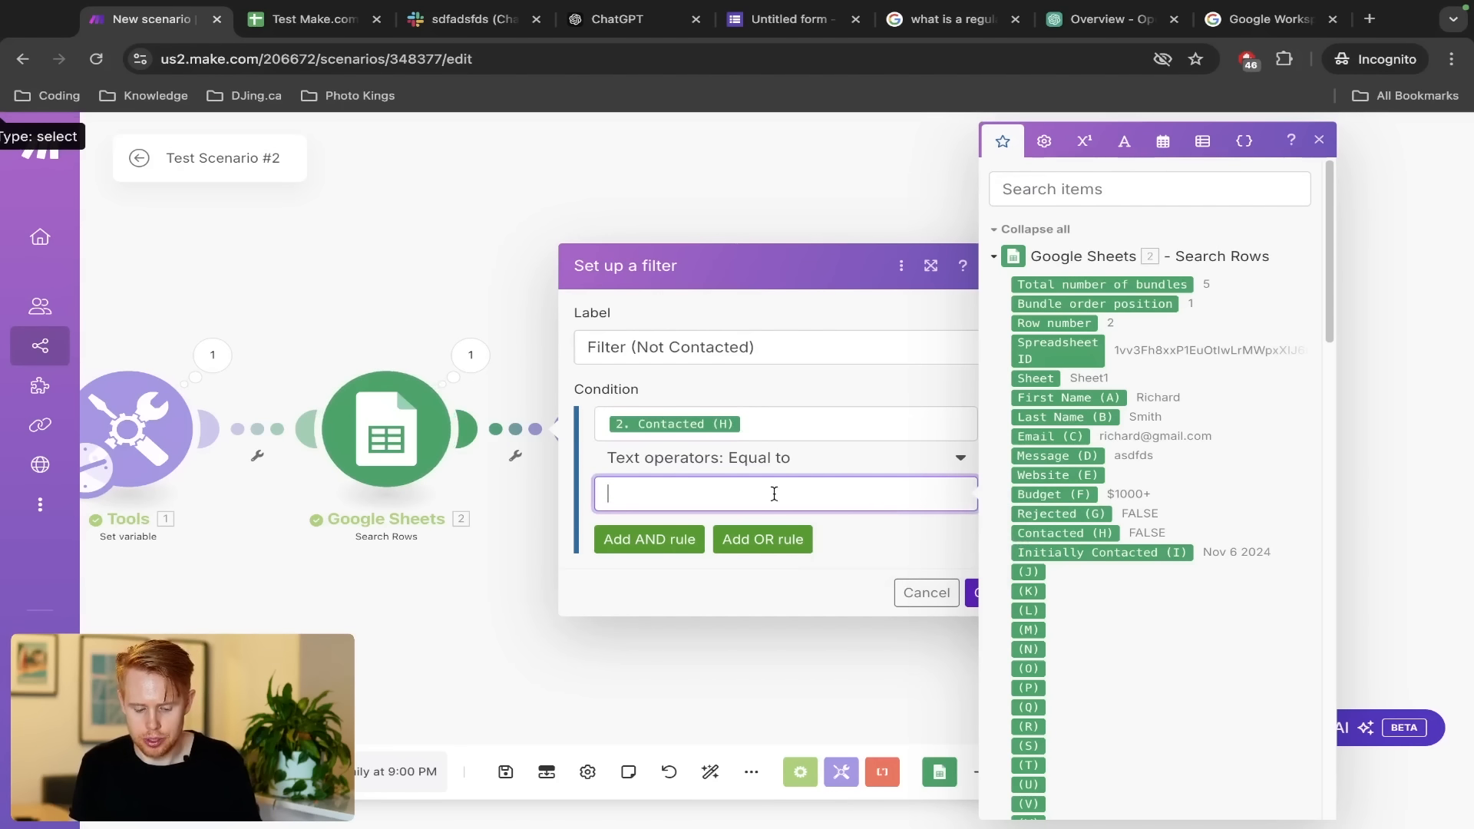
{"action": "type", "text": "FALSE"}
{"action": "left_click", "coordinate": [975, 594]}
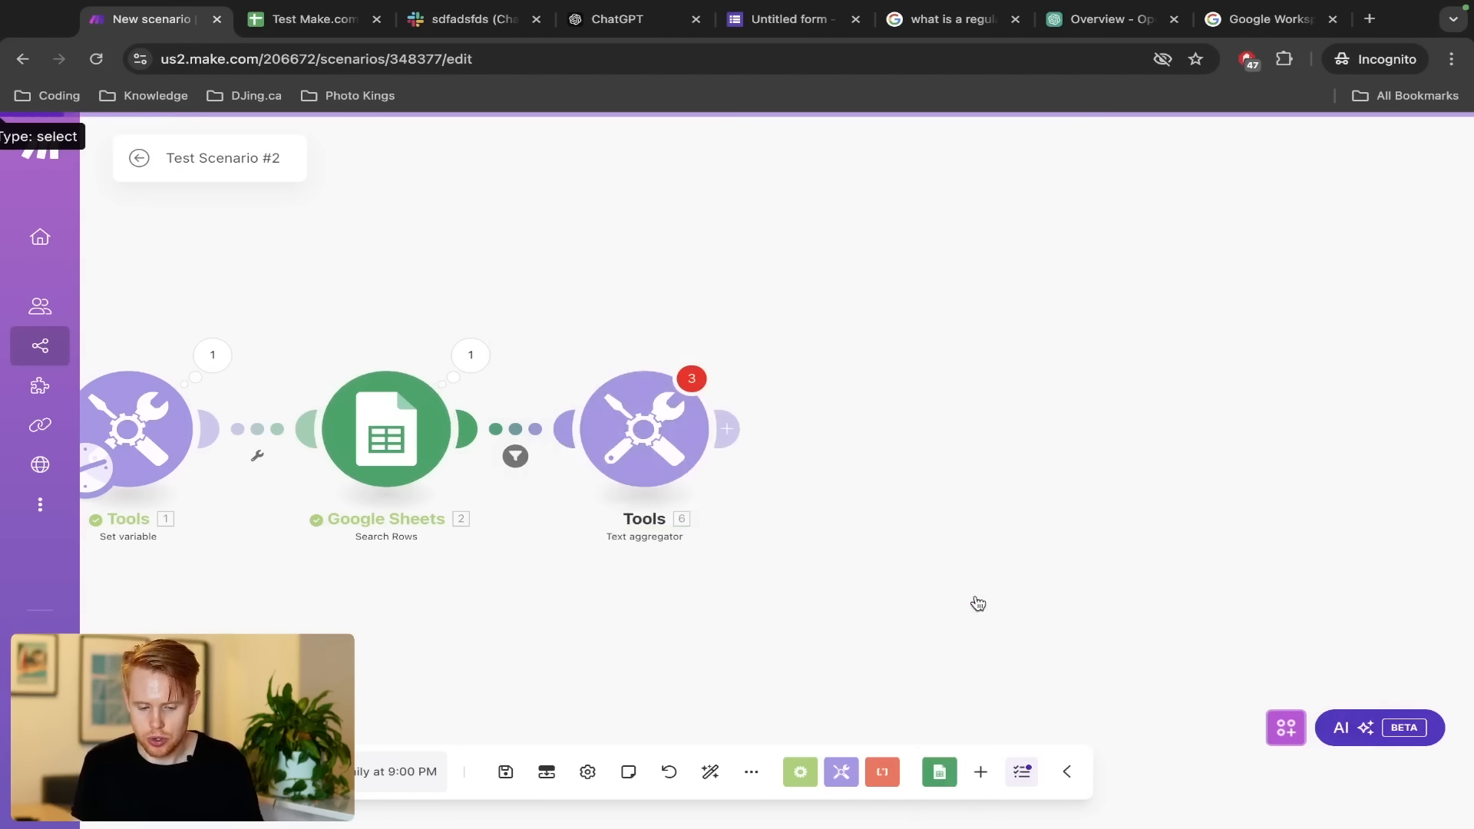
{"action": "key", "text": "ctrl+Tab"}
{"action": "left_click", "coordinate": [1028, 339]}
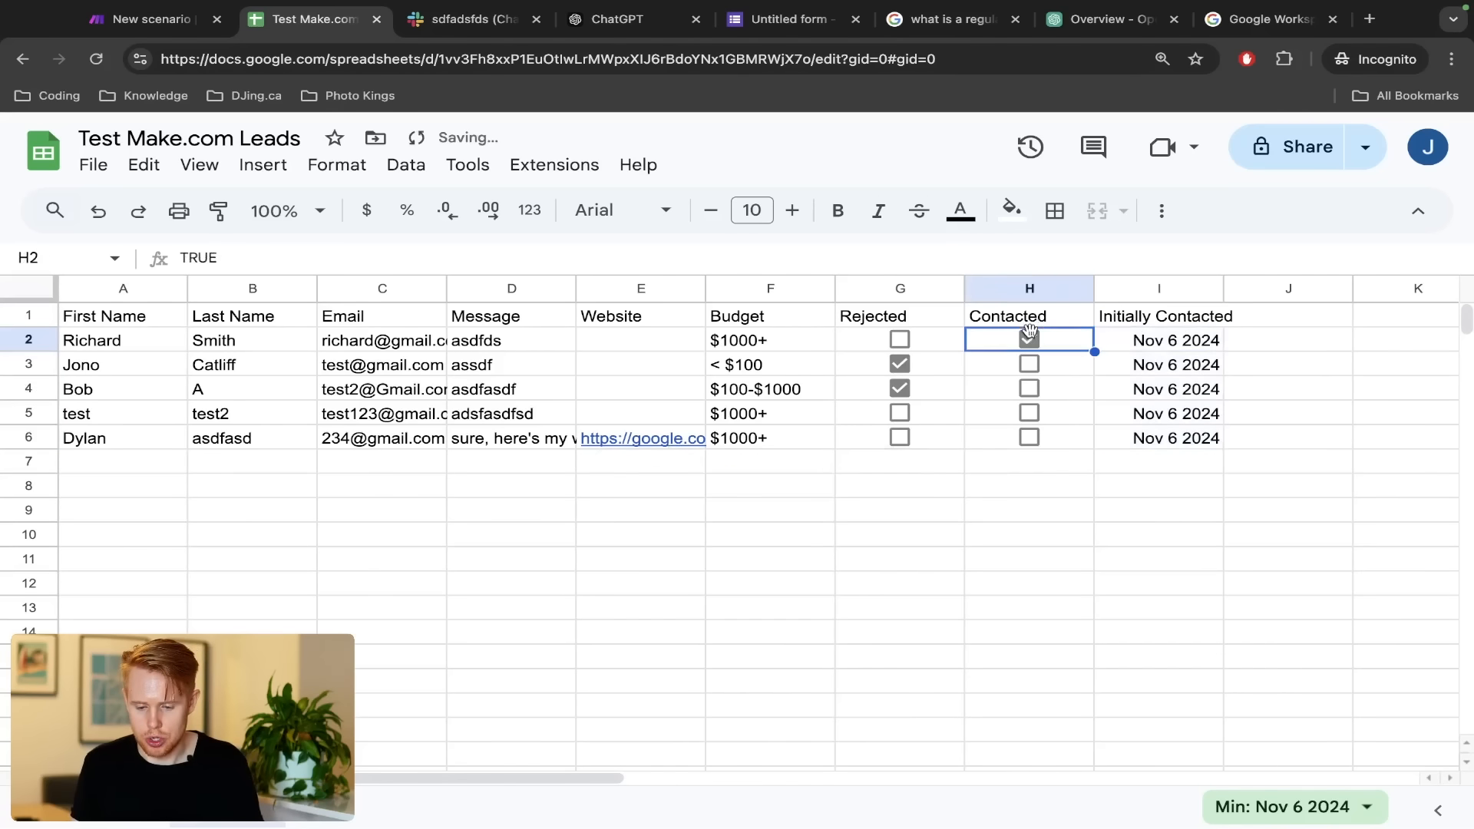
Tick the Contacted box in H3, compare rows 2–3 with rows 4–6, then return to Make.com
{"action": "left_click", "coordinate": [1028, 363]}
{"action": "left_click", "coordinate": [28, 343]}
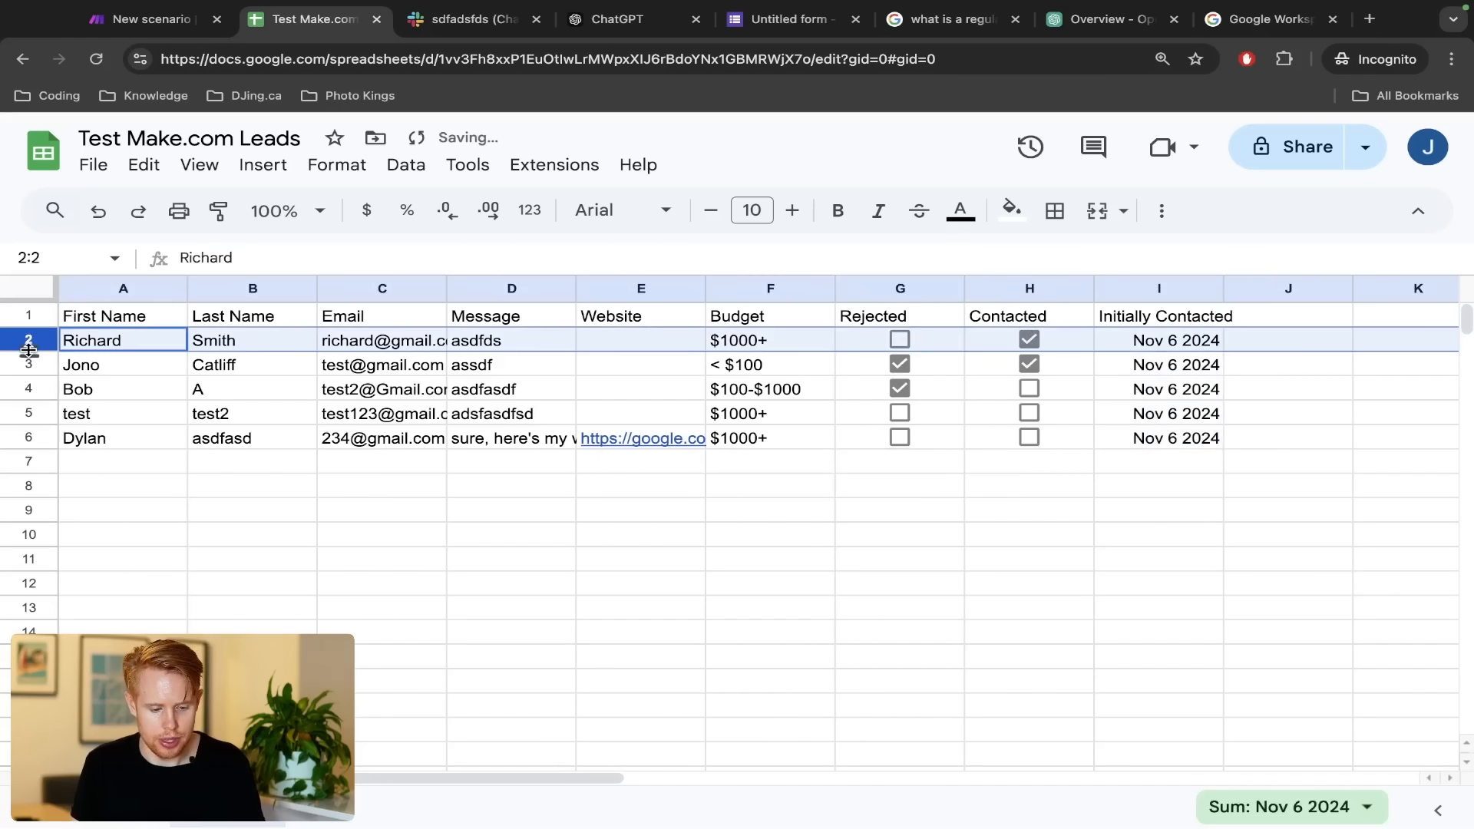
{"action": "left_click_drag", "start_coordinate": [29, 351], "coordinate": [28, 366]}
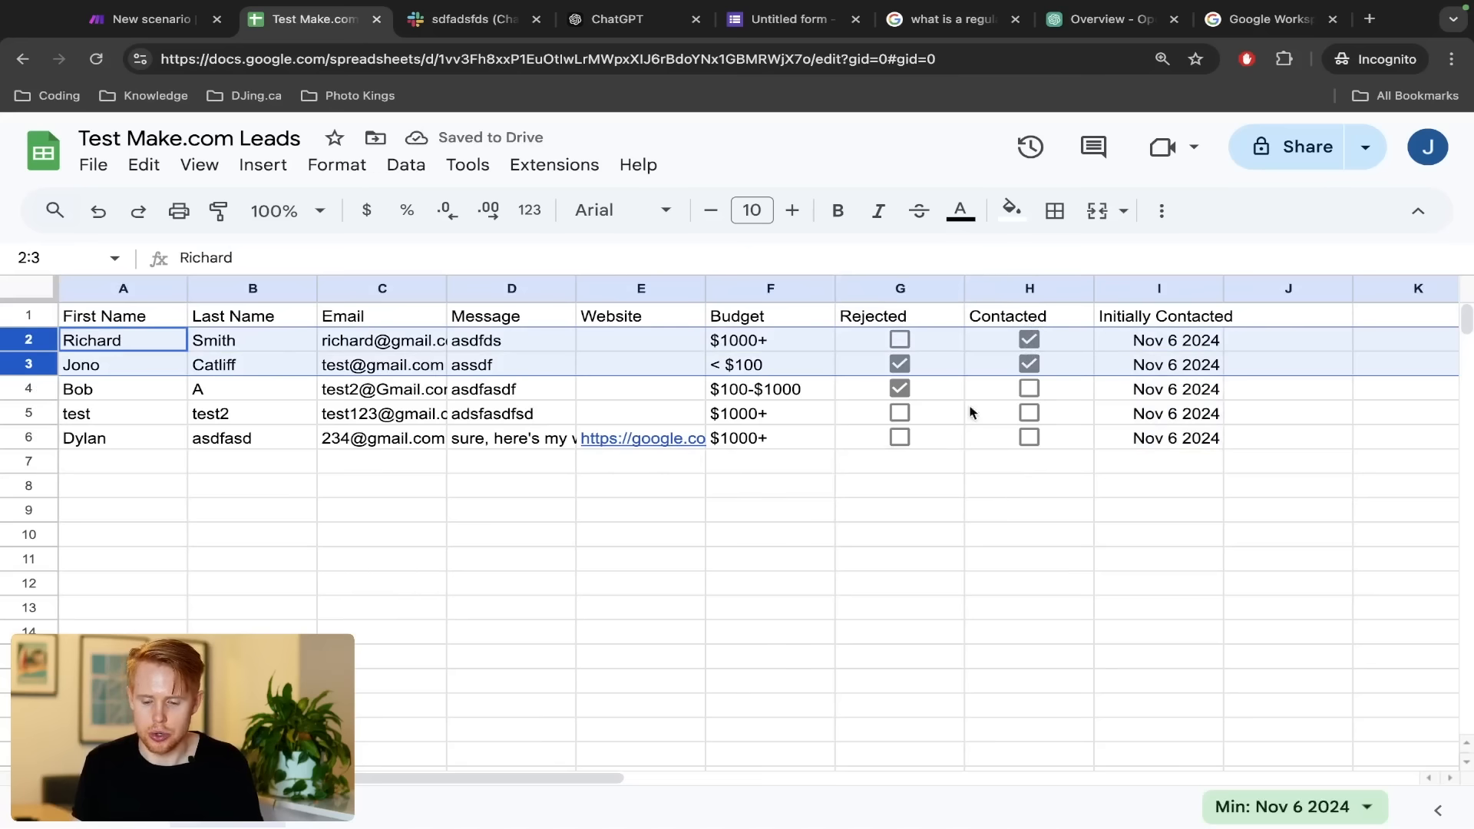
{"action": "left_click_drag", "start_coordinate": [35, 390], "coordinate": [33, 439]}
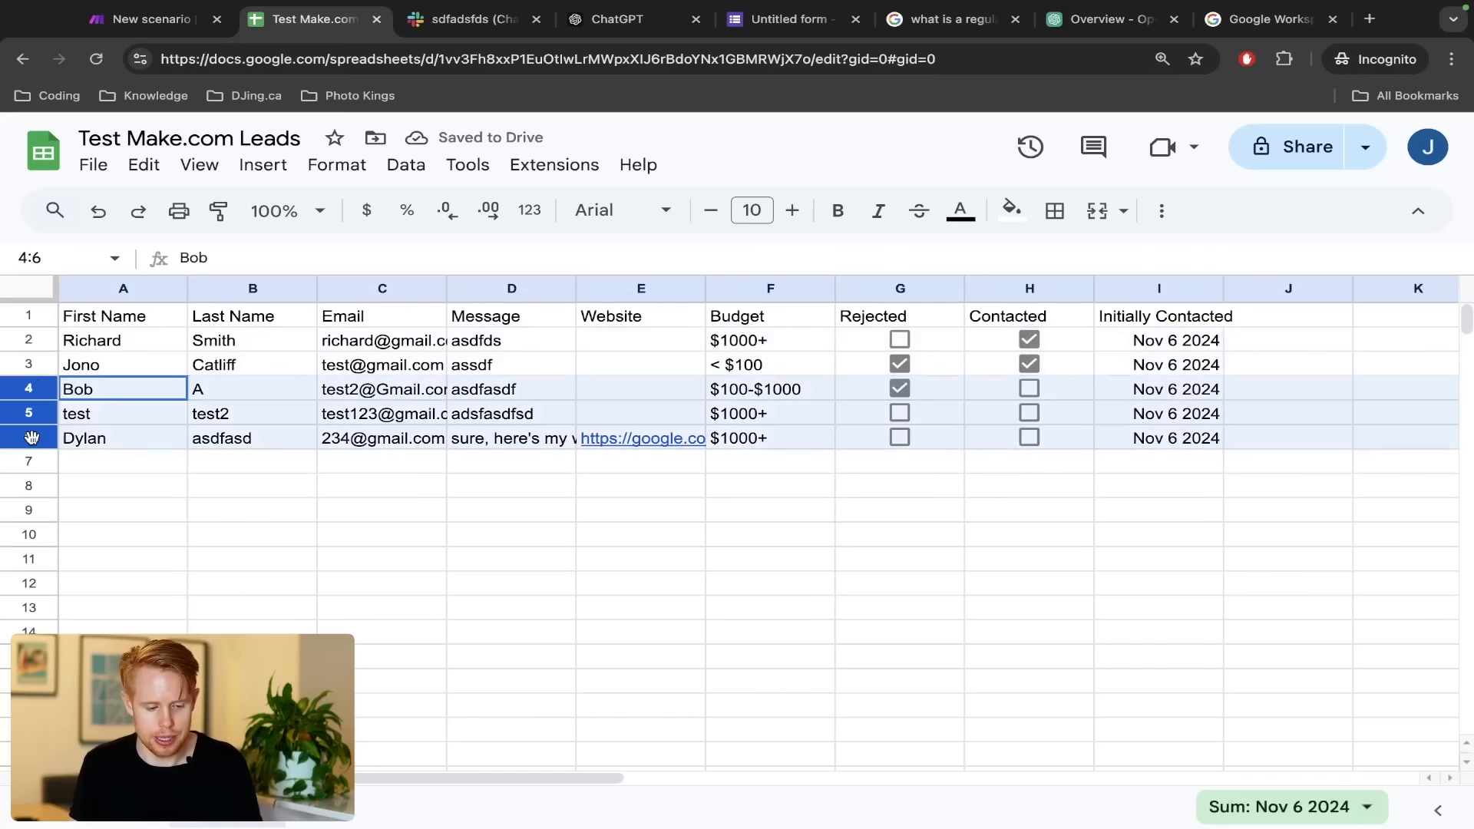
{"action": "key", "text": "ctrl+shift+Tab"}
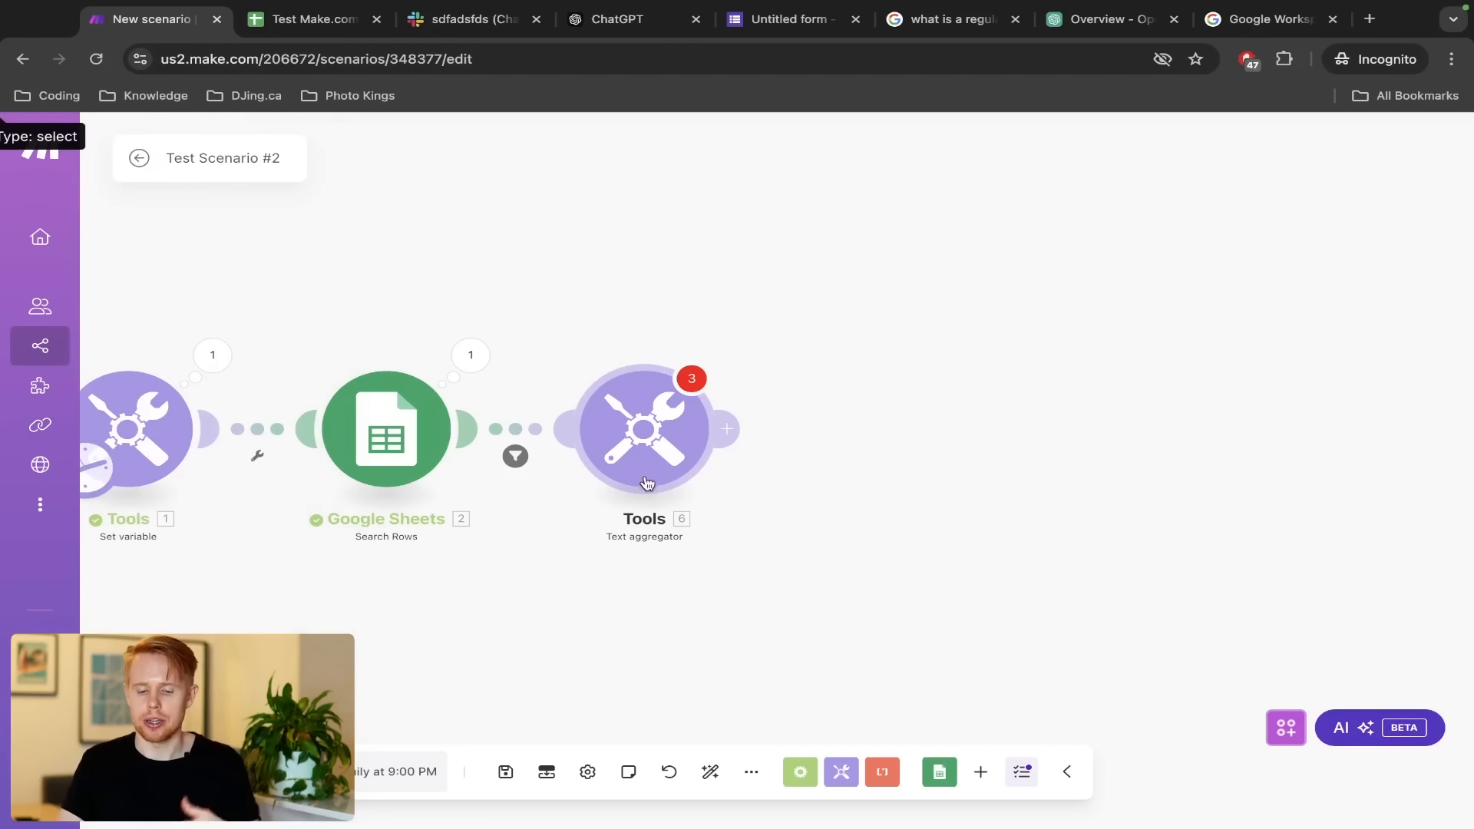
Set the Text aggregator's Source Module to 'Google Sheets - Search Rows [2]' and show the sheet fields for Text
{"action": "left_click", "coordinate": [647, 483]}
{"action": "left_click", "coordinate": [833, 395]}
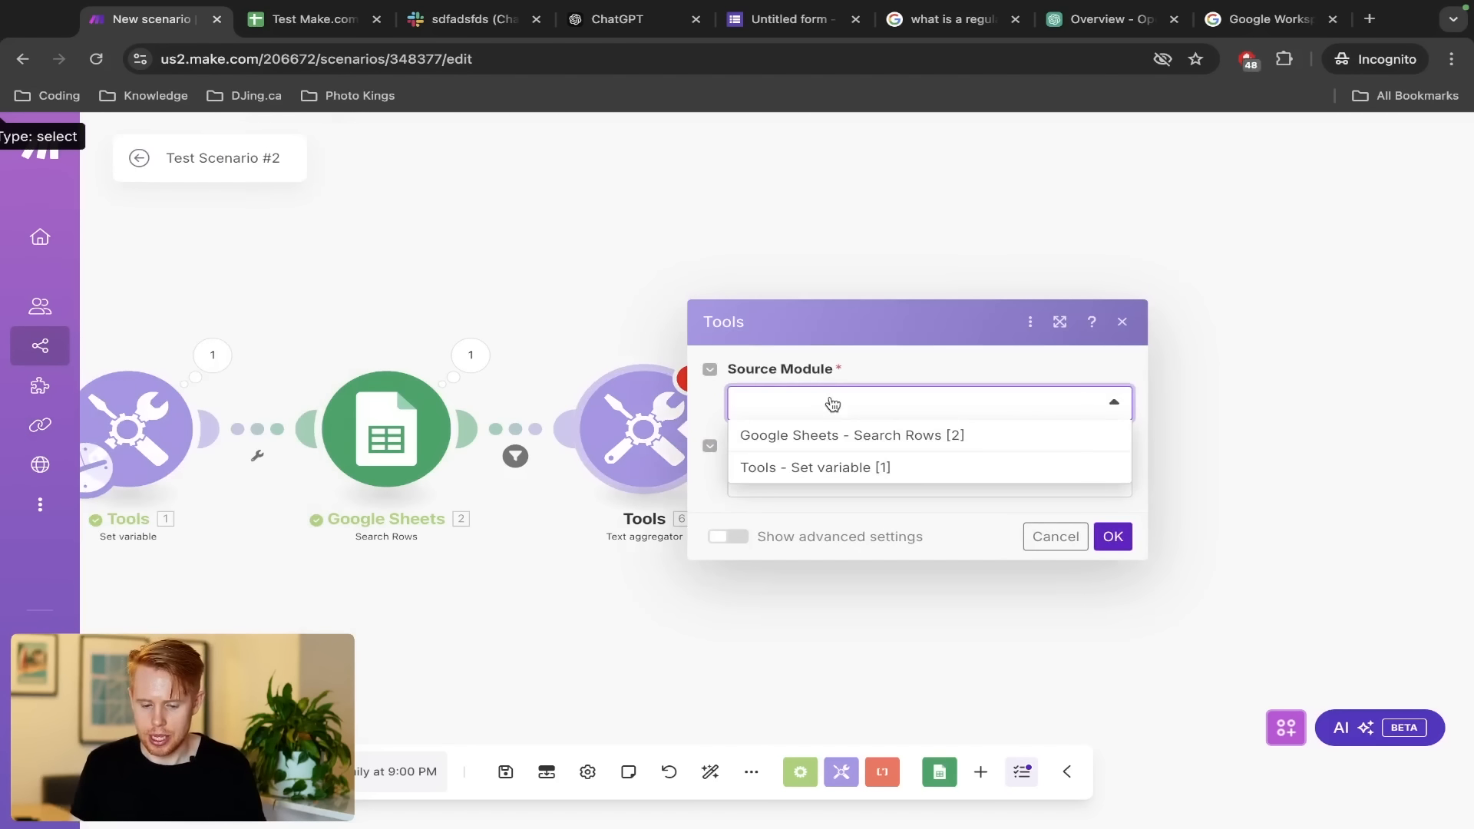
{"action": "left_click", "coordinate": [812, 435]}
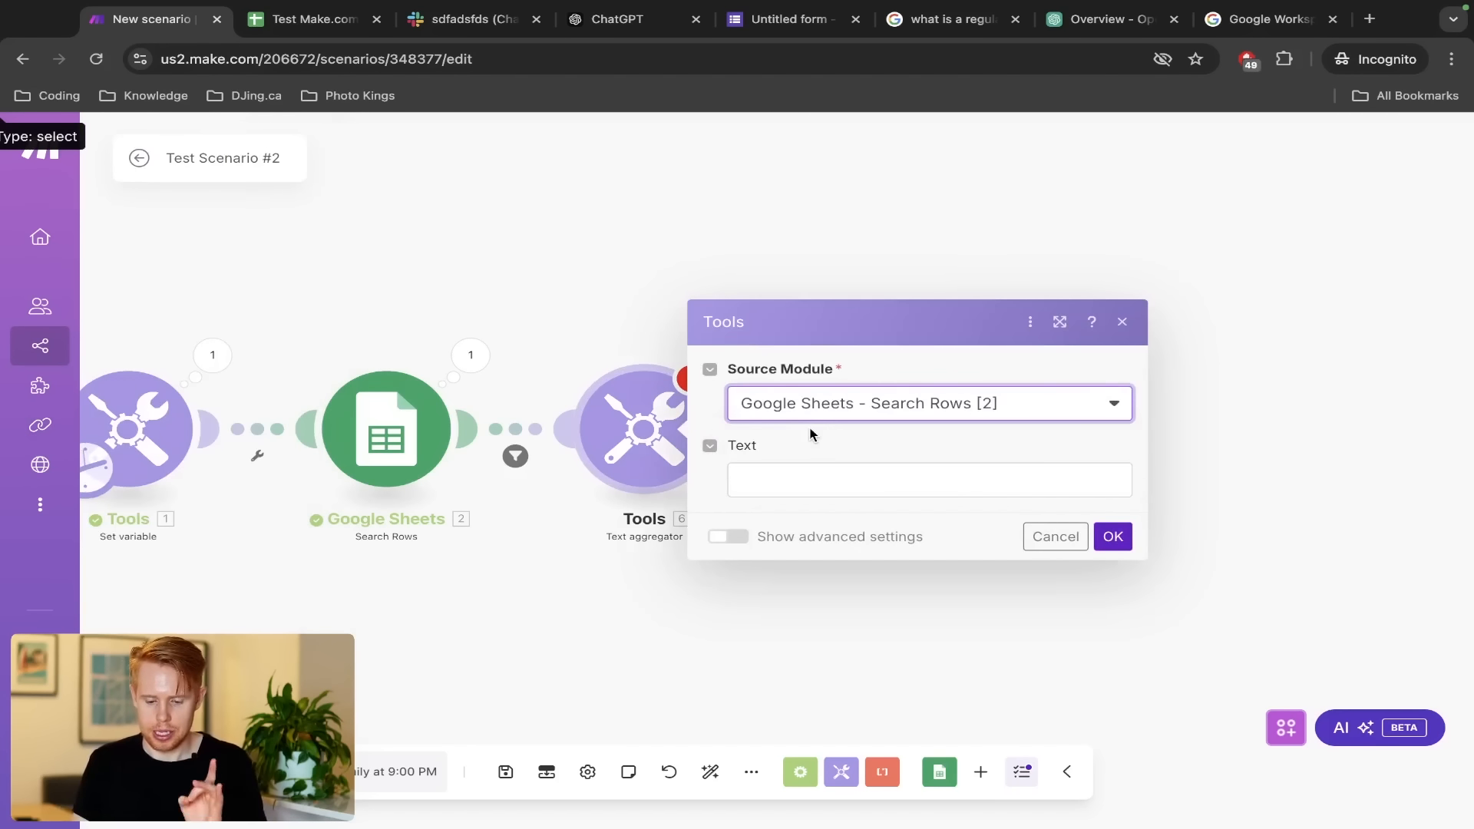
{"action": "left_click", "coordinate": [815, 484]}
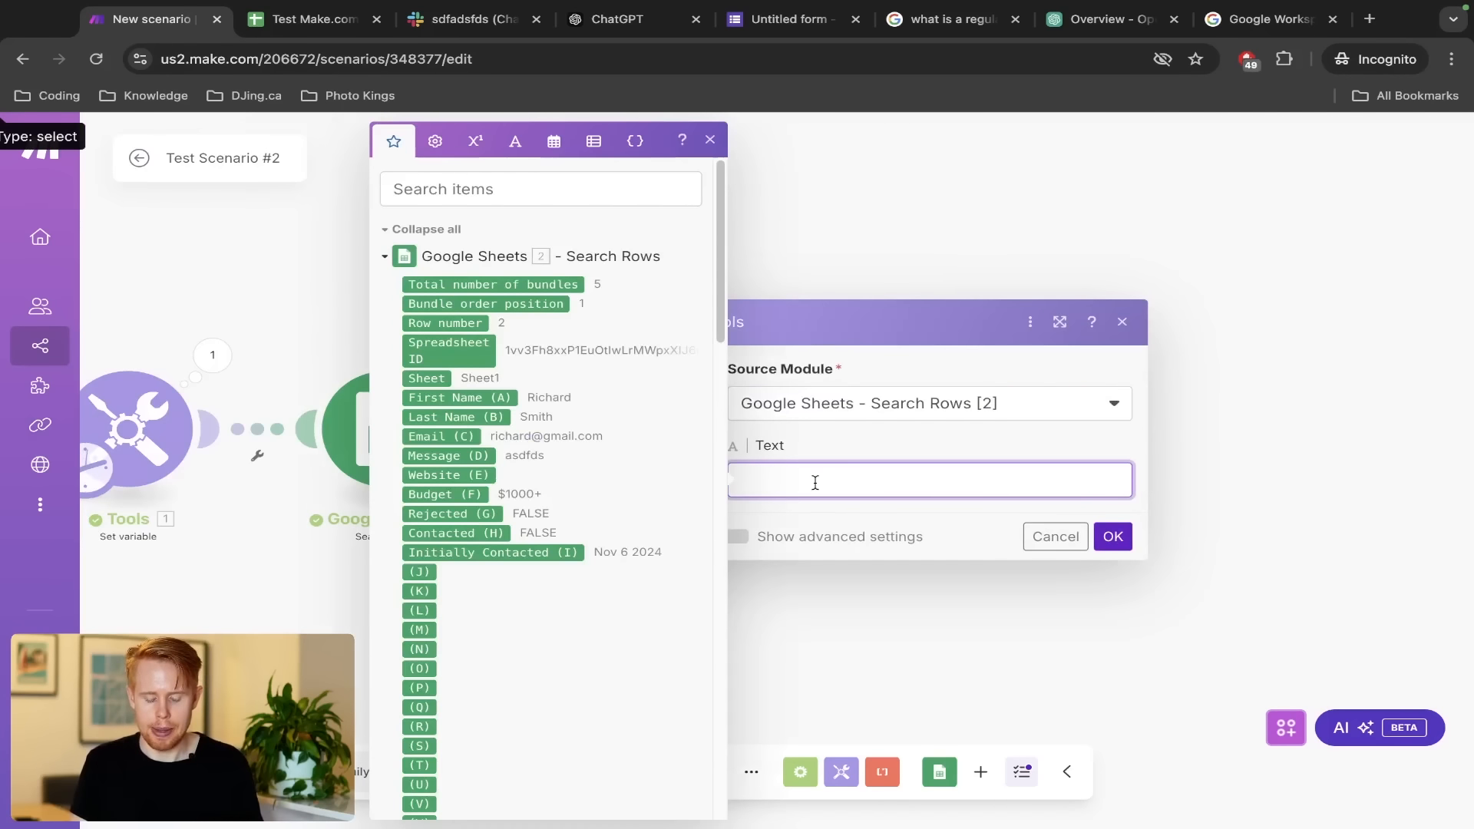
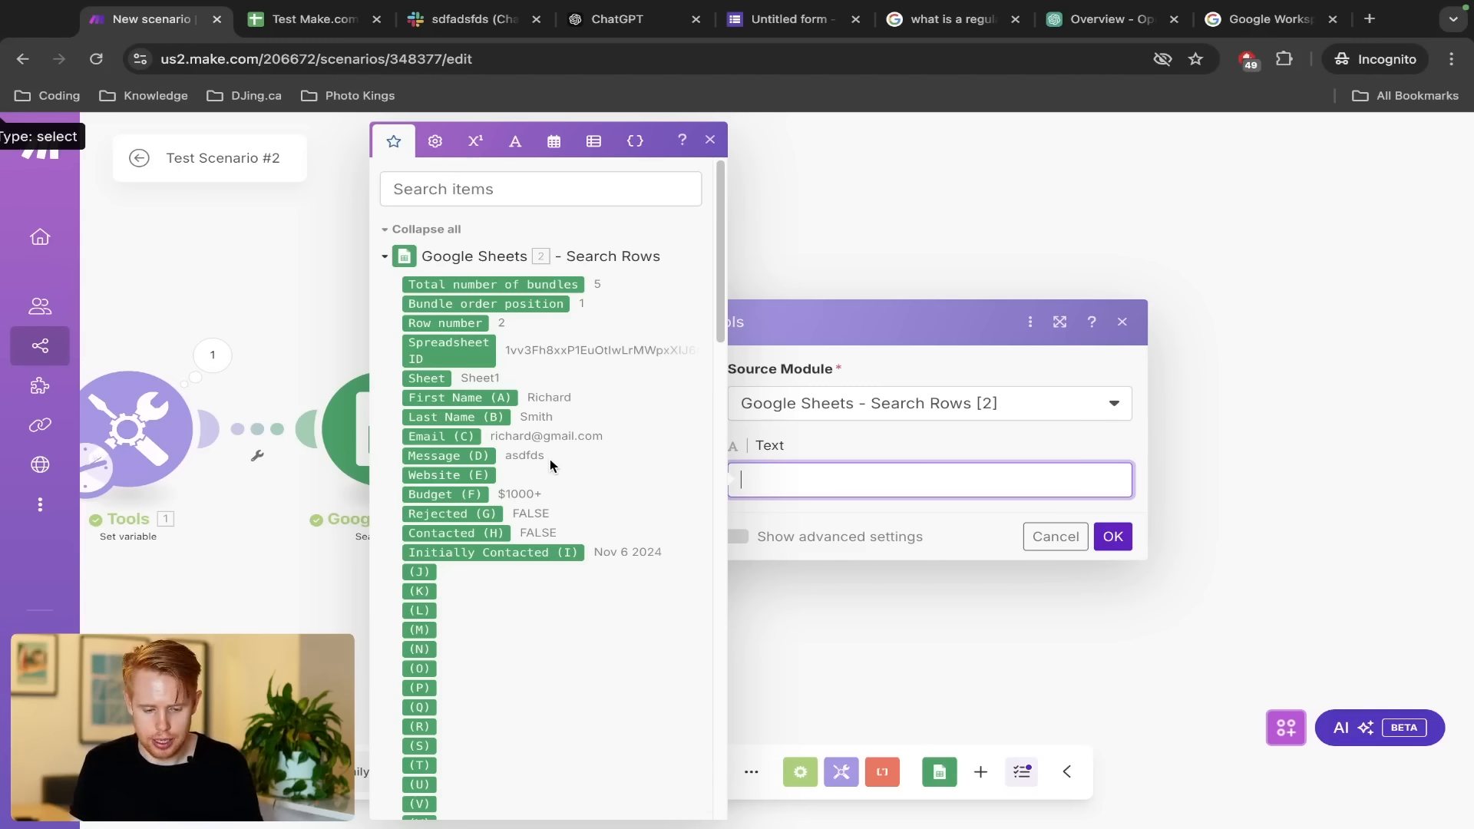
Type Name:, Email:, Budget: and Message labels on separate lines in the aggregator's Text field
{"action": "type", "text": "Name:"}
{"action": "key", "text": "Return"}
{"action": "type", "text": "Ema"}
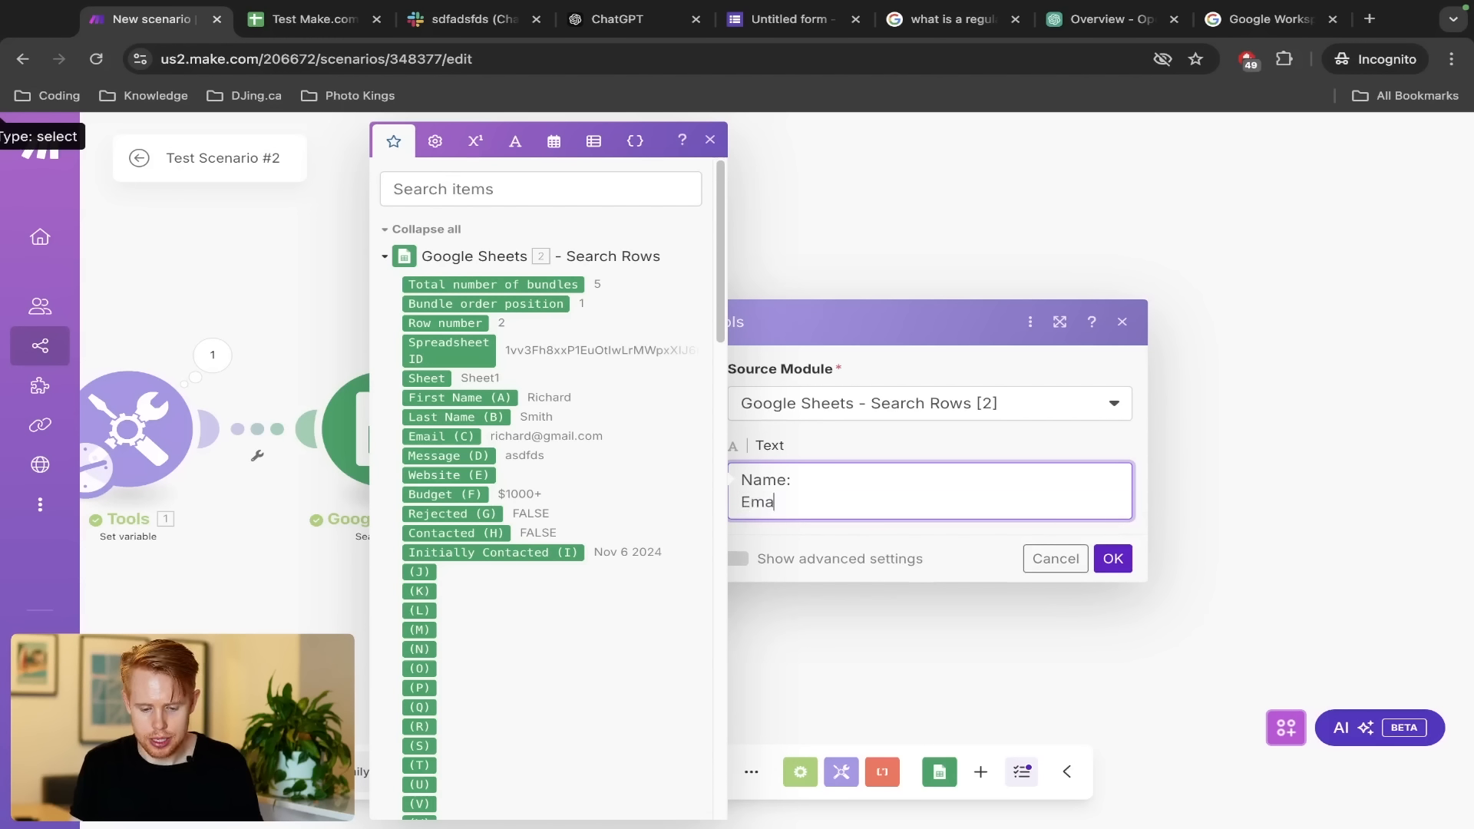
{"action": "type", "text": "il:"}
{"action": "key", "text": "Return"}
{"action": "type", "text": "Budget"}
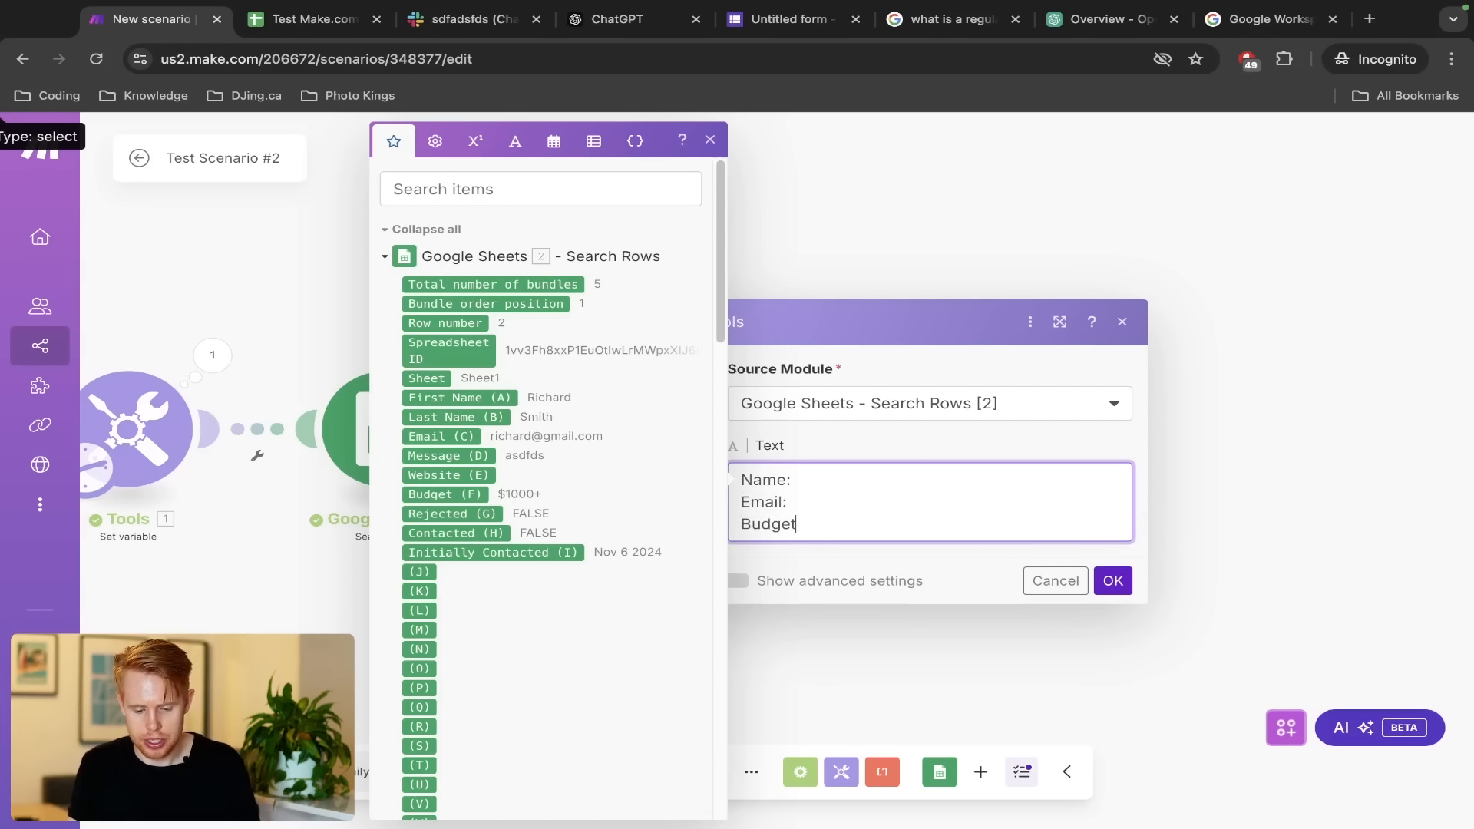
{"action": "type", "text": ":"}
{"action": "key", "text": "Return"}
{"action": "type", "text": "Message"}
Map First Name, Last Name, Email, Budget and Message sheet fields after their labels and confirm
{"action": "key", "text": "Up"}
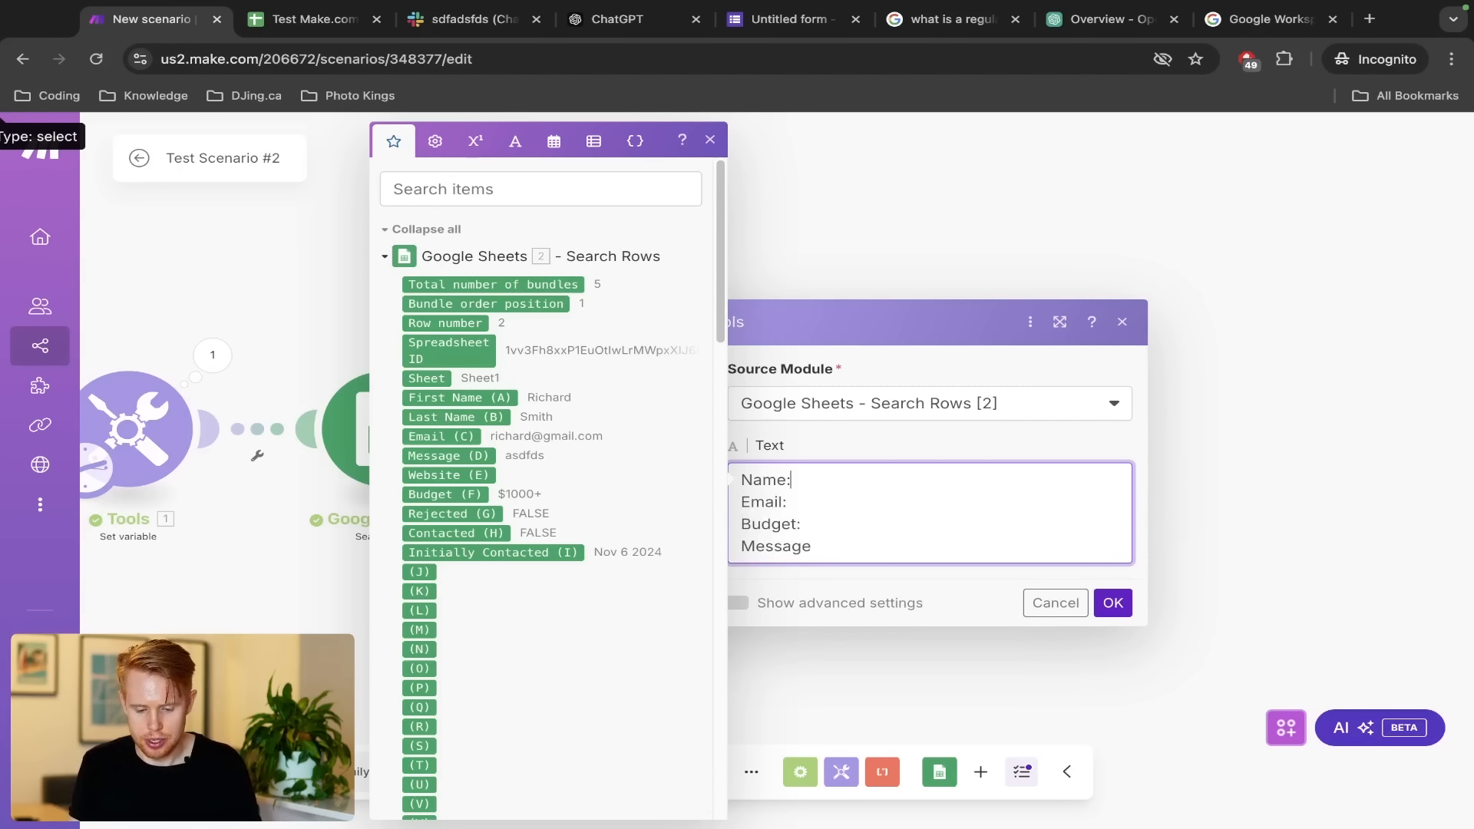
{"action": "left_click", "coordinate": [456, 397]}
{"action": "left_click", "coordinate": [455, 418]}
{"action": "key", "text": "Down"}
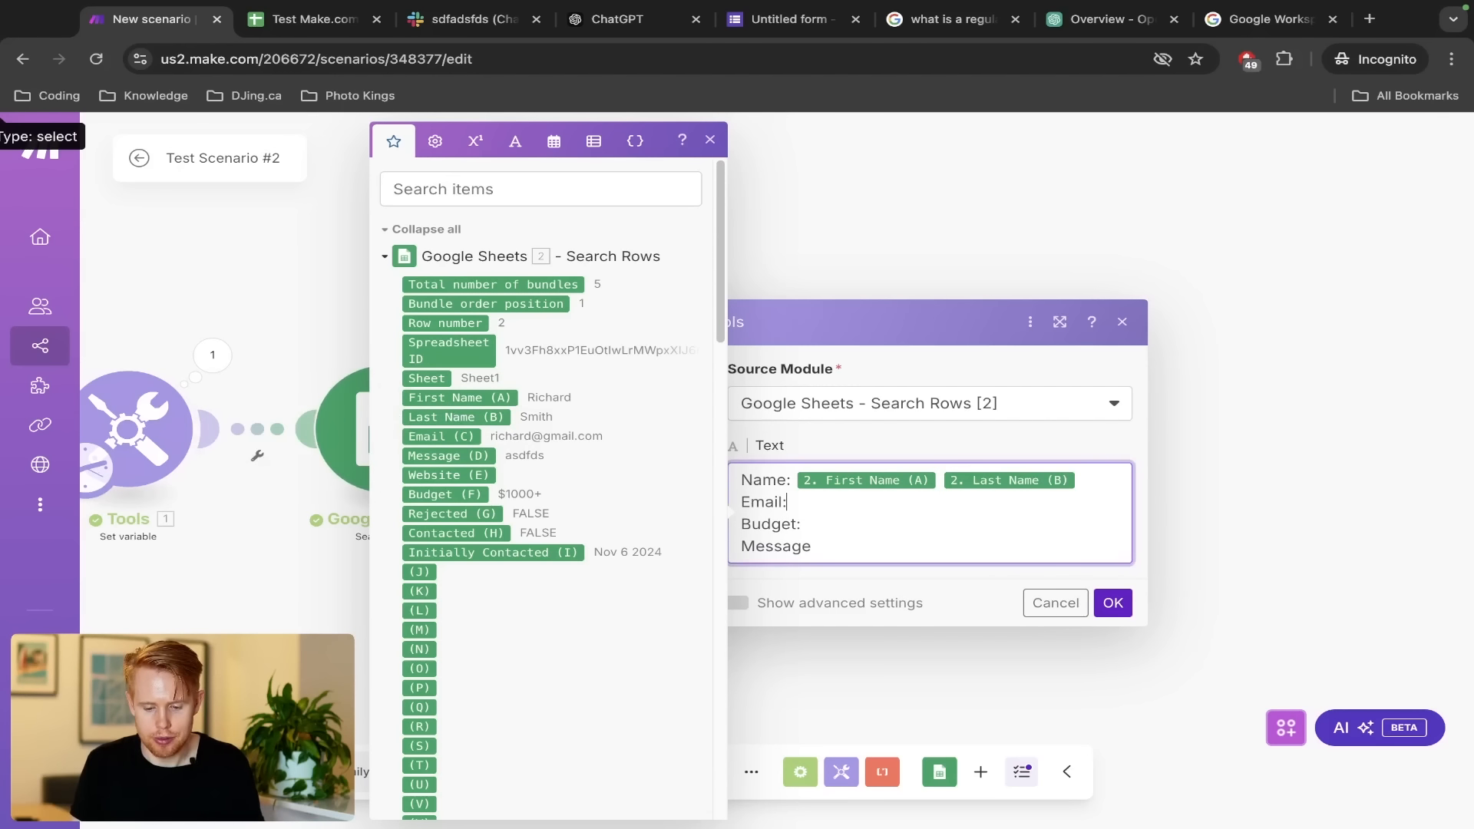
{"action": "left_click", "coordinate": [452, 435]}
{"action": "key", "text": "Down"}
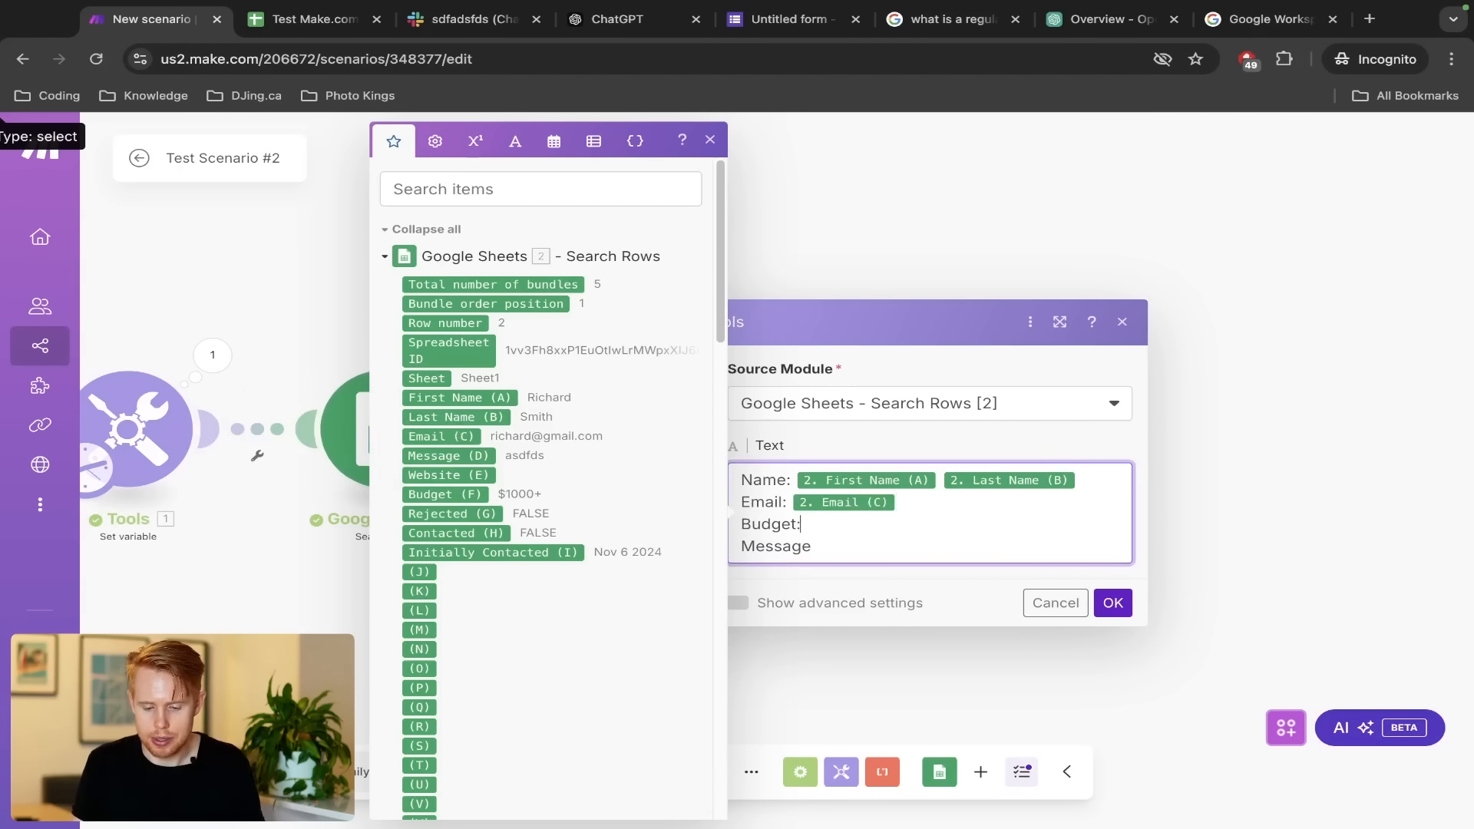
{"action": "left_click", "coordinate": [436, 495]}
{"action": "key", "text": "Down"}
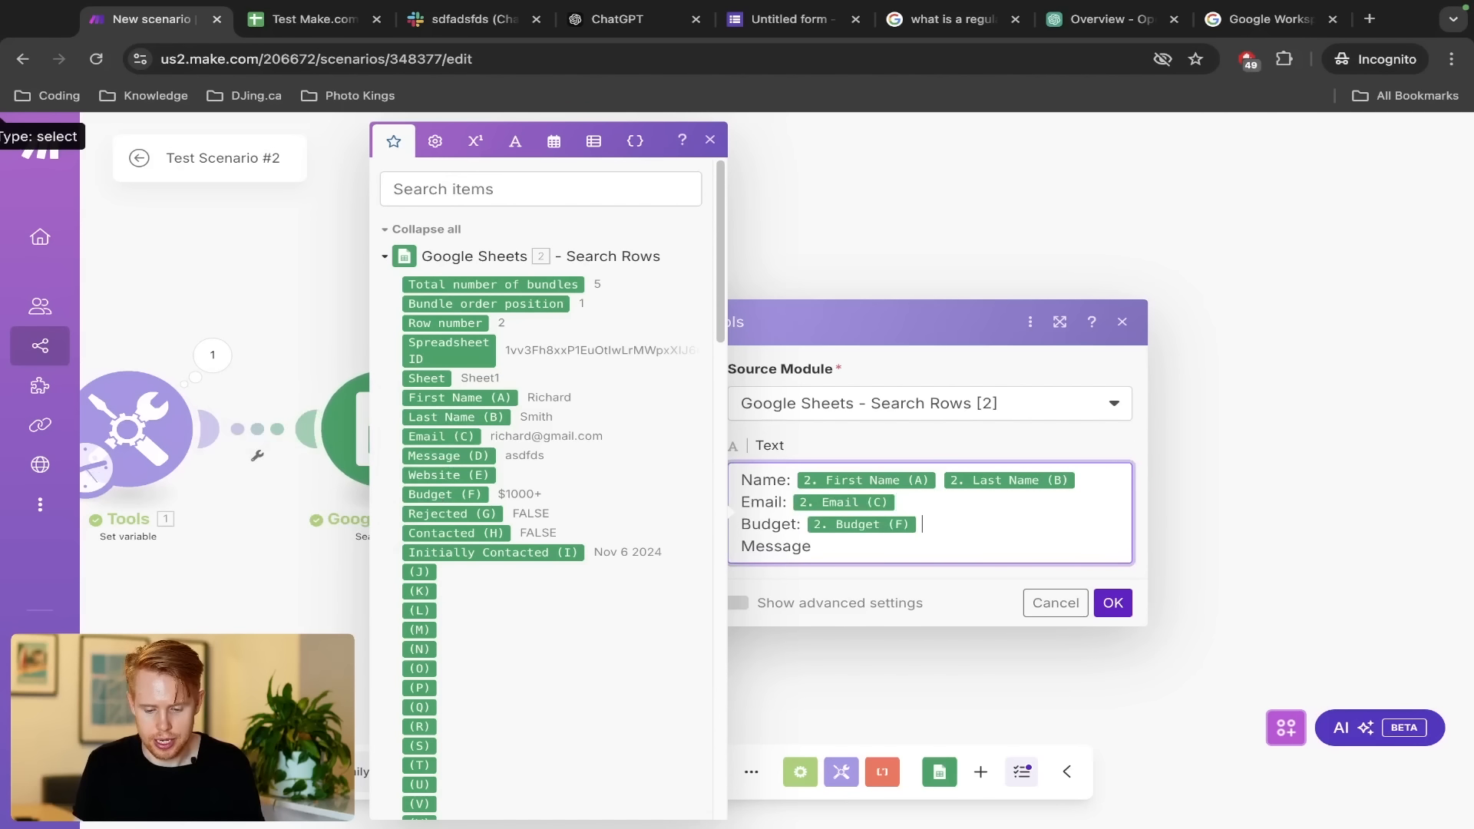
{"action": "type", "text": ":"}
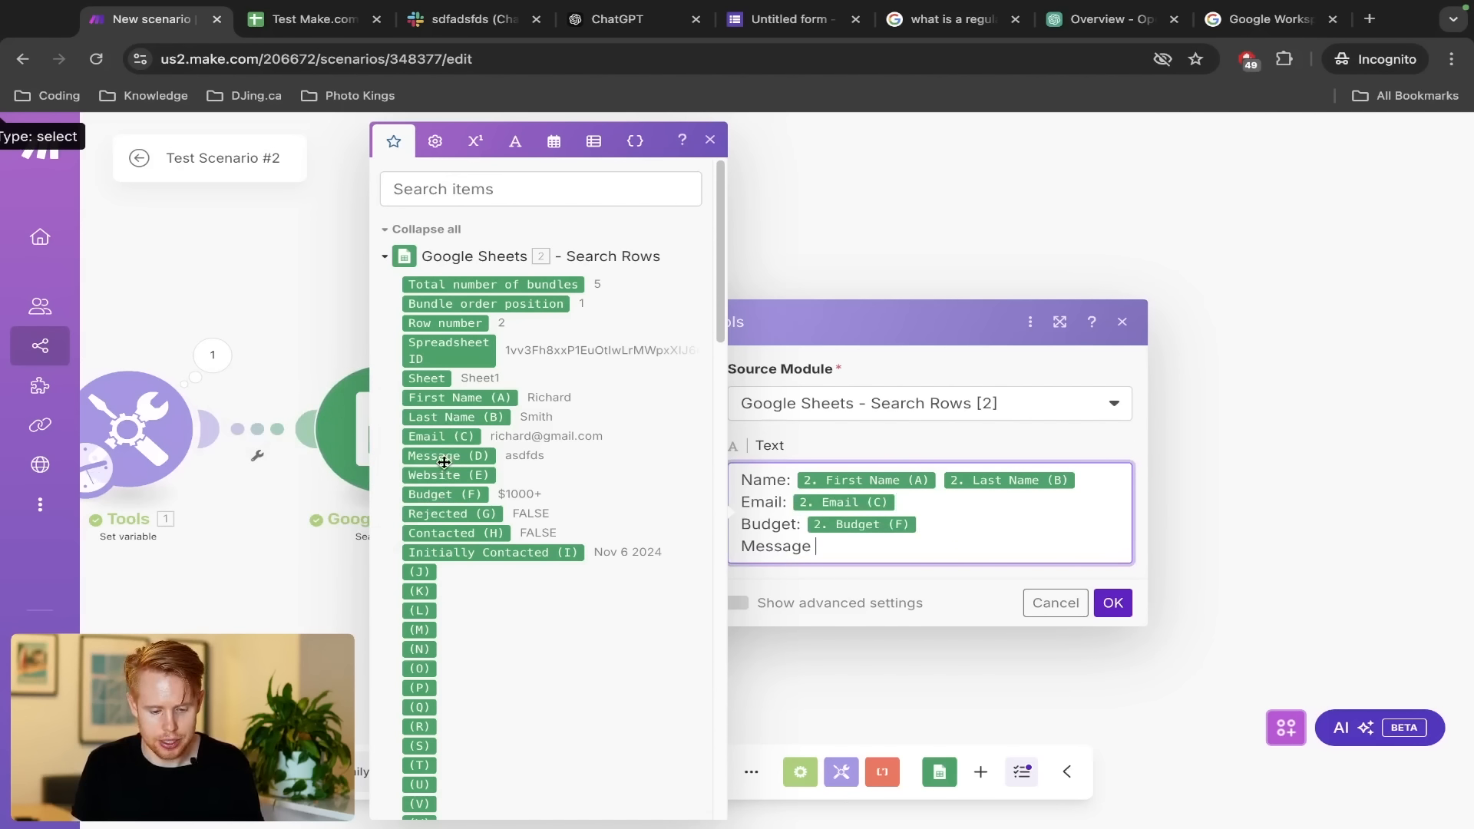
{"action": "left_click", "coordinate": [448, 456]}
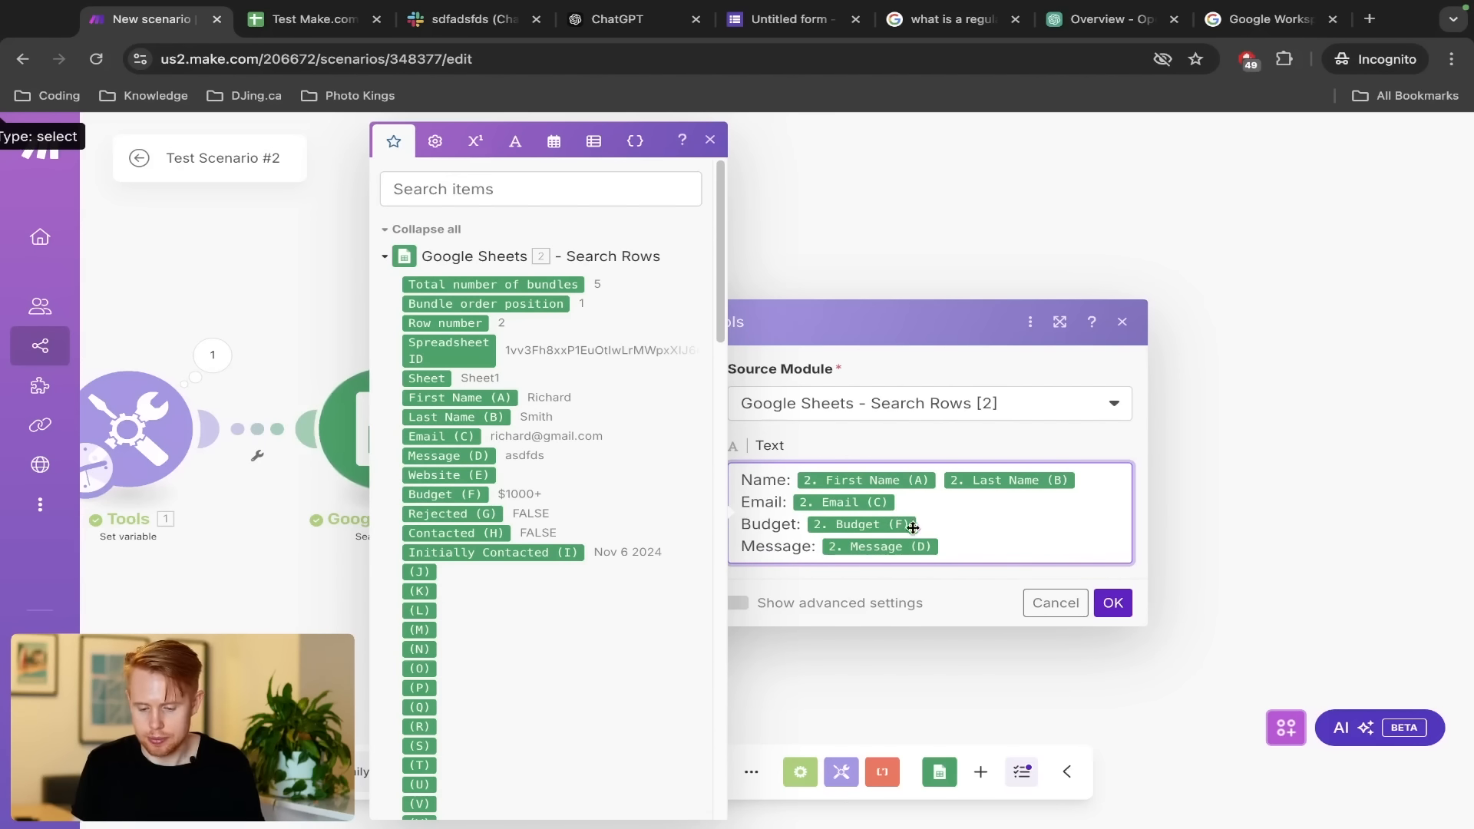
{"action": "left_click", "coordinate": [1109, 602]}
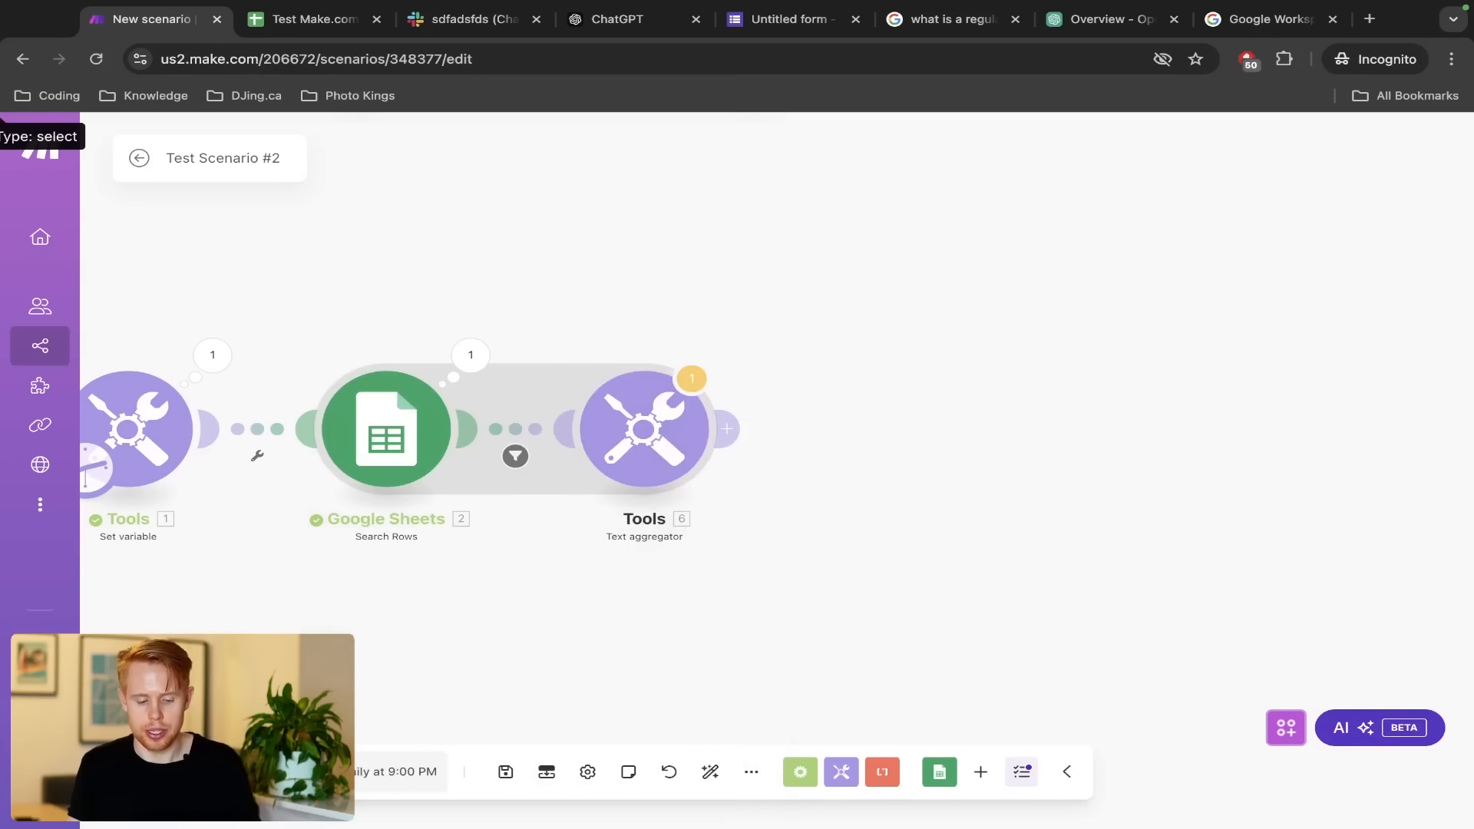
Run the scenario once despite the warning, then check contacted leads H2:H3 in the sheet
{"action": "left_click", "coordinate": [177, 771]}
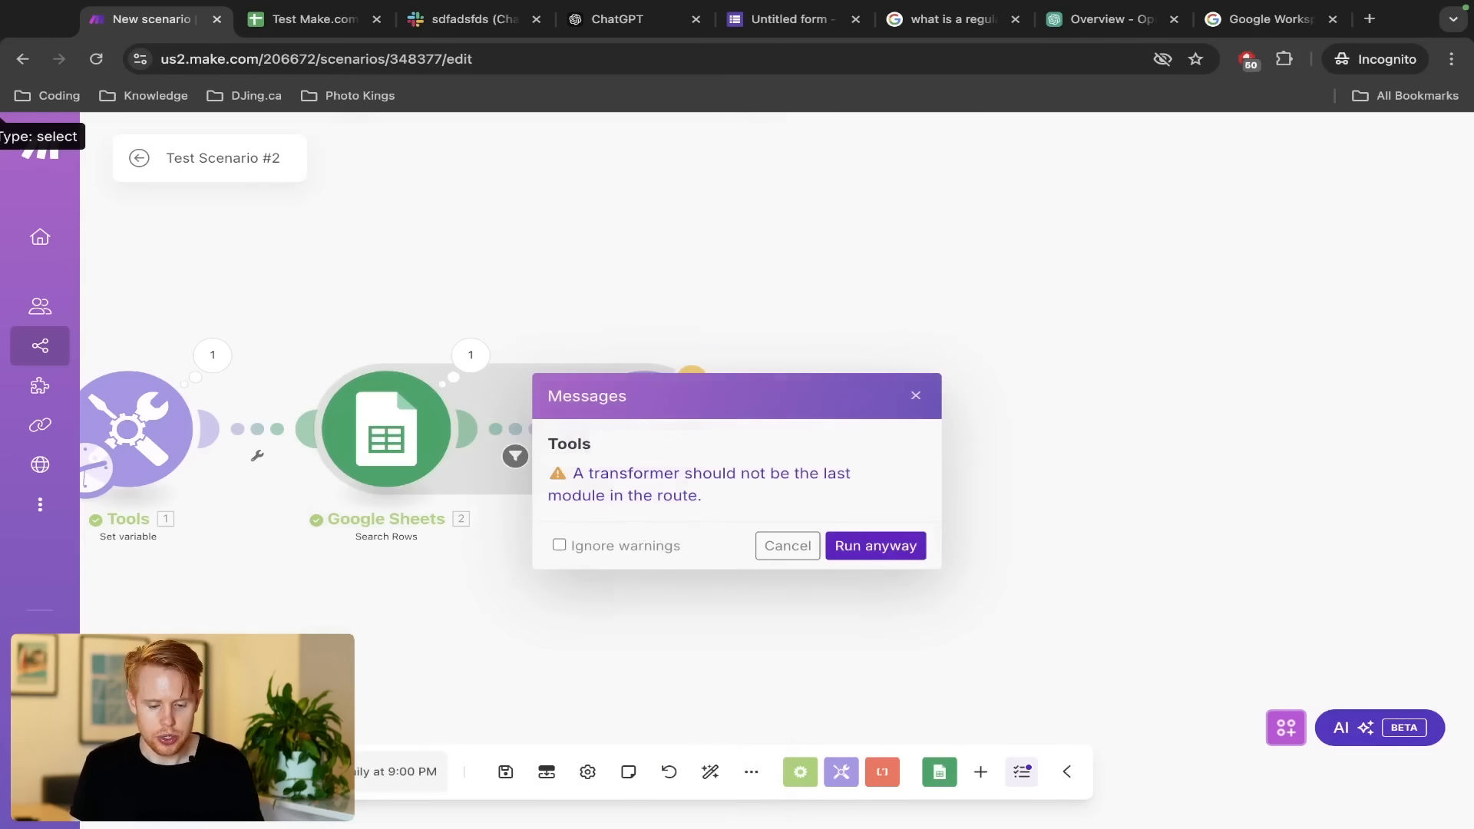
{"action": "left_click", "coordinate": [868, 546]}
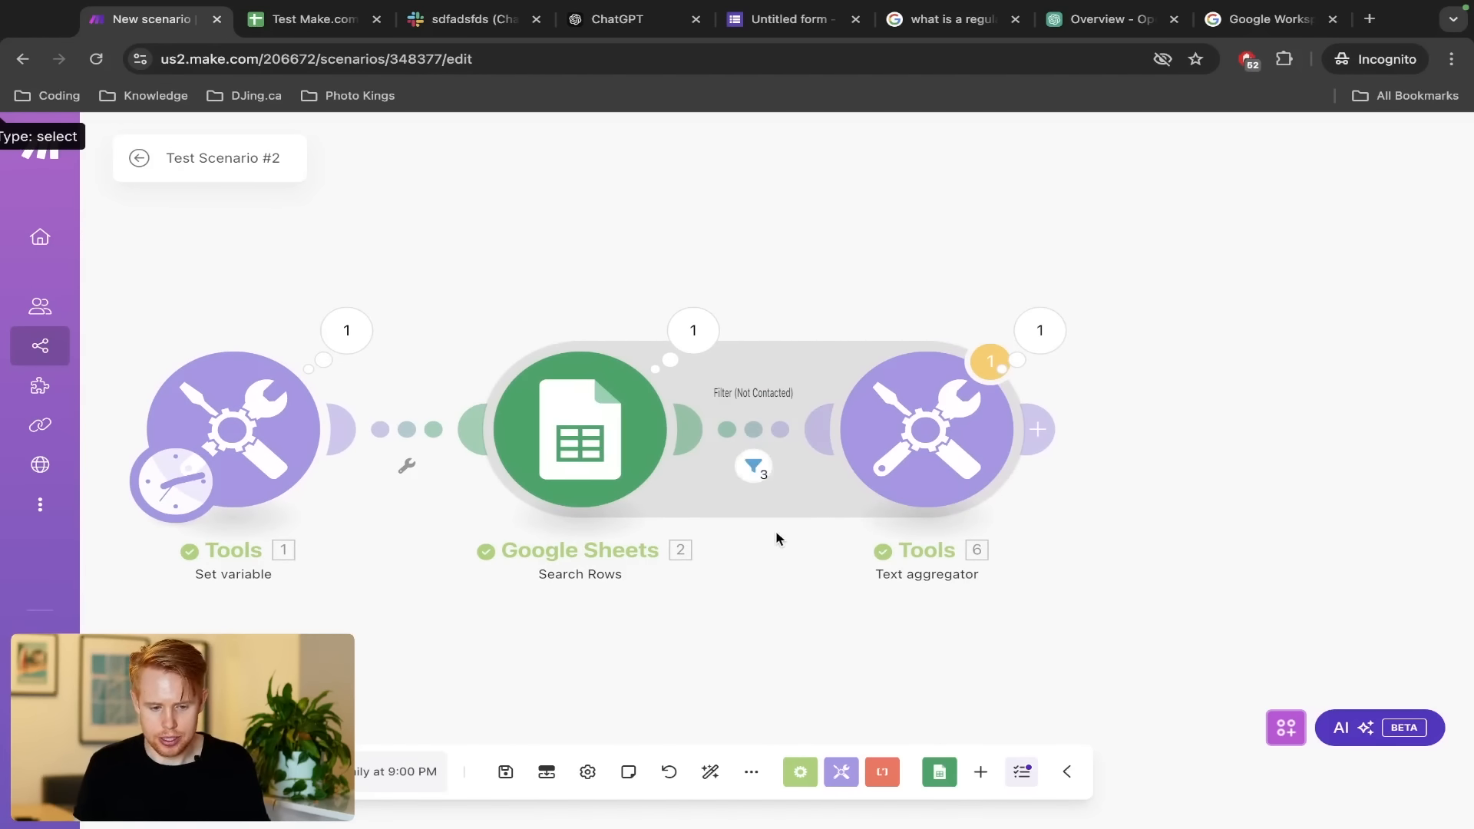
{"action": "key", "text": "ctrl+Tab"}
{"action": "left_click", "coordinate": [986, 344]}
{"action": "key", "text": "shift+Down"}
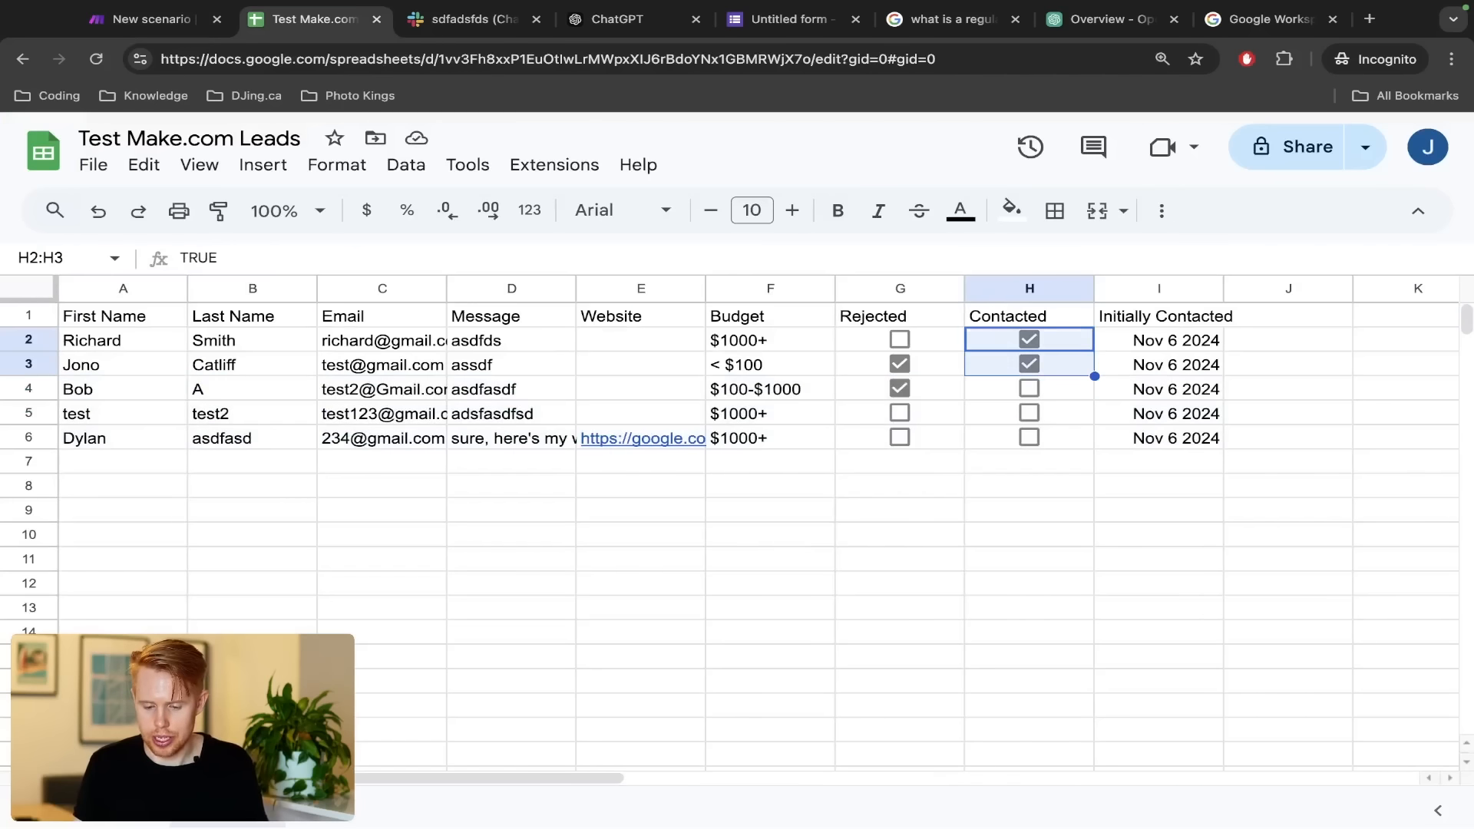
{"action": "key", "text": "ctrl+shift+Tab"}
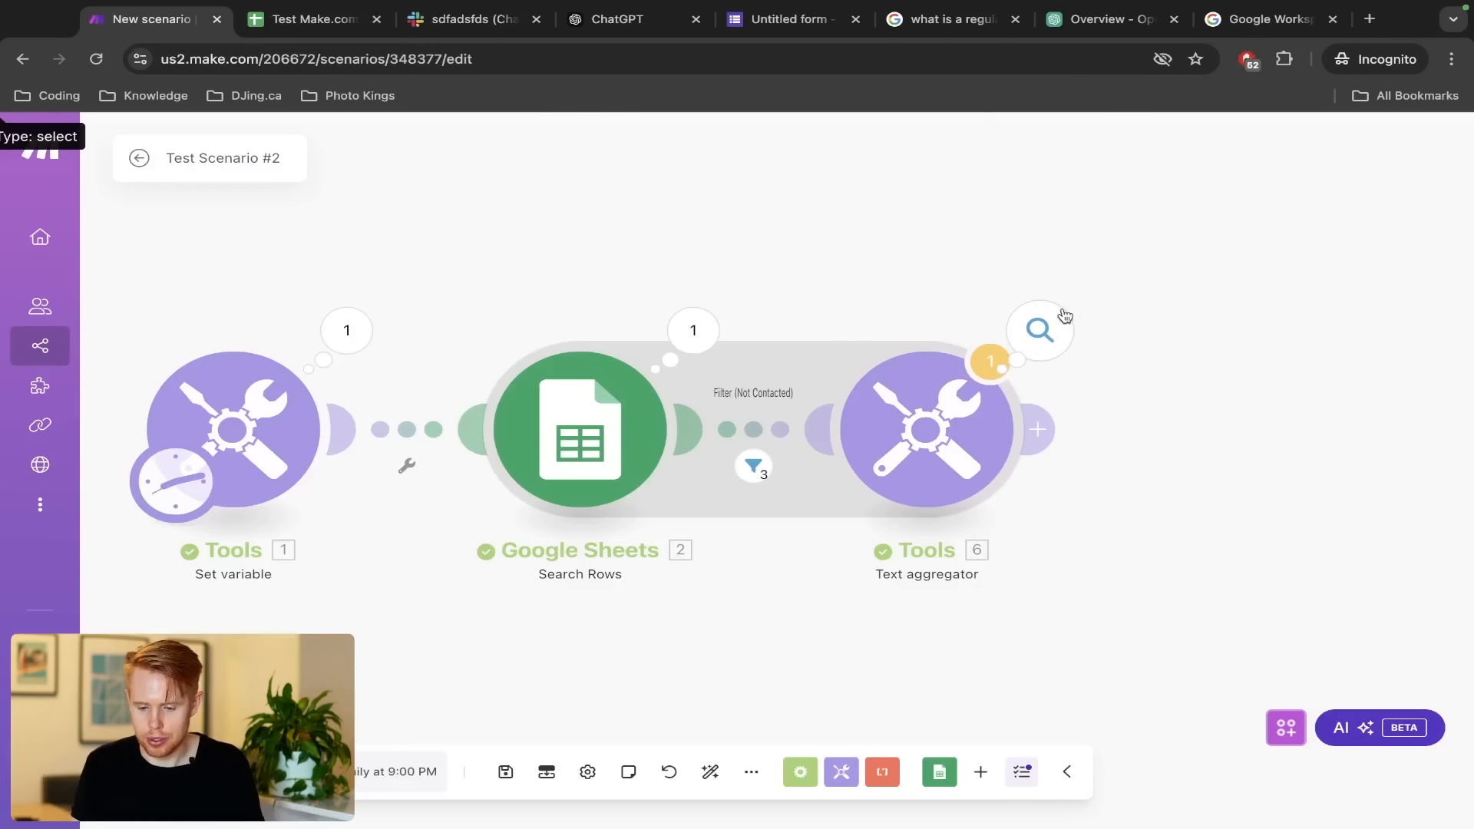
Inspect the text aggregator's run output bundle
{"action": "left_click", "coordinate": [1064, 315]}
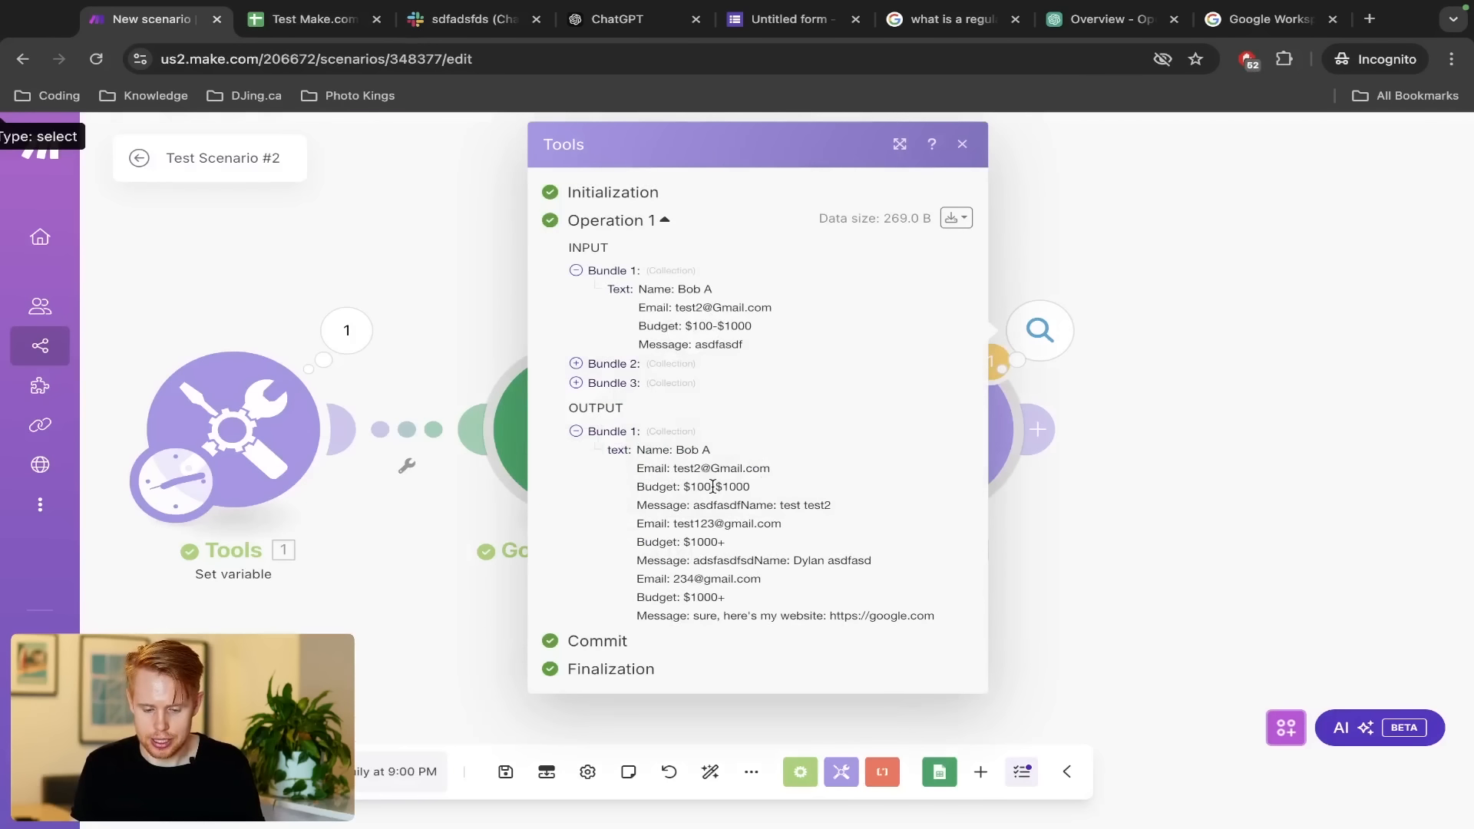
{"action": "scroll", "coordinate": [712, 486], "scroll_direction": "up", "scroll_amount": 5}
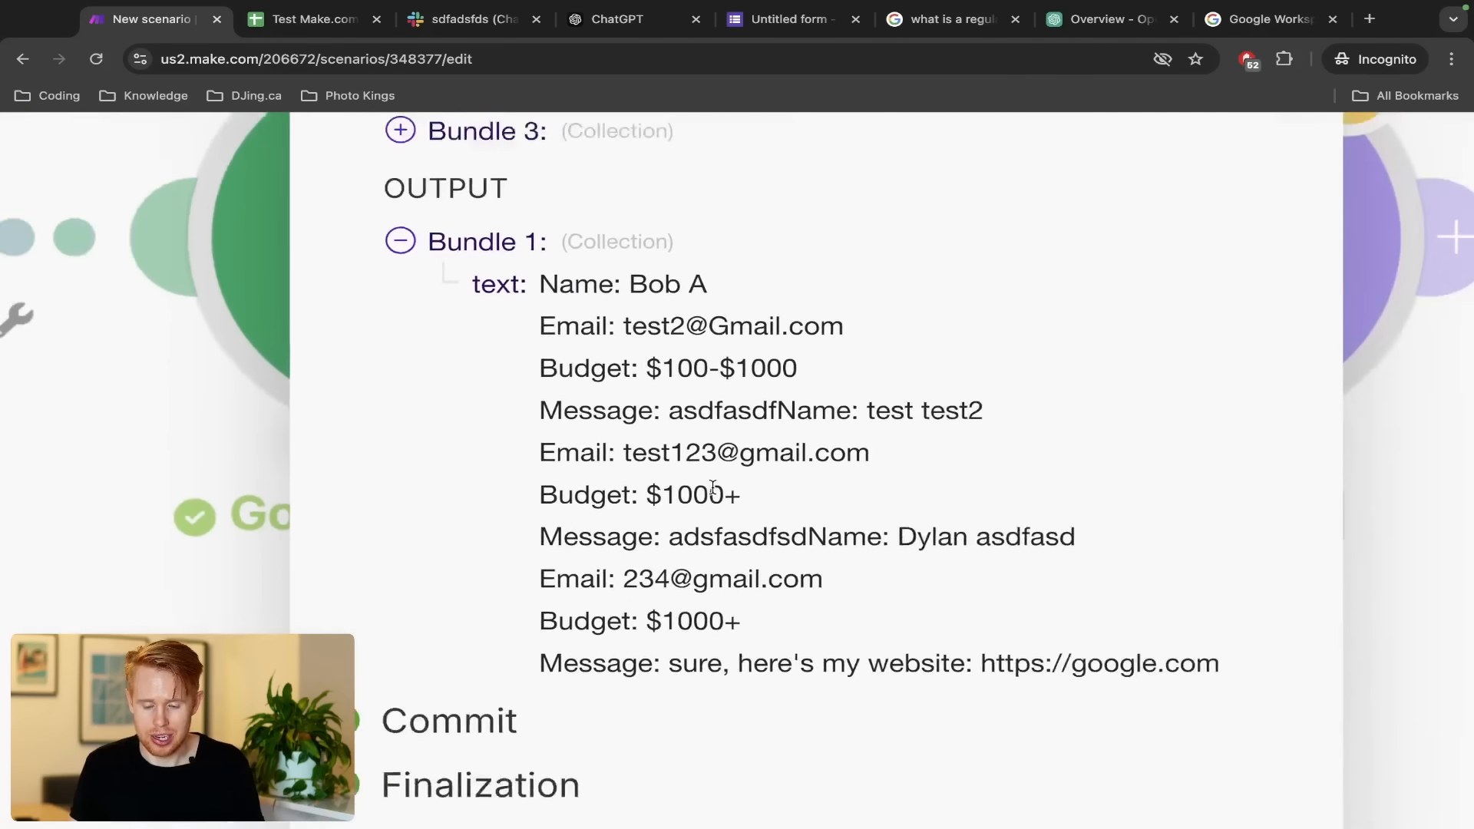
{"action": "scroll", "coordinate": [712, 487], "scroll_direction": "down", "scroll_amount": 1}
{"action": "scroll", "coordinate": [714, 492], "scroll_direction": "right", "scroll_amount": 2}
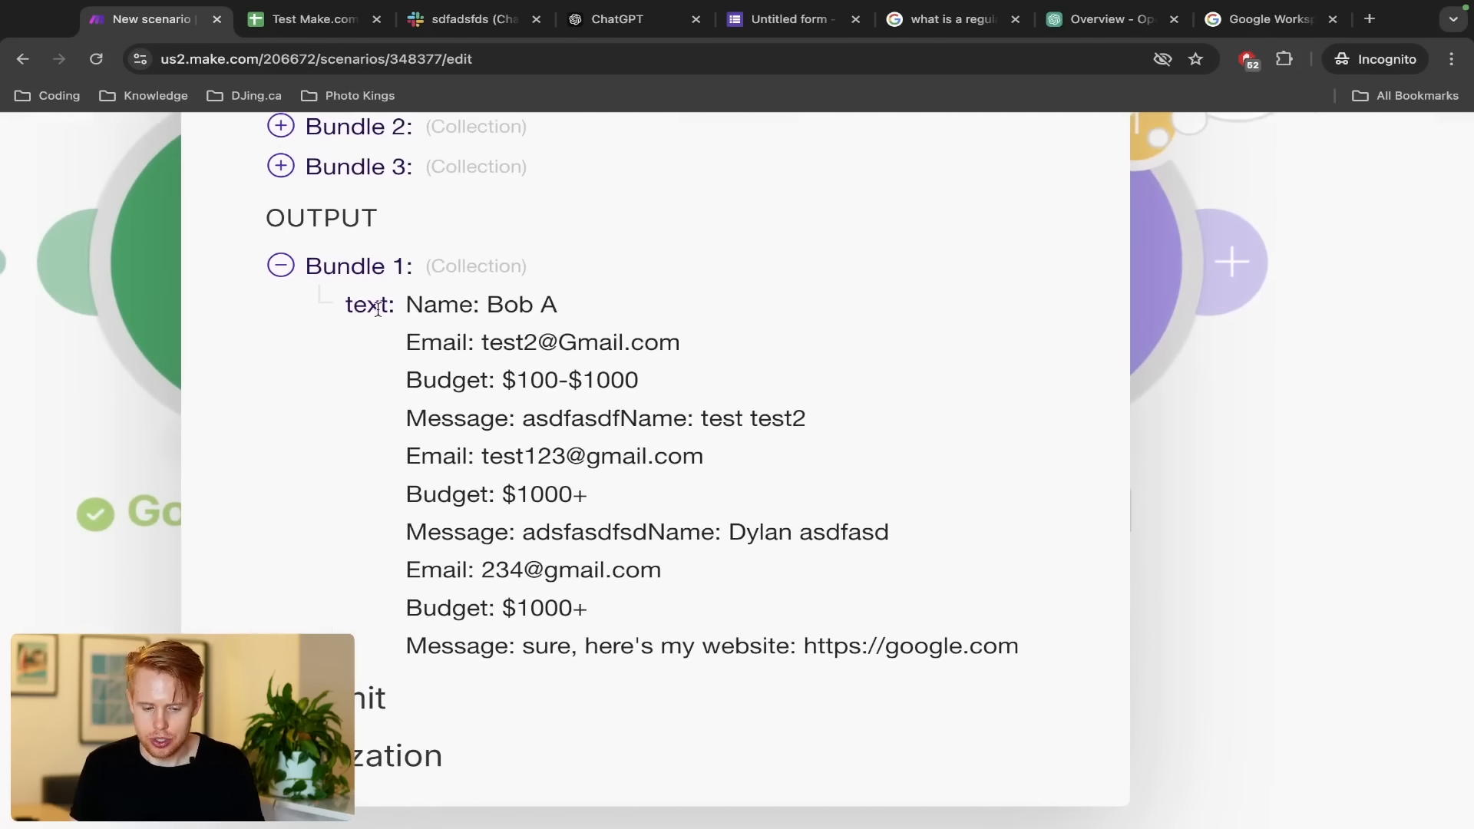
{"action": "left_click", "coordinate": [6, 445]}
{"action": "scroll", "coordinate": [413, 442], "scroll_direction": "up", "scroll_amount": 3}
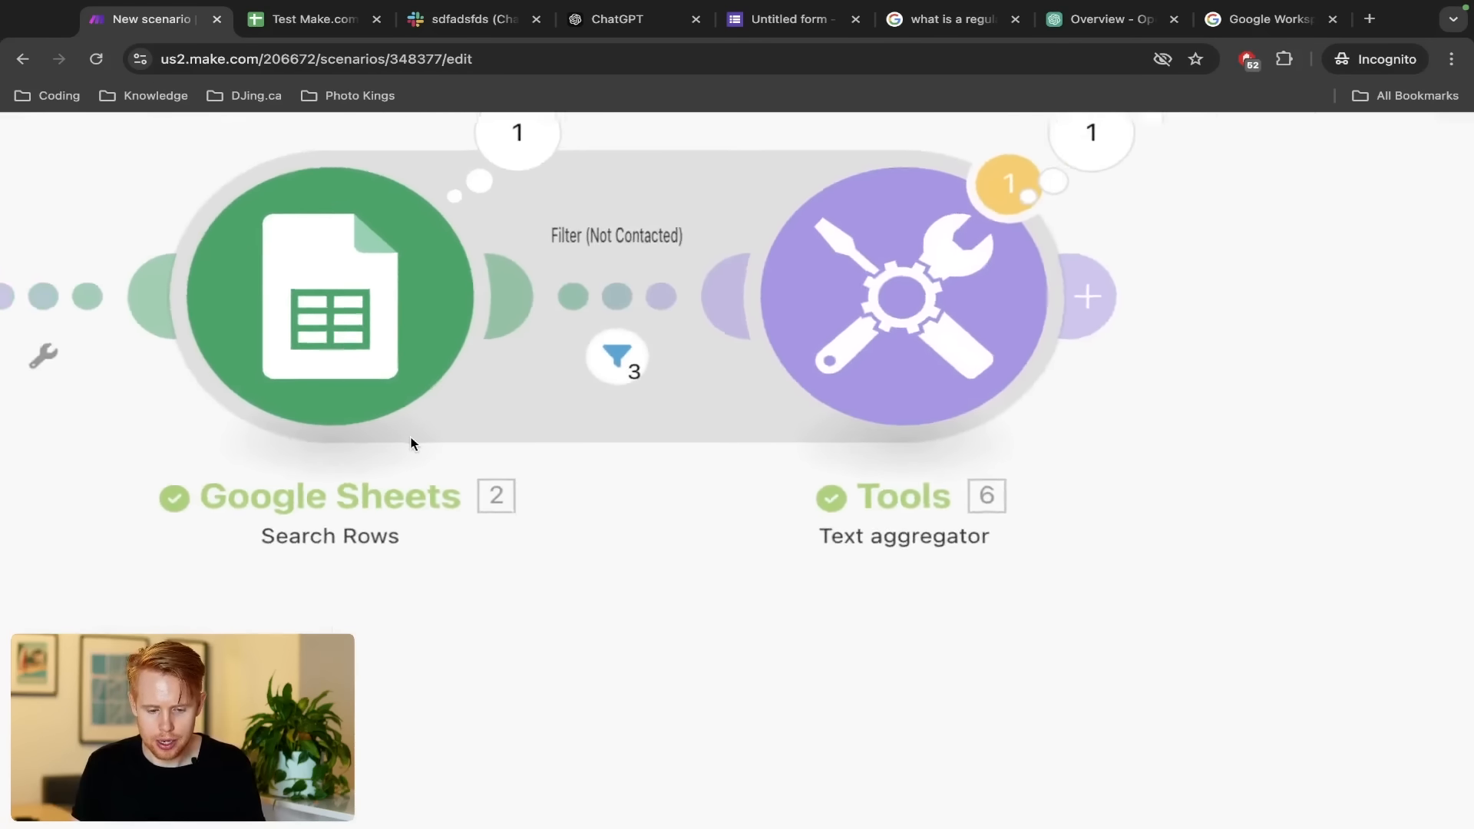
{"action": "scroll", "coordinate": [413, 442], "scroll_direction": "down", "scroll_amount": 3}
Compare the sheet's Initially Contacted dates, contacted rows 2–3 and uncontacted leads H4:H6
{"action": "key", "text": "ctrl+Tab"}
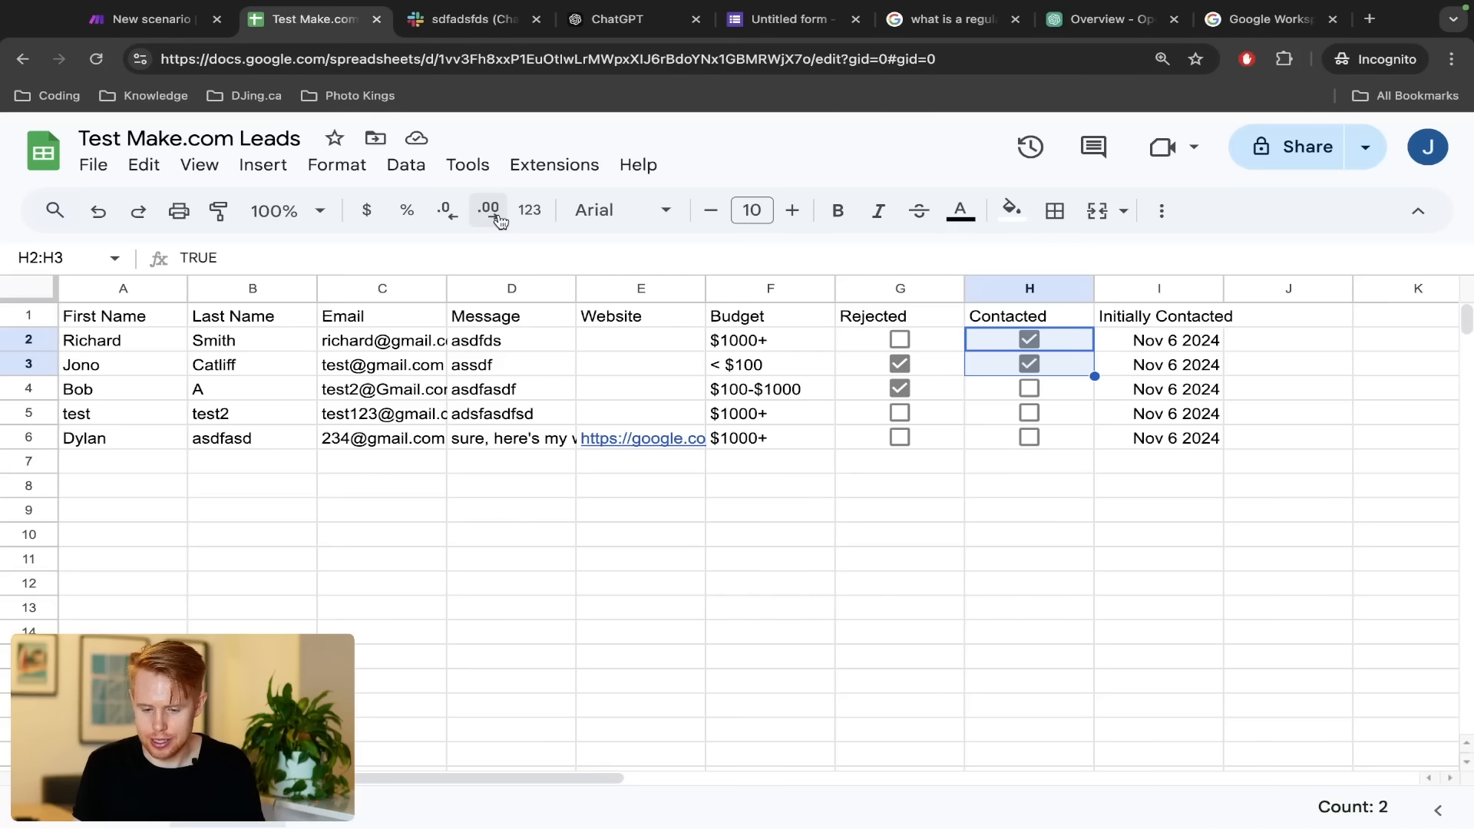
{"action": "left_click_drag", "start_coordinate": [1134, 442], "coordinate": [1135, 328]}
{"action": "key", "text": "ctrl+shift+Tab"}
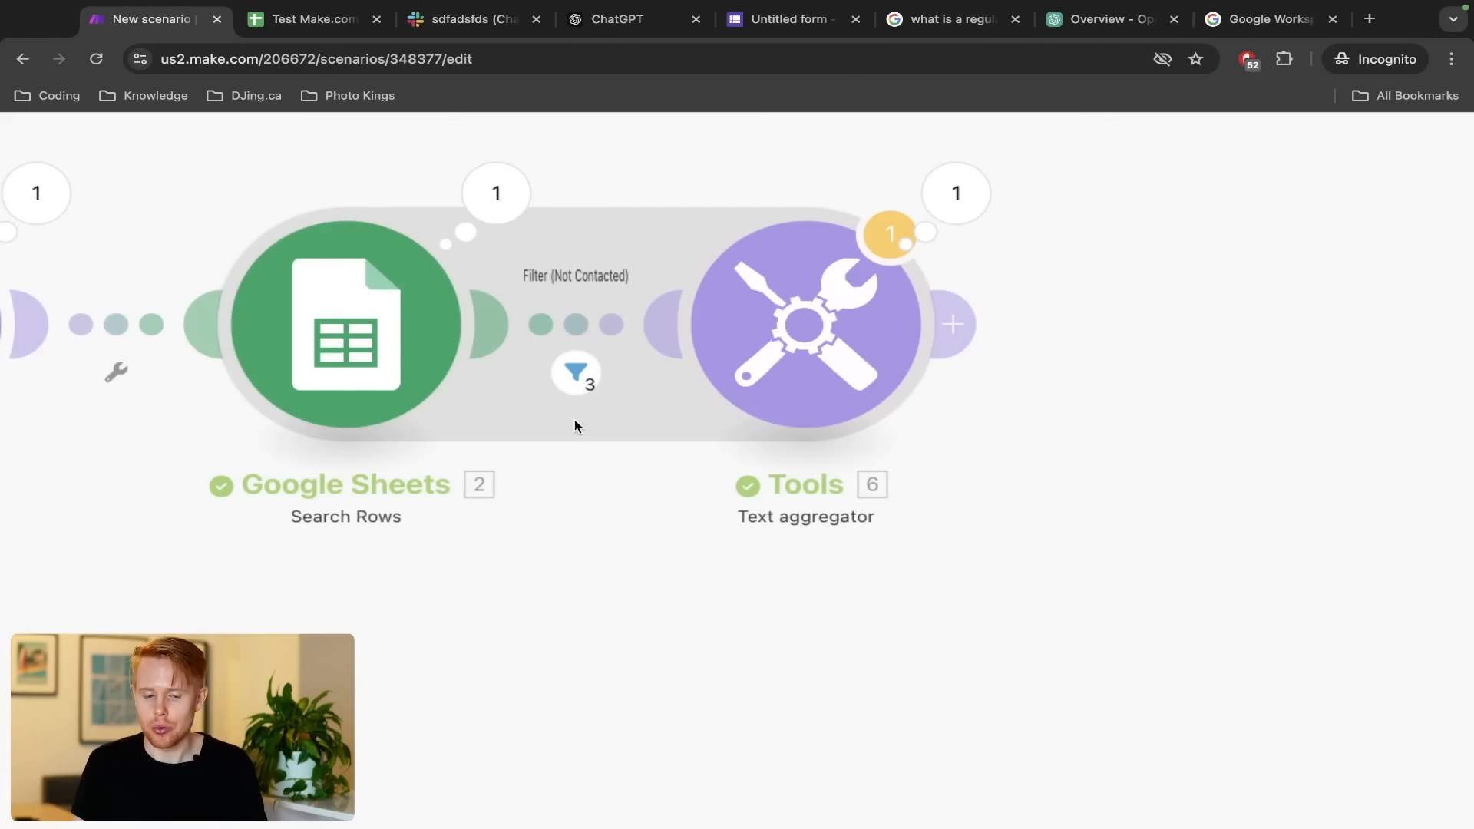
{"action": "key", "text": "ctrl+Tab"}
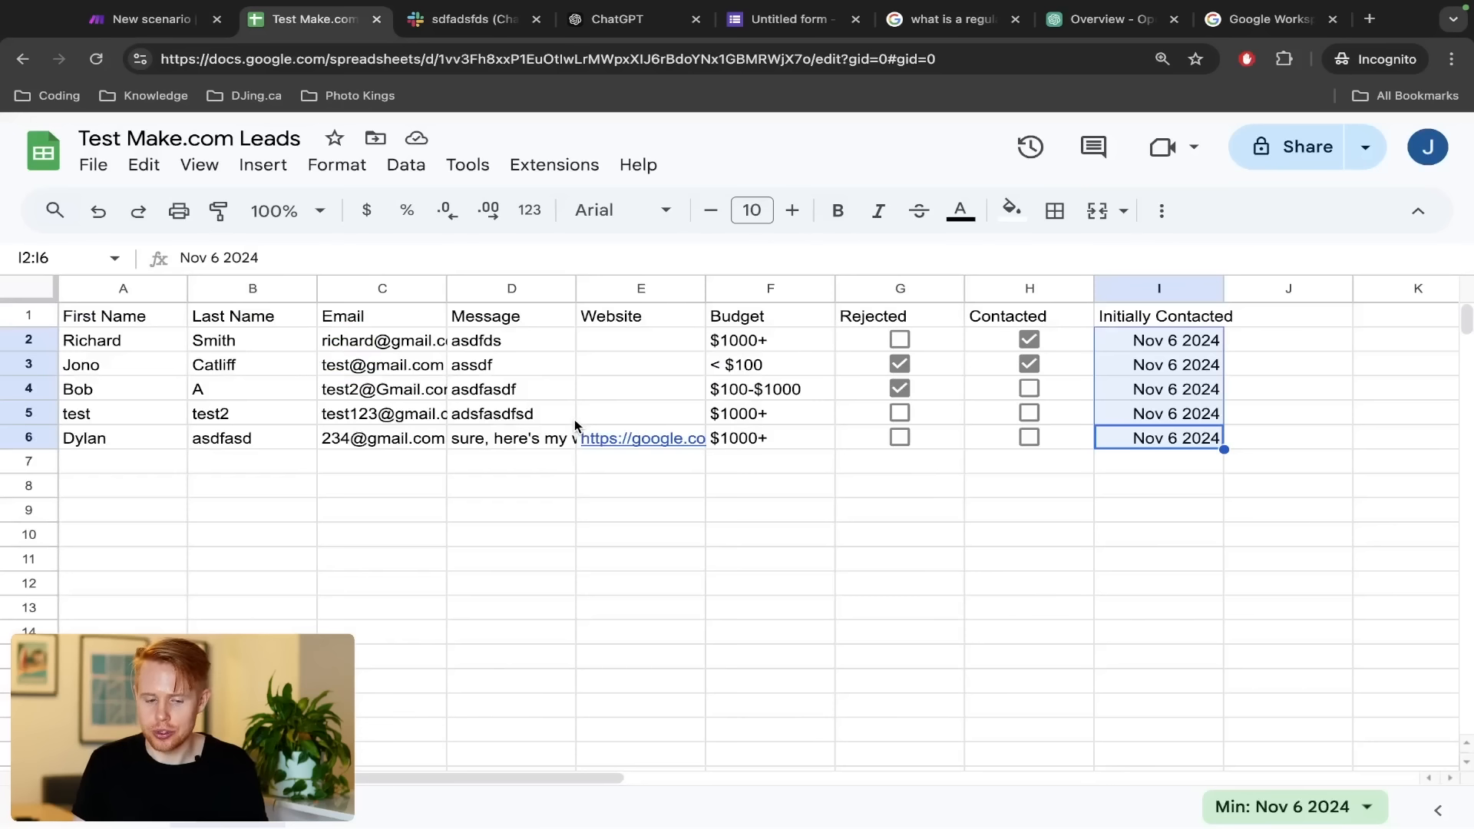
{"action": "left_click", "coordinate": [26, 340], "text": "ctrl"}
{"action": "left_click", "coordinate": [21, 366], "text": "ctrl"}
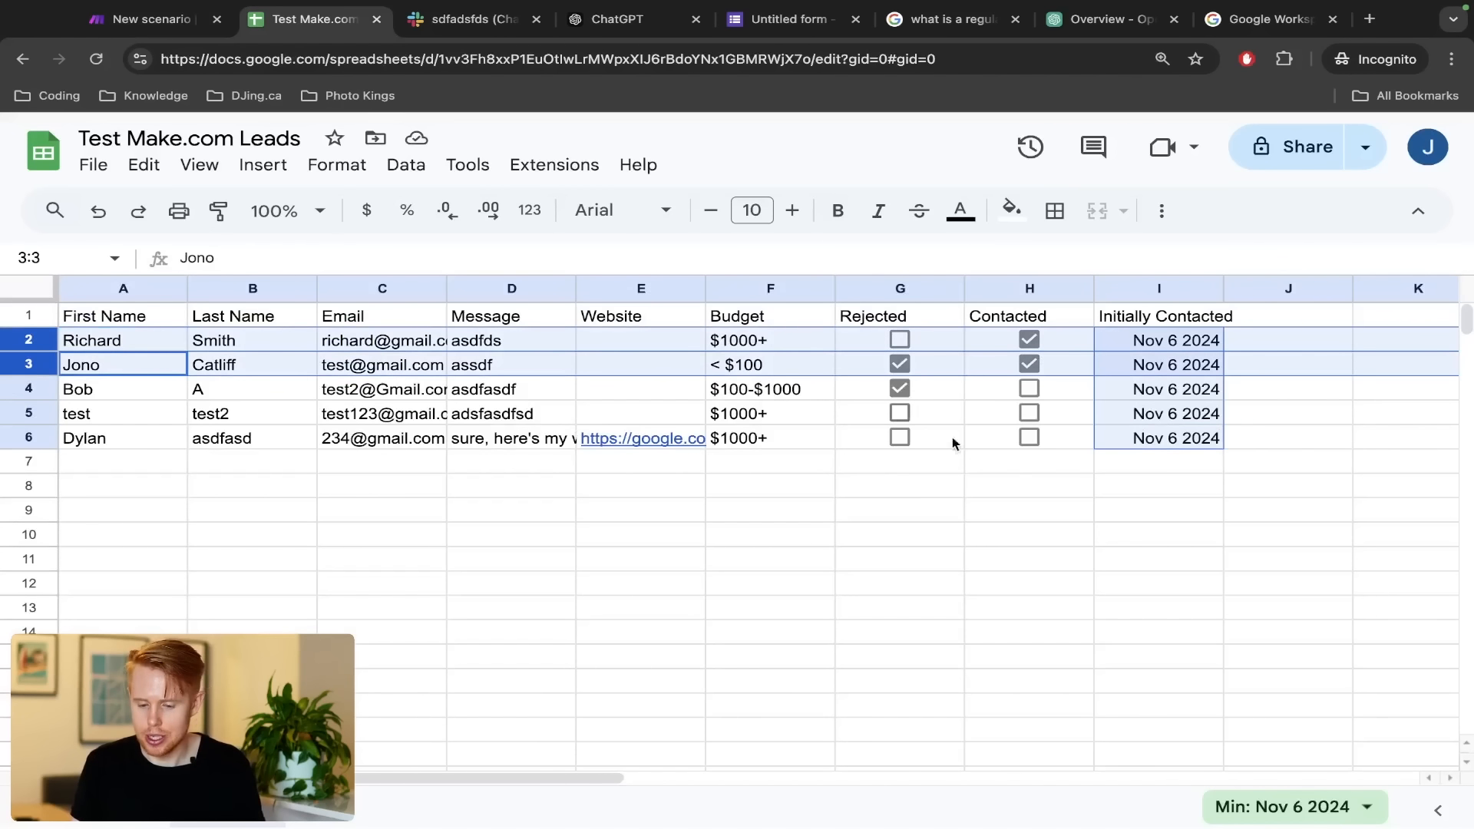
{"action": "left_click_drag", "start_coordinate": [1069, 394], "coordinate": [1066, 435]}
{"action": "key", "text": "ctrl+shift+Tab"}
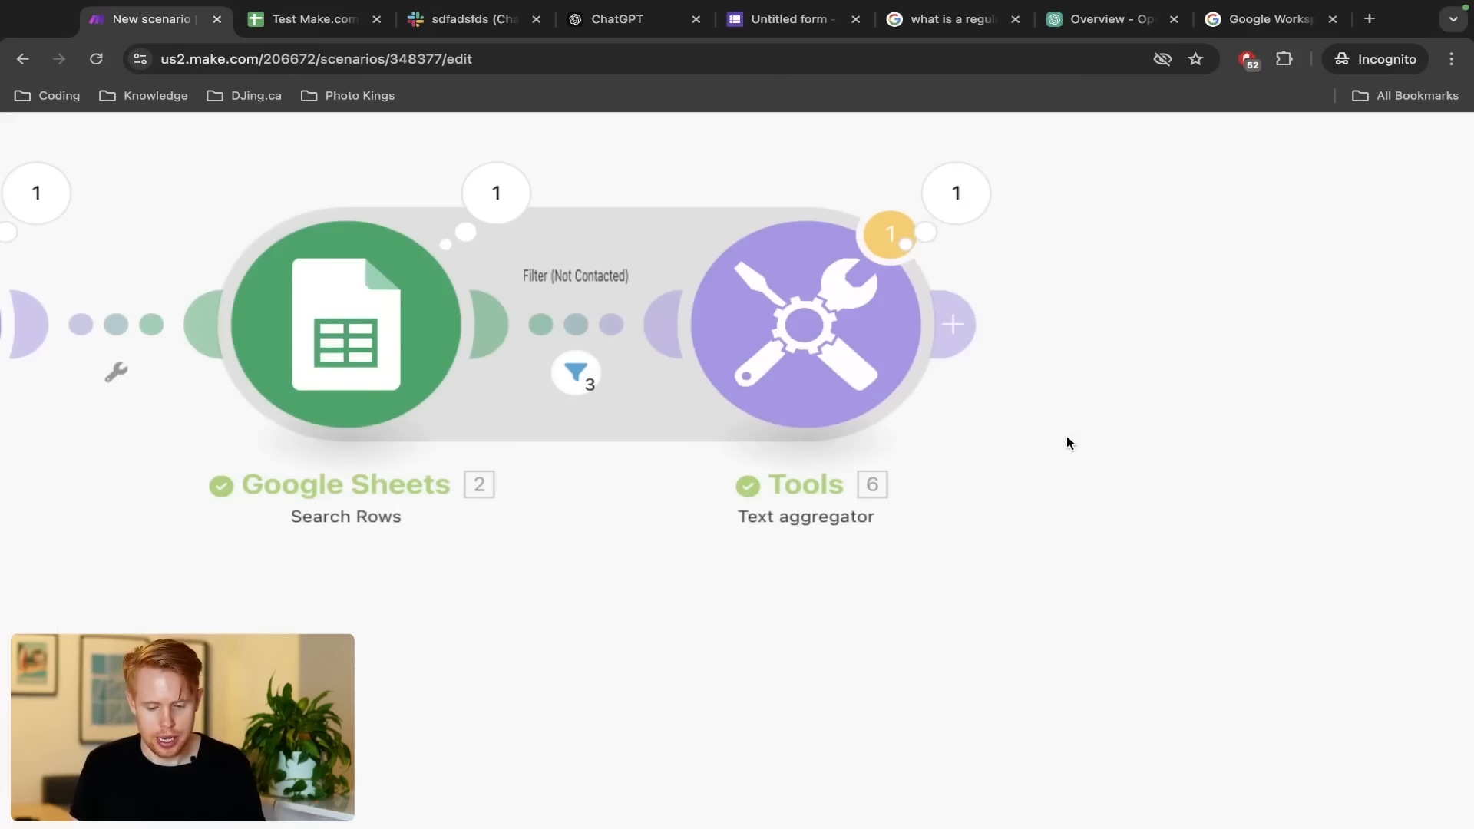
Match the aggregator output's first lead name to the sheet's row 4 name cells
{"action": "left_click", "coordinate": [961, 225]}
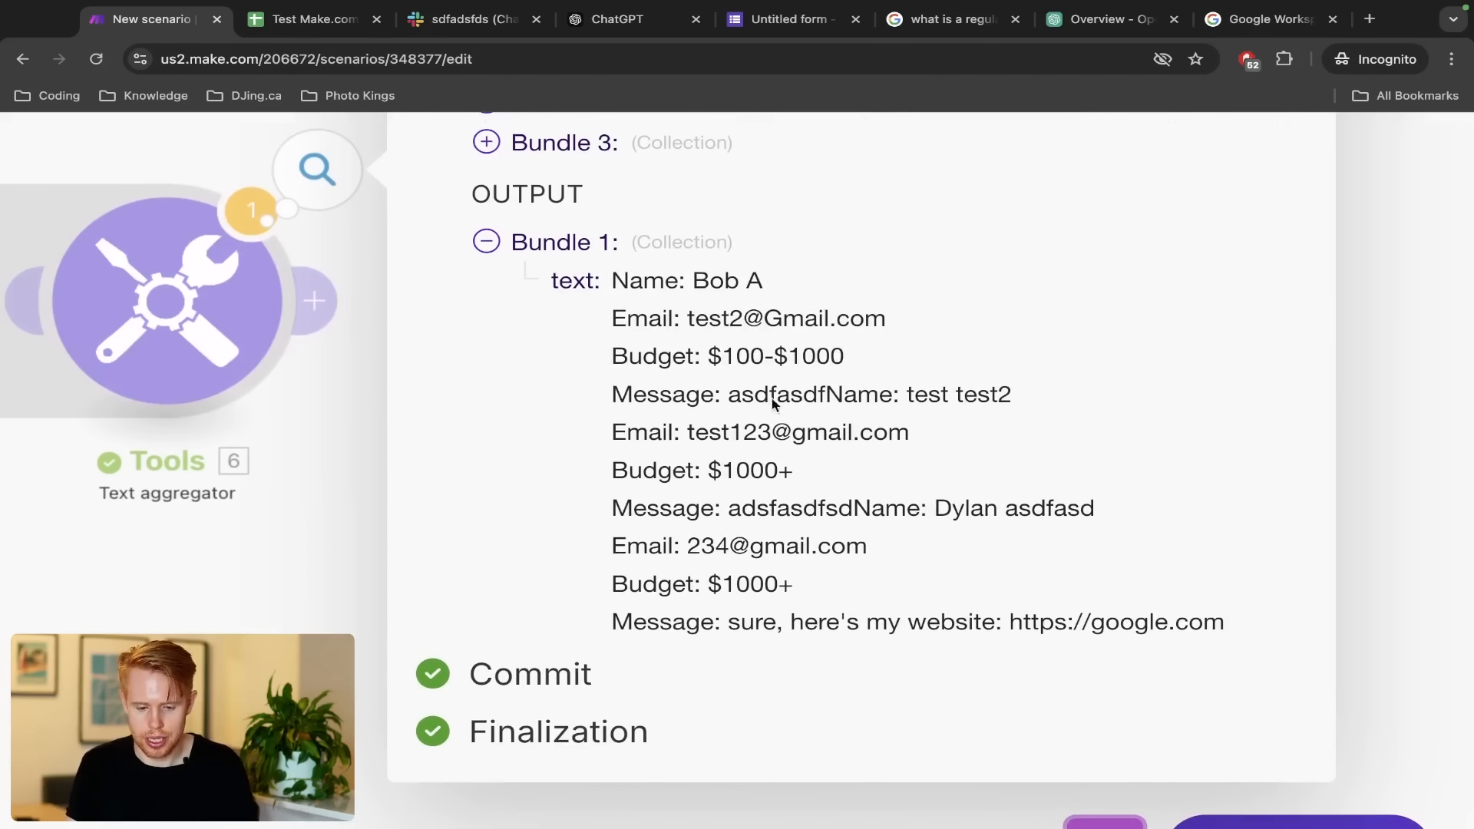
{"action": "left_click_drag", "start_coordinate": [612, 288], "coordinate": [791, 295]}
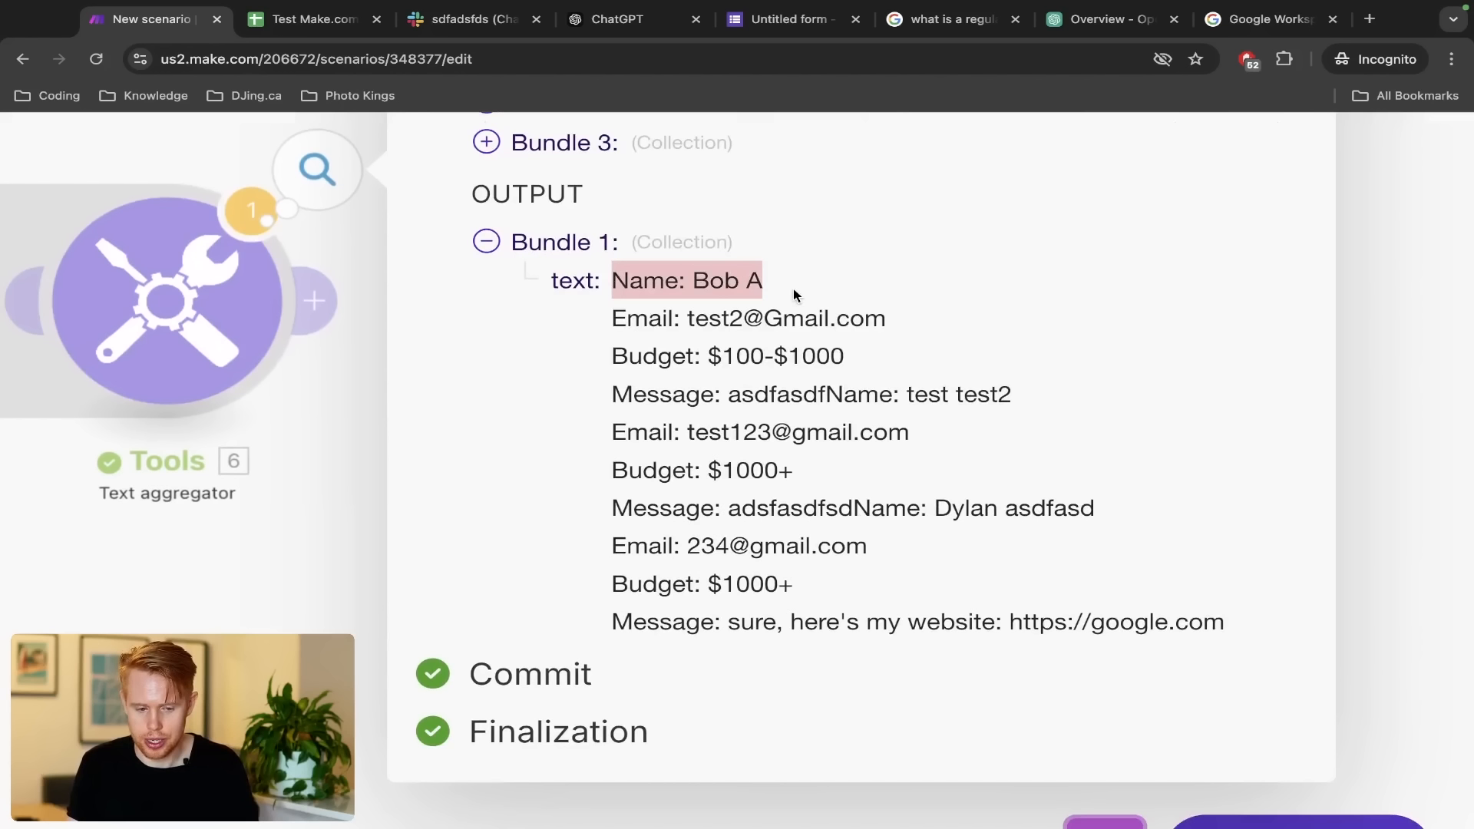
{"action": "key", "text": "ctrl+Tab"}
{"action": "left_click_drag", "start_coordinate": [126, 391], "coordinate": [214, 395]}
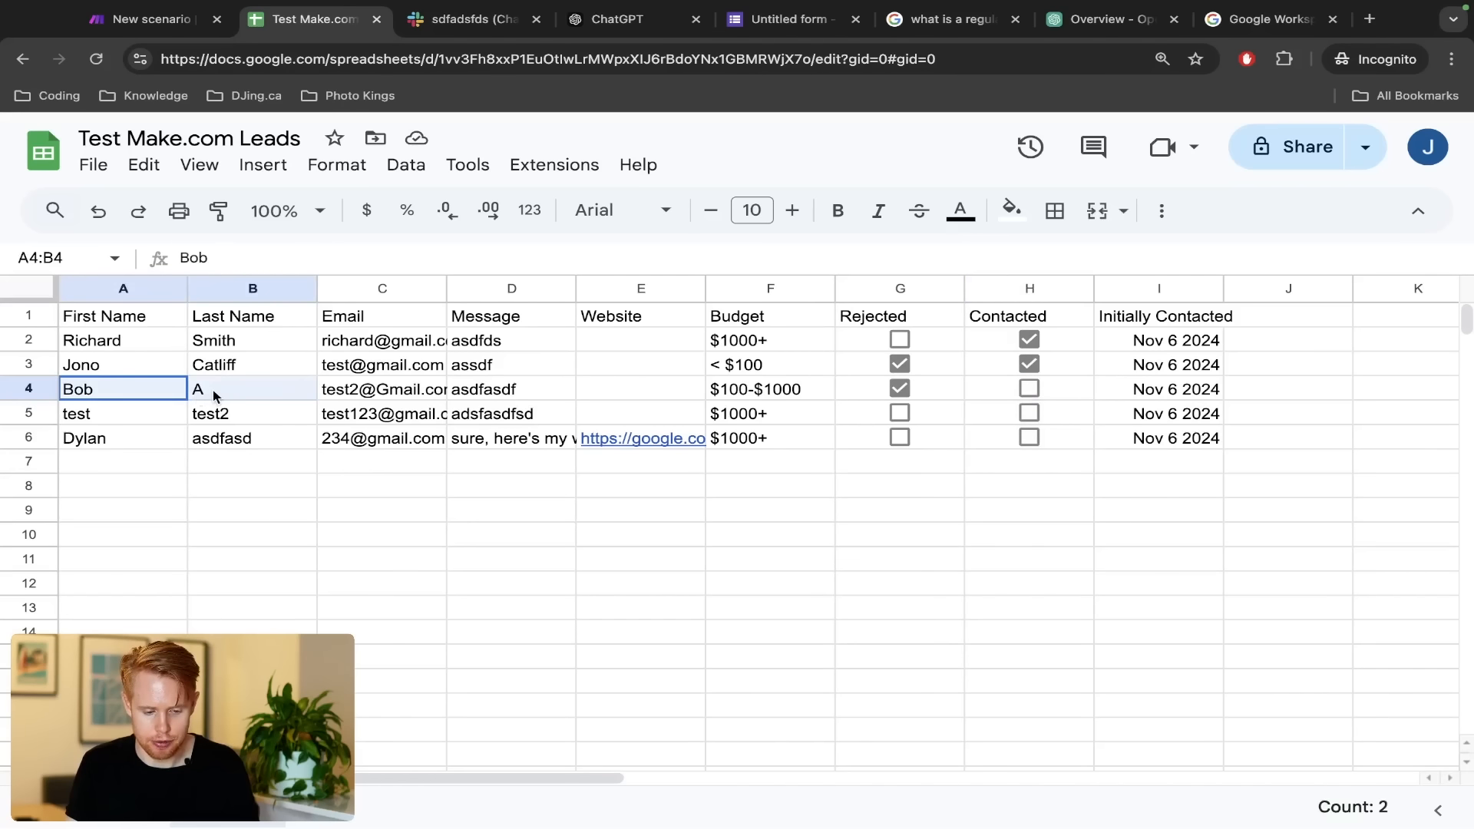
{"action": "key", "text": "ctrl+shift+Tab"}
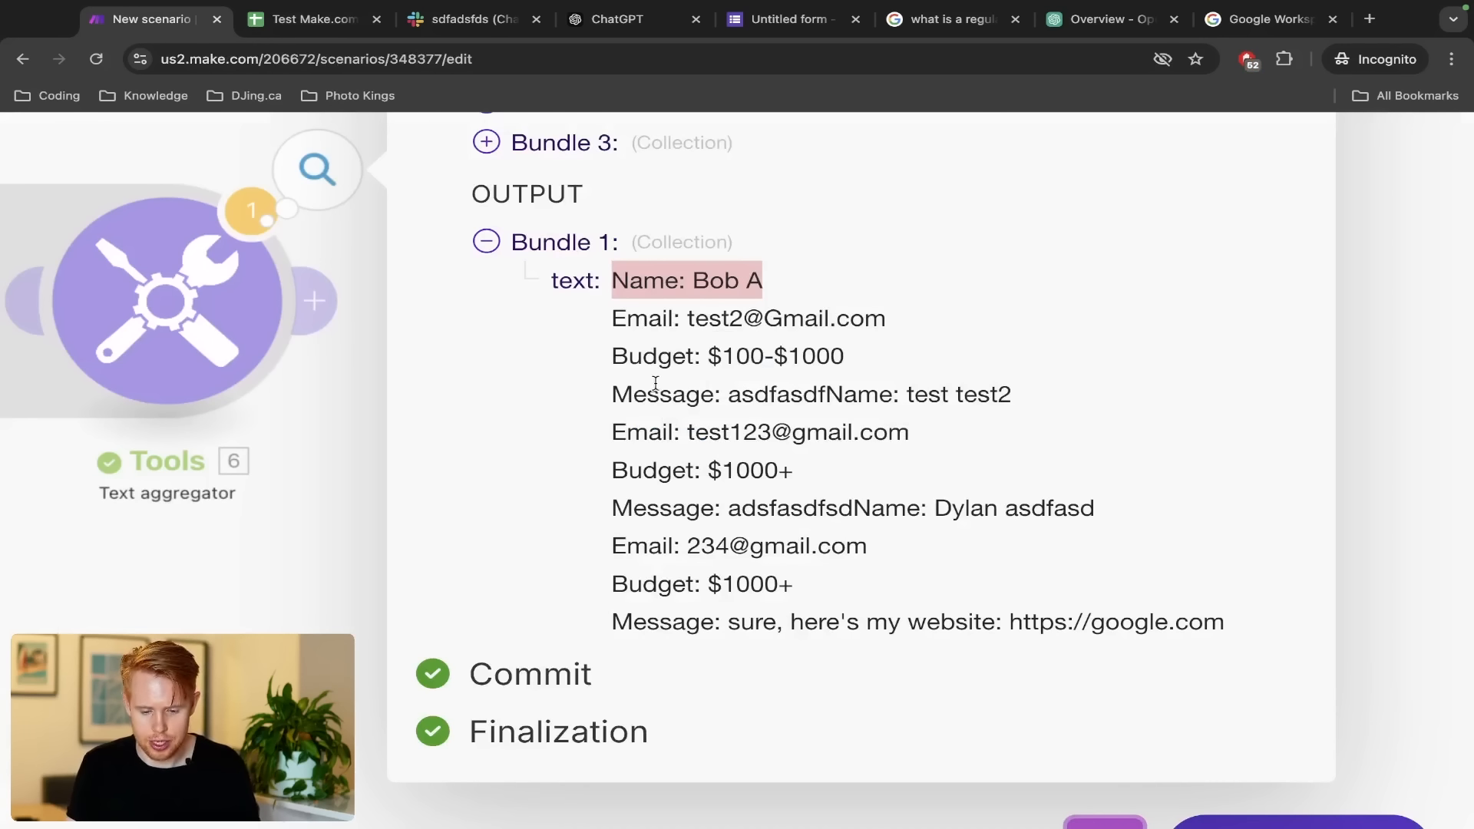
Match the second and third lead names to sheet rows 5 and 6, then close the output
{"action": "left_click_drag", "start_coordinate": [829, 390], "coordinate": [1071, 397]}
{"action": "key", "text": "ctrl+Tab"}
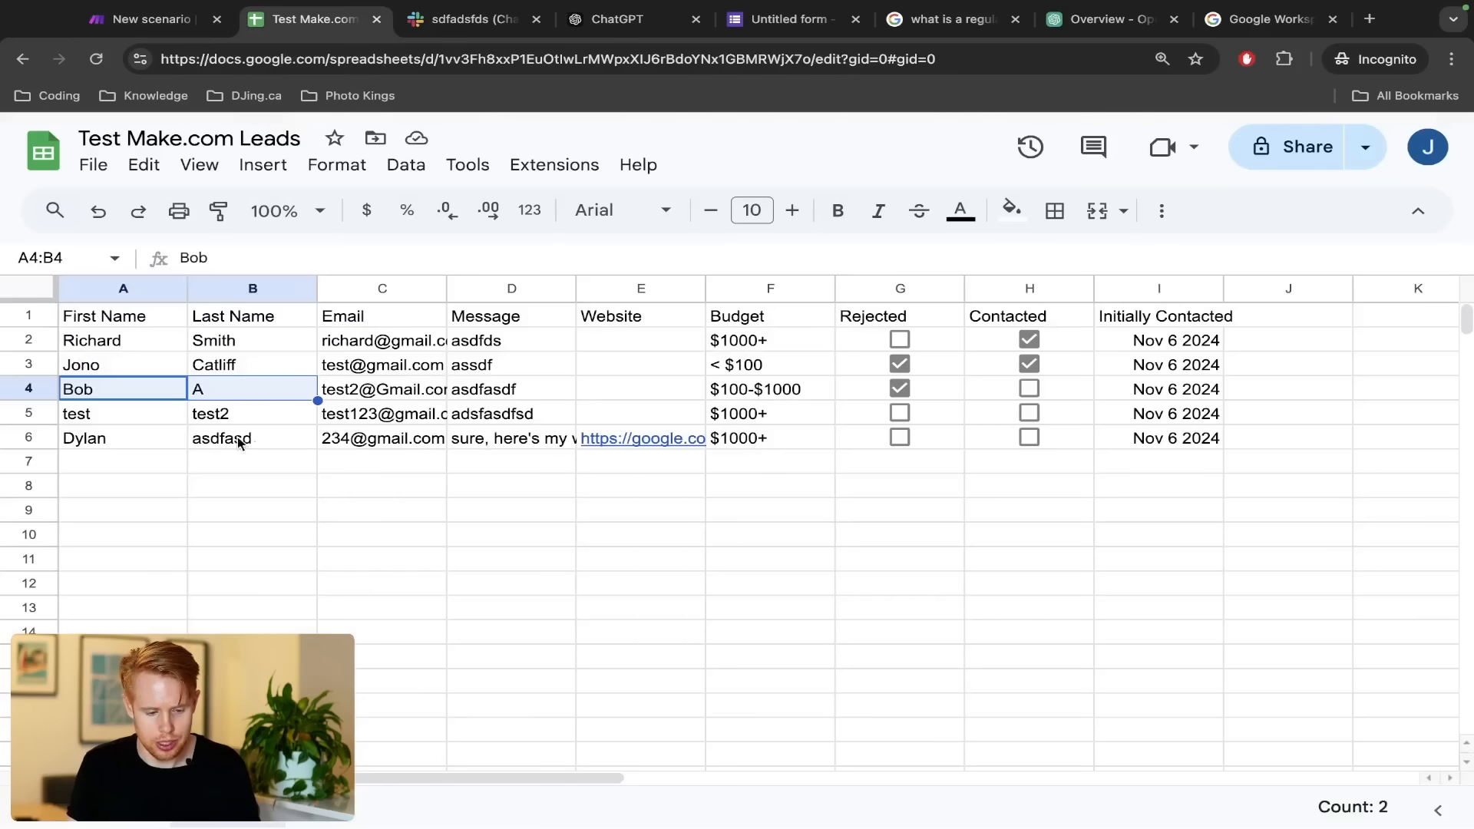
{"action": "left_click", "coordinate": [104, 421]}
{"action": "left_click_drag", "start_coordinate": [191, 425], "coordinate": [193, 419]}
{"action": "key", "text": "ctrl+shift+Tab"}
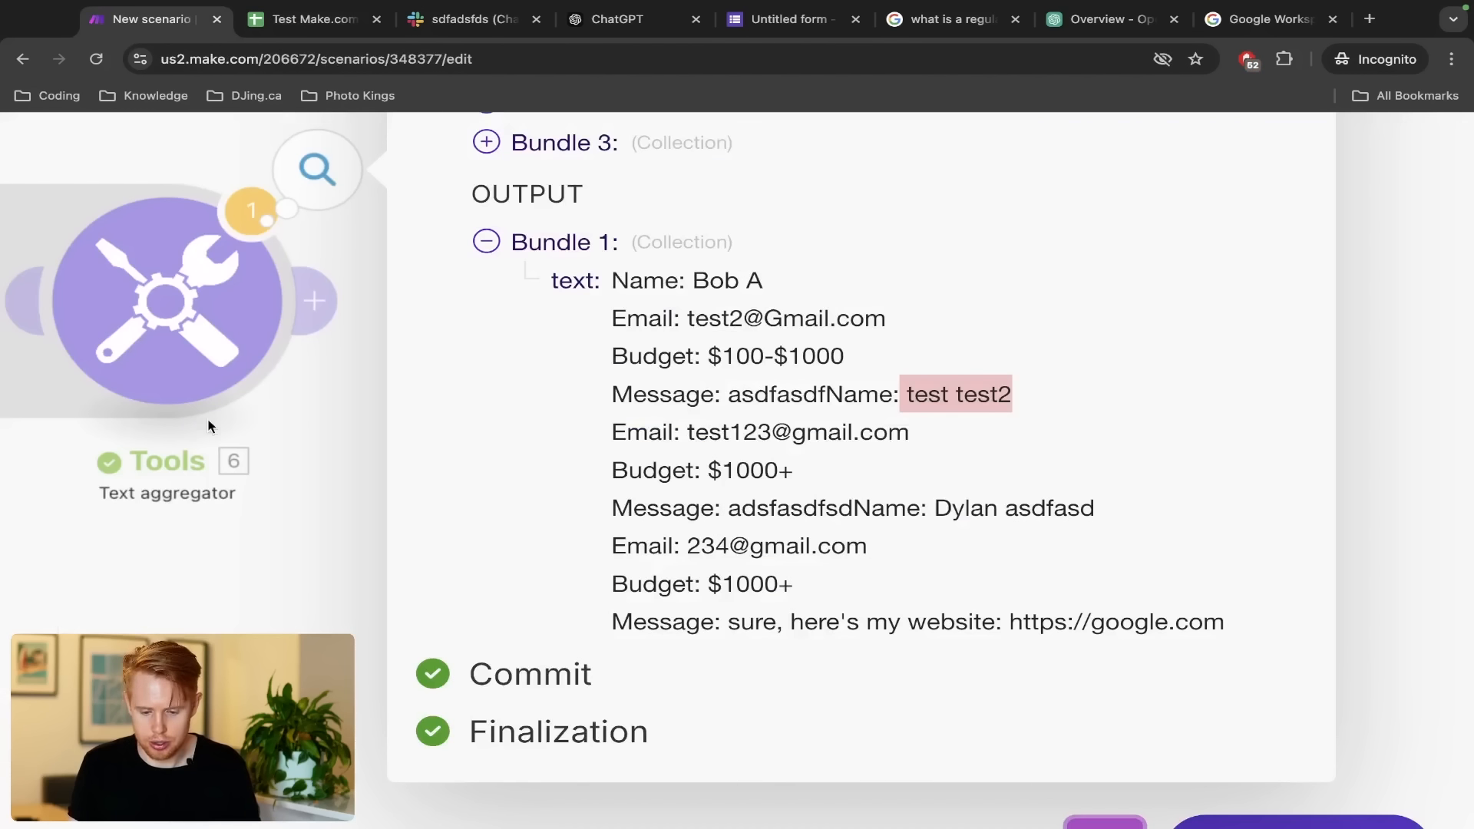
{"action": "left_click_drag", "start_coordinate": [936, 507], "coordinate": [1119, 518]}
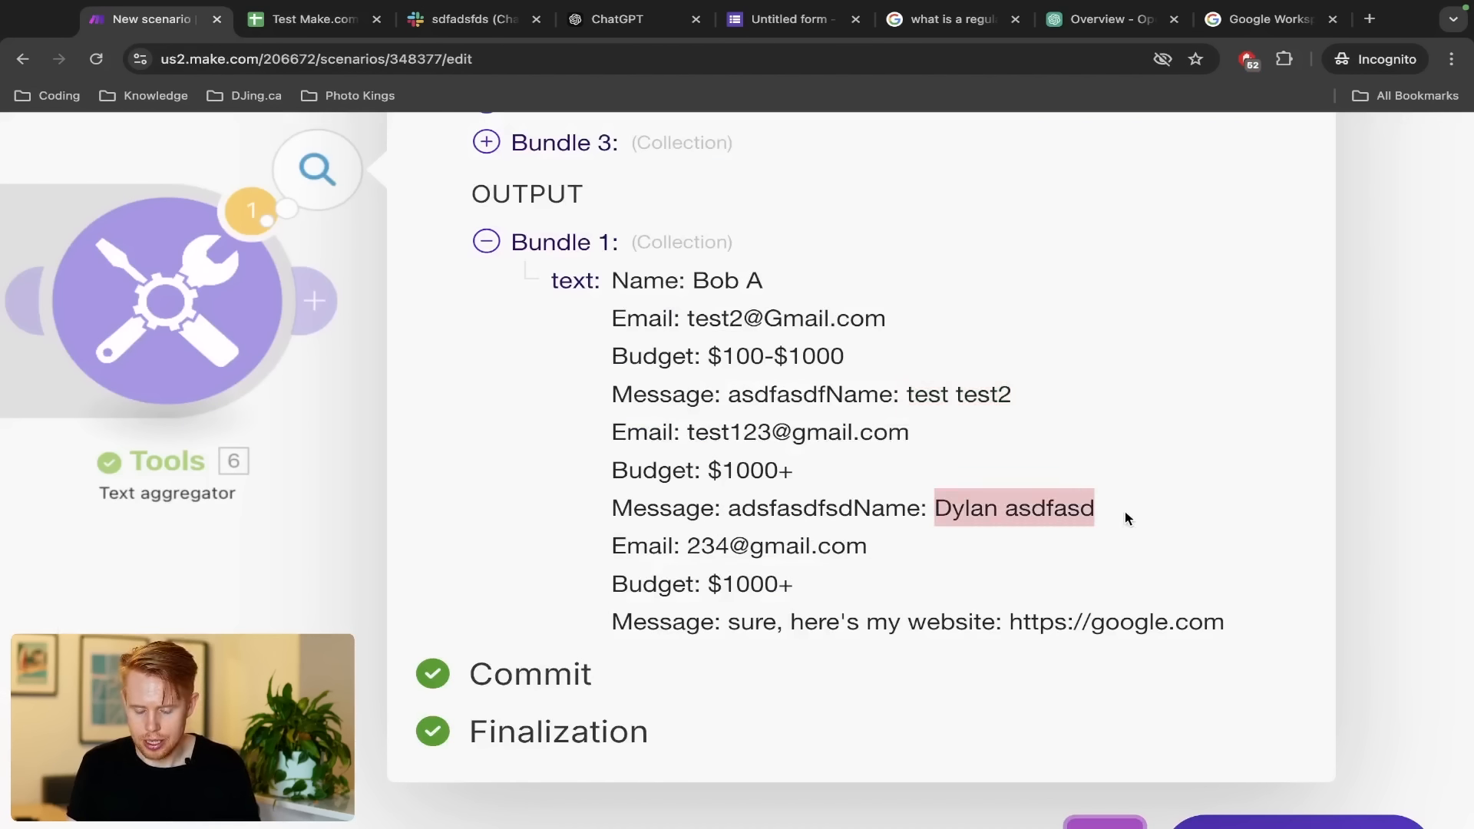
{"action": "key", "text": "ctrl+Tab"}
{"action": "left_click_drag", "start_coordinate": [80, 439], "coordinate": [209, 435]}
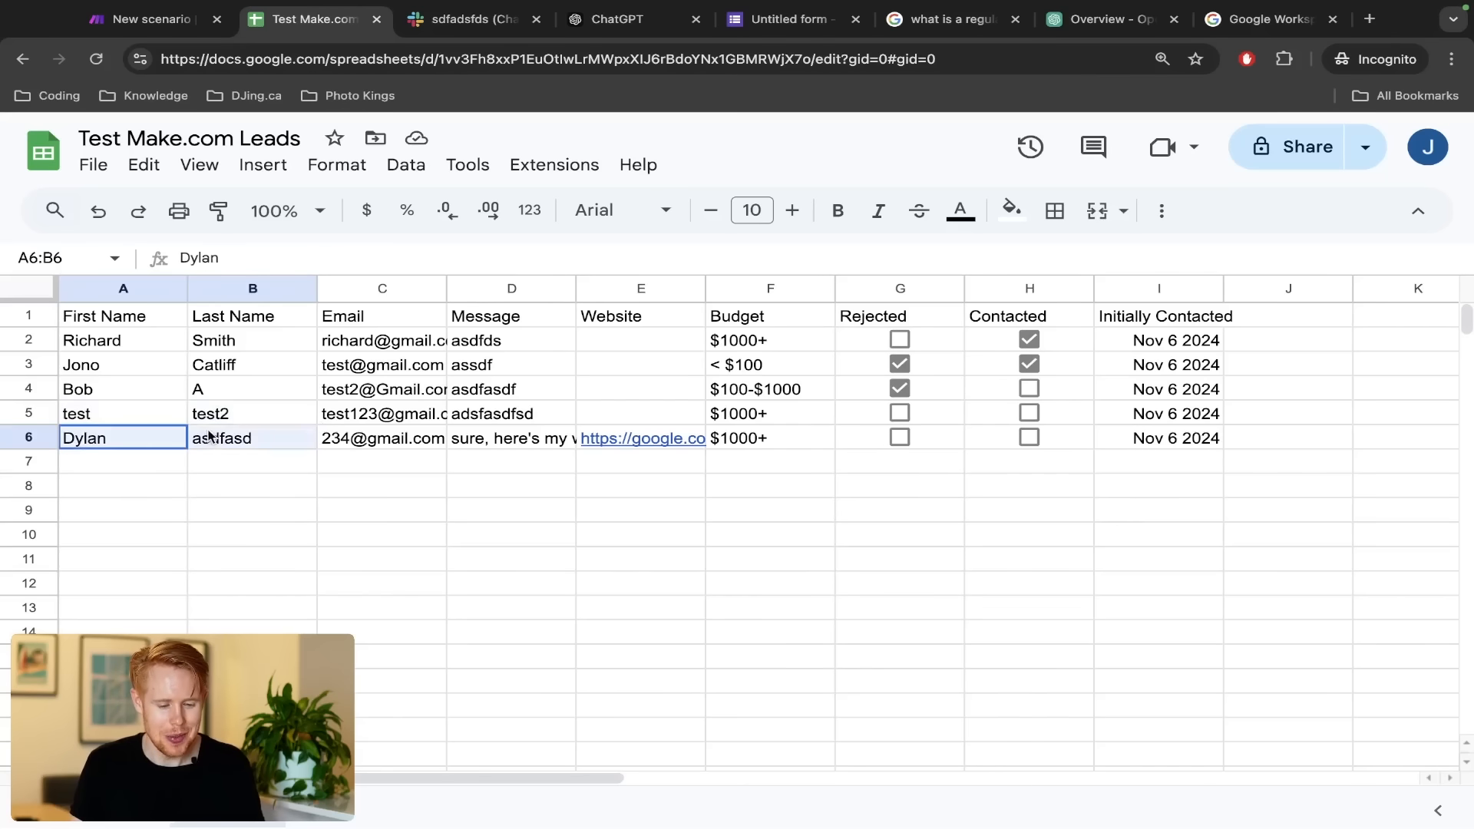
{"action": "key", "text": "ctrl+shift+Tab"}
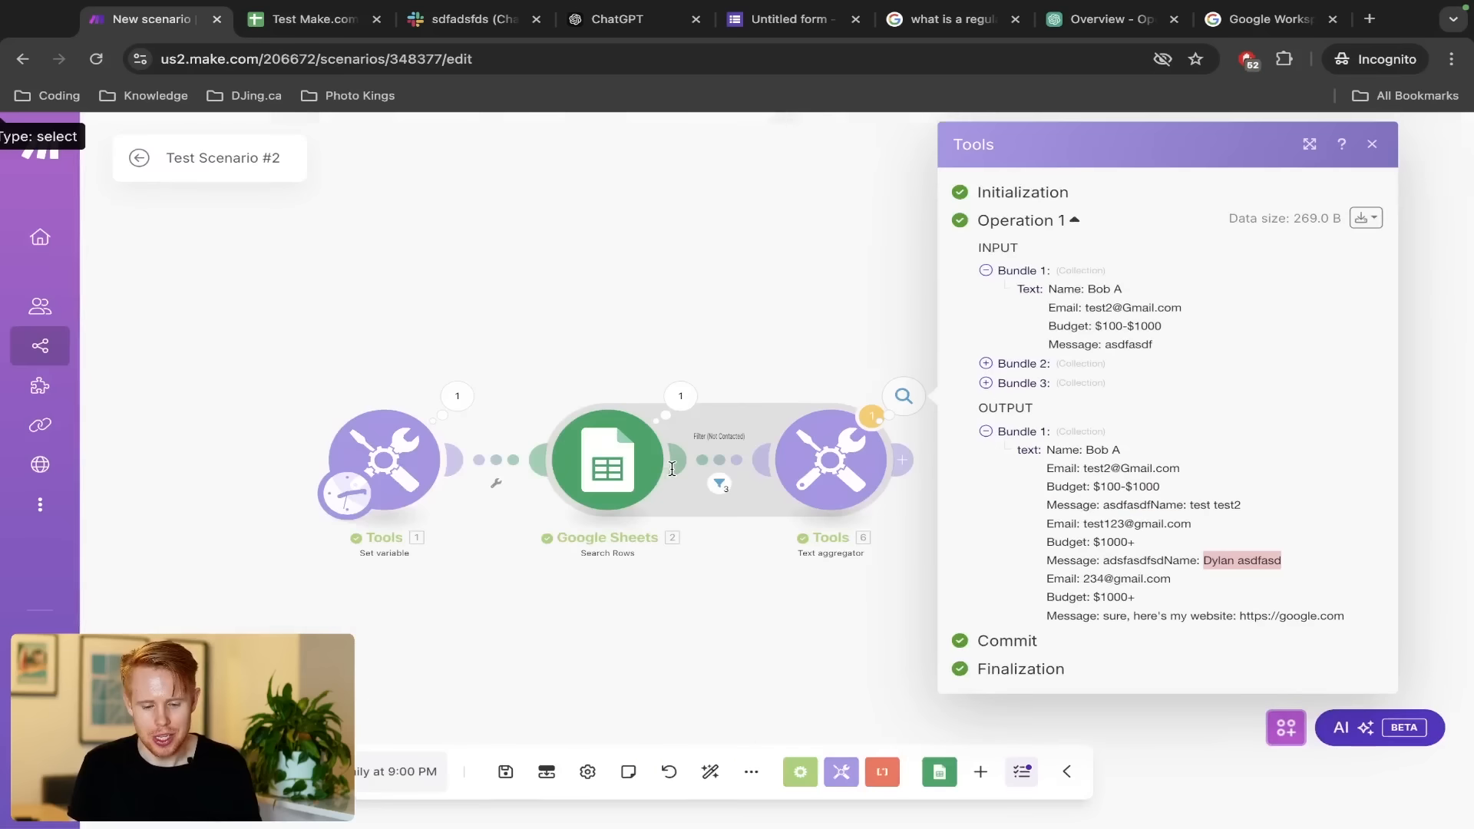
{"action": "left_click", "coordinate": [783, 397]}
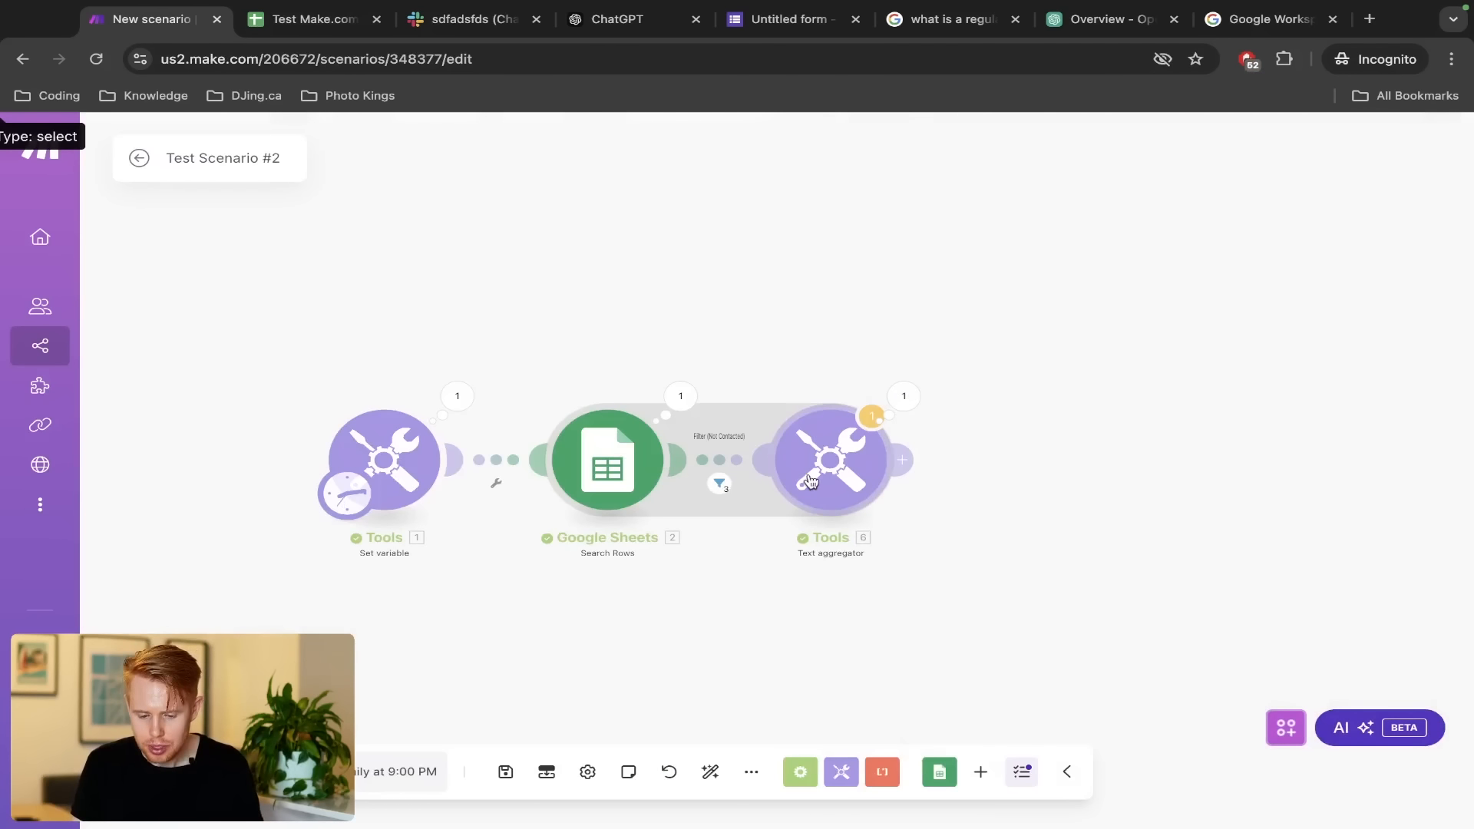
Insert a Tools Set variable step named Message after the filter
{"action": "right_click", "coordinate": [723, 460]}
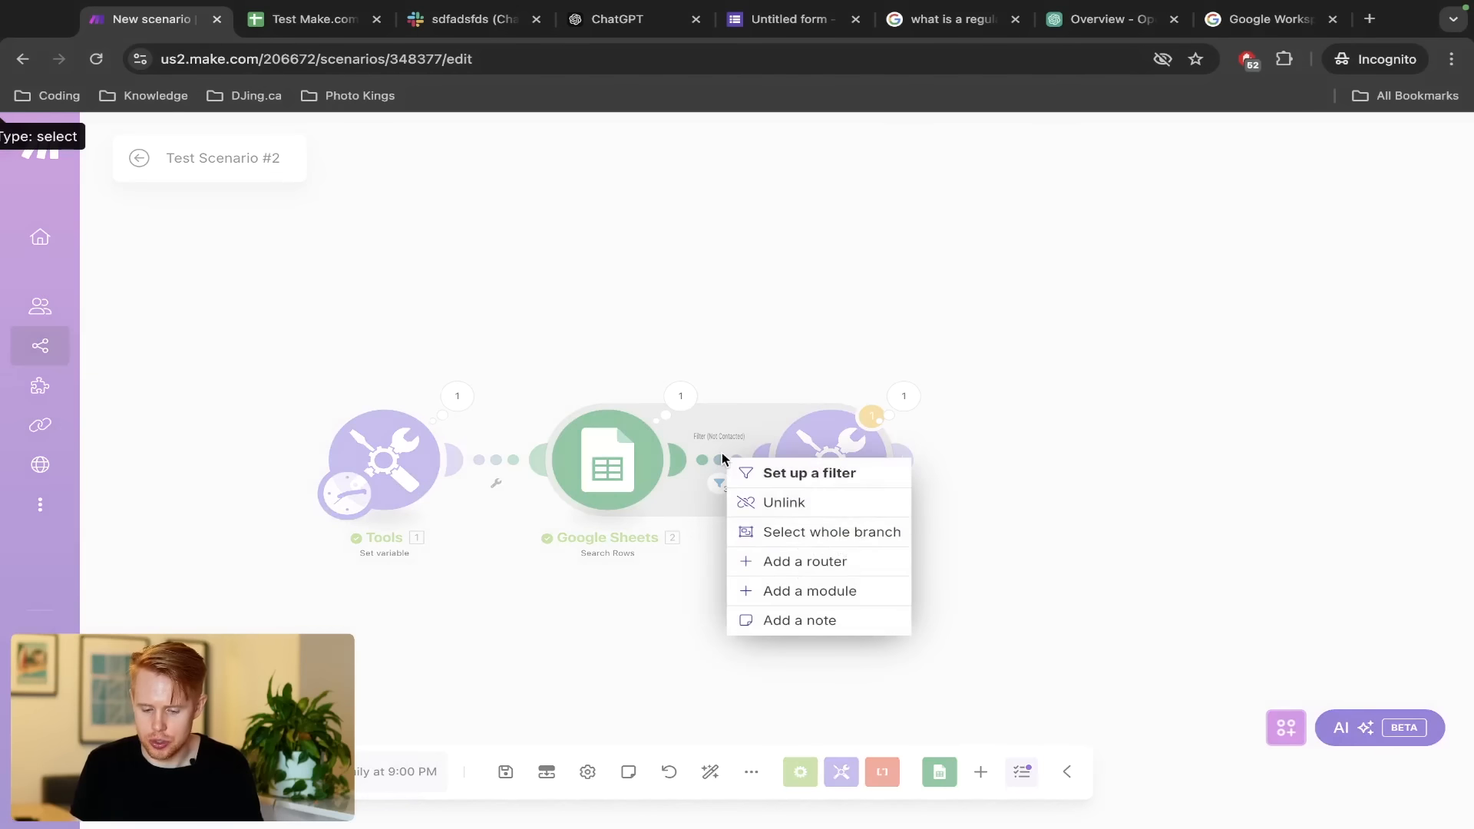
{"action": "left_click", "coordinate": [800, 589]}
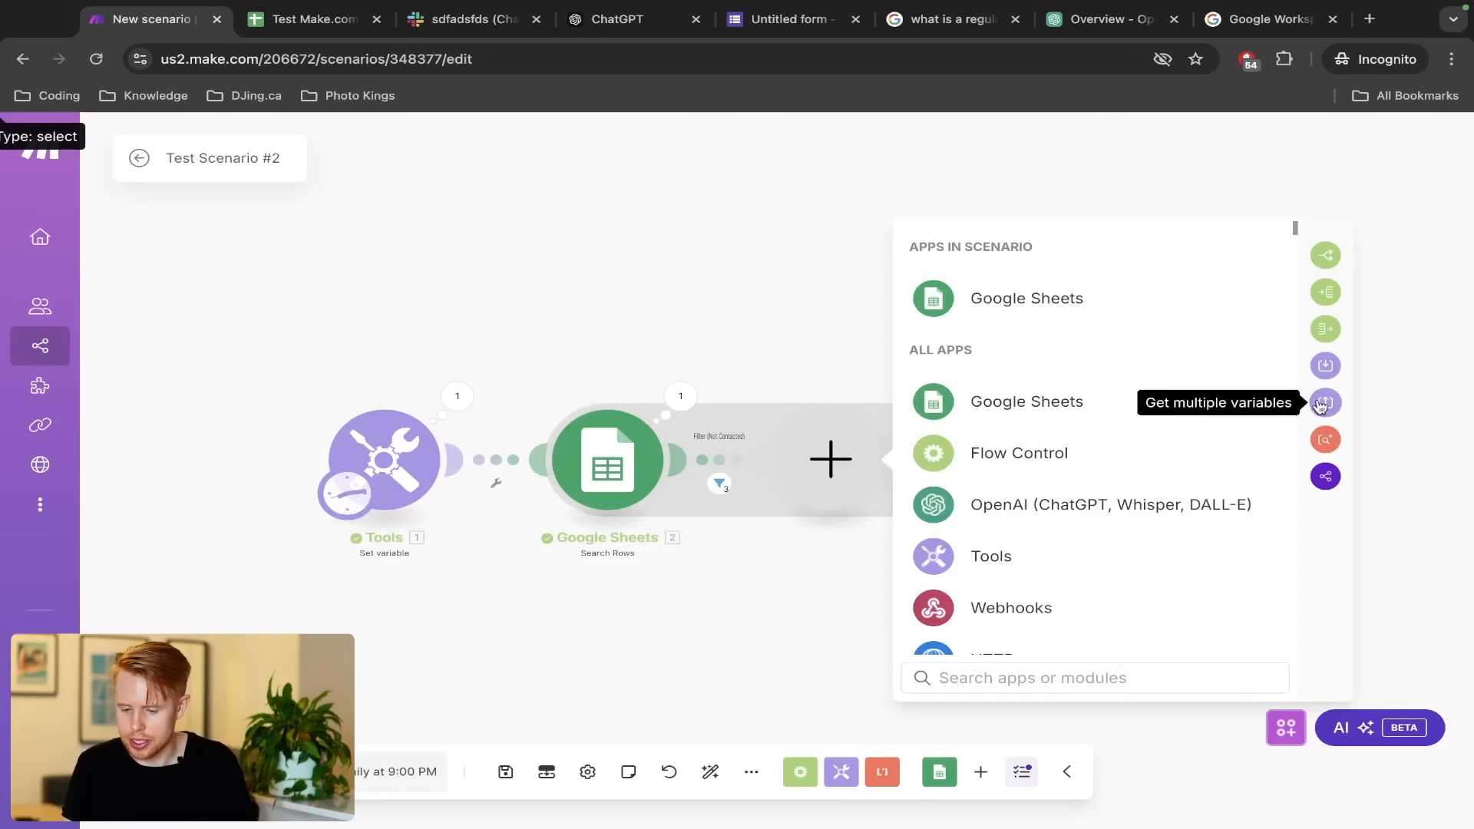
{"action": "left_click", "coordinate": [1067, 566]}
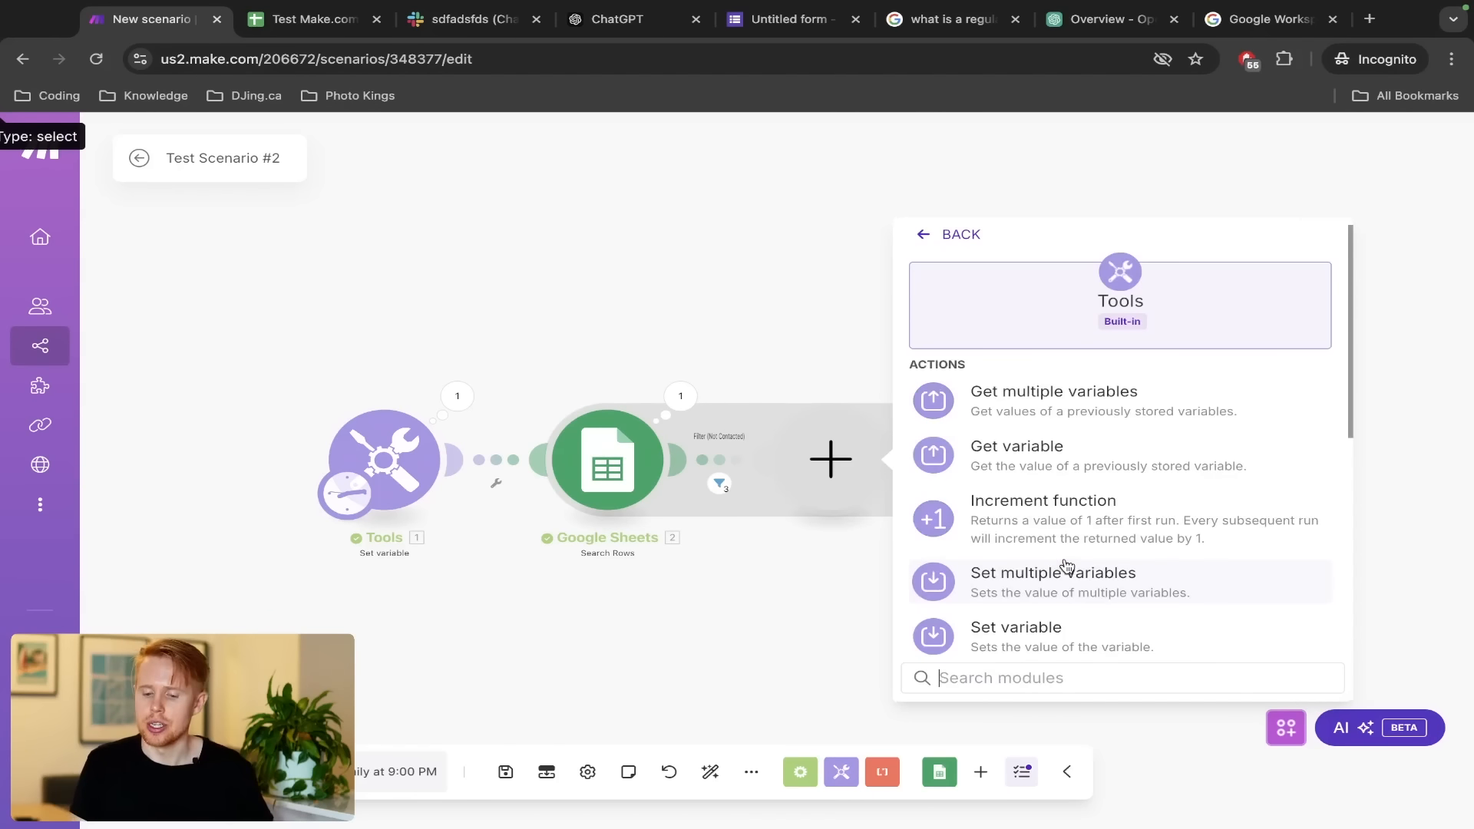
{"action": "left_click", "coordinate": [1052, 637]}
{"action": "left_click", "coordinate": [1006, 434]}
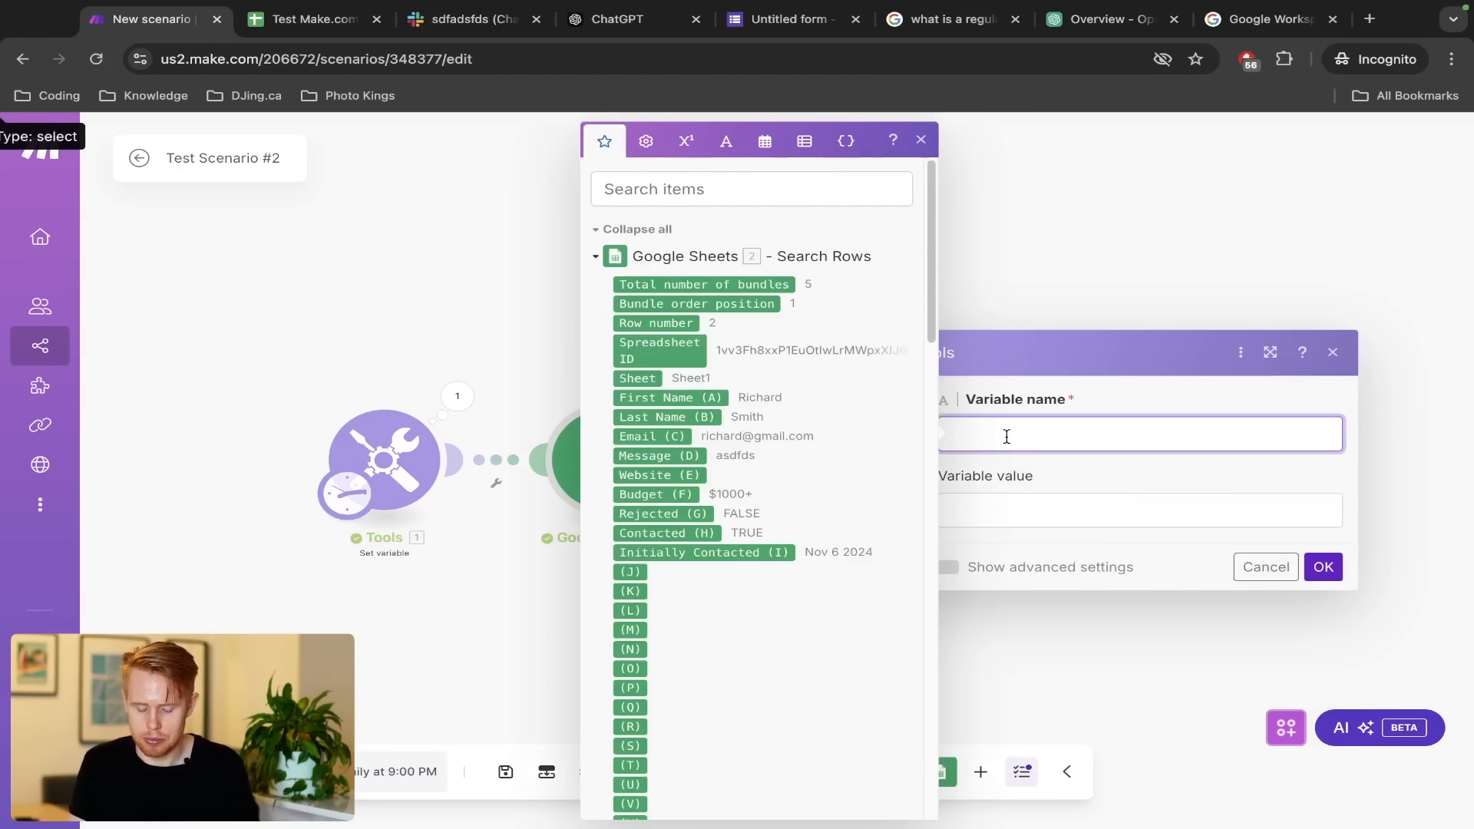
{"action": "type", "text": "Message"}
{"action": "left_click", "coordinate": [1328, 577]}
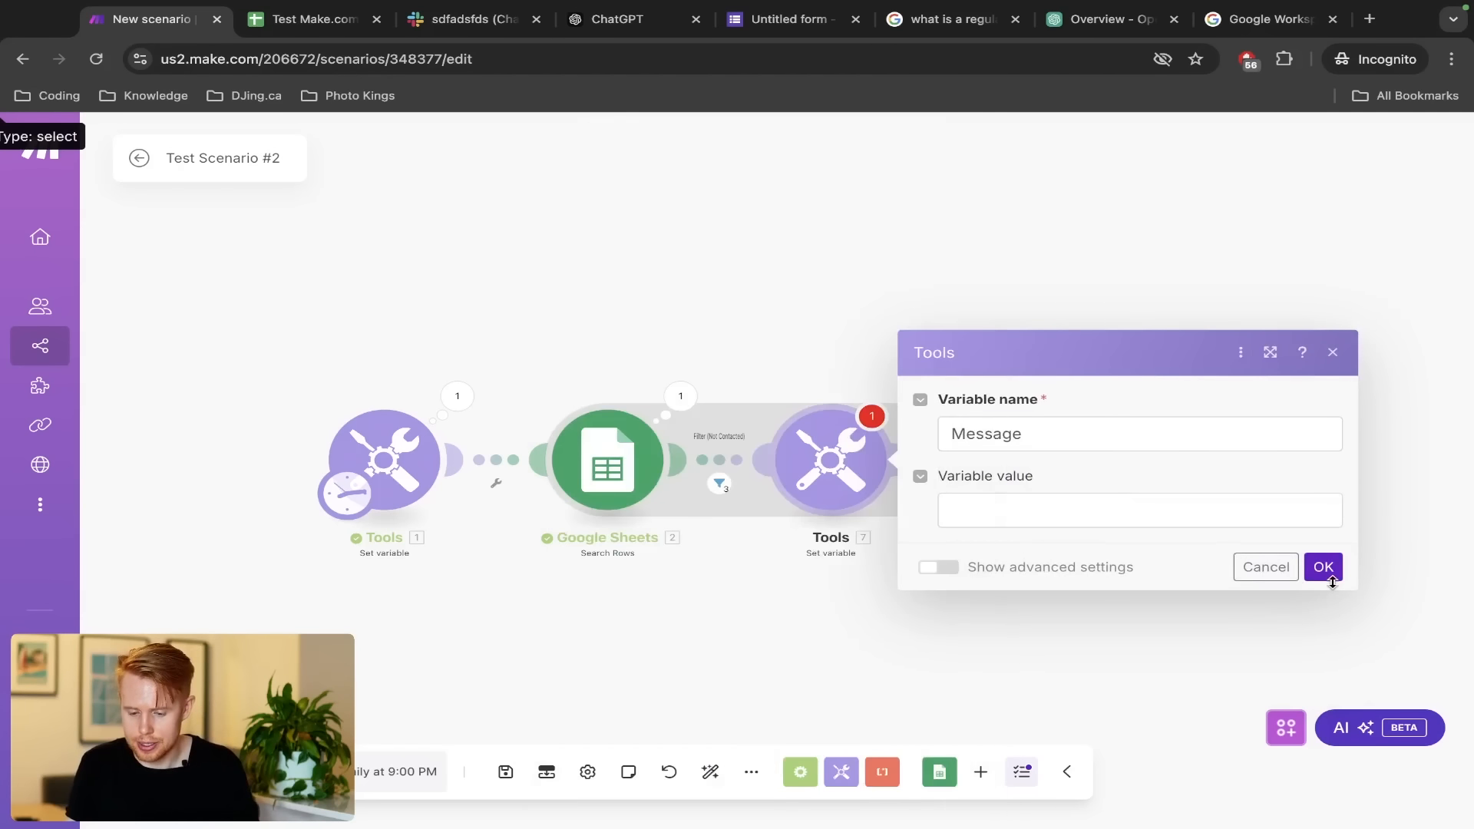
Paste the aggregator's lead-details template as the Message value and run the scenario once
{"action": "left_click", "coordinate": [1058, 491]}
{"action": "left_click", "coordinate": [845, 532]}
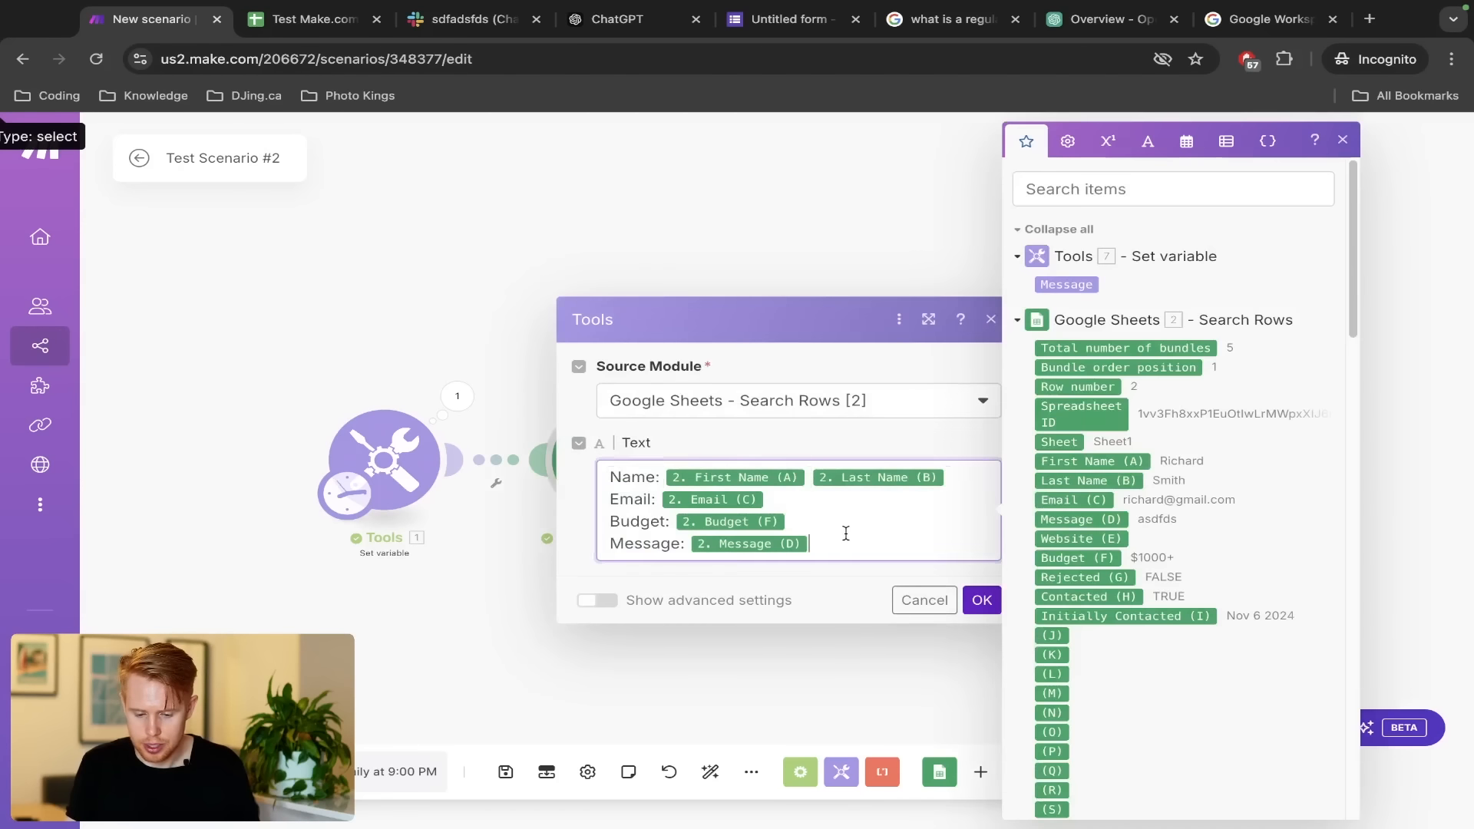
{"action": "left_click", "coordinate": [929, 599]}
{"action": "left_click", "coordinate": [831, 461]}
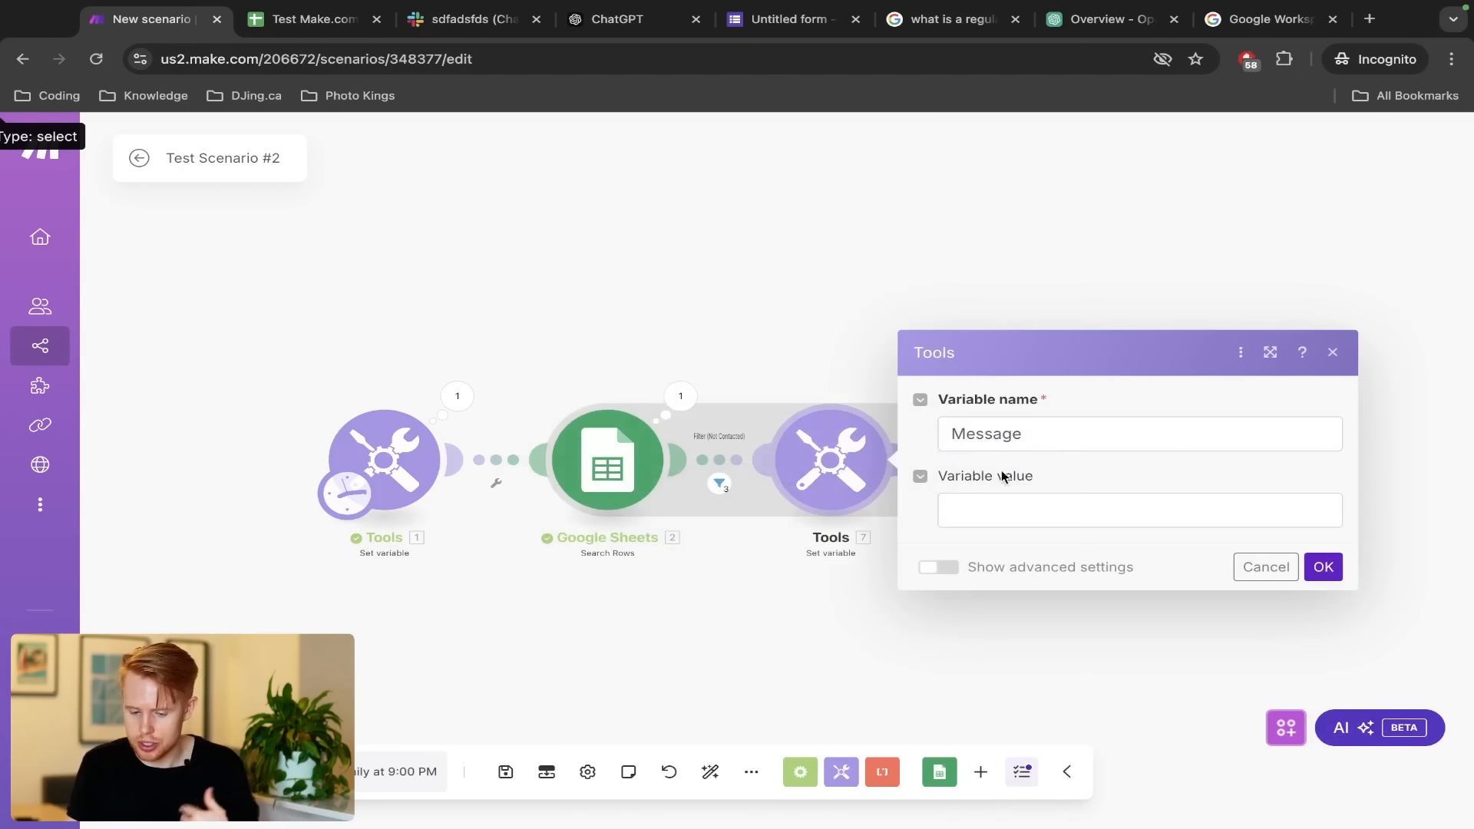
{"action": "left_click", "coordinate": [1042, 510]}
{"action": "type", "text": "Name: 2. First Name (A) 2. Last Name (B) Email: 2. Email (C) Budget: 2. Budget (D) Message: 2. Message (E)"}
{"action": "left_click", "coordinate": [1319, 630]}
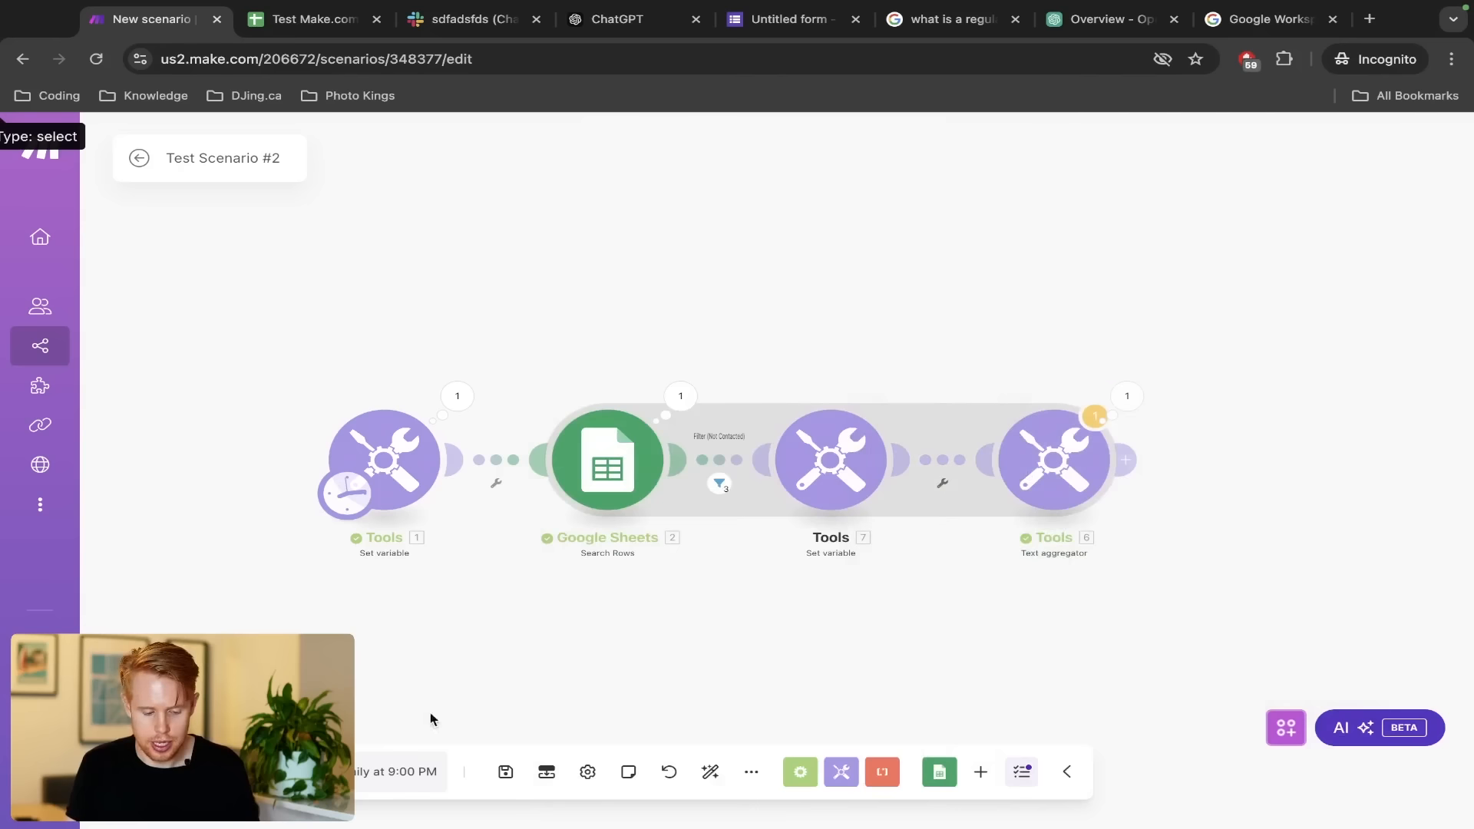
{"action": "left_click", "coordinate": [173, 771]}
Run anyway and inspect the Message variable's three separate operation results
{"action": "left_click", "coordinate": [865, 549]}
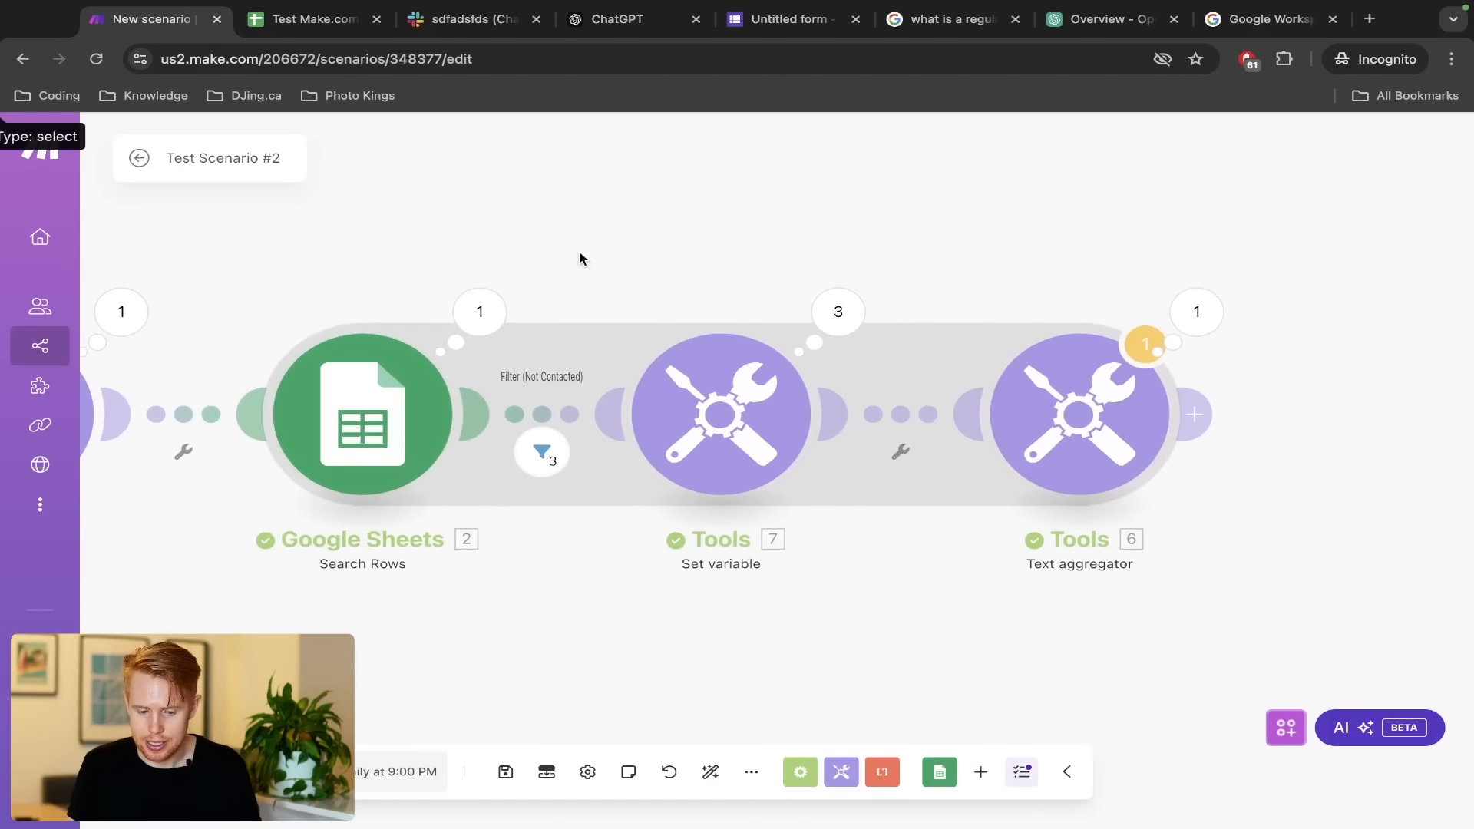
{"action": "left_click_drag", "start_coordinate": [579, 255], "coordinate": [948, 587]}
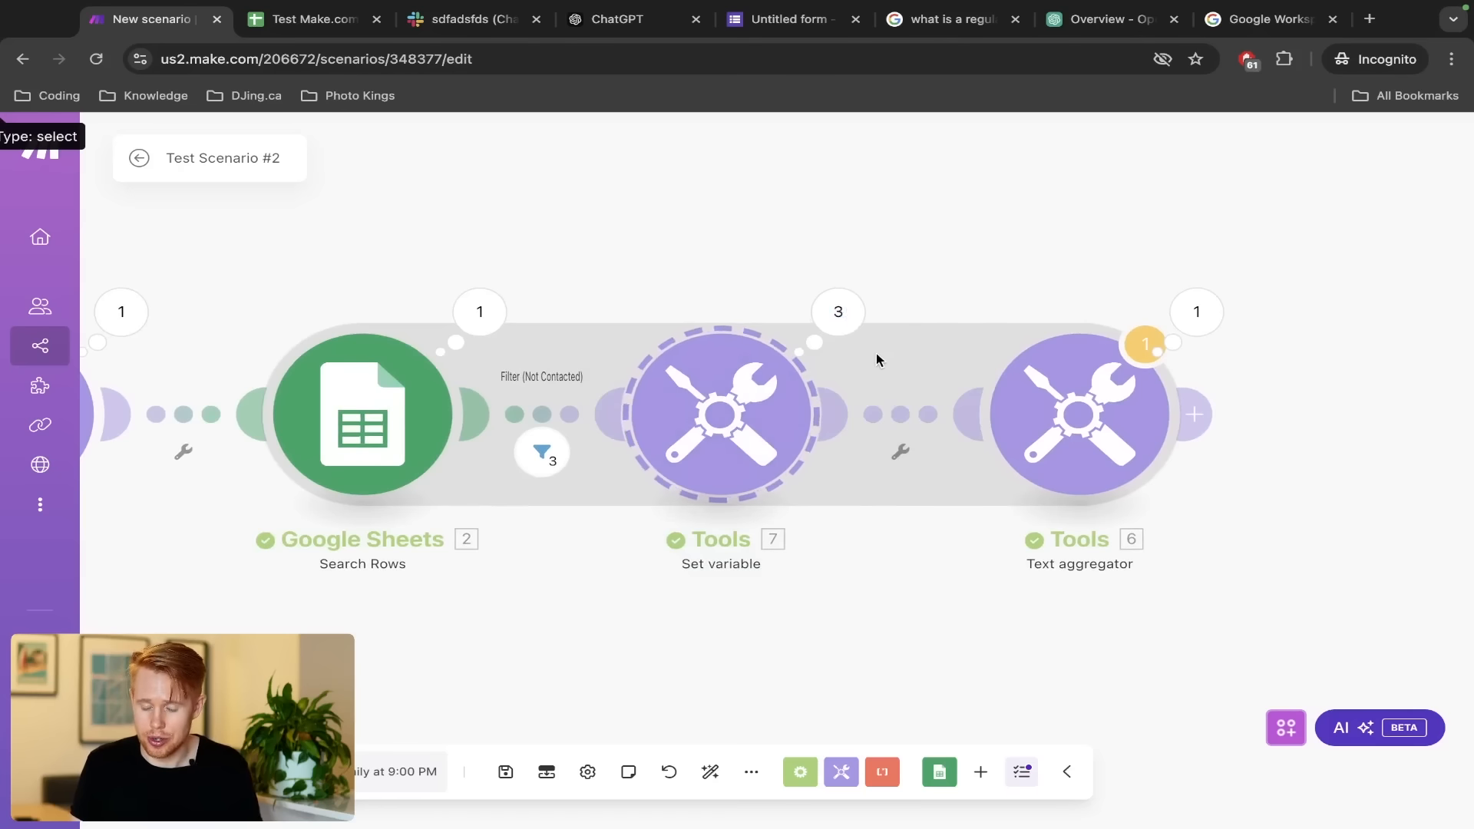
{"action": "left_click", "coordinate": [831, 319]}
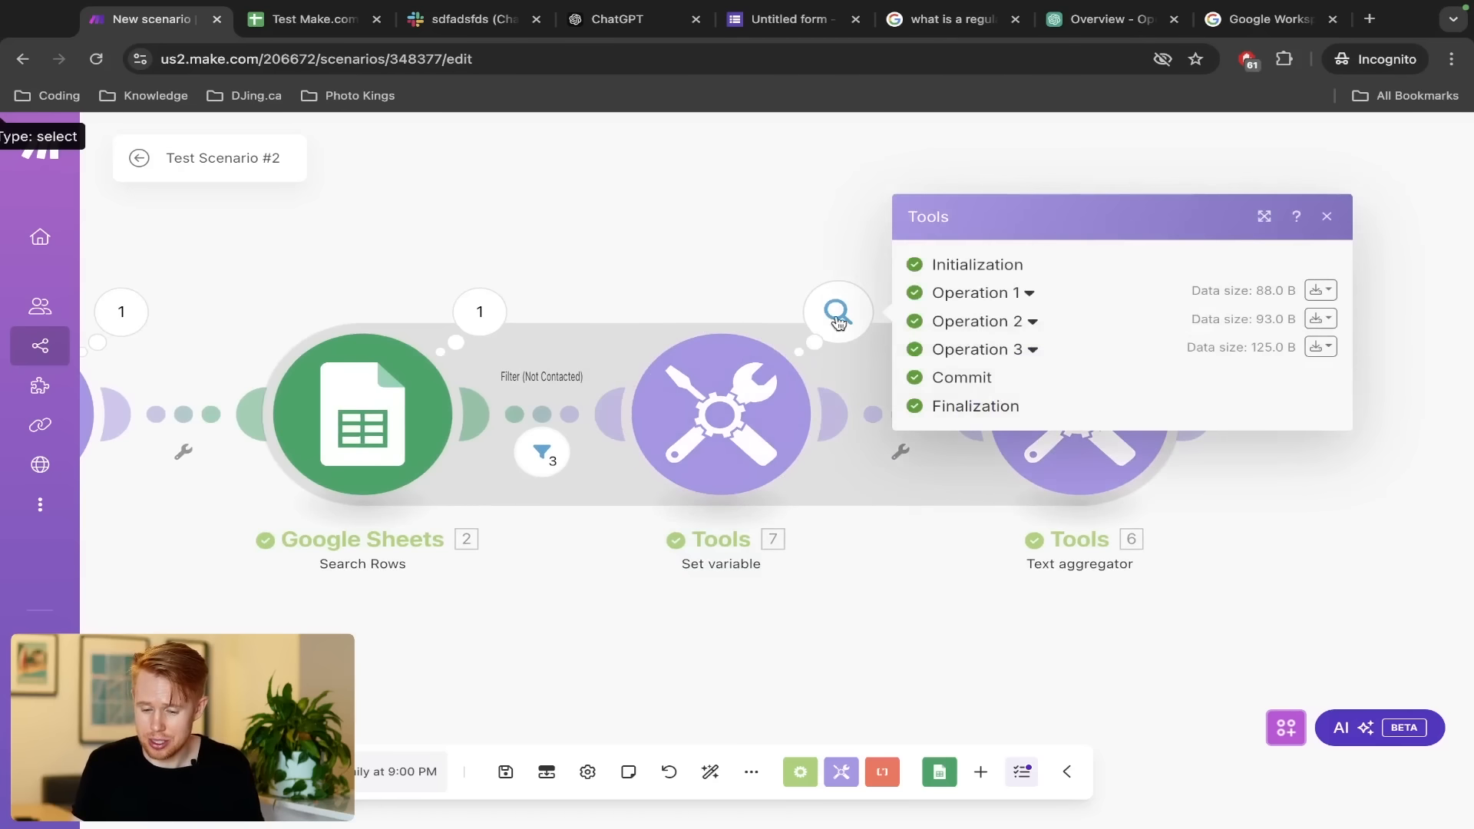
{"action": "left_click", "coordinate": [970, 359]}
{"action": "left_click", "coordinate": [977, 248]}
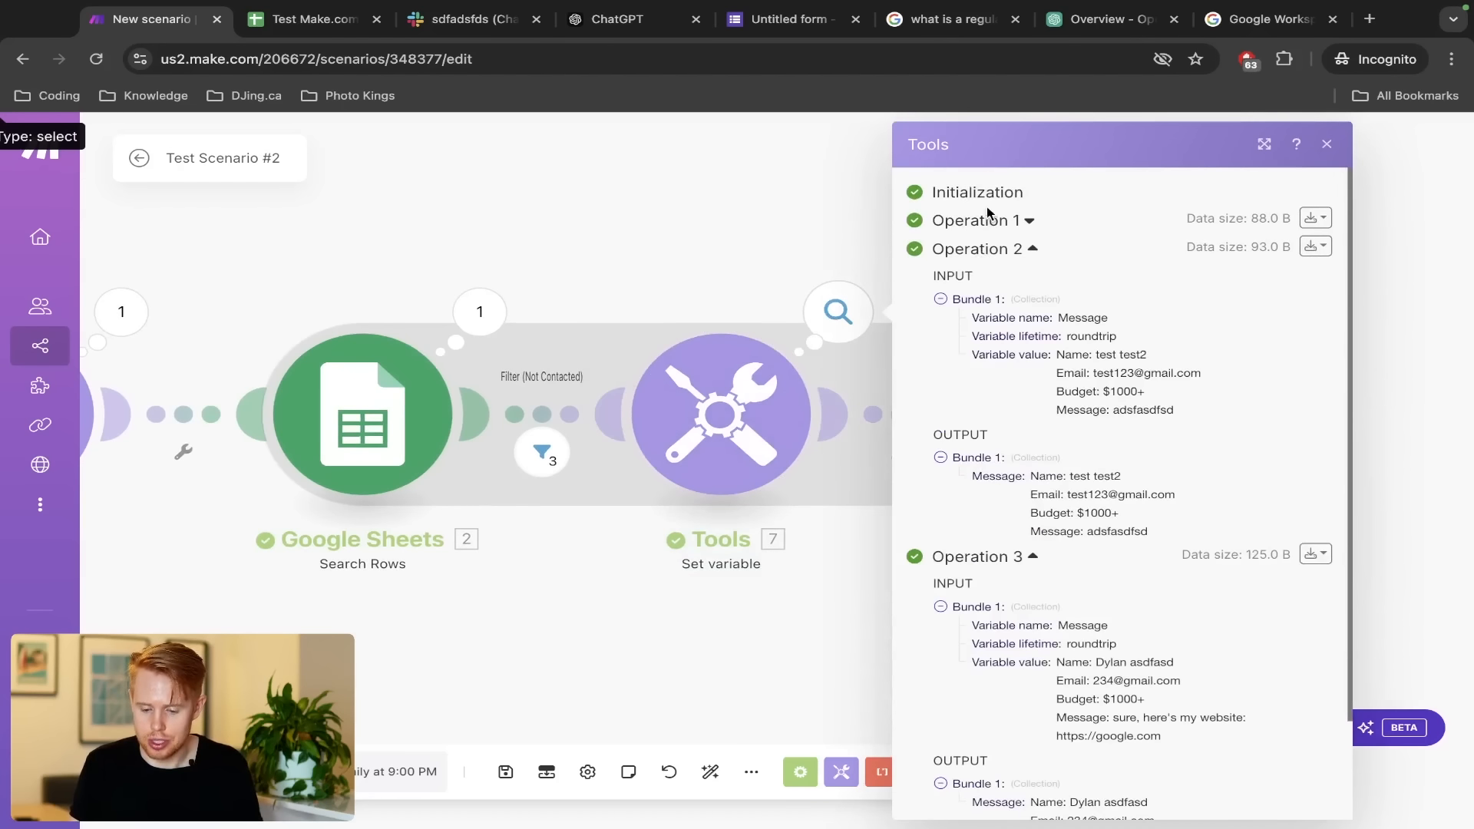
{"action": "left_click", "coordinate": [986, 223]}
{"action": "scroll", "coordinate": [1075, 414], "scroll_direction": "down", "scroll_amount": 2}
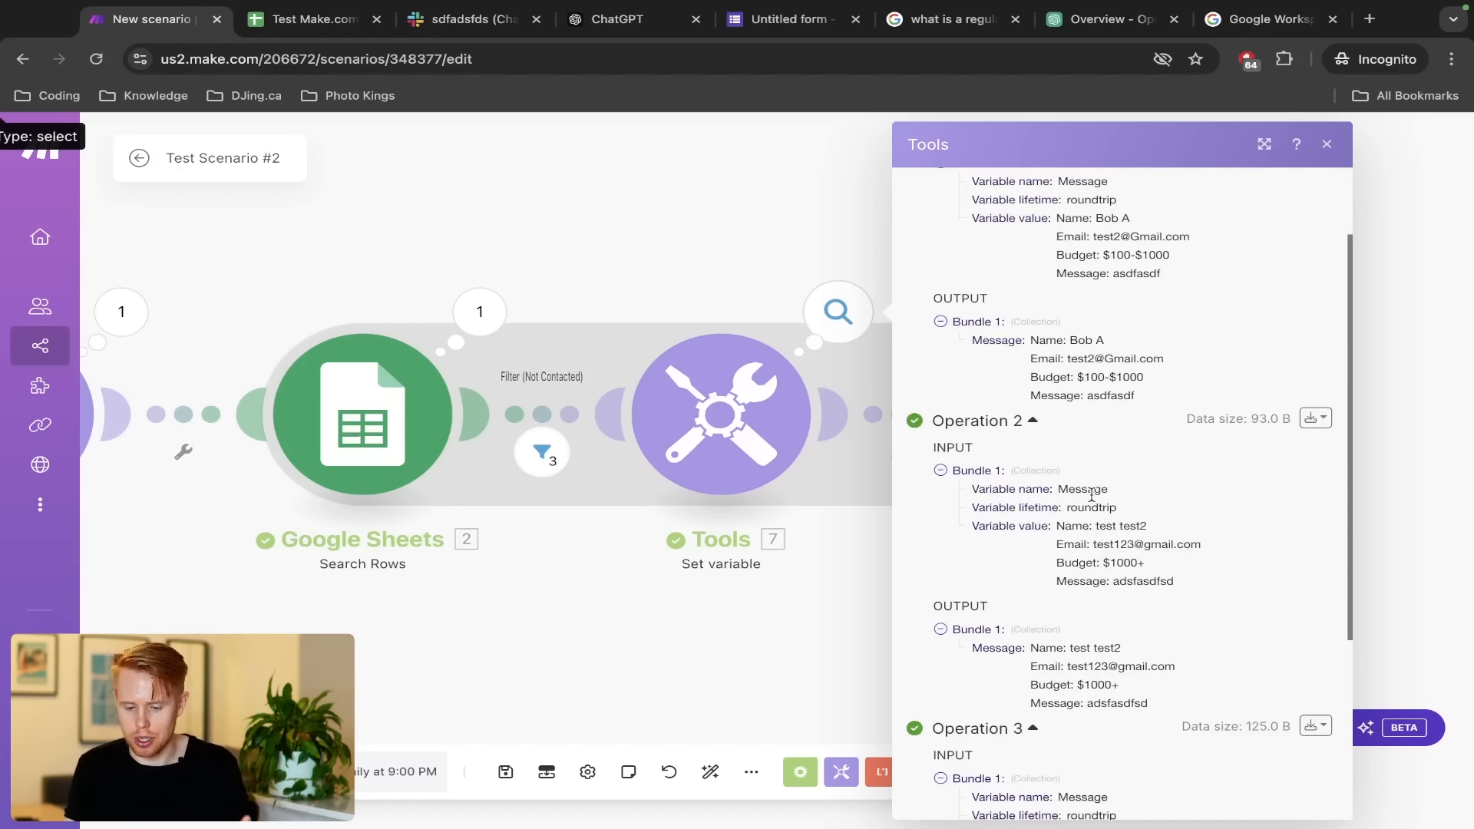
{"action": "left_click", "coordinate": [643, 207]}
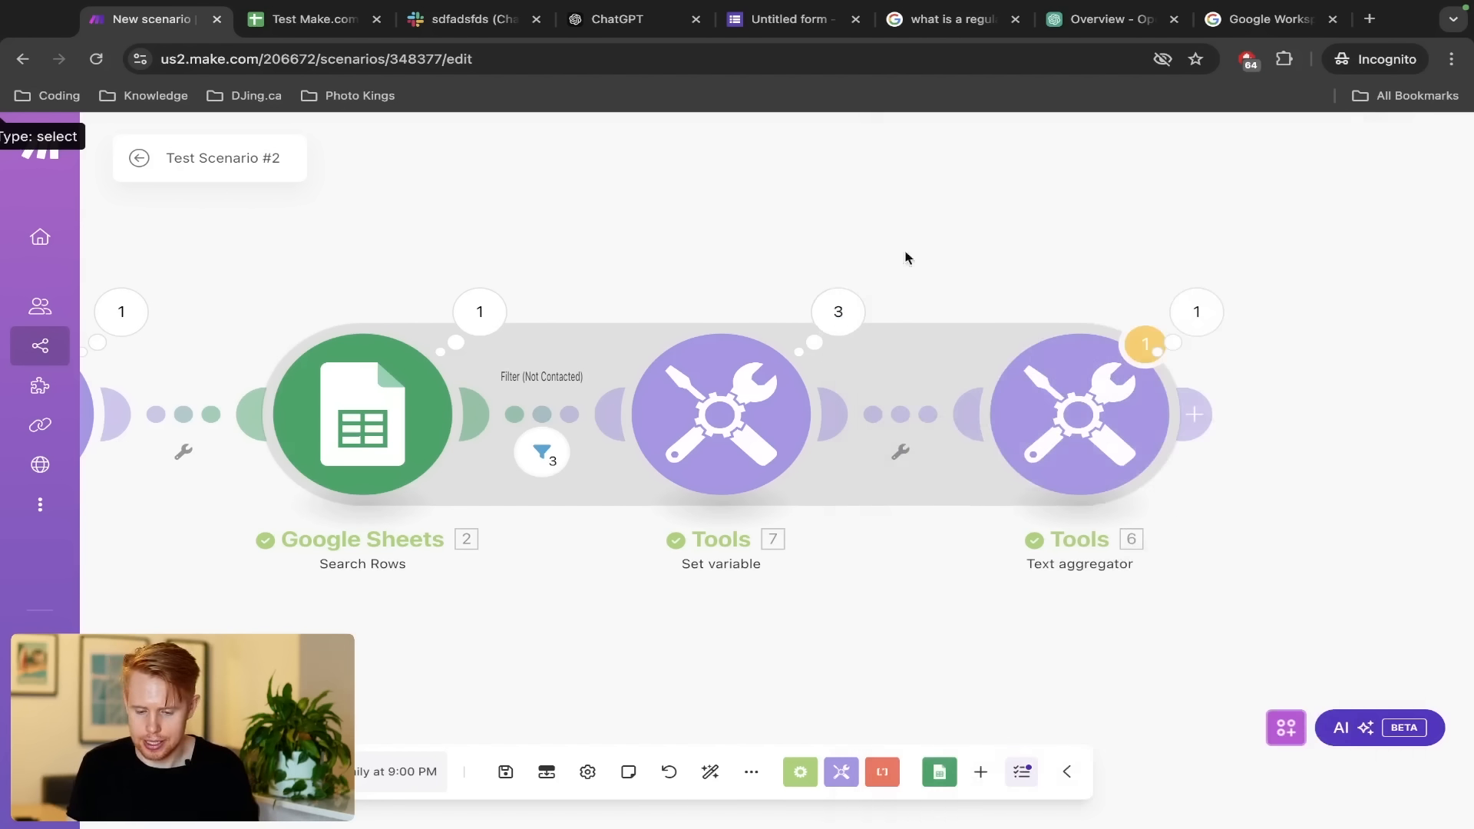
Check the text aggregator's results and compare them with the lead message in Slack
{"action": "left_click", "coordinate": [1196, 312]}
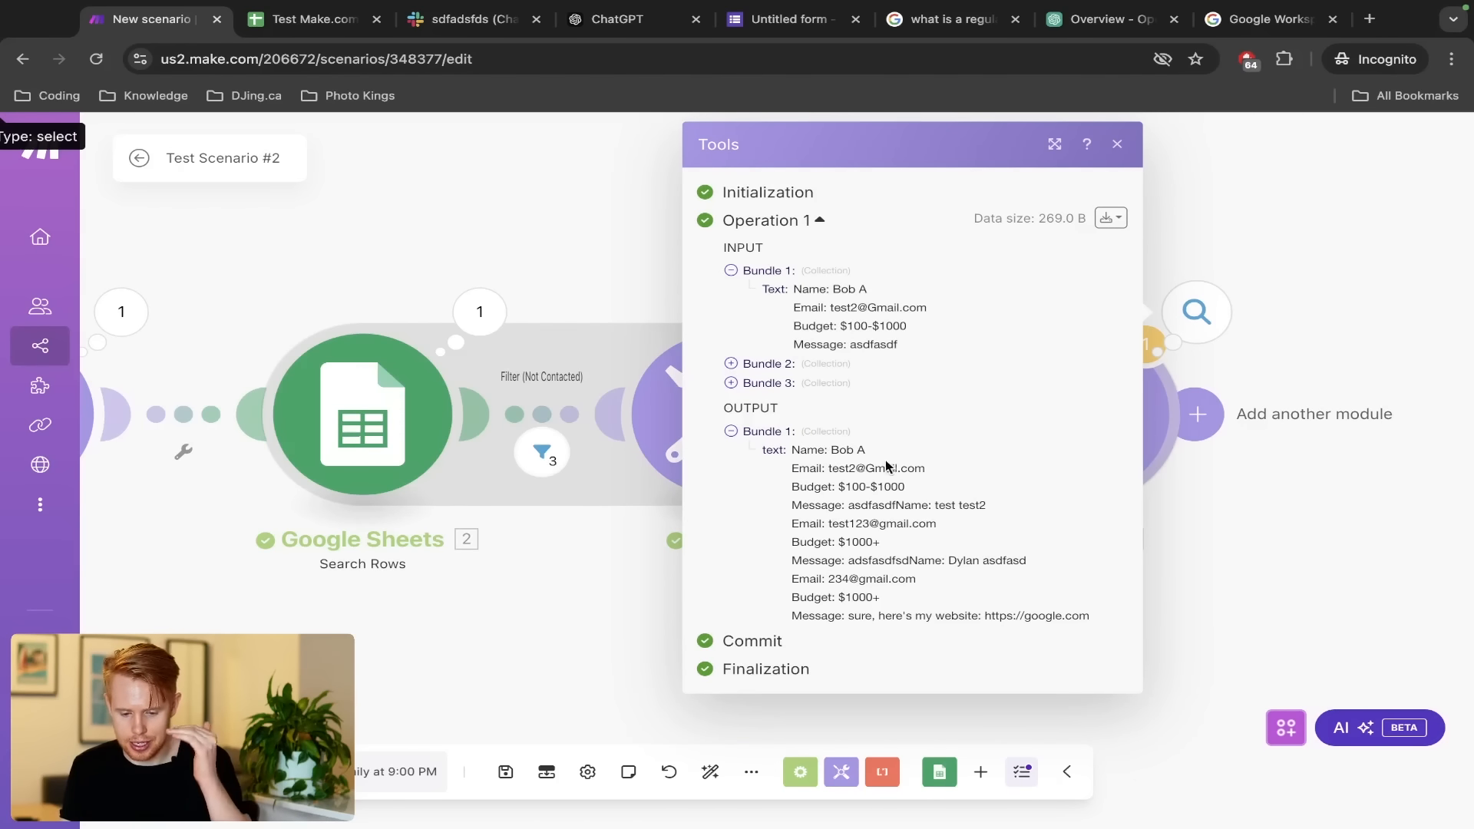
{"action": "left_click", "coordinate": [539, 222]}
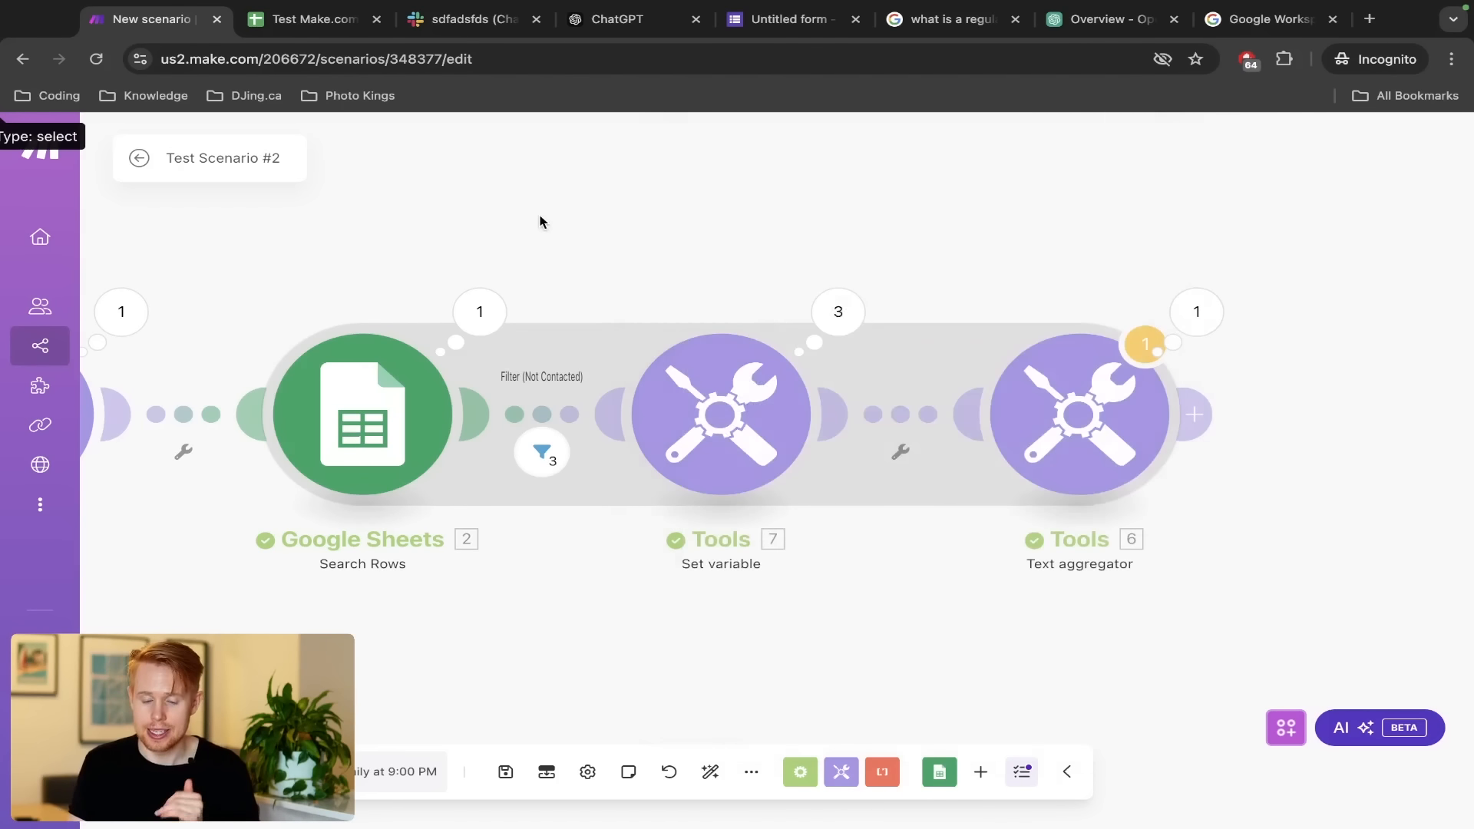
{"action": "key", "text": "ctrl+Tab"}
{"action": "key", "text": "ctrl+Tab"}
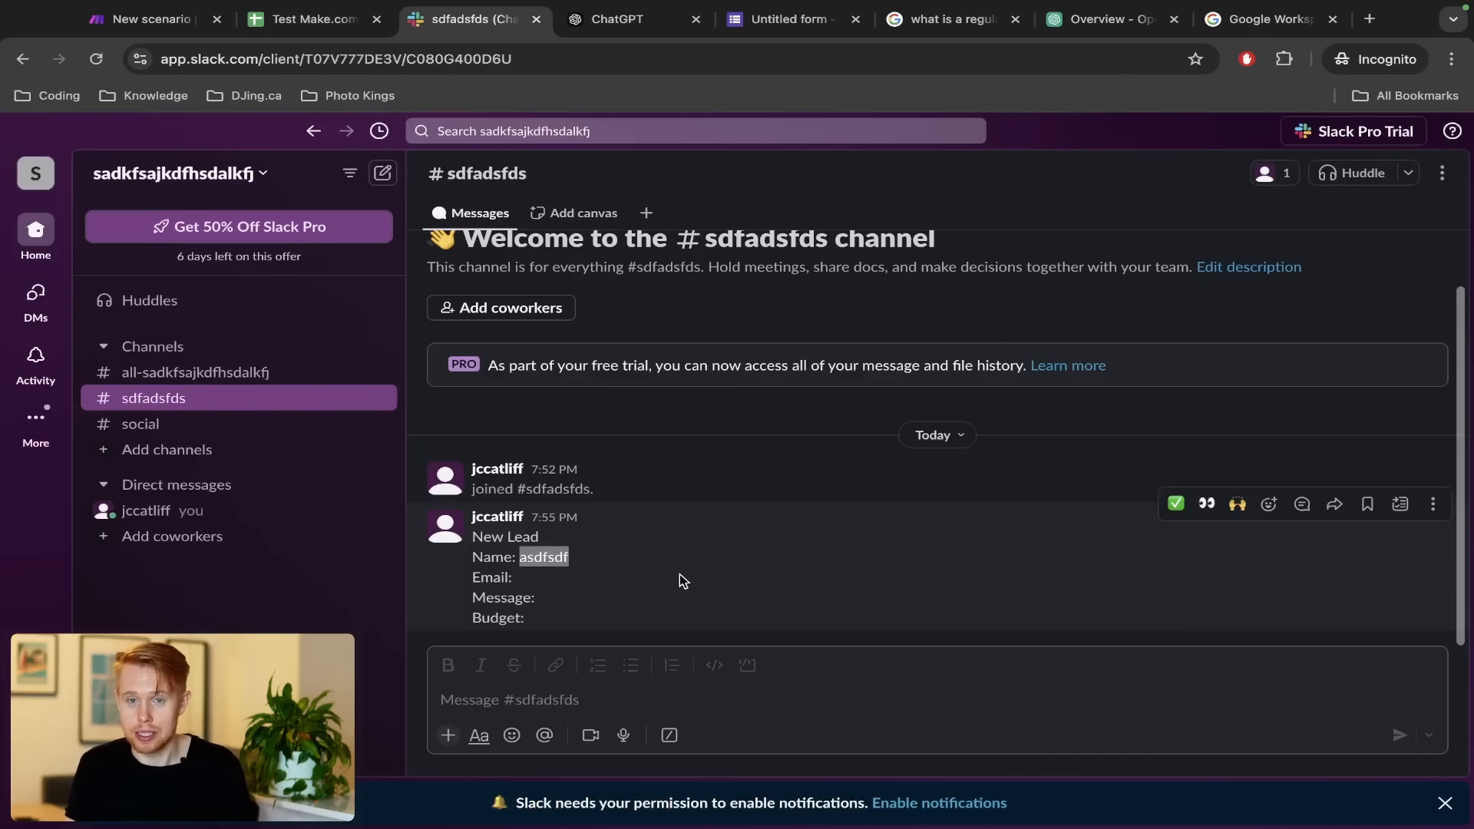
{"action": "key", "text": "ctrl+1"}
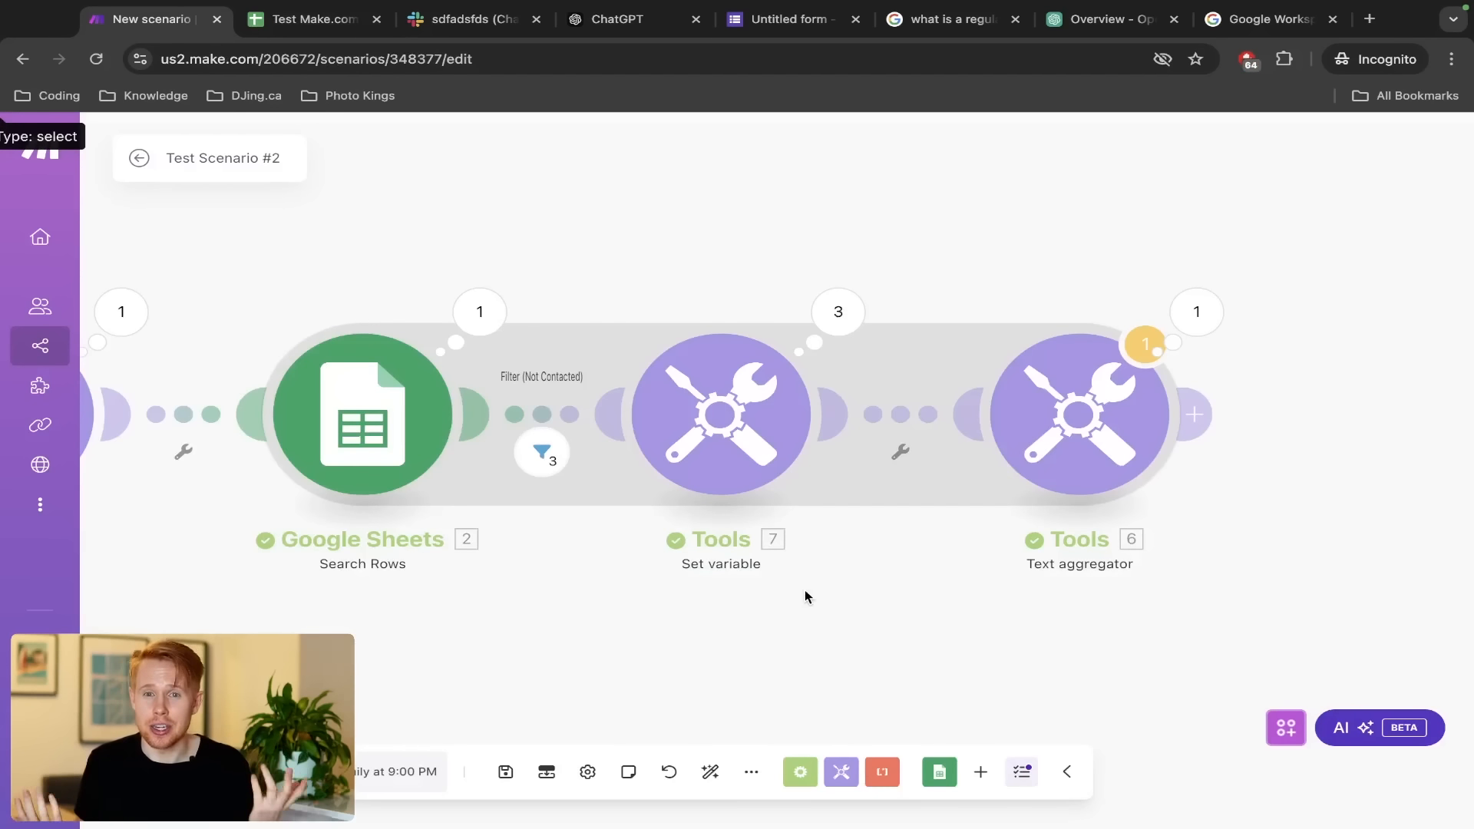
{"action": "key", "text": "ctrl+Tab"}
{"action": "key", "text": "ctrl+Tab"}
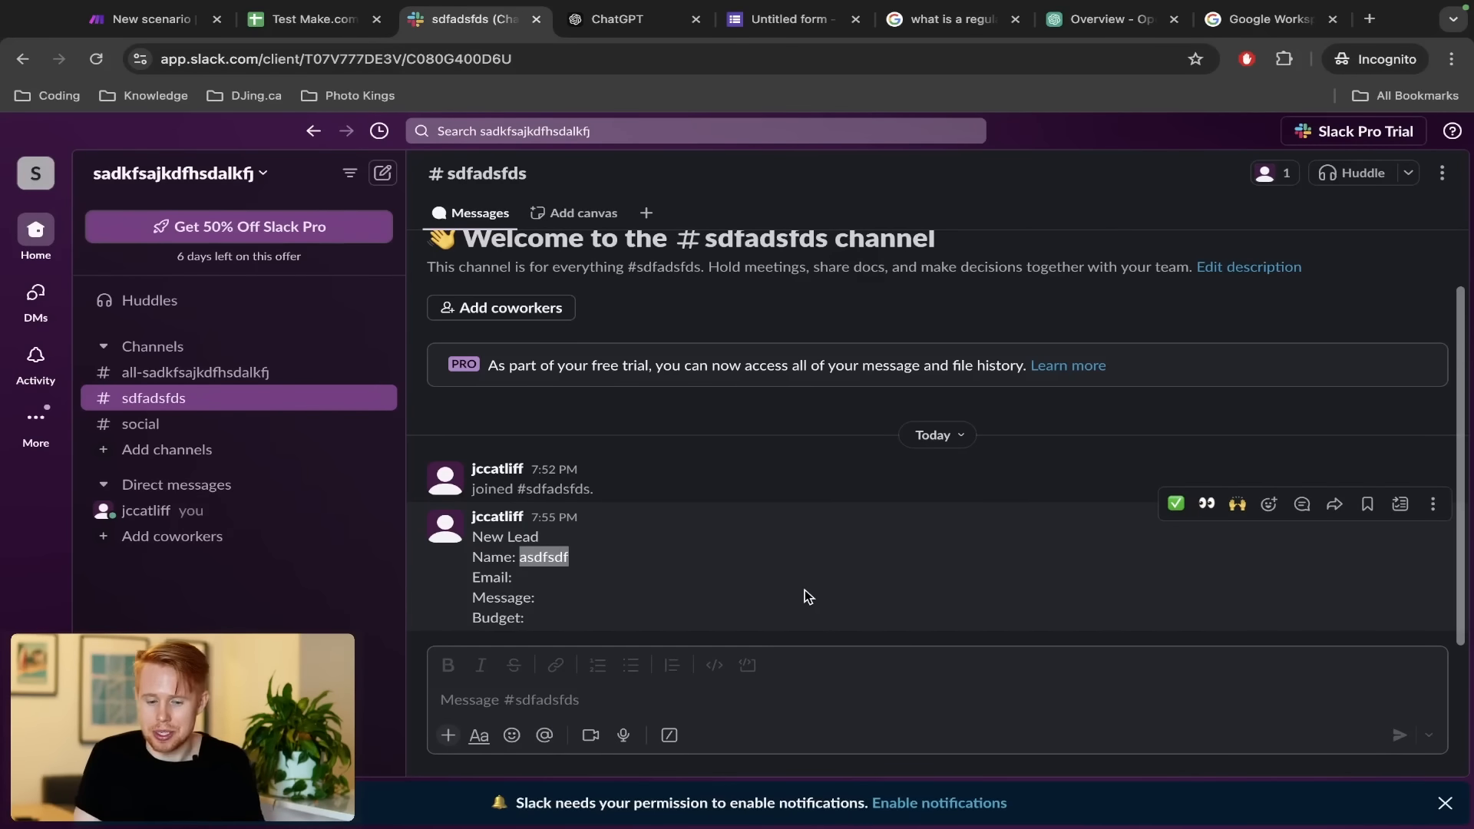
{"action": "key", "text": "ctrl+shift+Tab"}
{"action": "key", "text": "ctrl+shift+Tab"}
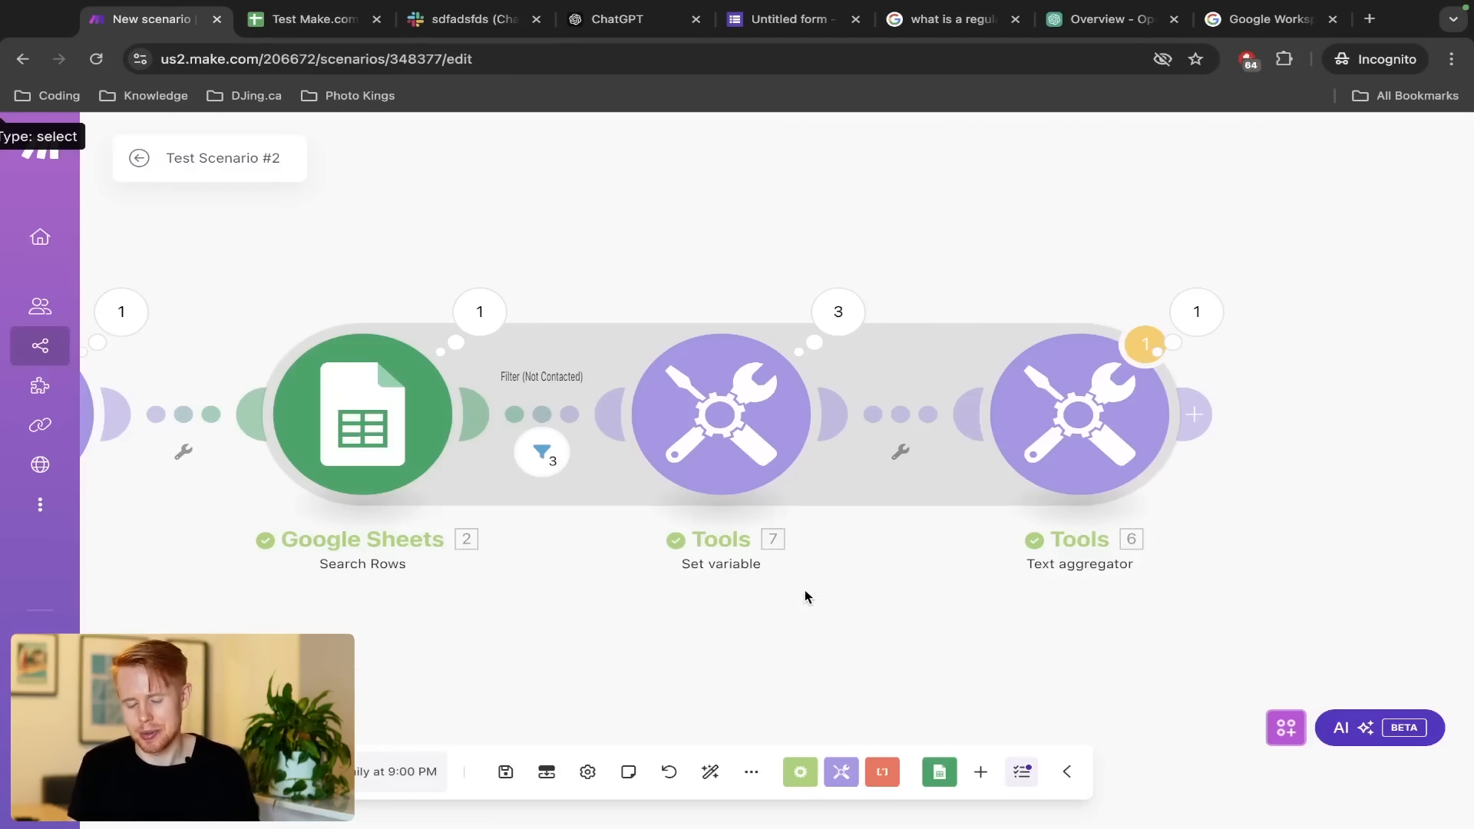
{"action": "scroll", "coordinate": [1113, 448], "scroll_direction": "down", "scroll_amount": 3}
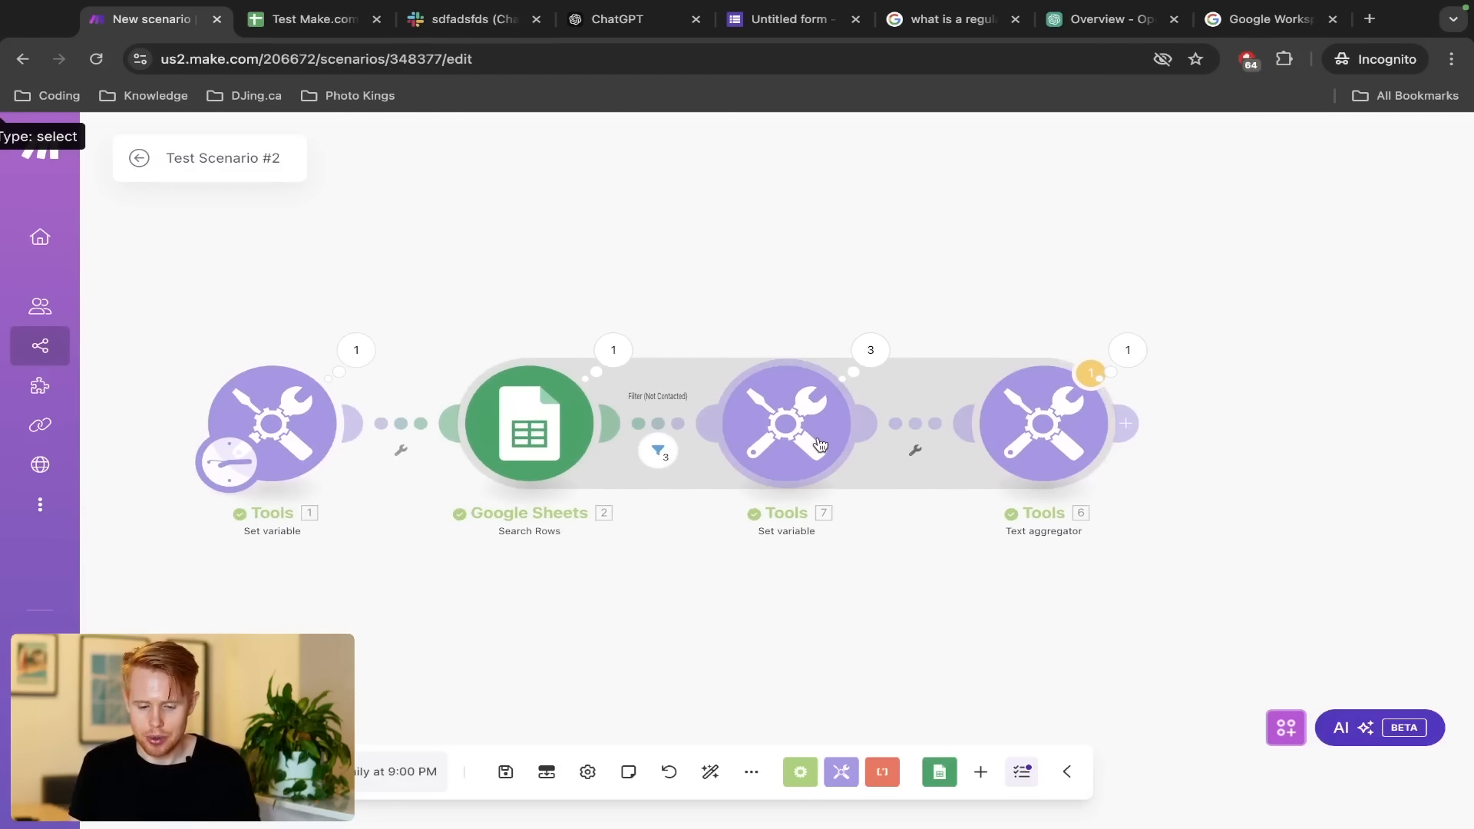
Delete the Message variable step and auto-align the remaining modules
{"action": "left_click_drag", "start_coordinate": [691, 313], "coordinate": [877, 513]}
{"action": "key", "text": "Delete"}
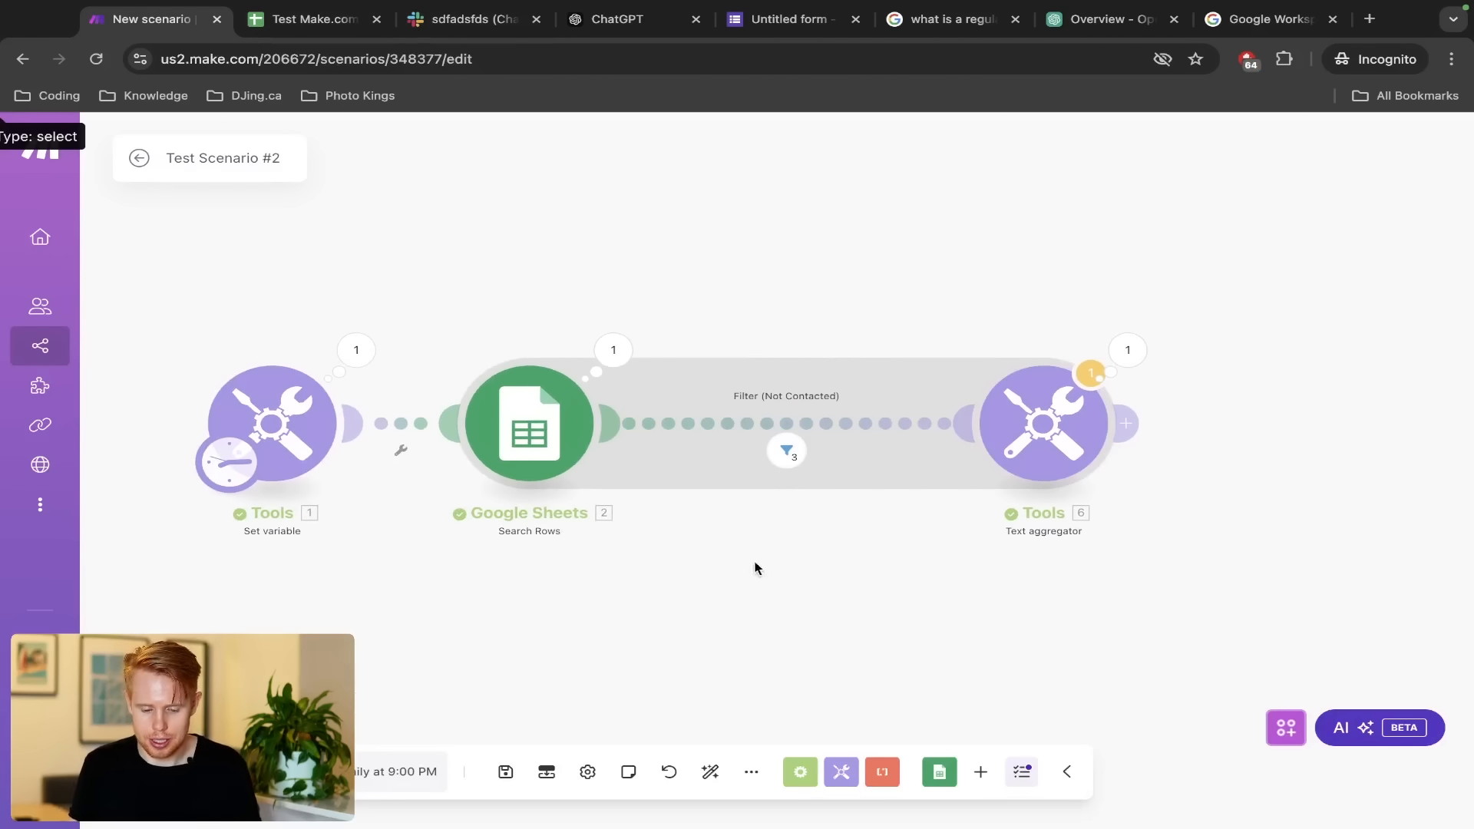
{"action": "left_click", "coordinate": [710, 771]}
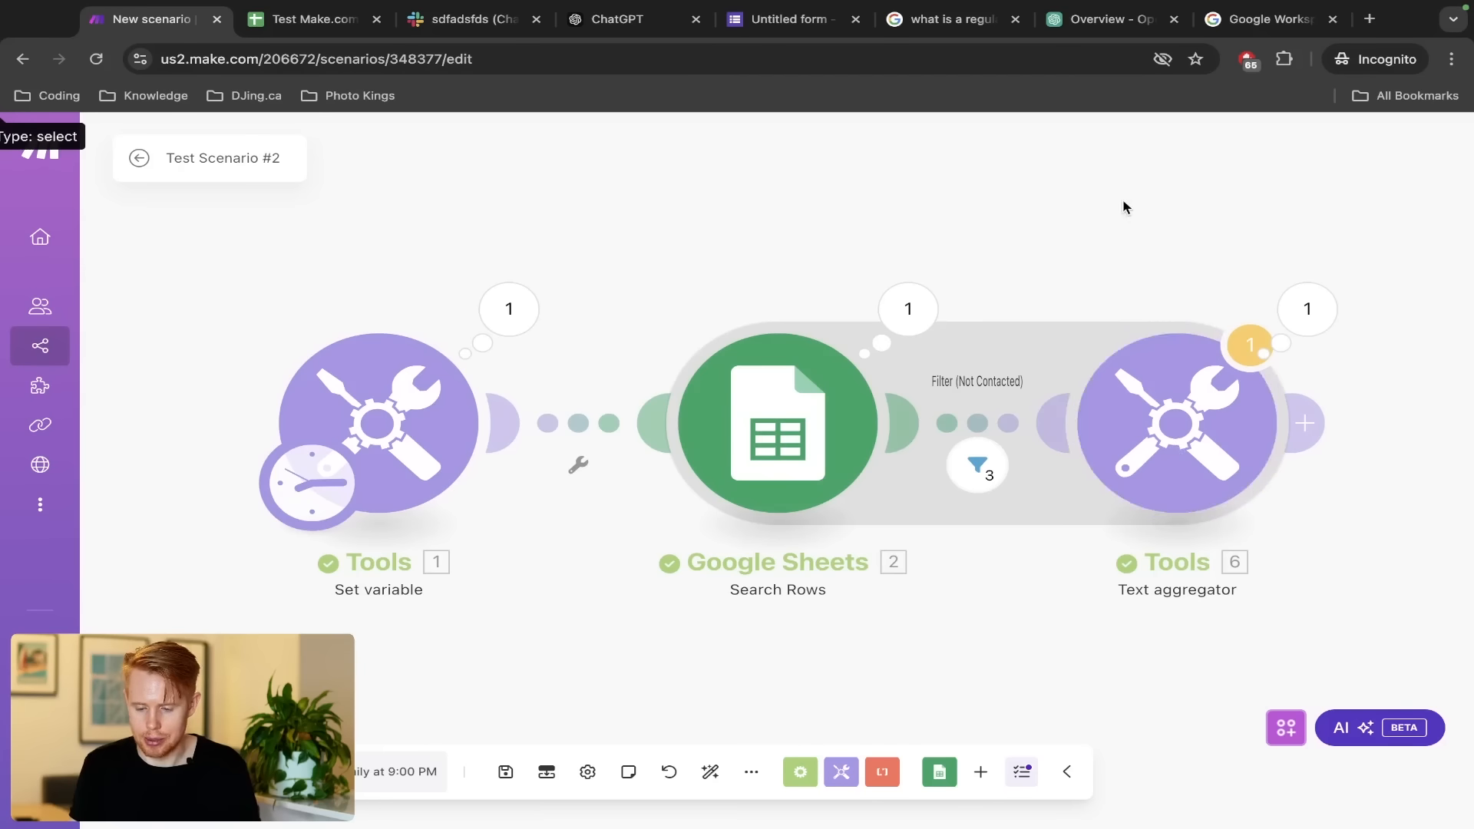
{"action": "left_click_drag", "start_coordinate": [1122, 207], "coordinate": [733, 207]}
{"action": "left_click", "coordinate": [927, 308]}
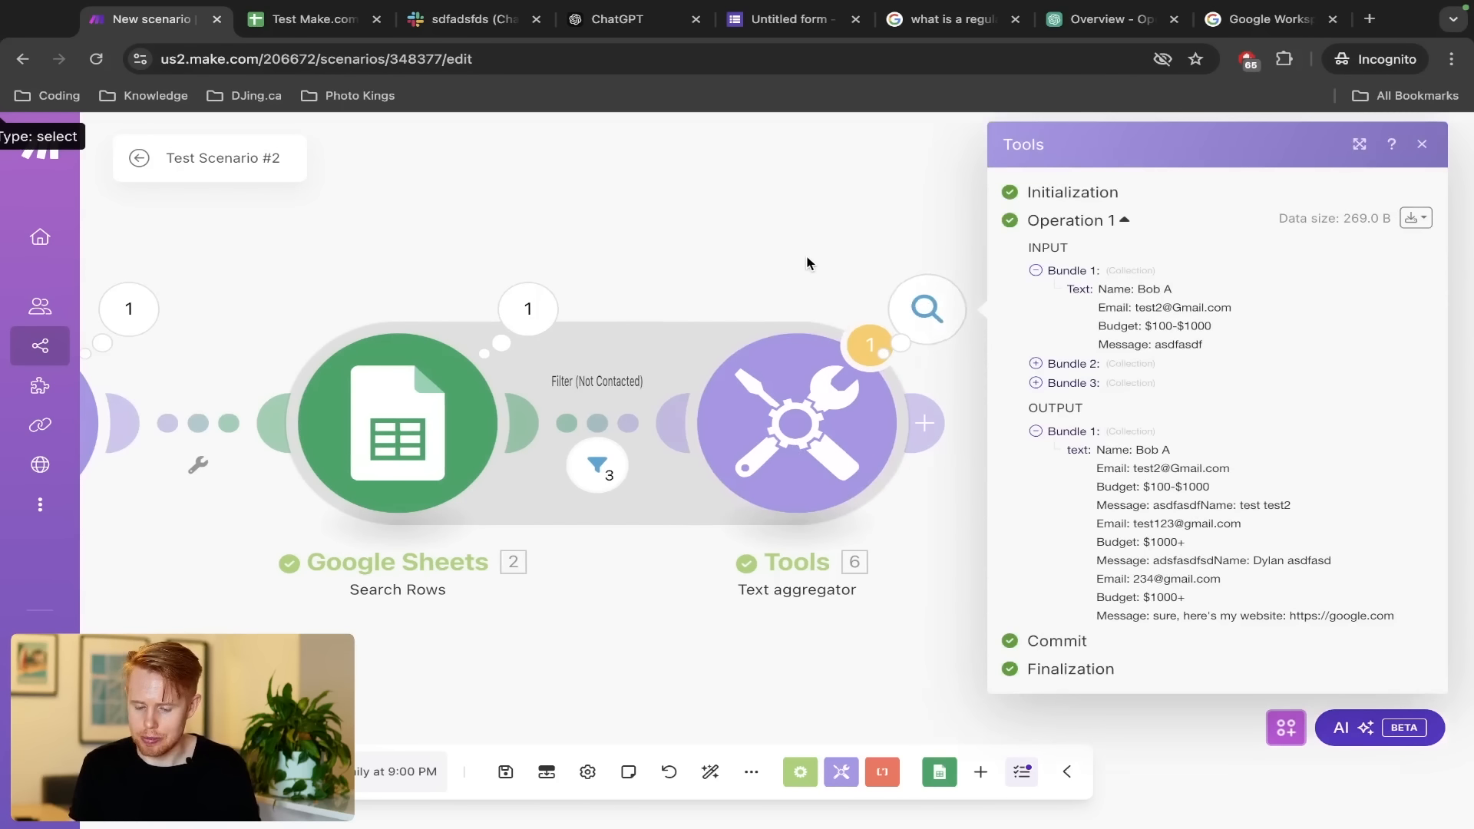
{"action": "left_click", "coordinate": [807, 263]}
Add a Slack Create a Message module after the text aggregator
{"action": "left_click", "coordinate": [925, 423]}
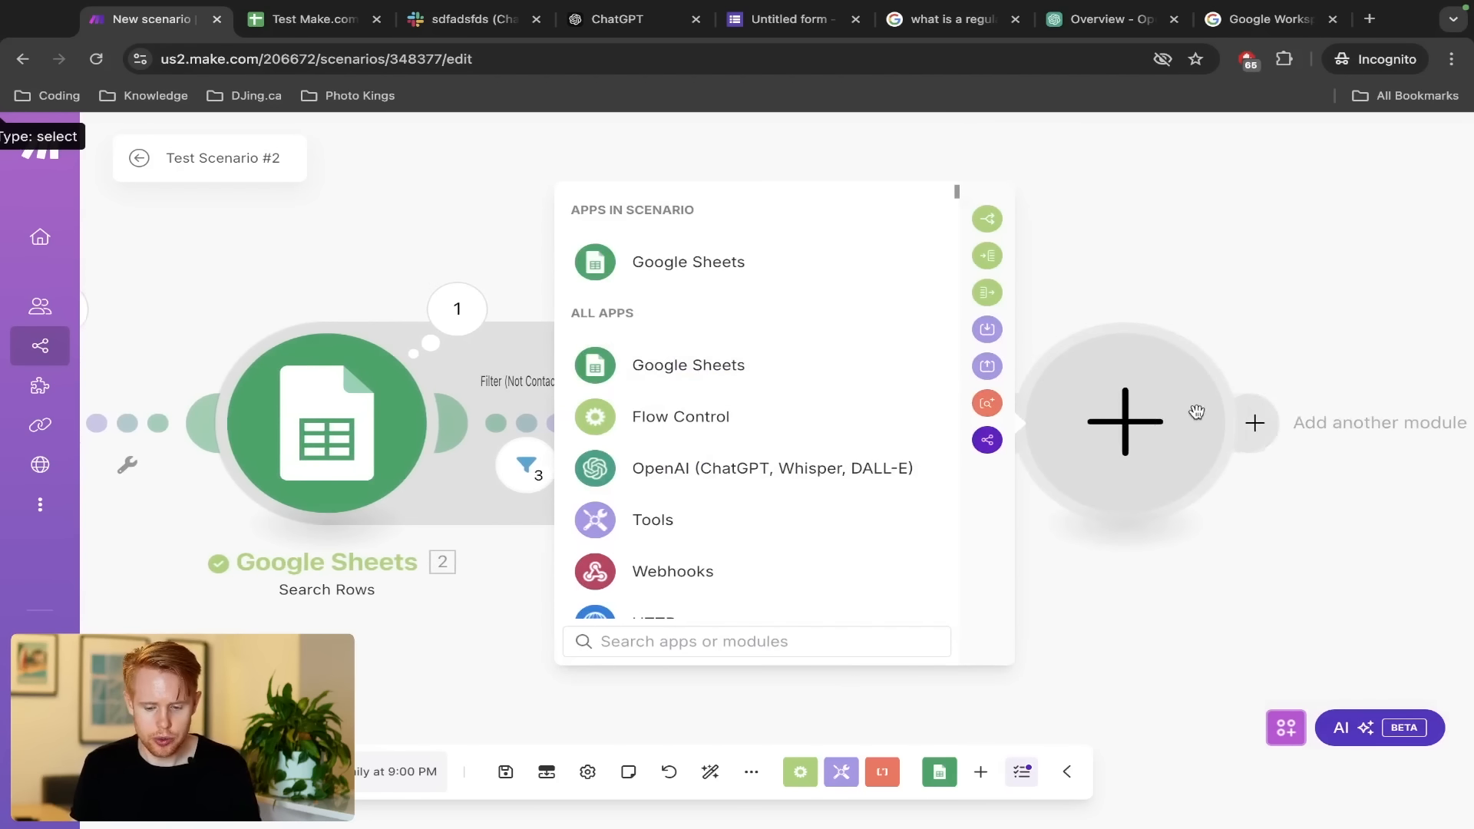
{"action": "type", "text": "slack mess"}
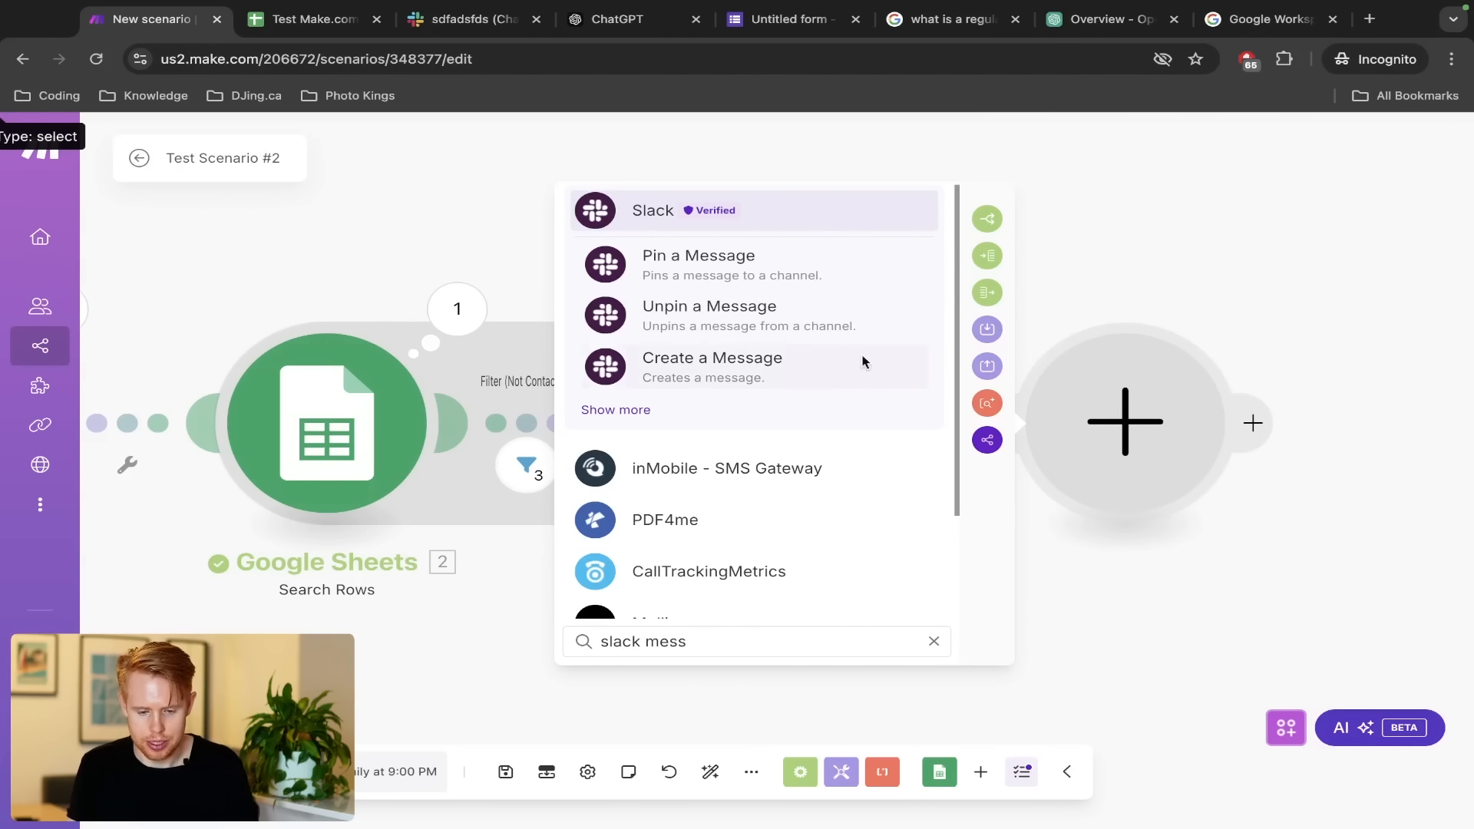
{"action": "left_click", "coordinate": [795, 382]}
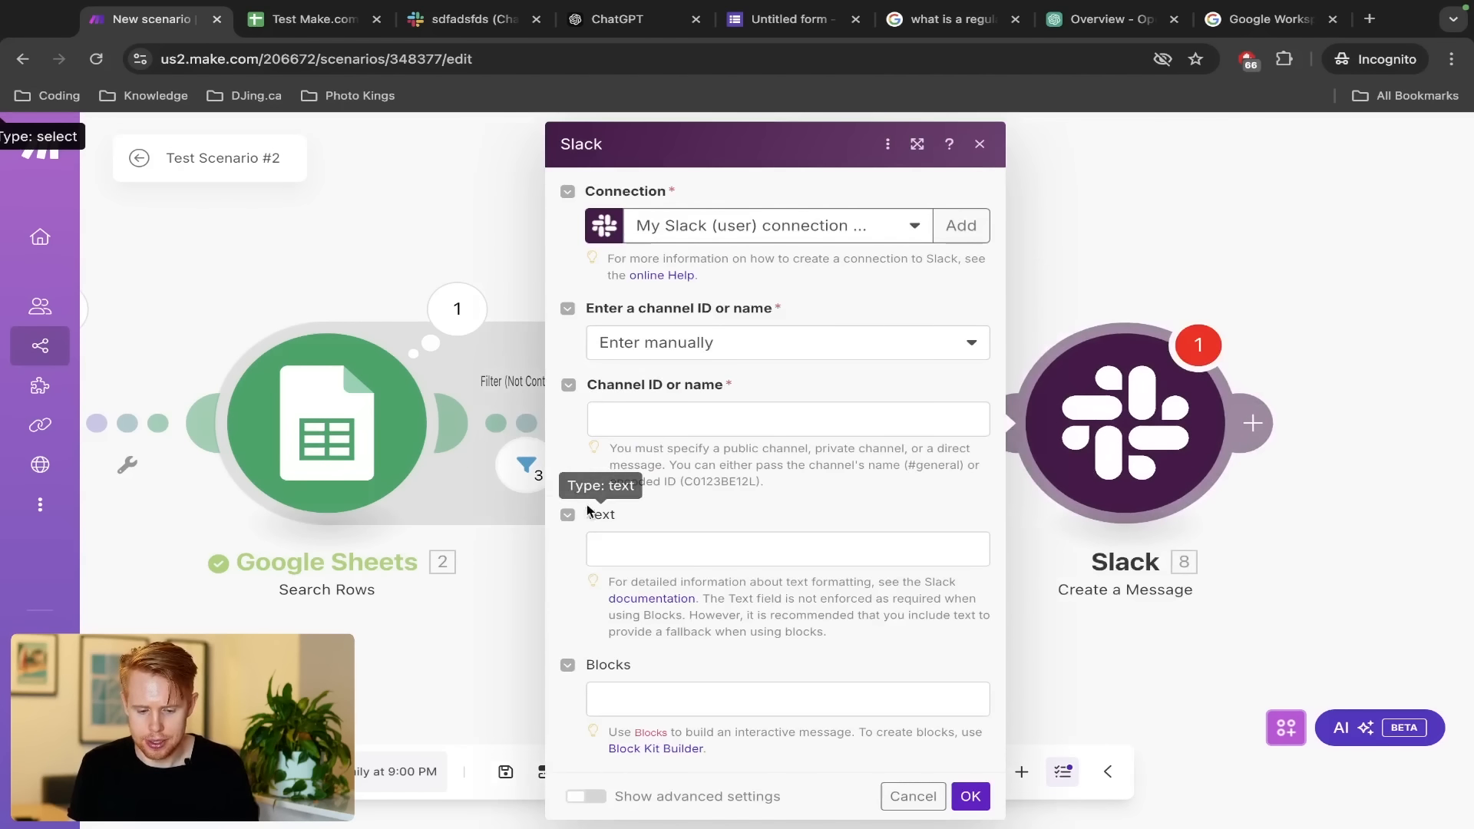
Set the Slack text to 'New Uncalled leads for the day:' followed by the aggregated text
{"action": "left_click", "coordinate": [619, 558]}
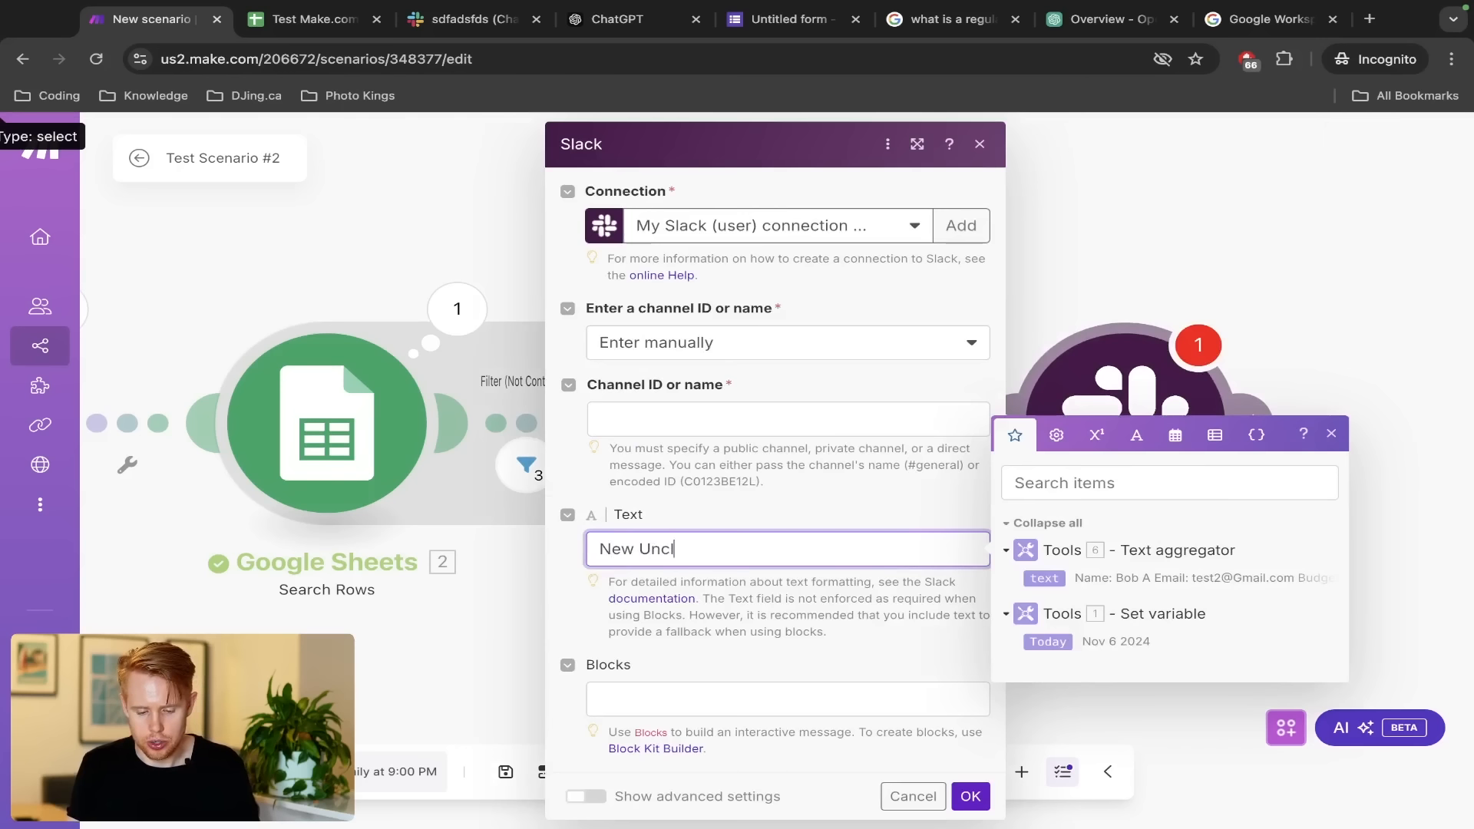
{"action": "type", "text": "New Uncalled leads f"}
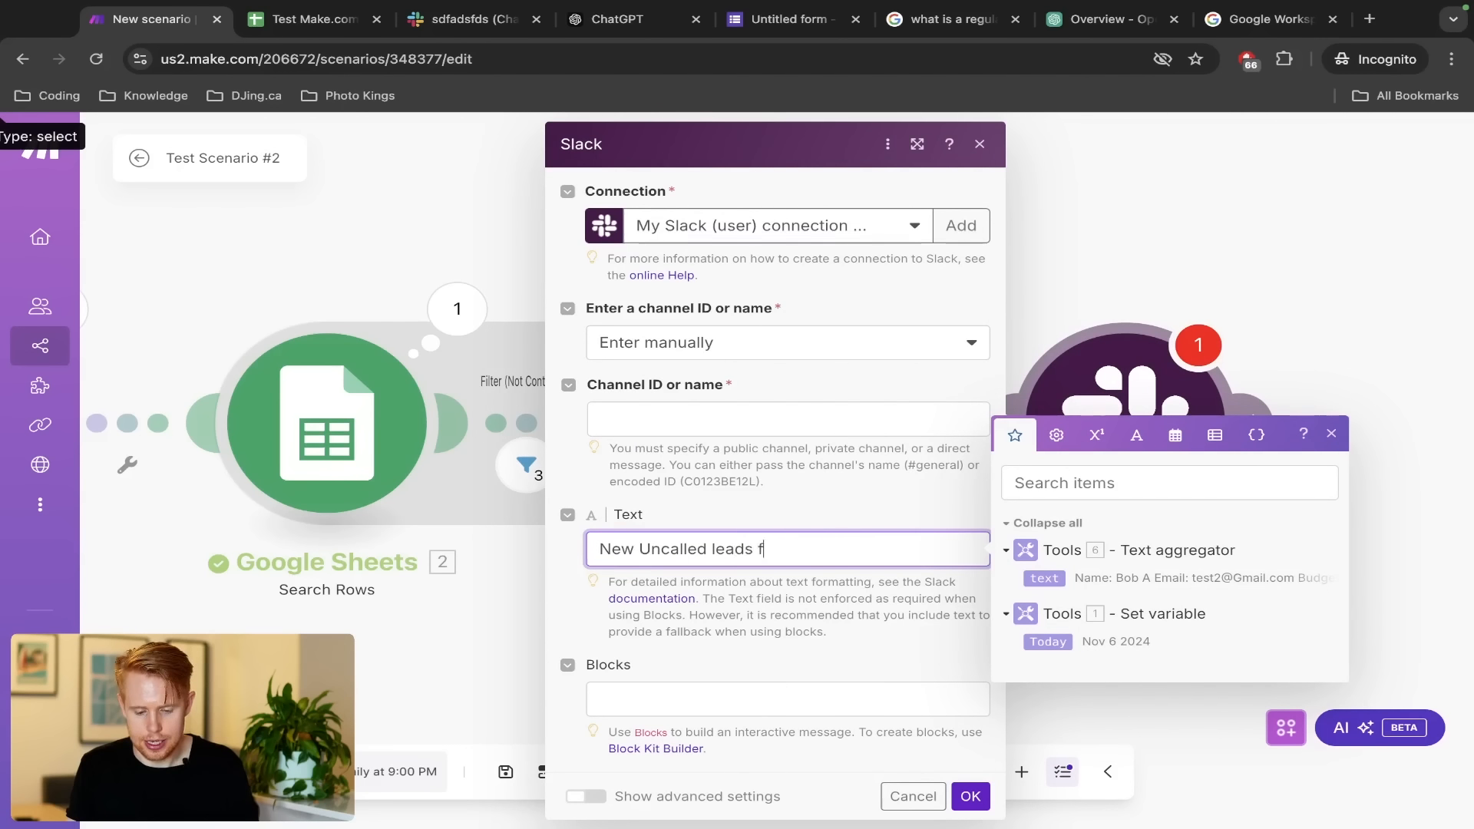
{"action": "type", "text": "or the day:"}
{"action": "key", "text": "Return"}
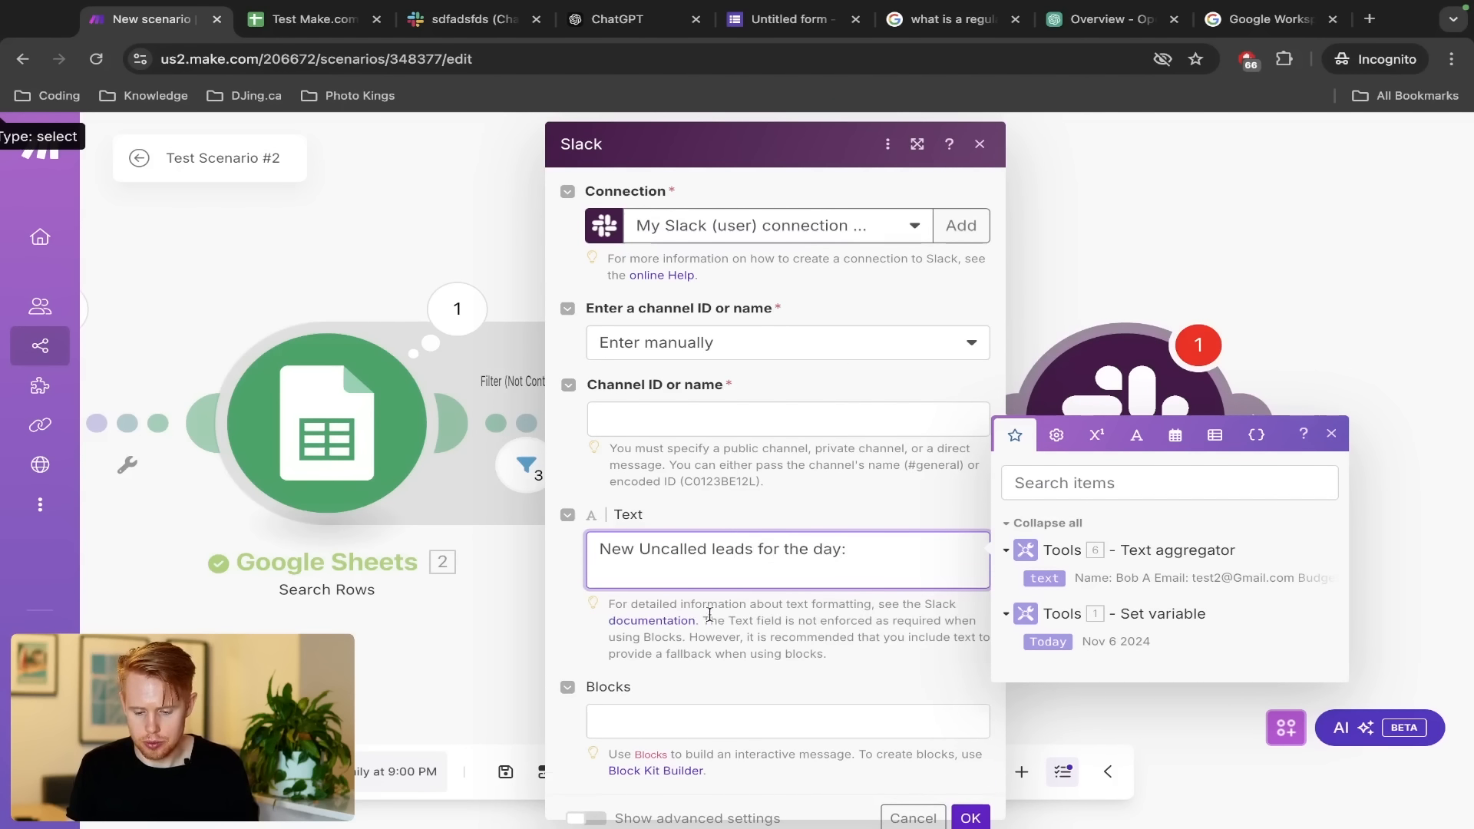
{"action": "left_click", "coordinate": [1041, 582]}
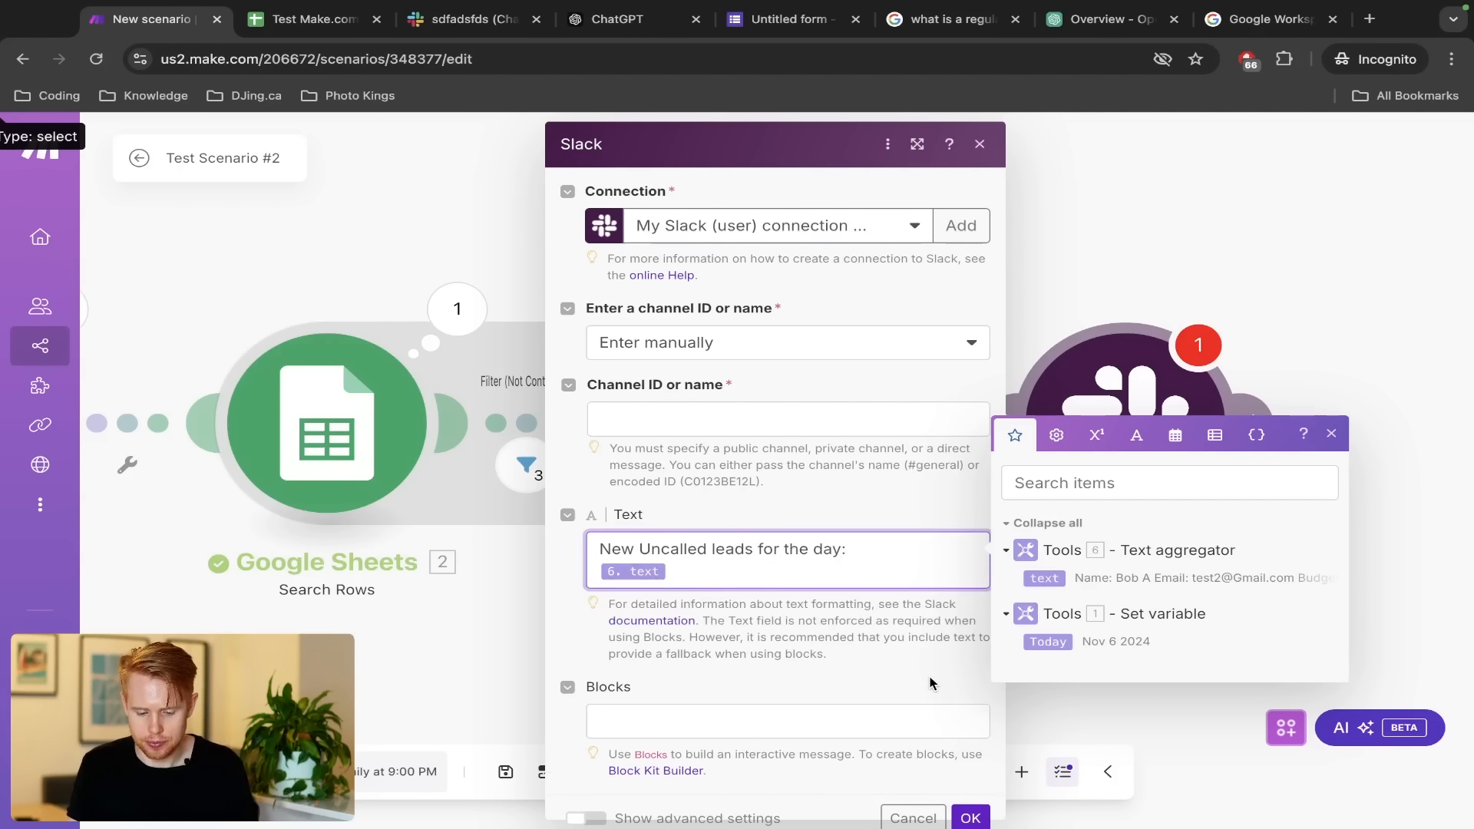
Switch to the other Slack connection and pick the sdfadsfds channel from the list
{"action": "left_click", "coordinate": [830, 341]}
{"action": "left_click", "coordinate": [777, 406]}
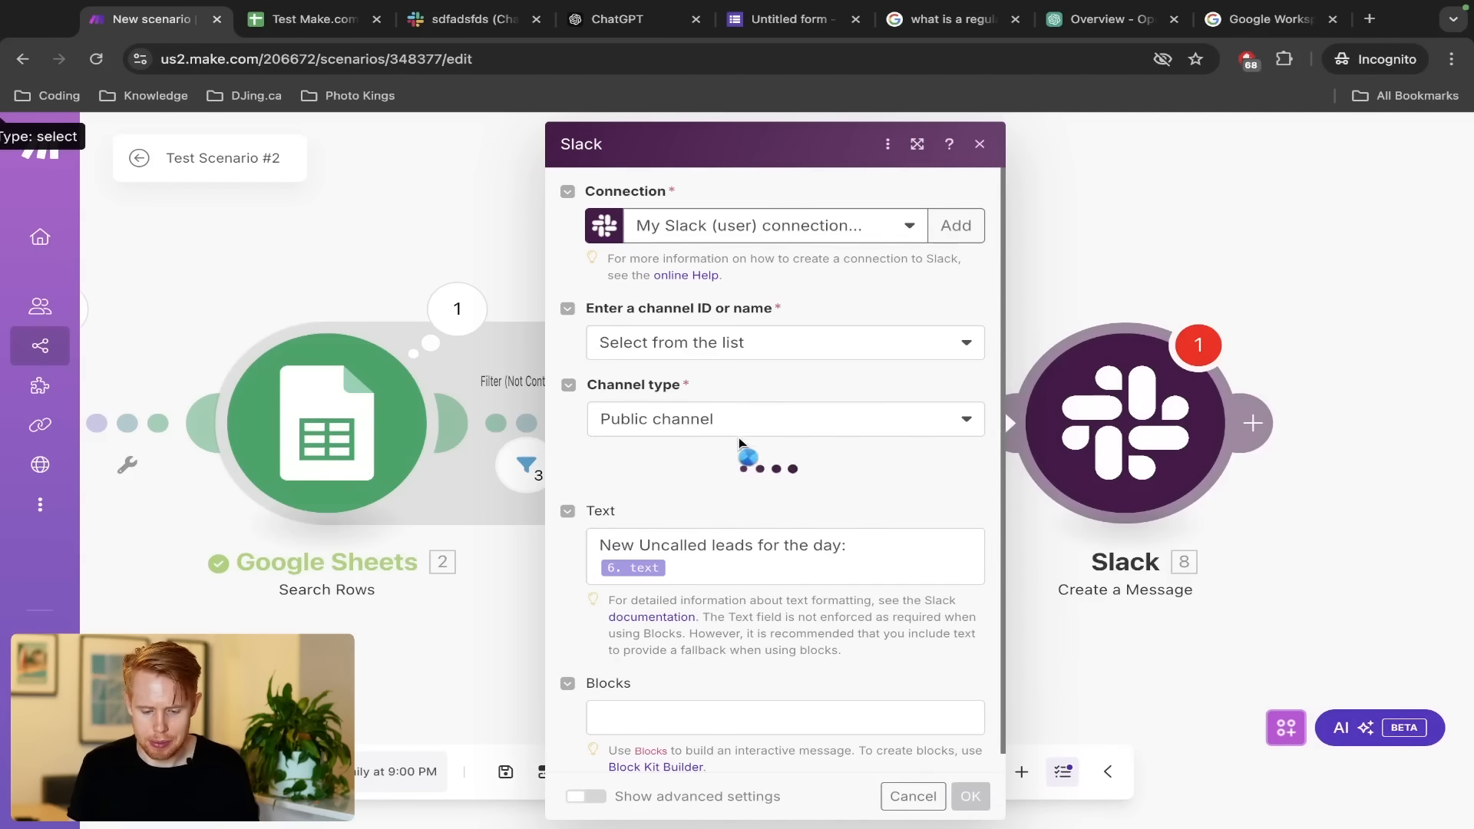
{"action": "left_click", "coordinate": [669, 497]}
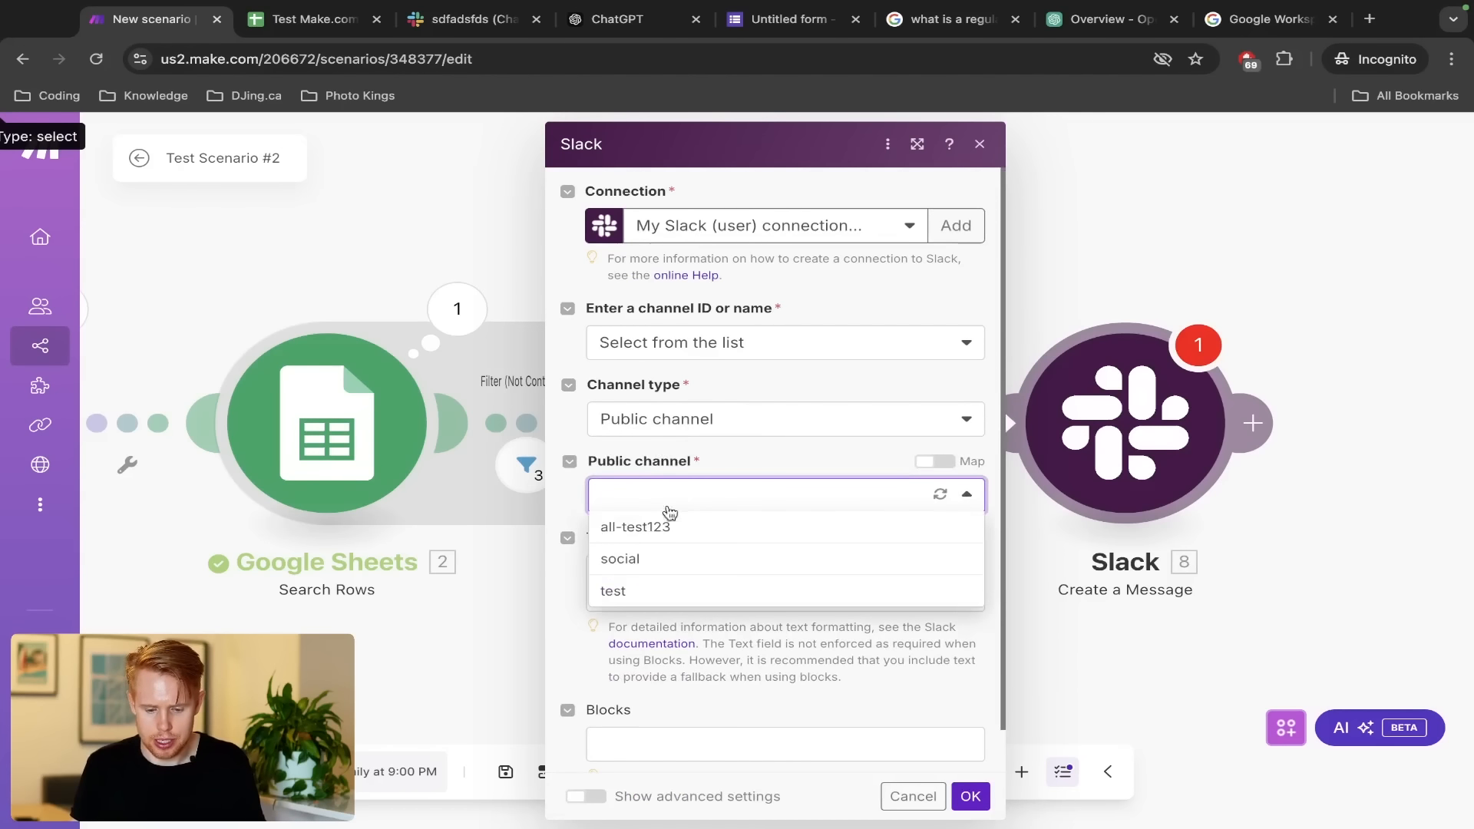
{"action": "left_click", "coordinate": [819, 234]}
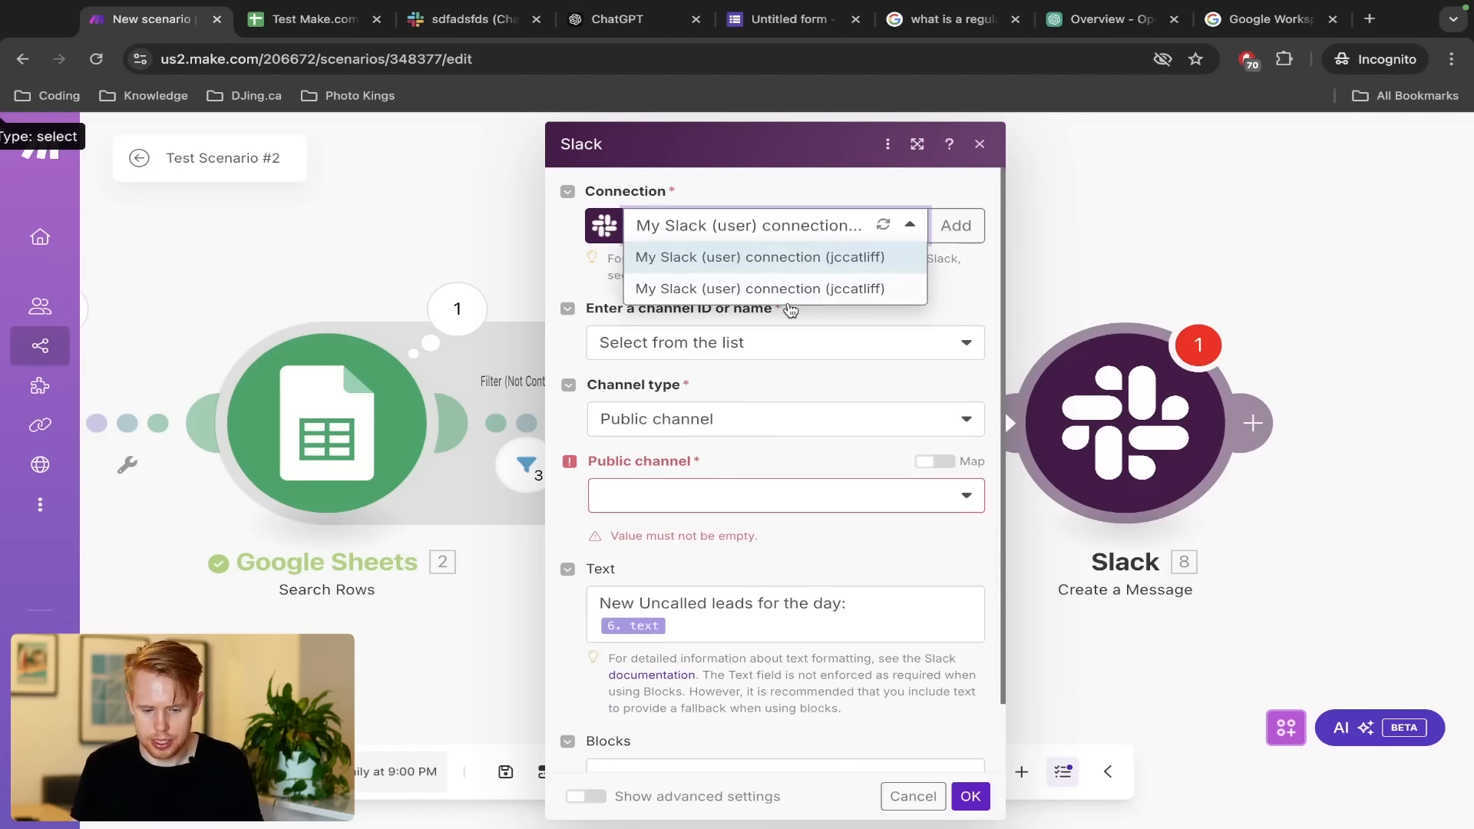
{"action": "left_click", "coordinate": [763, 602]}
{"action": "key", "text": "super+a"}
{"action": "left_click", "coordinate": [759, 230]}
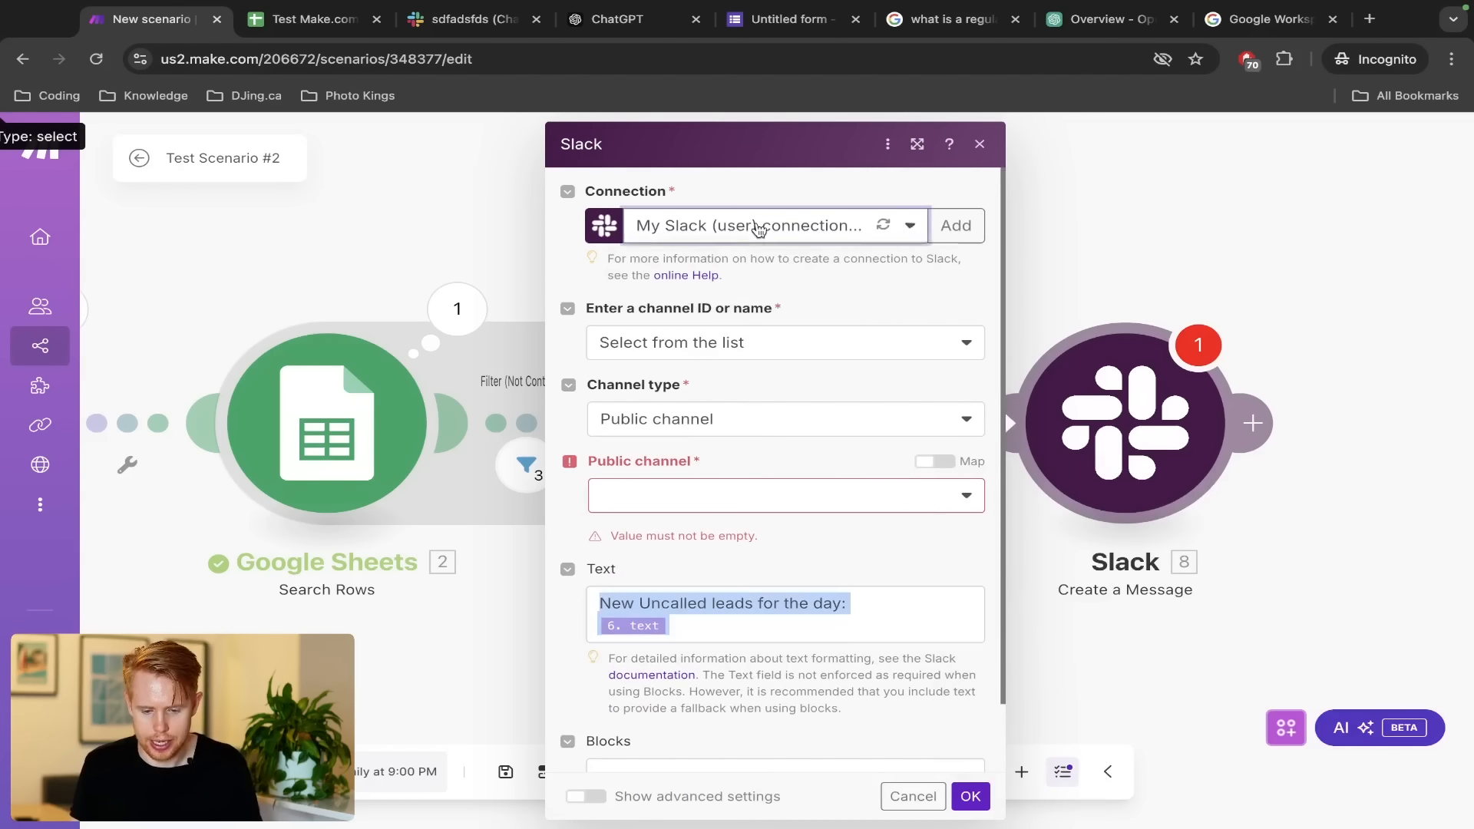
{"action": "left_click", "coordinate": [758, 230]}
{"action": "left_click", "coordinate": [749, 289]}
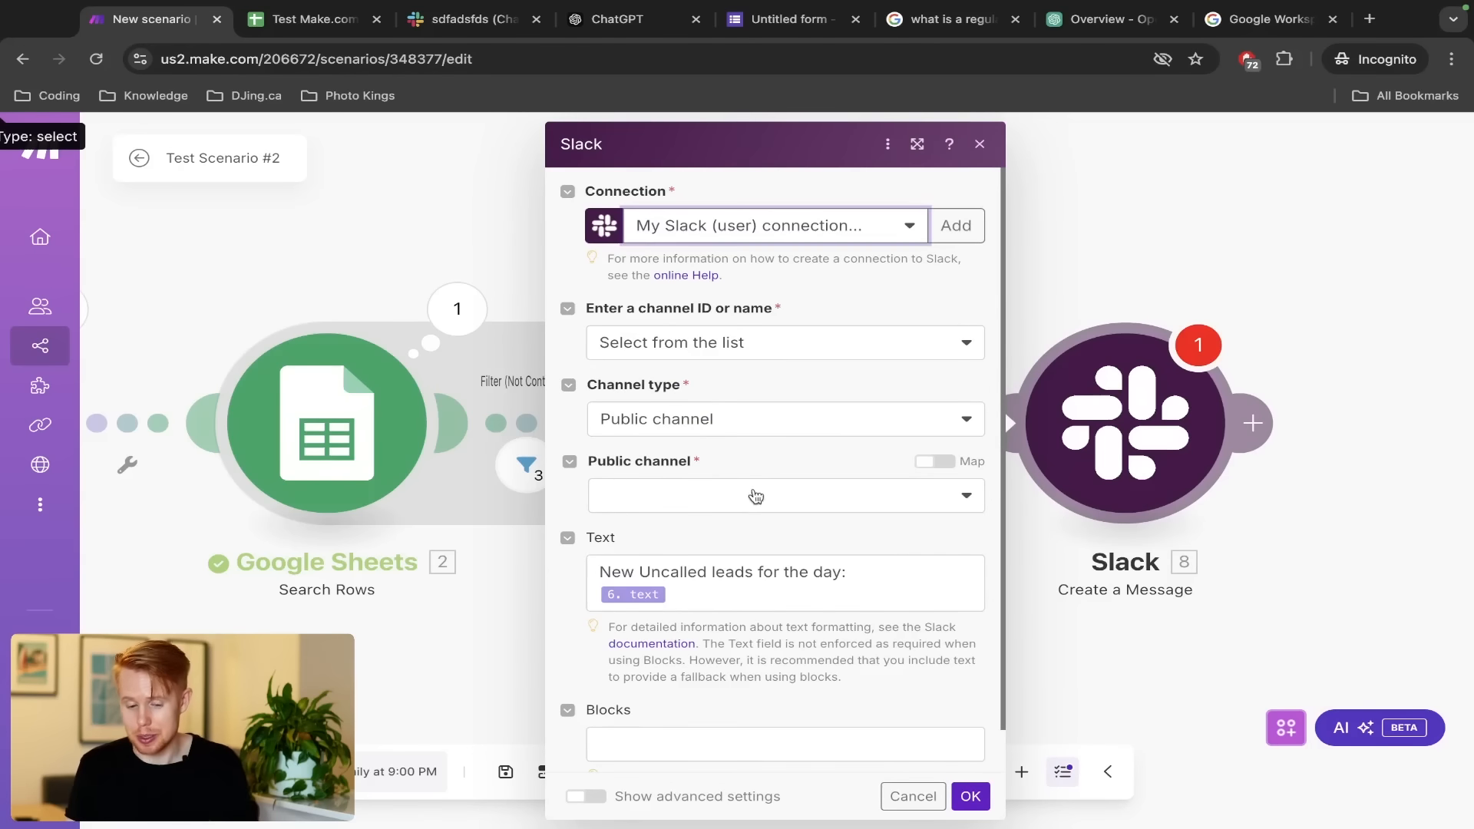
{"action": "left_click", "coordinate": [715, 346]}
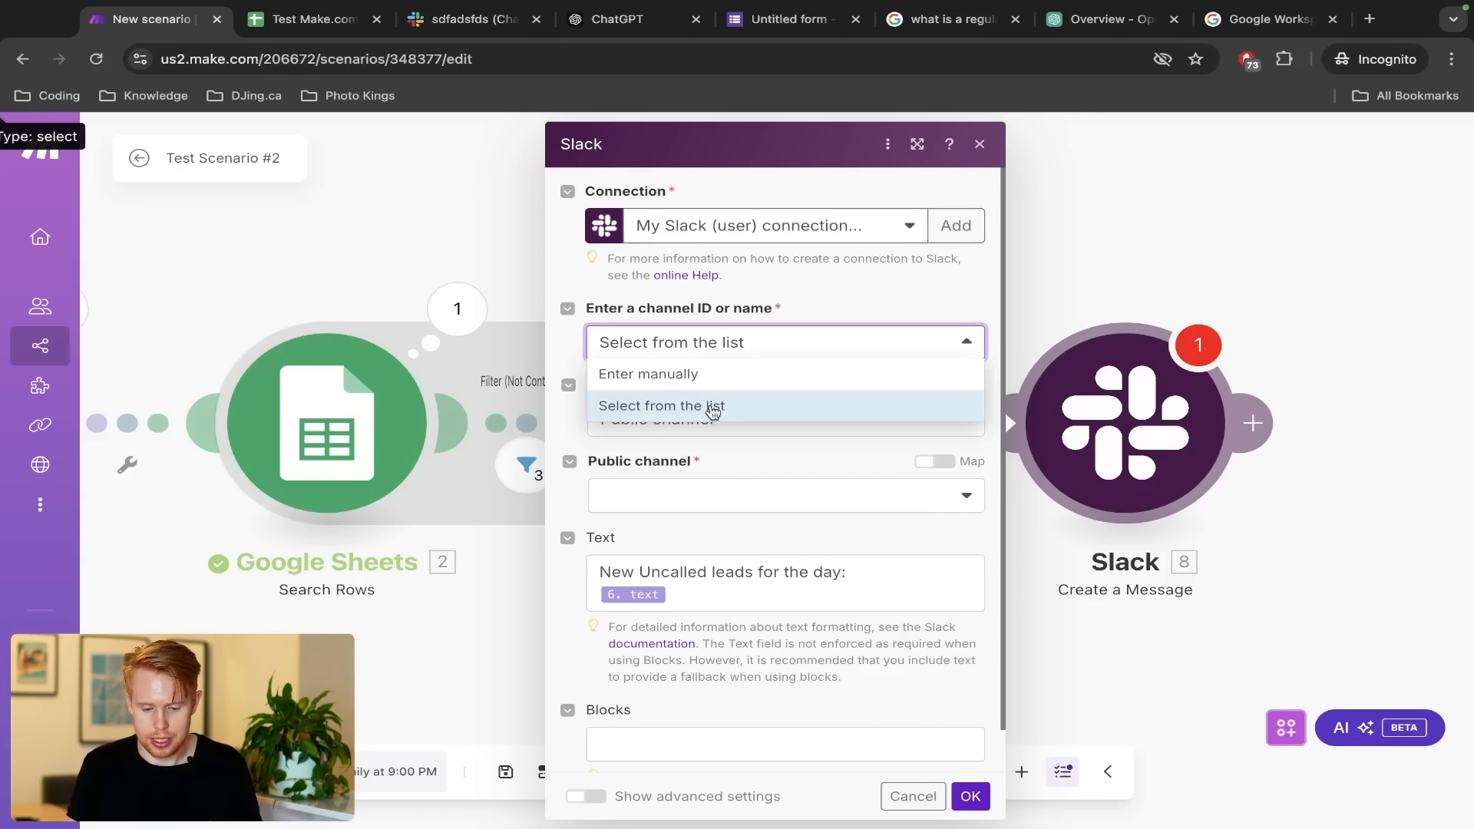
{"action": "left_click", "coordinate": [713, 407]}
{"action": "left_click", "coordinate": [701, 500]}
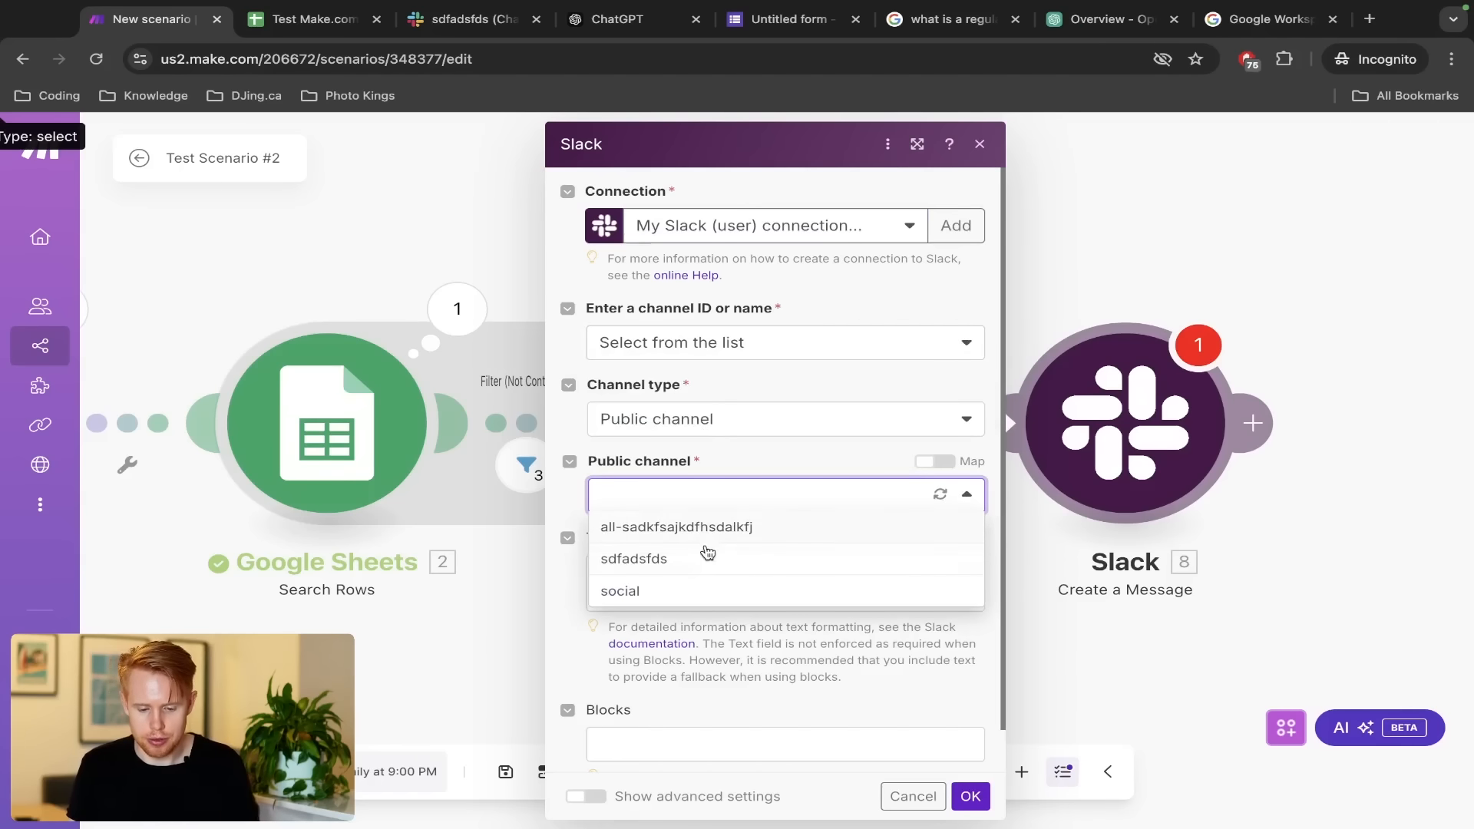
{"action": "left_click", "coordinate": [707, 556]}
Save the Slack step settings and run the scenario once
{"action": "left_click", "coordinate": [971, 796]}
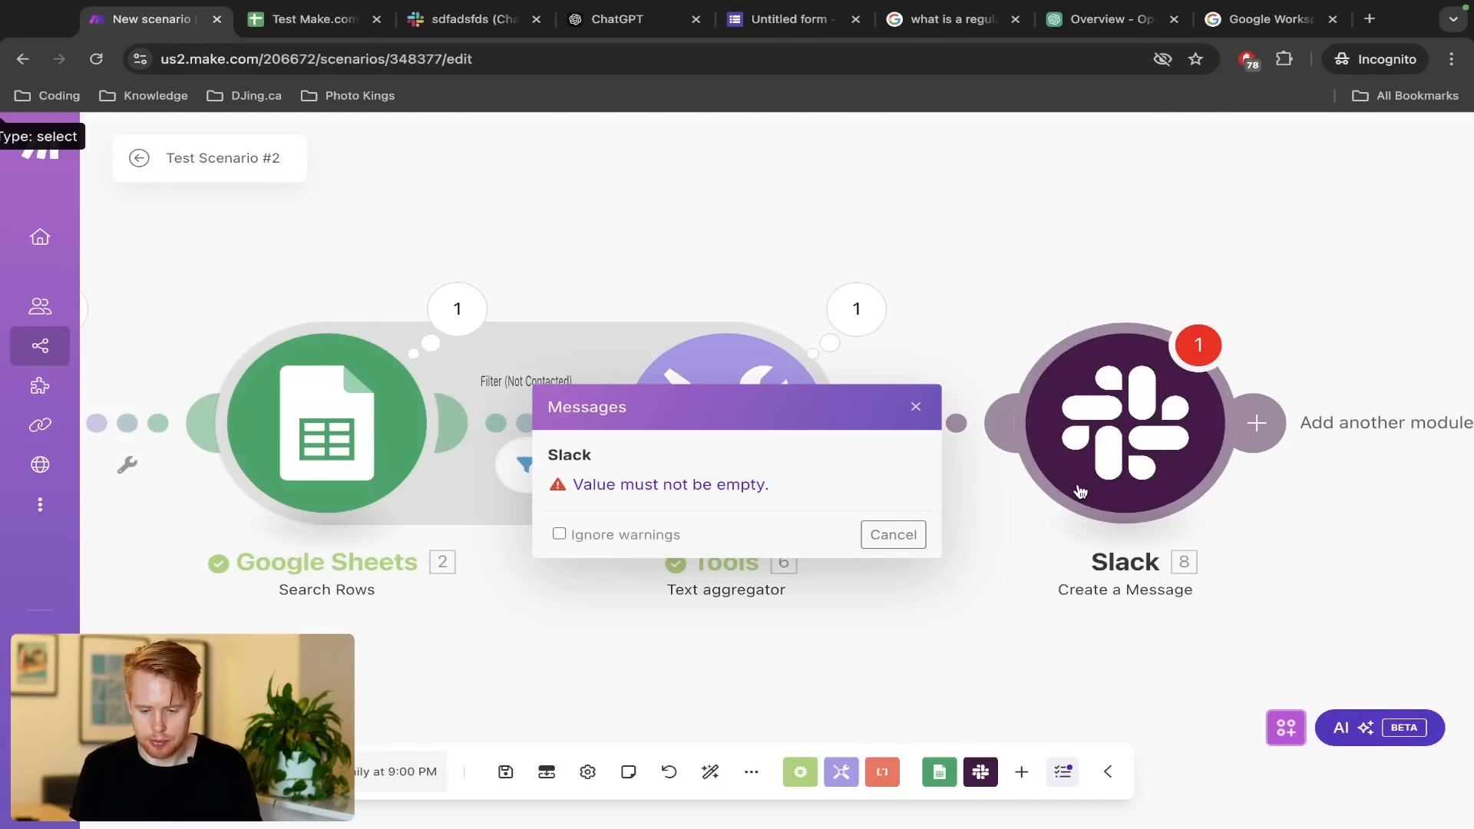
{"action": "left_click", "coordinate": [1074, 487]}
{"action": "left_click", "coordinate": [970, 796]}
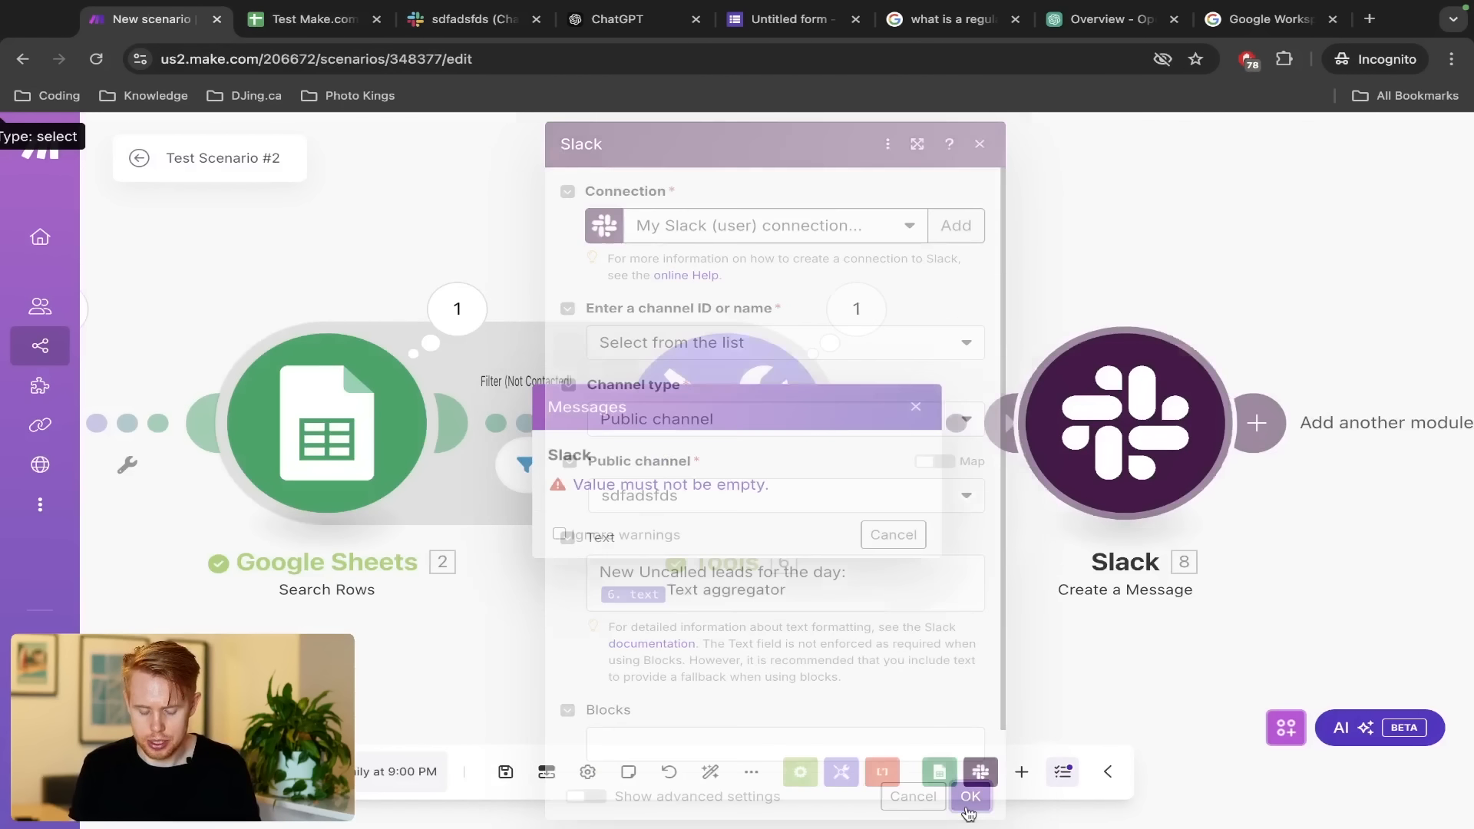
{"action": "left_click", "coordinate": [181, 771]}
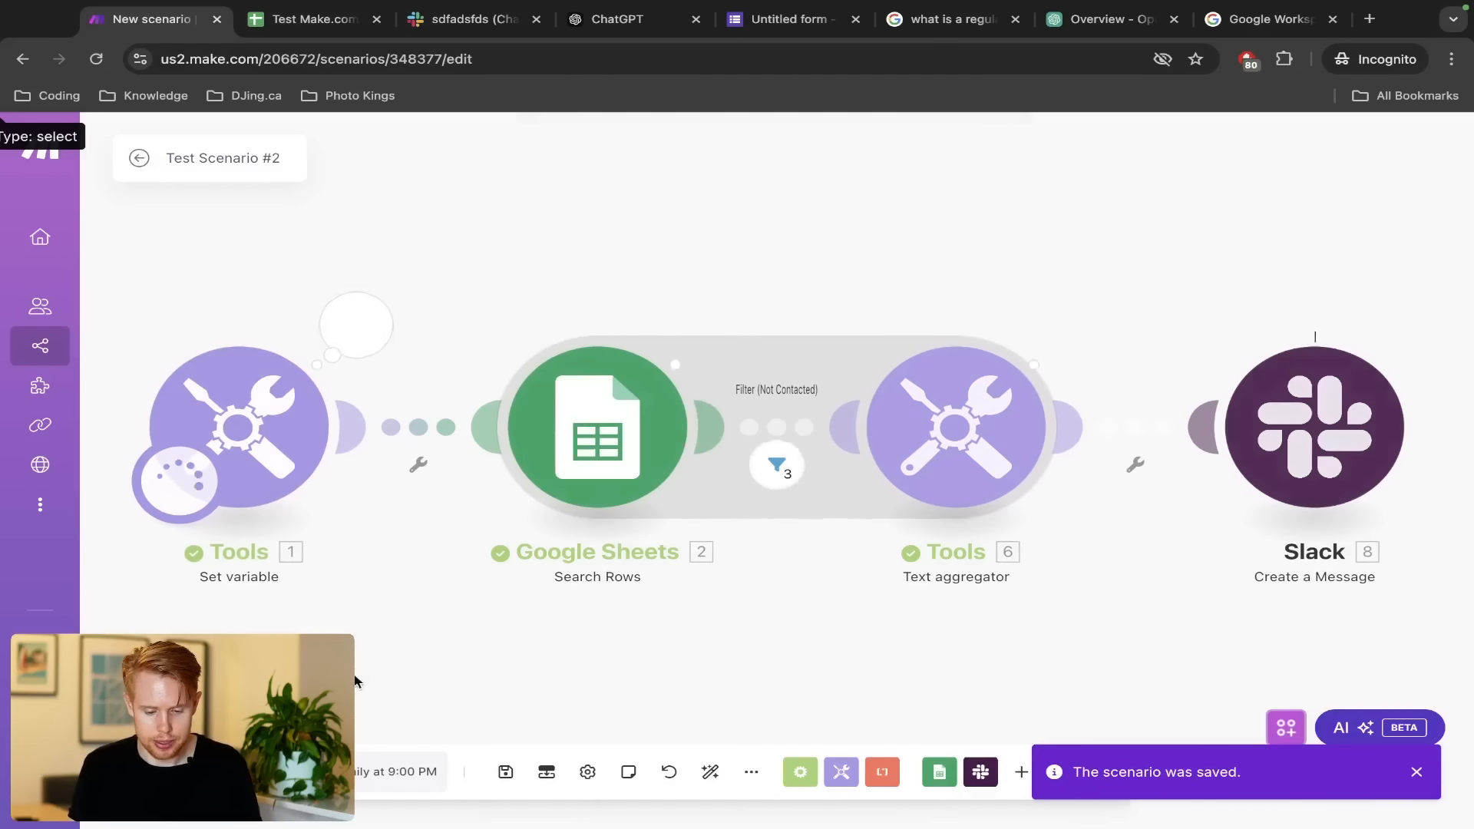
{"action": "key", "text": "ctrl+Tab"}
{"action": "key", "text": "ctrl+Tab"}
Review the sdfadsfds digest where lead names run together, then open the aggregator's settings
{"action": "scroll", "coordinate": [695, 499], "scroll_direction": "down", "scroll_amount": 3}
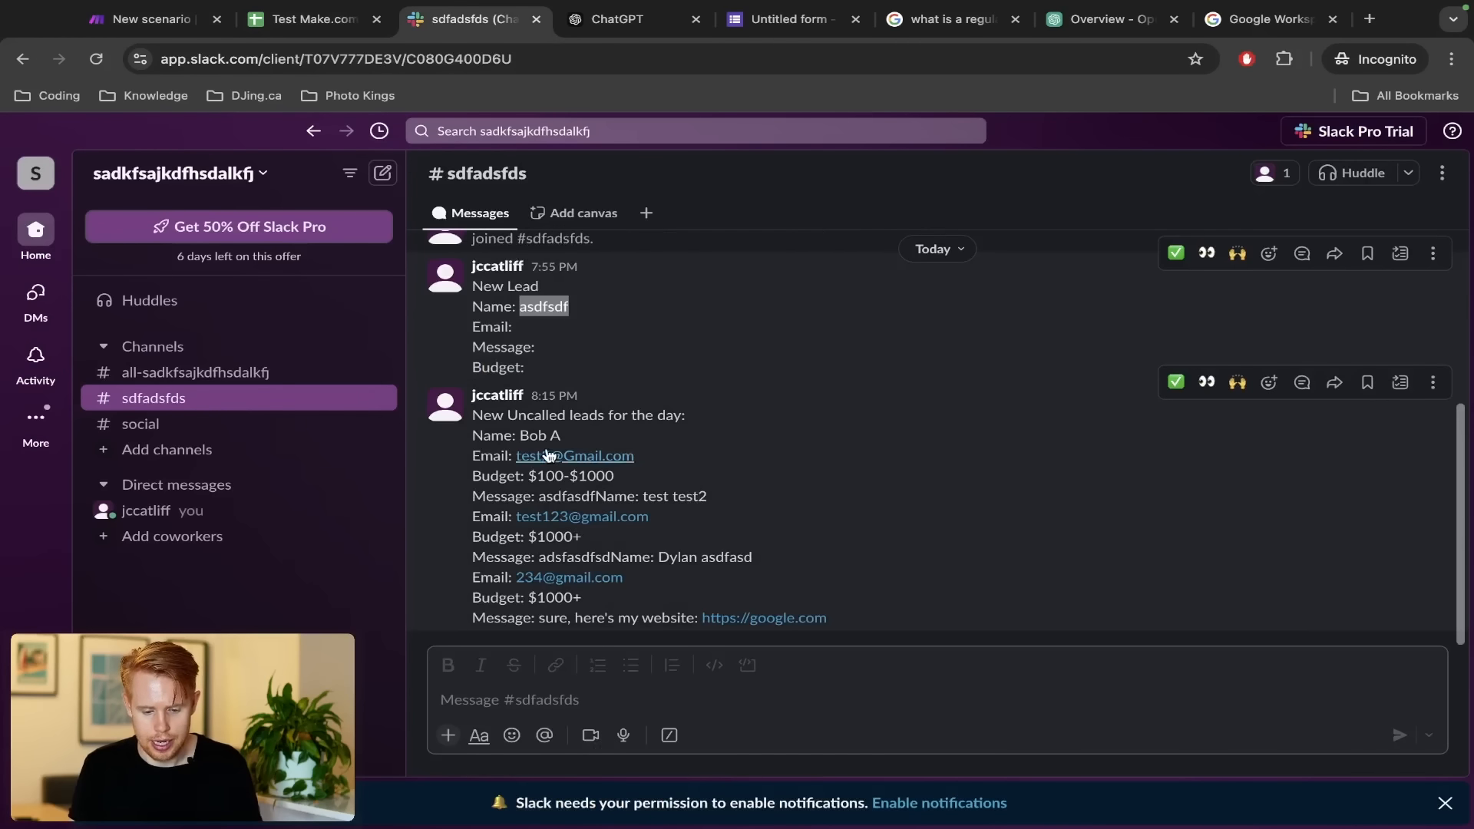
{"action": "left_click_drag", "start_coordinate": [471, 414], "coordinate": [876, 616]}
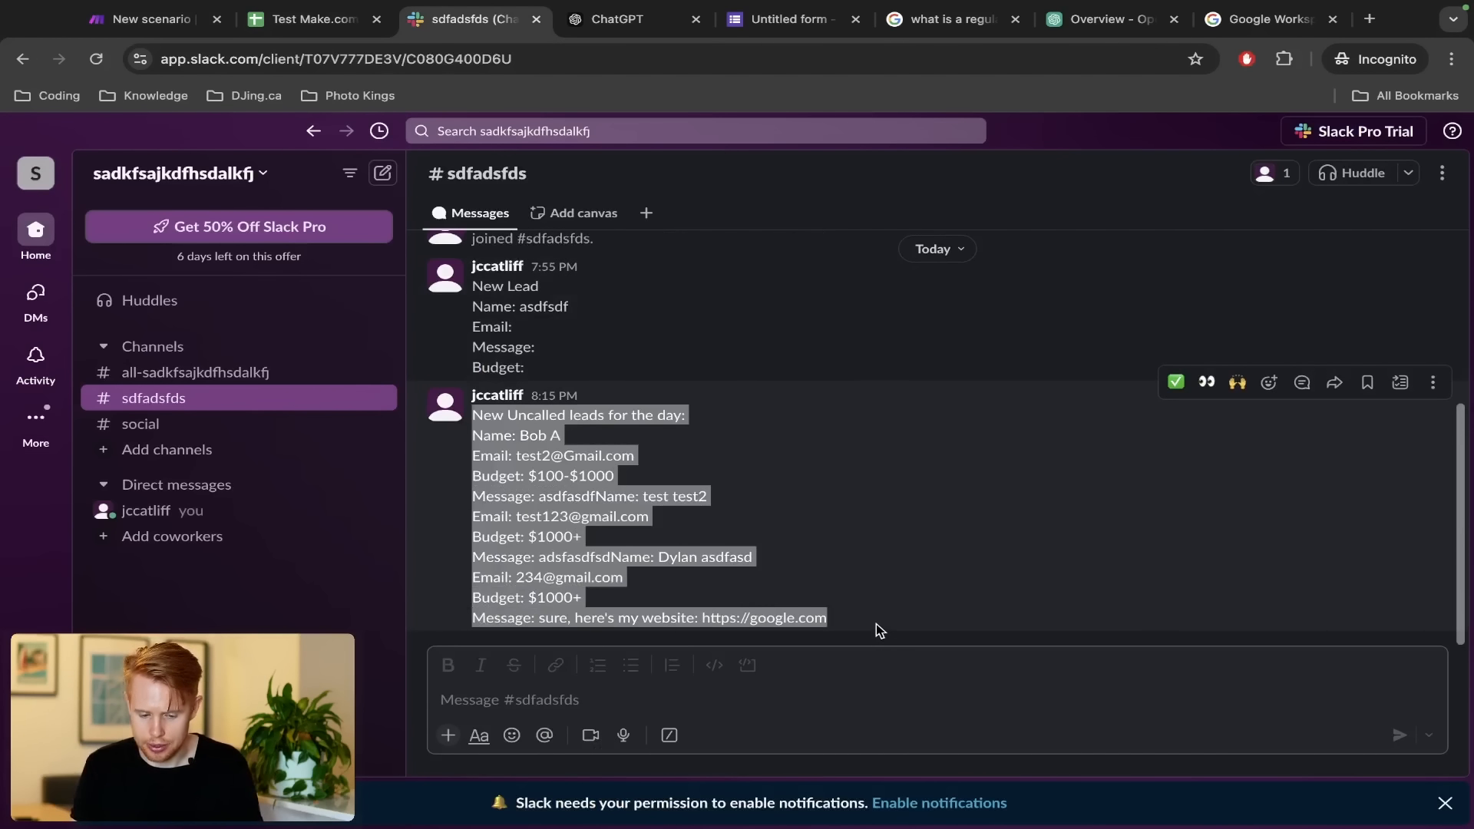
{"action": "left_click", "coordinate": [591, 495]}
{"action": "left_click_drag", "start_coordinate": [596, 495], "coordinate": [705, 496]}
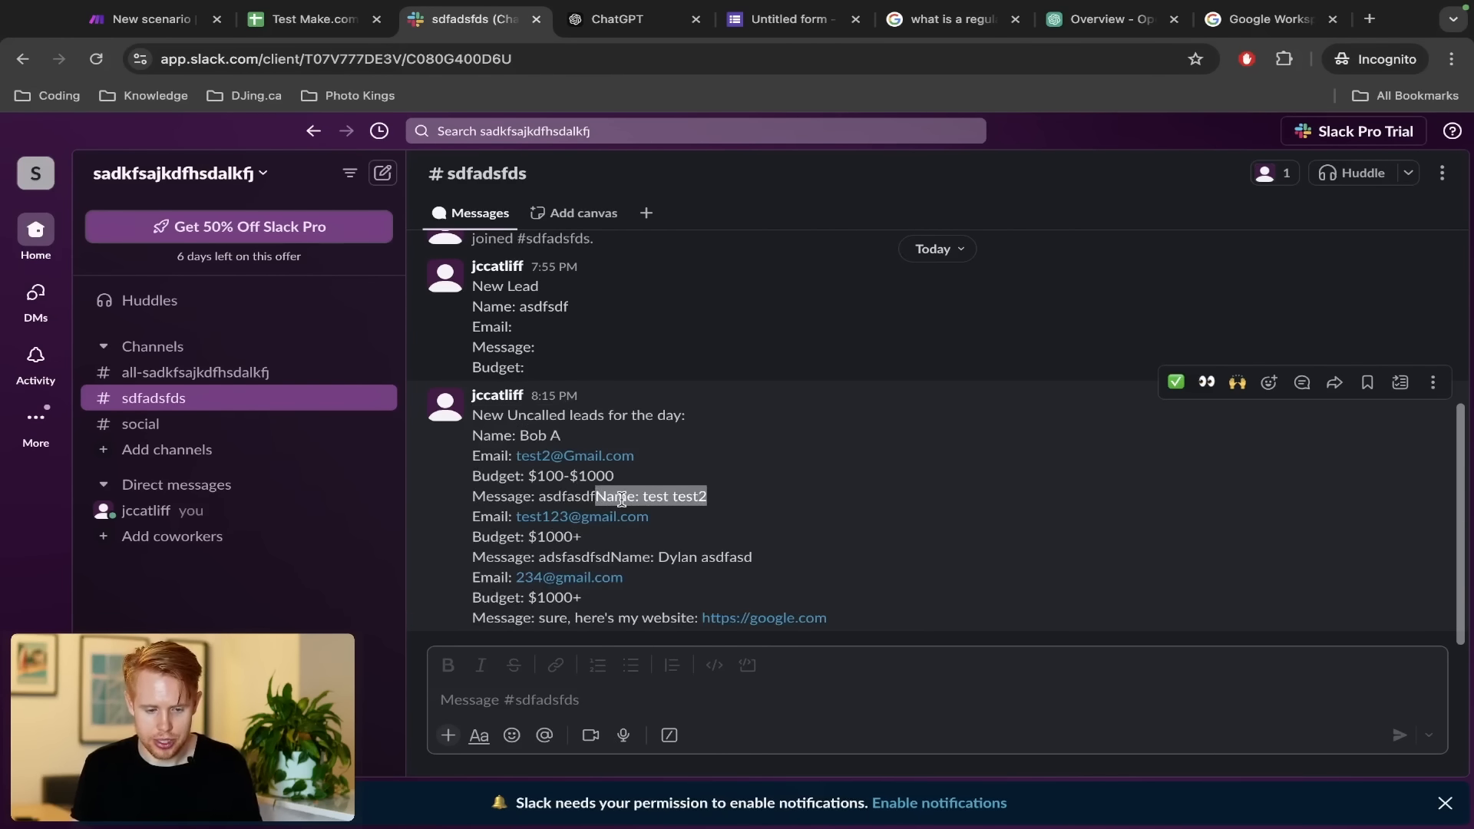
{"action": "key", "text": "ctrl+shift+Tab"}
{"action": "key", "text": "ctrl+shift+Tab"}
{"action": "left_click", "coordinate": [971, 423]}
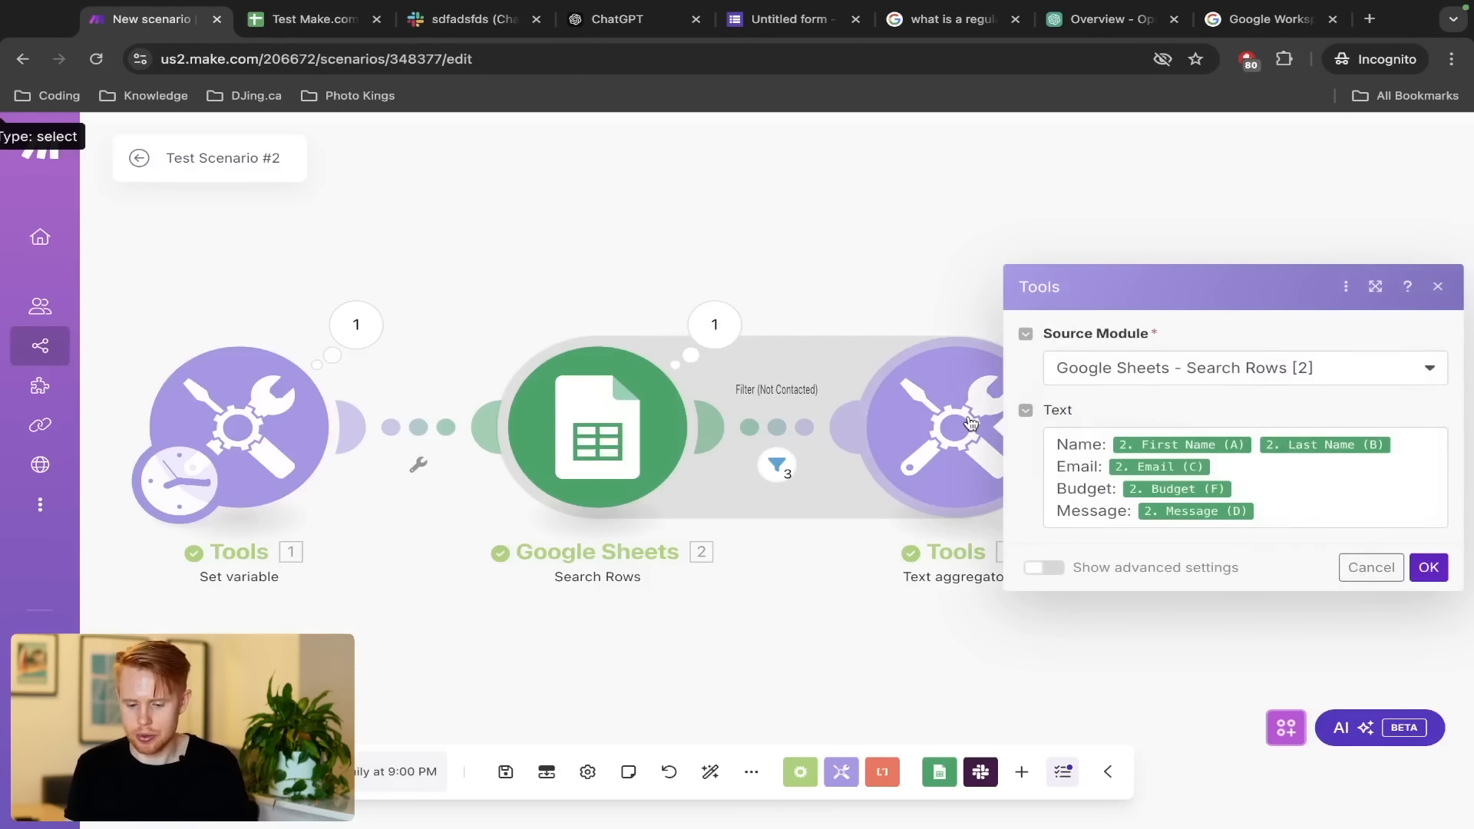
Set the aggregator's Row separator to New row, save, and rerun the scenario
{"action": "left_click", "coordinate": [1041, 568]}
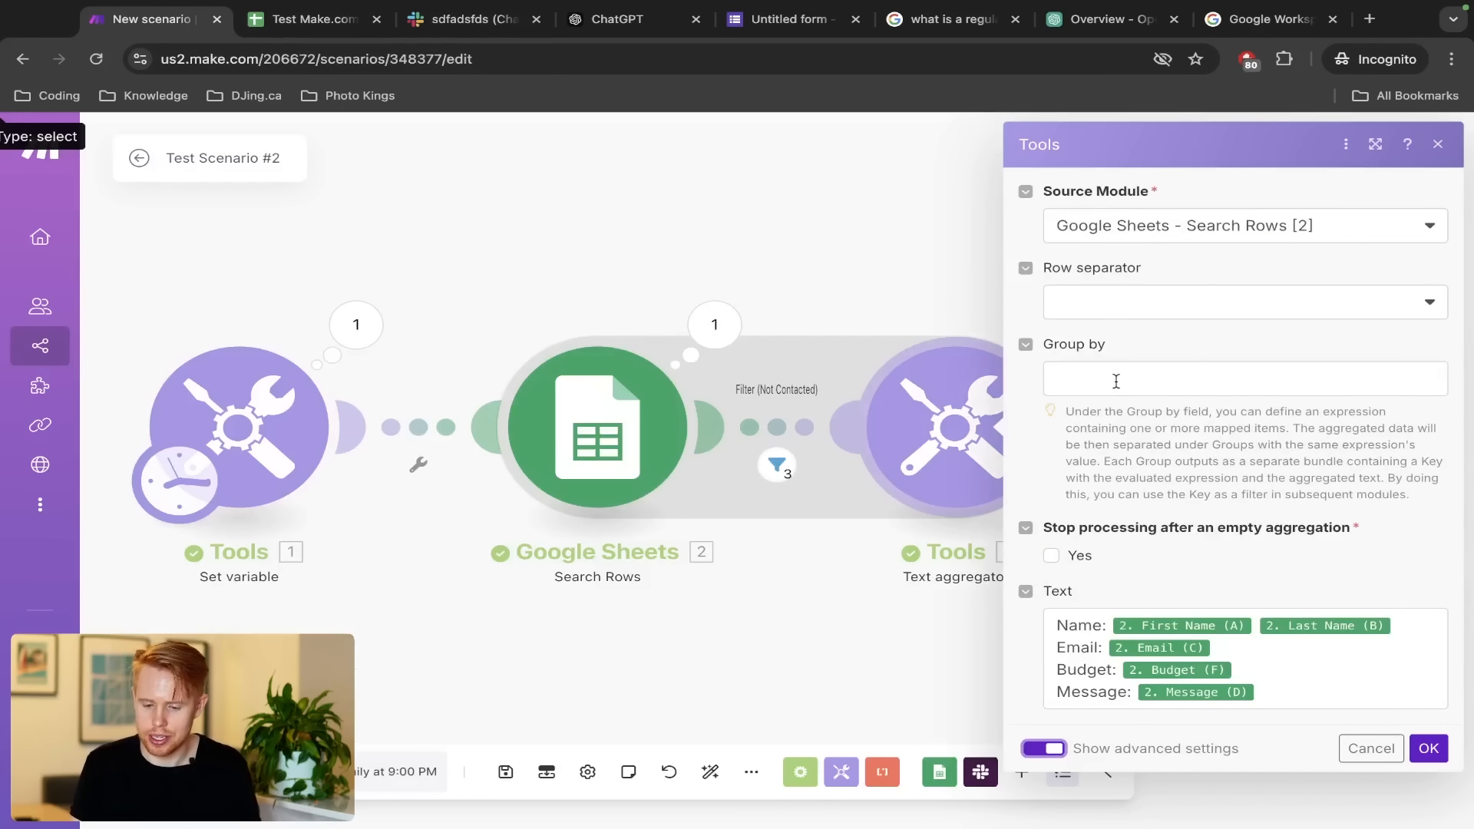
{"action": "left_click", "coordinate": [1104, 321]}
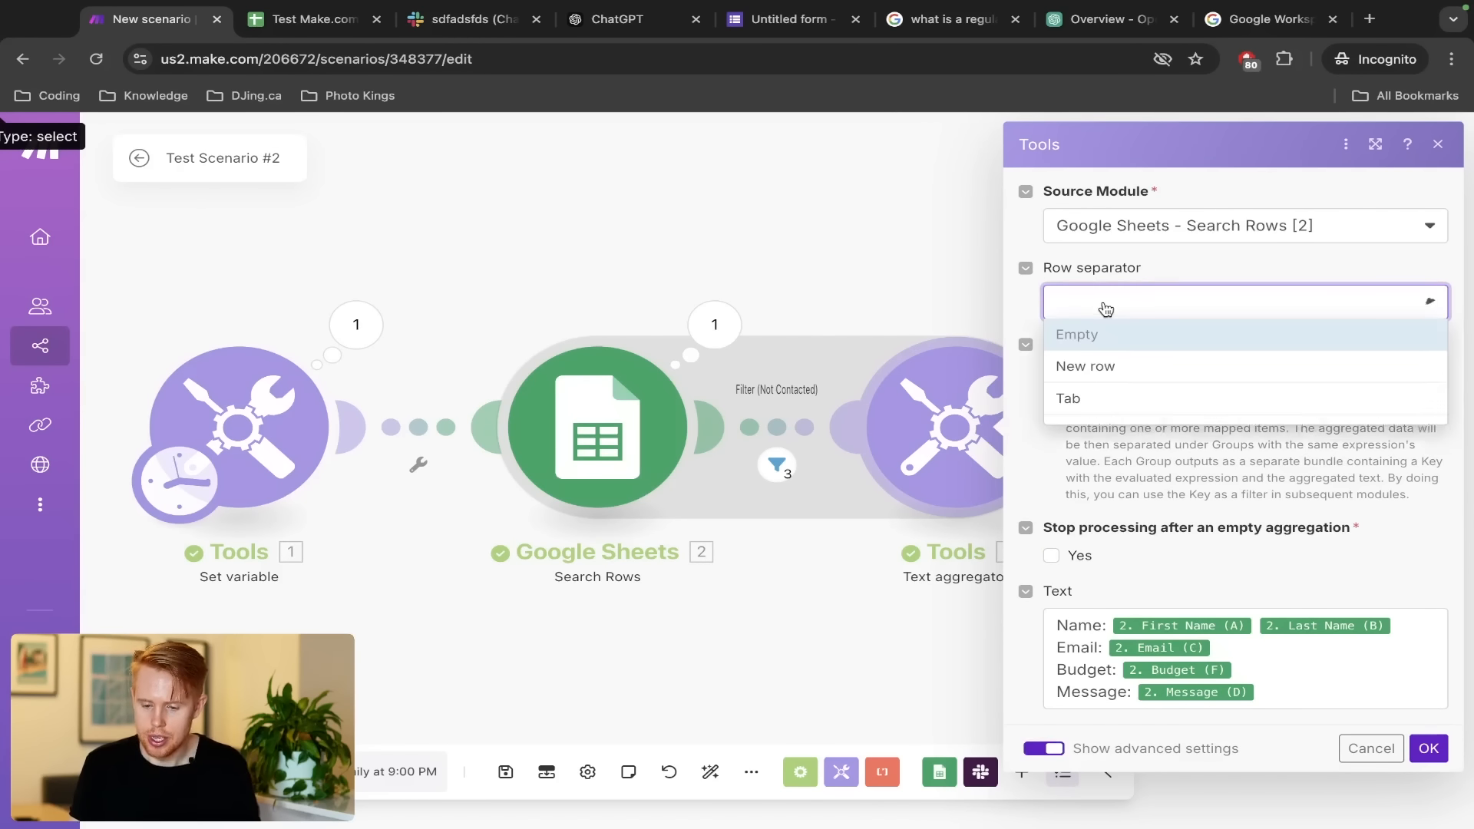
{"action": "left_click", "coordinate": [1103, 367]}
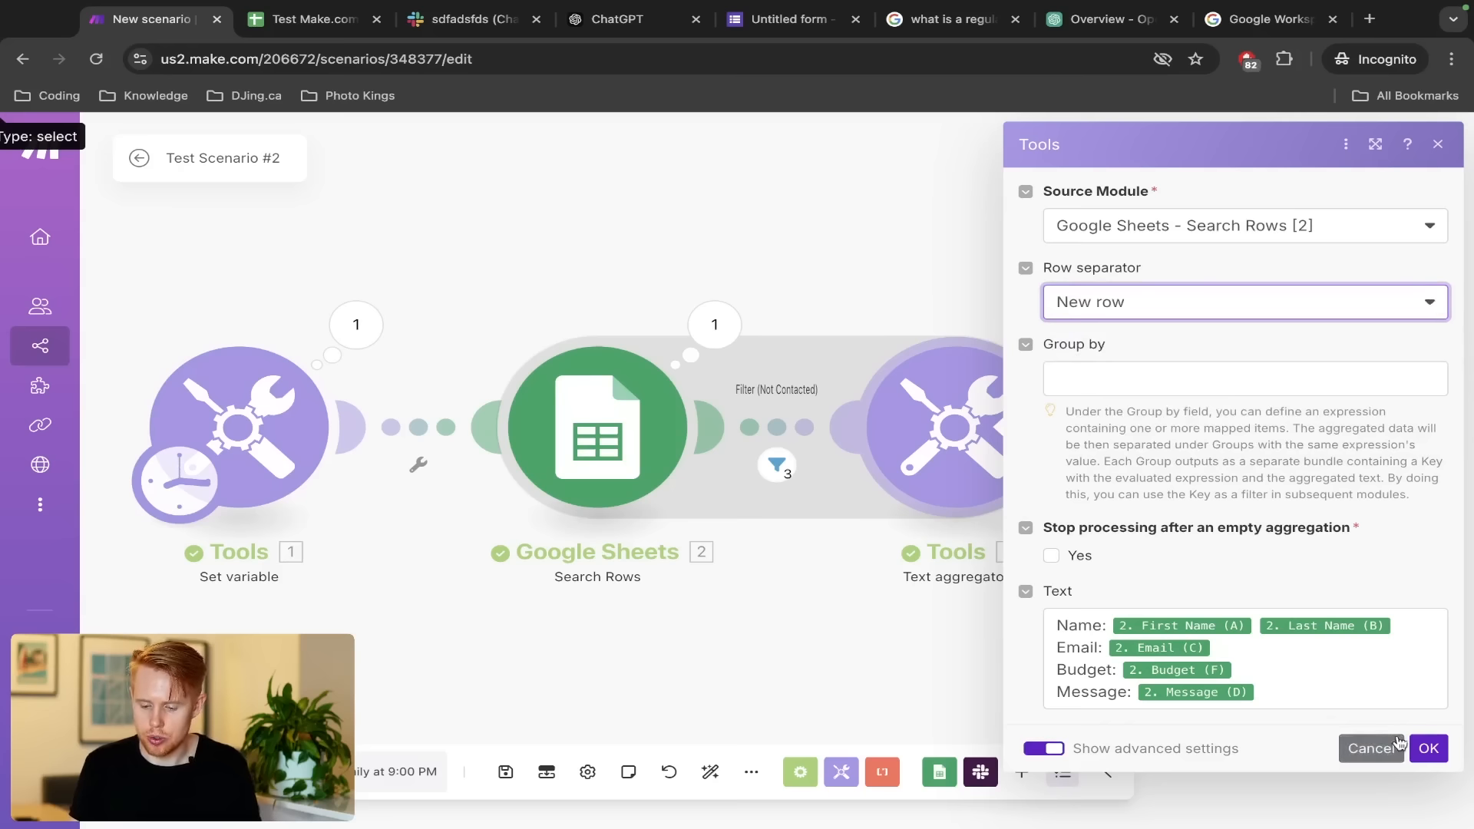
{"action": "left_click", "coordinate": [1427, 748]}
{"action": "left_click", "coordinate": [505, 771]}
{"action": "left_click", "coordinate": [171, 771]}
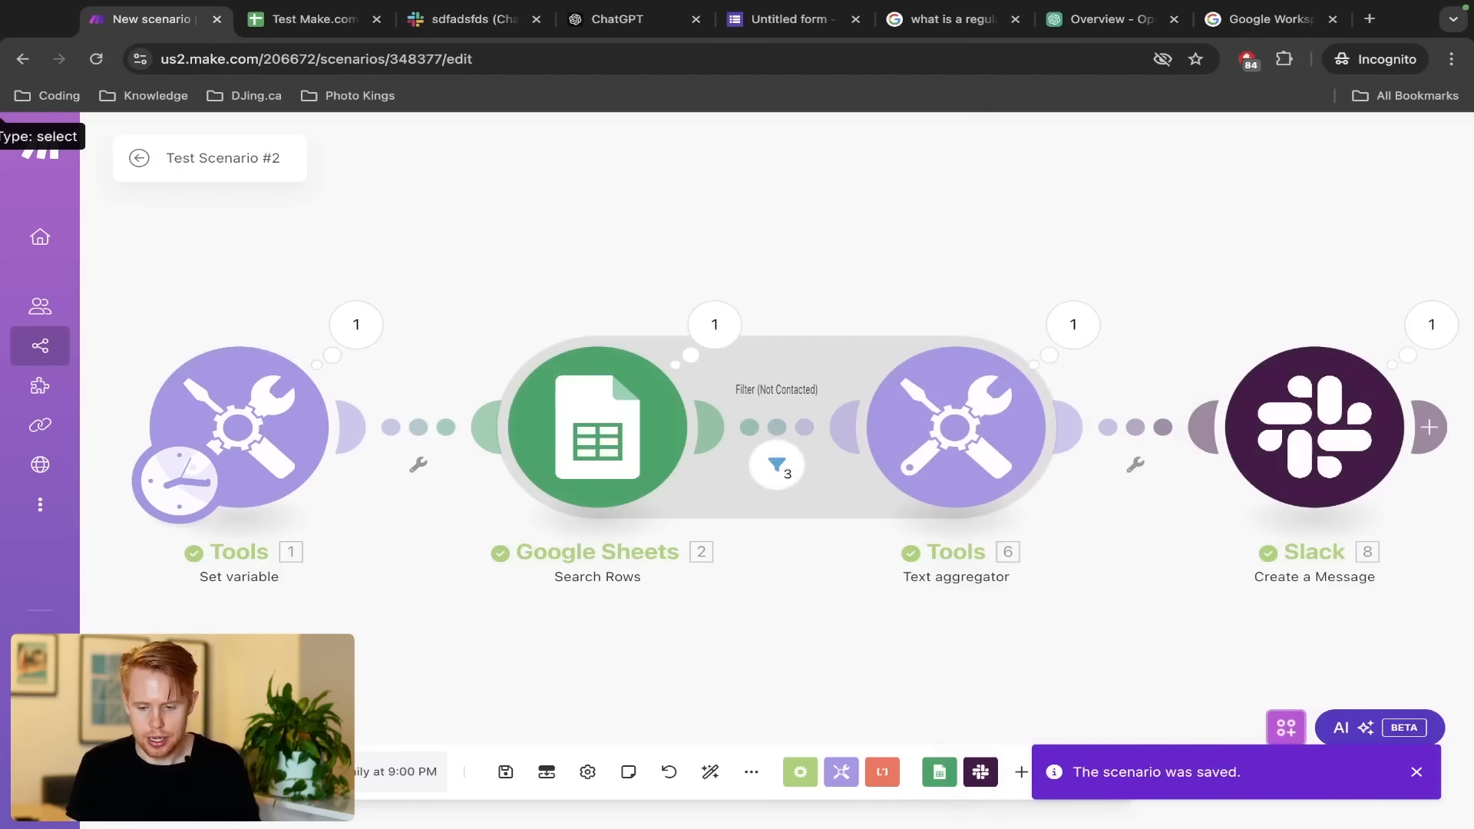
{"action": "key", "text": "ctrl+Tab"}
{"action": "key", "text": "ctrl+Tab"}
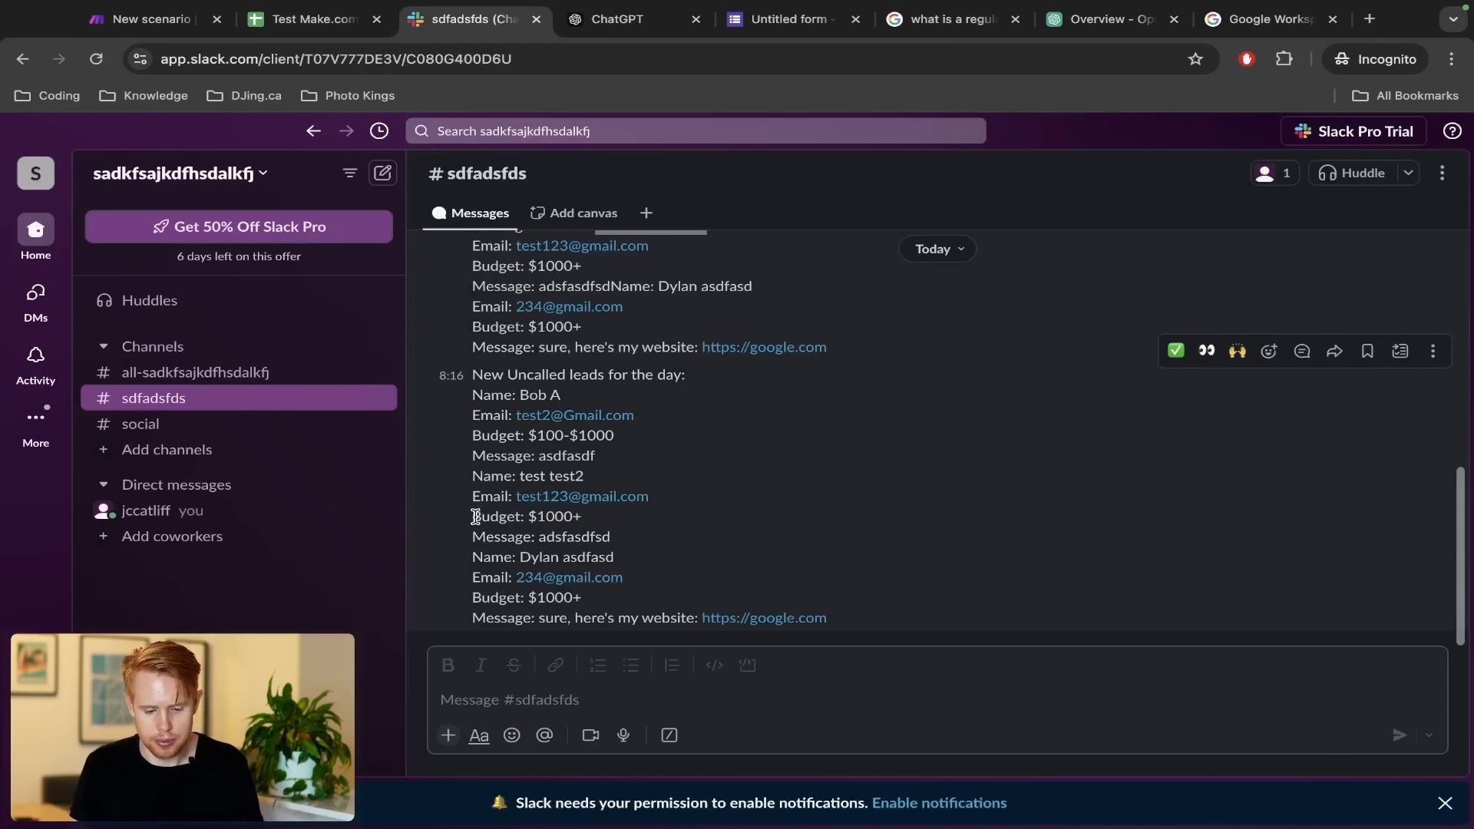
Check the third and second leads' Name lines each start on a new line in Slack
{"action": "left_click_drag", "start_coordinate": [471, 556], "coordinate": [618, 557]}
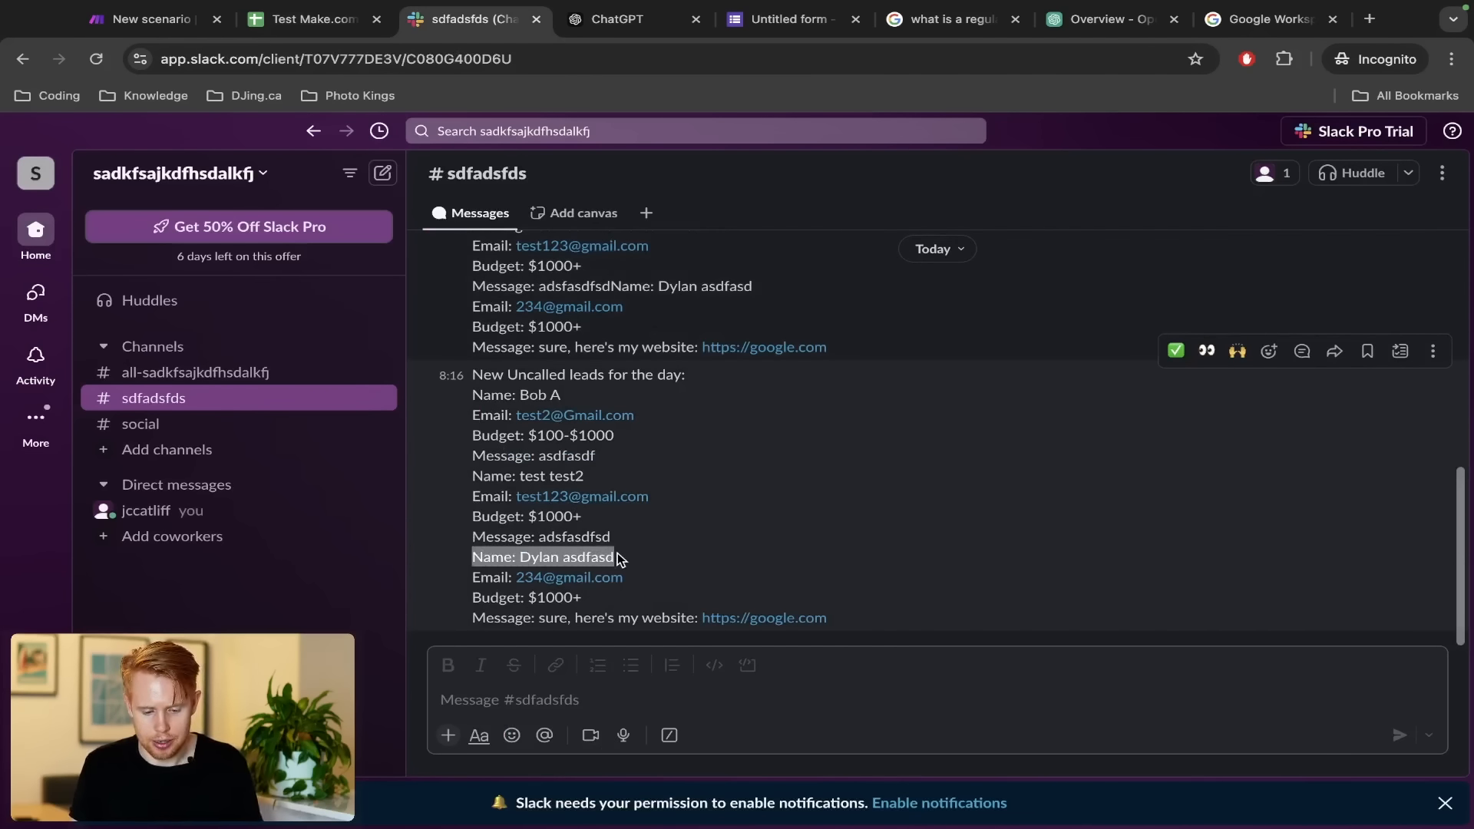
{"action": "left_click_drag", "start_coordinate": [471, 475], "coordinate": [668, 485]}
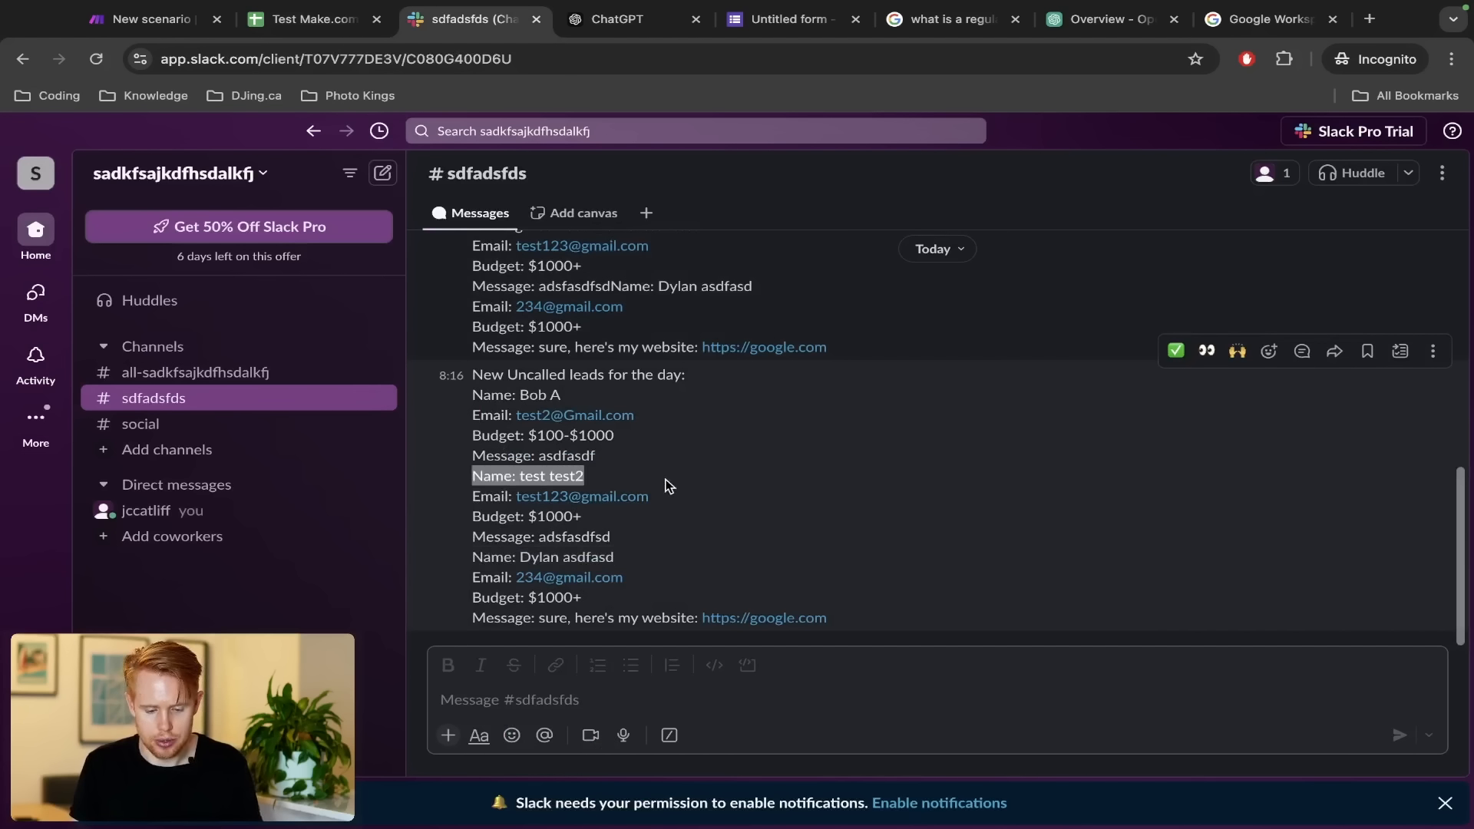
{"action": "key", "text": "ctrl+shift+Tab"}
{"action": "key", "text": "ctrl+shift+Tab"}
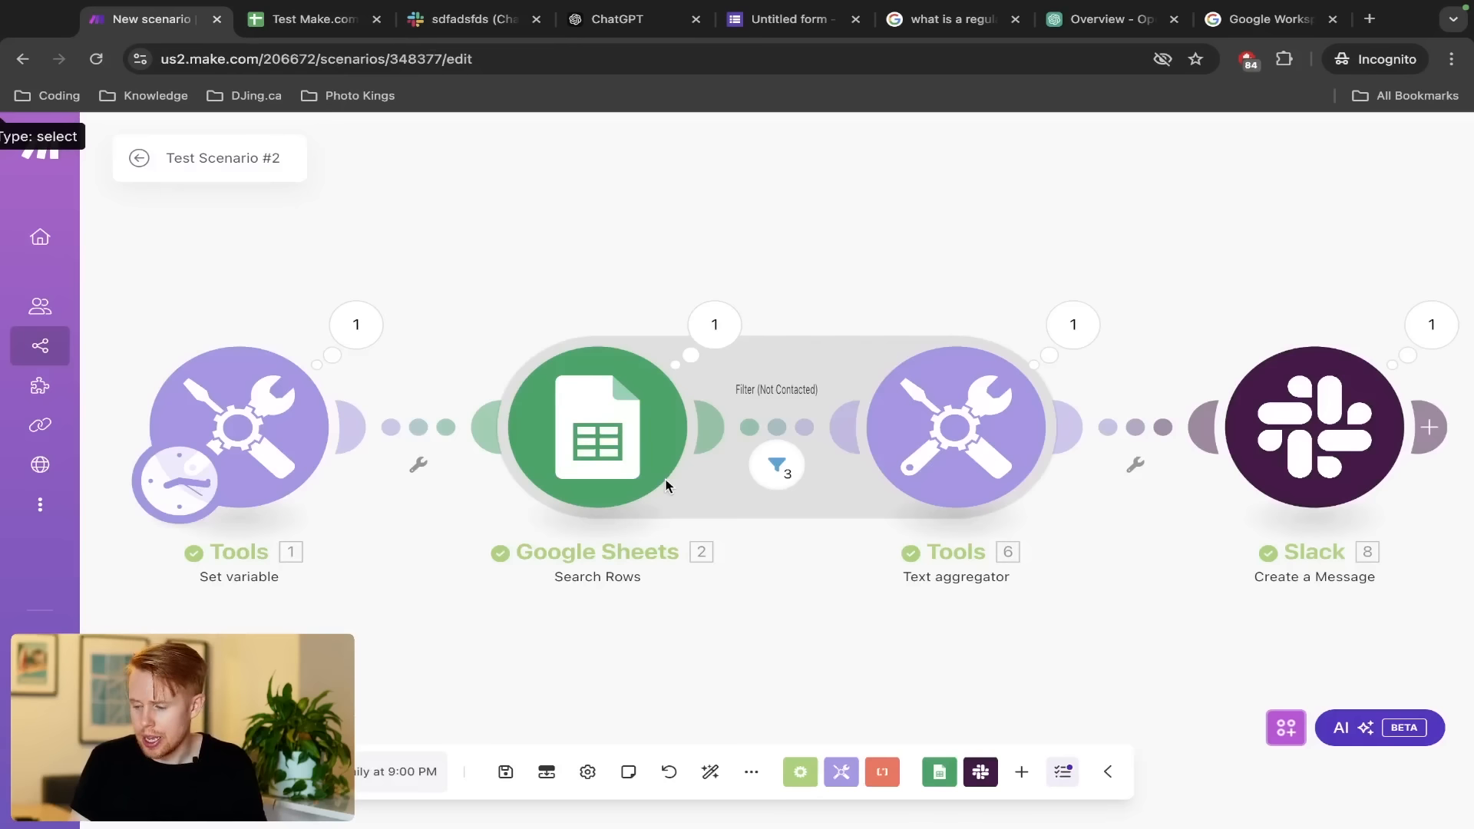
Save the scenario, review the Google Sheets Search Rows output bundles, then select that module
{"action": "key", "text": "ctrl+s"}
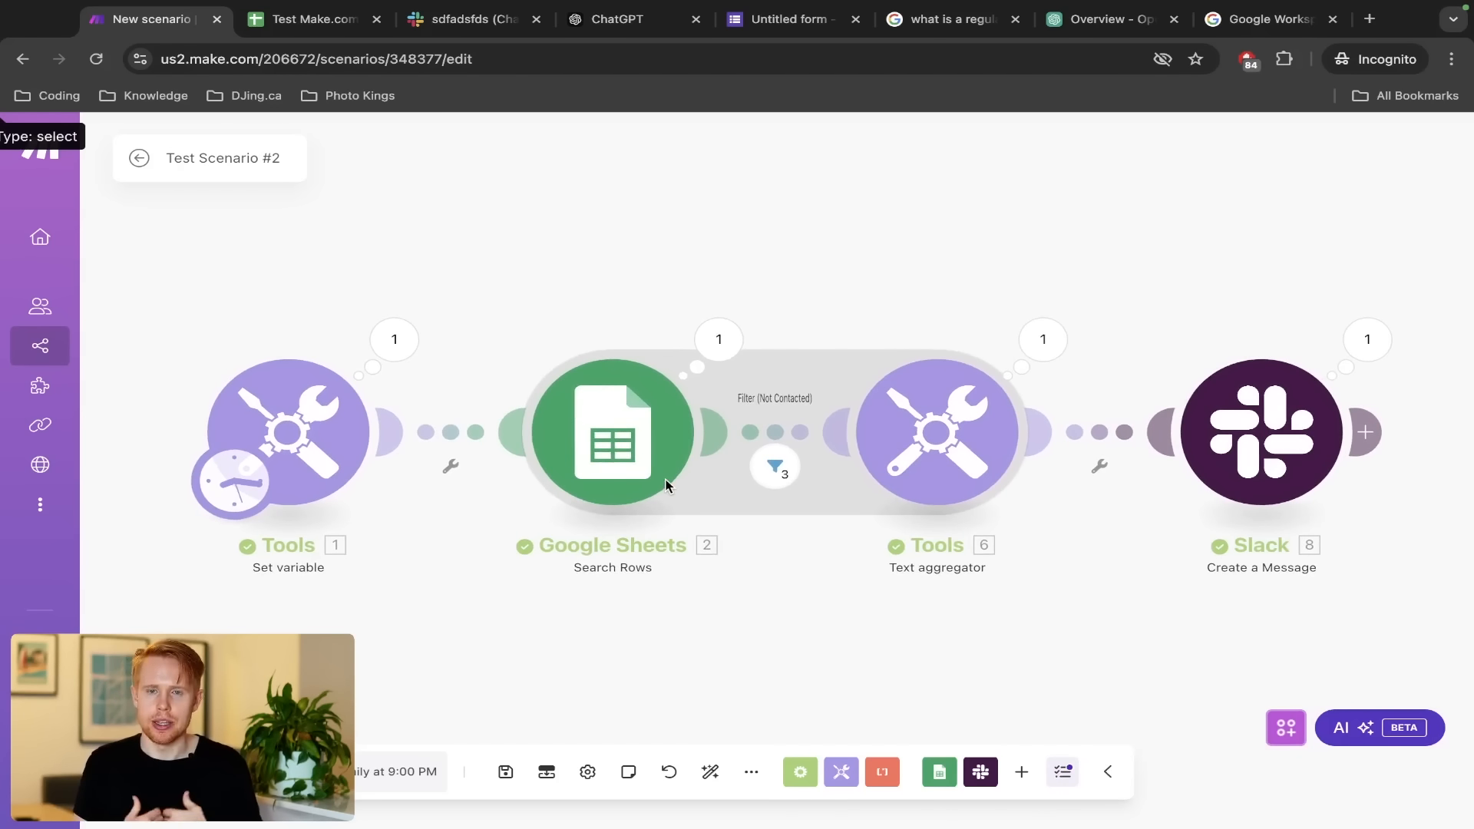
{"action": "left_click", "coordinate": [726, 350]}
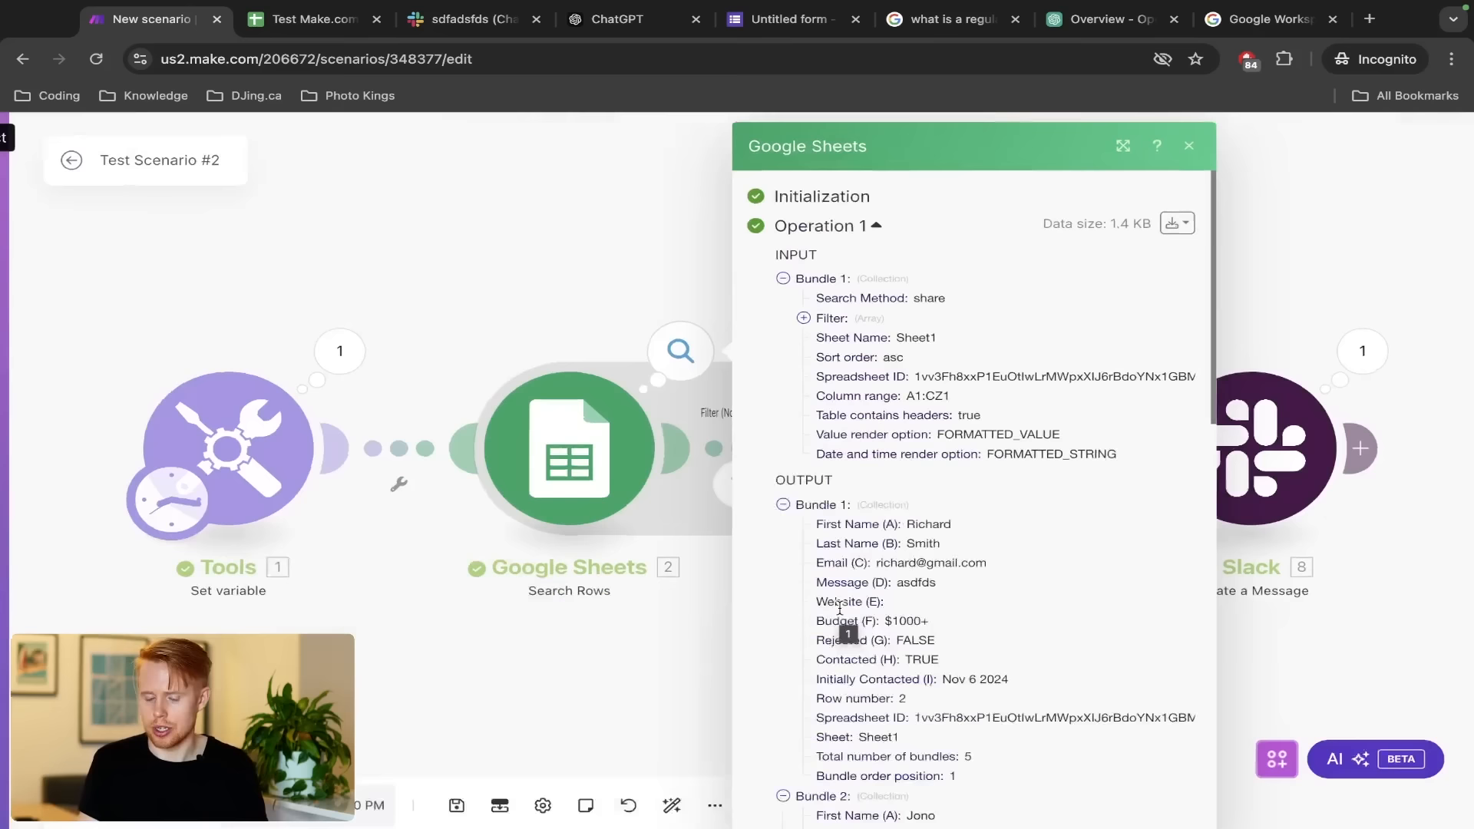
{"action": "left_click", "coordinate": [570, 313]}
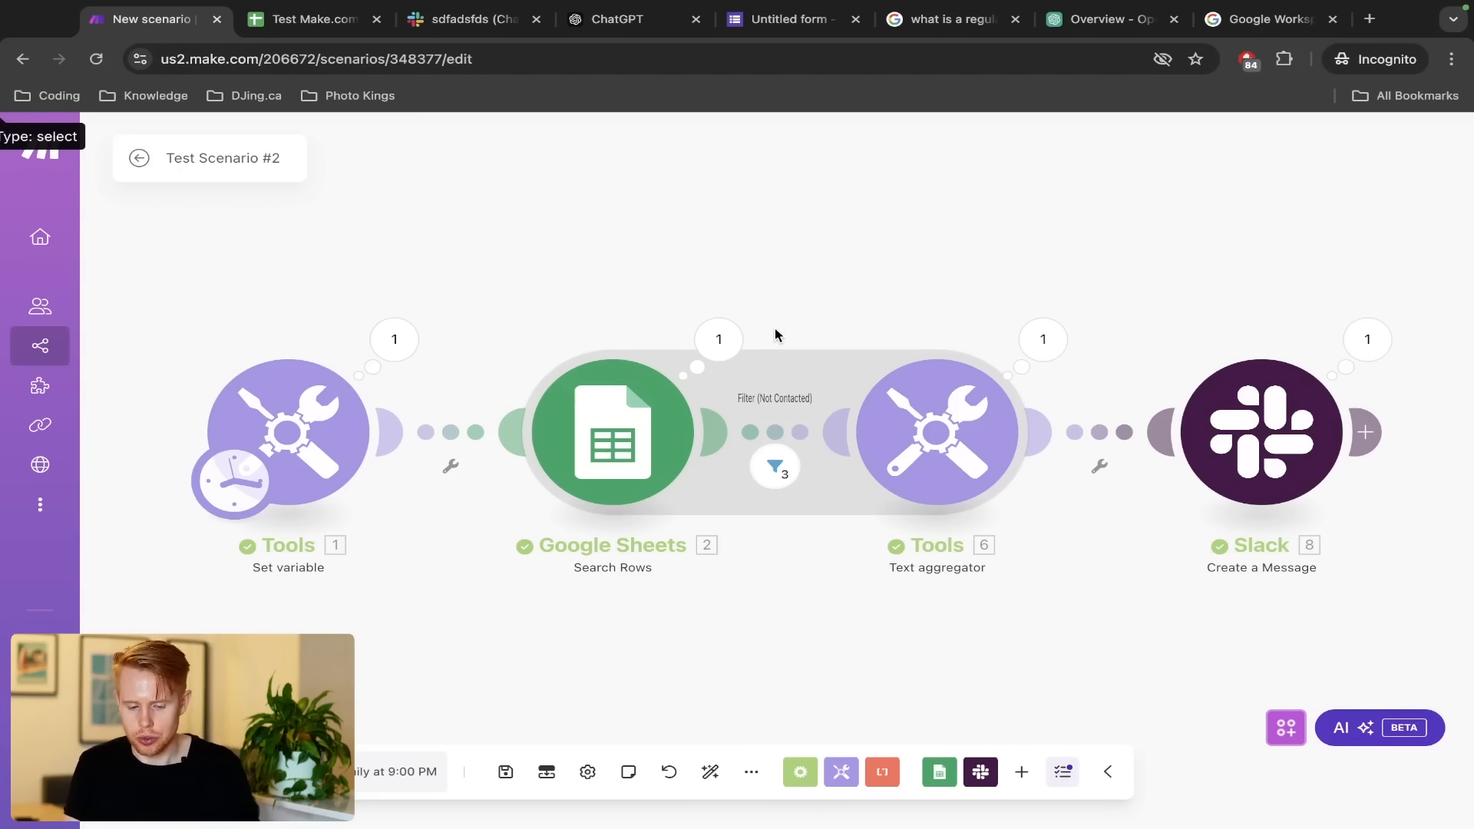
{"action": "left_click_drag", "start_coordinate": [481, 332], "coordinate": [737, 519]}
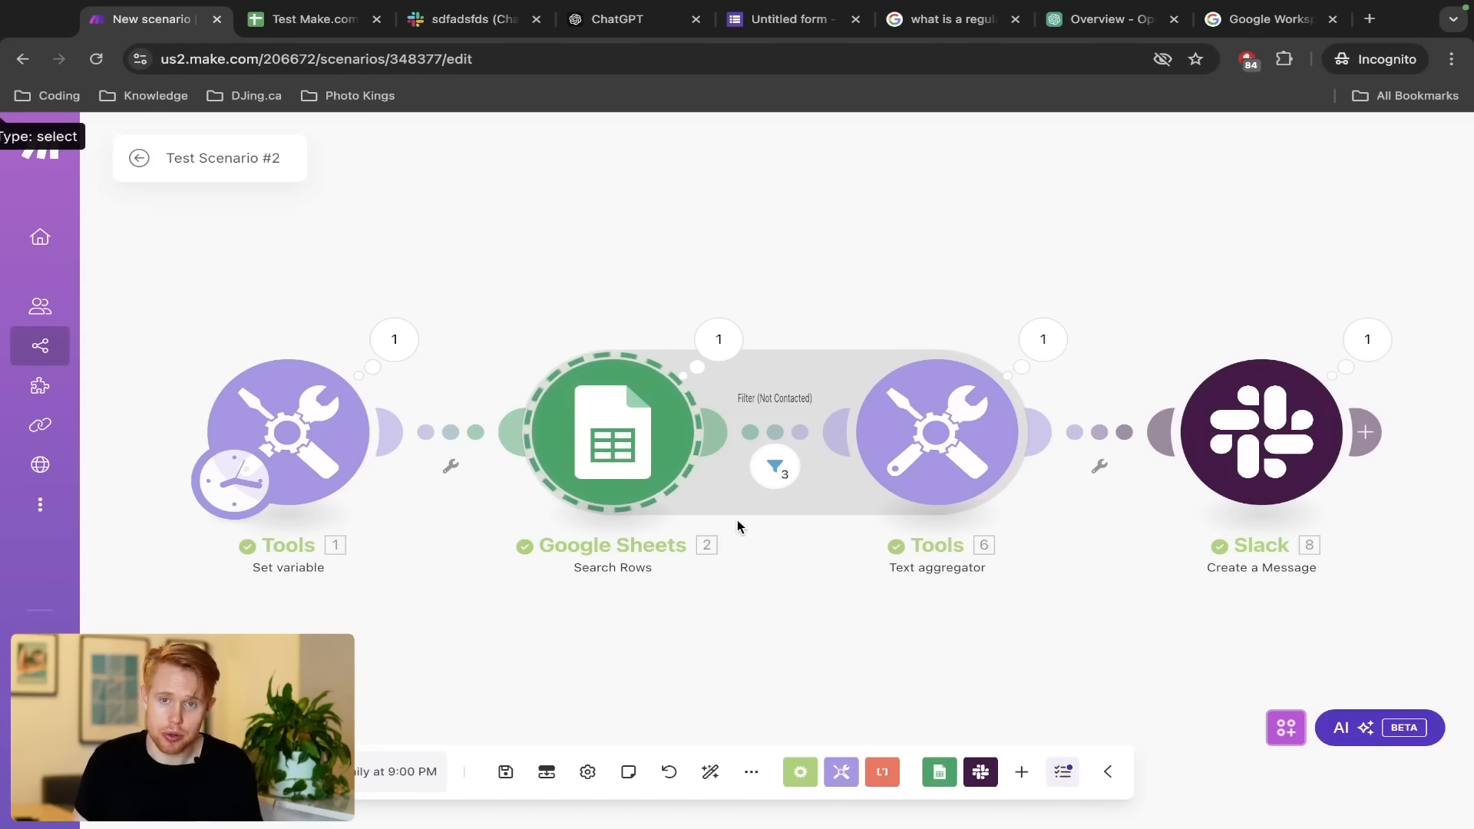
Search 'rate limiting in google sheets' in an Incognito tab and highlight the 300-per-minute quota explanation
{"action": "key", "text": "ctrl+t"}
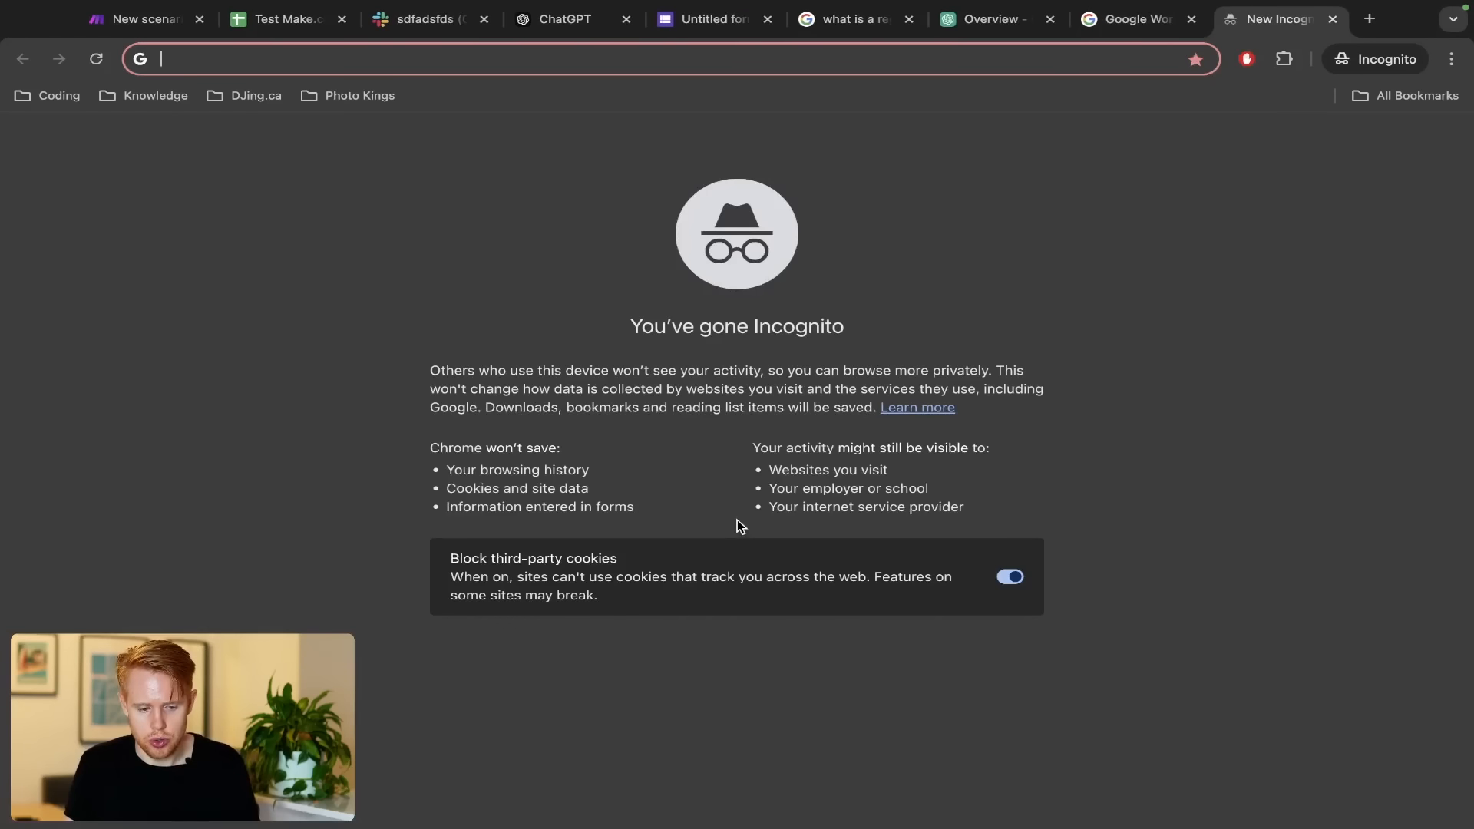
{"action": "type", "text": "rate limiting in google sheets"}
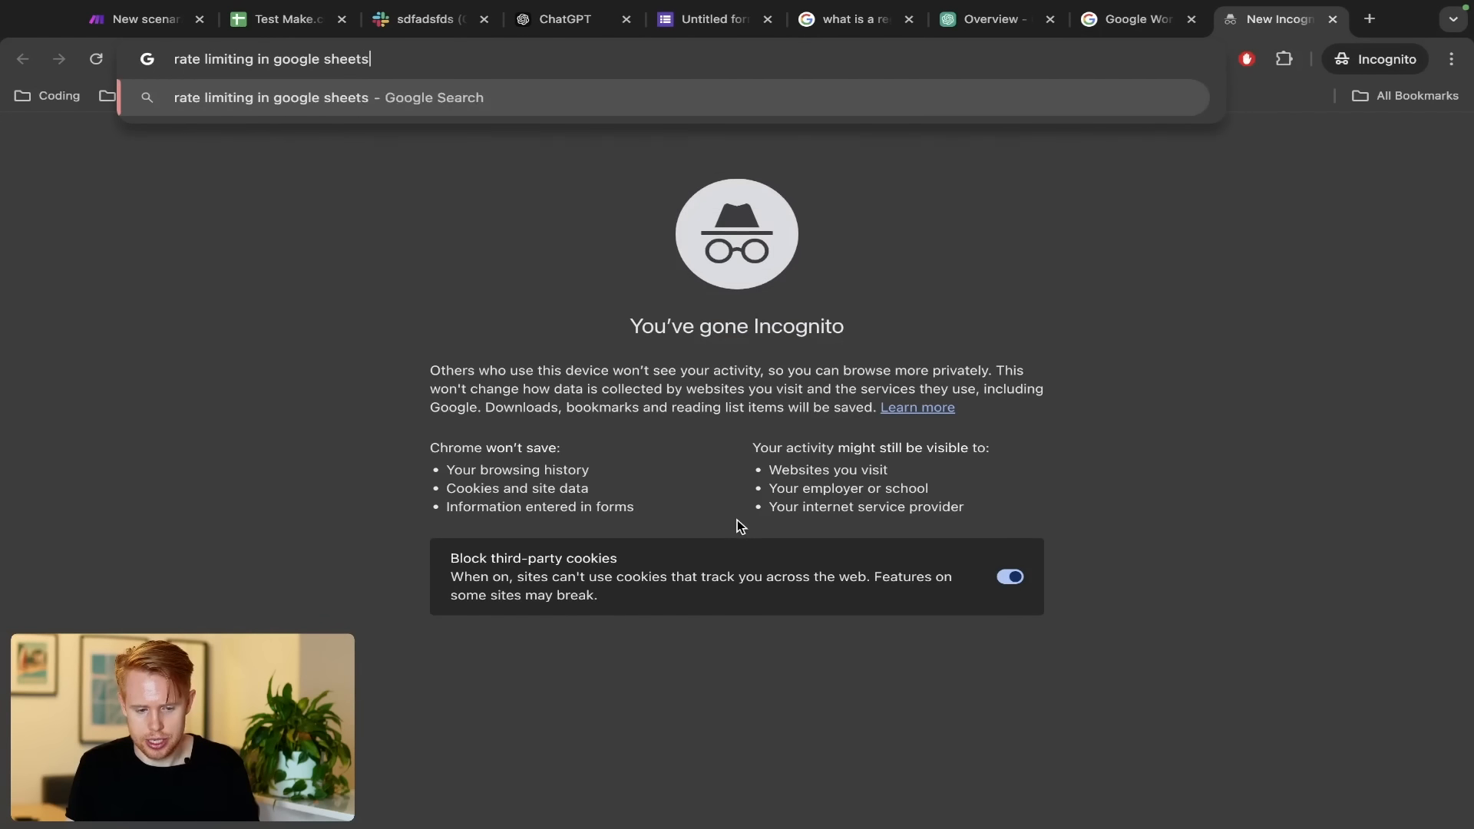
{"action": "key", "text": "Return"}
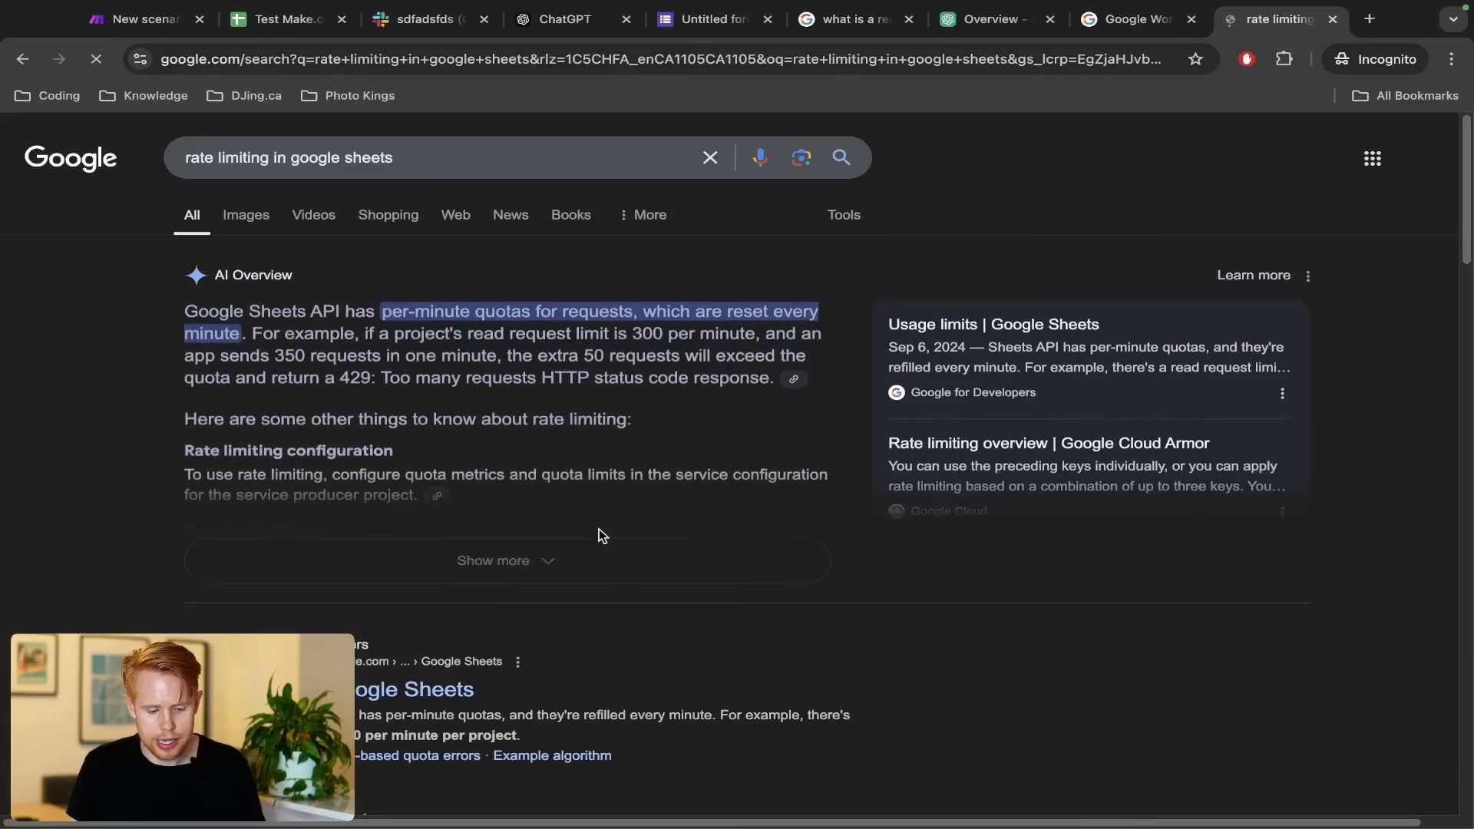
{"action": "left_click_drag", "start_coordinate": [154, 299], "coordinate": [523, 320]}
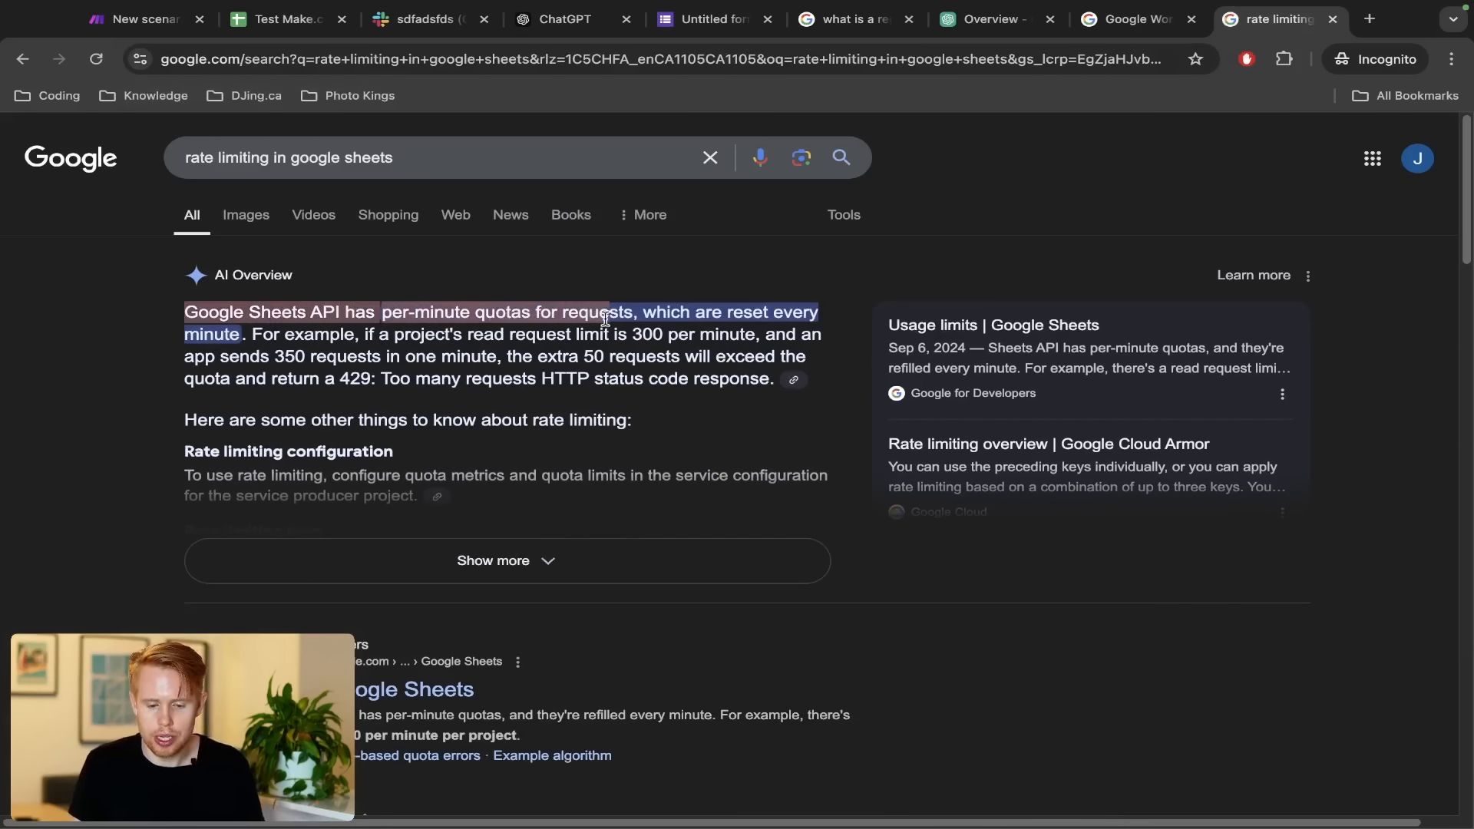
{"action": "left_click_drag", "start_coordinate": [645, 319], "coordinate": [761, 340]}
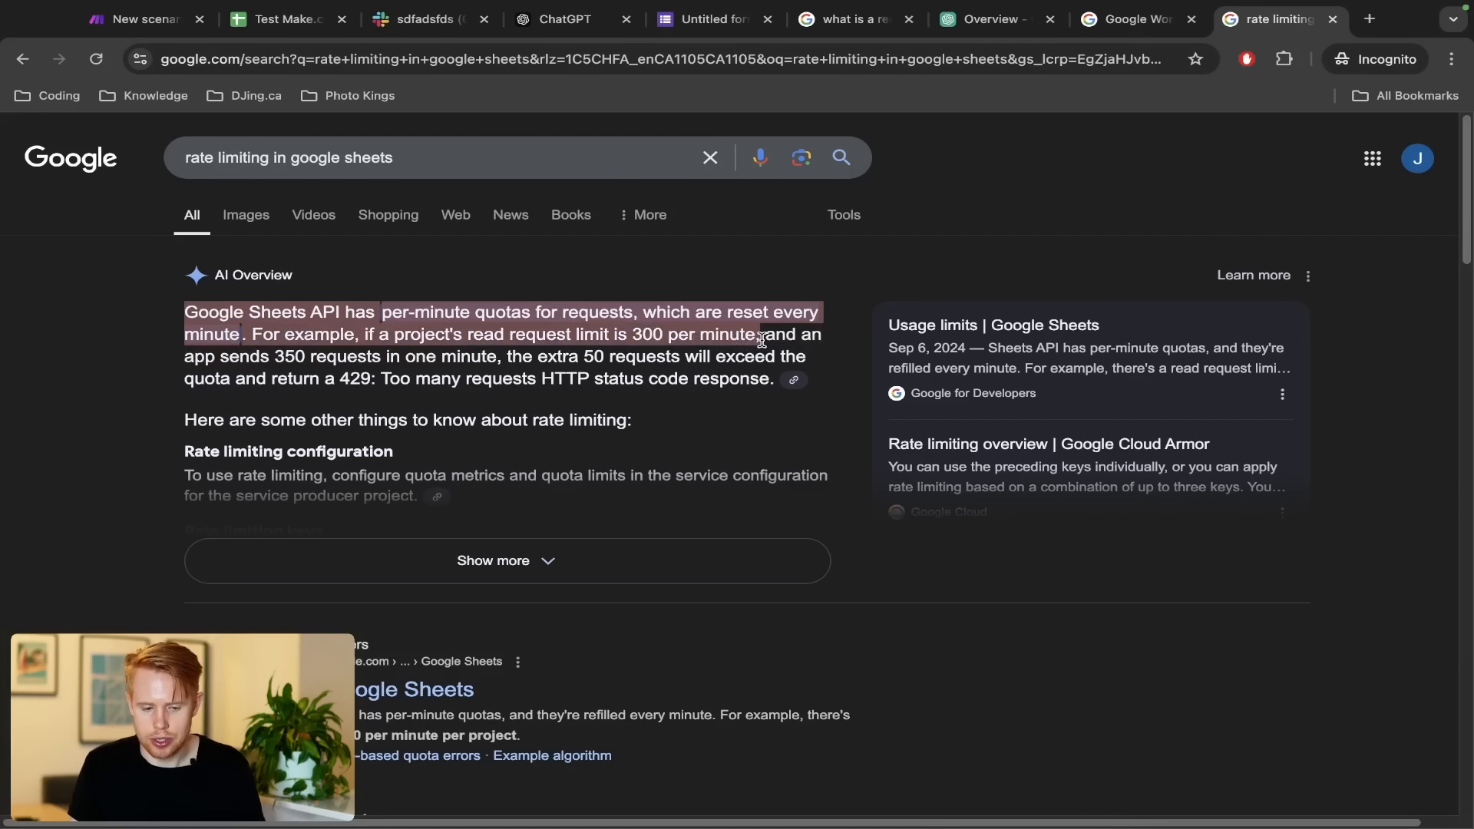
{"action": "key", "text": "ctrl+Tab"}
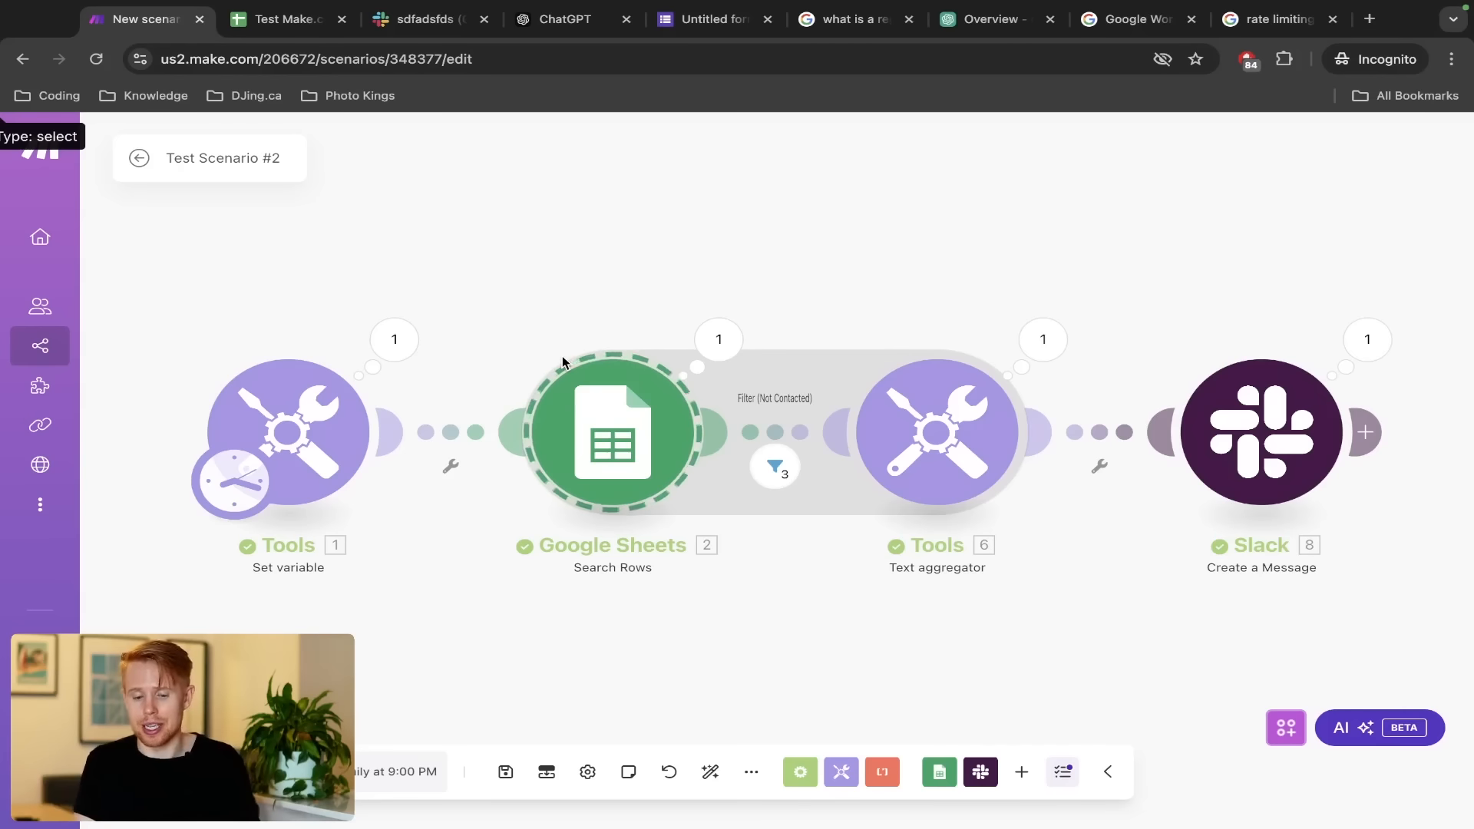
{"action": "left_click_drag", "start_coordinate": [514, 326], "coordinate": [705, 541]}
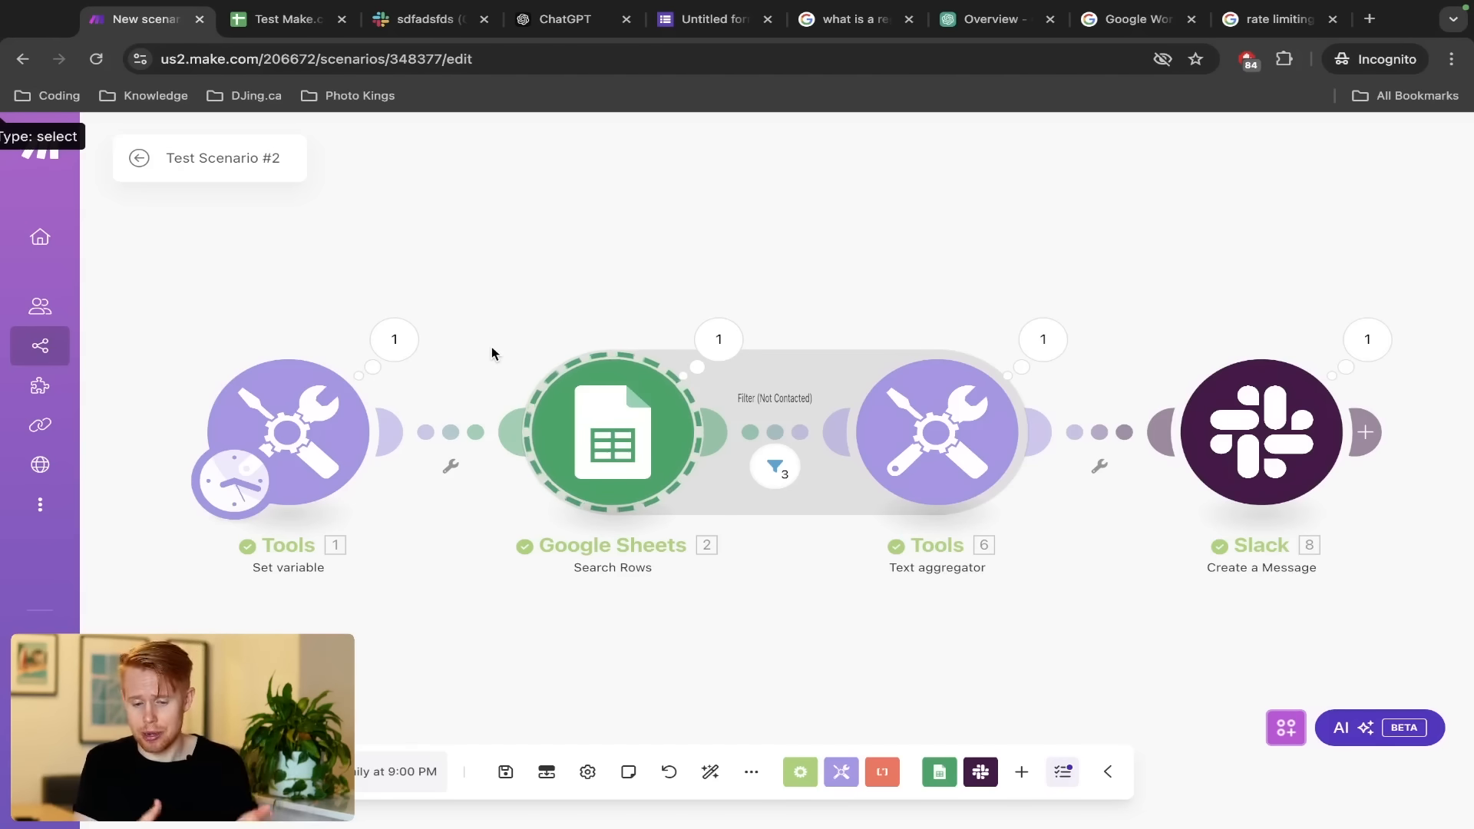
{"action": "key", "text": "ctrl+Tab"}
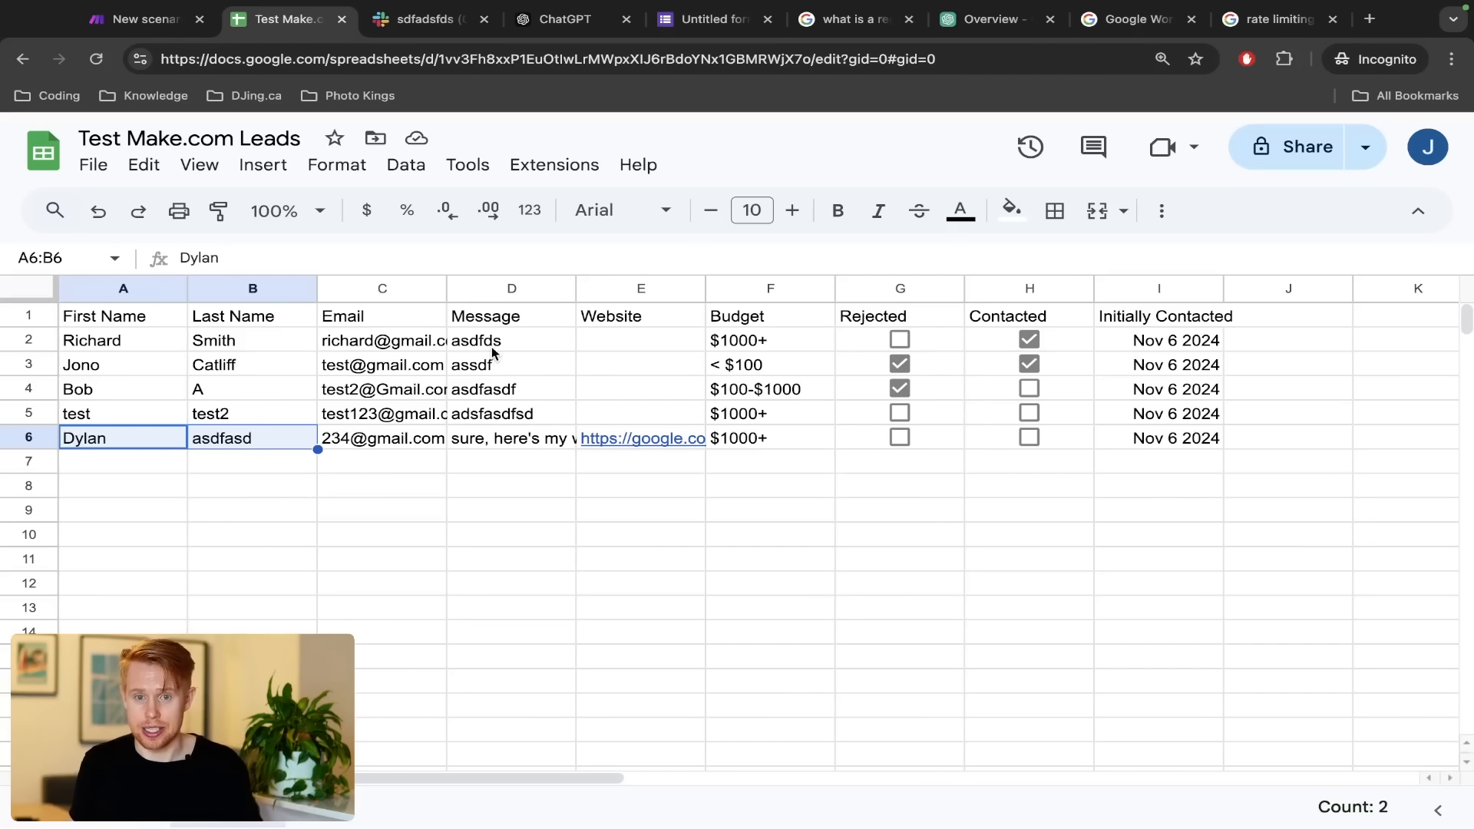
{"action": "key", "text": "ctrl+shift+Tab"}
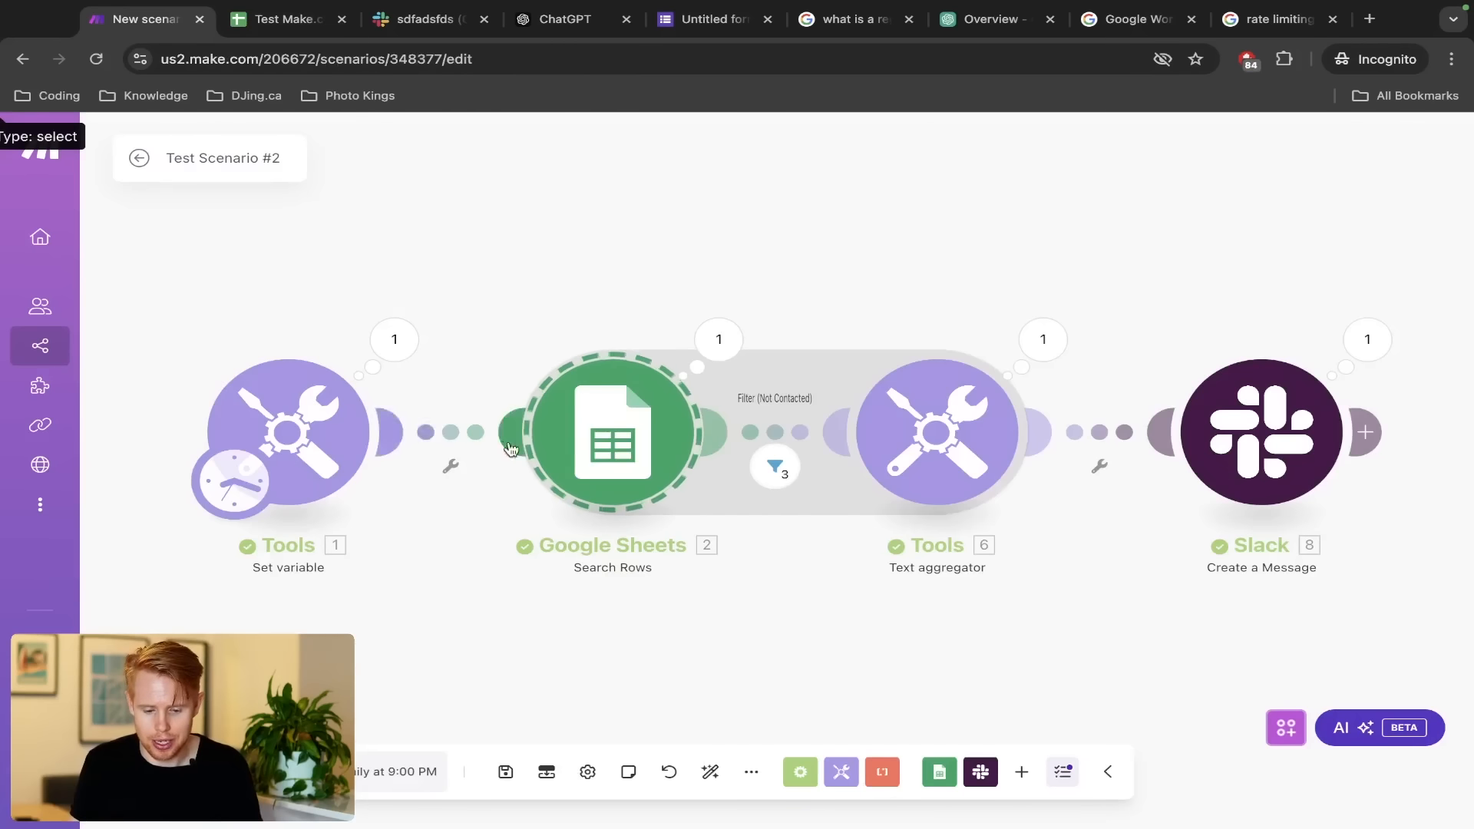
Try adding an error-handler route to the Google Sheets module, then discard the empty route
{"action": "right_click", "coordinate": [574, 449]}
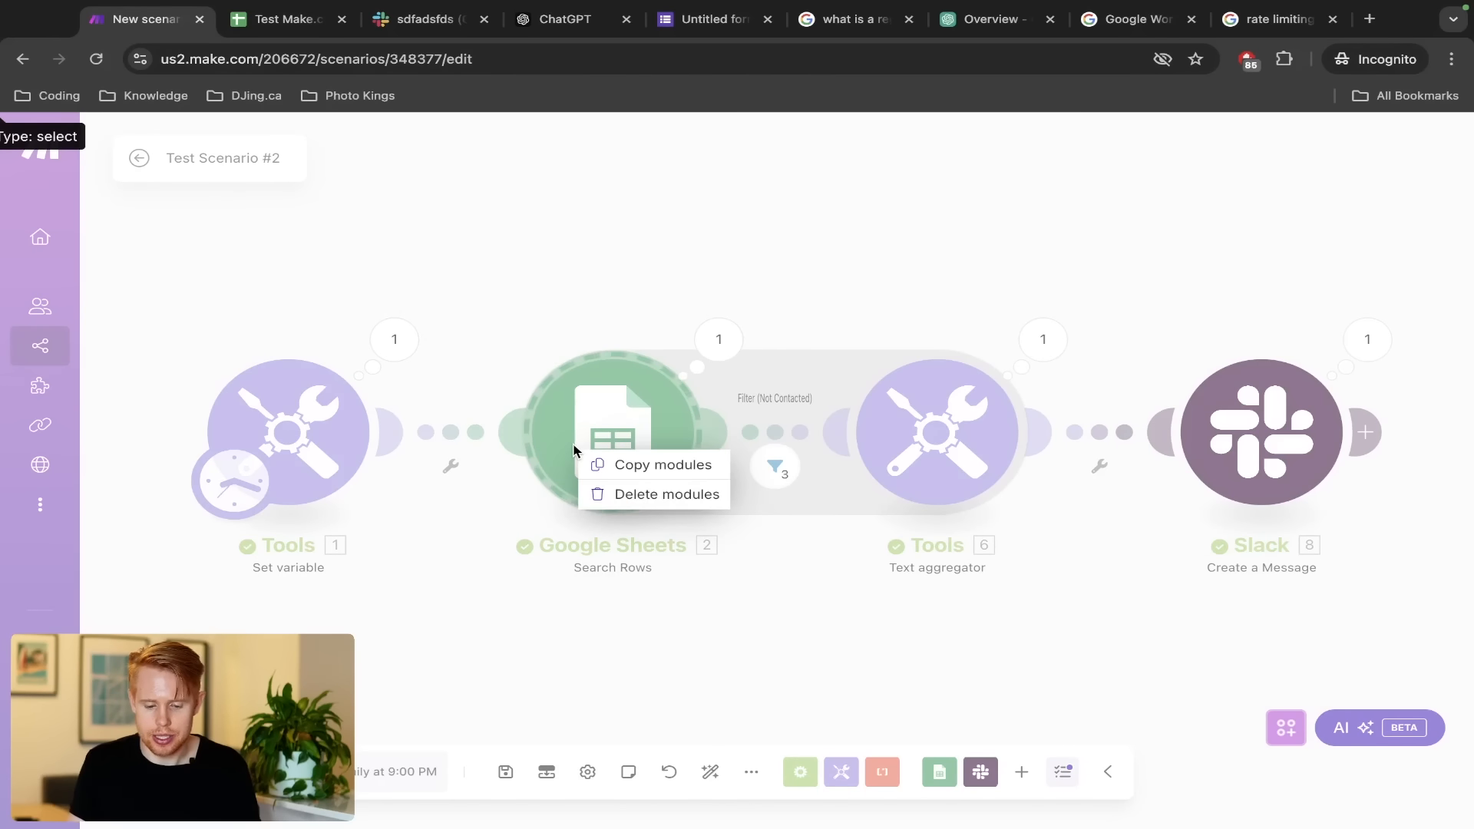
{"action": "left_click", "coordinate": [500, 353]}
{"action": "scroll", "coordinate": [445, 263], "scroll_direction": "down", "scroll_amount": 3}
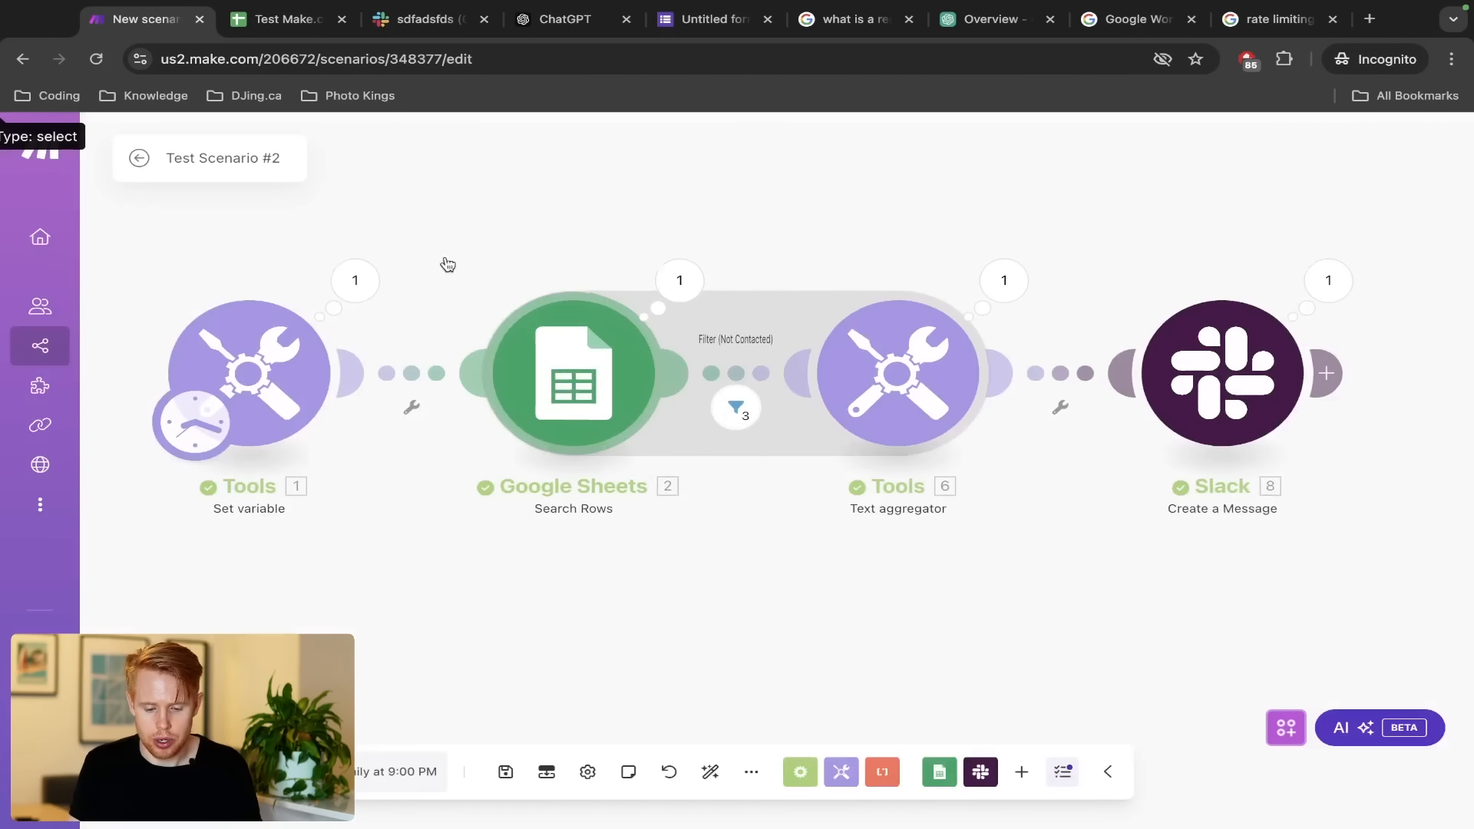
{"action": "right_click", "coordinate": [547, 343]}
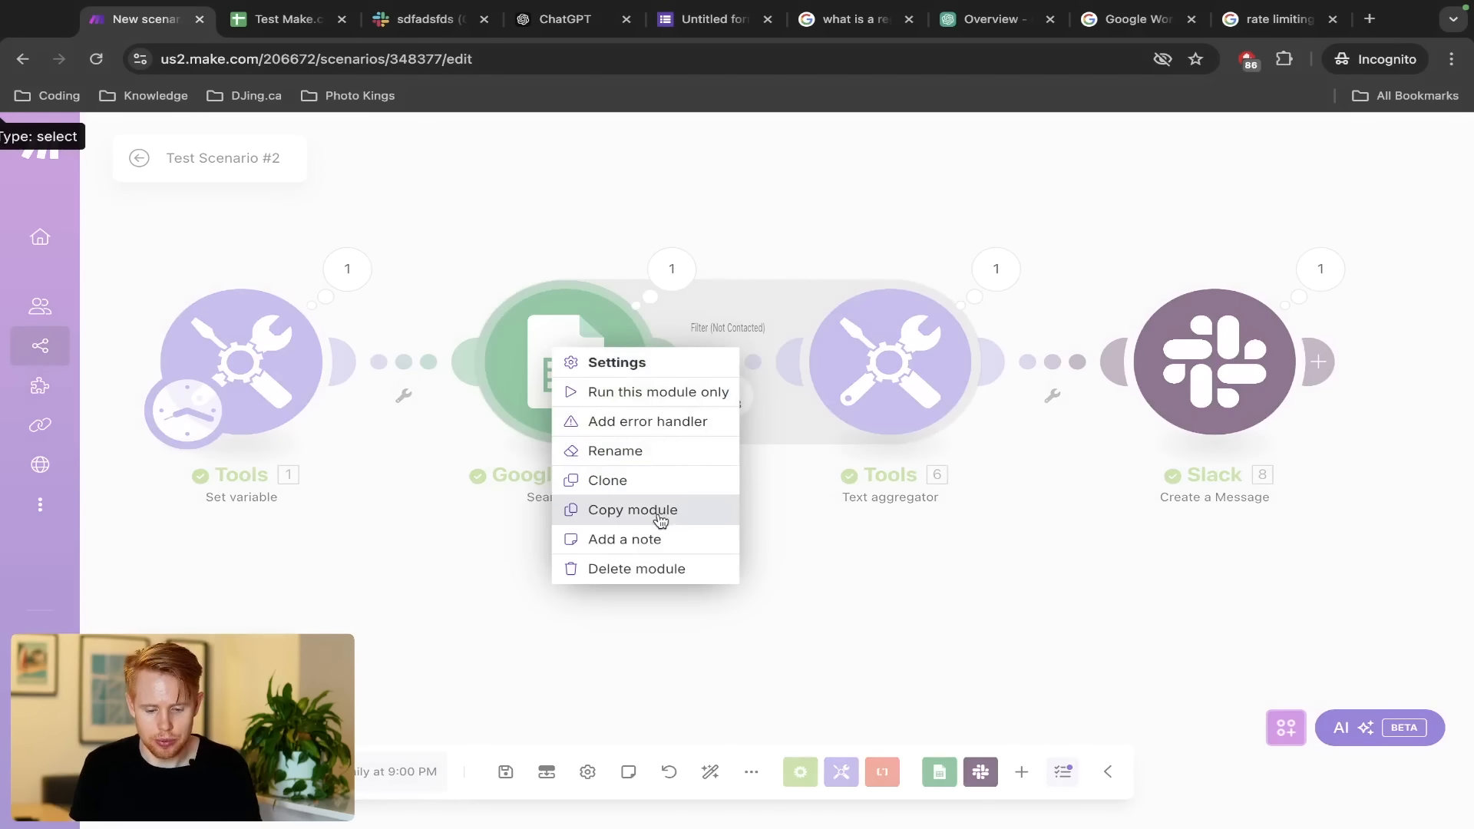
{"action": "left_click", "coordinate": [702, 422]}
{"action": "left_click", "coordinate": [904, 505]}
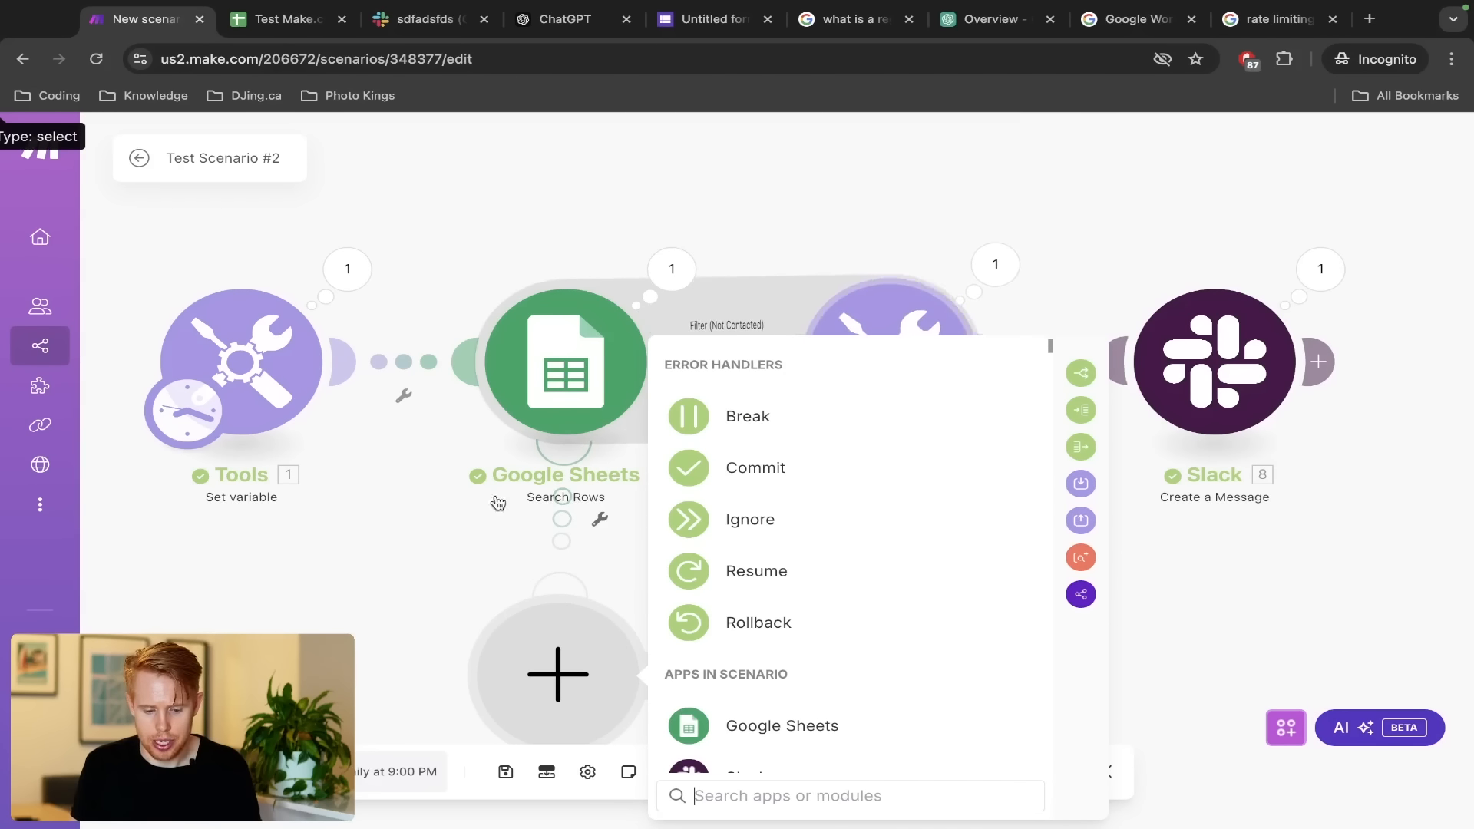
{"action": "left_click", "coordinate": [497, 503]}
Re-add an error handler on the Google Sheets module and pick Break
{"action": "right_click", "coordinate": [581, 386]}
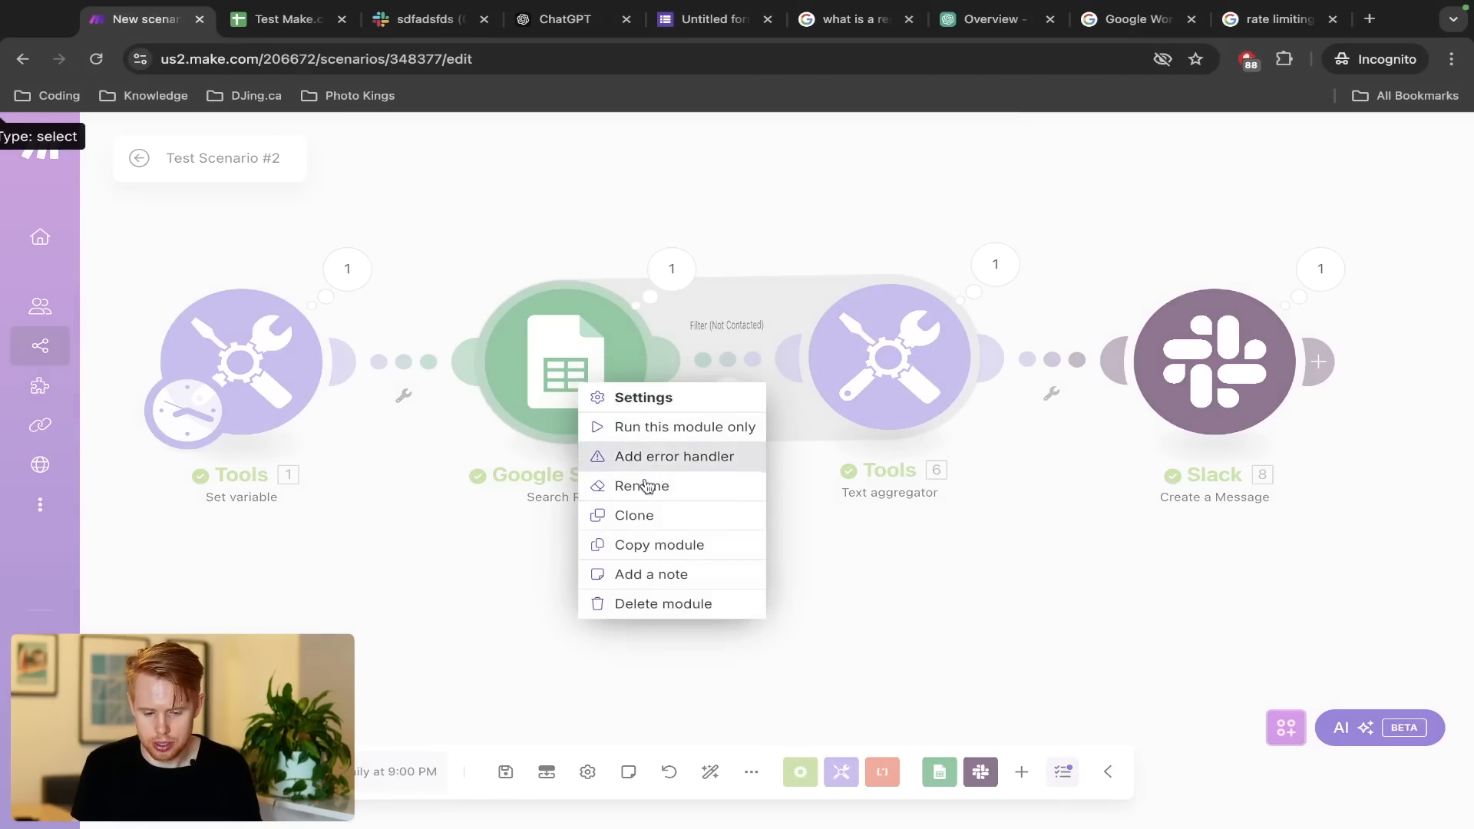
{"action": "left_click", "coordinate": [653, 456]}
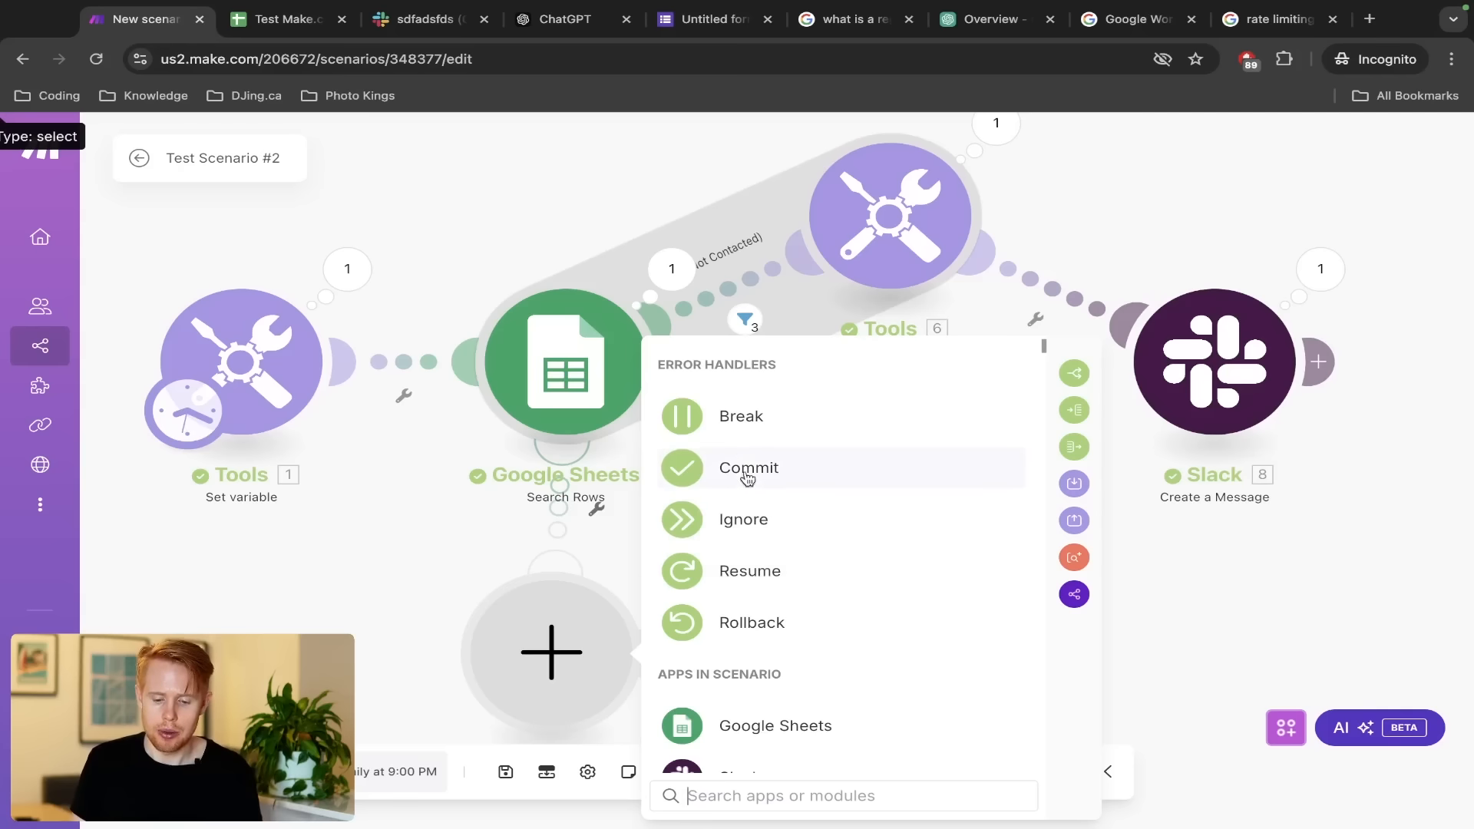
{"action": "left_click", "coordinate": [742, 423]}
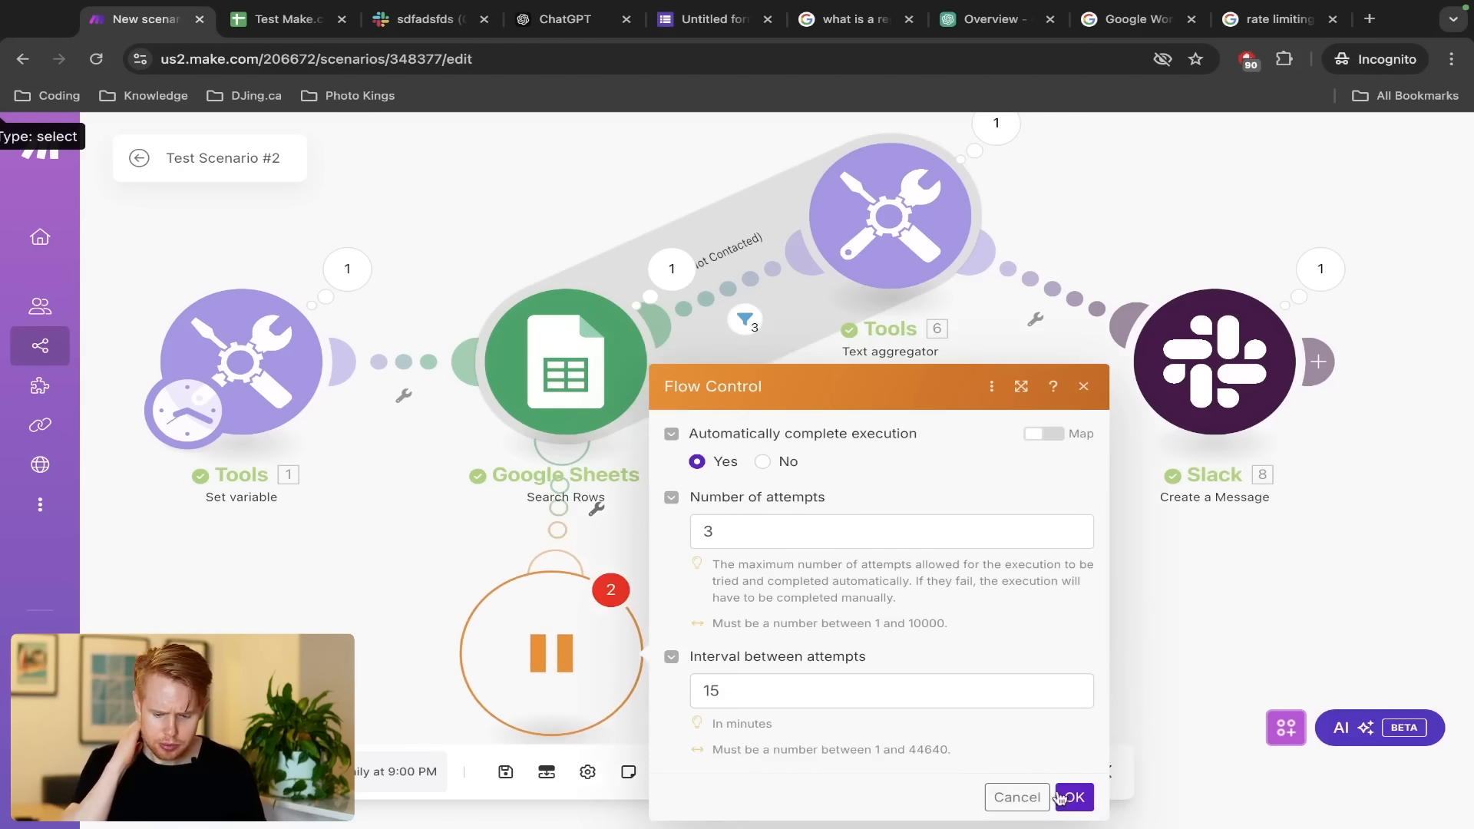
Keep the Break handler at 3 retry attempts 15 minutes apart and confirm it
{"action": "left_click", "coordinate": [711, 690]}
{"action": "left_click", "coordinate": [732, 543]}
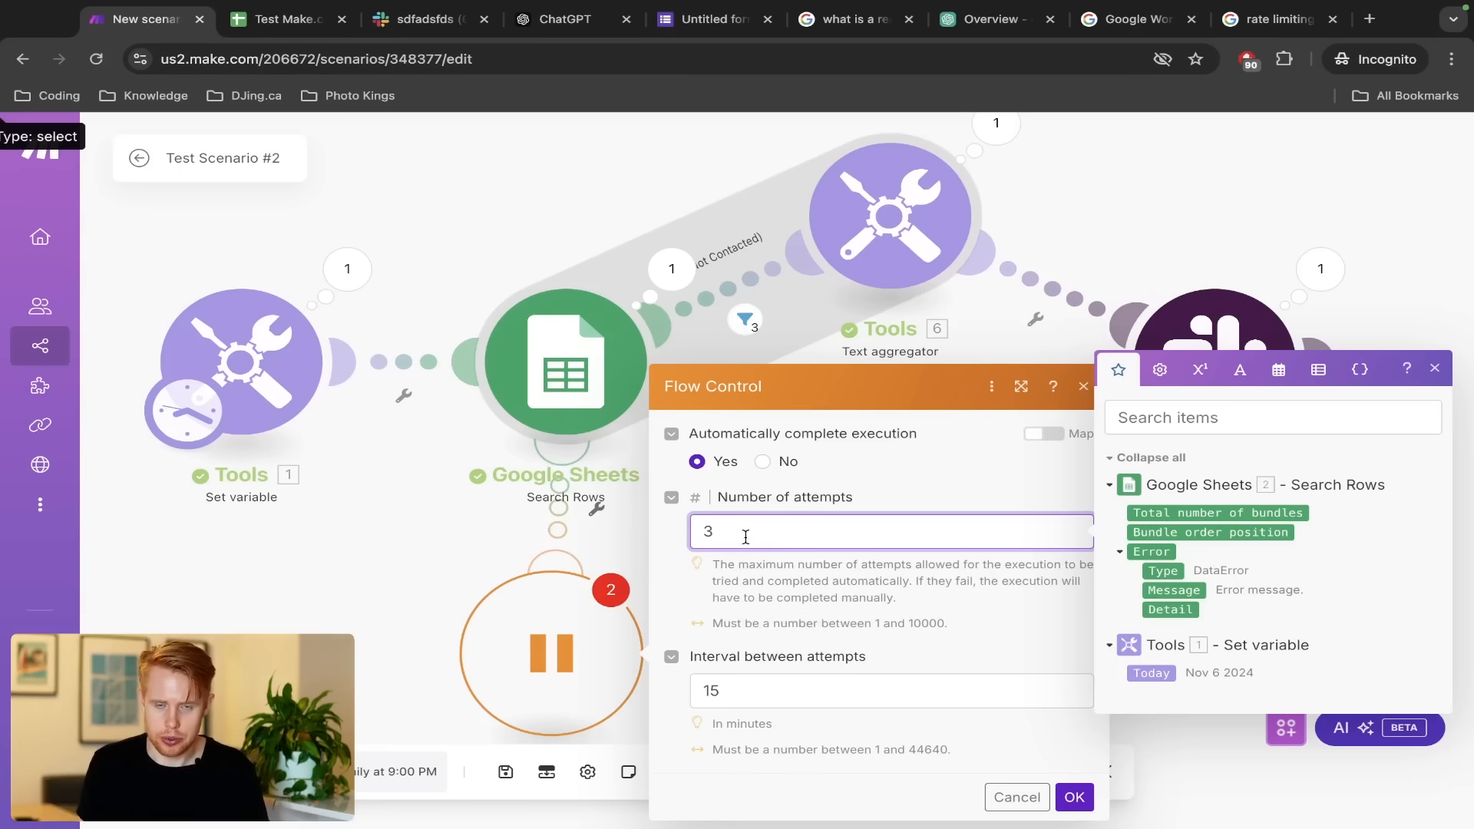
{"action": "left_click", "coordinate": [1072, 800]}
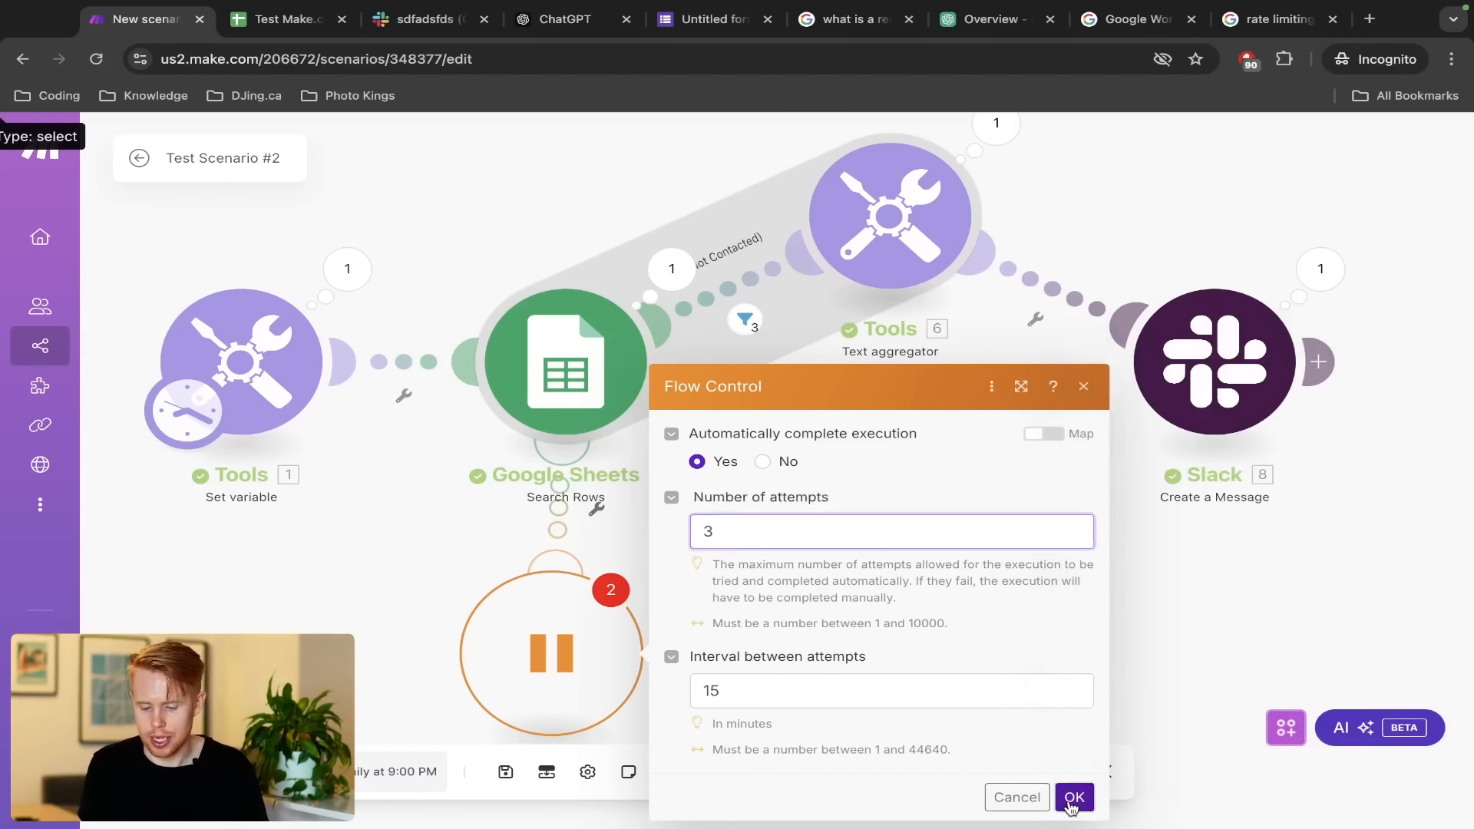
Move the Text aggregator back in line and save the scenario
{"action": "left_click_drag", "start_coordinate": [849, 230], "coordinate": [854, 376]}
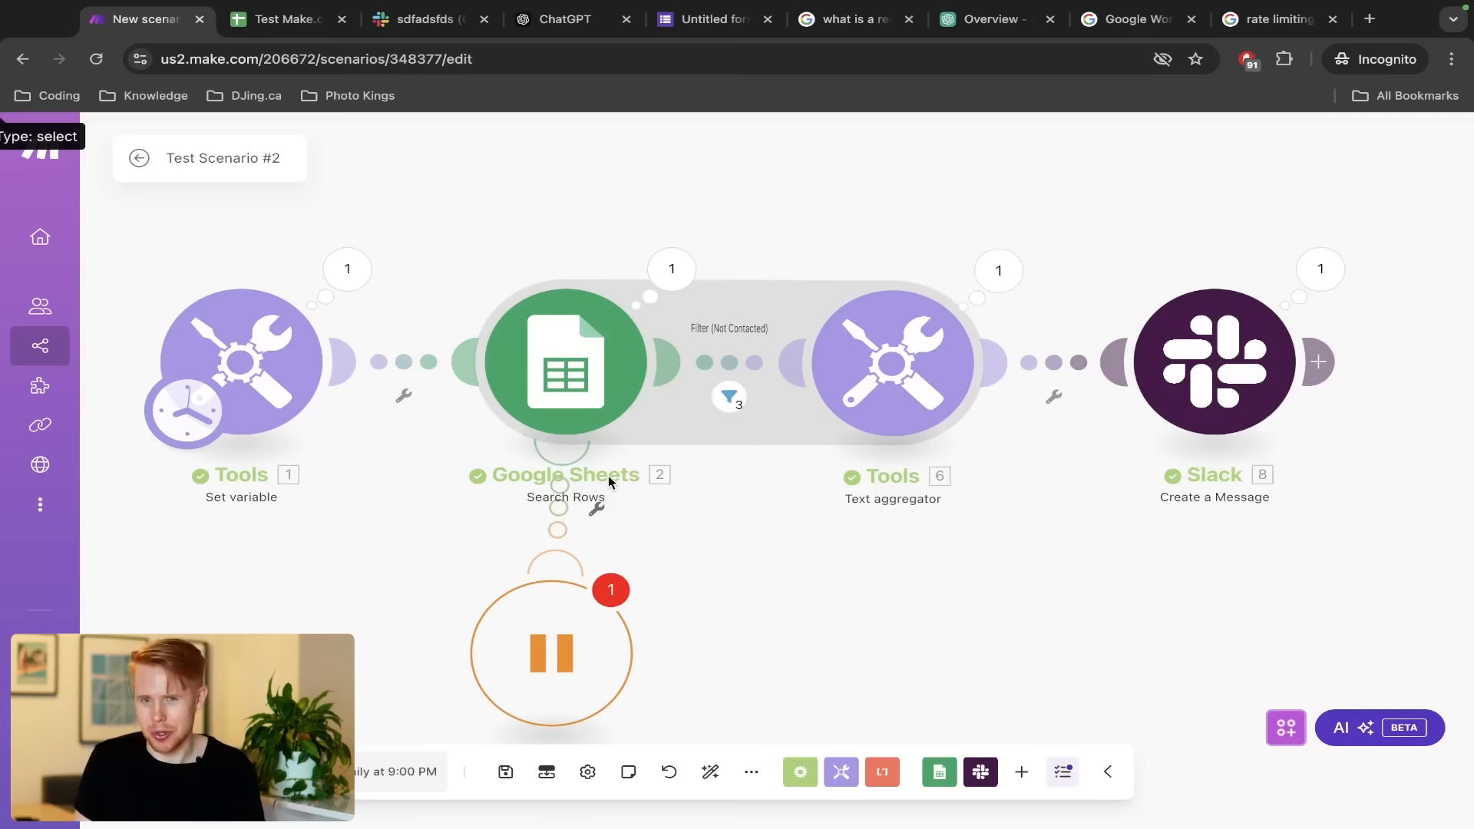
{"action": "key", "text": "ctrl+s"}
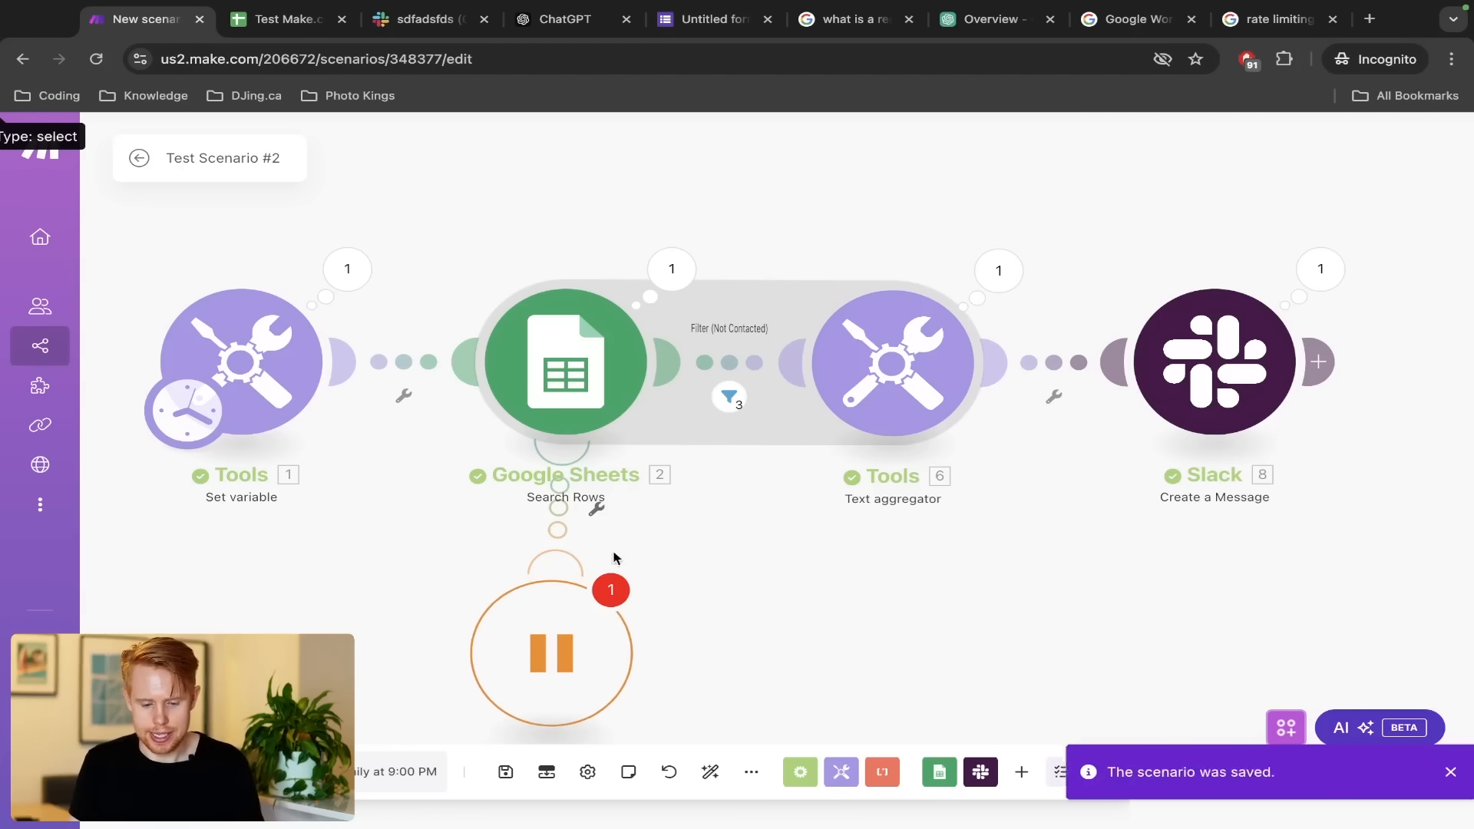
{"action": "left_click_drag", "start_coordinate": [664, 531], "coordinate": [676, 454]}
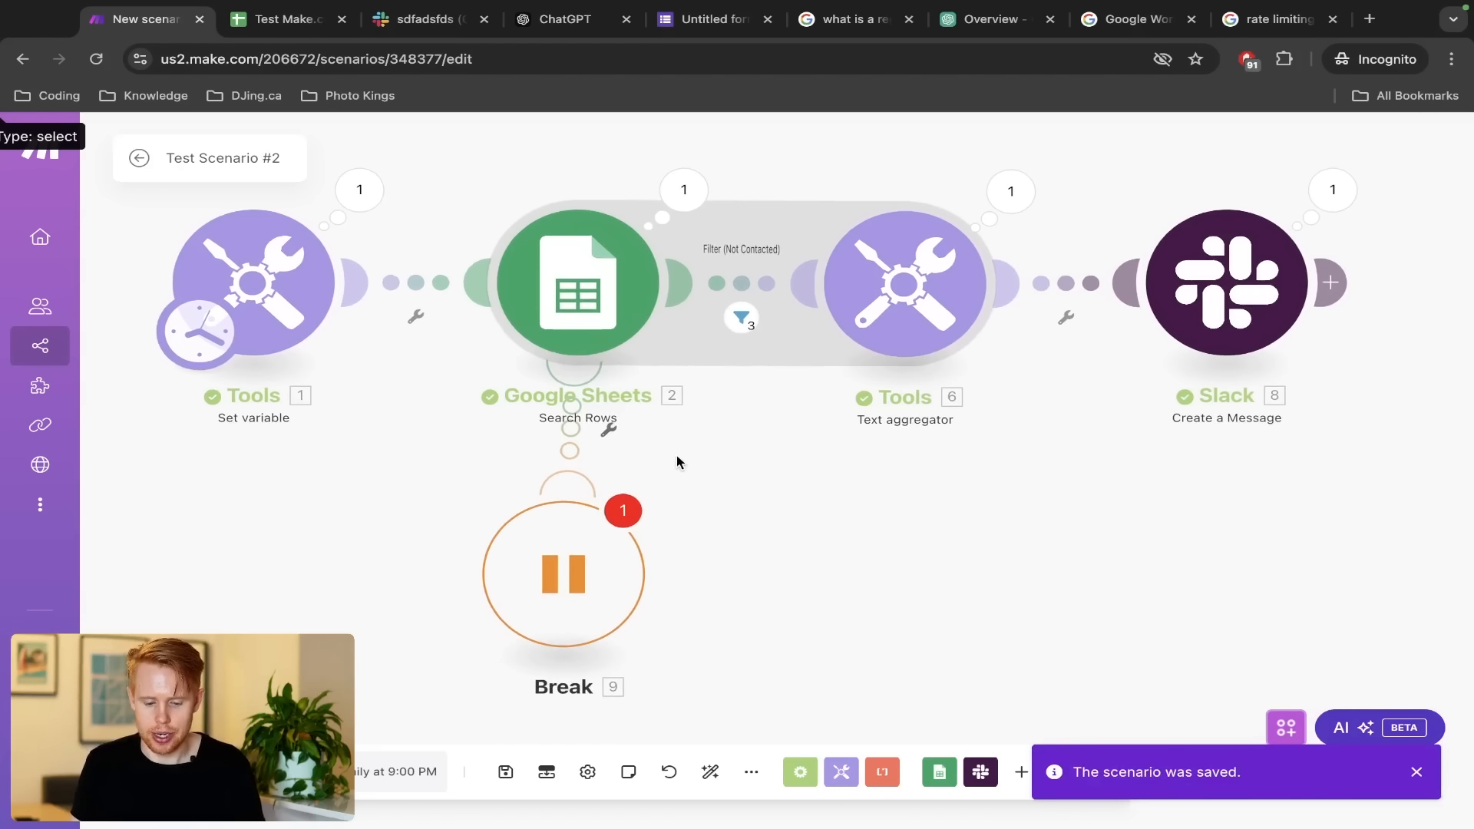
Set Allow storing of Incomplete Executions to Yes from the Break module's warning, then recheck it
{"action": "left_click", "coordinate": [626, 511]}
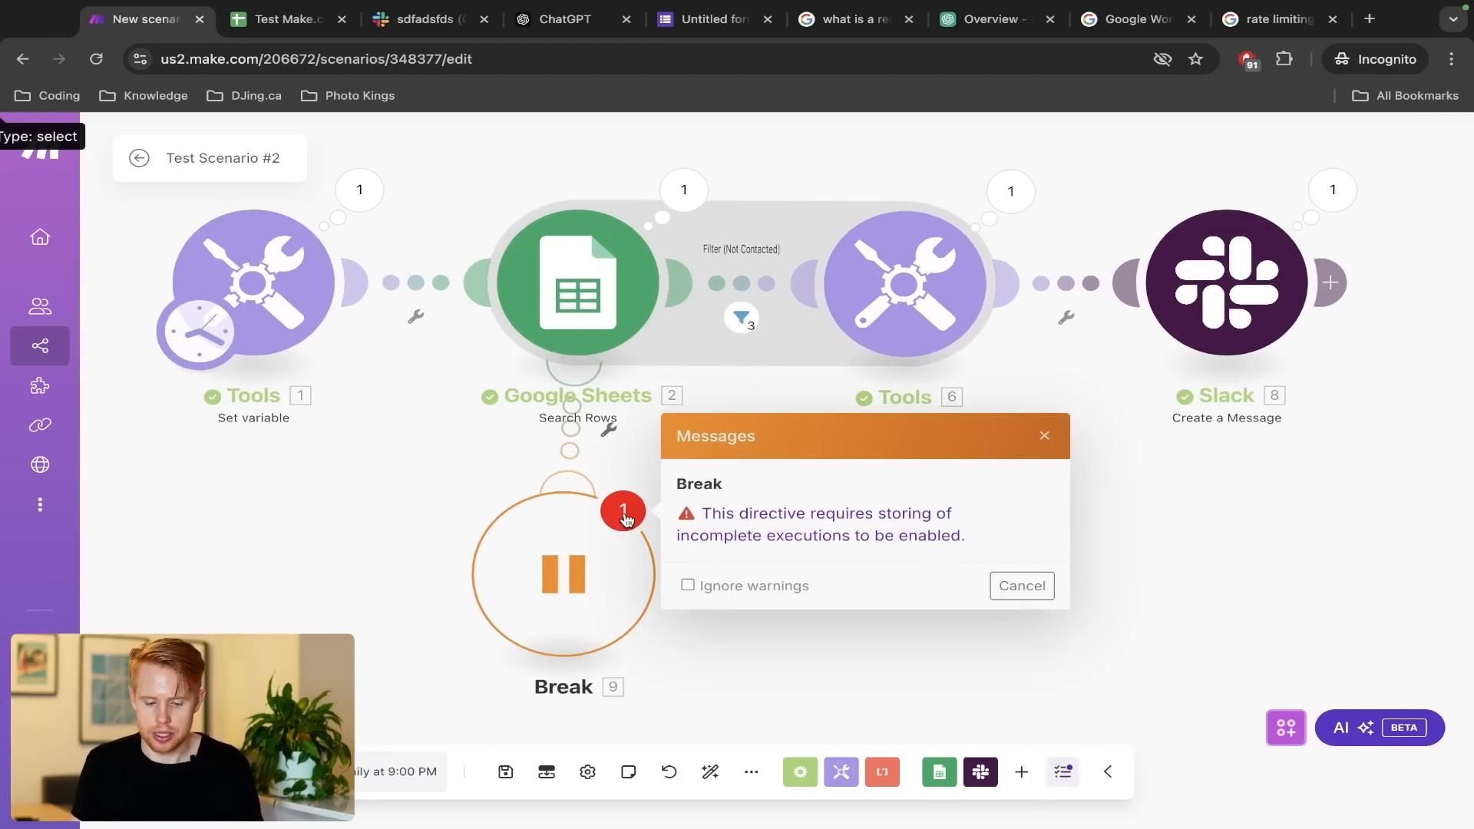
{"action": "left_click", "coordinate": [750, 527]}
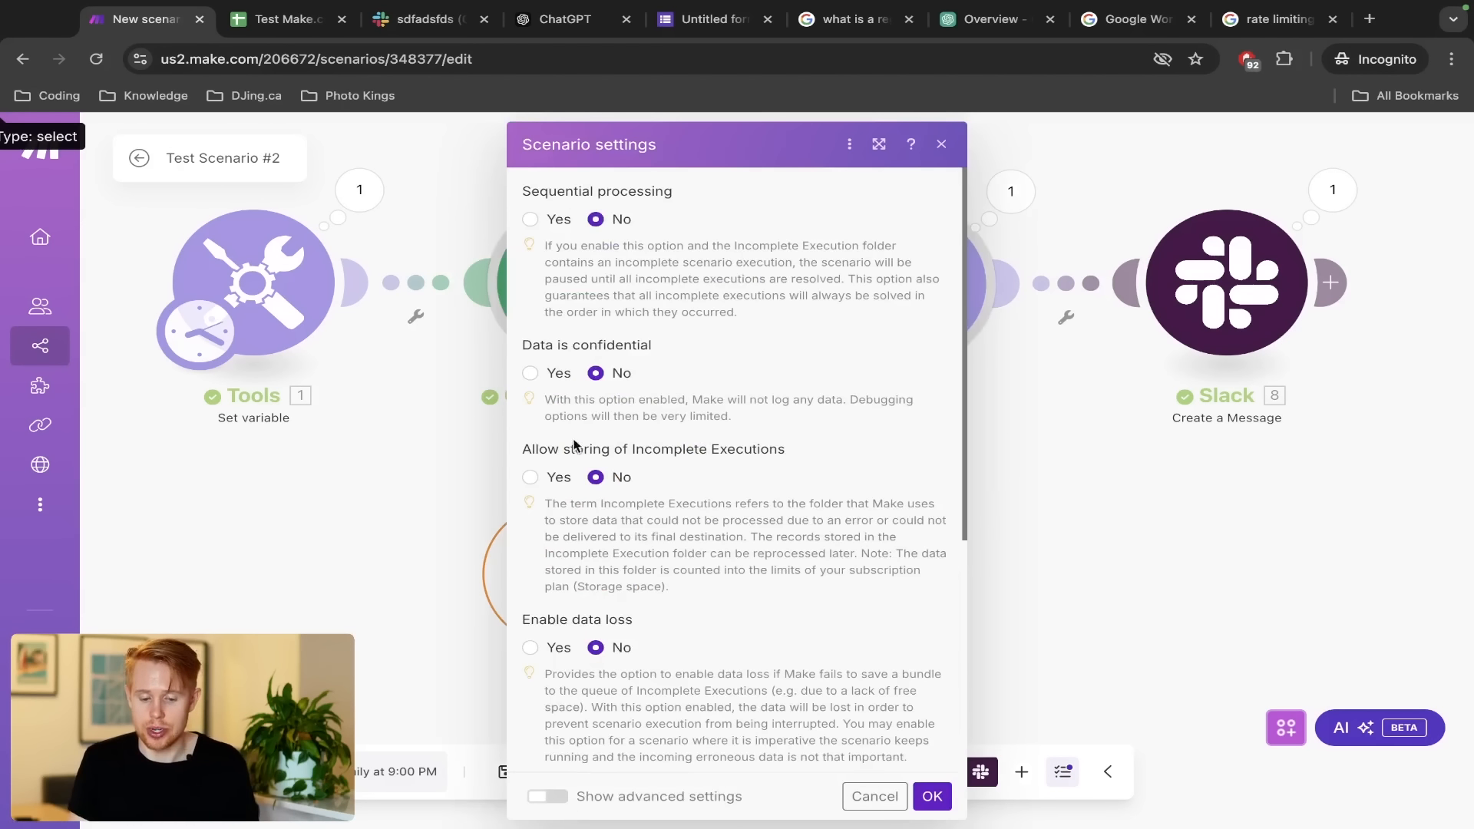
{"action": "left_click", "coordinate": [529, 476]}
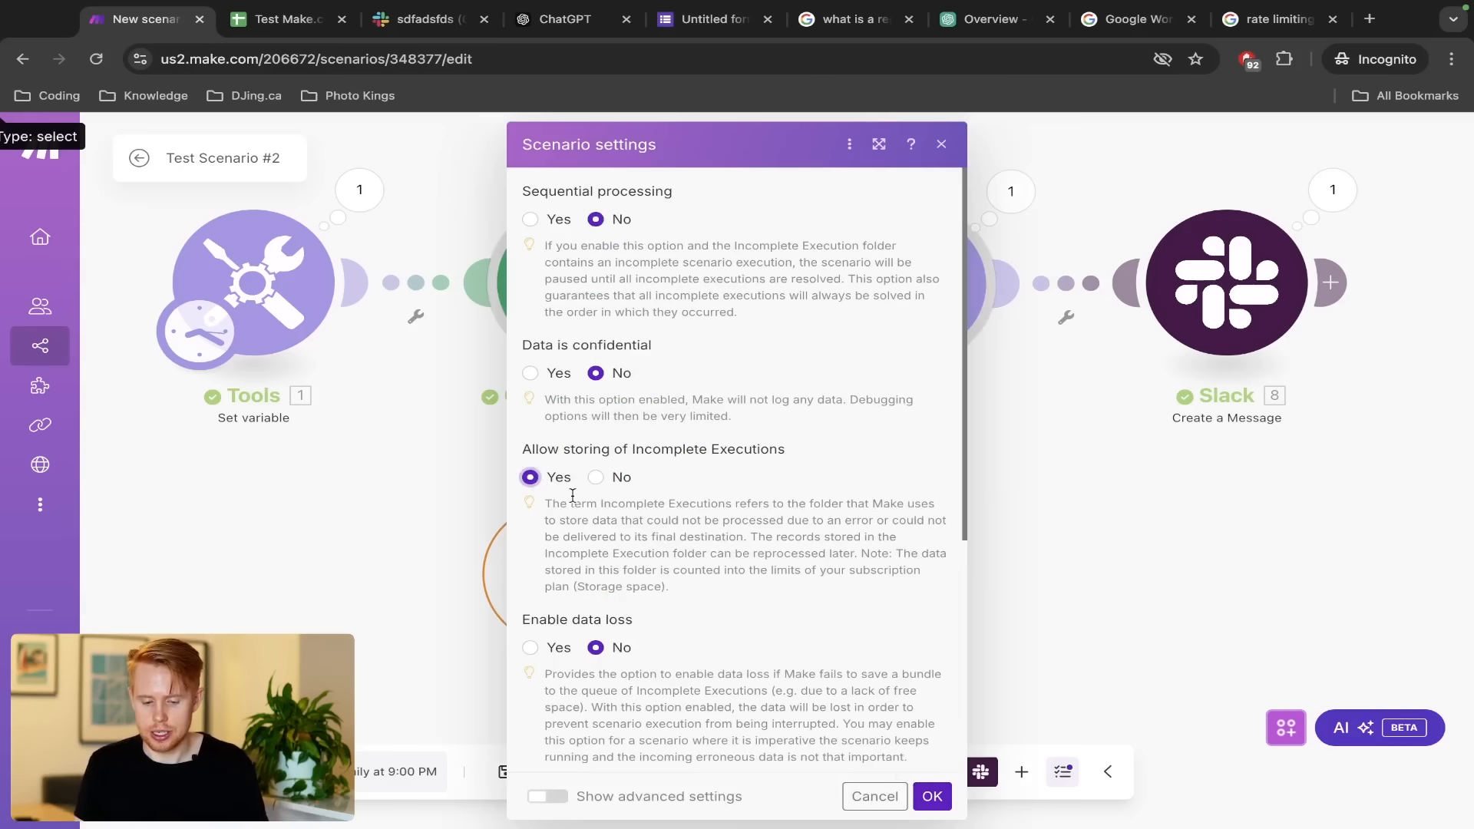
{"action": "left_click", "coordinate": [932, 796]}
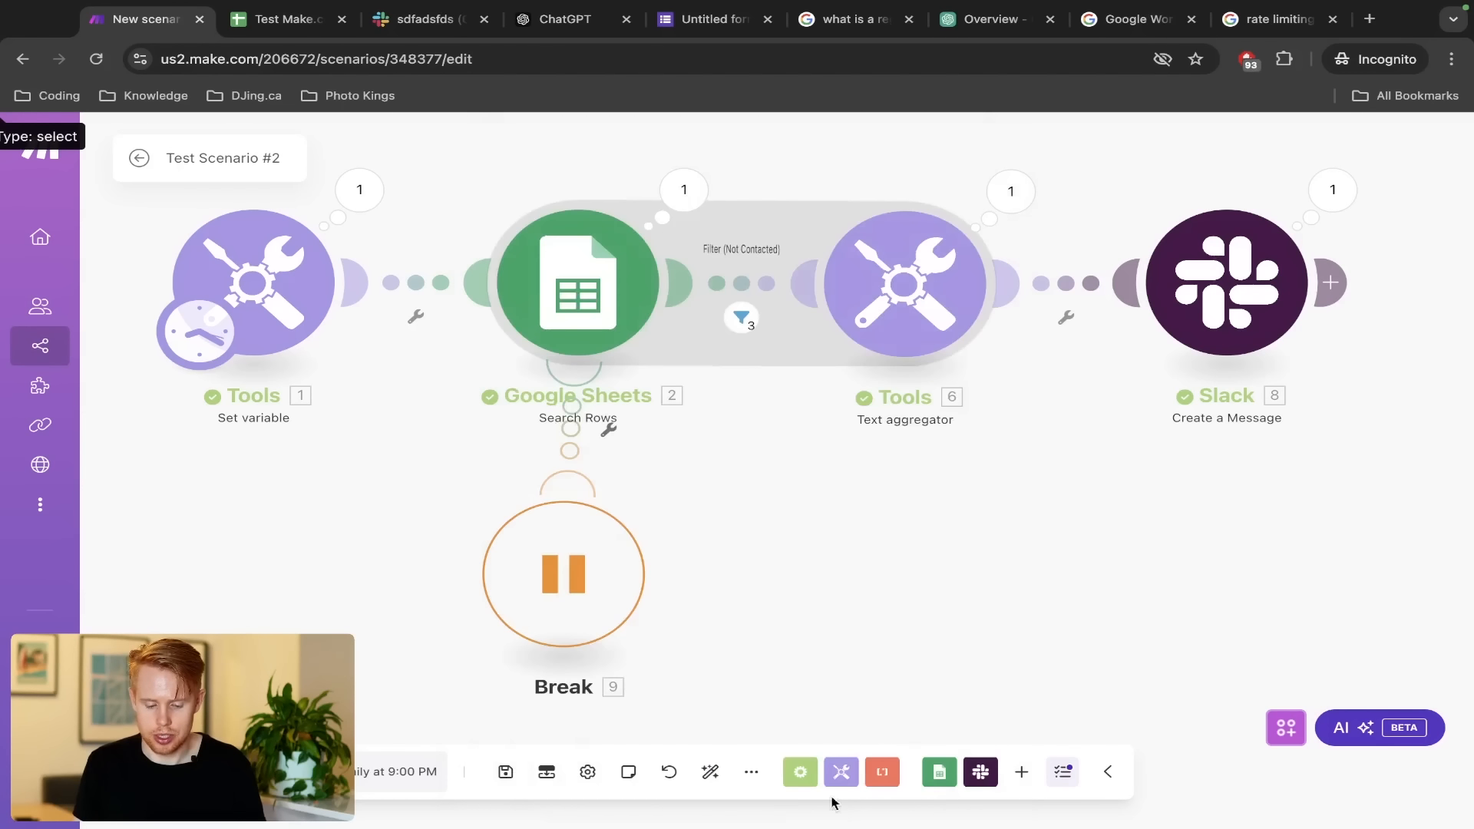
{"action": "left_click", "coordinate": [588, 772]}
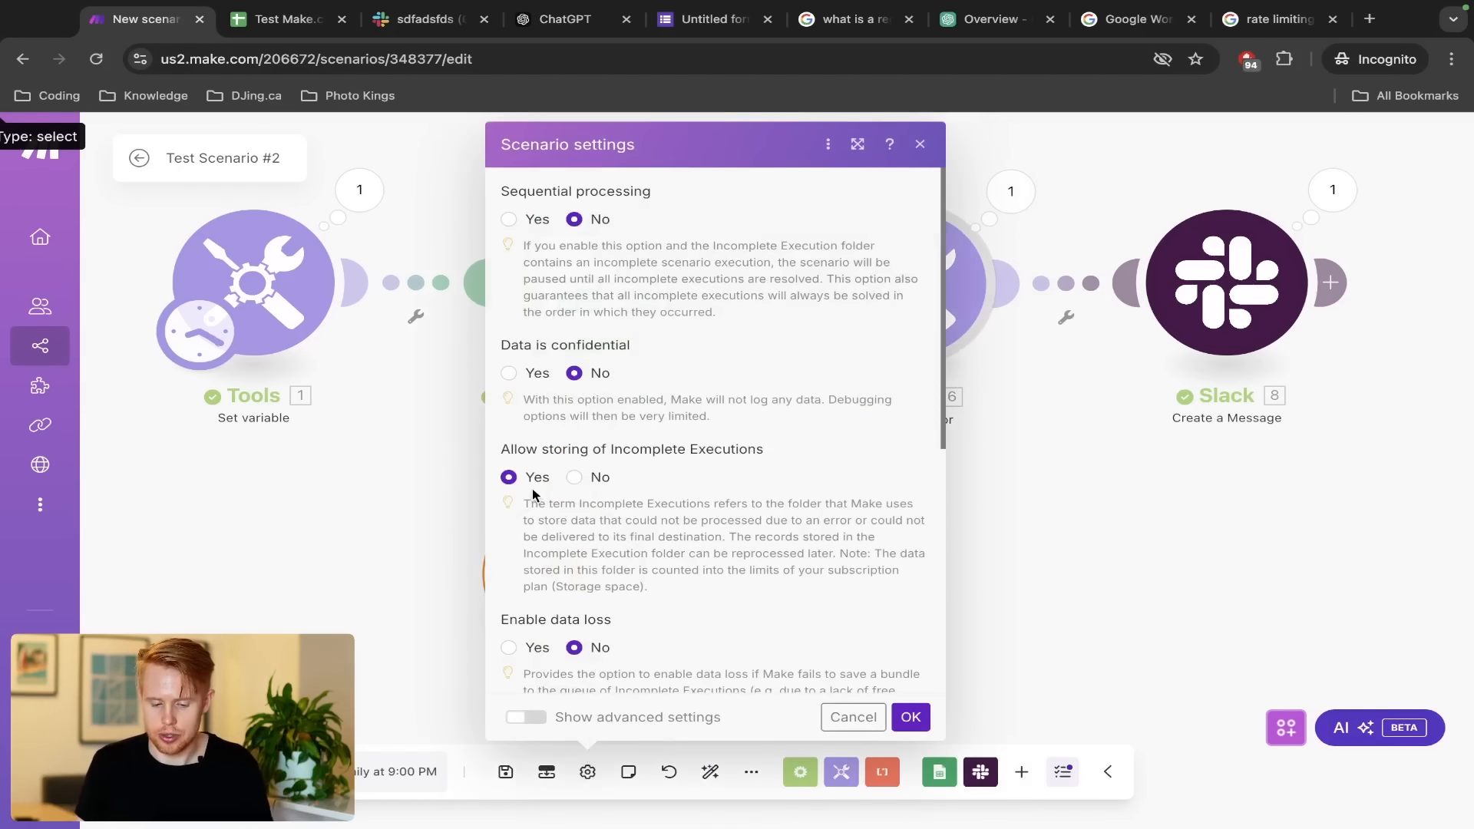
{"action": "left_click", "coordinate": [842, 717]}
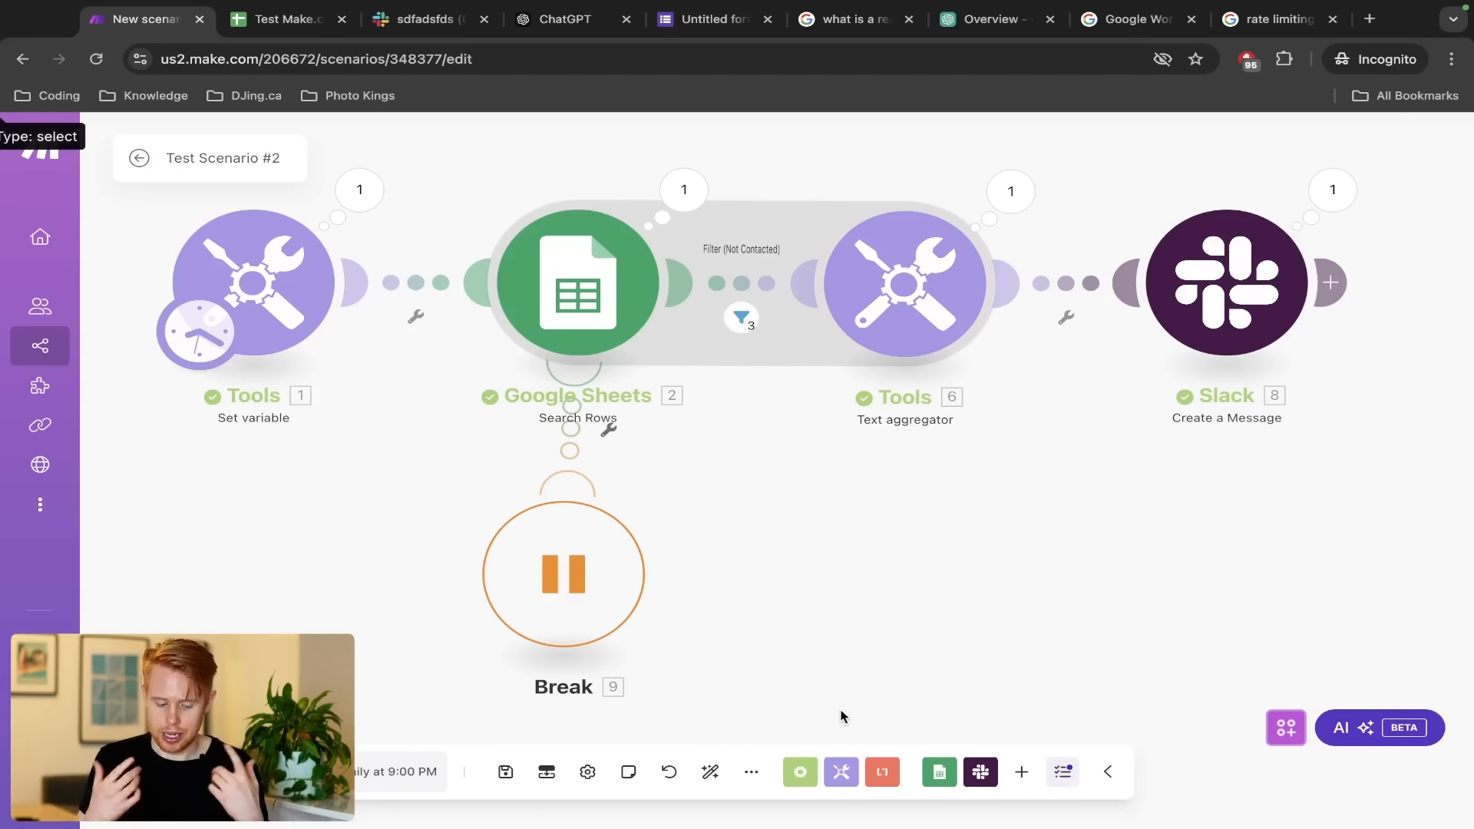
Move Break lower and clone the Slack Create a Message module onto the canvas
{"action": "scroll", "coordinate": [842, 717], "scroll_direction": "down", "scroll_amount": 1}
{"action": "scroll", "coordinate": [842, 717], "scroll_direction": "down", "scroll_amount": 2}
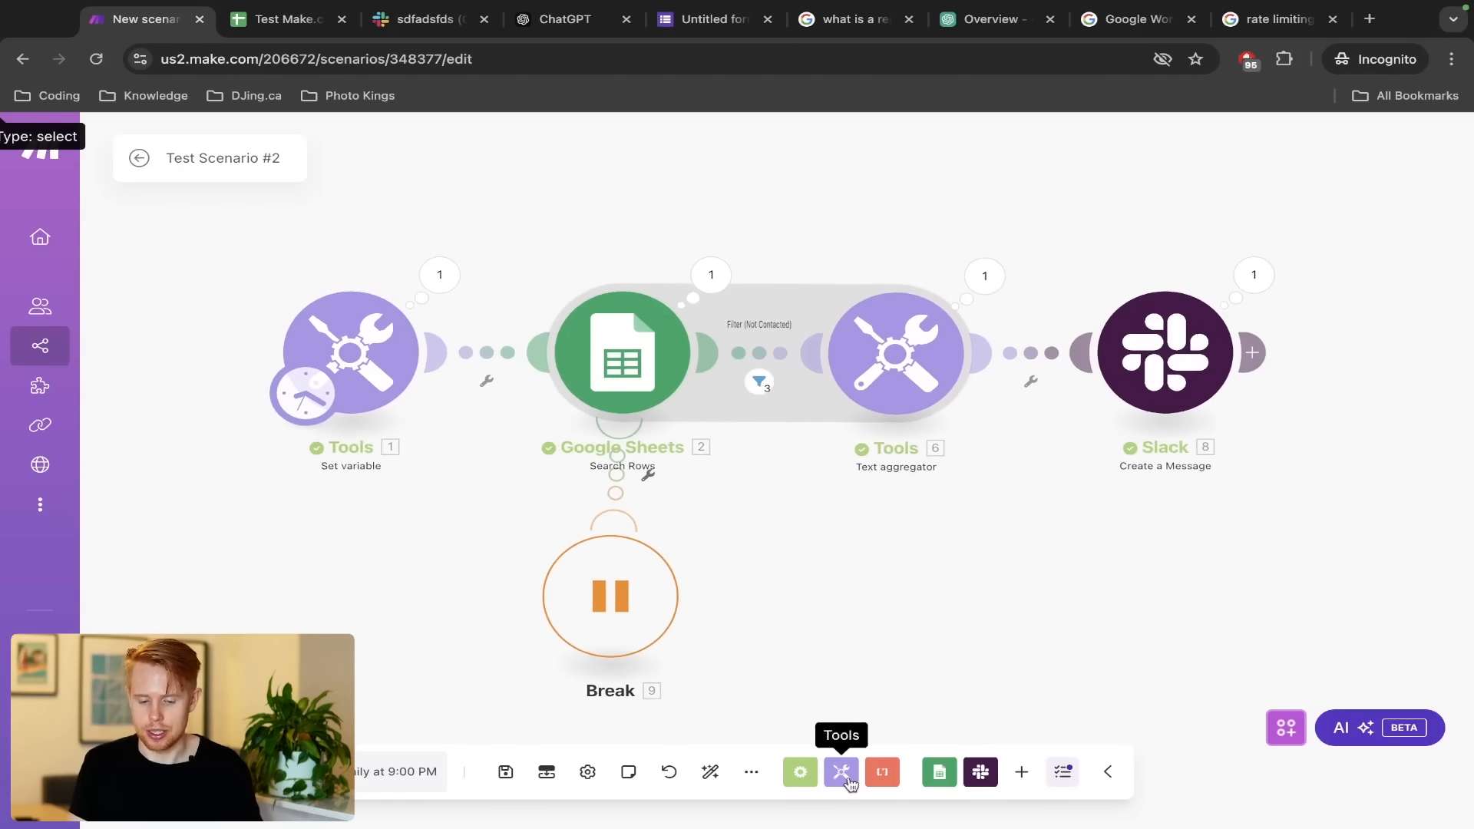
{"action": "left_click_drag", "start_coordinate": [784, 553], "coordinate": [784, 385]}
{"action": "left_click_drag", "start_coordinate": [613, 409], "coordinate": [622, 536]}
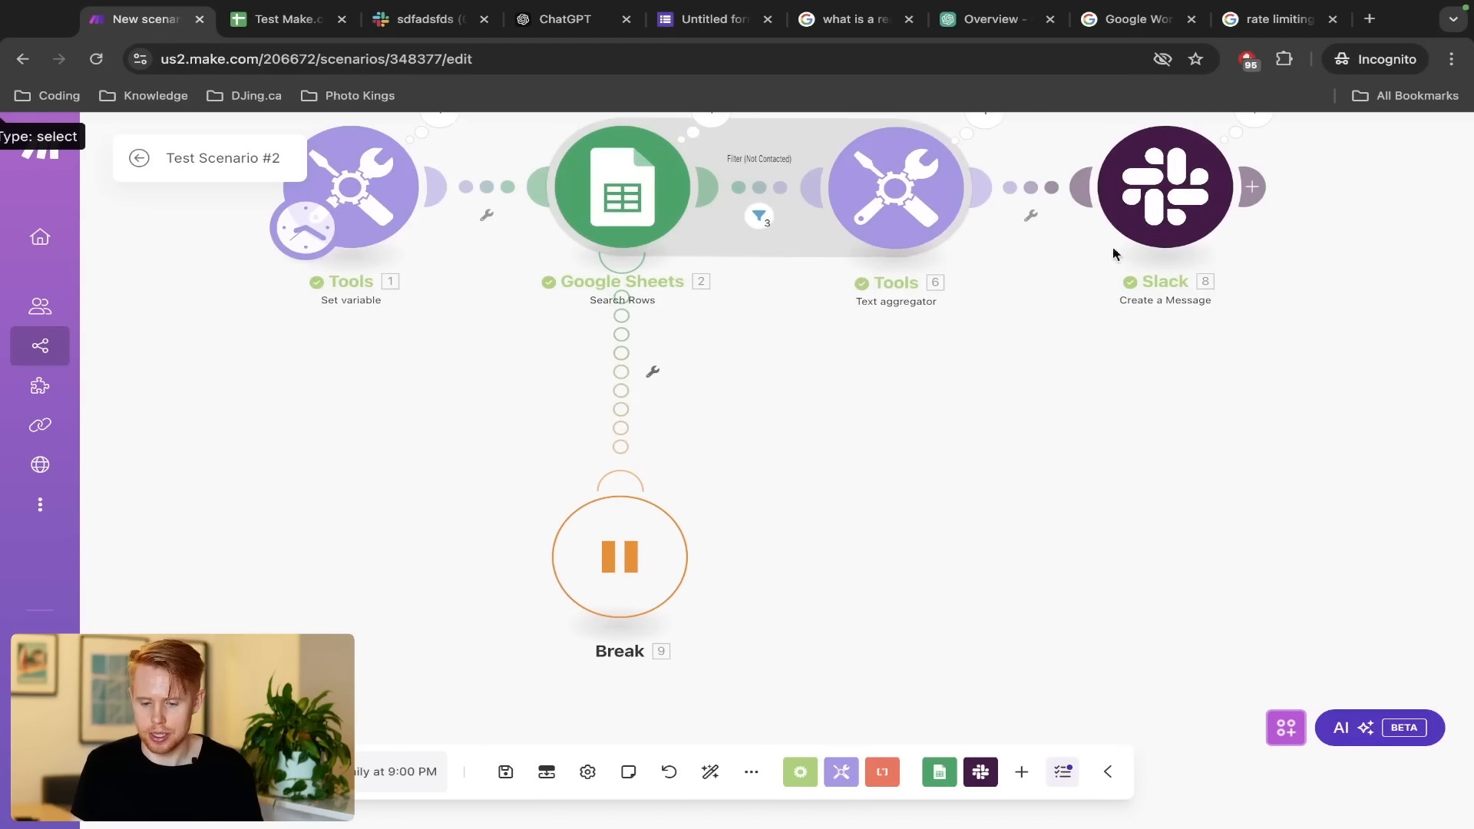
{"action": "right_click", "coordinate": [1154, 233]}
{"action": "left_click", "coordinate": [1255, 382]}
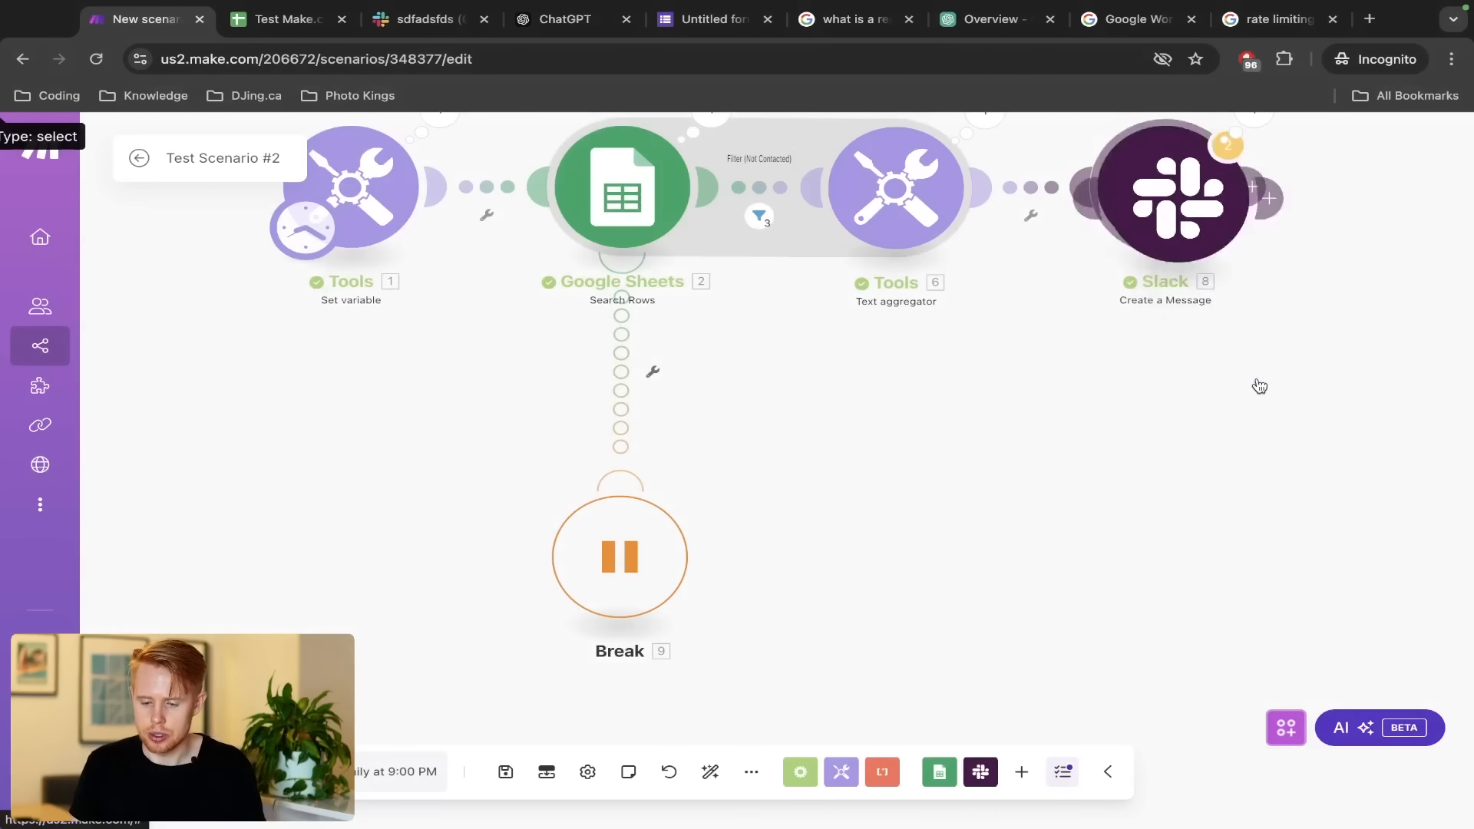
{"action": "left_click", "coordinate": [1144, 472]}
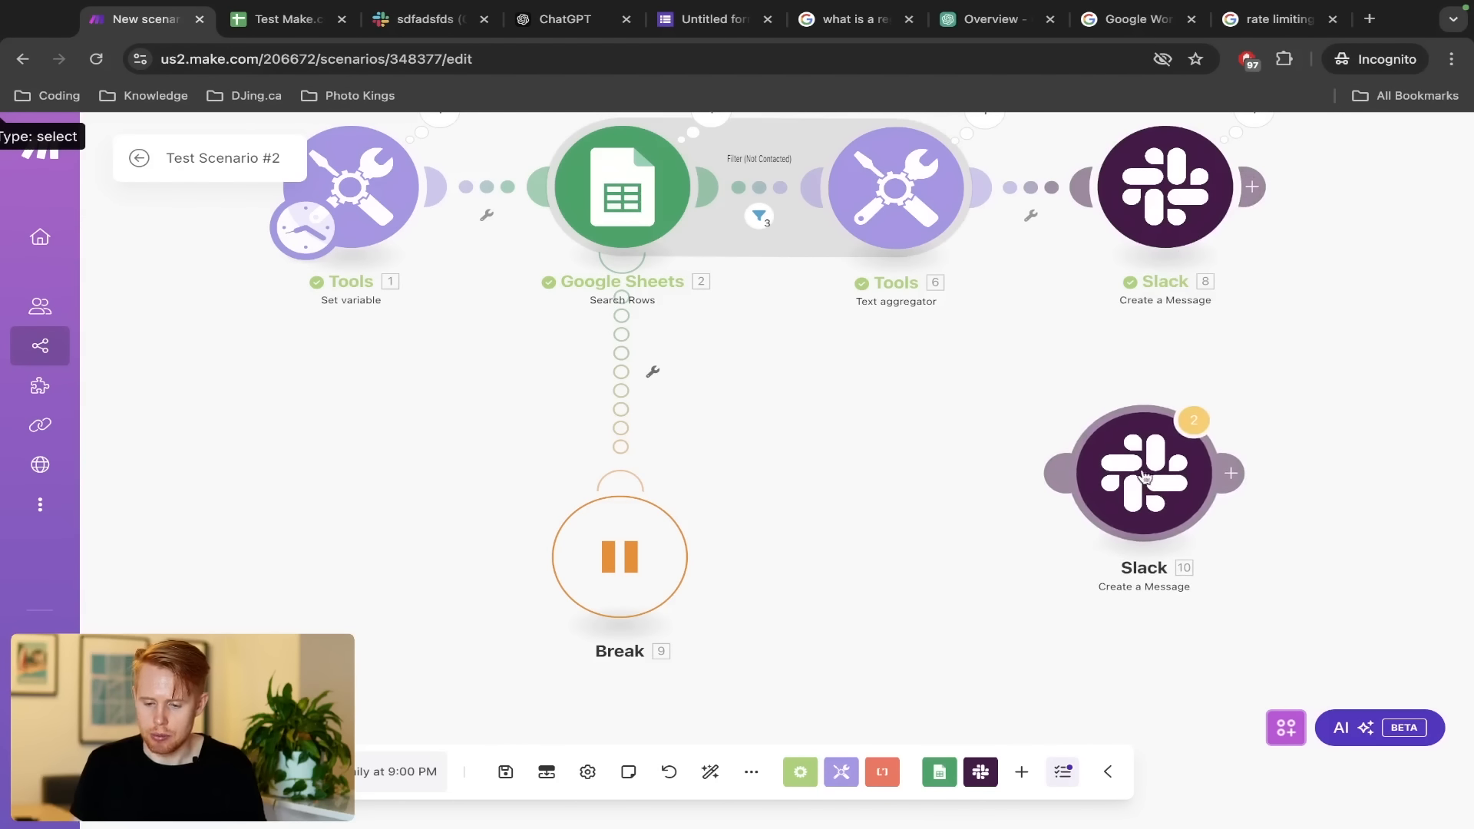
Link Slack module 10 onto the Google Sheets error route ahead of Break and open it
{"action": "right_click", "coordinate": [1155, 161]}
{"action": "left_click", "coordinate": [1082, 322]}
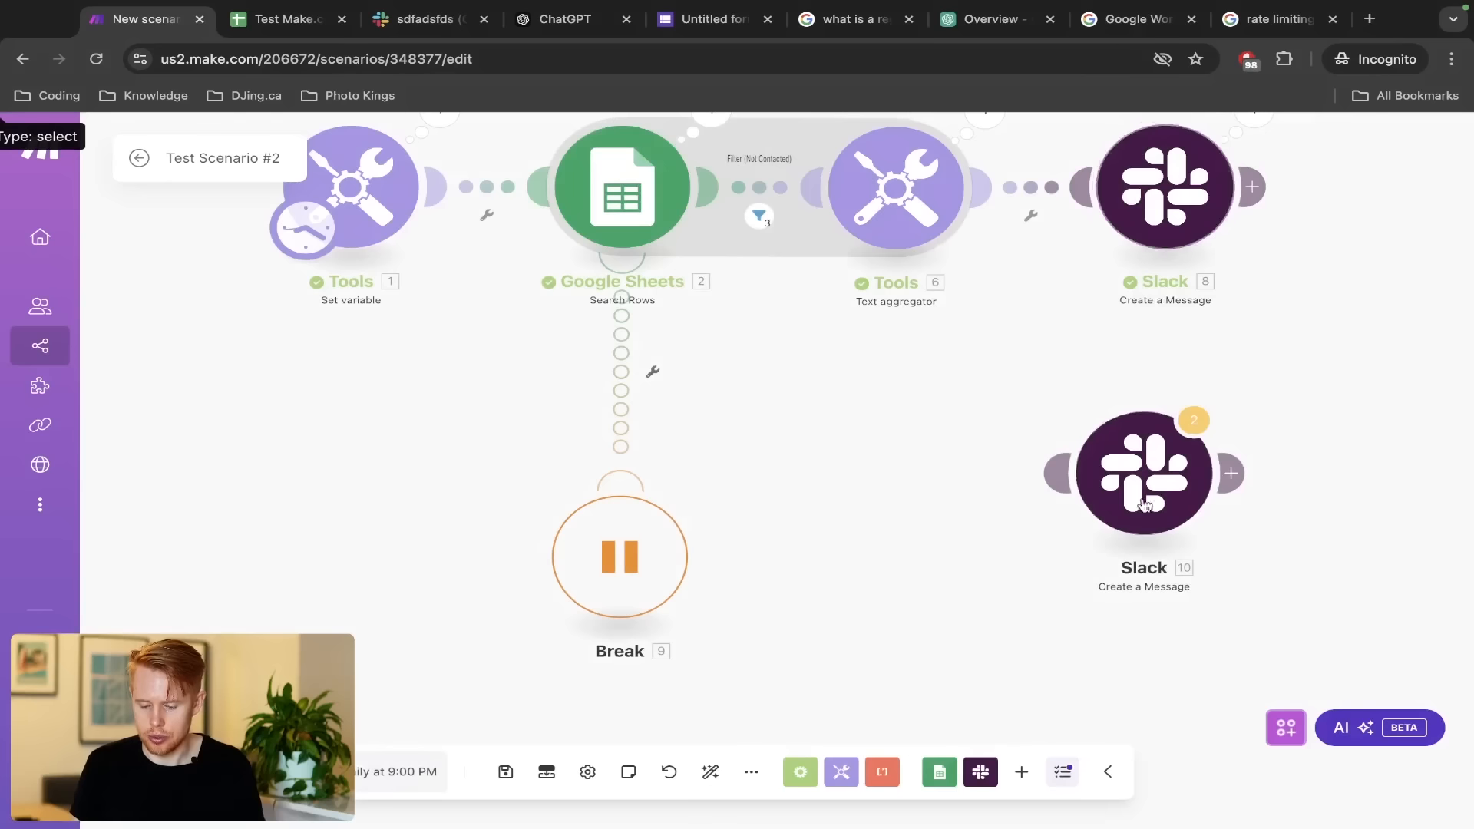
{"action": "left_click_drag", "start_coordinate": [1158, 532], "coordinate": [632, 448]}
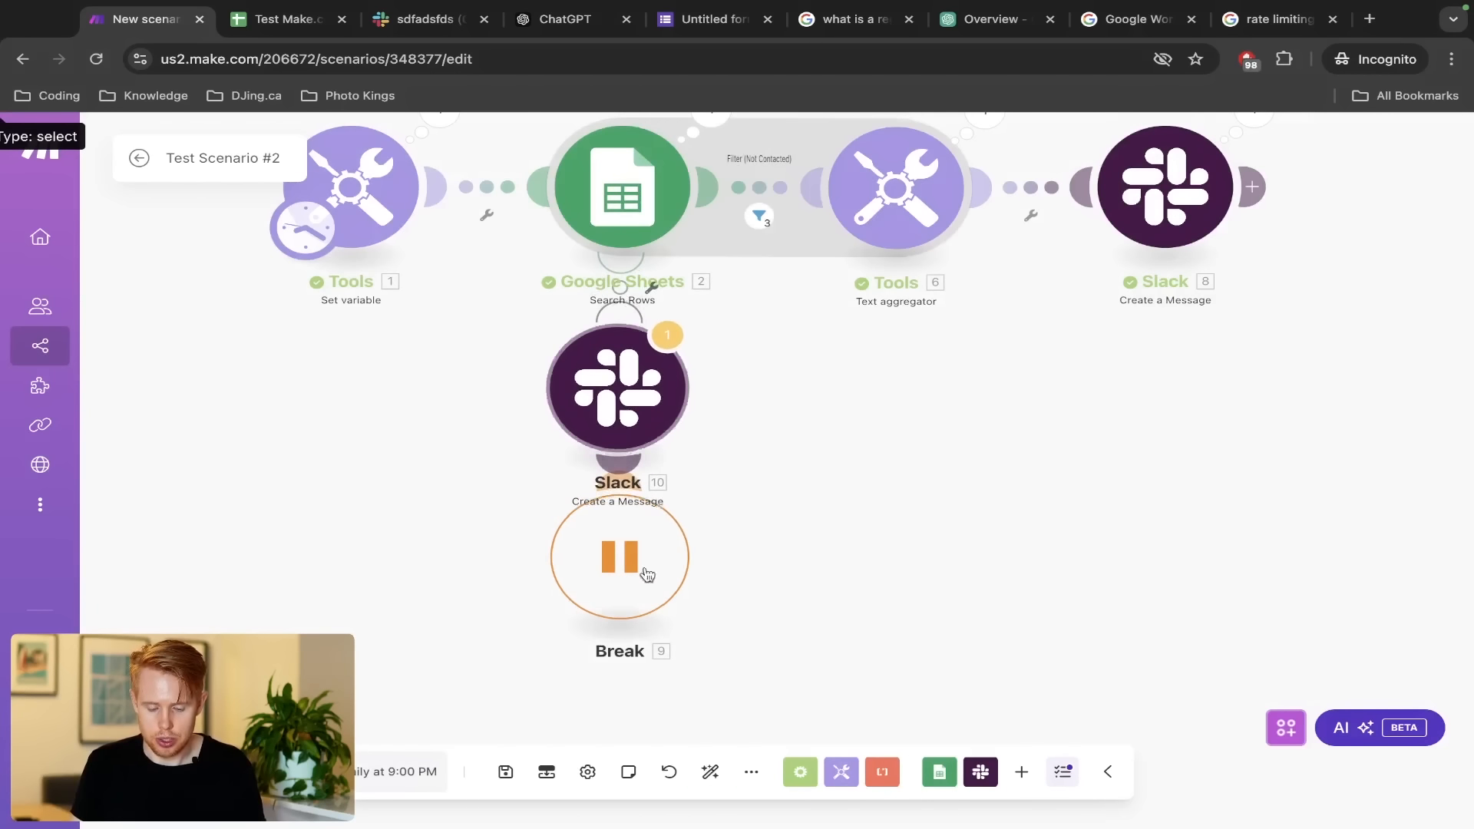
{"action": "left_click_drag", "start_coordinate": [644, 613], "coordinate": [645, 660]}
{"action": "left_click_drag", "start_coordinate": [602, 608], "coordinate": [601, 703]}
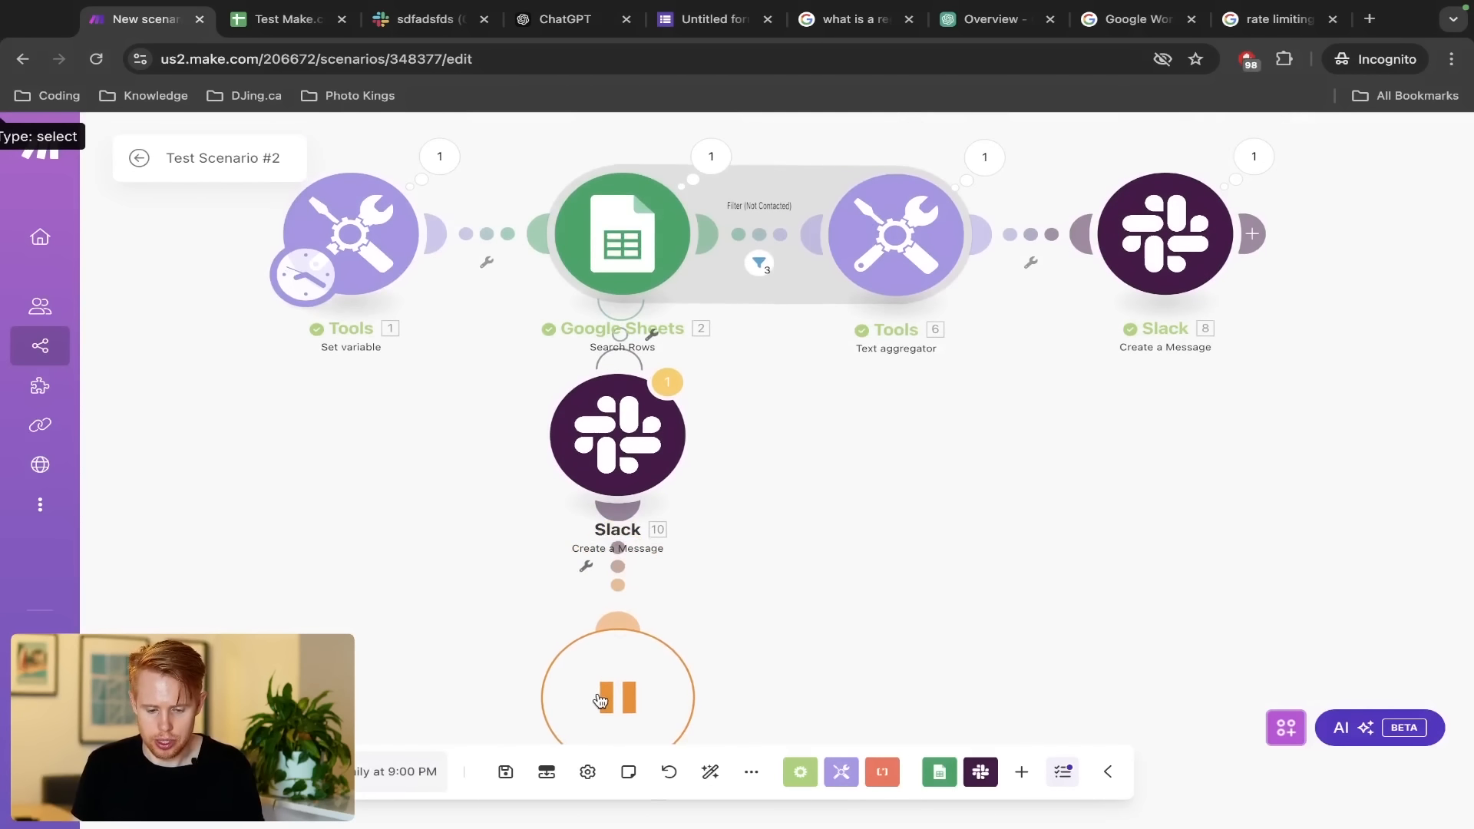
{"action": "left_click_drag", "start_coordinate": [602, 443], "coordinate": [600, 485]}
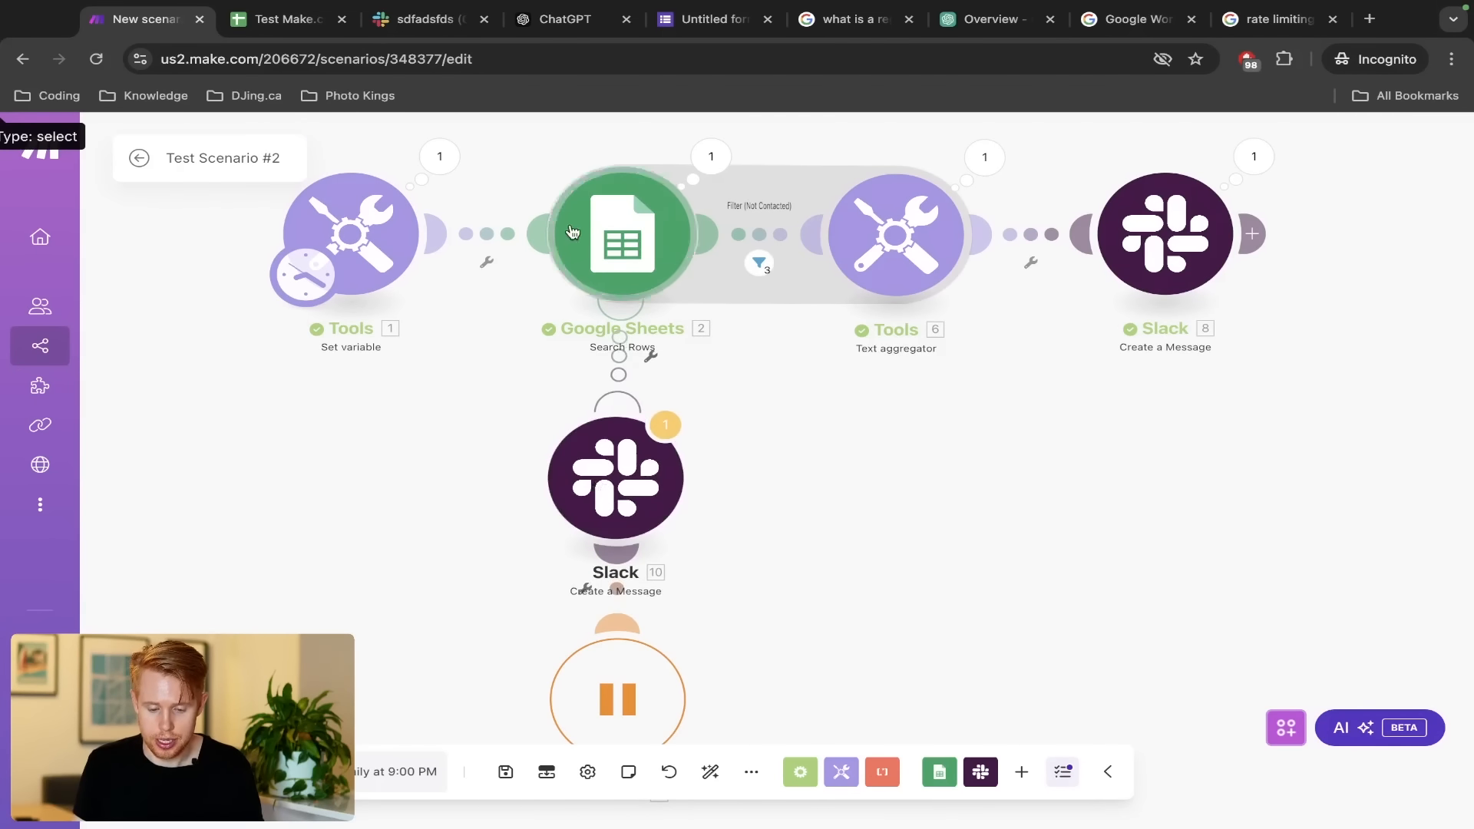
{"action": "scroll", "coordinate": [790, 319], "scroll_direction": "down", "scroll_amount": 3}
{"action": "left_click_drag", "start_coordinate": [589, 595], "coordinate": [578, 624]}
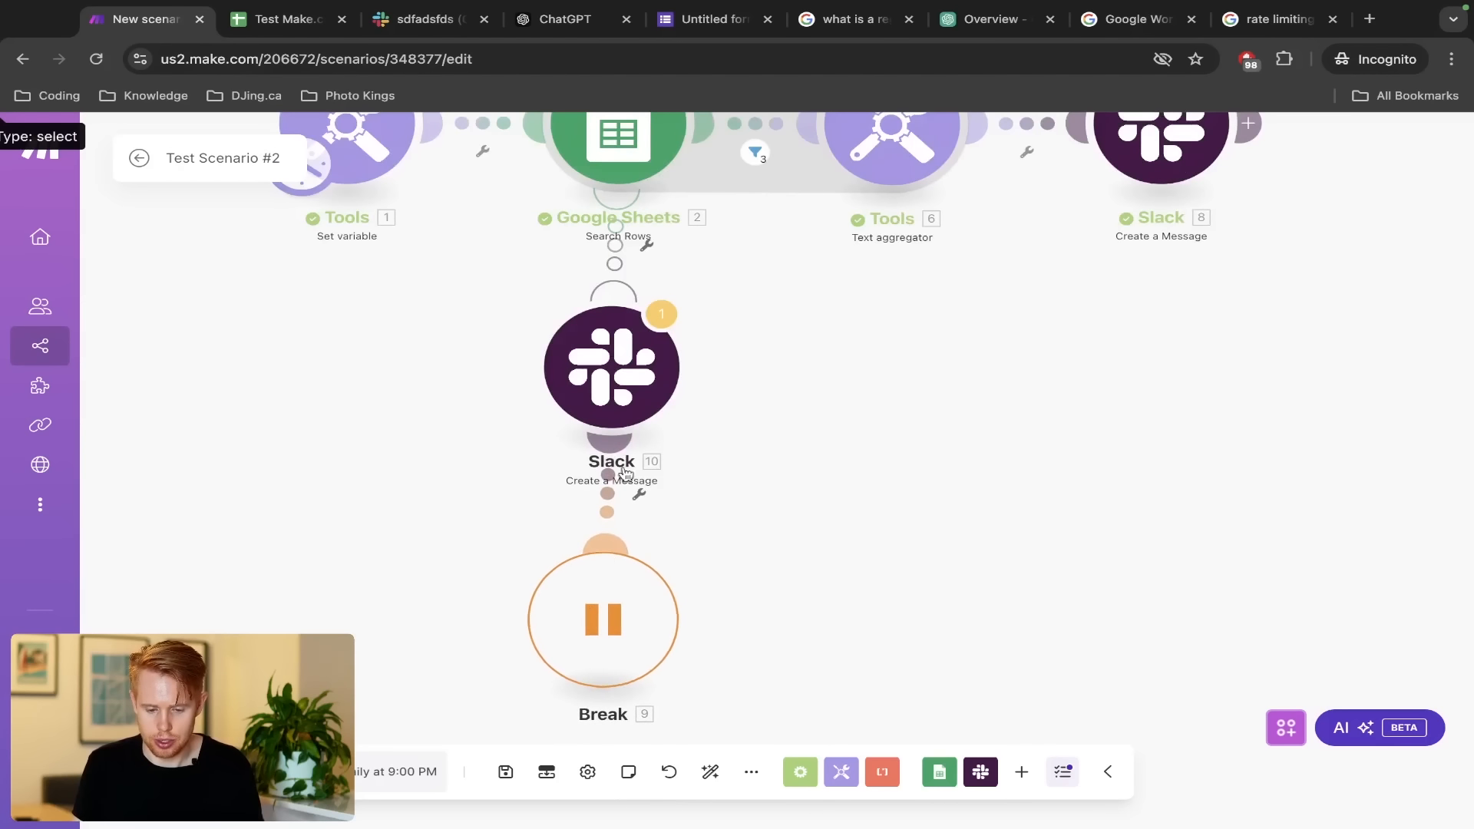
{"action": "left_click", "coordinate": [614, 399]}
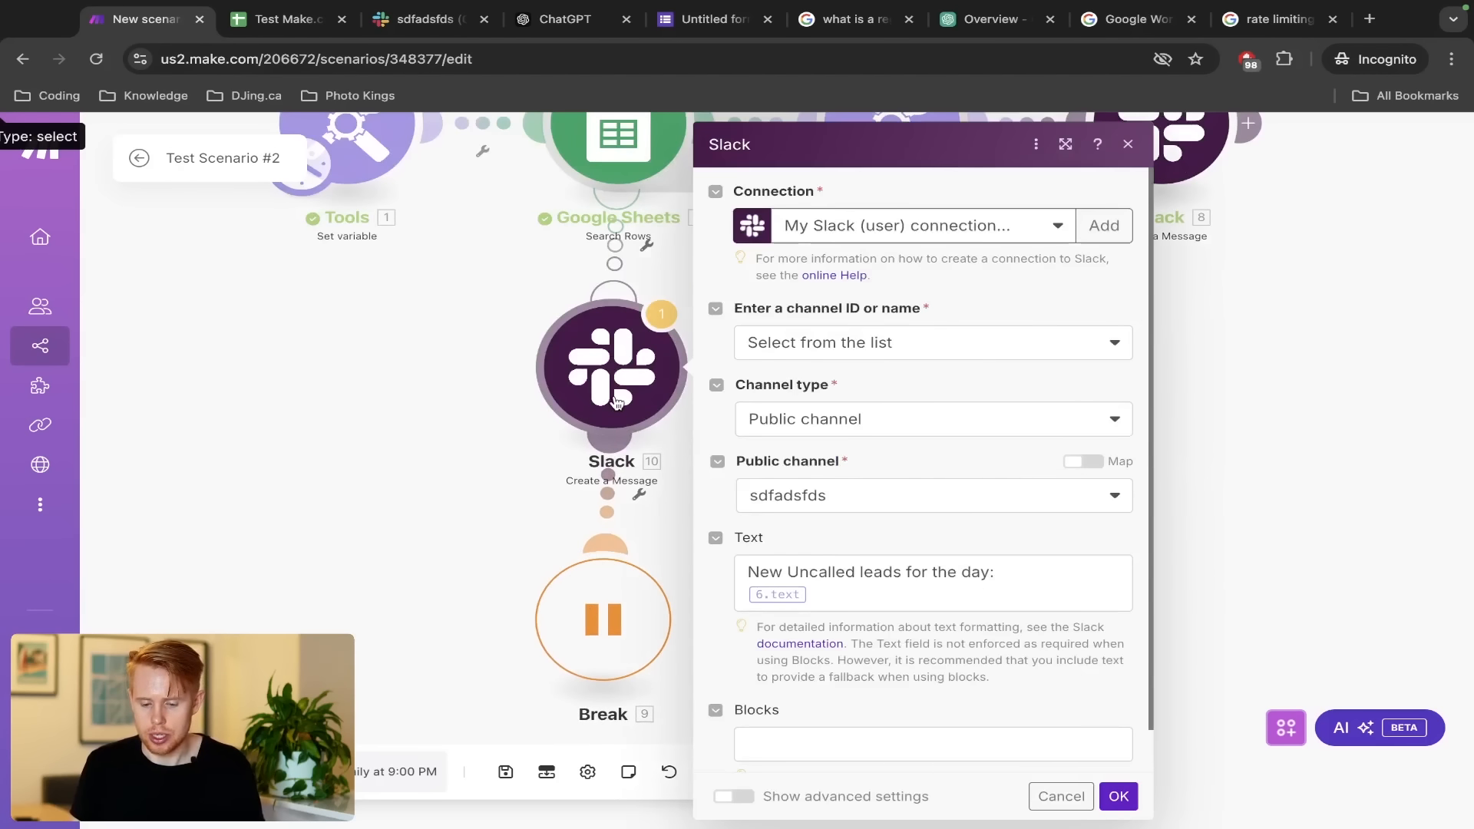
Replace the Slack text with 'An error has occurred in the test scenario #2 workflow in Make.com.' plus Type:/Message: lines
{"action": "left_click", "coordinate": [967, 602]}
{"action": "key", "text": "ctrl+a"}
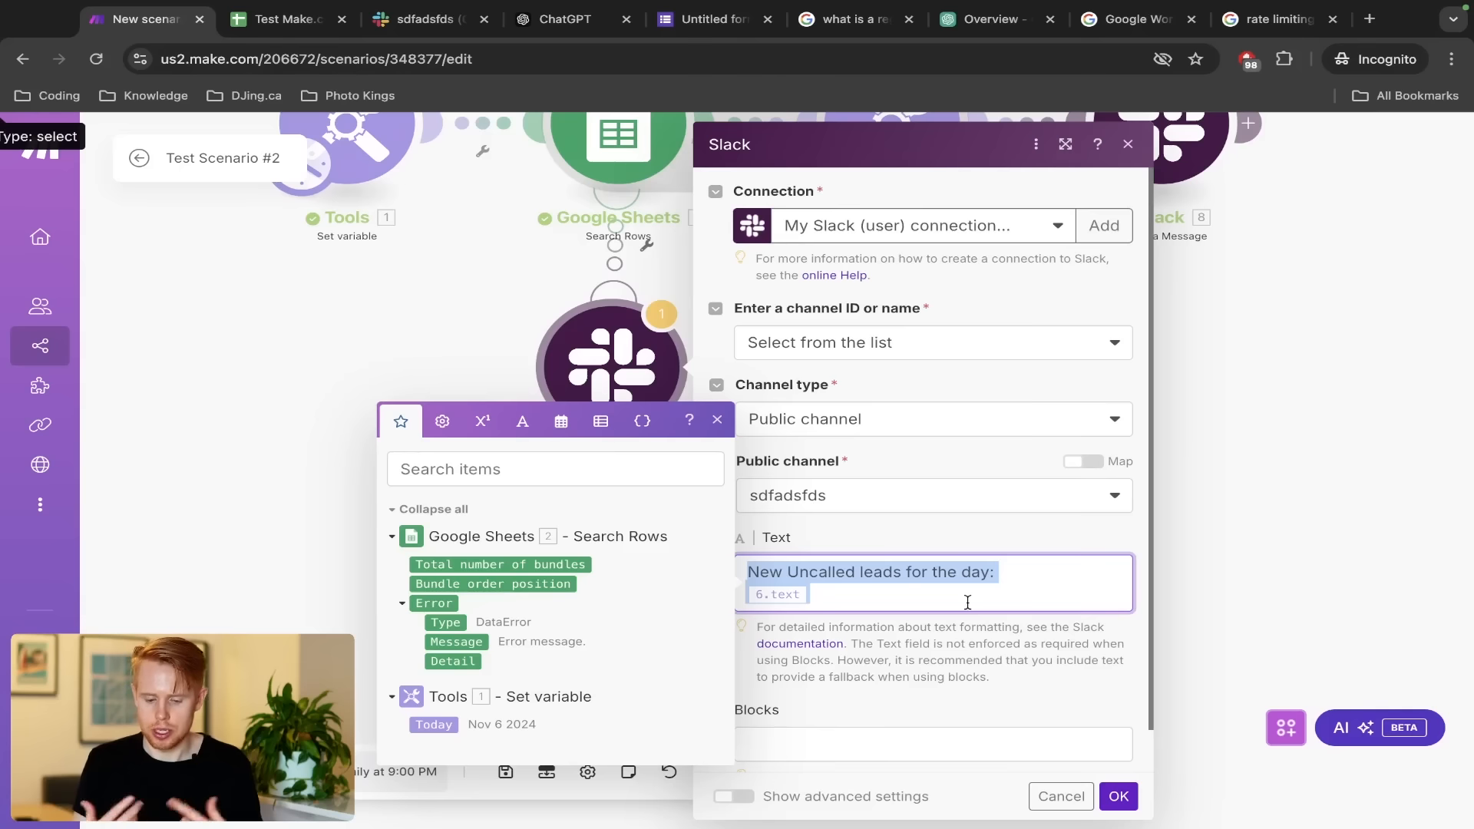
{"action": "type", "text": "An erro"}
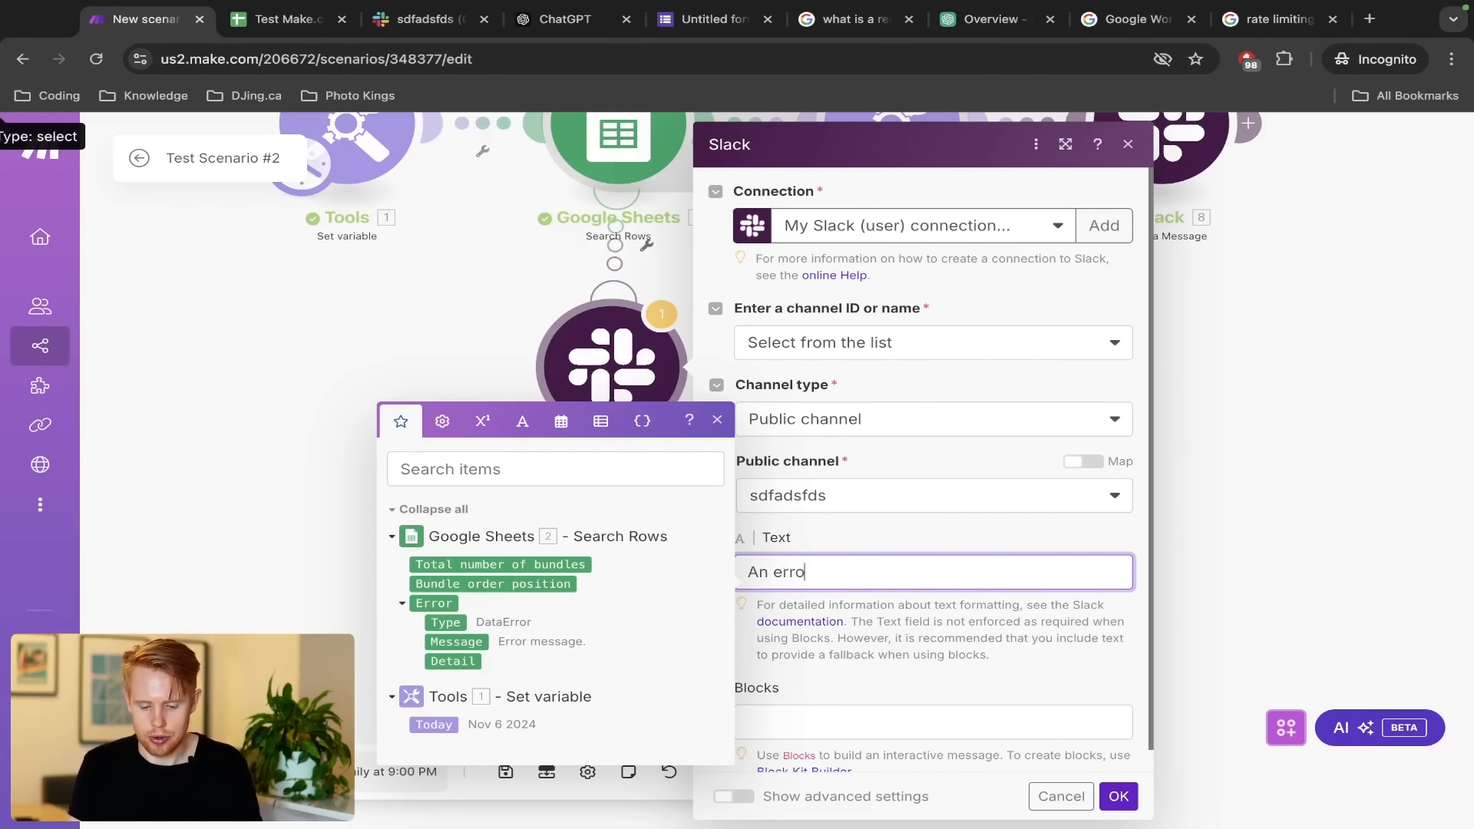
{"action": "type", "text": "r has occurred i"}
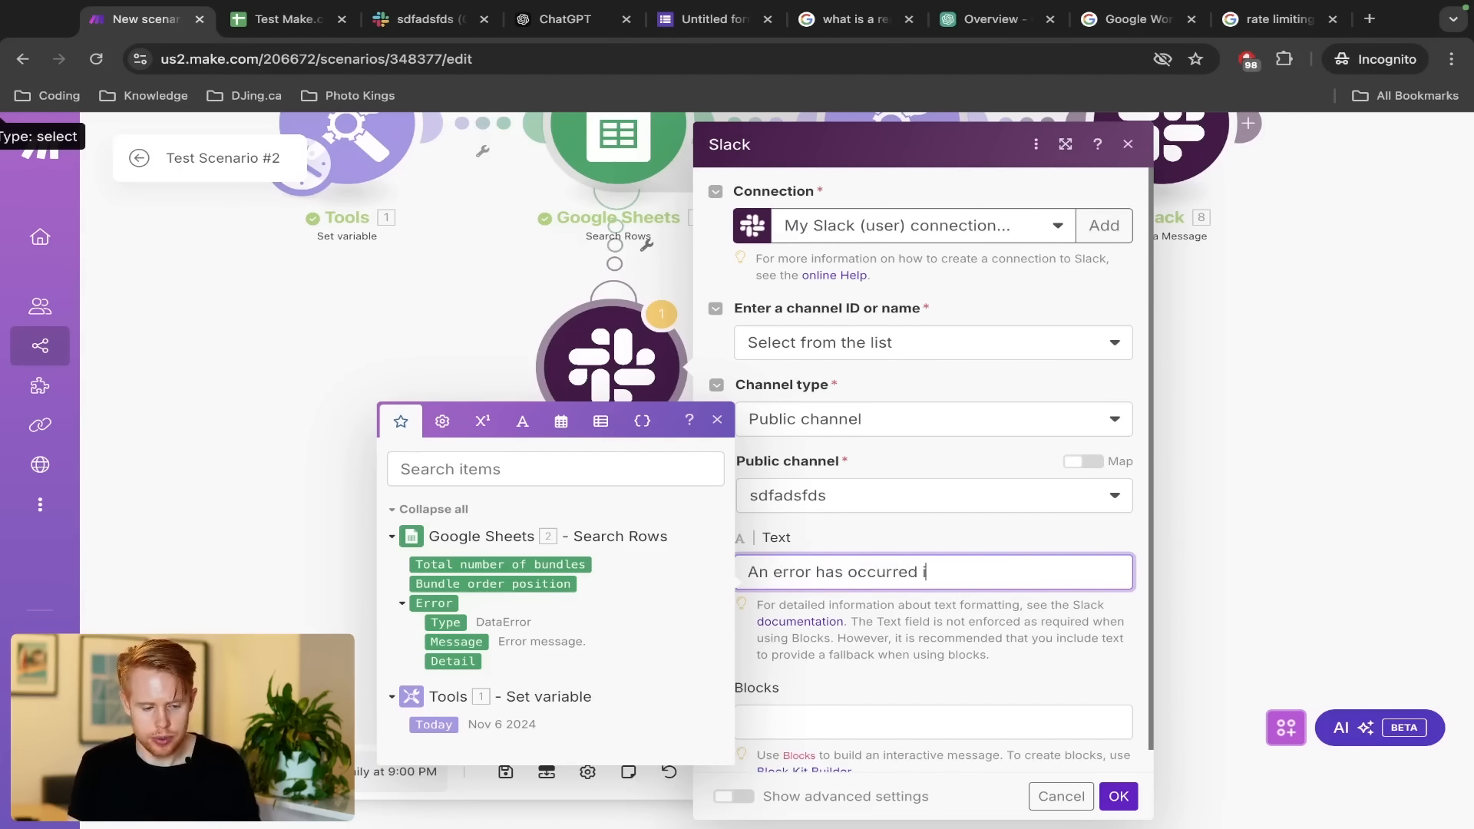
{"action": "type", "text": "n the test scenario #2"}
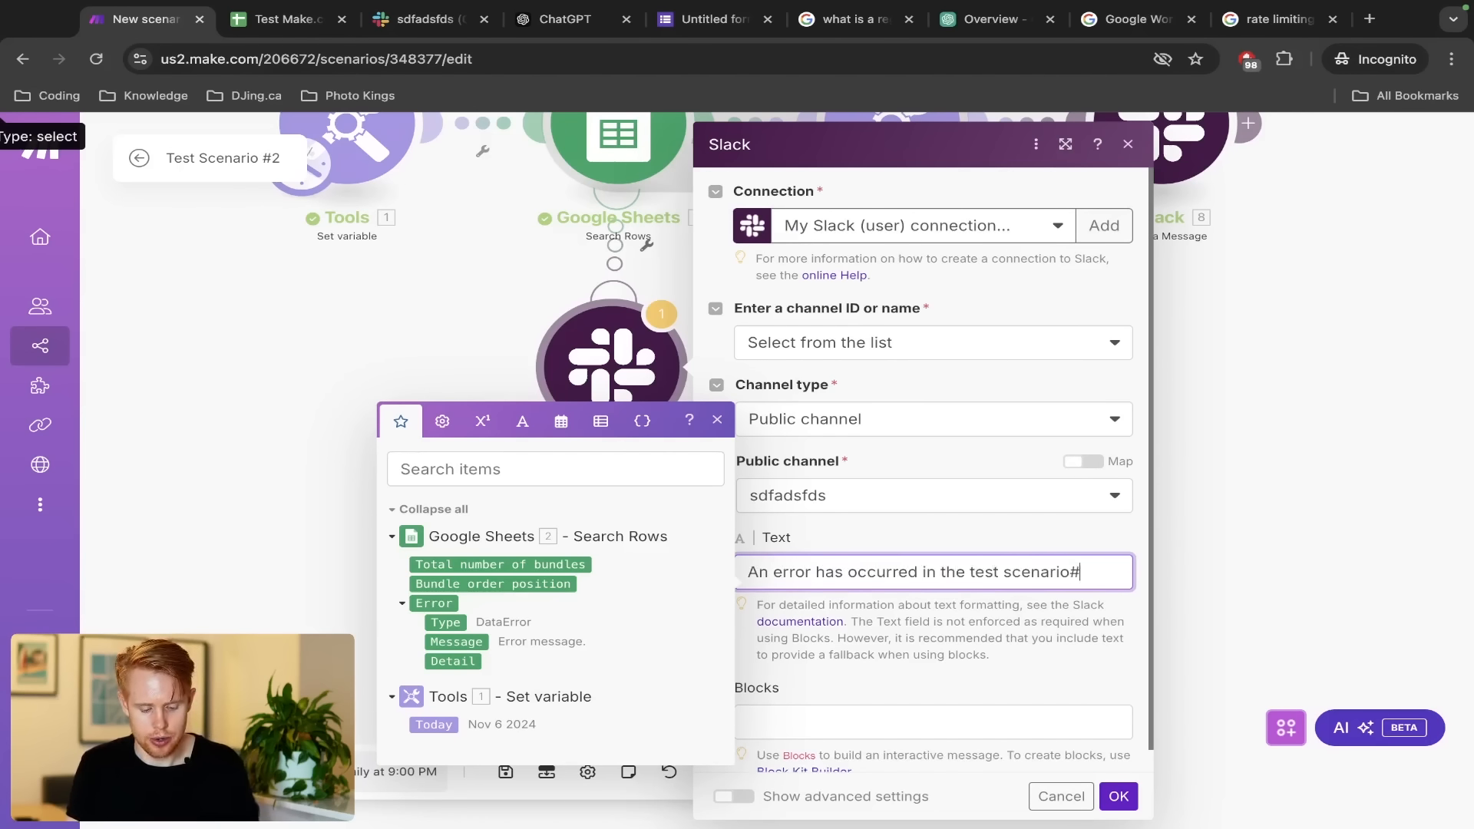
{"action": "key", "text": "Right"}
{"action": "key", "text": "Right"}
{"action": "type", "text": "wi"}
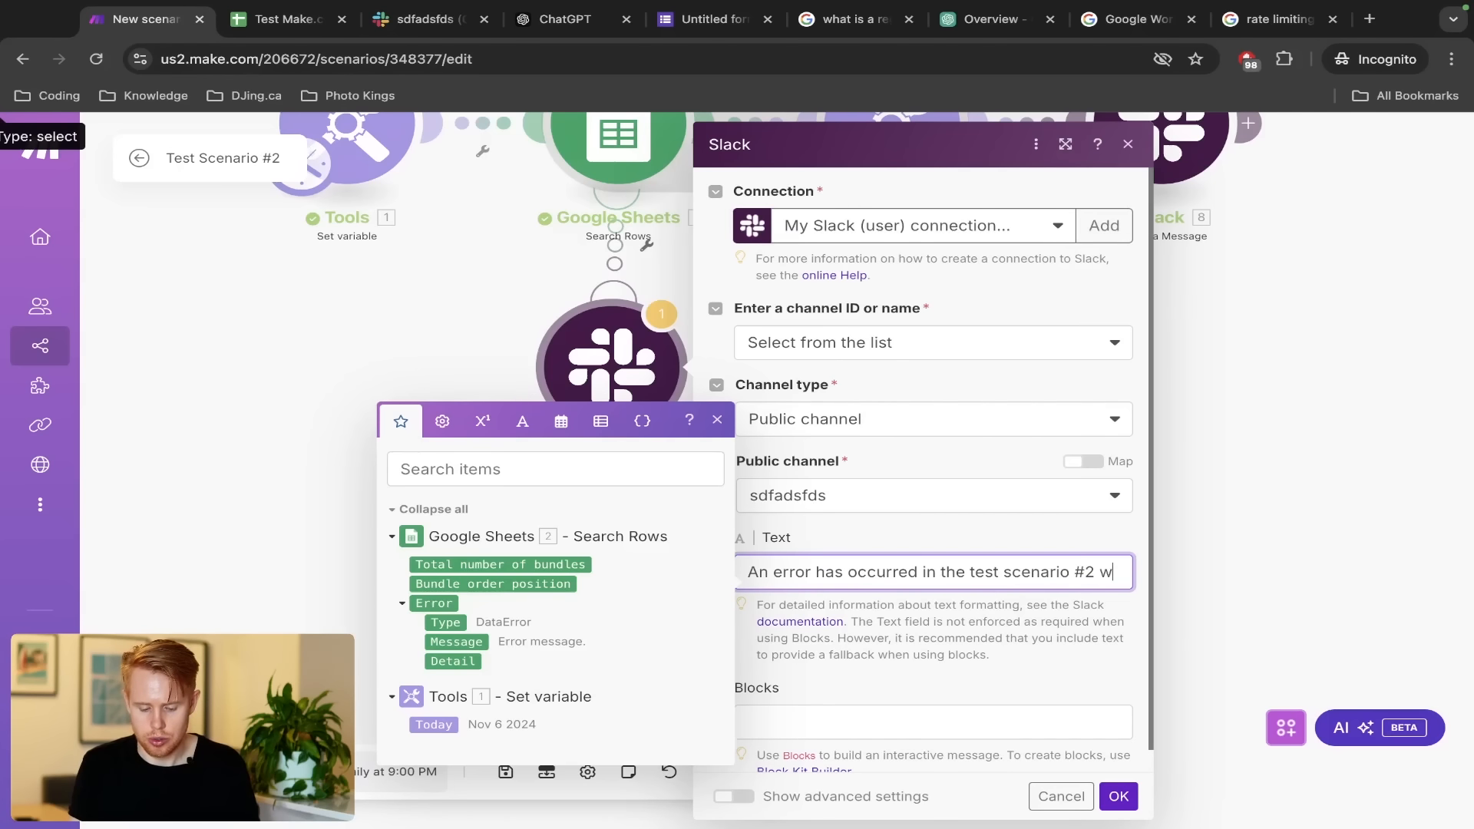
{"action": "key", "text": "BackSpace"}
{"action": "key", "text": "BackSpace"}
{"action": "type", "text": "workflow in "}
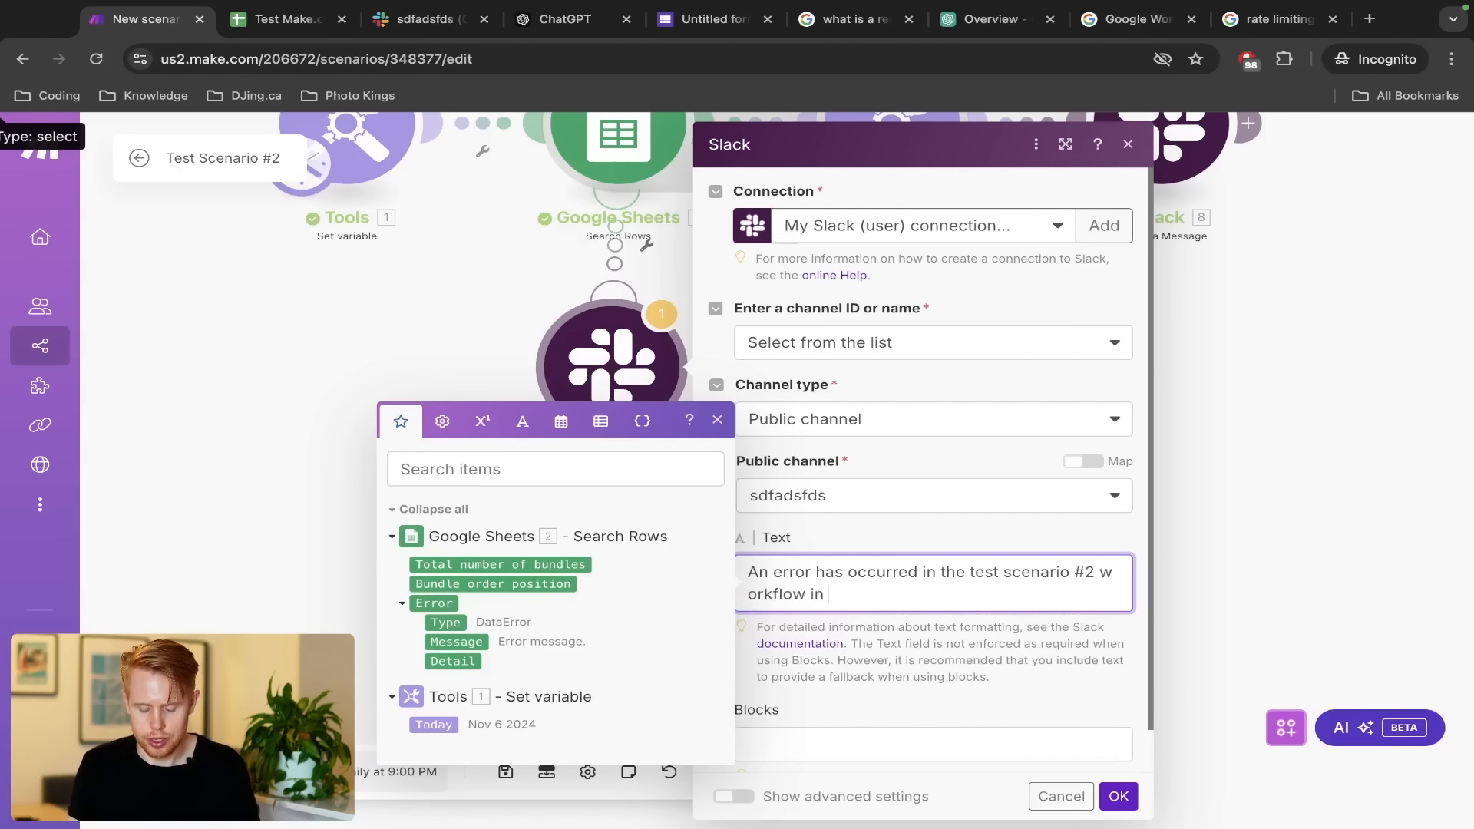
{"action": "type", "text": "Make.com."}
{"action": "key", "text": "Return"}
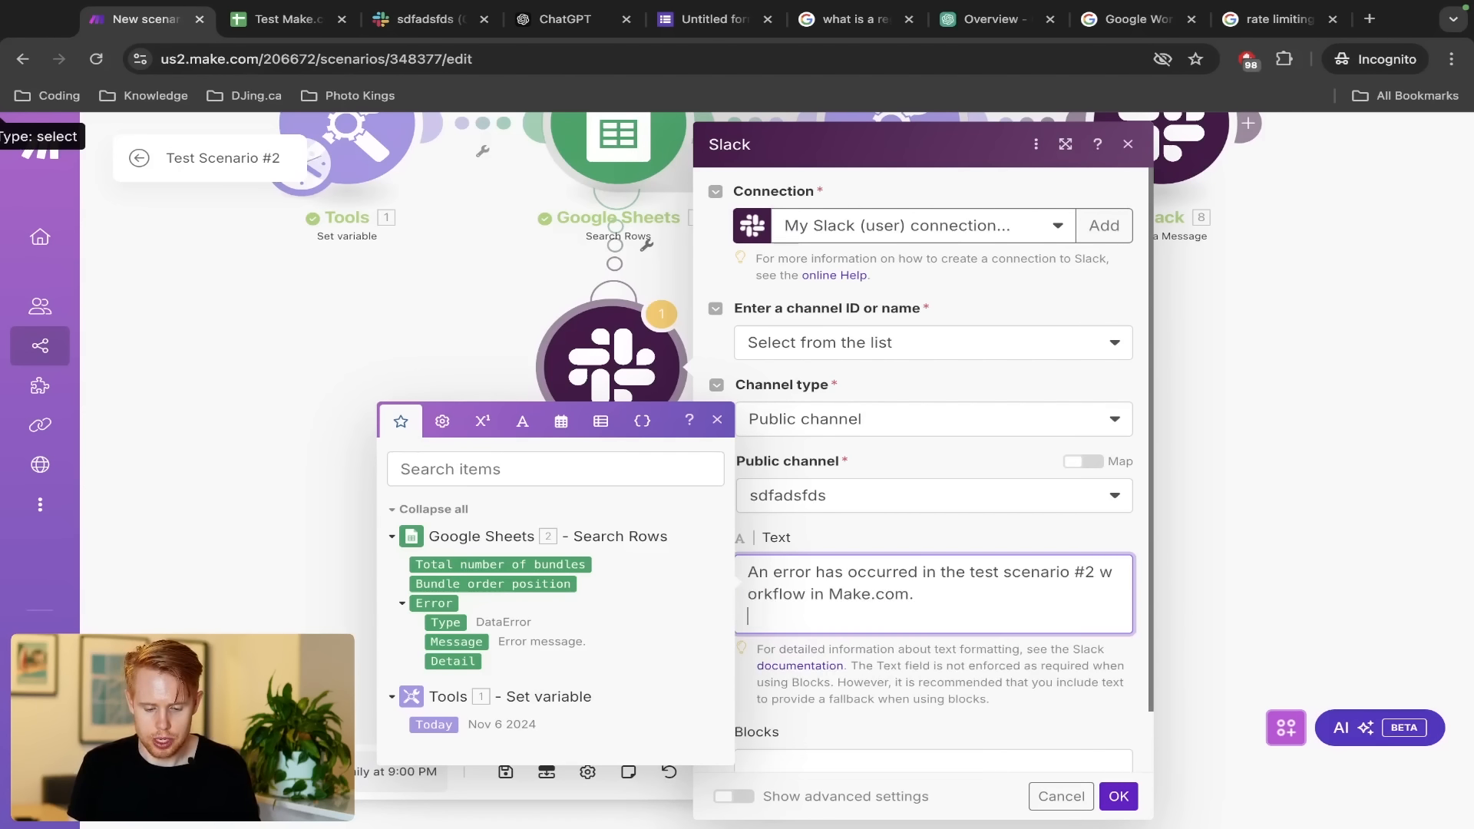
{"action": "type", "text": "Type:"}
{"action": "key", "text": "Return"}
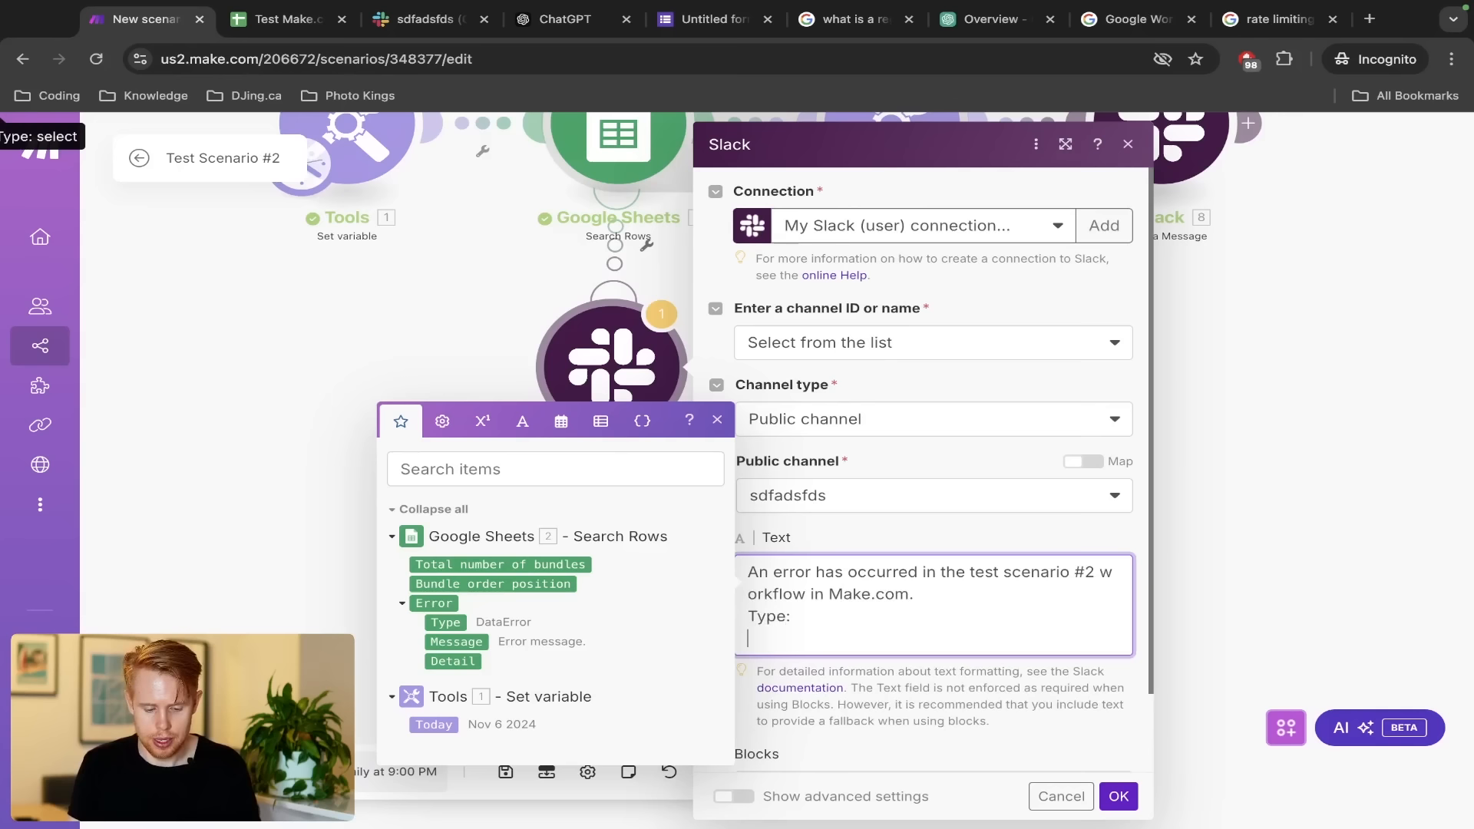
{"action": "type", "text": "Message:"}
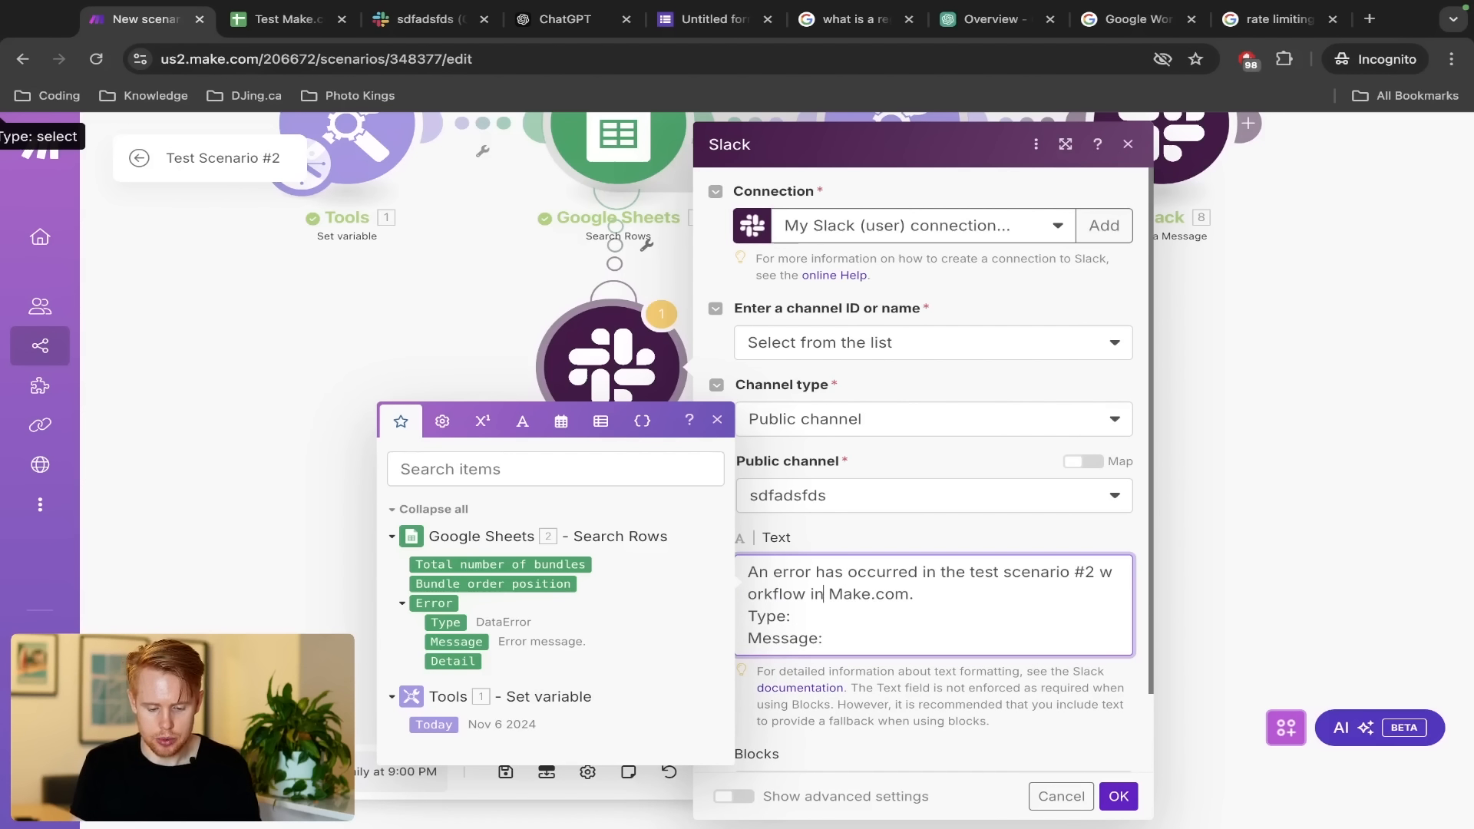
Map 2. Error: Type and 2. Error: Message into those lines, confirm, and save
{"action": "left_click", "coordinate": [445, 622]}
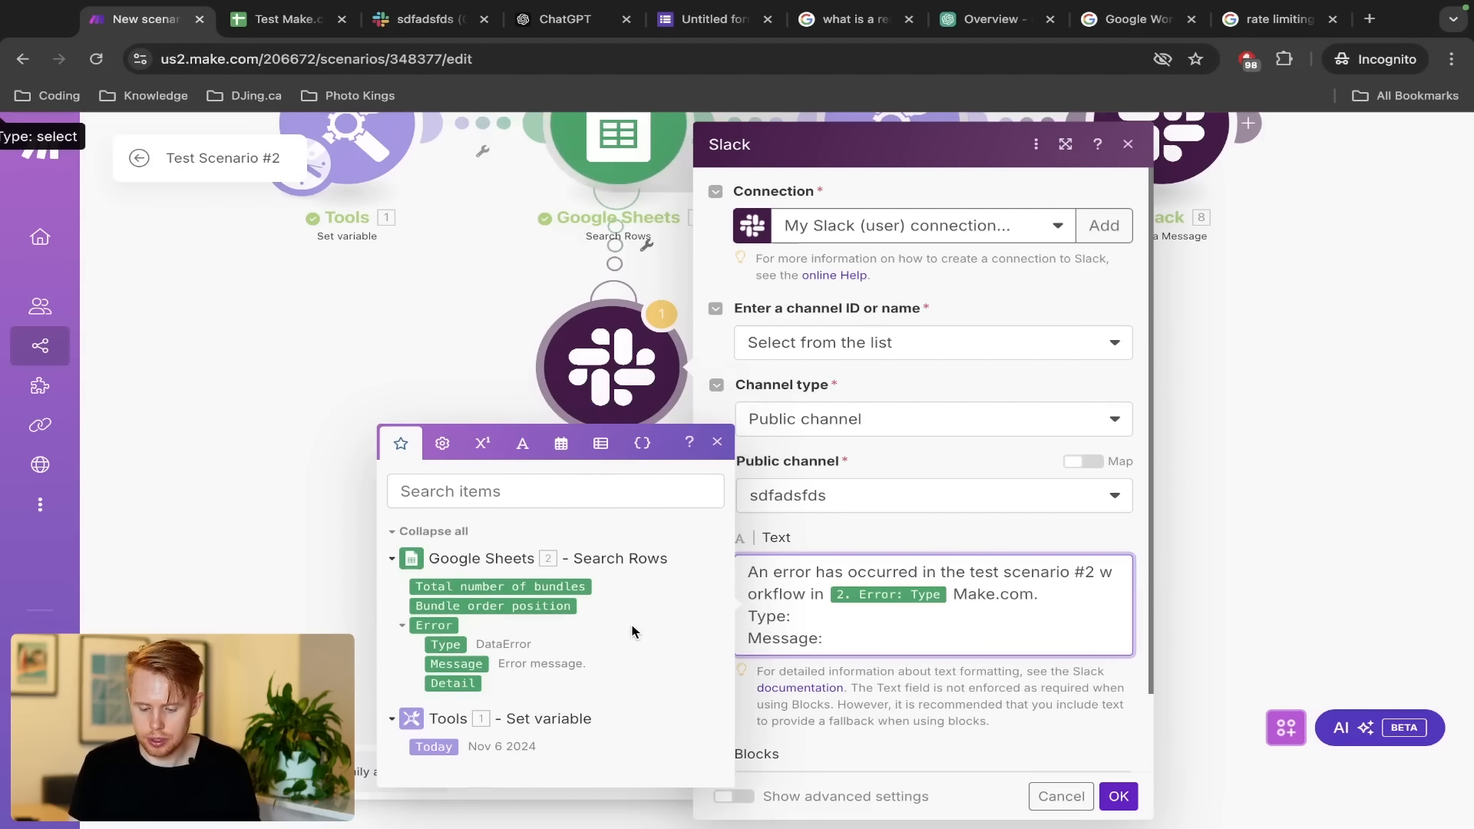
{"action": "key", "text": "BackSpace"}
{"action": "key", "text": "super+c"}
{"action": "key", "text": "BackSpace"}
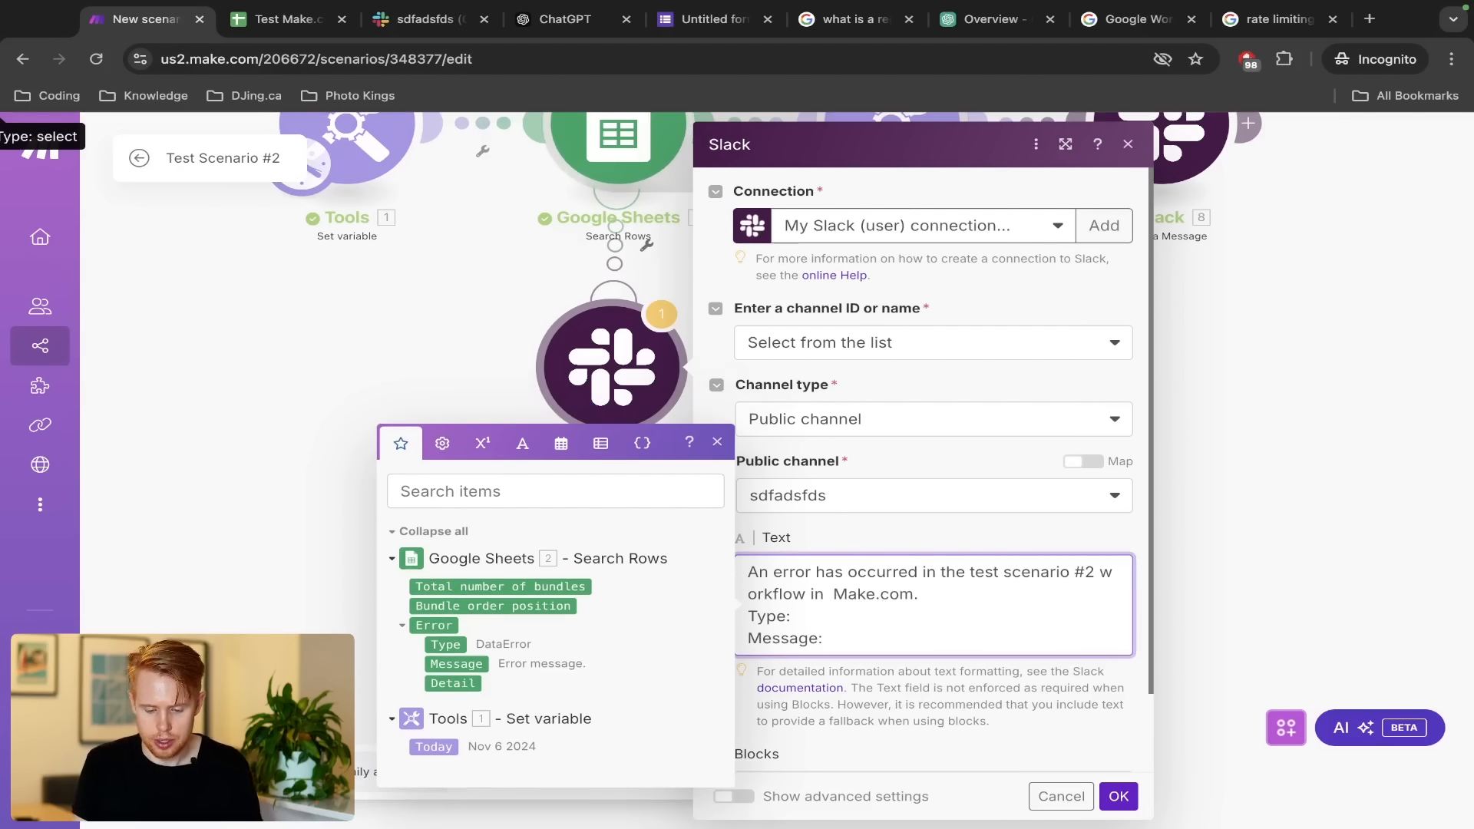
{"action": "key", "text": "BackSpace"}
{"action": "key", "text": "Down"}
{"action": "key", "text": "super+v"}
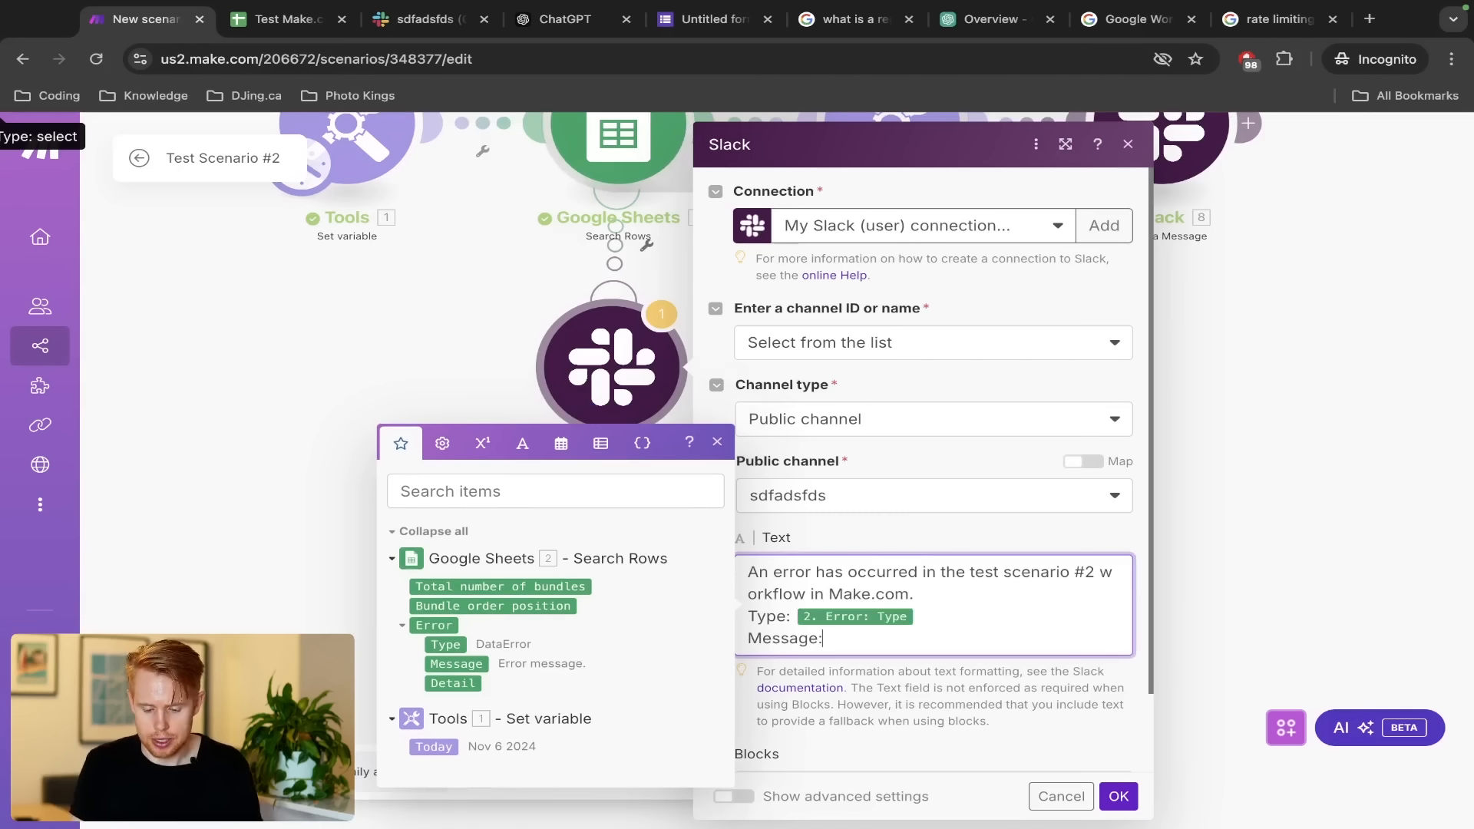
{"action": "left_click", "coordinate": [465, 665]}
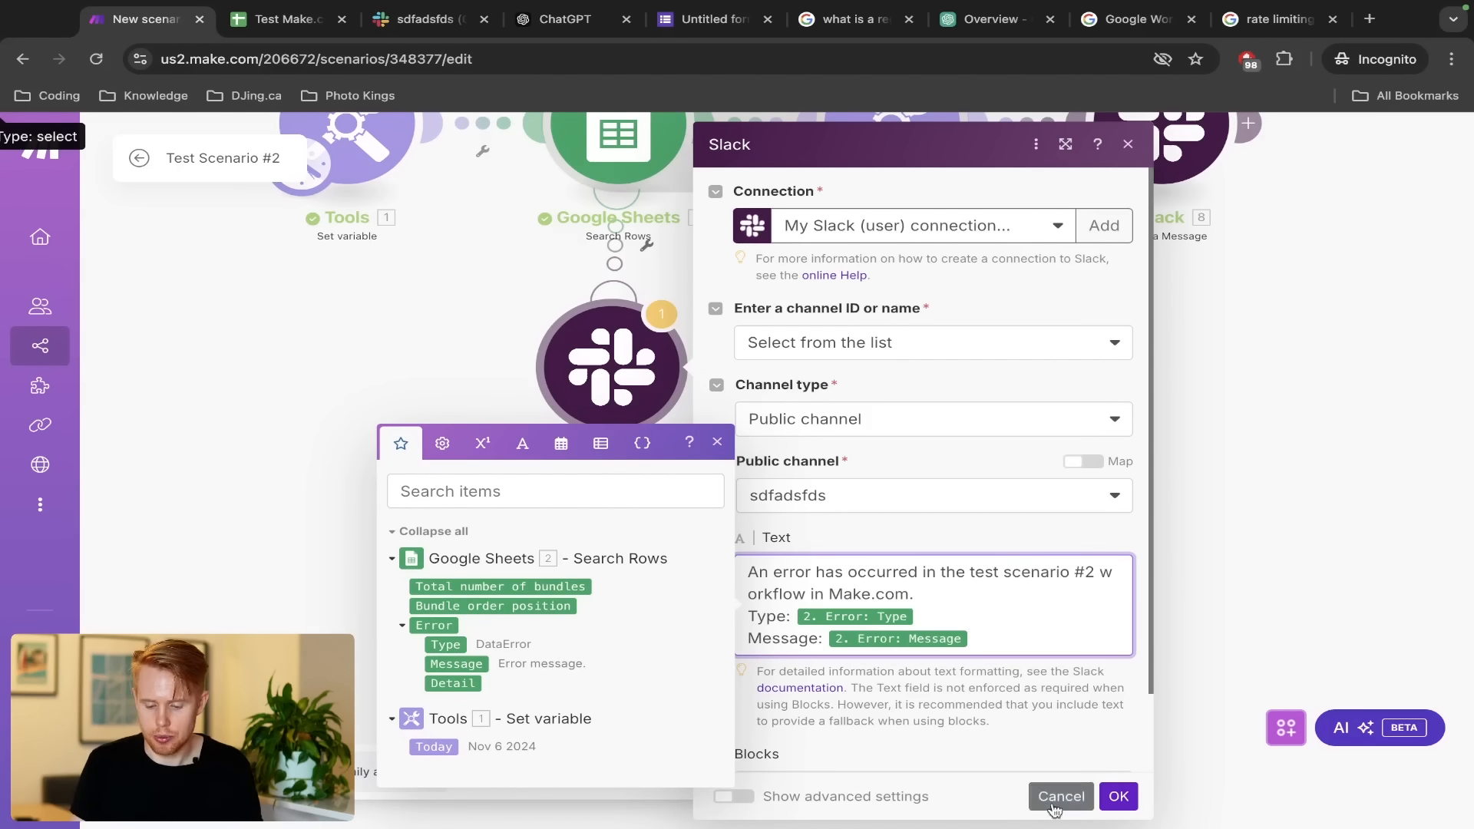
{"action": "left_click", "coordinate": [1118, 796]}
{"action": "key", "text": "ctrl+s"}
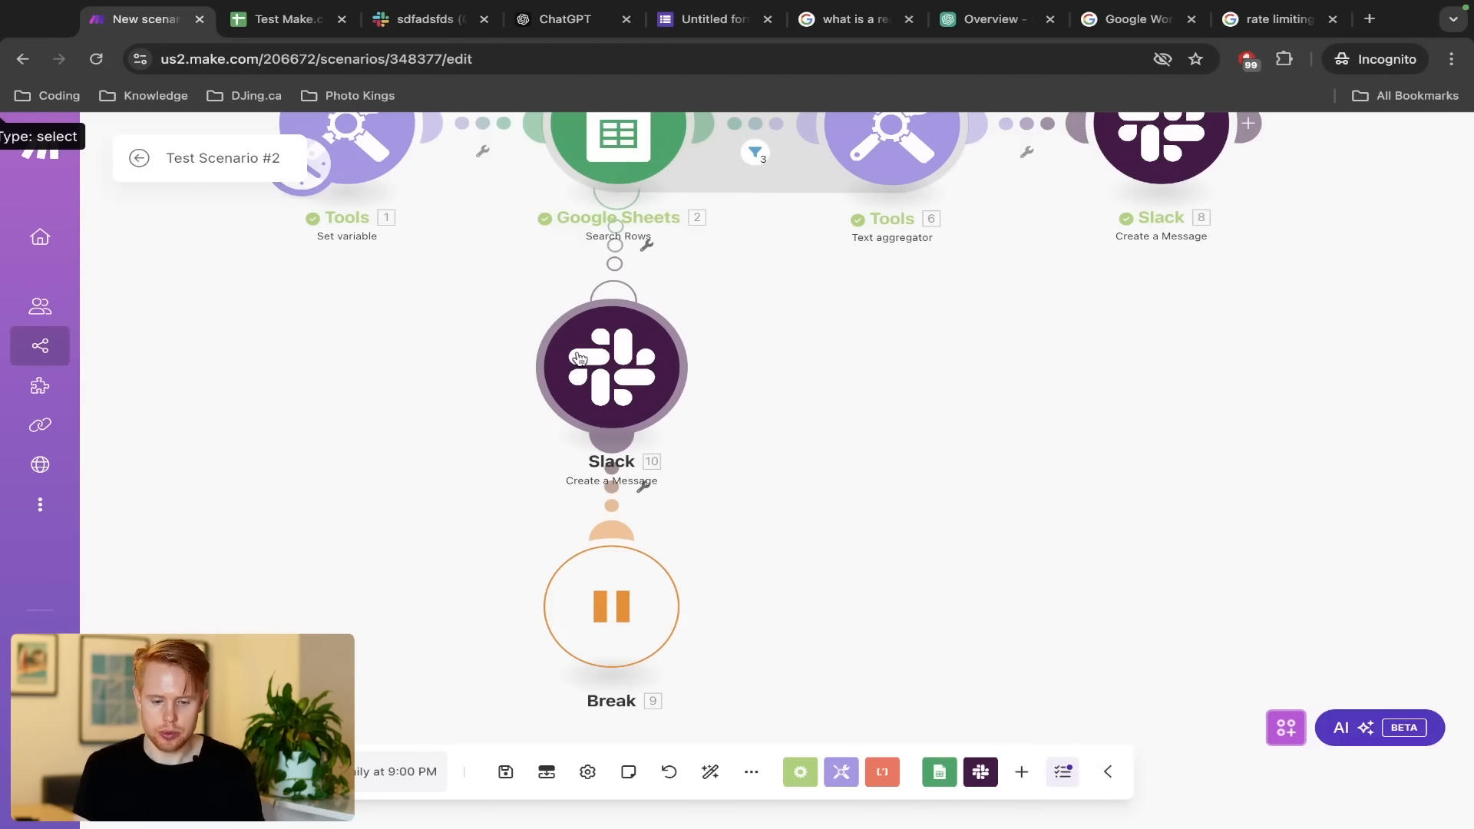
Zoom out to show the whole scenario flow, then switch to the Test Make.com Leads spreadsheet
{"action": "scroll", "coordinate": [786, 325], "scroll_direction": "down", "scroll_amount": 5}
{"action": "left_click_drag", "start_coordinate": [786, 325], "coordinate": [816, 463]}
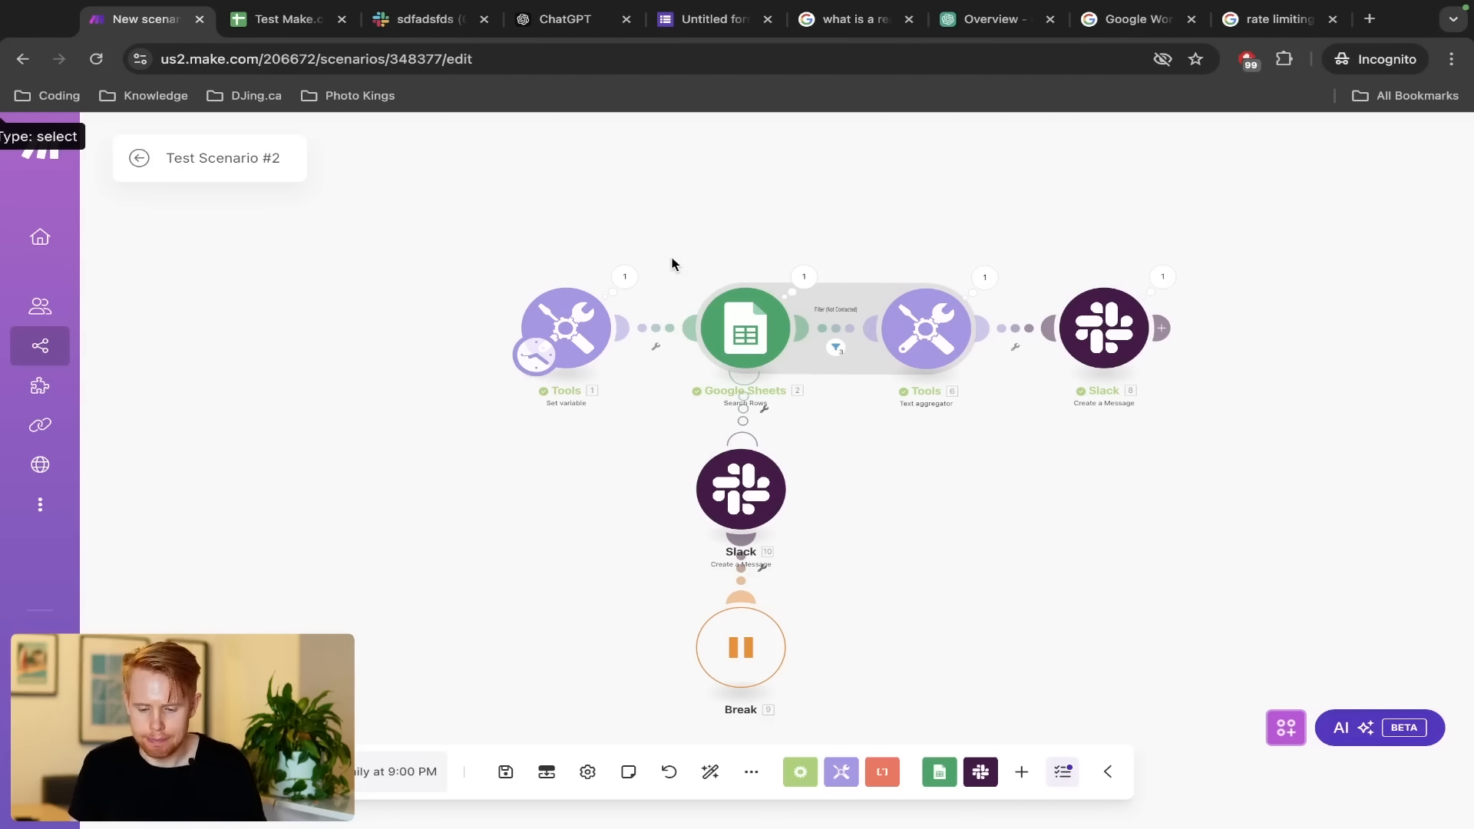
{"action": "key", "text": "ctrl+Tab"}
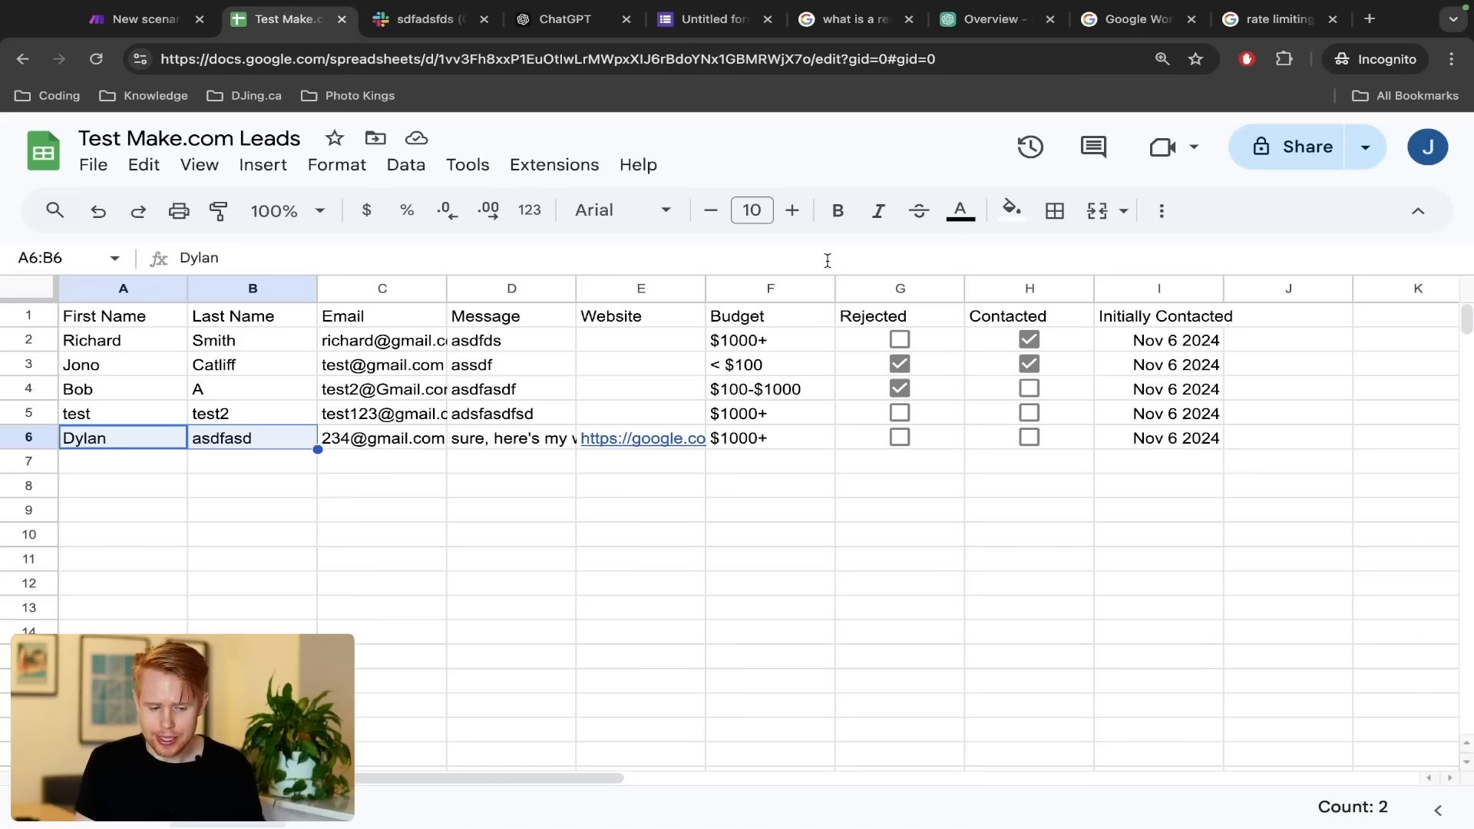
Select the first lead's row 2, then return to the Make.com scenario
{"action": "left_click", "coordinate": [30, 339]}
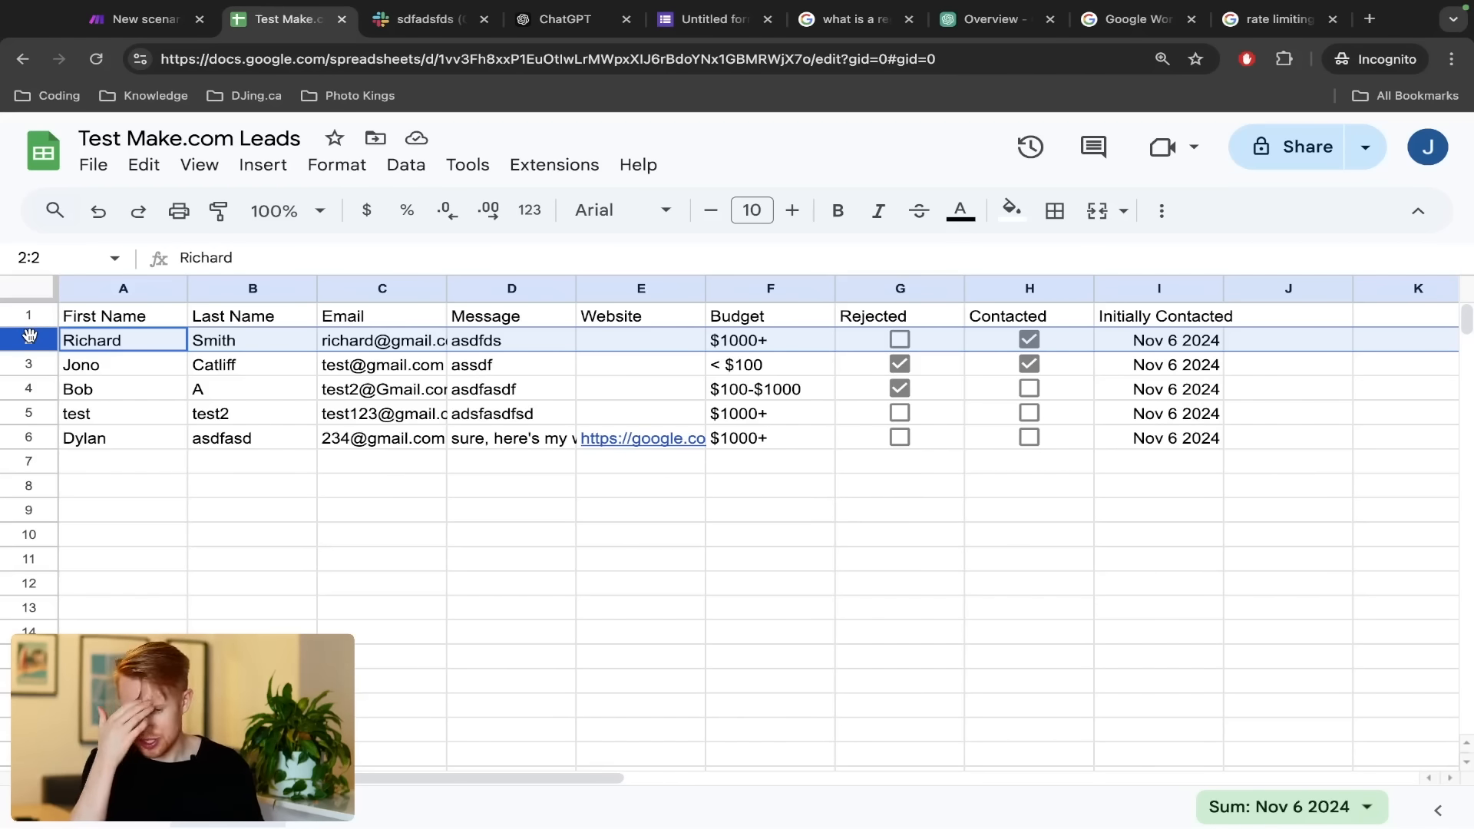
{"action": "key", "text": "ctrl+shift+Tab"}
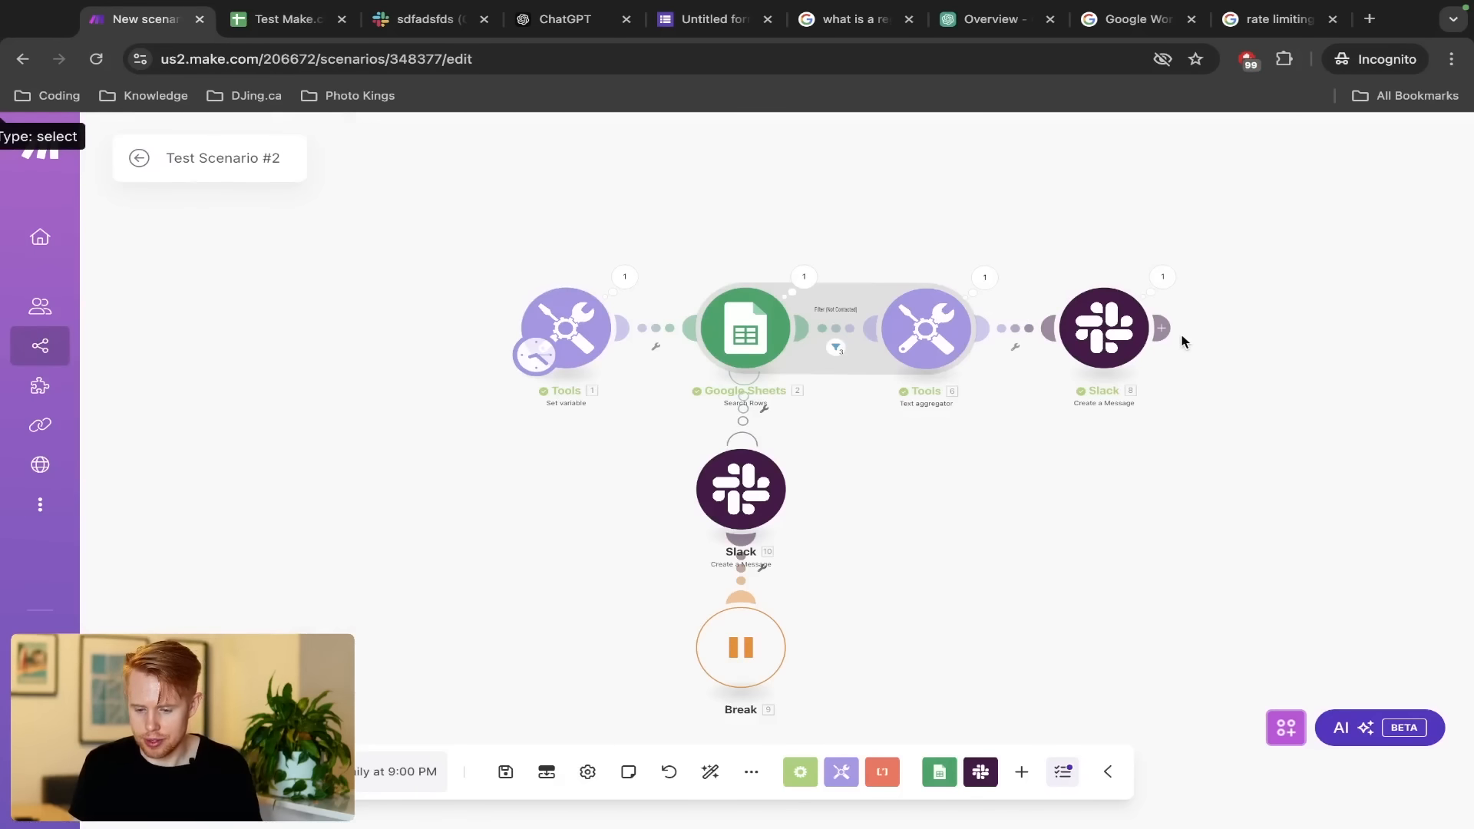
{"action": "left_click", "coordinate": [1237, 328]}
{"action": "left_click", "coordinate": [775, 353]}
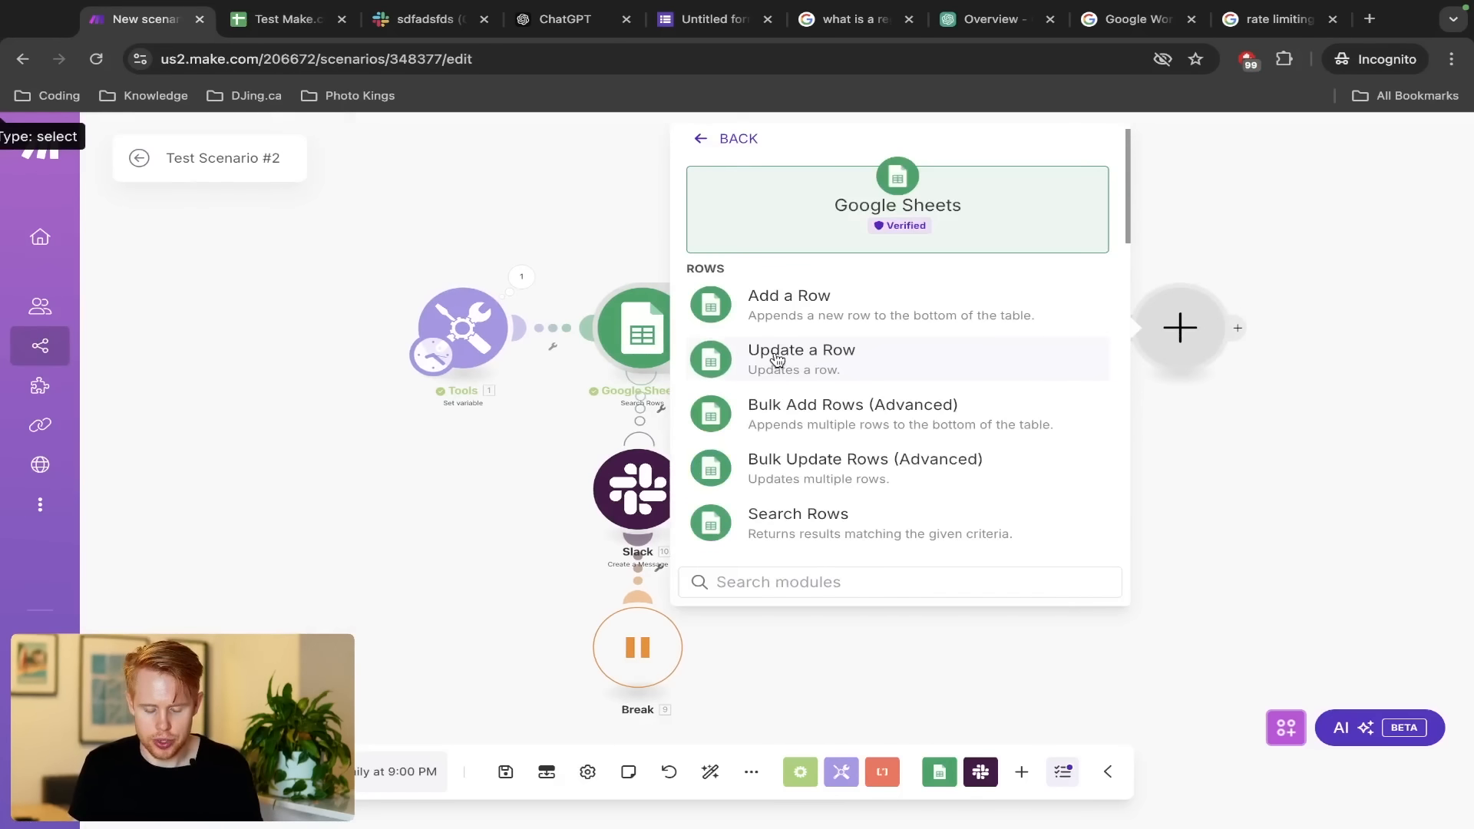
{"action": "scroll", "coordinate": [781, 381], "scroll_direction": "down", "scroll_amount": 4}
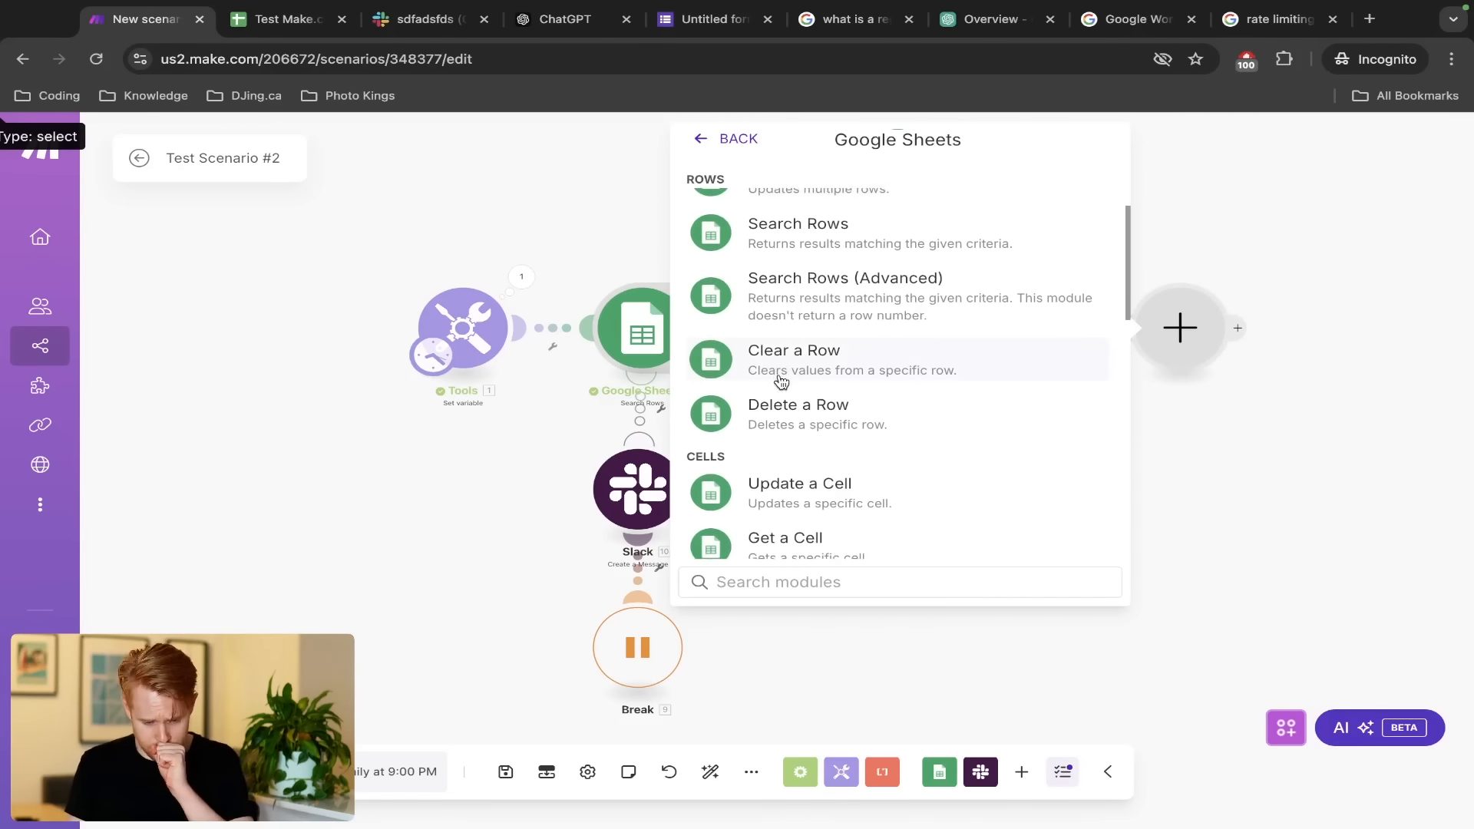
{"action": "scroll", "coordinate": [780, 382], "scroll_direction": "down", "scroll_amount": 10}
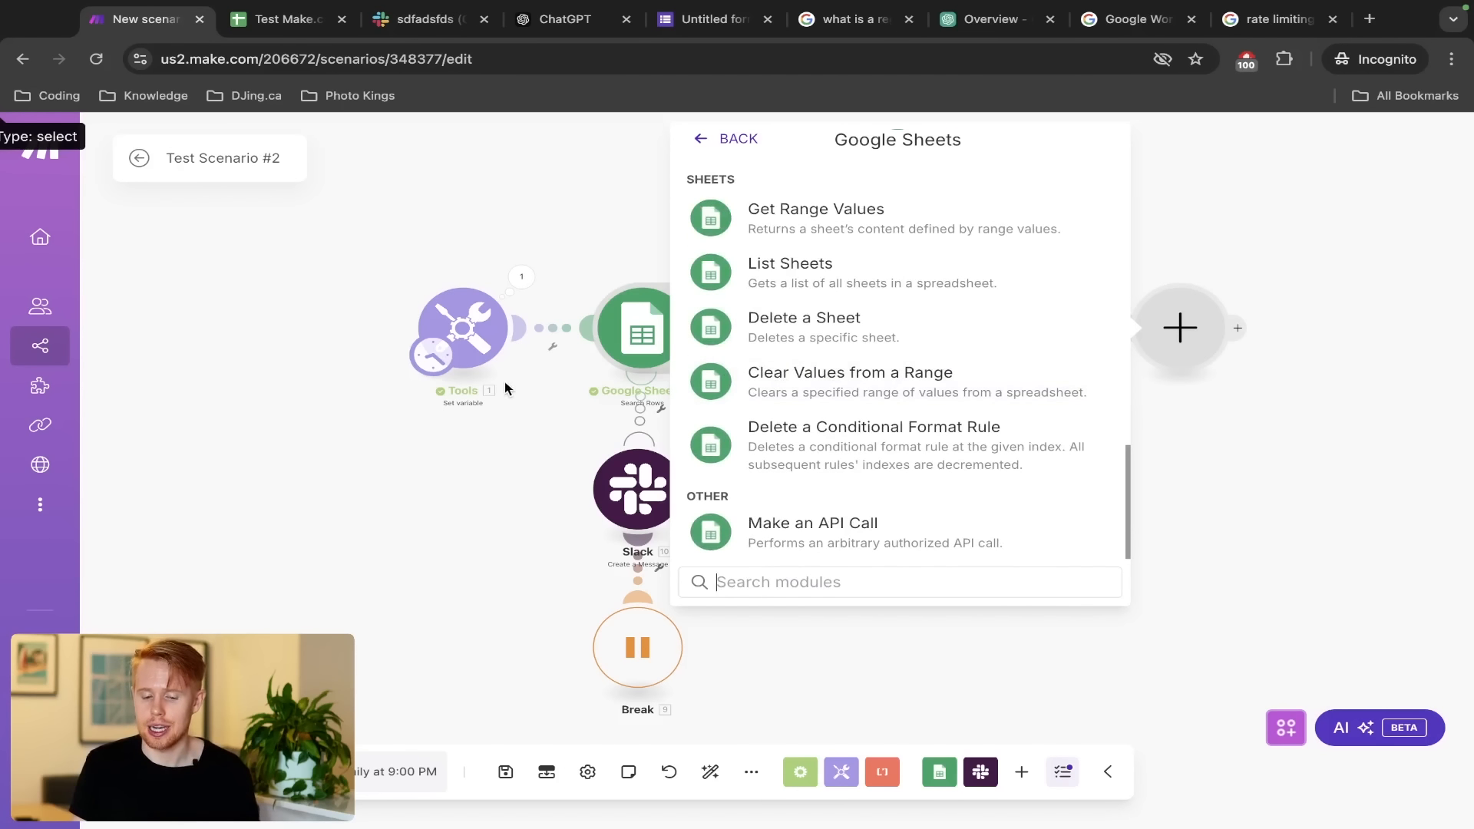
{"action": "left_click", "coordinate": [499, 450]}
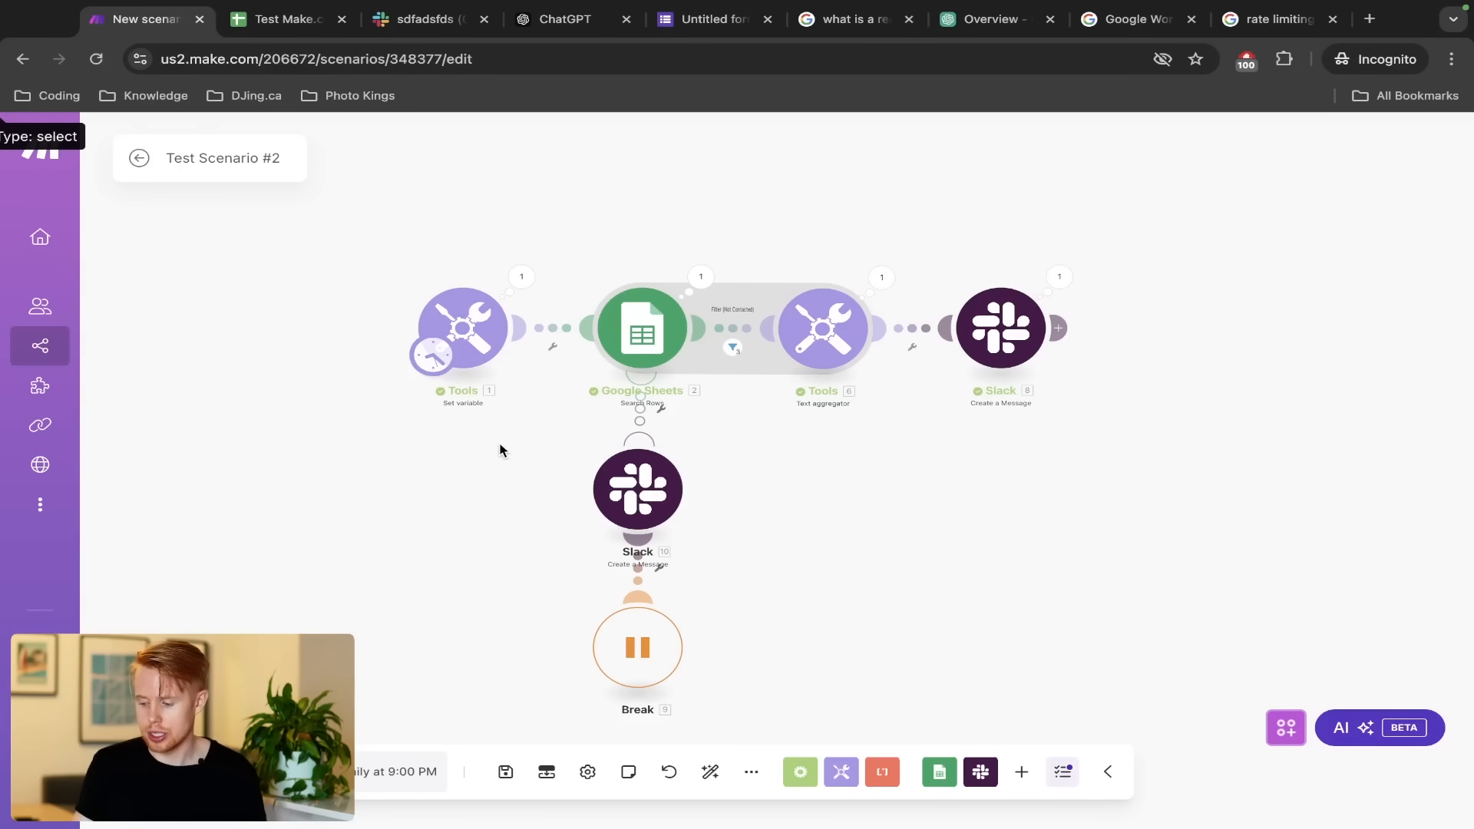
{"action": "key", "text": "ctrl+s"}
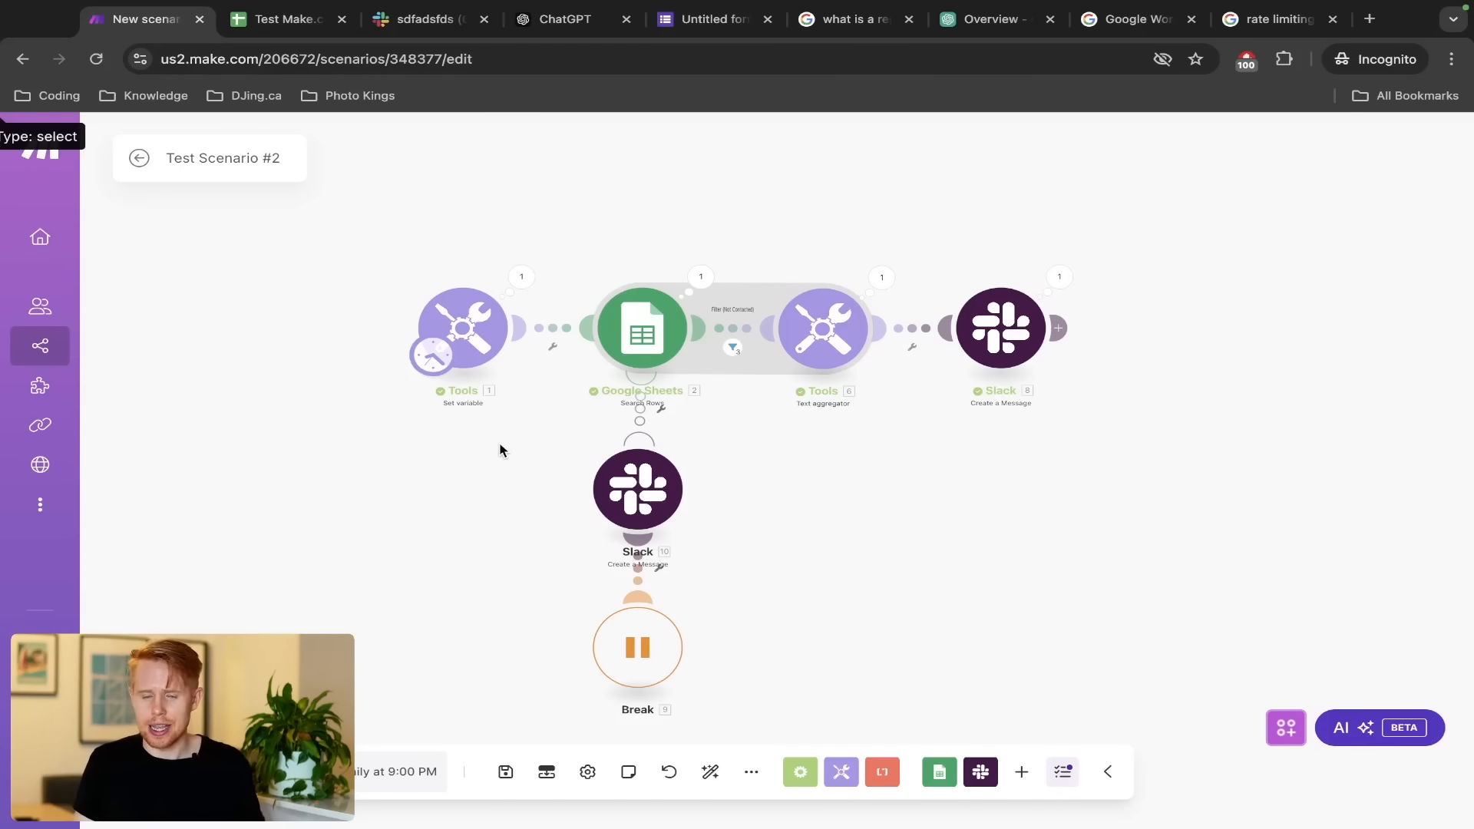
{"action": "key", "text": "ctrl+Left"}
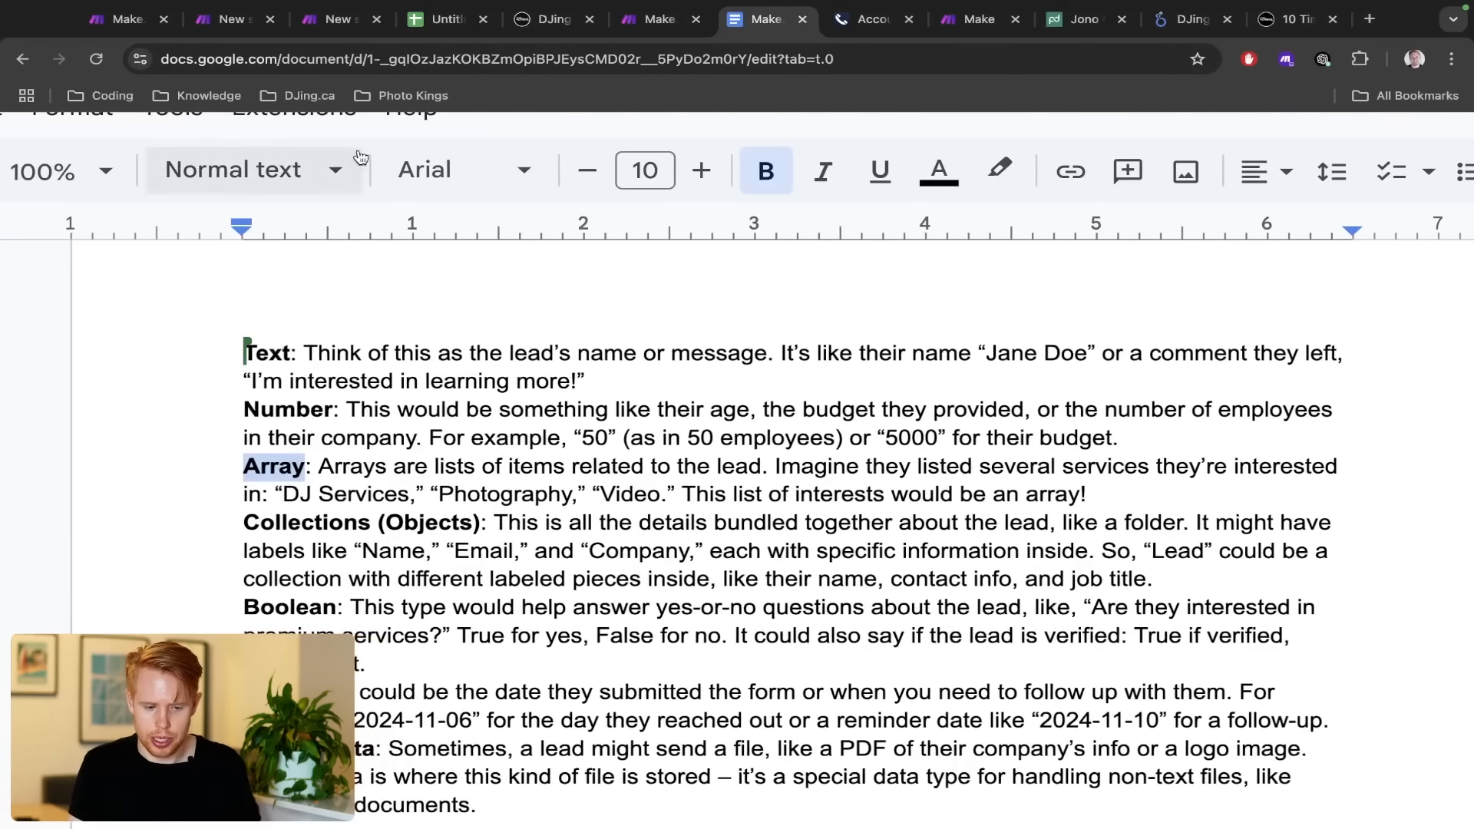
{"action": "left_click", "coordinate": [338, 20]}
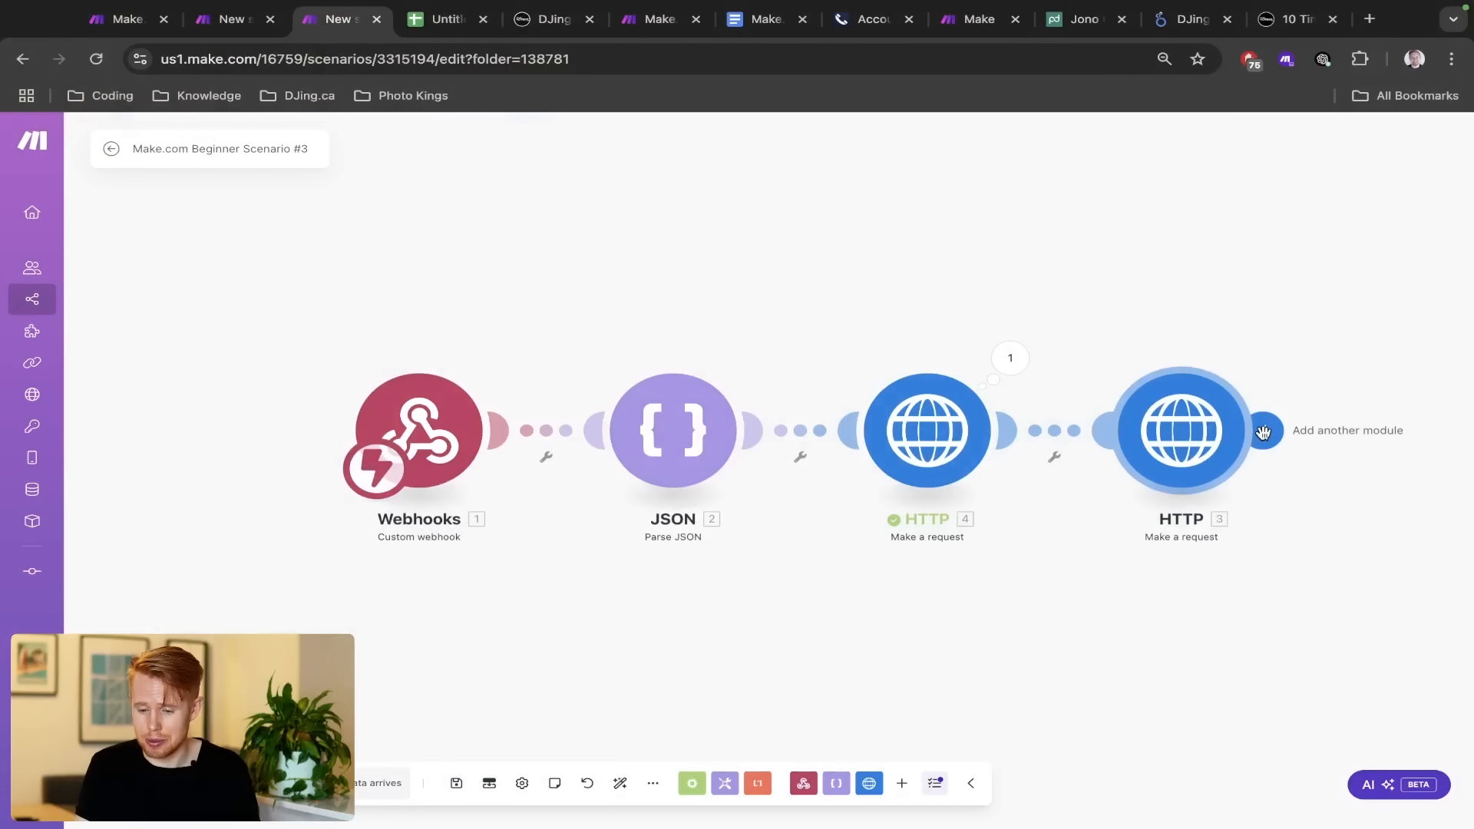
{"action": "left_click", "coordinate": [1263, 432]}
{"action": "scroll", "coordinate": [962, 427], "scroll_direction": "down", "scroll_amount": 10}
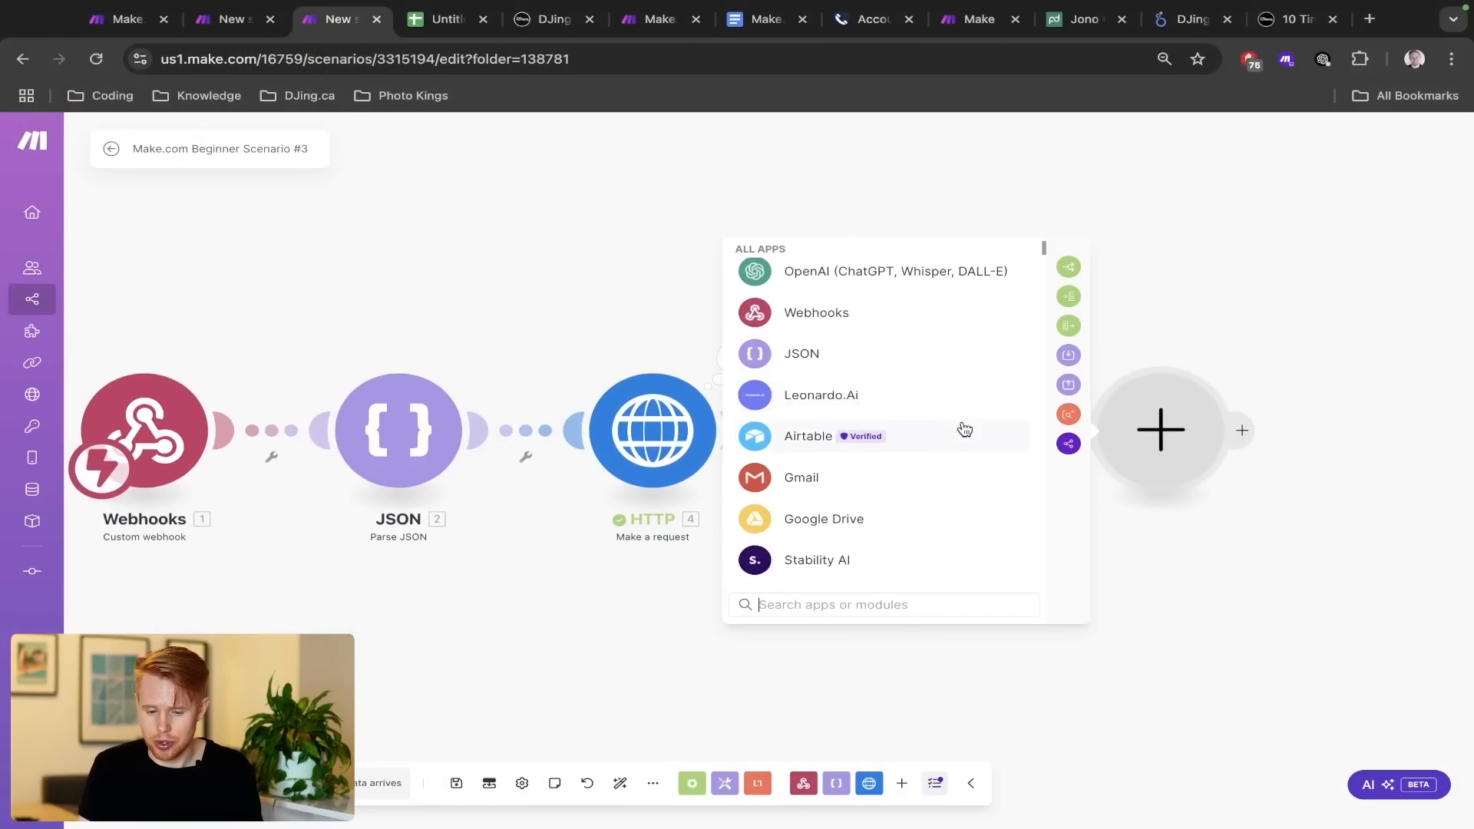
{"action": "scroll", "coordinate": [962, 428], "scroll_direction": "down", "scroll_amount": 3}
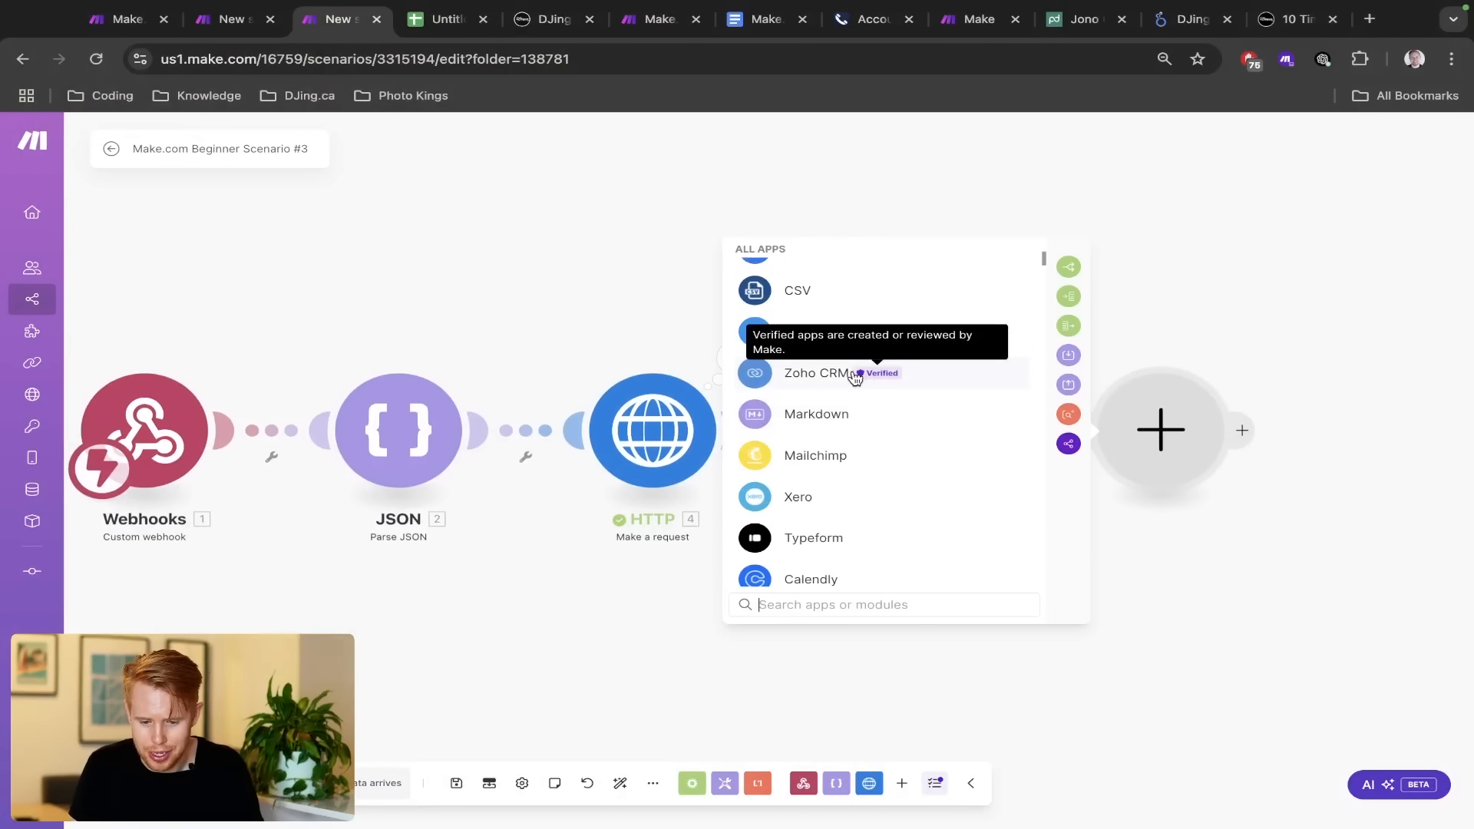
{"action": "scroll", "coordinate": [882, 460], "scroll_direction": "down", "scroll_amount": 1}
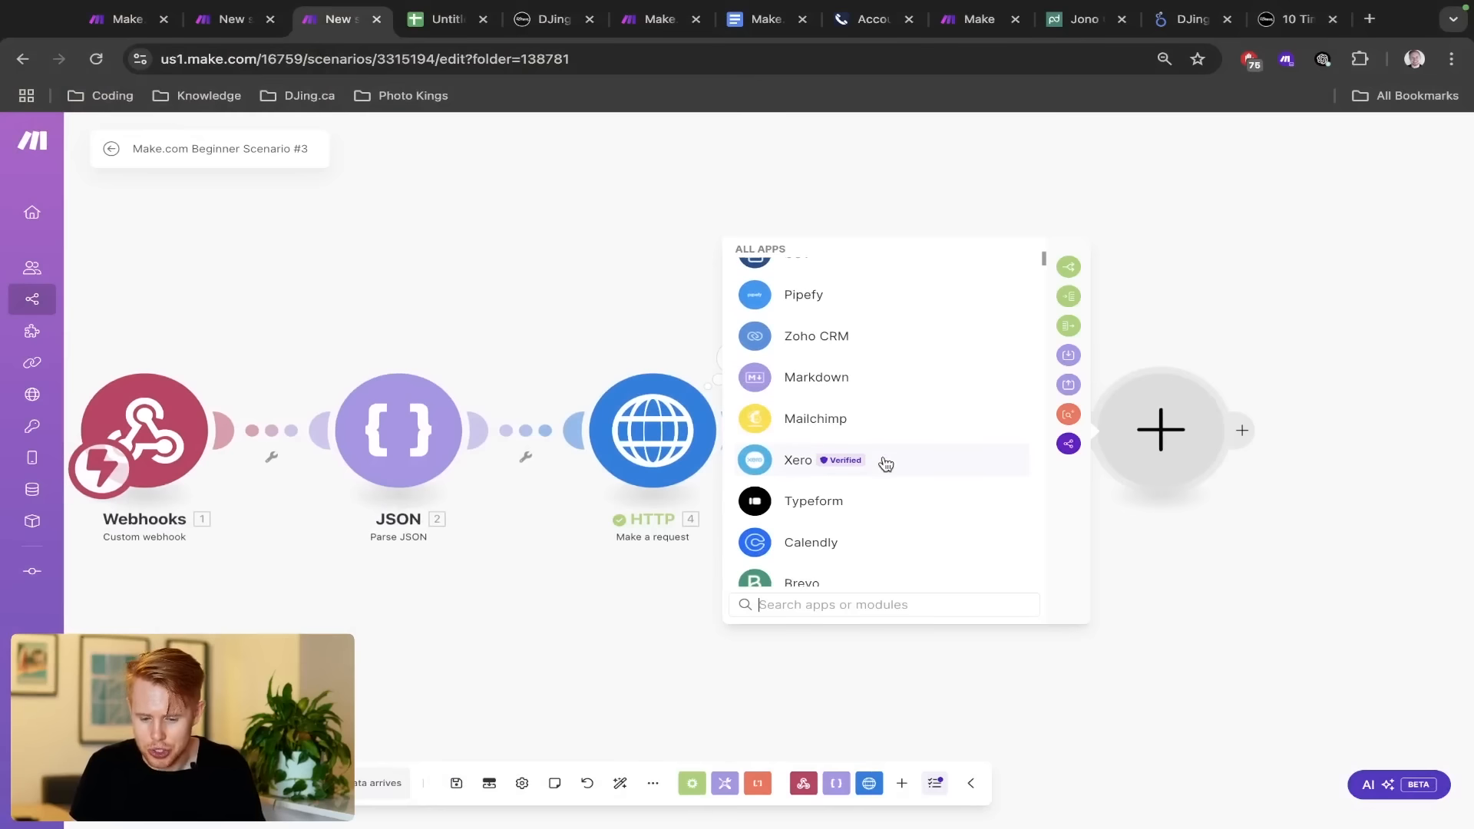
{"action": "scroll", "coordinate": [882, 522], "scroll_direction": "down", "scroll_amount": 1}
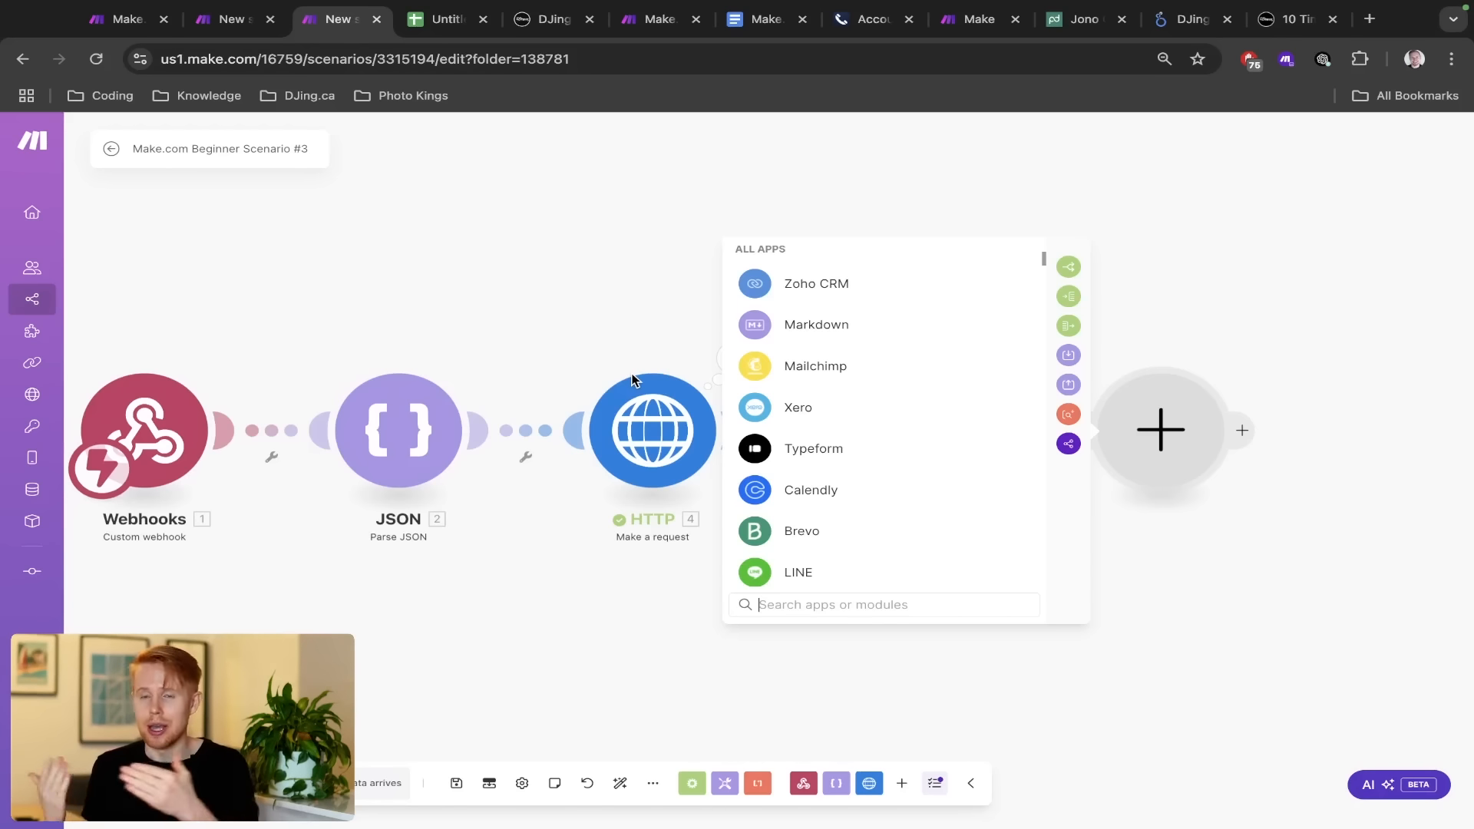
{"action": "left_click", "coordinate": [455, 306]}
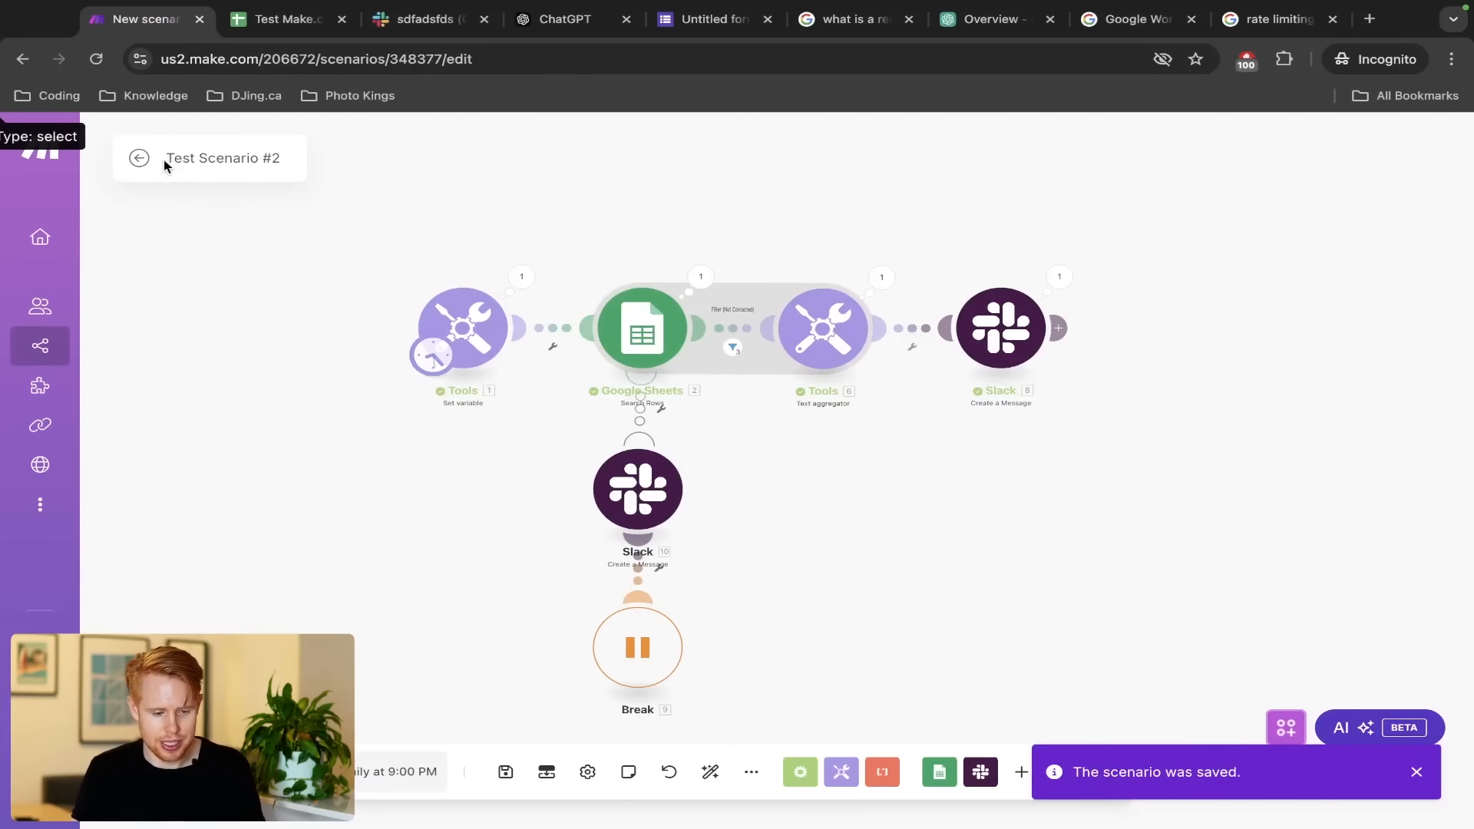
Save Test Scenario #2, return to All scenarios, and create a new scenario named Test Scenario #3
{"action": "left_click", "coordinate": [181, 157]}
{"action": "left_click", "coordinate": [136, 158]}
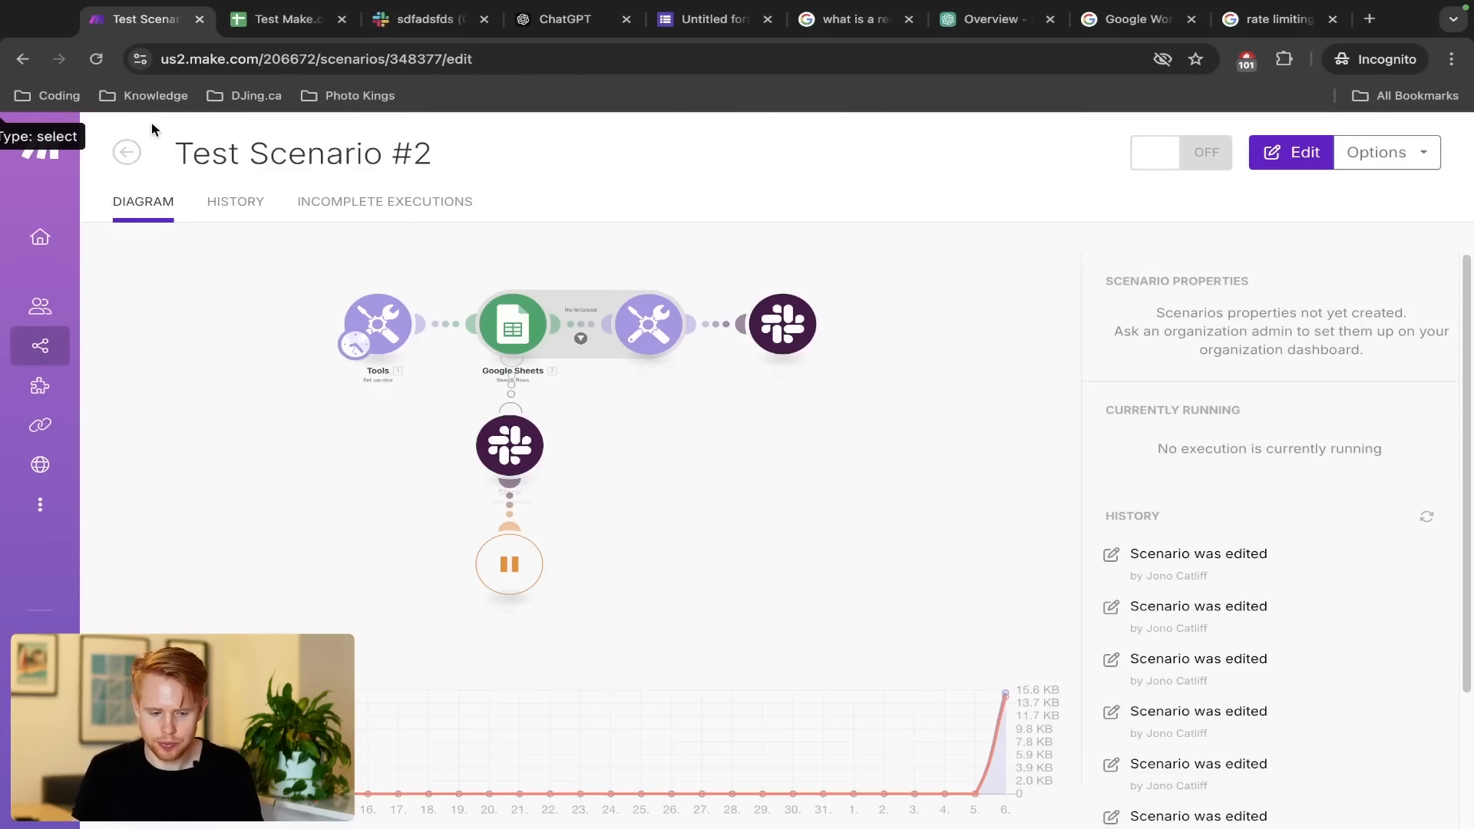
{"action": "left_click", "coordinate": [126, 152]}
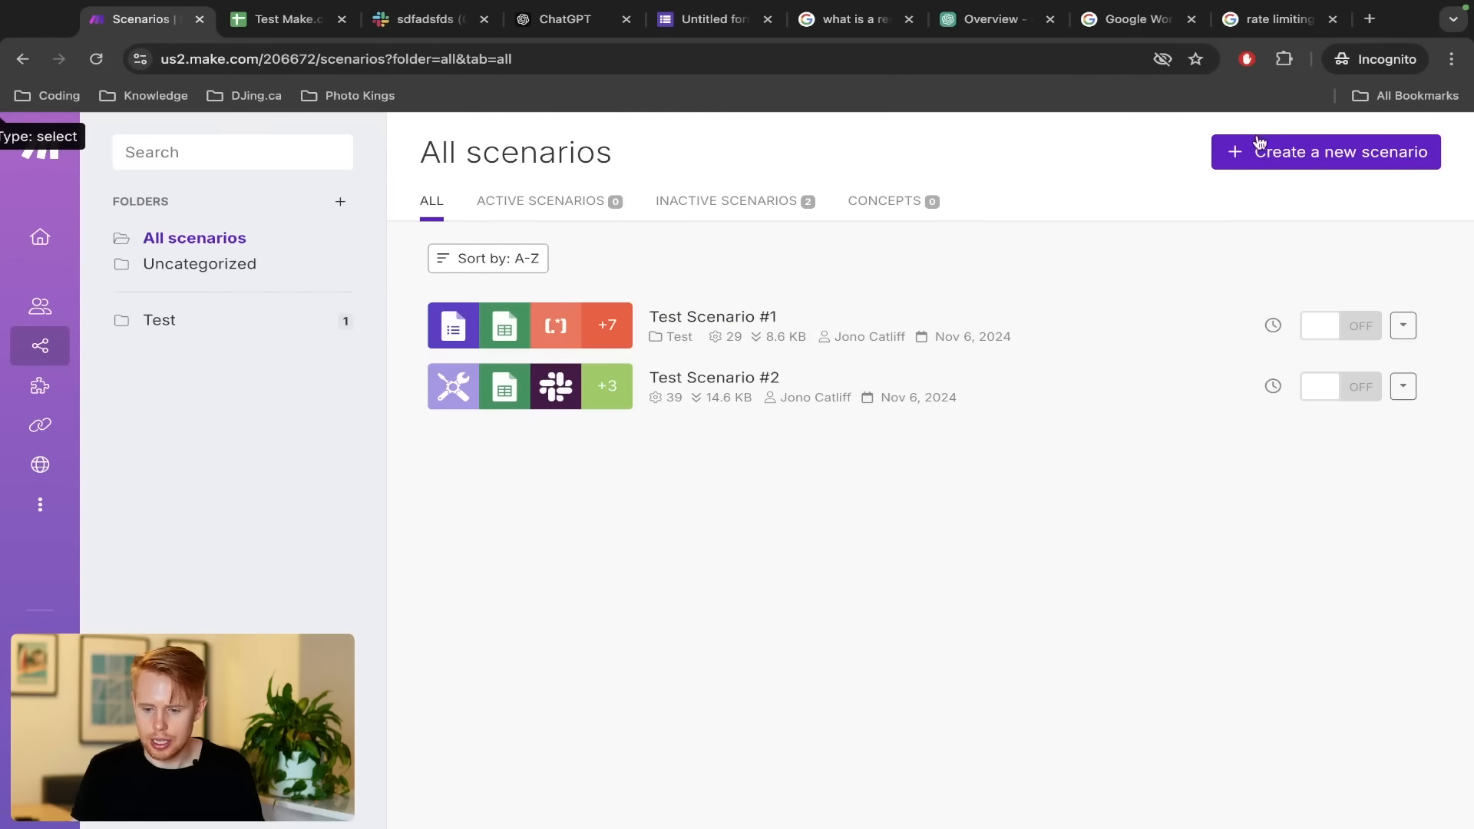
{"action": "left_click", "coordinate": [1323, 152]}
{"action": "left_click", "coordinate": [236, 164]}
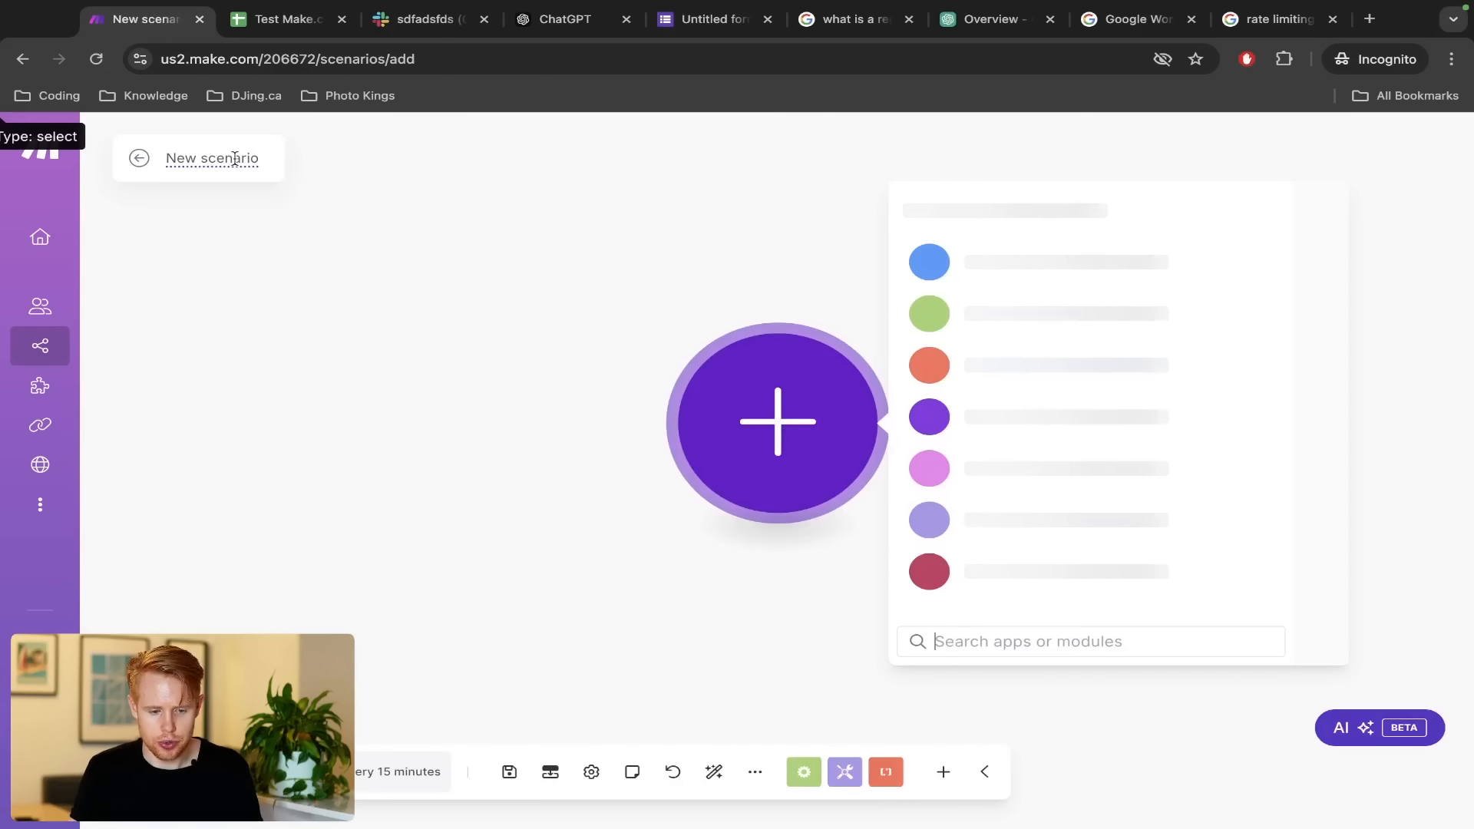
{"action": "type", "text": "Test Scenario #3"}
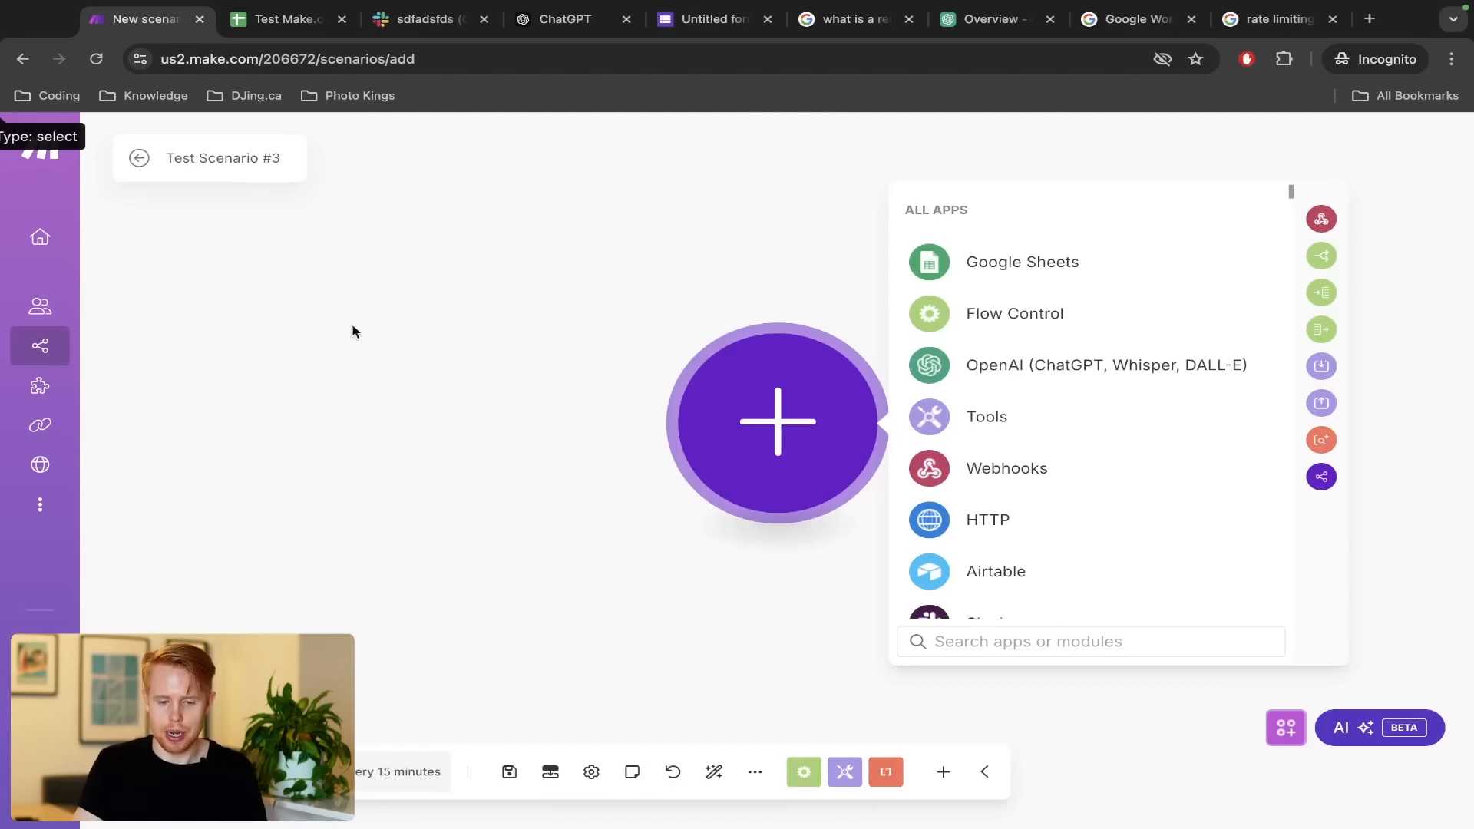
{"action": "left_click", "coordinate": [424, 397]}
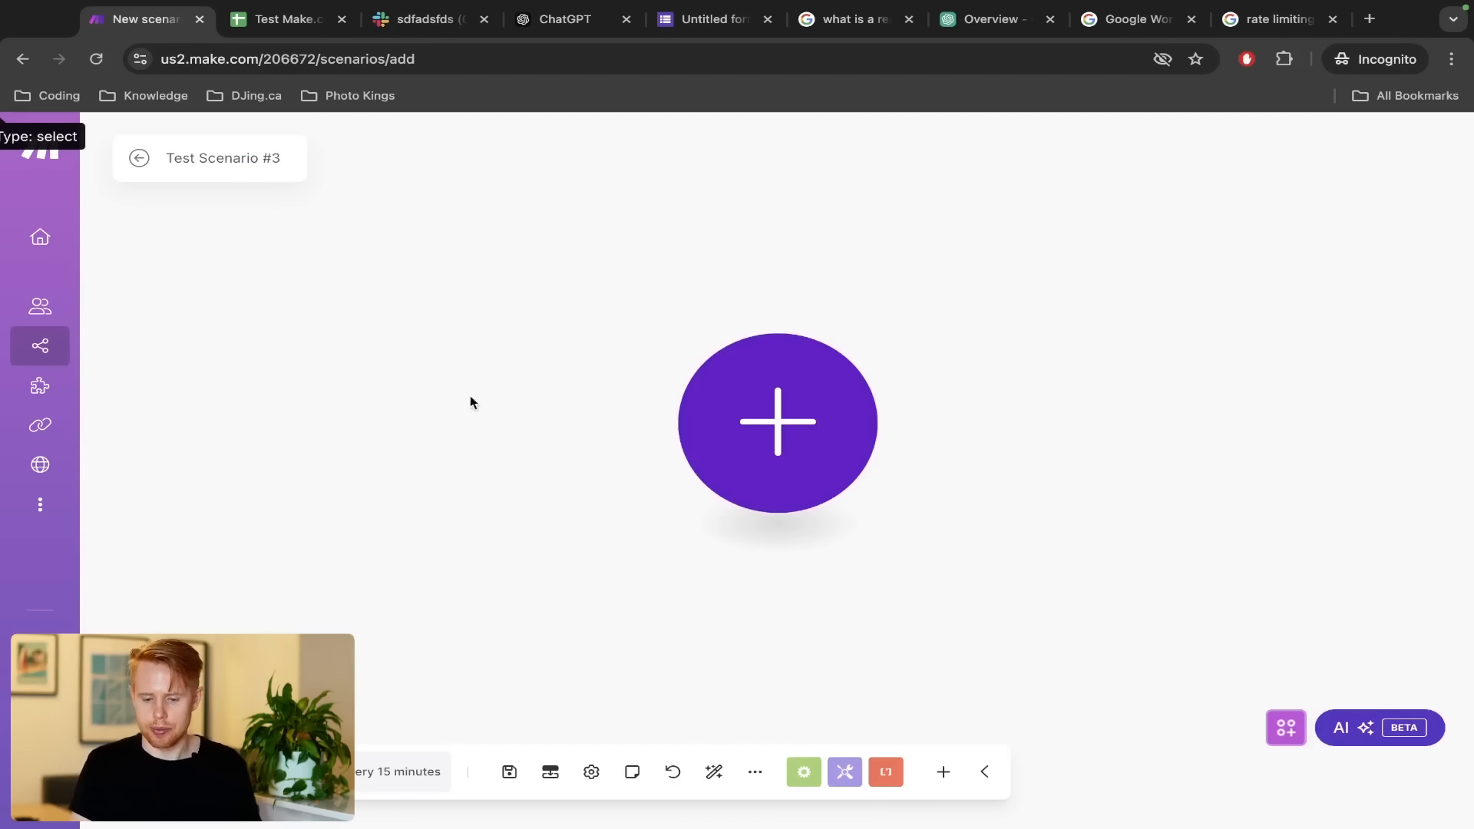
Make the first module a Webhooks Custom webhook trigger
{"action": "left_click", "coordinate": [775, 422]}
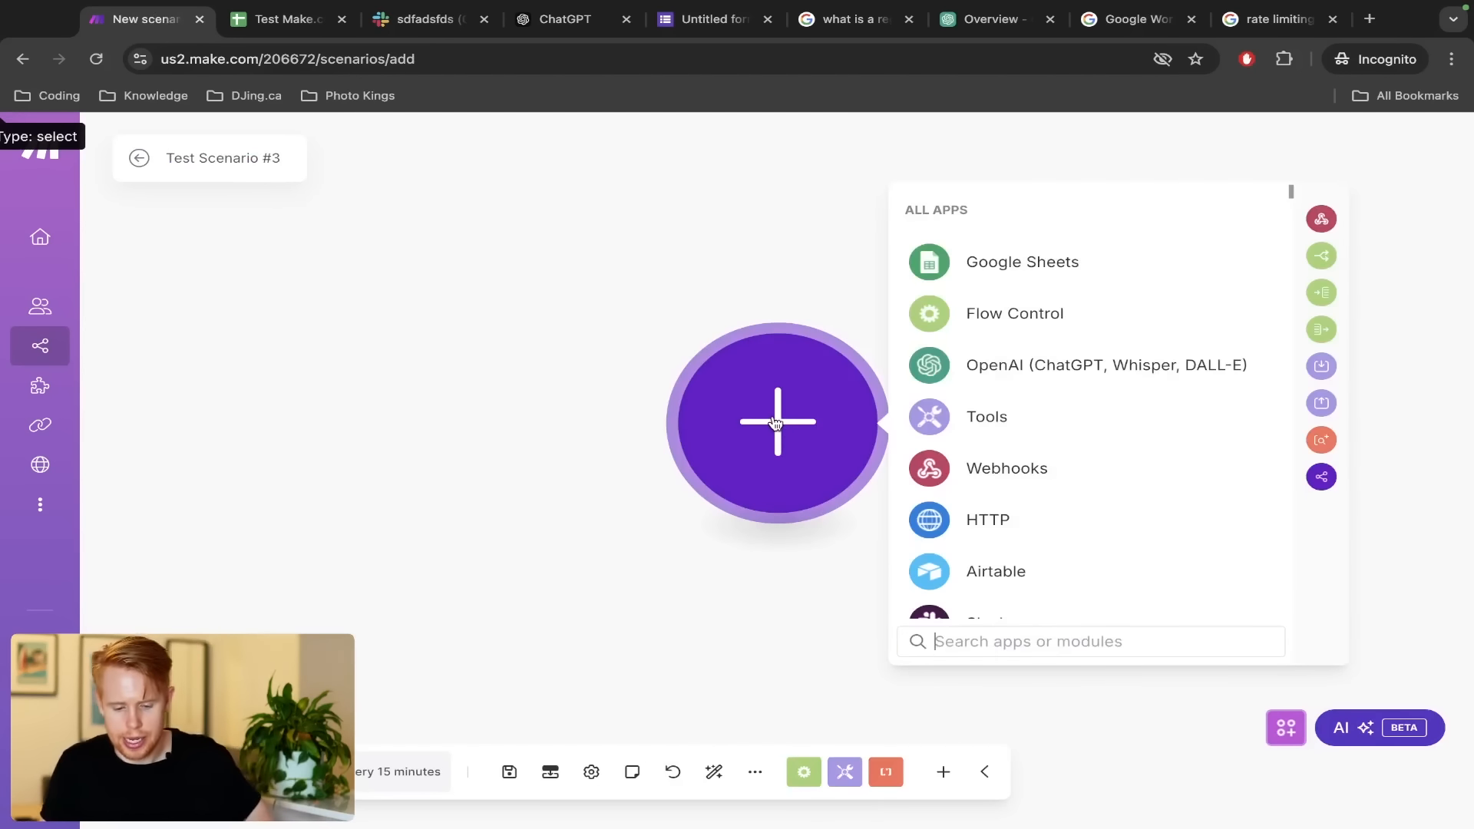
{"action": "left_click", "coordinate": [978, 467]}
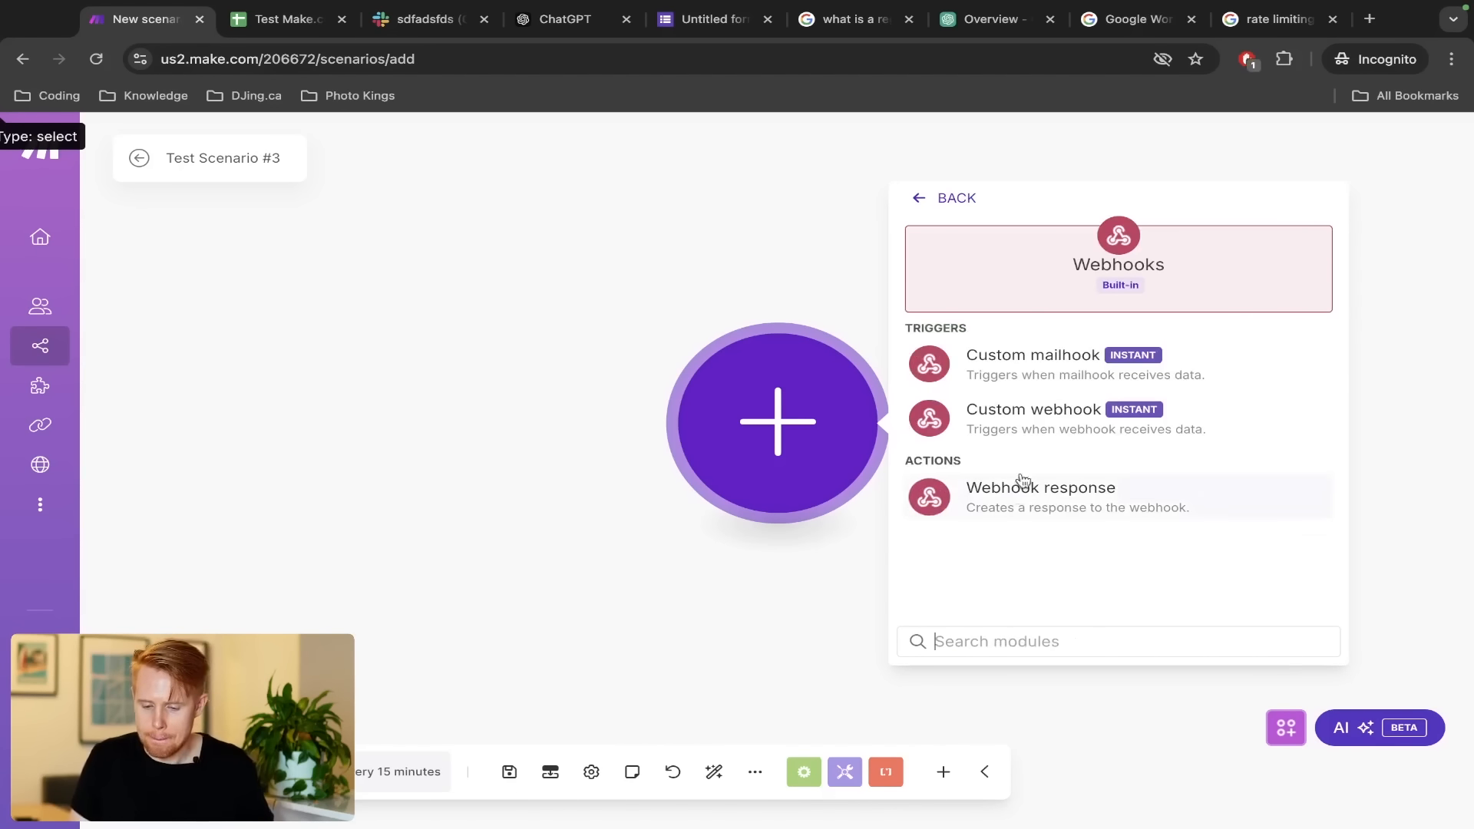
{"action": "left_click", "coordinate": [1048, 415]}
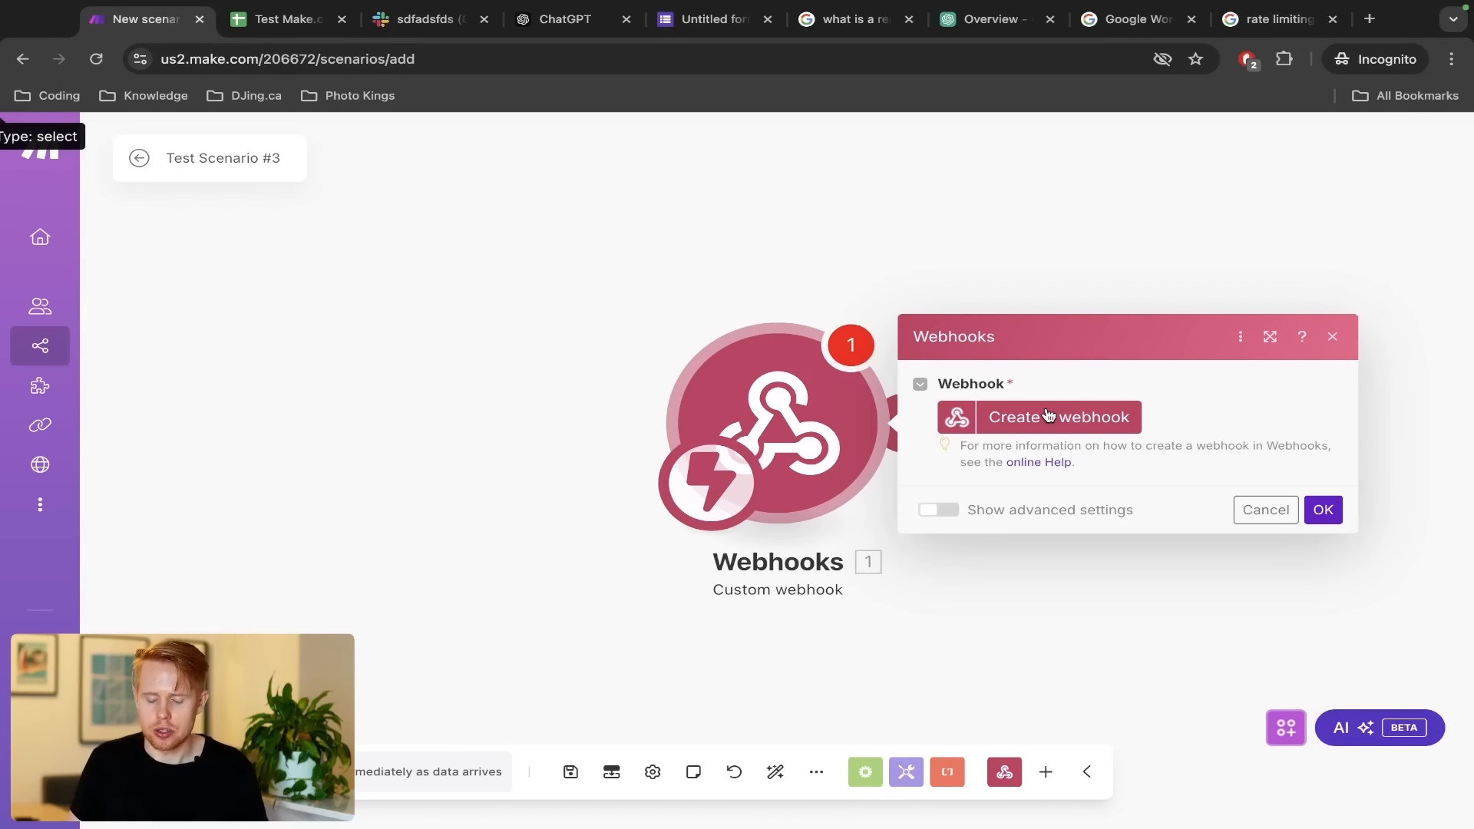
Create a new webhook named 'lead form' for the Custom webhook trigger
{"action": "left_click", "coordinate": [1049, 415]}
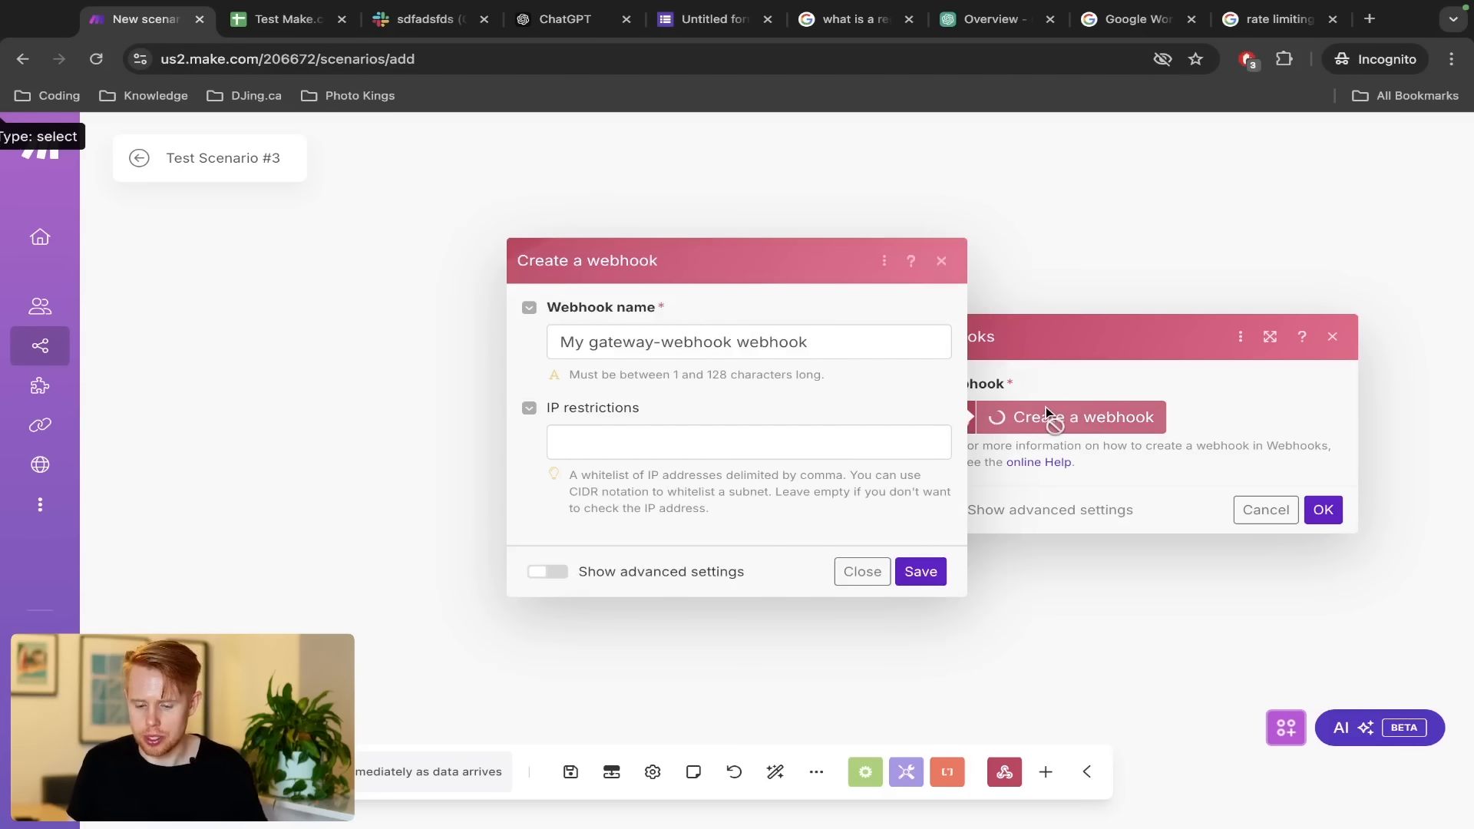
{"action": "triple_click", "coordinate": [734, 353]}
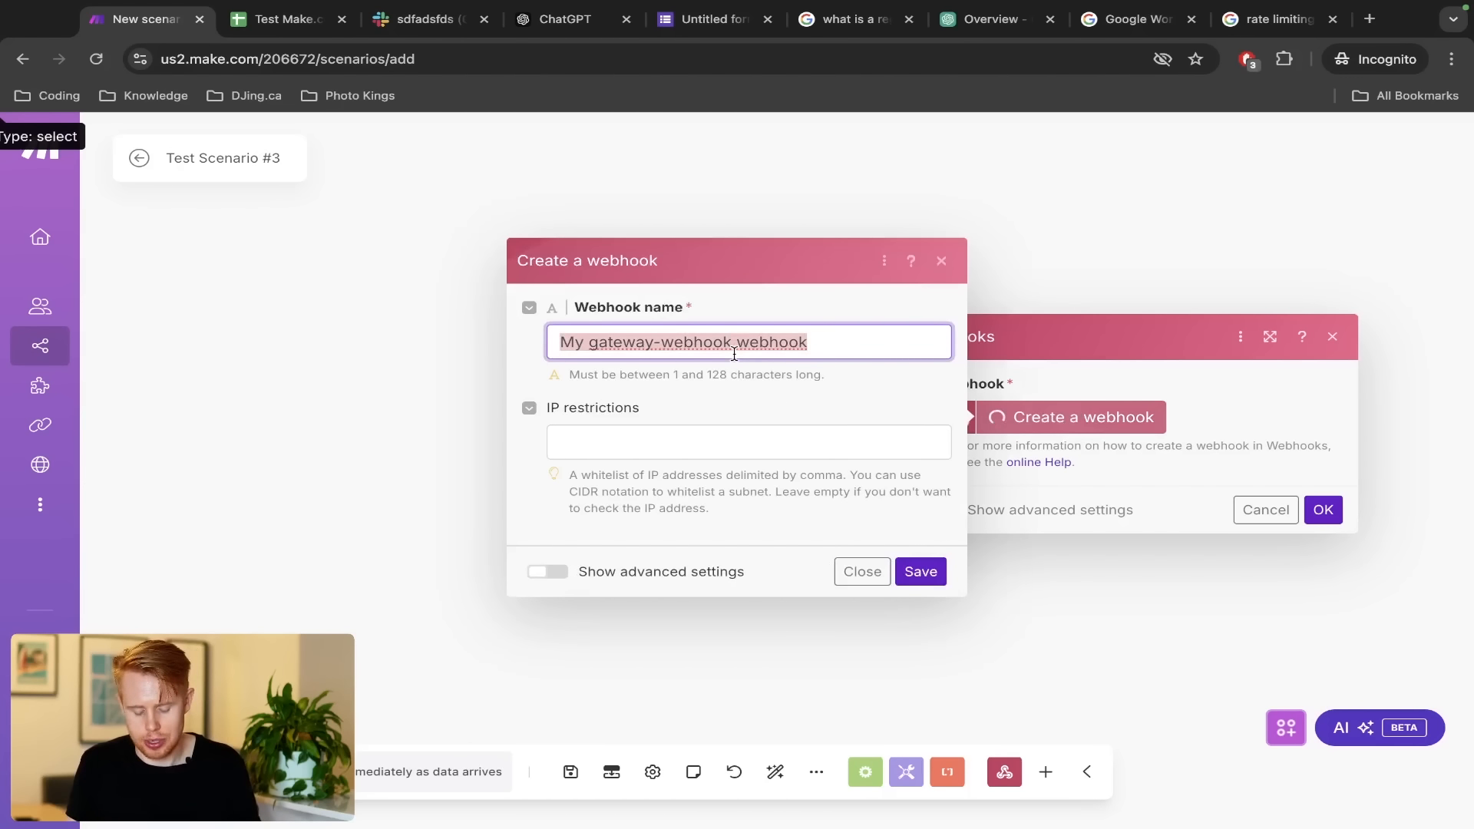
{"action": "type", "text": "lead form"}
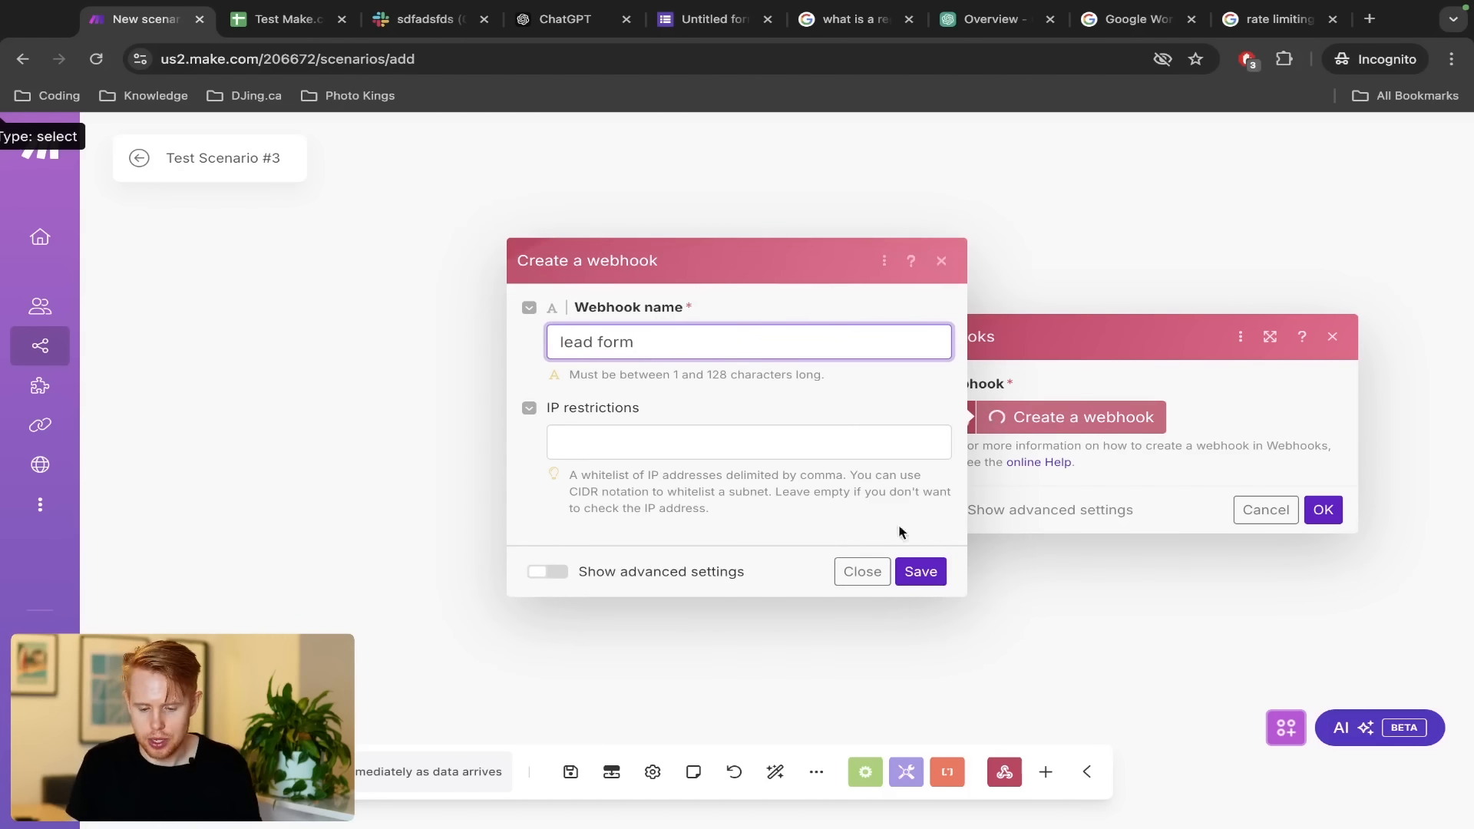
{"action": "left_click", "coordinate": [905, 568]}
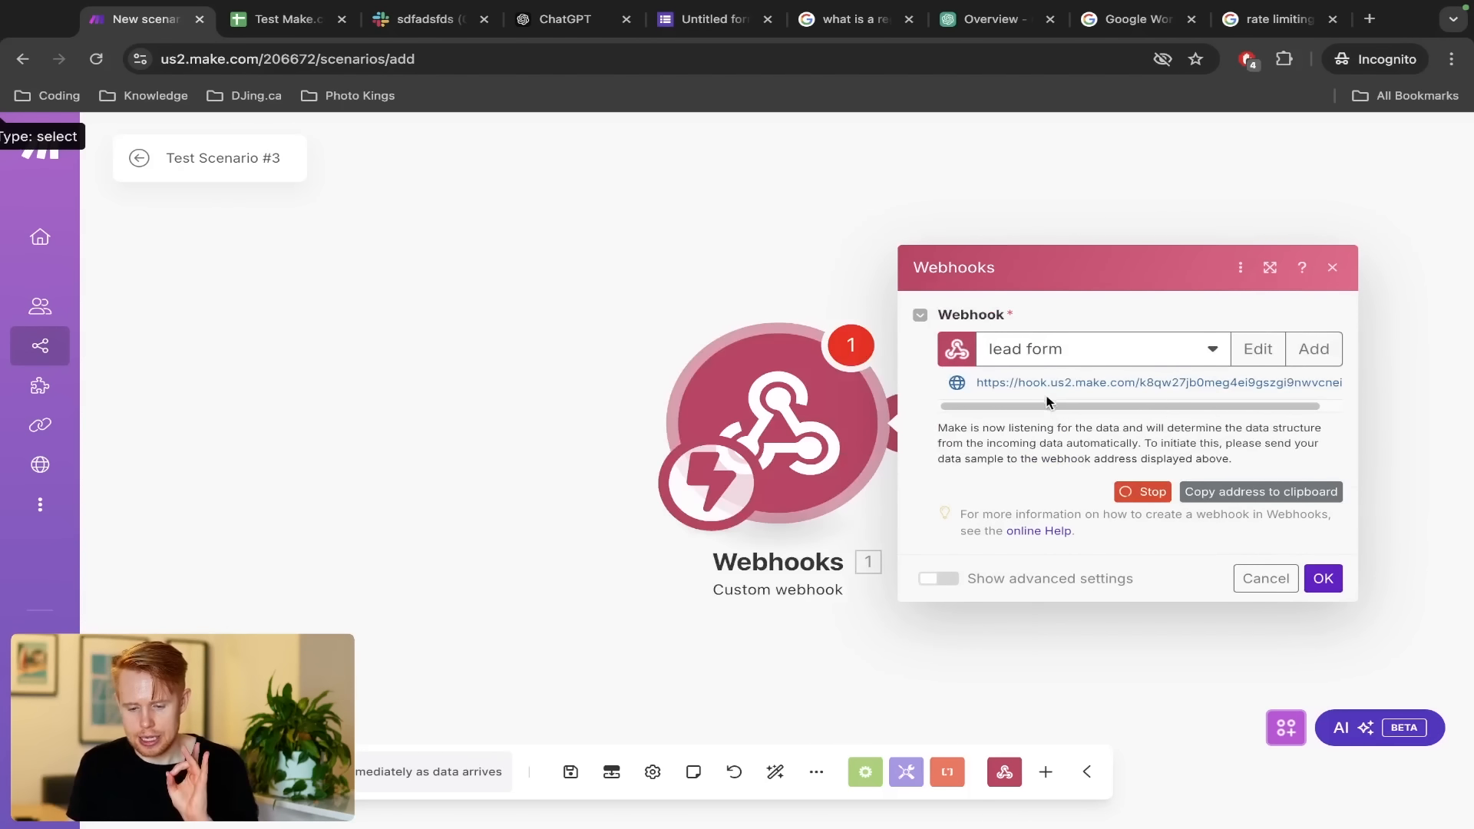
Copy the lead form webhook address and paste it into a new private tab
{"action": "left_click", "coordinate": [1216, 500]}
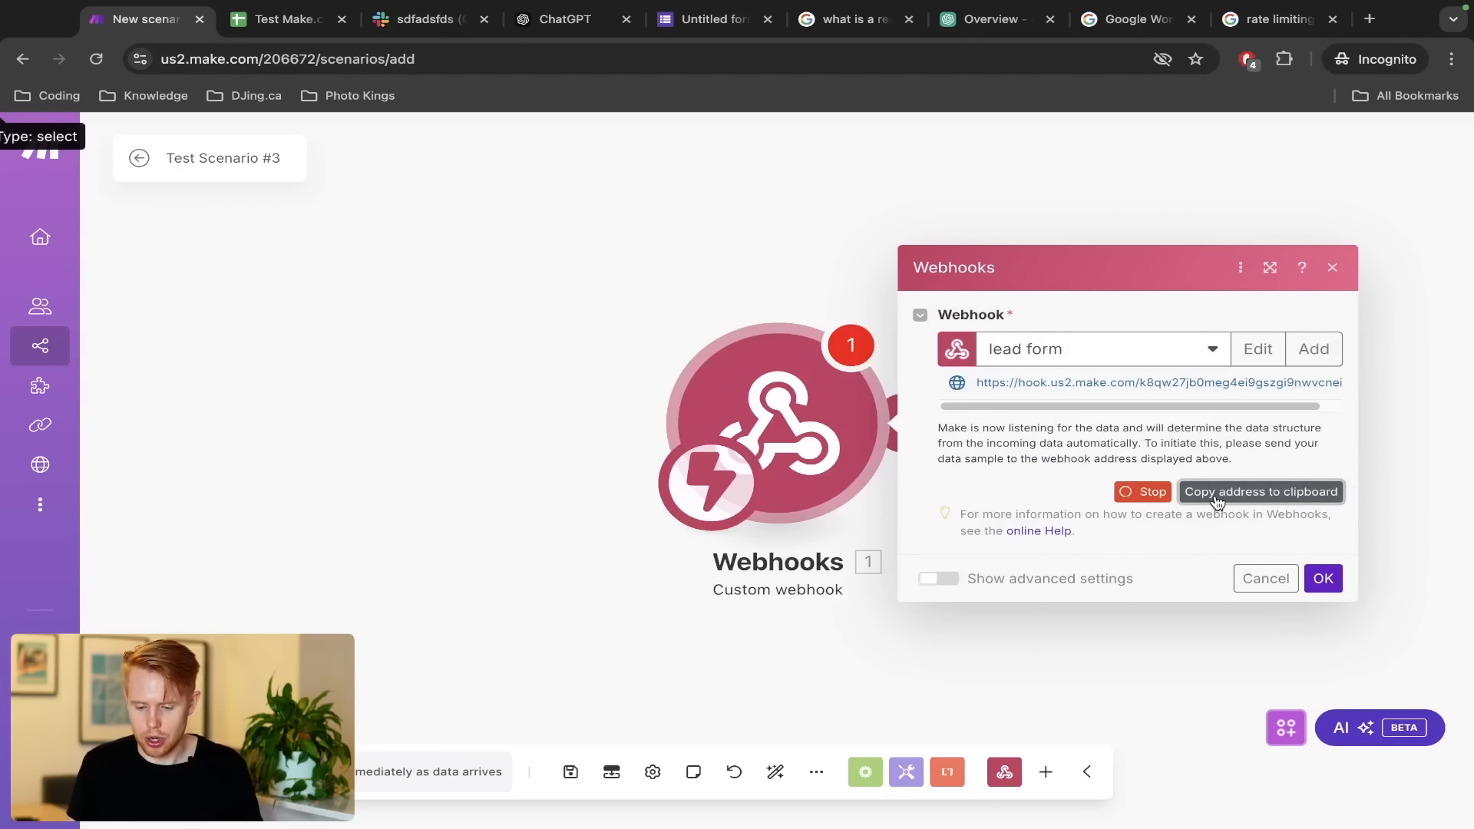
{"action": "key", "text": "ctrl+t"}
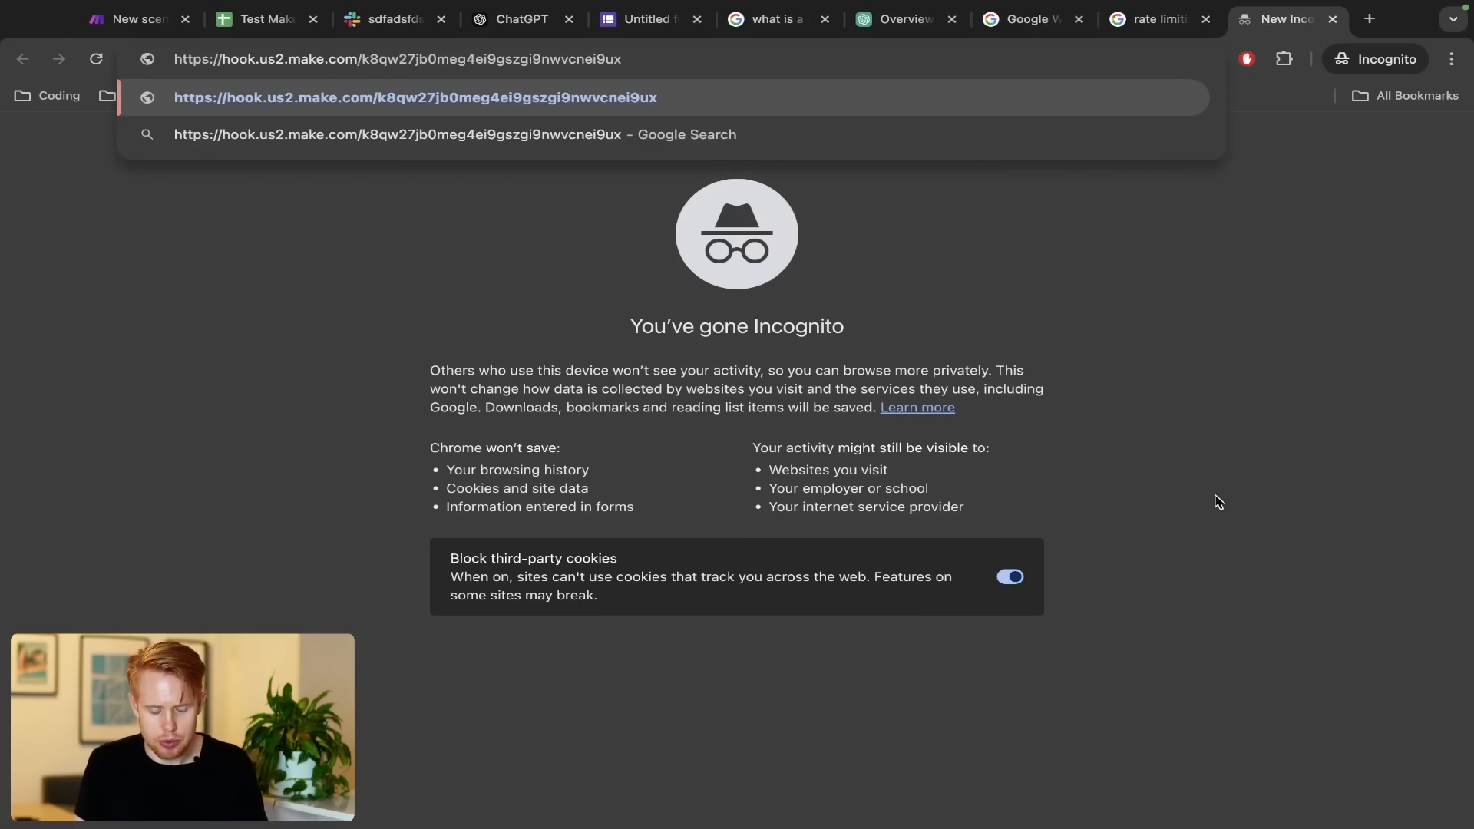
{"action": "key", "text": "ctrl+shift+Left"}
{"action": "key", "text": "Left"}
{"action": "key", "text": "shift+Home"}
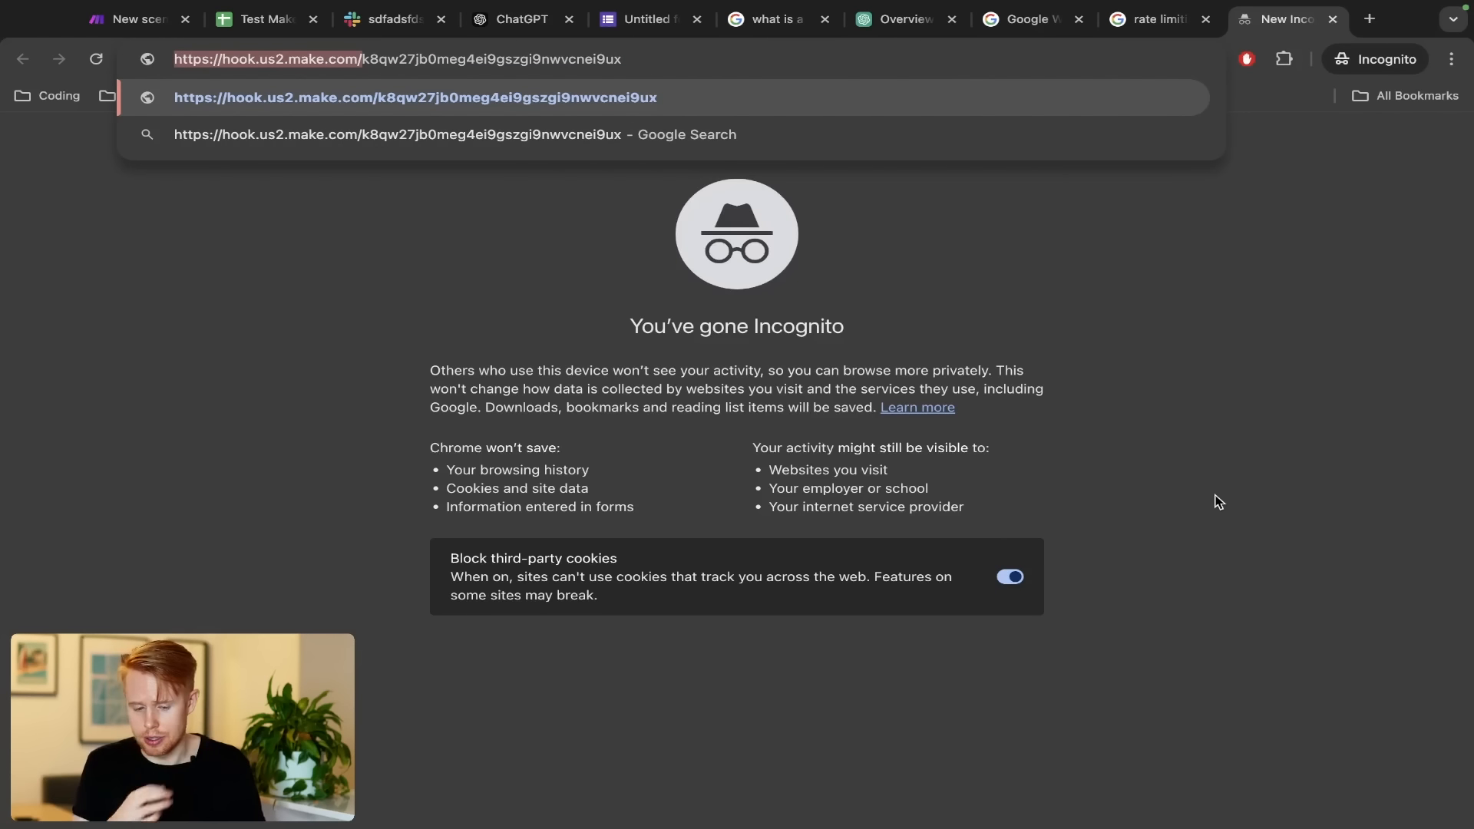
{"action": "key", "text": "ctrl+Right"}
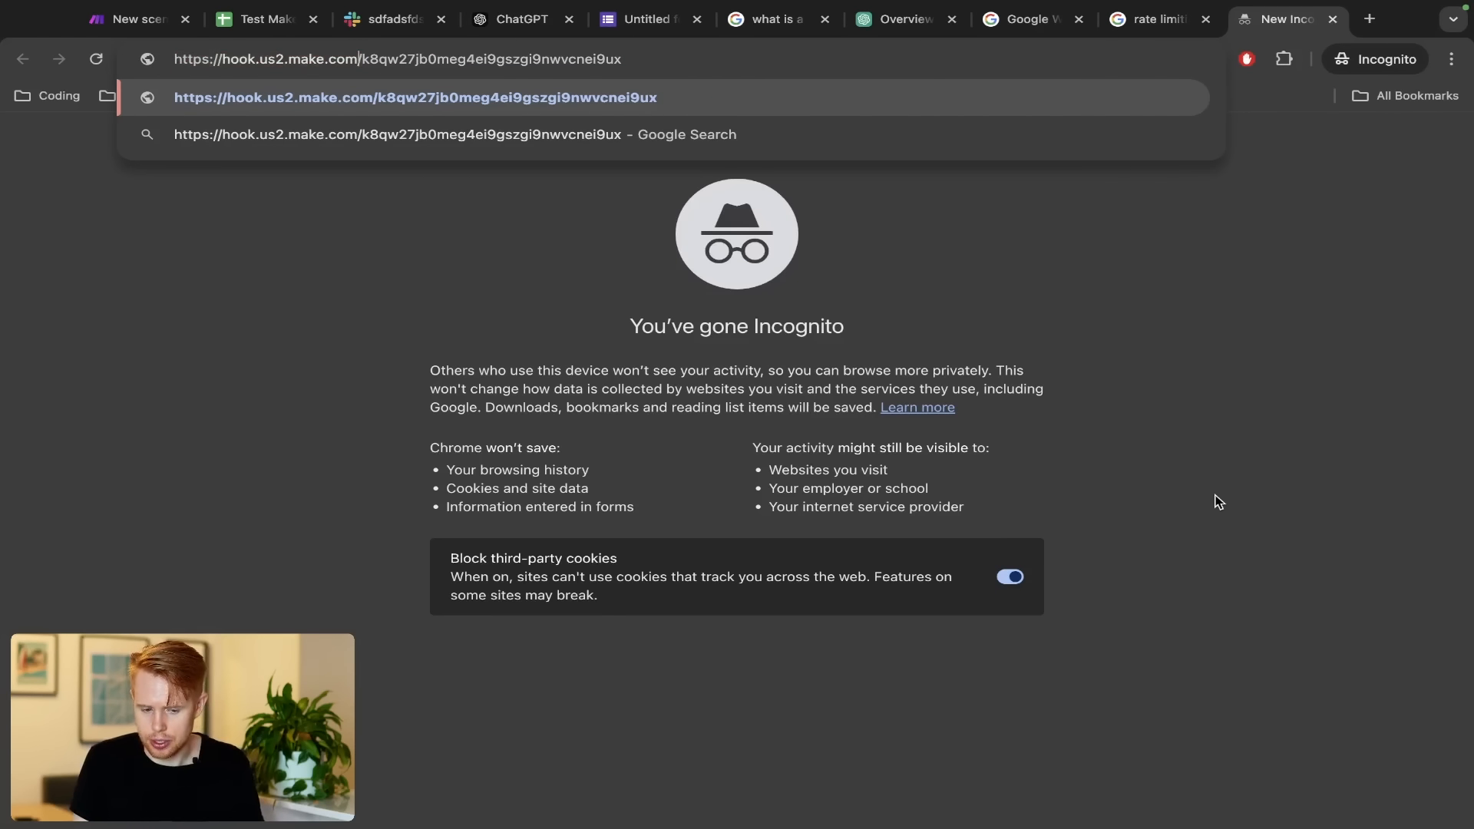
{"action": "key", "text": "shift+super+Left"}
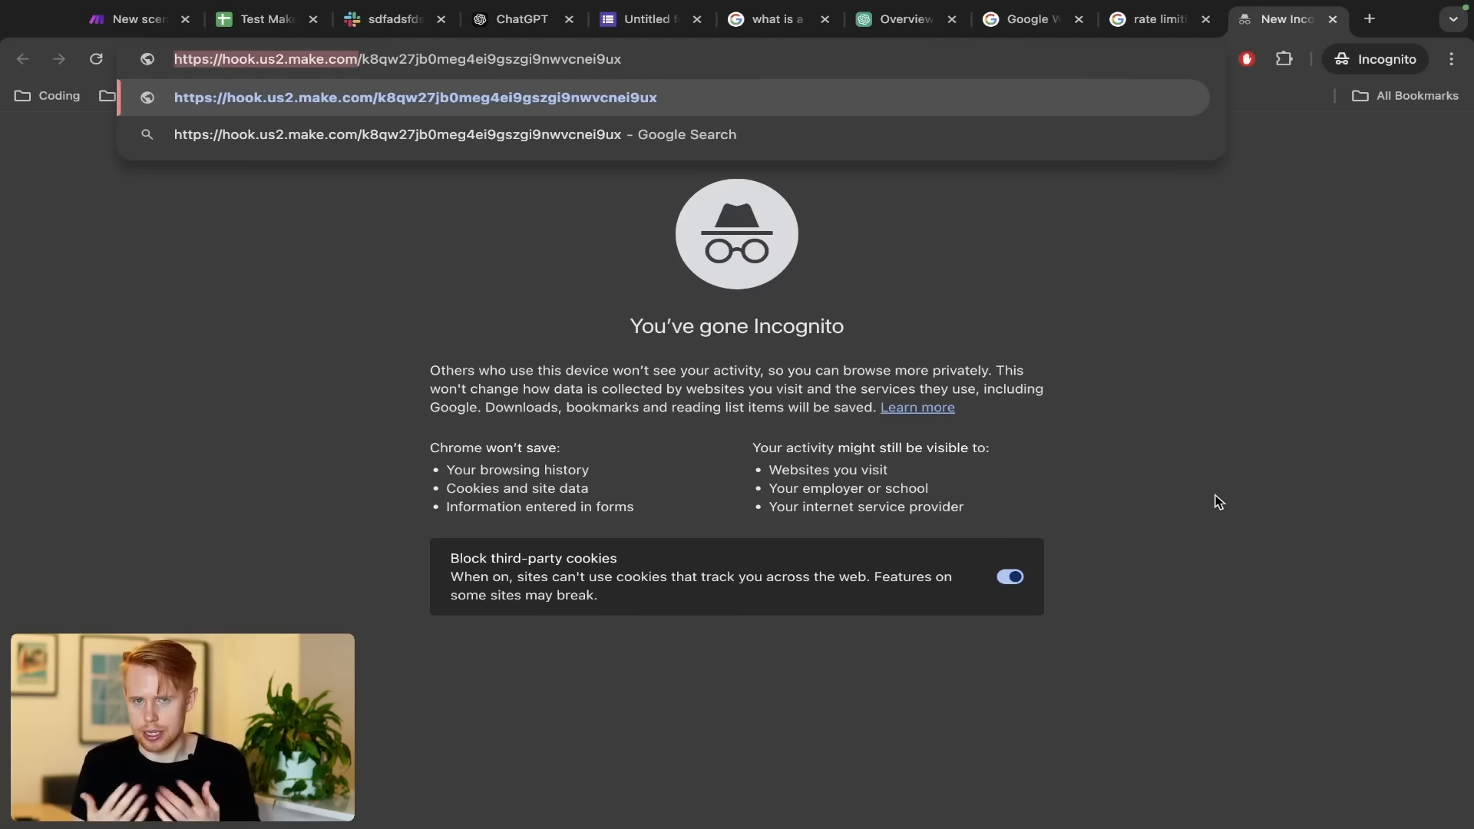
{"action": "key", "text": "Right"}
{"action": "key", "text": "shift+super+Right"}
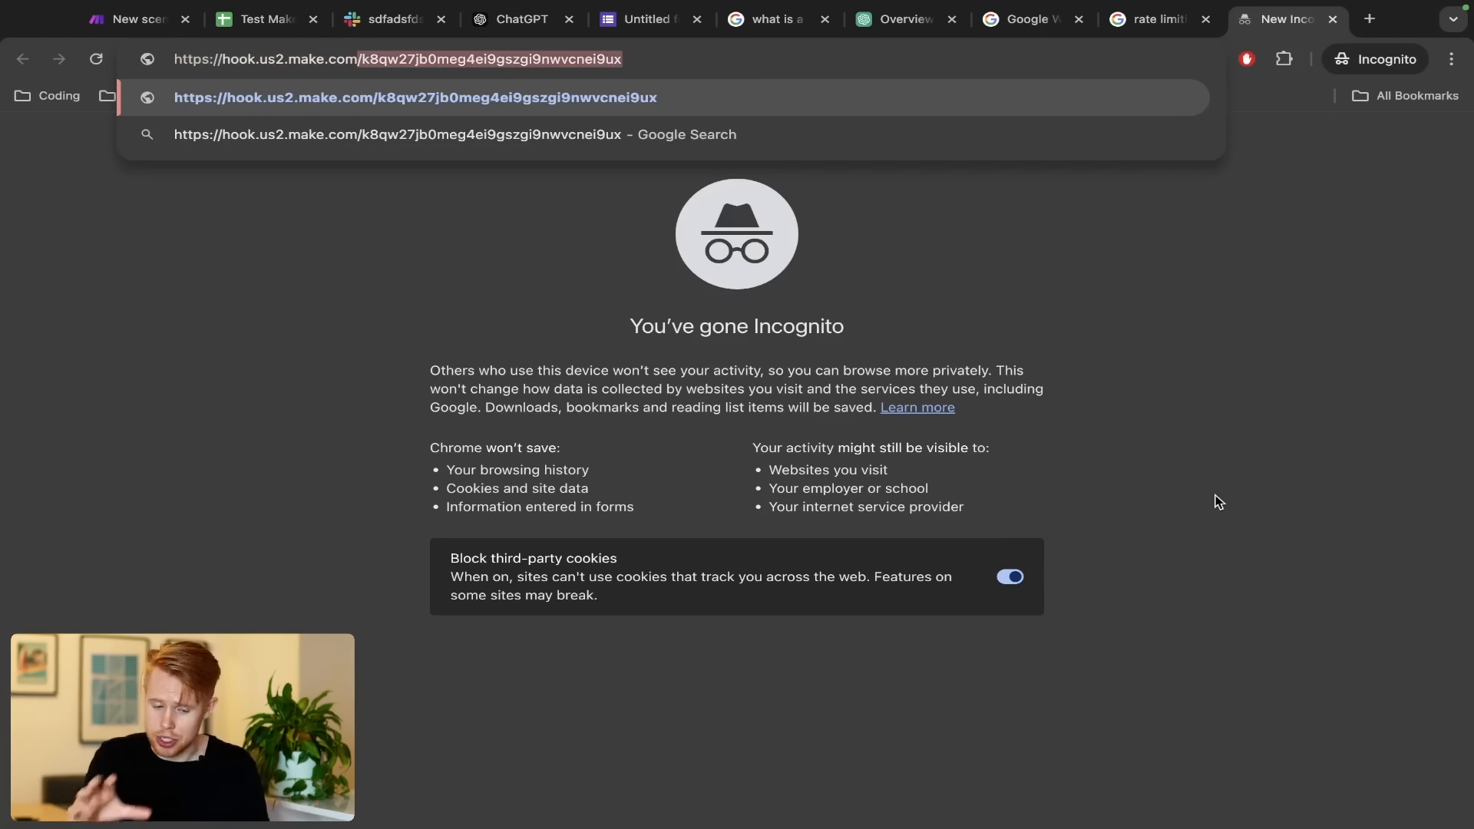
{"action": "key", "text": "ctrl+Tab"}
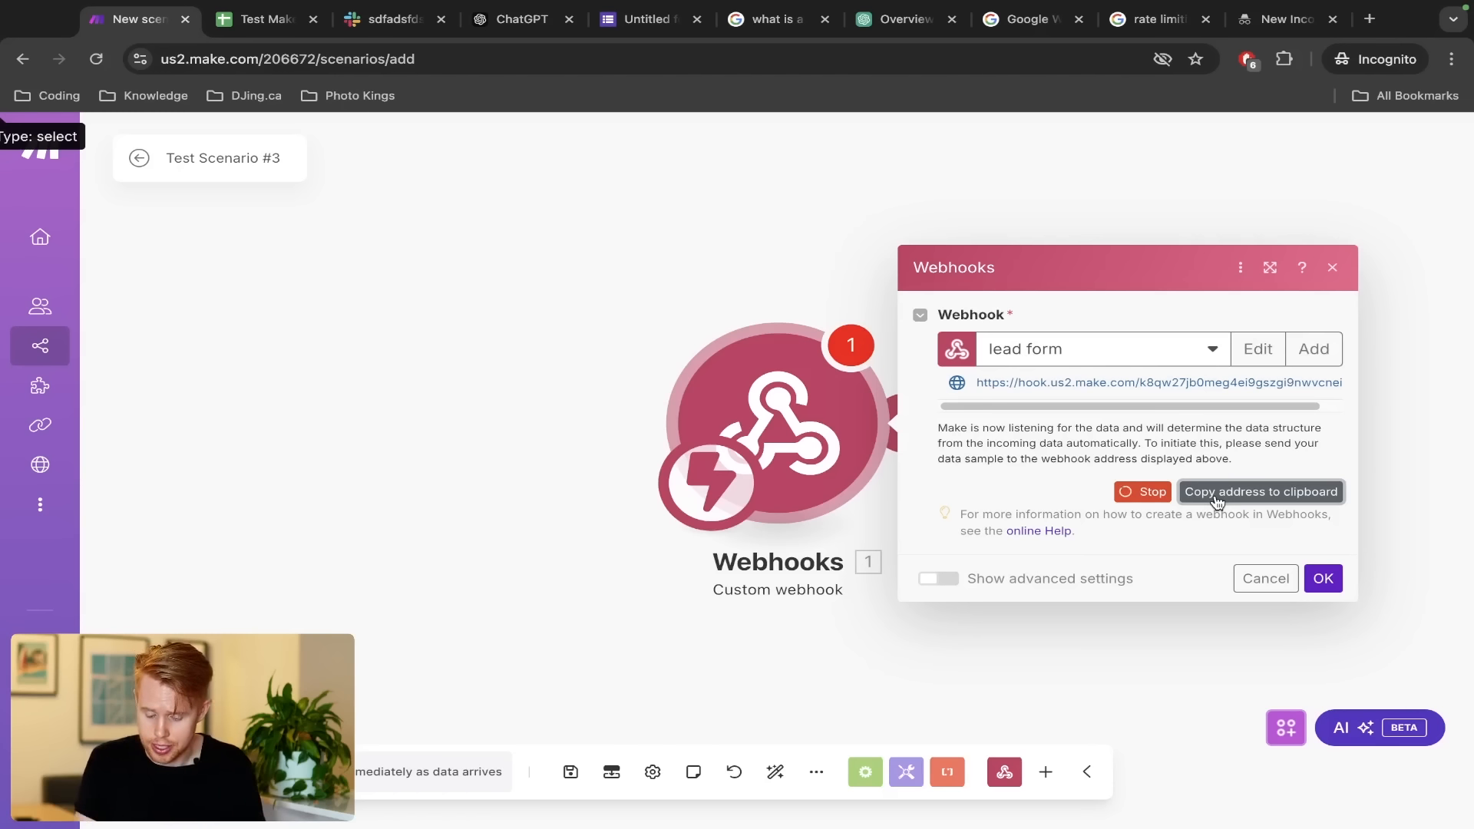
Glance at the reference scenario in the other Make window, then search Google for 'jotform'
{"action": "key", "text": "ctrl+Left"}
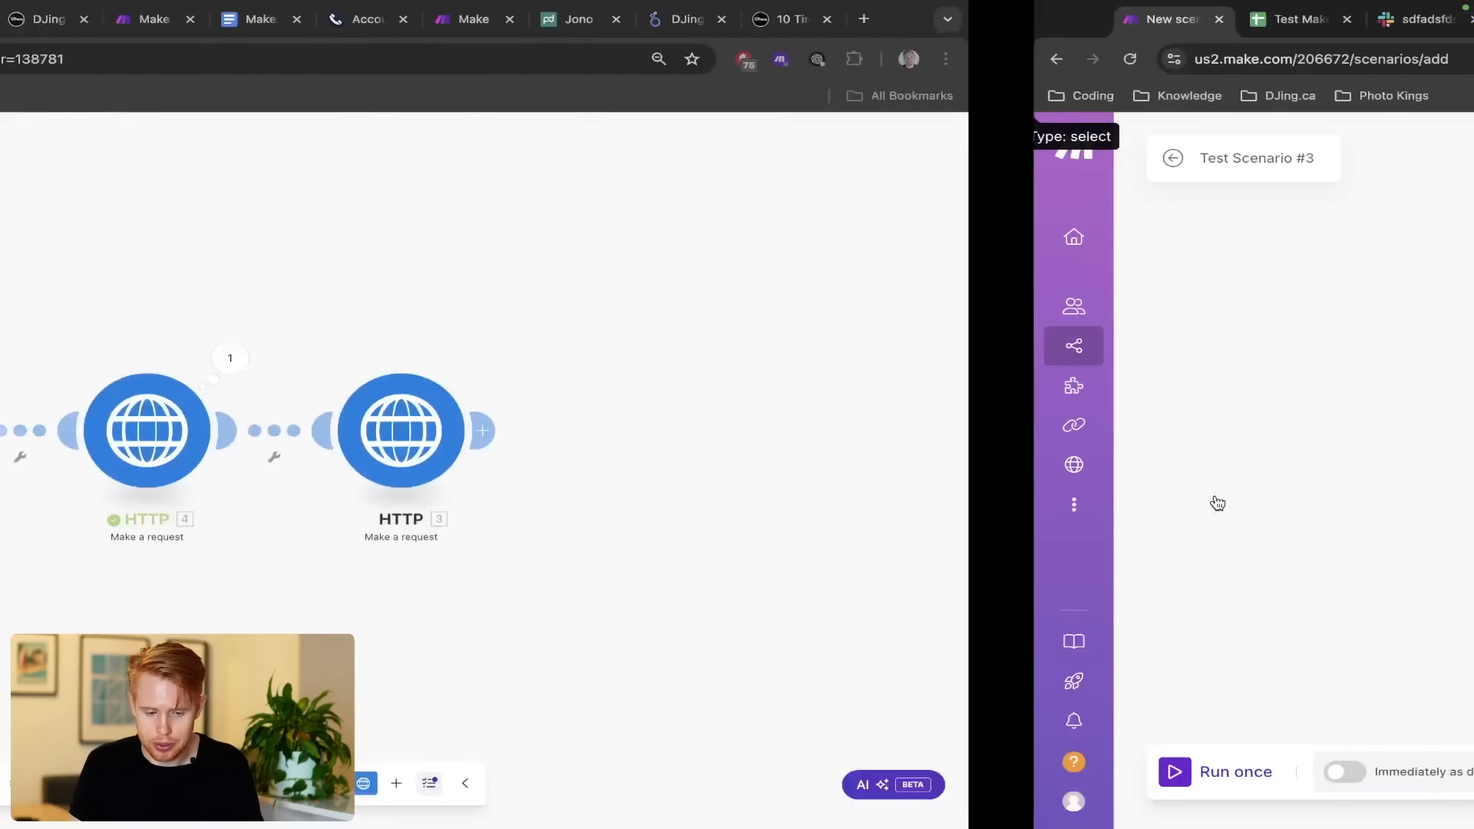
{"action": "left_click_drag", "start_coordinate": [448, 315], "coordinate": [518, 315]}
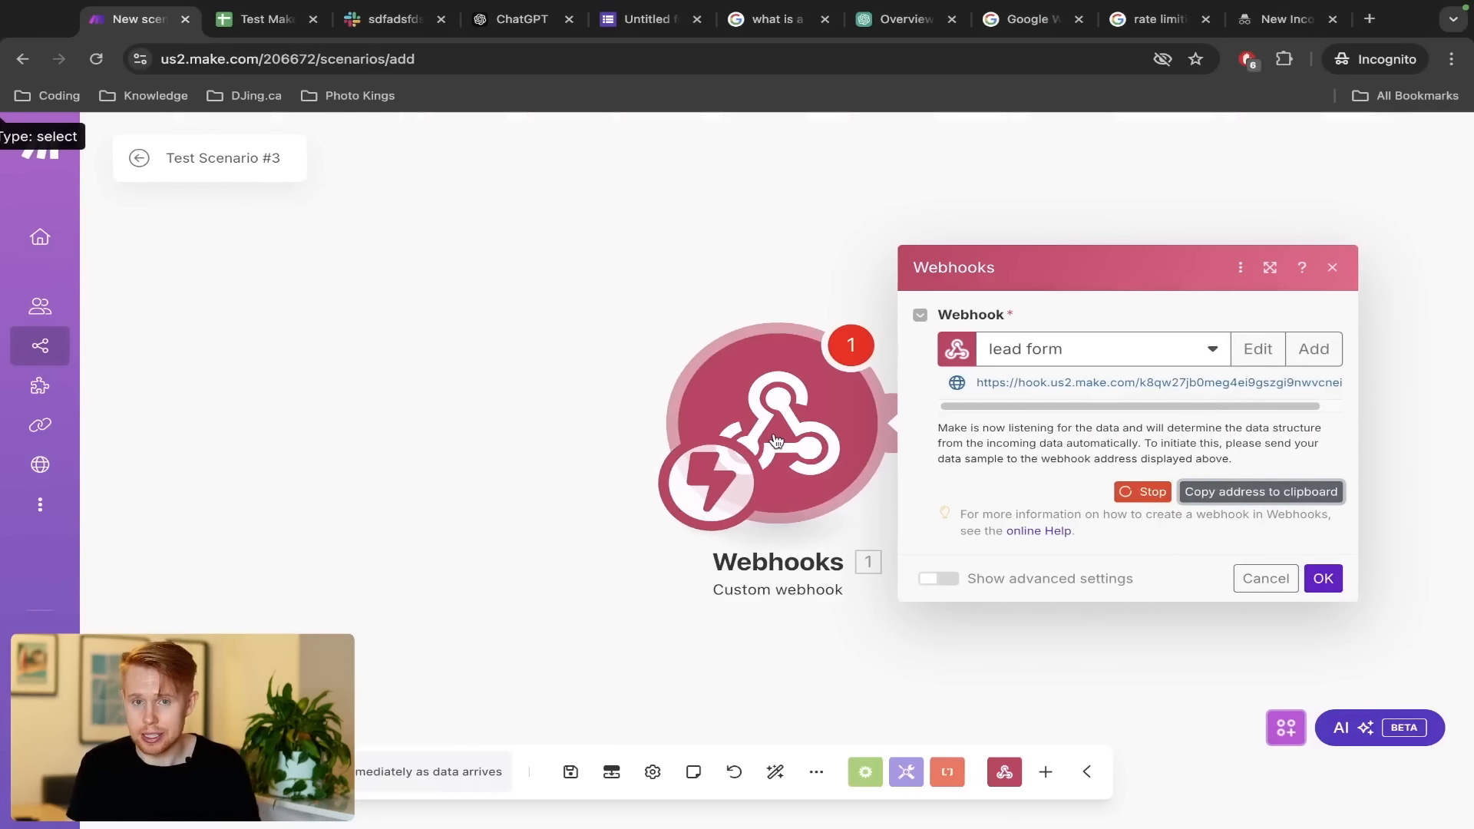
{"action": "key", "text": "ctrl+t"}
{"action": "type", "text": "jotform"}
{"action": "key", "text": "Return"}
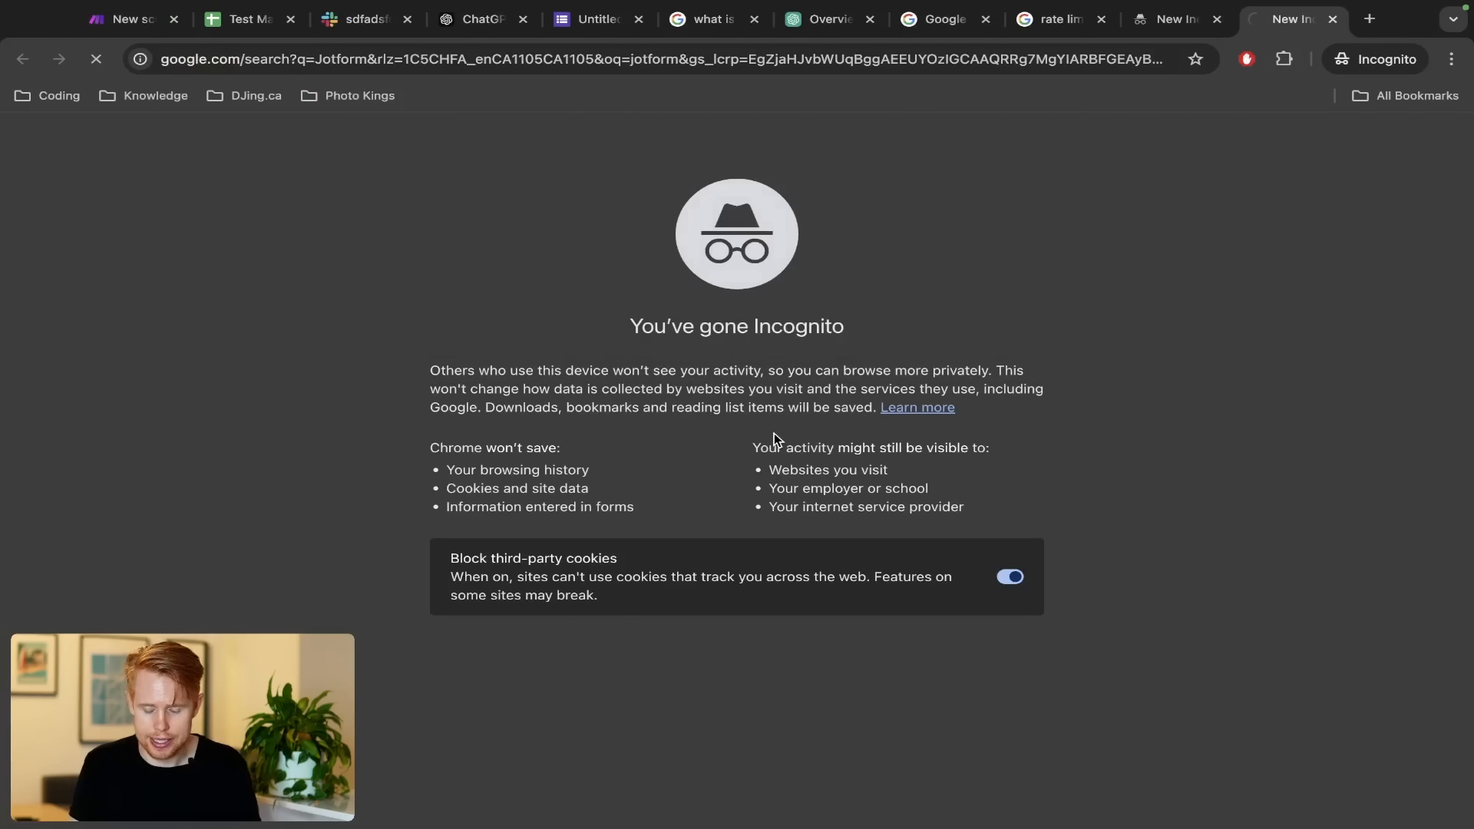
{"action": "scroll", "coordinate": [390, 464], "scroll_direction": "down", "scroll_amount": 2}
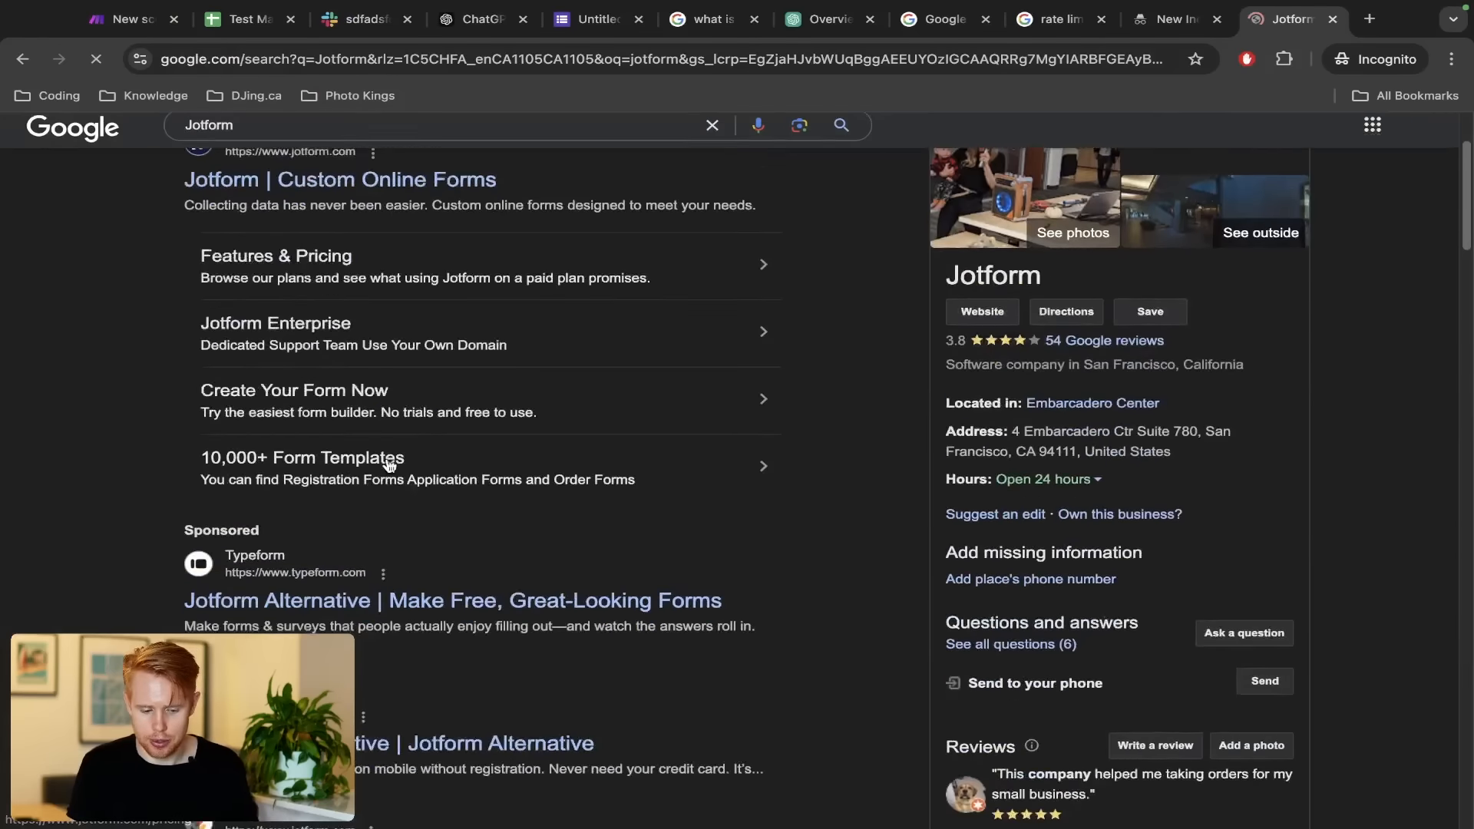
{"action": "scroll", "coordinate": [390, 463], "scroll_direction": "down", "scroll_amount": 5}
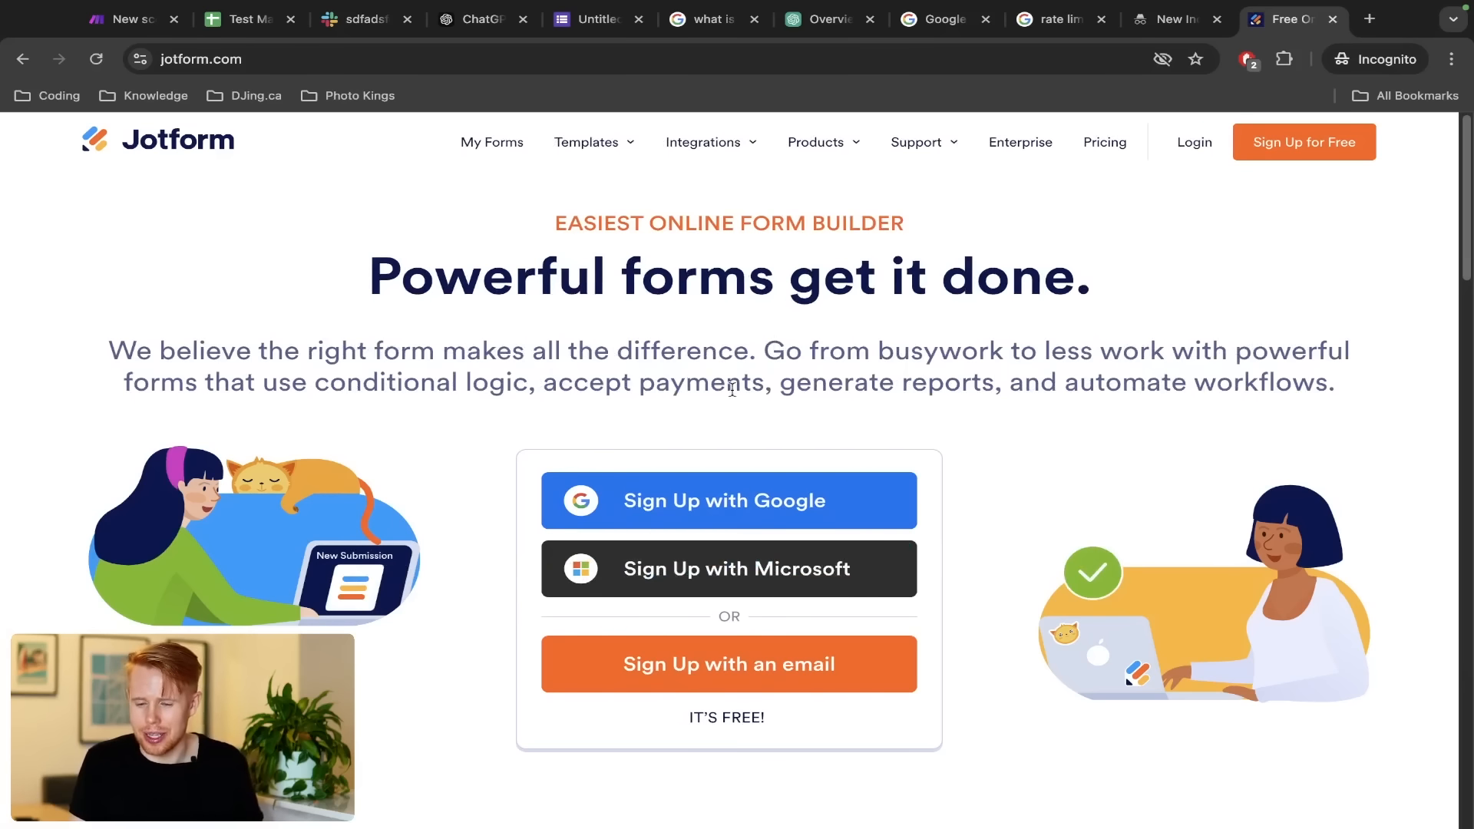
Sign in to Jotform with the saved Google account and return to the forms list
{"action": "left_click", "coordinate": [1194, 142]}
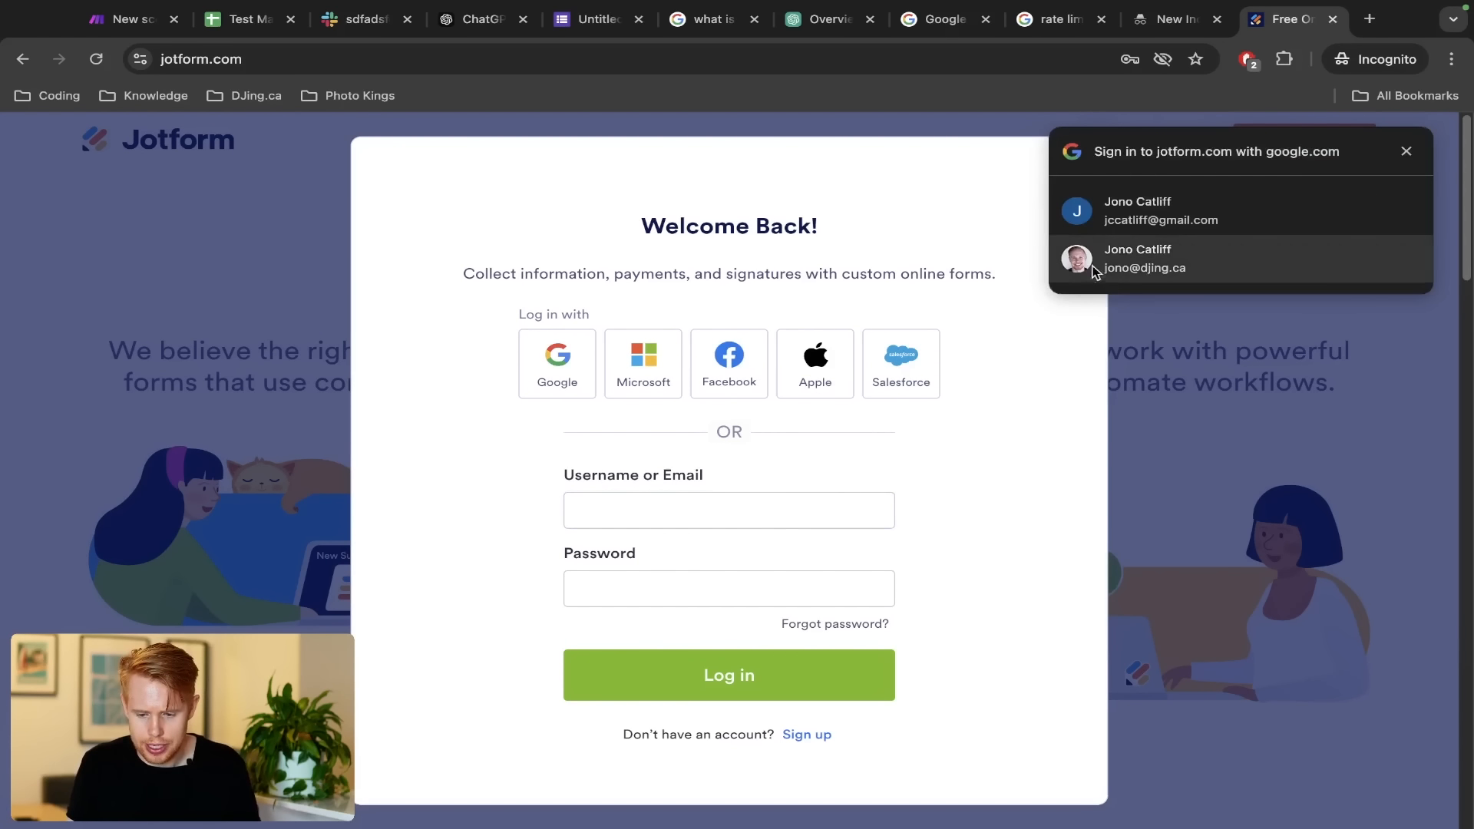
{"action": "left_click", "coordinate": [1123, 223]}
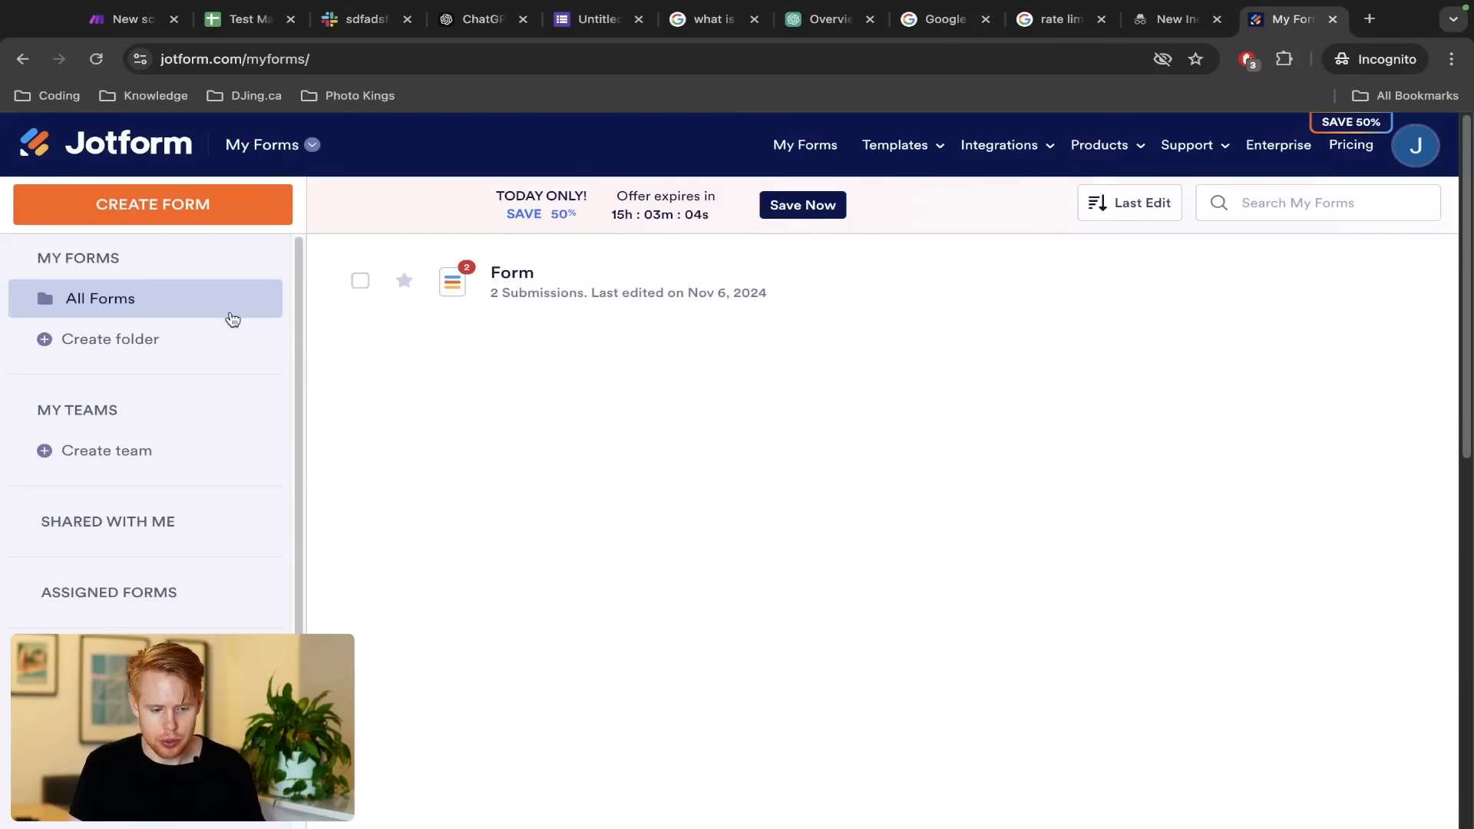
{"action": "left_click", "coordinate": [199, 342]}
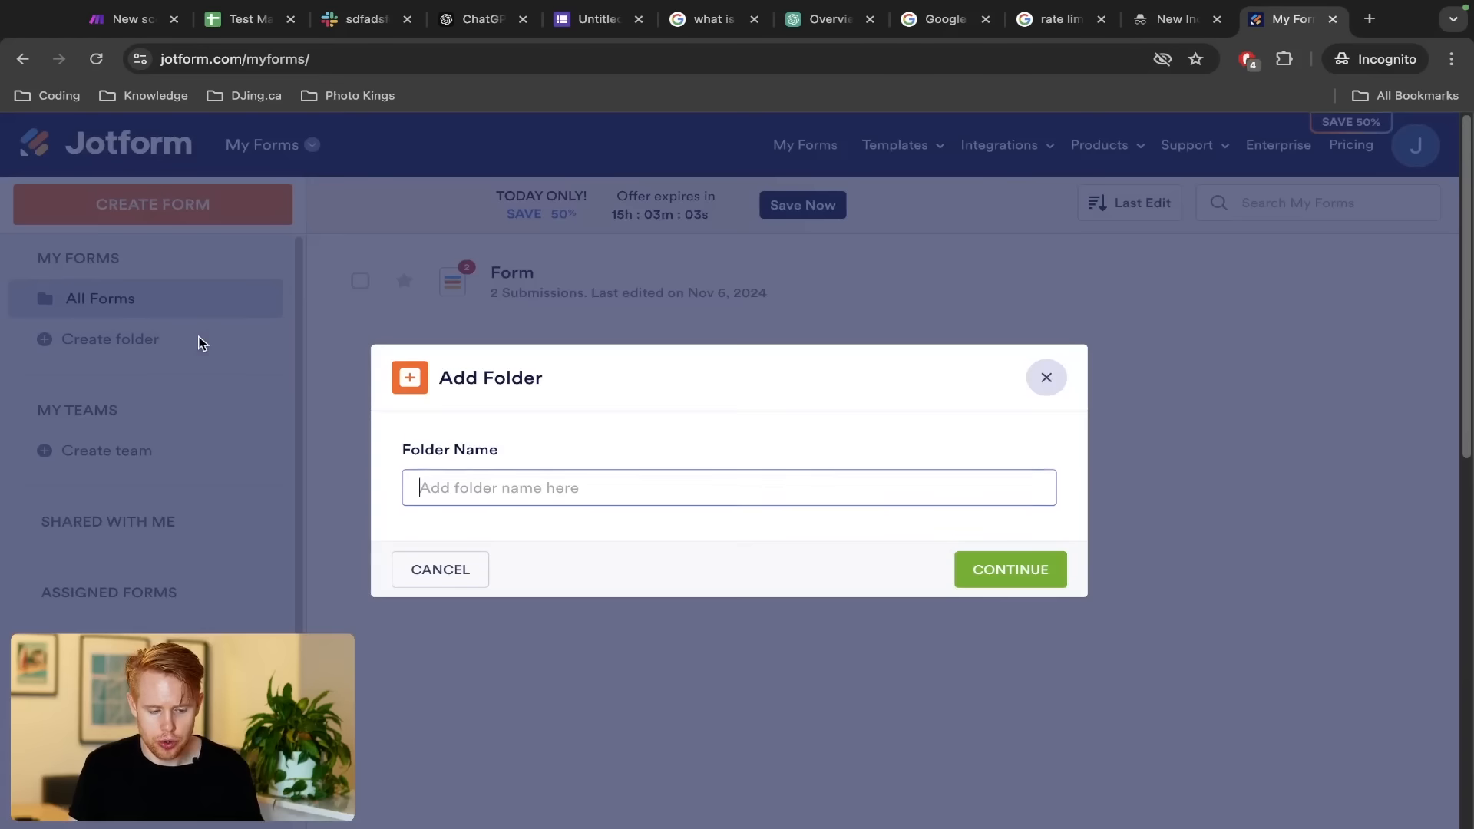
{"action": "left_click", "coordinate": [1055, 383]}
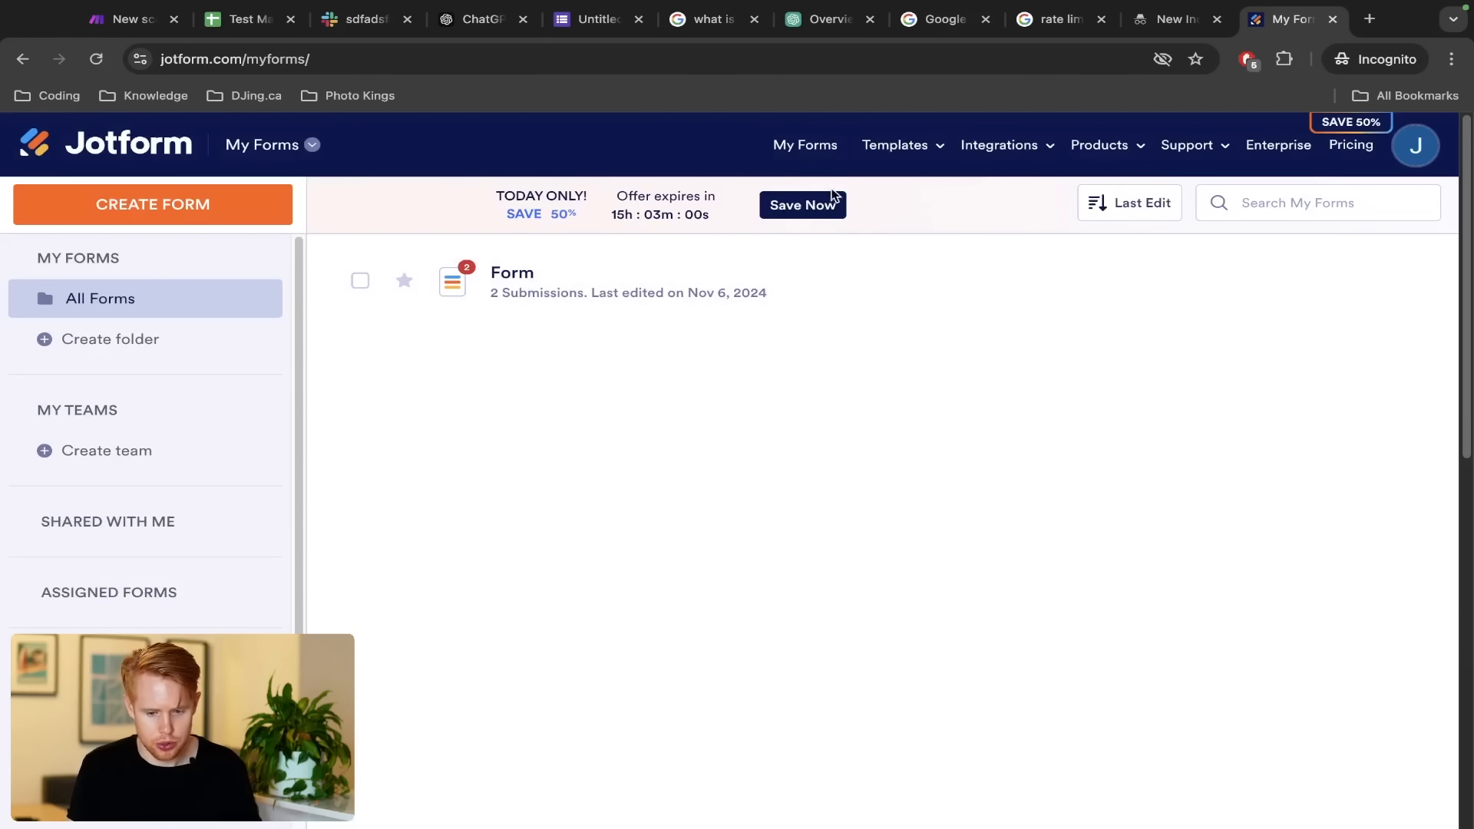
{"action": "left_click", "coordinate": [814, 154]}
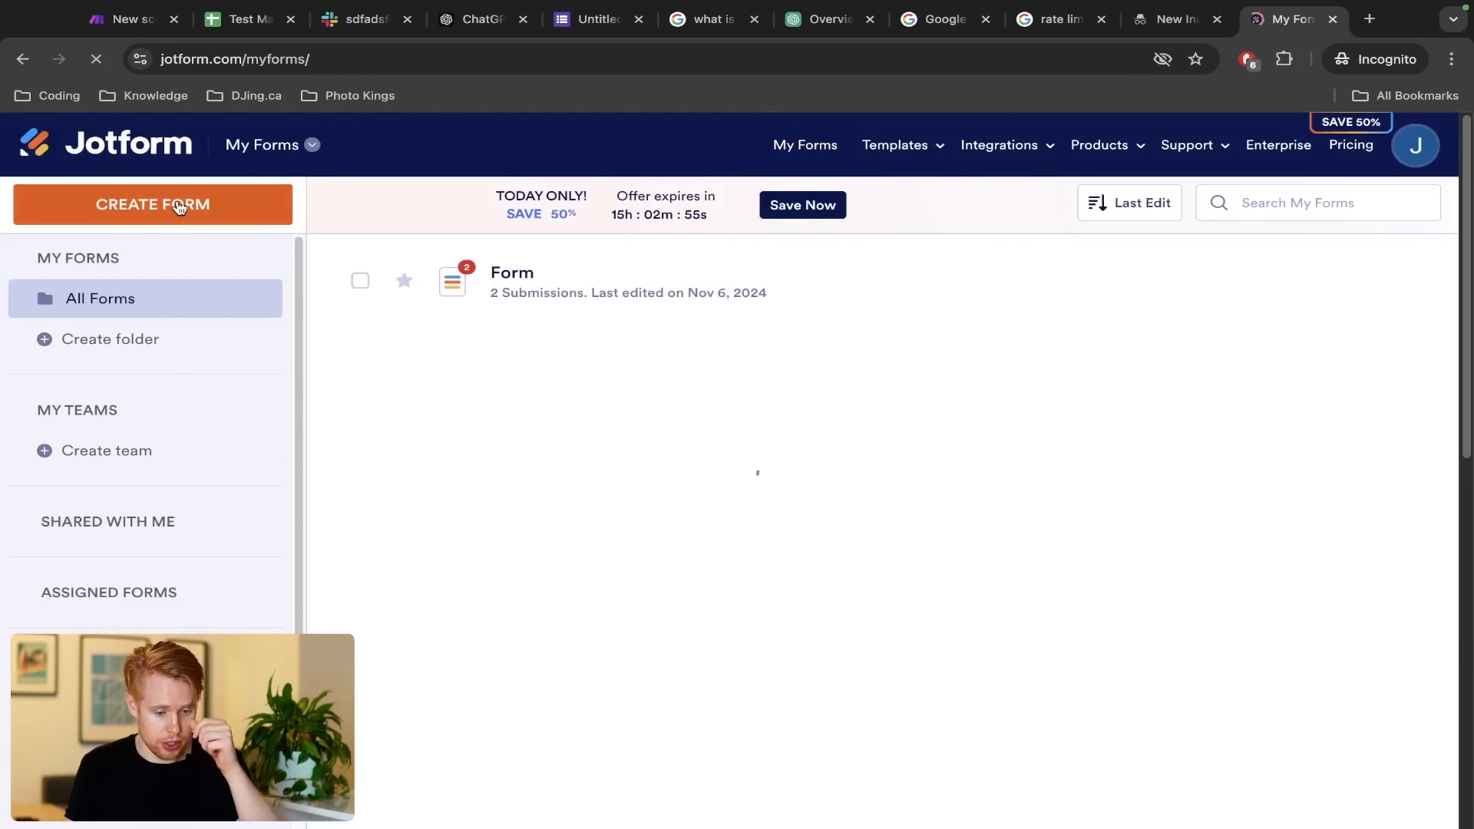
Answer onboarding with a placeholder organization name, CFO / Treasurer / Controller job title and Healthcare industry
{"action": "left_click", "coordinate": [179, 207]}
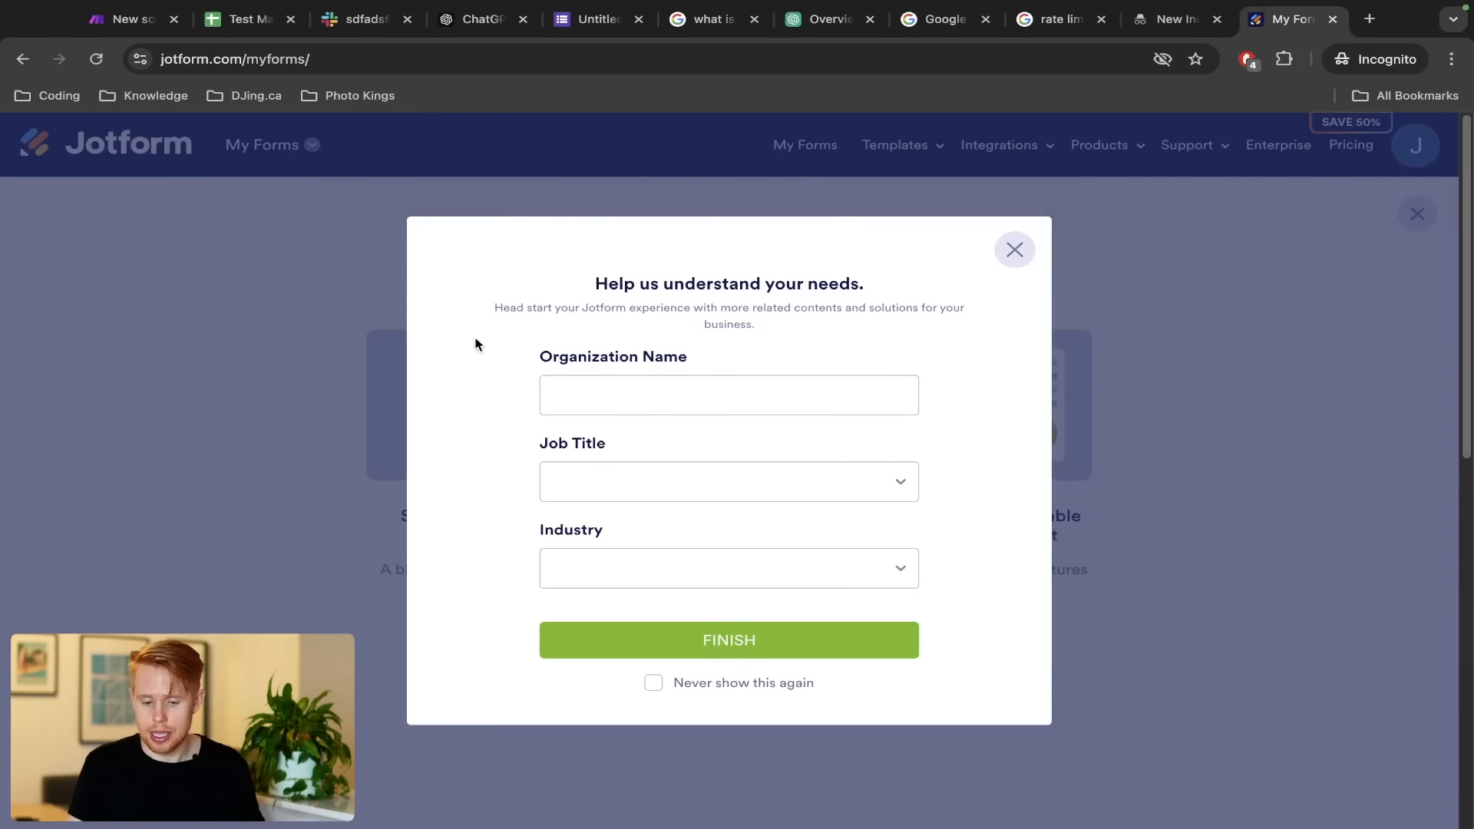
{"action": "left_click", "coordinate": [641, 386]}
{"action": "type", "text": "sadfasdfasdfasdfsdfsdf"}
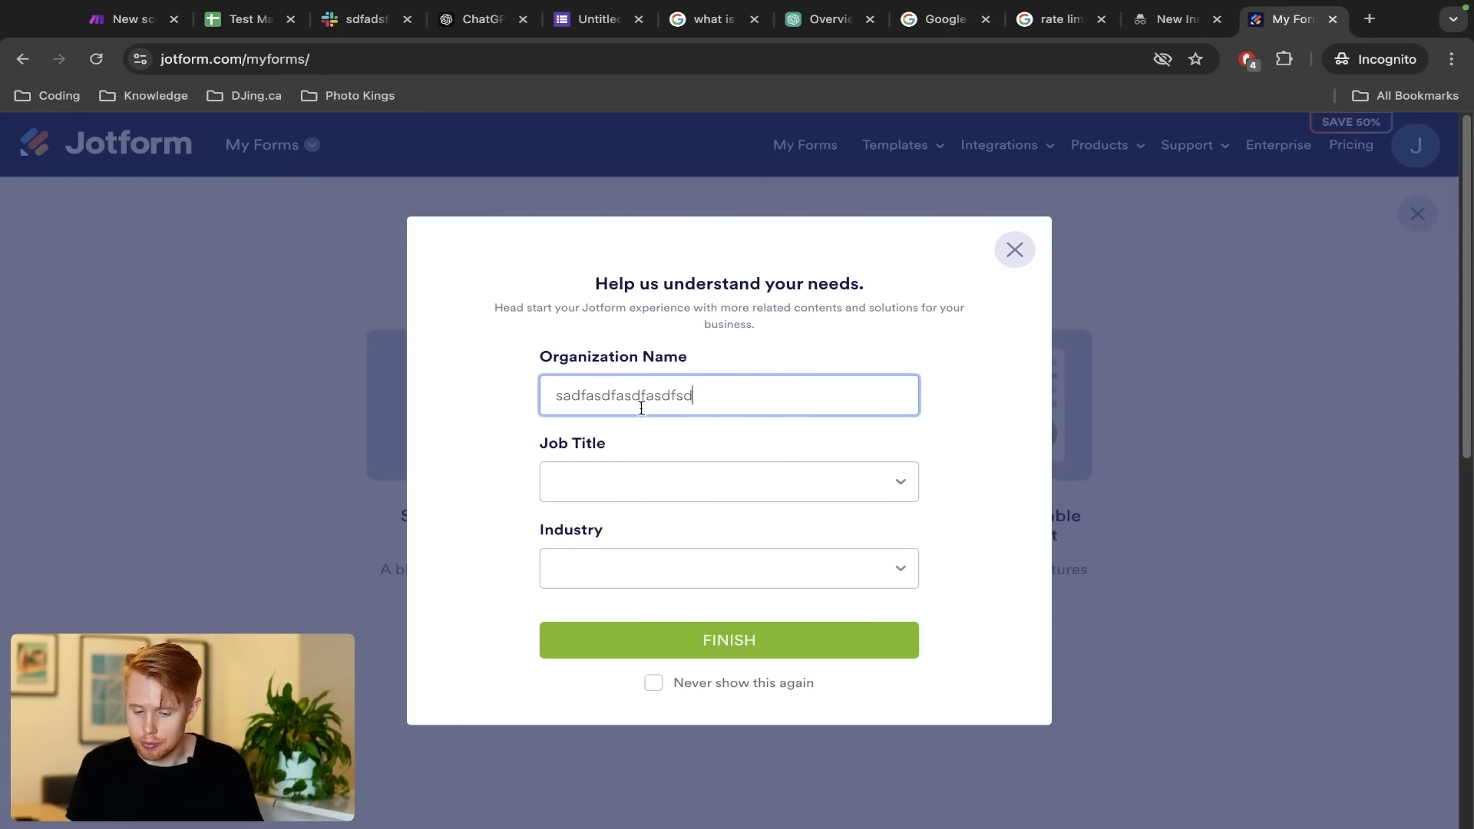
{"action": "left_click", "coordinate": [622, 479]}
{"action": "left_click", "coordinate": [623, 550]}
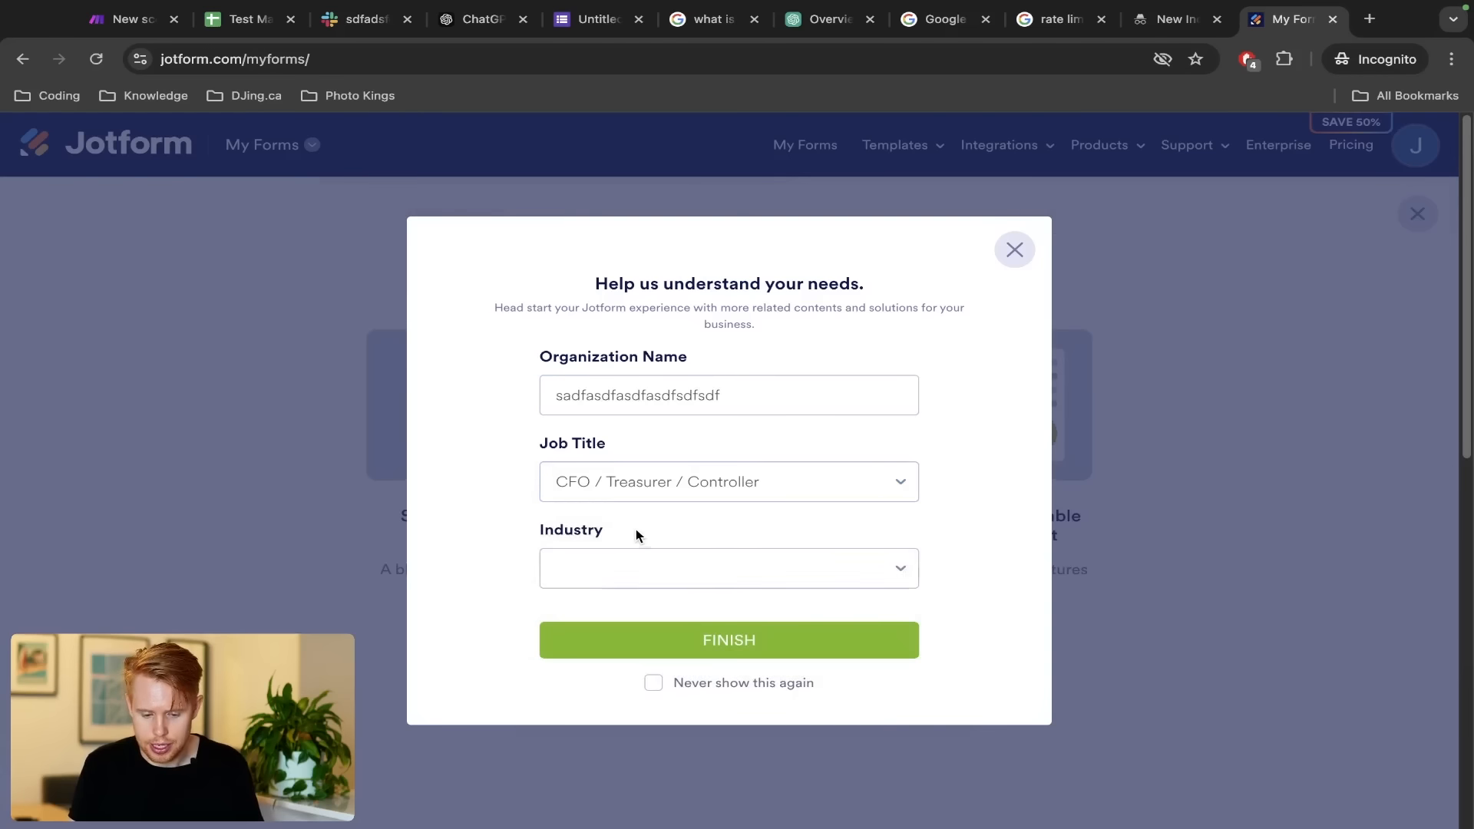
{"action": "left_click", "coordinate": [636, 570]}
{"action": "left_click", "coordinate": [634, 618]}
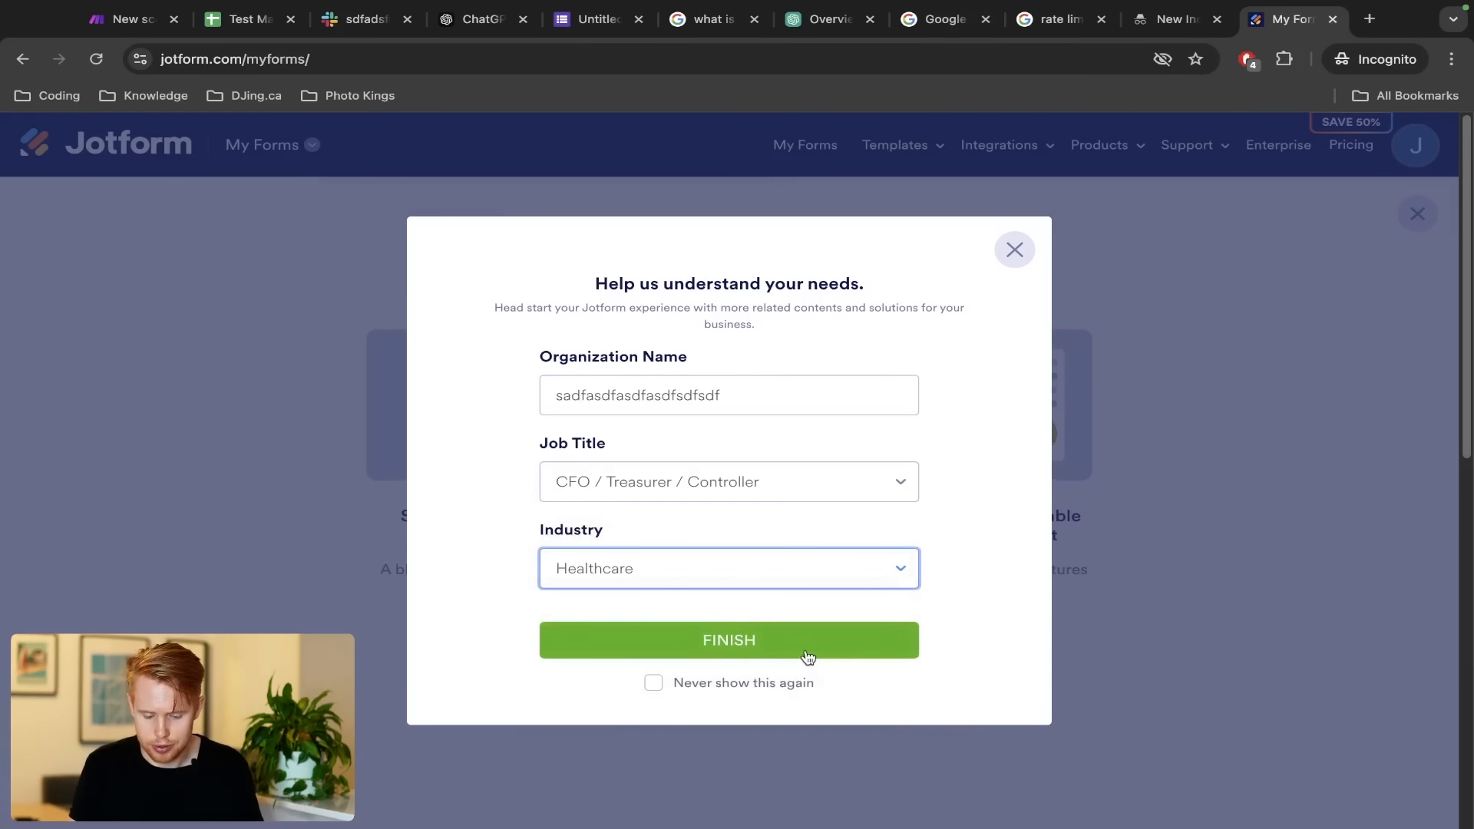
{"action": "left_click", "coordinate": [805, 654]}
Start a blank form from scratch using the Classic Form one-page layout
{"action": "left_click", "coordinate": [461, 415]}
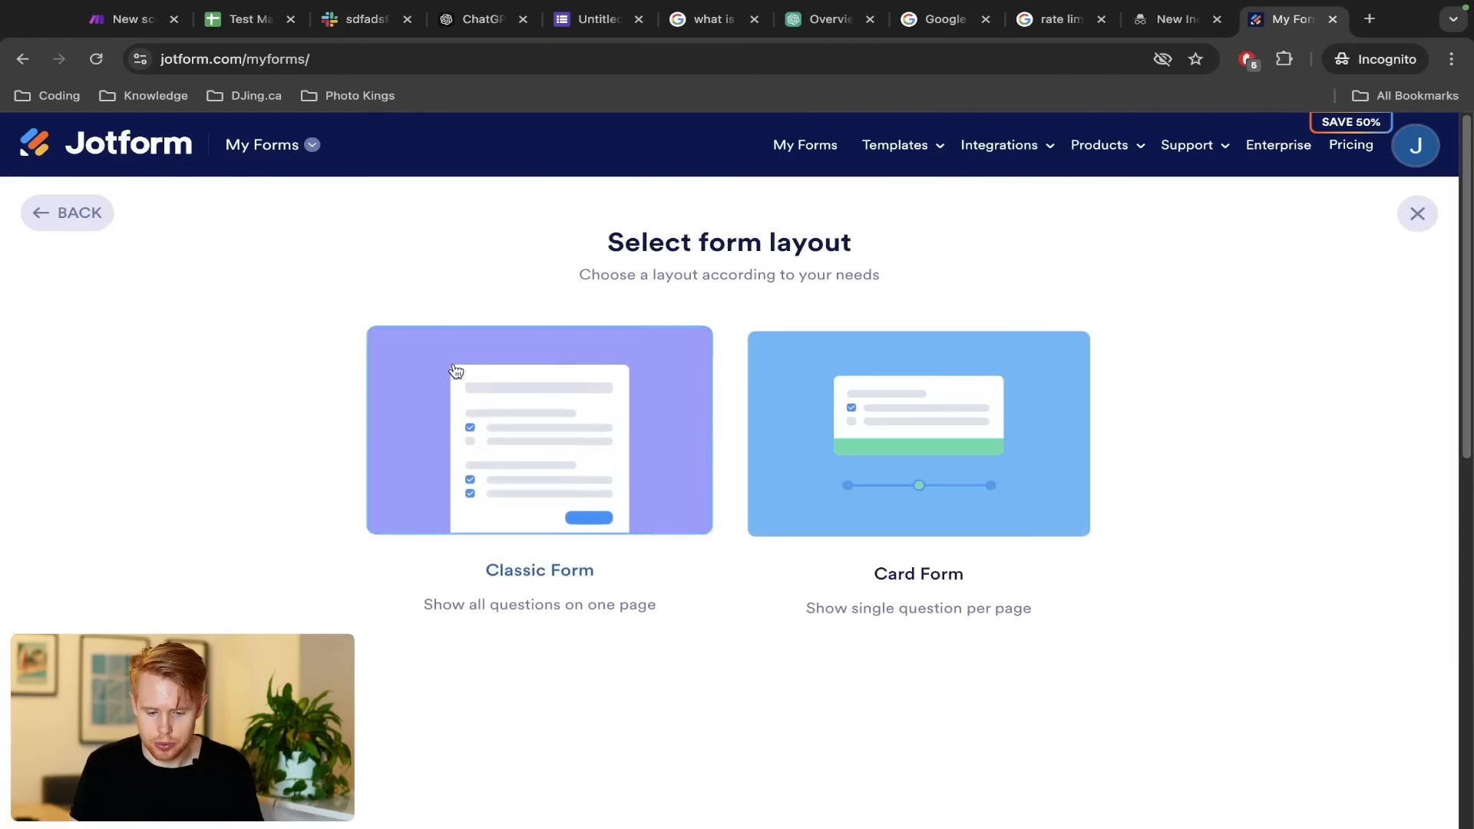
{"action": "left_click", "coordinate": [505, 421]}
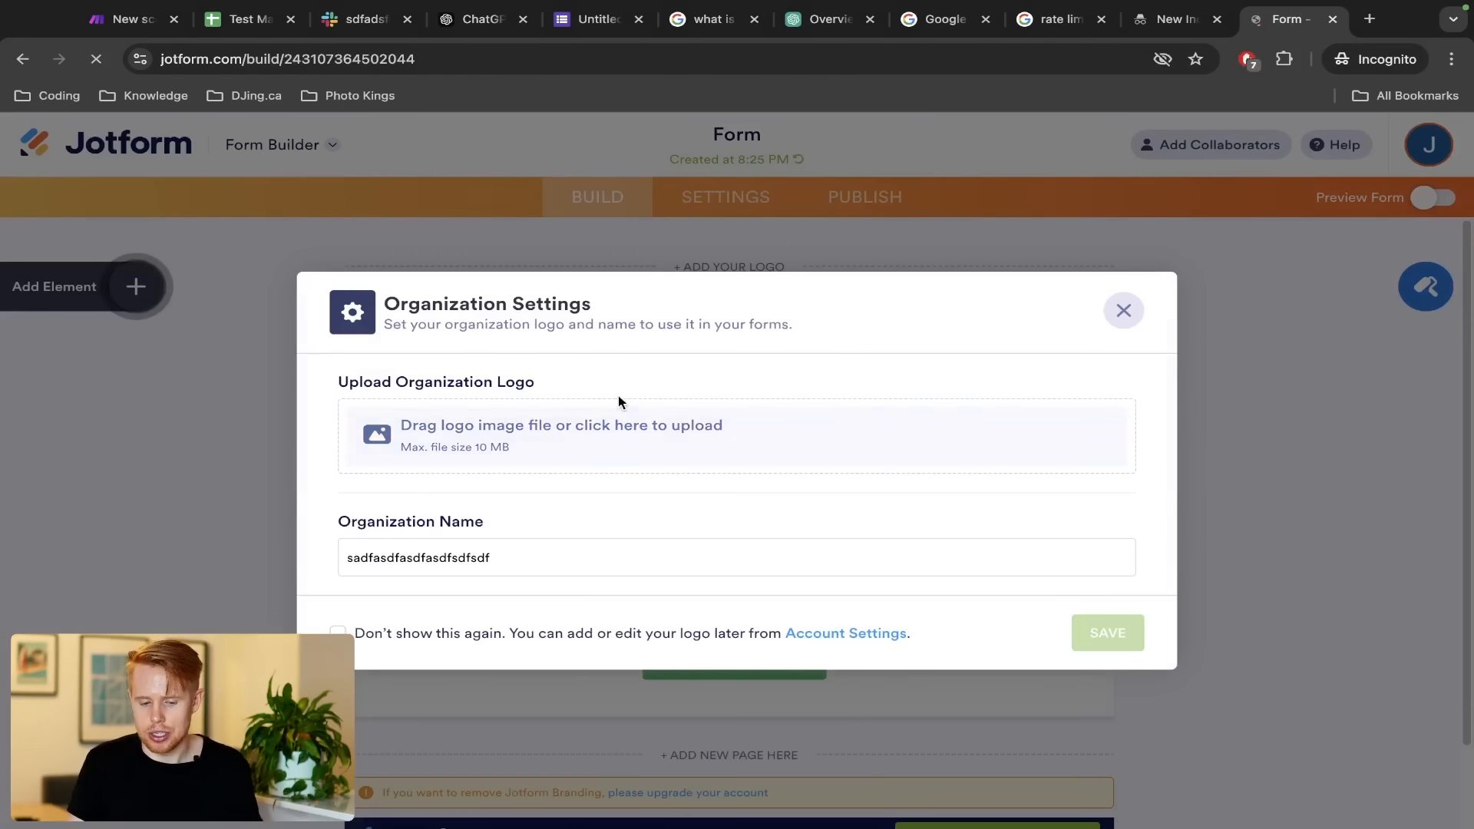
{"action": "left_click", "coordinate": [1121, 217]}
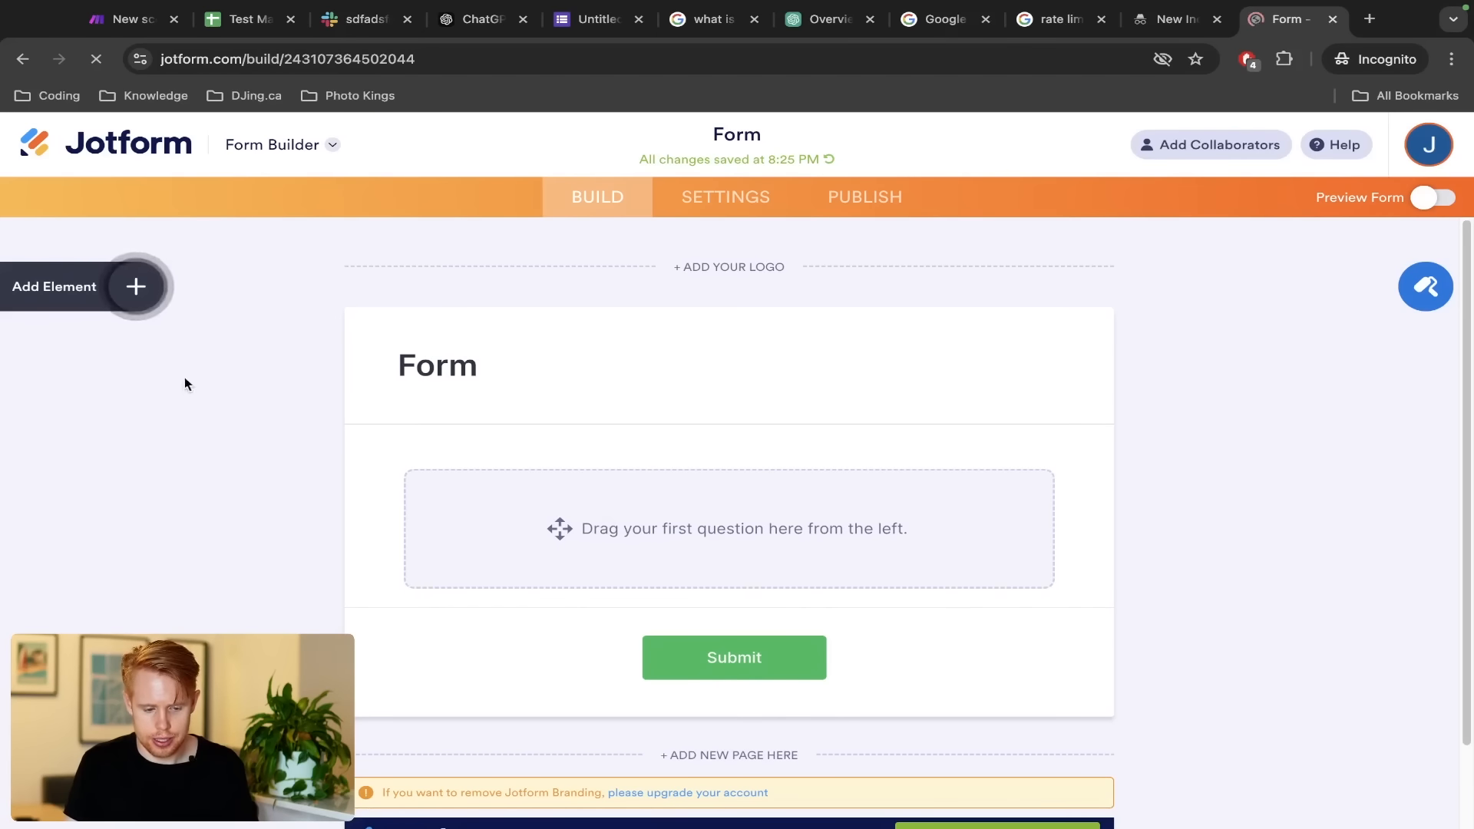
Add a Full Name question and an Email question below it to the form
{"action": "left_click", "coordinate": [136, 287]}
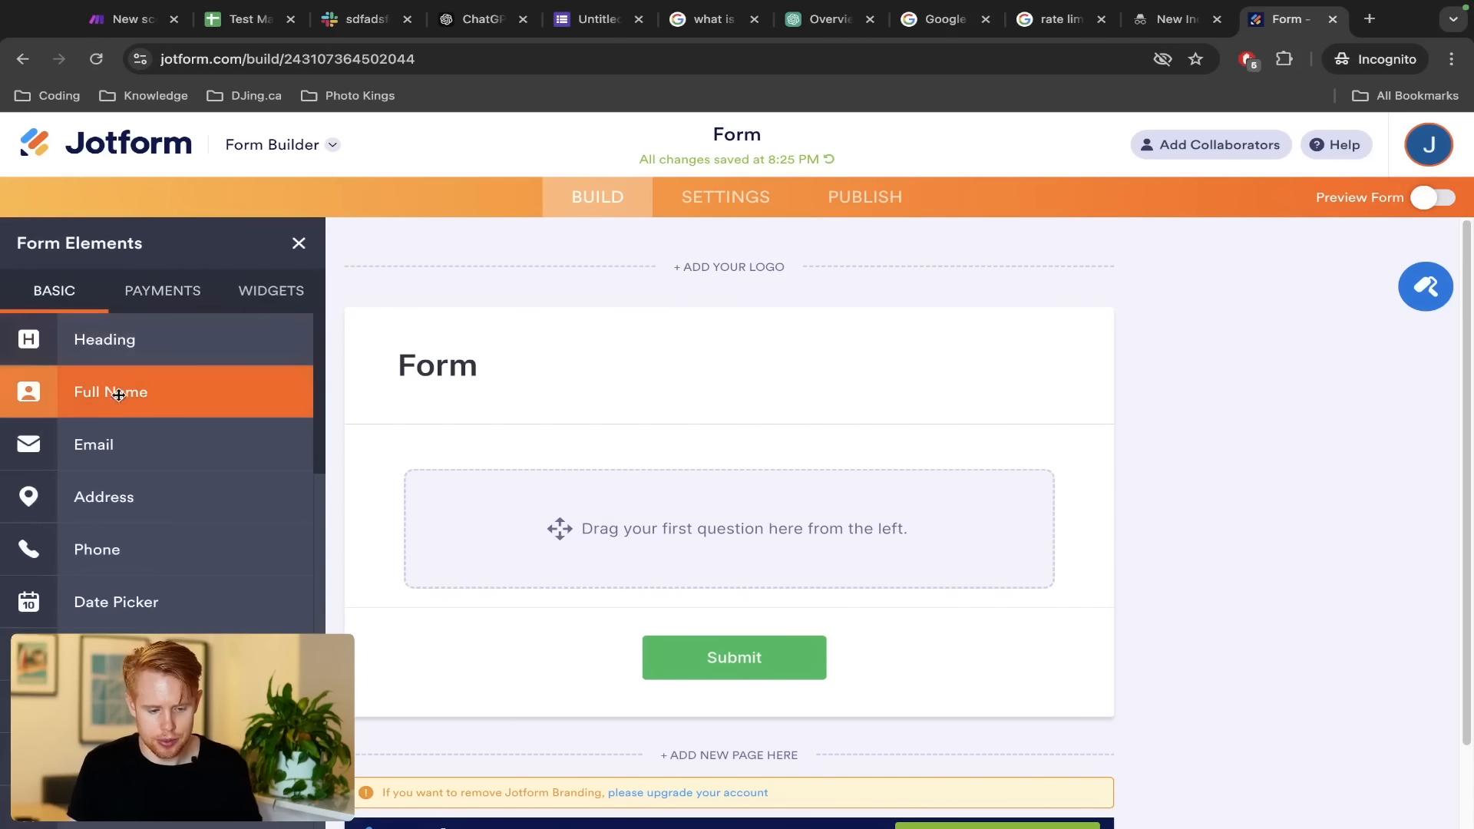
{"action": "left_click_drag", "start_coordinate": [122, 388], "coordinate": [572, 496]}
{"action": "left_click_drag", "start_coordinate": [93, 444], "coordinate": [586, 583]}
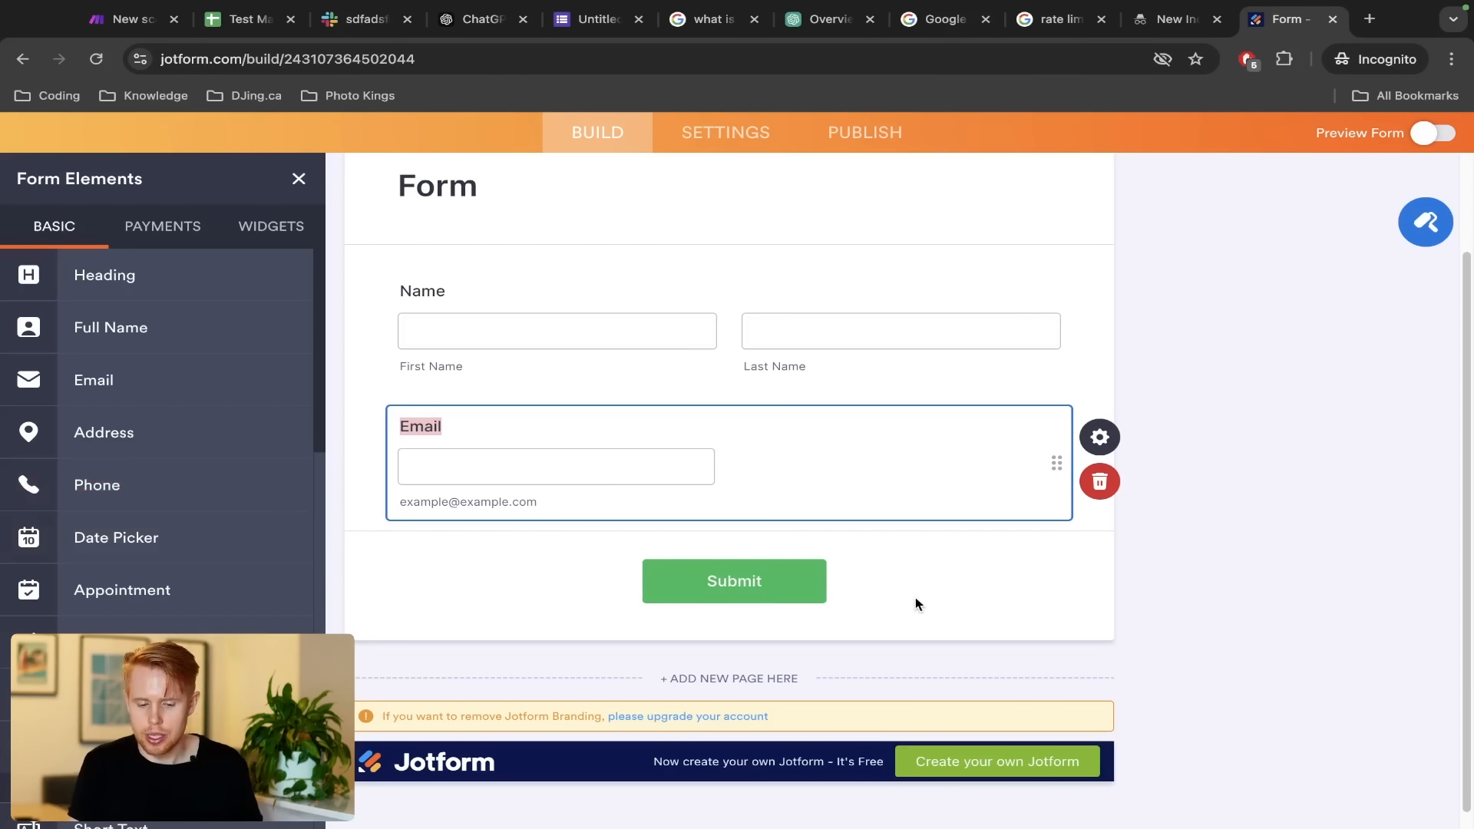
Find and open the Webhooks integration under the form's Settings > Integrations
{"action": "left_click", "coordinate": [696, 135]}
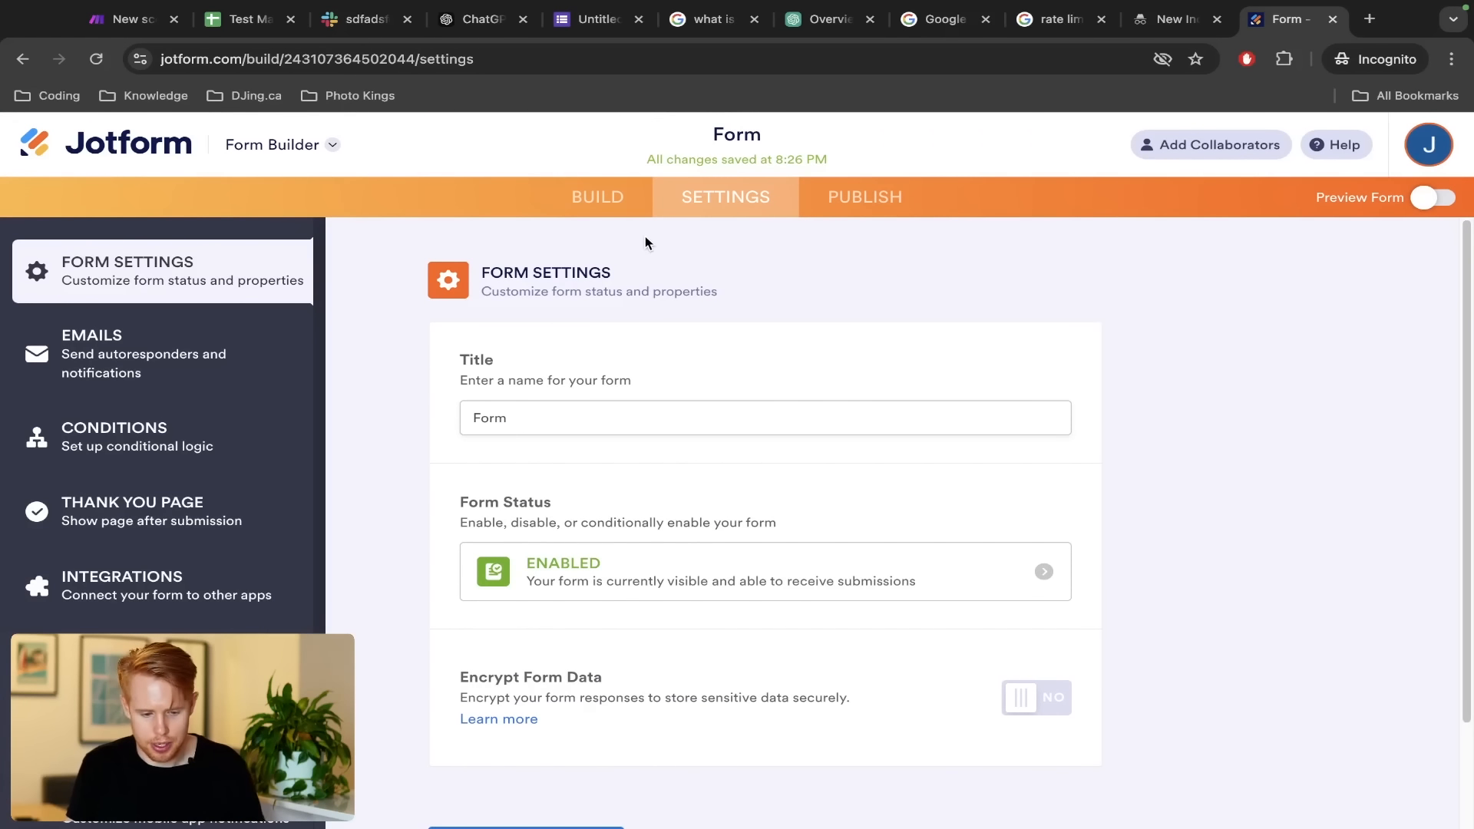
{"action": "left_click", "coordinate": [153, 596]}
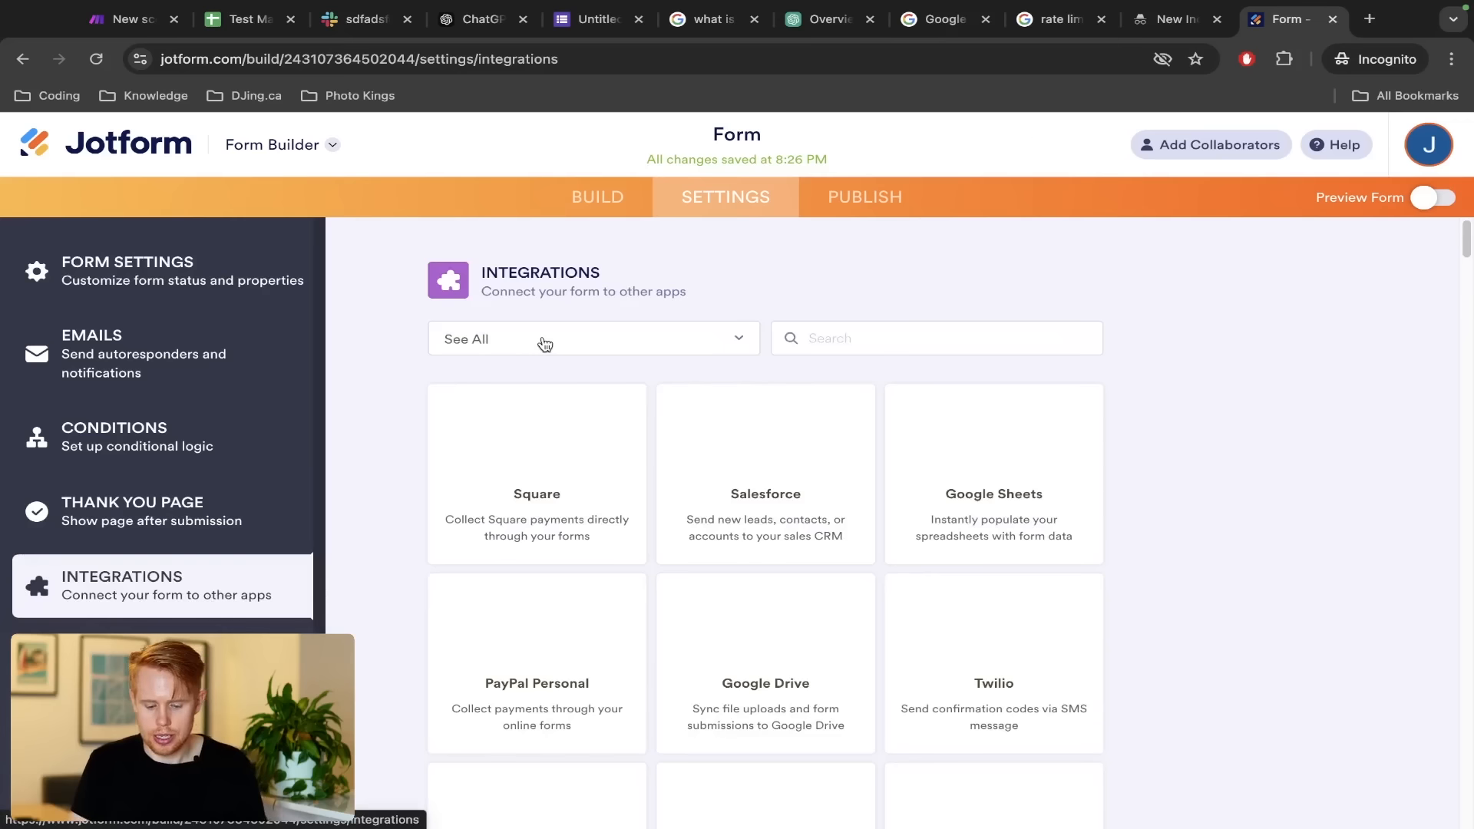
{"action": "key", "text": "ctrl+f"}
{"action": "type", "text": "webhook"}
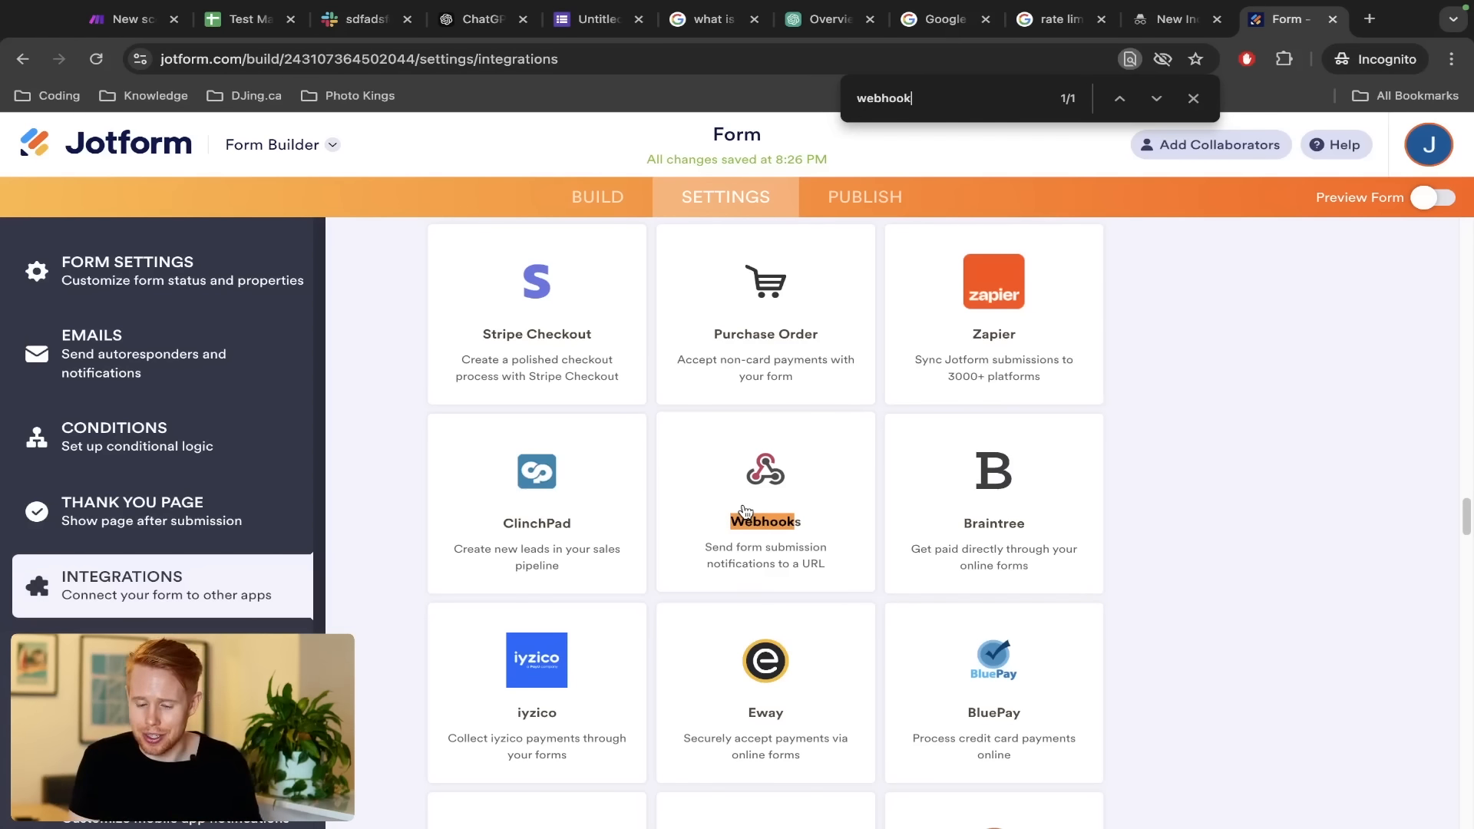
{"action": "left_click", "coordinate": [744, 511]}
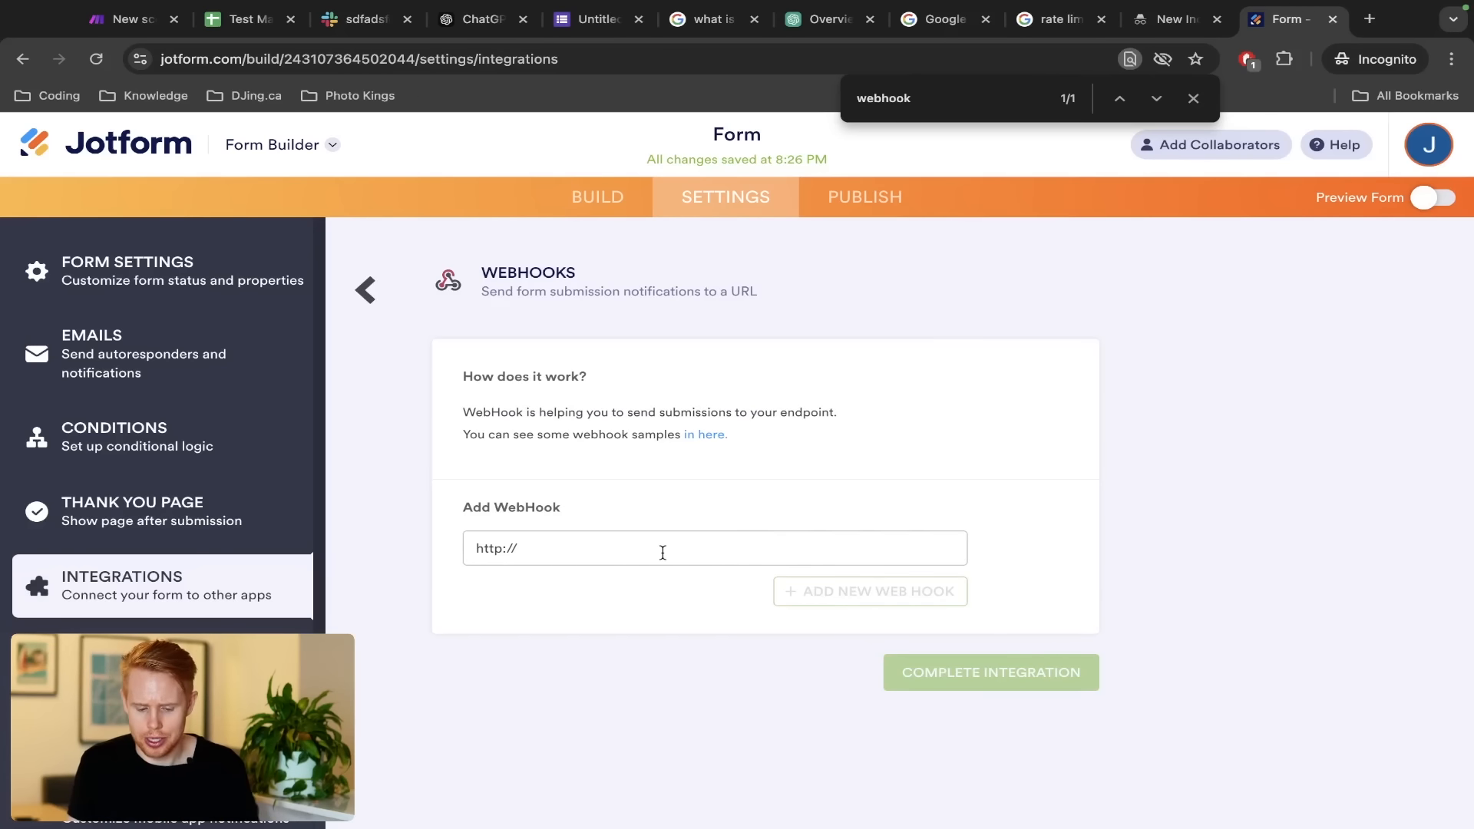
Paste the Make lead form webhook address into the Webhooks field and complete the integration
{"action": "key", "text": "ctrl+Tab"}
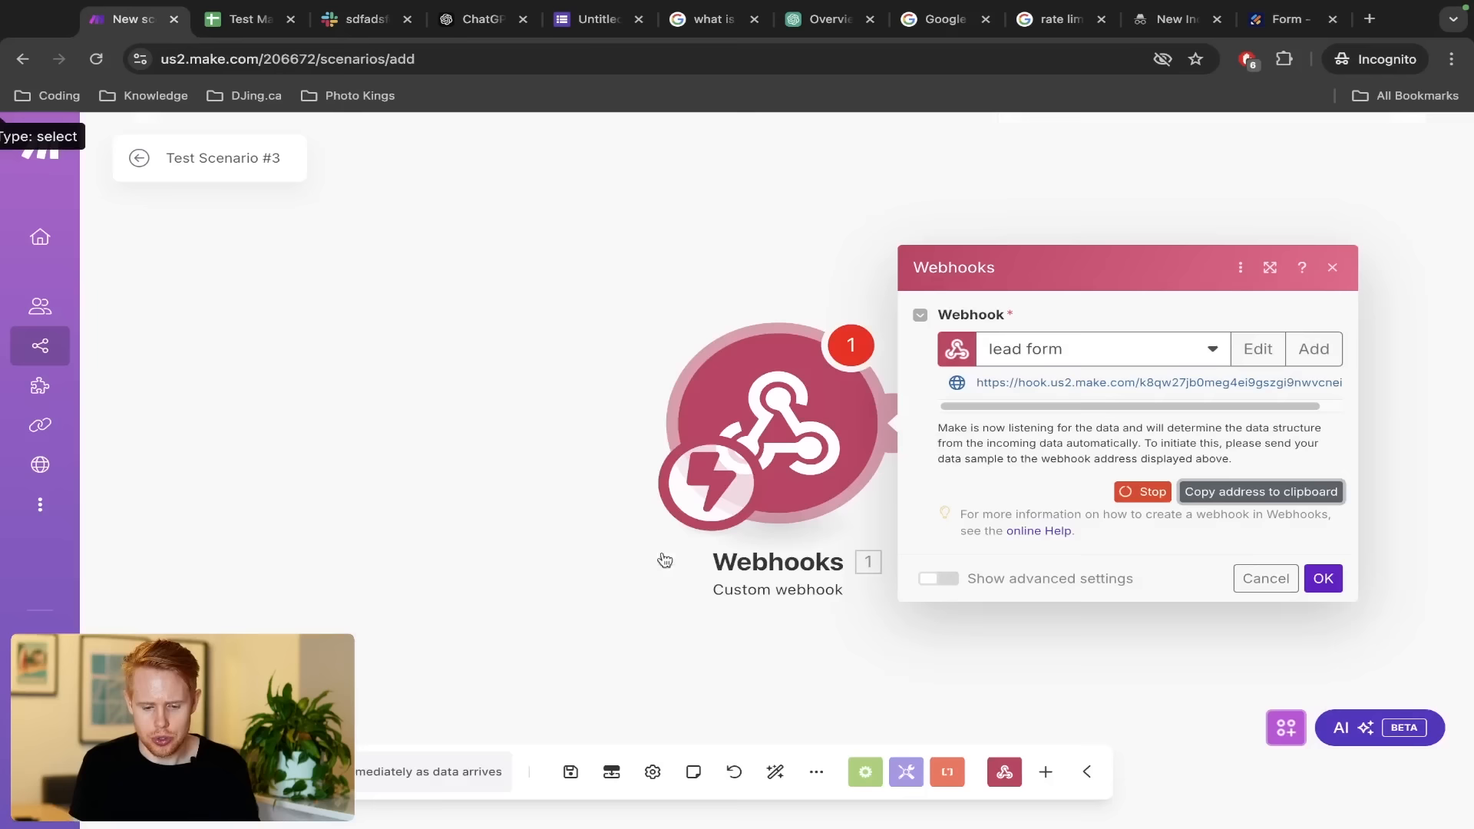
{"action": "left_click", "coordinate": [1297, 492]}
{"action": "key", "text": "ctrl+shift+Tab"}
{"action": "triple_click", "coordinate": [623, 547]}
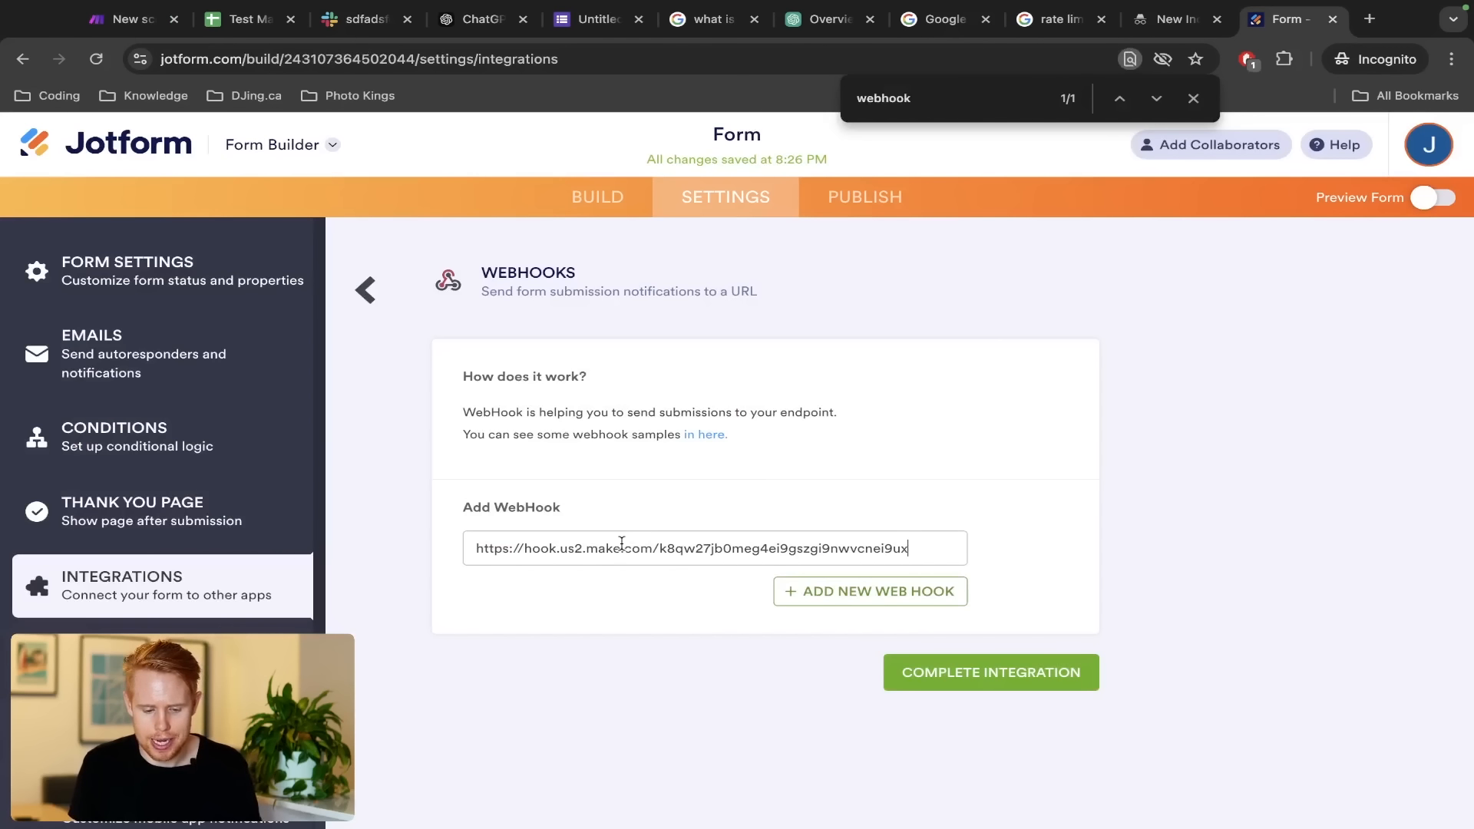
{"action": "left_click", "coordinate": [900, 675]}
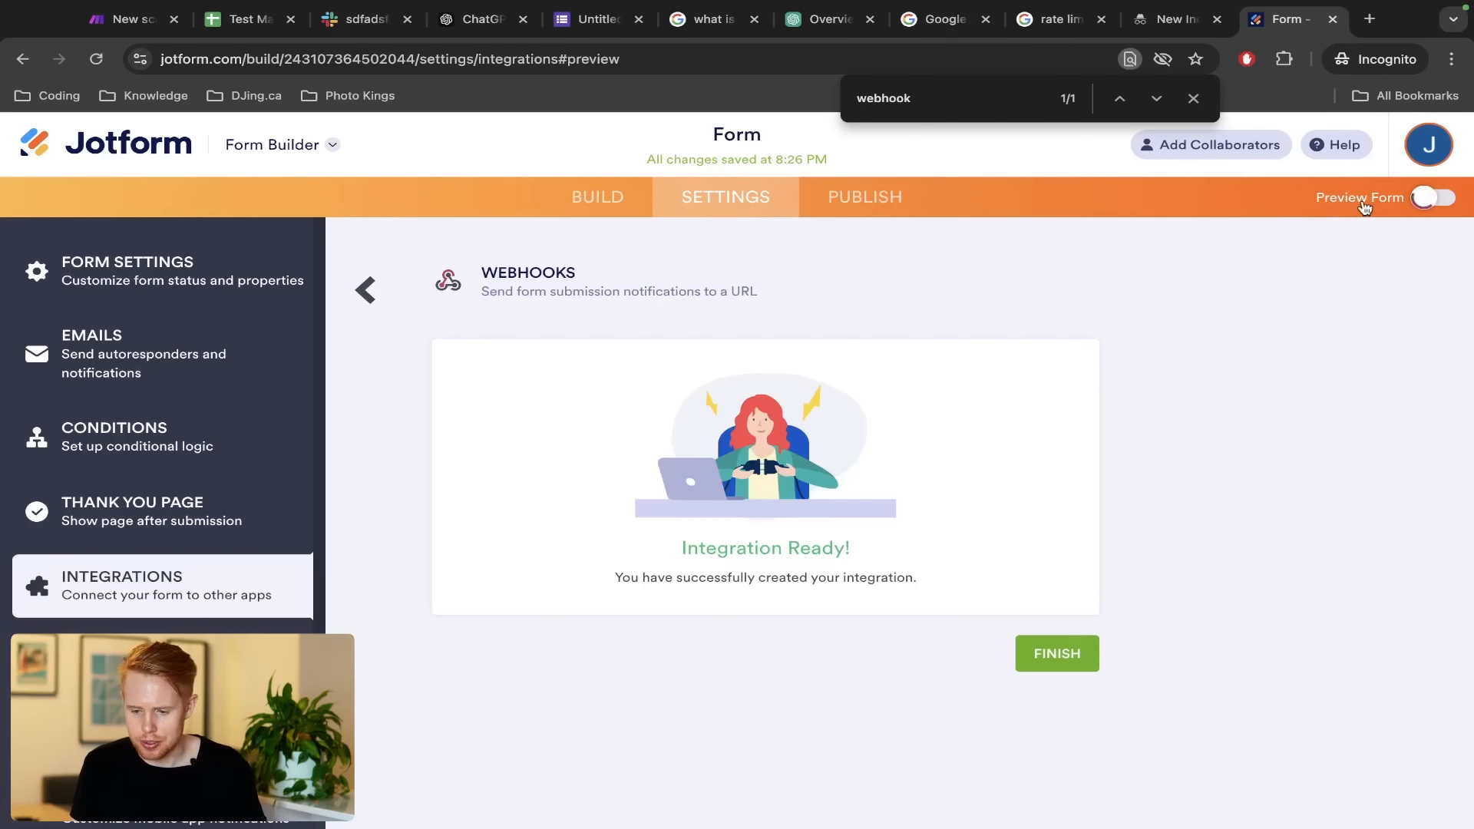
Open the form preview, then set the Make scenario listening for a submission
{"action": "left_click", "coordinate": [1362, 200]}
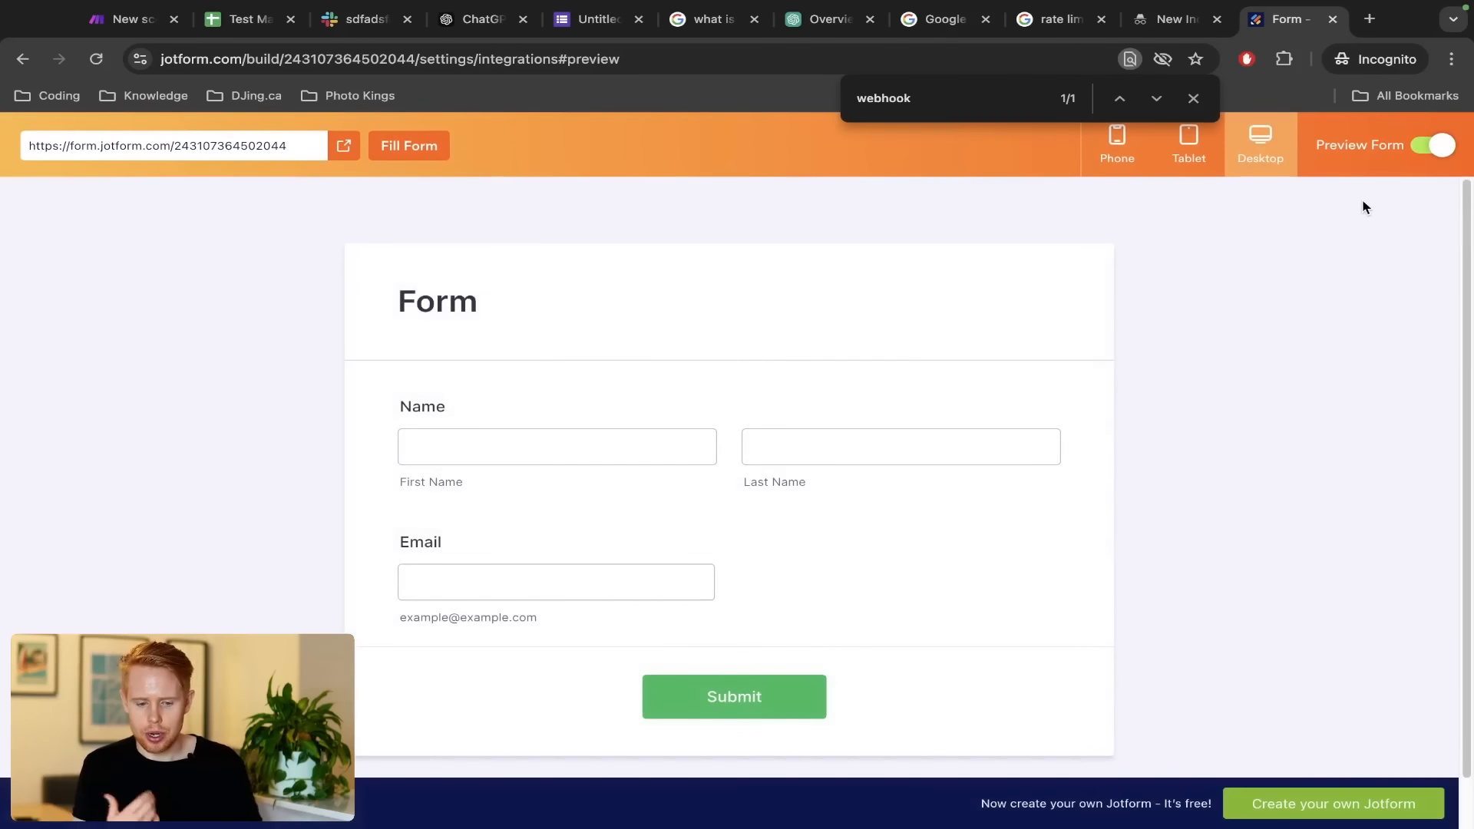
{"action": "key", "text": "ctrl+1"}
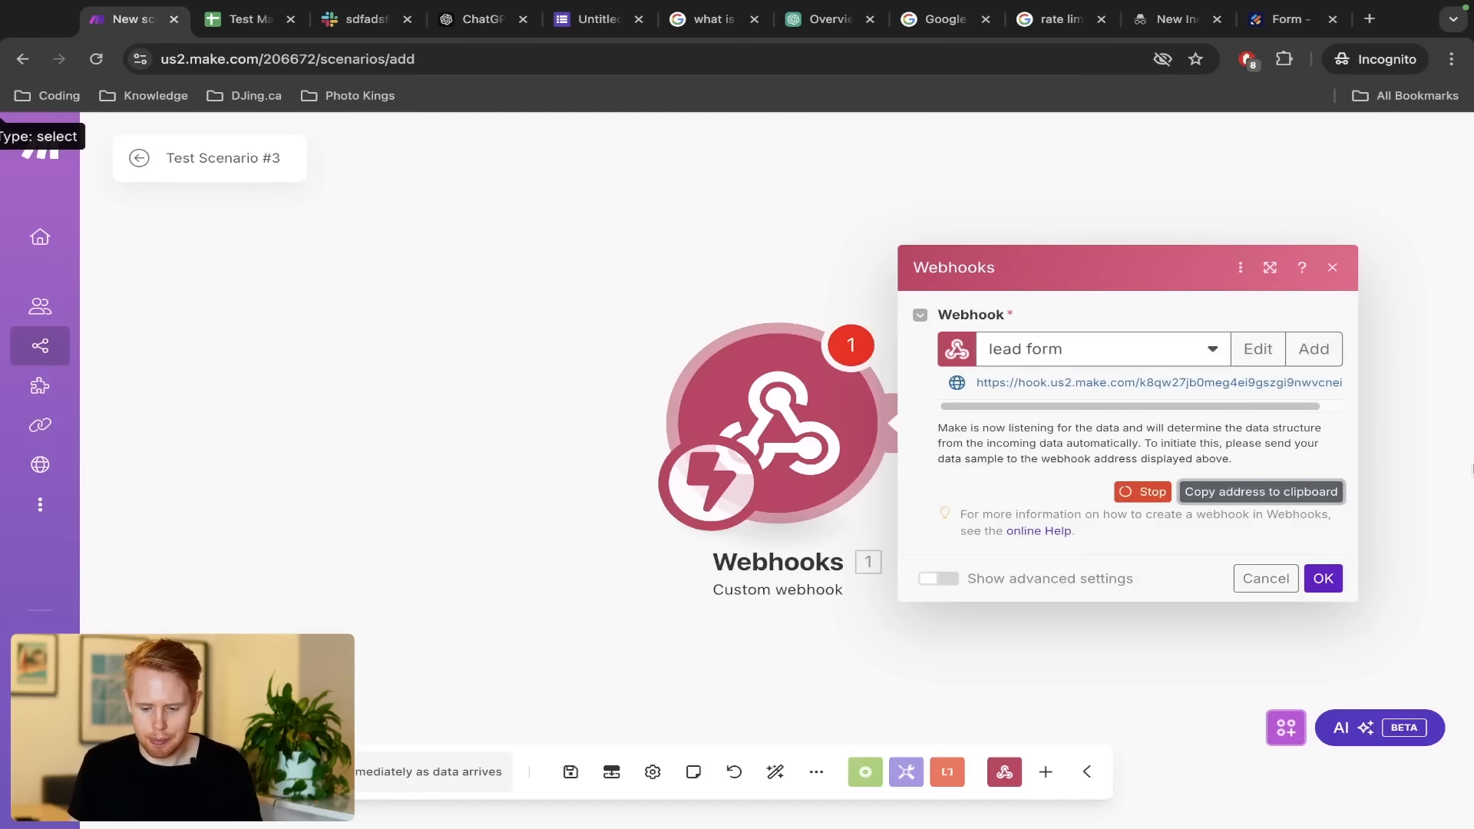
{"action": "left_click", "coordinate": [1323, 581]}
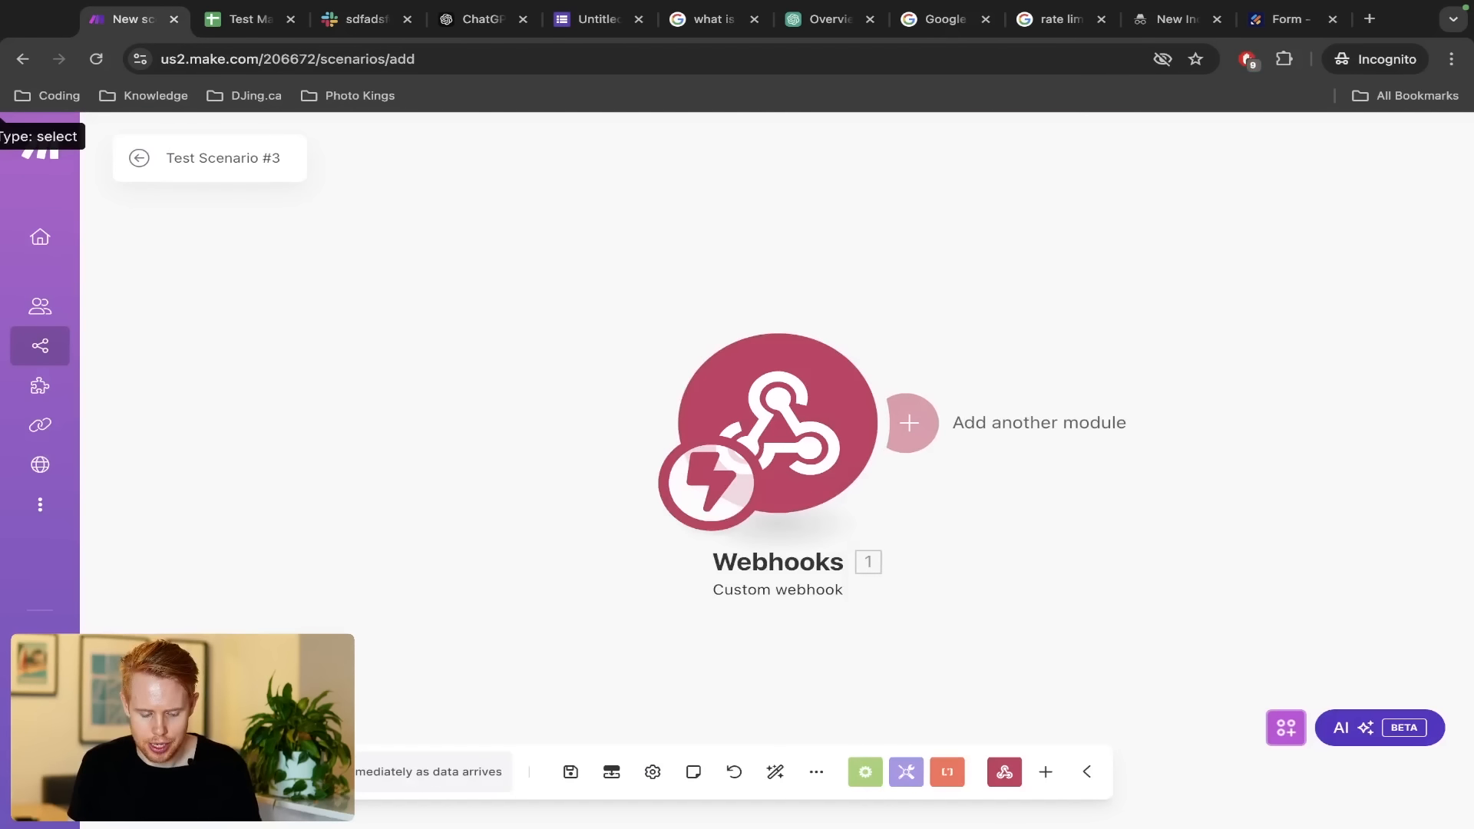
{"action": "left_click", "coordinate": [176, 771]}
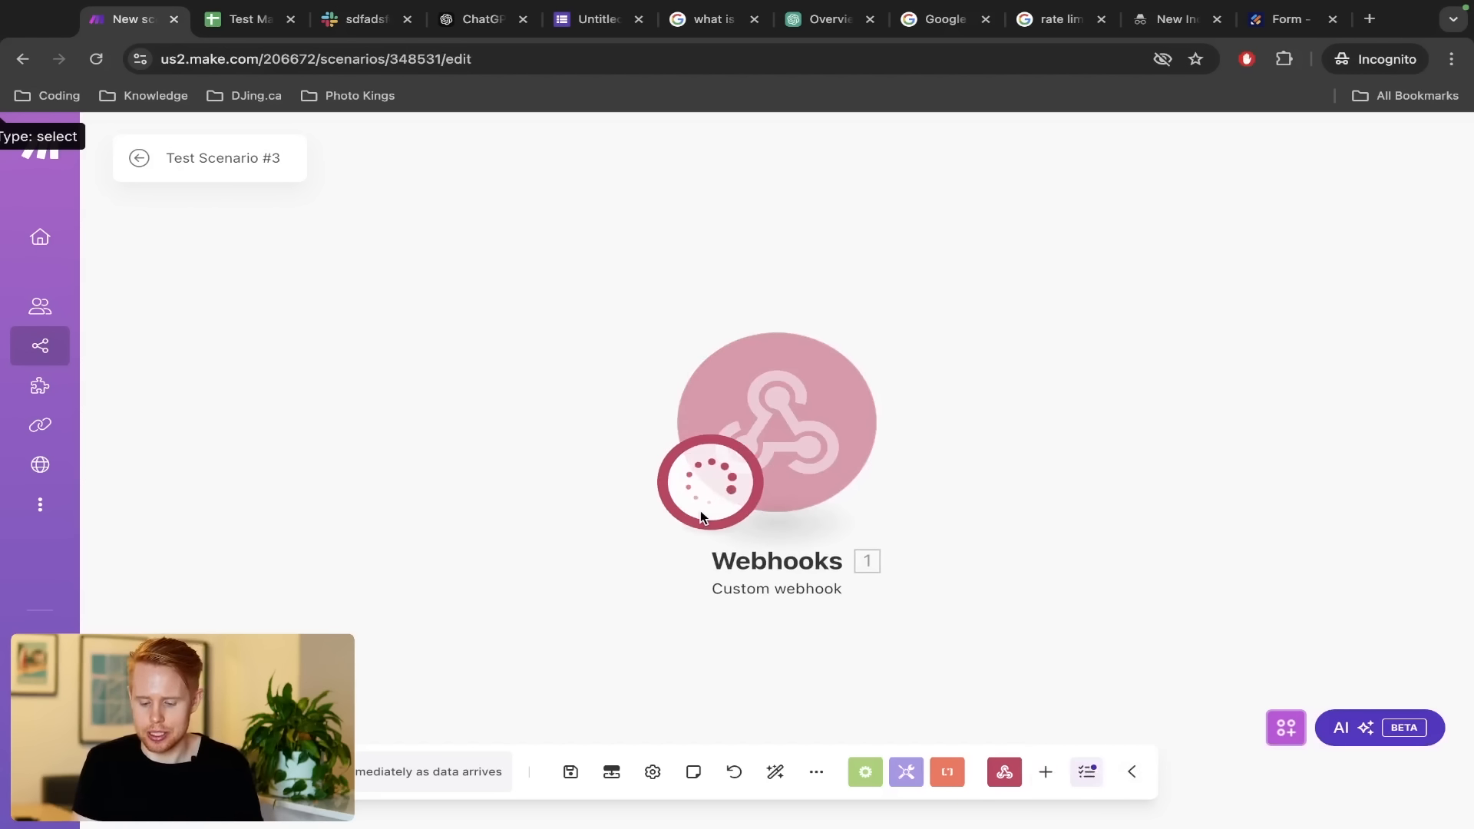
Fill the preview with a test first name, last name and email address, and submit it
{"action": "key", "text": "ctrl+9"}
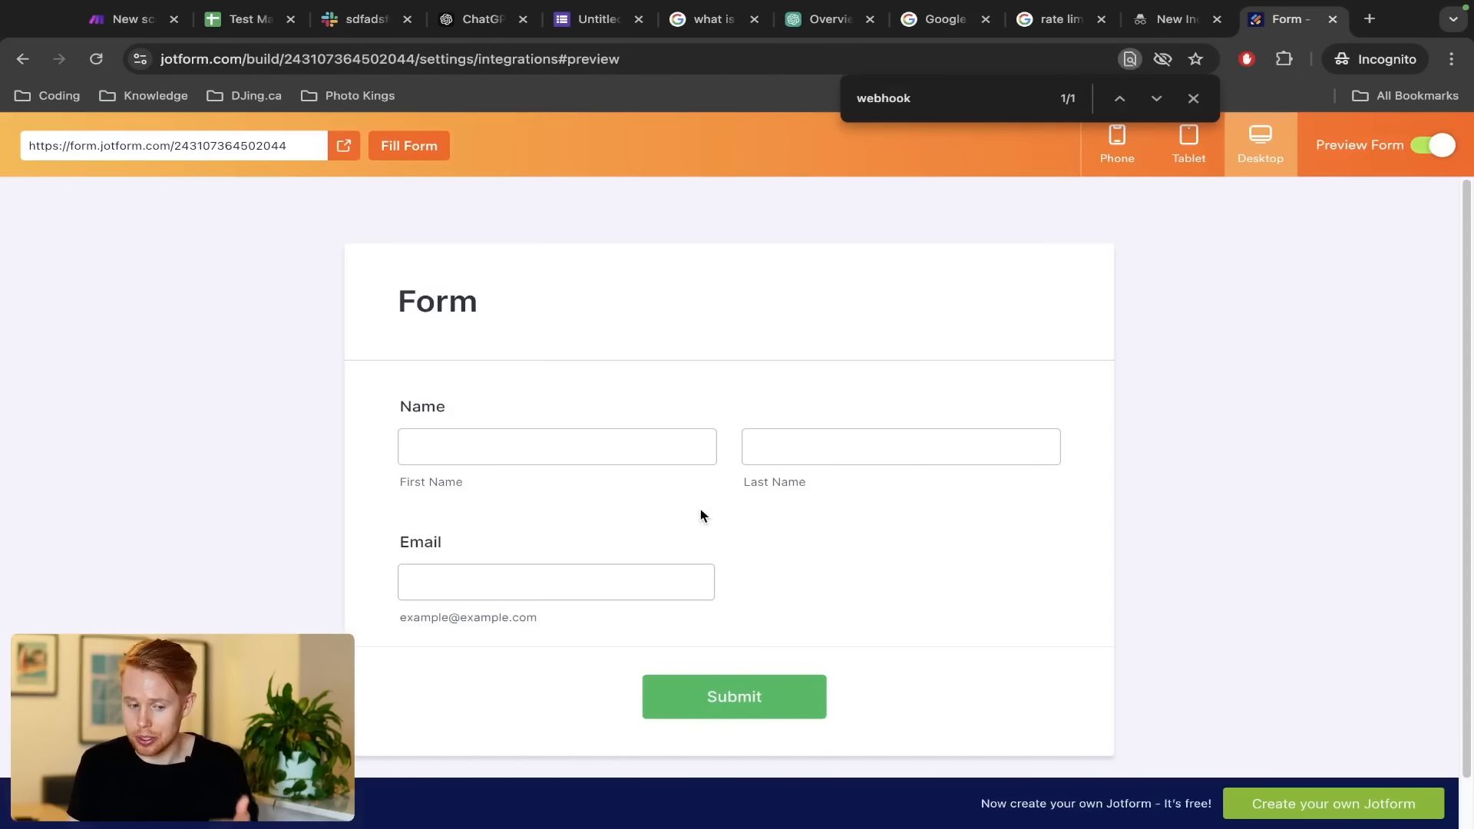
{"action": "left_click", "coordinate": [621, 463]}
{"action": "left_click", "coordinate": [571, 455]}
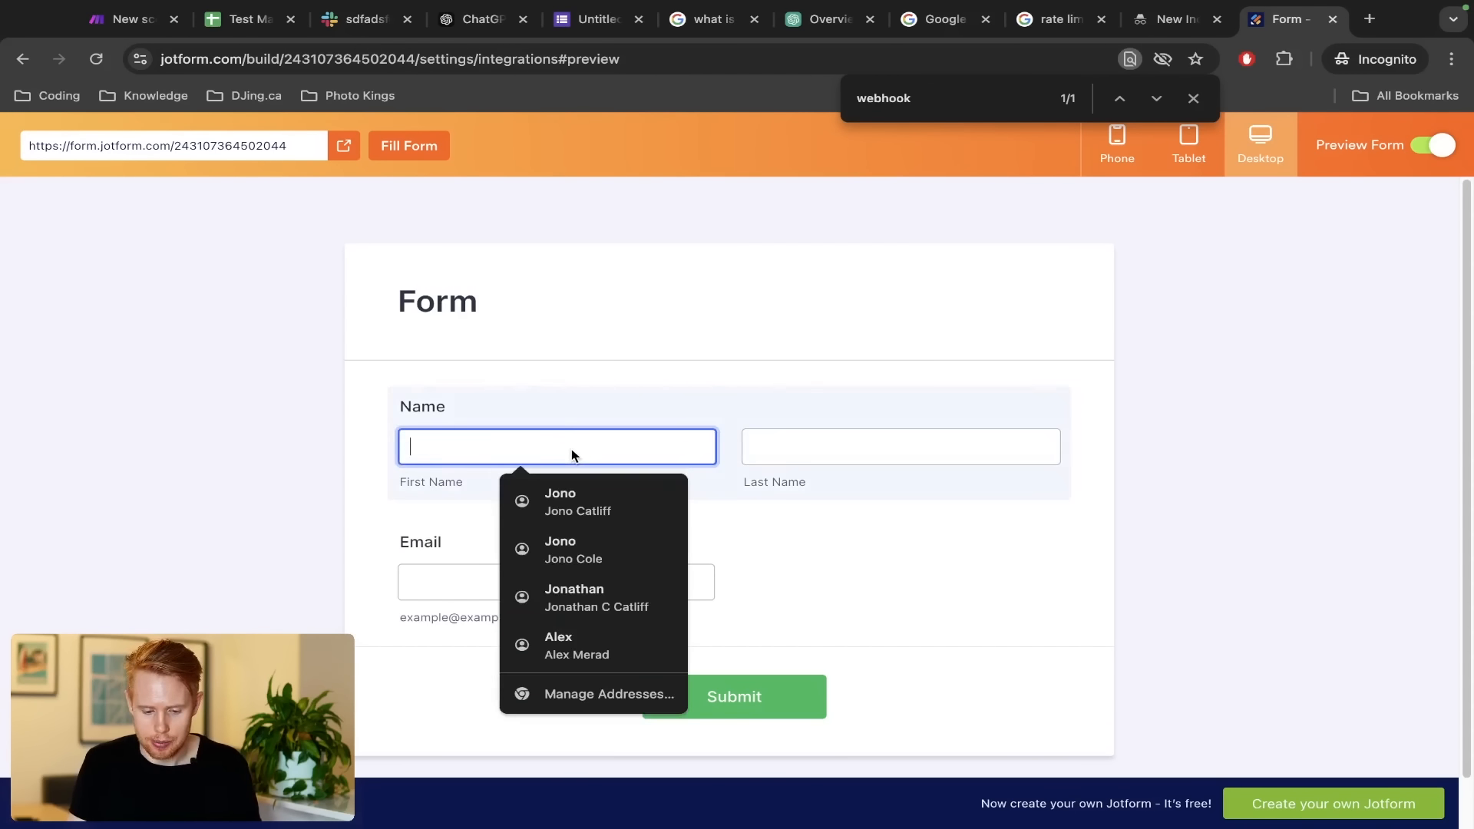
{"action": "type", "text": "Jono"}
{"action": "key", "text": "Tab"}
{"action": "type", "text": "Catliff"}
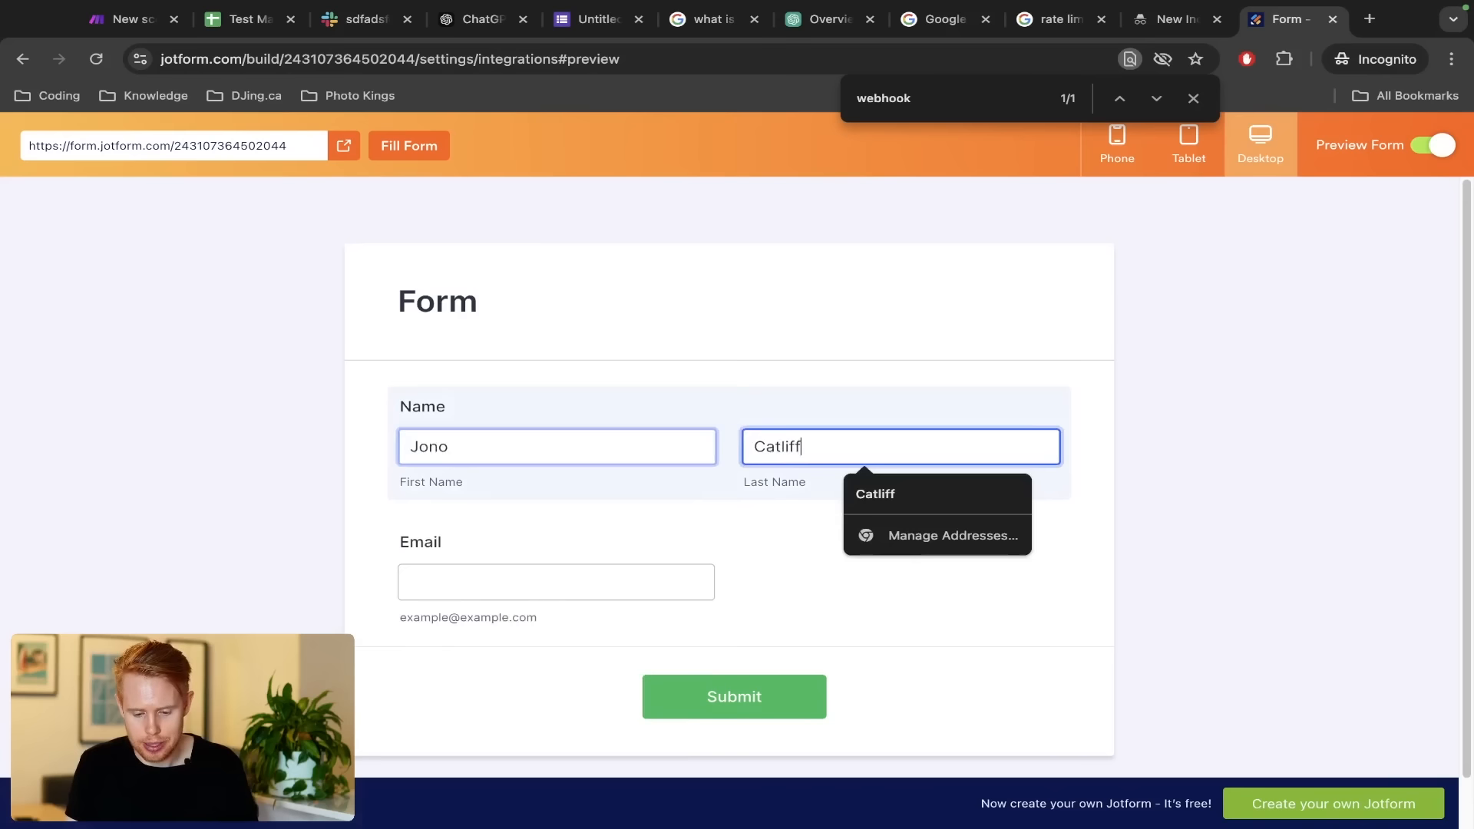
{"action": "key", "text": "Tab"}
{"action": "type", "text": "jono"}
{"action": "key", "text": "super+a"}
{"action": "type", "text": "test@gmail.com"}
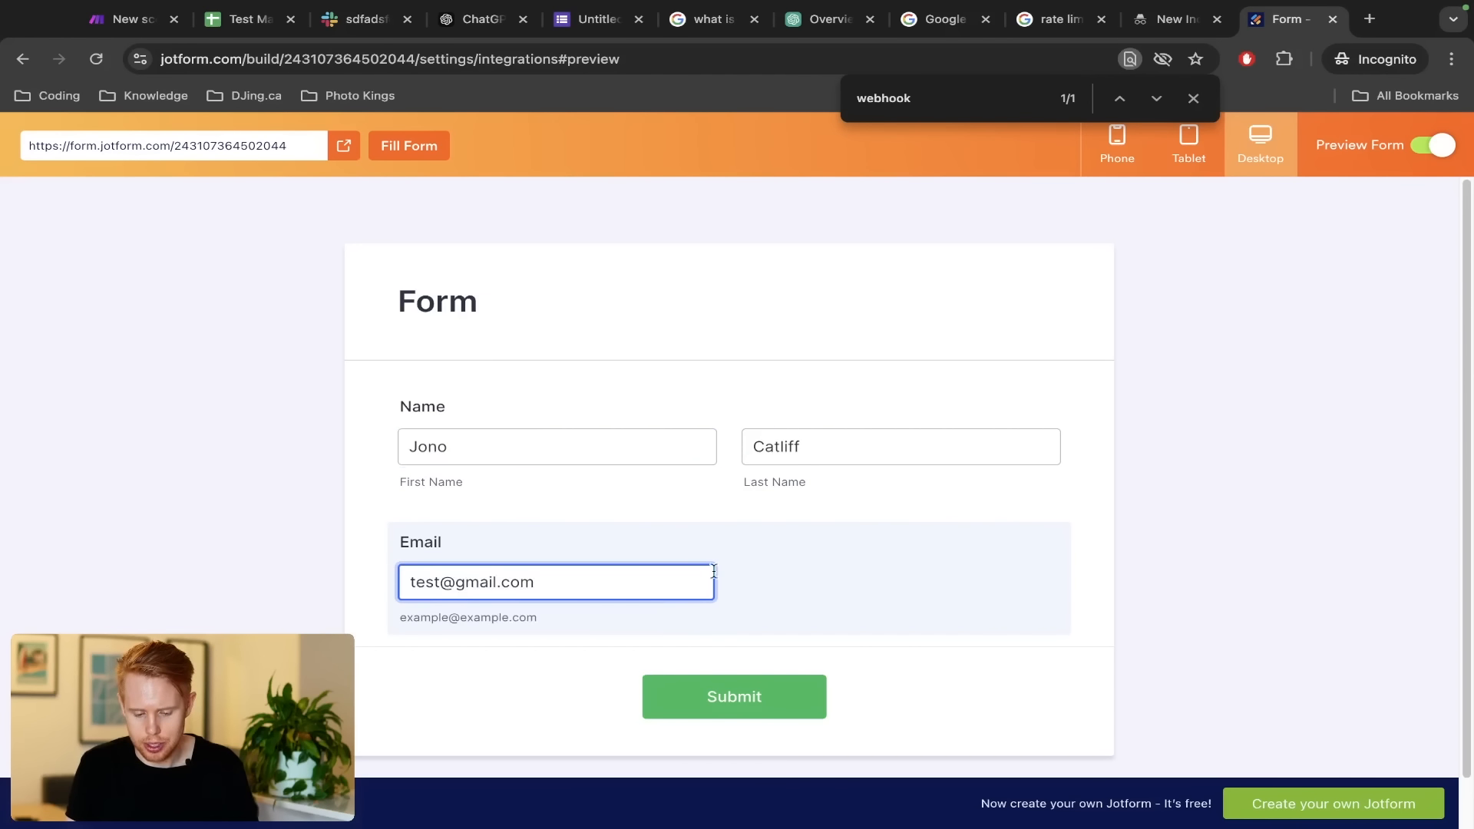
{"action": "left_click", "coordinate": [746, 691]}
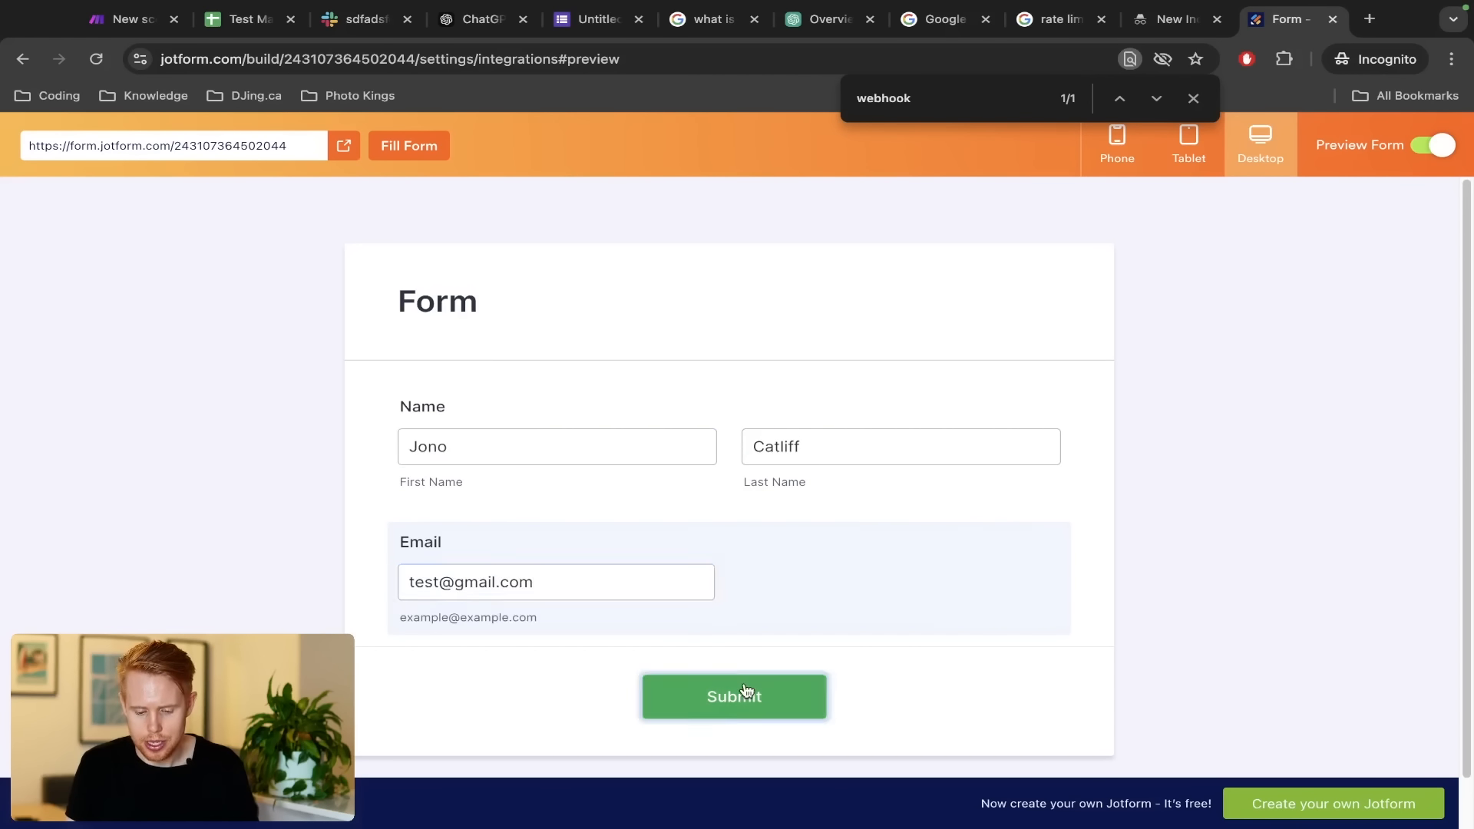
{"action": "key", "text": "super+1"}
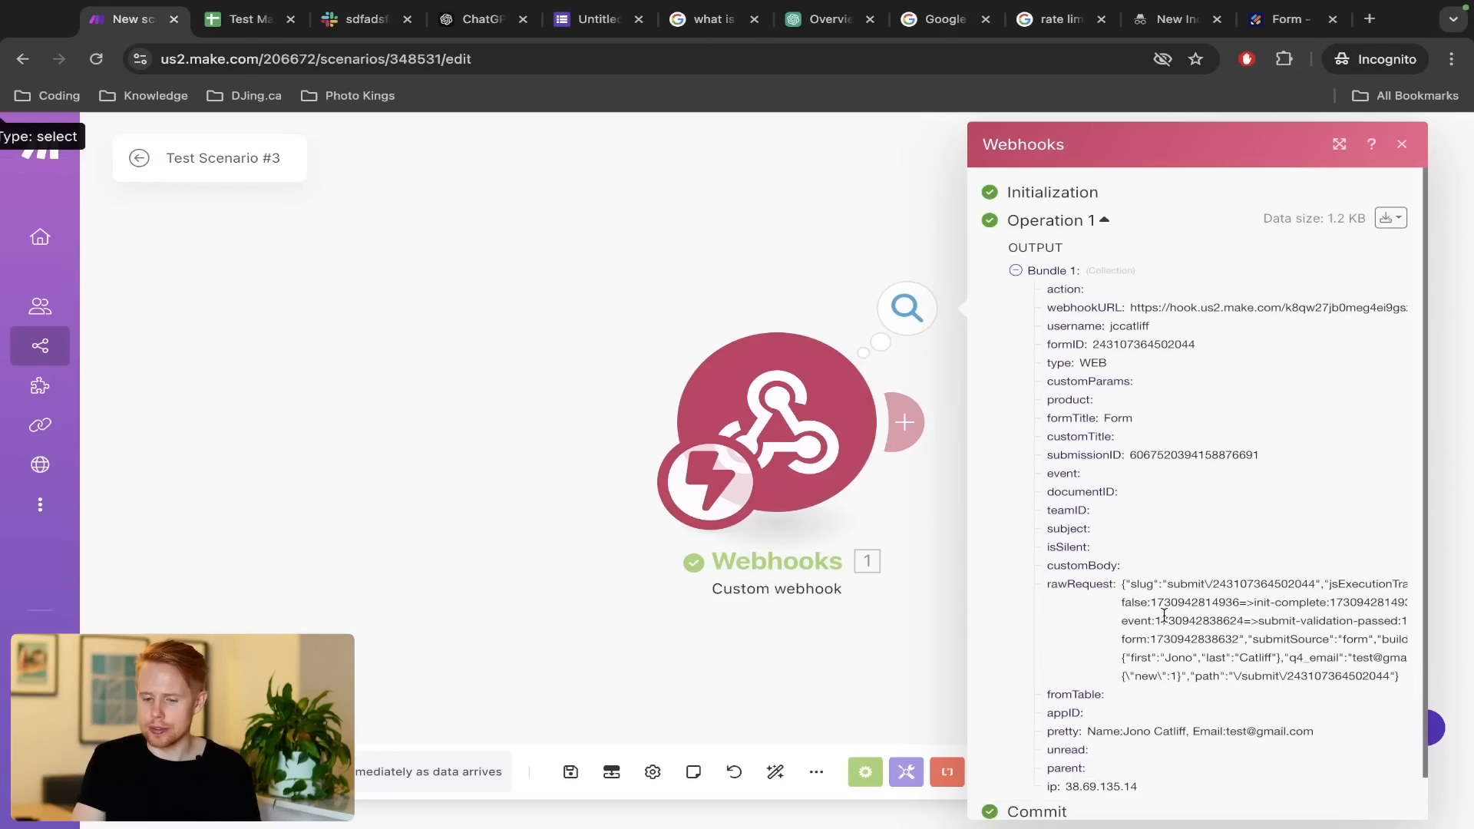
Inspect the webhook's received bundle, highlighting the rawRequest JSON value, then close the output
{"action": "scroll", "coordinate": [1165, 533], "scroll_direction": "down", "scroll_amount": 1}
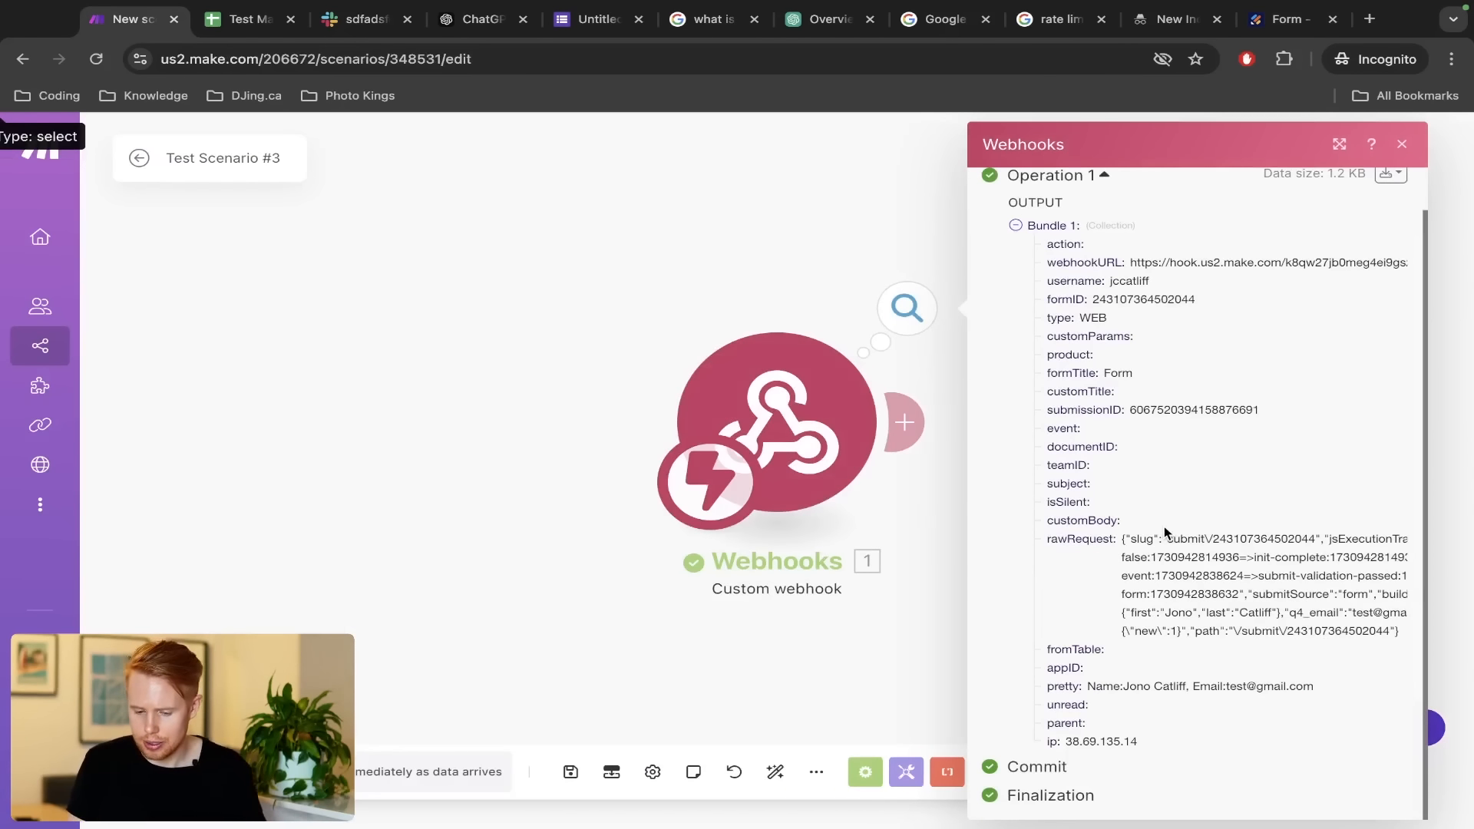
{"action": "scroll", "coordinate": [1165, 533], "scroll_direction": "up", "scroll_amount": 1}
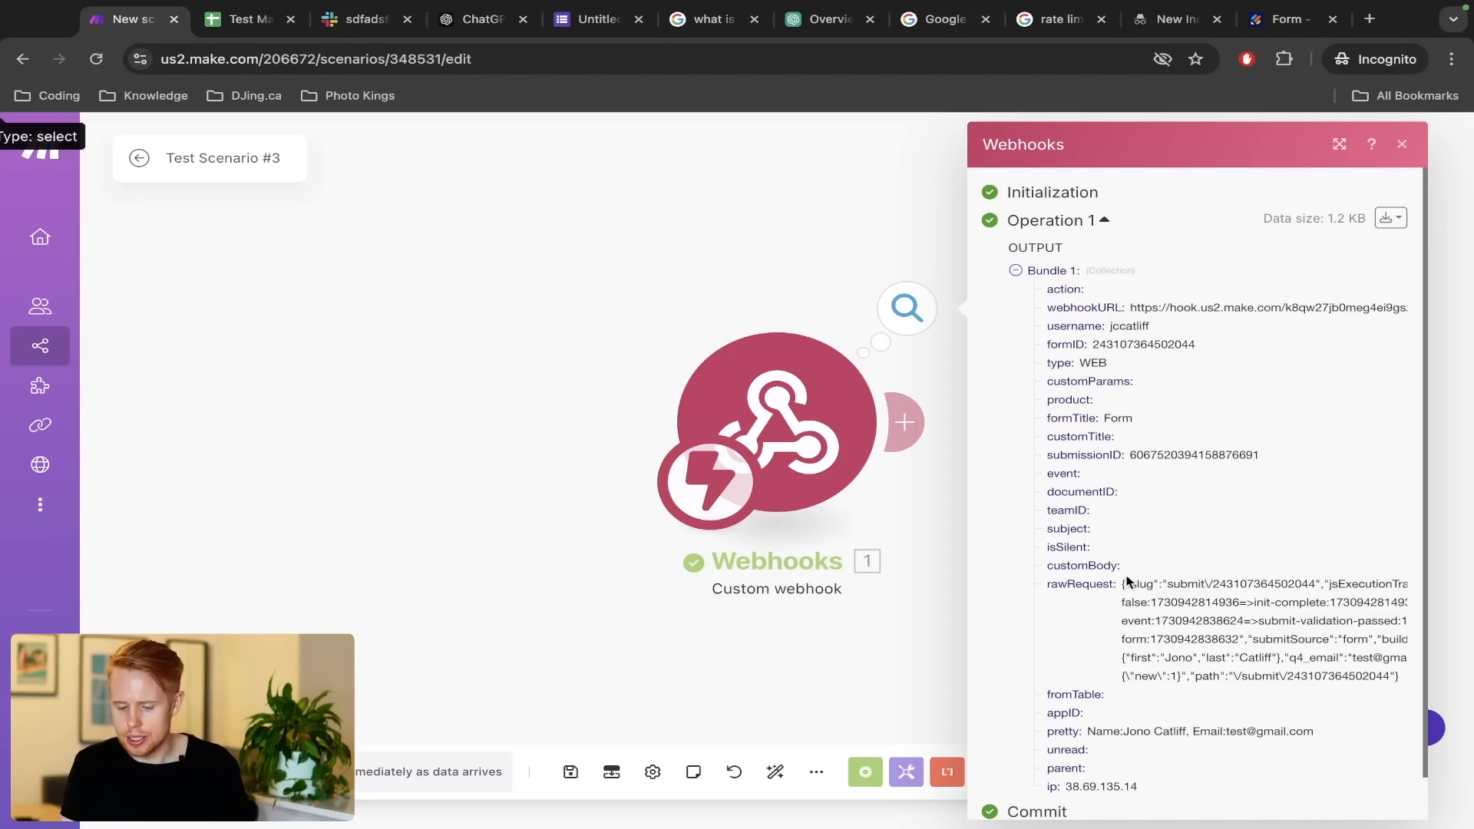
{"action": "left_click_drag", "start_coordinate": [1119, 585], "coordinate": [1410, 690]}
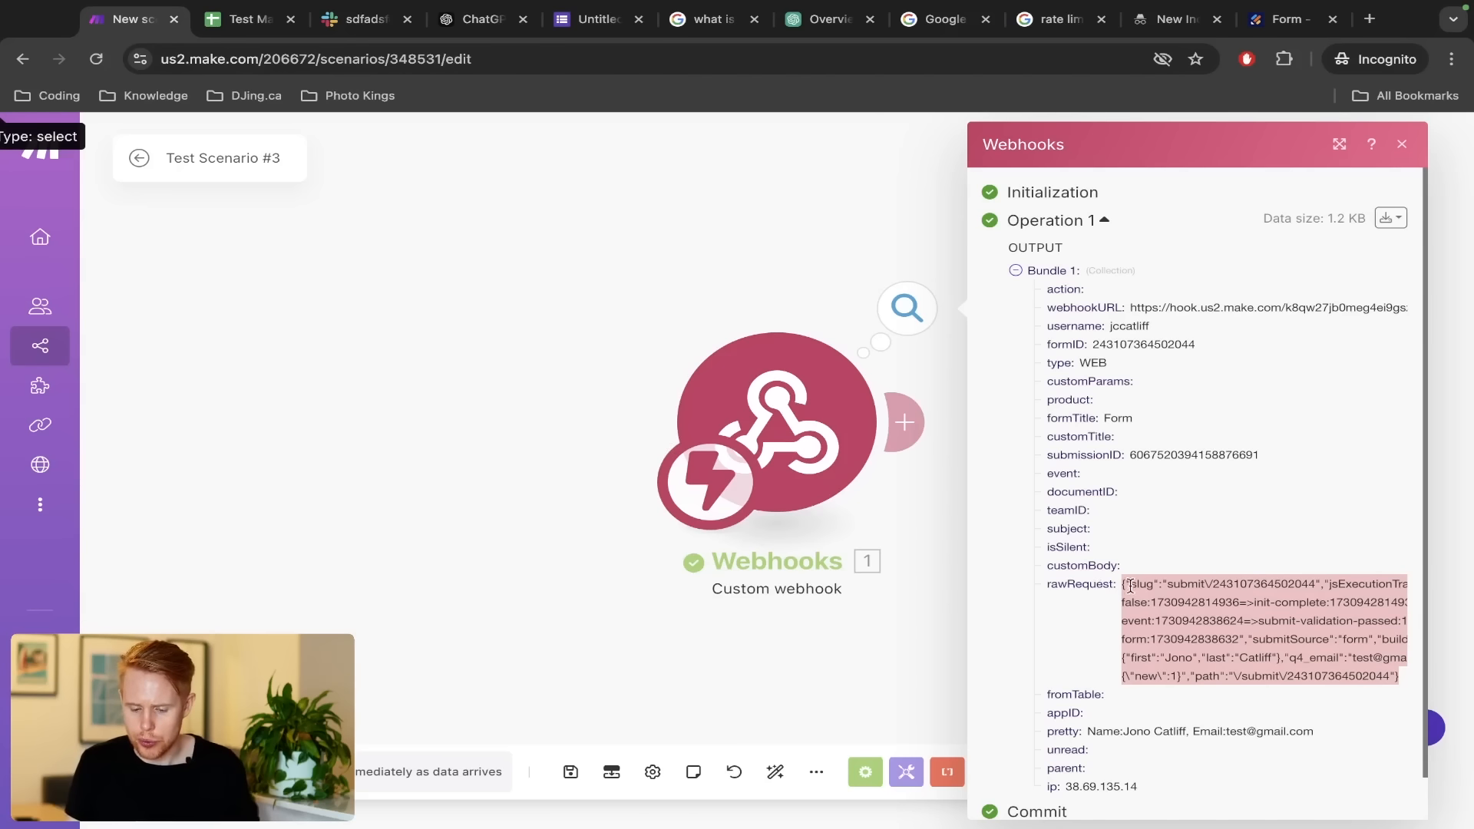
{"action": "left_click_drag", "start_coordinate": [1180, 554], "coordinate": [1046, 357]}
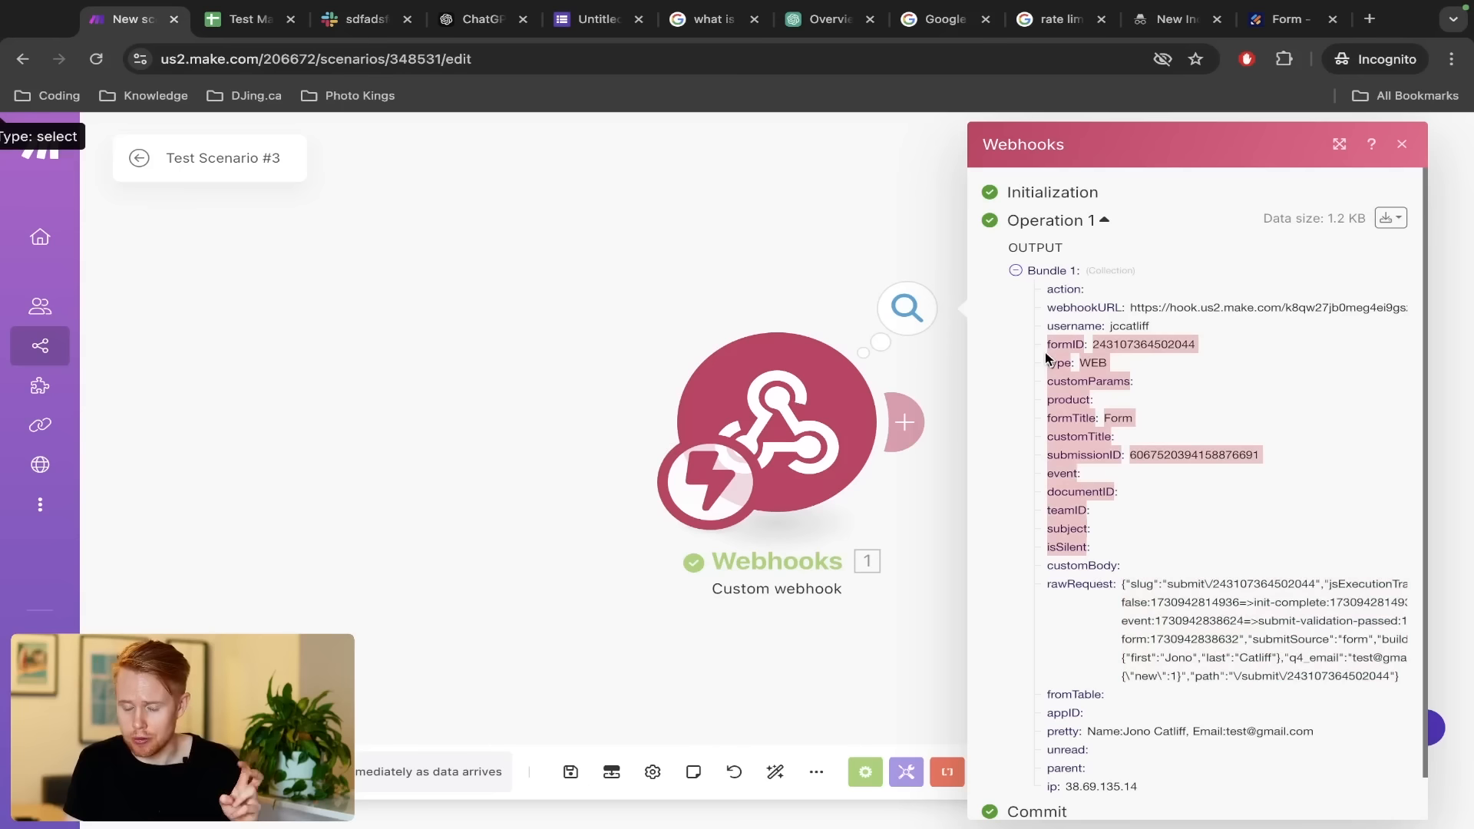
{"action": "left_click", "coordinate": [1058, 348]}
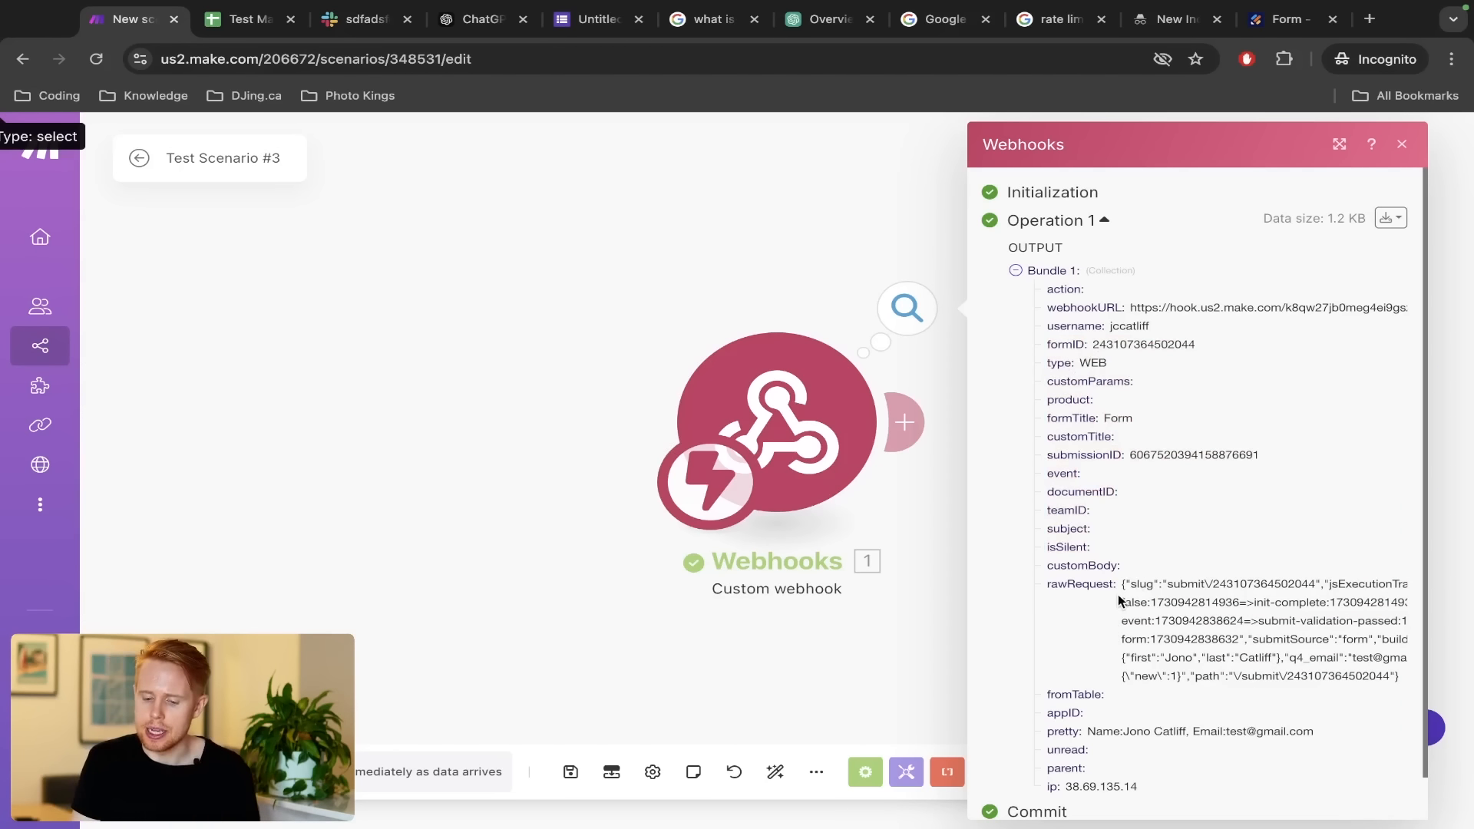
{"action": "left_click_drag", "start_coordinate": [1119, 587], "coordinate": [1401, 683]}
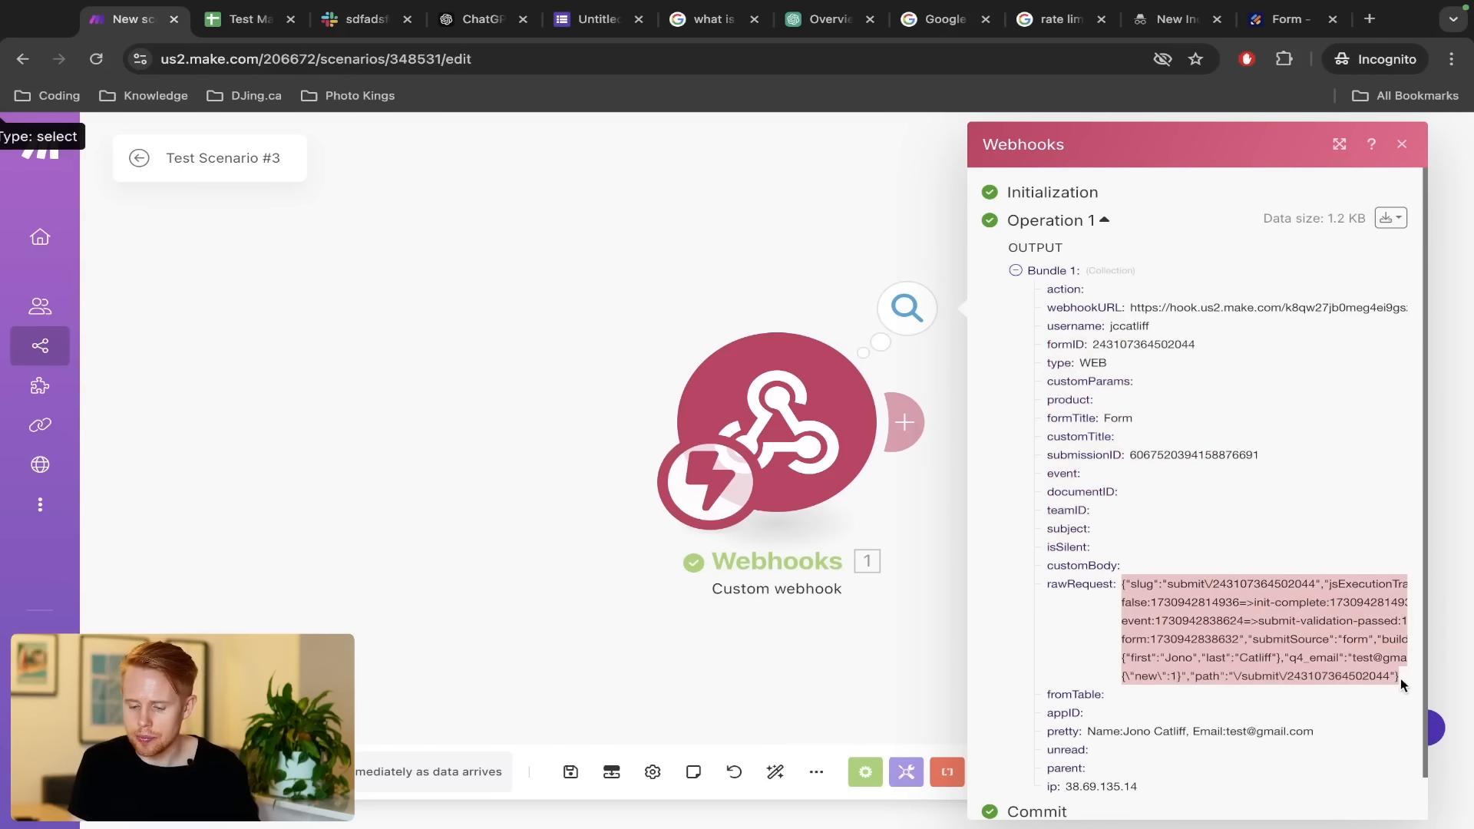
{"action": "left_click", "coordinate": [516, 418]}
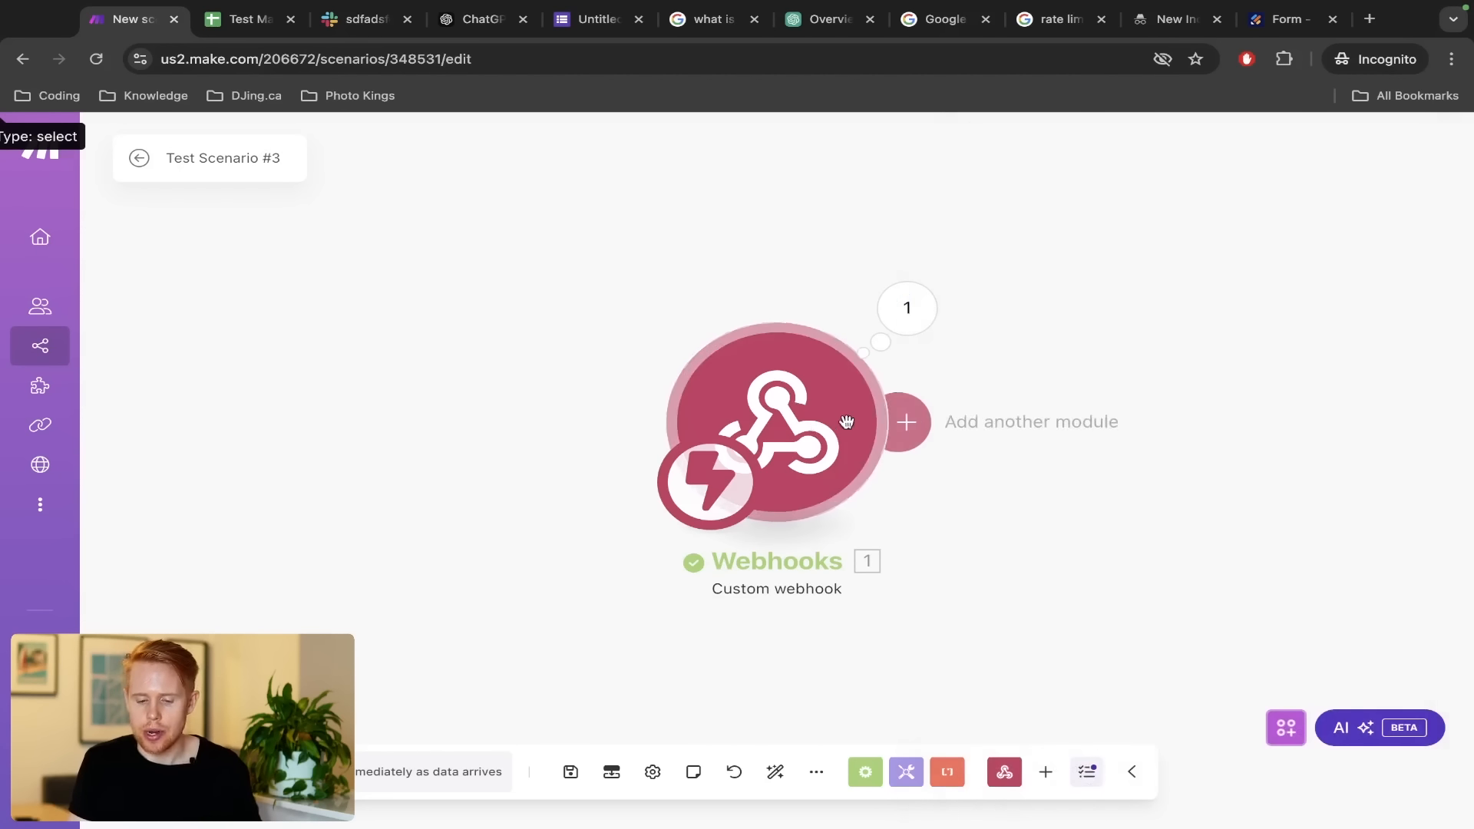
Add a JSON > Parse JSON module mapping 1. rawRequest as its JSON string, then Run once
{"action": "left_click", "coordinate": [906, 421]}
{"action": "type", "text": "json"}
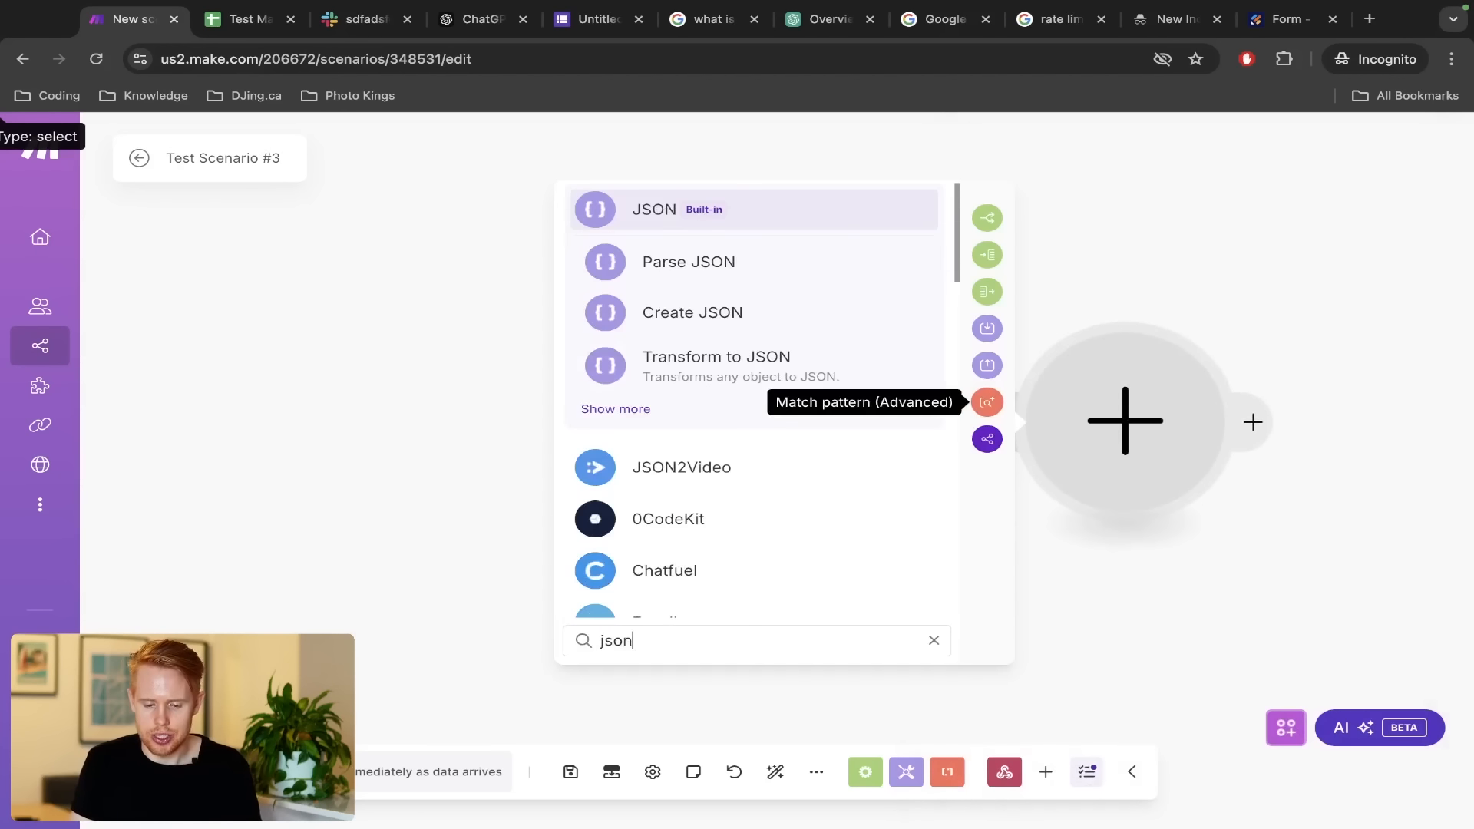
{"action": "left_click", "coordinate": [730, 218]}
{"action": "type", "text": "parse"}
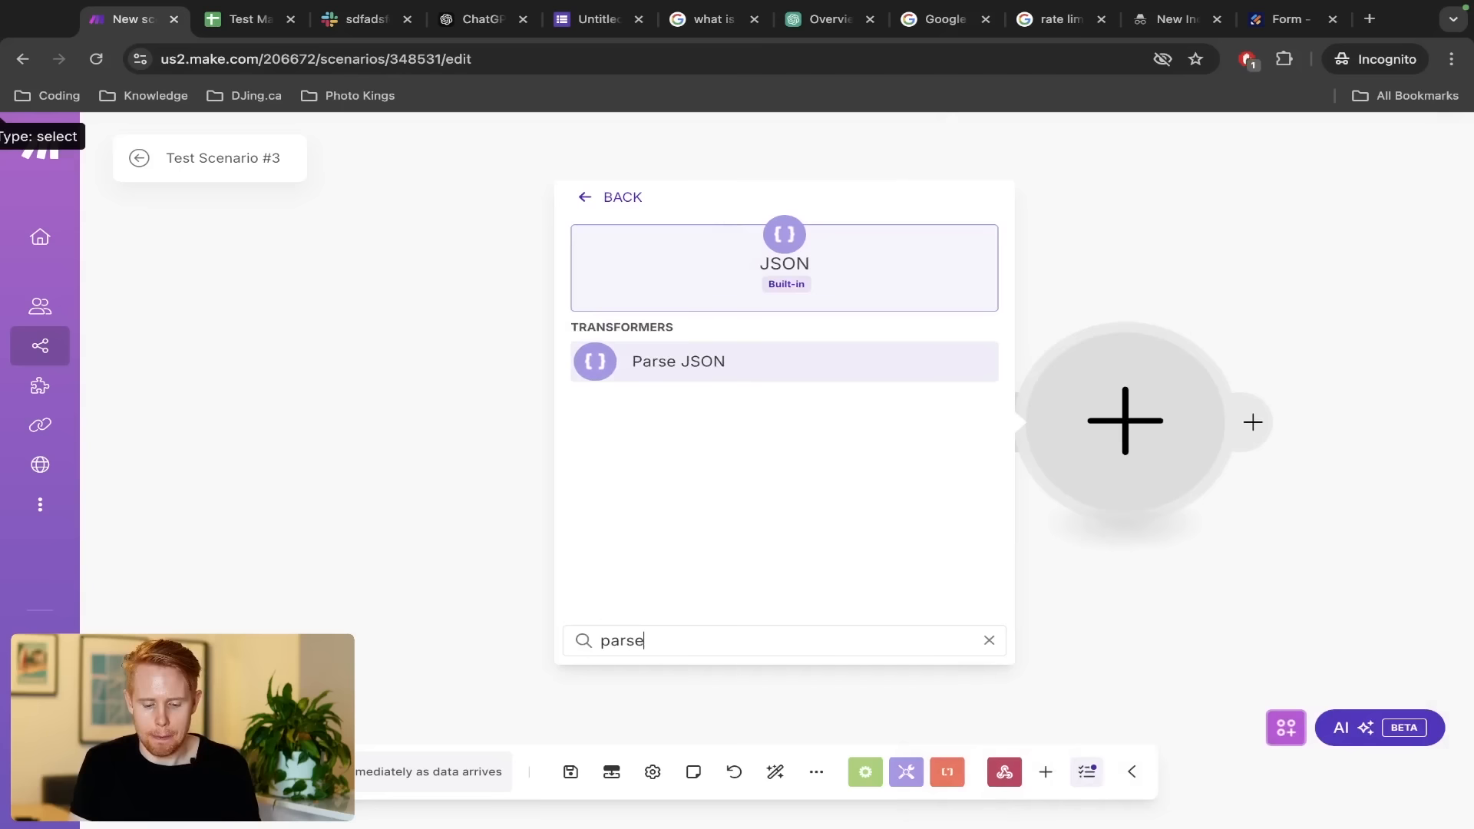
{"action": "left_click", "coordinate": [743, 380]}
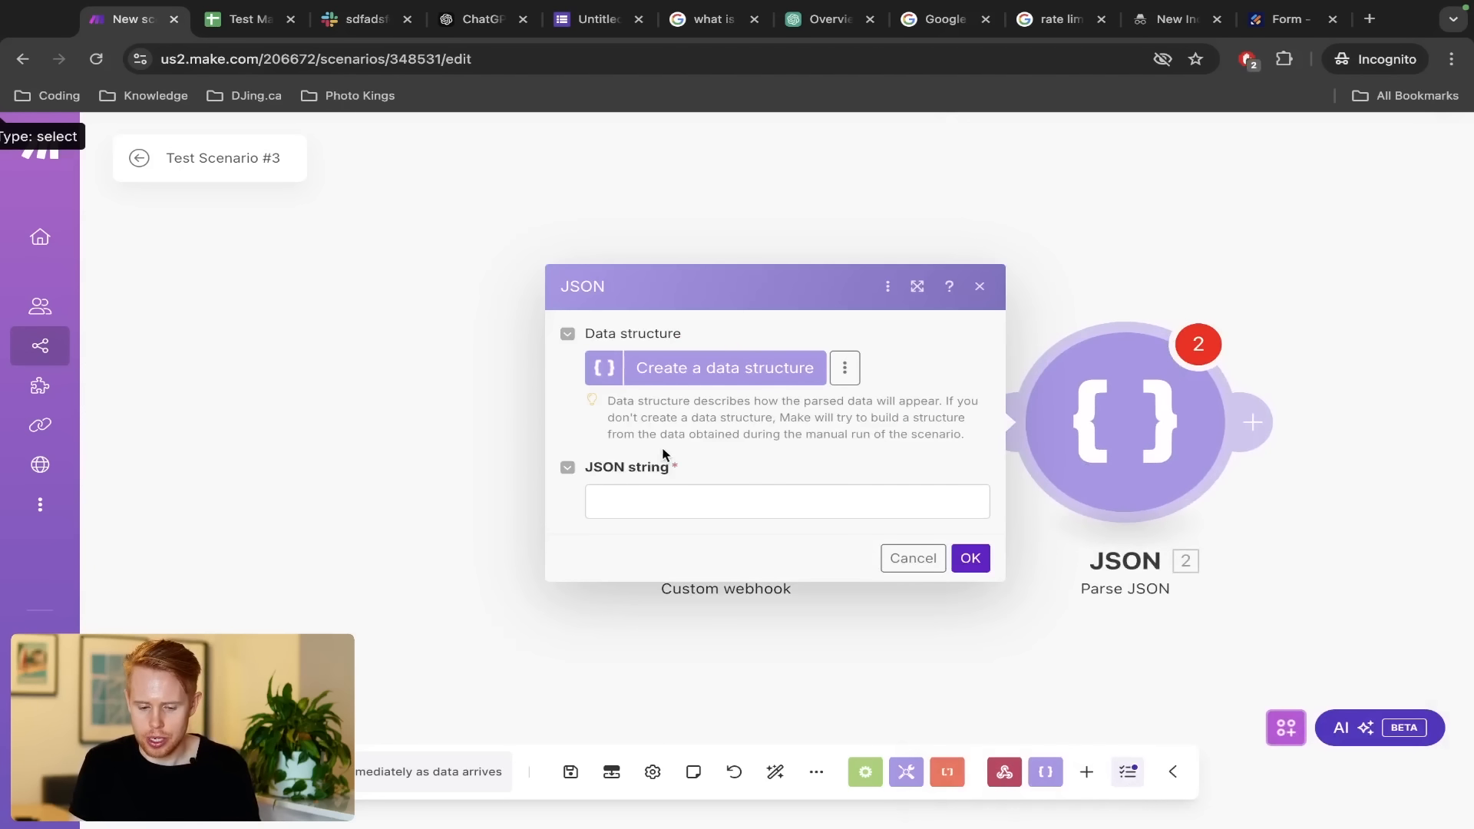
{"action": "left_click", "coordinate": [663, 493]}
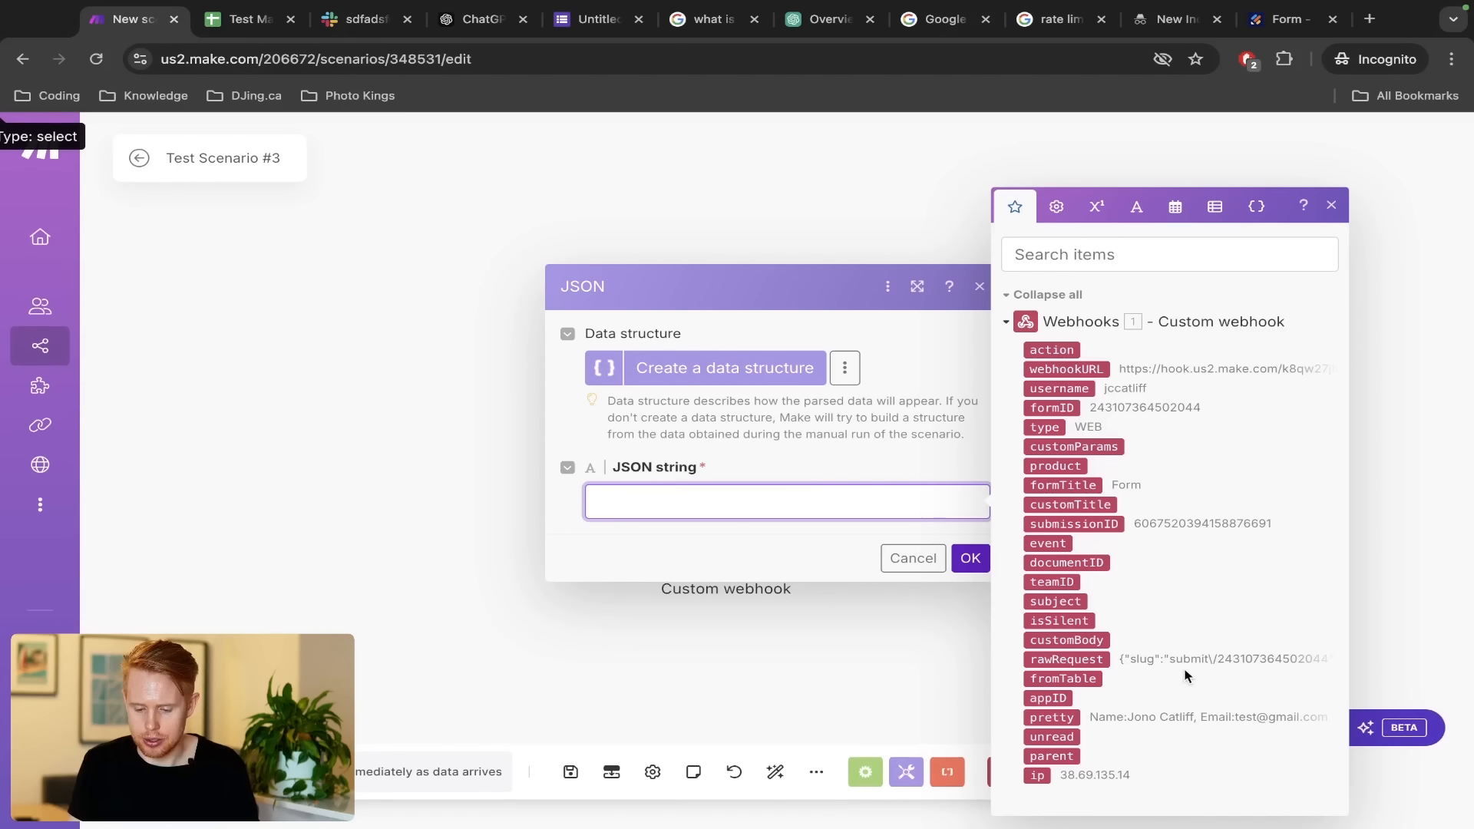
{"action": "left_click", "coordinate": [1094, 661]}
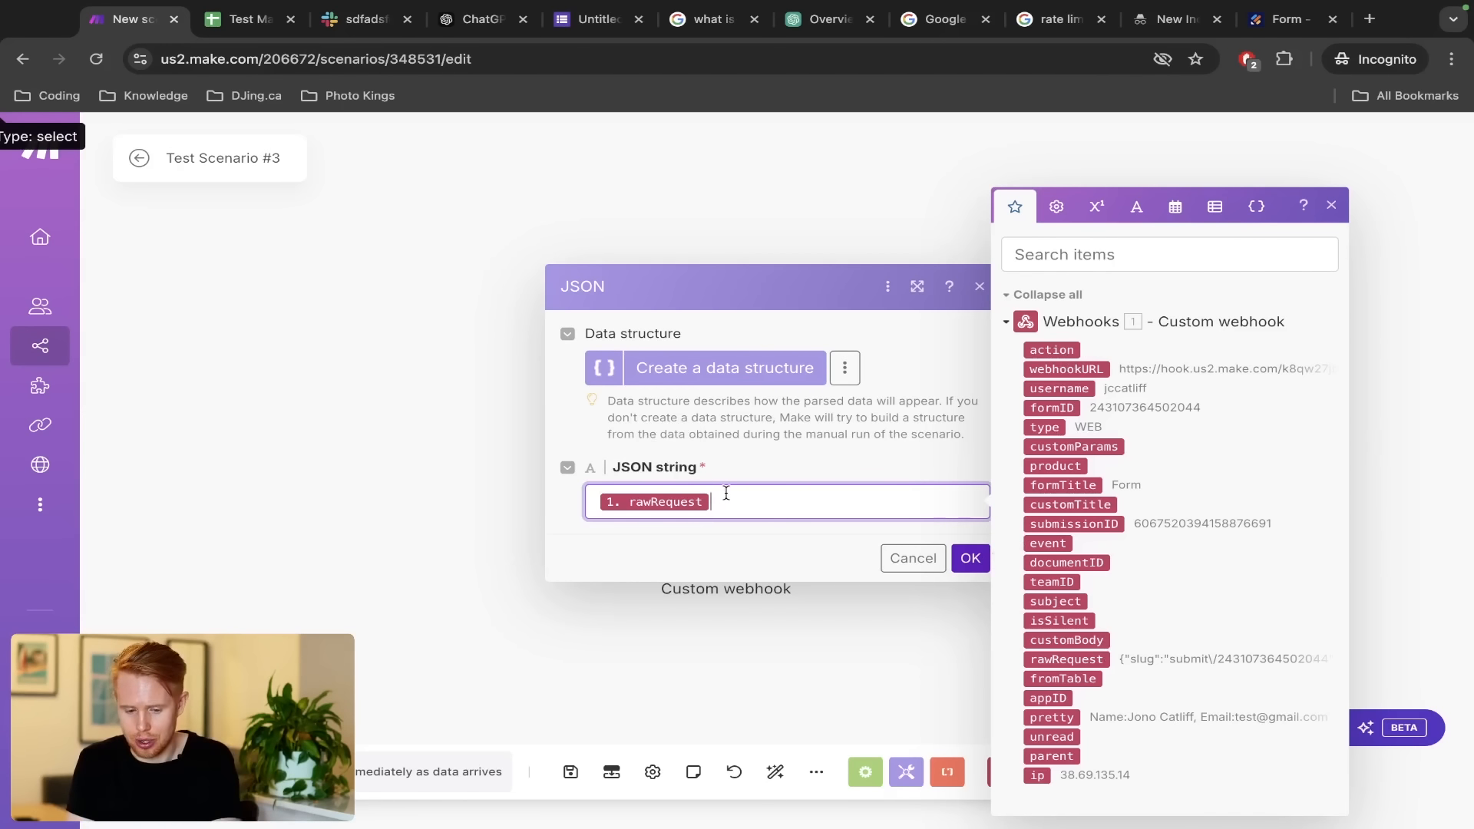
{"action": "left_click", "coordinate": [970, 558]}
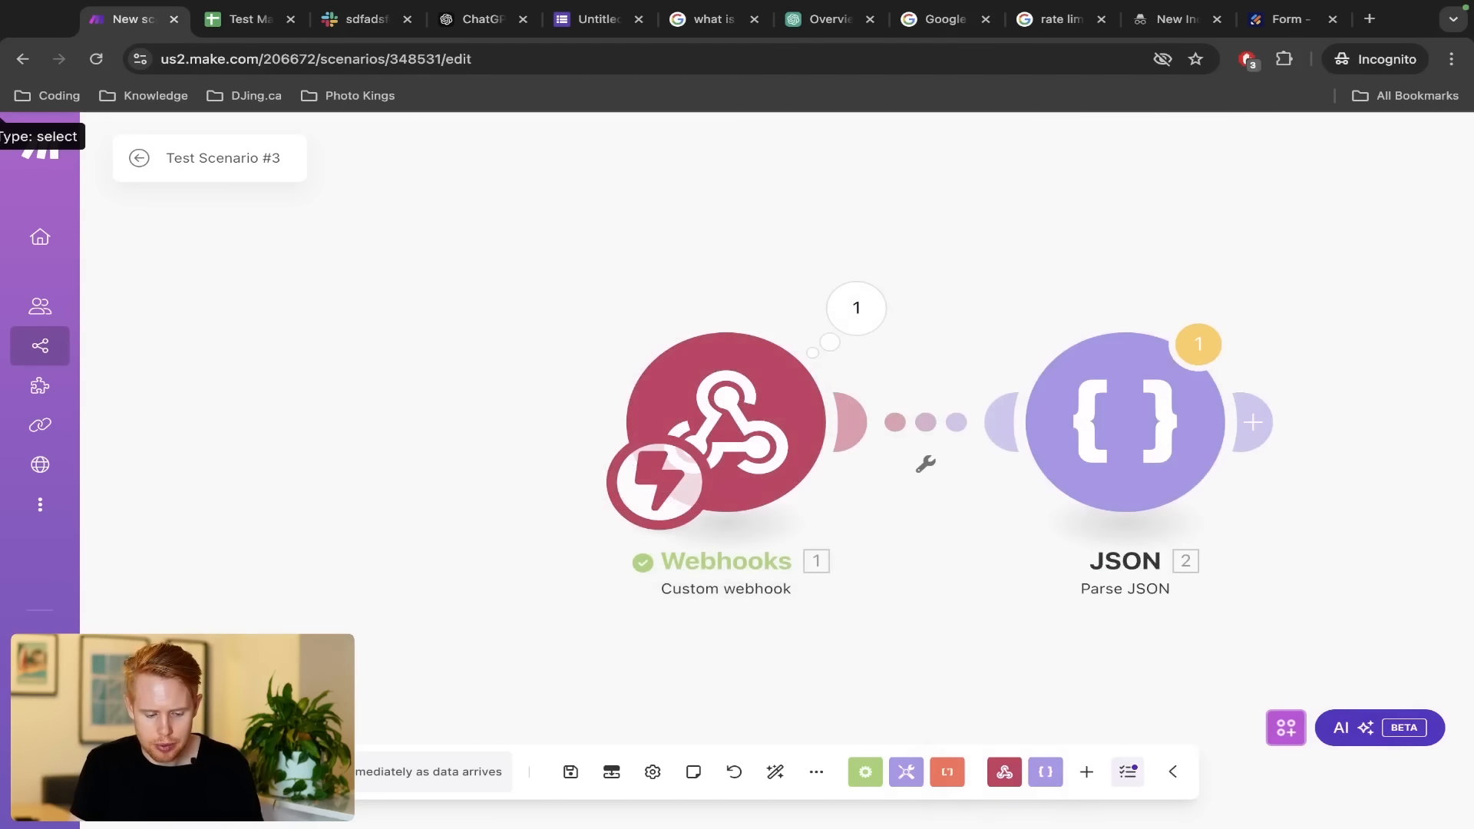
{"action": "left_click", "coordinate": [173, 771]}
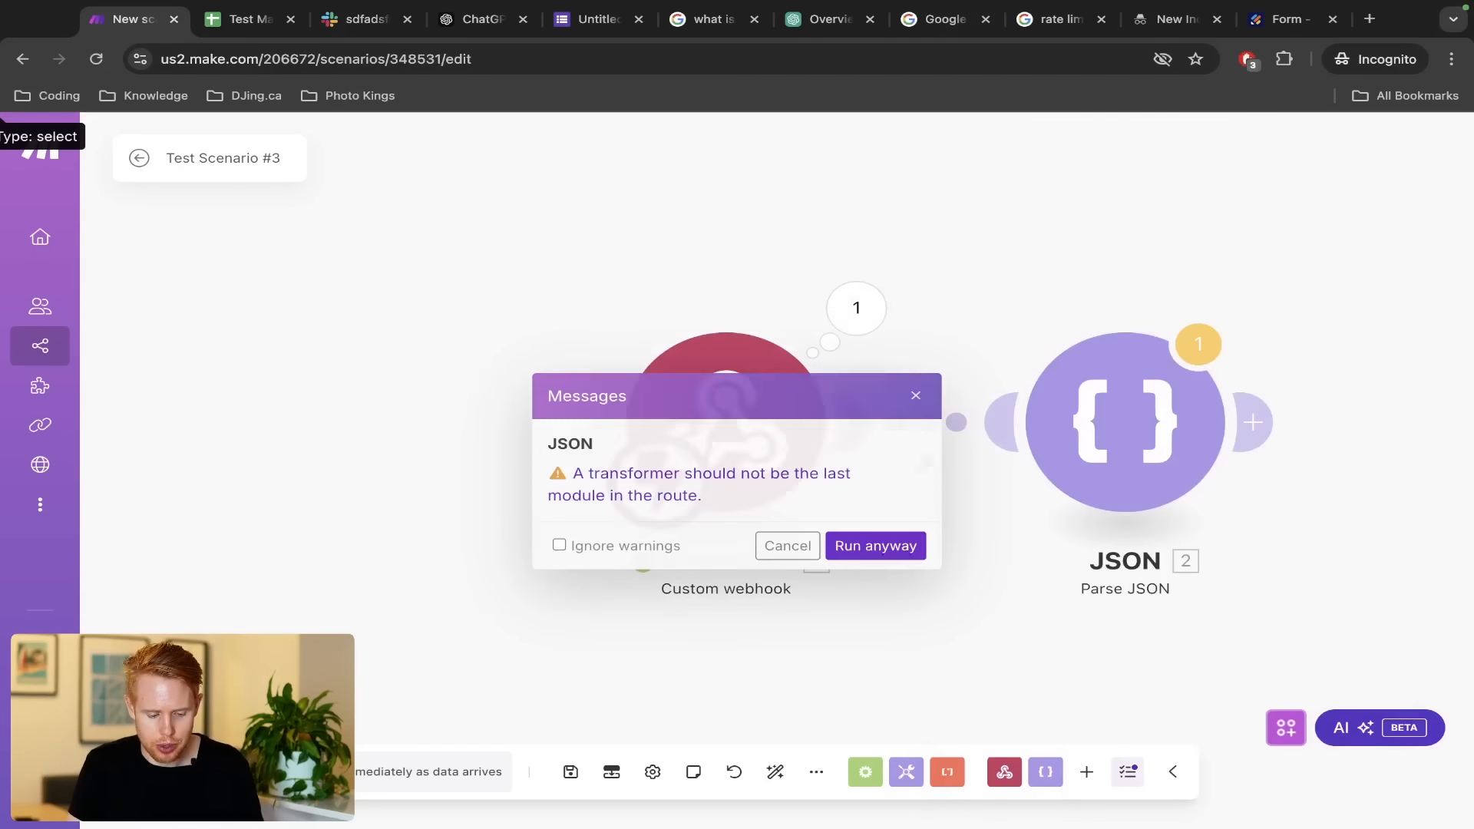
Run the scenario despite the warning and reload the Jotform preview for a fresh entry
{"action": "left_click", "coordinate": [897, 546]}
{"action": "key", "text": "ctrl+shift+Tab"}
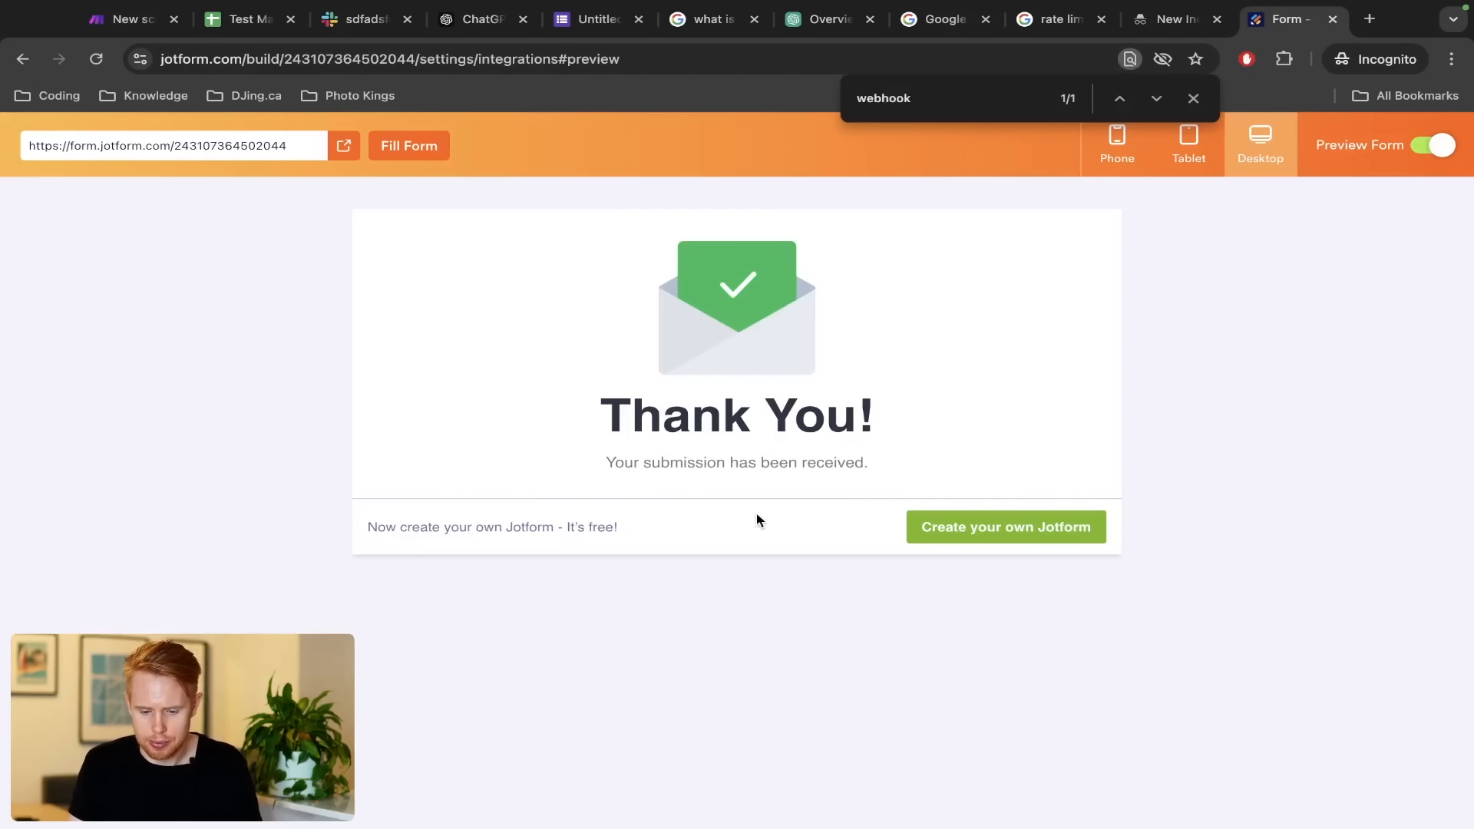
{"action": "key", "text": "ctrl+r"}
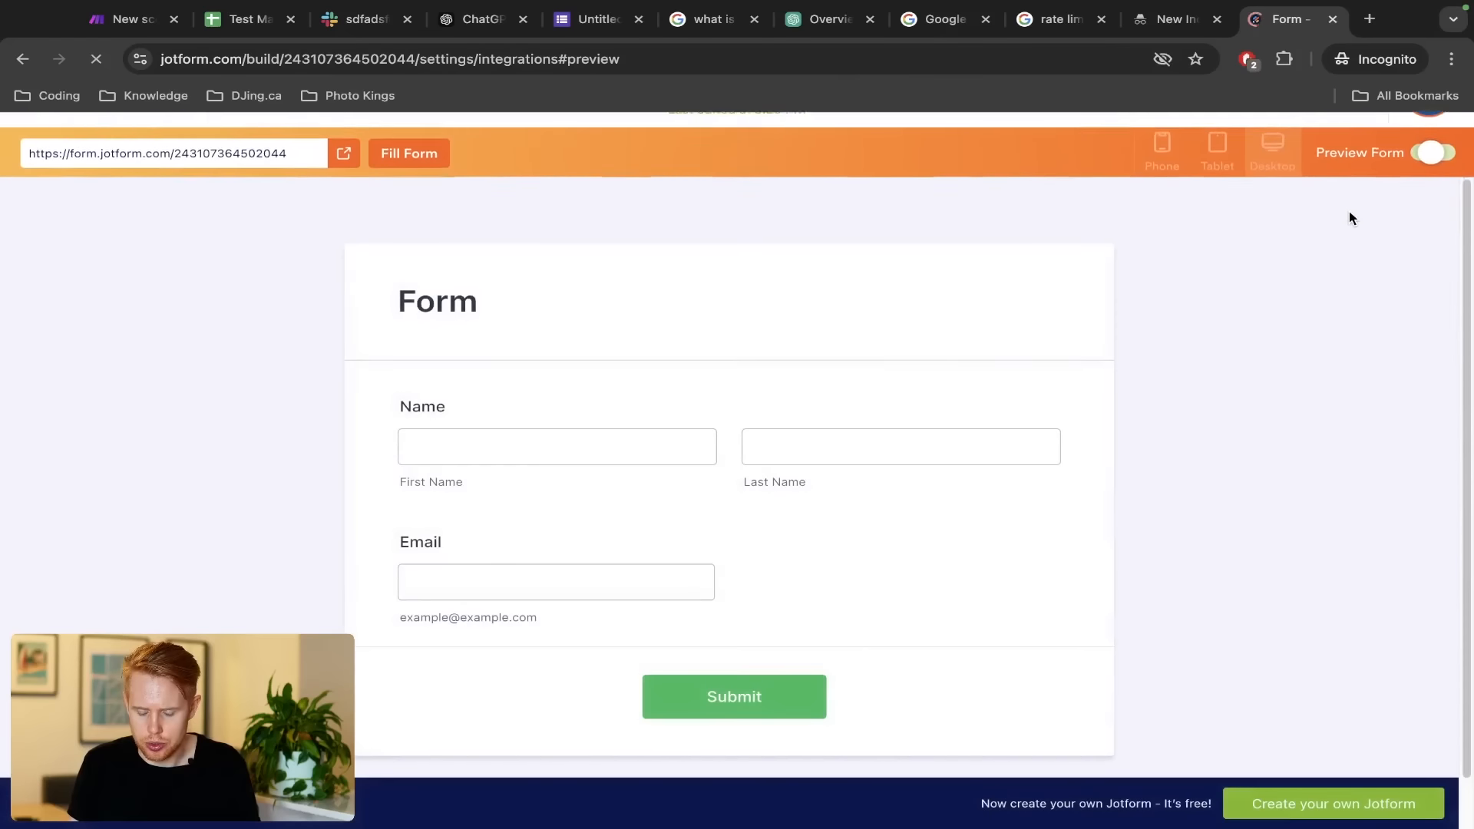
Submit the form again with a test first name, last name and email address
{"action": "left_click", "coordinate": [446, 453]}
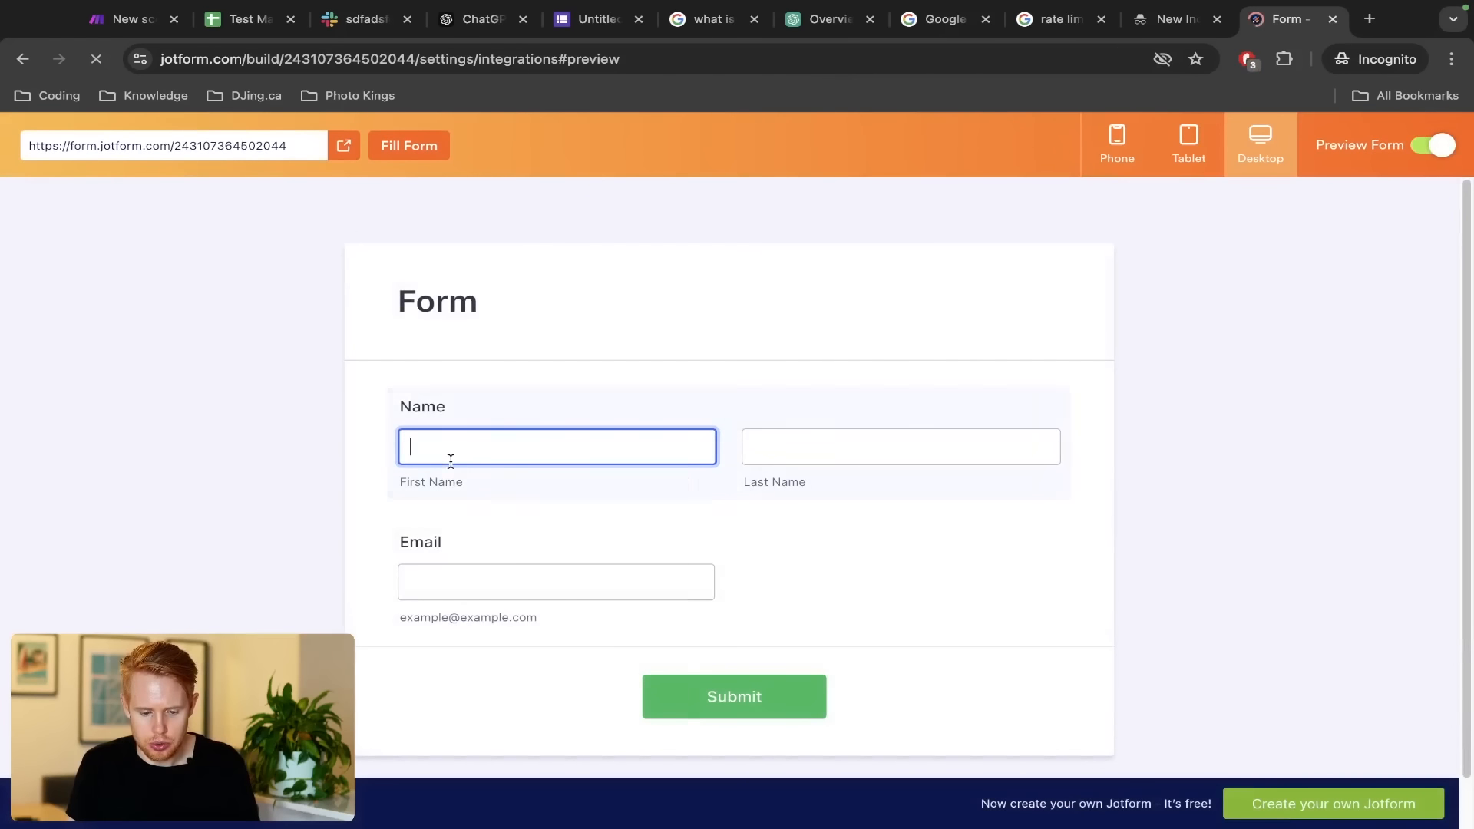
{"action": "type", "text": "Jono"}
{"action": "key", "text": "Tab"}
{"action": "type", "text": "Catliff"}
{"action": "key", "text": "Tab"}
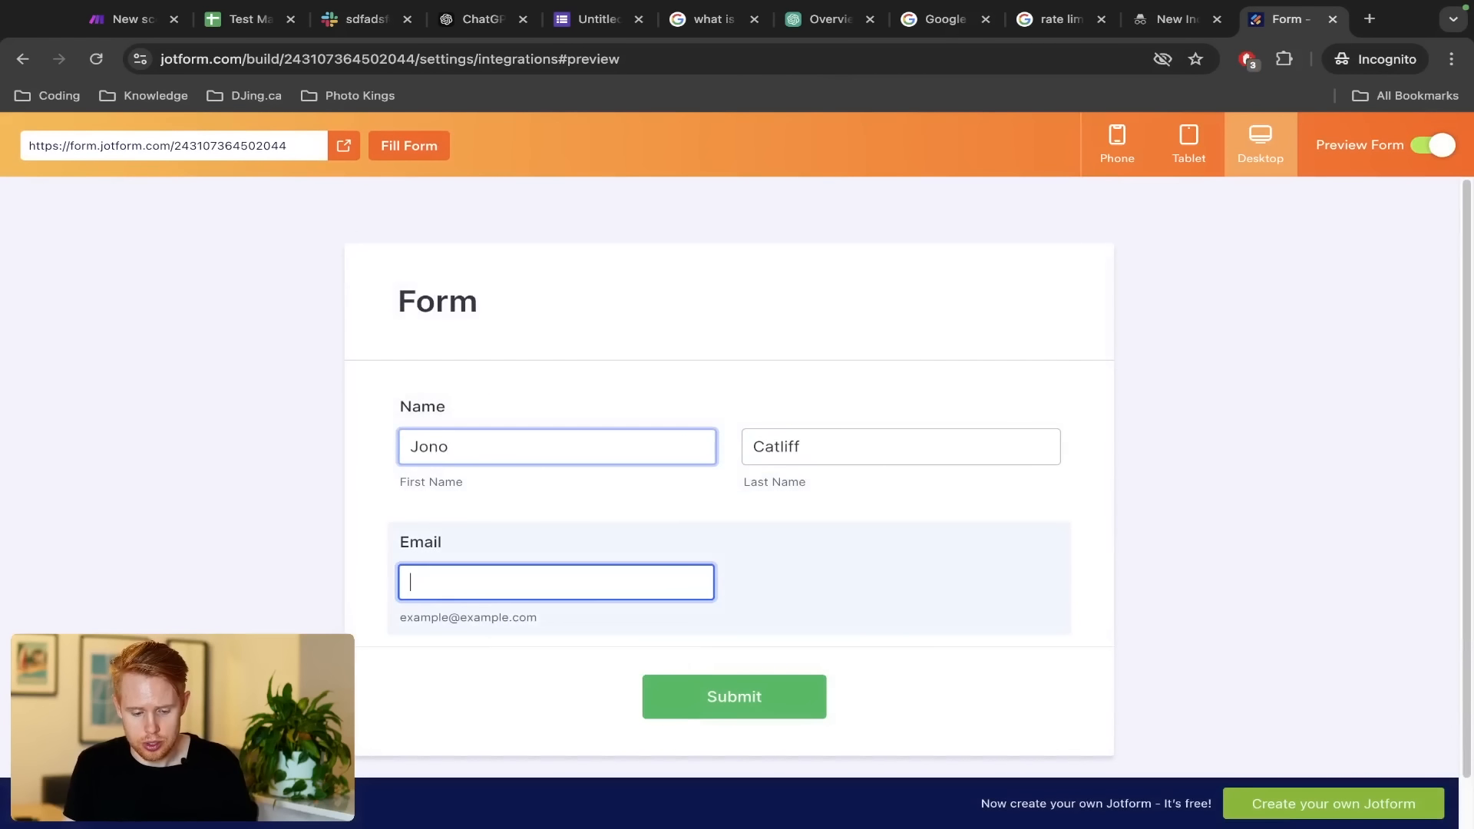
{"action": "type", "text": "test@gmi"}
{"action": "key", "text": "BackSpace"}
{"action": "type", "text": "ail.com"}
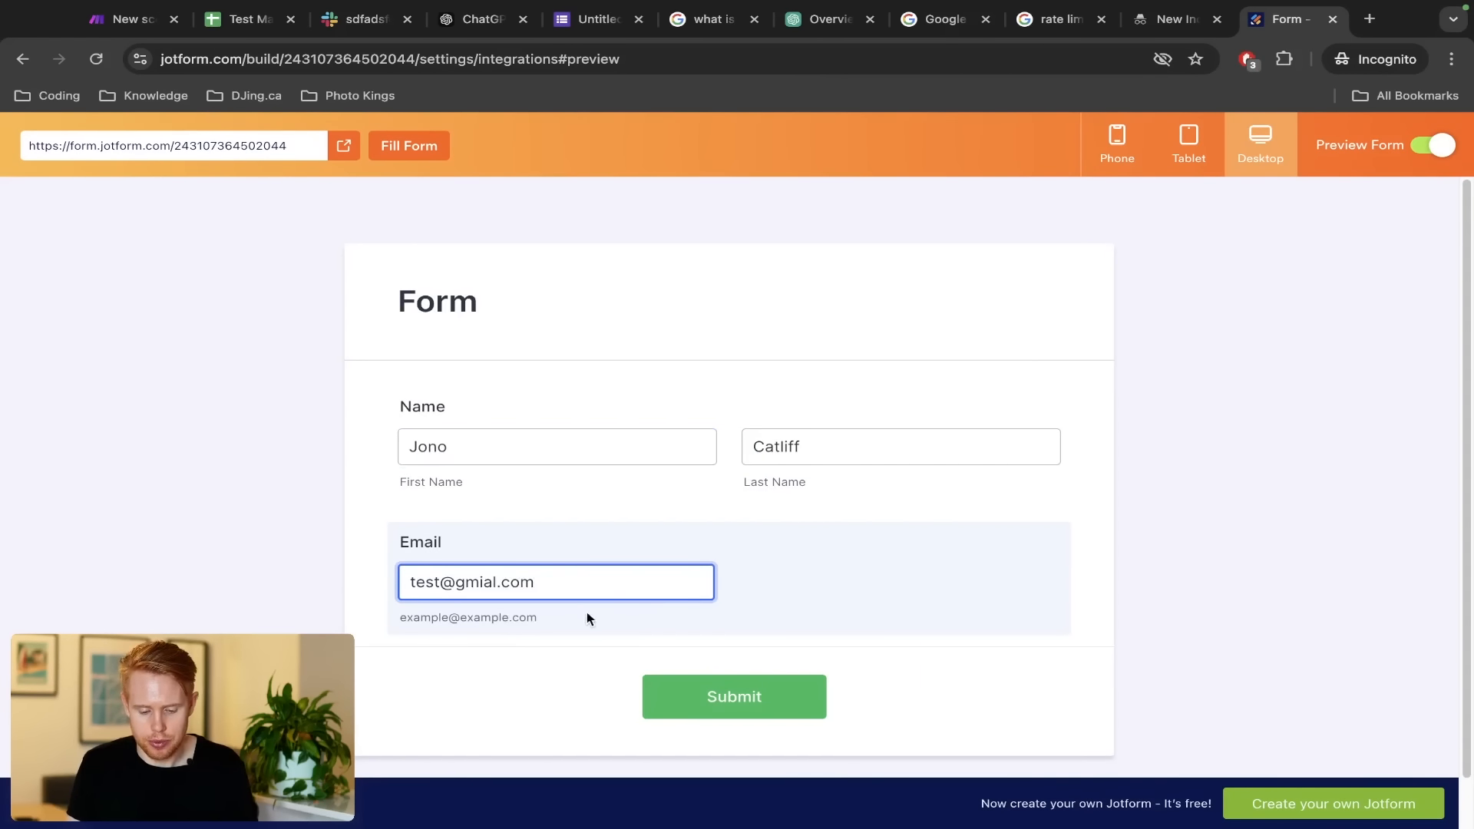
{"action": "left_click", "coordinate": [734, 696]}
{"action": "key", "text": "ctrl+Tab"}
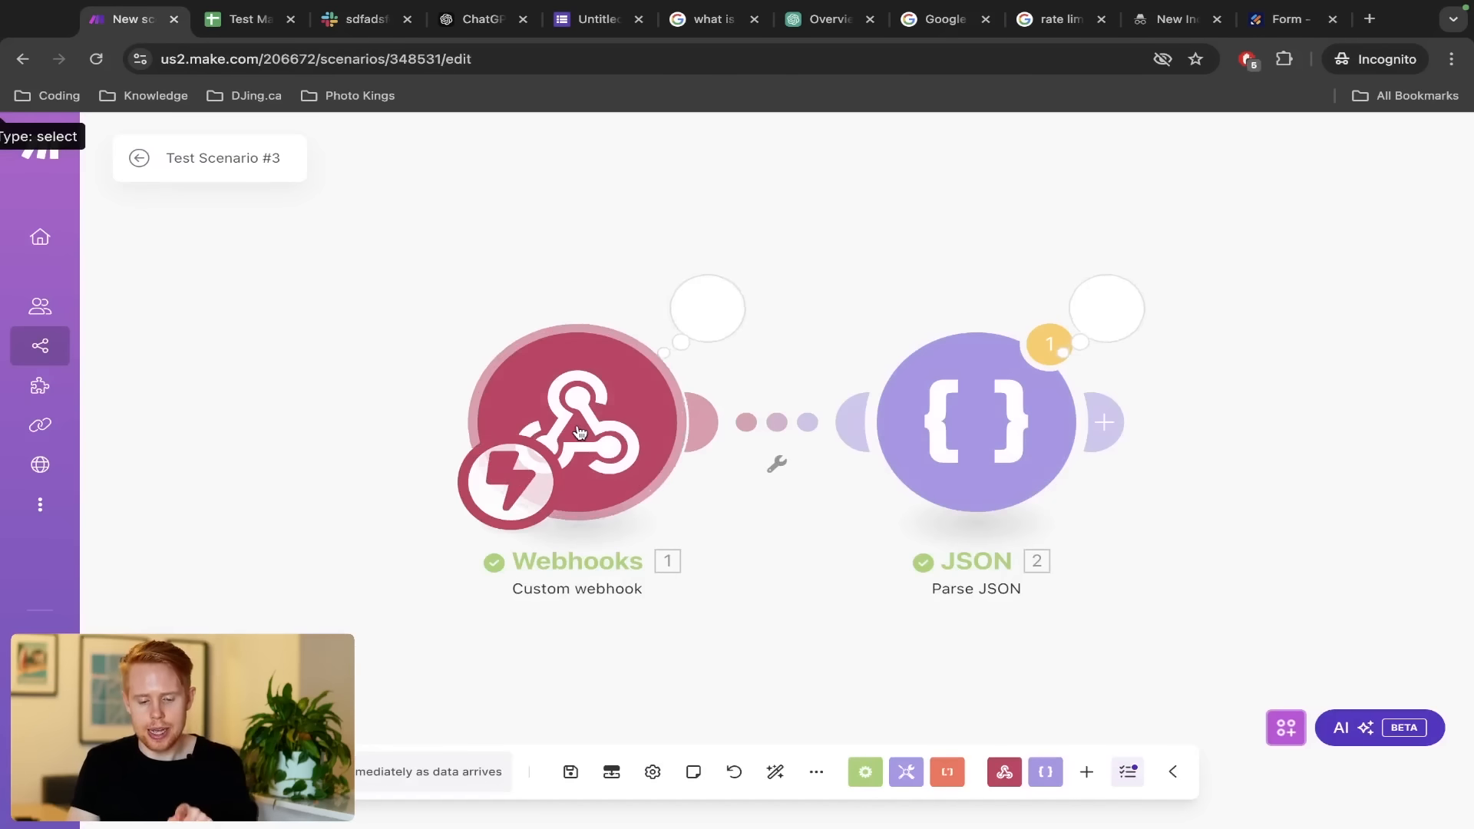
Check the webhook's new bundle, then open the Parse JSON output and expand q3_name and q4_email
{"action": "left_click", "coordinate": [714, 347]}
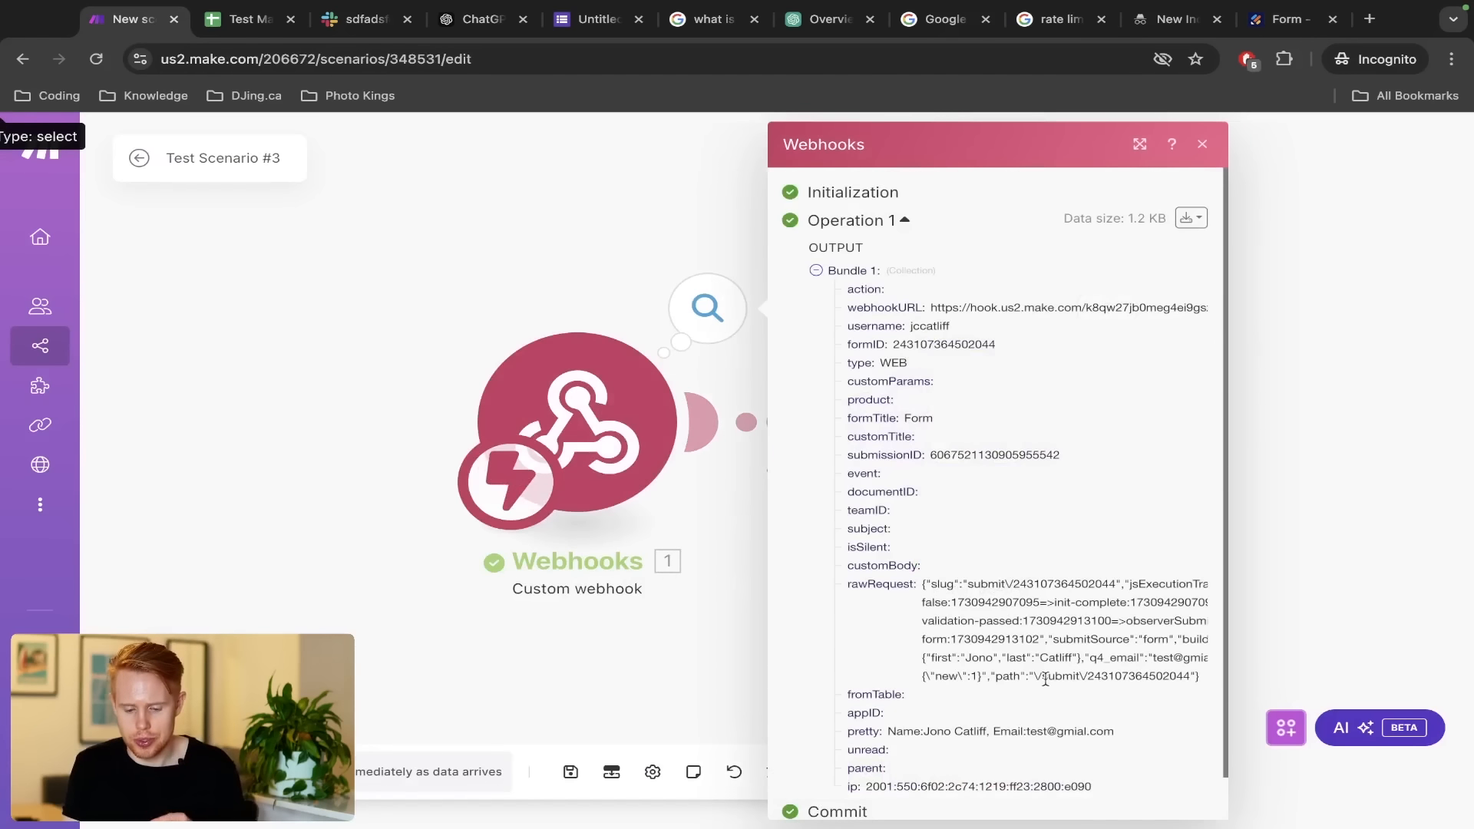
{"action": "left_click", "coordinate": [526, 306]}
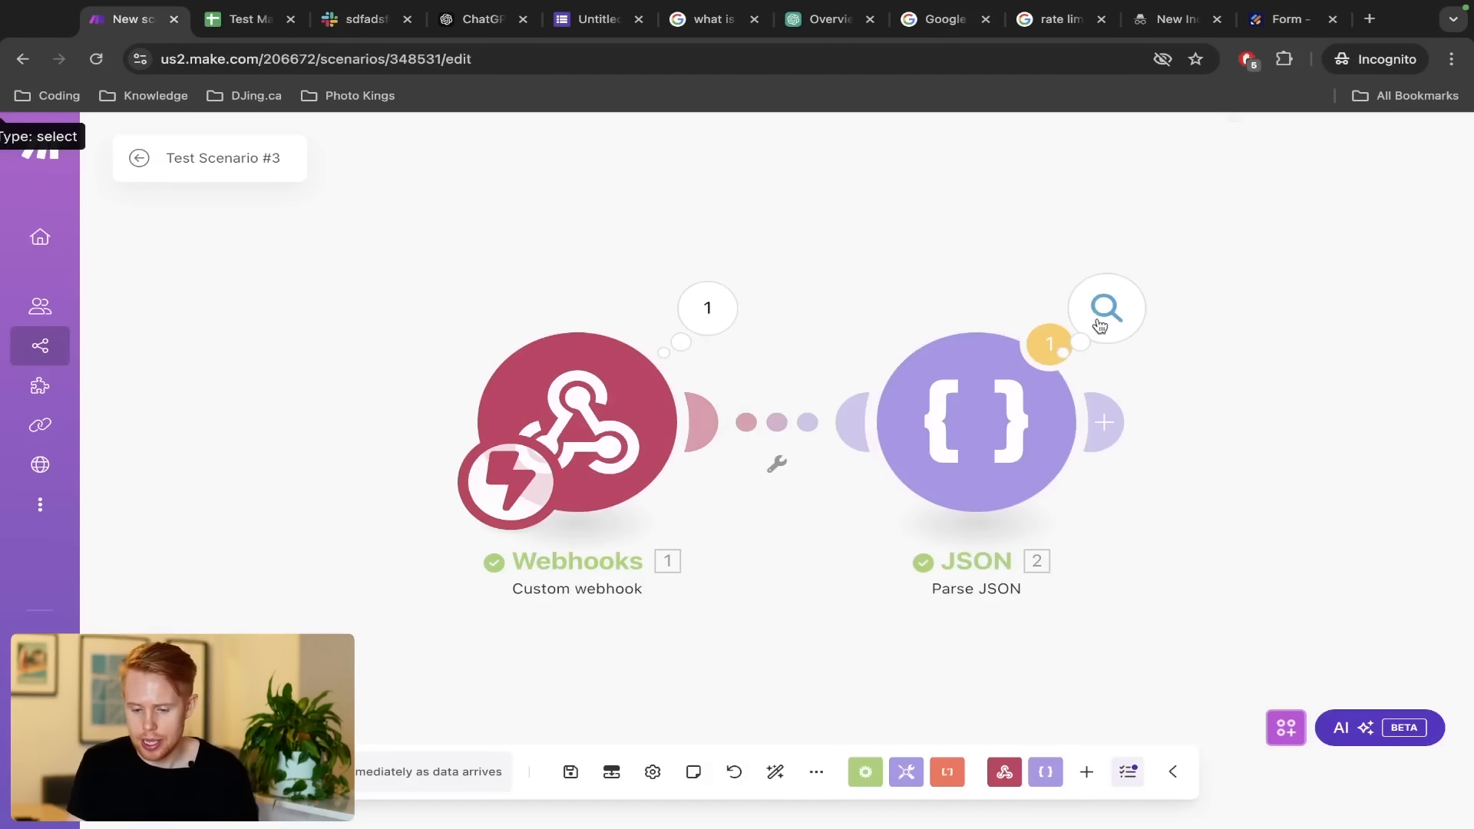
{"action": "left_click", "coordinate": [1106, 309]}
{"action": "scroll", "coordinate": [853, 610], "scroll_direction": "down", "scroll_amount": 2}
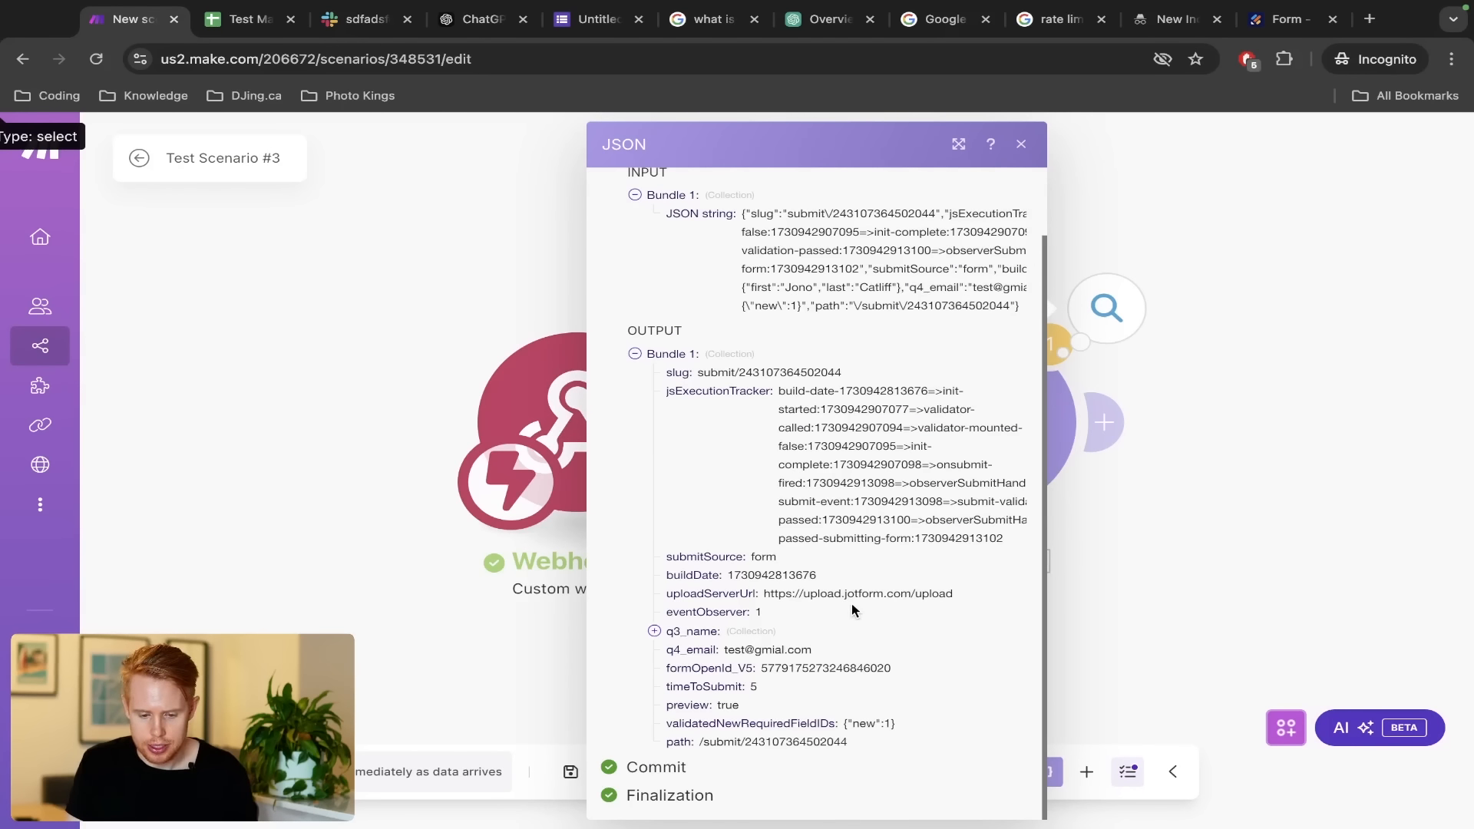
{"action": "left_click", "coordinate": [653, 631]}
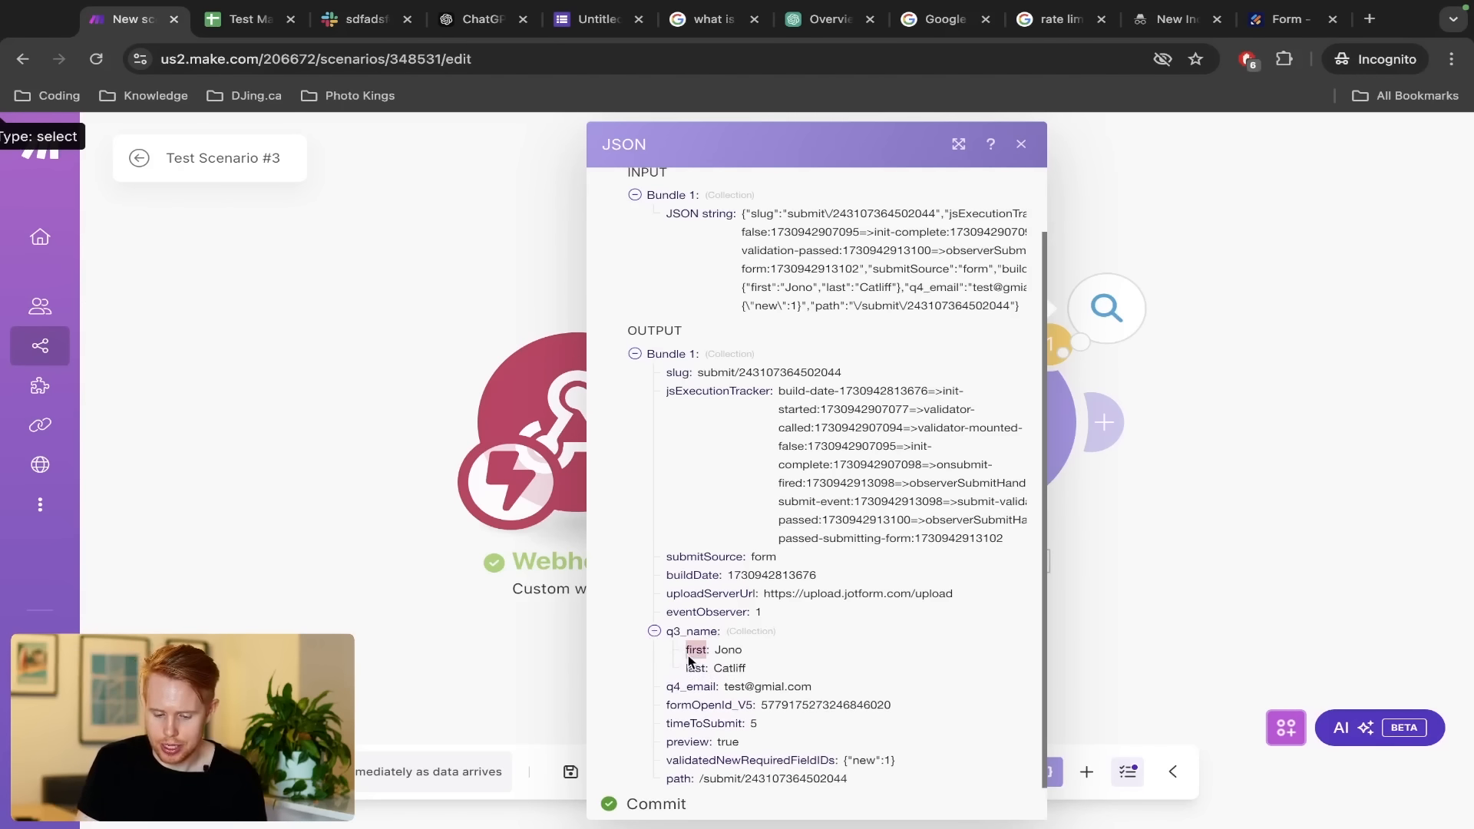
{"action": "double_click", "coordinate": [690, 687]}
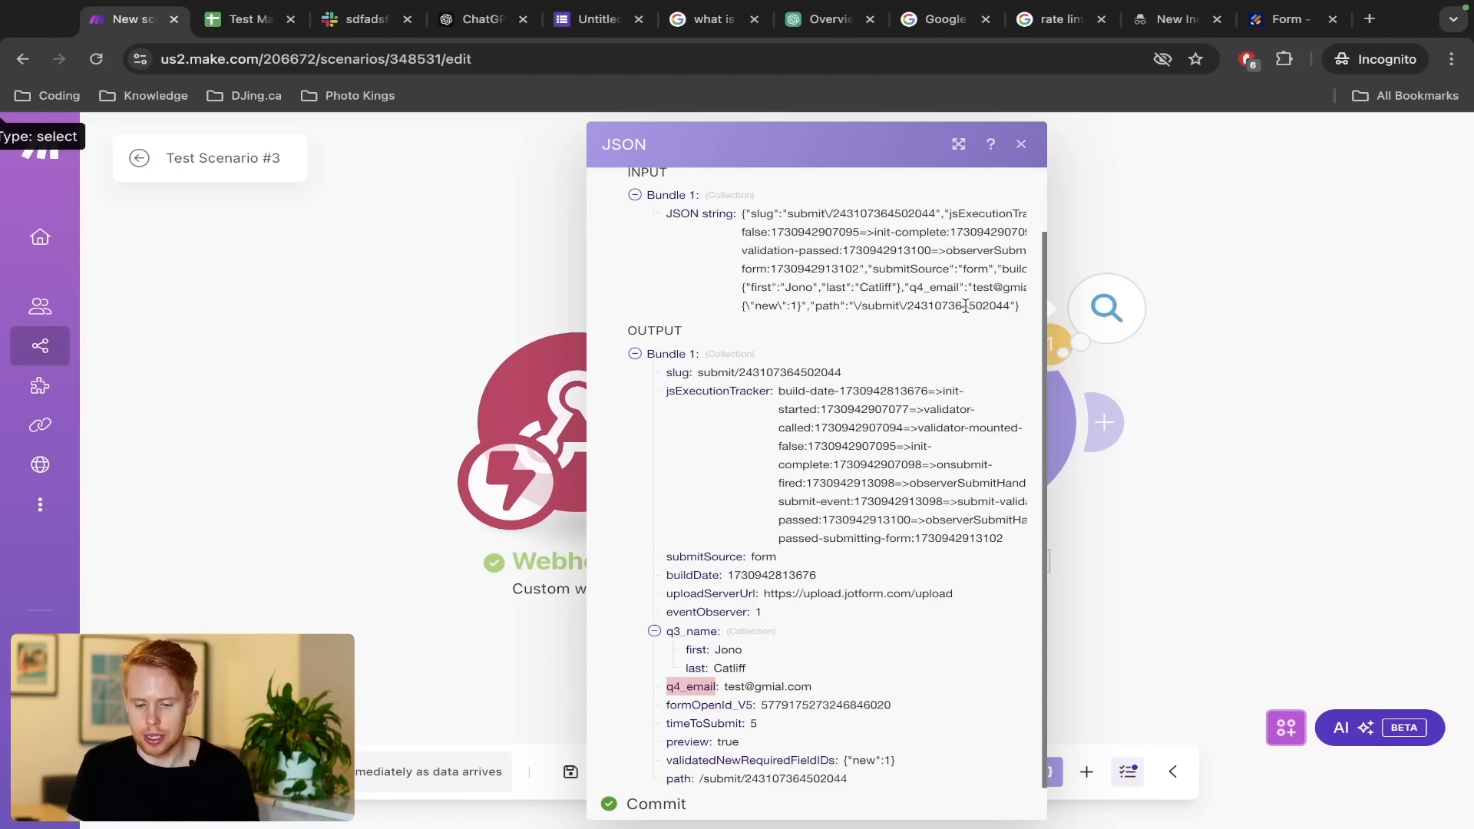
Highlight the slug and name entries in the JSON string and parsed output, then close it
{"action": "left_click_drag", "start_coordinate": [1003, 309], "coordinate": [741, 209]}
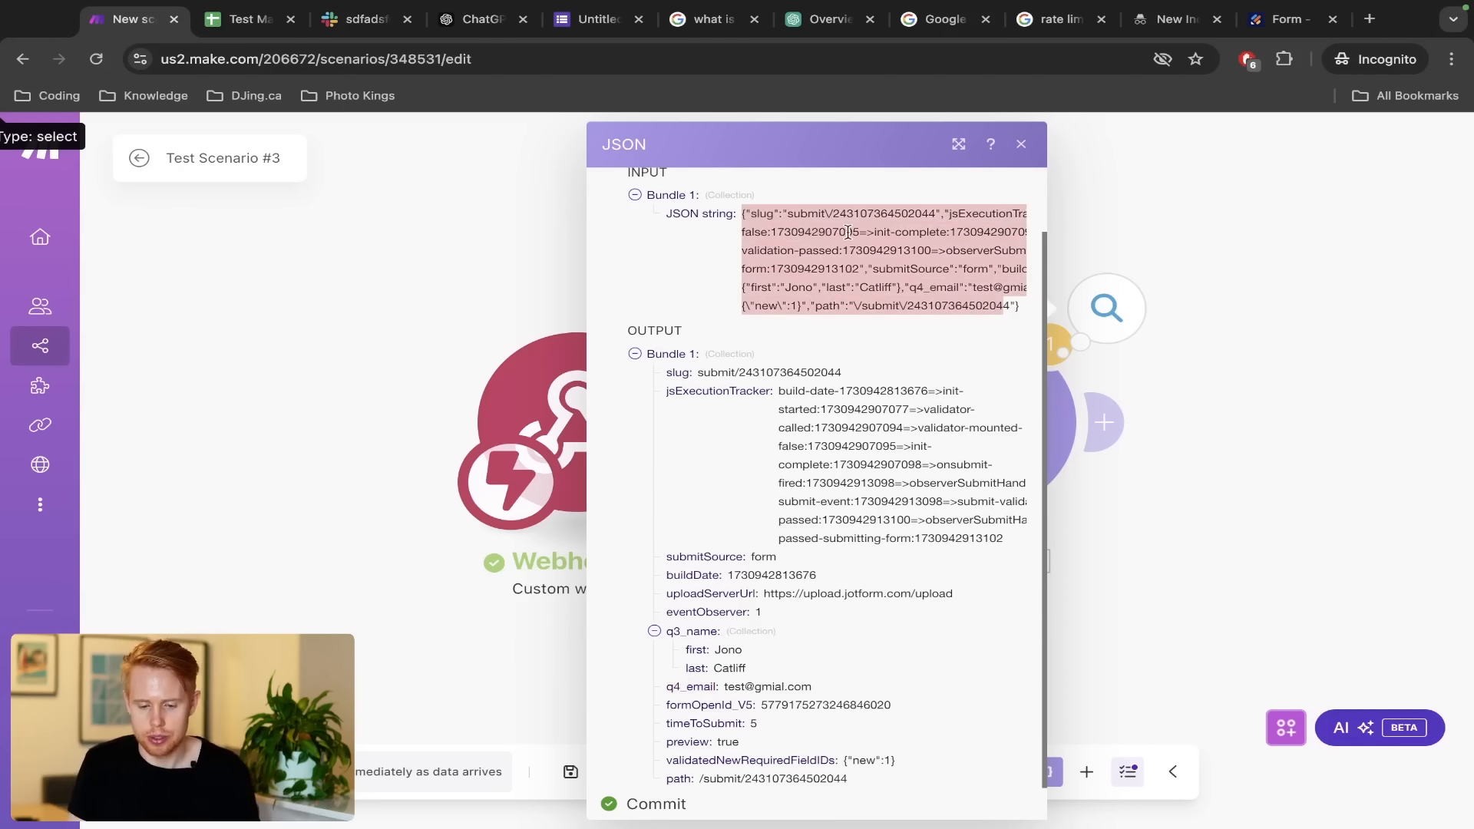
{"action": "scroll", "coordinate": [849, 232], "scroll_direction": "up", "scroll_amount": 5}
{"action": "scroll", "coordinate": [697, 510], "scroll_direction": "down", "scroll_amount": 1}
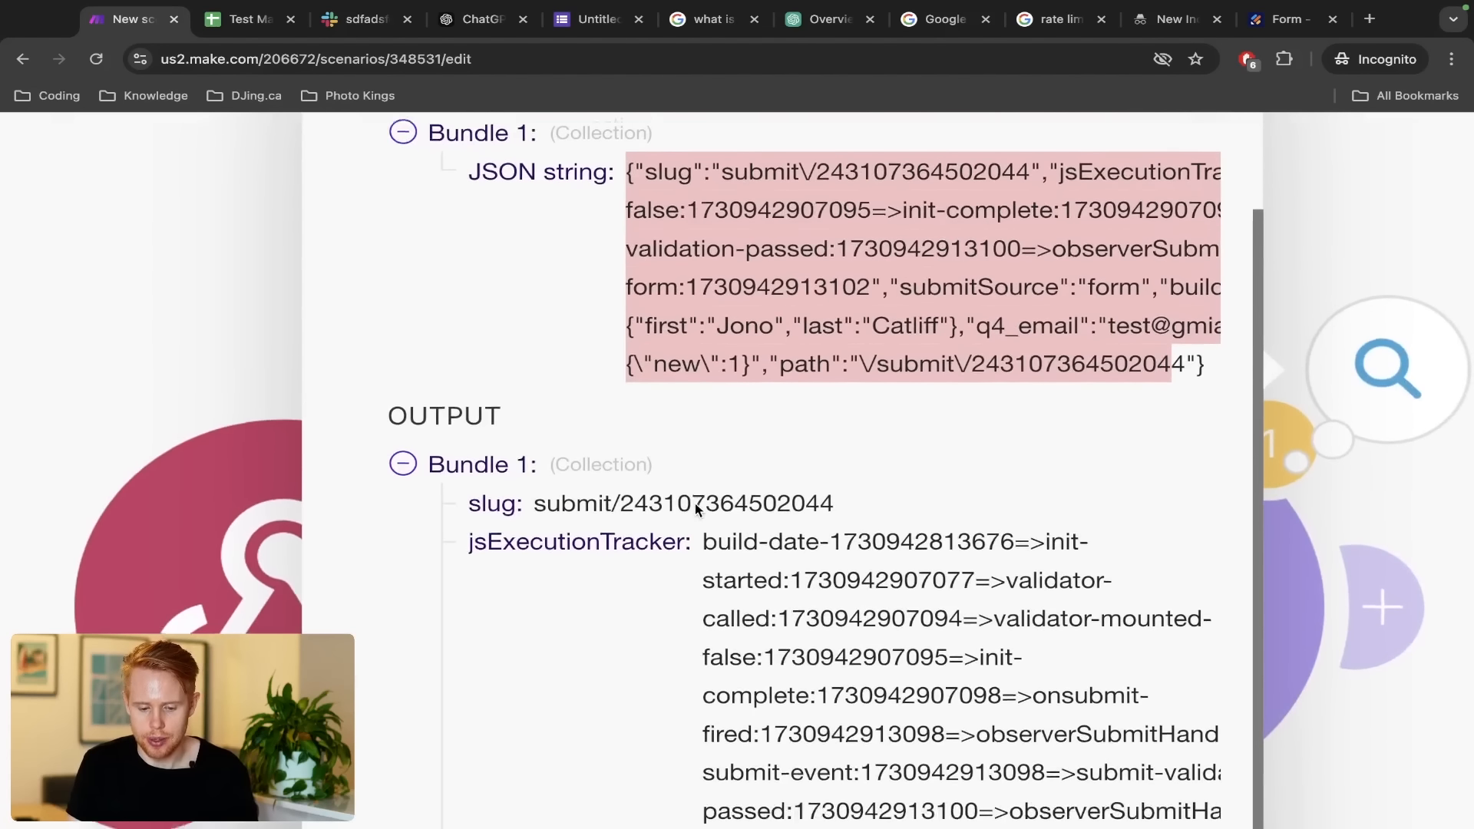
{"action": "scroll", "coordinate": [697, 510], "scroll_direction": "down", "scroll_amount": 1}
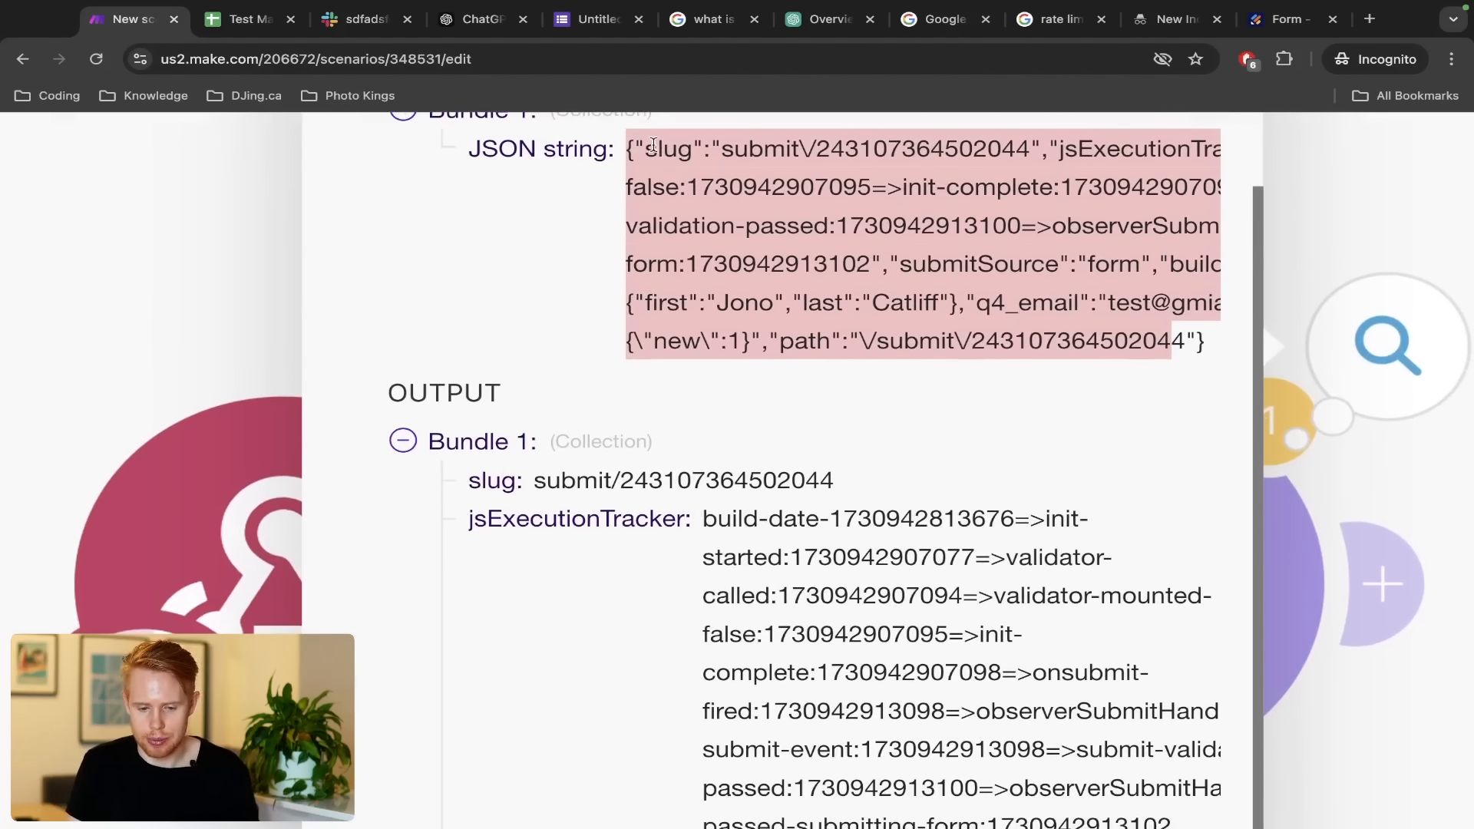
{"action": "left_click_drag", "start_coordinate": [638, 144], "coordinate": [838, 158]}
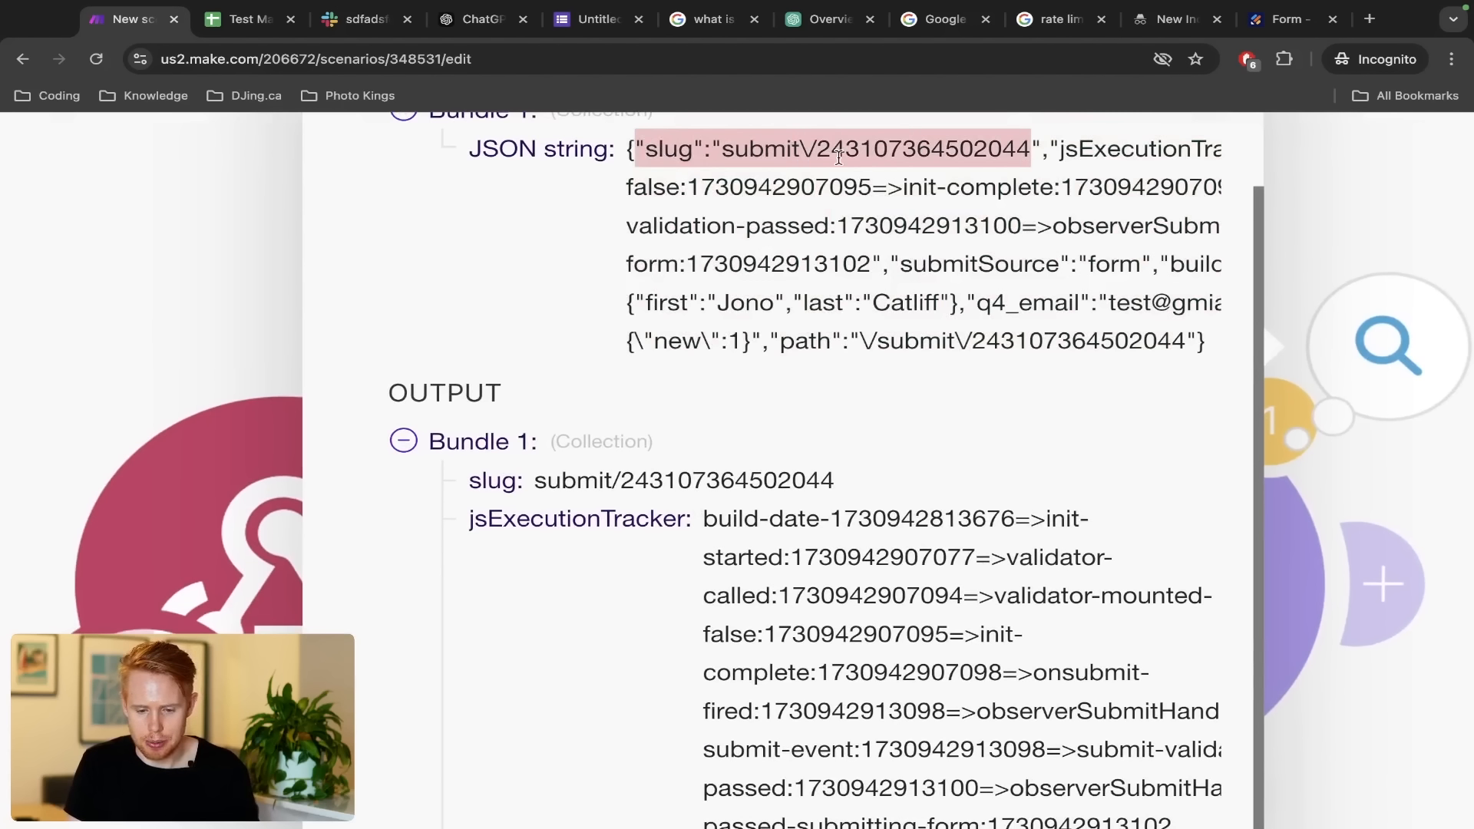
{"action": "left_click_drag", "start_coordinate": [1020, 155], "coordinate": [1056, 151]}
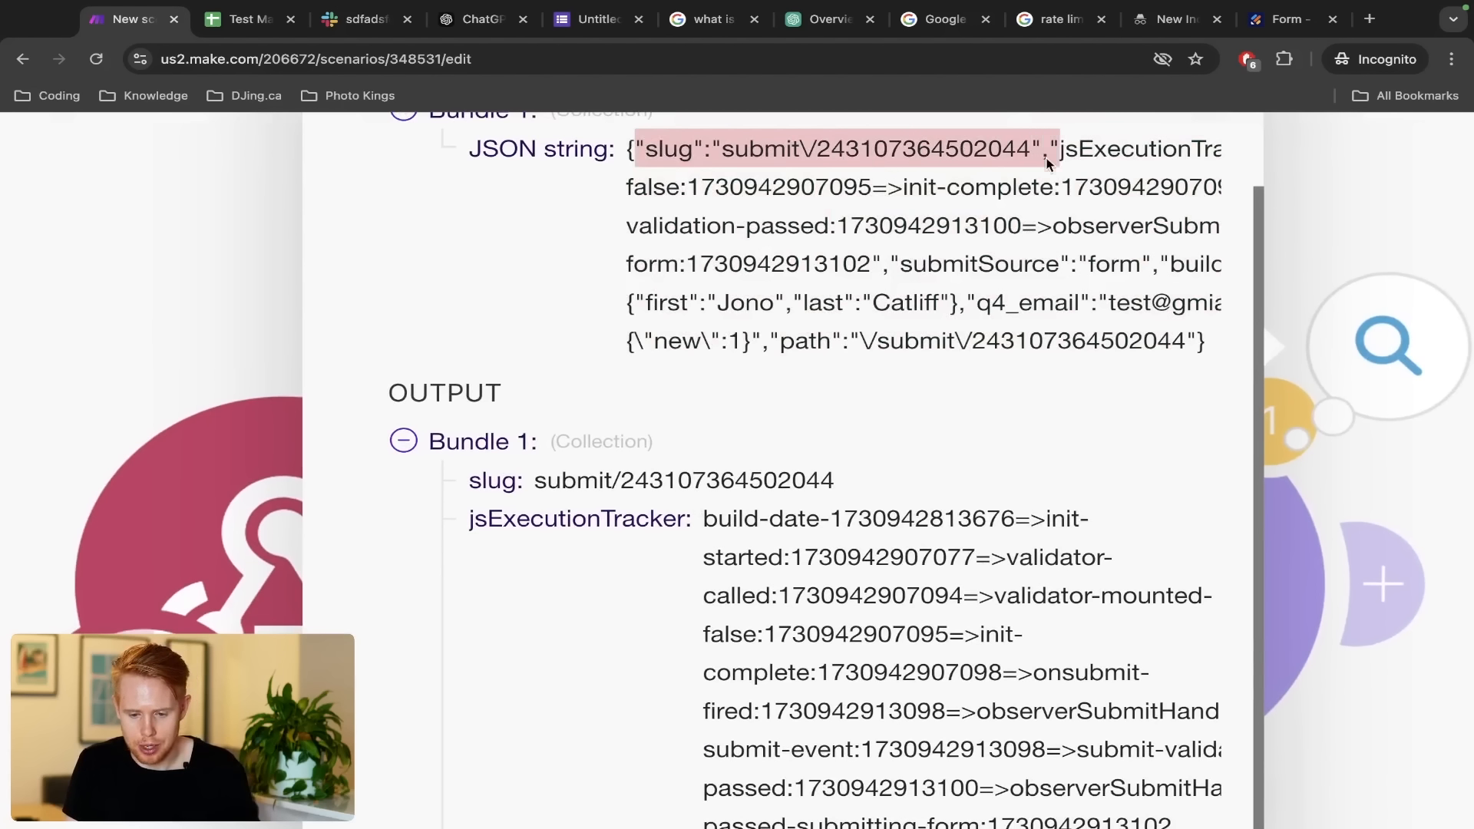
{"action": "double_click", "coordinate": [495, 480]}
{"action": "left_click_drag", "start_coordinate": [535, 473], "coordinate": [845, 499]}
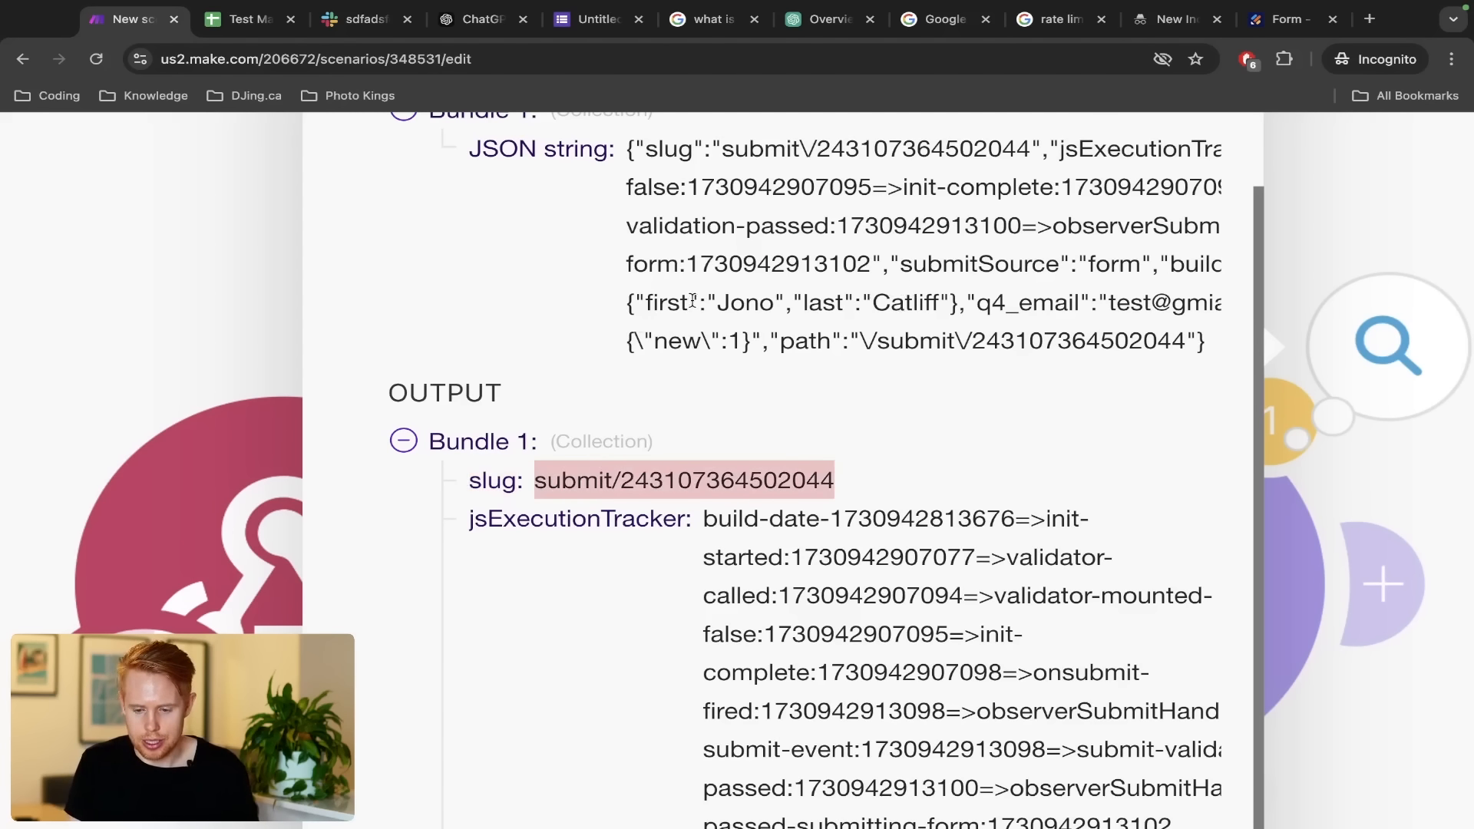
{"action": "scroll", "coordinate": [692, 301], "scroll_direction": "right", "scroll_amount": 2}
{"action": "left_click_drag", "start_coordinate": [561, 301], "coordinate": [804, 303]}
{"action": "scroll", "coordinate": [850, 316], "scroll_direction": "down", "scroll_amount": 5}
{"action": "scroll", "coordinate": [850, 318], "scroll_direction": "down", "scroll_amount": 1}
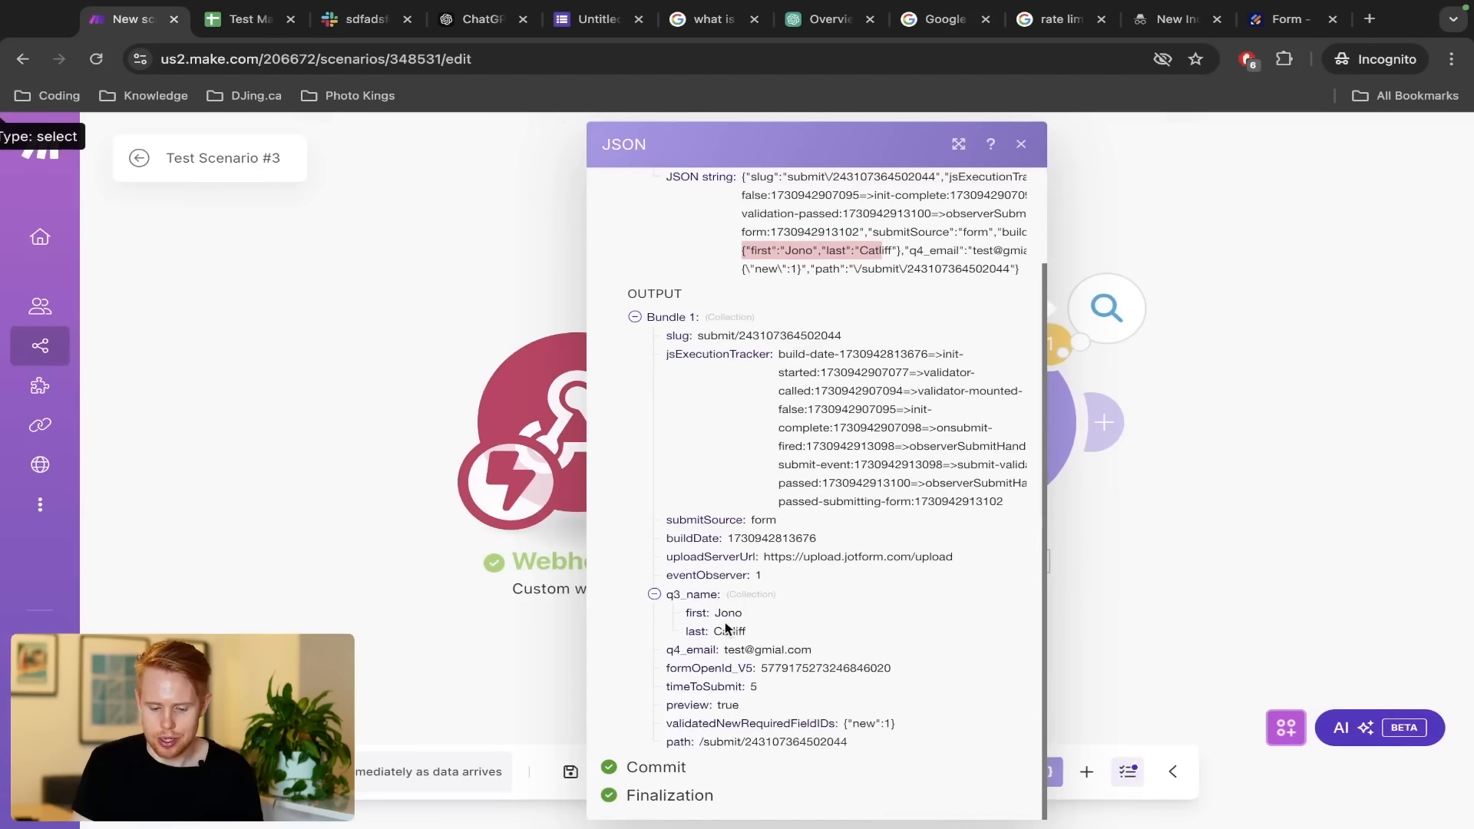
{"action": "left_click", "coordinate": [430, 351]}
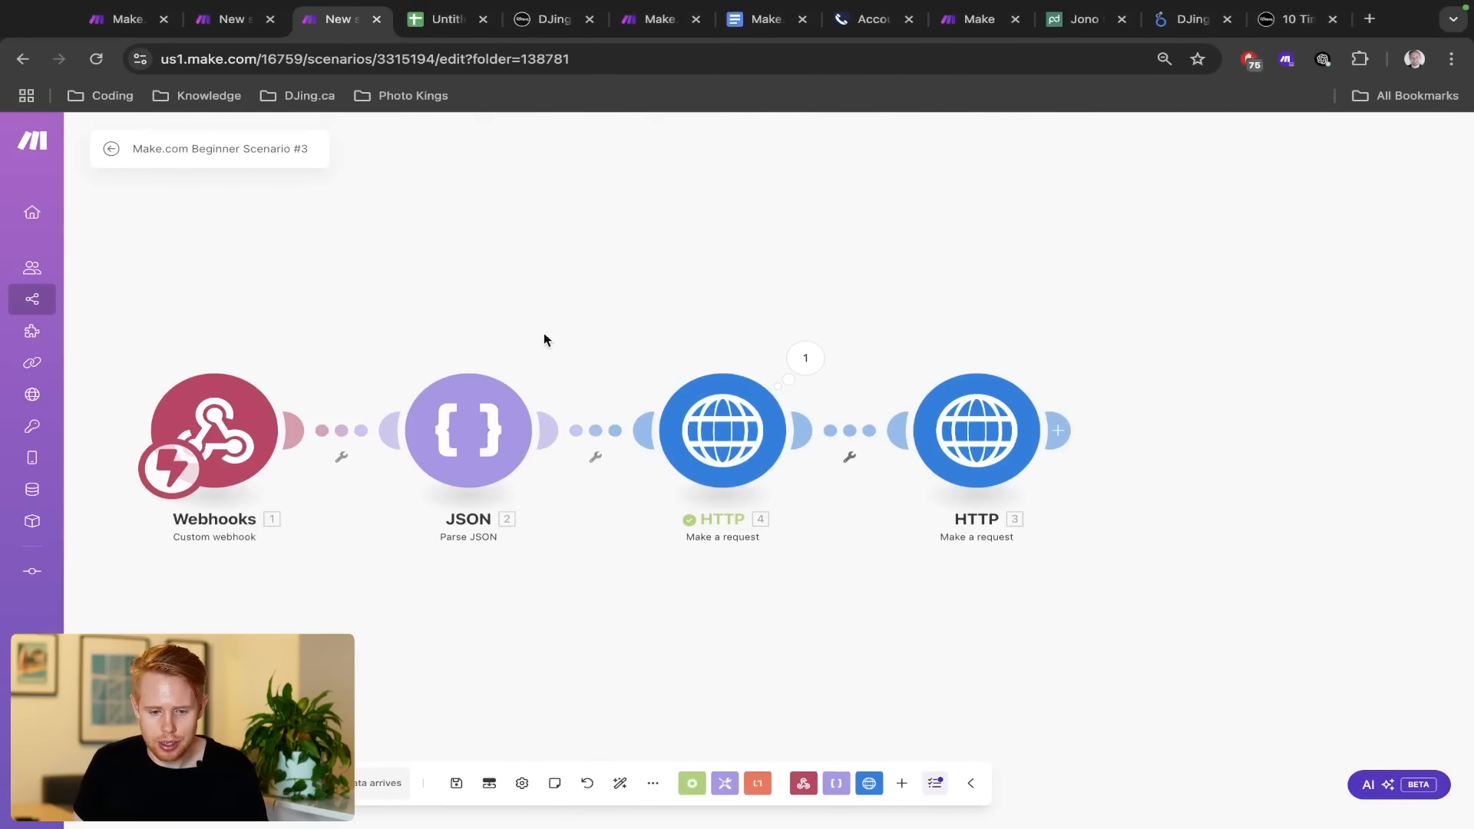
Move to the Automatable Test Workflow #1 builder tab
{"action": "left_click", "coordinate": [547, 18]}
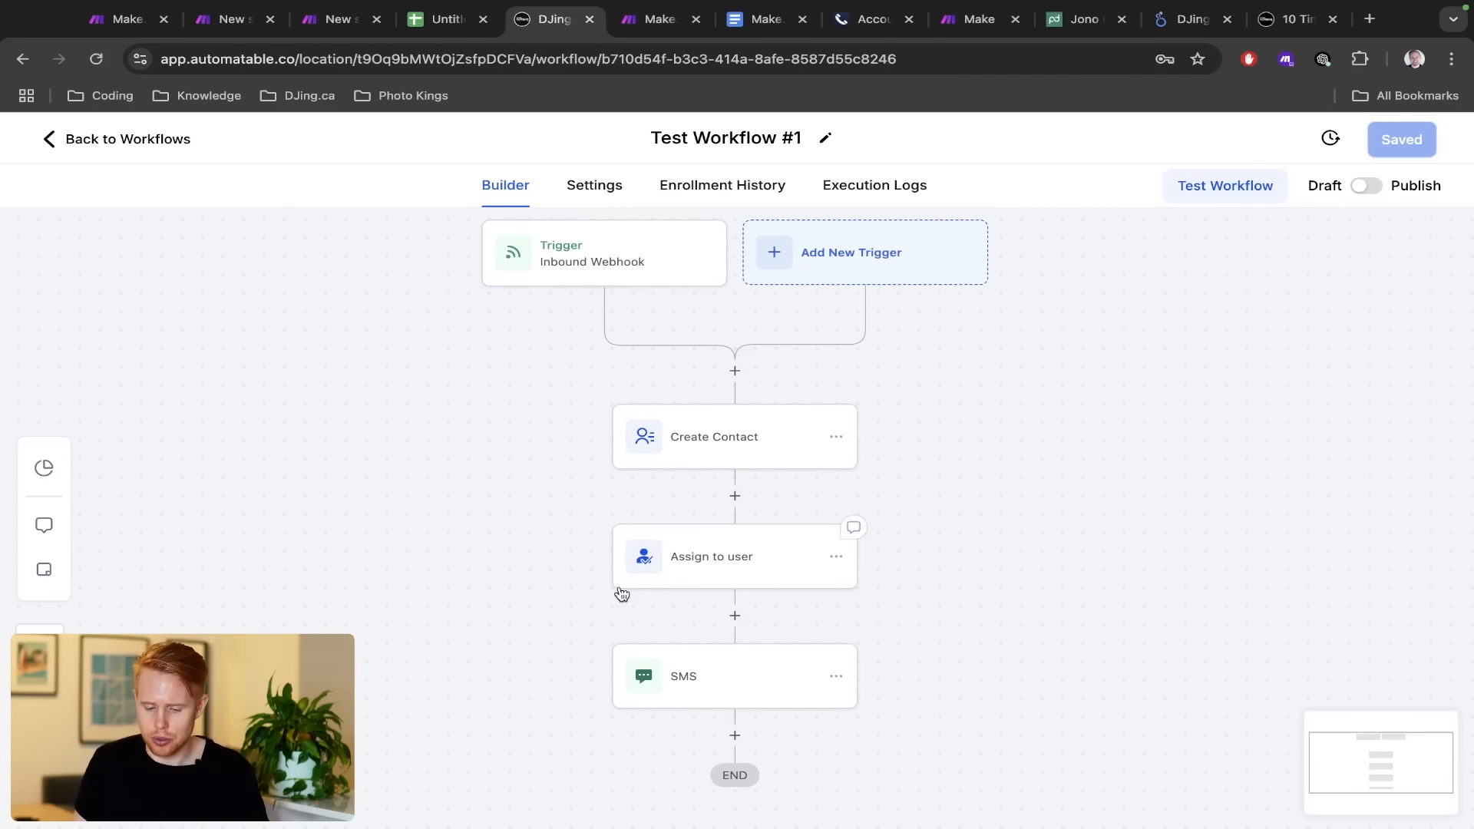
Add a Webhook action after the SMS step in Automatable's Test Workflow #1
{"action": "scroll", "coordinate": [637, 583], "scroll_direction": "down", "scroll_amount": 3}
{"action": "left_click", "coordinate": [733, 583]}
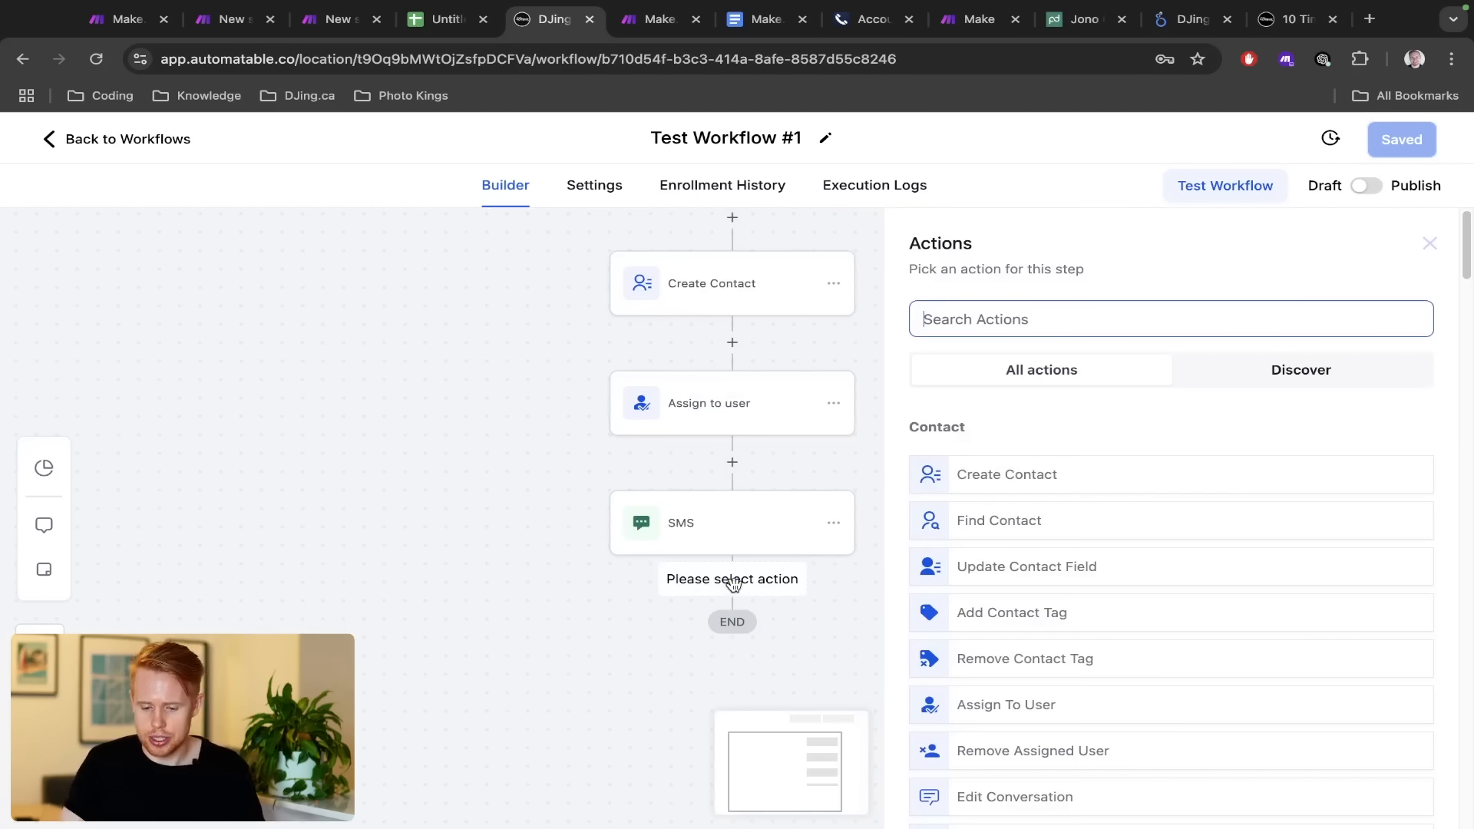
{"action": "type", "text": "webhook"}
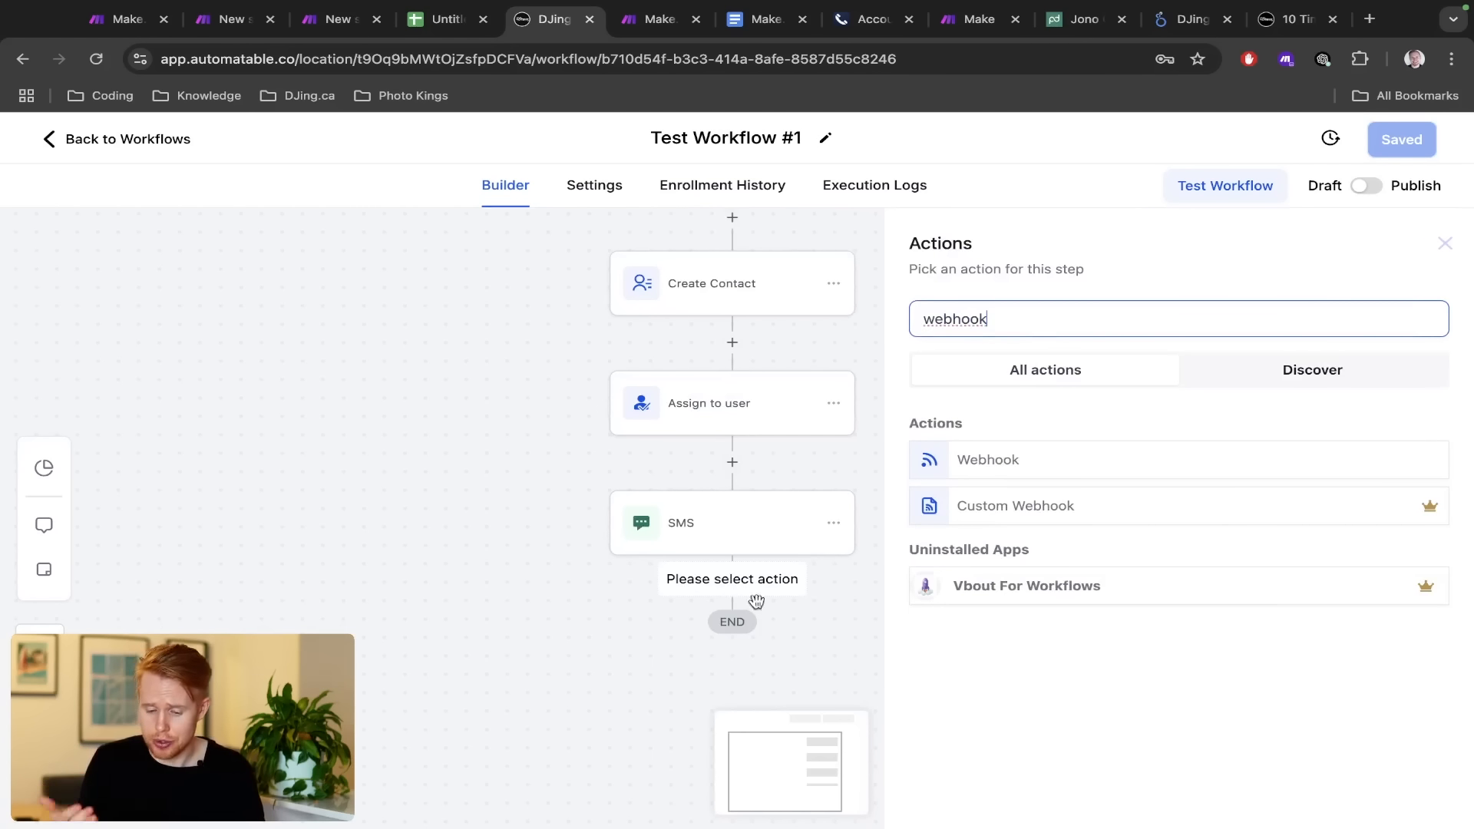
{"action": "left_click", "coordinate": [1013, 458]}
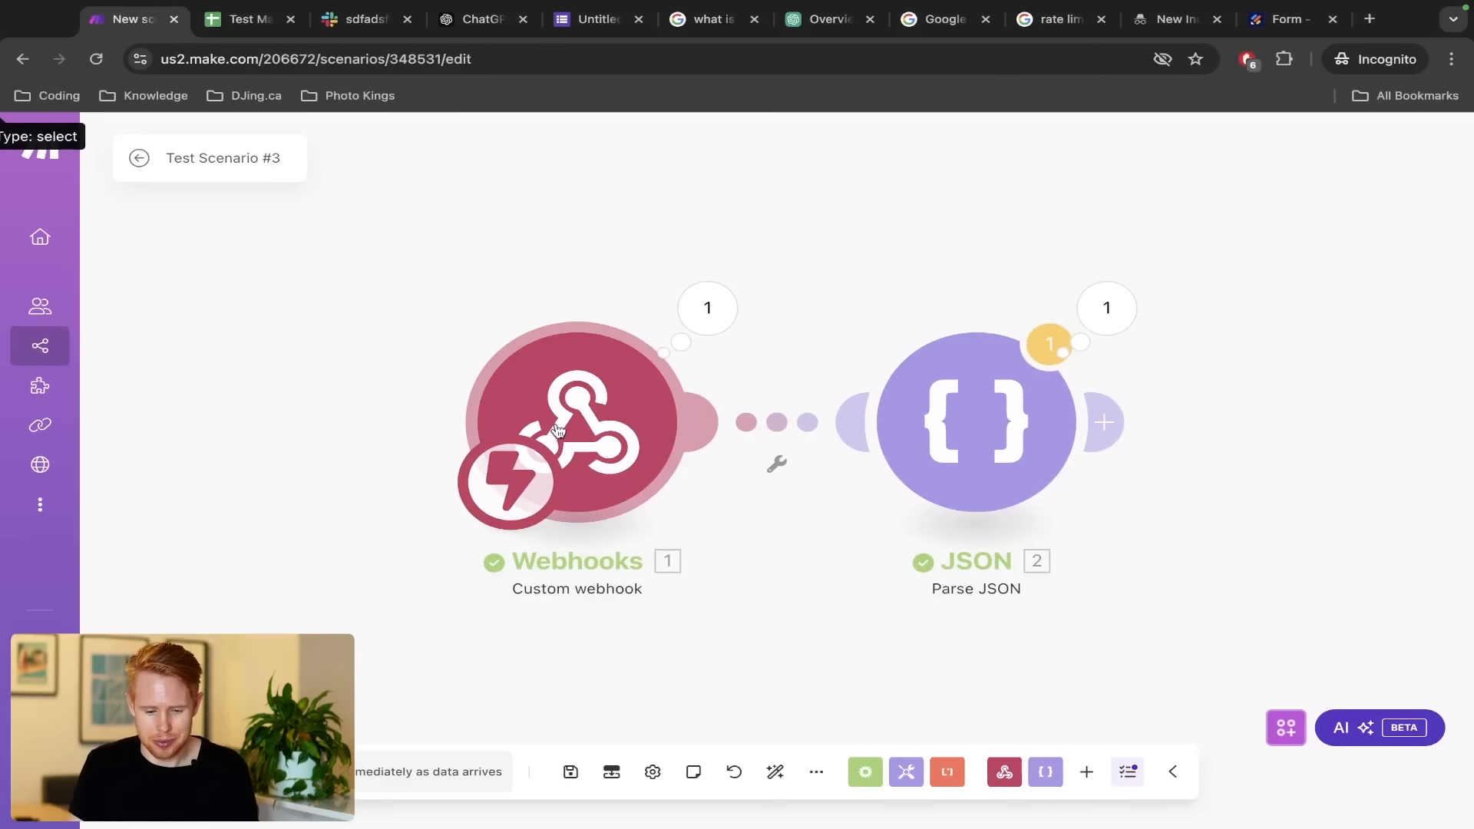
Copy the Make.com Webhooks address and paste it into the Automatable Webhook action's URL field
{"action": "left_click", "coordinate": [675, 430]}
{"action": "left_click", "coordinate": [995, 456]}
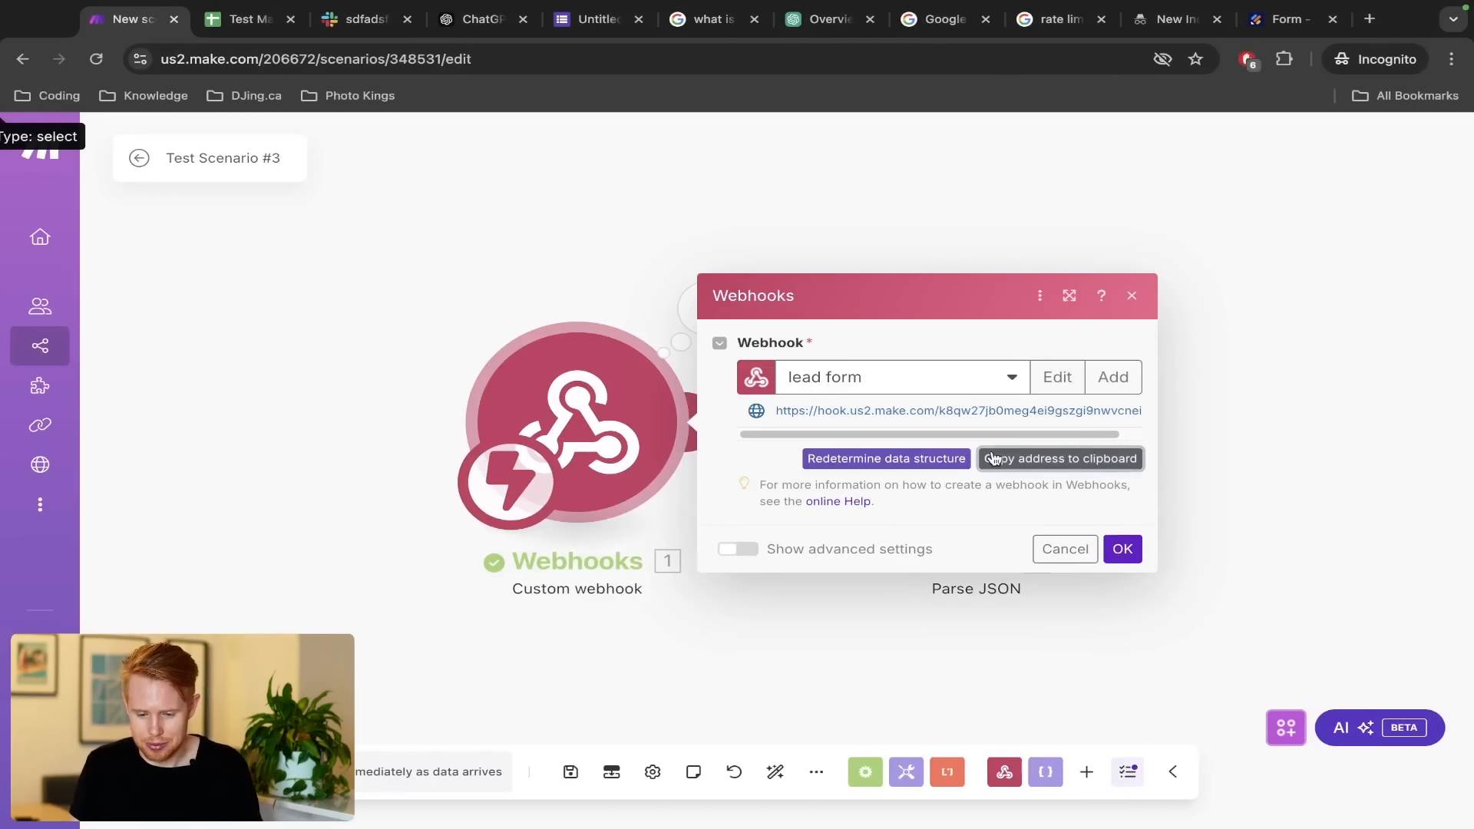
{"action": "left_click", "coordinate": [178, 771]}
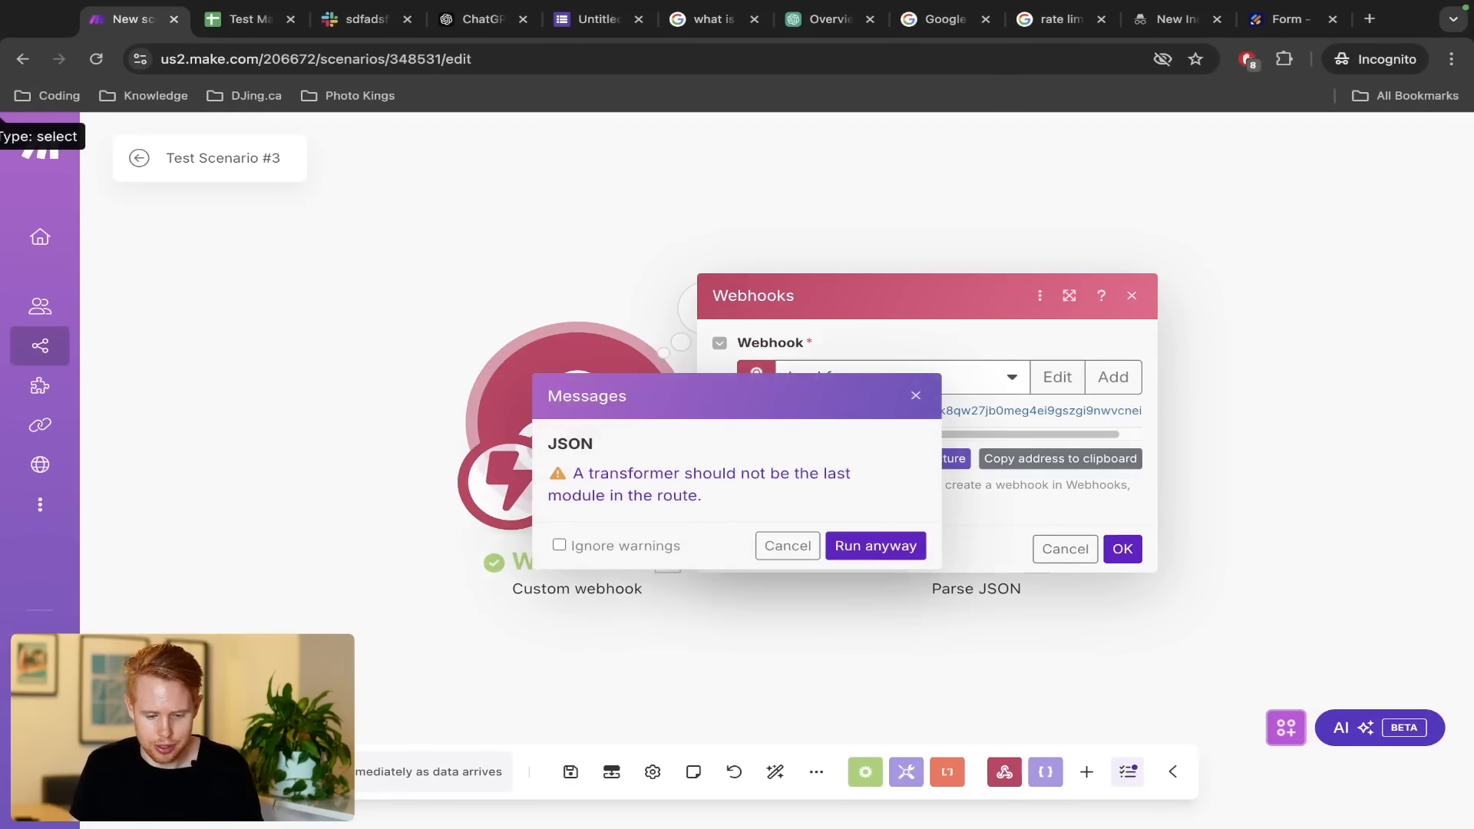
{"action": "key", "text": "super+grave"}
{"action": "left_click", "coordinate": [986, 510]}
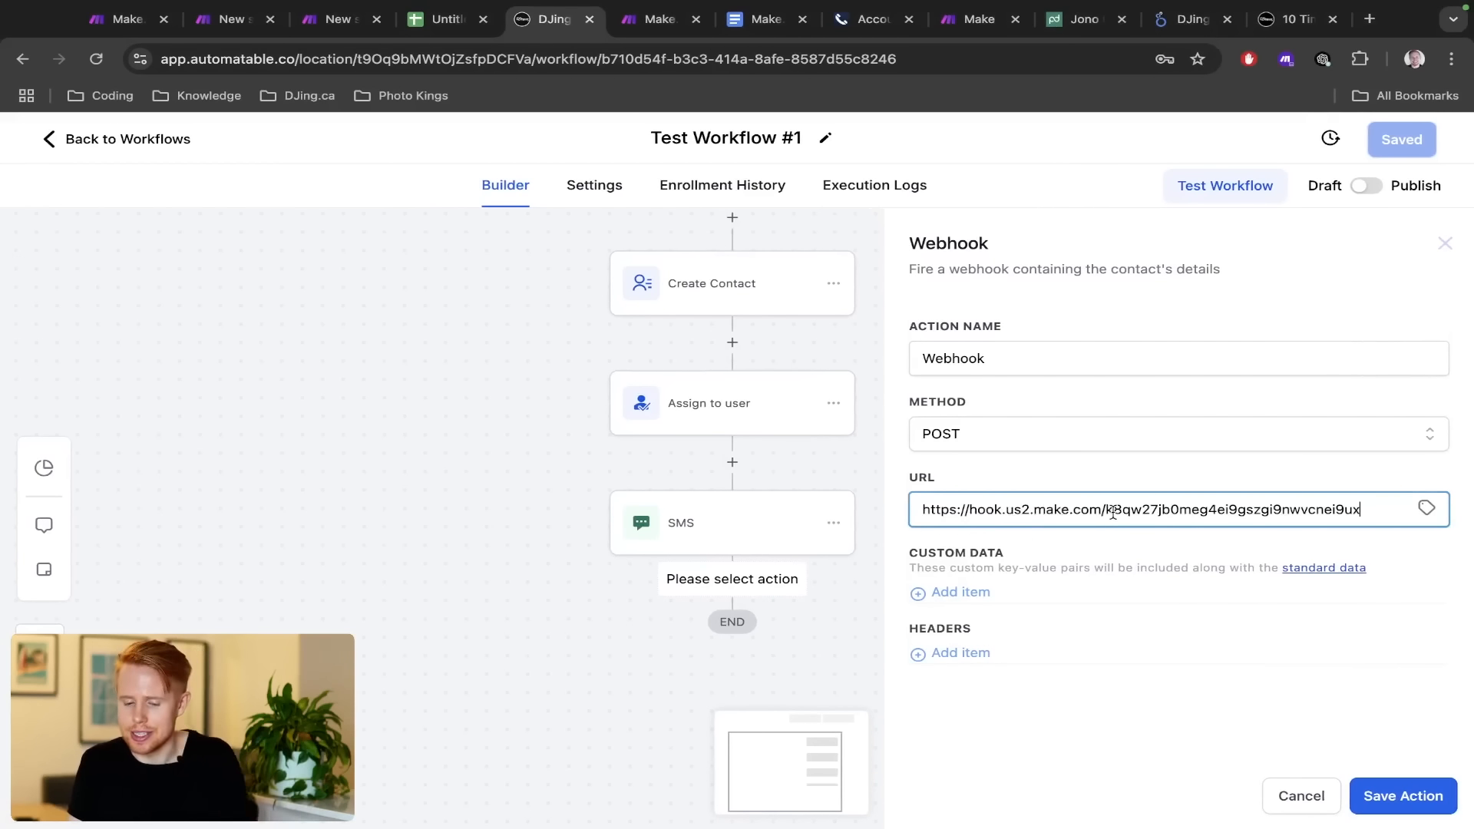
Dismiss the transformer warning, close the Webhooks settings, and select the Webhooks and JSON modules
{"action": "key", "text": "super+grave"}
{"action": "left_click", "coordinate": [787, 545]}
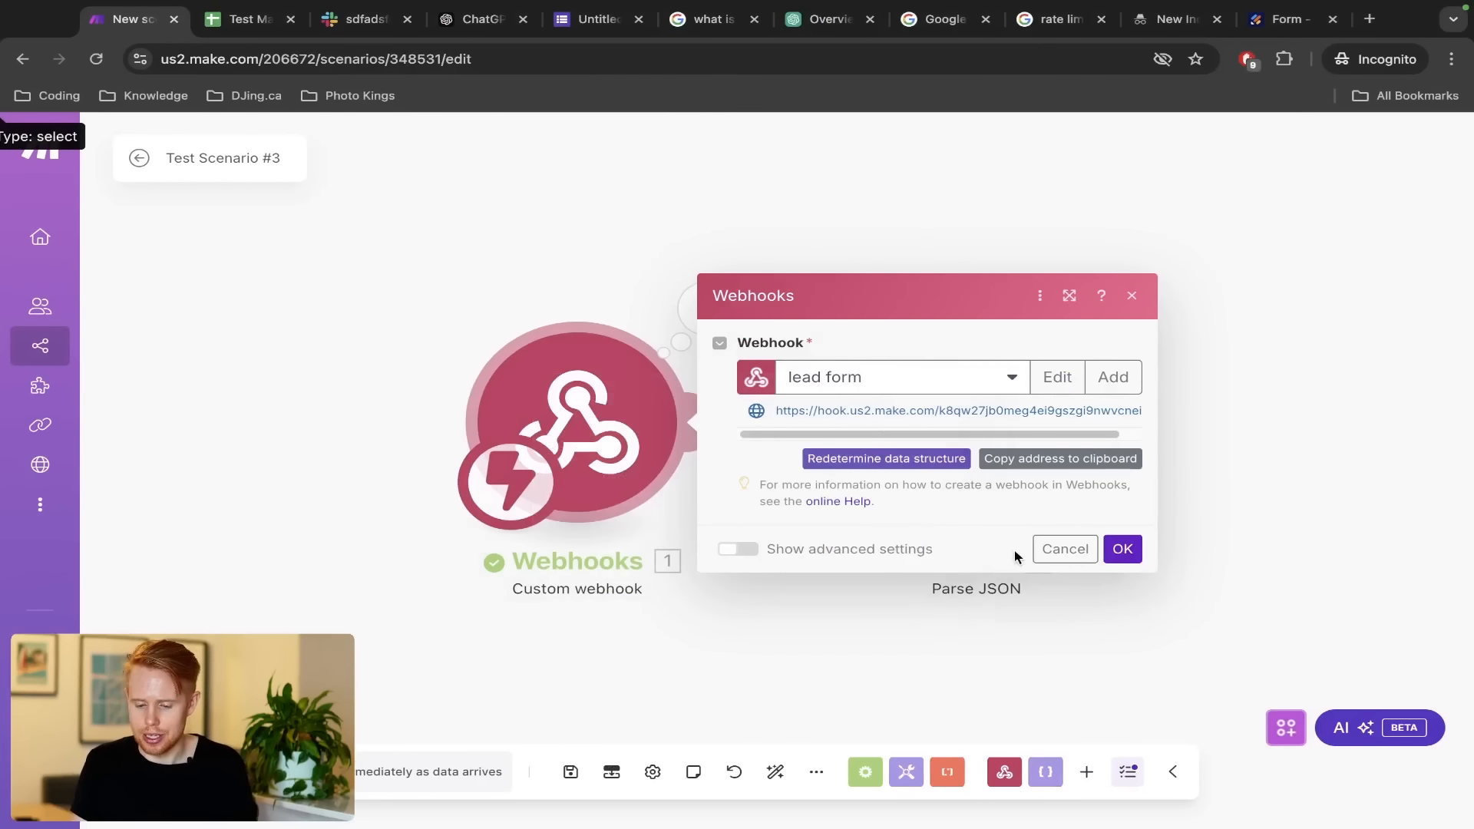
{"action": "left_click", "coordinate": [1047, 548]}
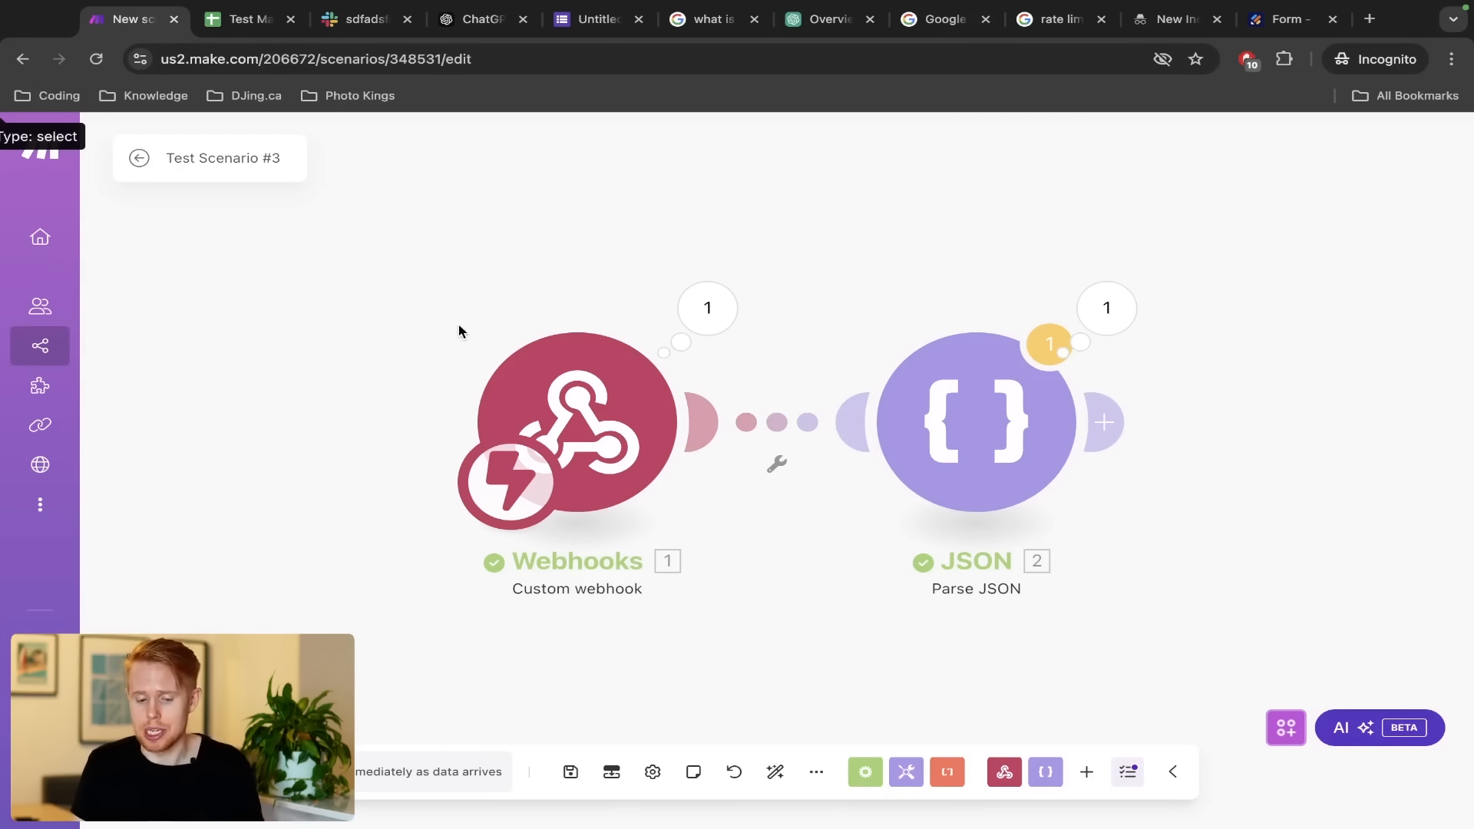
{"action": "left_click_drag", "start_coordinate": [458, 326], "coordinate": [713, 528]}
{"action": "left_click_drag", "start_coordinate": [845, 338], "coordinate": [1030, 476]}
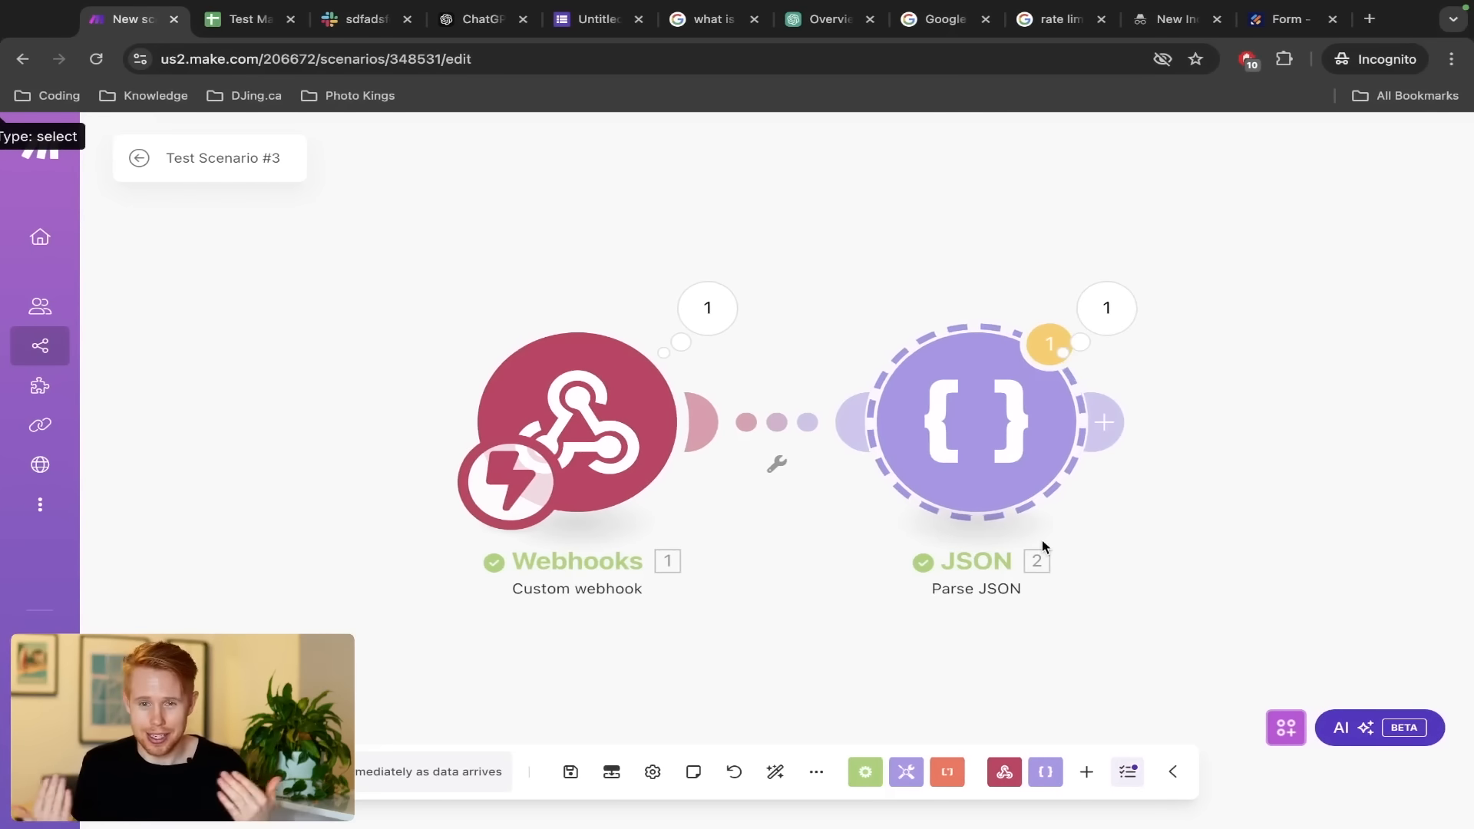
{"action": "key", "text": "ctrl+Left"}
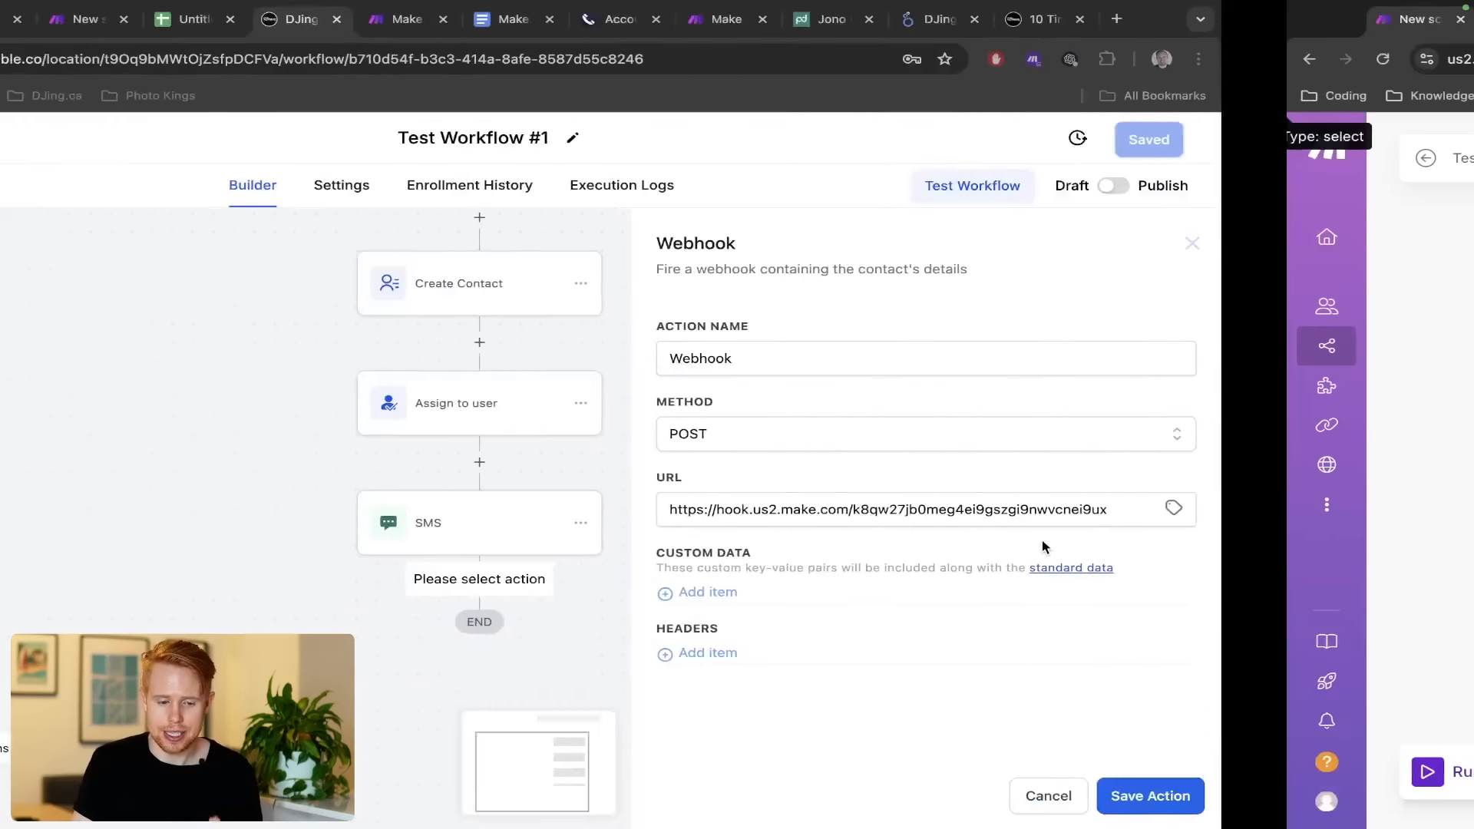
Cancel the unsaved Automatable Webhook action and open Make.com's app picker for a new module
{"action": "left_click", "coordinate": [1282, 794]}
{"action": "scroll", "coordinate": [865, 336], "scroll_direction": "up", "scroll_amount": 5}
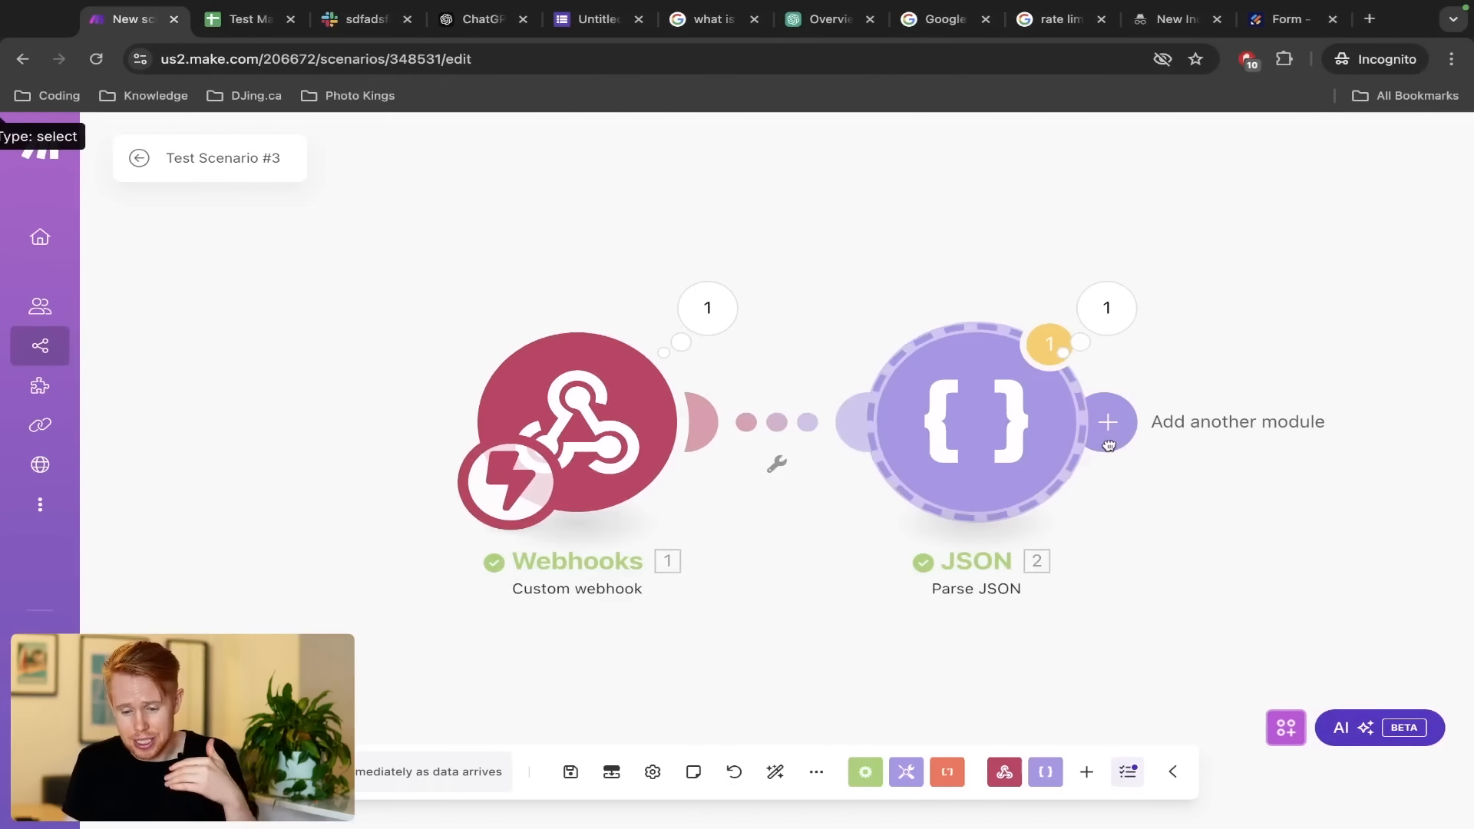
{"action": "left_click", "coordinate": [1109, 422]}
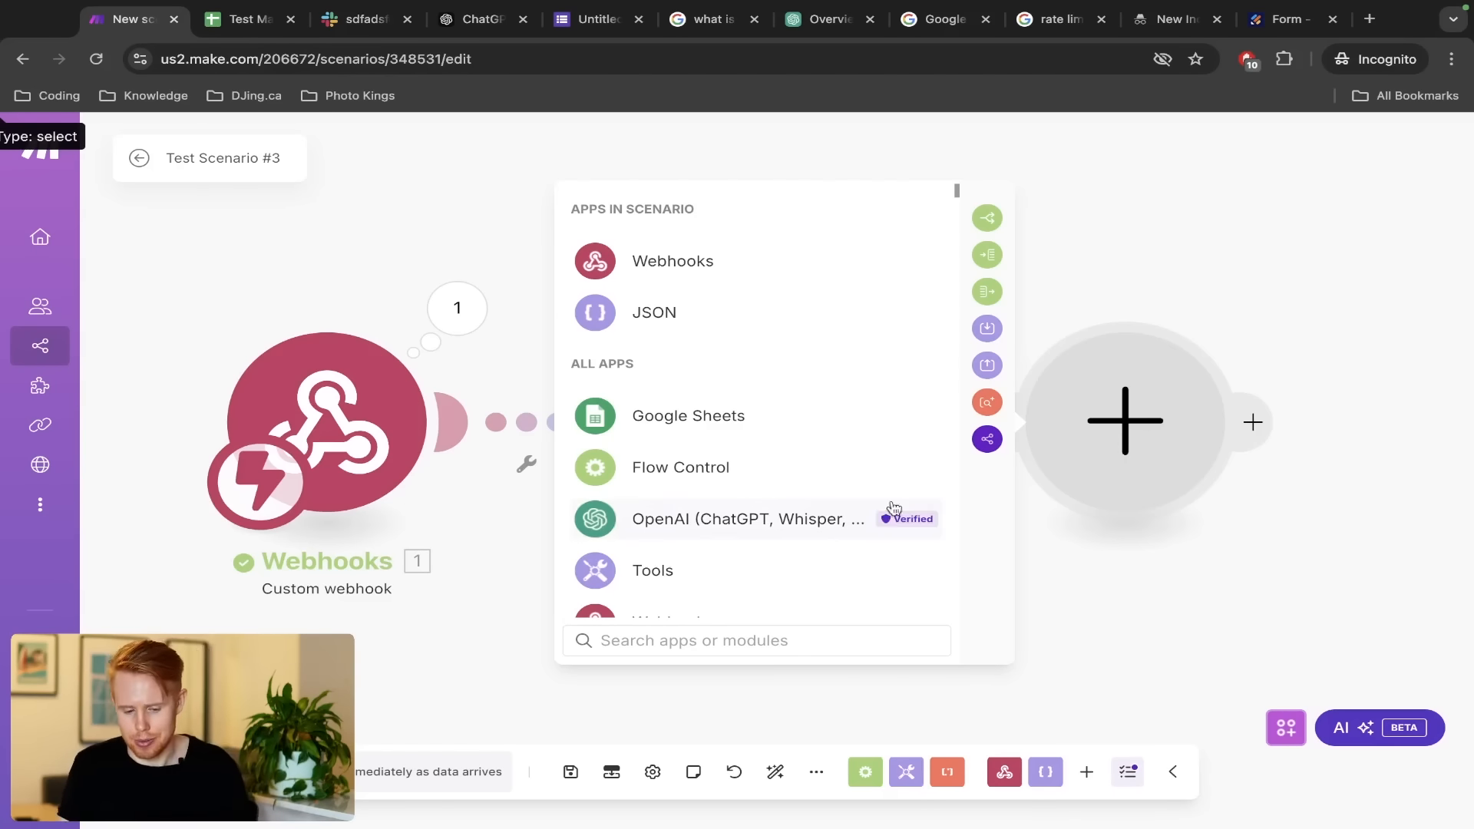
Search 'http' and add the HTTP Make a request module after the Custom webhook
{"action": "type", "text": "http"}
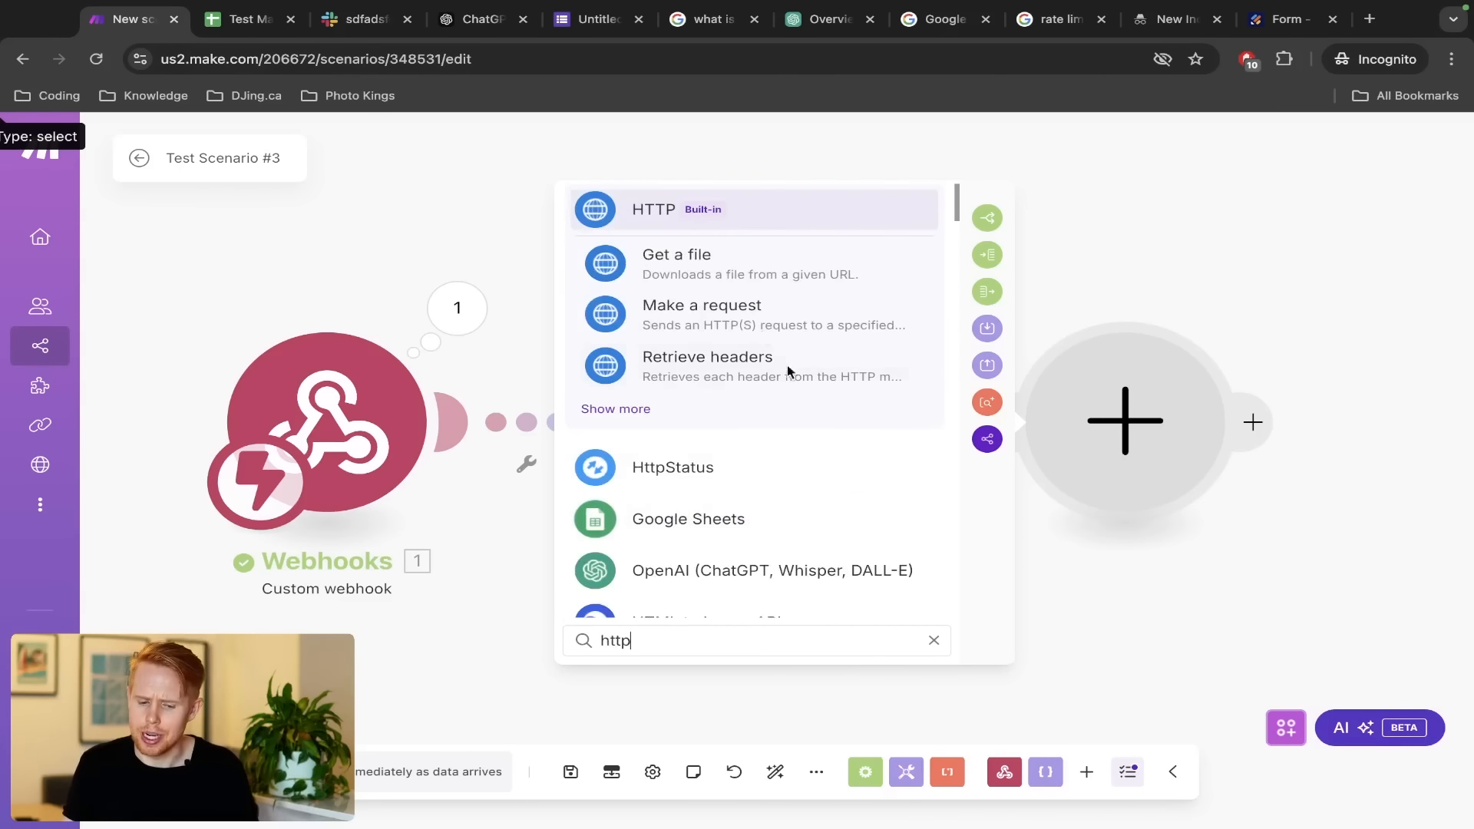
{"action": "left_click", "coordinate": [703, 206]}
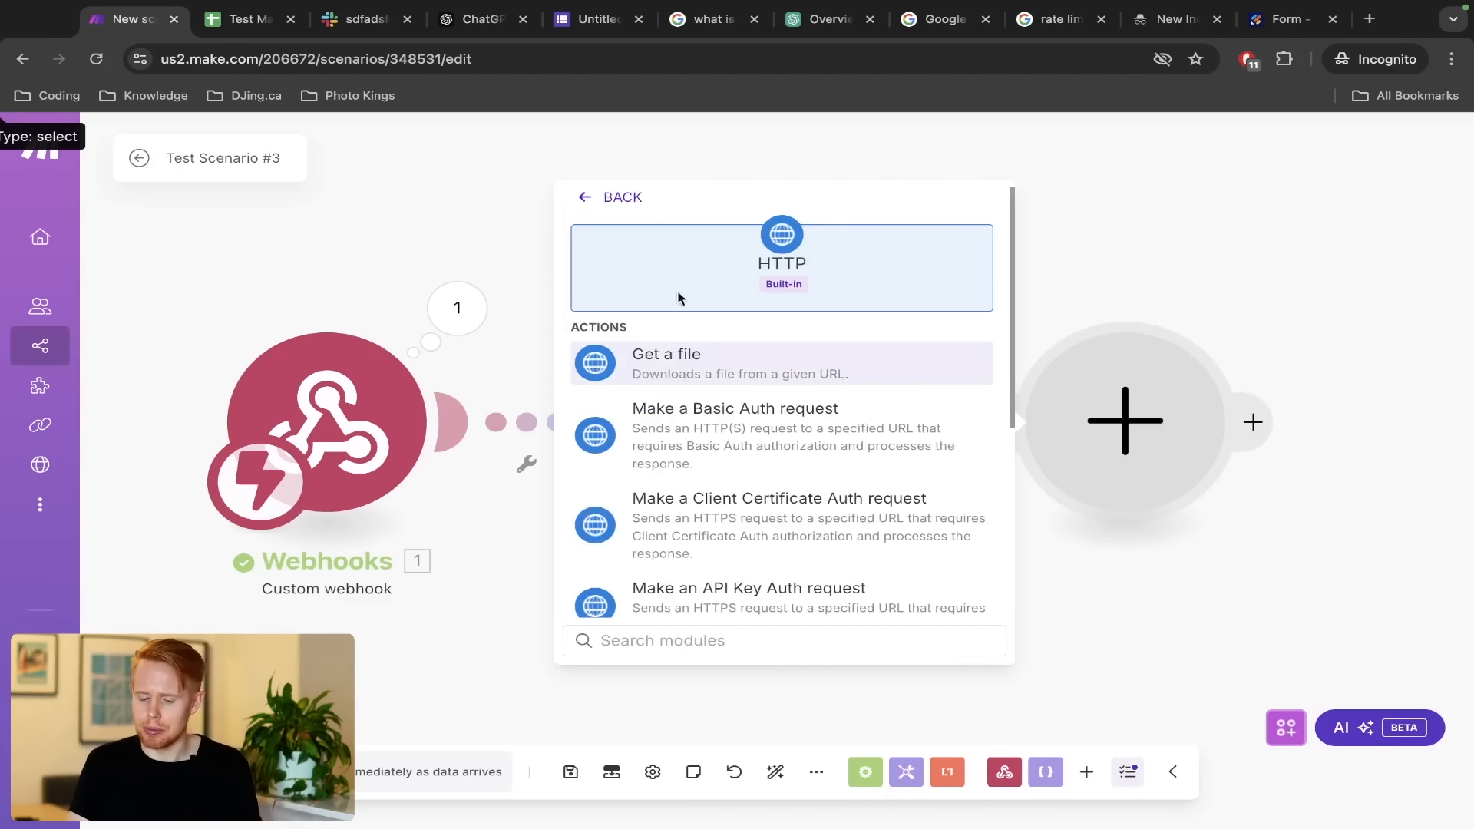
{"action": "scroll", "coordinate": [679, 451], "scroll_direction": "down", "scroll_amount": 3}
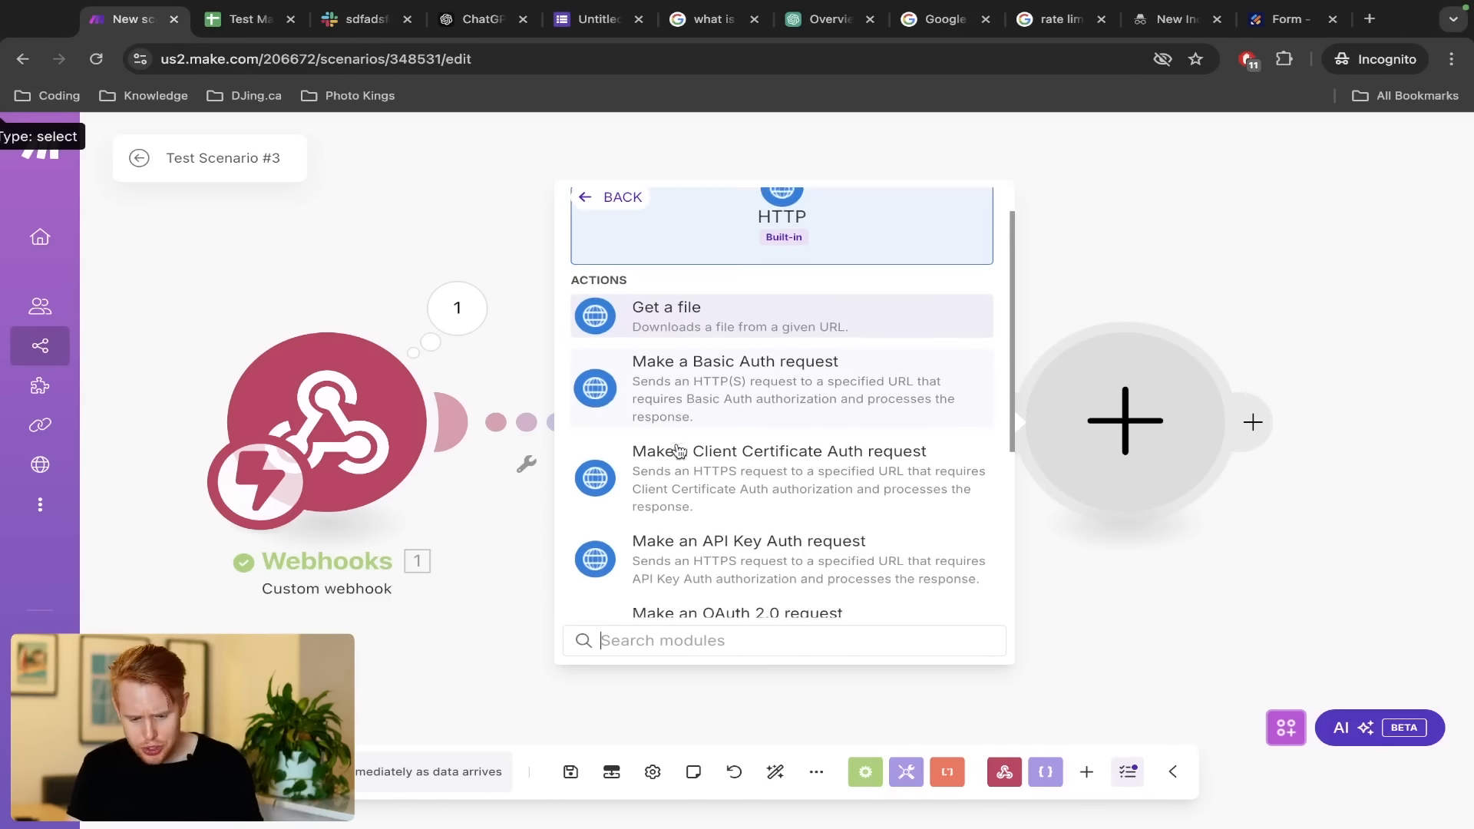
{"action": "scroll", "coordinate": [707, 449], "scroll_direction": "up", "scroll_amount": 2}
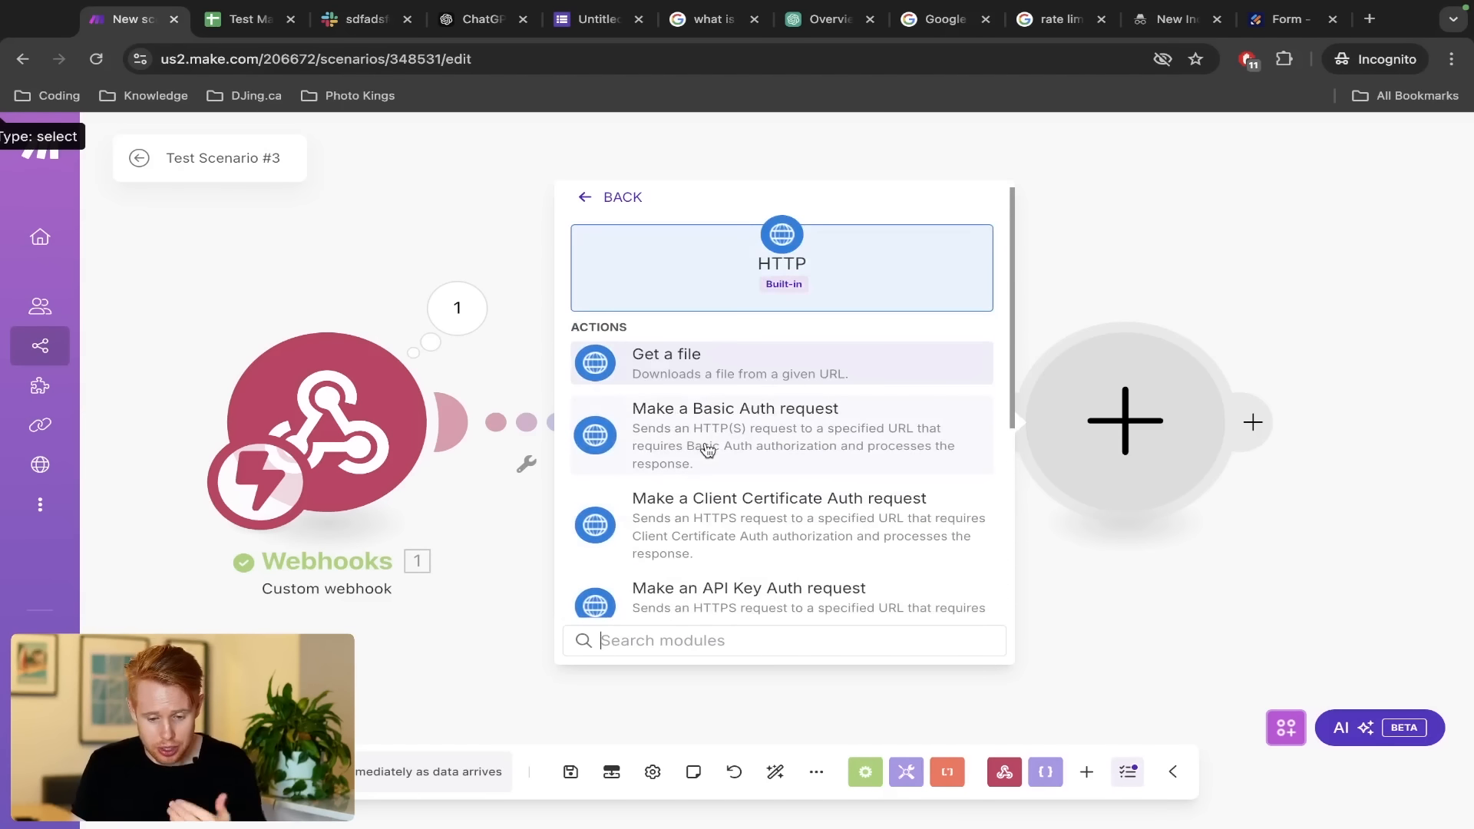
{"action": "scroll", "coordinate": [706, 449], "scroll_direction": "down", "scroll_amount": 5}
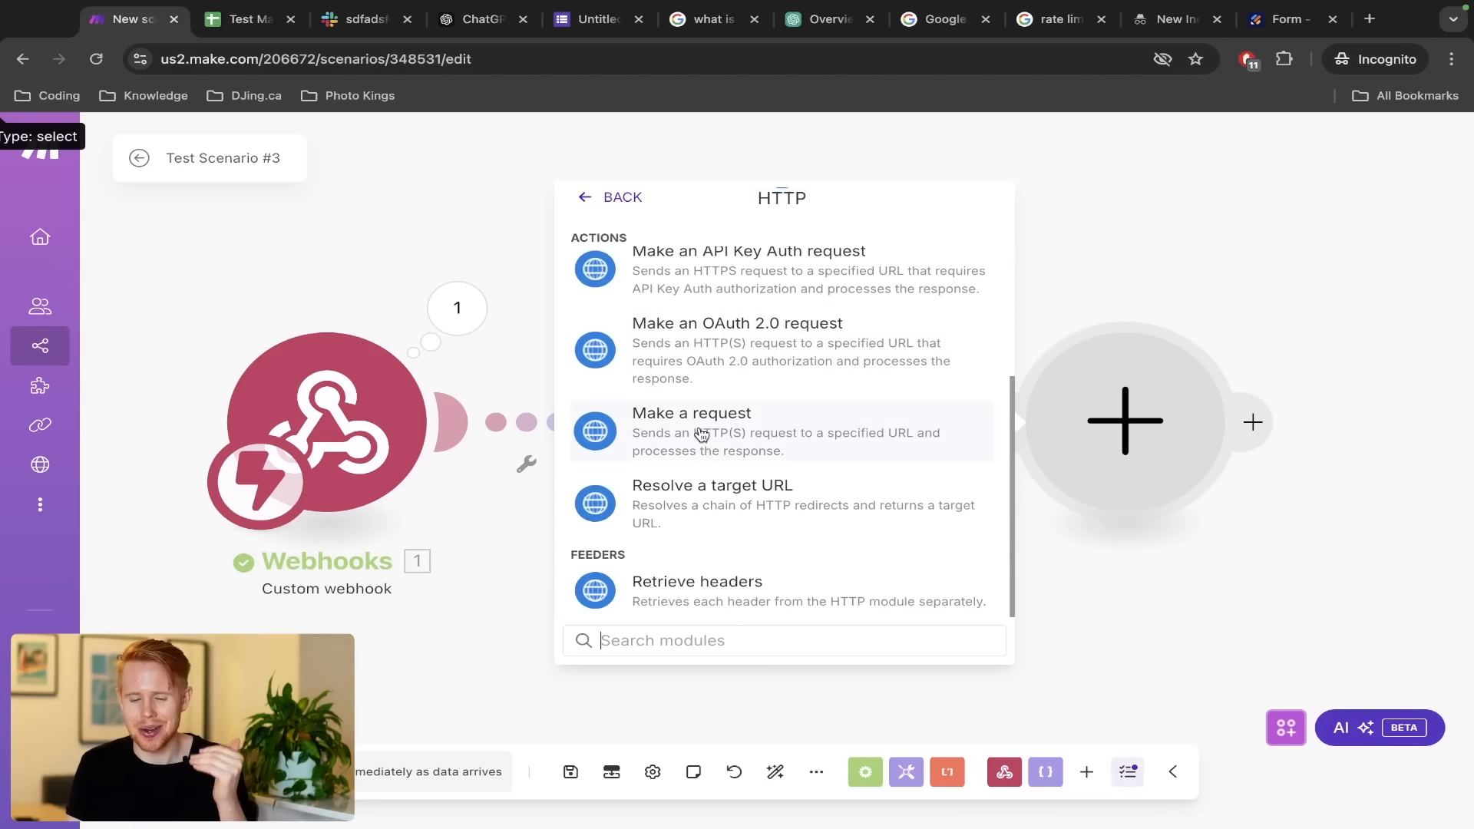
{"action": "left_click", "coordinate": [700, 435]}
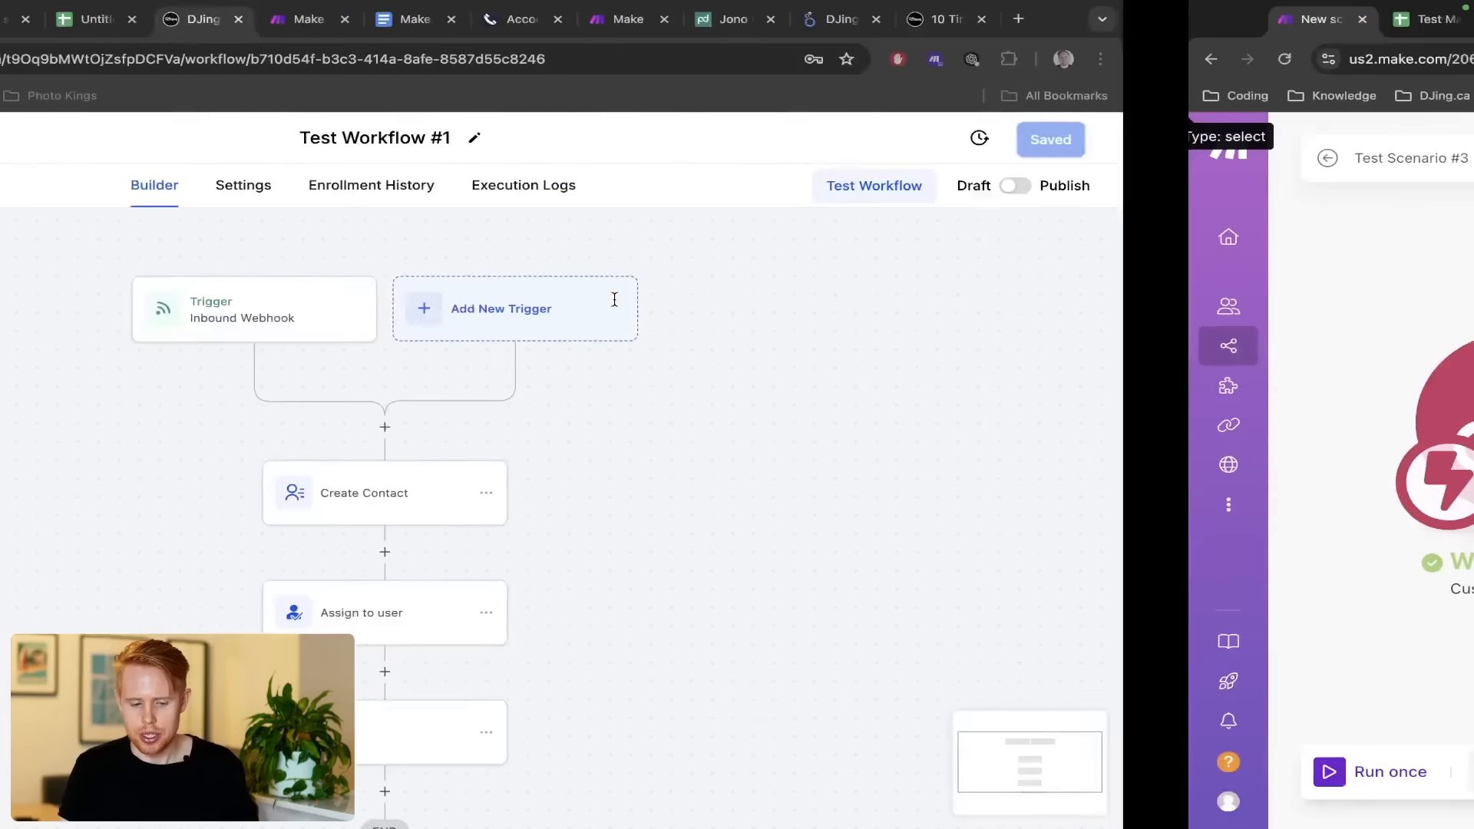
Paste Automatable's Inbound Webhook trigger URL into the HTTP module's URL and set method to POST
{"action": "left_click", "coordinate": [608, 333]}
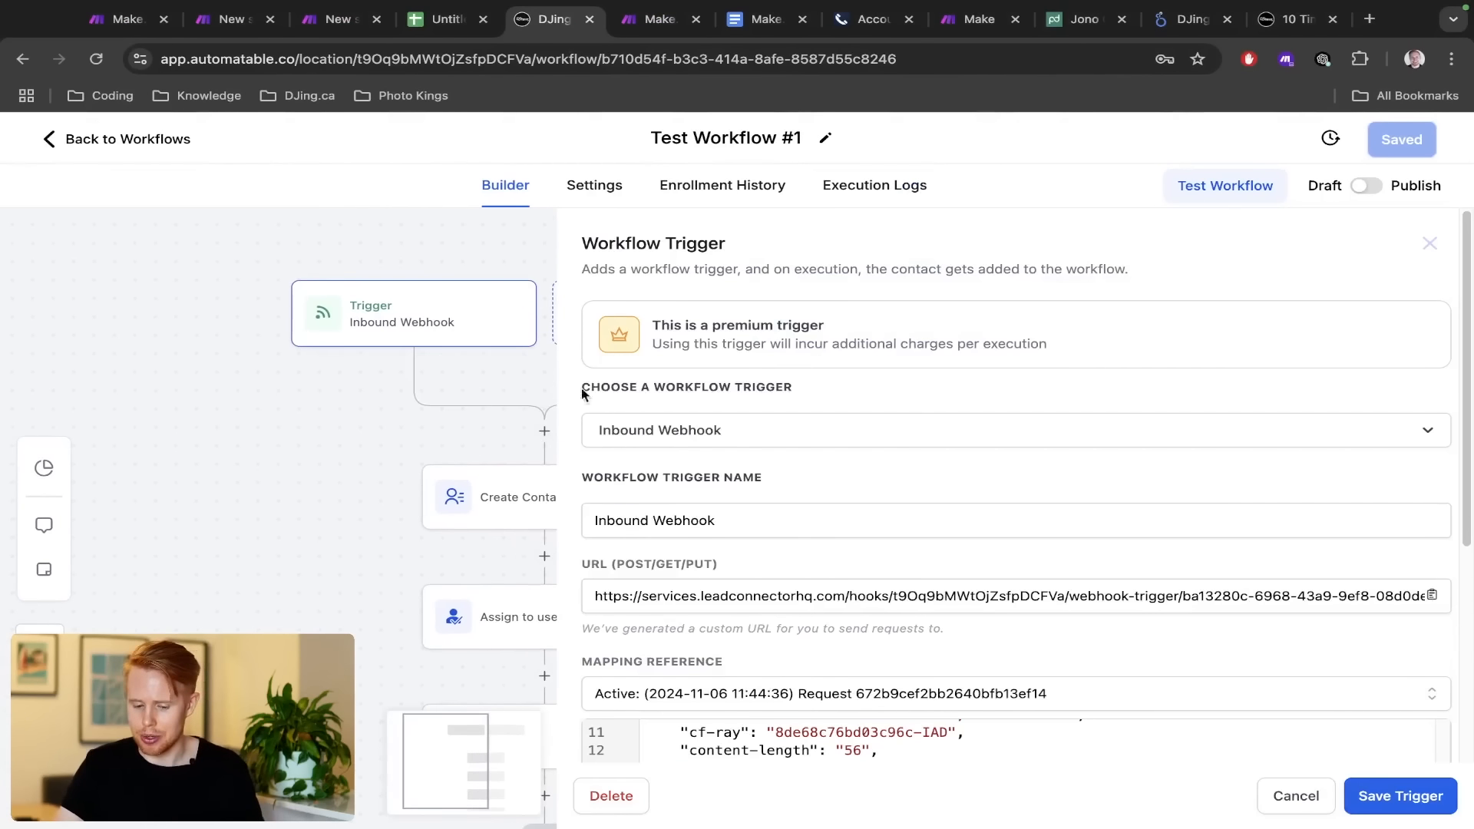
{"action": "left_click", "coordinate": [773, 587]}
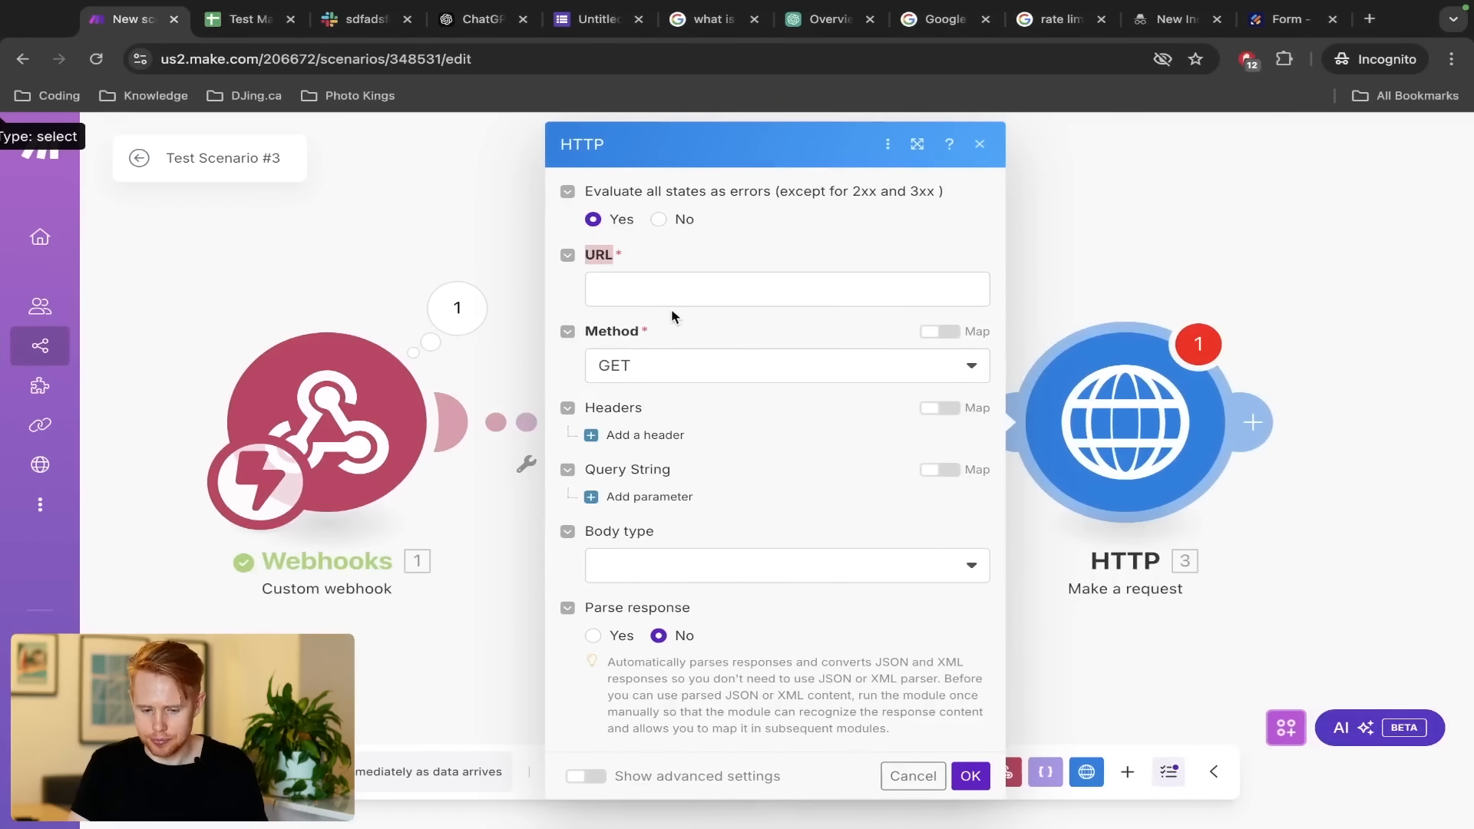
{"action": "left_click", "coordinate": [669, 286]}
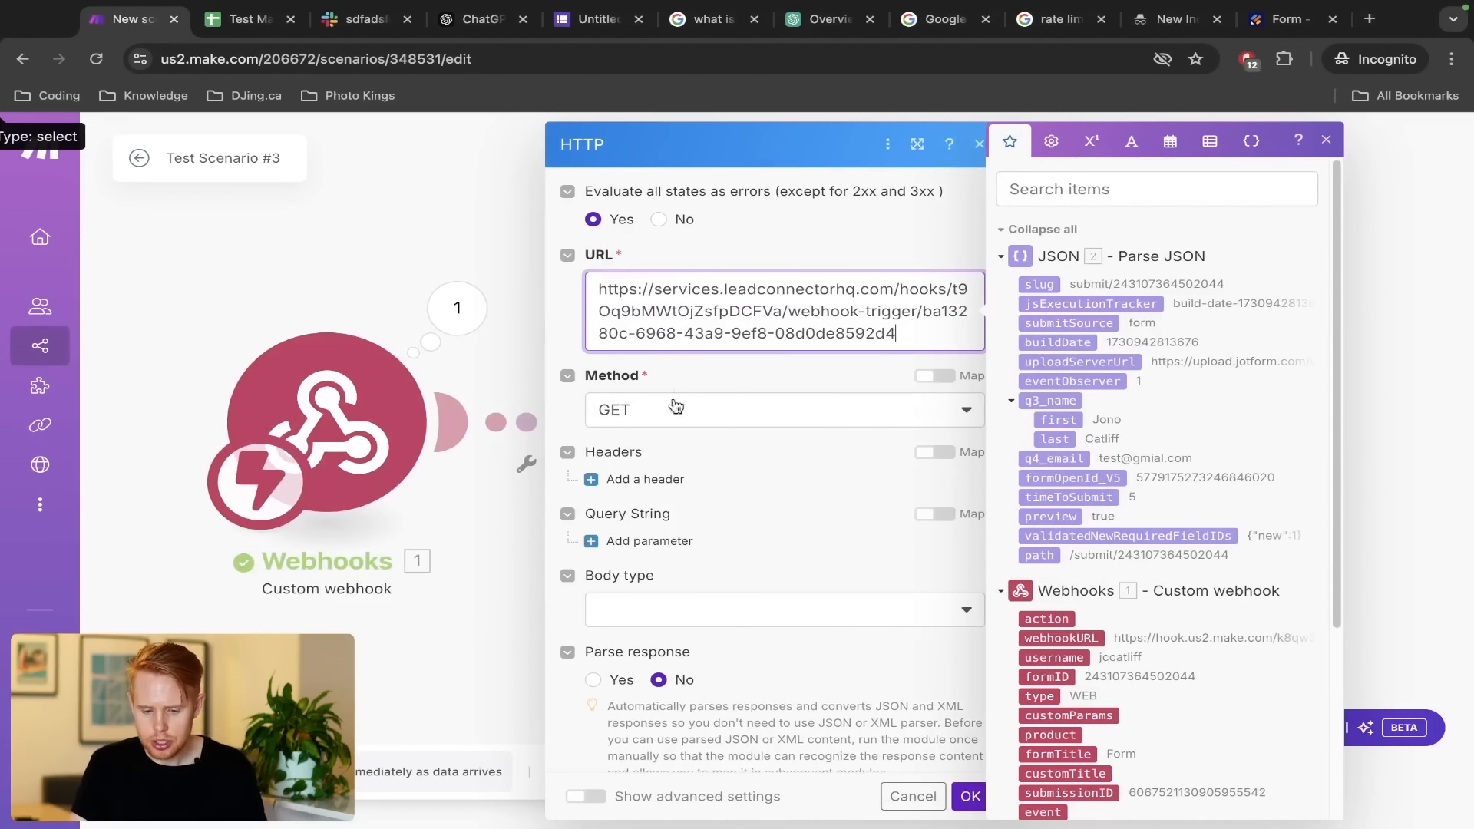
{"action": "left_click", "coordinate": [671, 409]}
{"action": "left_click", "coordinate": [645, 521]}
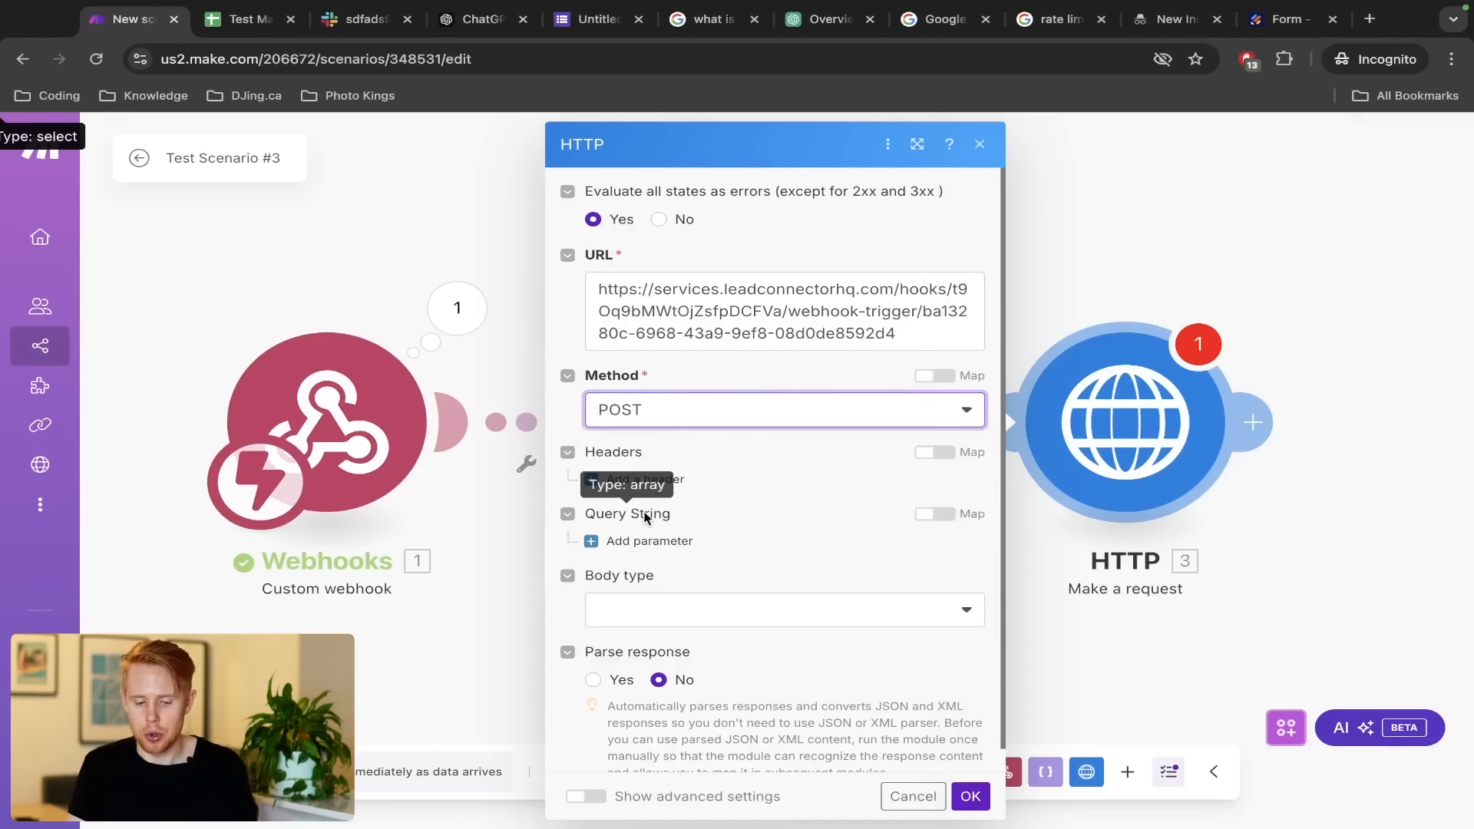
{"action": "left_click", "coordinate": [664, 418]}
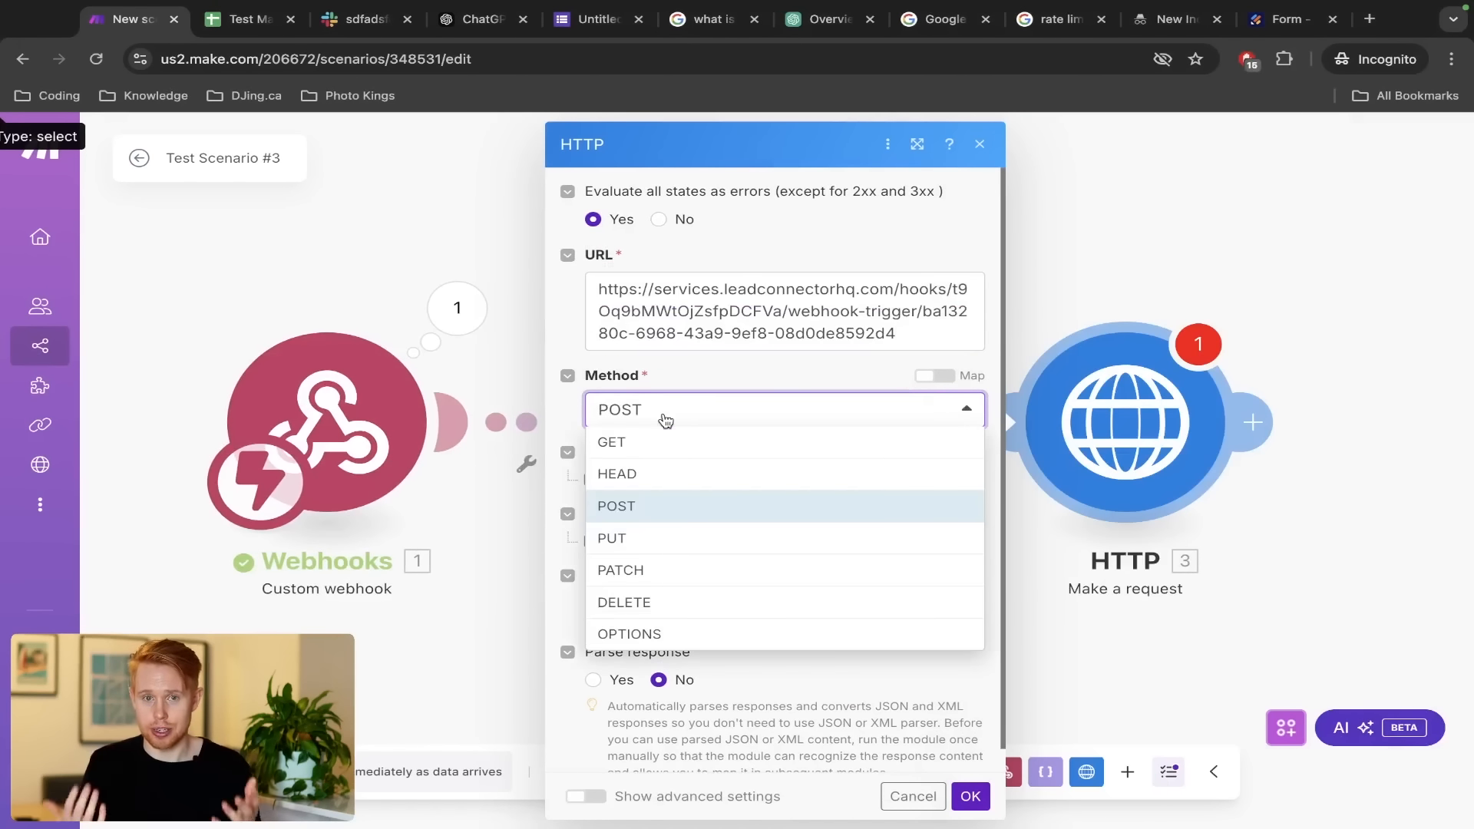
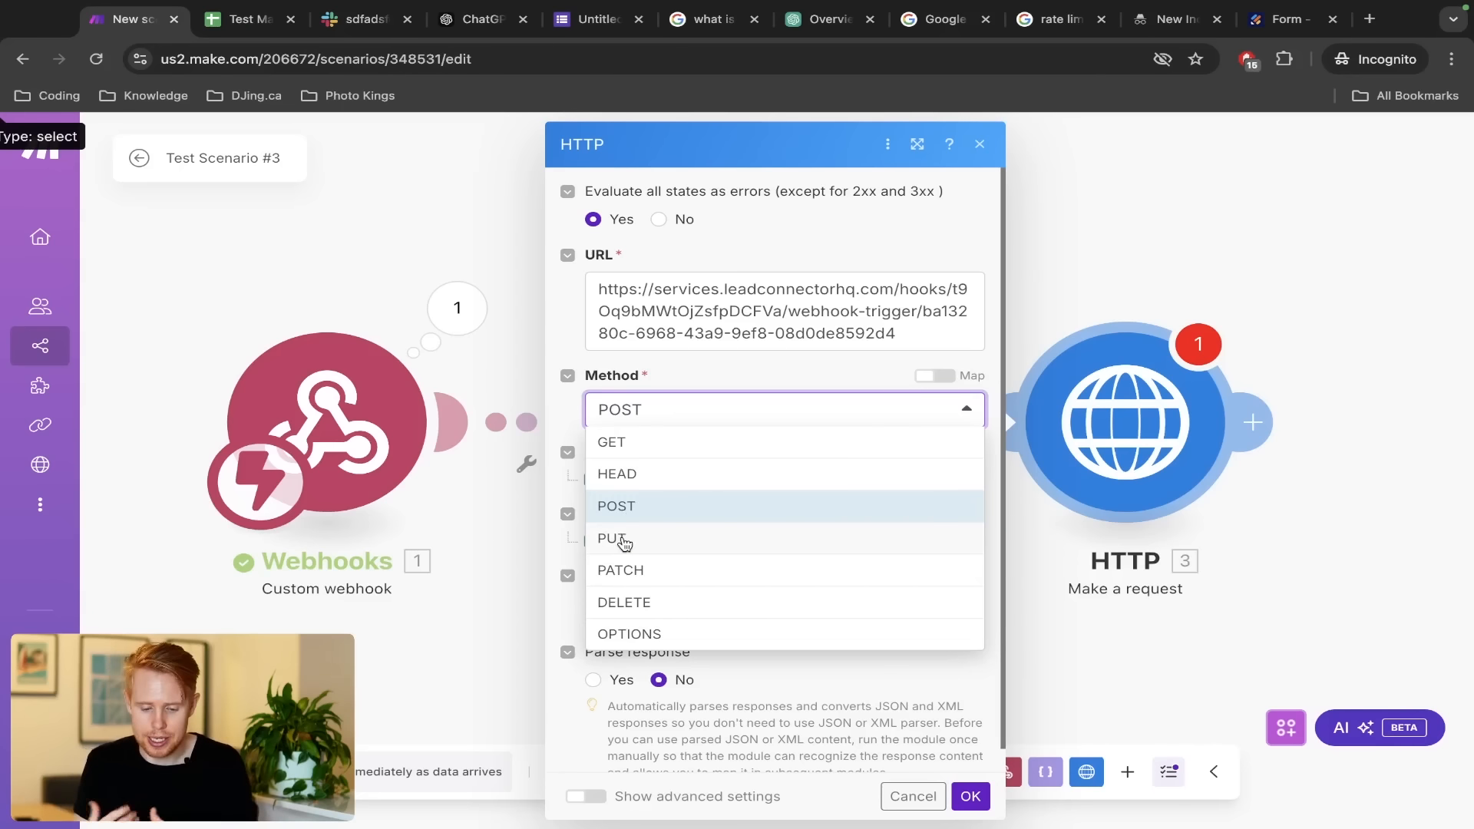
Keep the method on POST, set the body type to Application/x-www-form-urlencoded, and add an empty field item
{"action": "left_click", "coordinate": [637, 508]}
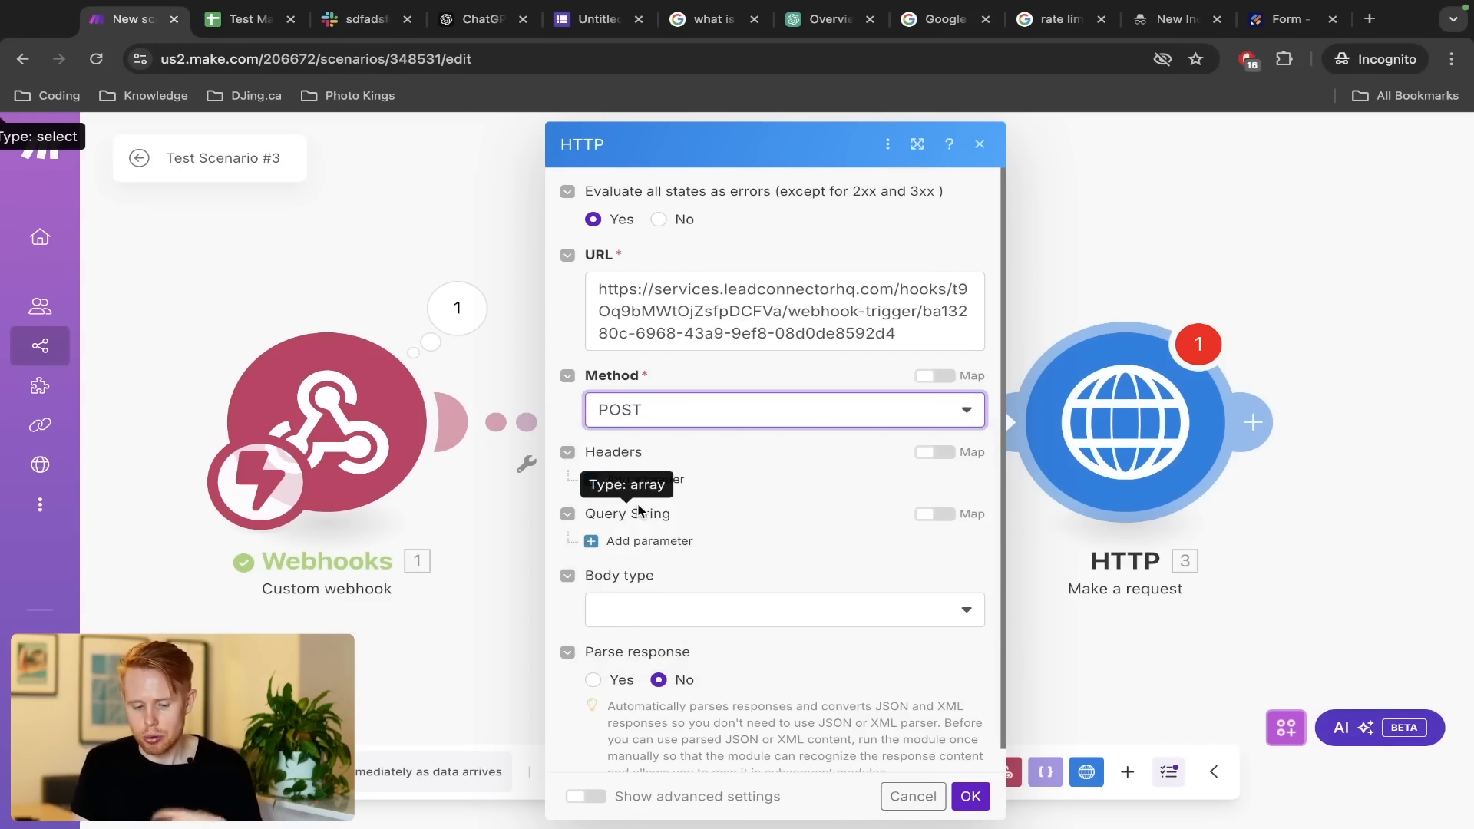
{"action": "triple_click", "coordinate": [684, 334]}
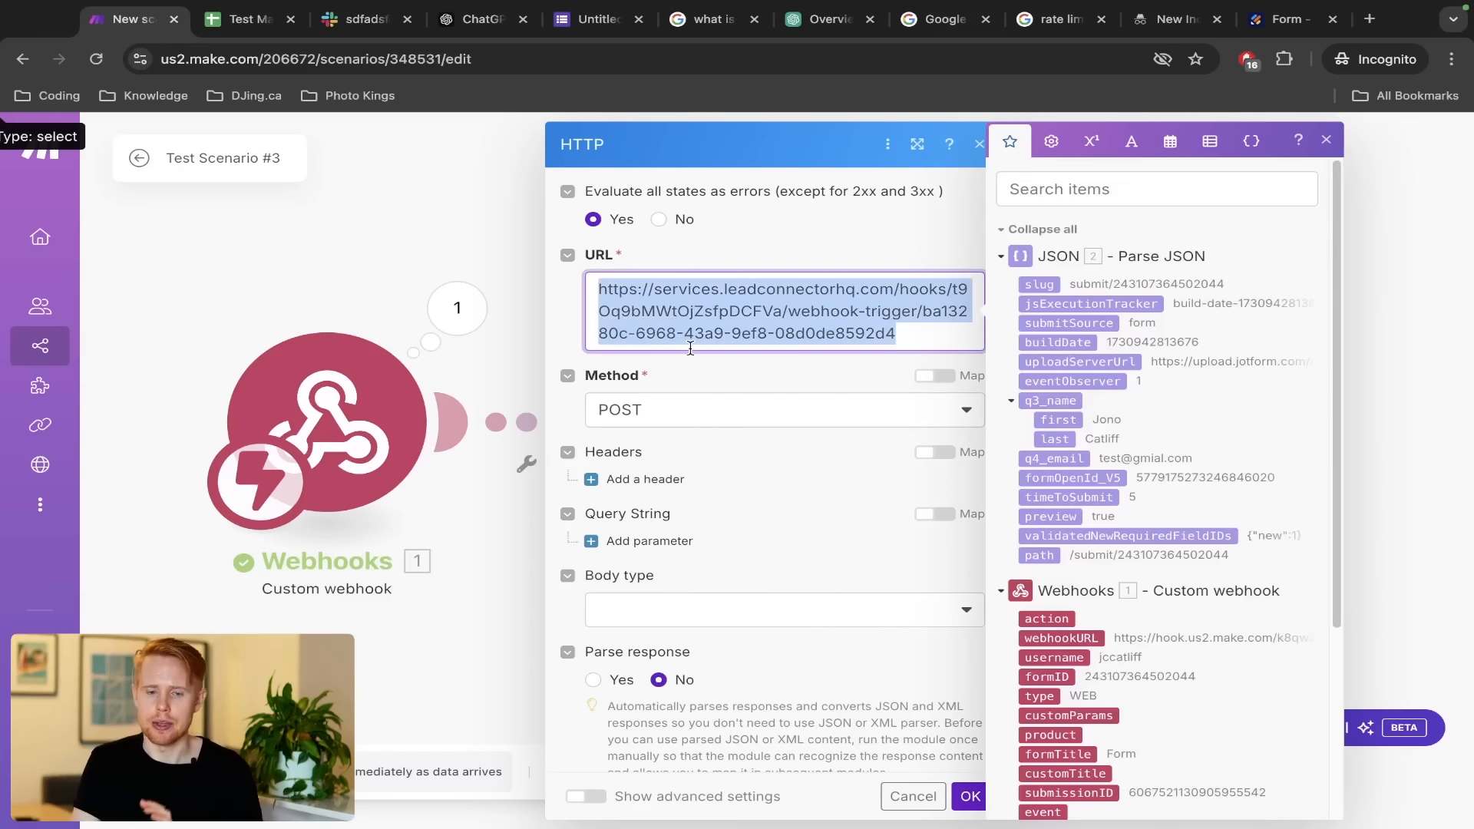
{"action": "key", "text": "ctrl+Left"}
{"action": "key", "text": "ctrl+Right"}
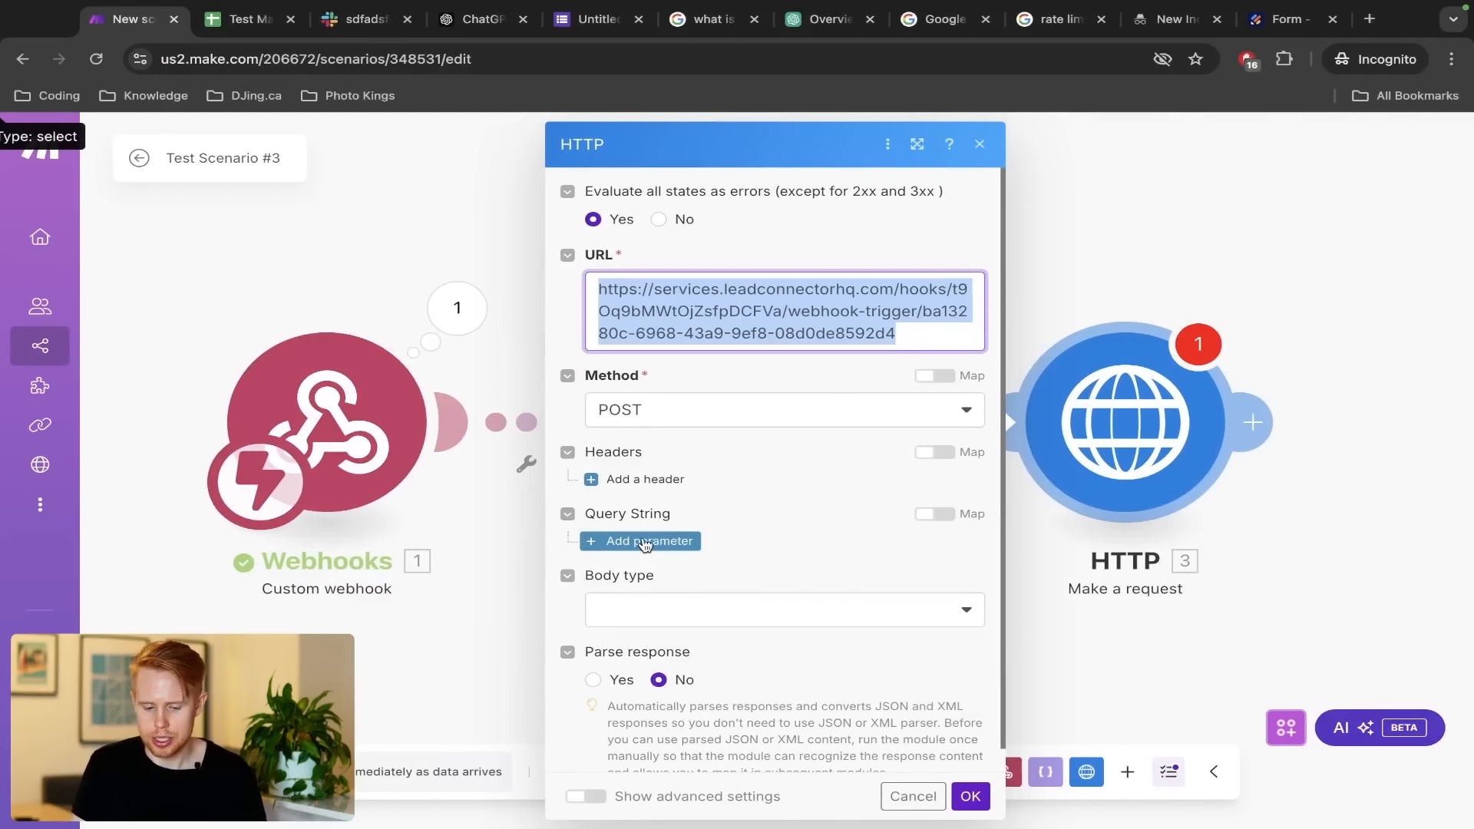
{"action": "left_click", "coordinate": [630, 611]}
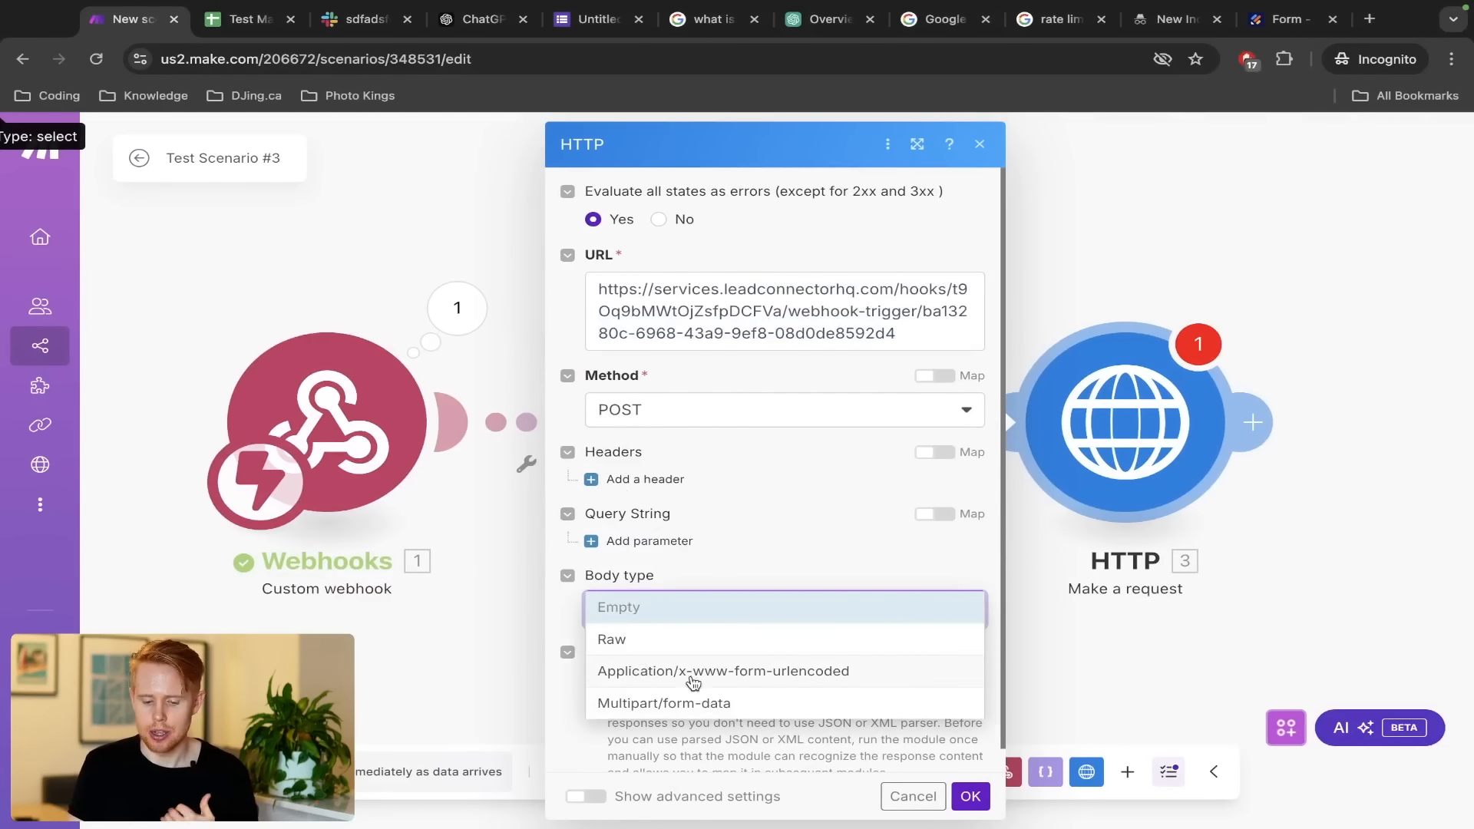
{"action": "left_click", "coordinate": [701, 672]}
{"action": "scroll", "coordinate": [680, 652], "scroll_direction": "down", "scroll_amount": 1}
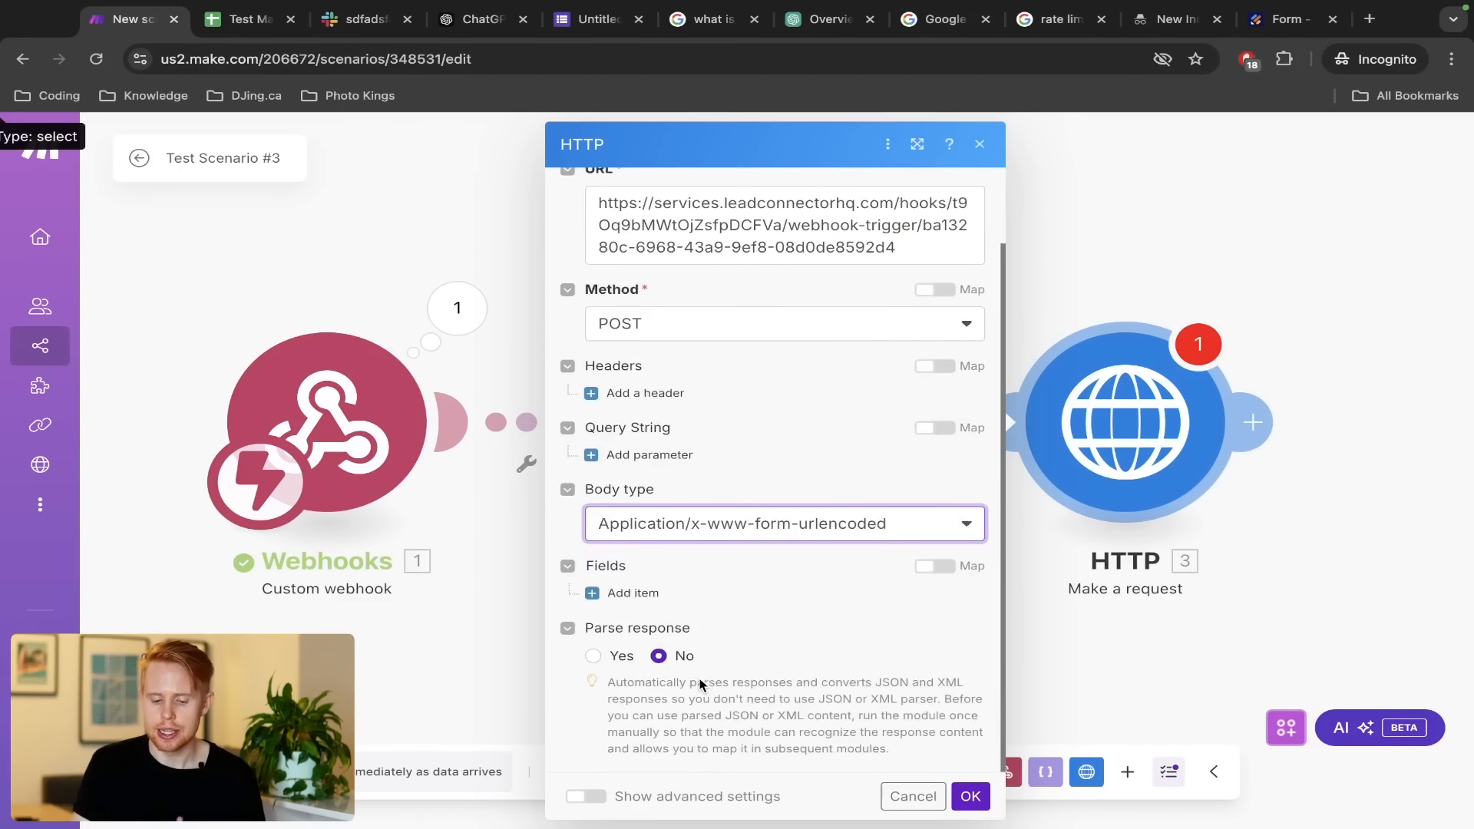
{"action": "left_click", "coordinate": [643, 603]}
{"action": "scroll", "coordinate": [709, 477], "scroll_direction": "down", "scroll_amount": 2}
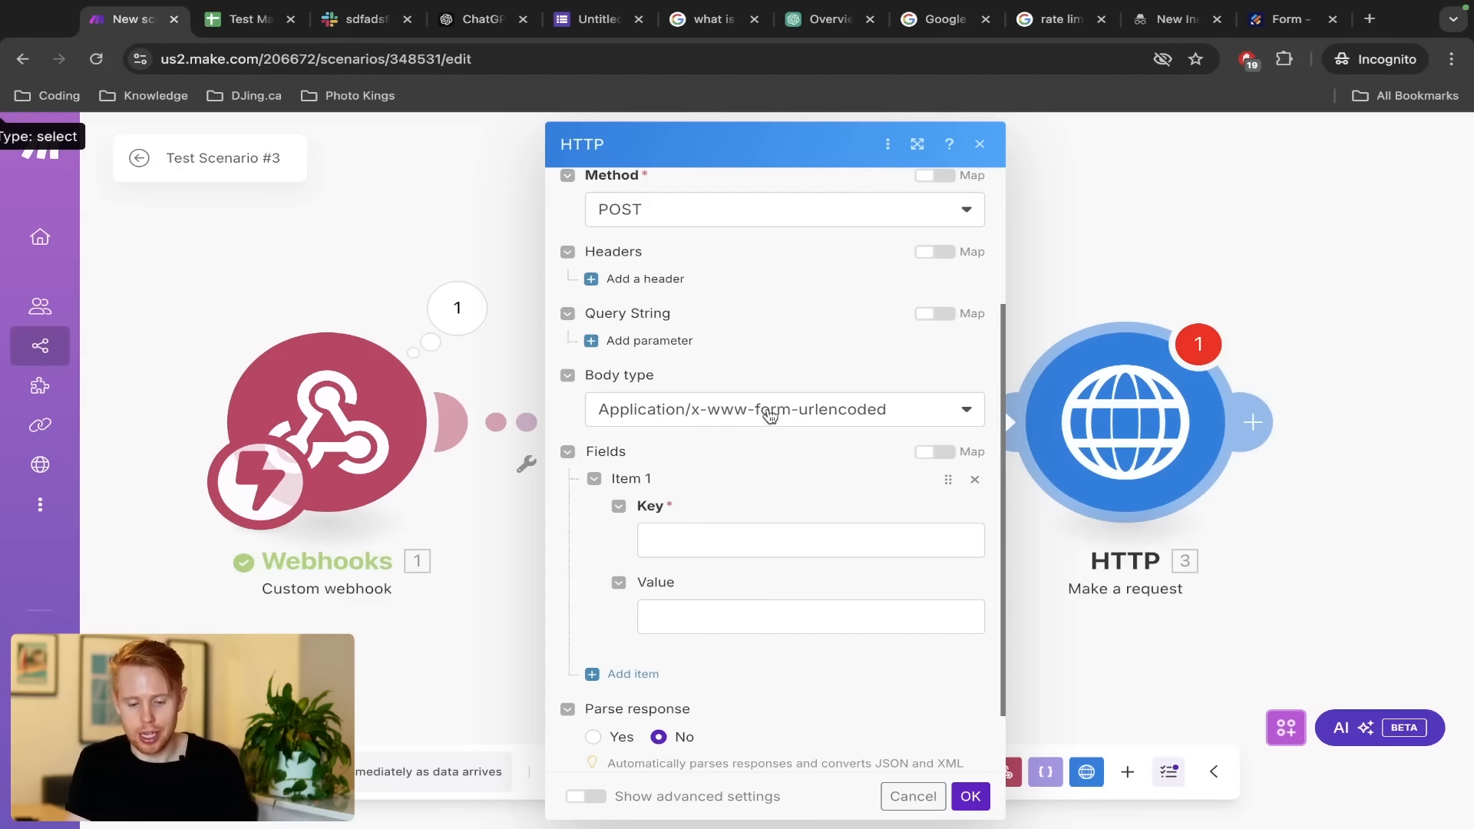
Add three body fields with keys first_name, last_name and email
{"action": "left_click", "coordinate": [769, 543]}
{"action": "type", "text": "first_name"}
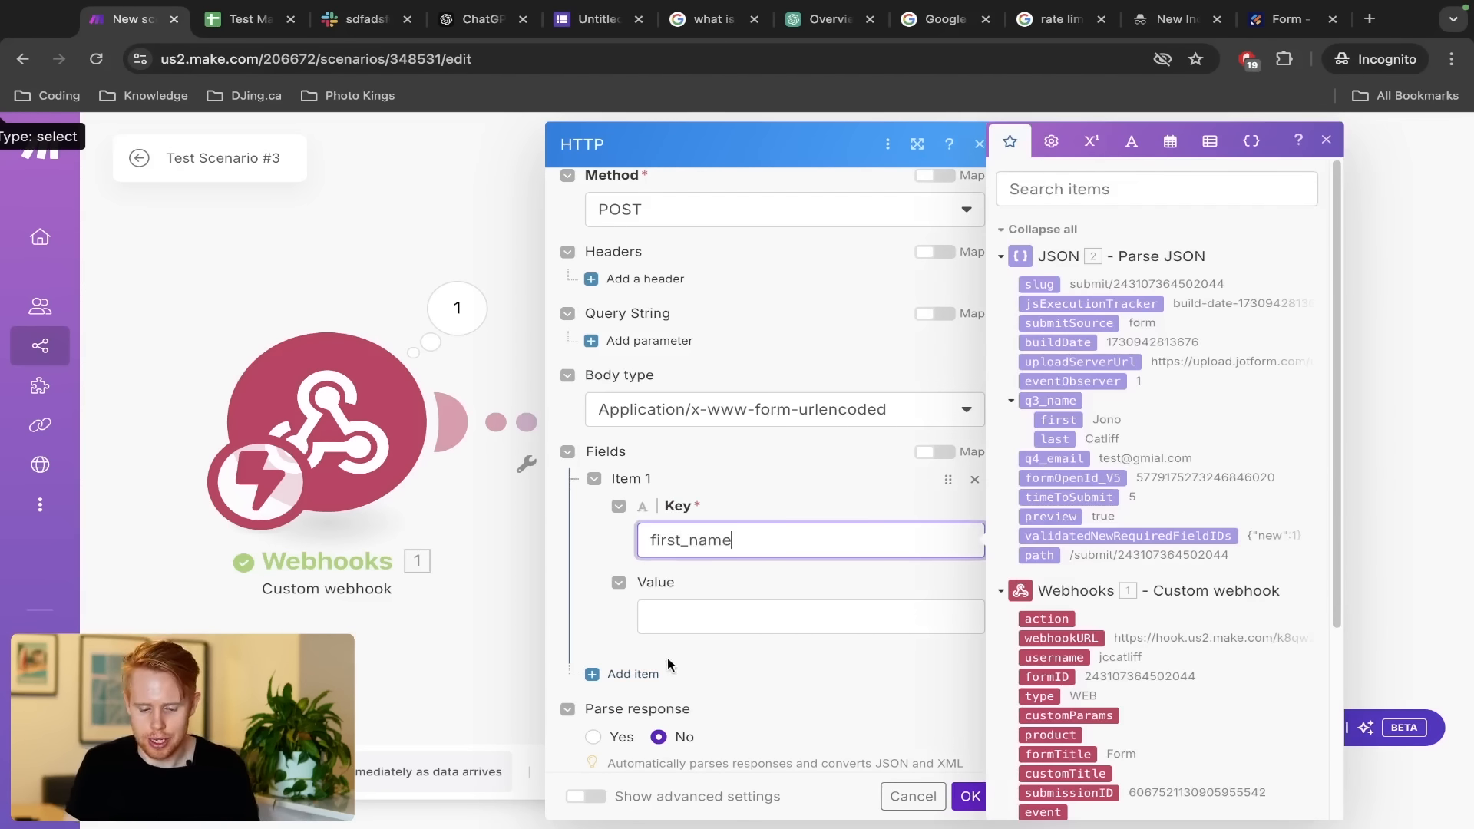
{"action": "left_click", "coordinate": [665, 671]}
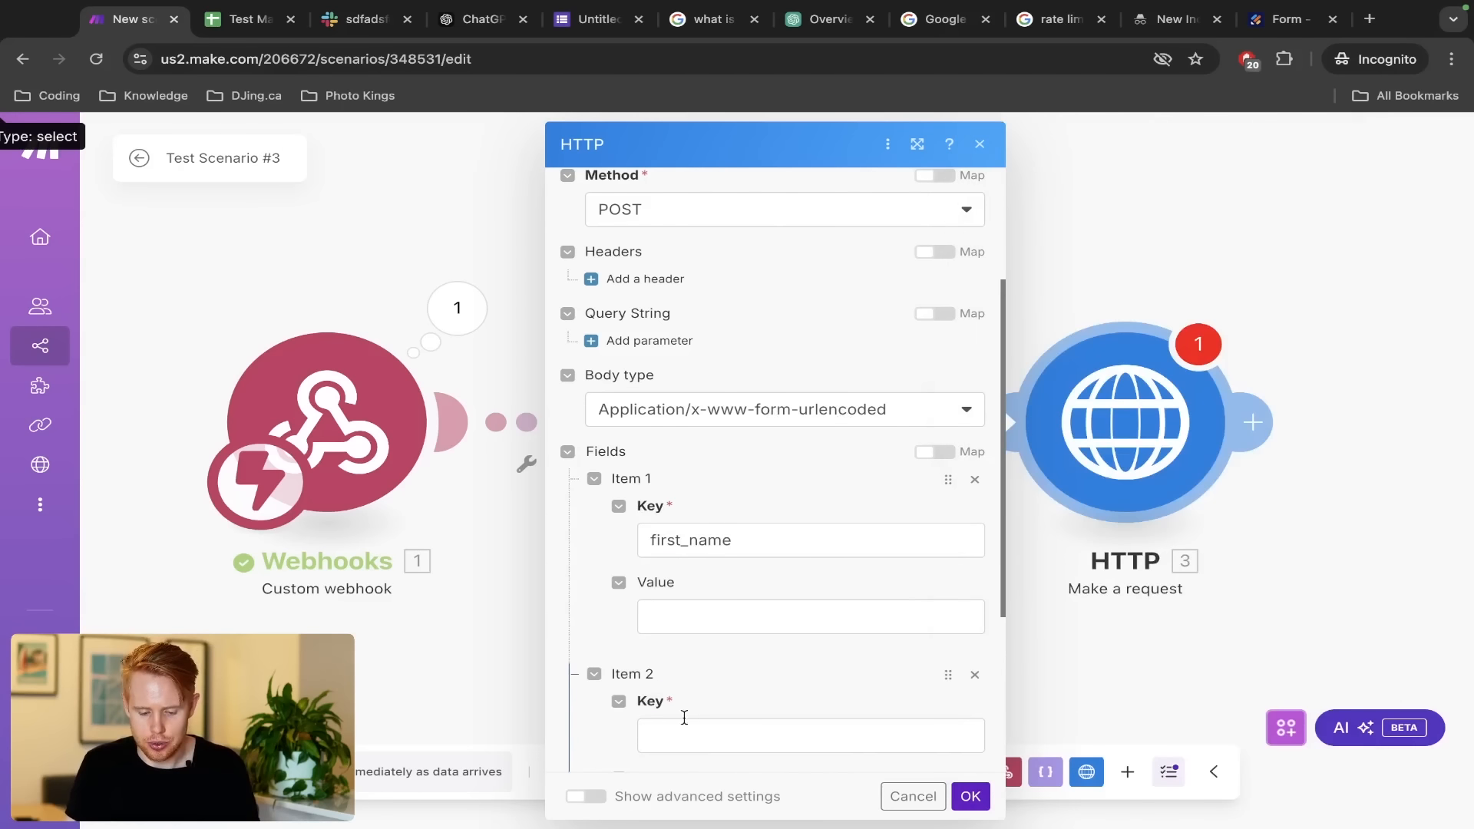
{"action": "left_click", "coordinate": [683, 725]}
{"action": "type", "text": "last_name"}
{"action": "scroll", "coordinate": [684, 510], "scroll_direction": "down", "scroll_amount": 4}
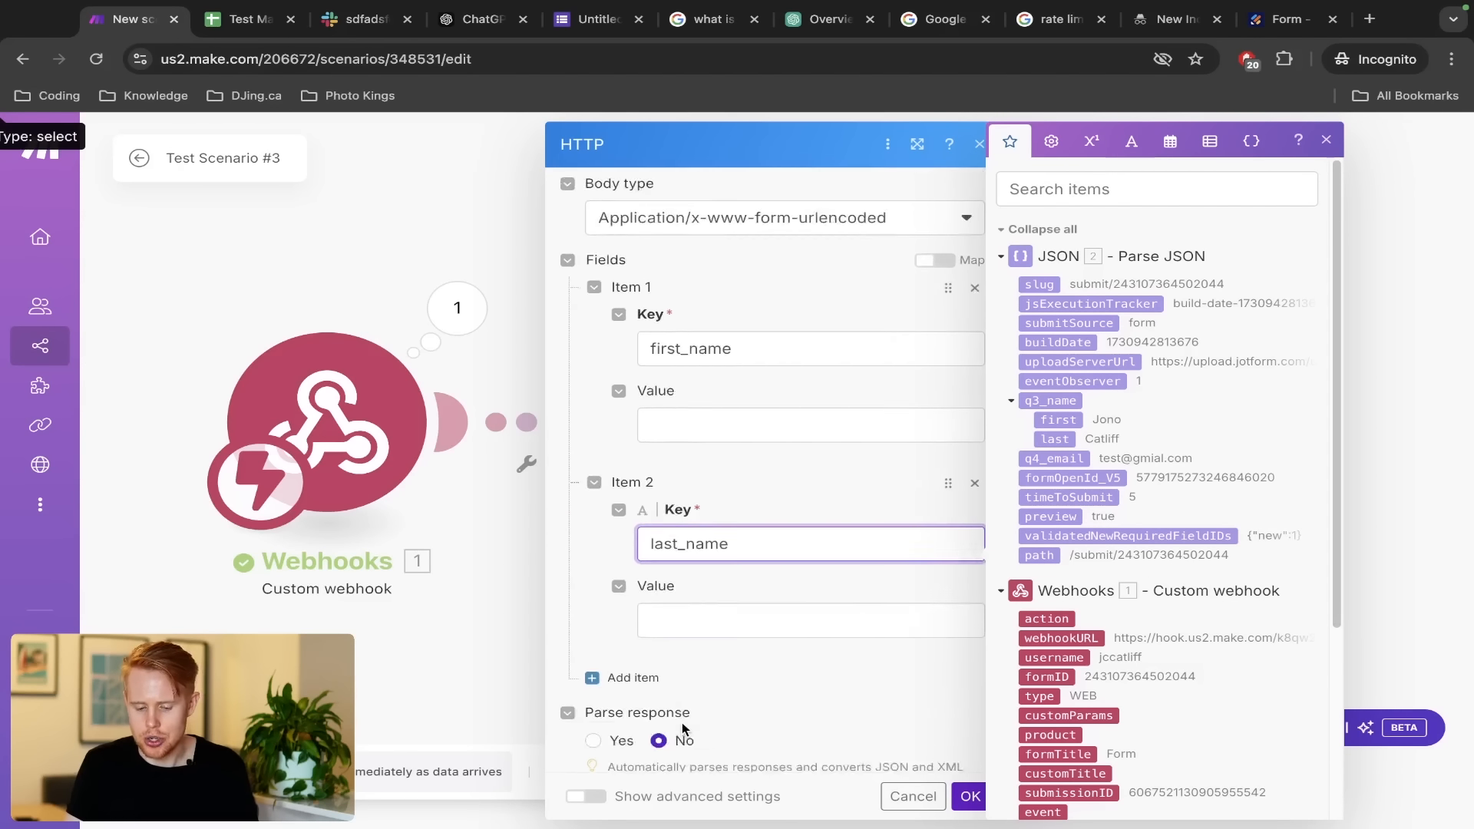
{"action": "key", "text": "ctrl+a"}
{"action": "type", "text": "Last Name"}
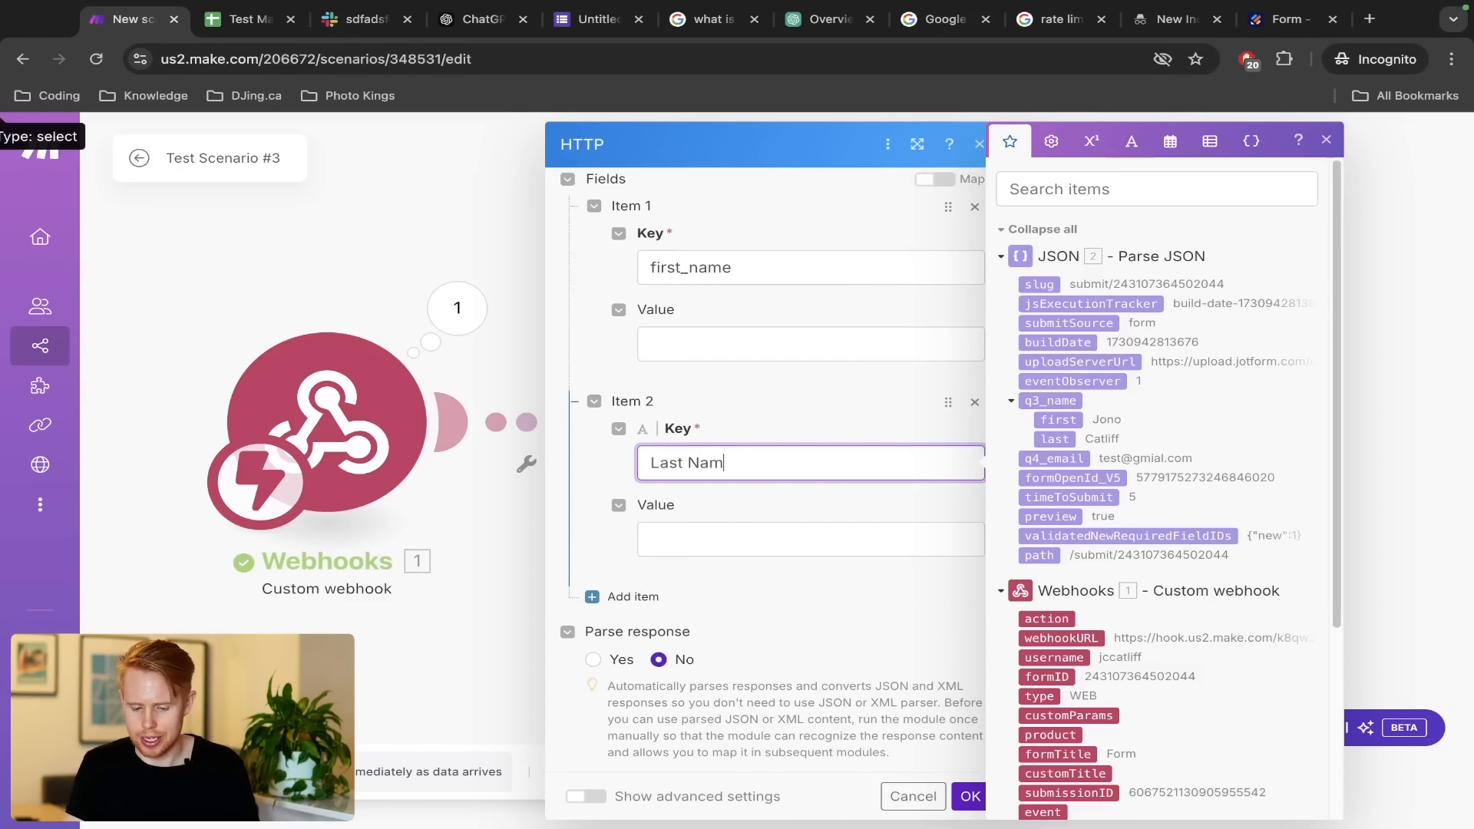
{"action": "key", "text": "ctrl+a"}
{"action": "type", "text": "last_name"}
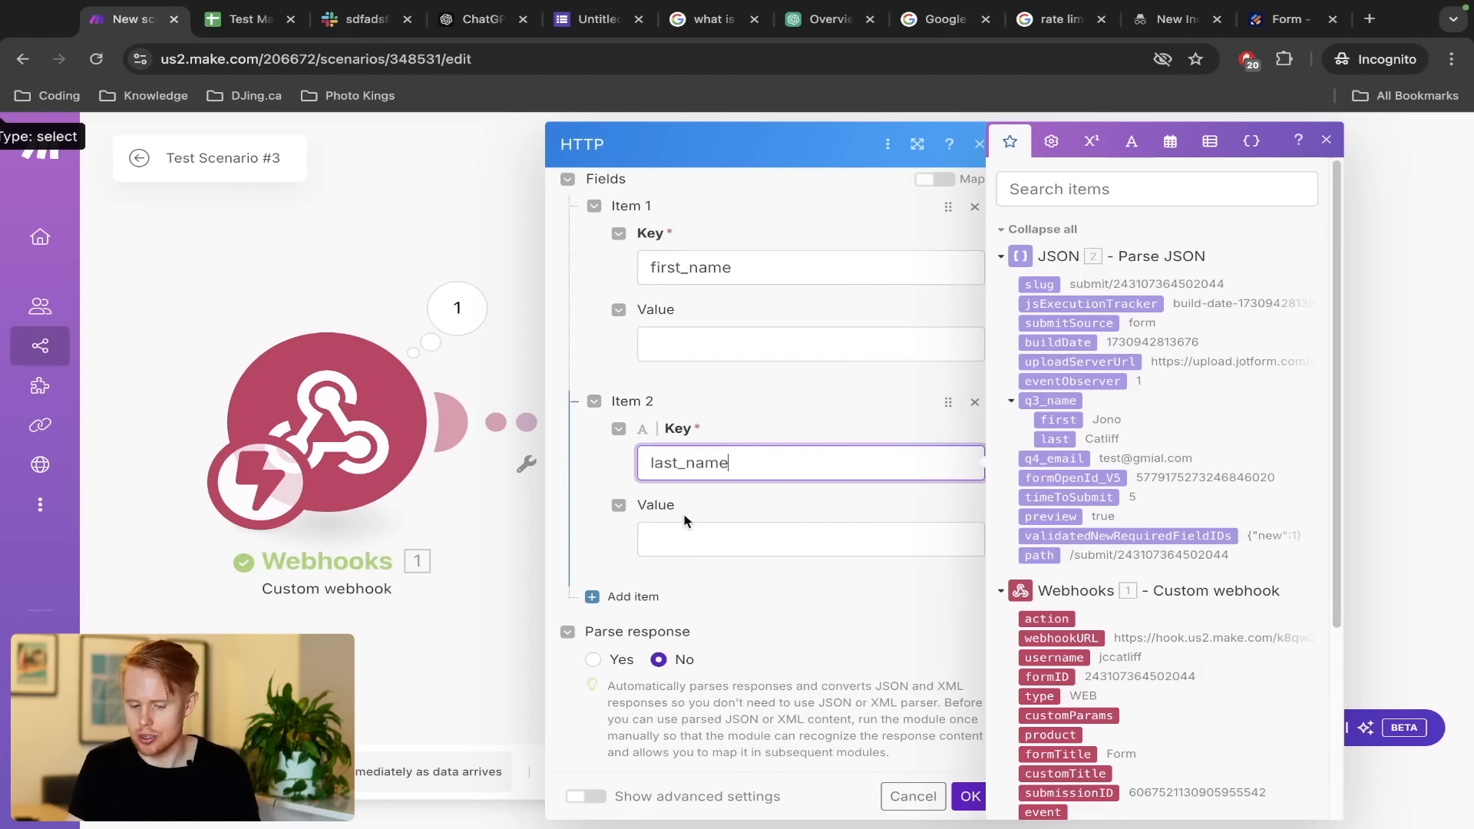
{"action": "left_click", "coordinate": [641, 596]}
{"action": "left_click", "coordinate": [701, 658]}
{"action": "type", "text": "wma"}
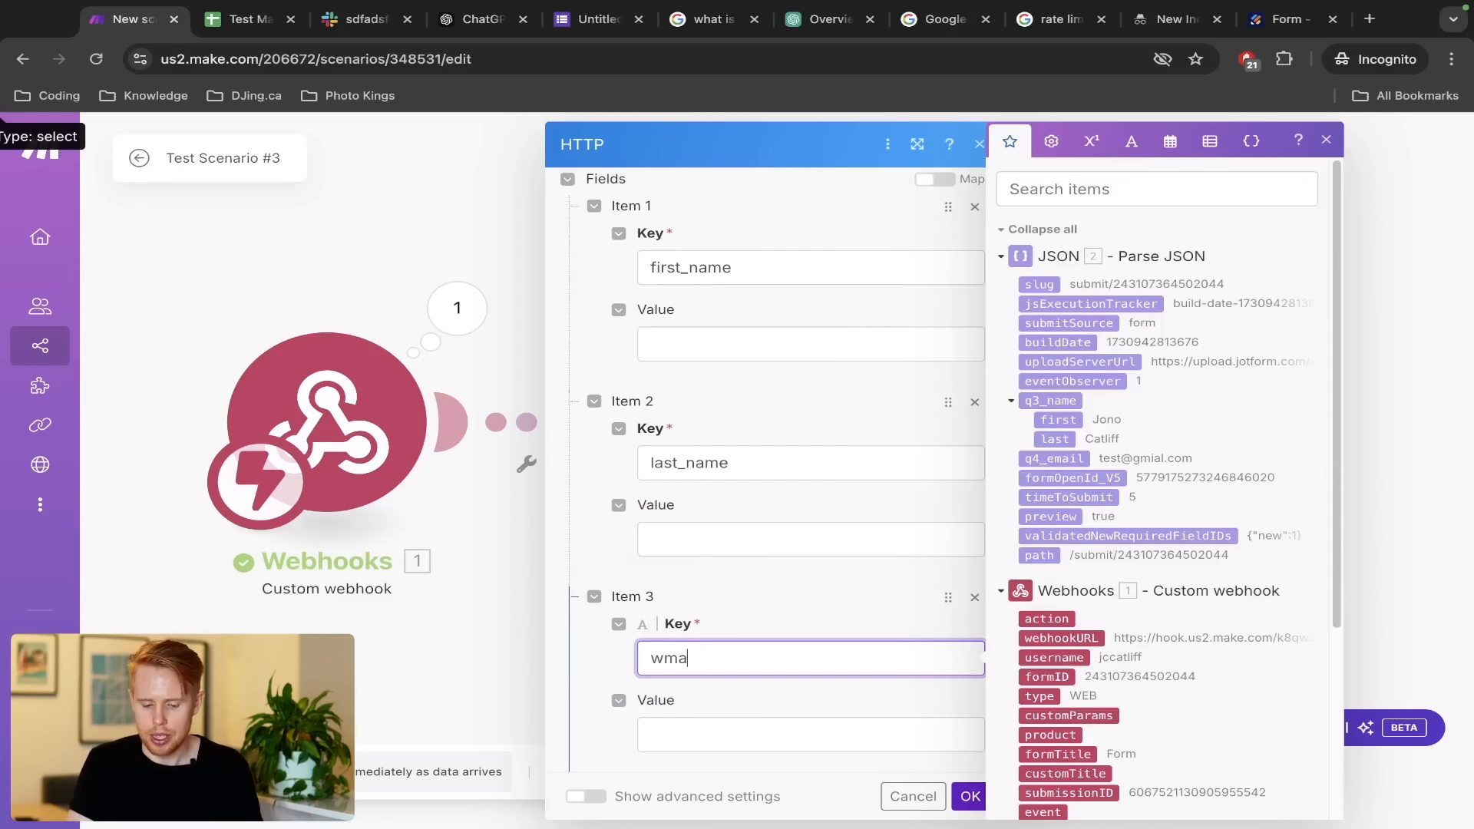
{"action": "key", "text": "BackSpace"}
{"action": "key", "text": "BackSpace"}
{"action": "type", "text": "email"}
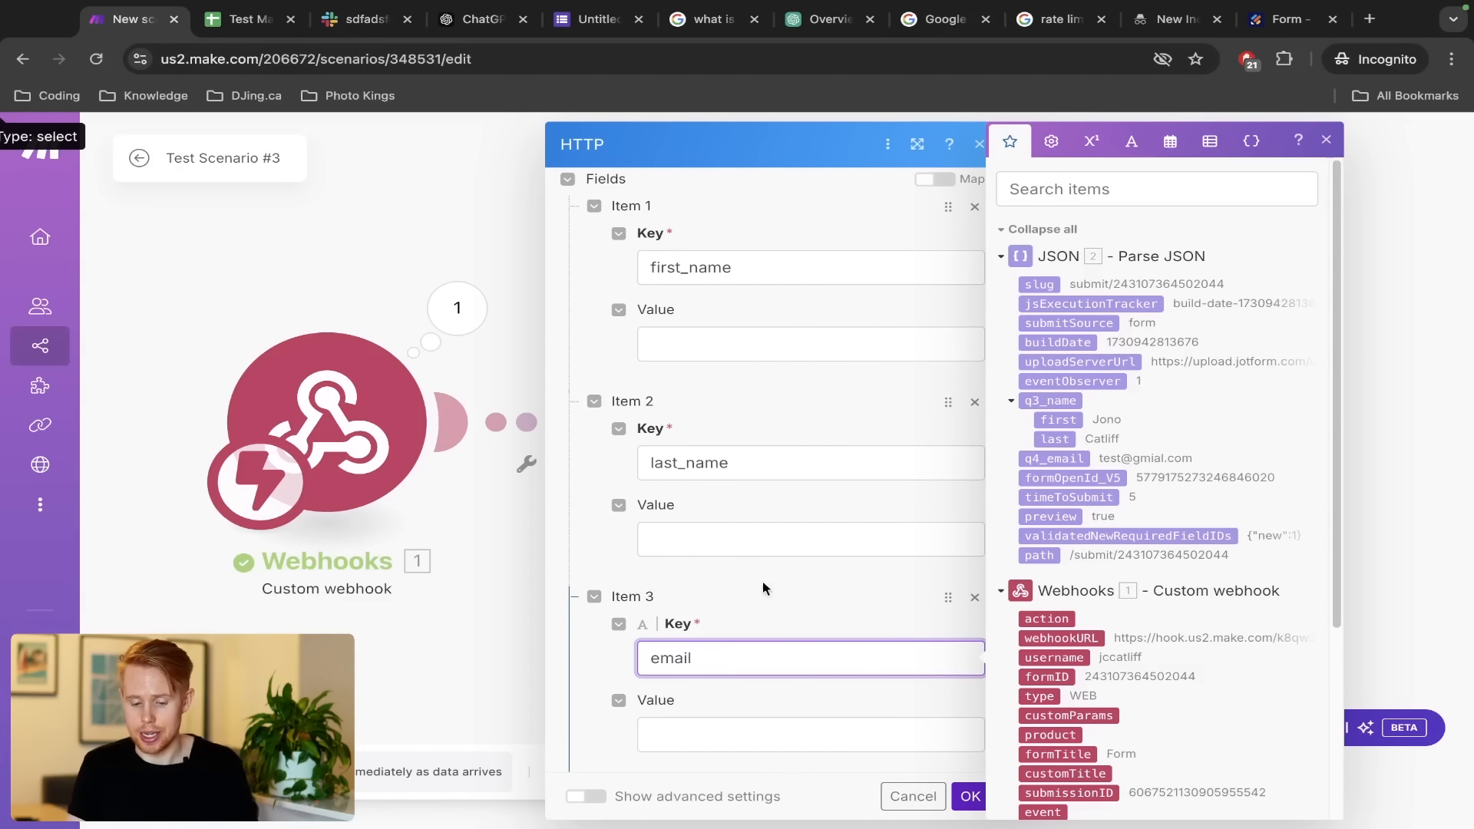
{"action": "left_click", "coordinate": [681, 463]}
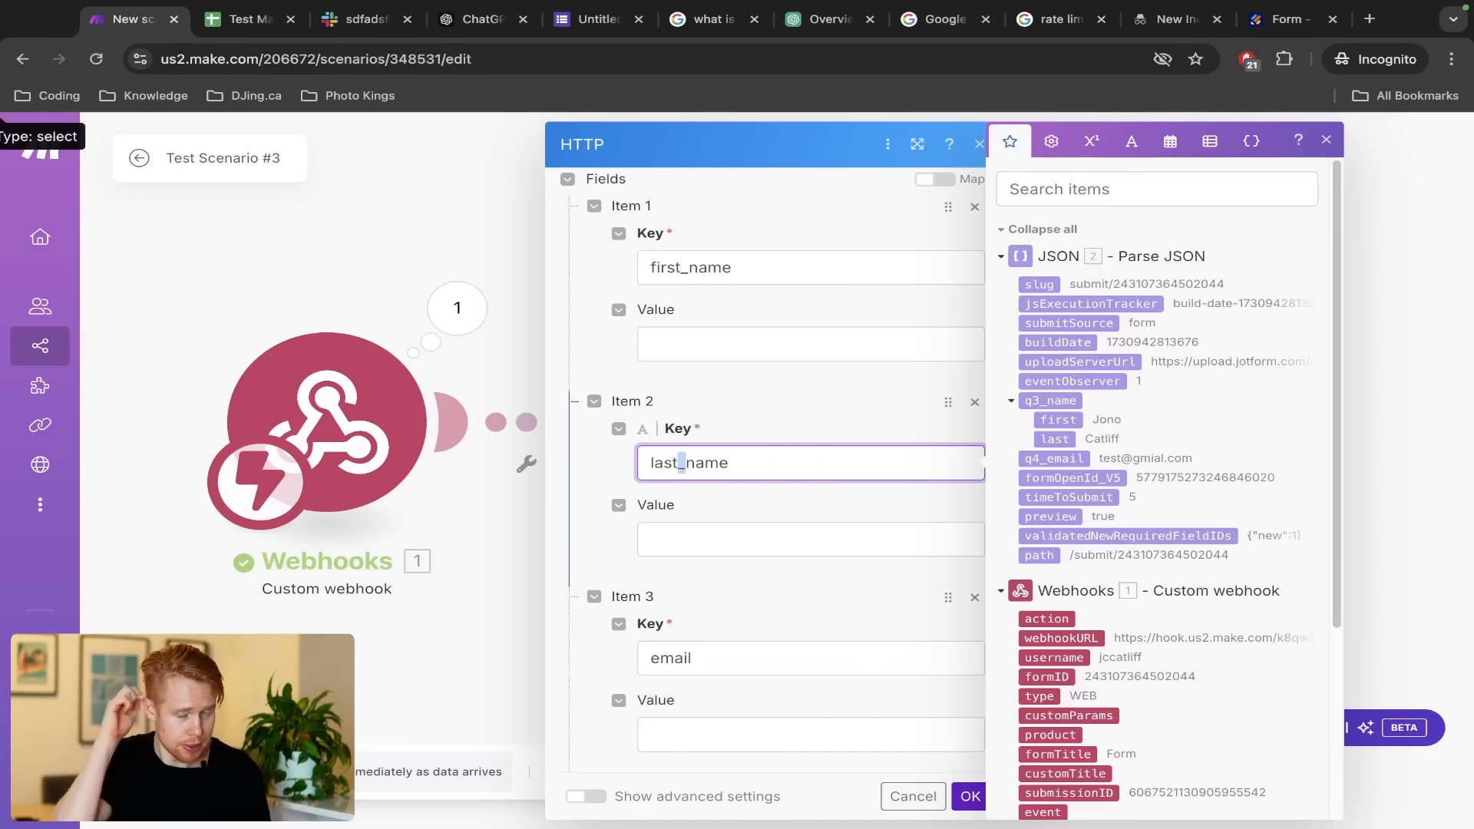
Map q3_name first, q3_name last and q4_email into the field values, save, and run the scenario once
{"action": "left_click", "coordinate": [738, 350]}
{"action": "scroll", "coordinate": [1107, 700], "scroll_direction": "down", "scroll_amount": 1}
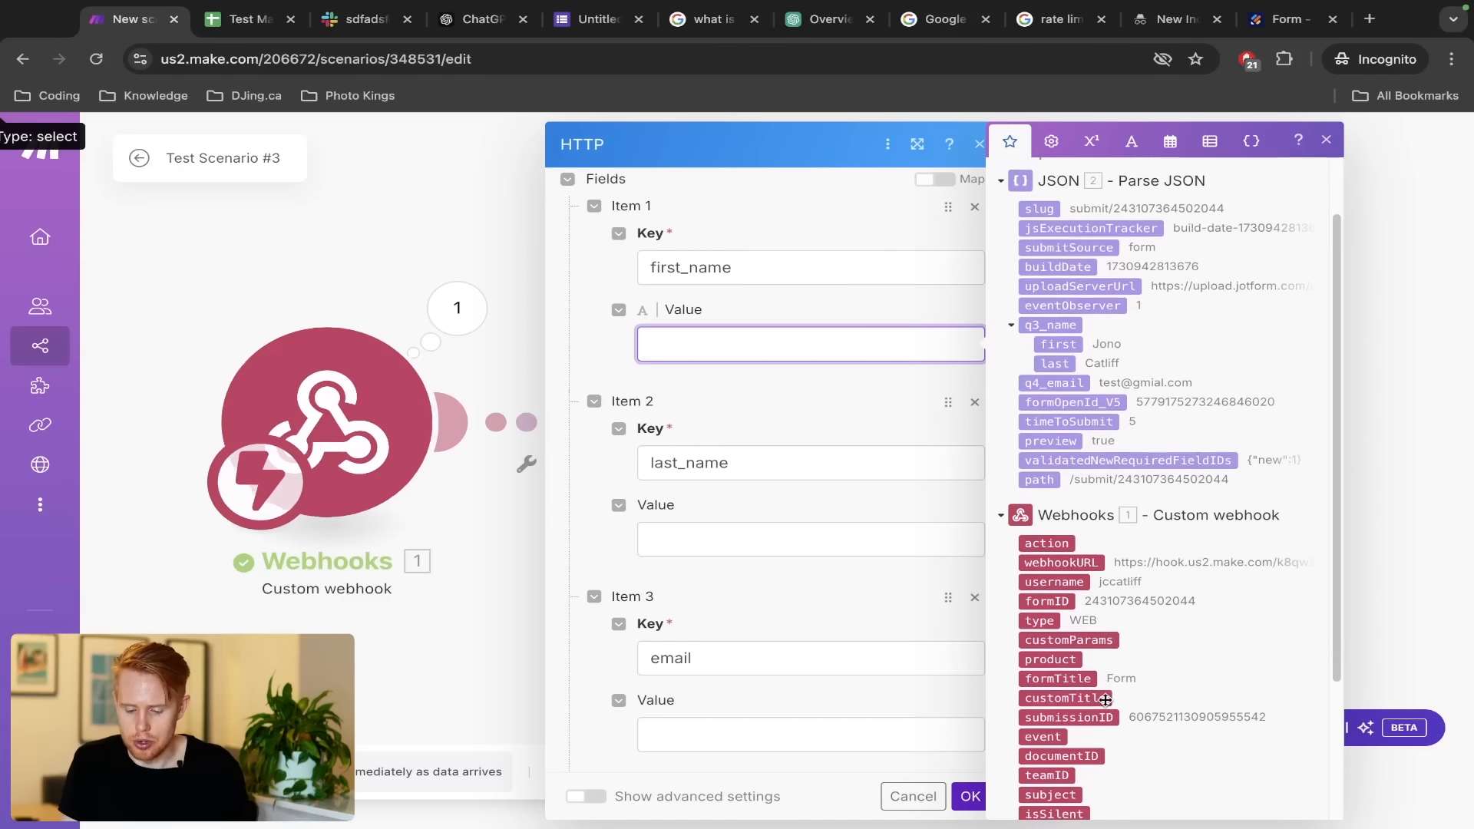
{"action": "scroll", "coordinate": [1105, 700], "scroll_direction": "down", "scroll_amount": 2}
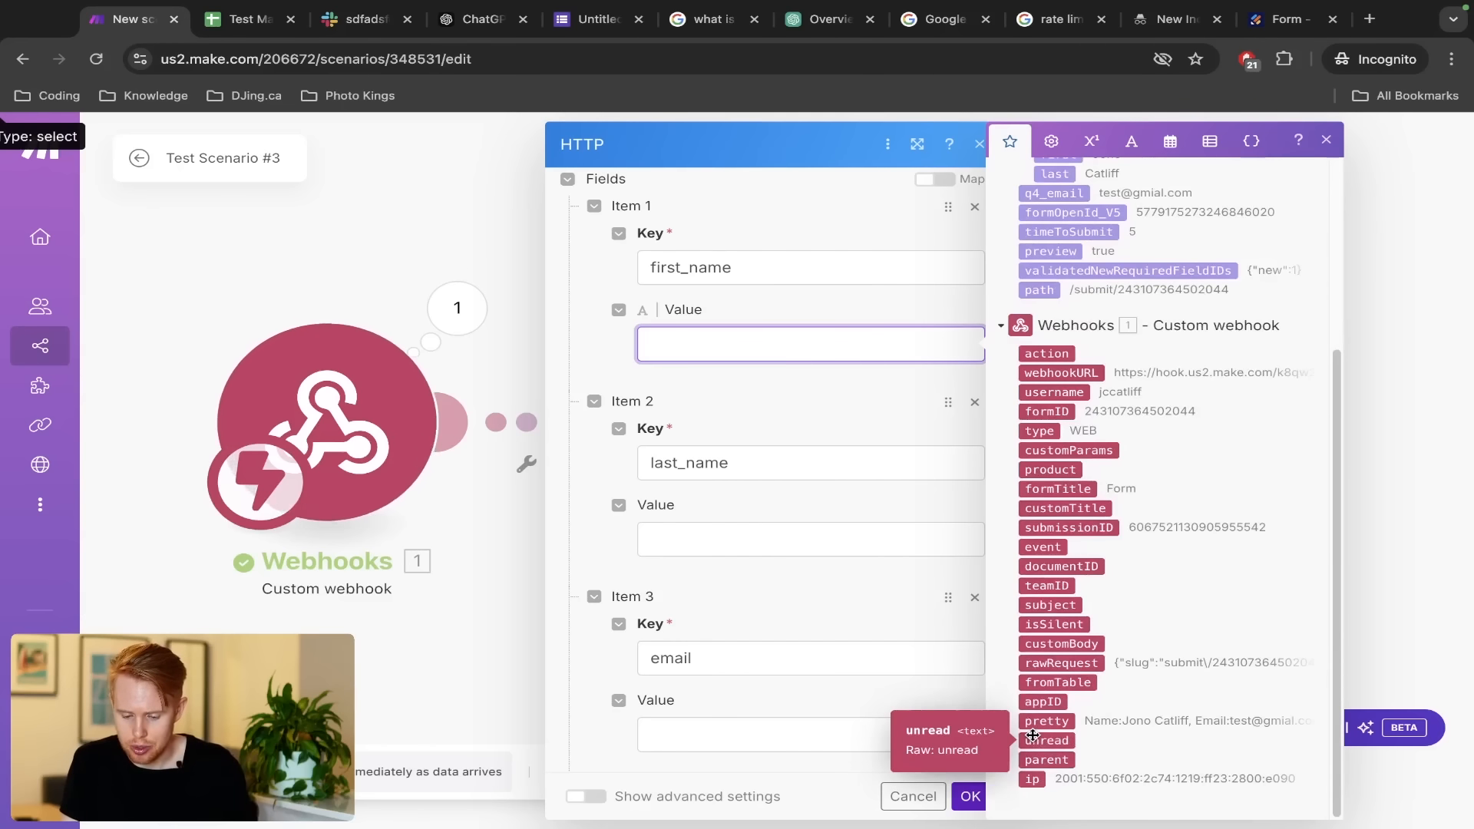
{"action": "scroll", "coordinate": [1131, 451], "scroll_direction": "up", "scroll_amount": 4}
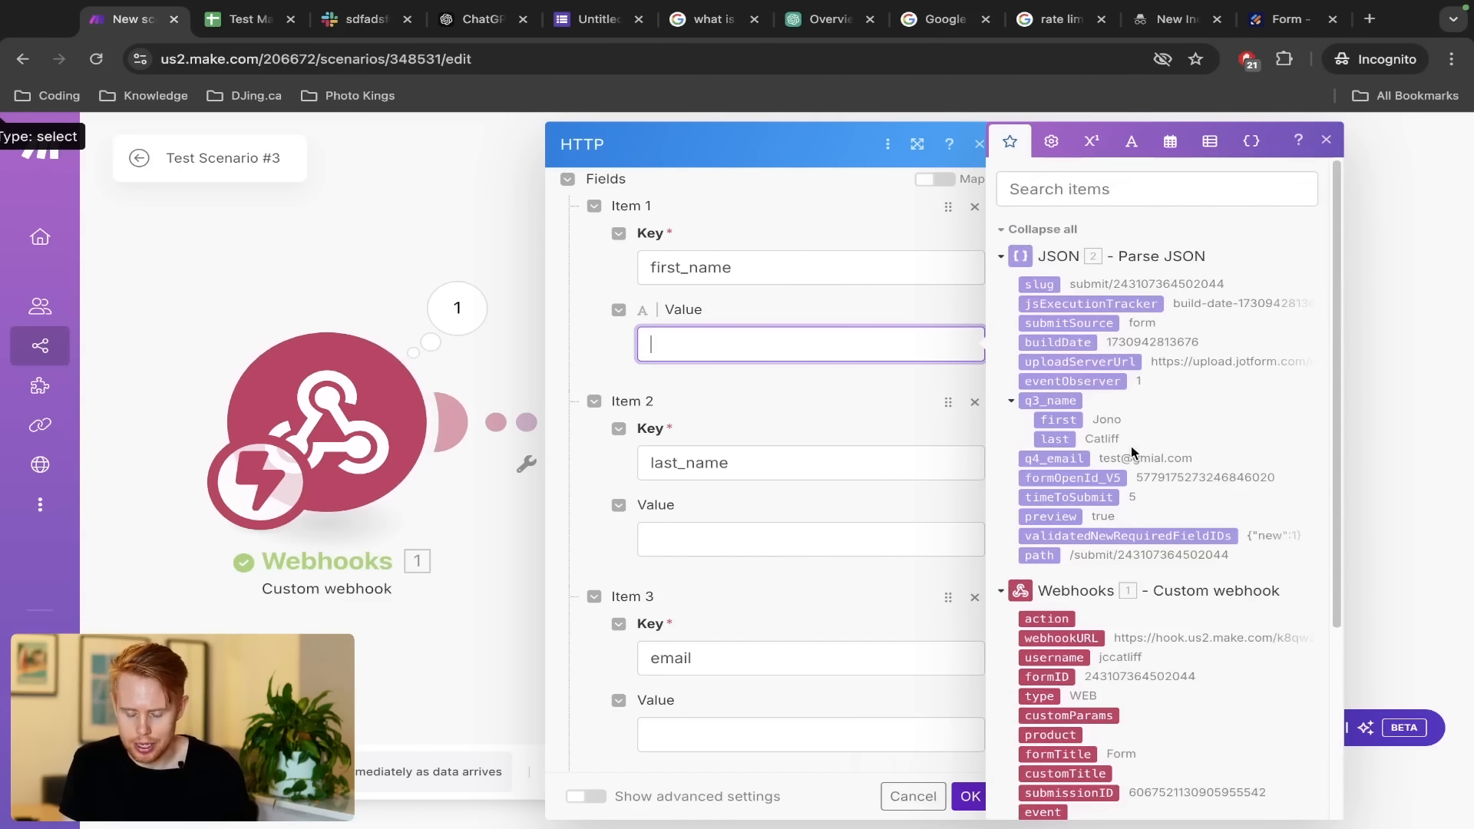
{"action": "left_click", "coordinate": [1058, 419]}
{"action": "left_click", "coordinate": [793, 539]}
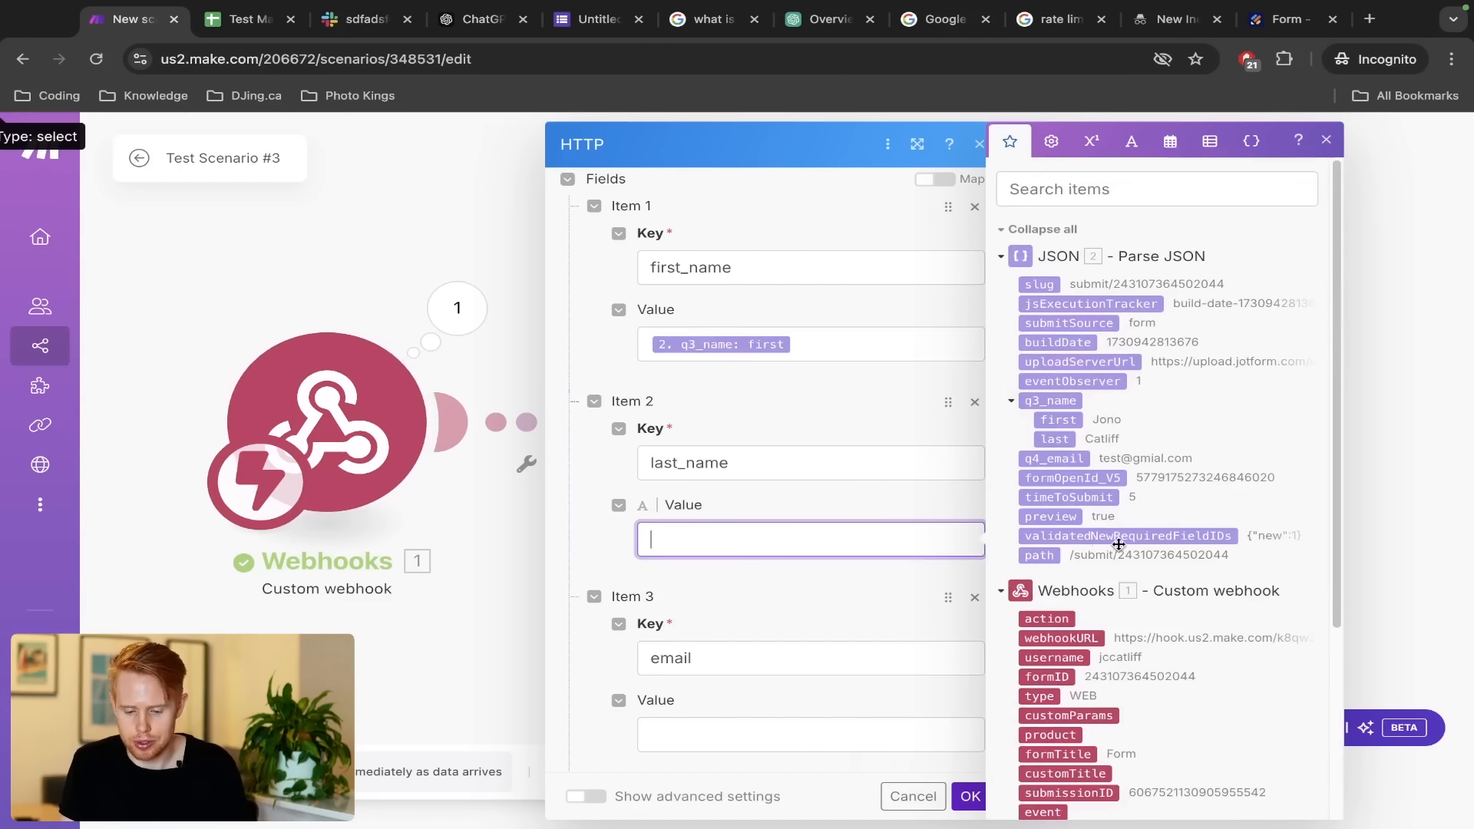
{"action": "left_click", "coordinate": [1067, 445]}
{"action": "left_click", "coordinate": [758, 726]}
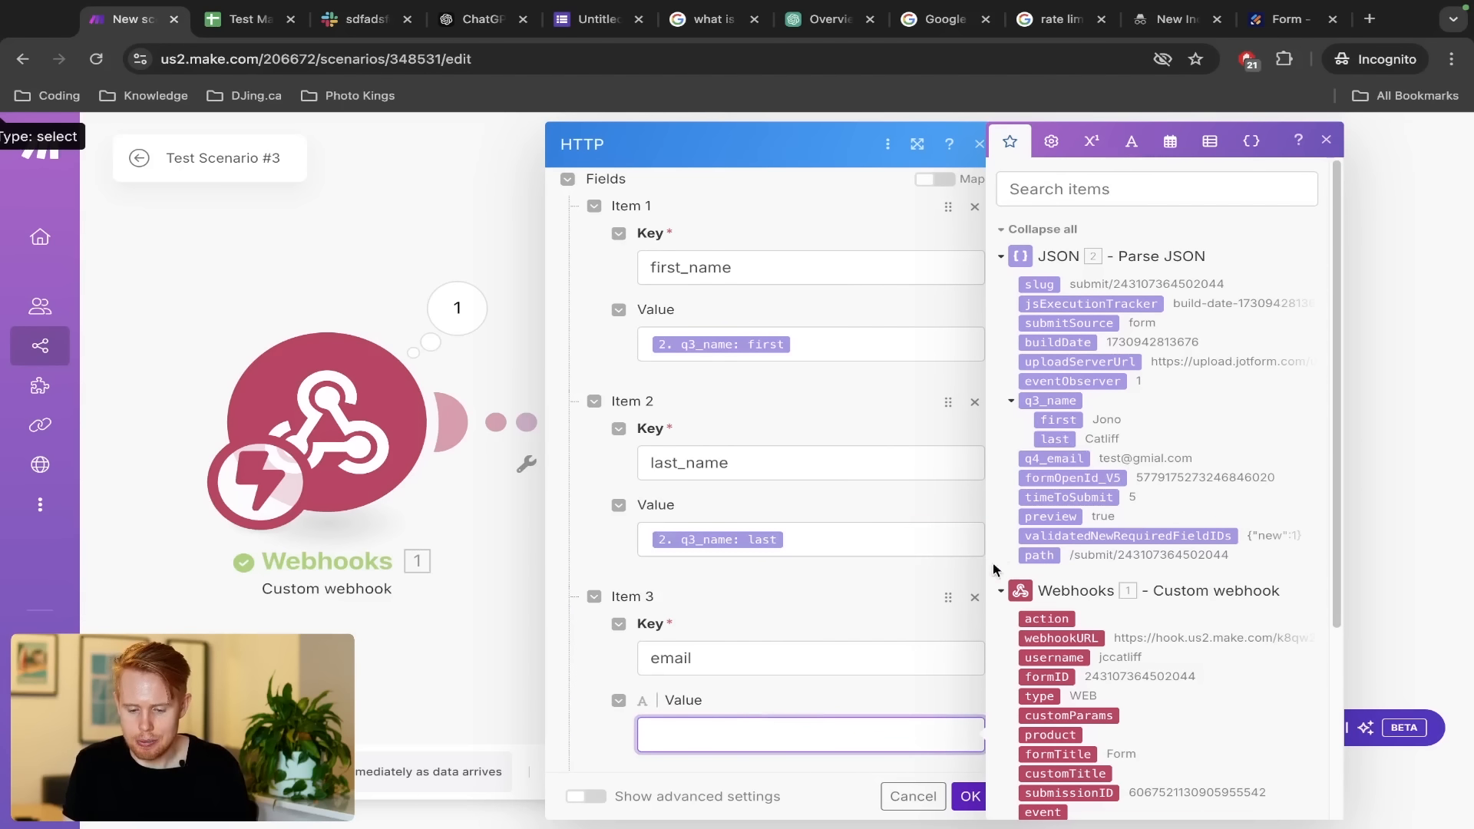
{"action": "left_click", "coordinate": [1058, 457]}
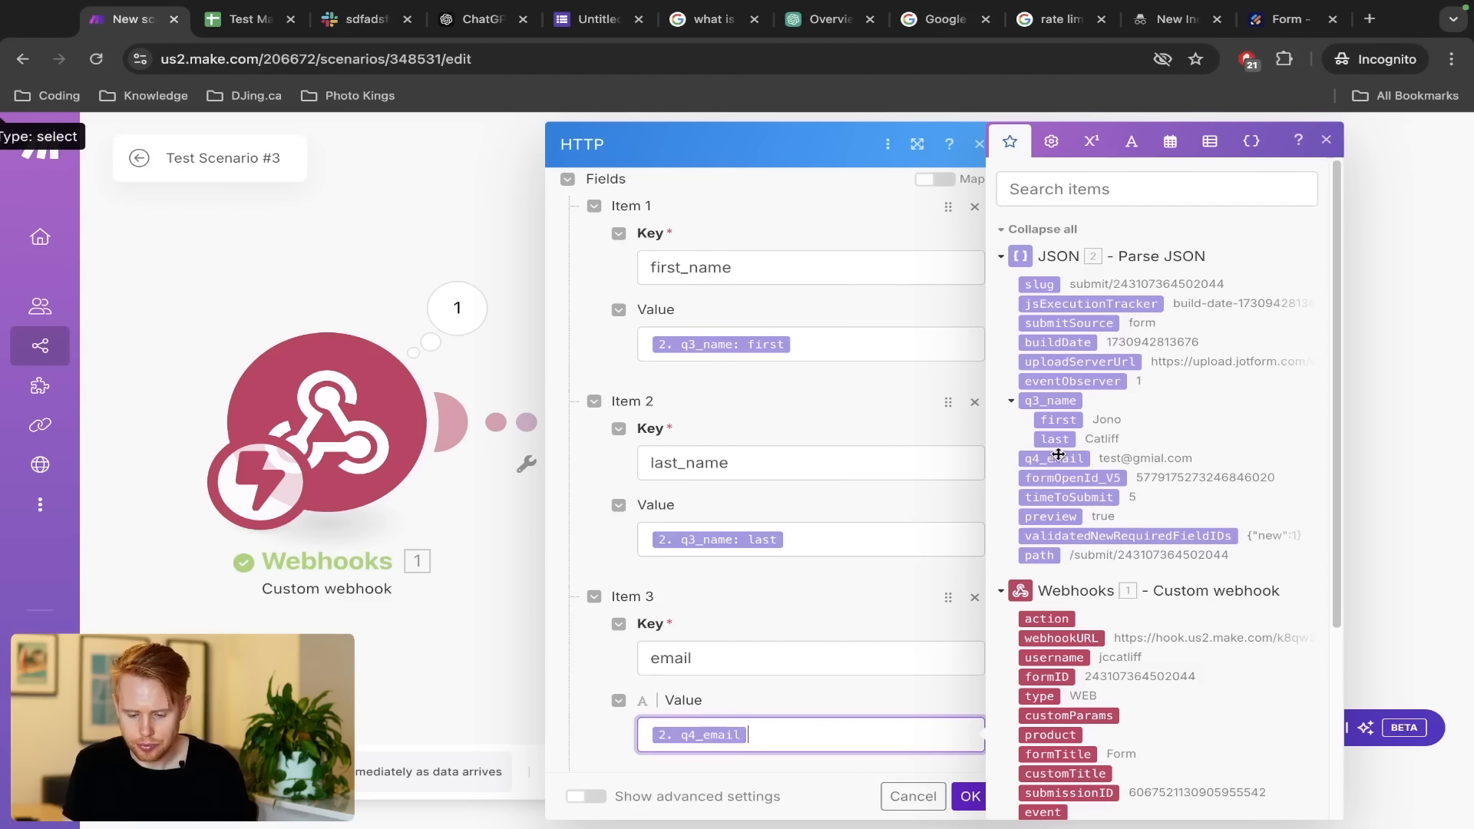
{"action": "left_click", "coordinate": [967, 796]}
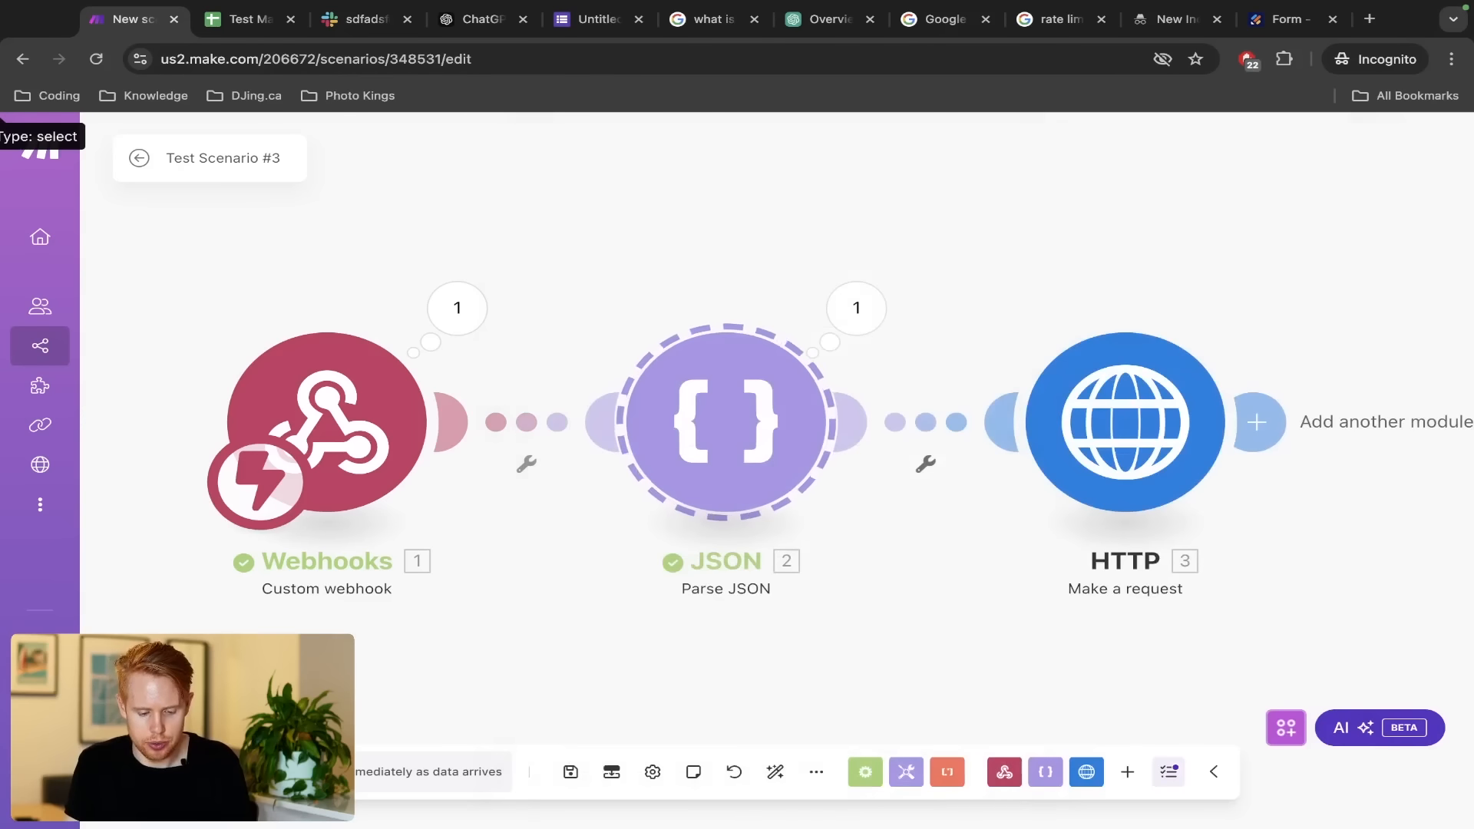
{"action": "left_click", "coordinate": [177, 771]}
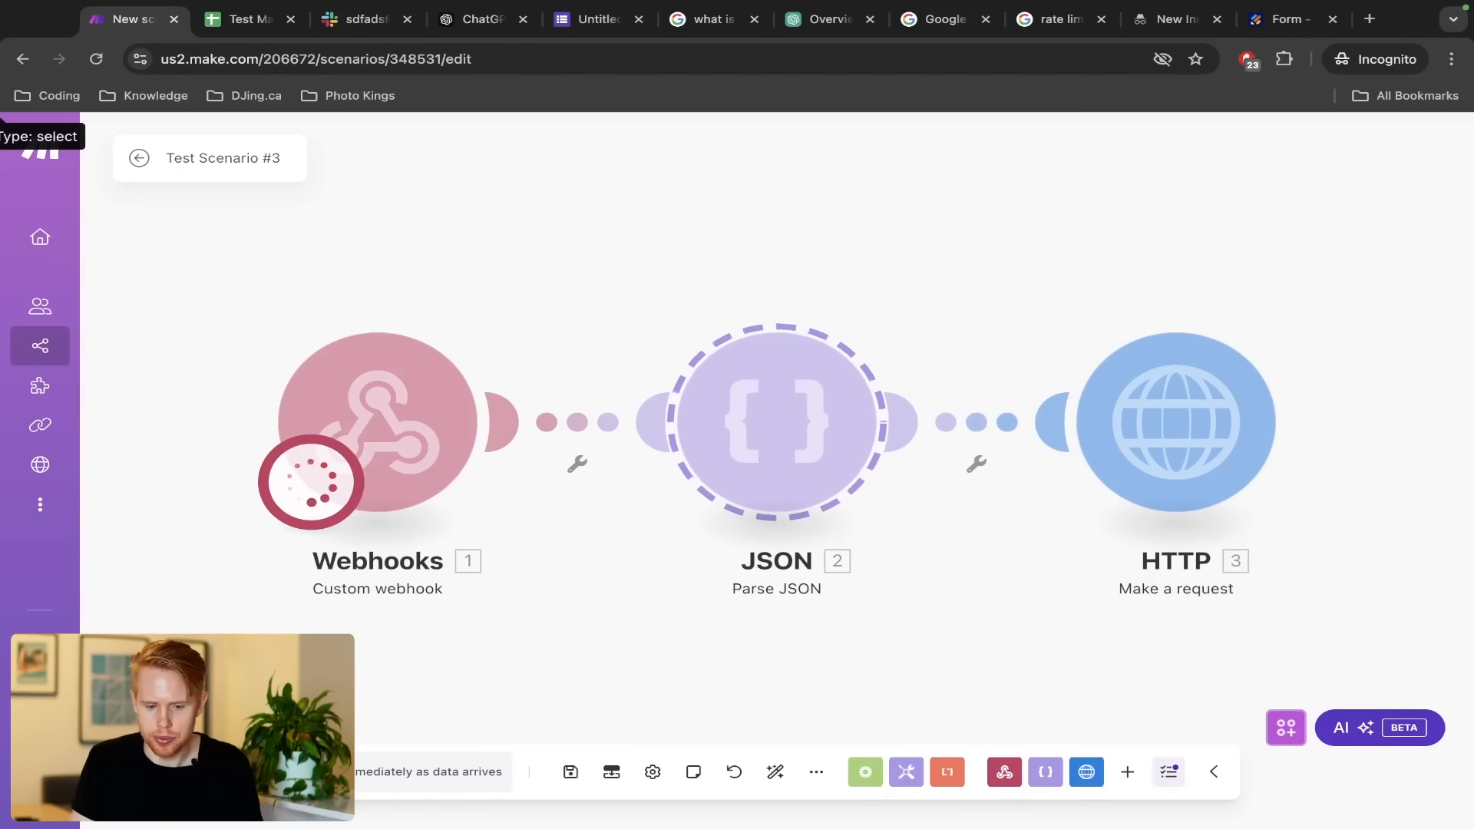
Reload the Jotform preview and submit it with a test first name, last name and email
{"action": "key", "text": "ctrl+shift+Tab"}
{"action": "key", "text": "super+r"}
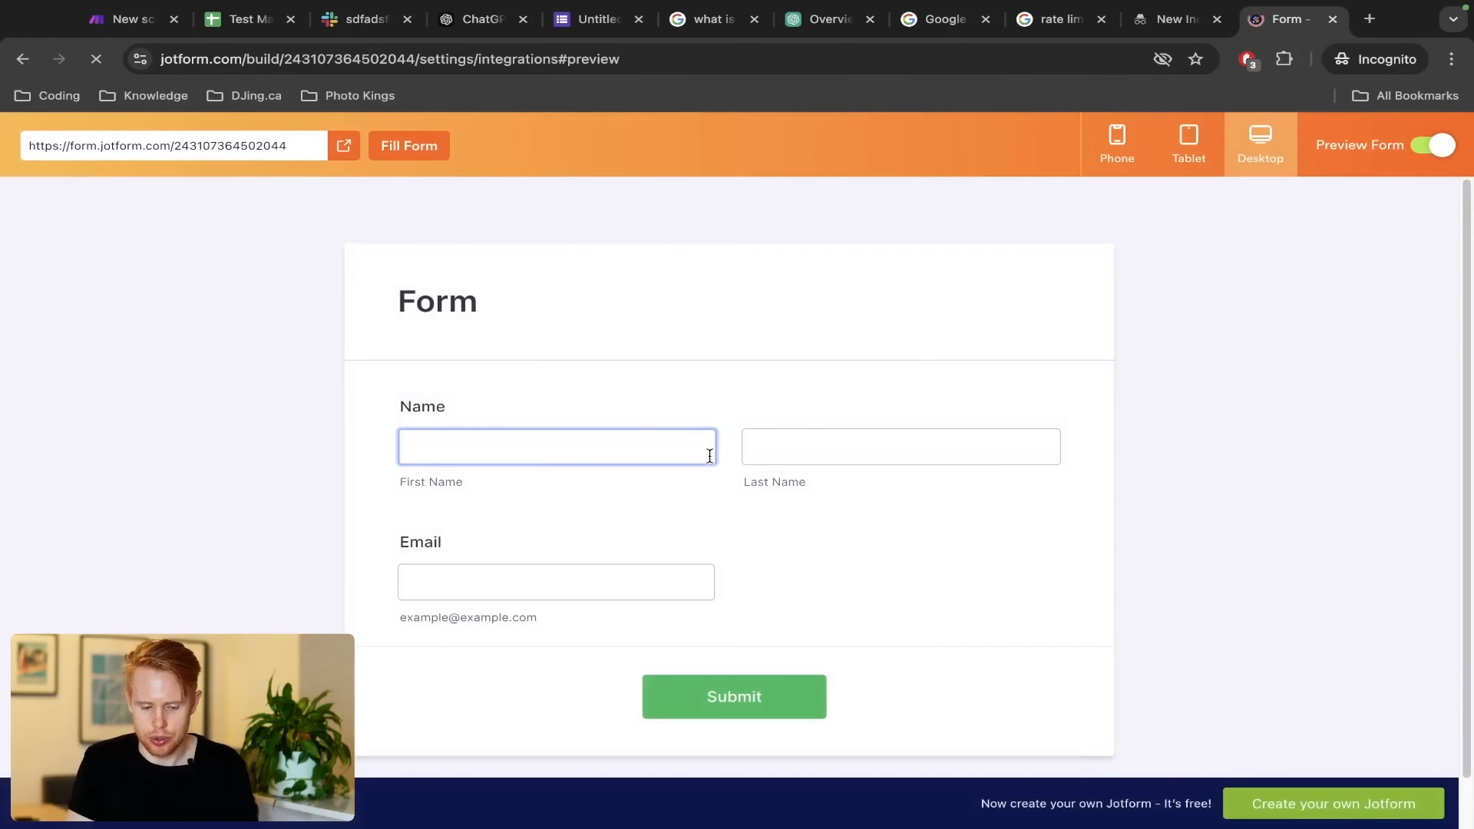
{"action": "left_click", "coordinate": [709, 455]}
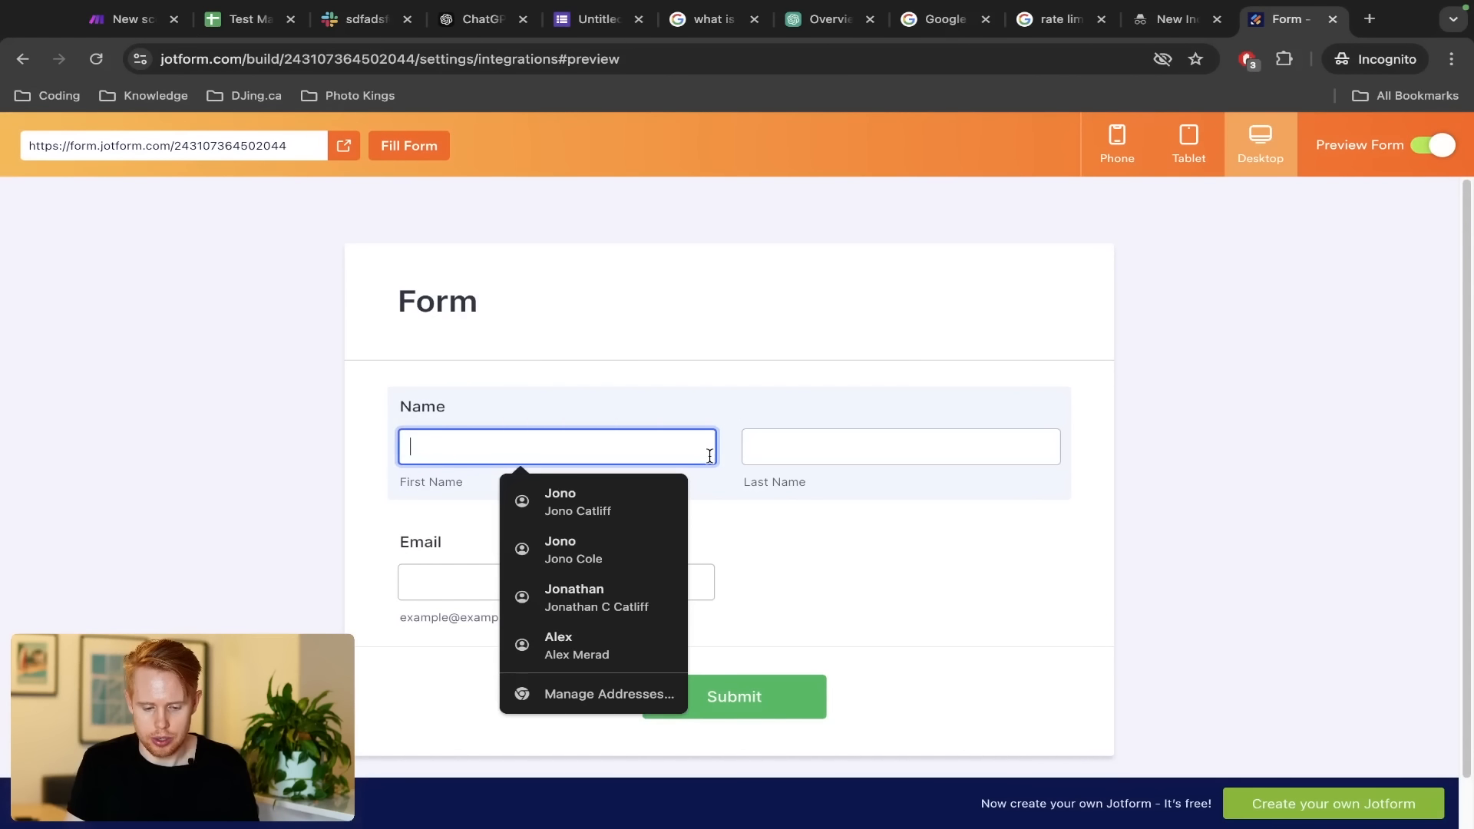
{"action": "type", "text": "Jono"}
{"action": "key", "text": "Tab"}
{"action": "type", "text": "Catliff"}
{"action": "key", "text": "Tab"}
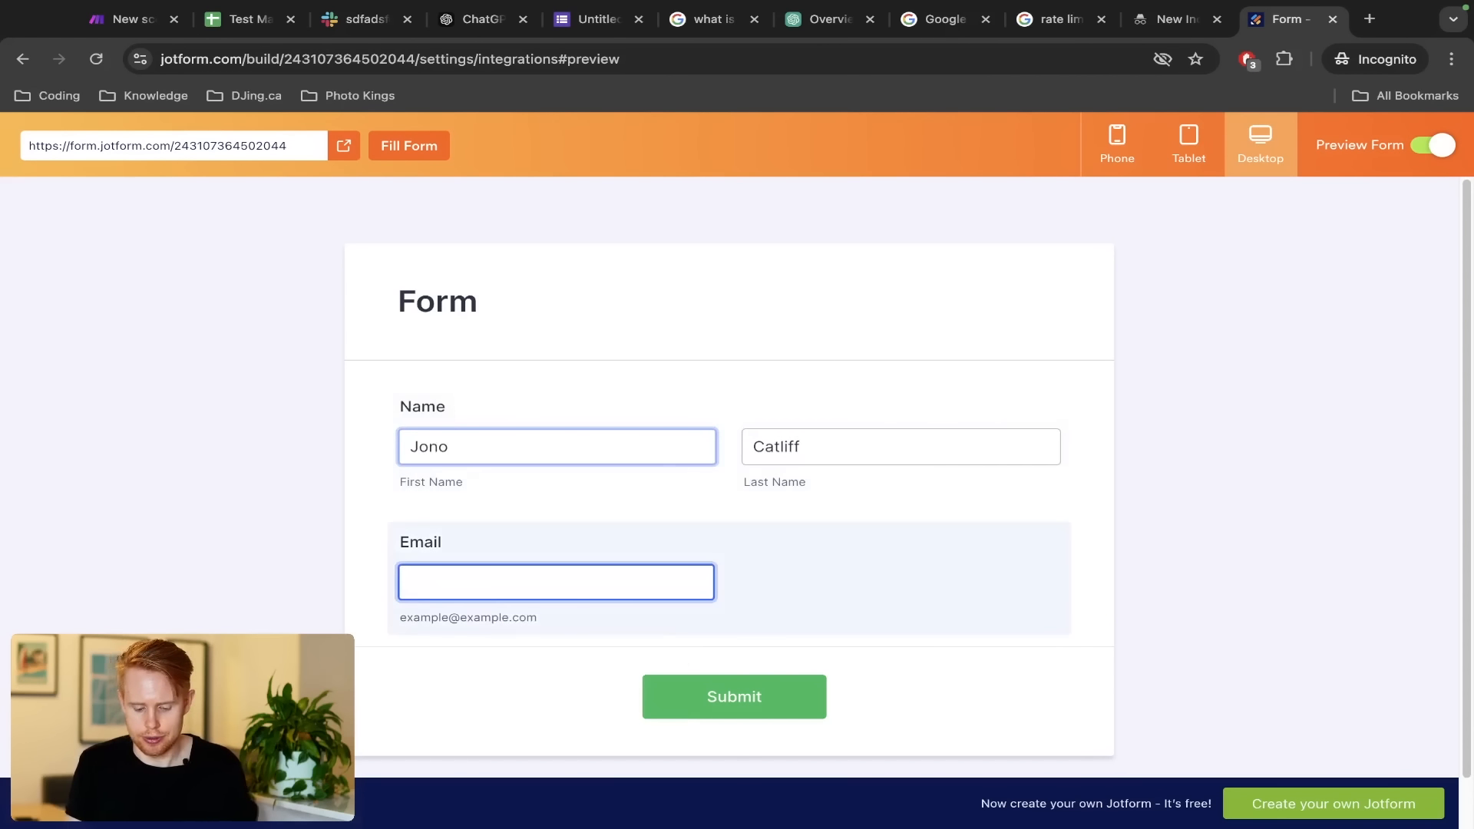
{"action": "type", "text": "test@gmial.com"}
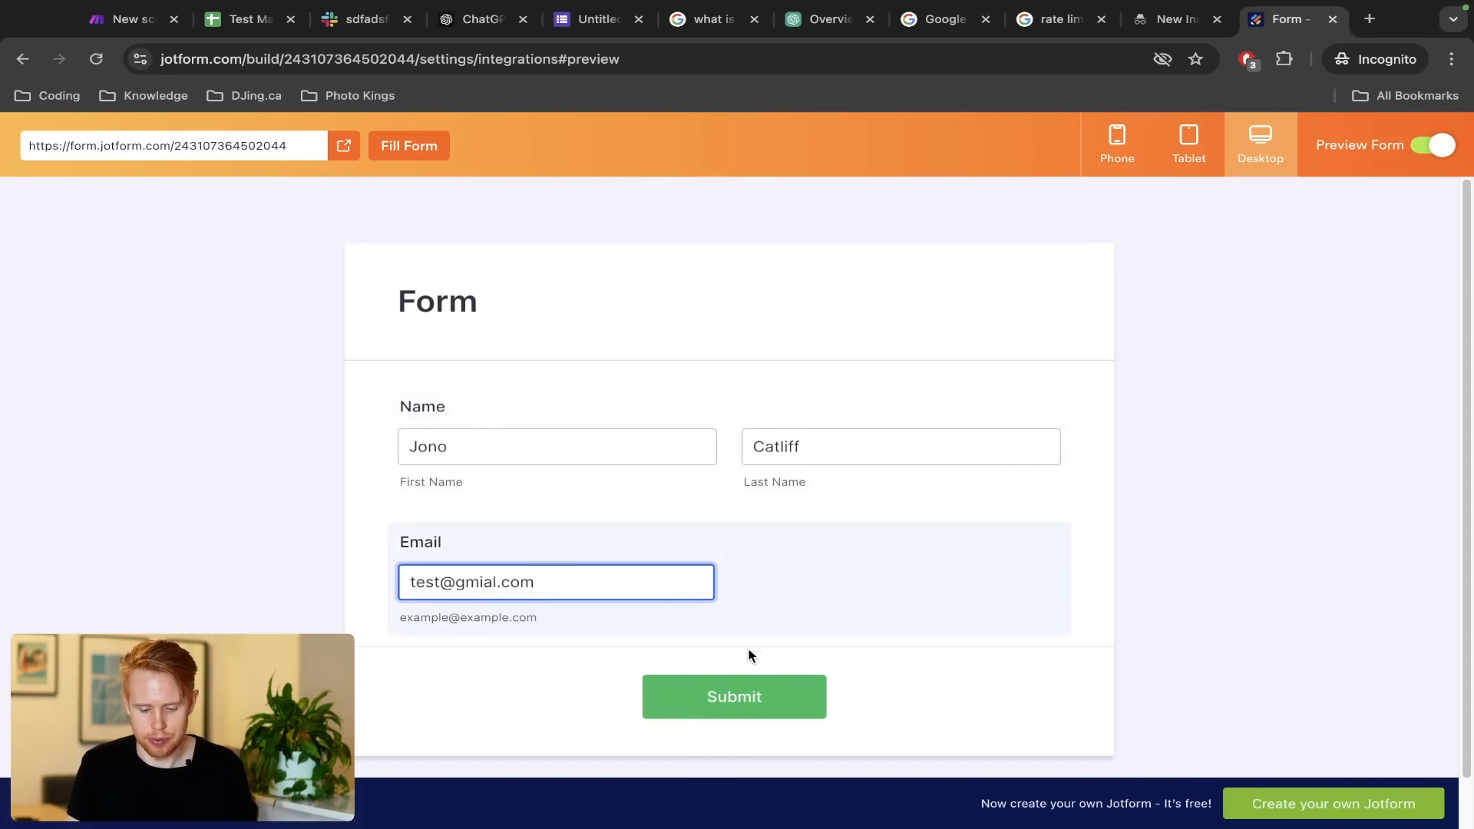
{"action": "left_click", "coordinate": [734, 696]}
Inspect the JSON and HTTP module outputs in Make.com, confirming the status 200 success response
{"action": "key", "text": "ctrl+1"}
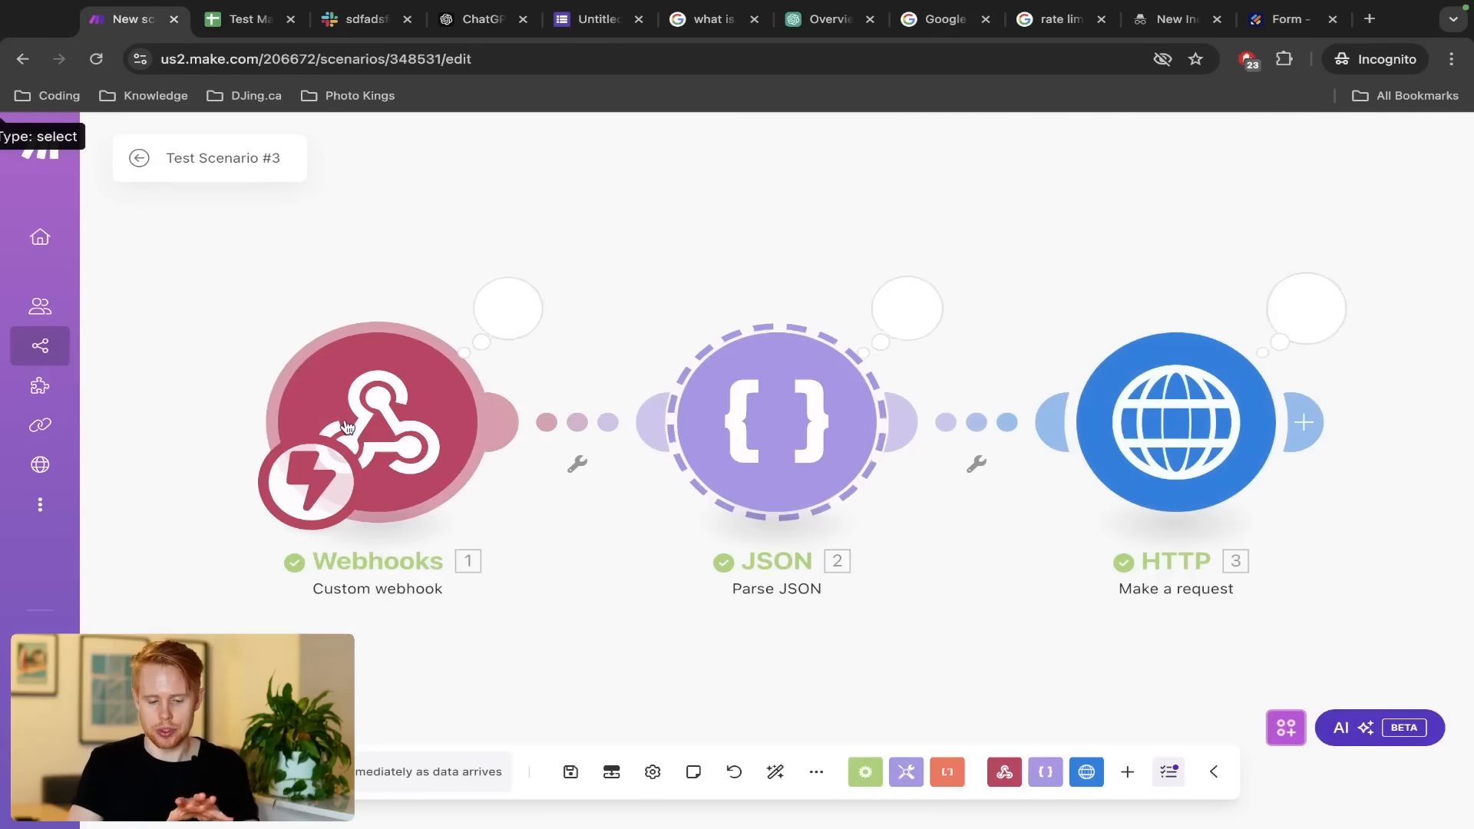
{"action": "left_click", "coordinate": [906, 307]}
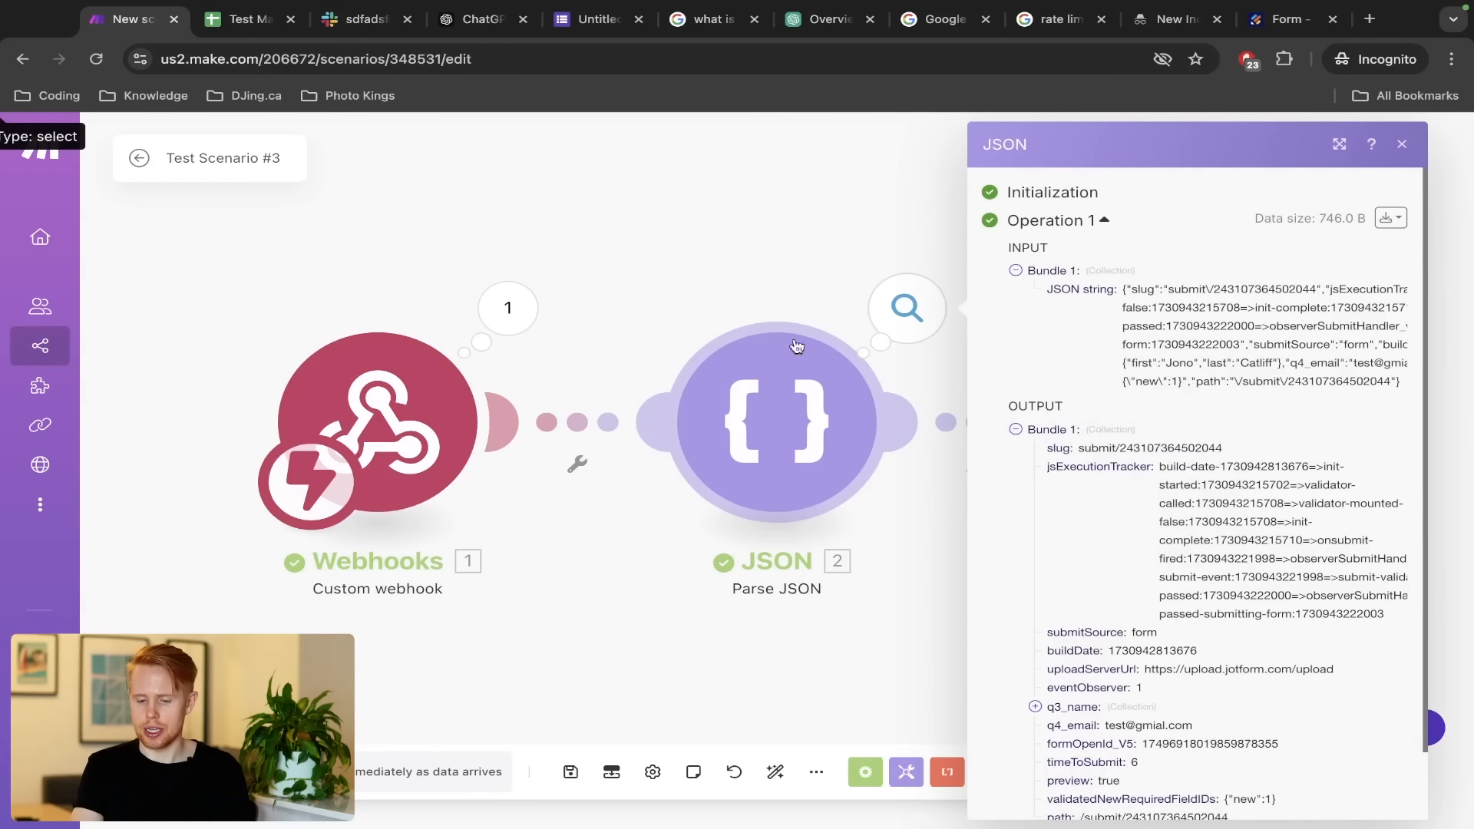
{"action": "key", "text": "Escape"}
{"action": "left_click", "coordinate": [1297, 307]}
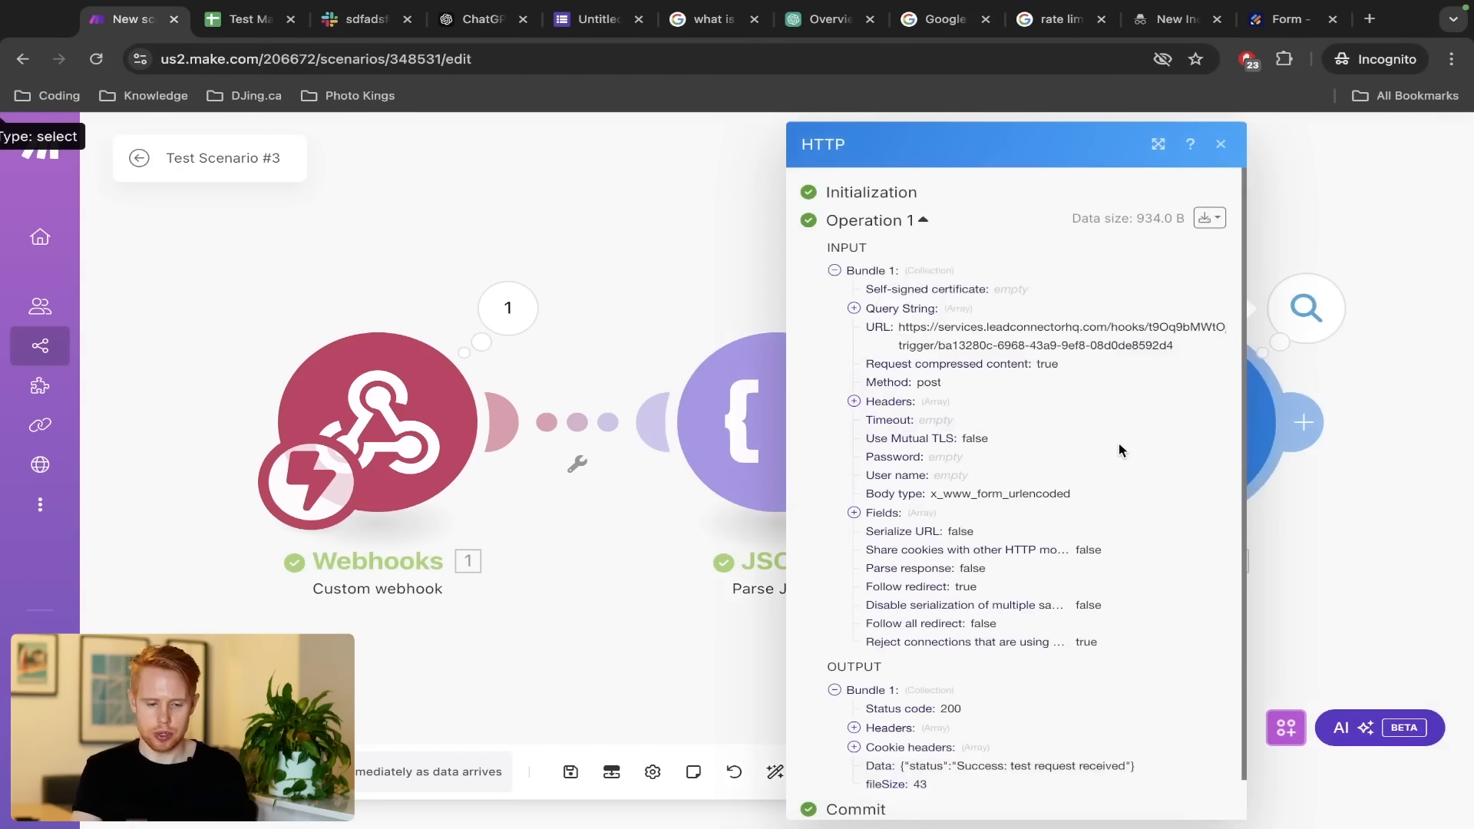
{"action": "key", "text": "ctrl+Left"}
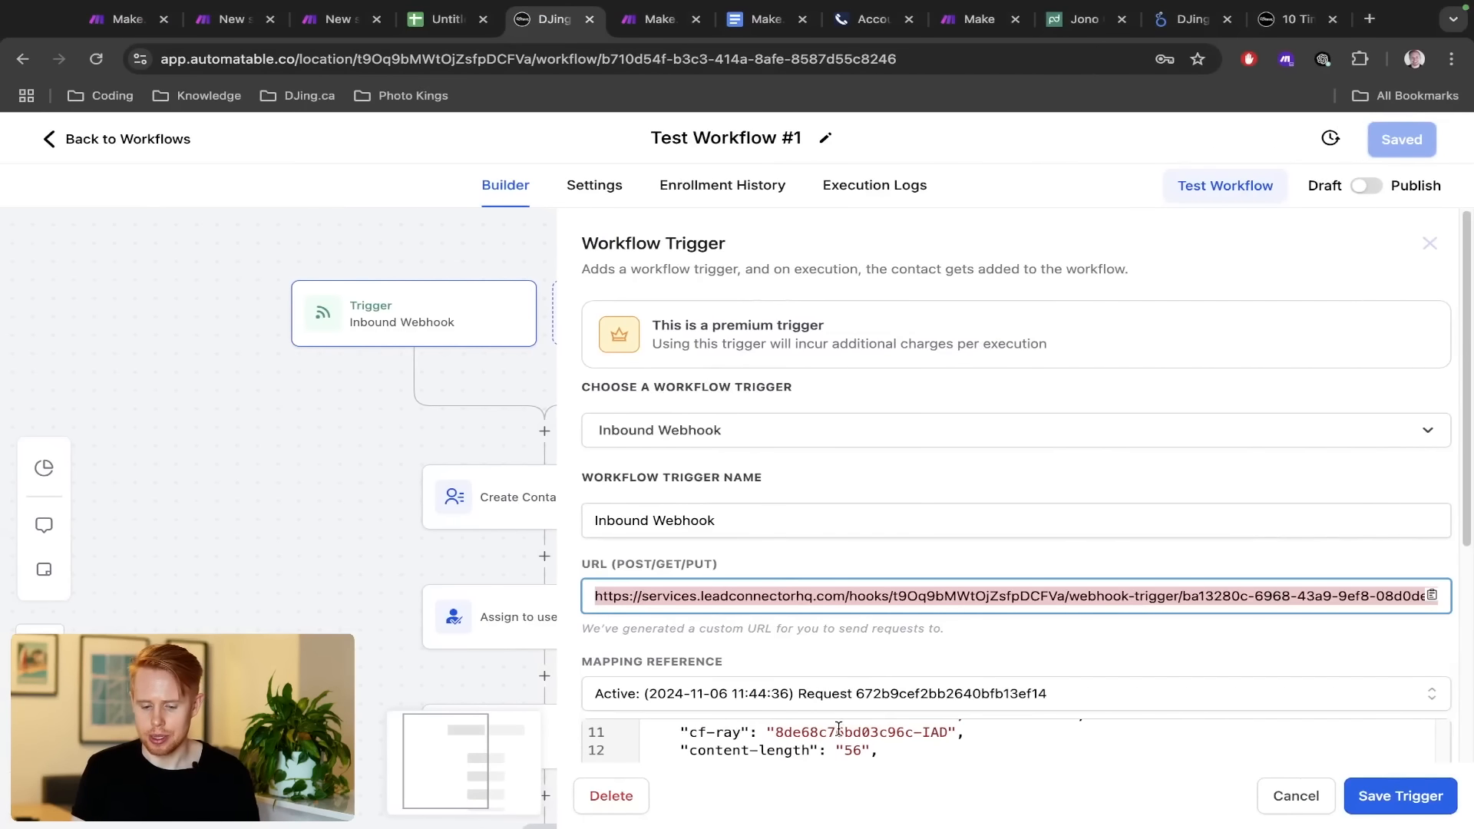
Set the webhook trigger's mapping reference to the 20:33:43 request and review its last_name and email values
{"action": "left_click", "coordinate": [855, 698]}
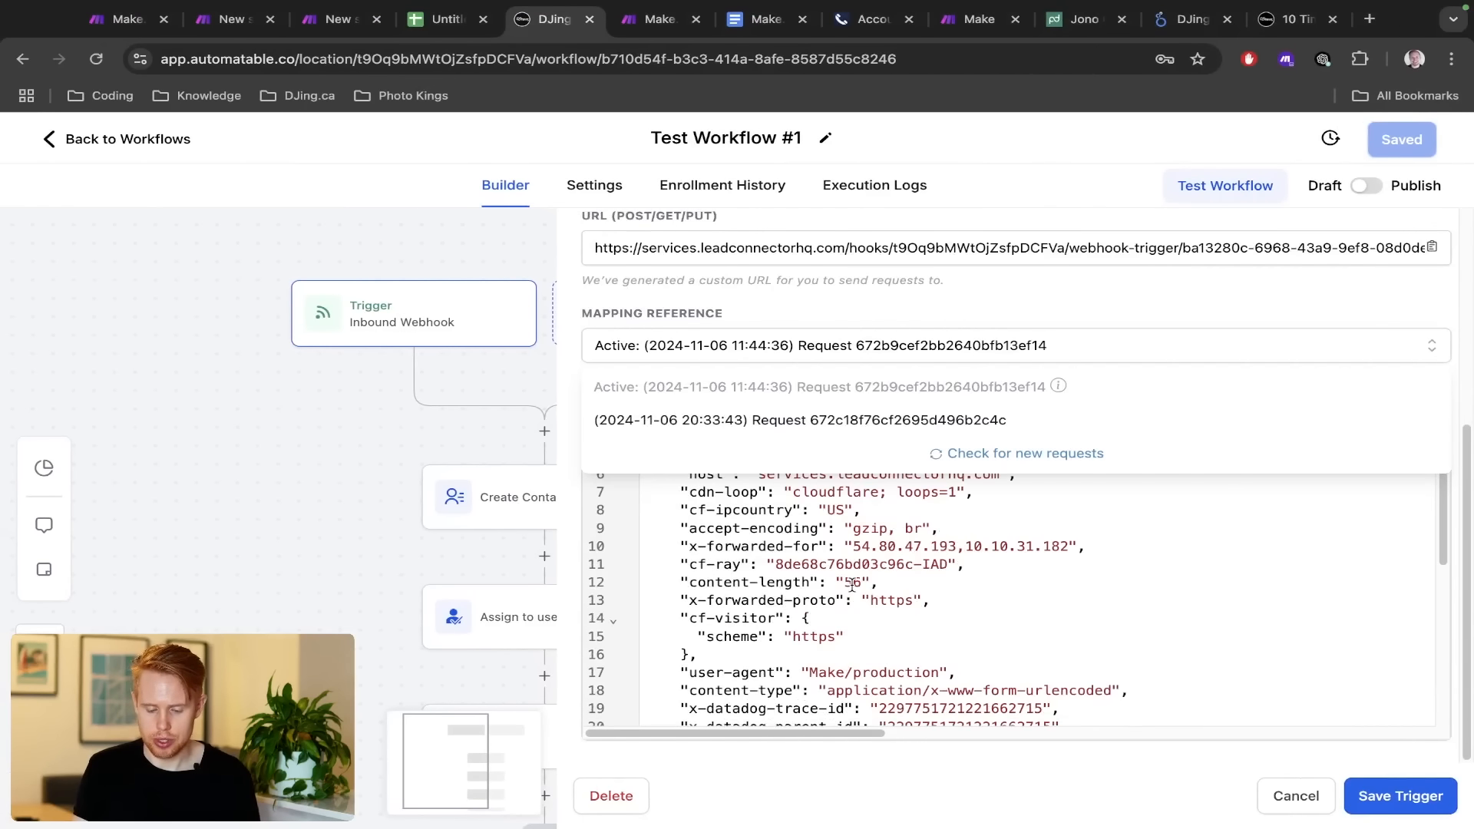
{"action": "left_click", "coordinate": [845, 419]}
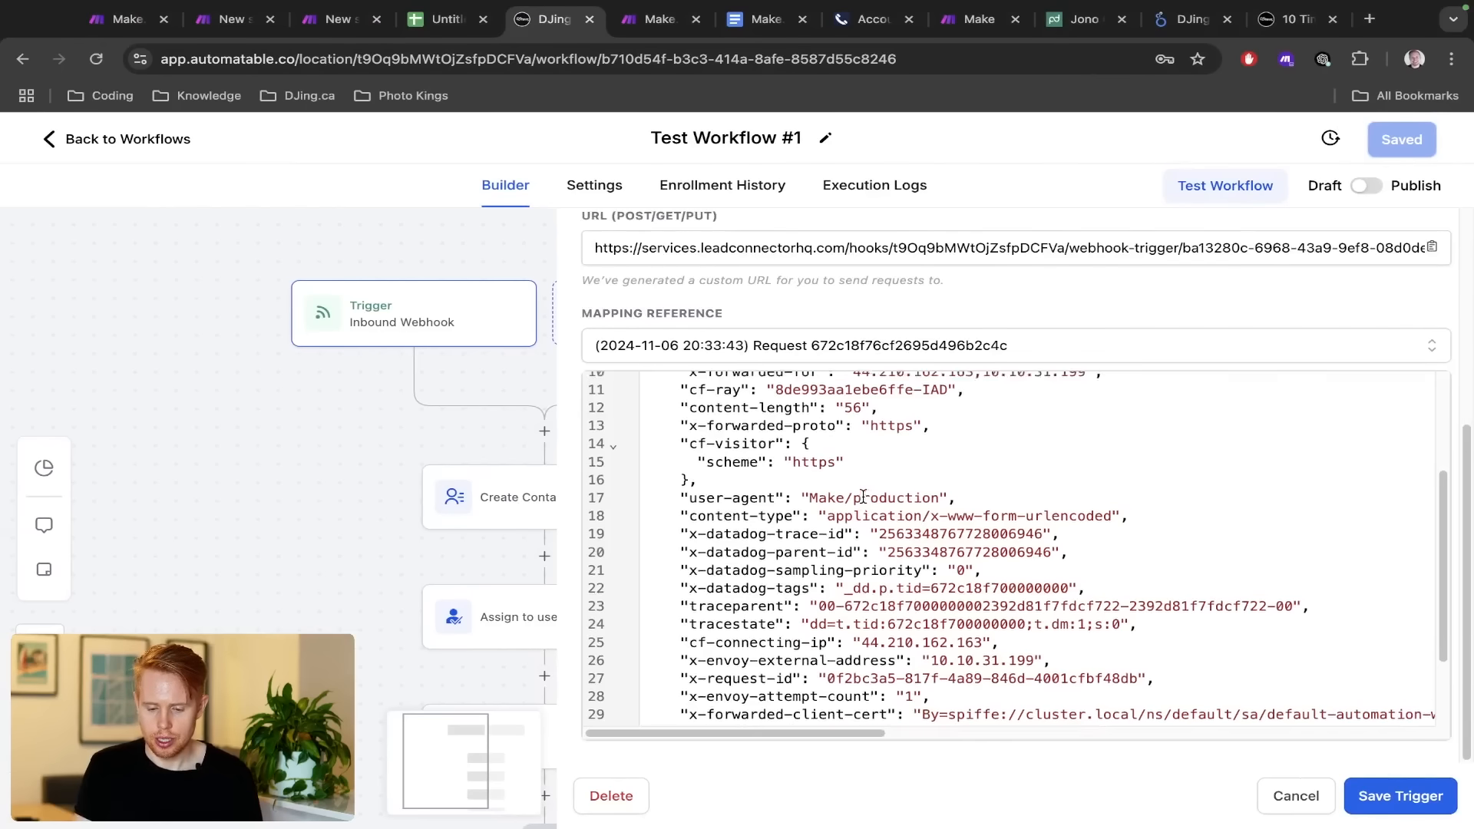
{"action": "scroll", "coordinate": [863, 496], "scroll_direction": "up", "scroll_amount": 5}
{"action": "left_click", "coordinate": [812, 415]}
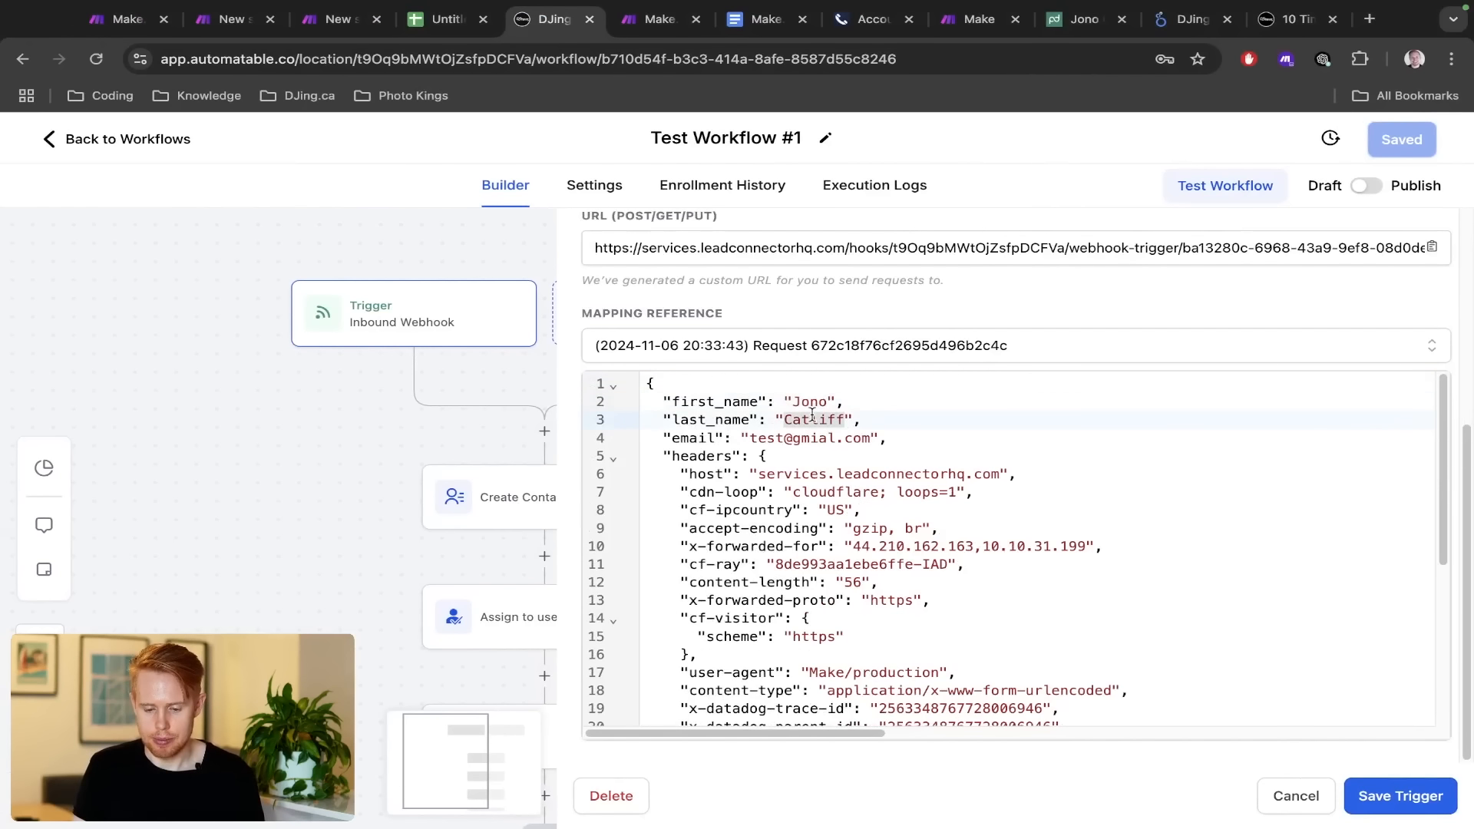
{"action": "left_click", "coordinate": [759, 438]}
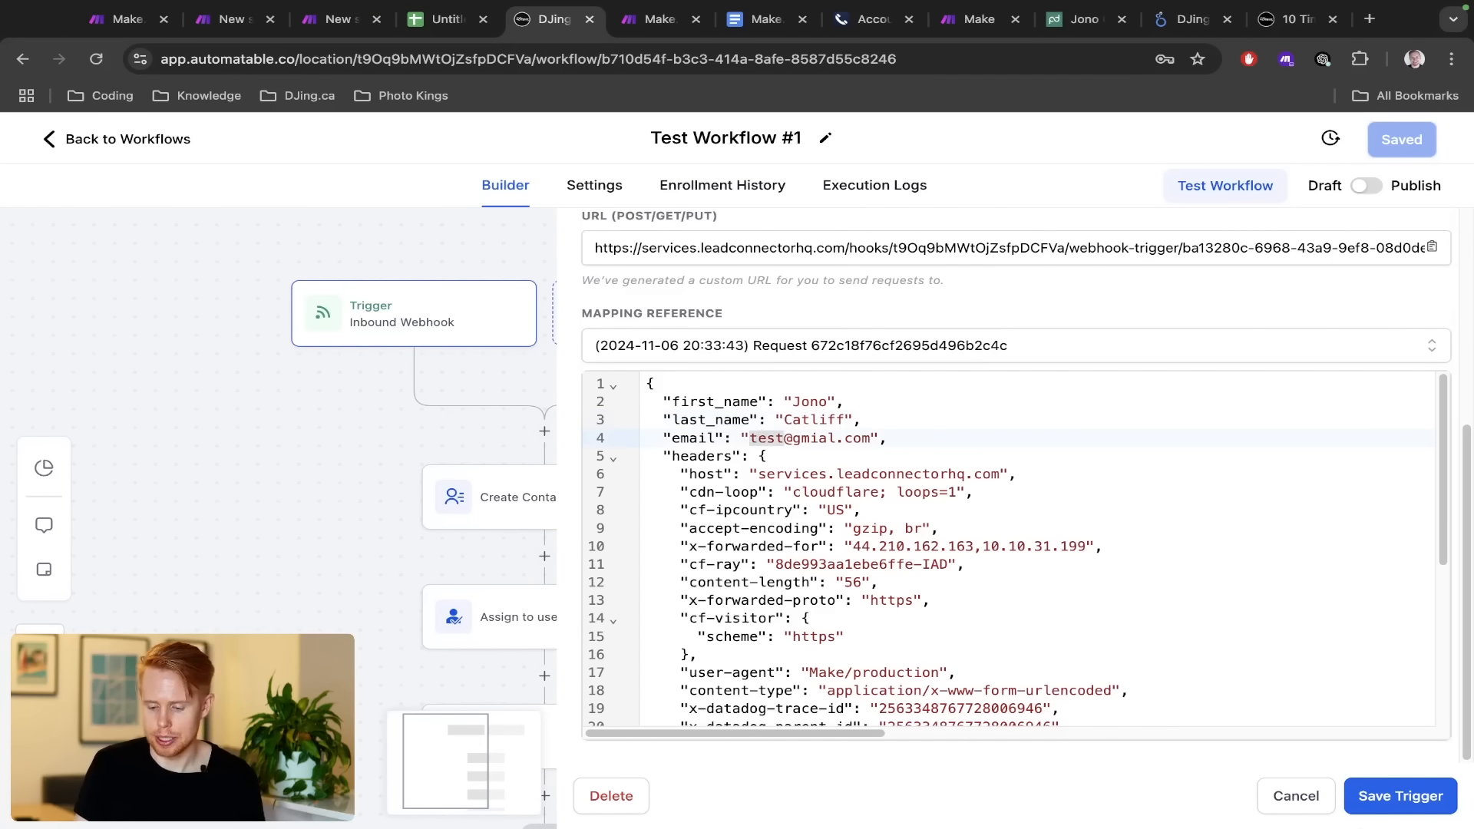
{"action": "left_click", "coordinate": [1294, 798]}
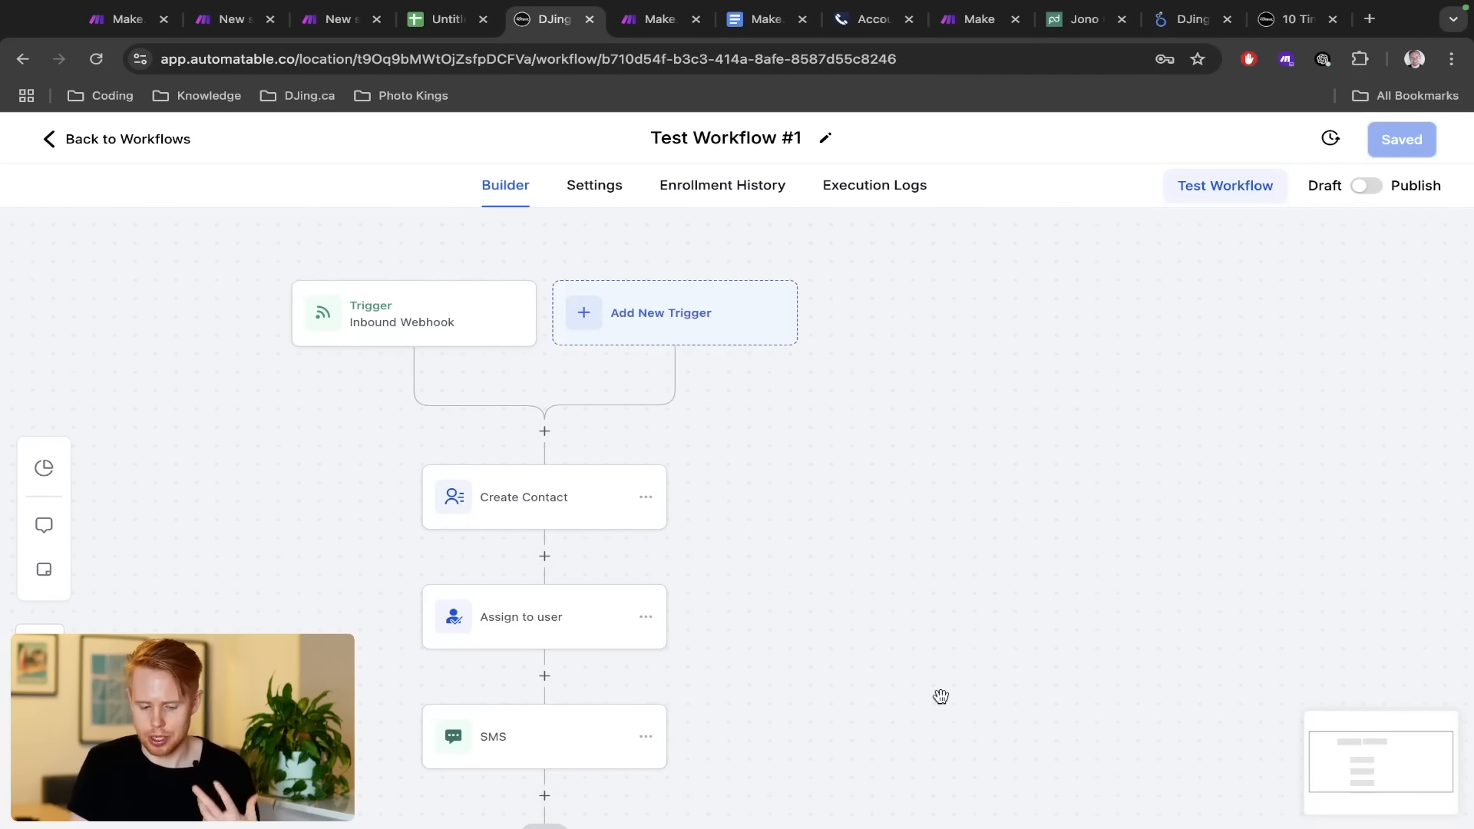
Open the SMS action and select the {{inboundWebhookRequest.first_name}} merge tag in its message
{"action": "scroll", "coordinate": [941, 696], "scroll_direction": "down", "scroll_amount": 2}
{"action": "scroll", "coordinate": [941, 696], "scroll_direction": "left", "scroll_amount": 2}
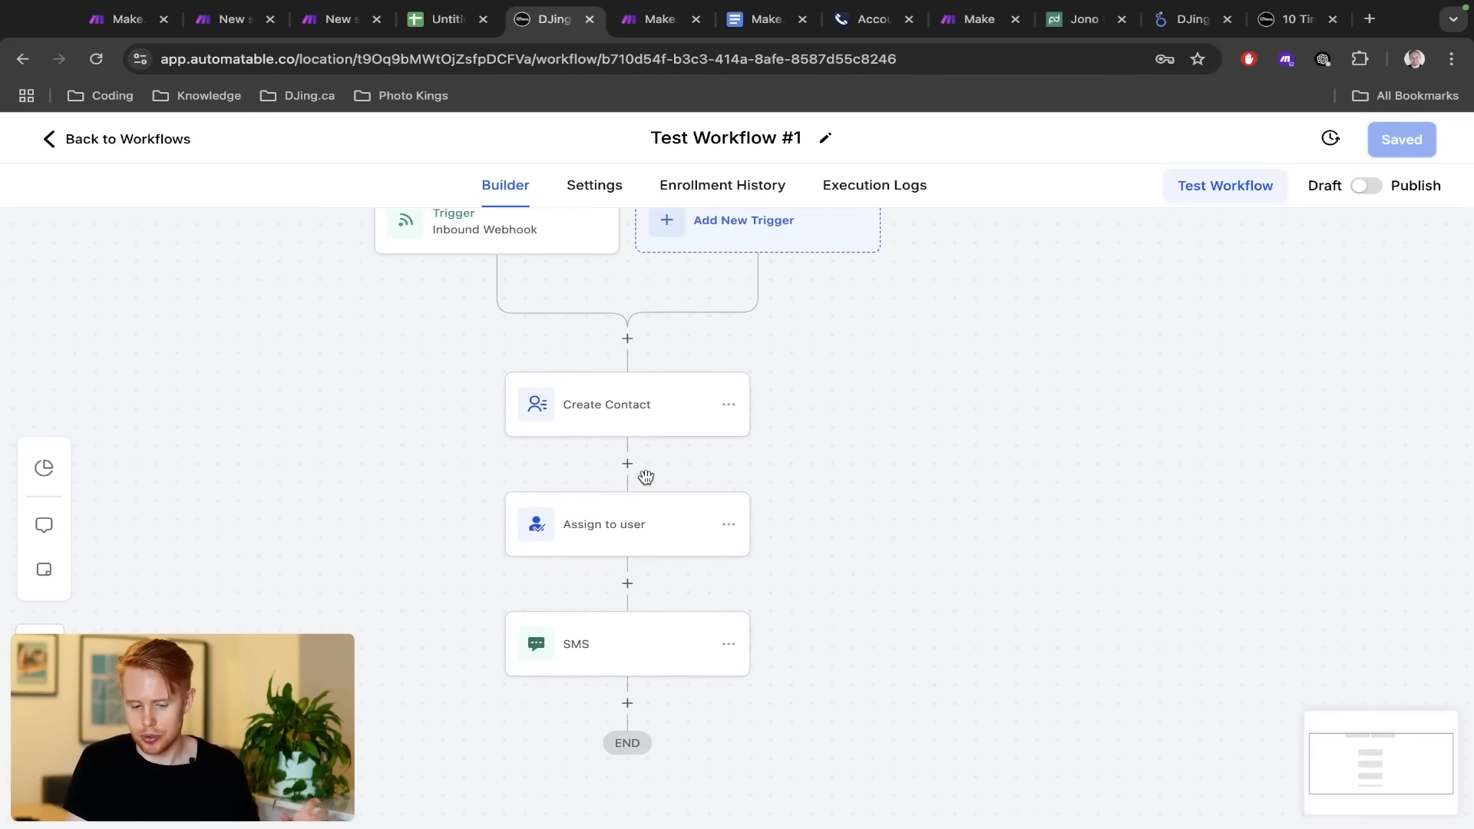
{"action": "left_click", "coordinate": [613, 649]}
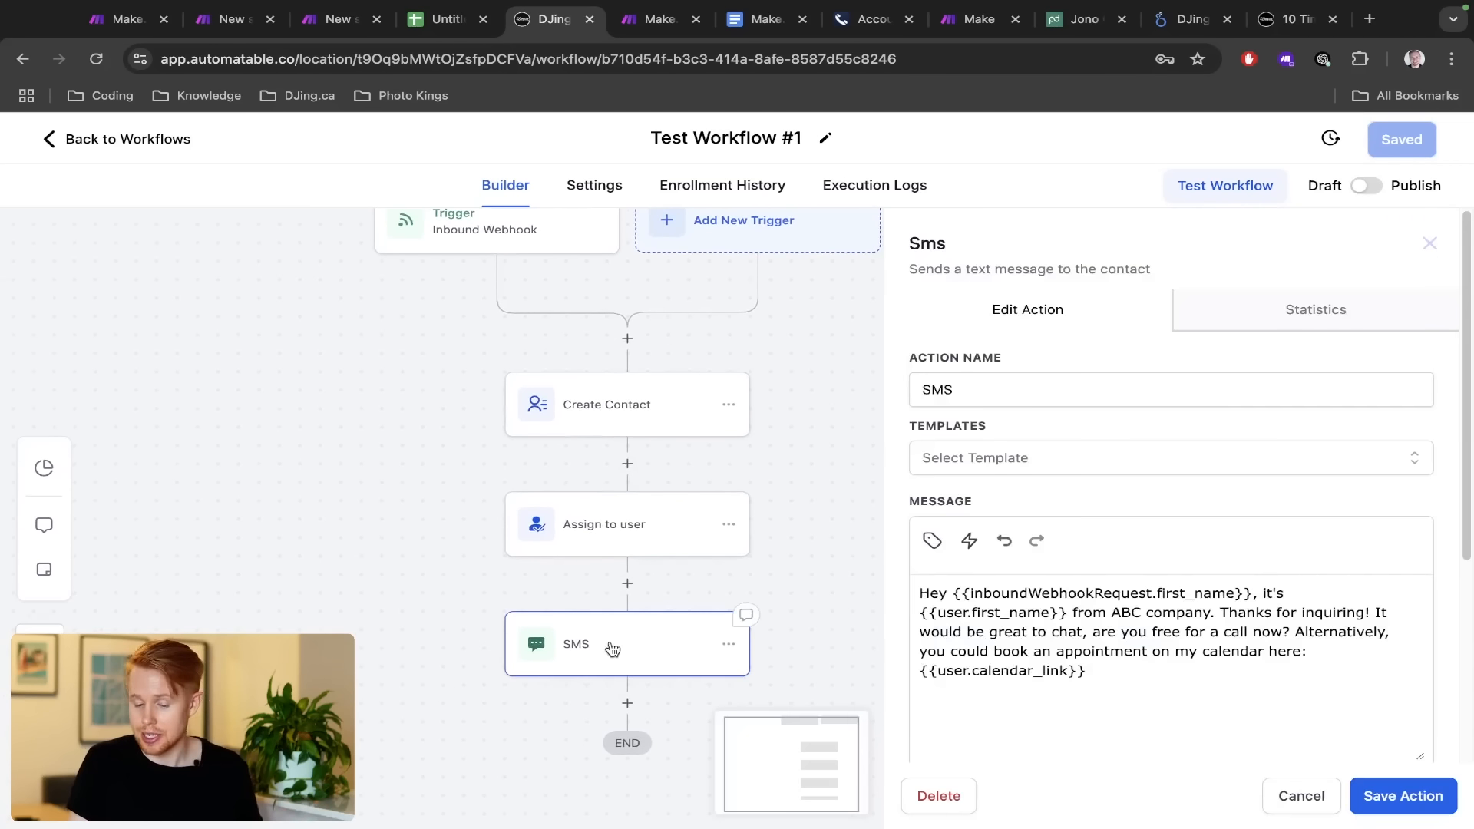
{"action": "left_click_drag", "start_coordinate": [963, 594], "coordinate": [1234, 595]}
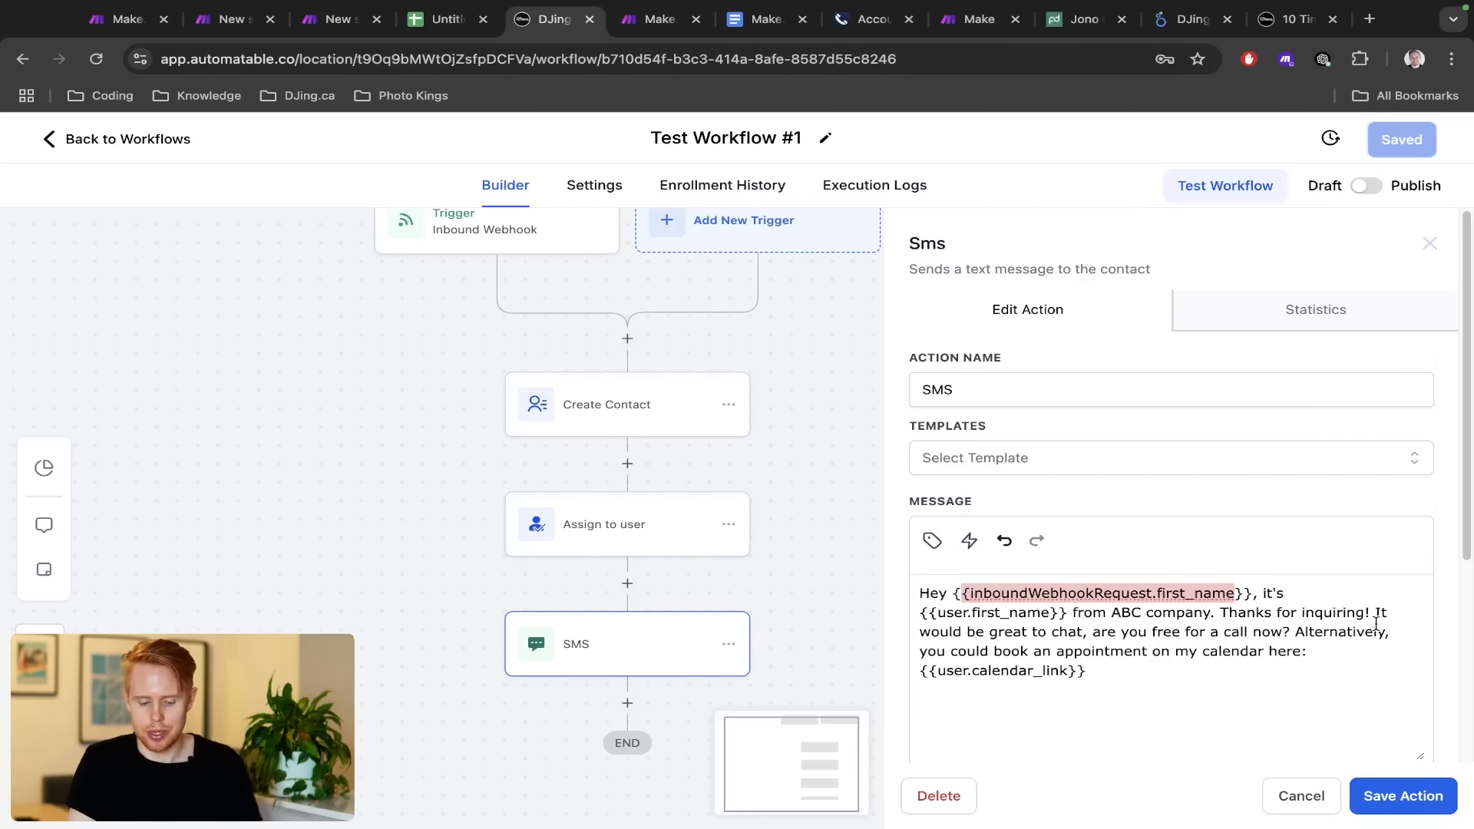
{"action": "key", "text": "super+1"}
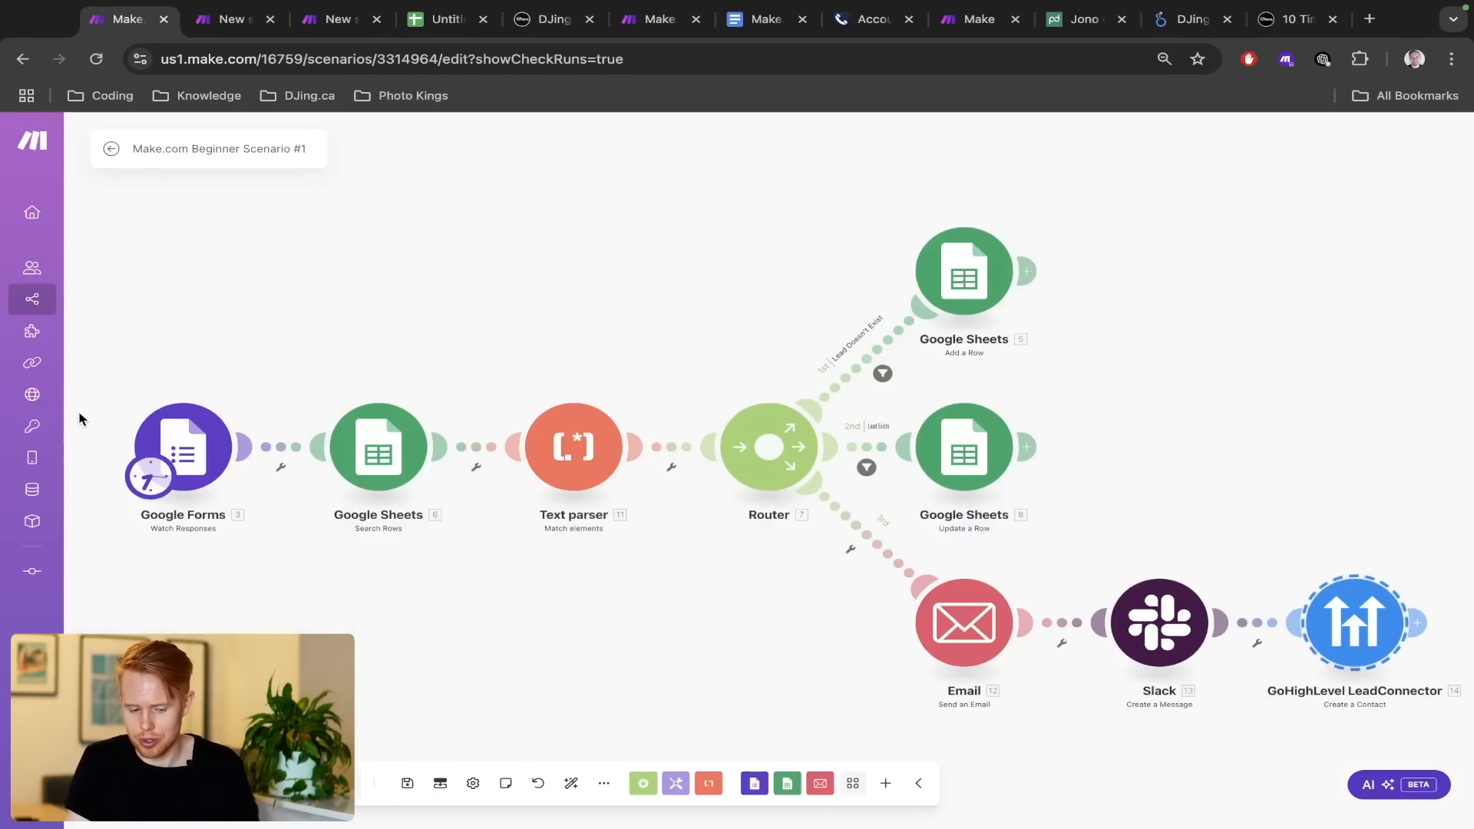
Return to Test Scenario #3 in Make.com and close the HTTP module's output inspector
{"action": "left_click_drag", "start_coordinate": [1259, 555], "coordinate": [1472, 721]}
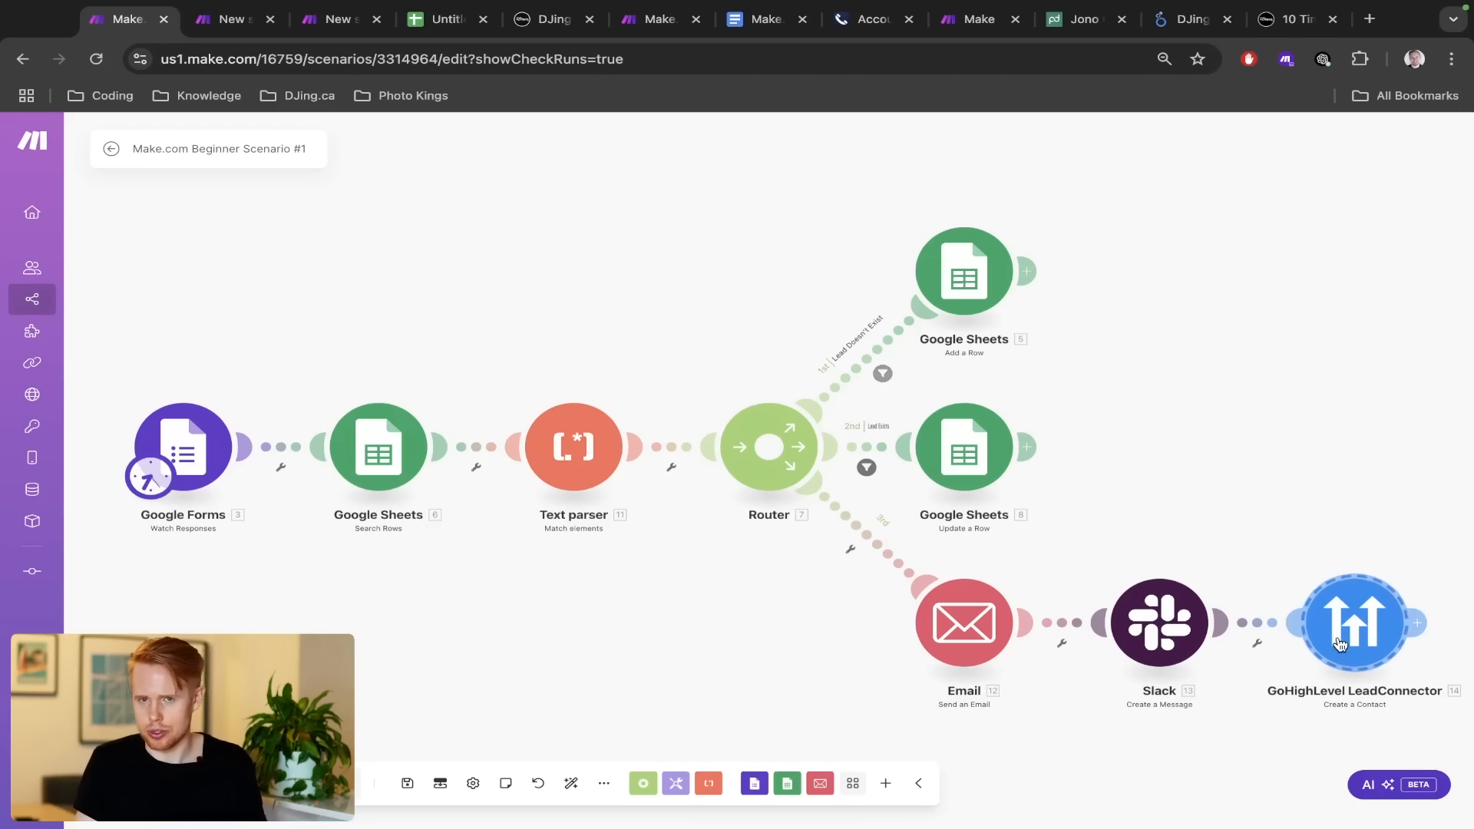
{"action": "key", "text": "ctrl+Tab"}
{"action": "key", "text": "ctrl+Tab"}
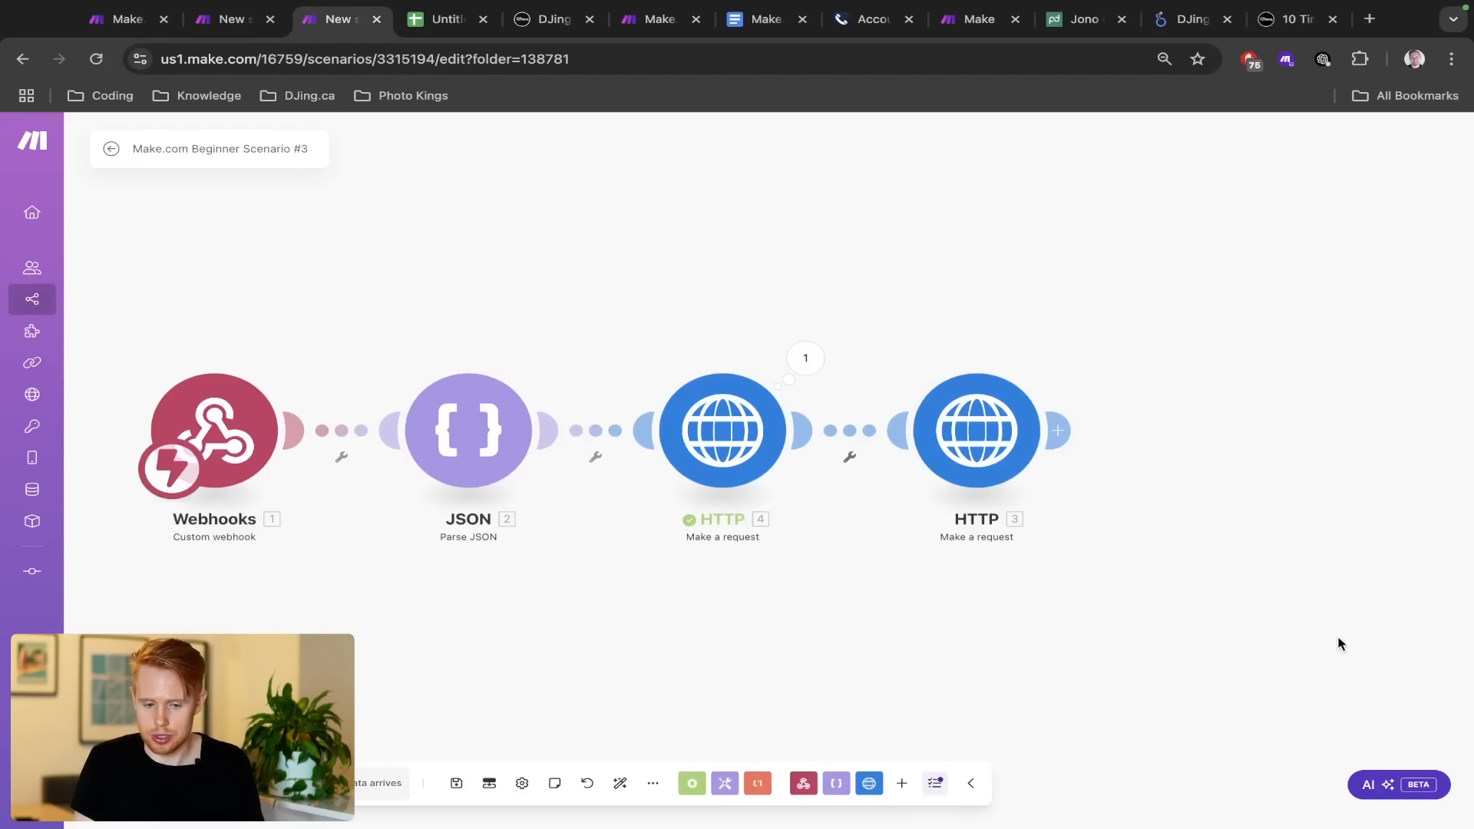
{"action": "key", "text": "ctrl+Tab"}
{"action": "key", "text": "ctrl+Tab"}
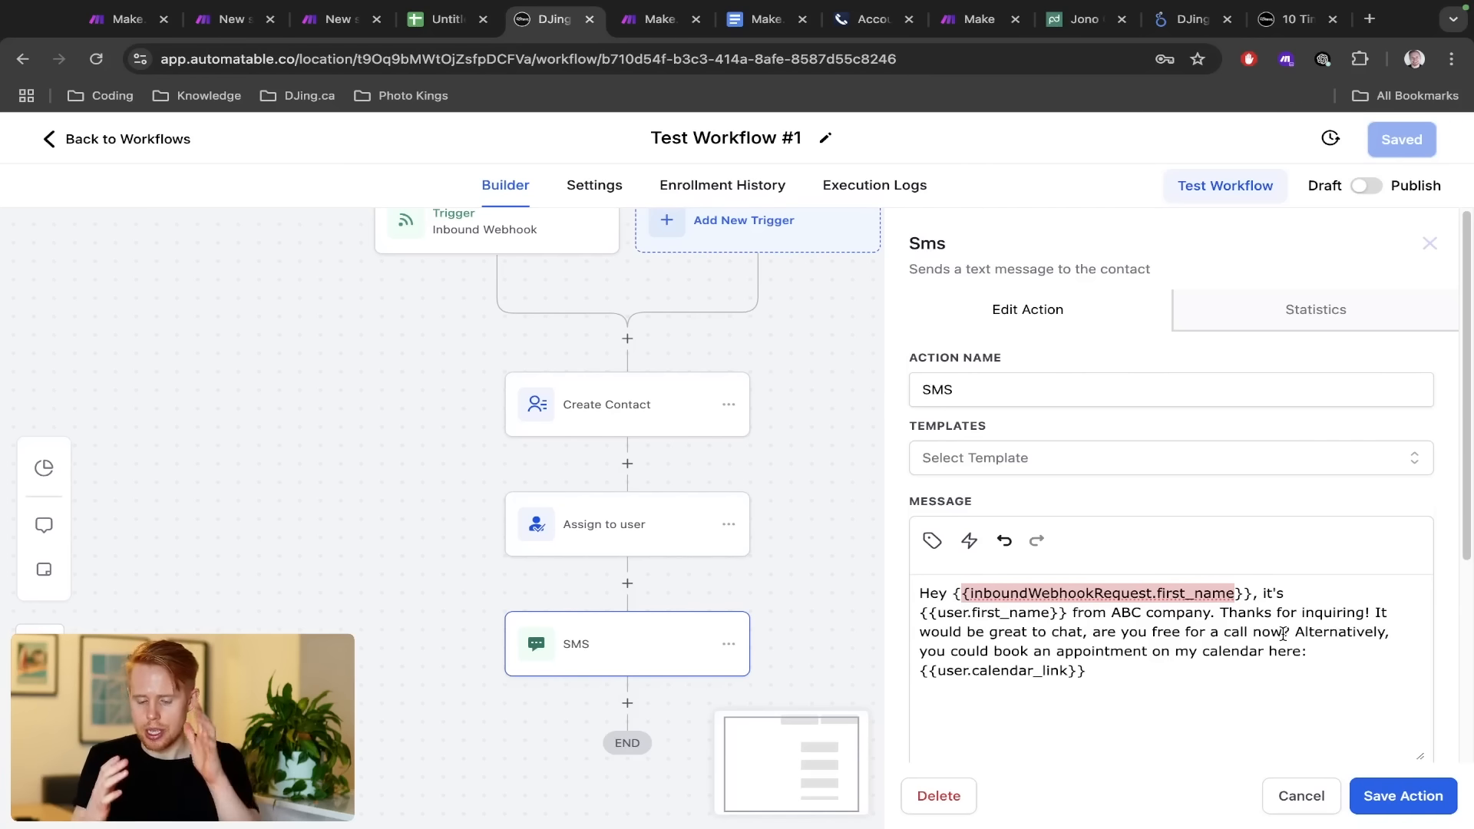
{"action": "key", "text": "ctrl+Right"}
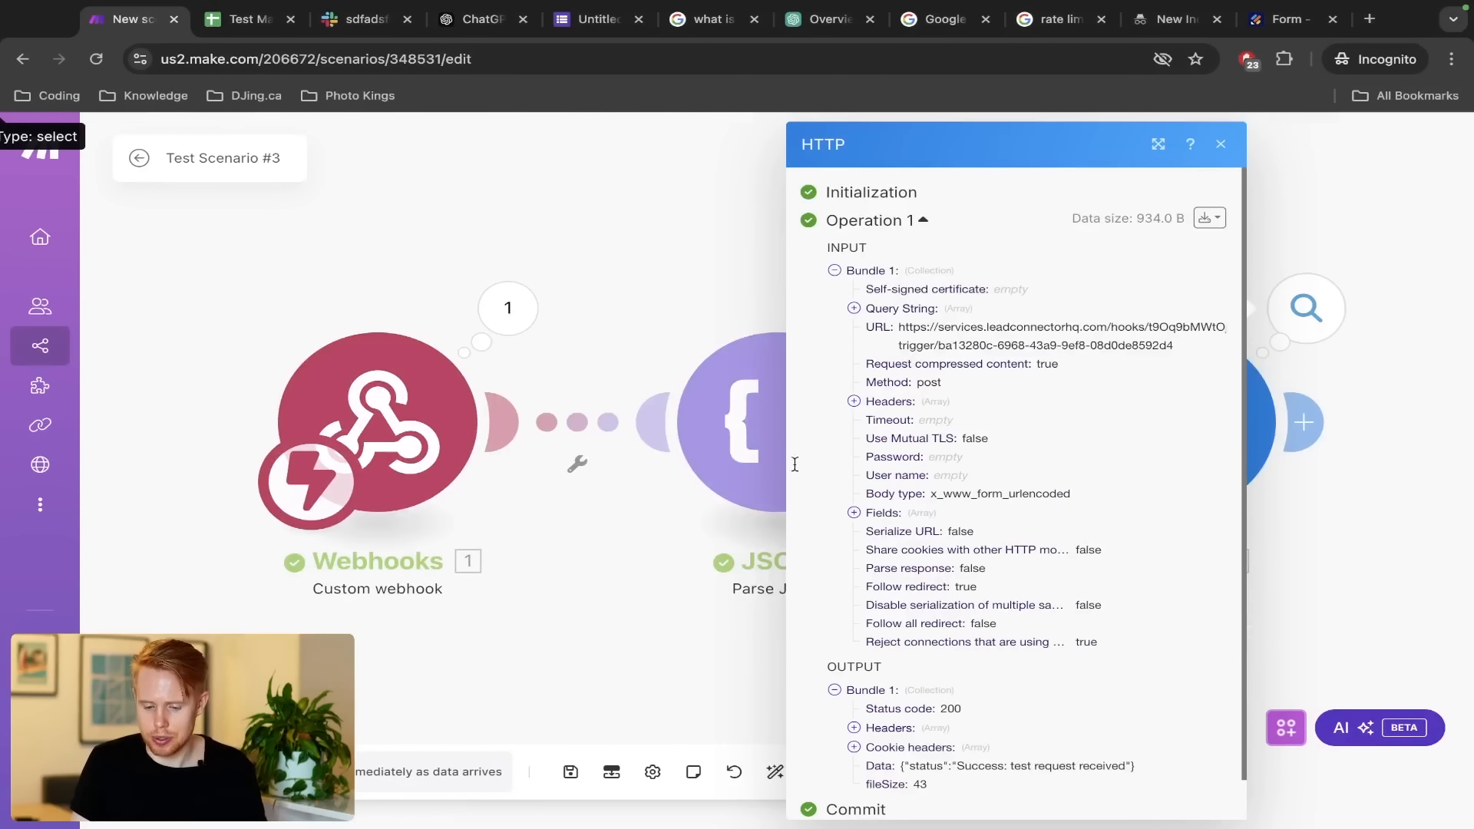
{"action": "key", "text": "Escape"}
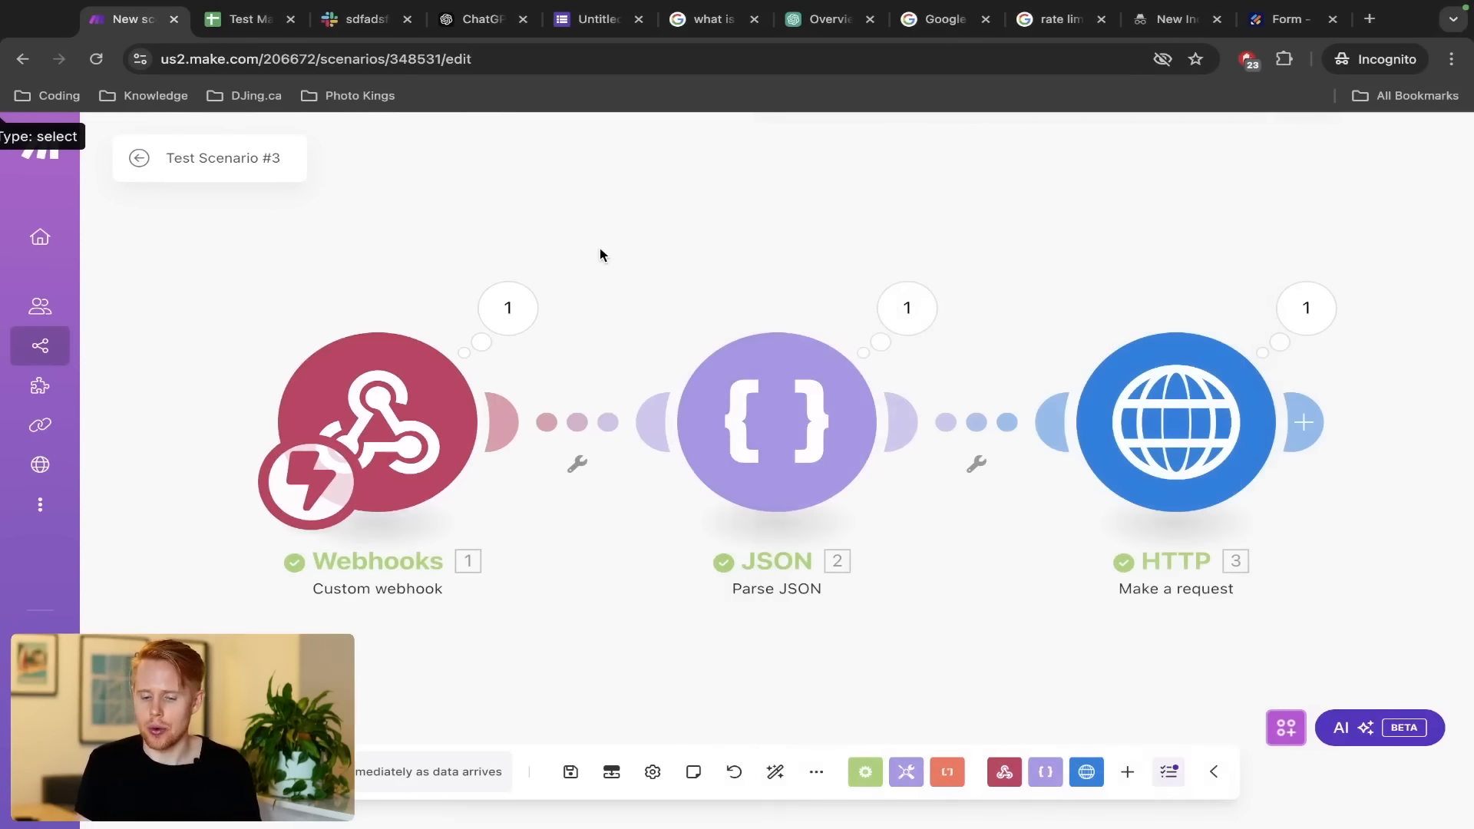
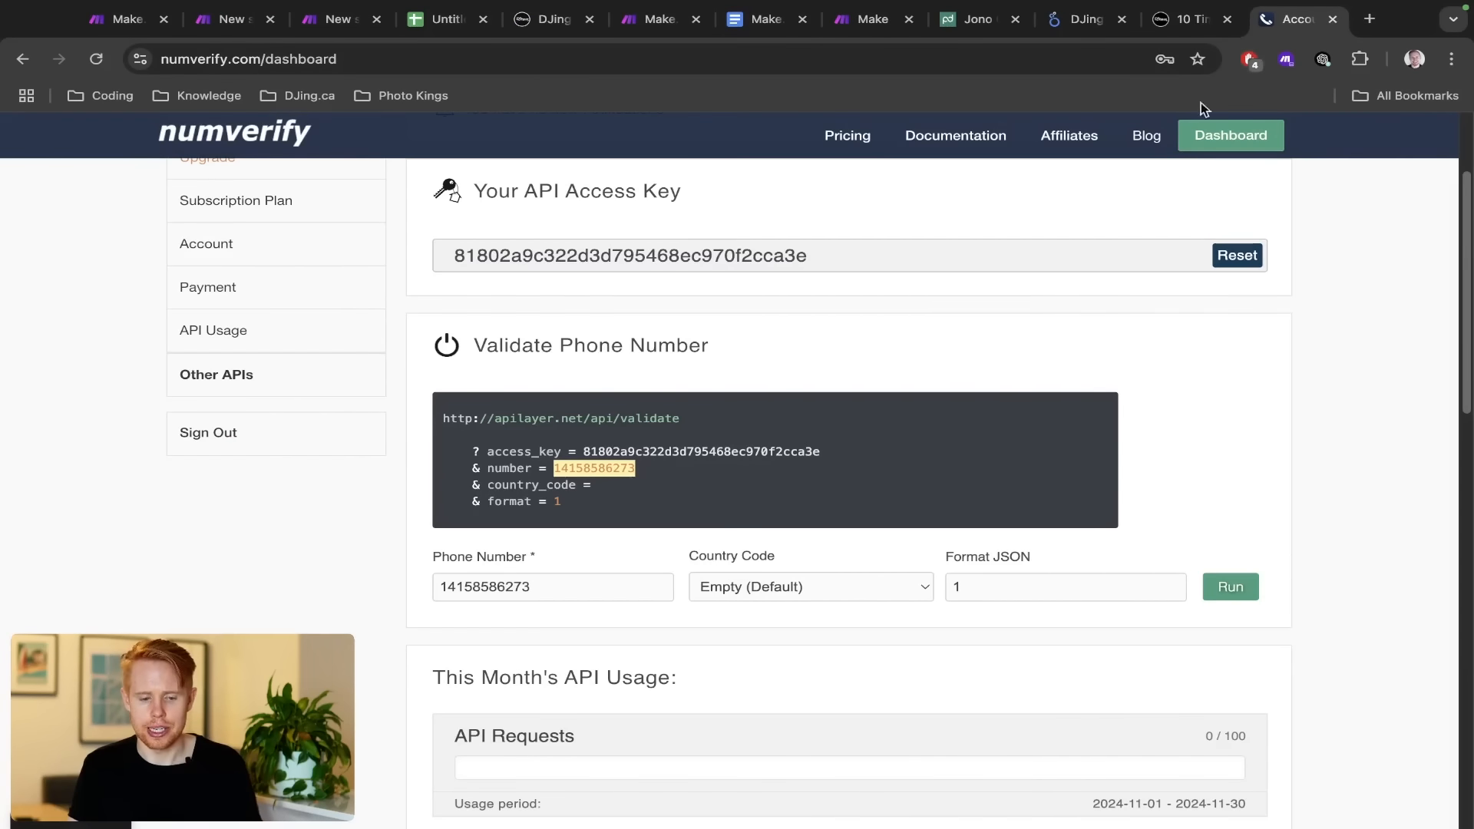
Leave the Test Scenario #3 editor and switch to the numverify dashboard tab
{"action": "scroll", "coordinate": [1105, 241], "scroll_direction": "up", "scroll_amount": 3}
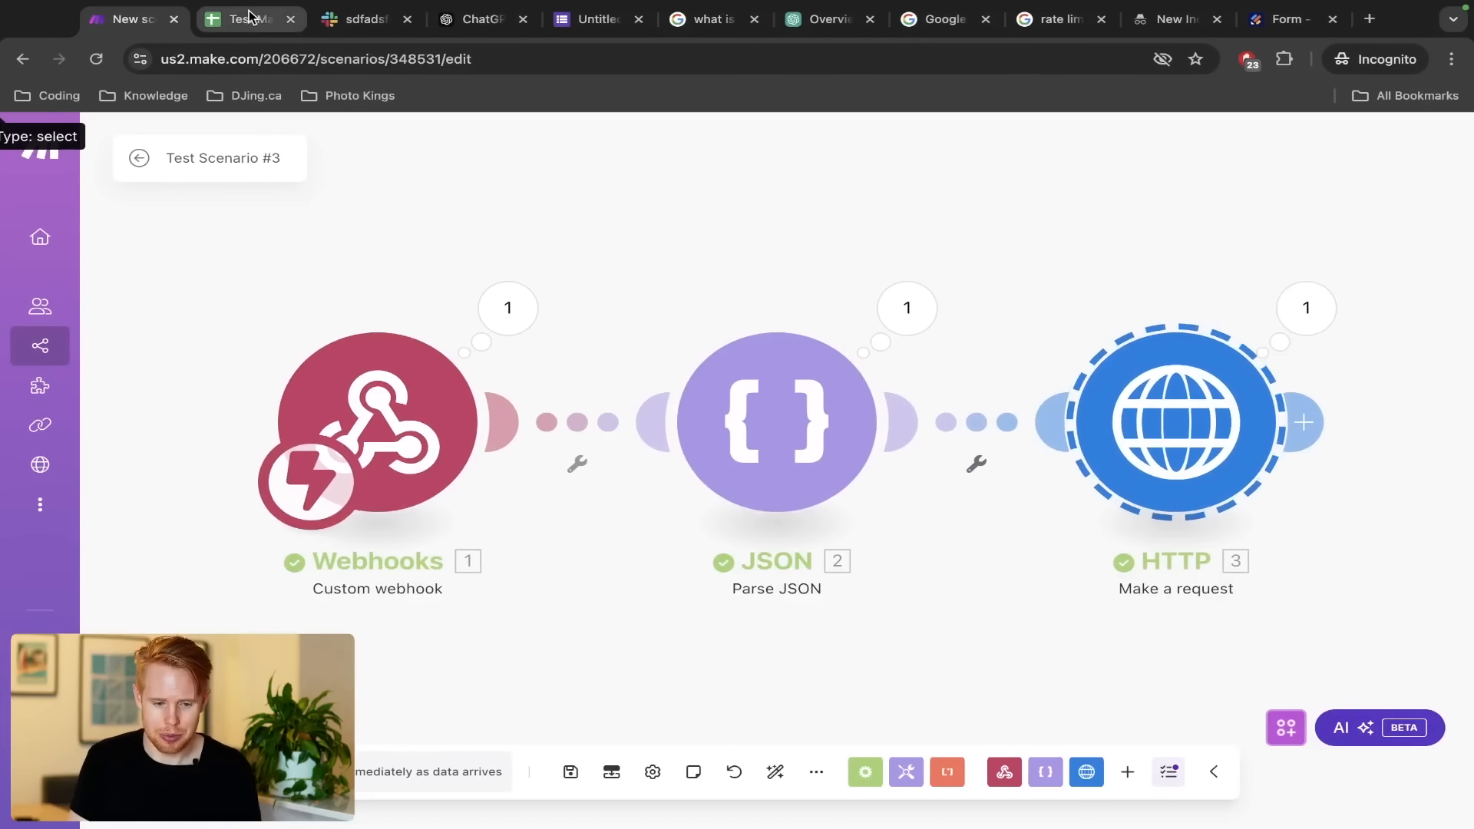
{"action": "left_click", "coordinate": [250, 17]}
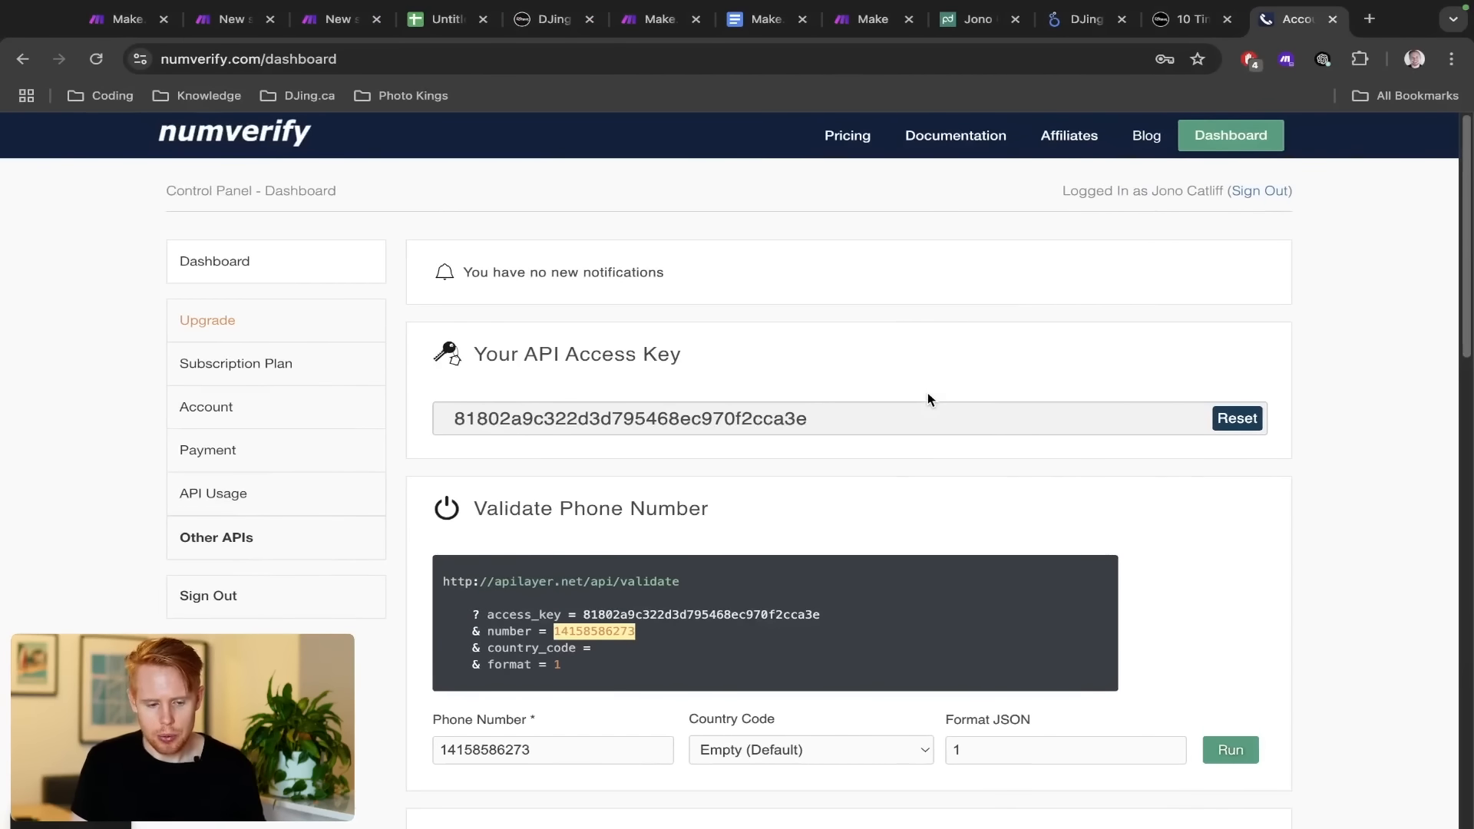
Open the numverify site in an incognito window, accept cookies, and go to its login page
{"action": "left_click", "coordinate": [257, 59]}
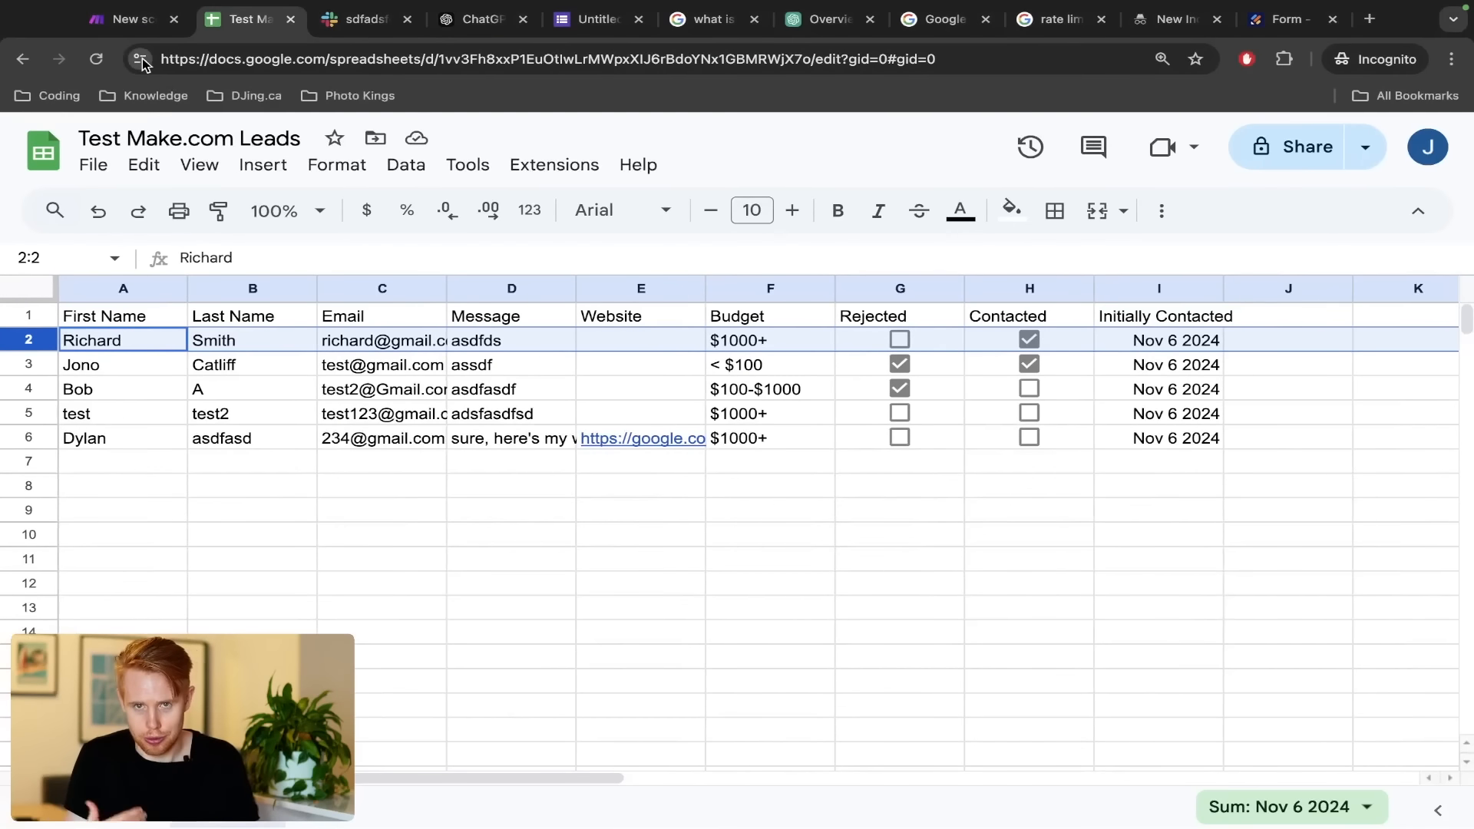
{"action": "key", "text": "super+t"}
{"action": "type", "text": "https://numverify.com/"}
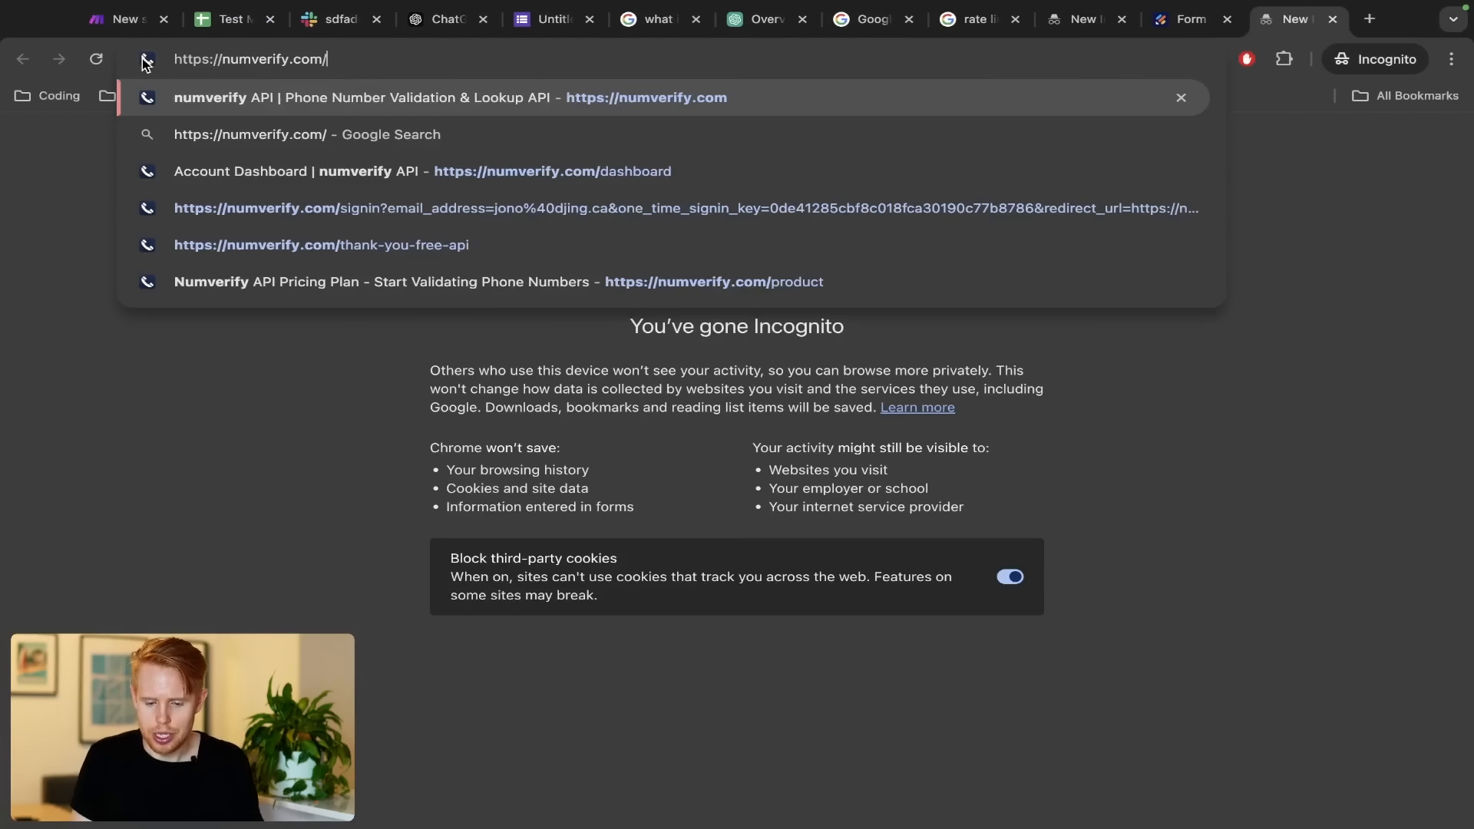
{"action": "key", "text": "Return"}
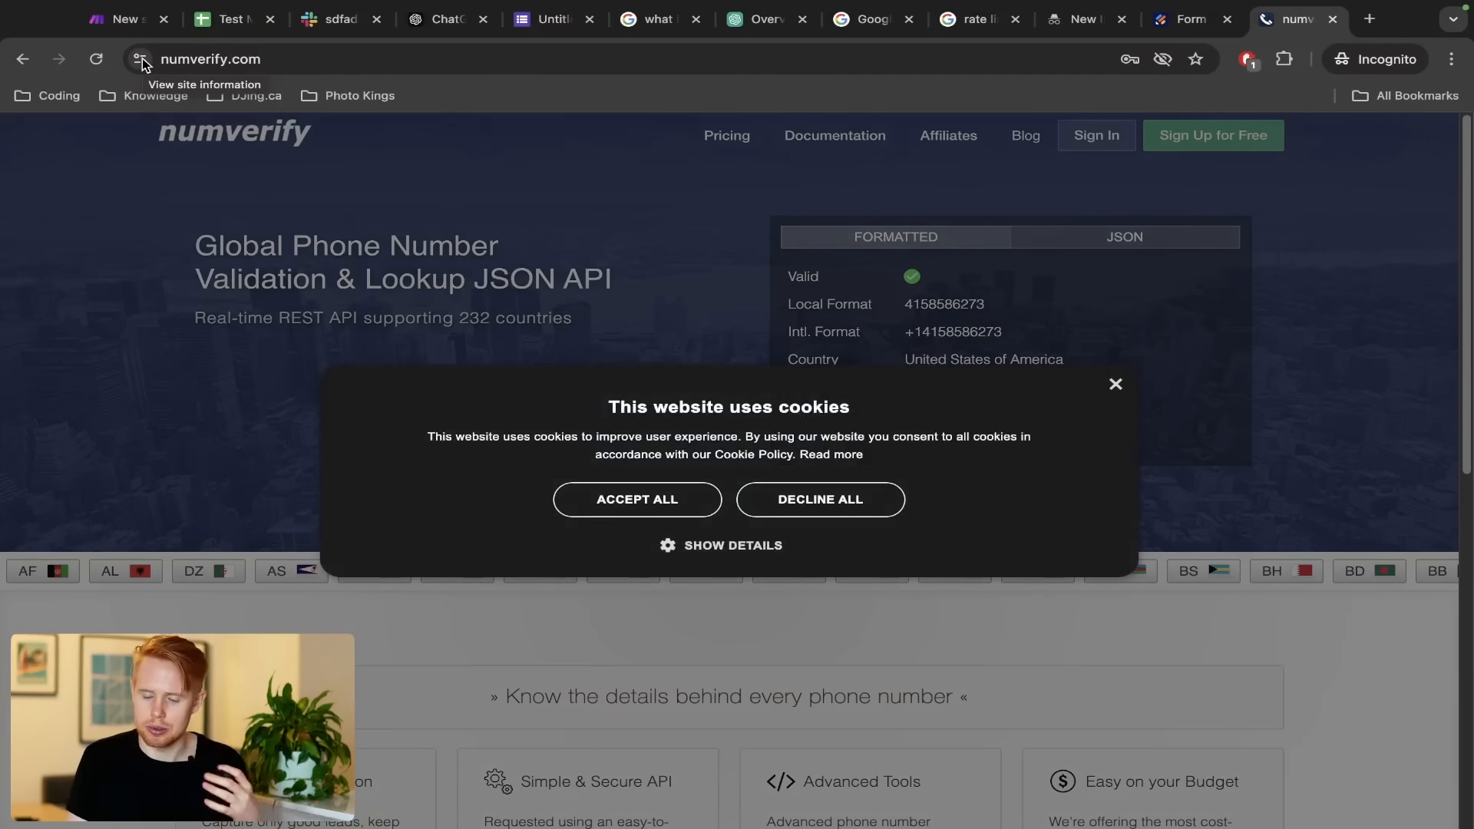
{"action": "left_click", "coordinate": [603, 507]}
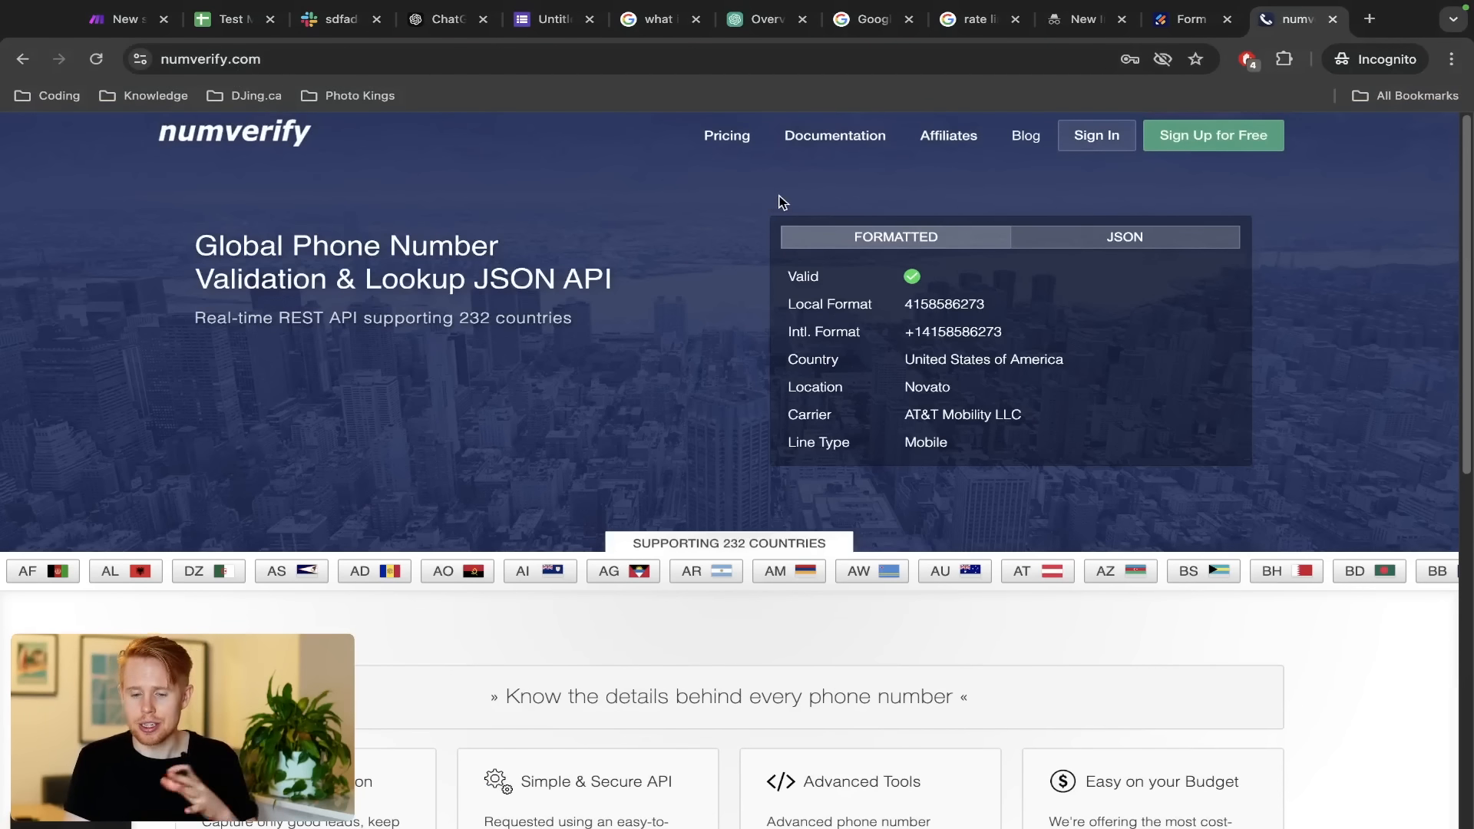
{"action": "left_click", "coordinate": [1093, 139]}
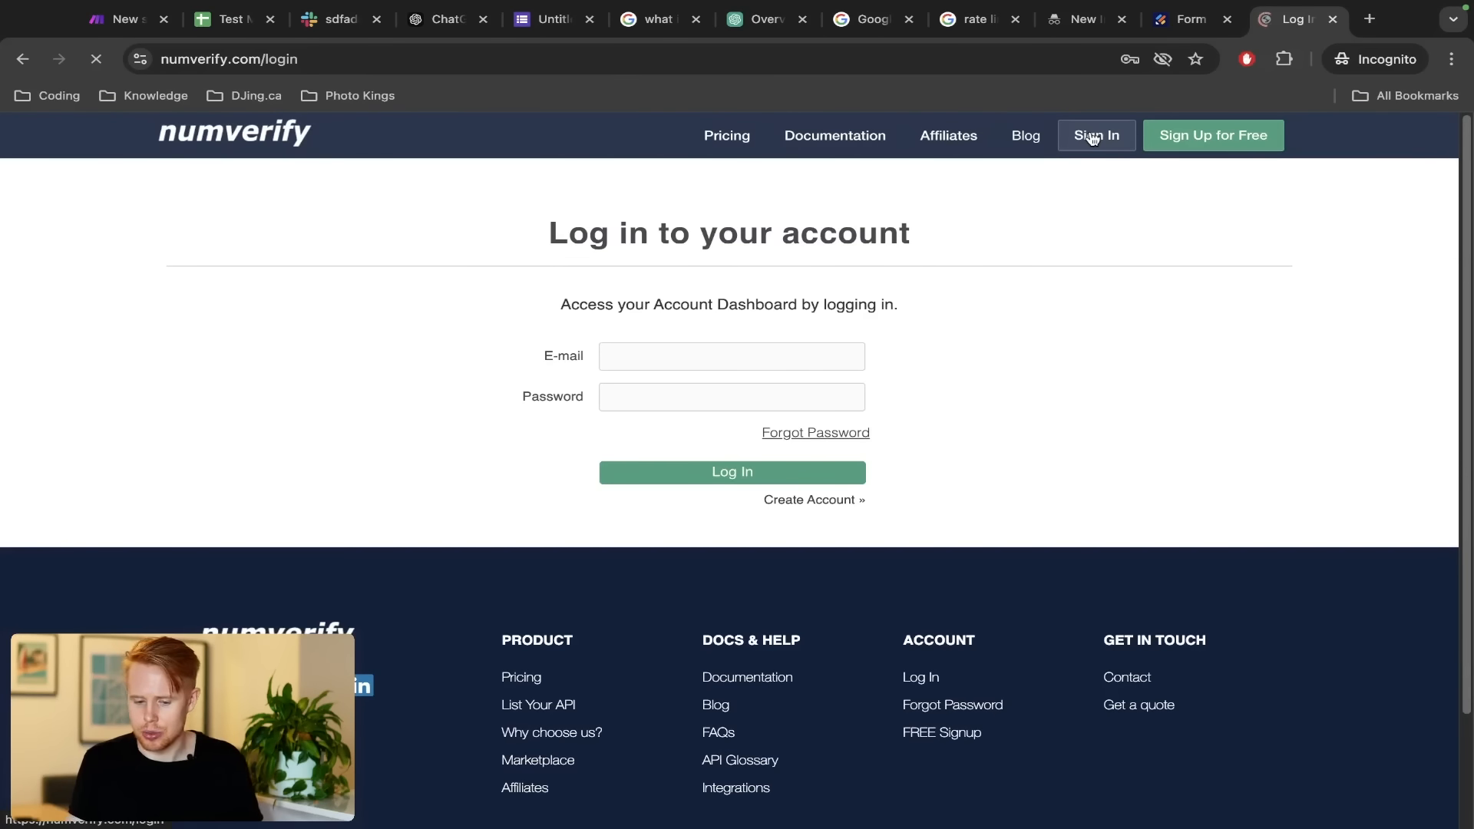
Try signing in to numverify with the account e-mail and password
{"action": "left_click", "coordinate": [656, 353]}
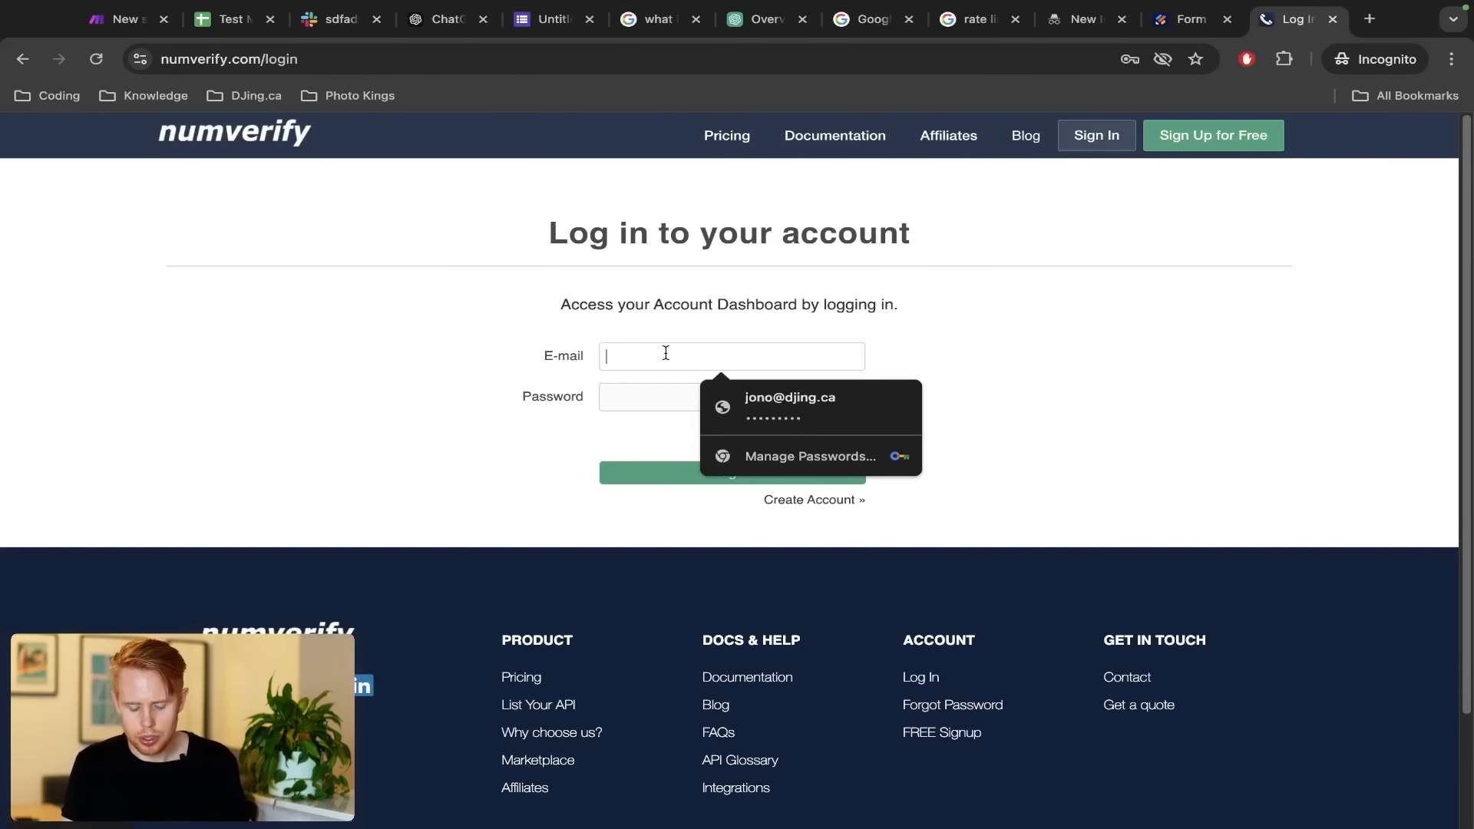
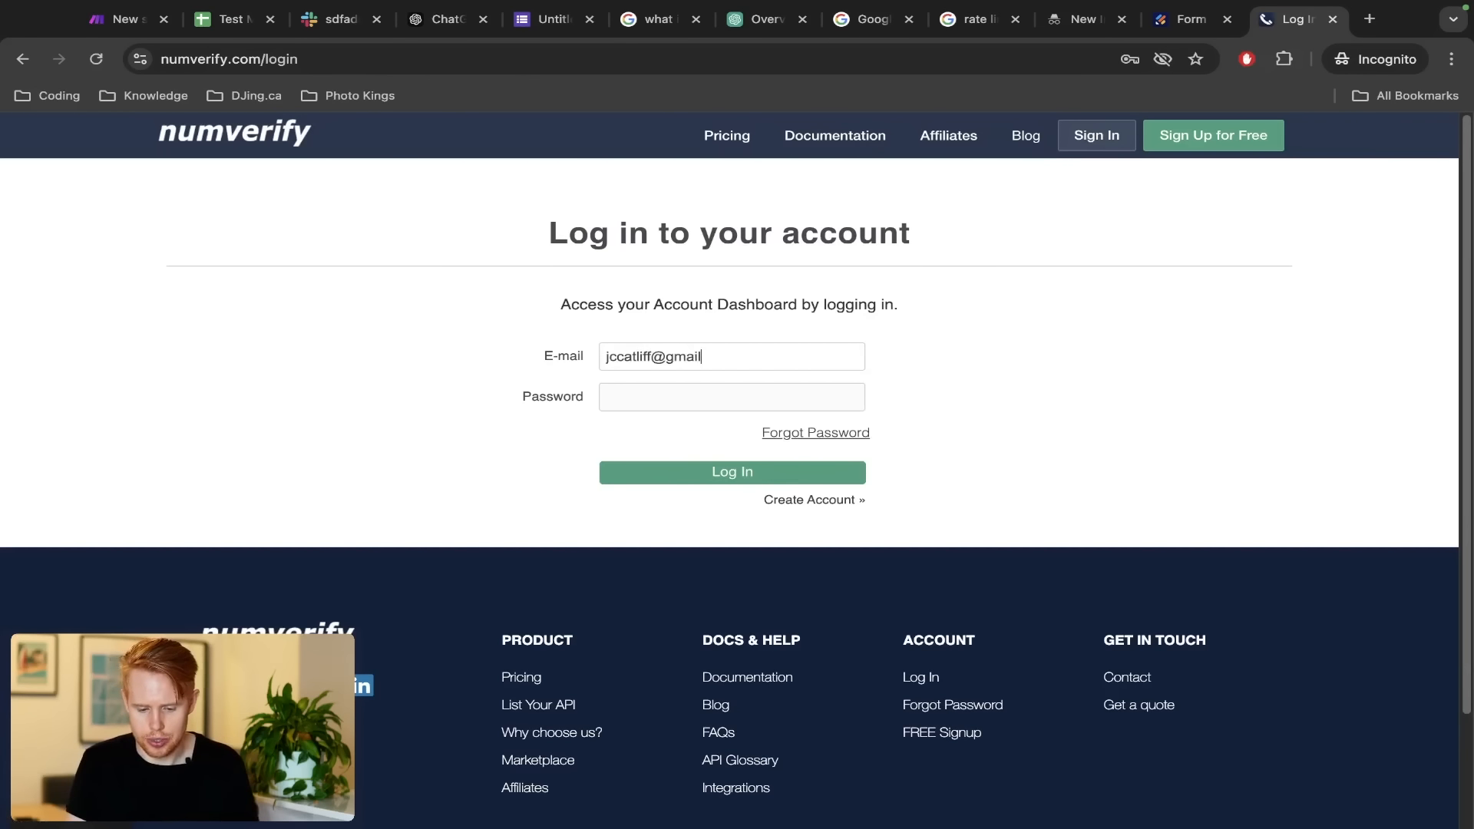
{"action": "key", "text": "Tab"}
{"action": "type", "text": "•••••••••"}
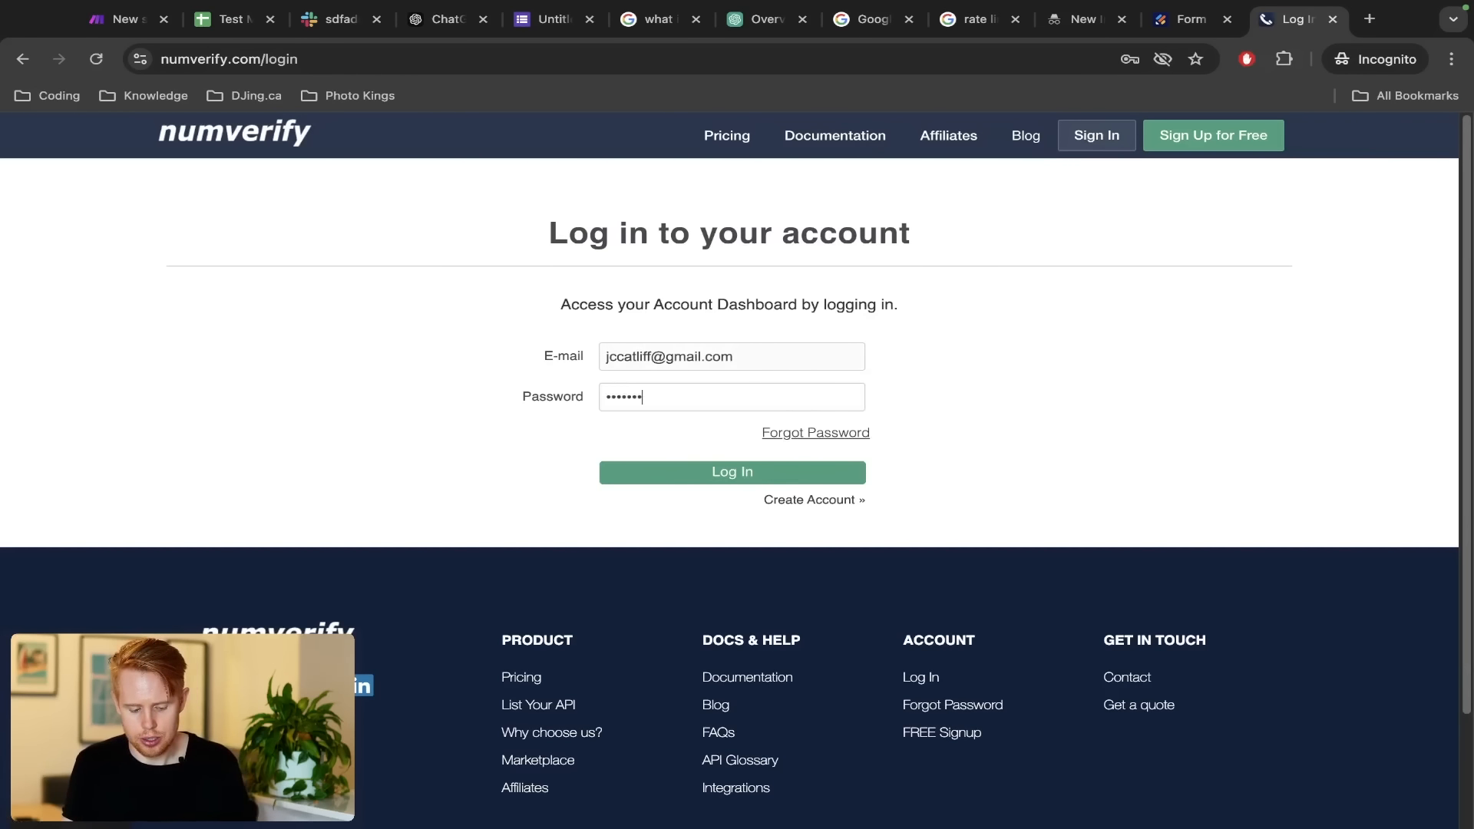
{"action": "left_click", "coordinate": [673, 470]}
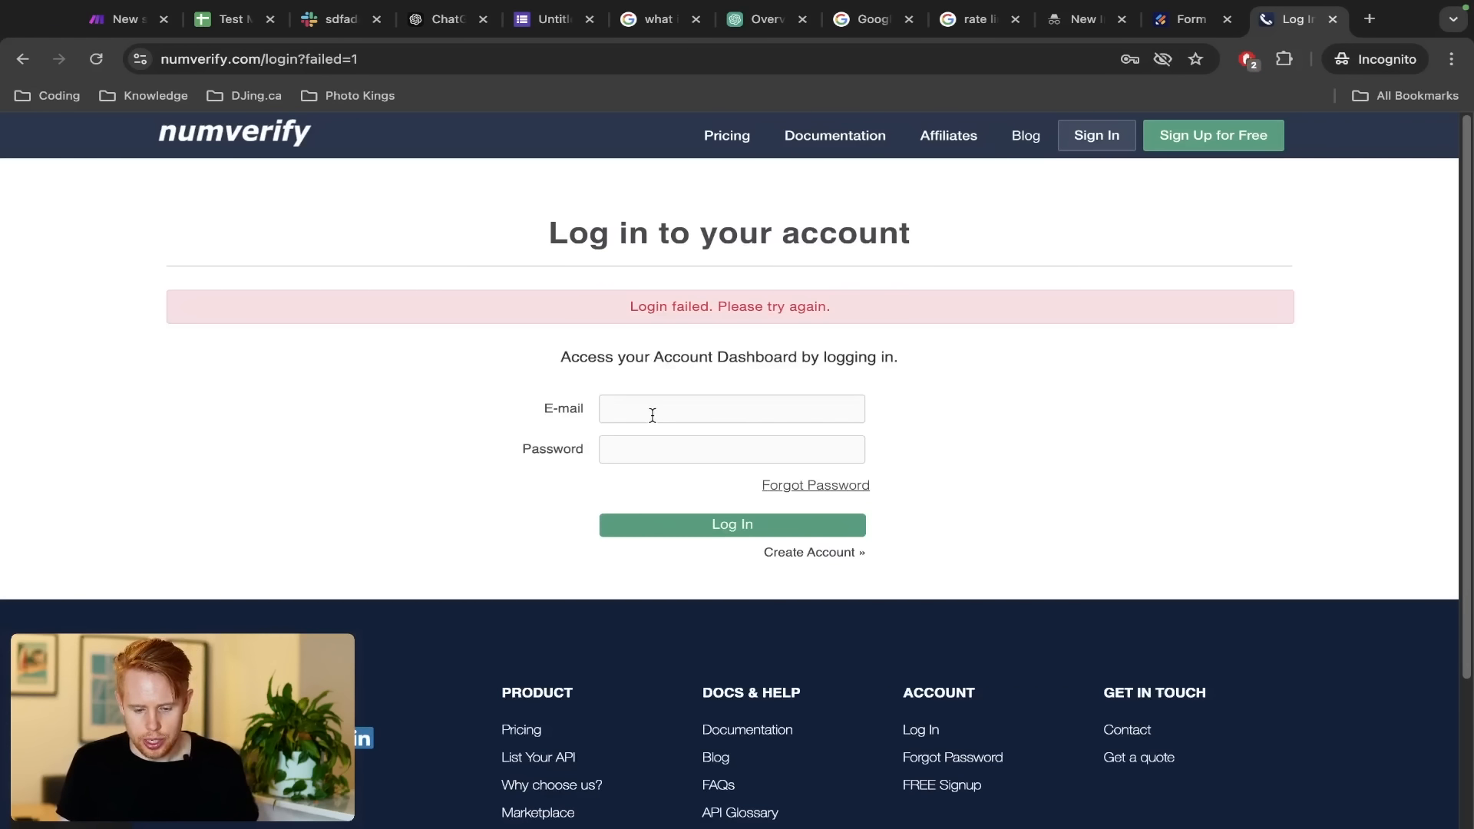
Glance at the sign-up page, then select the API access key on the logged-in dashboard
{"action": "left_click", "coordinate": [808, 558]}
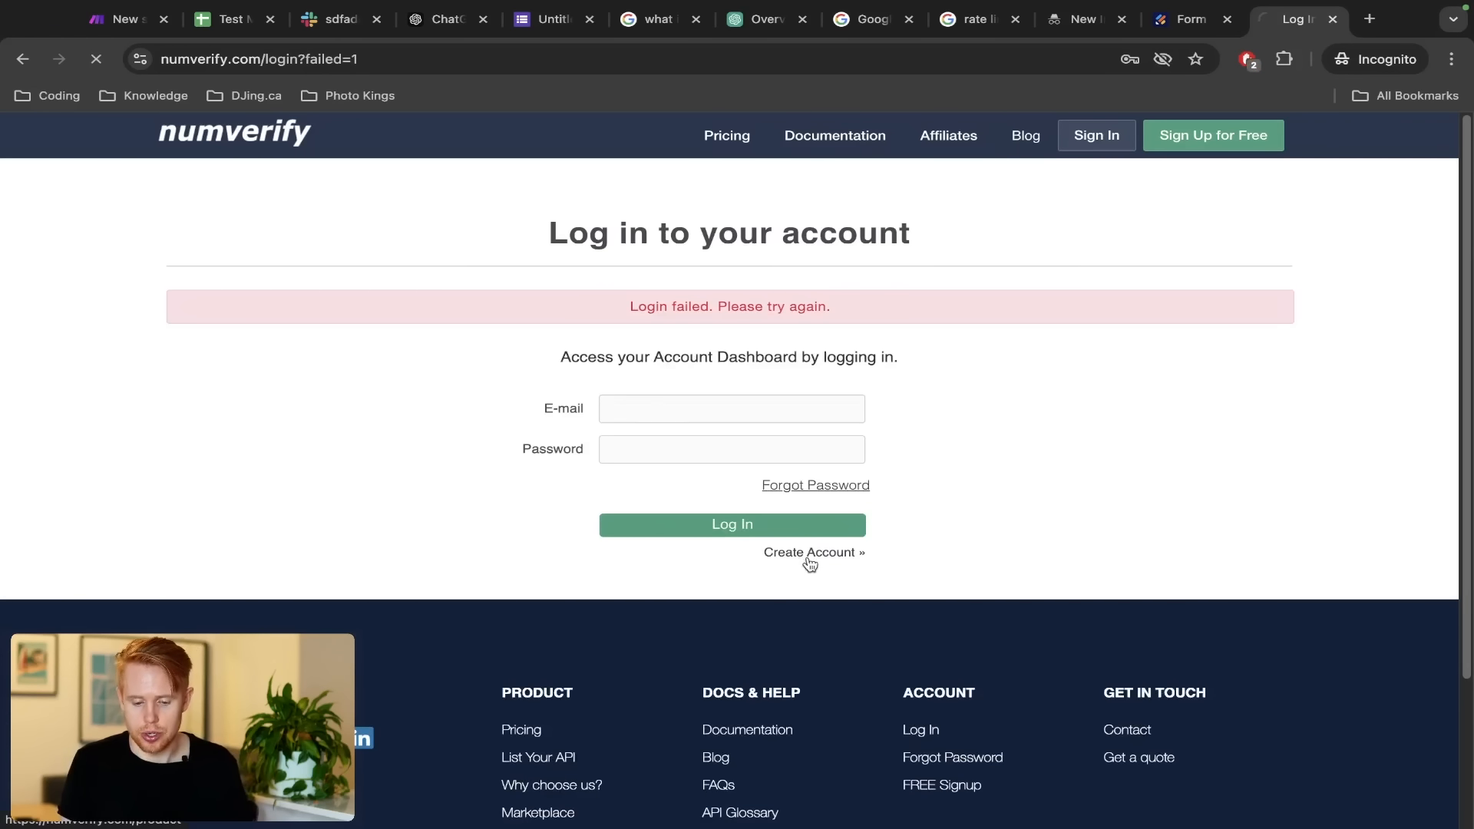
{"action": "scroll", "coordinate": [144, 481], "scroll_direction": "down", "scroll_amount": 7}
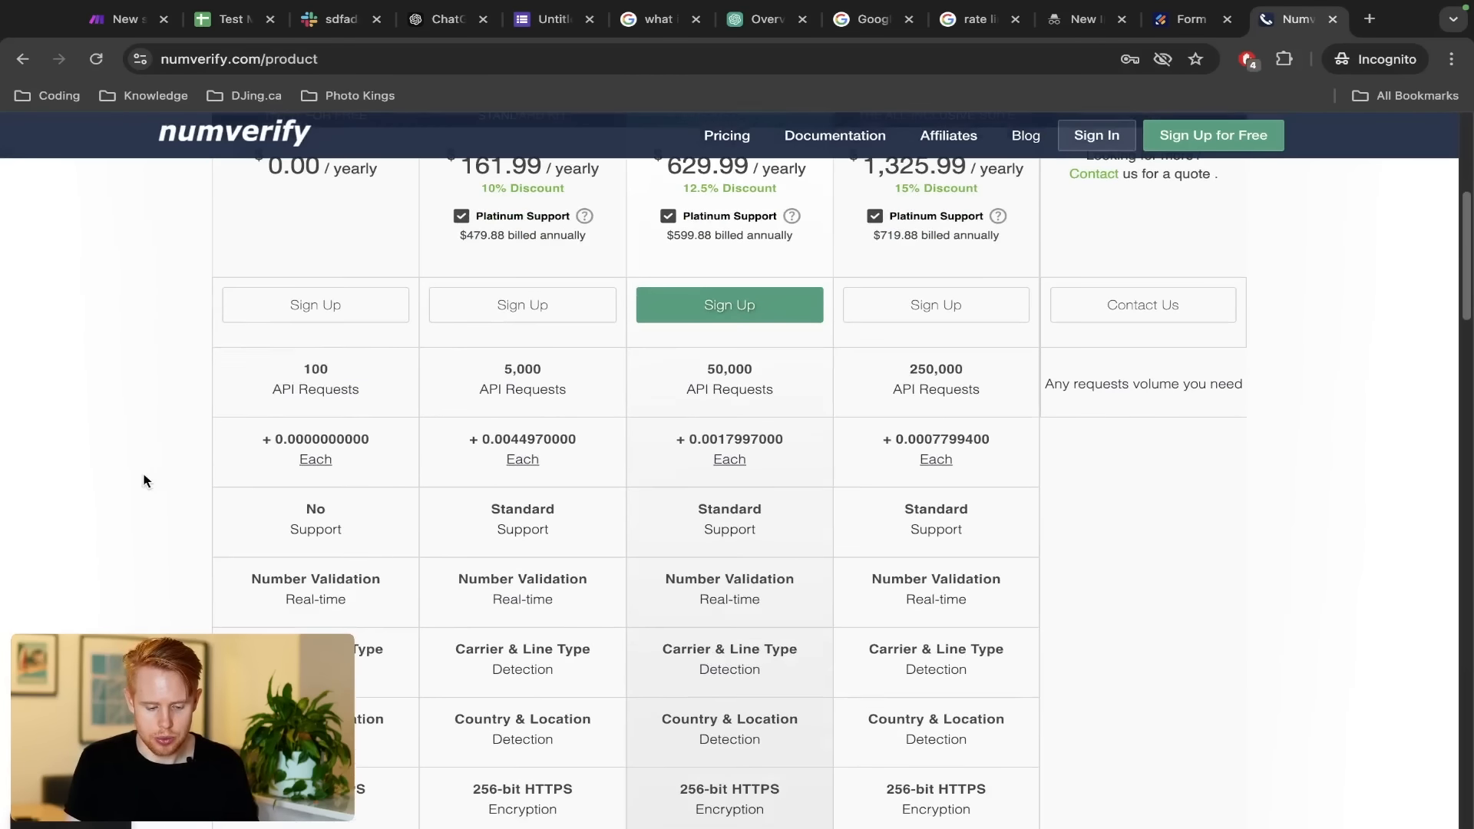
{"action": "scroll", "coordinate": [329, 477], "scroll_direction": "up", "scroll_amount": 4}
{"action": "scroll", "coordinate": [308, 294], "scroll_direction": "down", "scroll_amount": 10}
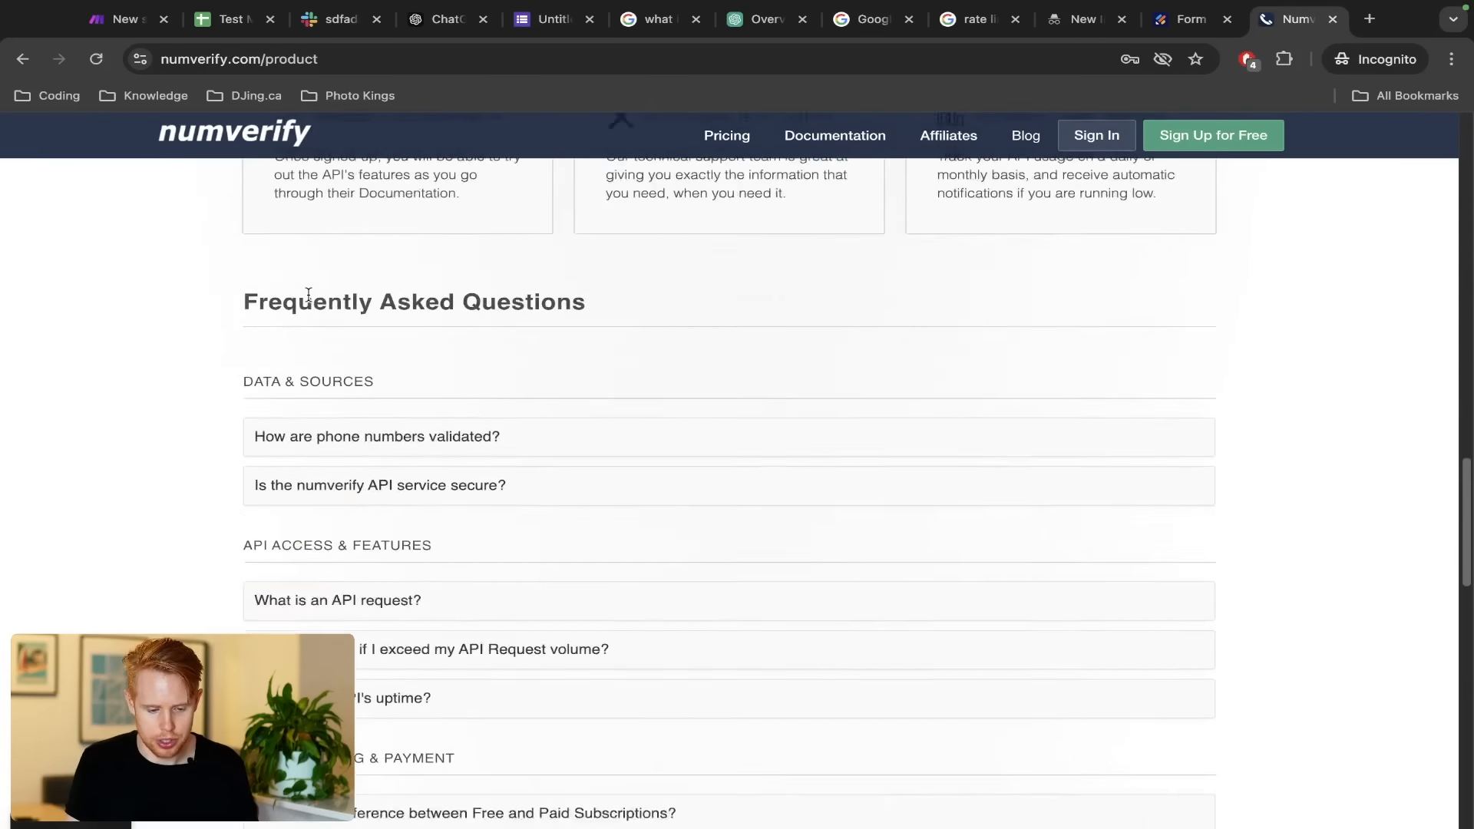
{"action": "scroll", "coordinate": [307, 294], "scroll_direction": "up", "scroll_amount": 6}
{"action": "scroll", "coordinate": [308, 294], "scroll_direction": "up", "scroll_amount": 8}
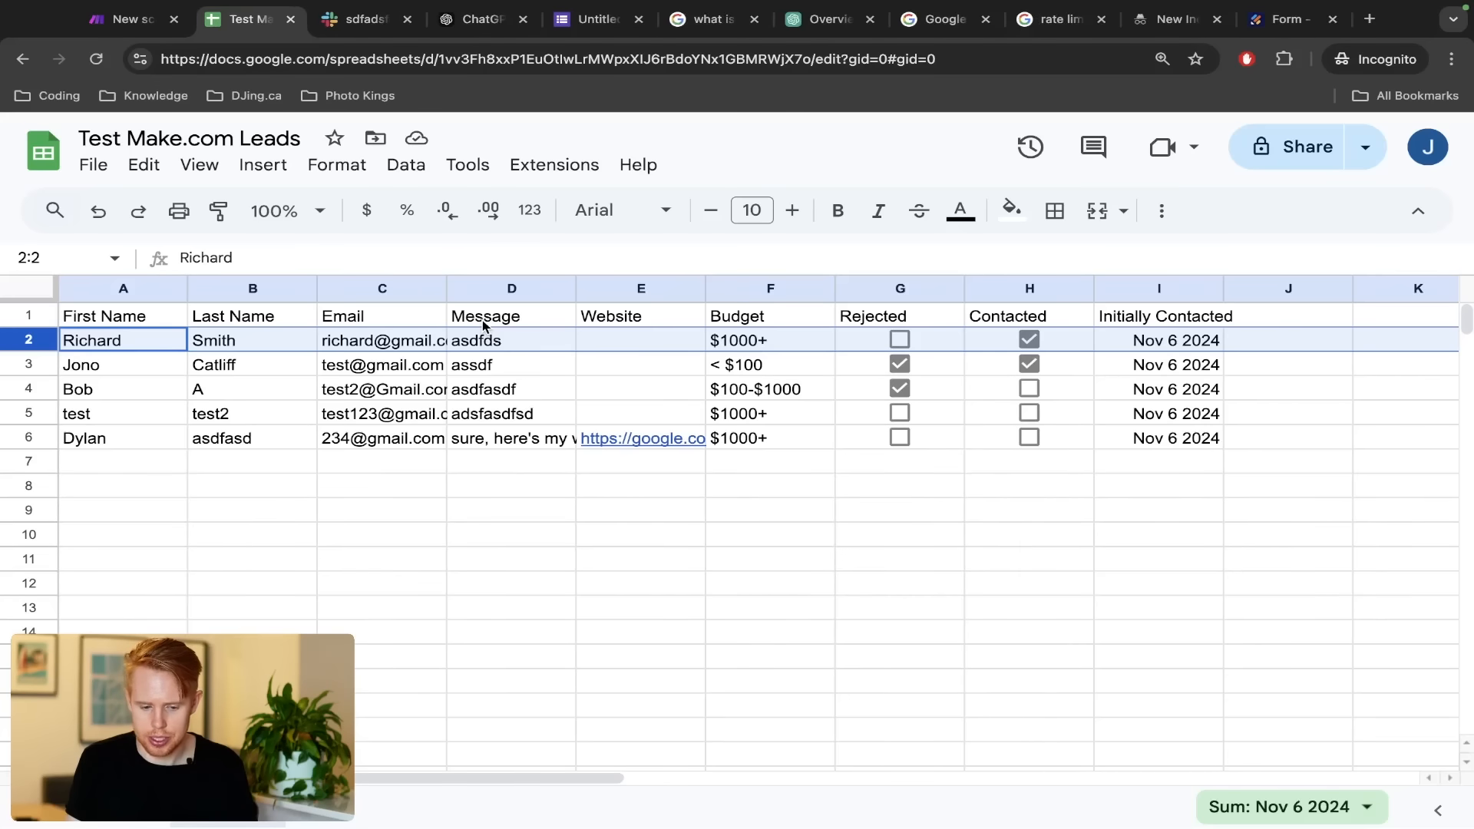
{"action": "key", "text": "ctrl+Left"}
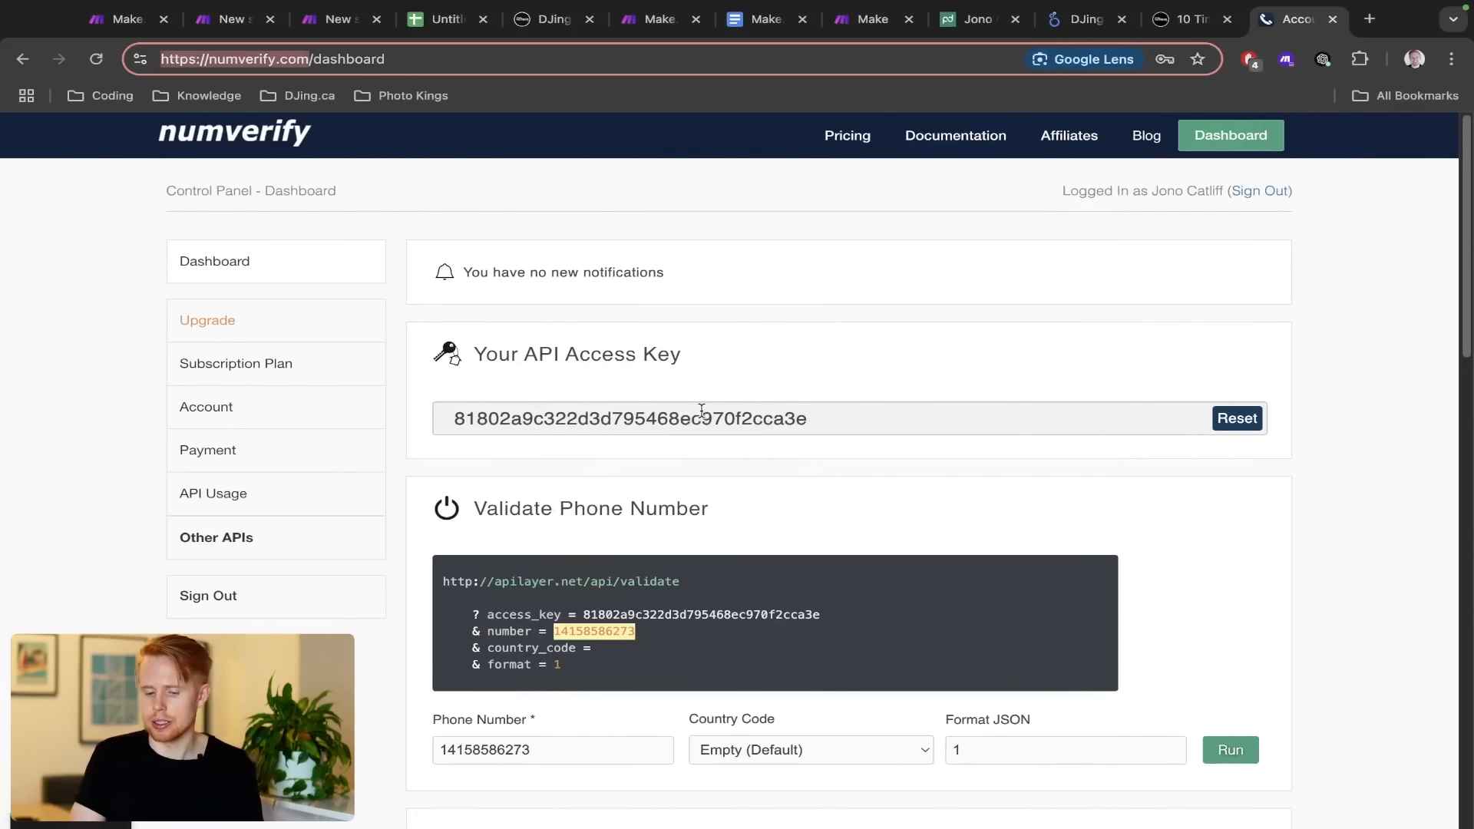
{"action": "double_click", "coordinate": [700, 412]}
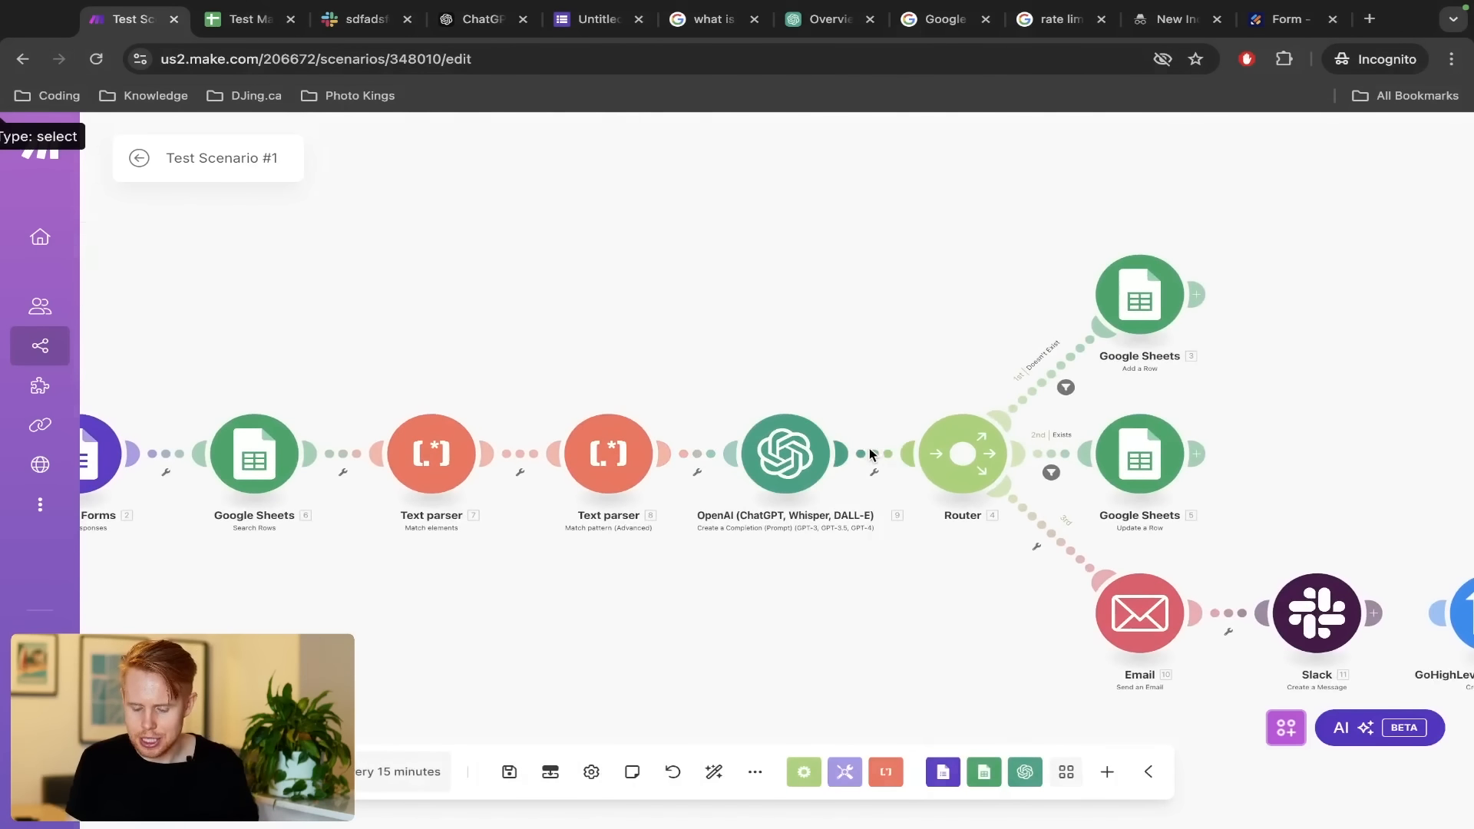
Insert an HTTP 'Make a request' module on the link between OpenAI and the Router
{"action": "right_click", "coordinate": [874, 452]}
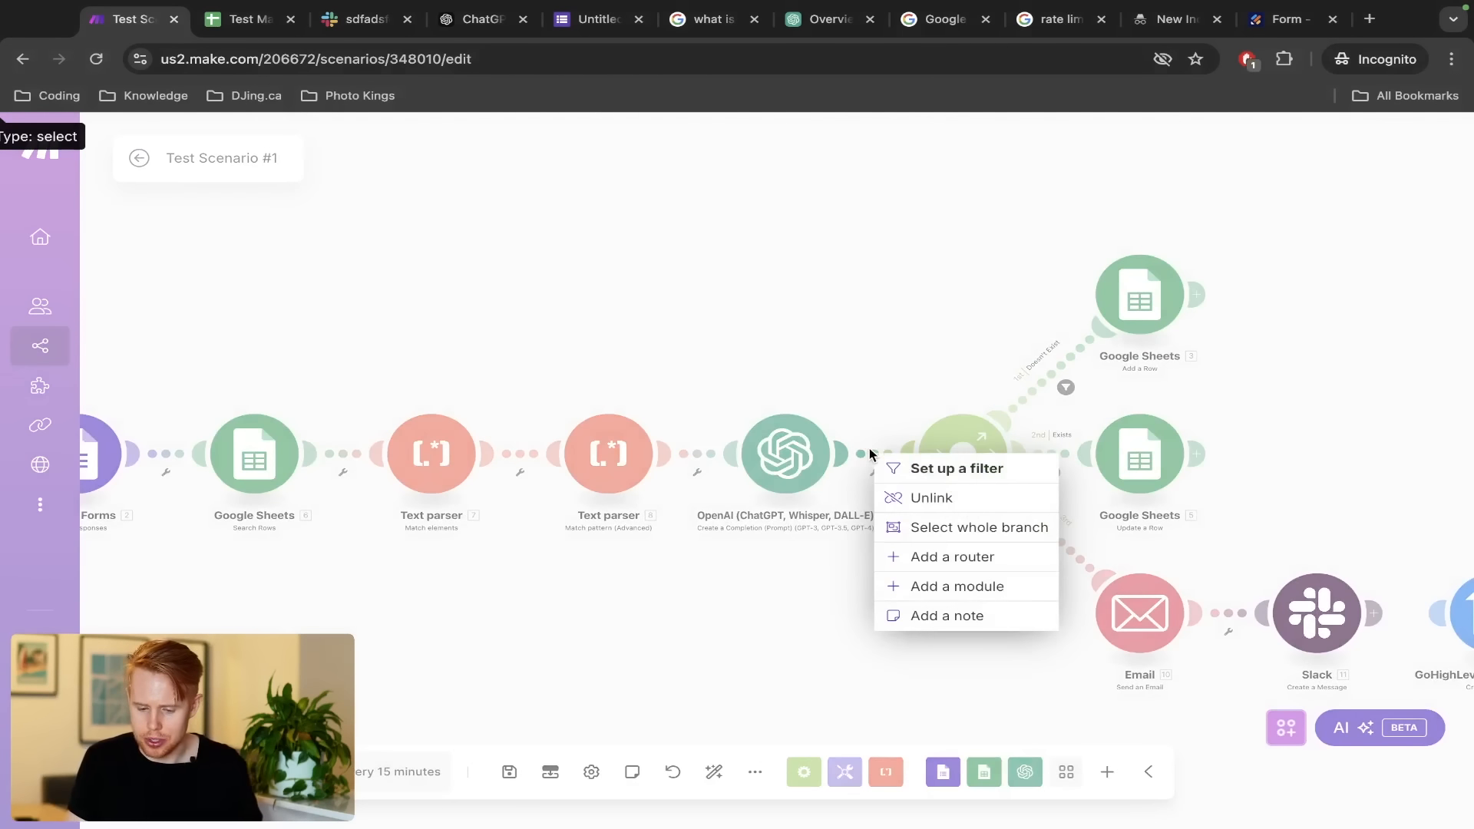
{"action": "left_click", "coordinate": [938, 586]}
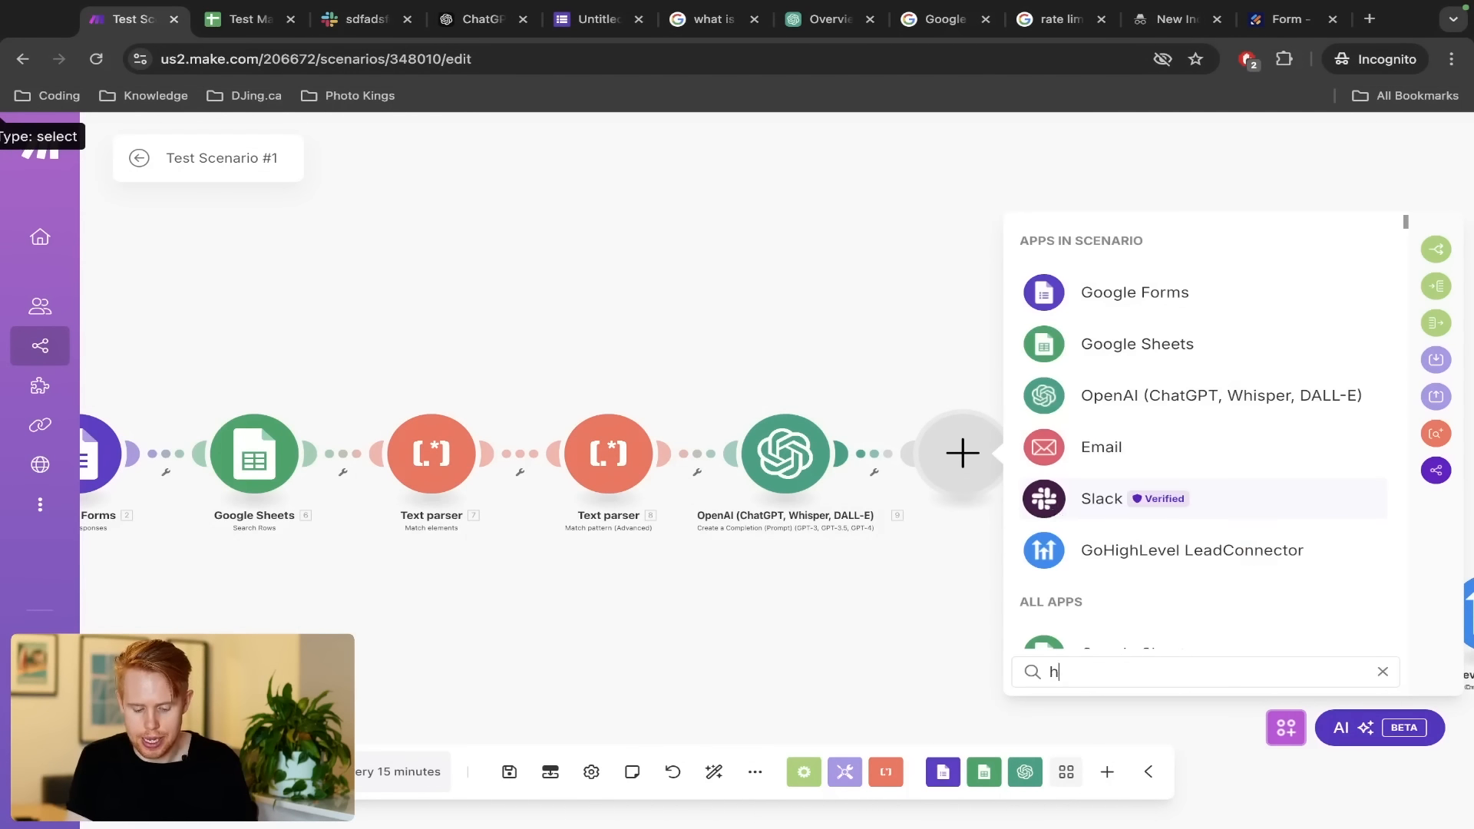
{"action": "type", "text": "http"}
{"action": "left_click", "coordinate": [1100, 240]}
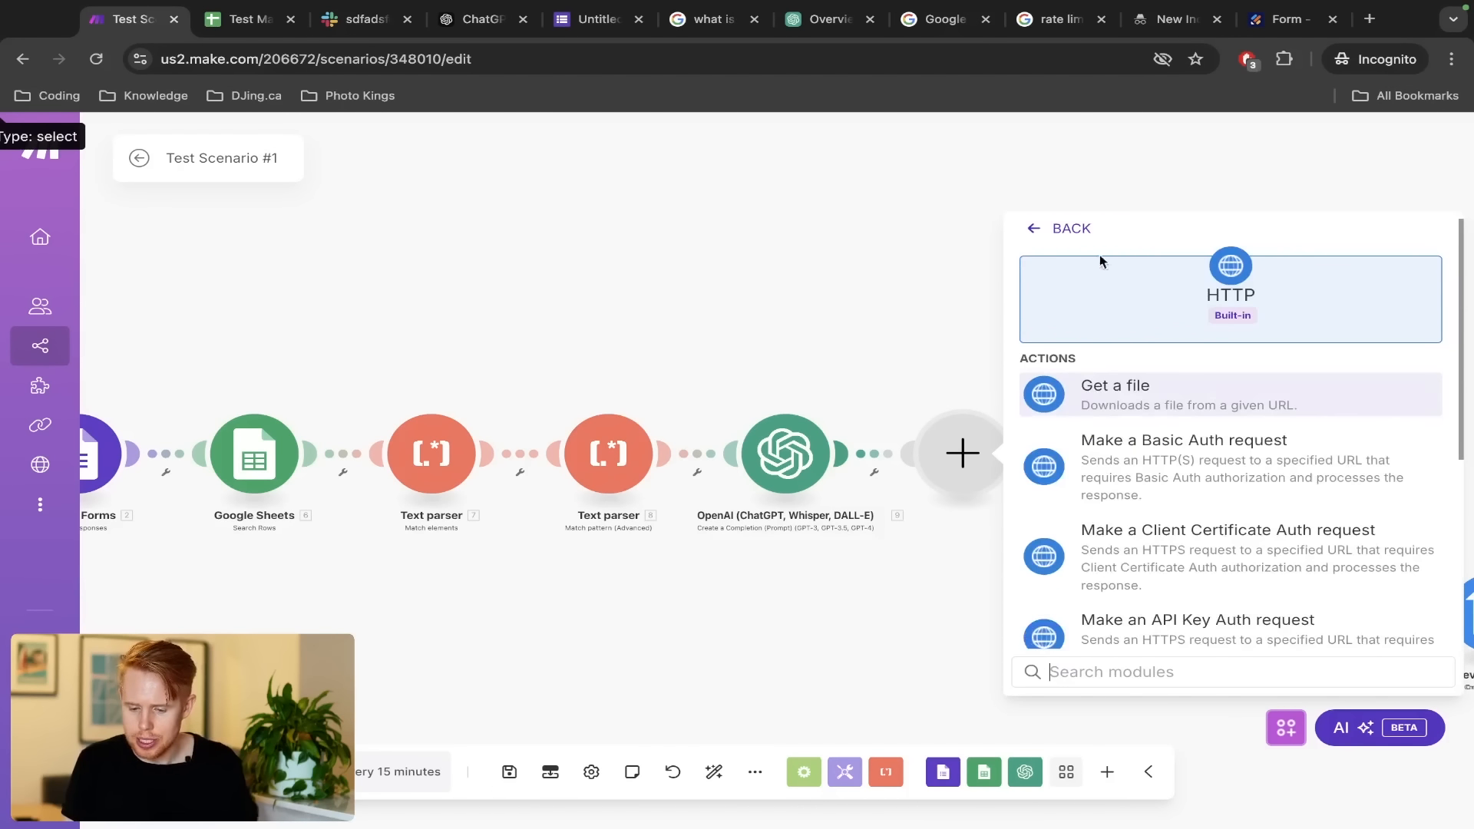
{"action": "scroll", "coordinate": [1170, 480], "scroll_direction": "down", "scroll_amount": 4}
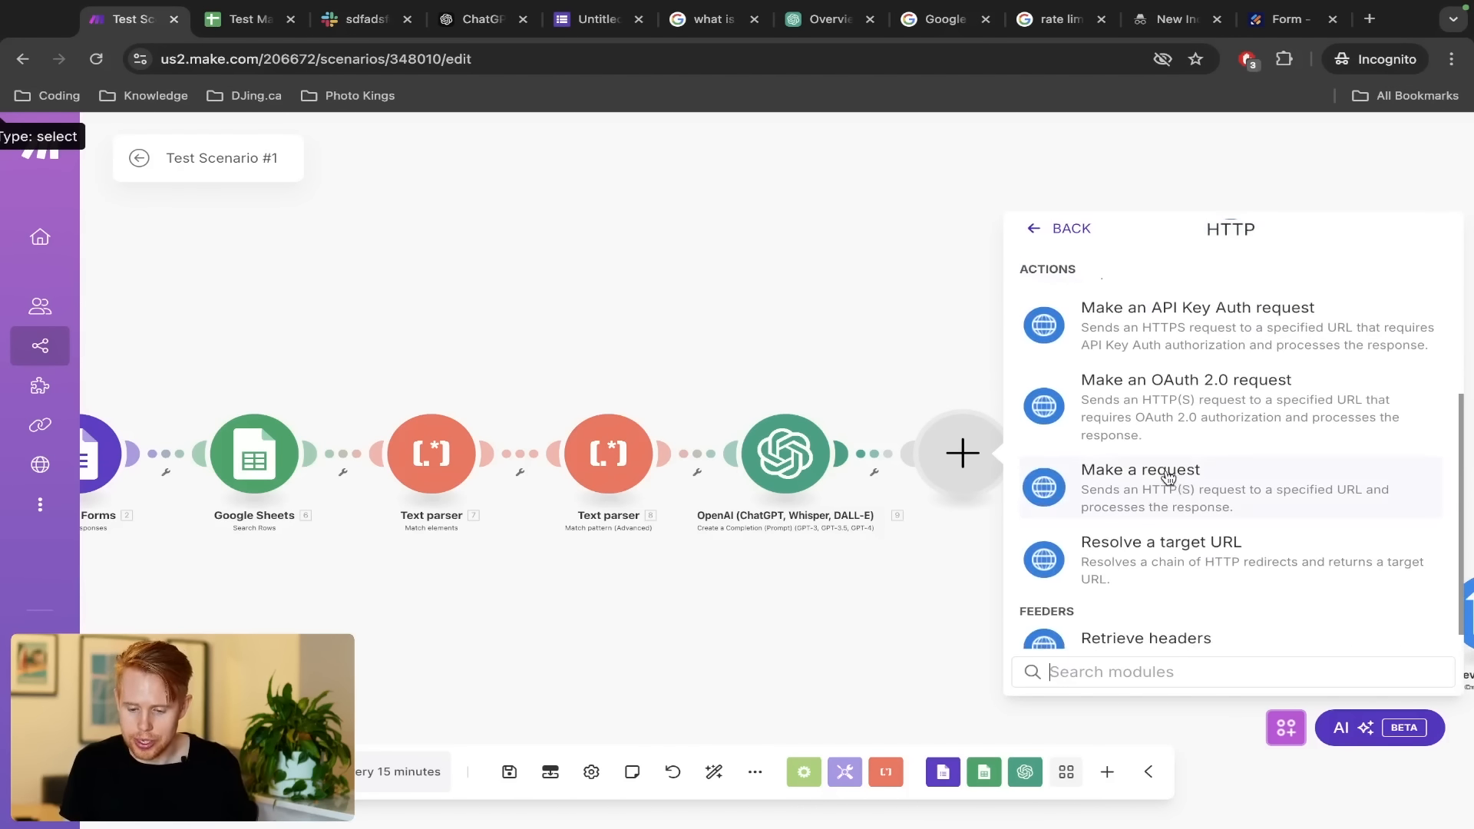
{"action": "left_click", "coordinate": [1166, 478]}
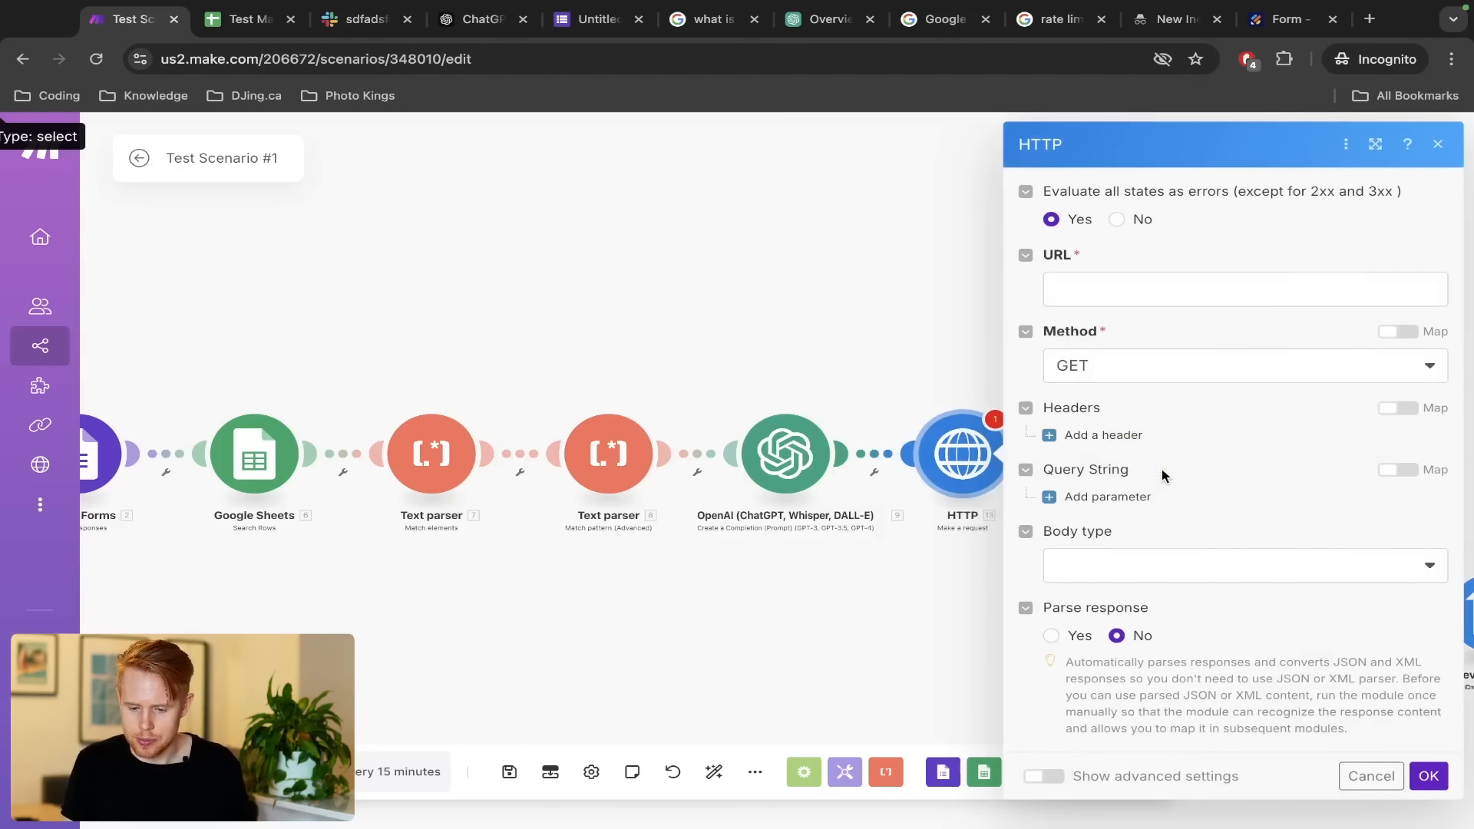
{"action": "key", "text": "ctrl+Left"}
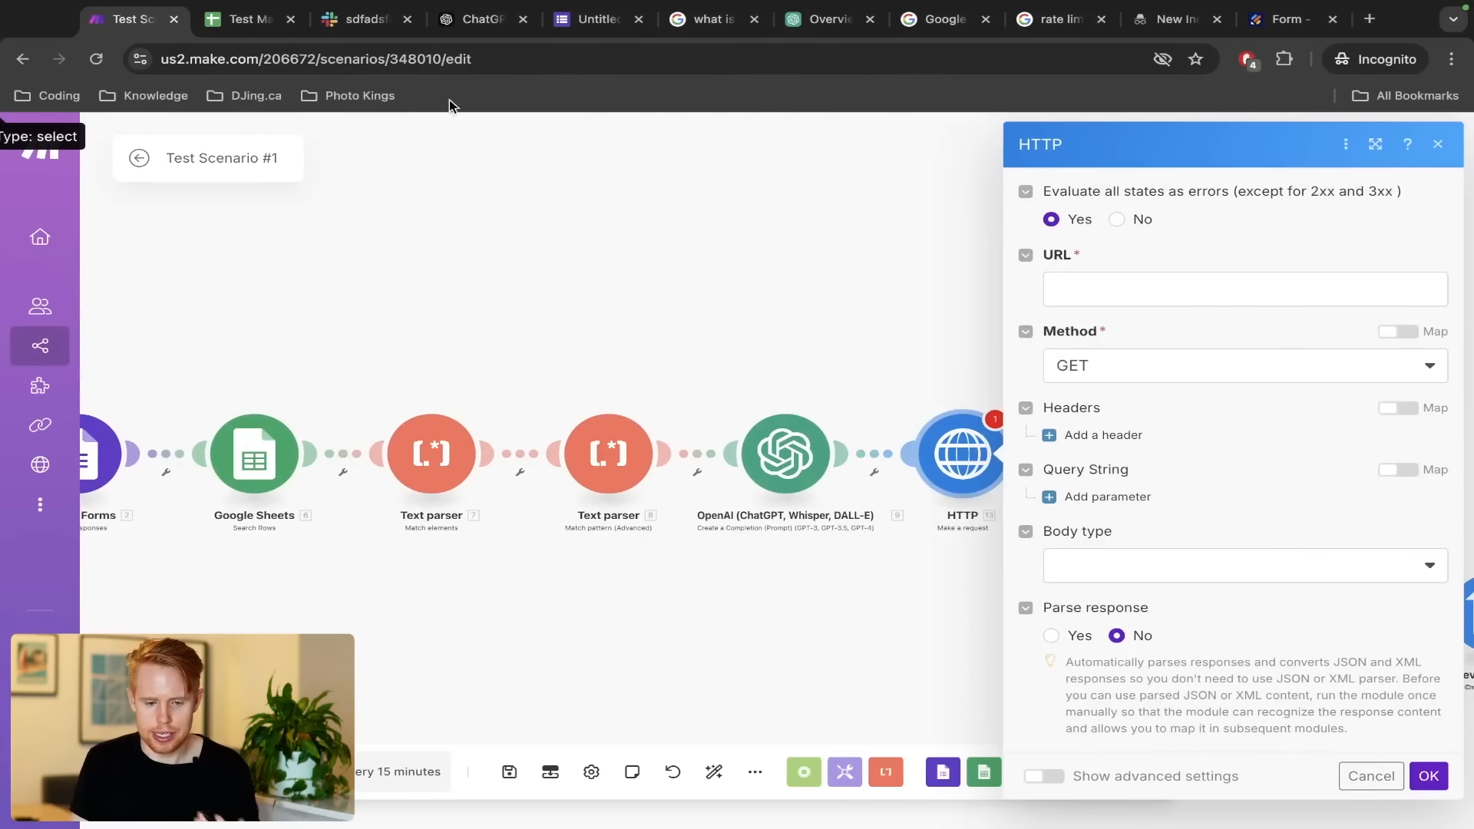
{"action": "left_click", "coordinate": [446, 21]}
{"action": "left_click", "coordinate": [623, 377]}
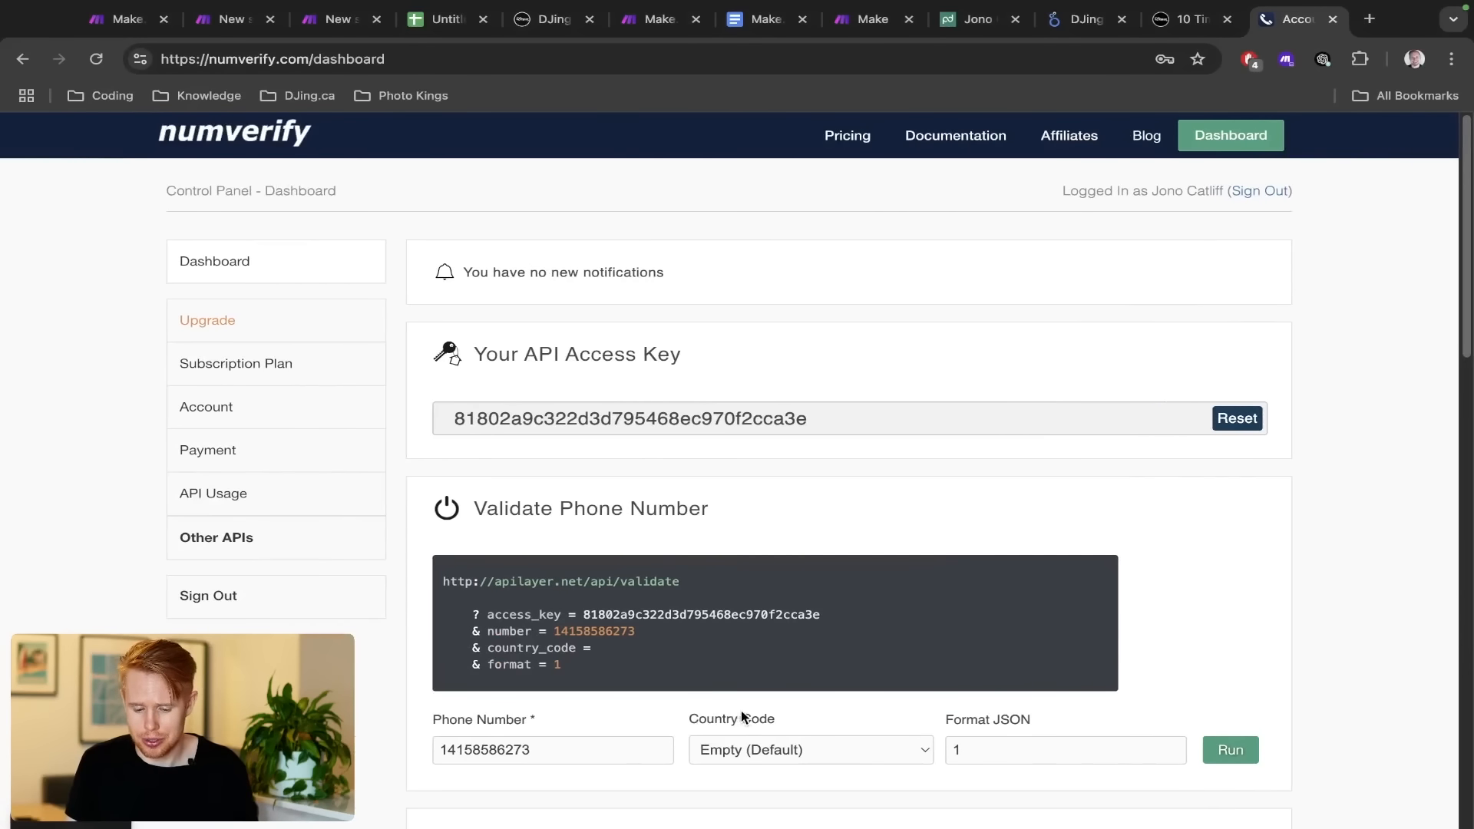
{"action": "left_click_drag", "start_coordinate": [753, 680], "coordinate": [560, 528]}
{"action": "key", "text": "ctrl+Right"}
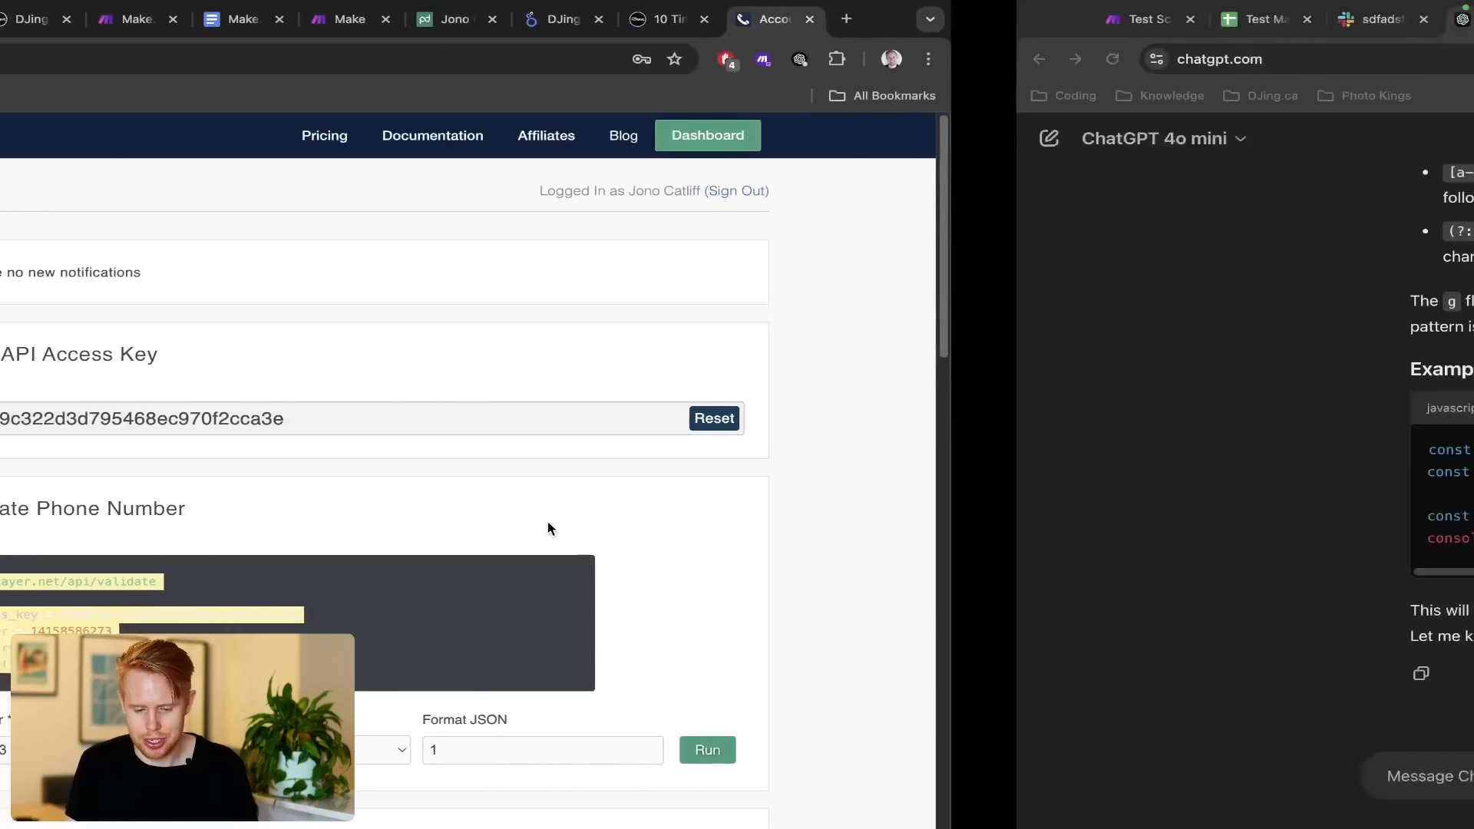
{"action": "key", "text": "ctrl+shift+Tab"}
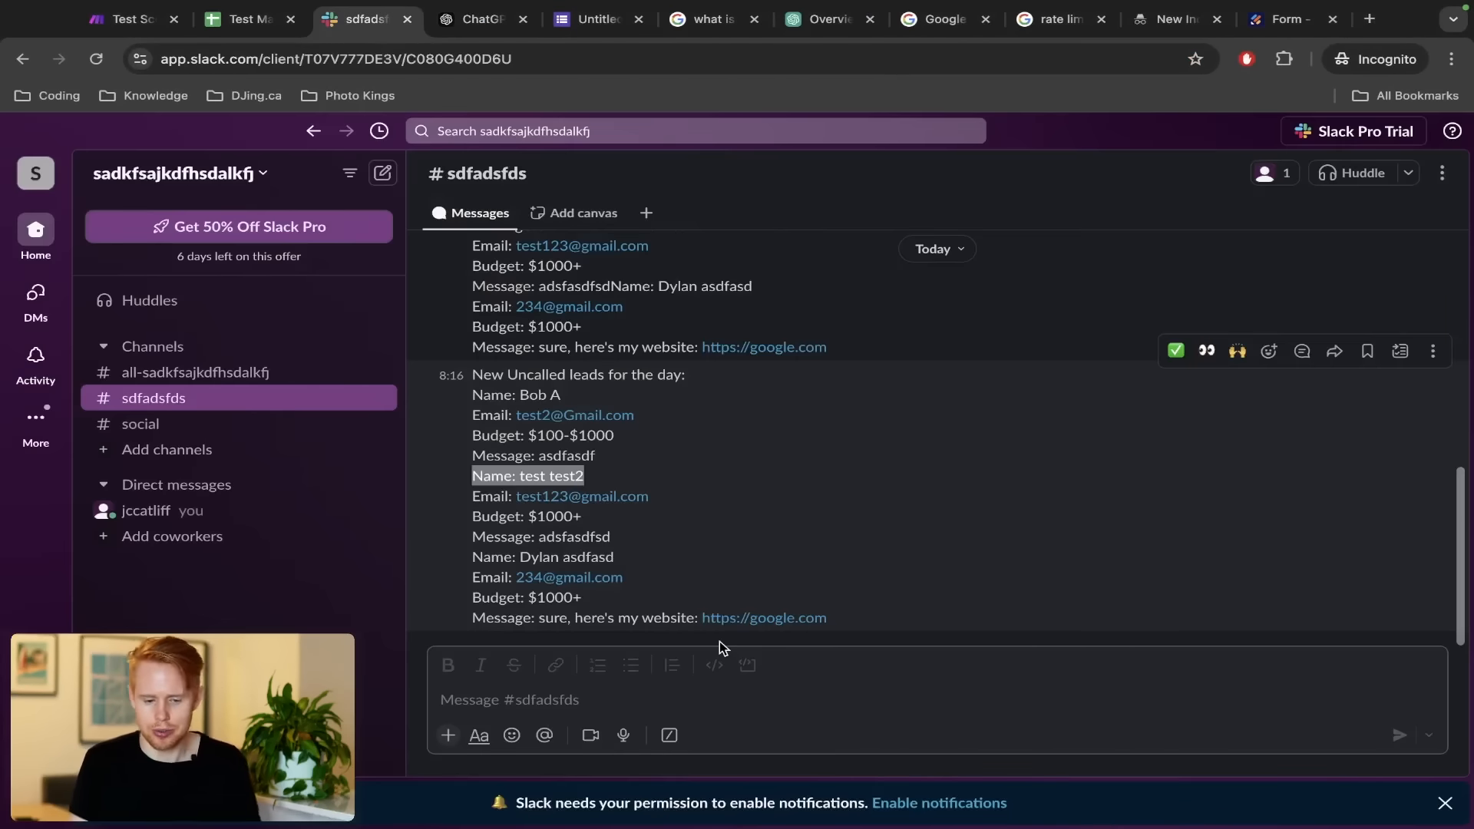
{"action": "key", "text": "ctrl+shift+Tab"}
{"action": "key", "text": "ctrl+shift+Tab"}
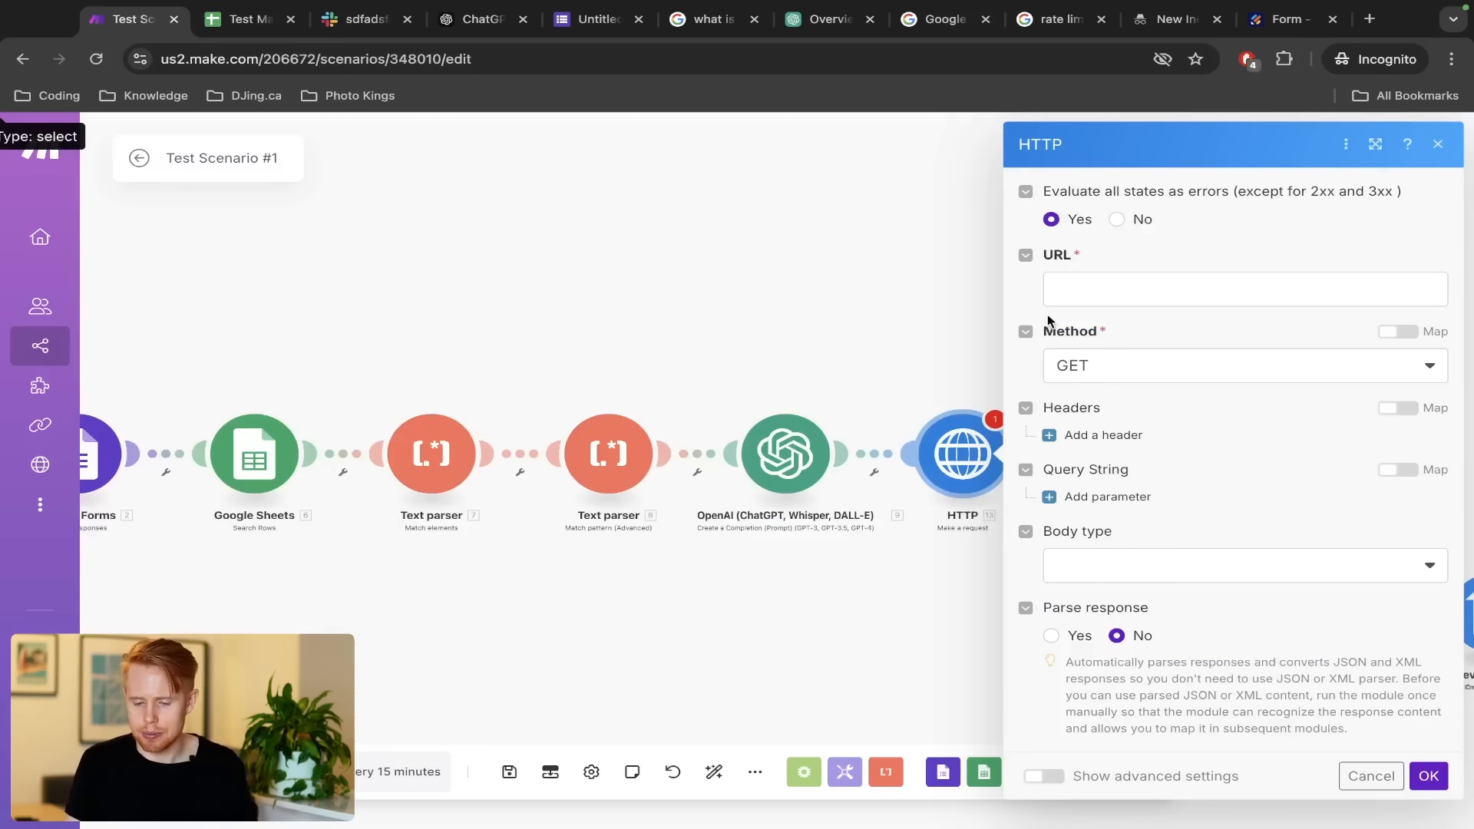
{"action": "key", "text": "ctrl+Left"}
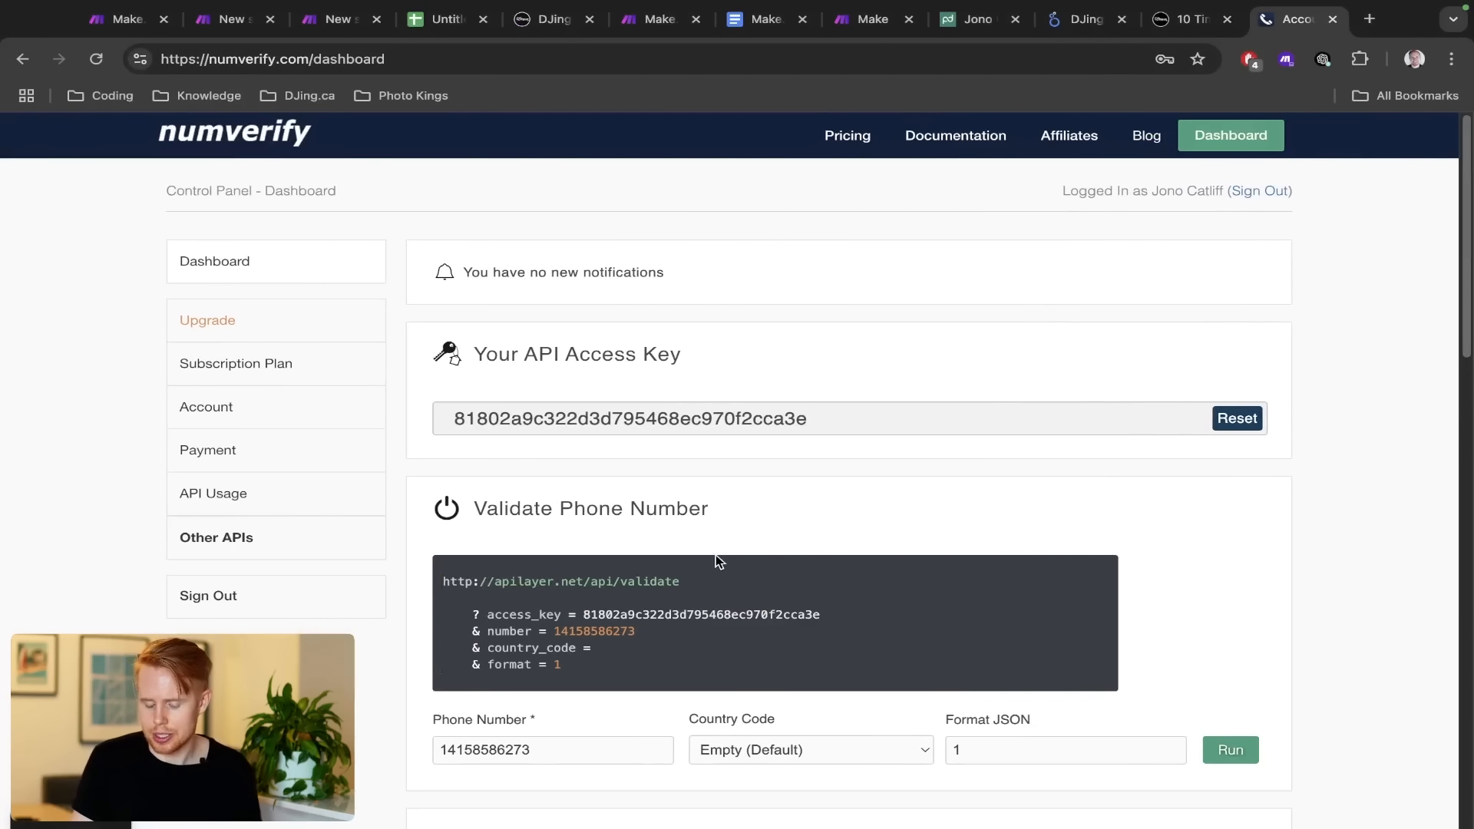
{"action": "left_click_drag", "start_coordinate": [711, 581], "coordinate": [435, 584]}
{"action": "key", "text": "ctrl+Right"}
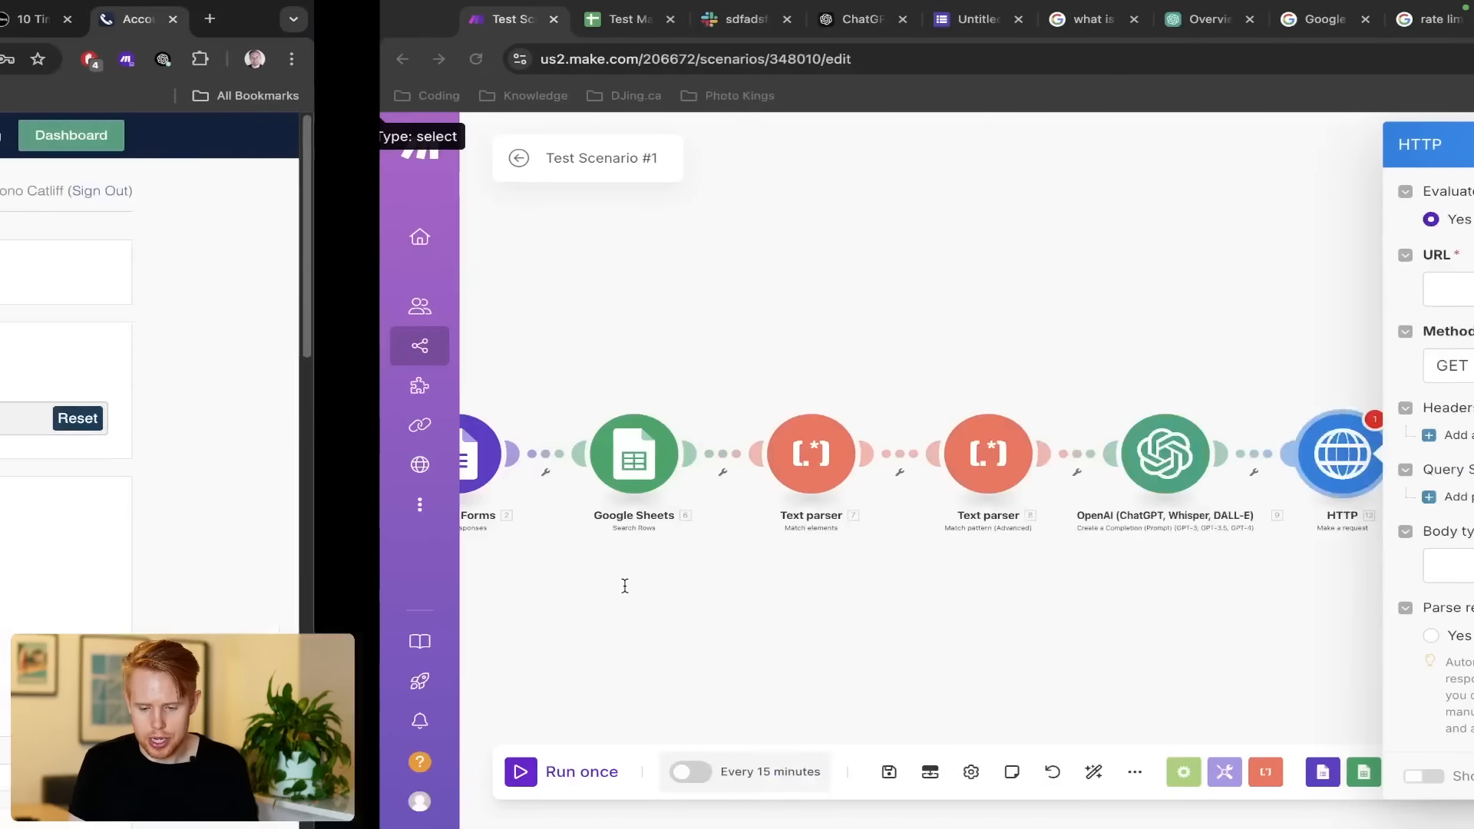
{"action": "key", "text": "ctrl+Left"}
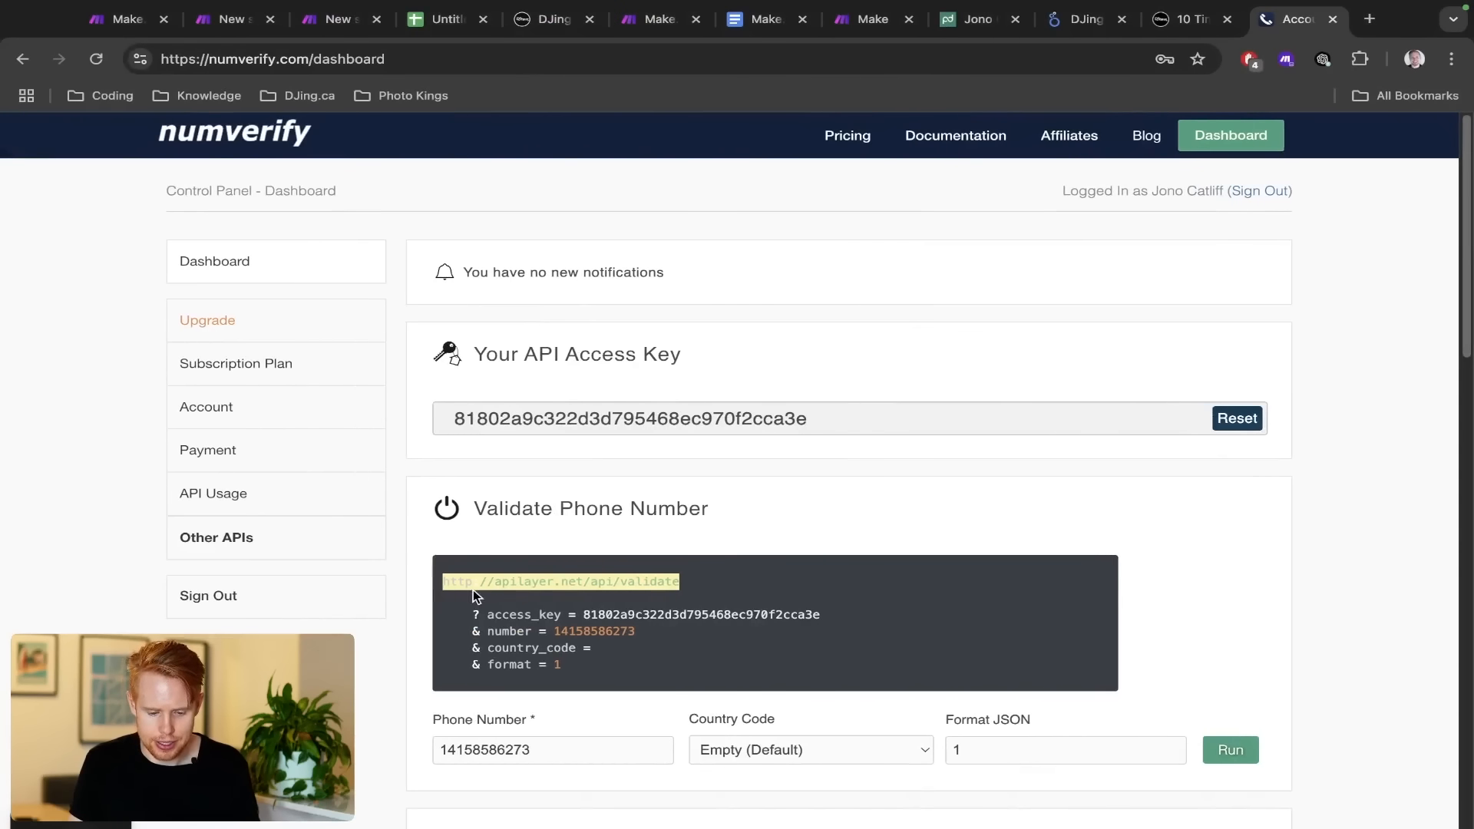
{"action": "left_click", "coordinate": [474, 588]}
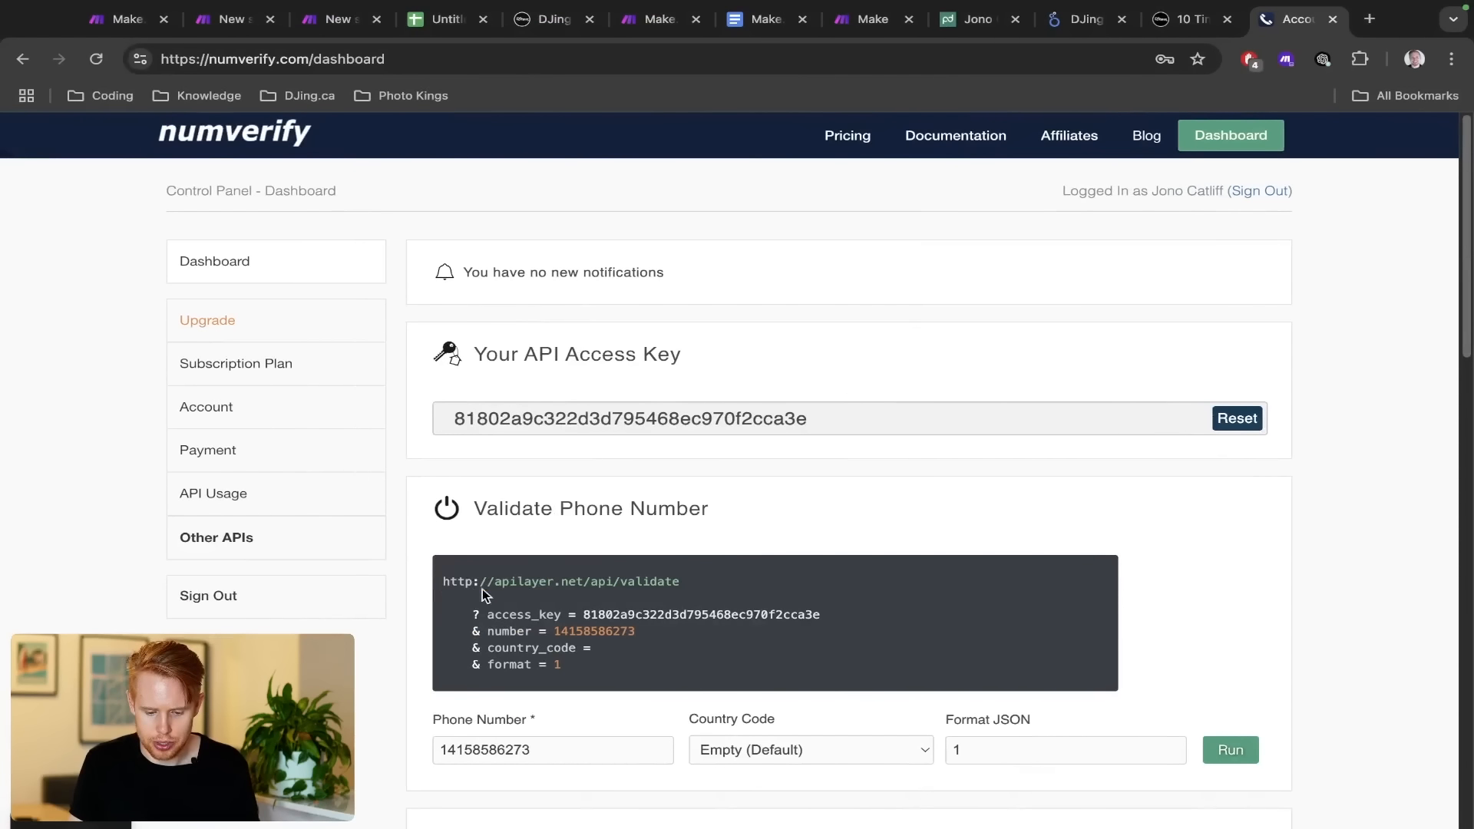
{"action": "double_click", "coordinate": [597, 584]}
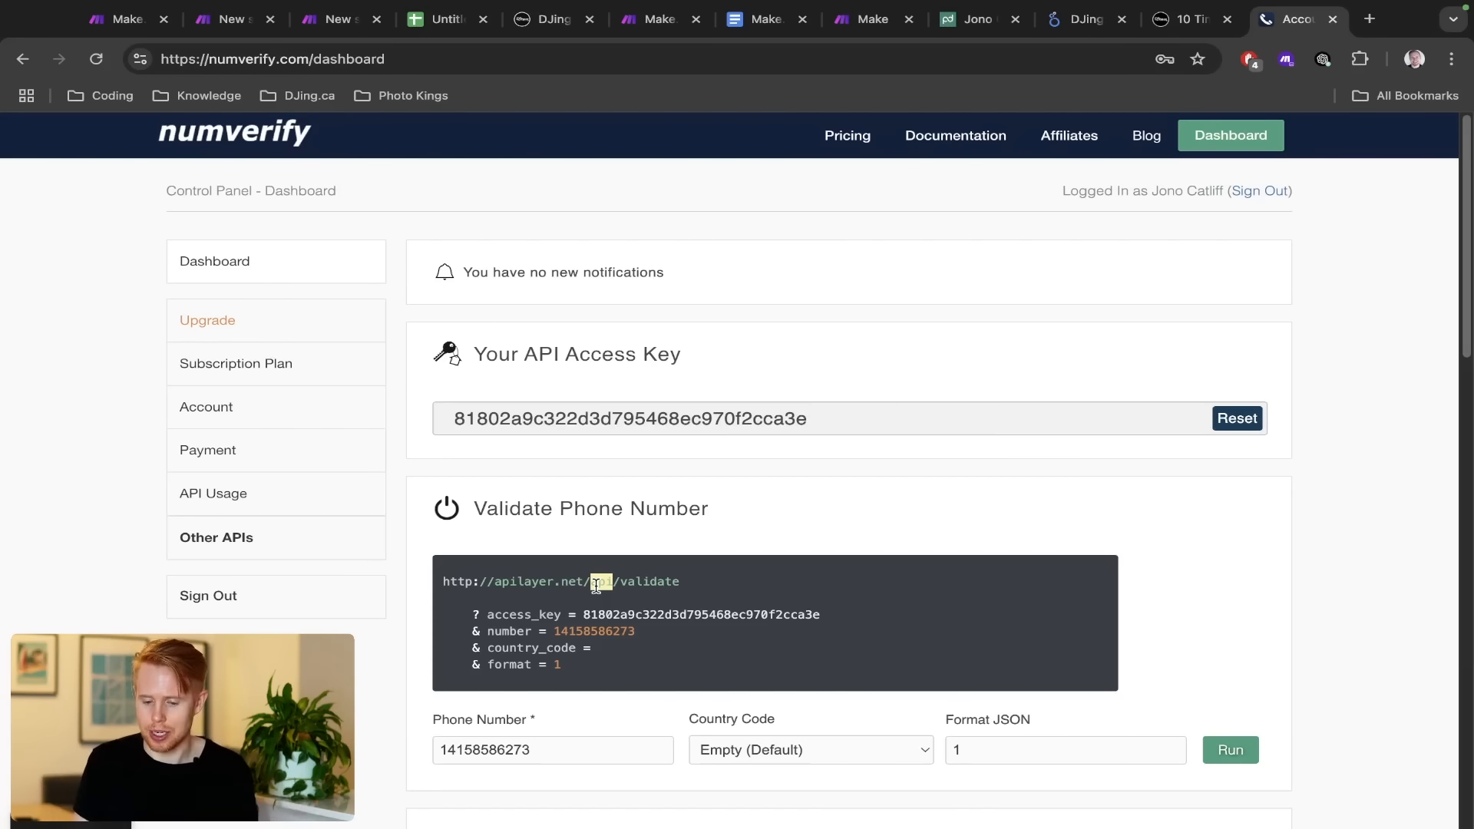
{"action": "triple_click", "coordinate": [595, 585]}
{"action": "key", "text": "super+c"}
{"action": "key", "text": "ctrl+Right"}
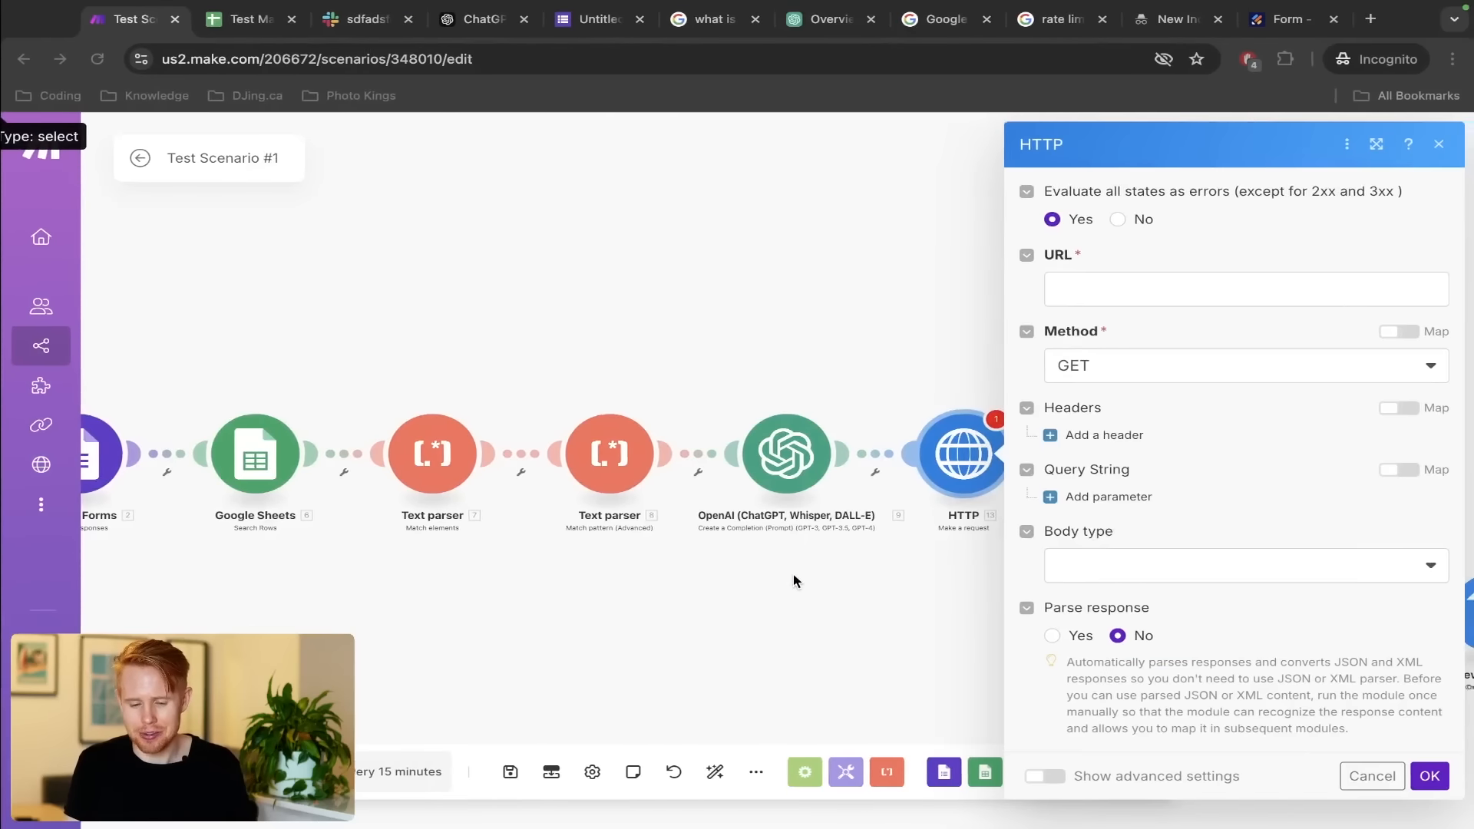
{"action": "left_click", "coordinate": [1060, 304]}
{"action": "key", "text": "super+v"}
{"action": "left_click", "coordinate": [1160, 393]}
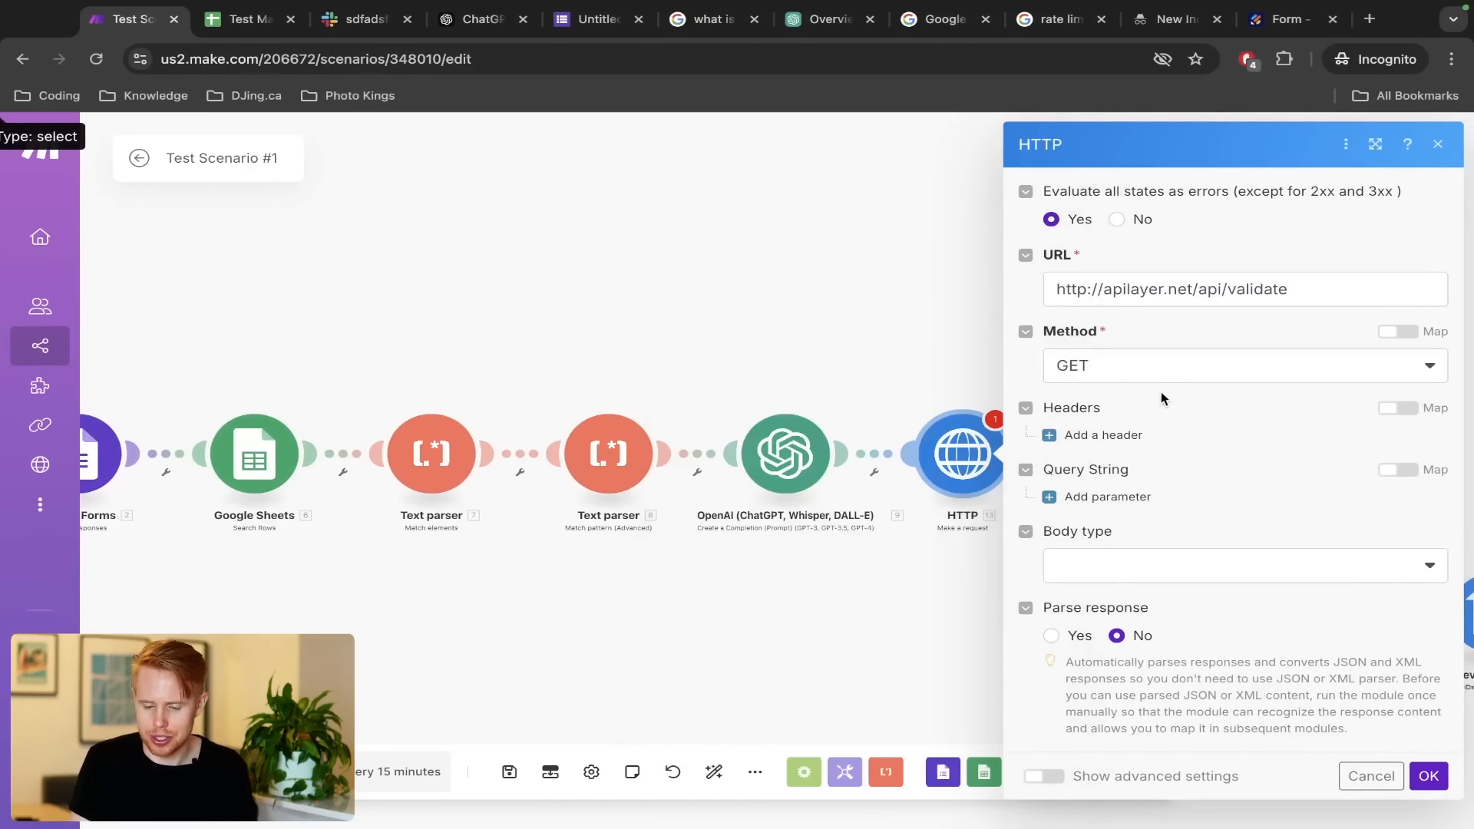
Set the HTTP request method to GET, checking the example request's query parameters
{"action": "key", "text": "ctrl+Left"}
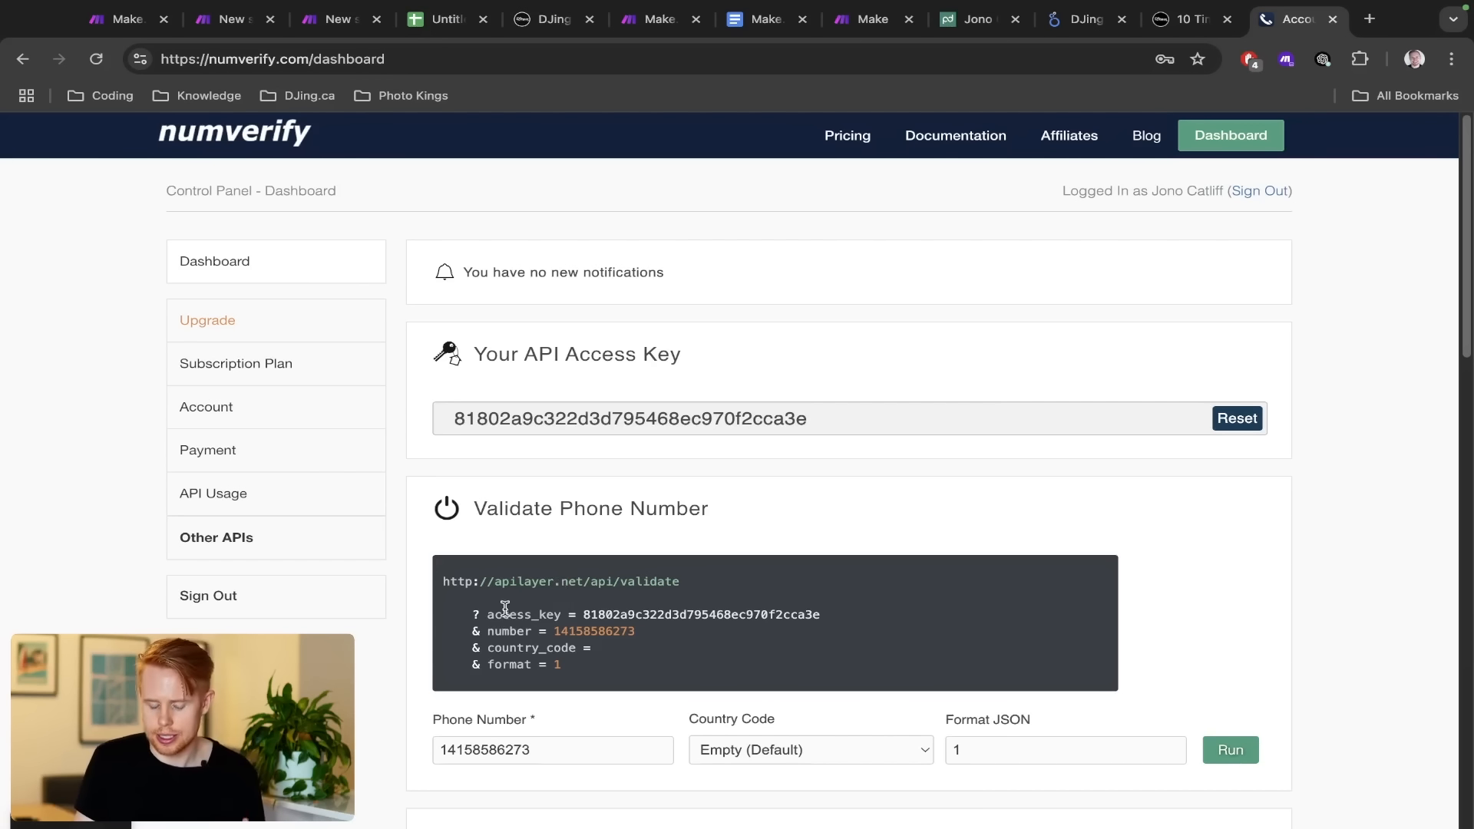
{"action": "left_click_drag", "start_coordinate": [458, 614], "coordinate": [633, 680]}
{"action": "left_click", "coordinate": [633, 682]}
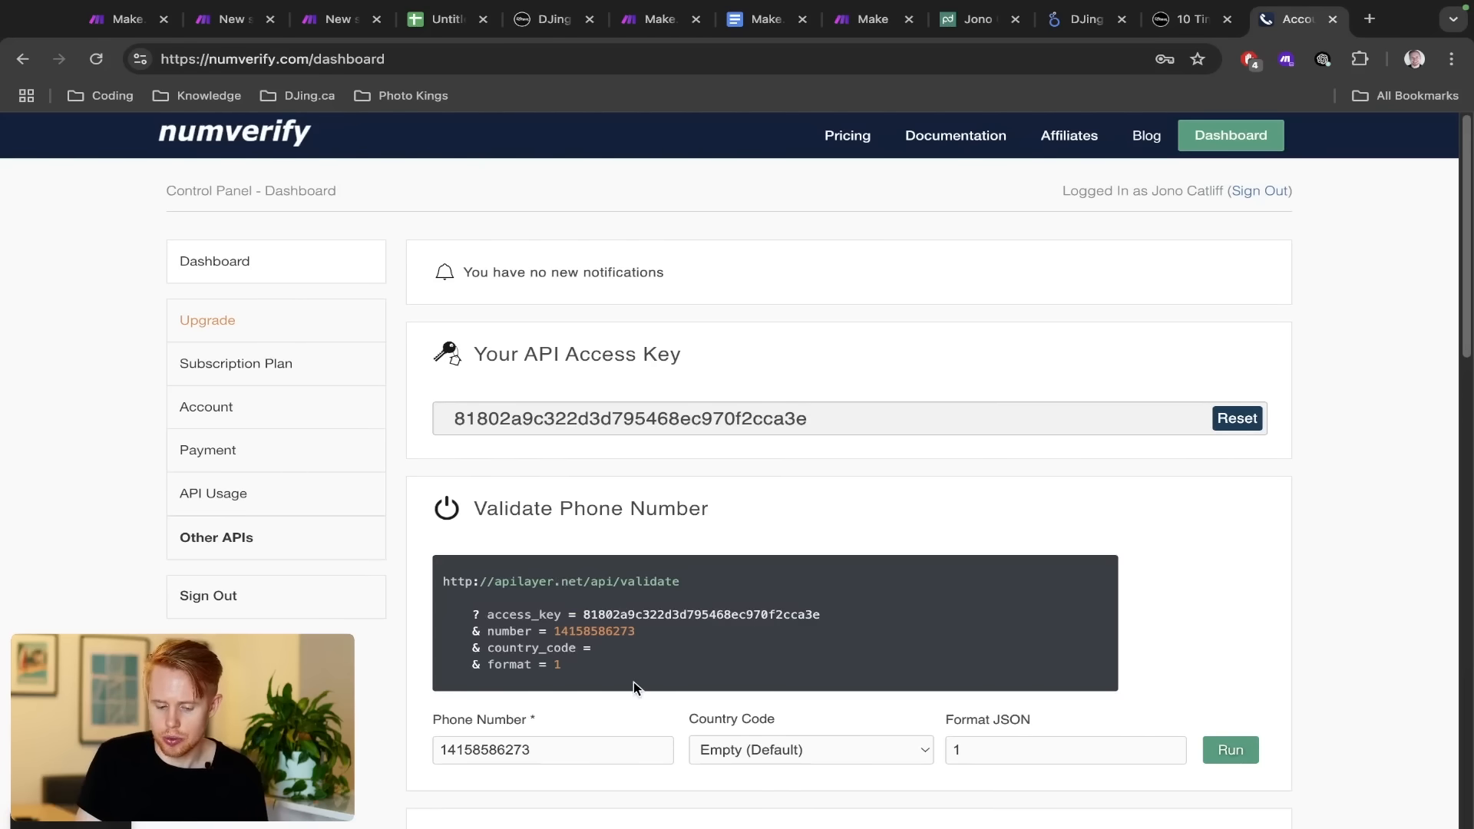
{"action": "key", "text": "ctrl+Right"}
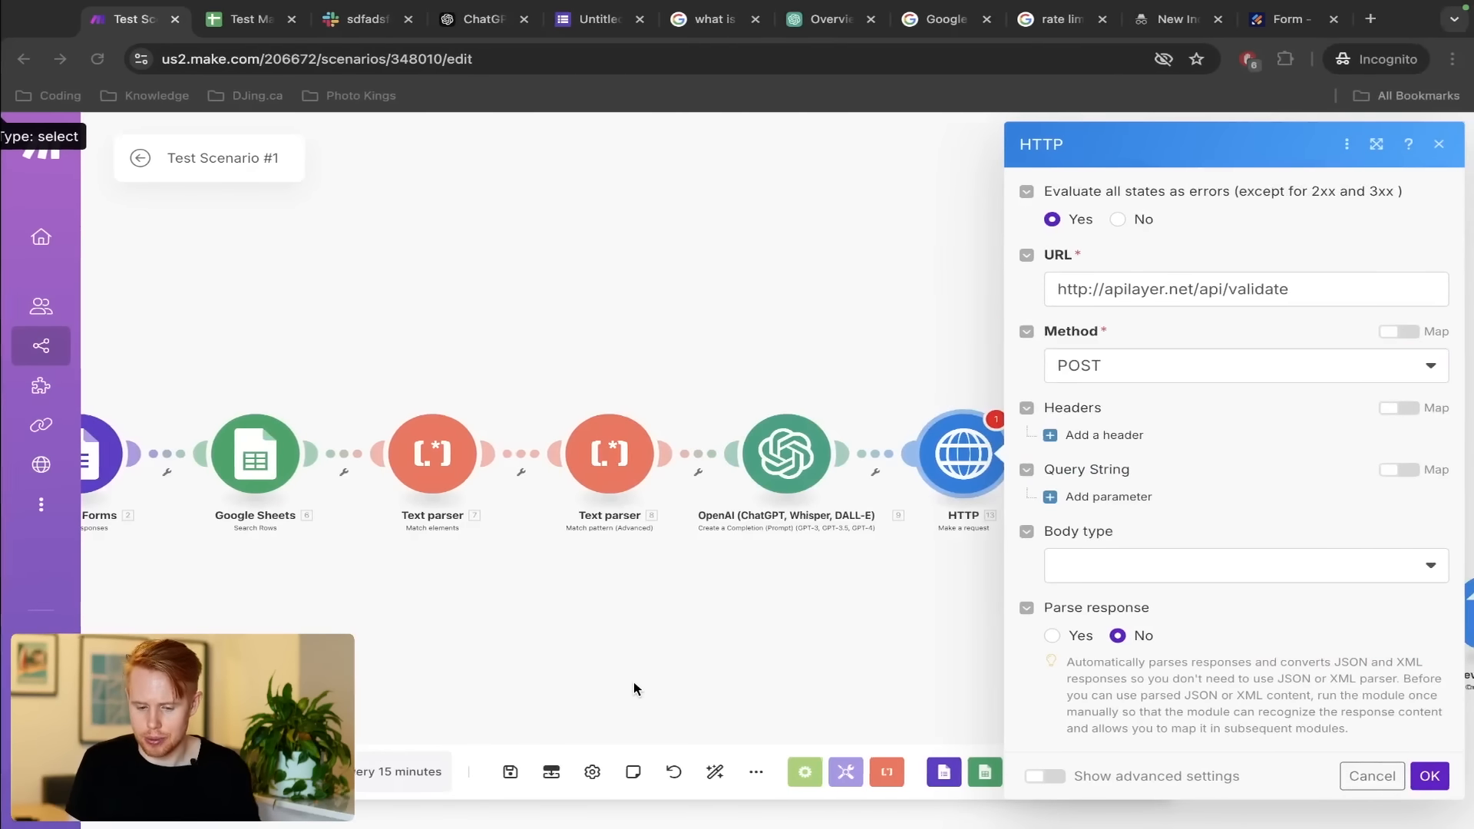
{"action": "left_click", "coordinate": [1140, 367]}
{"action": "left_click", "coordinate": [1105, 400]}
{"action": "key", "text": "ctrl+Left"}
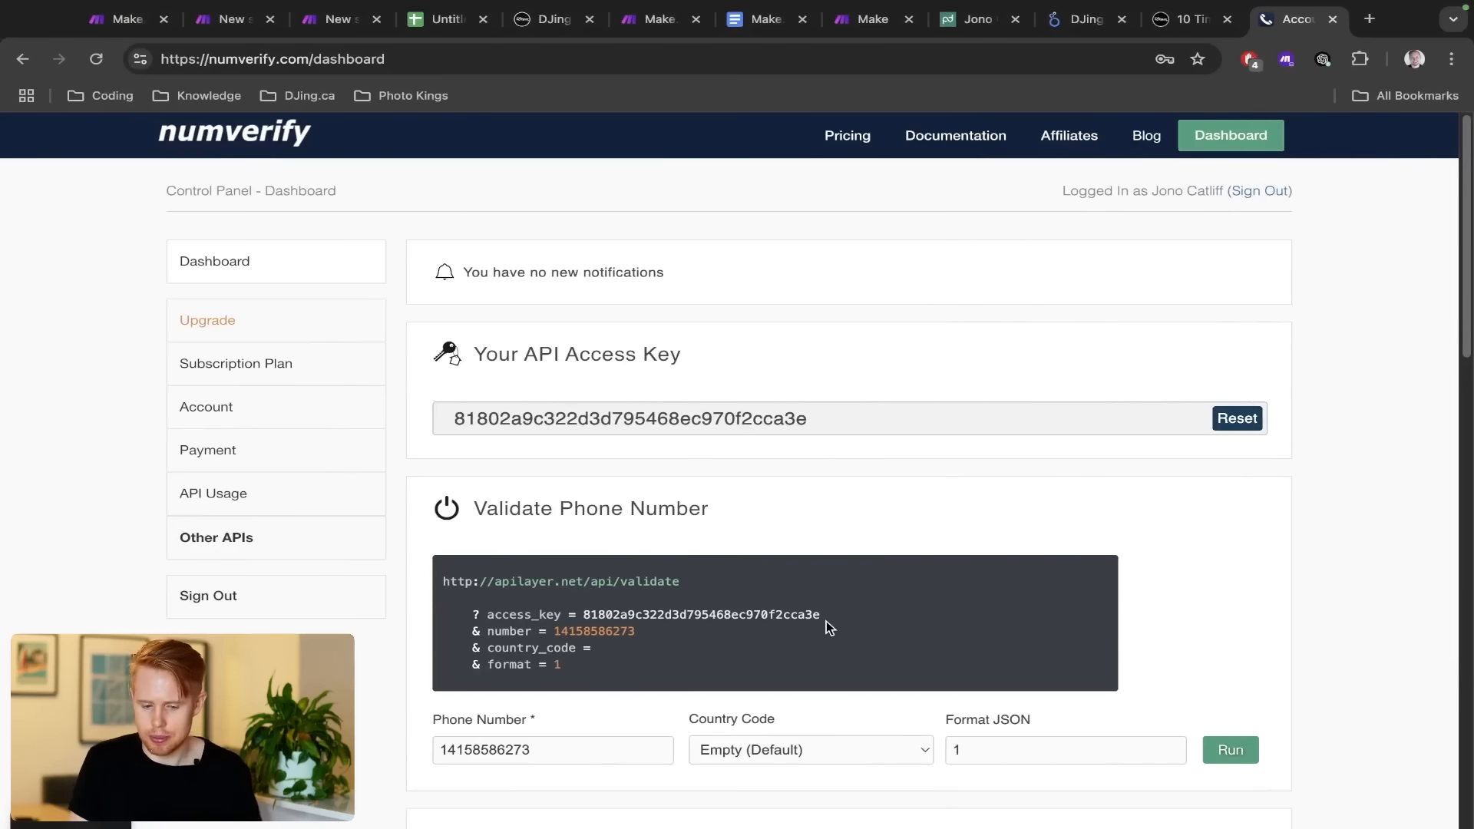
{"action": "scroll", "coordinate": [825, 620], "scroll_direction": "down", "scroll_amount": 1}
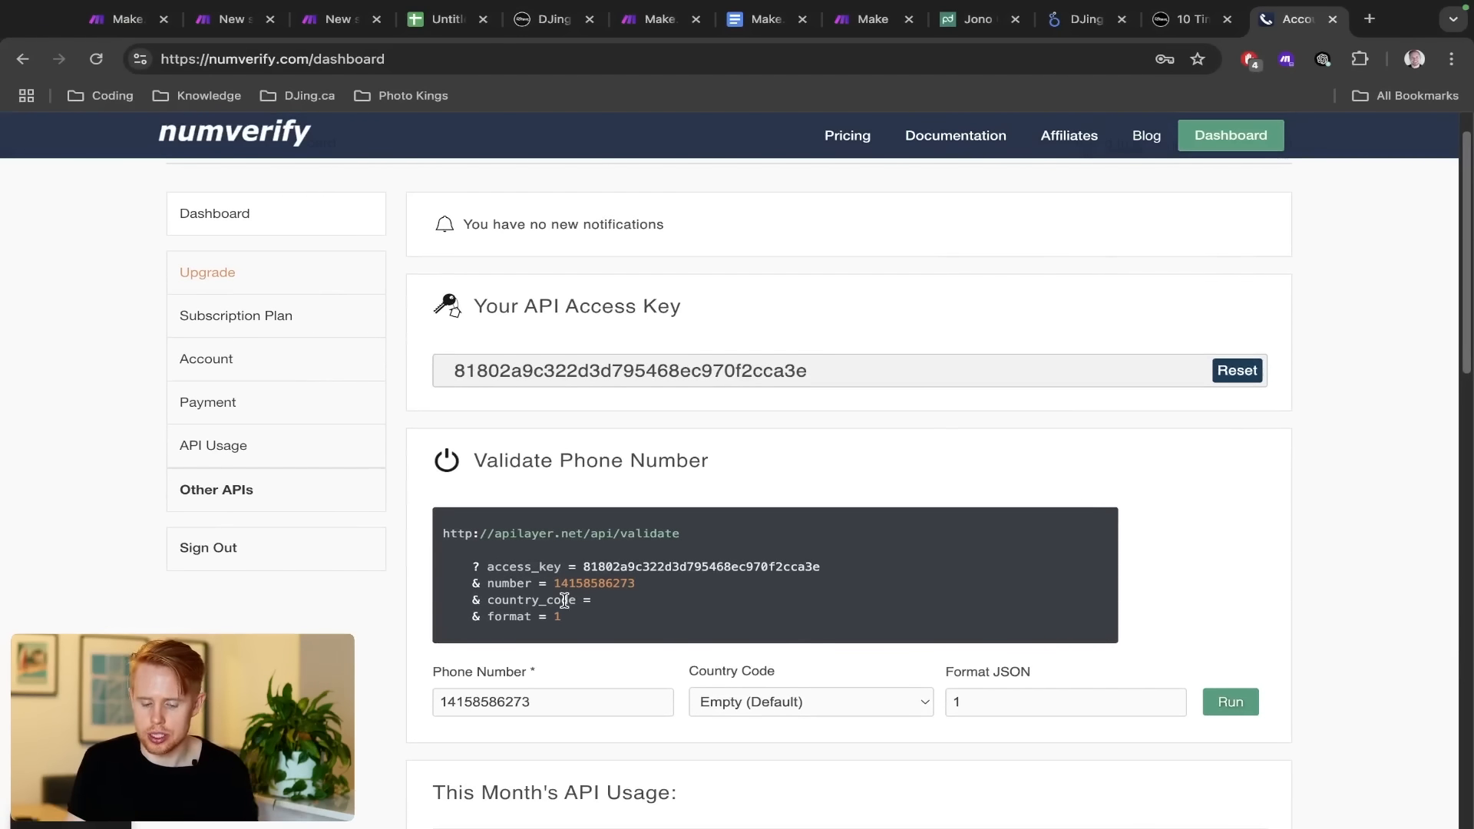
{"action": "scroll", "coordinate": [565, 600], "scroll_direction": "up", "scroll_amount": 5}
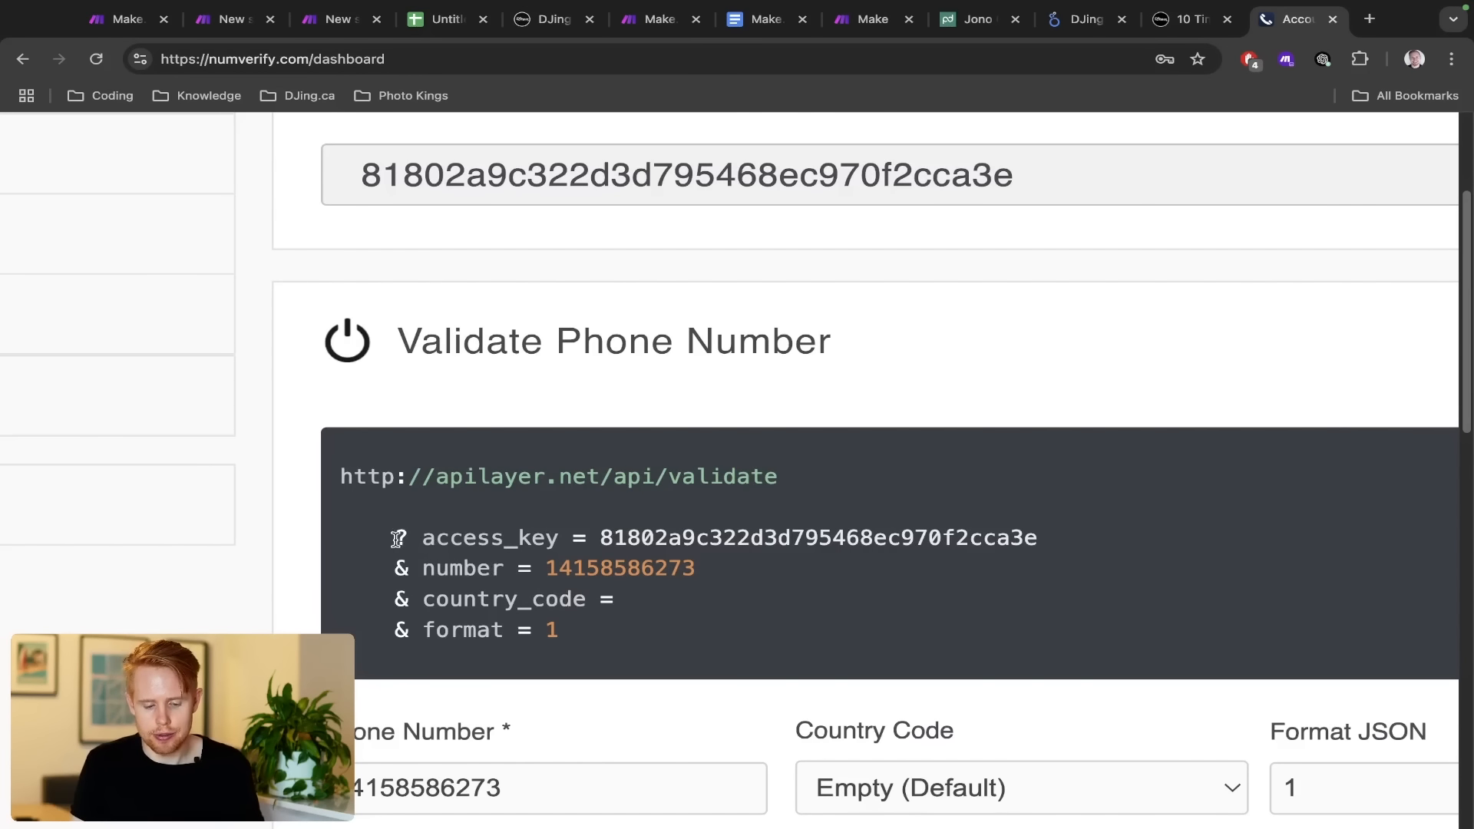
Review the example's access_key, number and format=1 parameters, selecting the access_key and number lines
{"action": "left_click_drag", "start_coordinate": [396, 539], "coordinate": [641, 652]}
{"action": "left_click", "coordinate": [648, 657]}
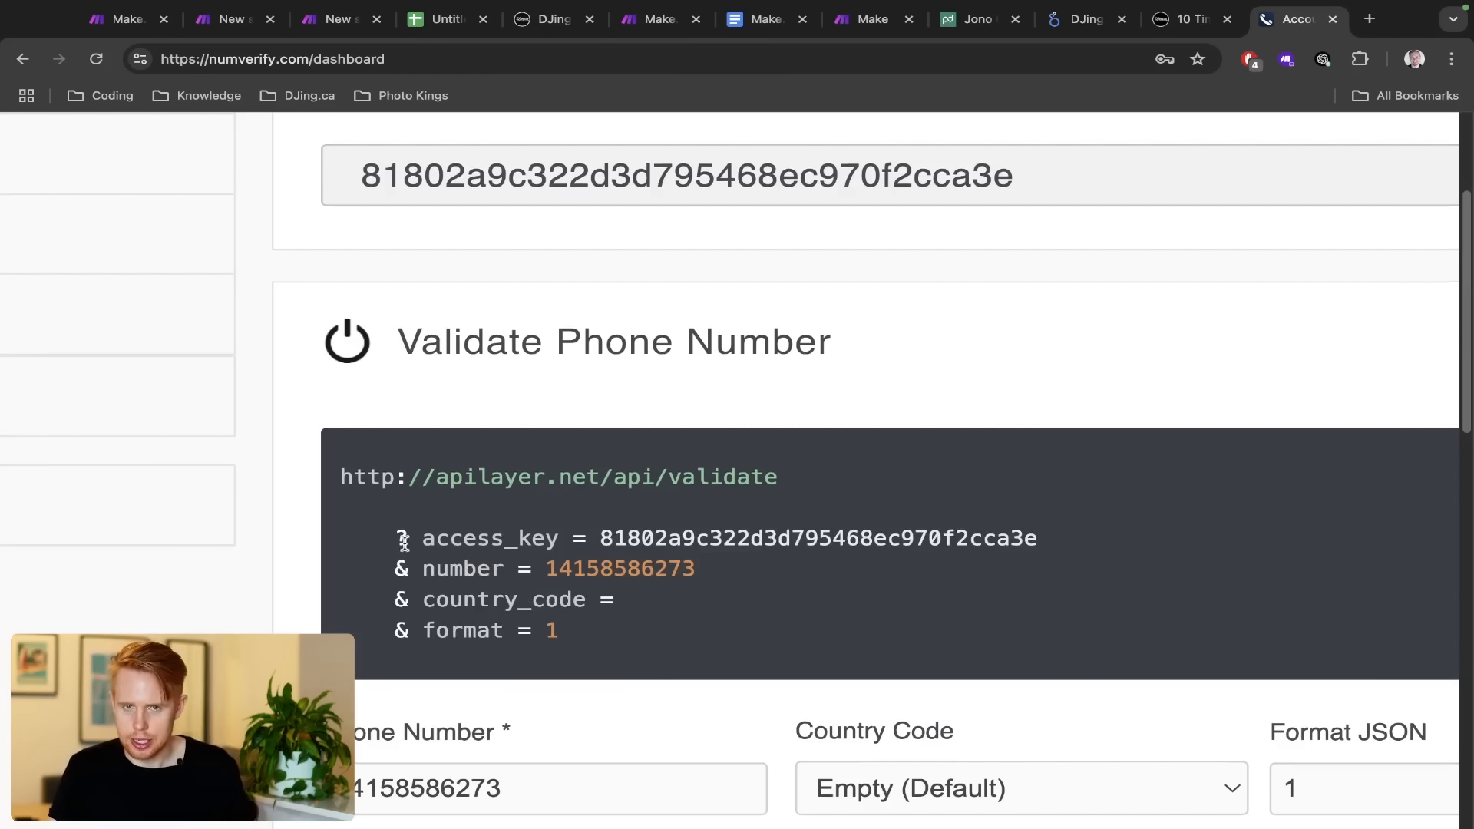
{"action": "left_click_drag", "start_coordinate": [423, 538], "coordinate": [560, 543]}
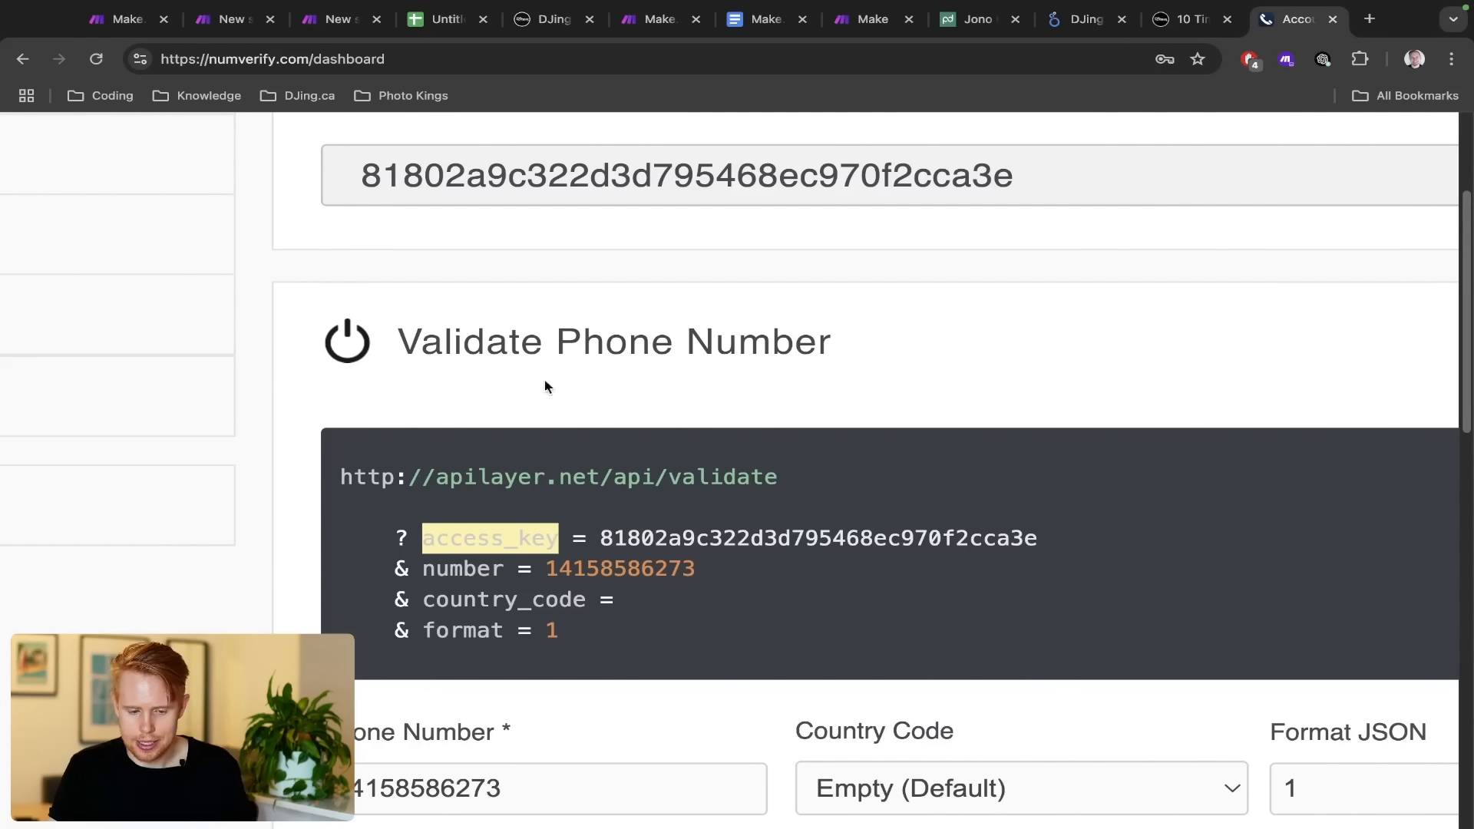
{"action": "double_click", "coordinate": [541, 189]}
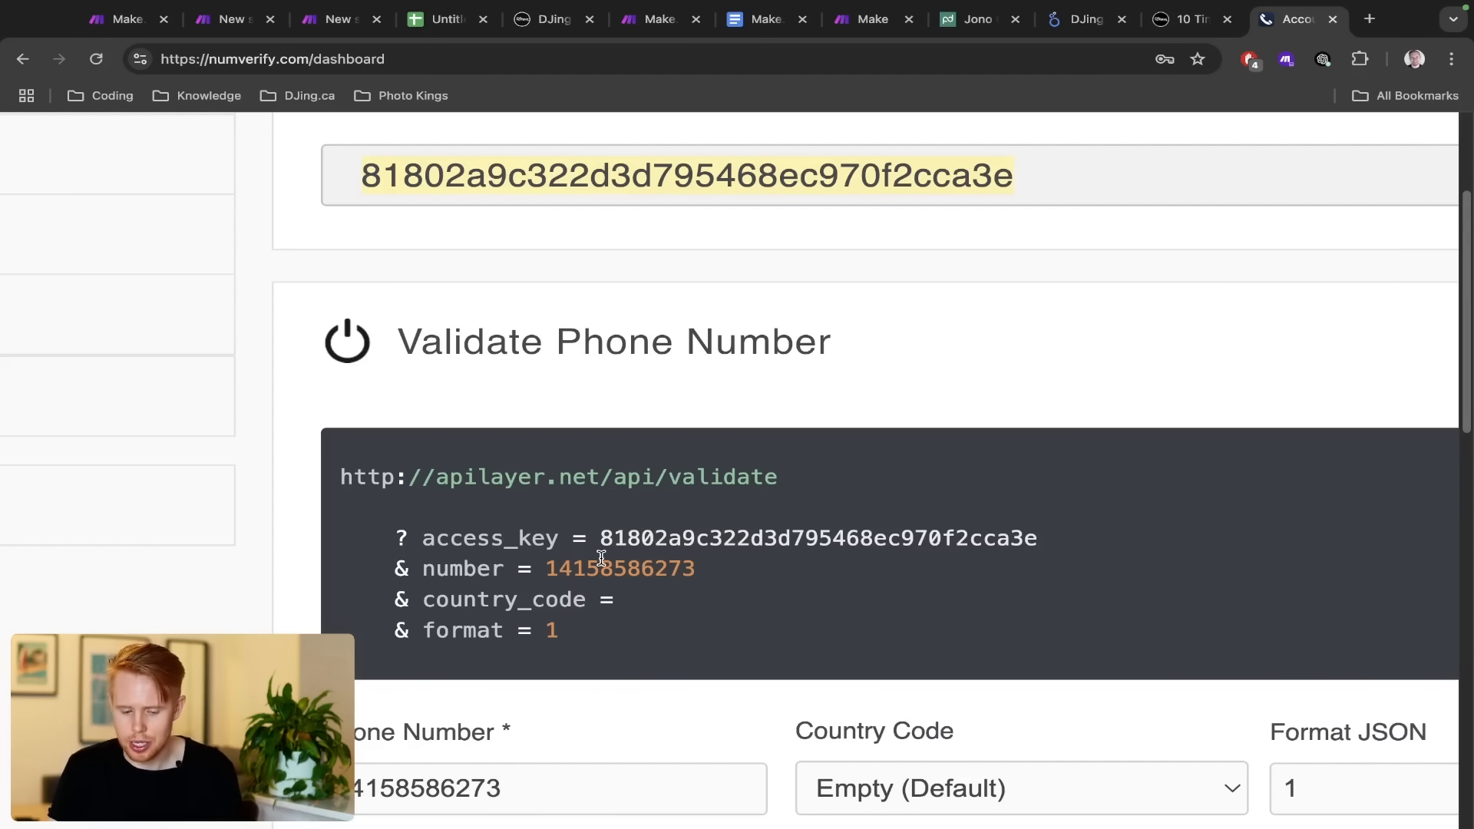
{"action": "left_click_drag", "start_coordinate": [540, 566], "coordinate": [692, 570]}
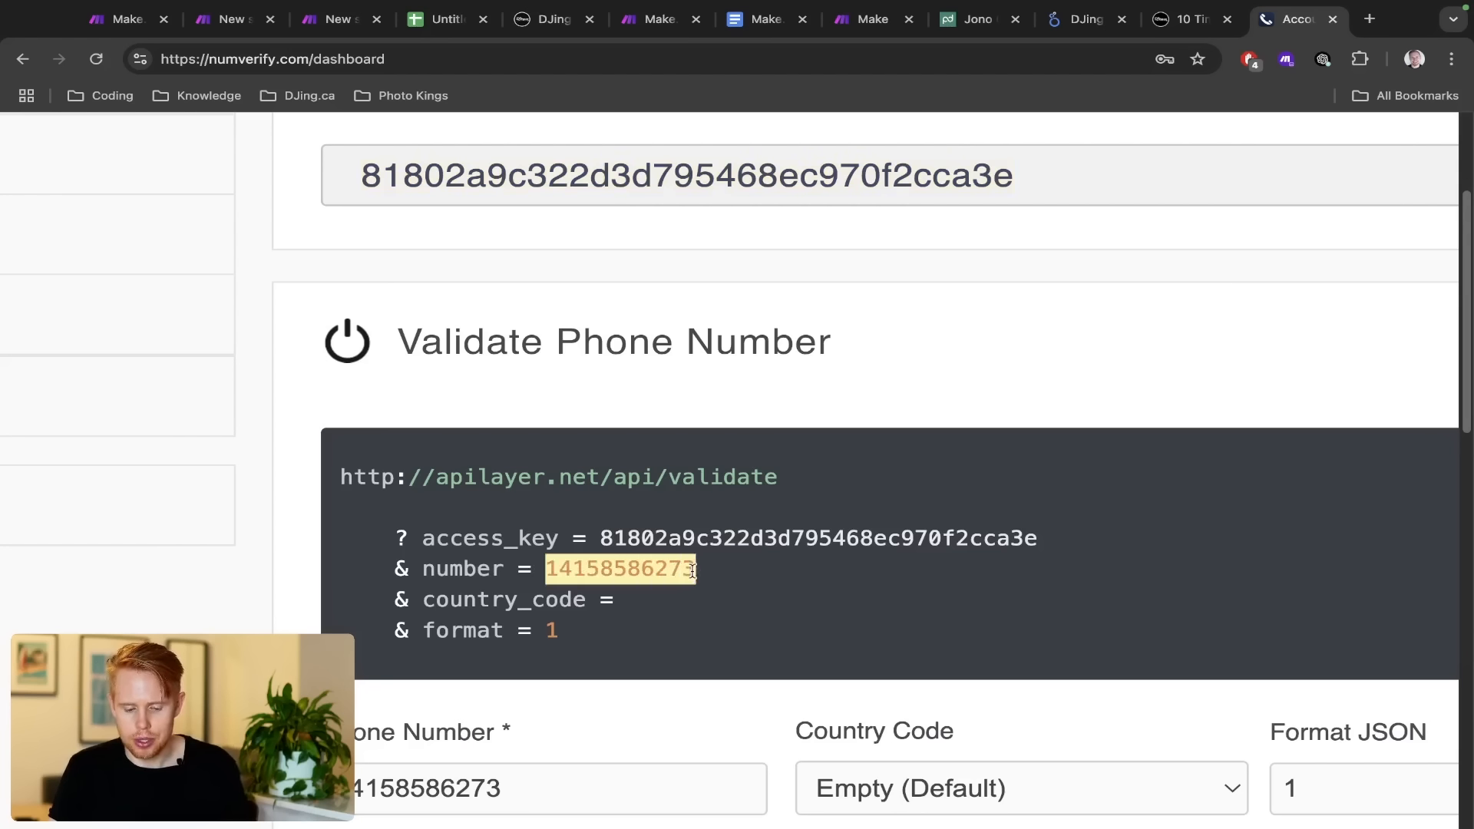
{"action": "left_click", "coordinate": [621, 605]}
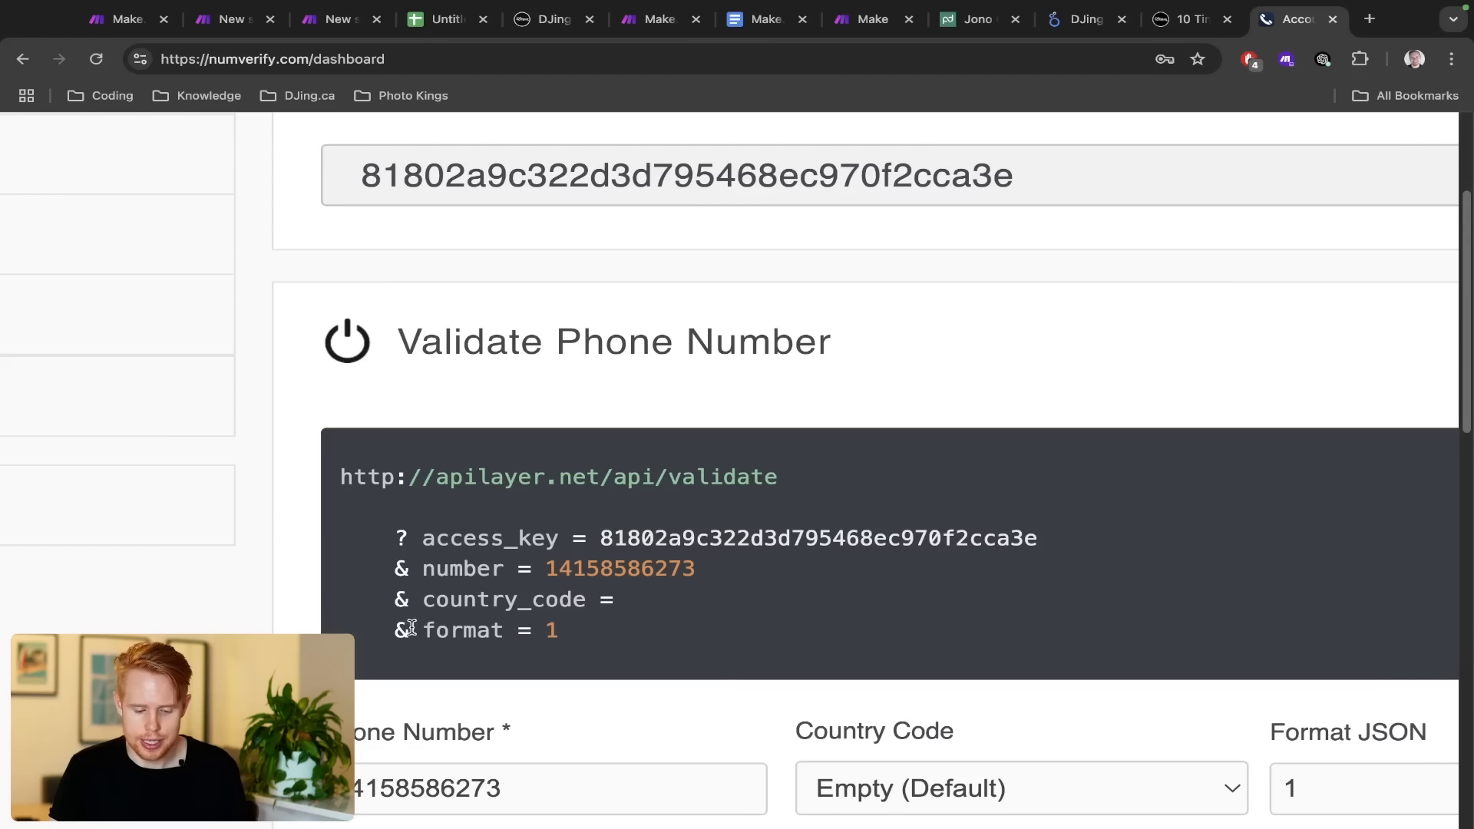
{"action": "left_click_drag", "start_coordinate": [543, 630], "coordinate": [588, 637]}
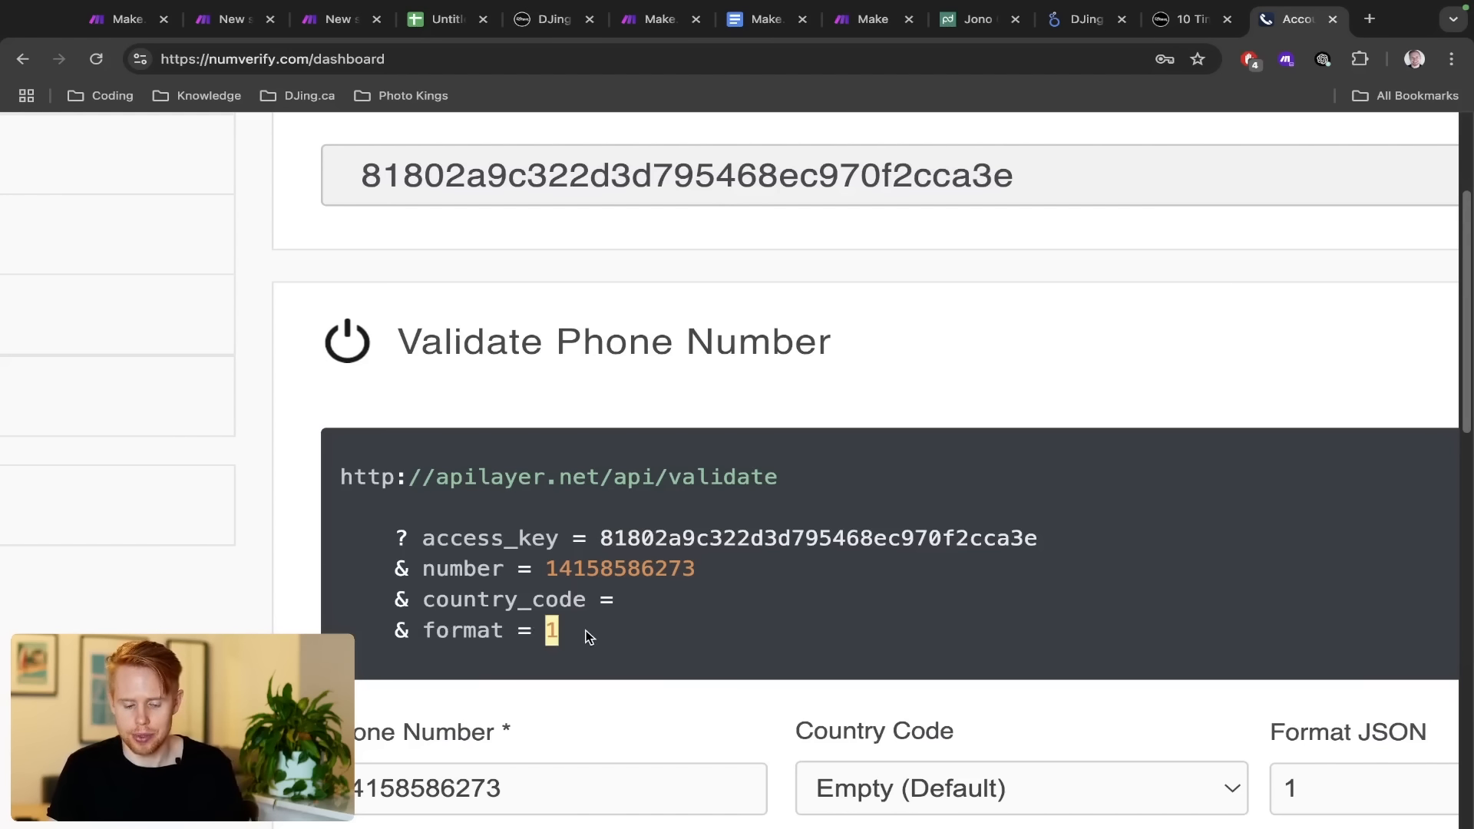
{"action": "scroll", "coordinate": [590, 637], "scroll_direction": "down", "scroll_amount": 5}
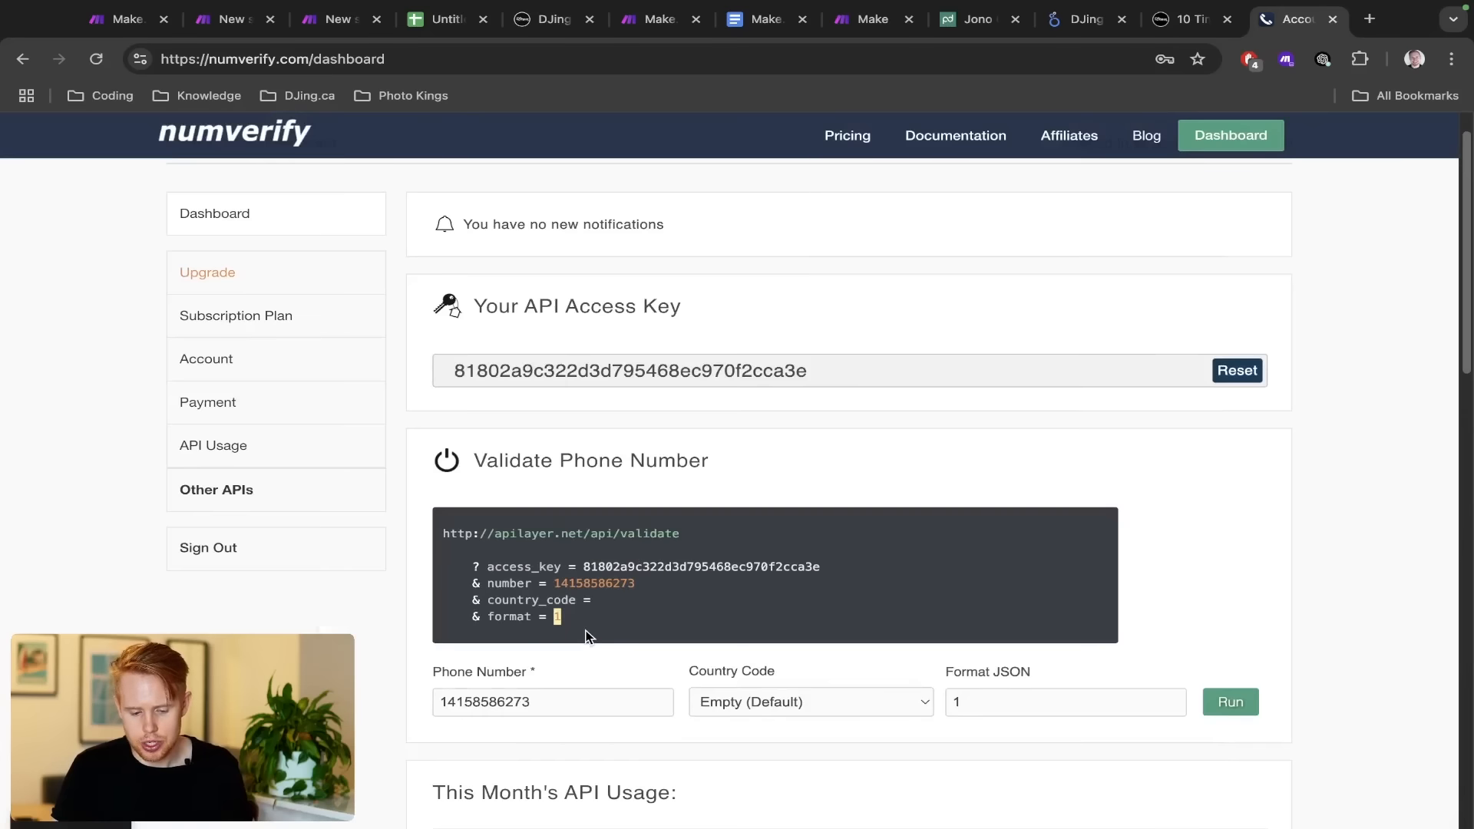
{"action": "left_click_drag", "start_coordinate": [470, 566], "coordinate": [645, 583]}
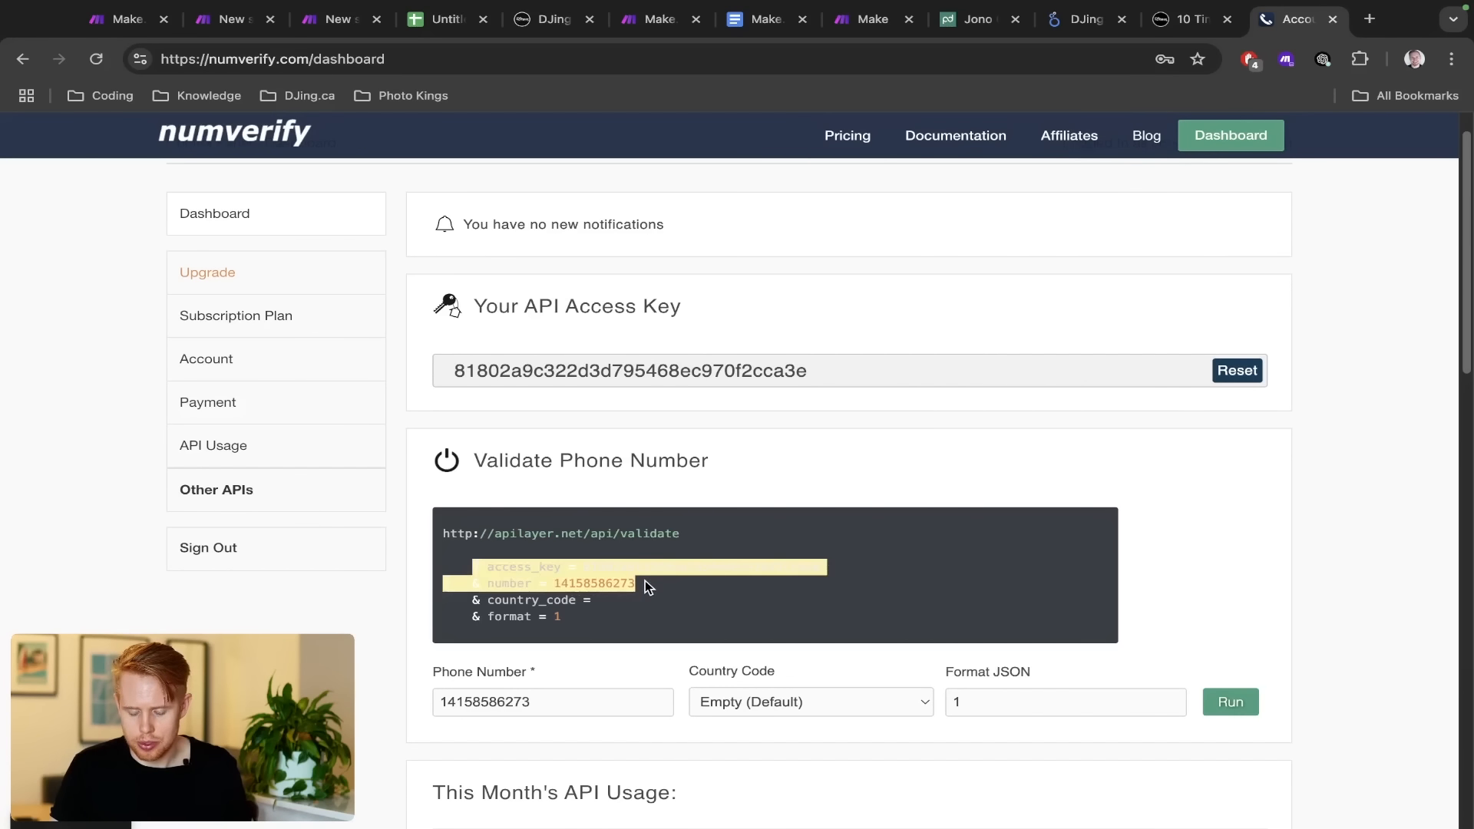
{"action": "key", "text": "alt+Tab"}
{"action": "left_click", "coordinate": [1328, 288]}
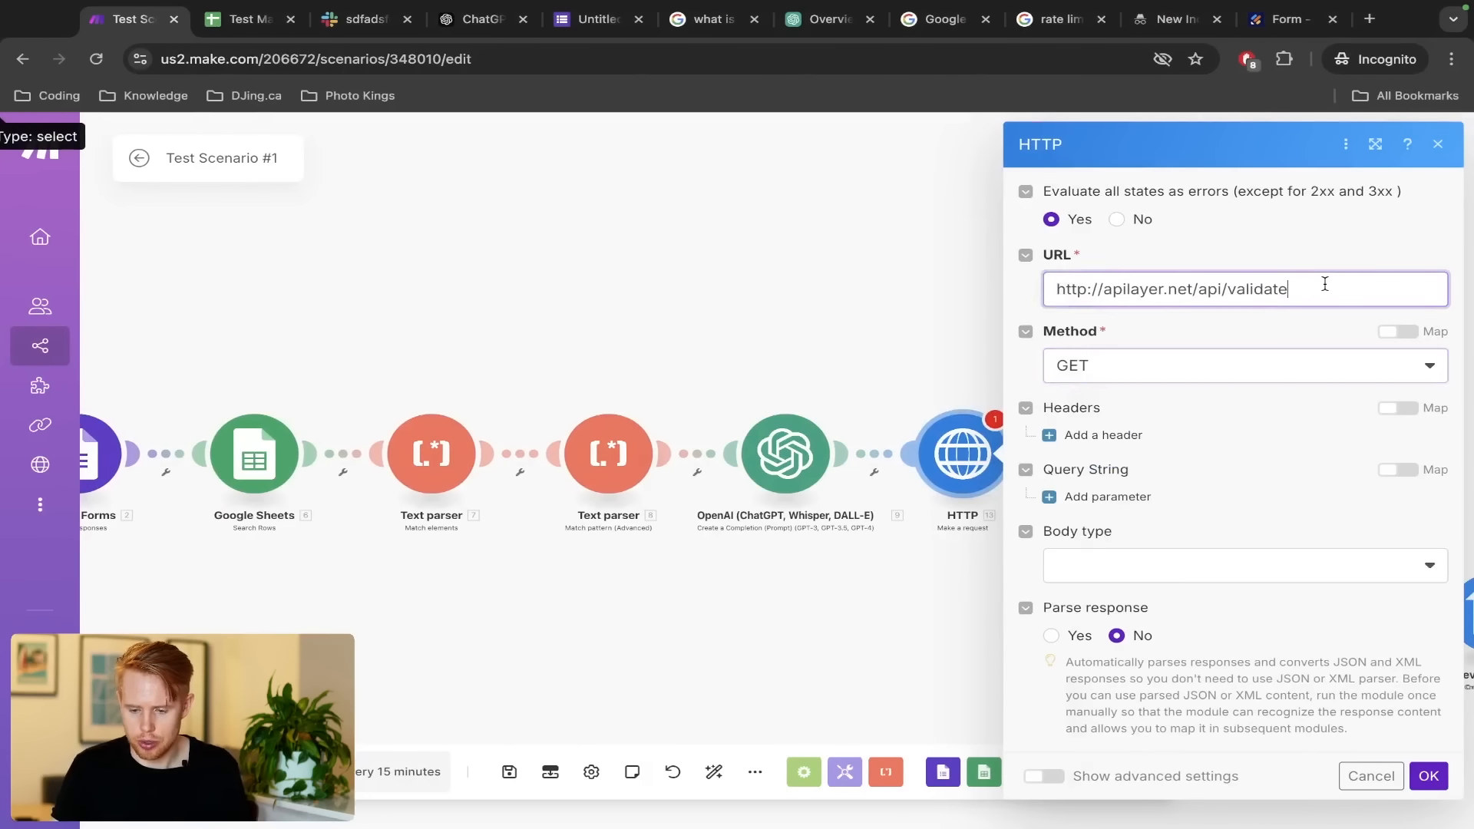
Try appending ?access_key to the URL, then delete the appended query text
{"action": "type", "text": "?"}
{"action": "key", "text": "alt+Tab"}
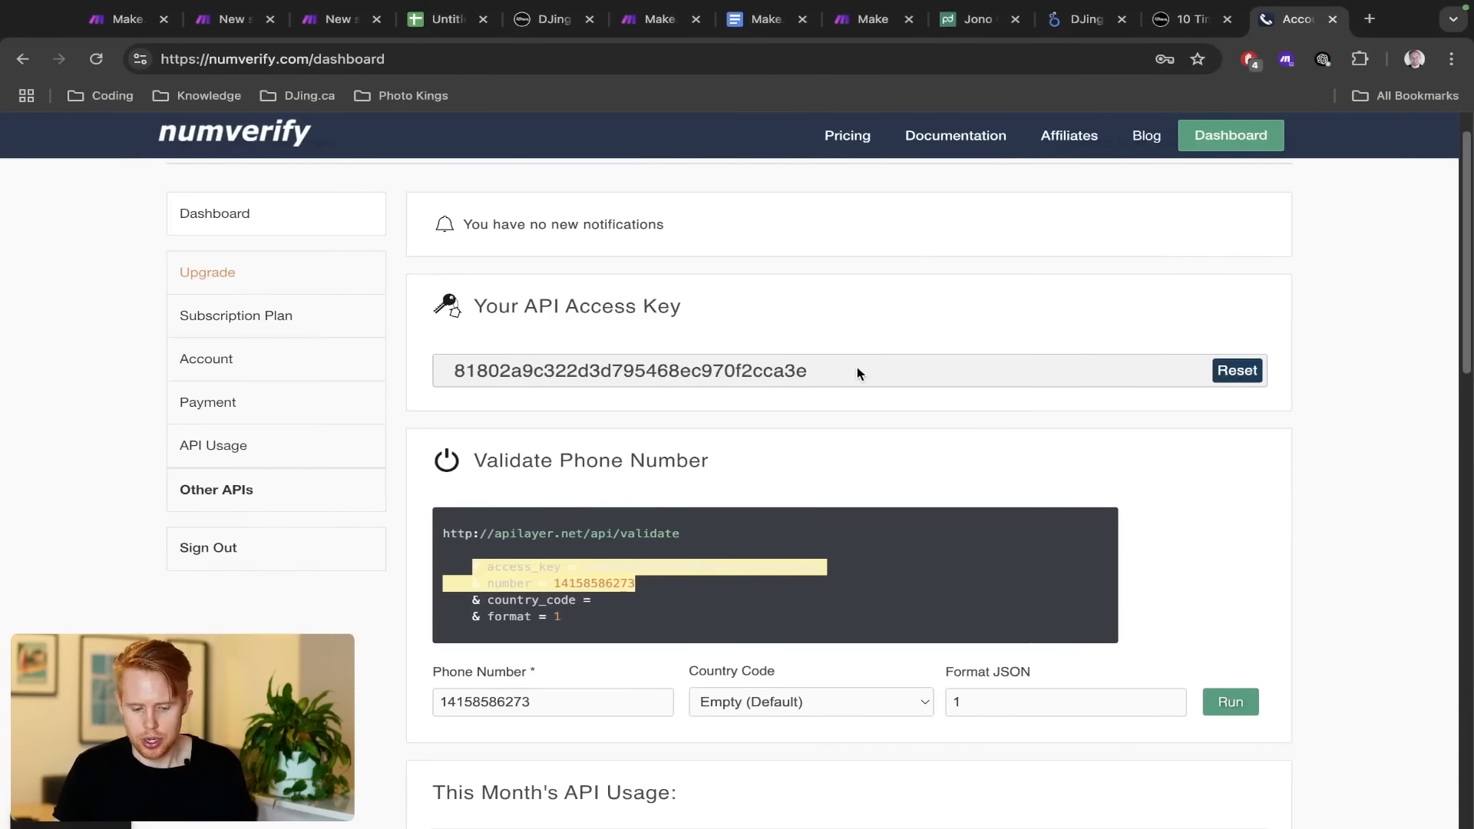
{"action": "left_click", "coordinate": [472, 610]}
{"action": "left_click_drag", "start_coordinate": [487, 571], "coordinate": [918, 571]}
{"action": "key", "text": "ctrl+c"}
{"action": "key", "text": "alt+Tab"}
{"action": "key", "text": "ctrl+v"}
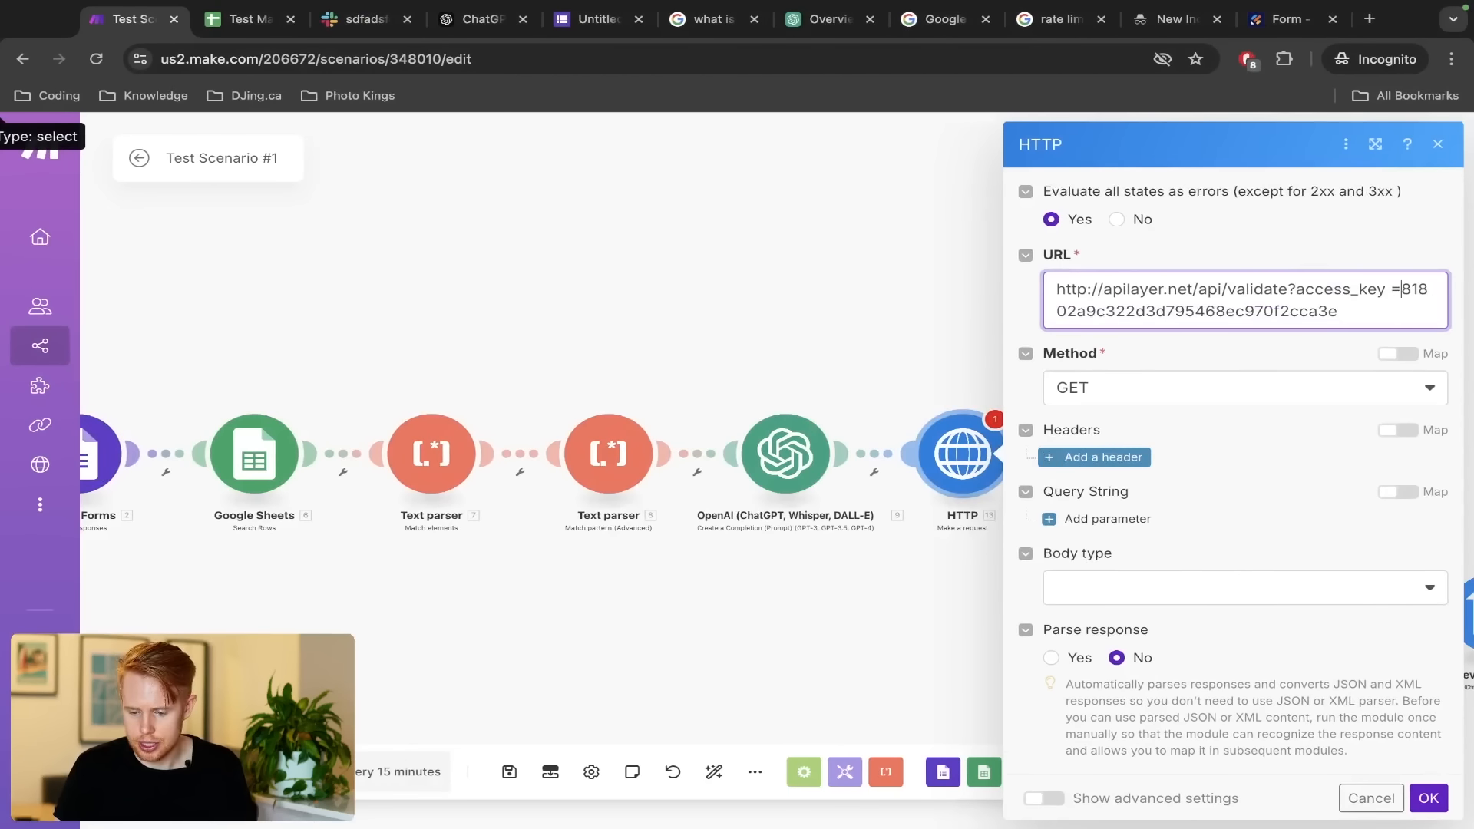
{"action": "key", "text": "Left"}
{"action": "key", "text": "BackSpace"}
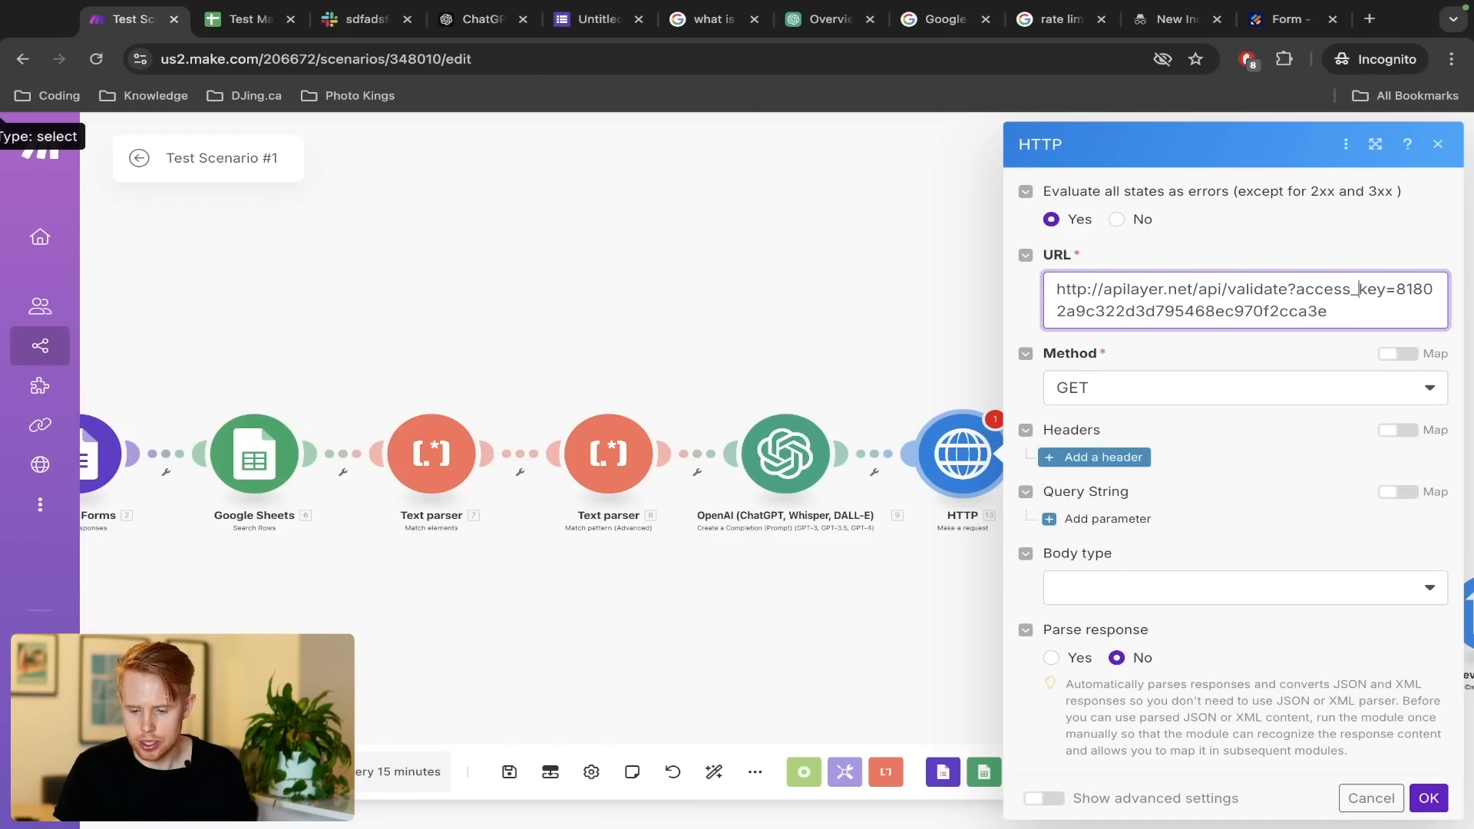
{"action": "key", "text": "ctrl+shift+End"}
{"action": "key", "text": "BackSpace"}
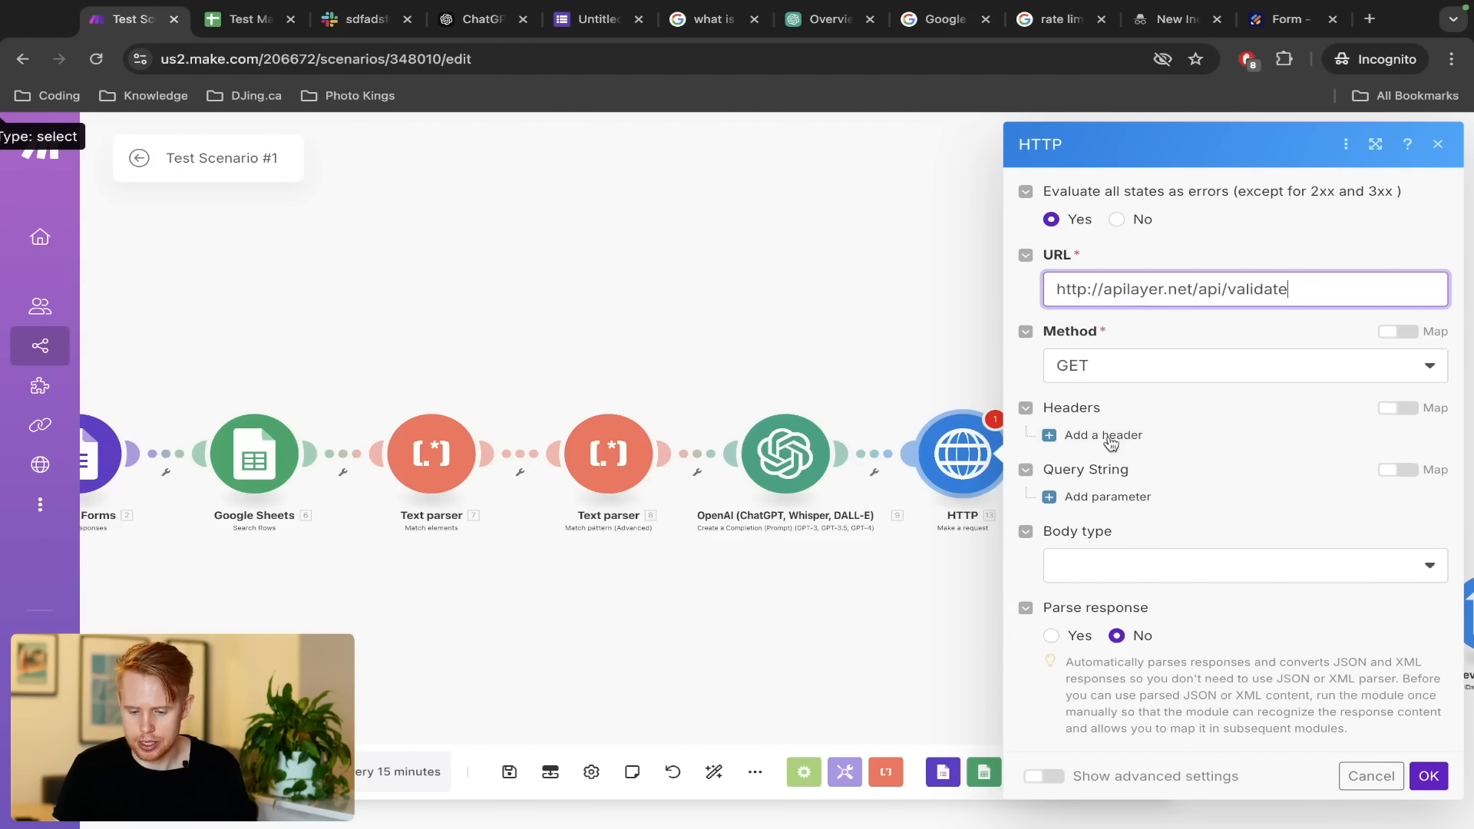
Add a query parameter access_key whose value is the numverify API access key
{"action": "left_click", "coordinate": [1109, 496]}
{"action": "scroll", "coordinate": [1112, 480], "scroll_direction": "down", "scroll_amount": 1}
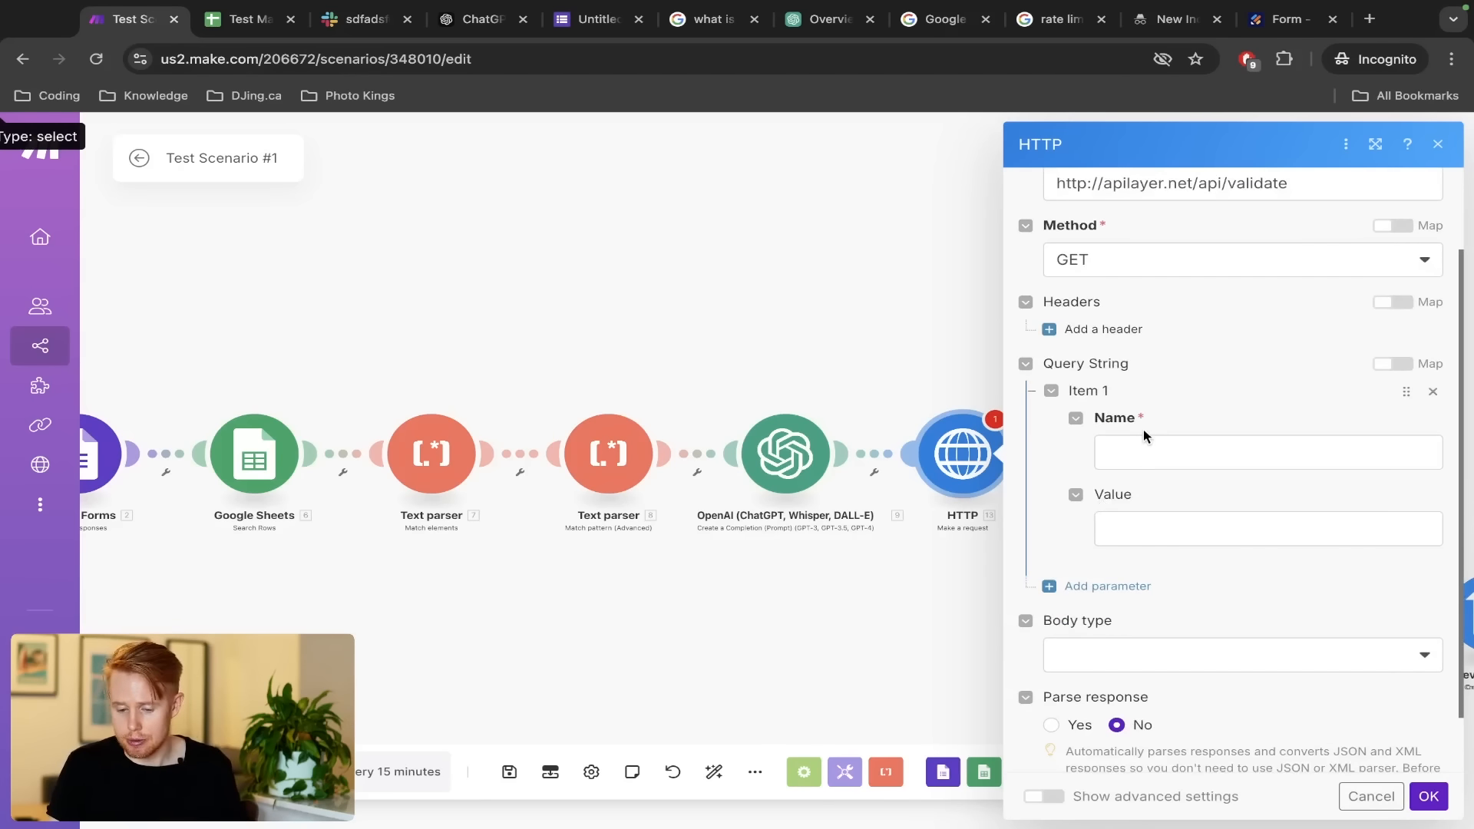
{"action": "key", "text": "ctrl+Left"}
{"action": "left_click", "coordinate": [691, 562]}
{"action": "double_click", "coordinate": [538, 566]}
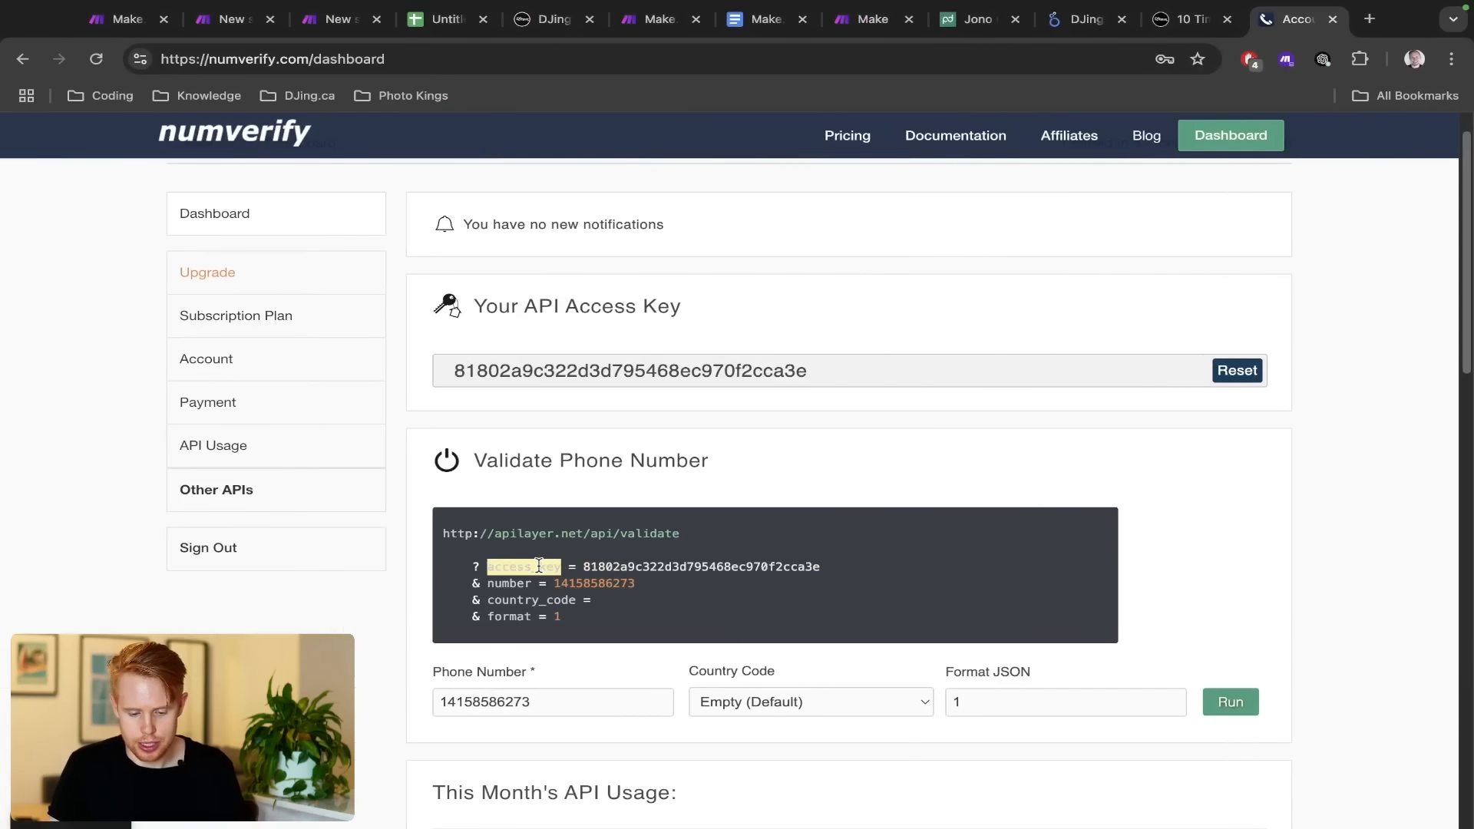
{"action": "key", "text": "ctrl+c"}
{"action": "key", "text": "ctrl+Right"}
{"action": "left_click", "coordinate": [1109, 445]}
{"action": "key", "text": "ctrl+v"}
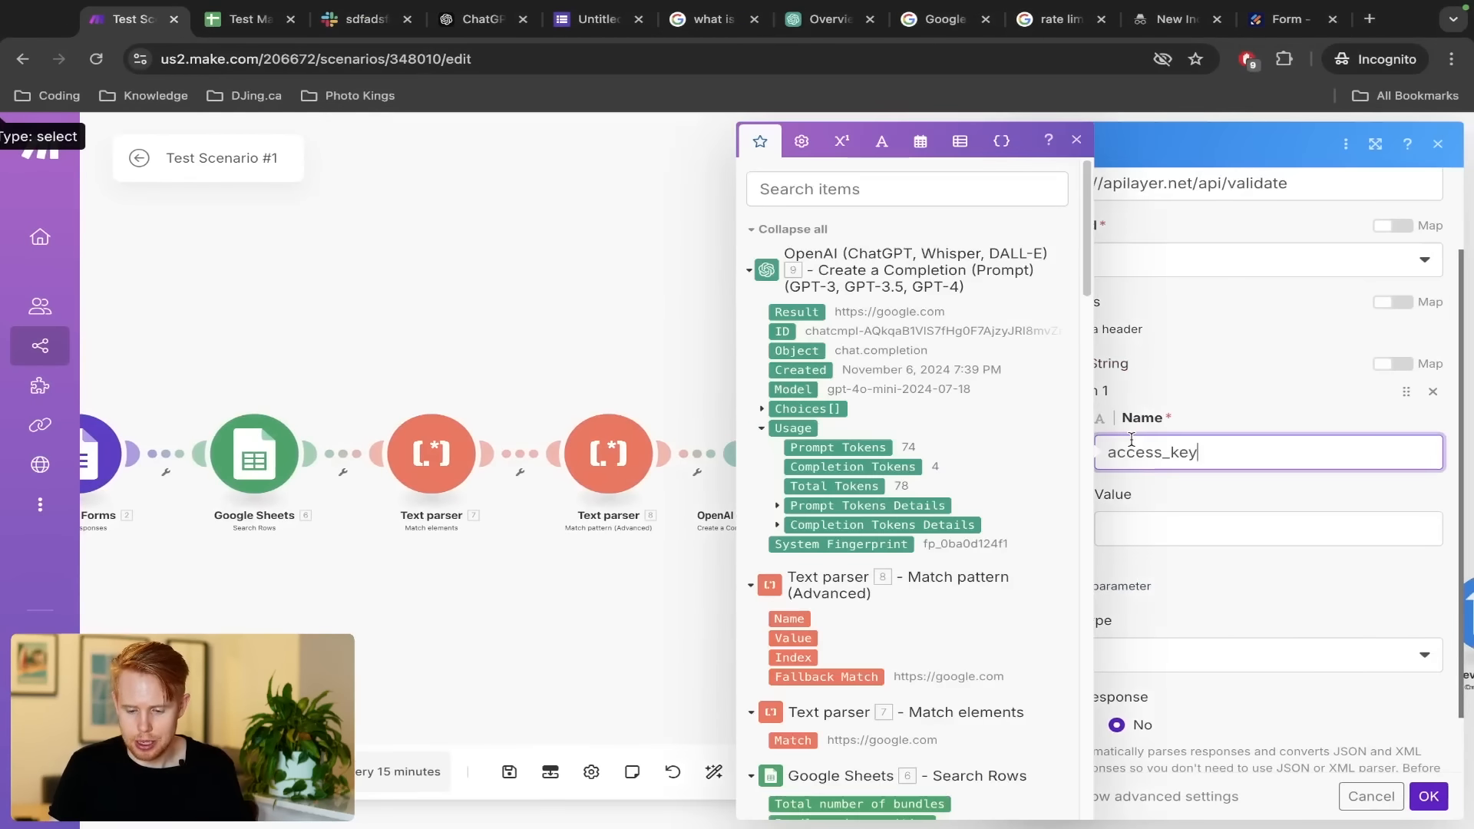
{"action": "key", "text": "ctrl+Left"}
{"action": "double_click", "coordinate": [644, 566]}
{"action": "key", "text": "ctrl+c"}
{"action": "key", "text": "ctrl+Right"}
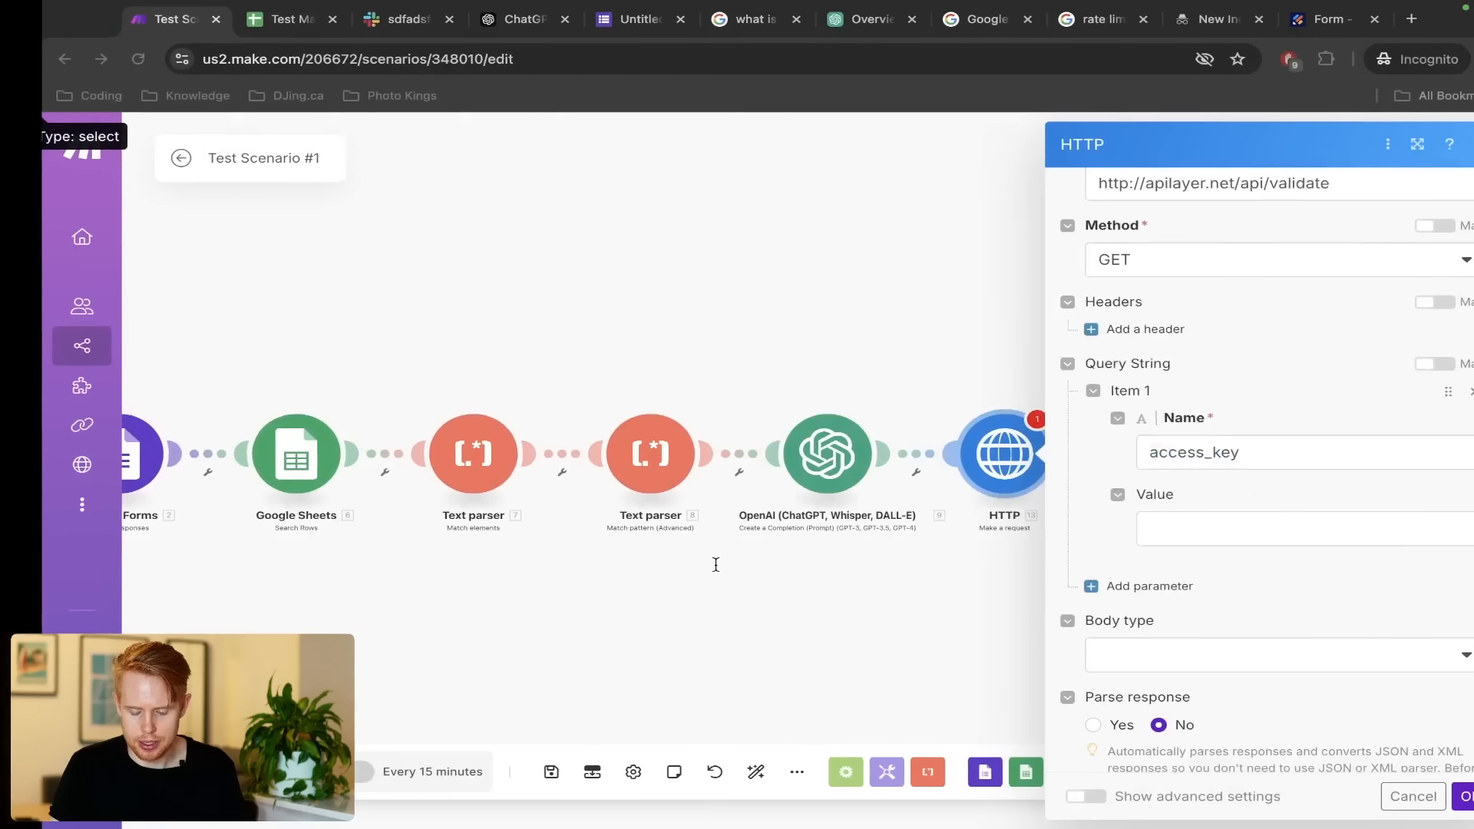
{"action": "left_click", "coordinate": [1099, 528]}
{"action": "key", "text": "ctrl+v"}
Add a second query parameter number set to the example test phone number
{"action": "left_click", "coordinate": [1142, 586]}
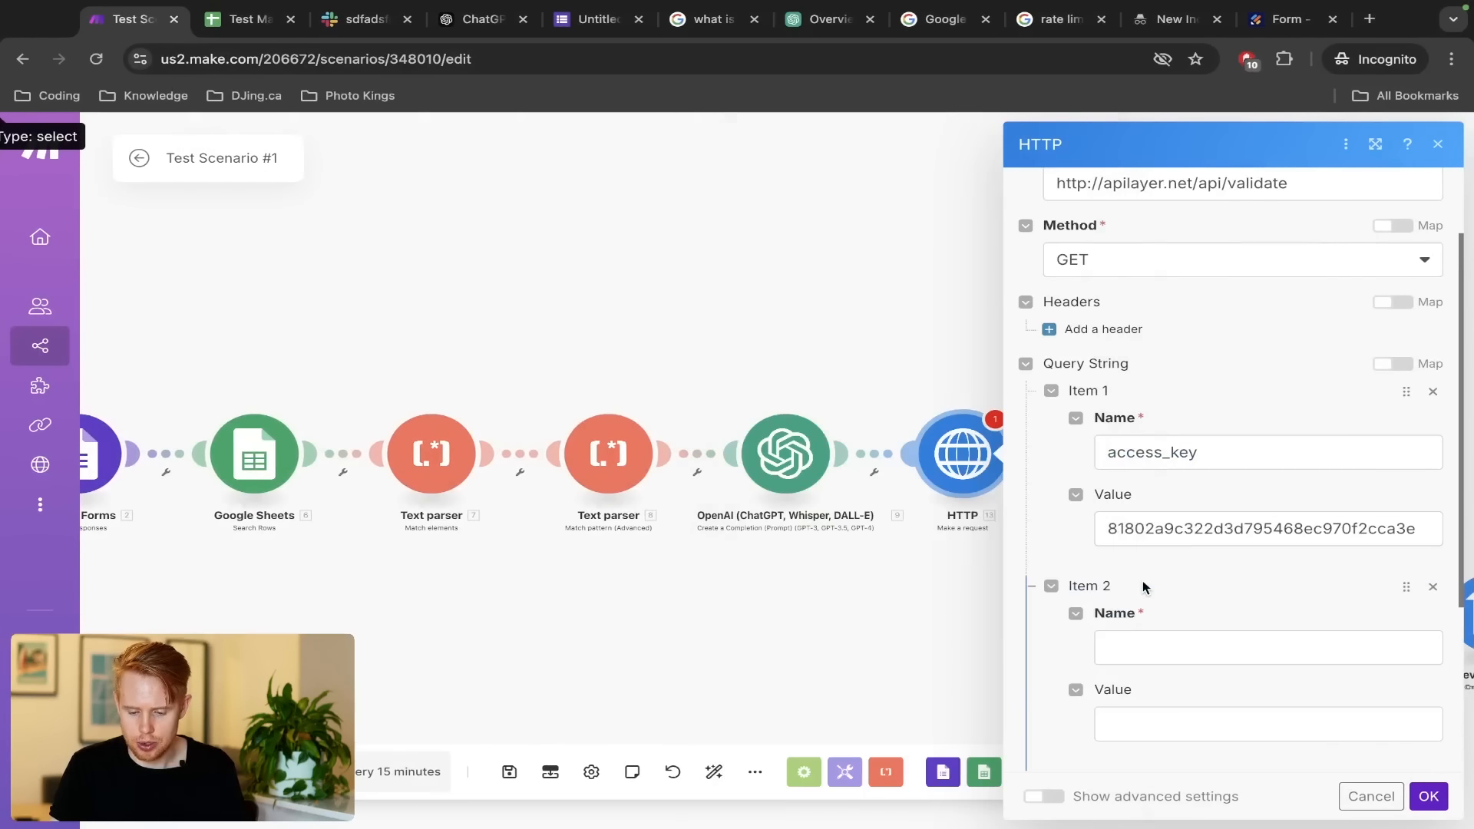
{"action": "key", "text": "ctrl+Left"}
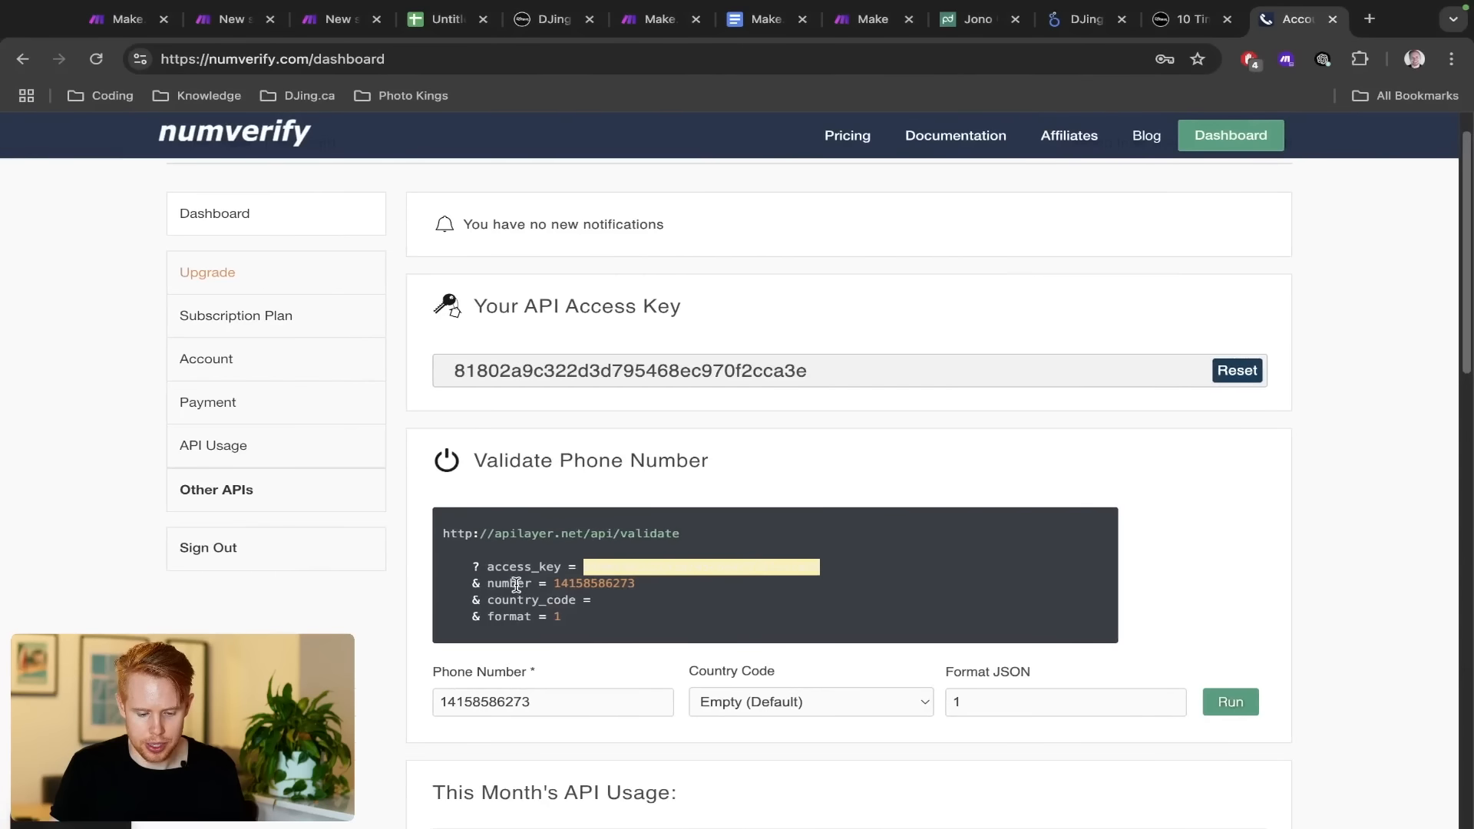
{"action": "double_click", "coordinate": [508, 583]}
{"action": "key", "text": "ctrl+c"}
{"action": "key", "text": "ctrl+Right"}
{"action": "left_click", "coordinate": [1192, 643]}
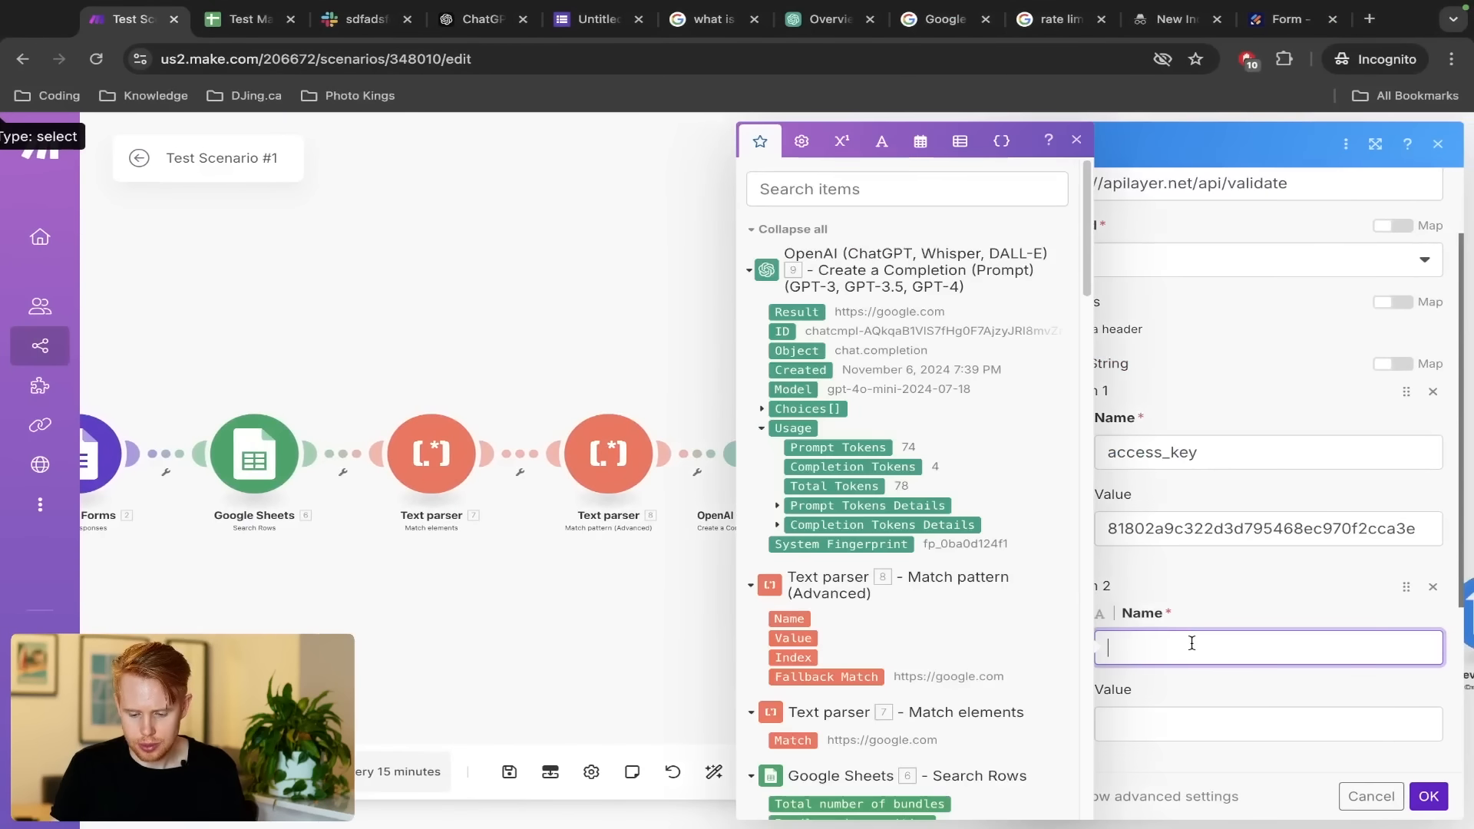
{"action": "key", "text": "ctrl+v"}
{"action": "key", "text": "ctrl+Left"}
{"action": "double_click", "coordinate": [586, 583]}
{"action": "key", "text": "ctrl+c"}
{"action": "key", "text": "ctrl+Right"}
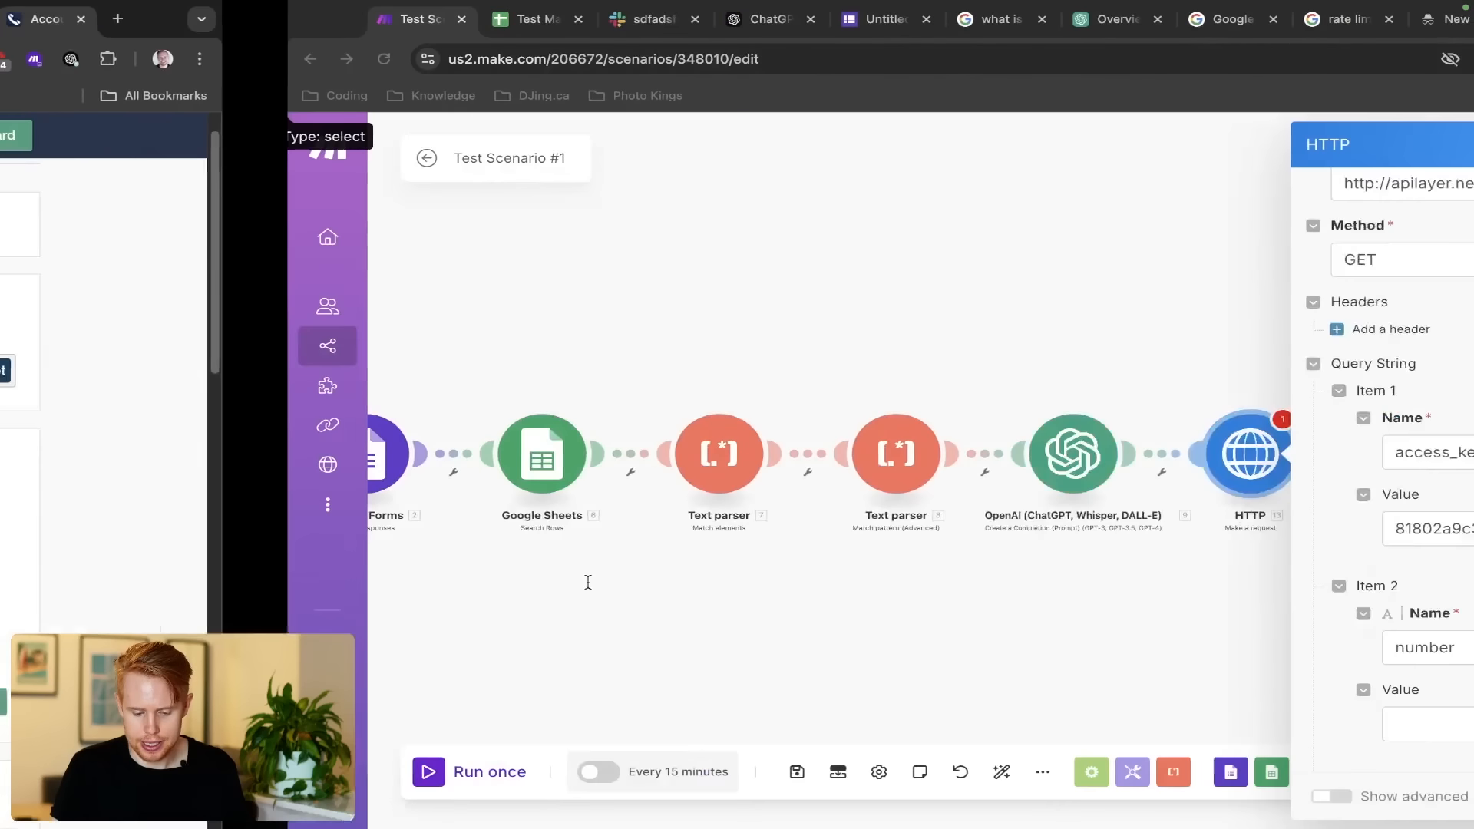
{"action": "left_click", "coordinate": [1208, 722]}
{"action": "key", "text": "ctrl+v"}
{"action": "scroll", "coordinate": [1201, 684], "scroll_direction": "down", "scroll_amount": 3}
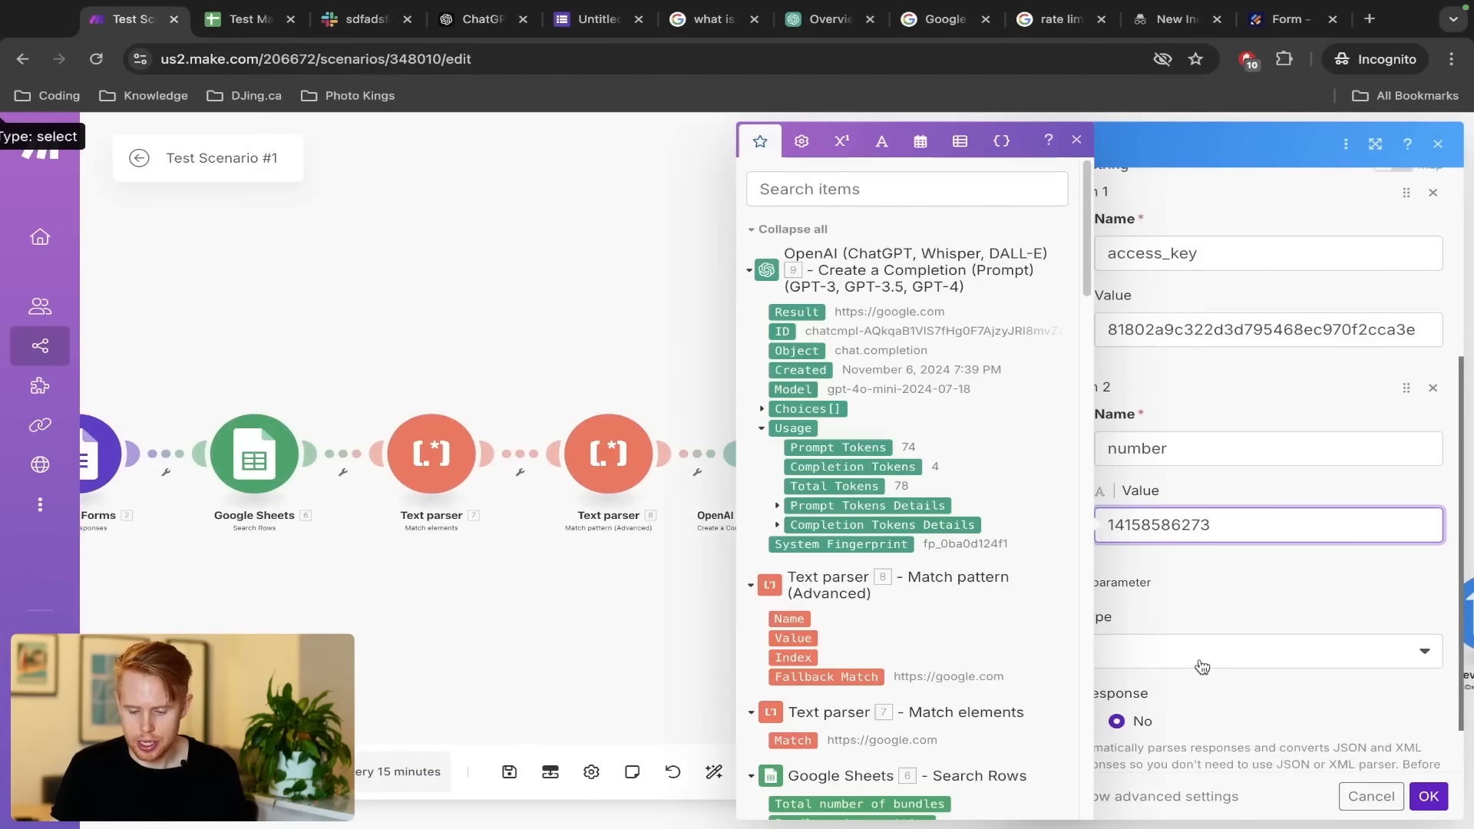
{"action": "left_click", "coordinate": [1202, 610]}
Add a third query parameter country_code with value us
{"action": "key", "text": "ctrl+Left"}
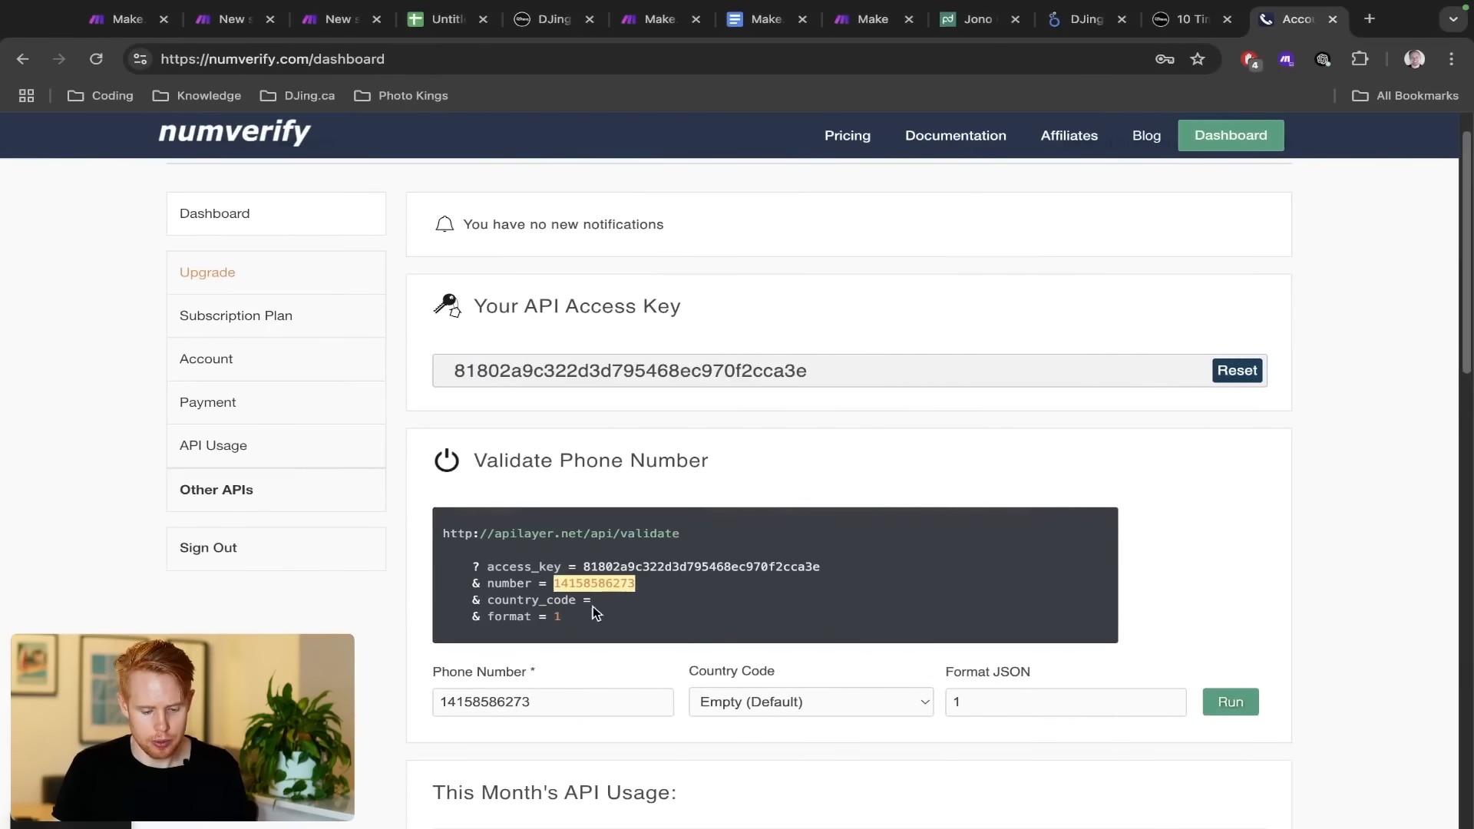
{"action": "key", "text": "ctrl+c"}
{"action": "key", "text": "ctrl+Right"}
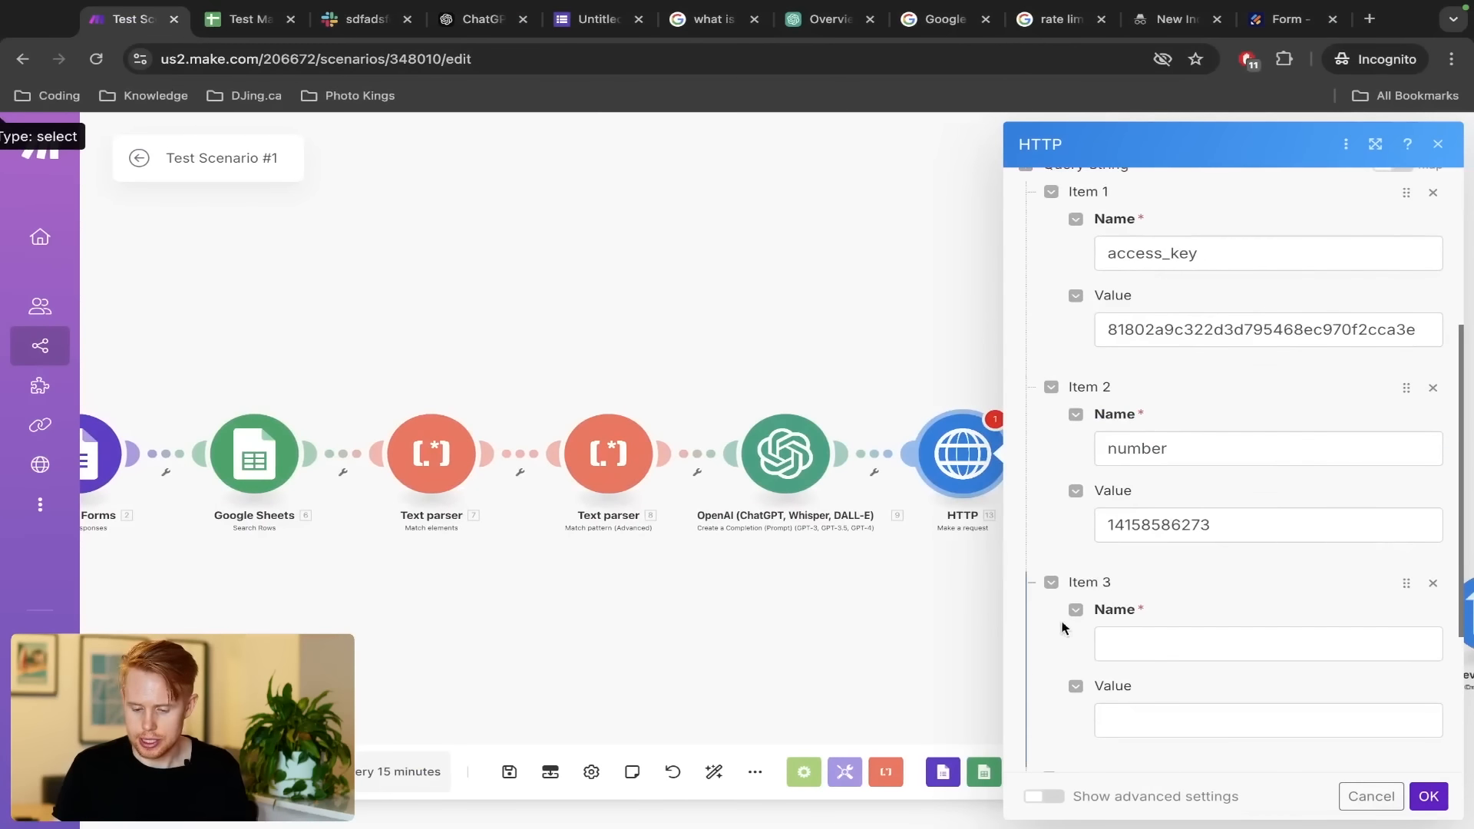
{"action": "left_click", "coordinate": [1113, 648]}
{"action": "key", "text": "ctrl+v"}
{"action": "scroll", "coordinate": [1119, 643], "scroll_direction": "down", "scroll_amount": 2}
{"action": "left_click", "coordinate": [1154, 592]}
{"action": "type", "text": "us"}
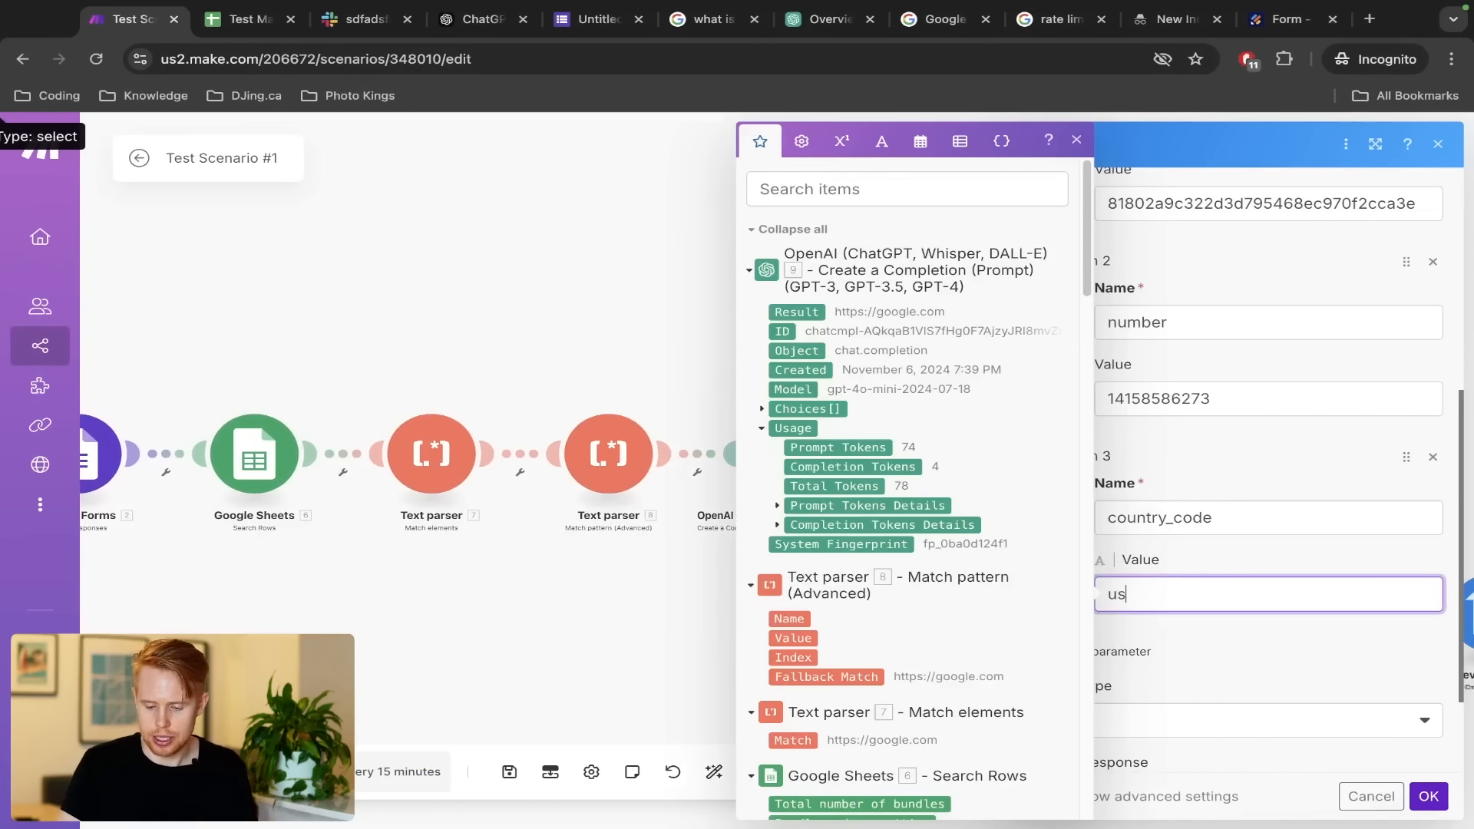
Add a fourth query parameter format with value 1
{"action": "key", "text": "ctrl+Left"}
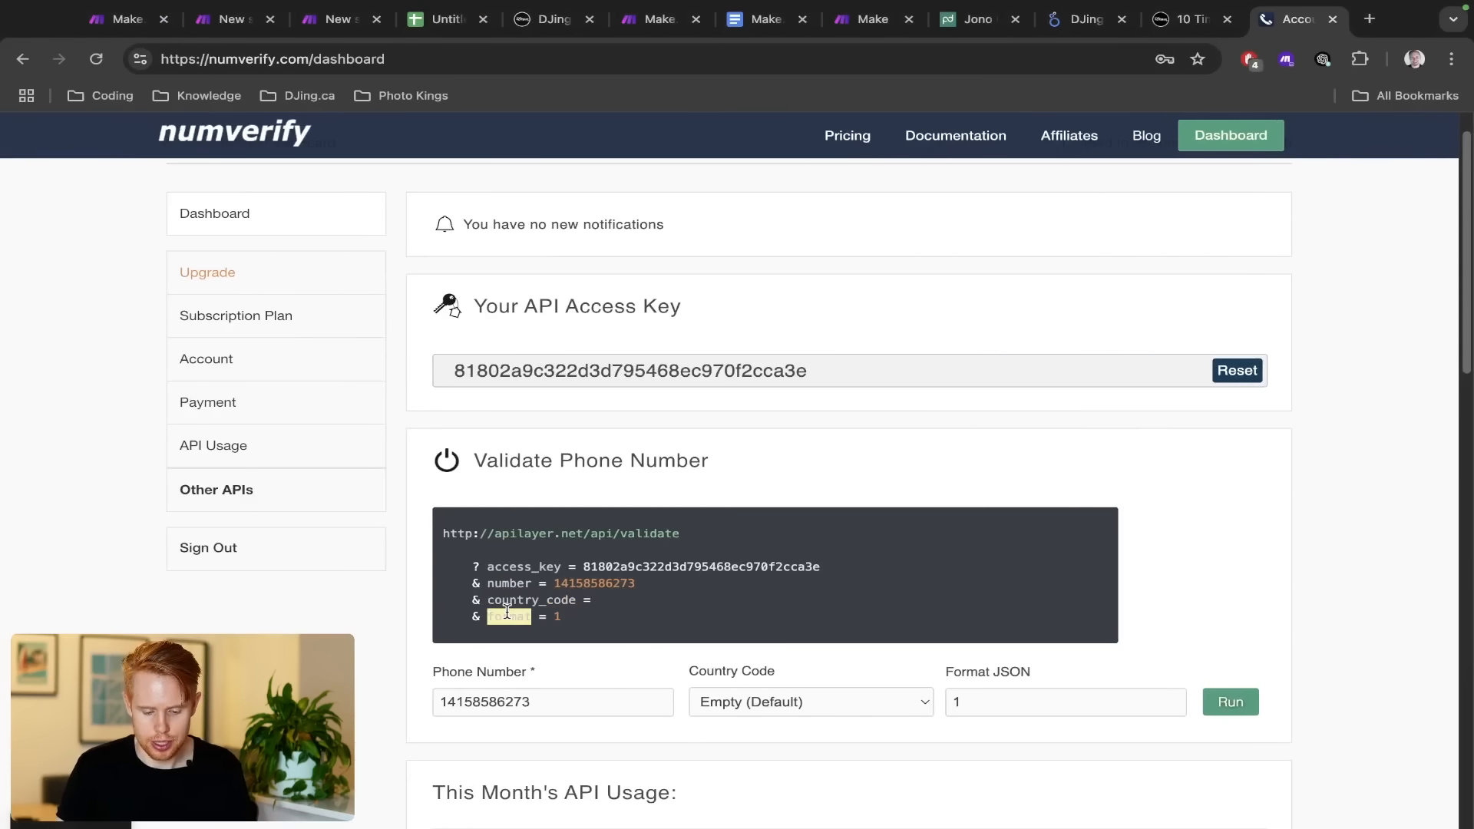
{"action": "key", "text": "ctrl+Right"}
{"action": "left_click", "coordinate": [1097, 643]}
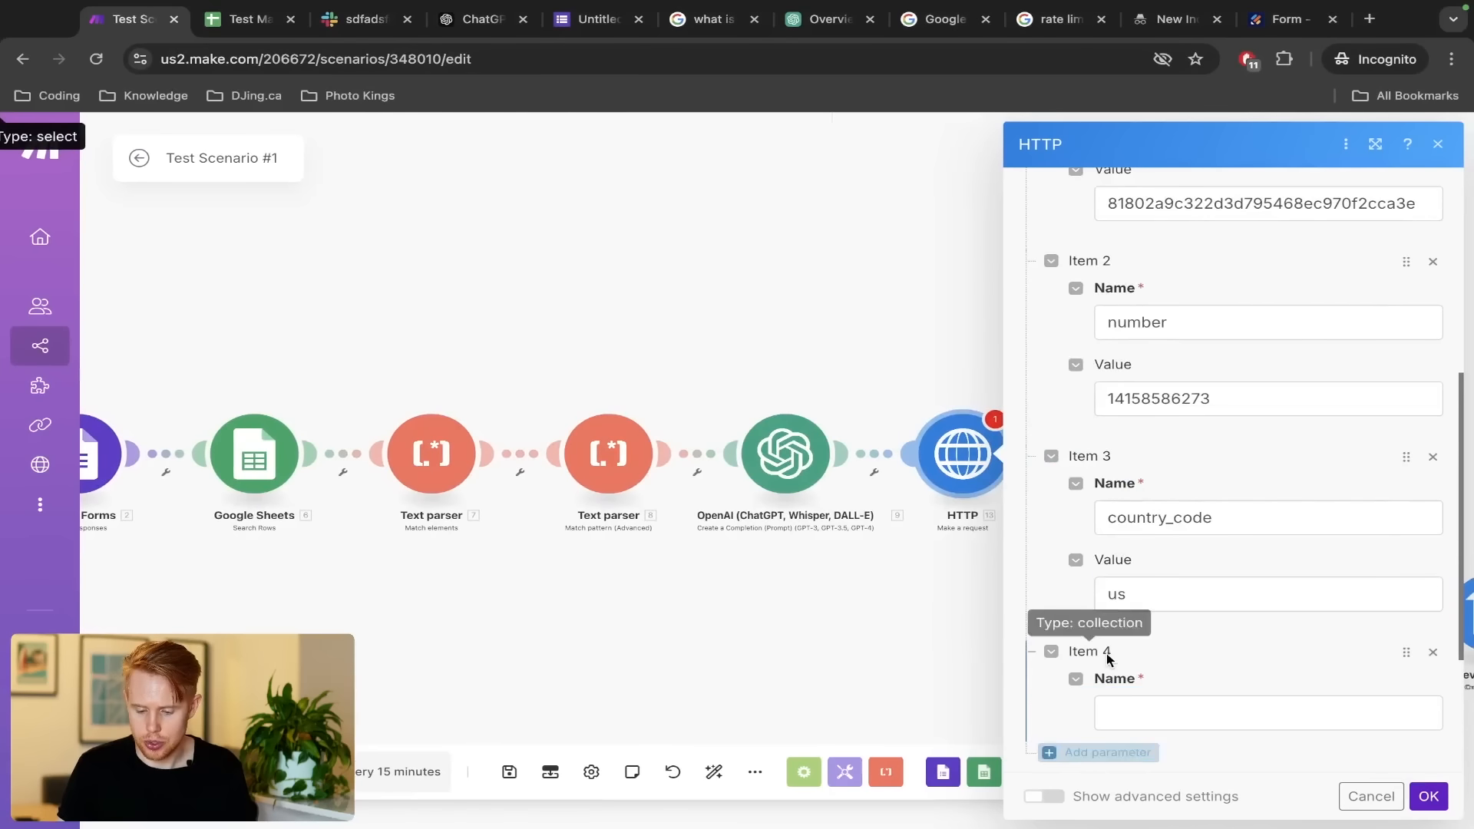
{"action": "left_click", "coordinate": [1139, 701]}
{"action": "type", "text": "format"}
{"action": "scroll", "coordinate": [1136, 672], "scroll_direction": "down", "scroll_amount": 3}
{"action": "left_click", "coordinate": [1141, 576]}
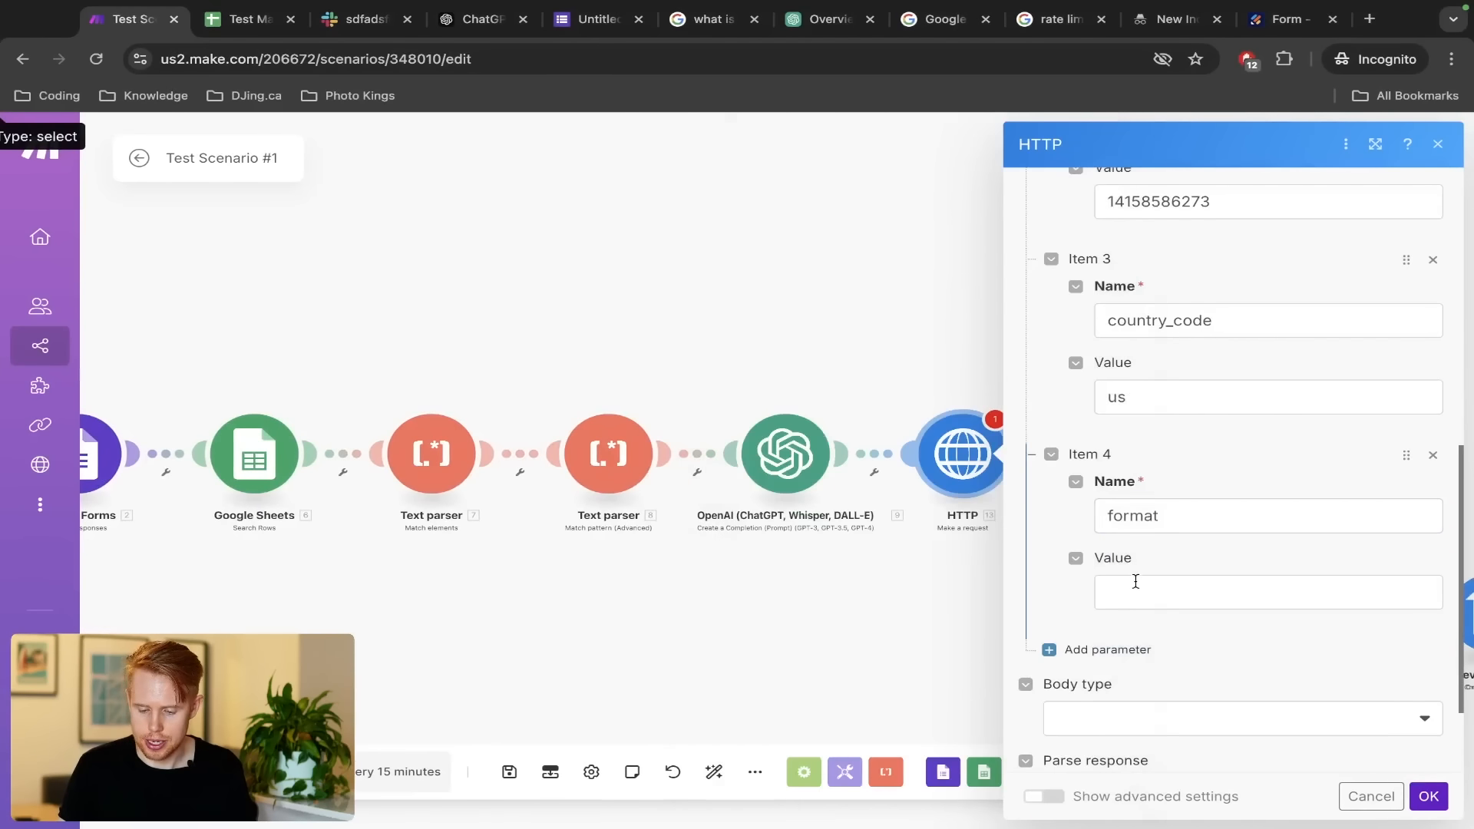
{"action": "left_click", "coordinate": [1135, 589]}
{"action": "key", "text": "ctrl+Left"}
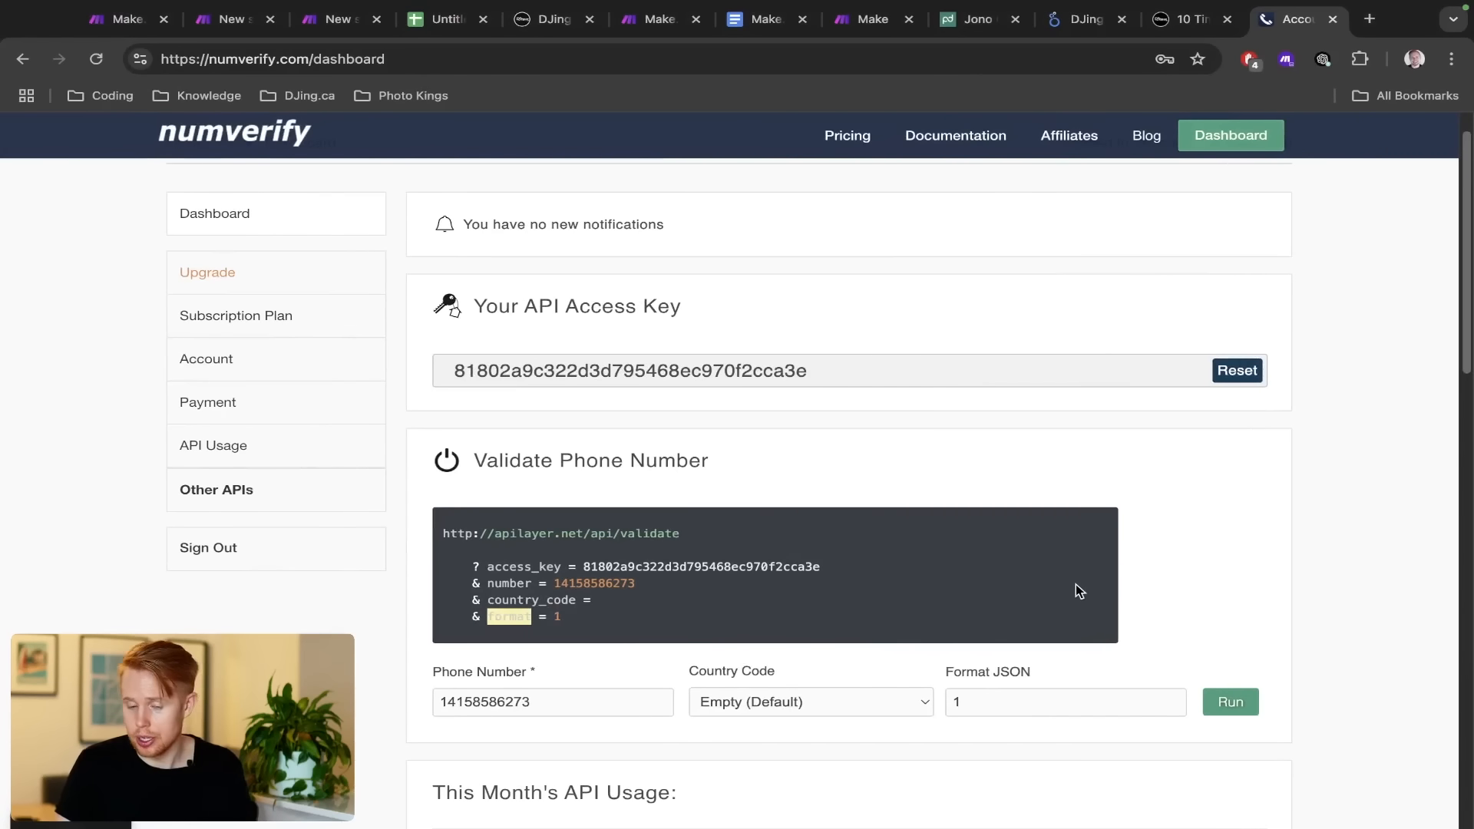
{"action": "key", "text": "ctrl+Right"}
{"action": "type", "text": "1"}
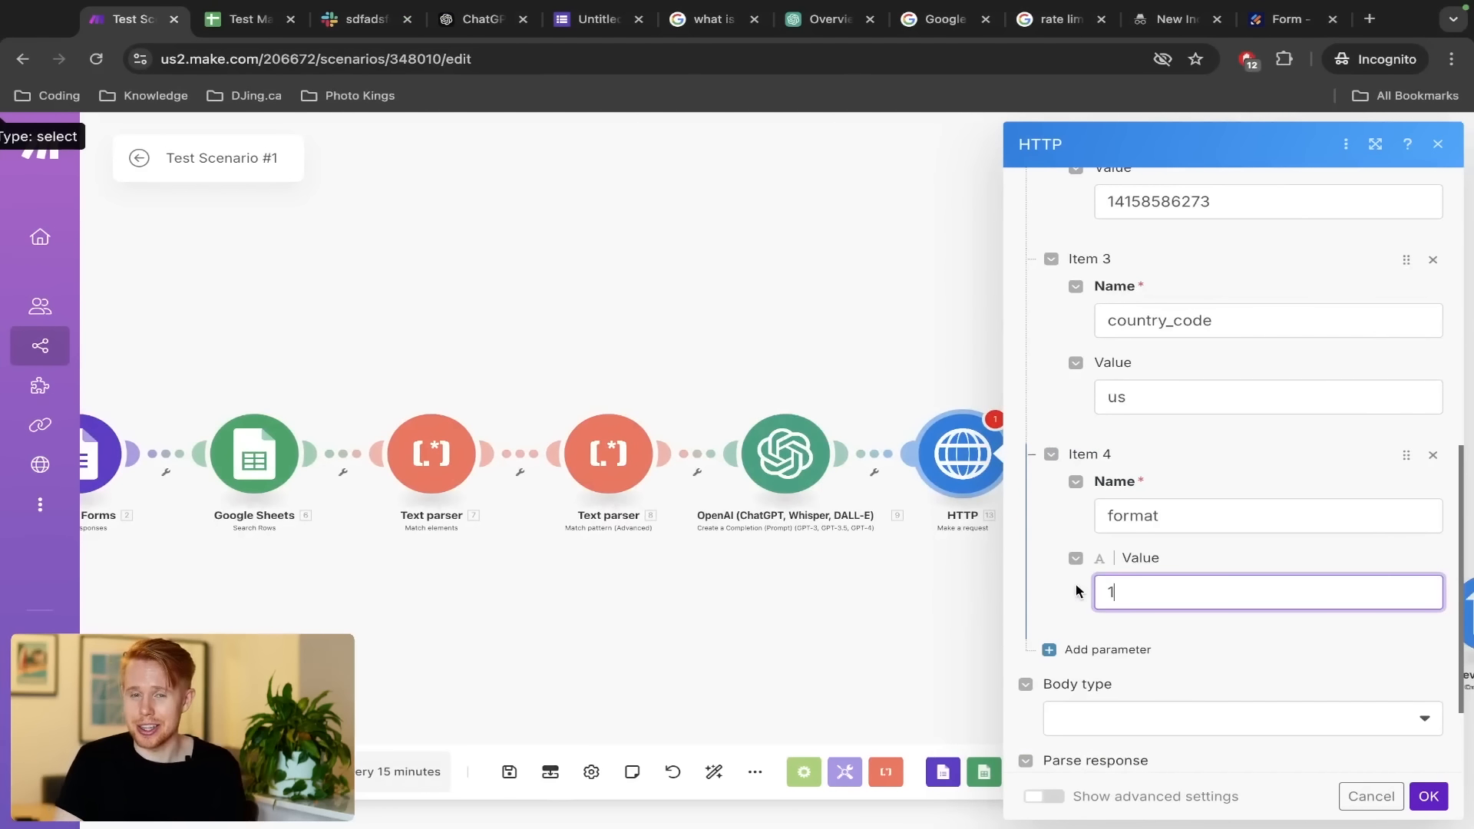
{"action": "scroll", "coordinate": [1117, 411], "scroll_direction": "up", "scroll_amount": 2}
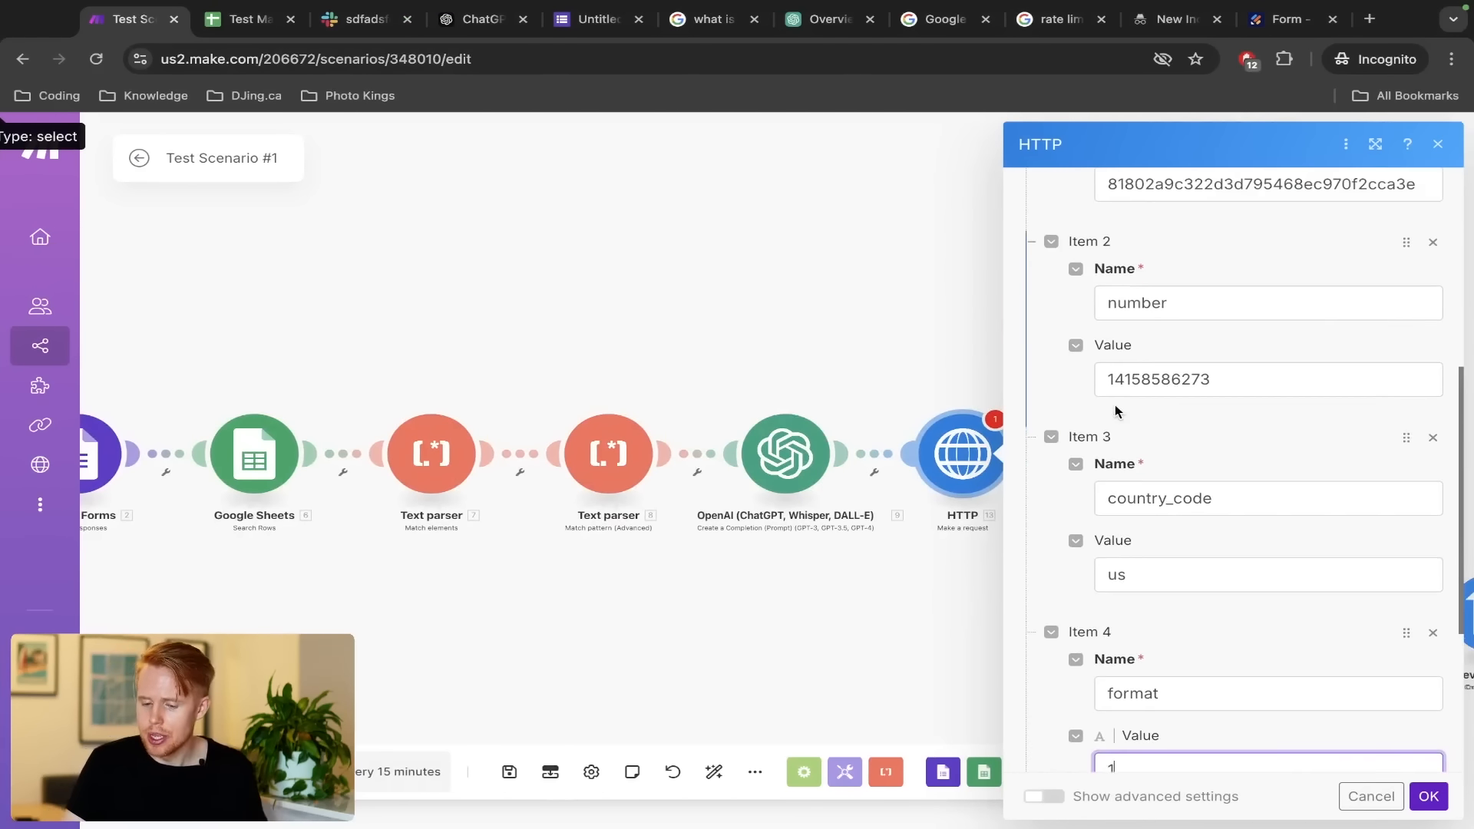
{"action": "left_click", "coordinate": [1113, 379]}
Remove the leading 1 from the number parameter's phone value
{"action": "key", "text": "BackSpace"}
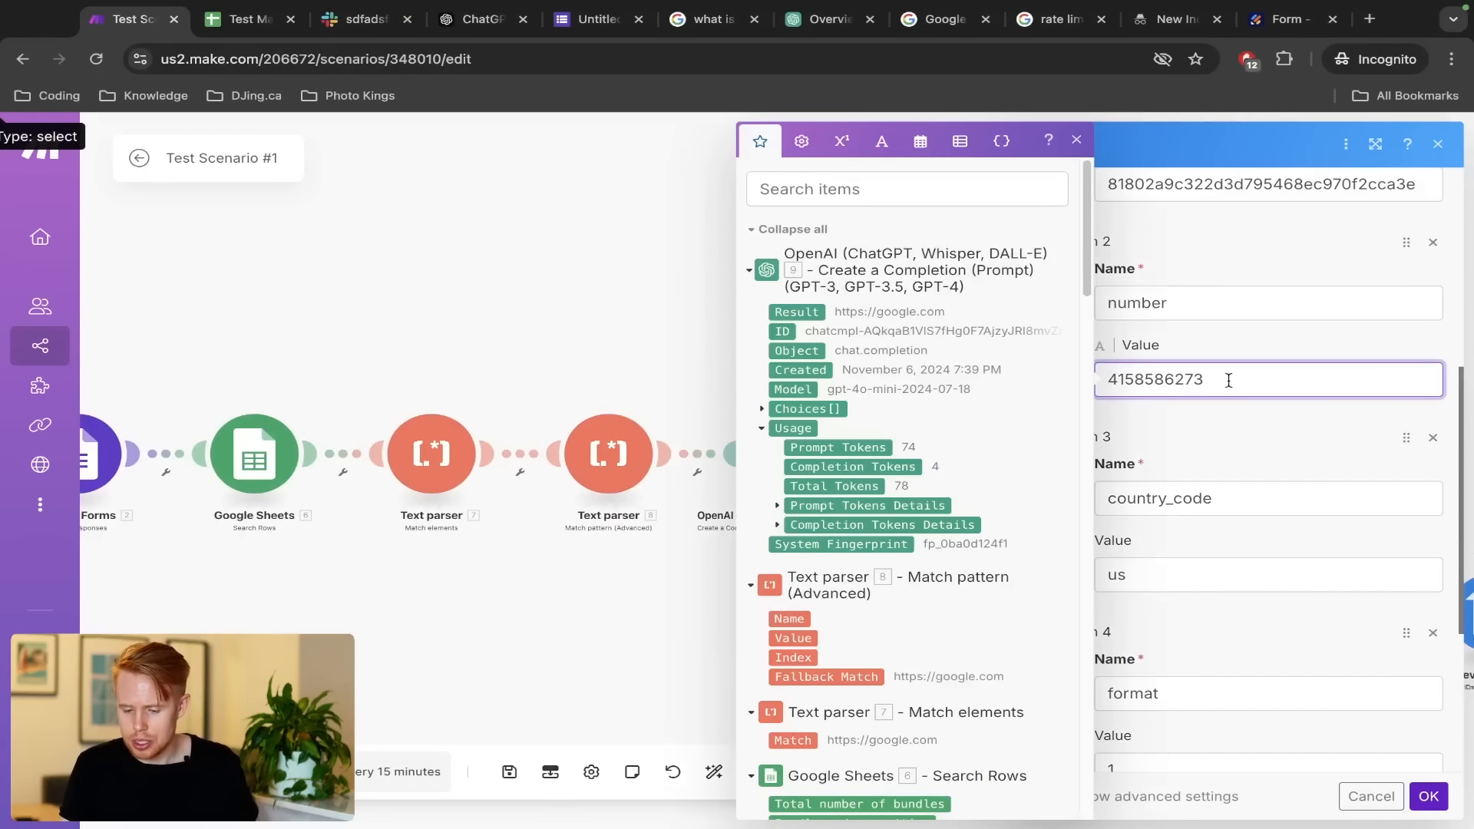
{"action": "left_click", "coordinate": [865, 175]}
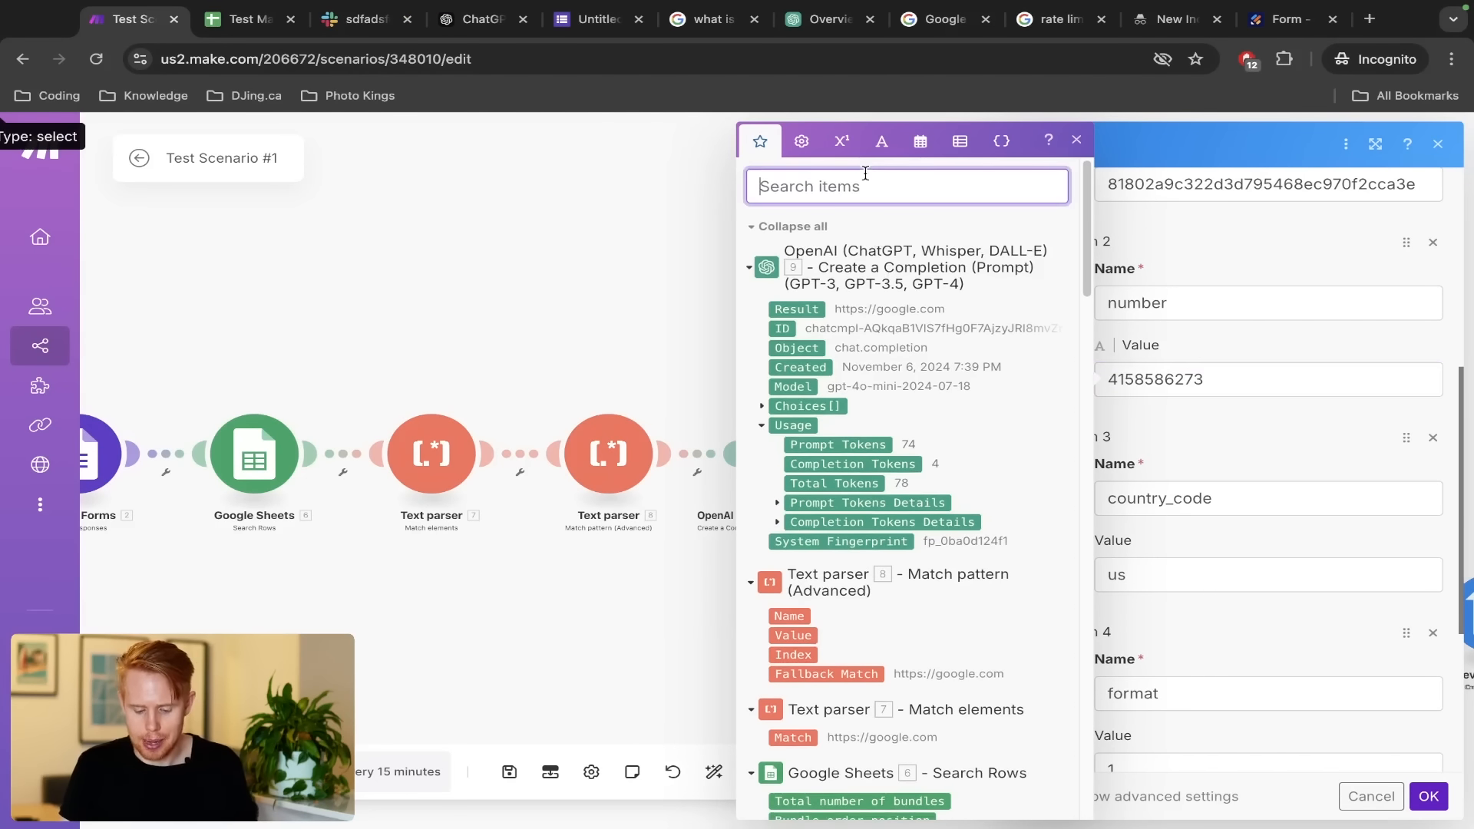
{"action": "type", "text": "value"}
{"action": "scroll", "coordinate": [930, 542], "scroll_direction": "down", "scroll_amount": 6}
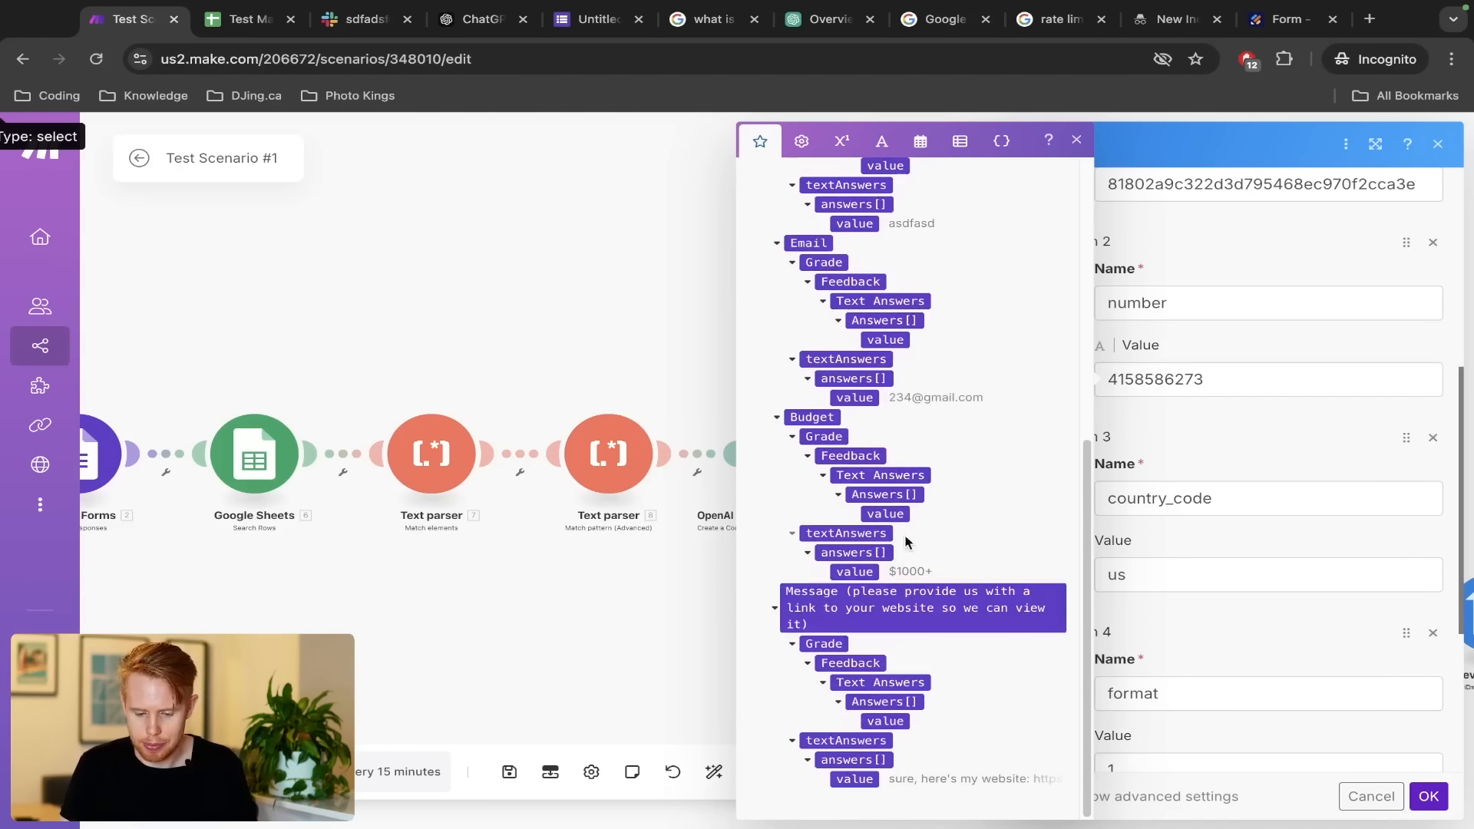
{"action": "scroll", "coordinate": [898, 530], "scroll_direction": "up", "scroll_amount": 4}
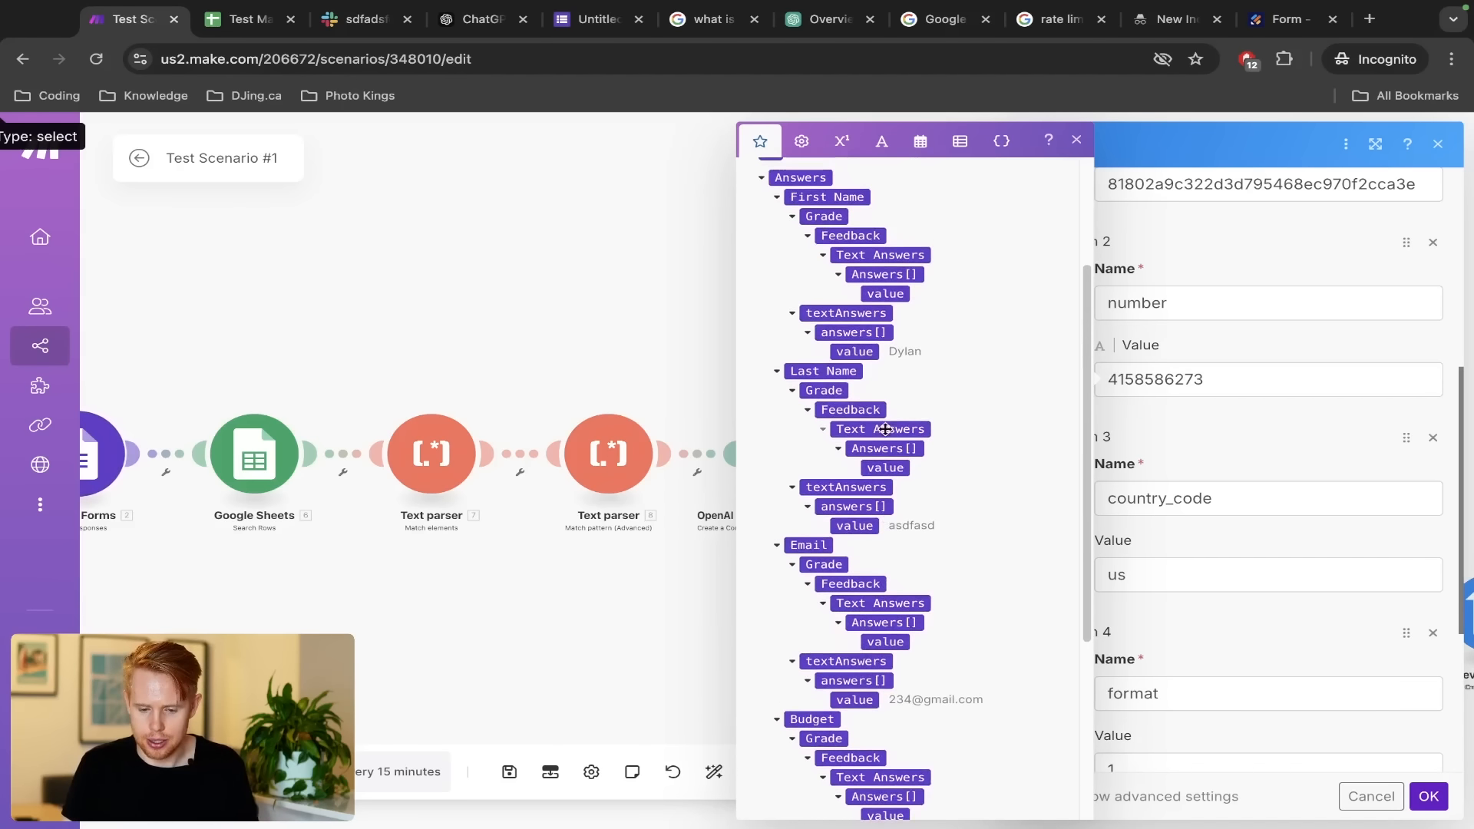
{"action": "scroll", "coordinate": [885, 429], "scroll_direction": "up", "scroll_amount": 2}
{"action": "scroll", "coordinate": [885, 431], "scroll_direction": "down", "scroll_amount": 5}
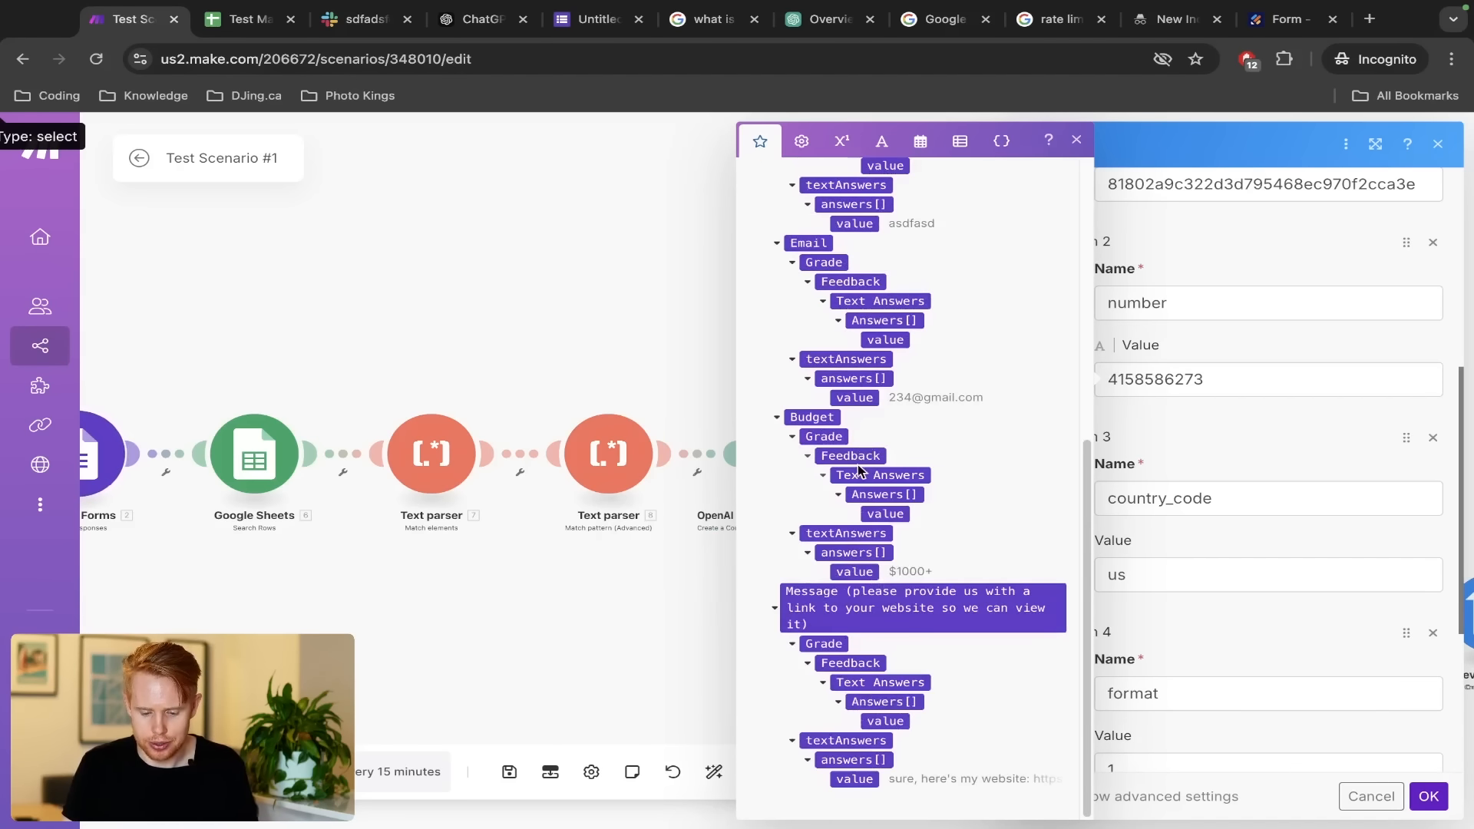
{"action": "scroll", "coordinate": [863, 460], "scroll_direction": "up", "scroll_amount": 3}
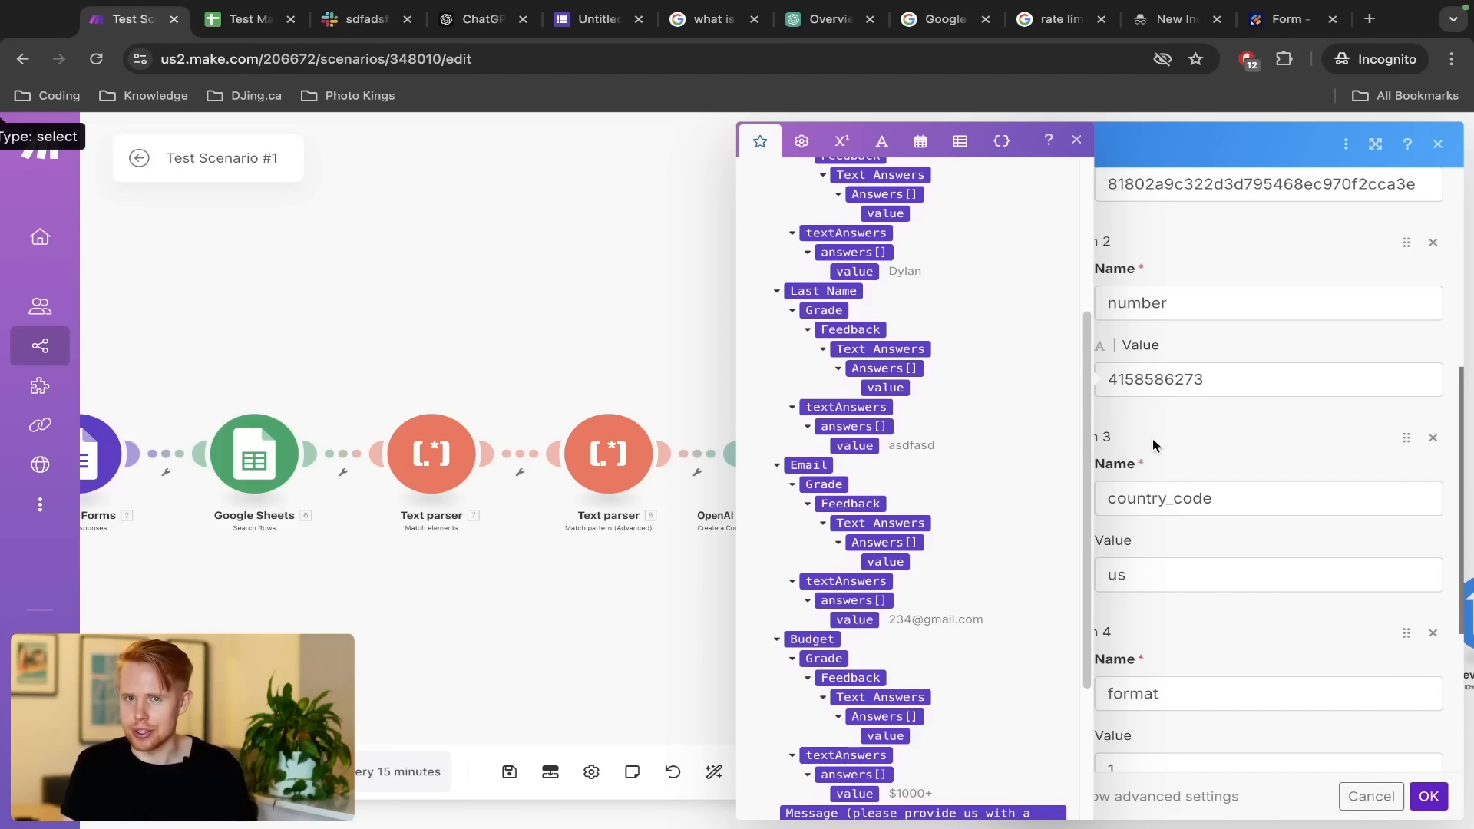
{"action": "left_click", "coordinate": [1073, 141]}
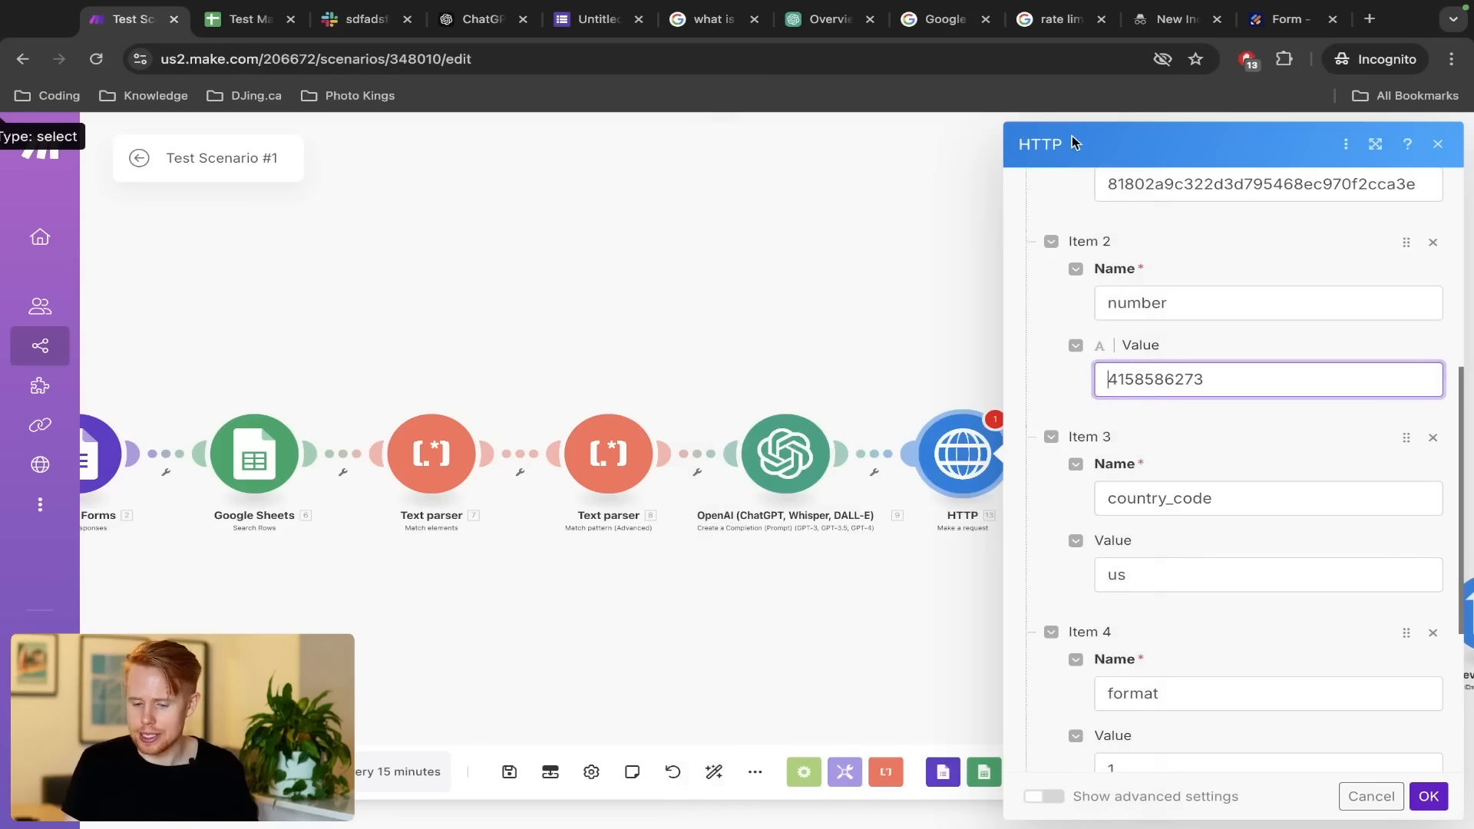
Save the HTTP module and run it alone, getting status 200 from apilayer
{"action": "left_click", "coordinate": [1428, 796]}
{"action": "right_click", "coordinate": [960, 453]}
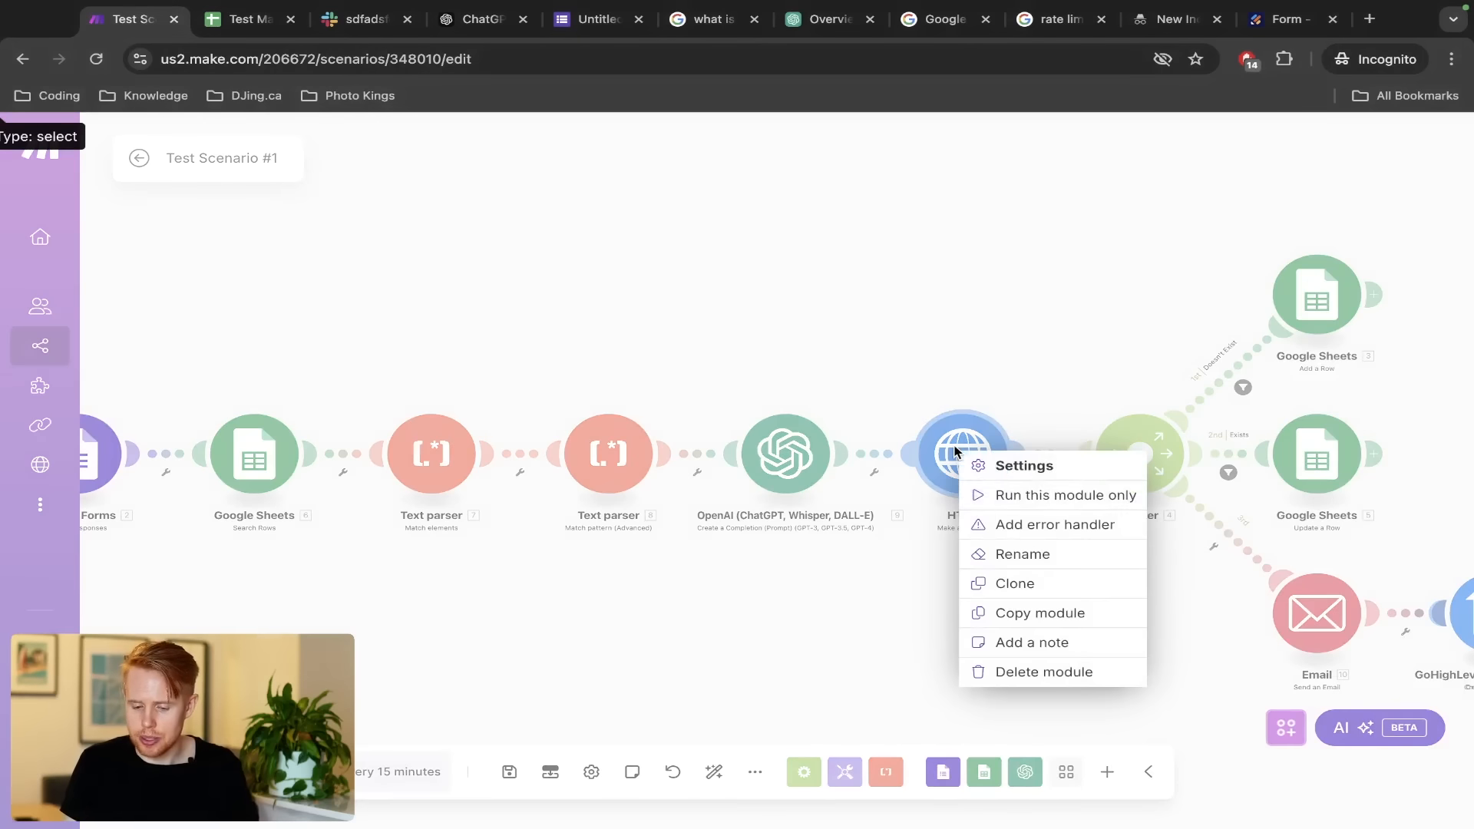
{"action": "left_click", "coordinate": [1006, 492]}
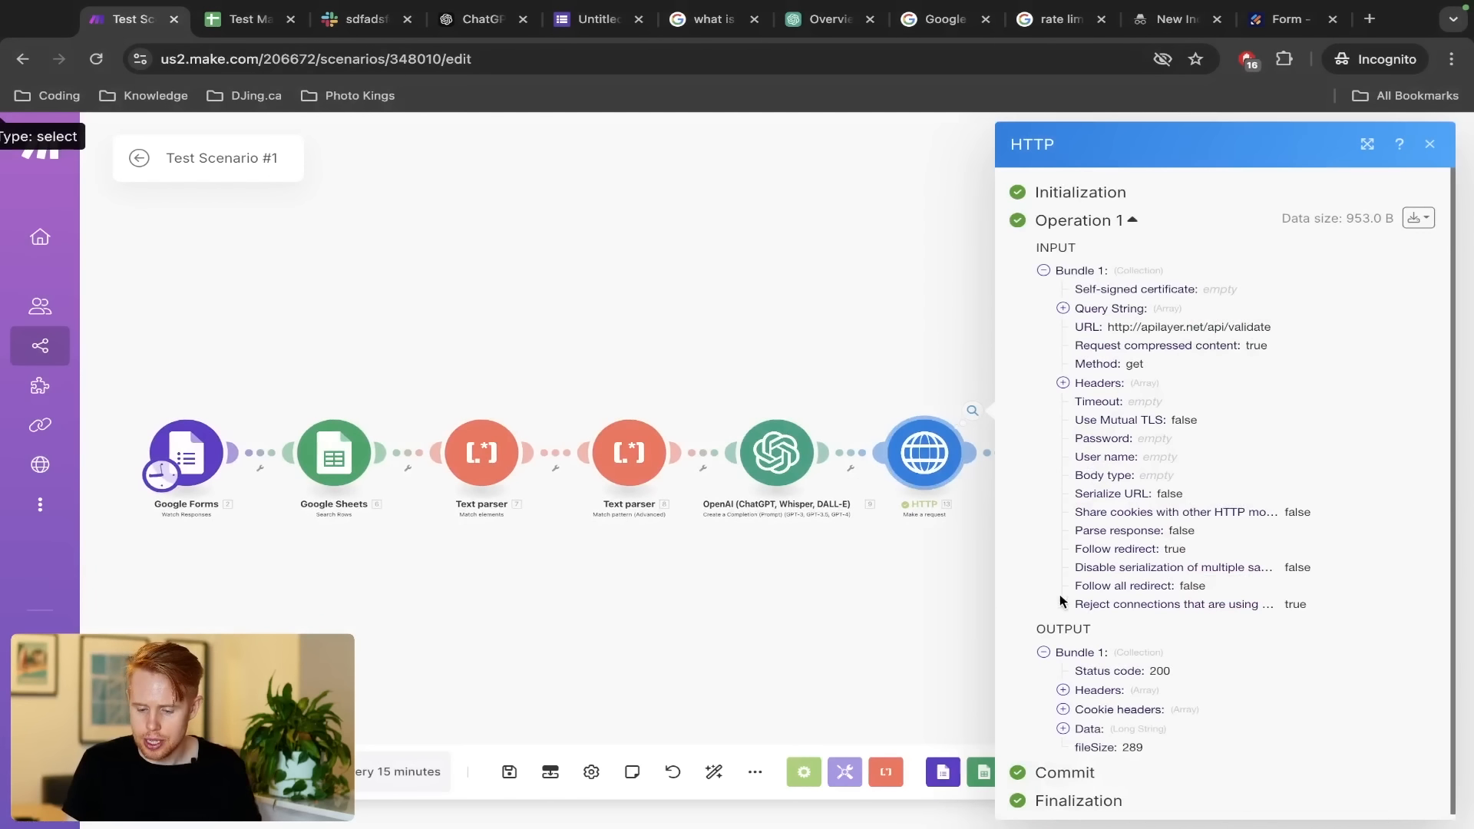
Expand and review the HTTP module's response data, then close the output
{"action": "left_click", "coordinate": [1064, 729]}
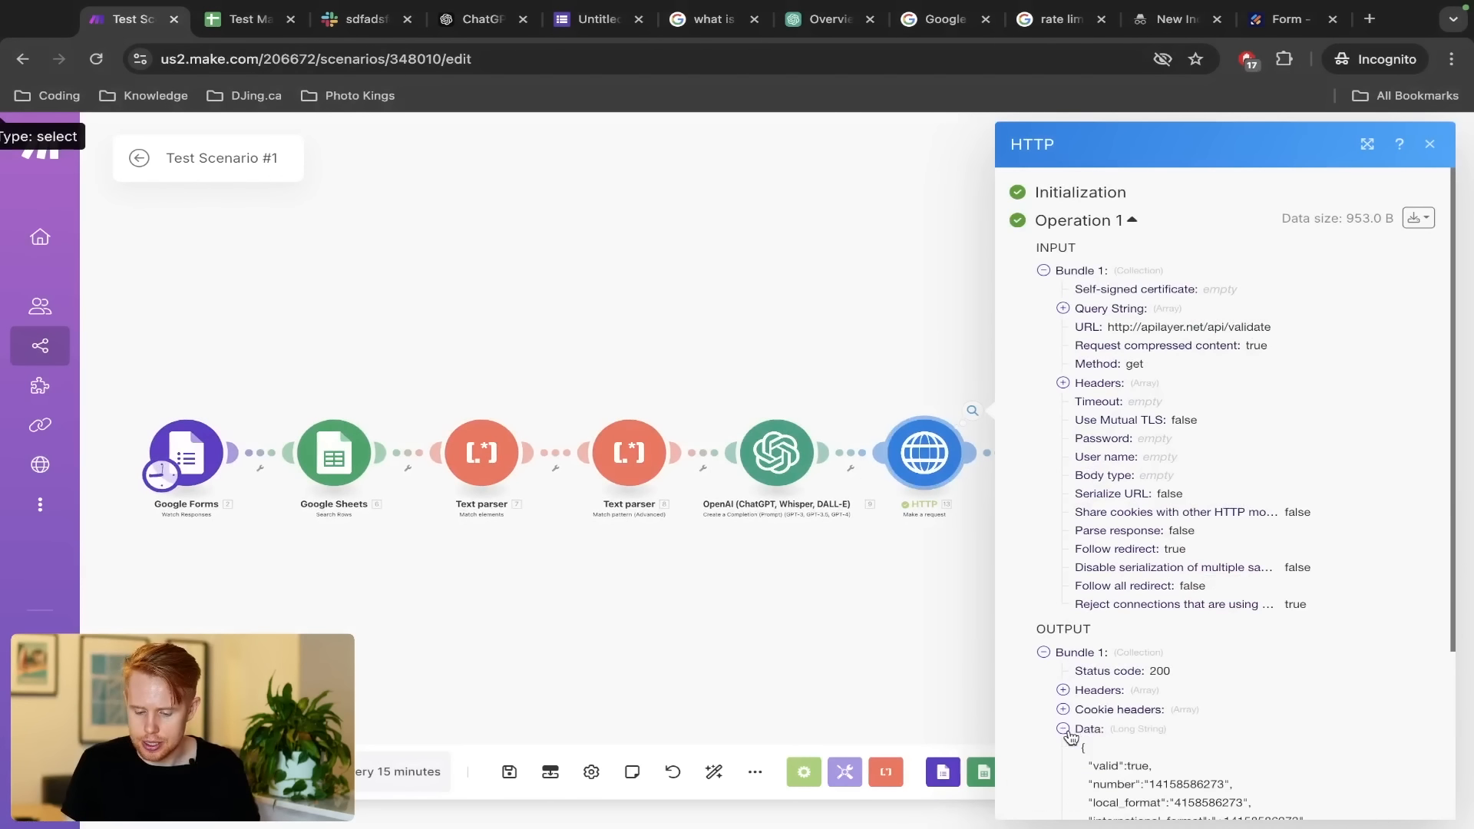
{"action": "scroll", "coordinate": [1146, 760], "scroll_direction": "down", "scroll_amount": 3}
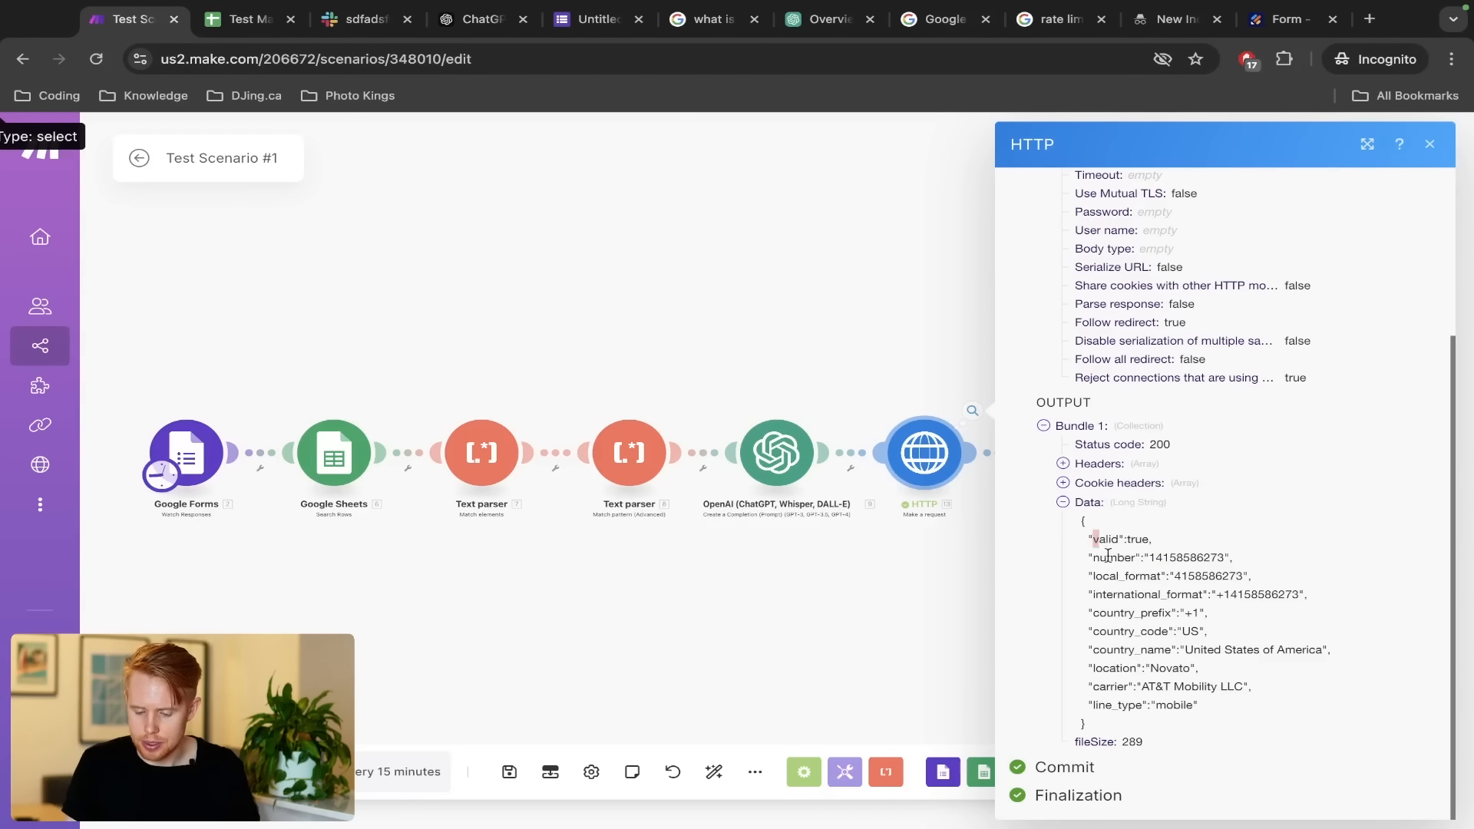
{"action": "left_click_drag", "start_coordinate": [1108, 554], "coordinate": [1189, 677]}
{"action": "left_click", "coordinate": [951, 583]}
Enable response parsing in the HTTP module settings and save them
{"action": "left_click", "coordinate": [906, 442]}
{"action": "scroll", "coordinate": [1119, 702], "scroll_direction": "down", "scroll_amount": 3}
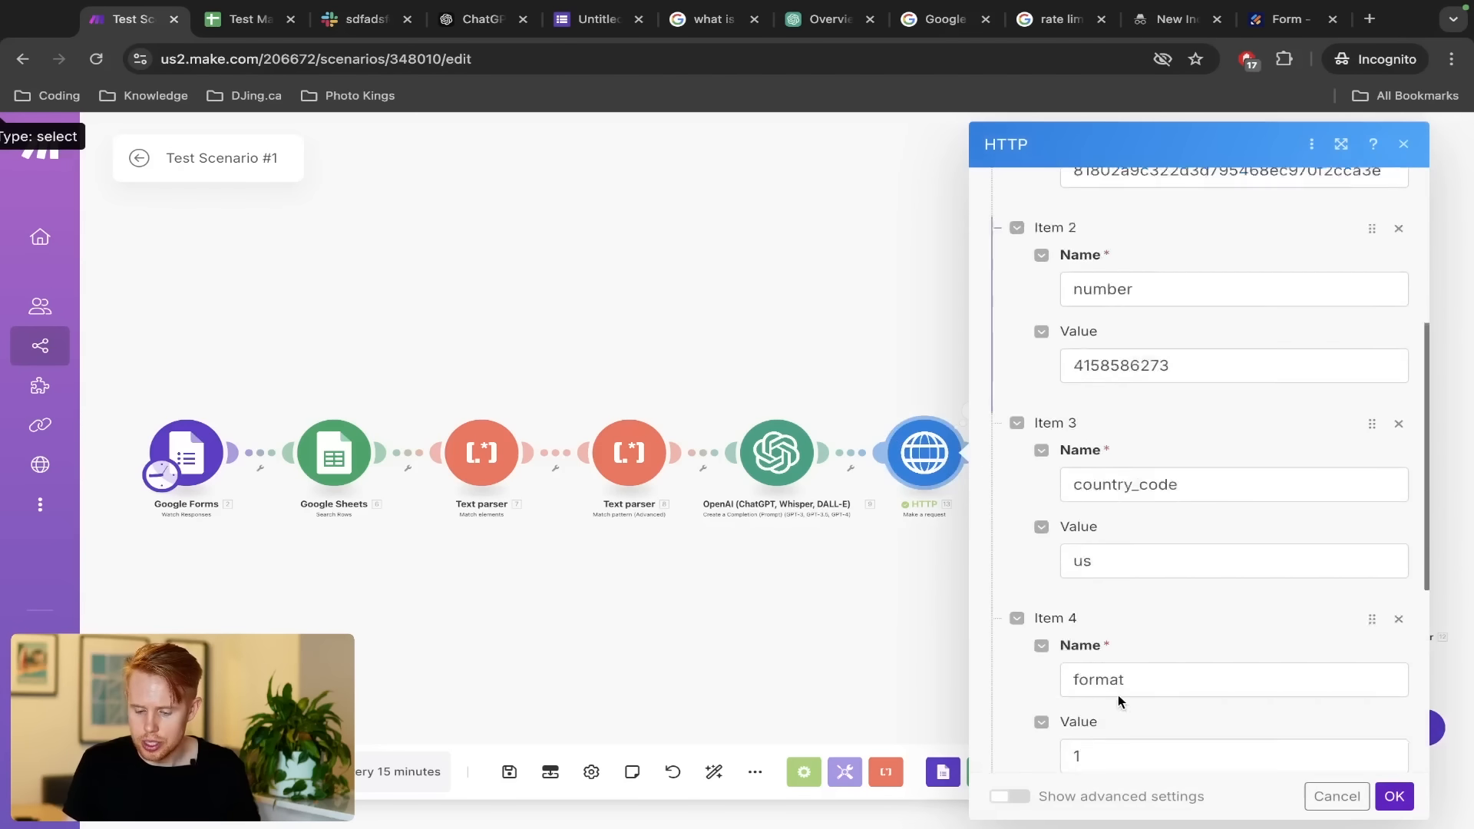
{"action": "scroll", "coordinate": [1119, 702], "scroll_direction": "down", "scroll_amount": 6}
{"action": "left_click", "coordinate": [1017, 656]}
{"action": "left_click", "coordinate": [1393, 796]}
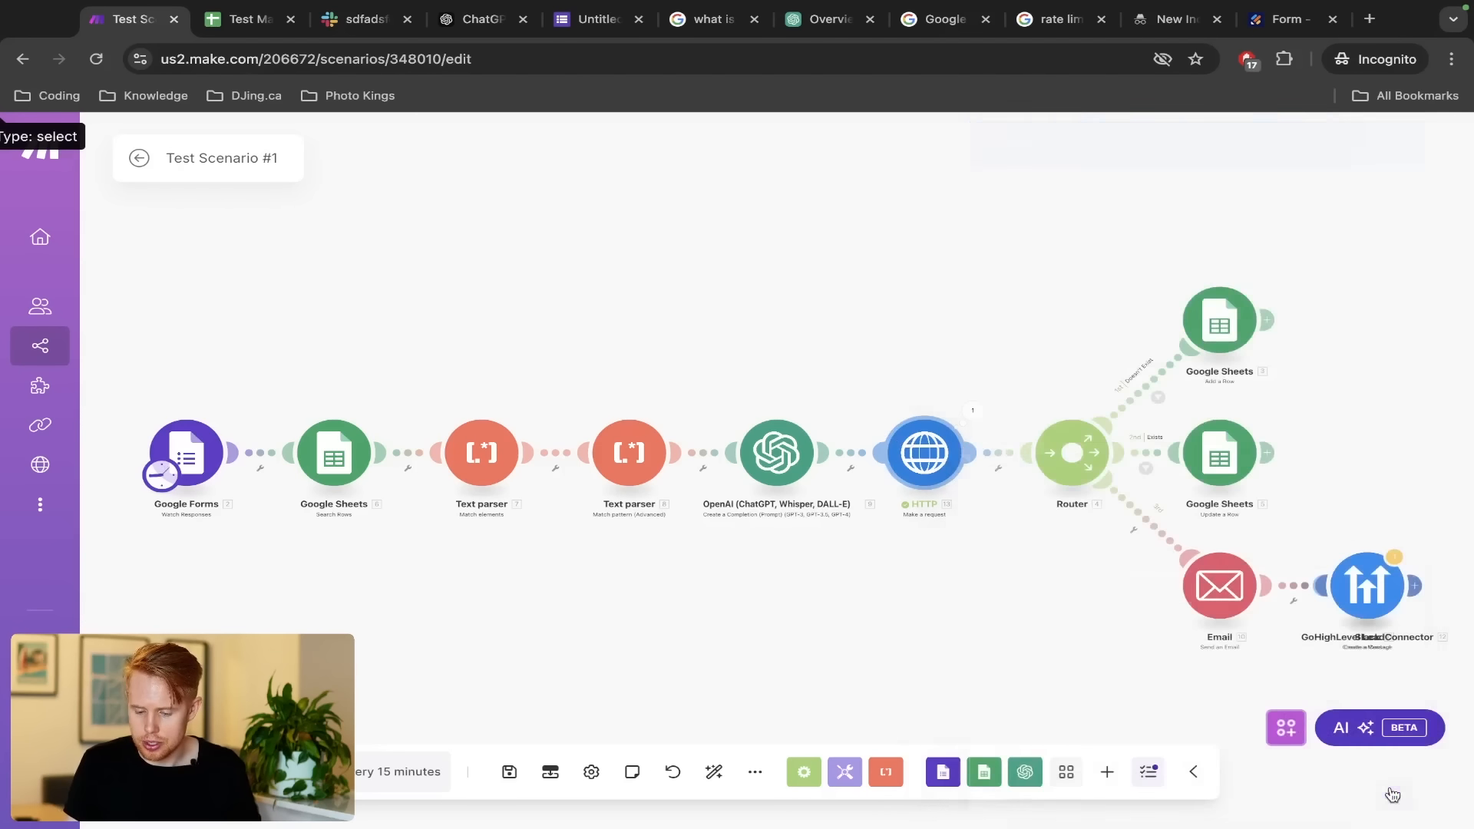
Review the HTTP module's last run output again
{"action": "left_click", "coordinate": [971, 409]}
{"action": "scroll", "coordinate": [1179, 599], "scroll_direction": "down", "scroll_amount": 1}
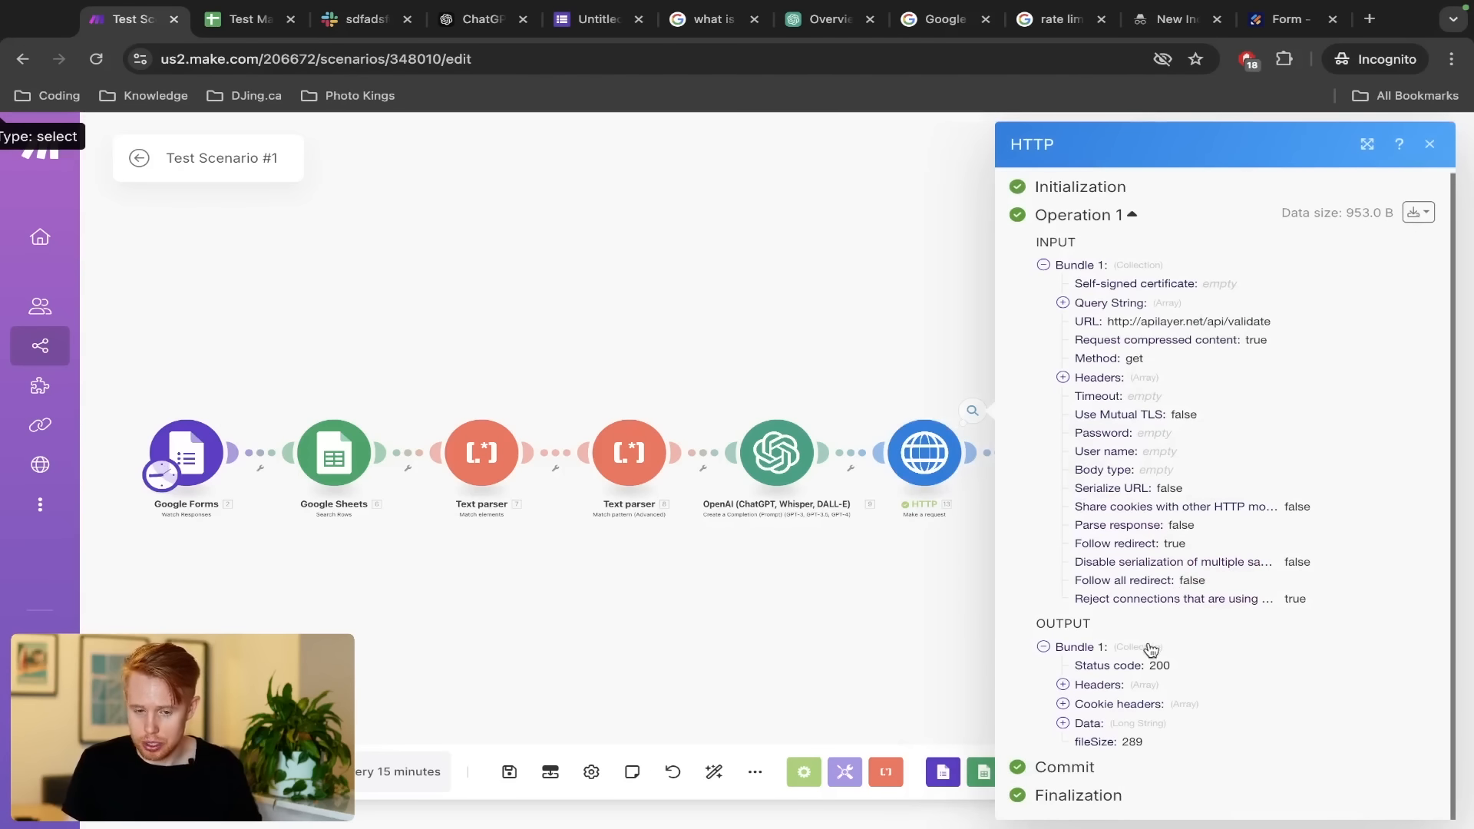
{"action": "left_click", "coordinate": [1063, 724]}
{"action": "scroll", "coordinate": [1135, 680], "scroll_direction": "down", "scroll_amount": 3}
{"action": "left_click", "coordinate": [890, 607]}
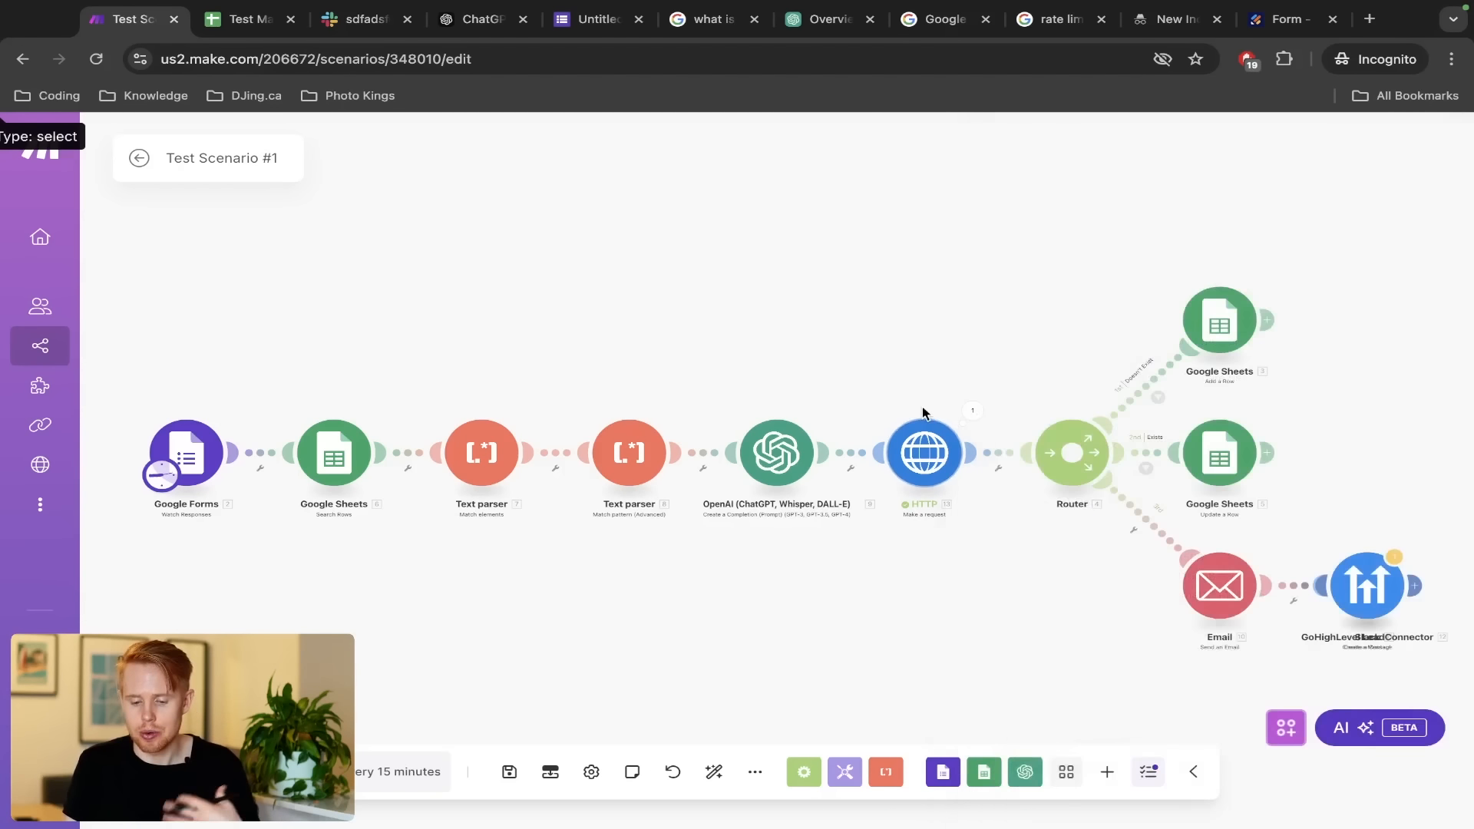
Rerun only the HTTP module and expand the parsed response data
{"action": "right_click", "coordinate": [924, 441]}
{"action": "left_click", "coordinate": [982, 488]}
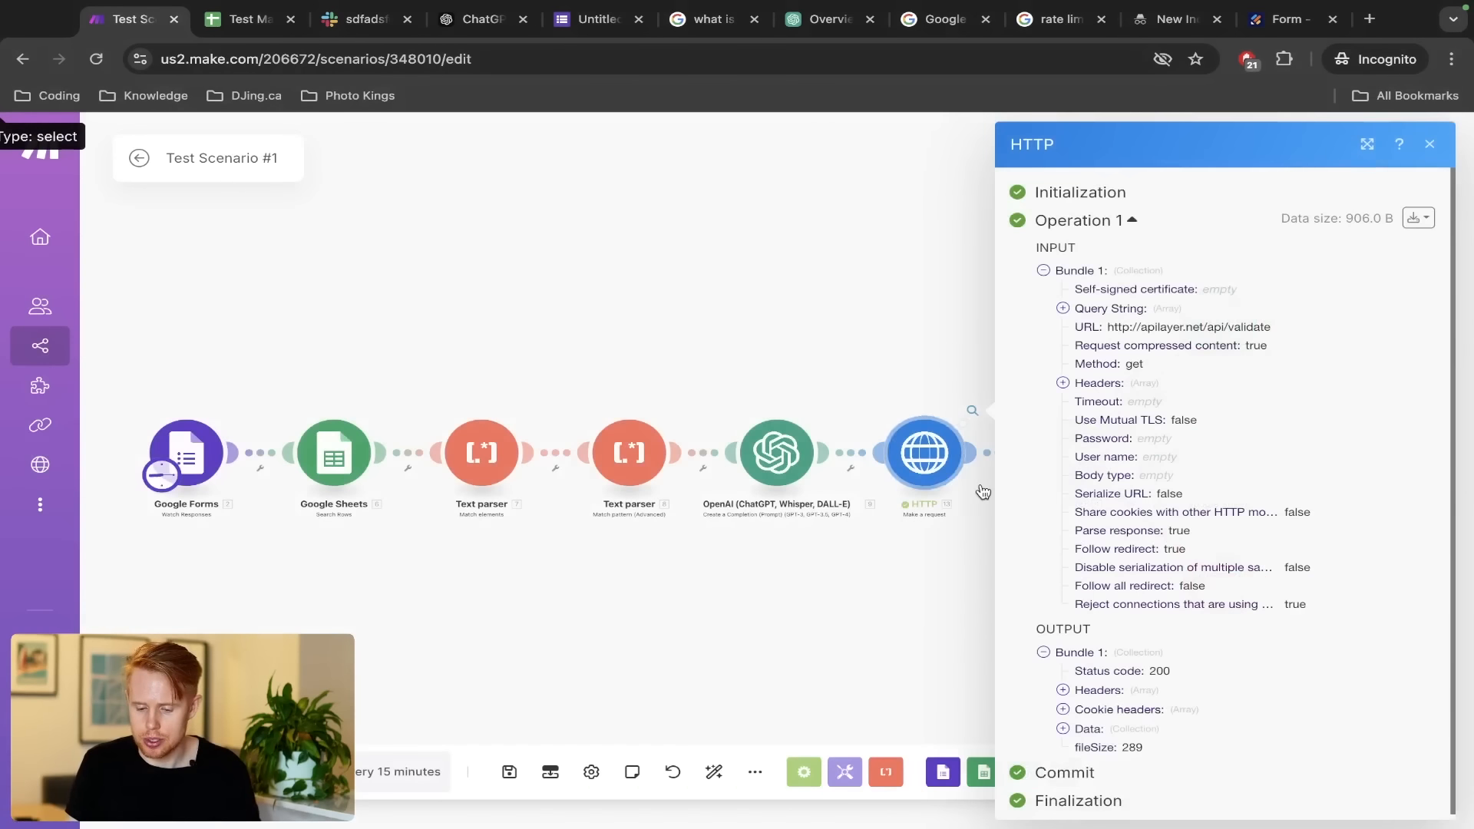
{"action": "left_click", "coordinate": [1062, 723]}
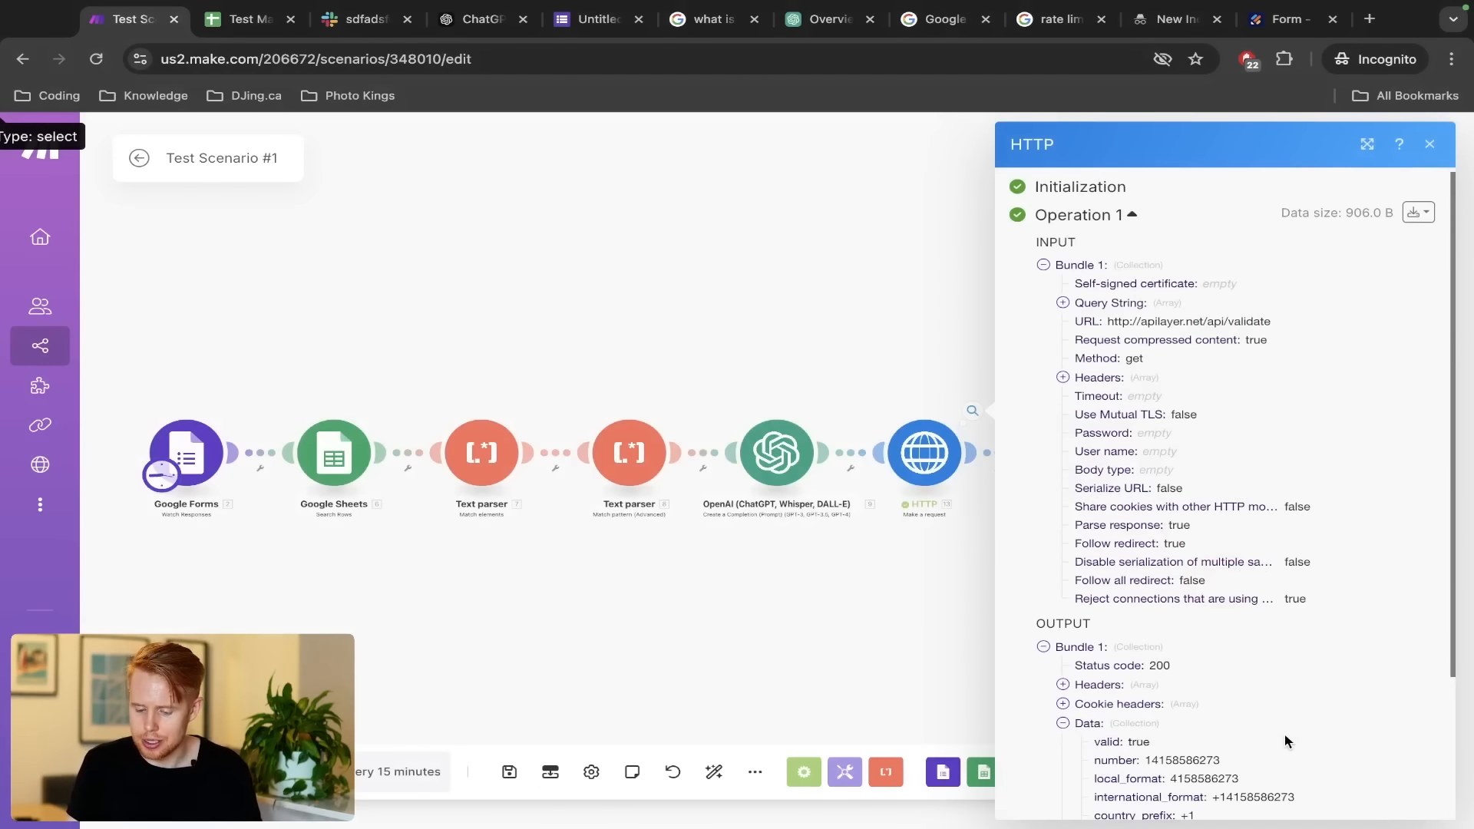
{"action": "scroll", "coordinate": [1259, 737], "scroll_direction": "down", "scroll_amount": 3}
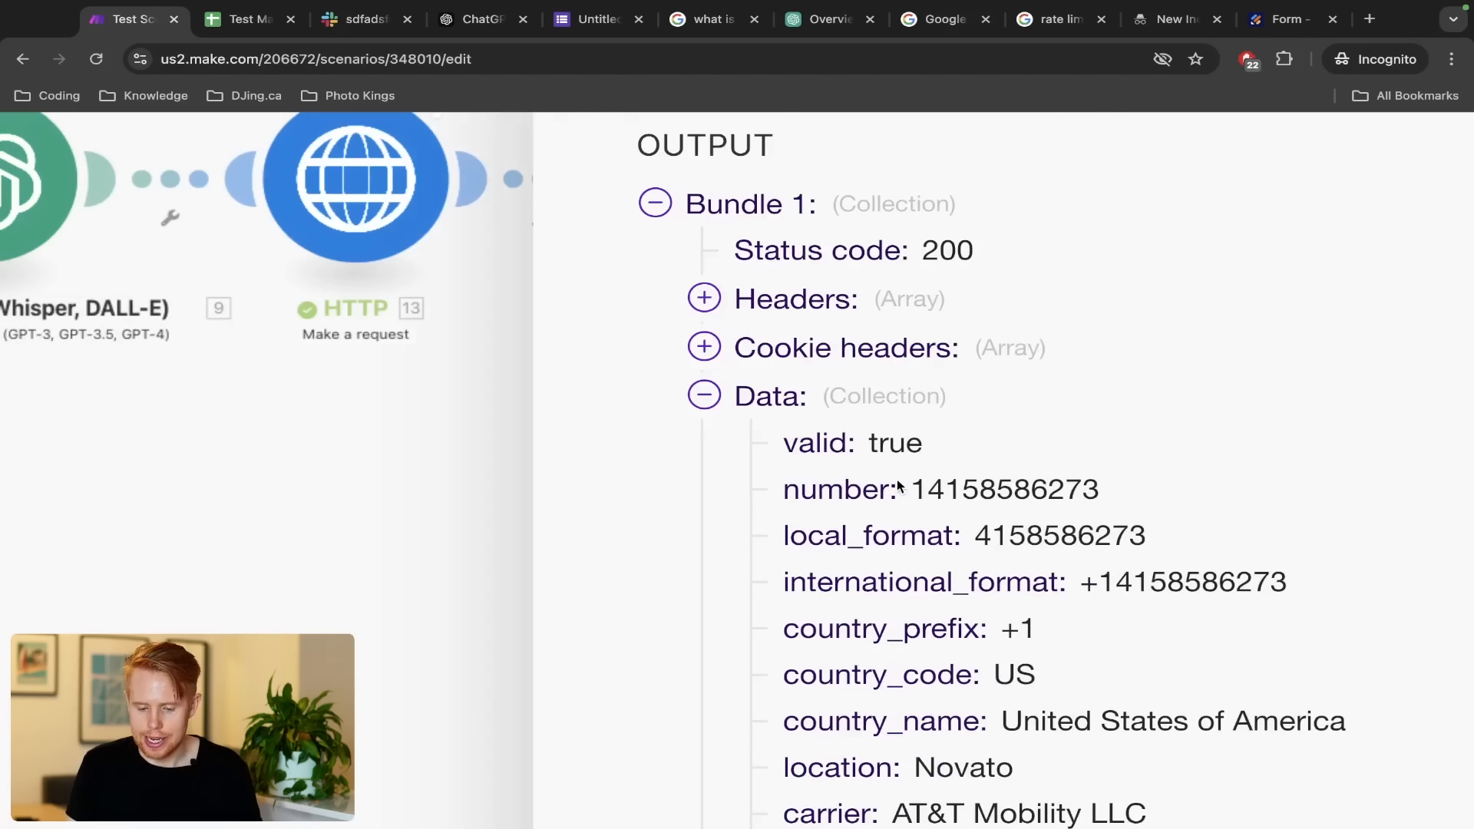
Highlight the valid: true flag, number and international format, then reopen the request settings
{"action": "double_click", "coordinate": [898, 452]}
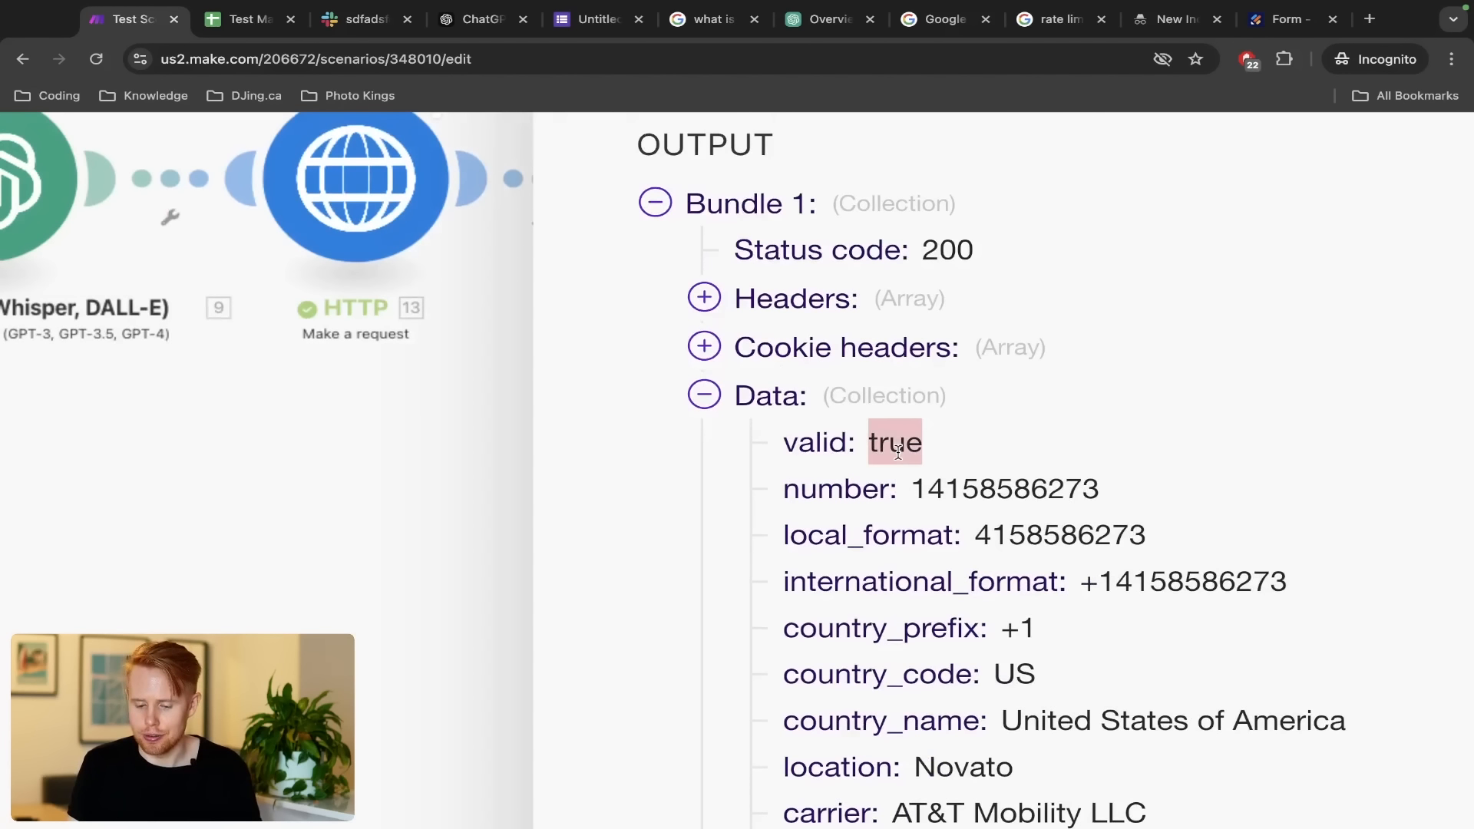
{"action": "double_click", "coordinate": [950, 501]}
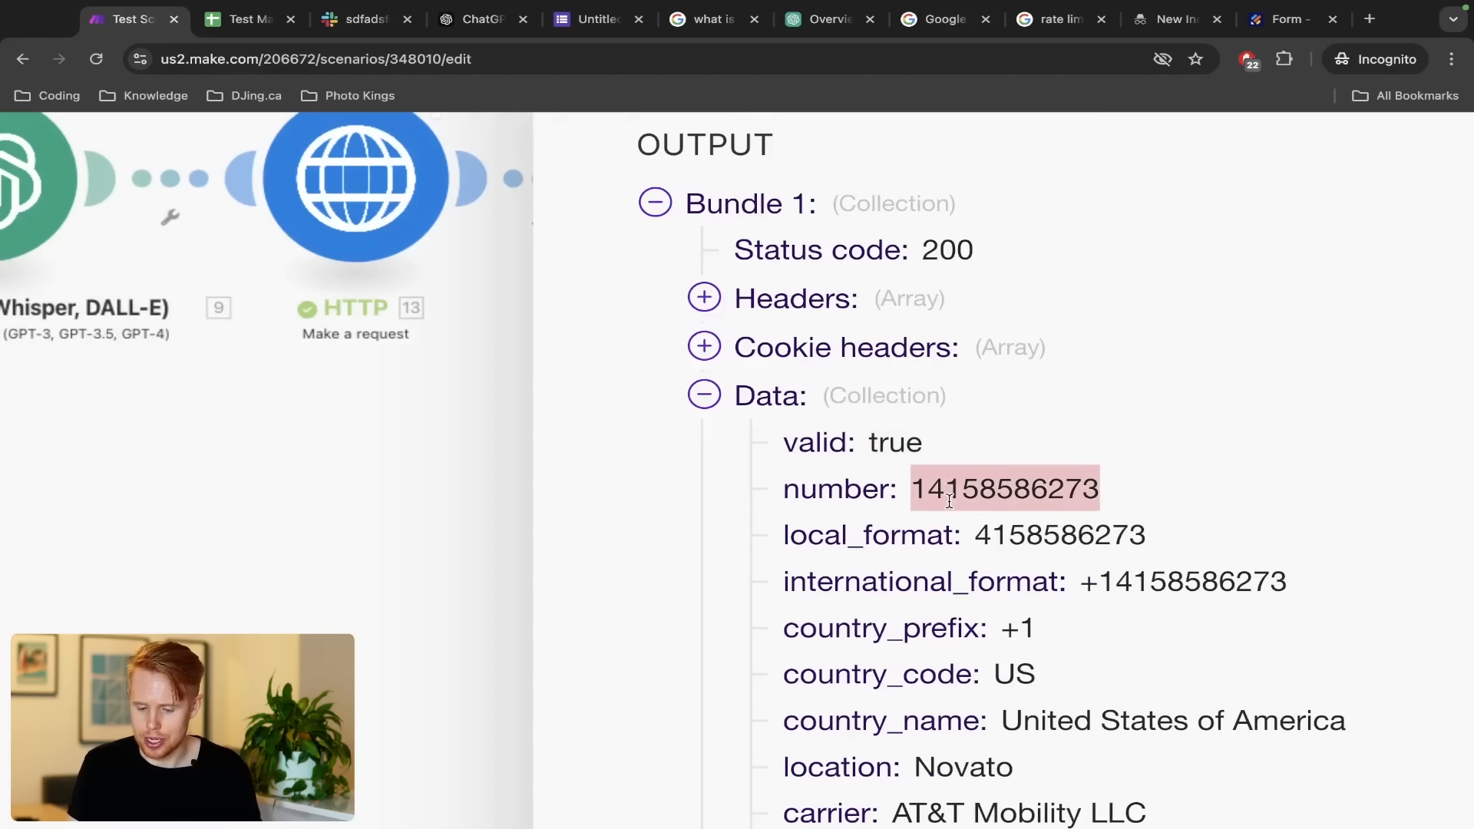
{"action": "double_click", "coordinate": [1159, 585]}
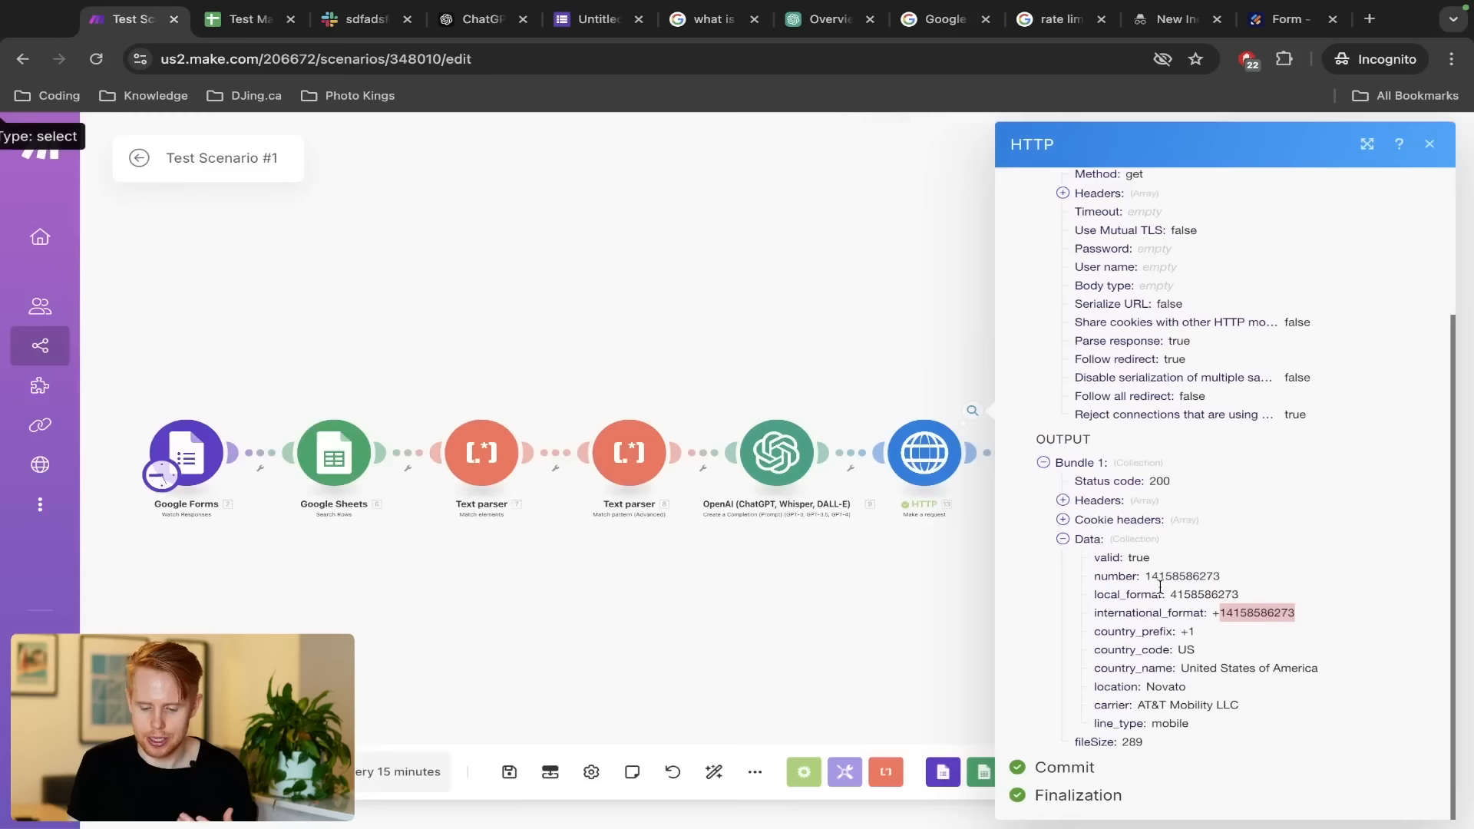
{"action": "left_click", "coordinate": [356, 222]}
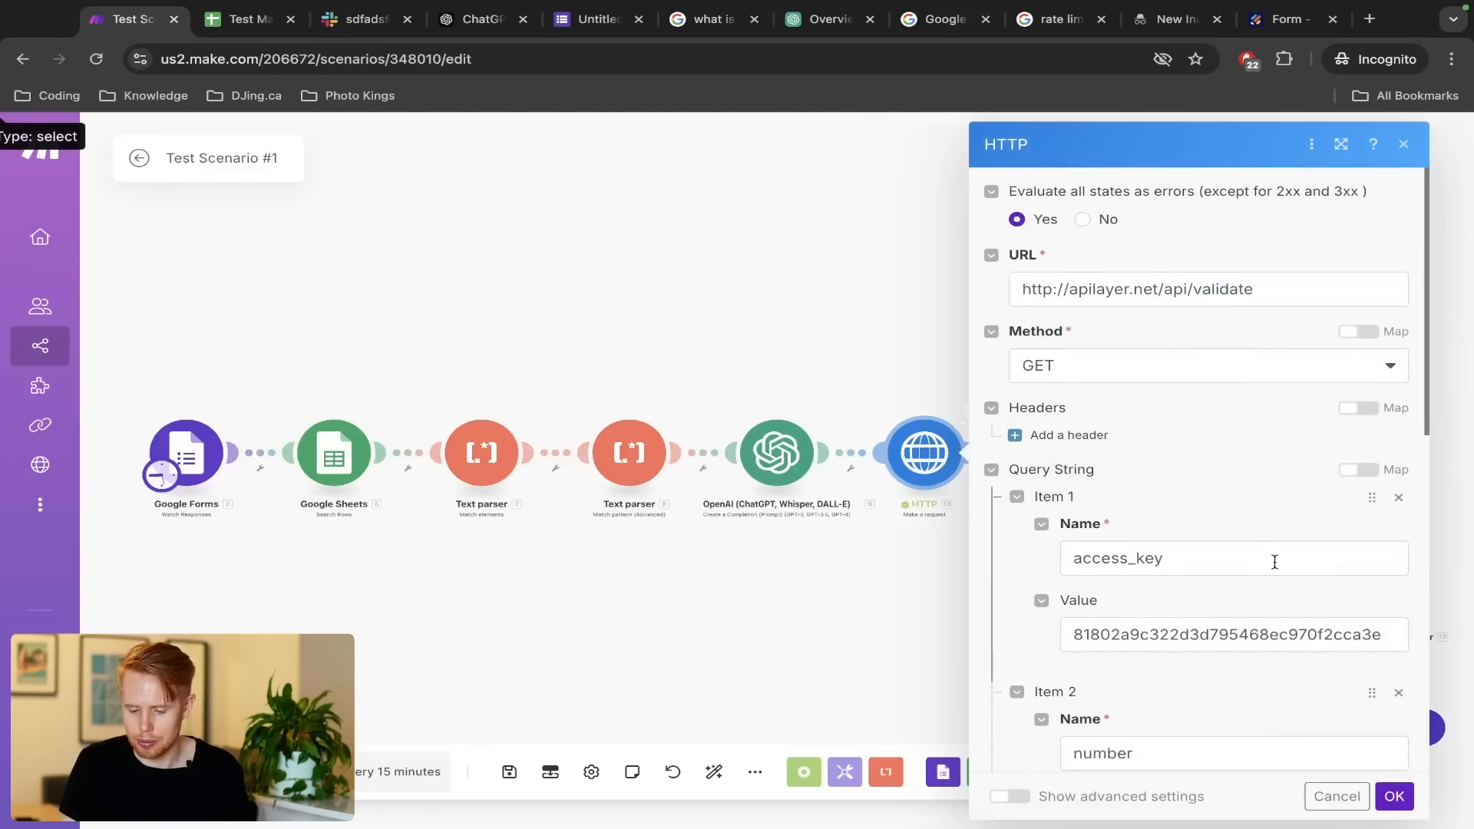
Change the number query value's last digits to 000 and confirm the HTTP settings
{"action": "scroll", "coordinate": [1276, 564], "scroll_direction": "down", "scroll_amount": 4}
{"action": "left_click_drag", "start_coordinate": [1099, 519], "coordinate": [1294, 519]}
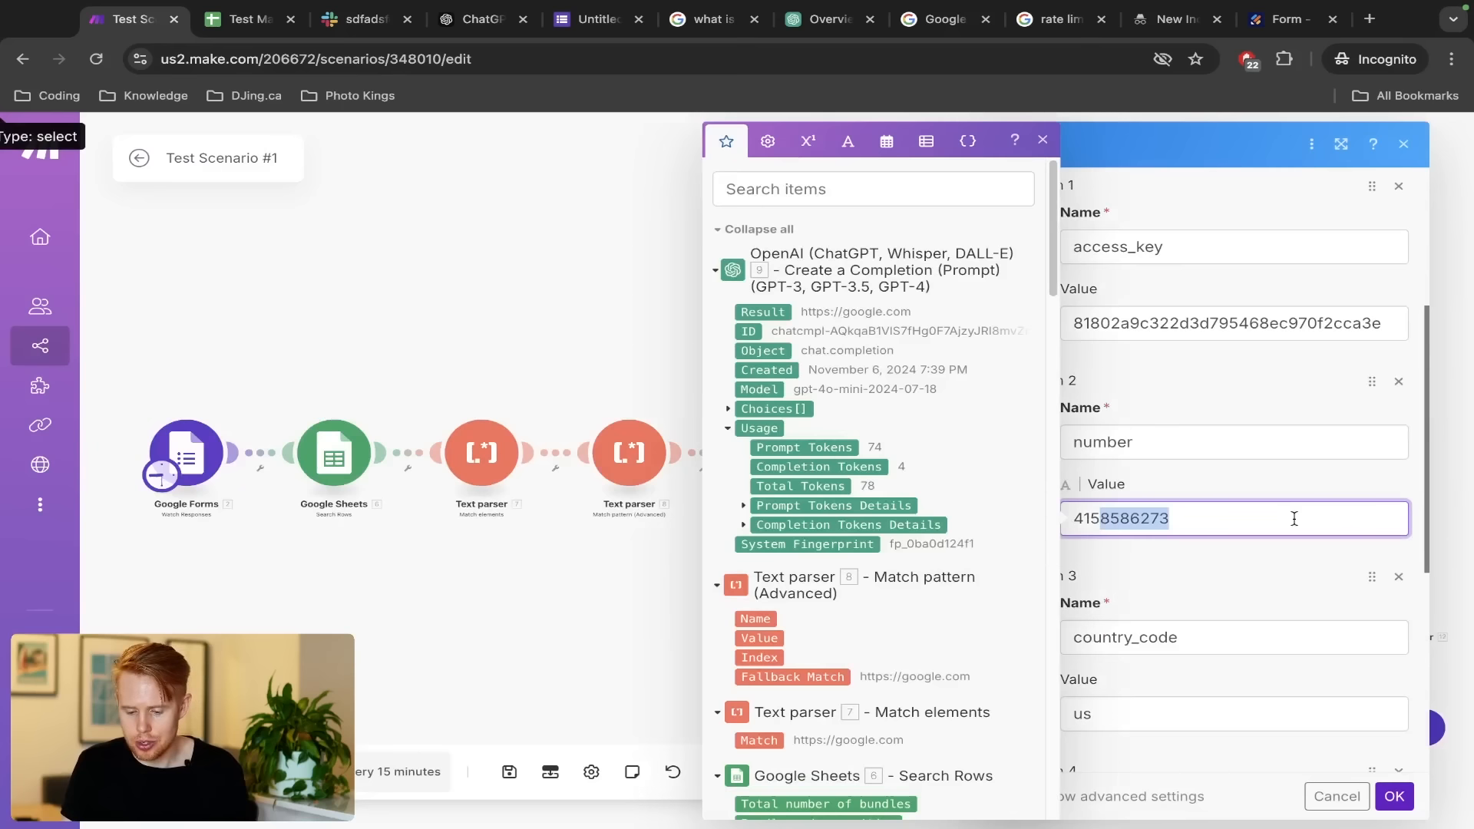
{"action": "type", "text": "0000000"}
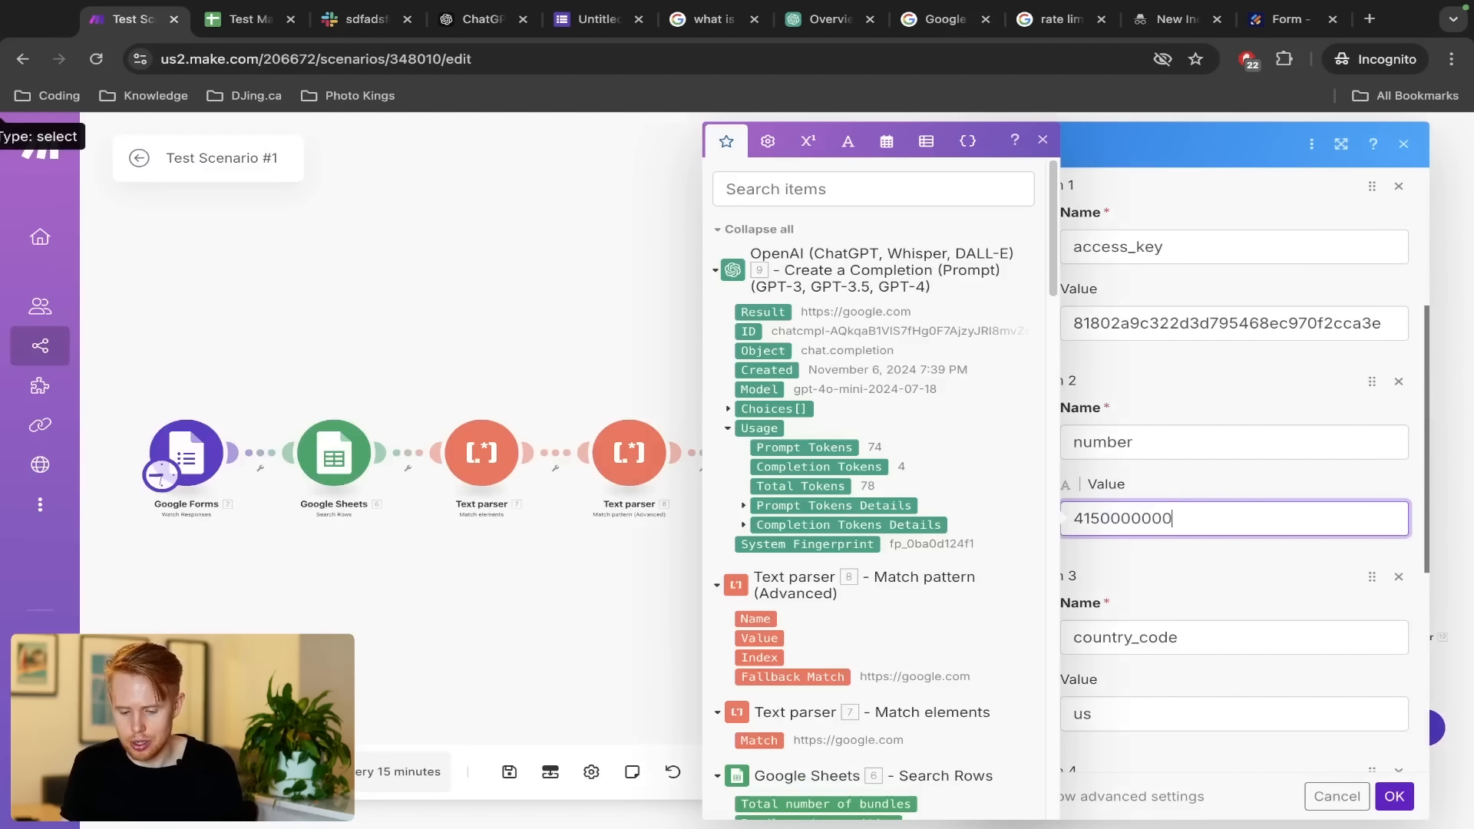
{"action": "left_click", "coordinate": [1394, 796]}
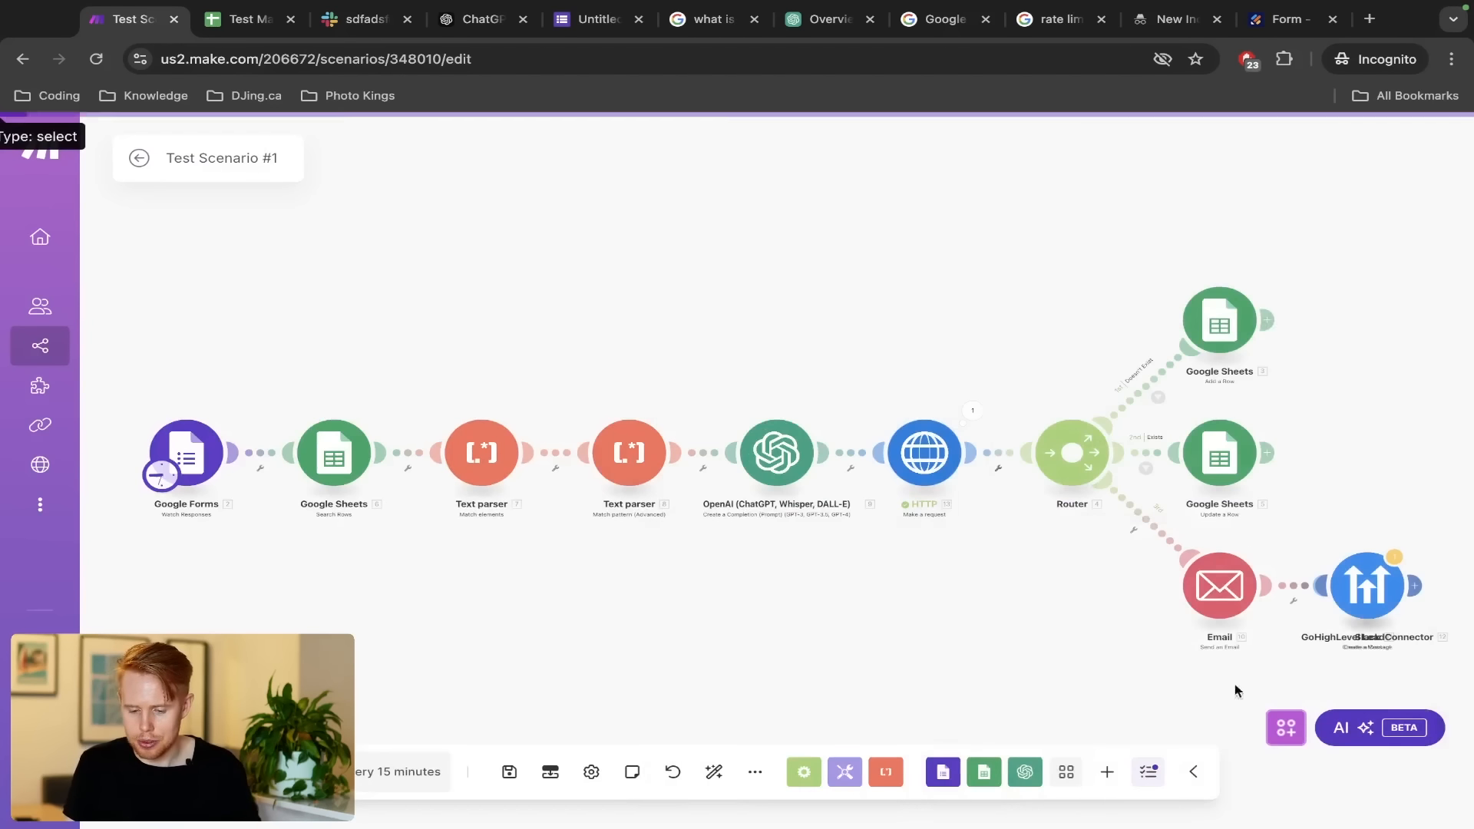
Run only the HTTP module and check that Data returns valid: false
{"action": "right_click", "coordinate": [938, 463]}
{"action": "left_click", "coordinate": [982, 508]}
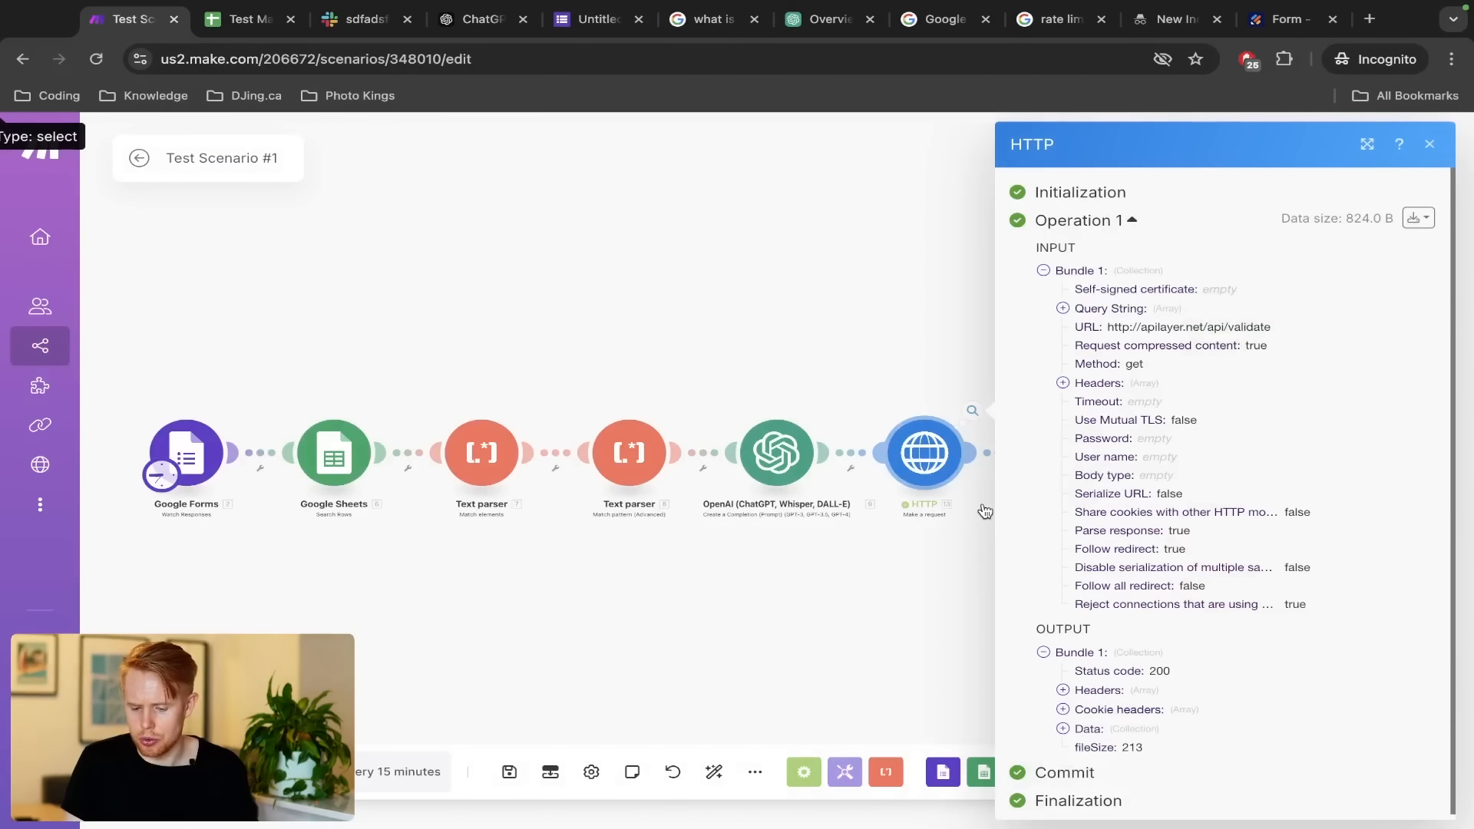
{"action": "left_click", "coordinate": [1064, 730]}
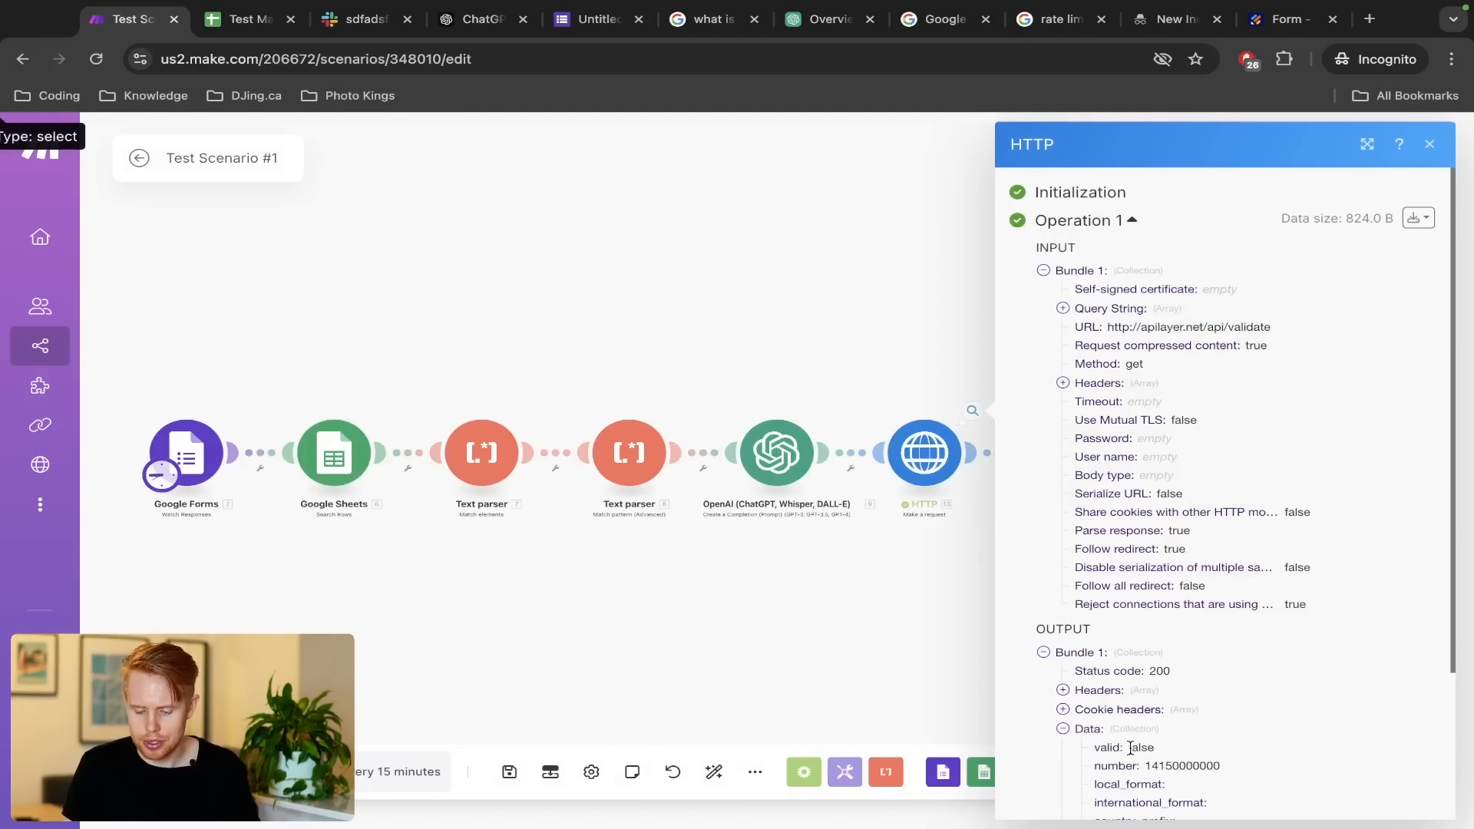
{"action": "scroll", "coordinate": [1130, 749], "scroll_direction": "down", "scroll_amount": 3}
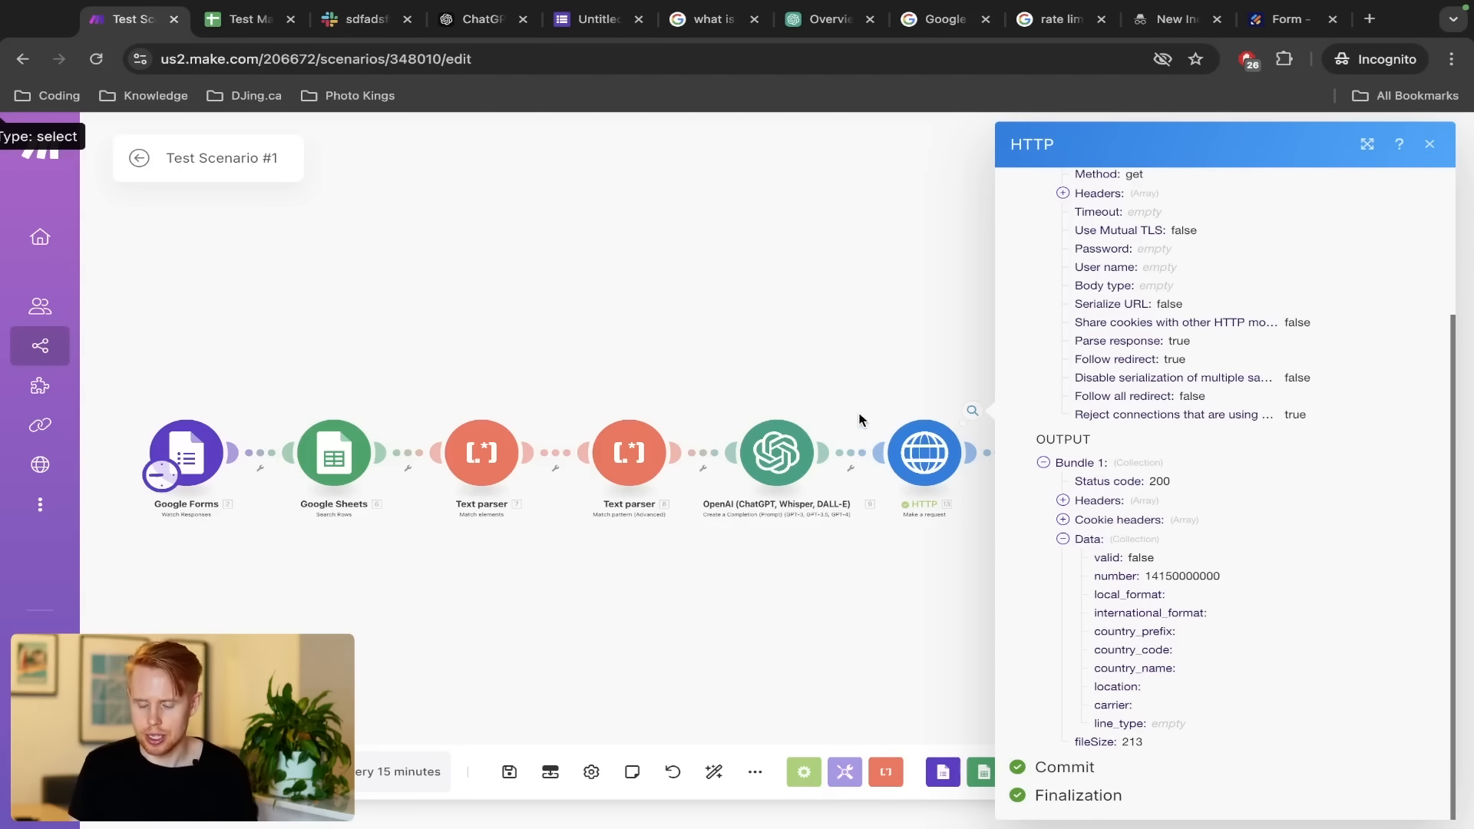
{"action": "left_click", "coordinate": [857, 357]}
{"action": "left_click_drag", "start_coordinate": [928, 381], "coordinate": [776, 345]}
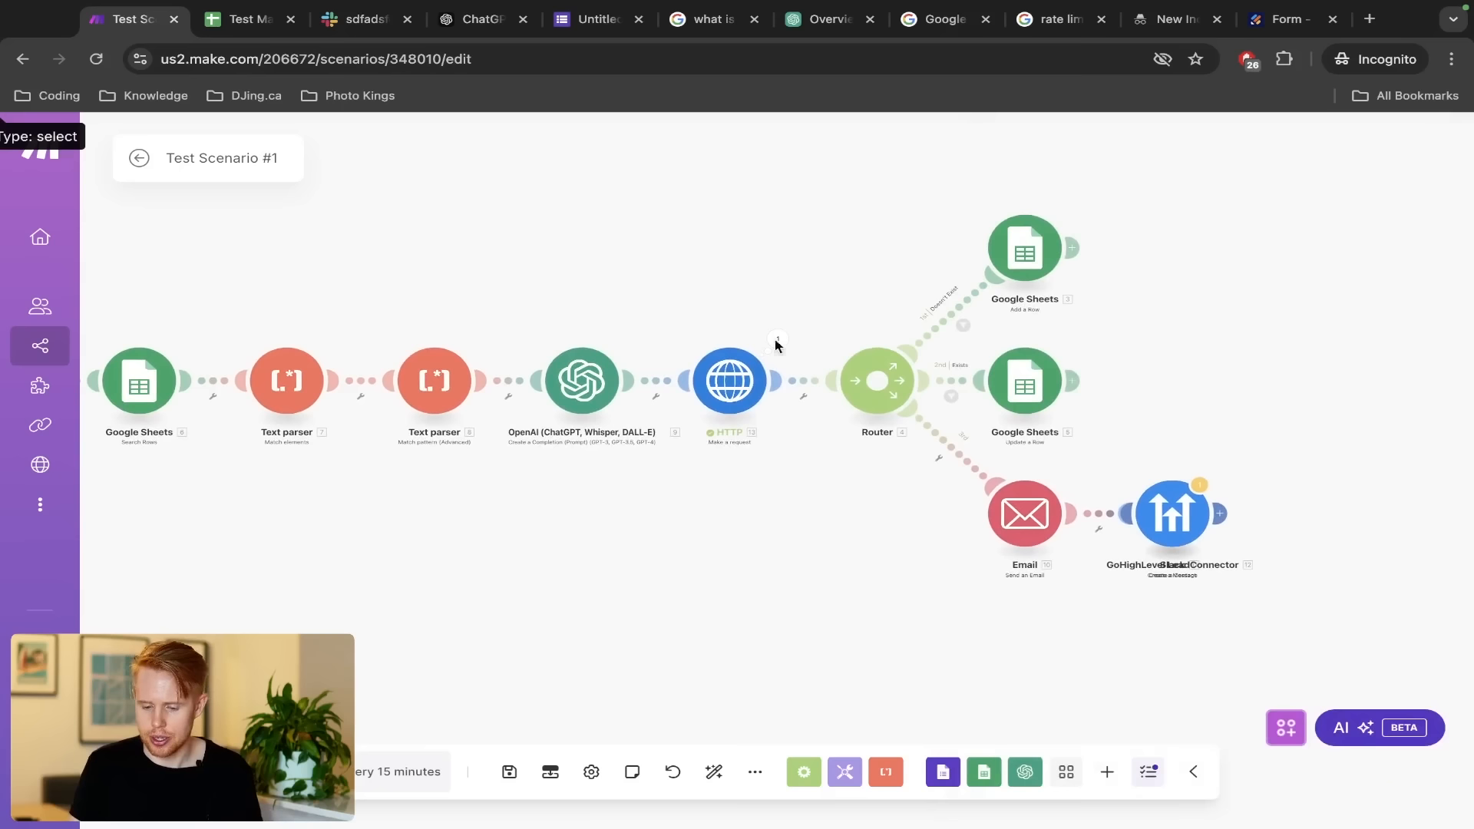
In Add a Row, add an 'and' operator after $1000+ in the Rejected (G) formula
{"action": "left_click", "coordinate": [1025, 244]}
{"action": "scroll", "coordinate": [1272, 562], "scroll_direction": "down", "scroll_amount": 10}
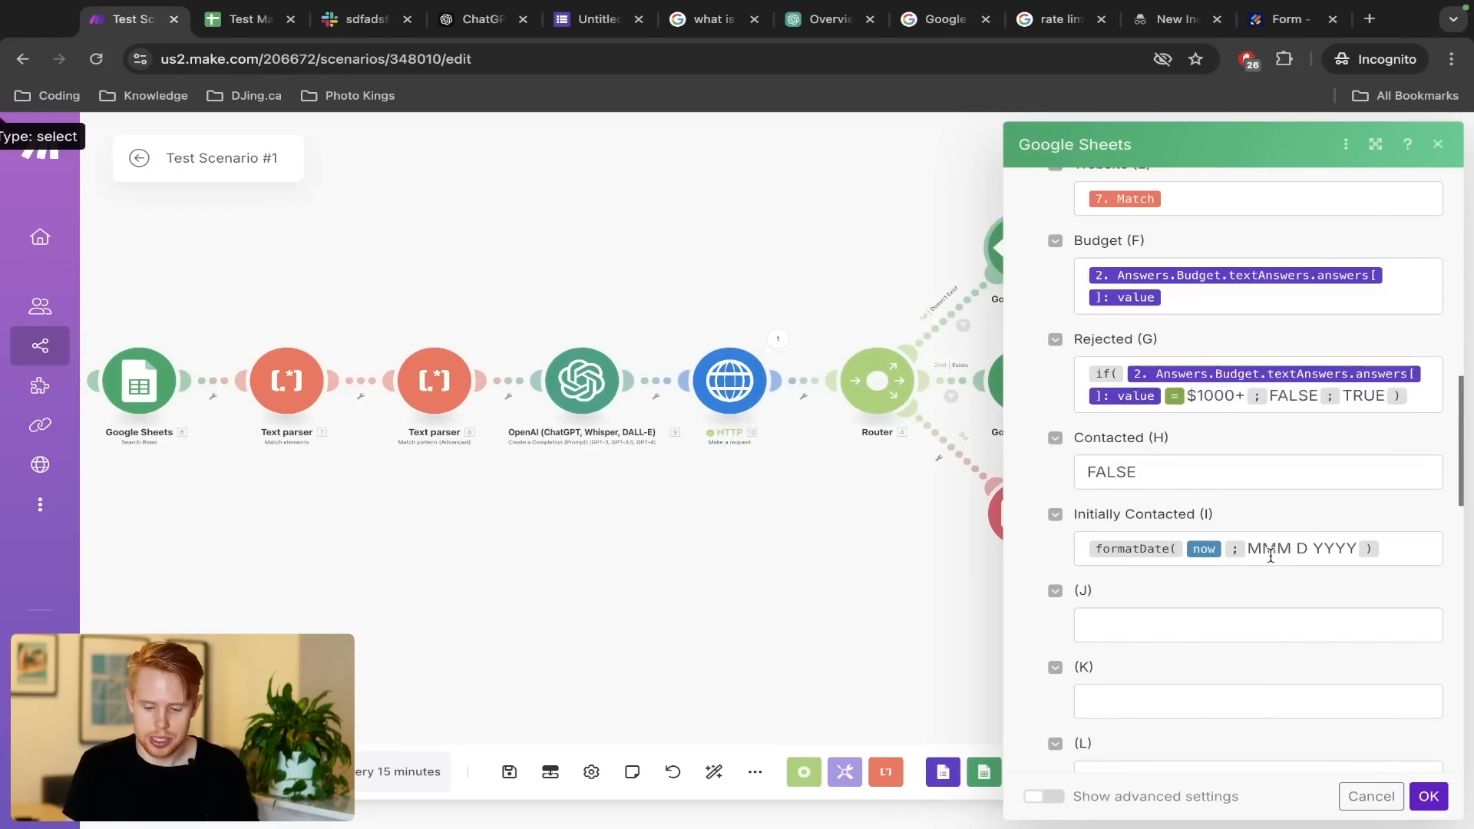
{"action": "left_click", "coordinate": [1241, 395]}
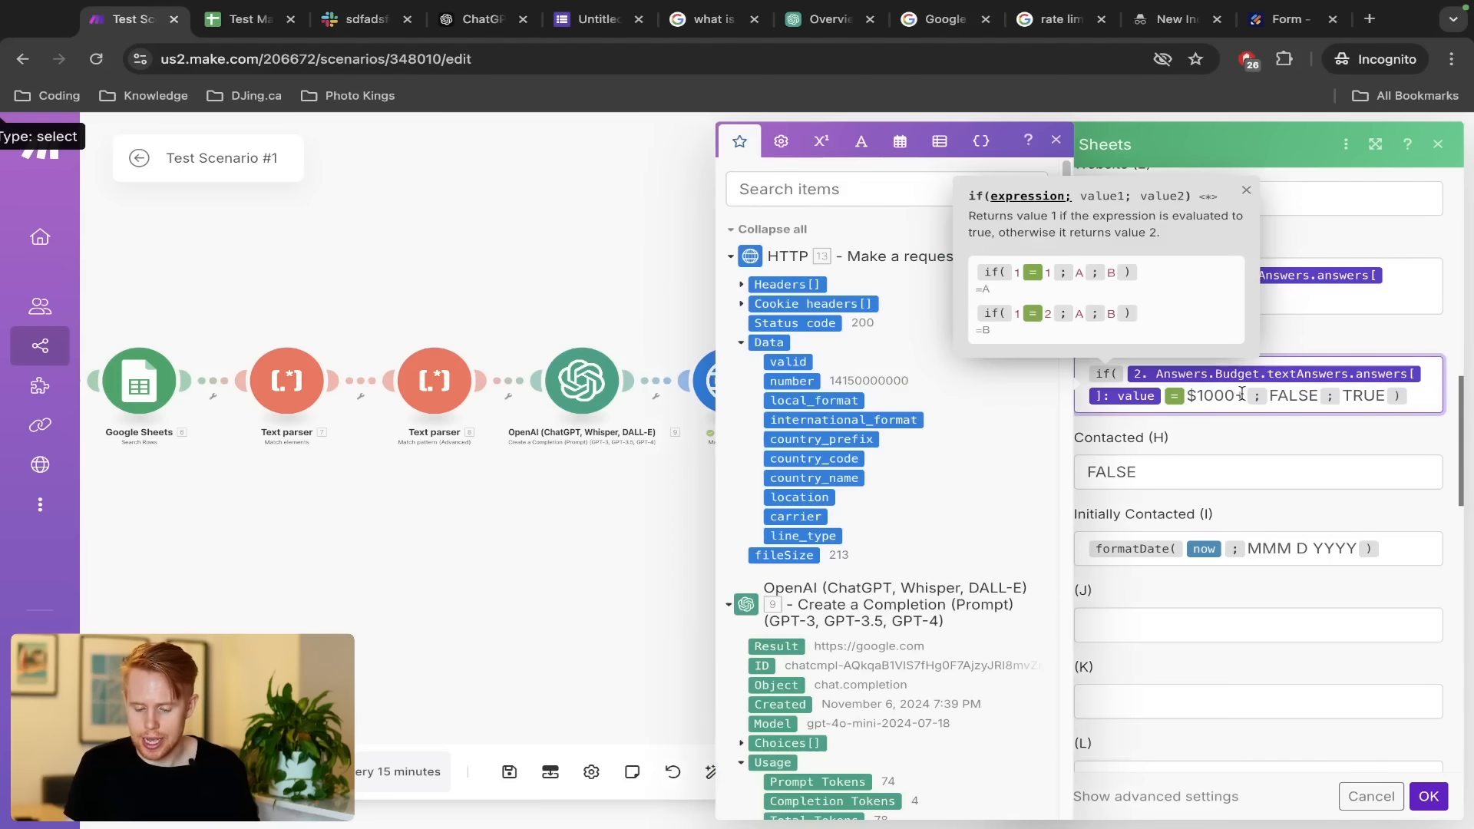
{"action": "type", "text": "+"}
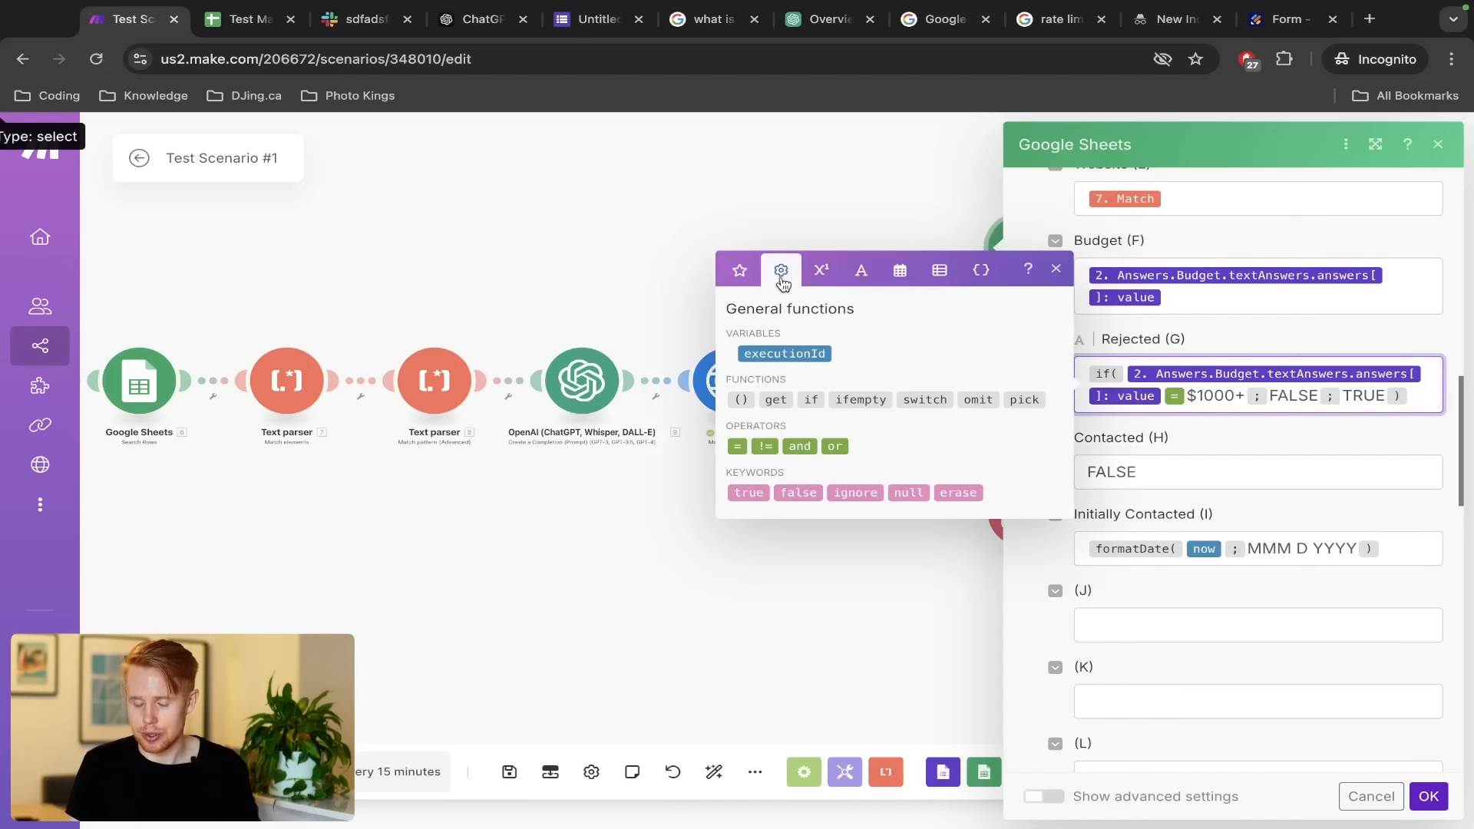
{"action": "left_click", "coordinate": [832, 446]}
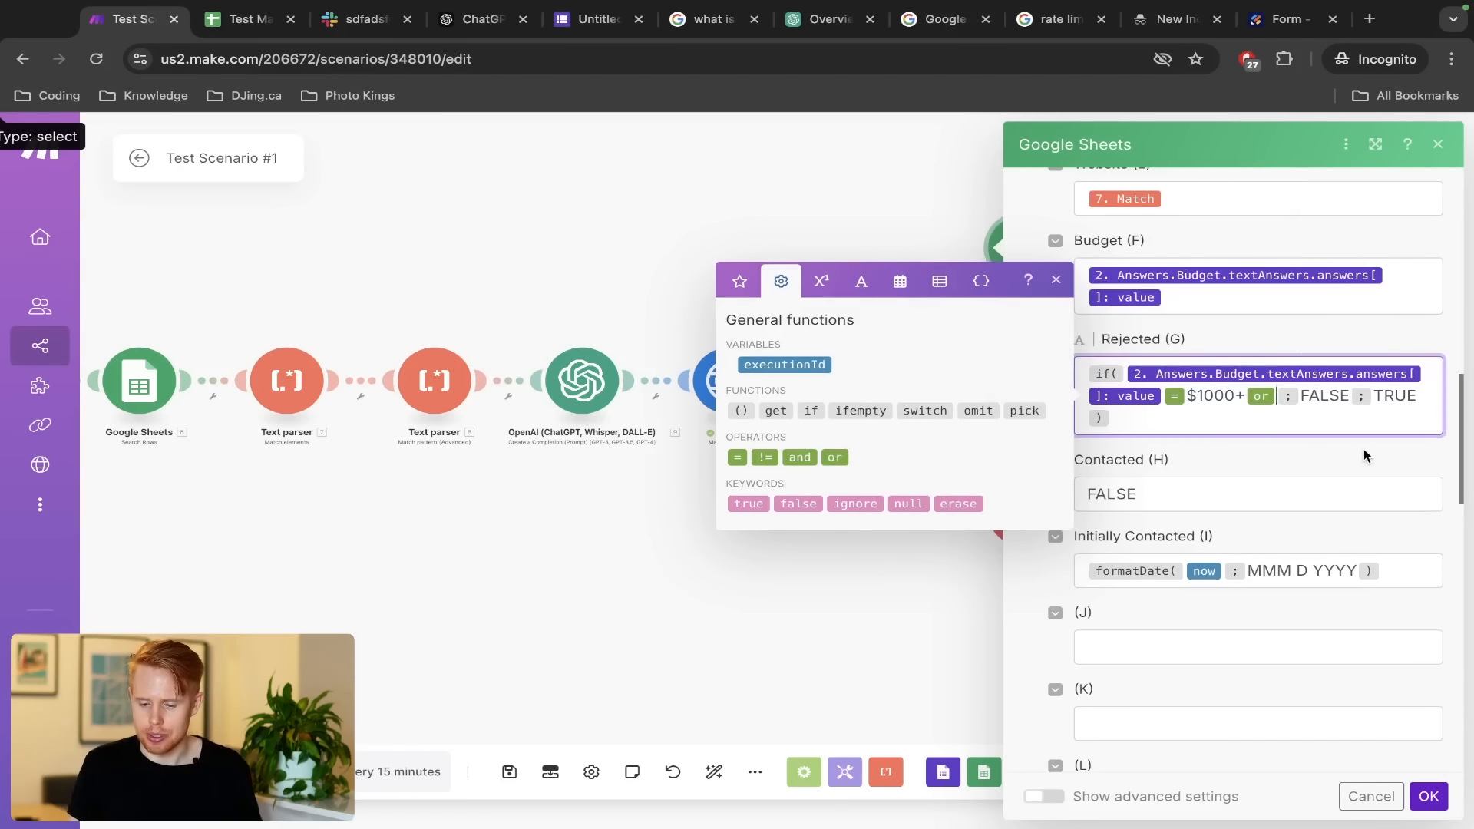
{"action": "scroll", "coordinate": [1365, 456], "scroll_direction": "up", "scroll_amount": 5}
{"action": "scroll", "coordinate": [1365, 455], "scroll_direction": "right", "scroll_amount": 2}
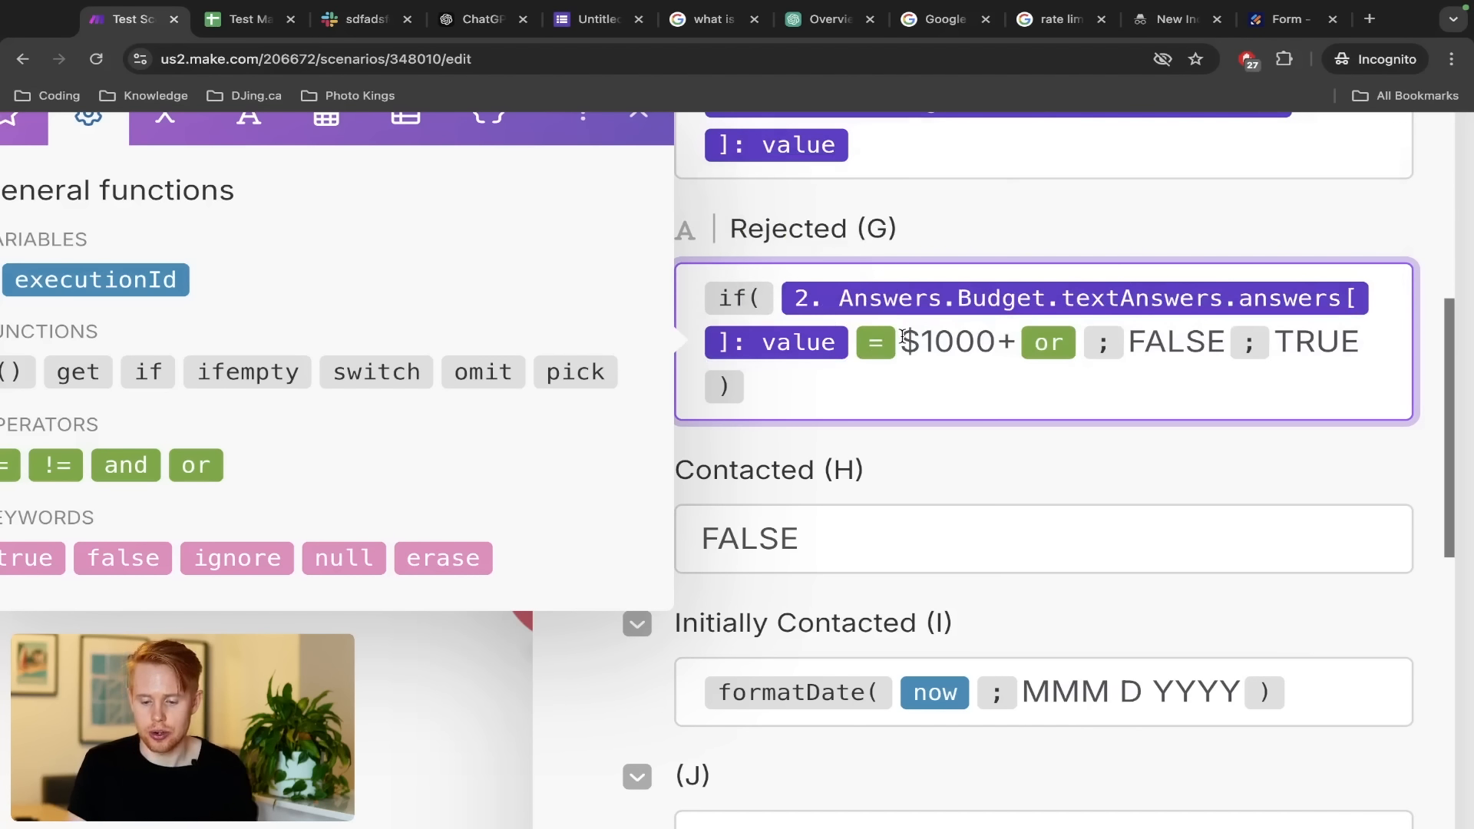
{"action": "key", "text": "BackSpace"}
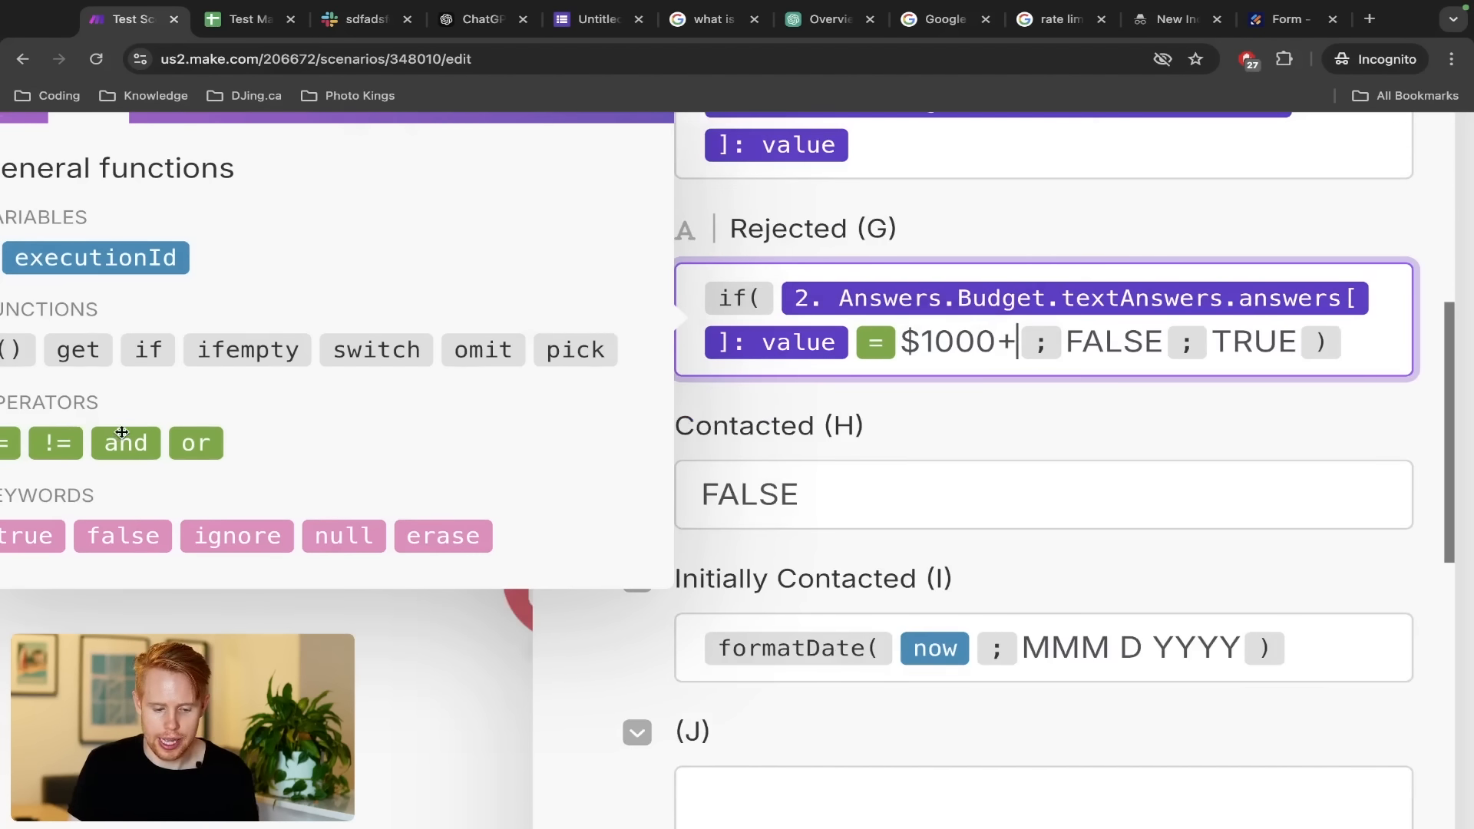
{"action": "left_click", "coordinate": [125, 461]}
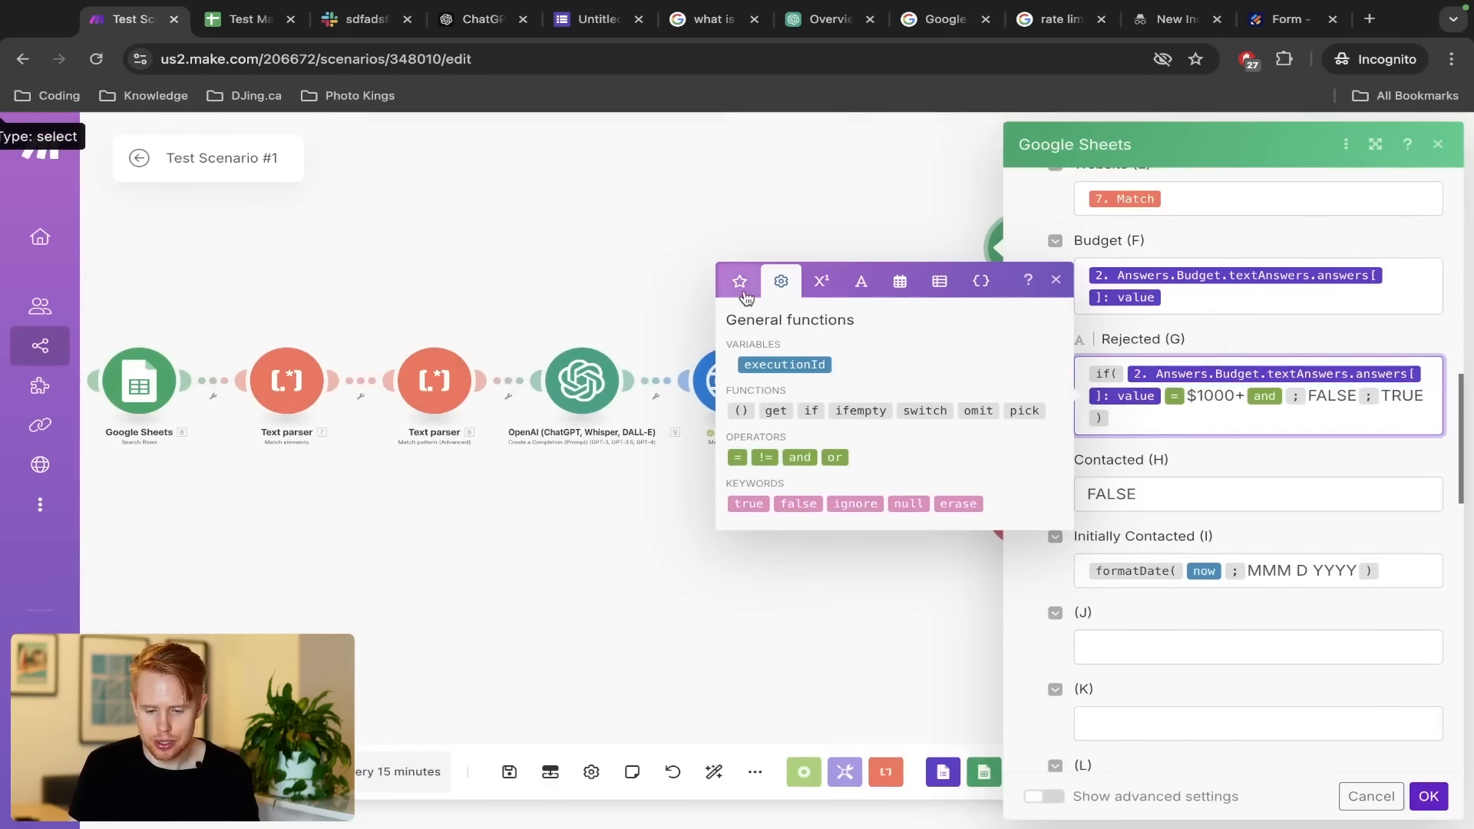
Complete the condition as '13. data: valid = true', copy the formula, and confirm
{"action": "left_click", "coordinate": [742, 292]}
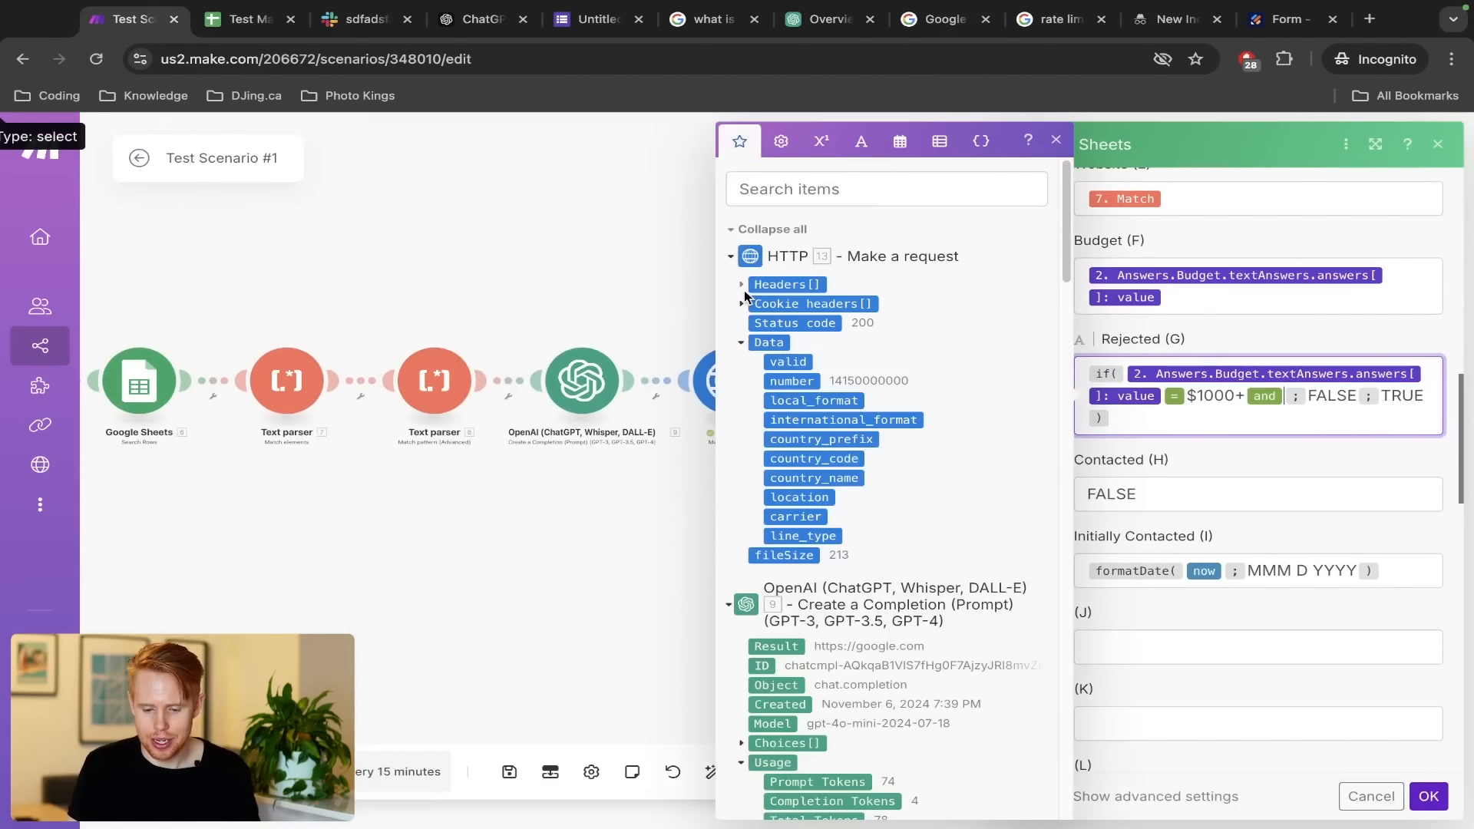
{"action": "left_click", "coordinate": [791, 362]}
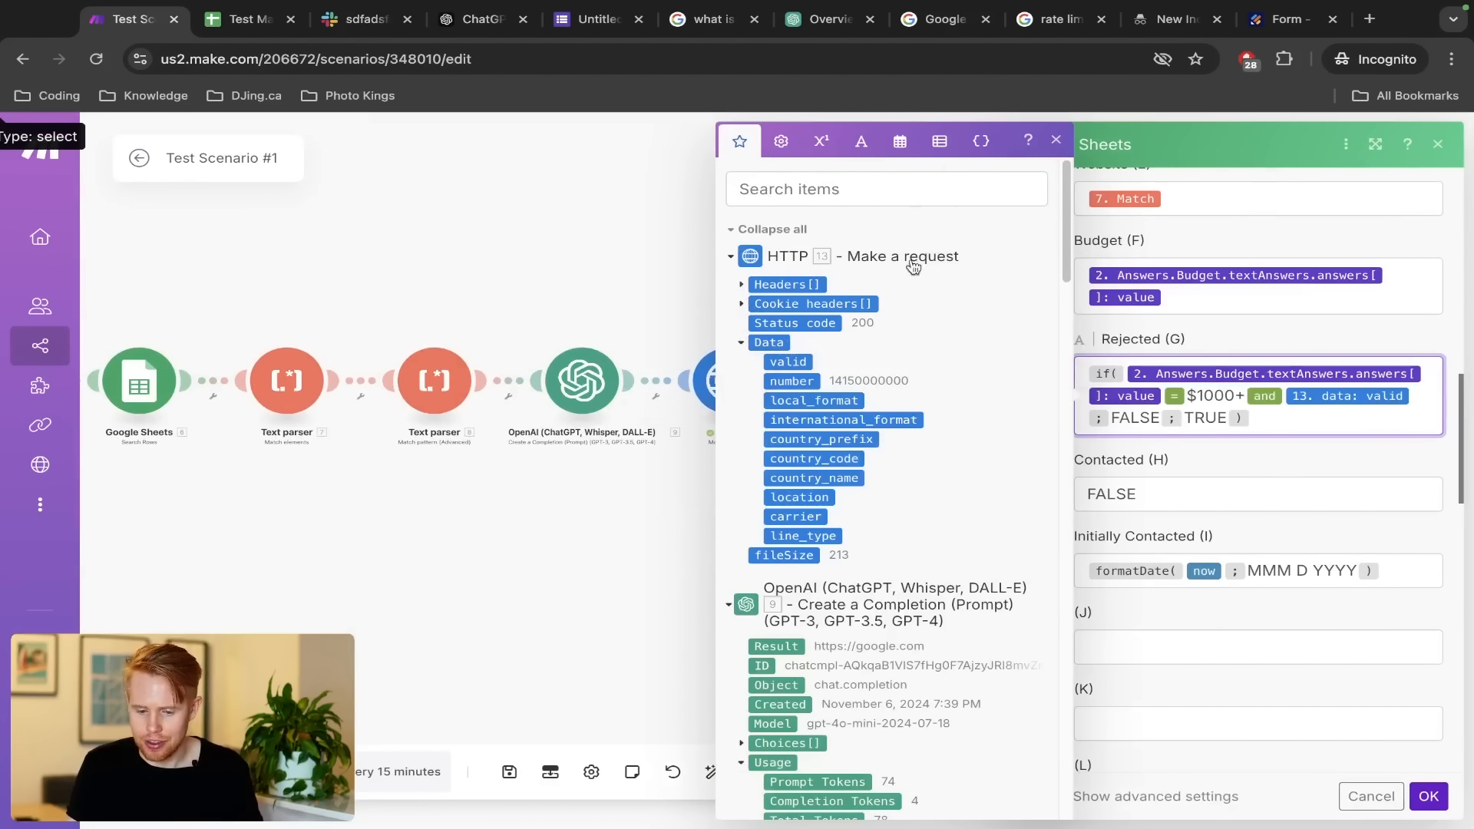
{"action": "left_click", "coordinate": [781, 143]}
{"action": "left_click", "coordinate": [737, 457]}
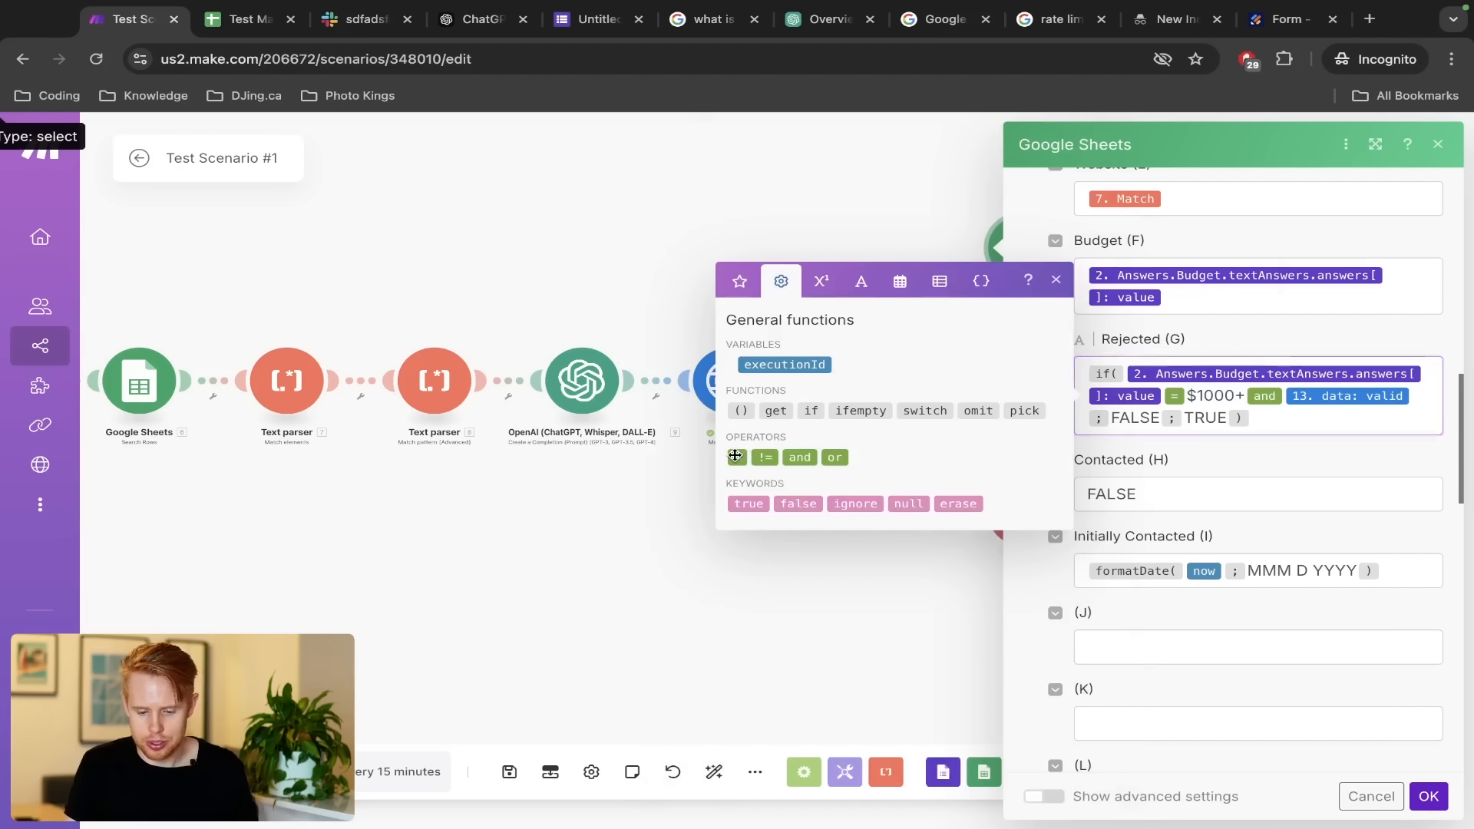
{"action": "type", "text": "true"}
{"action": "key", "text": "ctrl+a"}
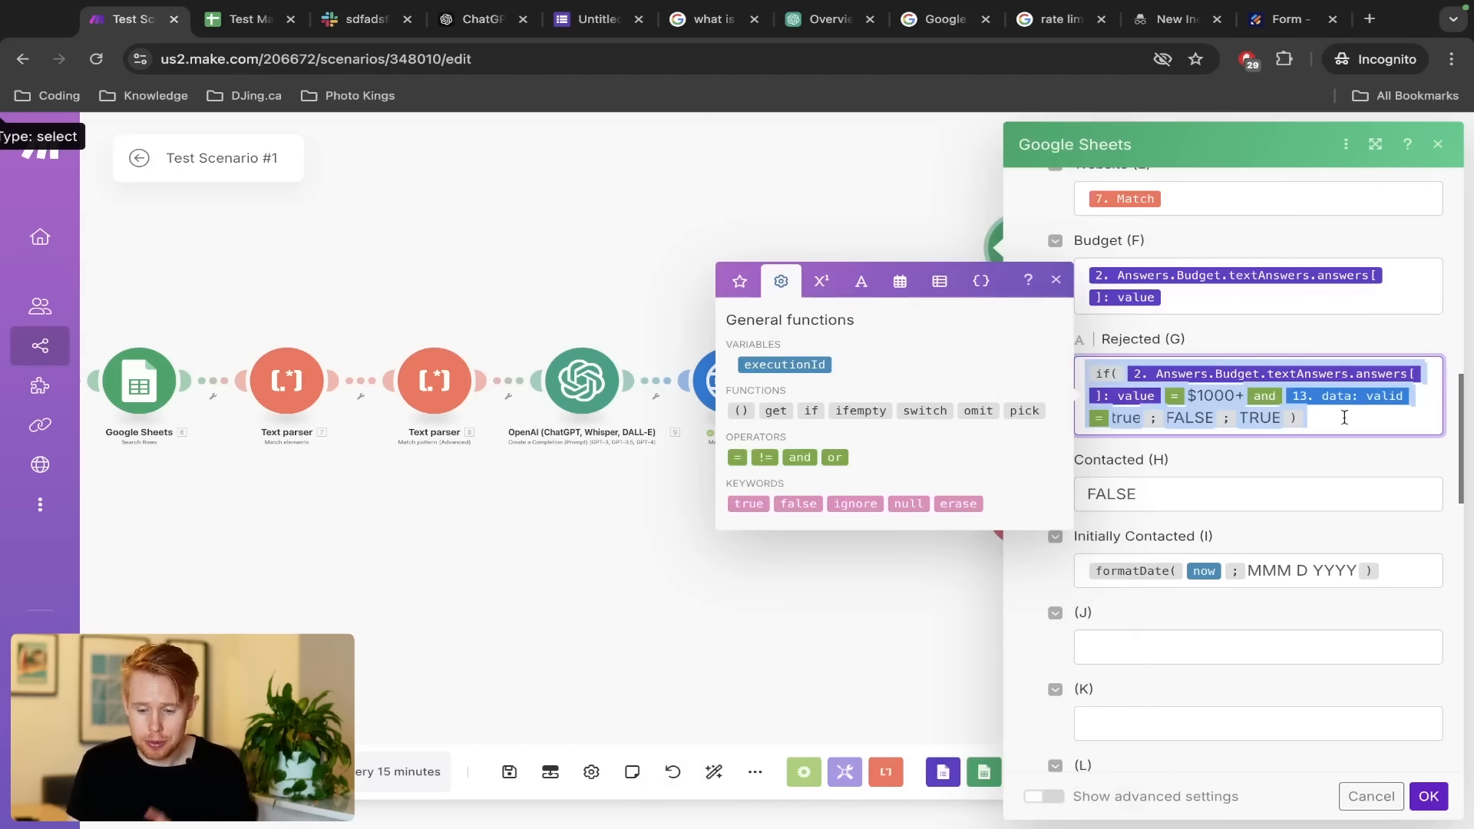
{"action": "left_click", "coordinate": [1425, 795]}
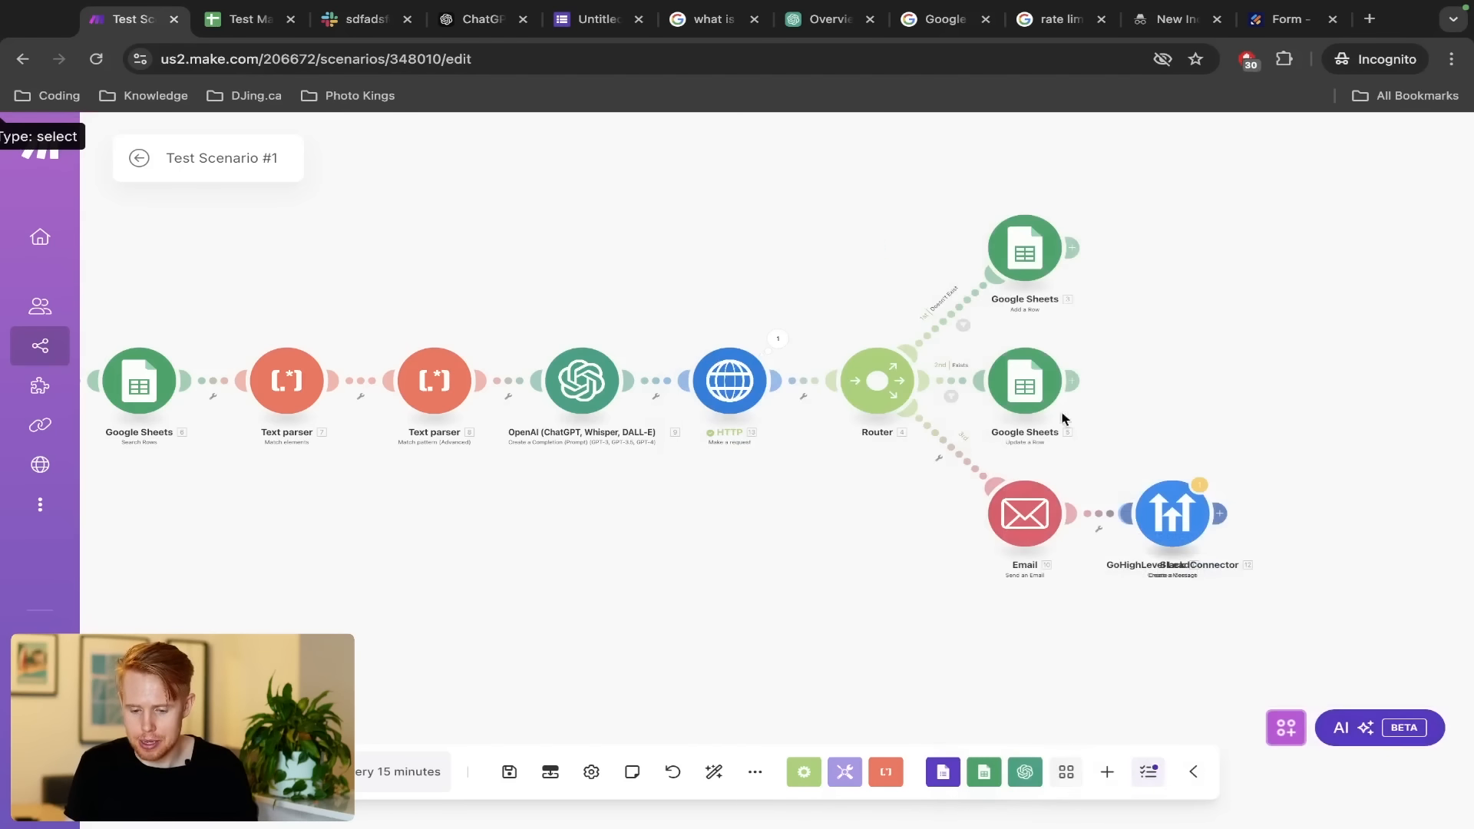
Paste the updated formula into Update a Row's Rejected (G) field and confirm
{"action": "left_click", "coordinate": [1027, 383]}
{"action": "scroll", "coordinate": [1187, 502], "scroll_direction": "down", "scroll_amount": 5}
{"action": "scroll", "coordinate": [1188, 503], "scroll_direction": "down", "scroll_amount": 2}
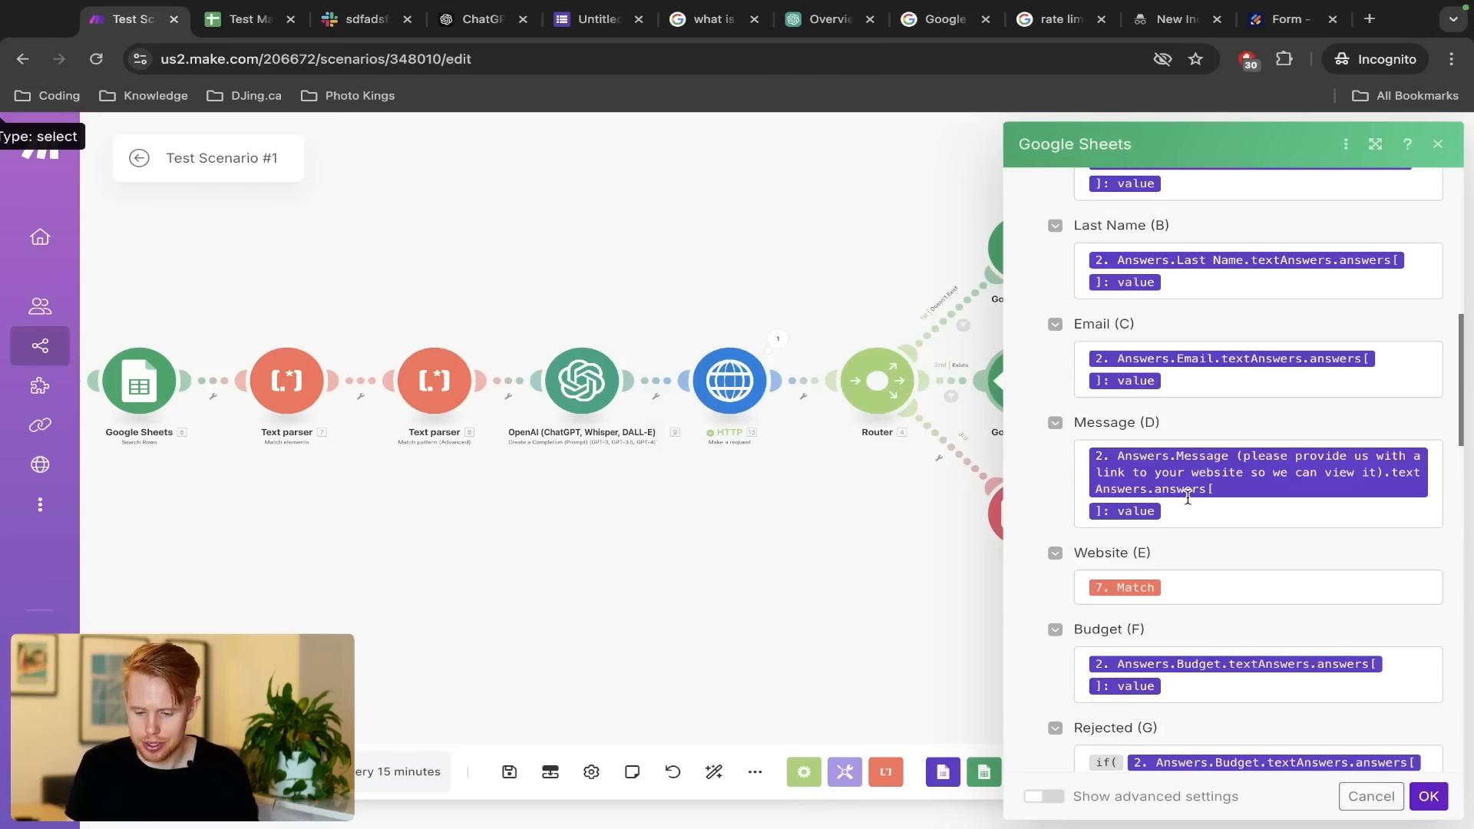
{"action": "scroll", "coordinate": [1188, 502], "scroll_direction": "up", "scroll_amount": 3}
{"action": "scroll", "coordinate": [1187, 502], "scroll_direction": "down", "scroll_amount": 3}
{"action": "scroll", "coordinate": [1188, 503], "scroll_direction": "down", "scroll_amount": 4}
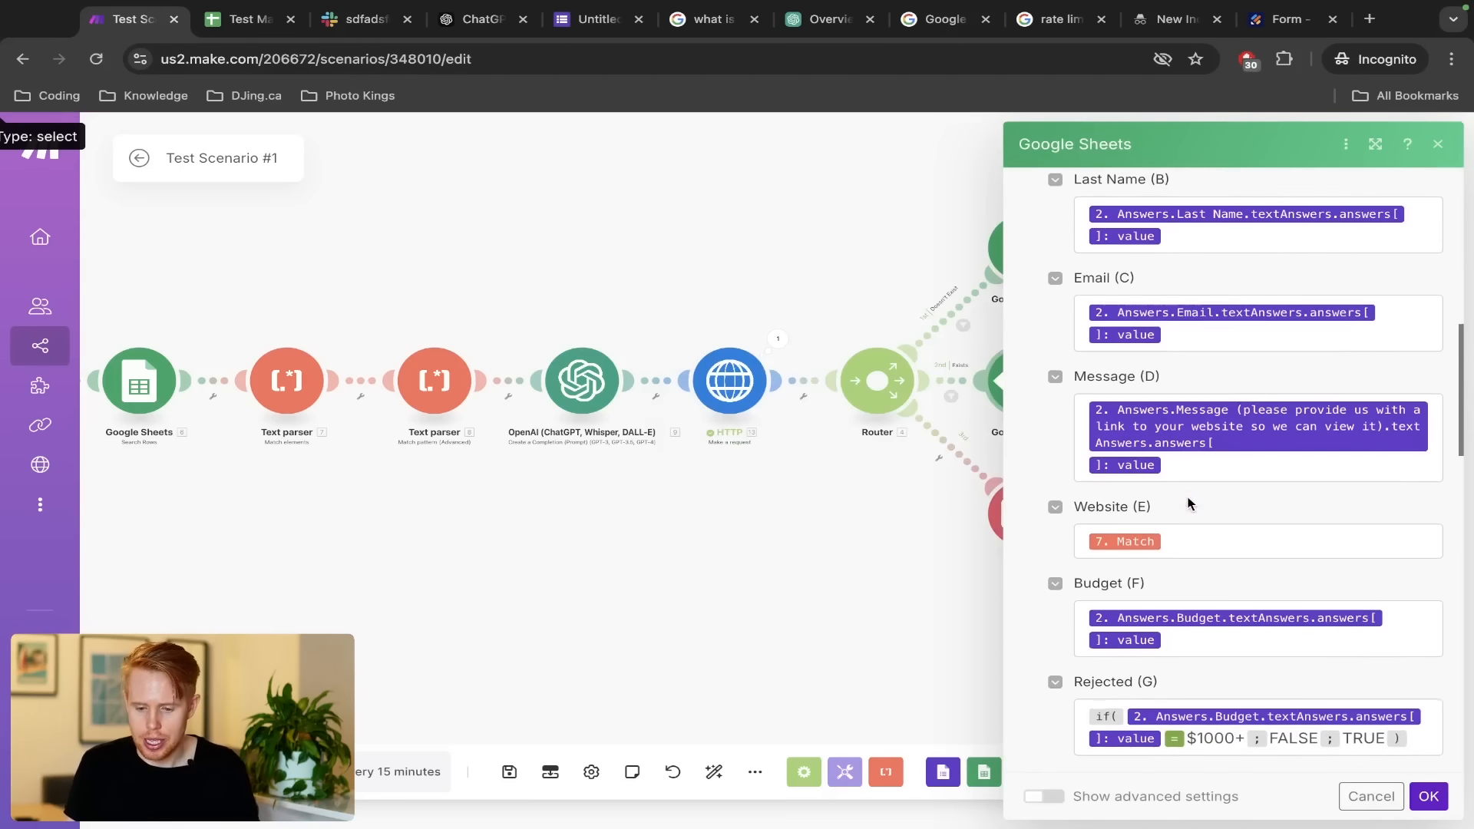
{"action": "left_click", "coordinate": [1210, 554]}
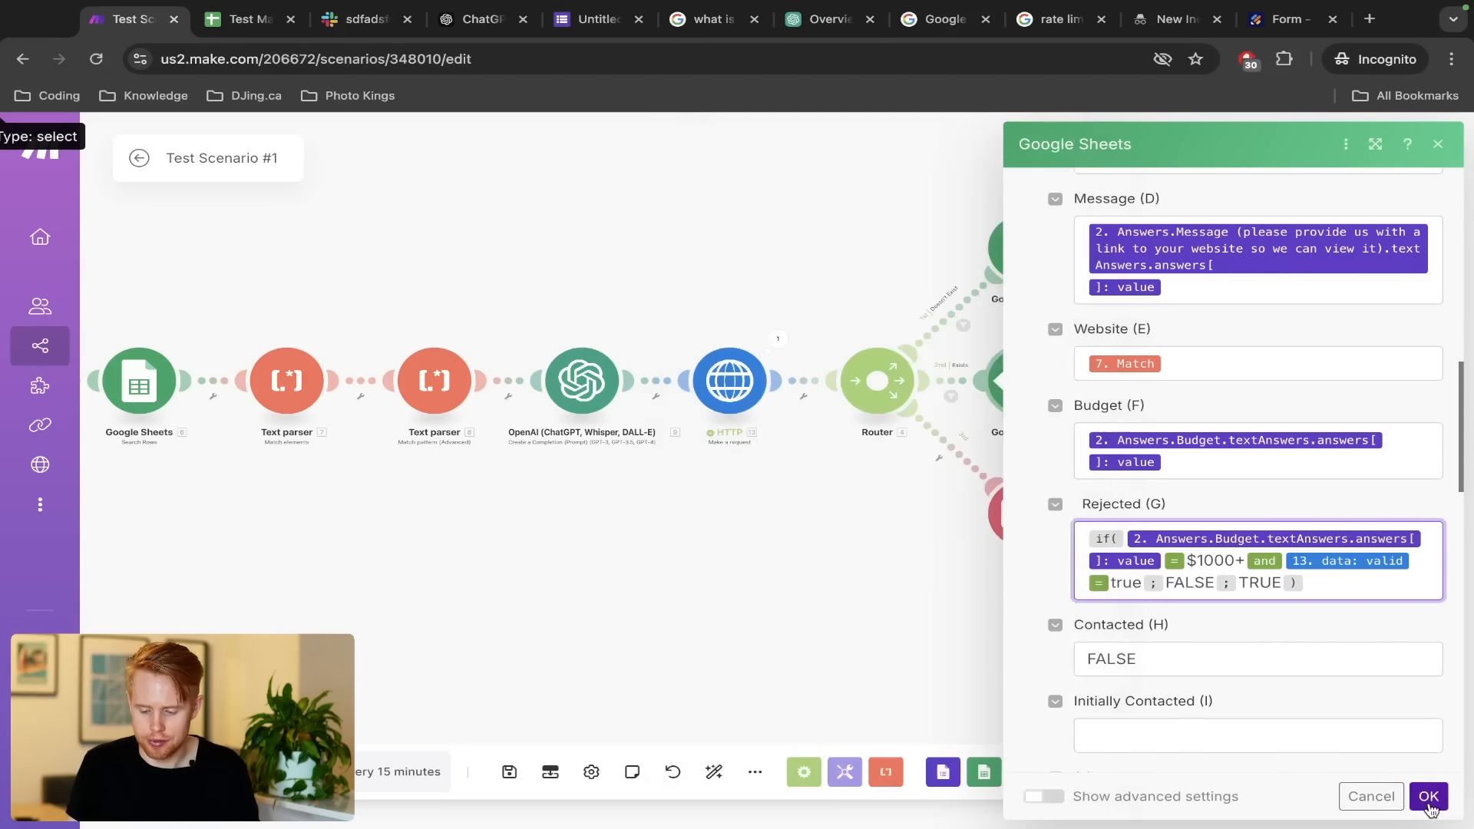
{"action": "left_click", "coordinate": [1427, 797]}
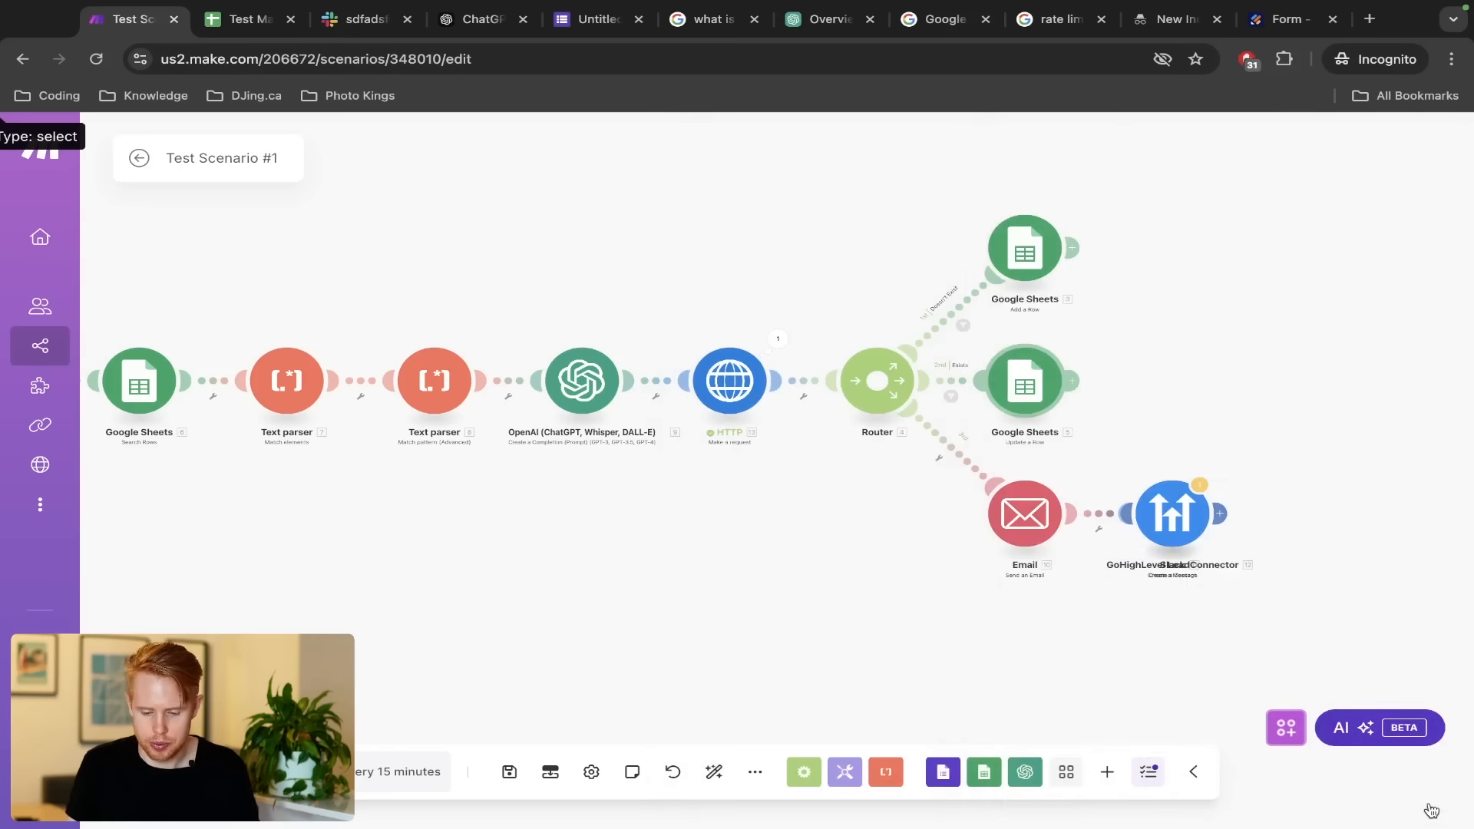
Save the scenario with Ctrl+S and briefly check the HTTP module settings
{"action": "key", "text": "ctrl+s"}
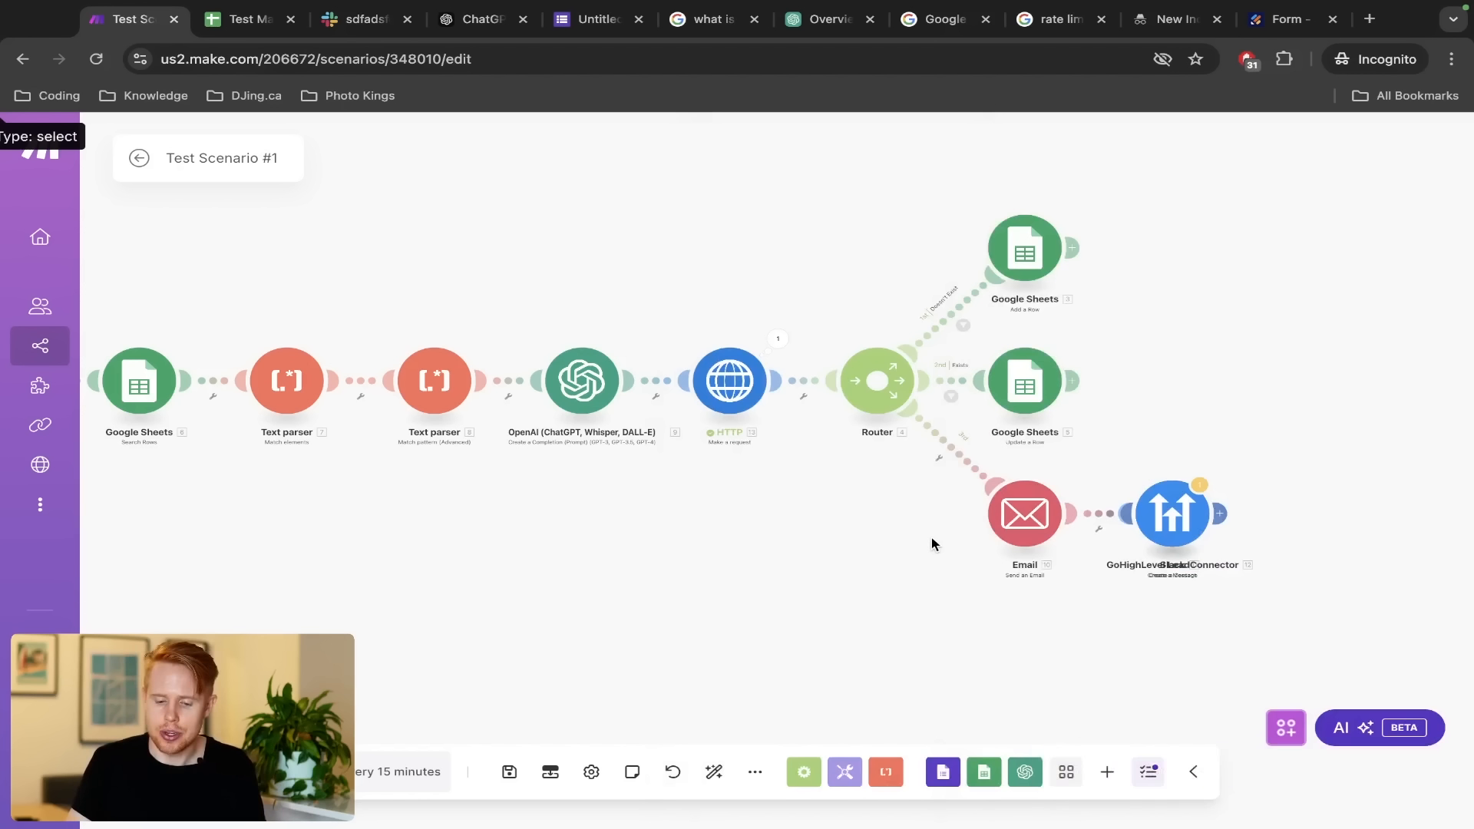
{"action": "left_click", "coordinate": [722, 374]}
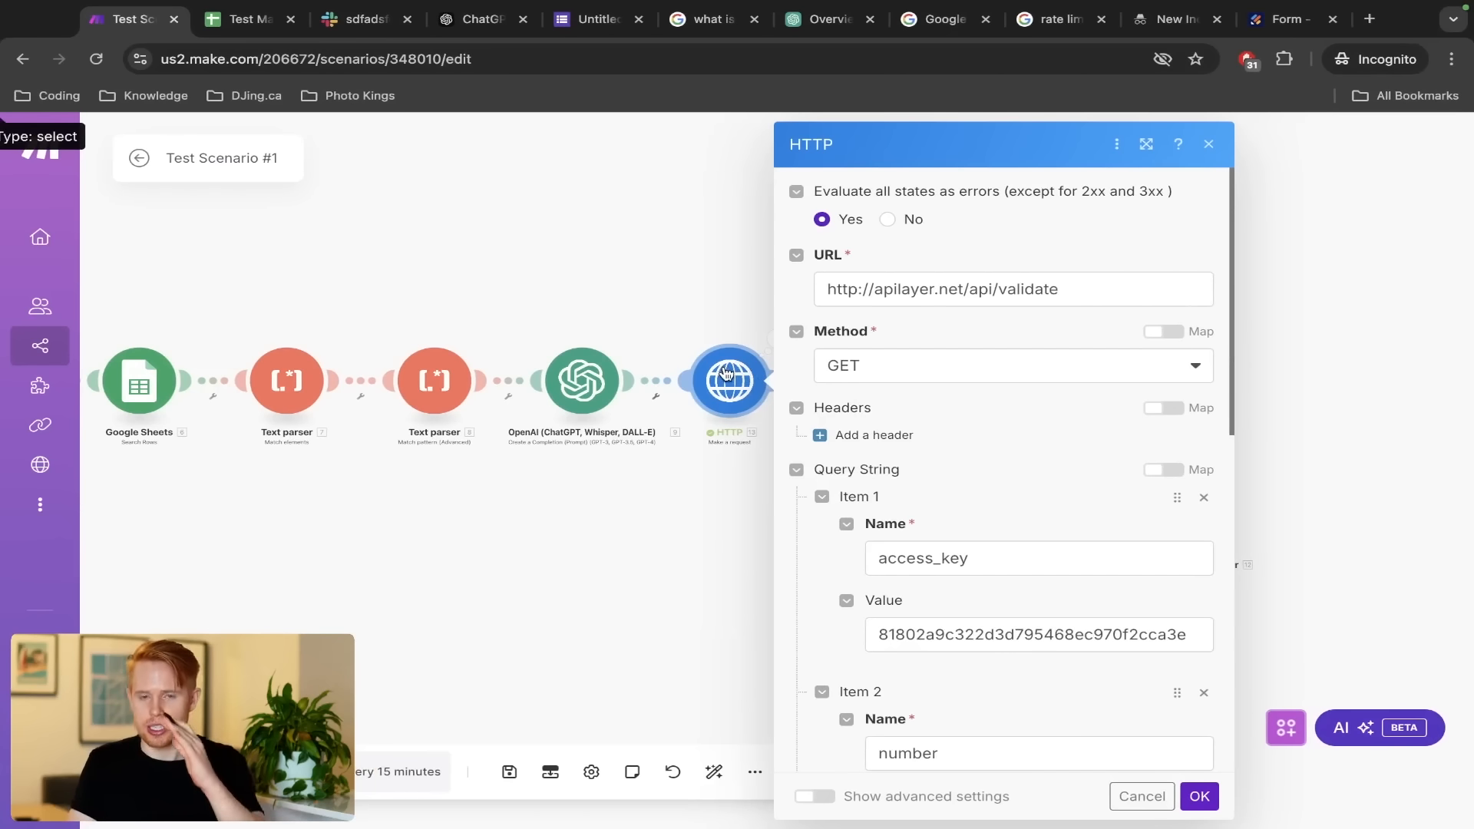
{"action": "left_click", "coordinate": [691, 312]}
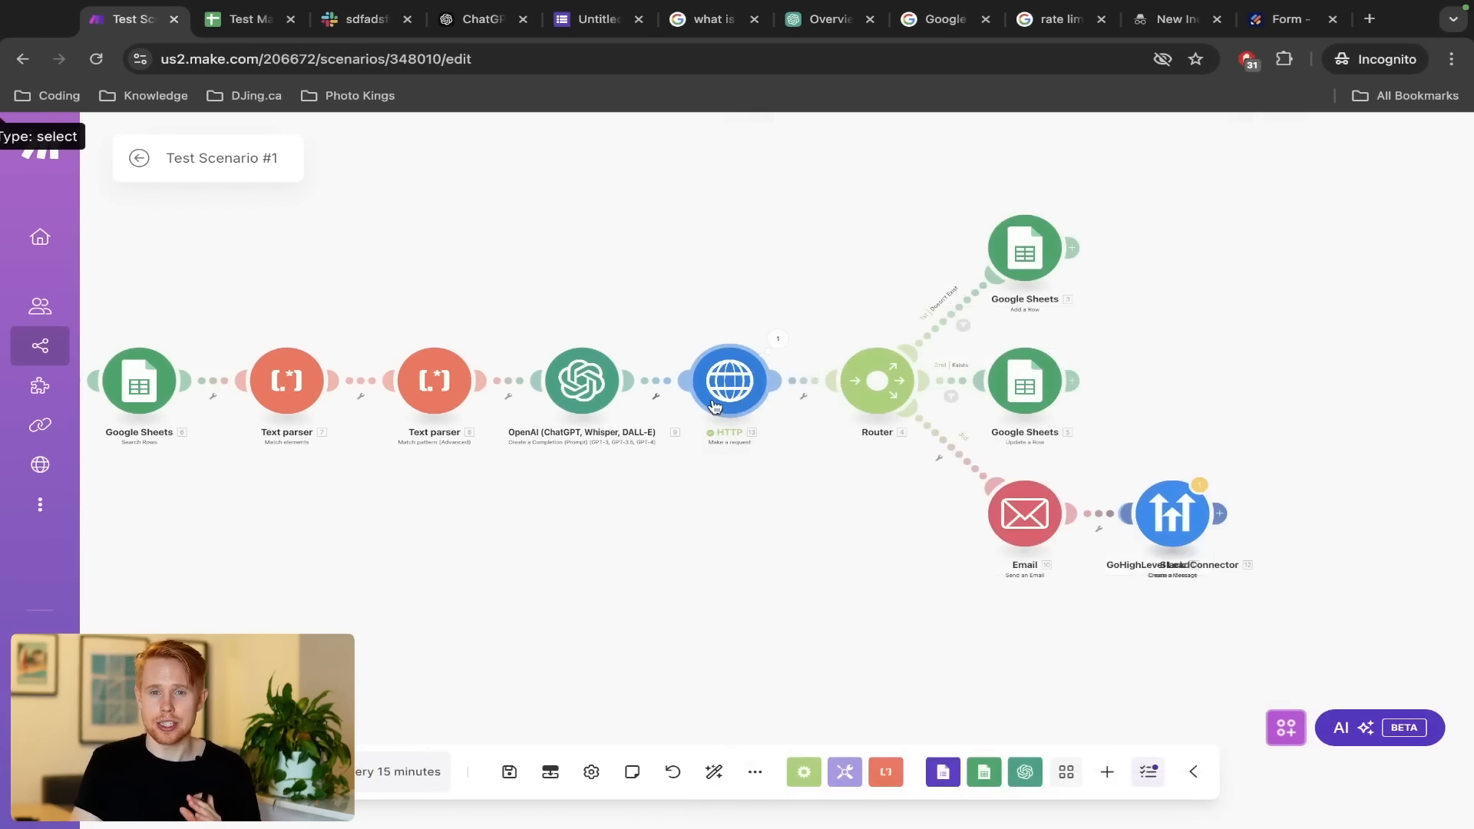